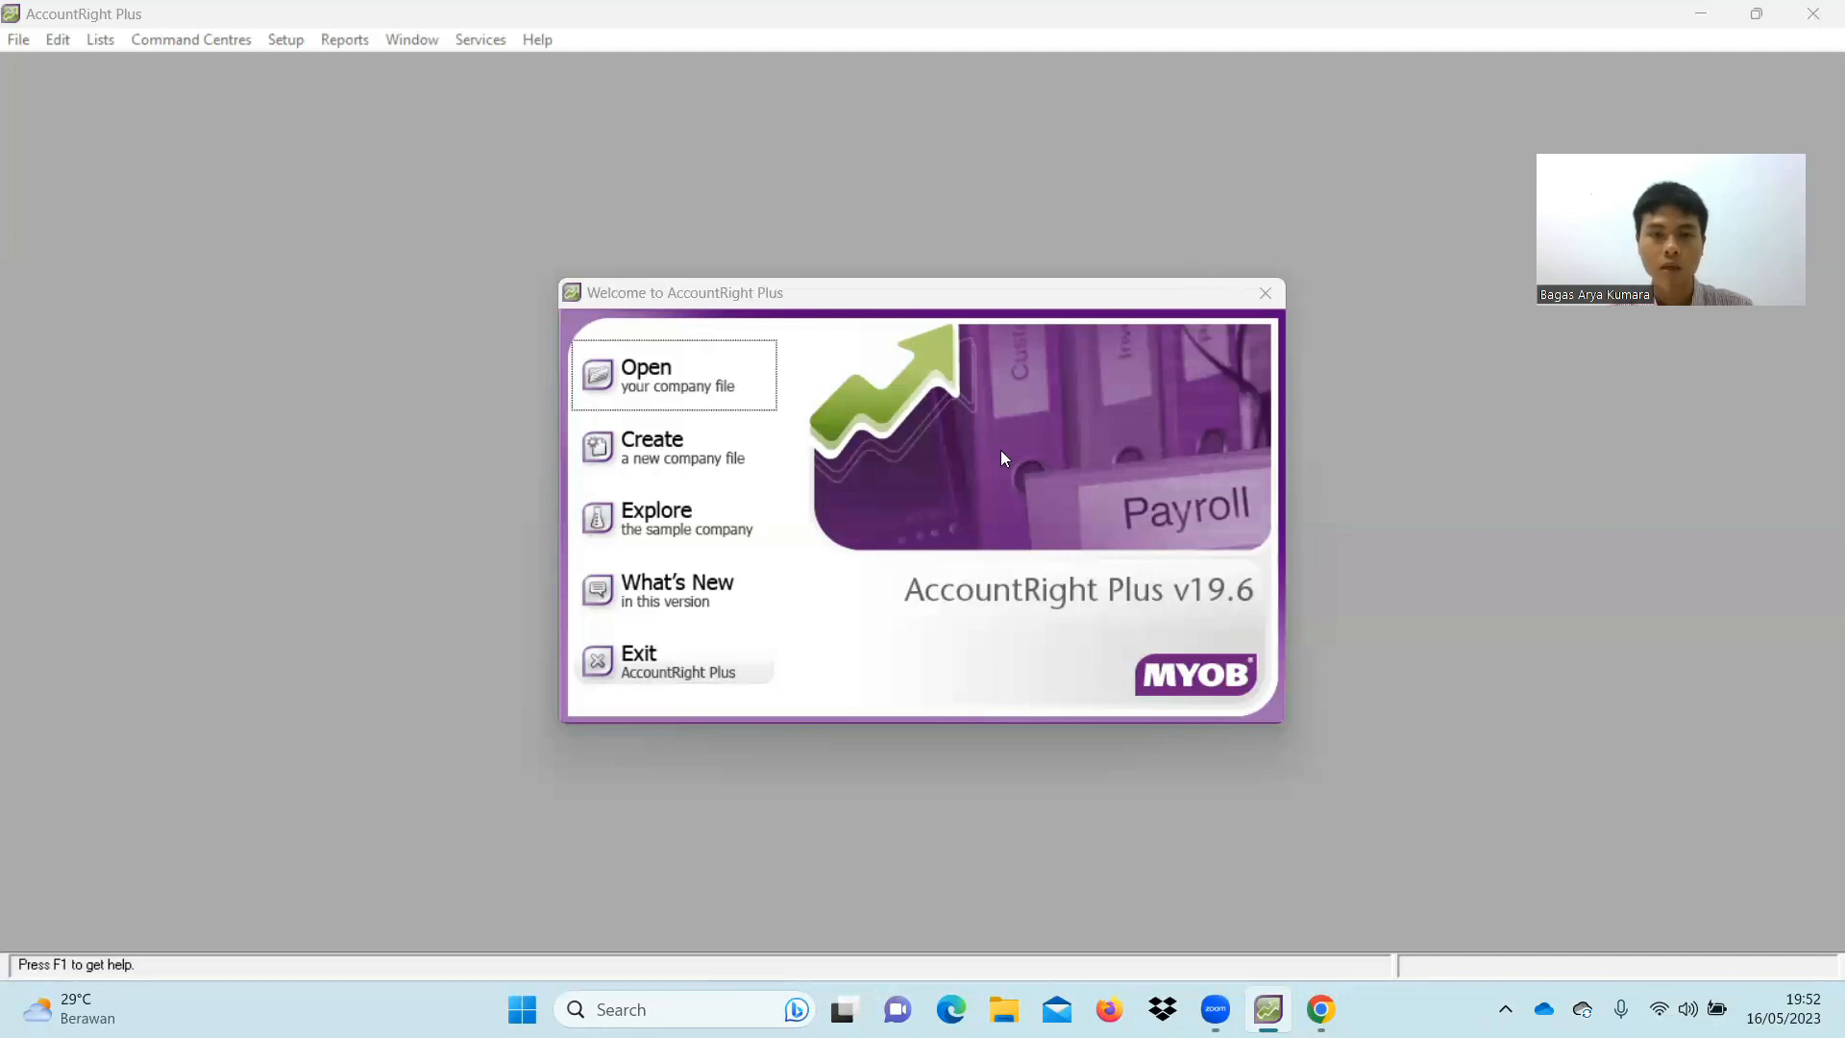
Start creating a new company file from the Welcome screen
click(717, 464)
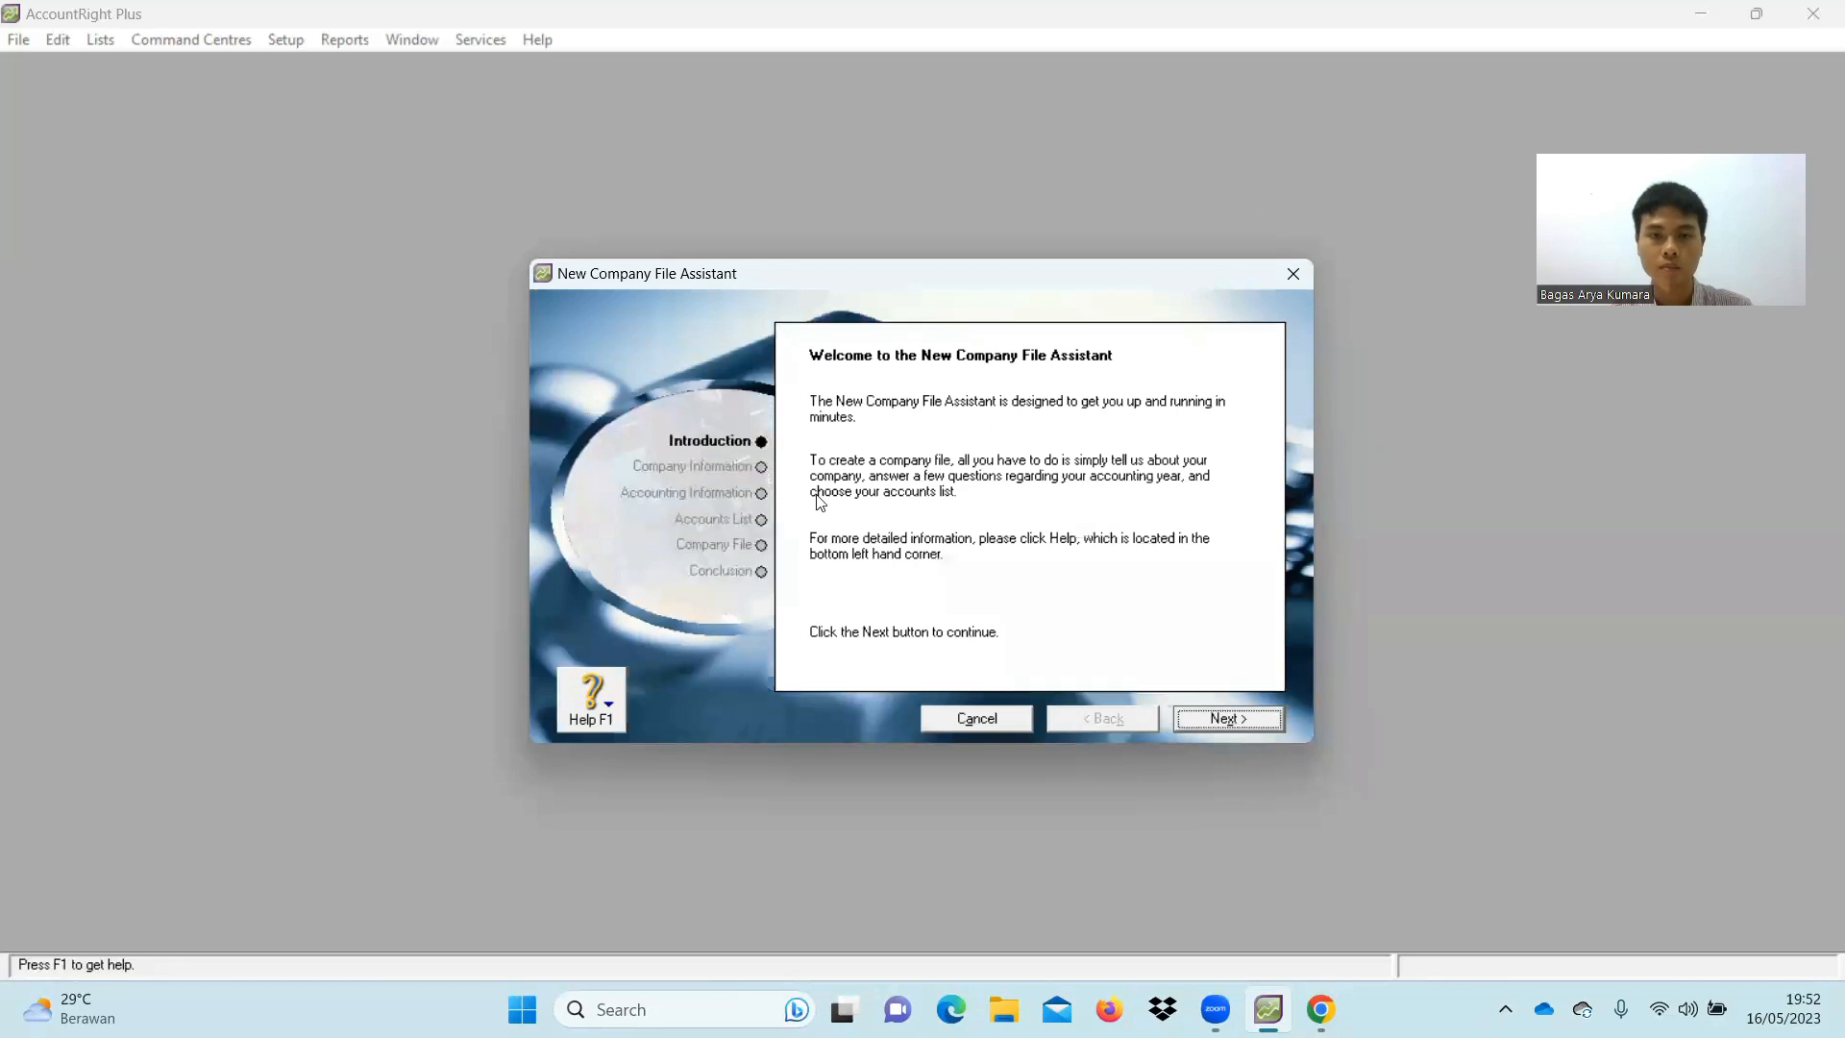
Enter the company name as PD PELANGI in capital letters
click(1253, 717)
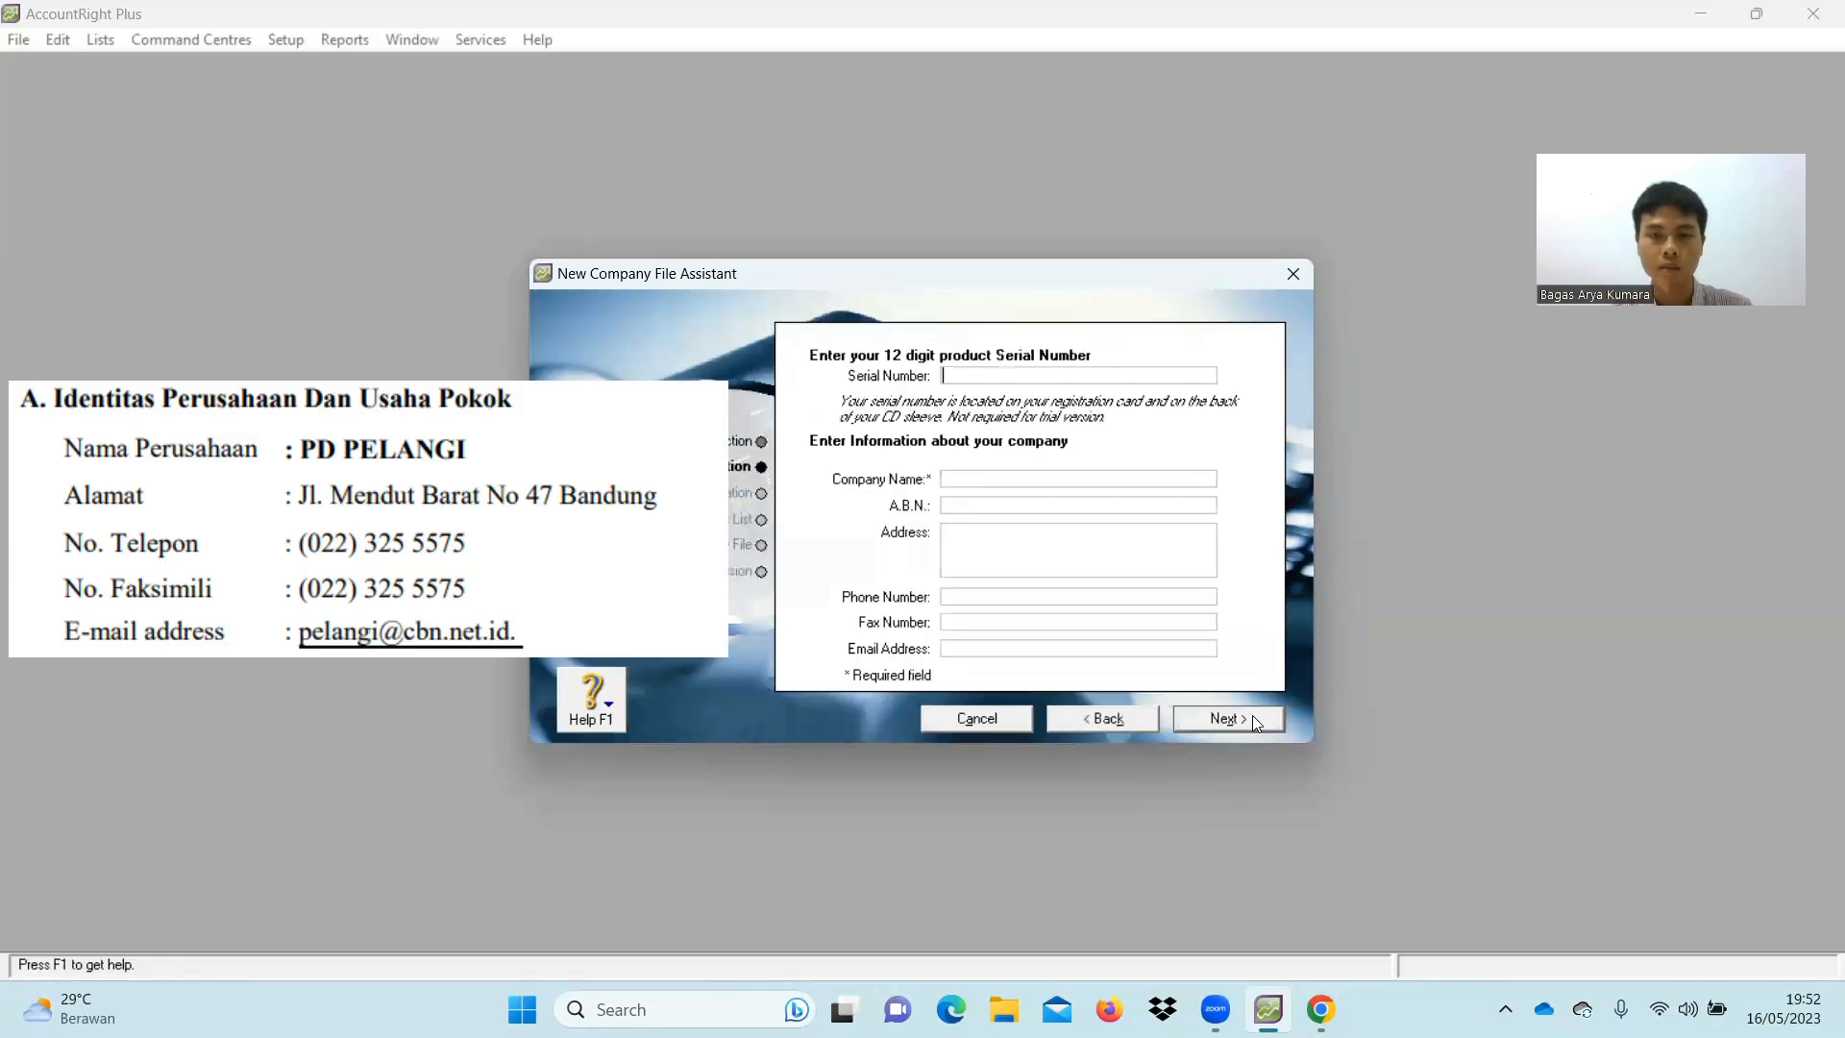
click(977, 479)
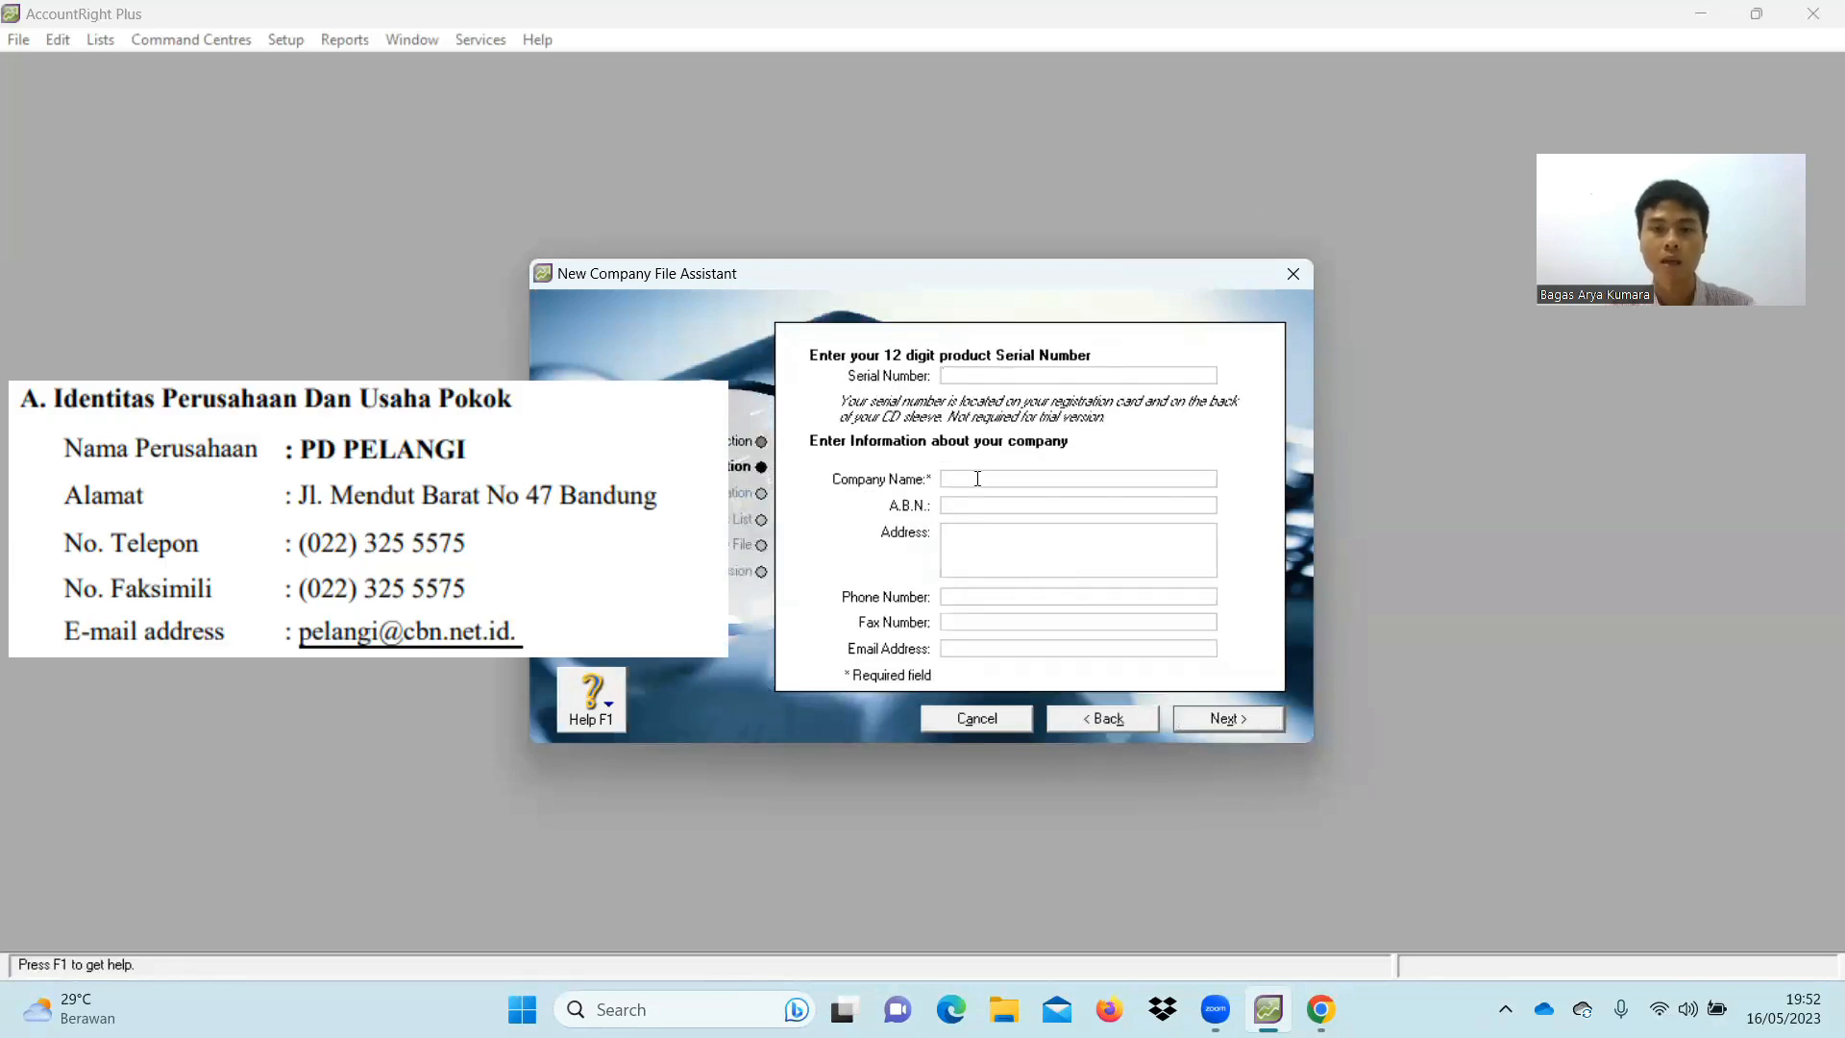
text(P)
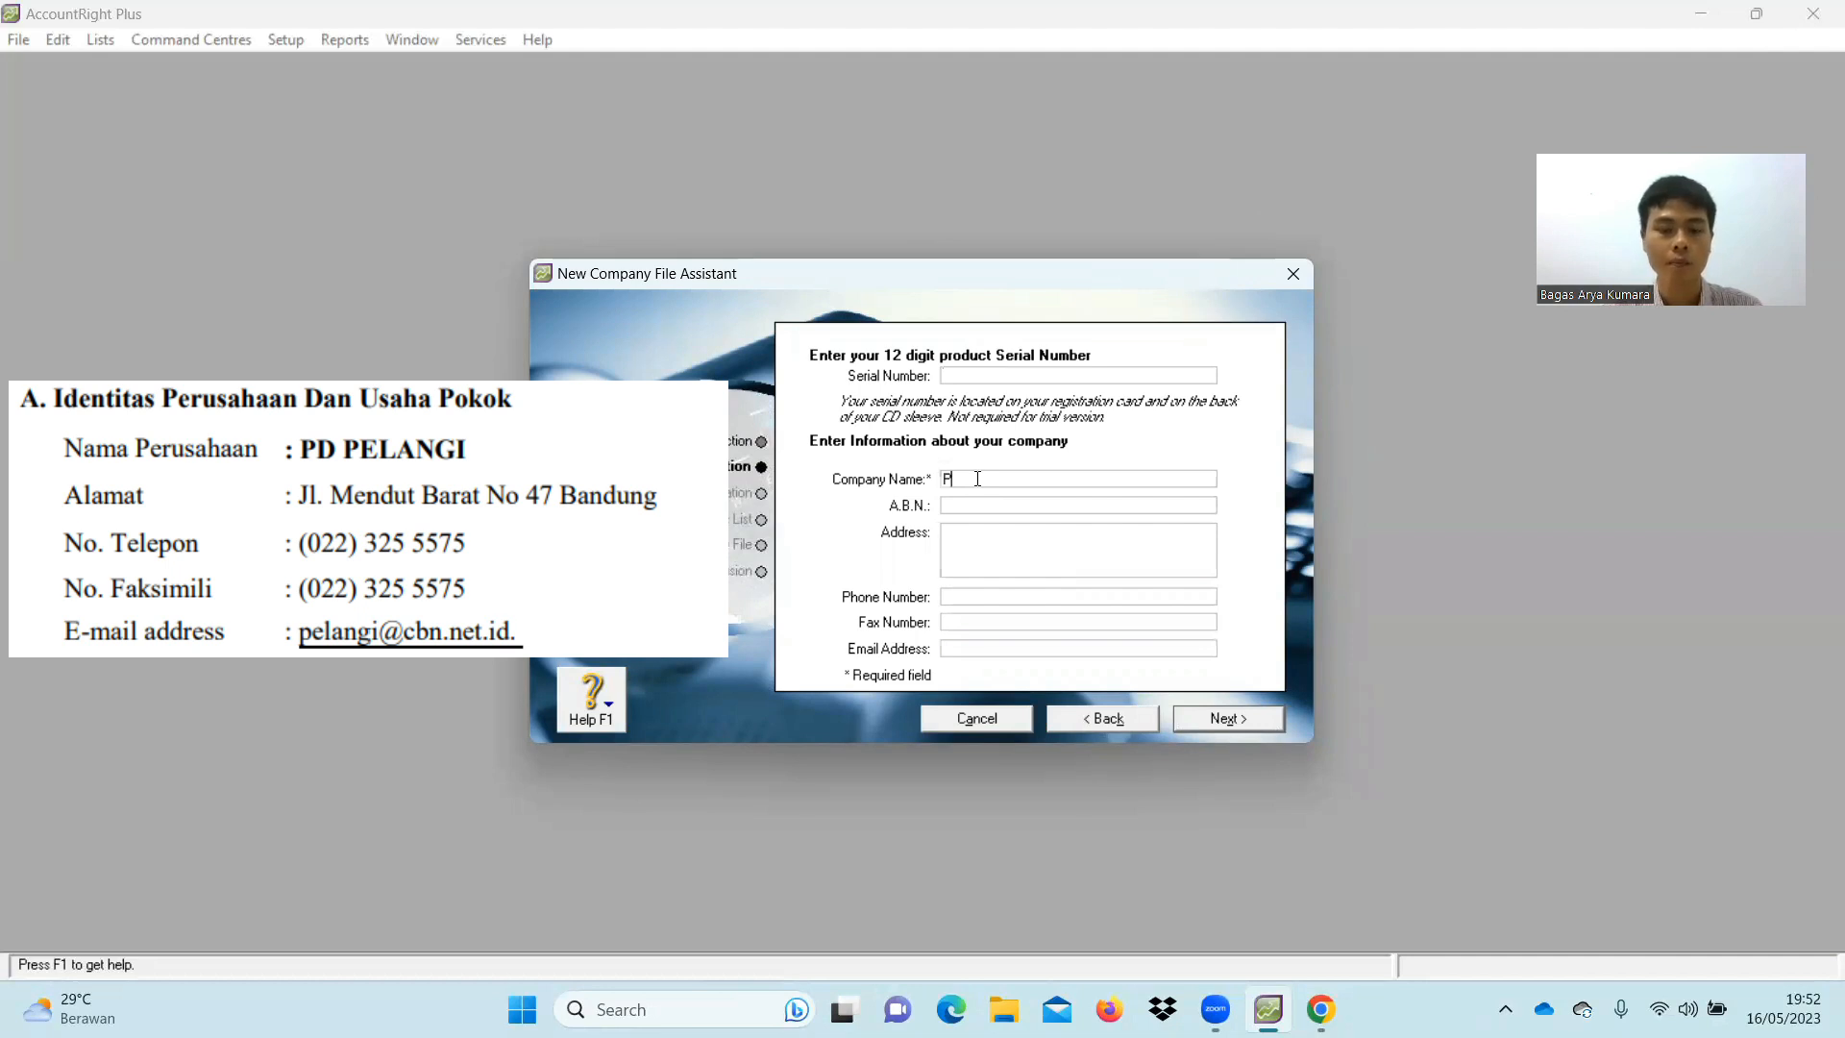
text(D Pelan)
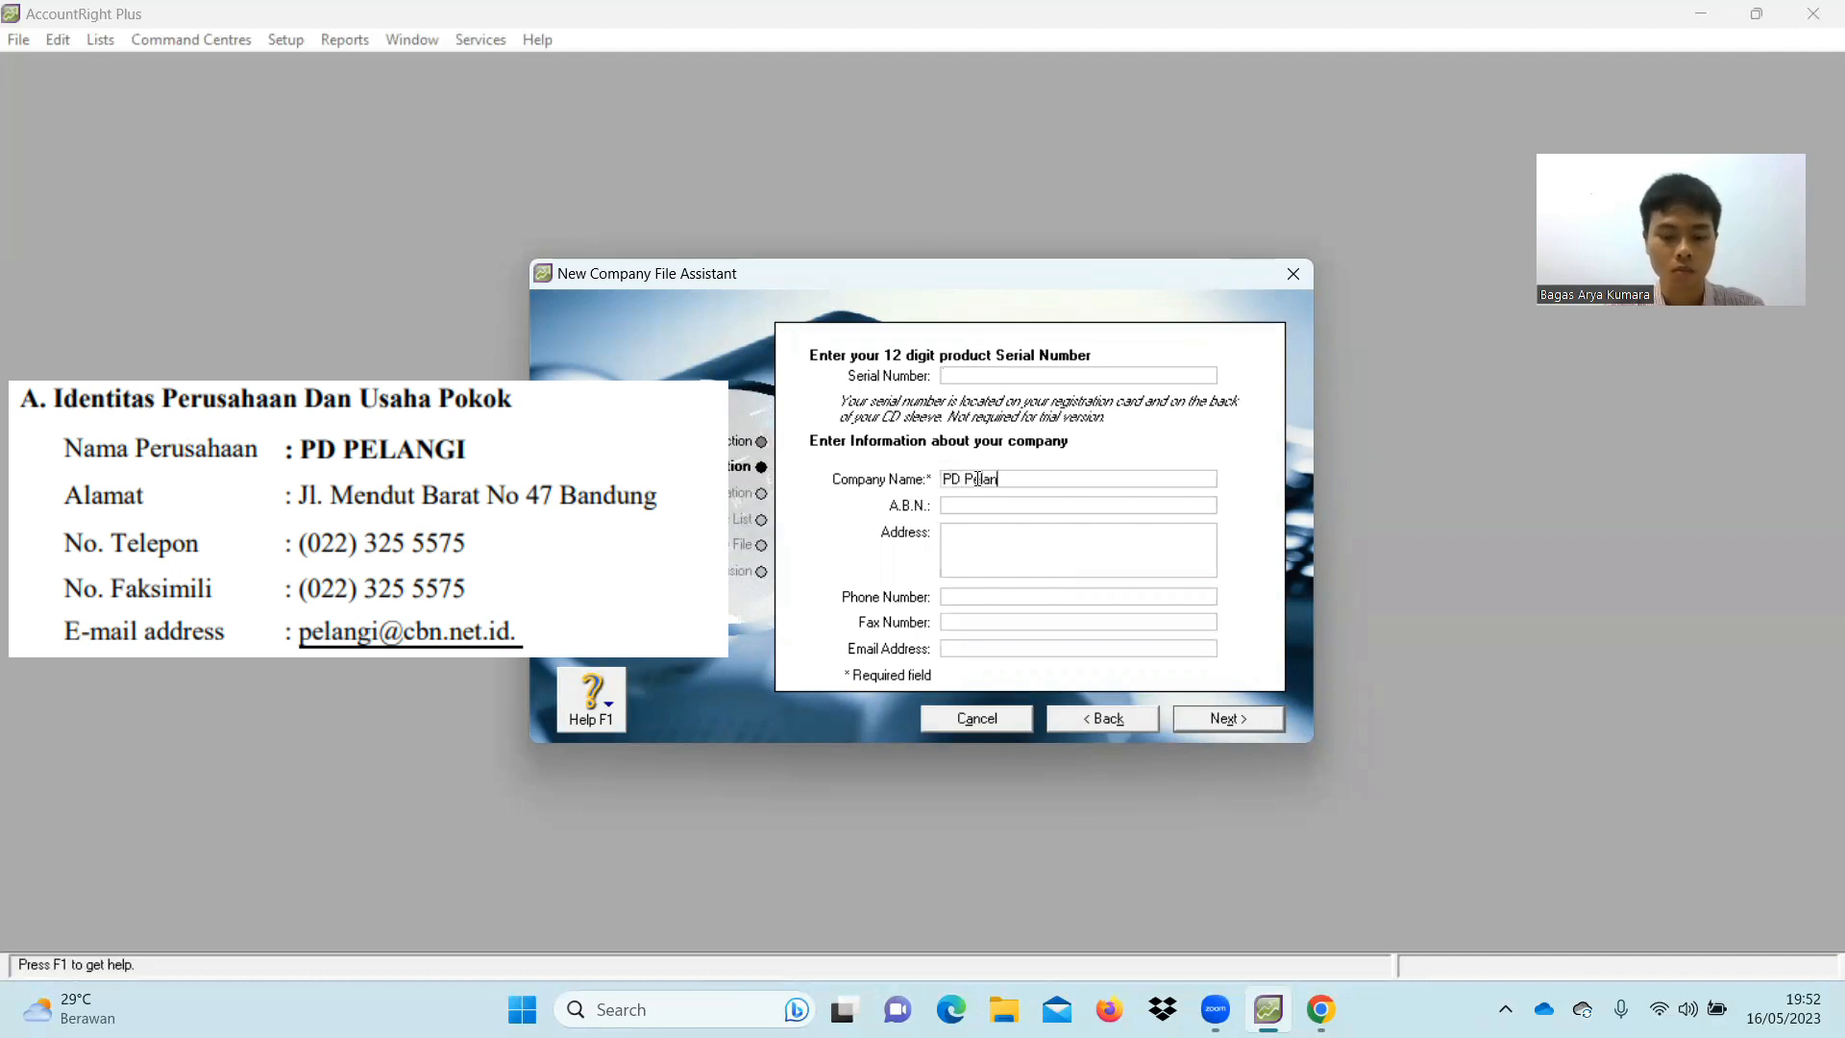
text(gi)
click(1057, 543)
click(1048, 482)
click(1047, 482)
key(BackSpace)
key(BackSpace)
key(BackSpace)
key(BackSpace)
key(BackSpace)
key(BackSpace)
key(Caps_Lock)
text(ELANGI)
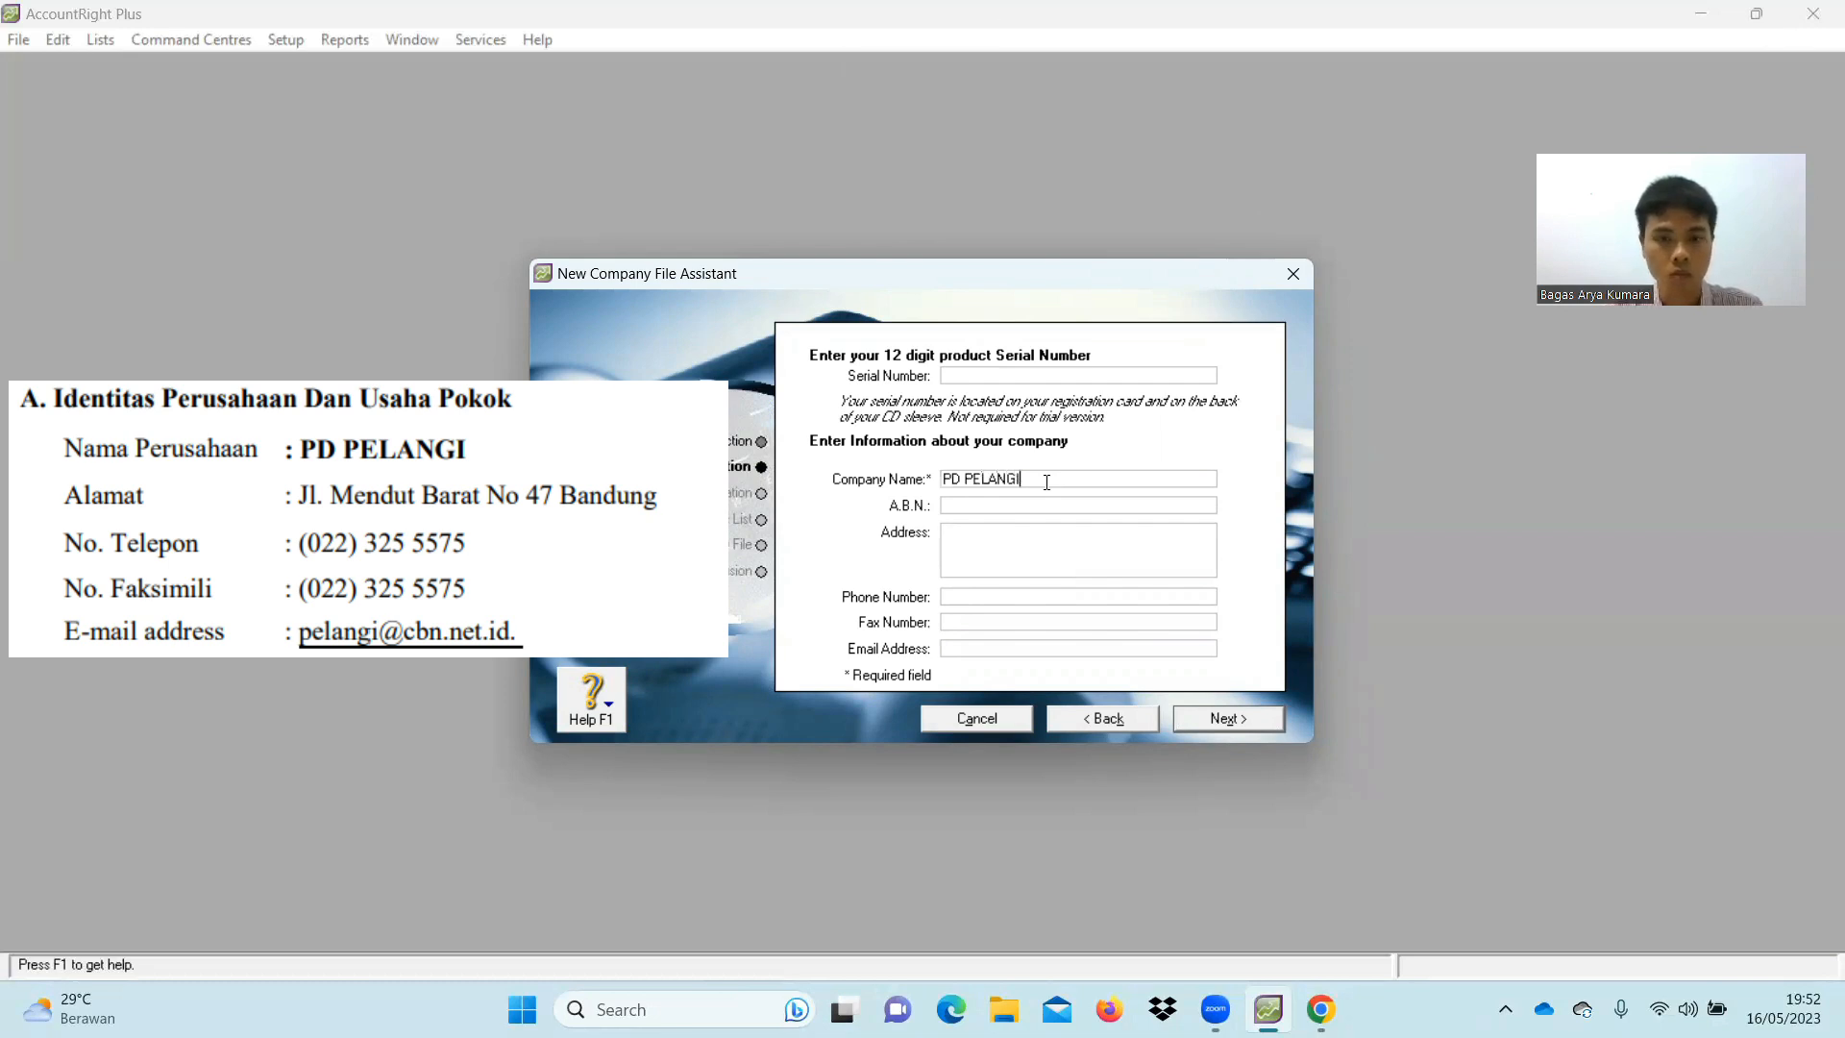
key(Caps_Lock)
Fill in the company's address, phone number, fax number and e-mail address
click(1048, 548)
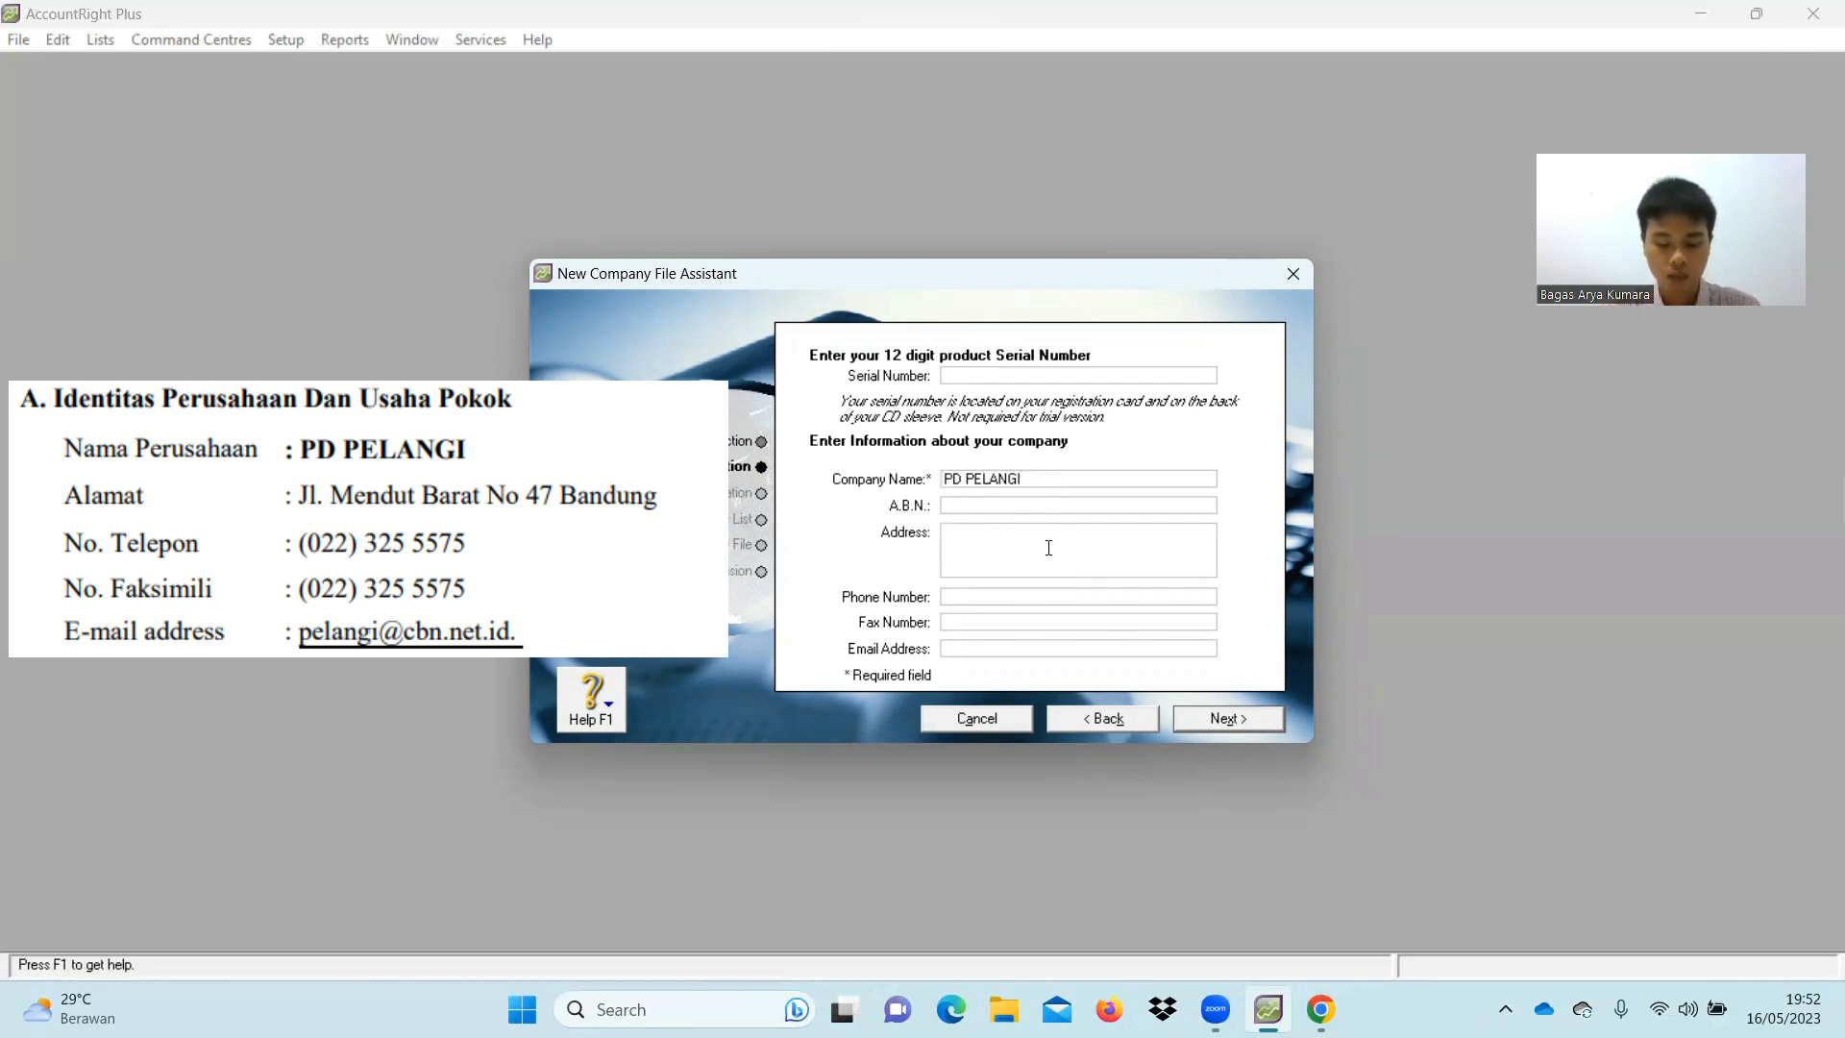
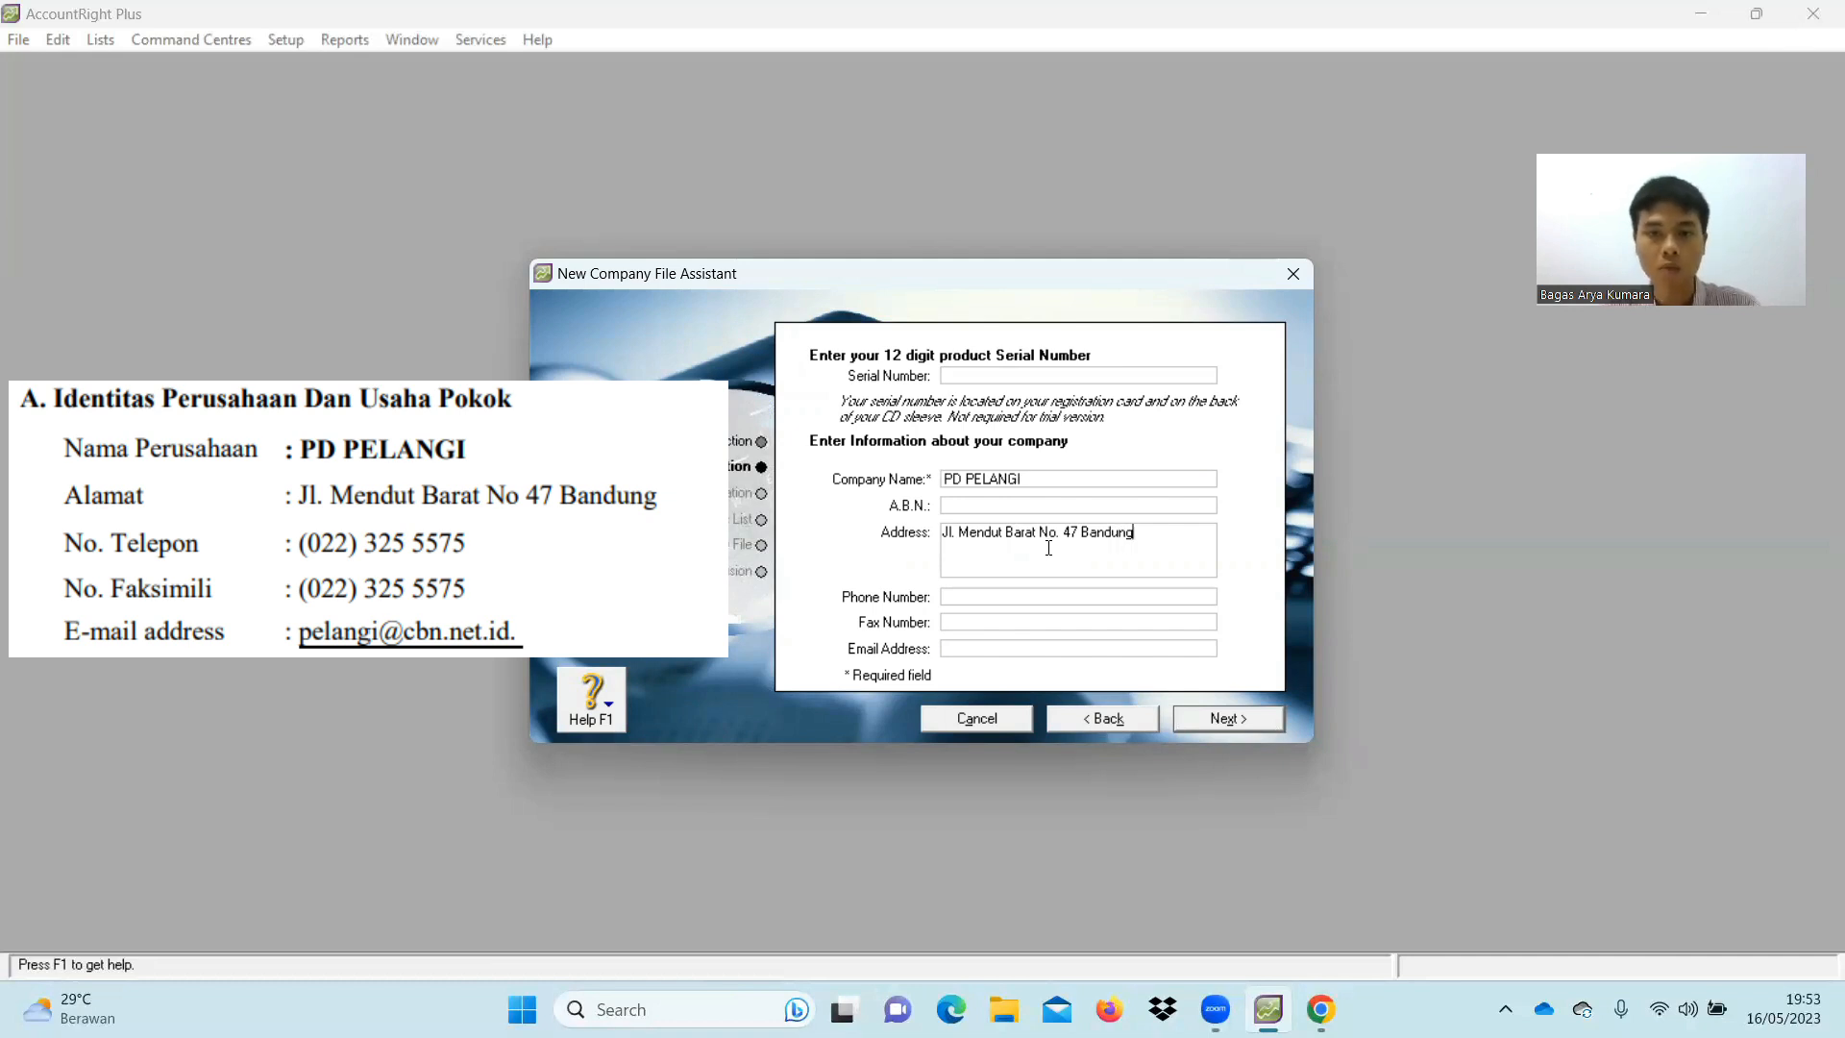
click(979, 595)
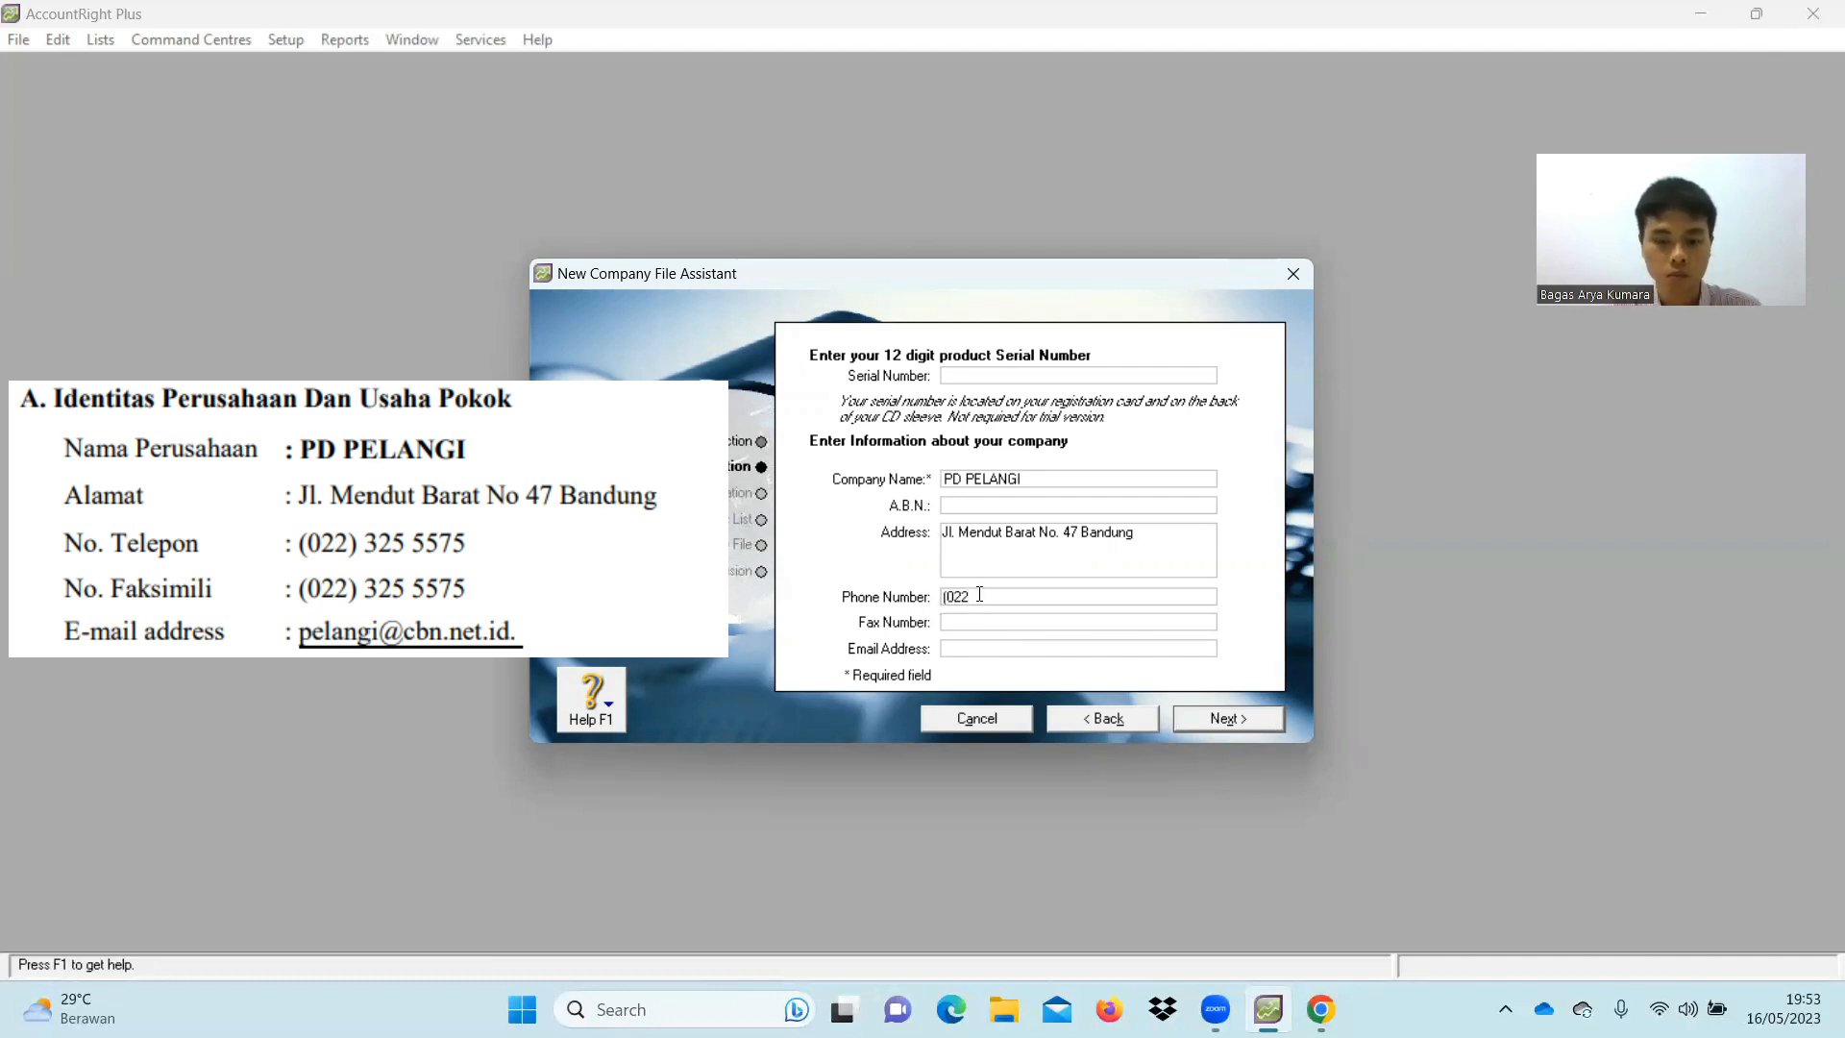
click(1001, 626)
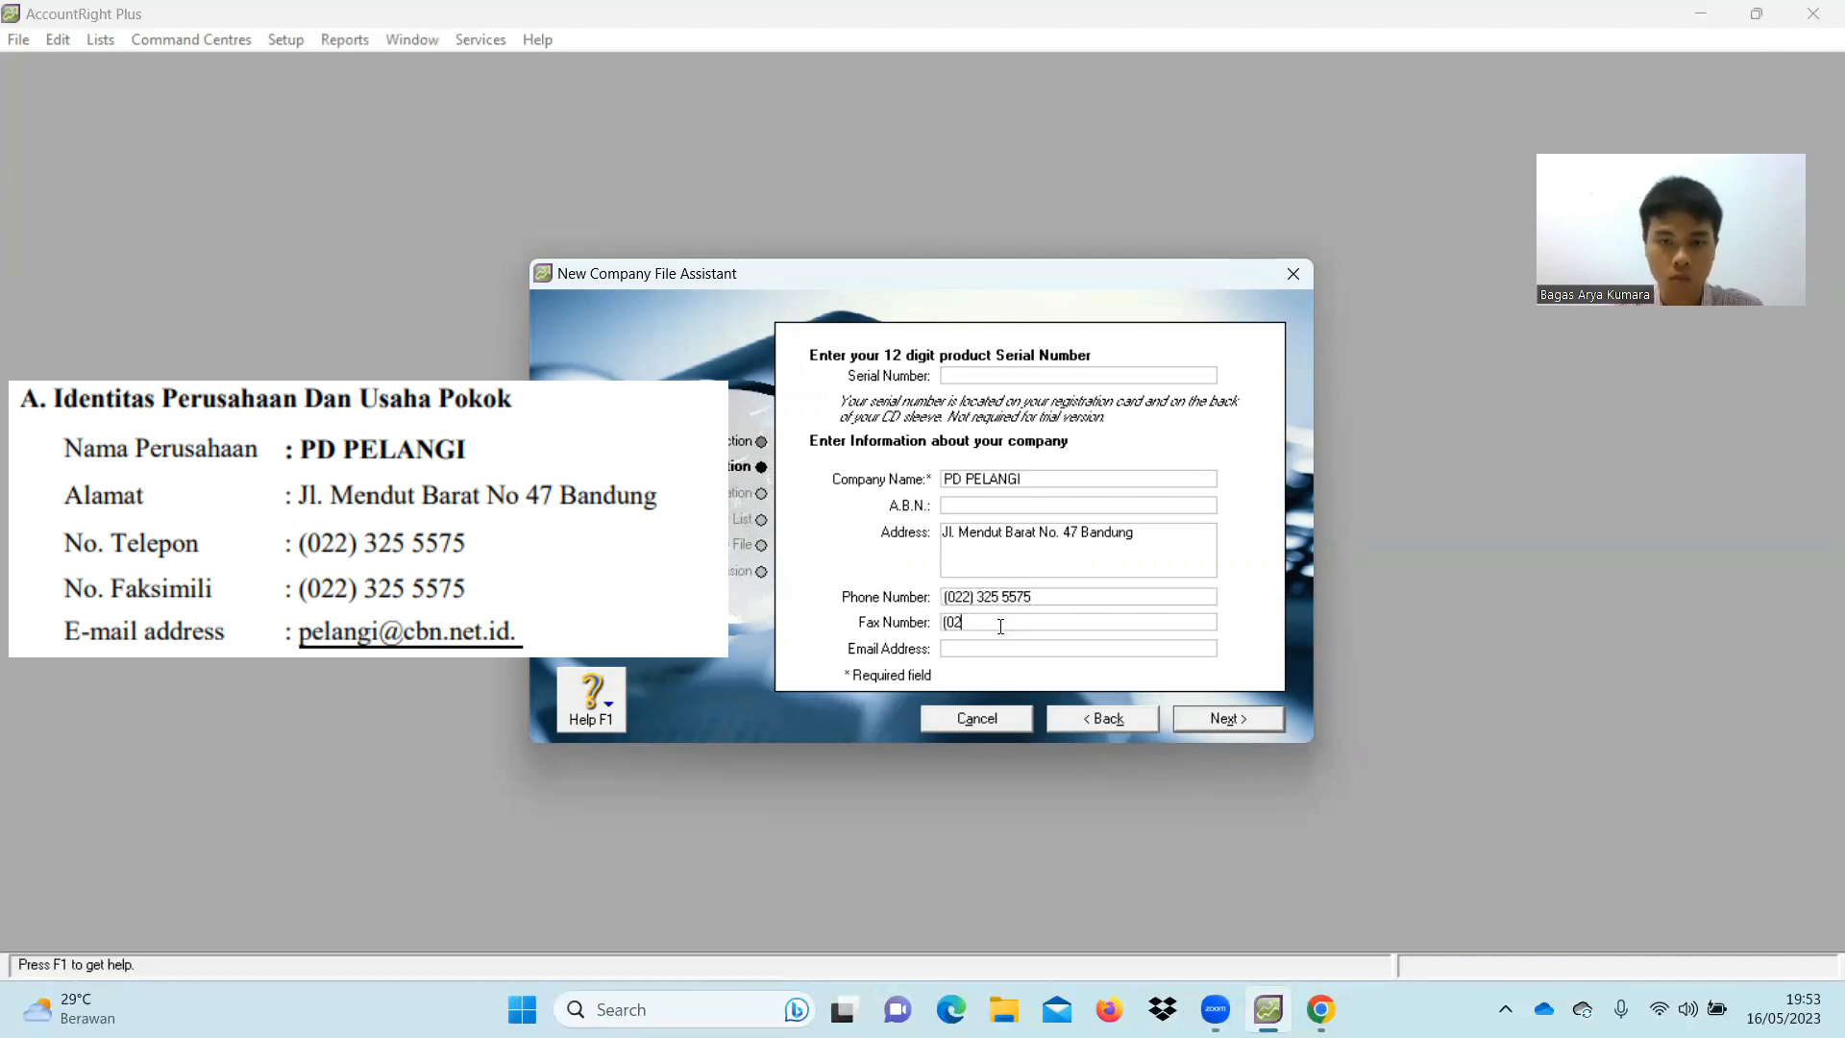
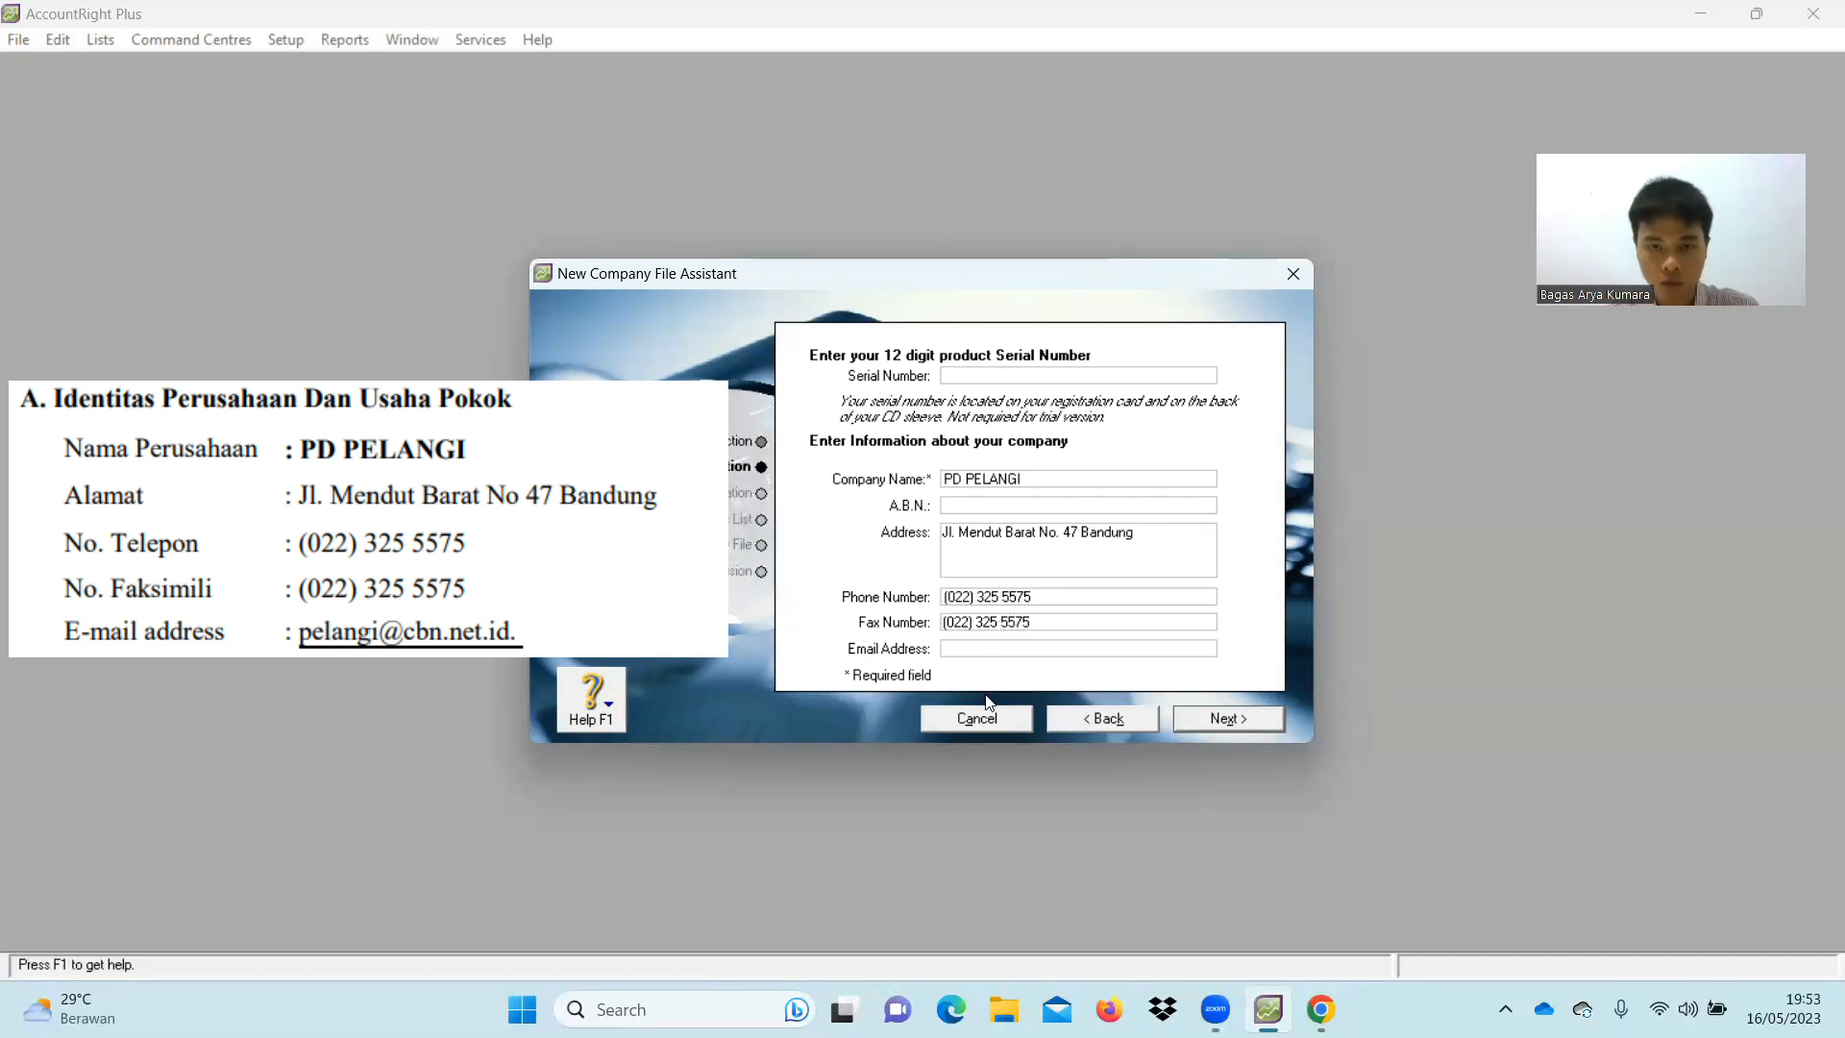
click(980, 649)
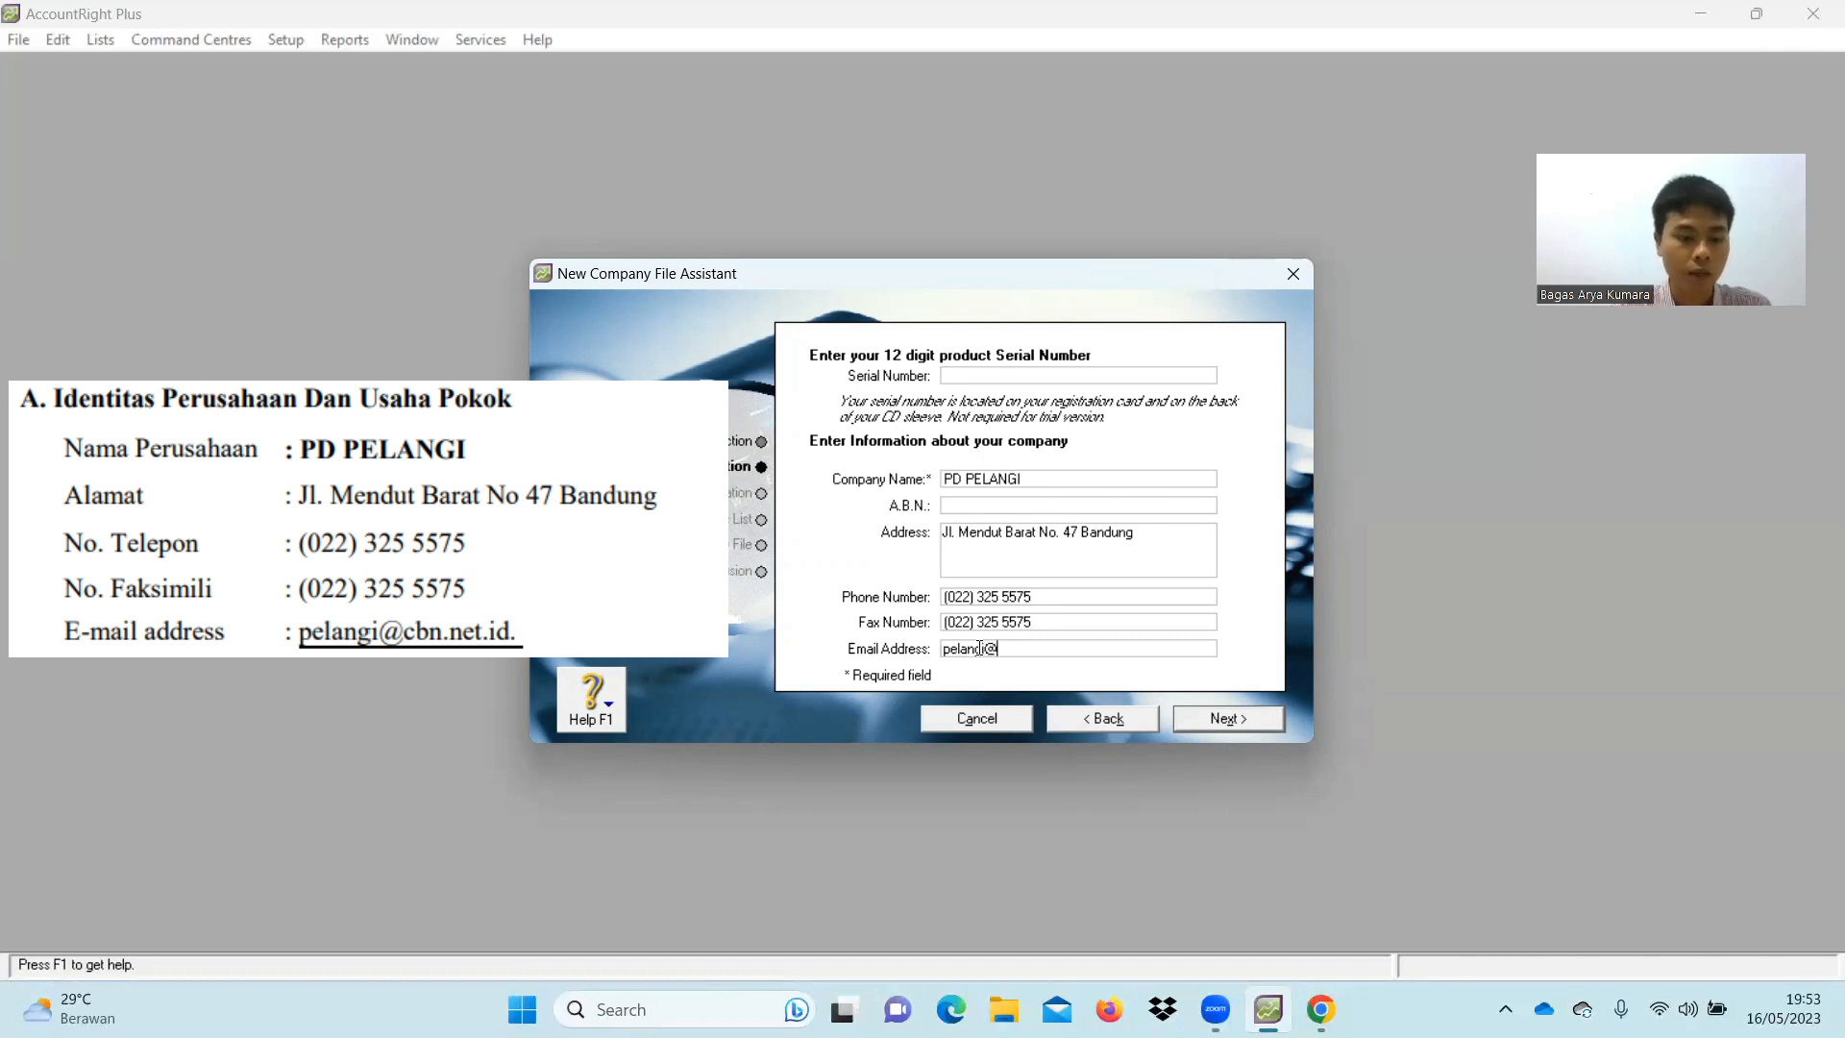
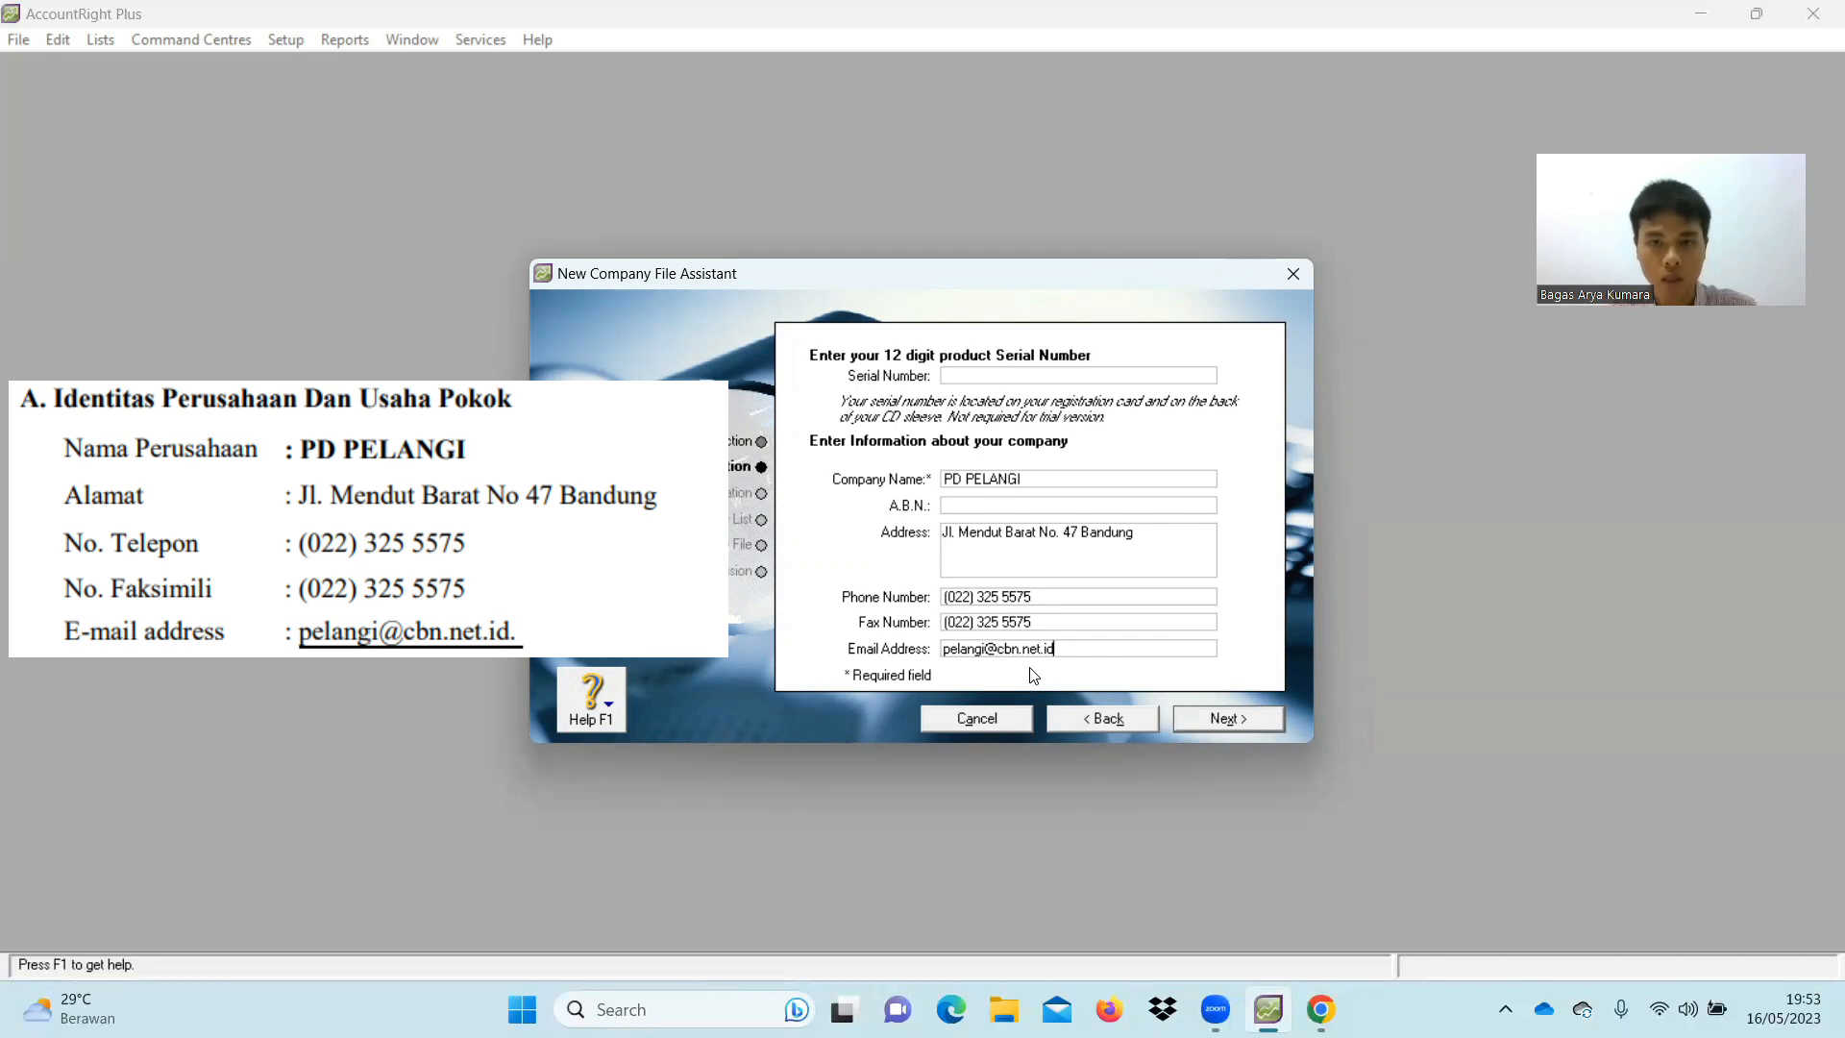
Set financial year 2020 ending in December, with December as the conversion month
click(1242, 717)
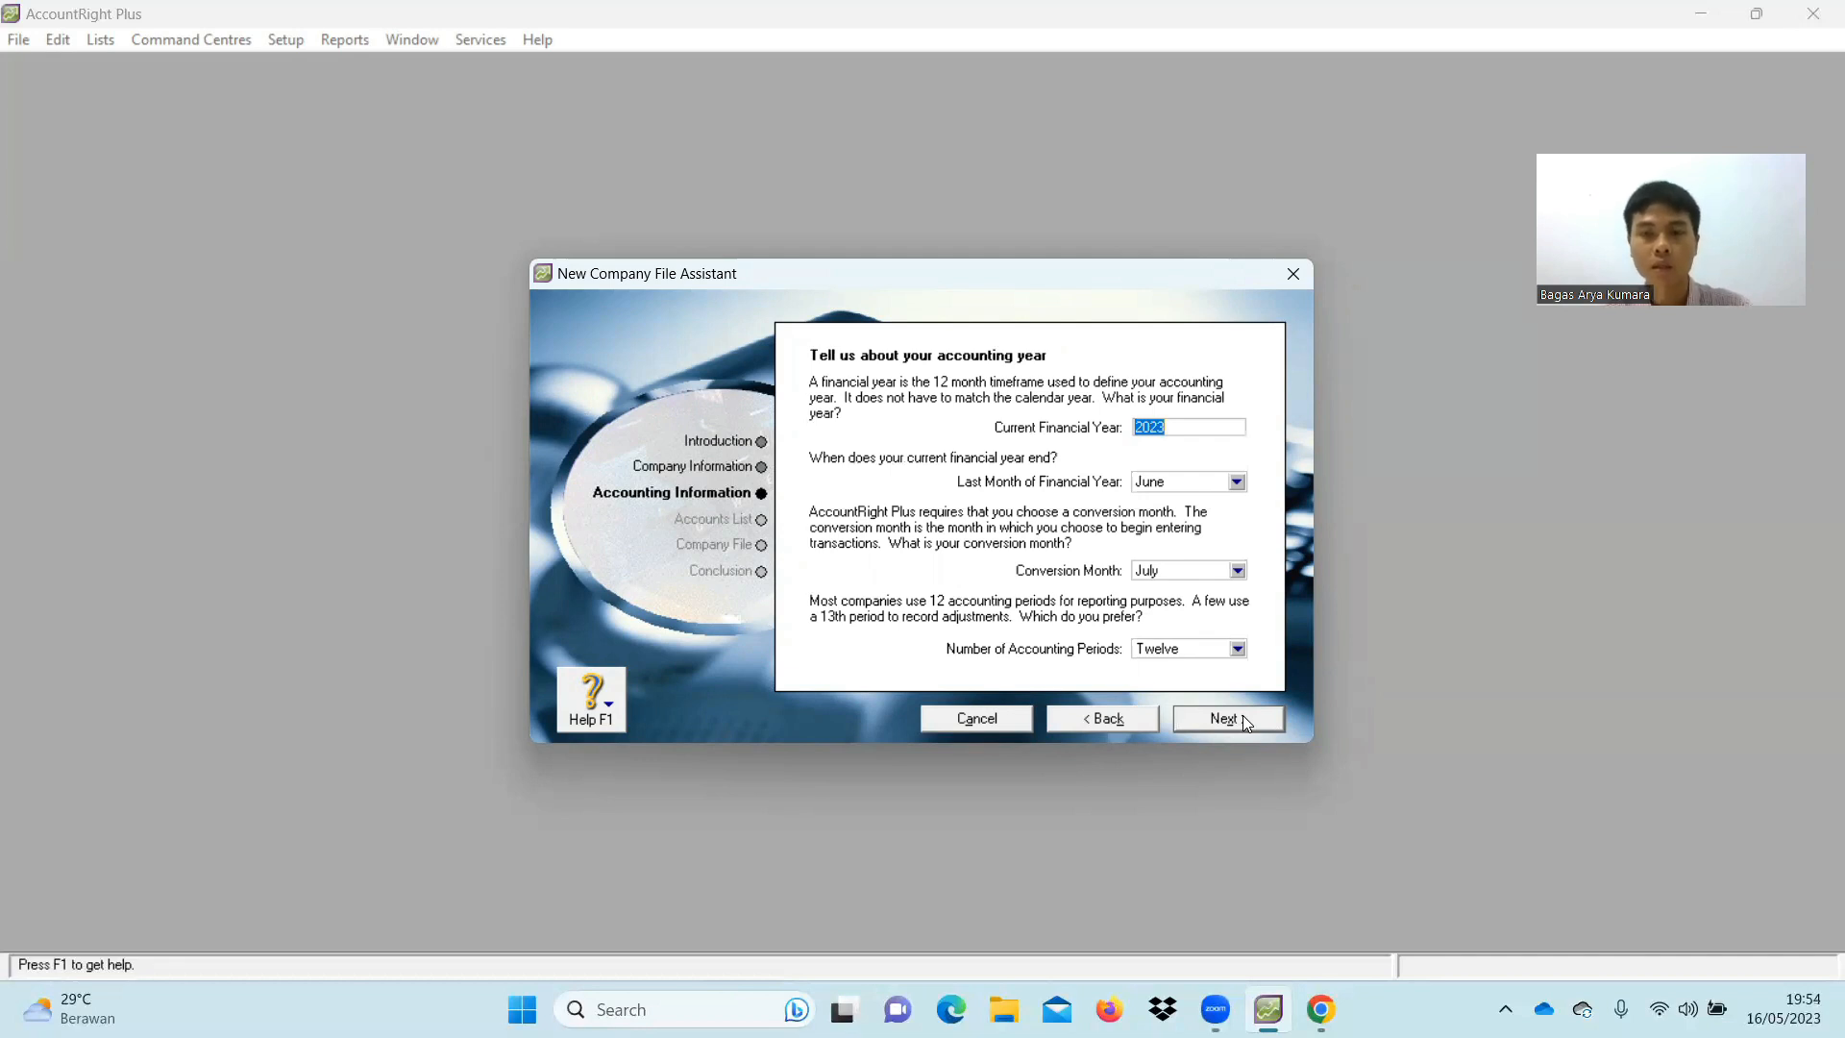
click(1220, 423)
key(BackSpace)
text(0)
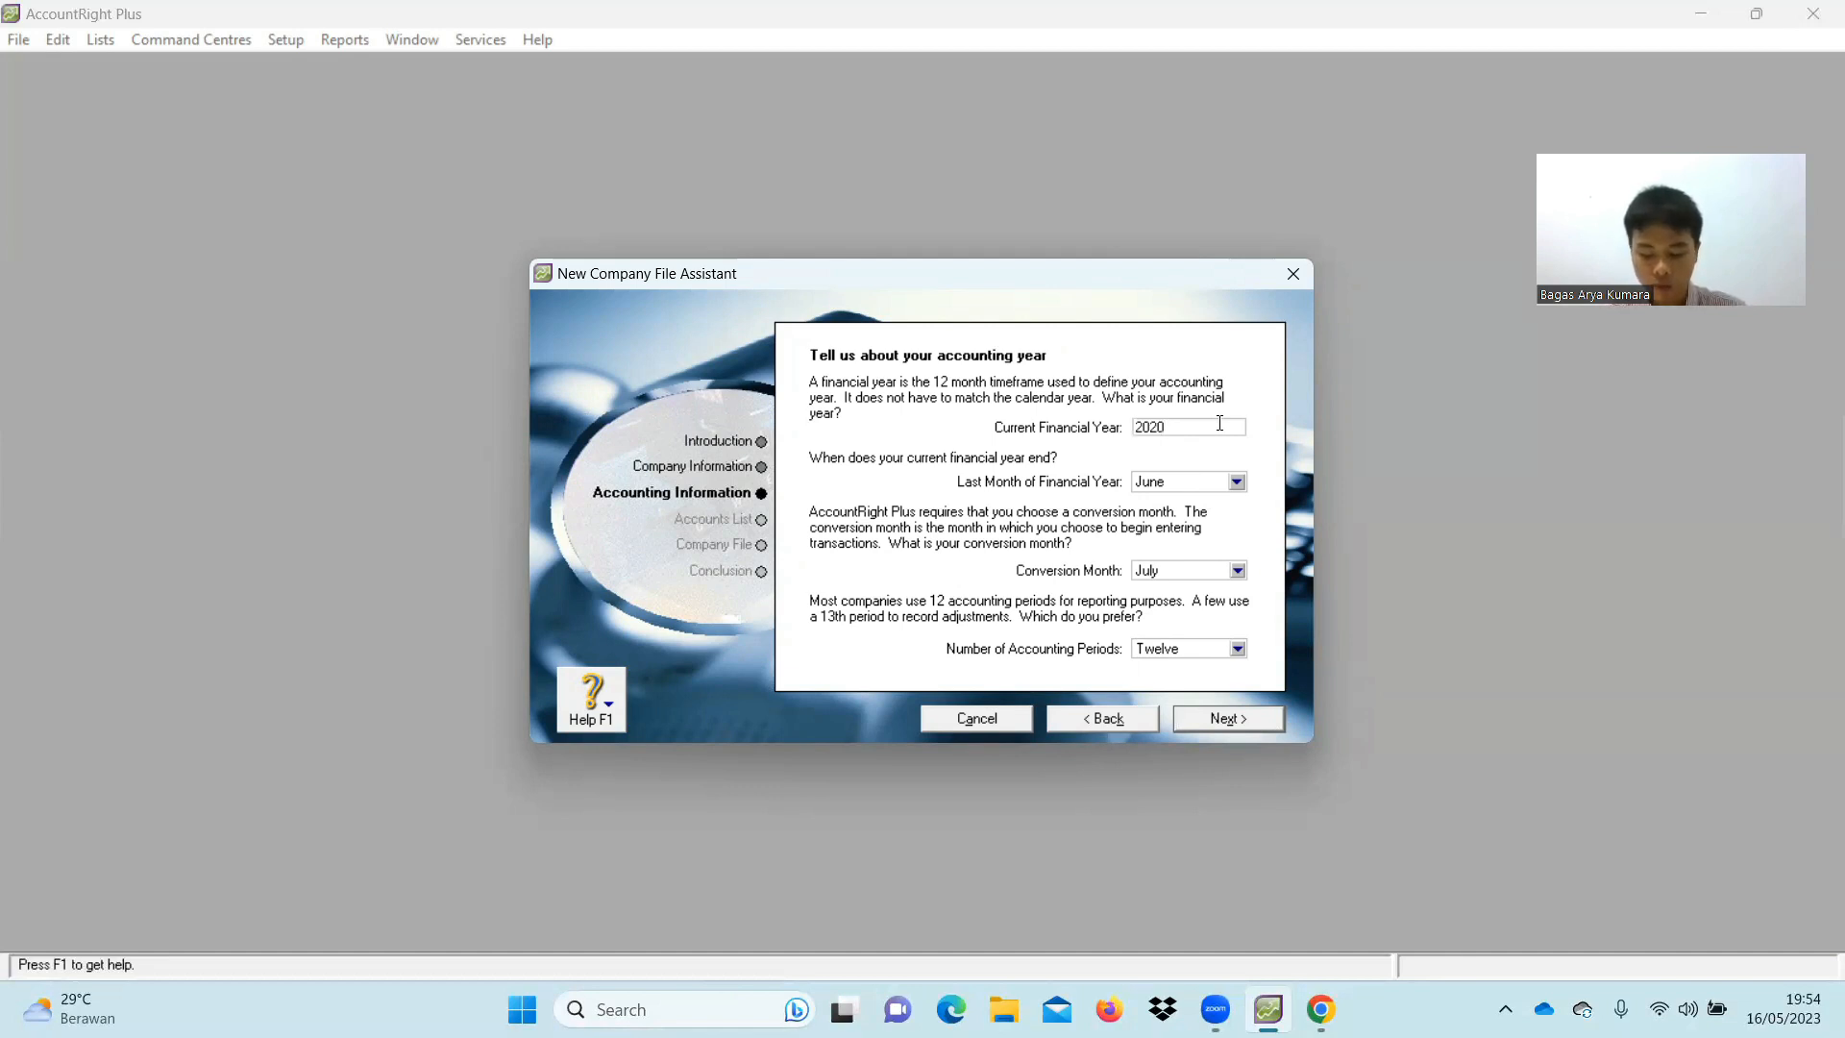
click(1237, 482)
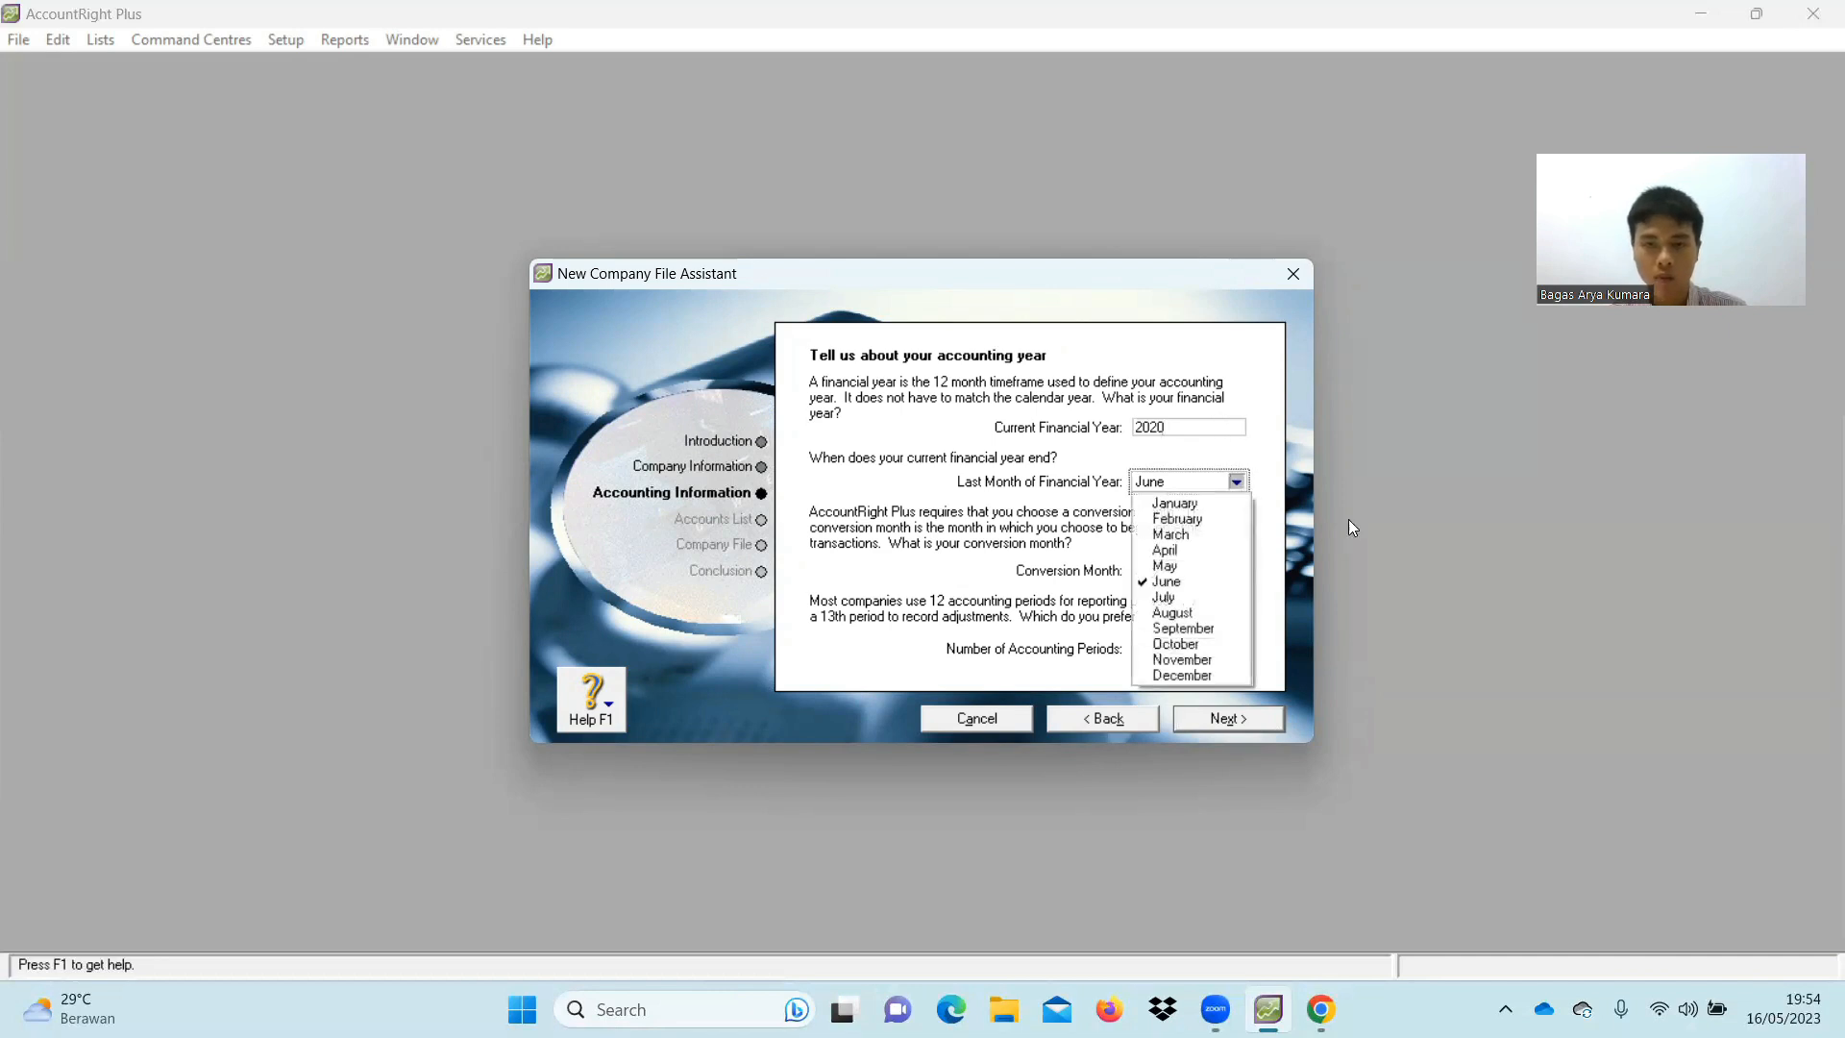
click(1201, 675)
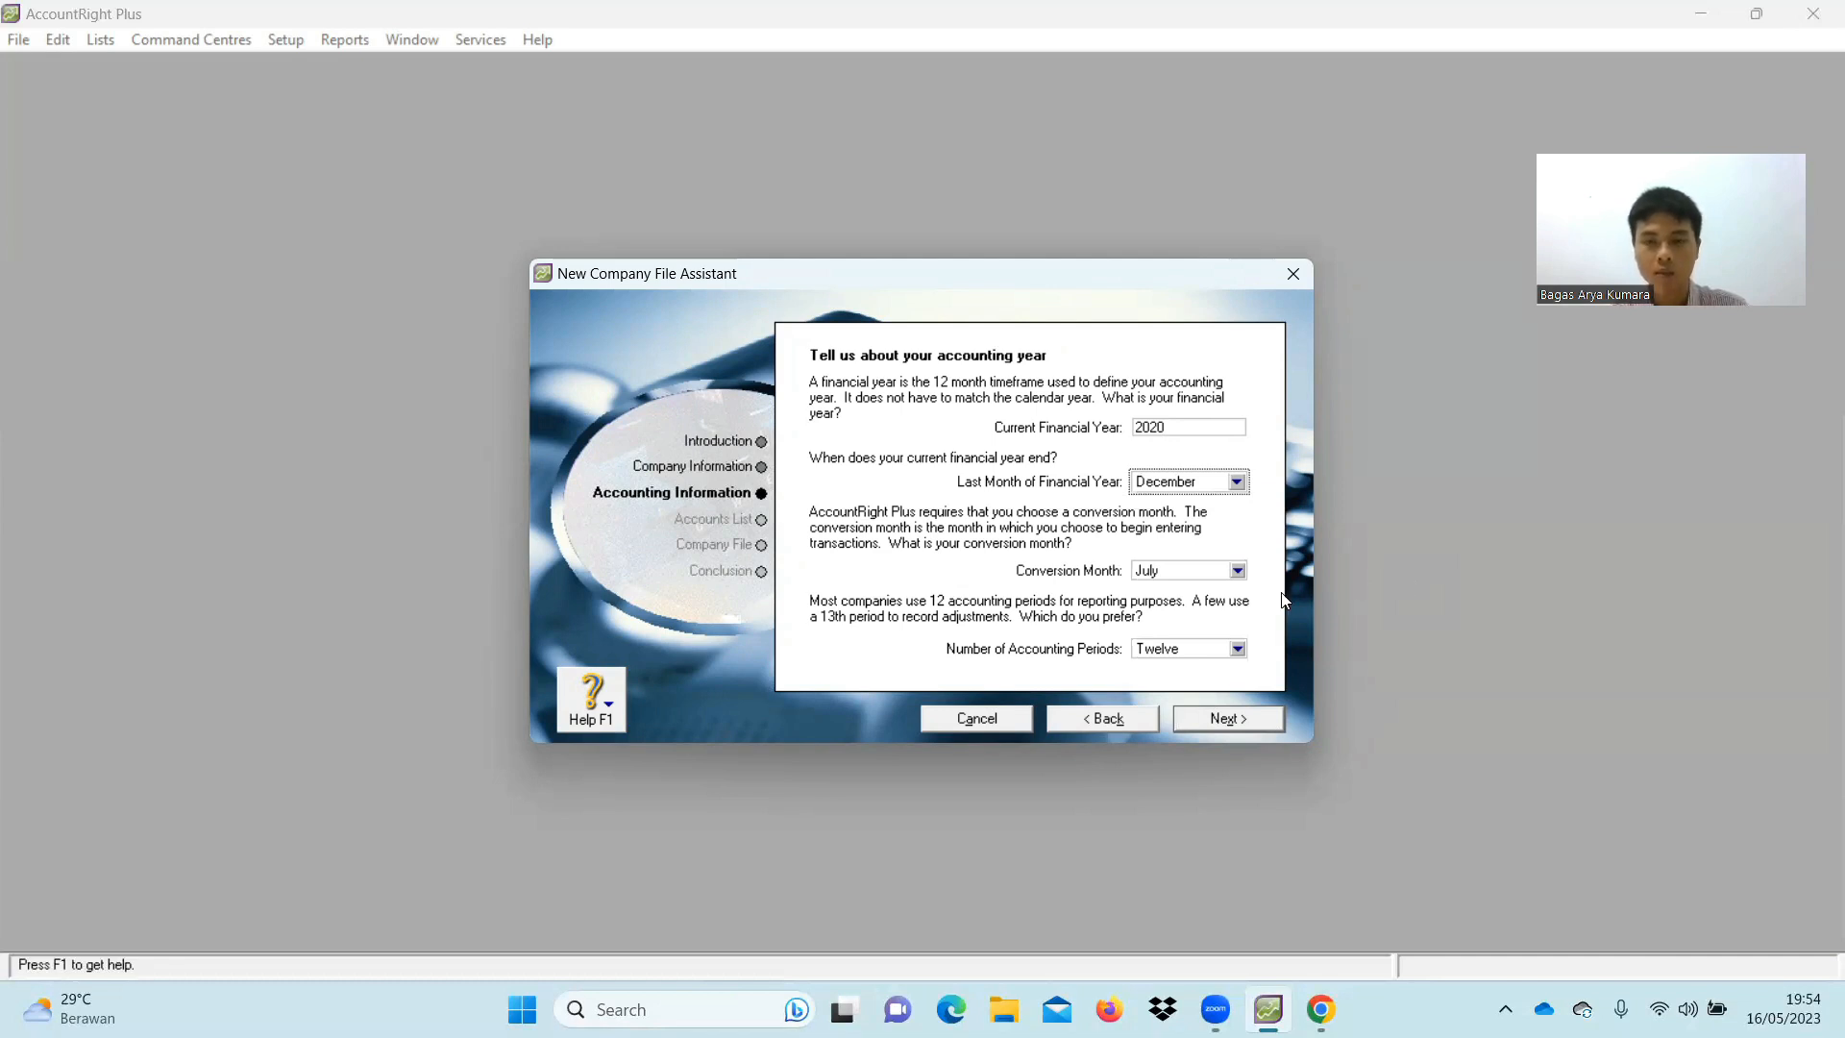
click(1237, 571)
click(1230, 763)
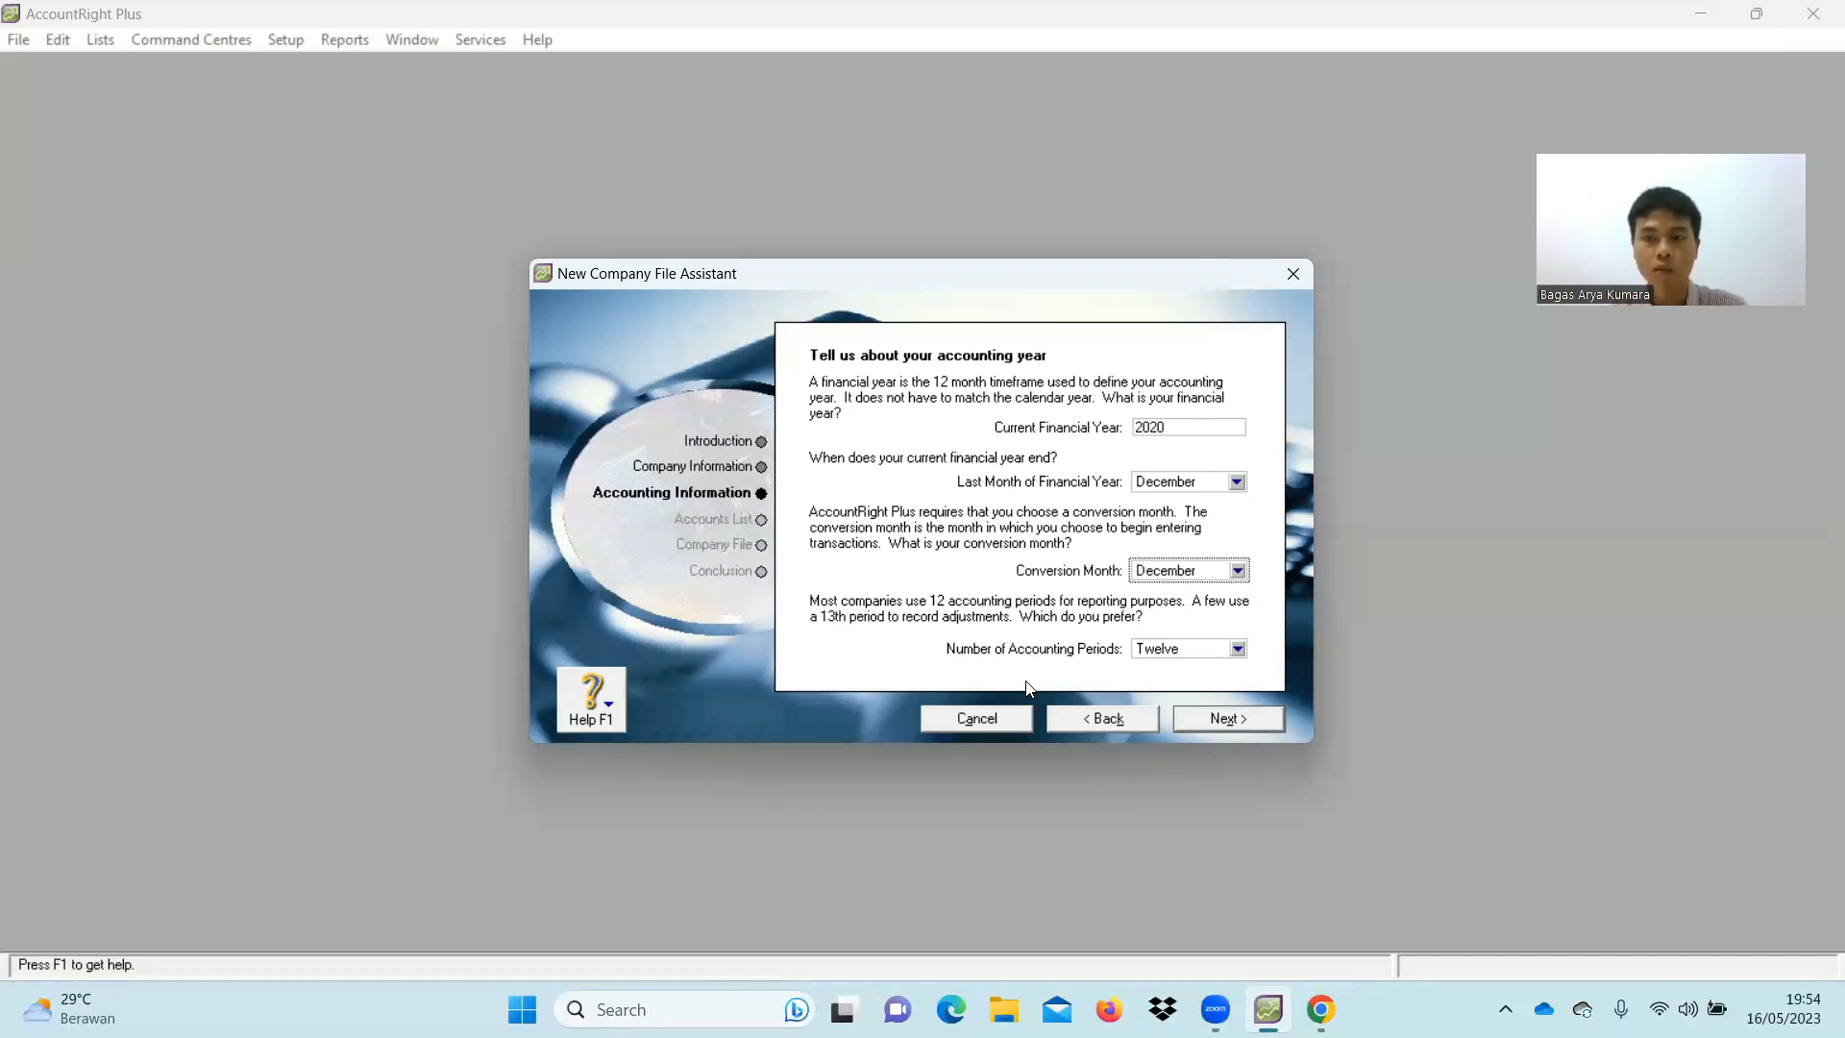
click(1244, 723)
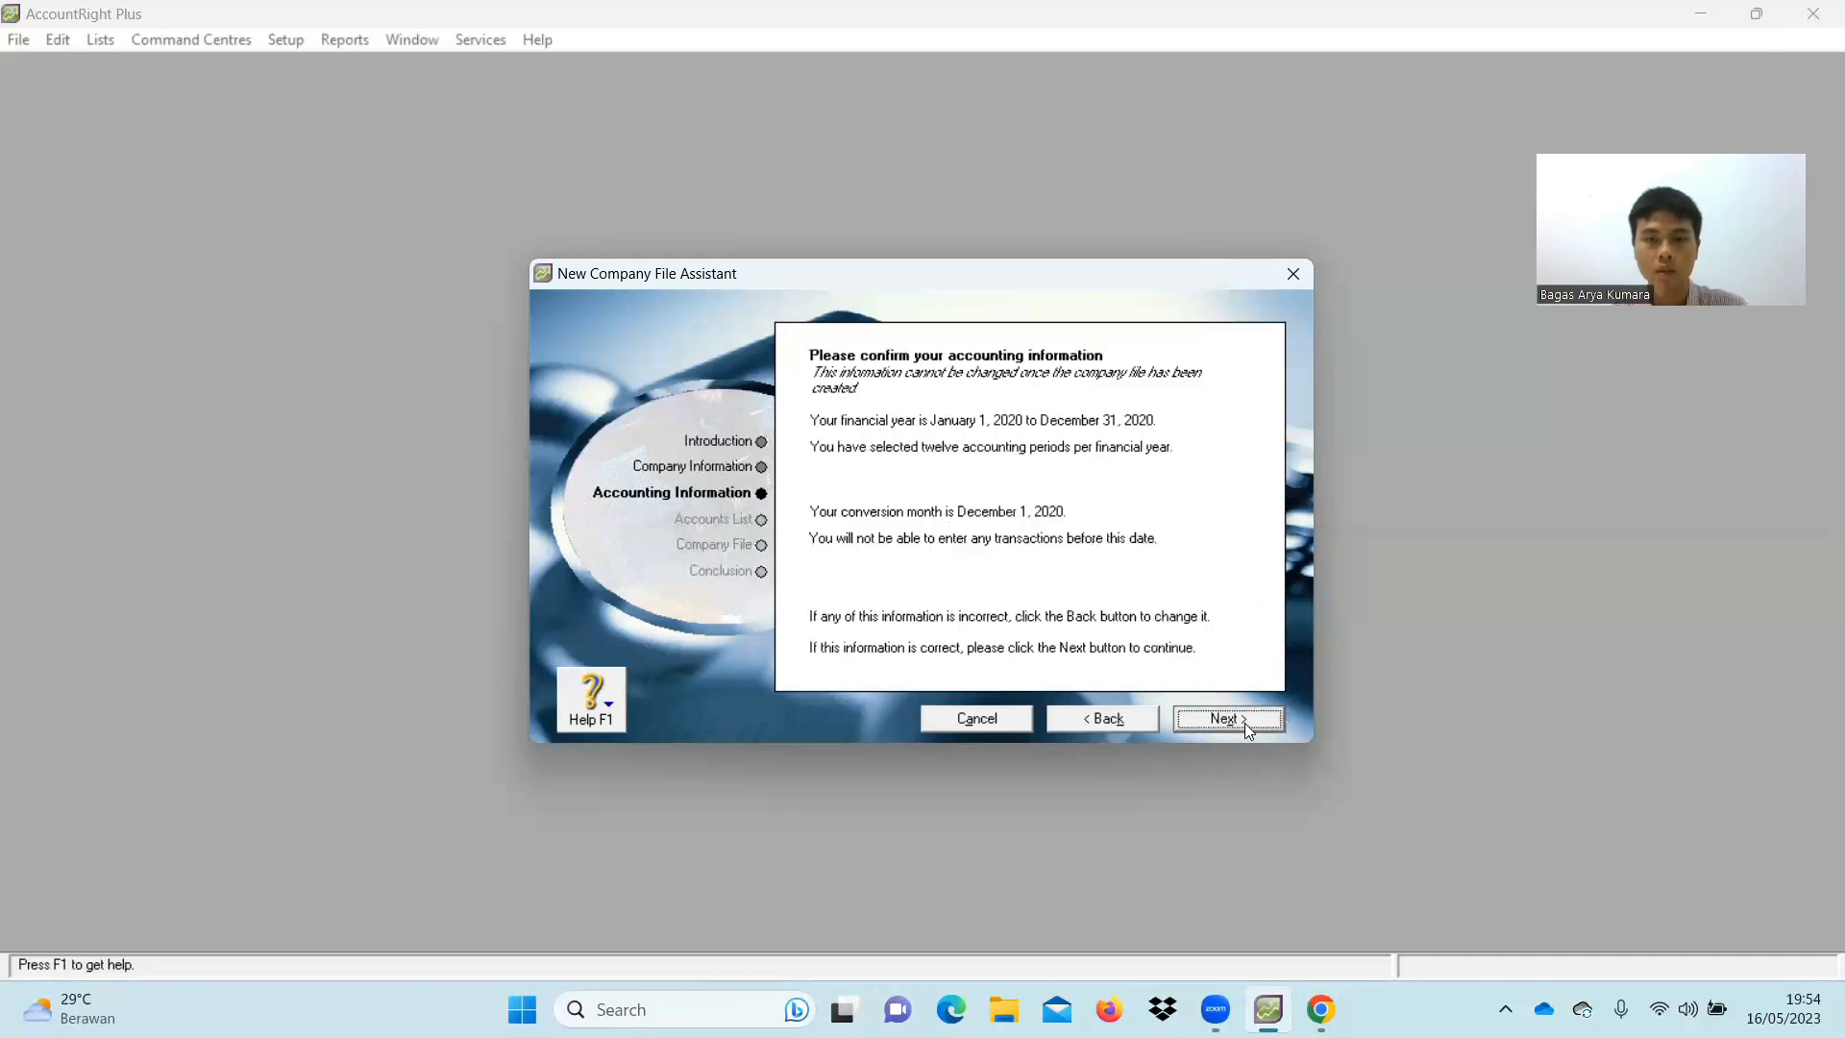
Choose to build your own accounts list, create PD PELANGI.myo, and open the Command Centre
click(1243, 723)
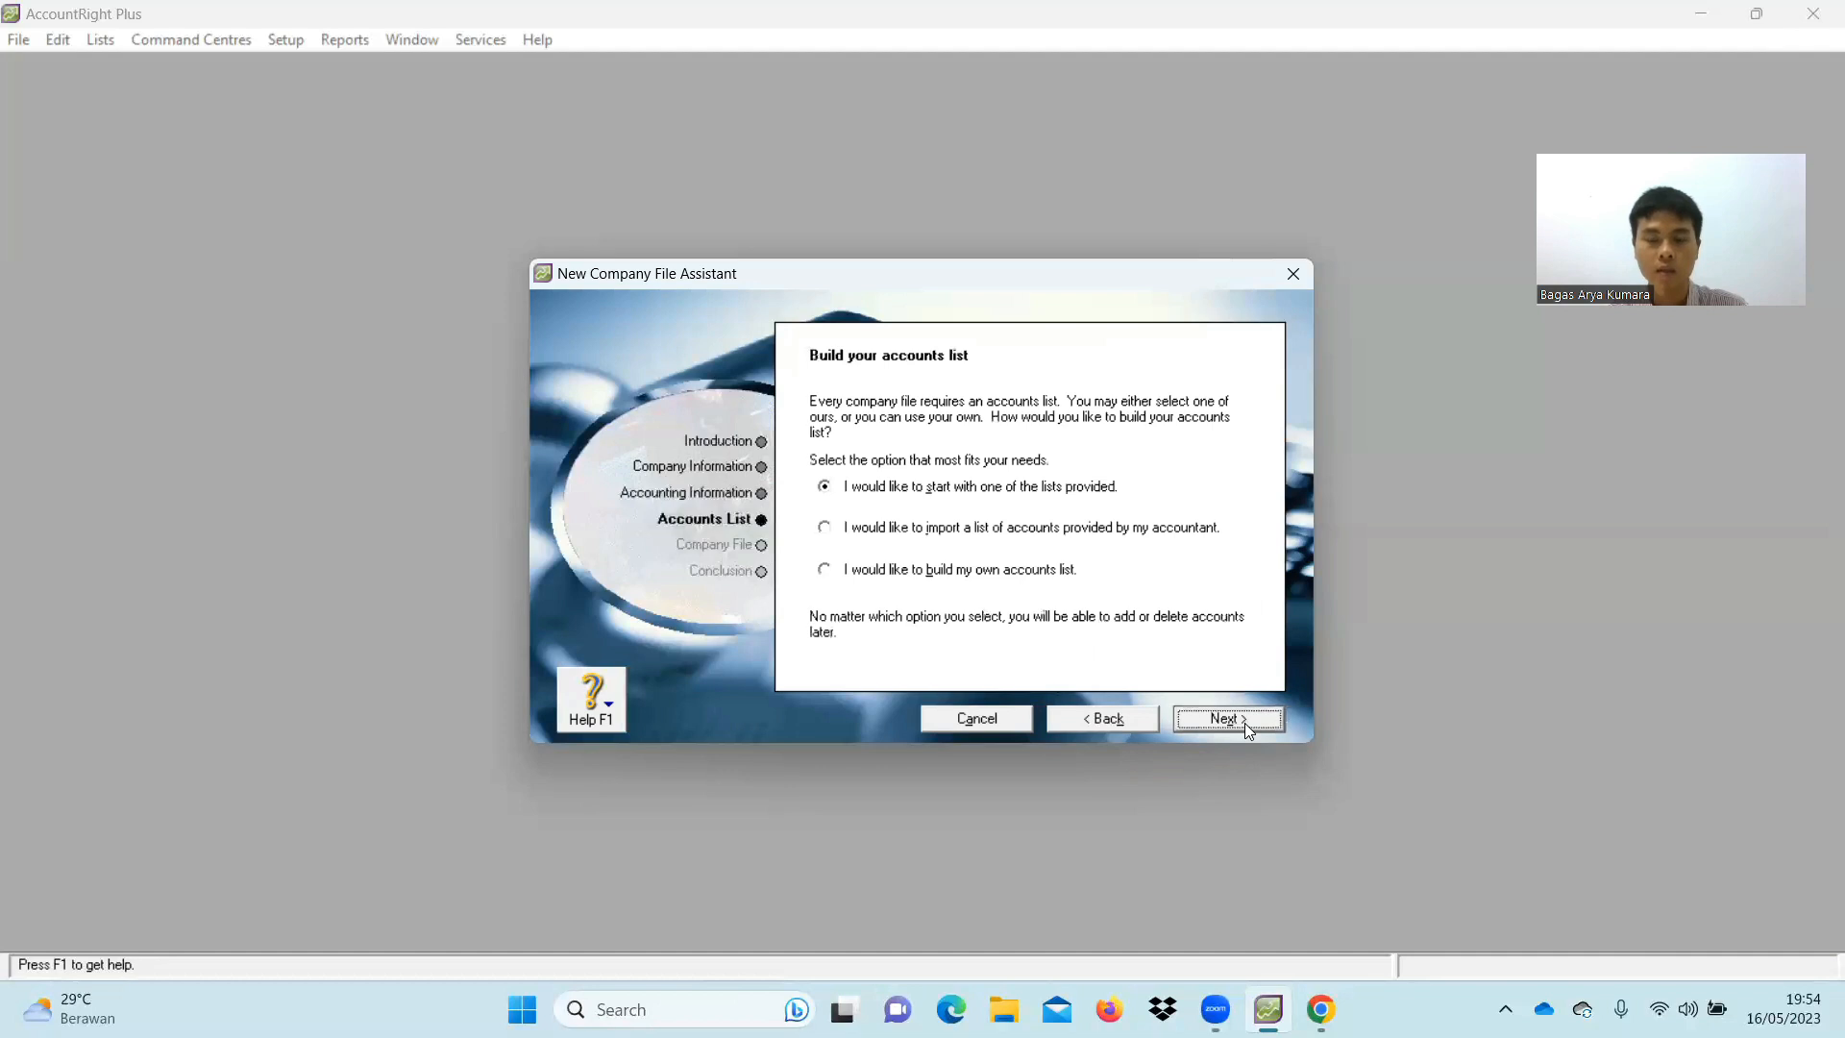
click(983, 576)
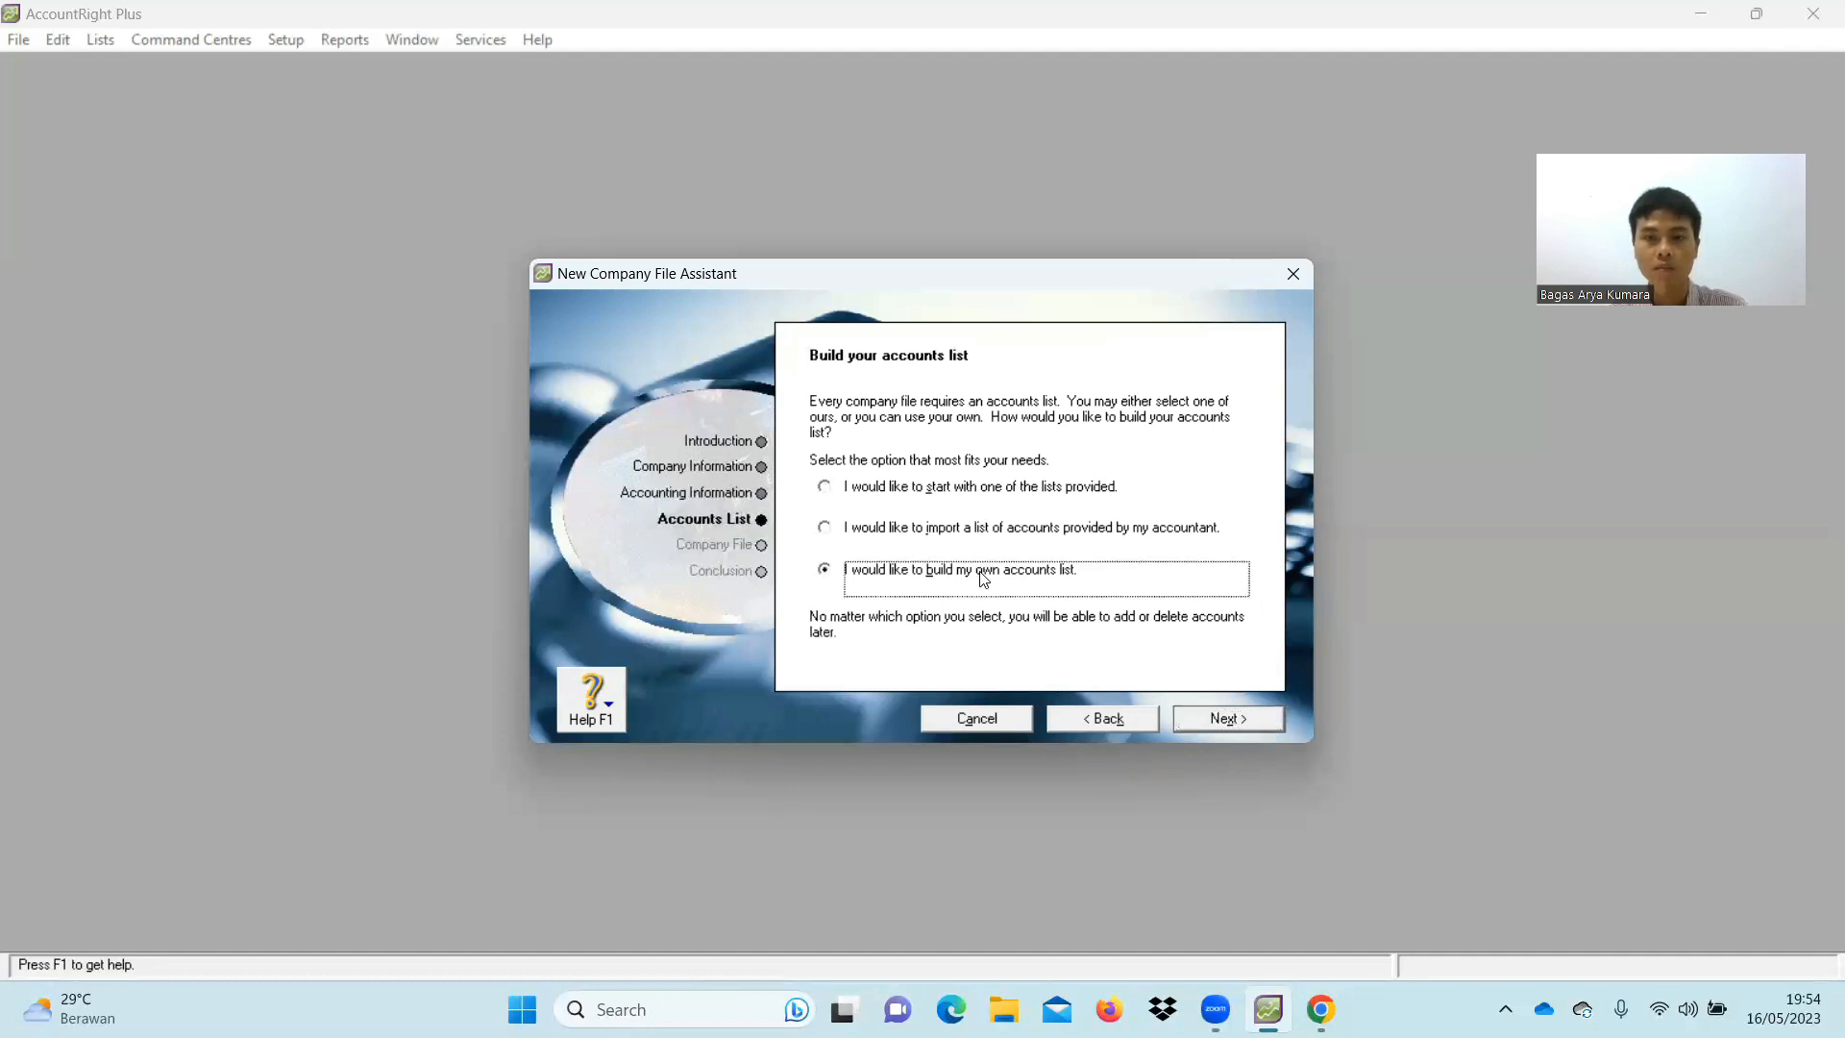
click(1248, 721)
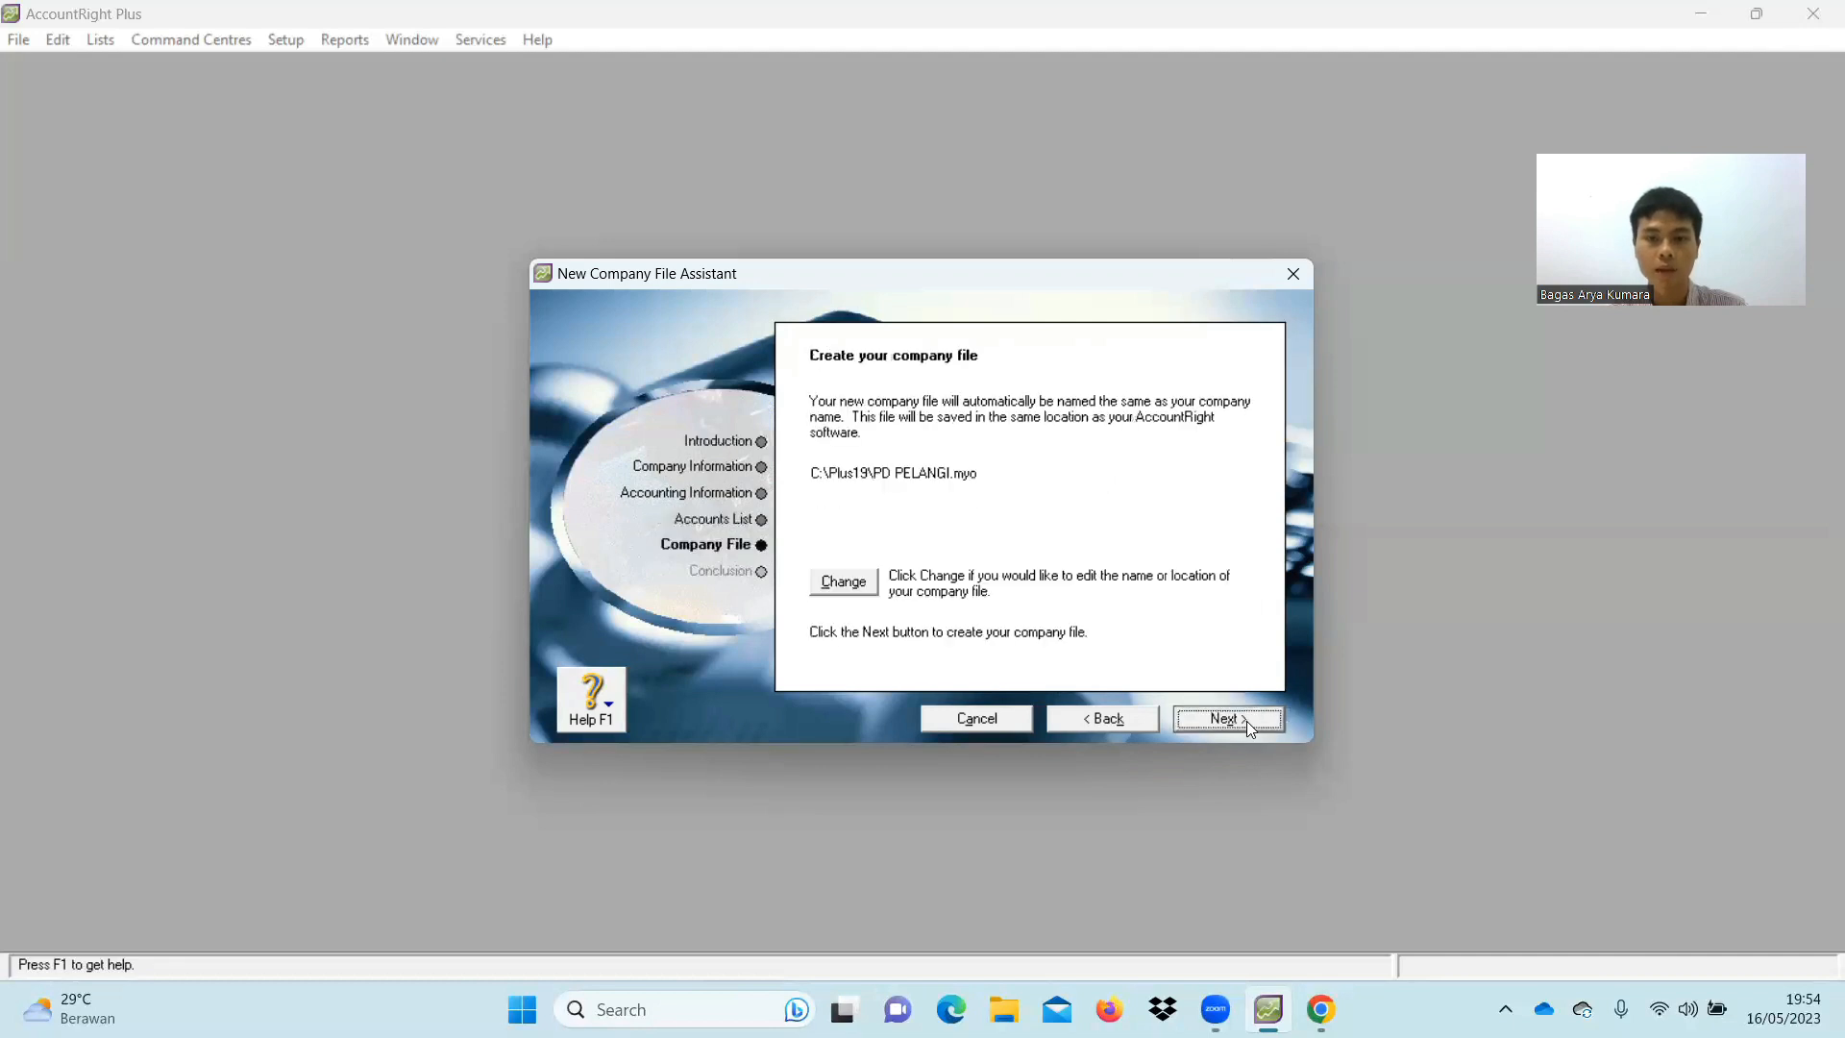
click(1248, 720)
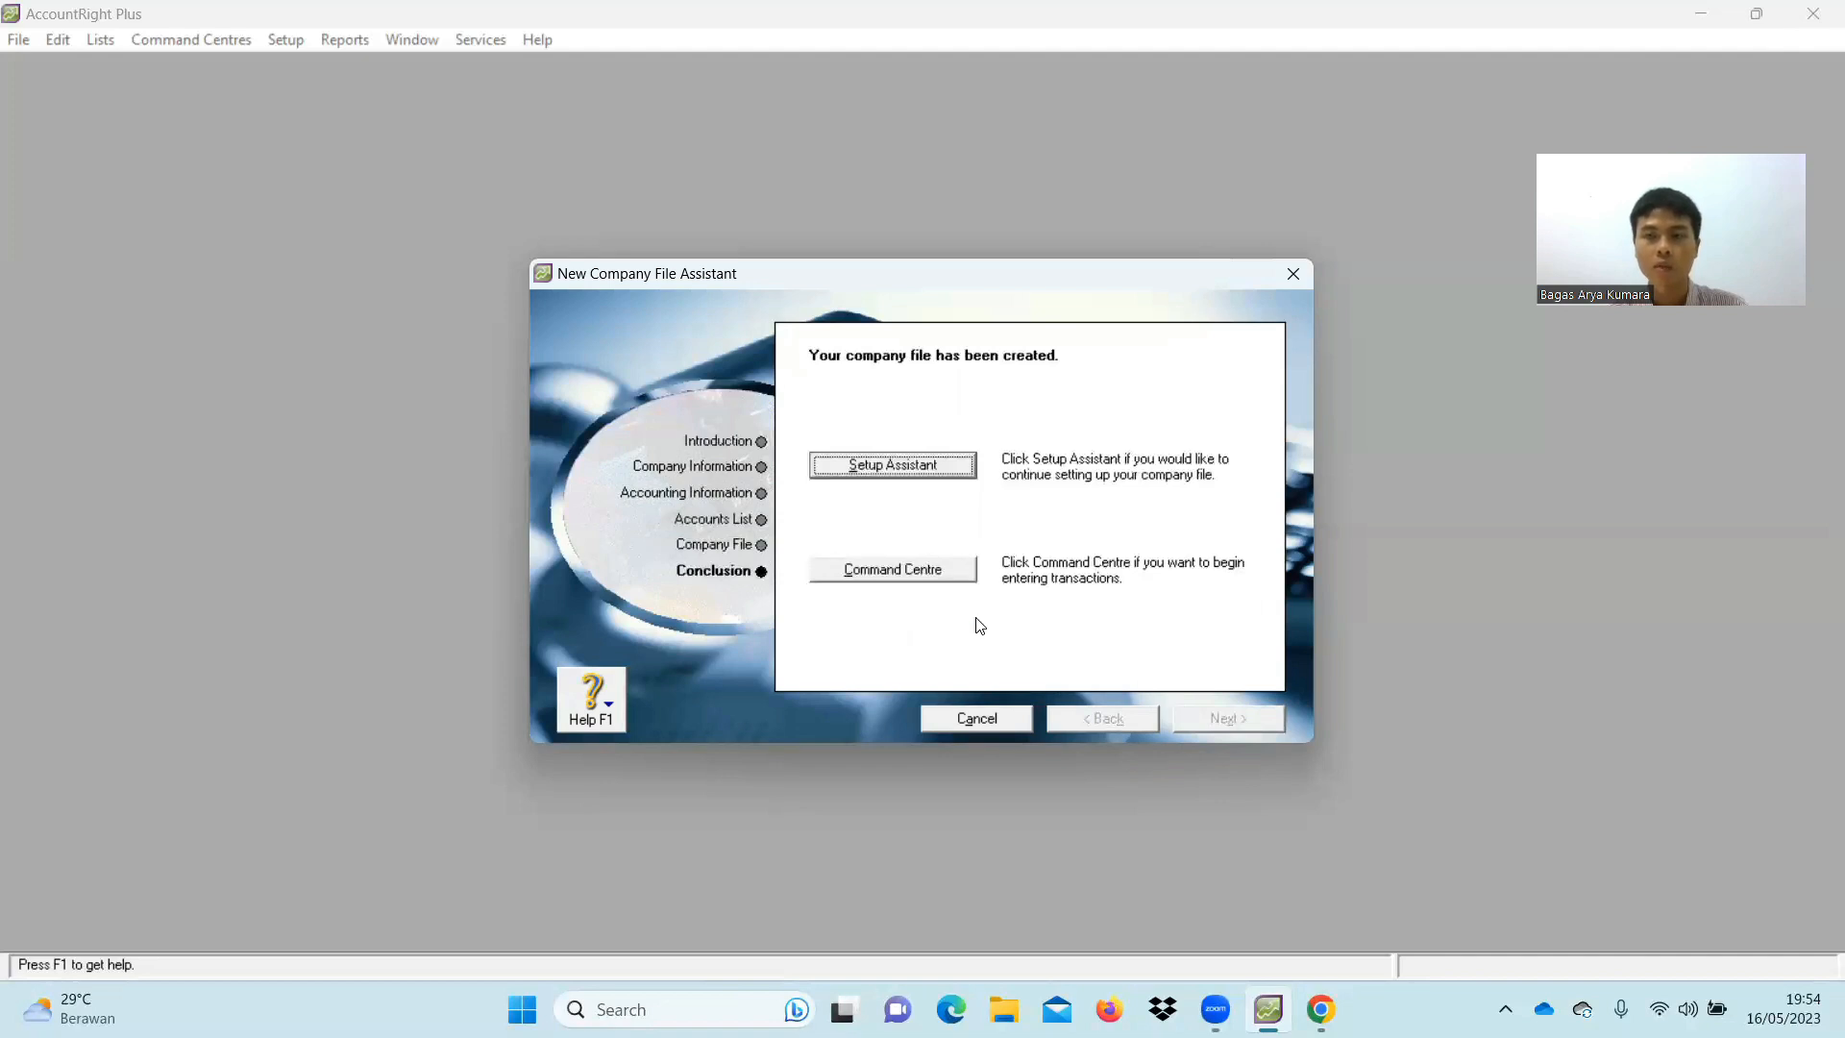
click(931, 571)
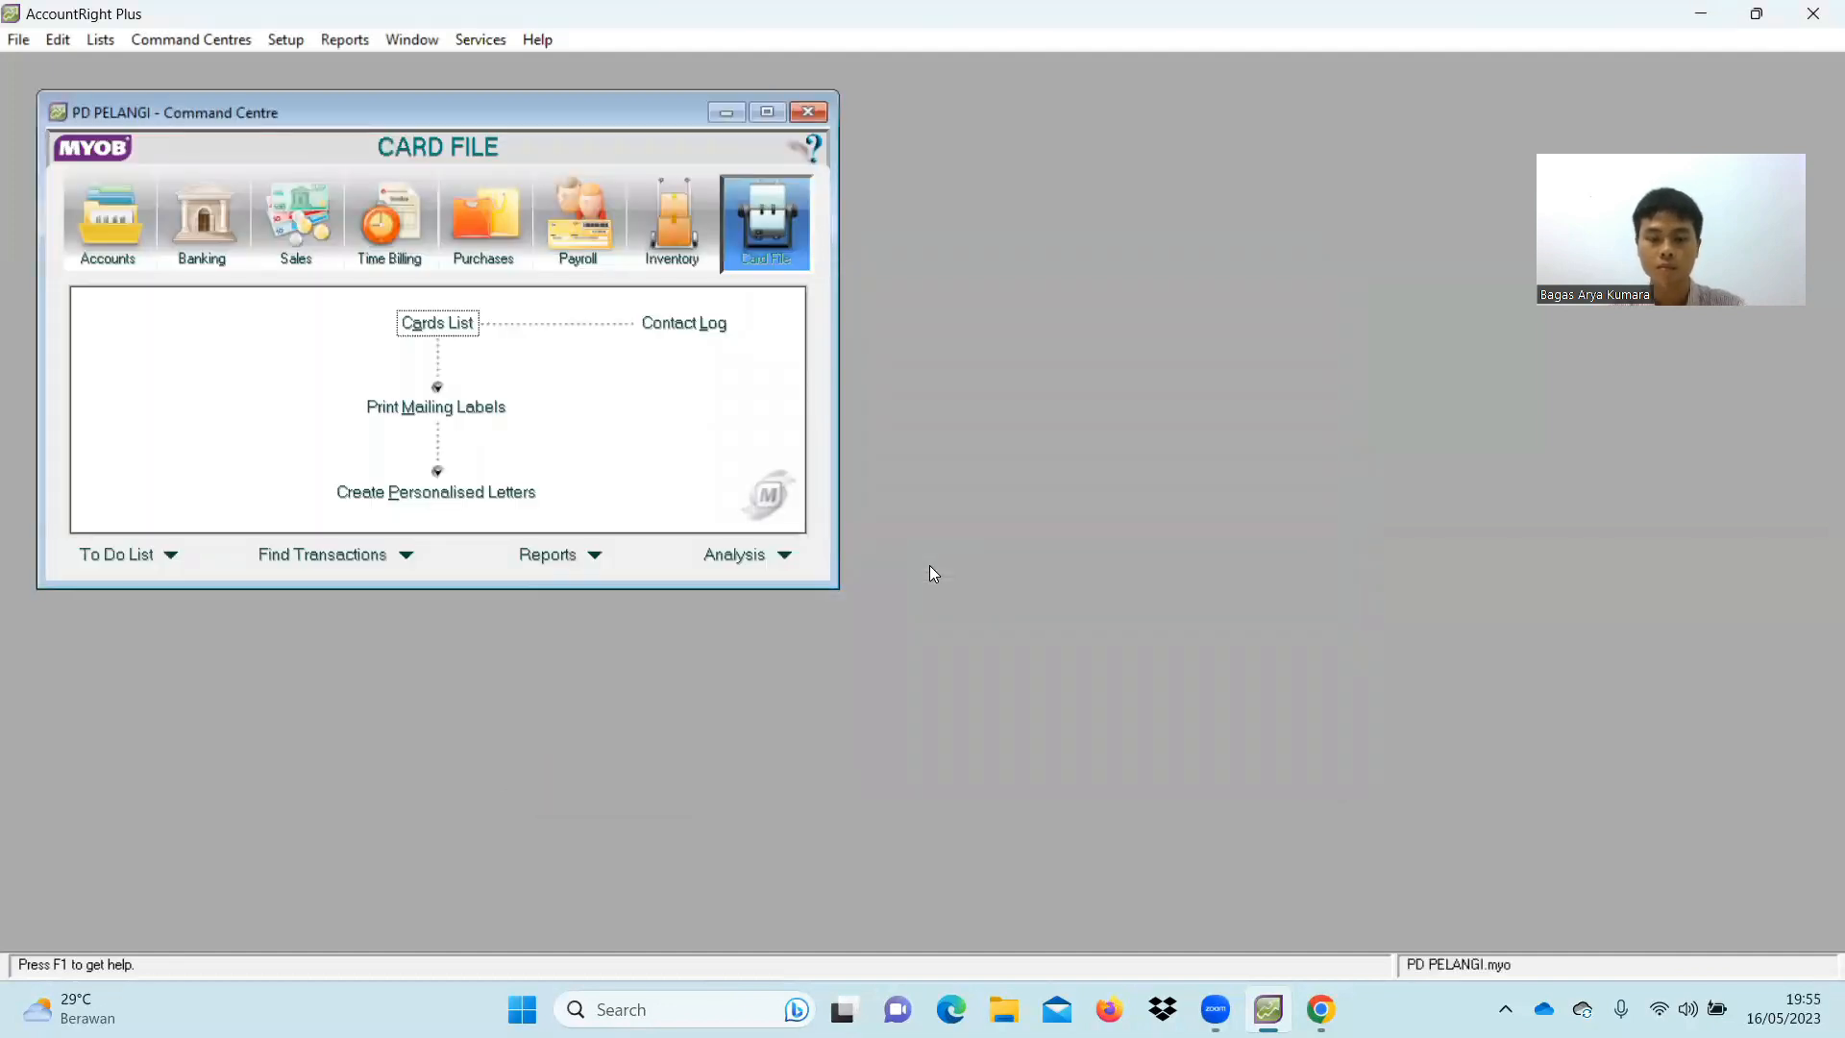
Place AccountRight beside the assignment PDF, widen AccountRight, and scroll the PDF down
key(super+Left)
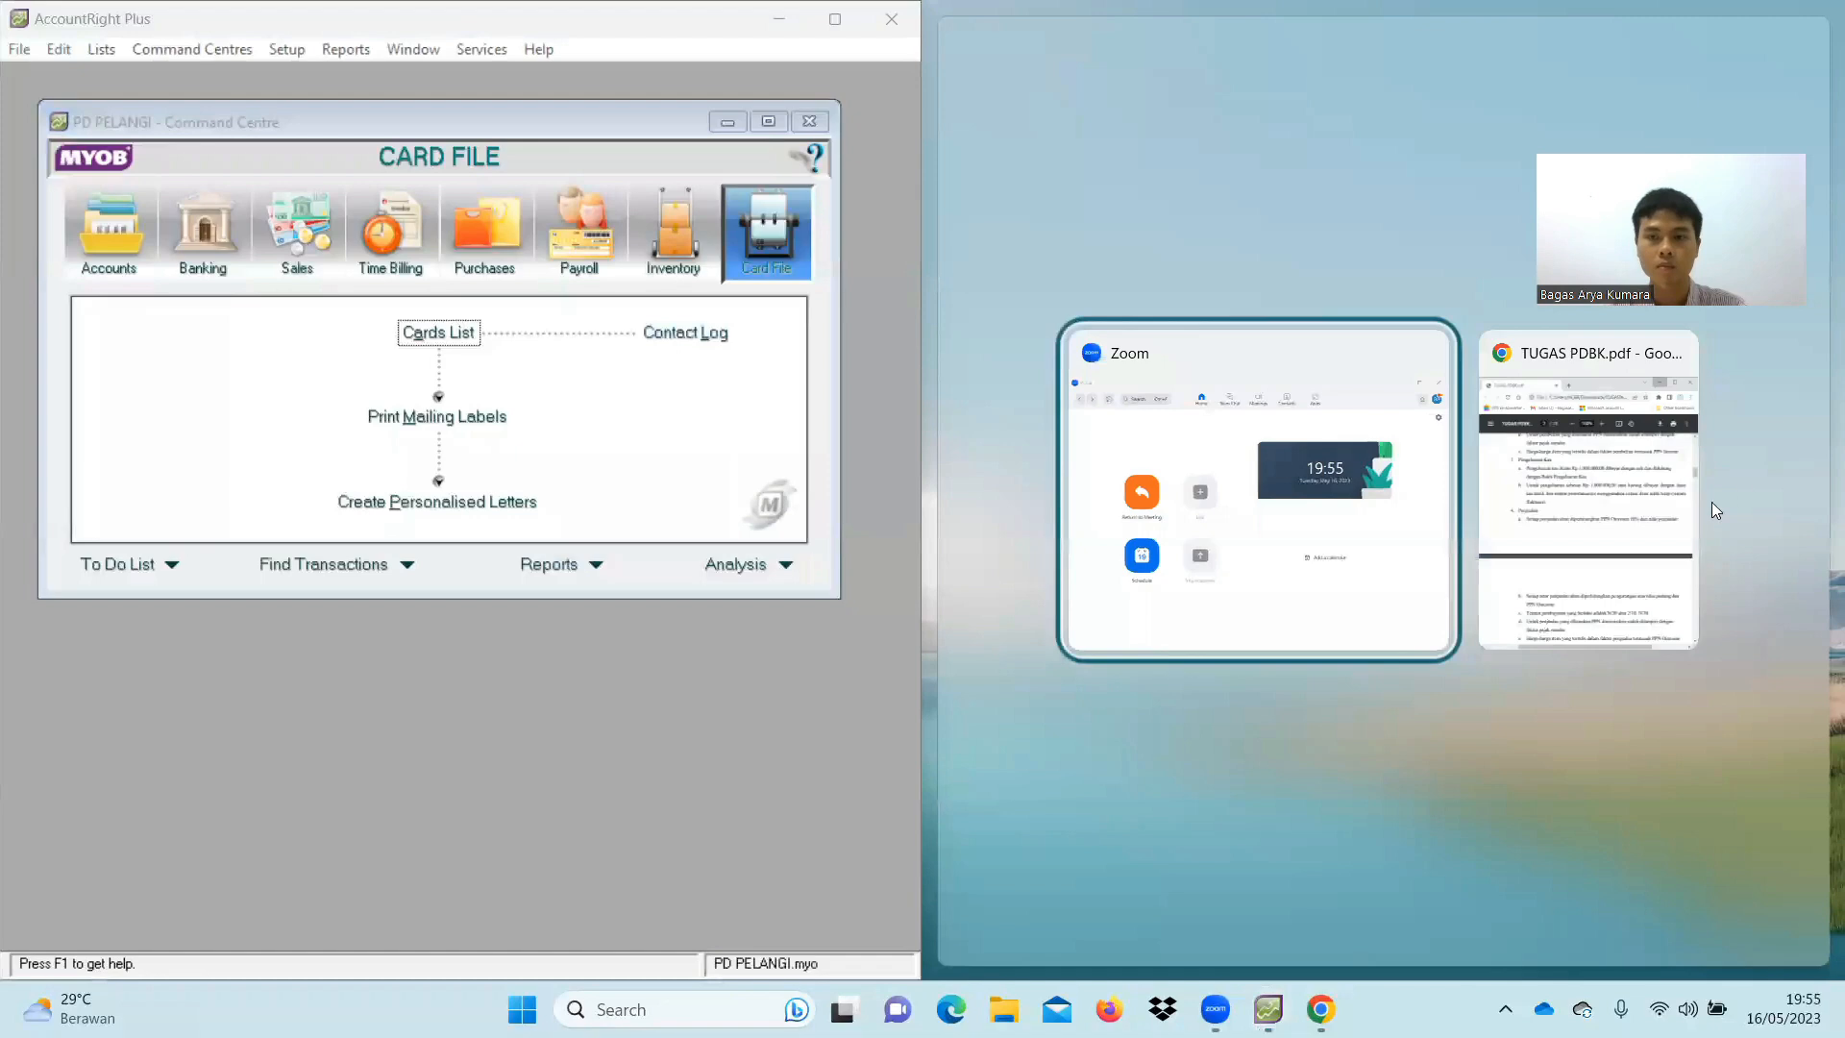
click(1633, 514)
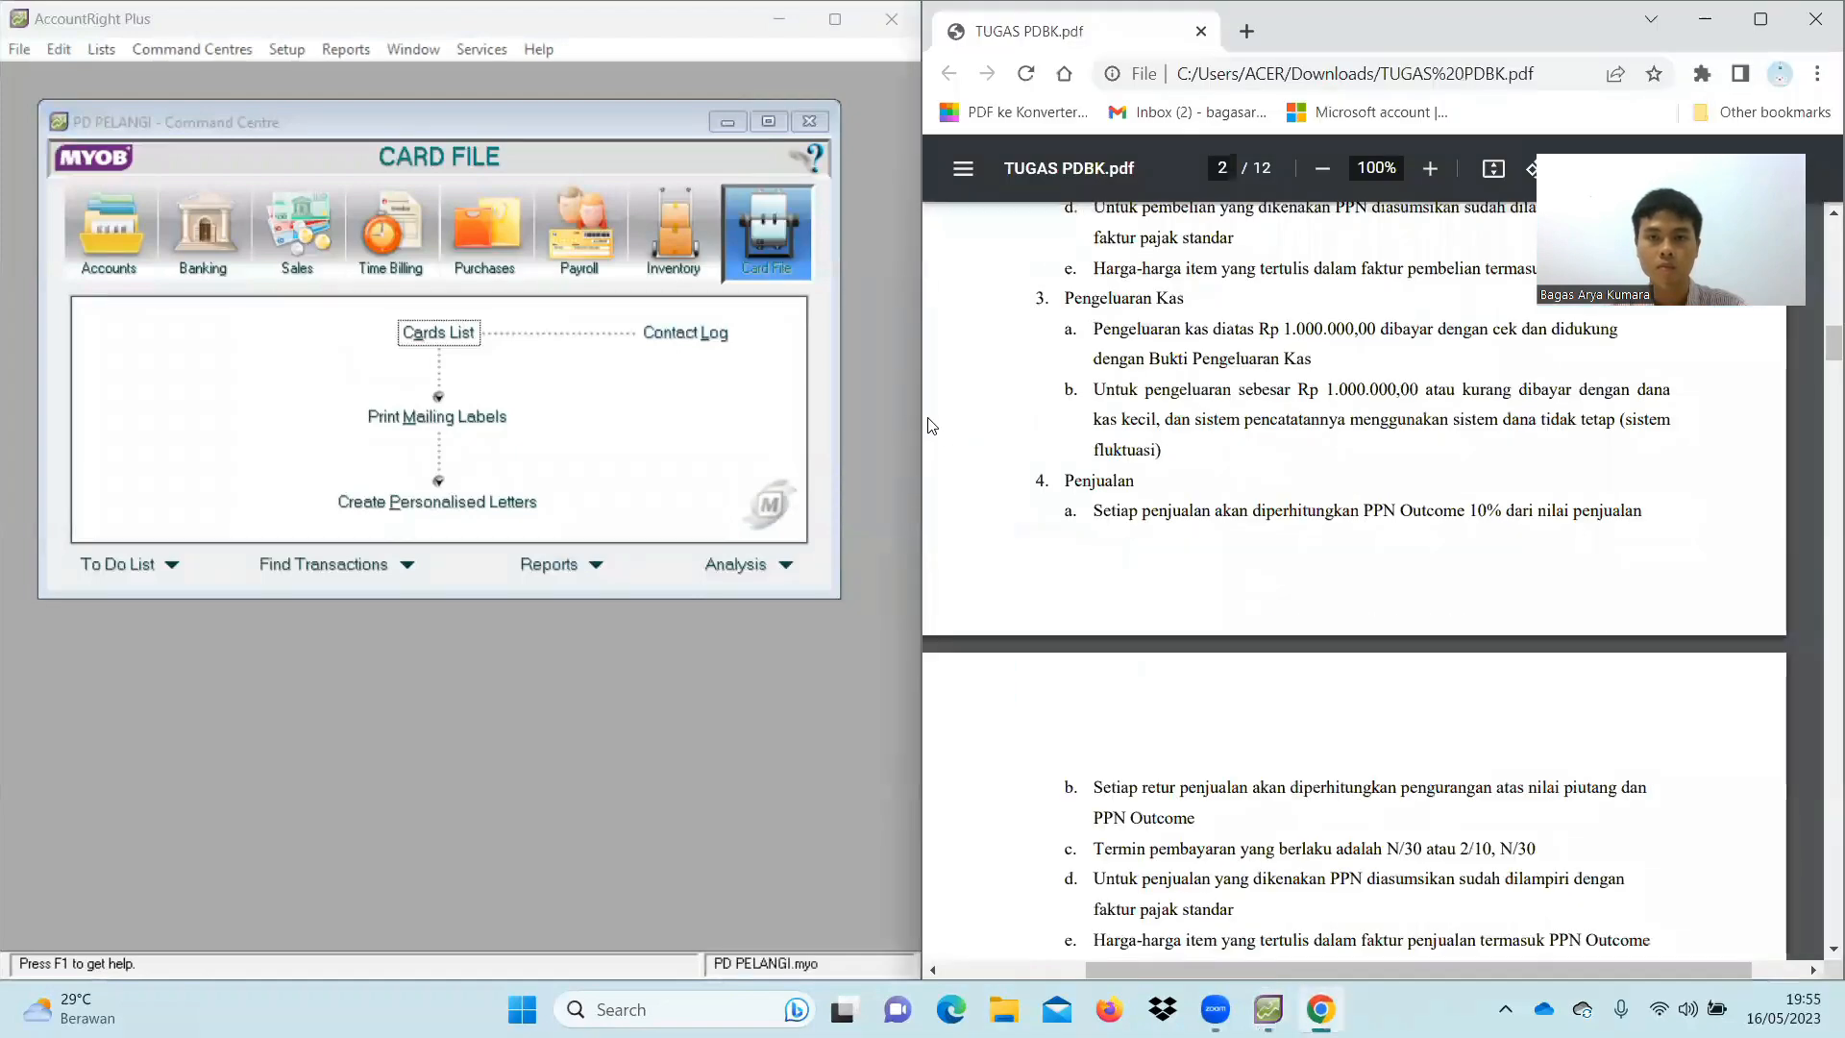
mouse_move(920, 417)
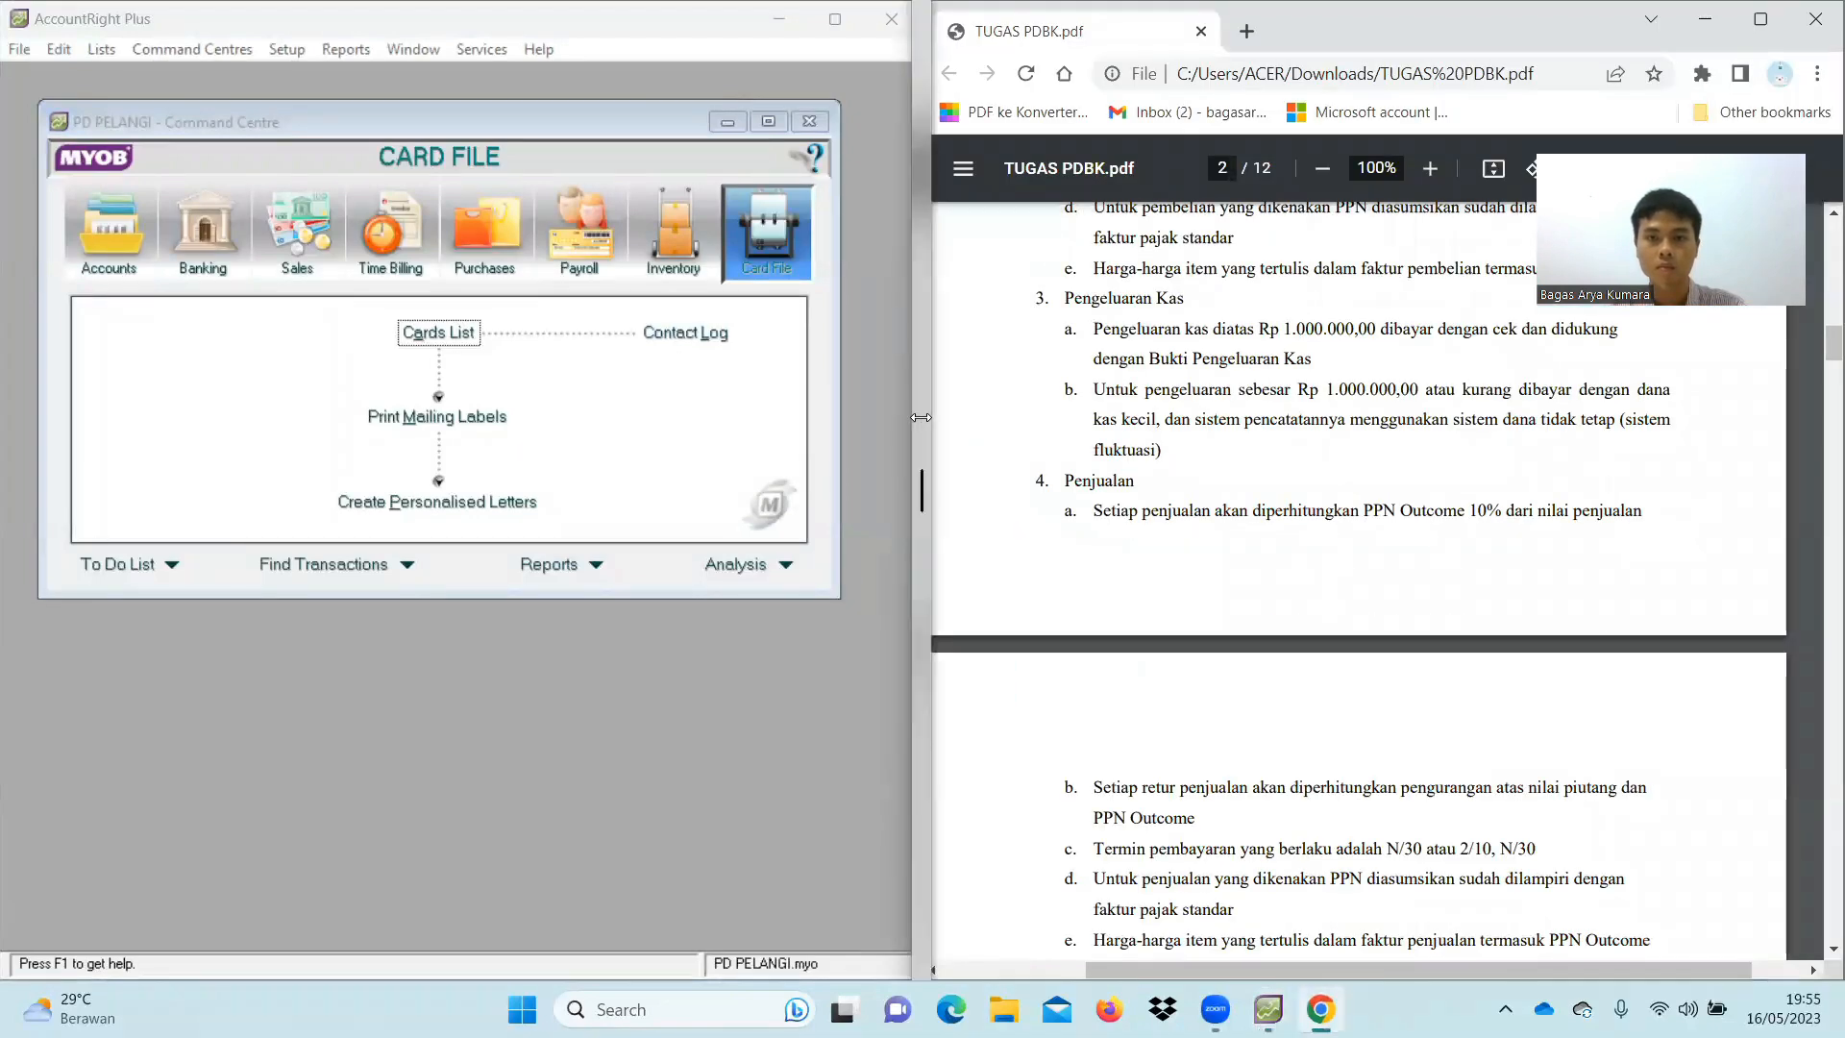
drag(920, 417, 1087, 439)
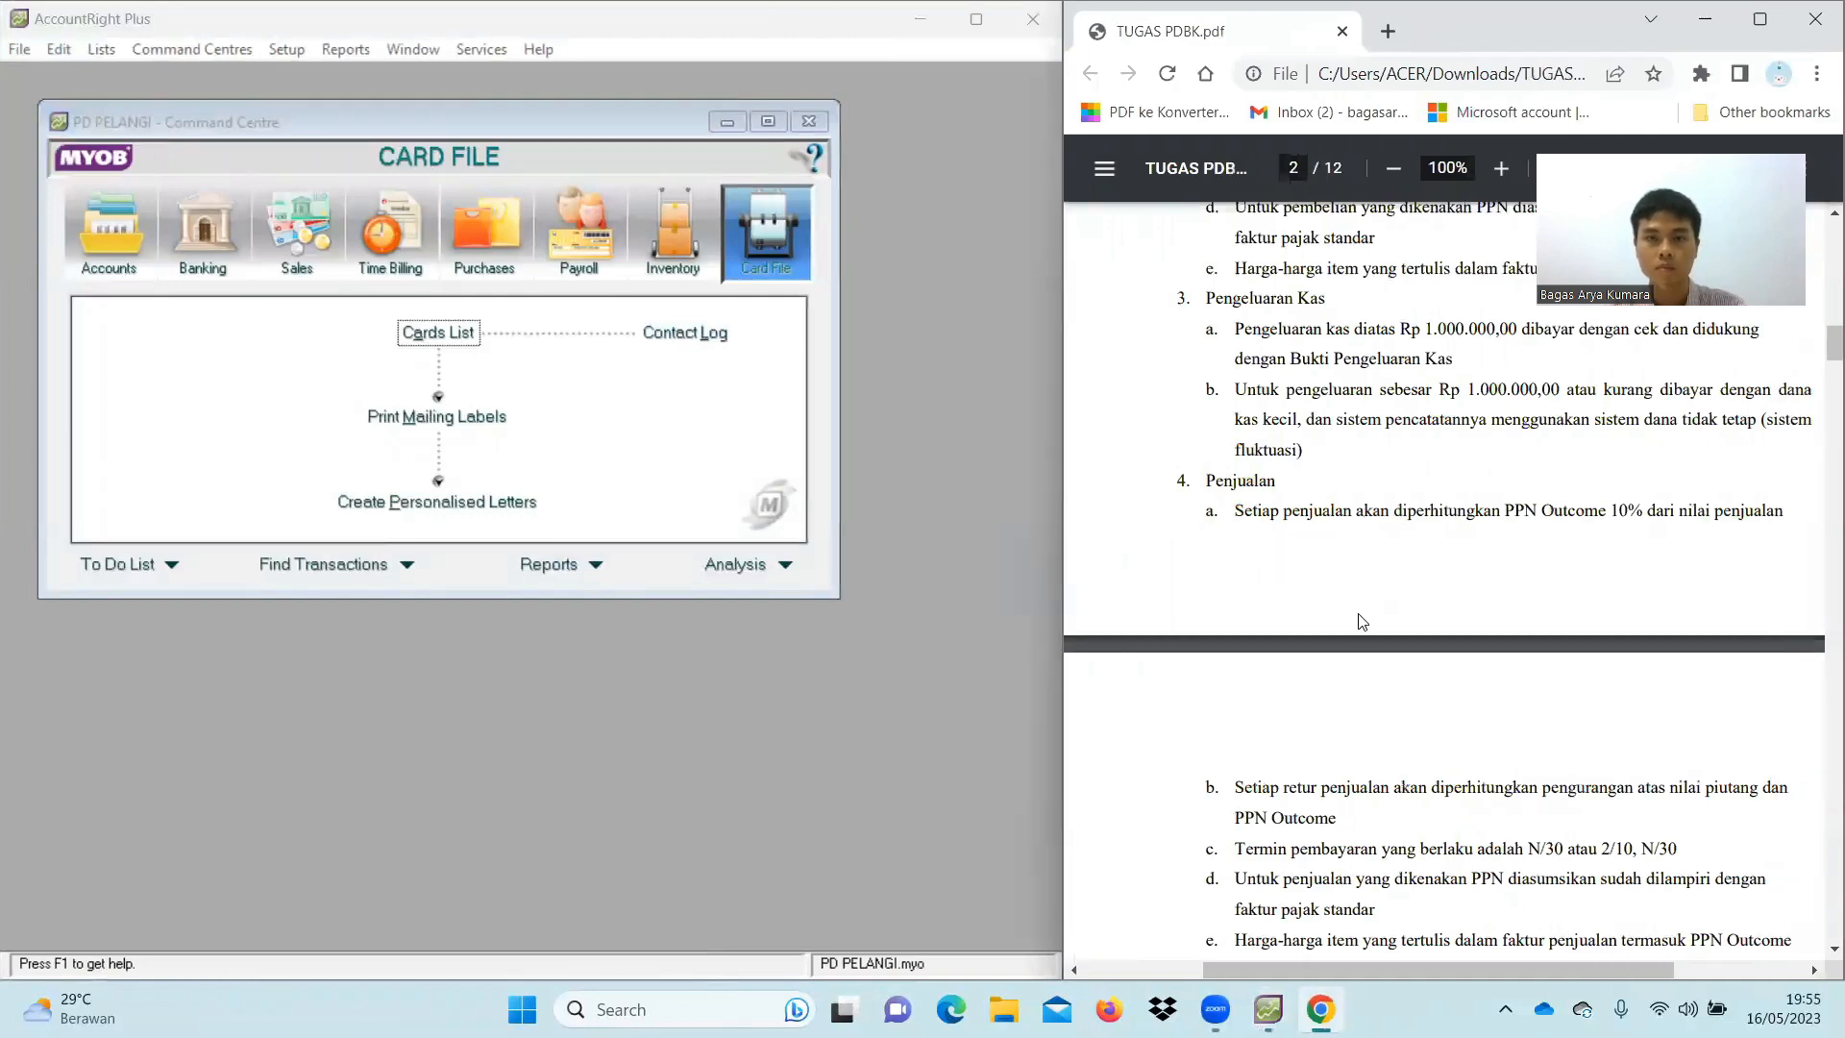
scroll(1363, 622, down, 10)
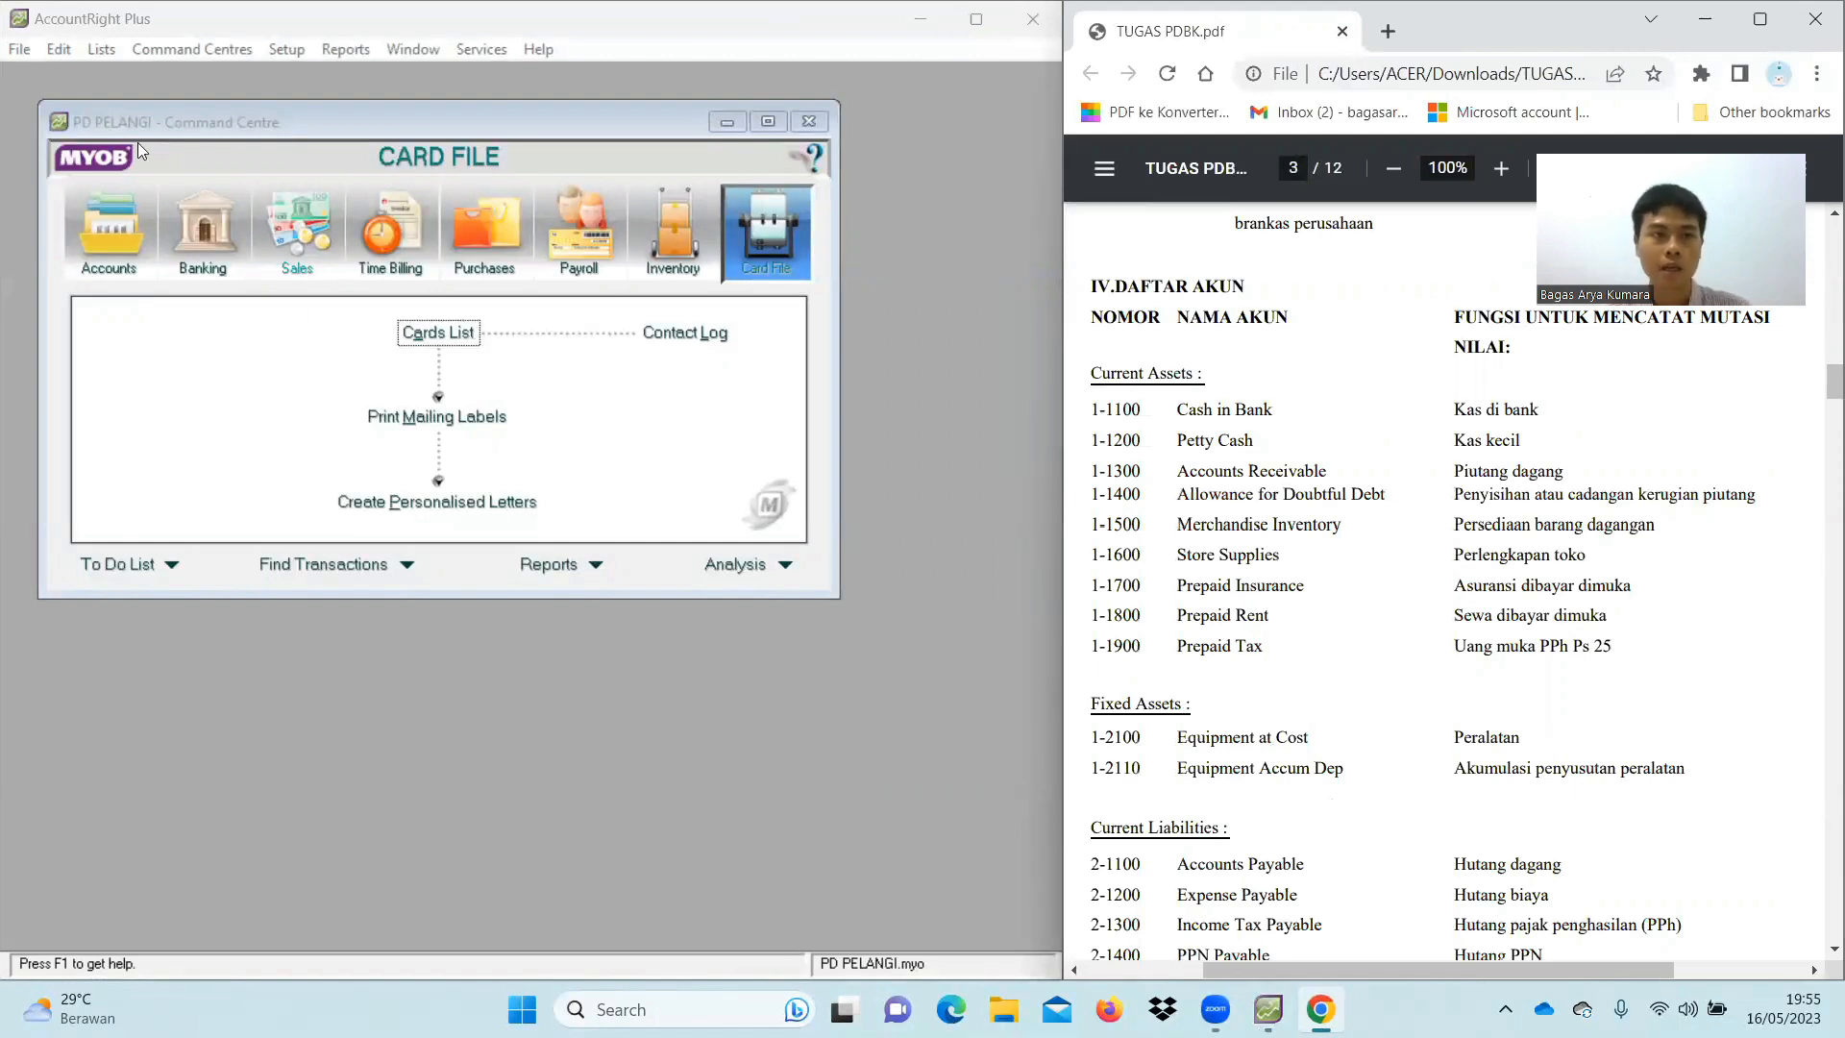
In the Accounts List's asset accounts, rename General Cheque Account to Cash in Bank
click(100, 48)
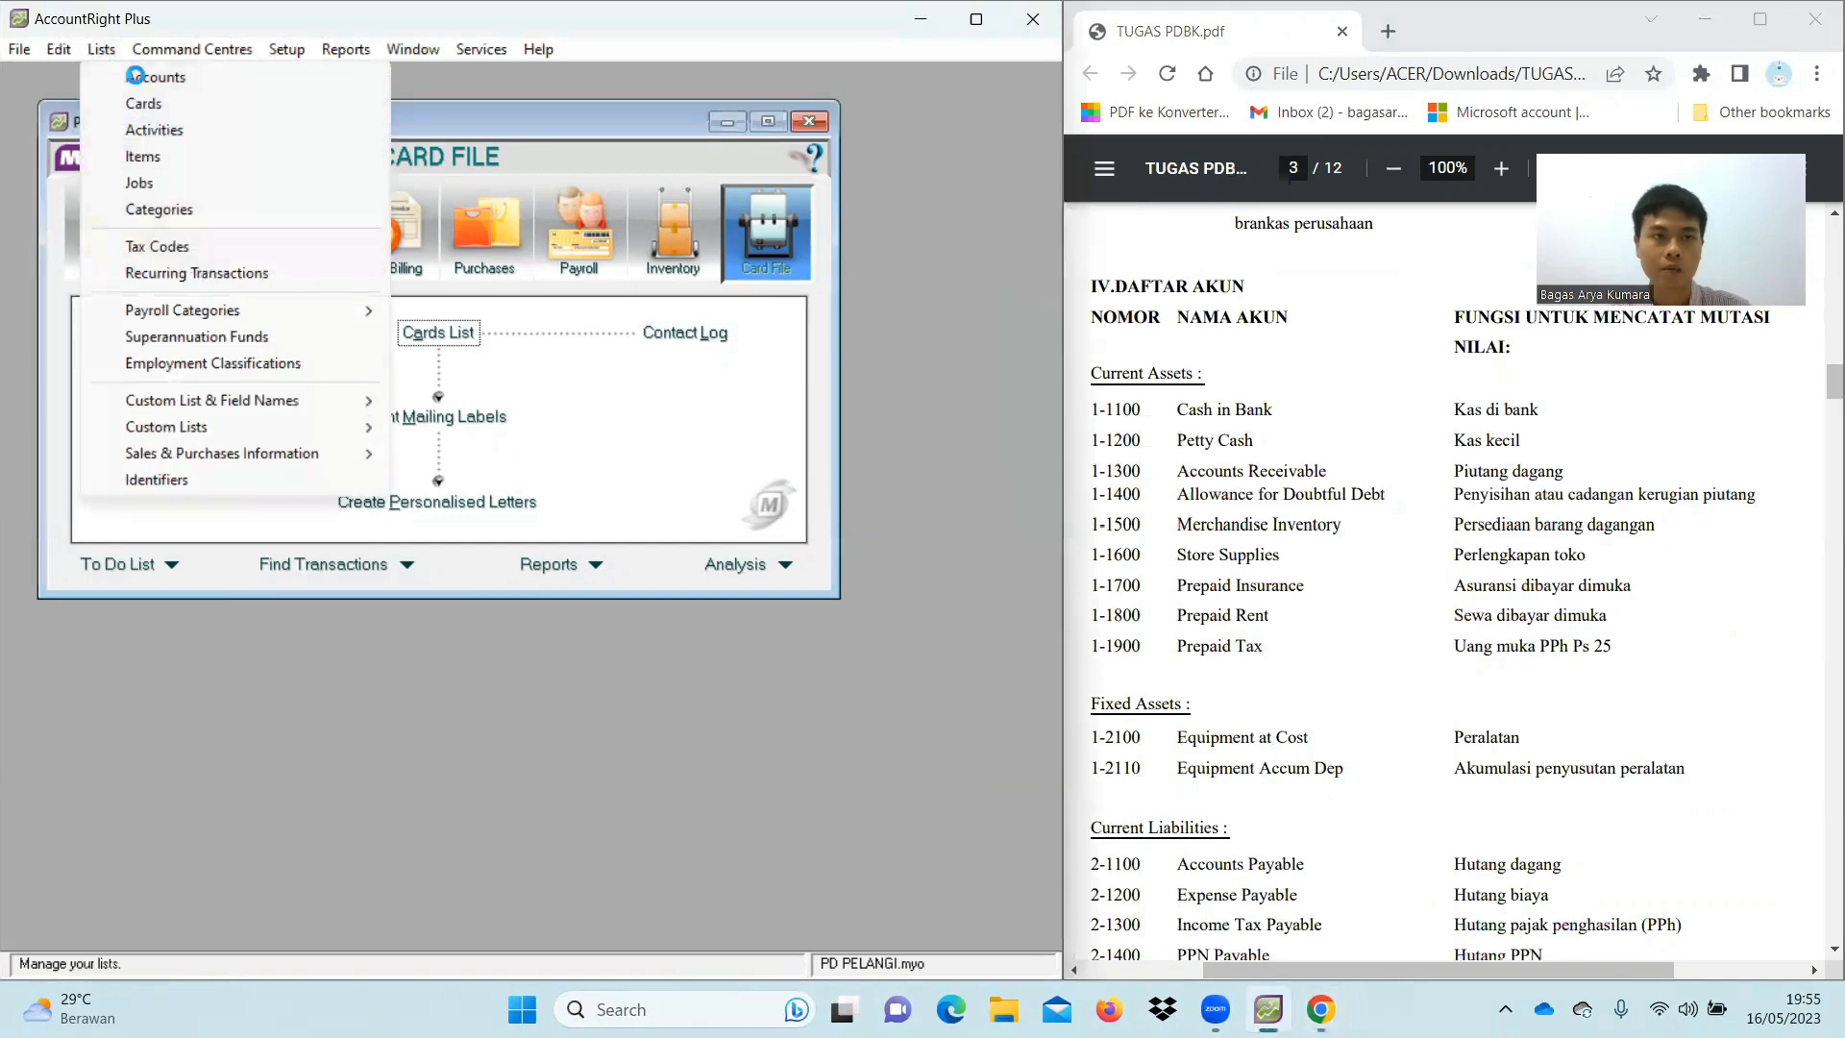
click(136, 76)
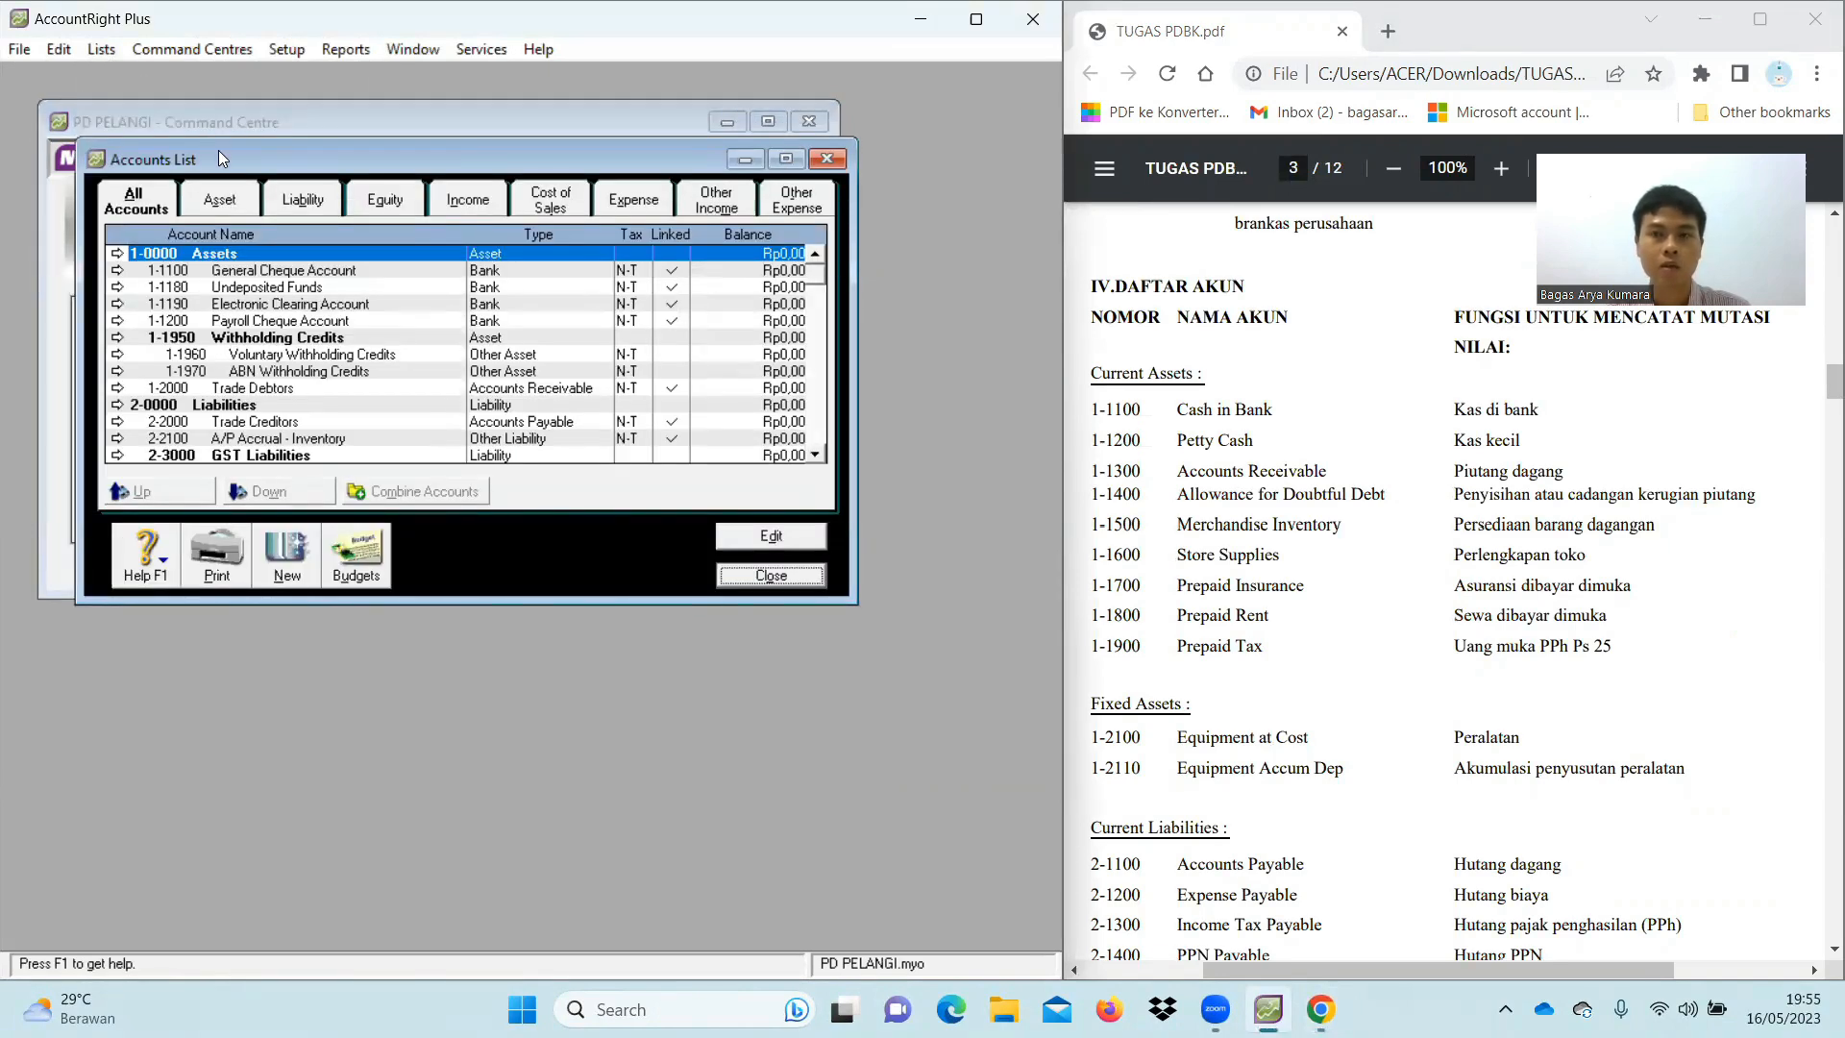
click(226, 200)
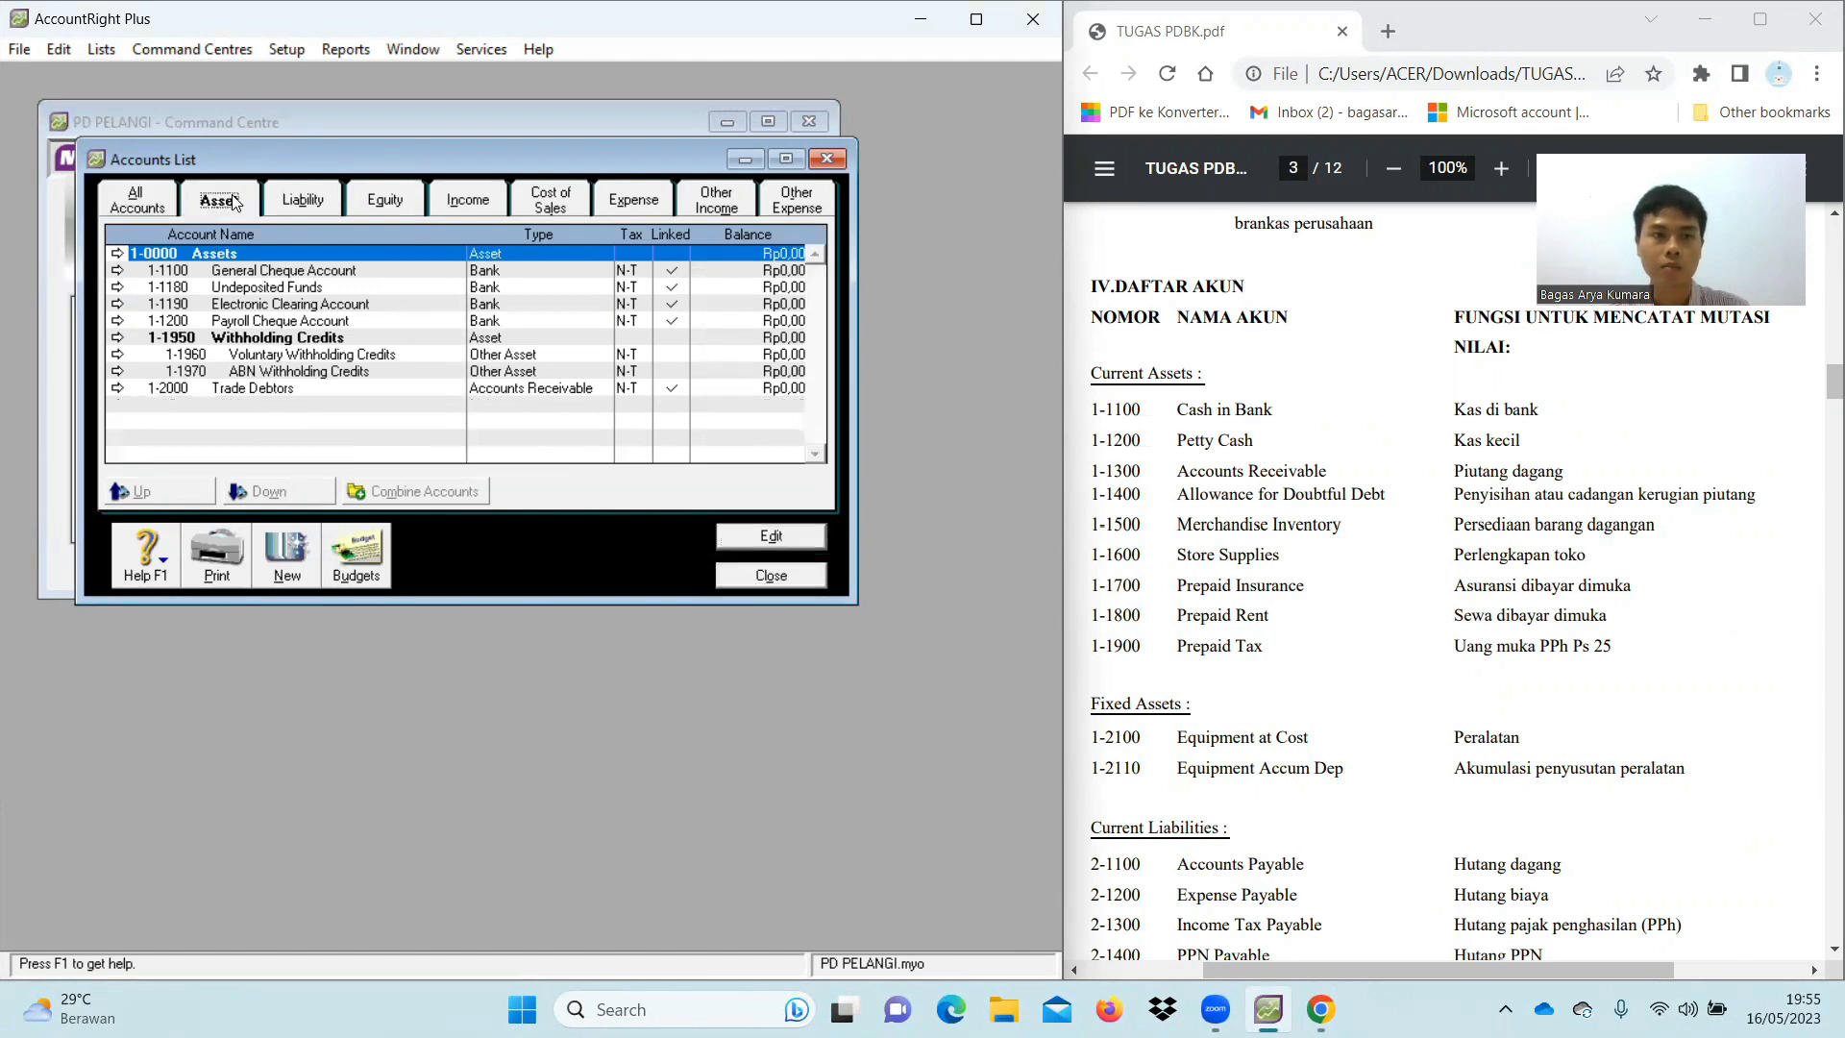
click(117, 277)
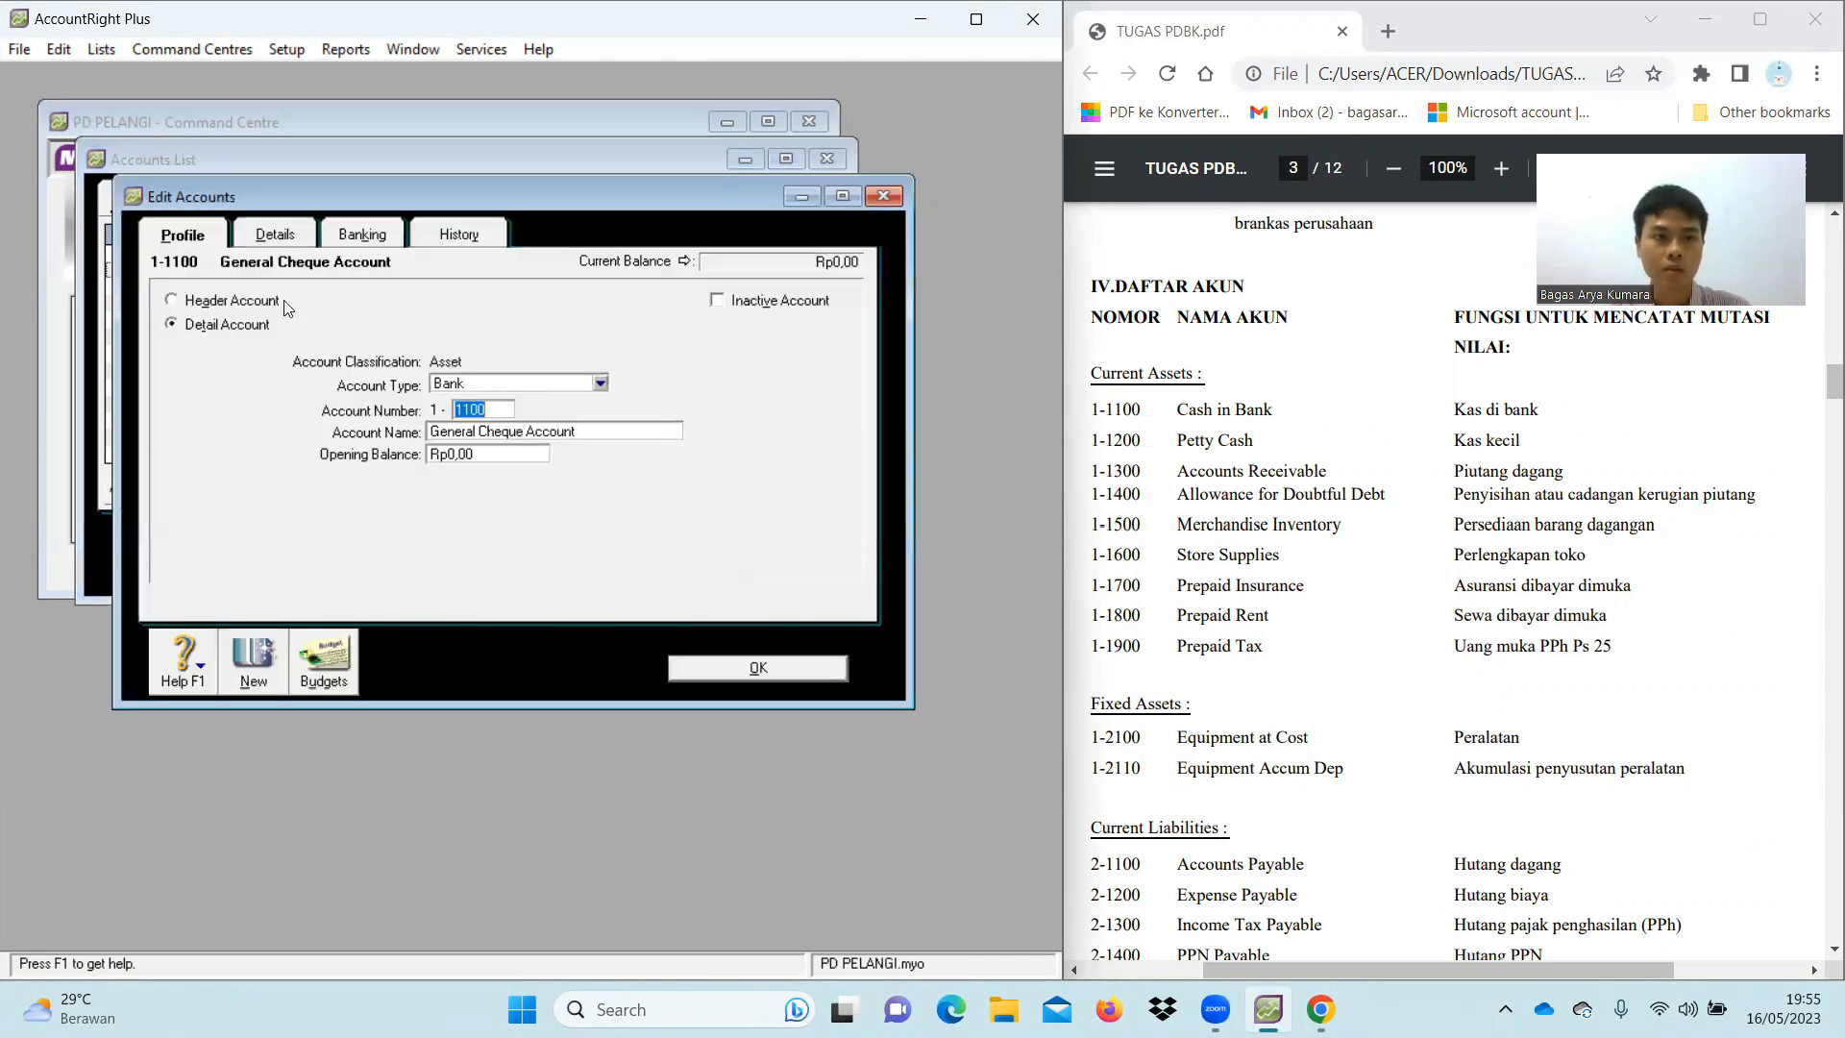
click(514, 426)
text(Cas)
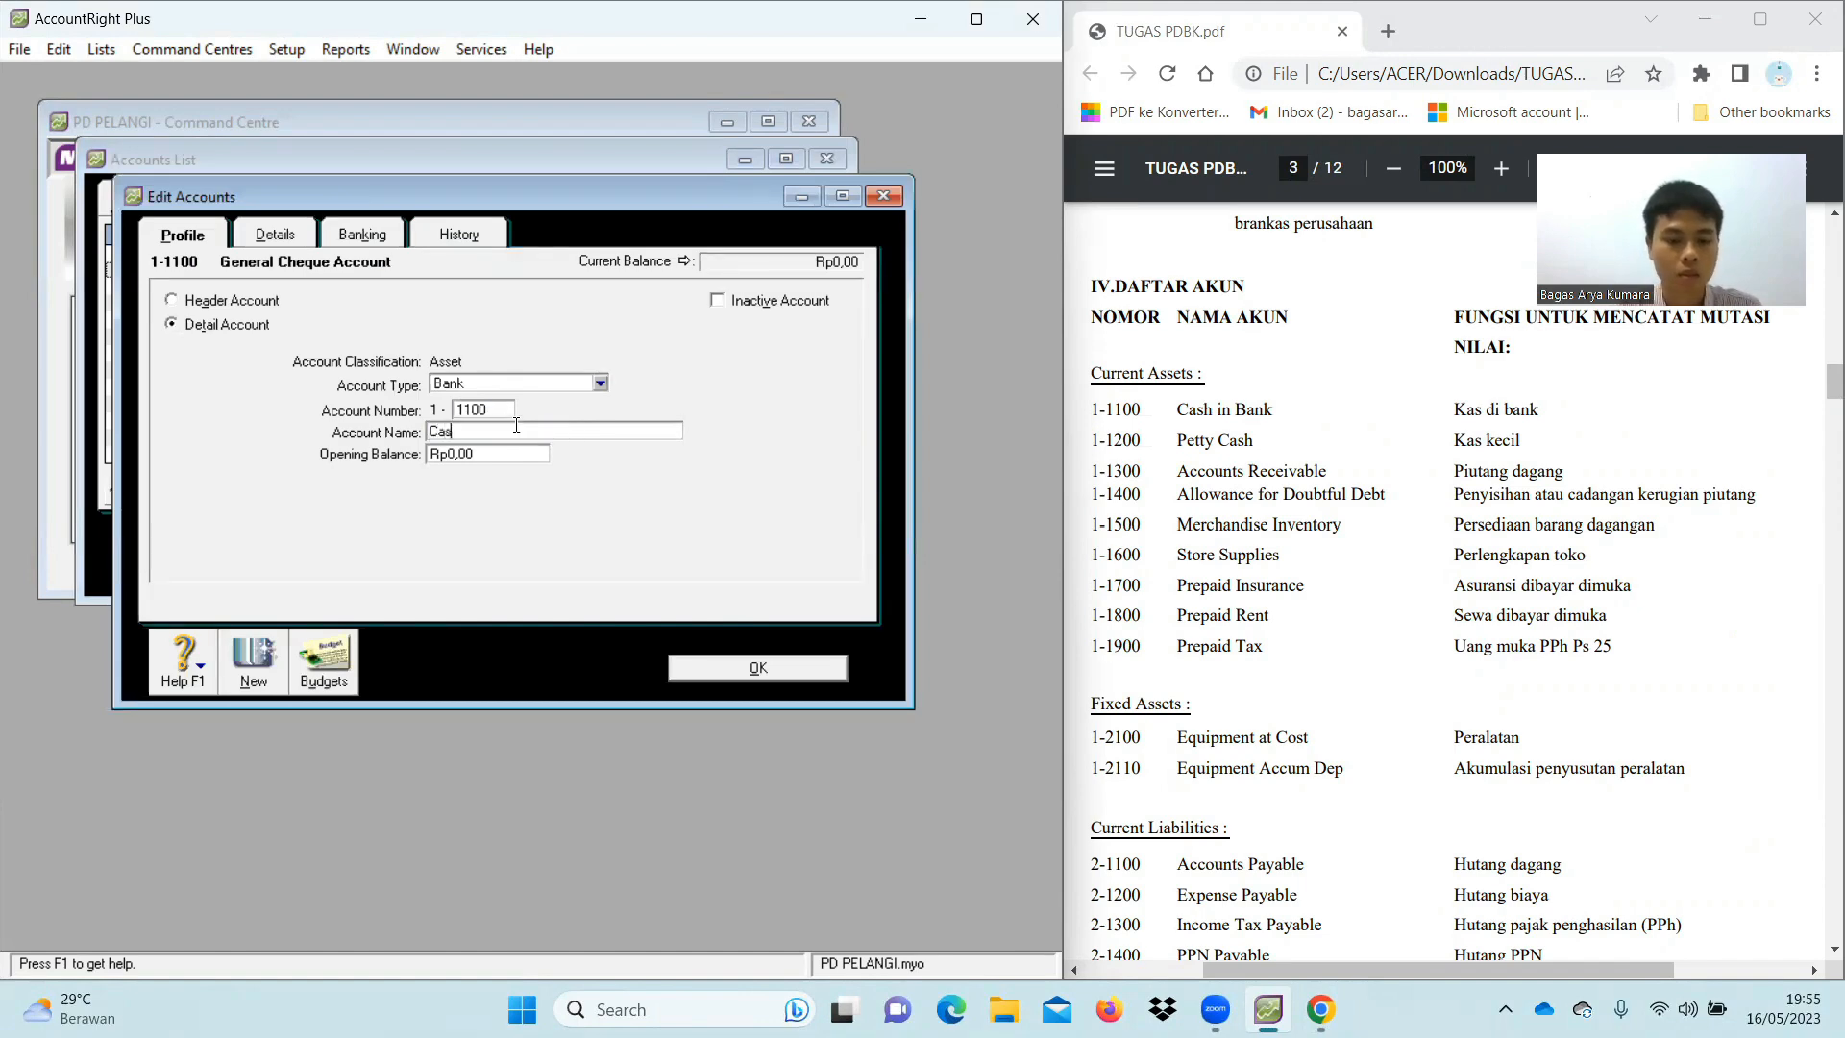
text(h in Bank)
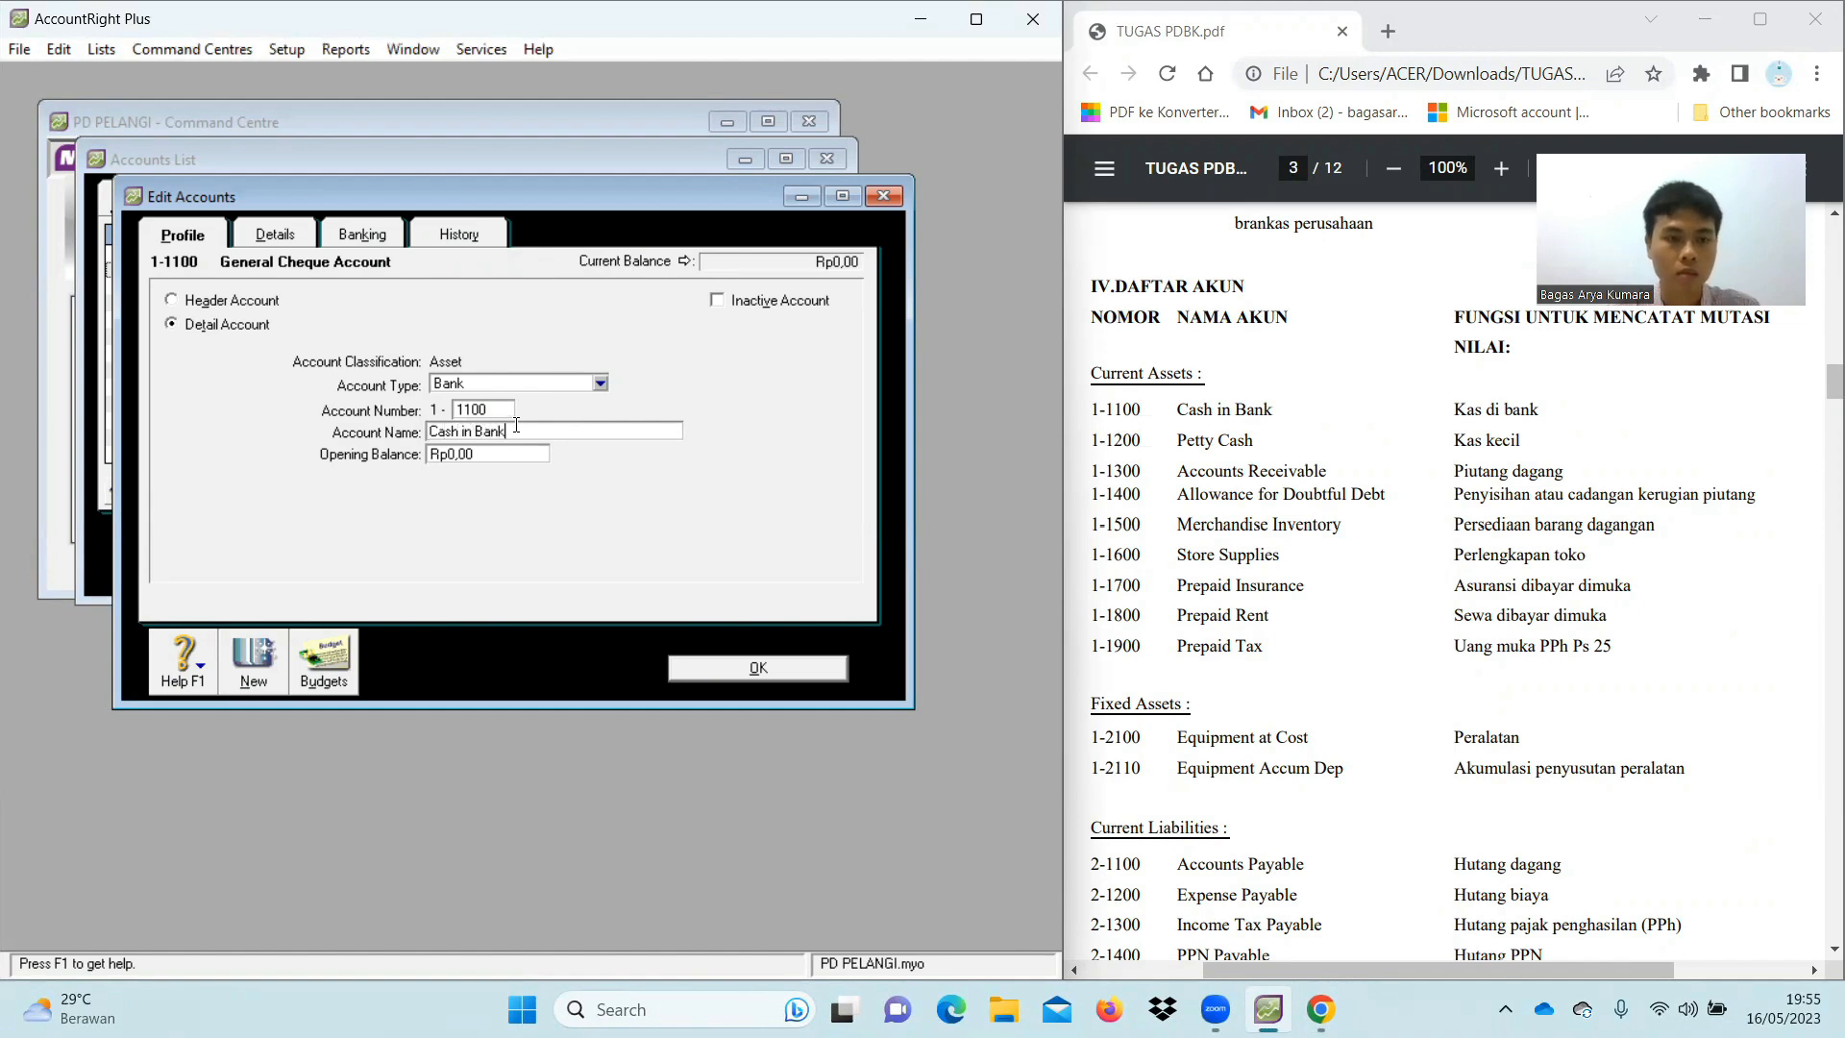
click(714, 663)
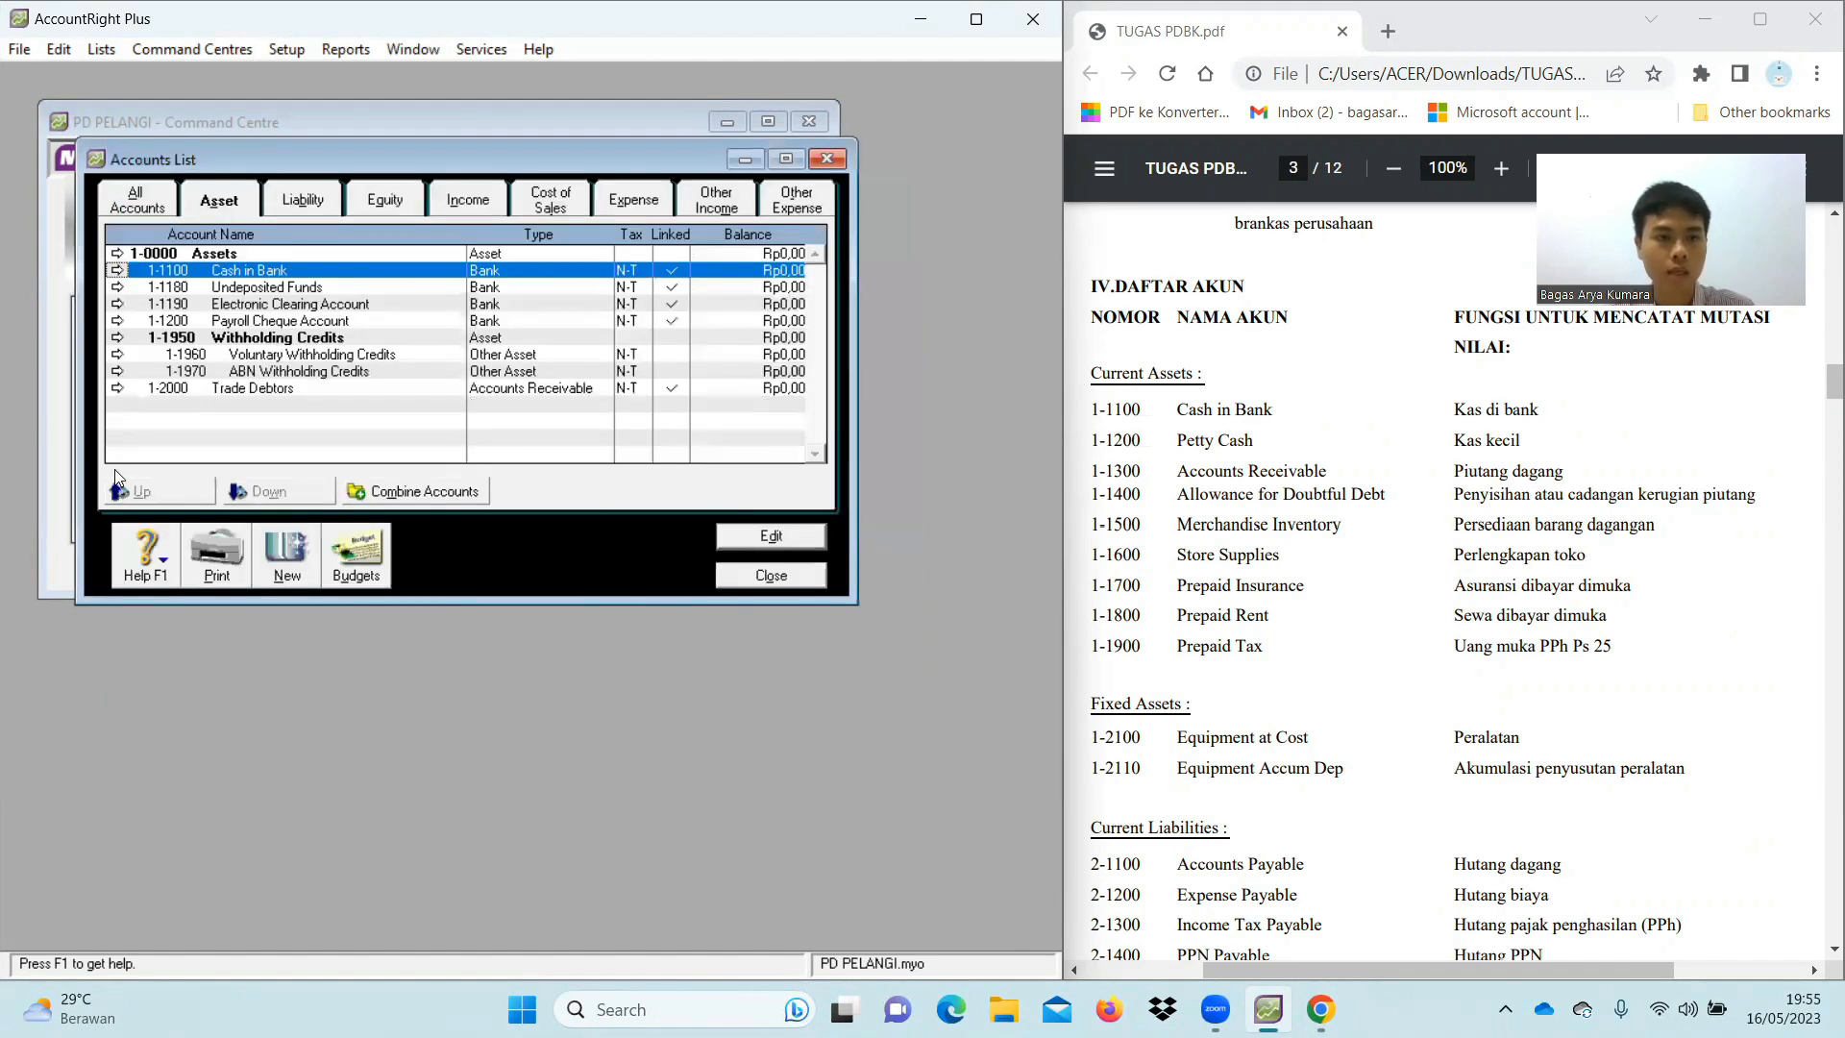
Change Trade Debtors to account 1-1300 Accounts Receivable
click(119, 388)
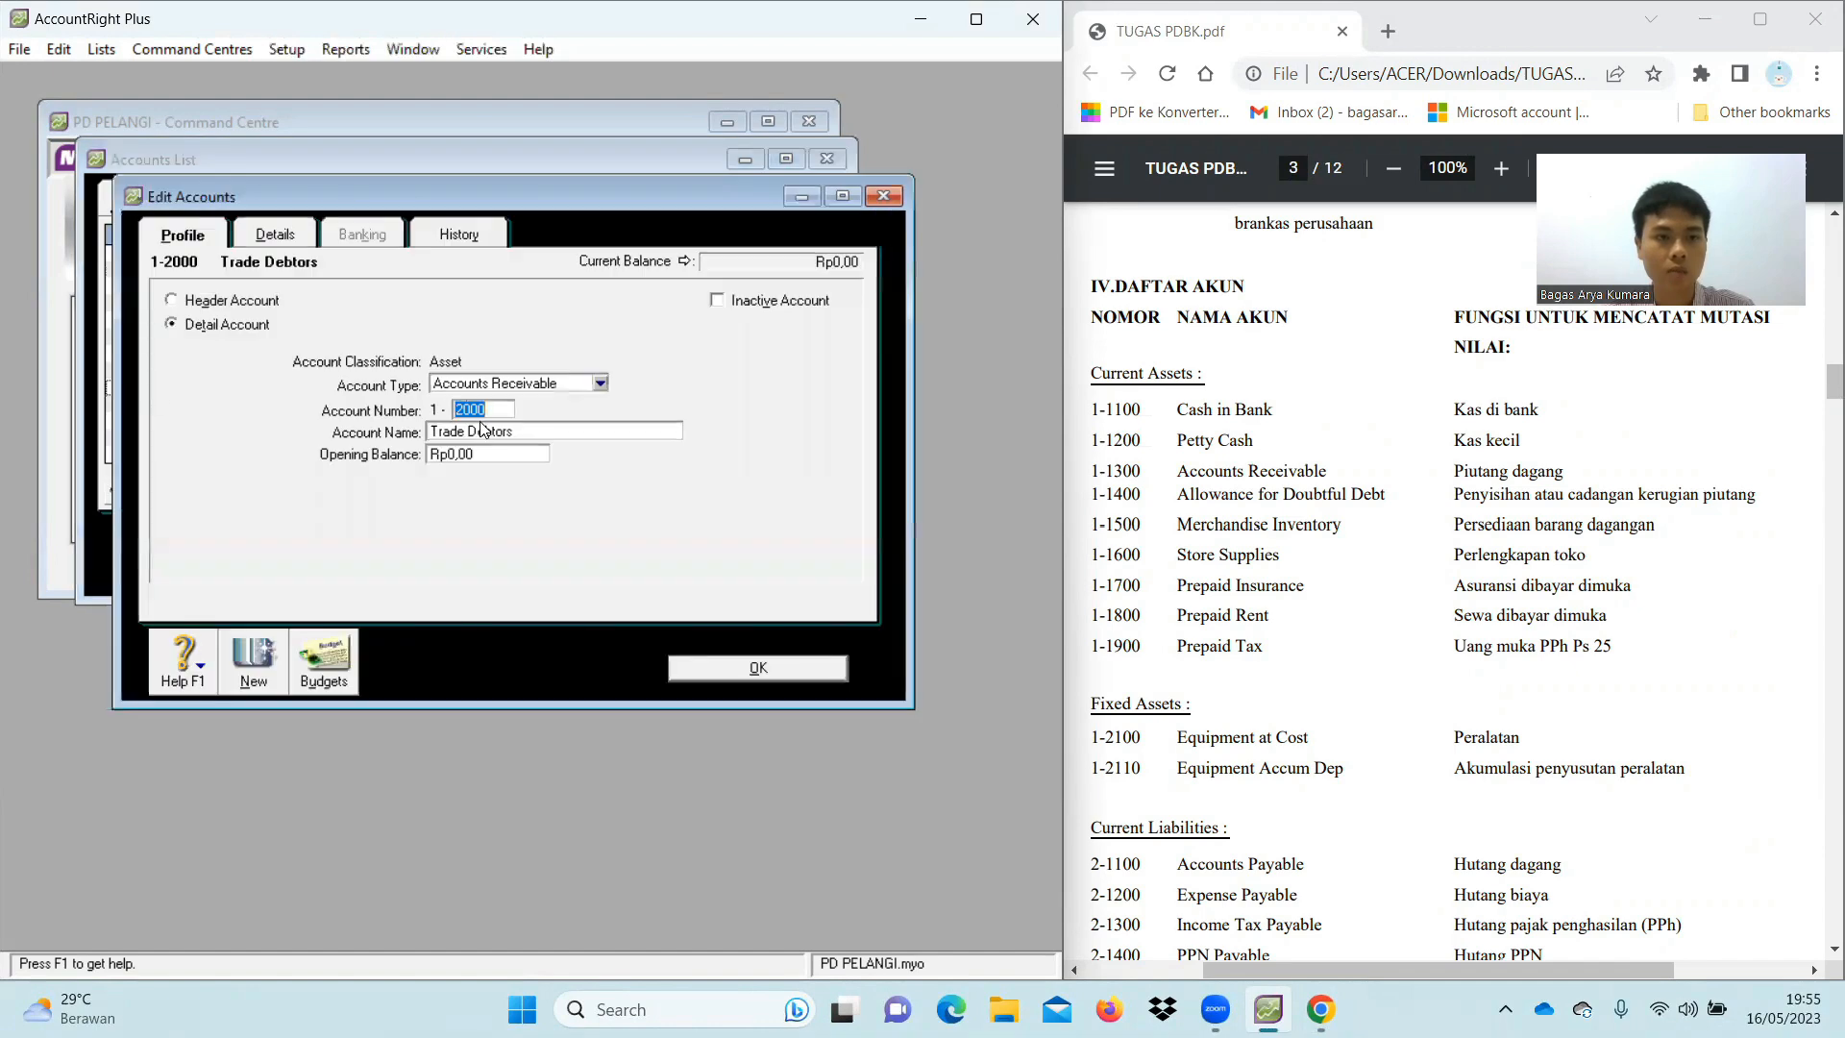
key(BackSpace)
text(1300)
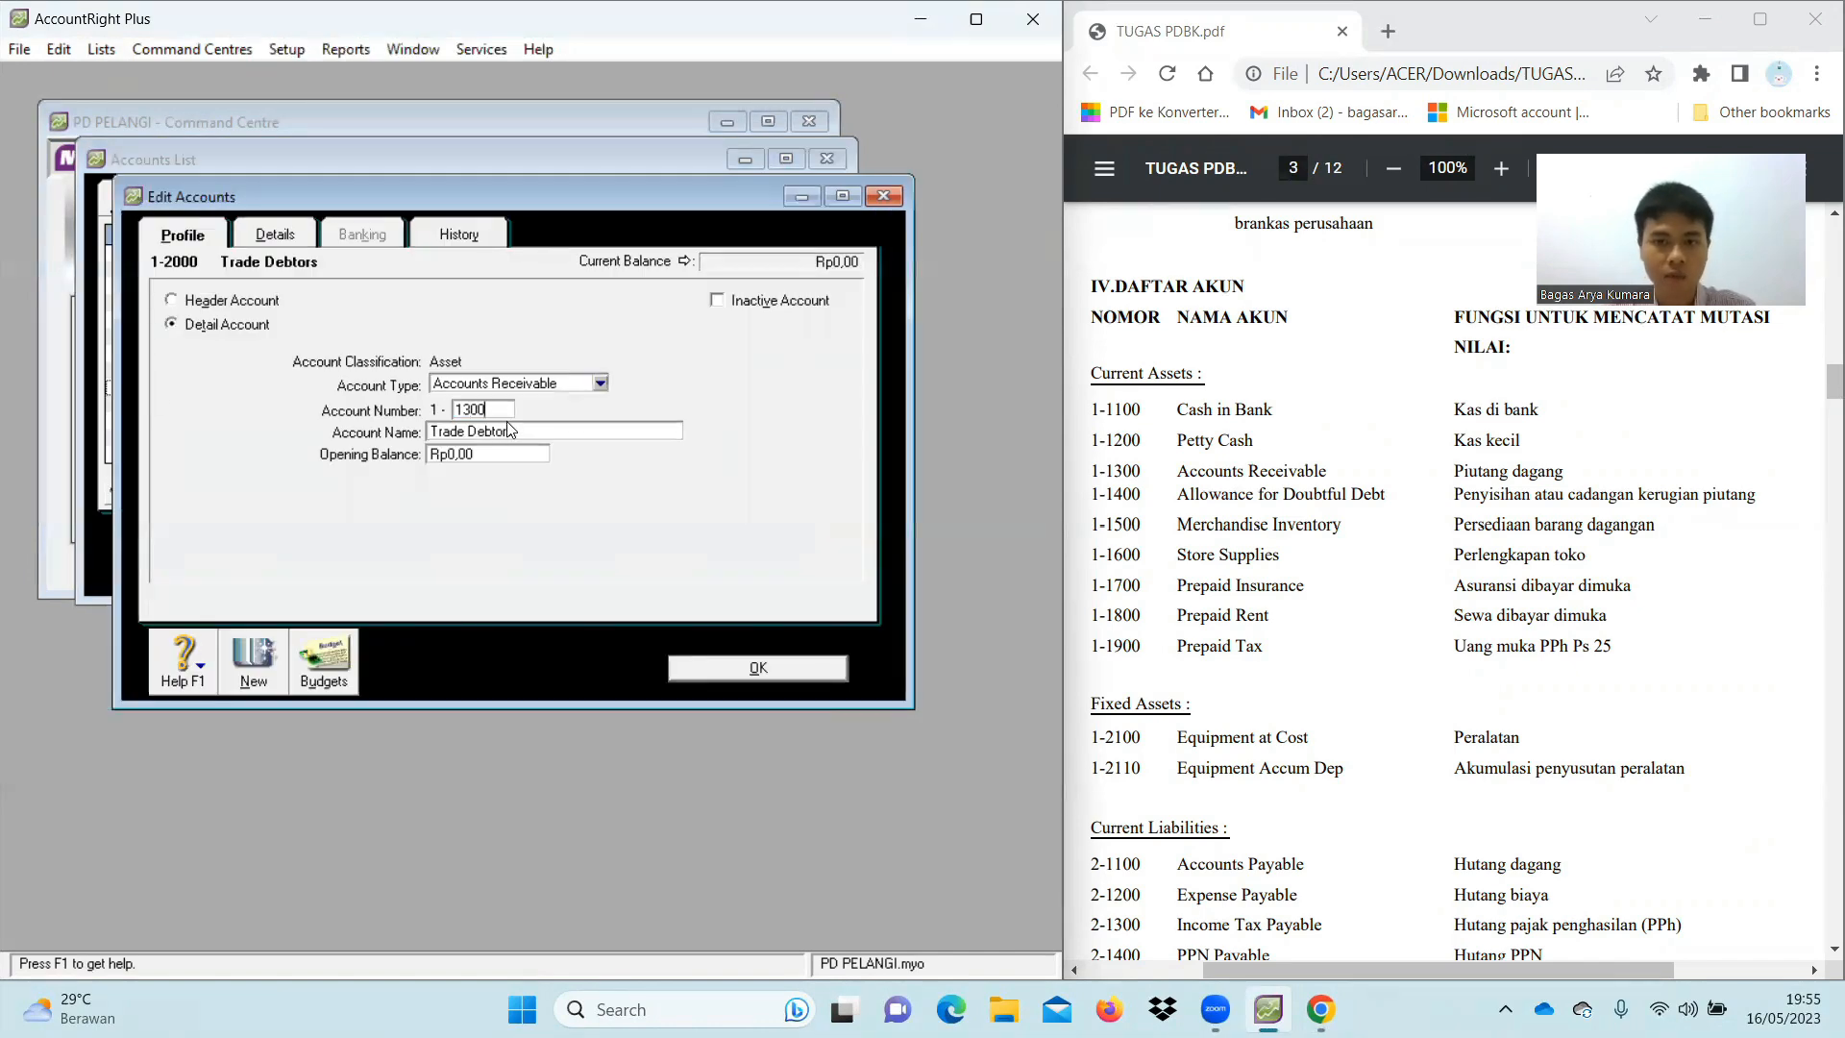
key(Tab)
text(Acc)
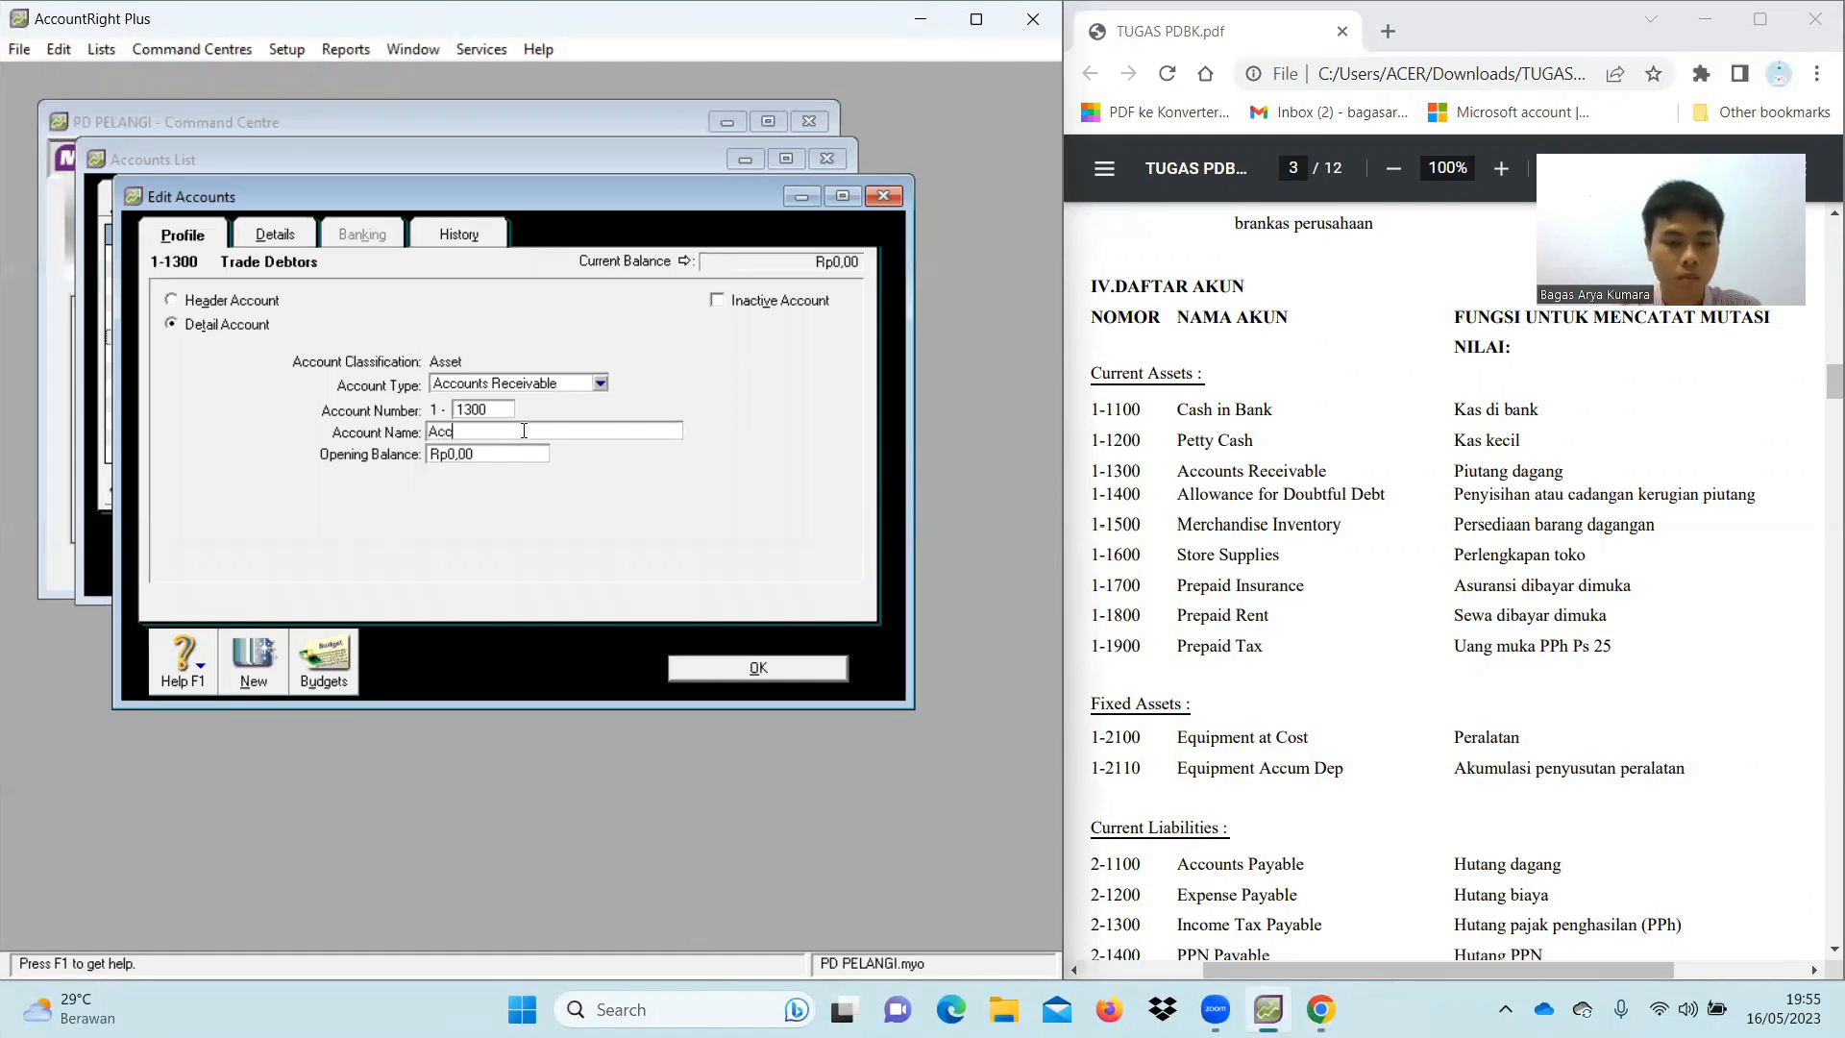
text(ounts Rec)
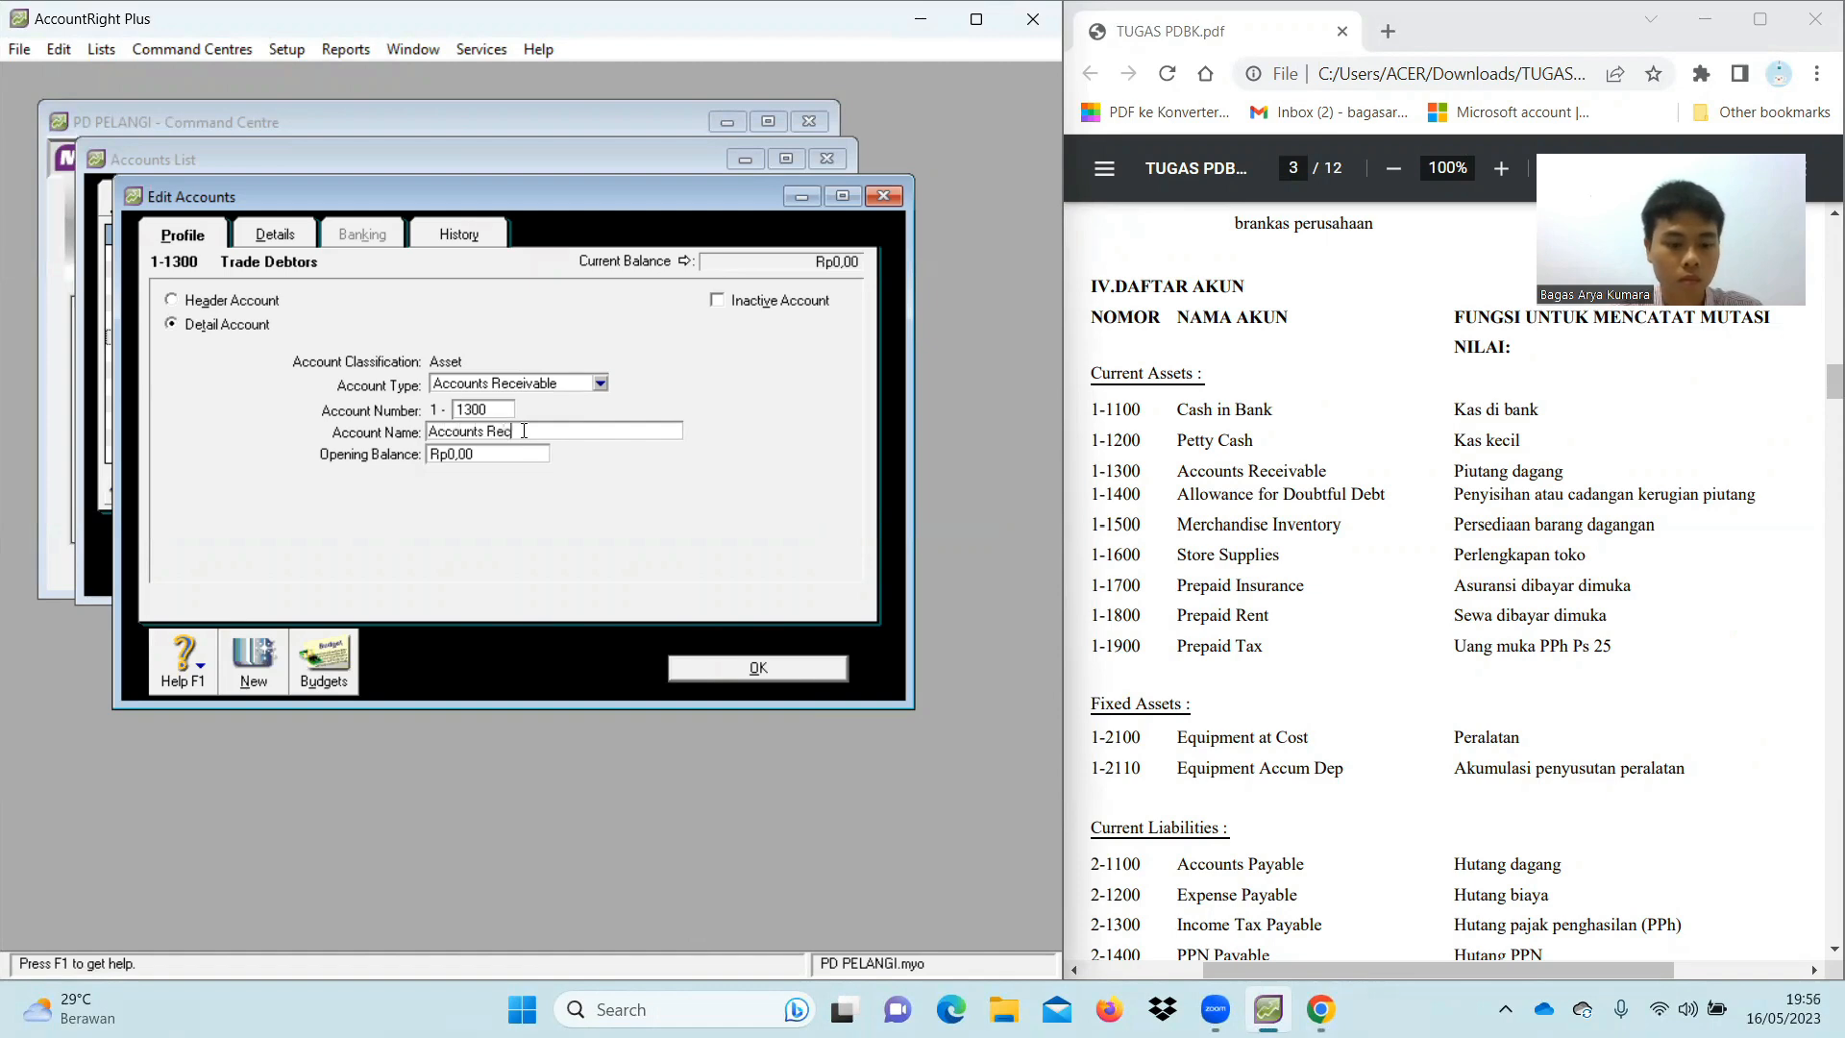
text(eivable)
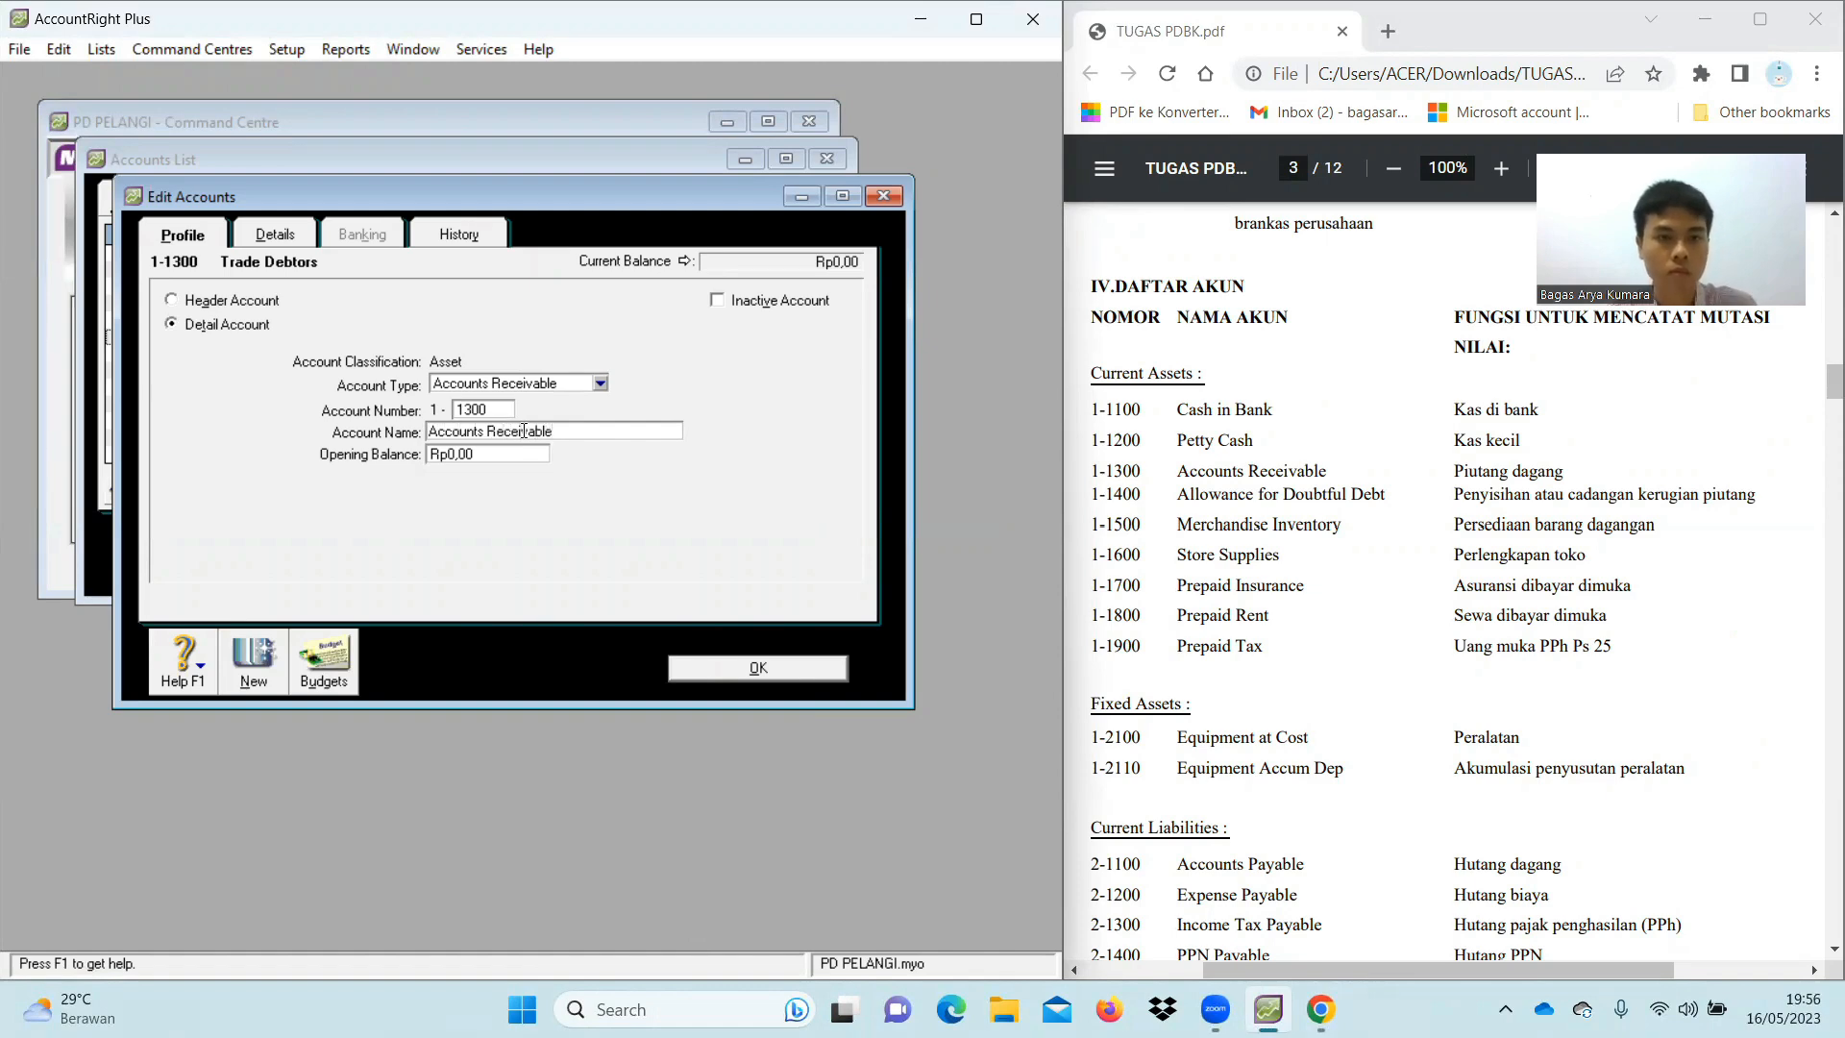
click(758, 673)
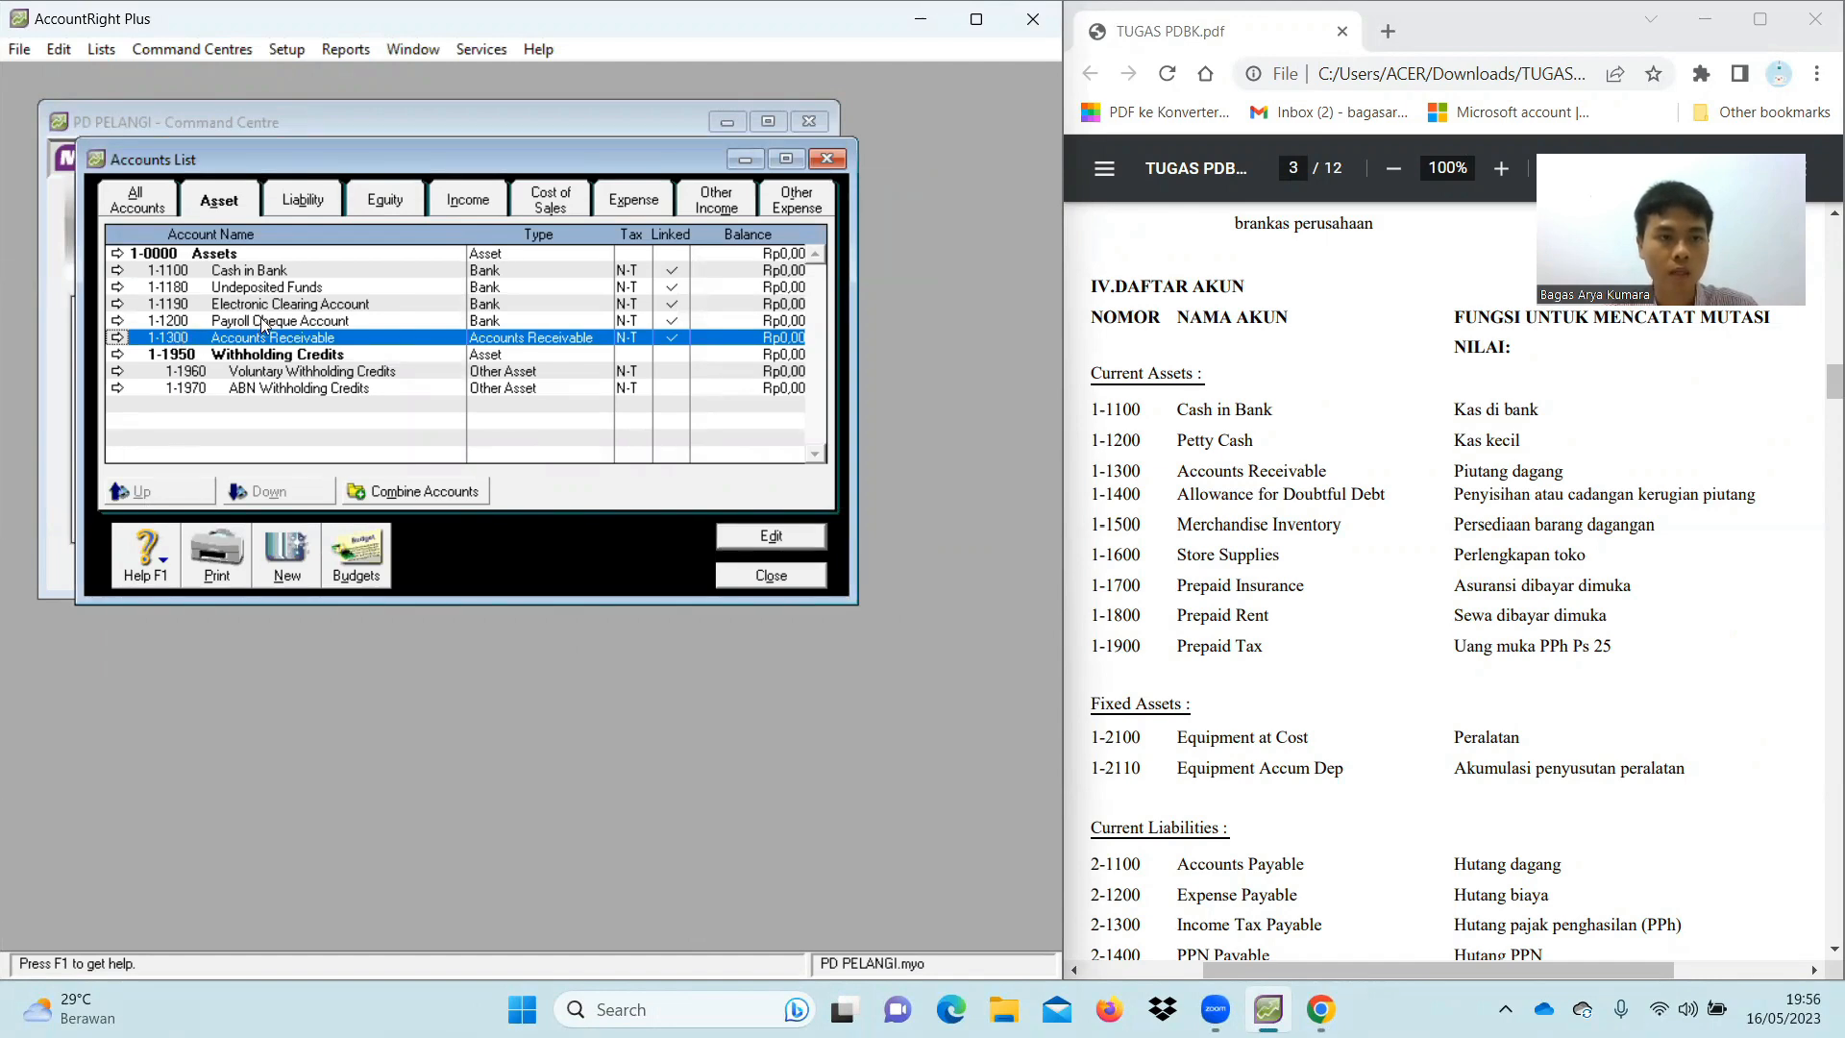
Rename Payroll Cheque Account (1-1200) to Petty Cash
click(117, 320)
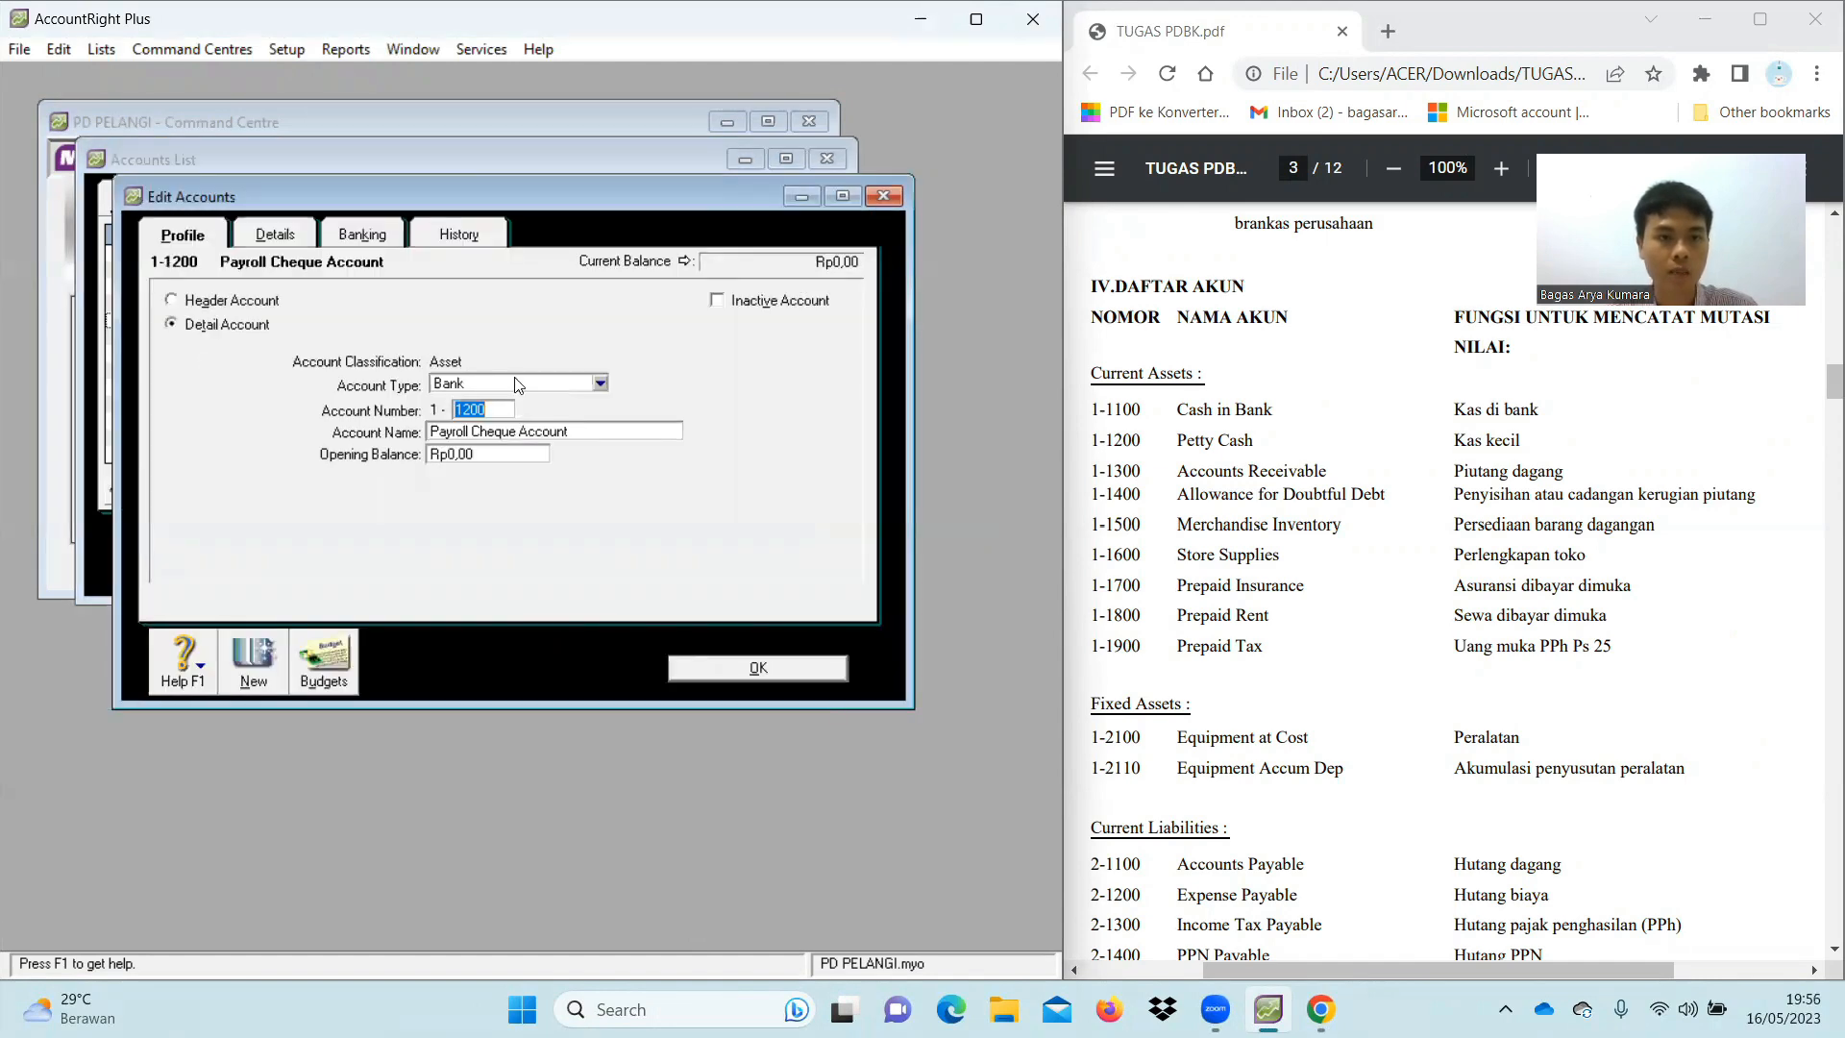
click(552, 435)
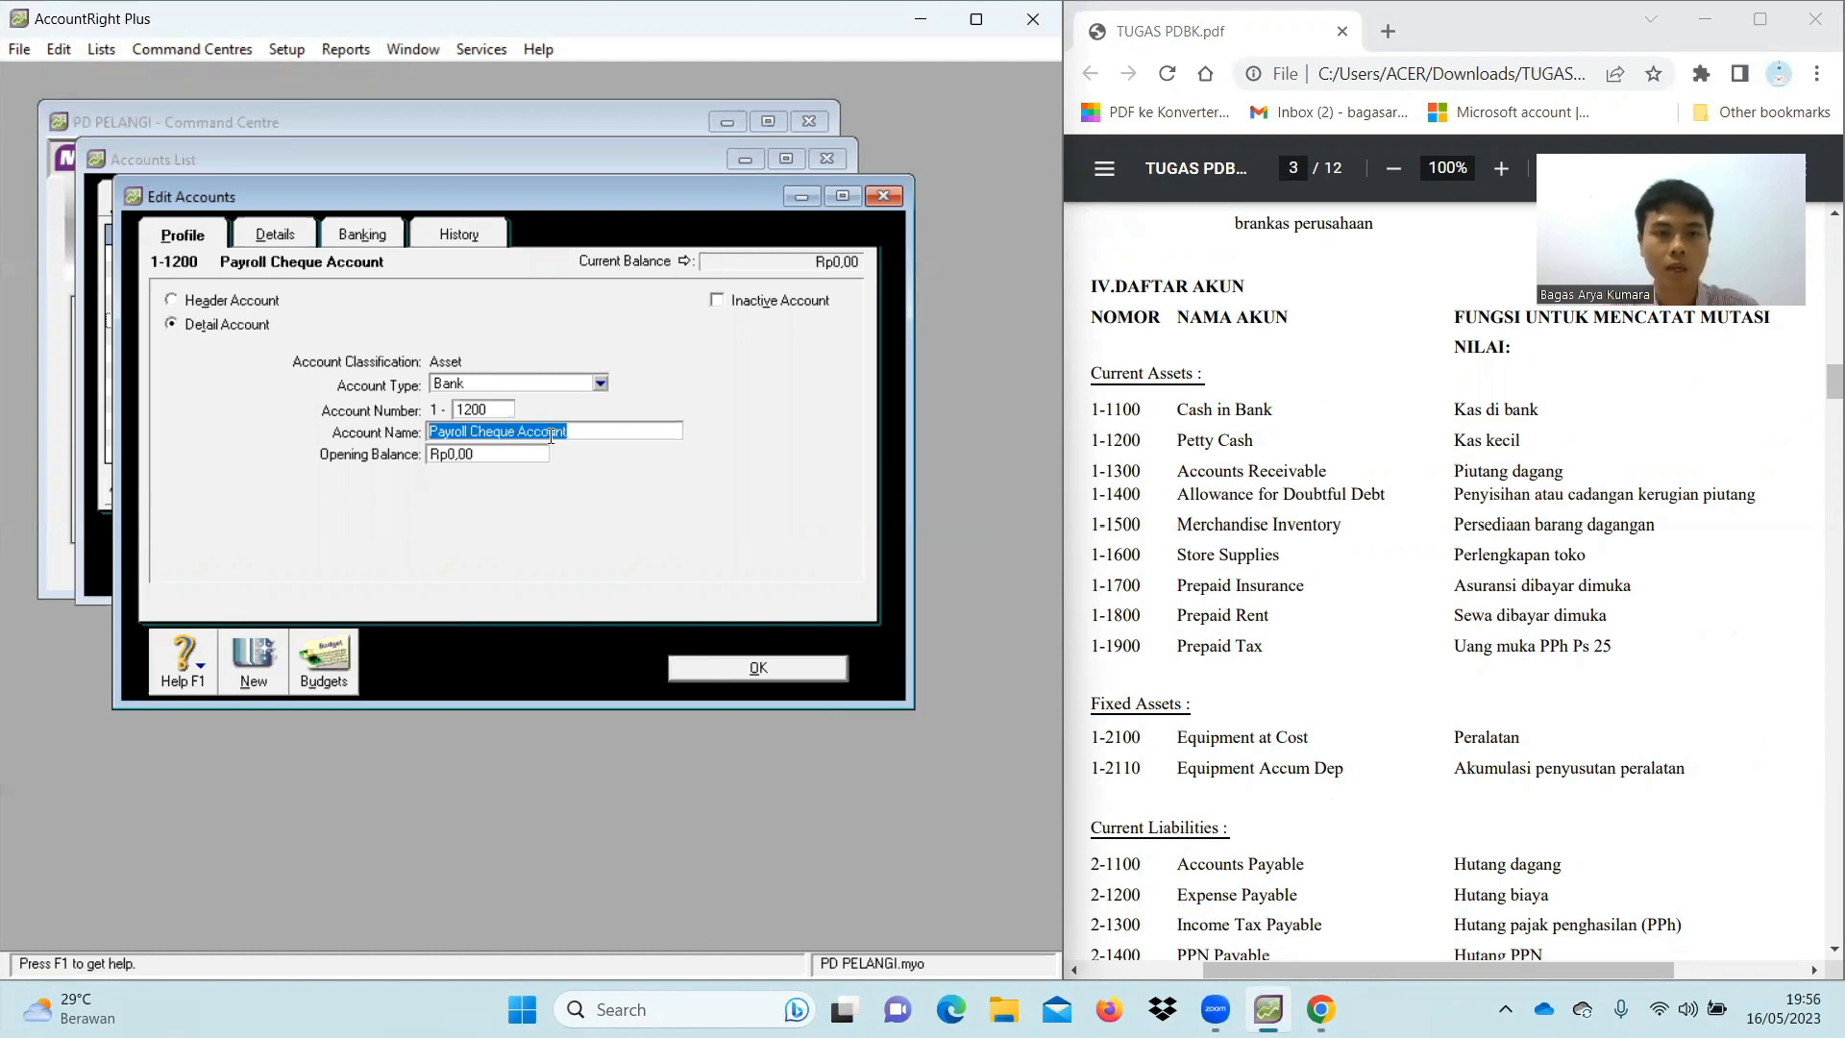
text(P)
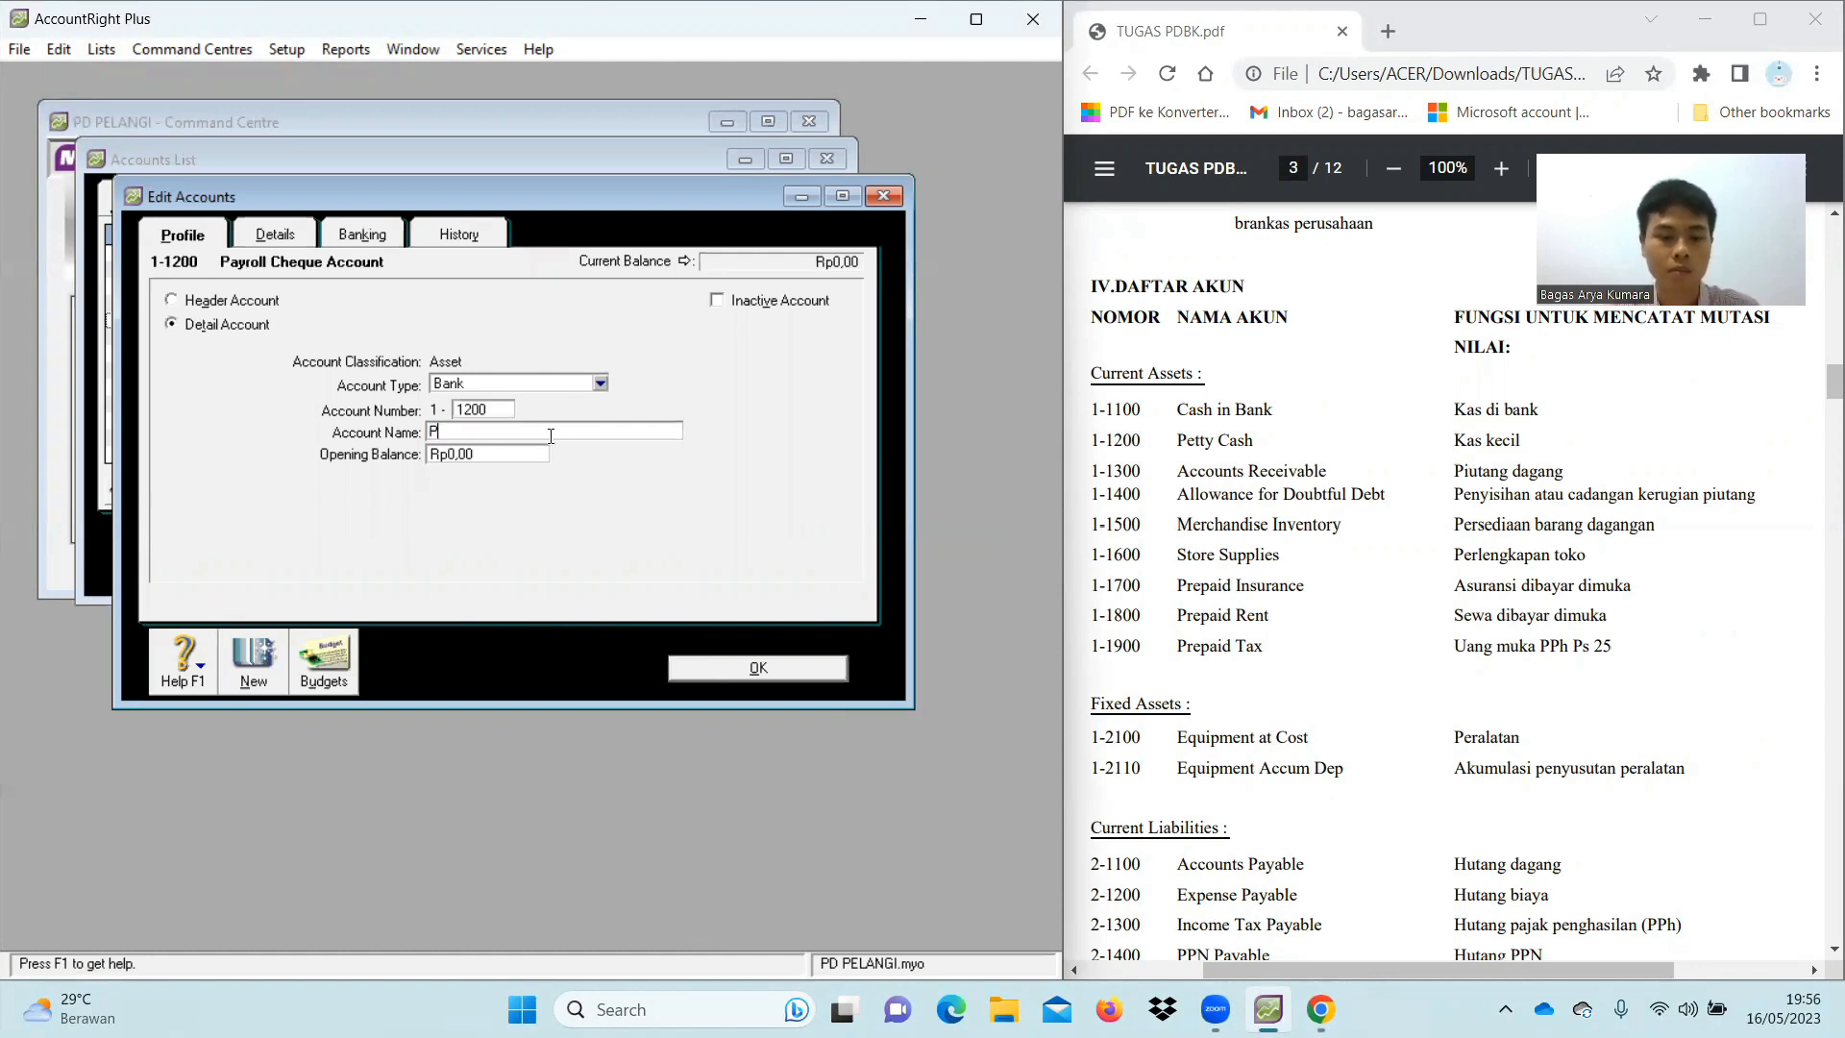
text(etty Cash)
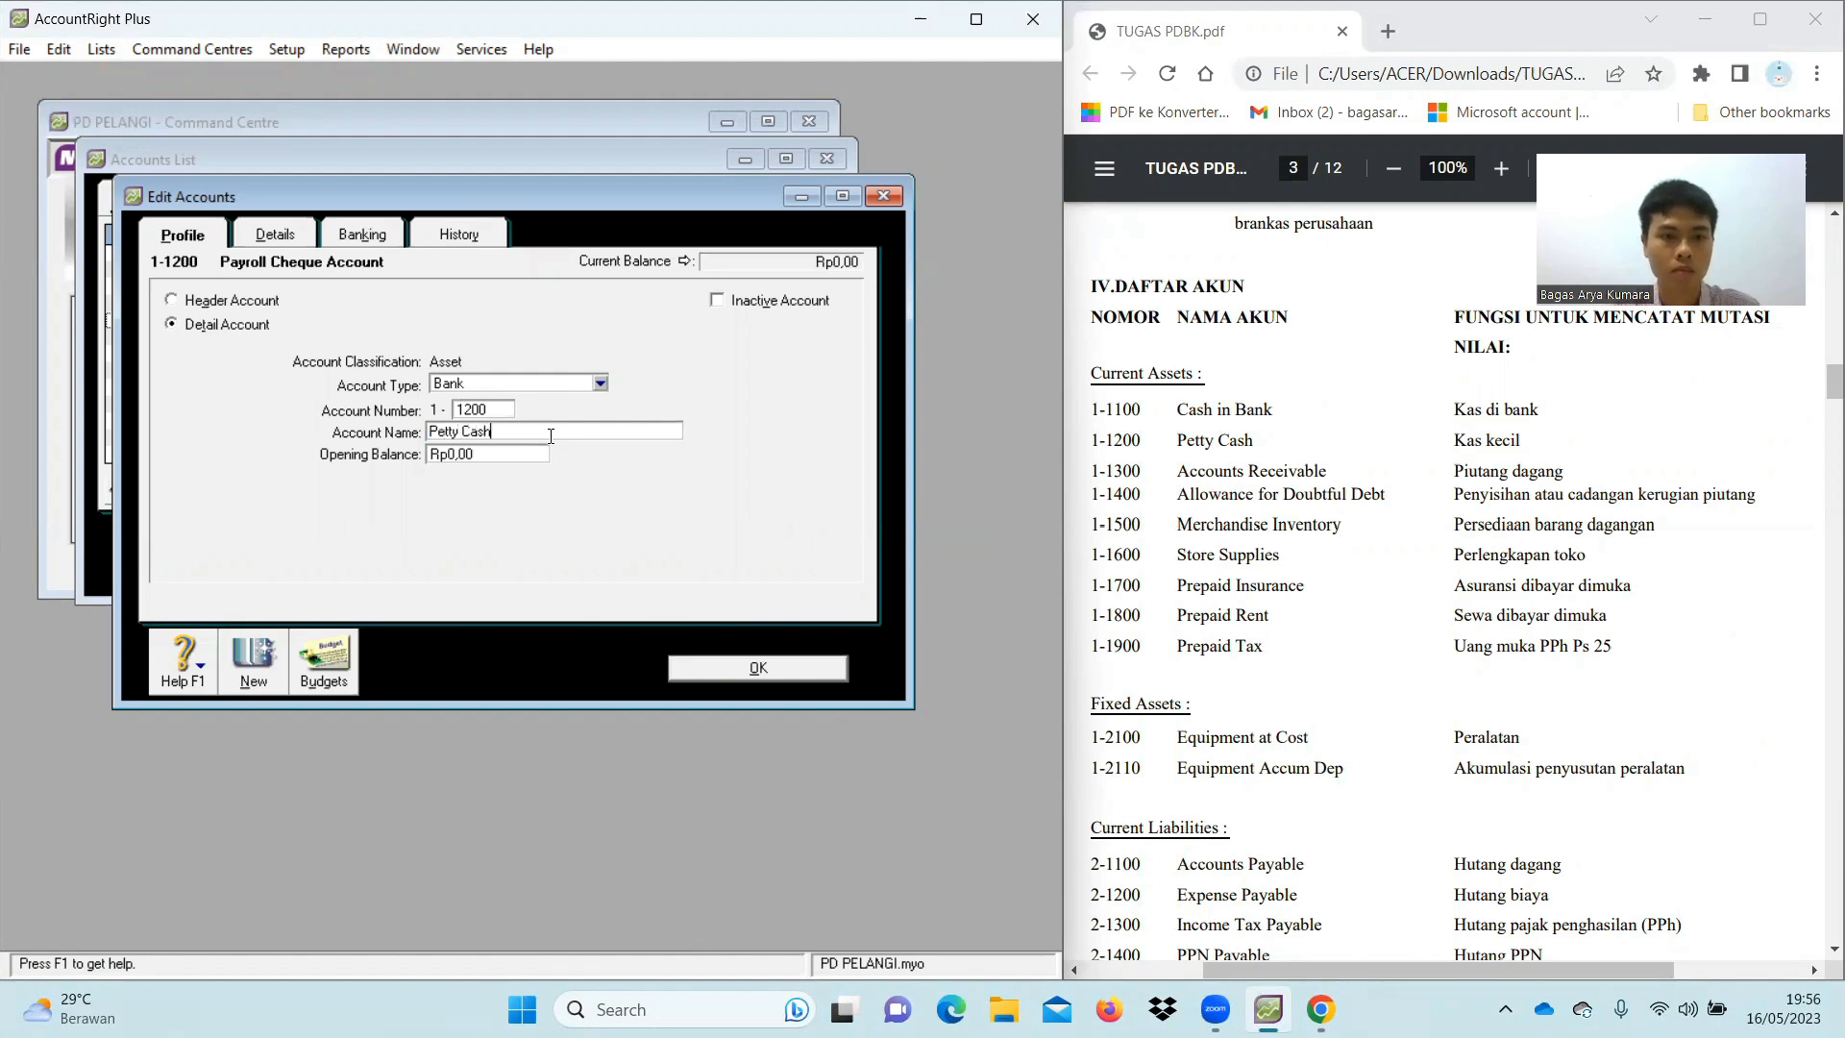
click(757, 665)
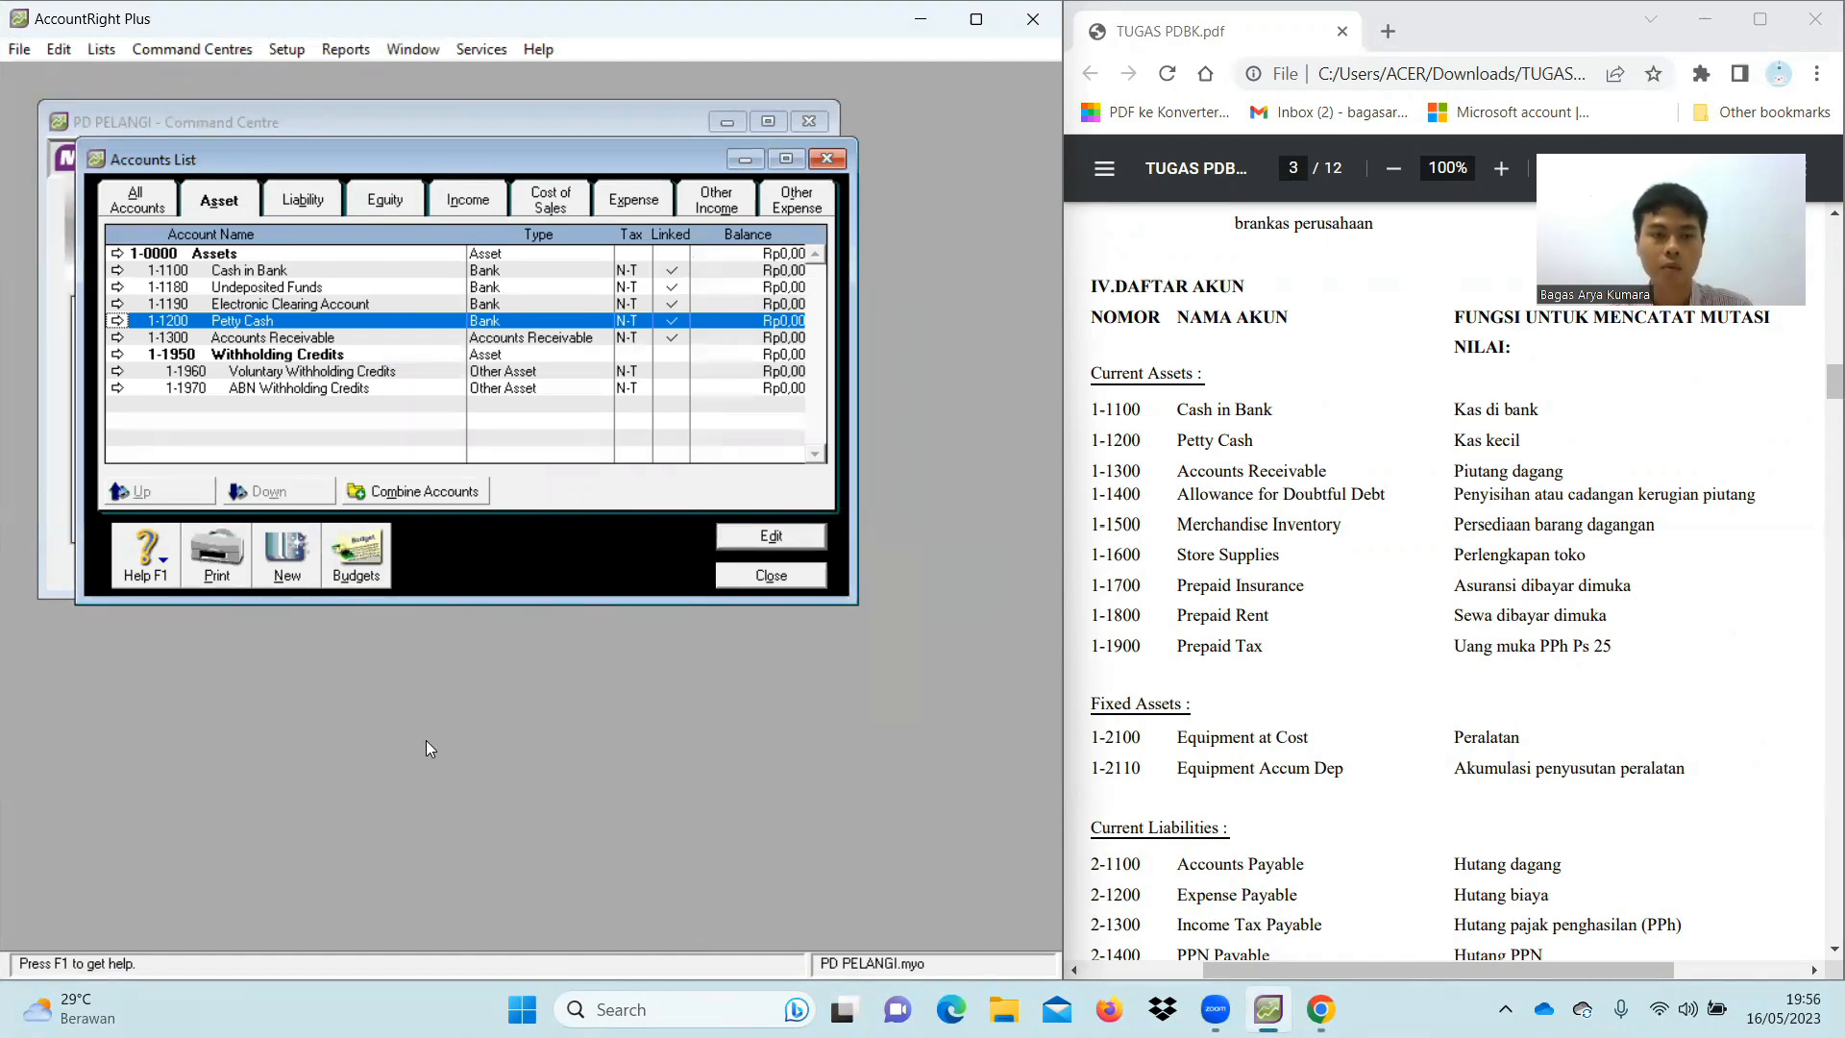
Add Accounts Receivable-type account 1-1400 Allowance for Doubtful Debt, then begin another new account
click(291, 574)
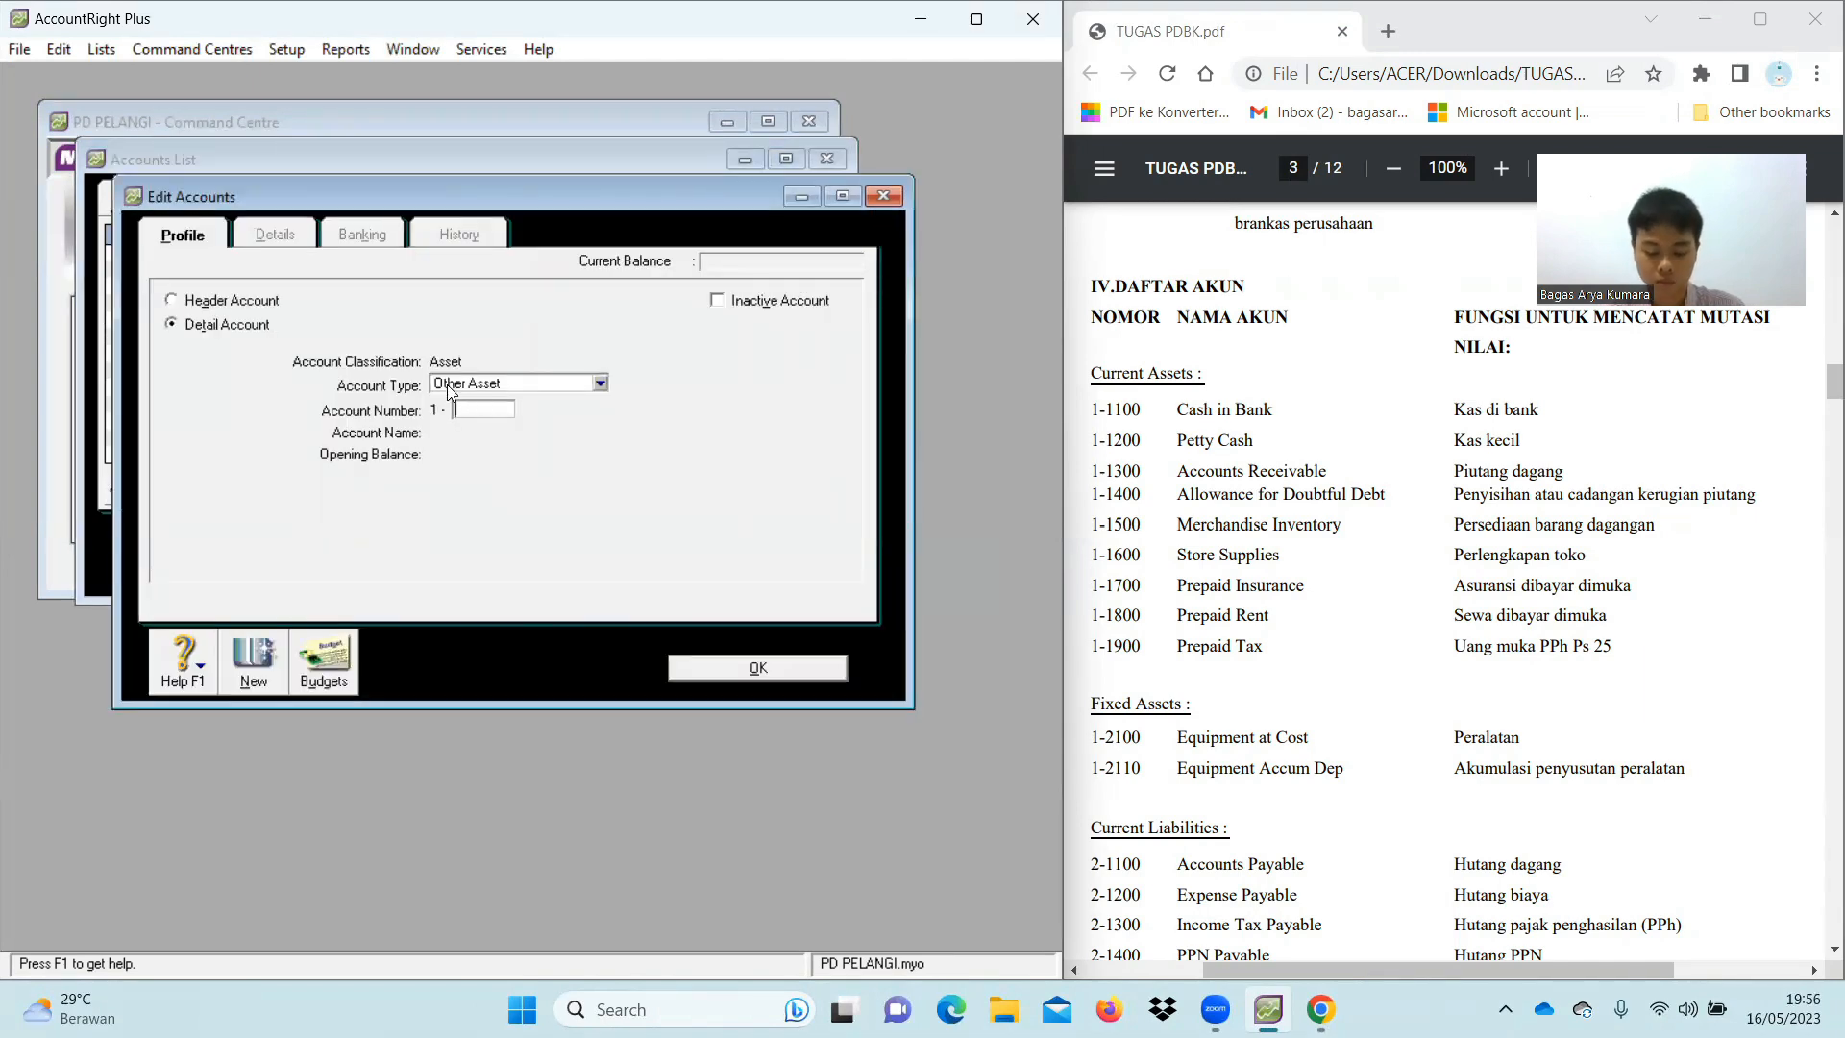
click(601, 383)
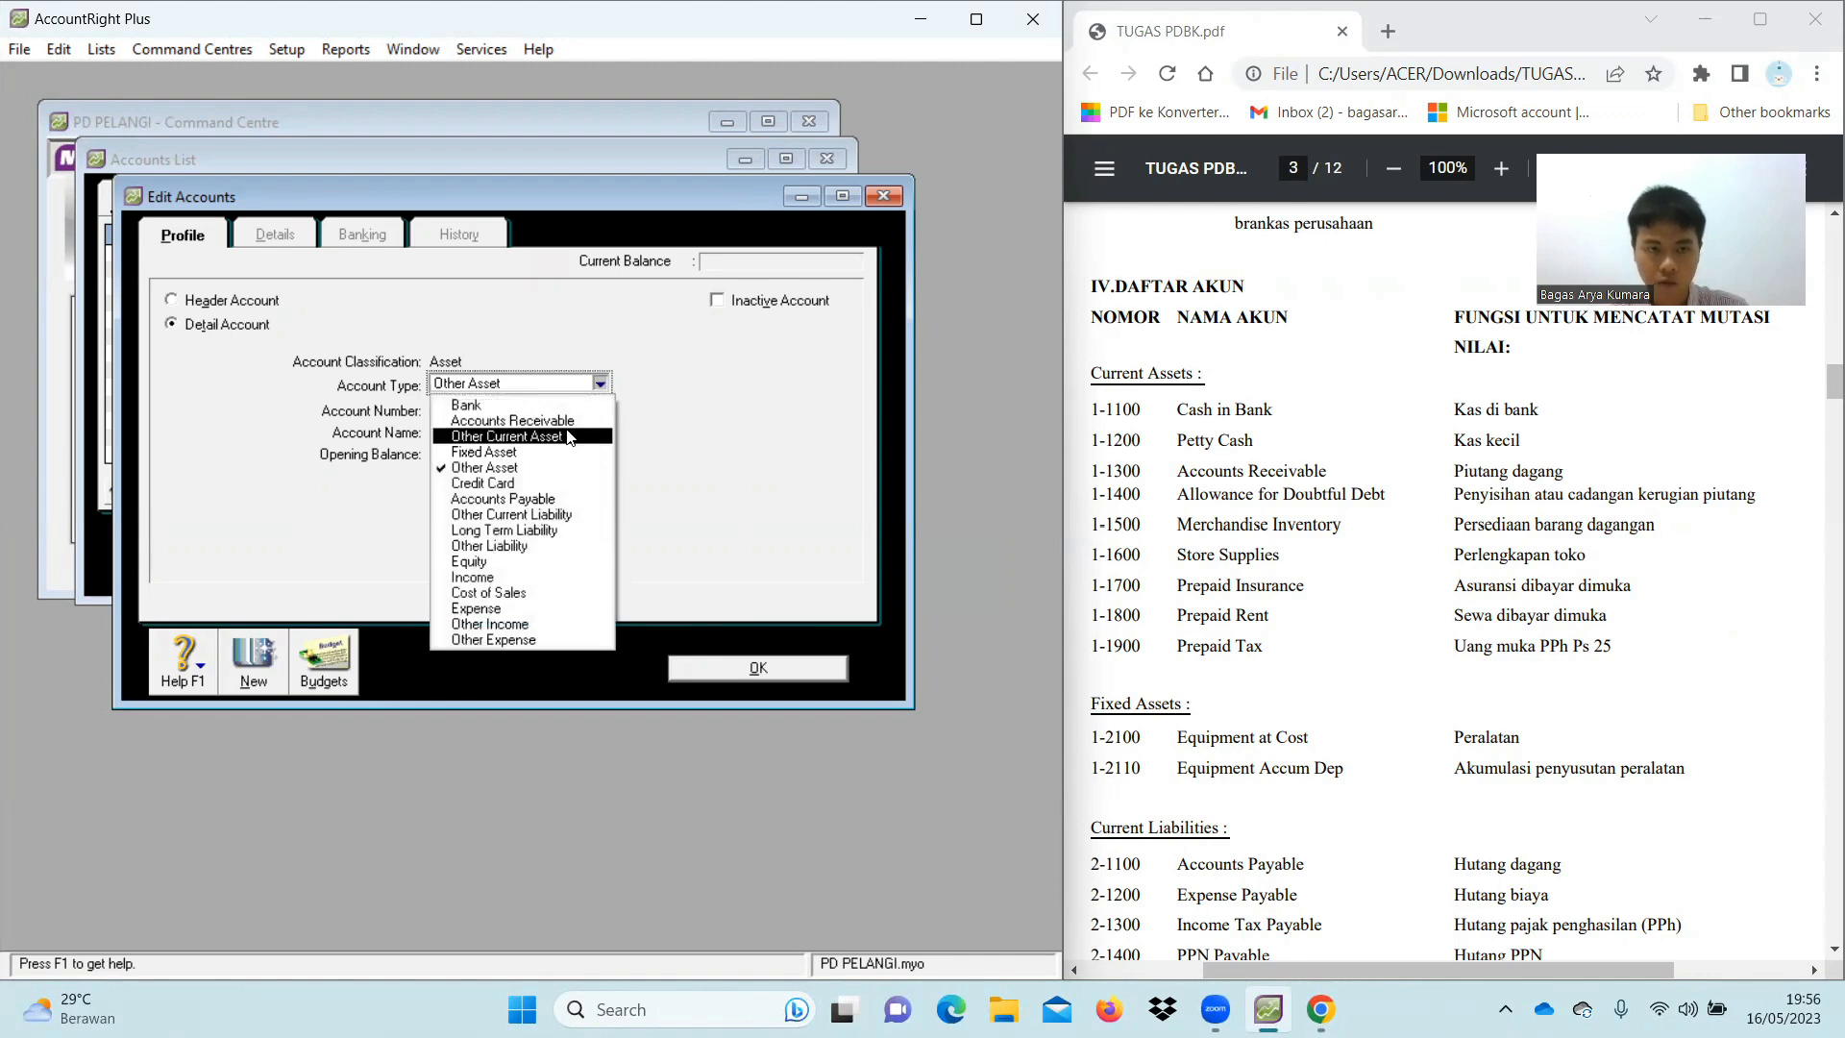
click(511, 420)
click(499, 407)
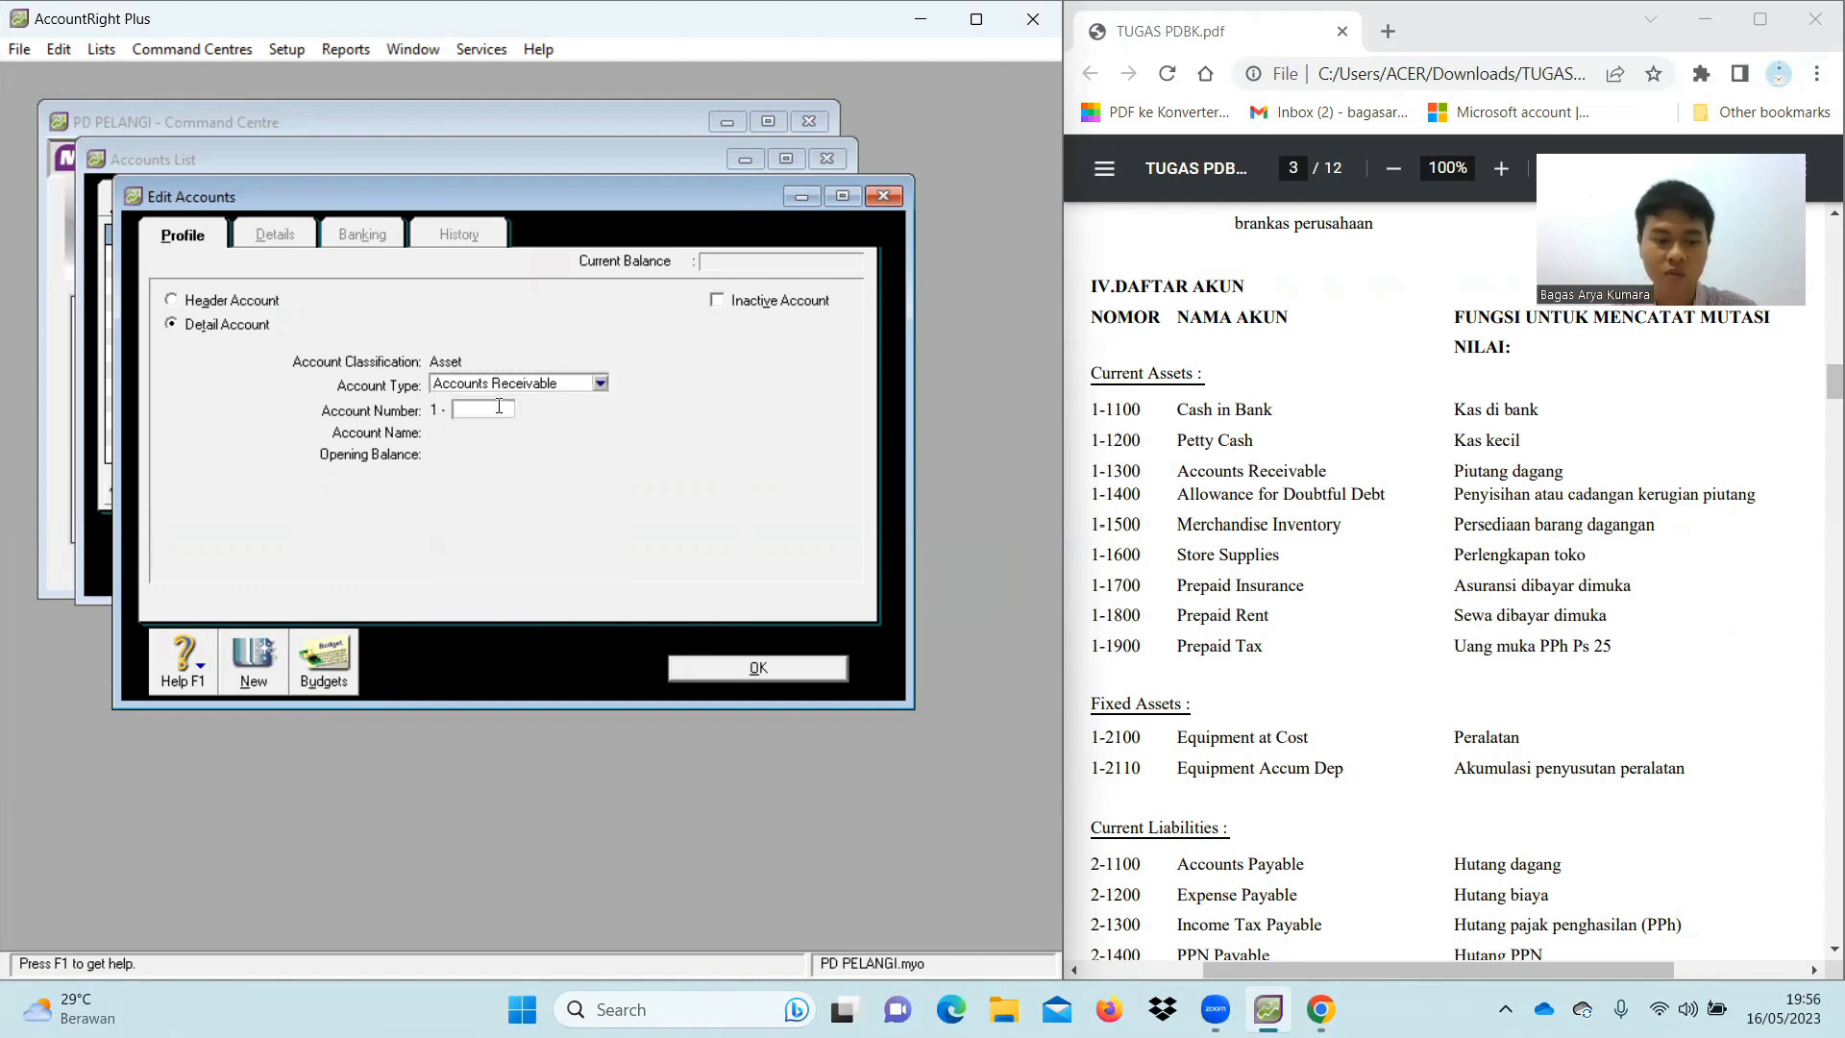
text(1400)
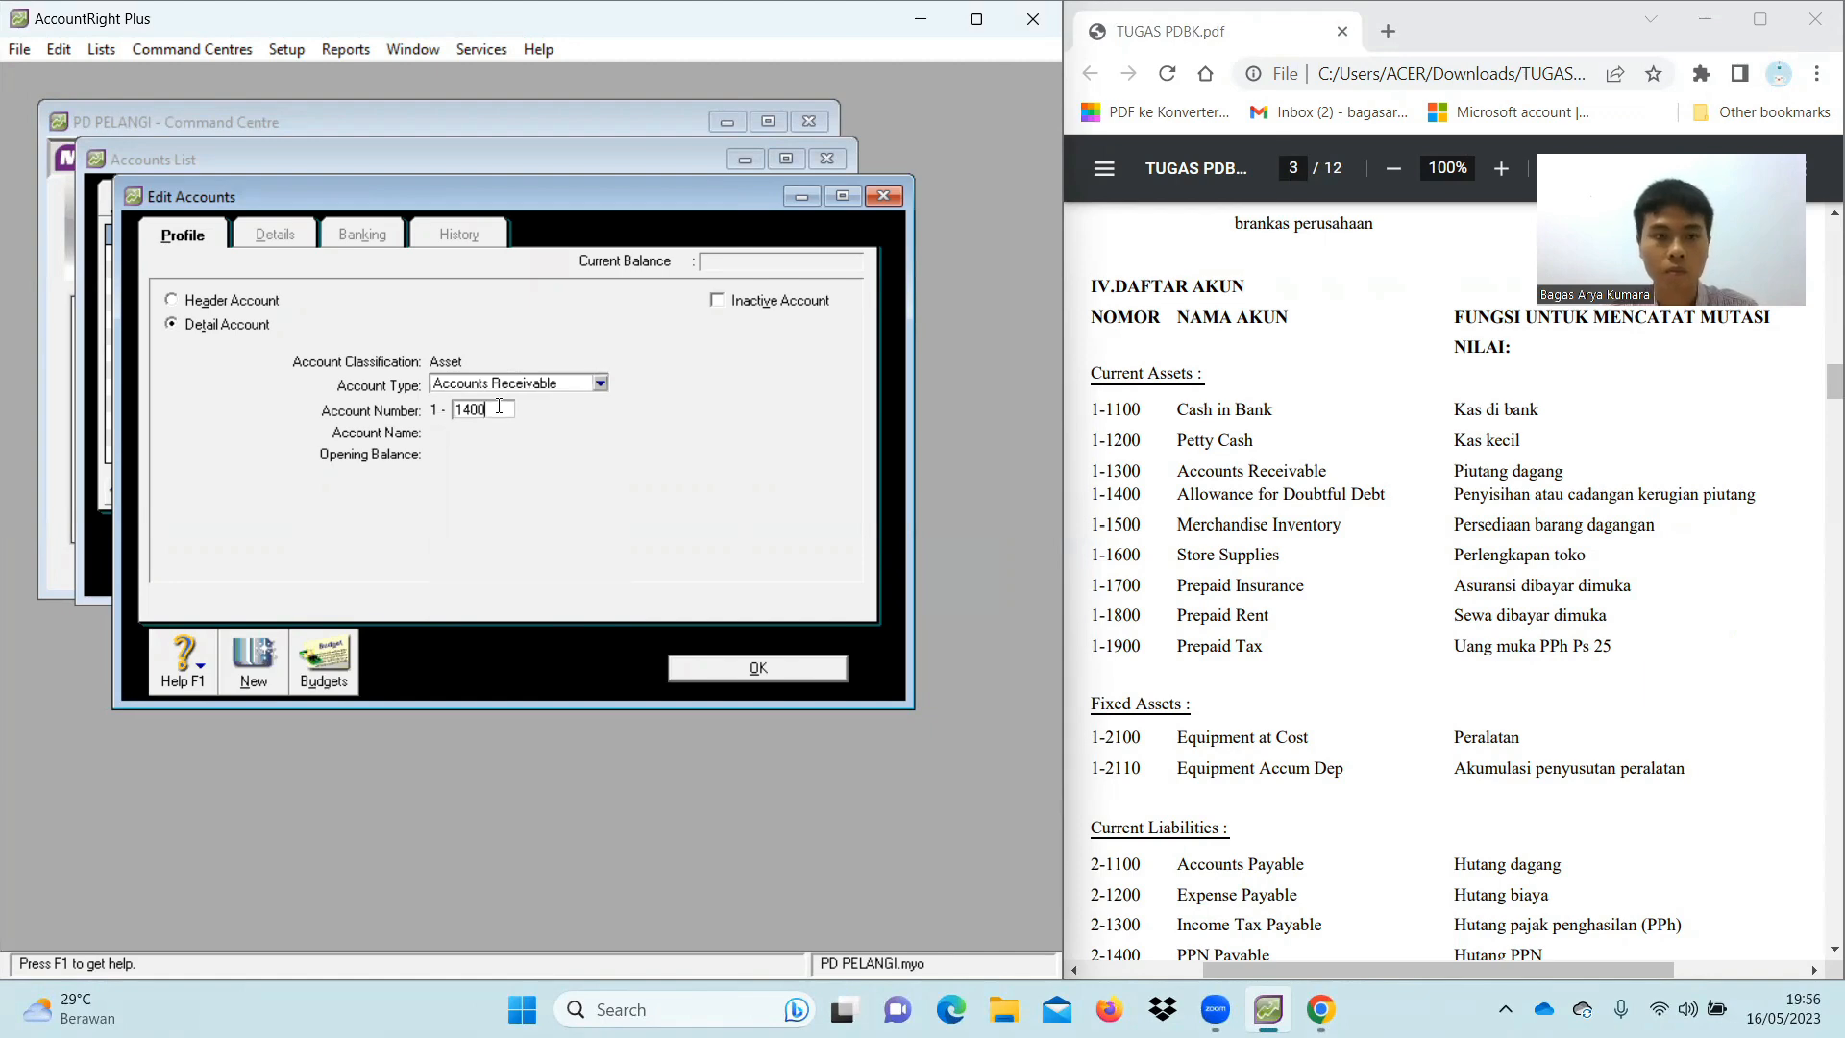
key(Tab)
text(Allowanc)
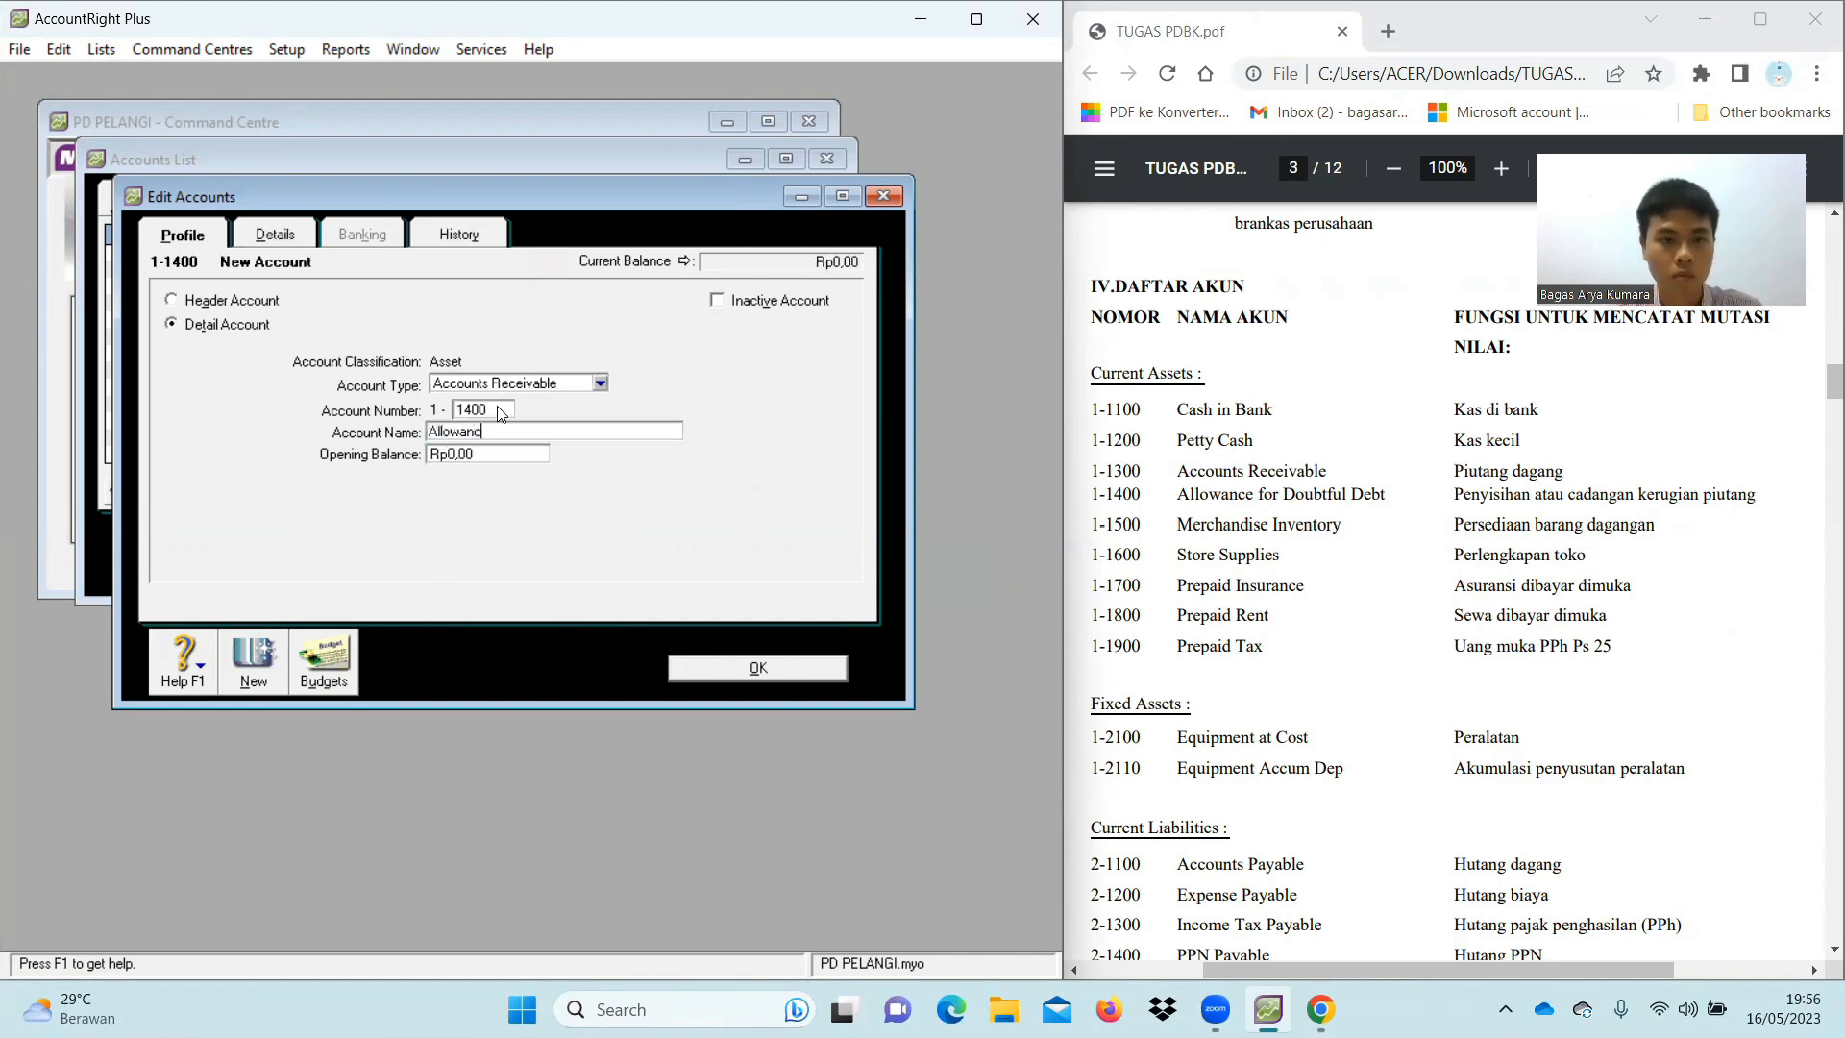
text(e for Doubtful Debt)
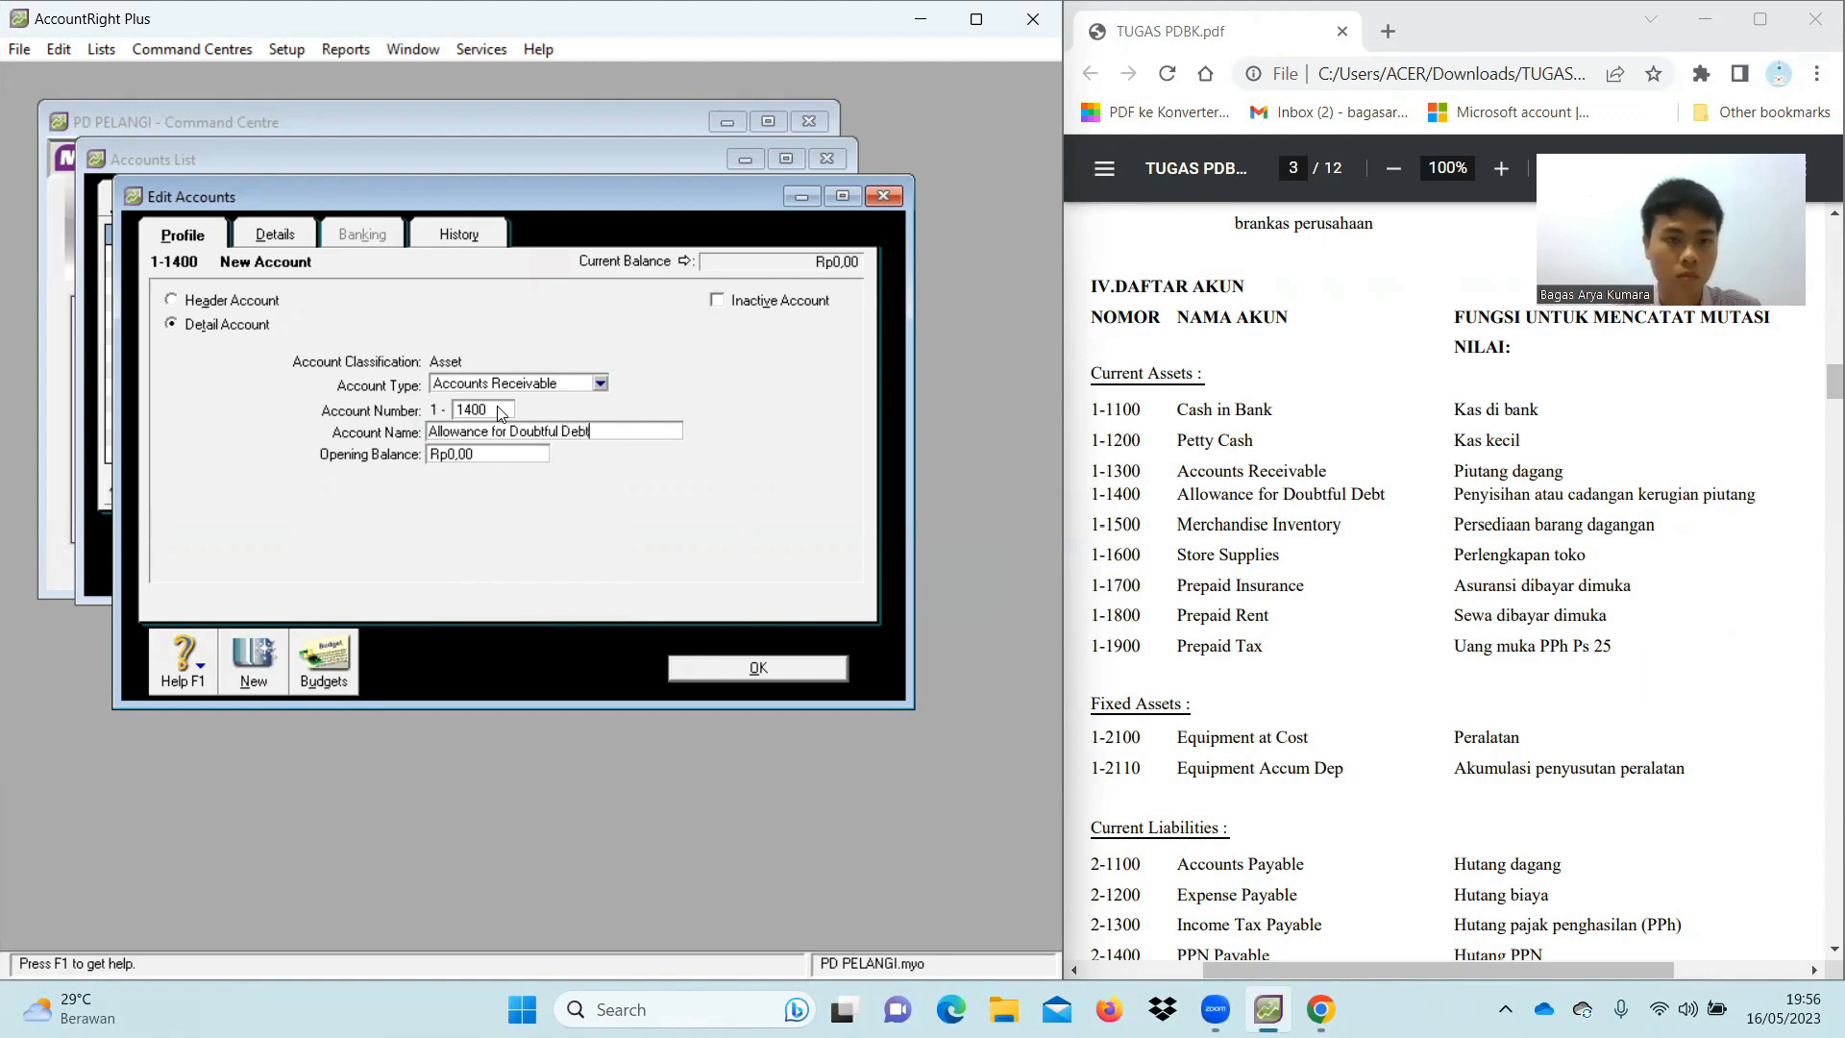
click(248, 675)
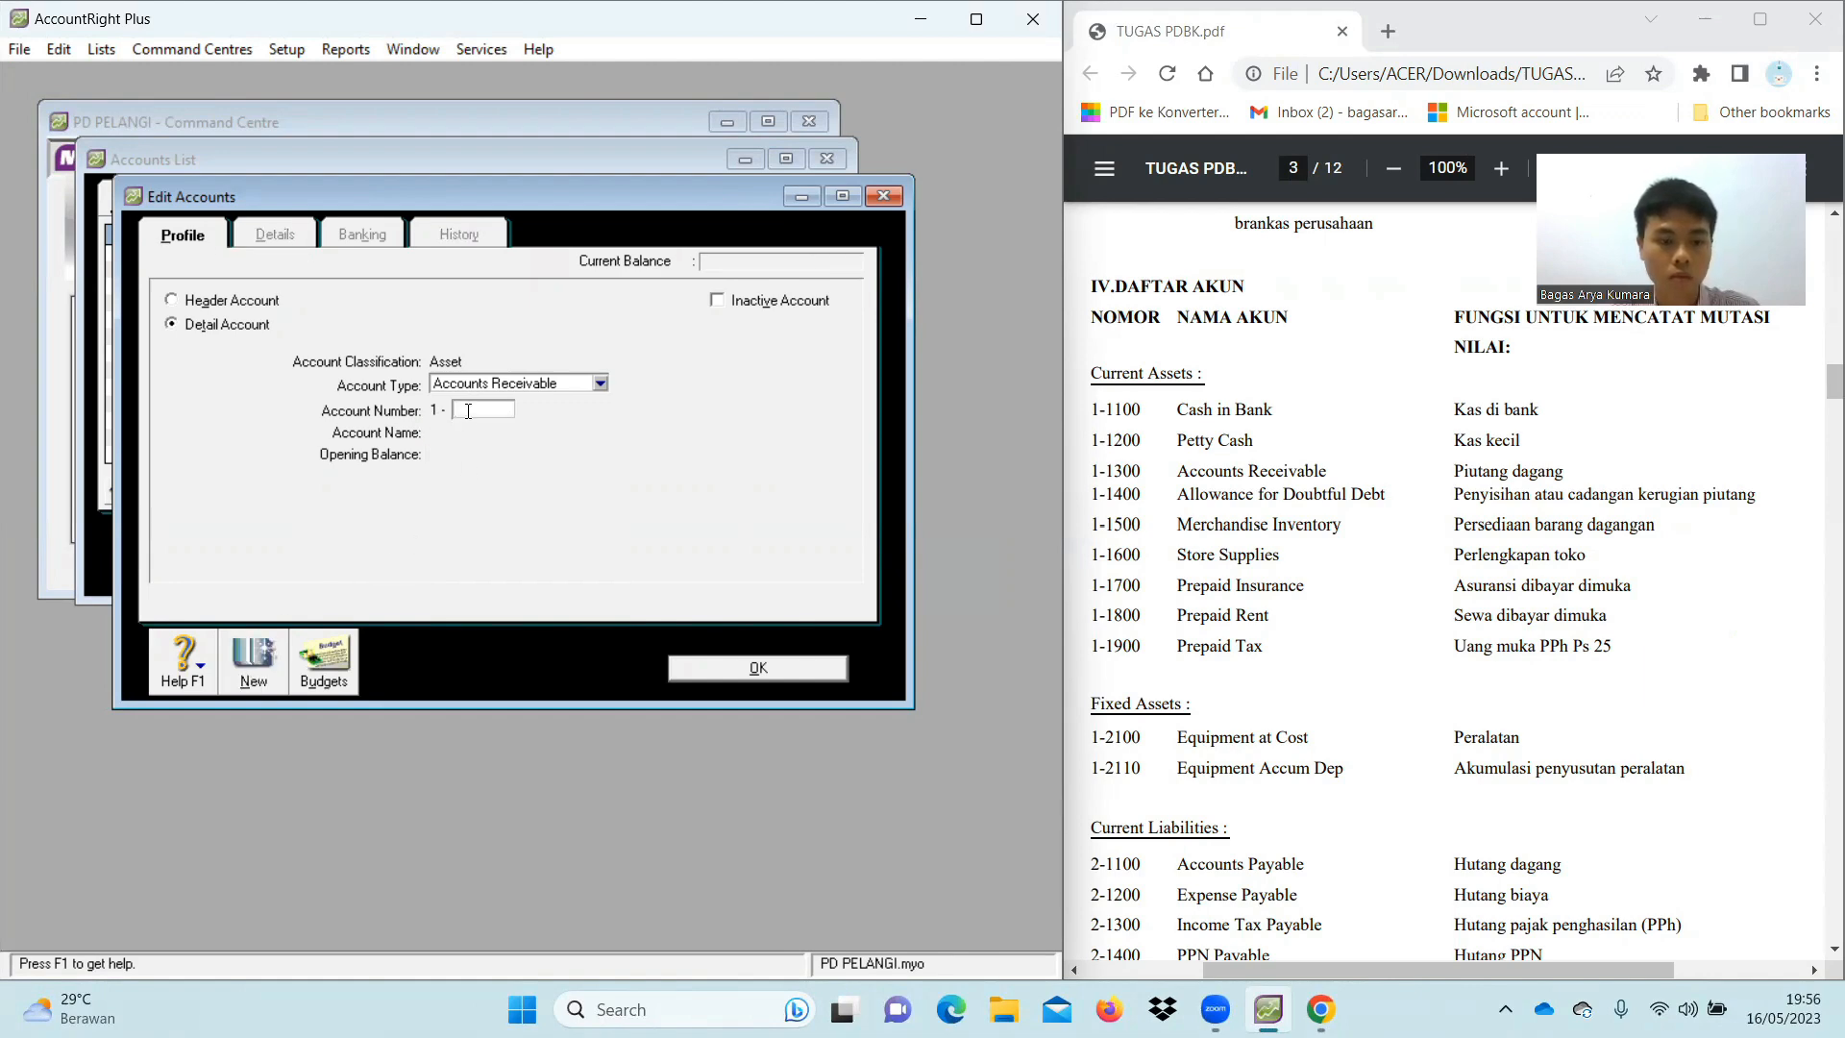
click(597, 385)
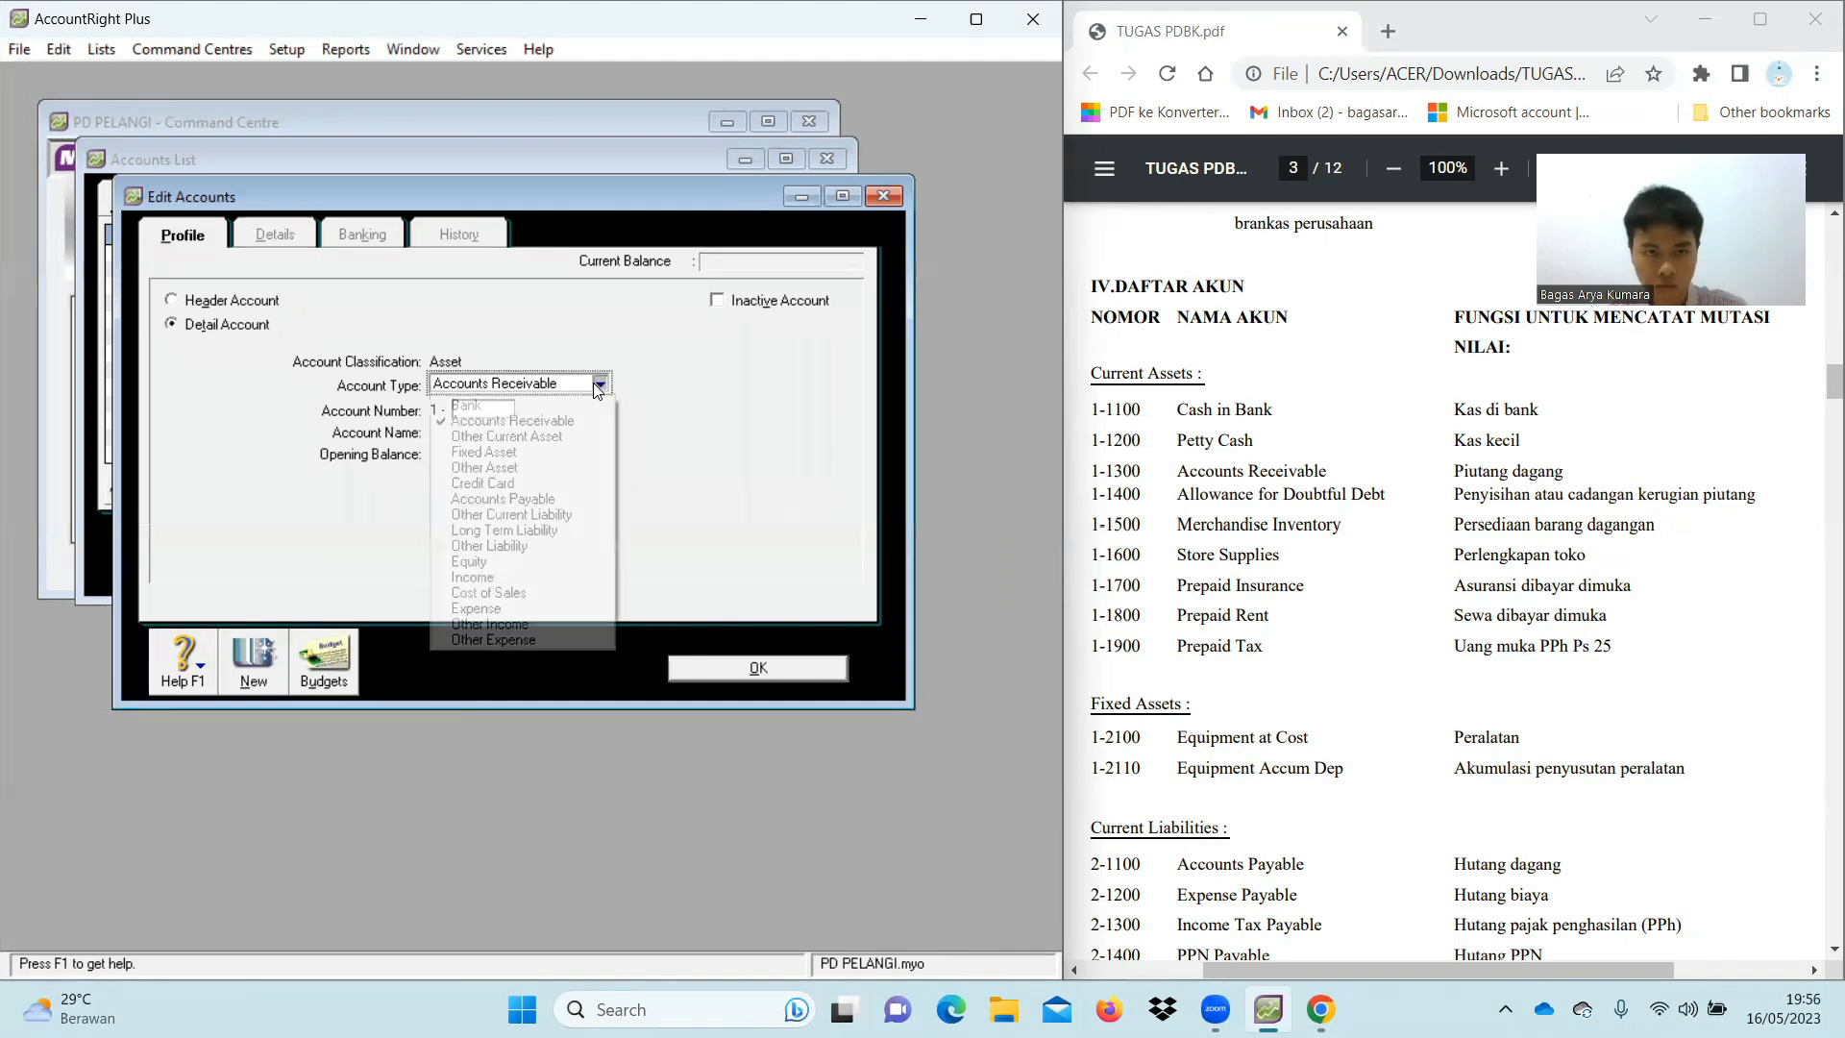
Add Other Current Asset accounts 1-1500 Merchandise Inventory, 1-1600 Store Supplies and 1-1700 Prepaid Insurance
click(591, 436)
text(1500)
key(Tab)
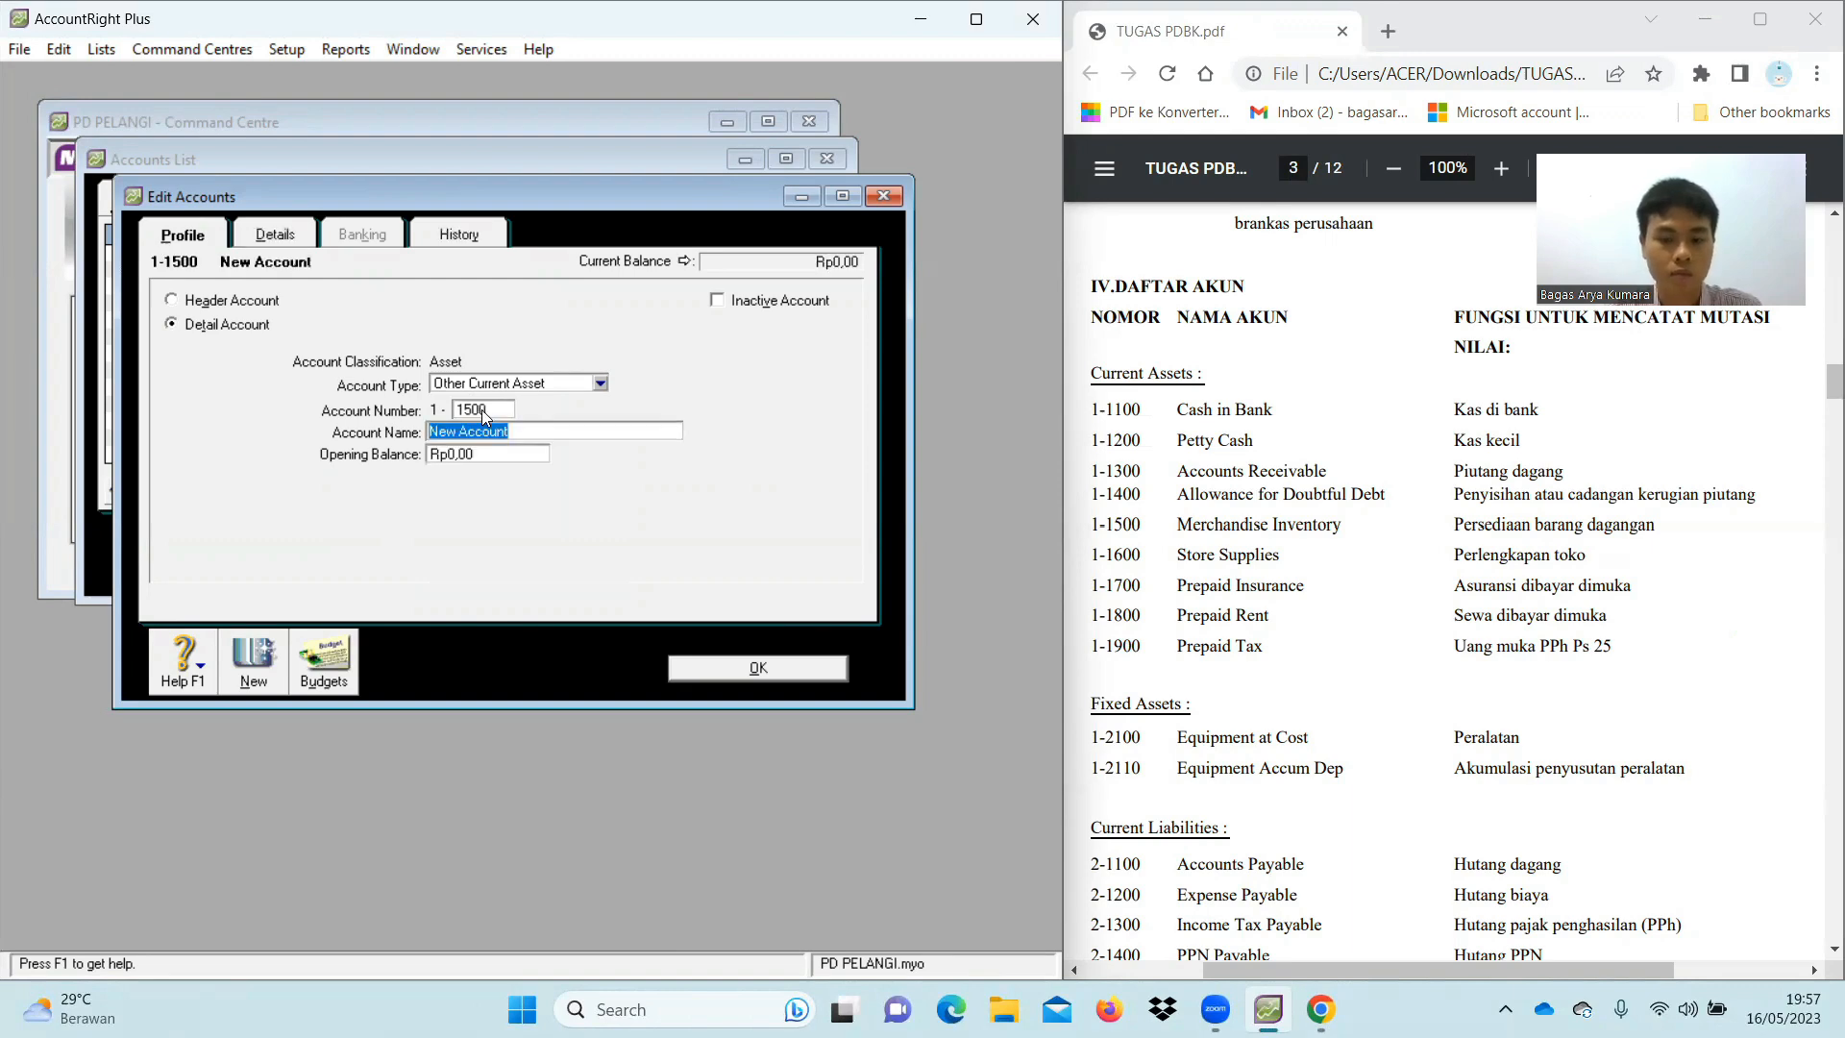
text(Merchandise Inventory)
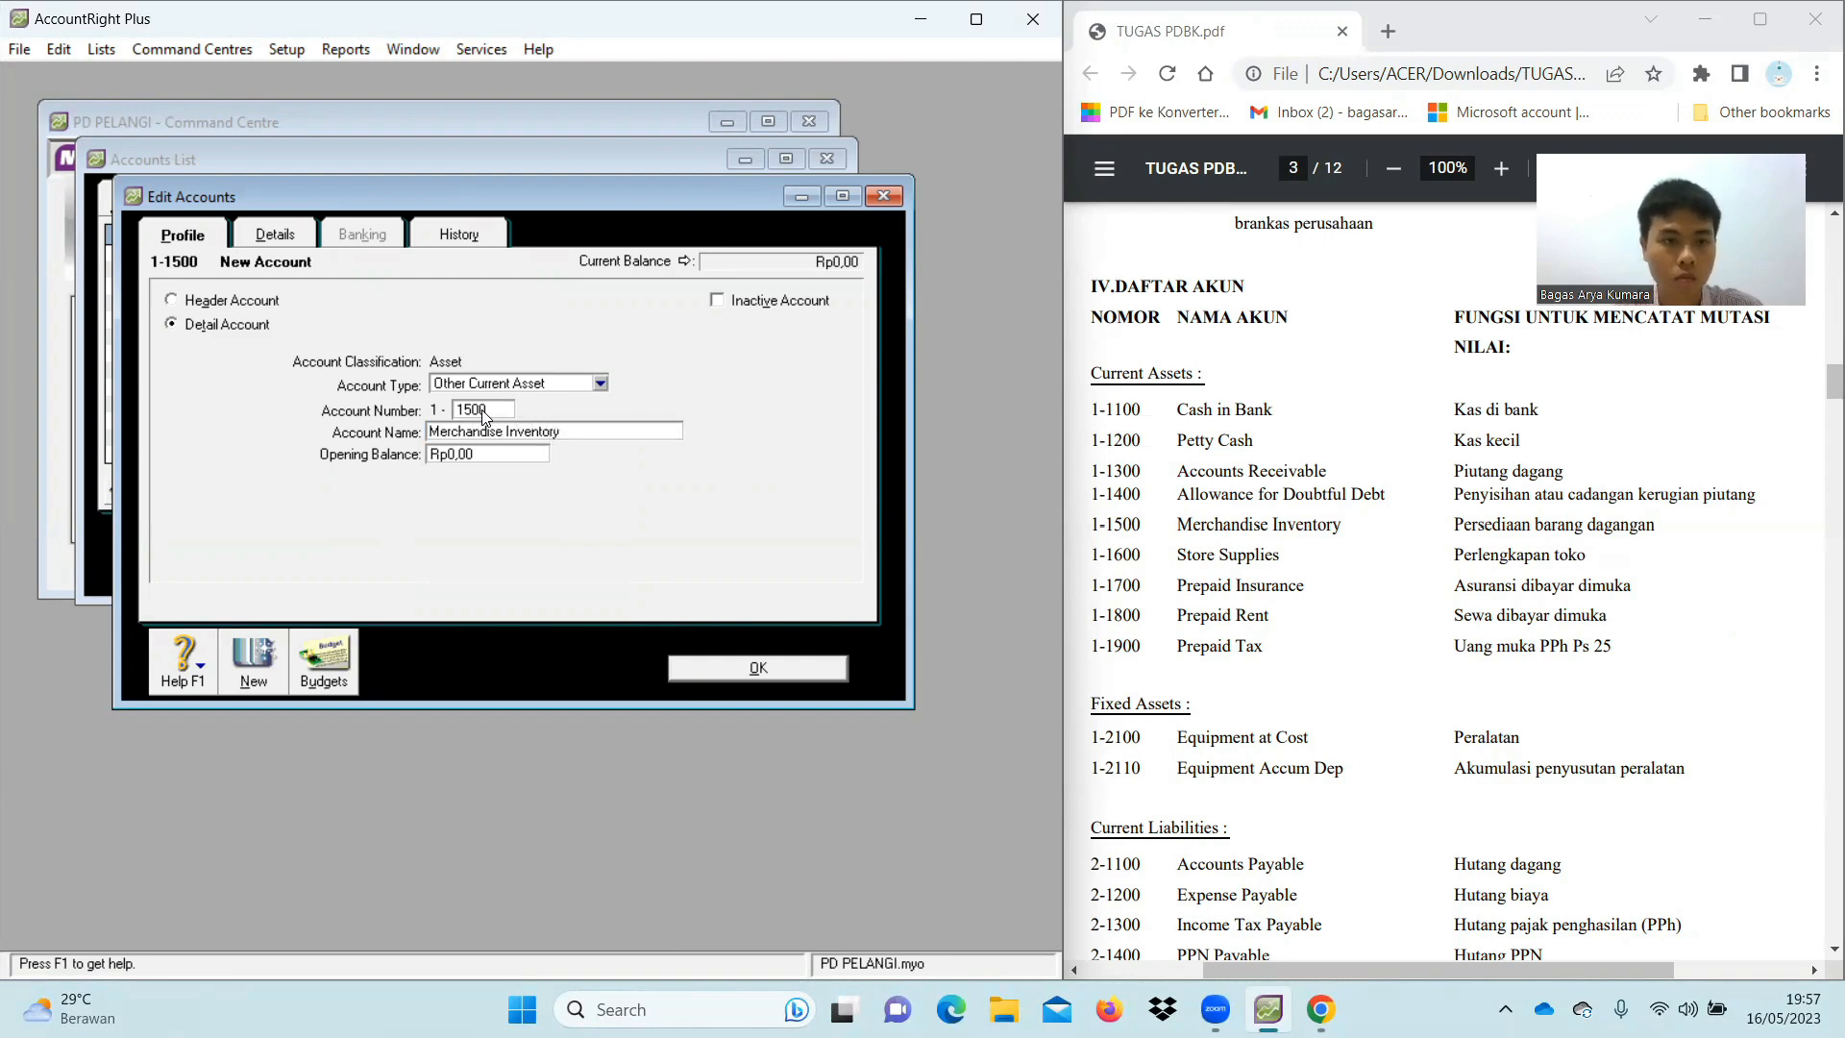
click(254, 672)
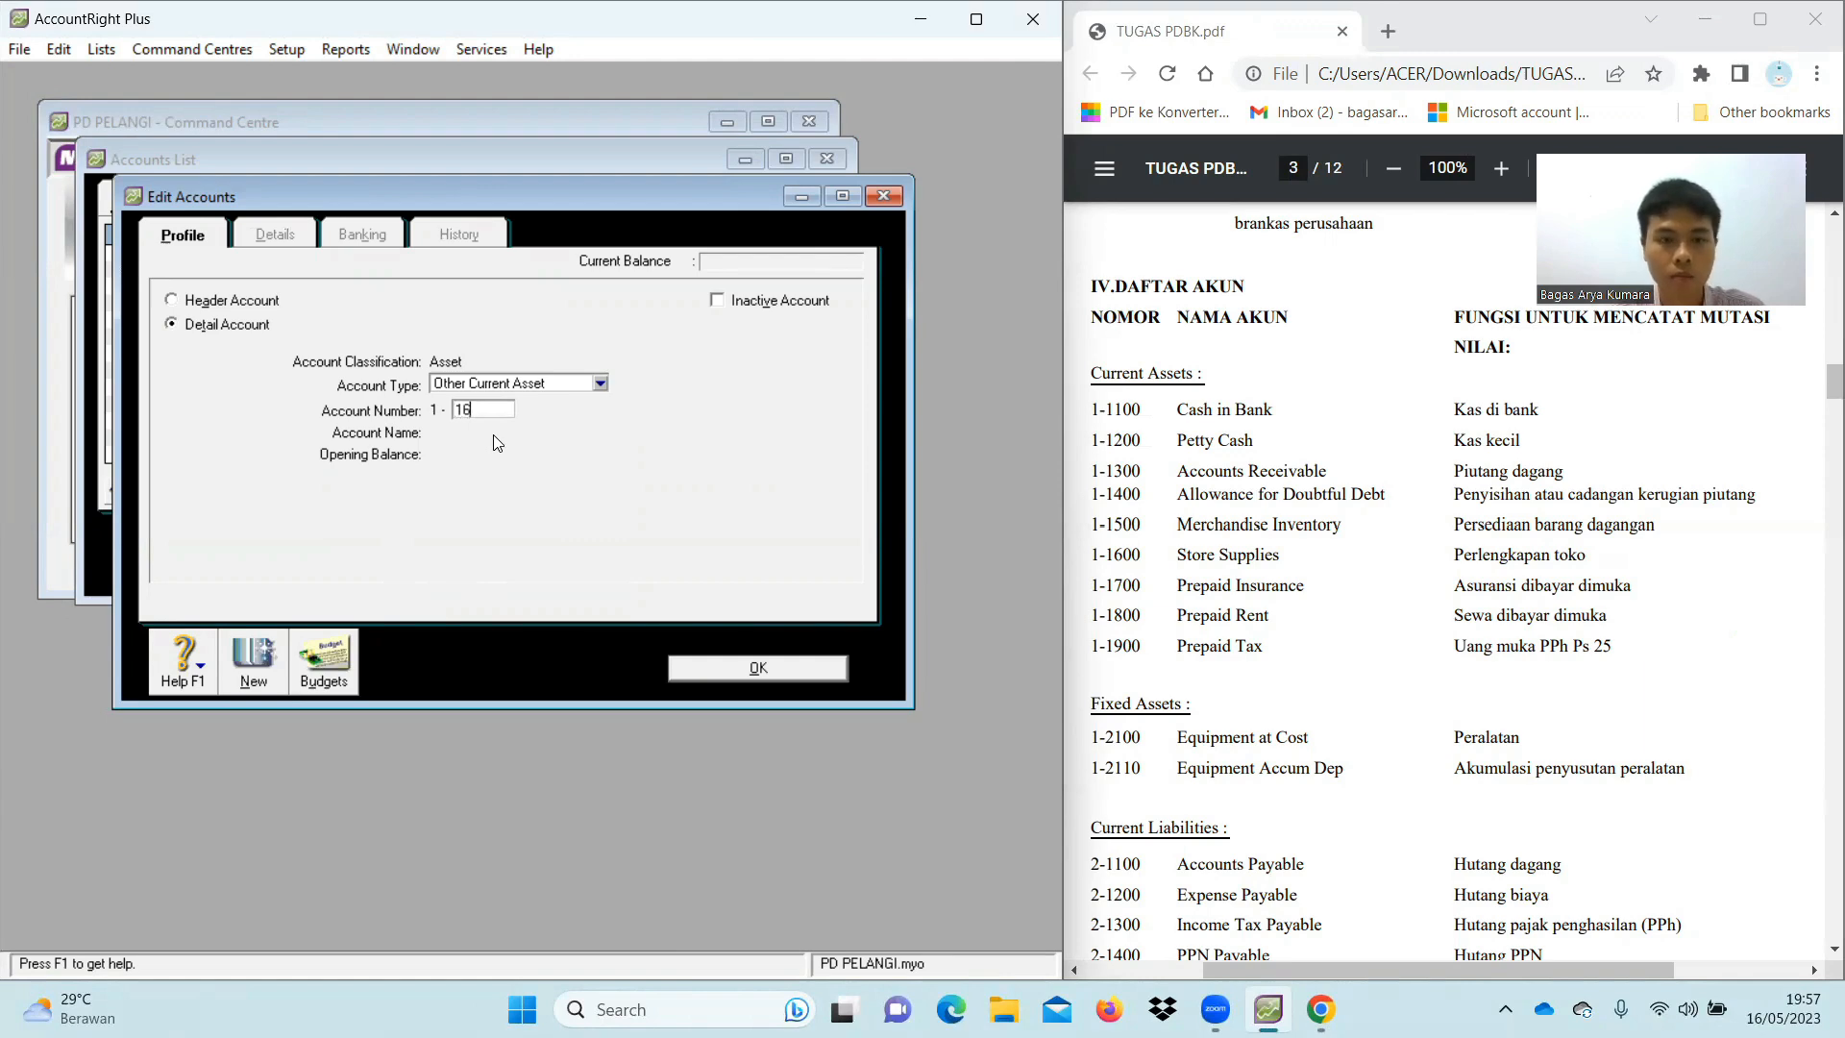
key(Tab)
text(S)
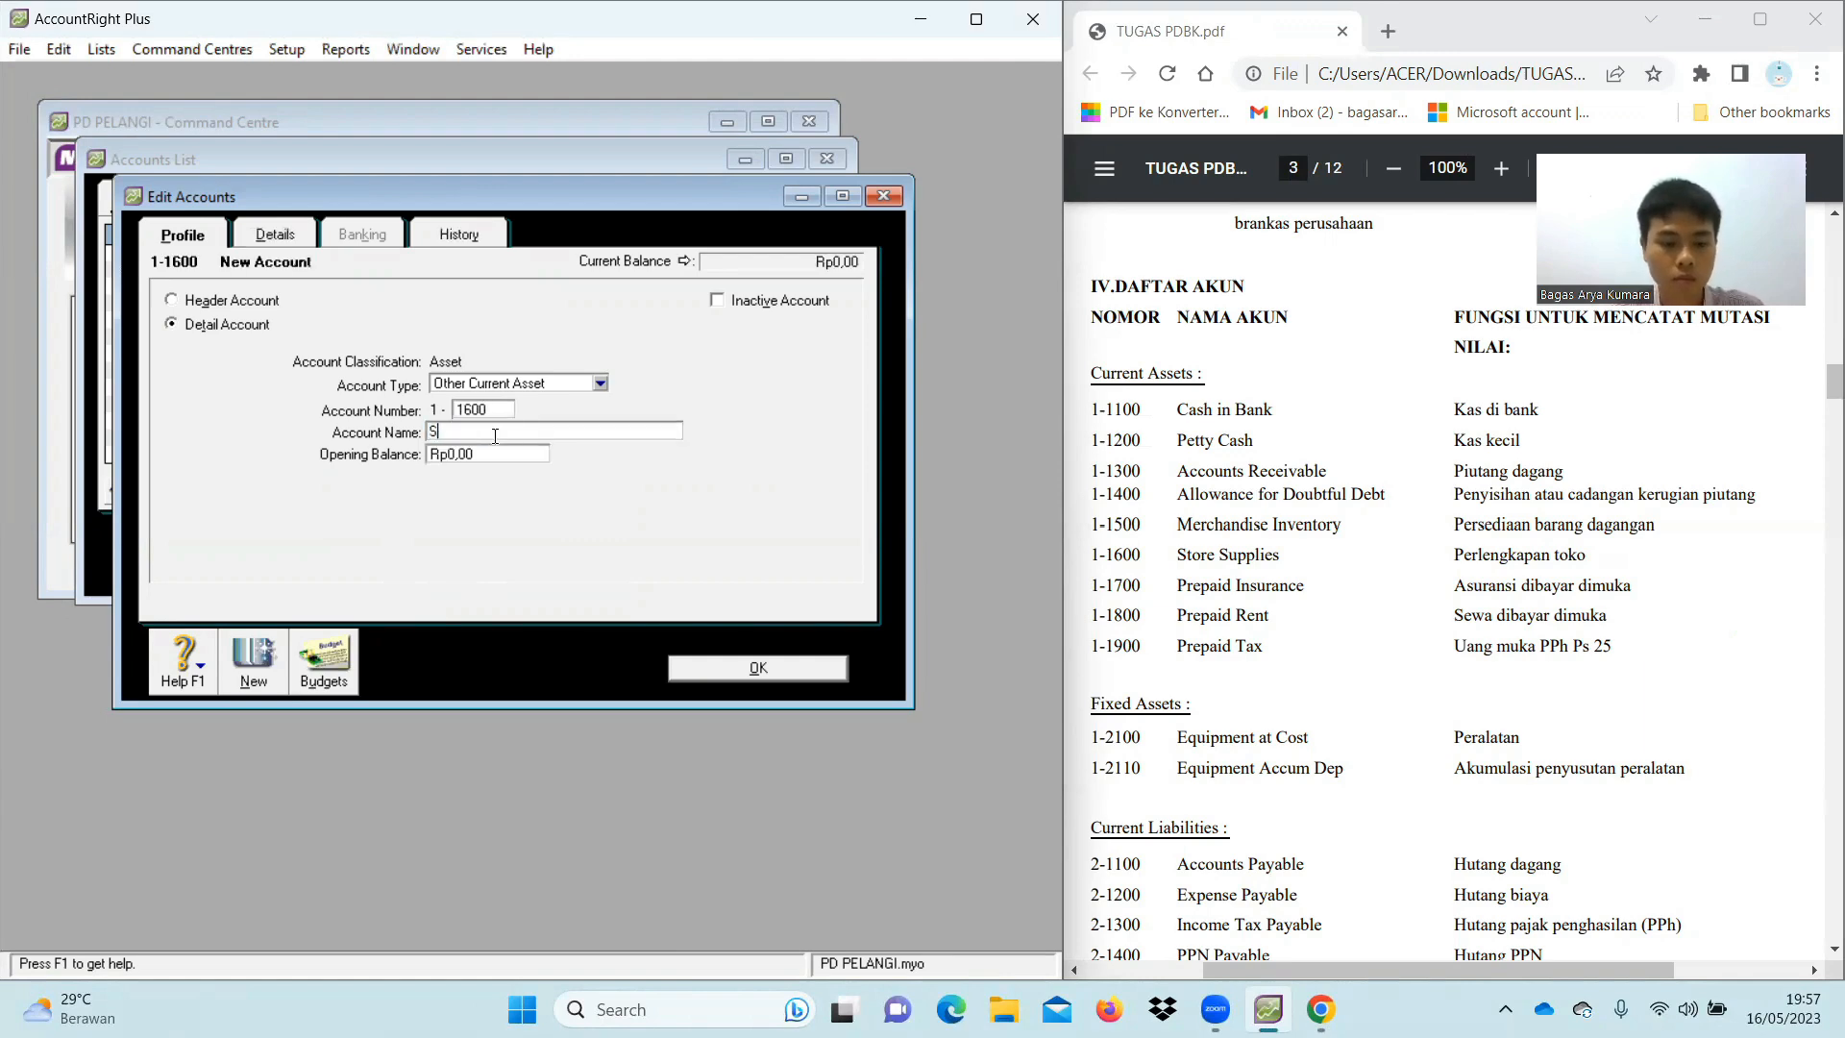
text(tore Supplies)
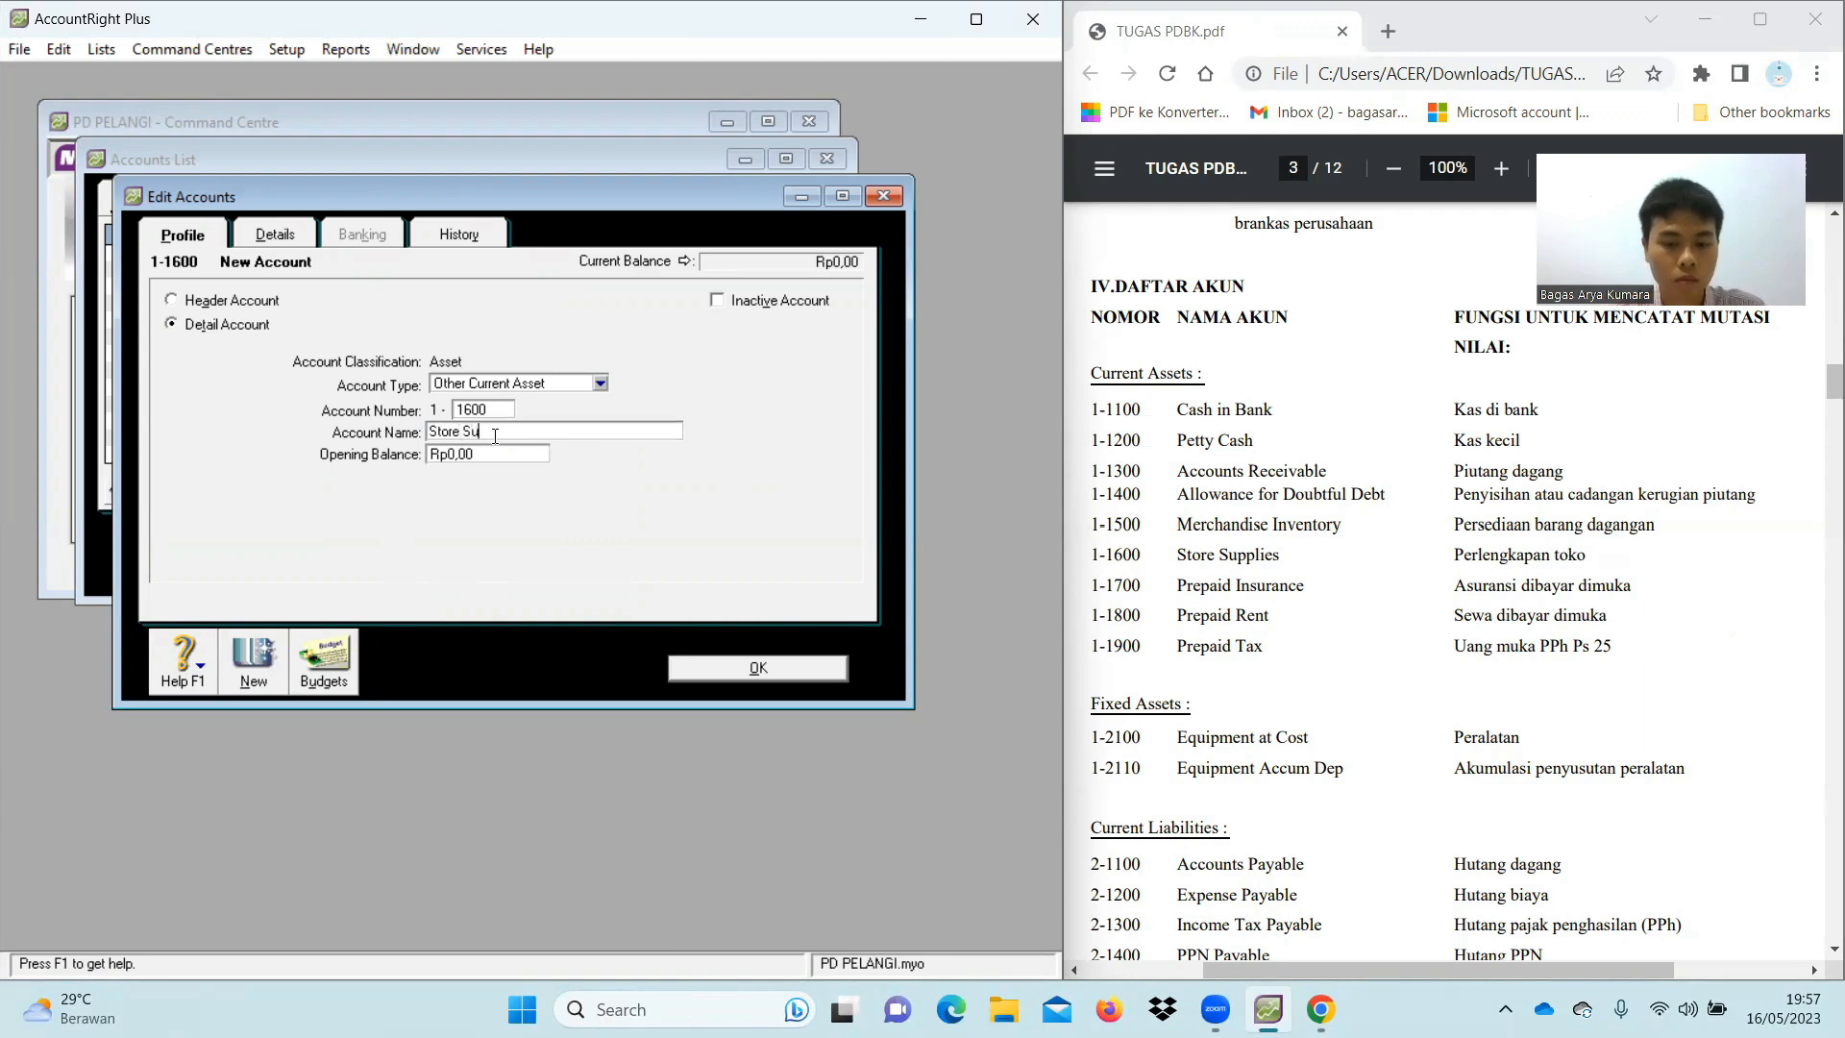
click(253, 661)
text(1700)
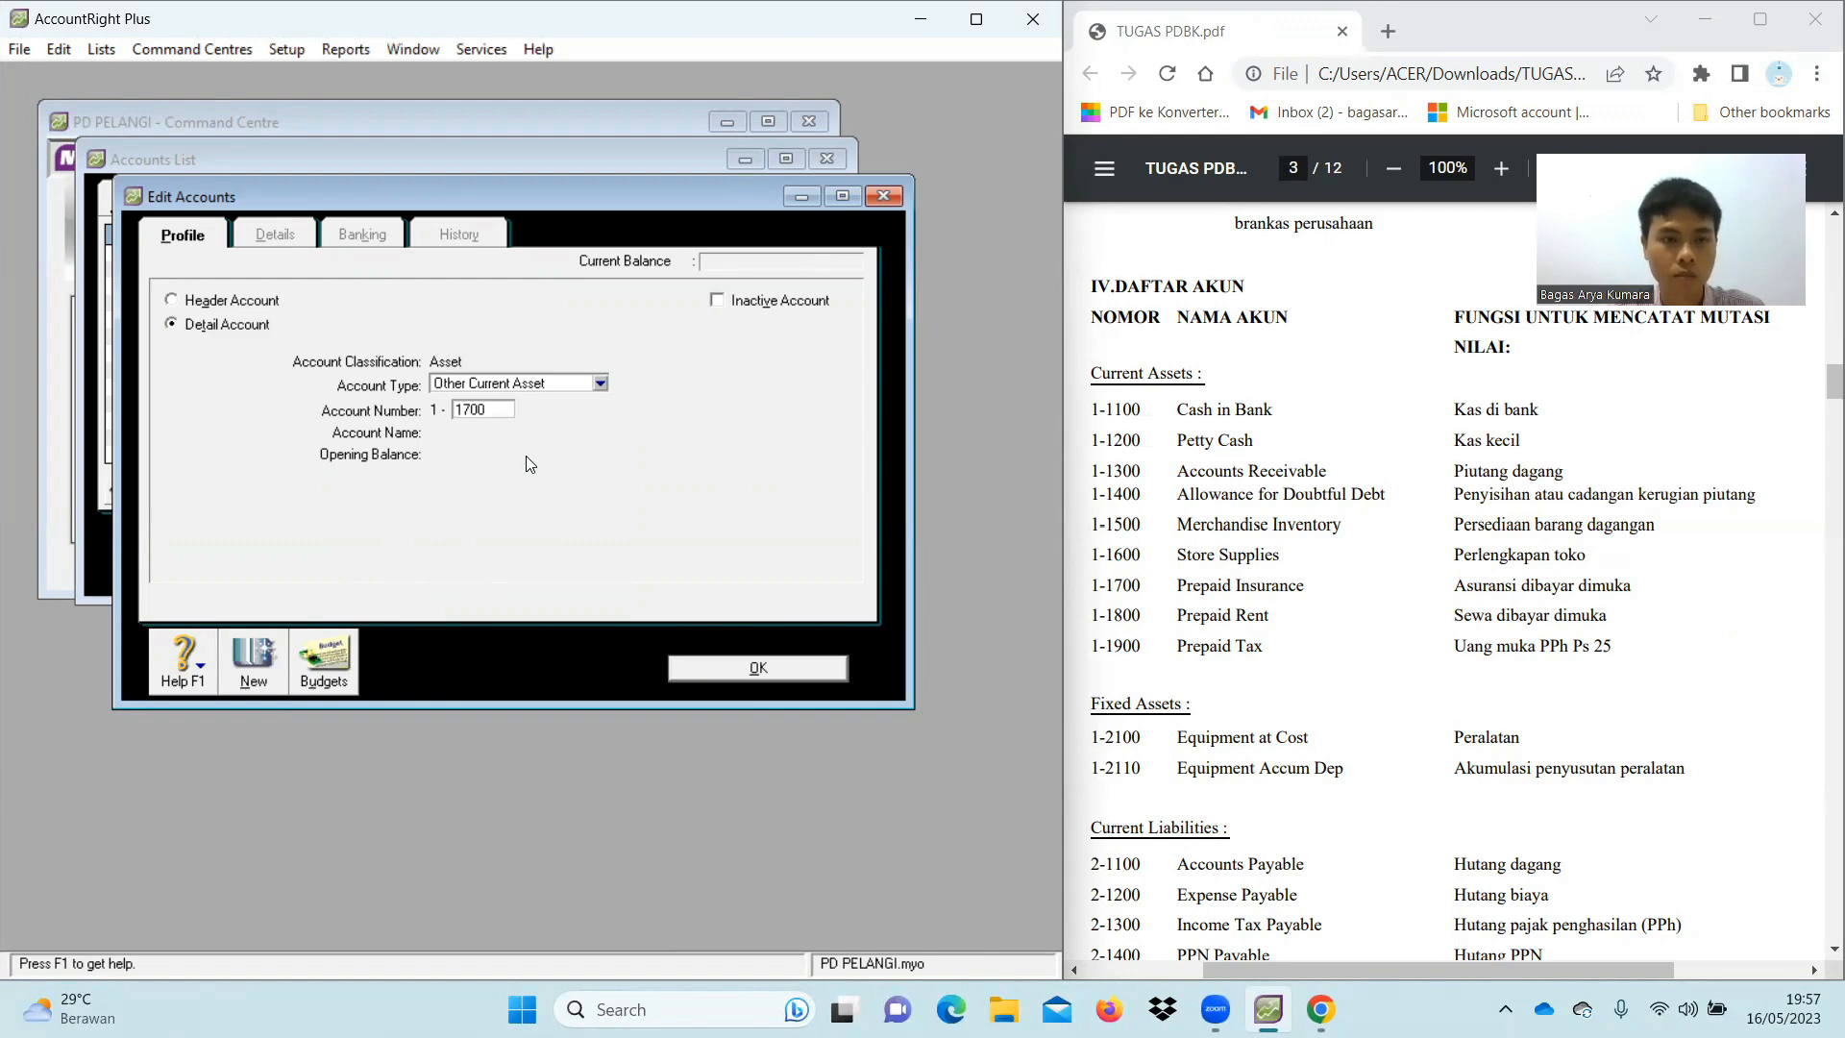
key(Tab)
text(Prepaid Insurance)
click(254, 673)
Add 1-1800 Prepaid Rent and 1-1900 Prepaid Tax, fixing the 'Prepiad' typo
text(1800)
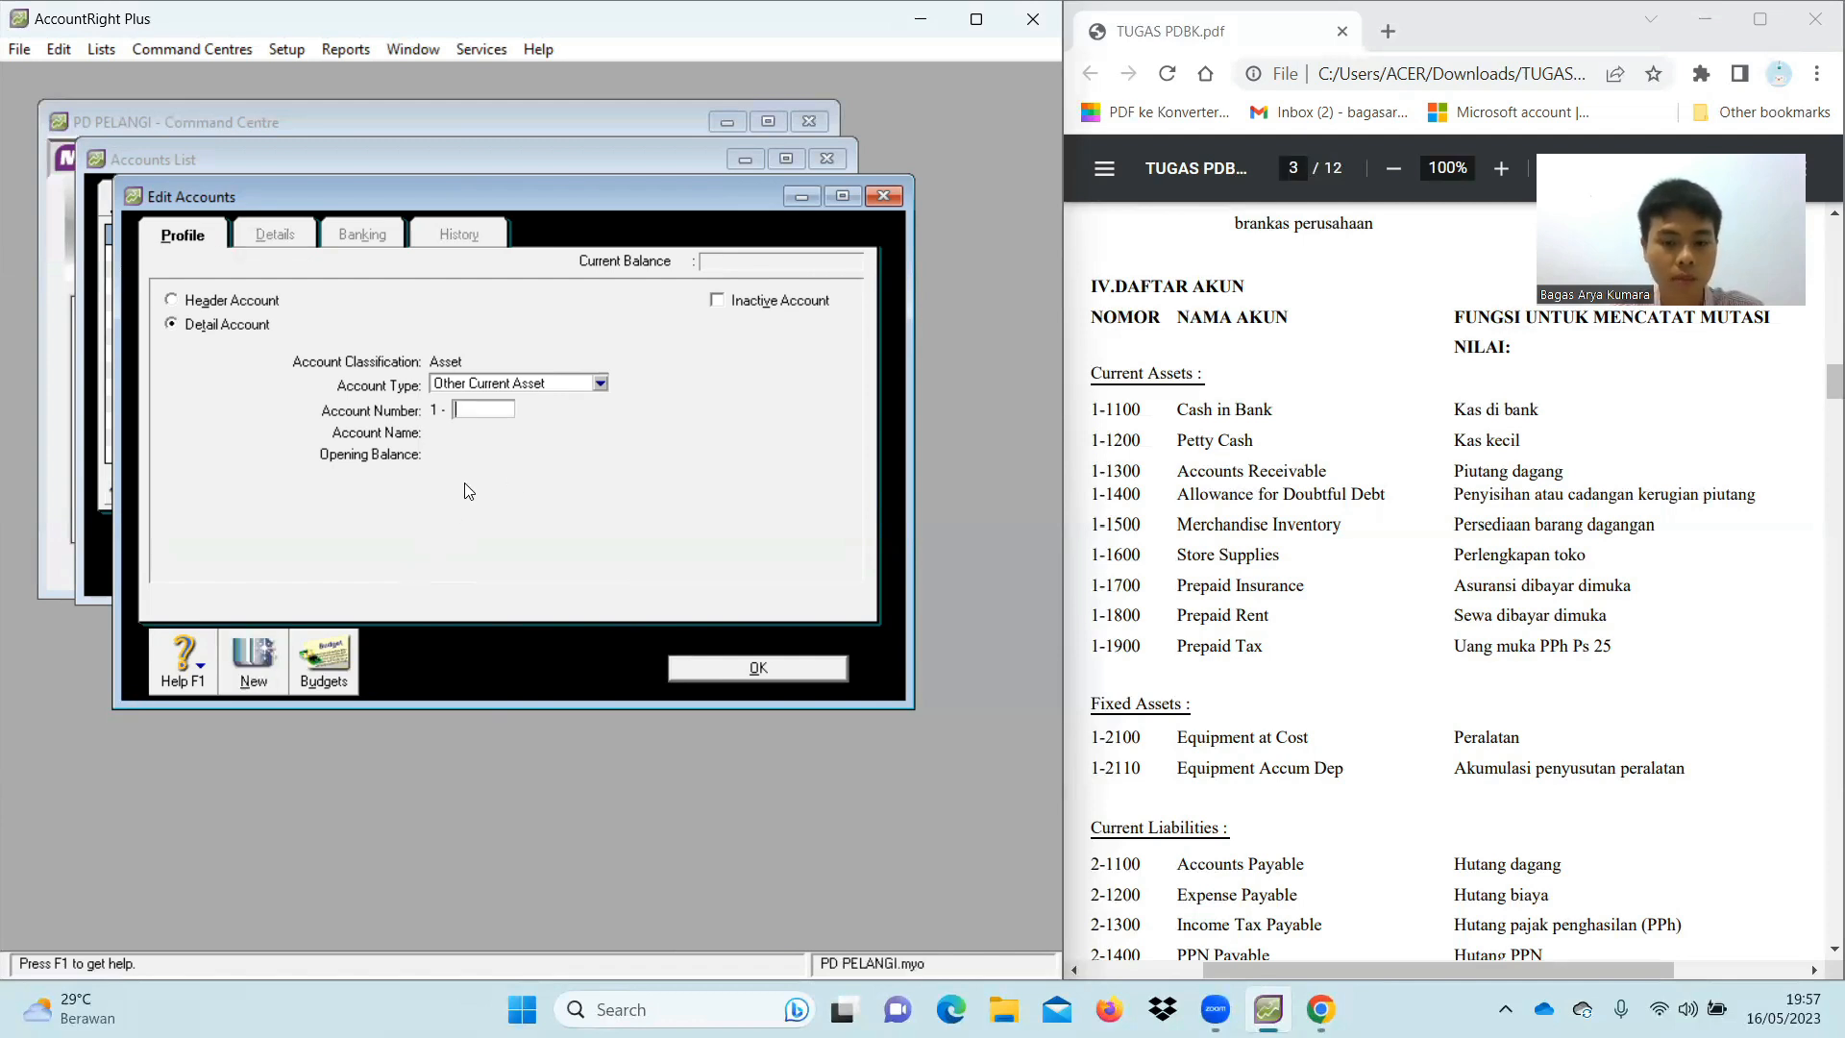
key(Tab)
text(Prepaid )
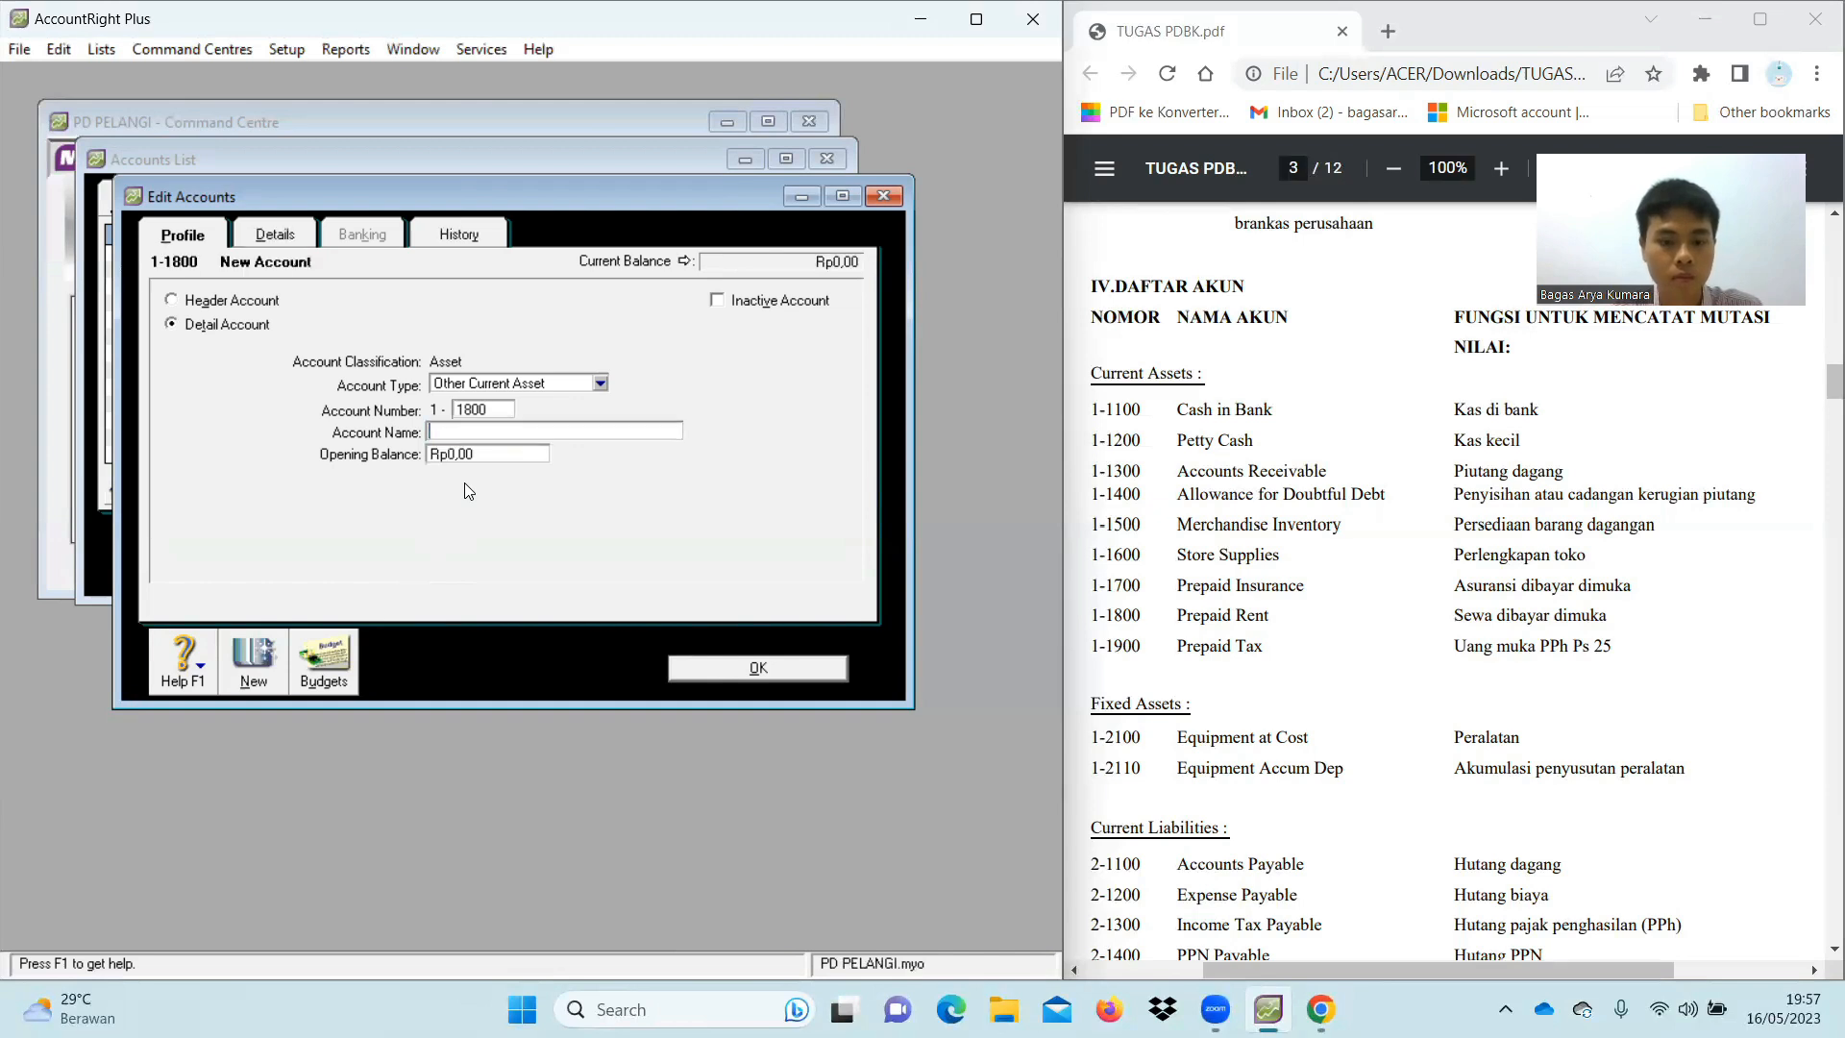
text(Rent)
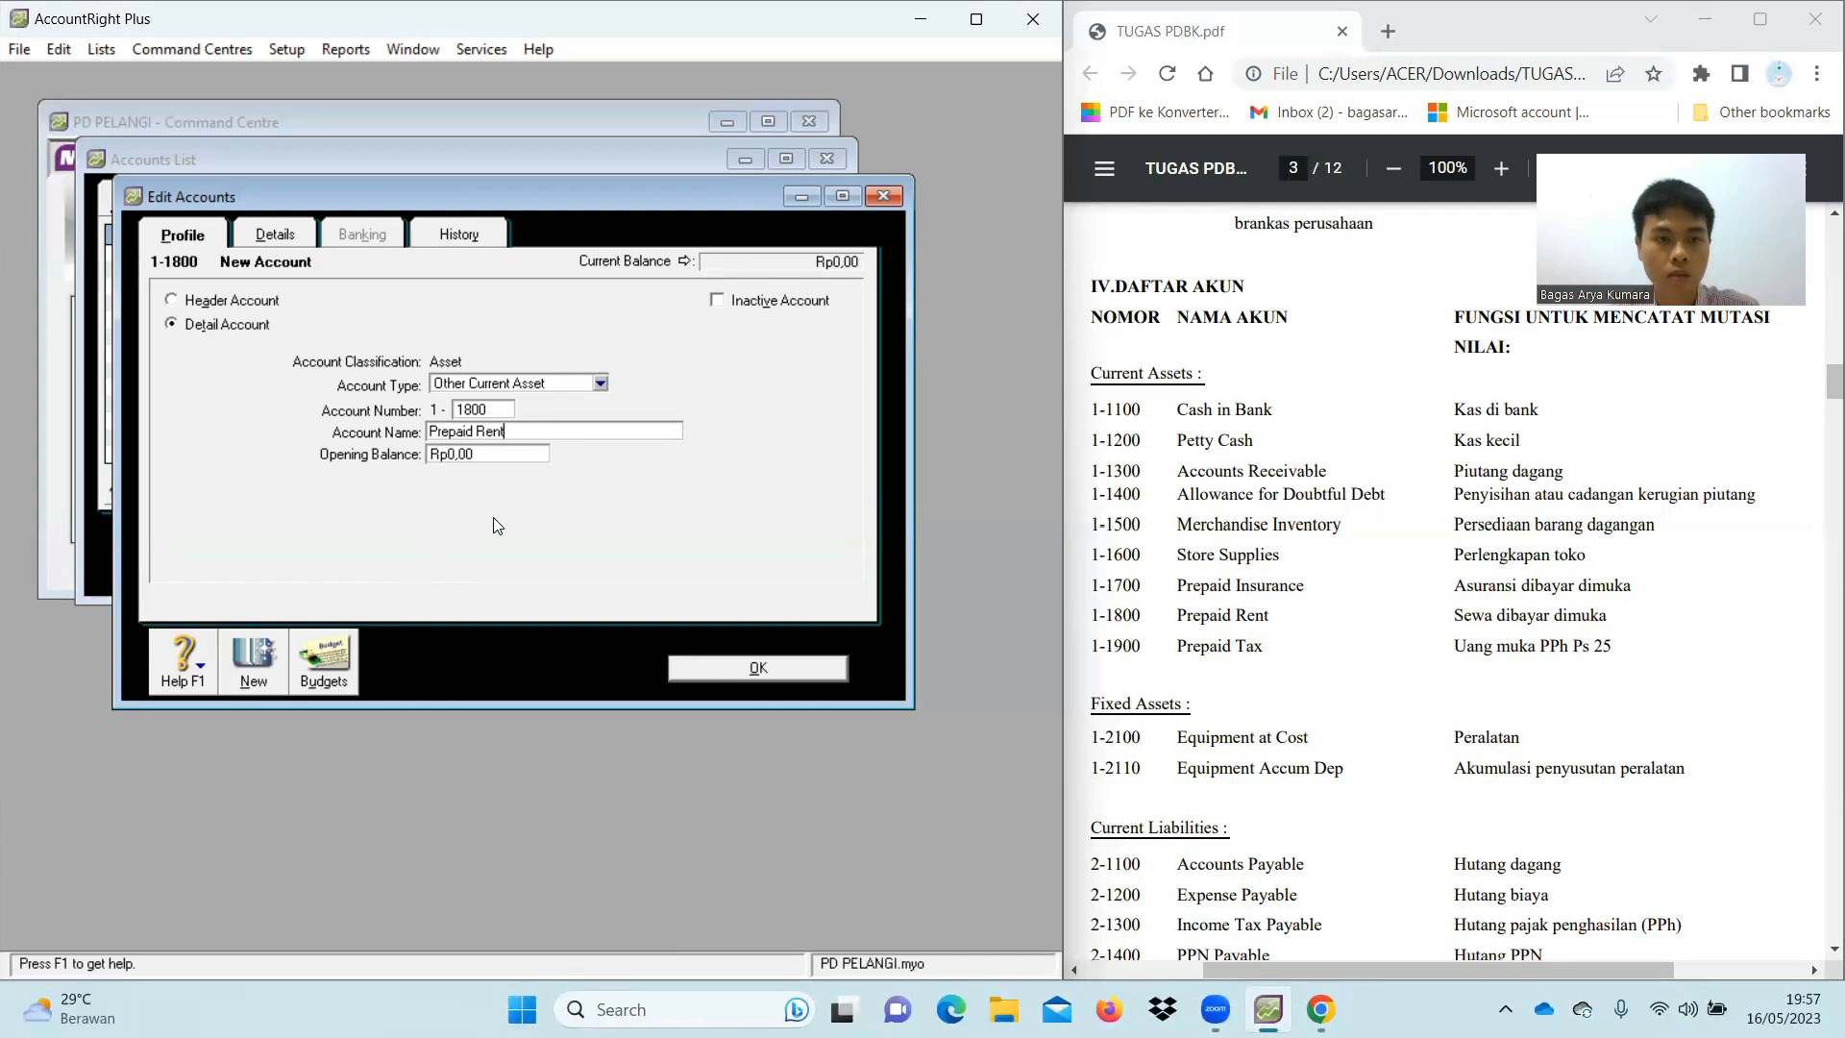
click(260, 661)
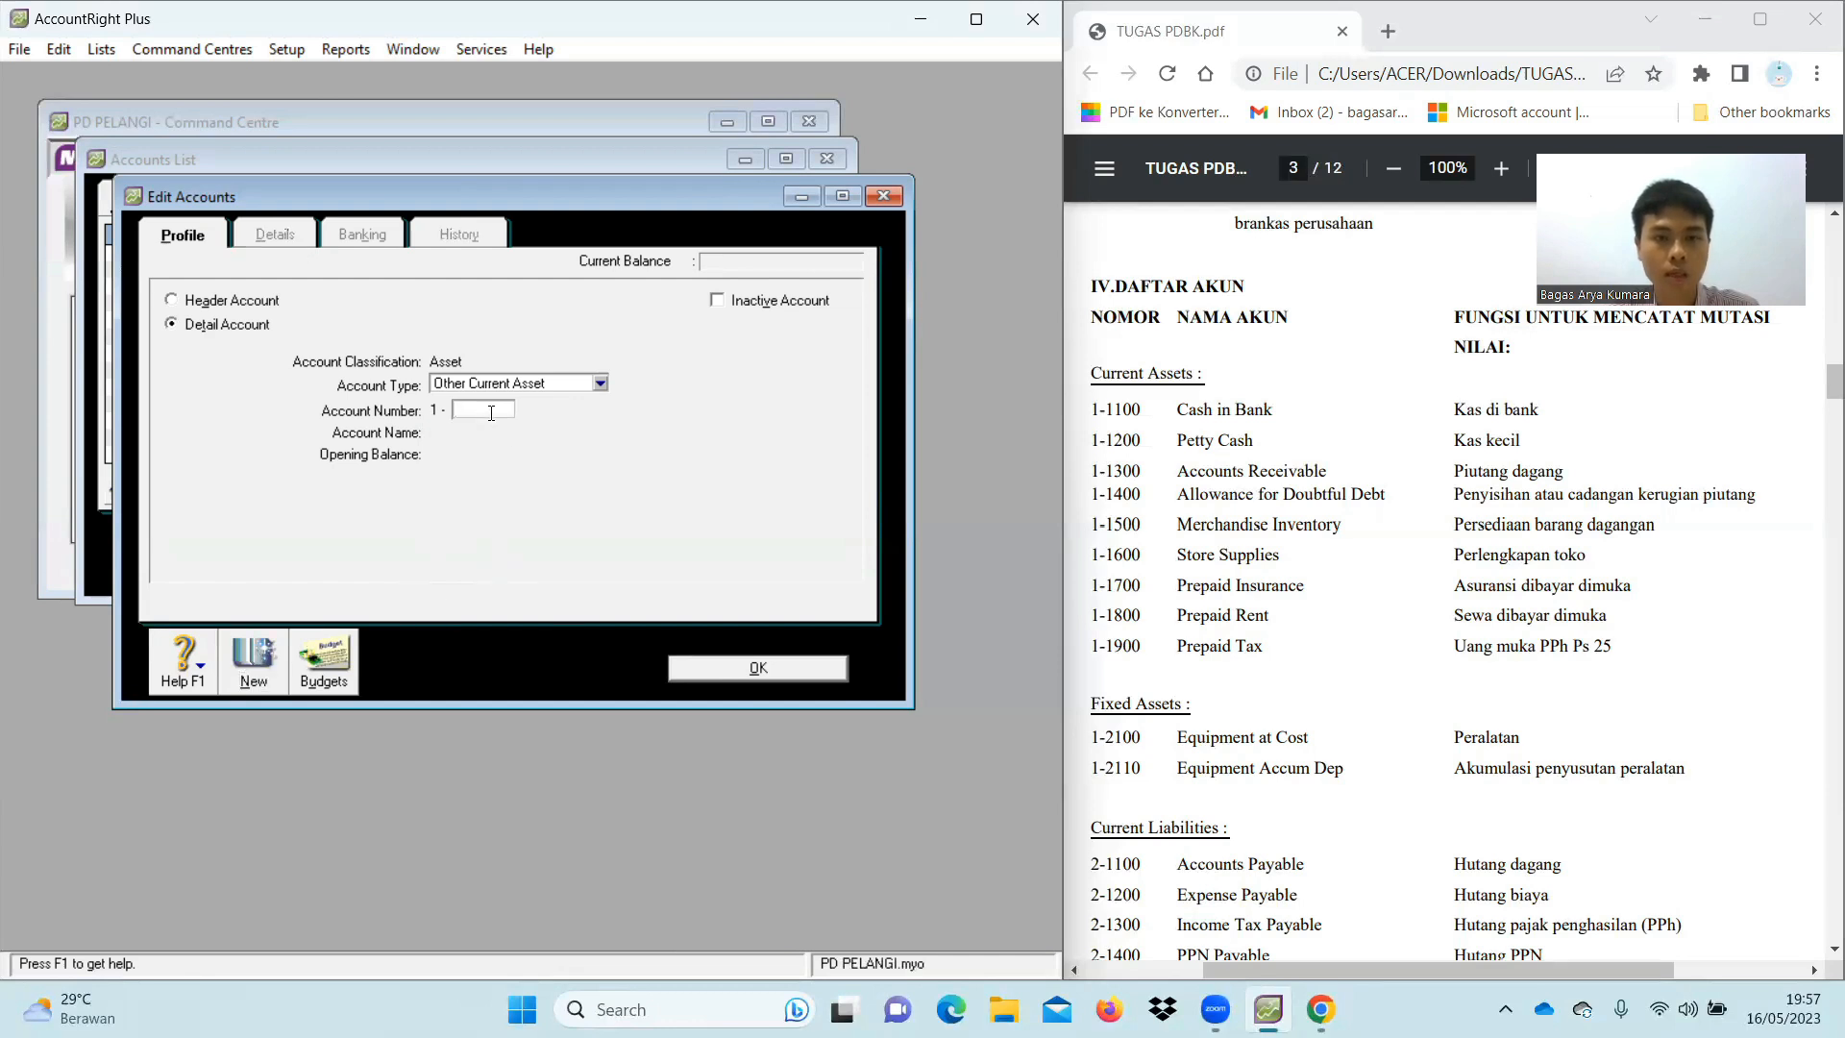
text(1900)
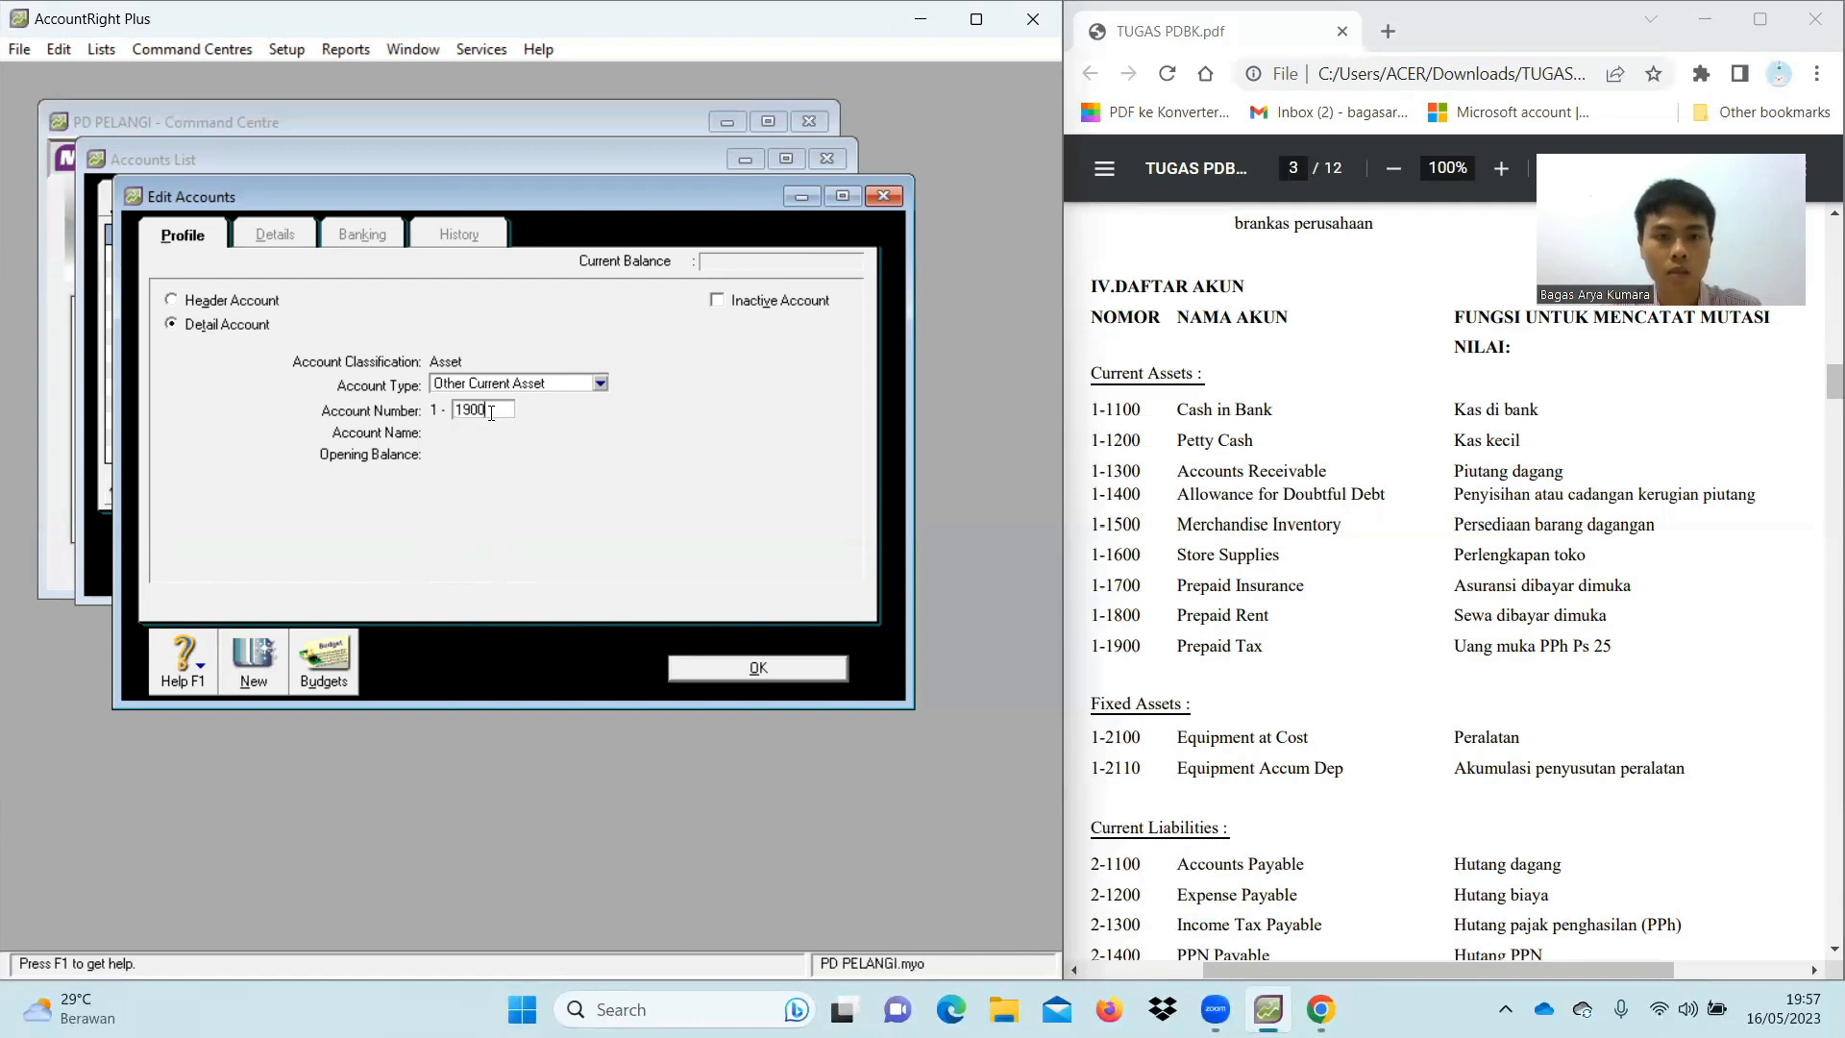
key(Tab)
text(Prepiad Tax)
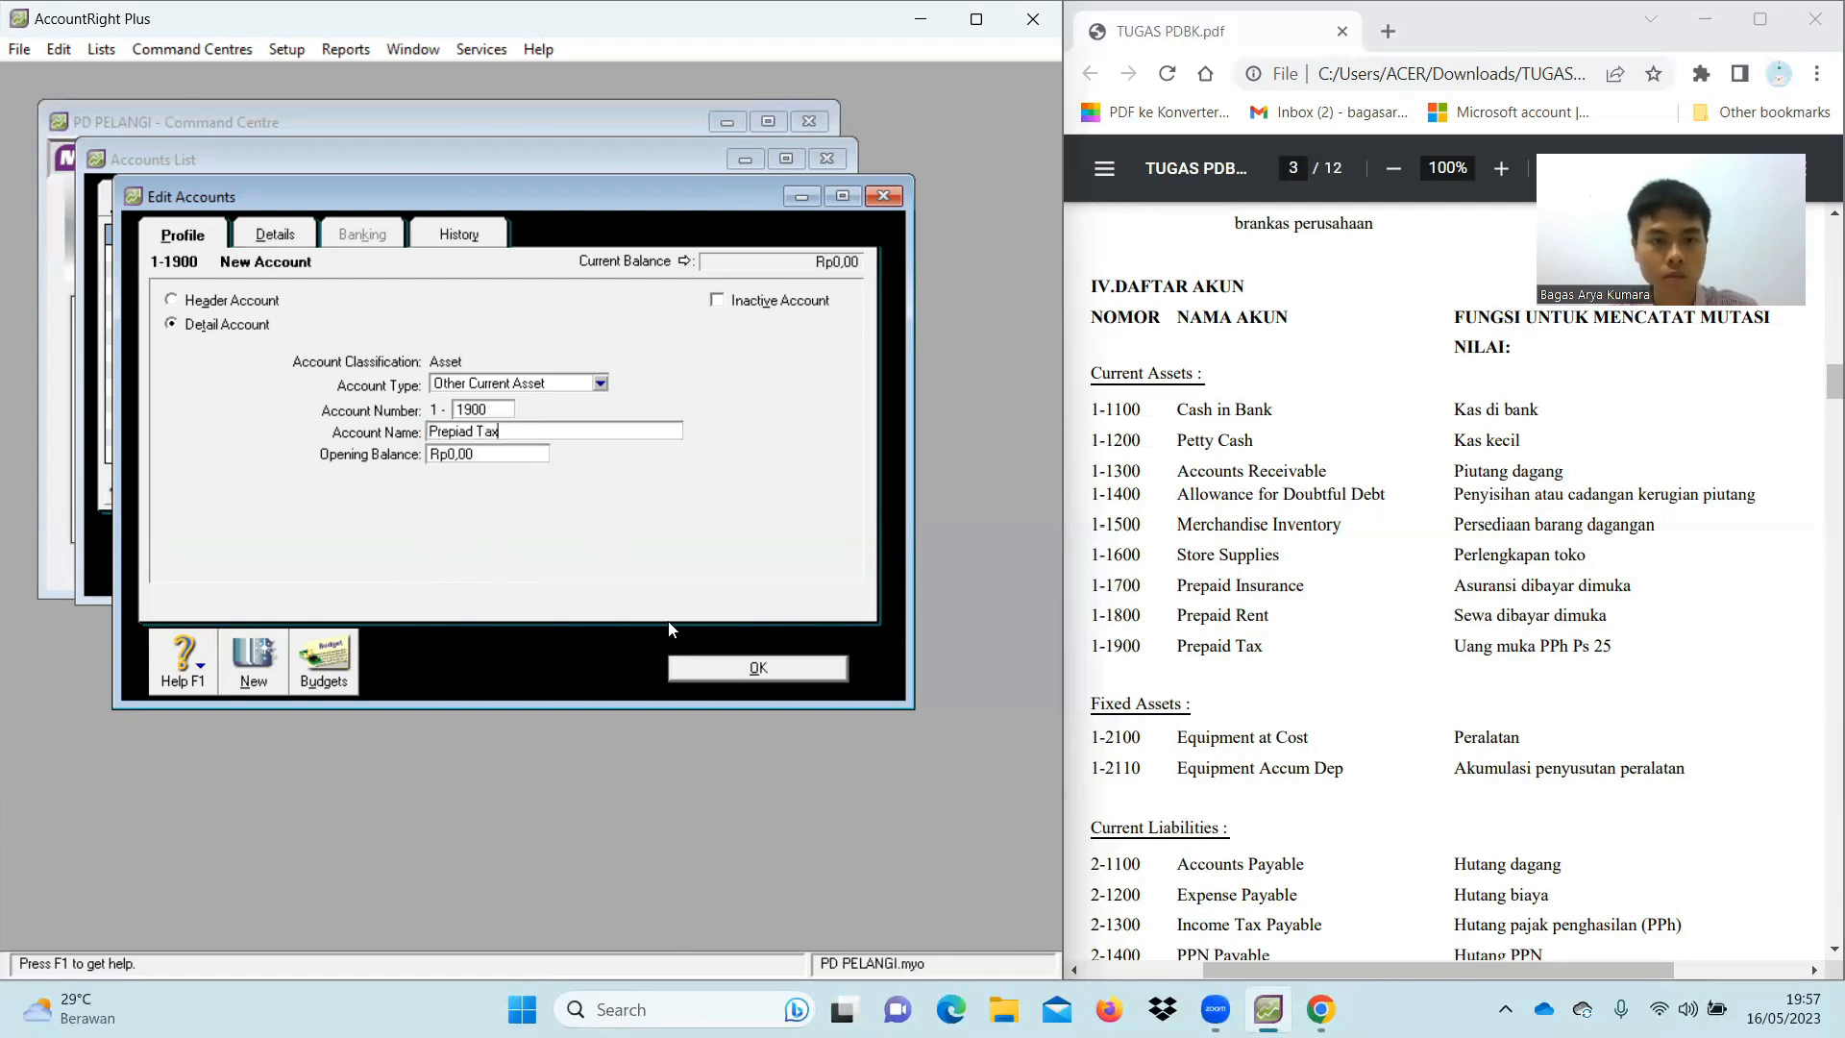
click(473, 431)
key(BackSpace)
key(BackSpace)
key(BackSpace)
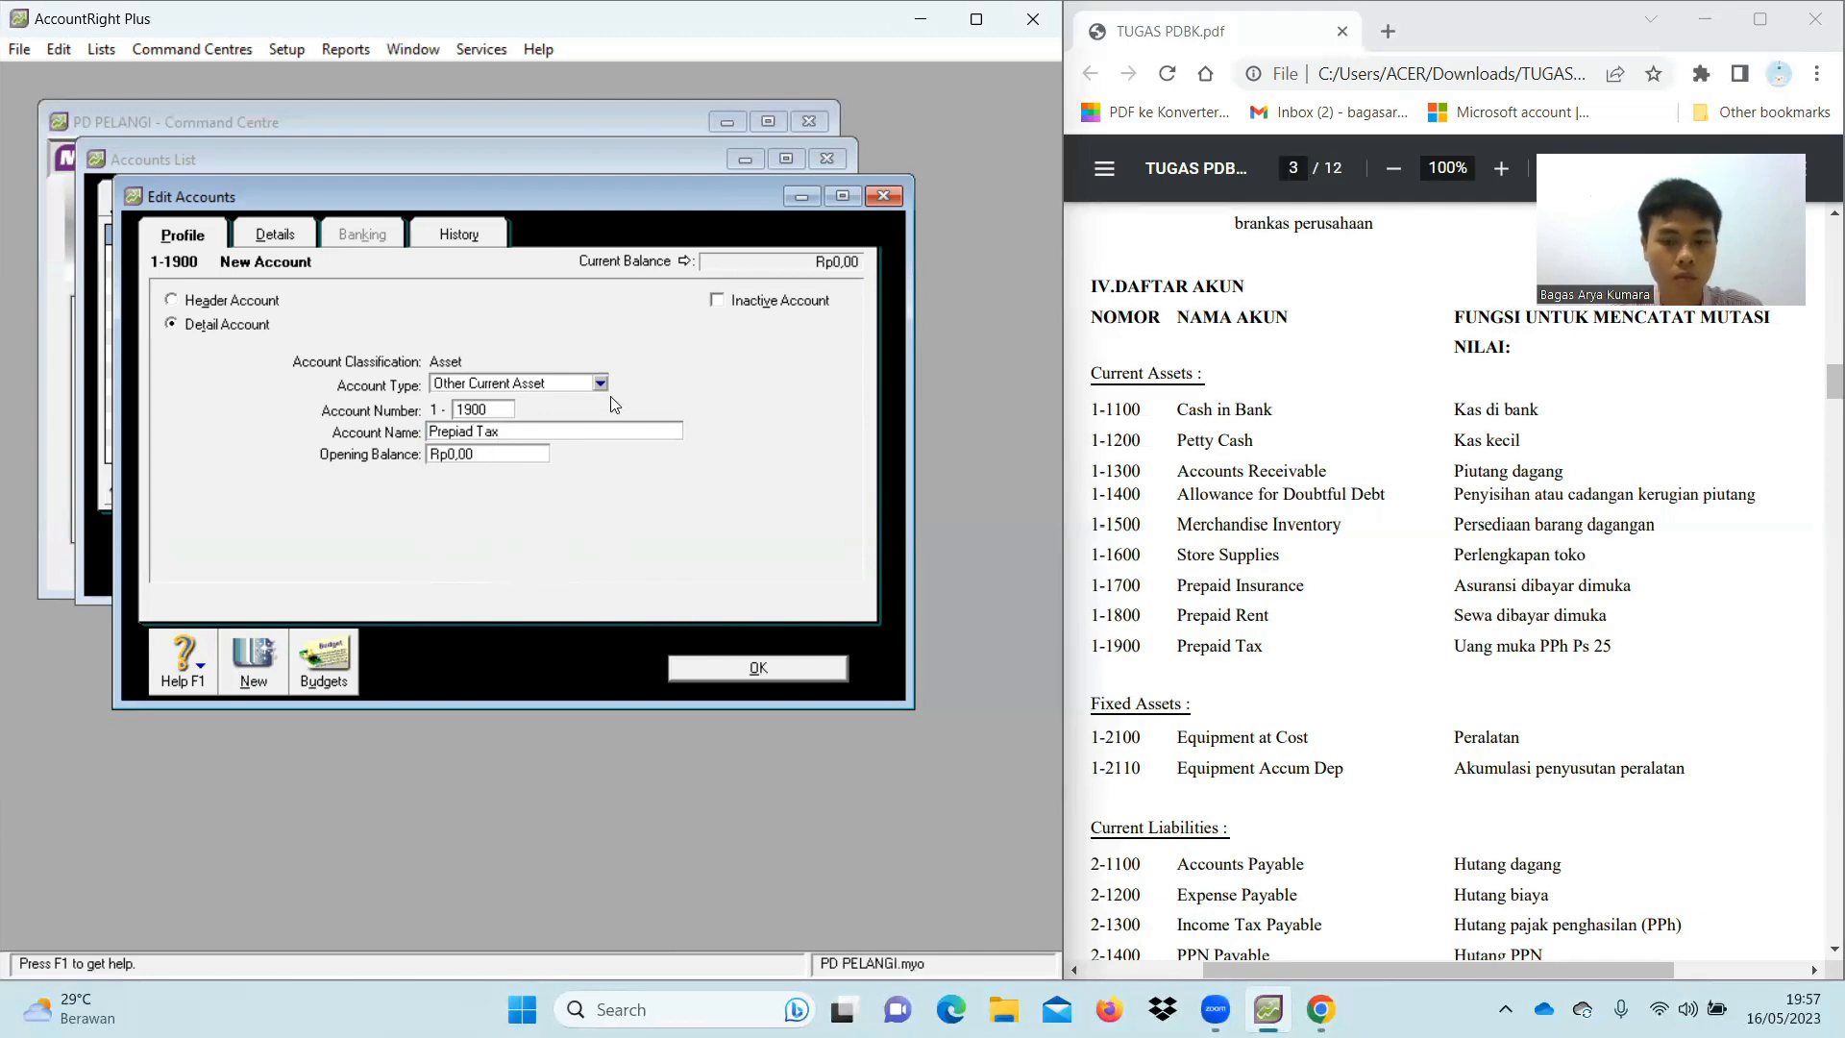
text(aid)
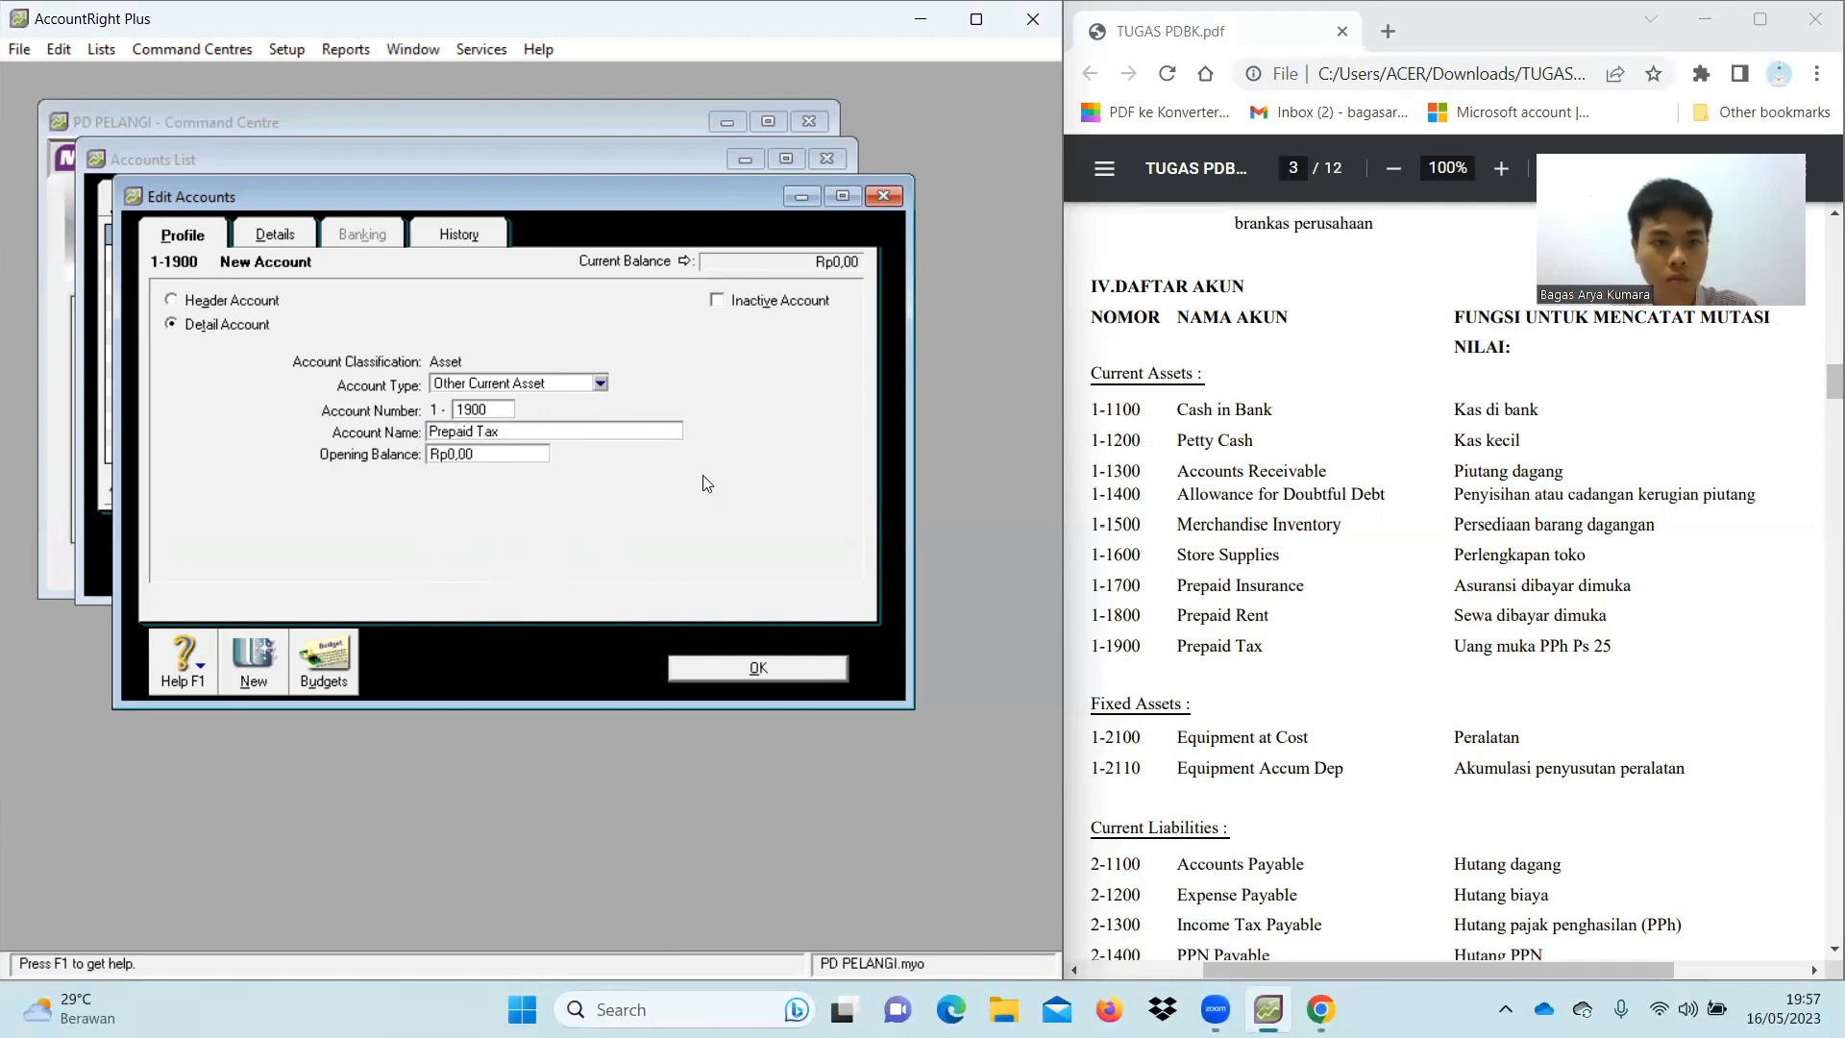
click(794, 667)
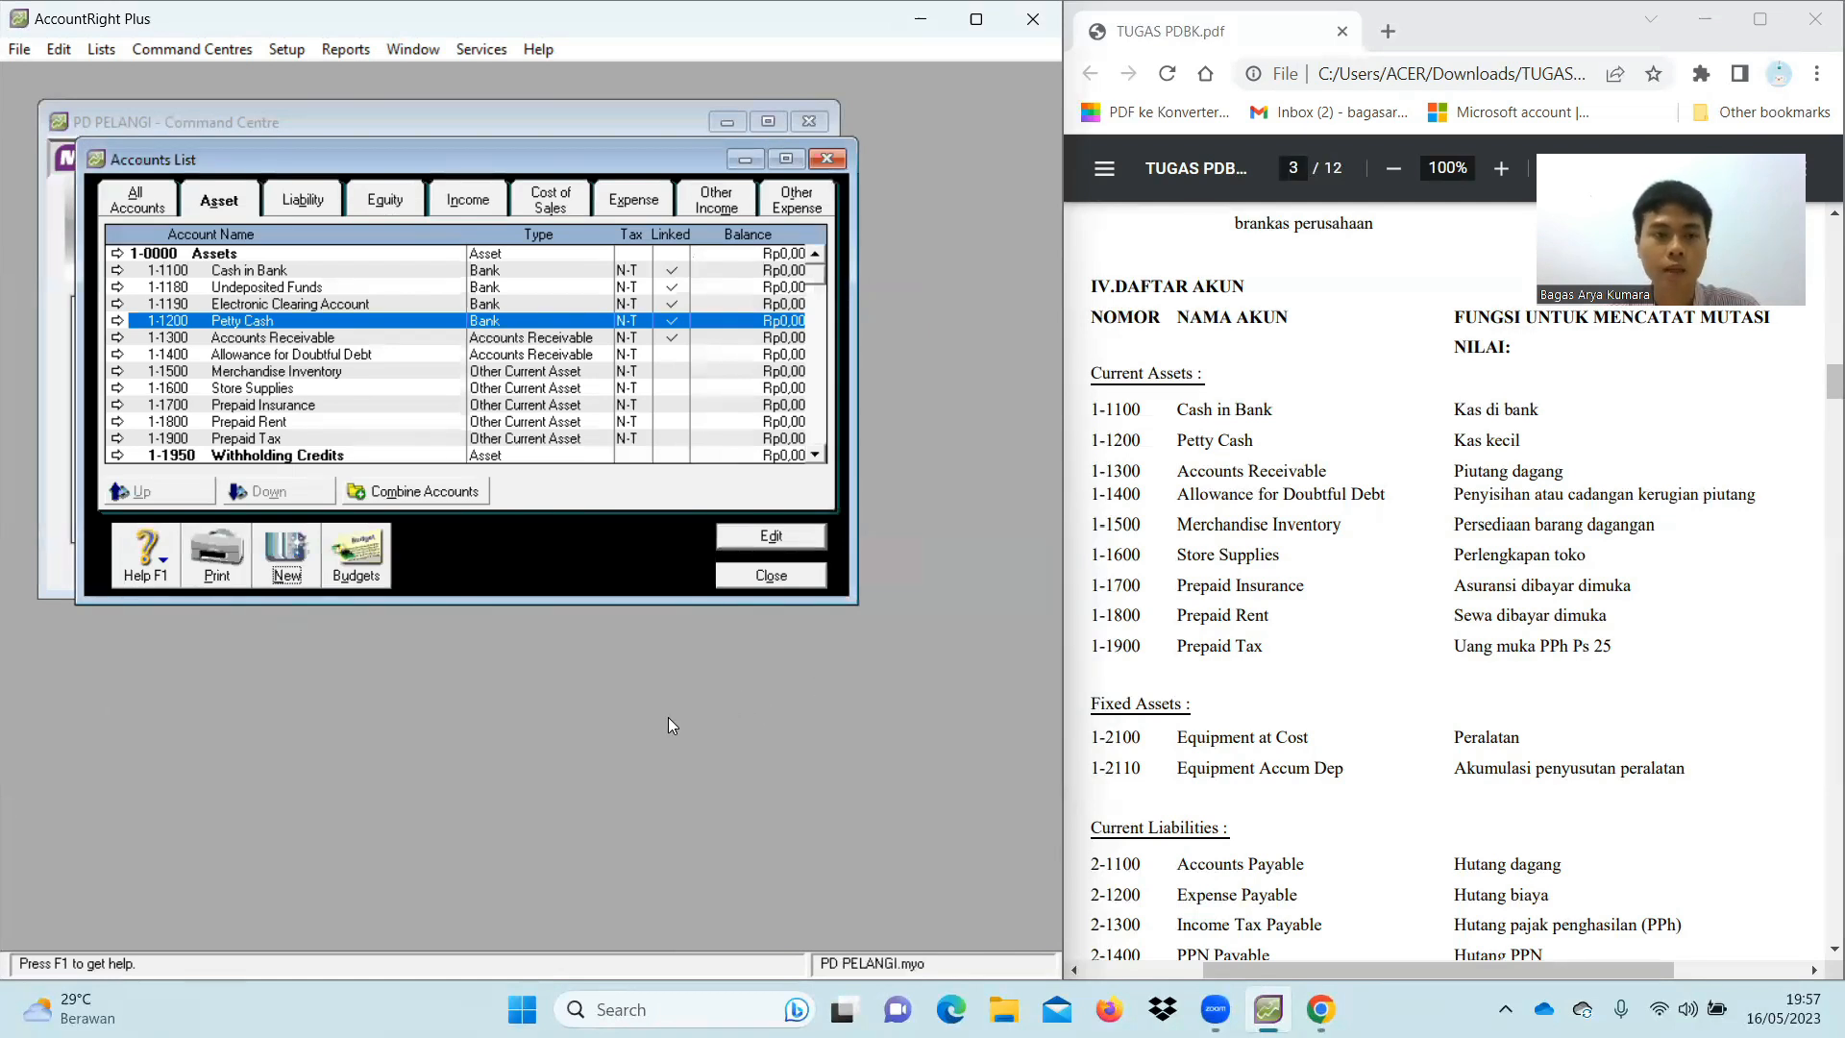
Create header account 1-1000 named Current Assets above accounts 1-1100 through 1-1900
click(286, 552)
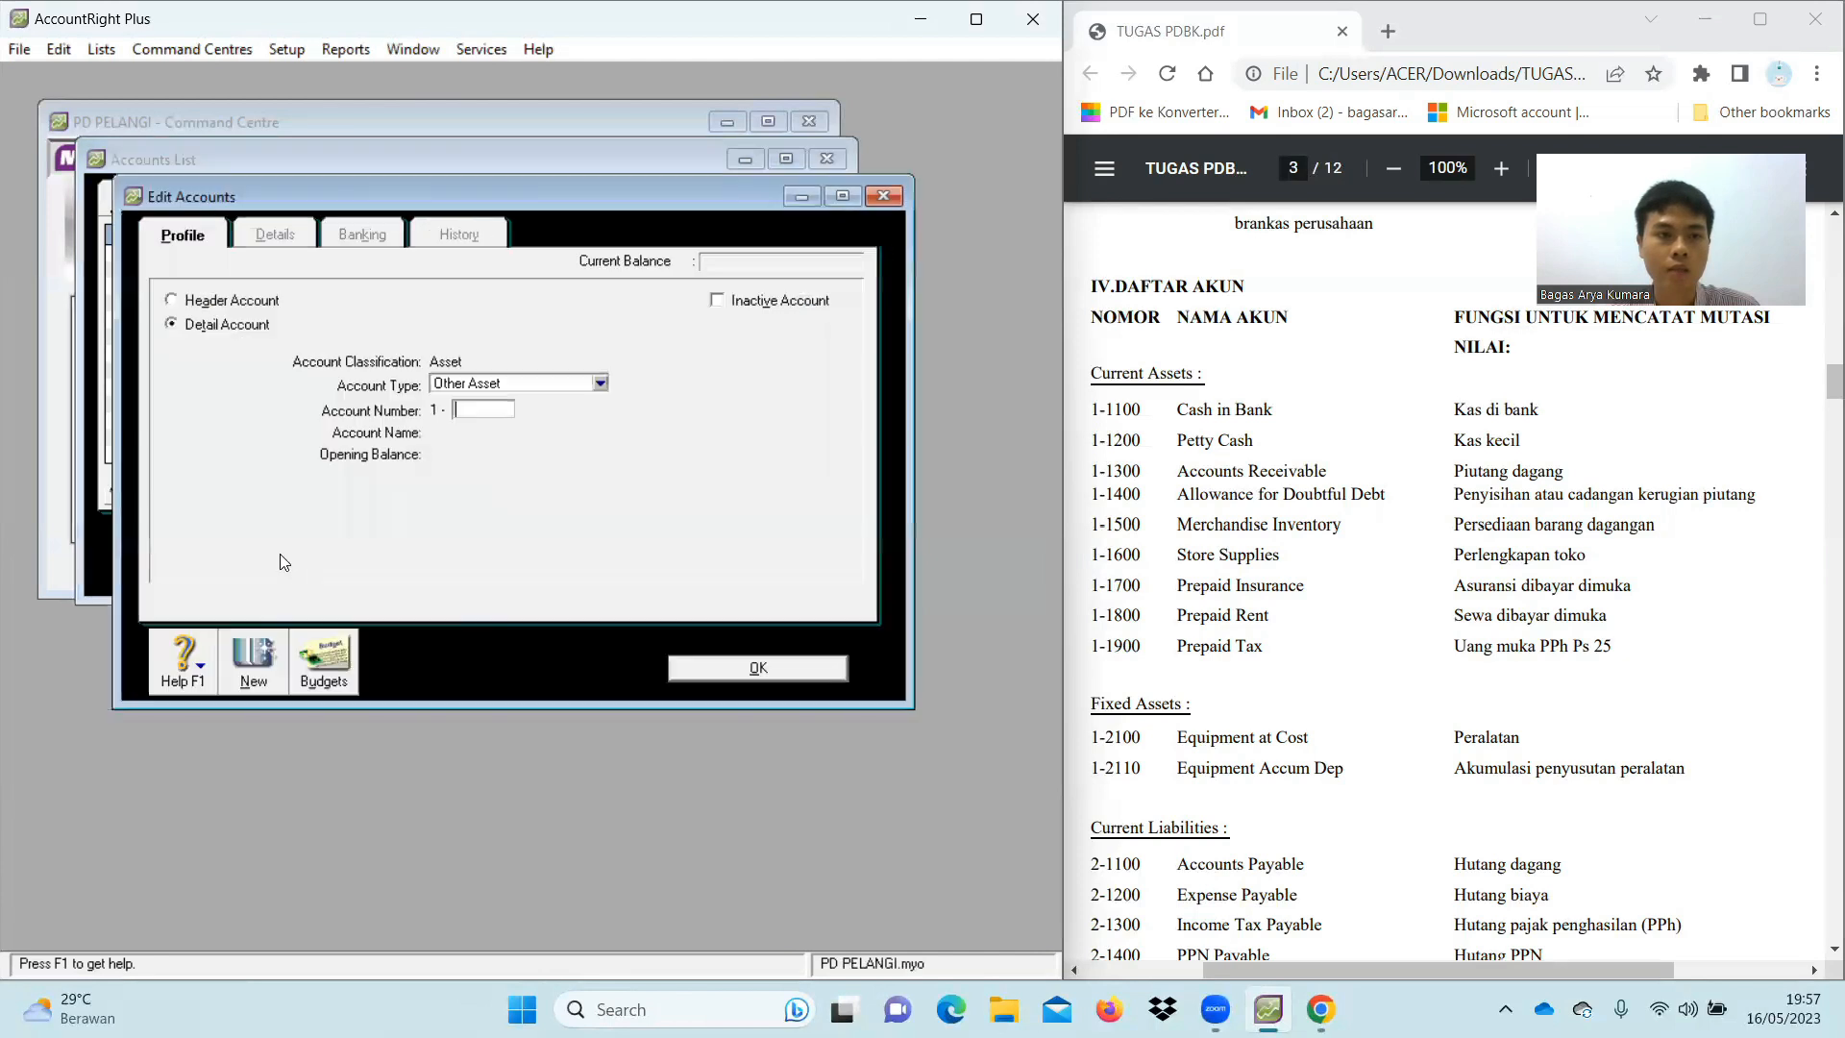
click(248, 303)
click(493, 408)
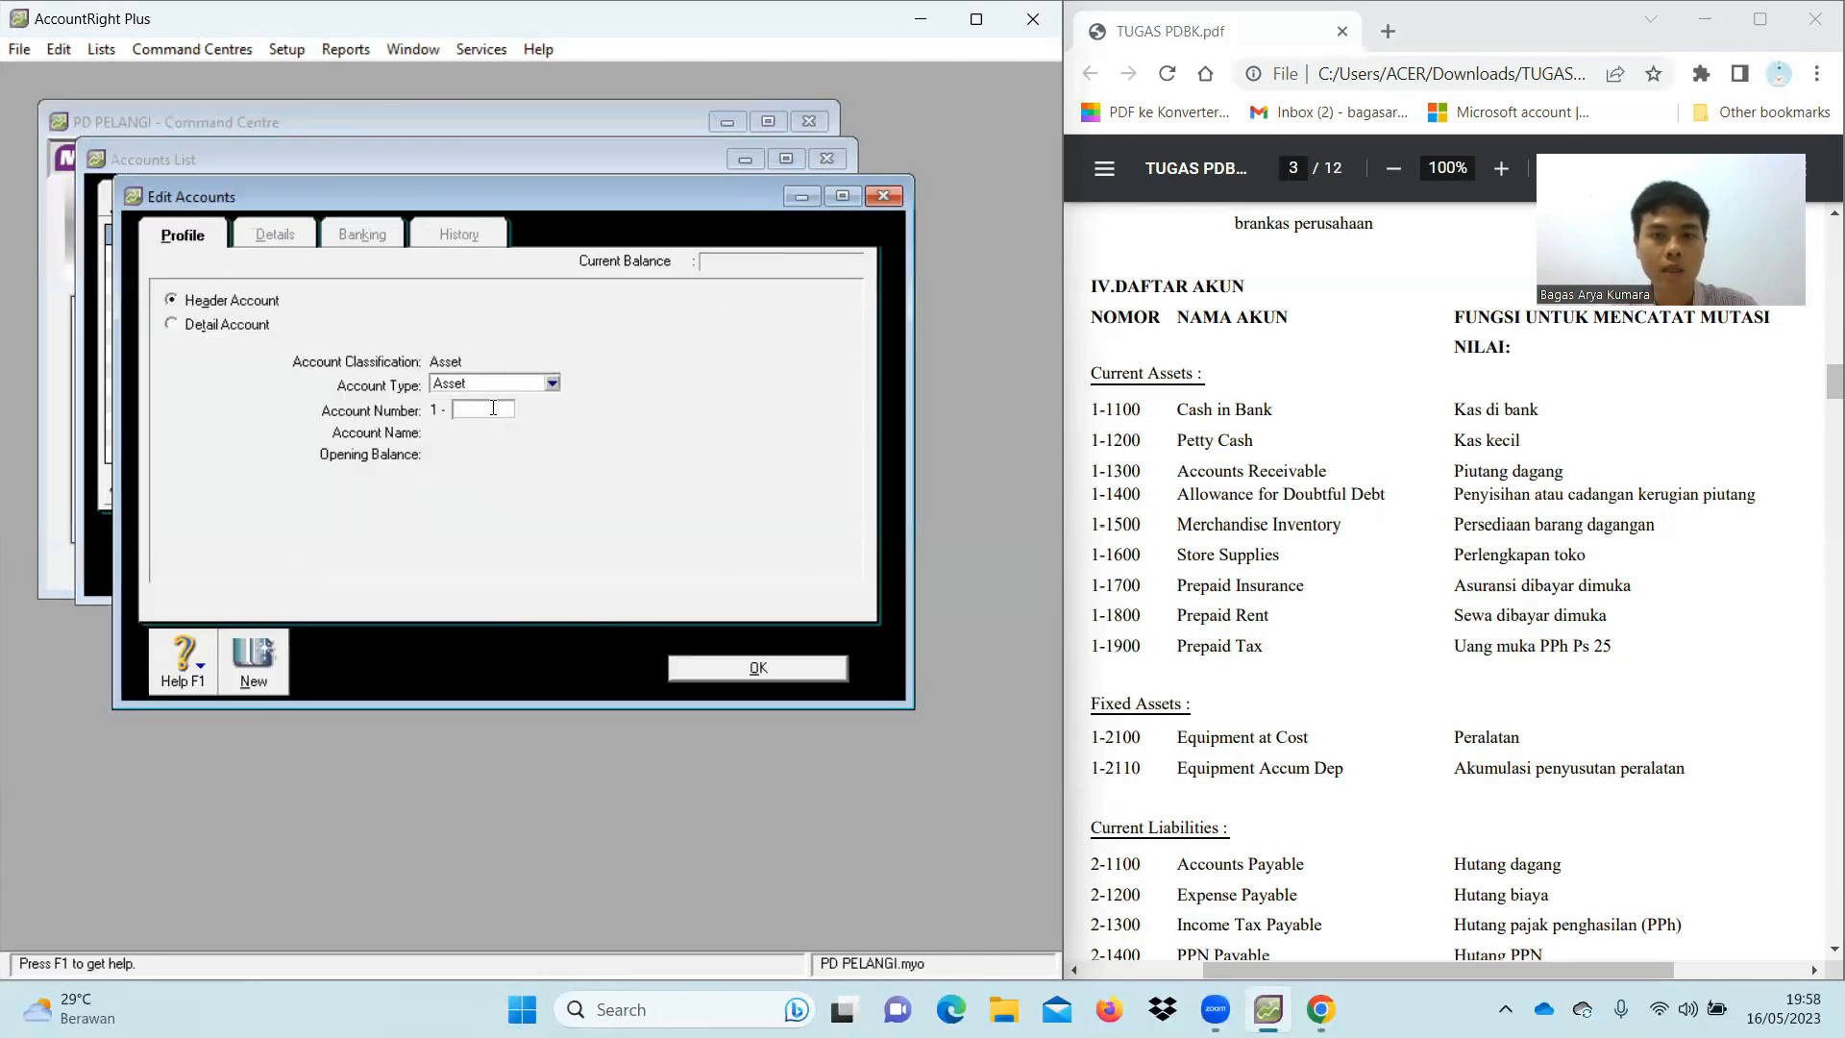
text(1000)
key(Tab)
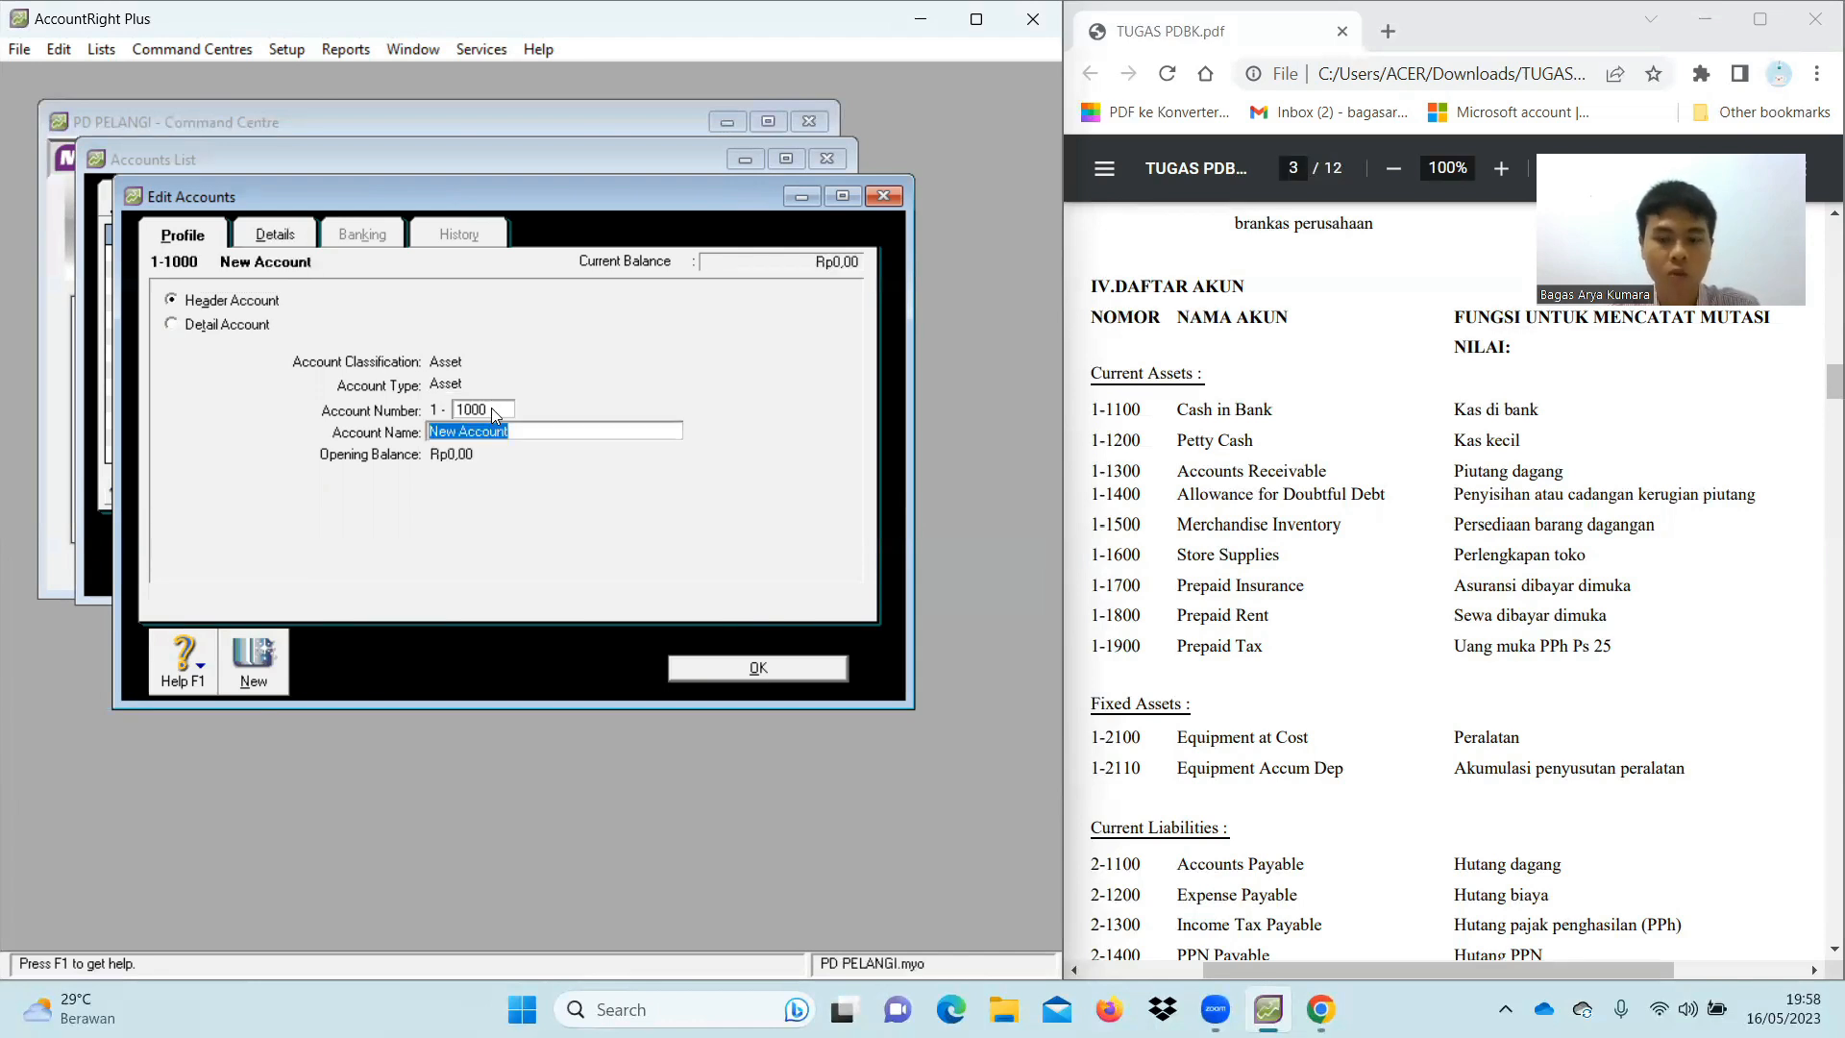
key(BackSpace)
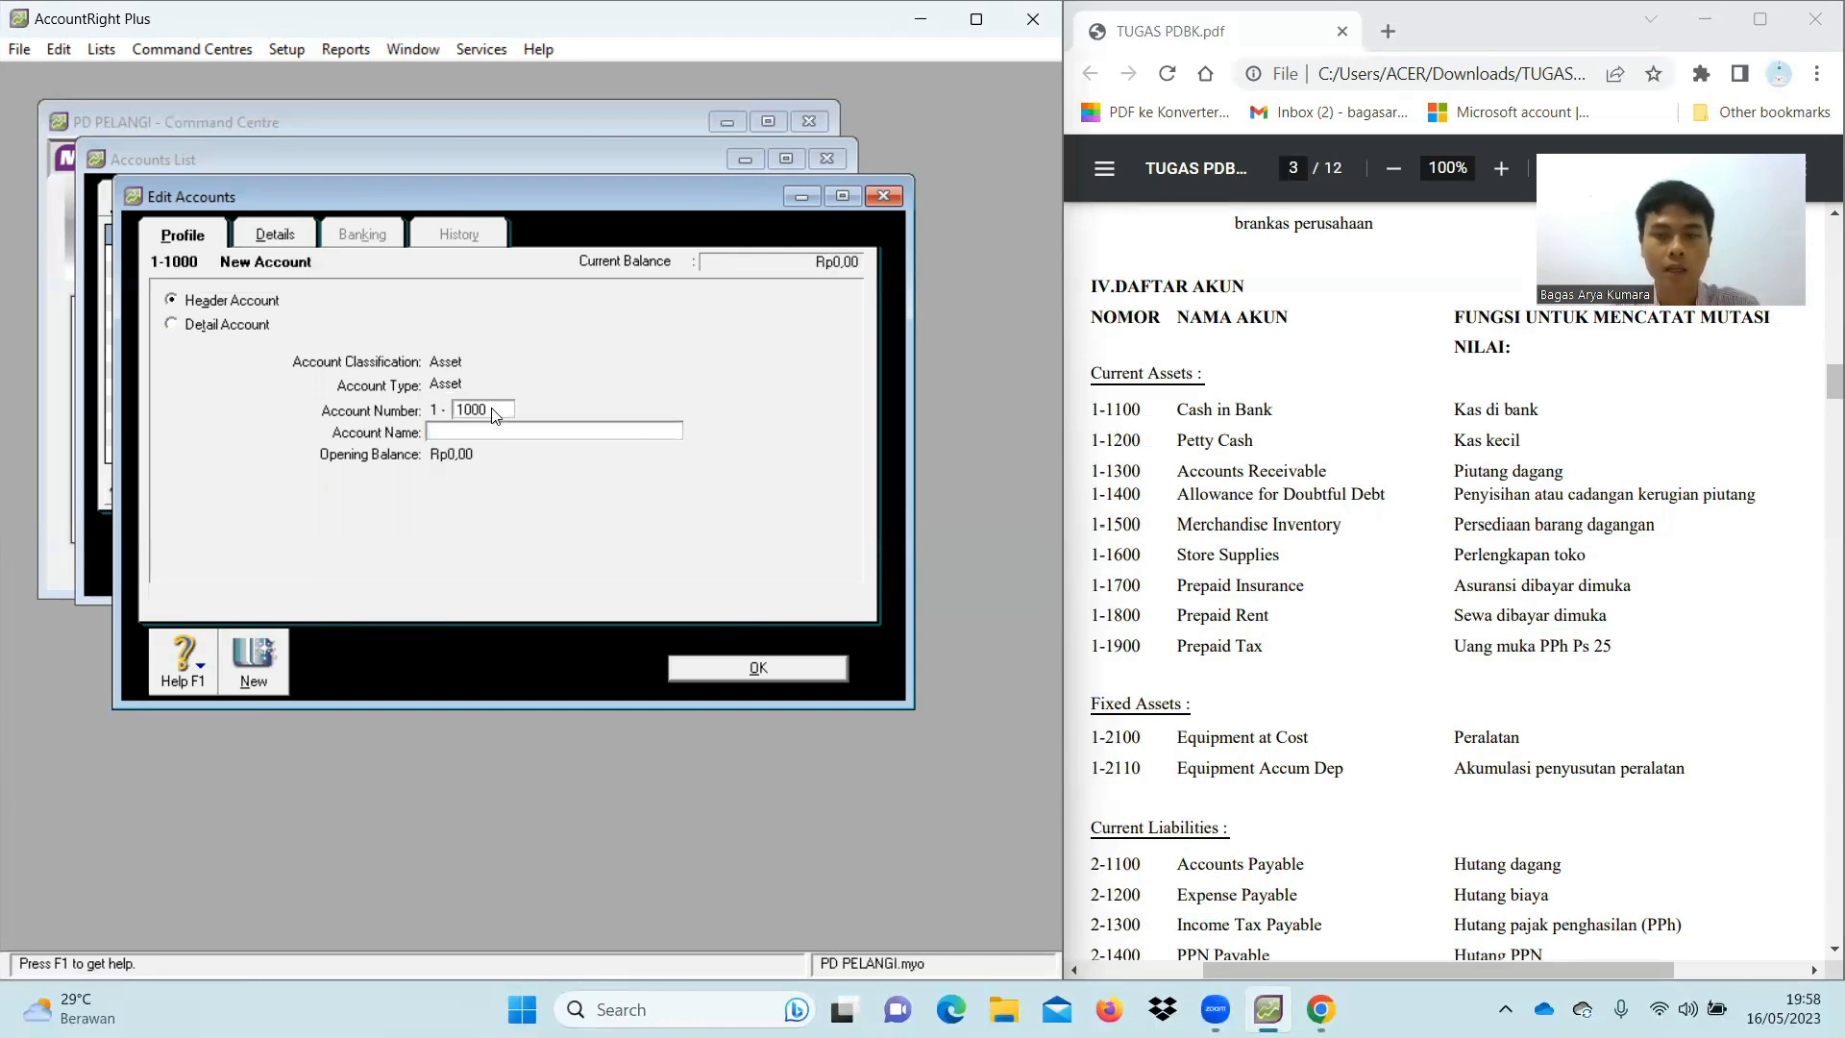
text(Cur)
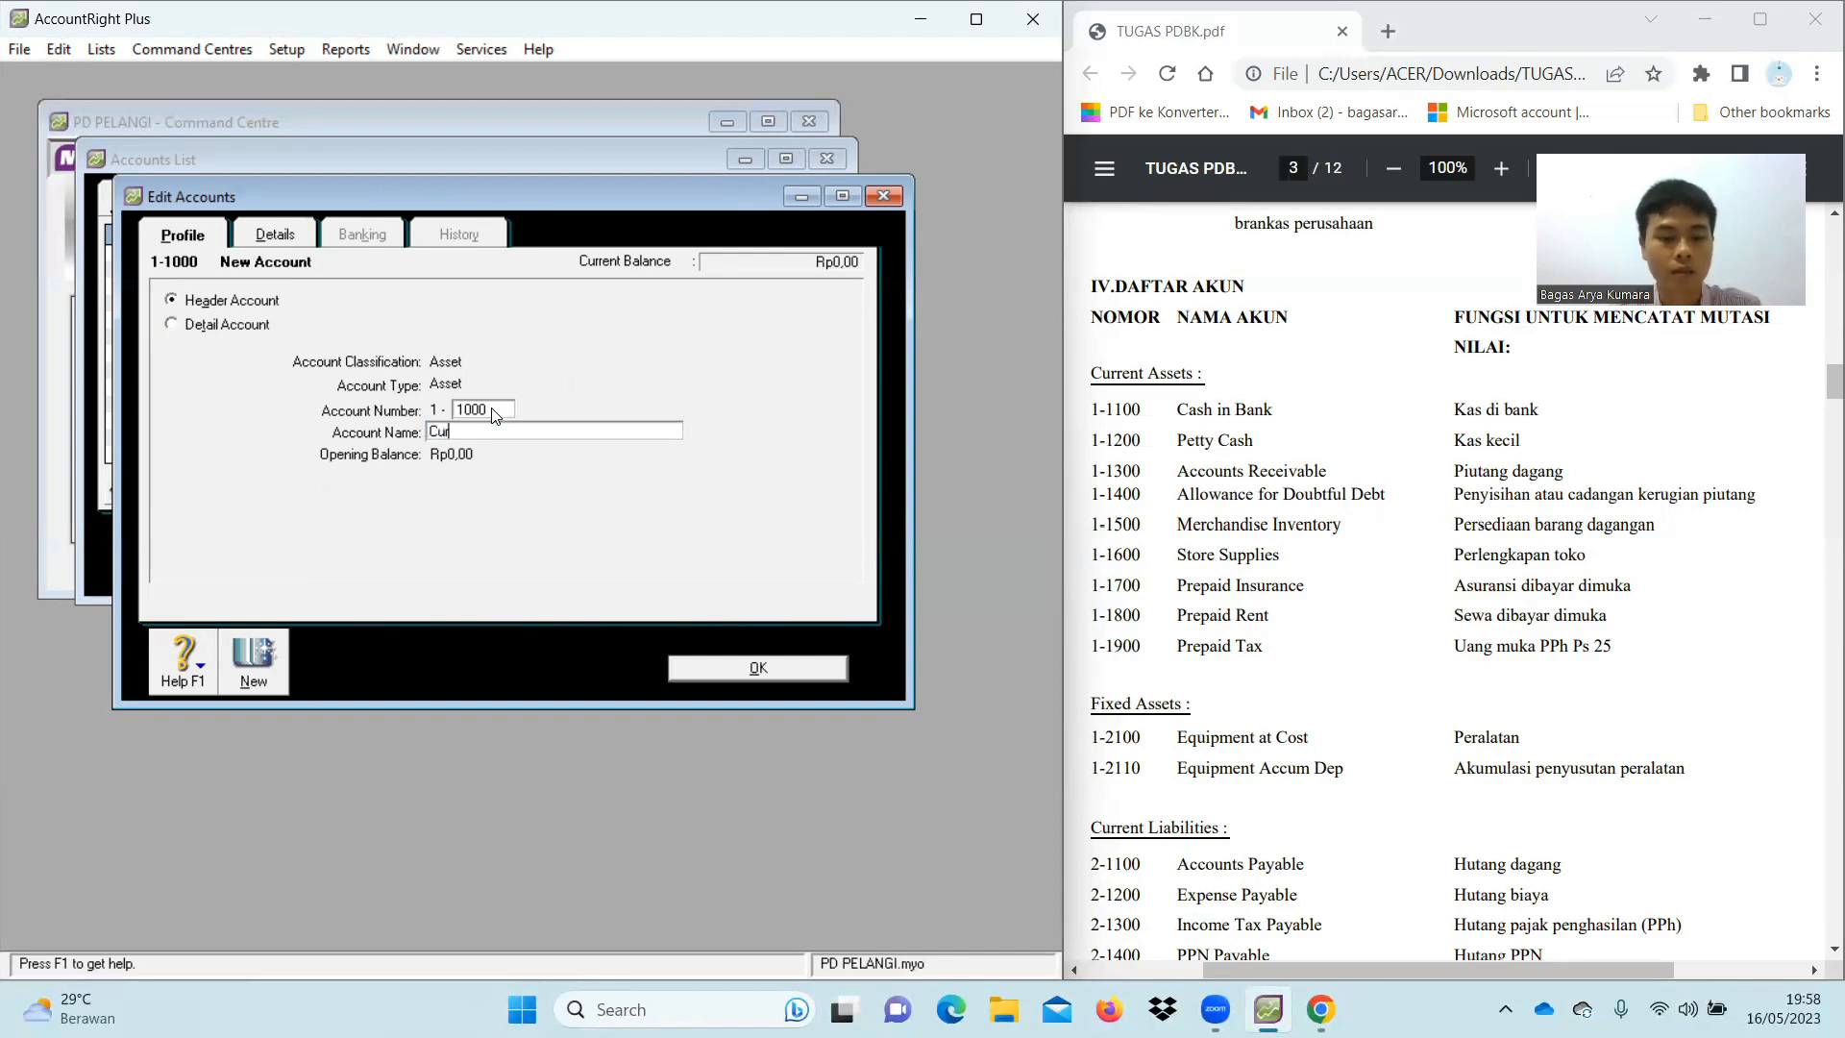
text(rent Assets)
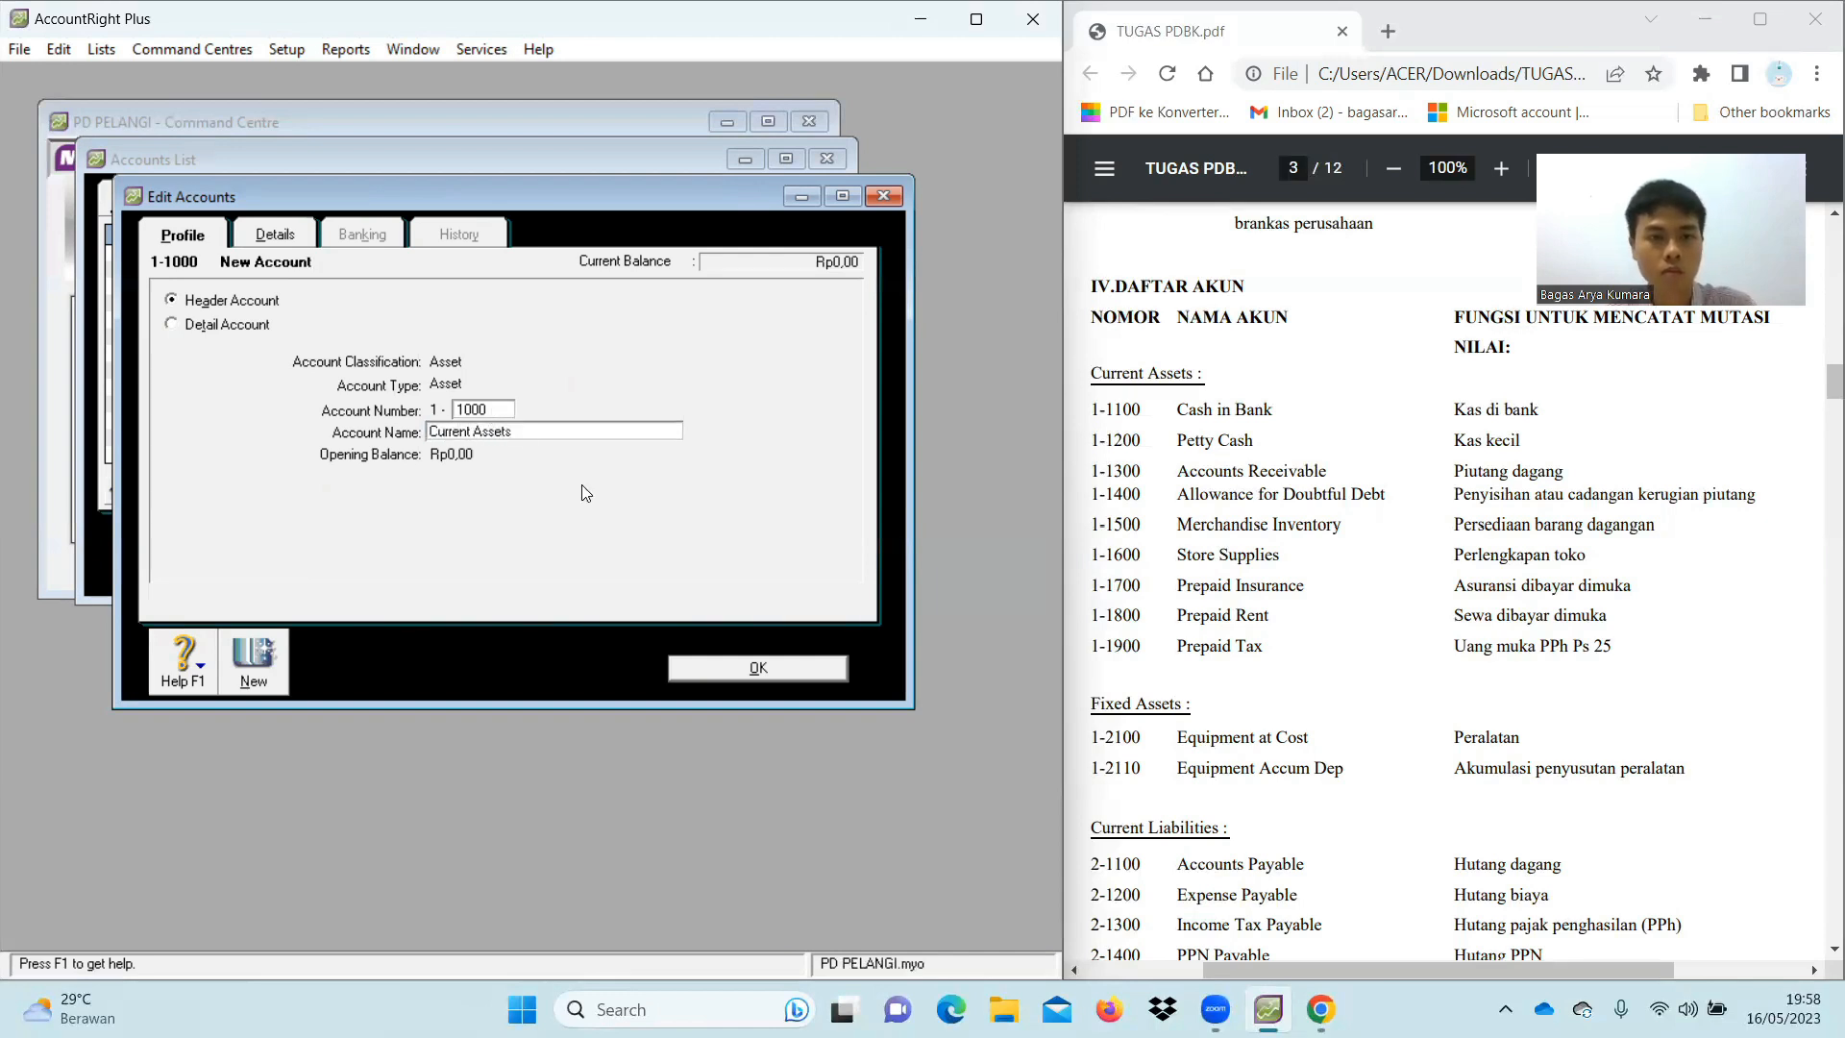
click(770, 668)
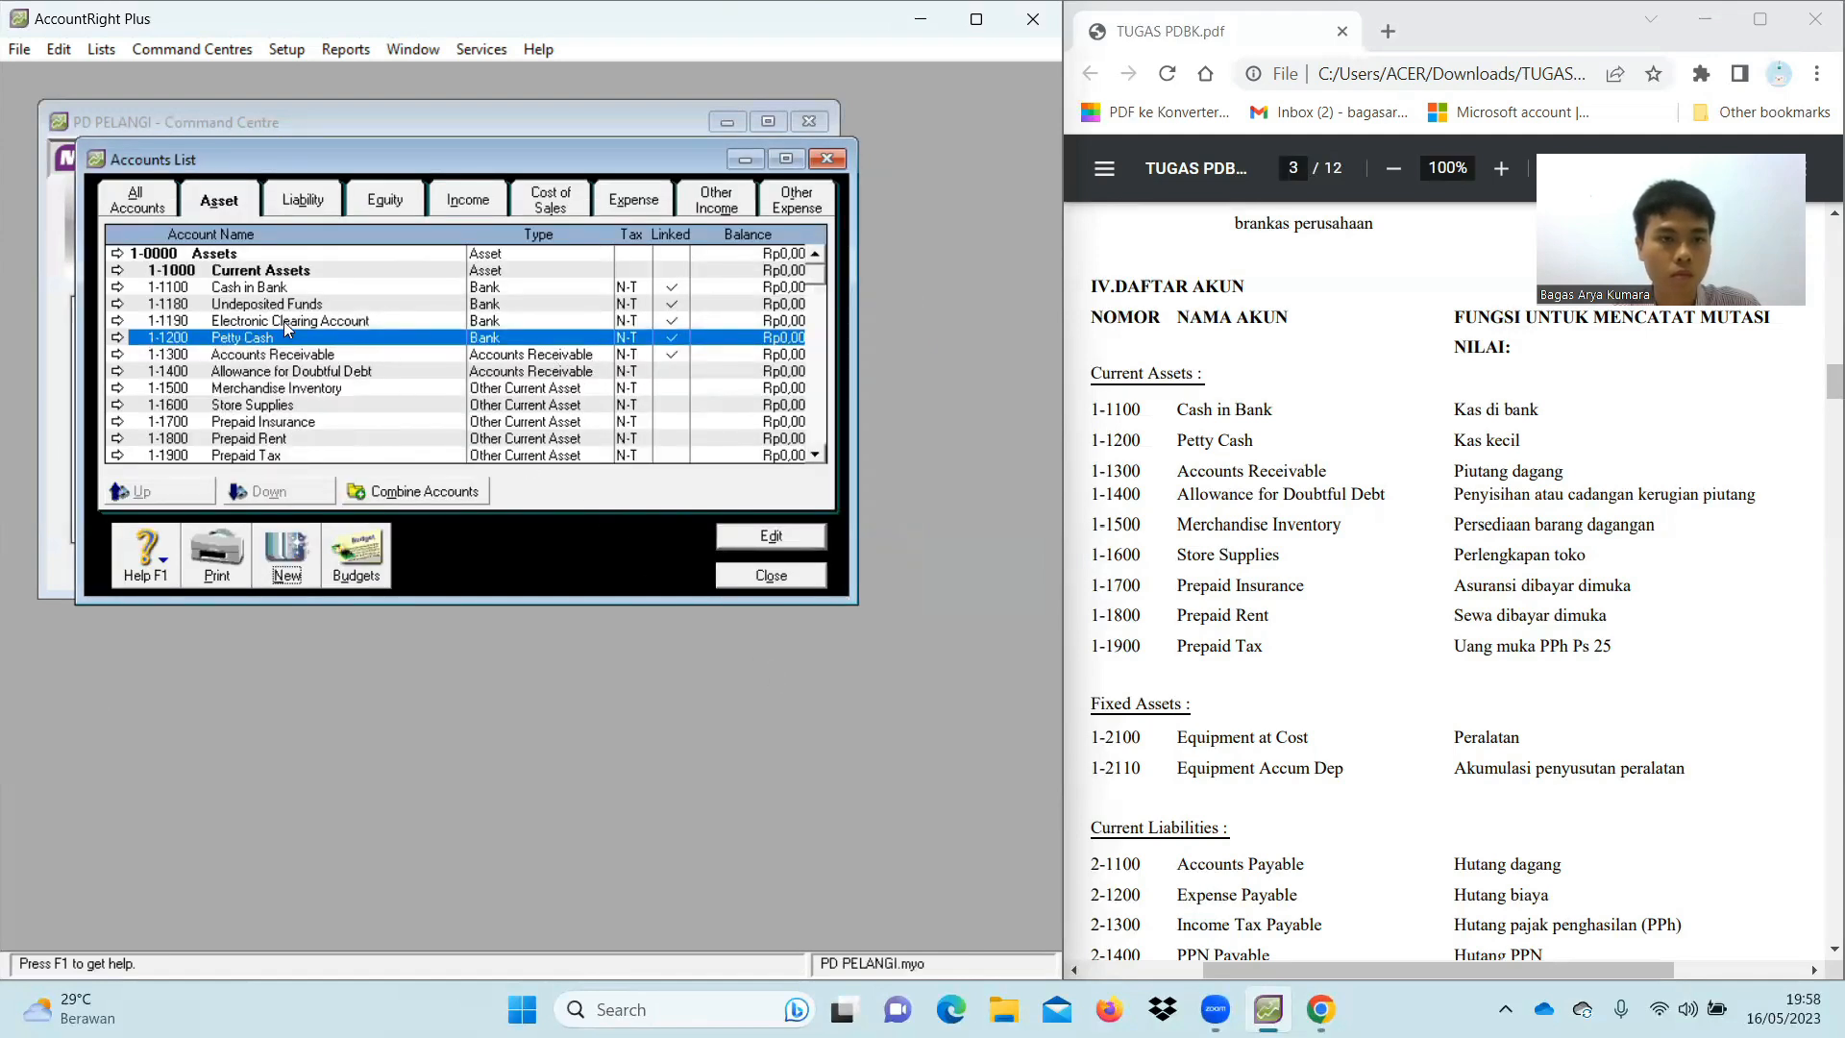
Add header account 1-2000 Fixed Assets, then start a new detail account
scroll(309, 370, down, 1)
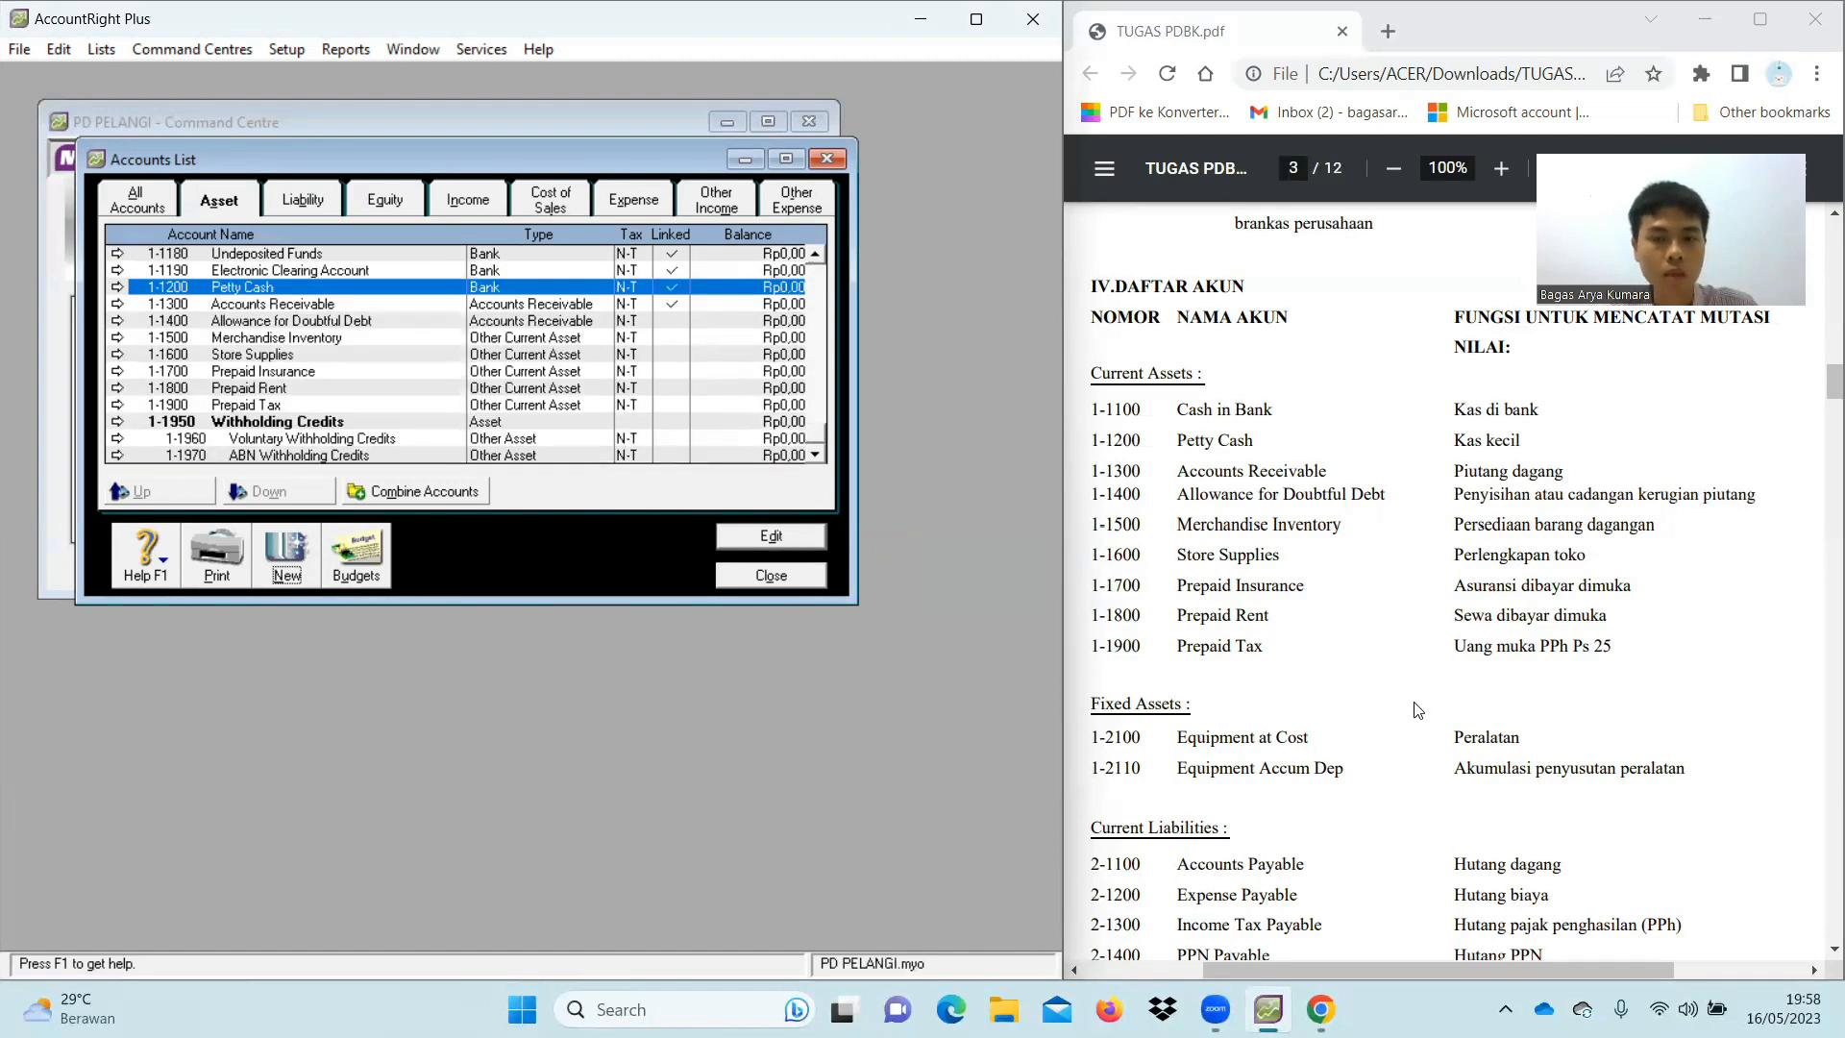
scroll(1416, 706, down, 2)
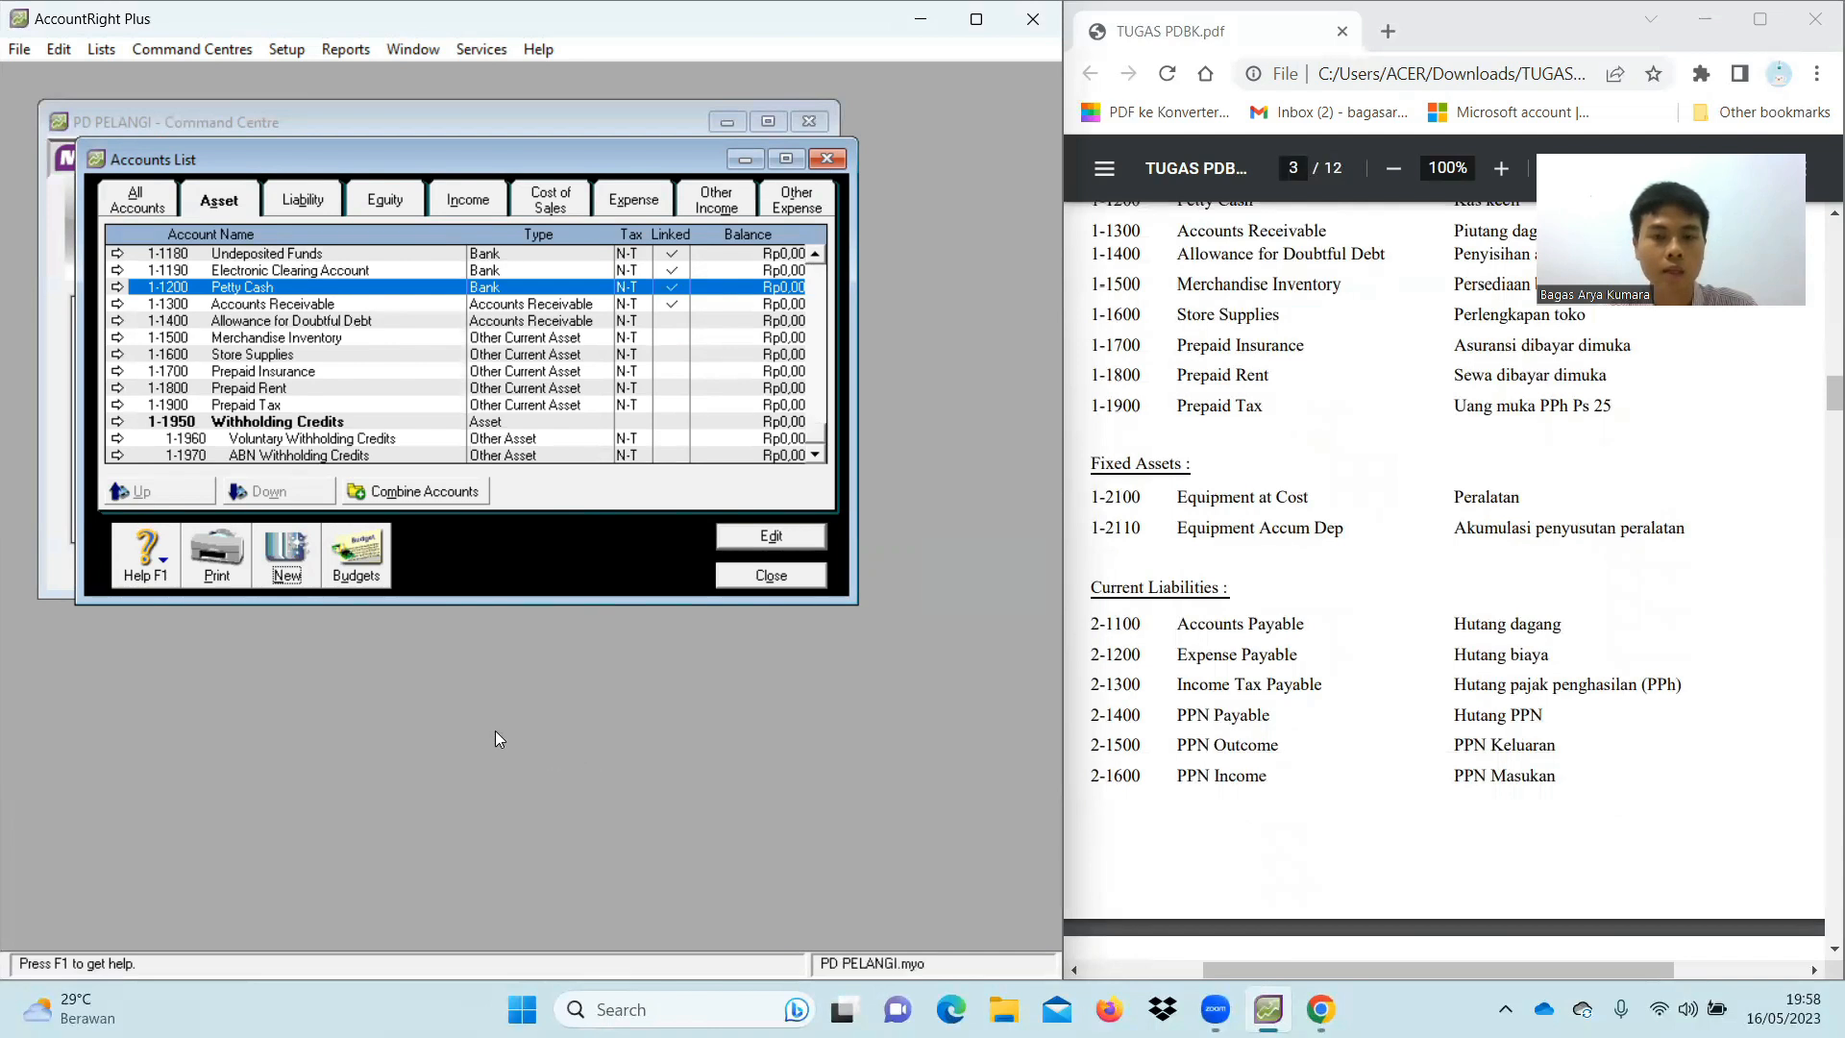
click(288, 563)
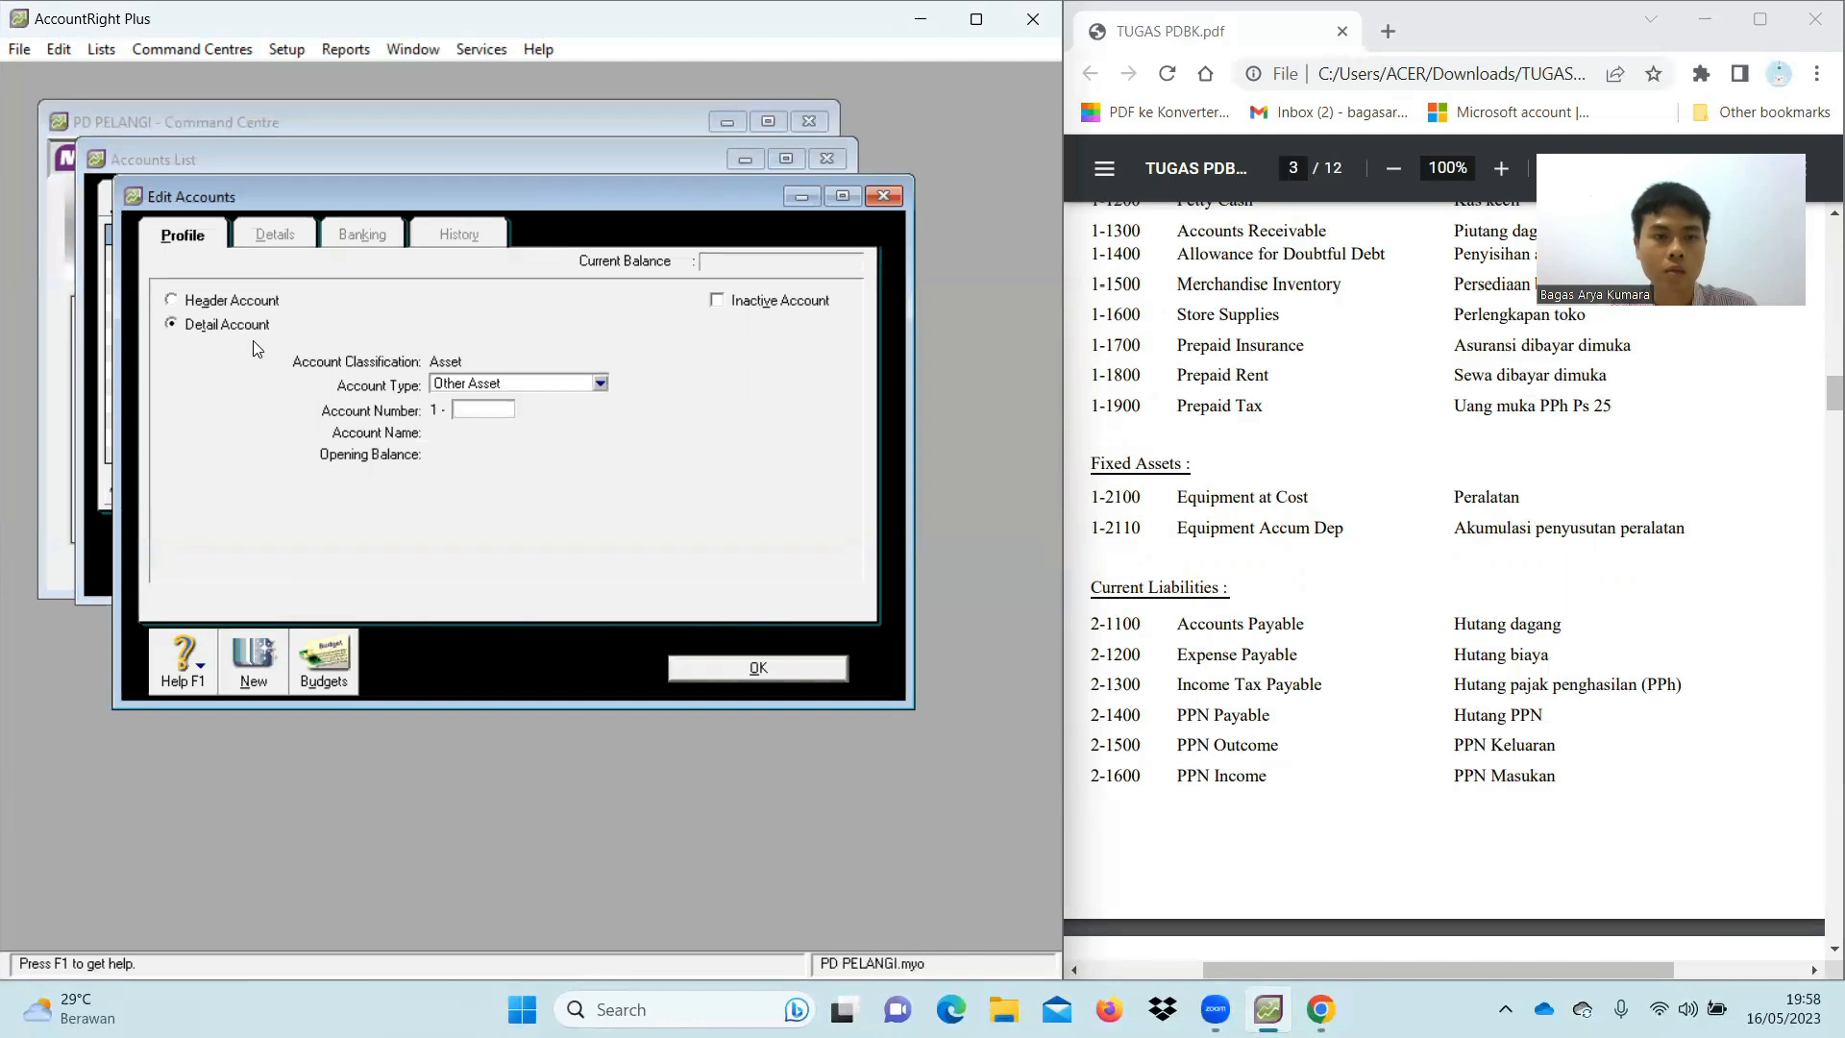
click(252, 308)
click(478, 406)
text(2000)
key(Tab)
text(Fixe)
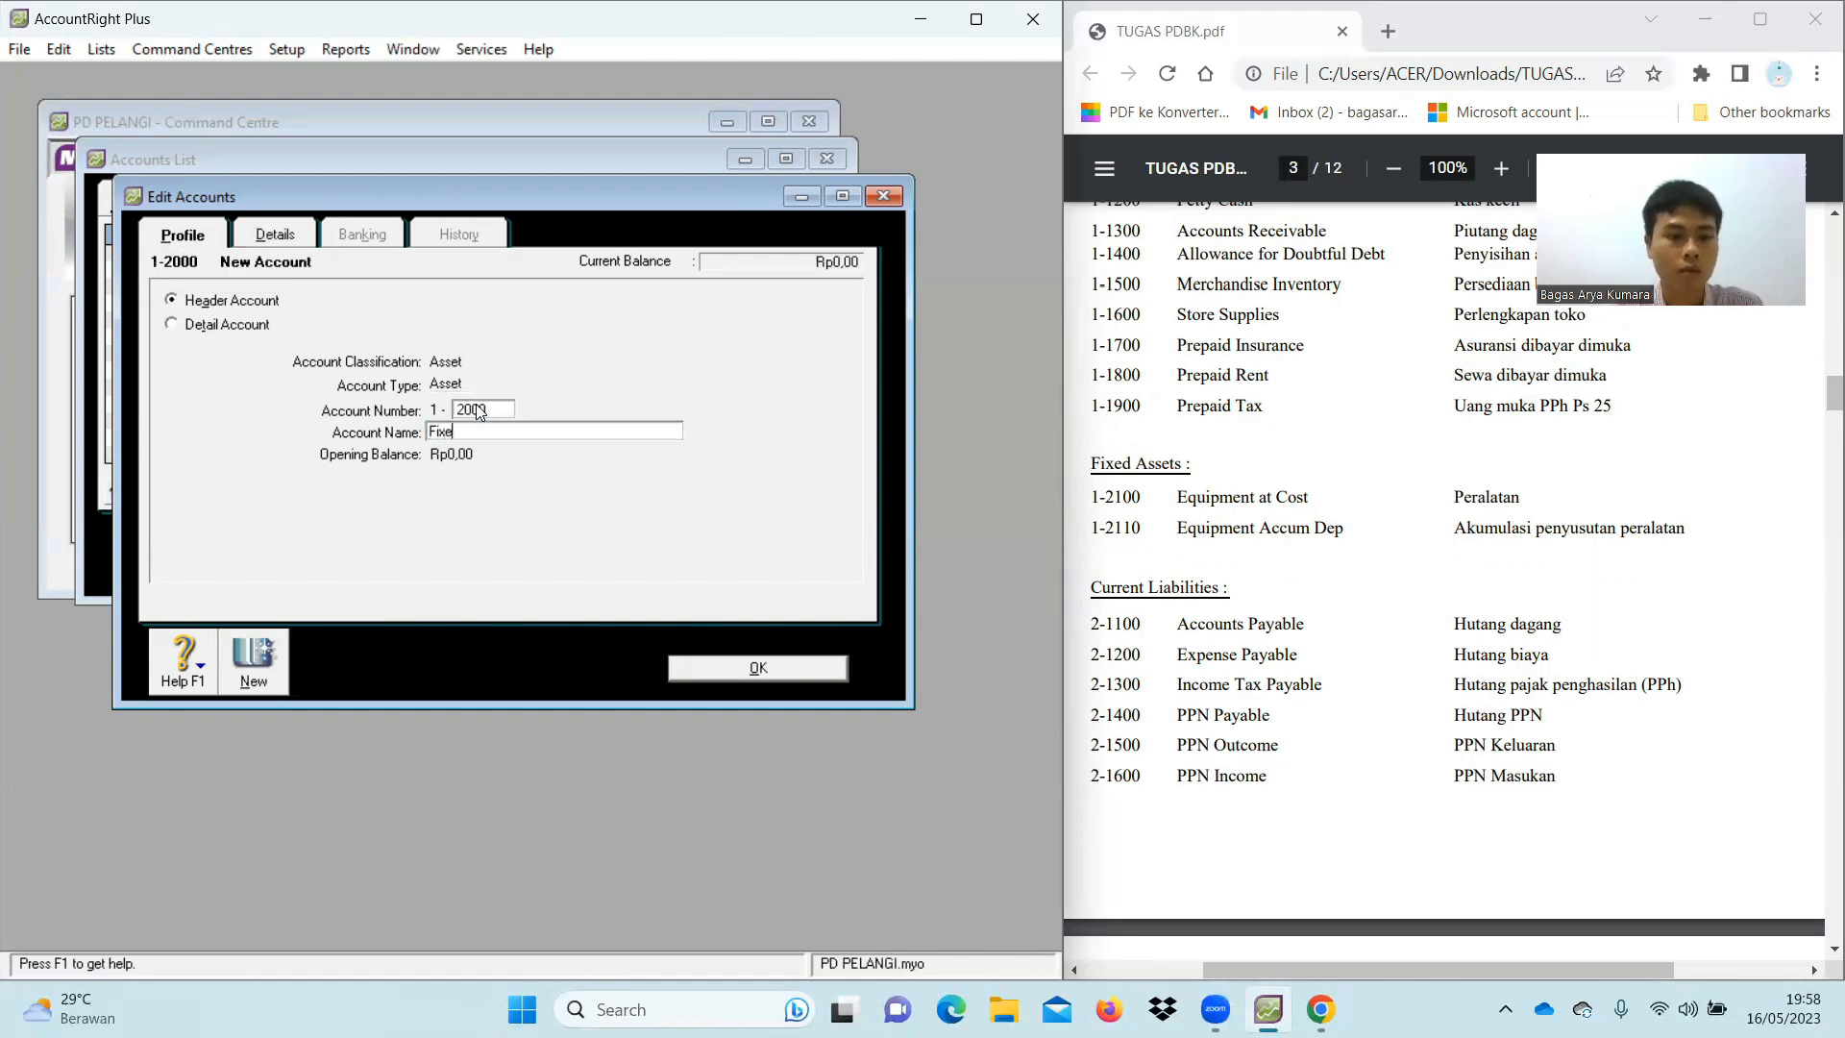
text(d Assets)
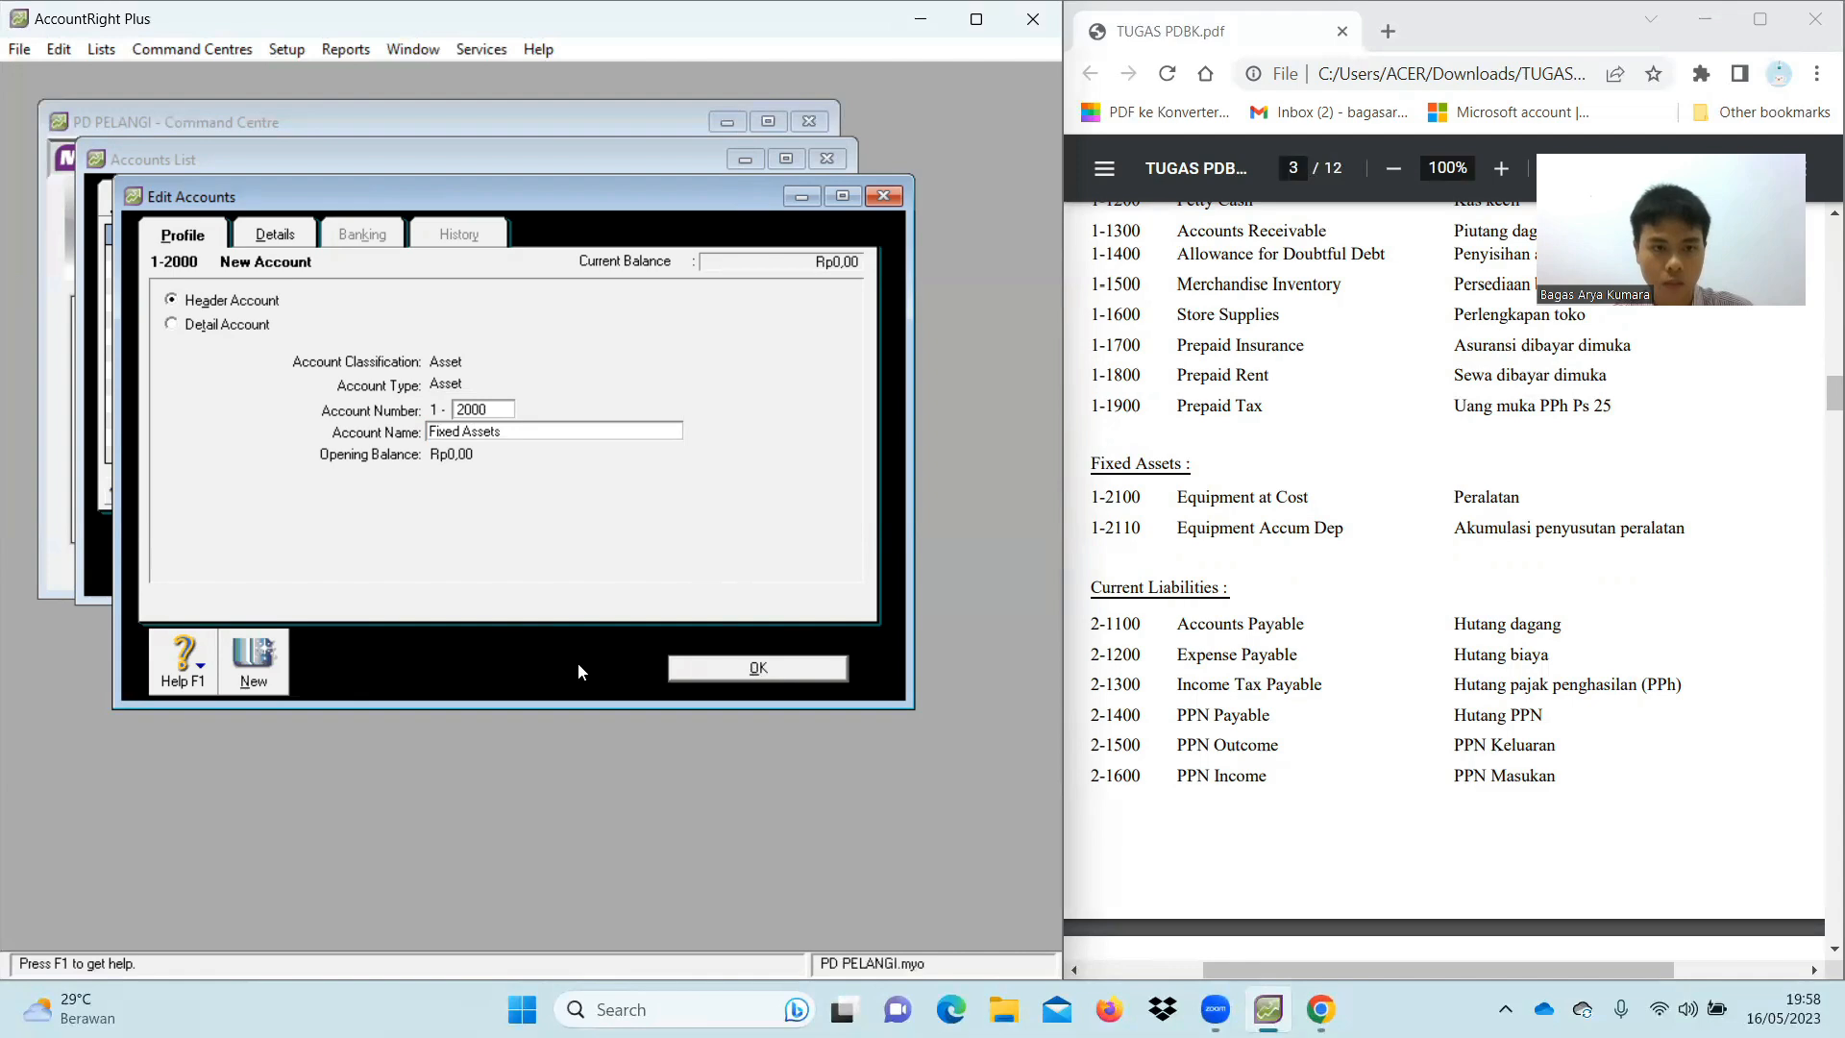
click(255, 657)
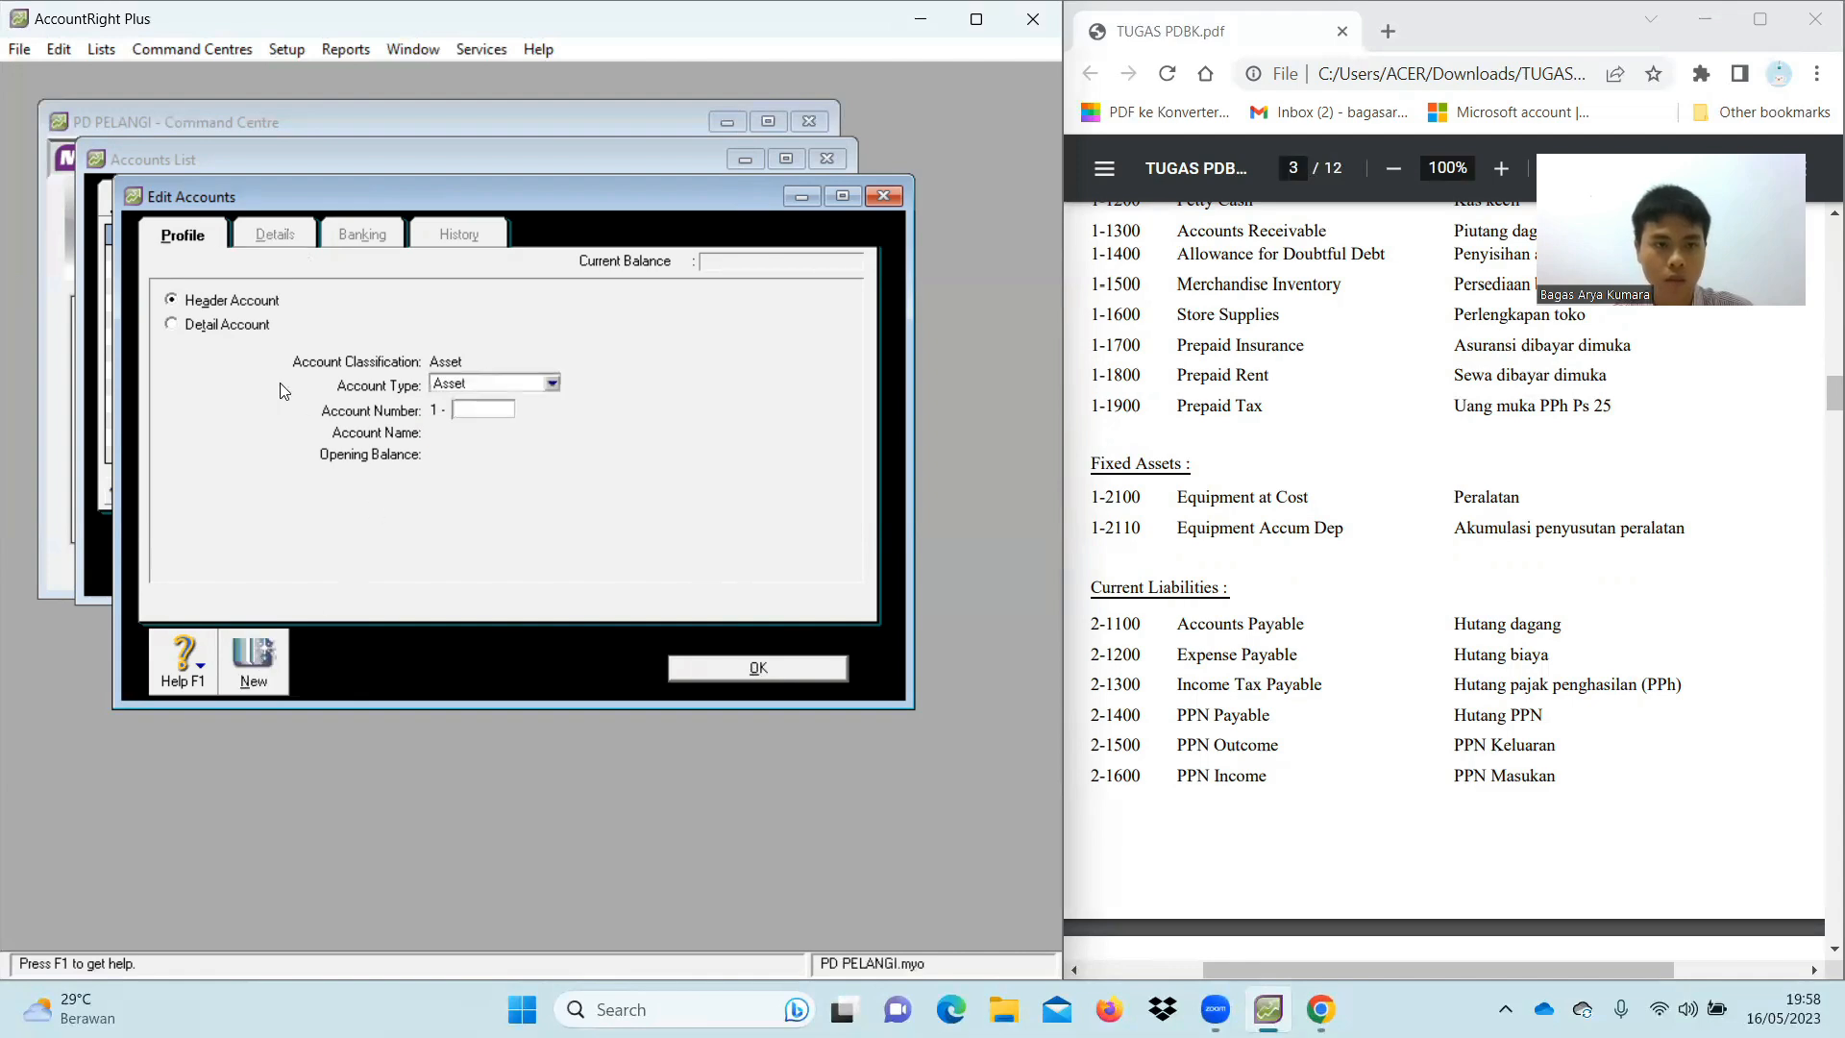
click(227, 330)
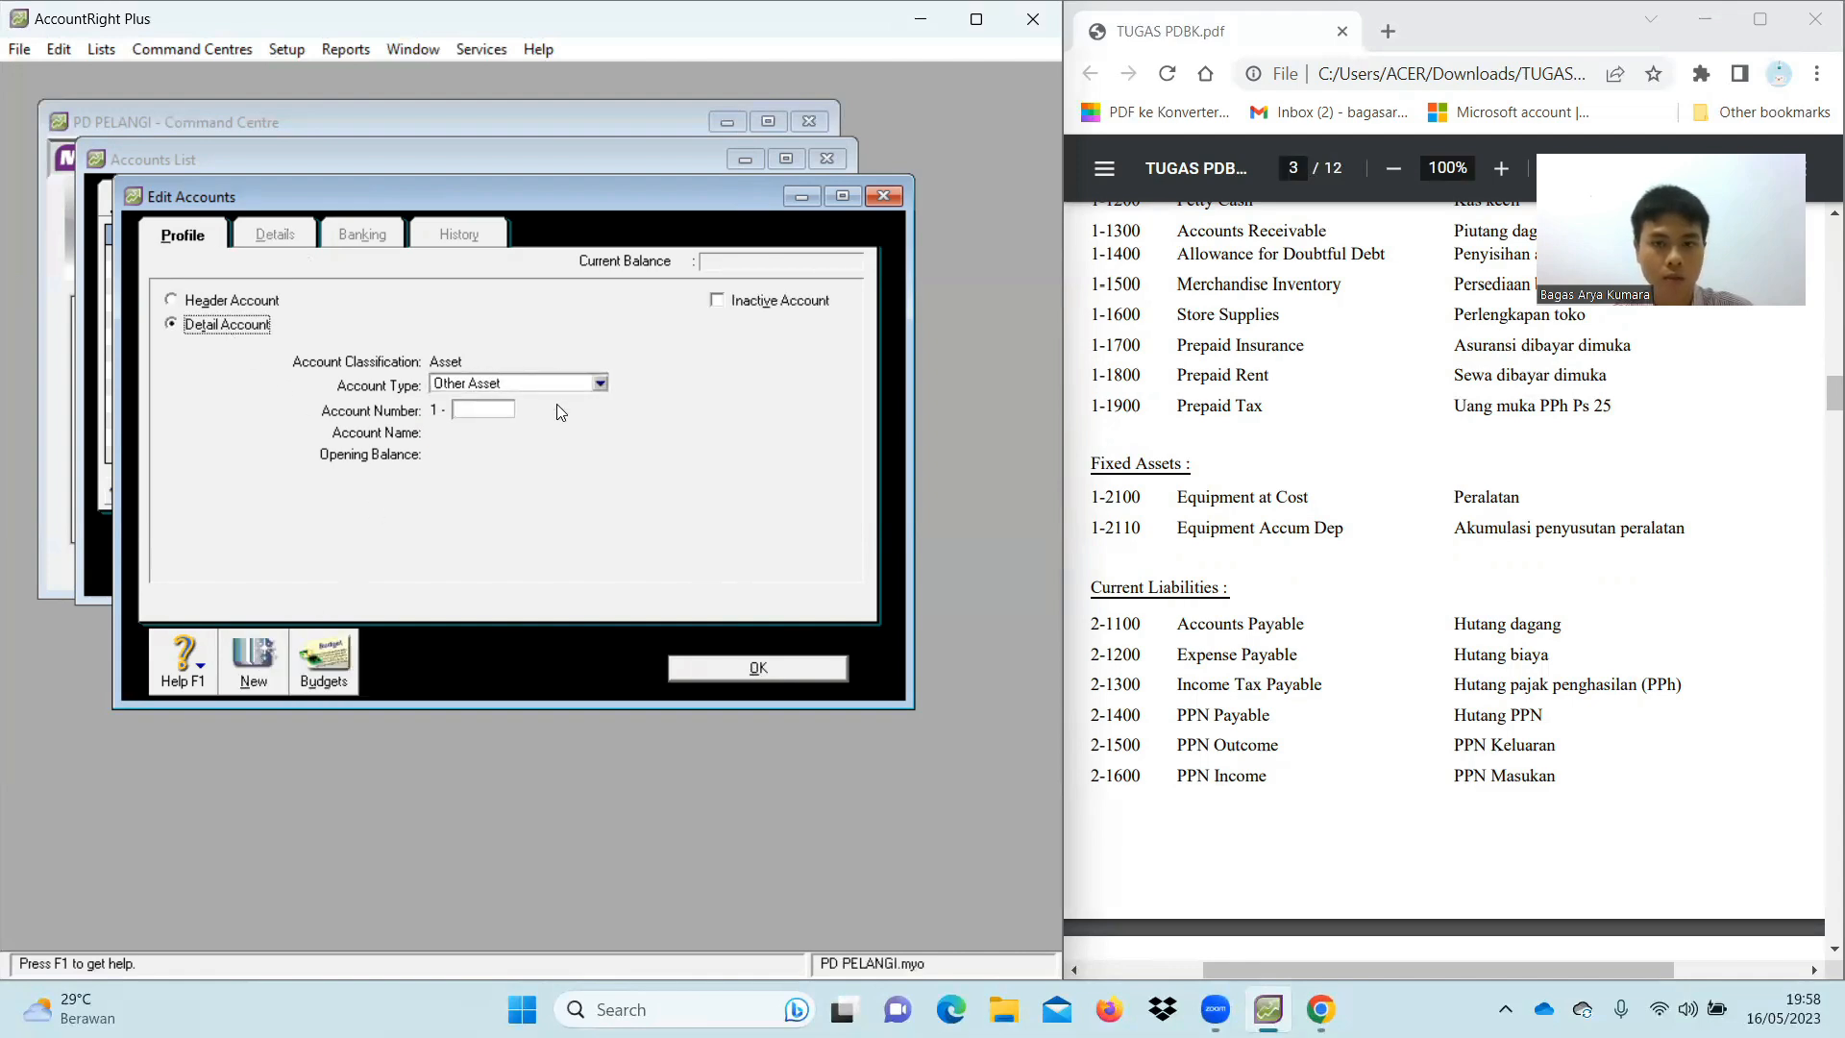
click(499, 409)
Create Other Asset account 1-2100 Equipment at Cost
text(21)
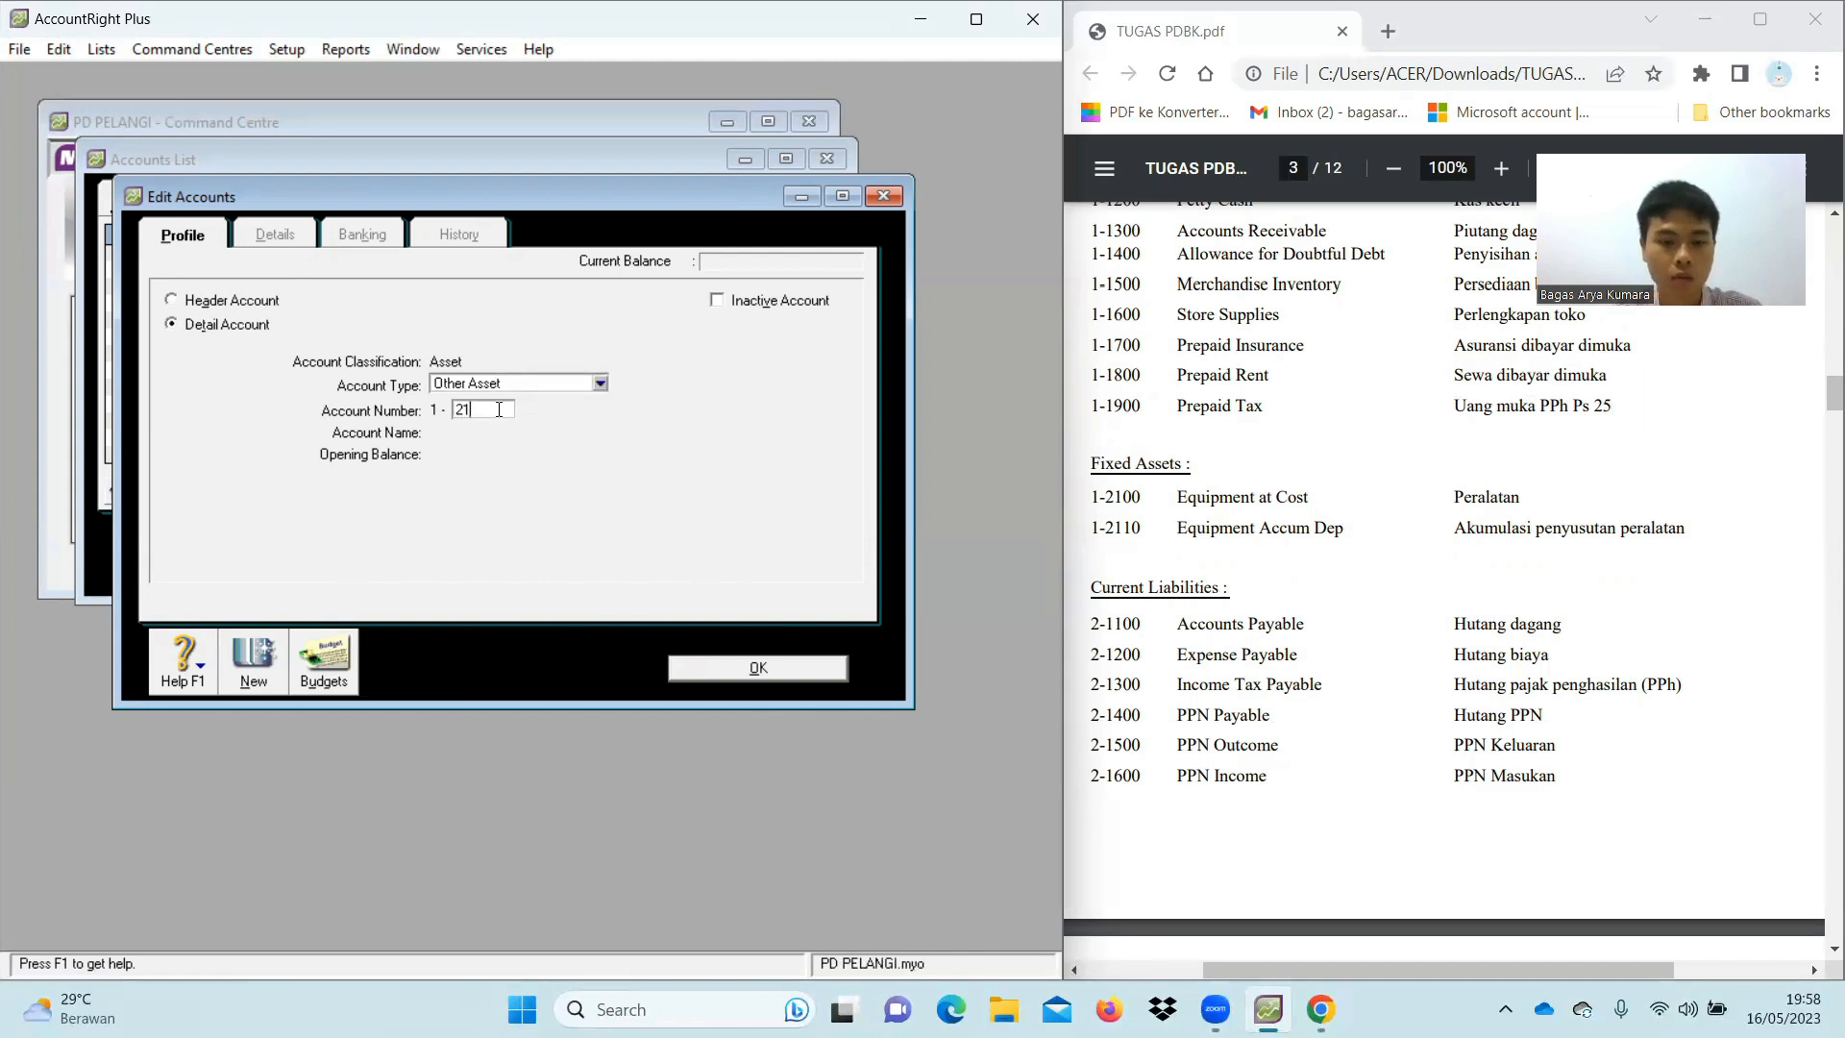
text(00)
key(Tab)
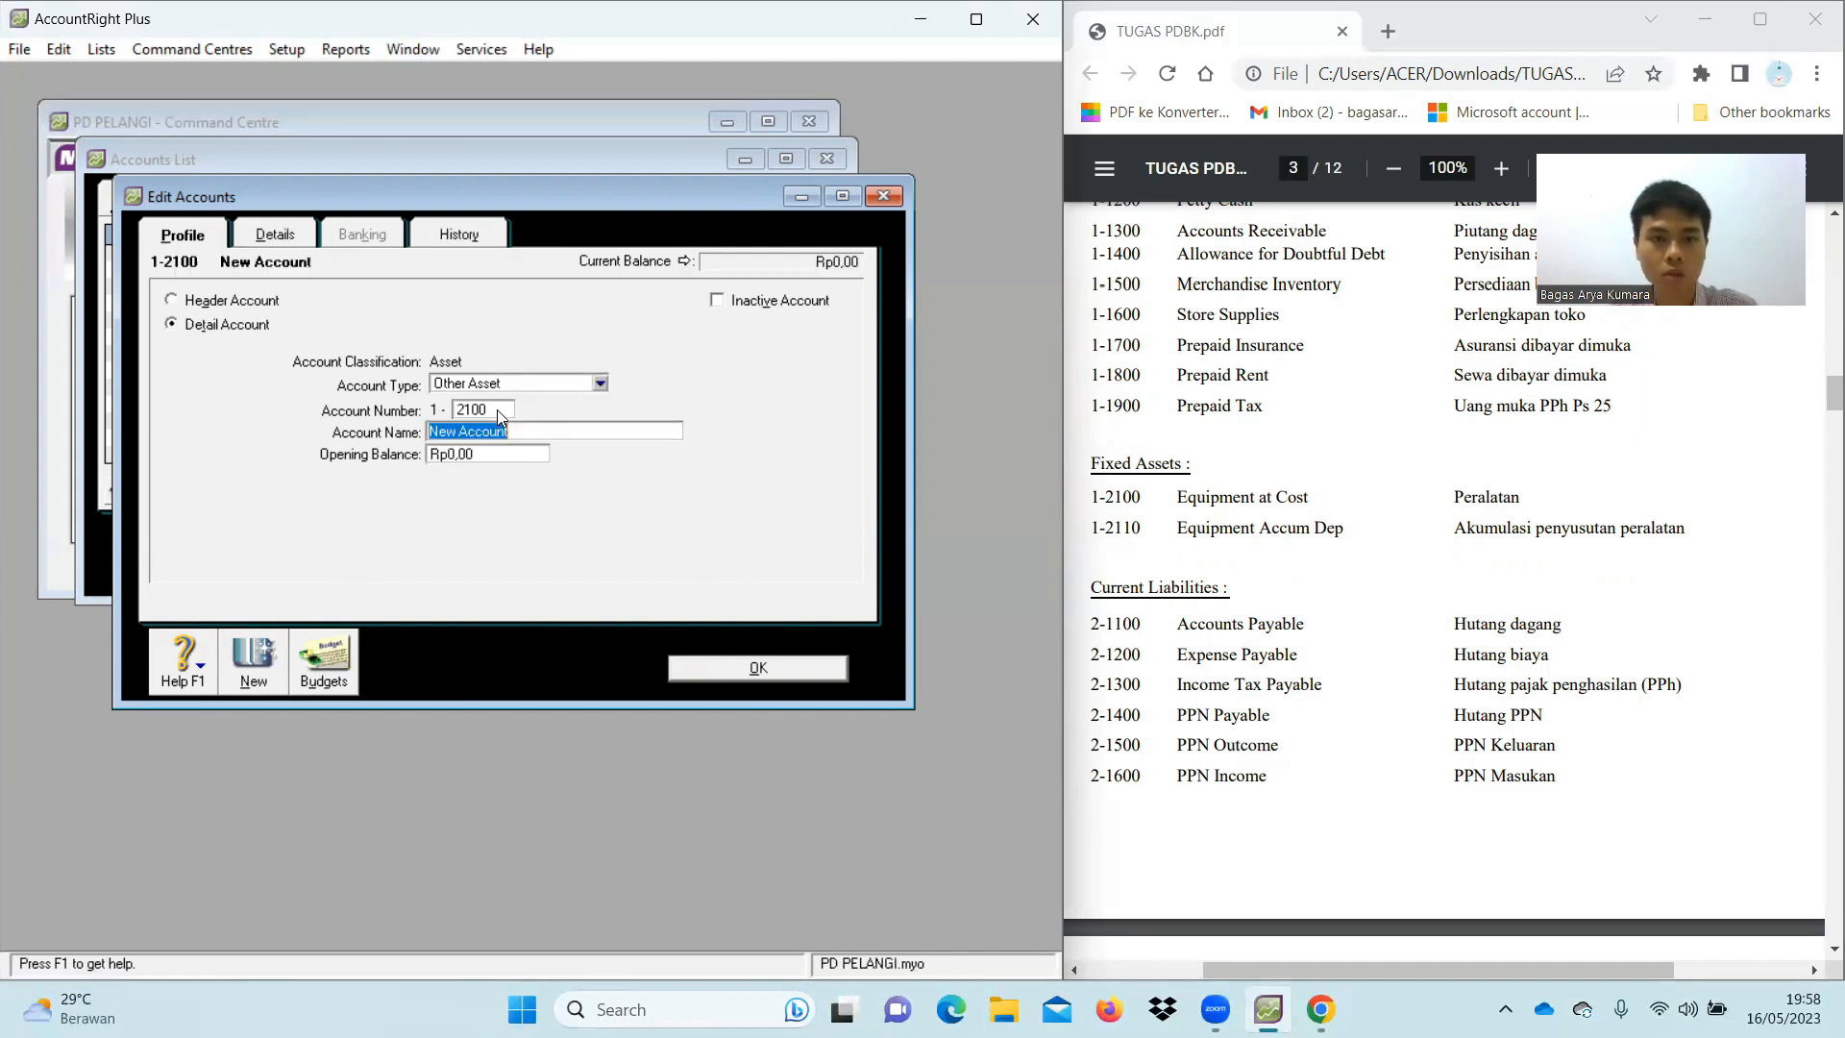
text(Eq)
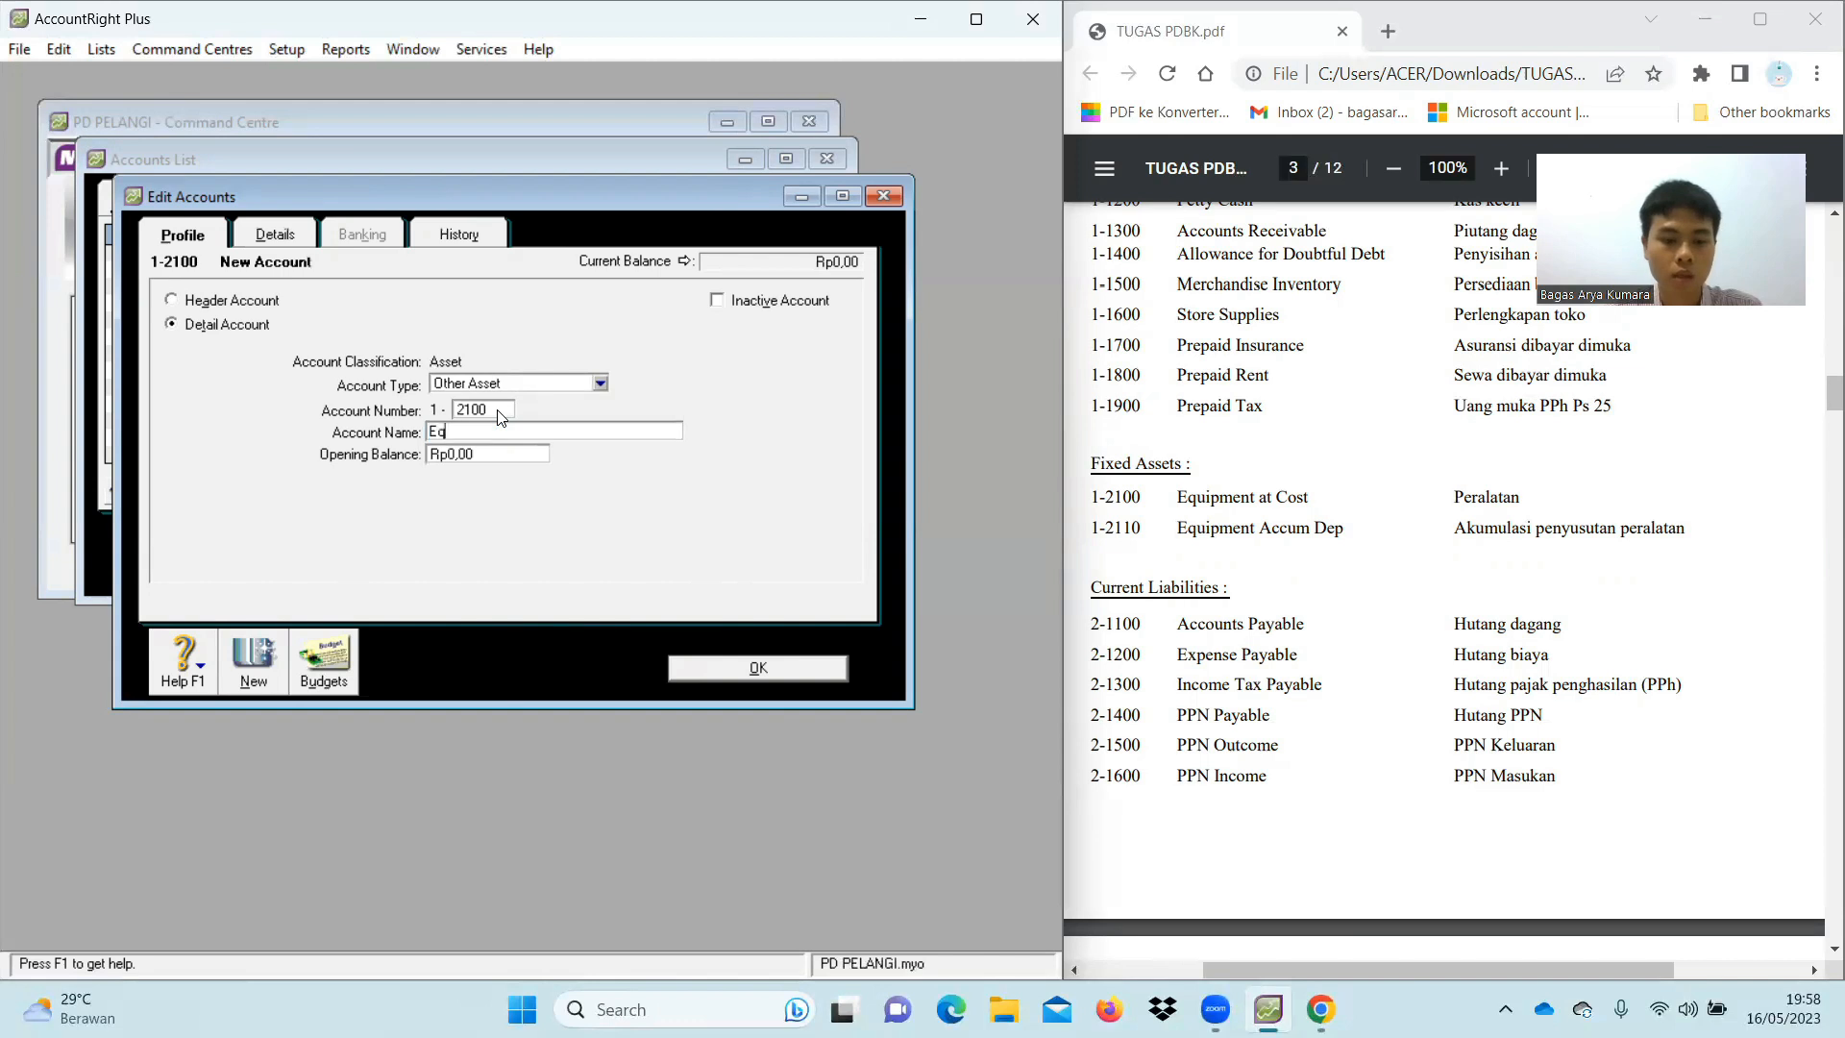
text(uipment at Cost)
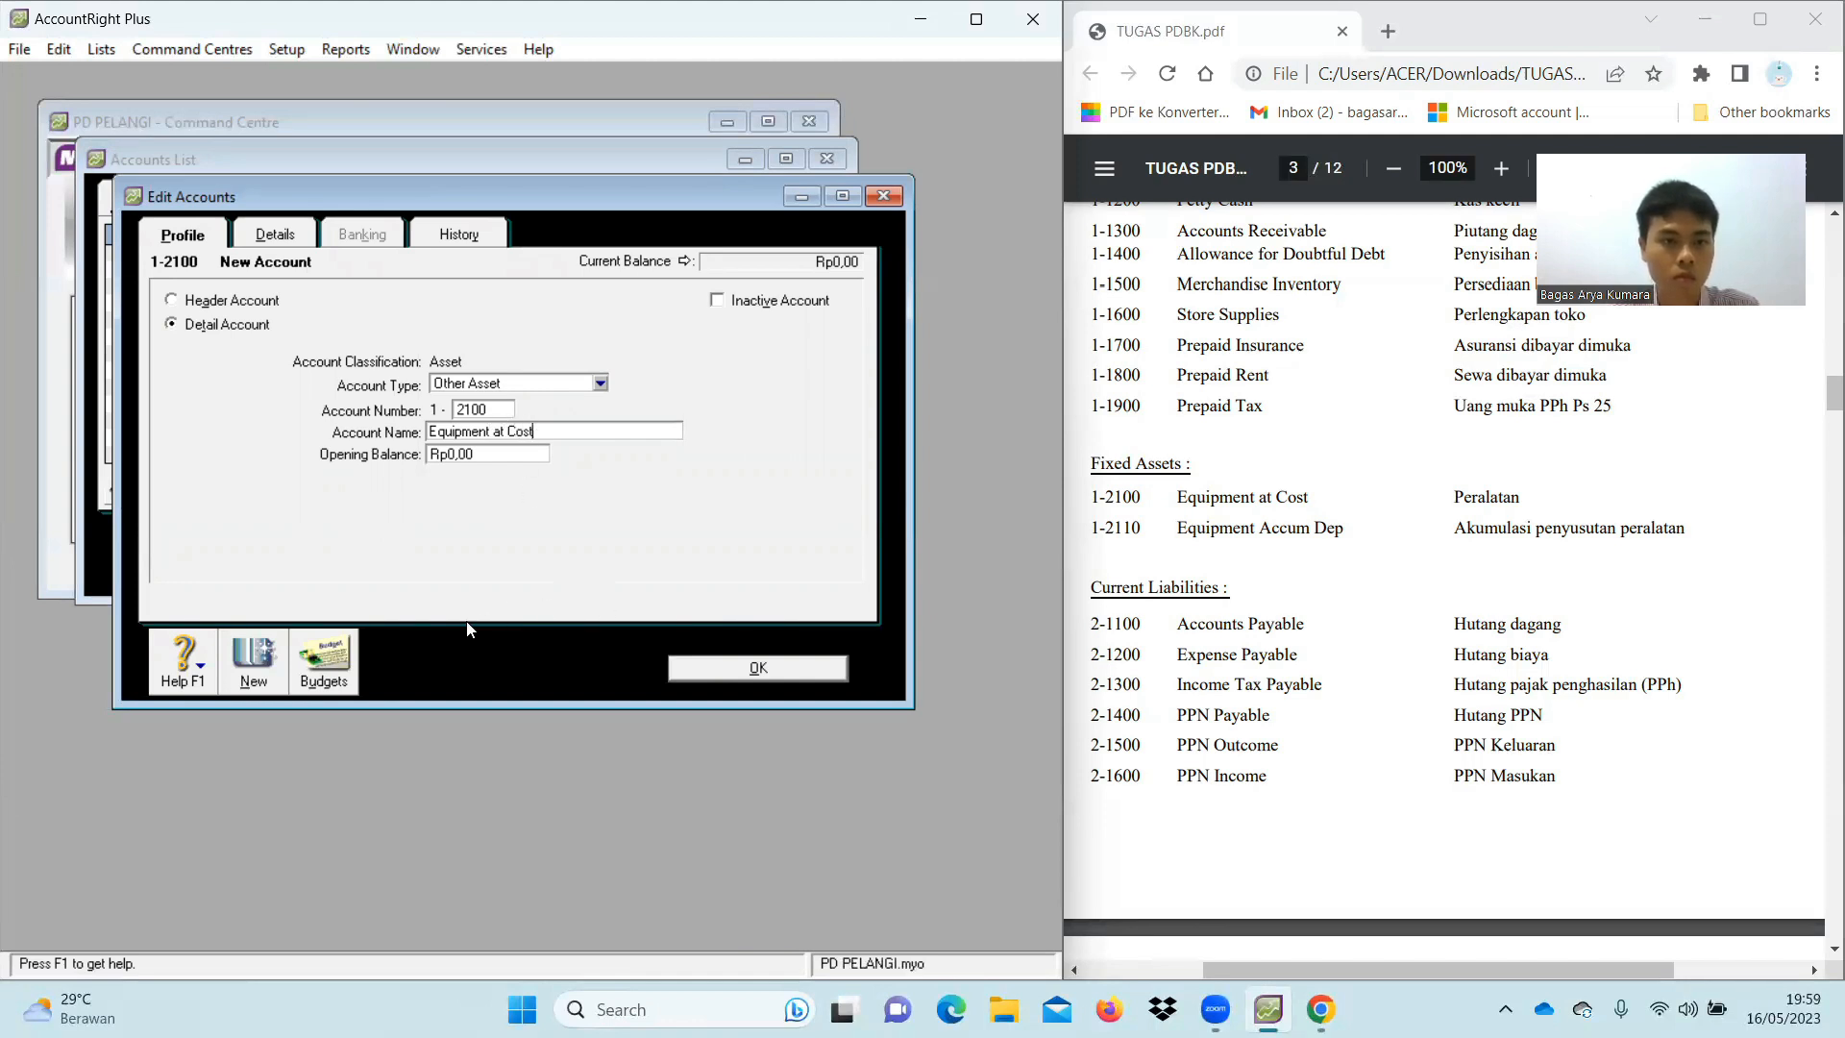
click(249, 677)
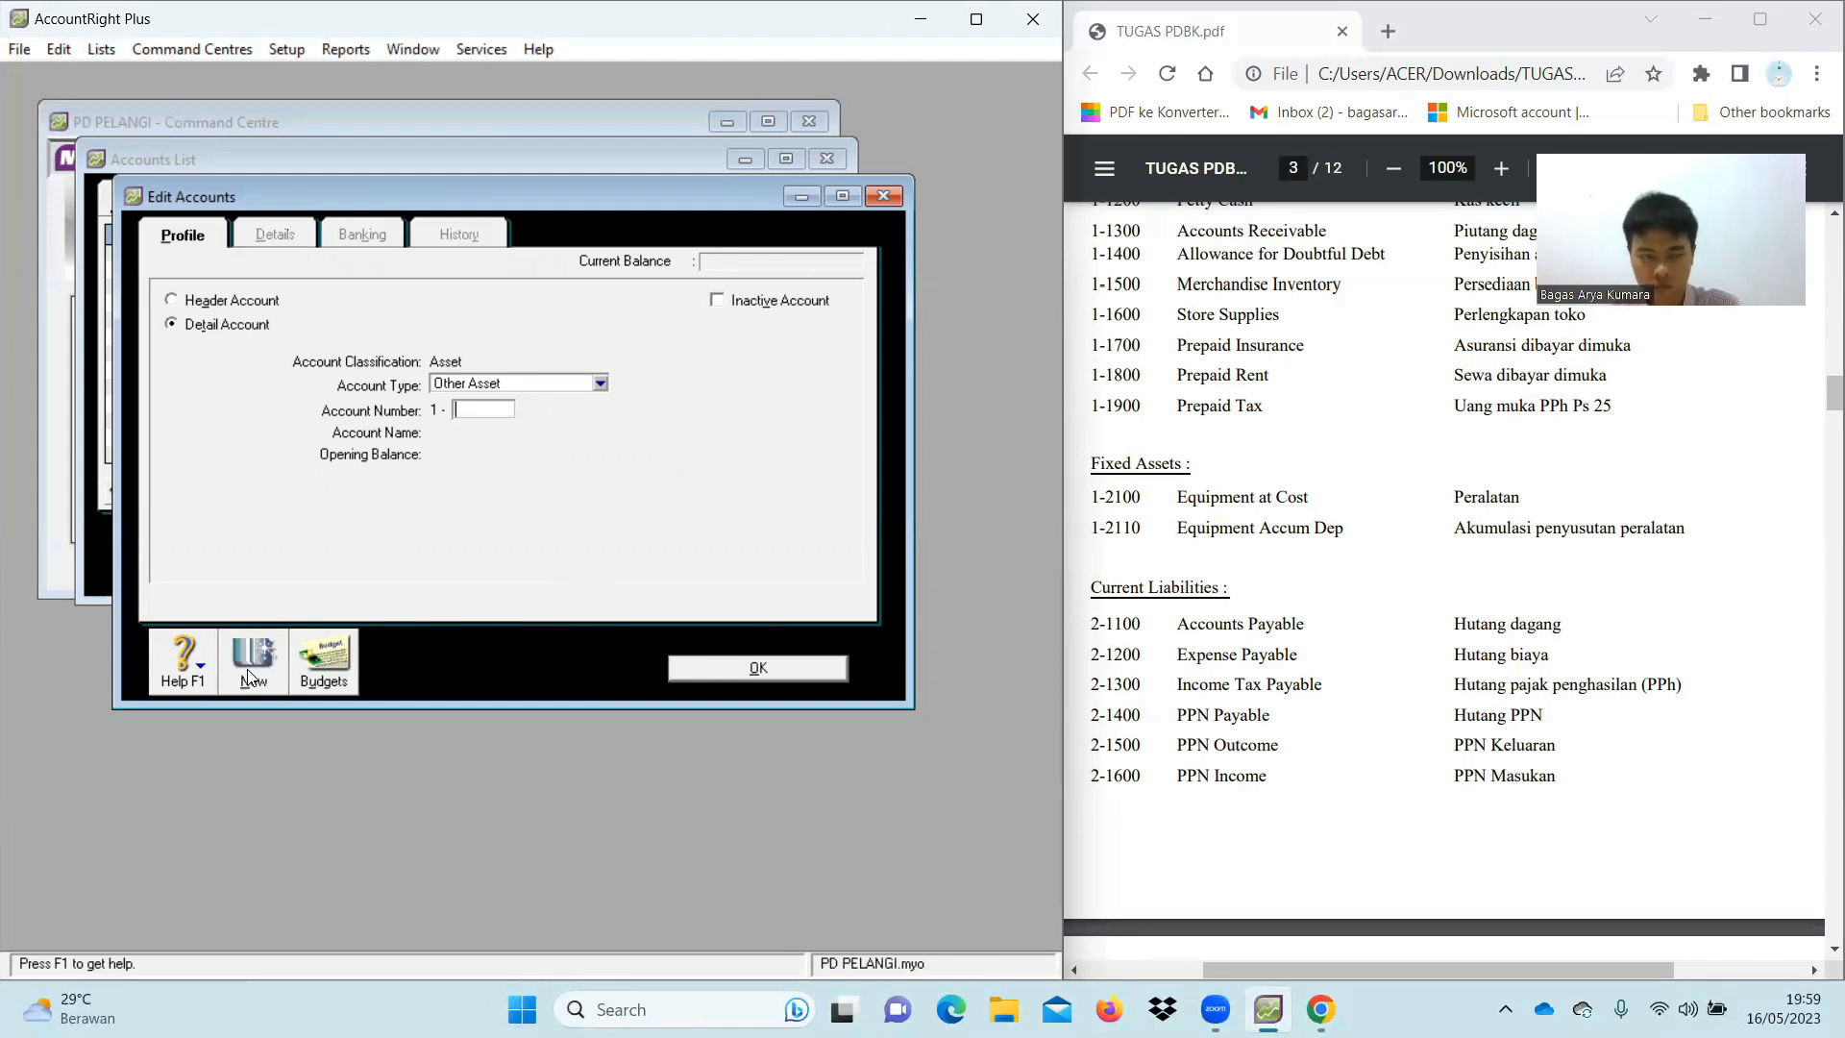
Enter a new account 1-2200 named Equipment Accum. Dep
text(2200)
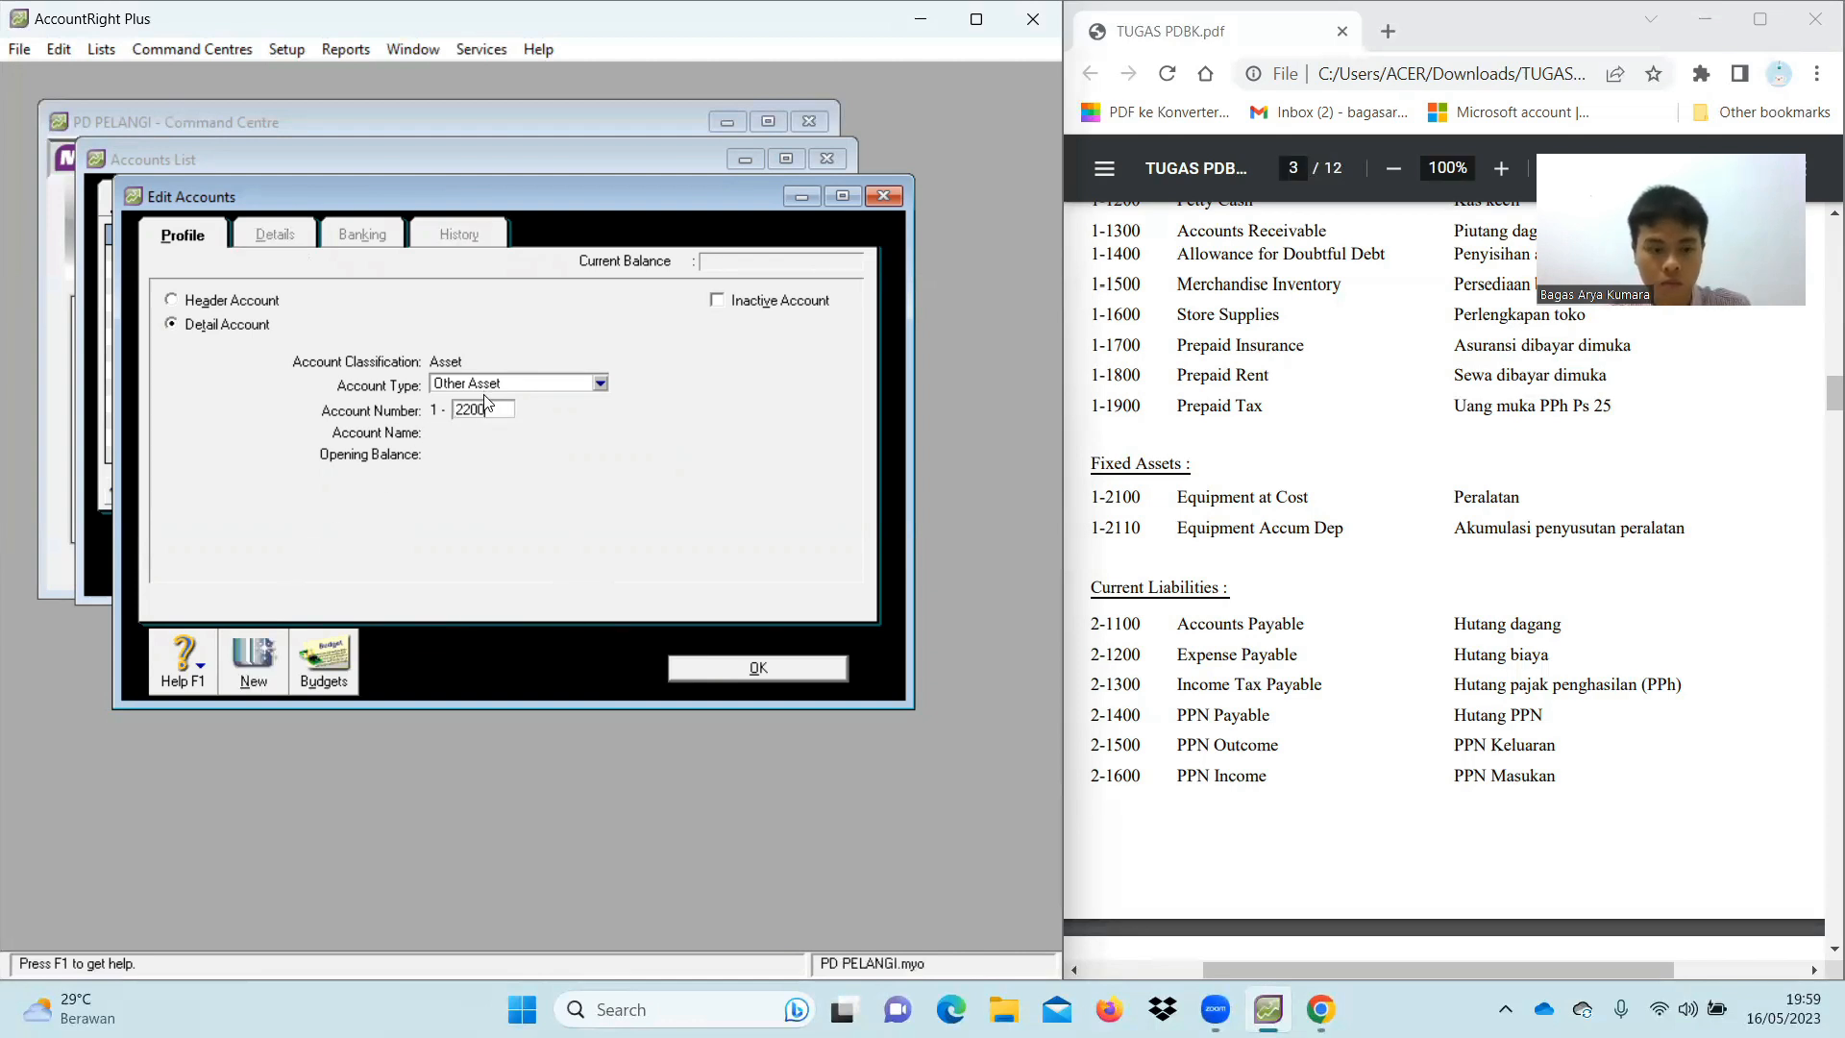
key(Tab)
text(Equipmen)
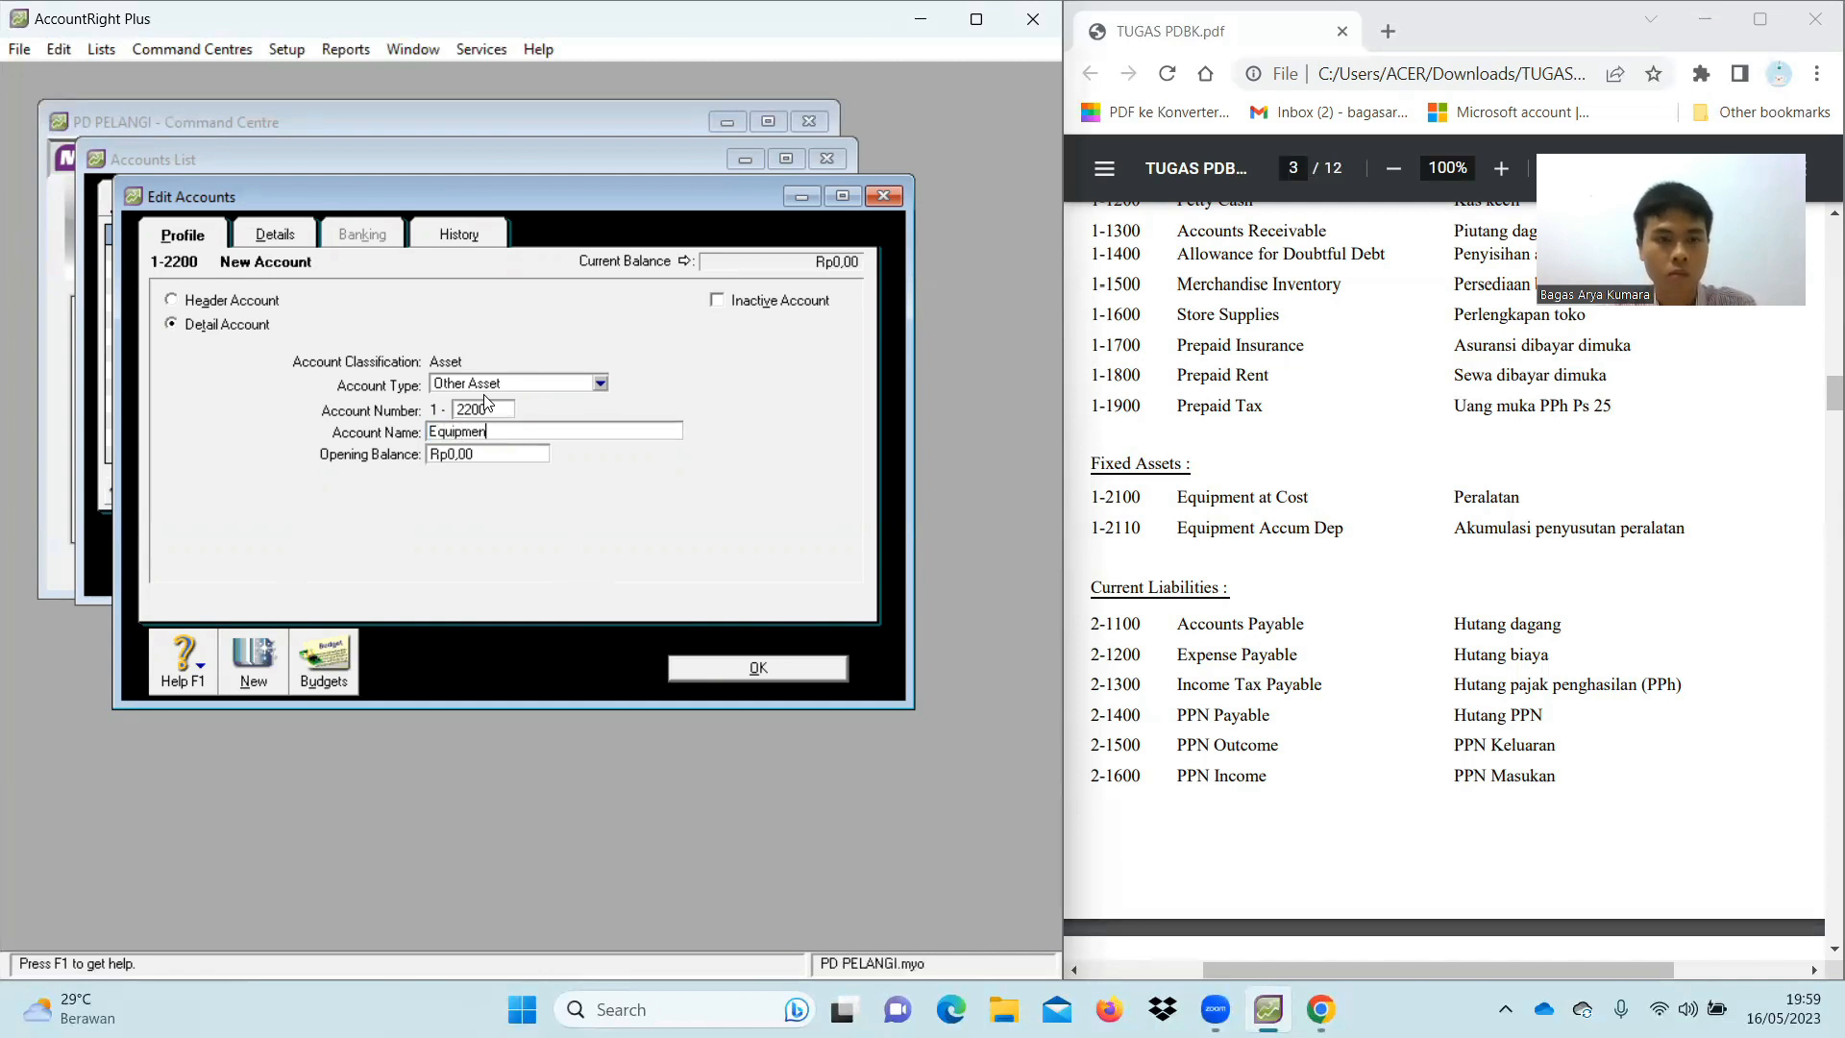
text(t A)
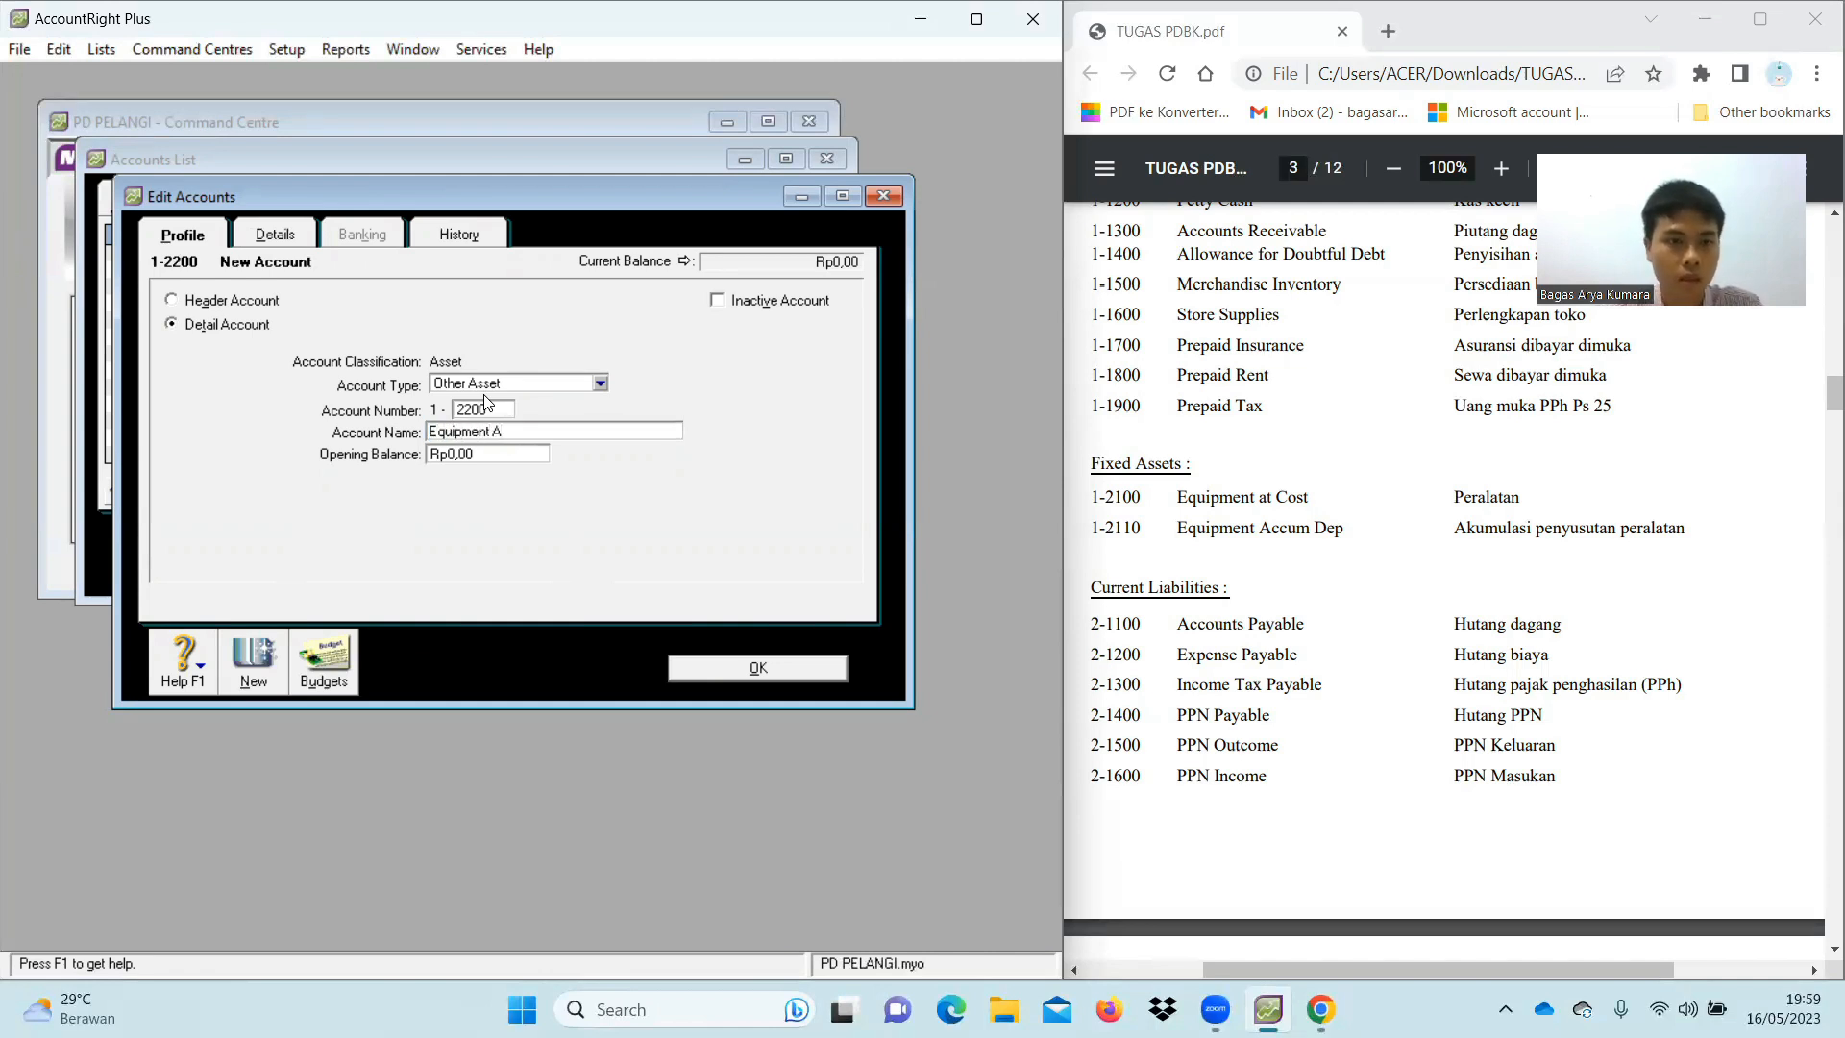
text(ccum)
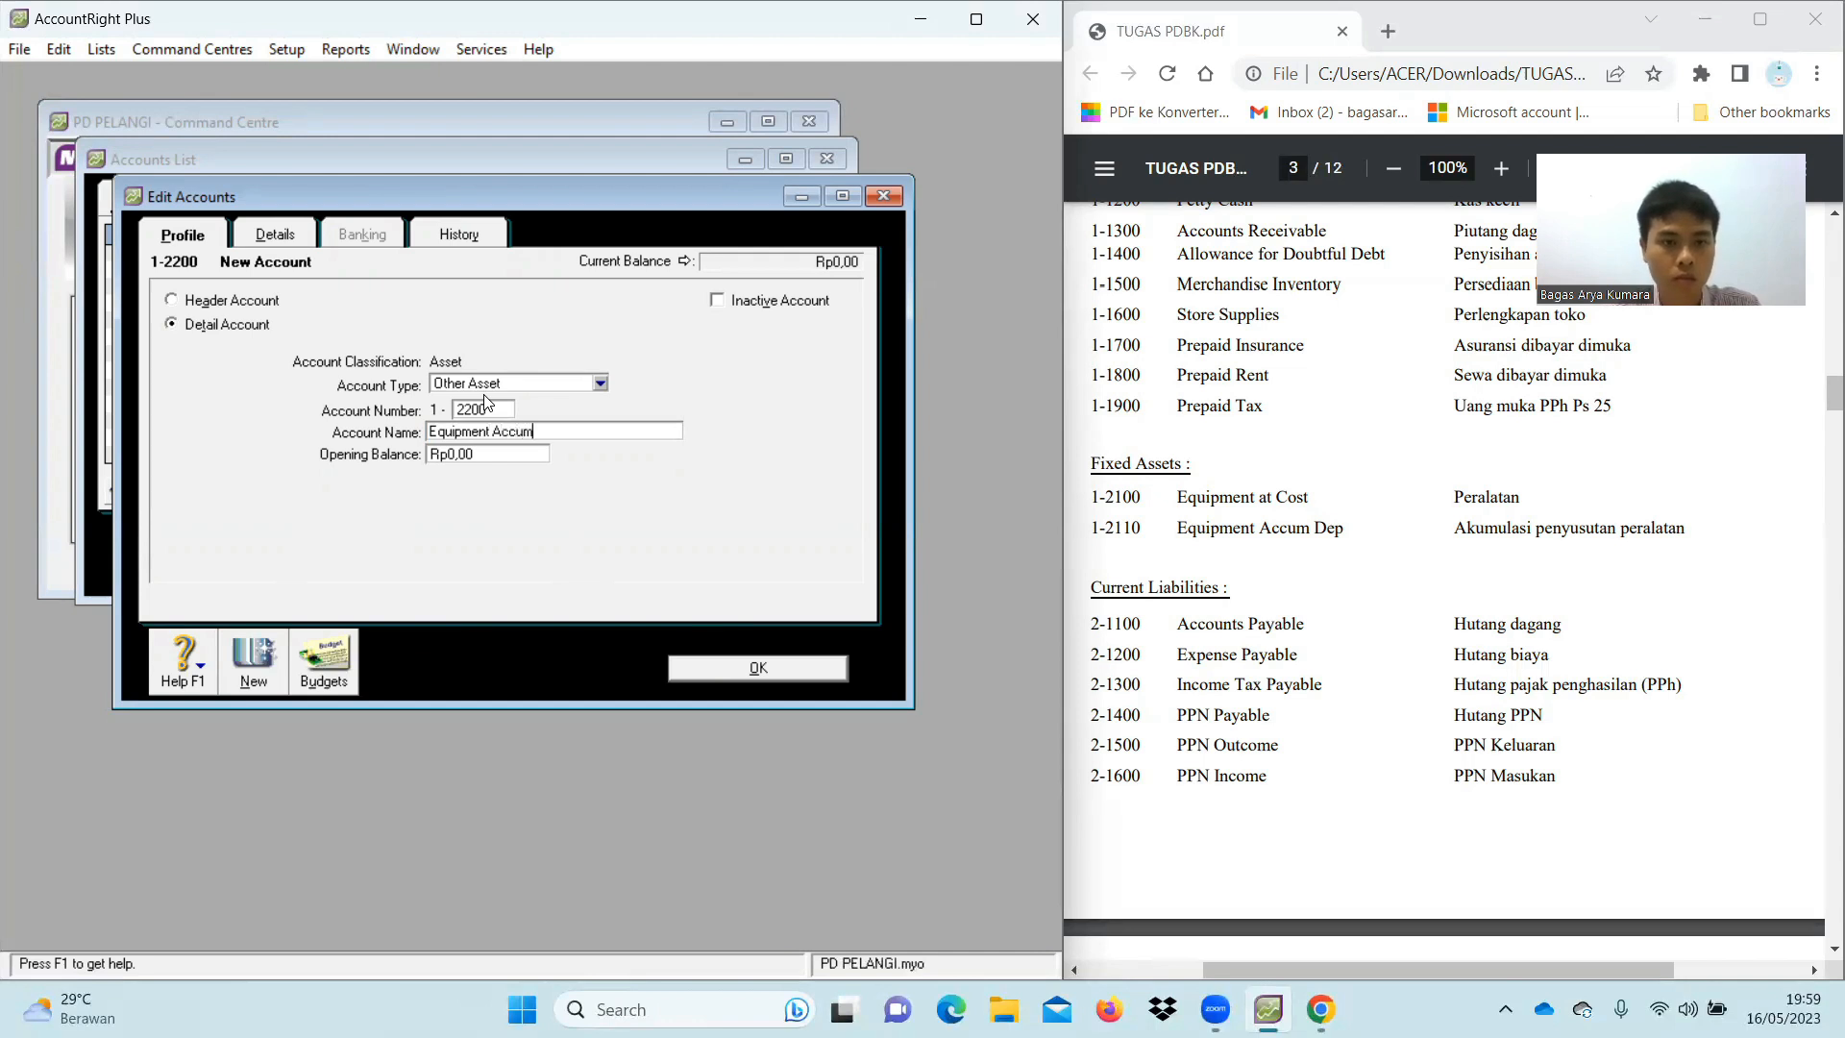
text(. Dep.)
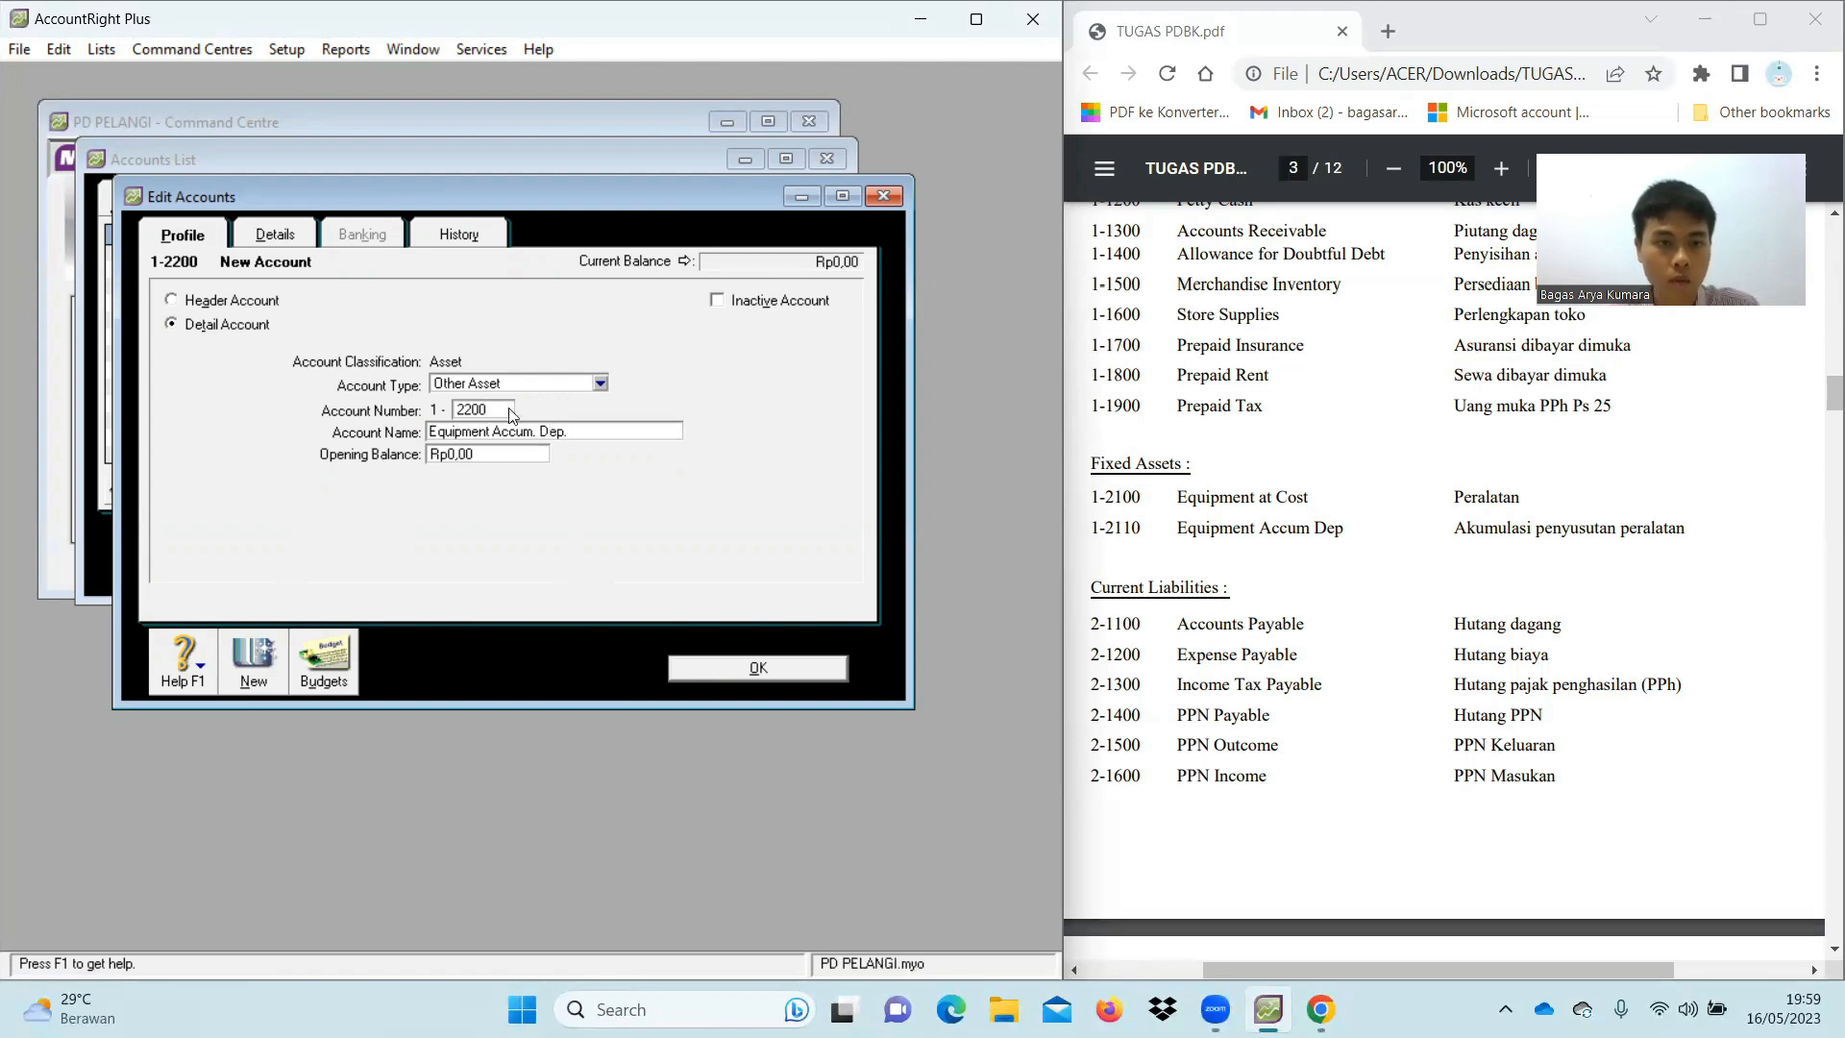
Save the 1-2200 Equipment Accum. Dep. account
click(750, 672)
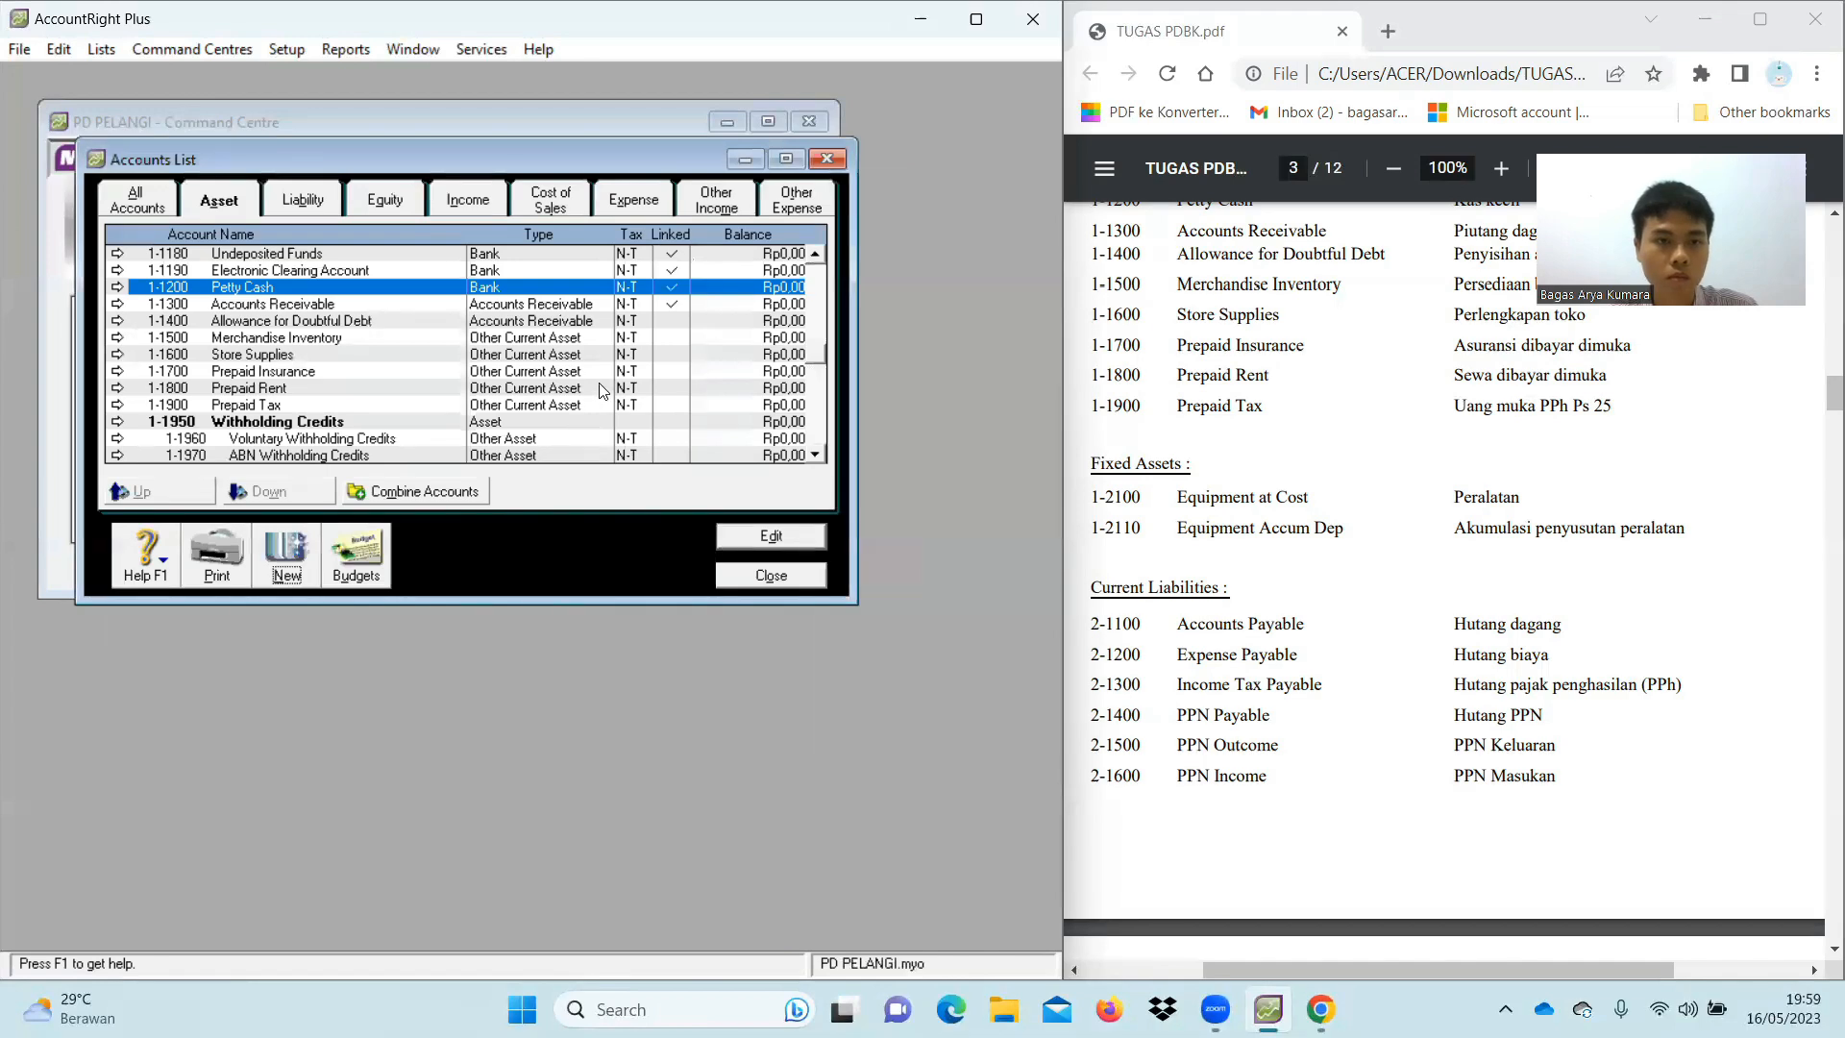
scroll(576, 388, up, 1)
scroll(577, 389, down, 2)
scroll(577, 388, up, 2)
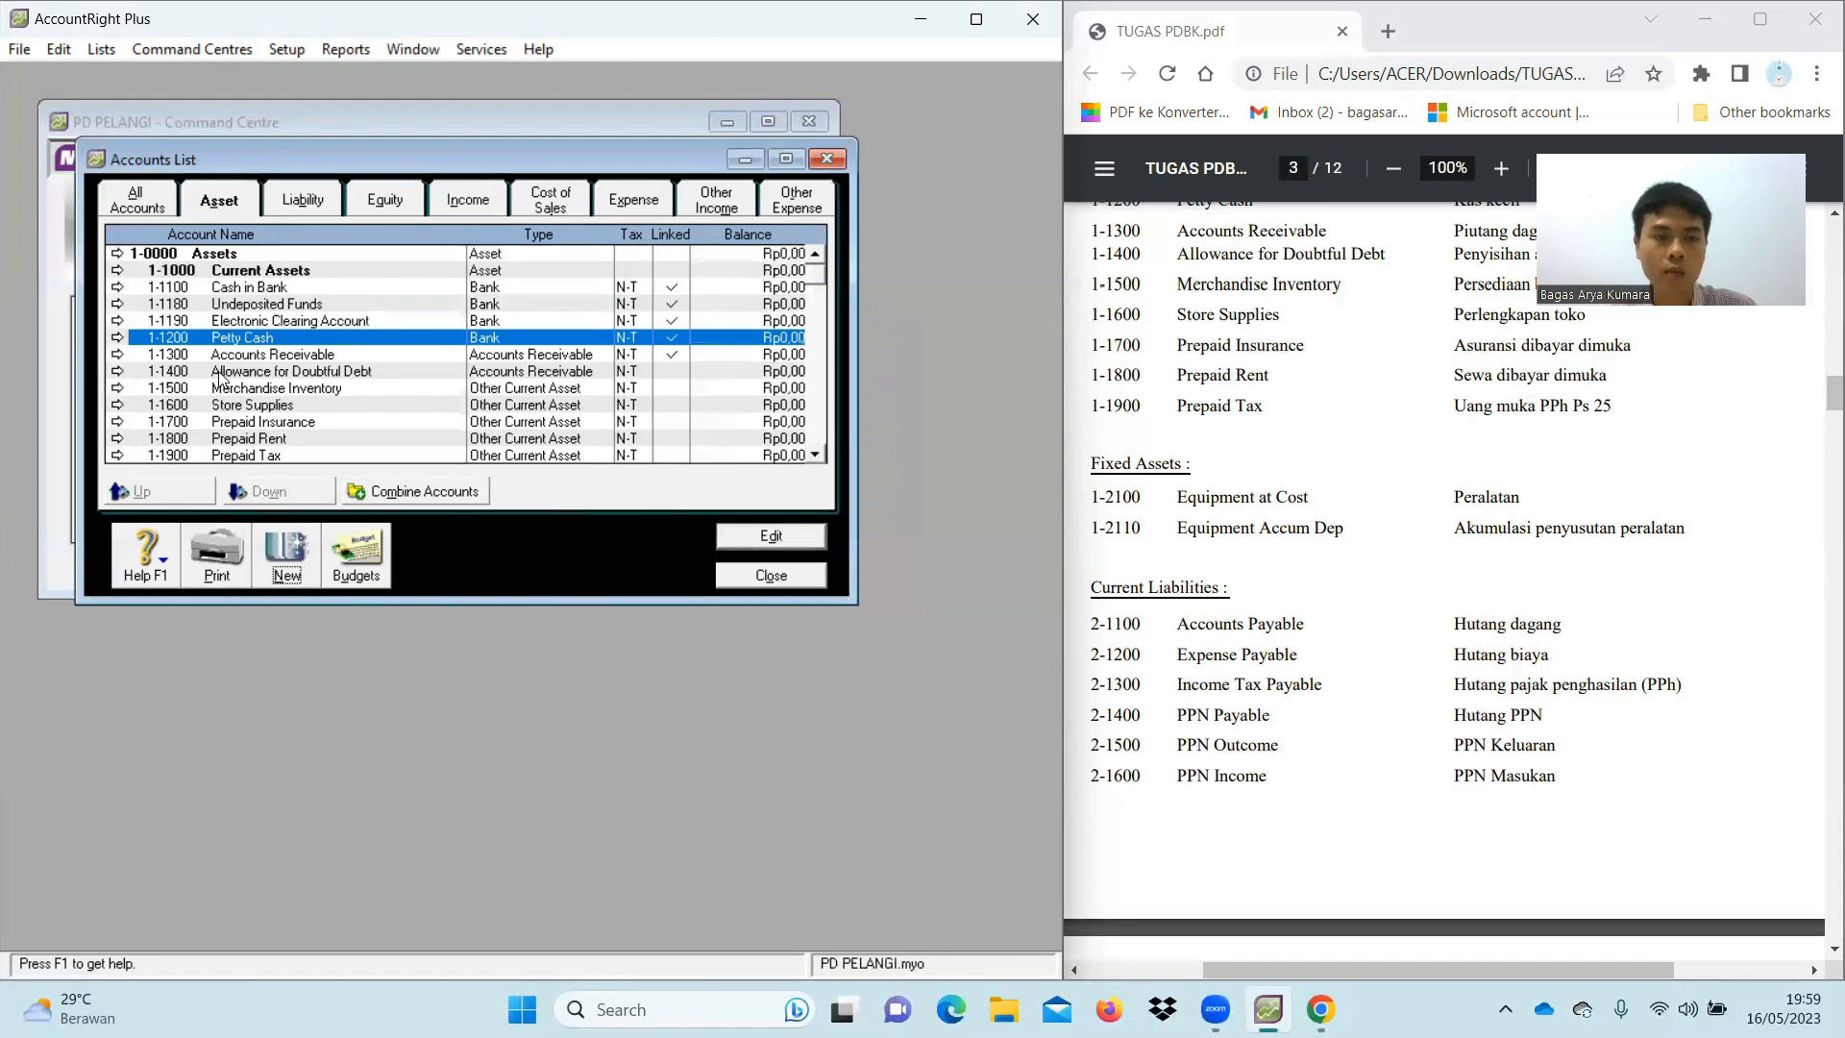
Renumber liability Trade Creditors to 2-1100 and rename it Accounts Payable
click(302, 198)
scroll(1228, 639, down, 1)
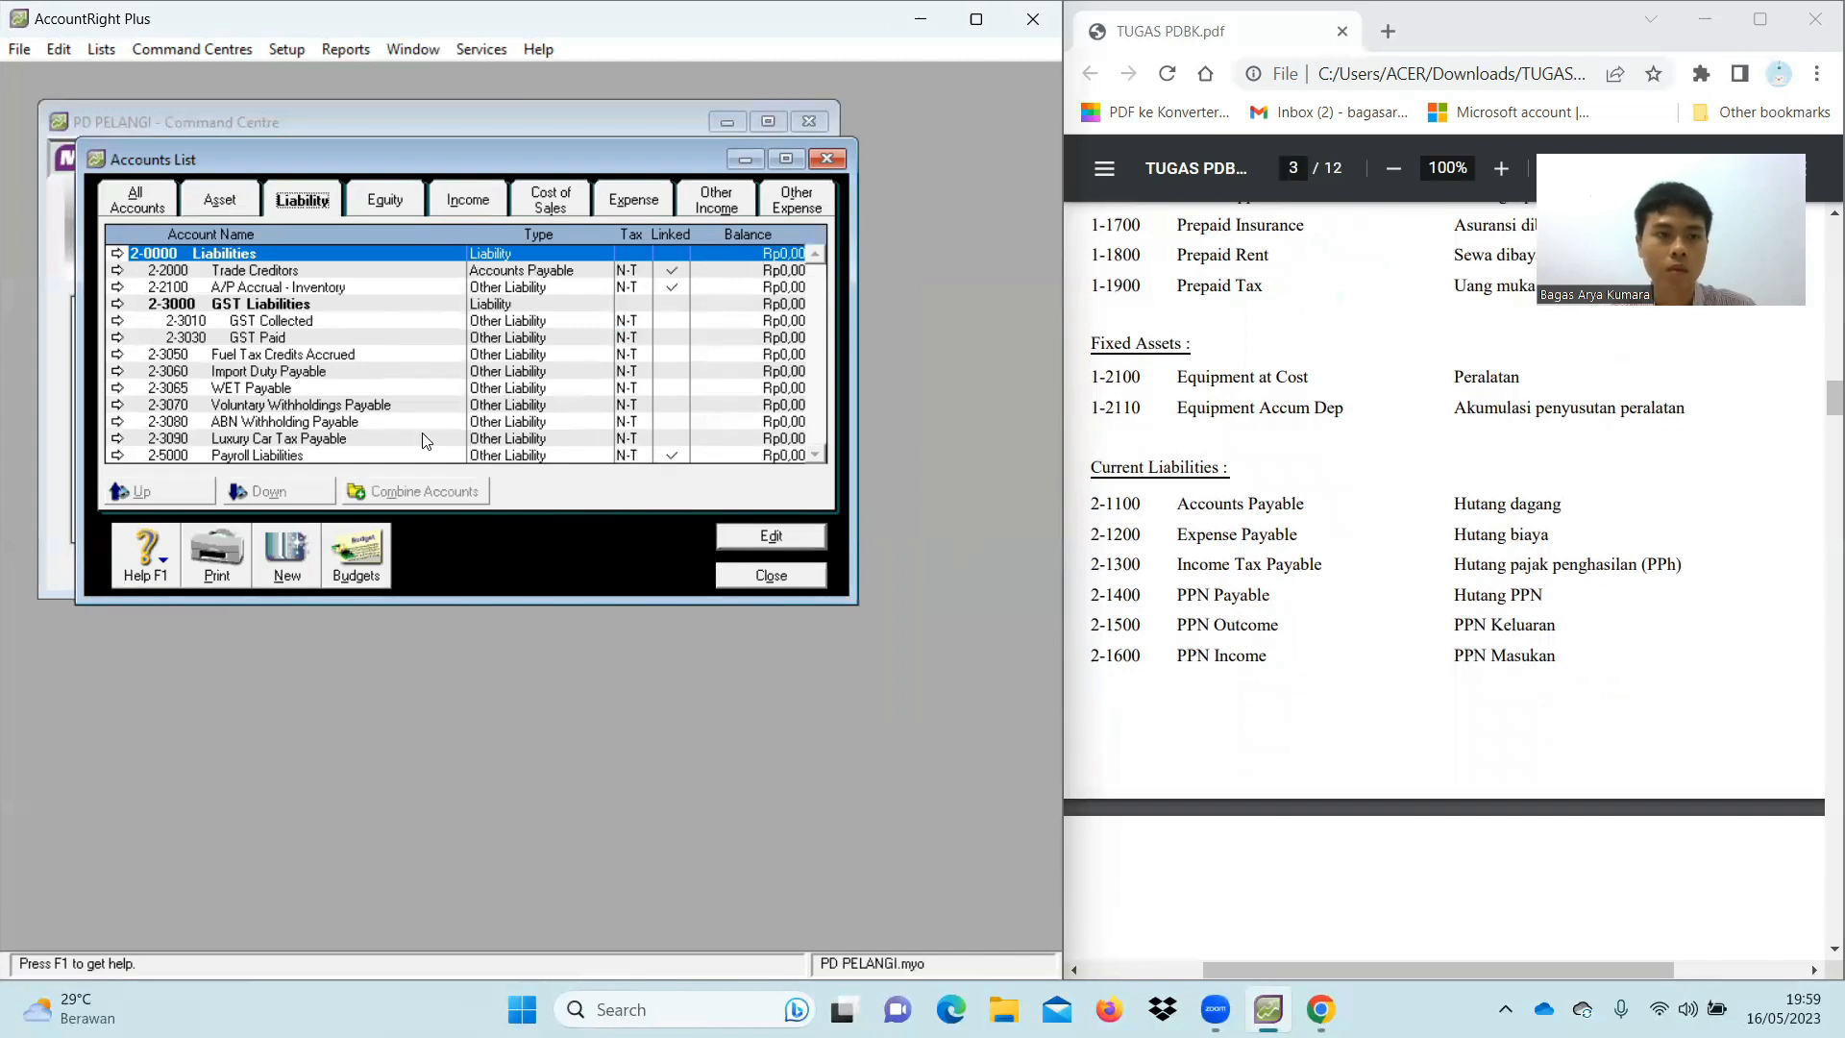
click(117, 275)
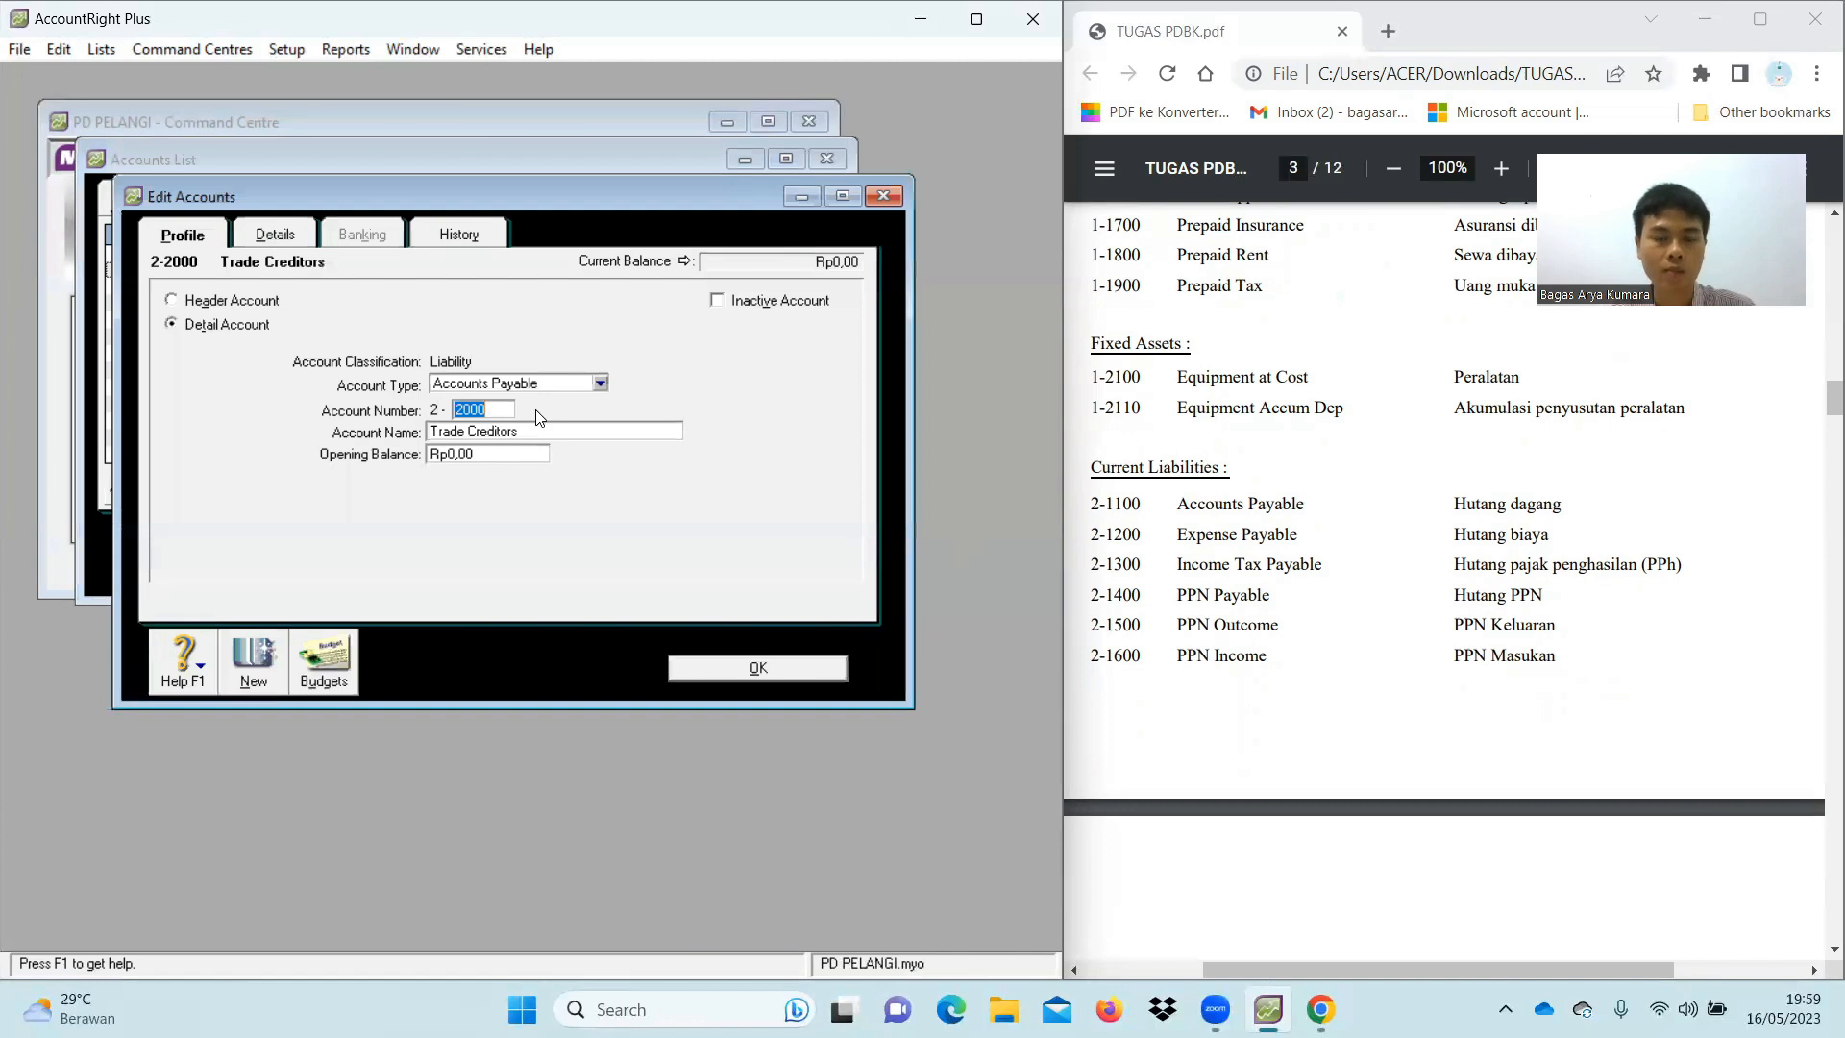
text(1100)
key(Tab)
key(BackSpace)
text(Accounts)
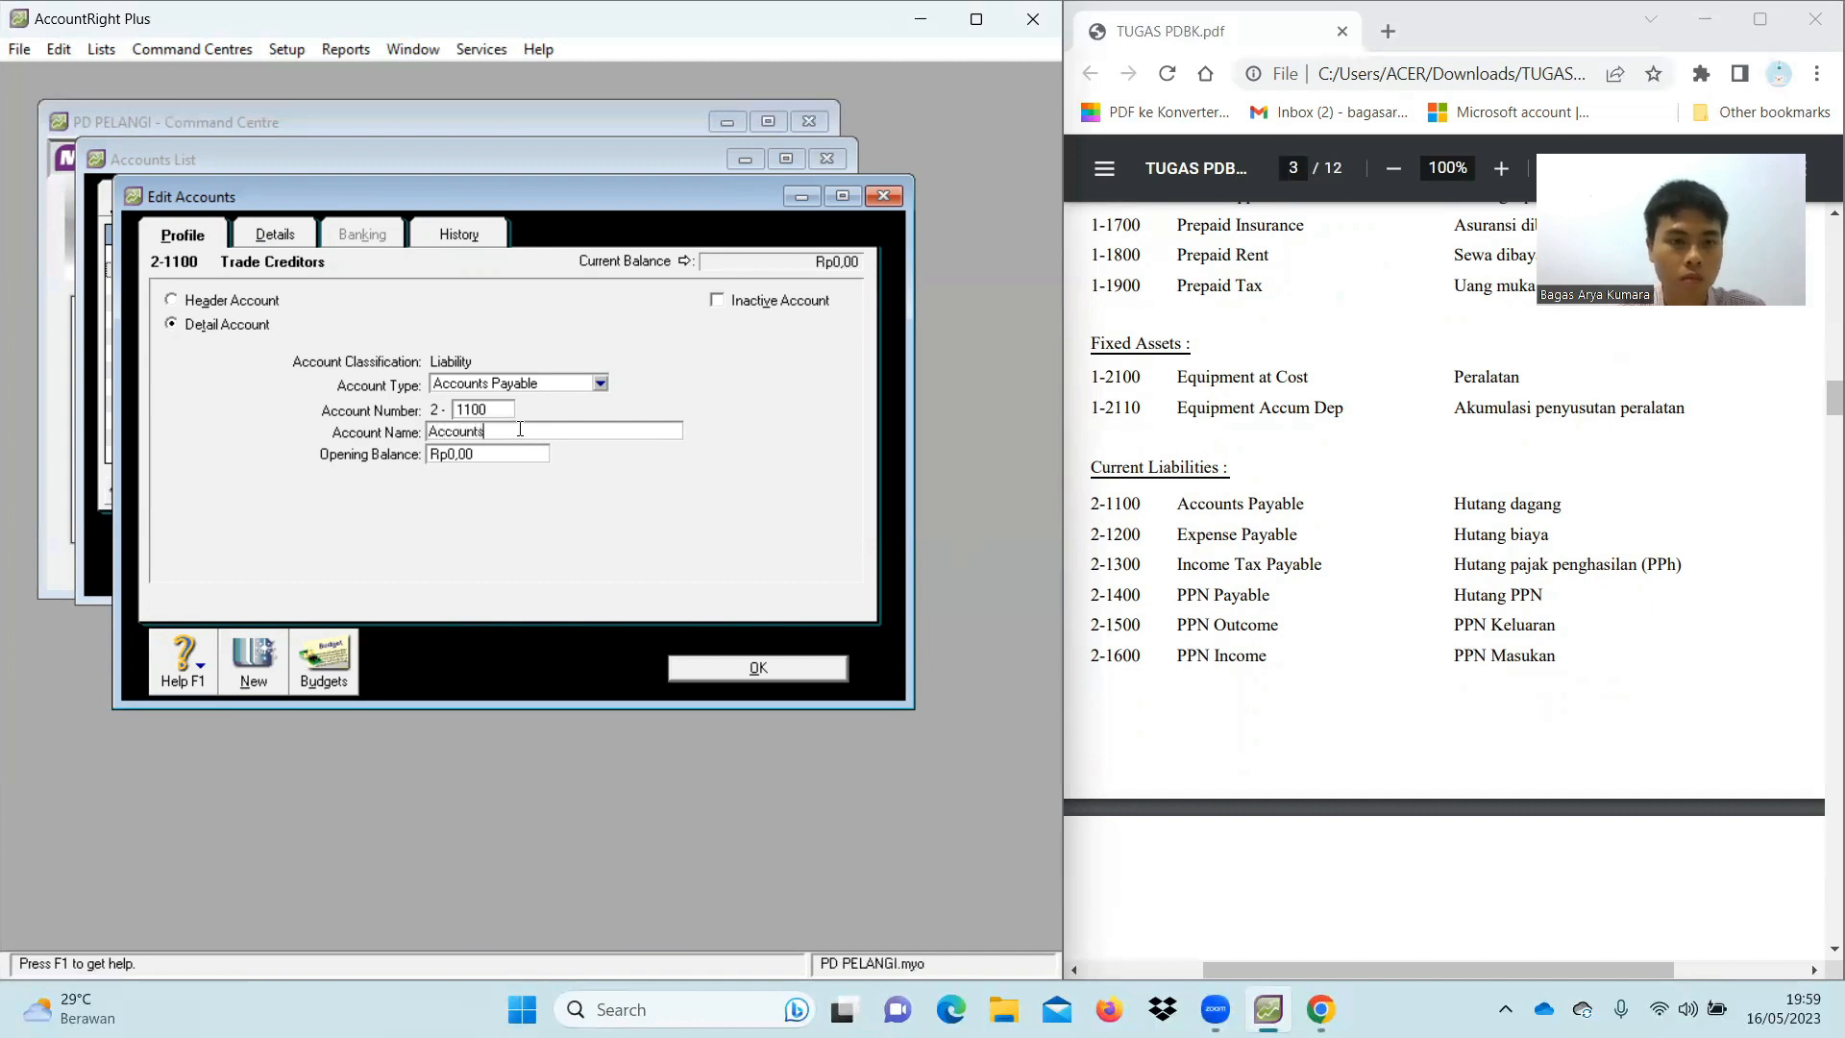
text( Payable)
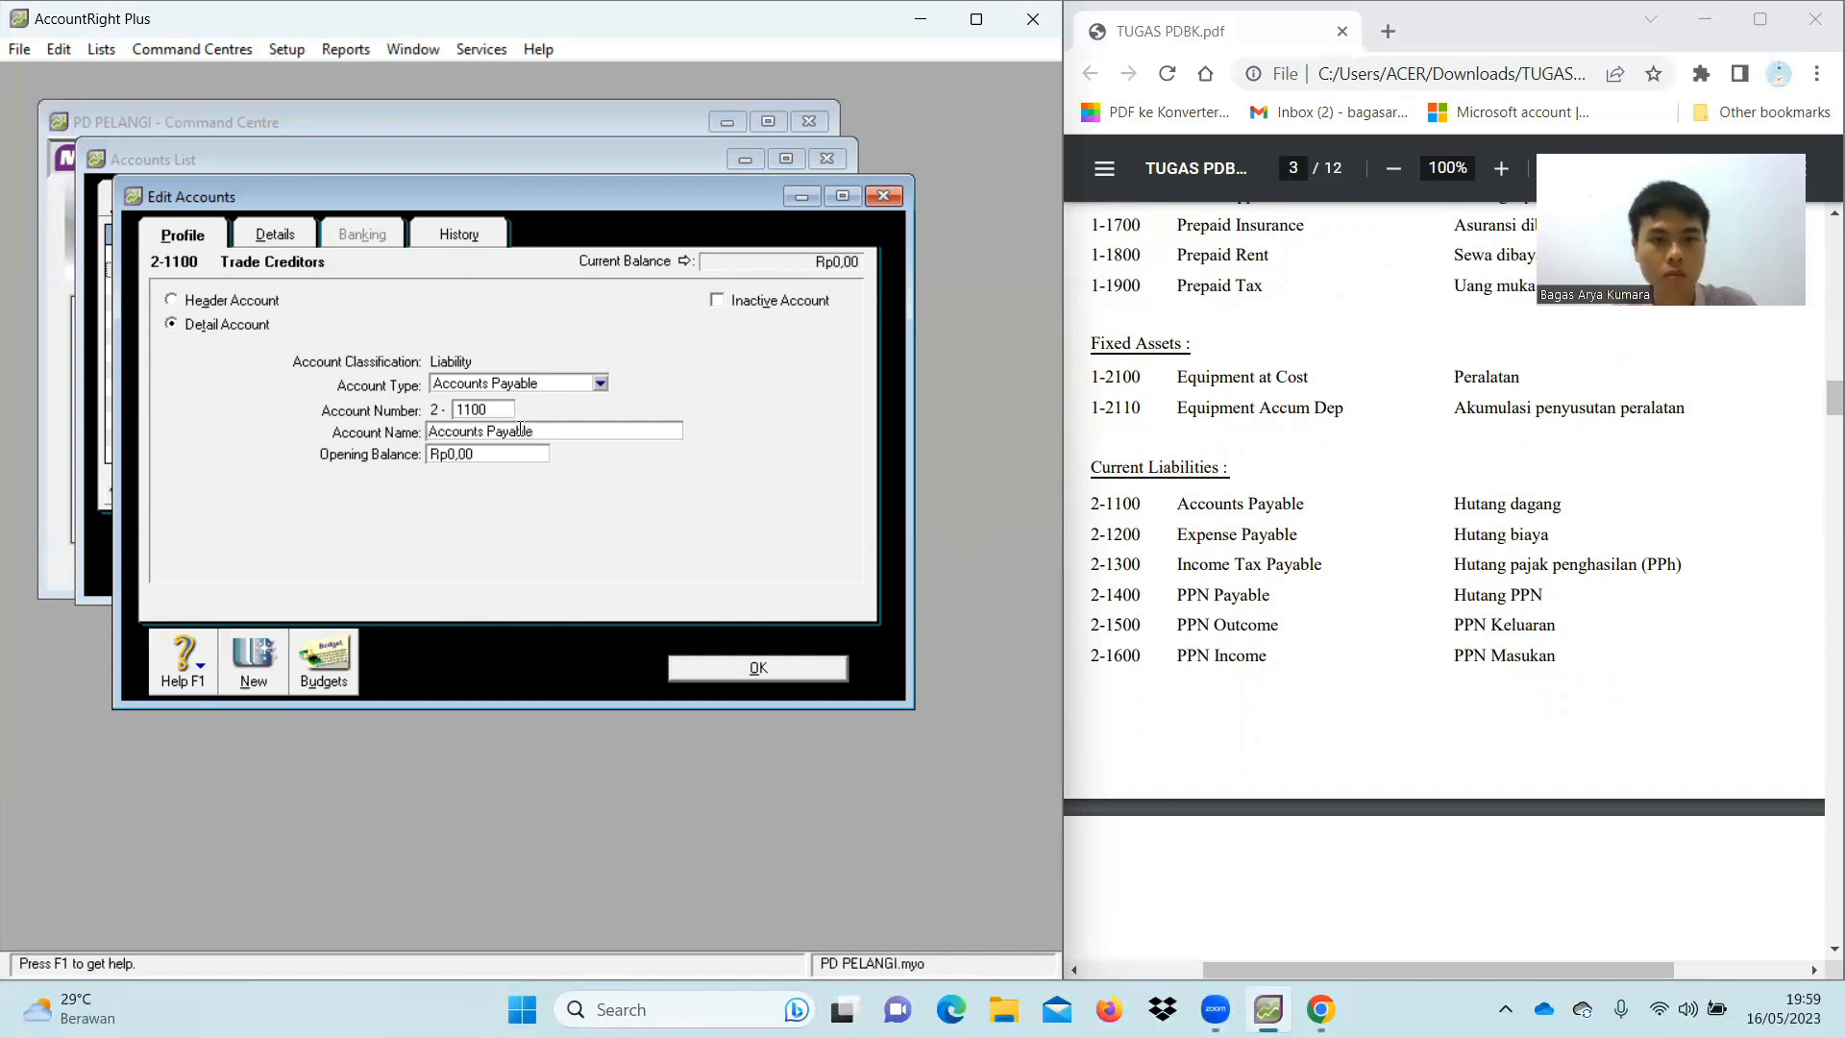
click(778, 672)
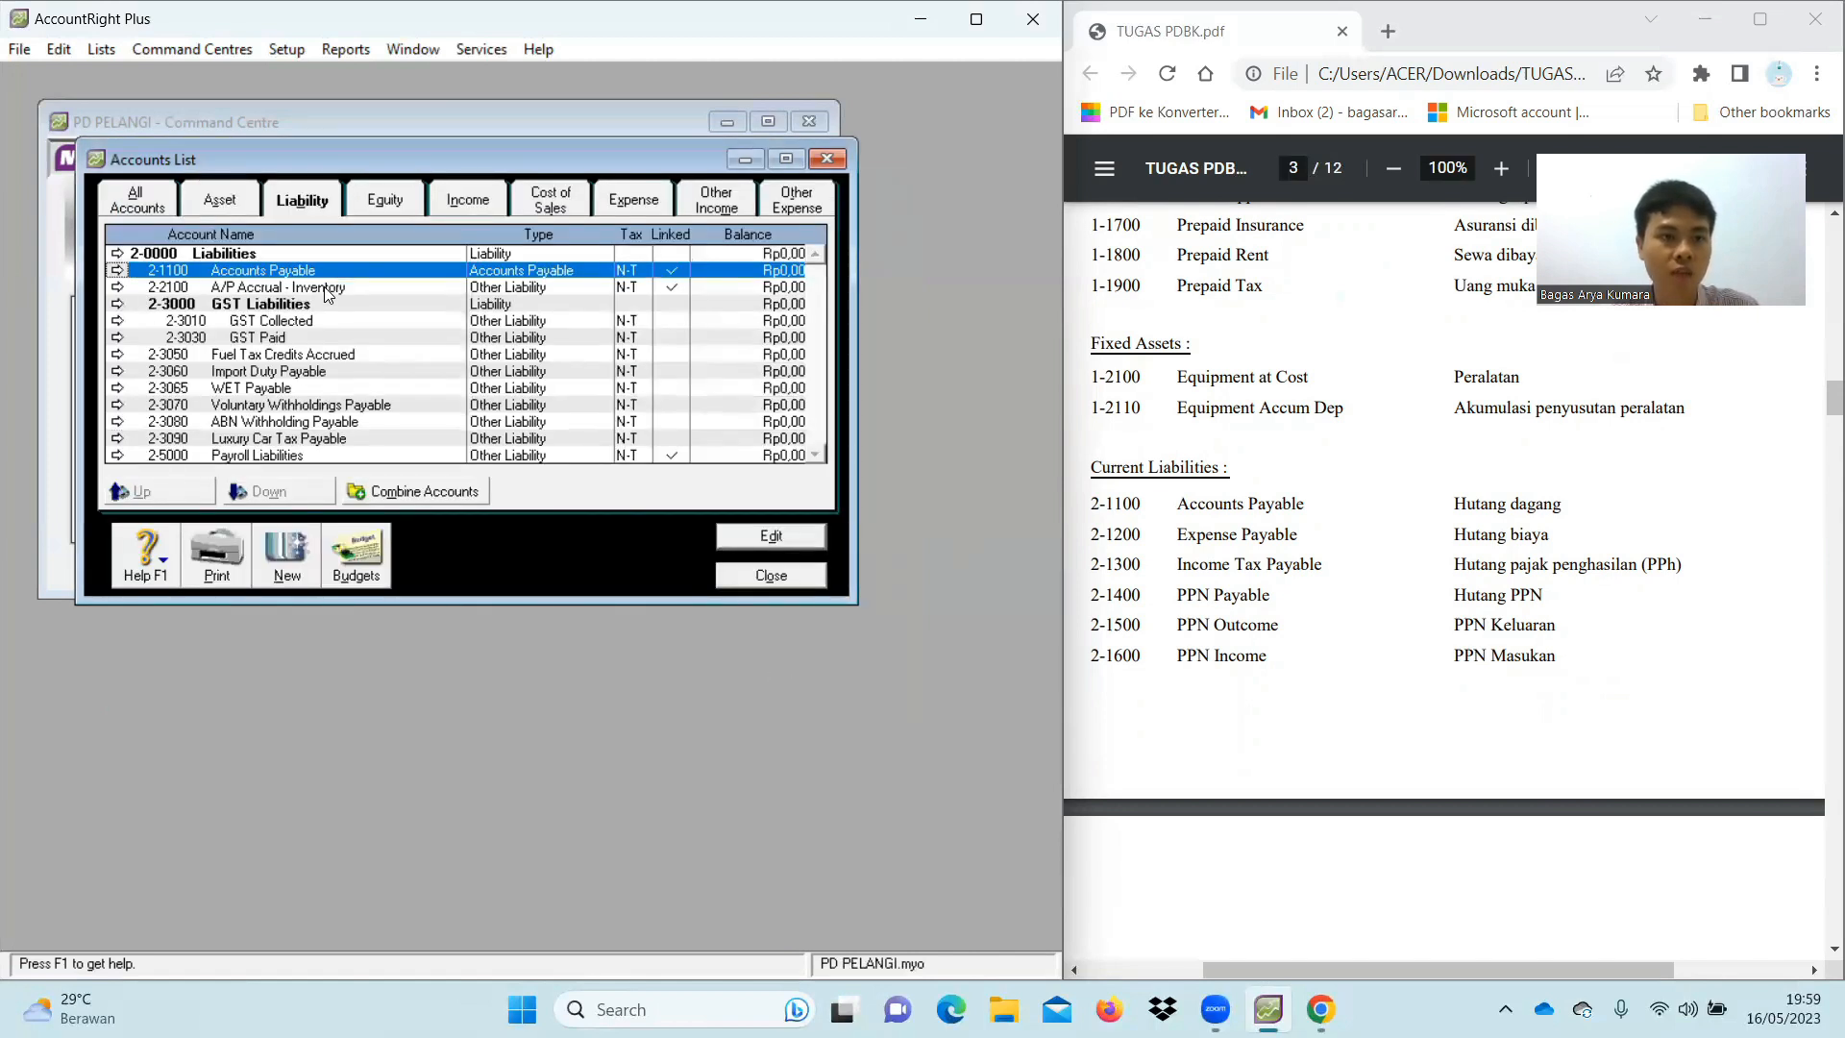
Change A/P Accrual - Inventory's number from 2-2100 to 2-2101
click(118, 288)
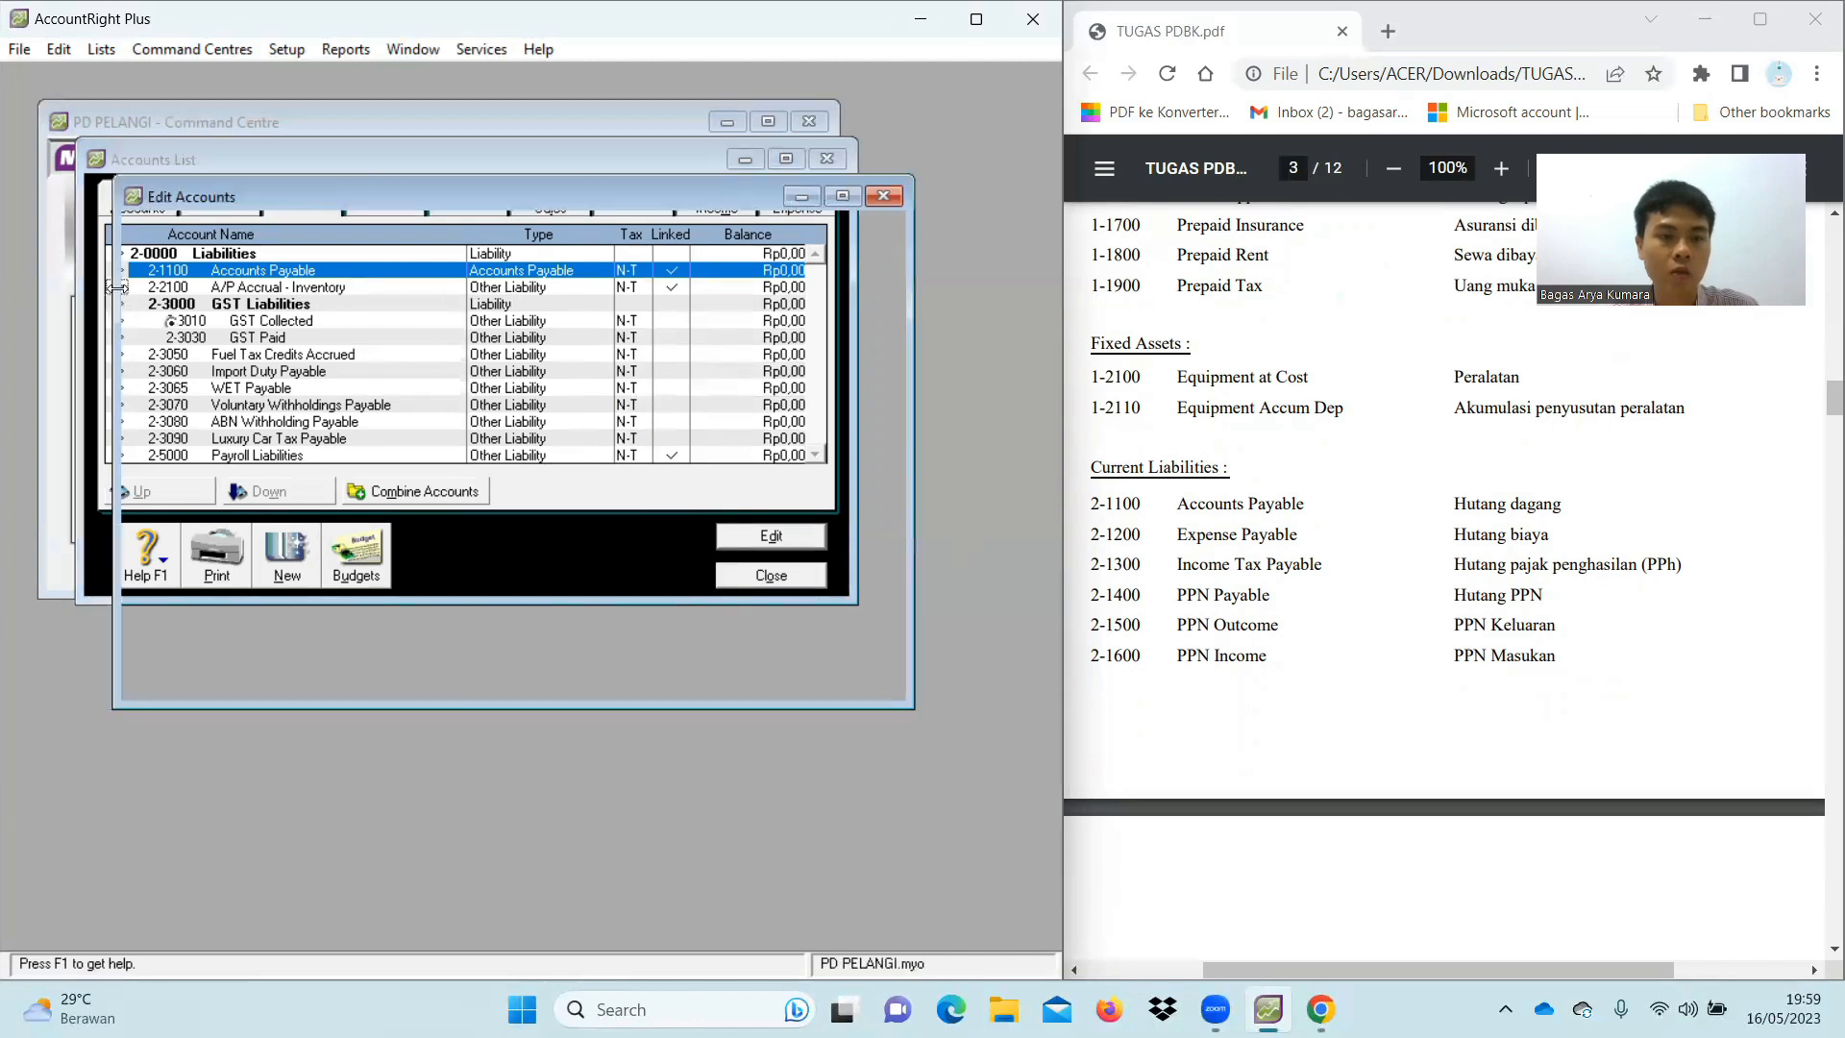
click(503, 409)
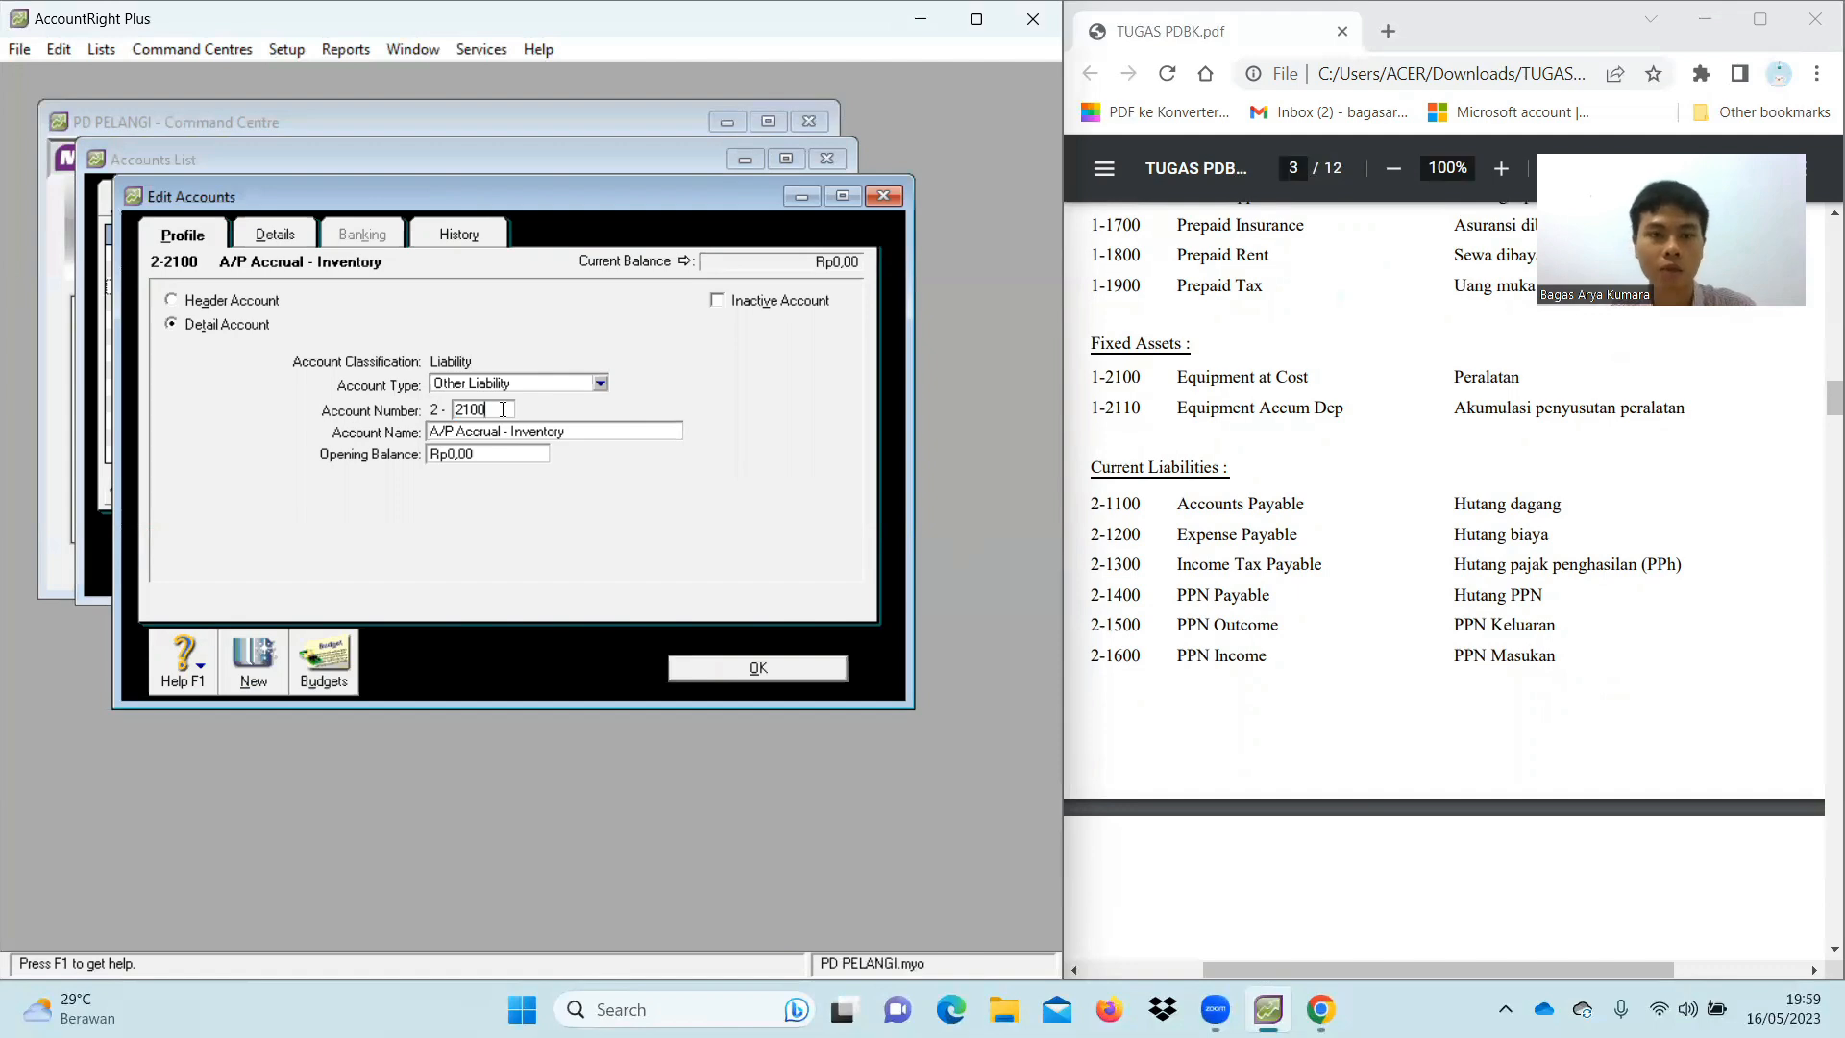
key(BackSpace)
text(1)
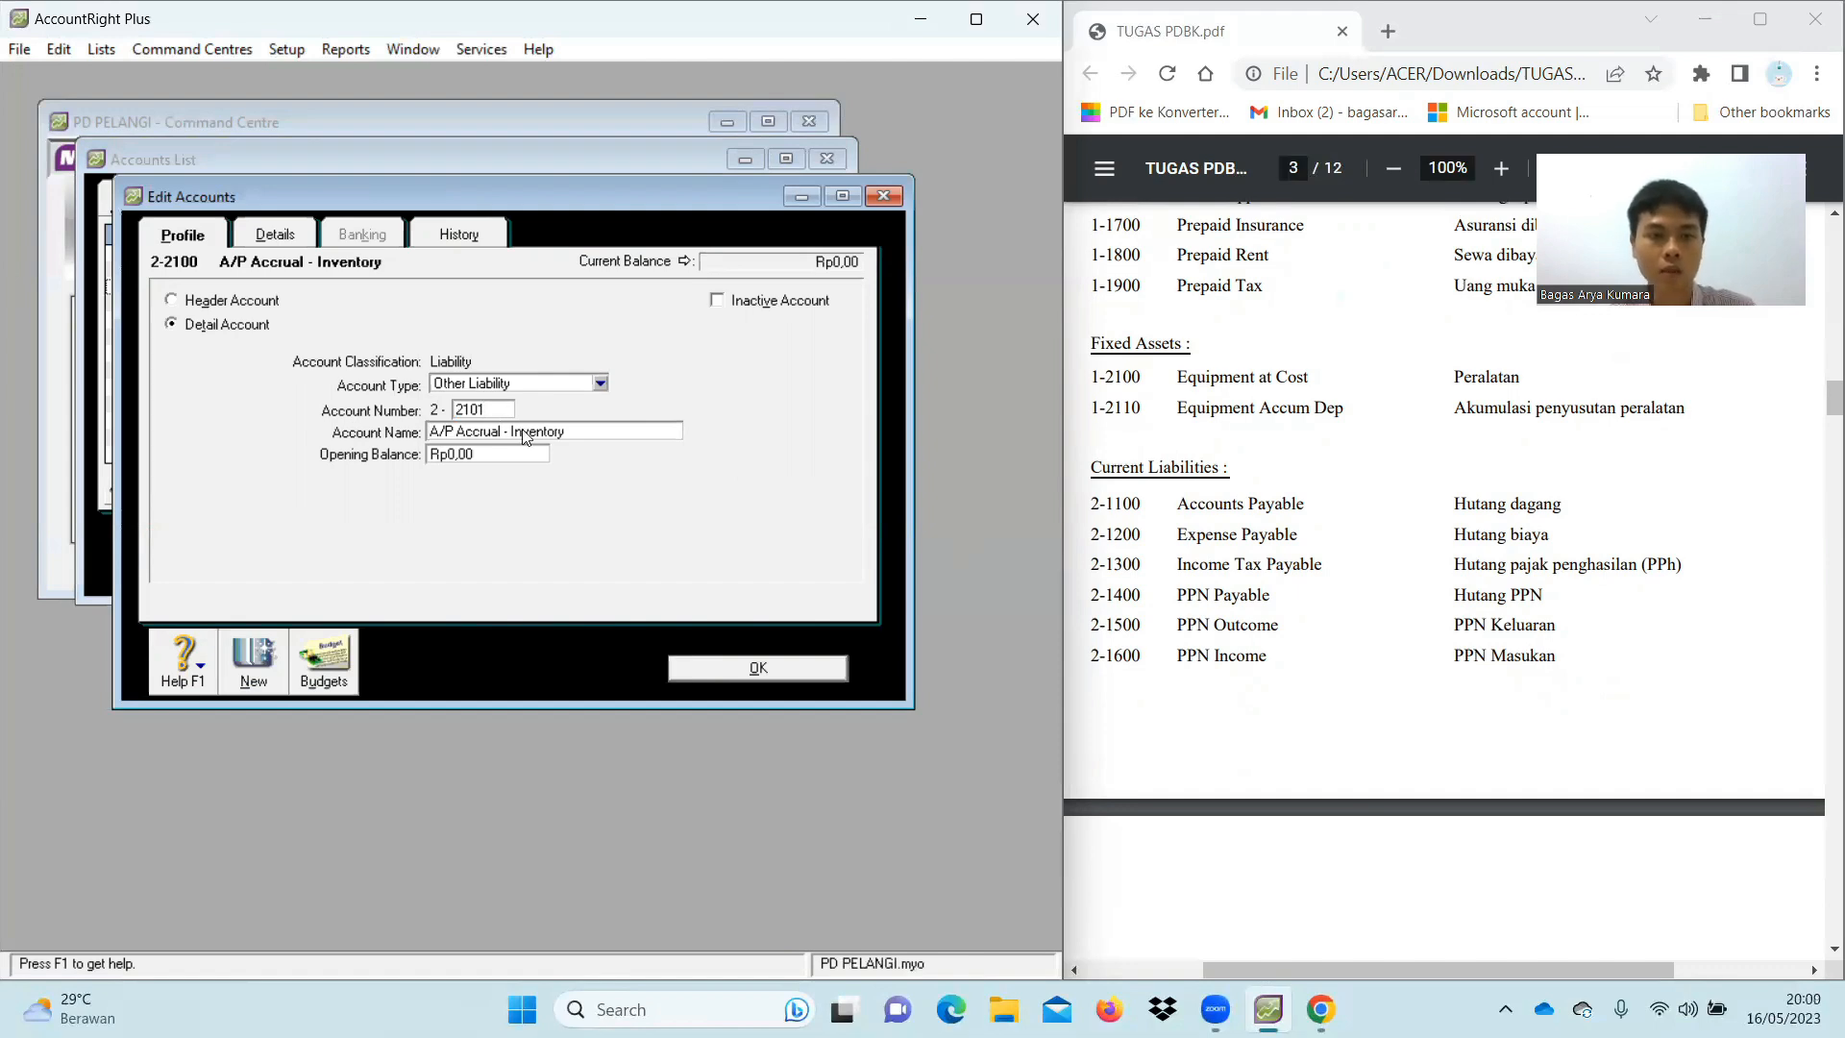
click(774, 667)
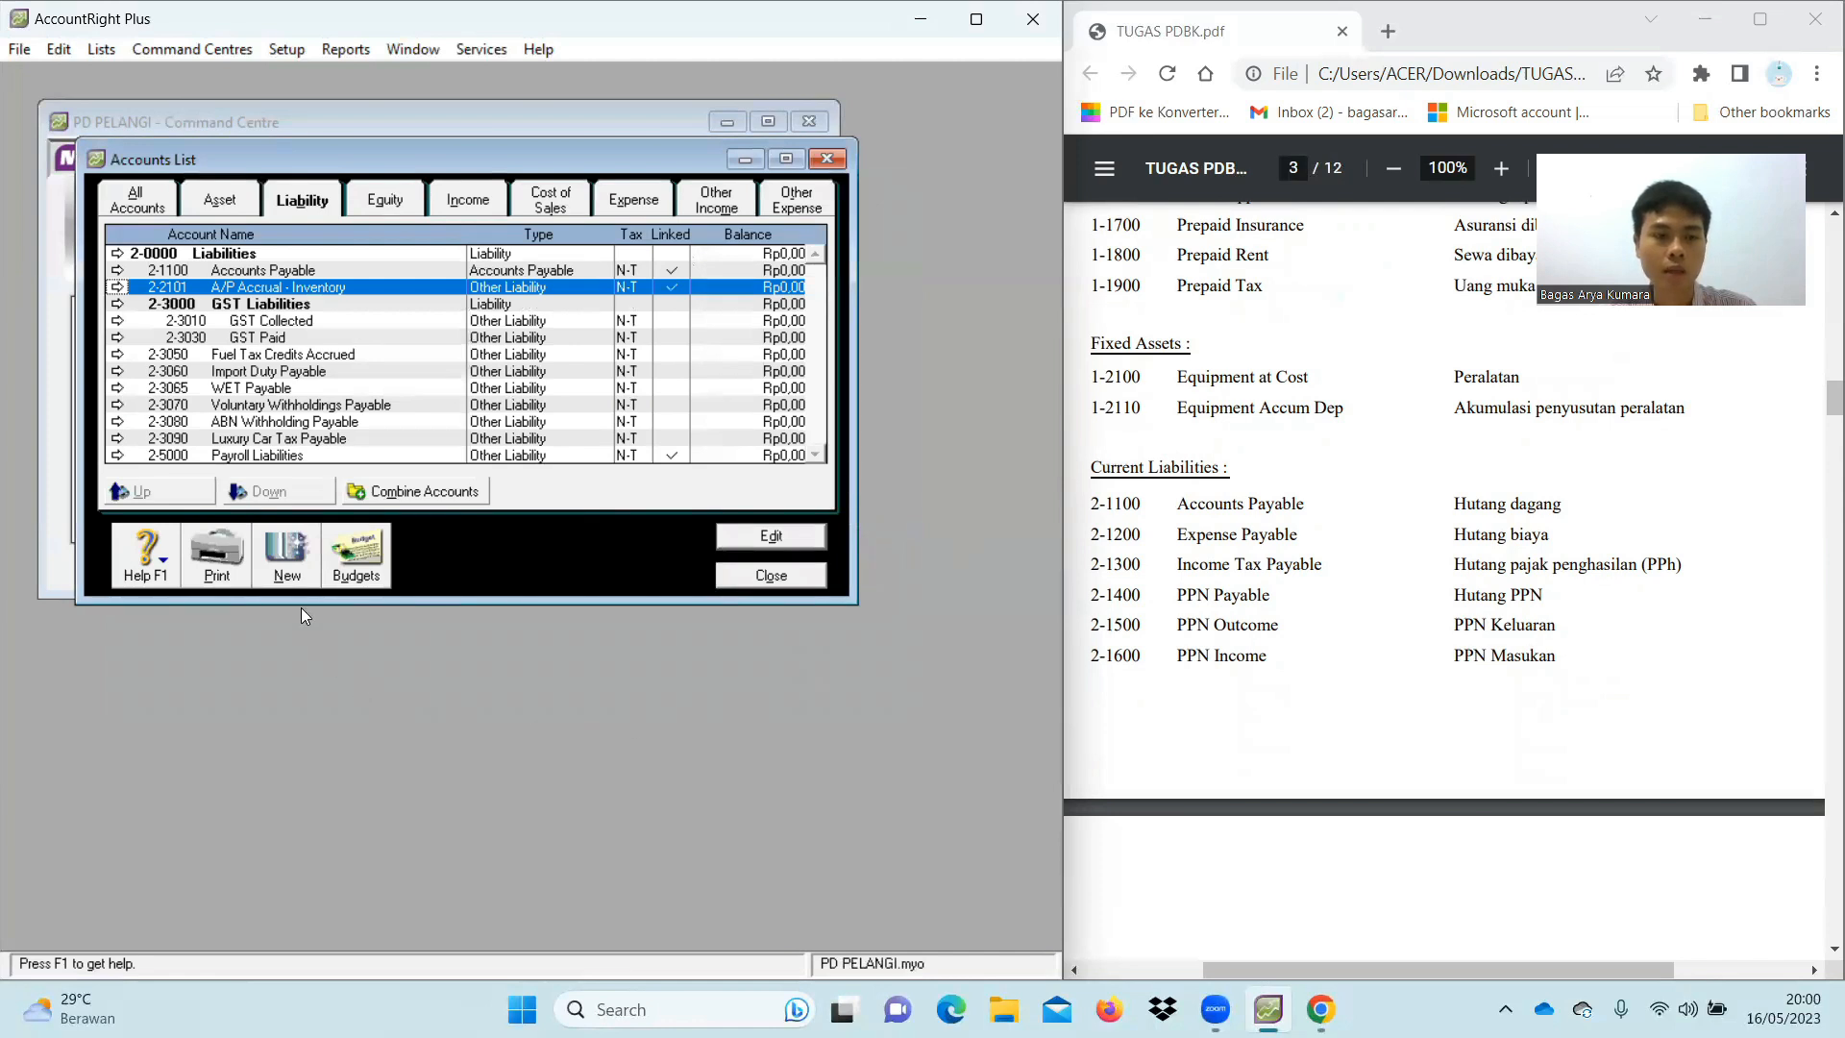
Create header account 2-1000 named Current Liabilities
click(287, 567)
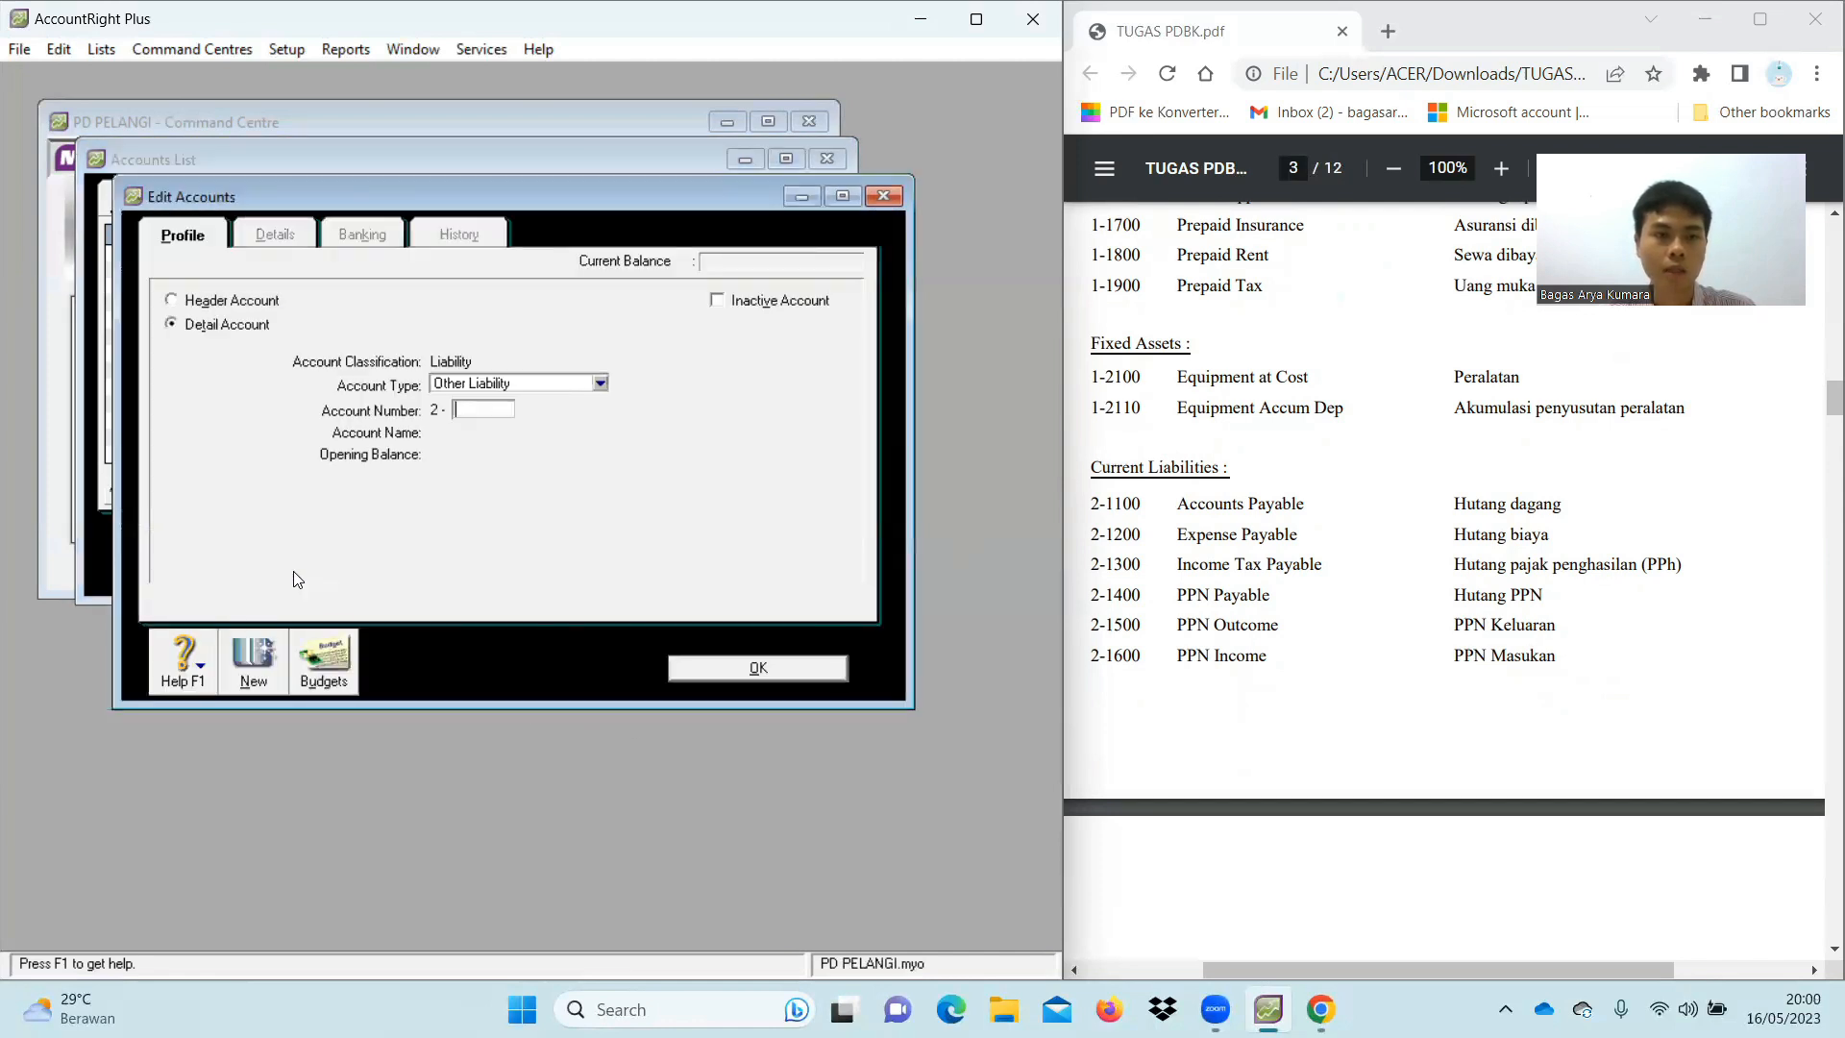
click(237, 301)
click(505, 412)
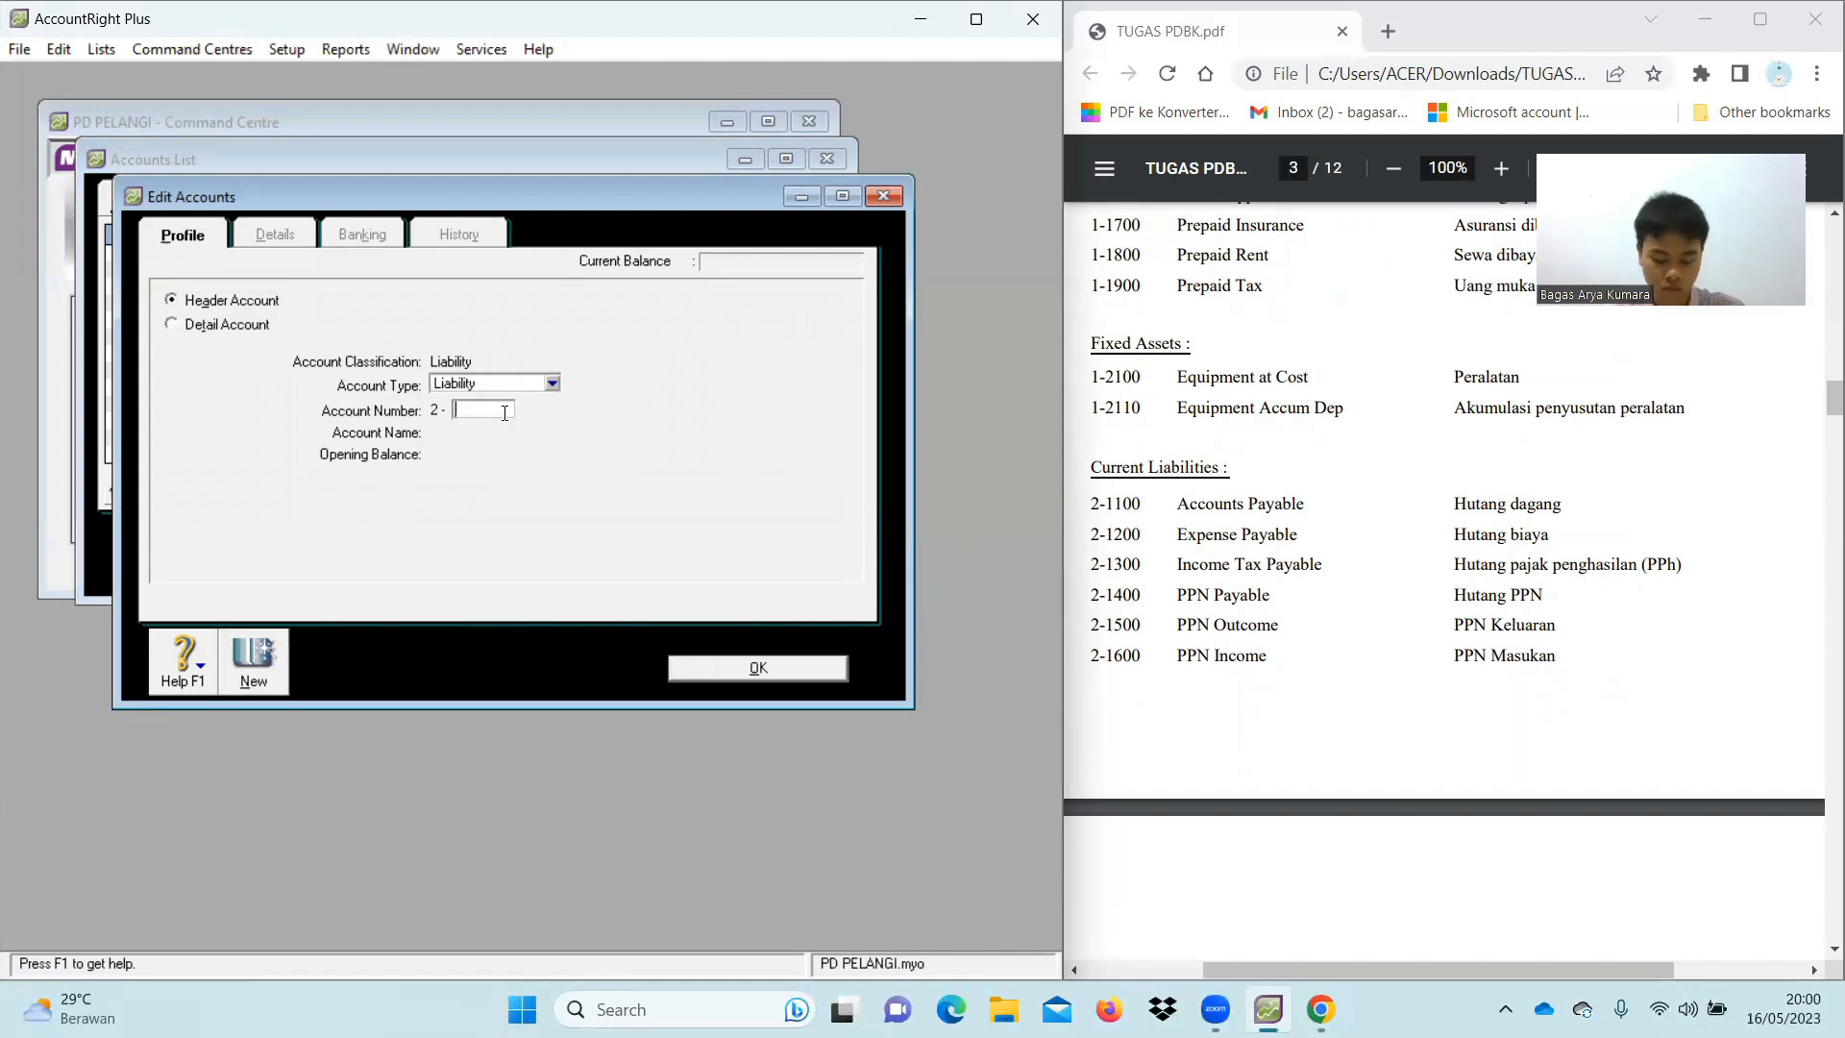
text(1000)
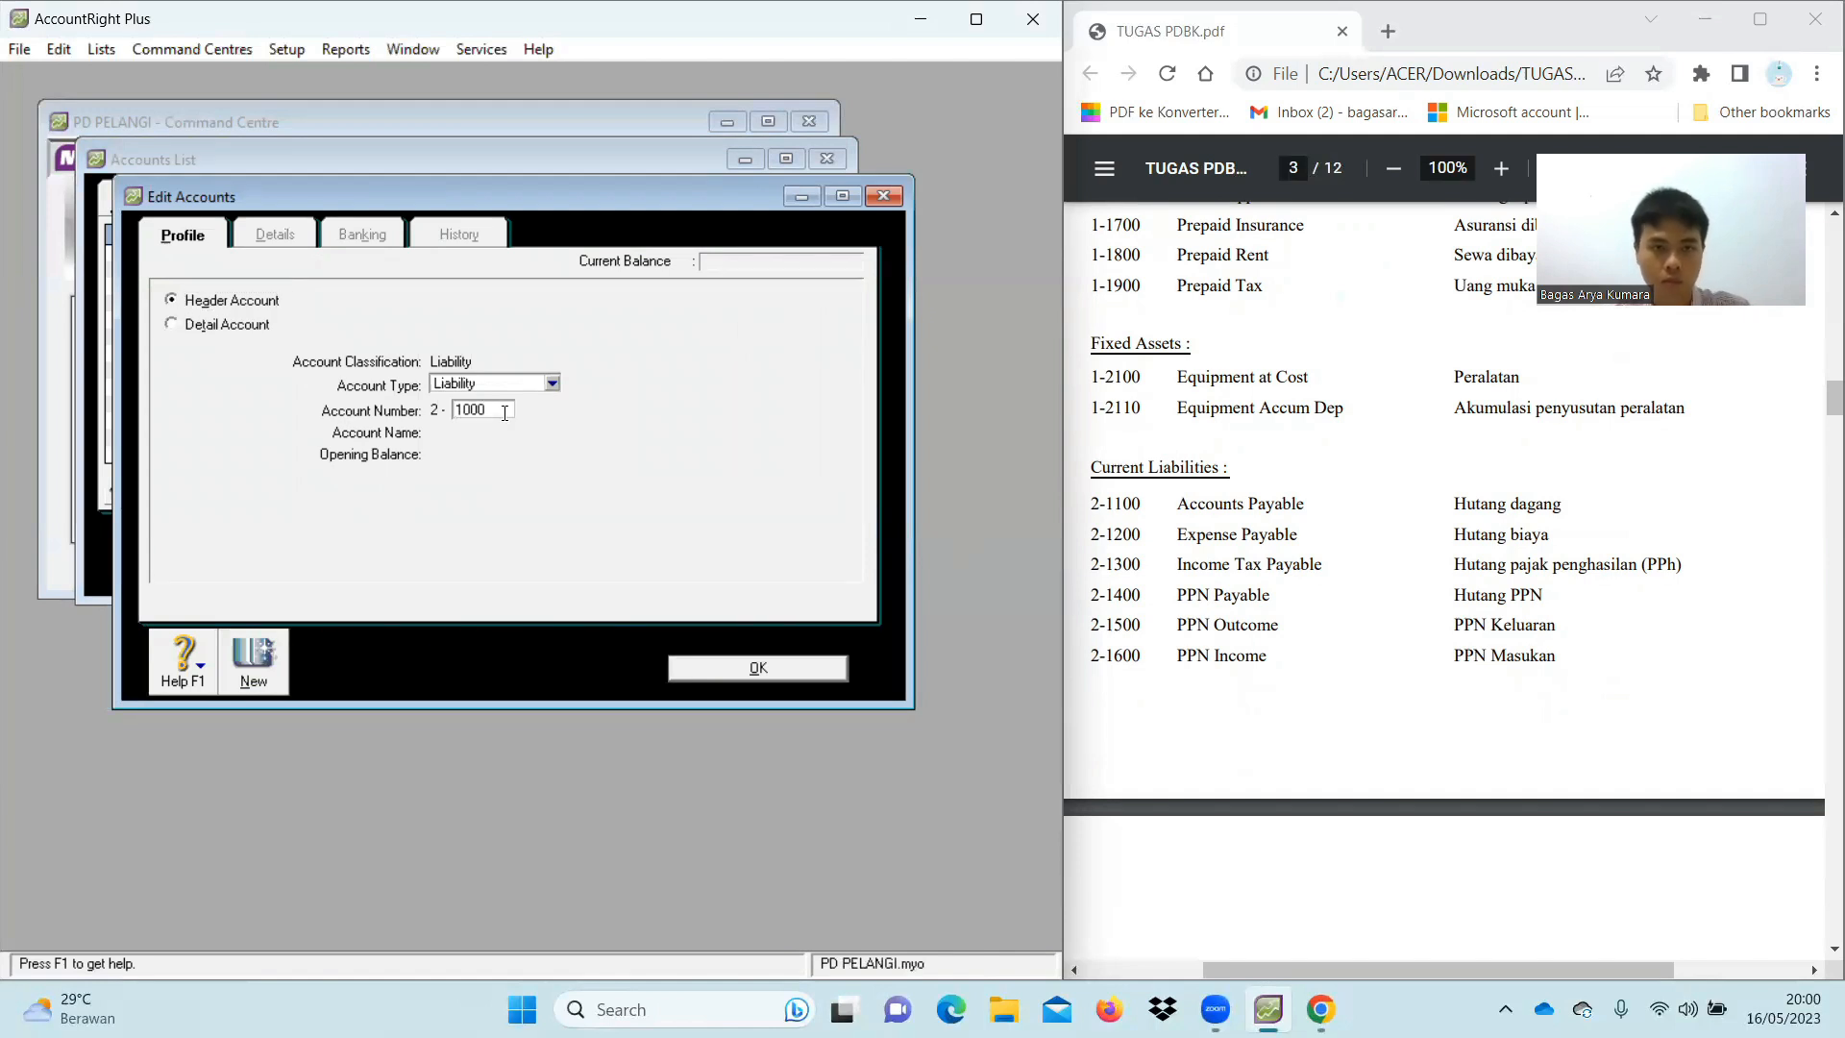
key(Tab)
text(Current )
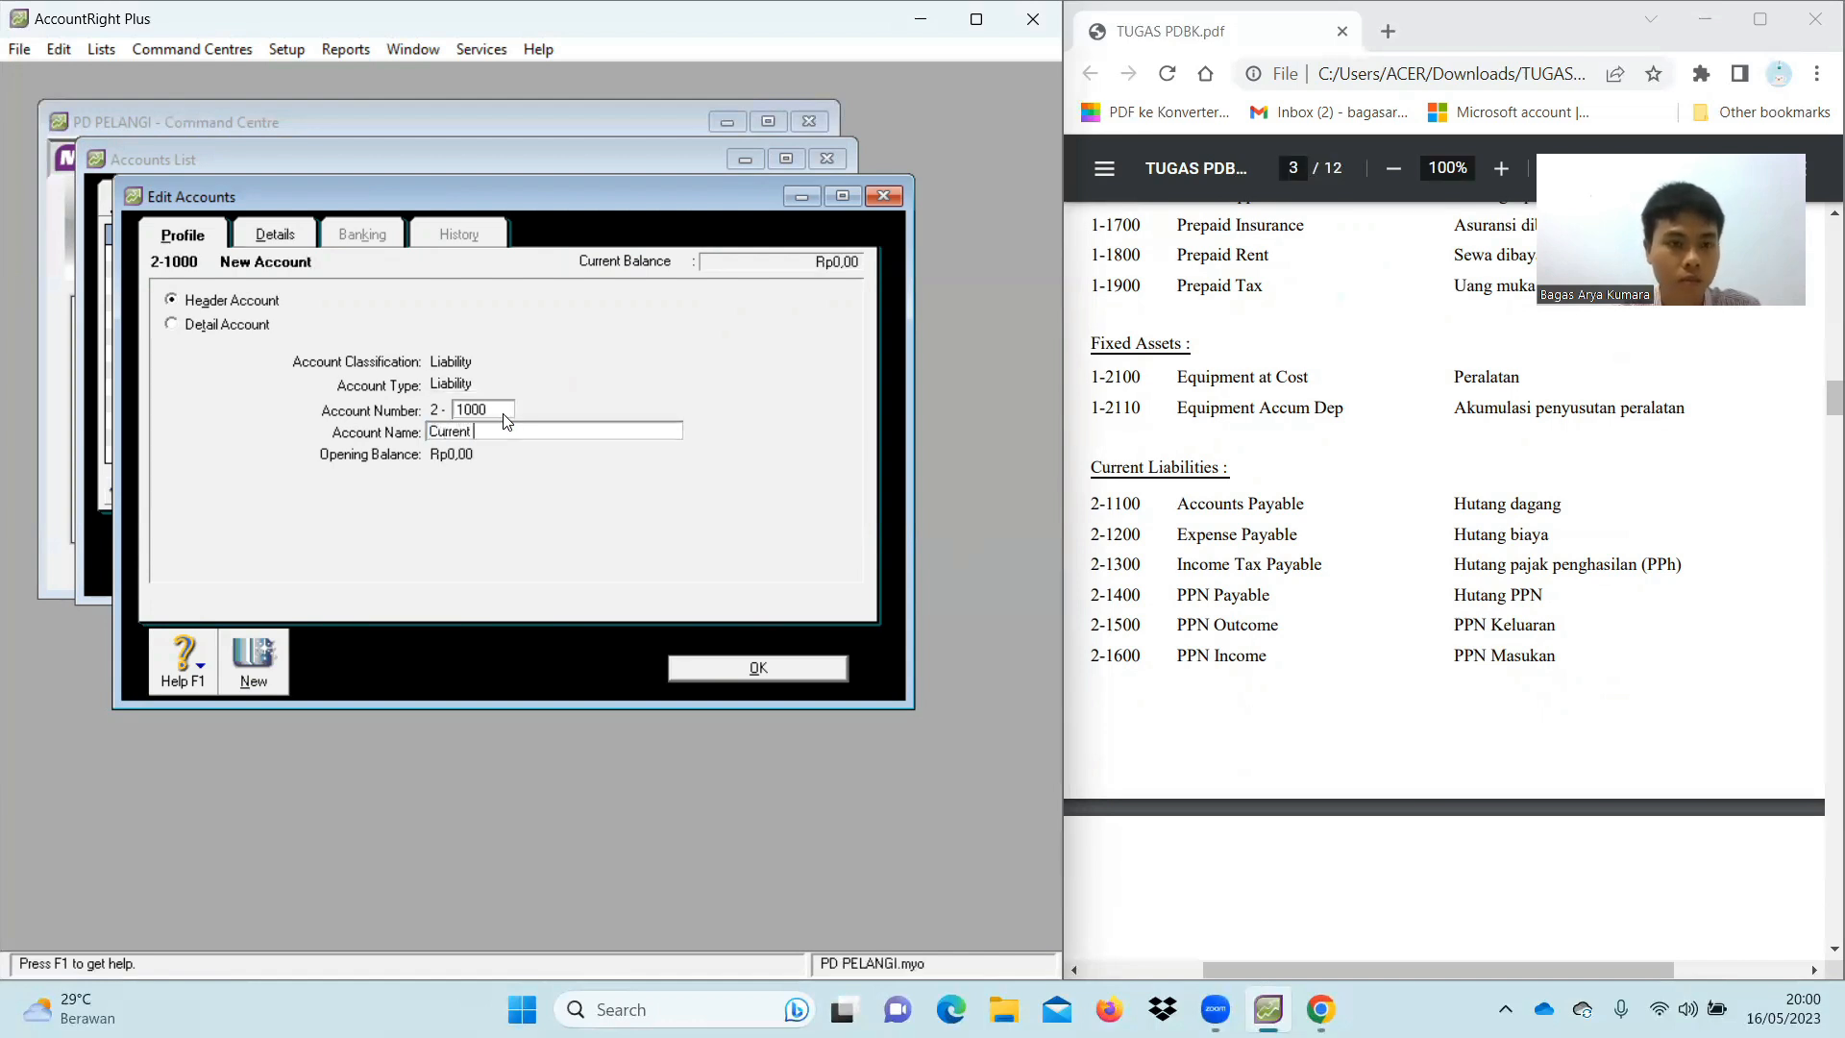
text(Liabilities)
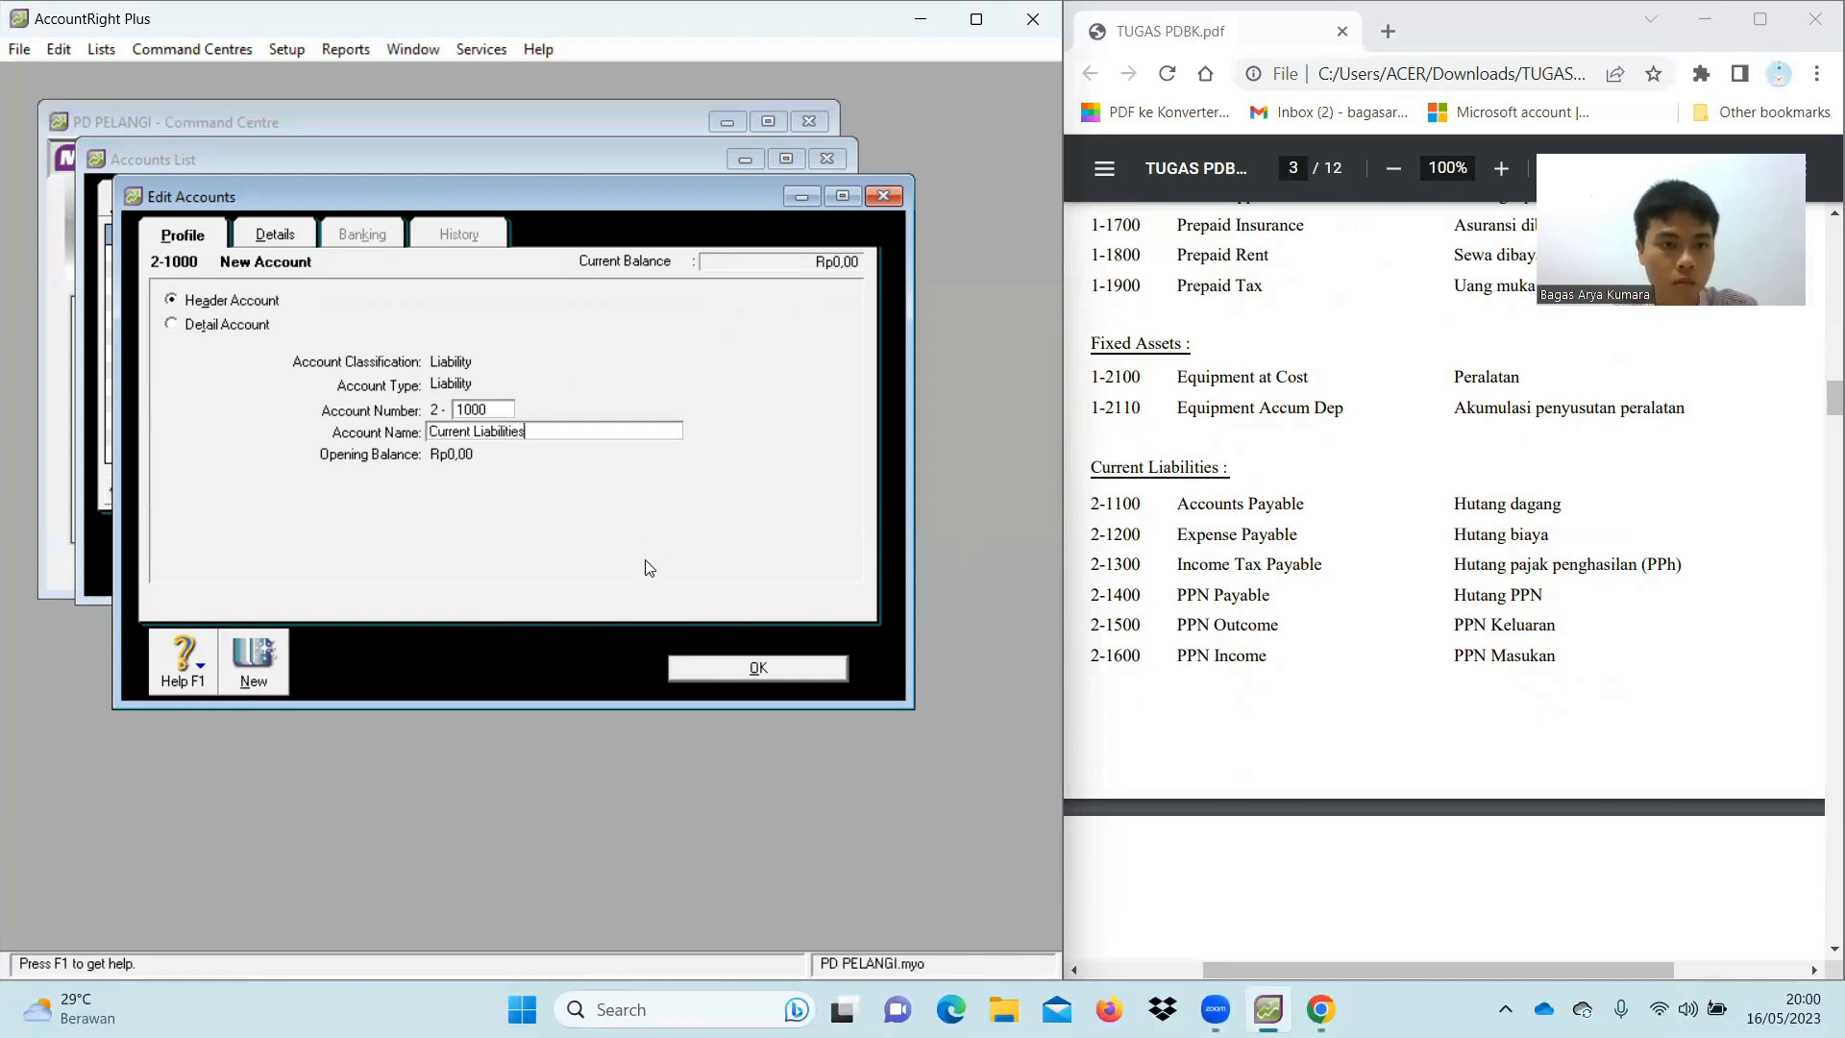
click(729, 679)
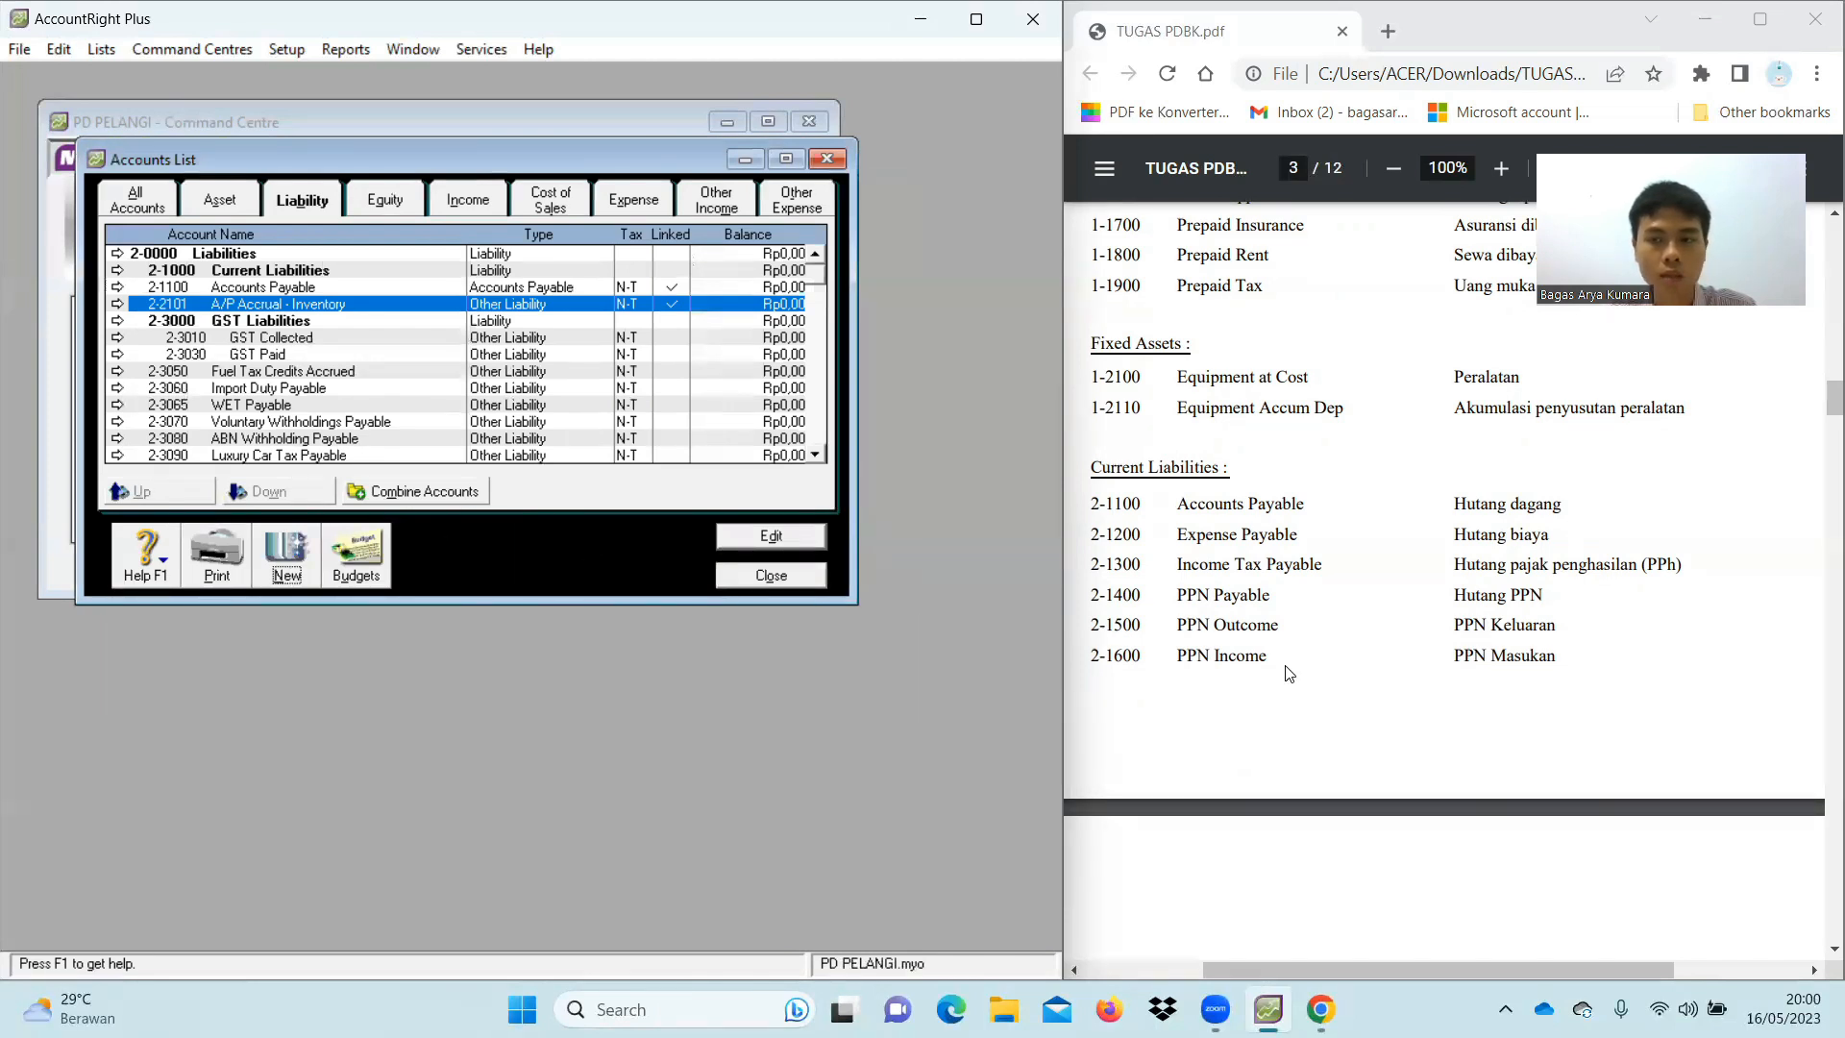
Add Other Current Liability account 2-1200 Expense Payable
scroll(1387, 638, down, 1)
scroll(1387, 641, down, 3)
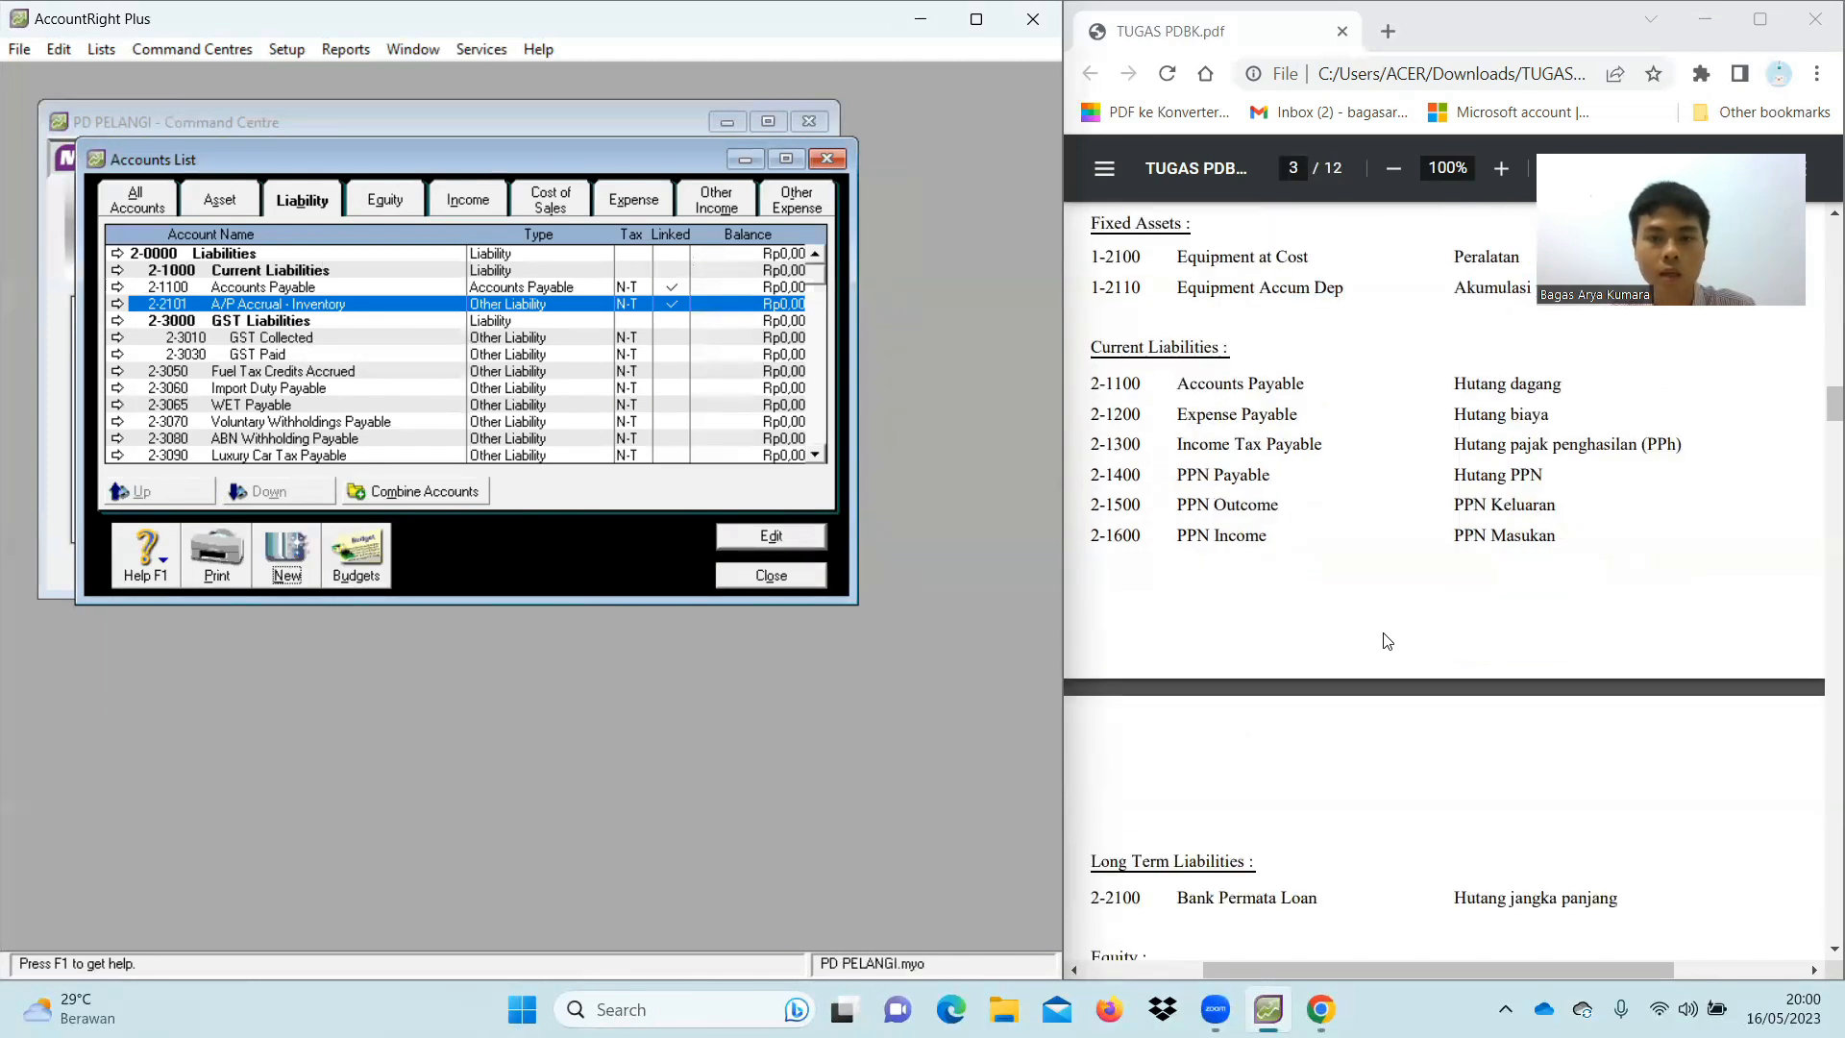
click(290, 569)
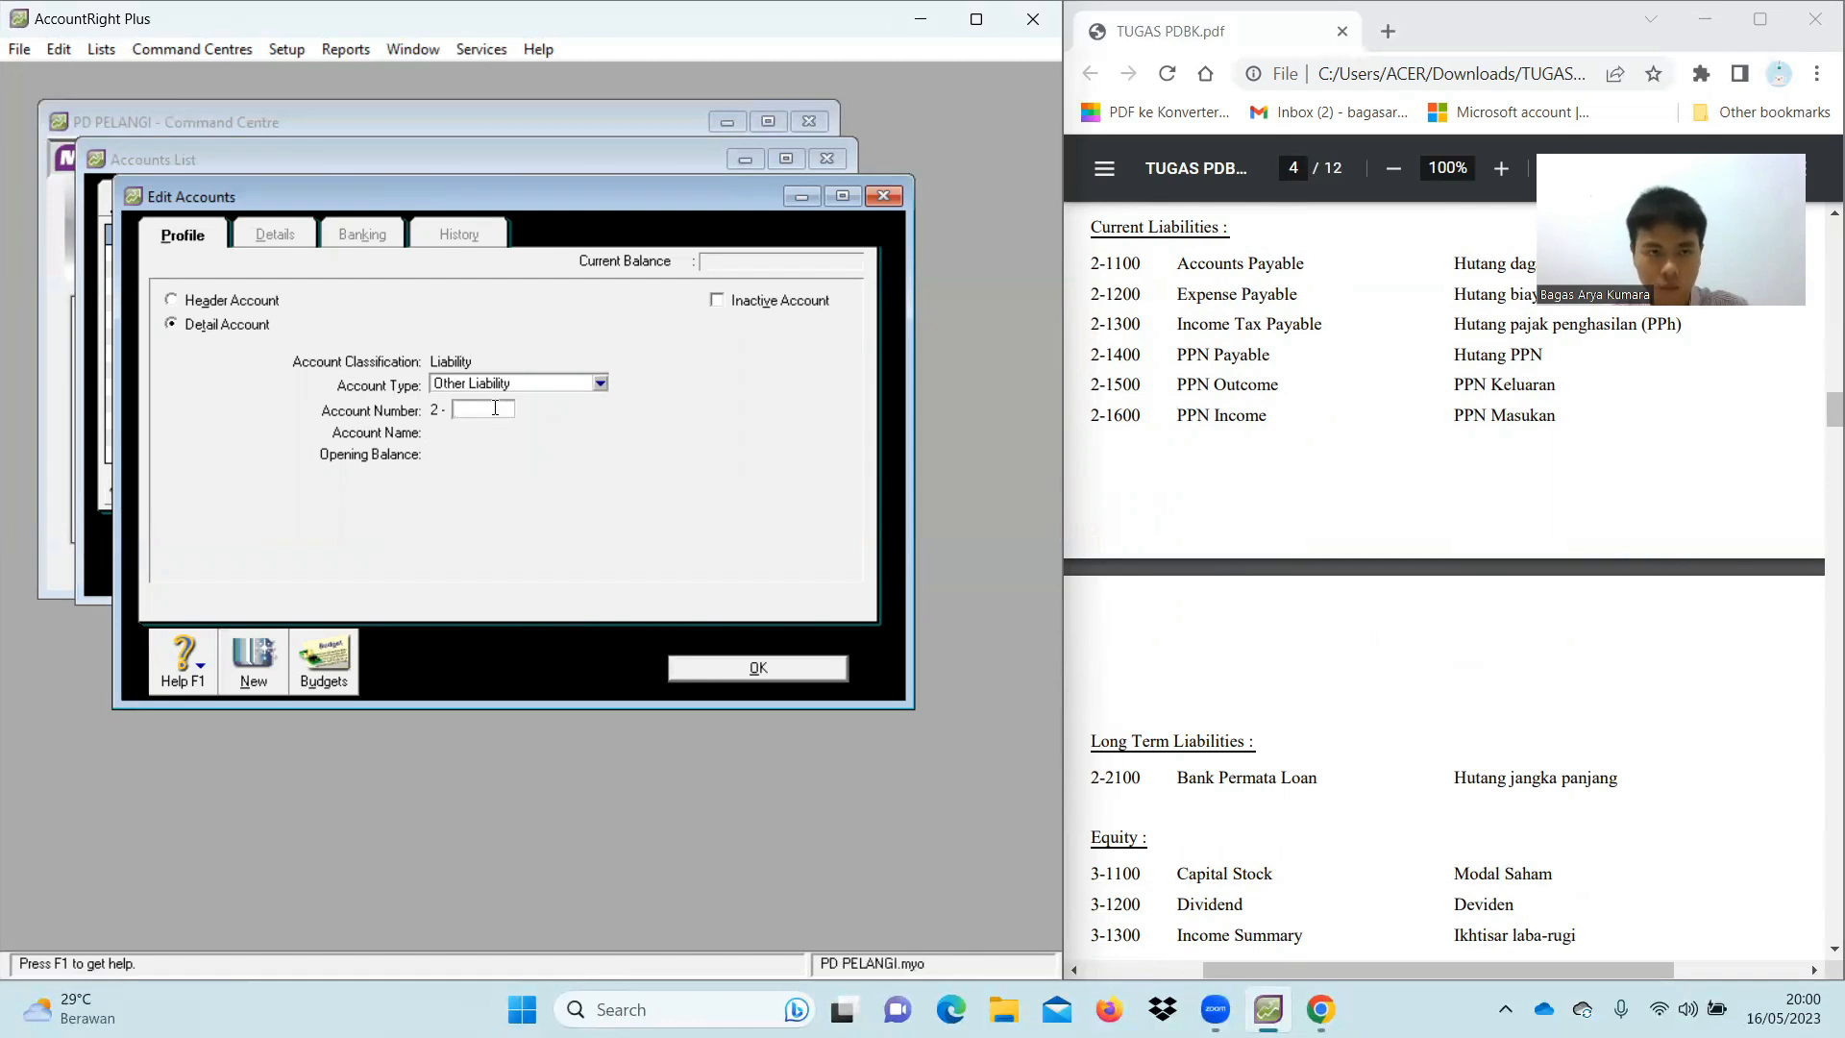
click(602, 384)
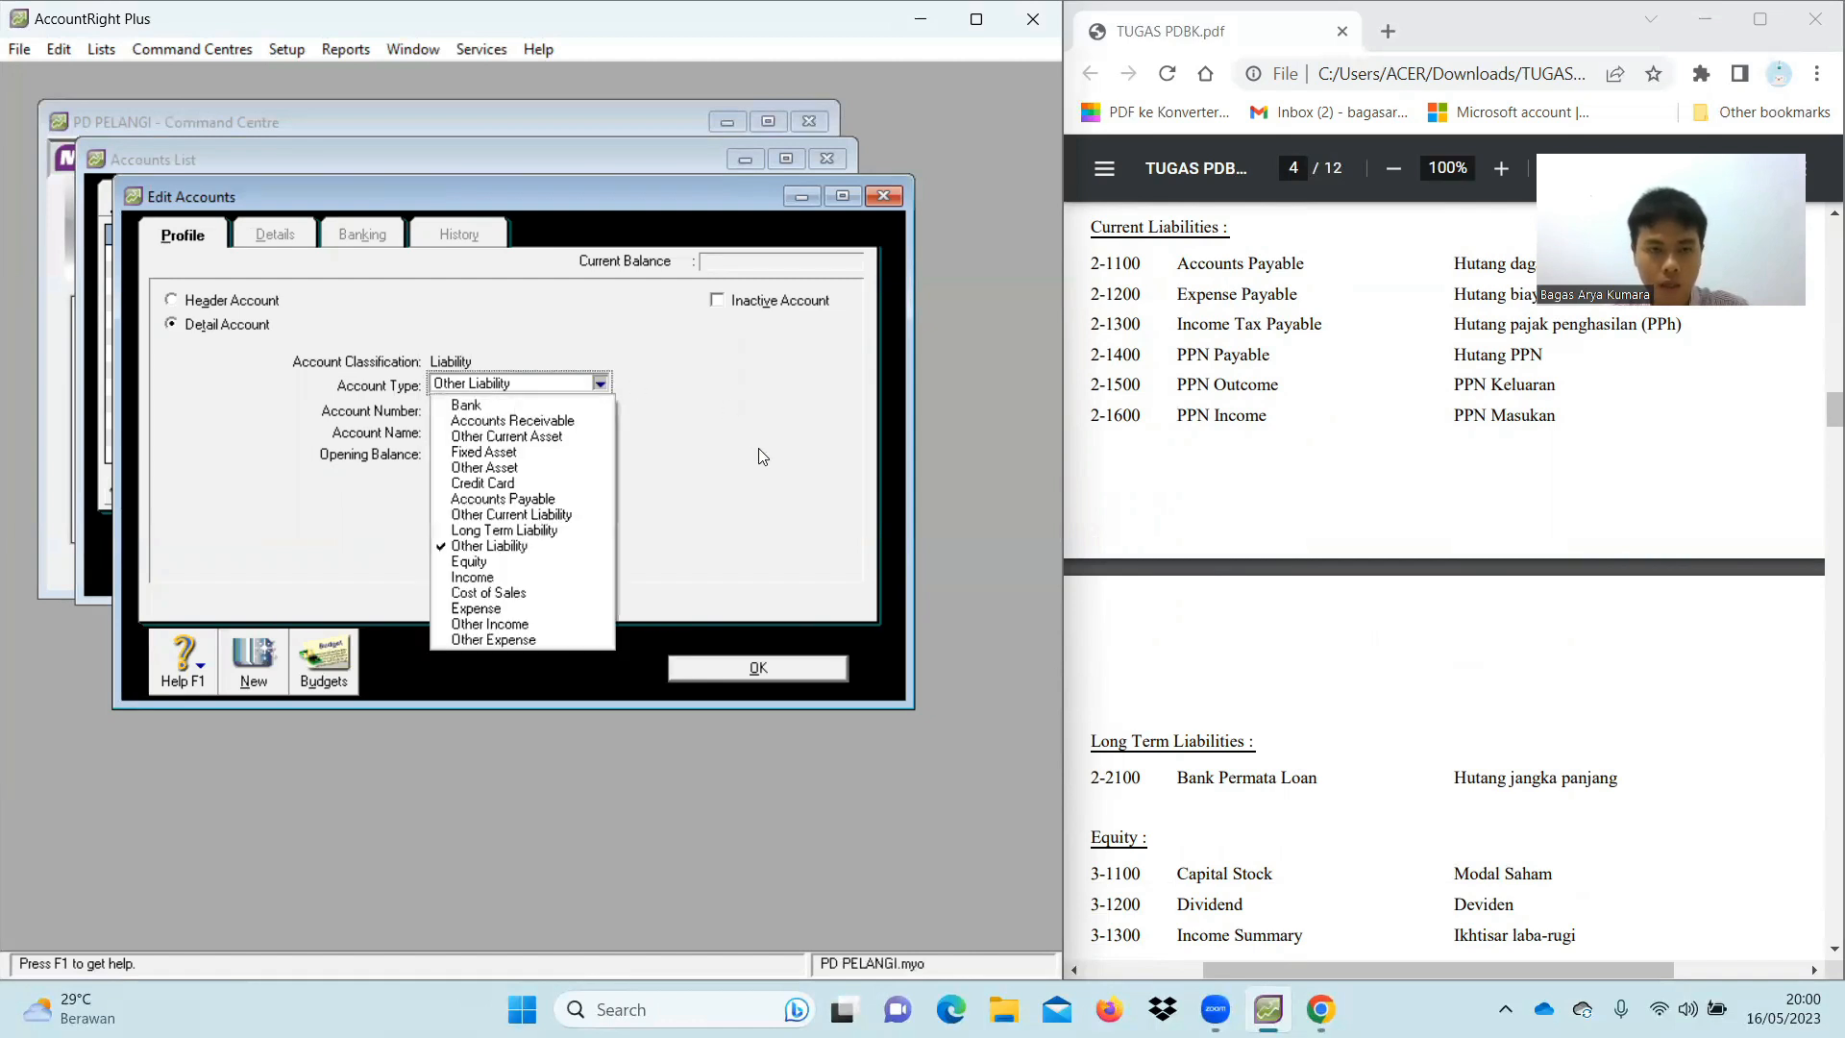
click(512, 514)
click(496, 406)
text(1200)
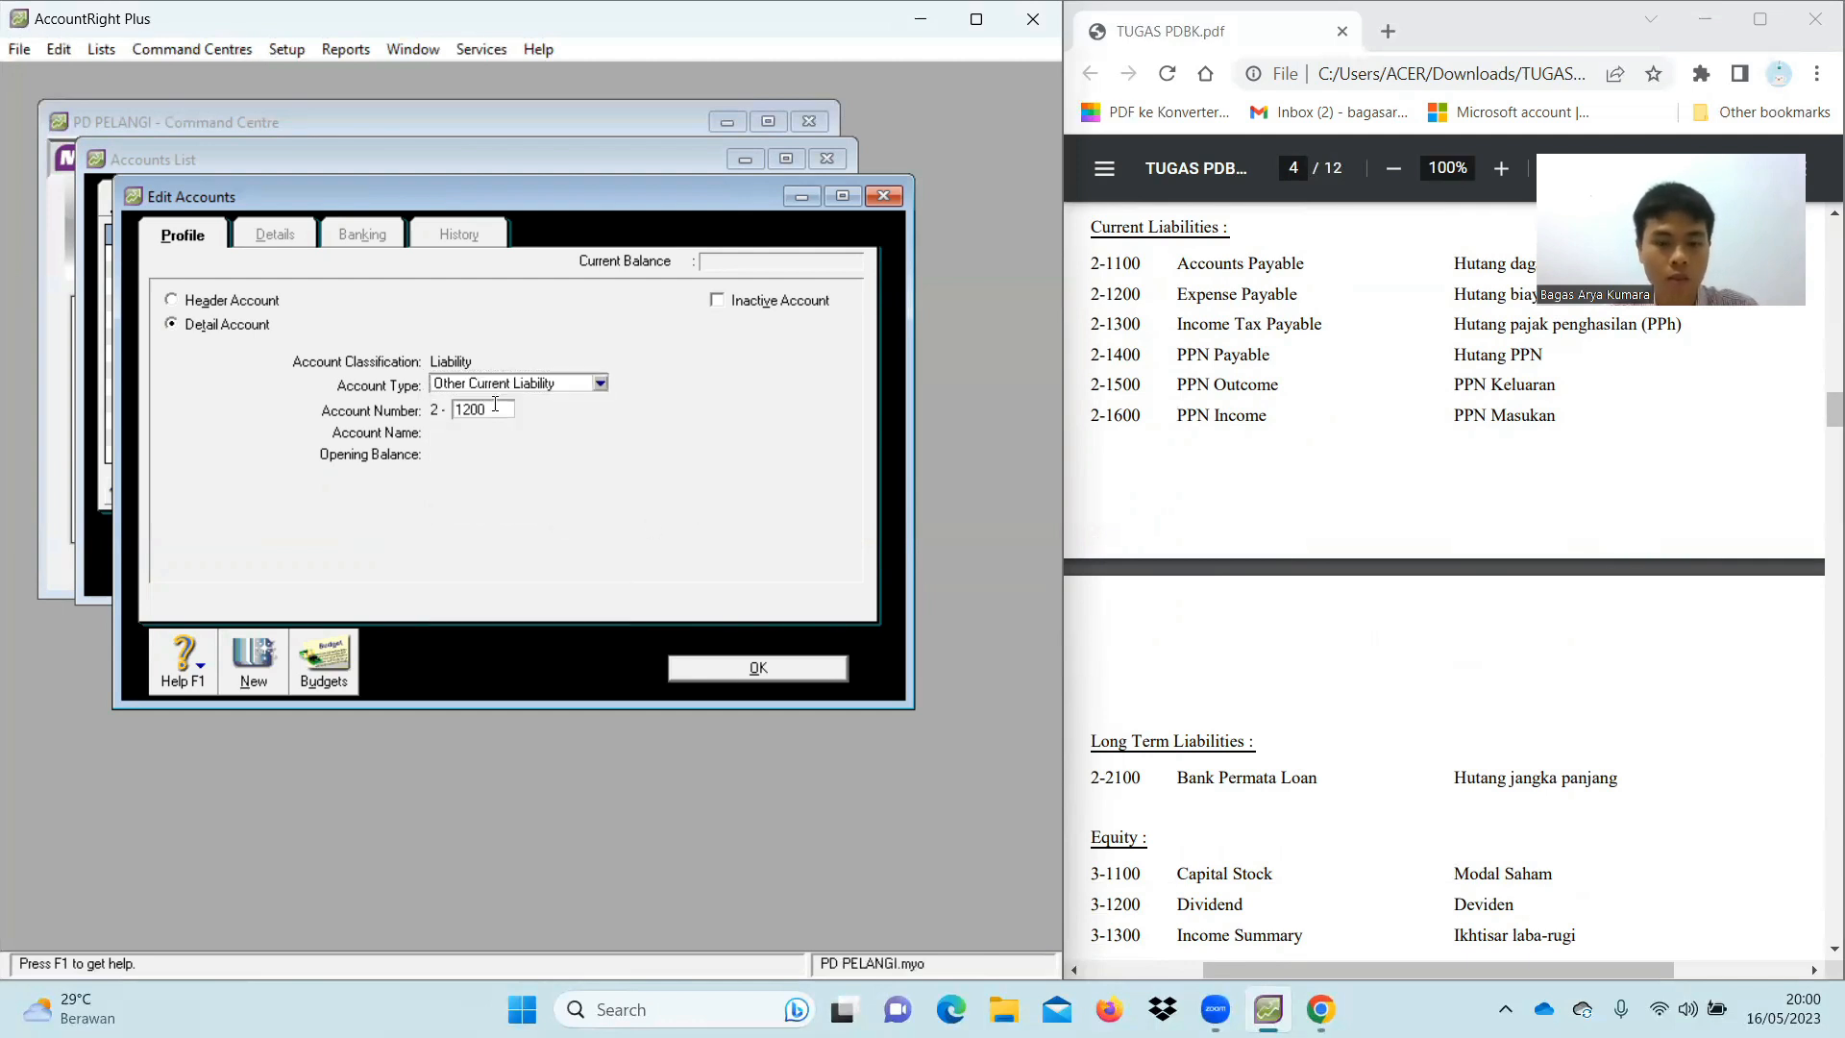
key(Tab)
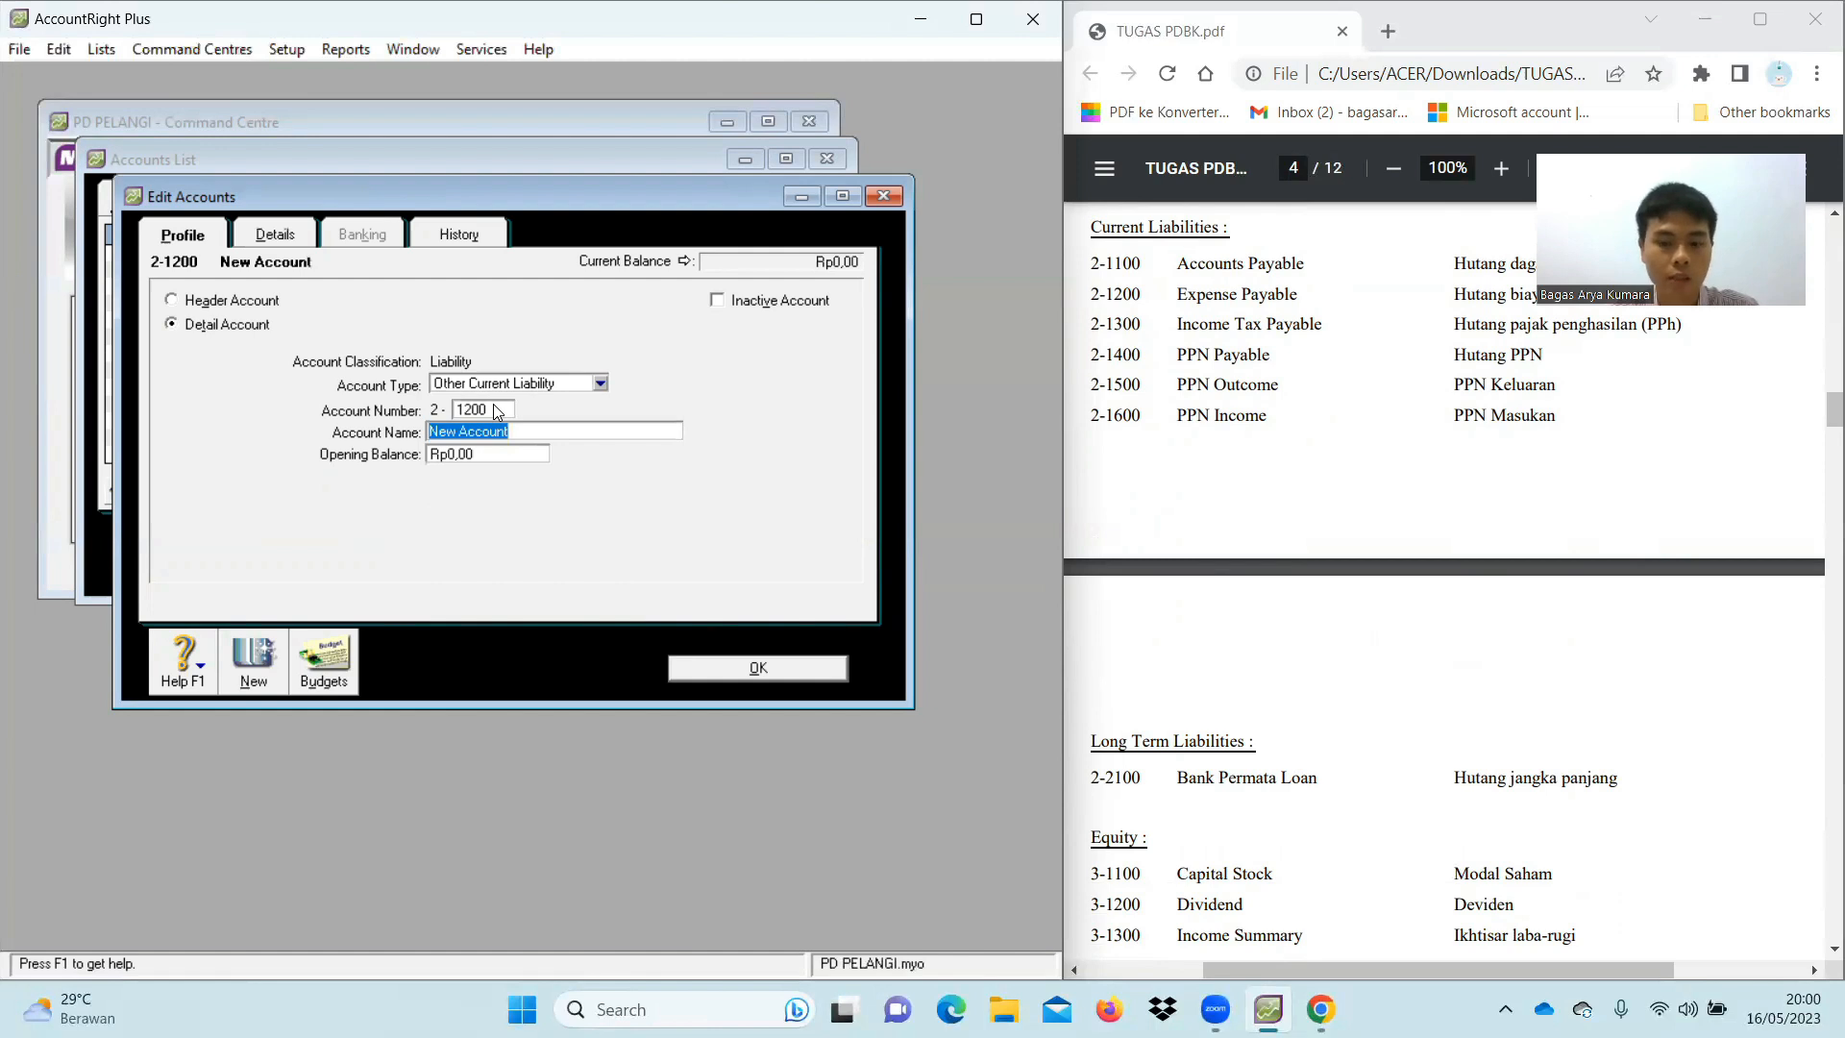
text(Expense Payable)
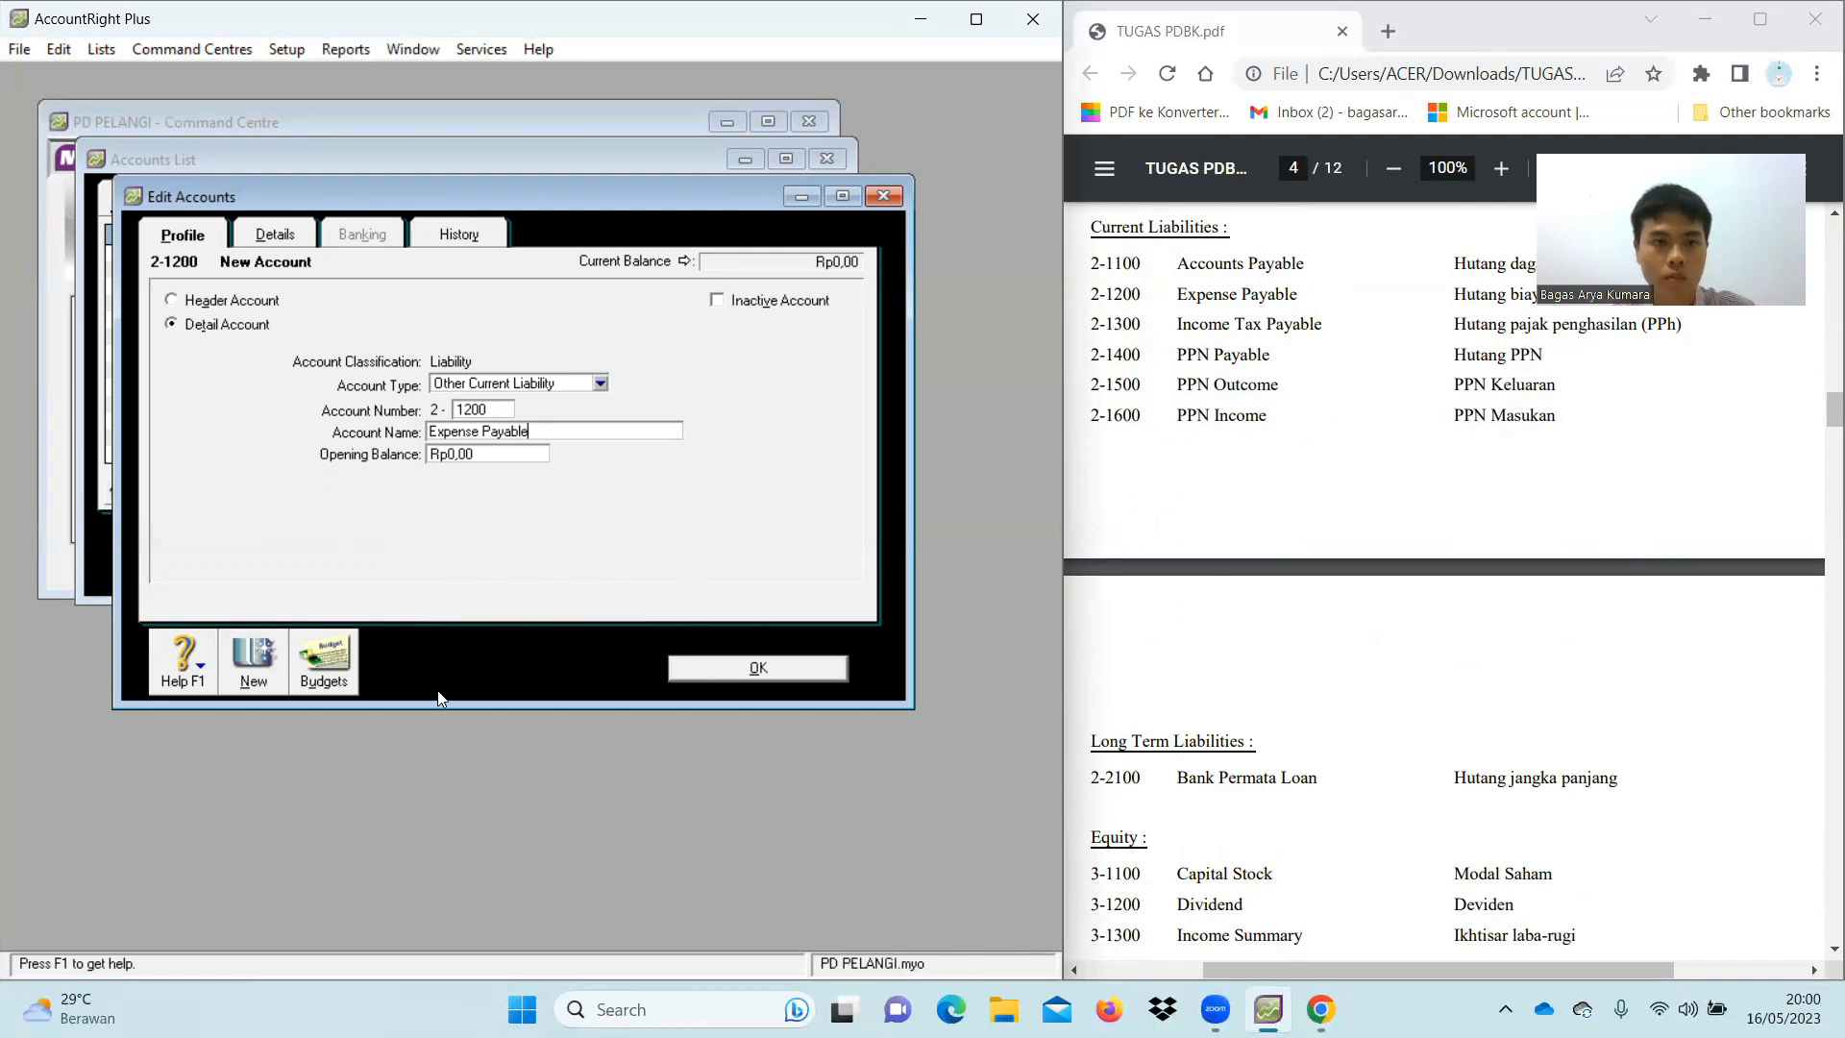
click(257, 659)
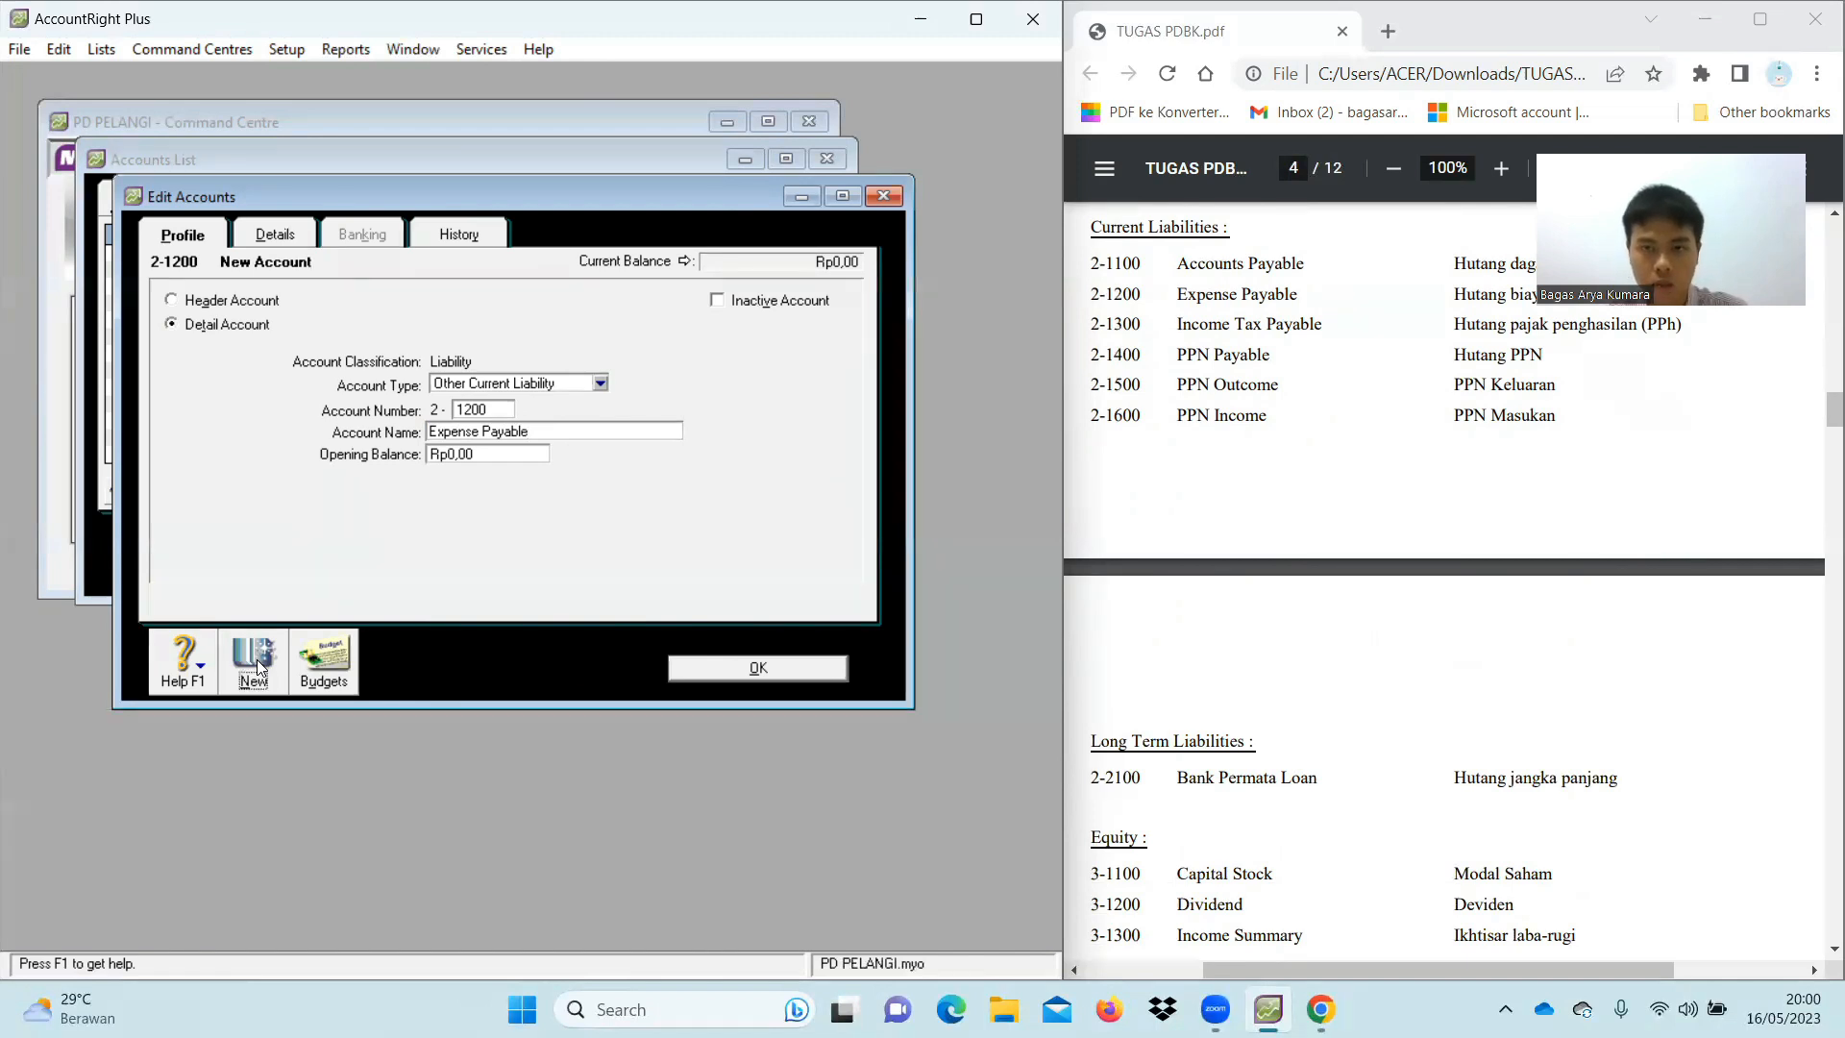
Add accounts 2-1300 Income Tax Payable and 2-1400 PPN Payable
text(1300)
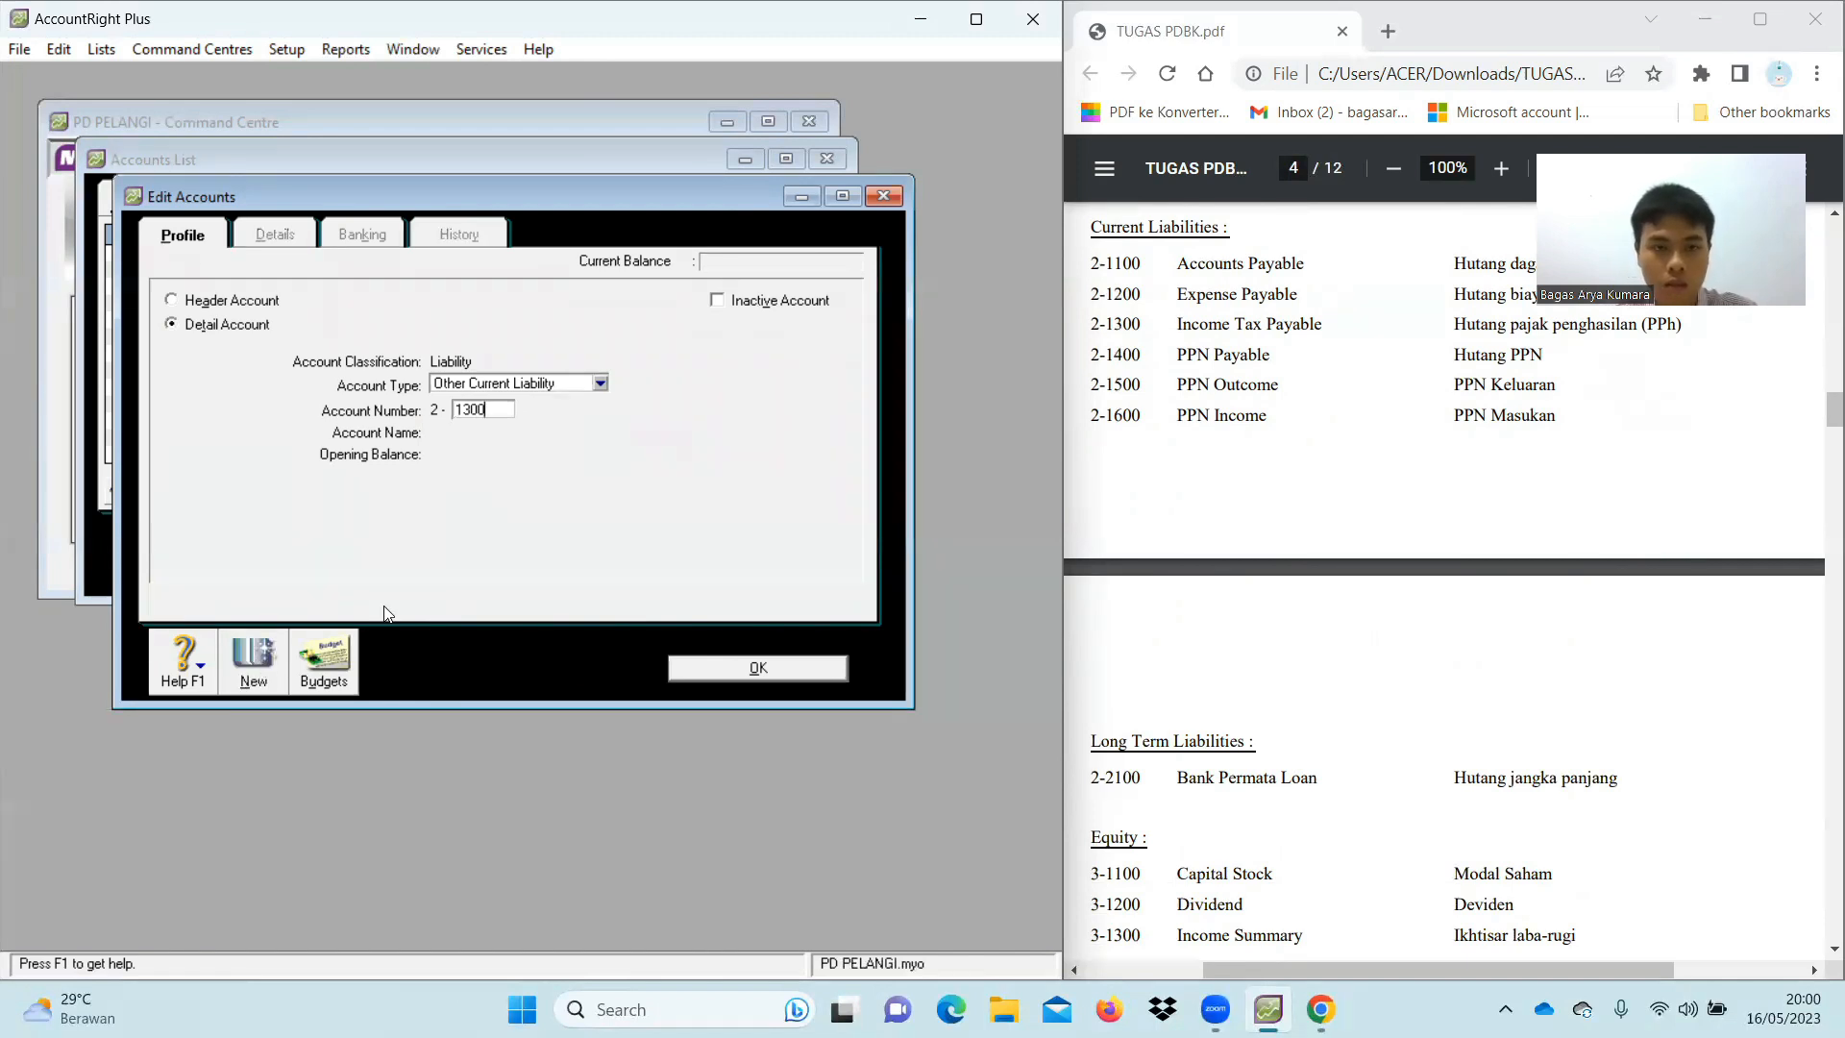
key(Tab)
text(I)
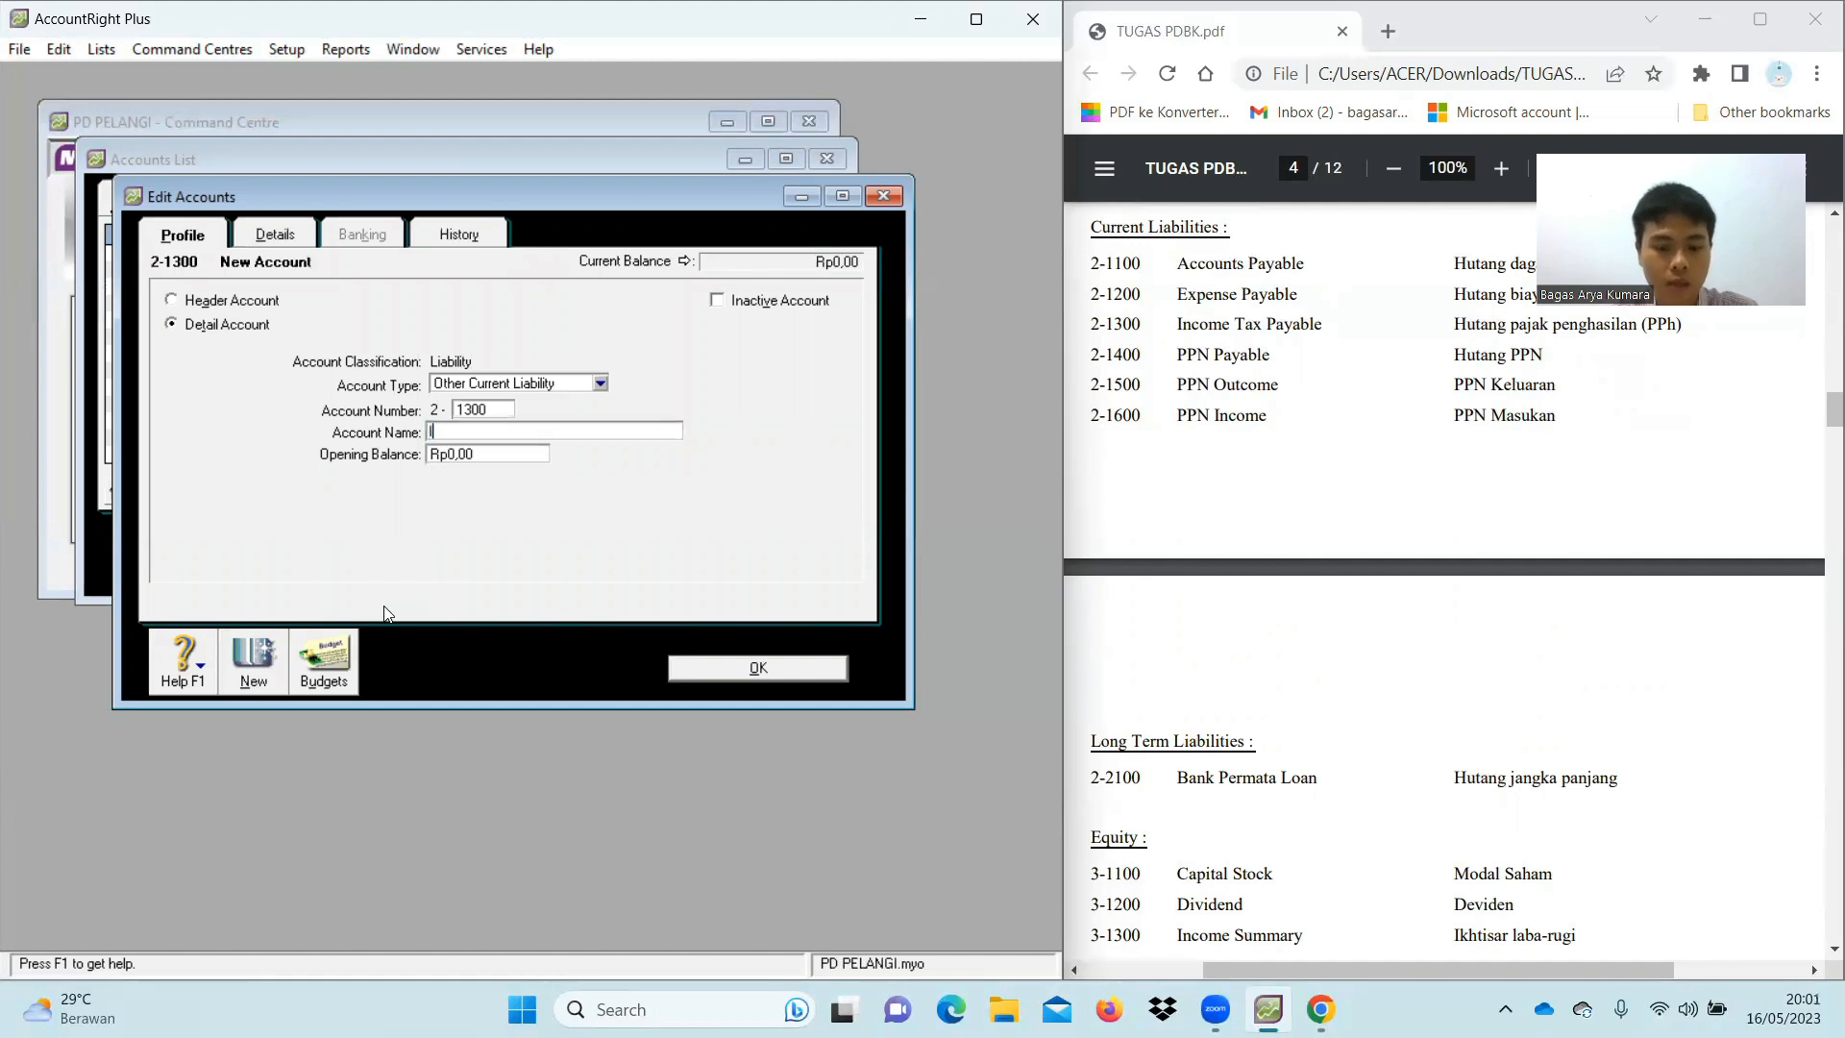
text(ncome Tax )
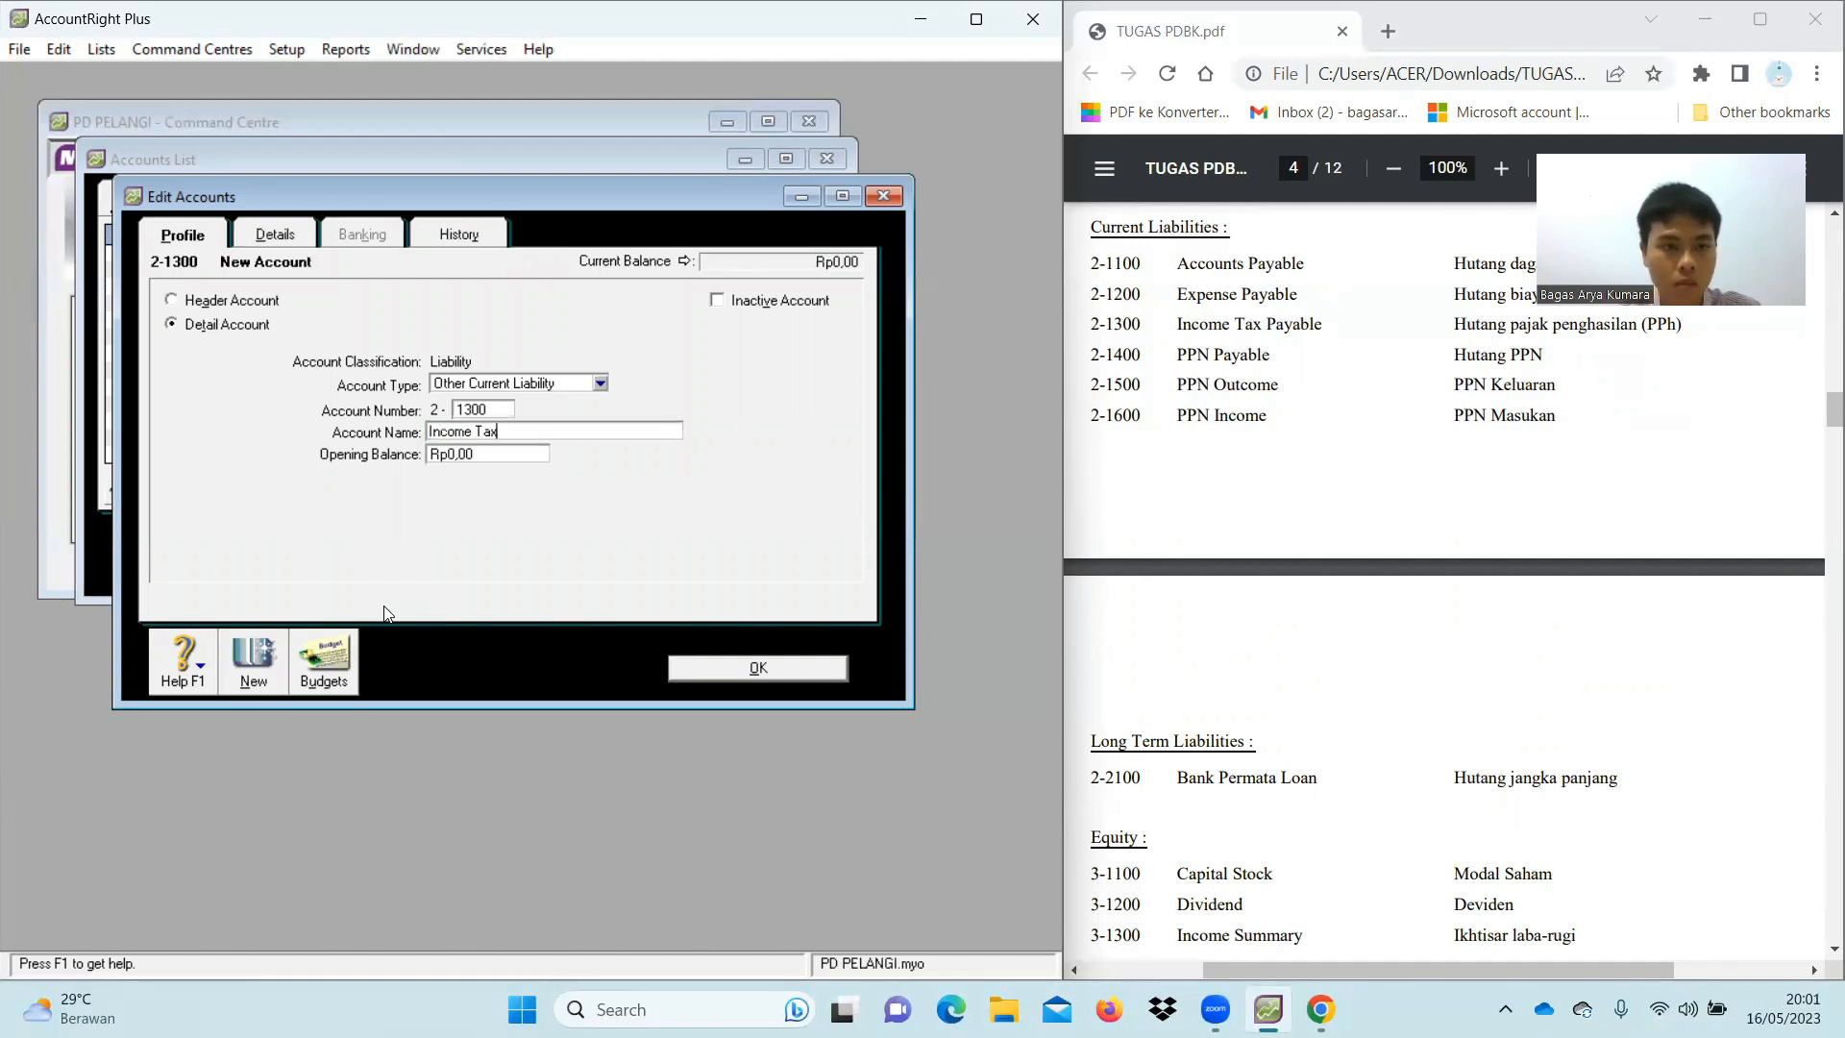
text(payable)
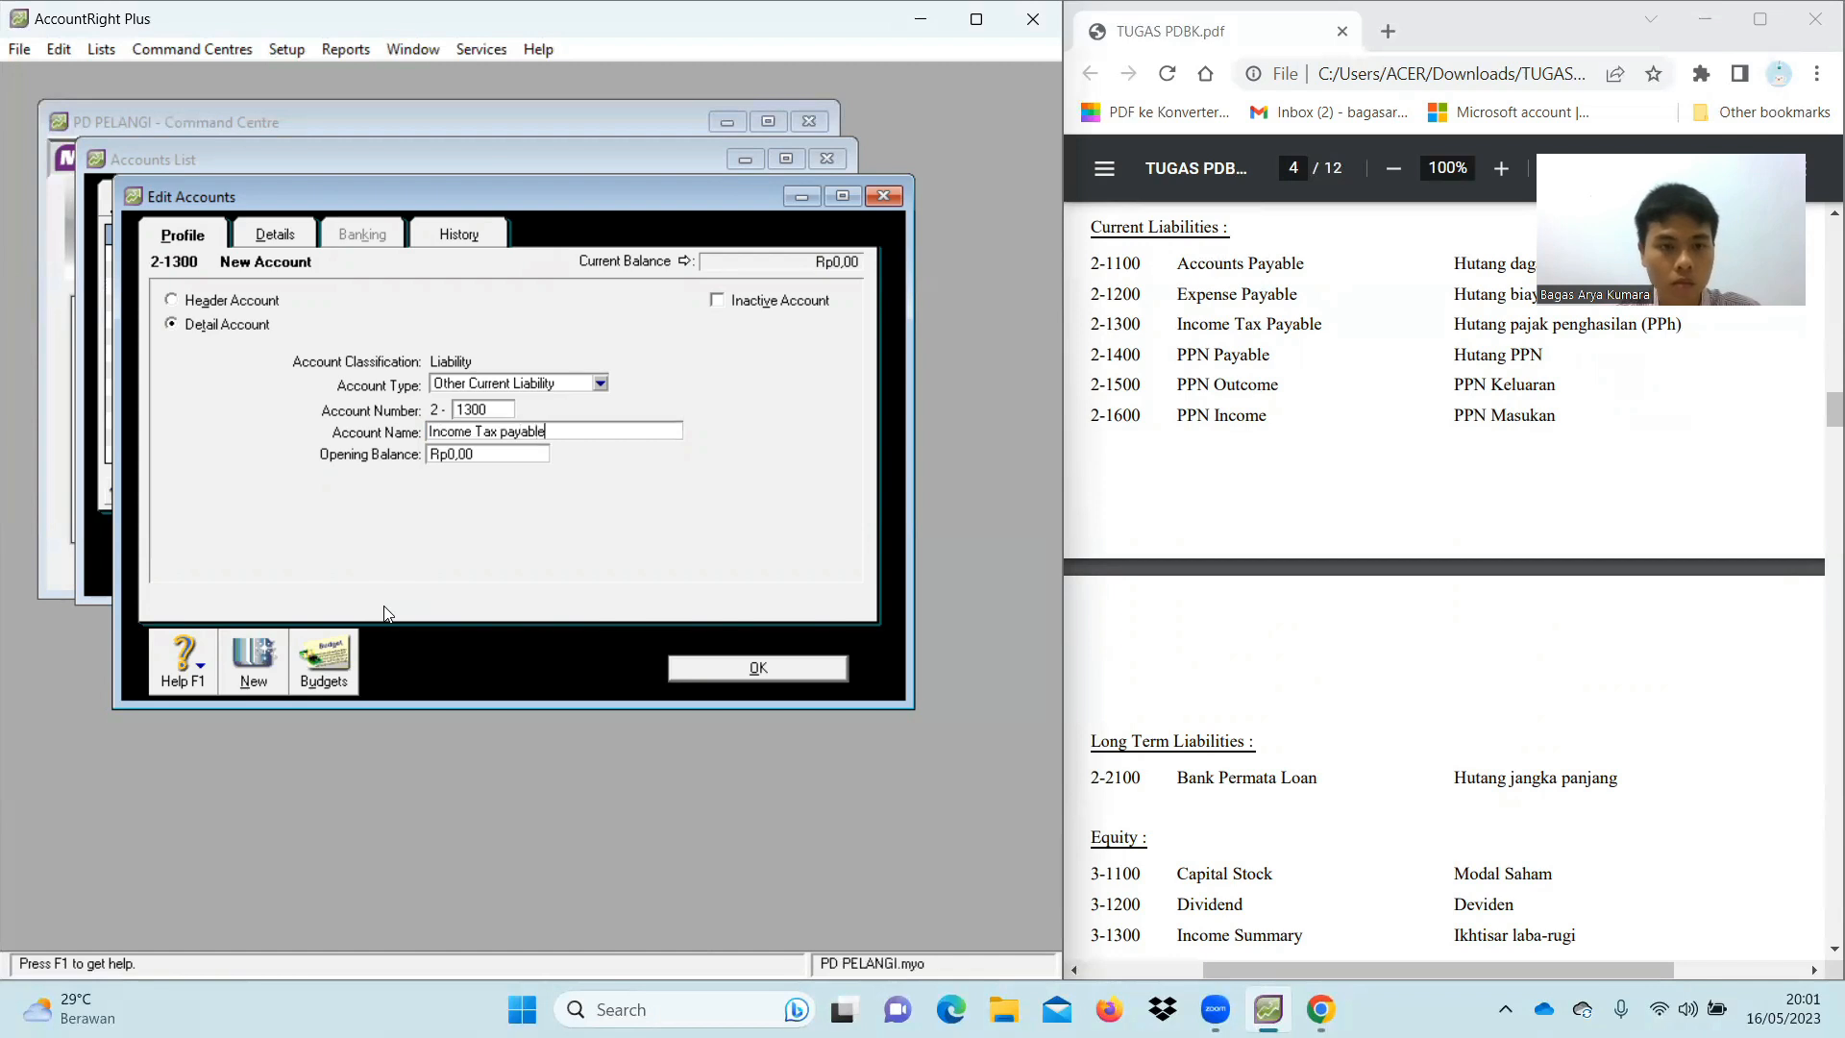
click(507, 432)
key(BackSpace)
text(P)
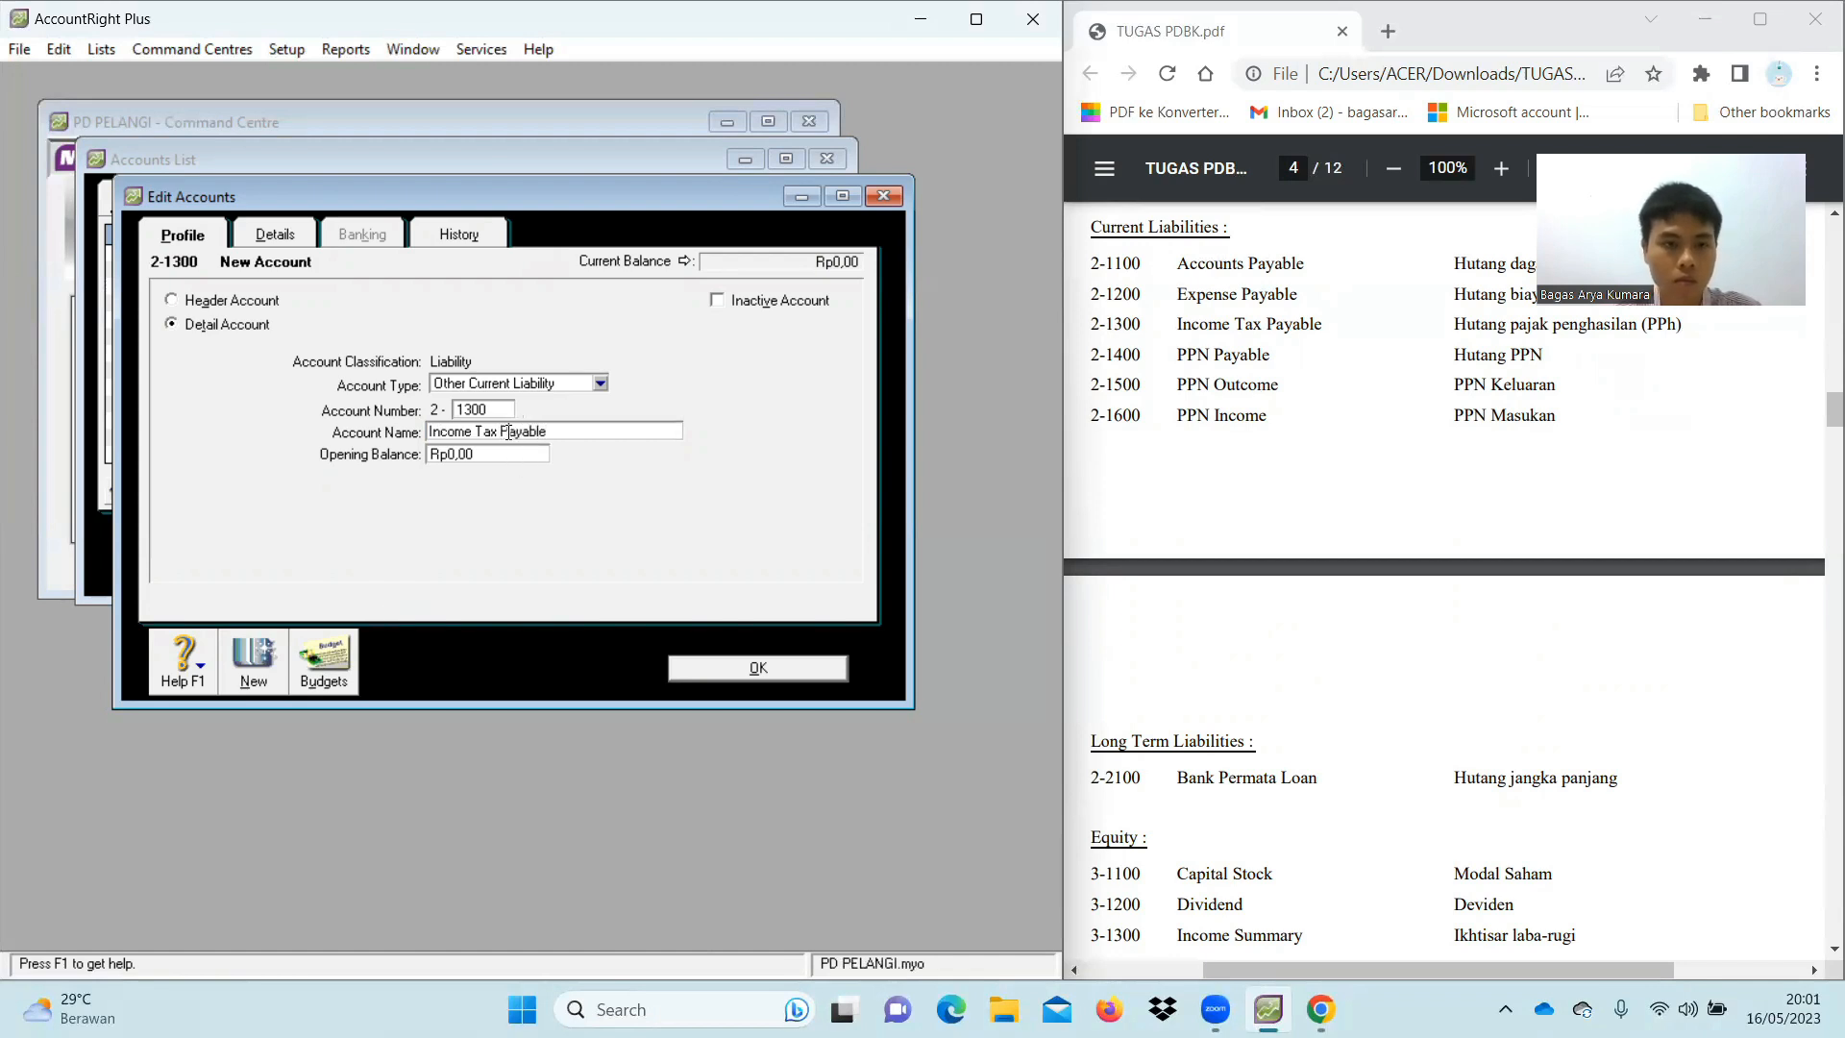
click(255, 663)
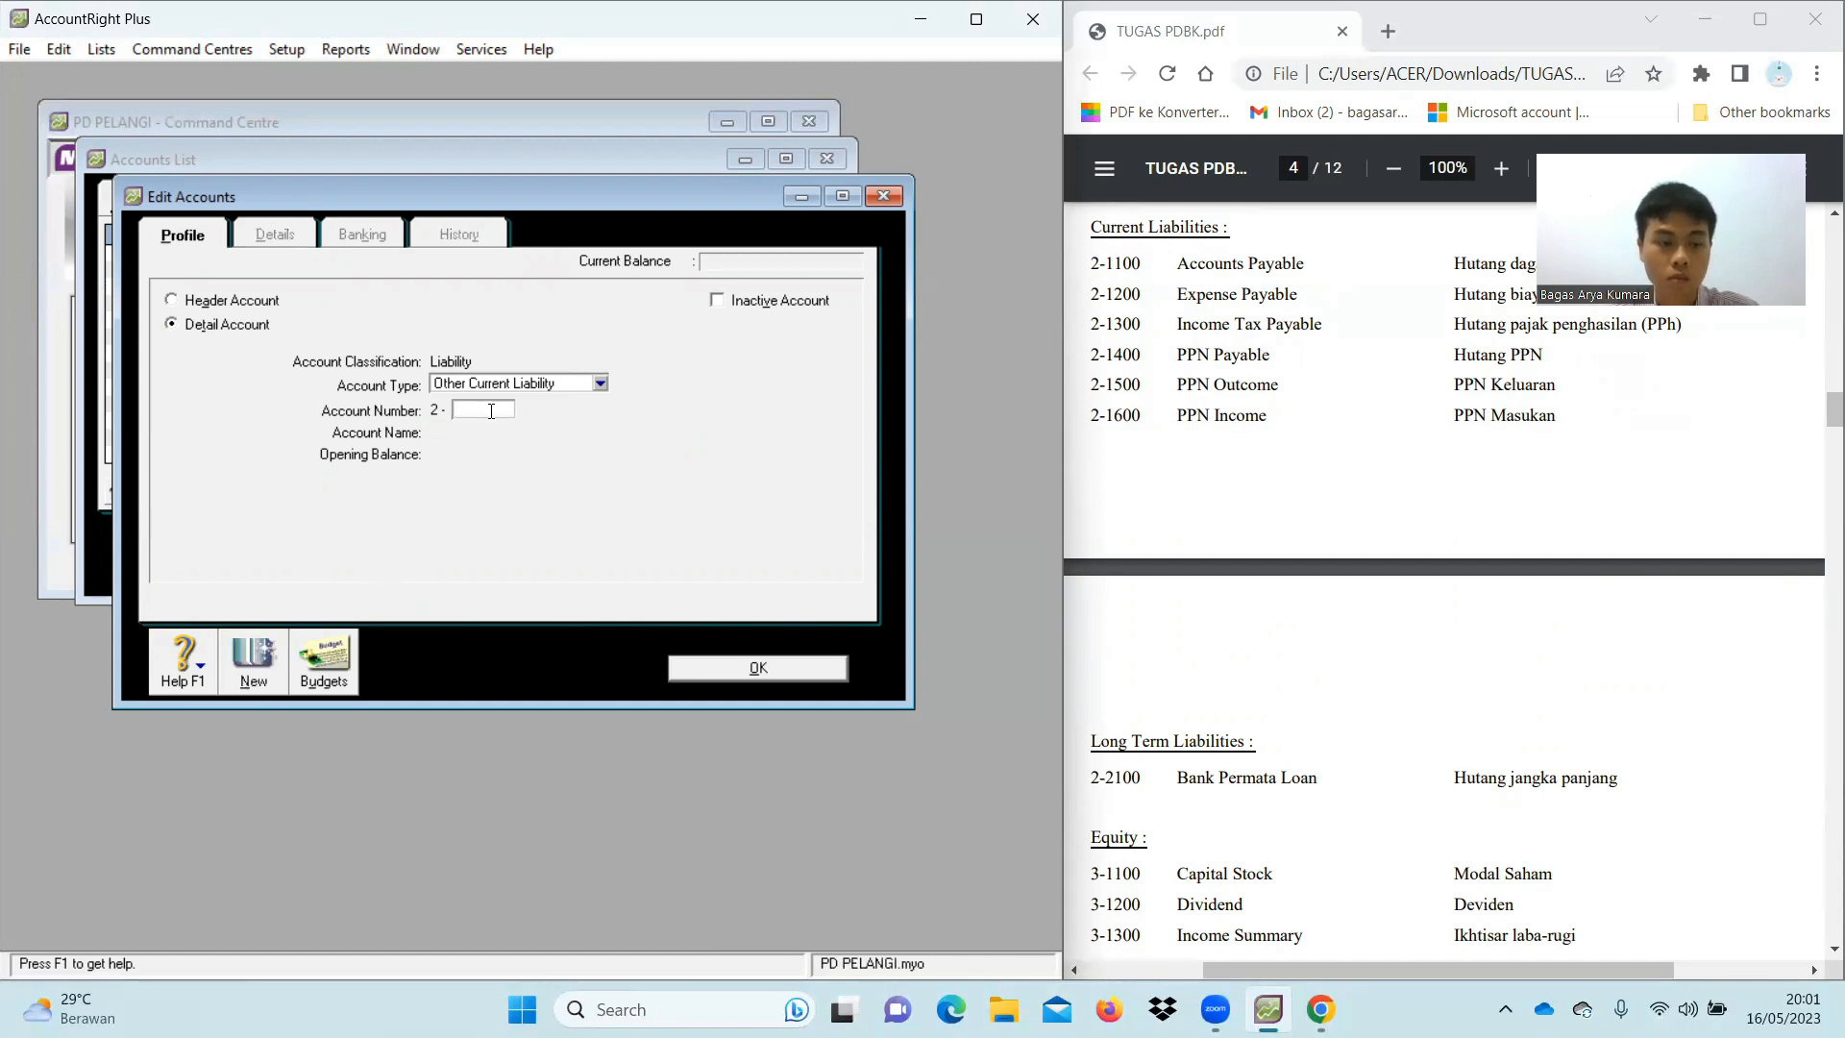
text(1400)
key(Tab)
text(PPN Payab)
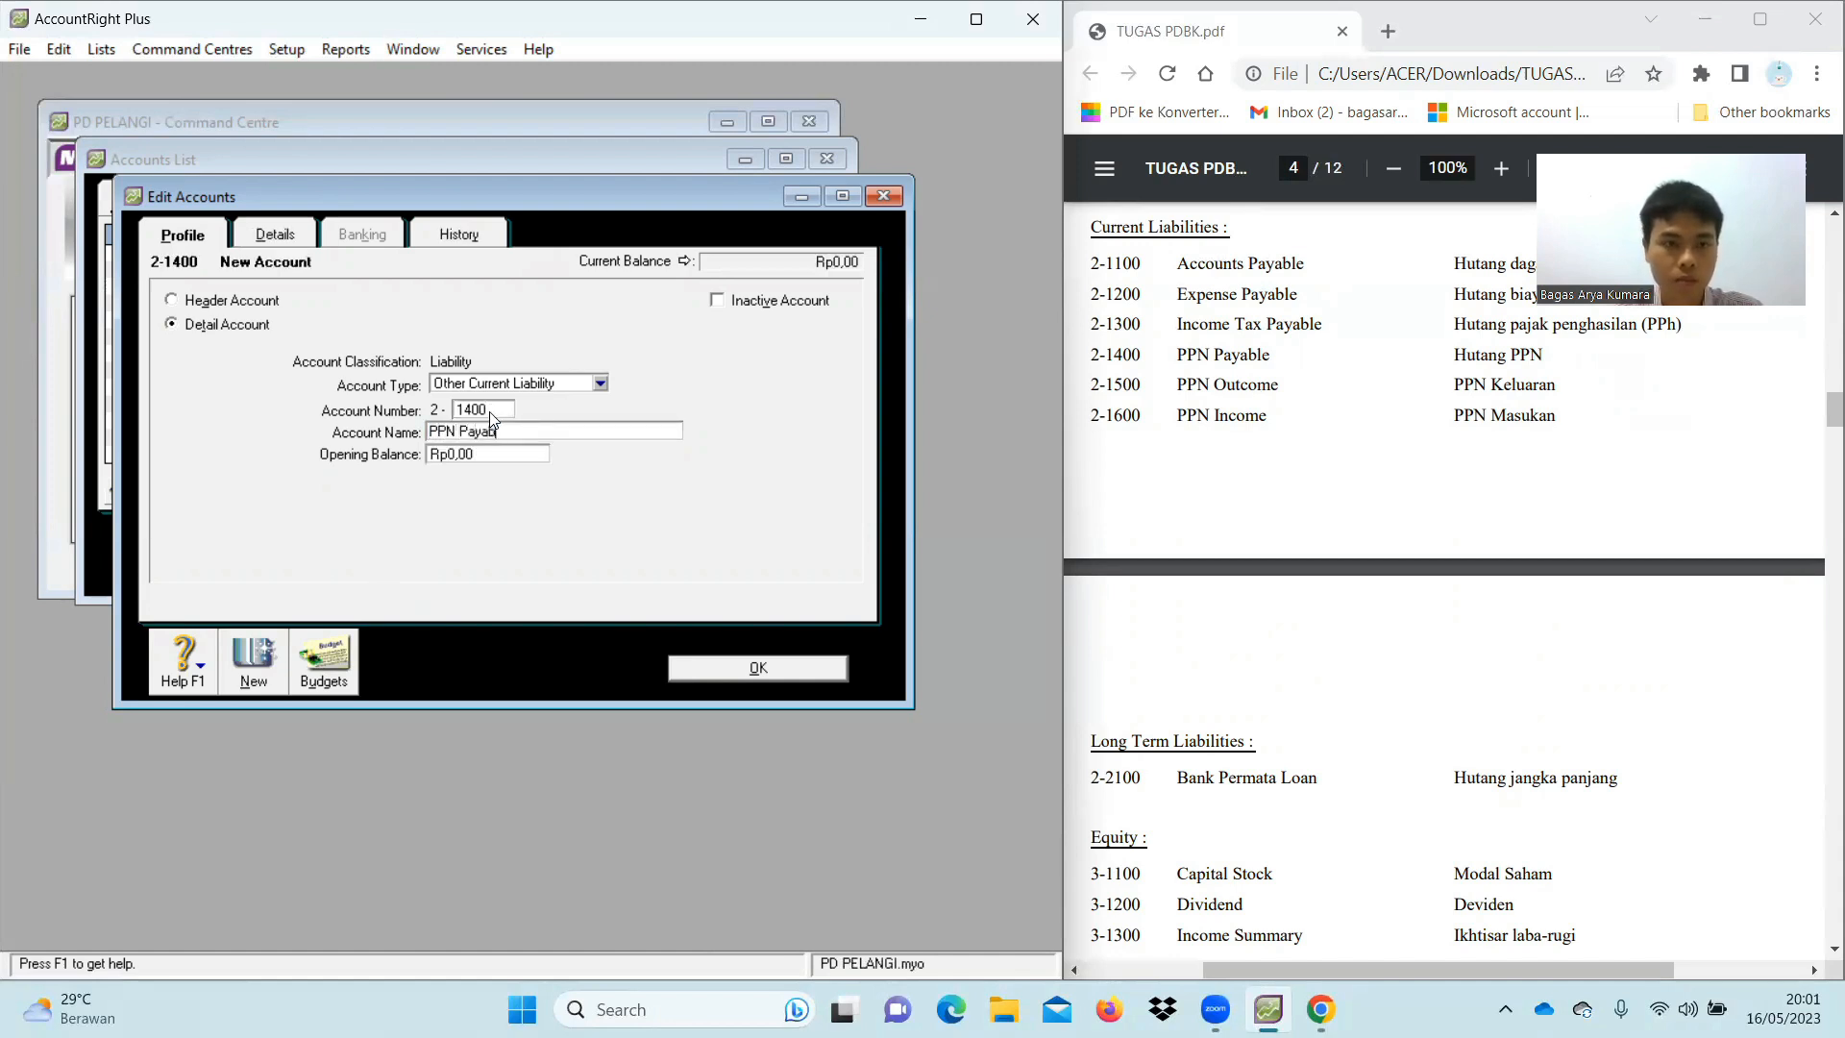
text(le)
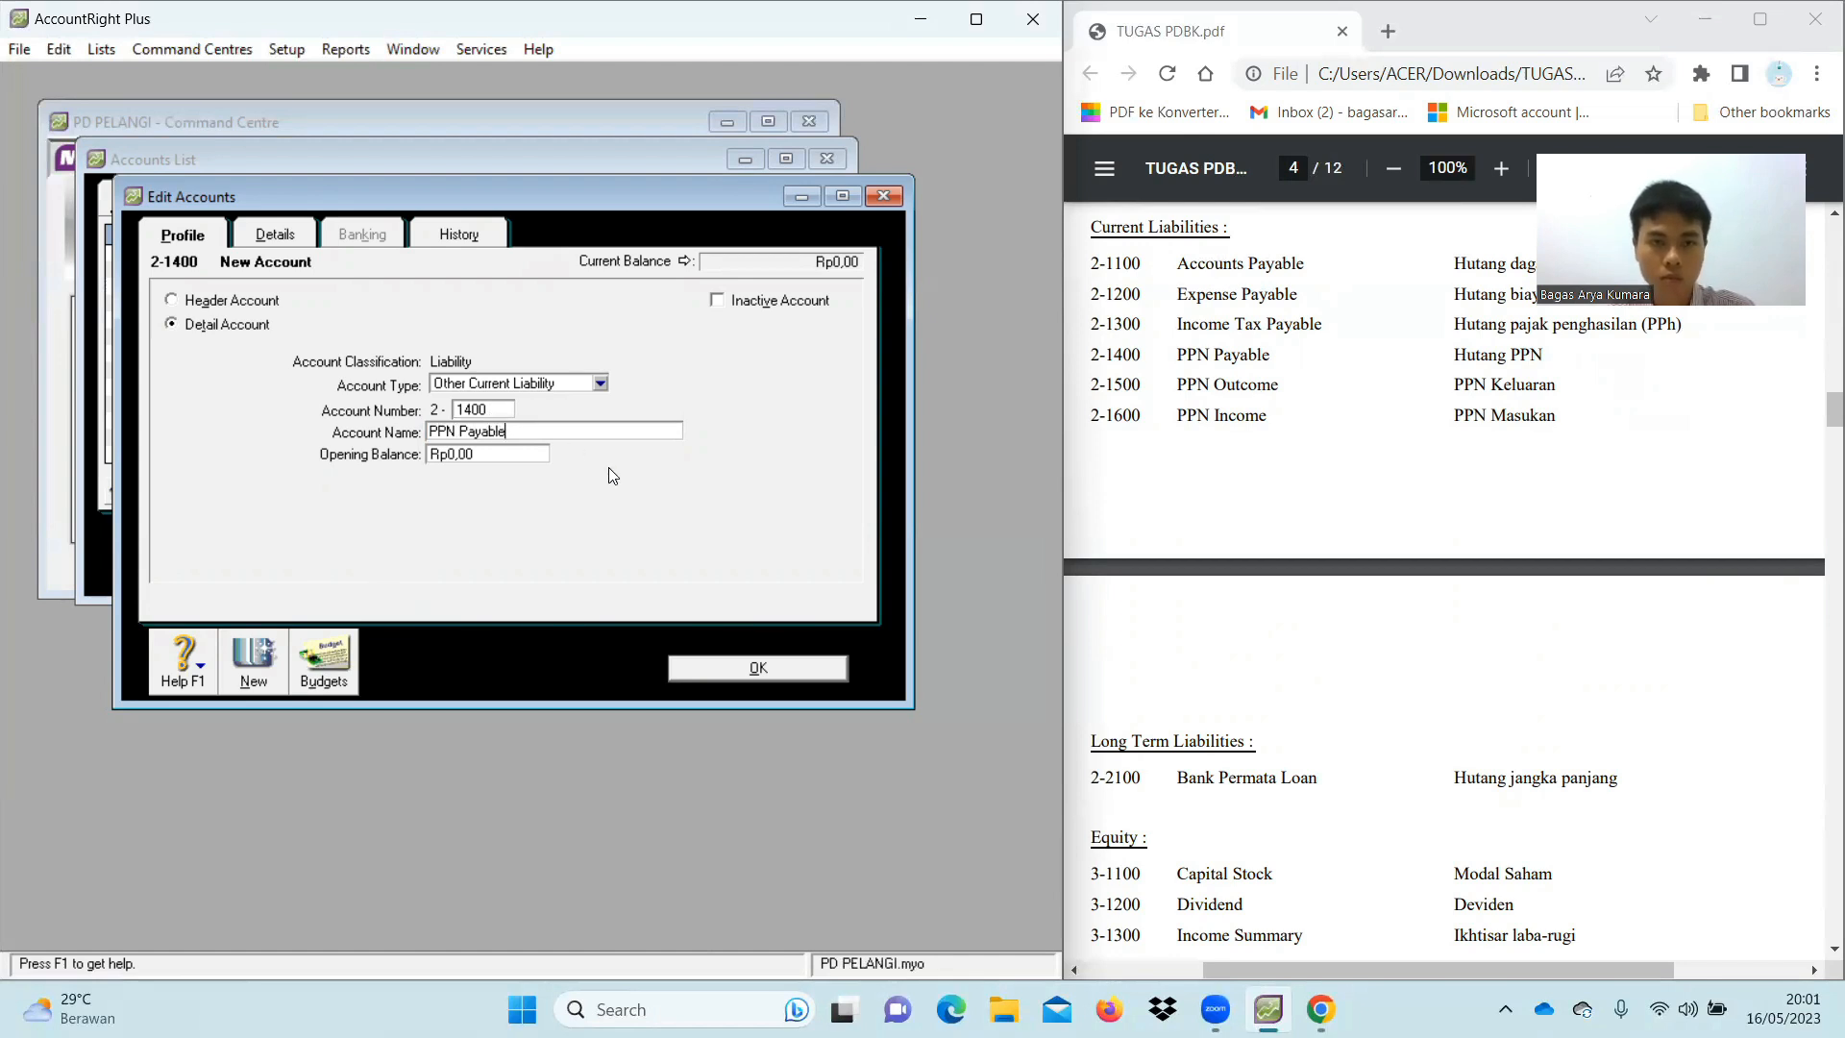
click(254, 663)
Add 2-1500 PPN Outcome and enter new account 2-1600 PPN Income
text(1500)
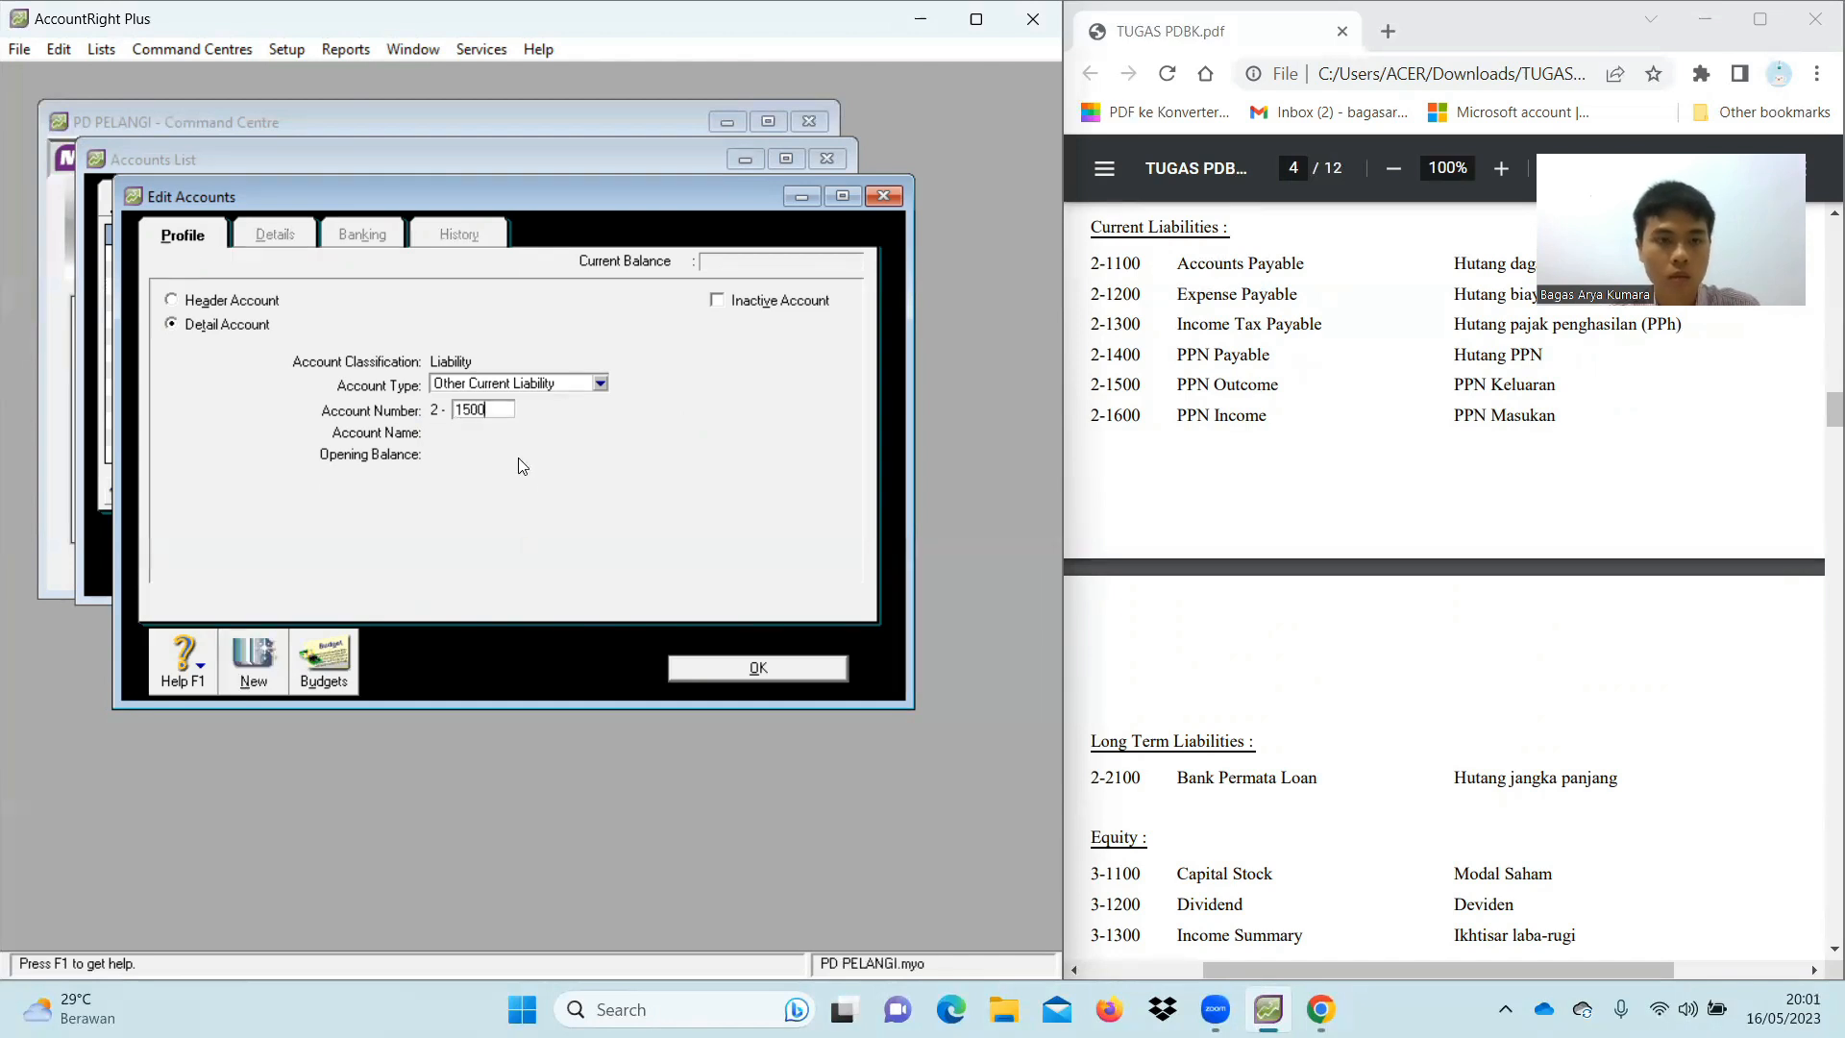
key(Tab)
text(P)
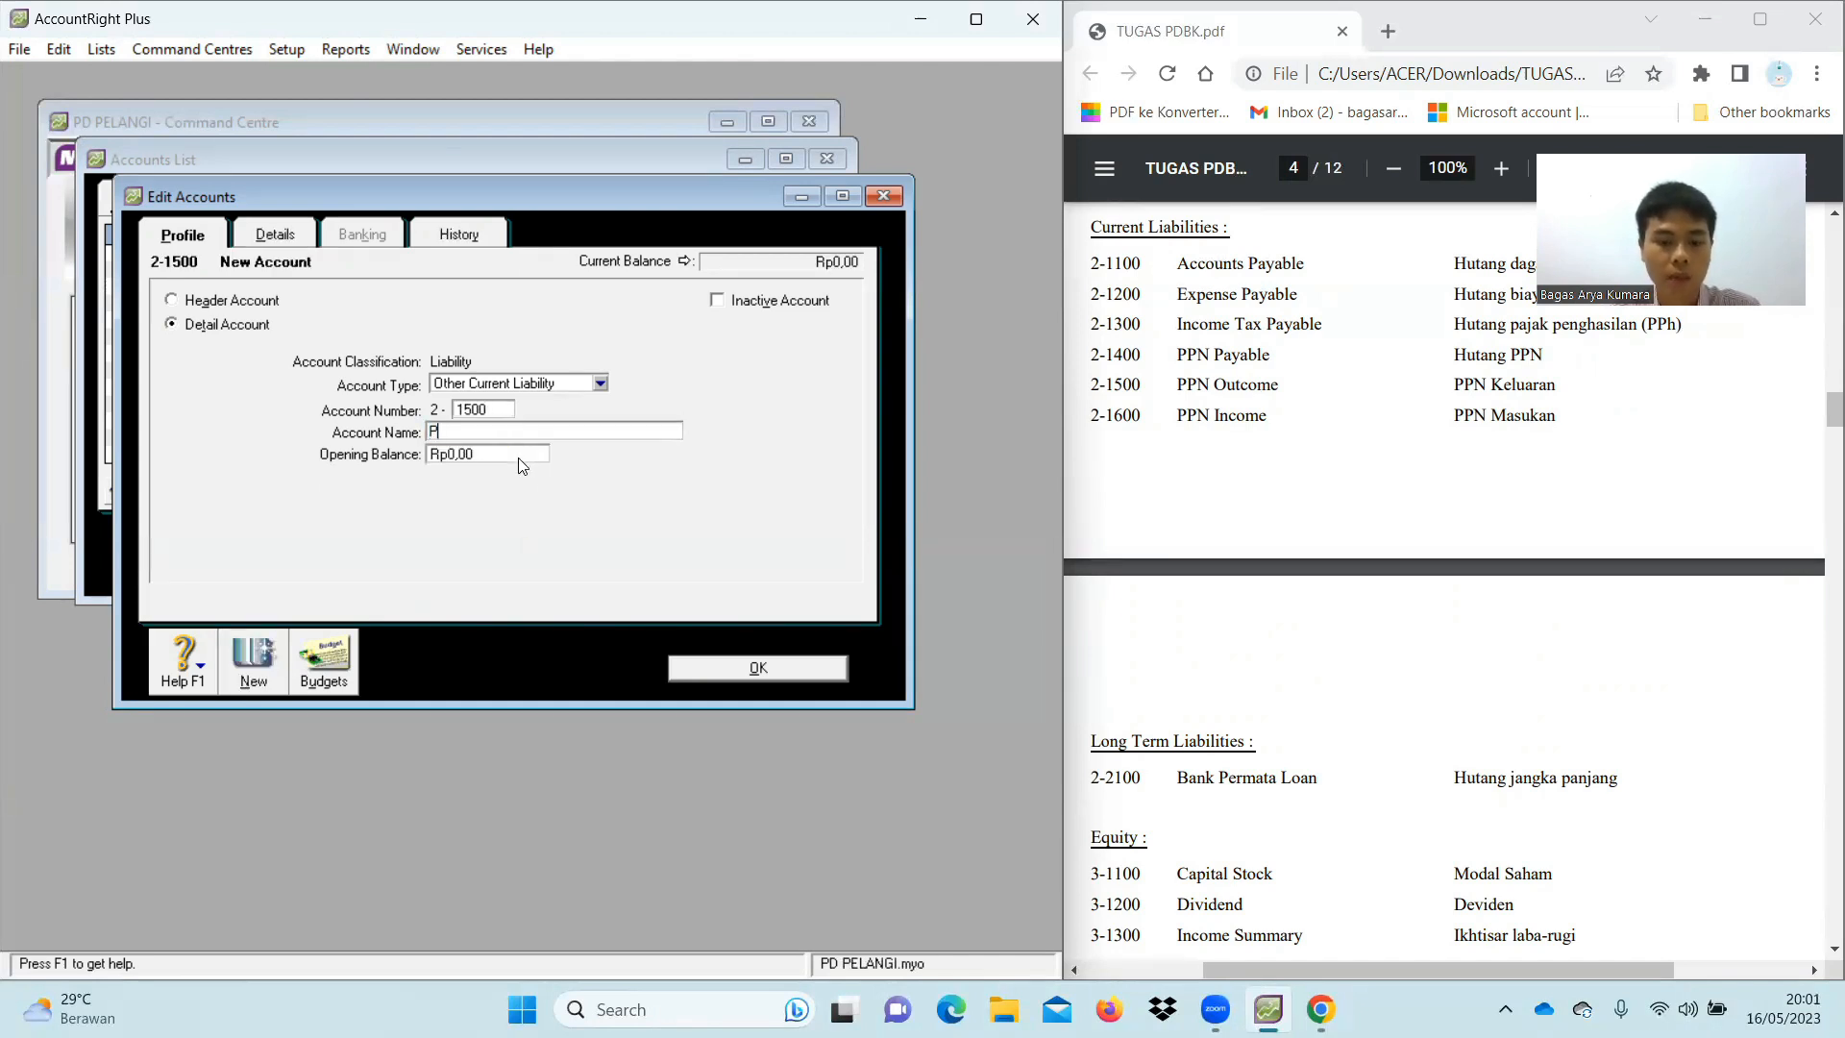
text(PN Outcome)
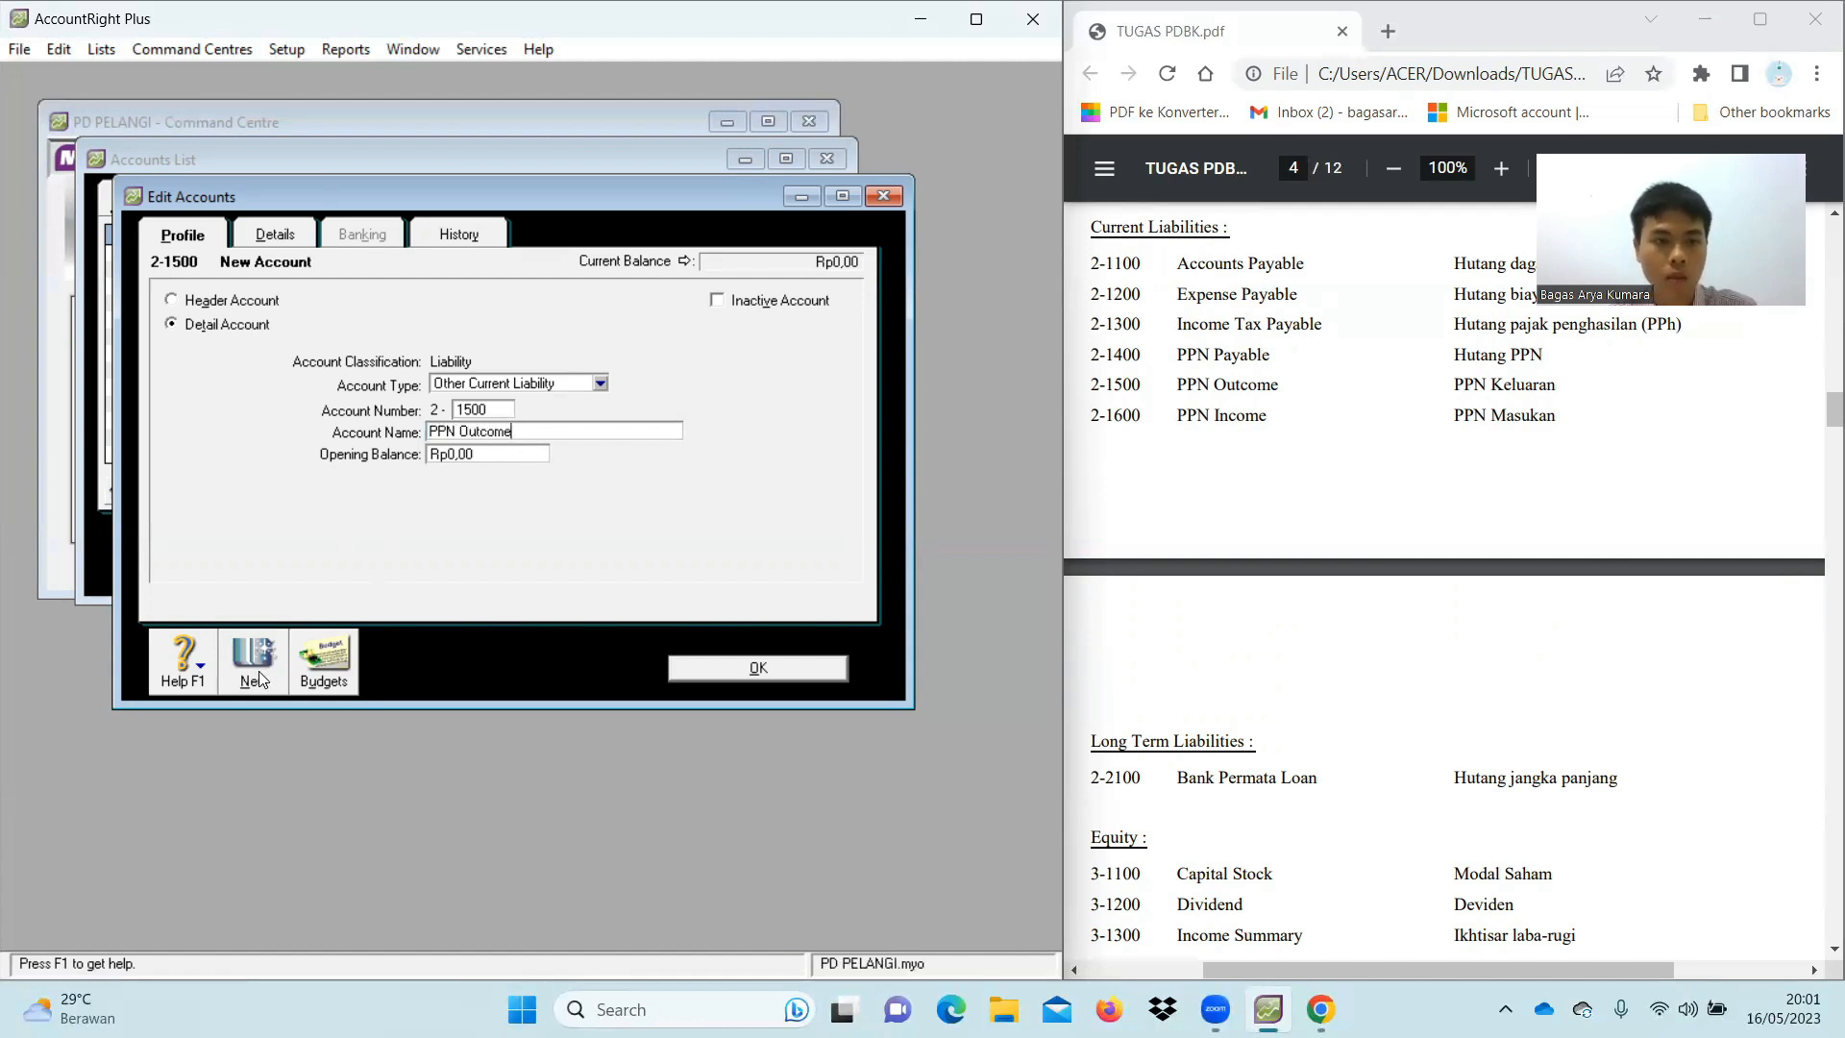
click(257, 675)
text(1600)
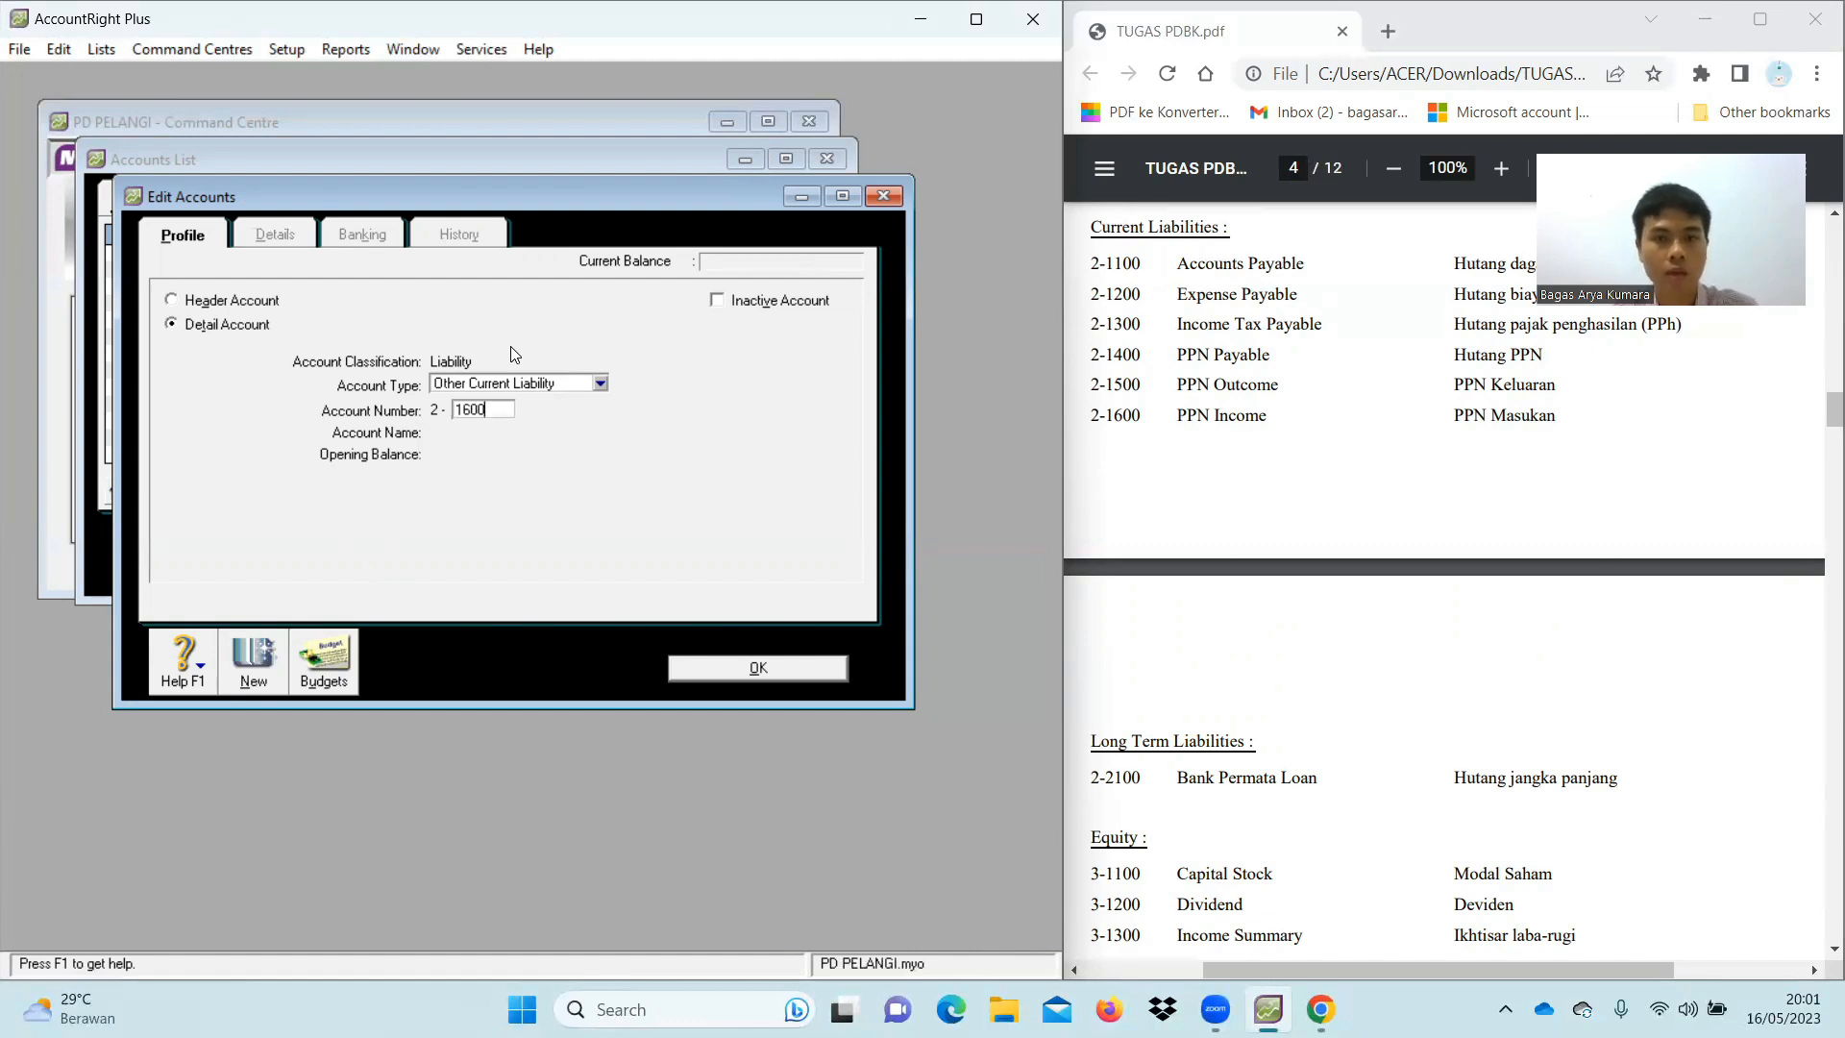
key(Tab)
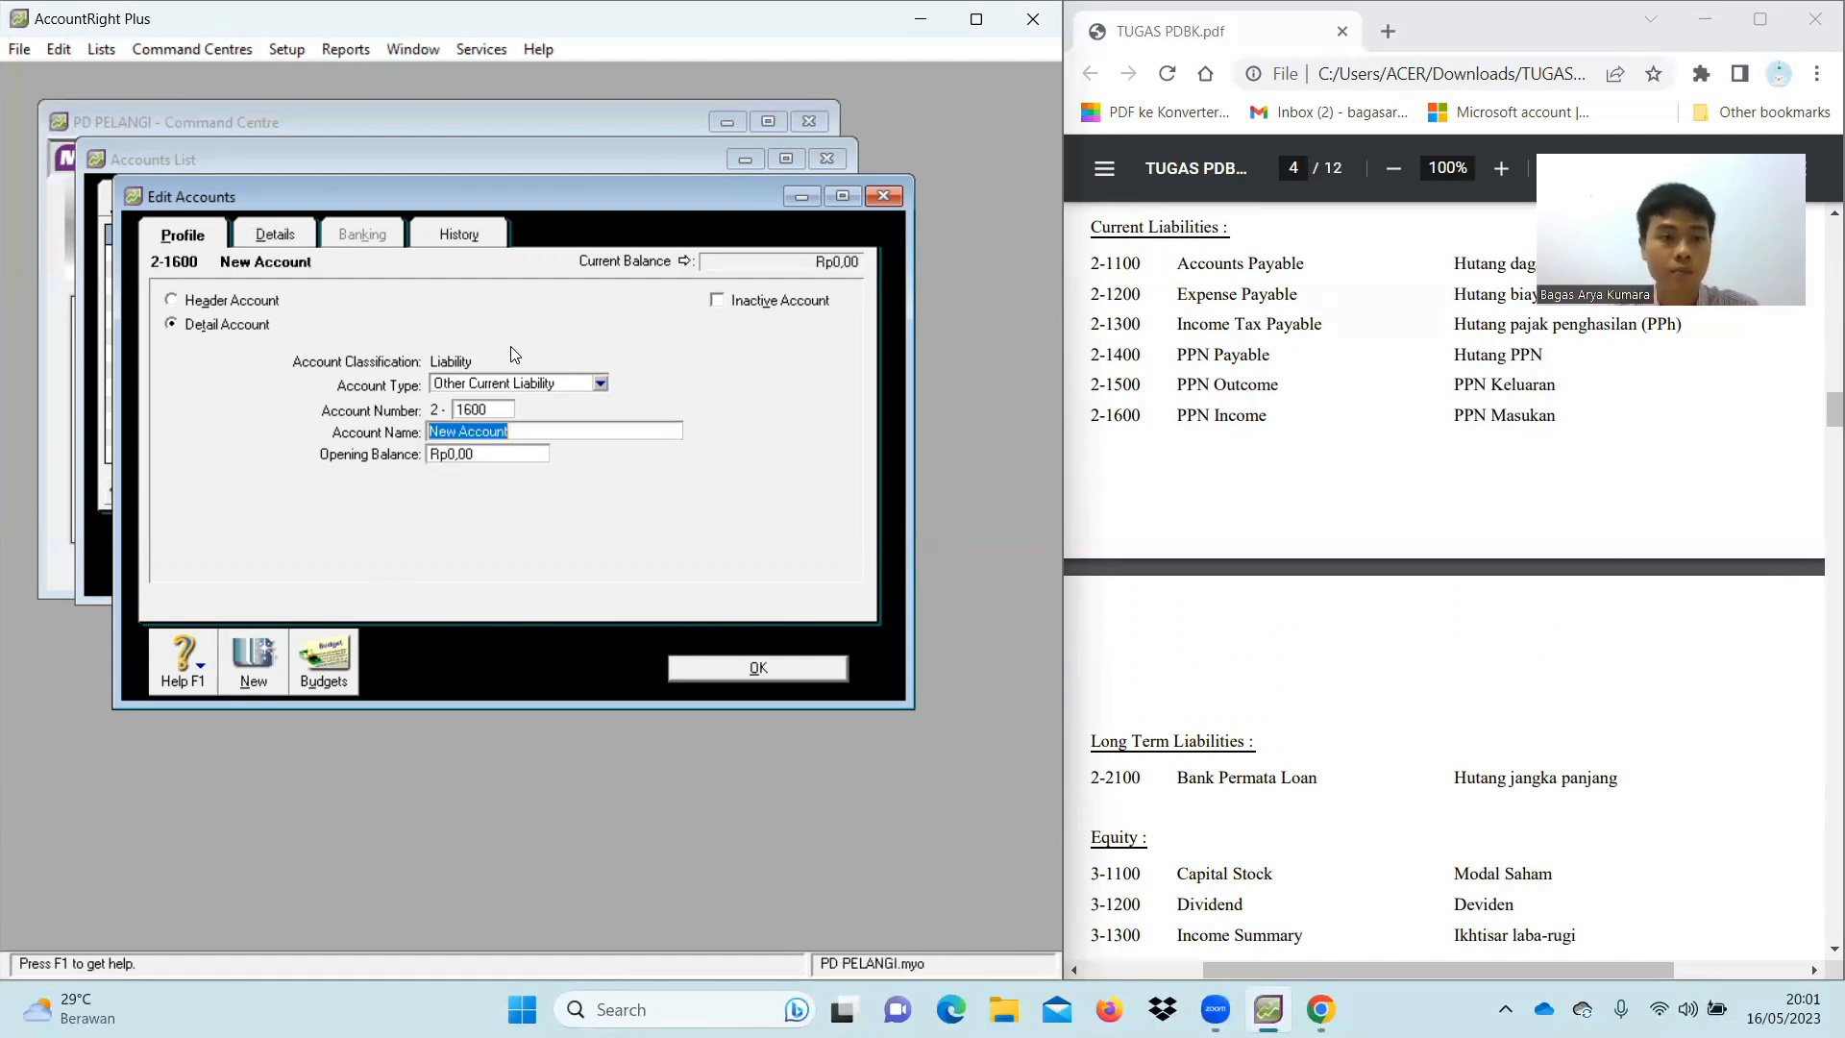
text(PPN )
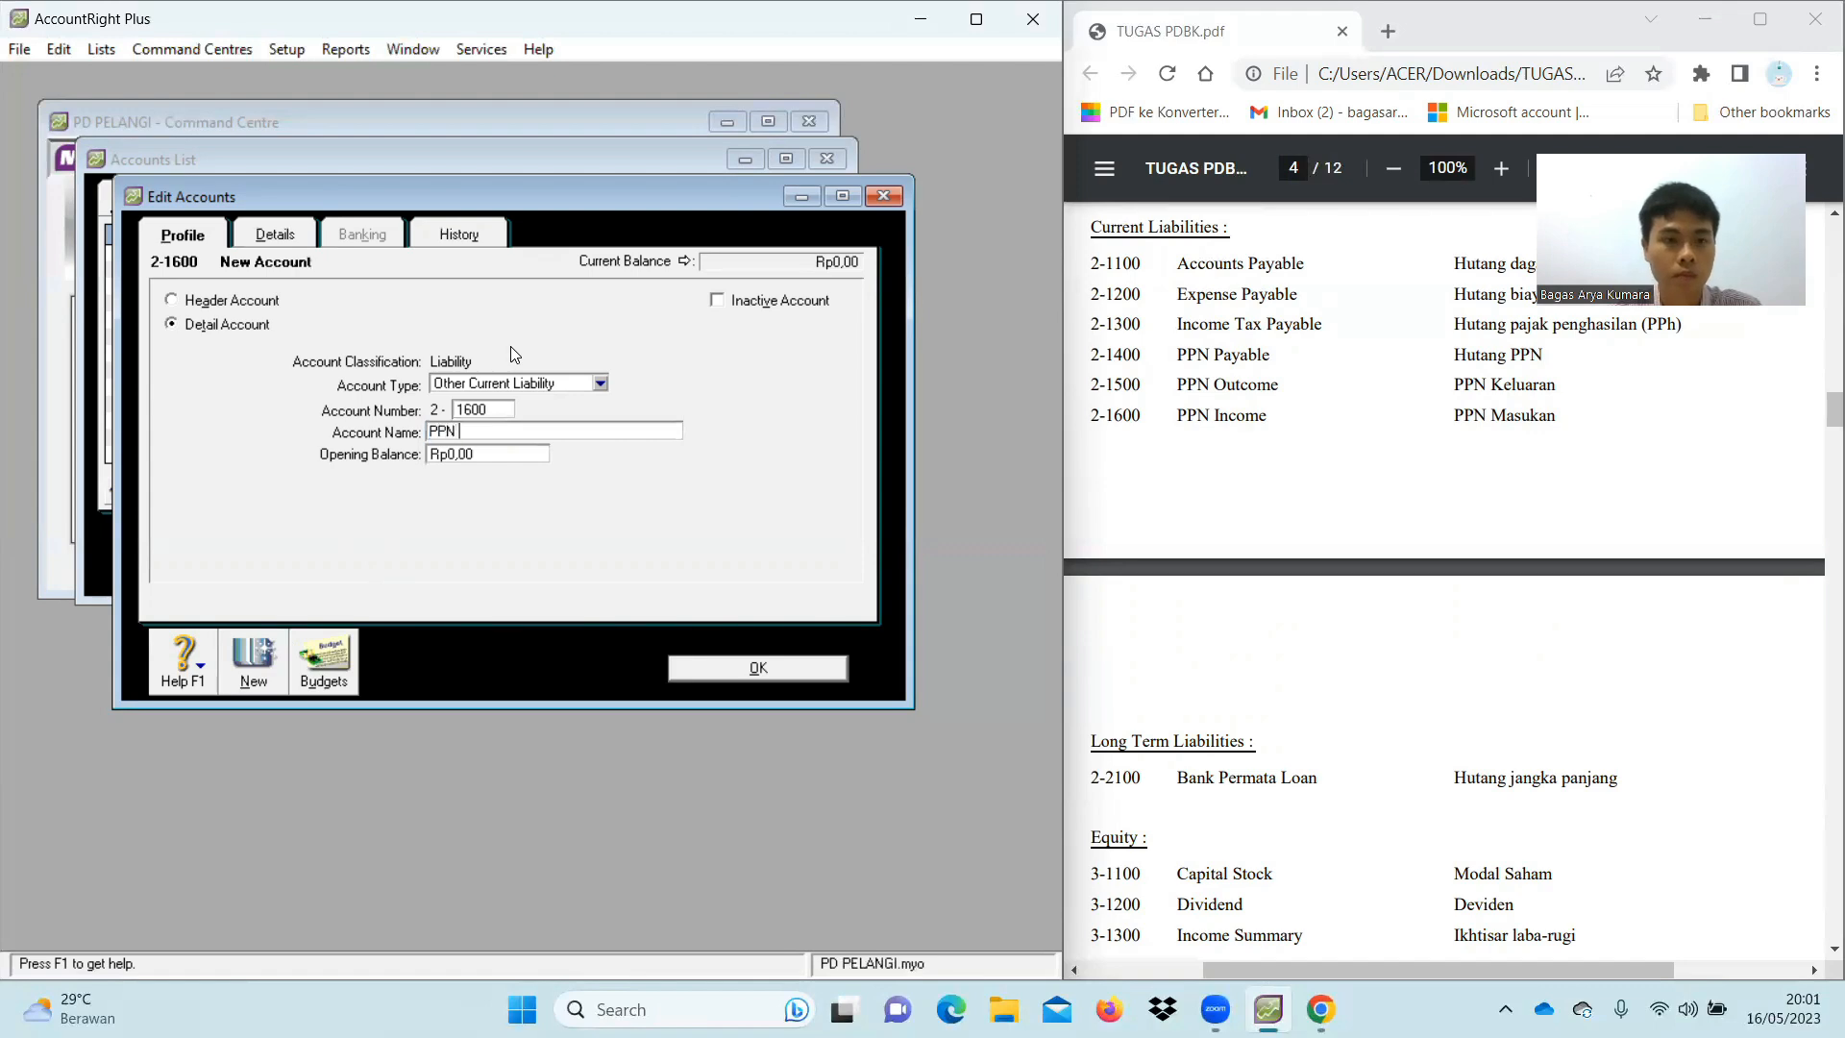
text(Income)
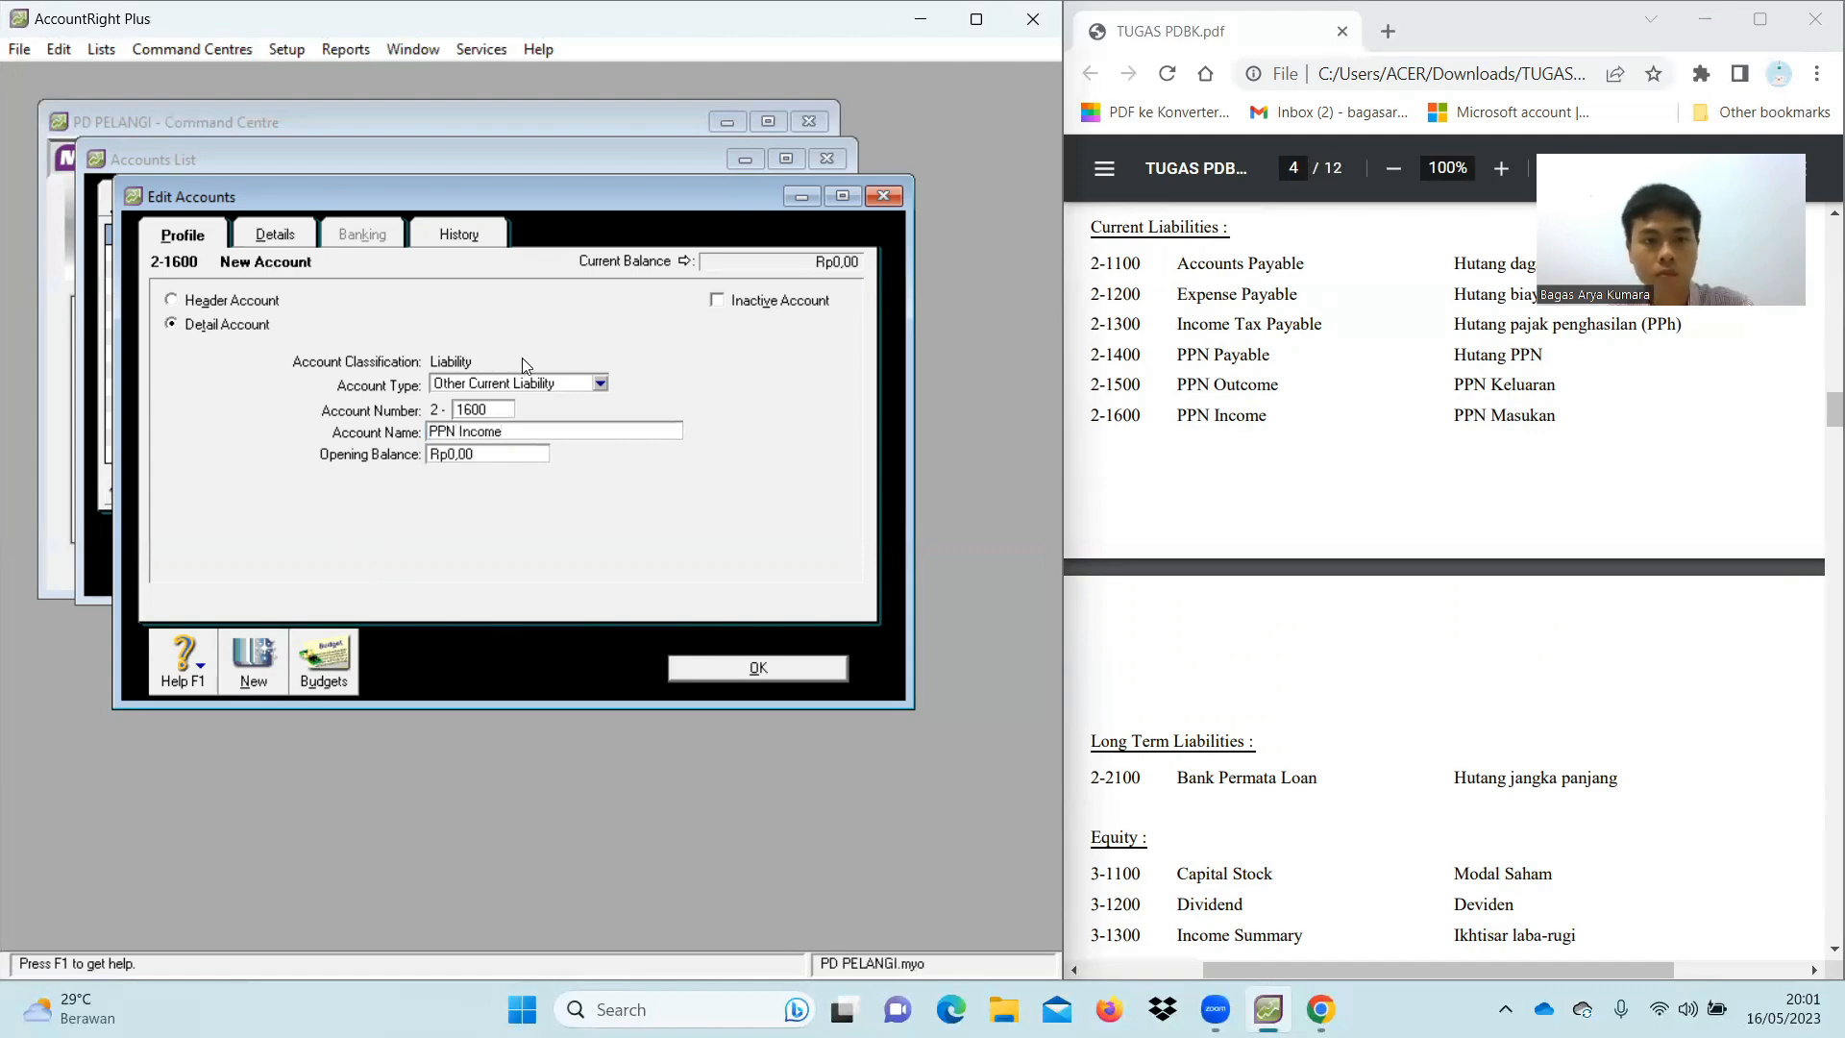
Save the 2-1600 PPN Income account
click(728, 671)
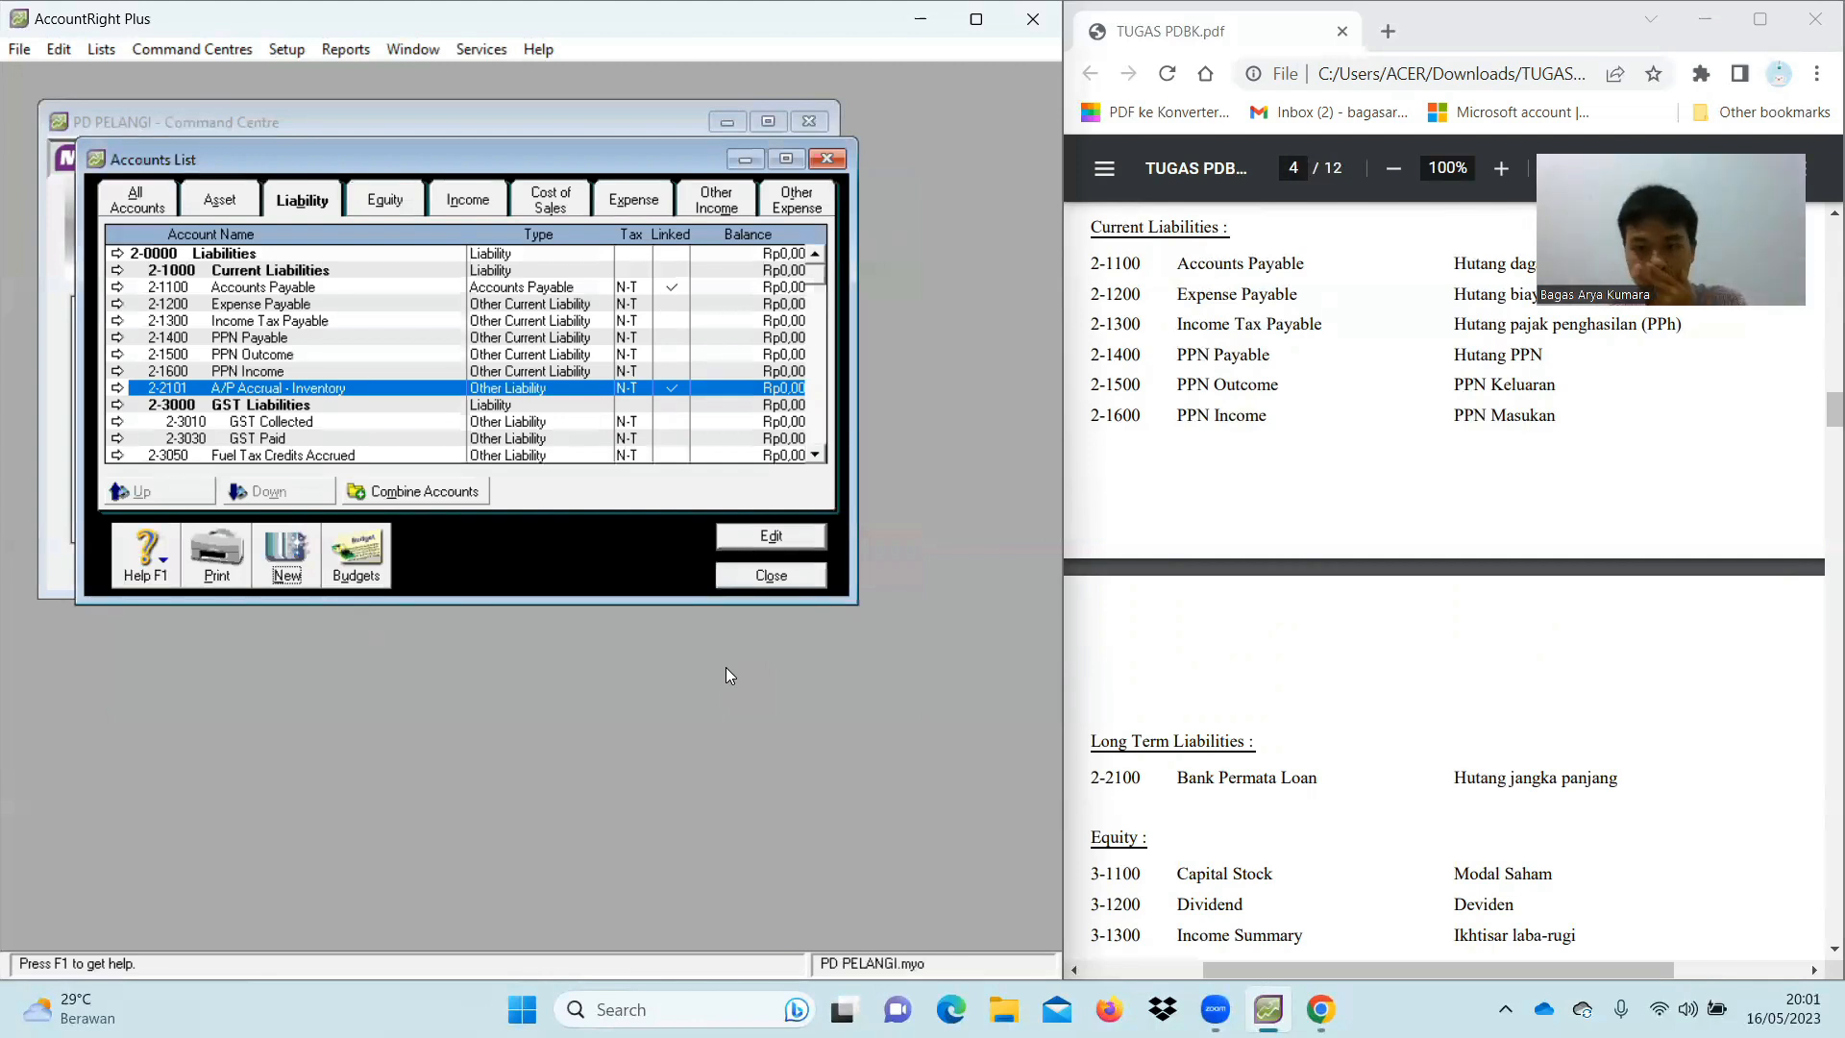
scroll(486, 370, down, 1)
scroll(486, 370, down, 1)
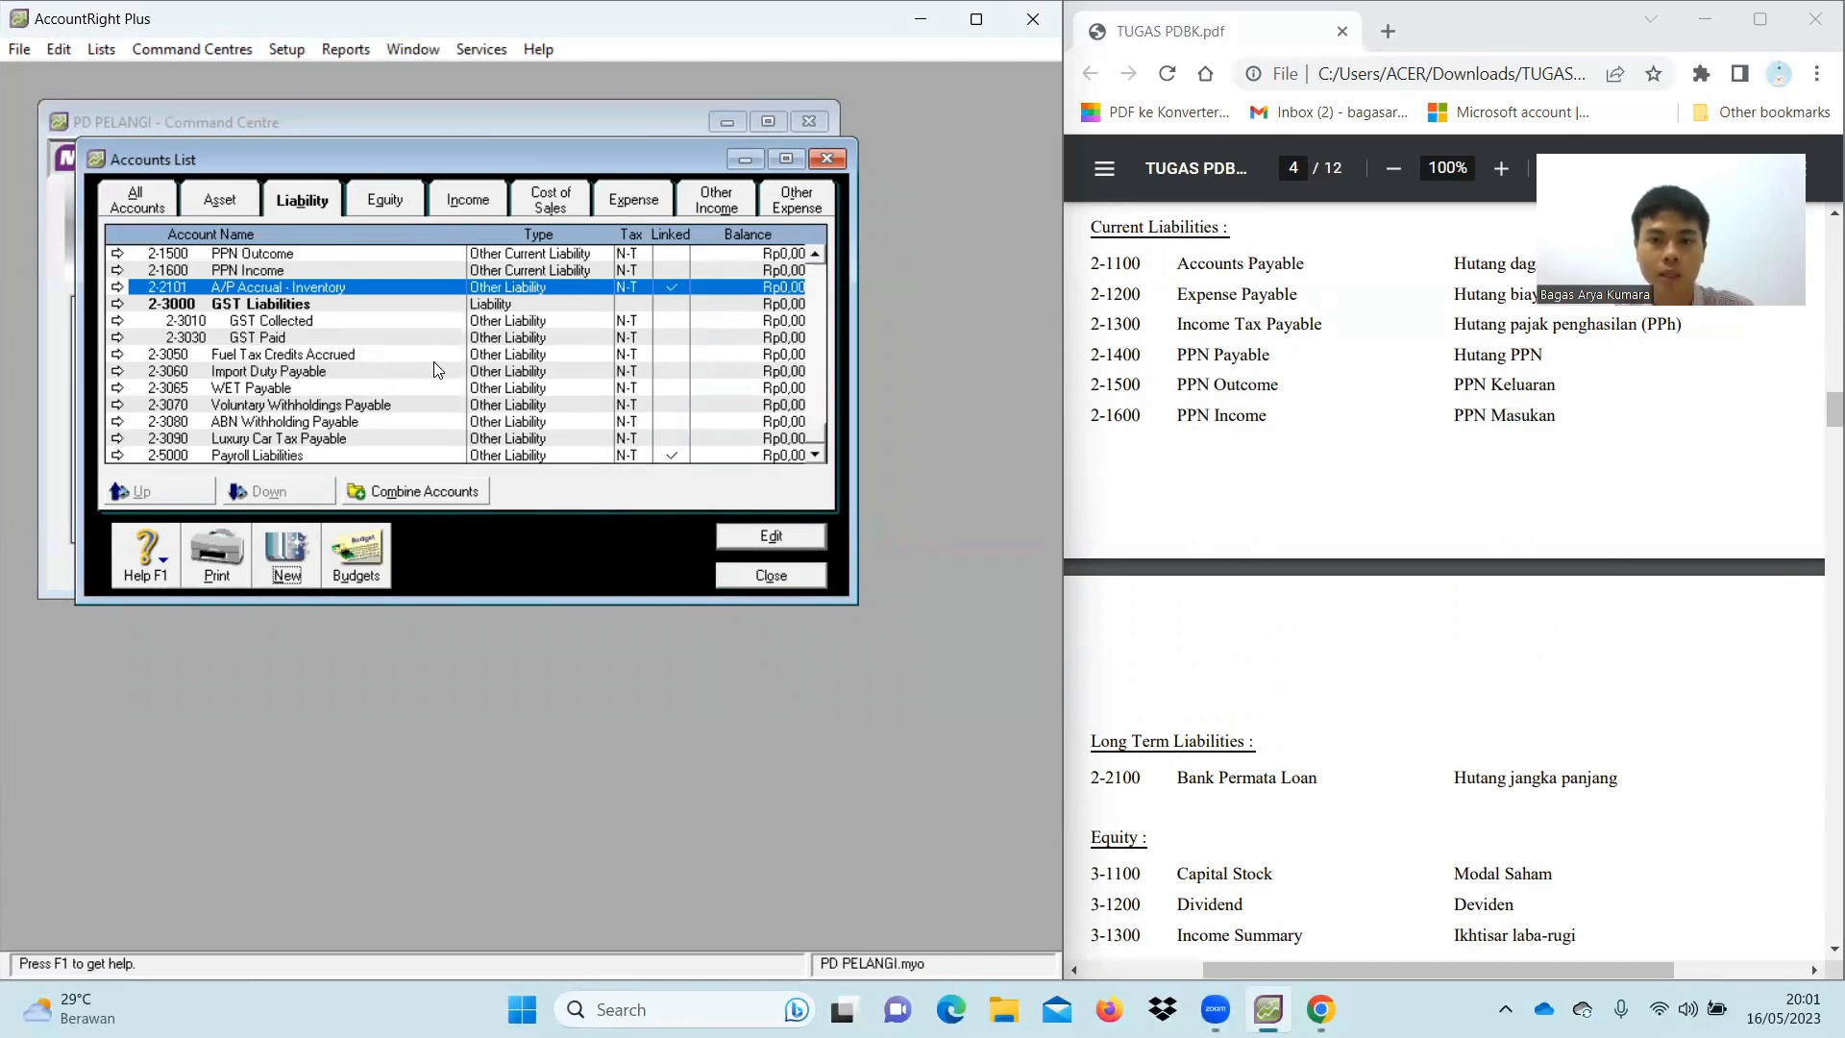
Create header account 2-2000 Long Term Liabilities
click(290, 553)
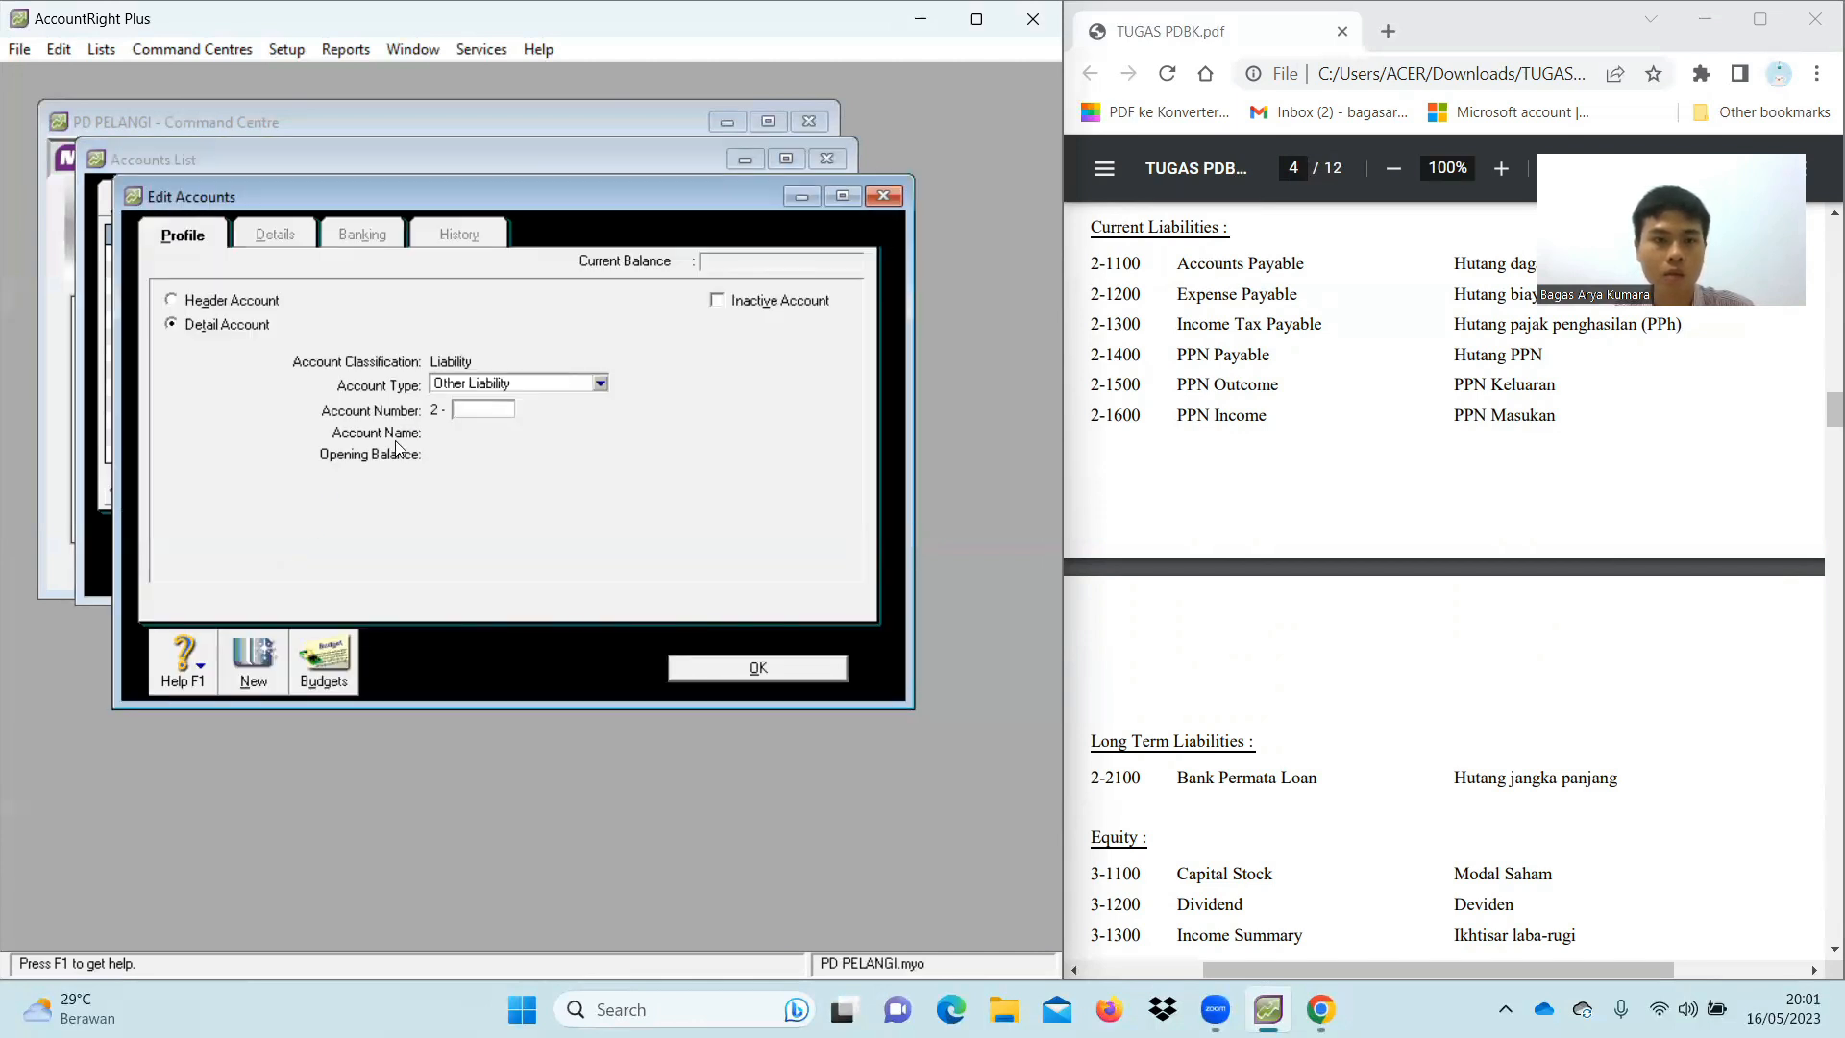
click(240, 309)
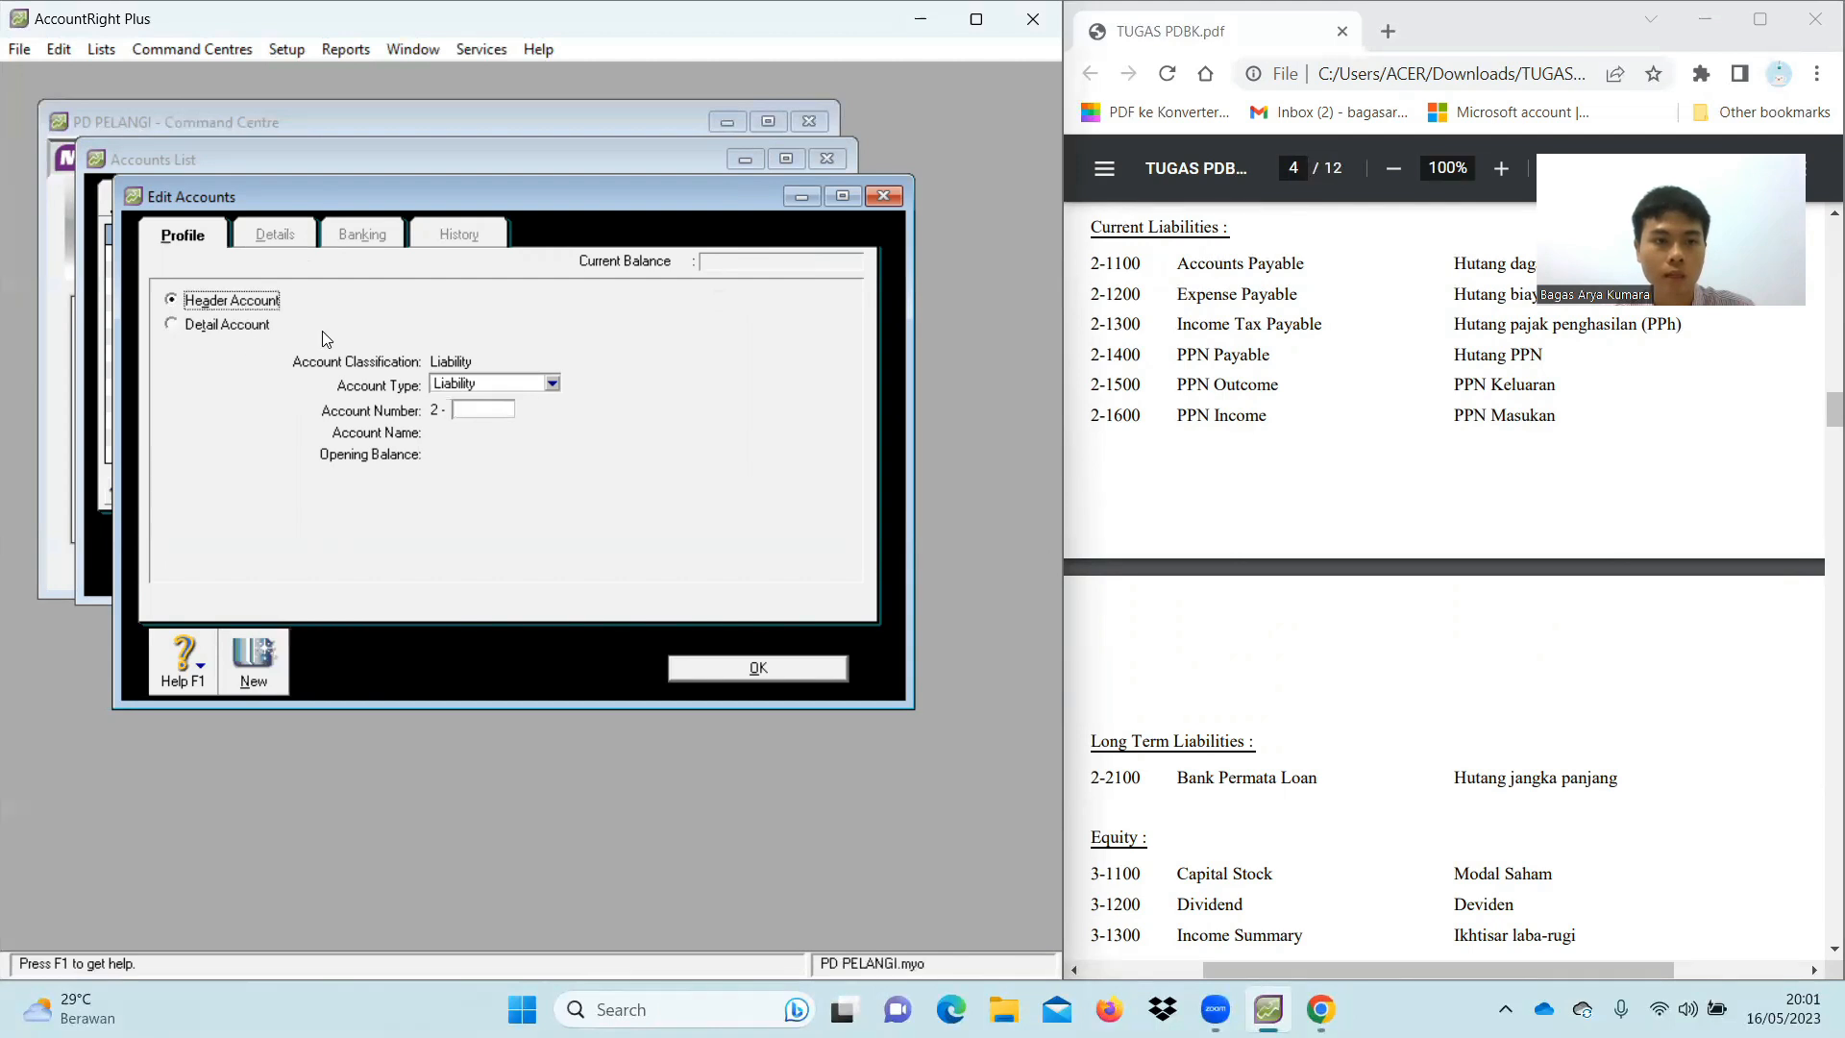
text(2000)
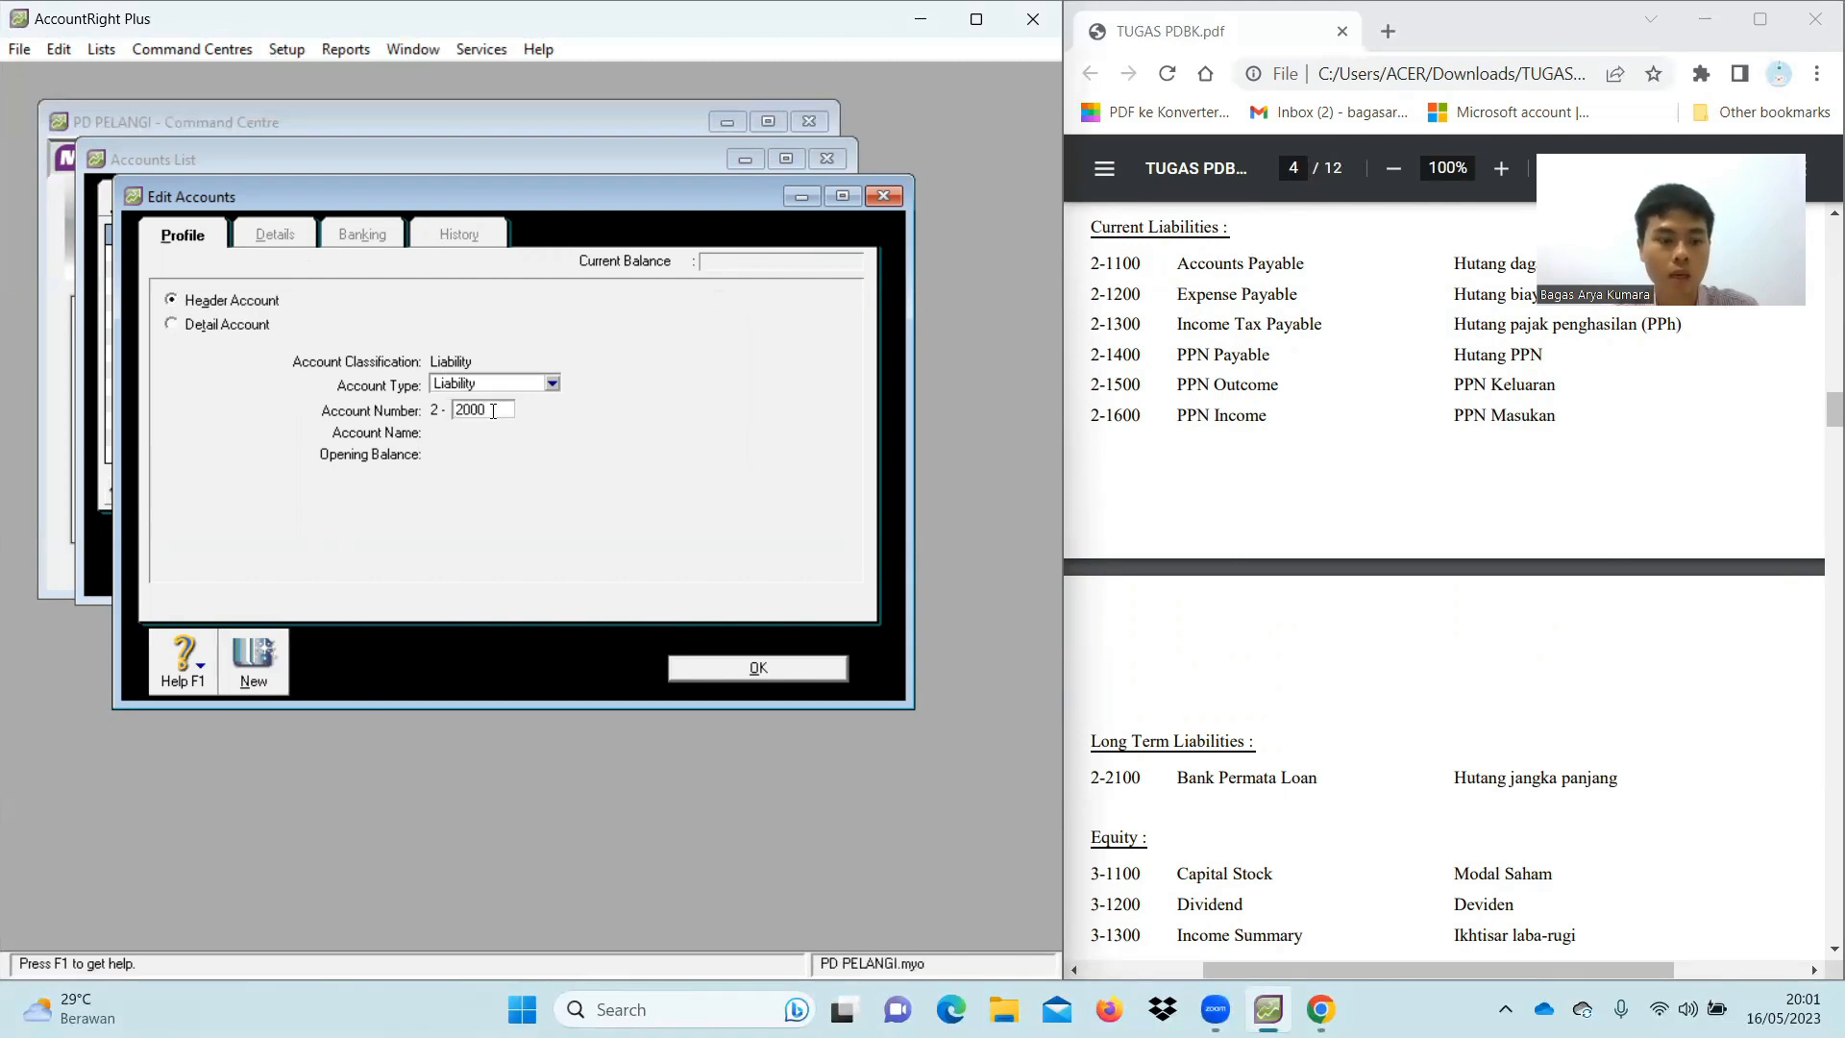
key(Tab)
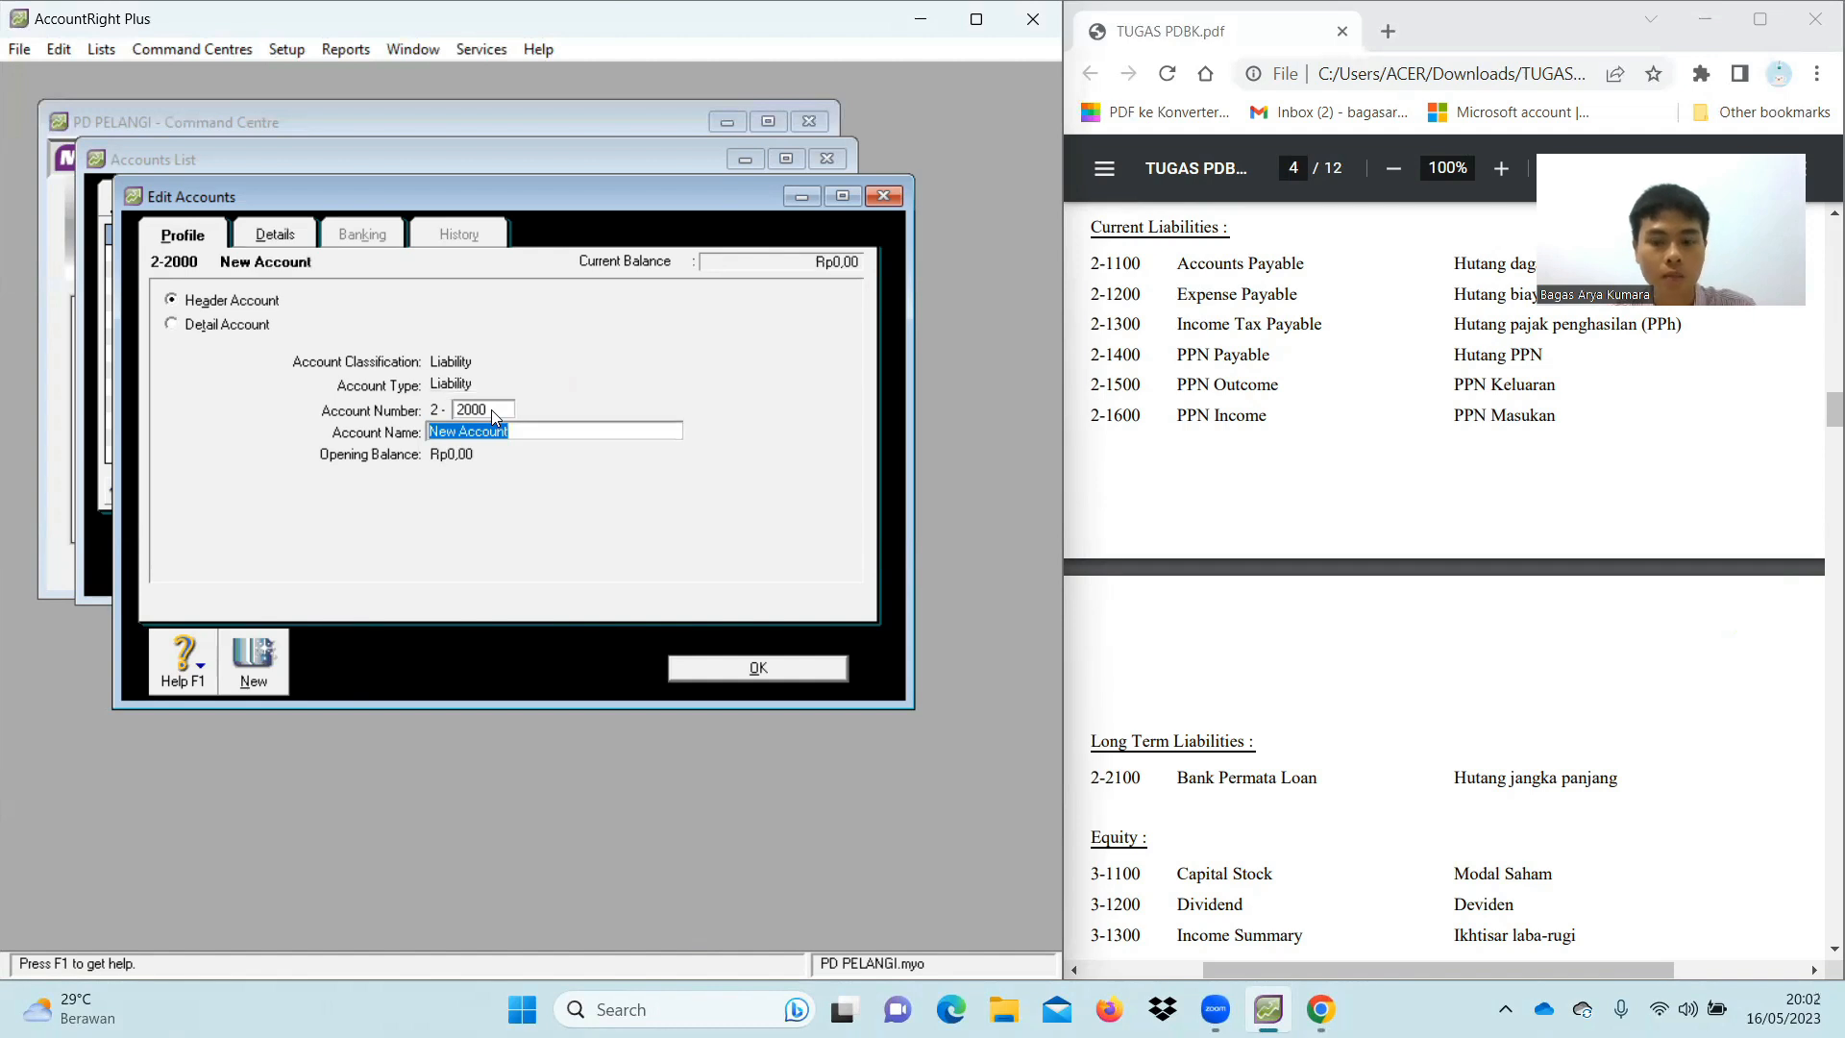
text(Long Term Liabilities)
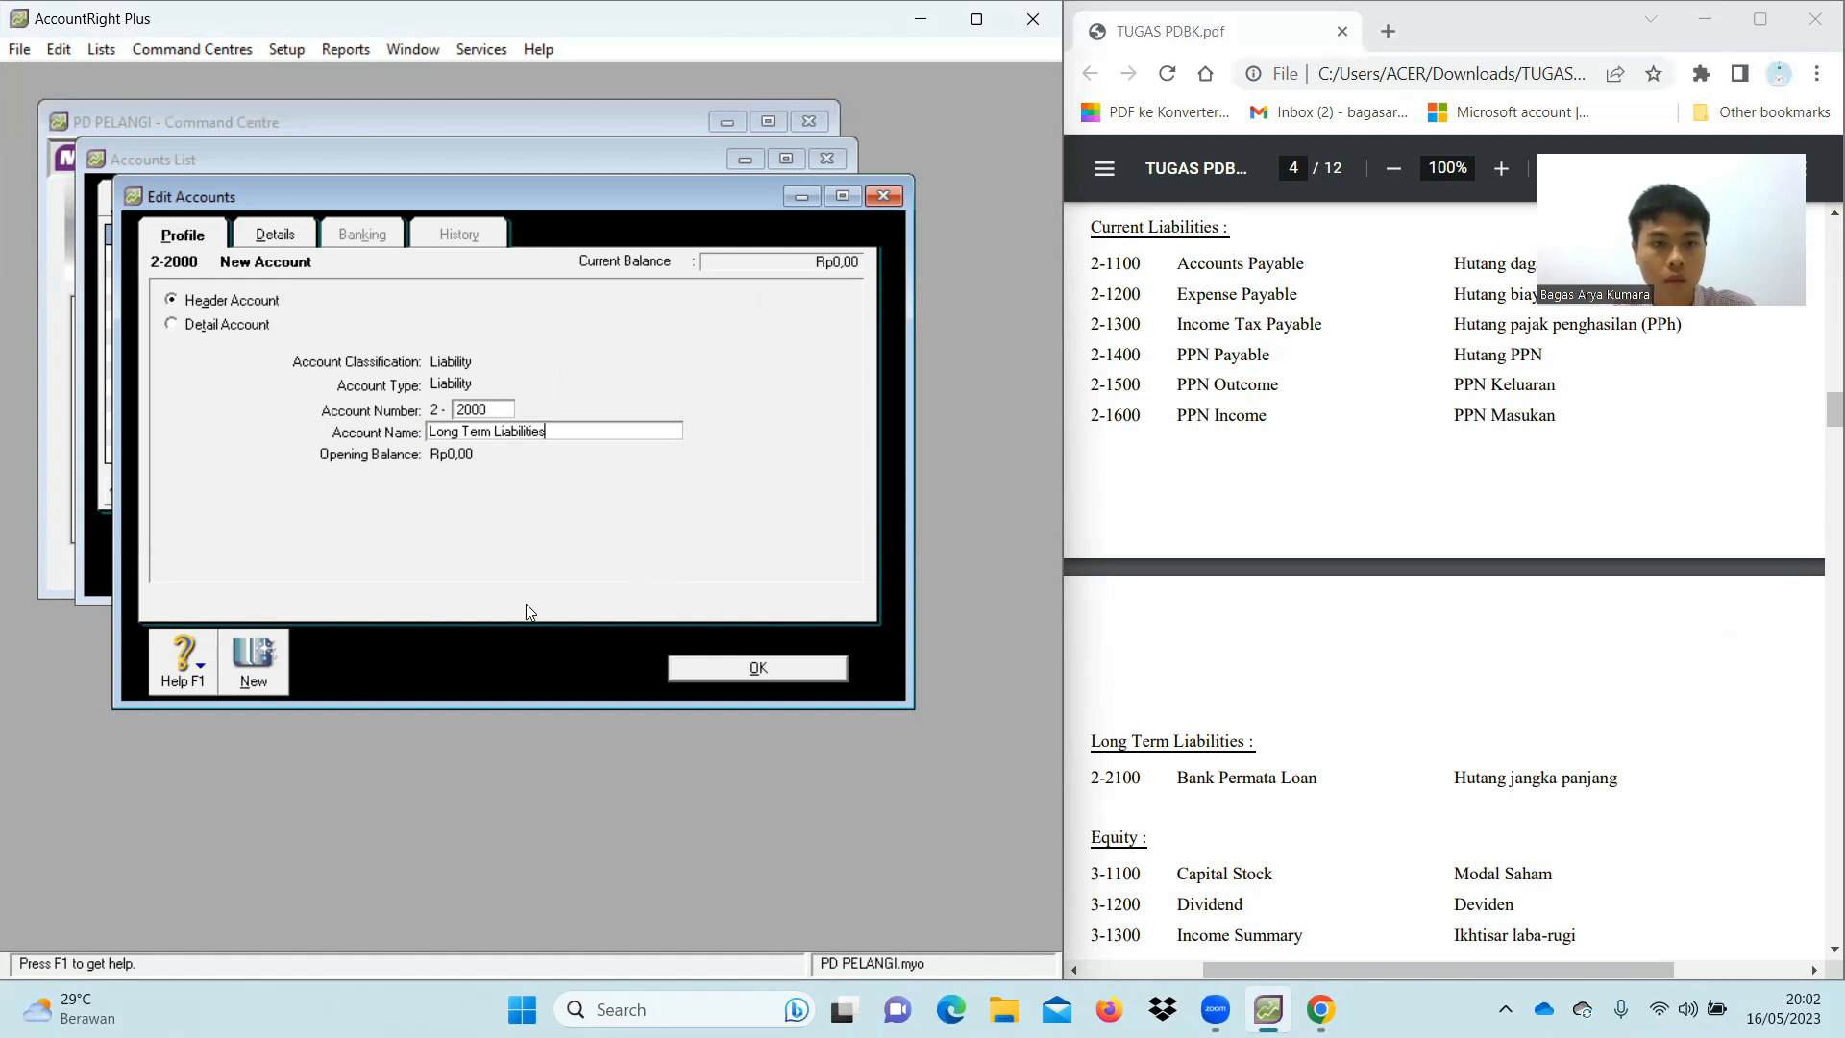
click(255, 657)
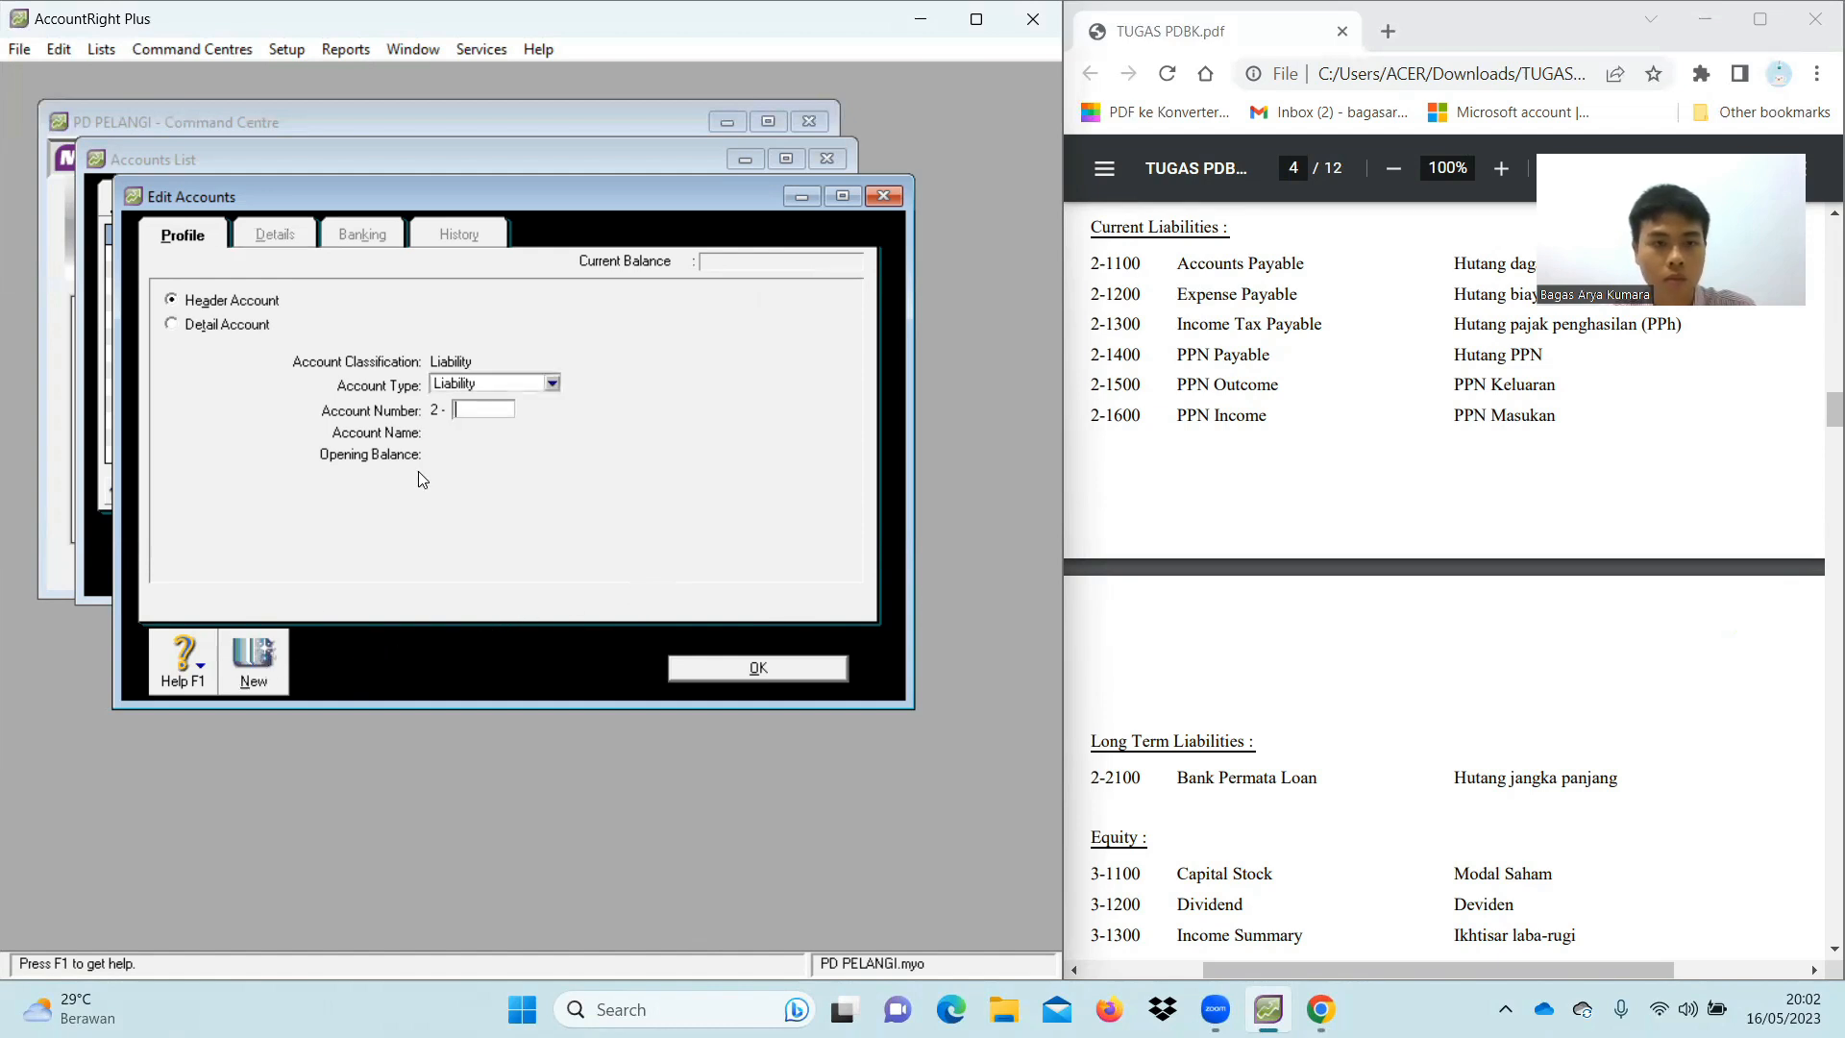
Add Long Term Liability detail account 2-2100 Bank Permata Loan
click(233, 327)
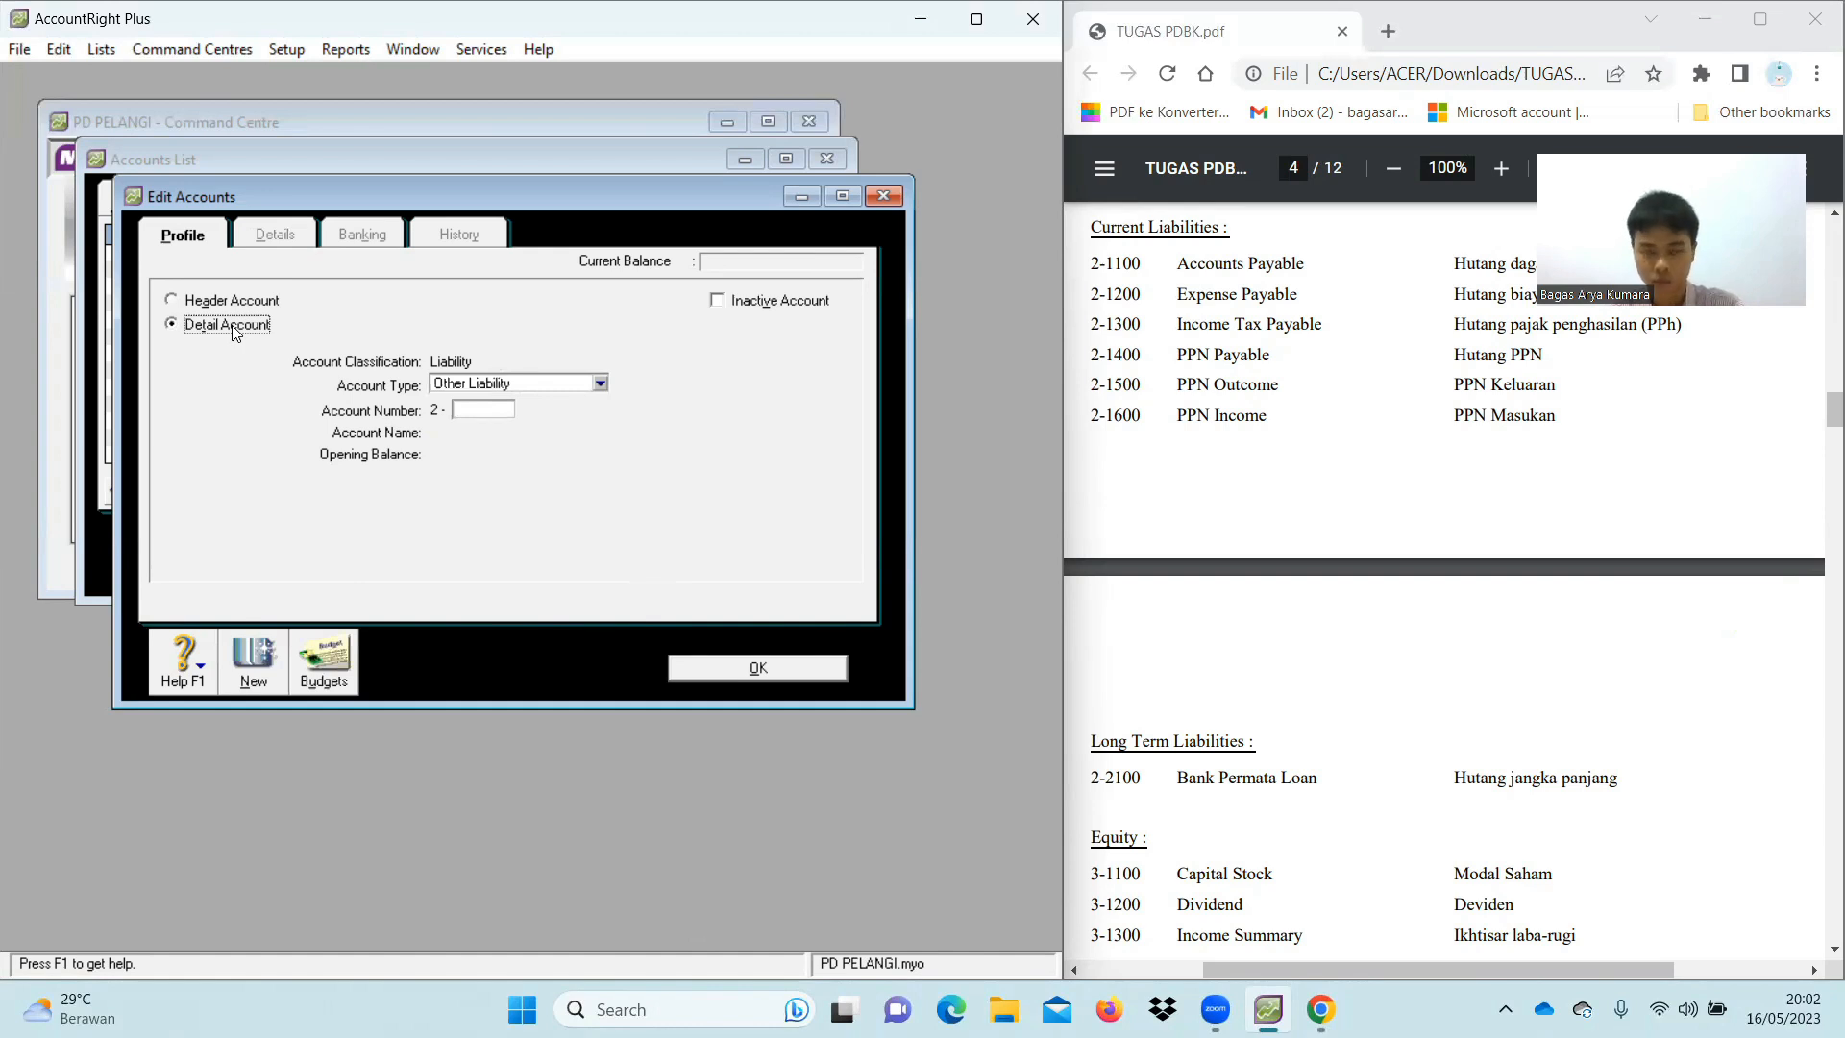
click(602, 385)
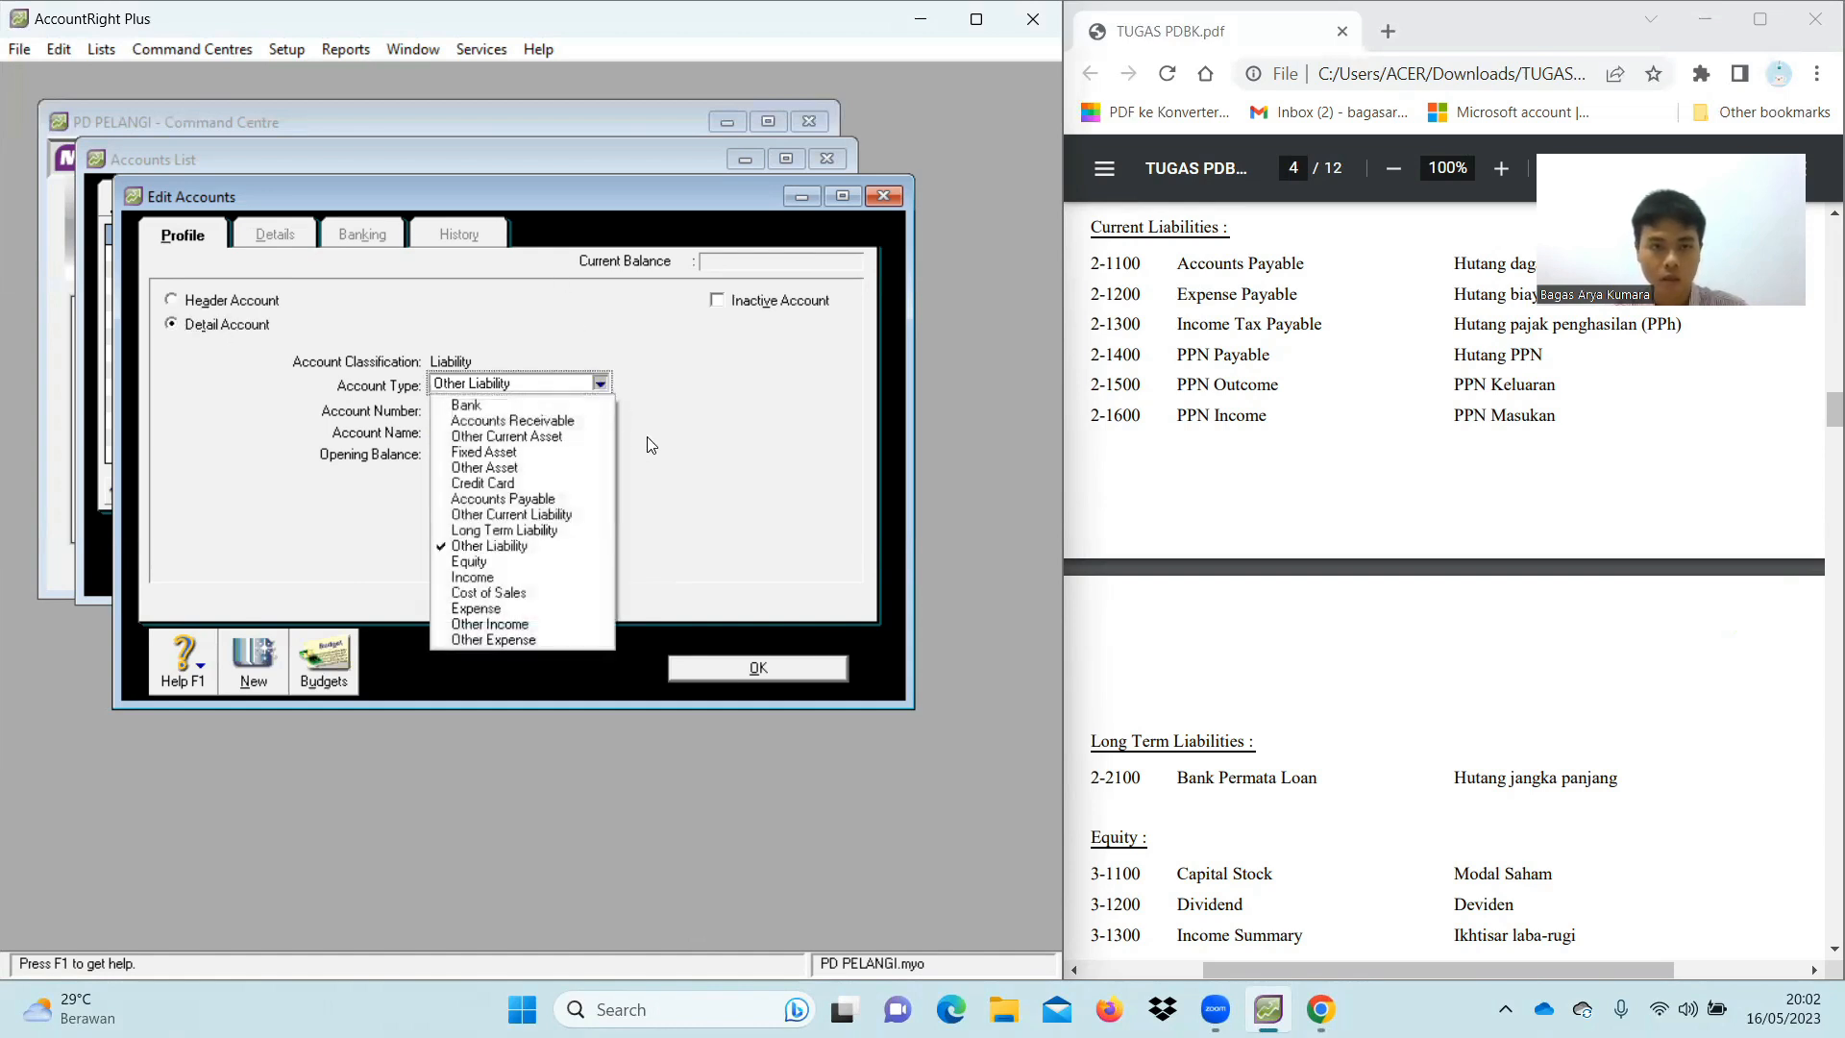
click(586, 531)
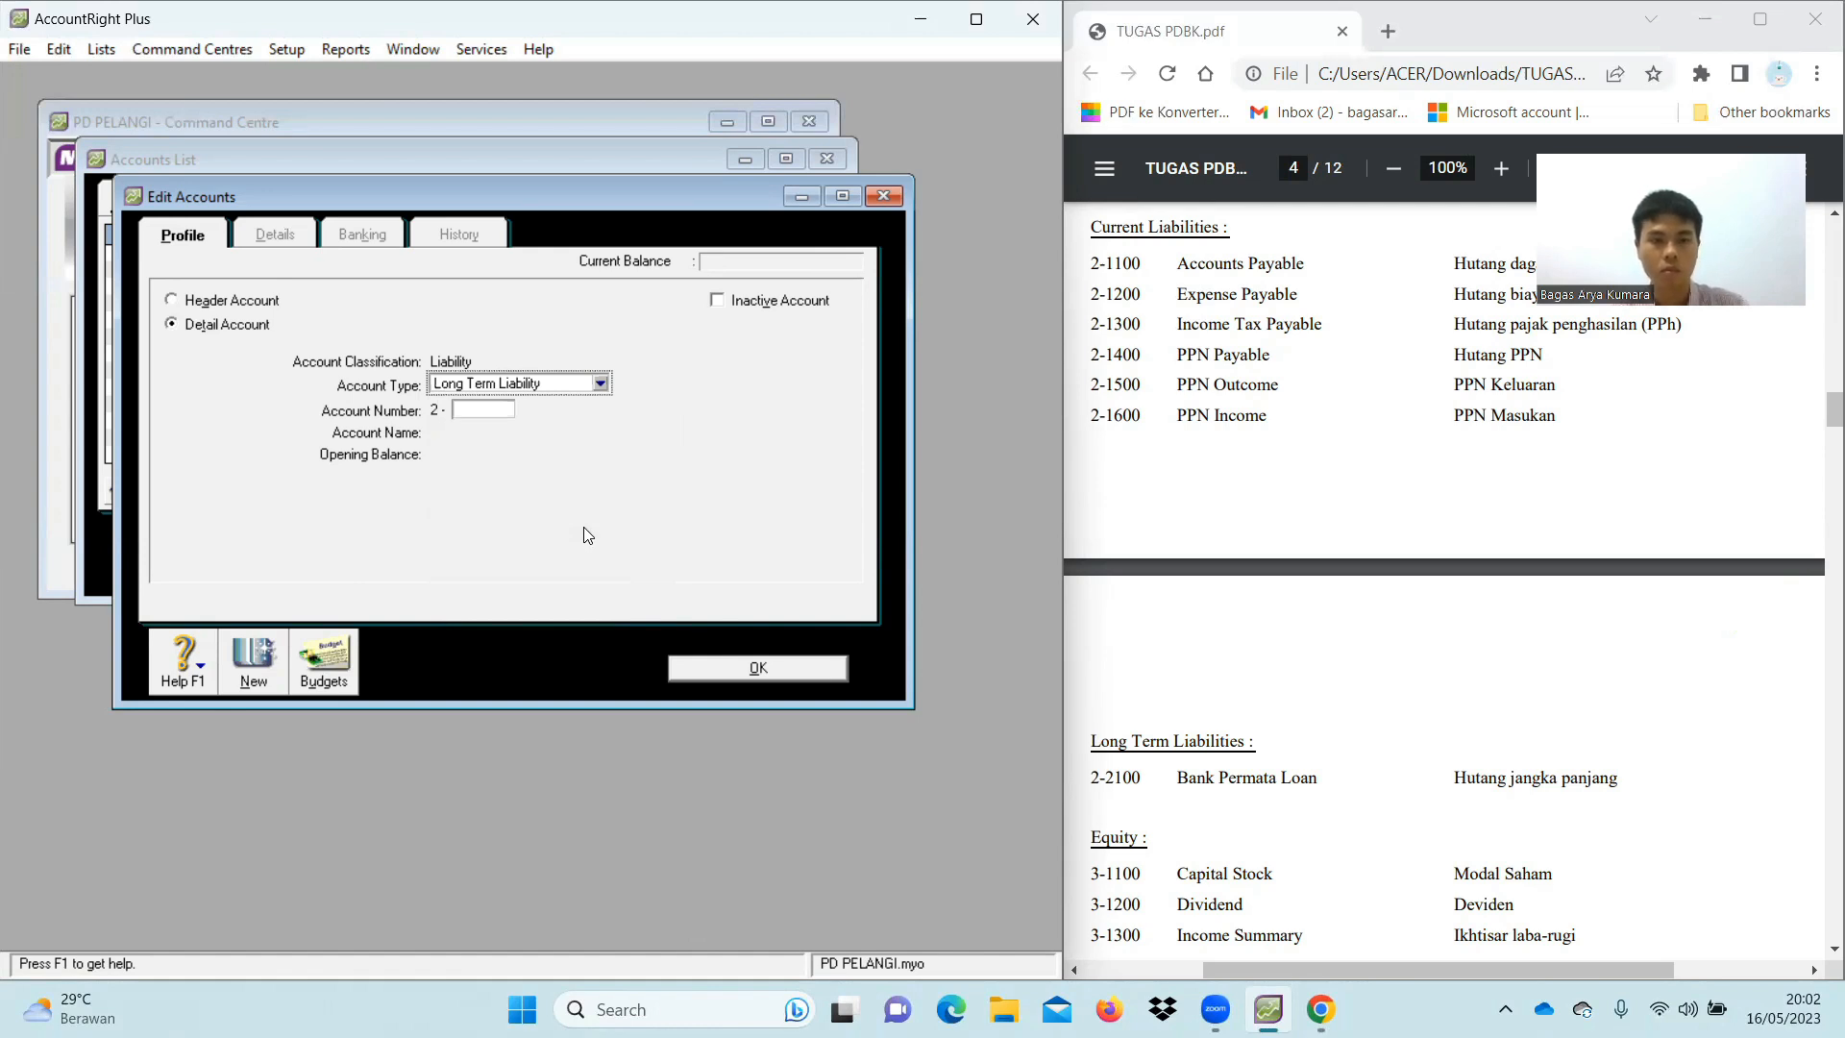
click(502, 413)
text(2100)
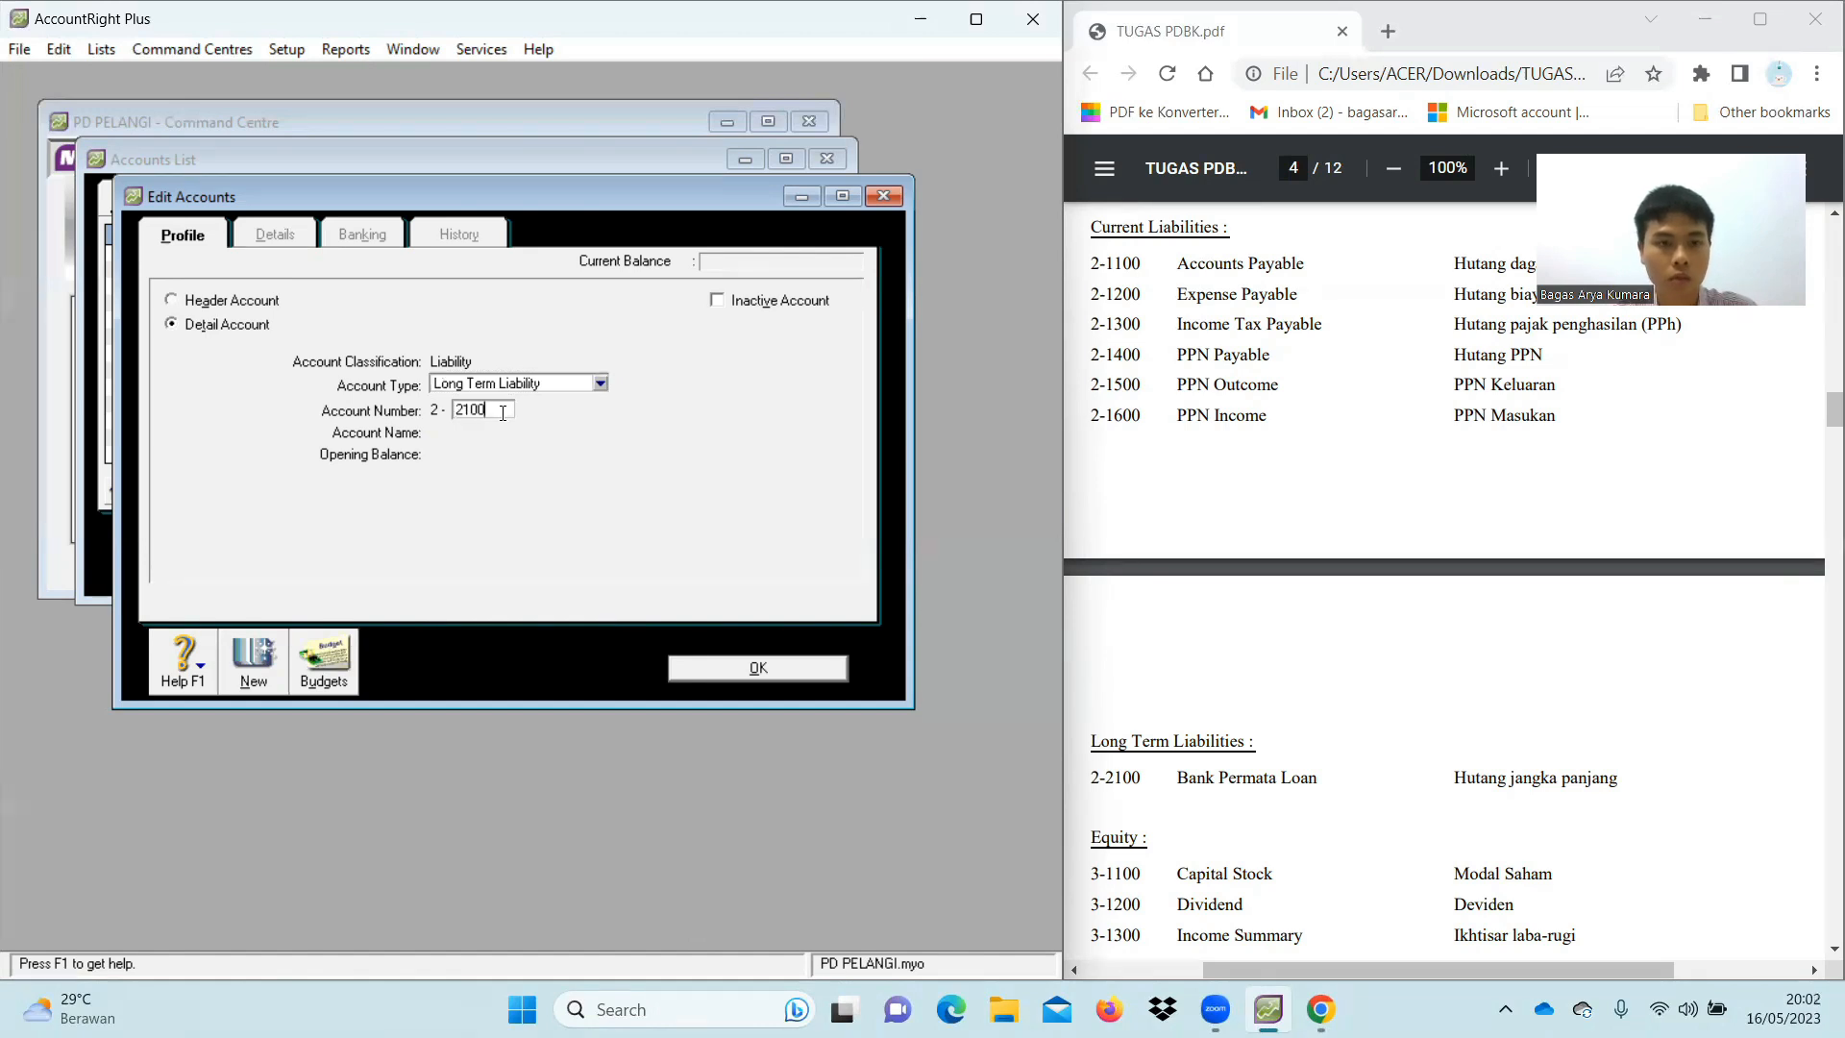
key(Tab)
key(BackSpace)
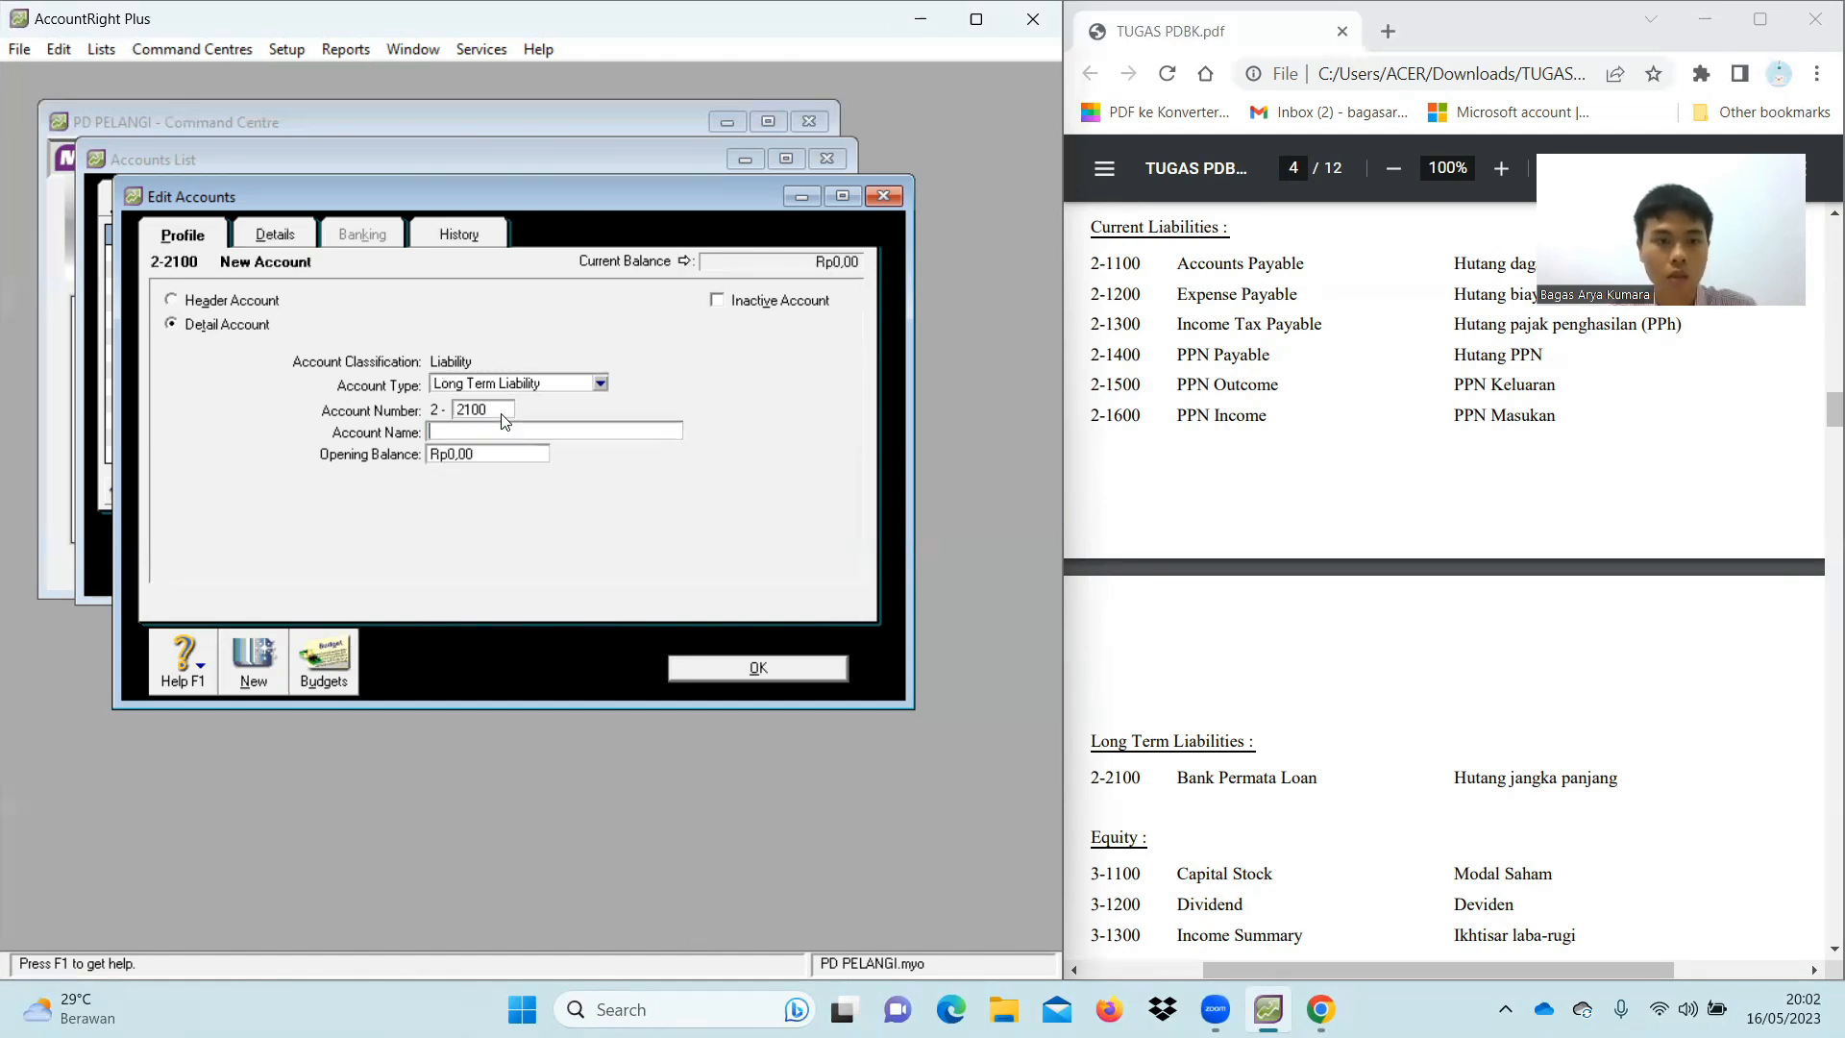
text(Bank permata Loan)
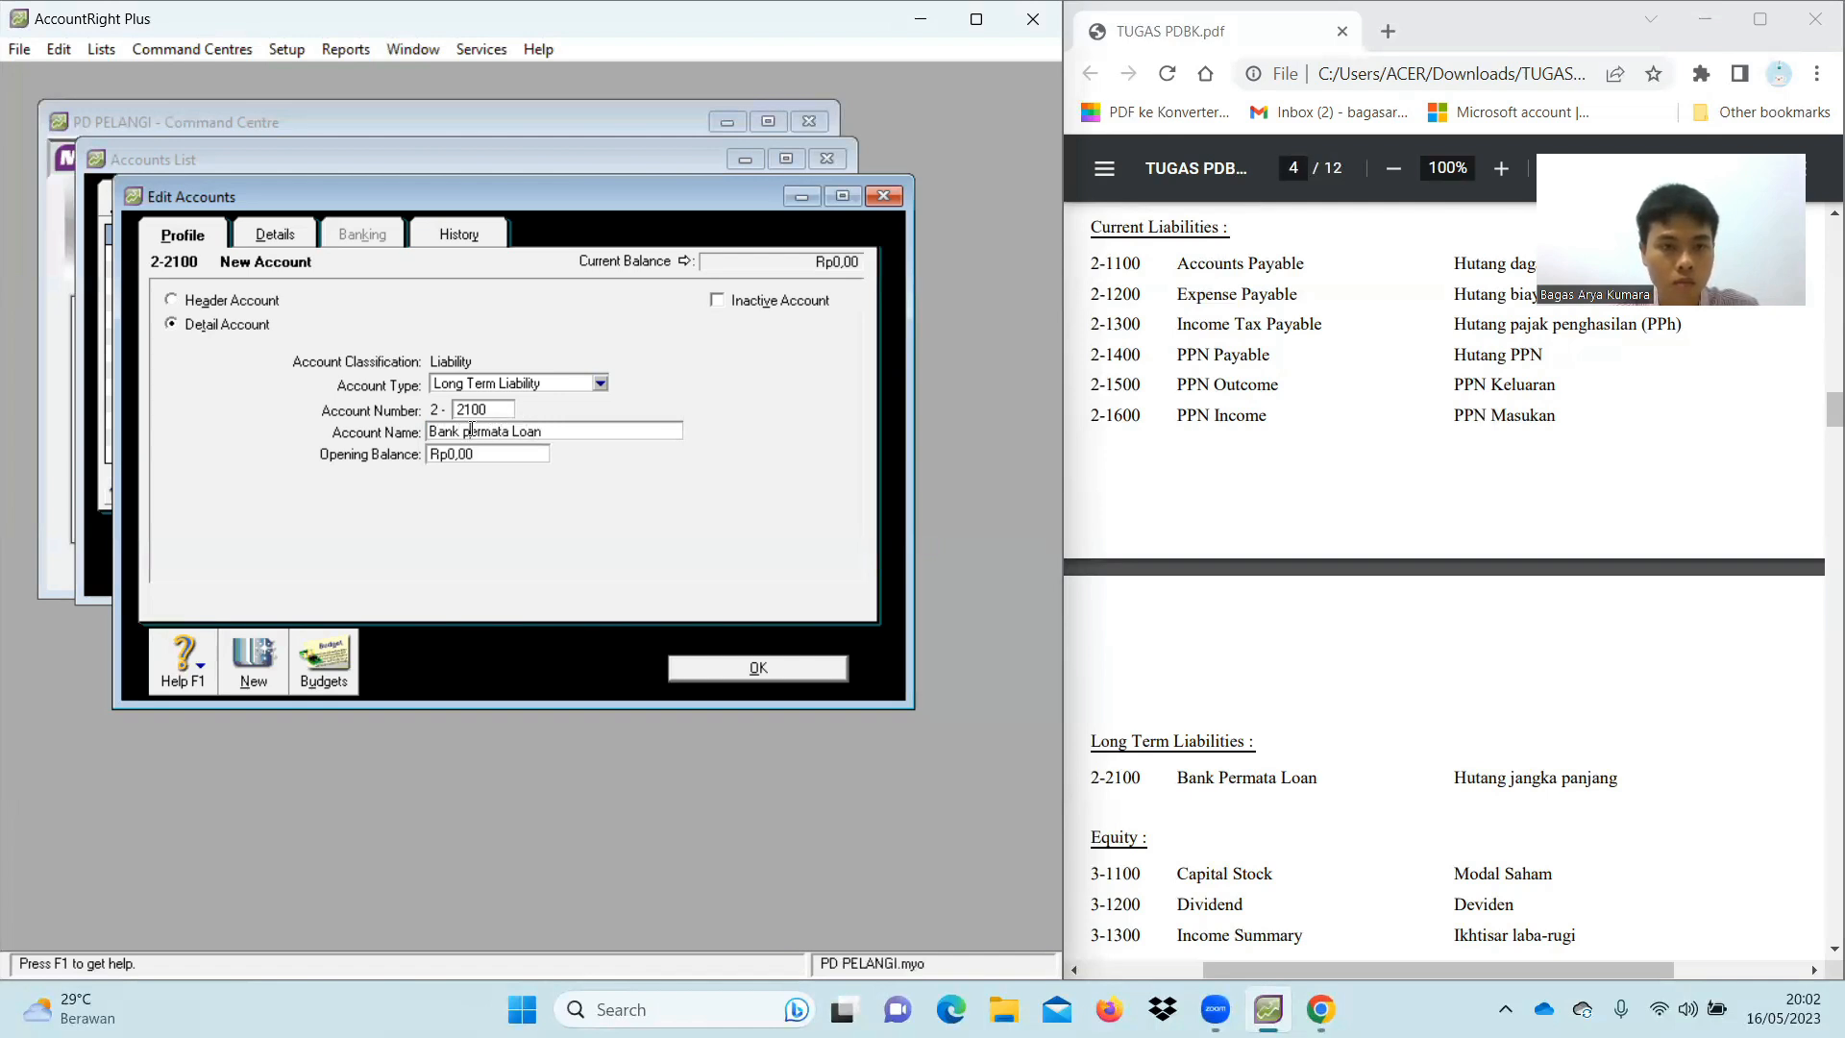
click(472, 430)
key(BackSpace)
text(P)
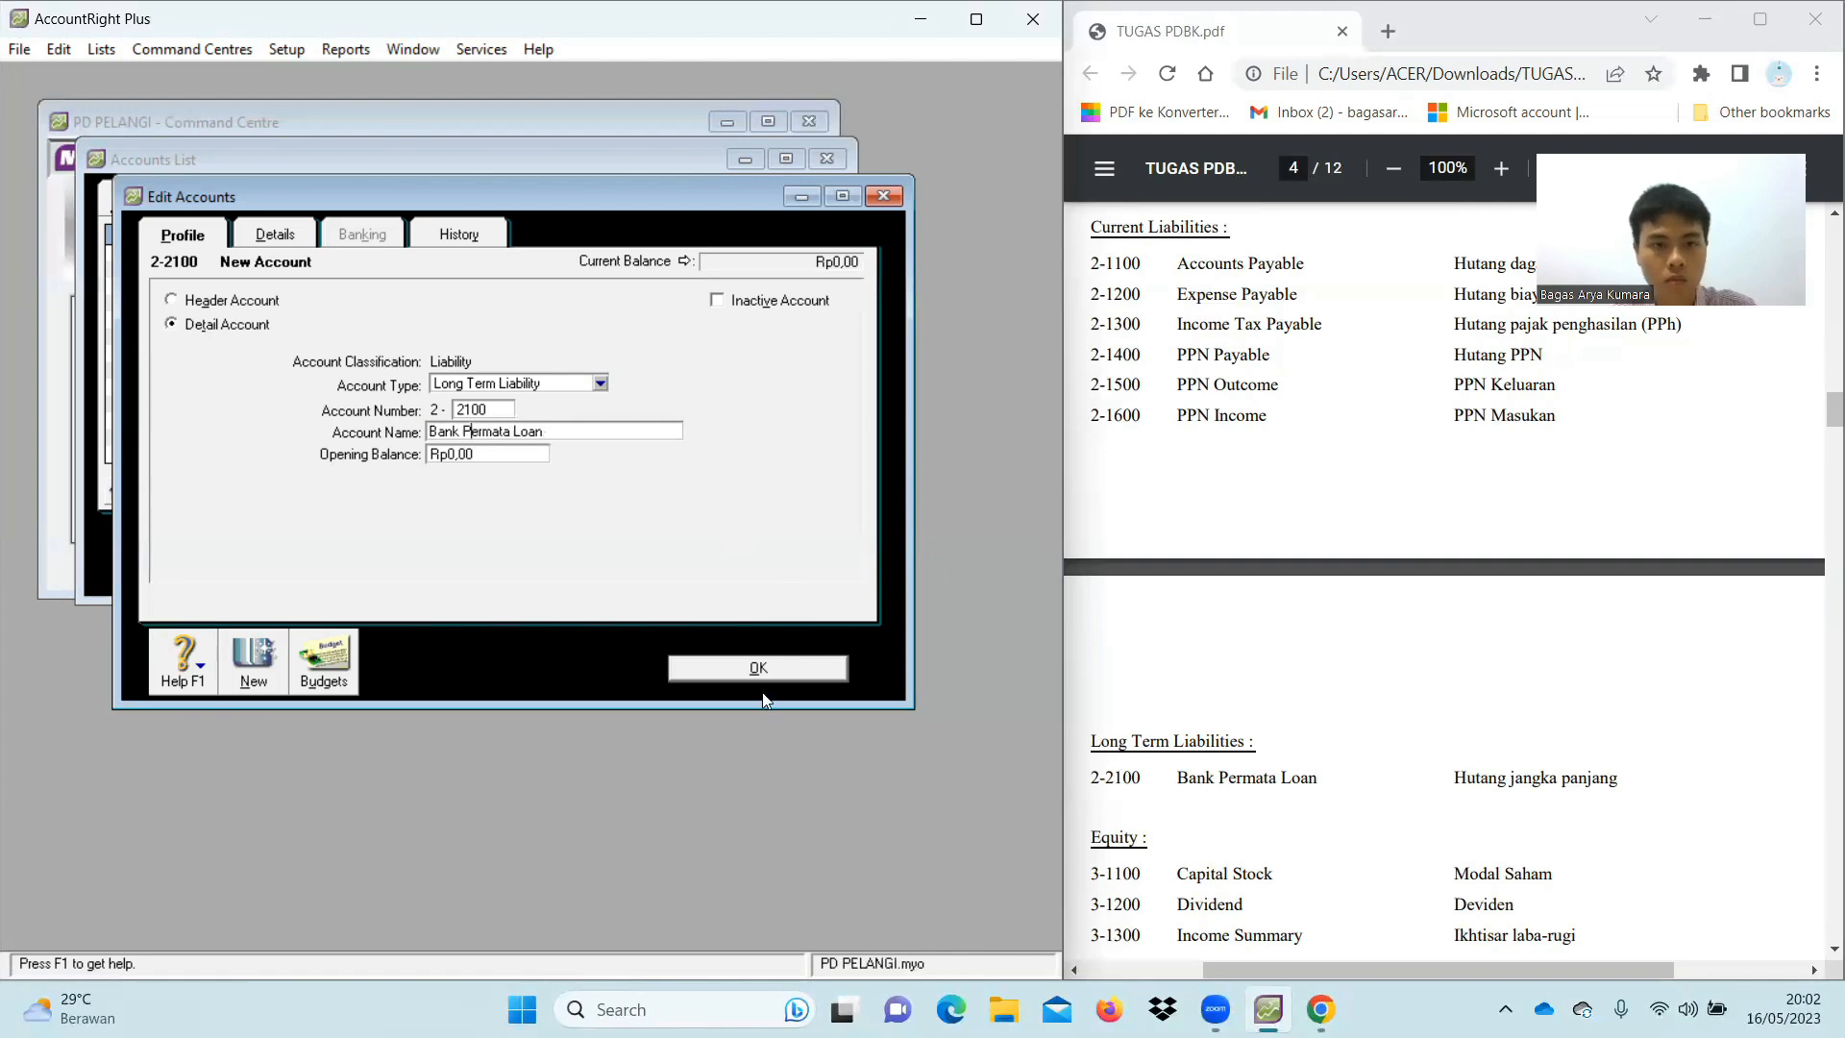
click(770, 667)
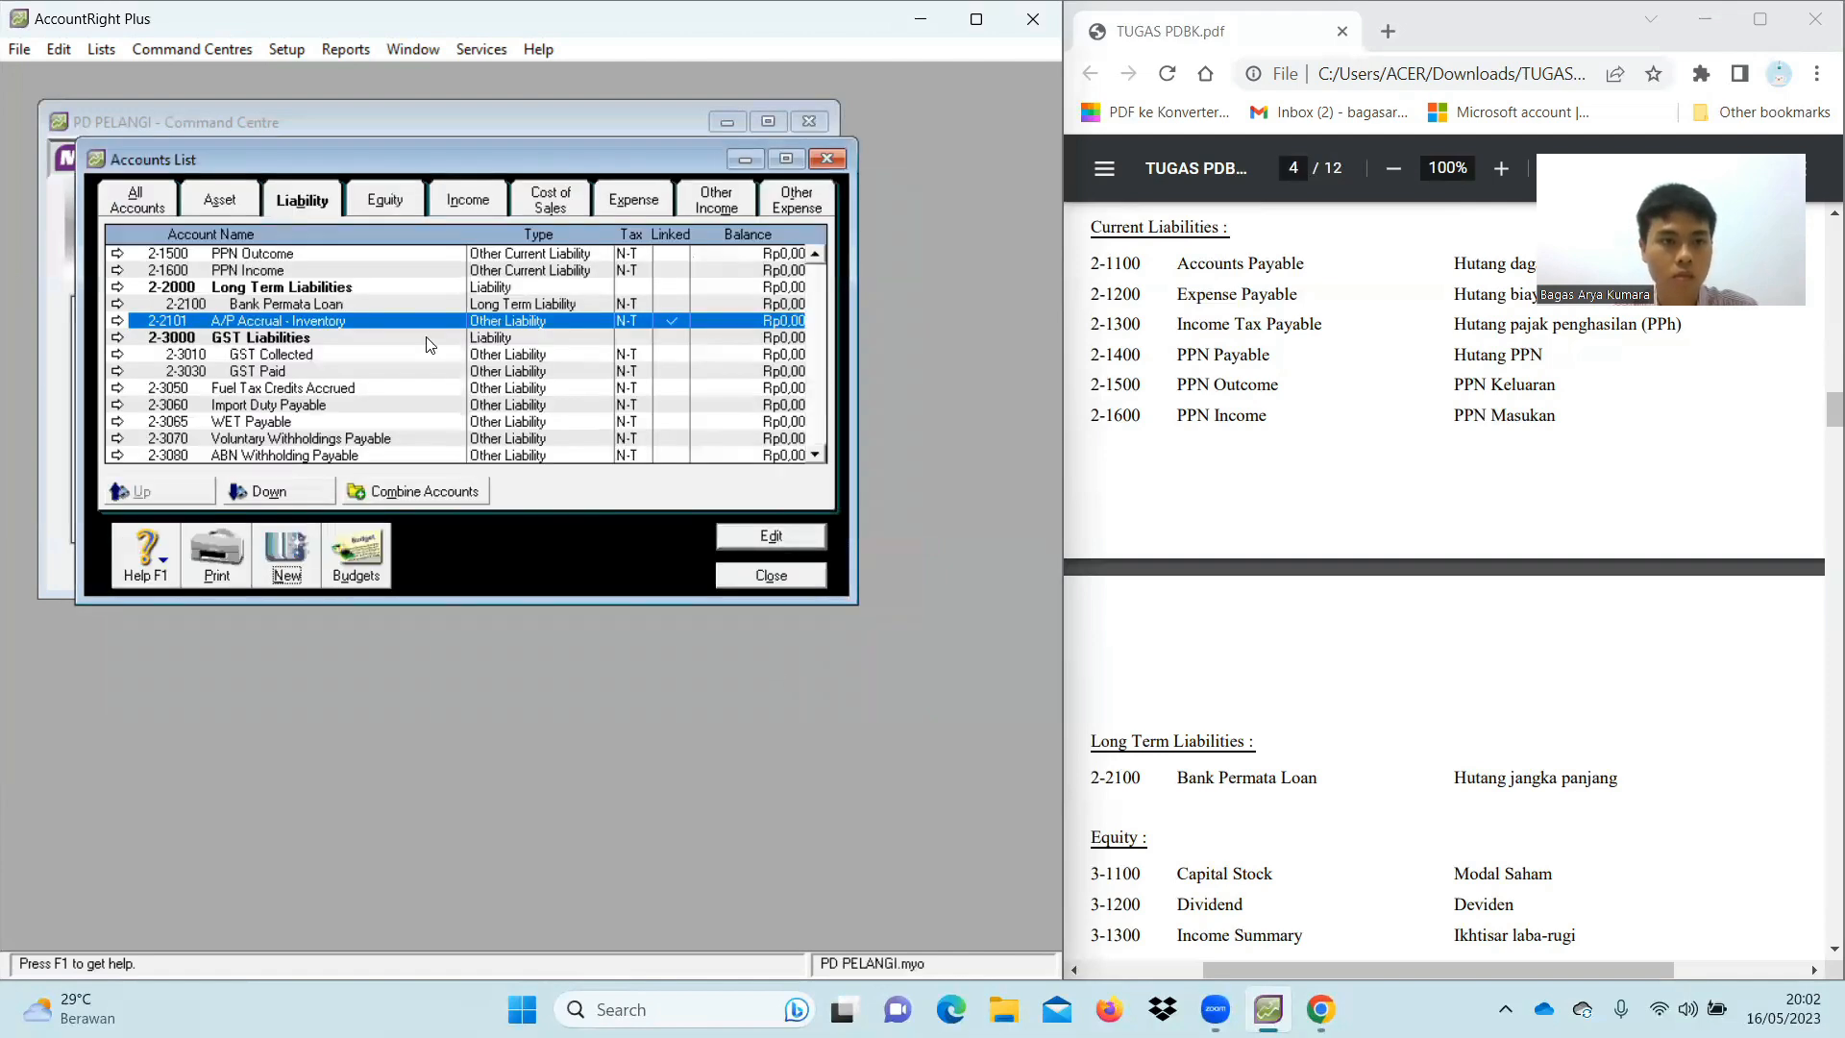
Show only the Equity accounts in the Accounts List
scroll(429, 344, down, 1)
scroll(317, 407, up, 2)
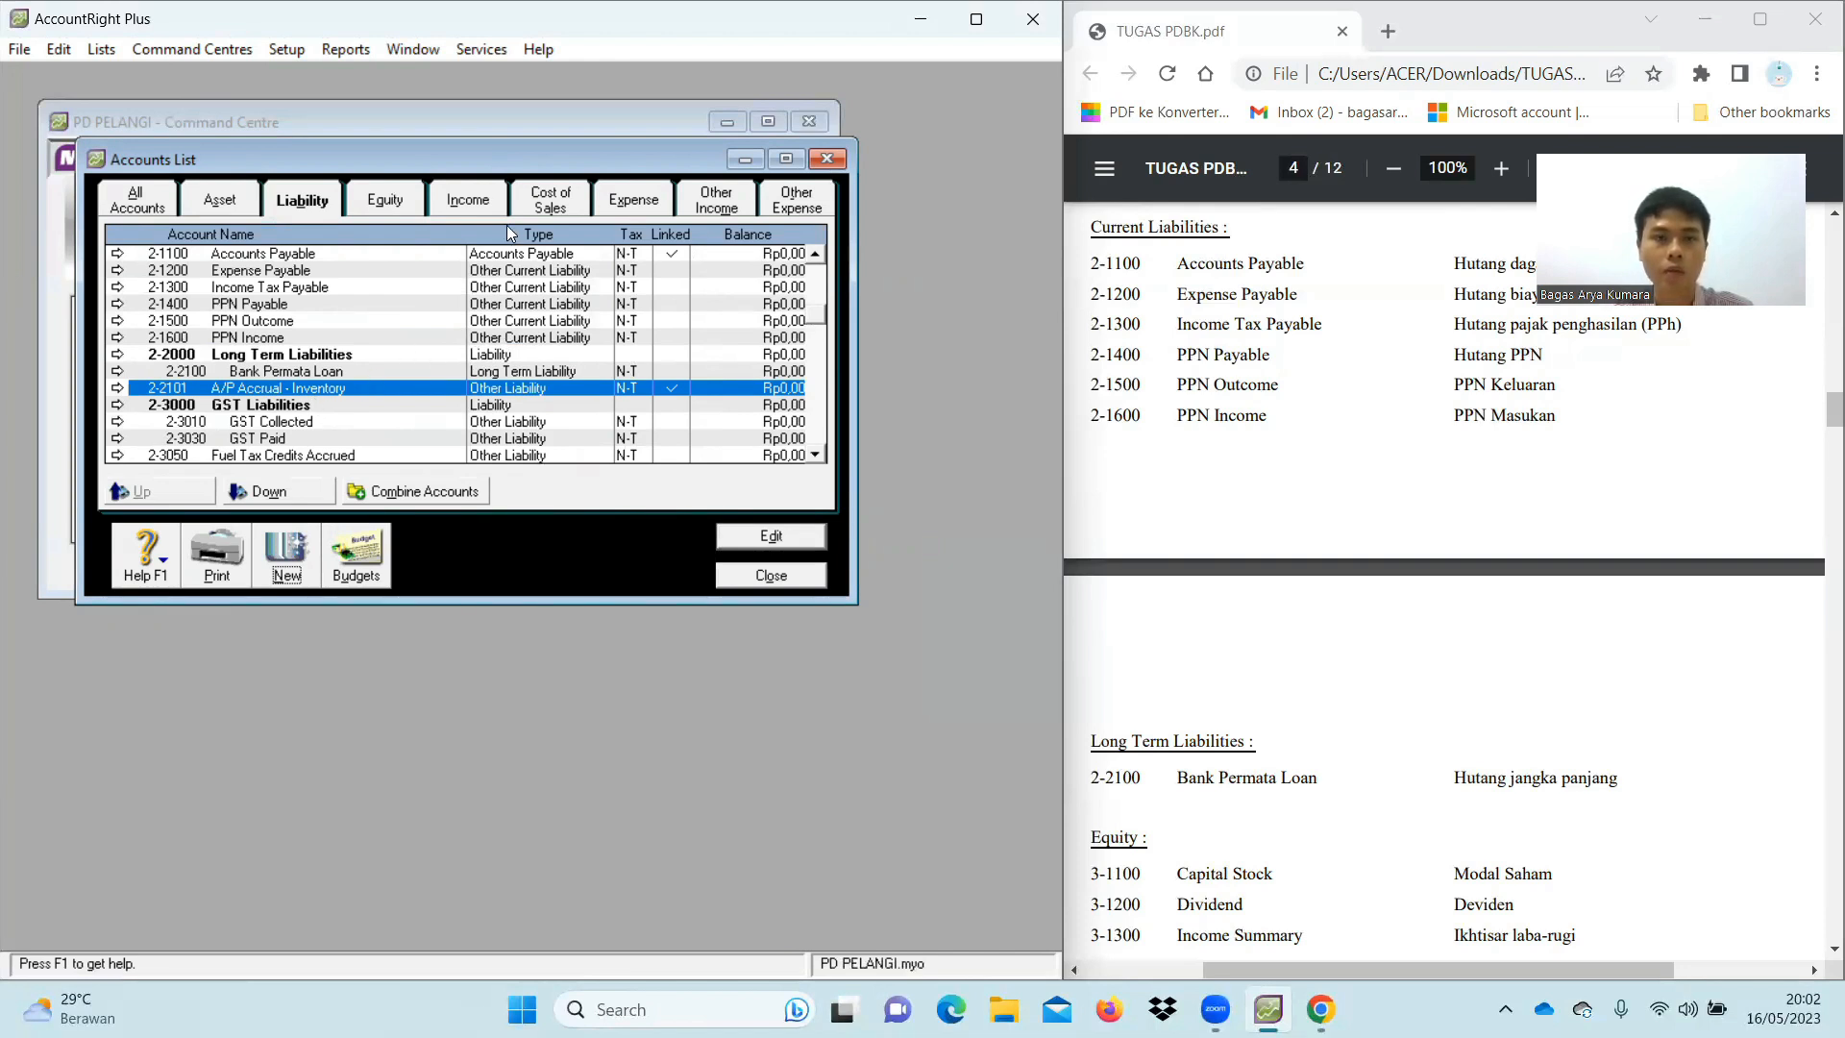
click(402, 202)
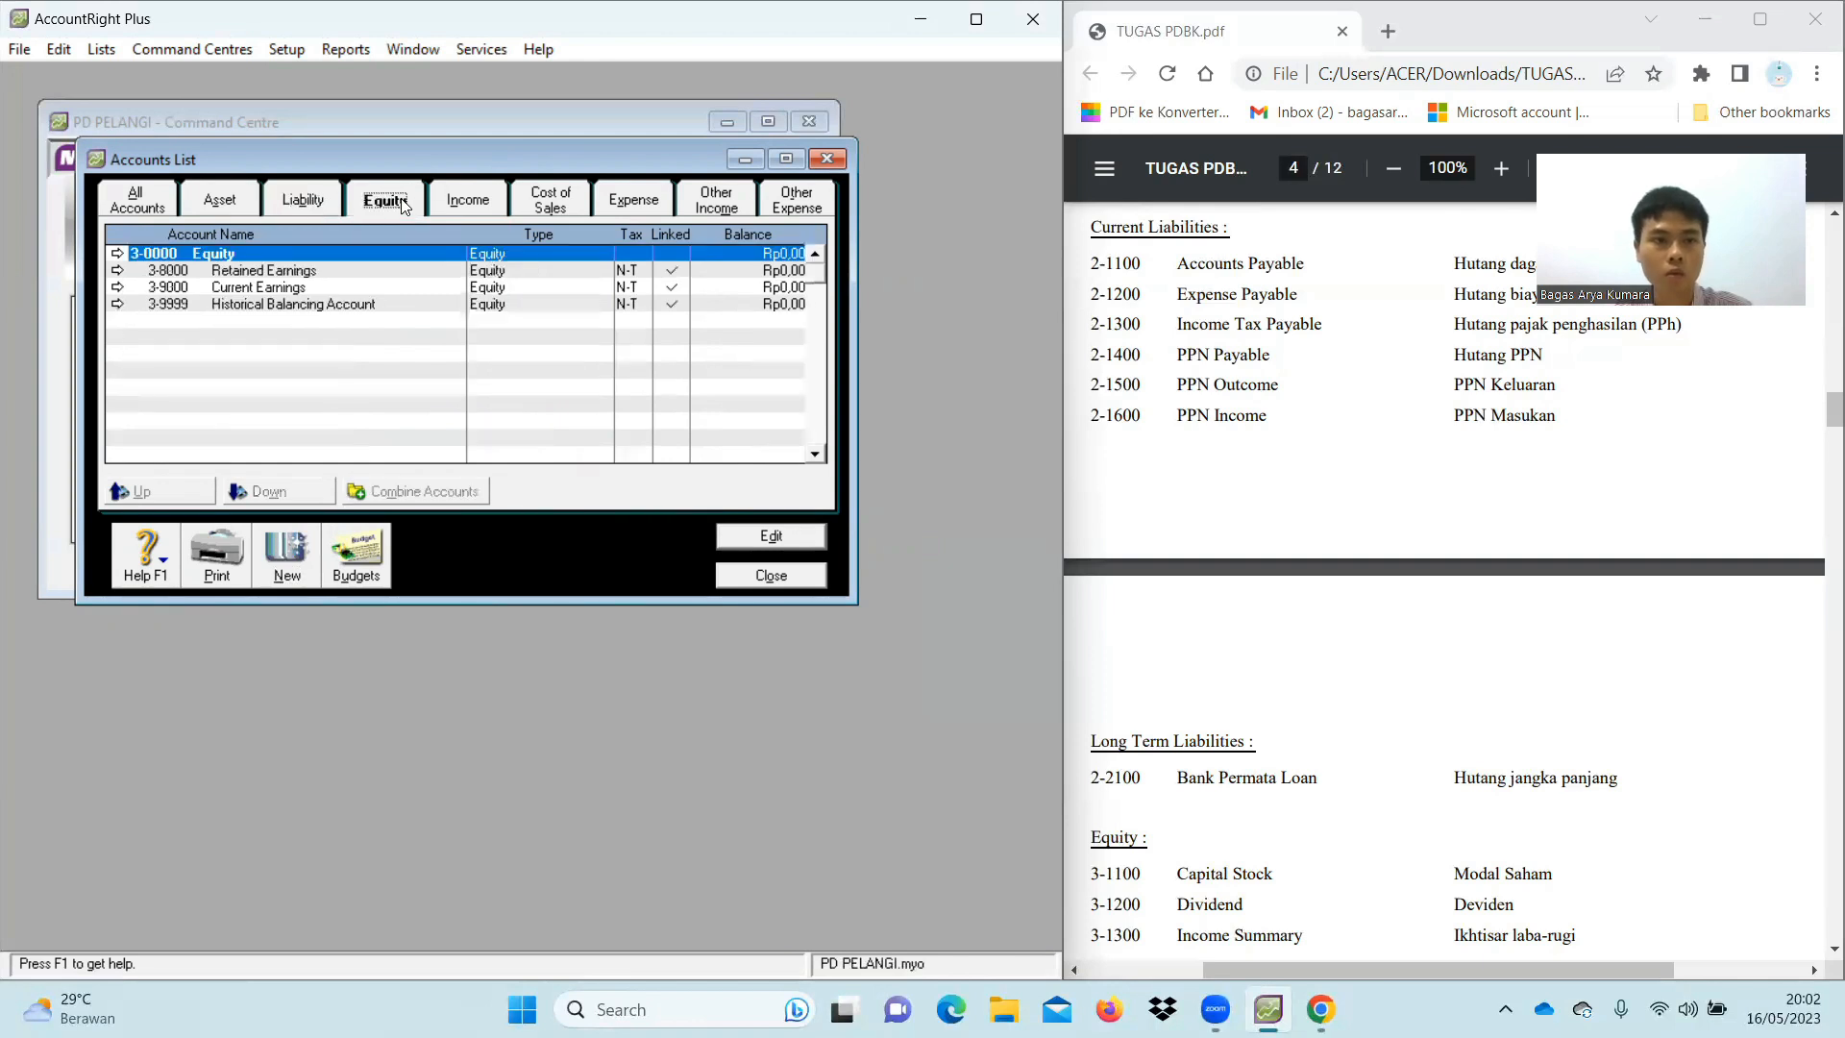
Renumber Retained Earnings to 3-1100 and rename it as the owner's capital account
click(118, 271)
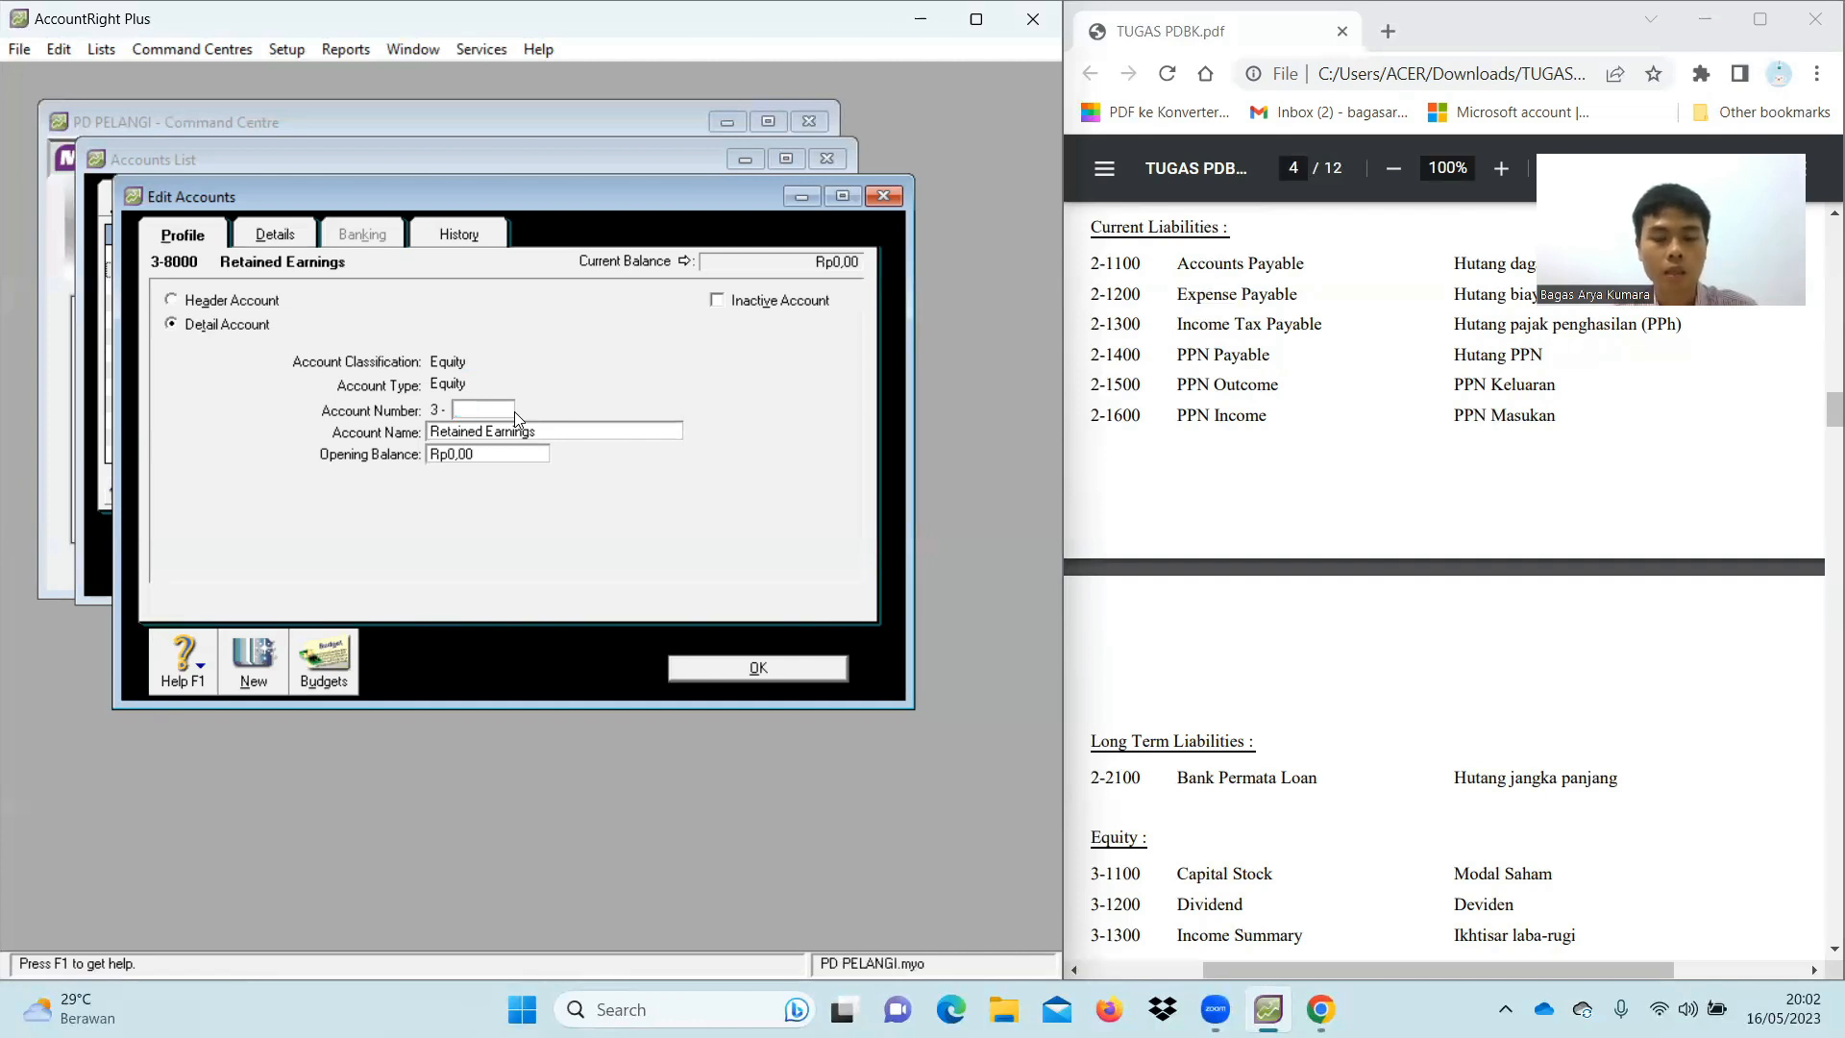
text(110)
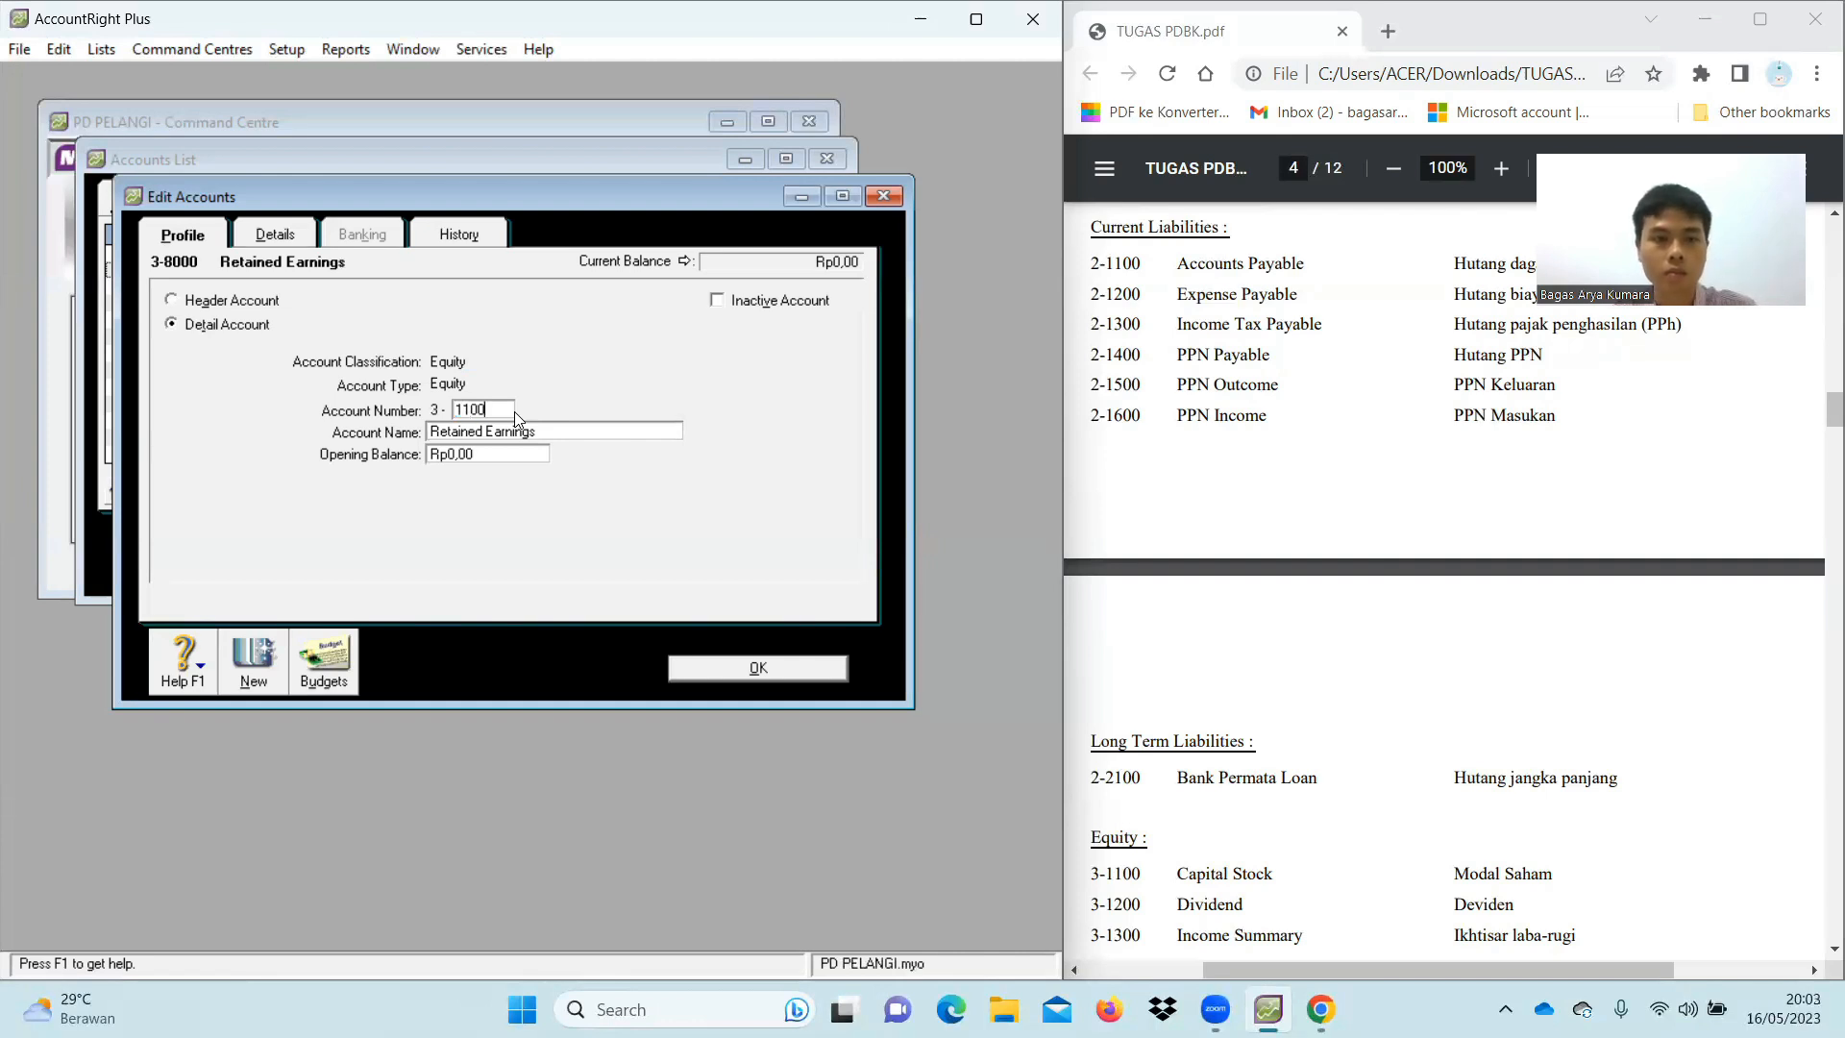
text(0)
key(Tab)
text(A)
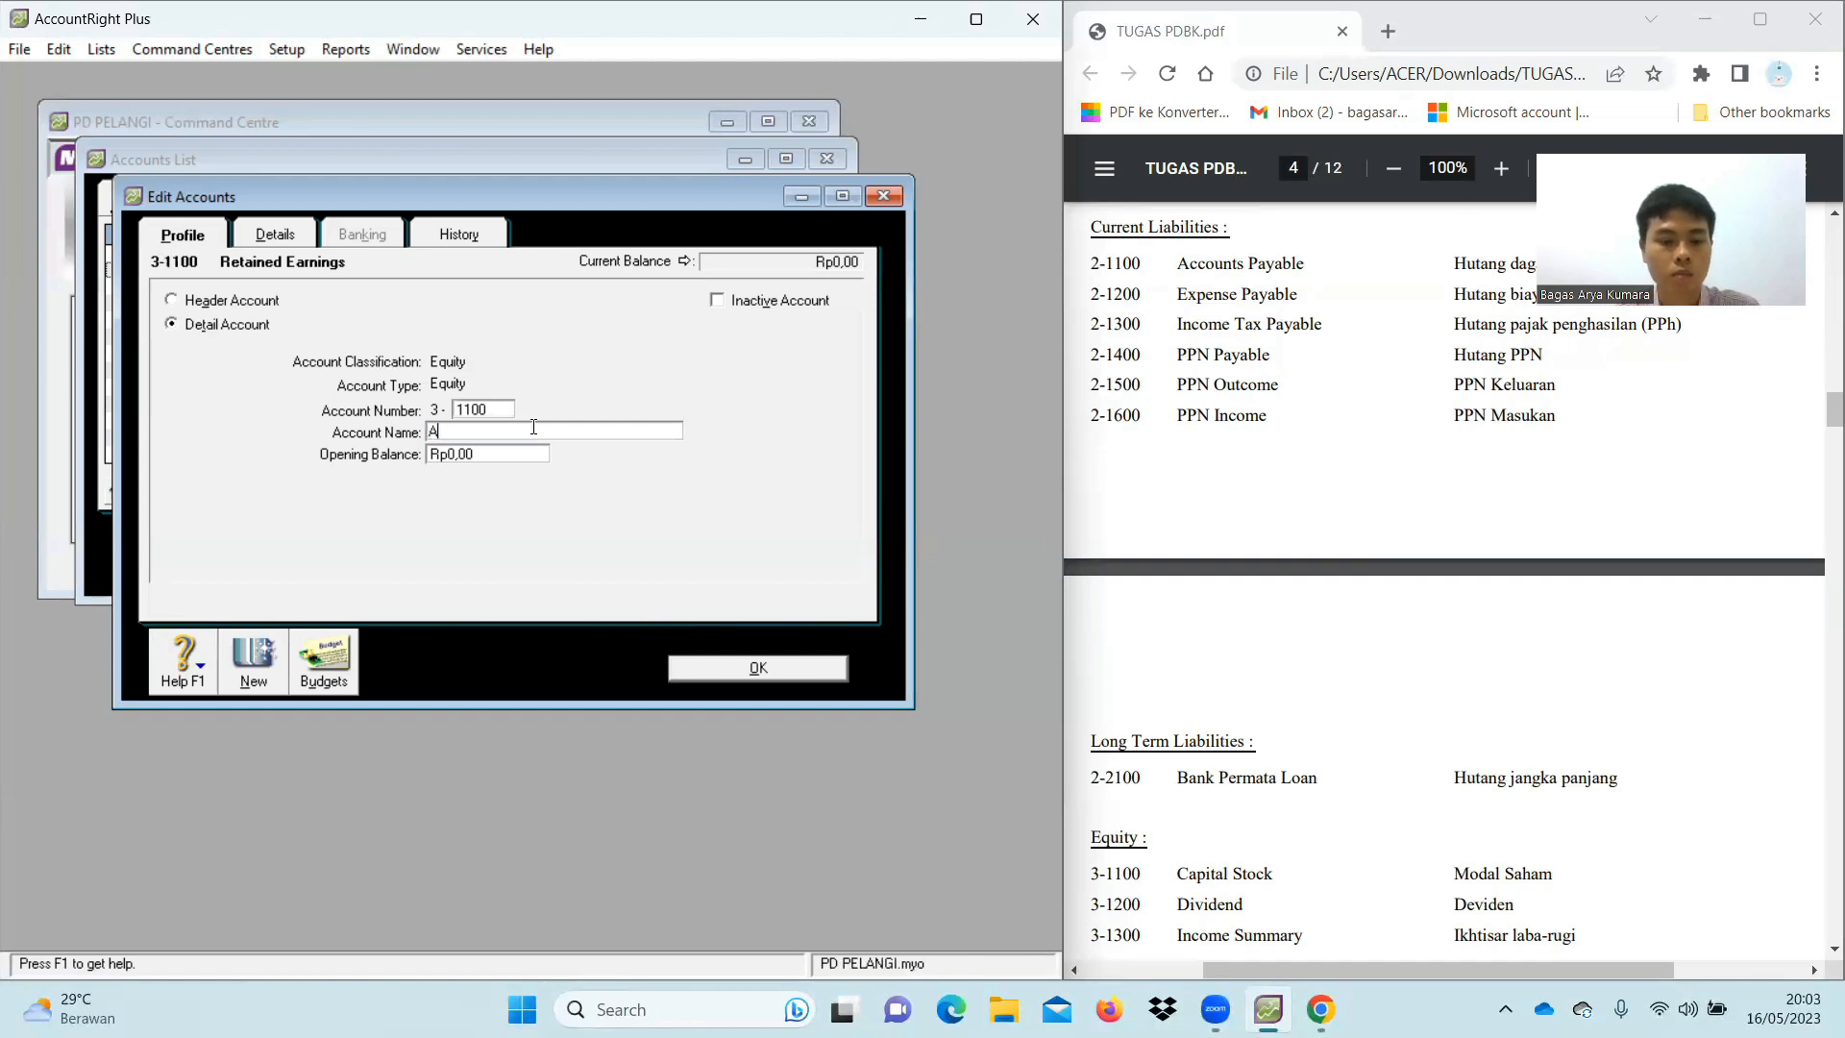
text(ndrian Capital)
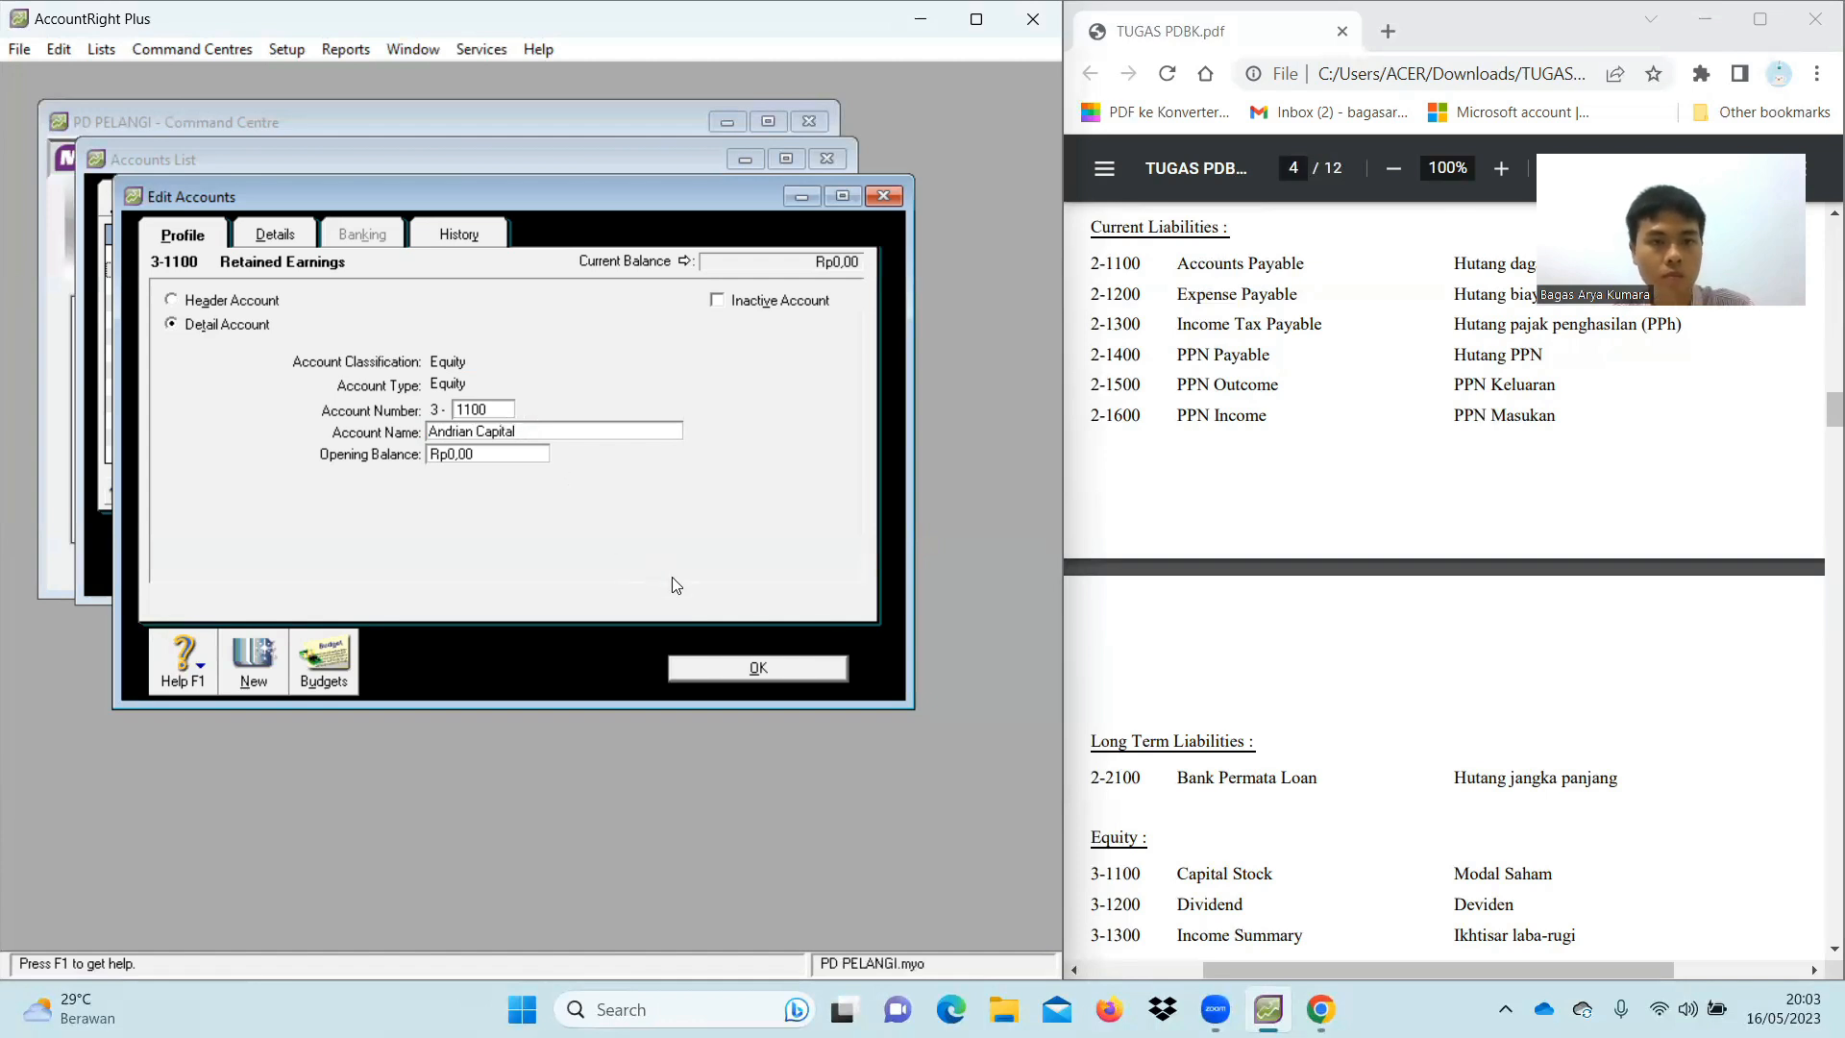
click(757, 668)
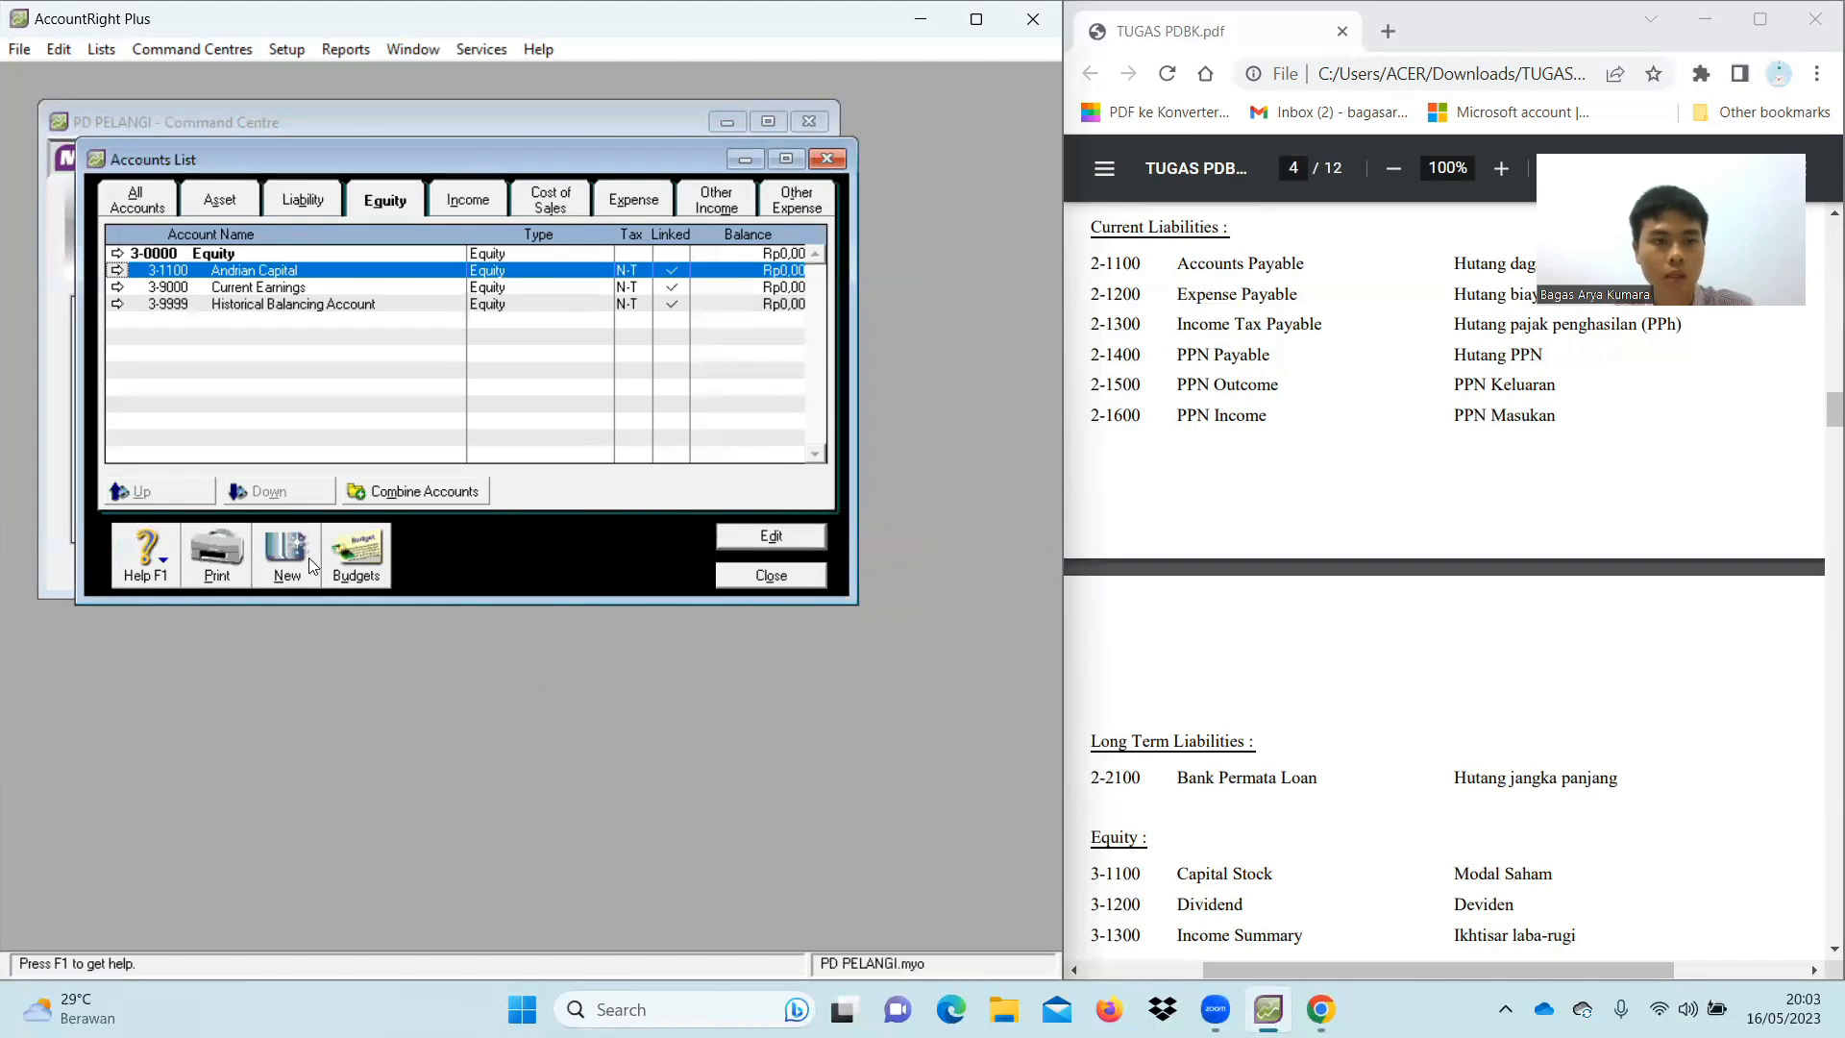
Add equity account 3-1200 for the owner's drawings
click(309, 563)
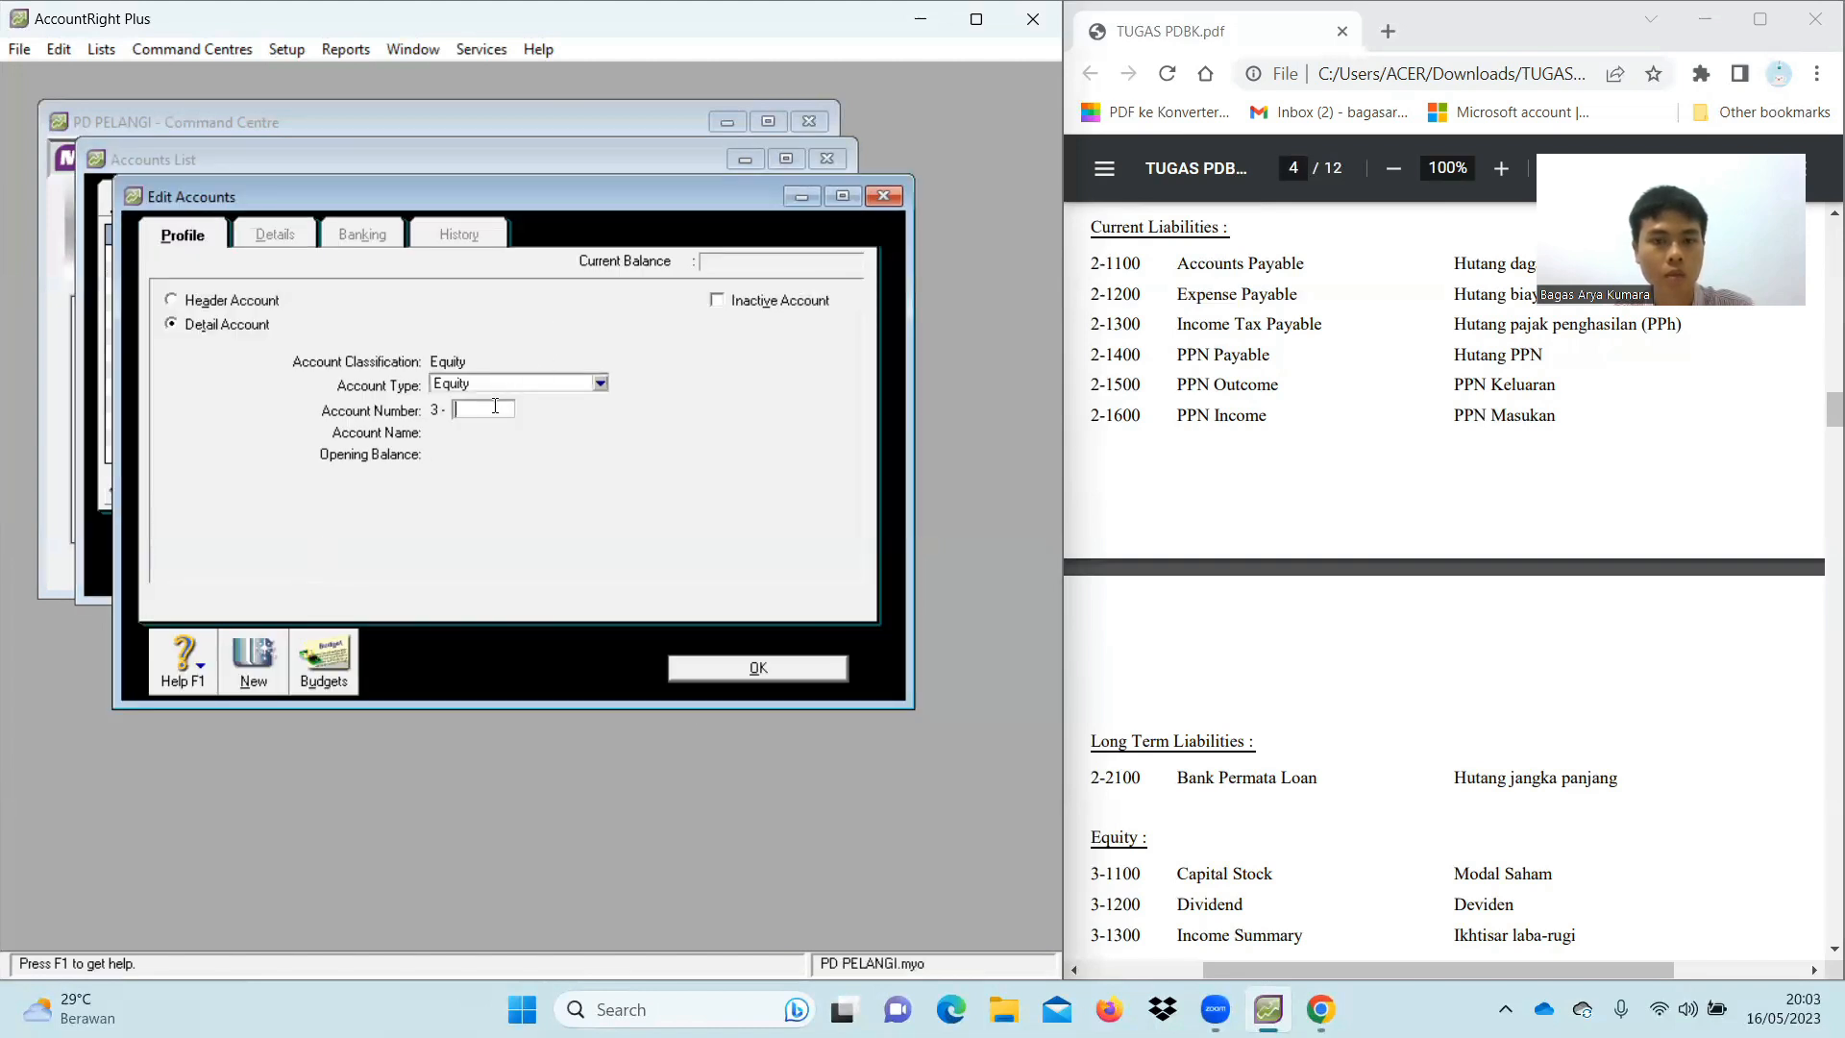
text(1200)
scroll(1523, 716, down, 2)
key(Tab)
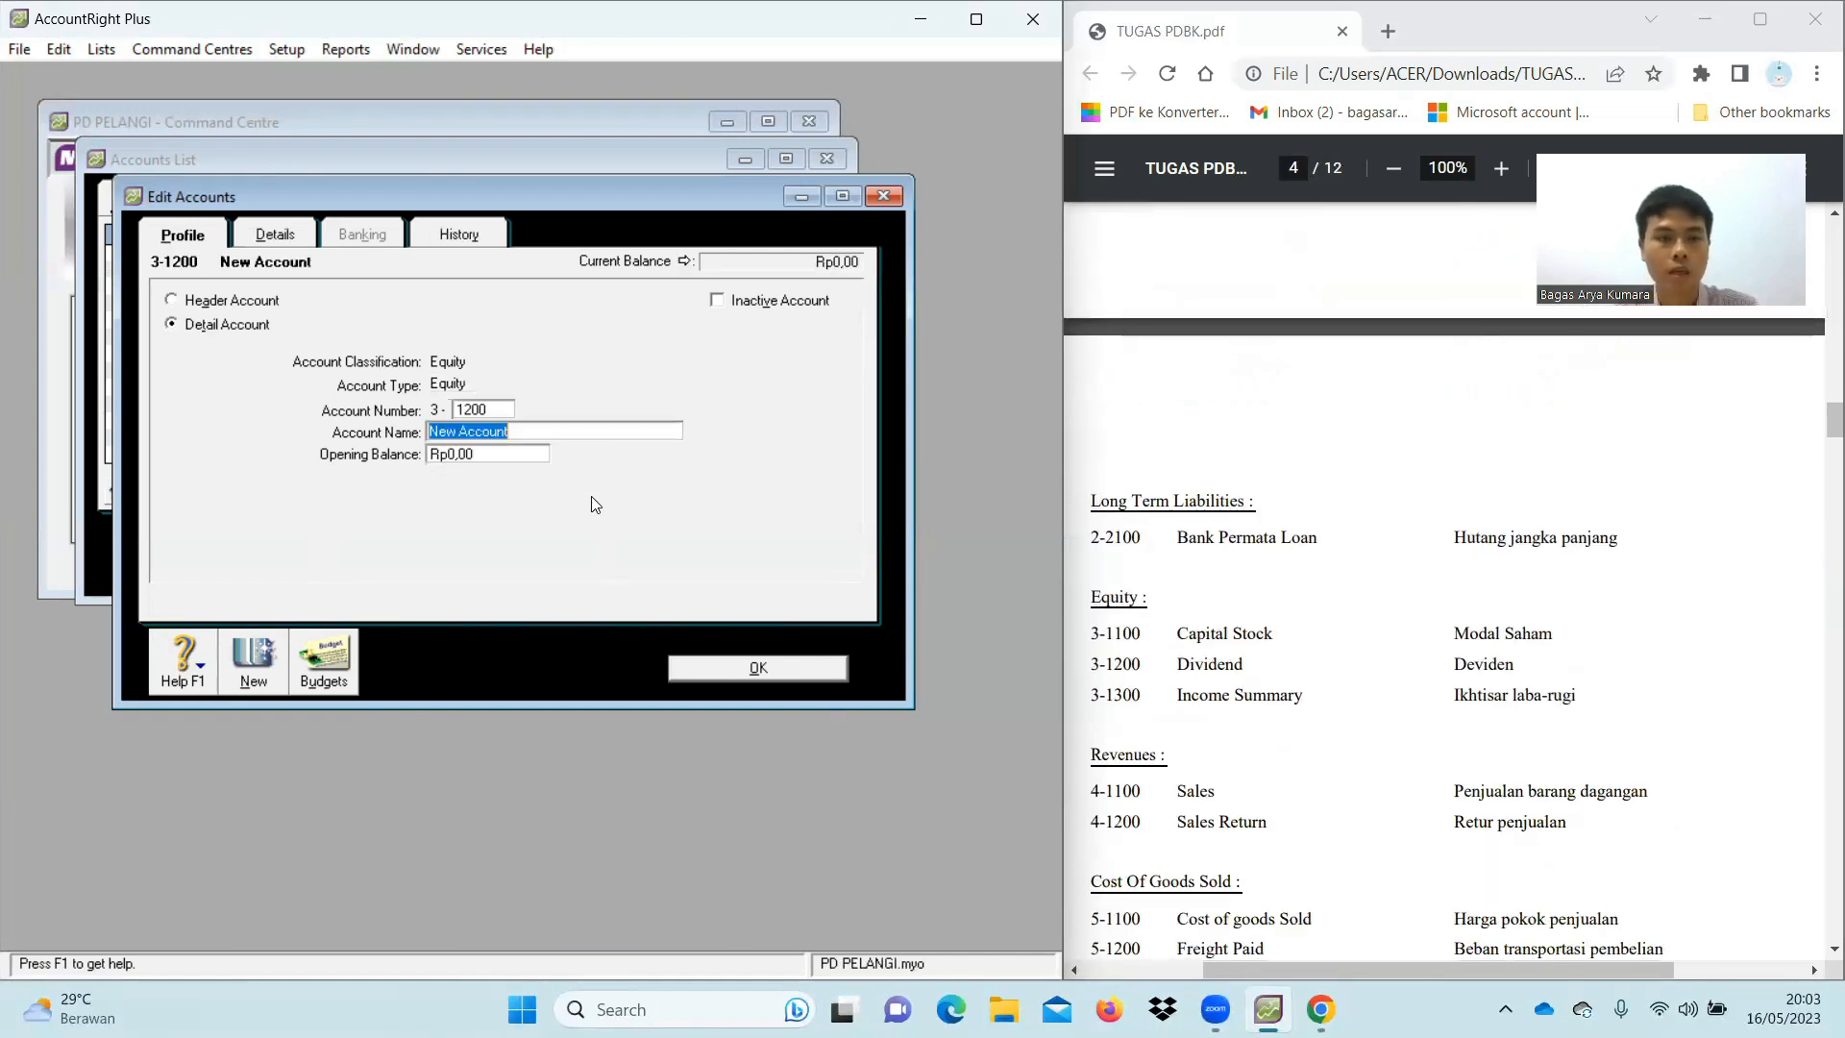
text(And)
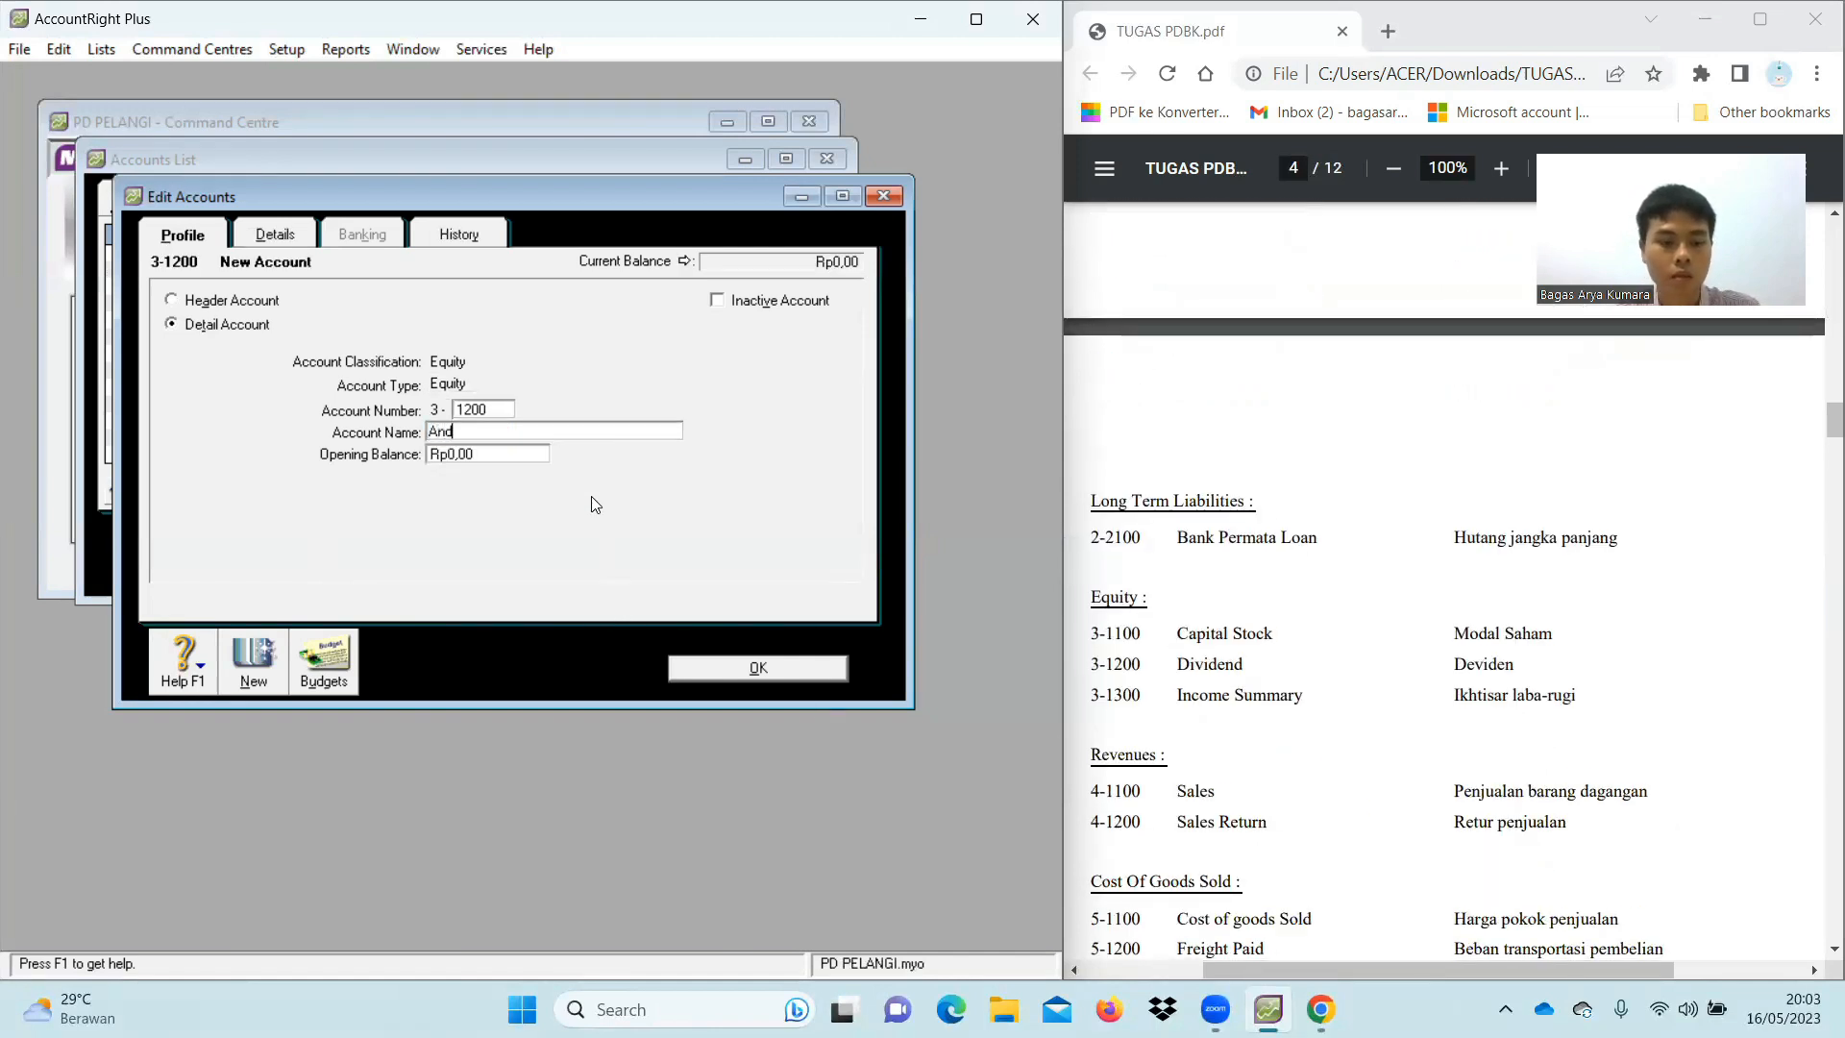
text(rian, D)
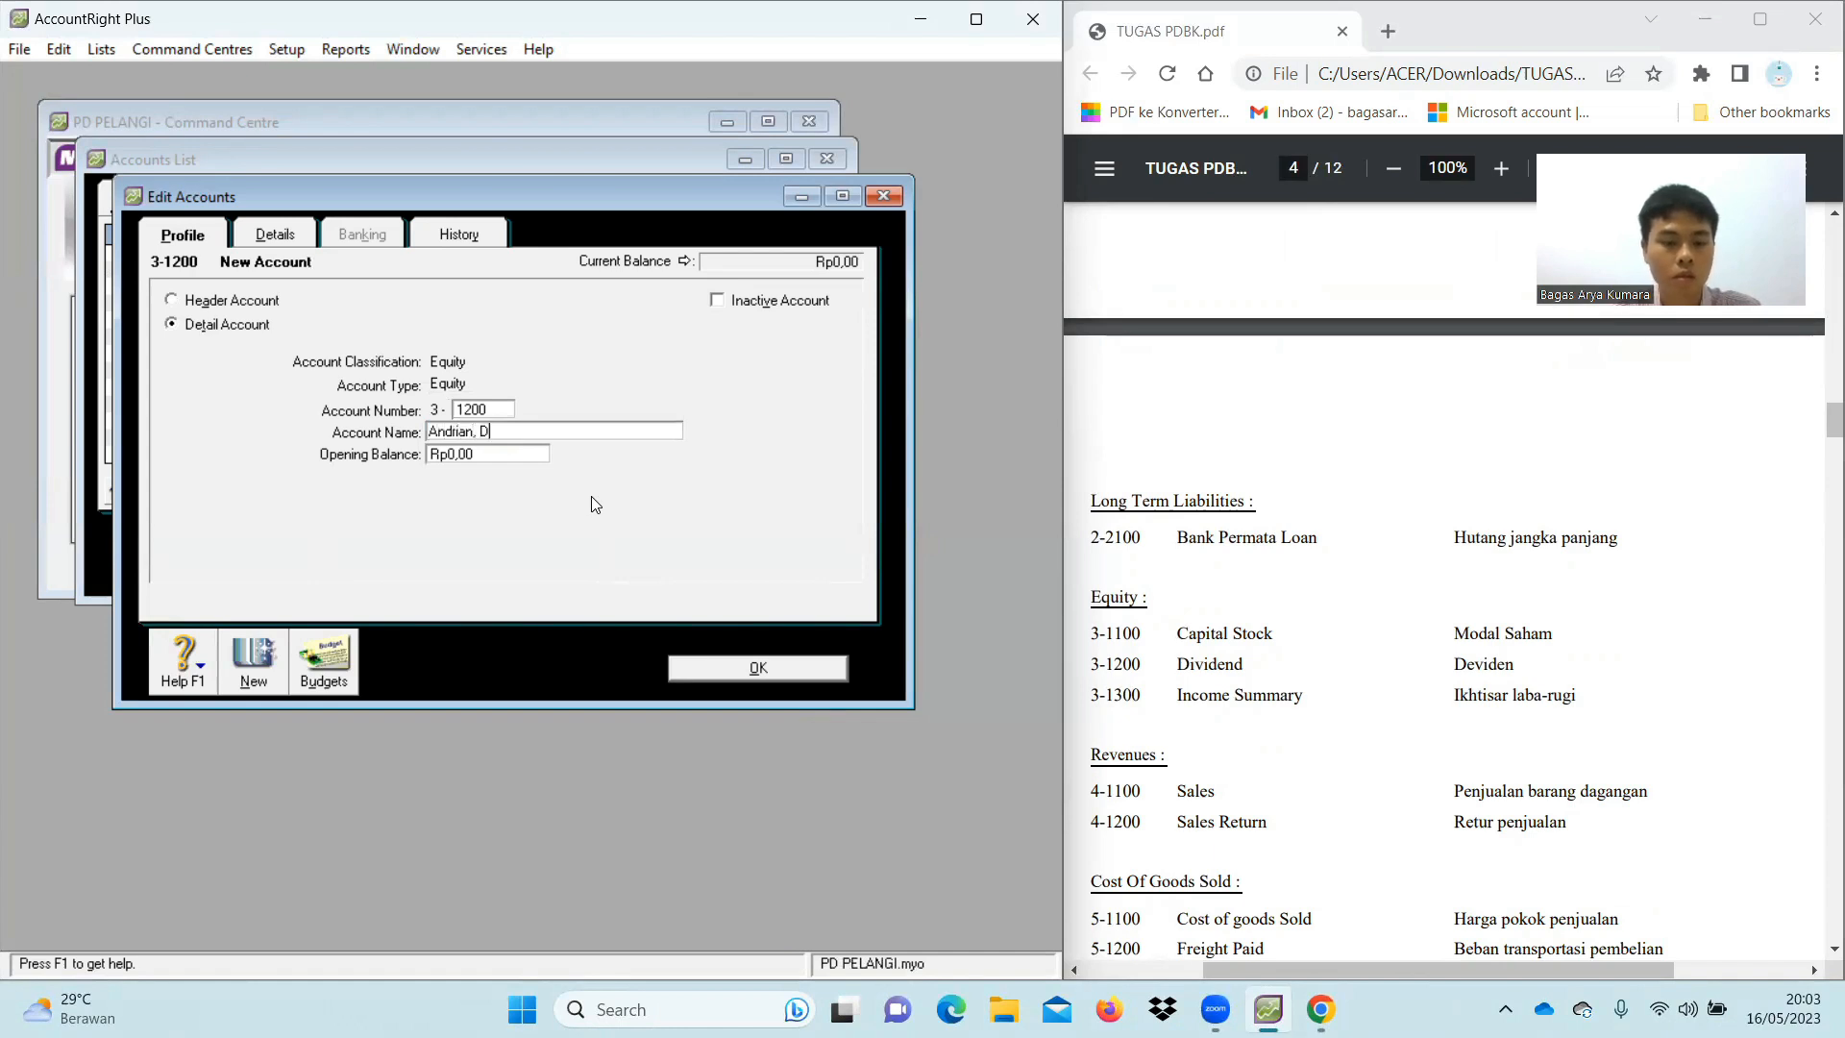
text(raeings)
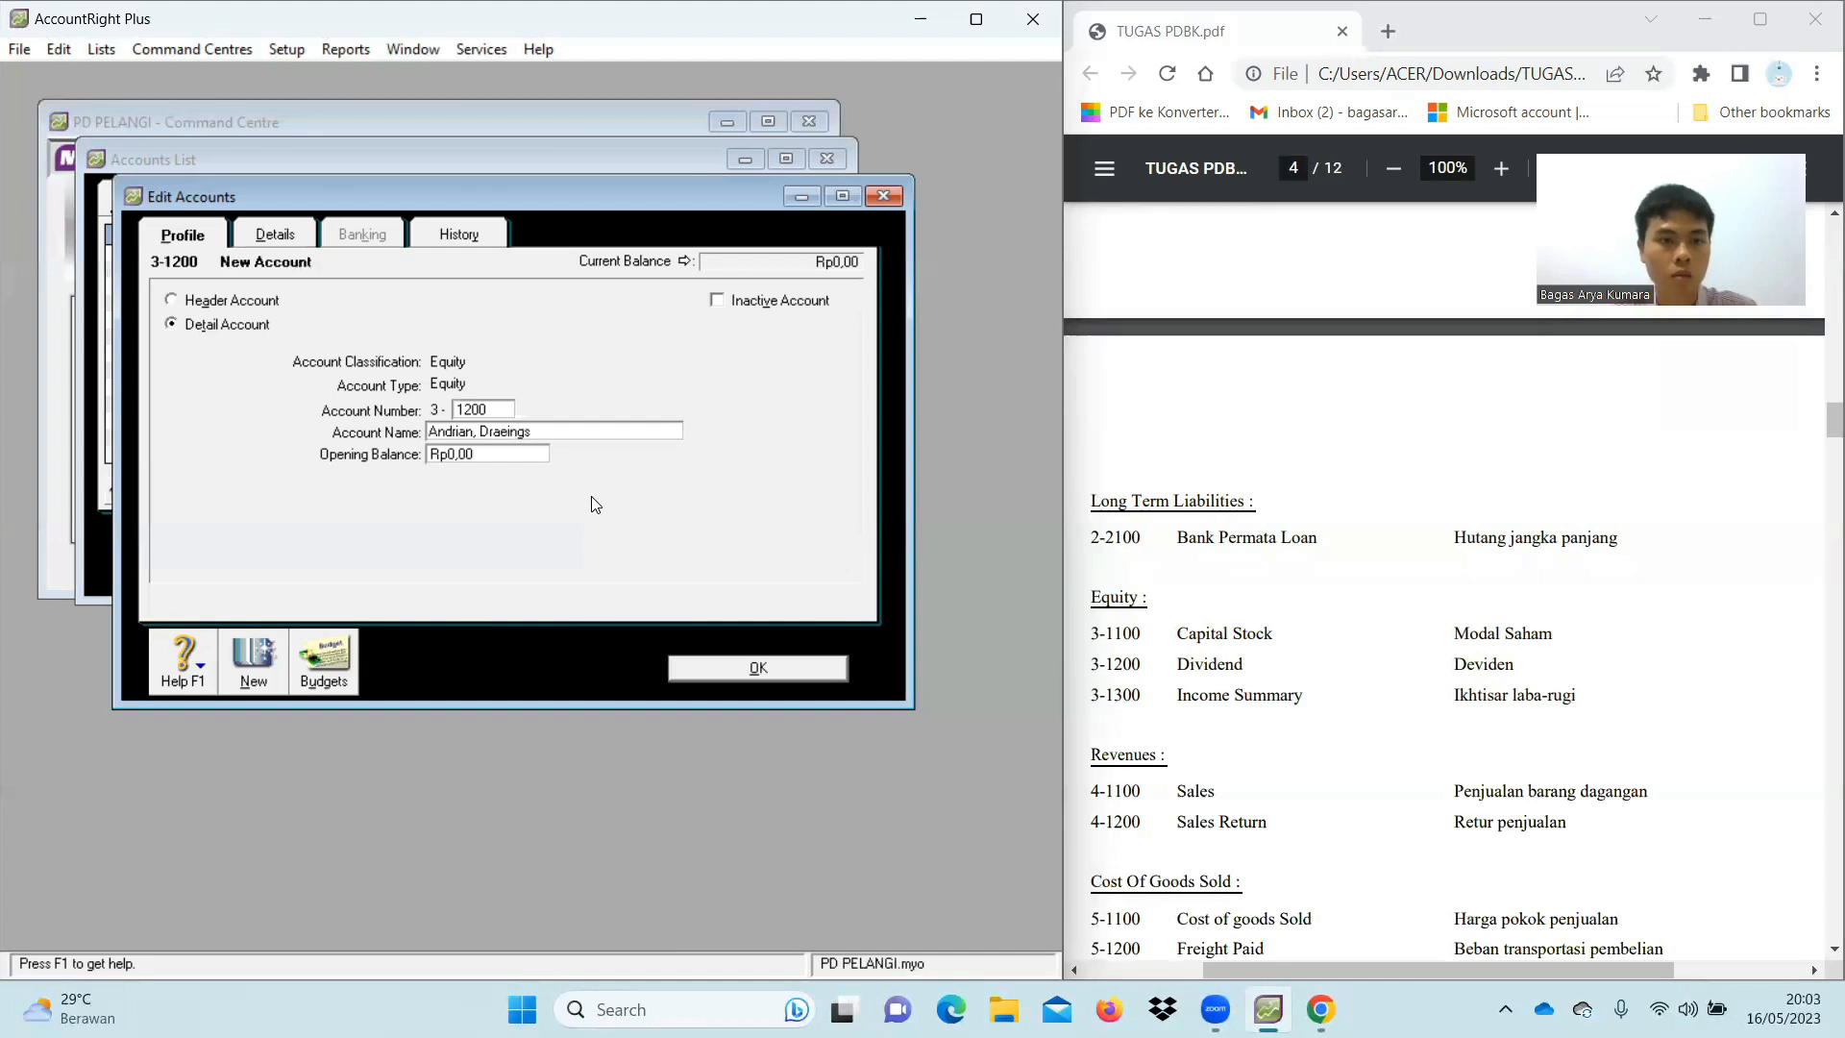
click(512, 431)
key(BackSpace)
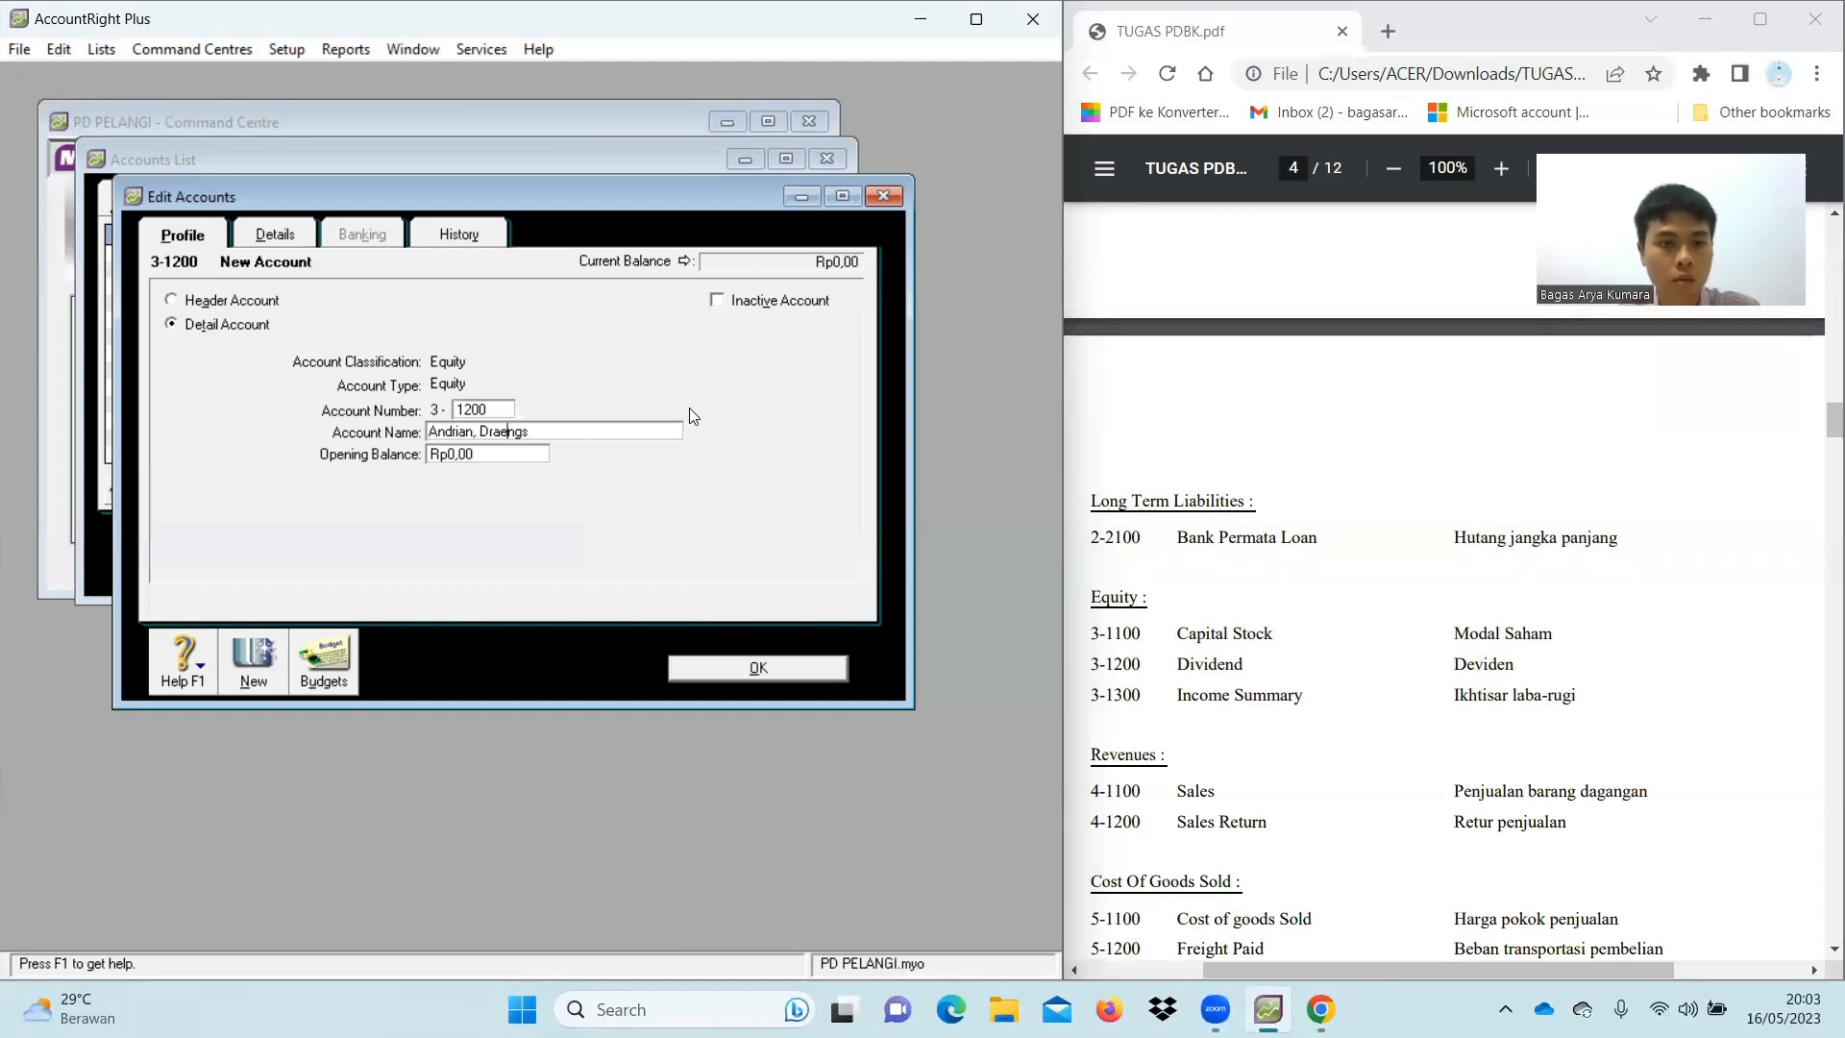
text(wi)
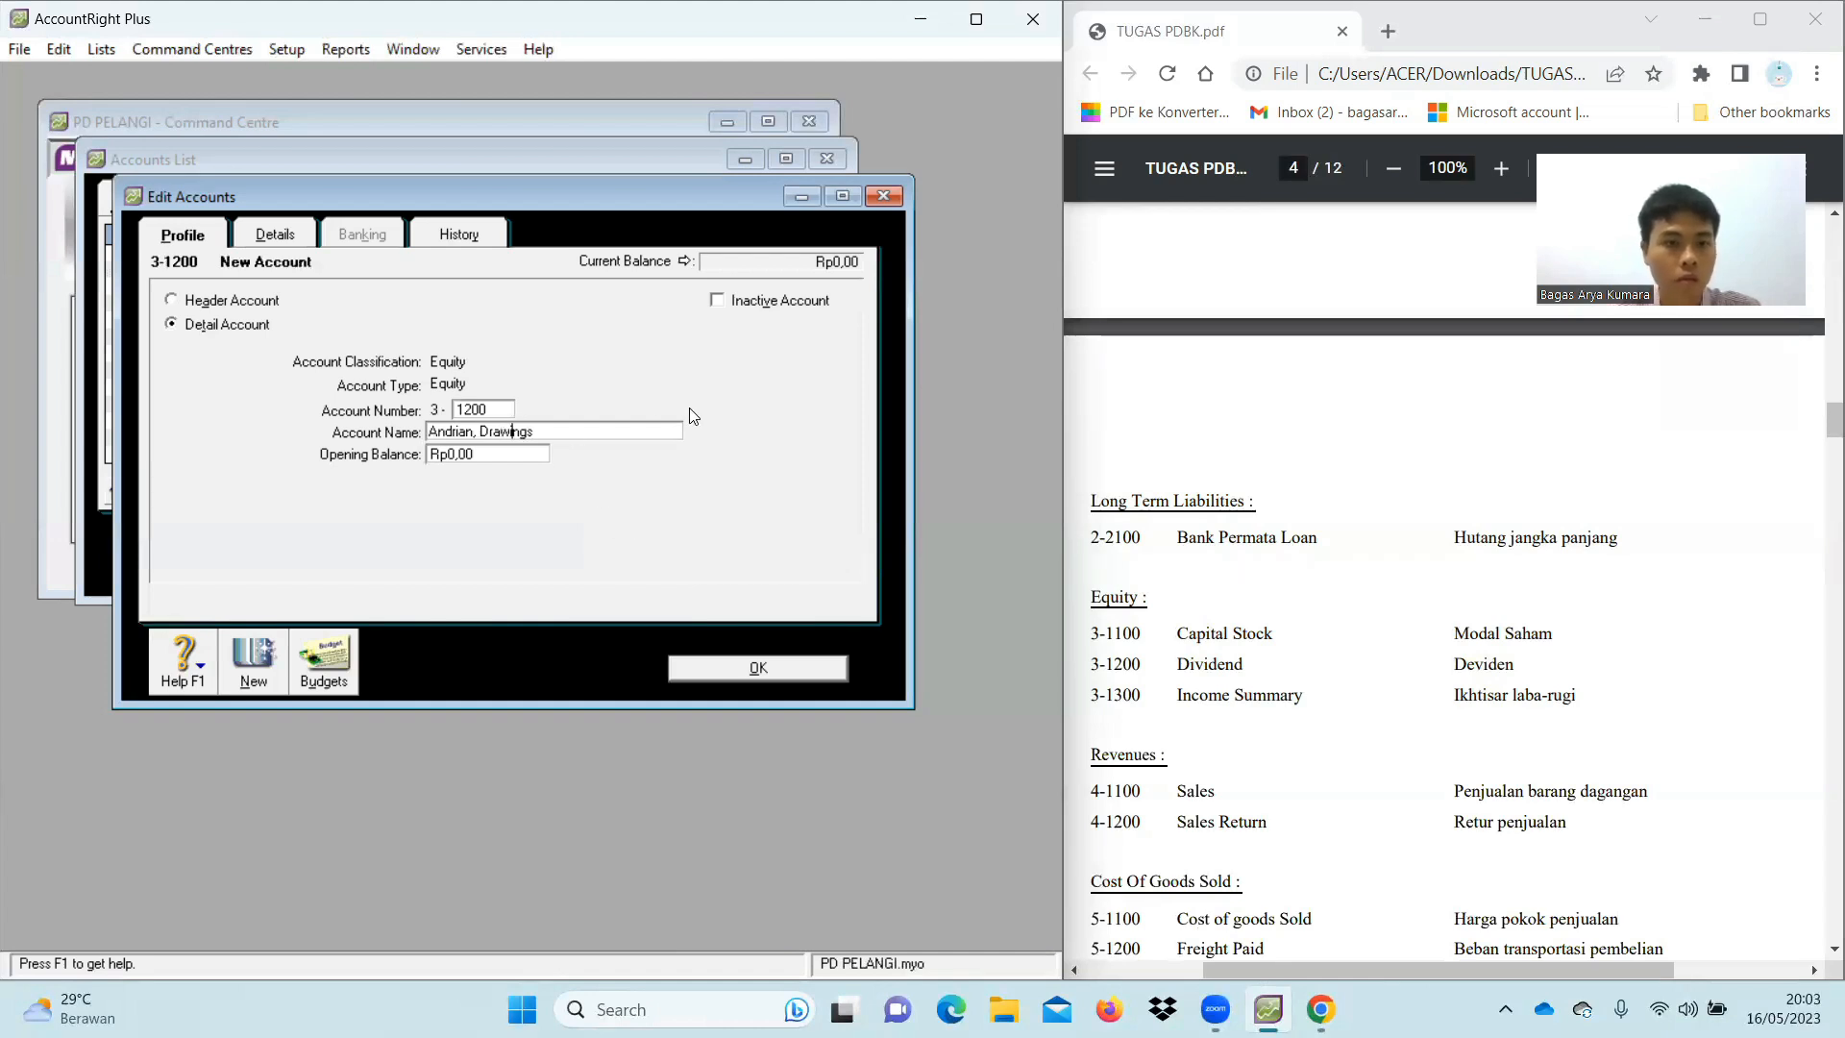
click(262, 656)
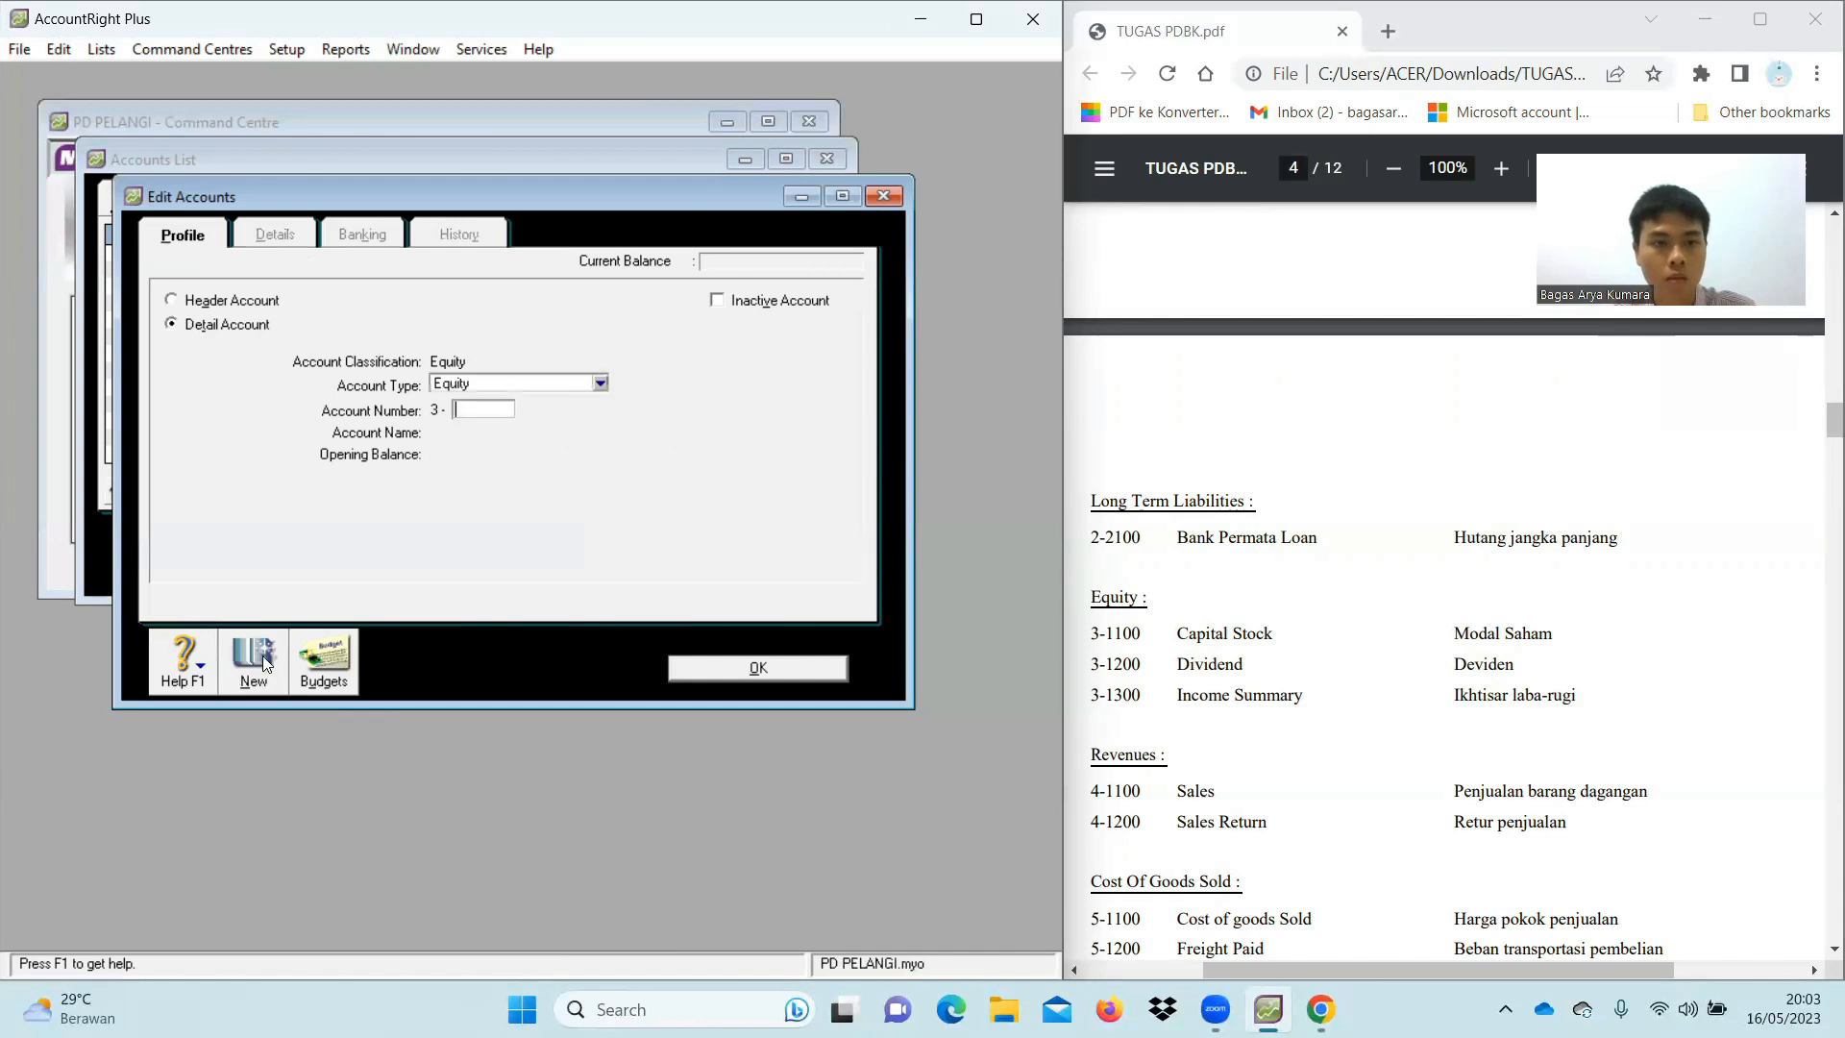
Add equity account 3-1300 Income Summary
text(1300)
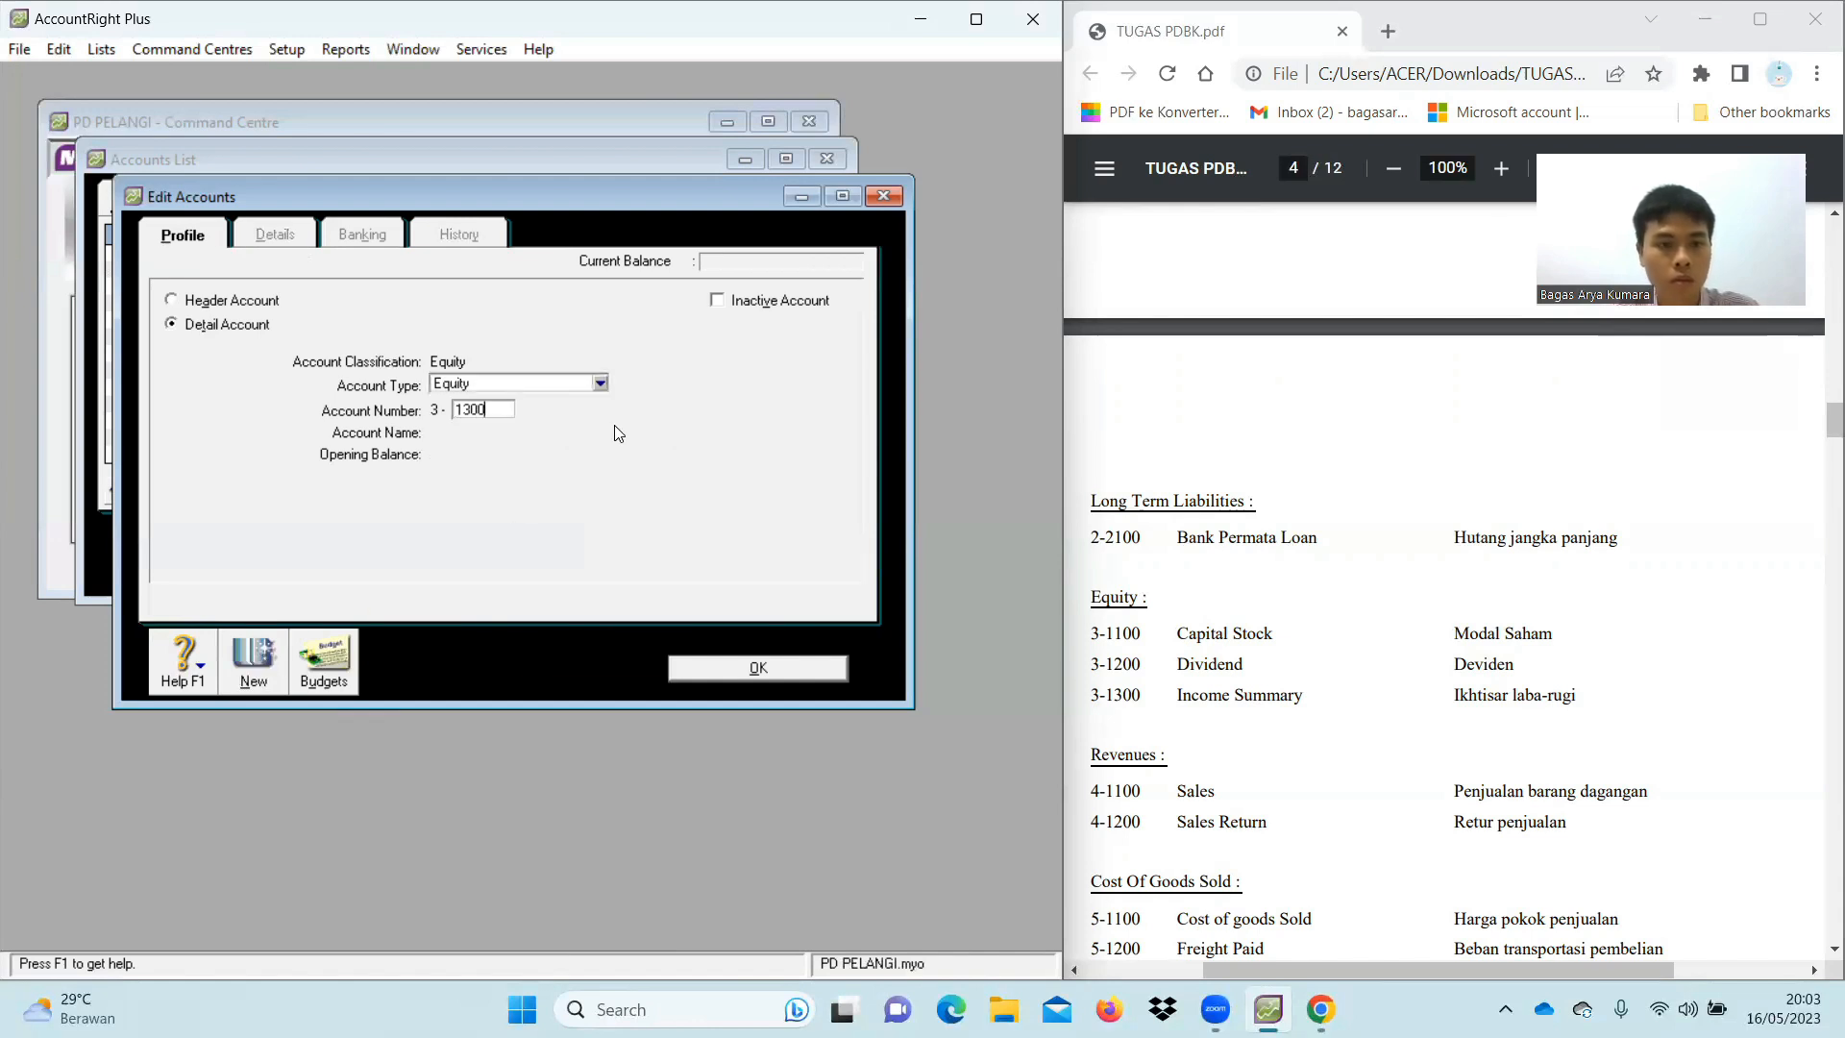
key(Tab)
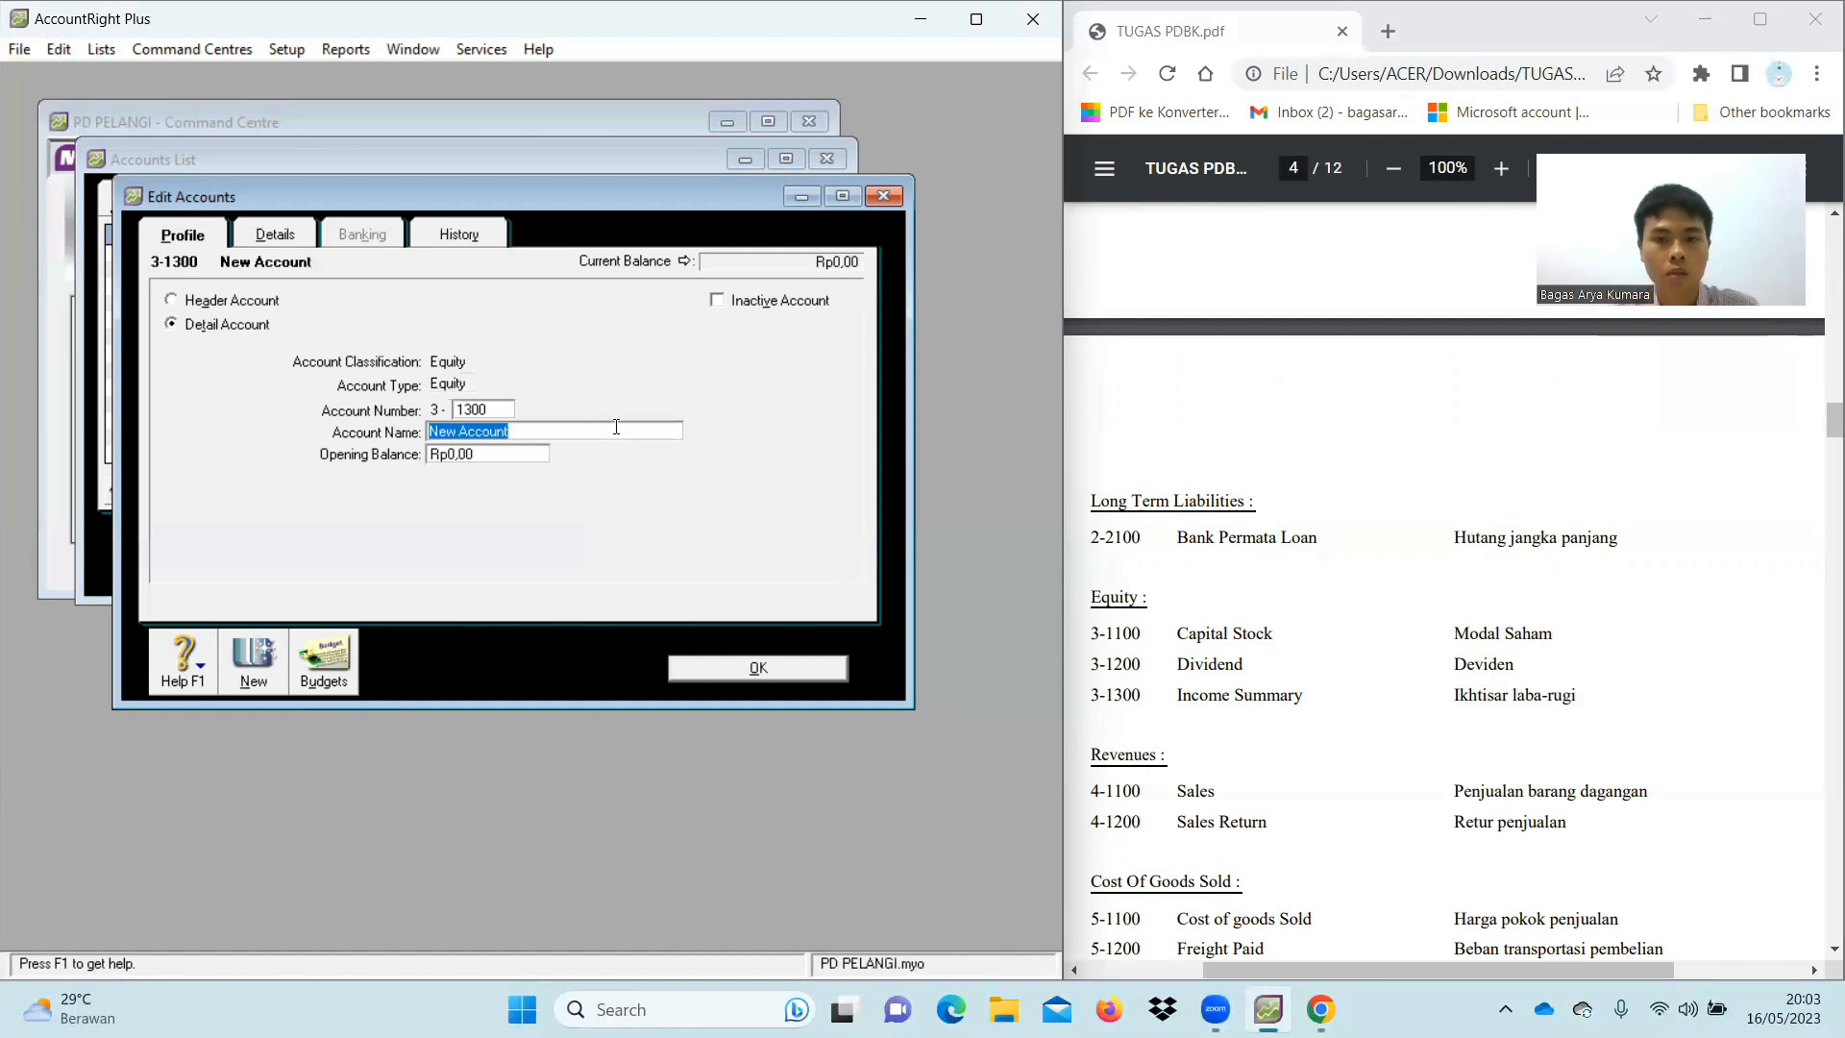
text(Inci)
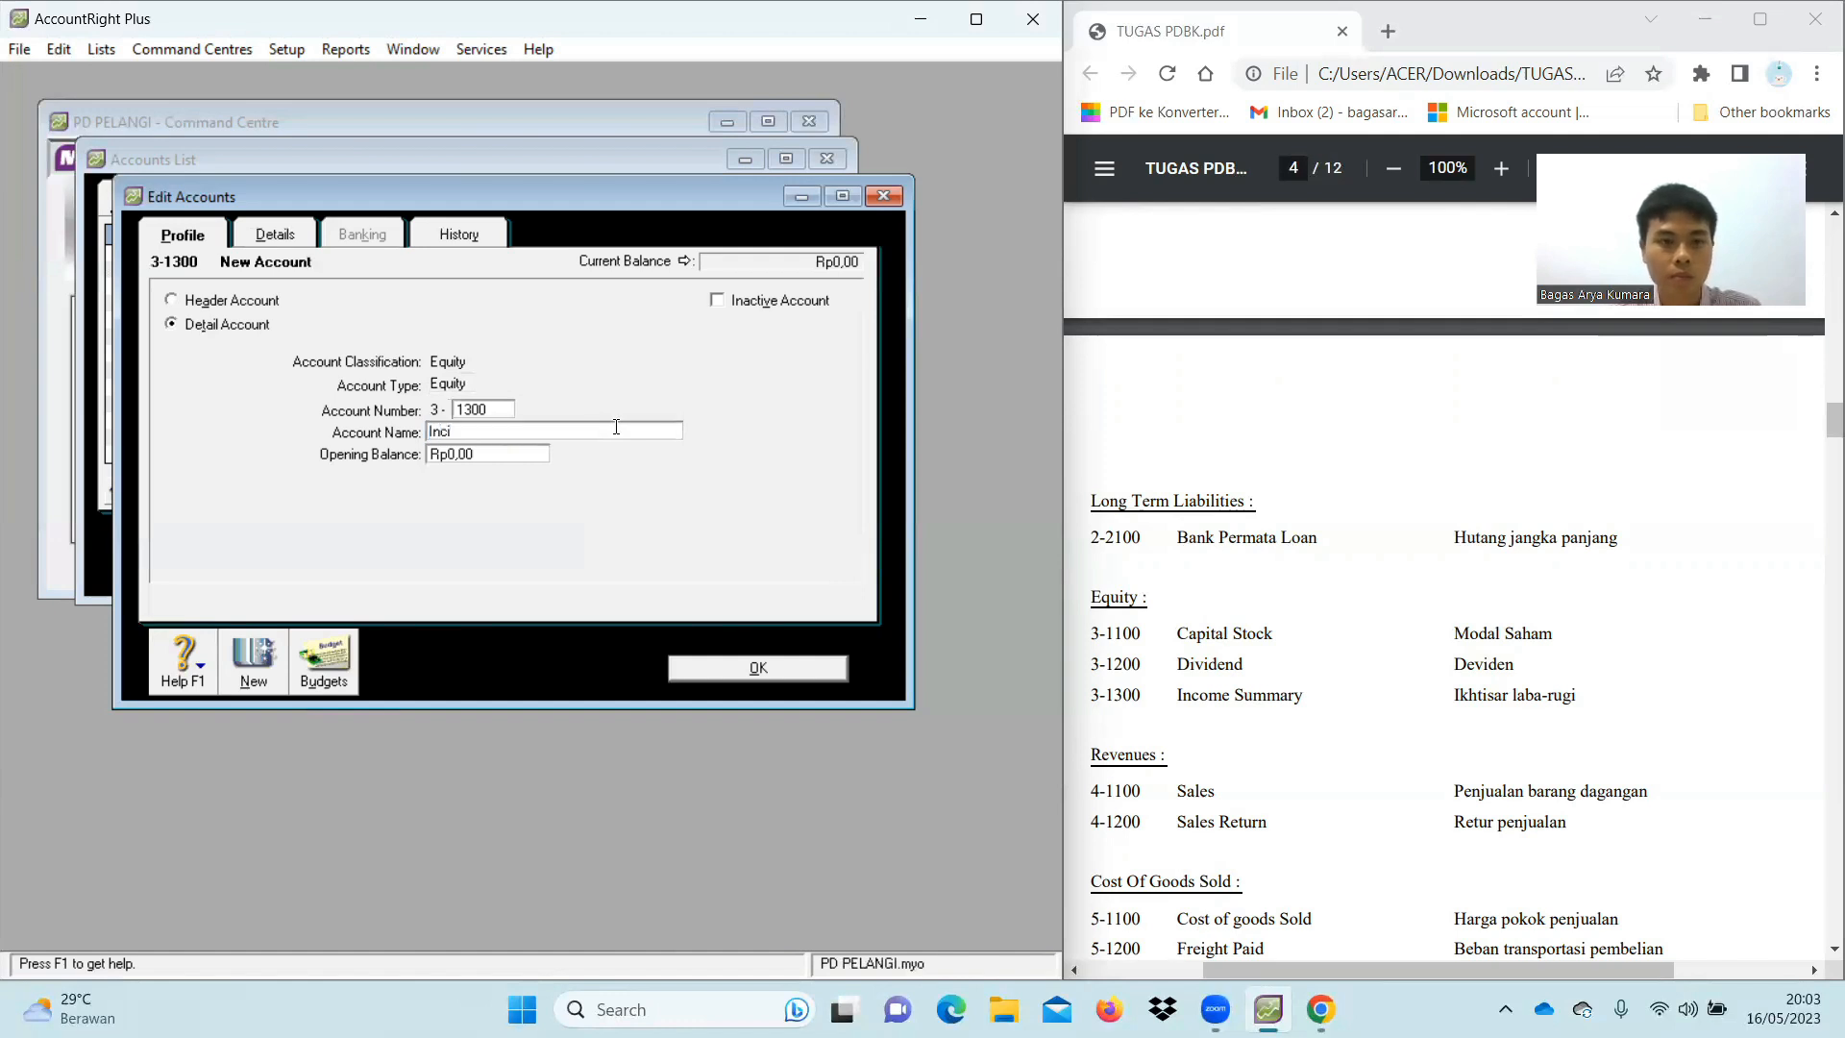
key(BackSpace)
text(ome Su)
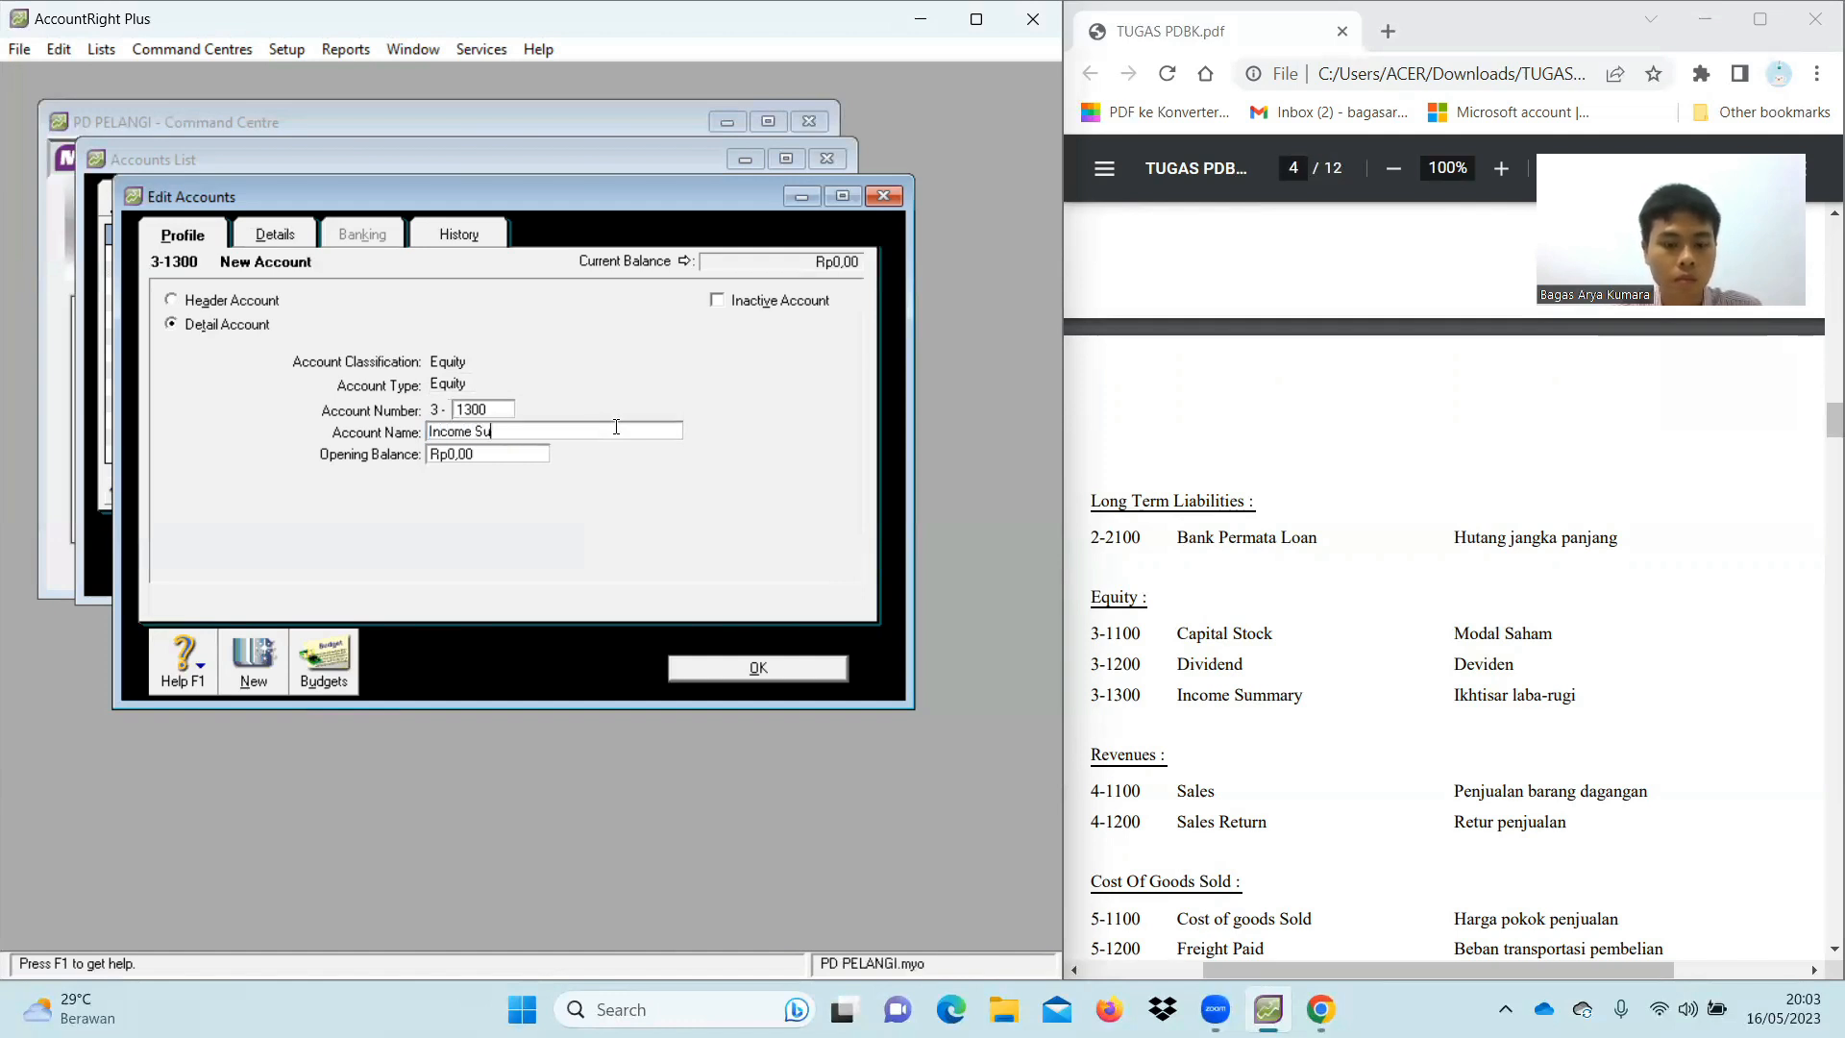
text(mmary)
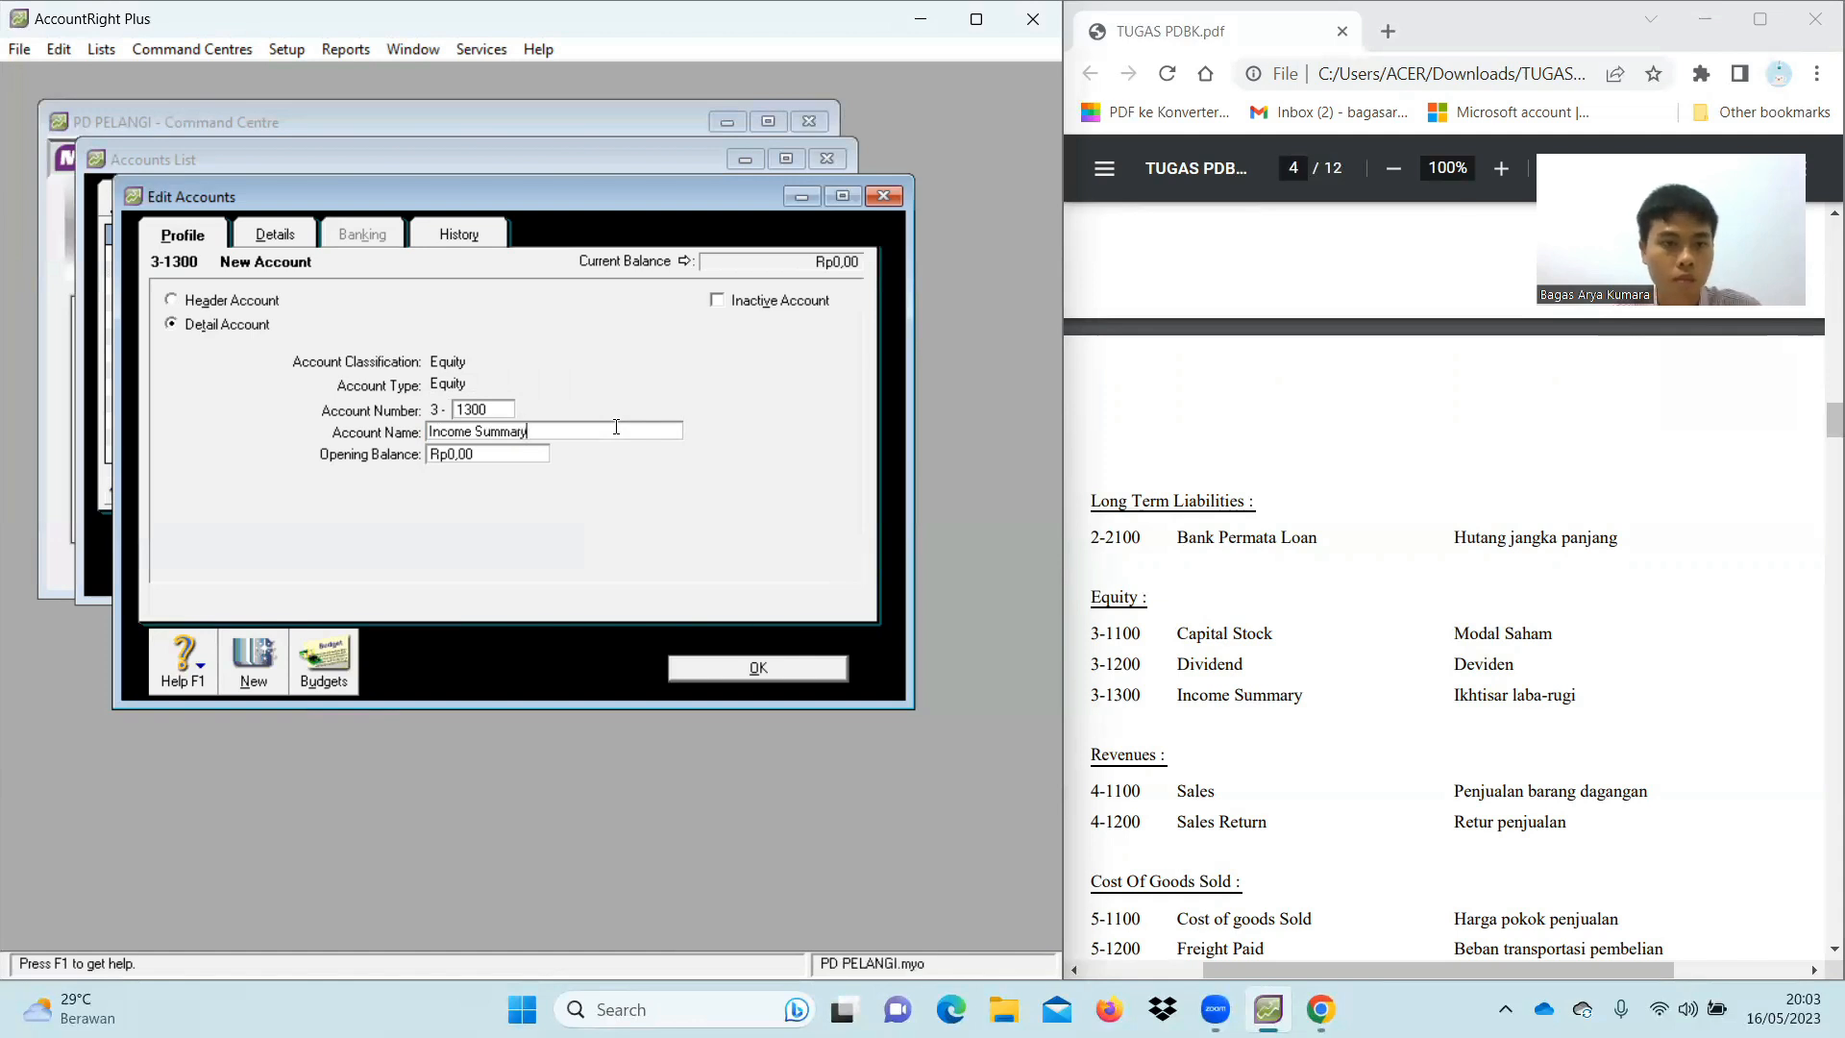
click(759, 669)
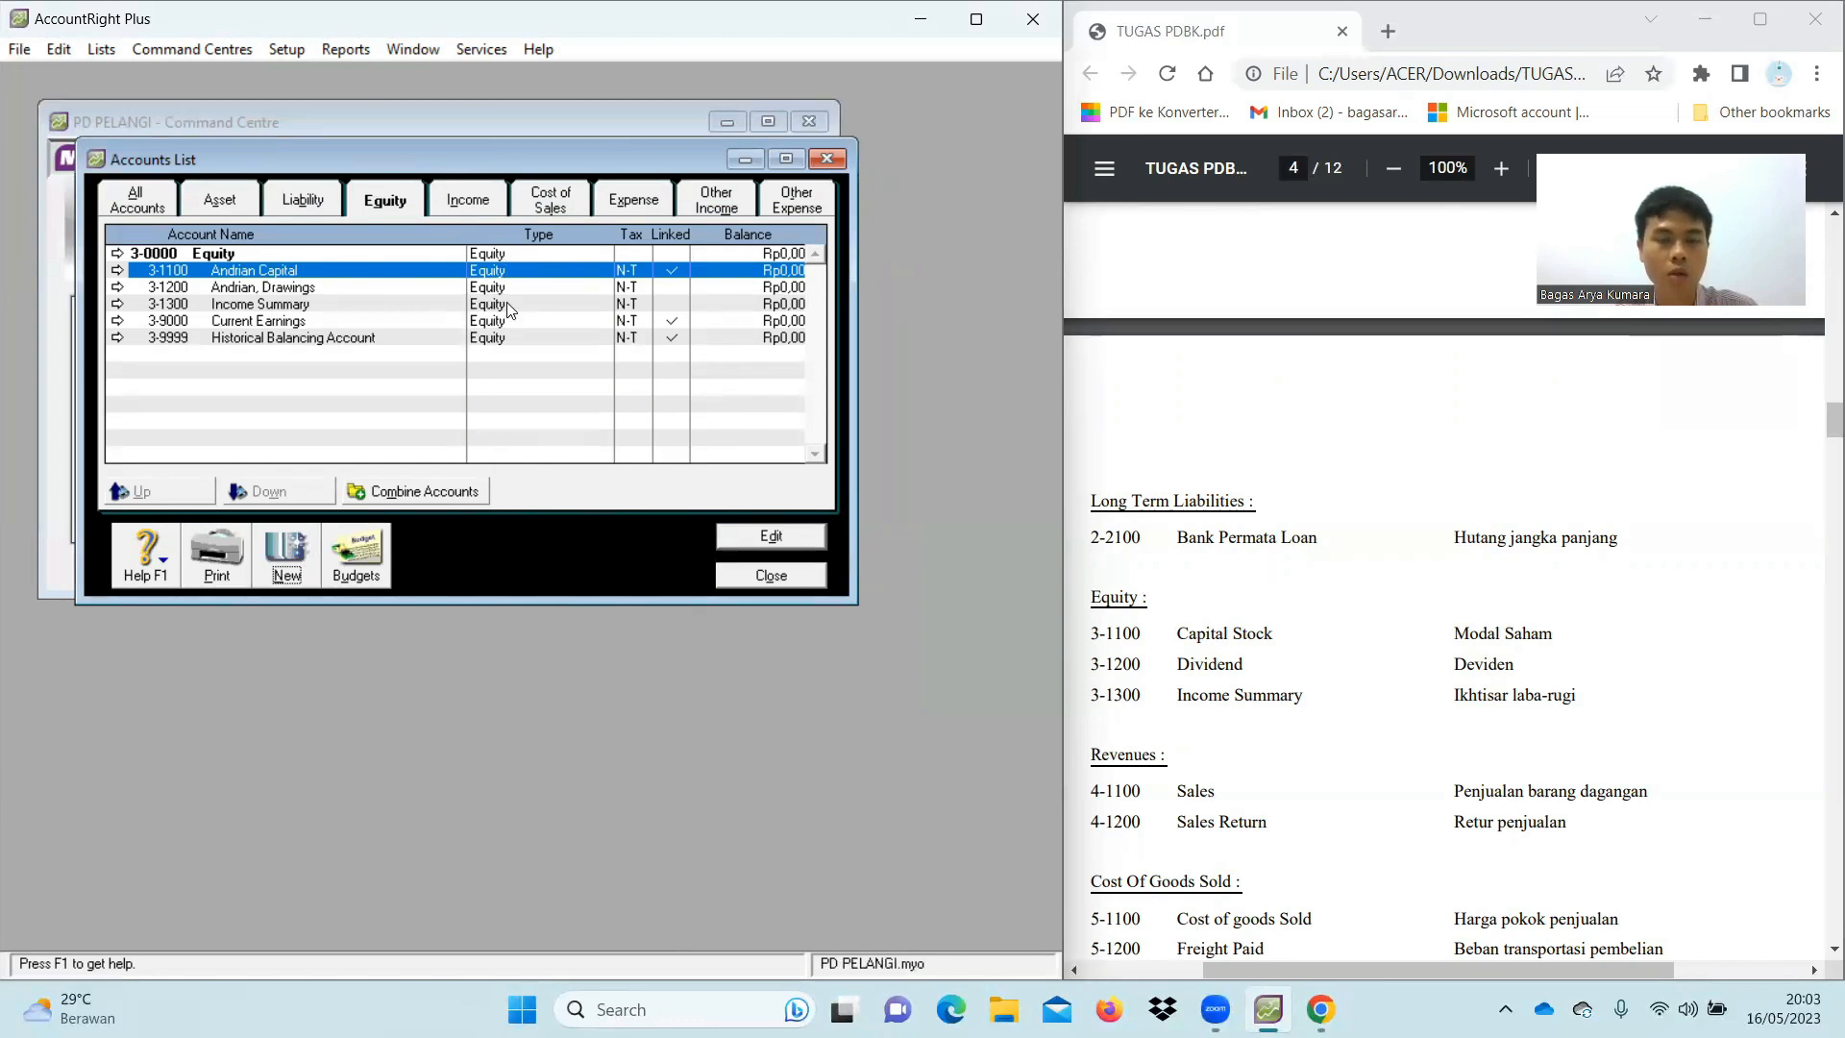
Switch to the Income accounts and start a new income account
click(463, 200)
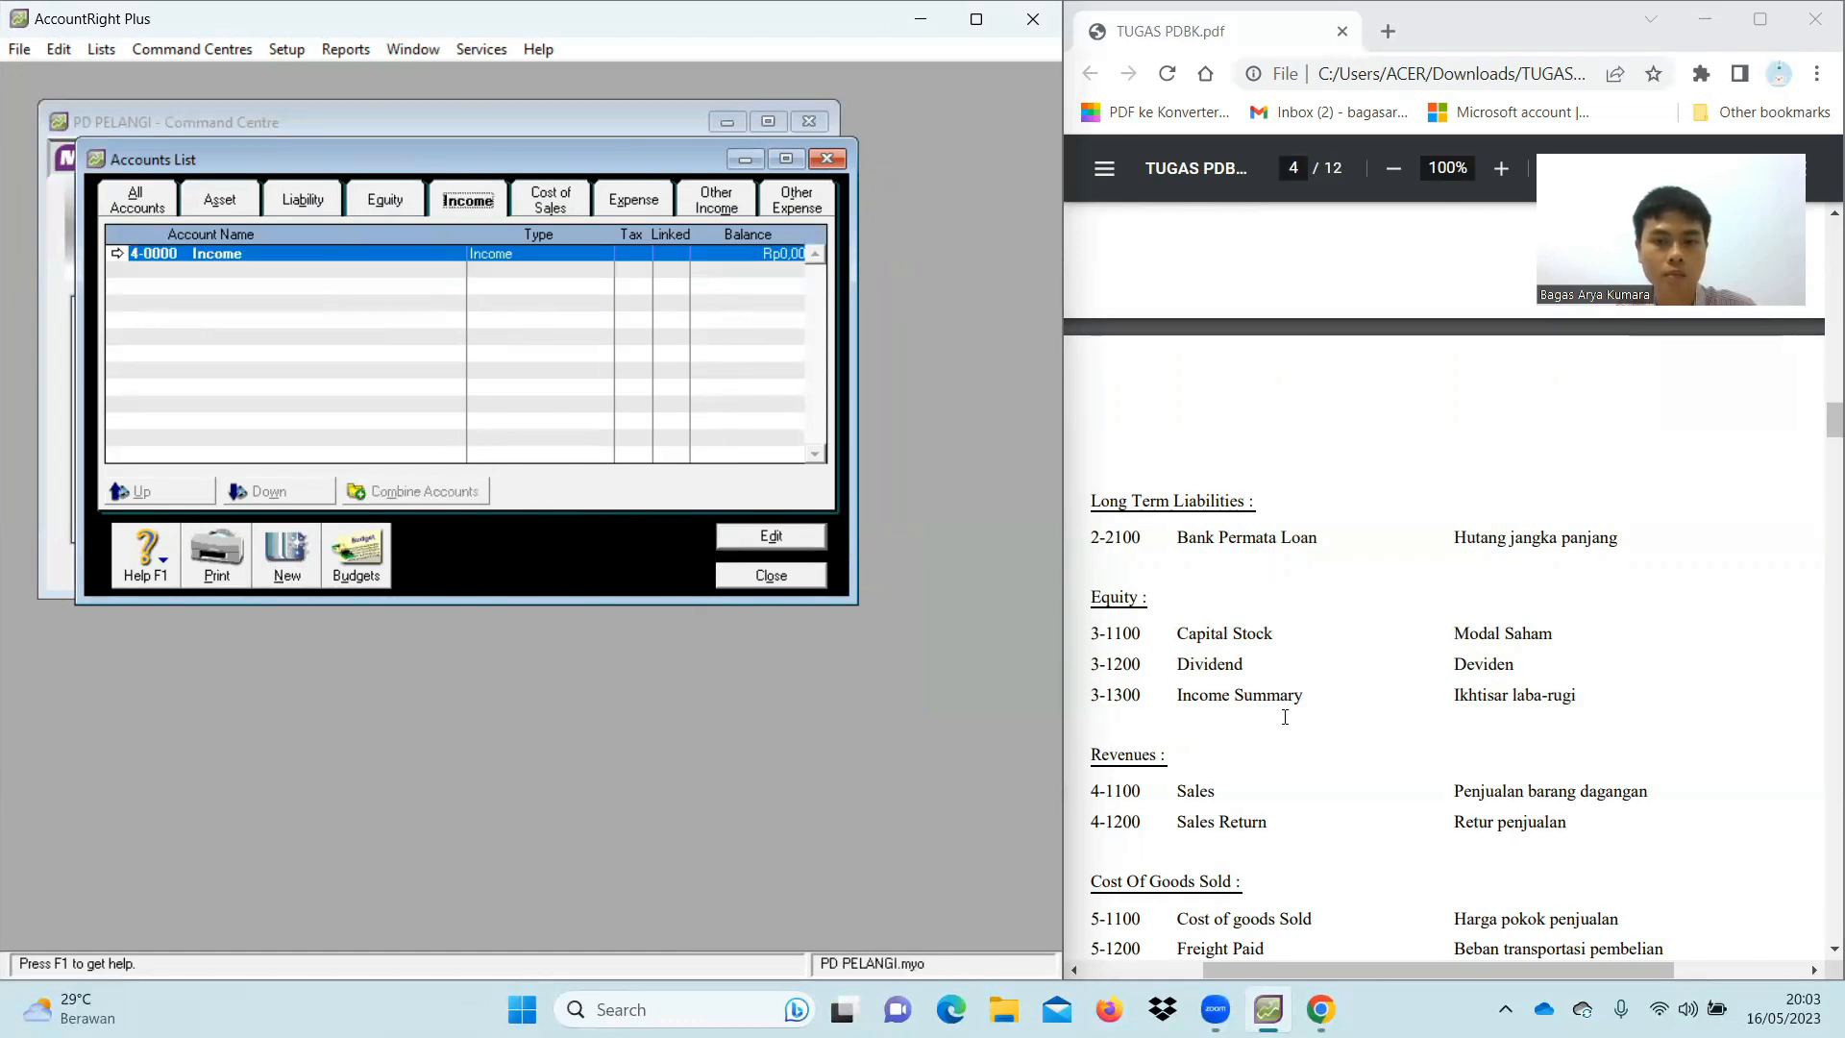
scroll(1283, 717, down, 1)
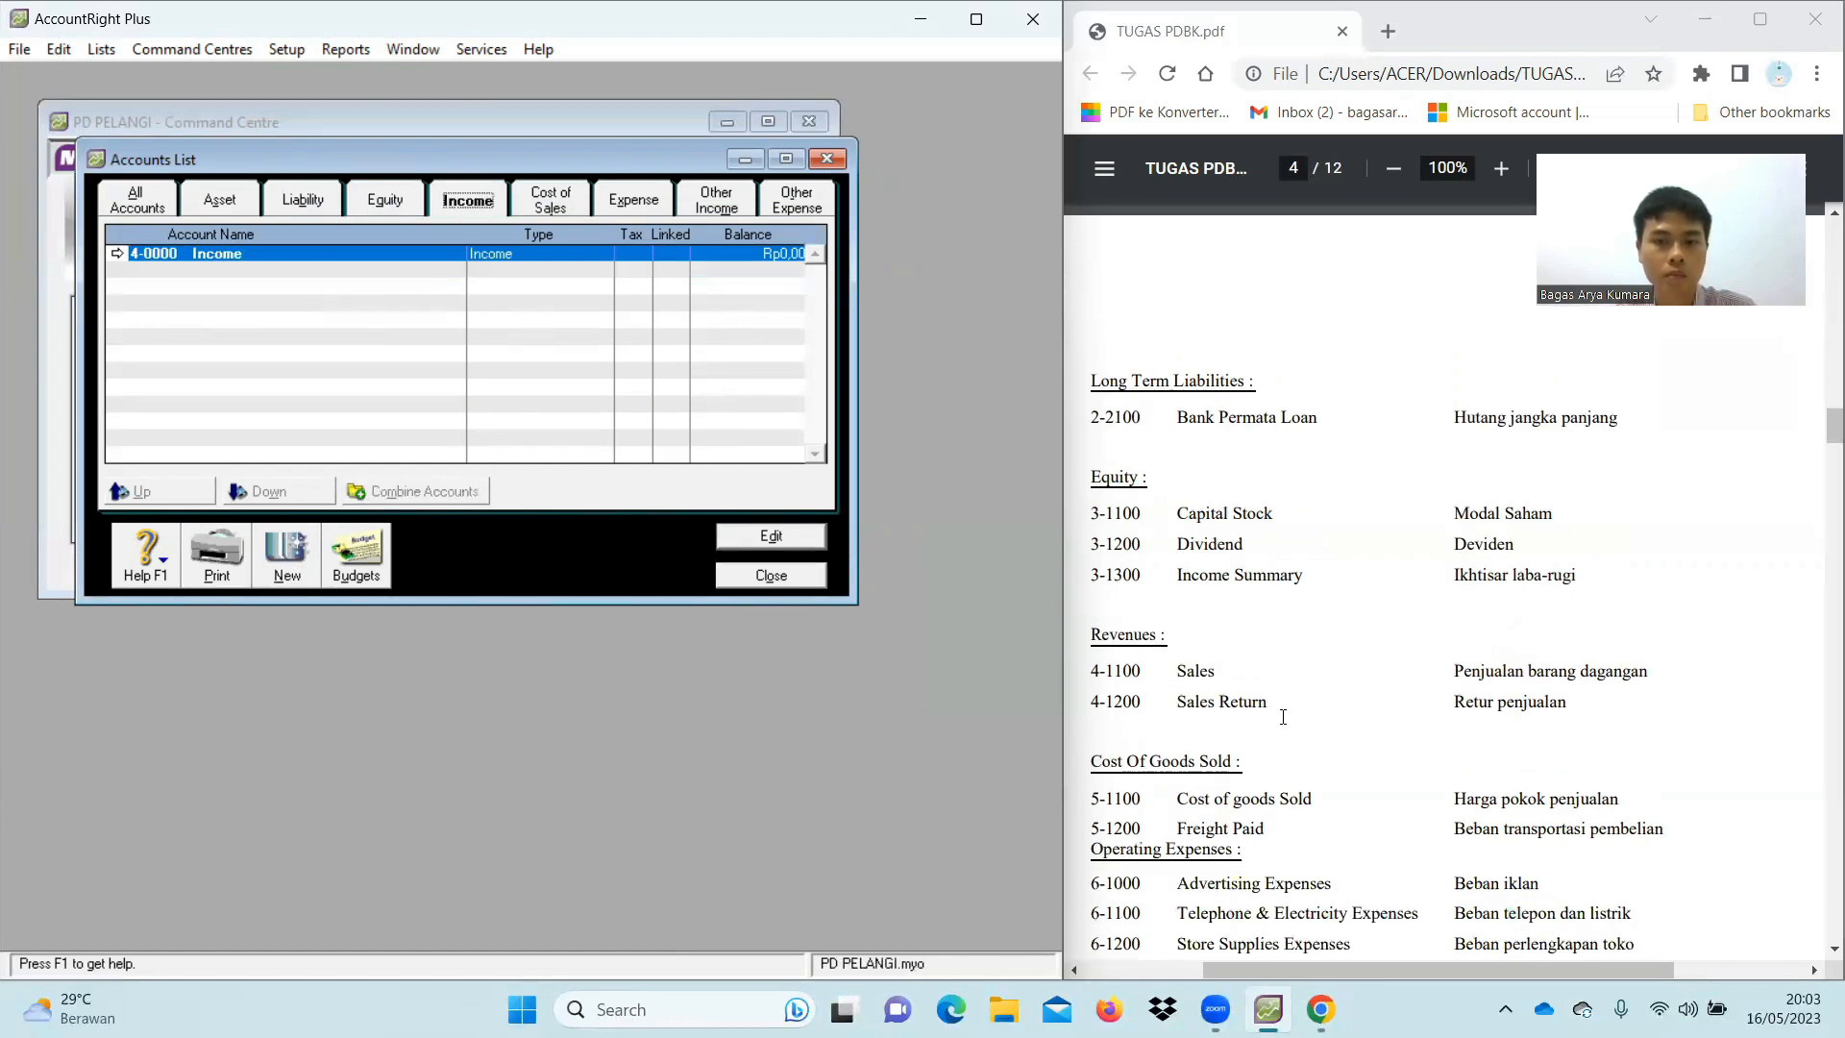
click(287, 558)
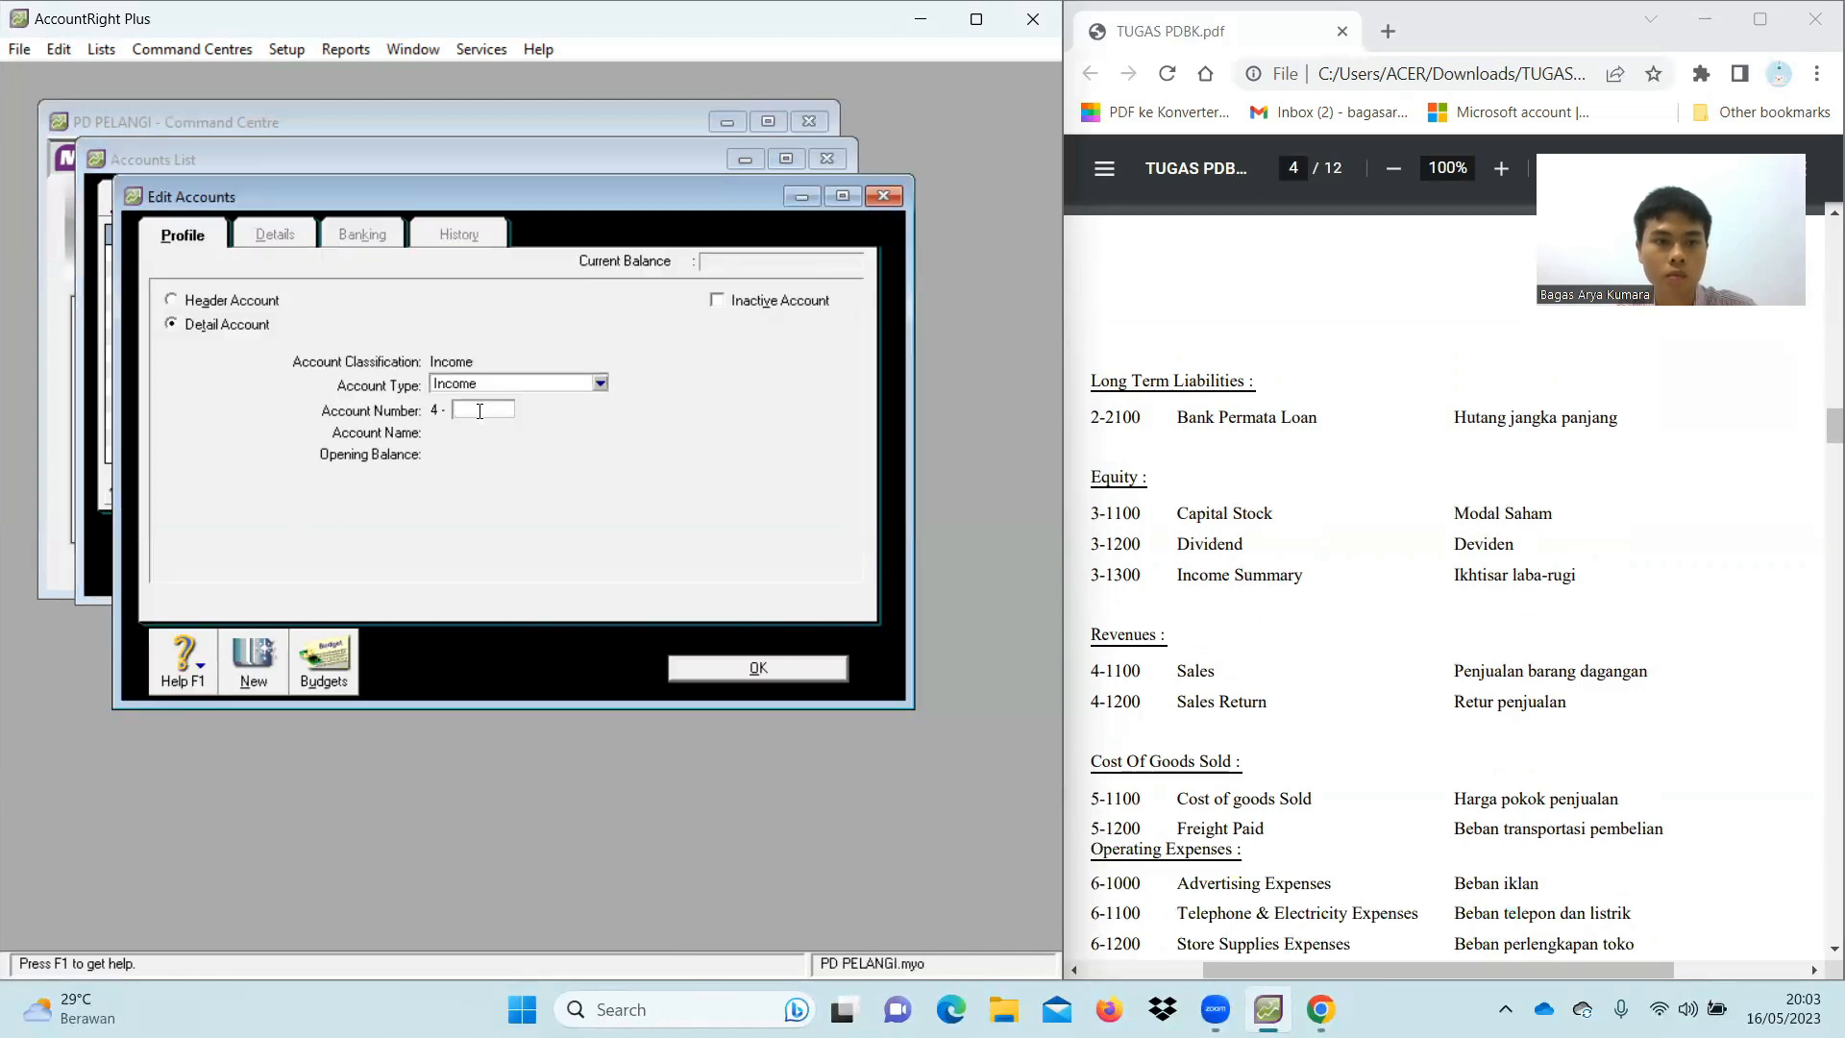
Enter income account 4-1100 Sales
text(1100)
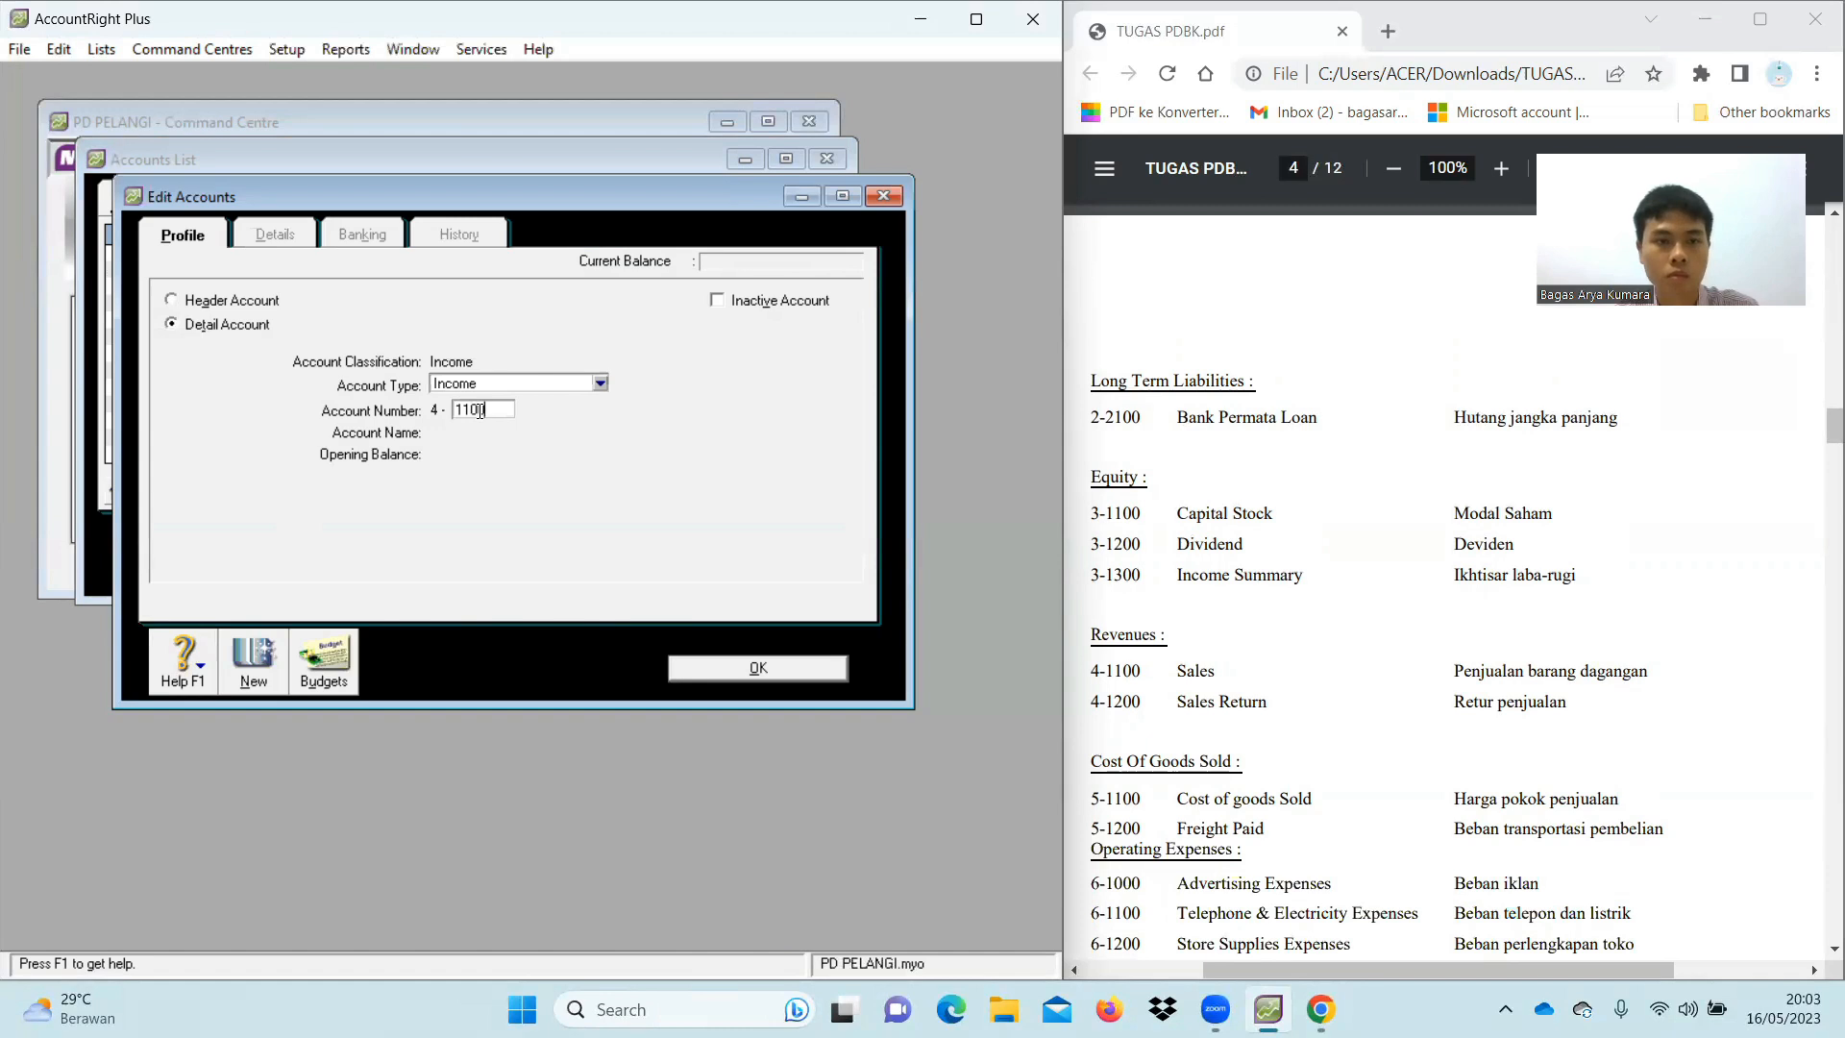
key(Tab)
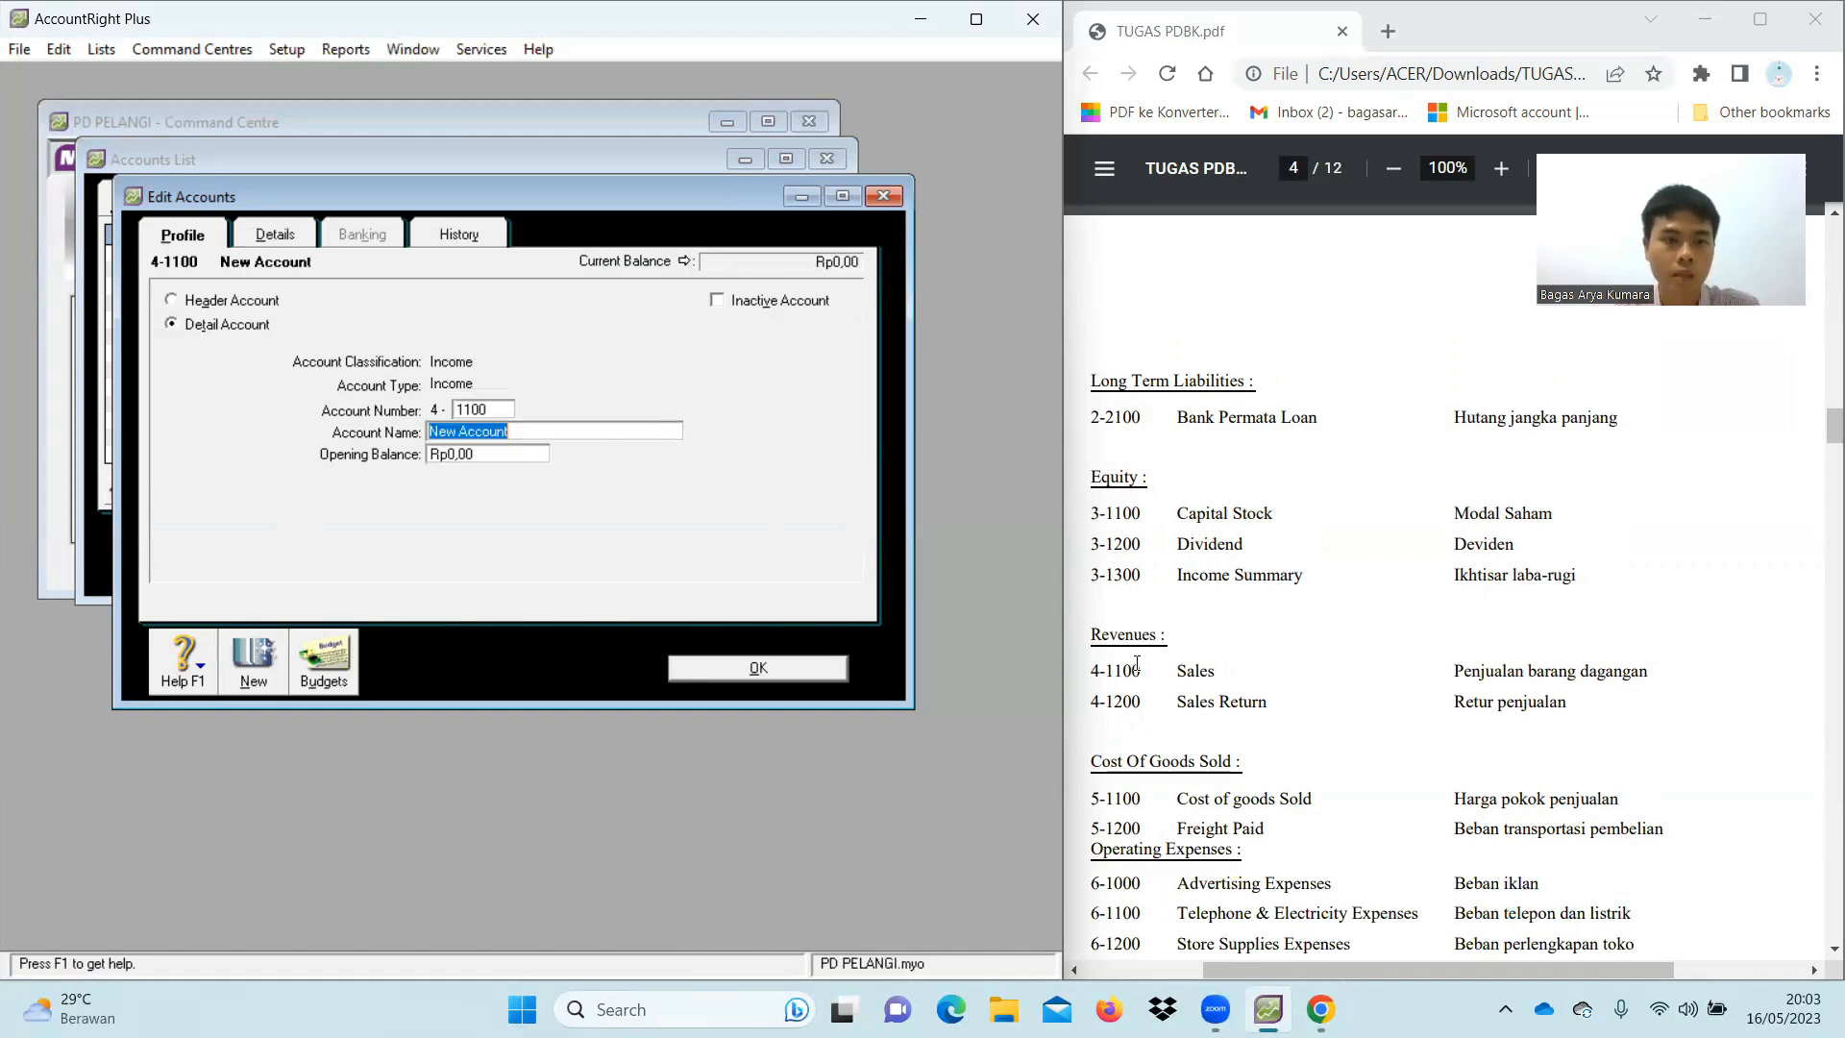
text(Sales)
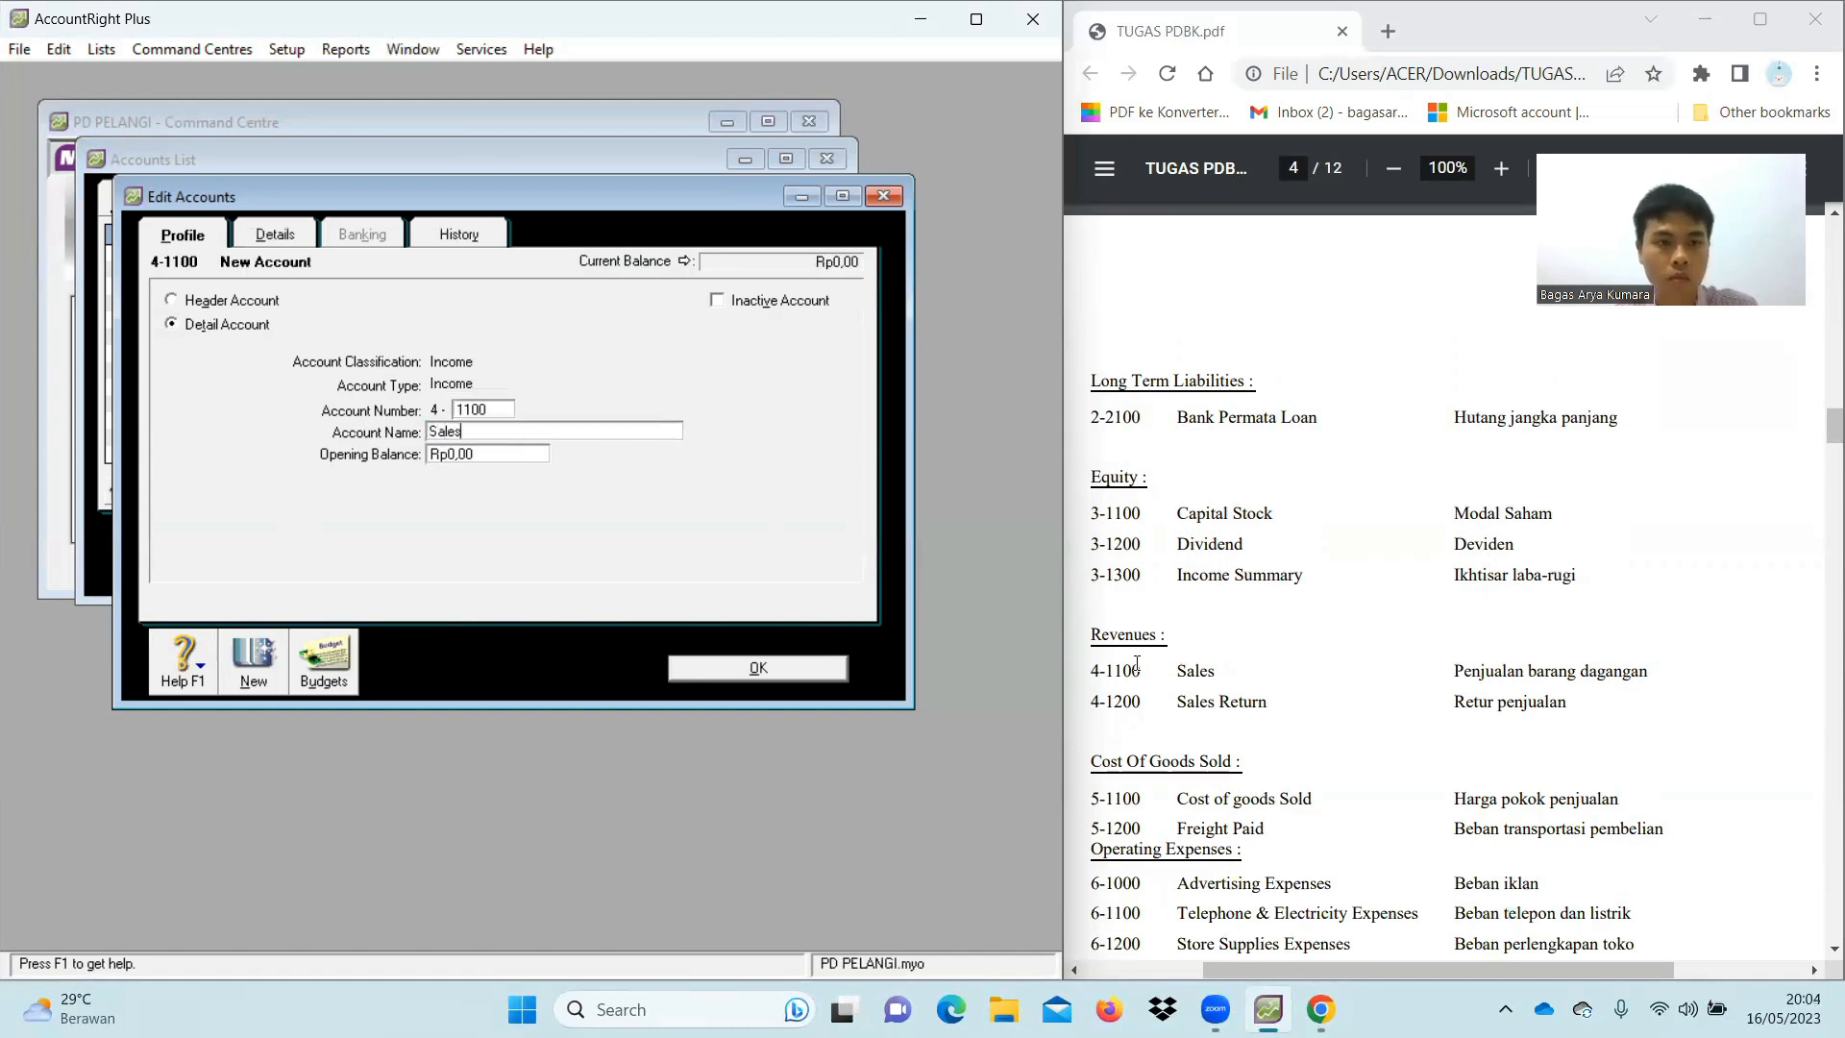
click(235, 654)
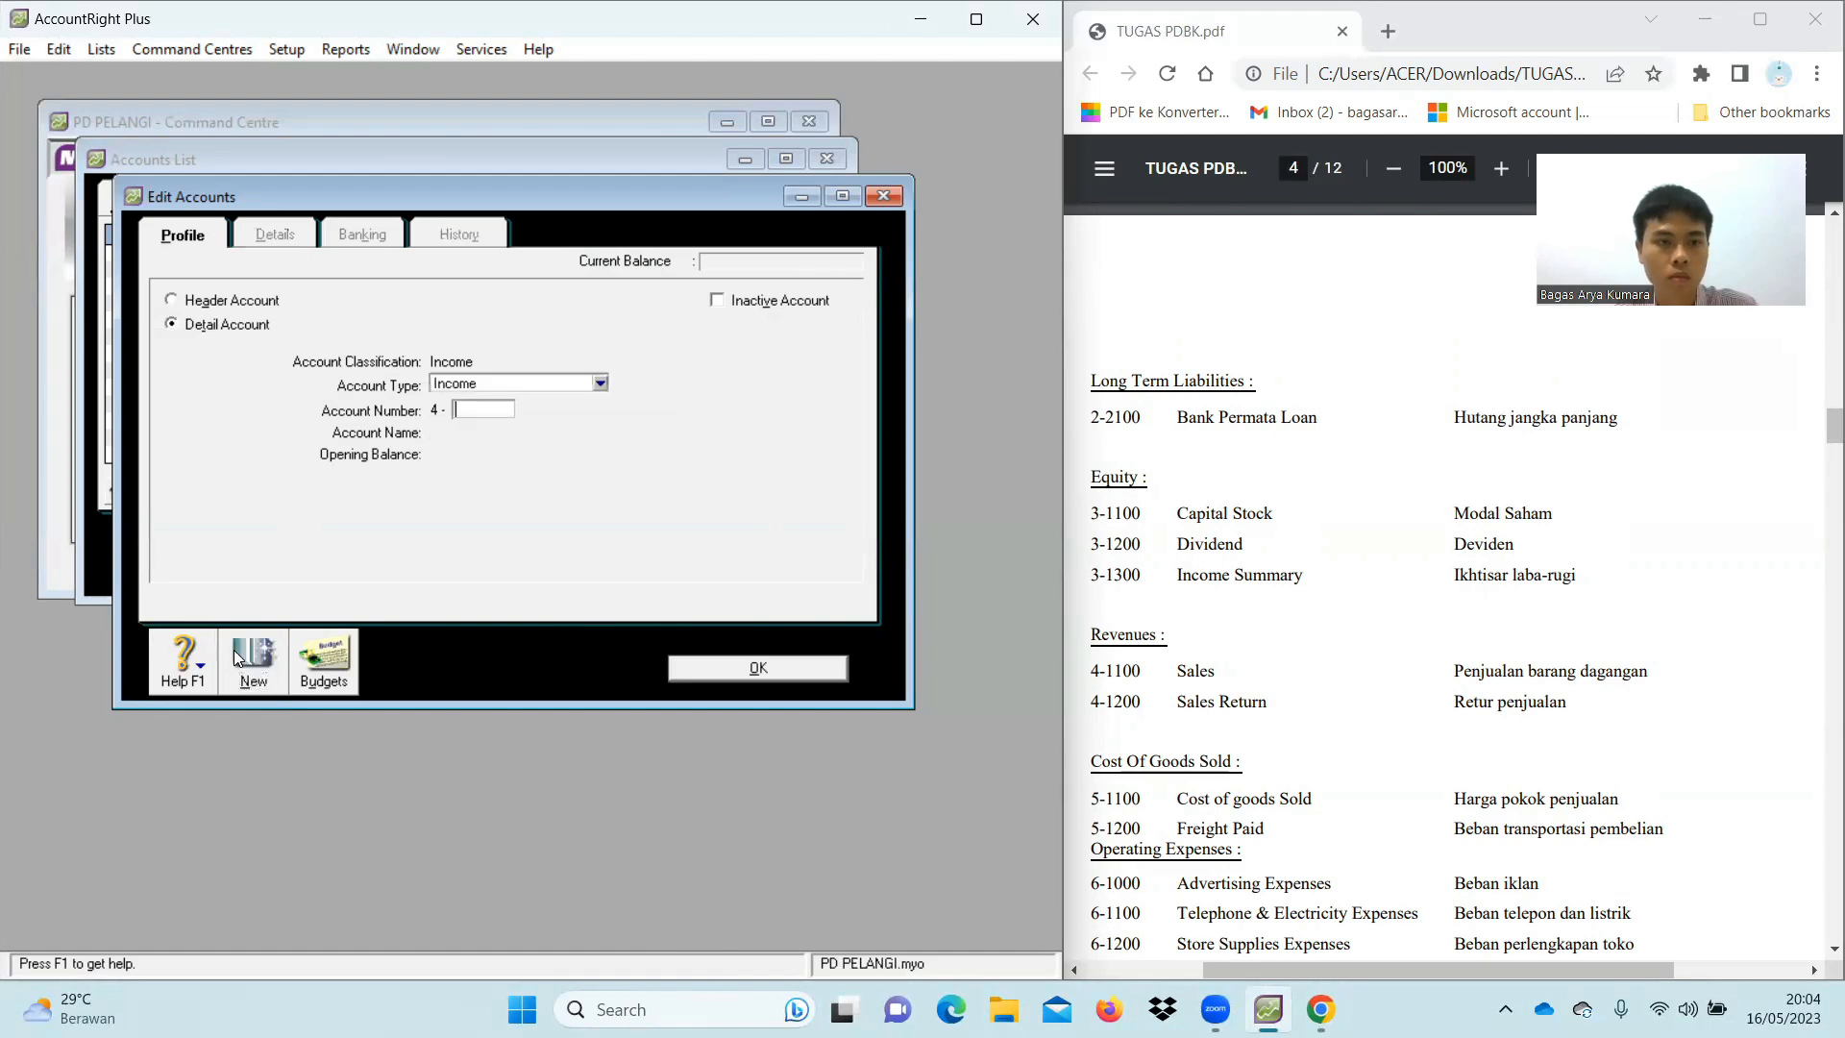
Add income account 4-1200 Sales Return
text(1200)
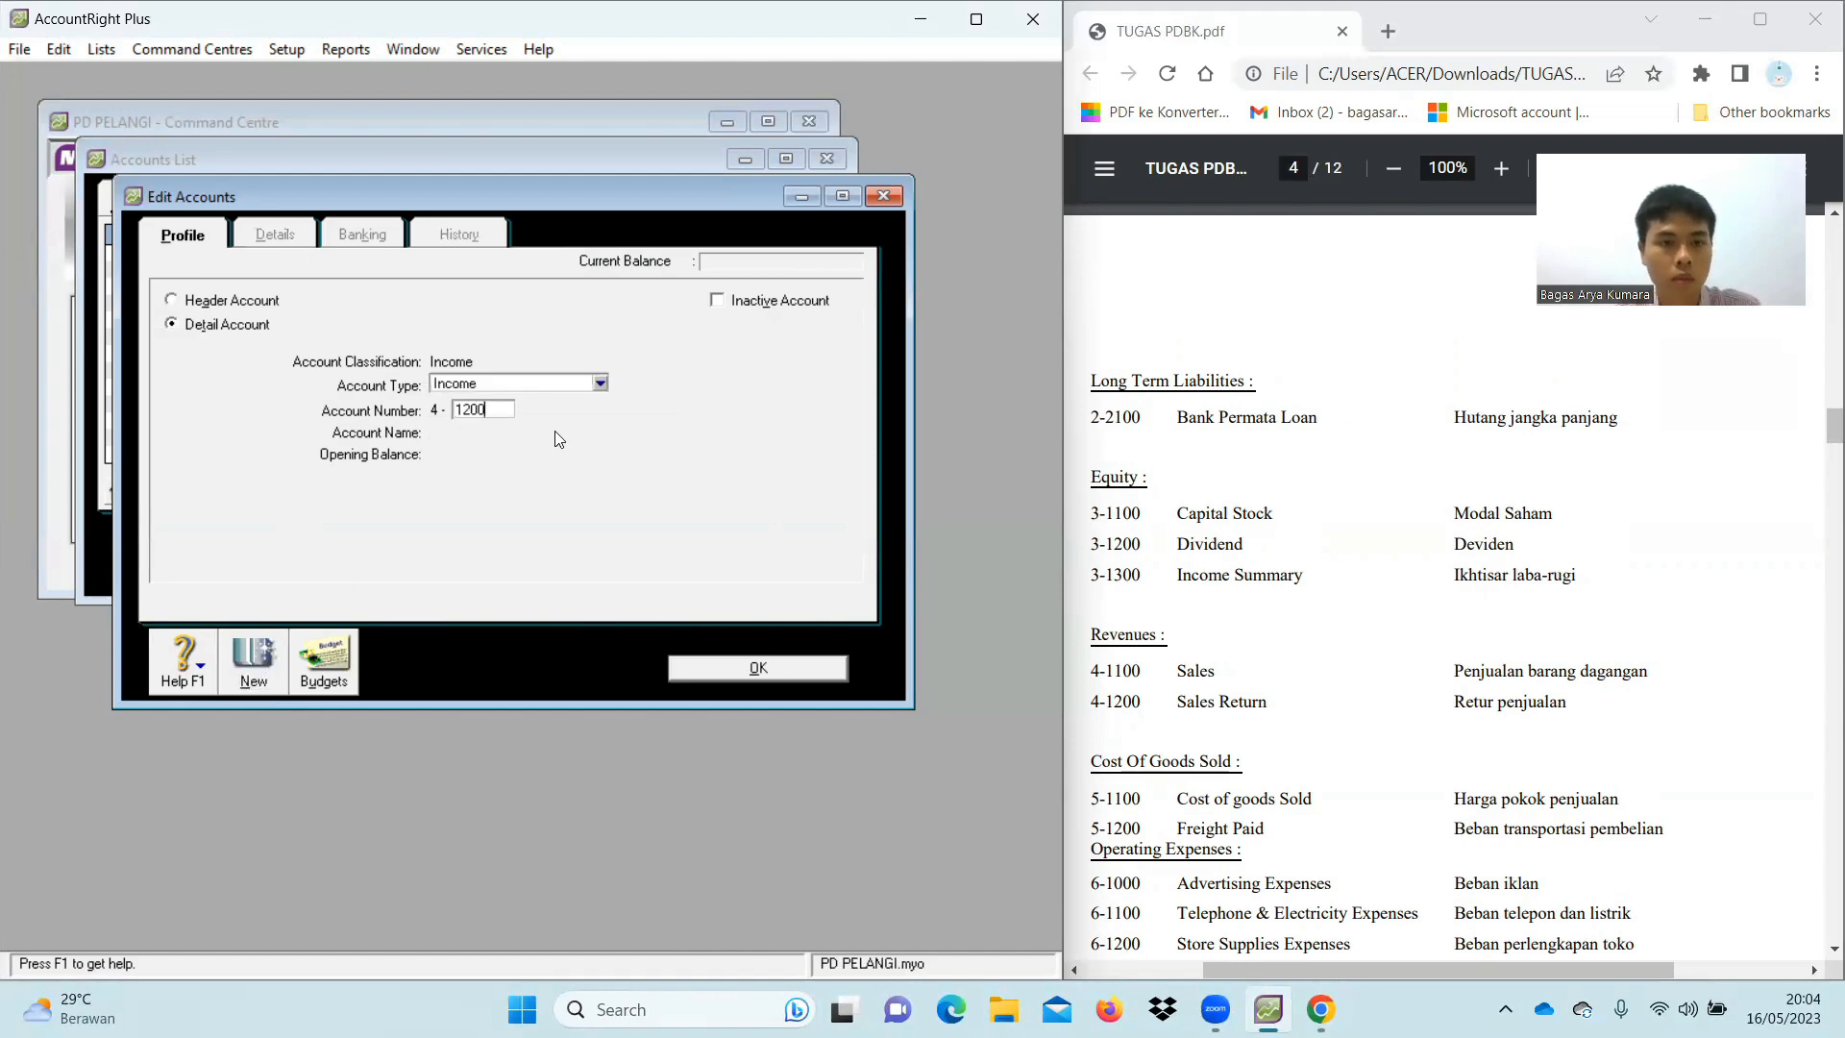
key(Tab)
text(Sa)
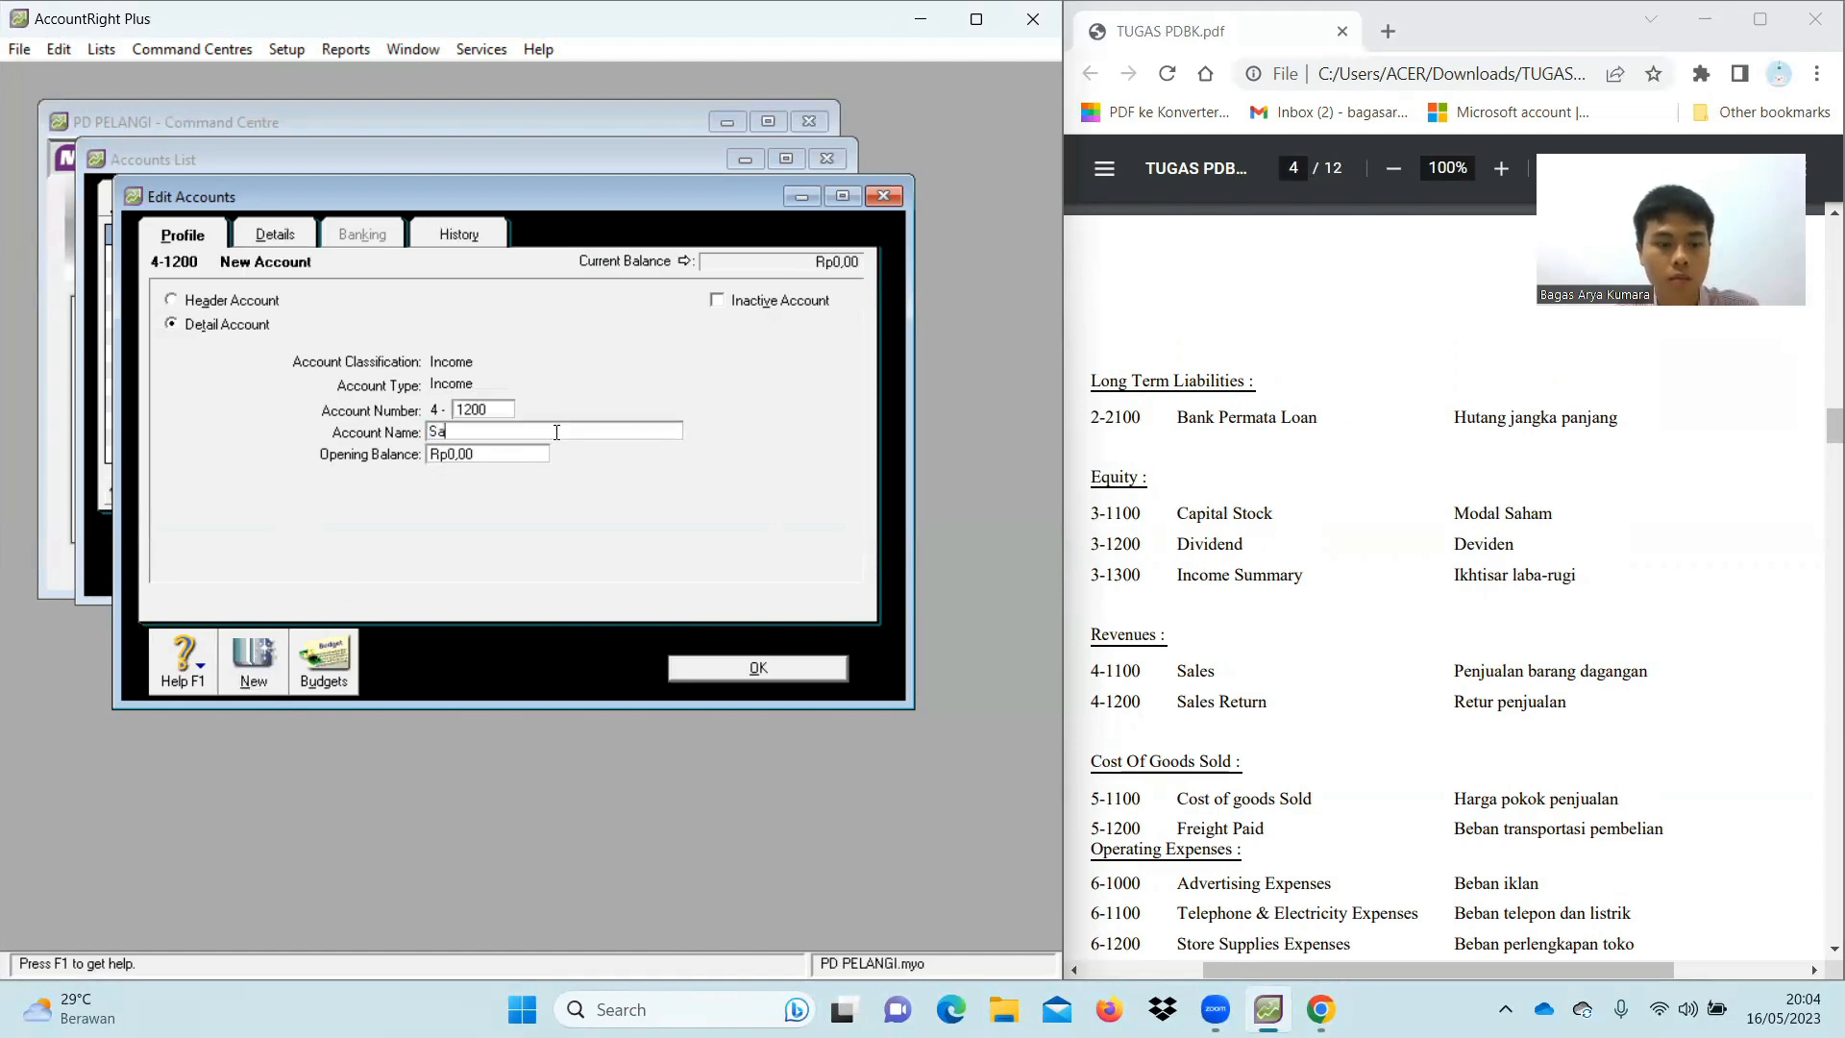
text(les Return)
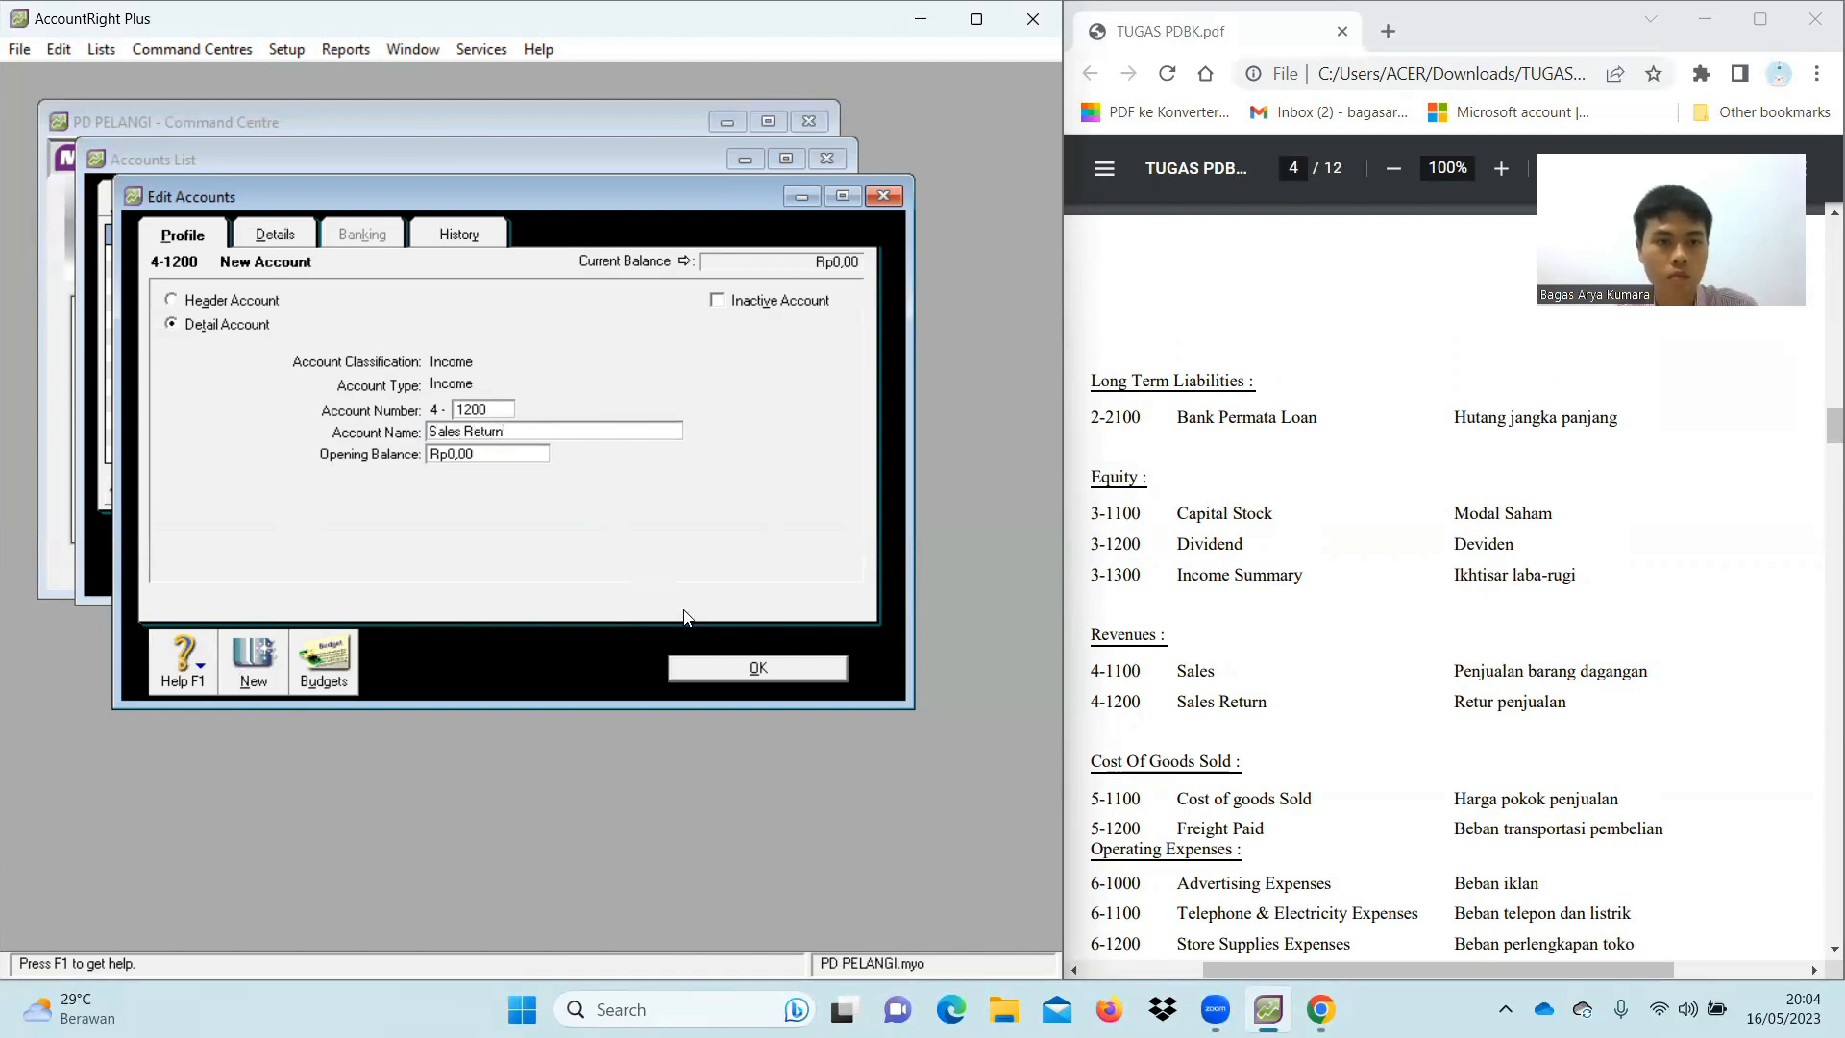
click(752, 670)
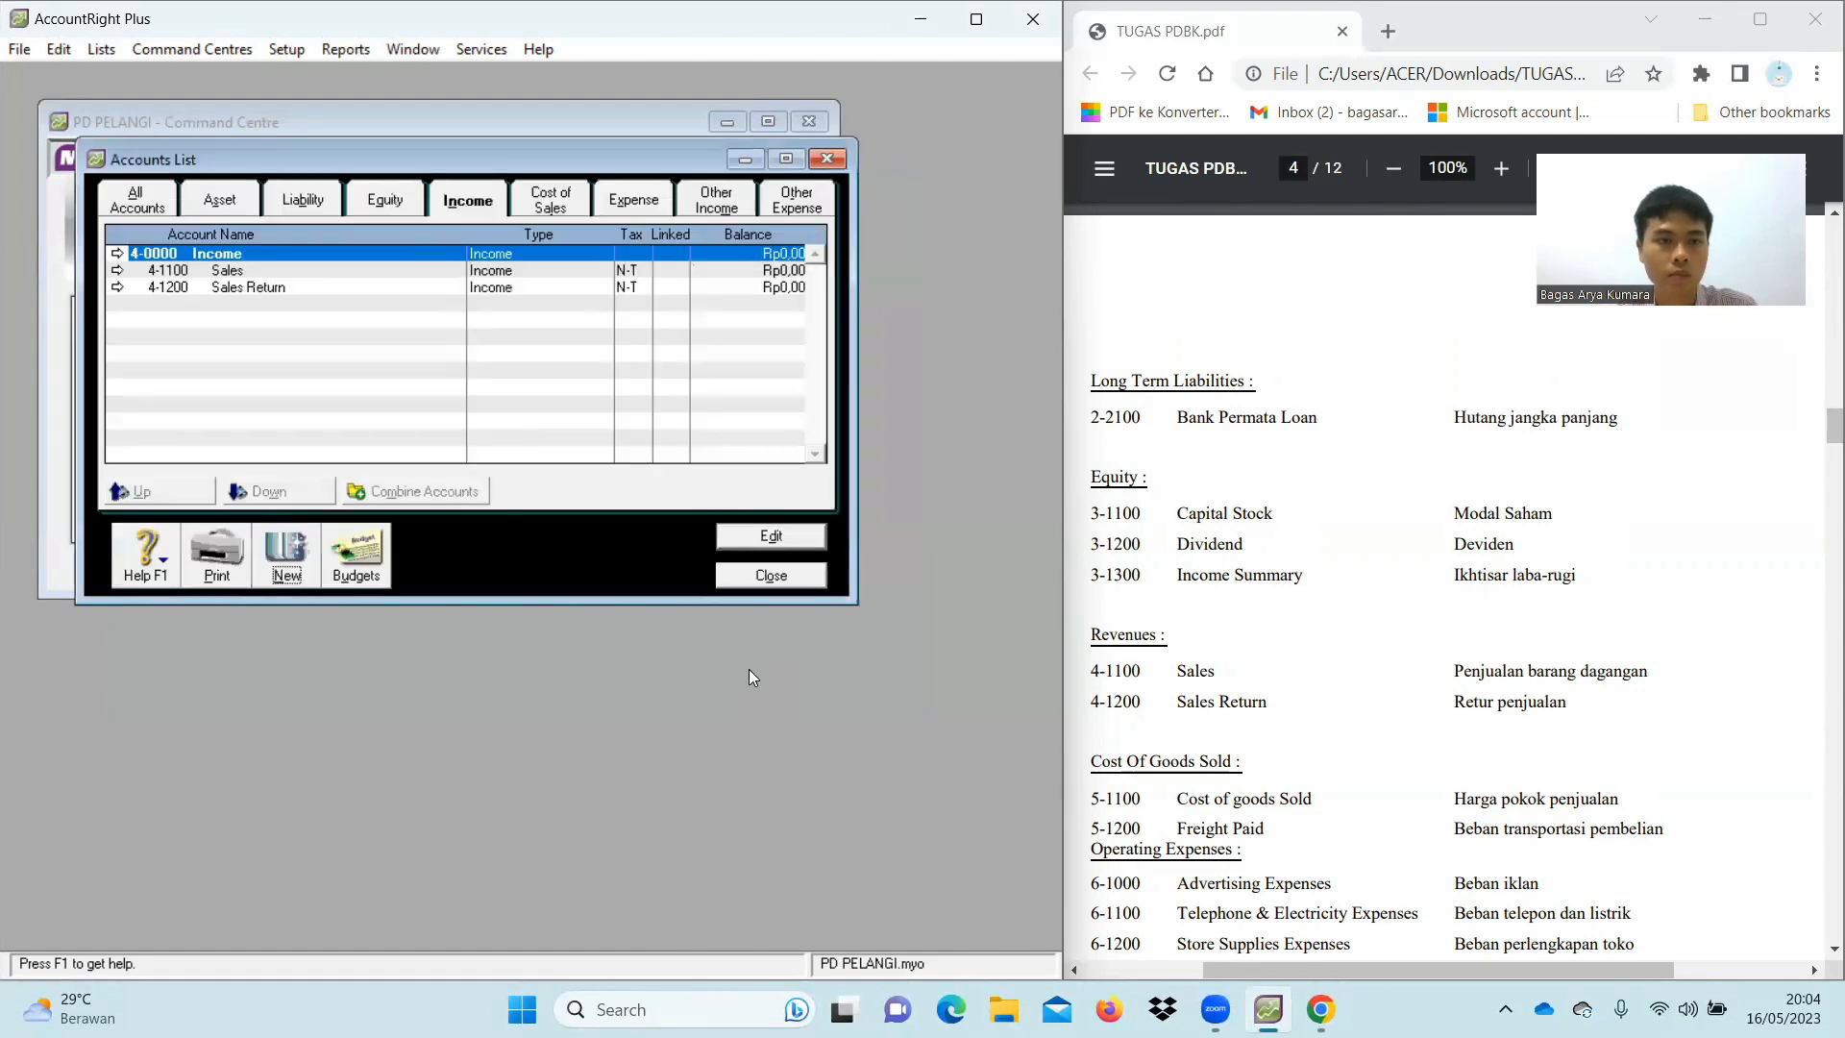
scroll(1254, 642, down, 2)
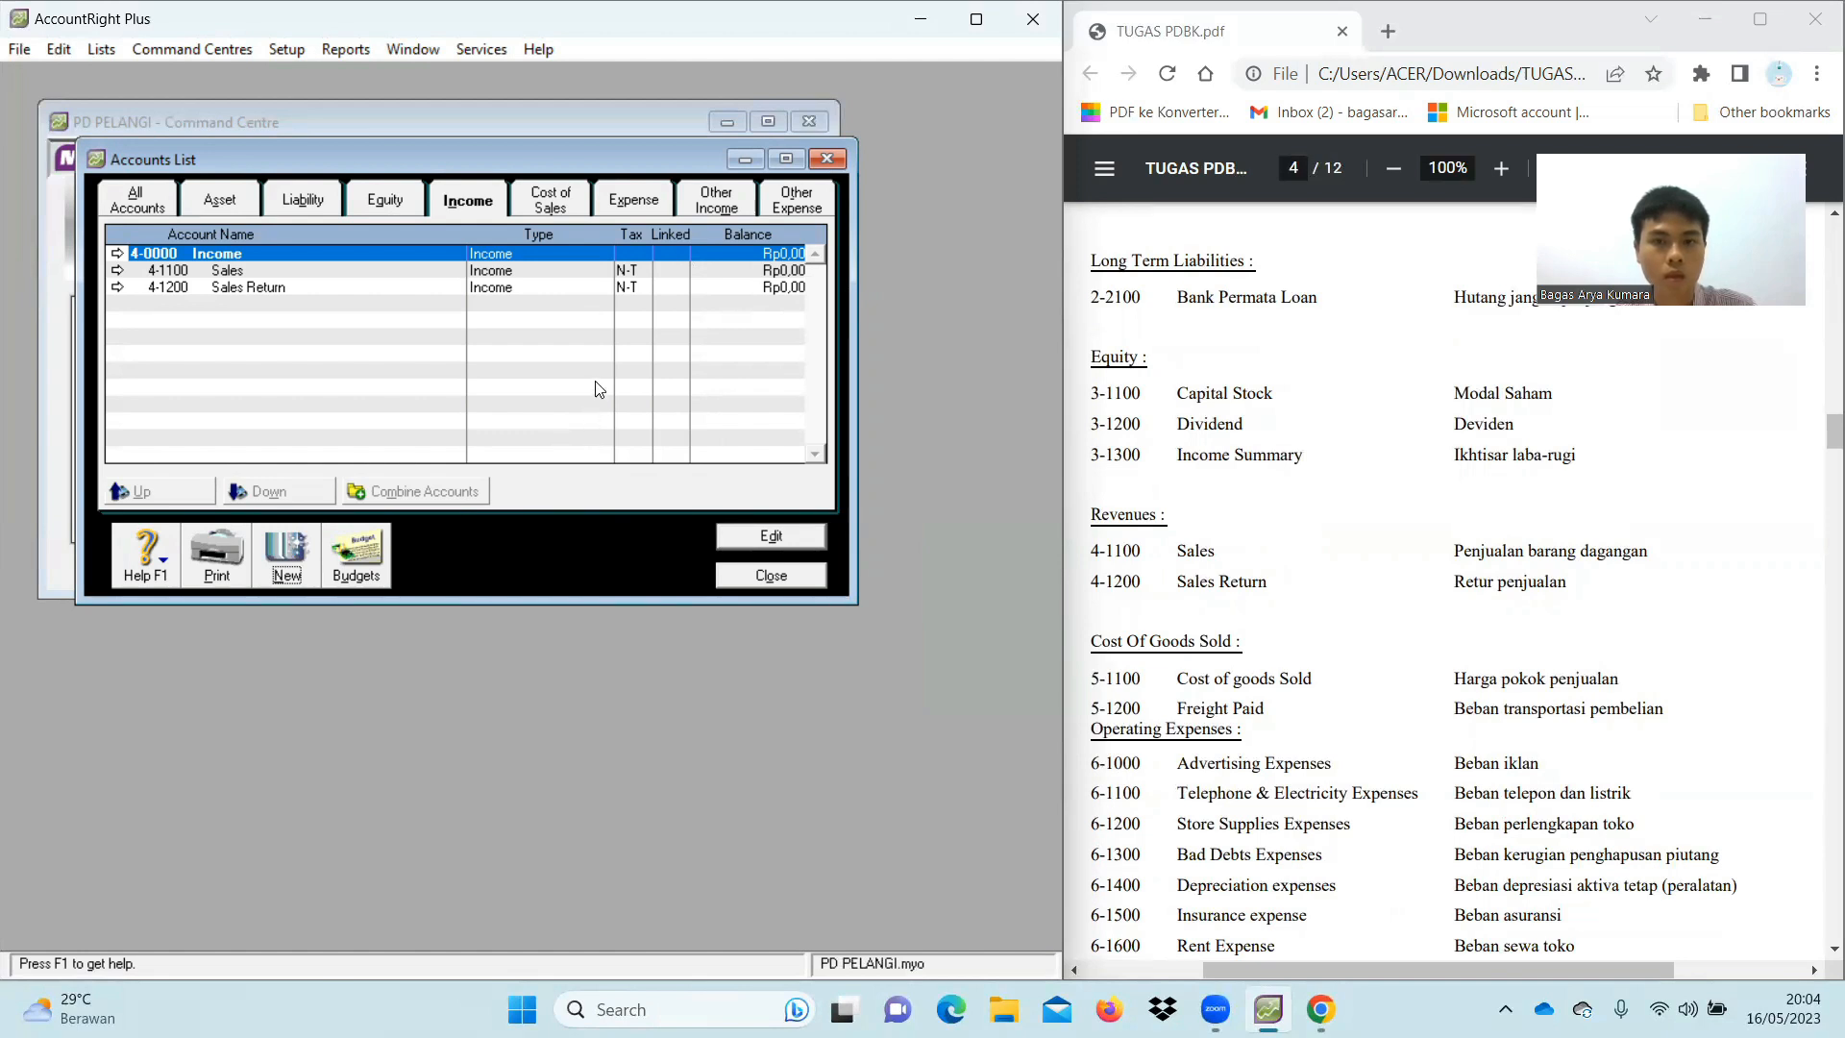
Add Cost of Sales account 5-1100 Cost of Goods Sold
click(562, 202)
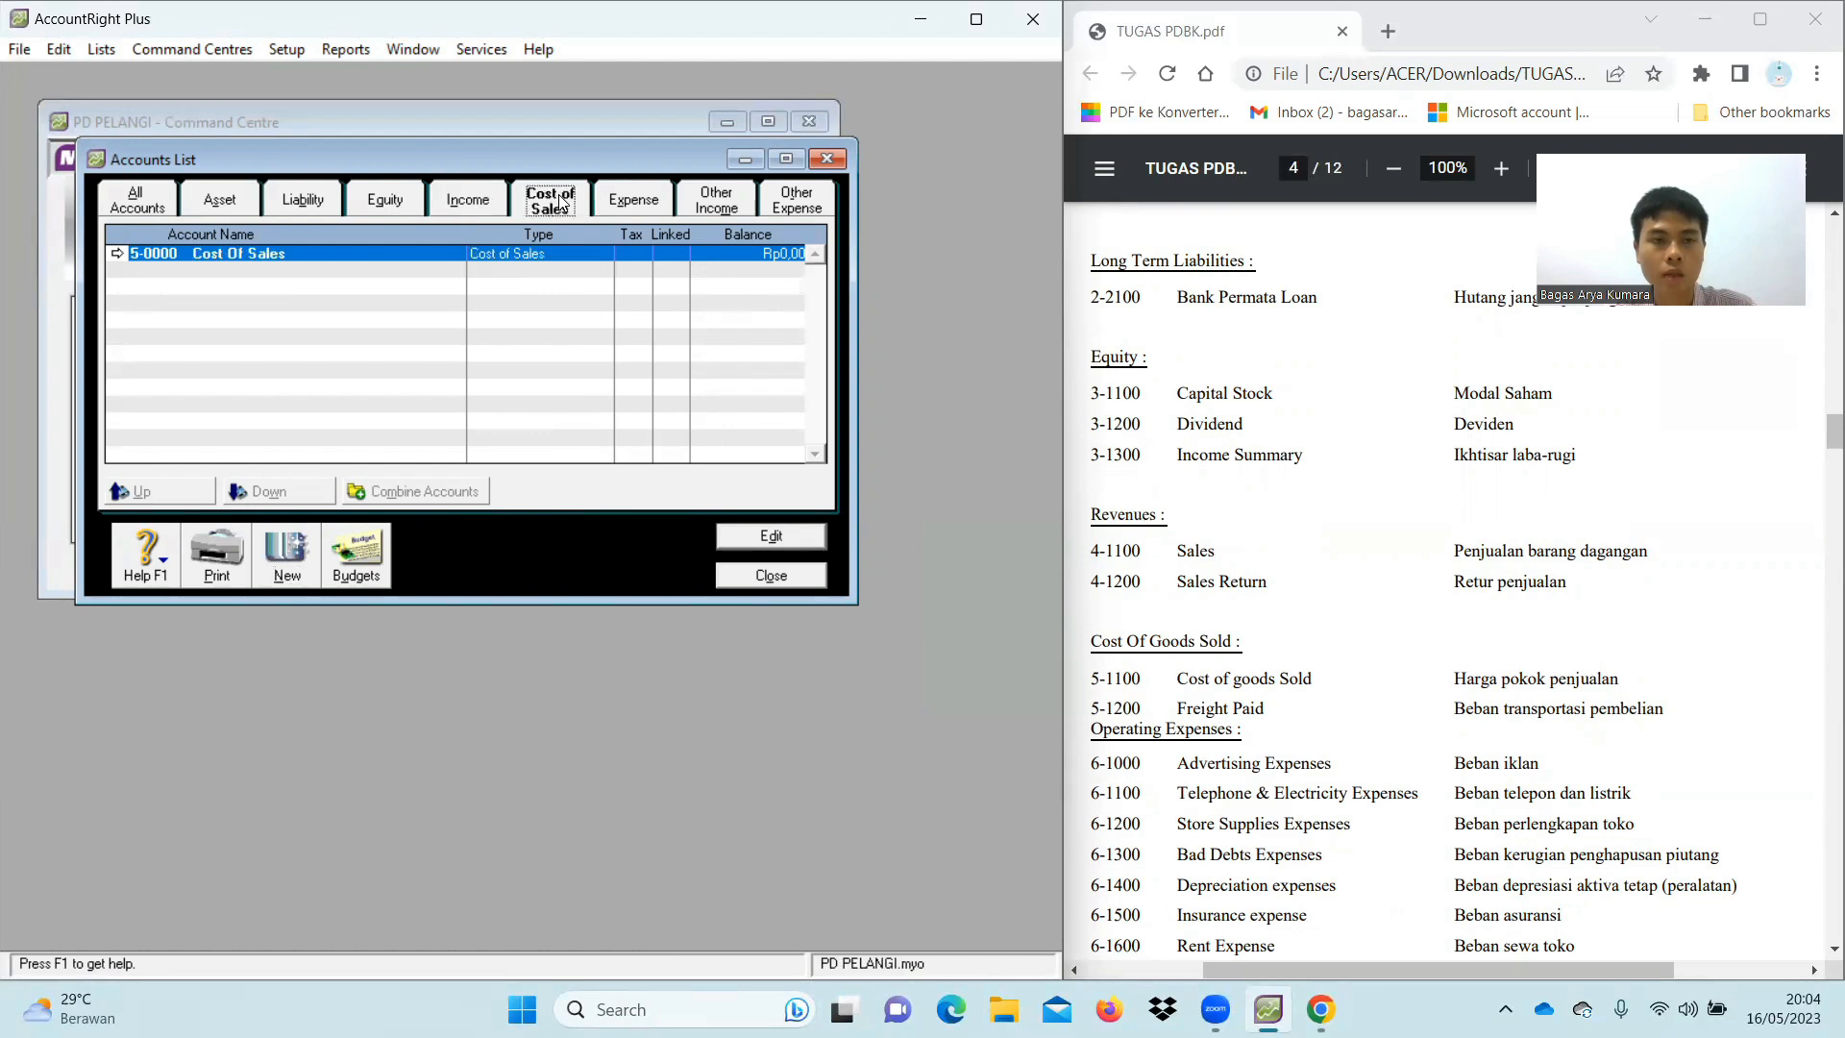
click(291, 553)
text(110)
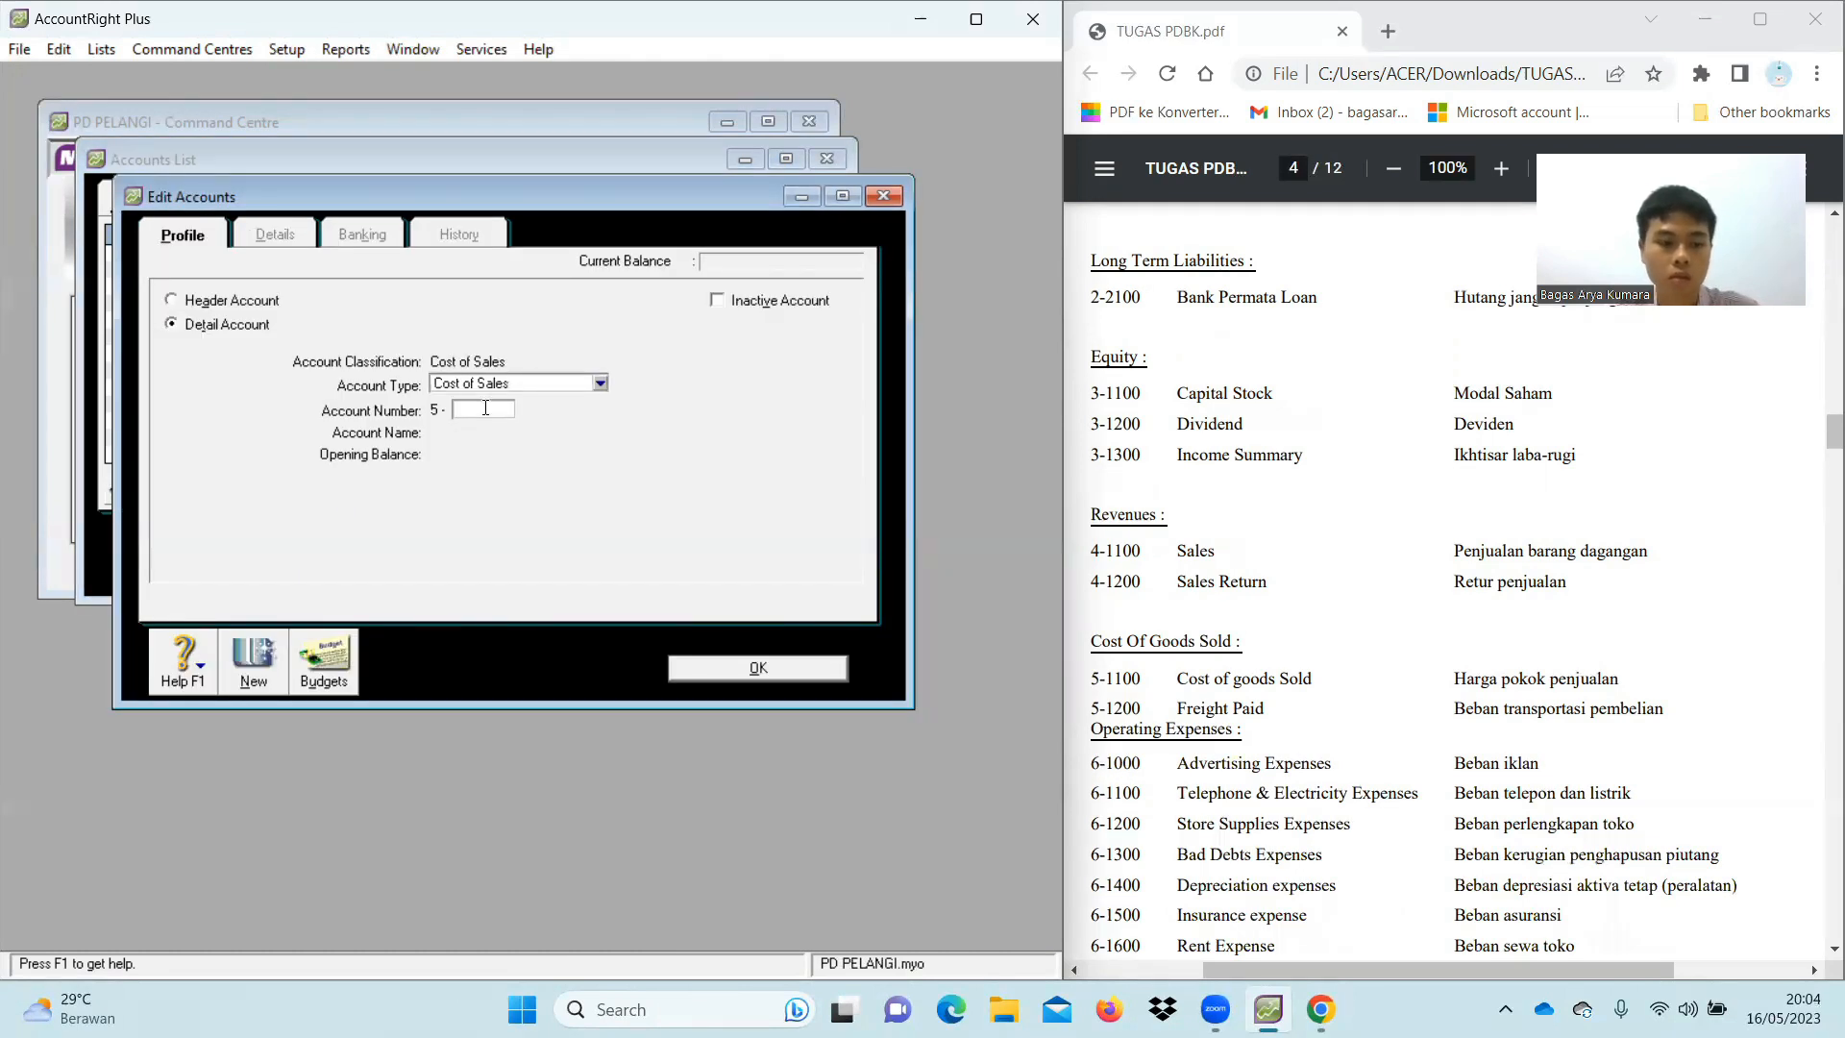
text(0)
key(Tab)
text(Cost of)
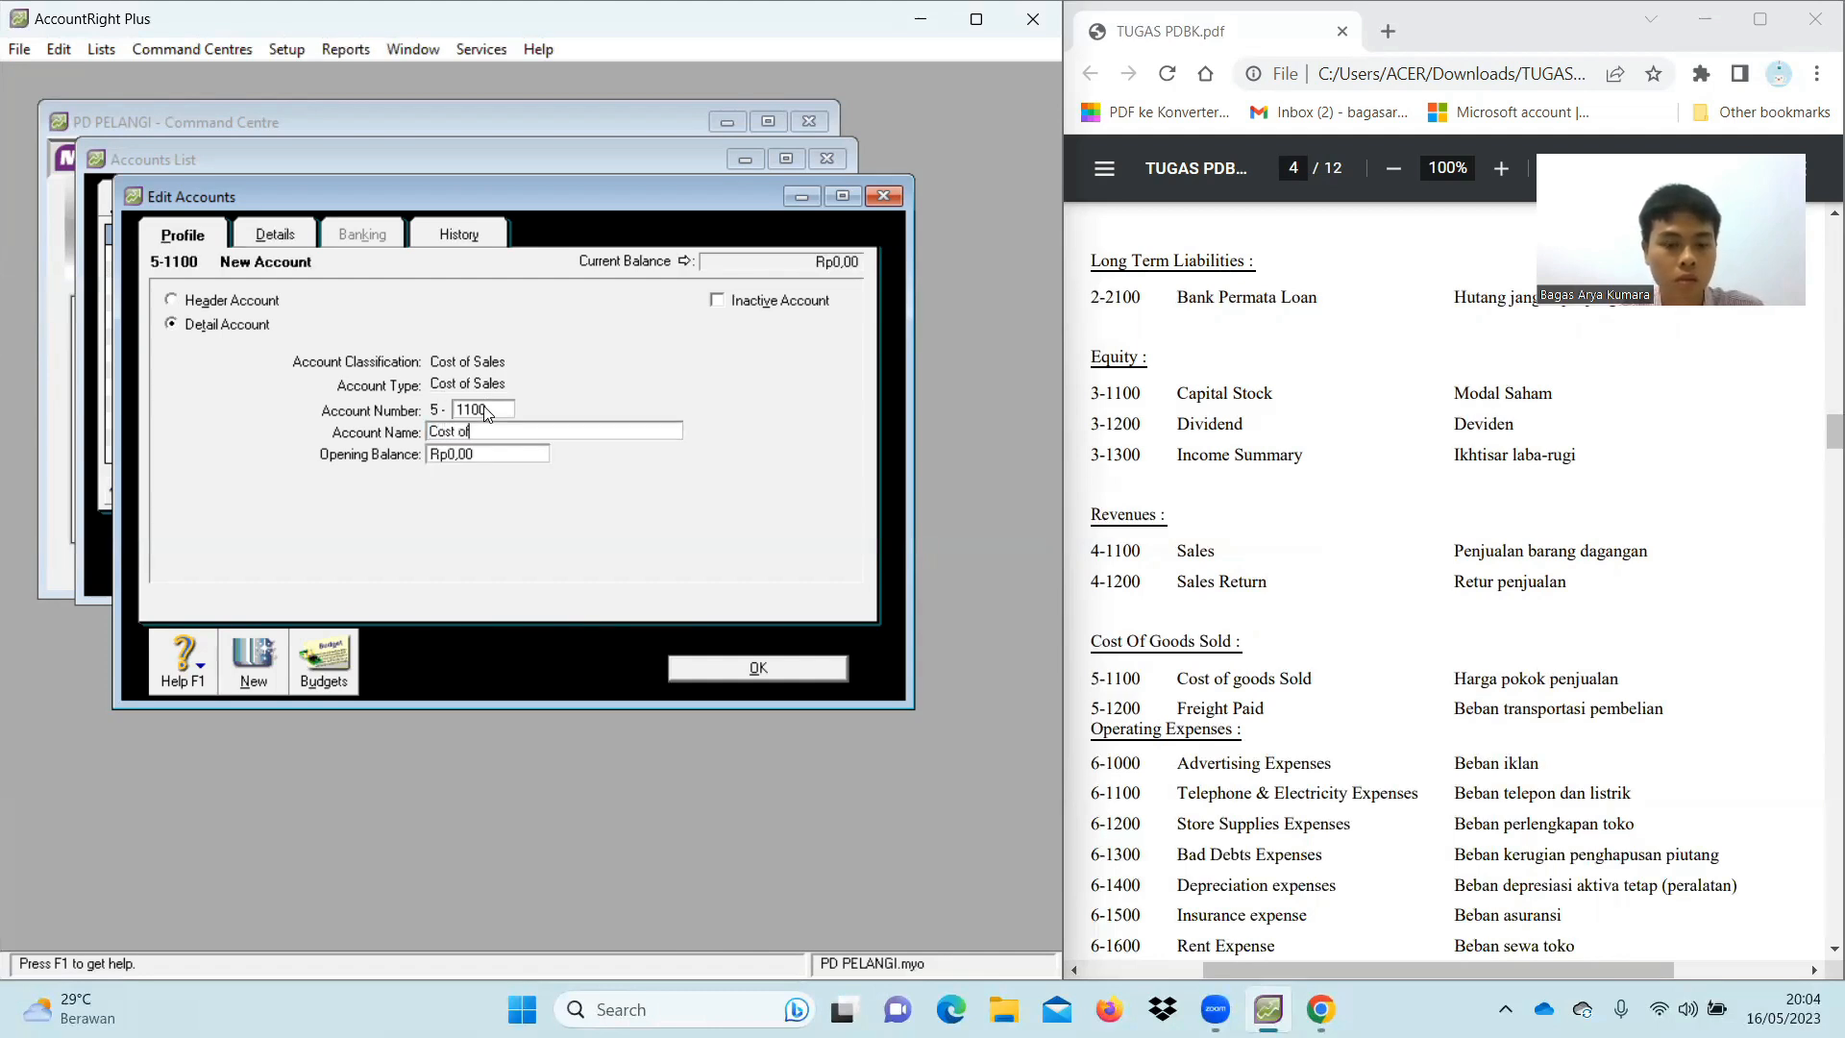
text( Goods Sold)
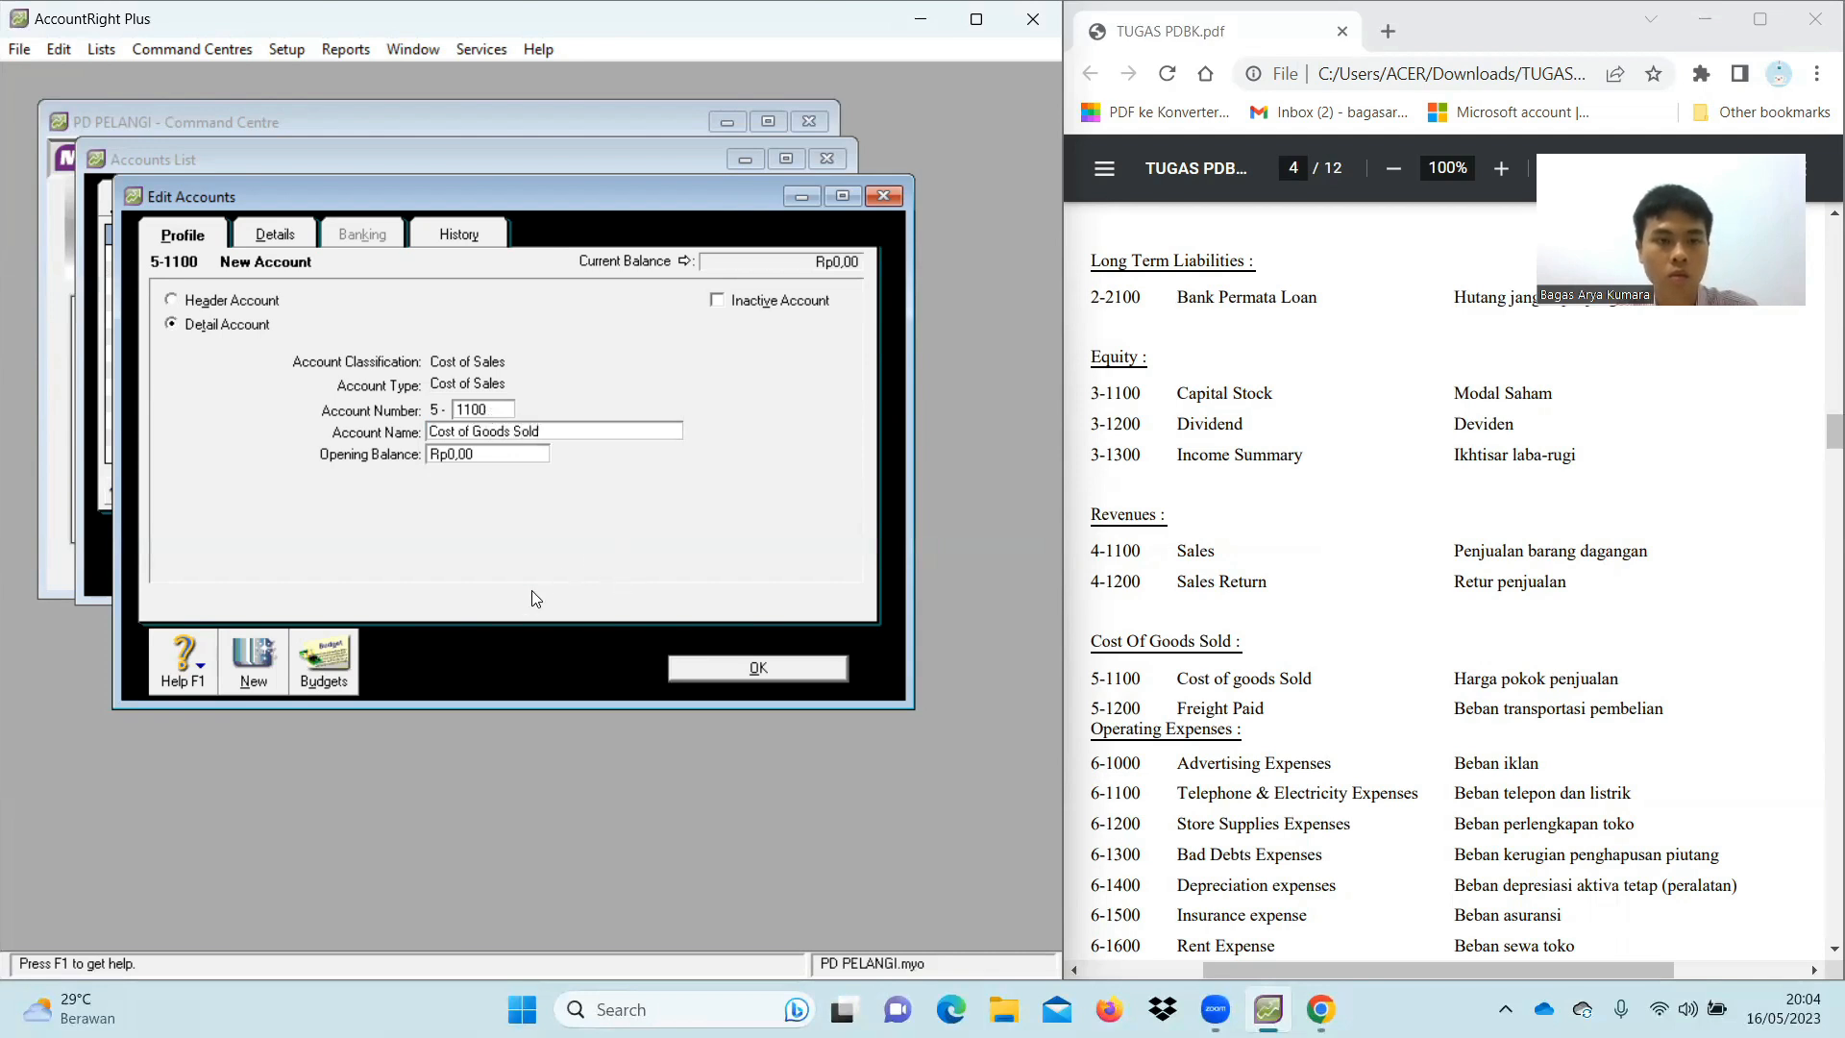
click(253, 661)
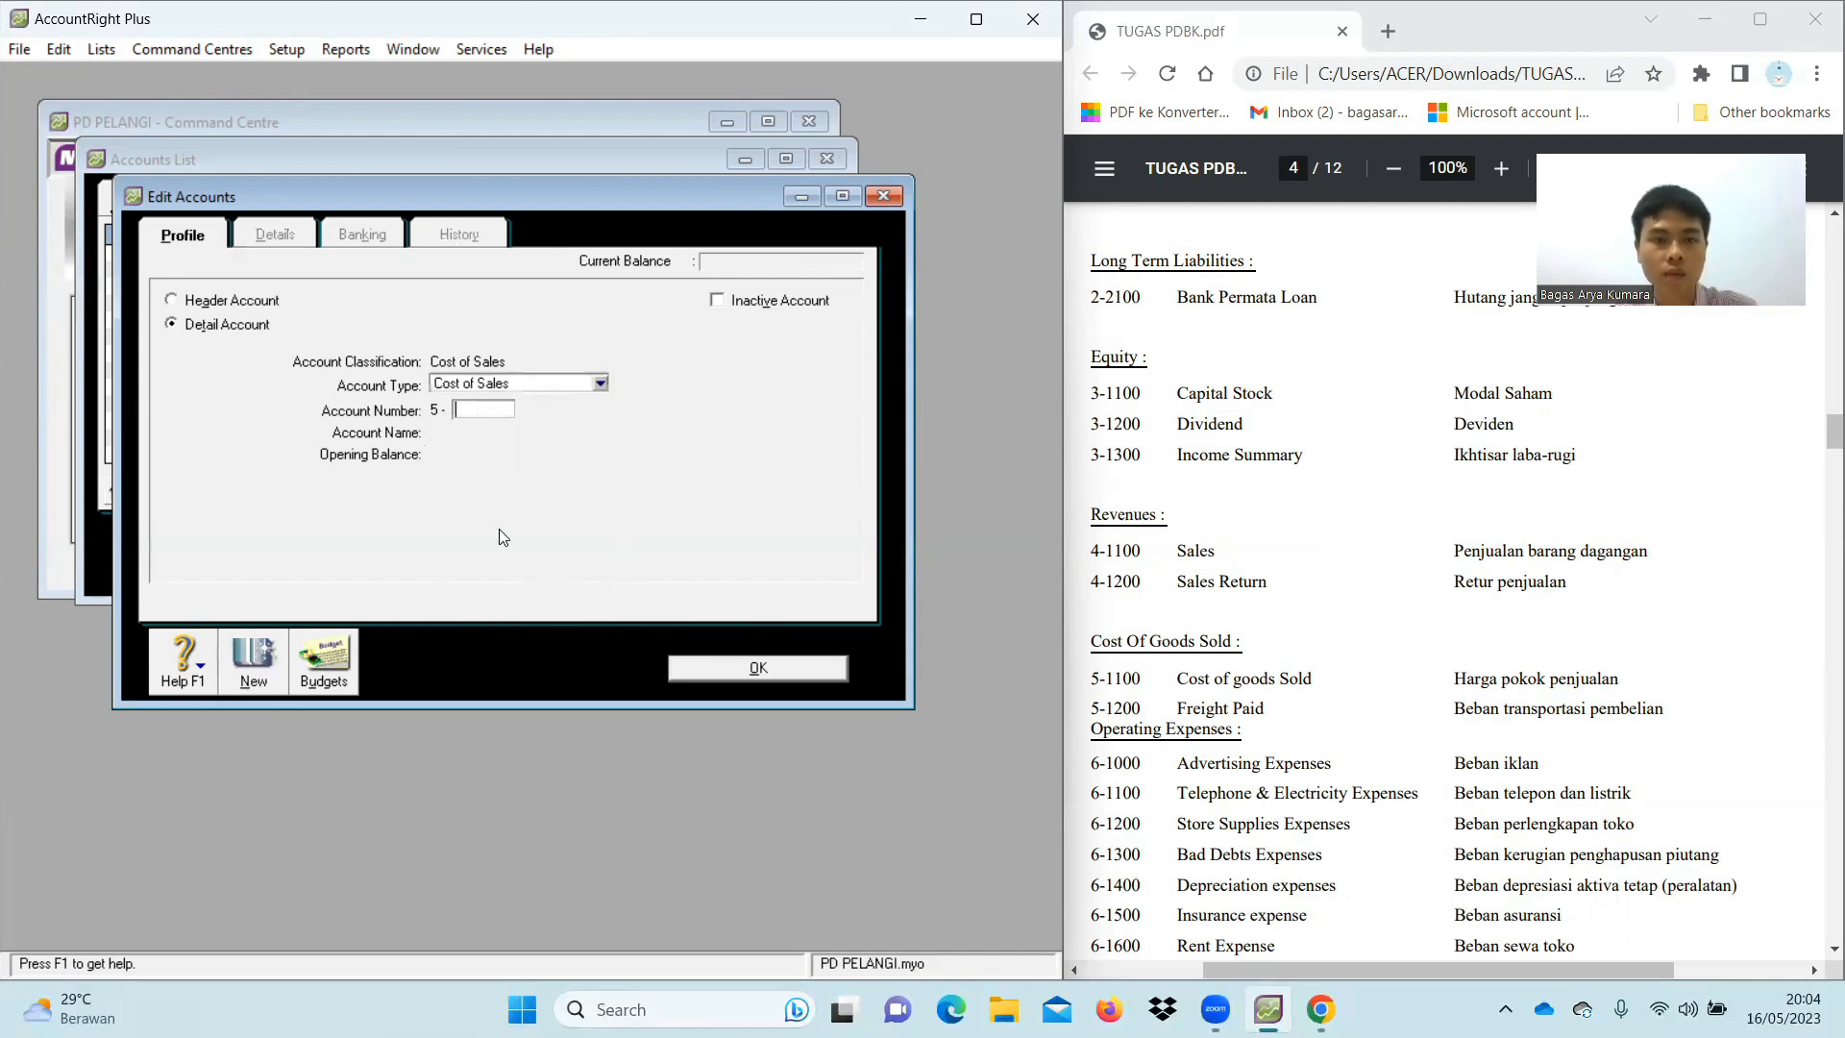
Add Cost of Sales account 5-1200 Freight Paid
text(1200)
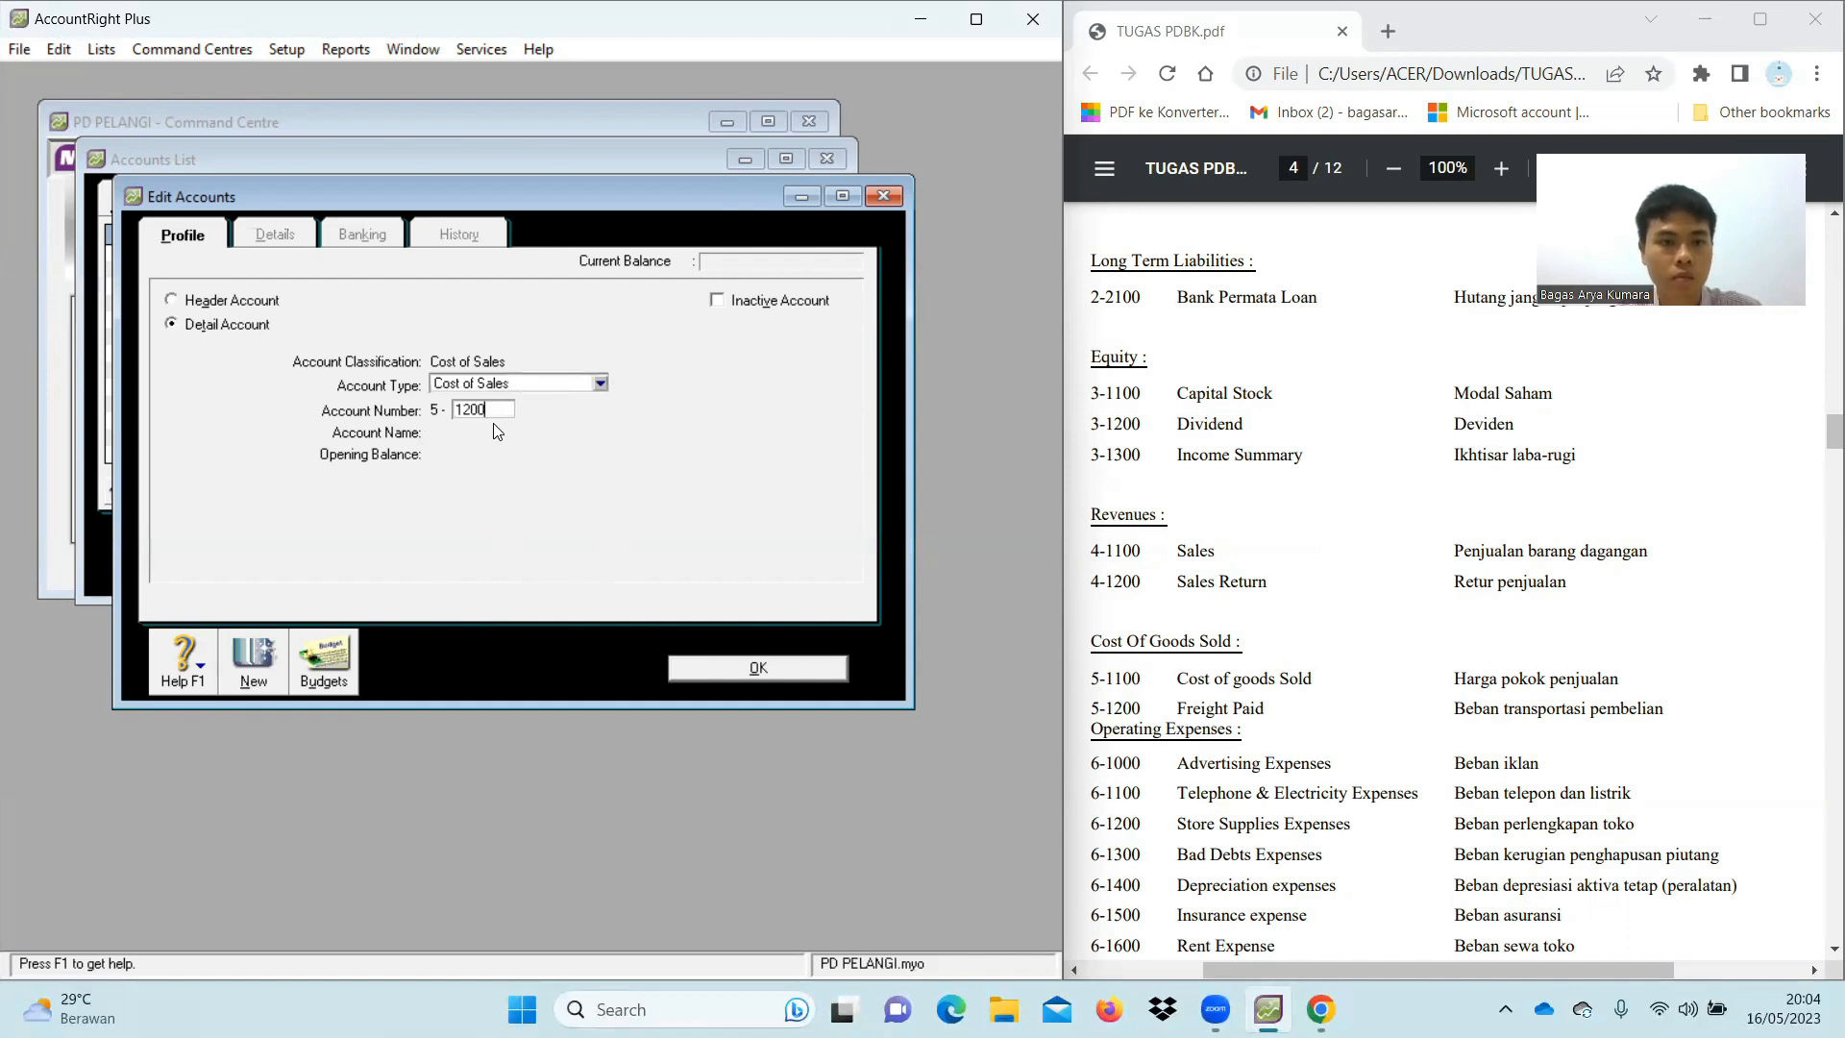
key(Tab)
text(F)
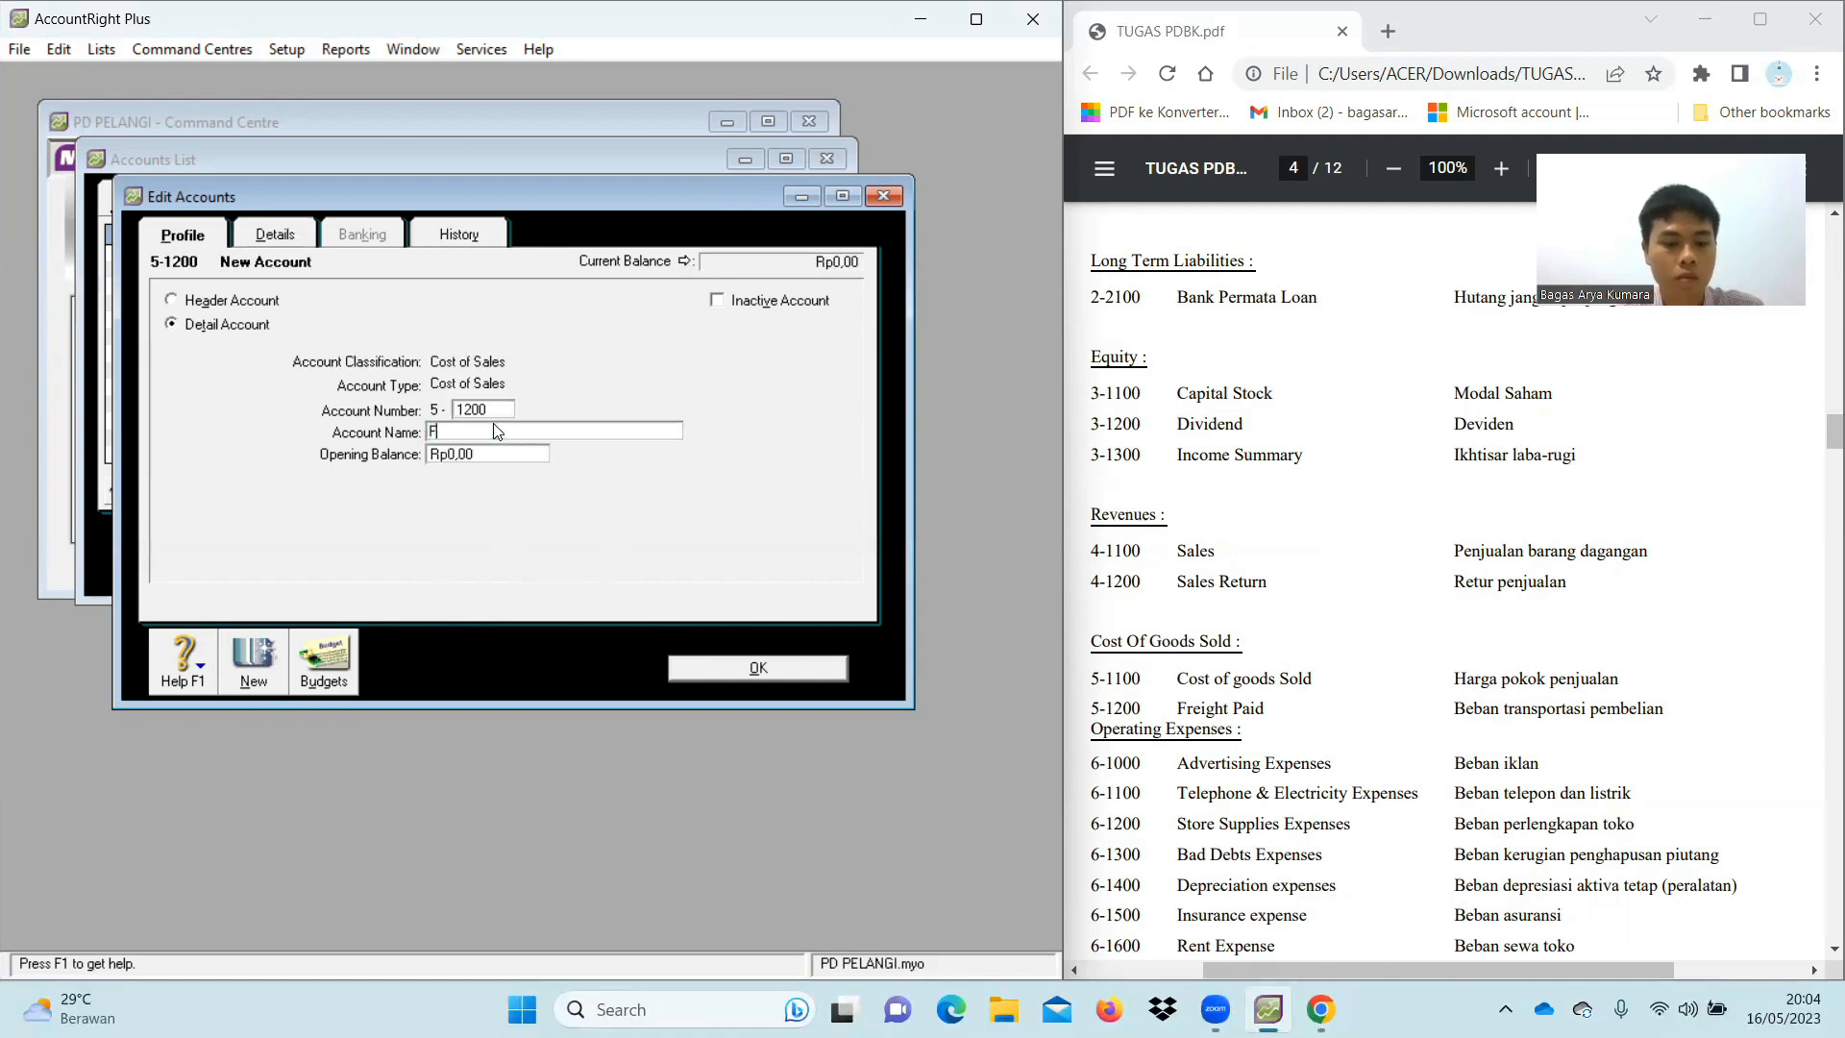
text(reight paid)
key(BackSpace)
key(BackSpace)
key(BackSpace)
key(BackSpace)
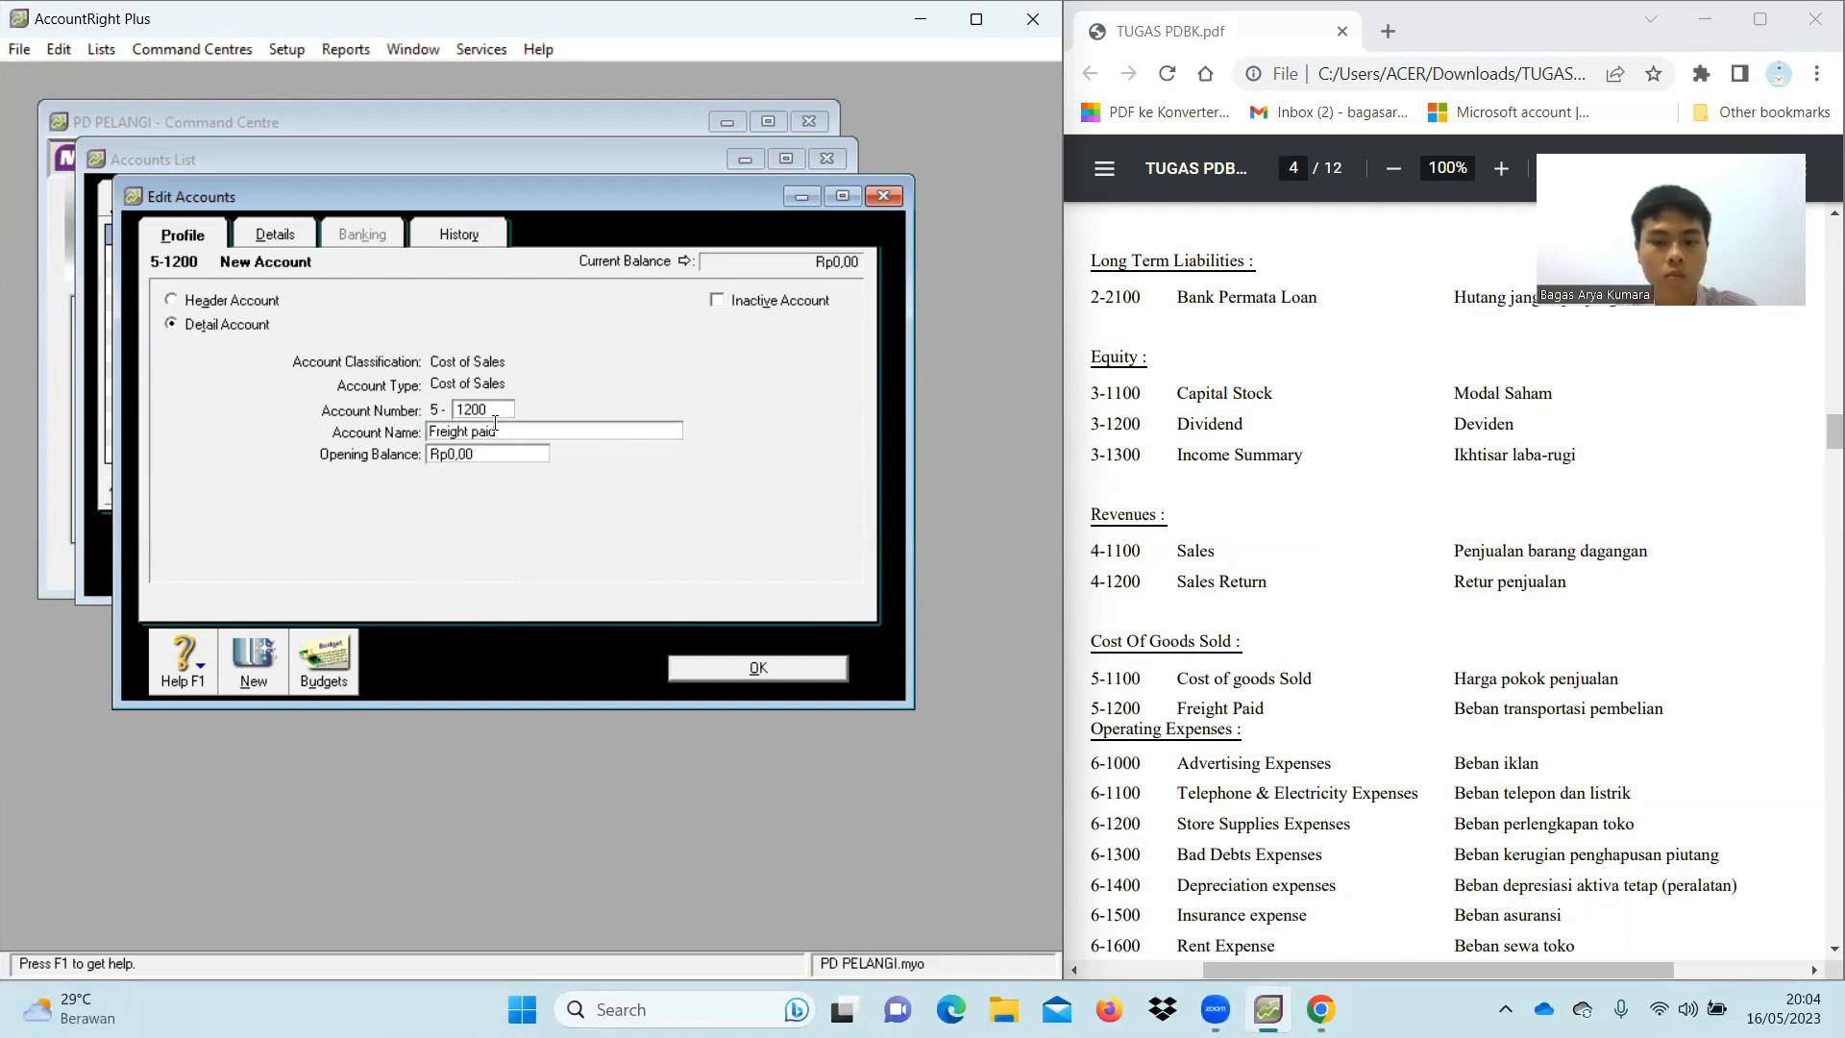
text(Paid)
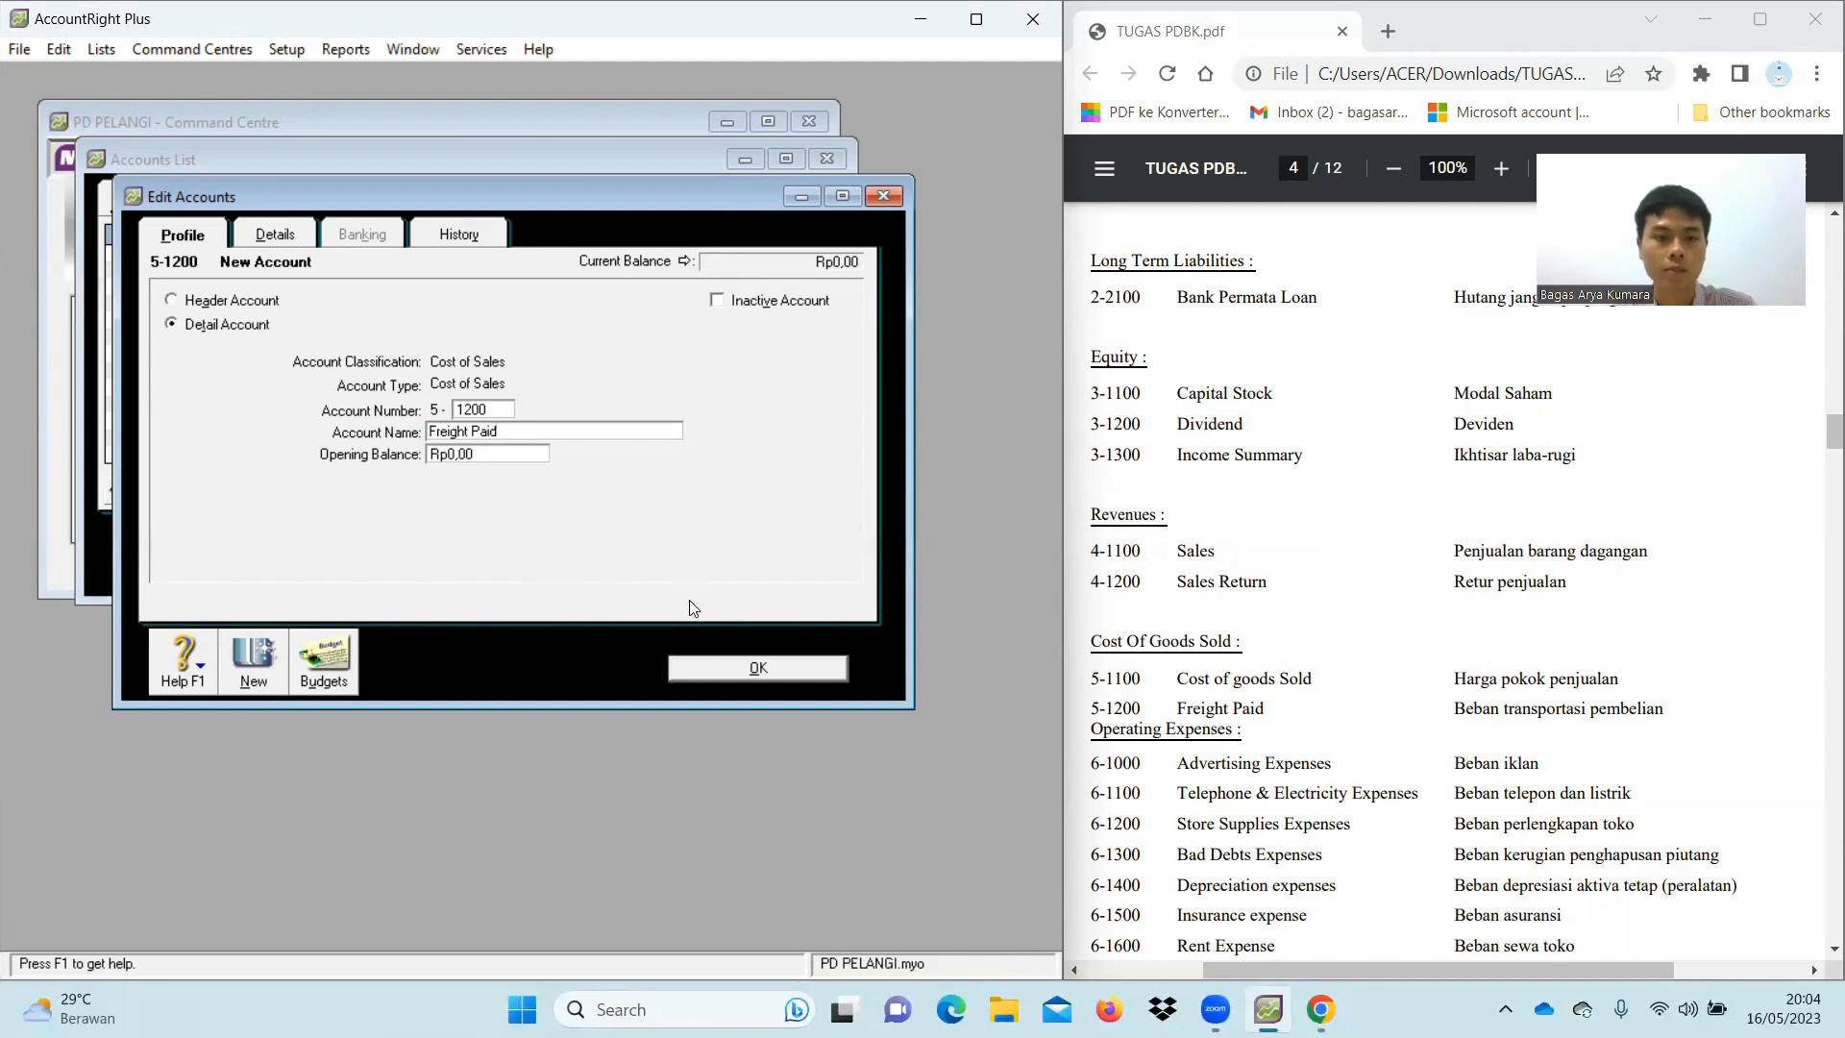
click(716, 679)
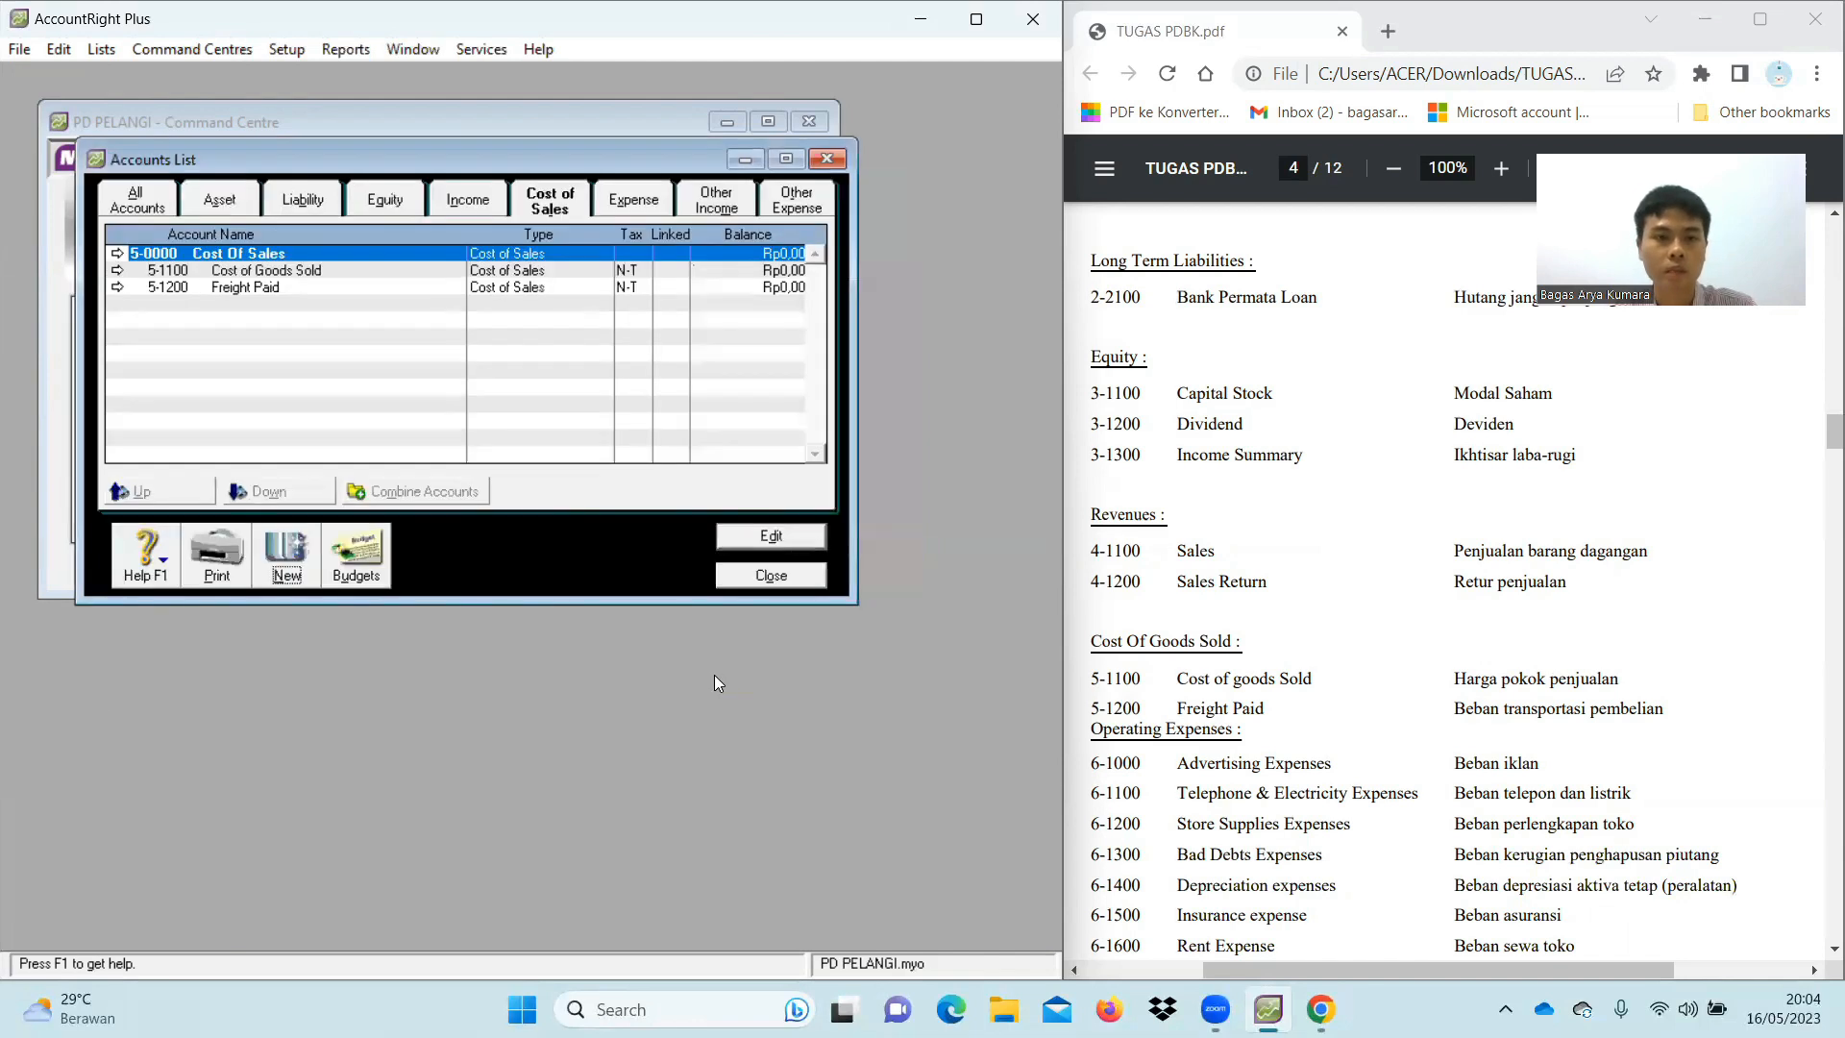
Renumber the Wages & Salaries expense account to 6-1700
click(652, 204)
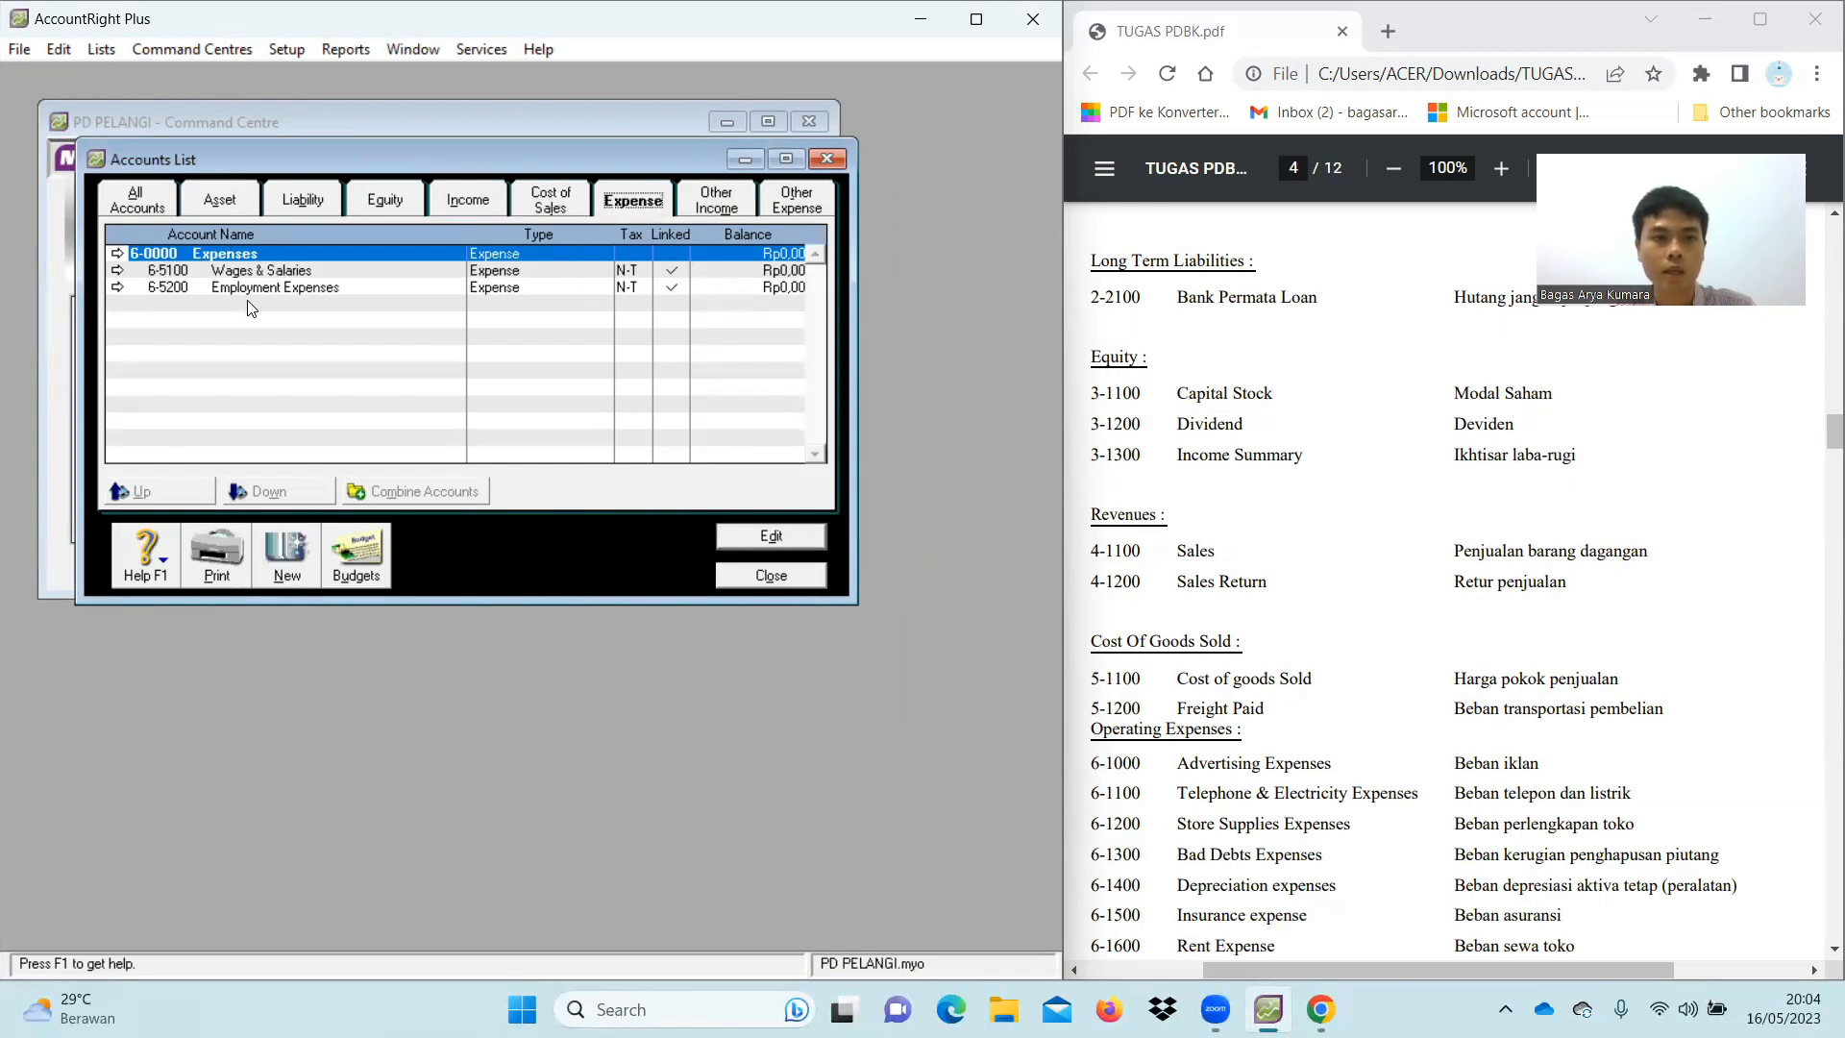
scroll(1413, 690, down, 1)
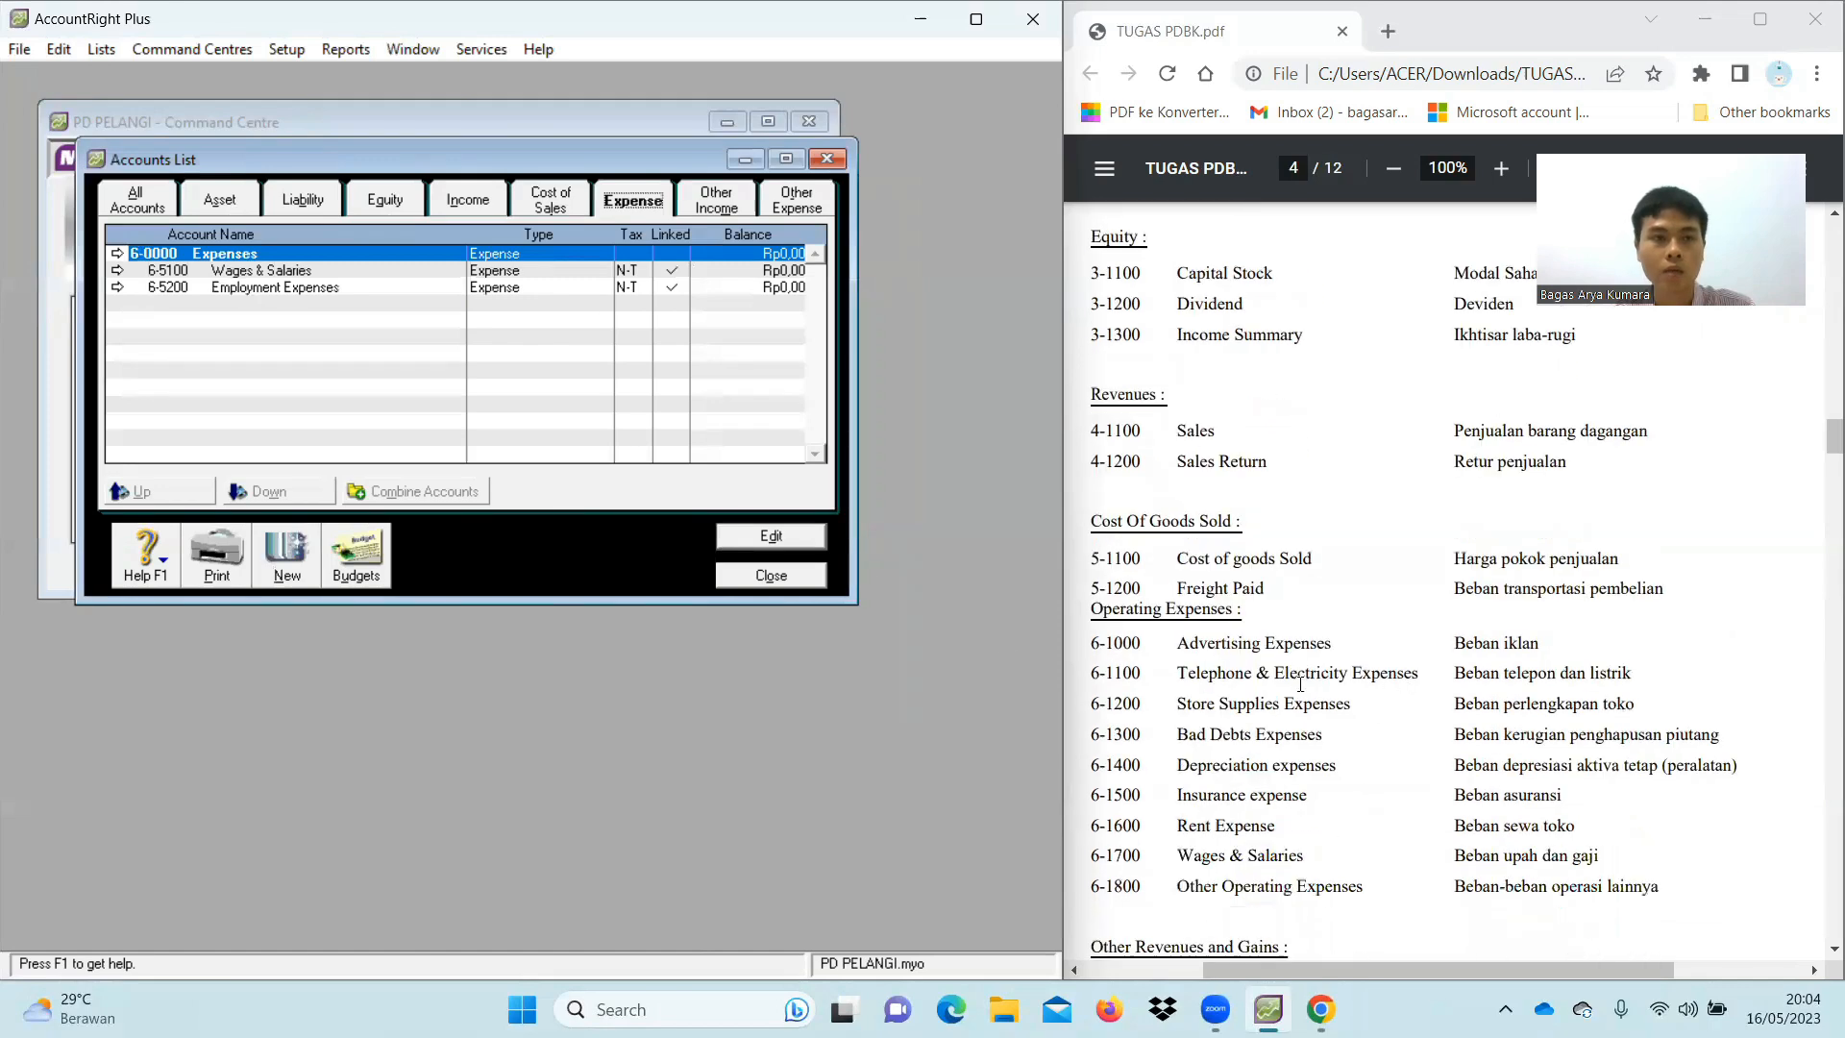
click(116, 278)
key(BackSpace)
text(1700)
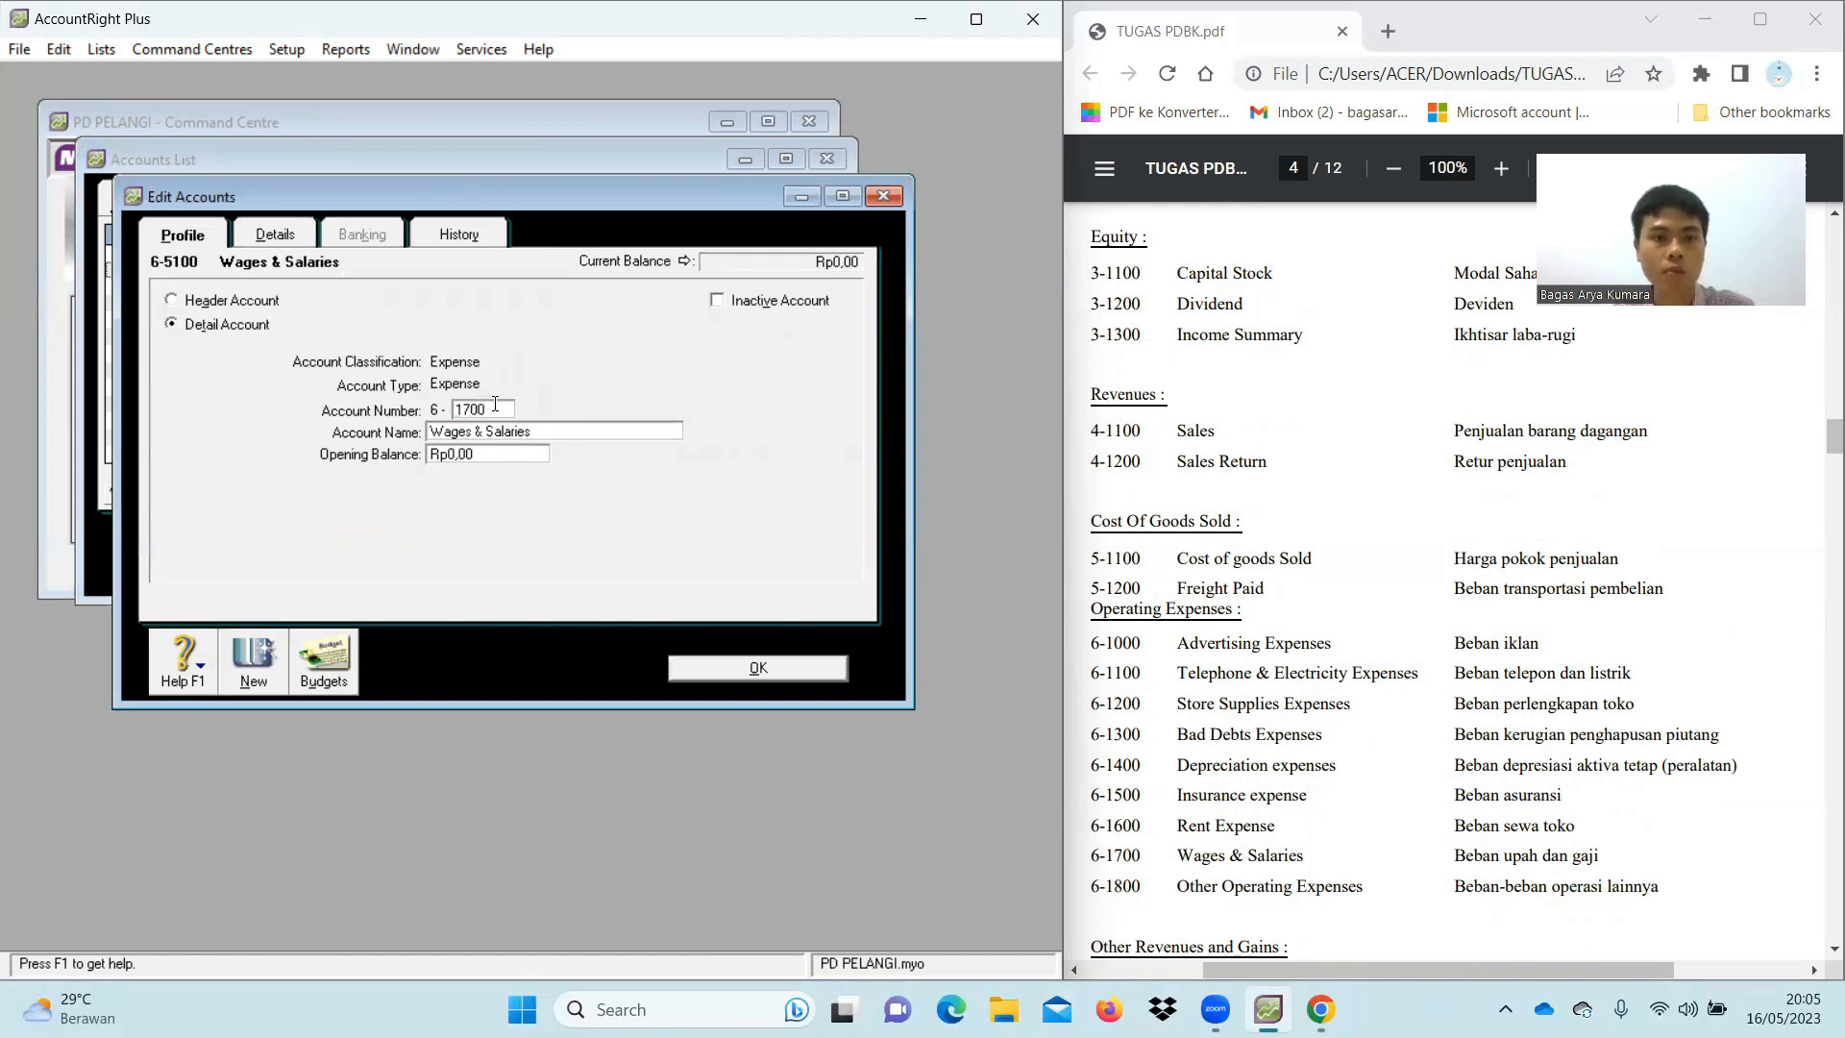
click(776, 667)
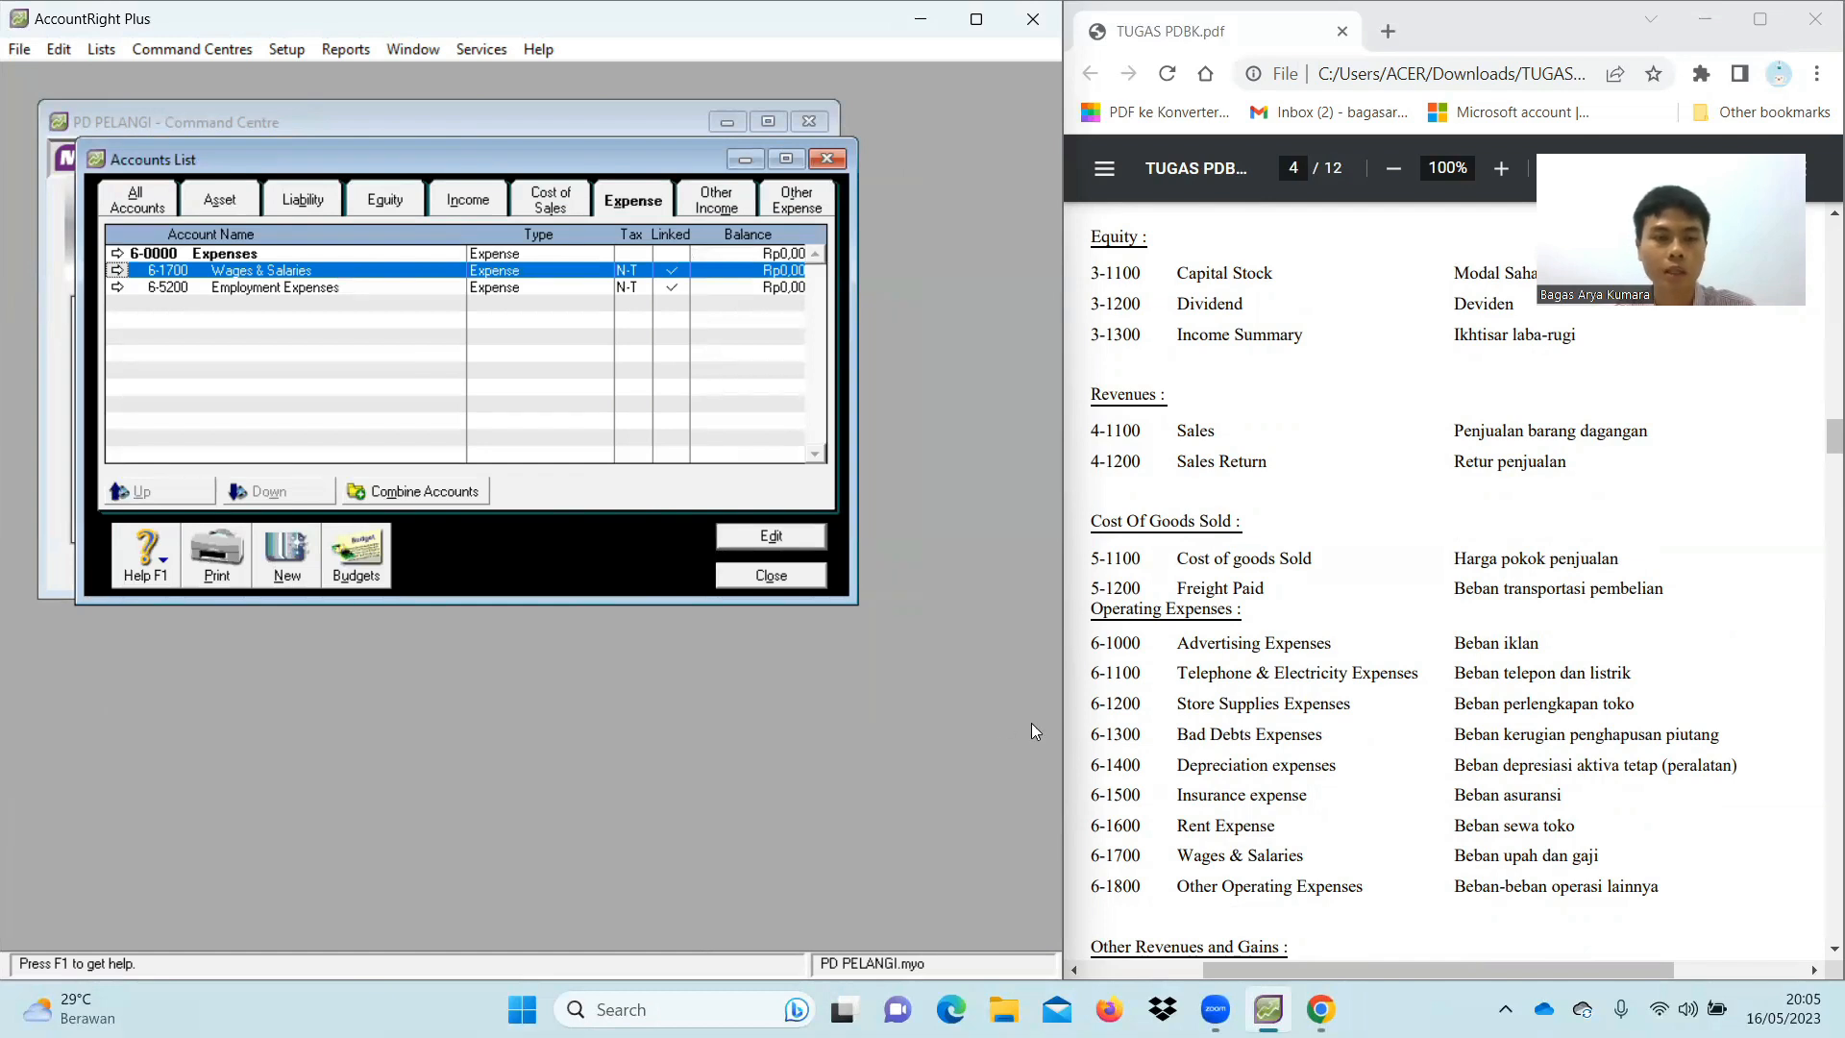
Add expense account 6-1000 for advertising expenses
click(284, 567)
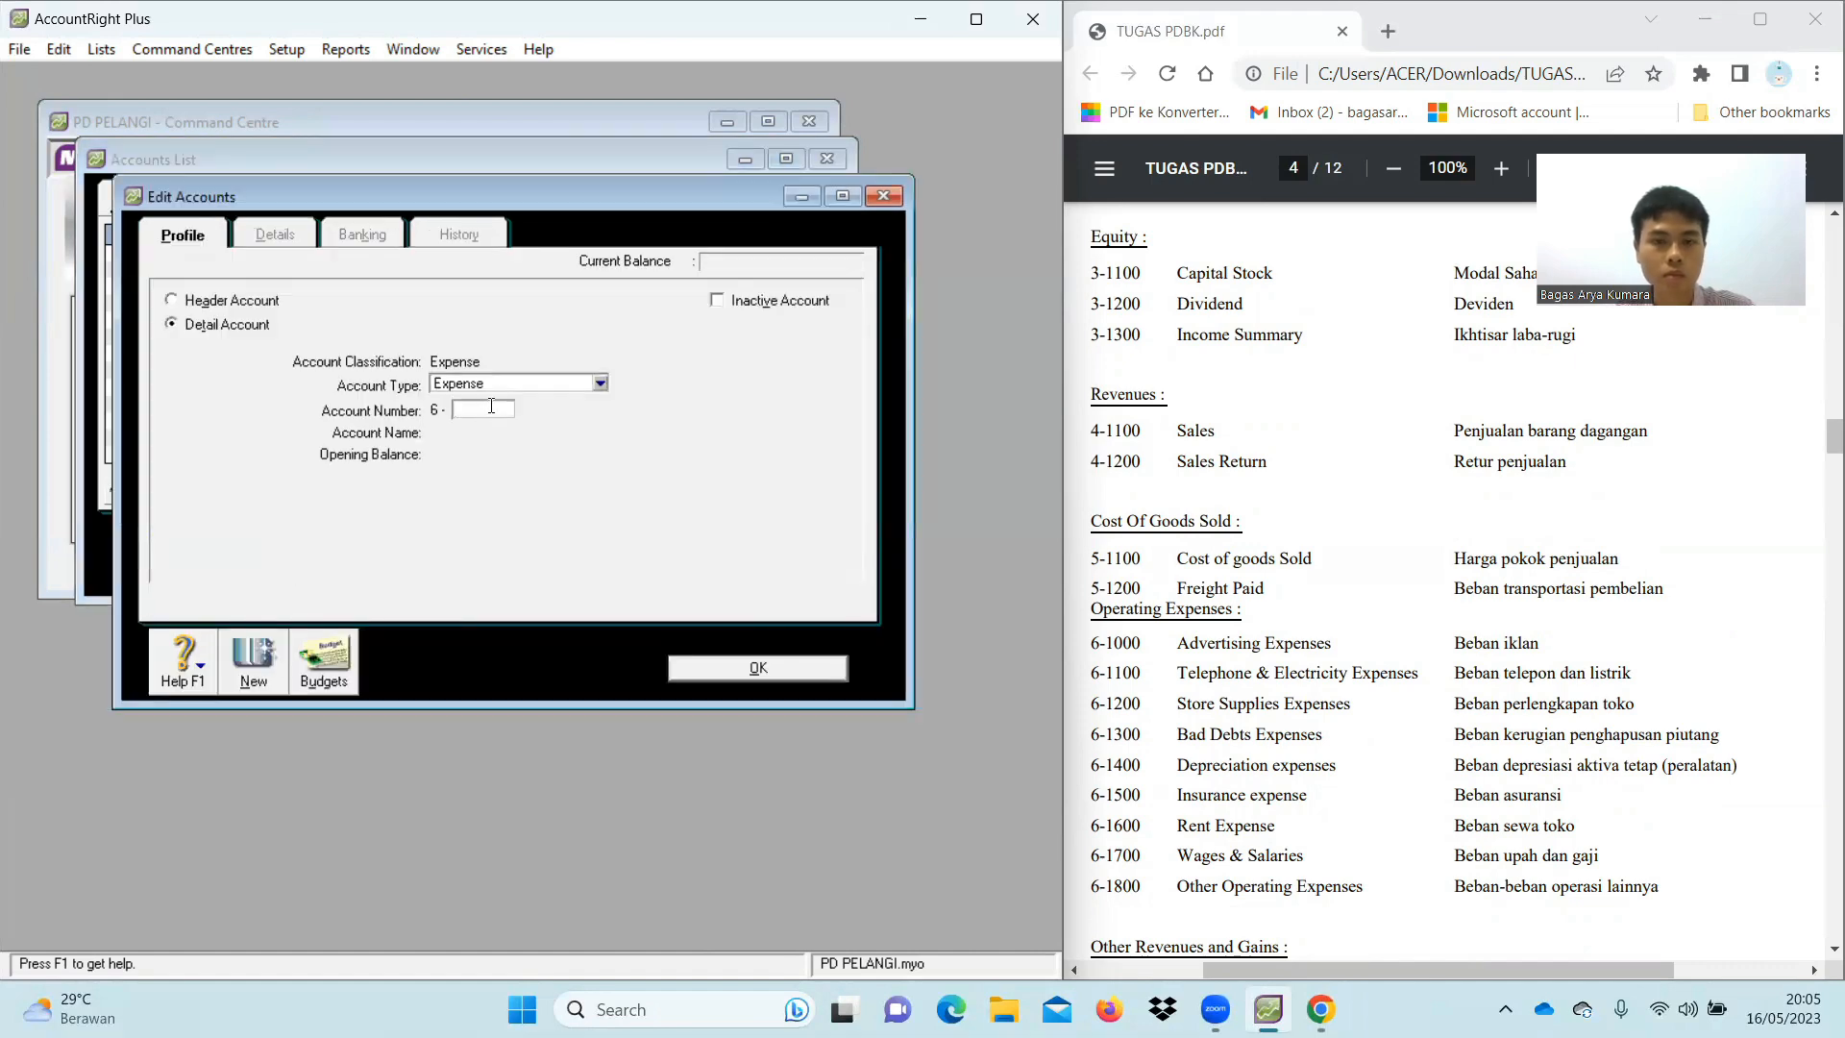
text(1000)
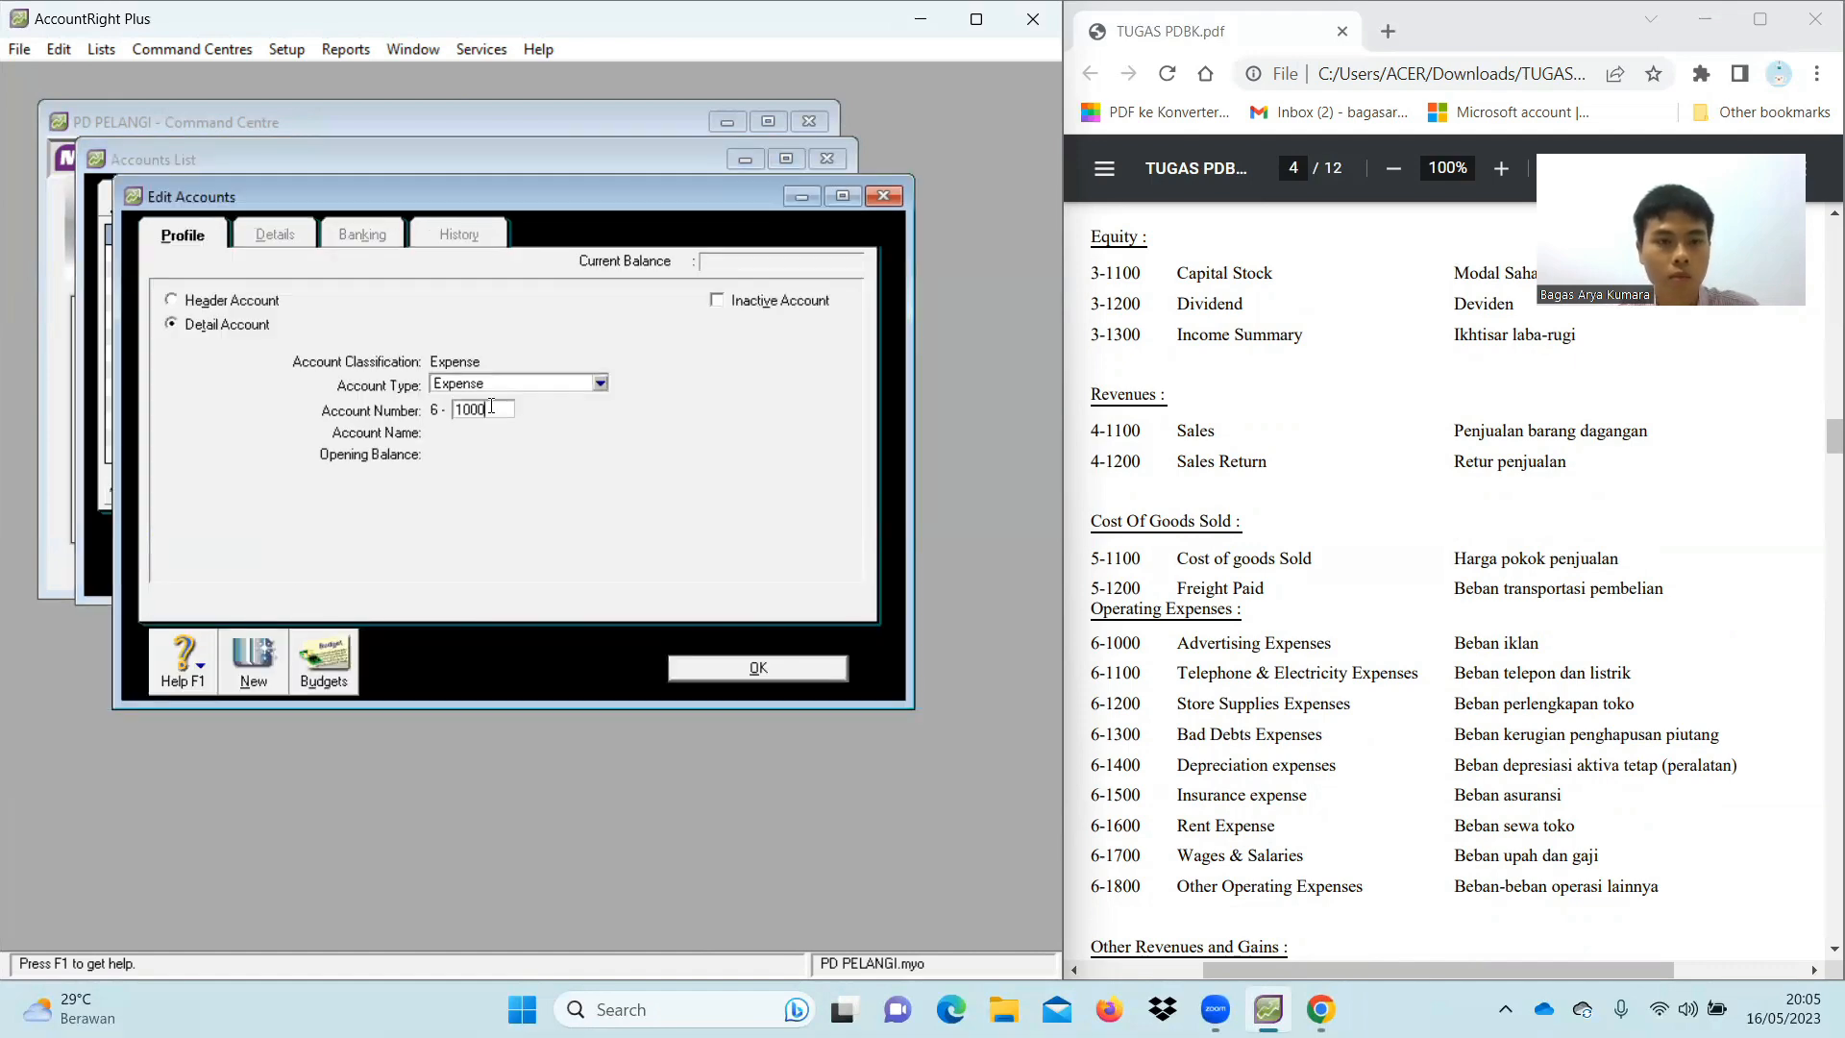
key(Tab)
text(A)
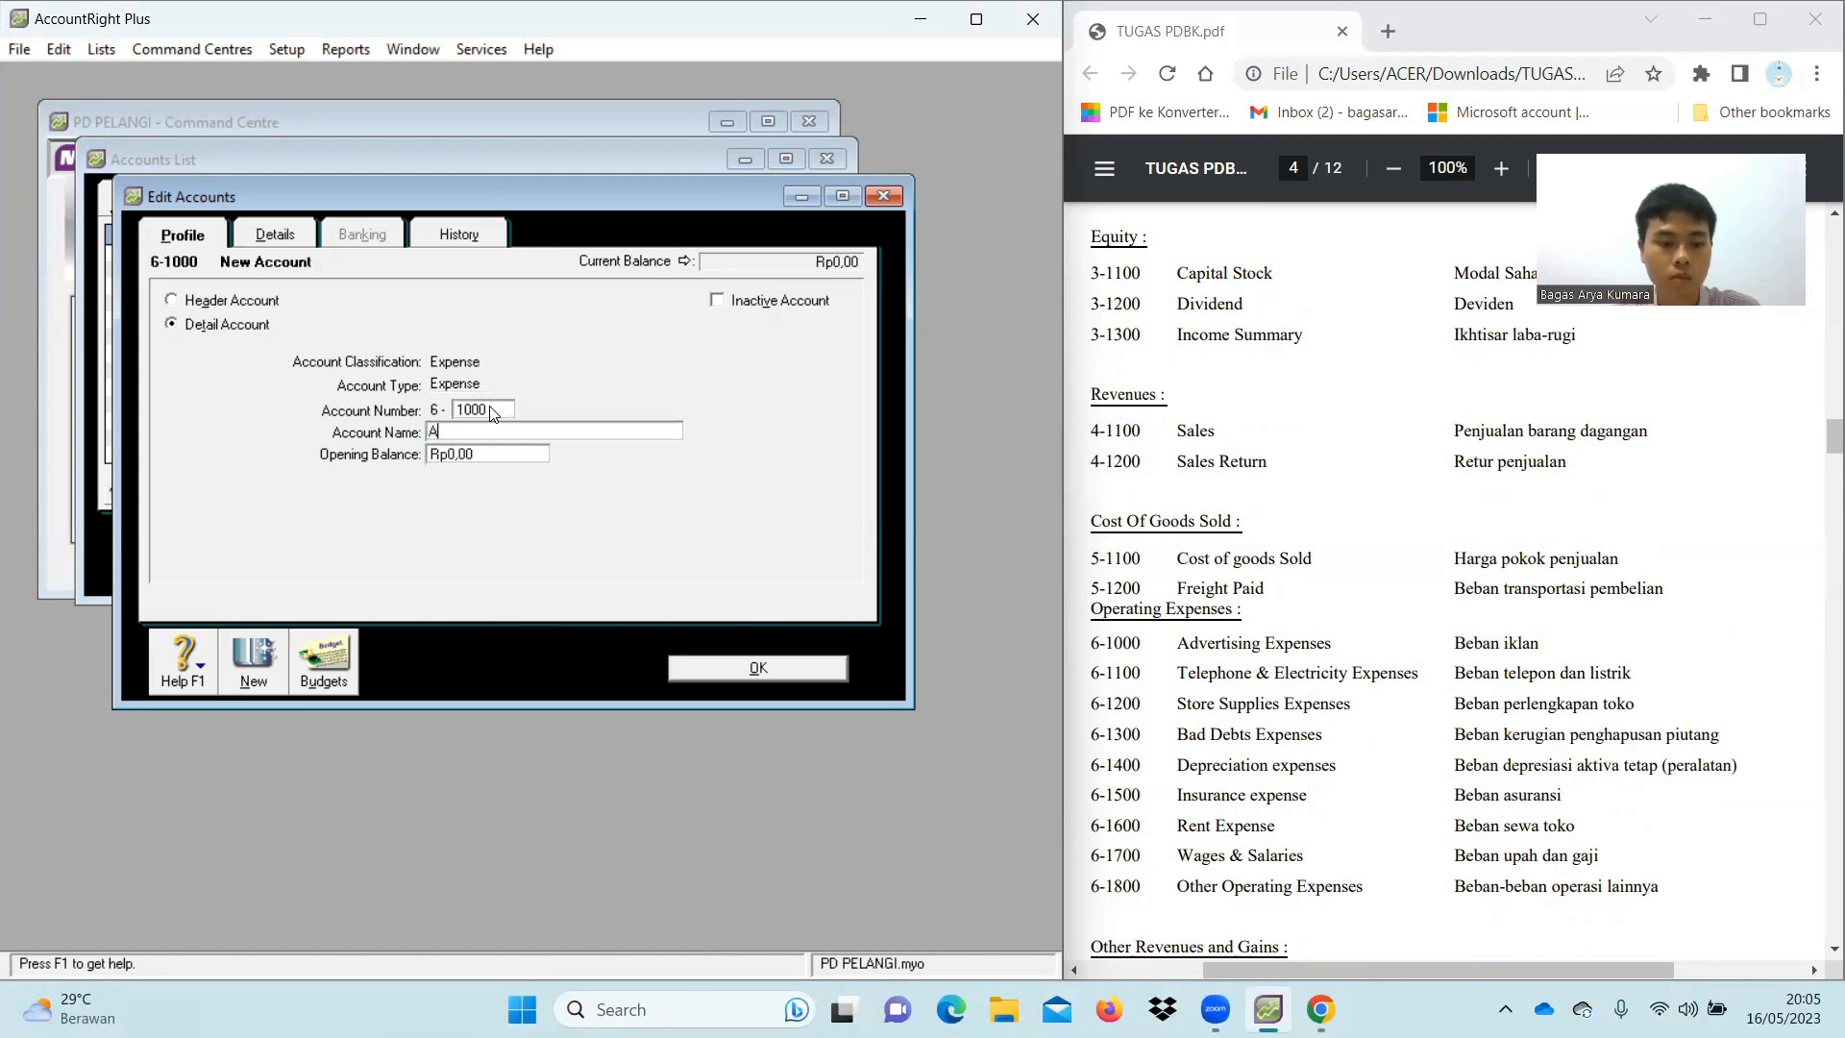
text(dvertising)
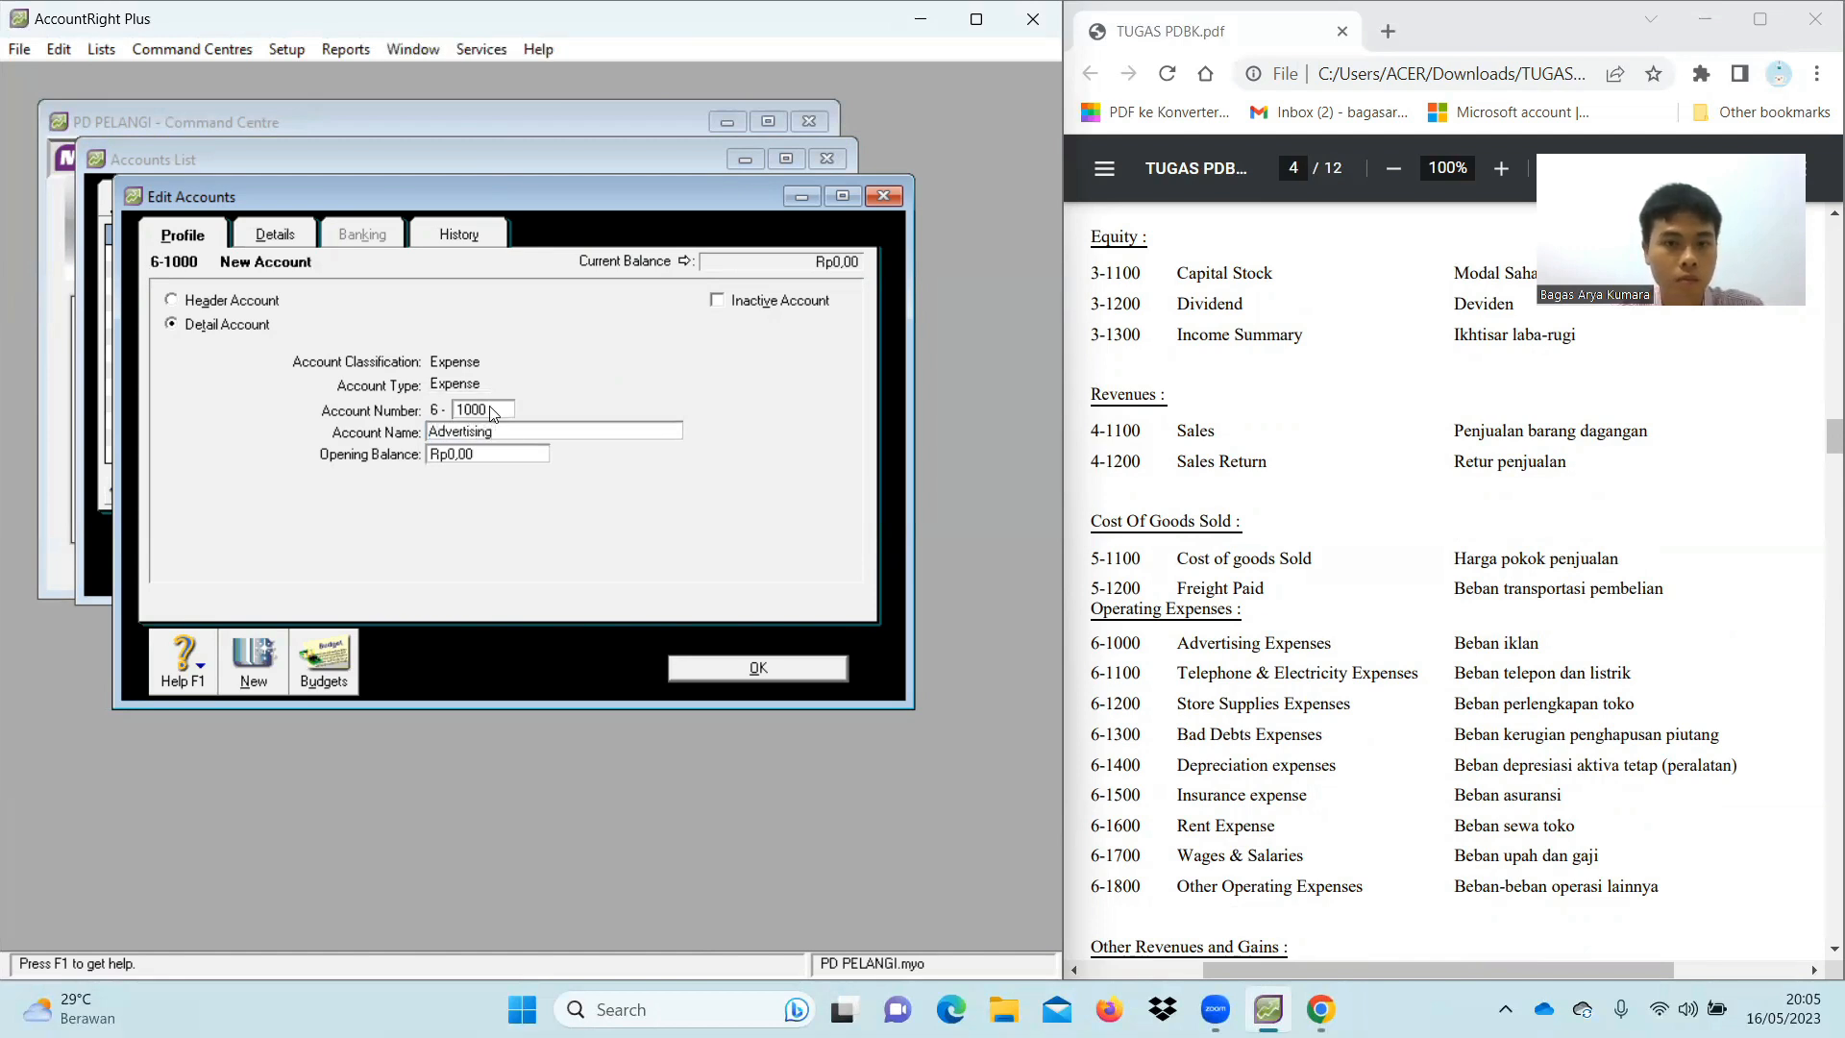
text(Espenses)
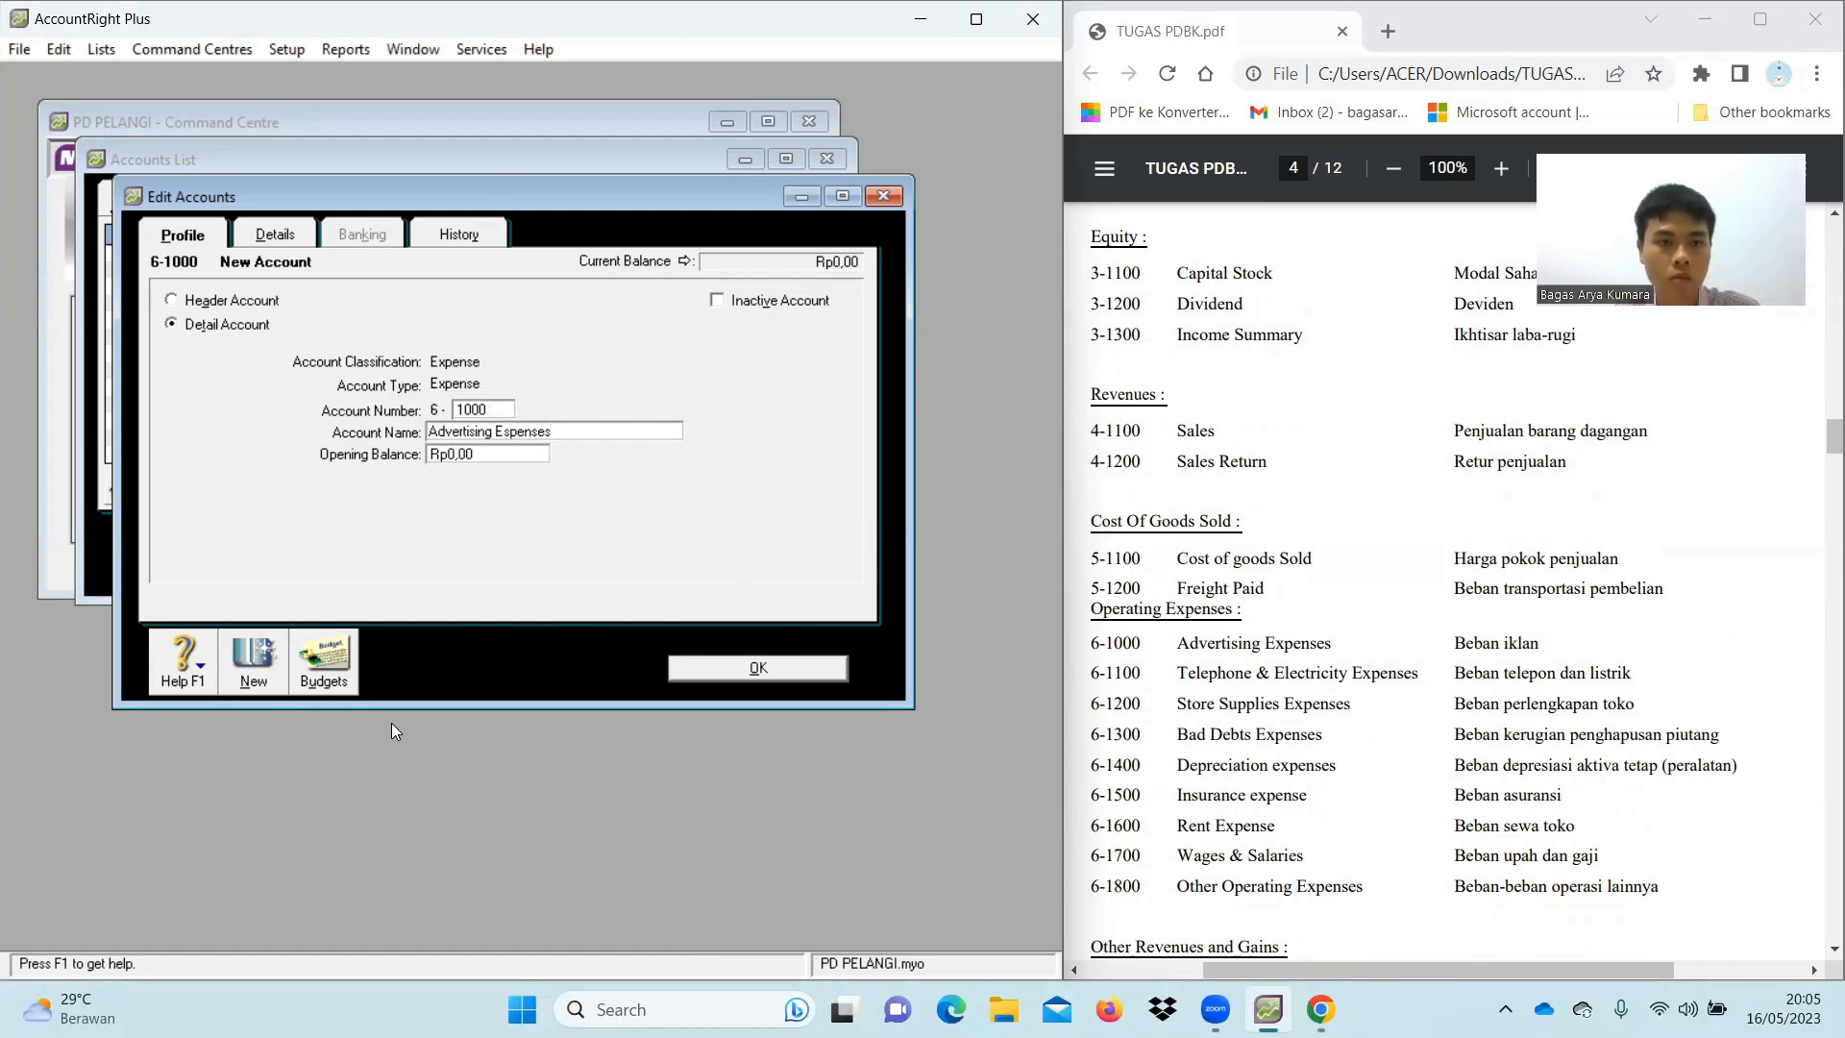
click(251, 680)
Add 6-1100 Telephone&Electricity Expenses and 6-1200 Store Supplies Expenses
text(1)
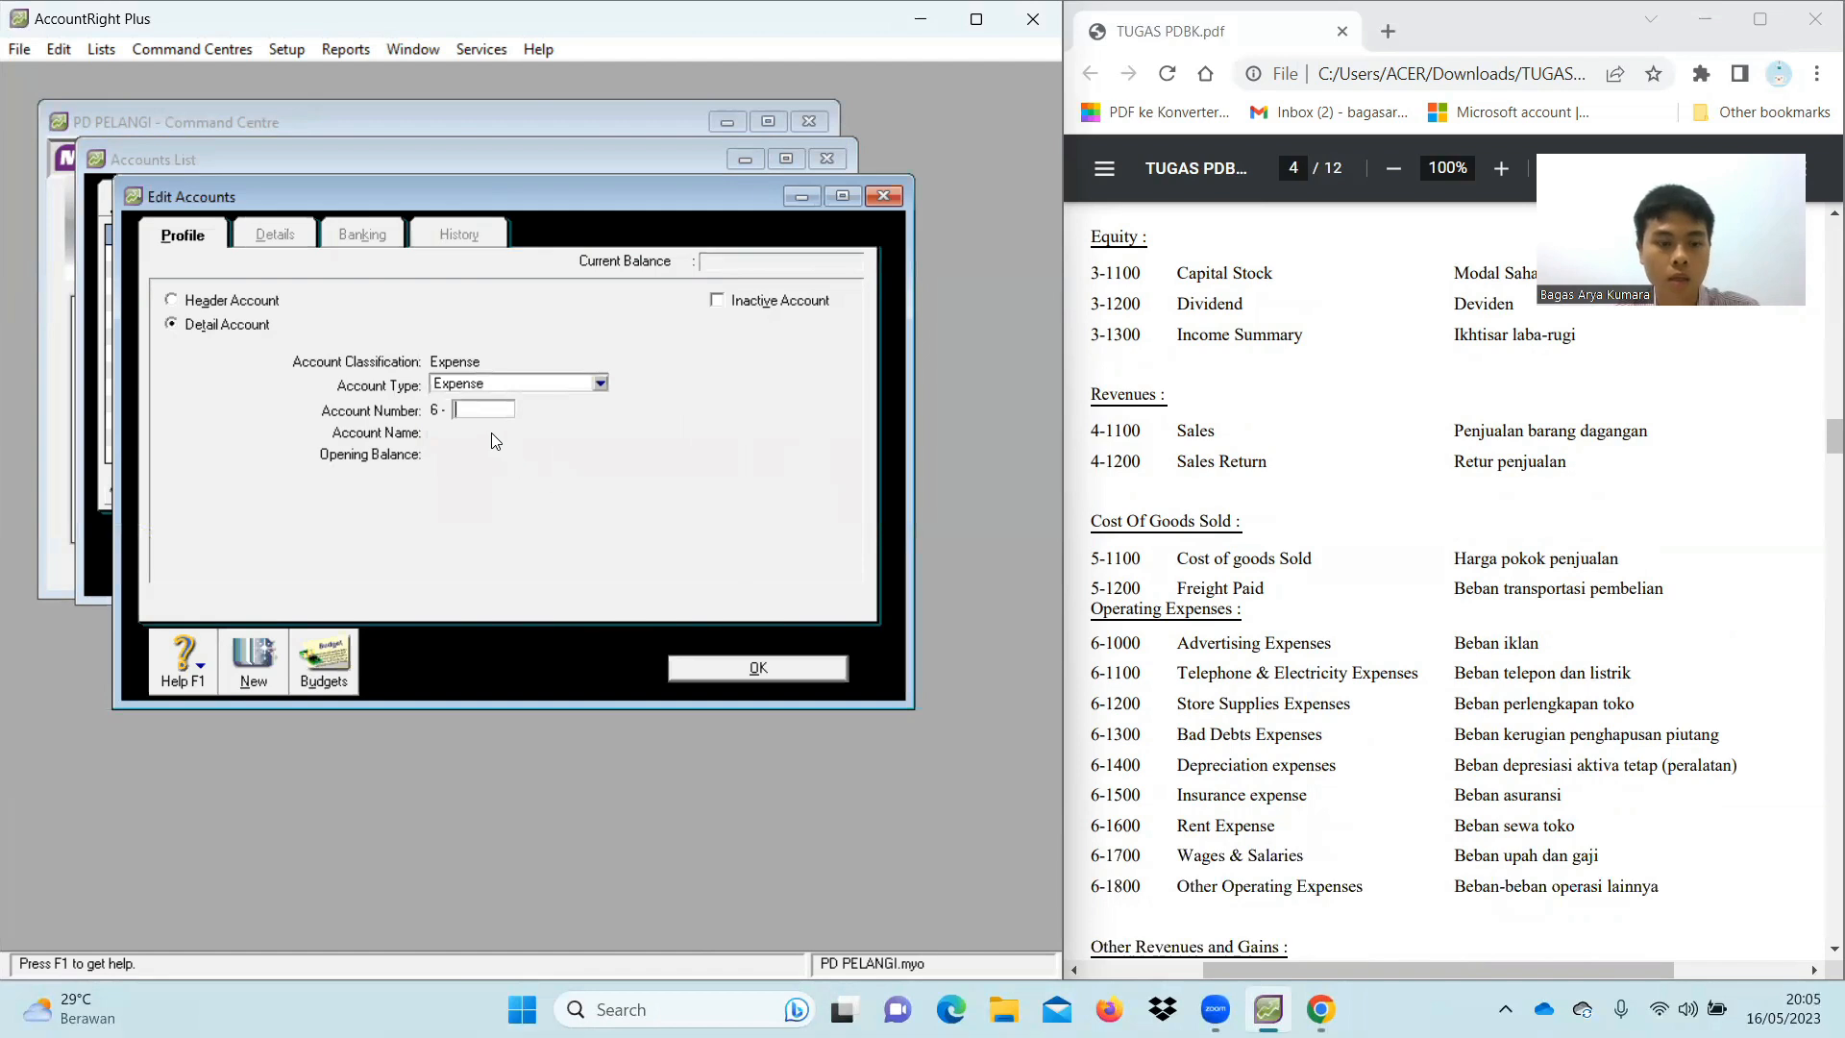
text(100)
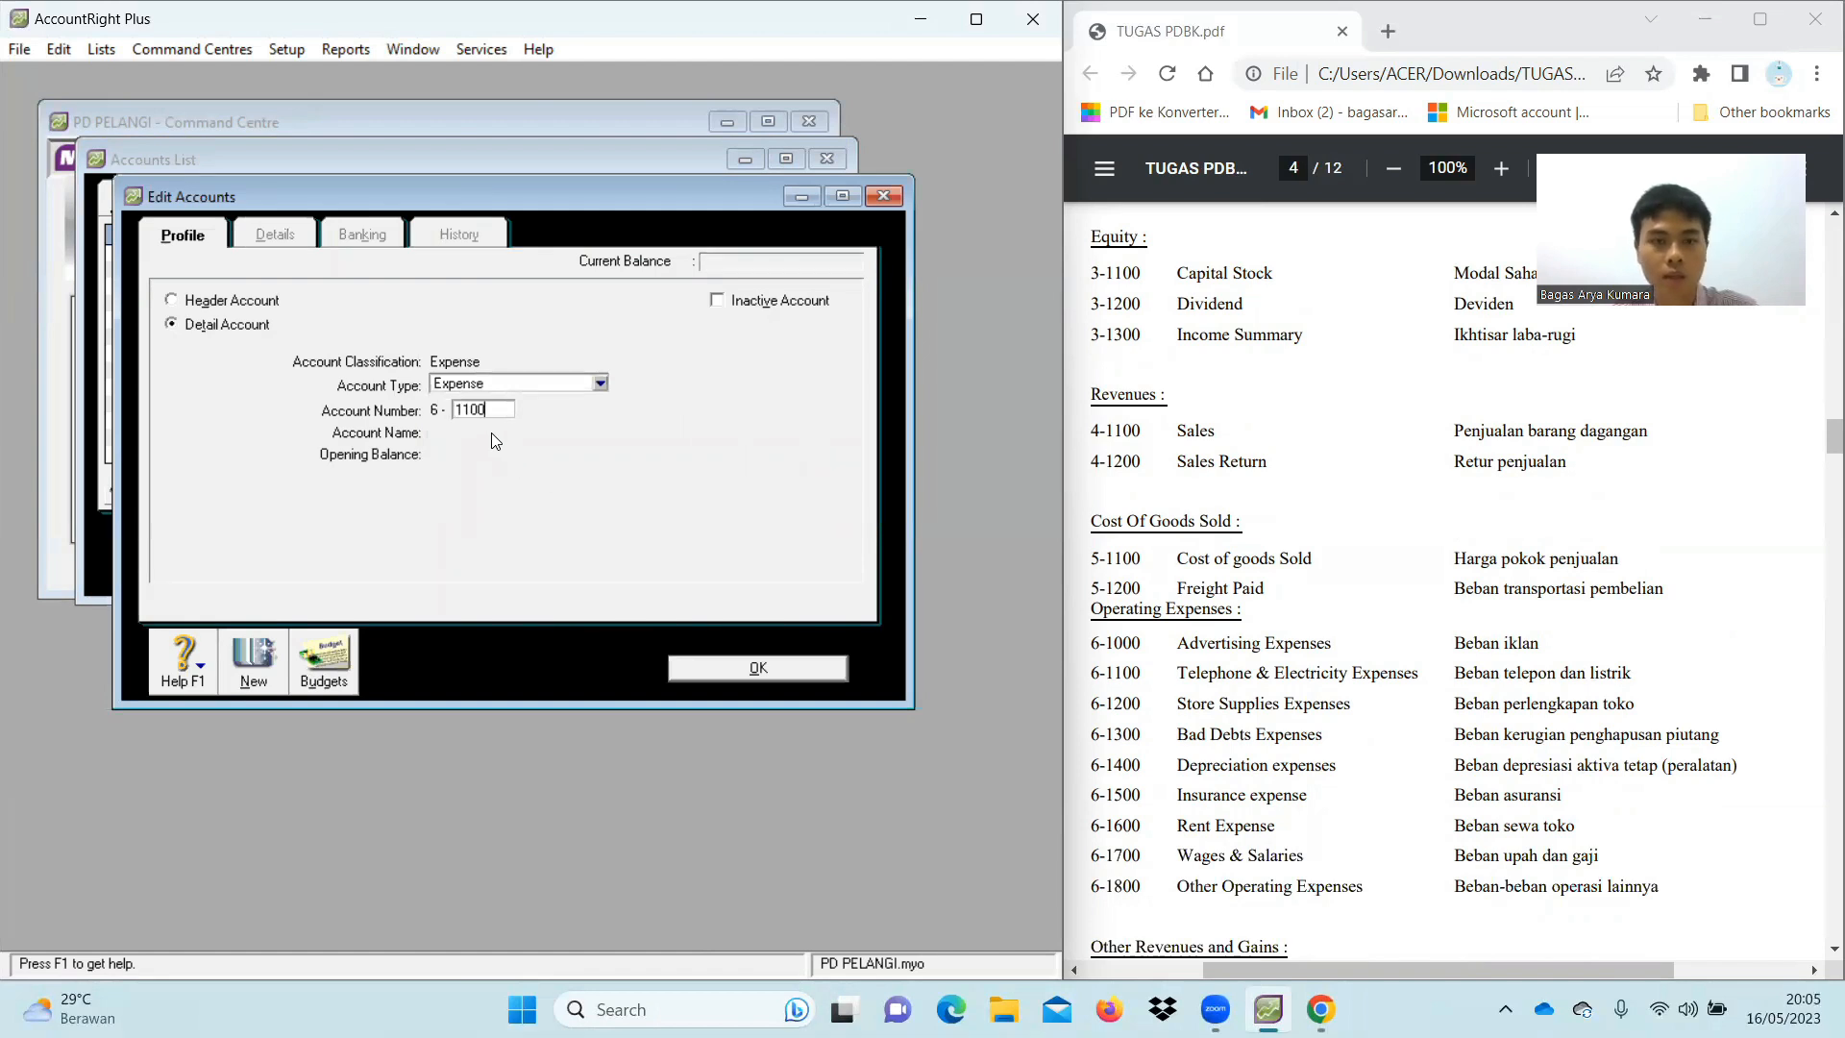
key(Tab)
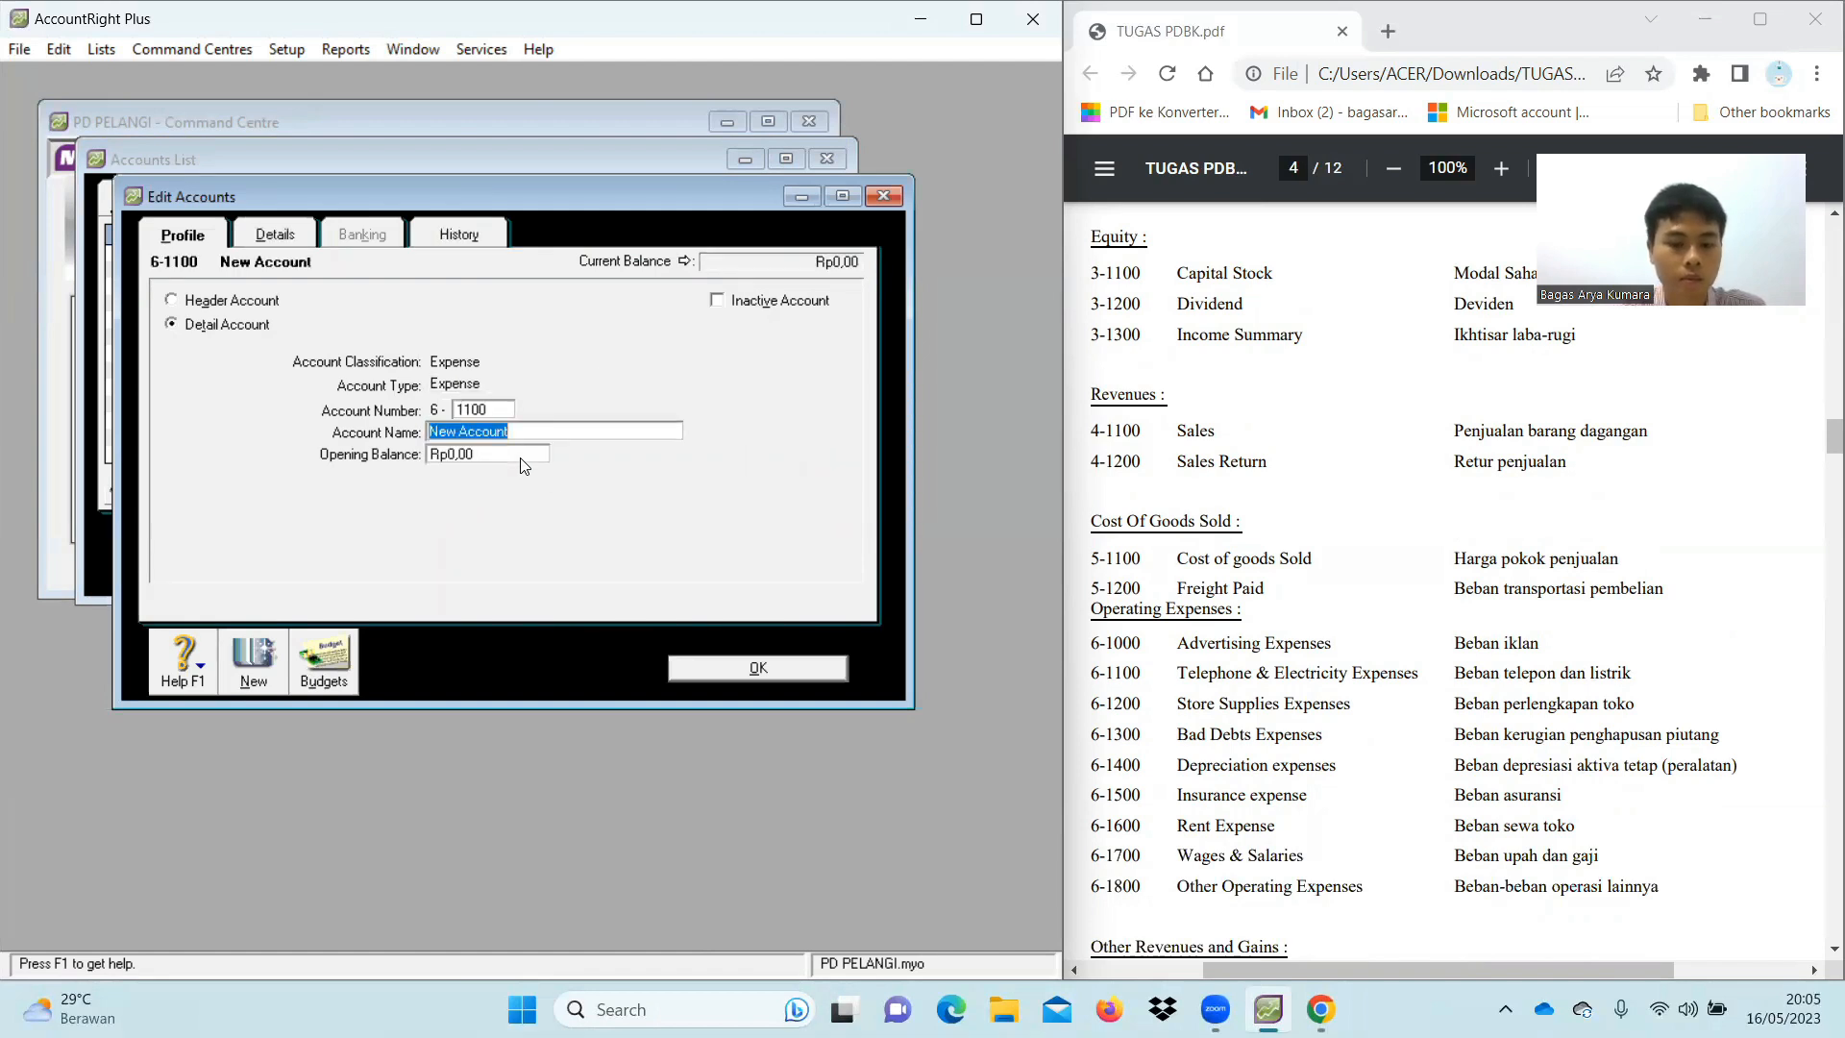
text(Telephone)
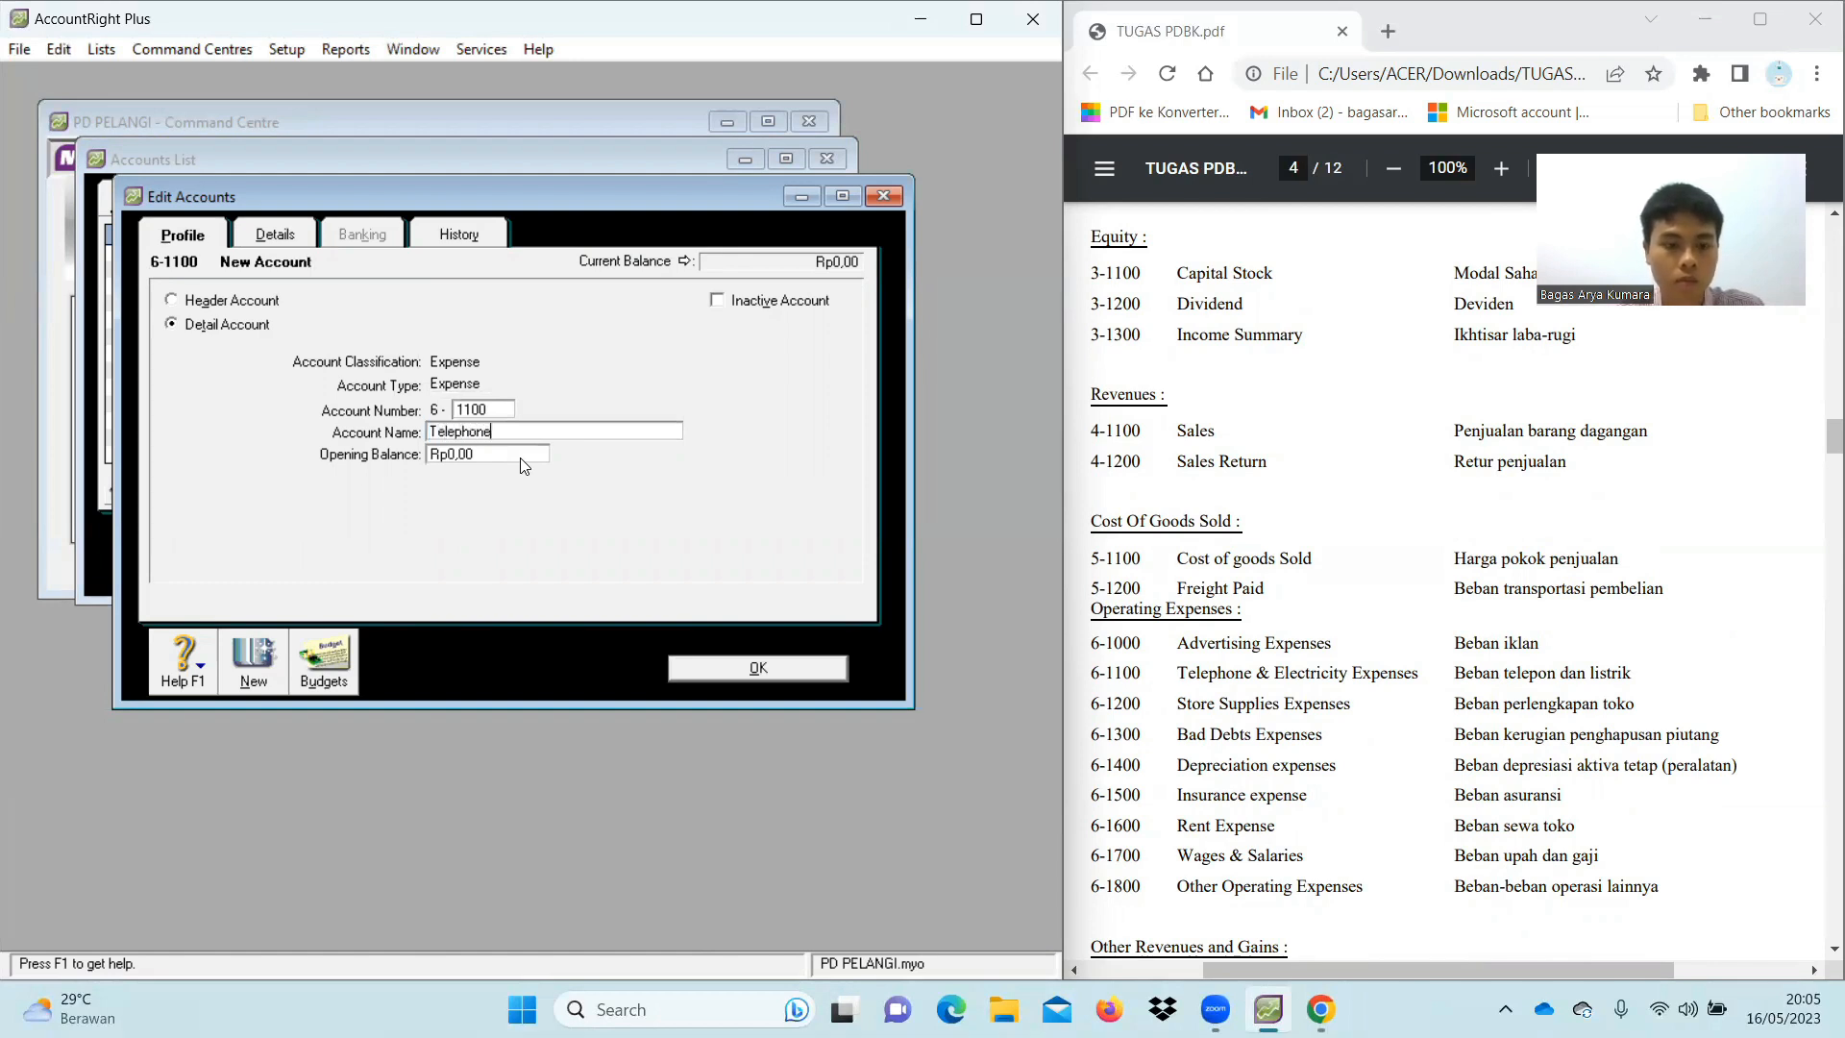
text(&Ele)
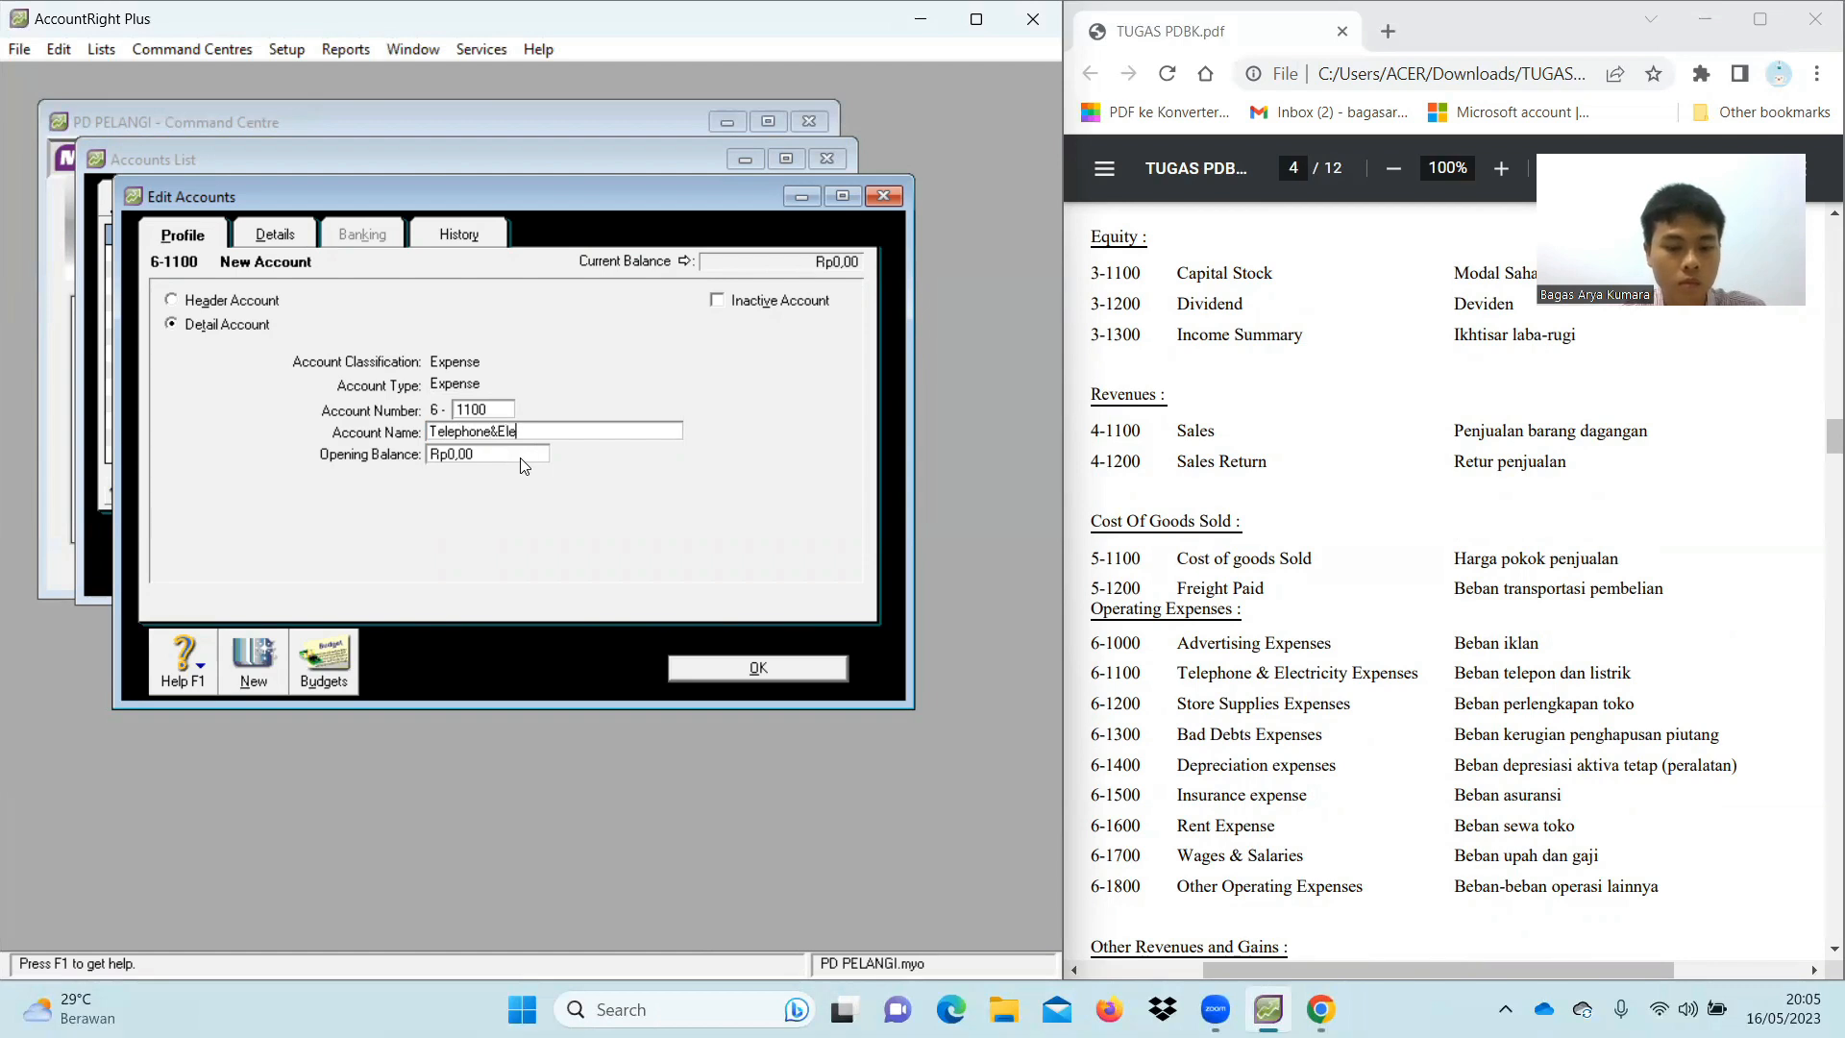
text(ctricity )
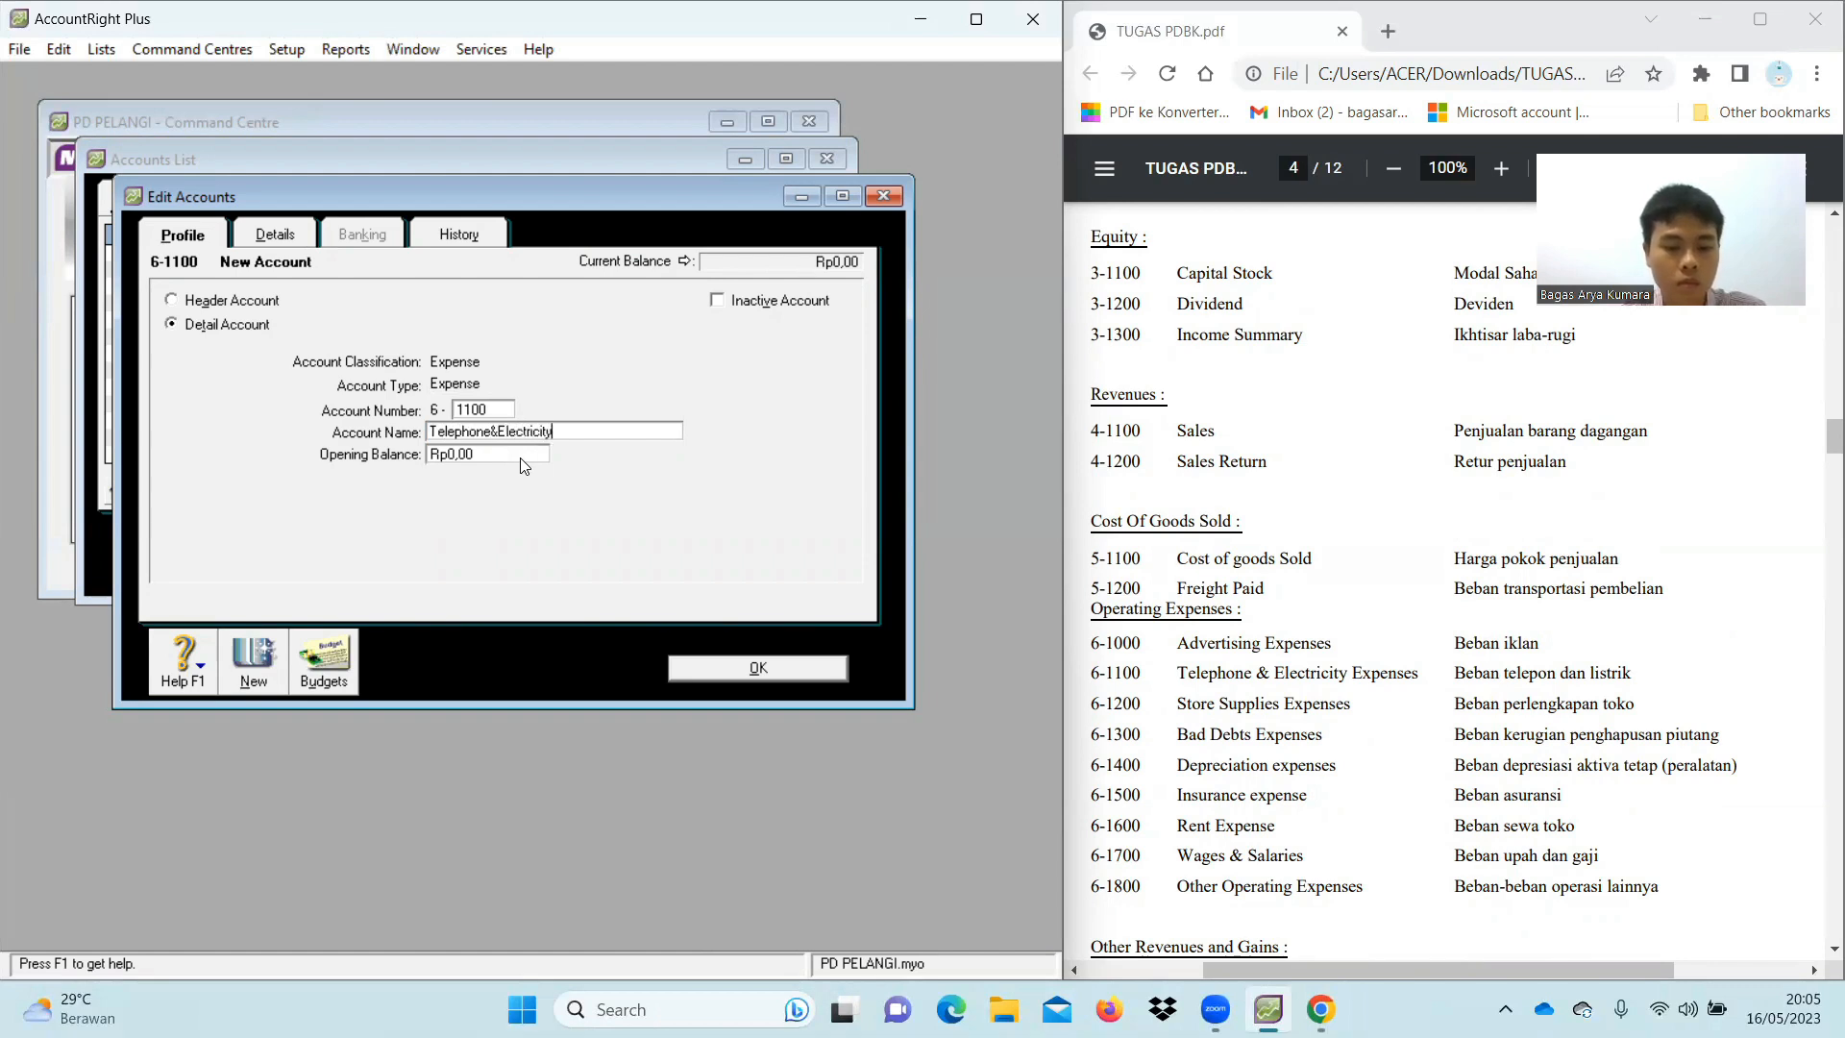
text(Expenses)
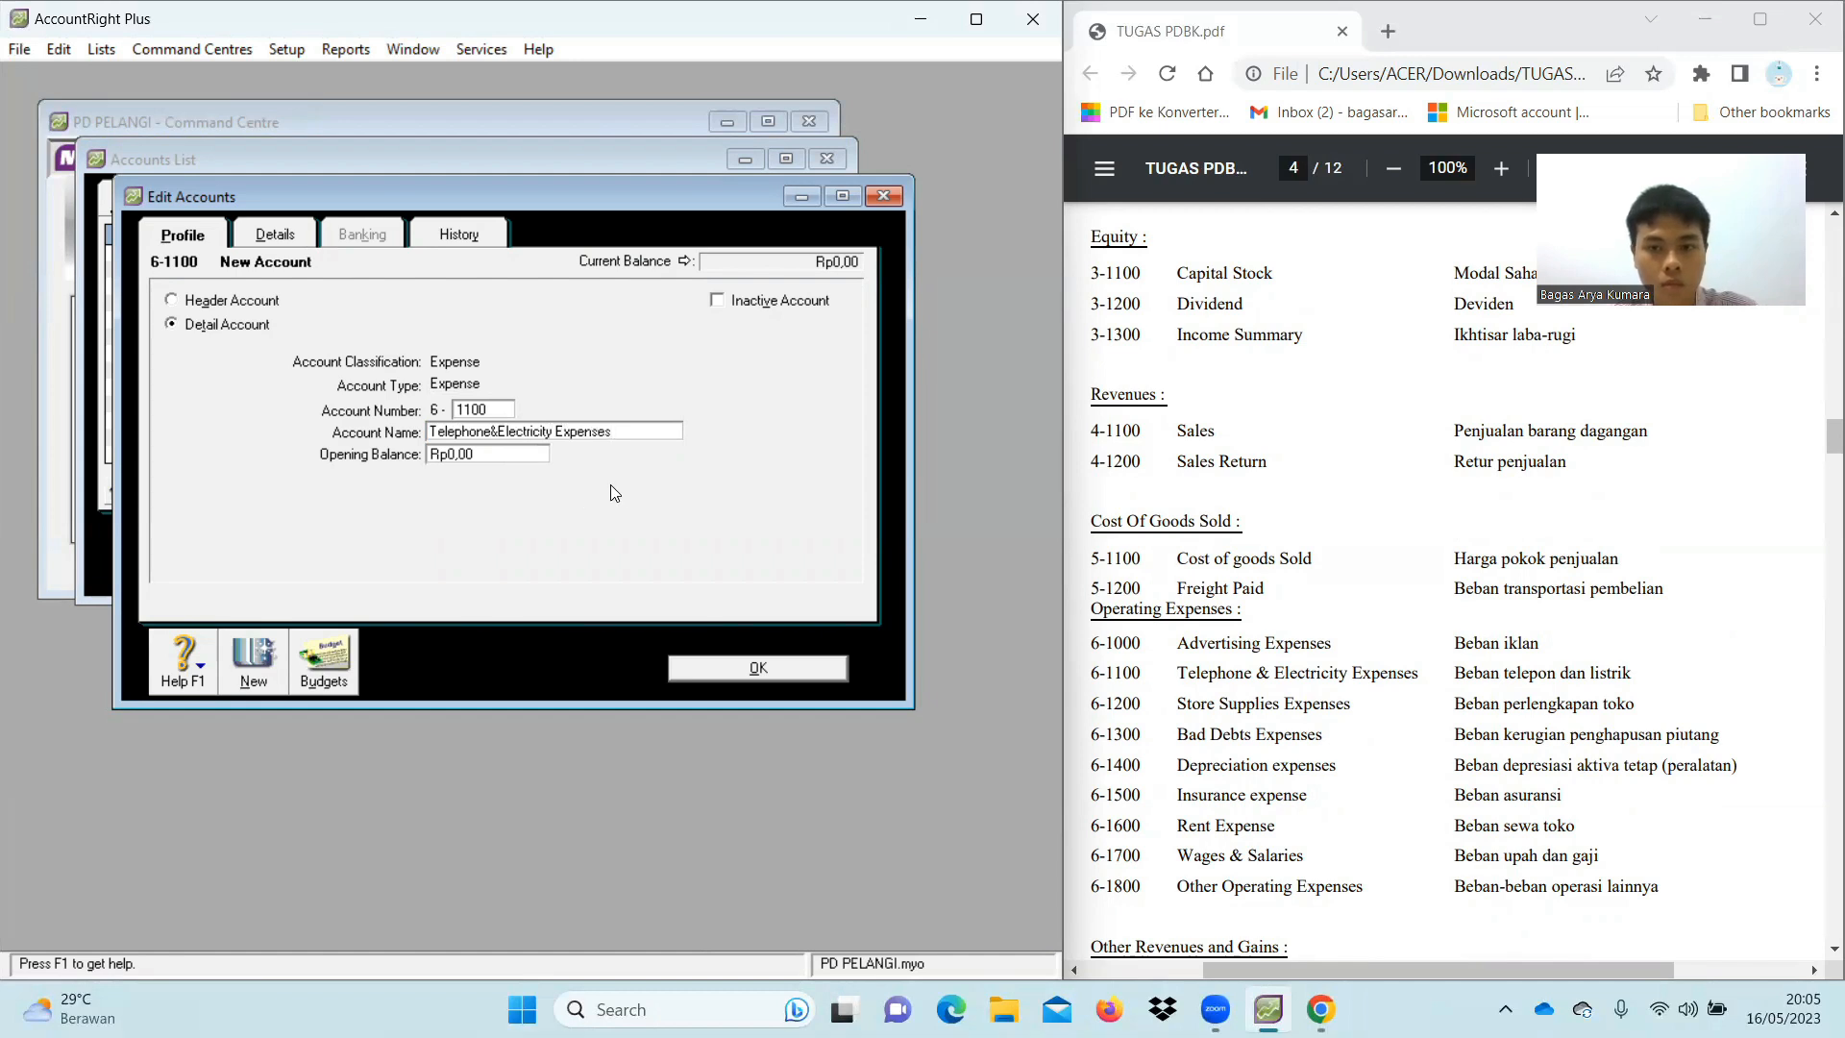
click(254, 678)
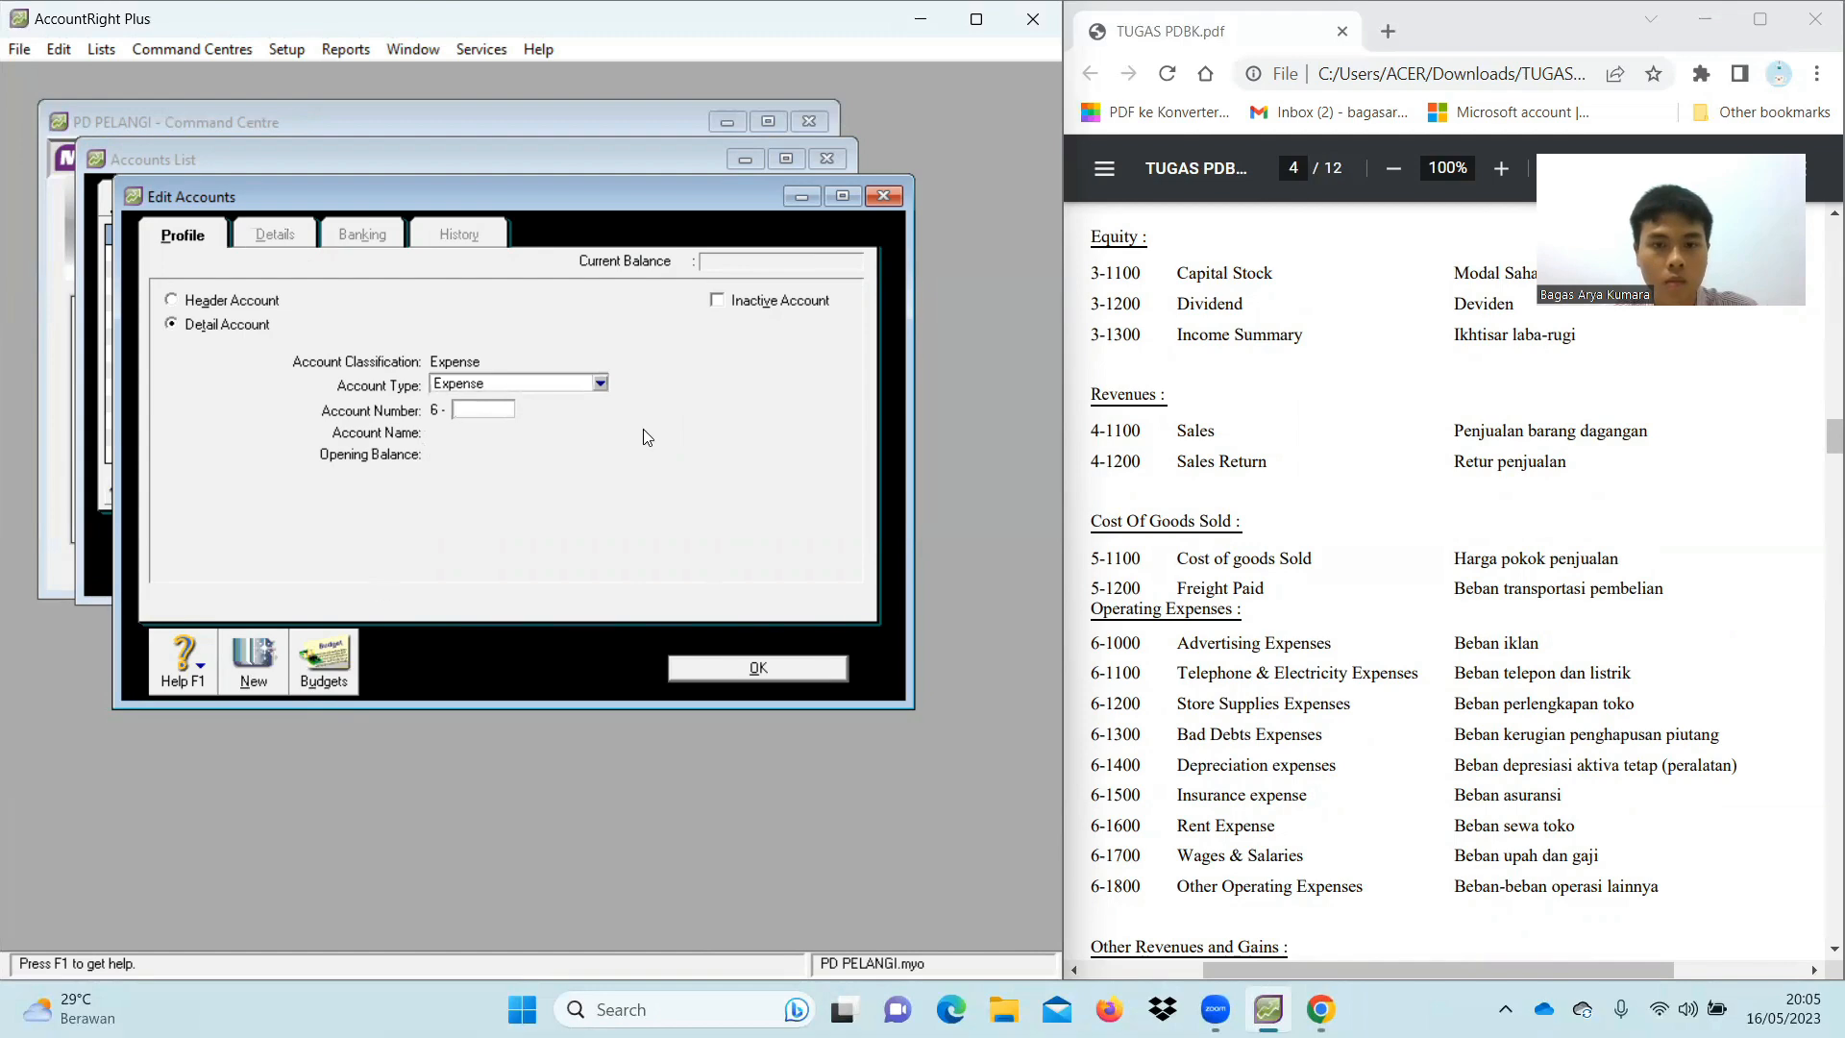
text(1200)
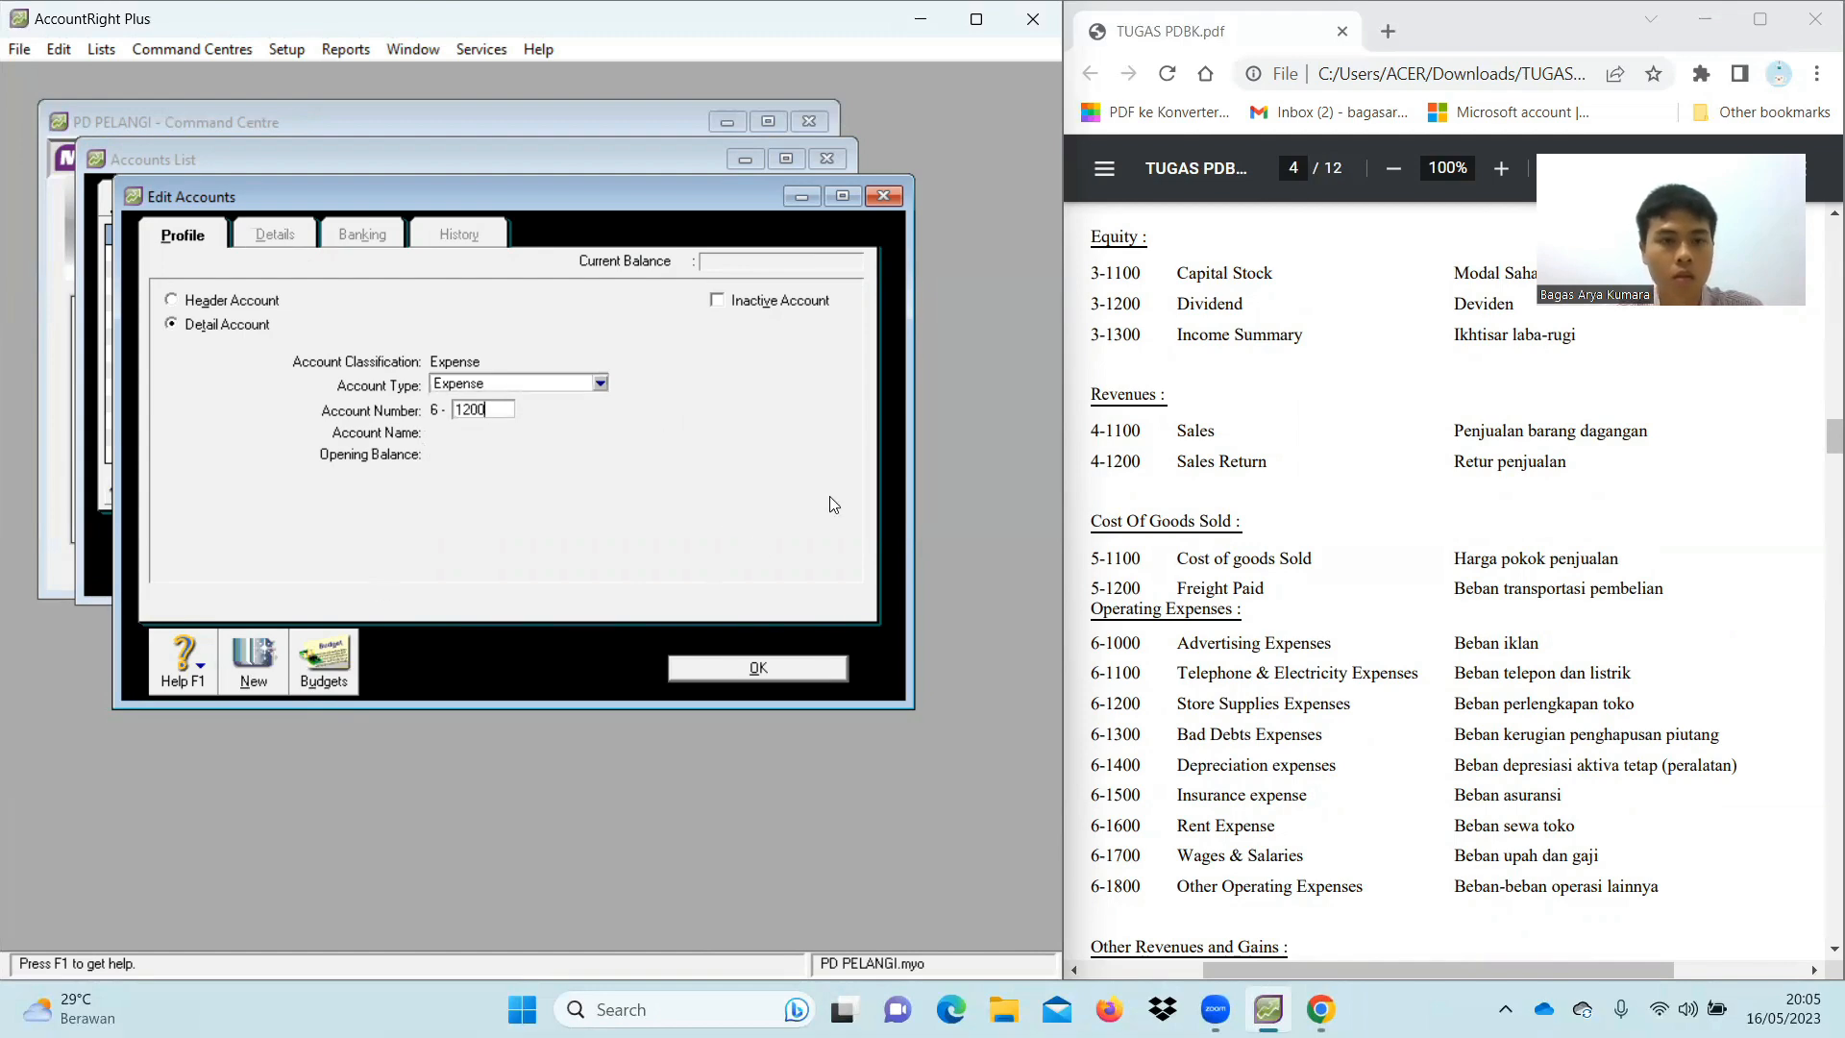
key(Tab)
text(St)
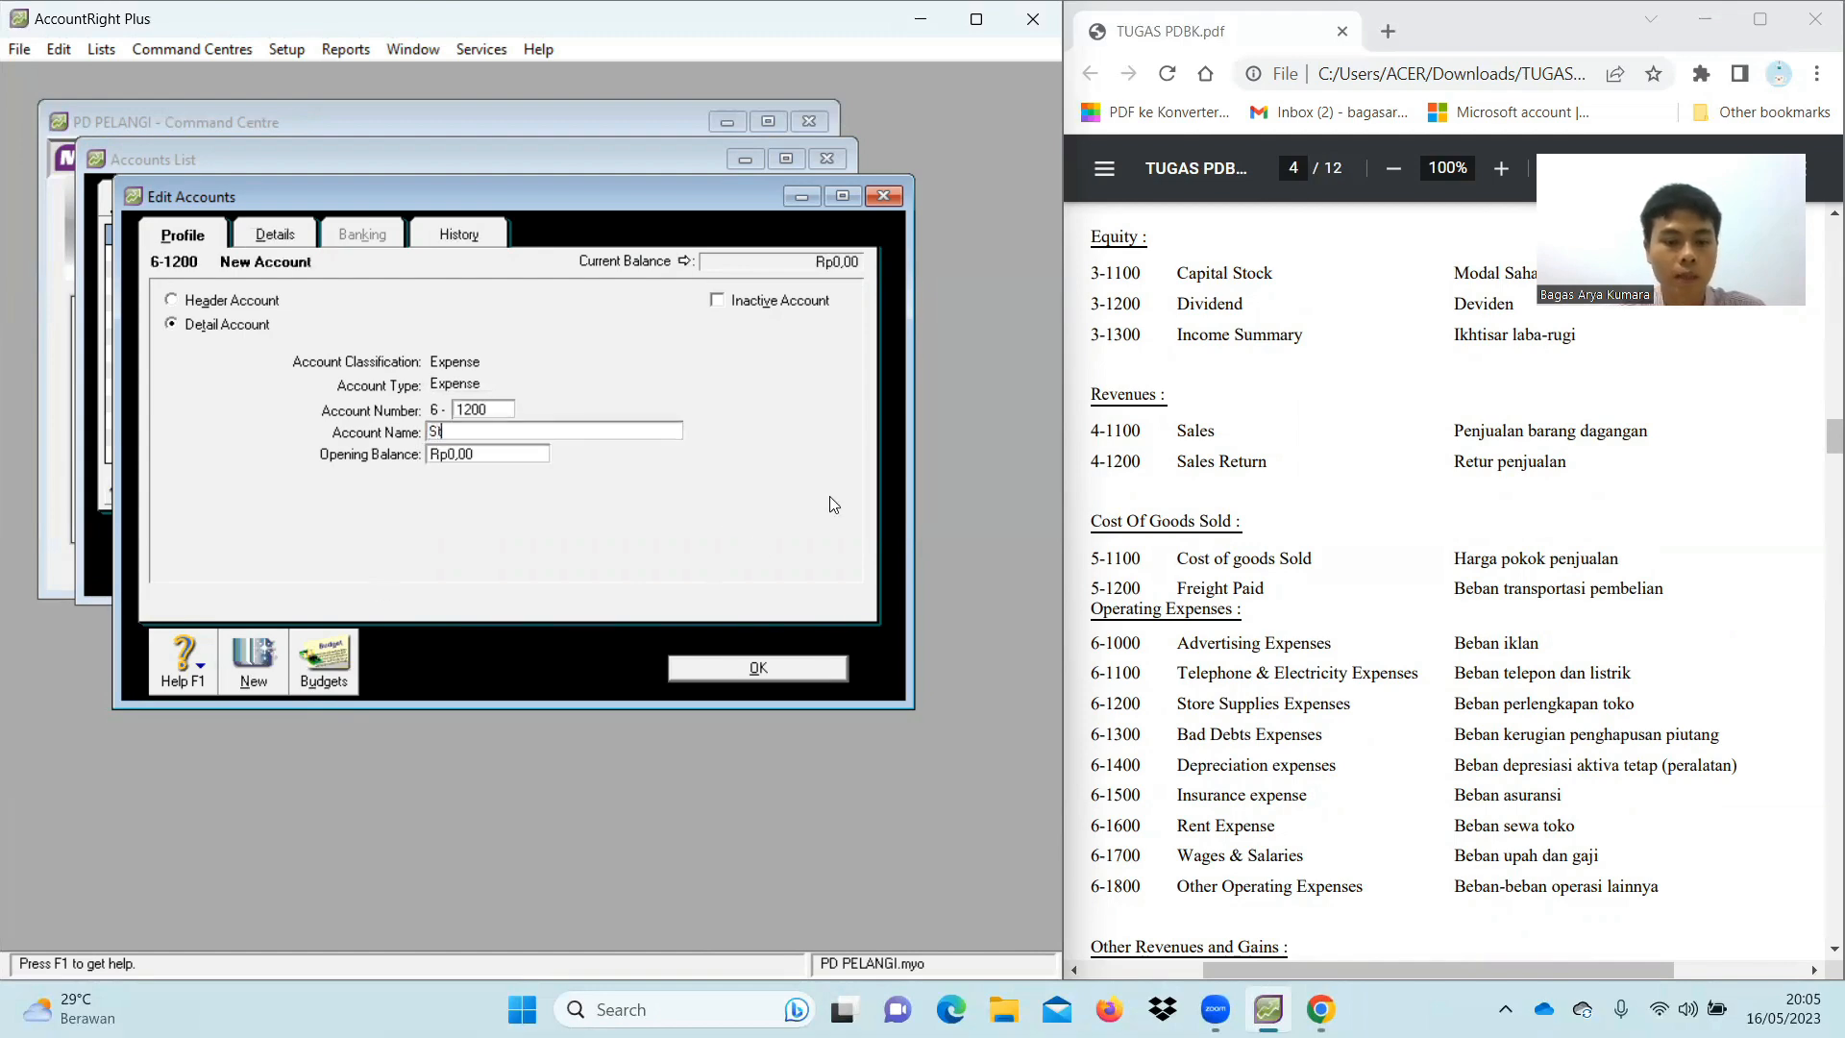
text(ore Sup)
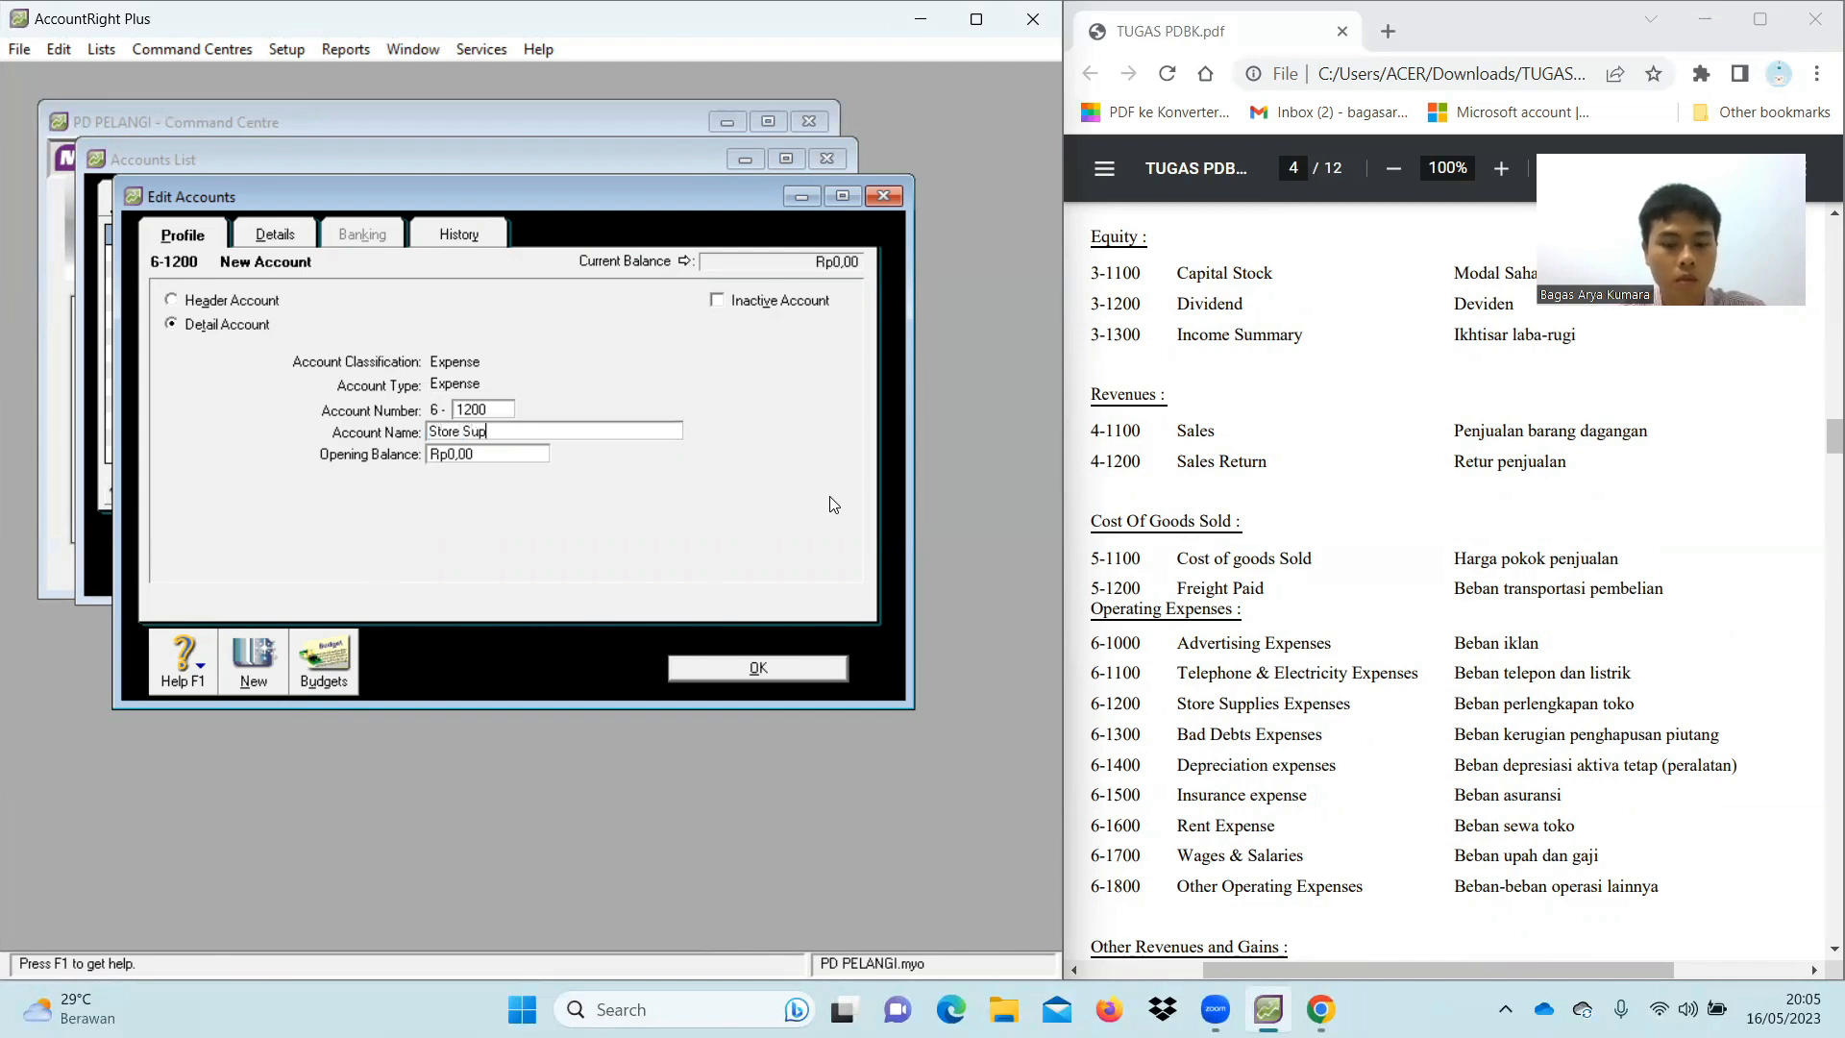
text(plies Expenses)
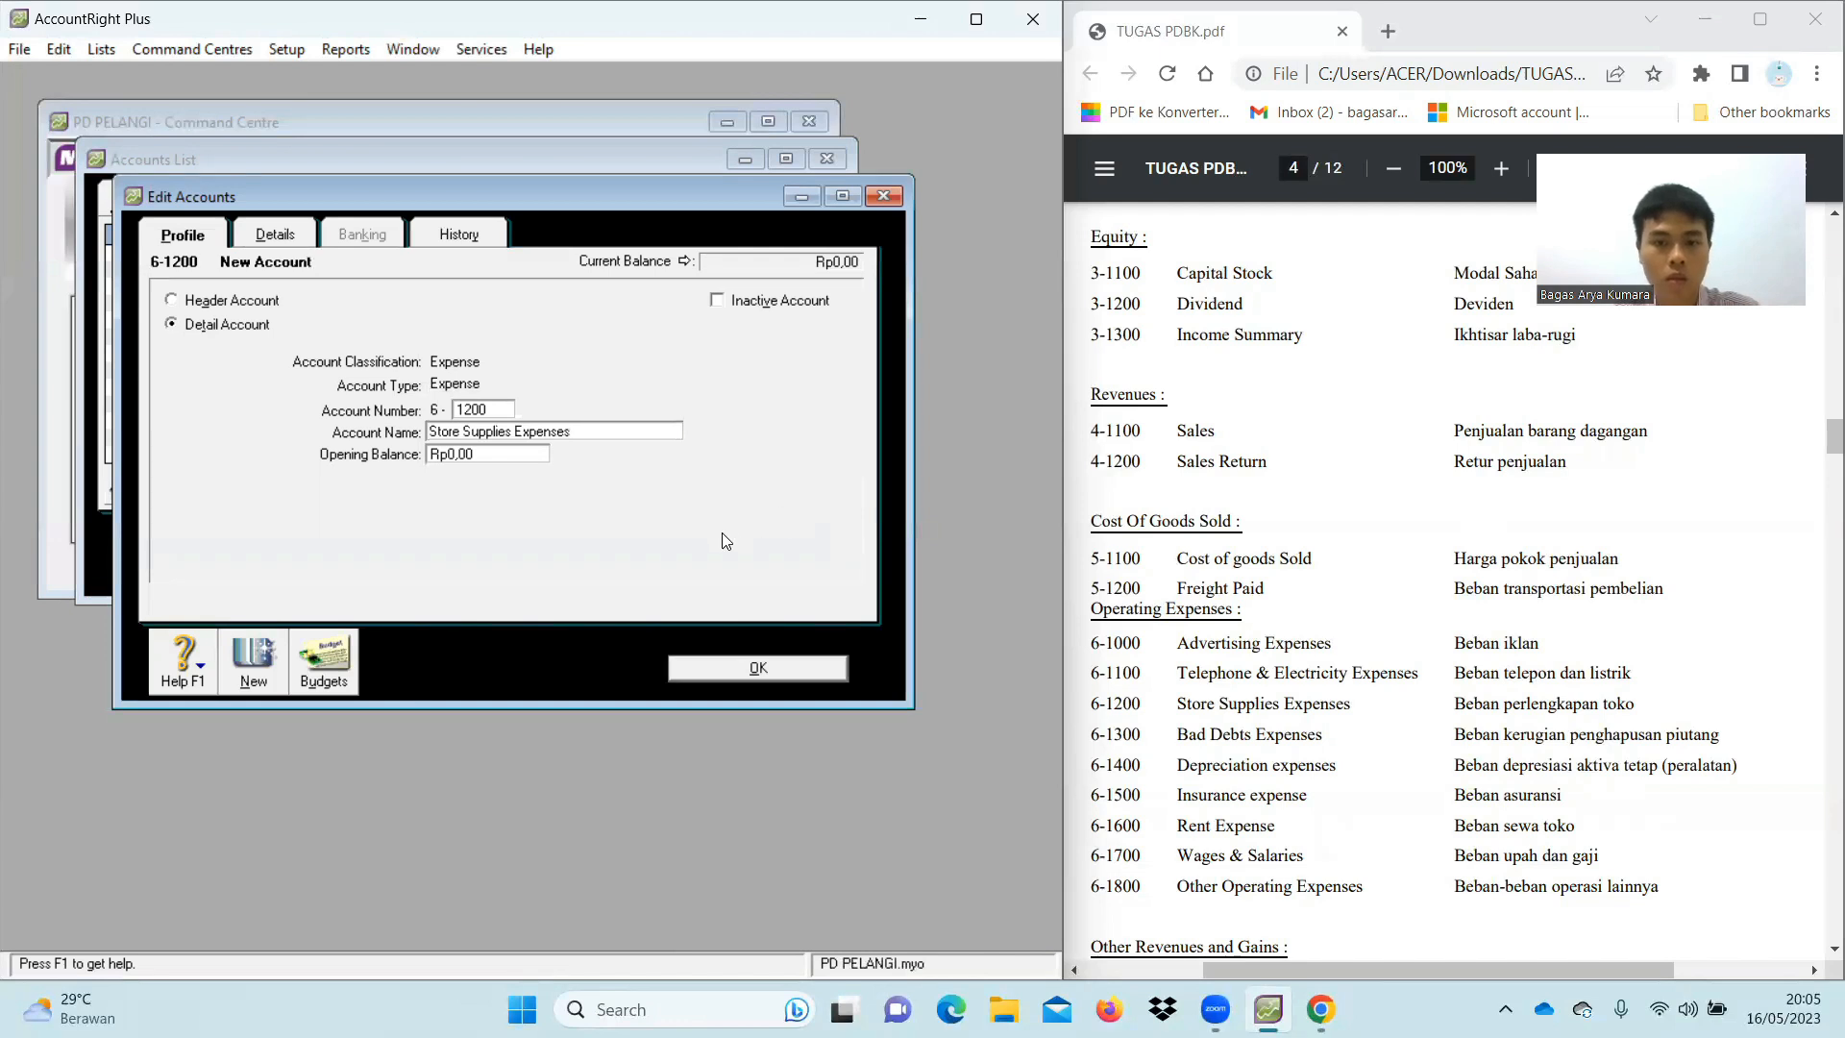
click(244, 665)
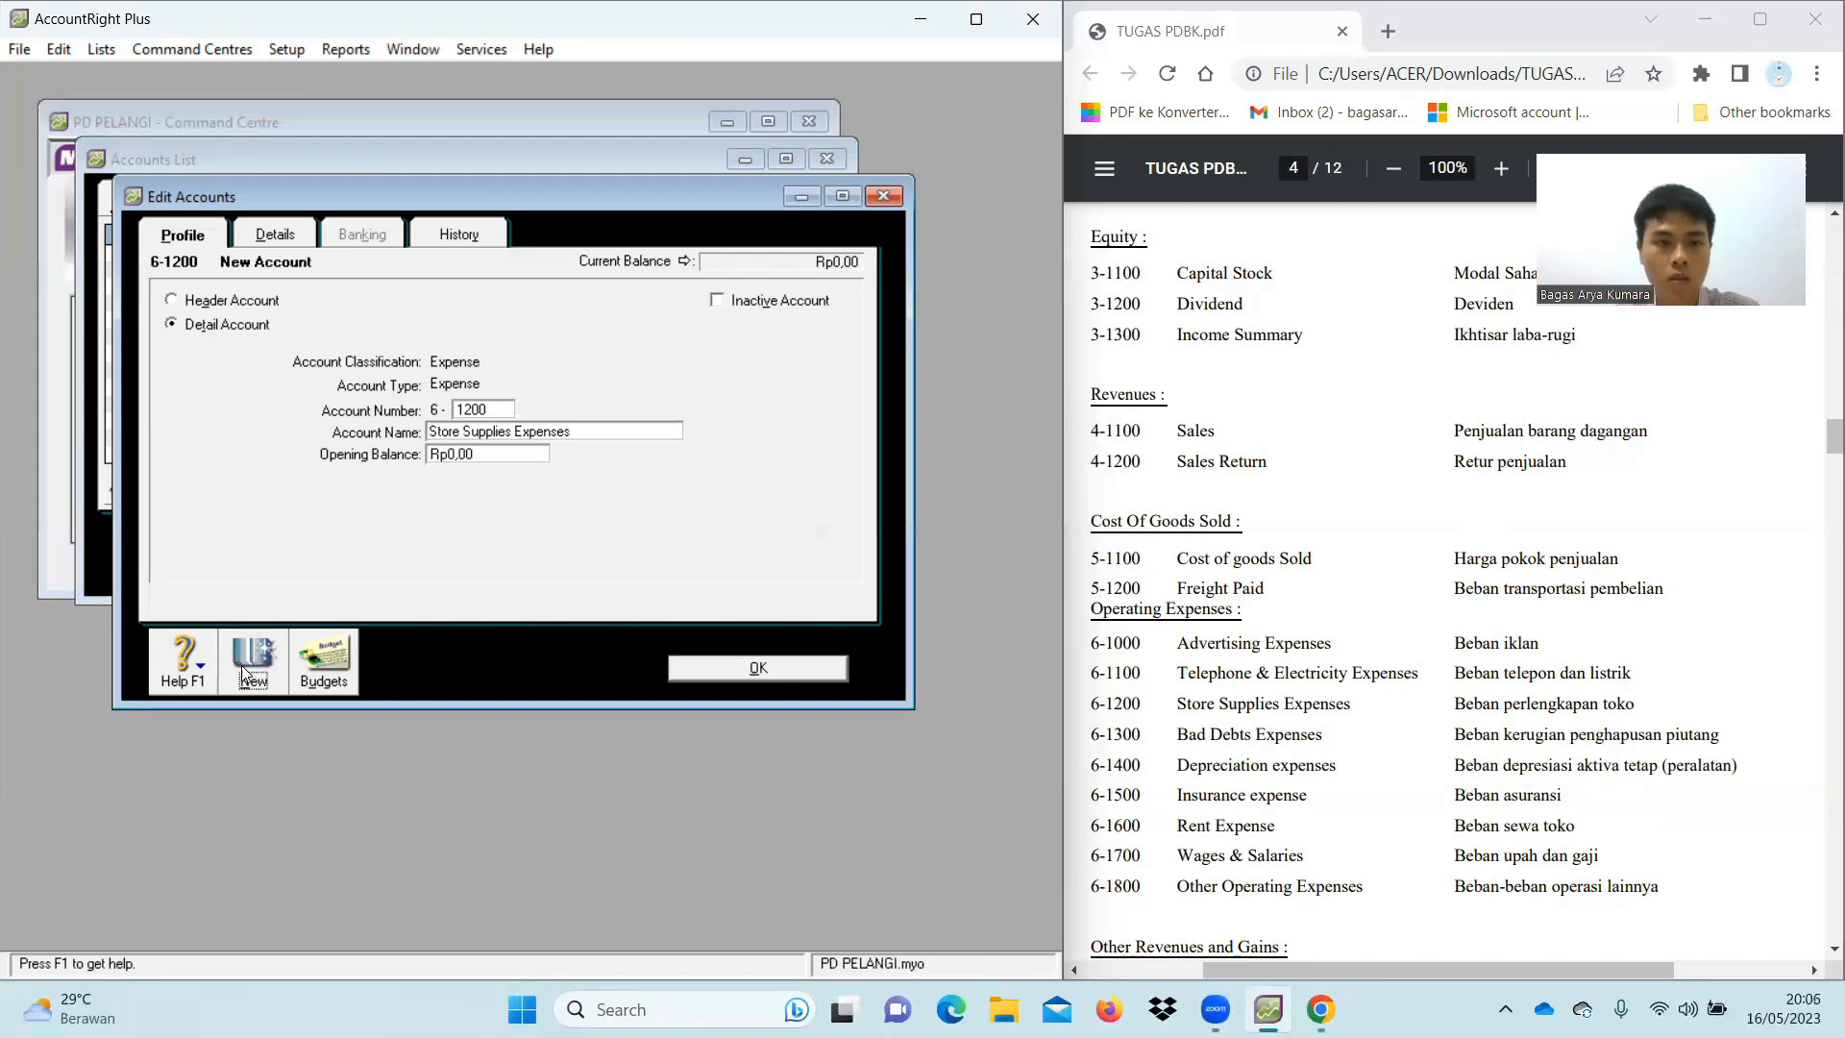
Add 6-1300 Bad Debts Expenses, correcting the name's capital B
text(1300)
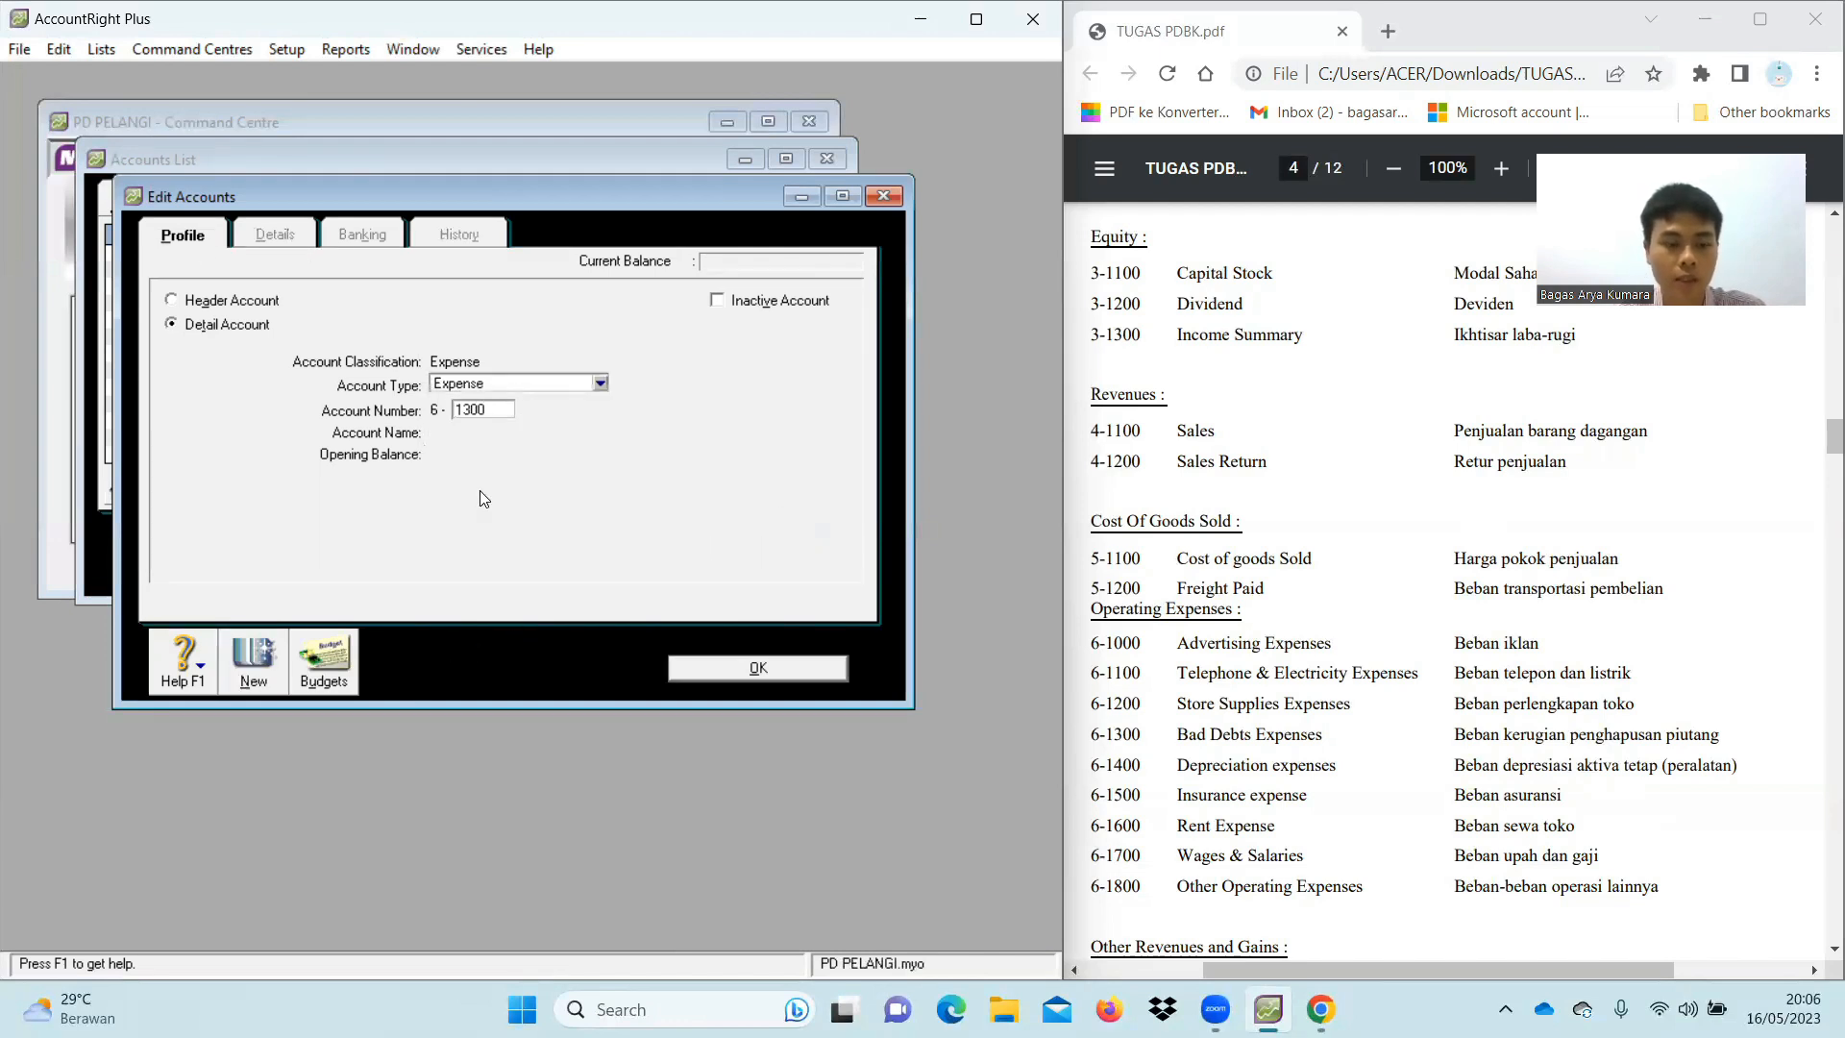
key(Tab)
text(bad)
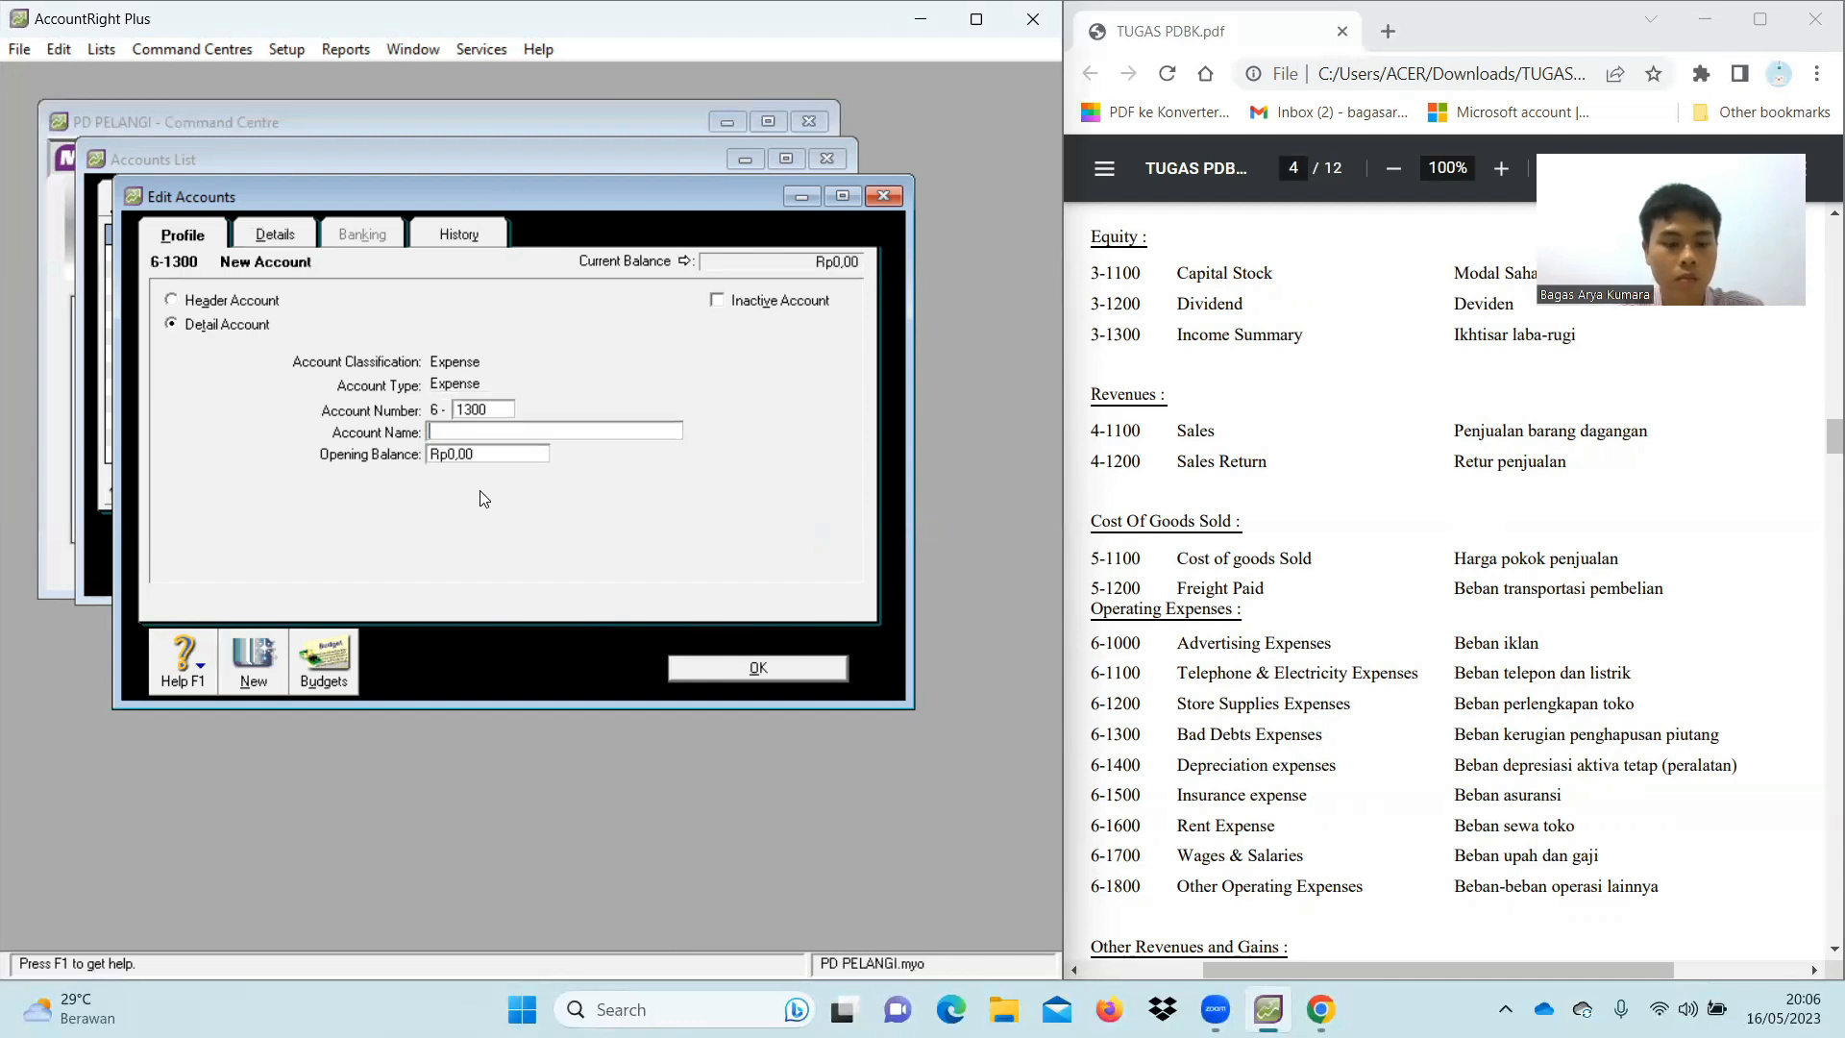
key(BackSpace)
key(BackSpace)
key(BackSpace)
key(BackSpace)
text(bad Debts )
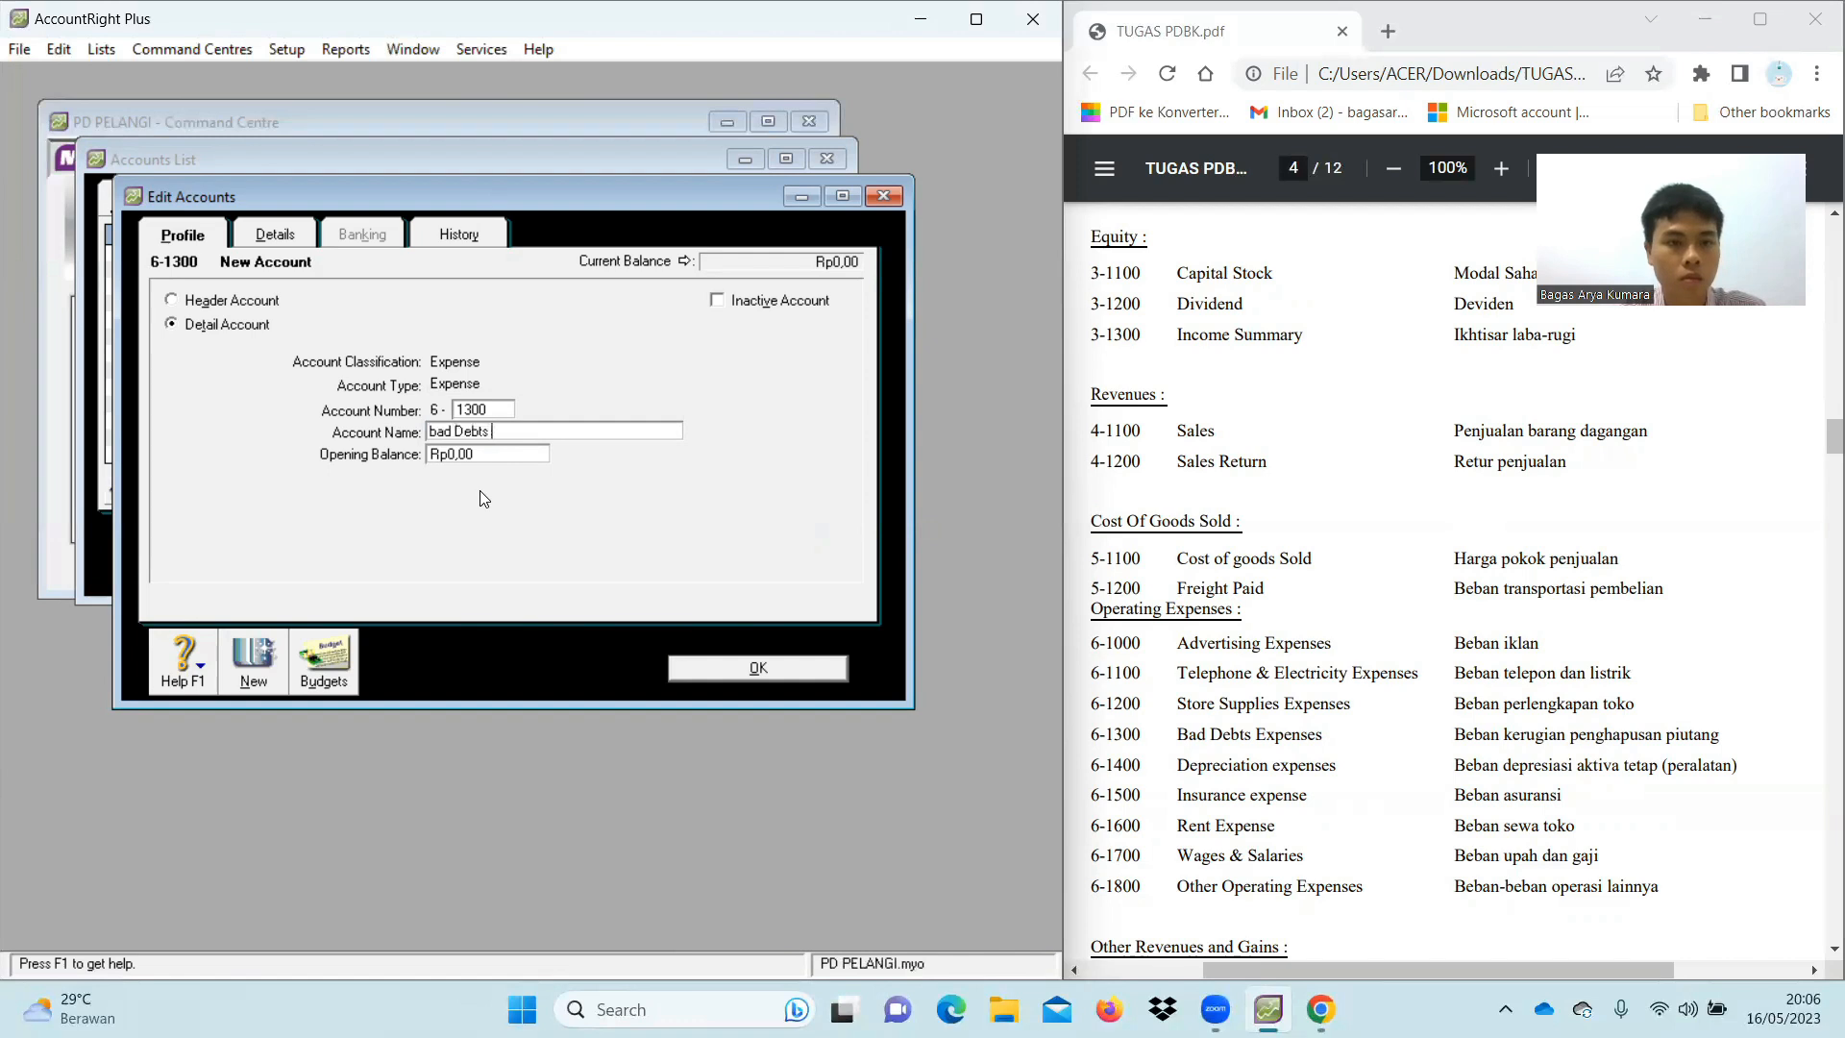
text(Expenses)
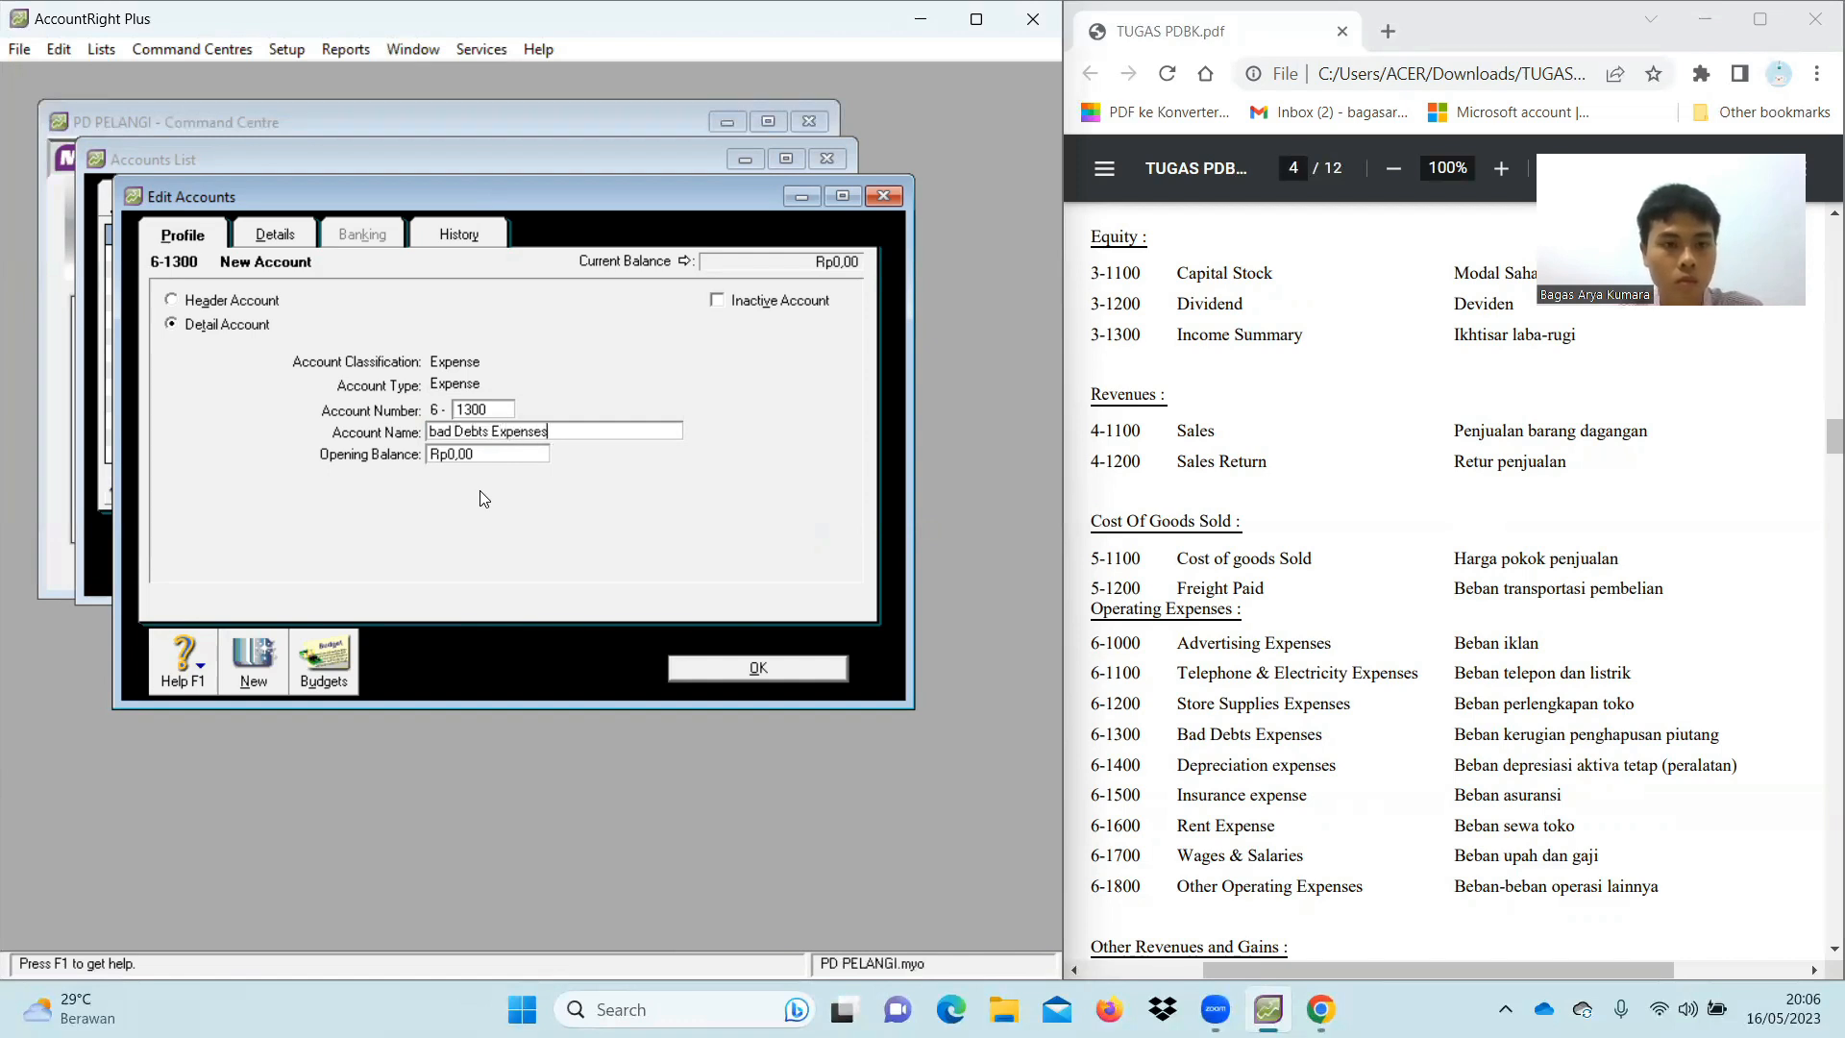
click(438, 432)
key(BackSpace)
text(B)
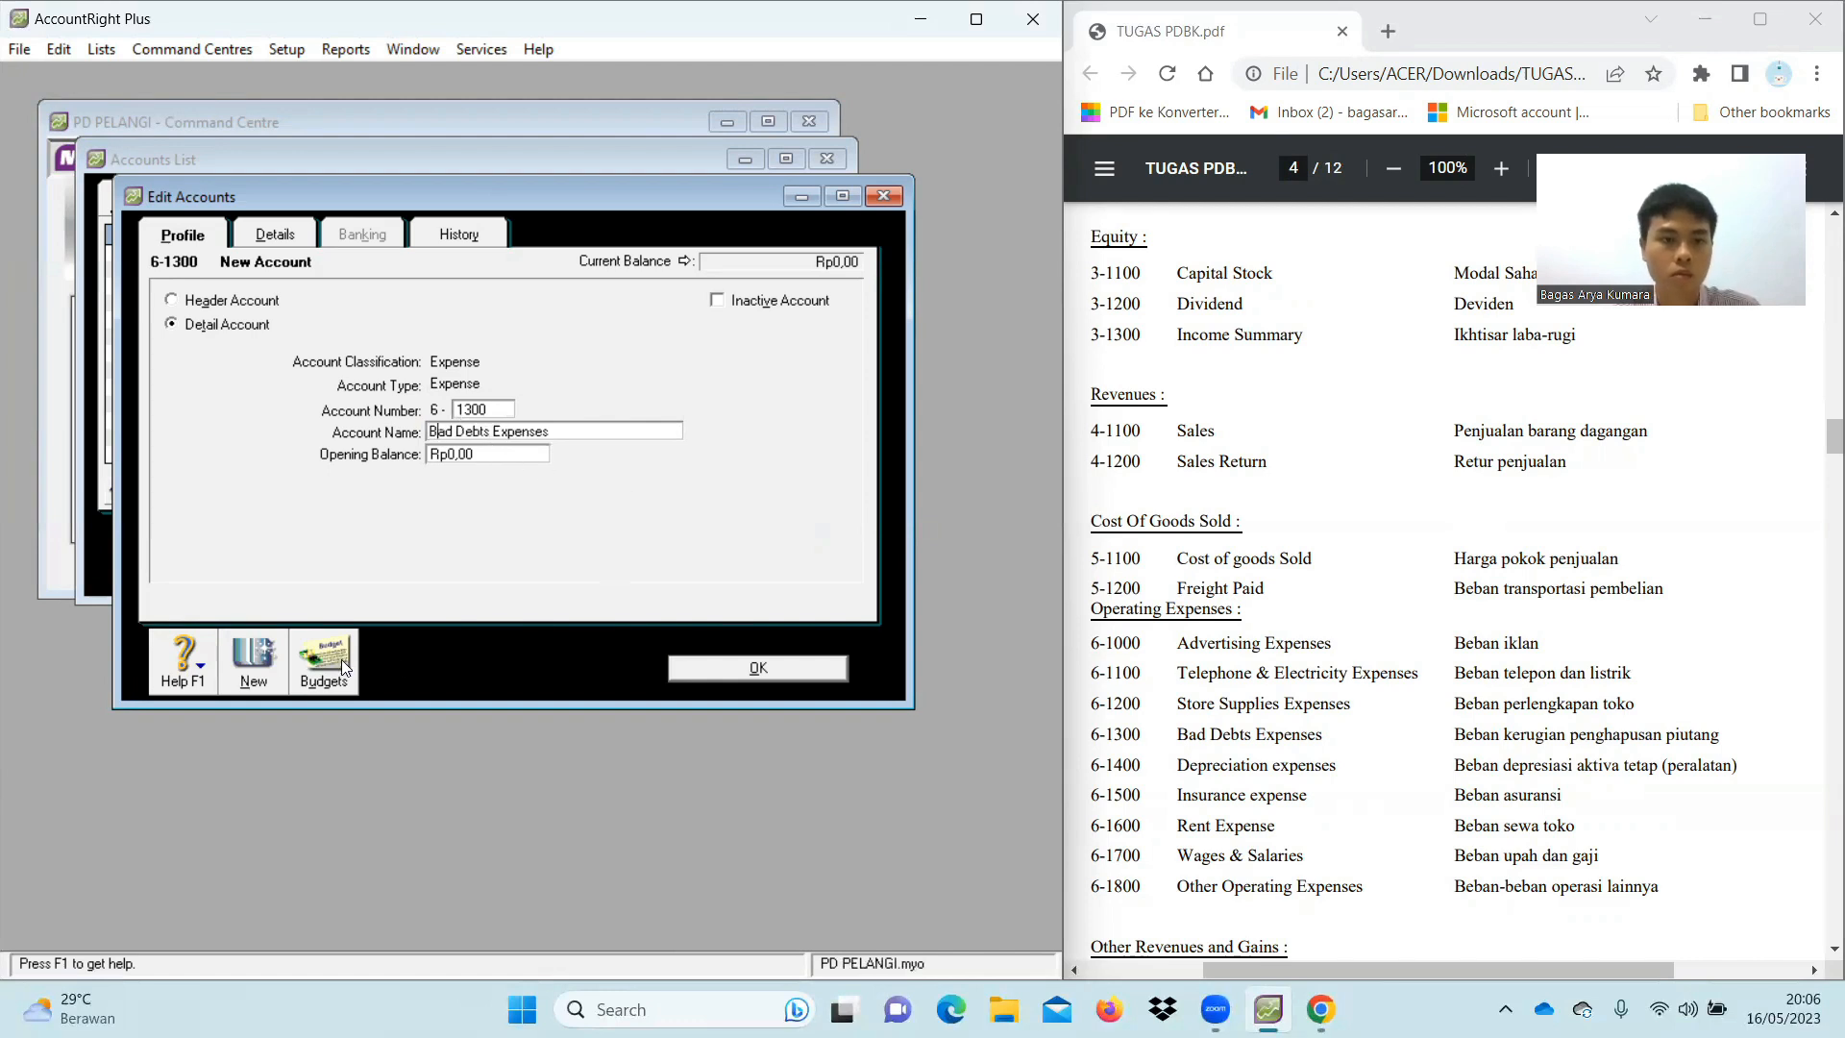
click(257, 682)
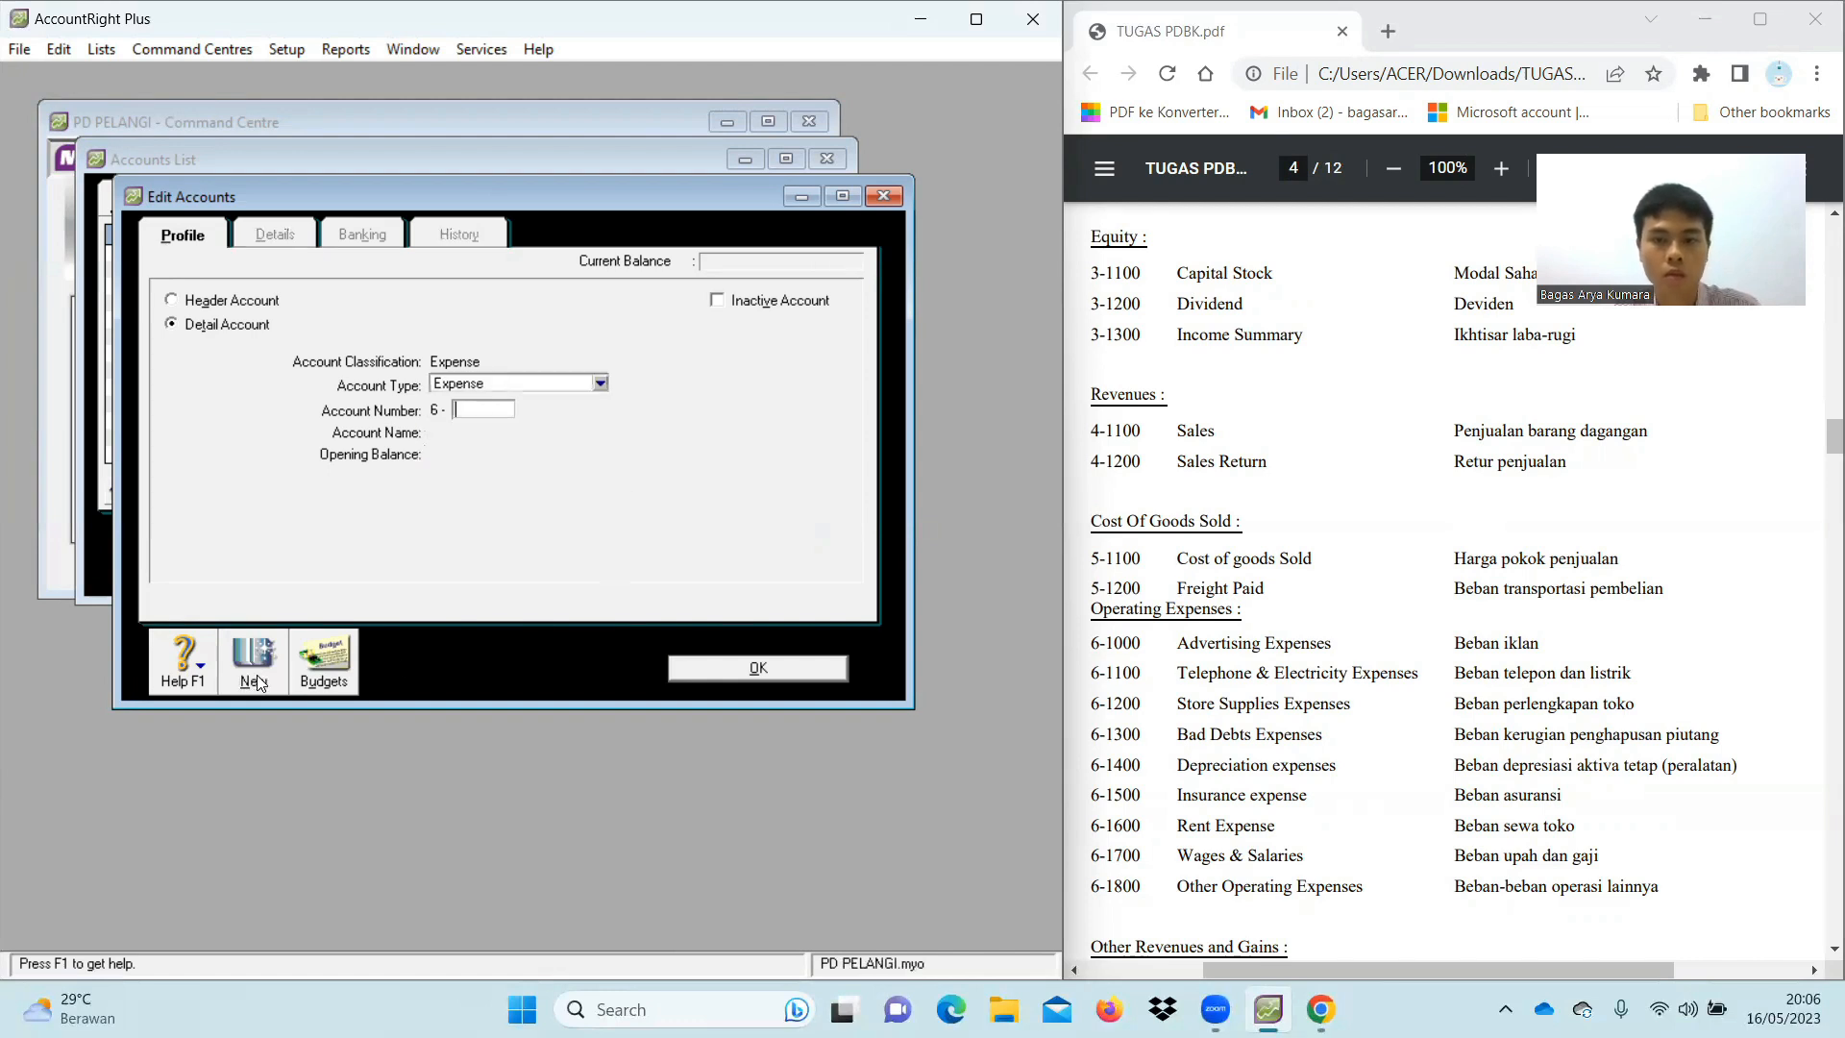
Add 6-1400 Depreciation Expenses and 6-1500 Insurance Expense
text(1400)
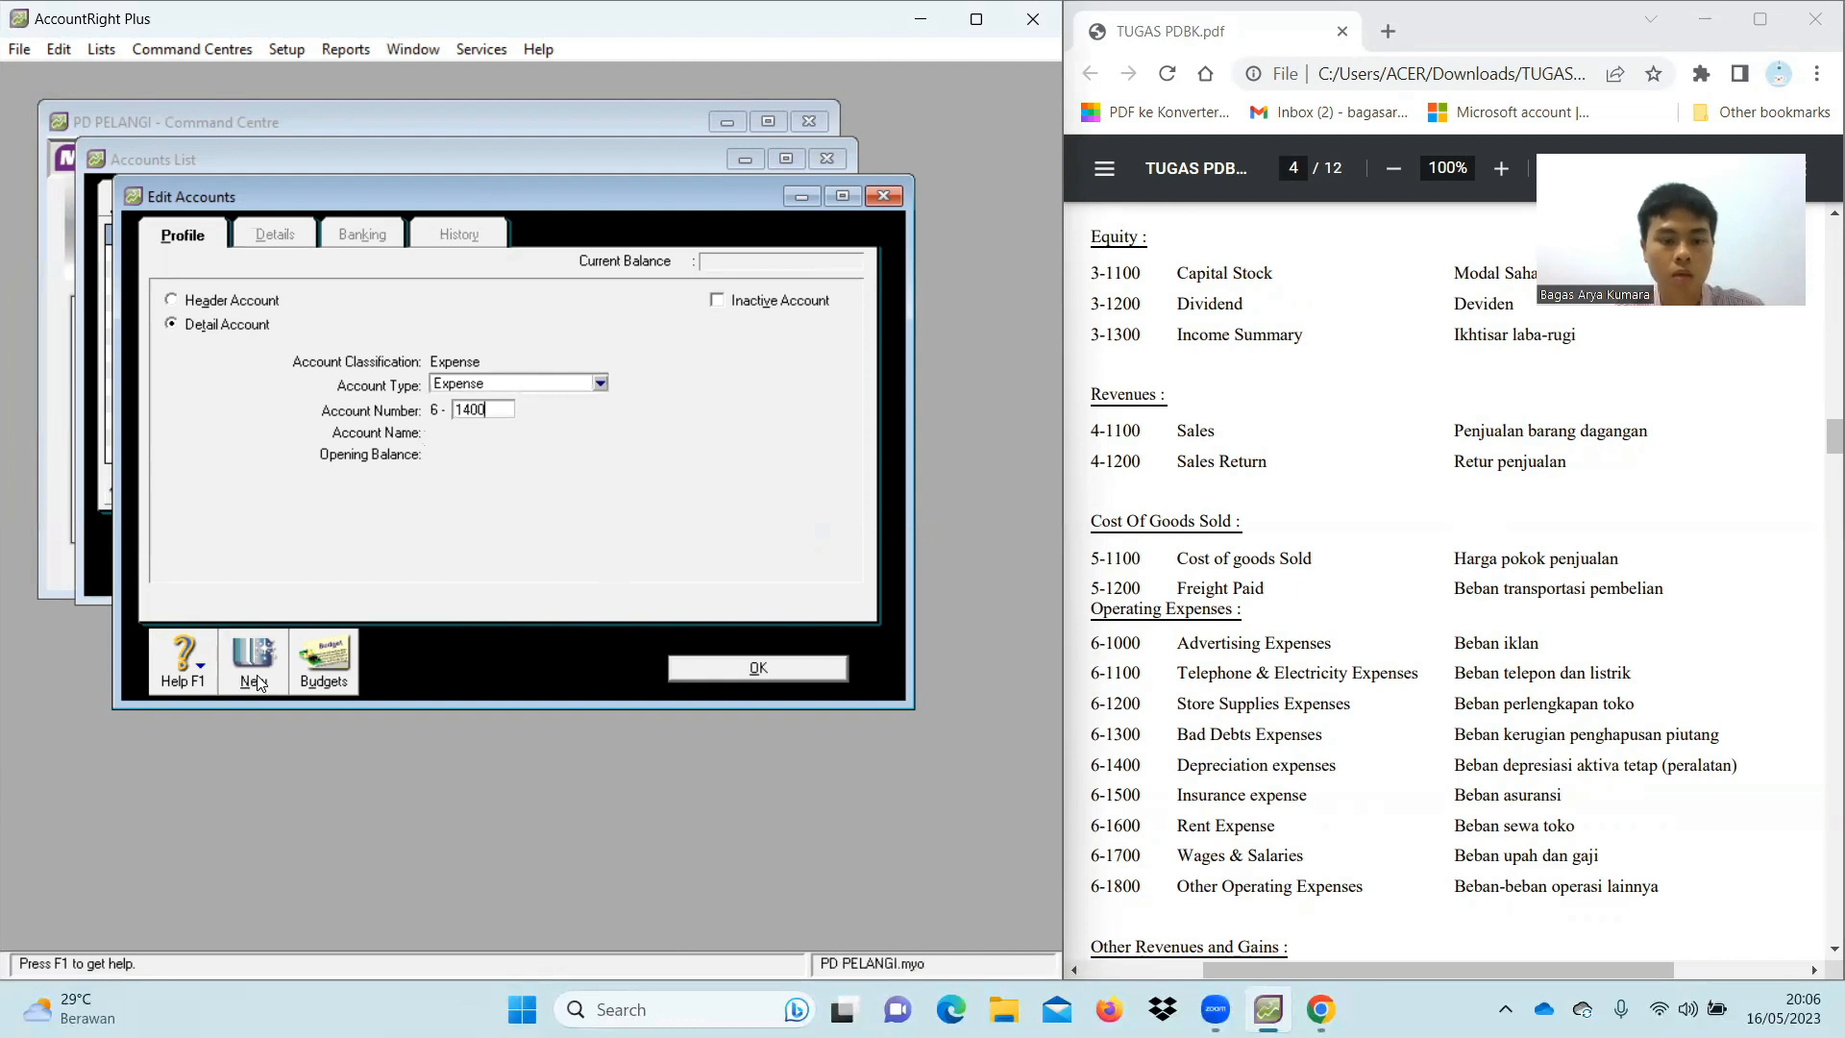
key(Tab)
text(Deprec)
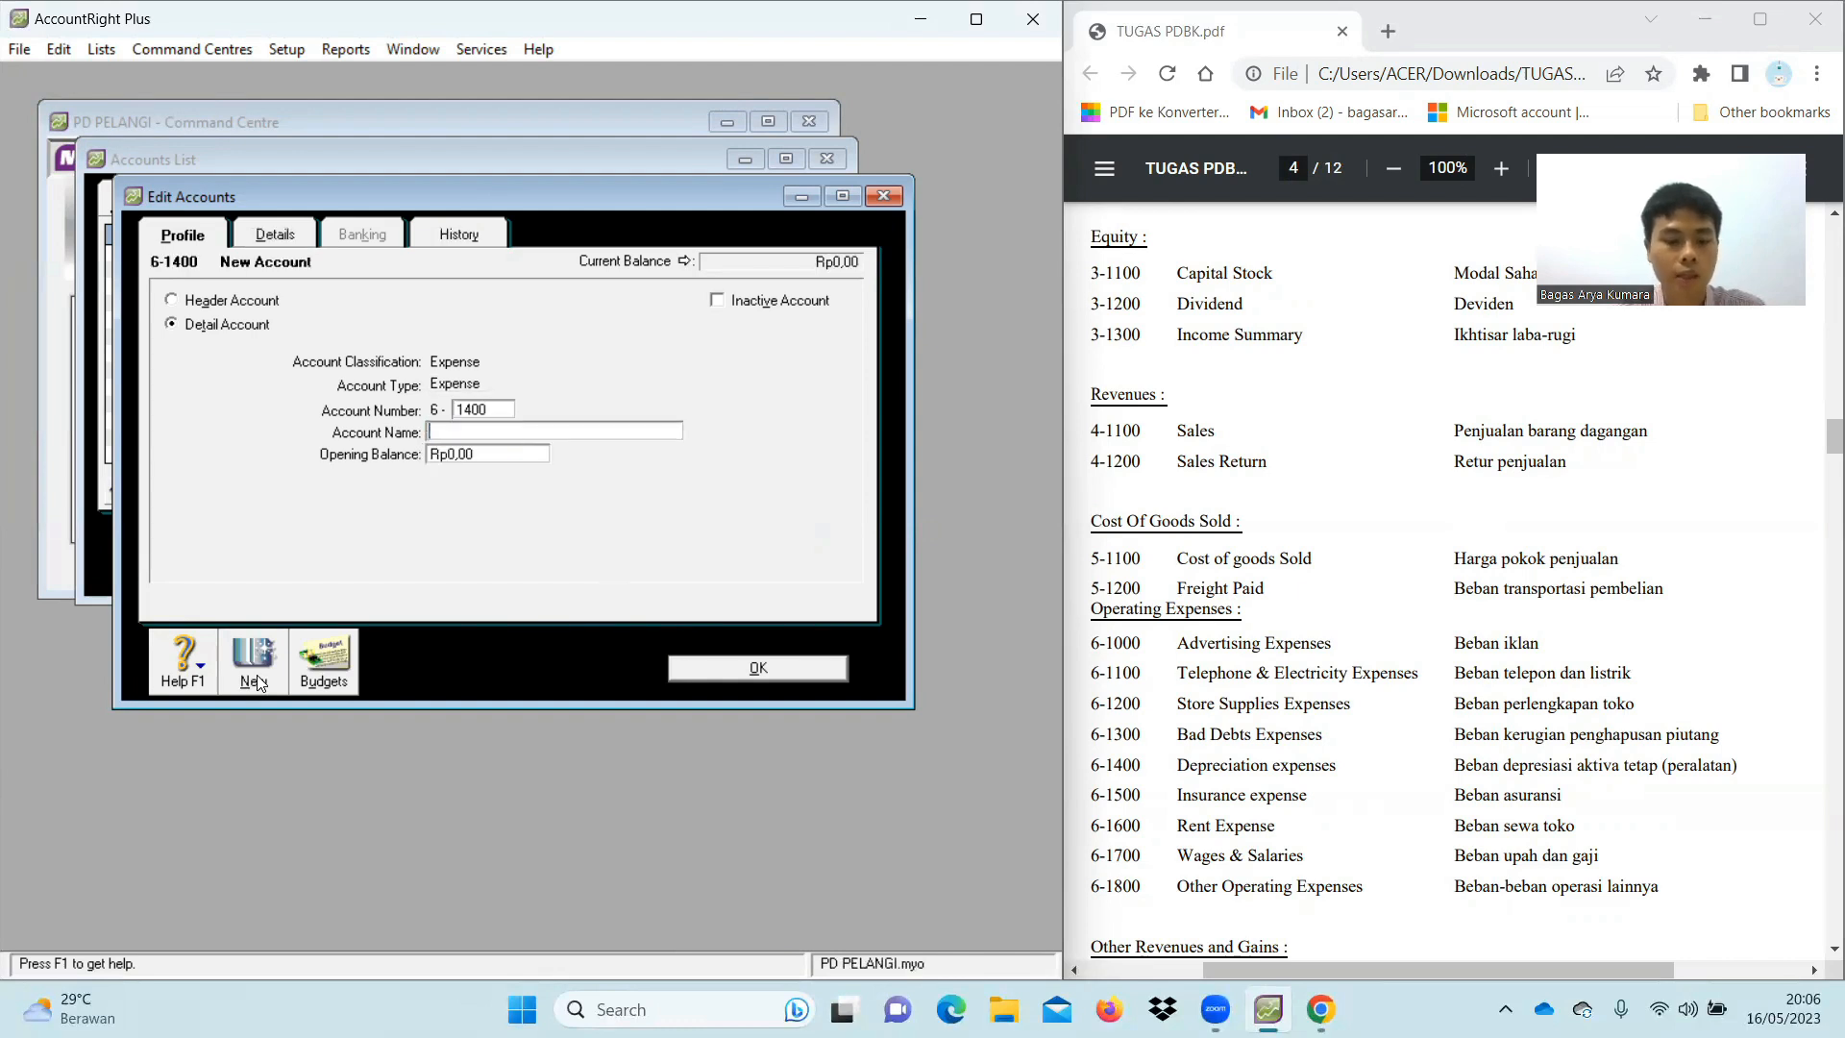
text(iat)
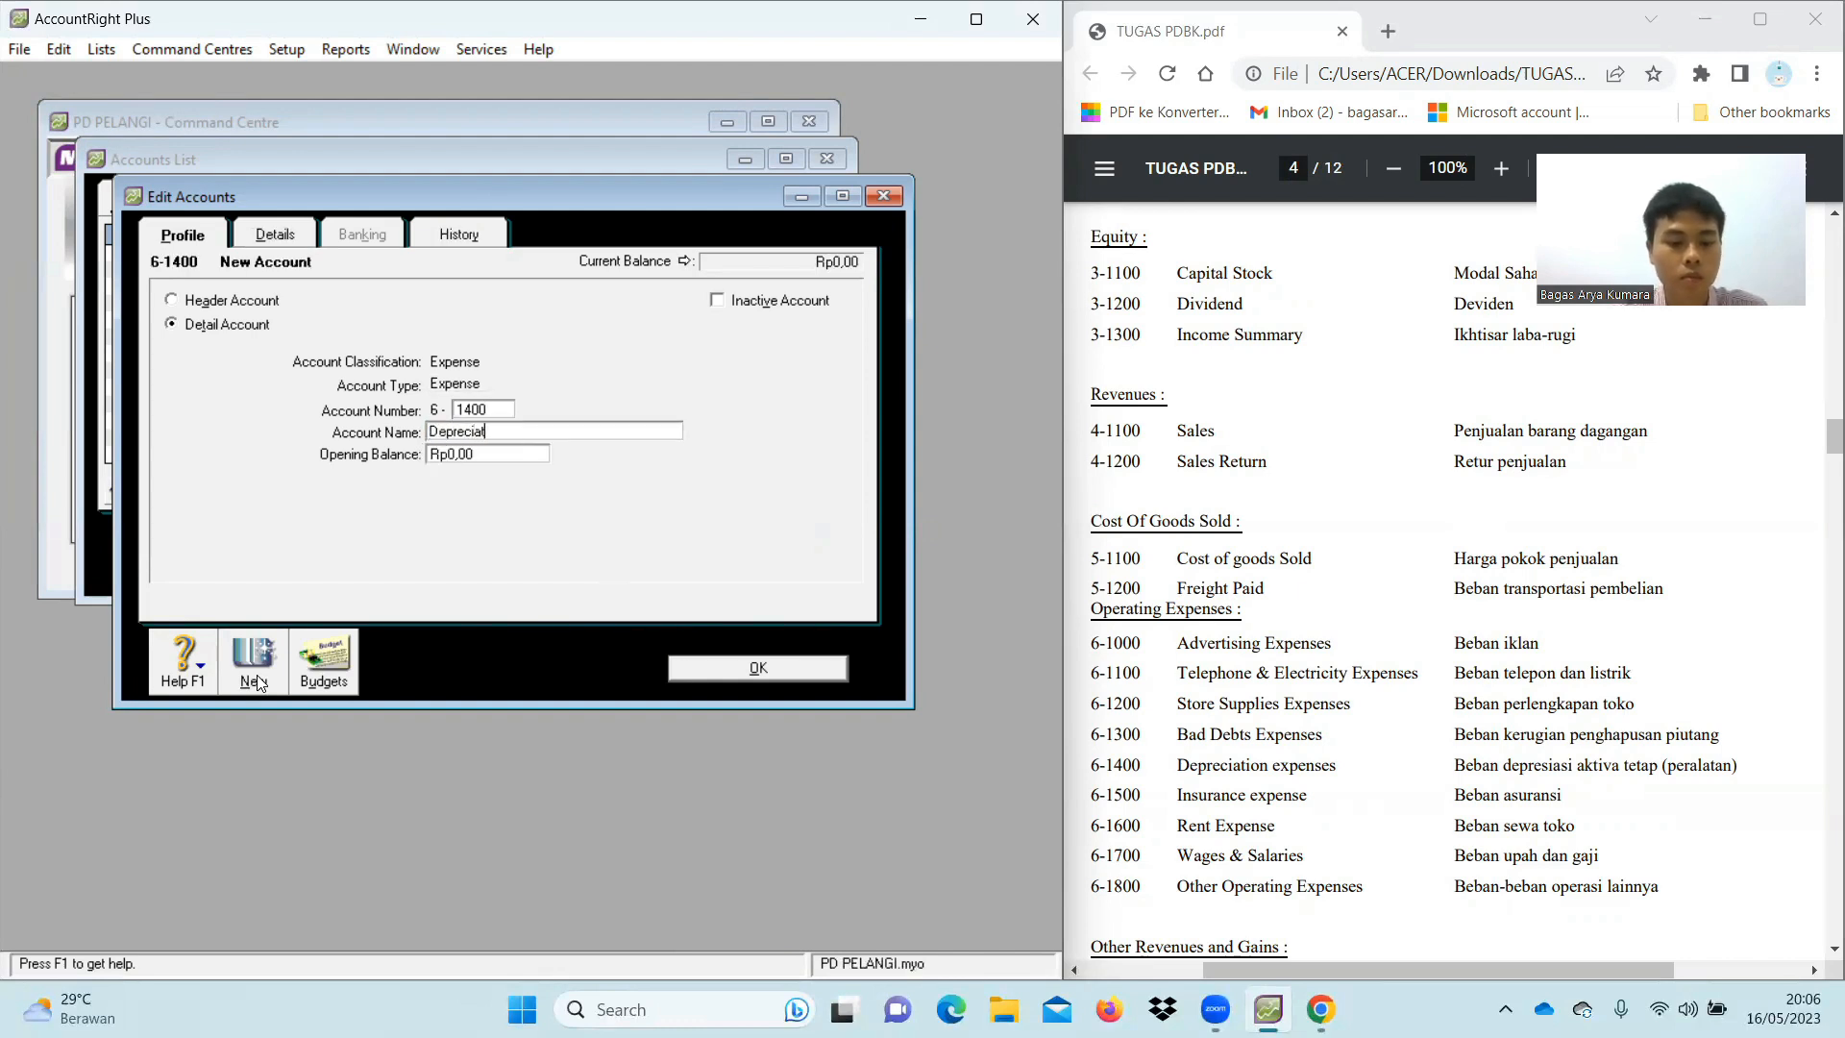
text(ion Expenses)
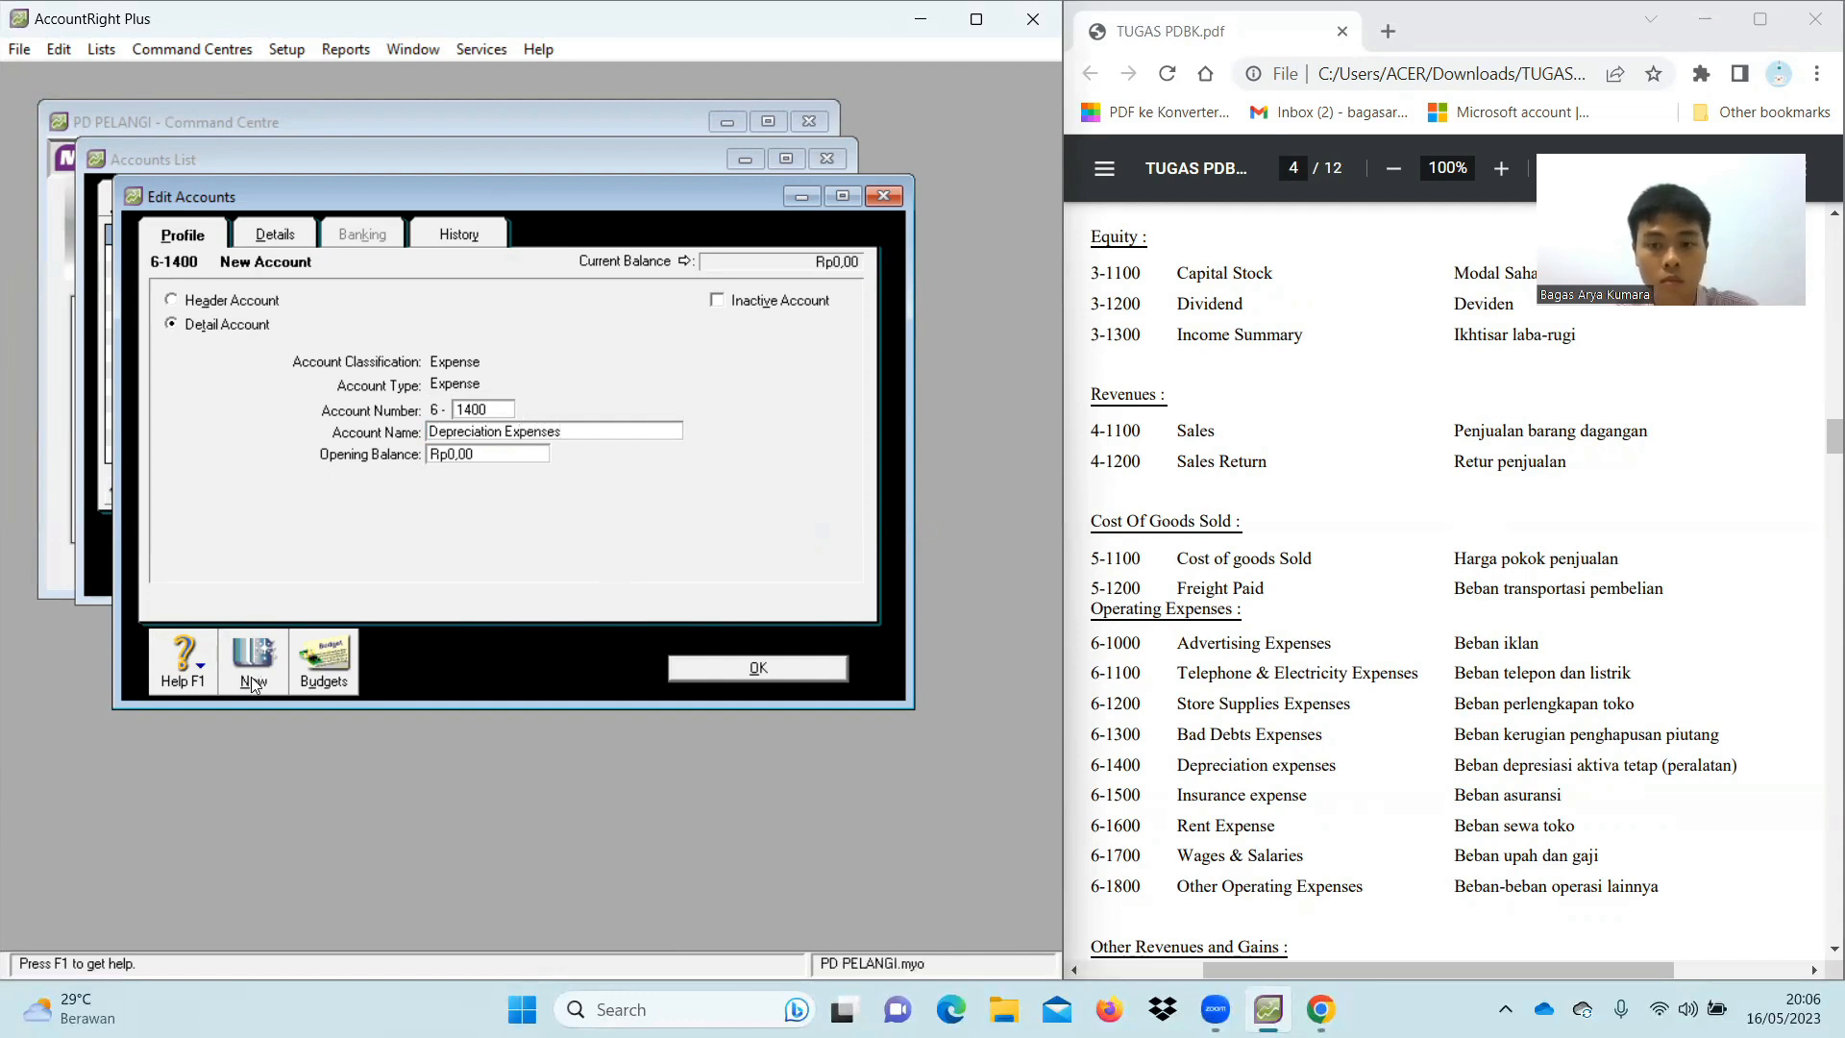
click(250, 676)
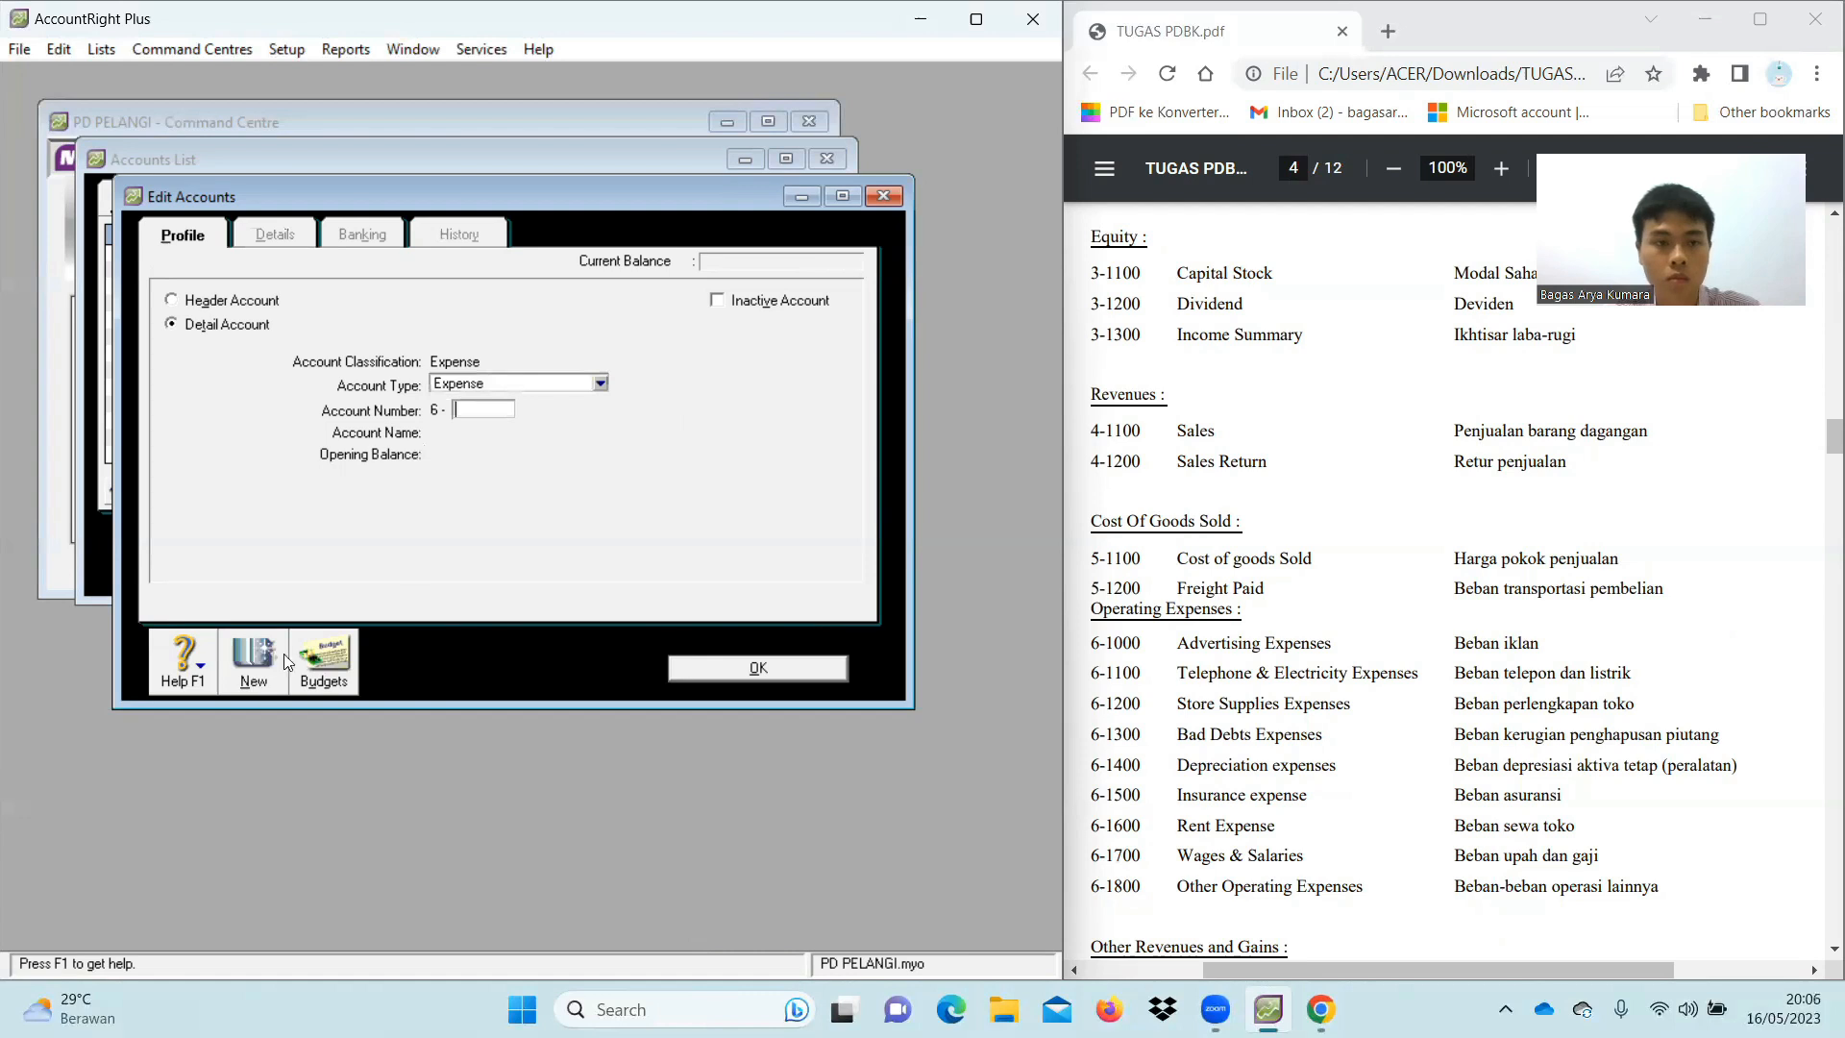
text(1500)
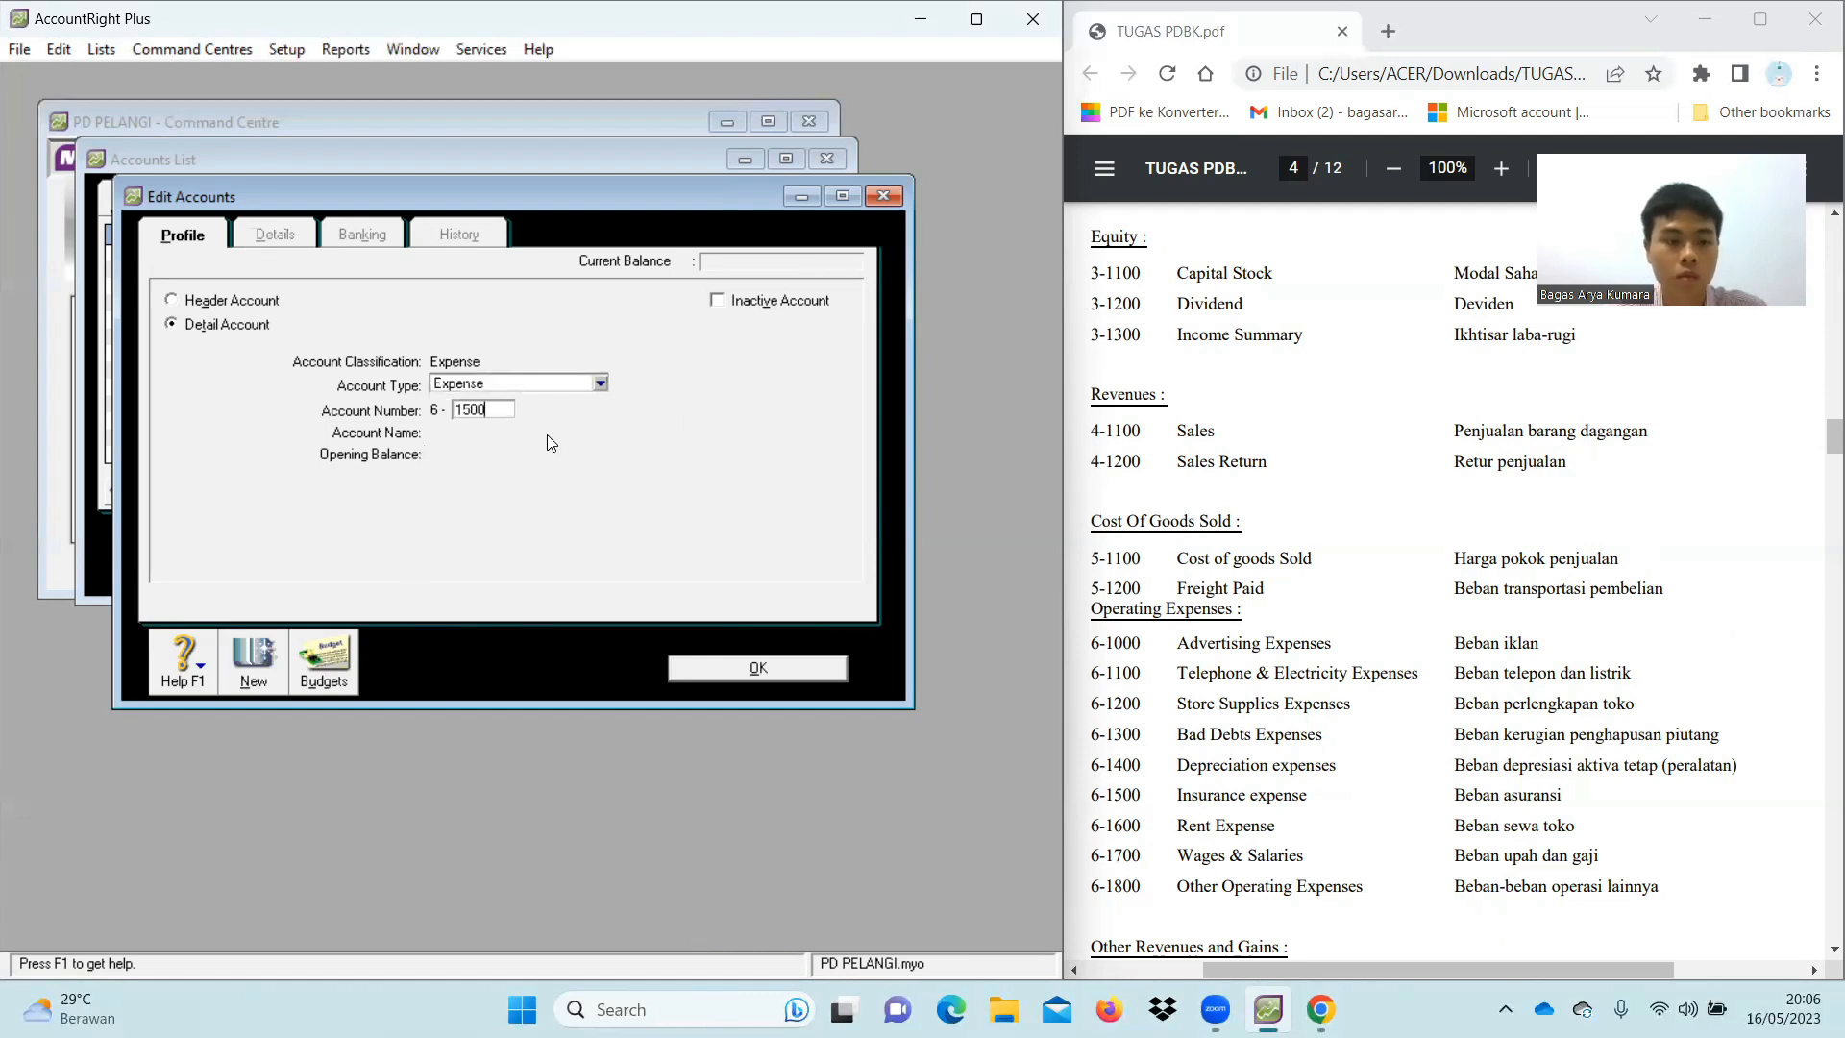
key(Tab)
text(Insu)
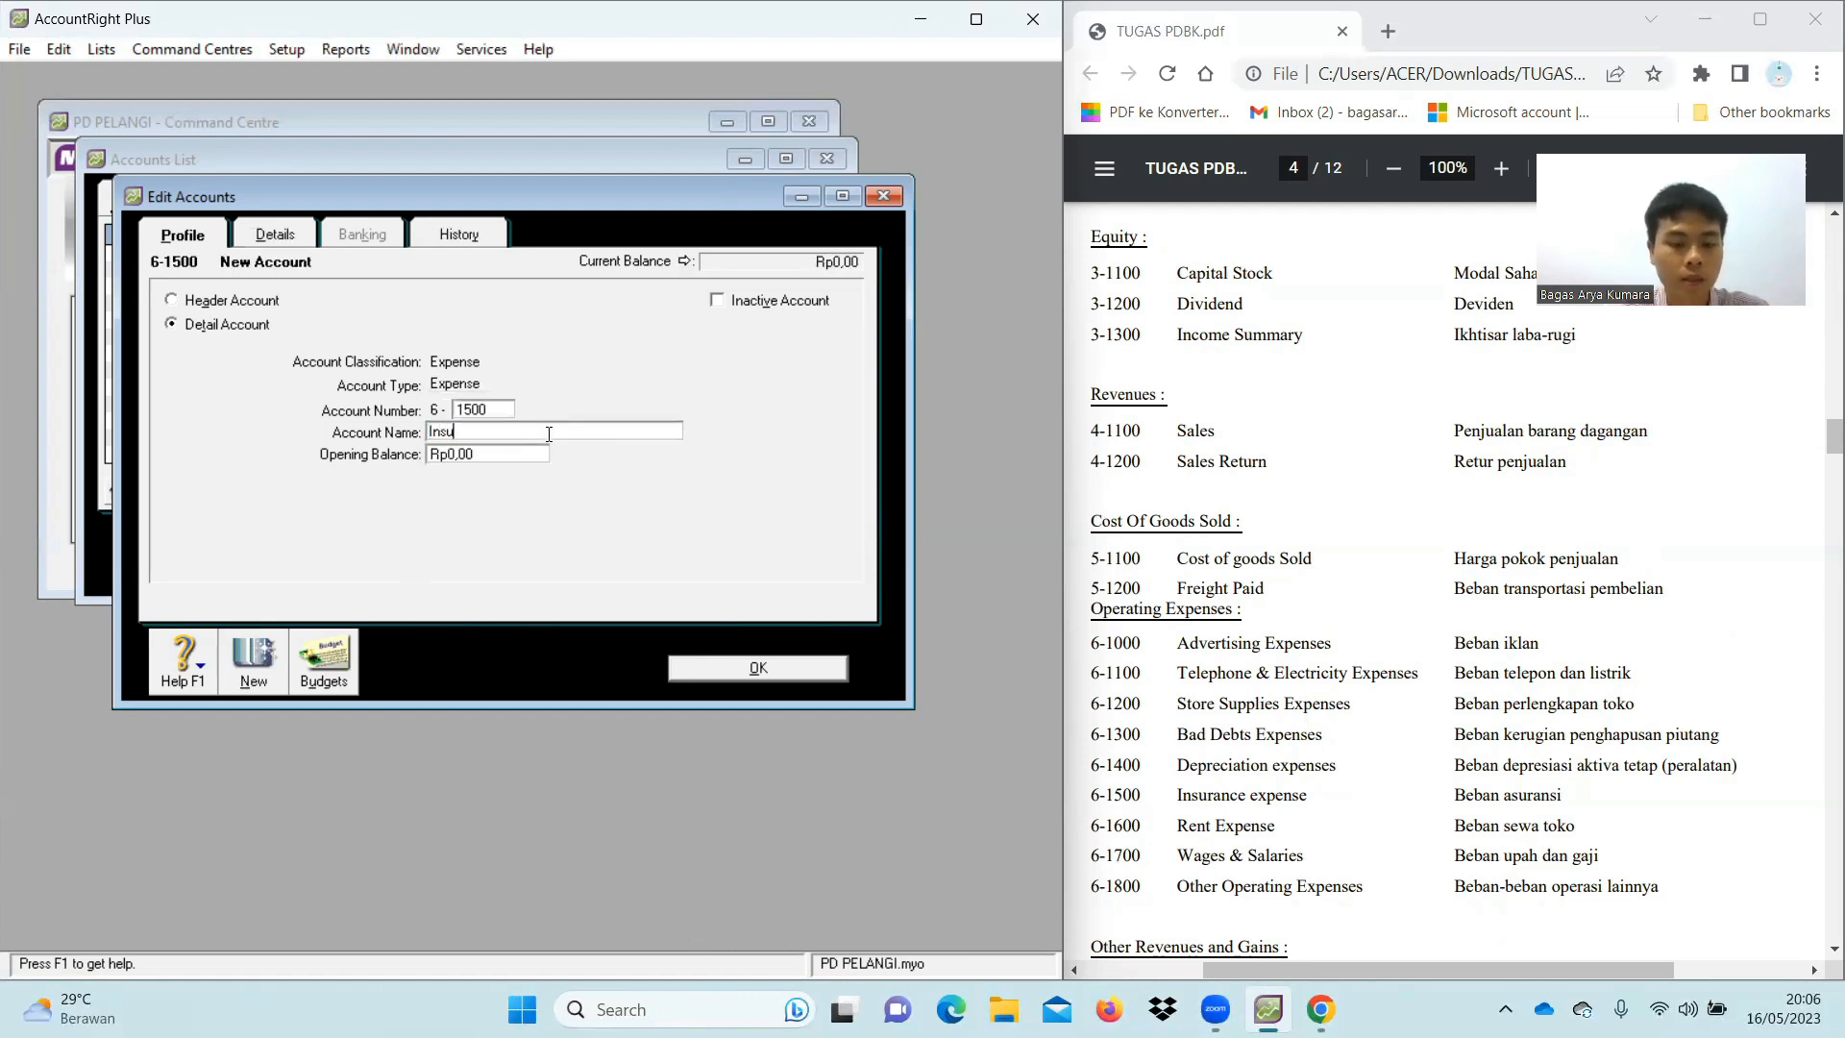
text(rance Expense)
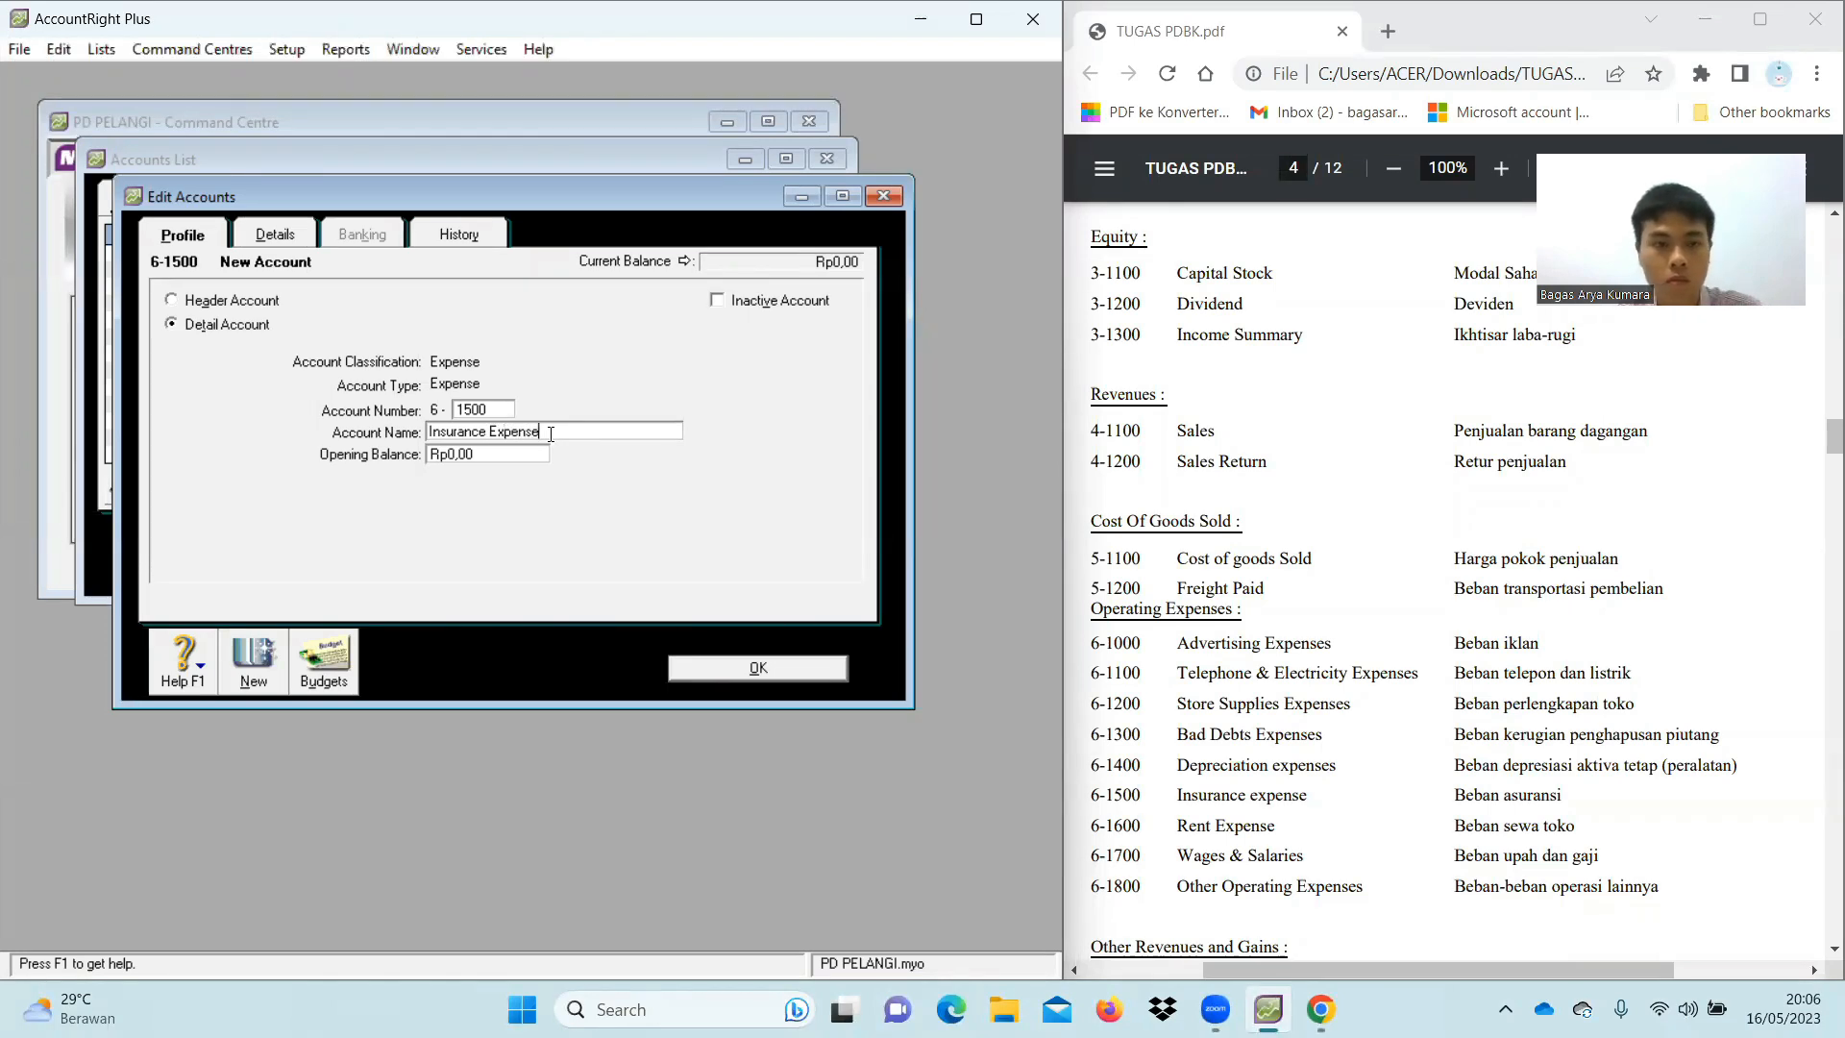
click(254, 665)
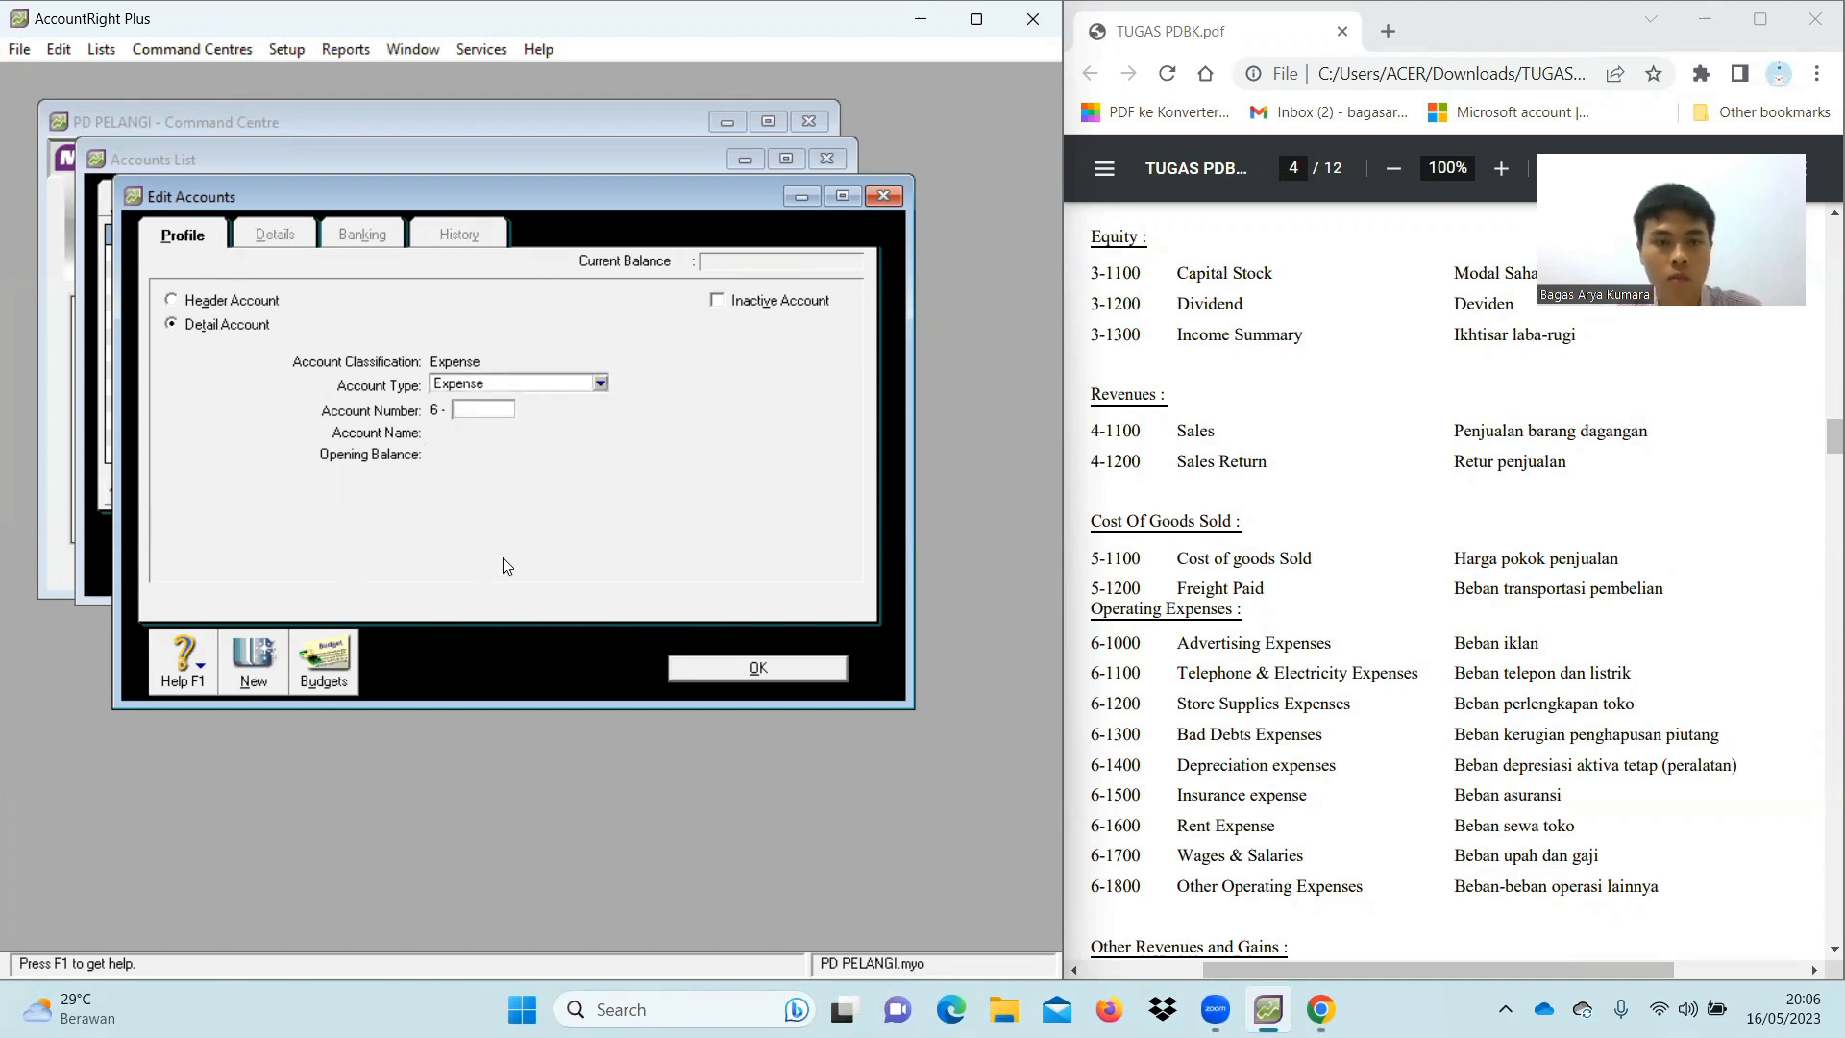
Add 6-1600 Rent Expense and enter 6-1800 Other Operating Expenses
text(1600)
key(Tab)
text(Rent Expense)
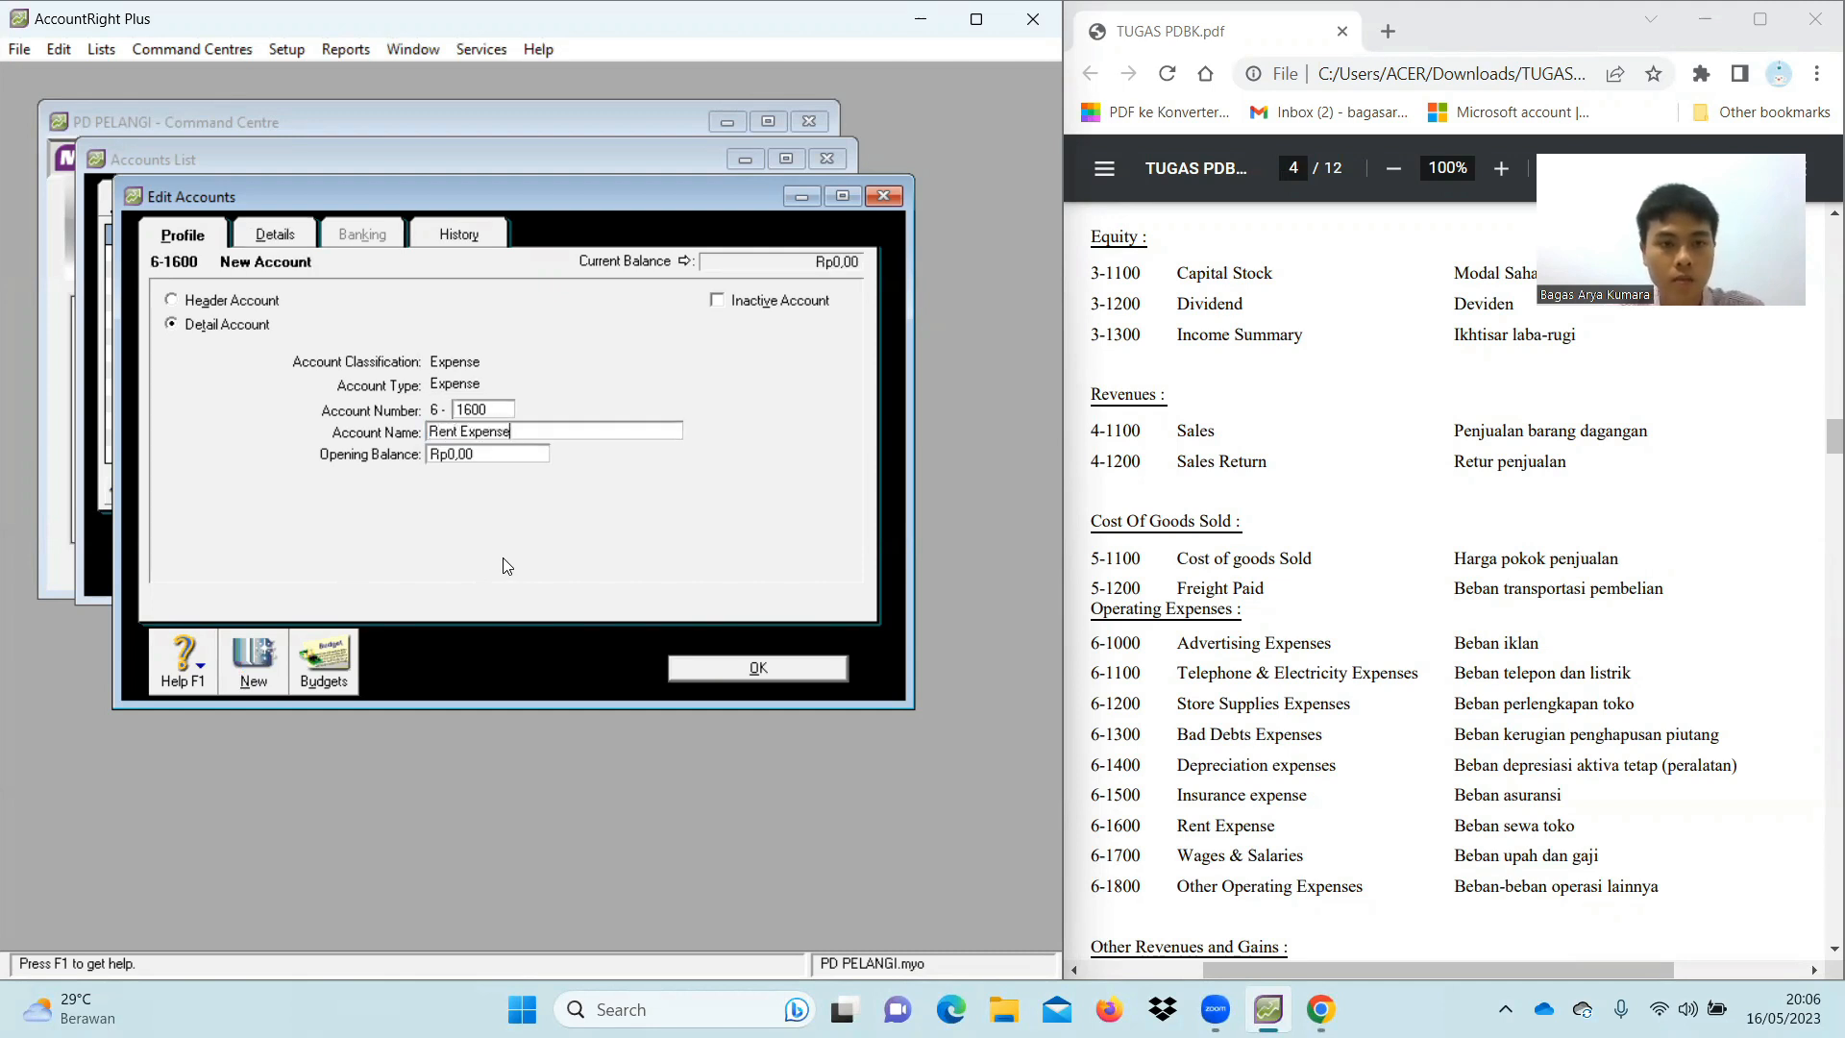
click(263, 679)
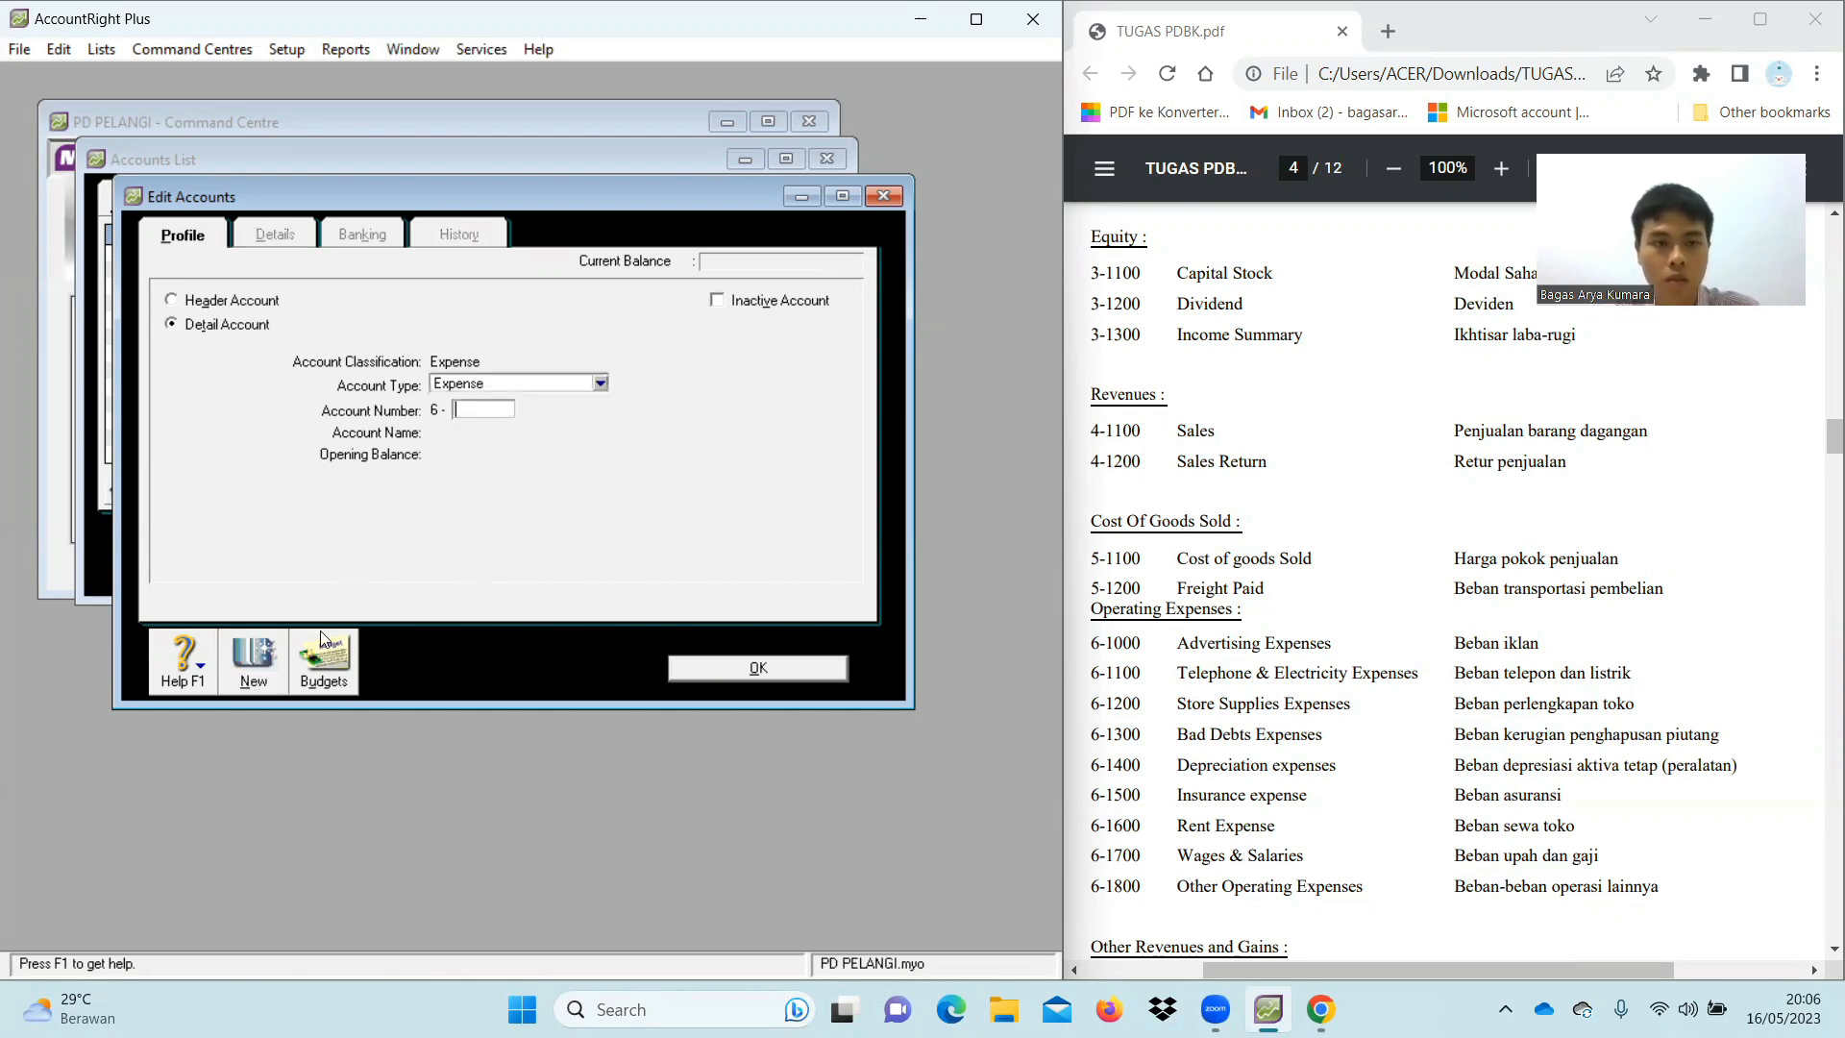
text(1800)
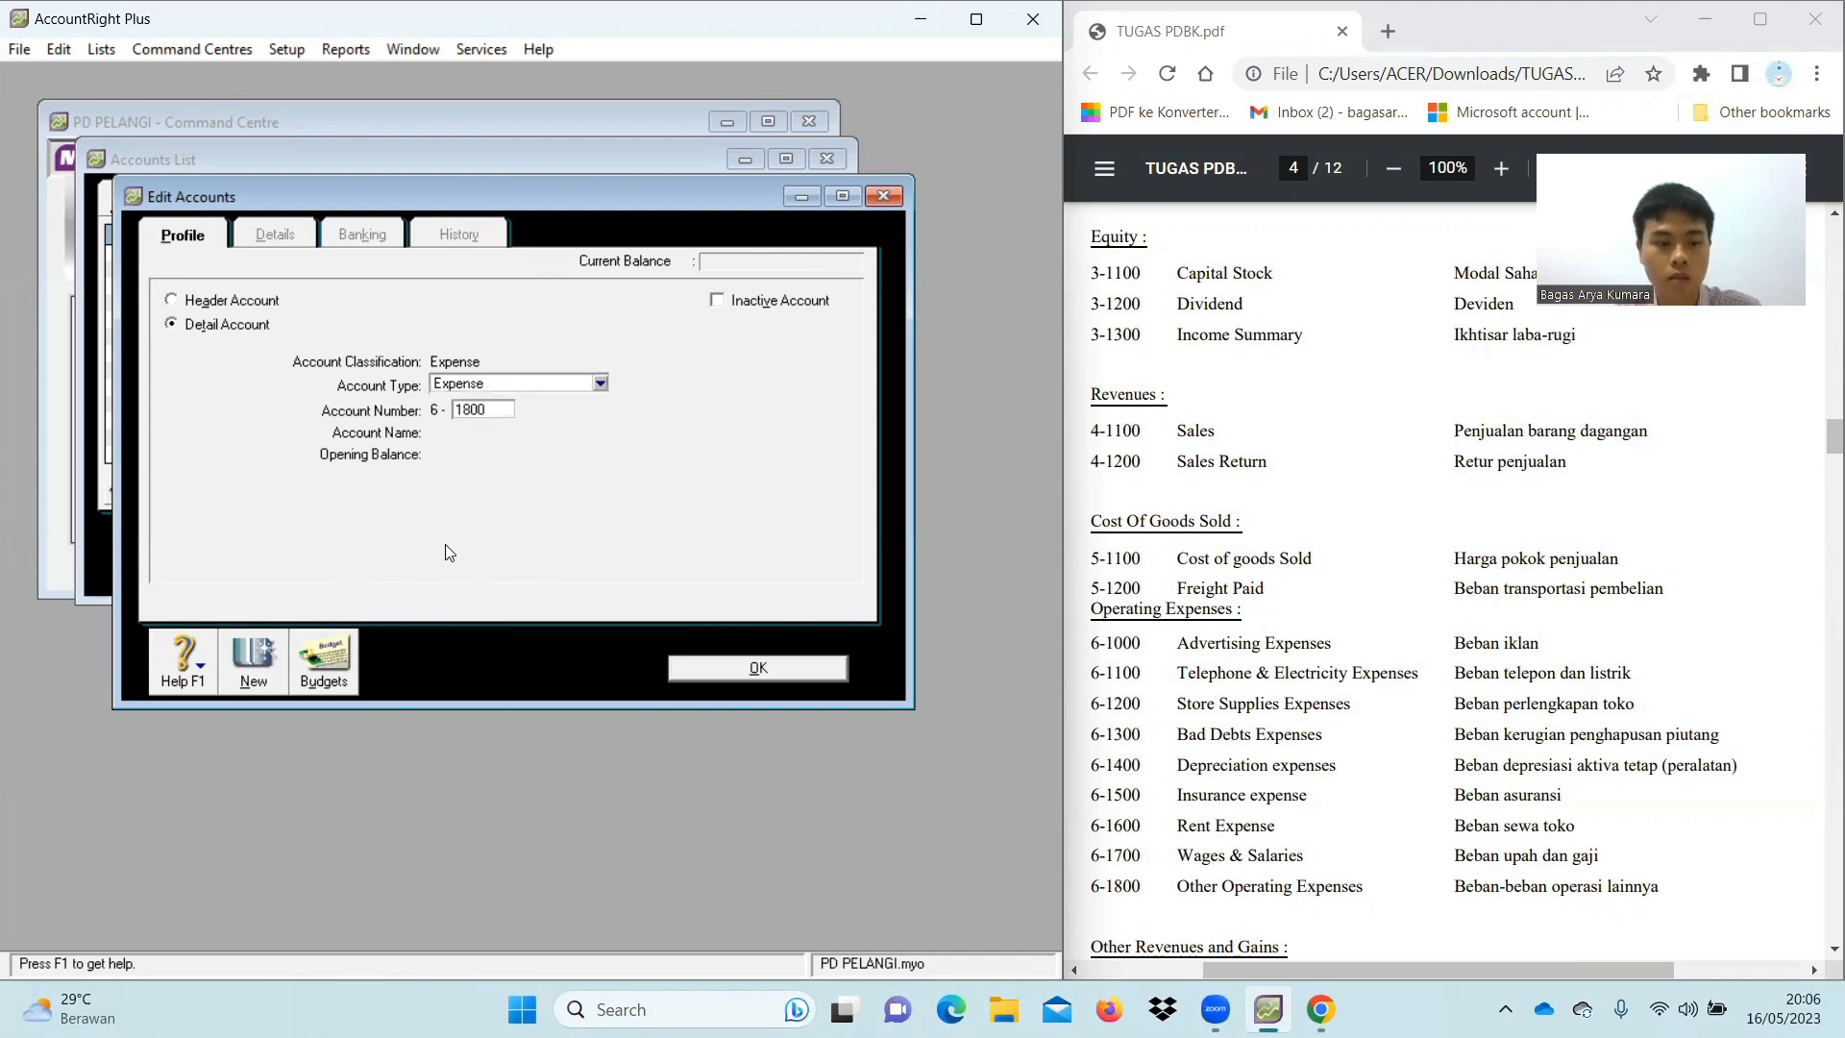
key(Tab)
text(Othe)
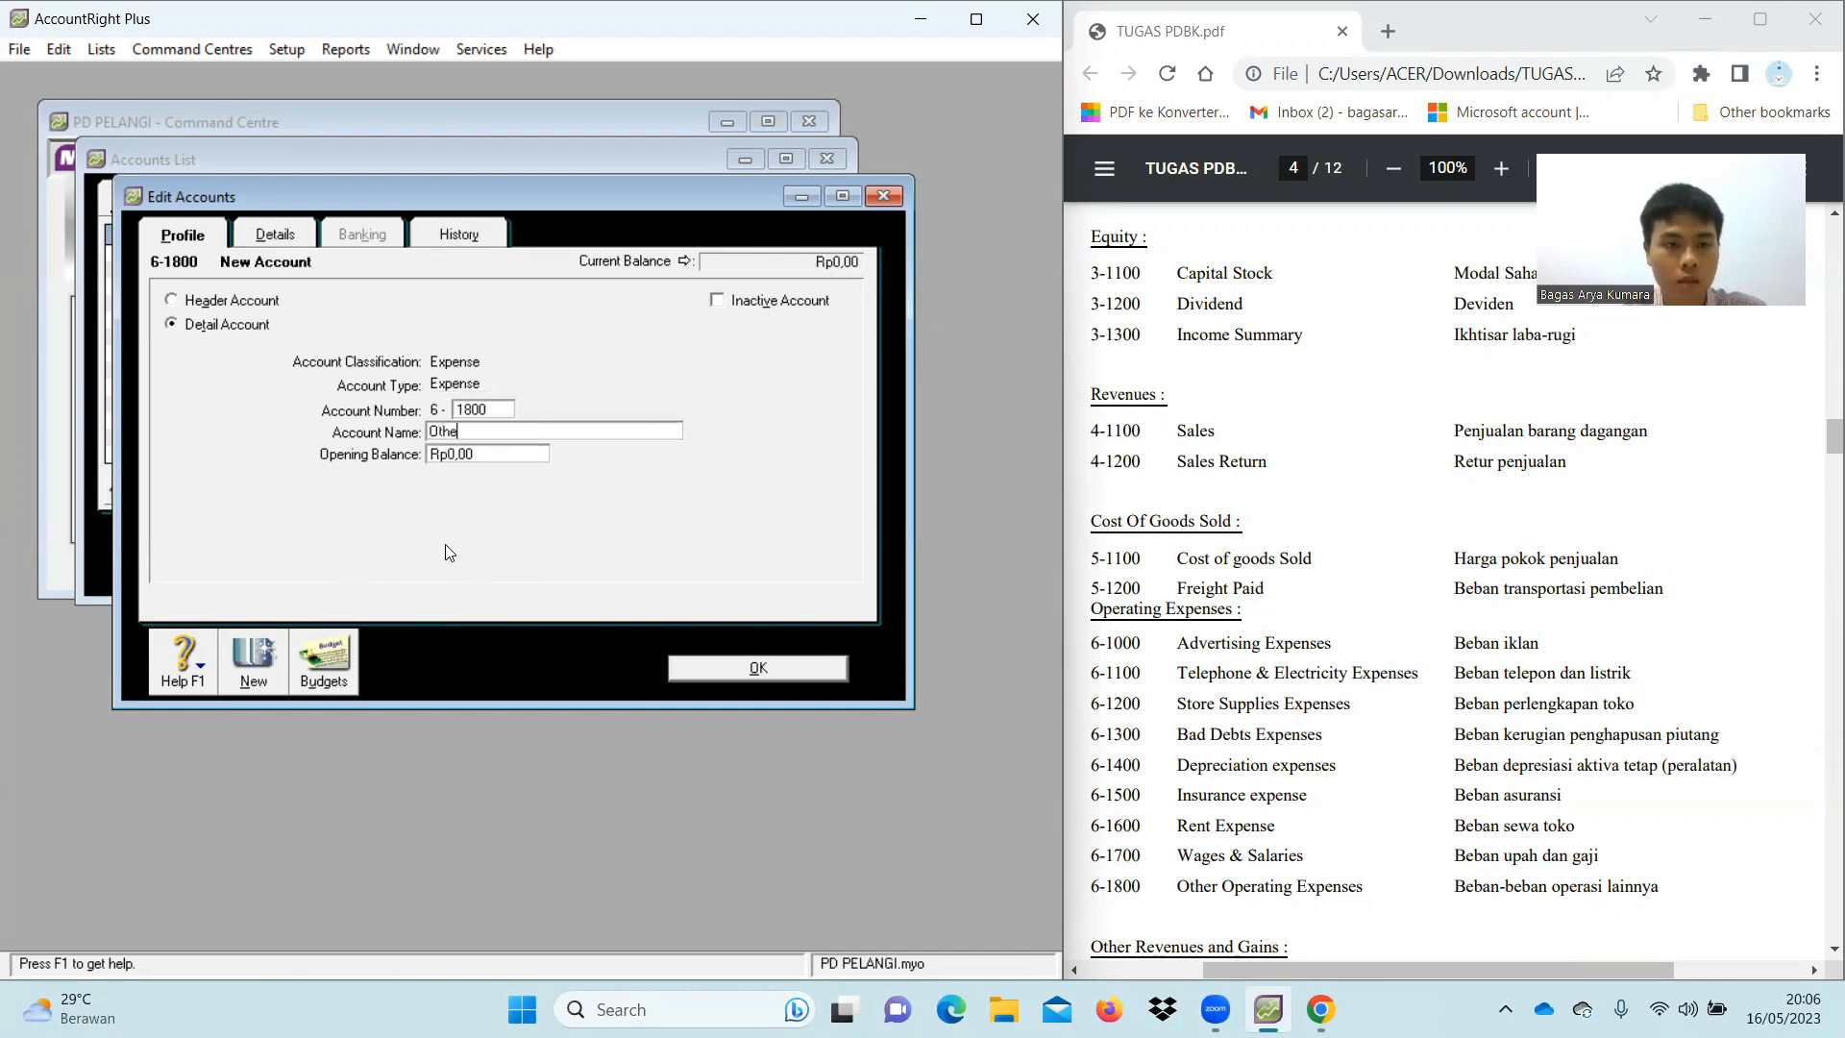
text(r Operating Expenses)
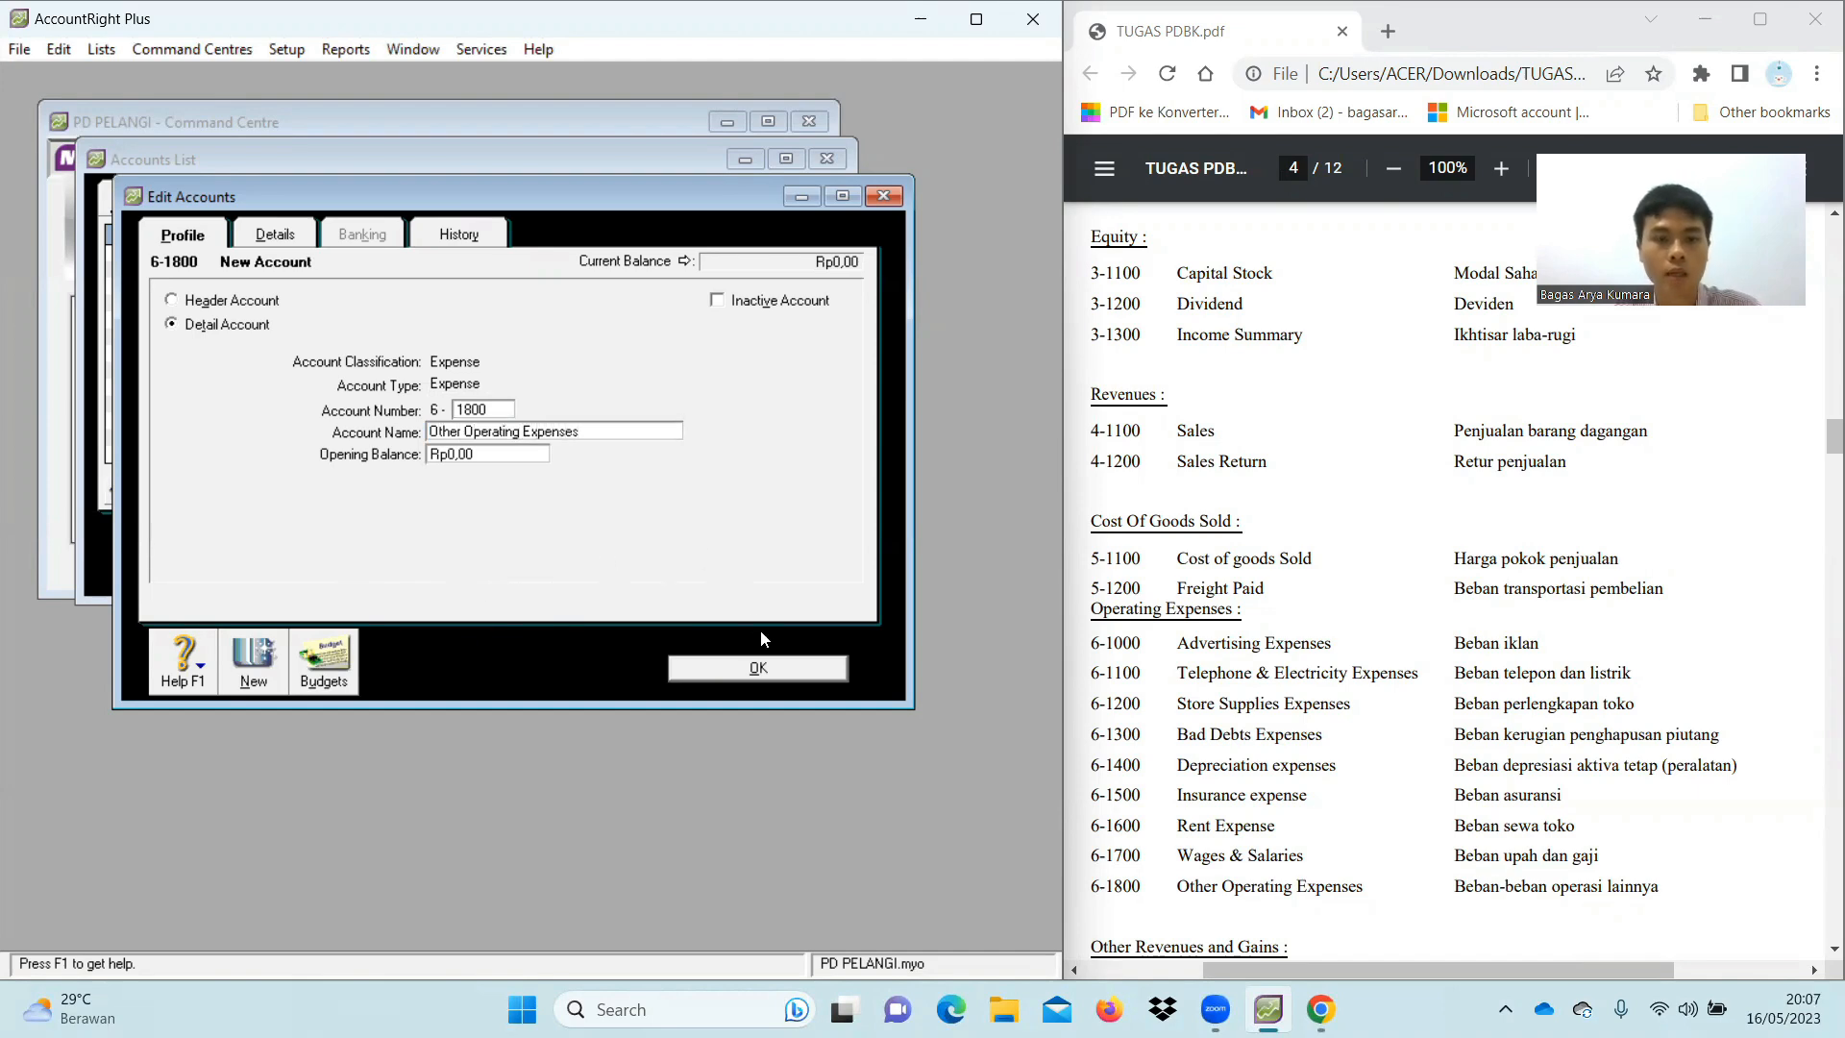
Save 6-1800 Other Operating Expenses and show the Other Income accounts
click(758, 668)
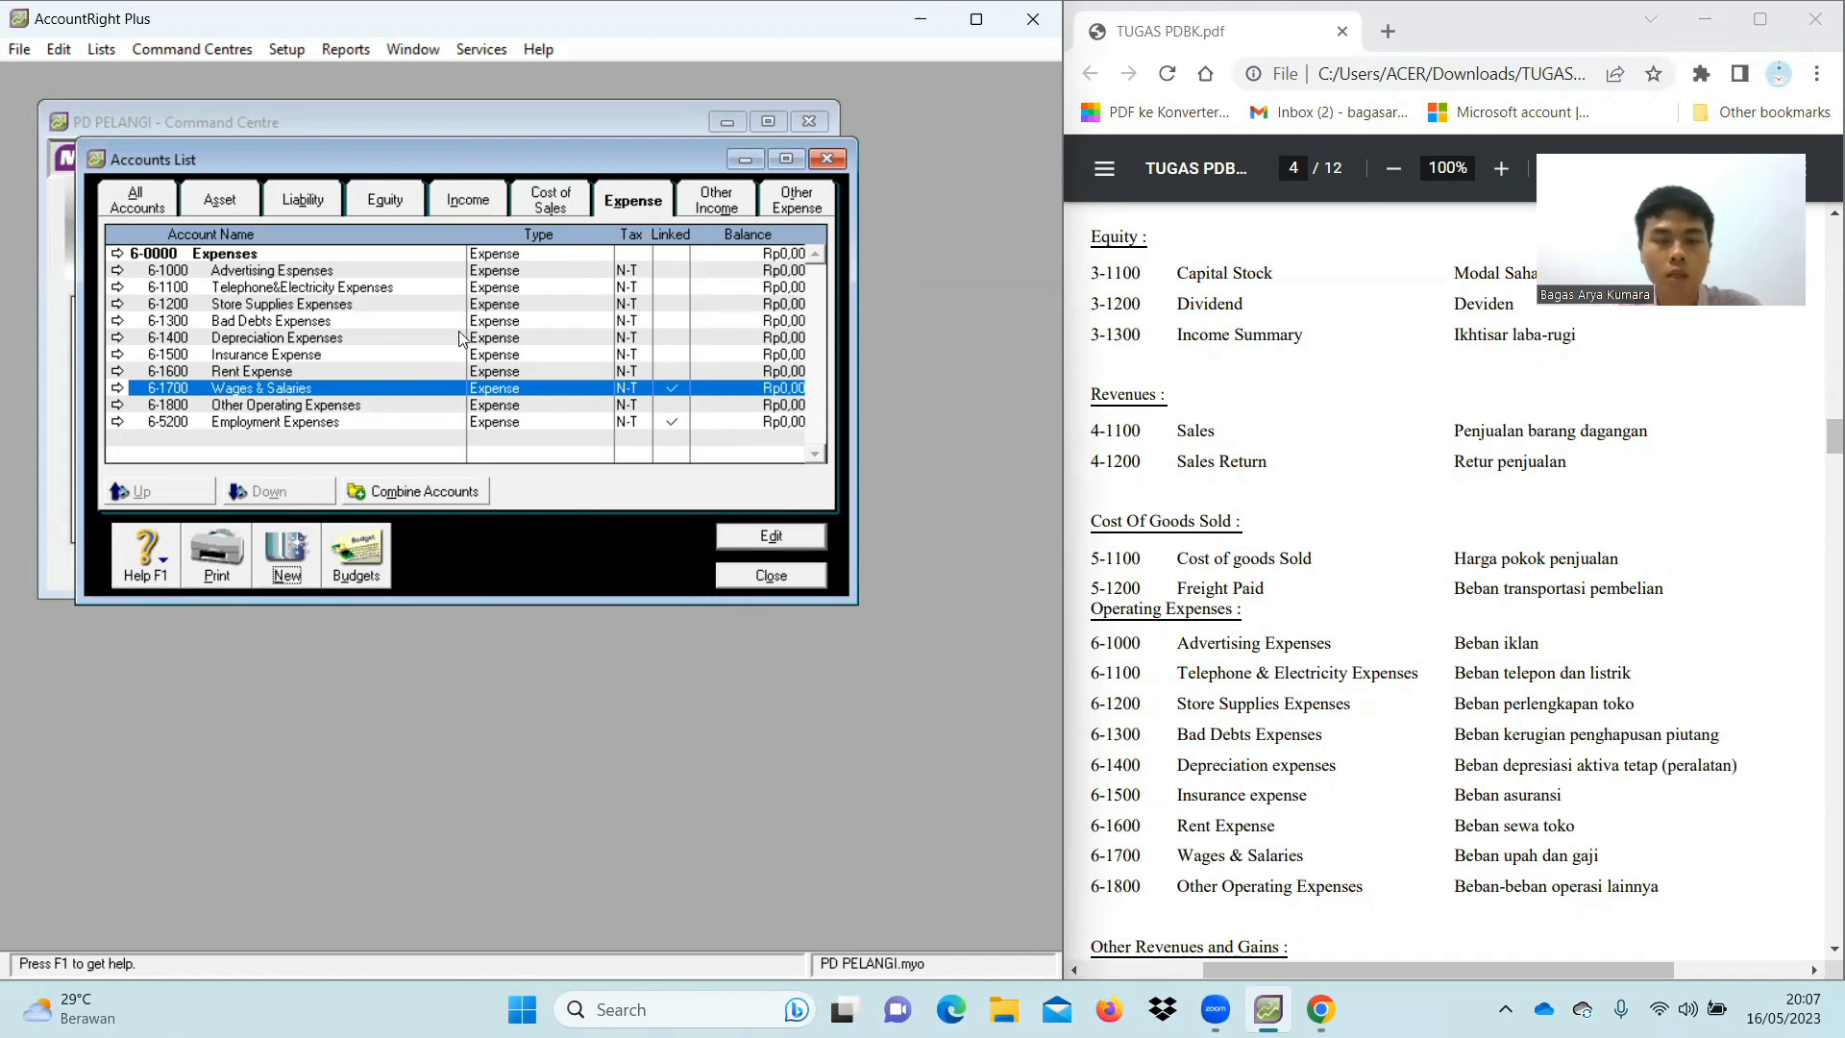
click(718, 202)
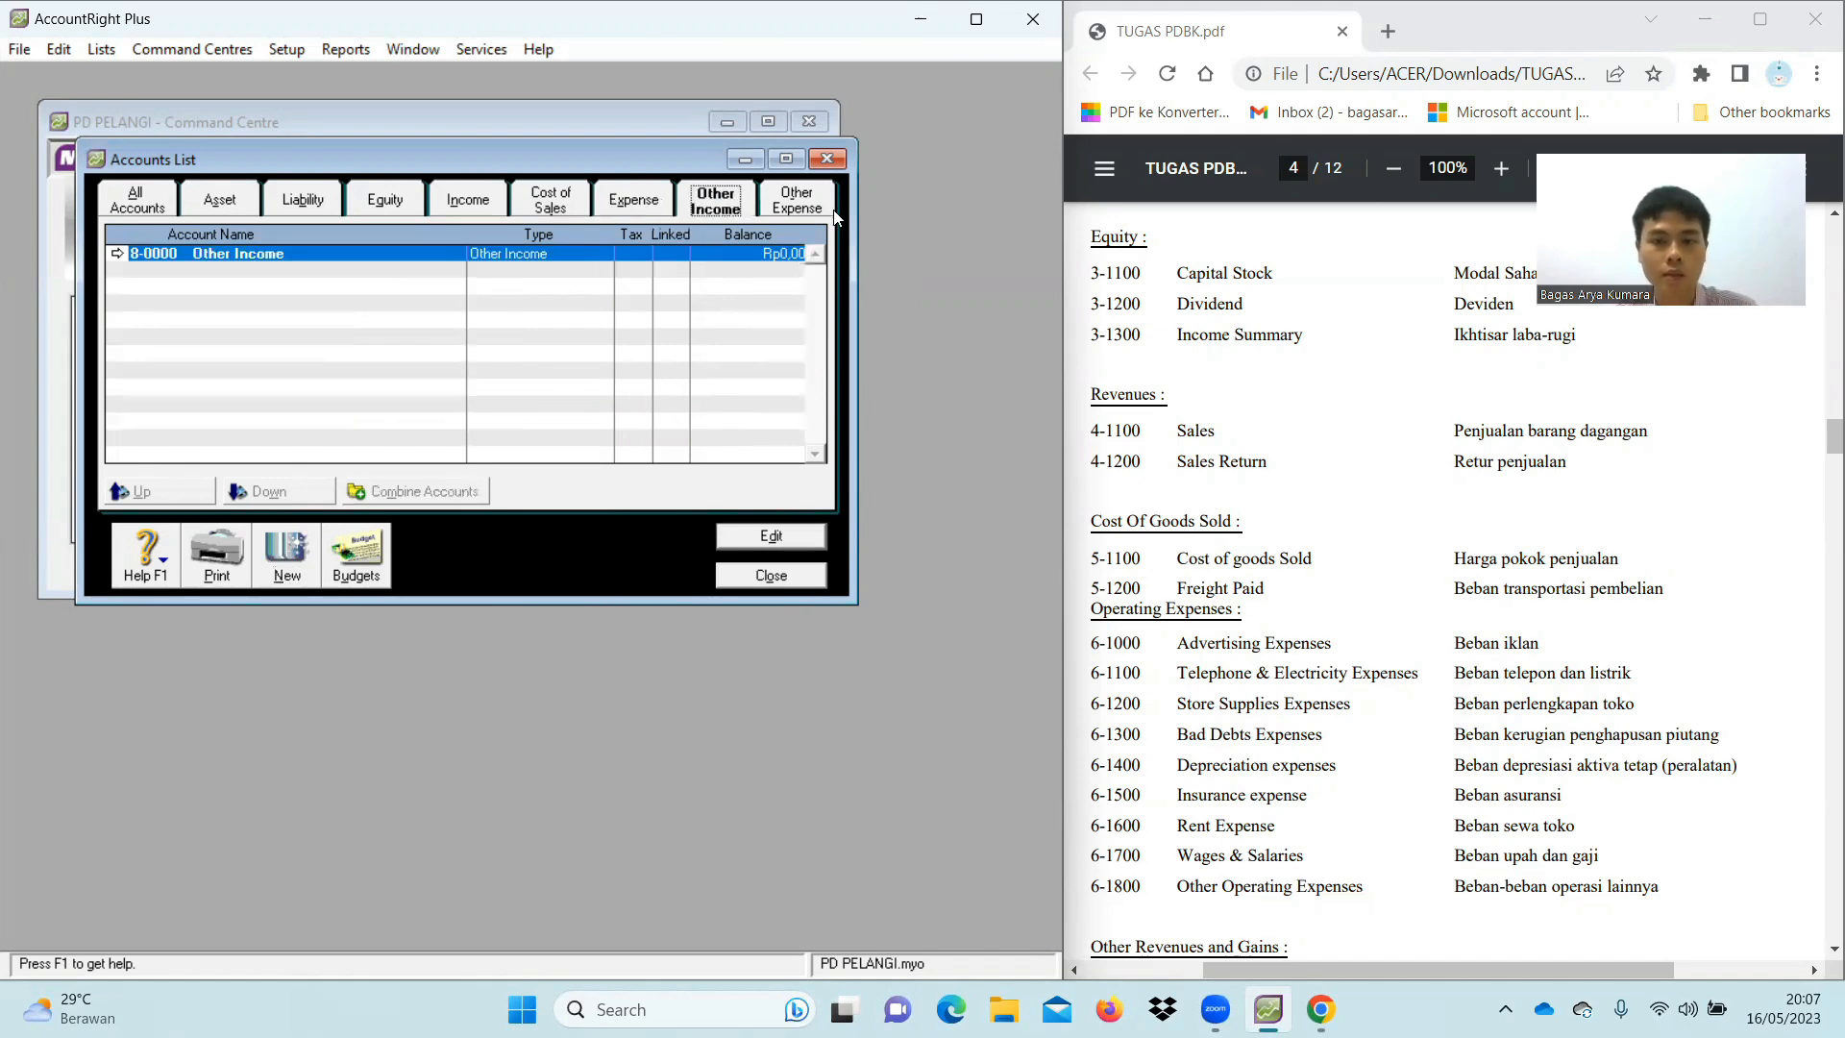
scroll(1478, 601, down, 3)
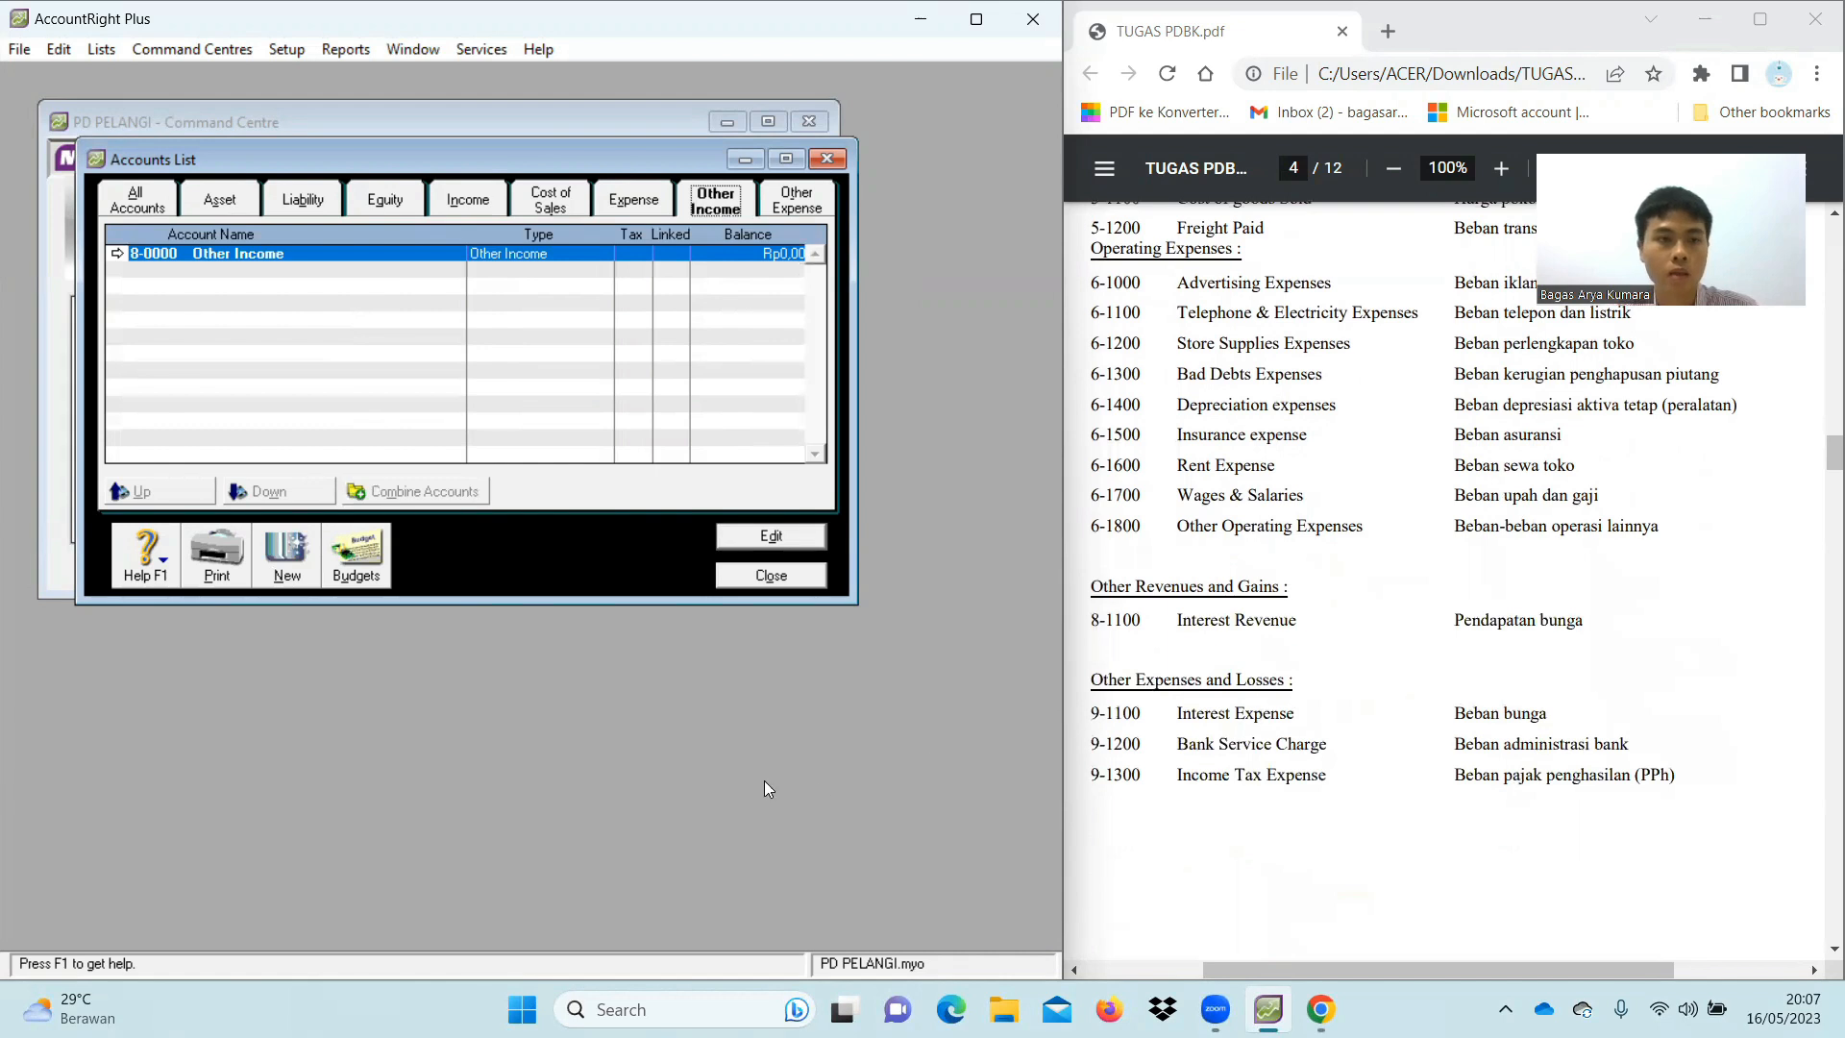
Create Other Income account 8-1100 Interest Revenue, then view Other Expense accounts
click(288, 558)
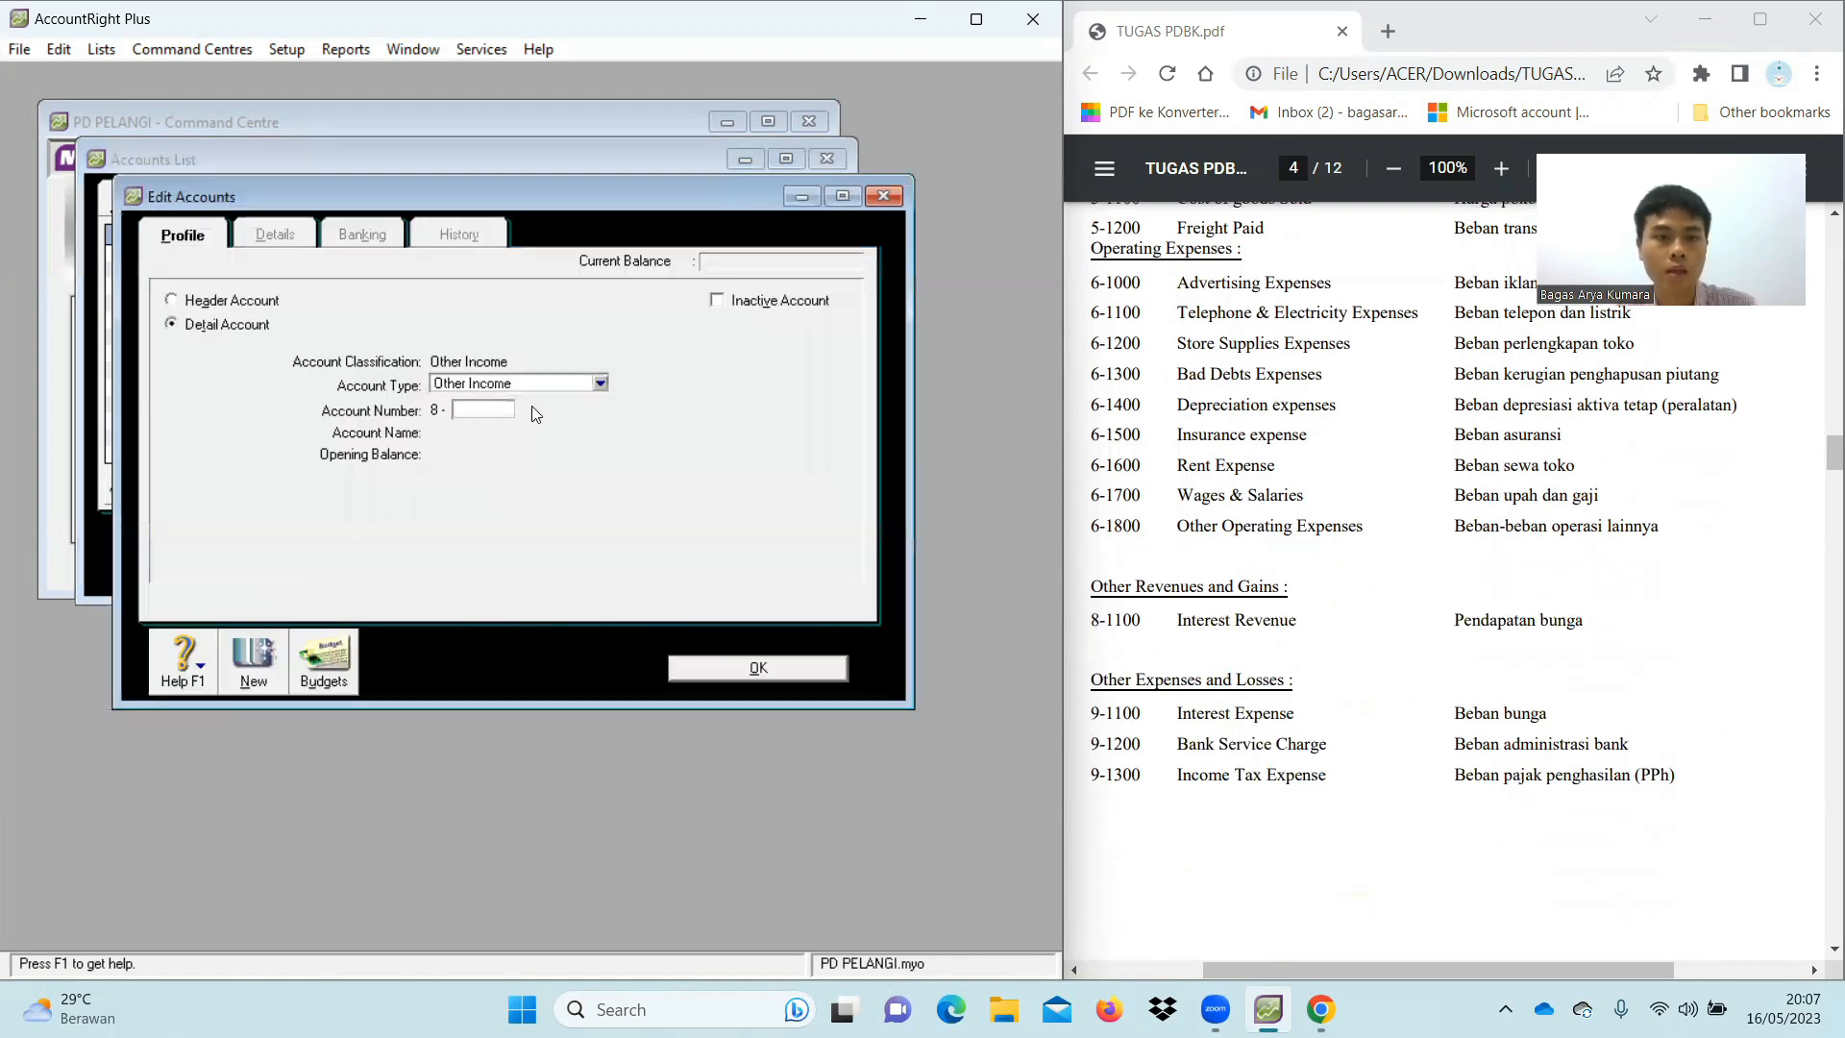
text(1100)
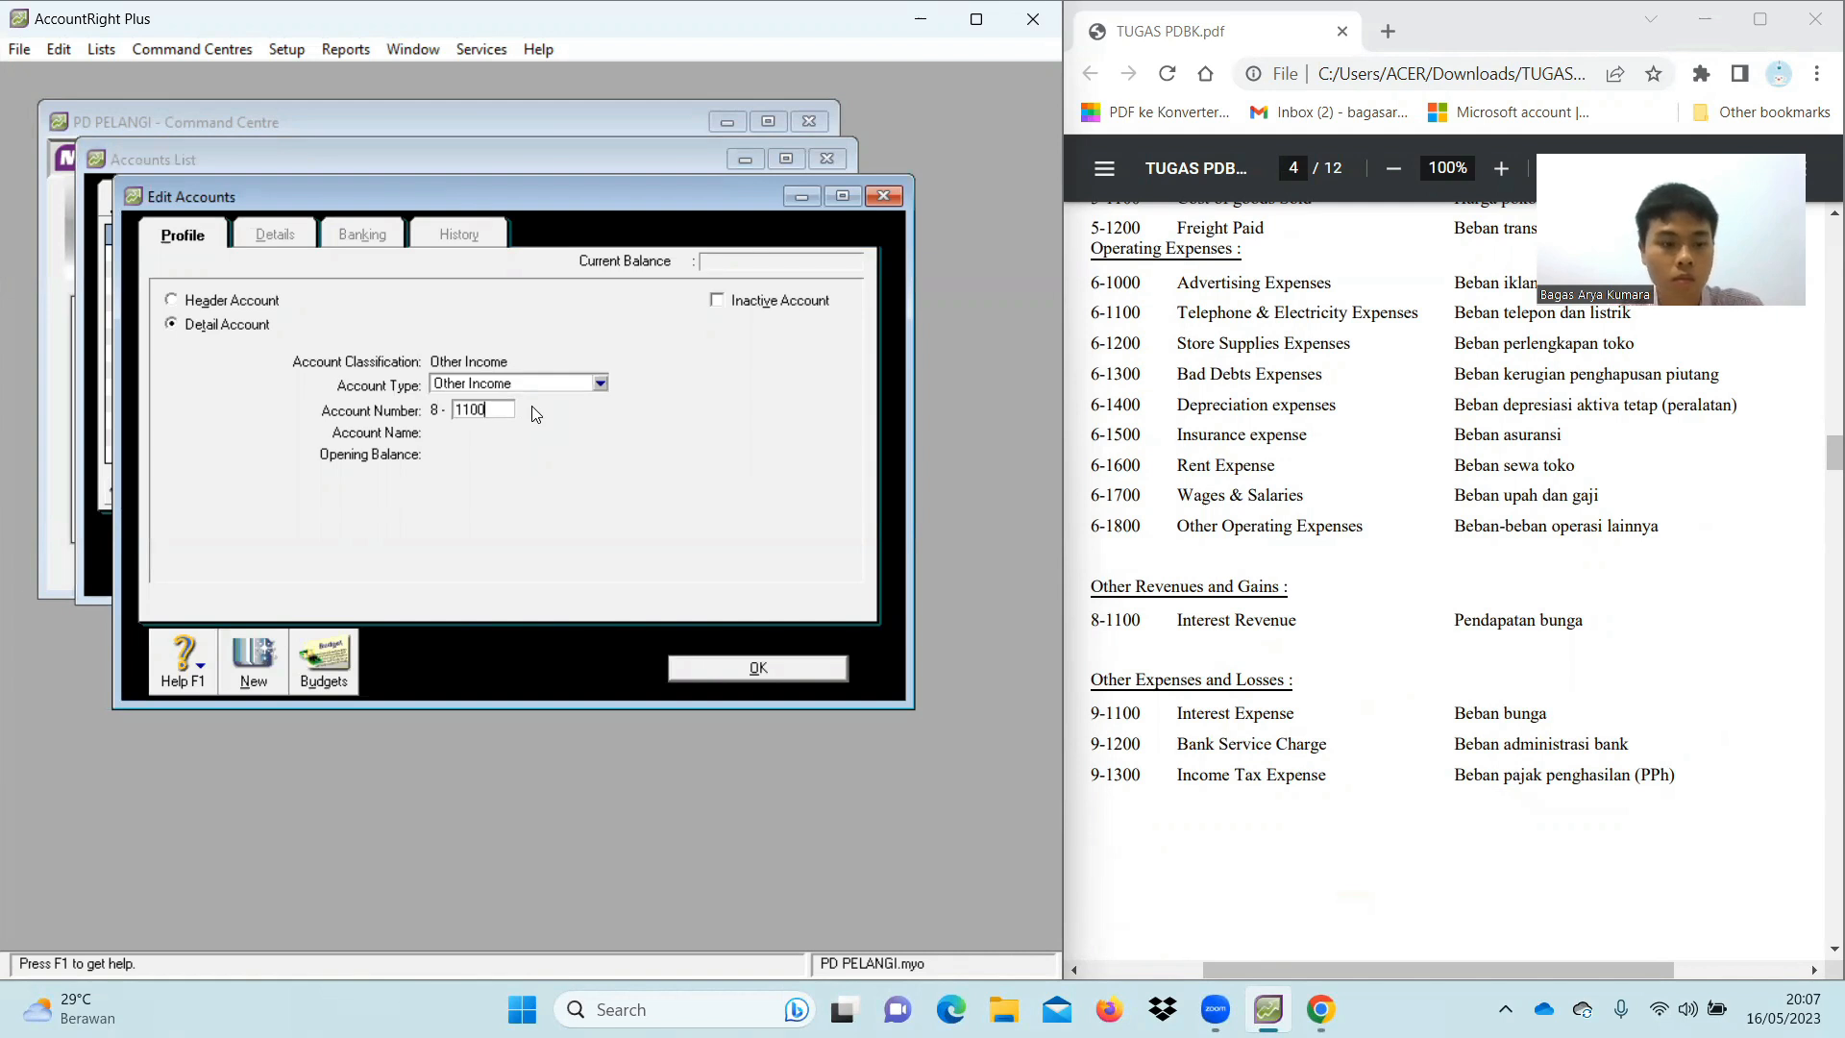
key(Tab)
text(Interest Revenue)
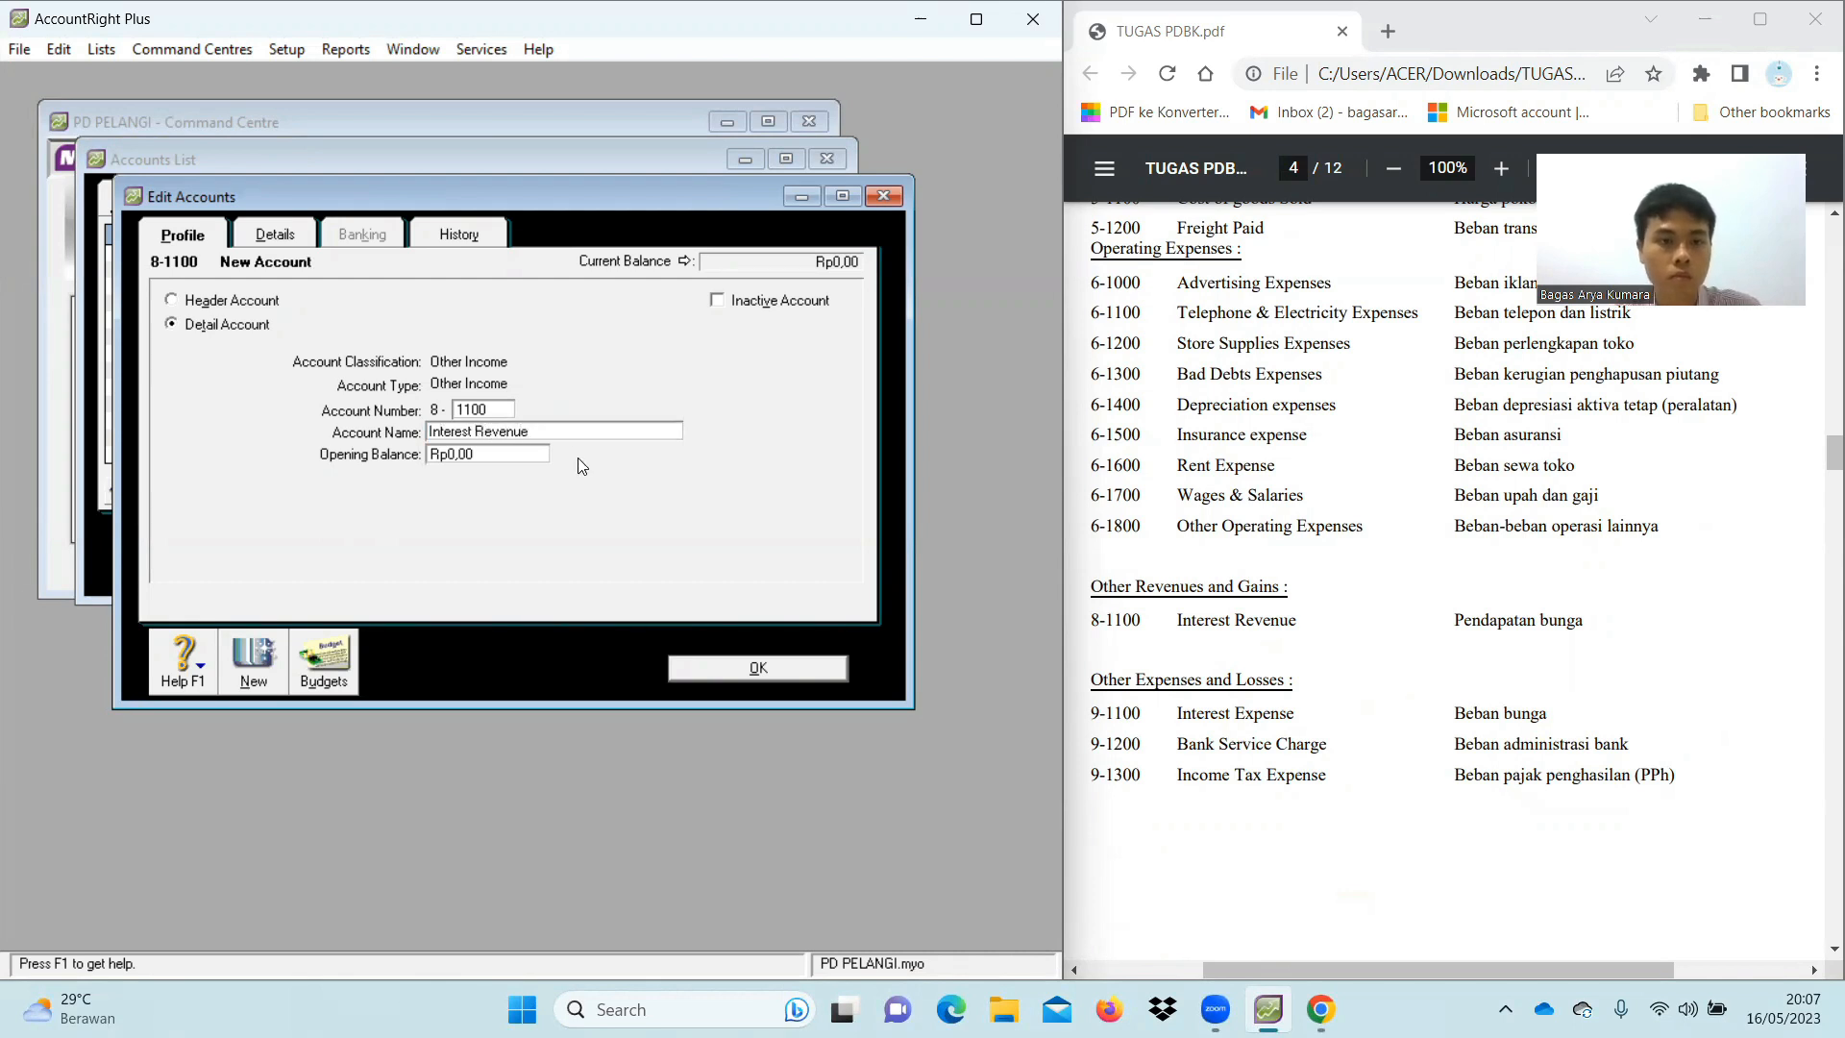
click(737, 670)
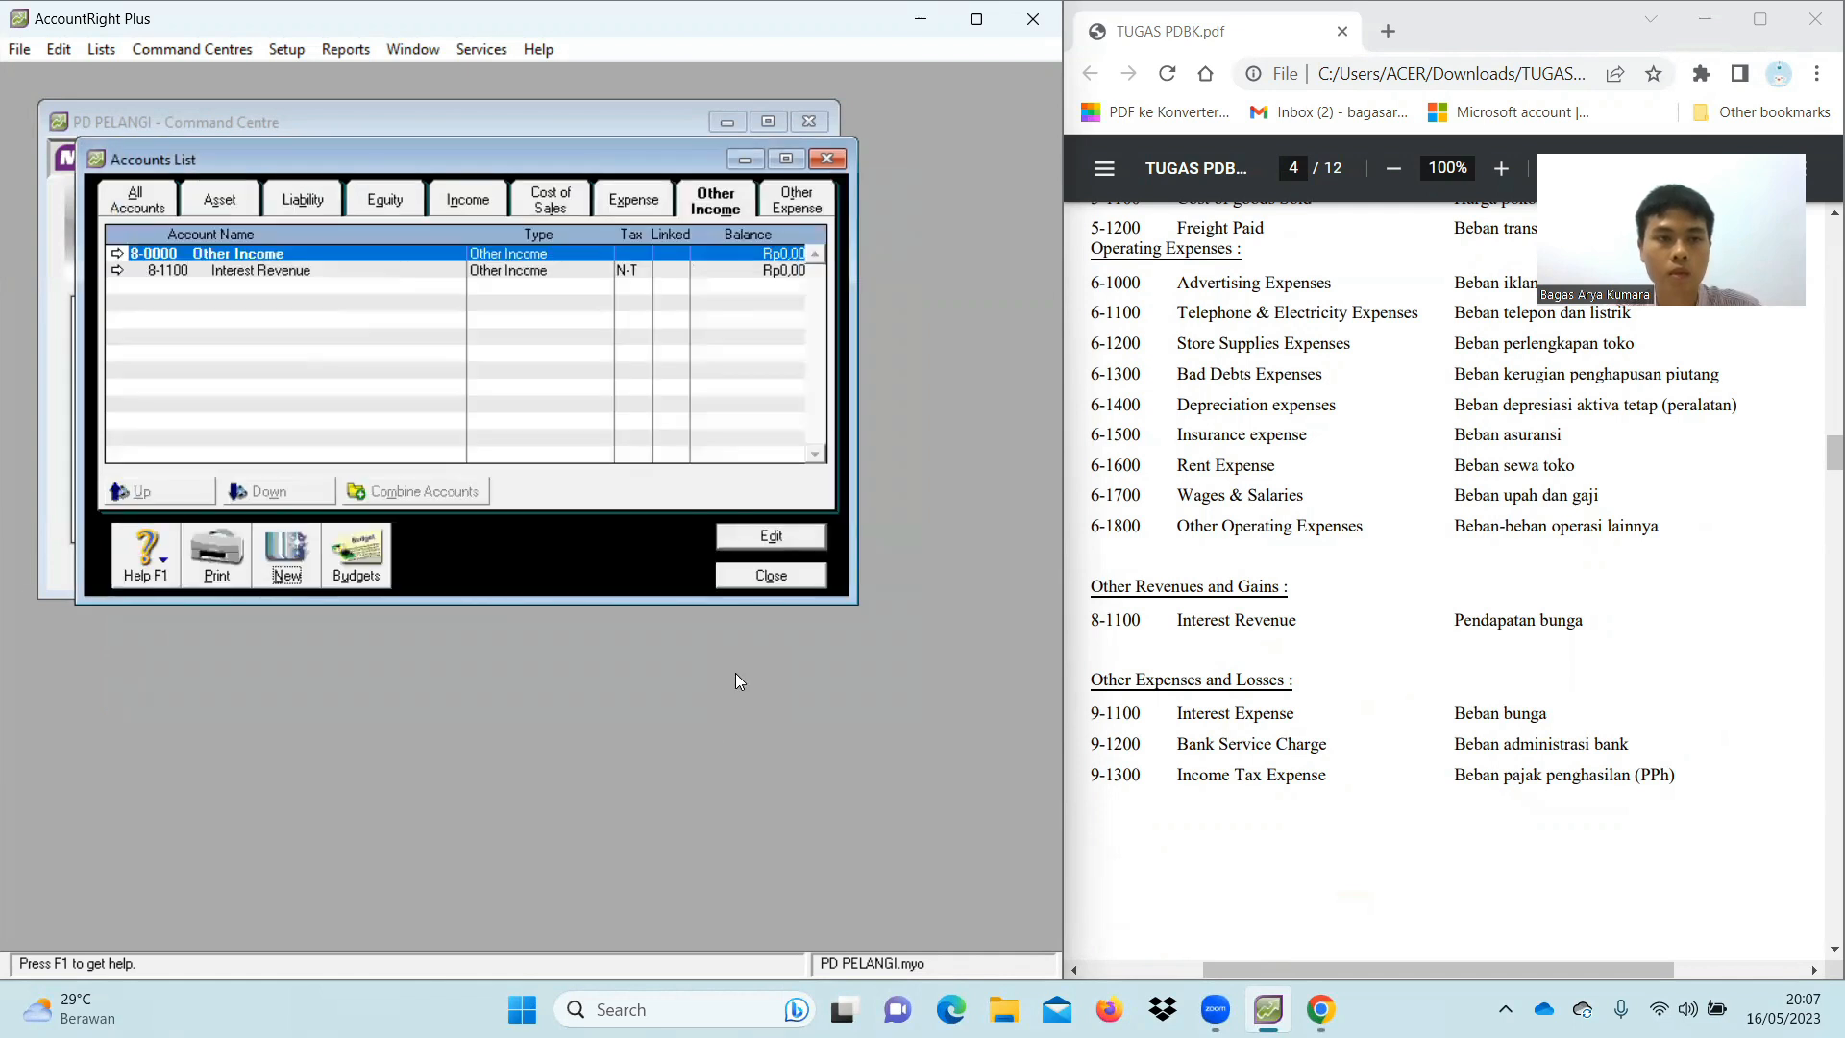
click(794, 199)
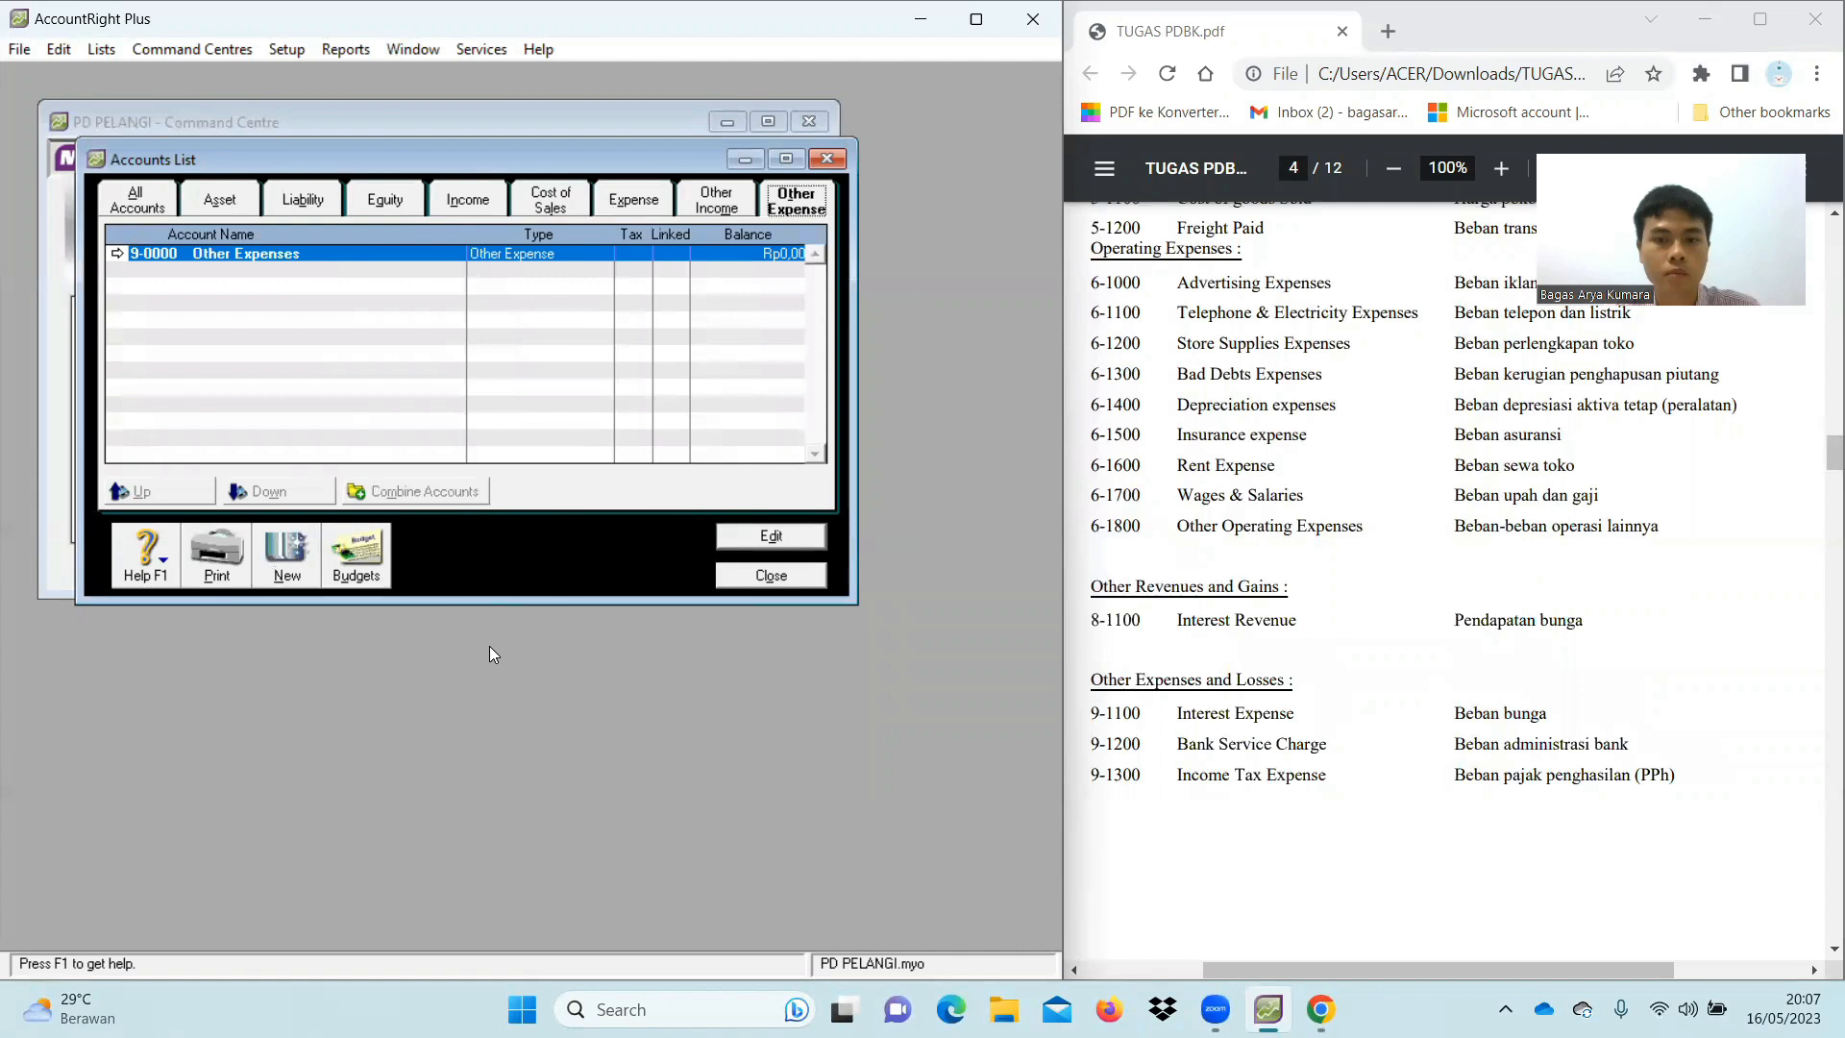
Add Other Expense accounts 9-1100 Interest Expense and 9-1200 Bank Service Charge
click(287, 563)
text(1100)
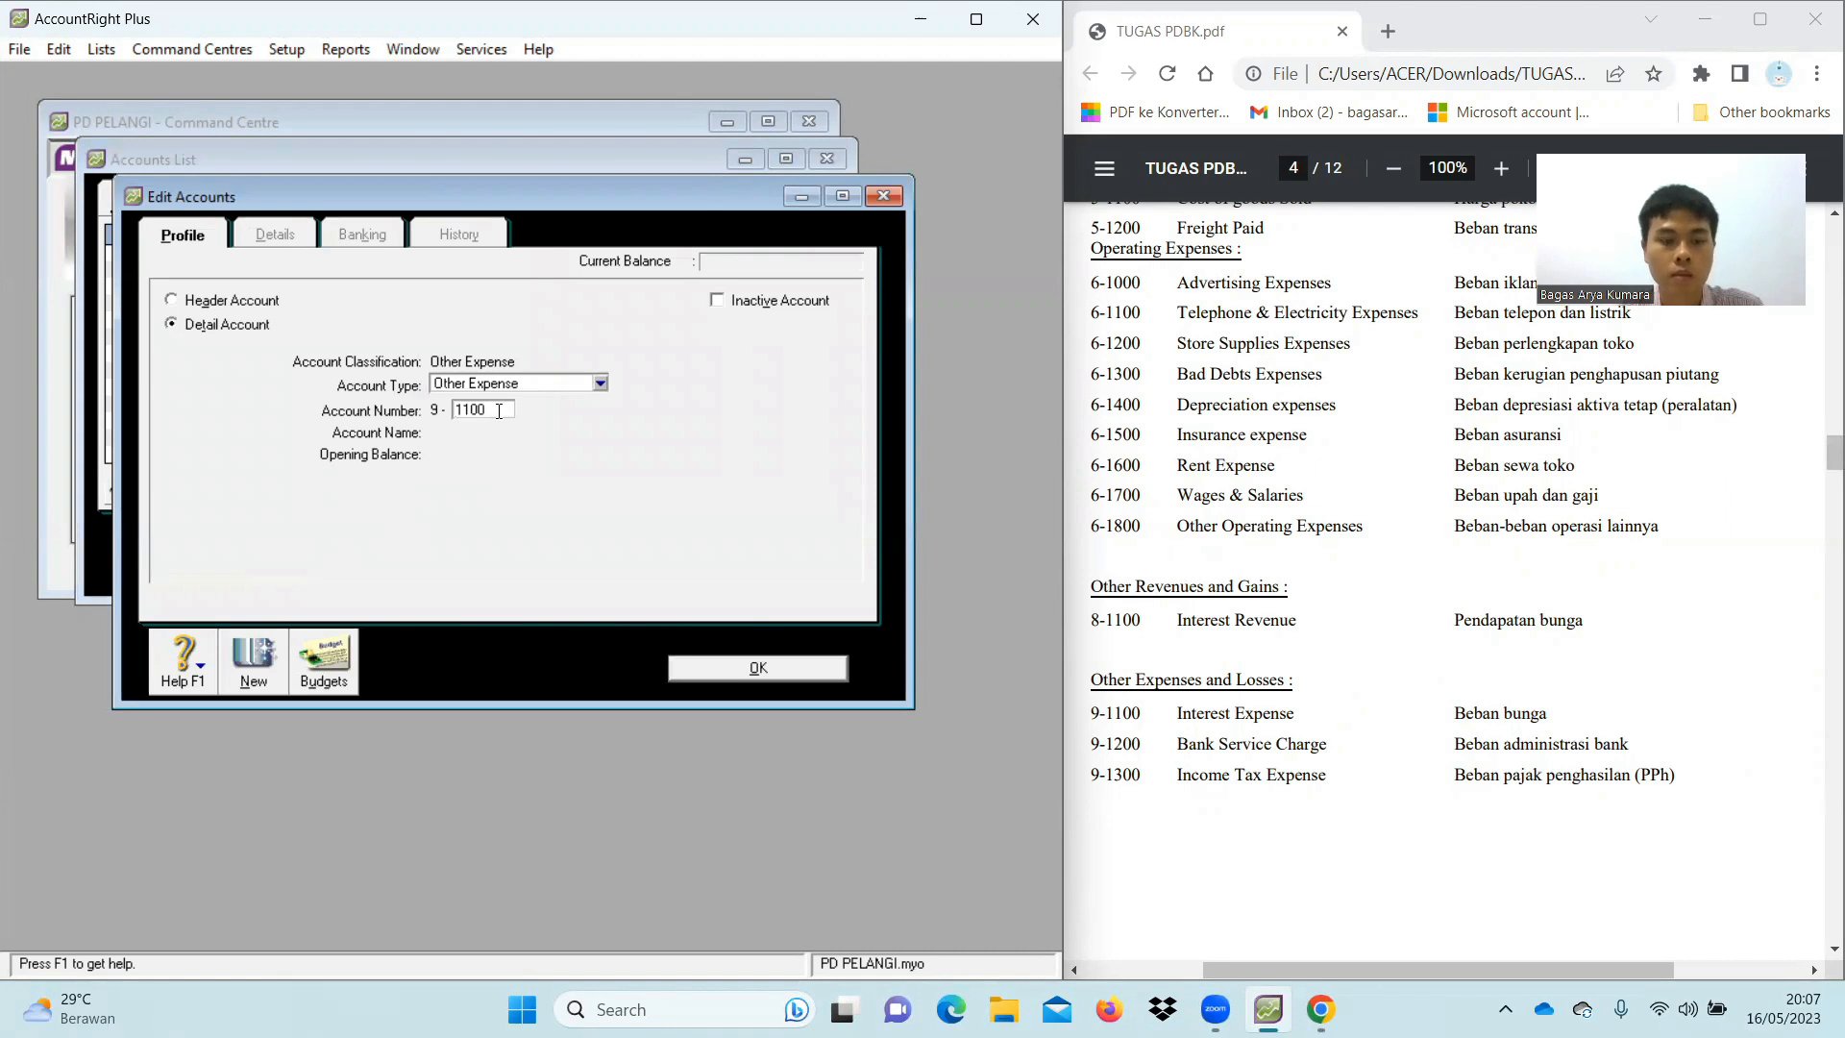
key(Tab)
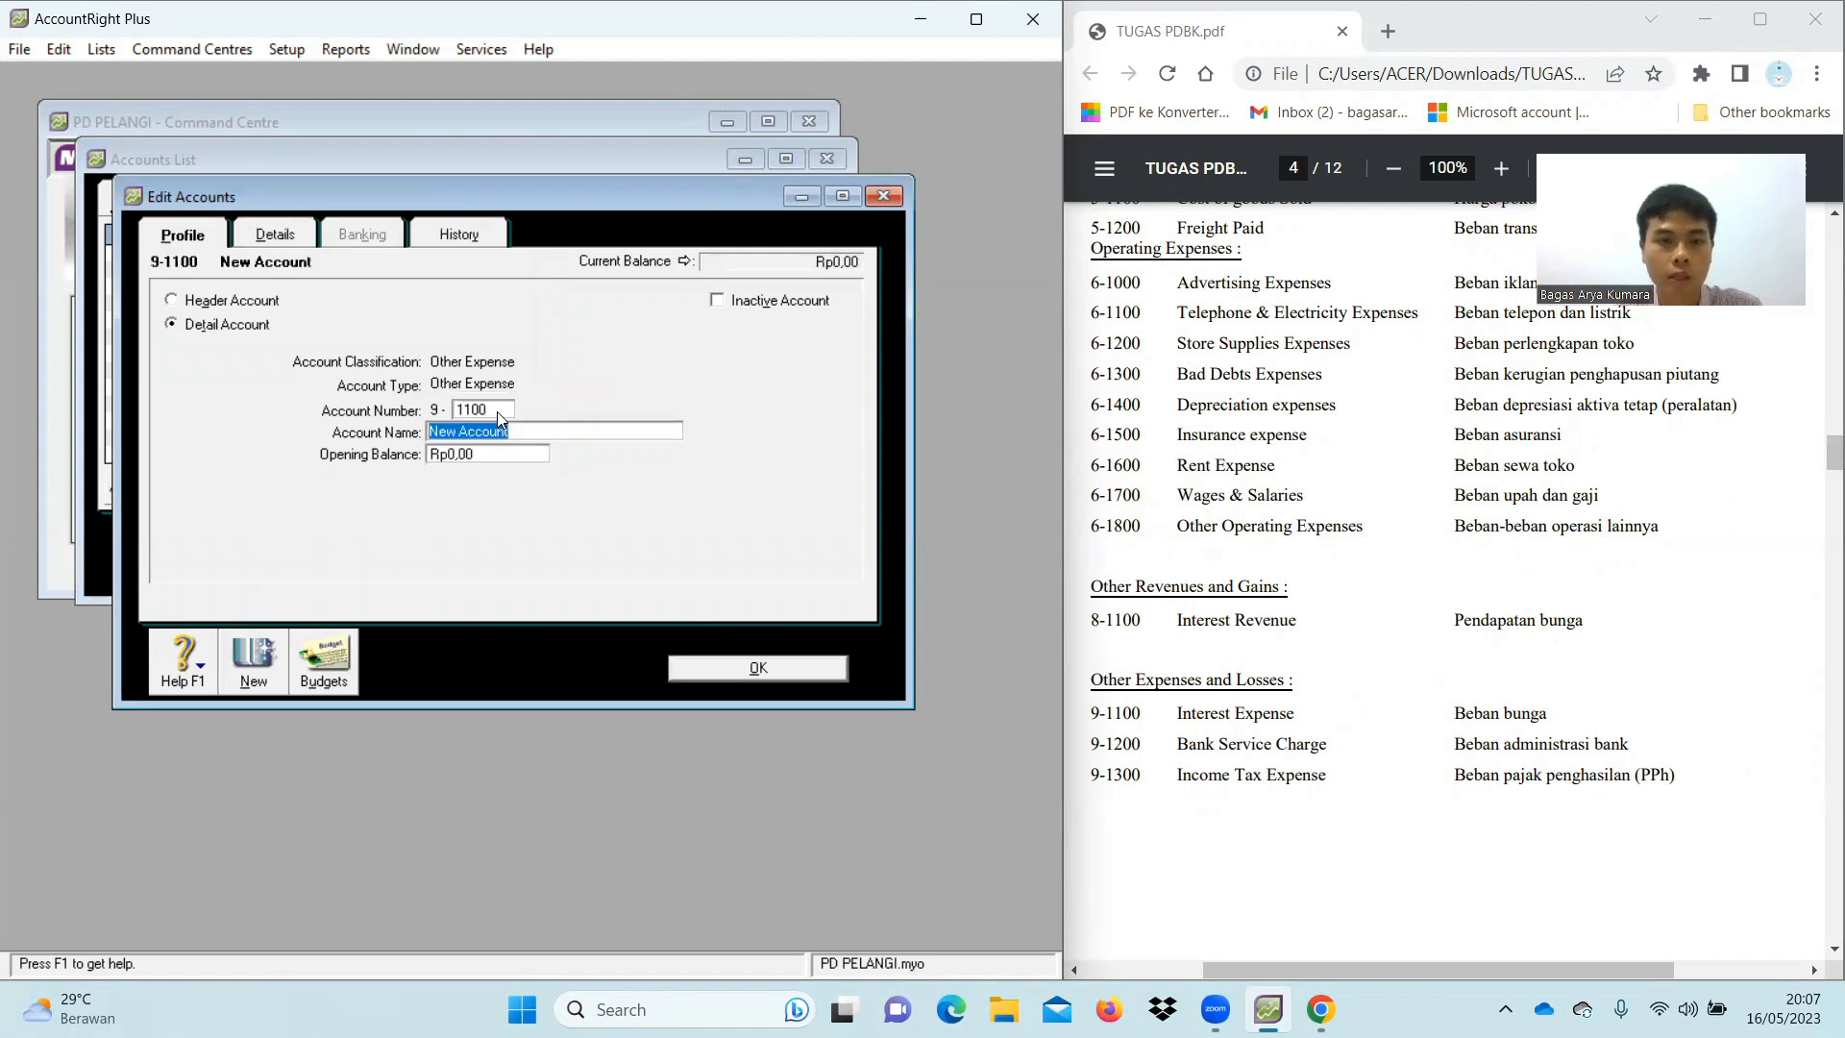
text(Interes)
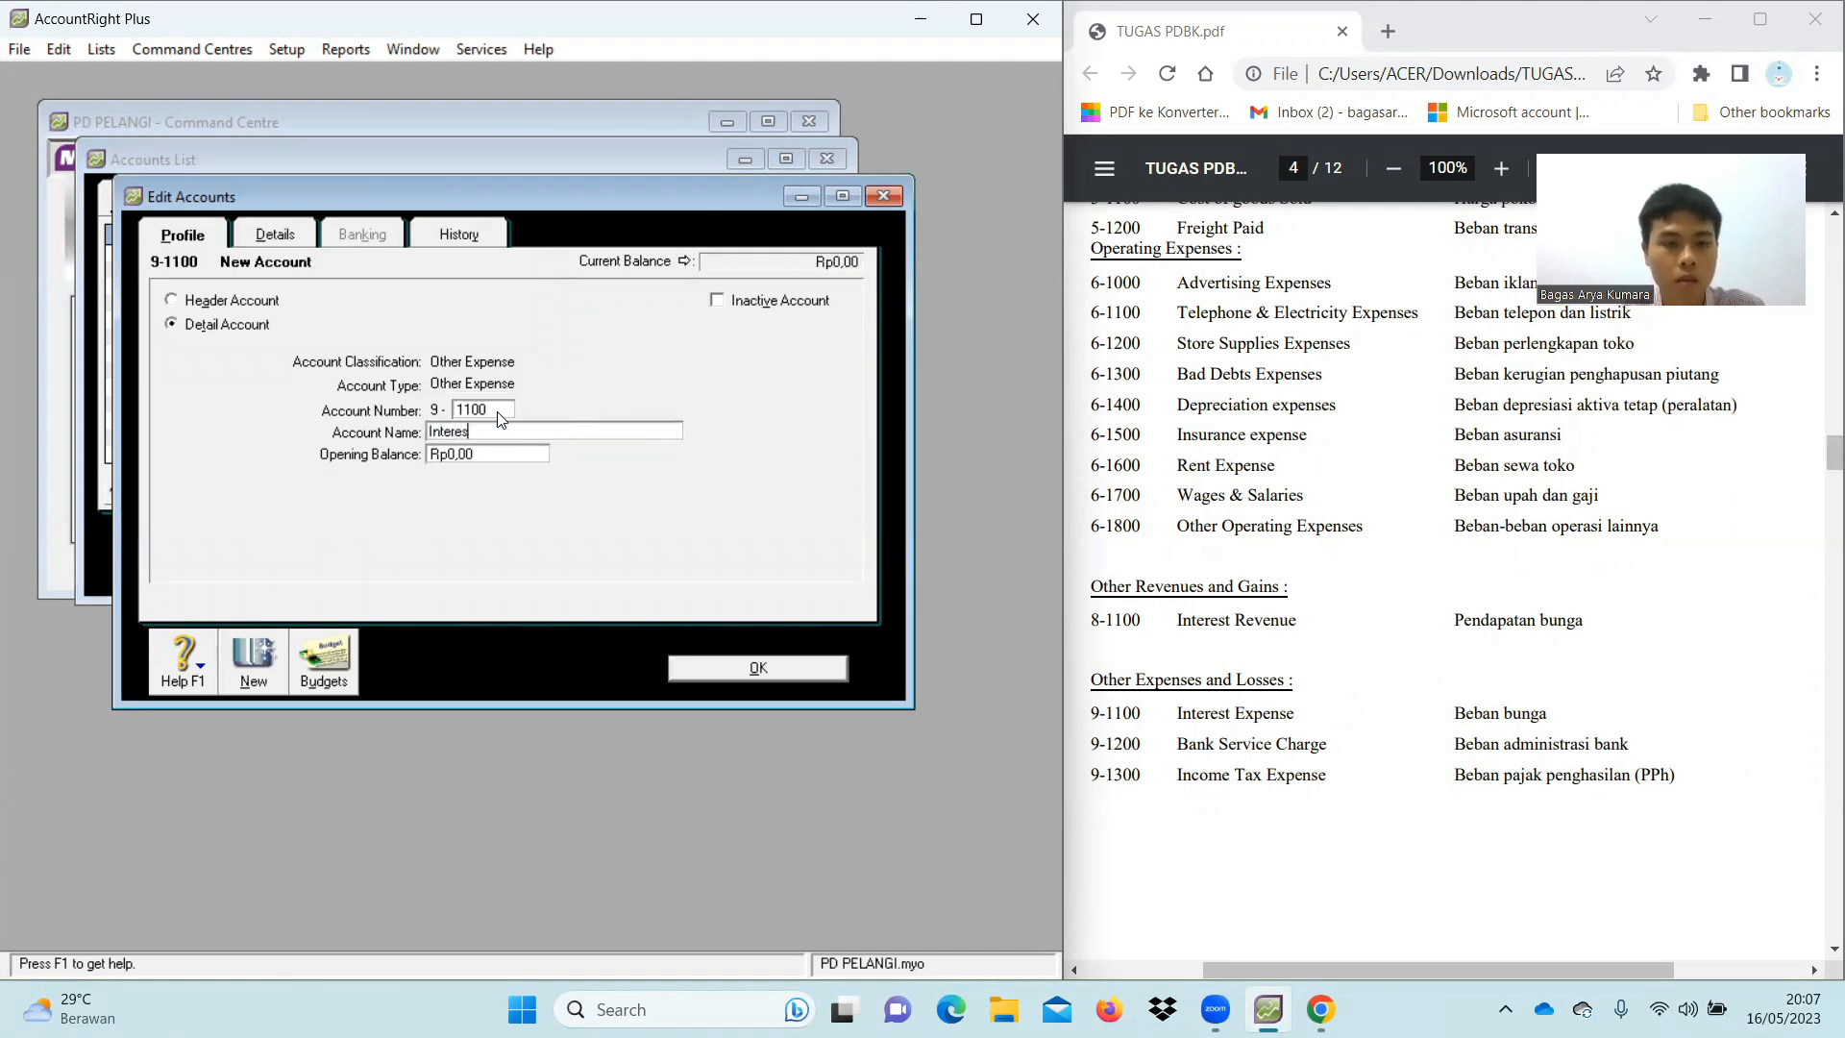
text(t Ex)
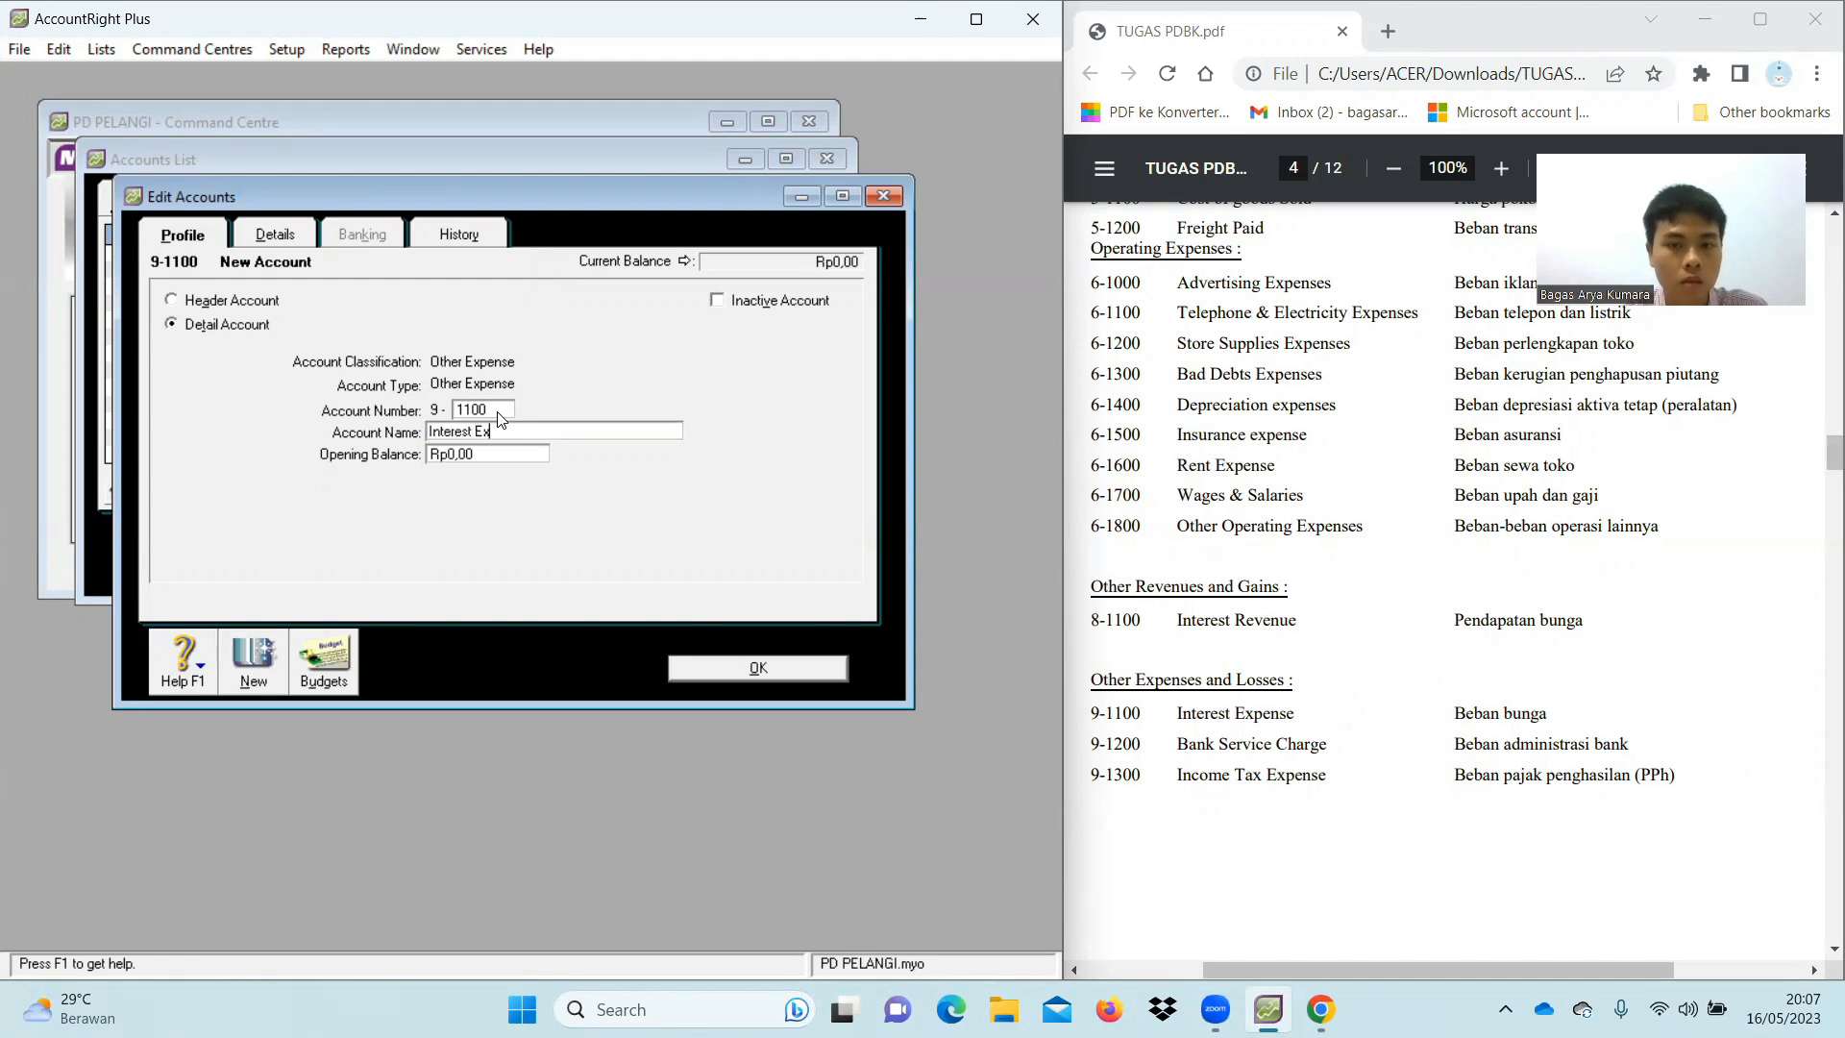
text(pense)
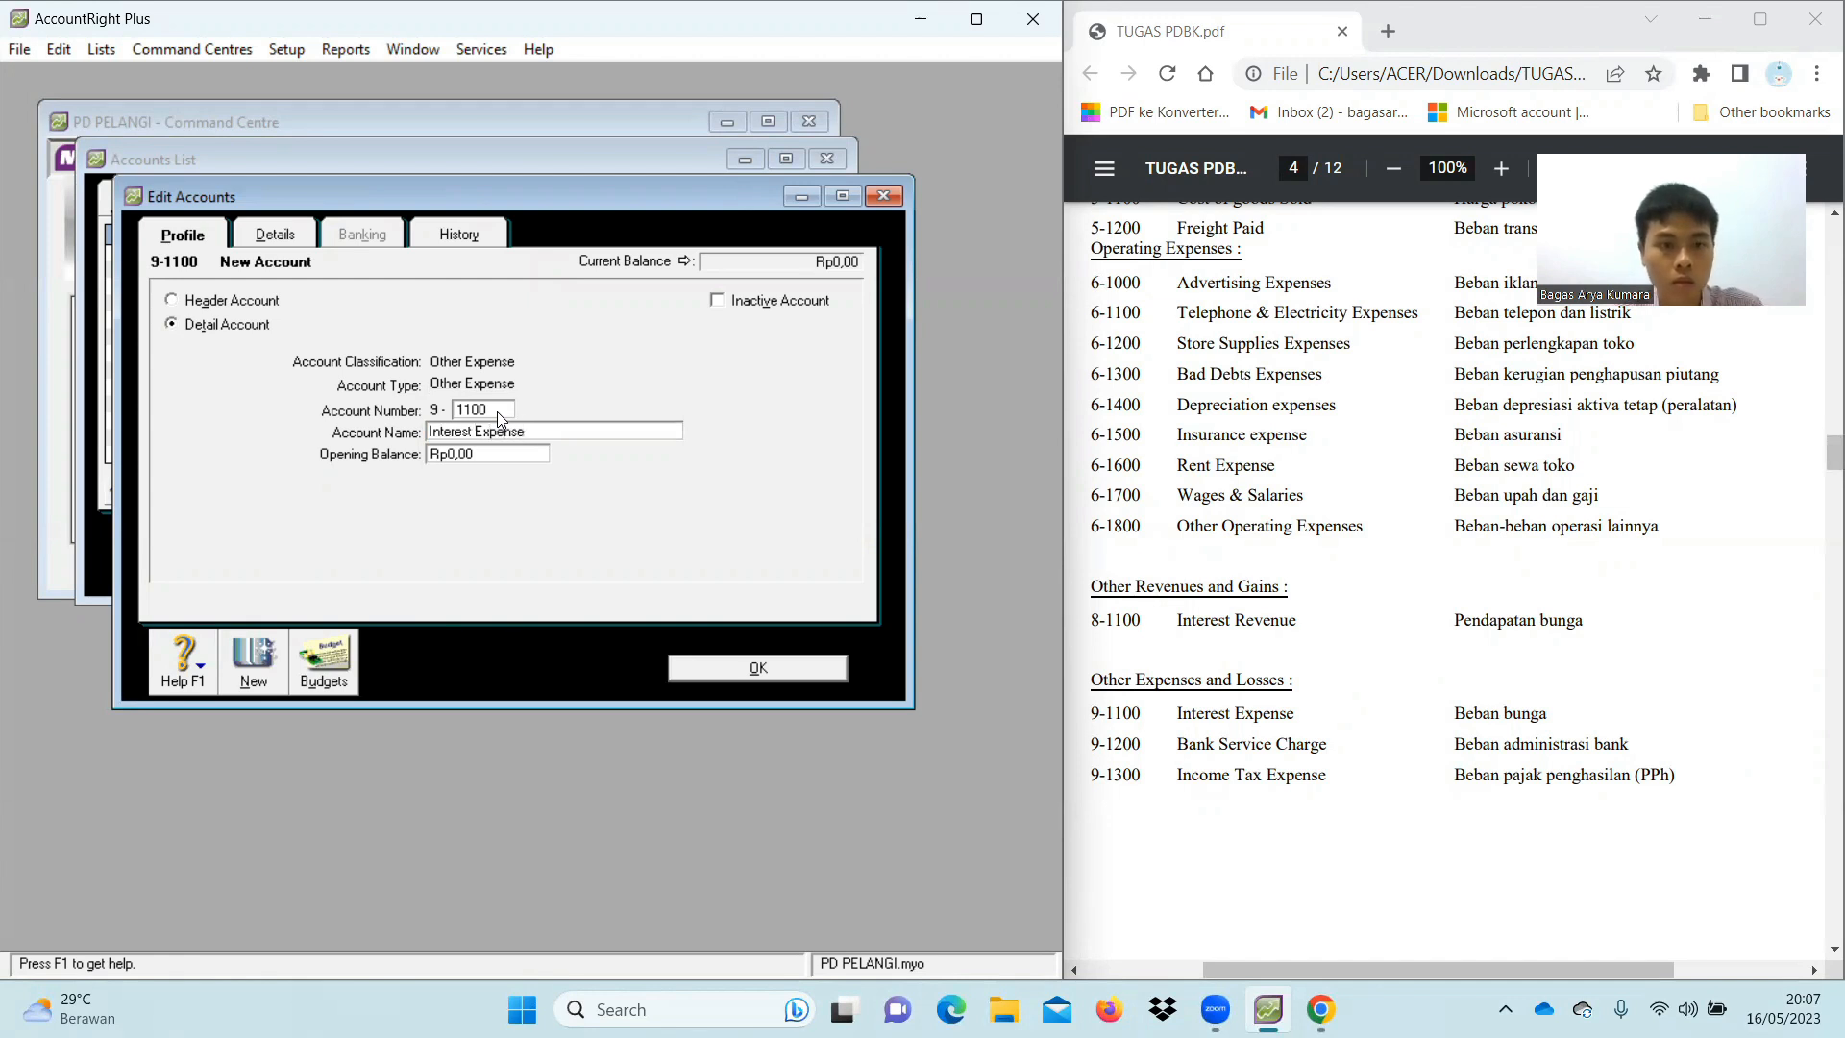
click(254, 661)
text(120)
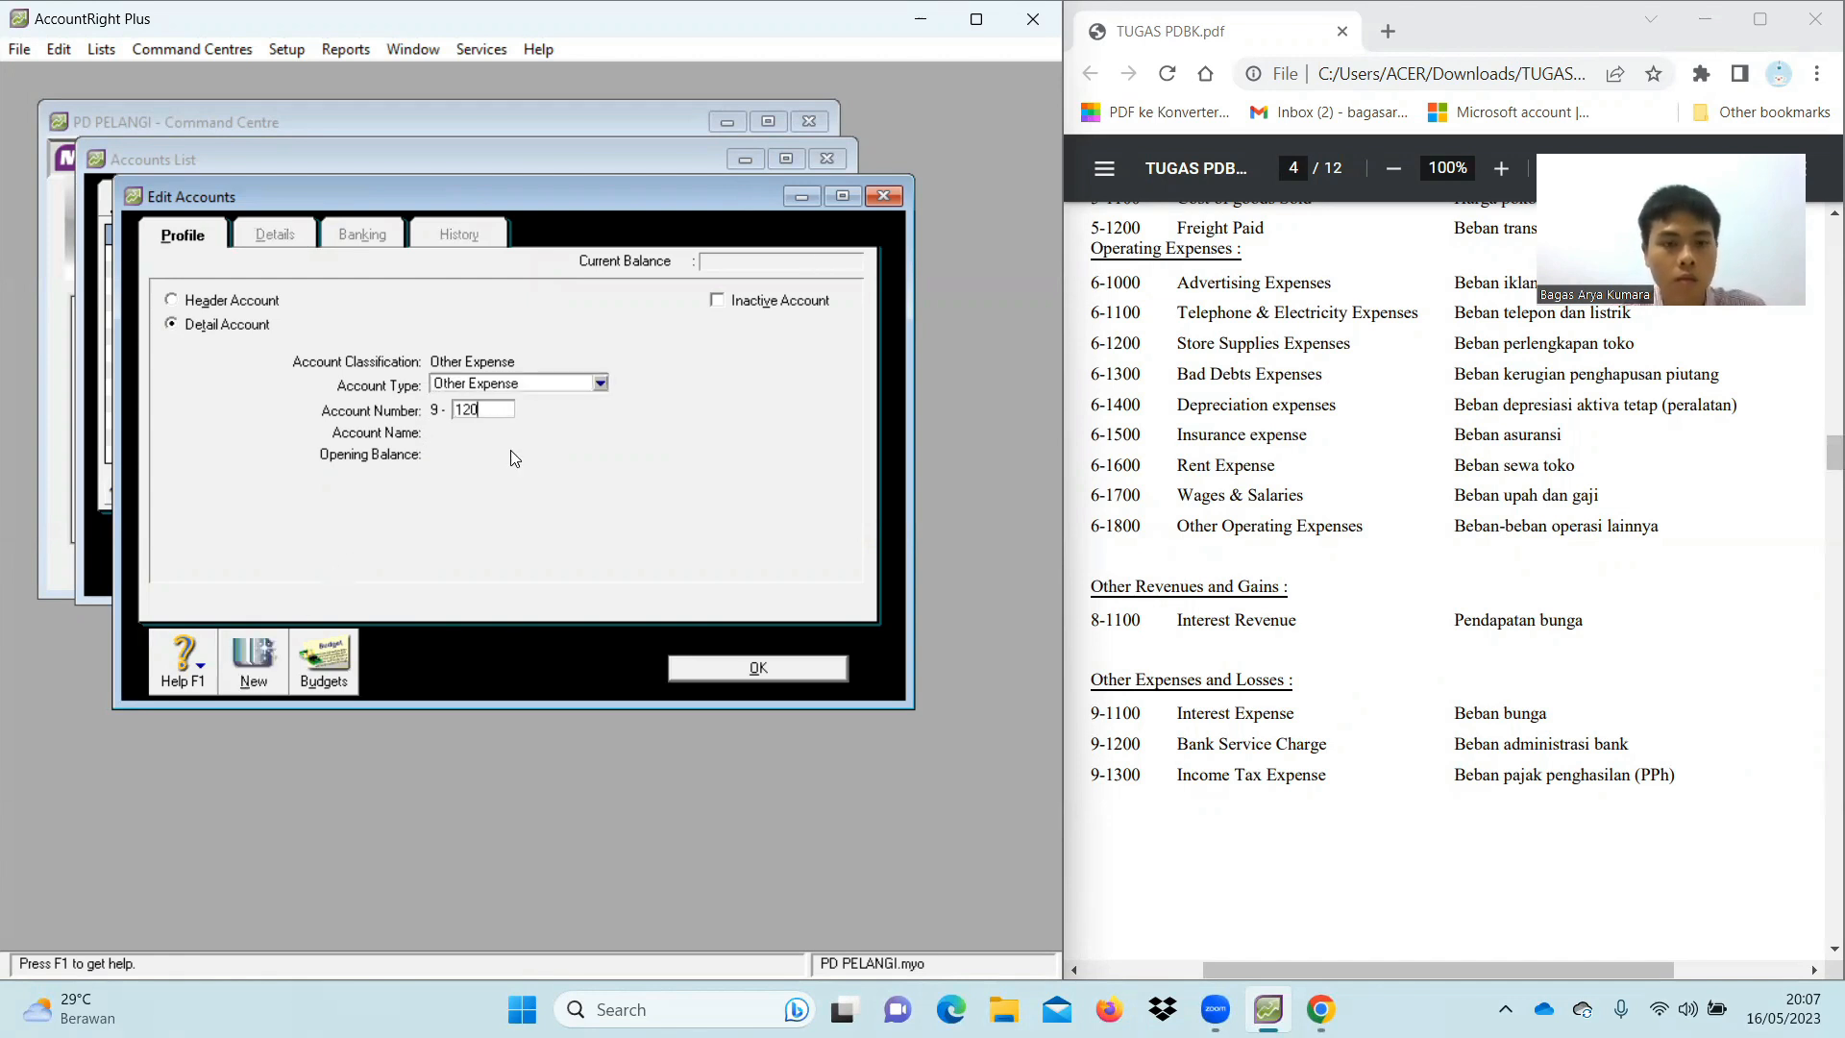
text(0)
key(Tab)
text(Bank)
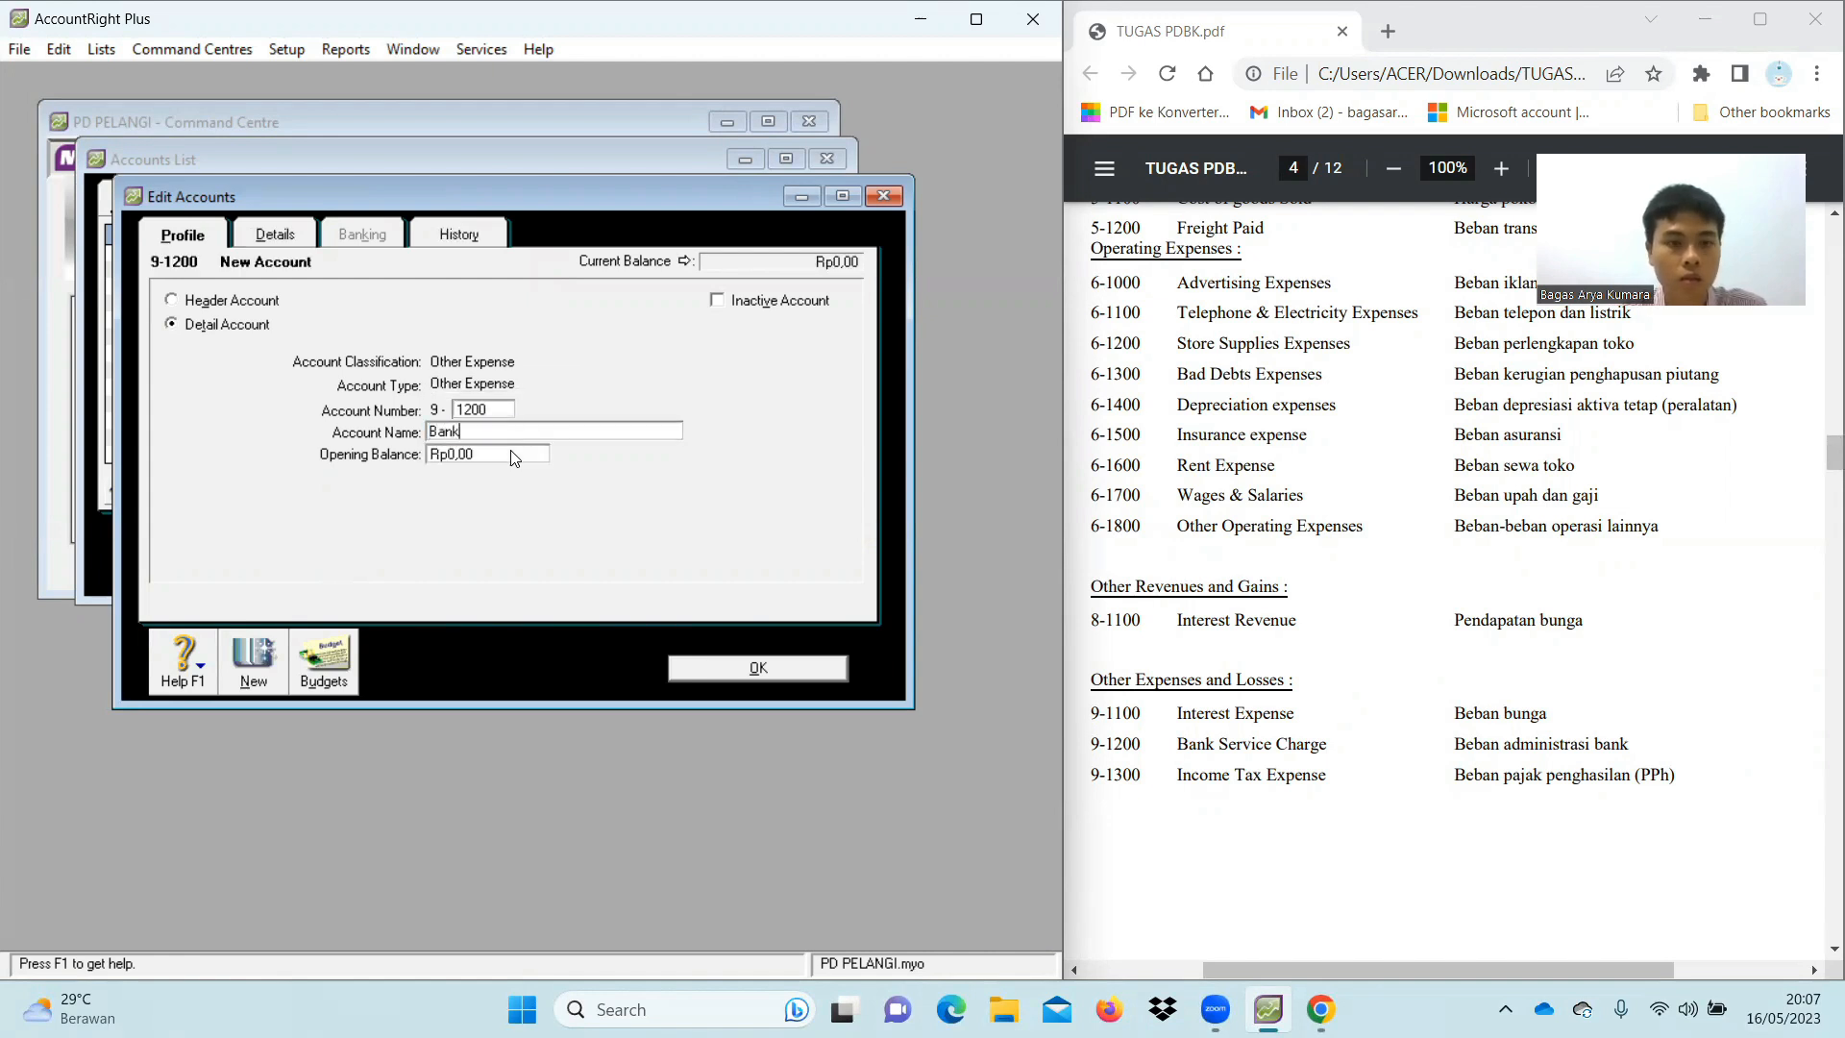
text( Service)
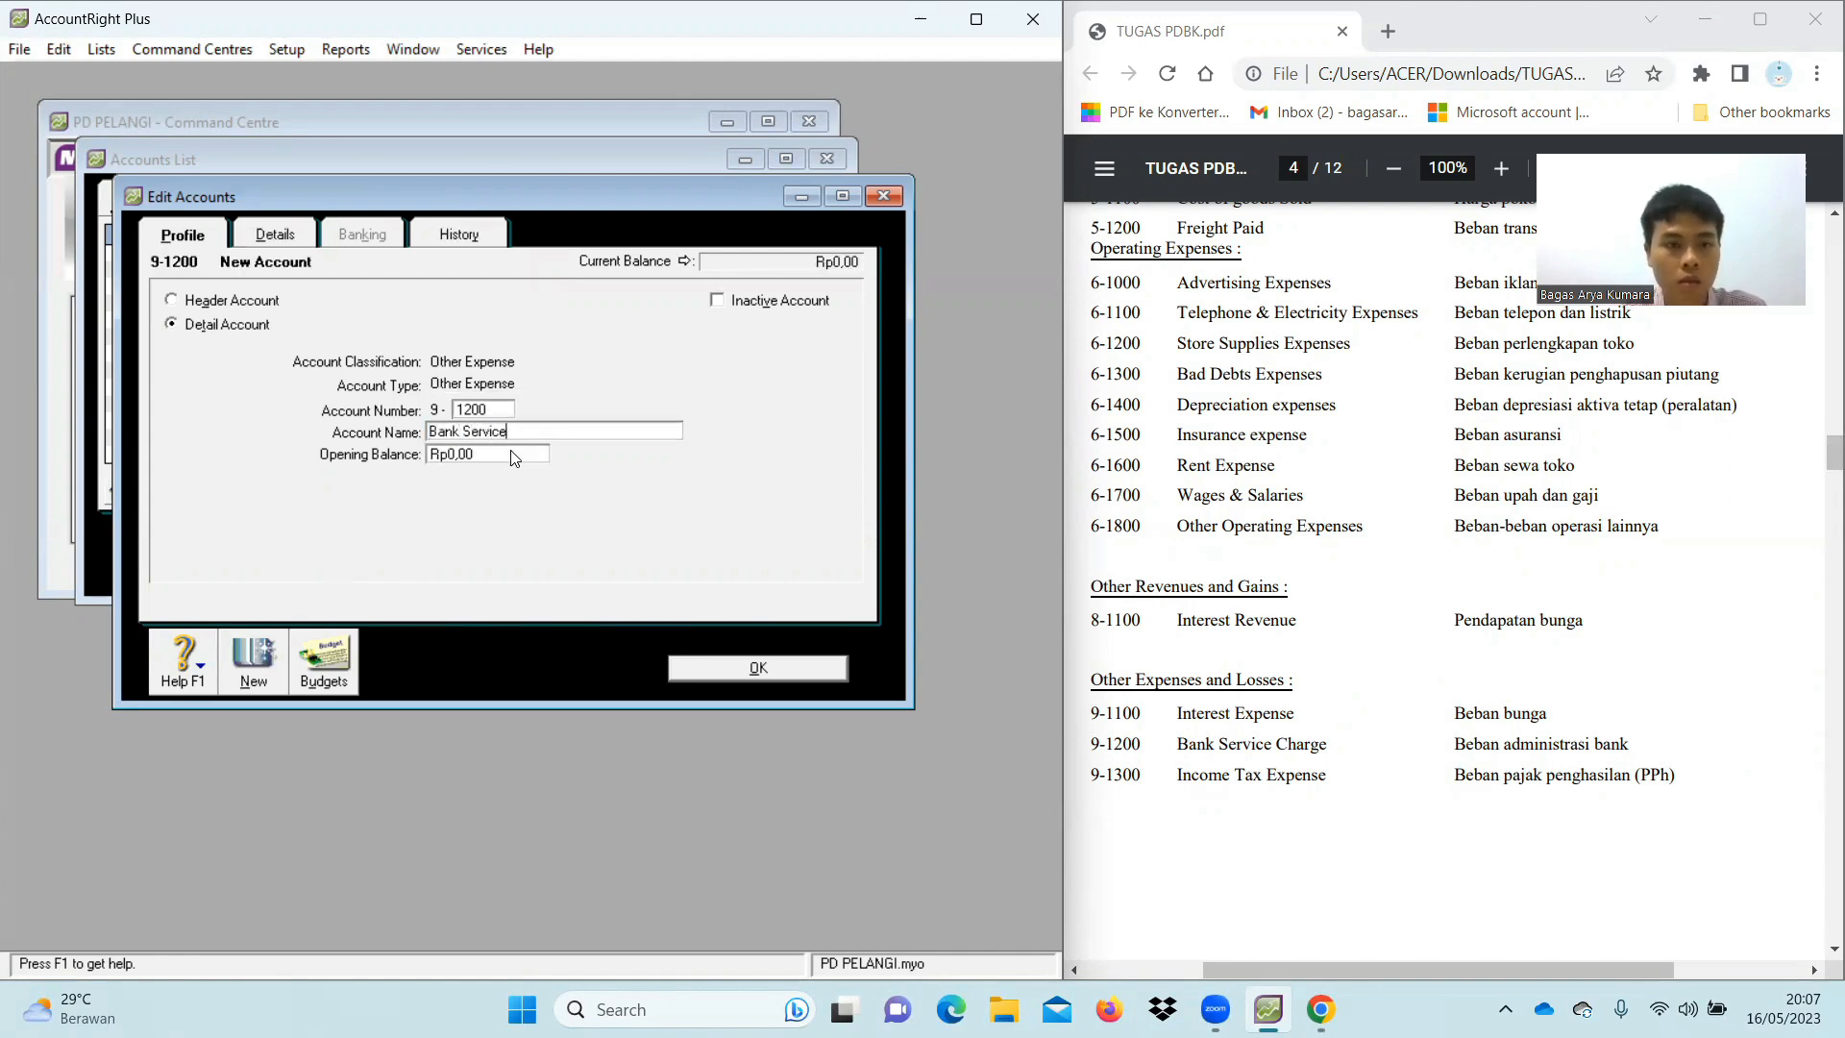
text( Charge)
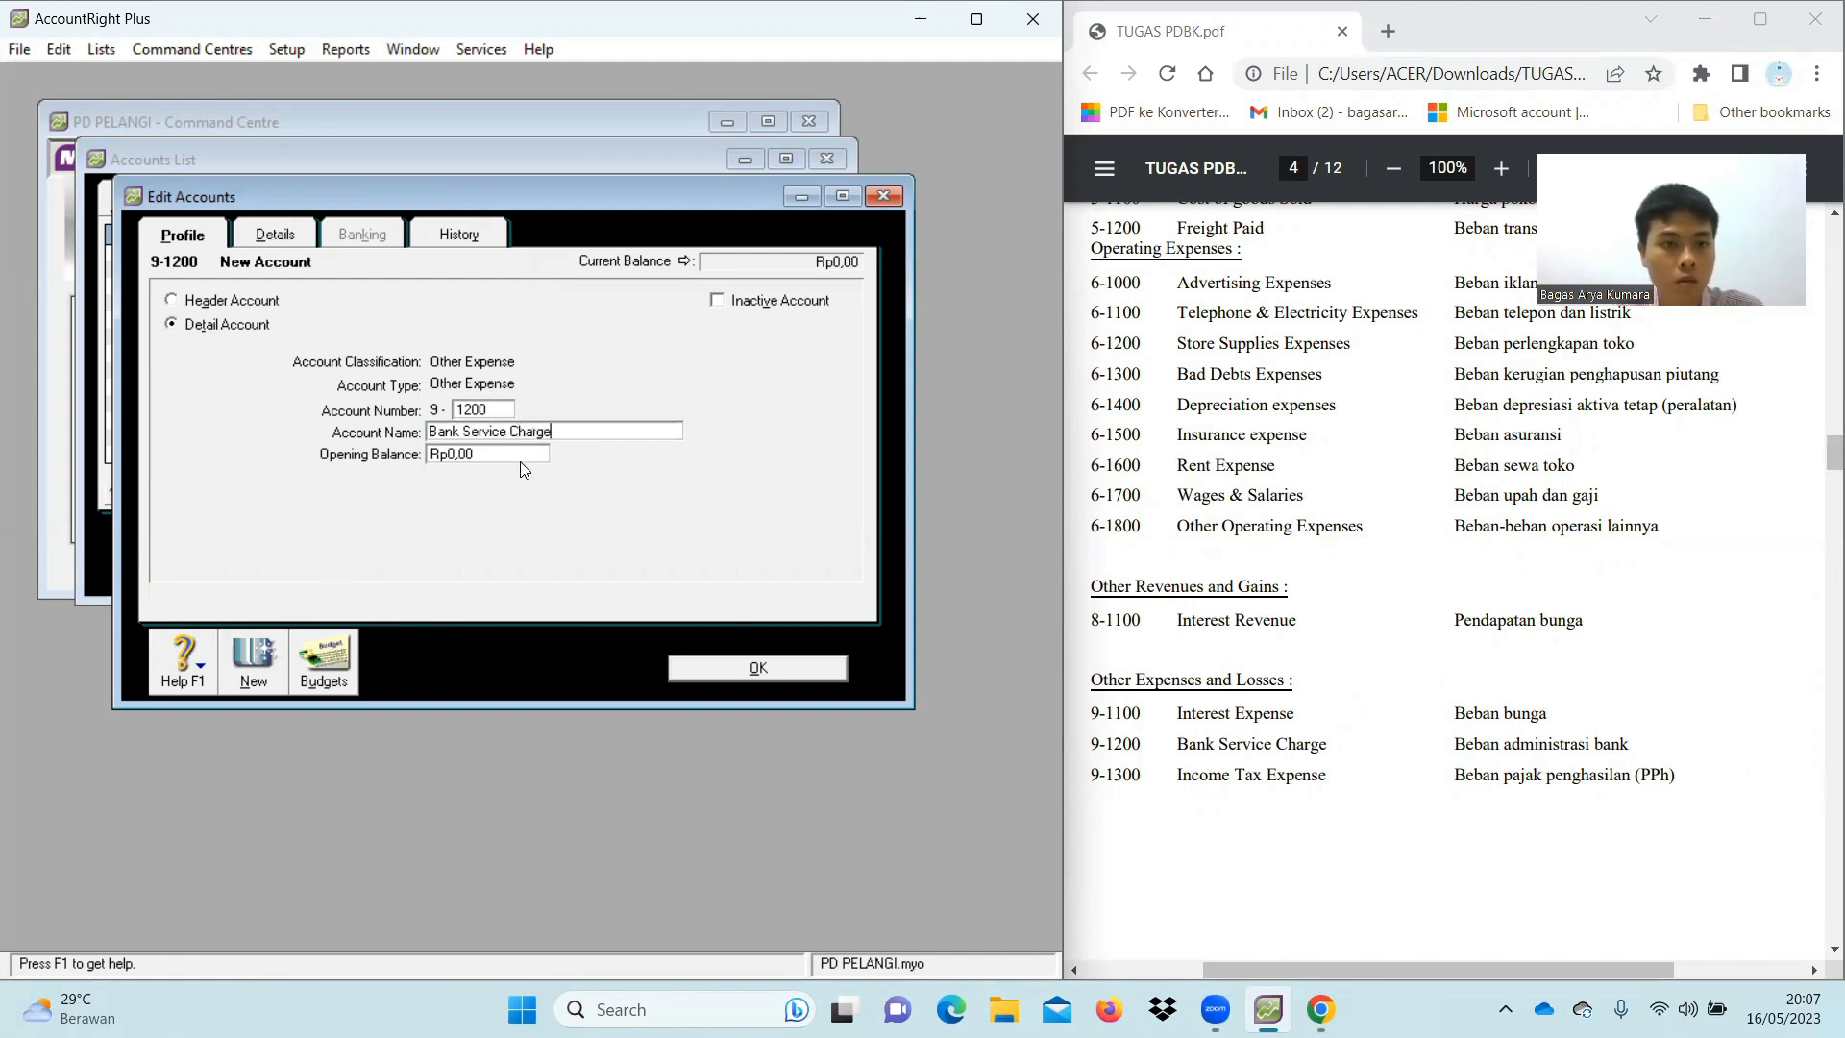
click(255, 663)
Add 9-1300 Income Tax Expense and close the Accounts List
text(1300)
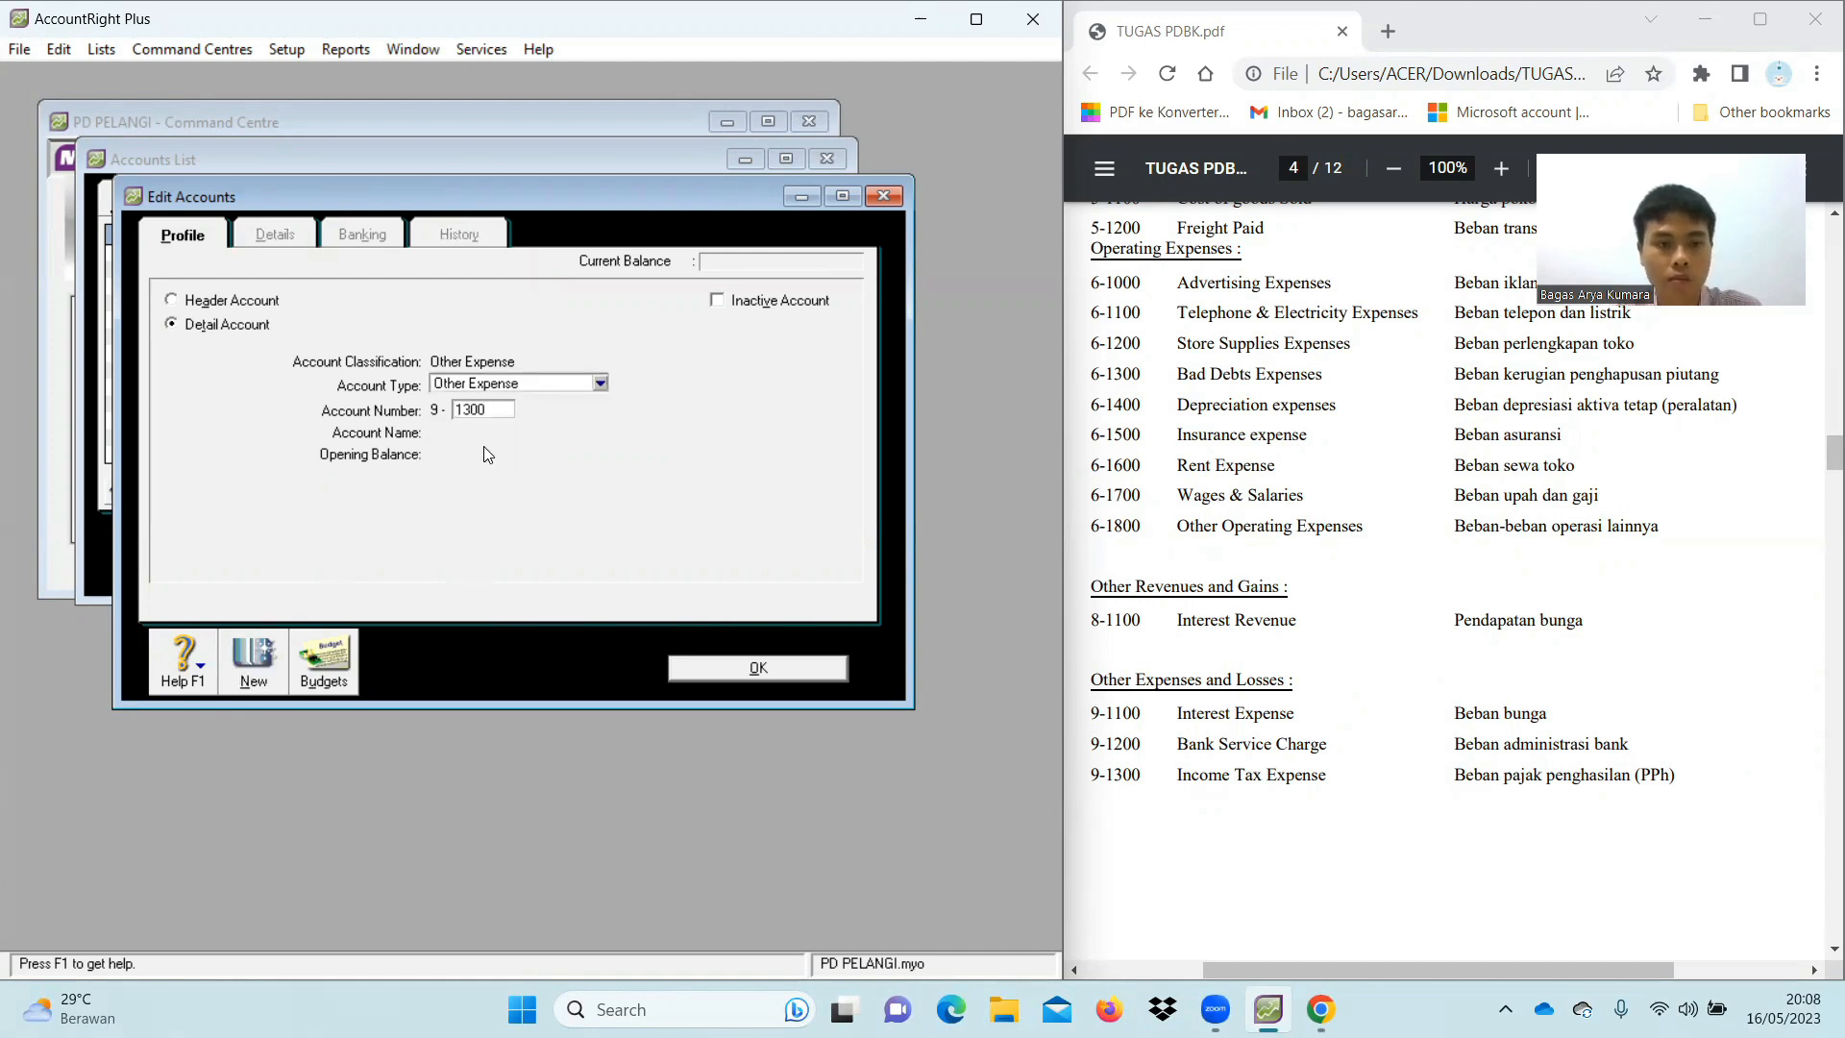
key(Tab)
text(Income )
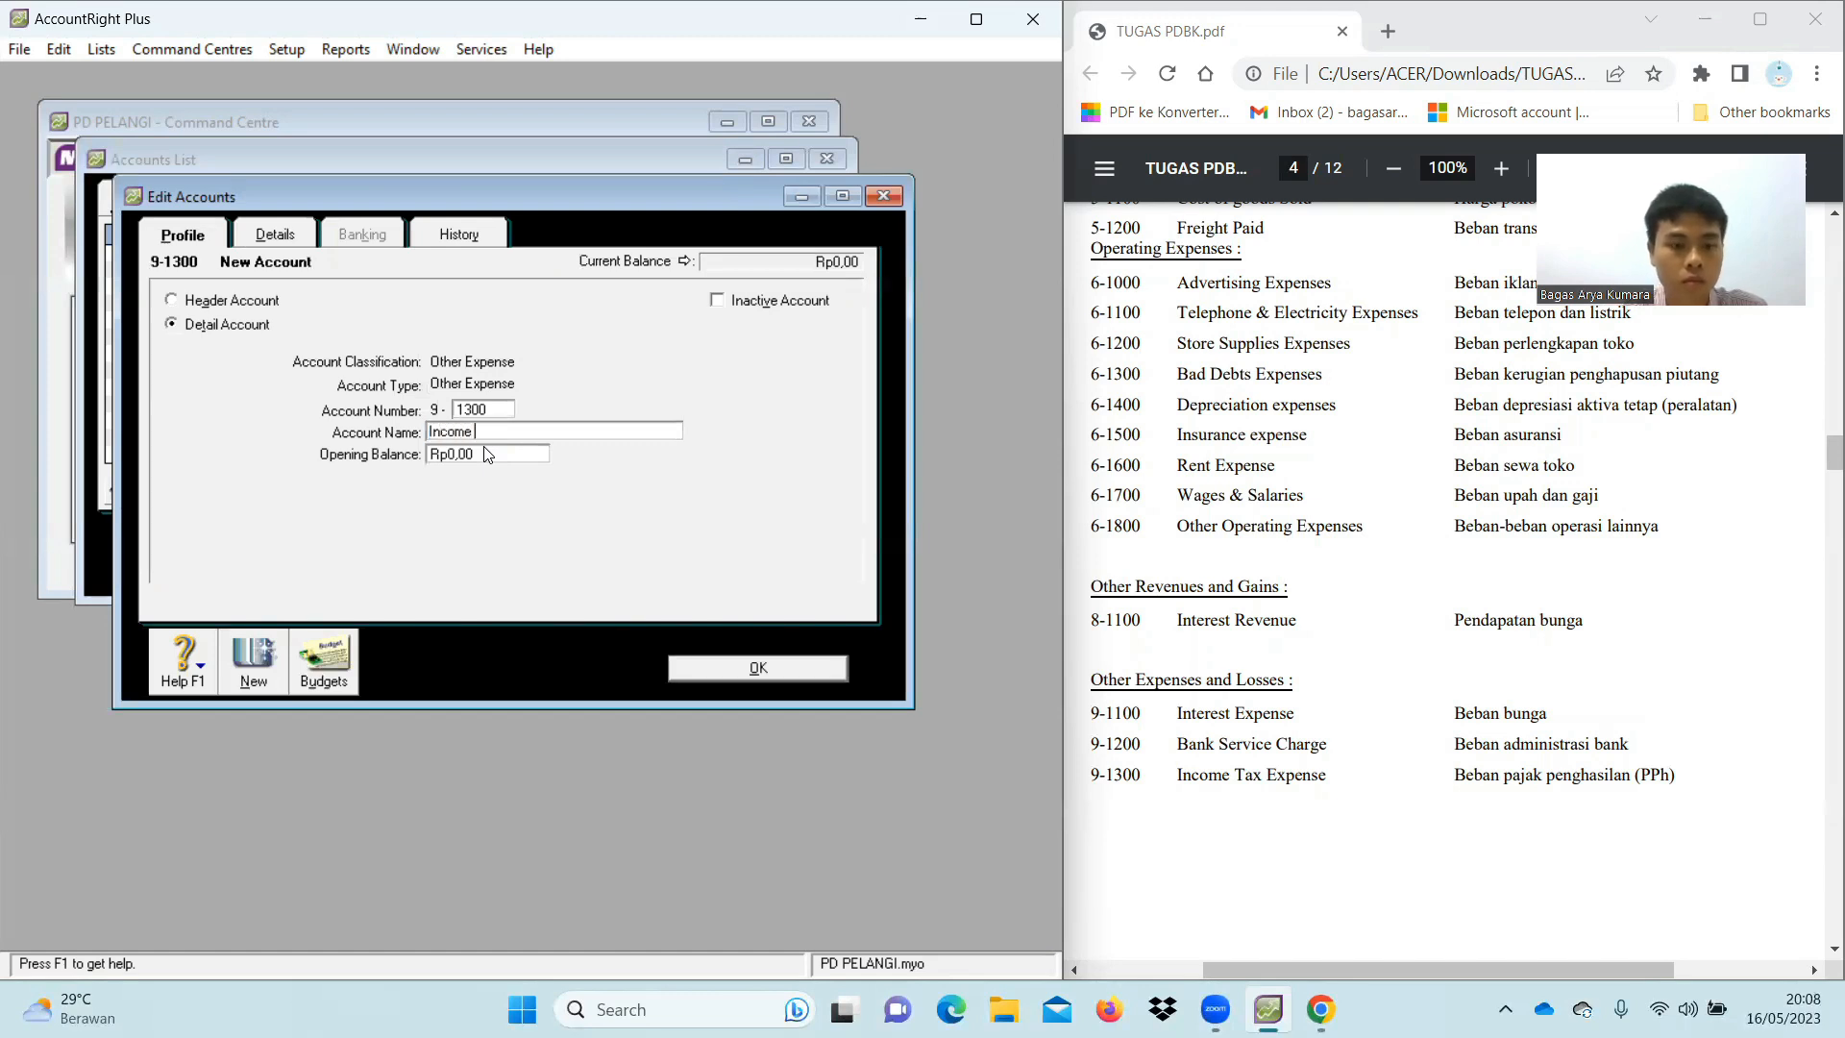
text(Tax Expense)
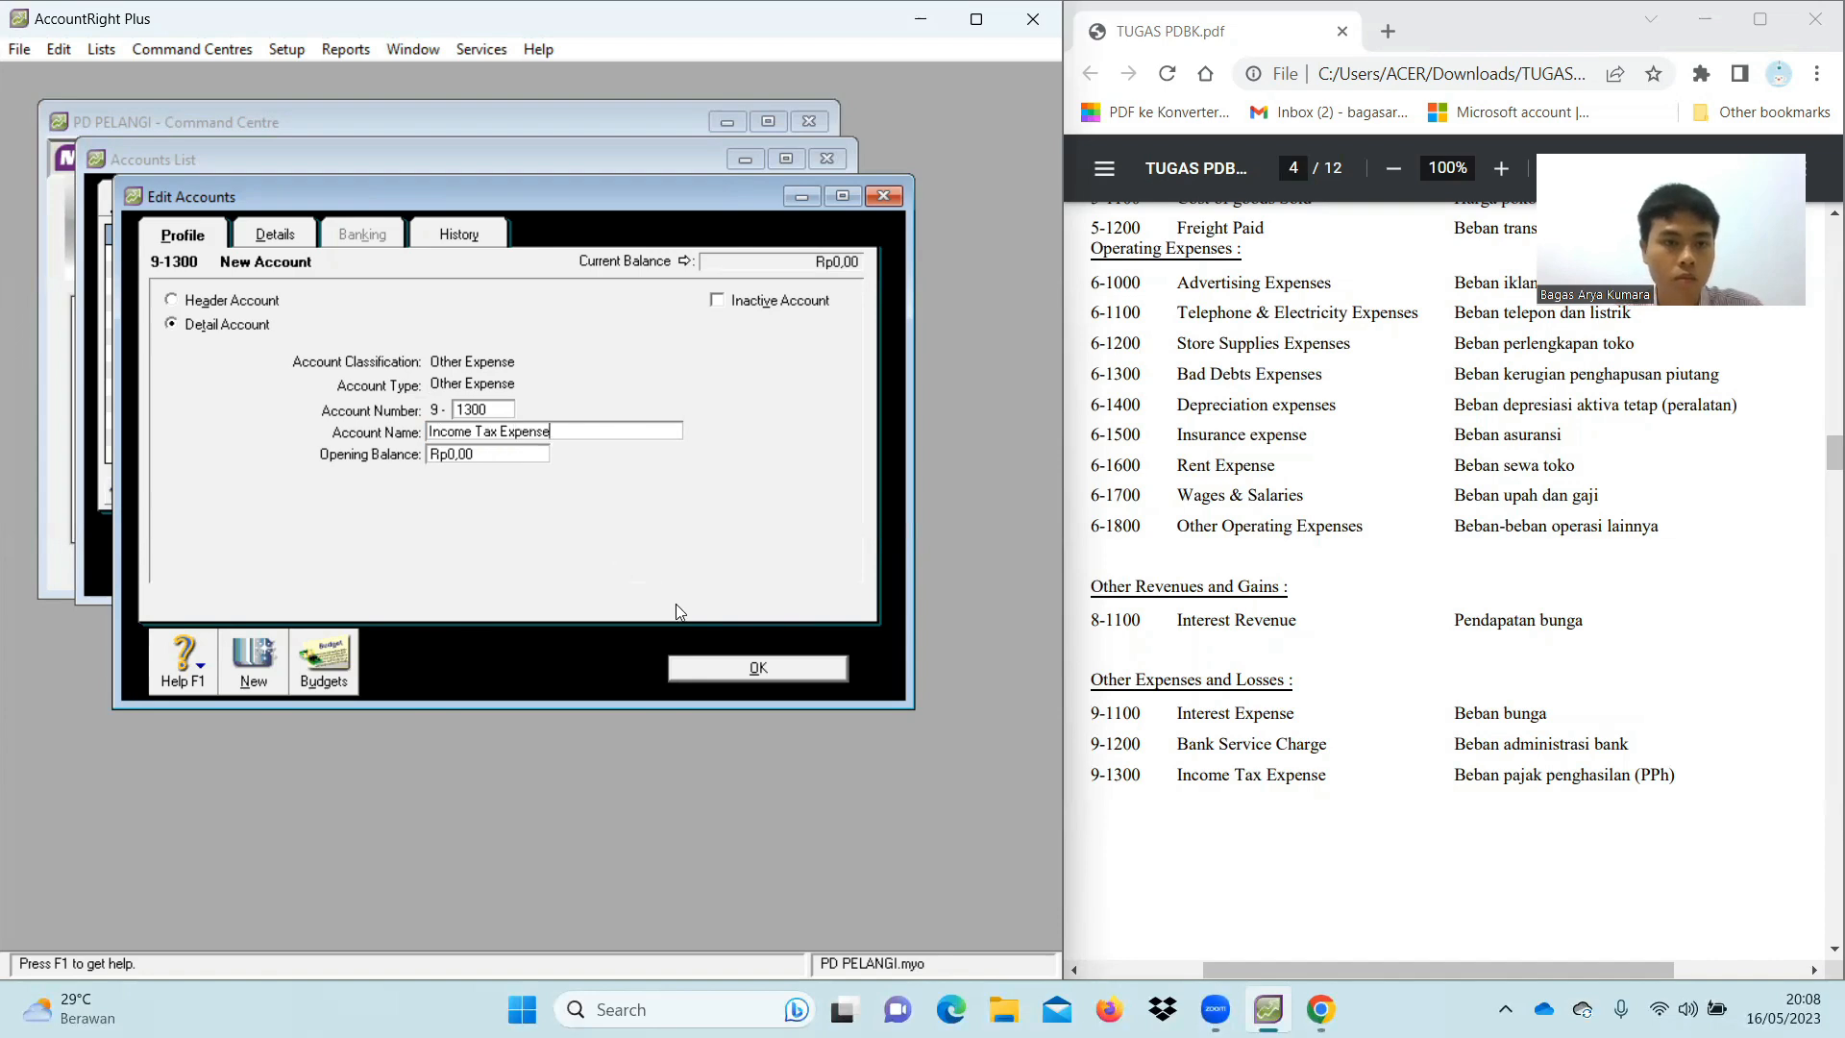
click(724, 667)
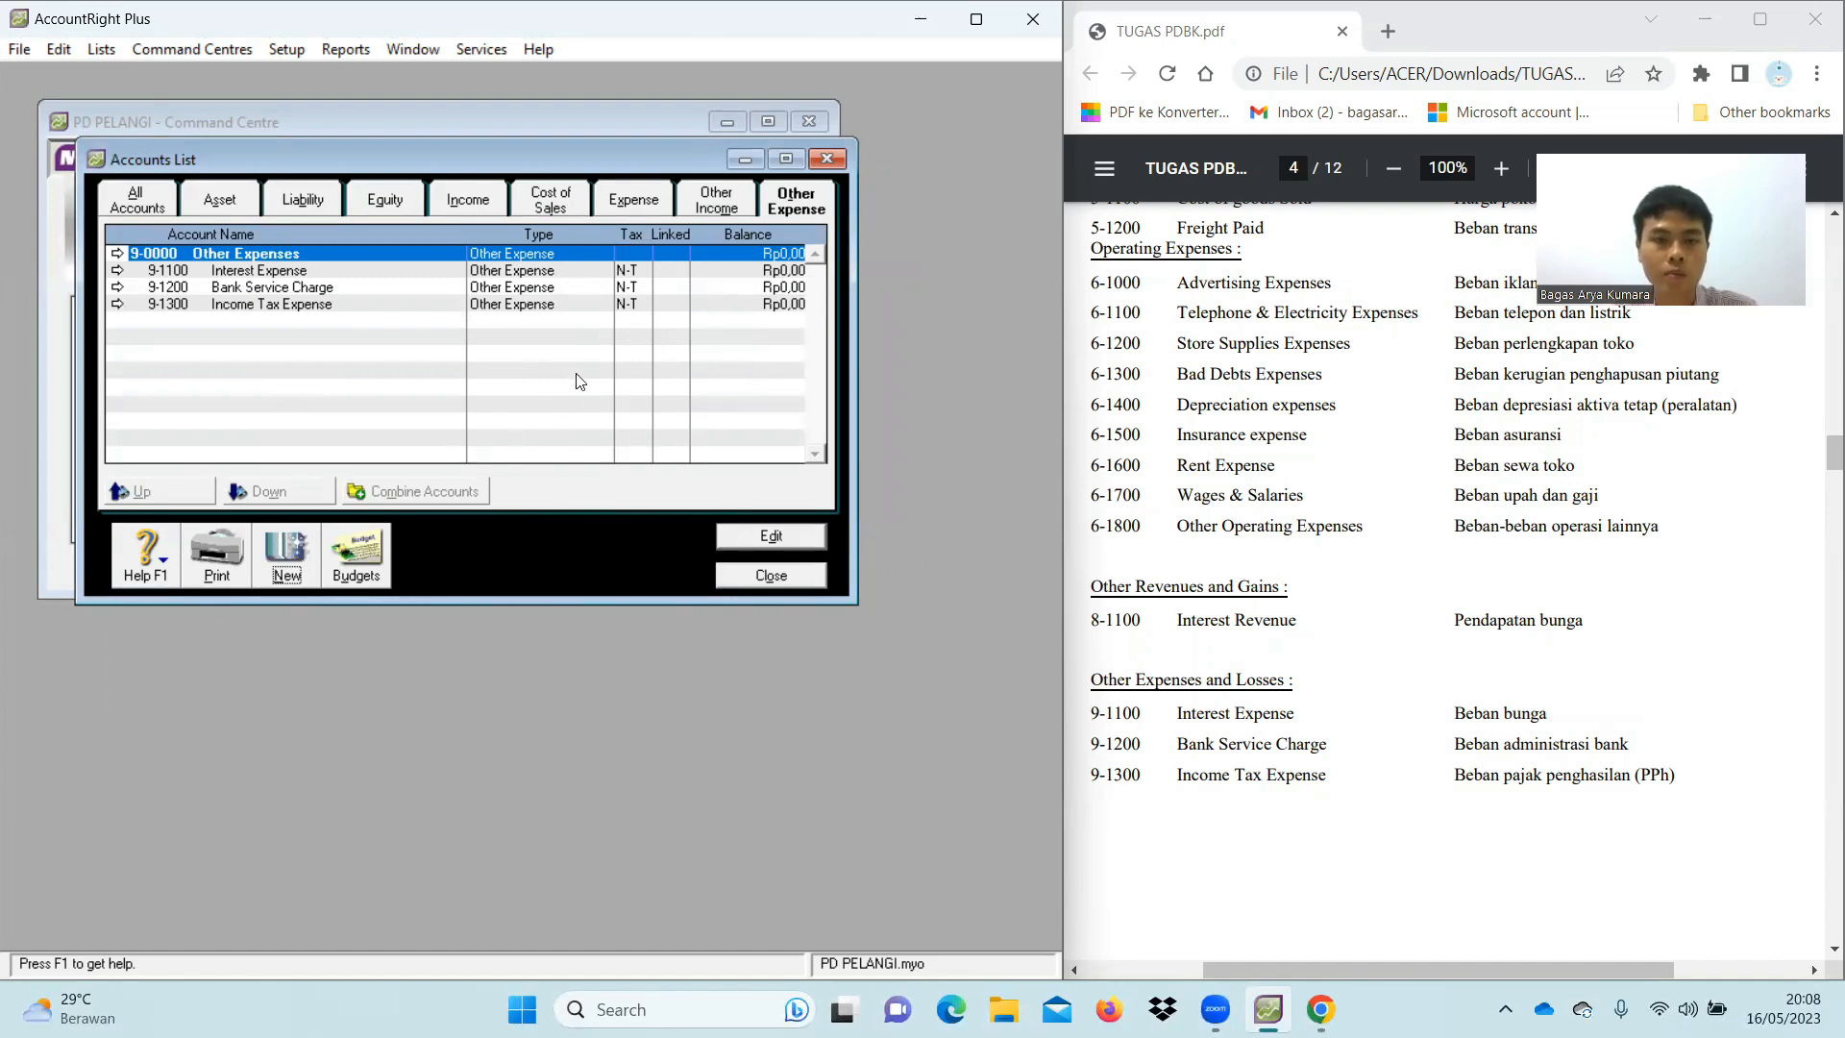
click(796, 576)
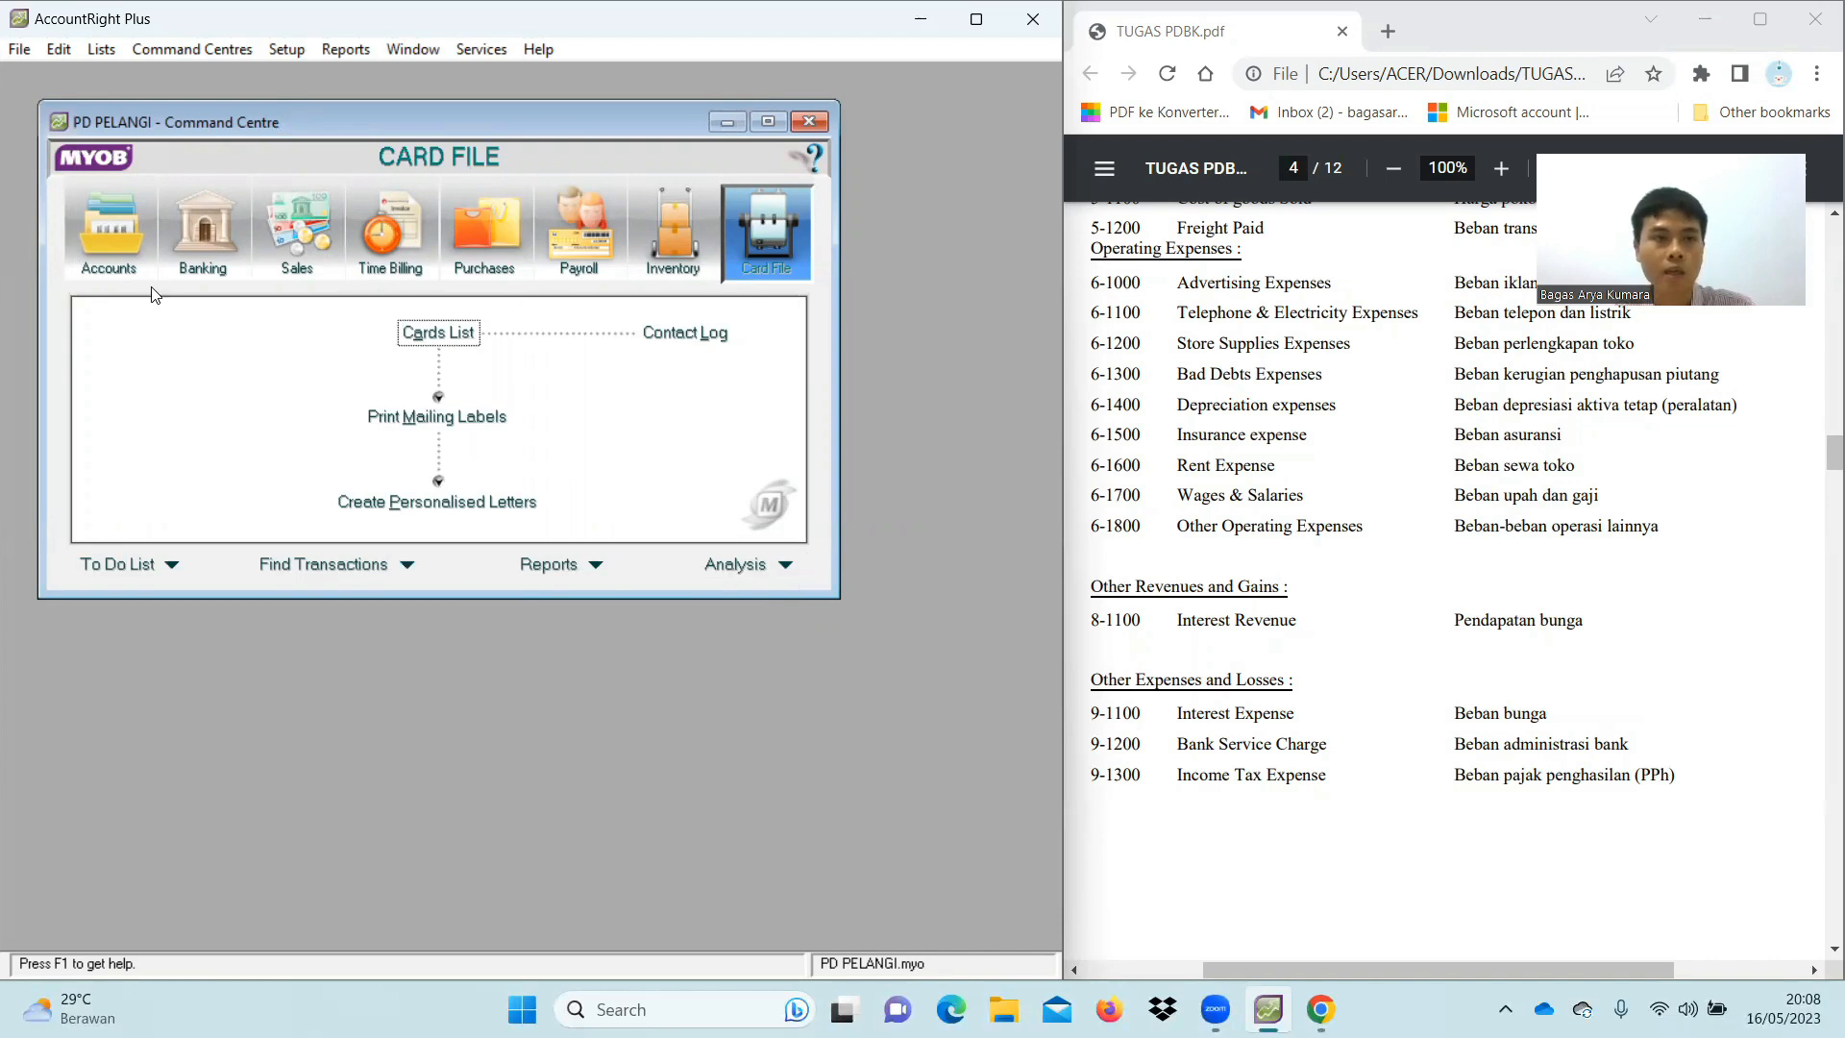
Open the Tax Code List from the Lists menu
click(111, 49)
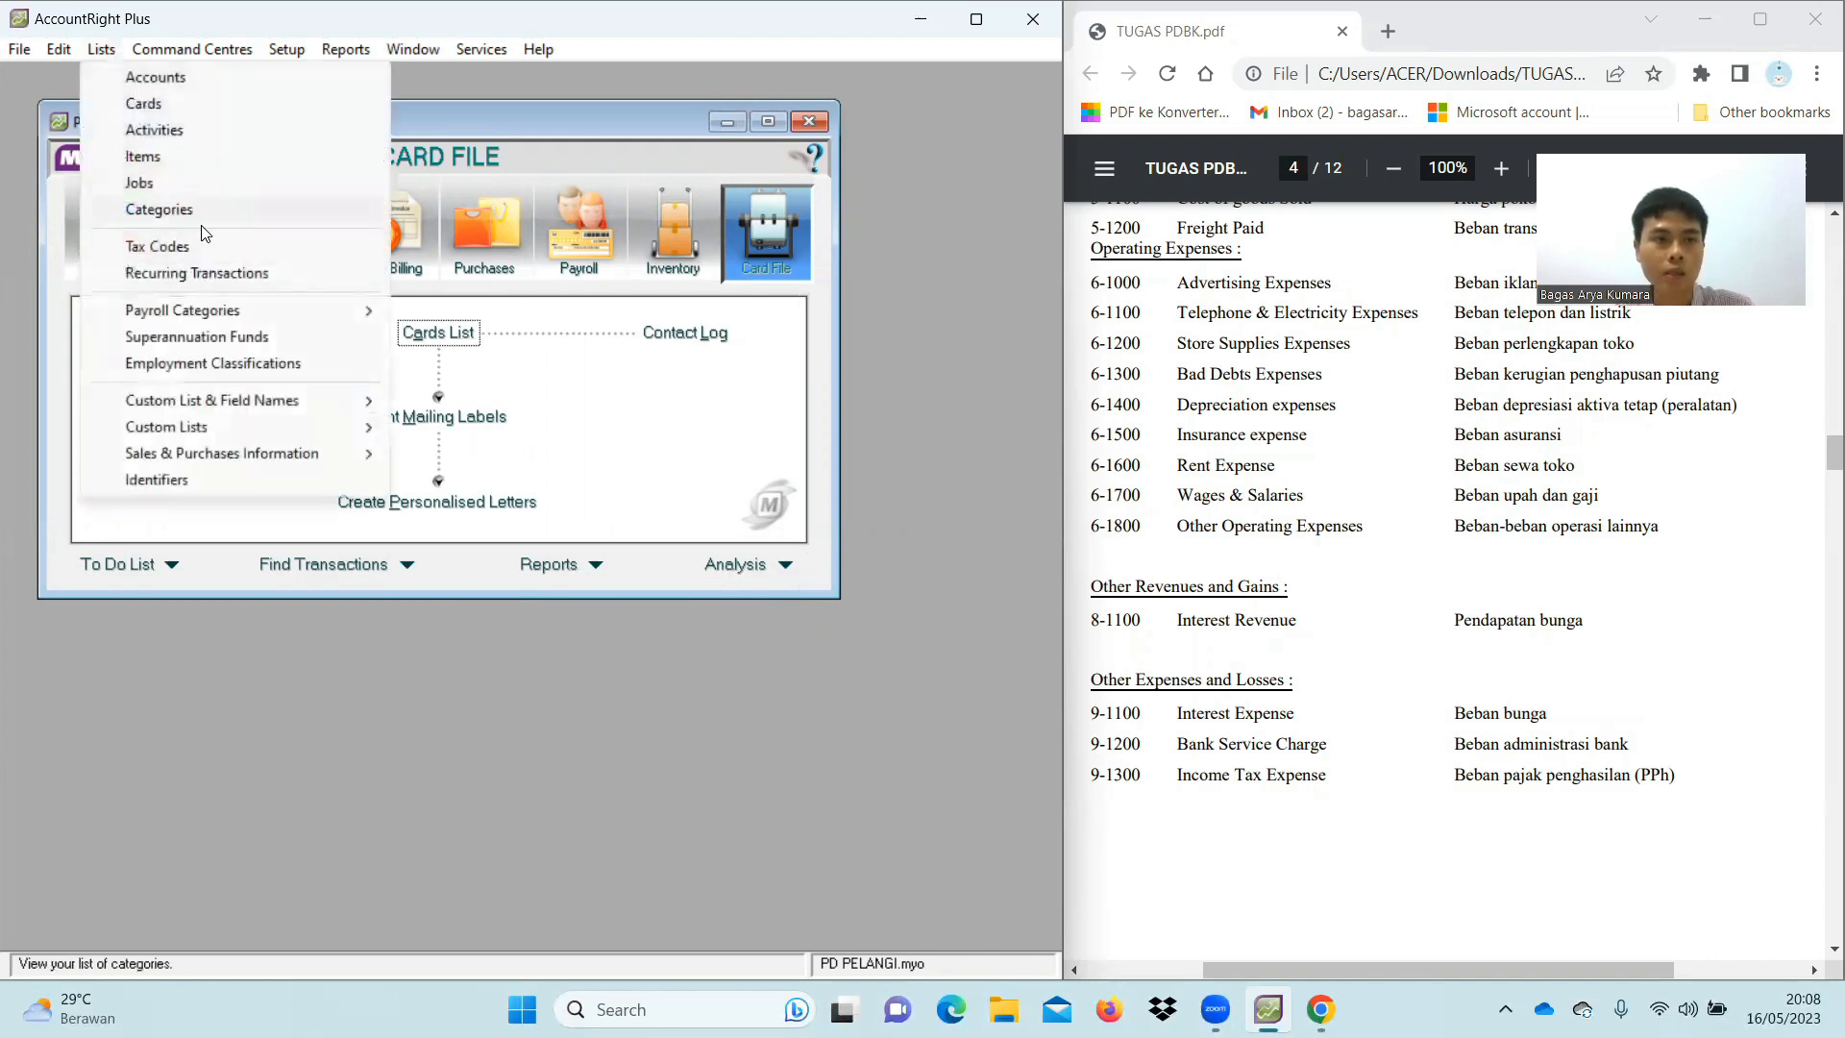
click(213, 249)
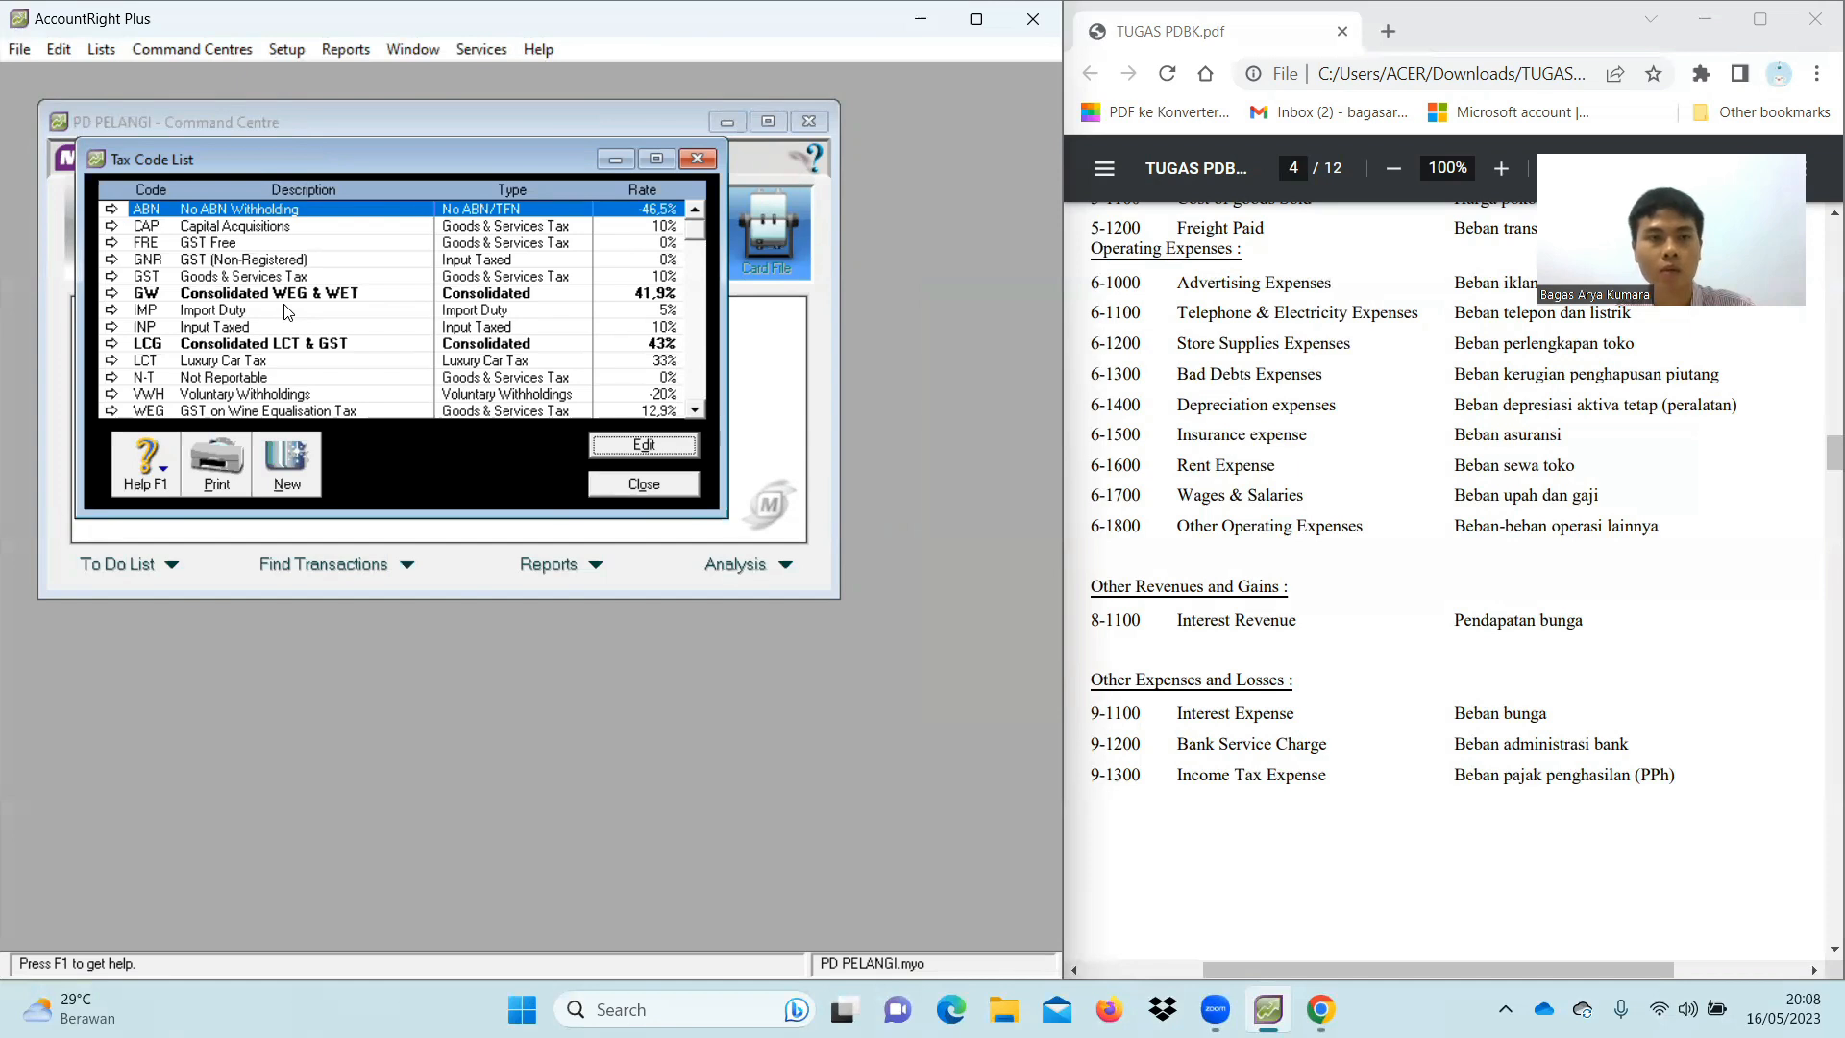
Delete the ABN, CAP, FRE, GNR, GW, IMP and INP tax codes
right_click(258, 217)
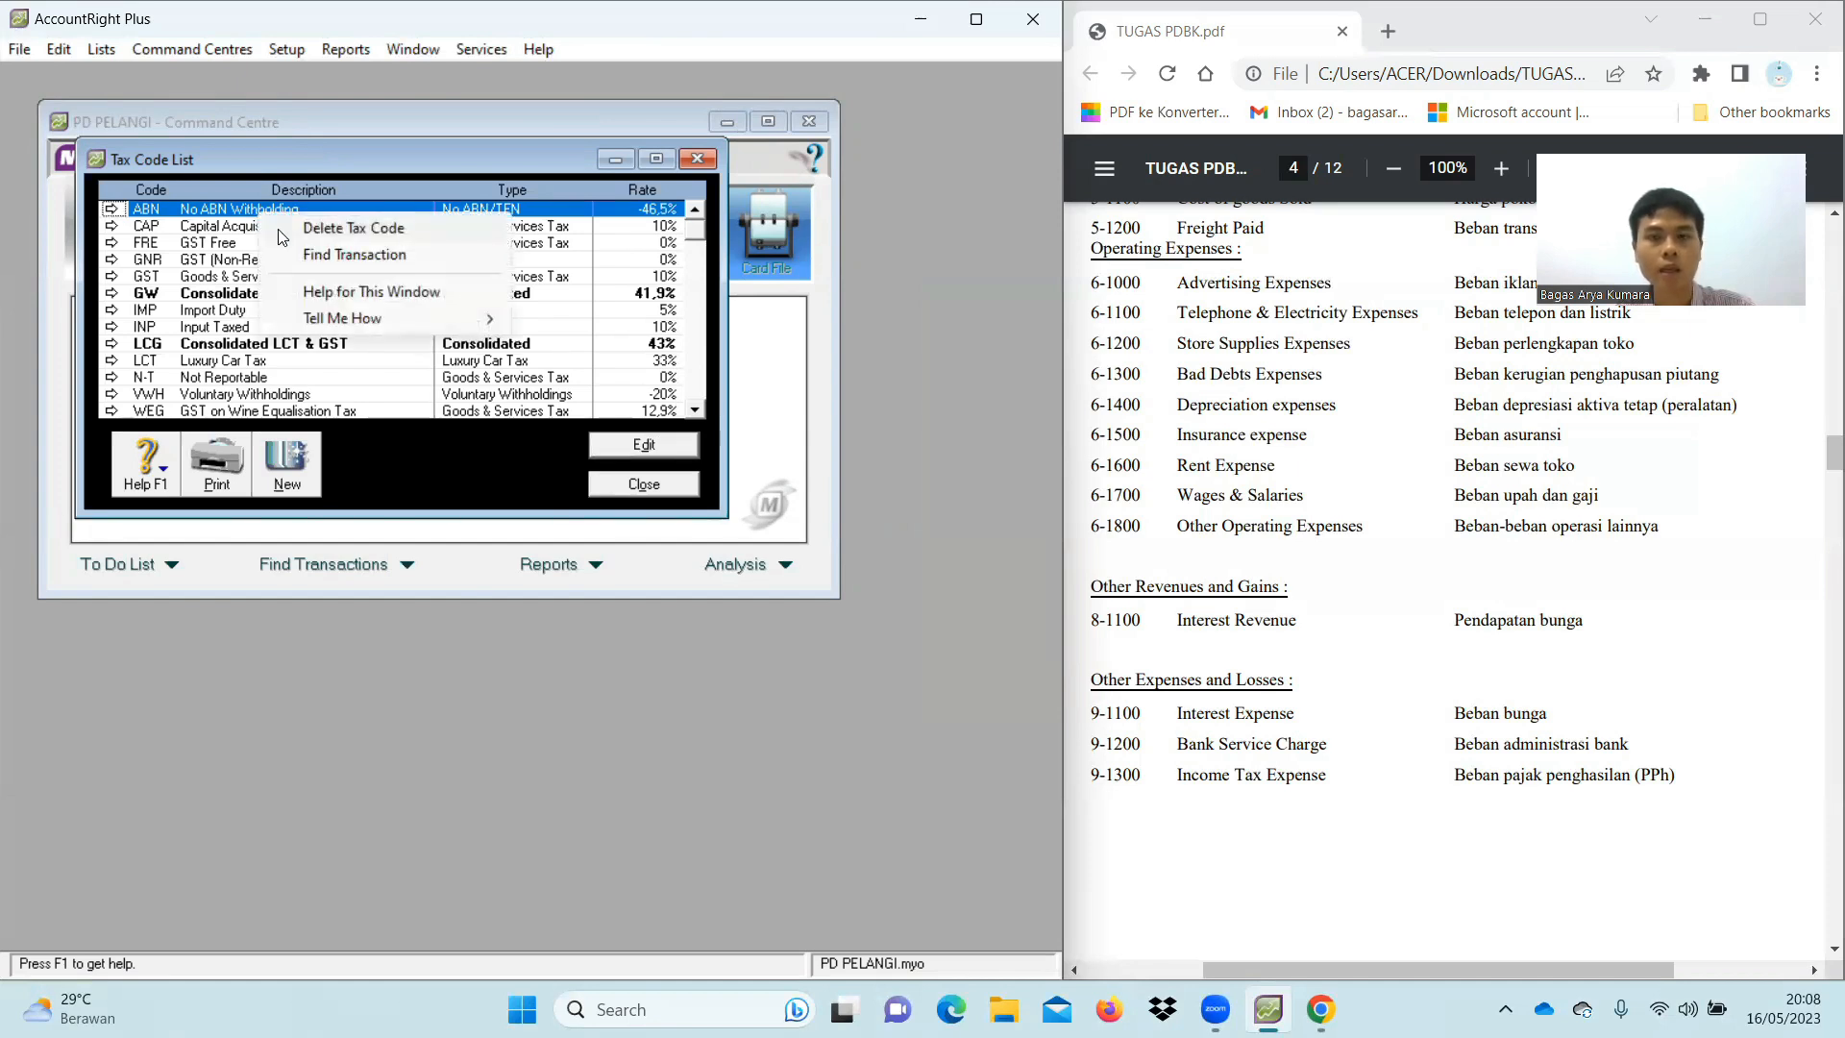
click(289, 228)
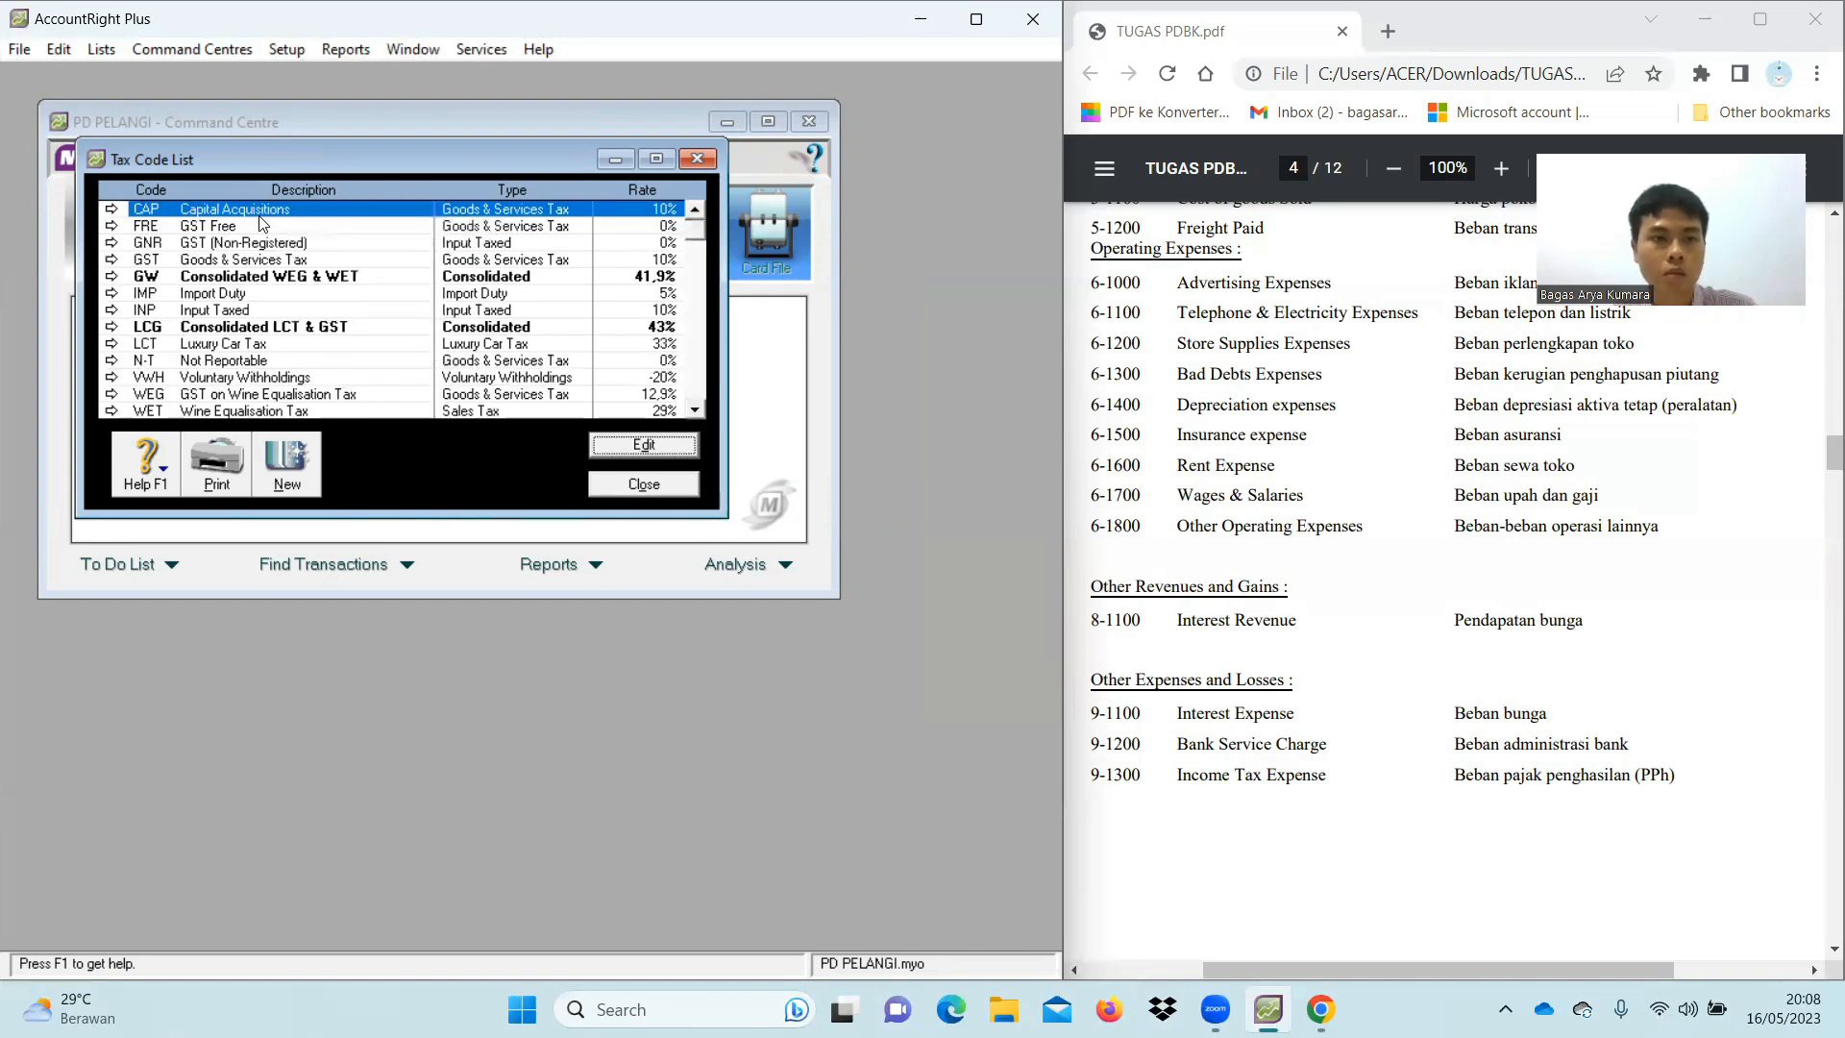
right_click(258, 217)
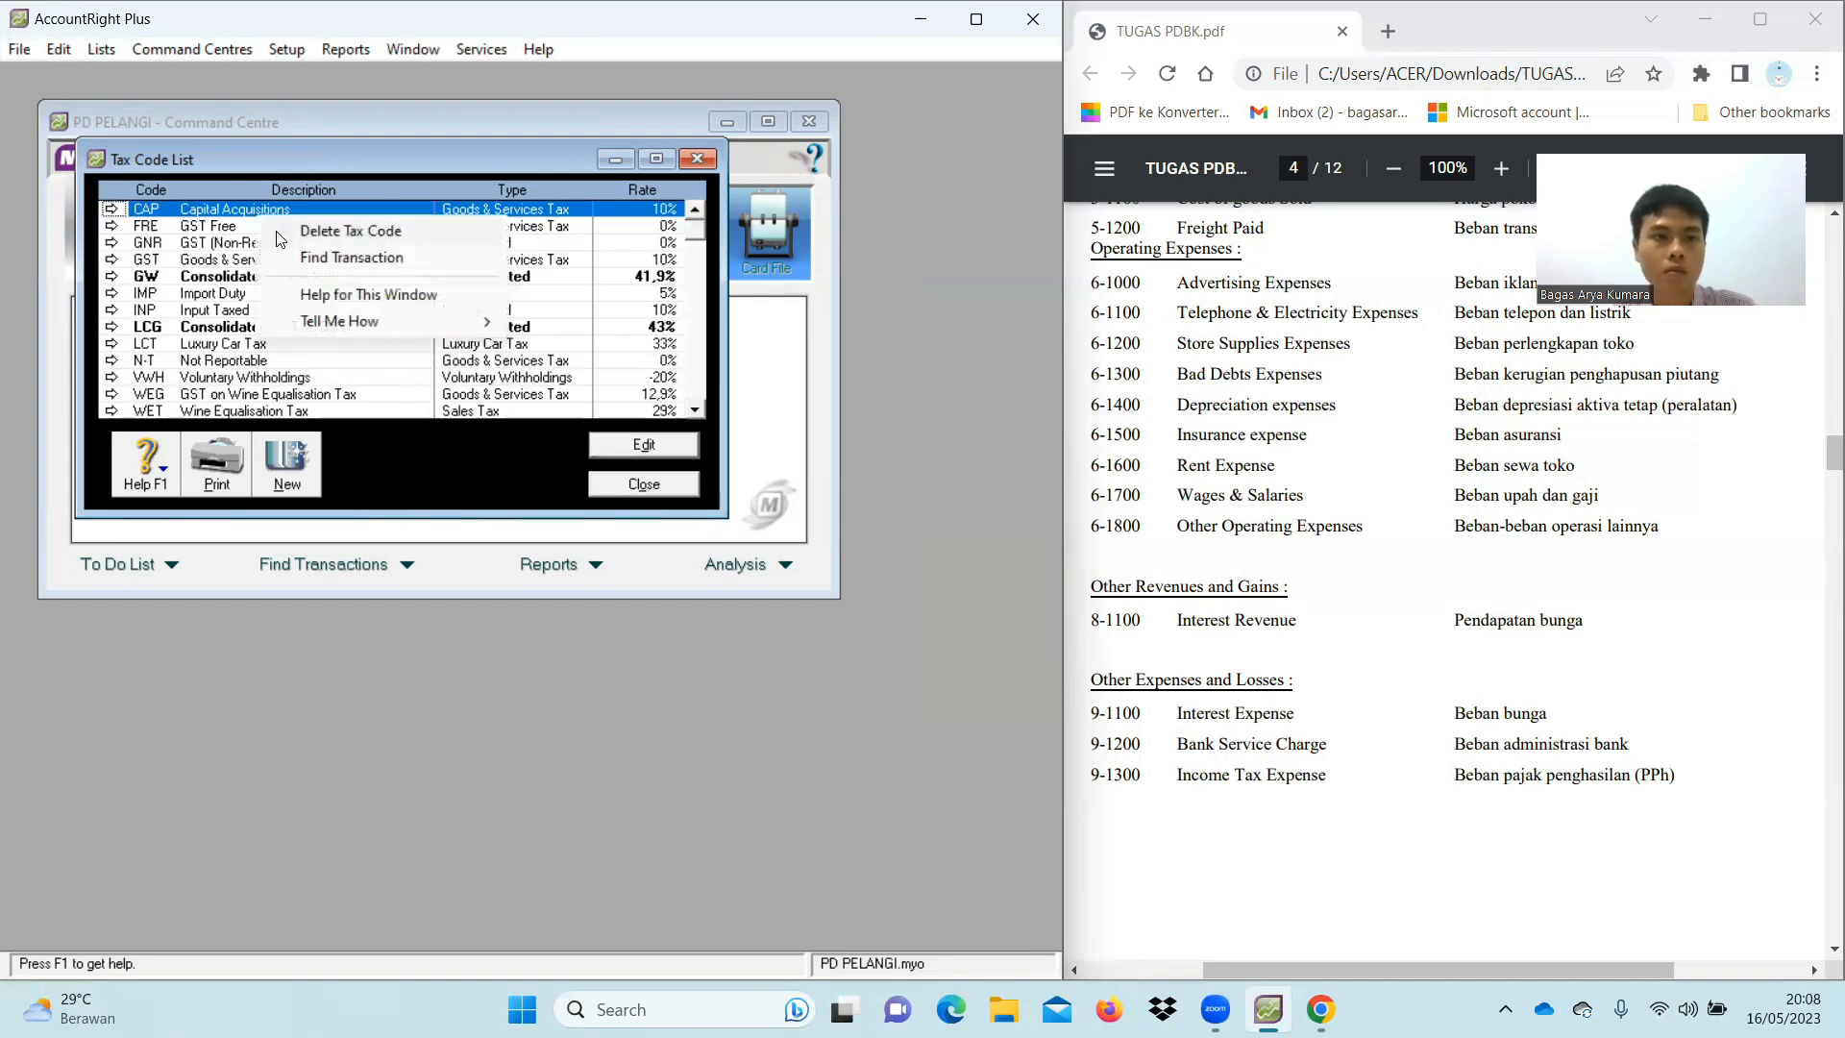
click(269, 230)
right_click(240, 212)
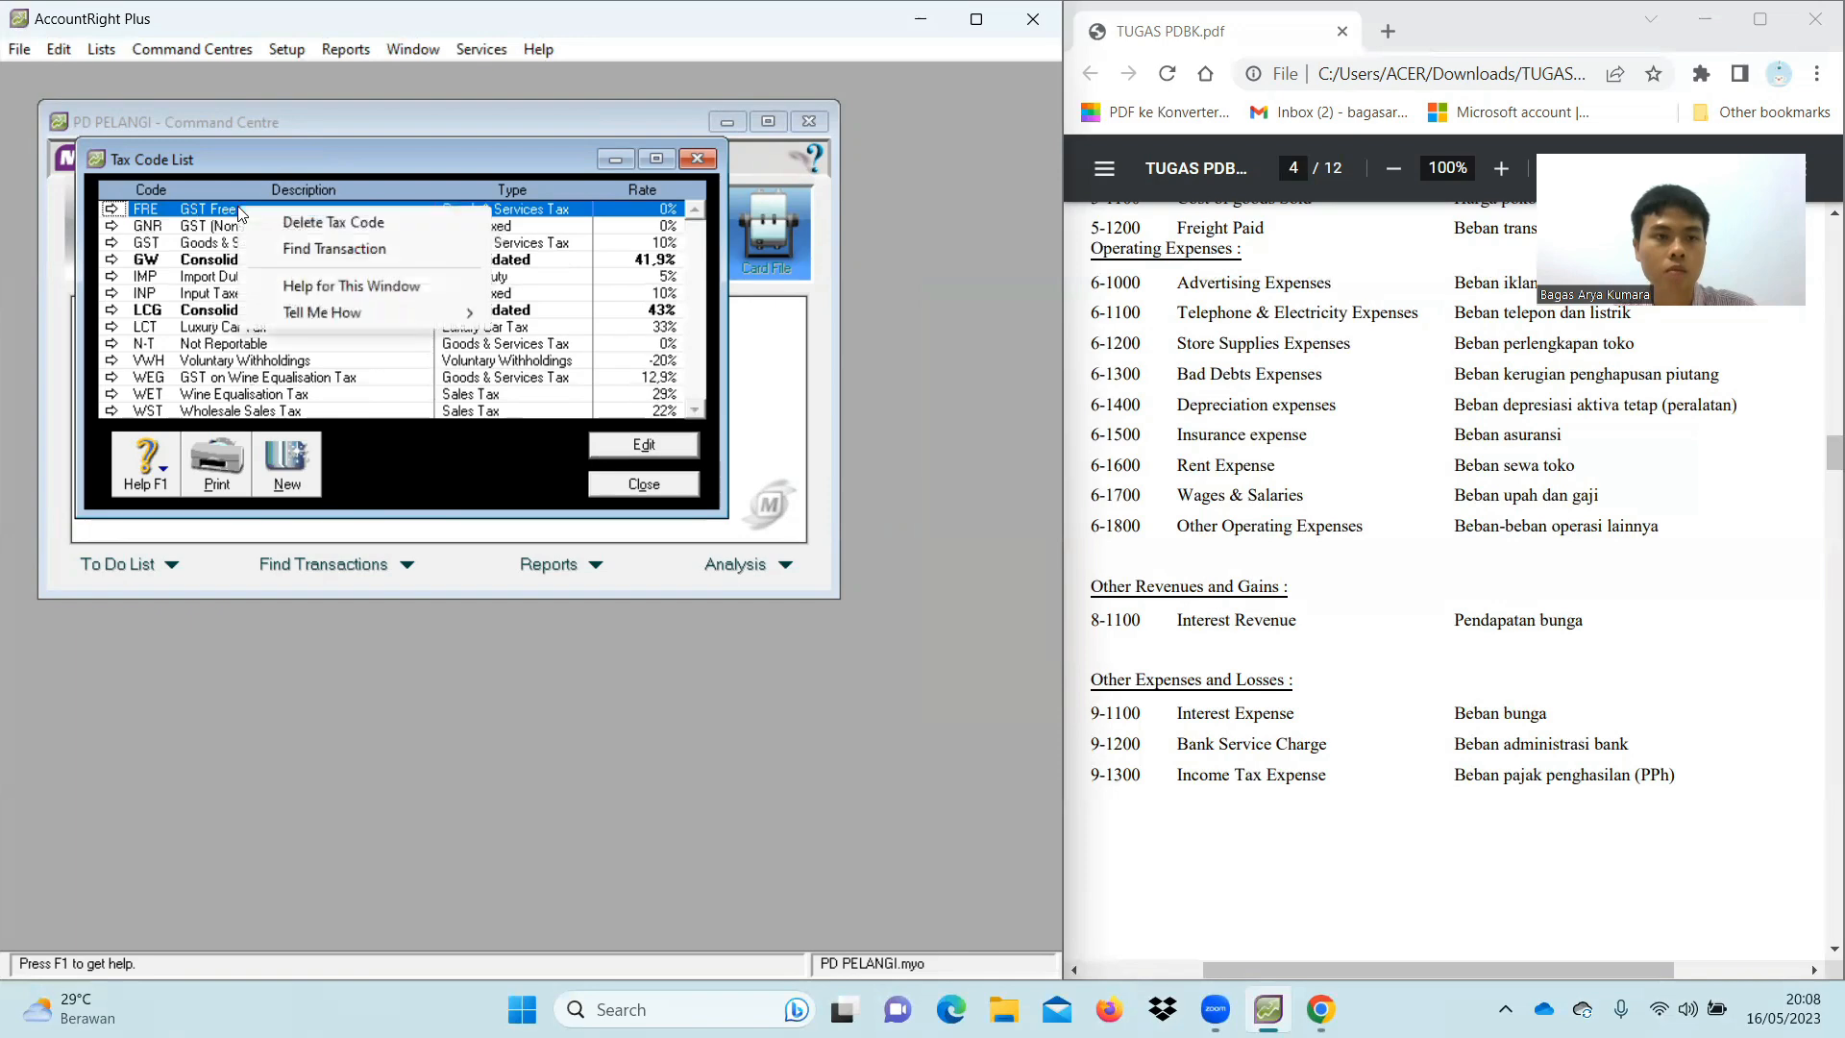
click(261, 229)
right_click(236, 209)
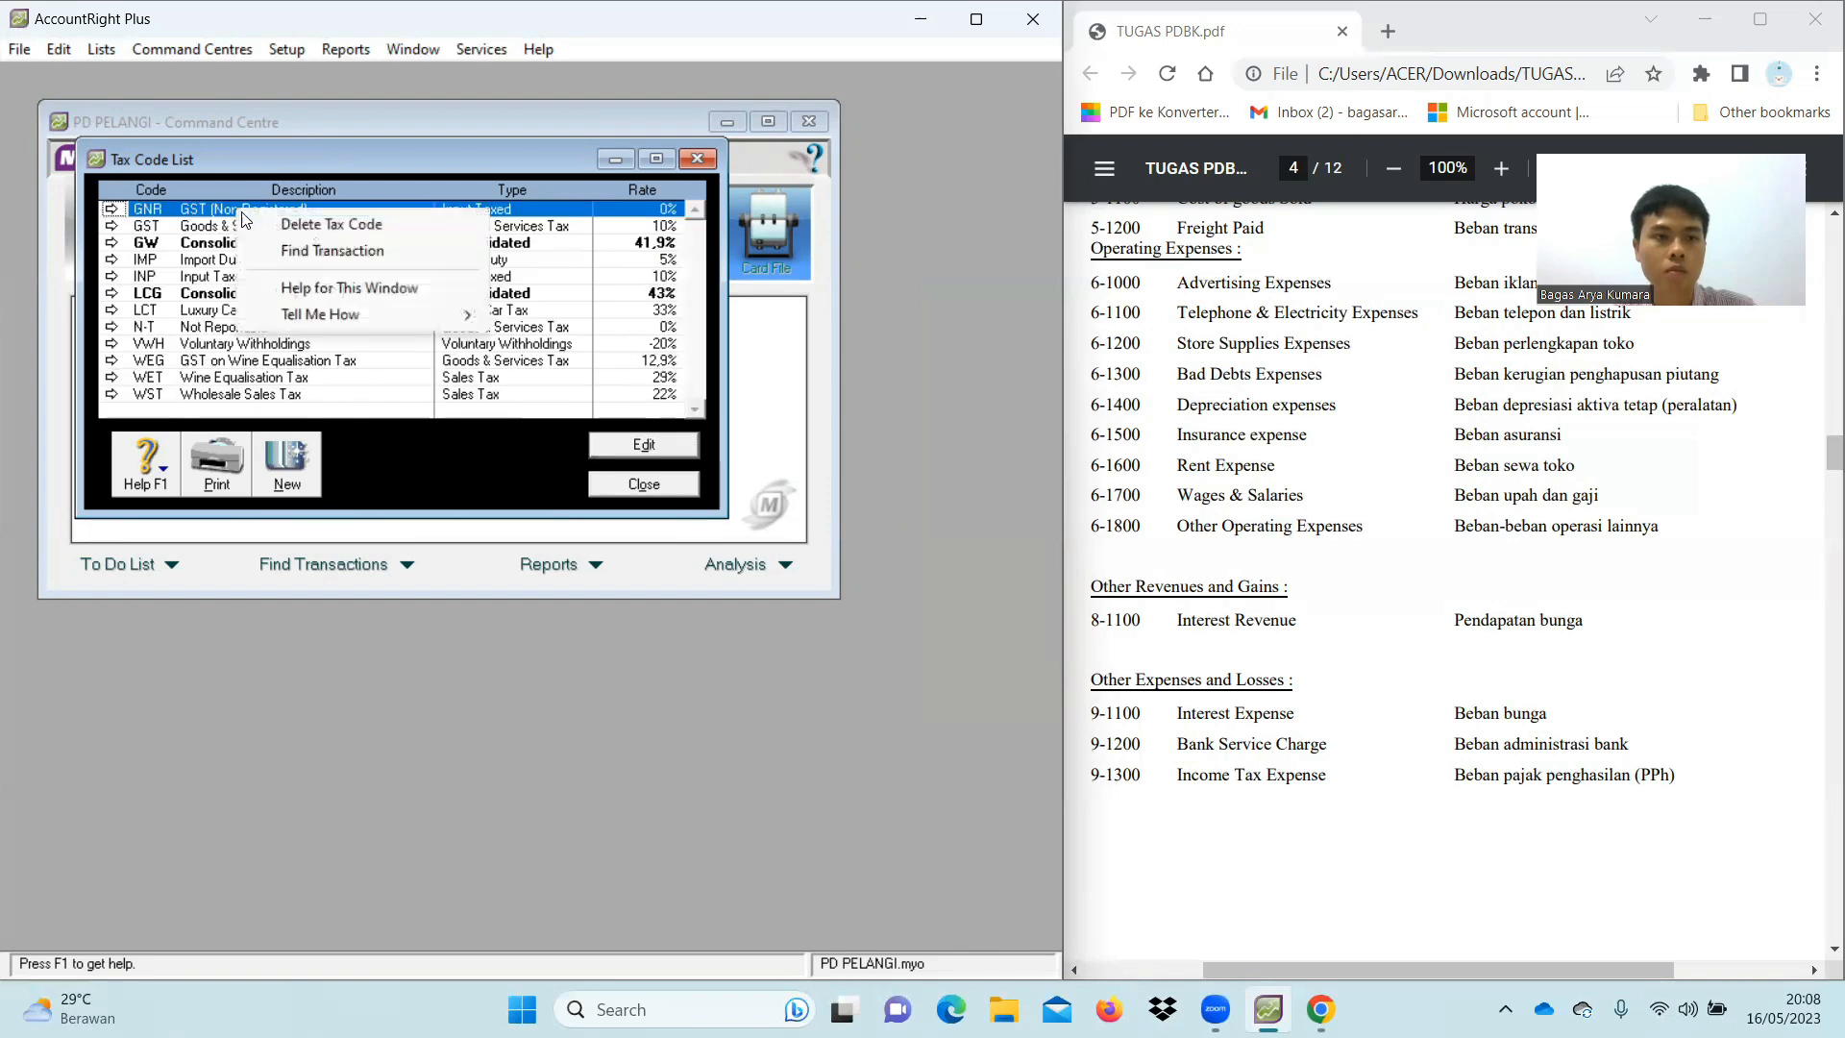
click(260, 226)
right_click(252, 231)
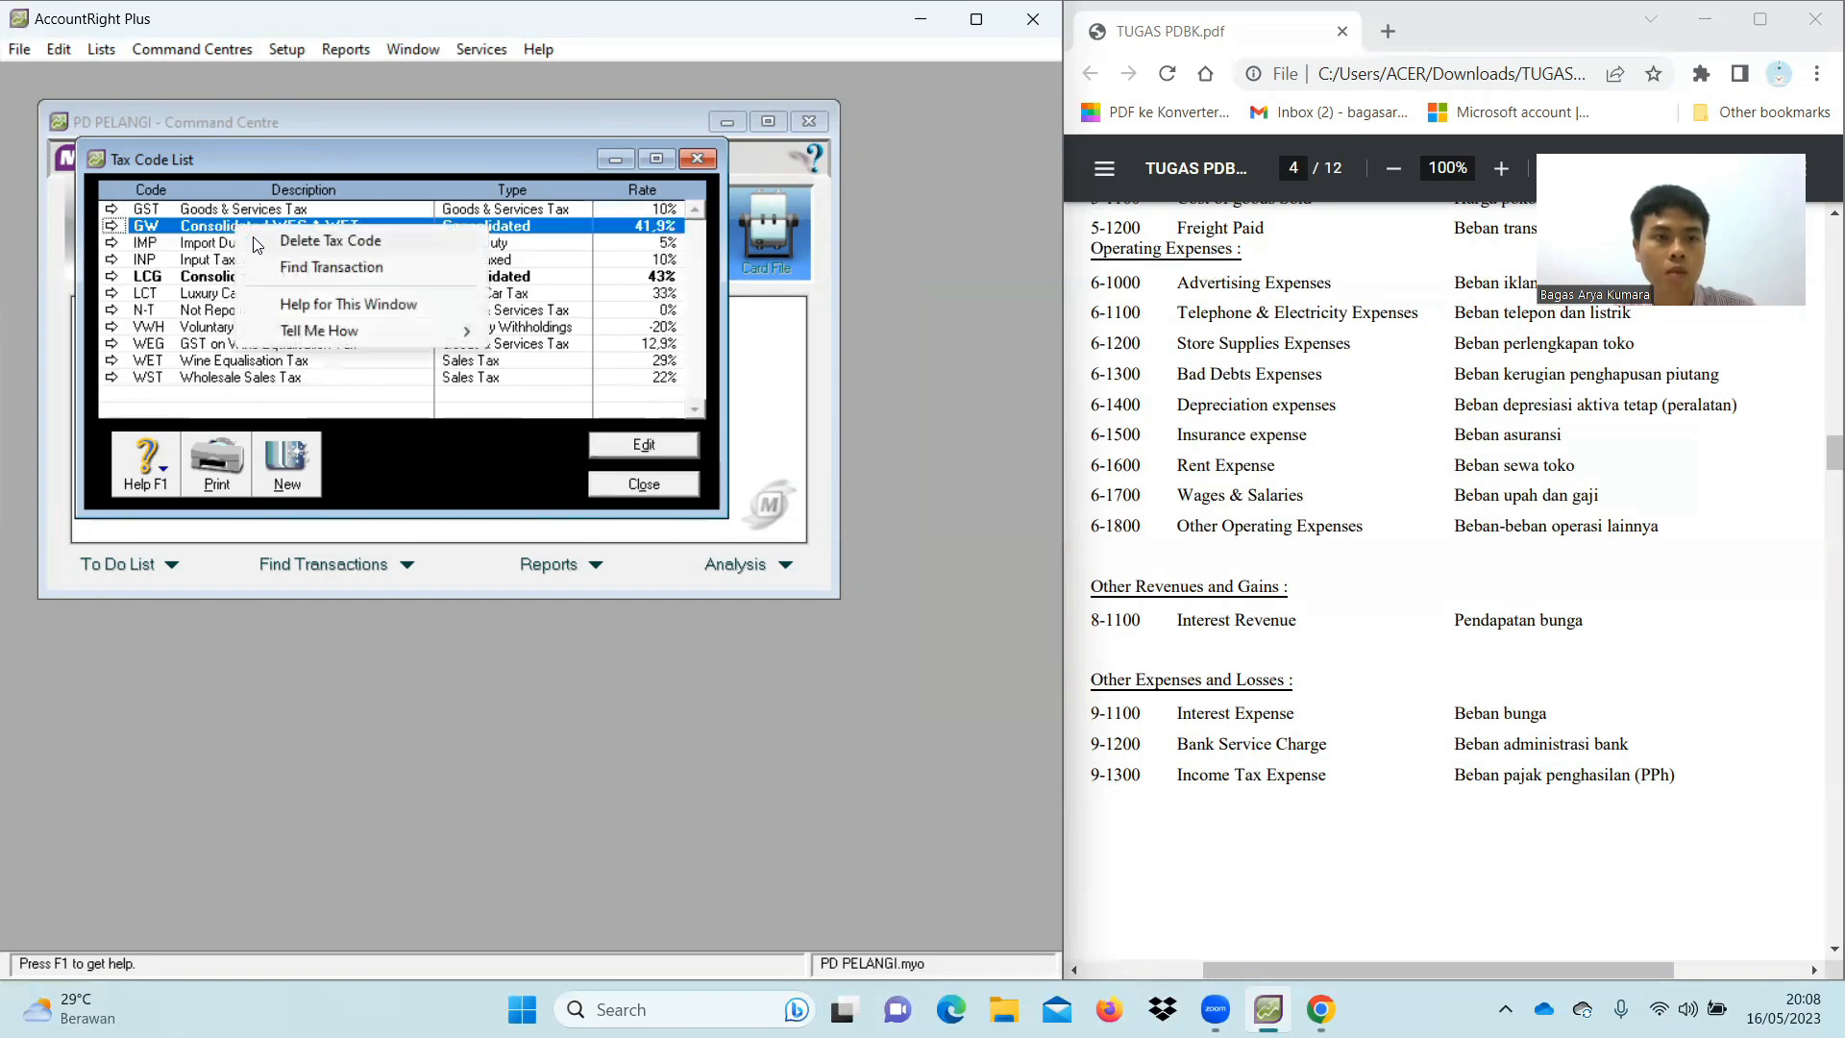
click(255, 242)
right_click(234, 229)
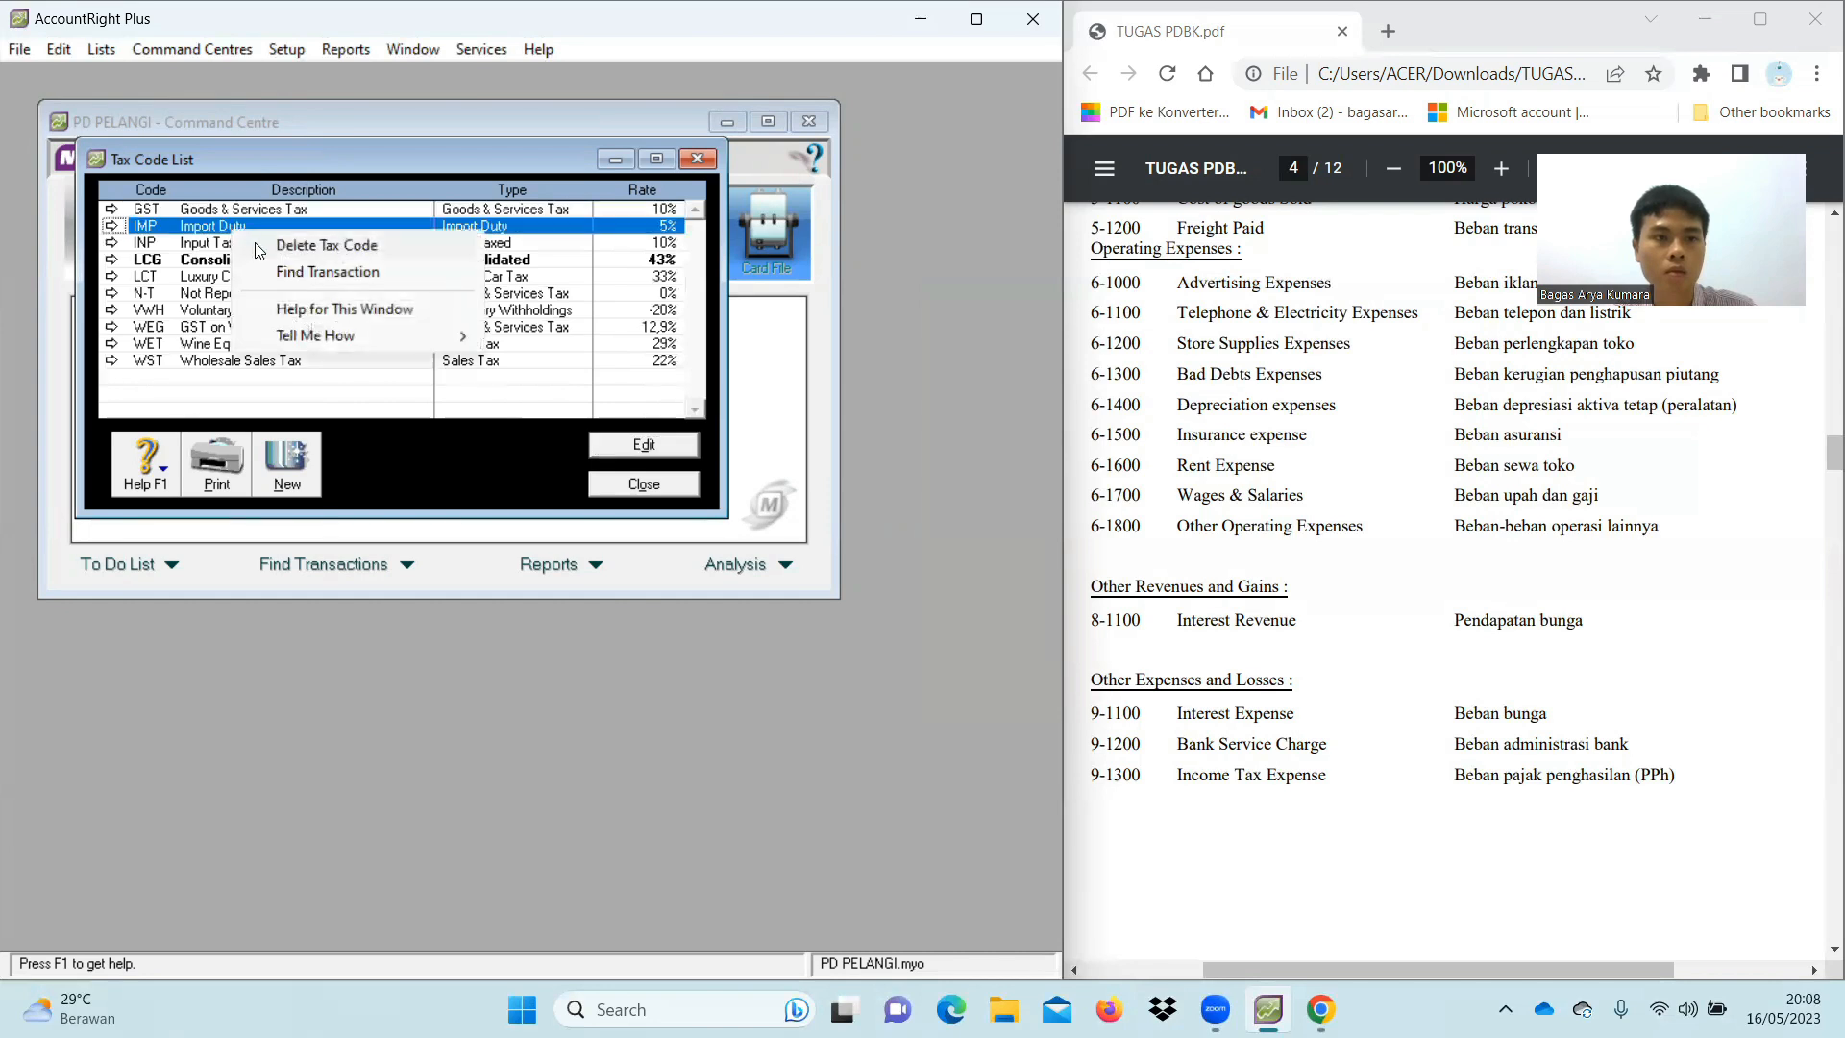
click(261, 245)
right_click(234, 229)
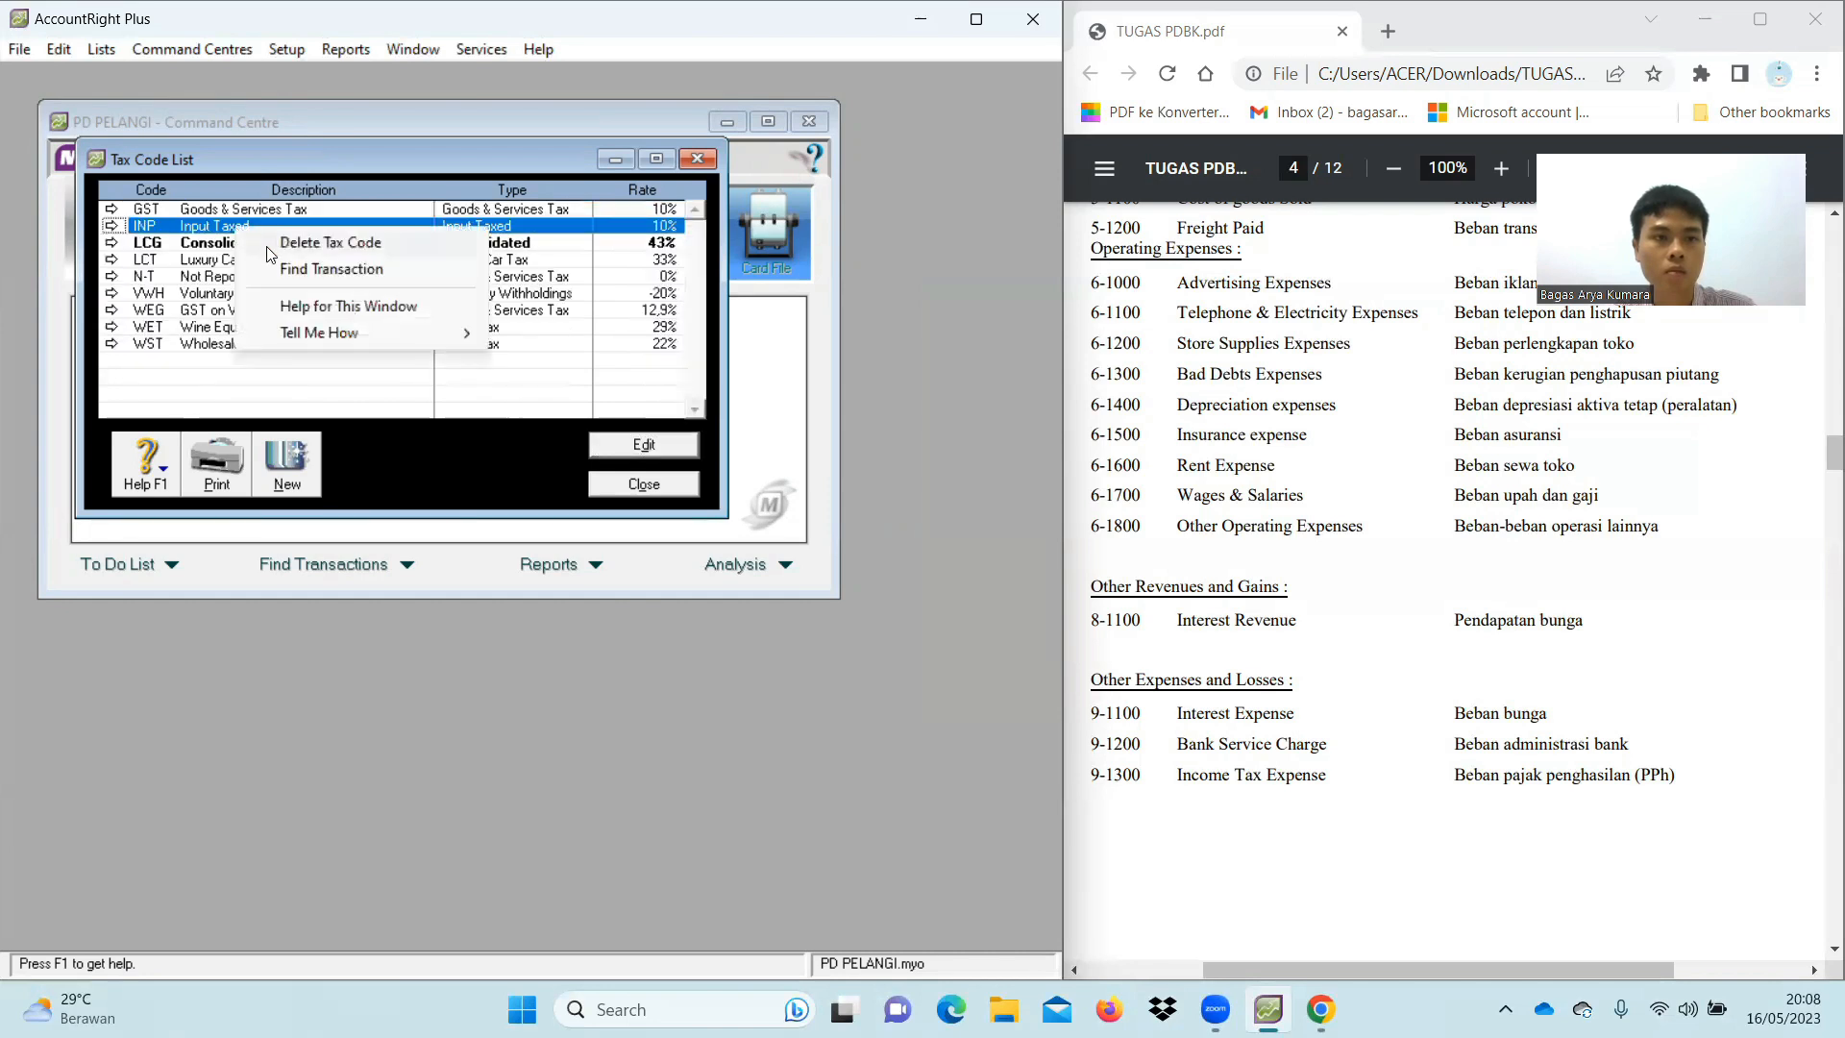
click(260, 244)
Delete the LCG, LCT, VWH, WEG, WET and WST tax codes, leaving only GST and N-T
click(232, 228)
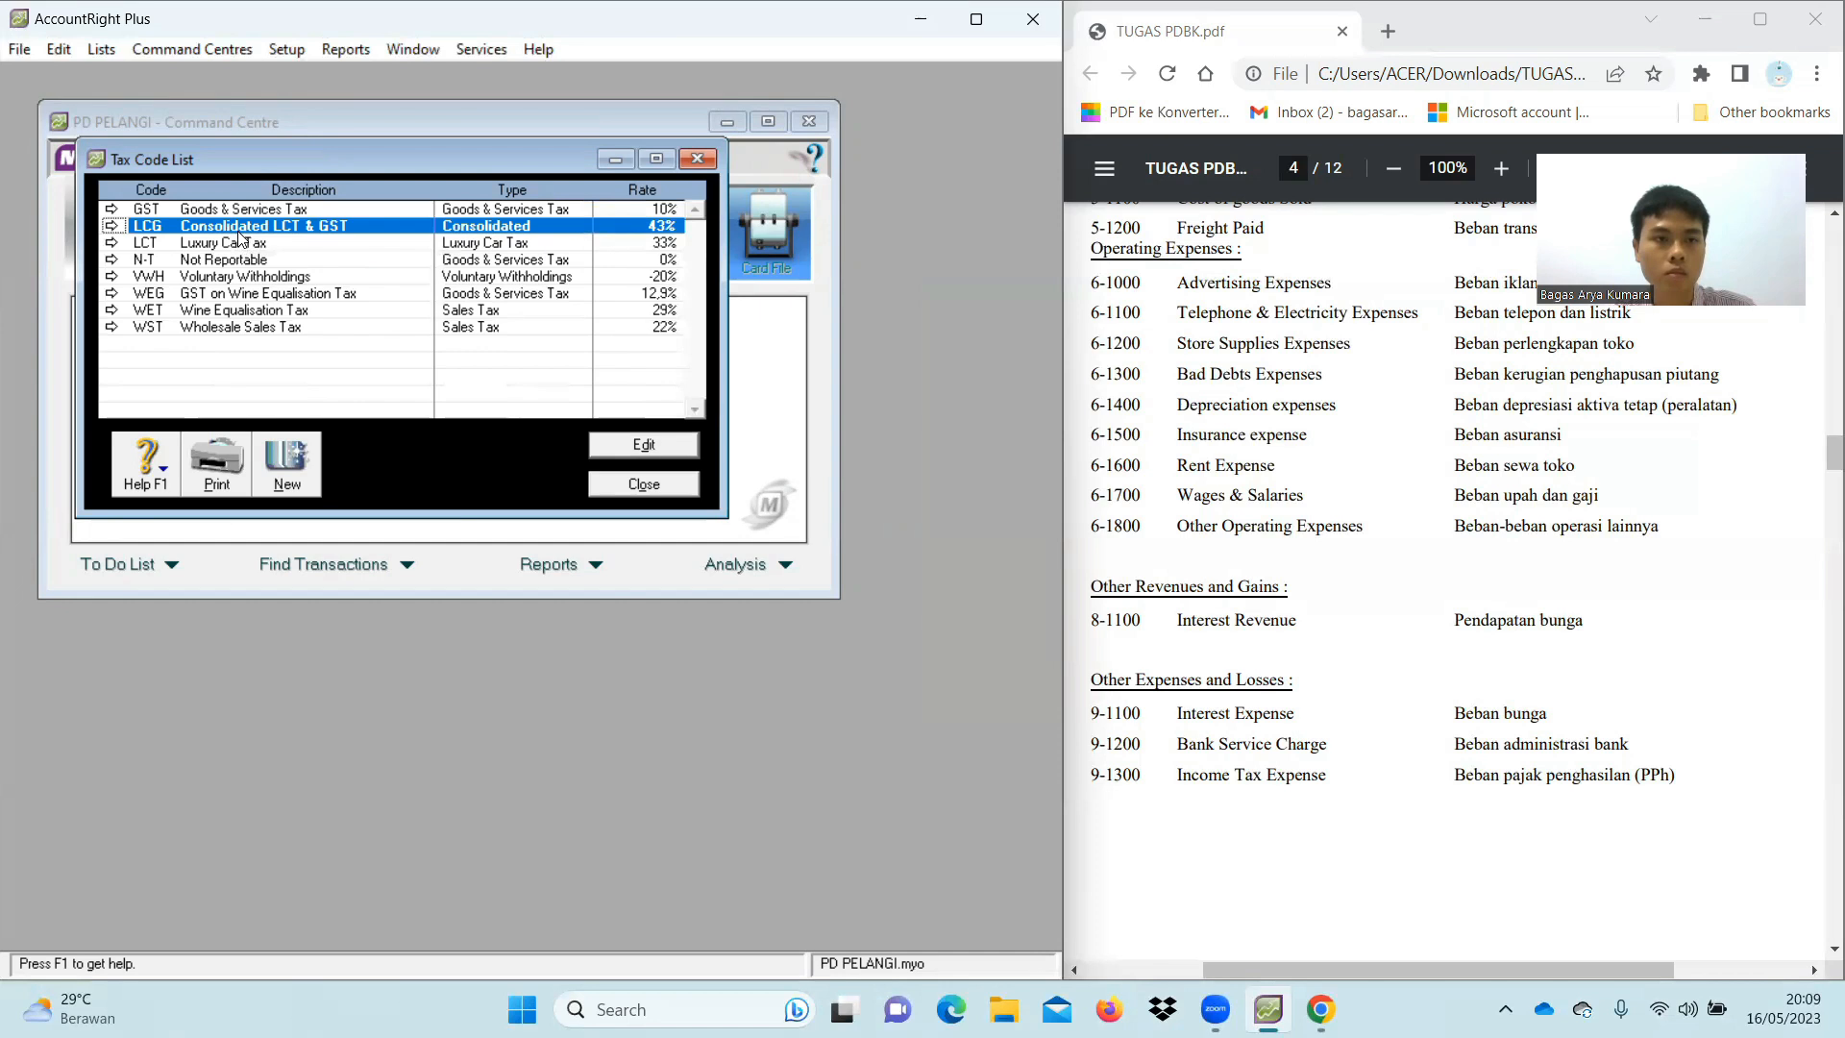
right_click(239, 231)
click(288, 247)
click(225, 229)
right_click(224, 232)
click(288, 245)
click(233, 243)
right_click(232, 246)
click(267, 259)
click(233, 242)
right_click(233, 246)
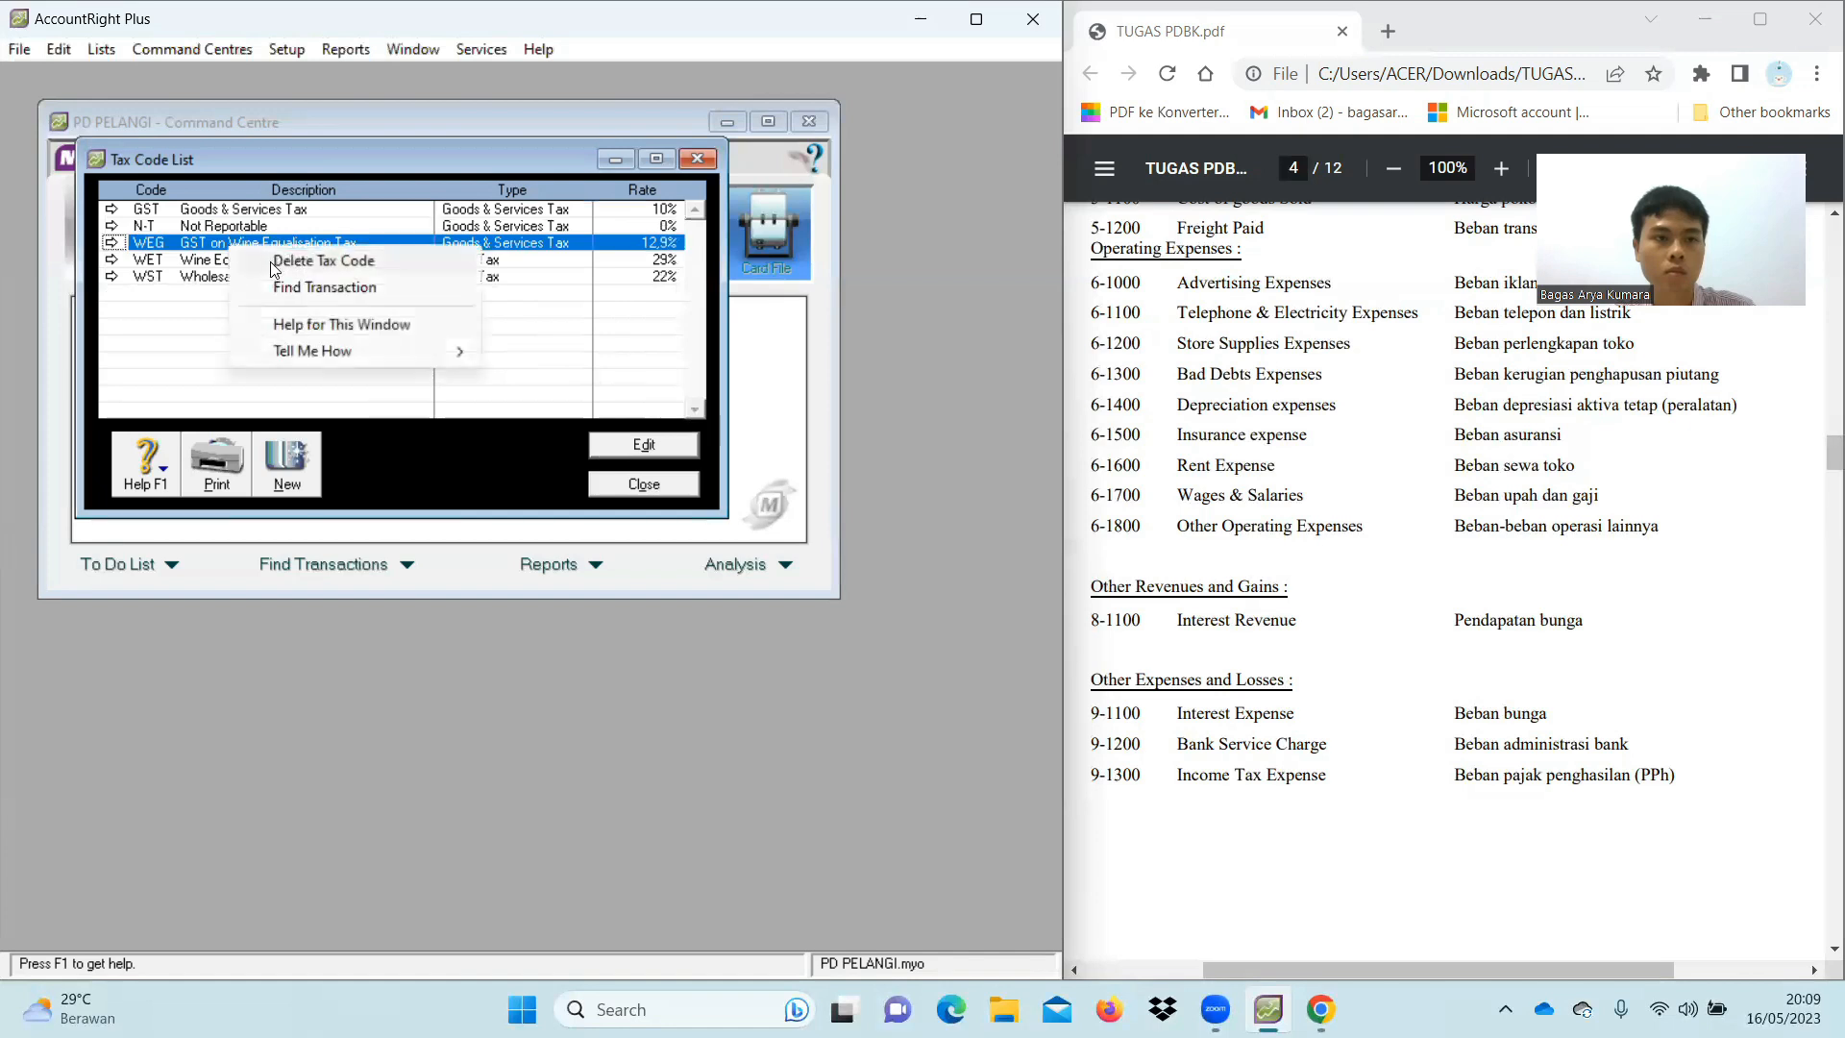
click(267, 259)
click(235, 242)
right_click(234, 247)
click(266, 260)
click(234, 242)
right_click(234, 246)
click(267, 260)
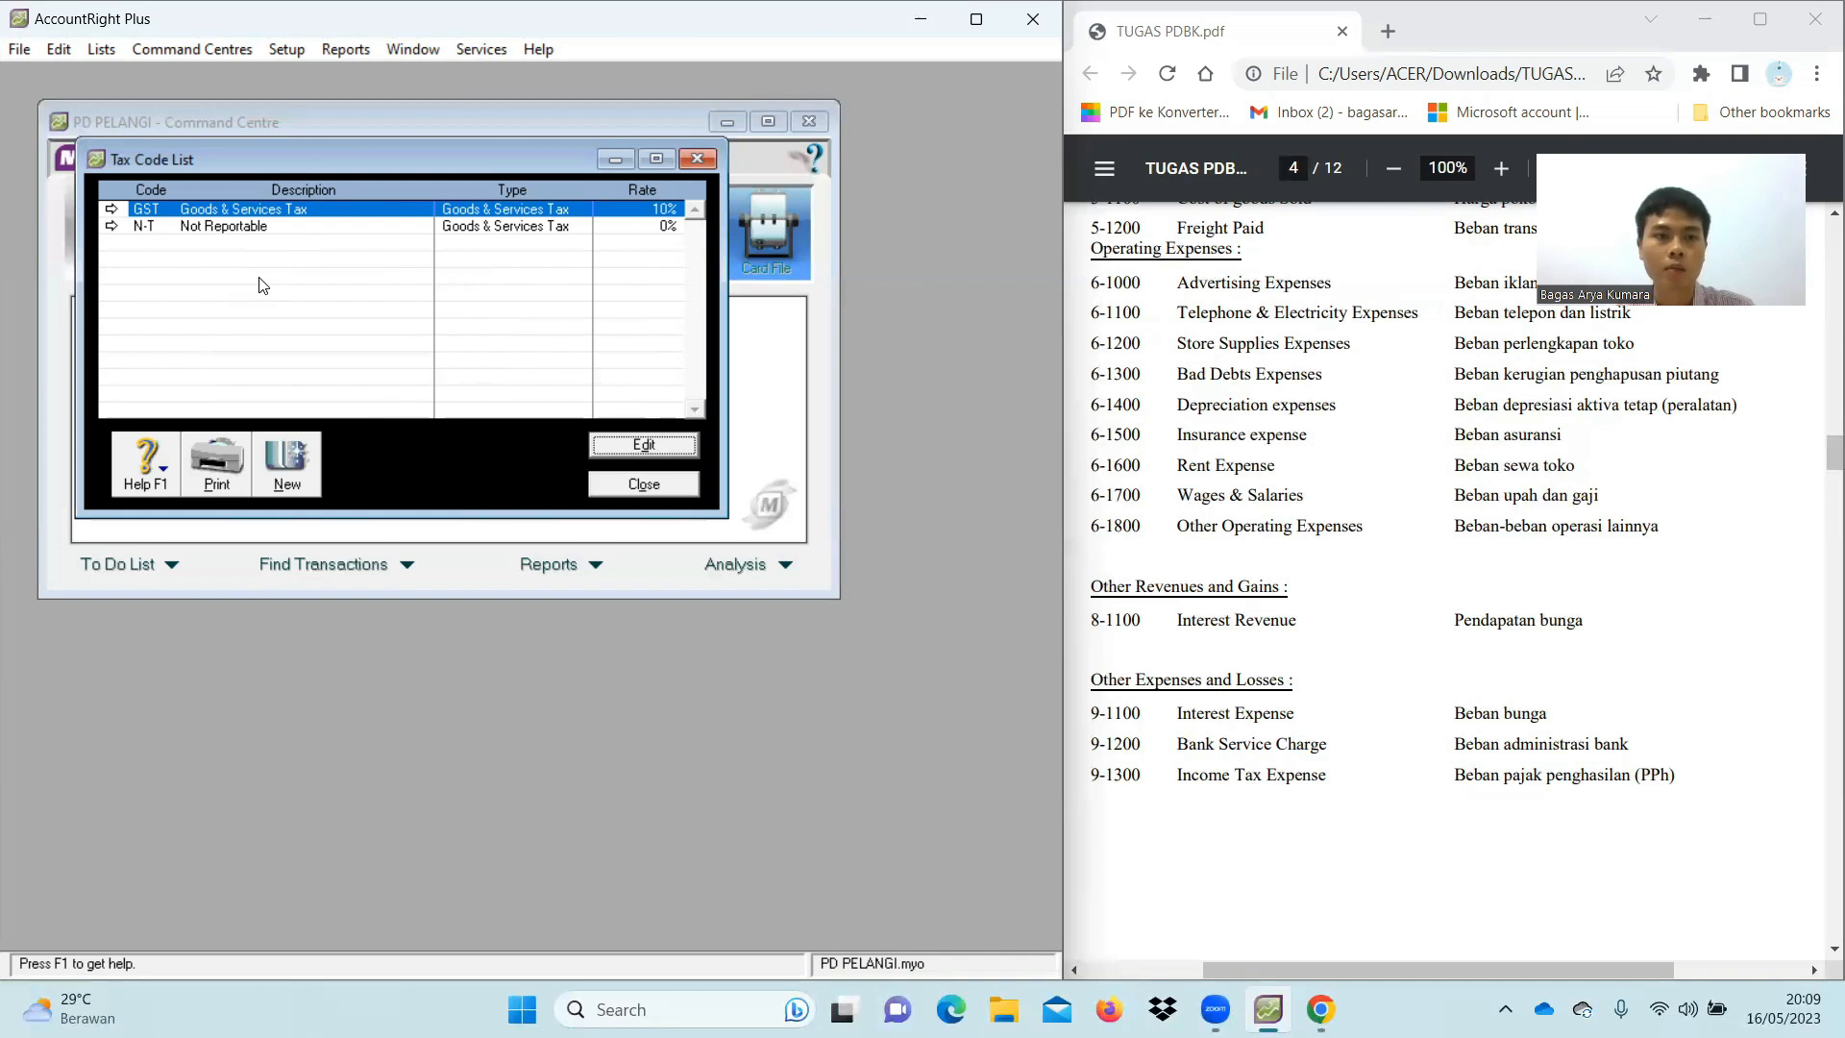
Rename the GST tax code to PPN with description 'Pajak Pertambahan Nilai'
click(113, 216)
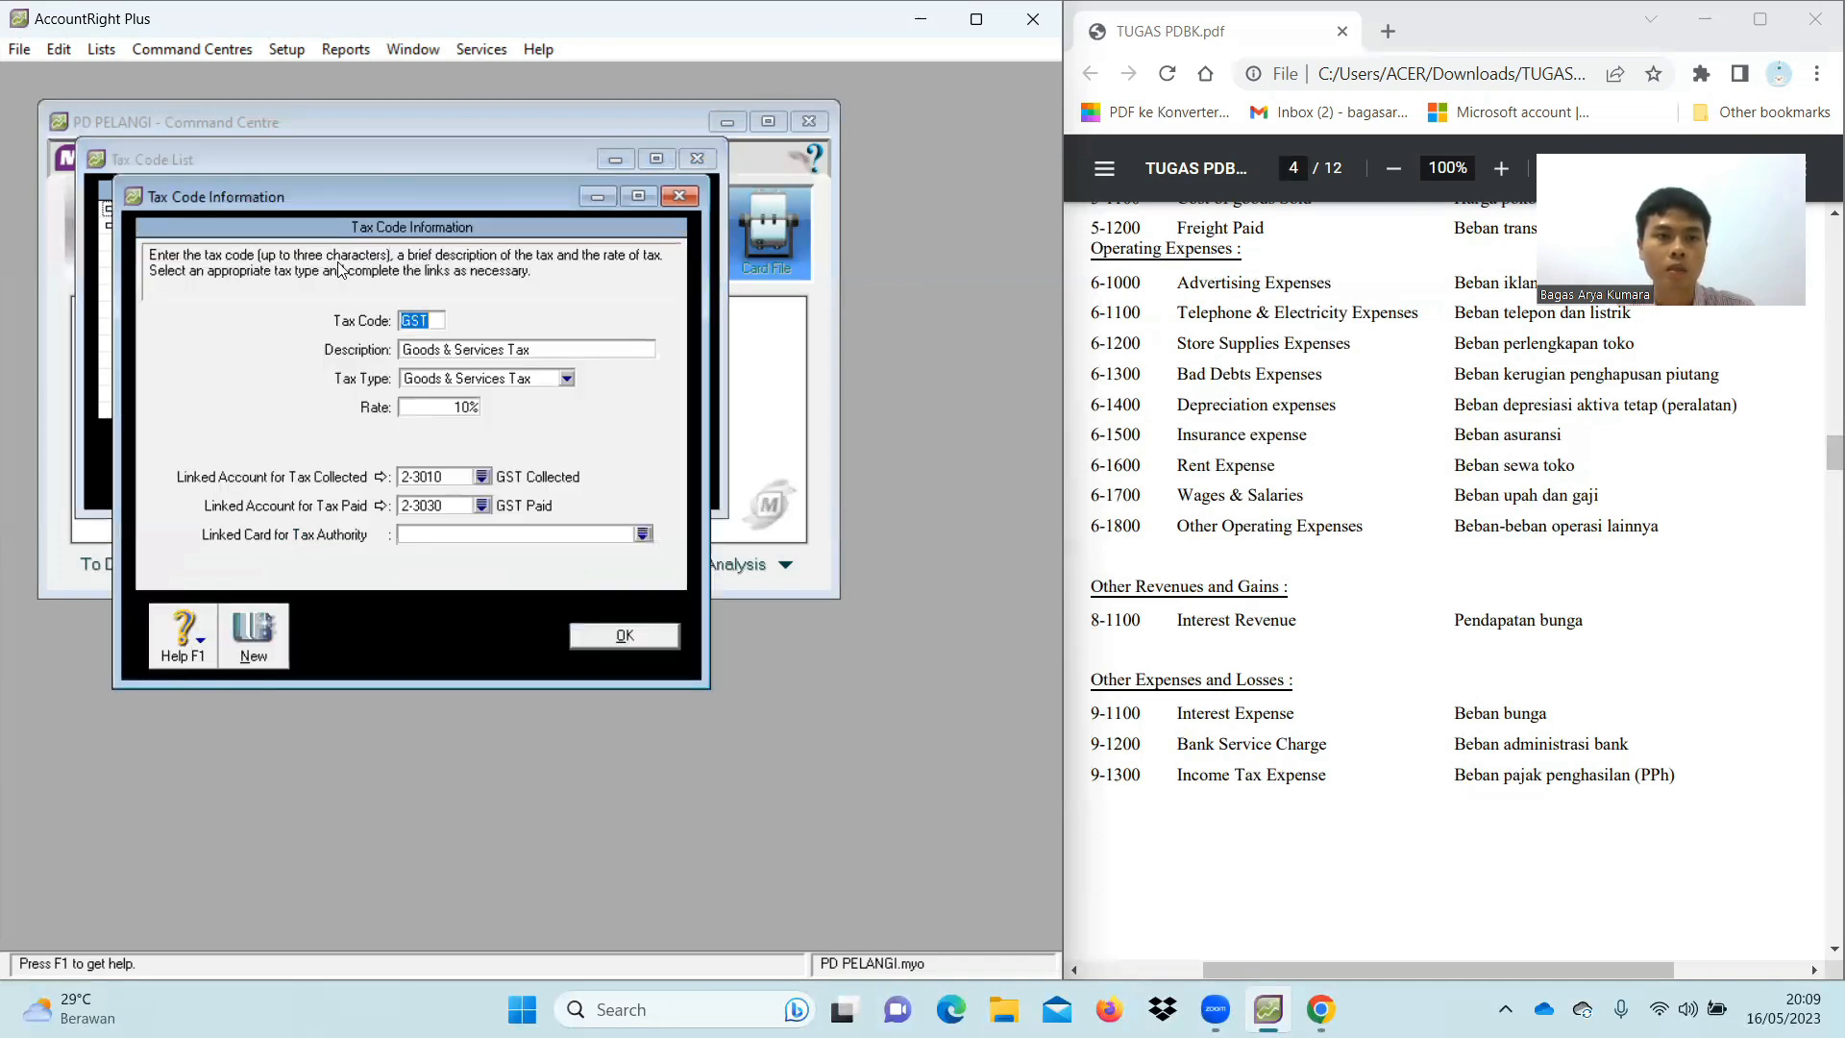
key(BackSpace)
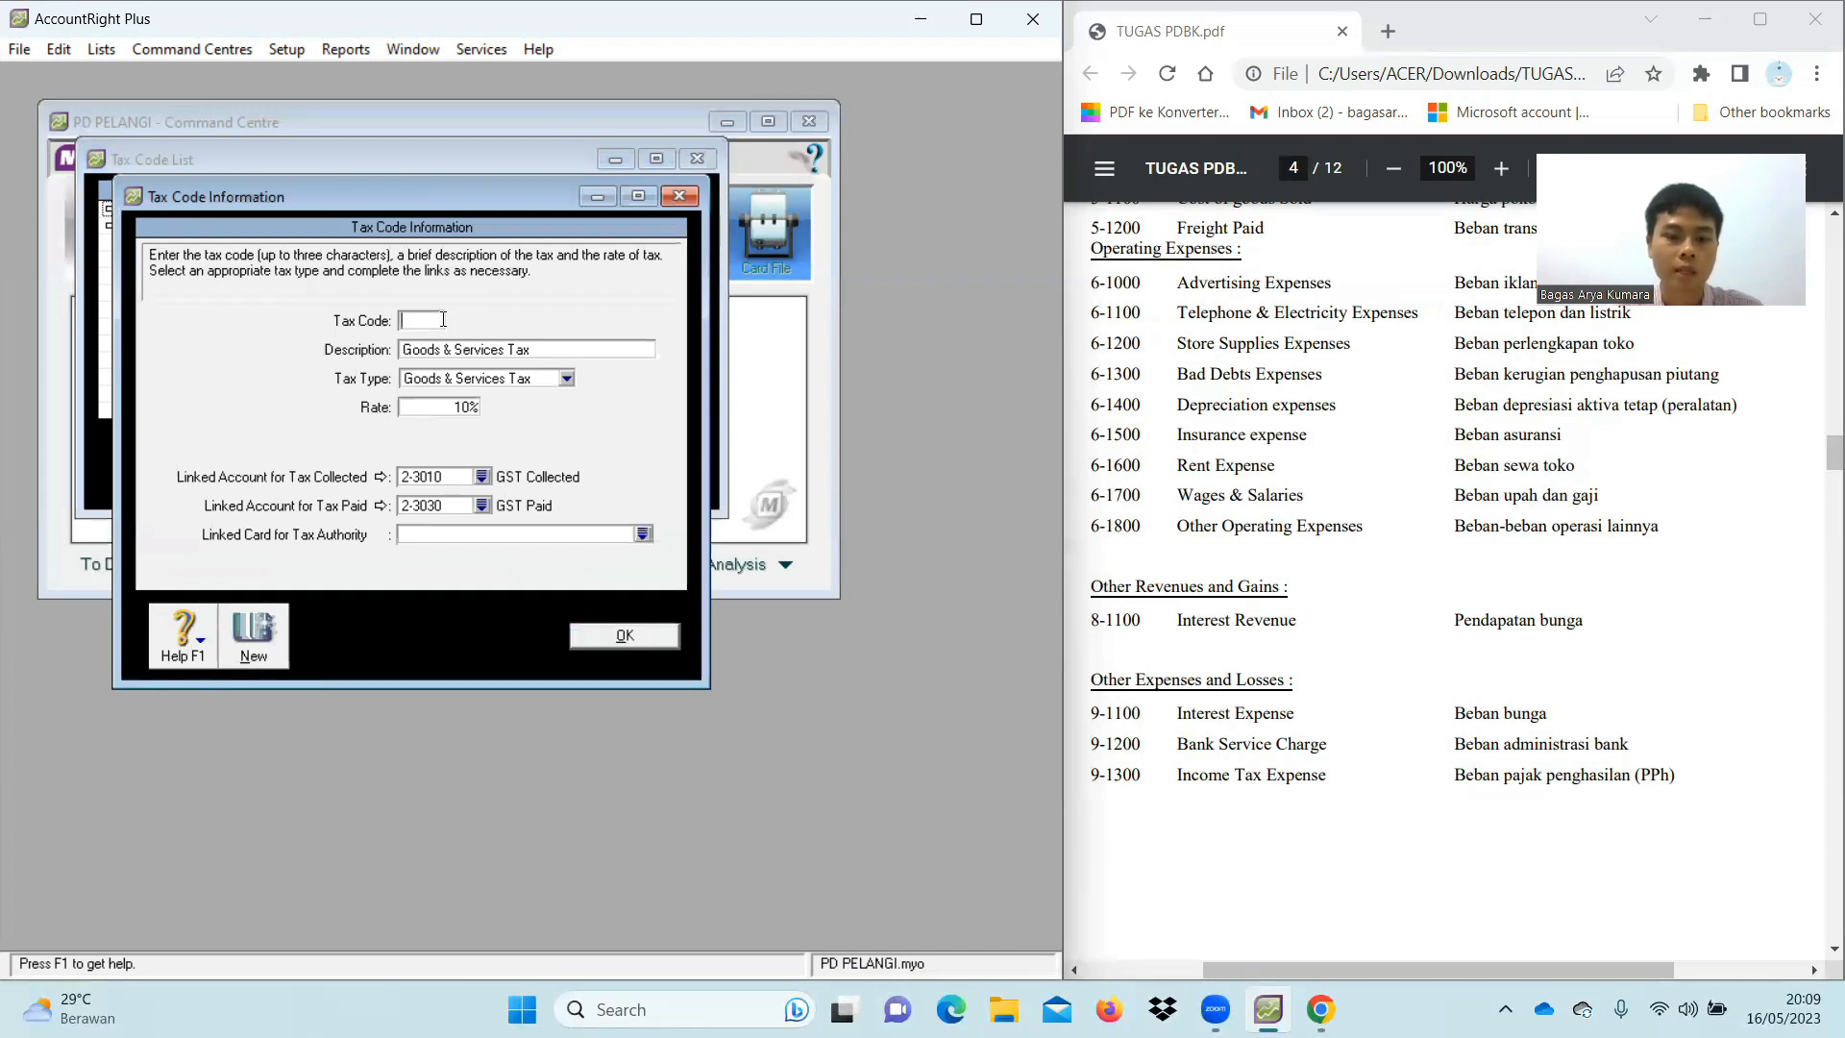
text(PPN)
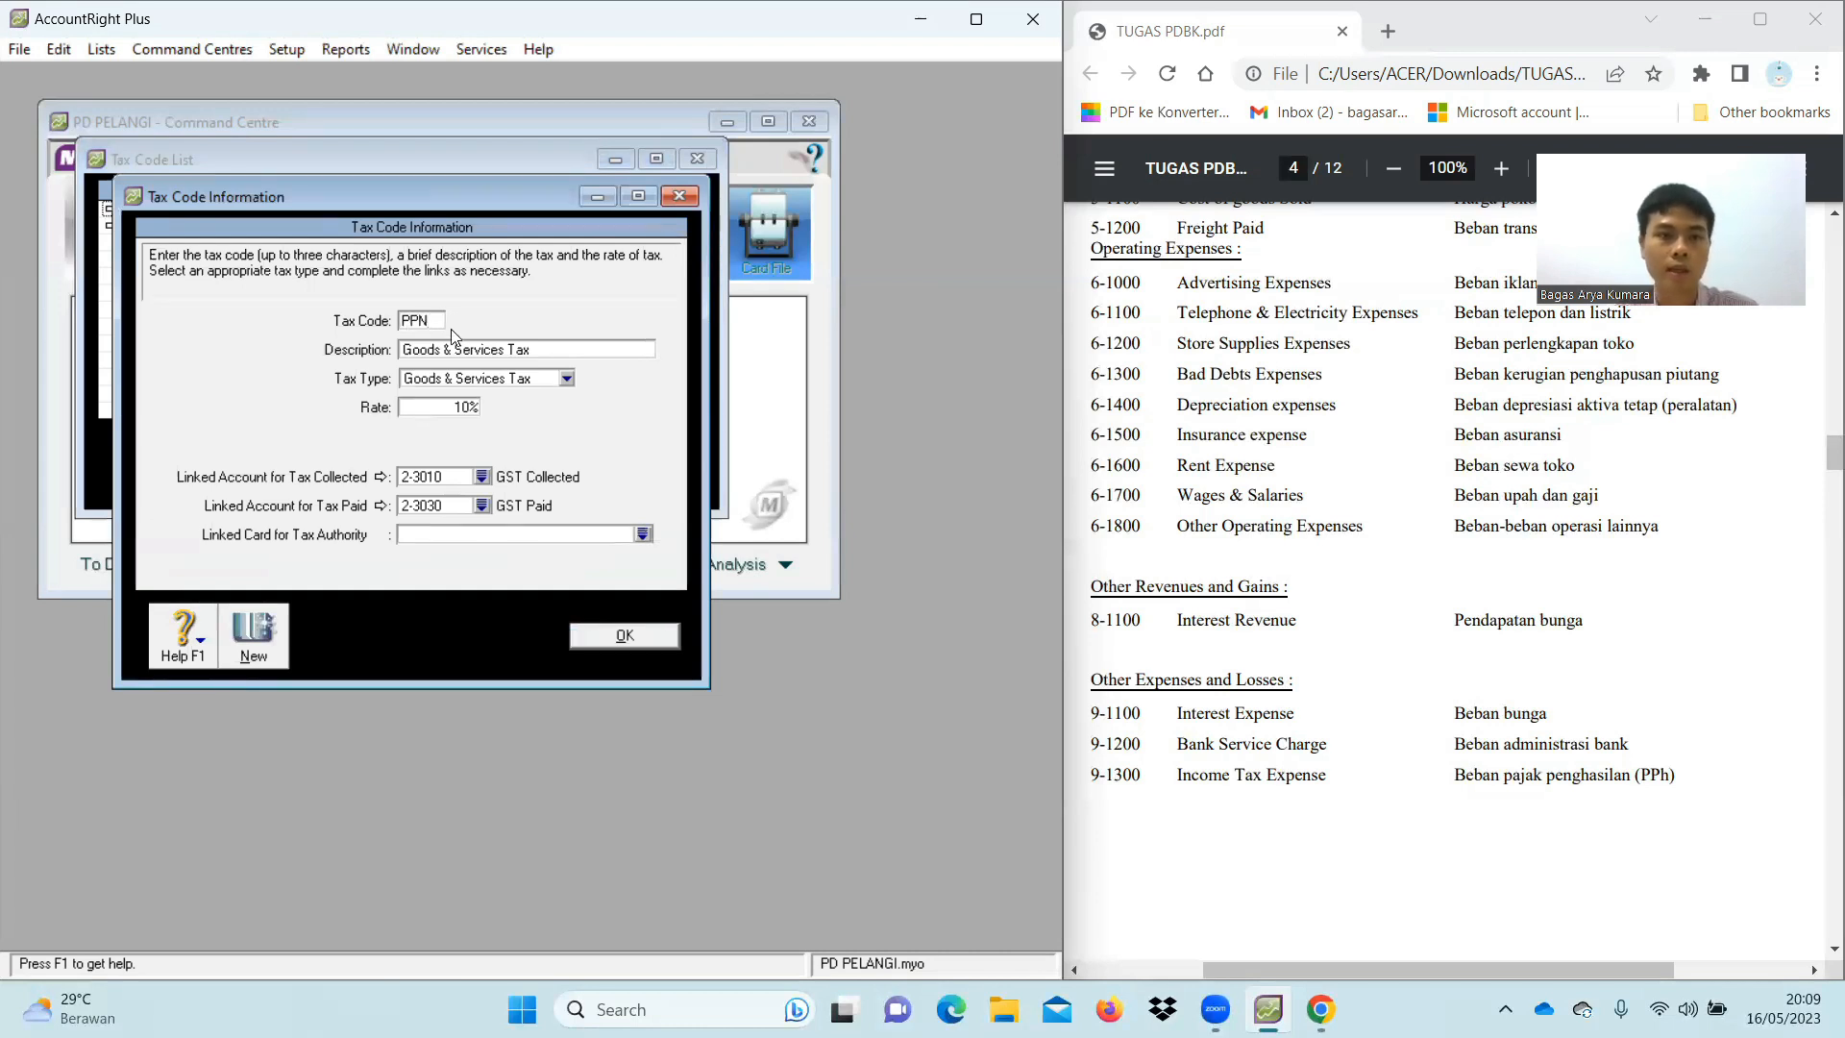
click(492, 353)
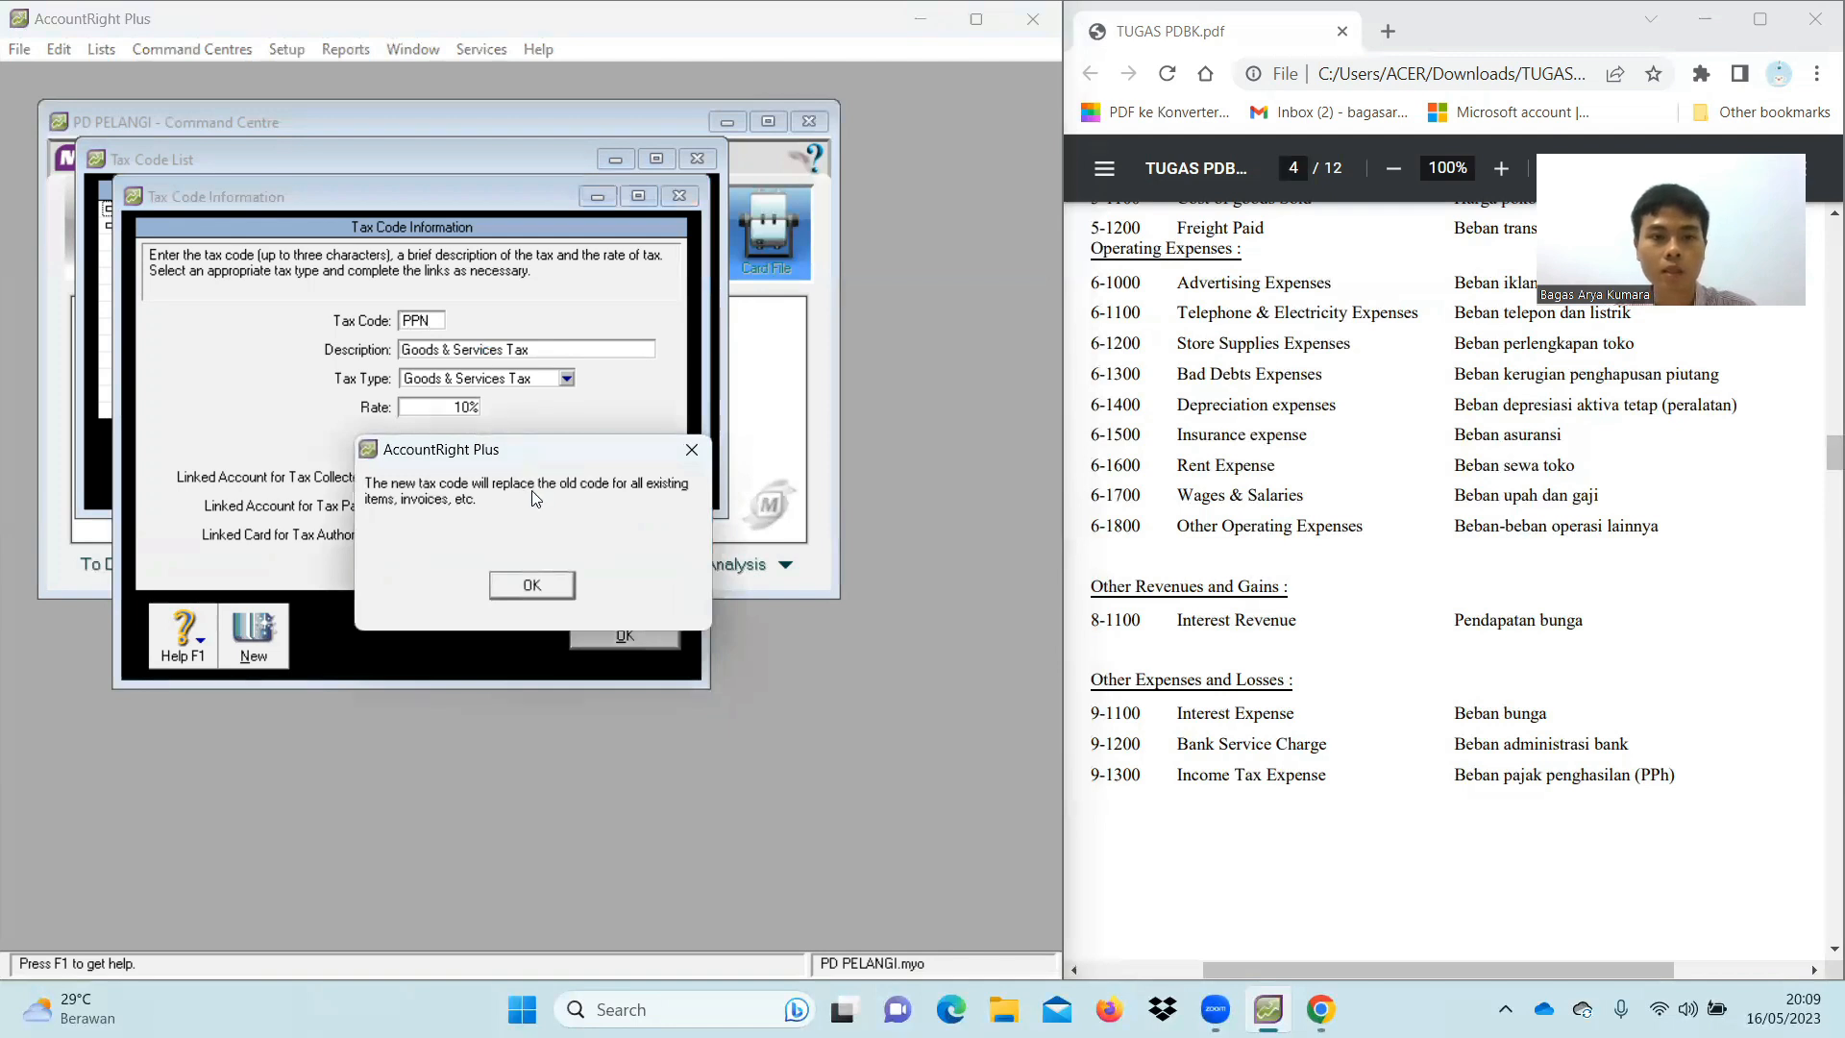
click(560, 590)
key(BackSpace)
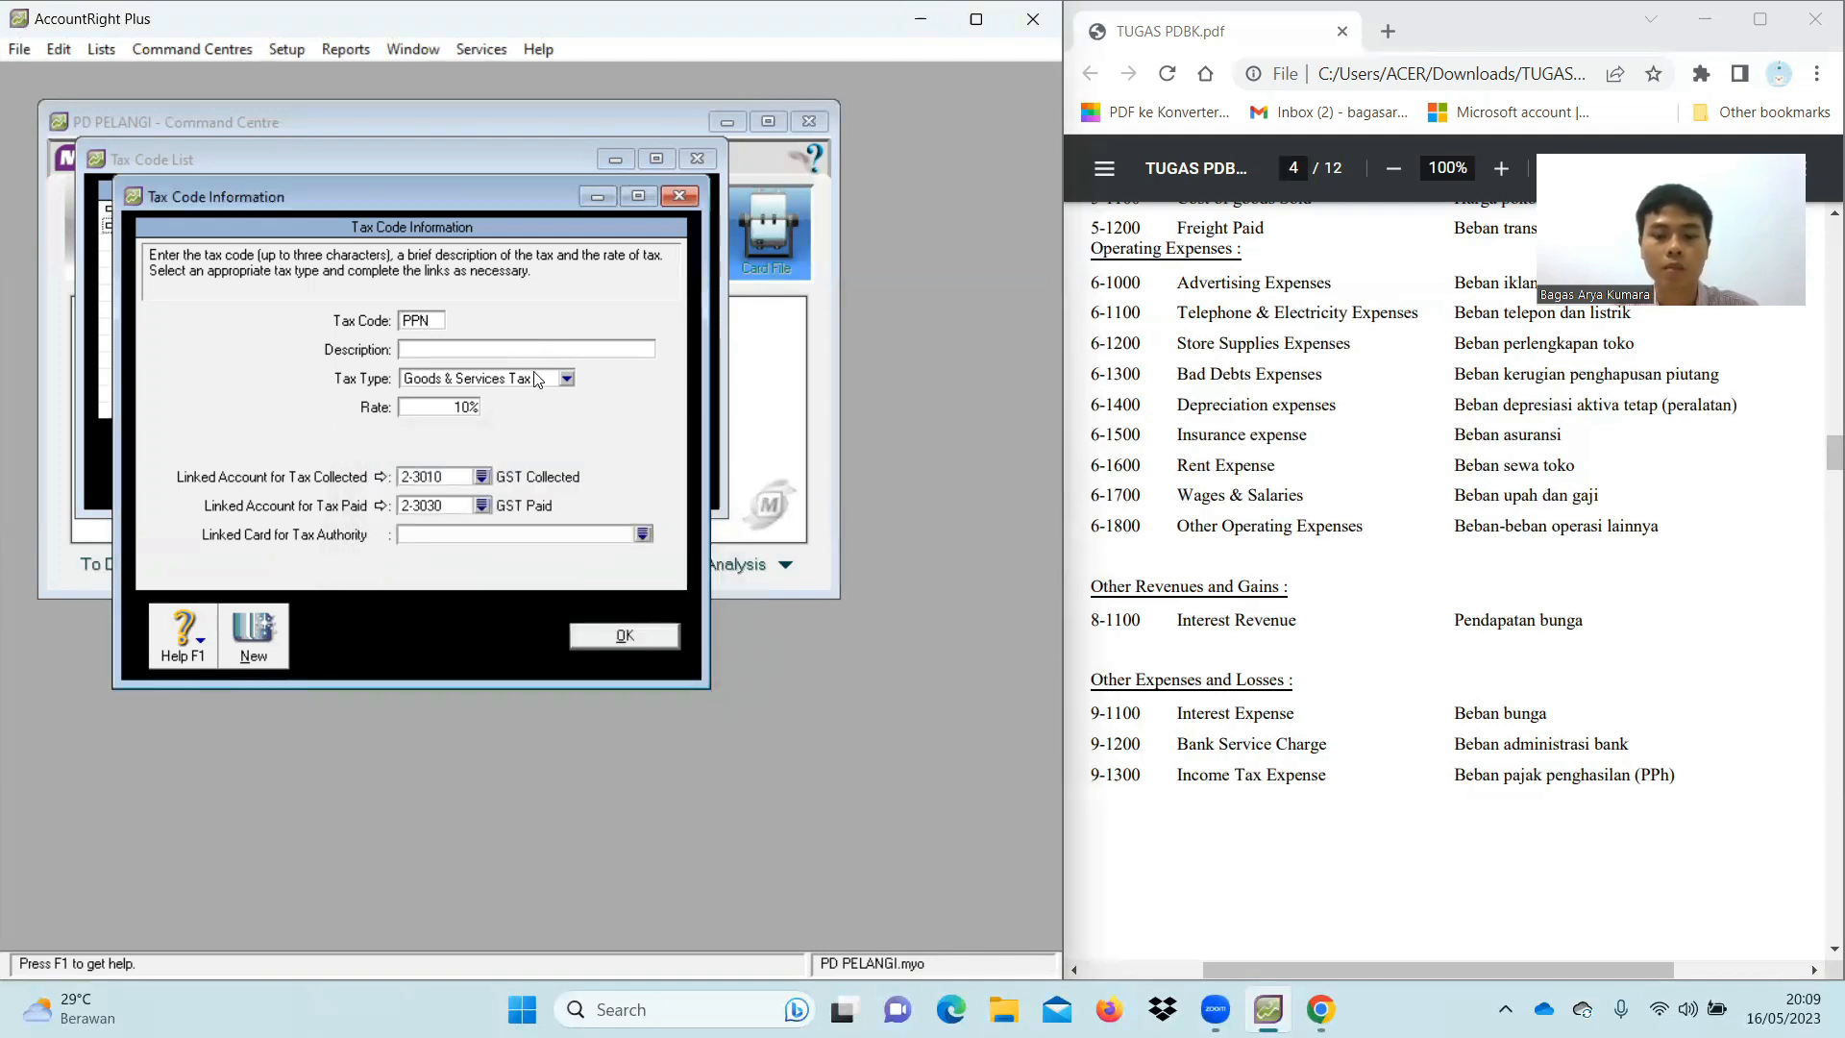
text(Pajak Pertambahan Nilai)
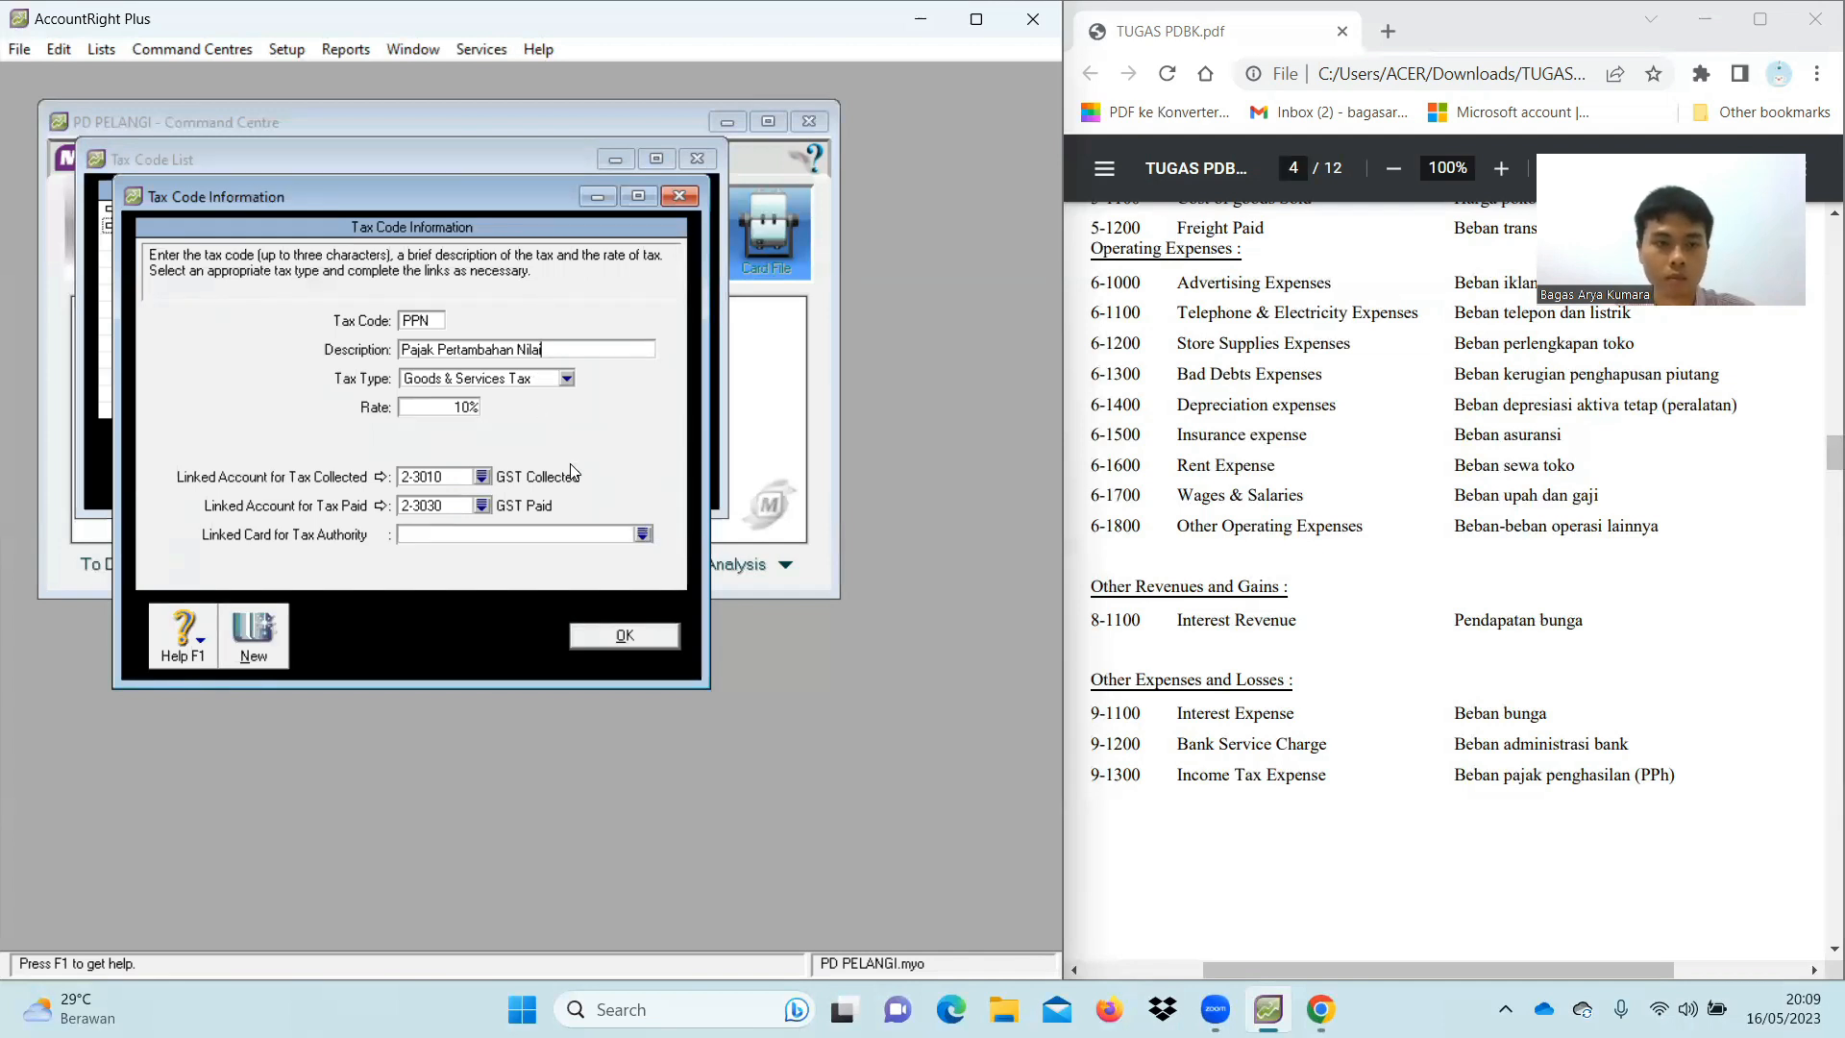
Link PPN tax collected to 2-1500 and tax paid to 2-1600, save, and close the list
click(483, 477)
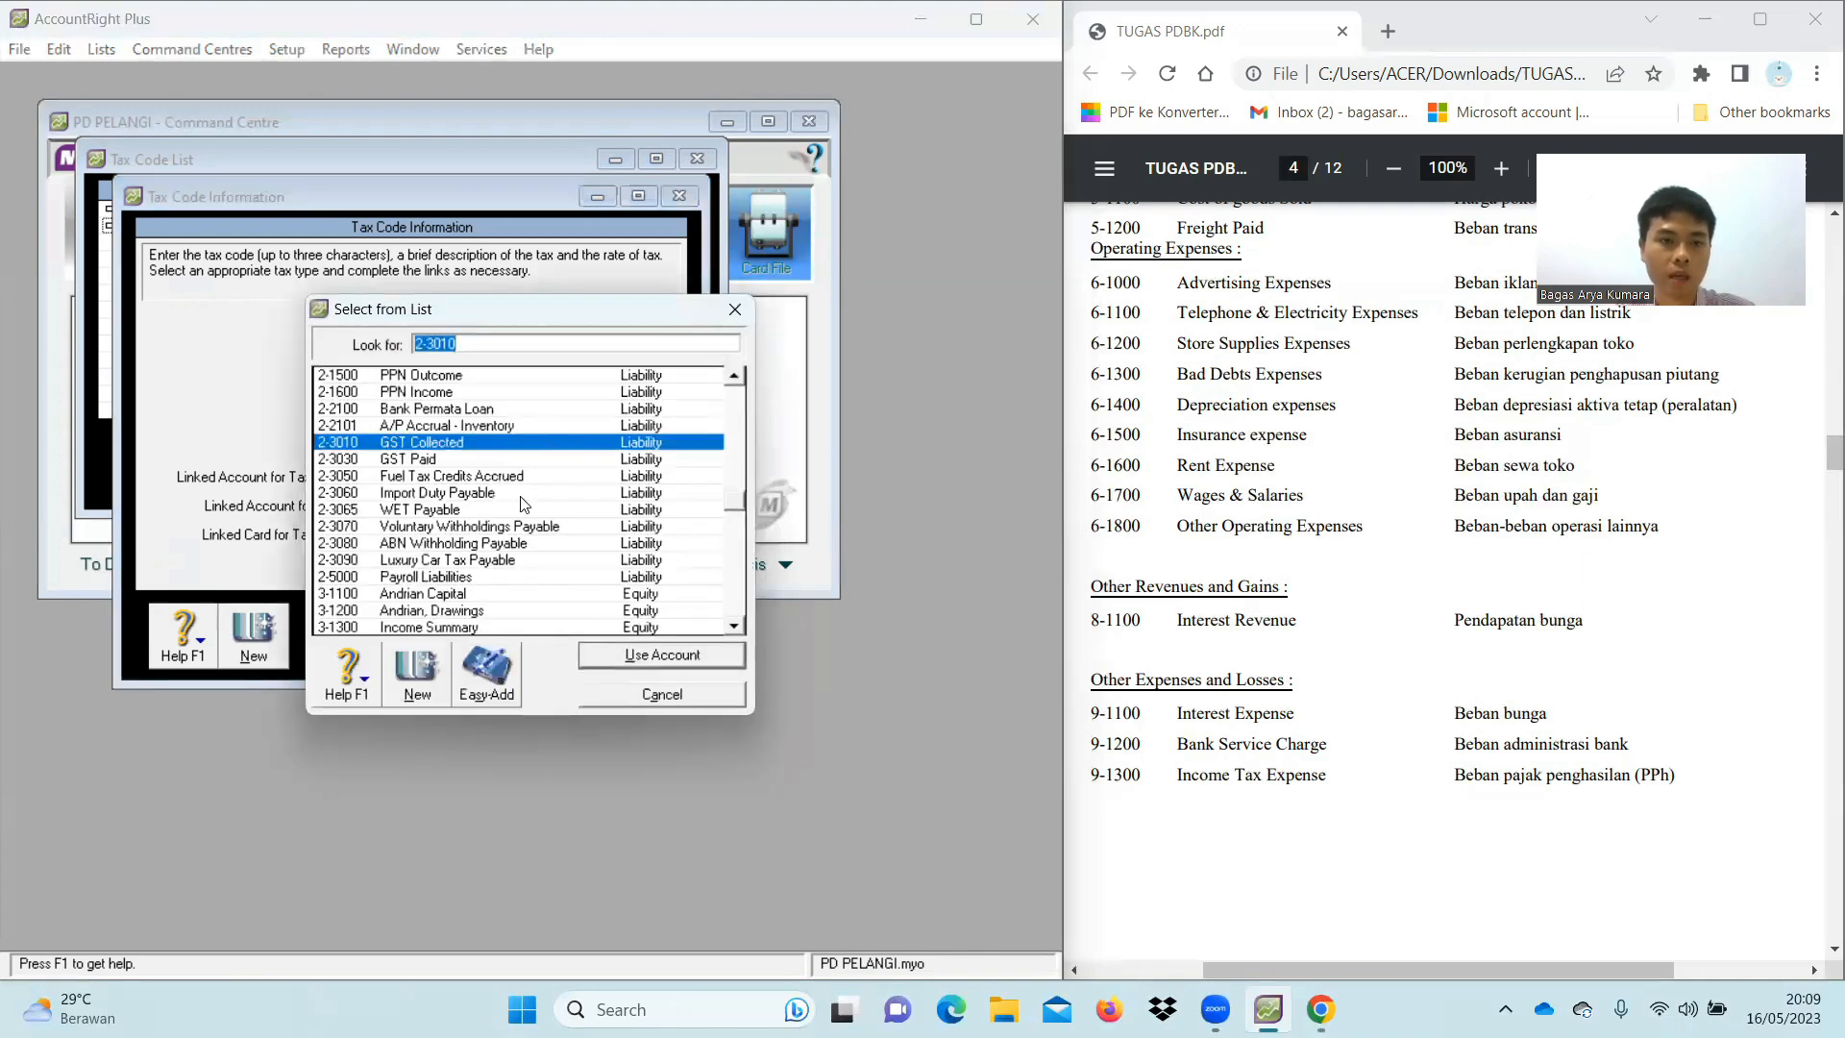
double_click(453, 377)
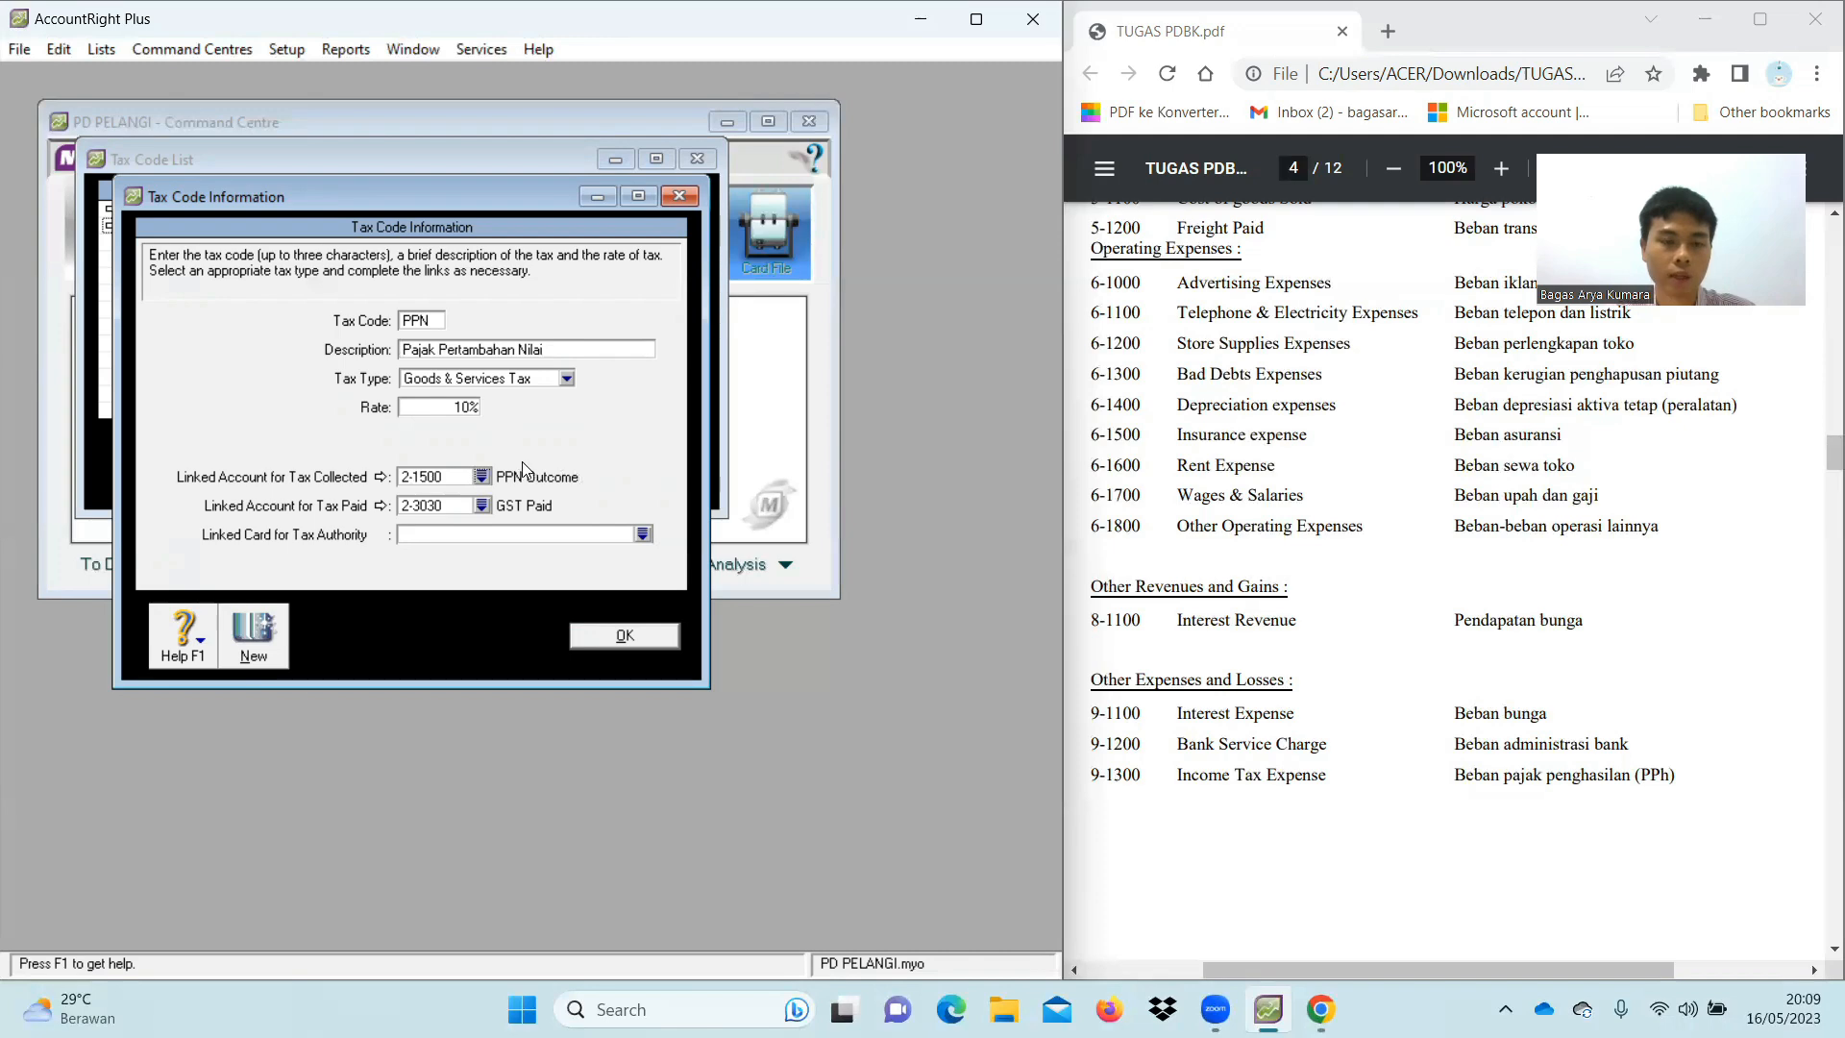
click(482, 505)
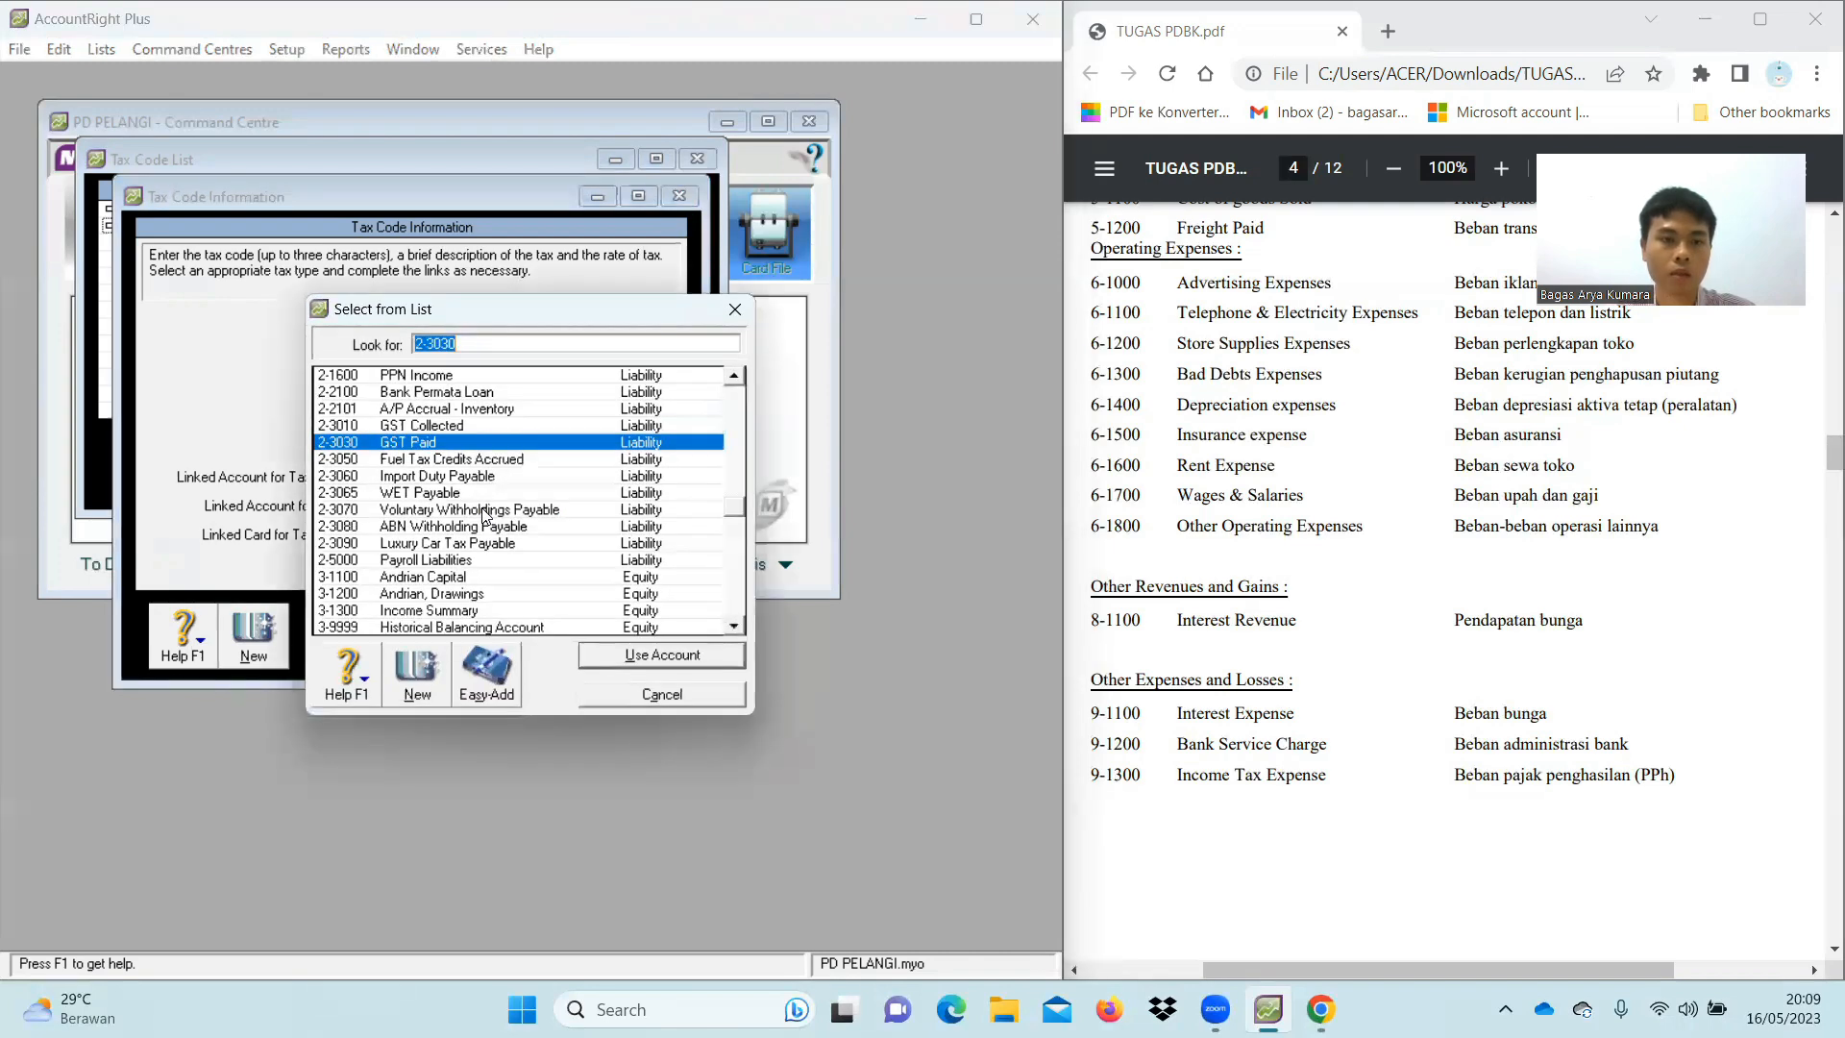
double_click(474, 377)
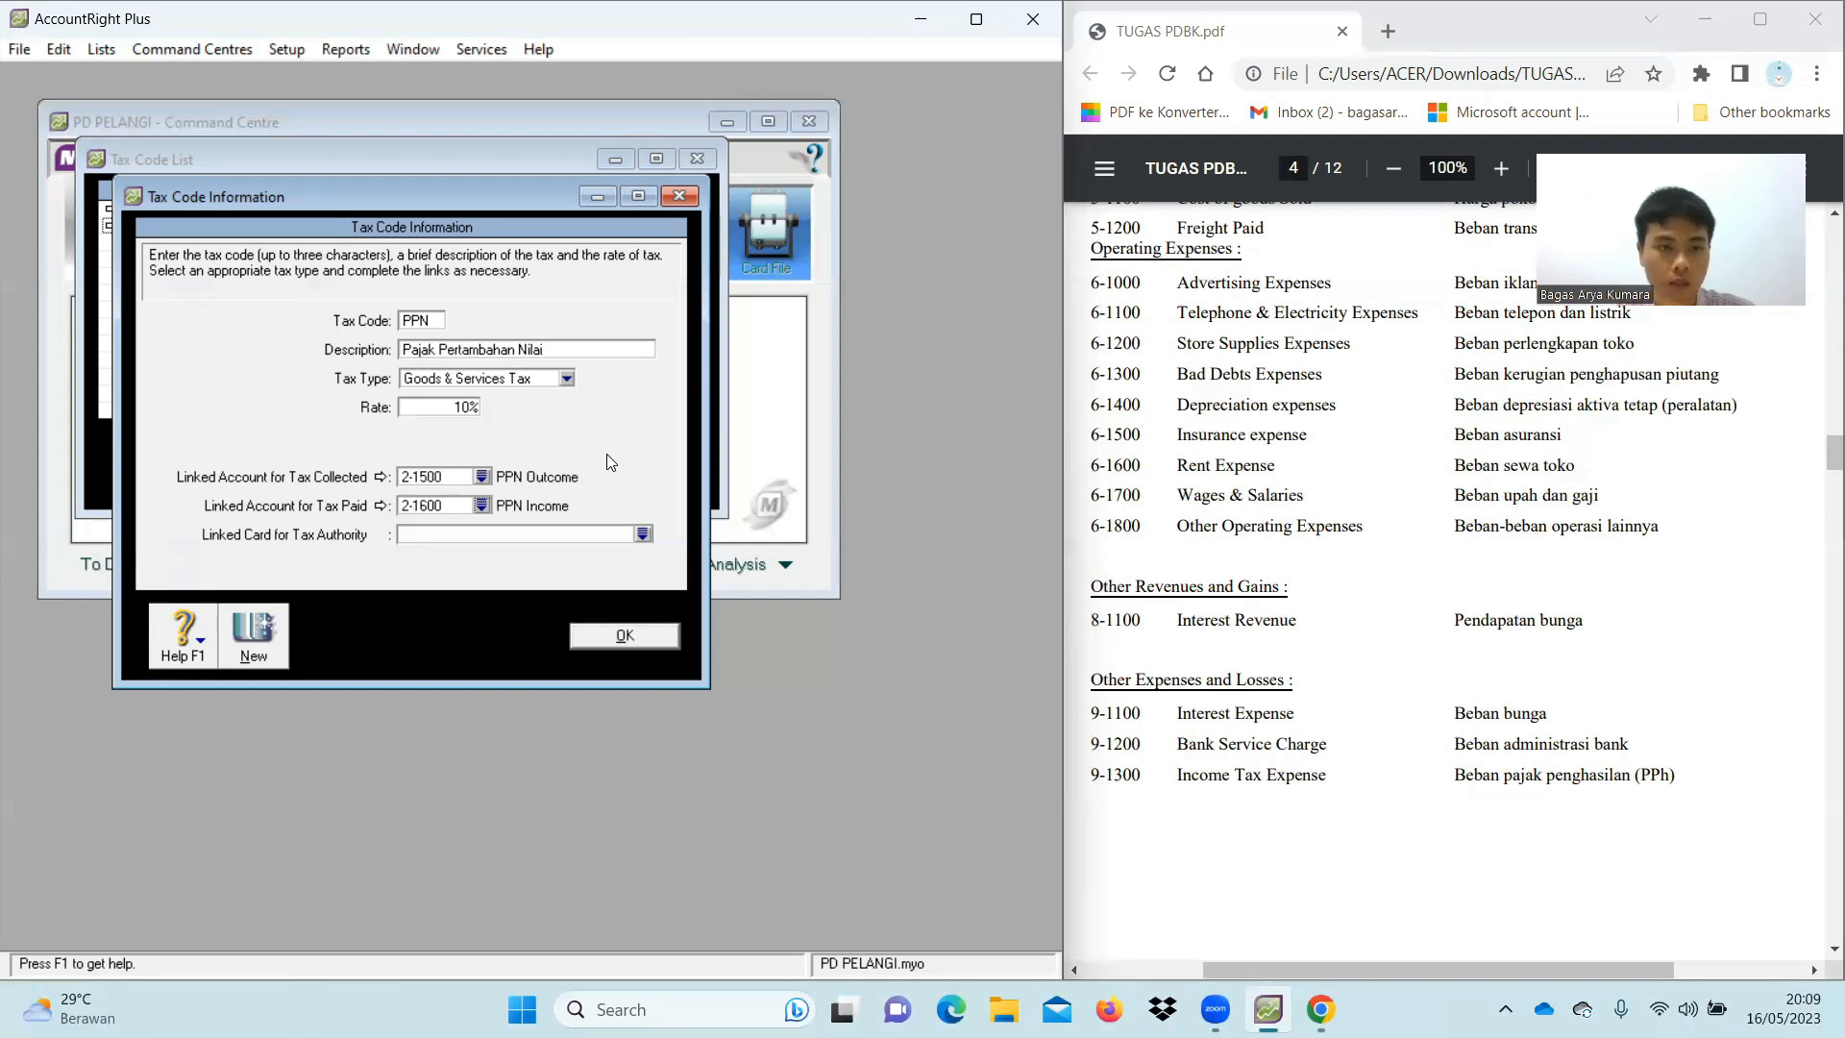
click(627, 637)
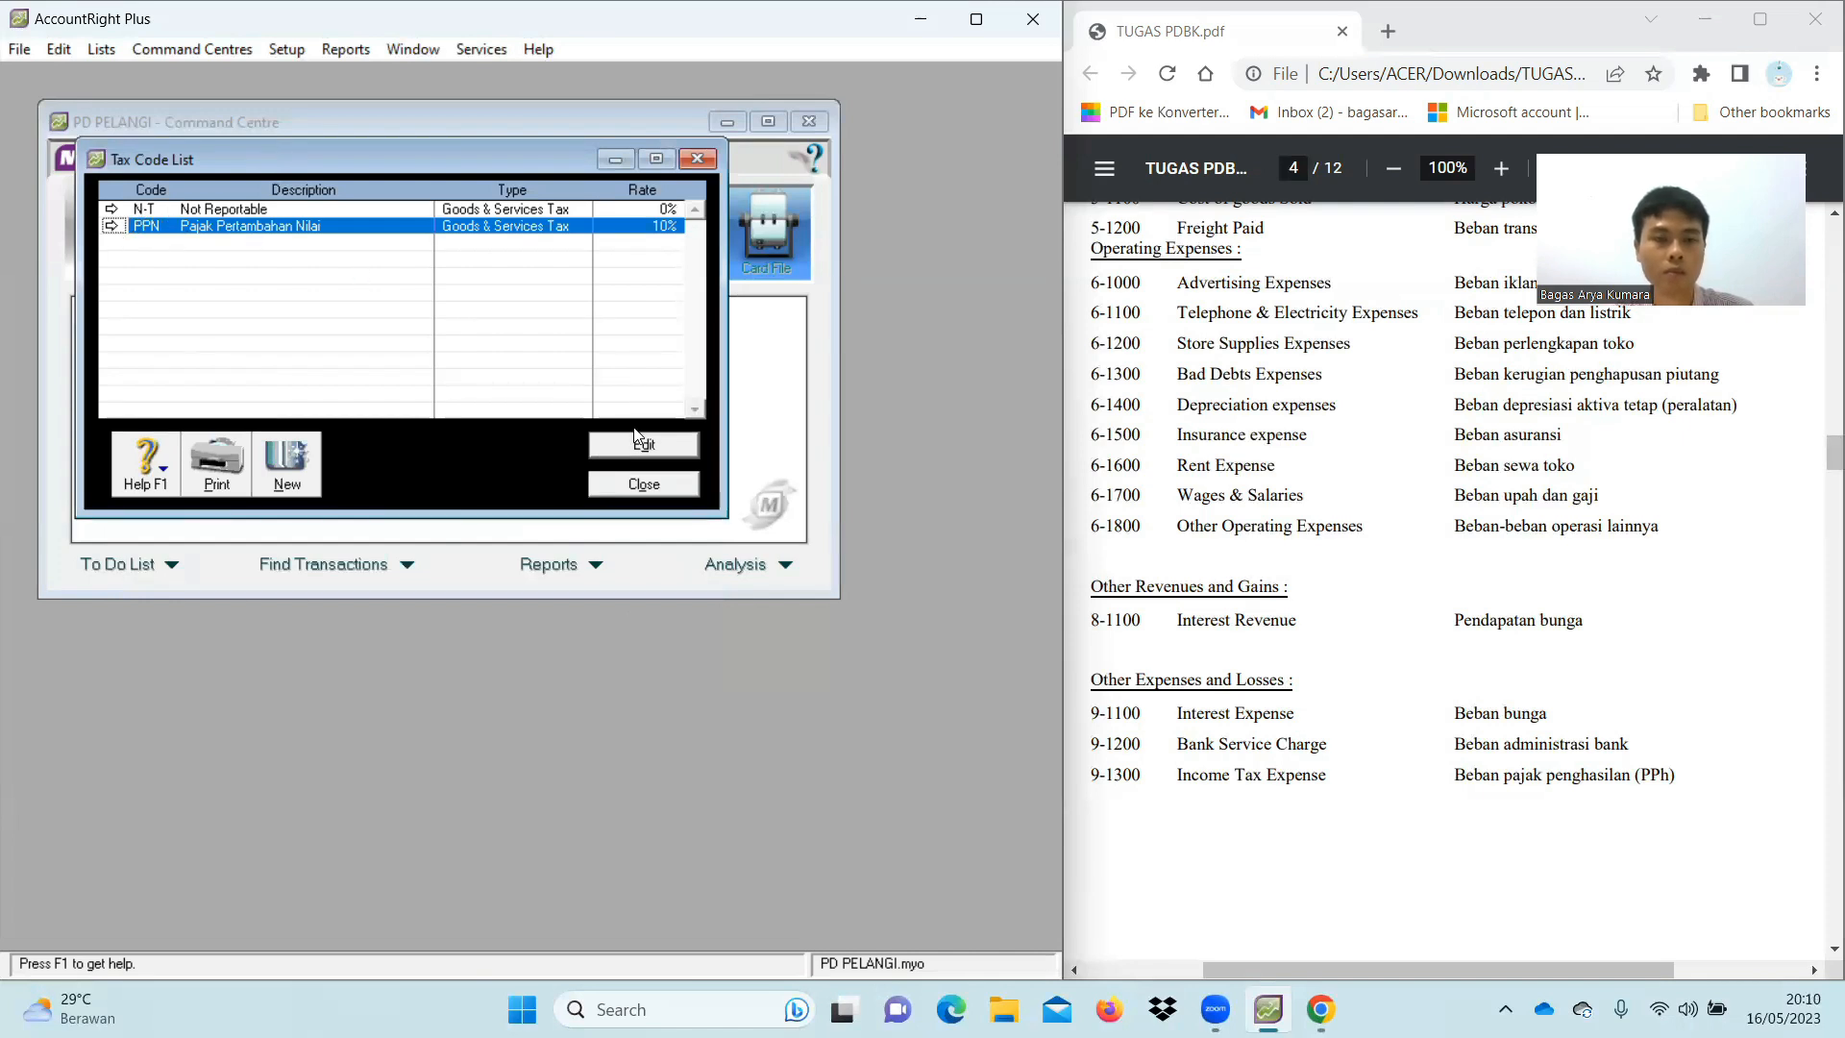
click(644, 484)
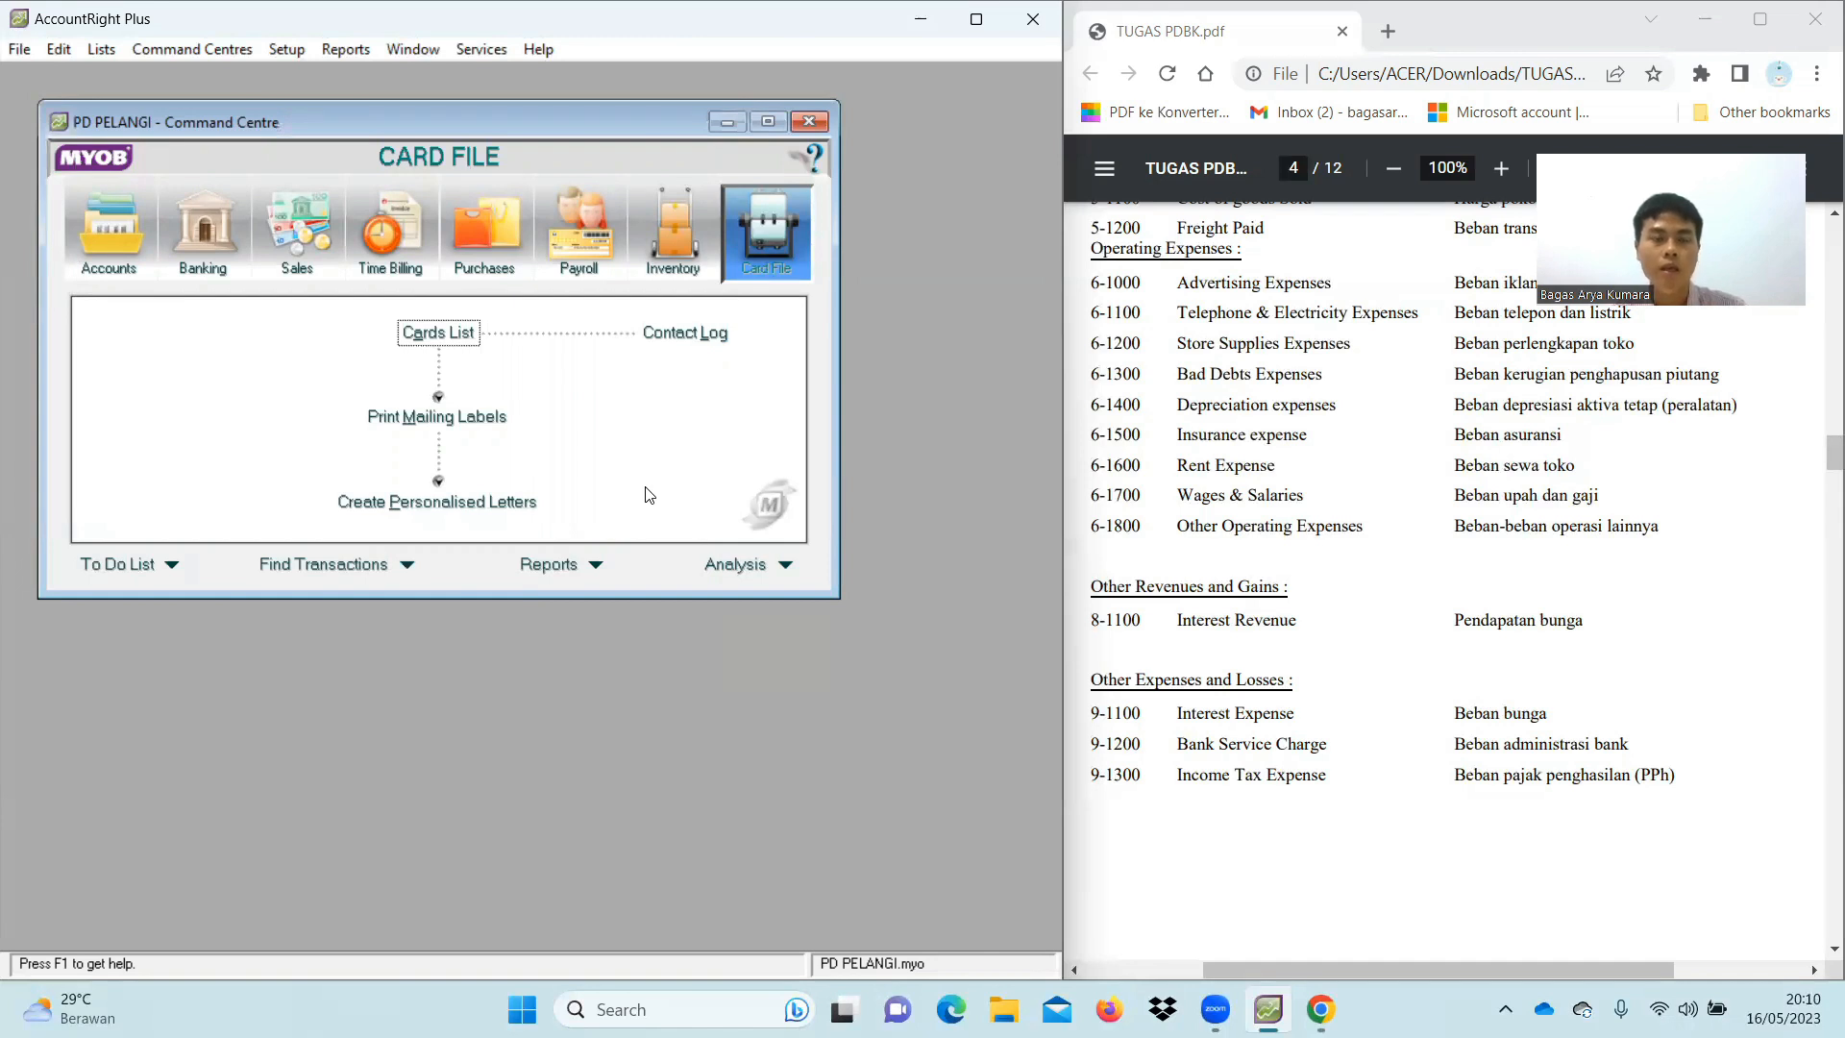
click(286, 49)
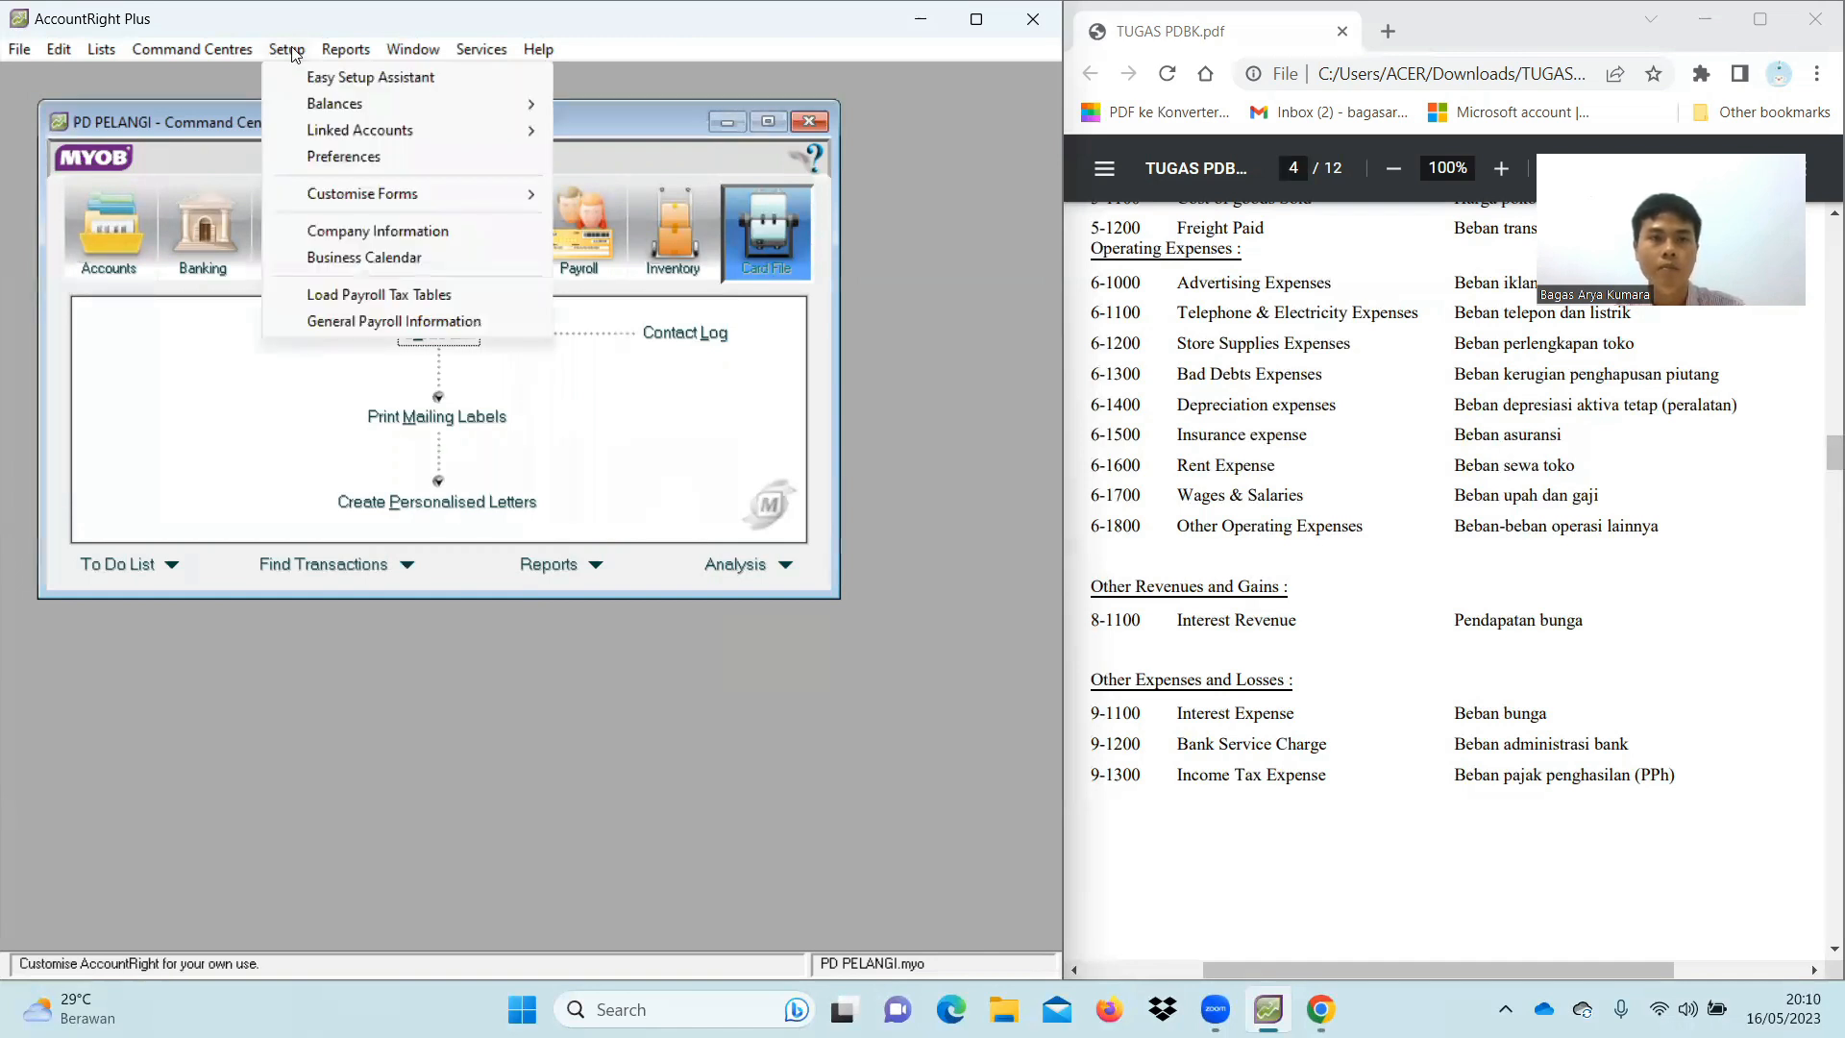
mouse_move(377, 137)
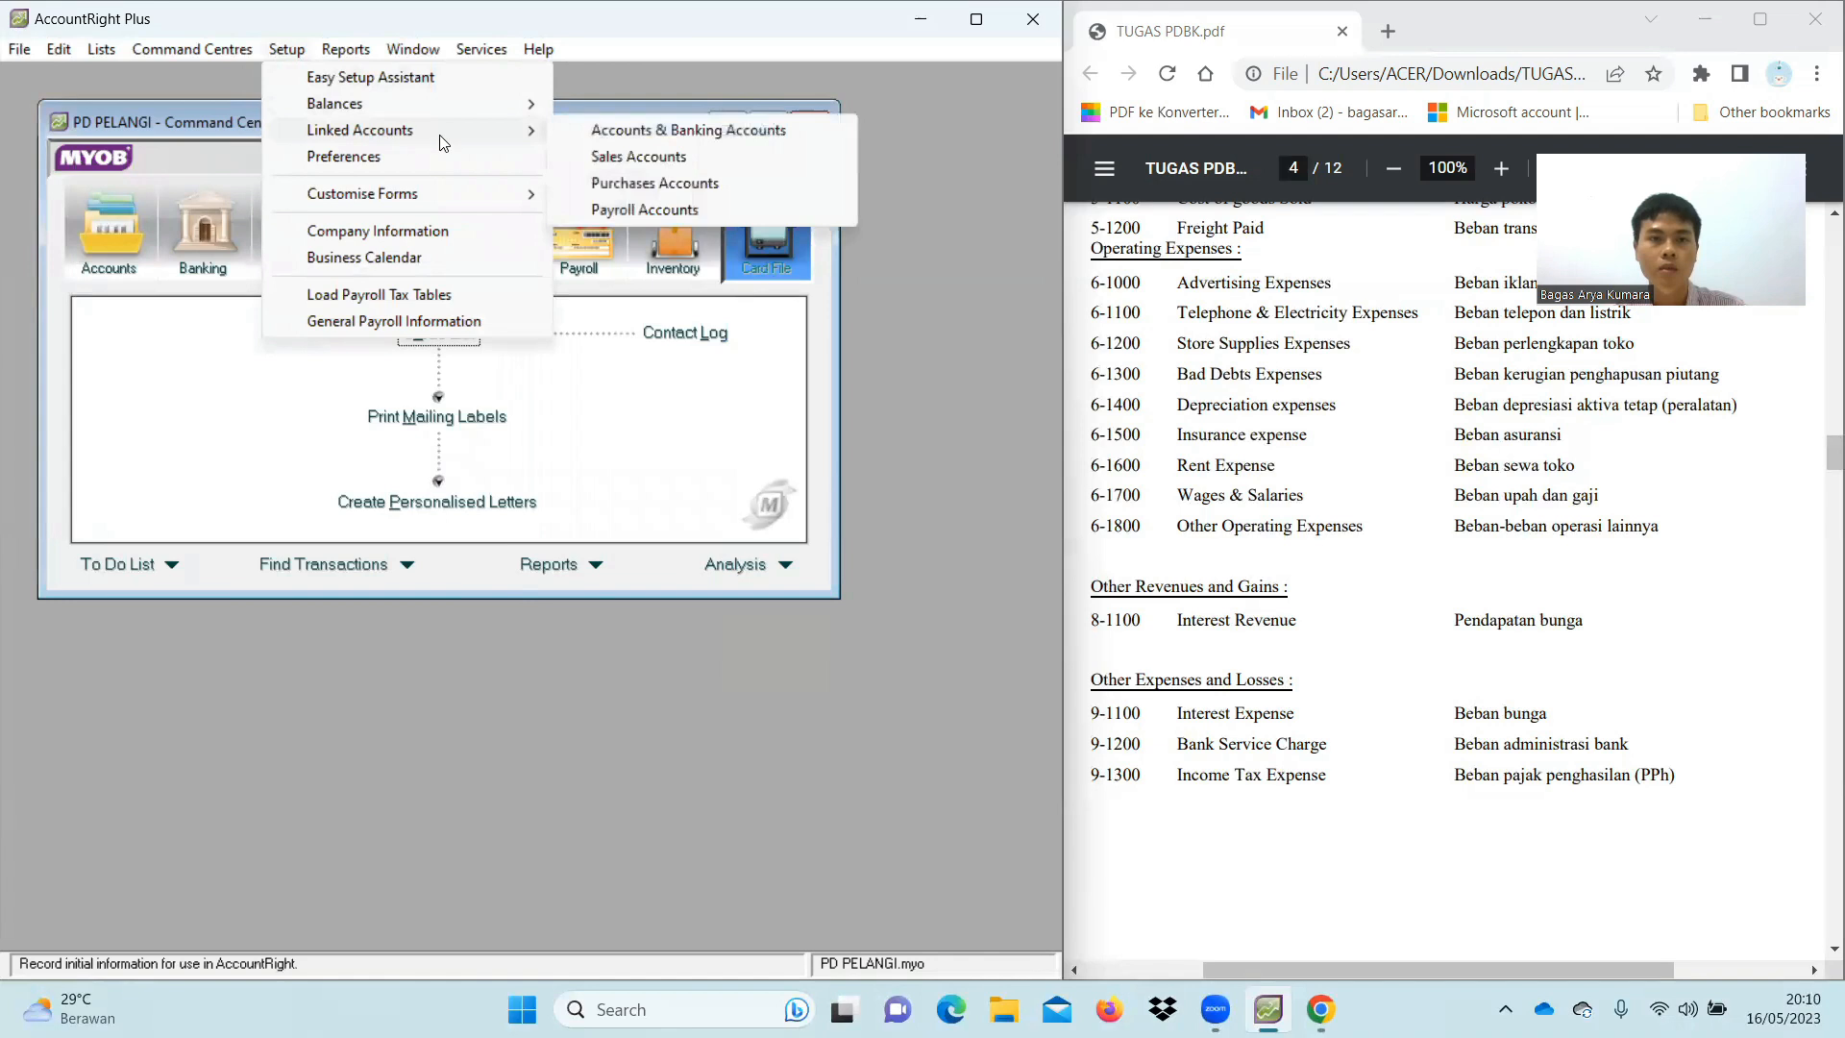
click(625, 157)
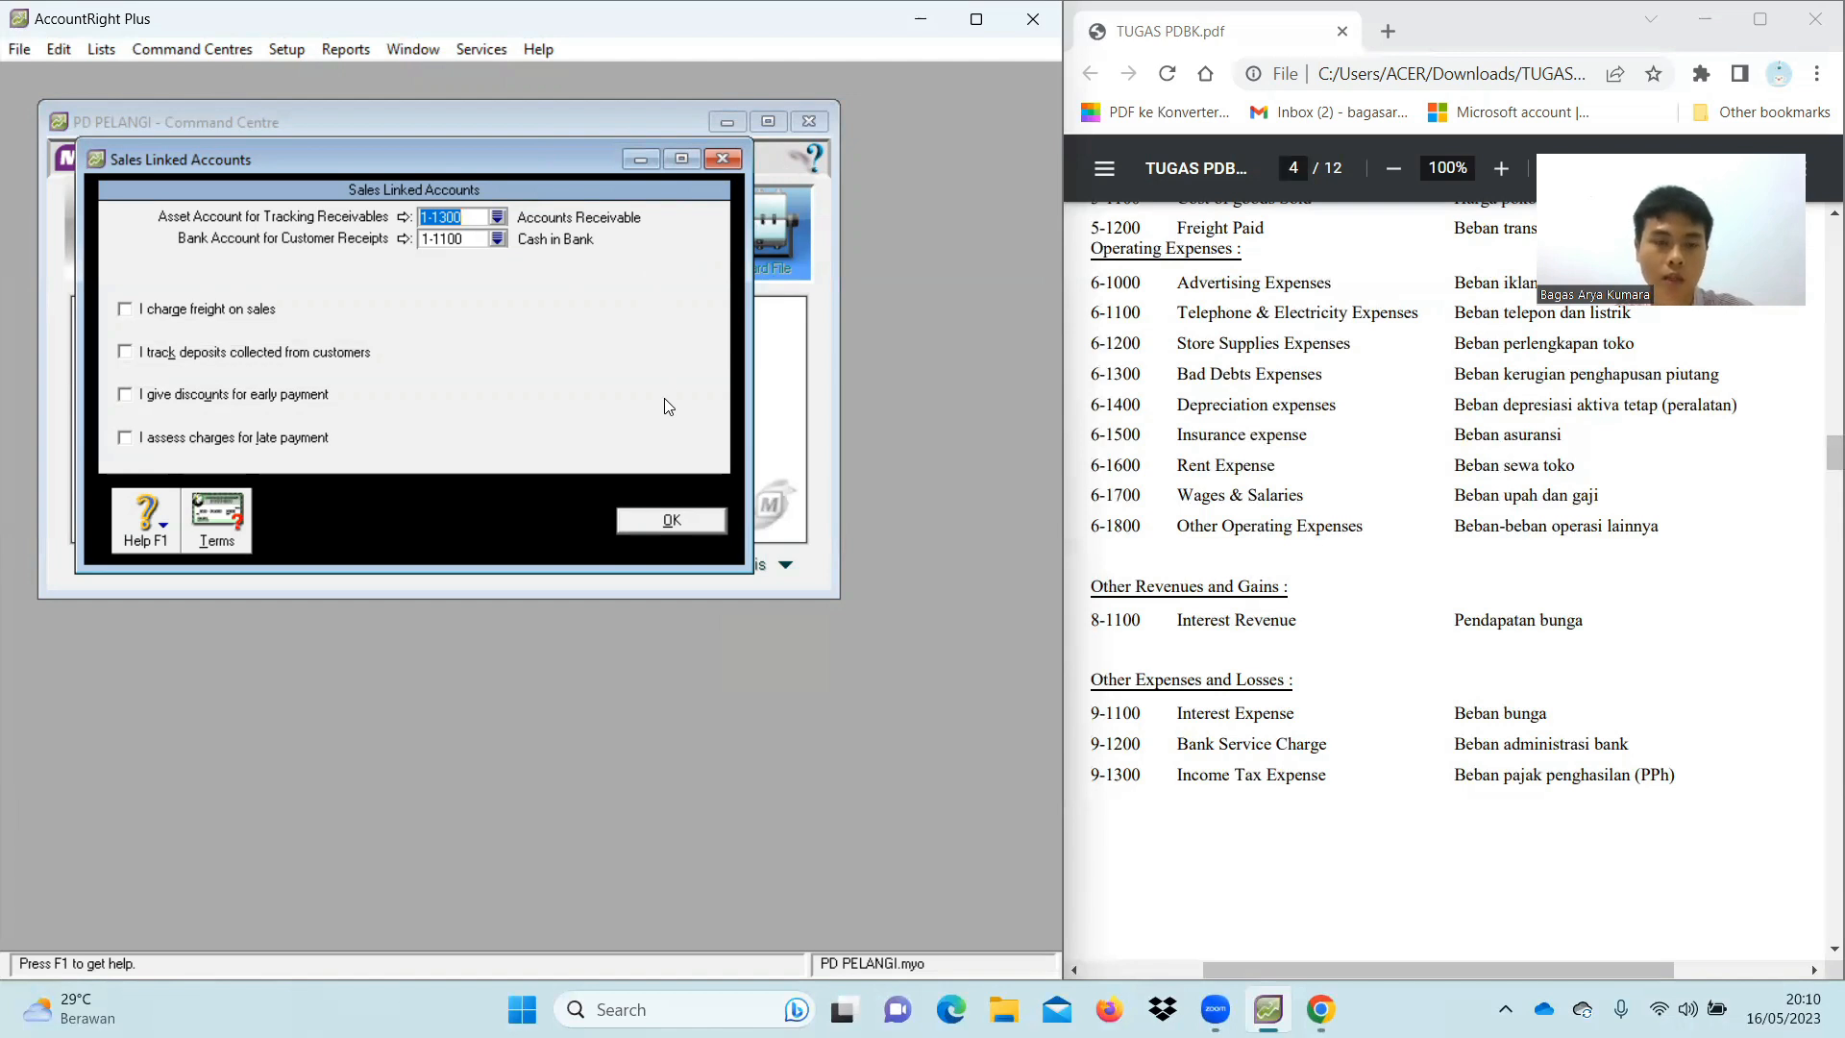
click(677, 523)
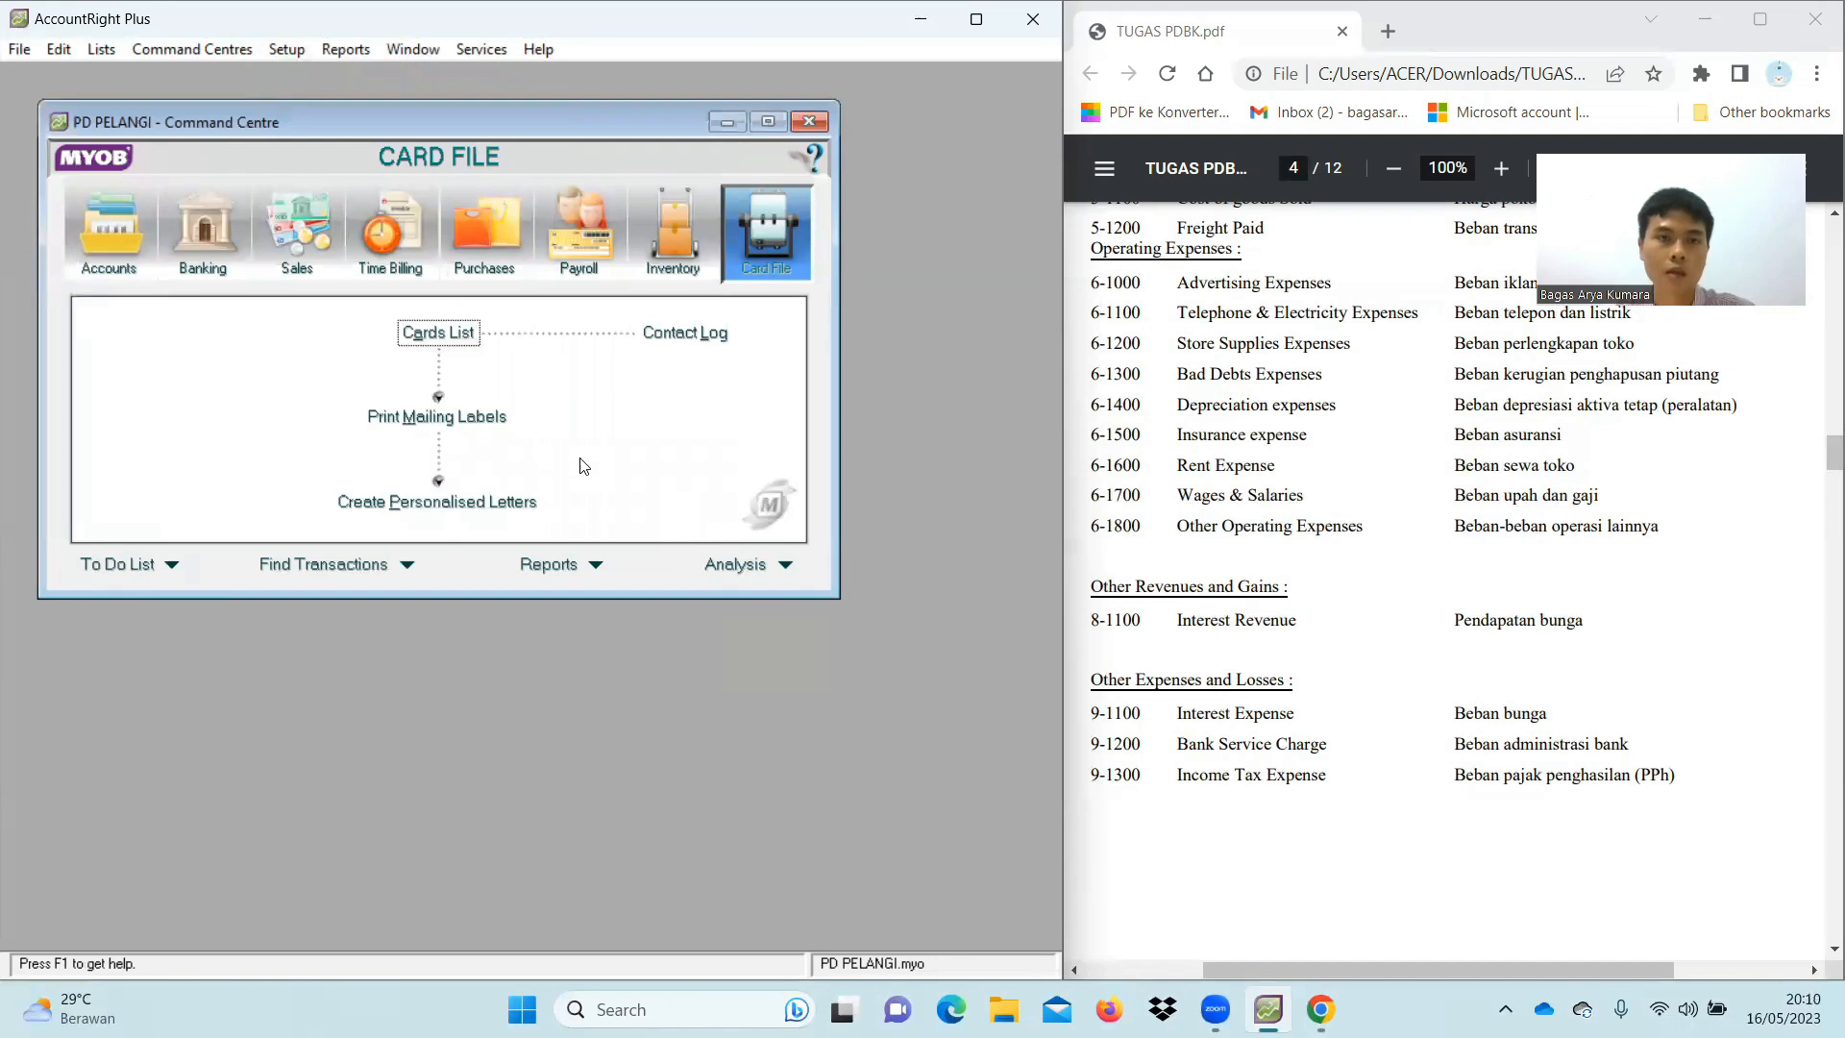
In Purchases Linked Accounts, untick 'I can receive items without a Supplier bill' and save
click(285, 48)
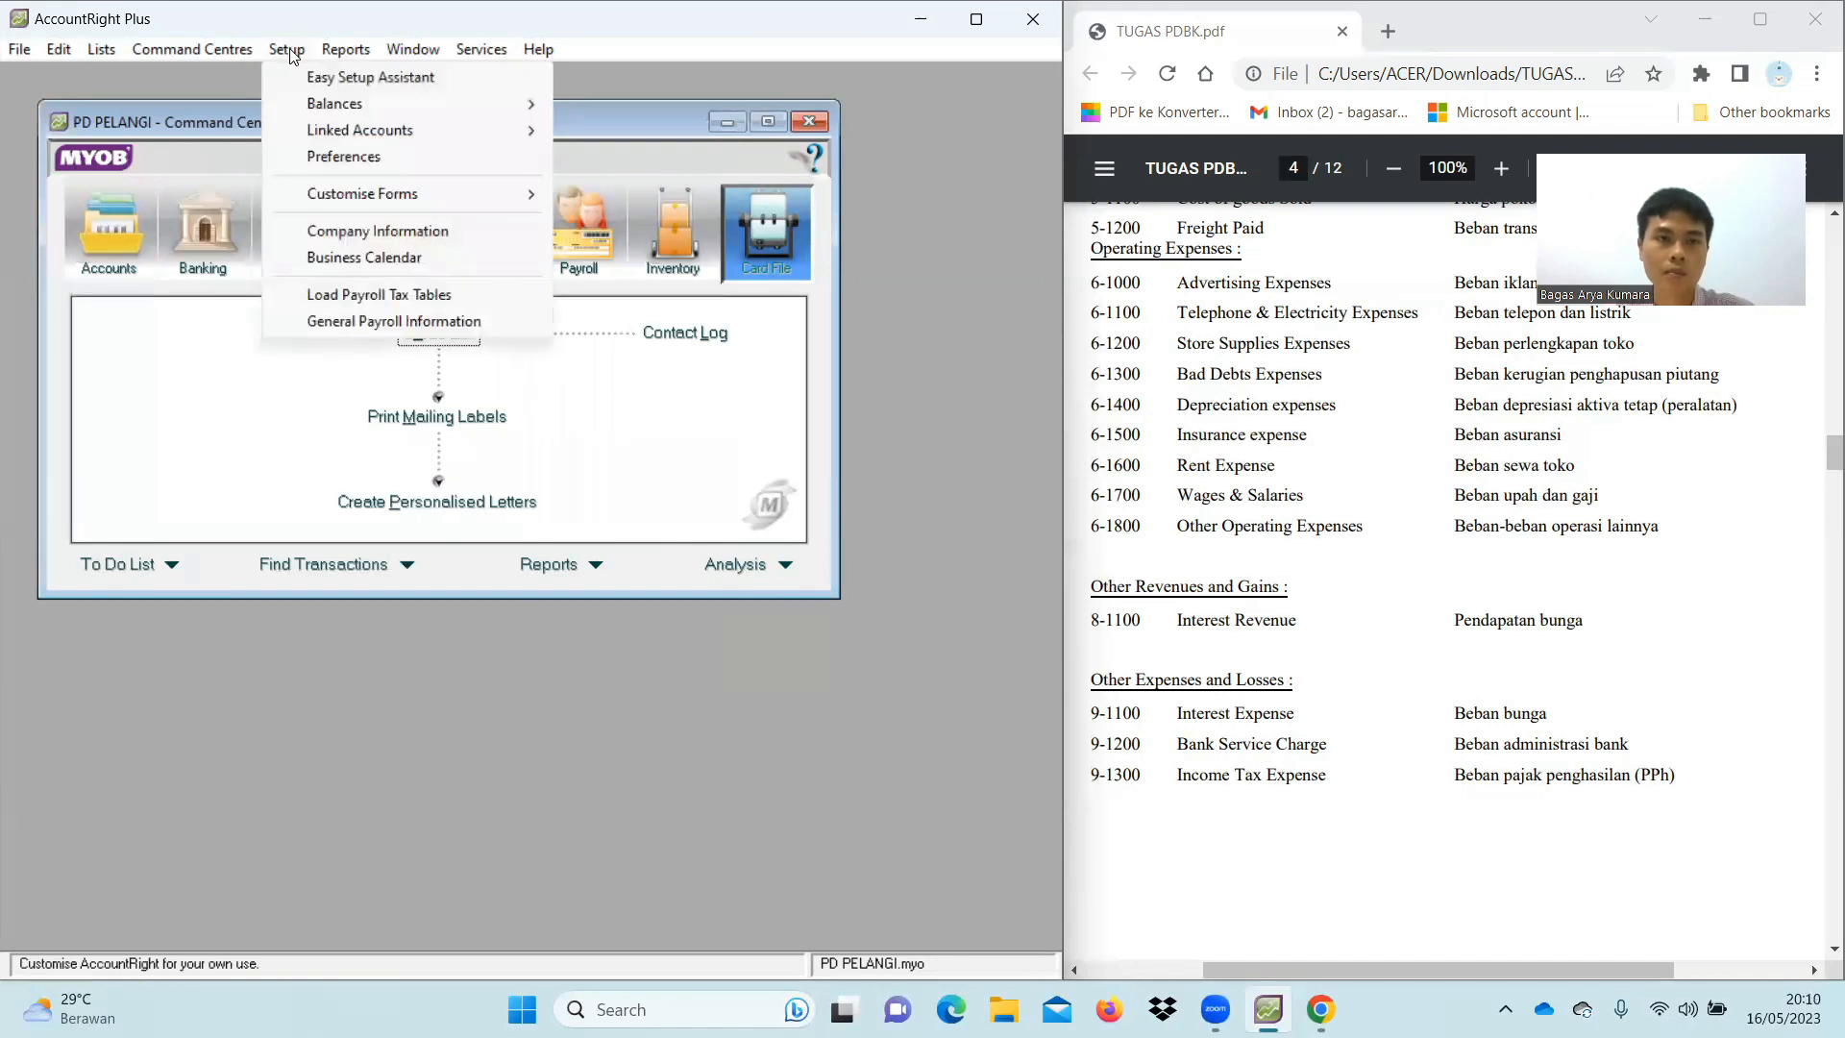
mouse_move(374, 134)
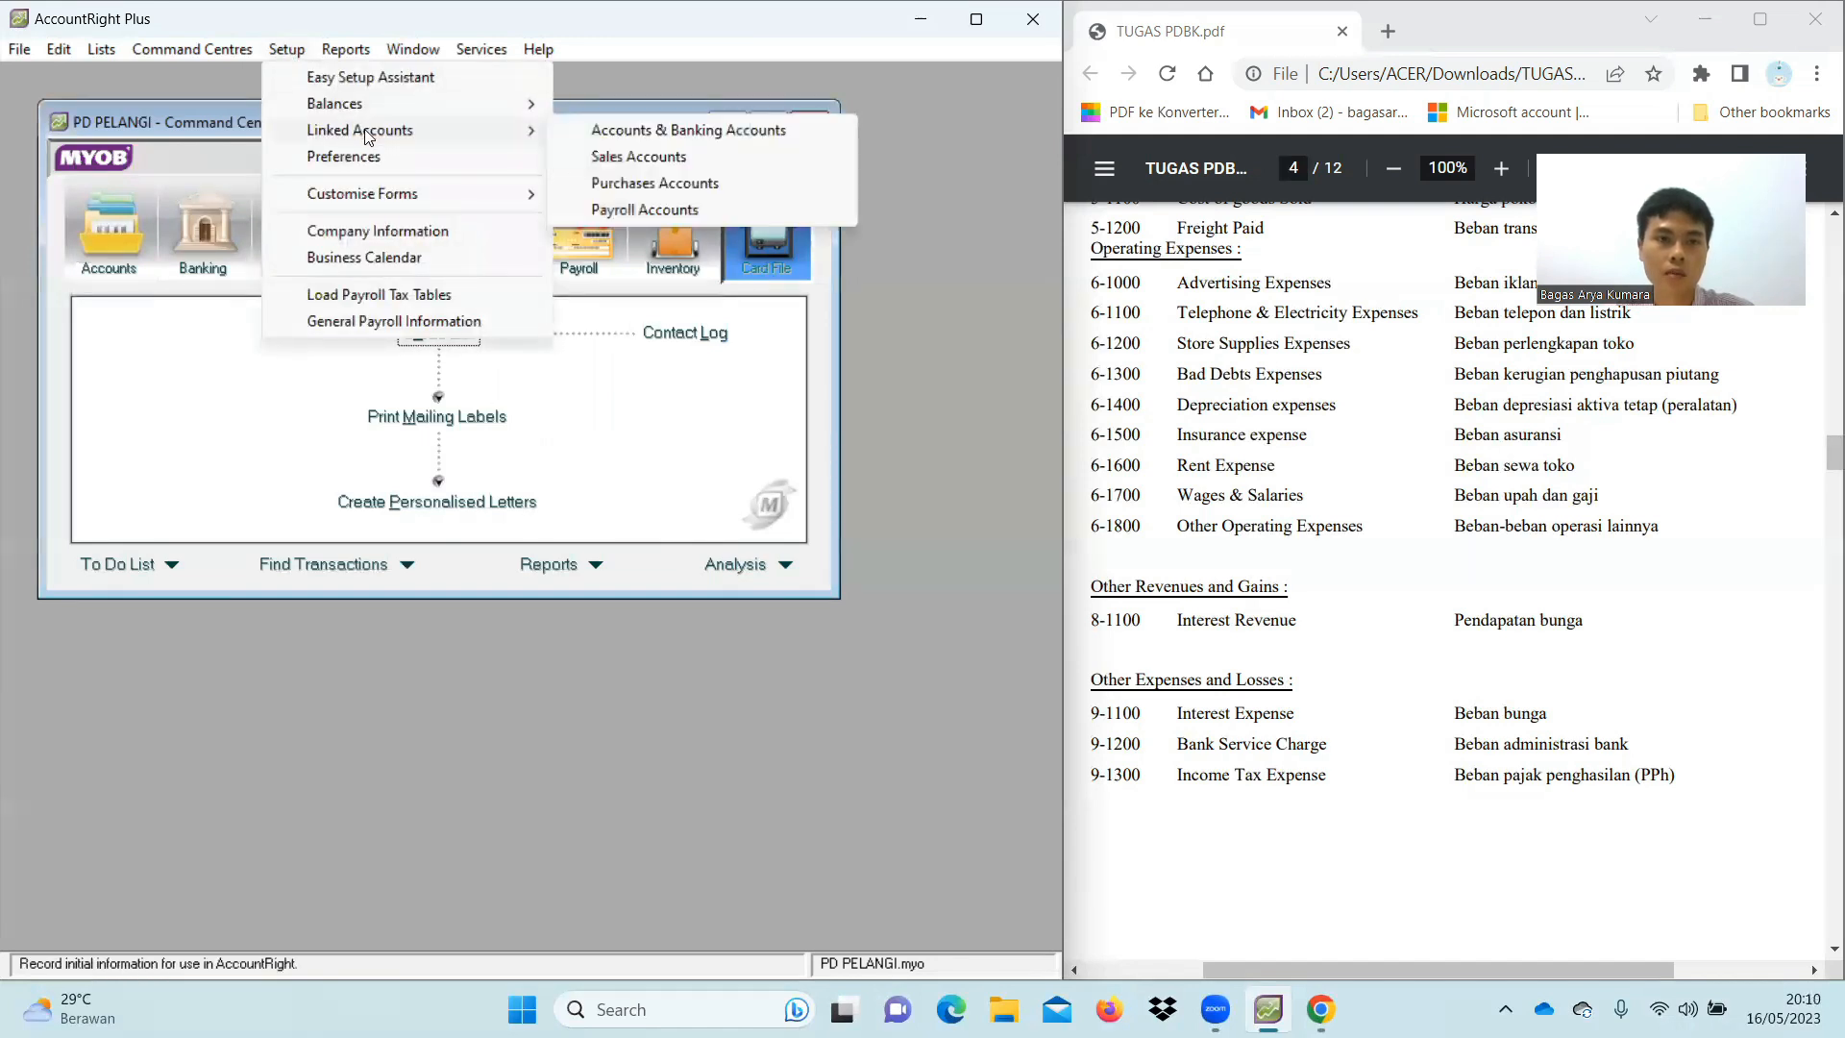
click(693, 182)
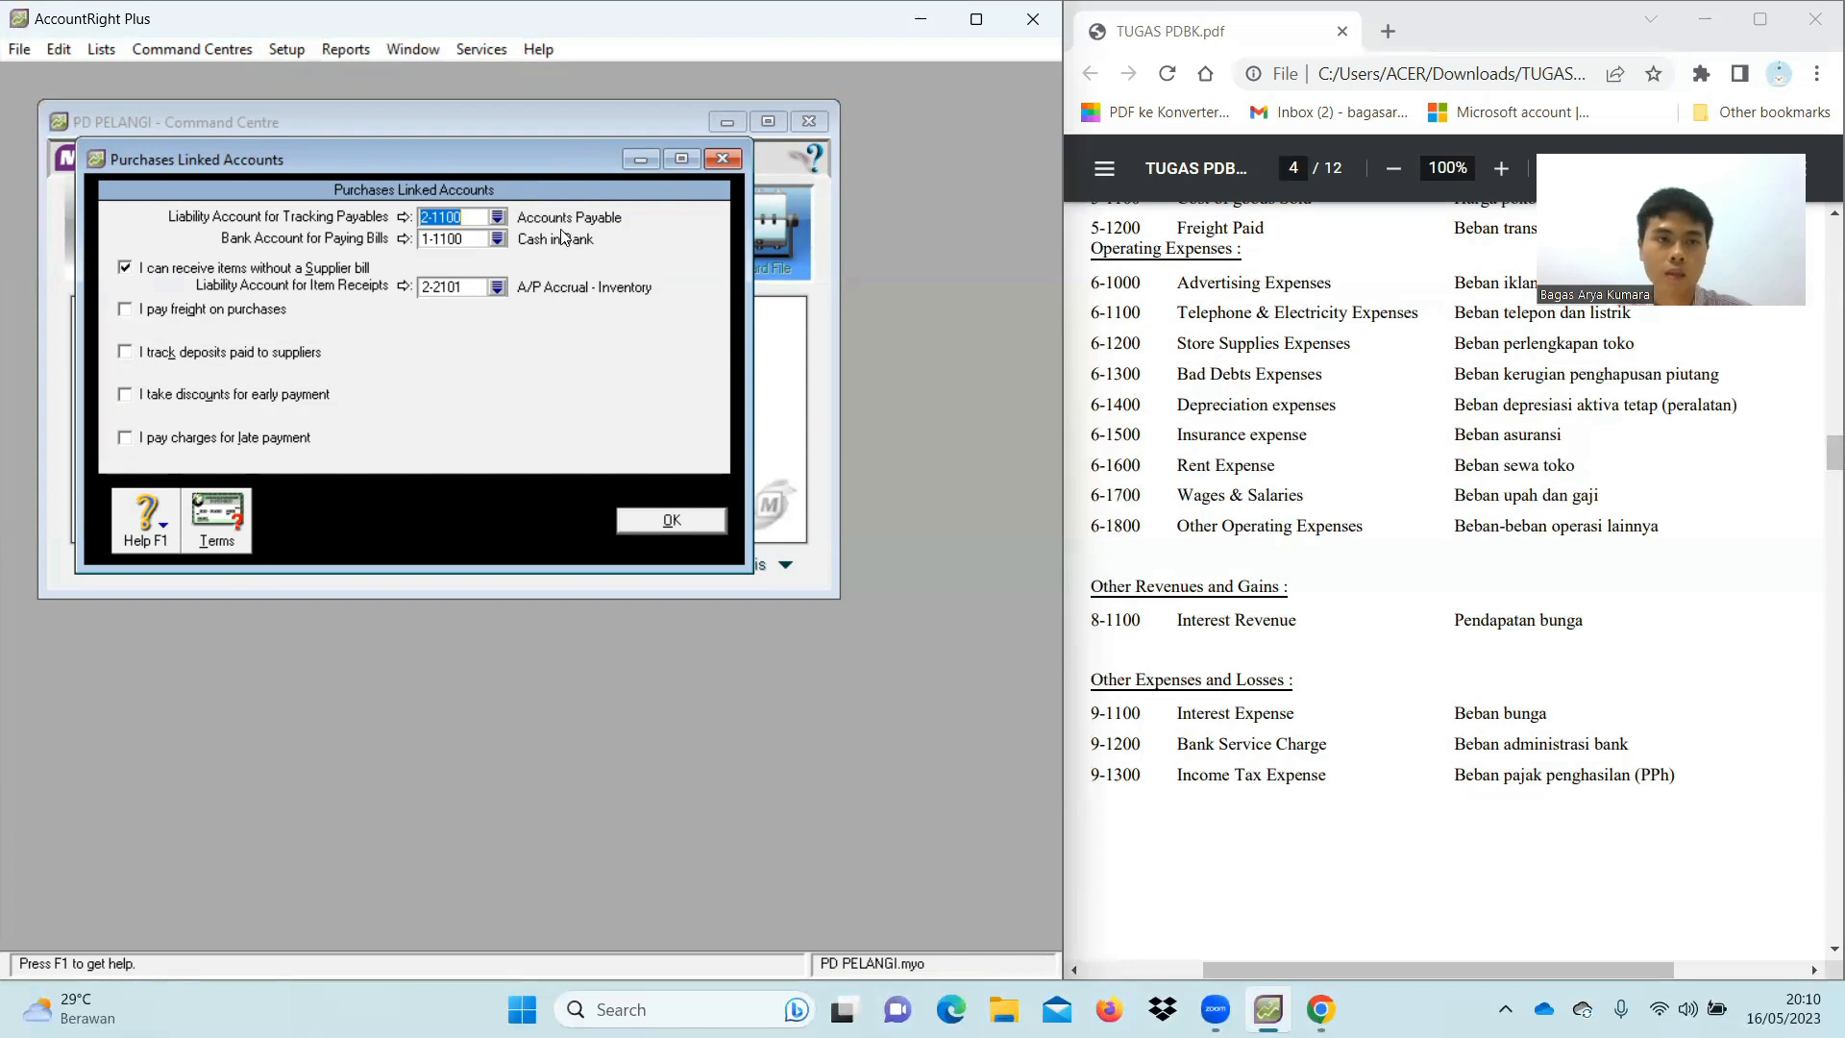
click(126, 268)
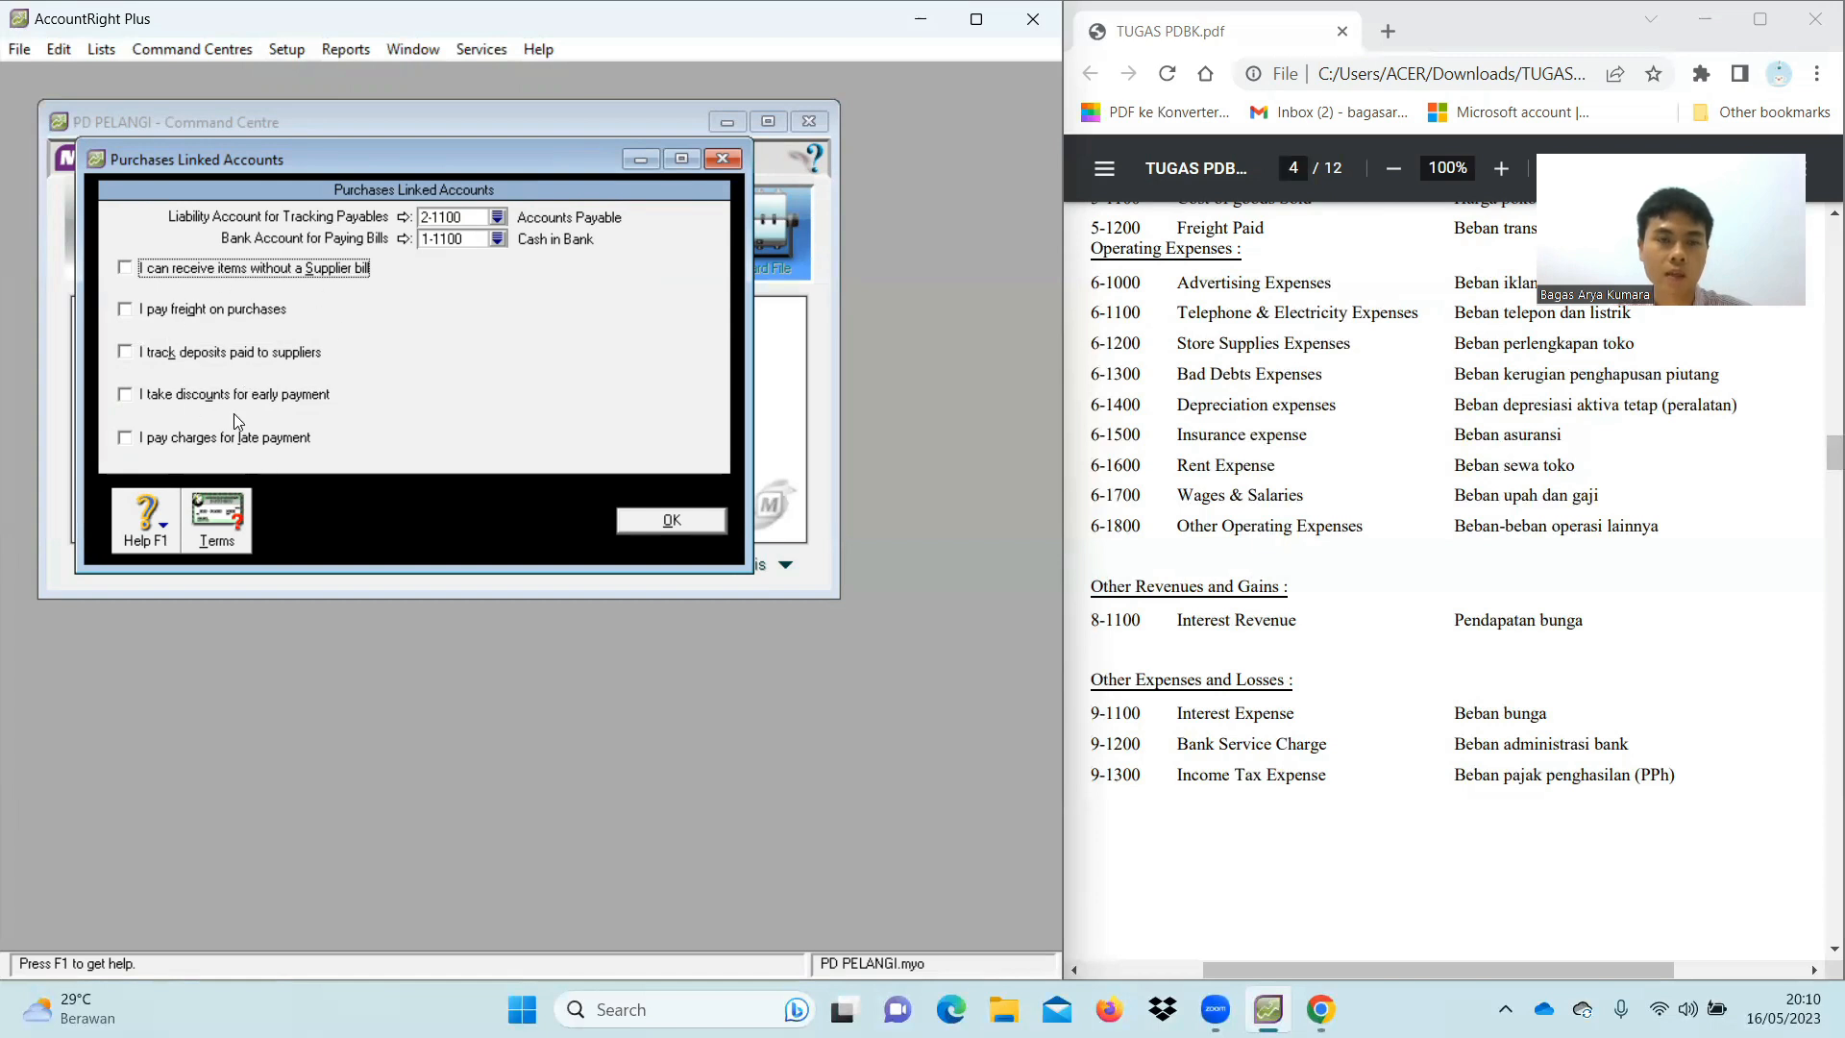
click(672, 520)
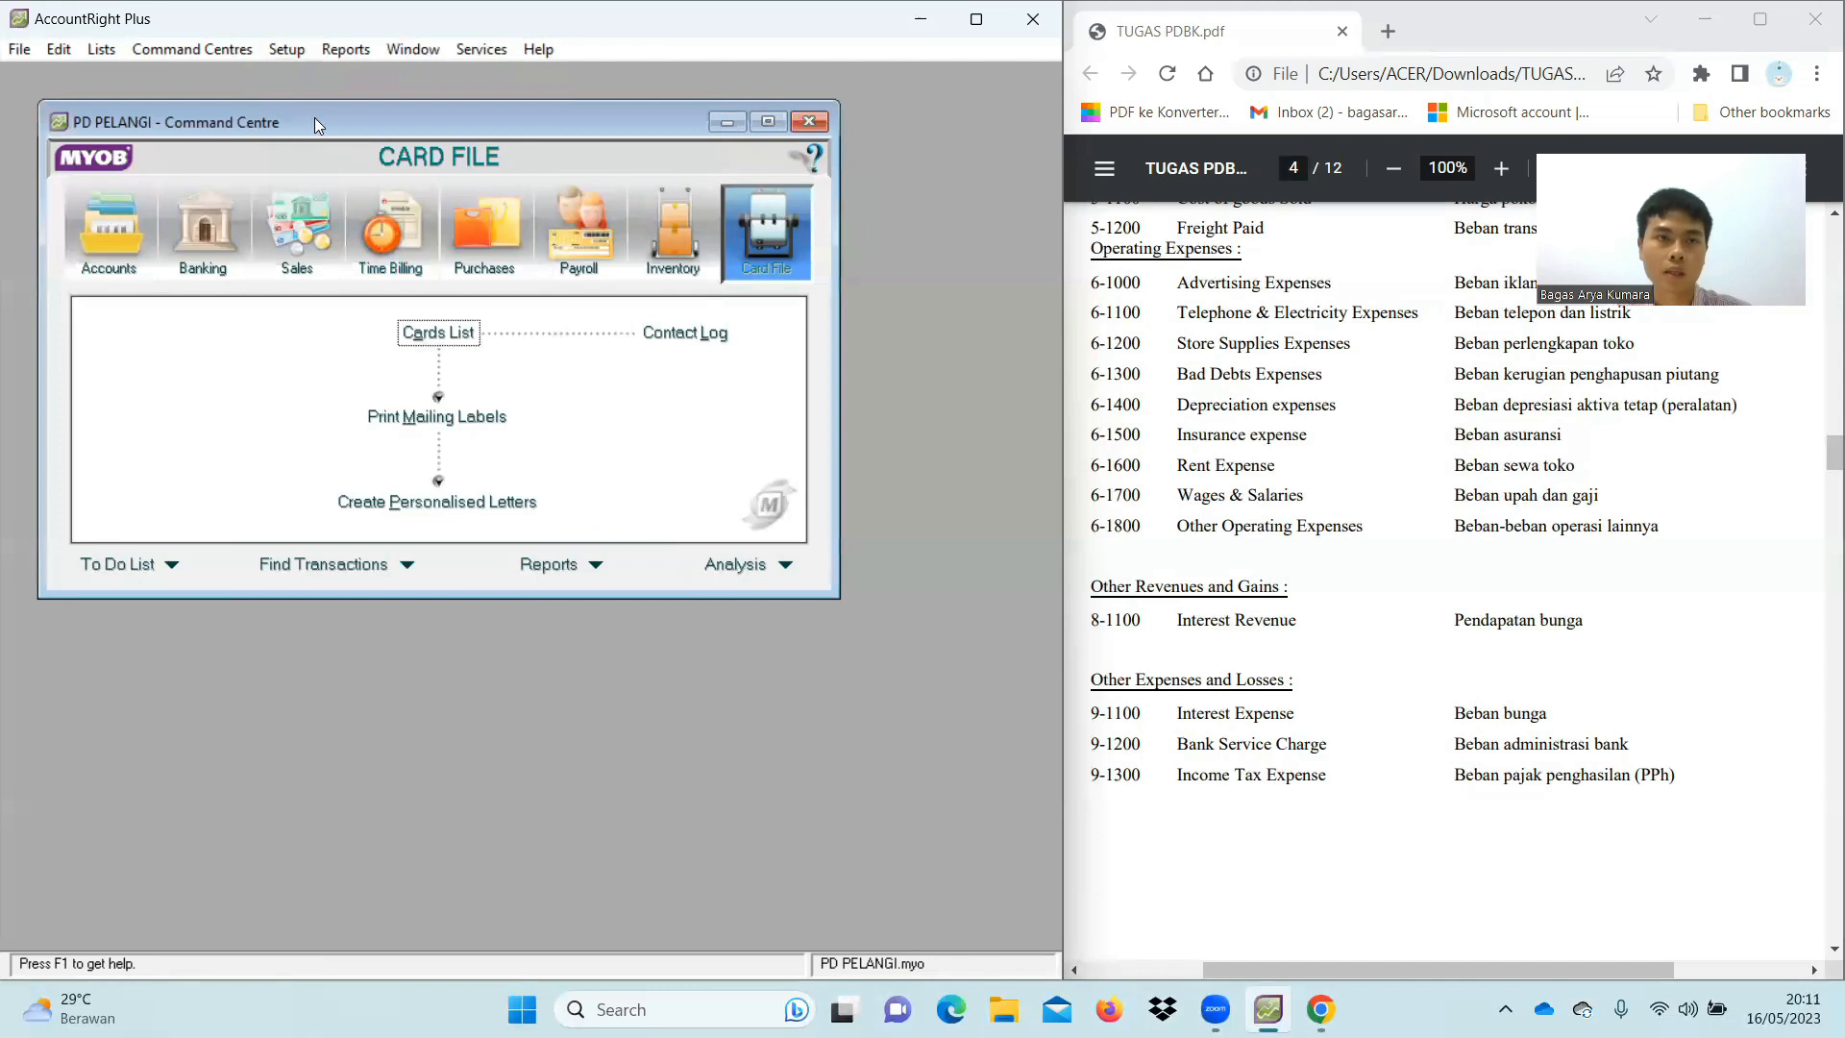
Set the Accounts & Banking undeposited funds account to 1-1100 Cash in Bank and save
click(287, 49)
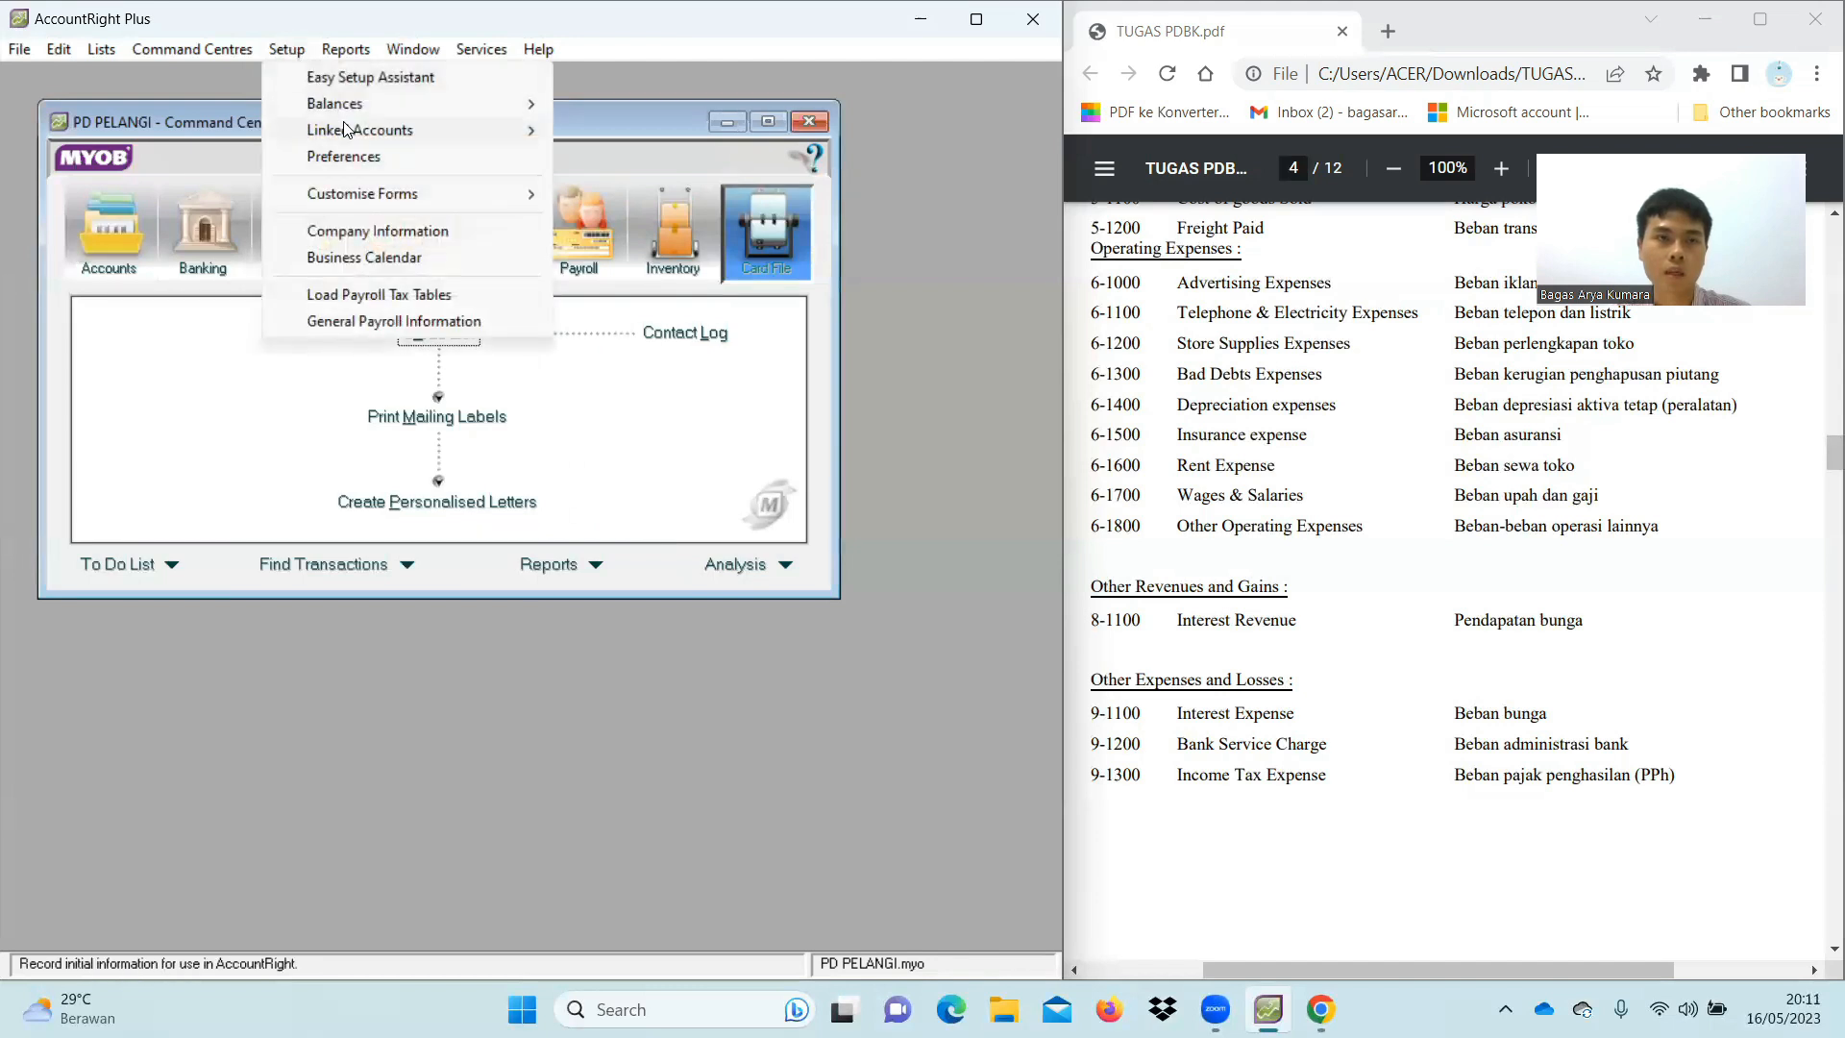
mouse_move(346, 130)
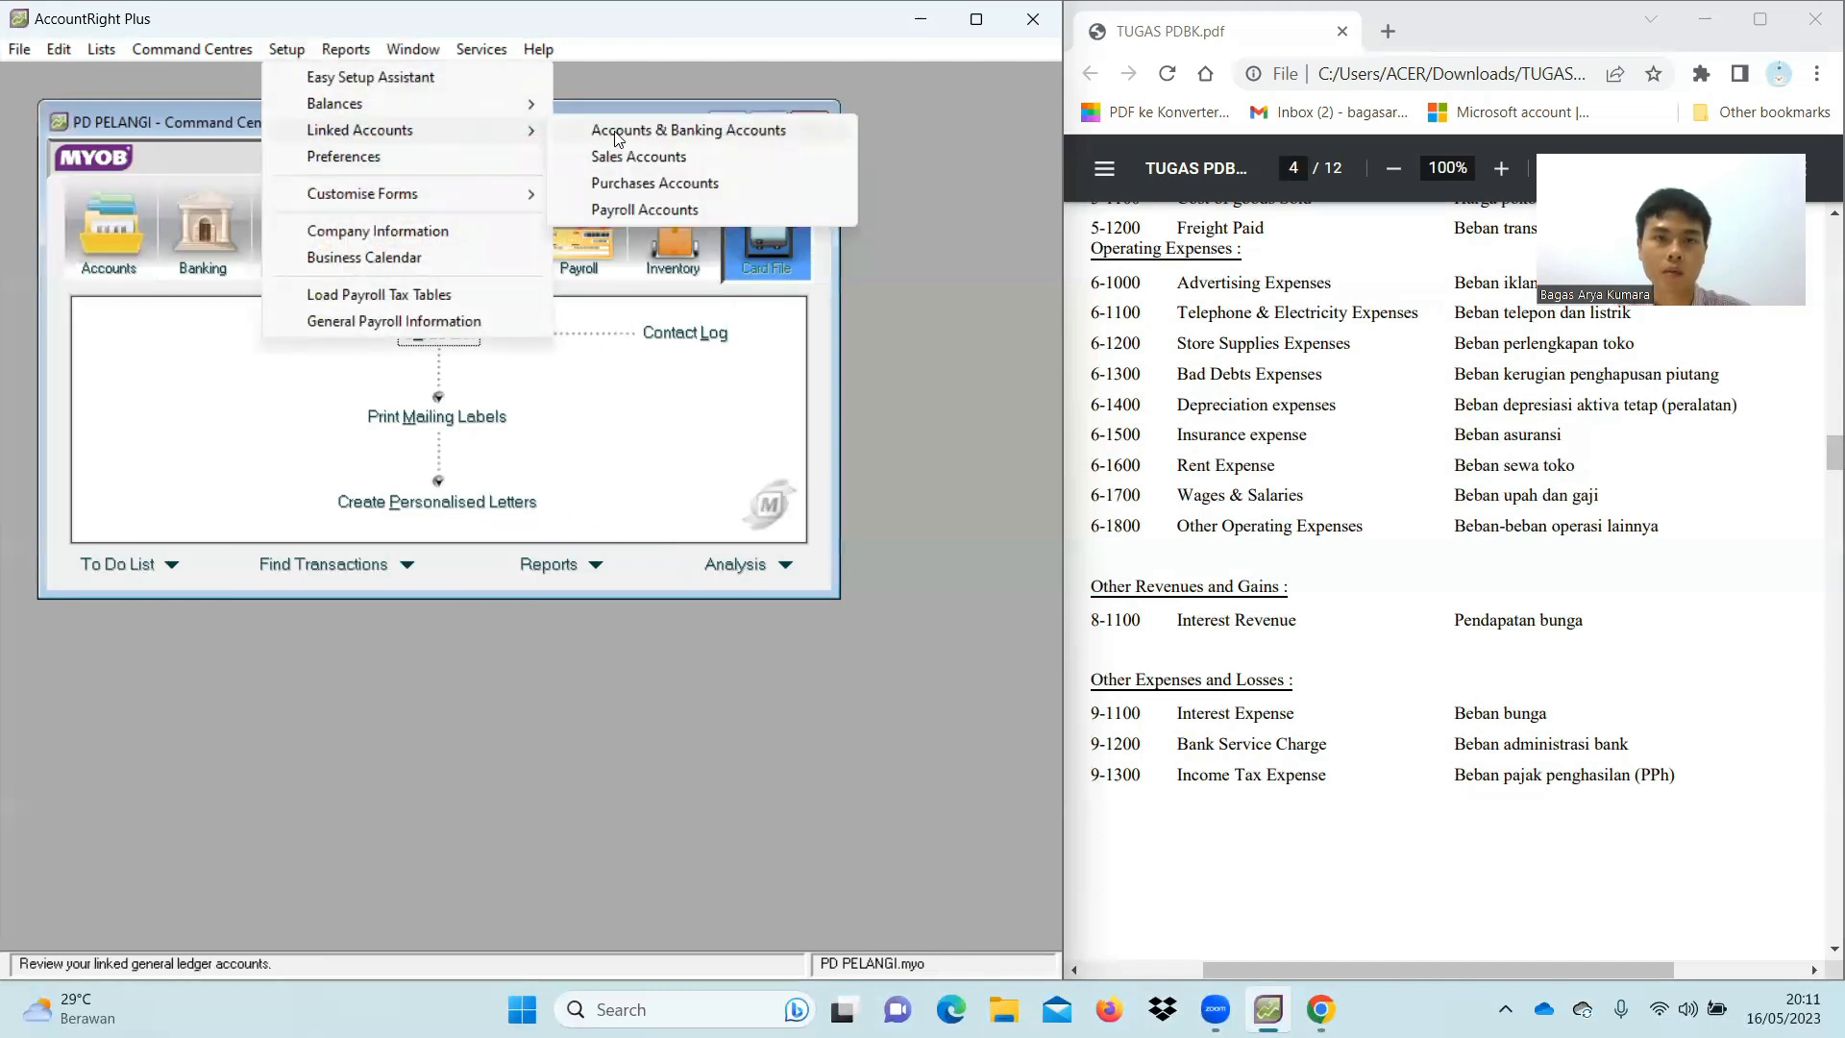
click(618, 134)
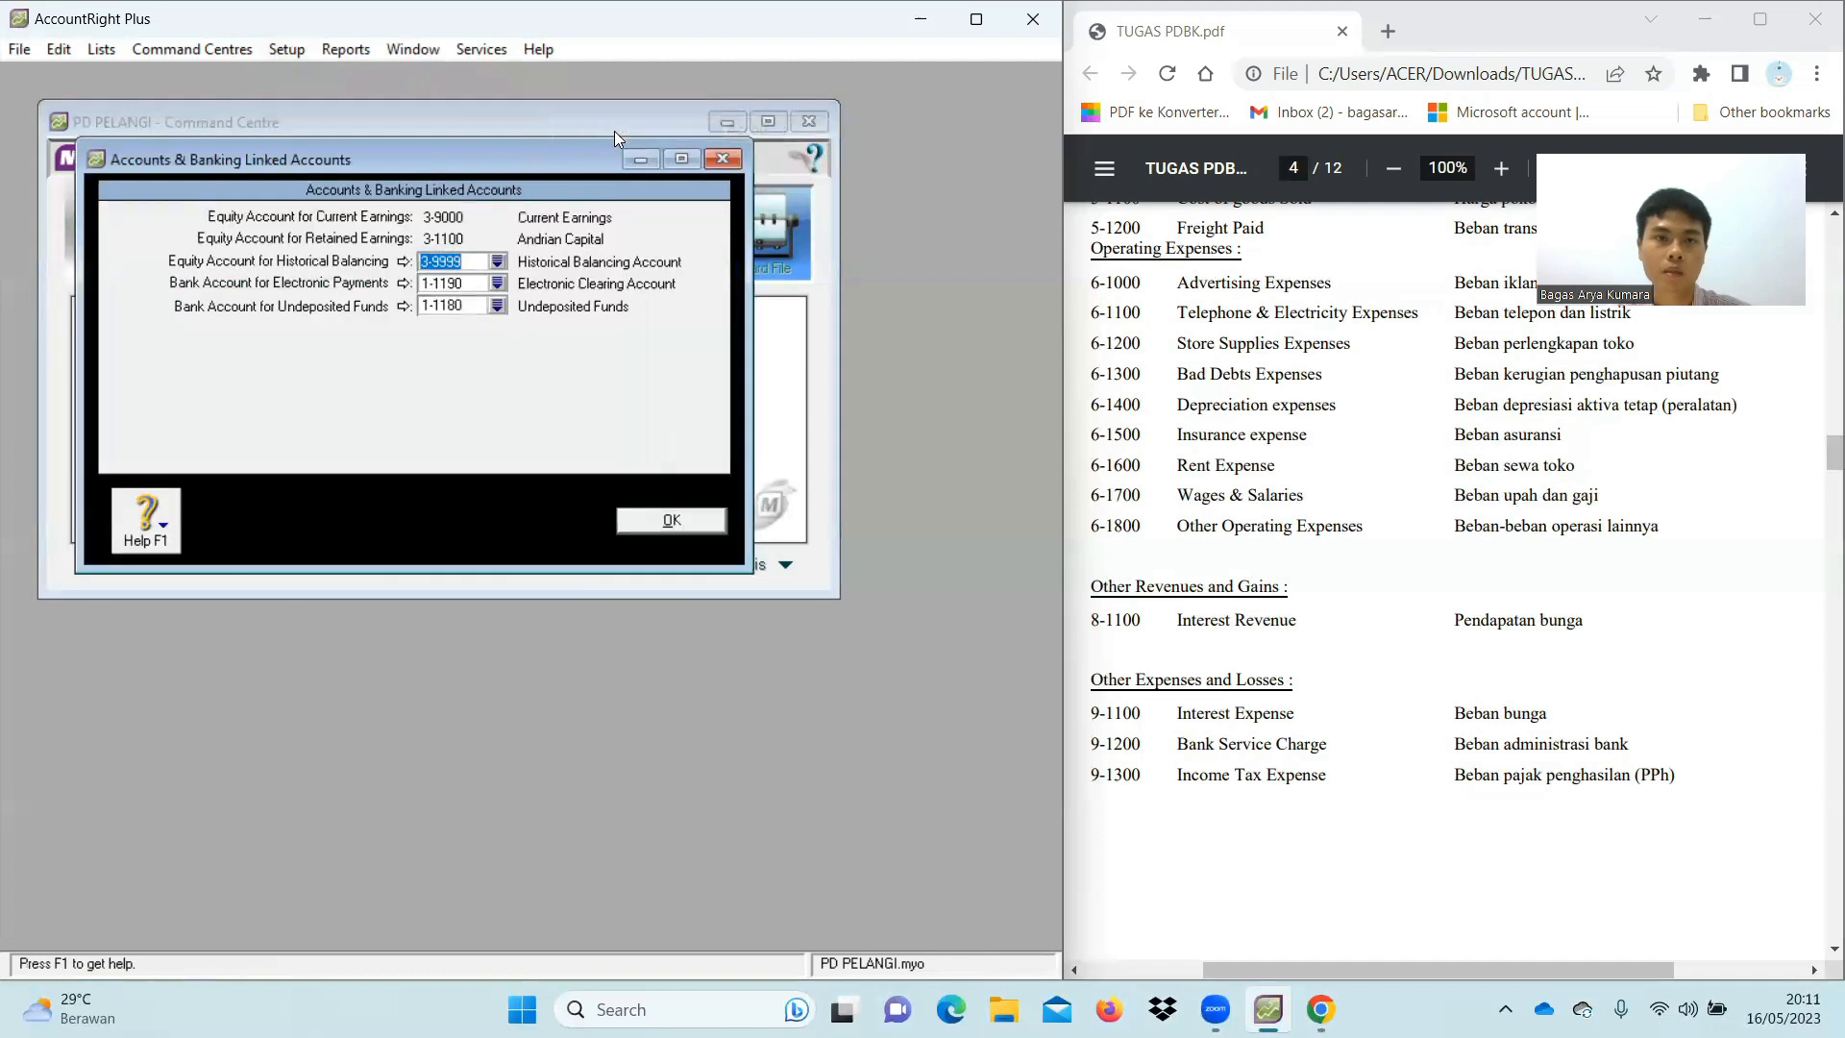
click(497, 305)
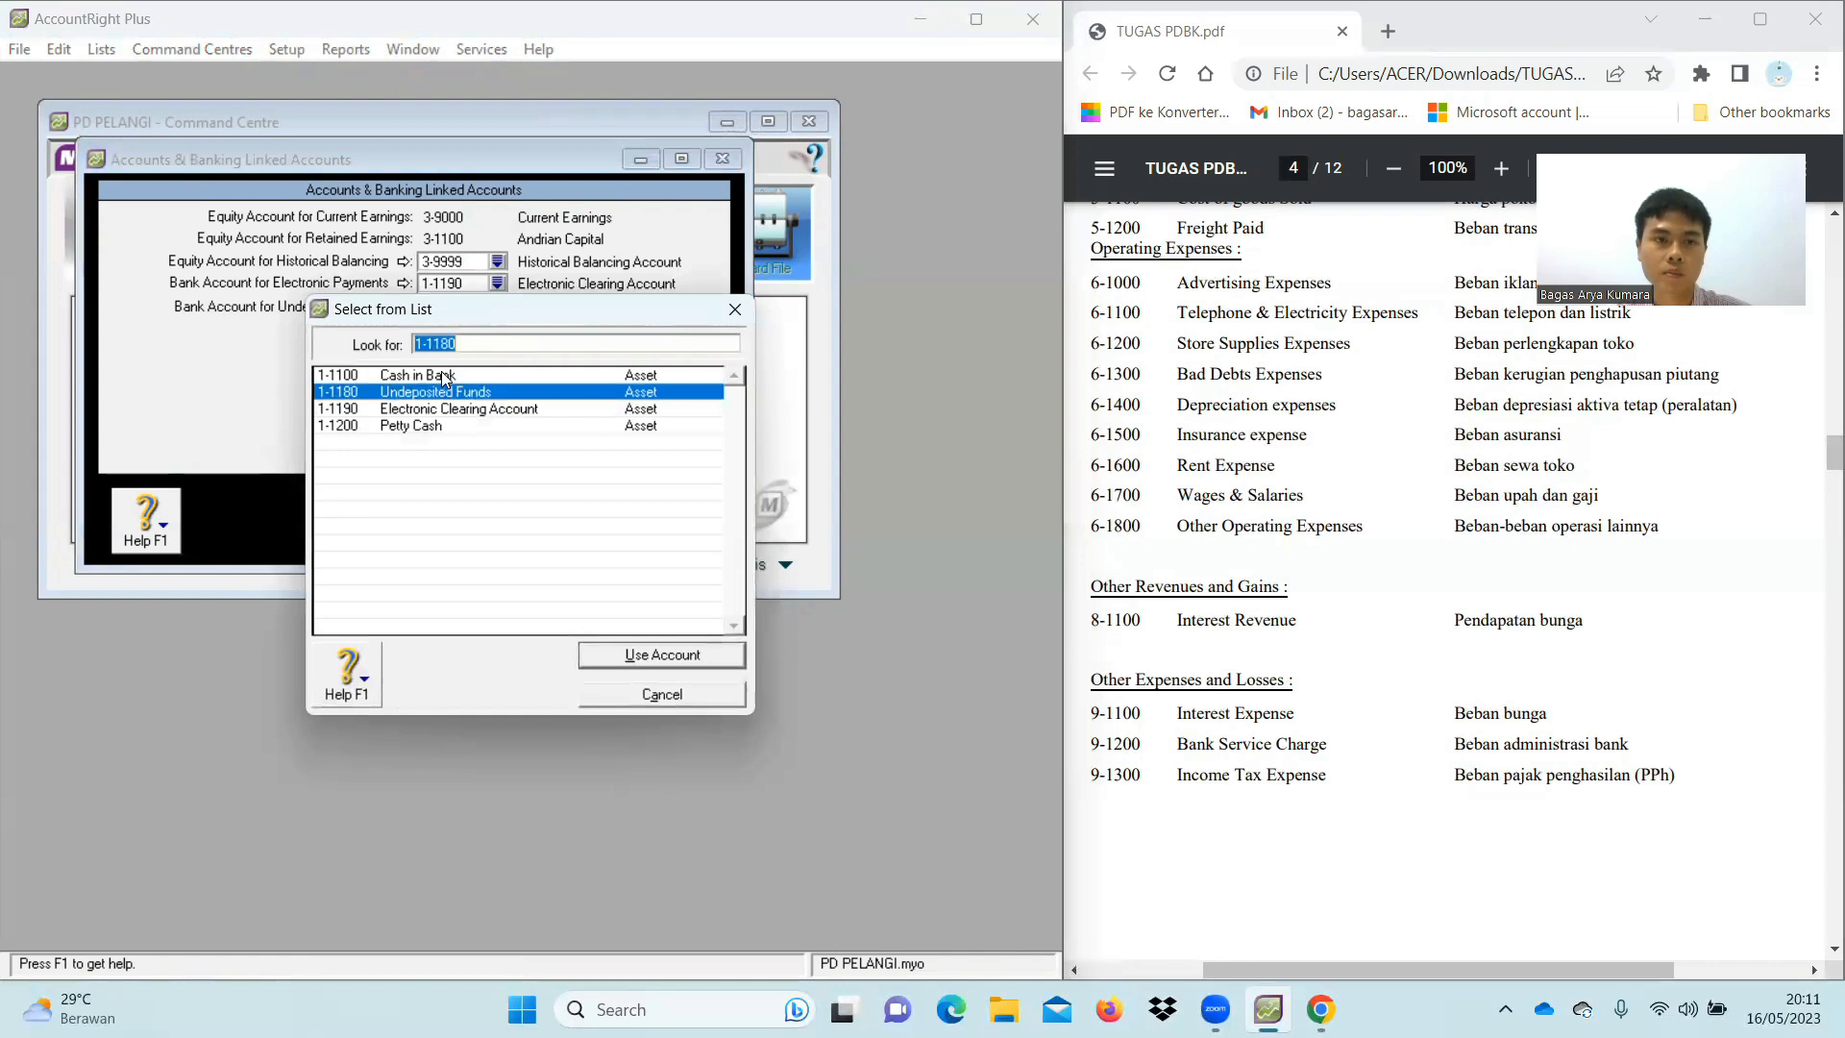
double_click(445, 377)
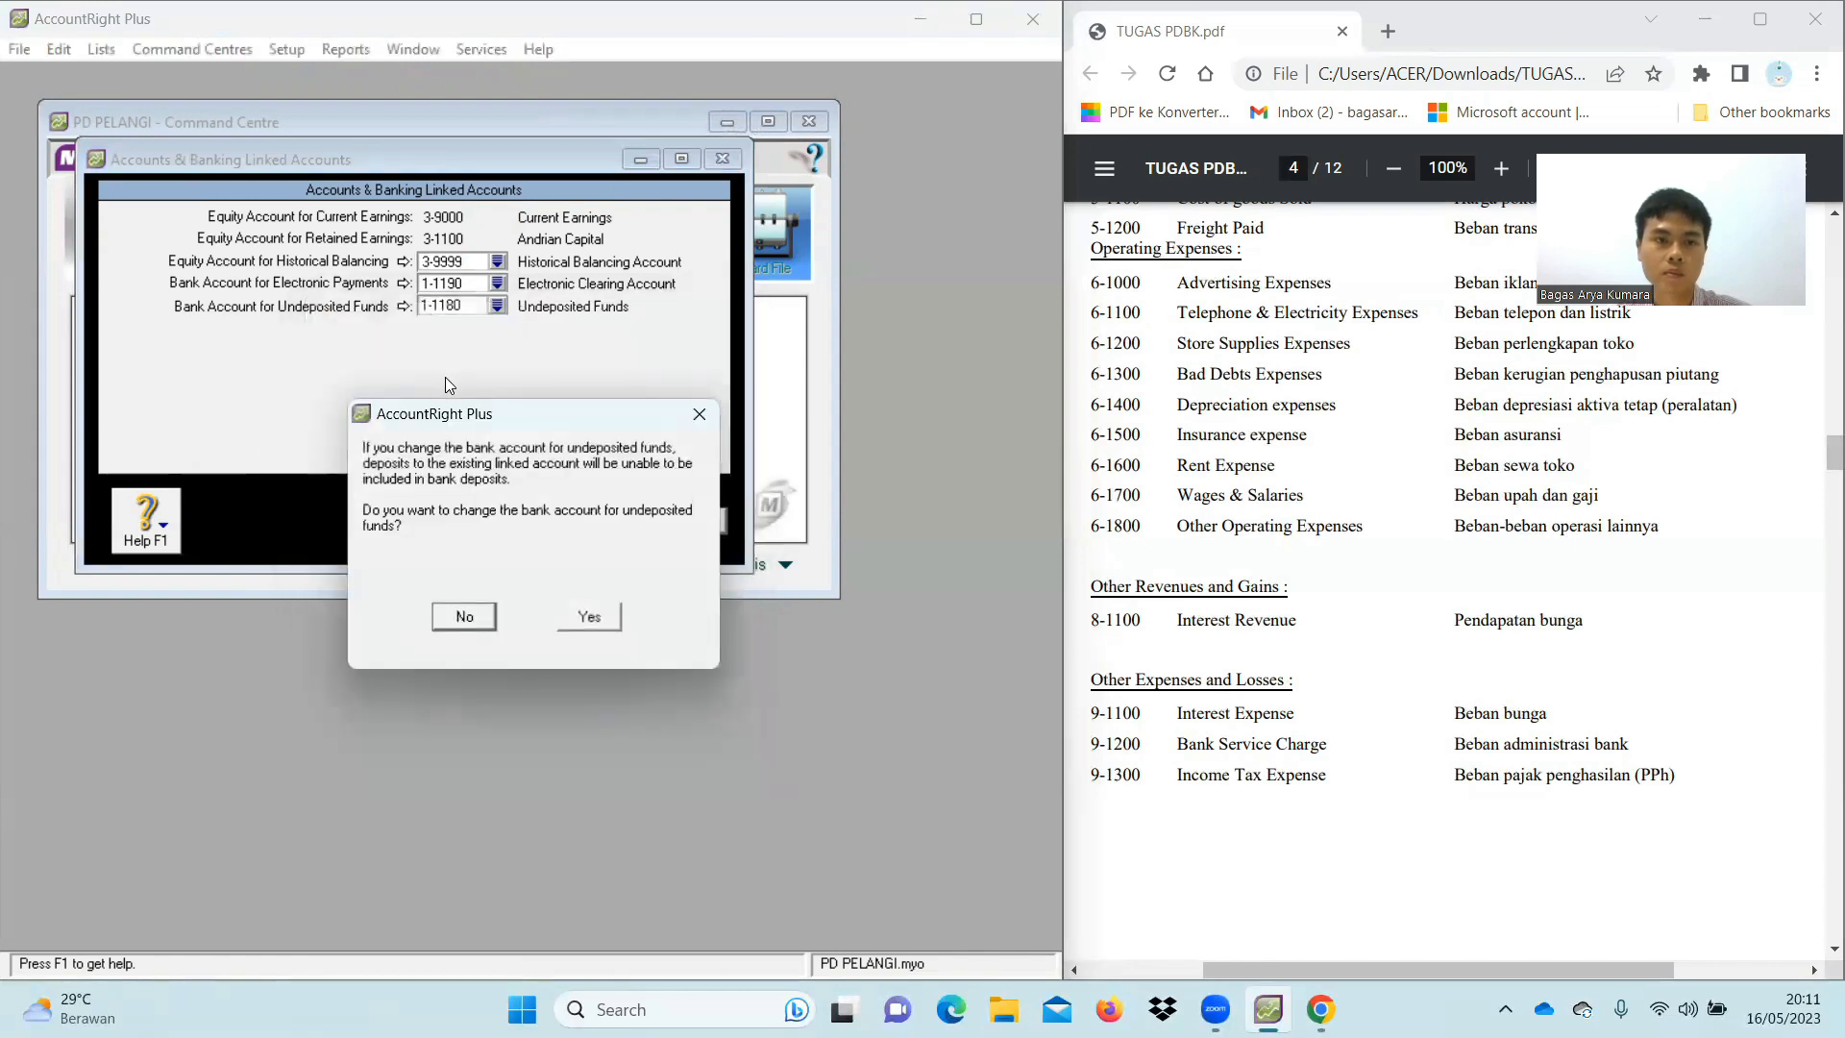
click(583, 617)
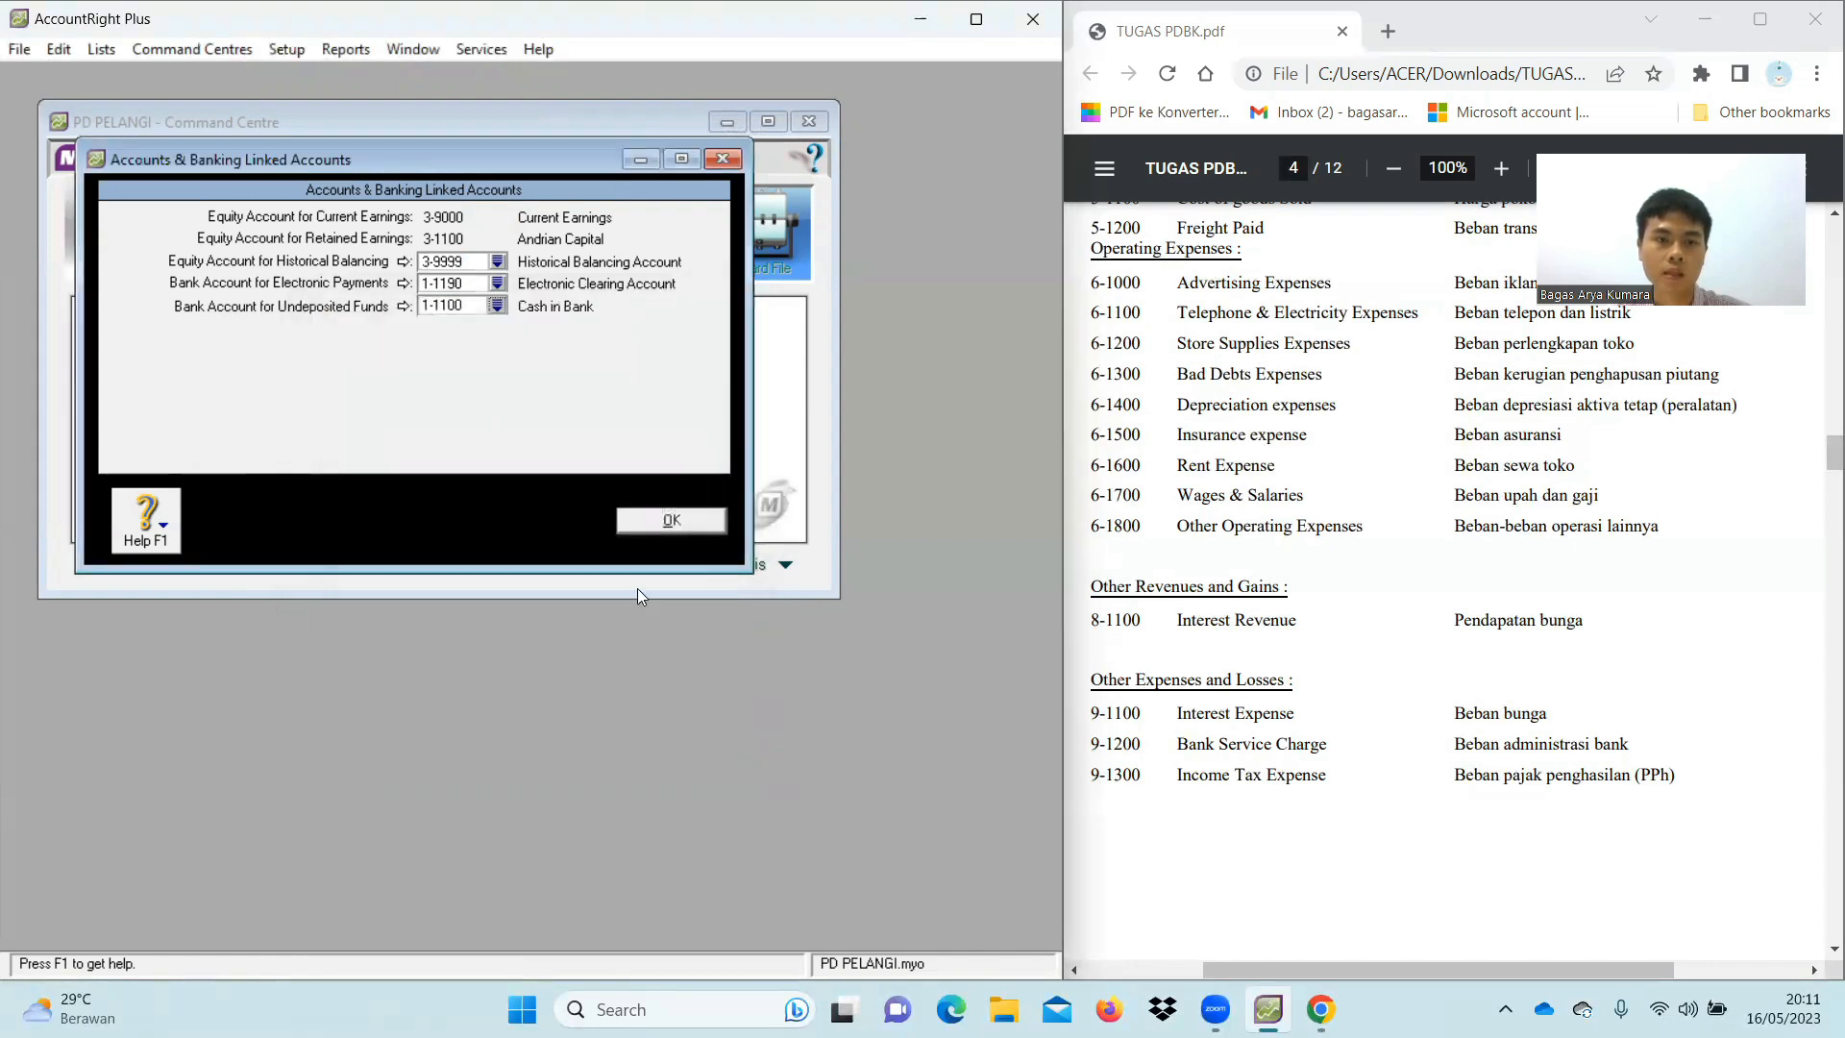
click(673, 524)
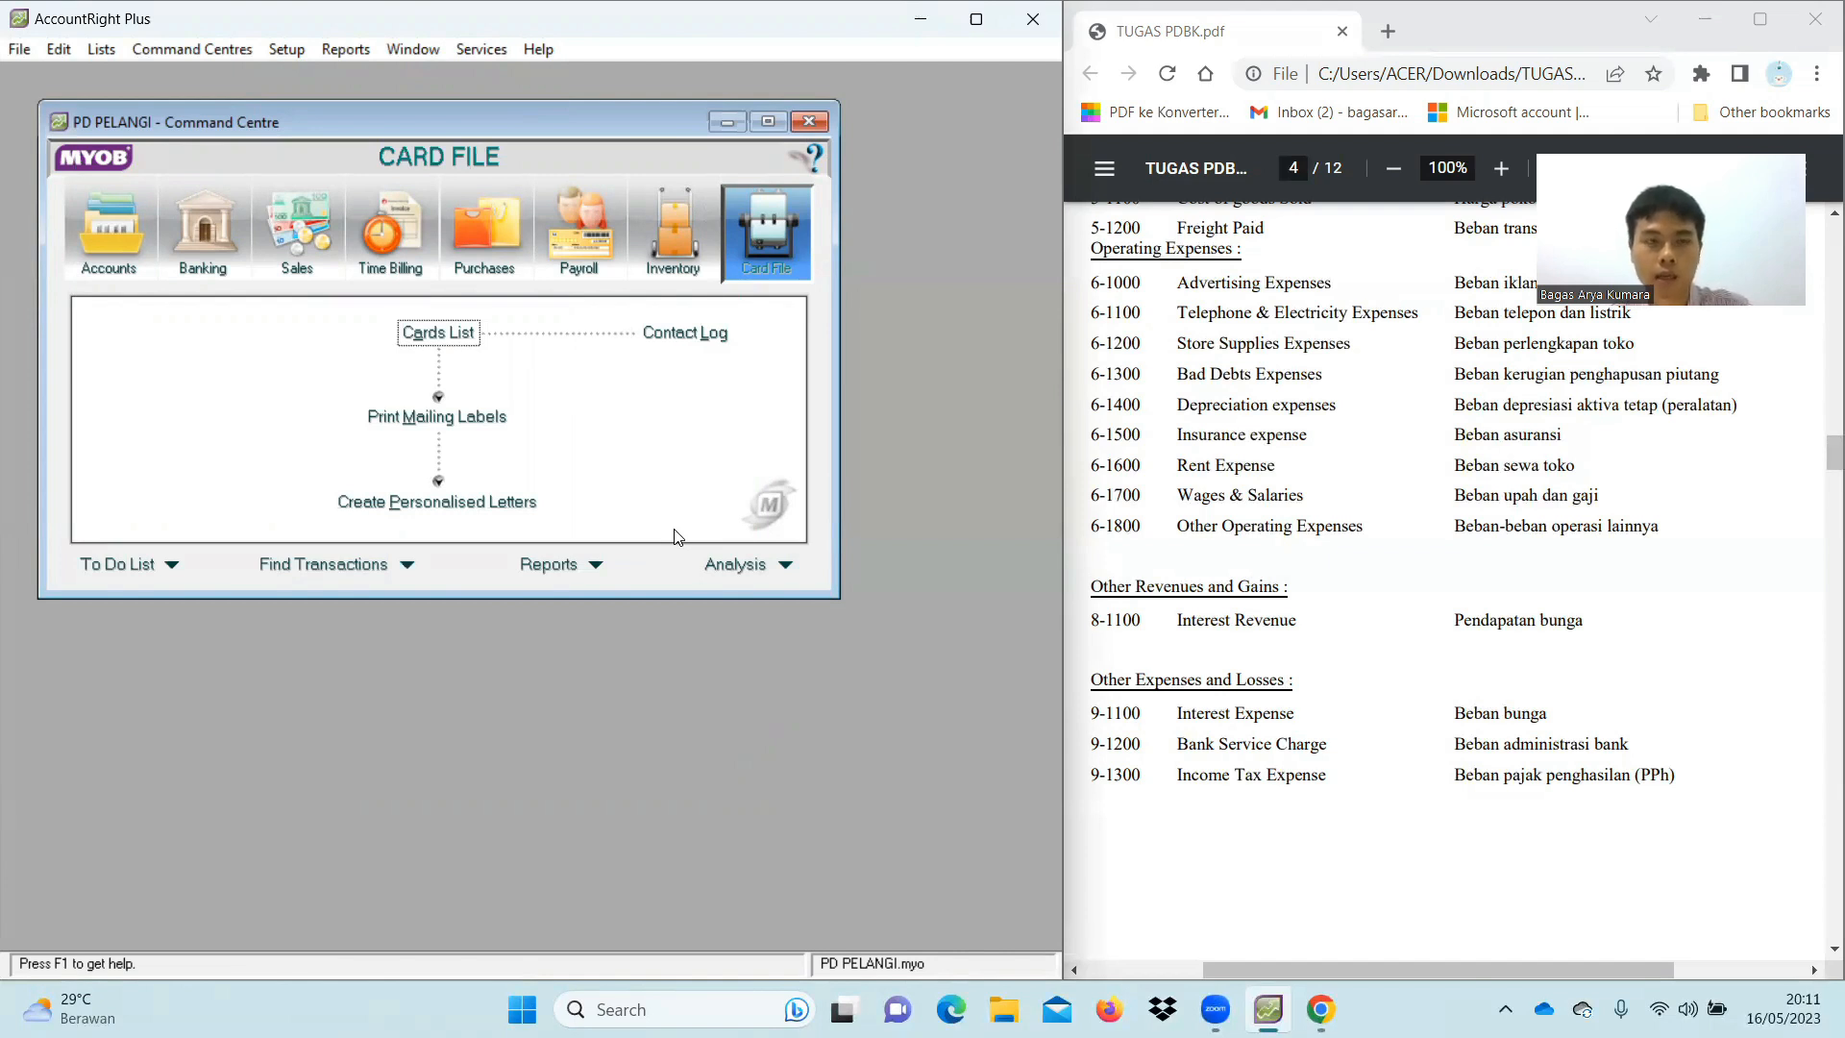
Open the Account Opening Balances list from Setup
click(296, 54)
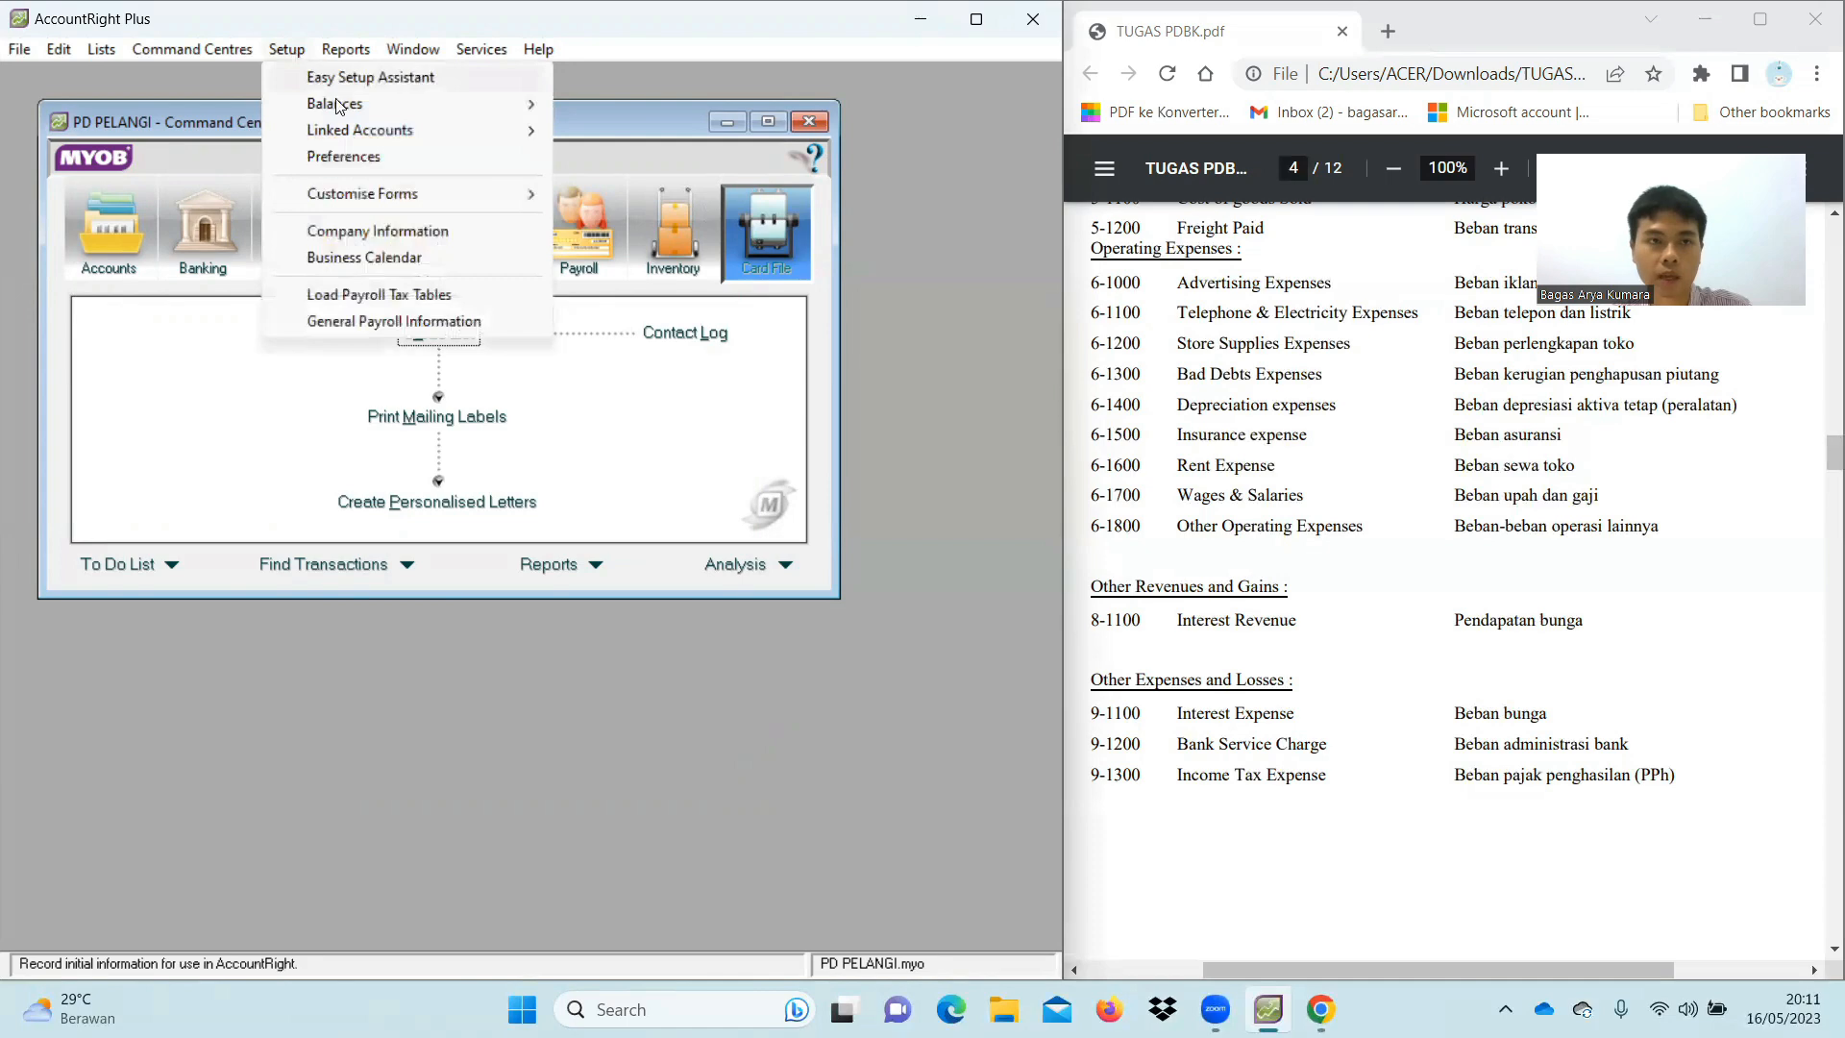
mouse_move(363, 114)
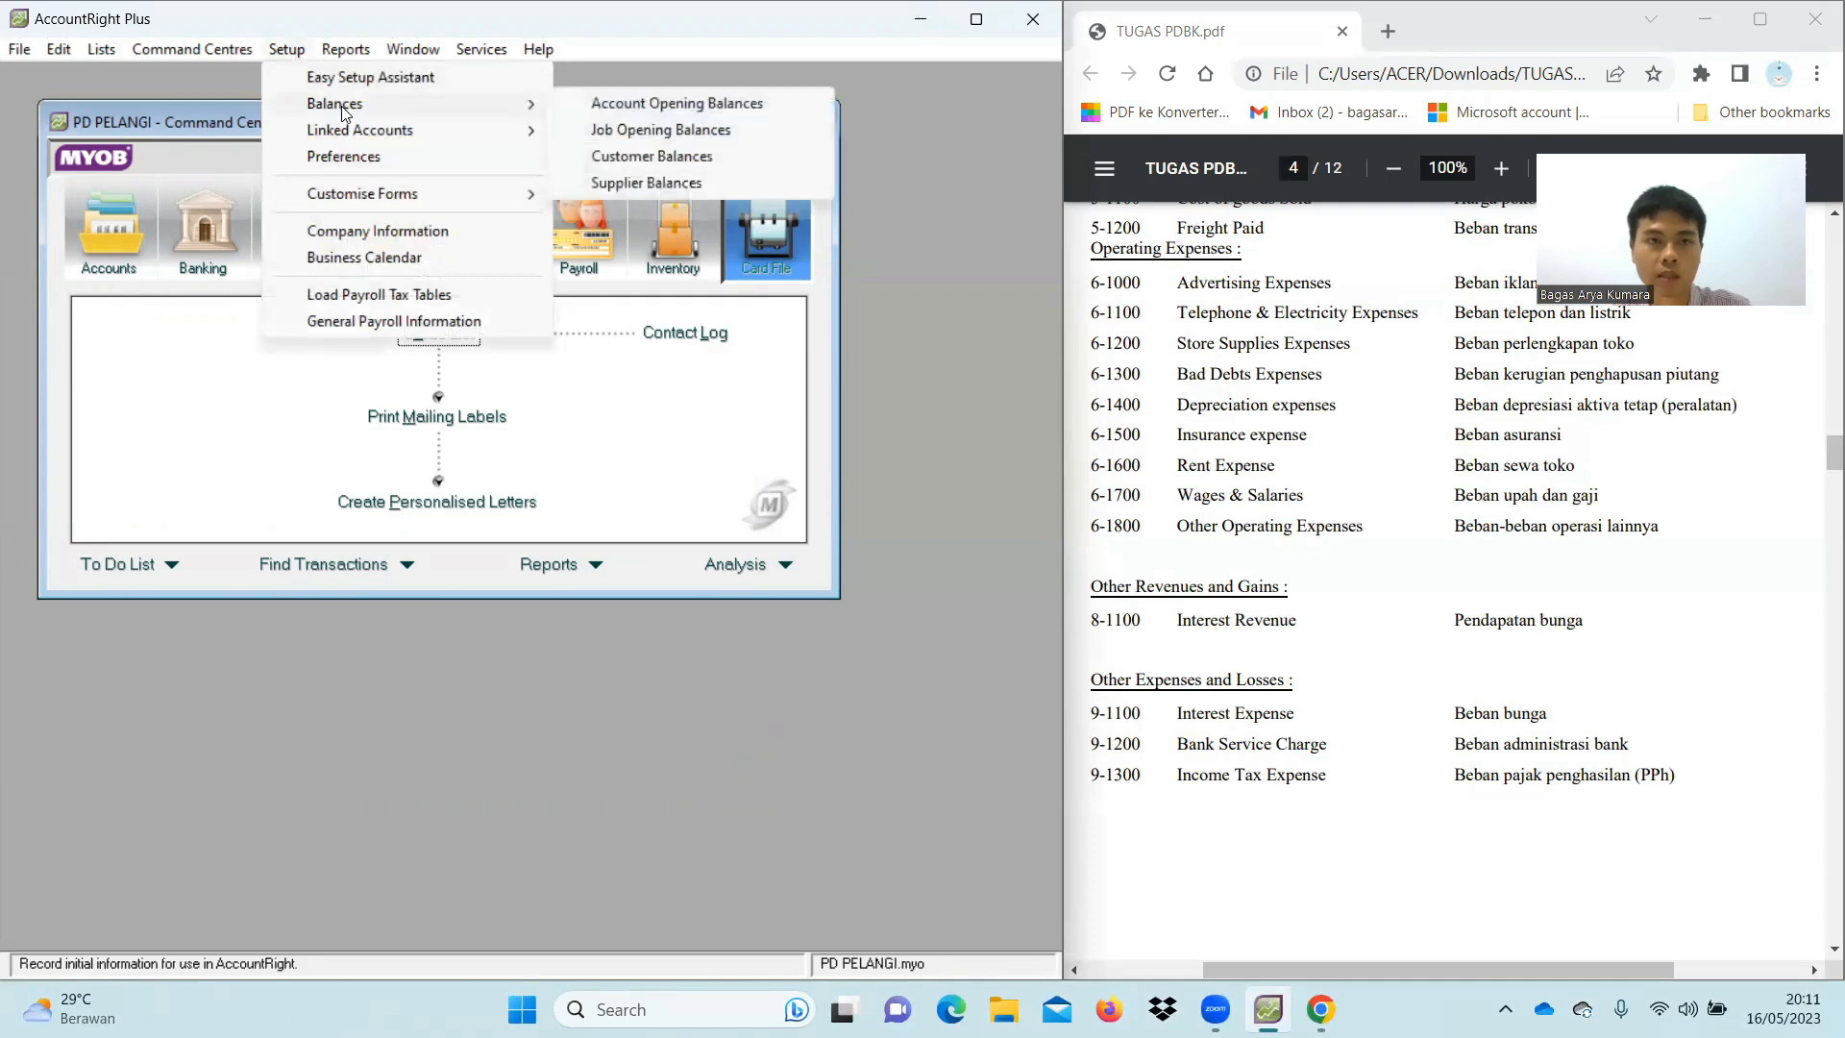
click(574, 104)
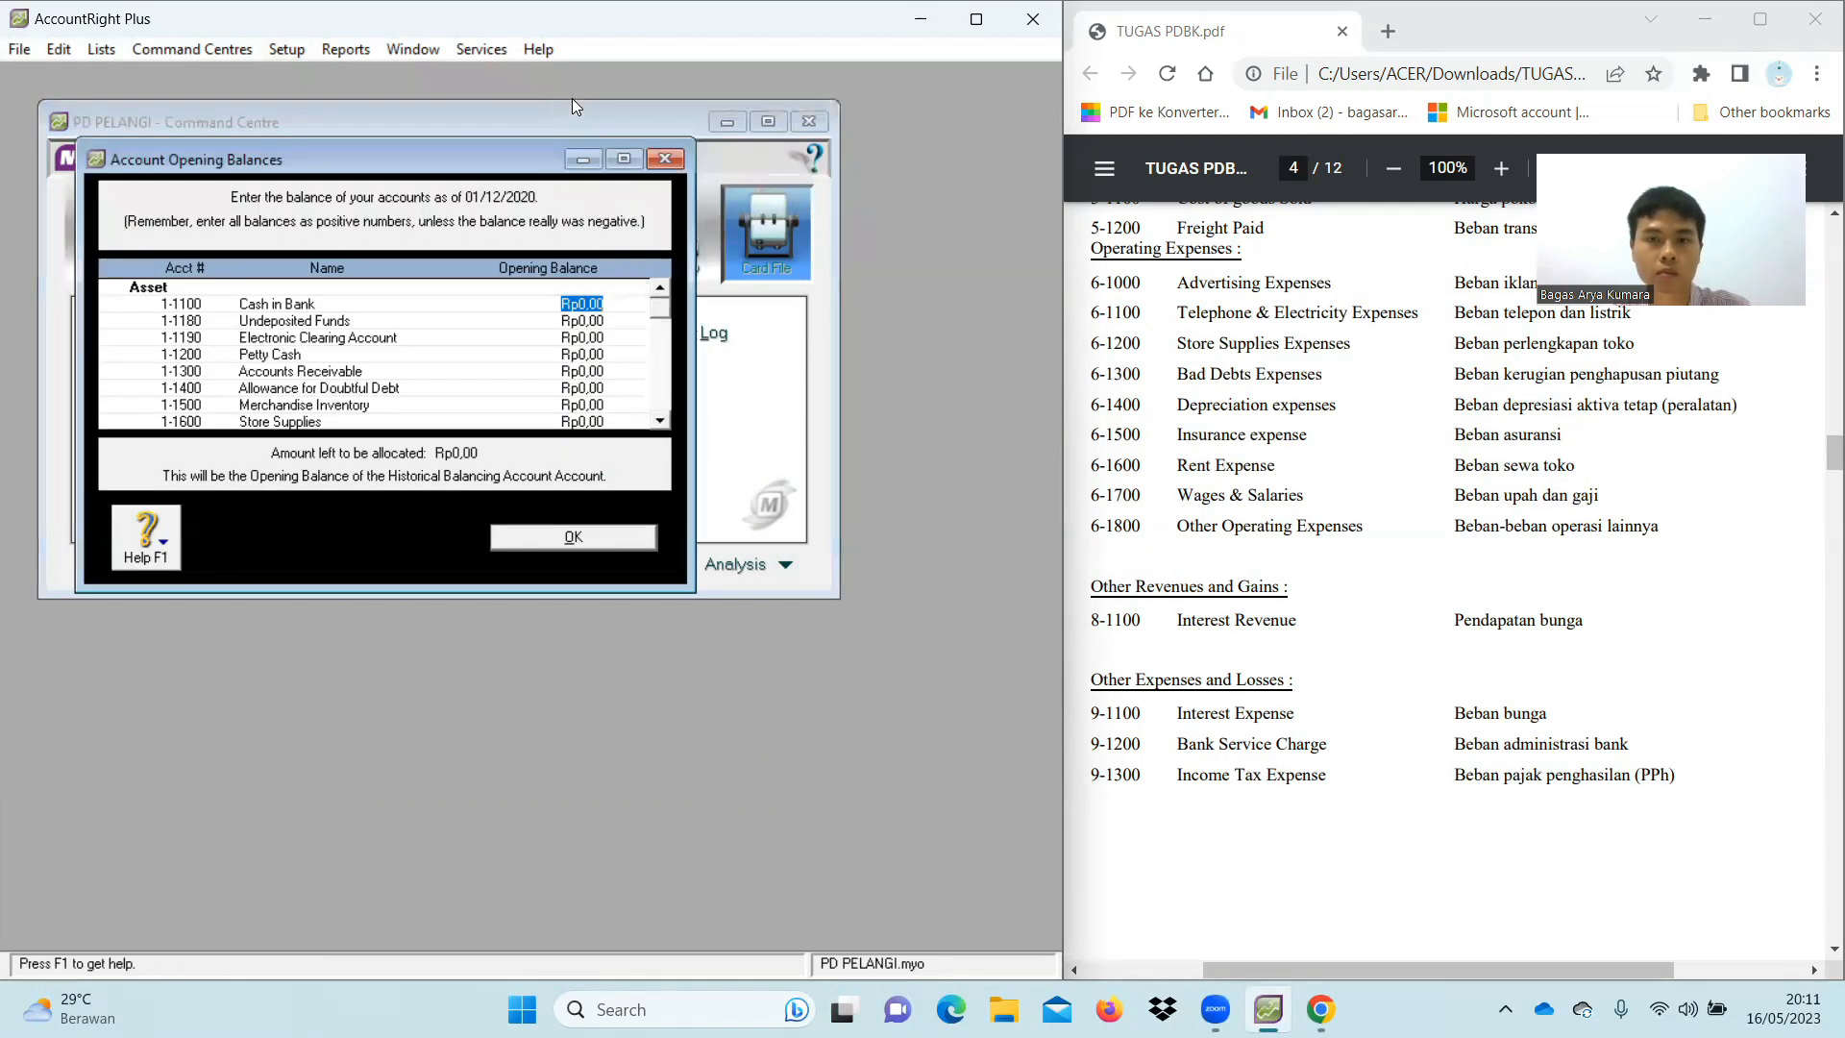
scroll(1421, 665, down, 5)
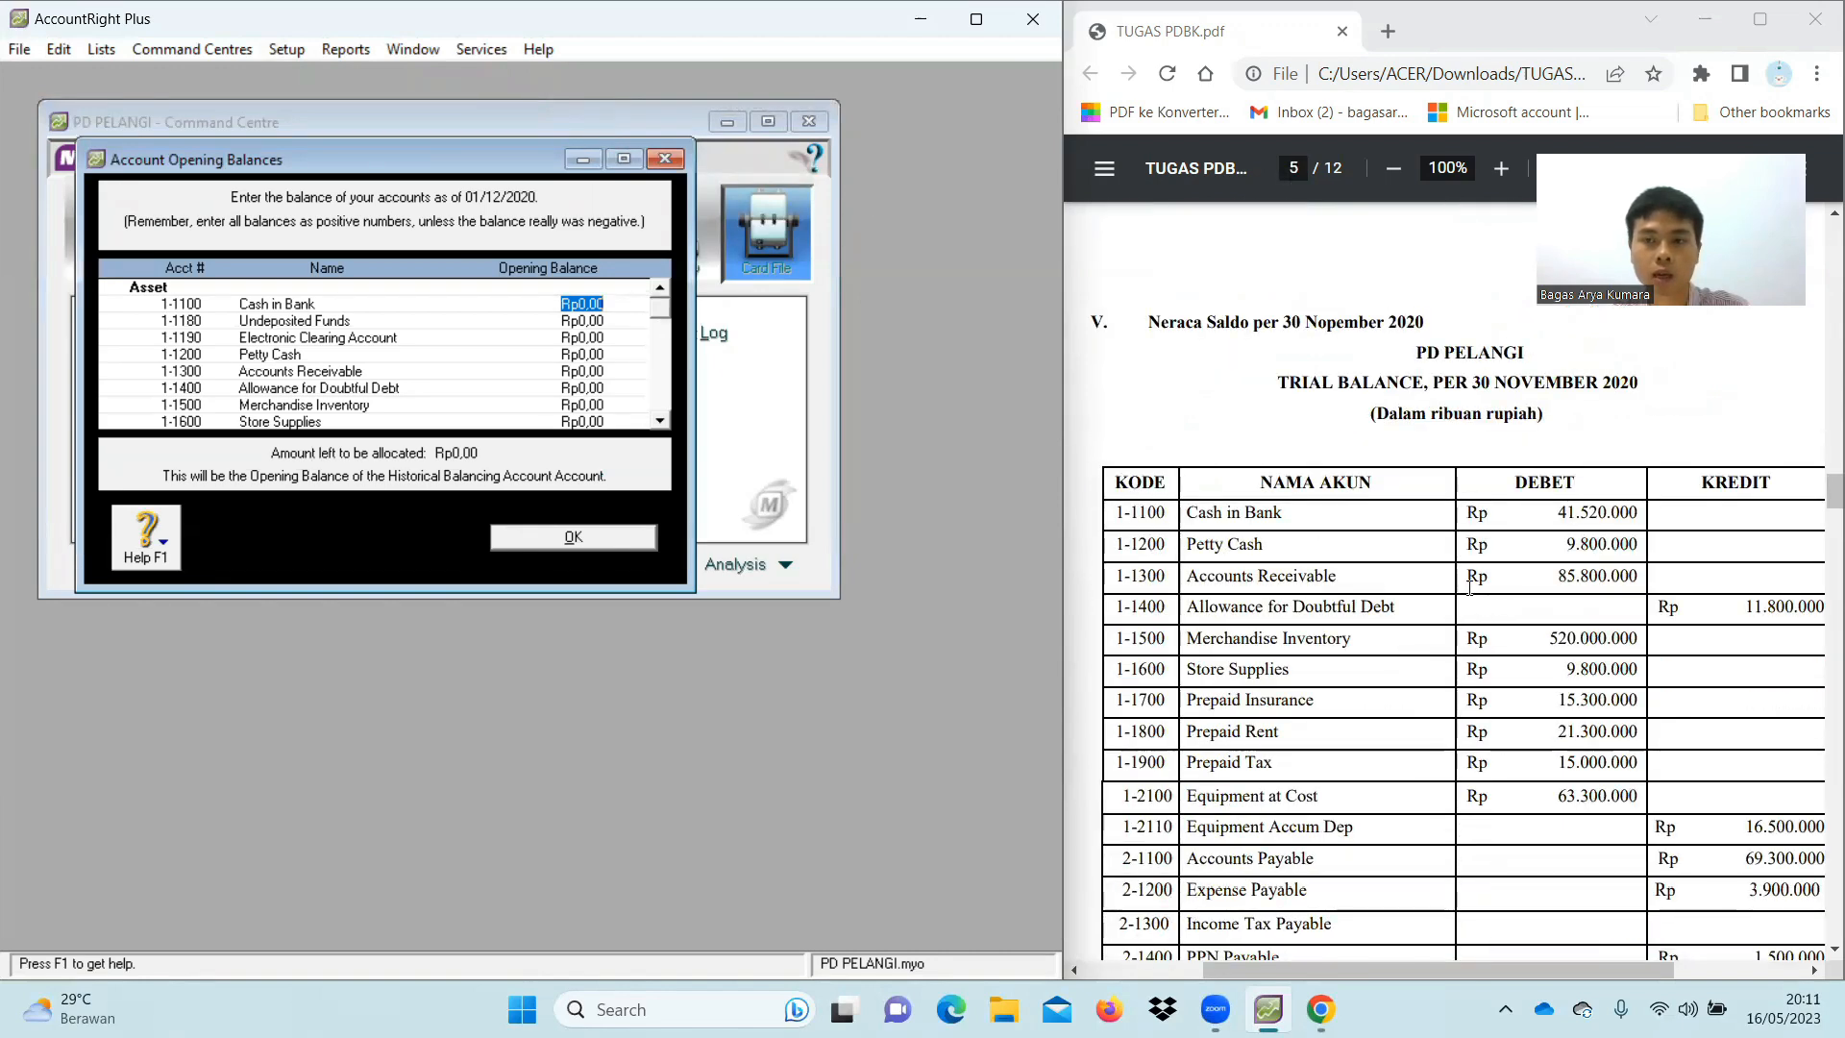
scroll(1468, 586, down, 1)
scroll(1467, 586, up, 1)
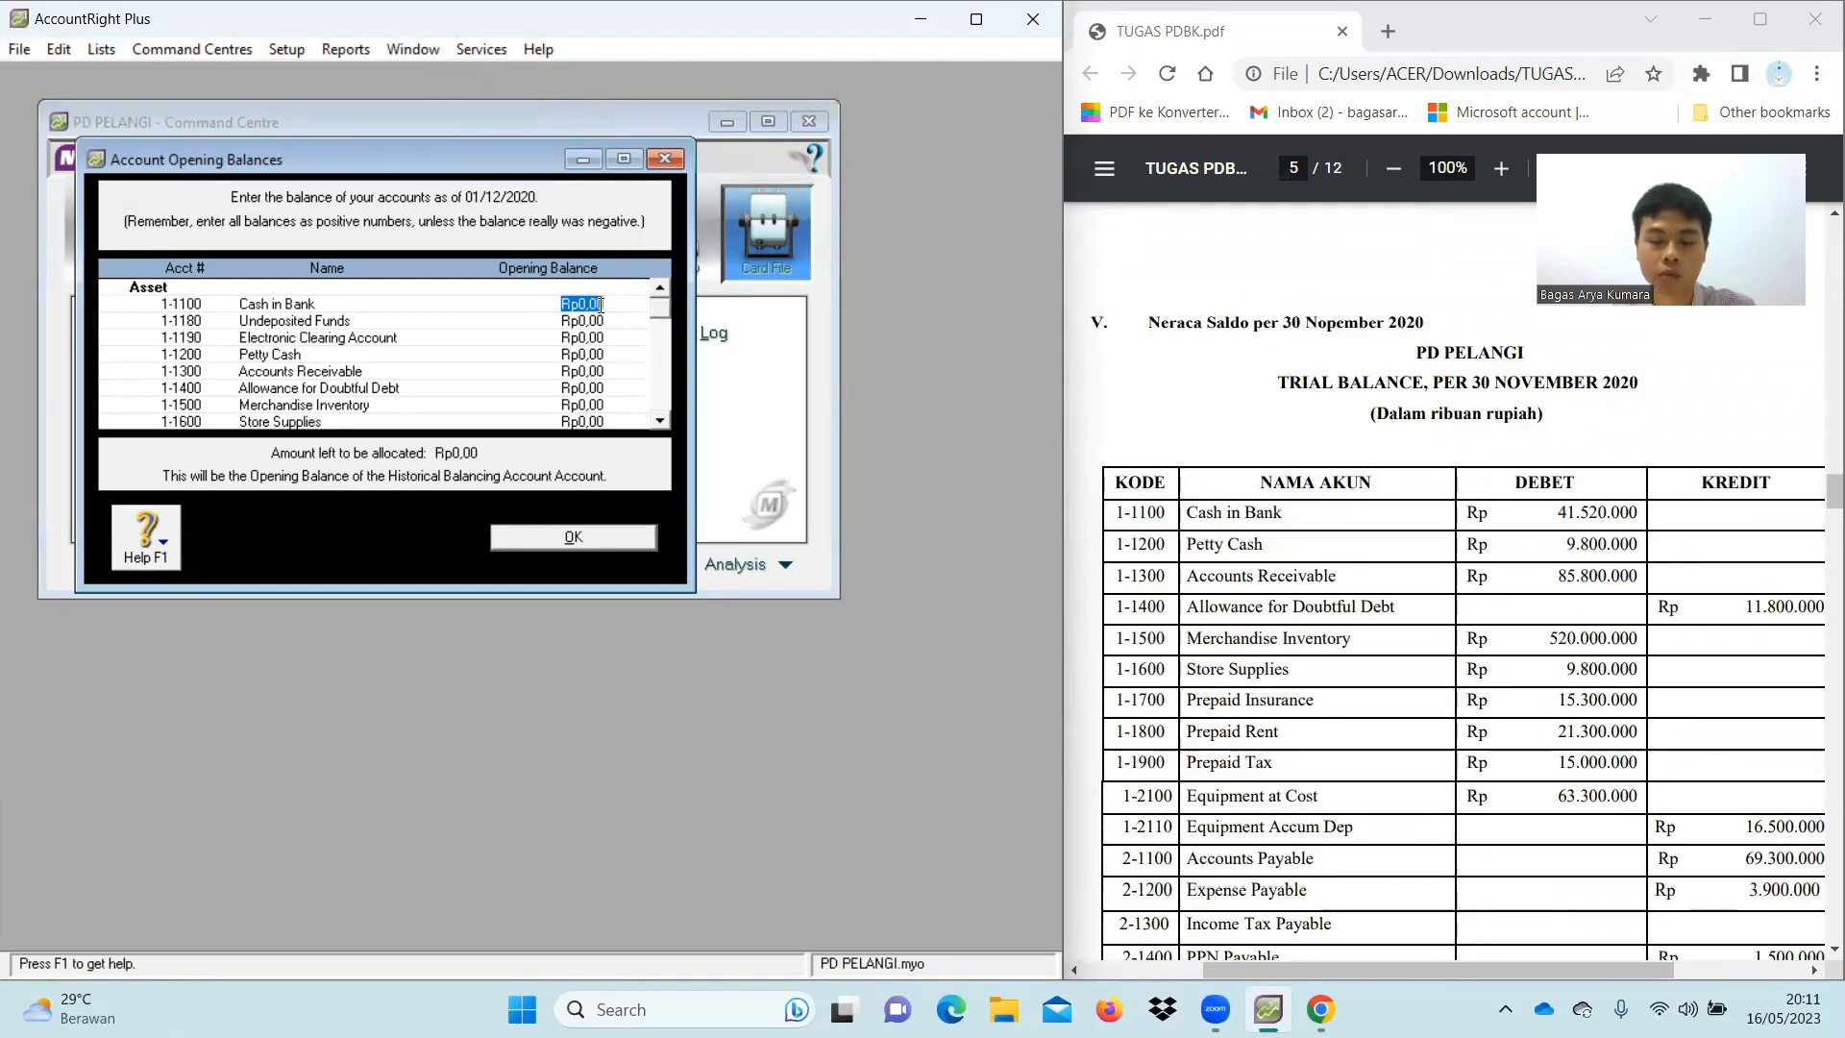
Enter Cash in Bank 41.520.000, Petty Cash 9.800.000, Accounts Receivable 8.500.000, Allowance for Doubtful Debt -11.800.000
text(41520)
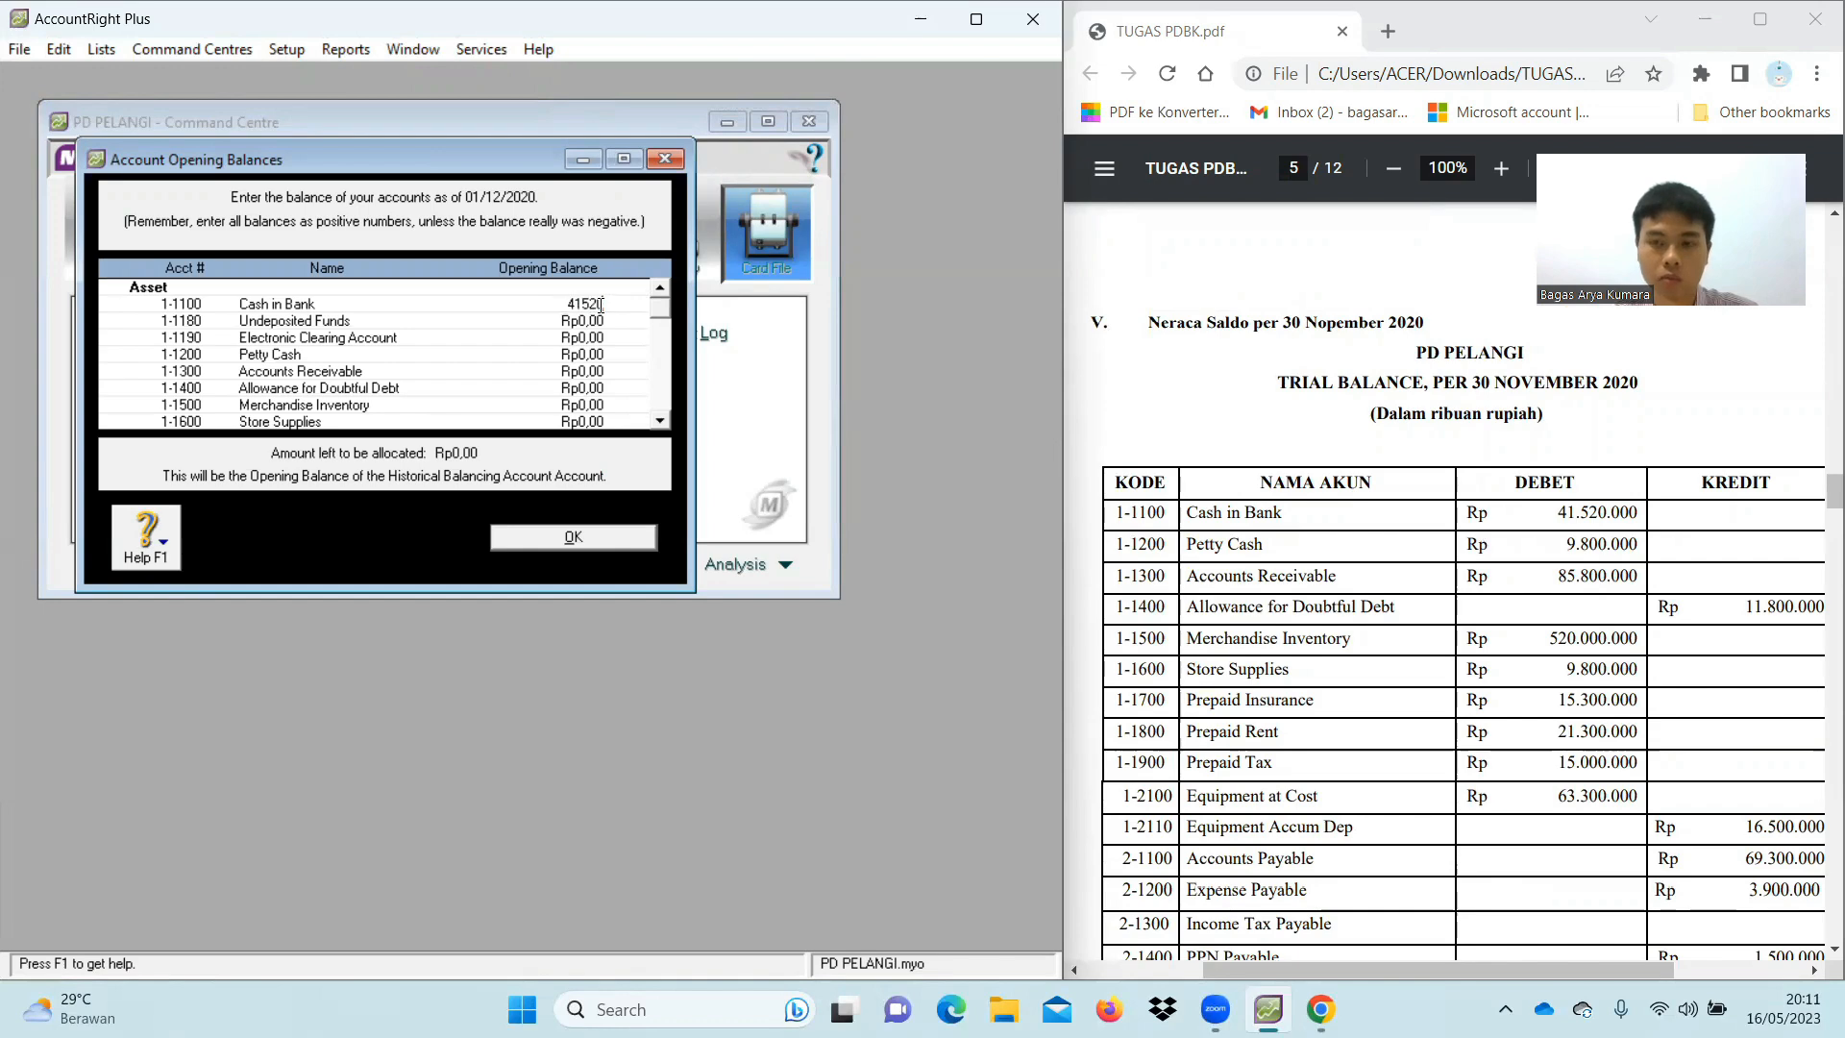
text(000)
key(Tab)
key(Tab)
key(Tab)
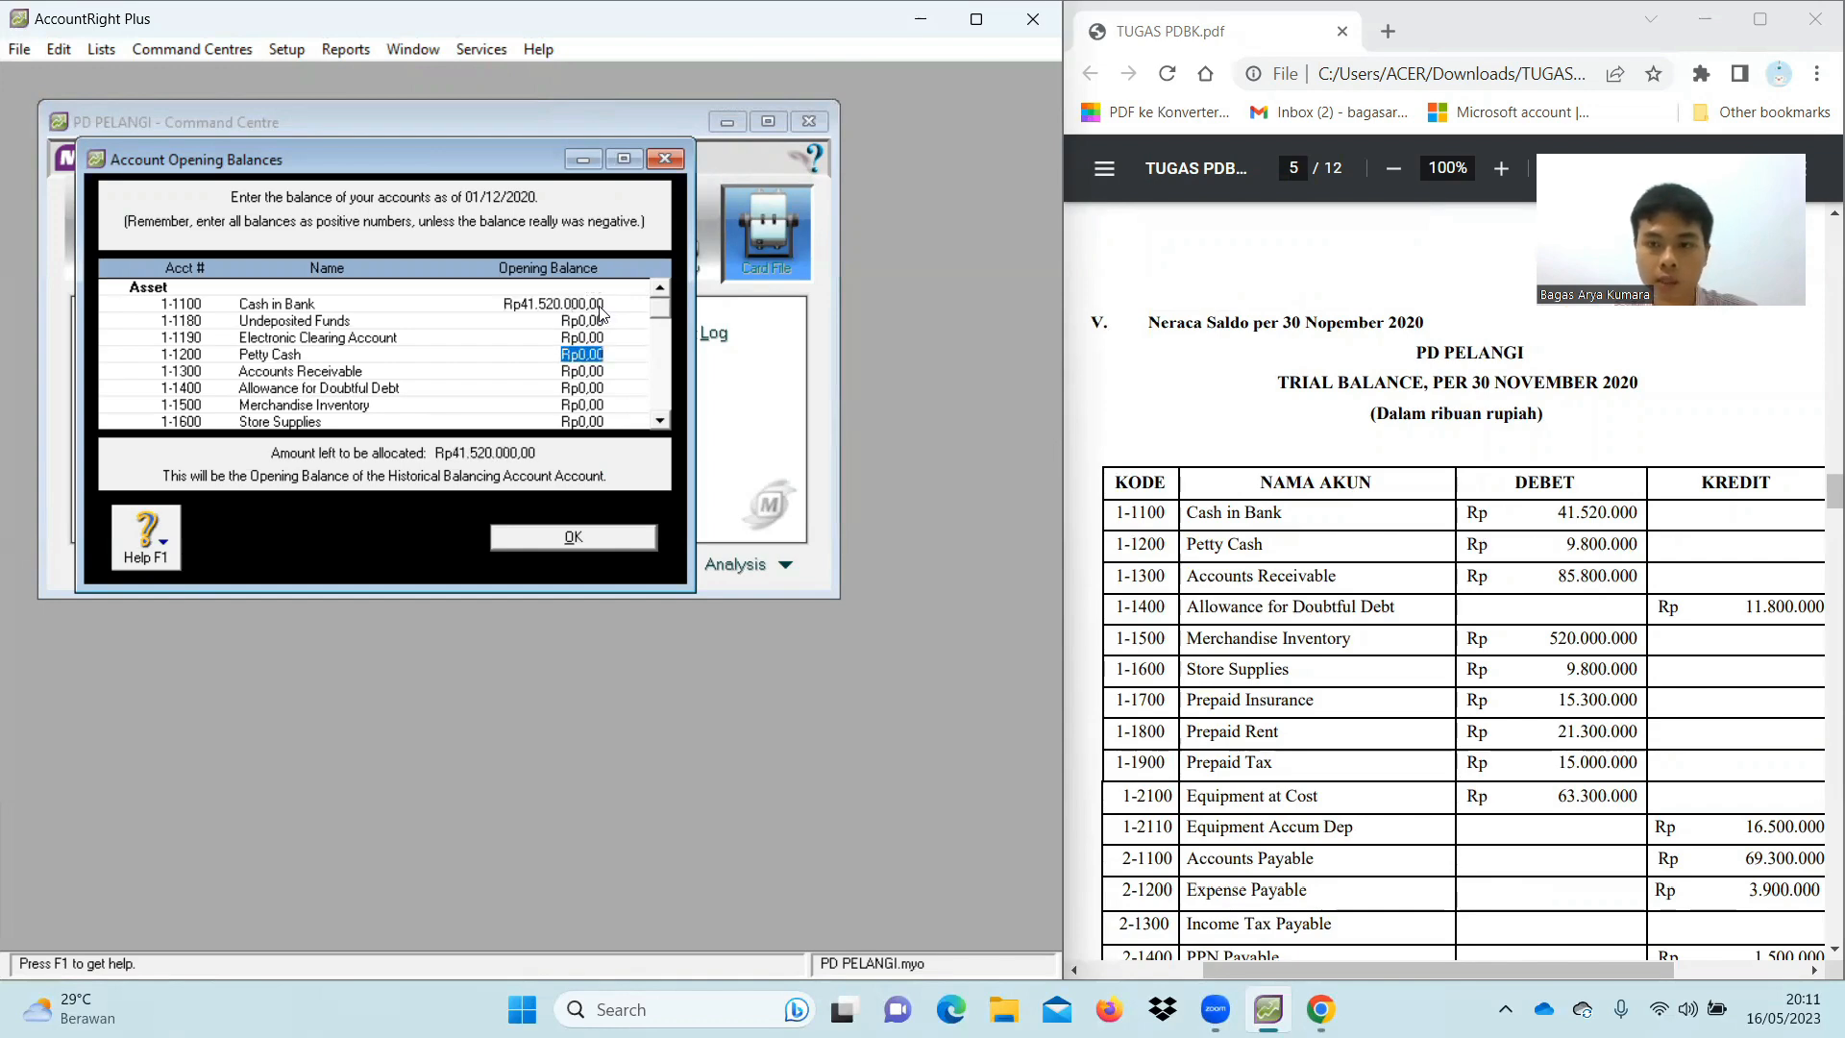
text(9.8)
text(00.000)
key(Tab)
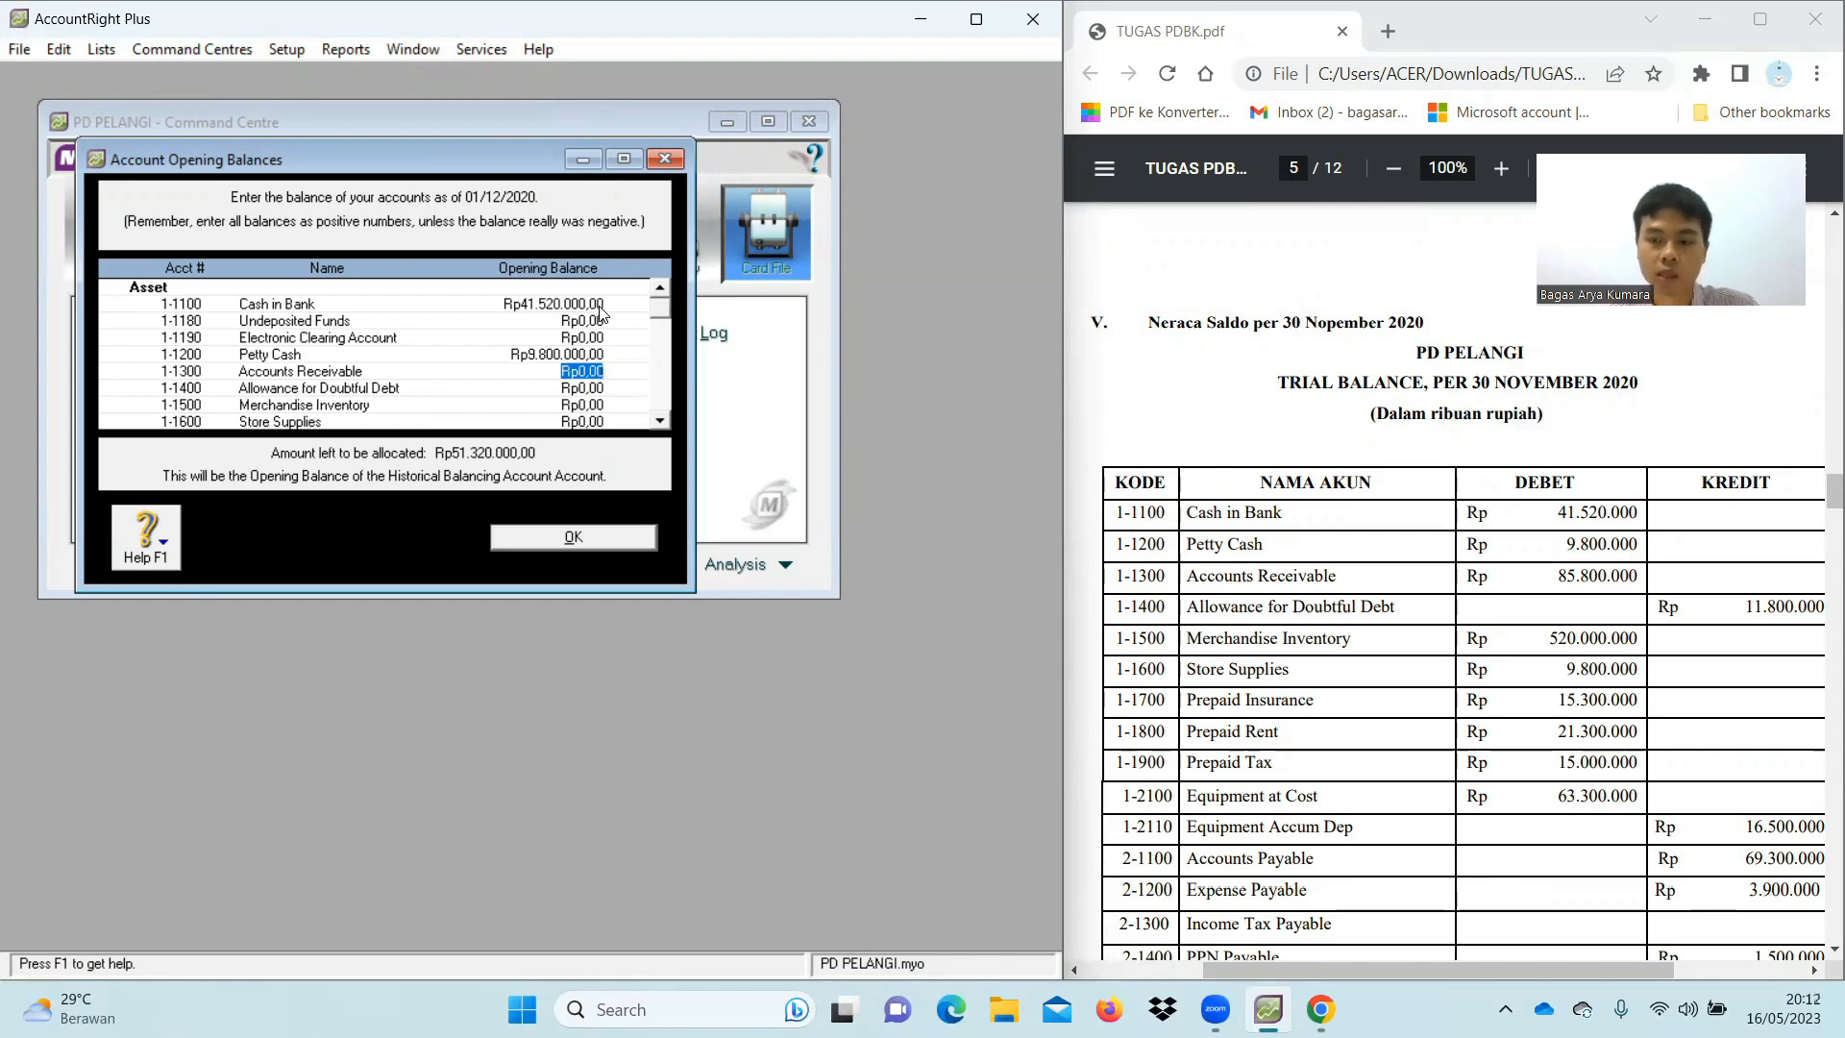
text(85)
text(00000)
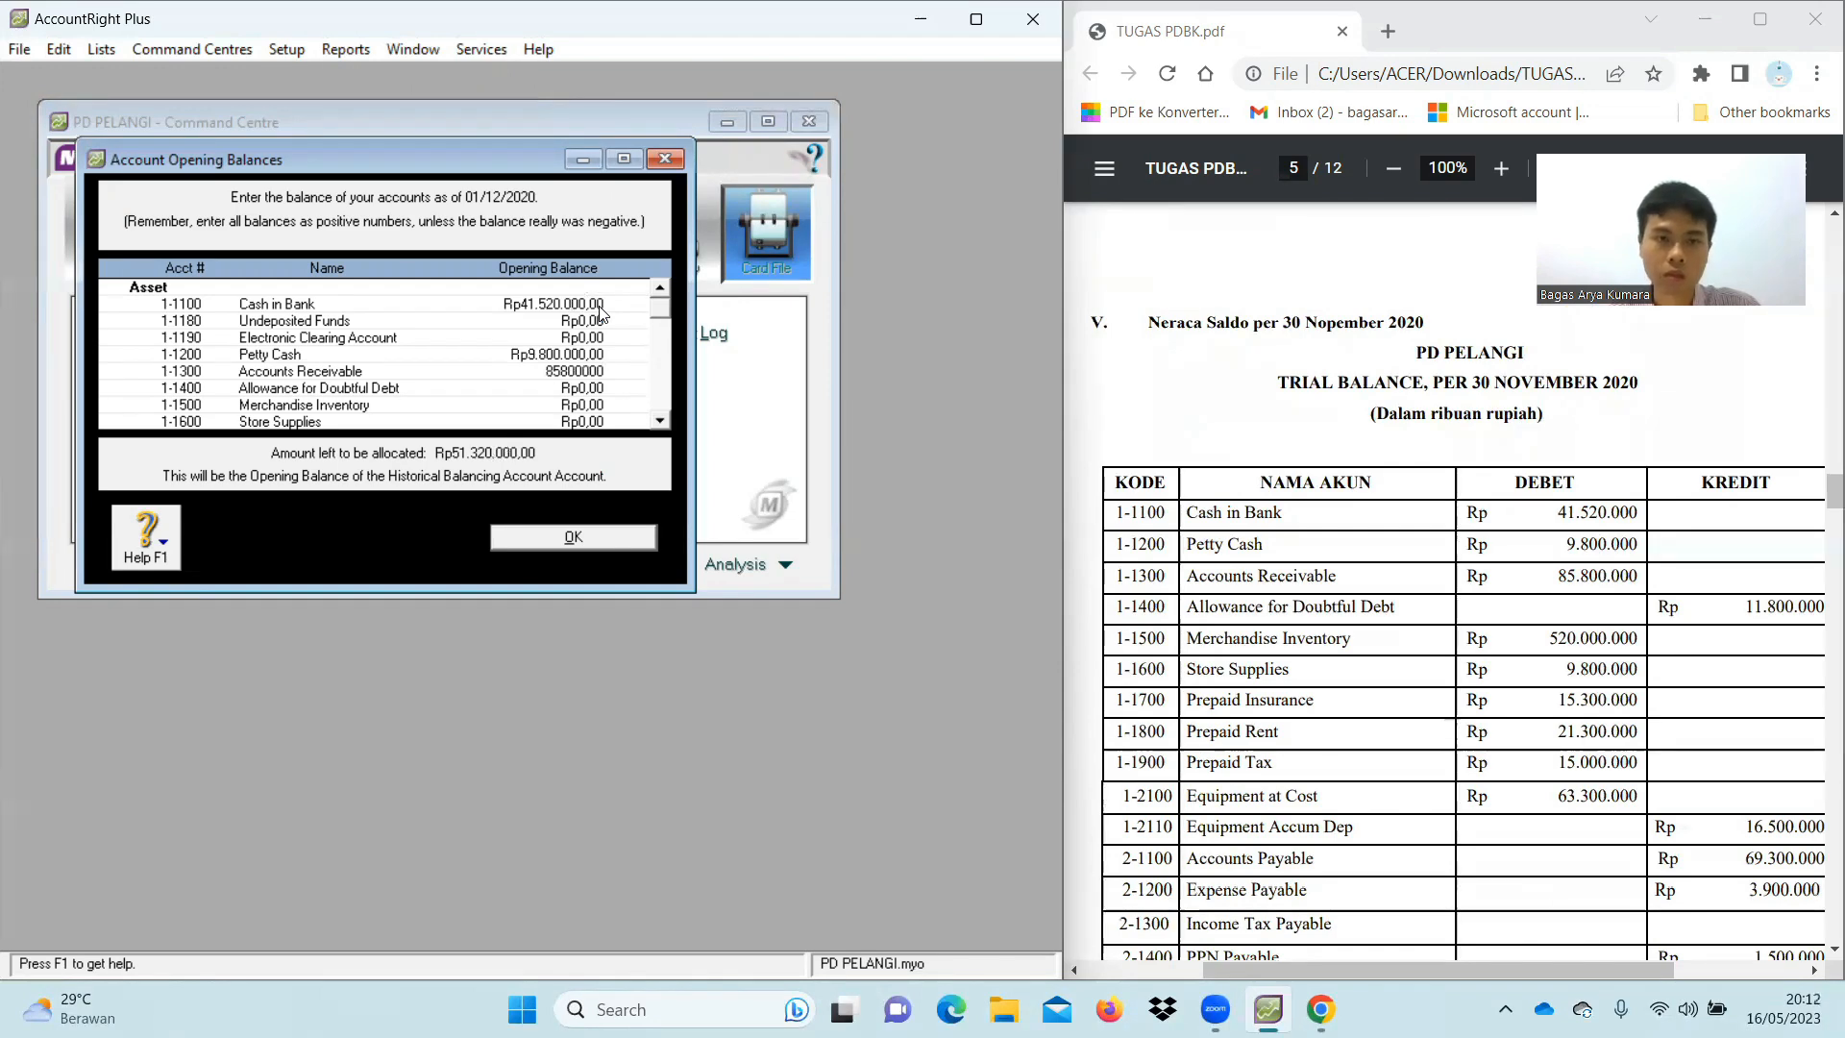
key(Tab)
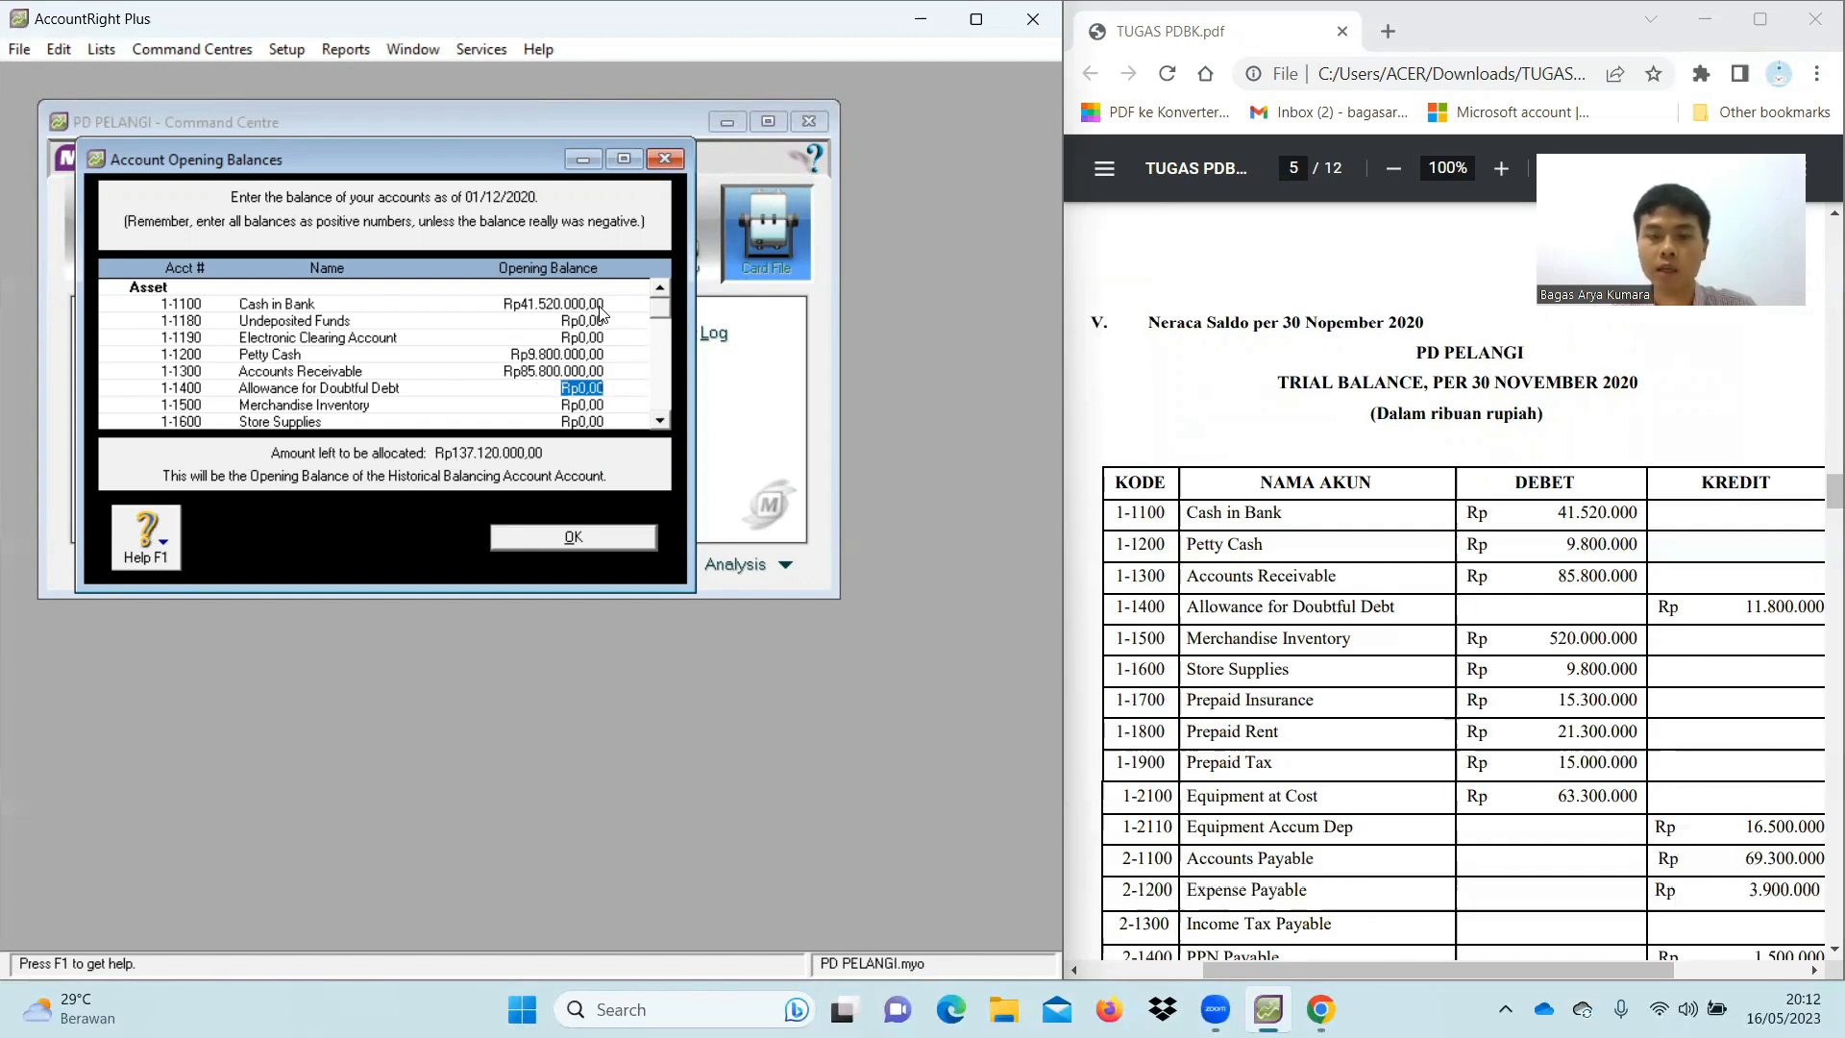
key(BackSpace)
text(-11800000)
key(Tab)
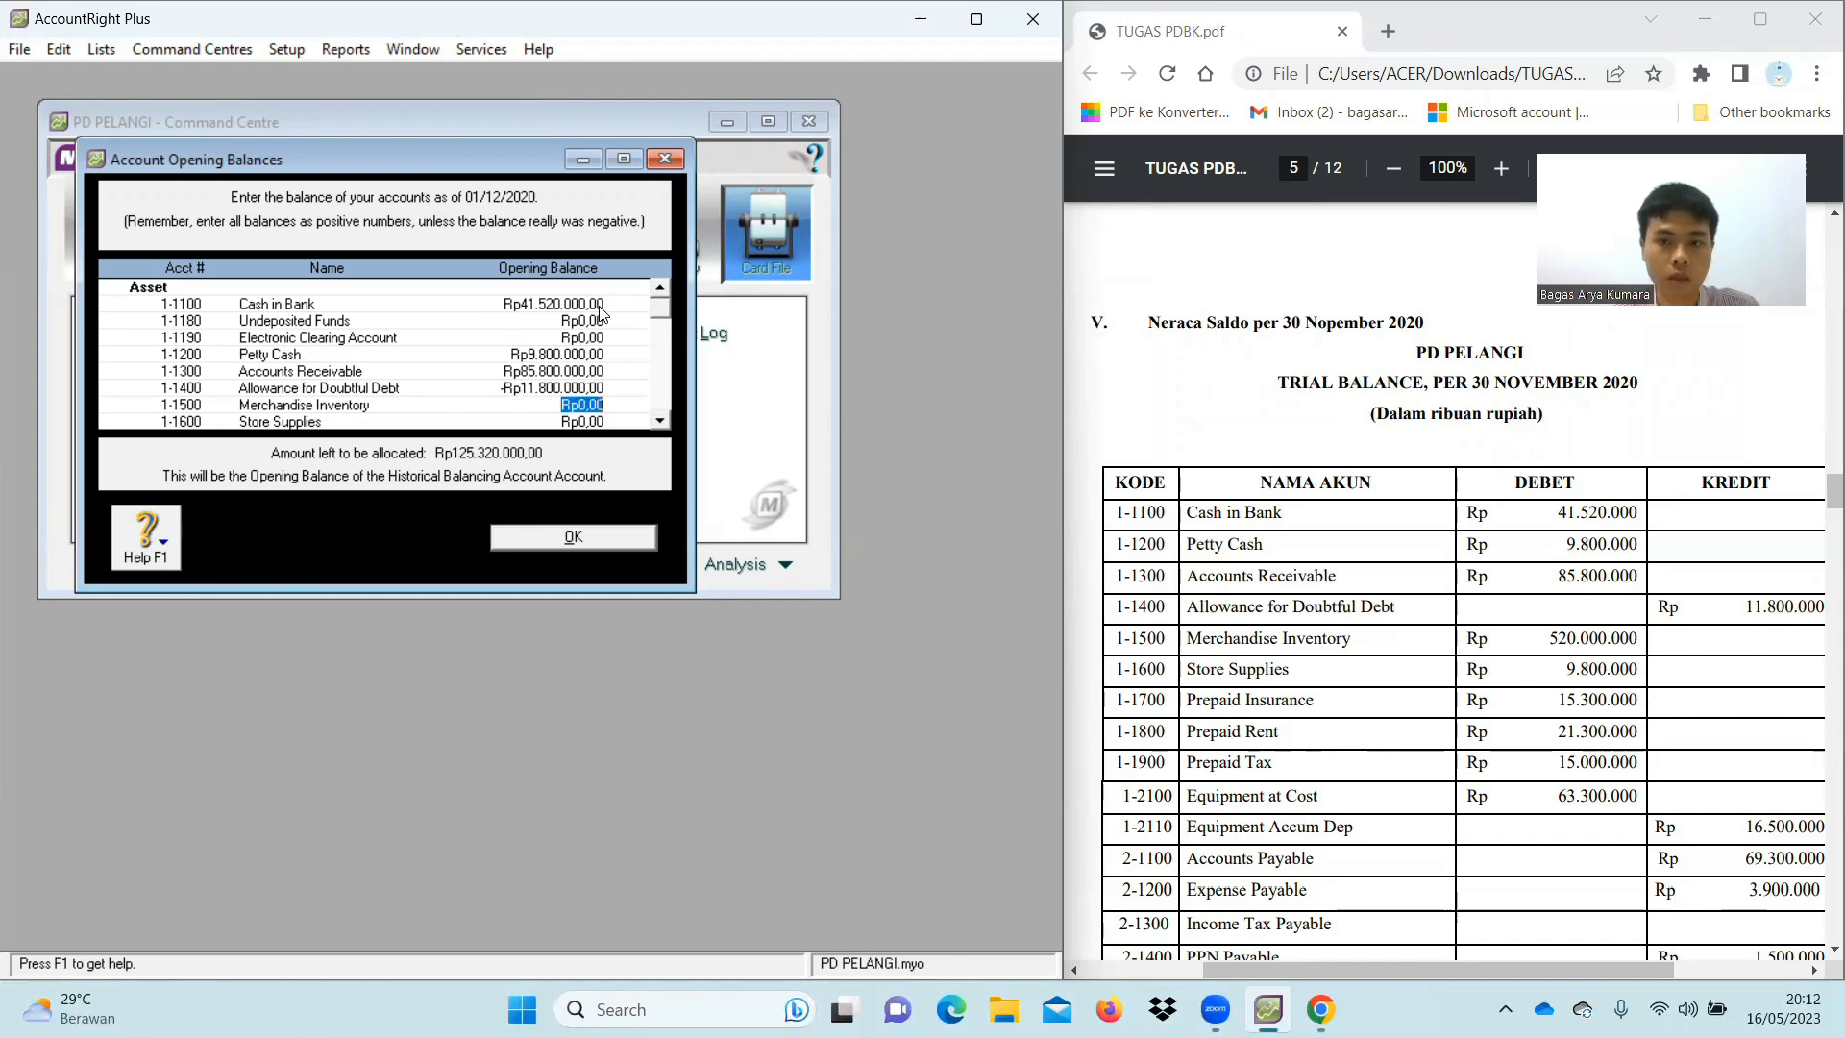
Enter Inventory 520.000.000, Store Supplies 9.800.000, Prepaid Insurance 15.300.000, Prepaid Rent 21.300.000, Prepaid Tax 15.000.000
text(520.000.000)
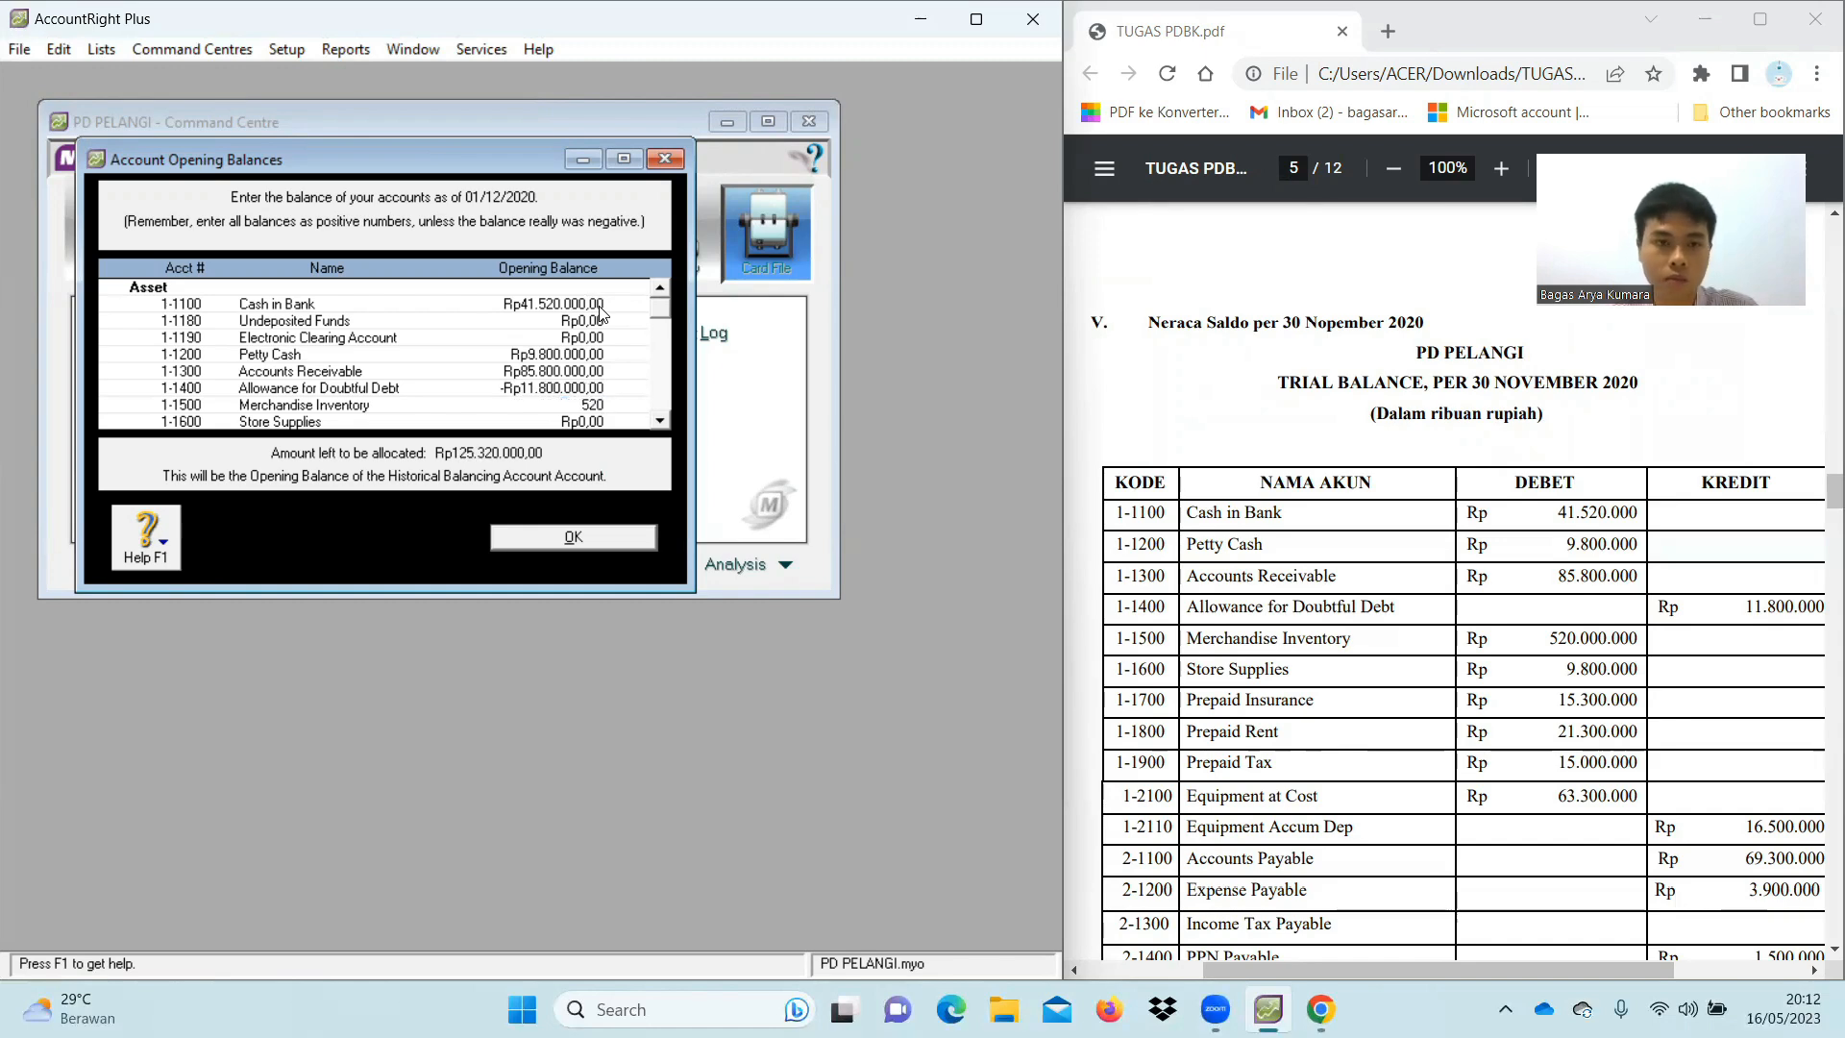
key(Tab)
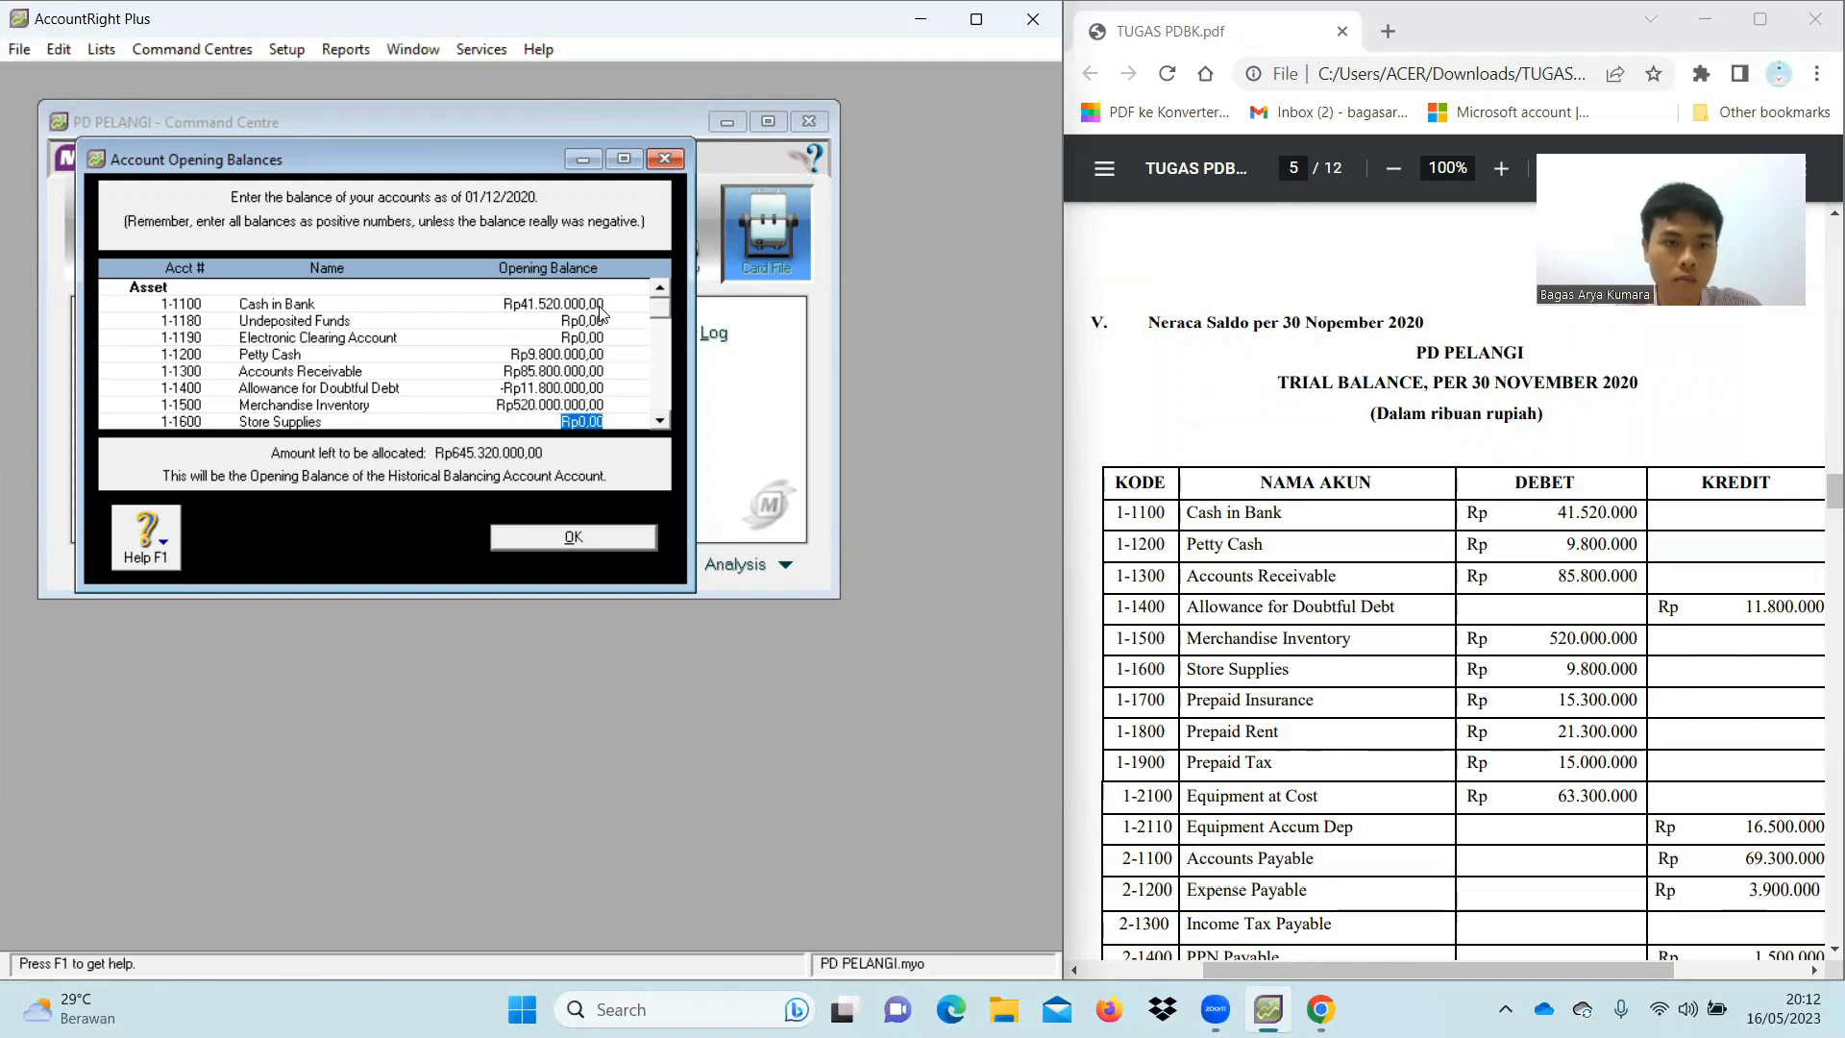
text(9.800.0)
text(00000)
key(Tab)
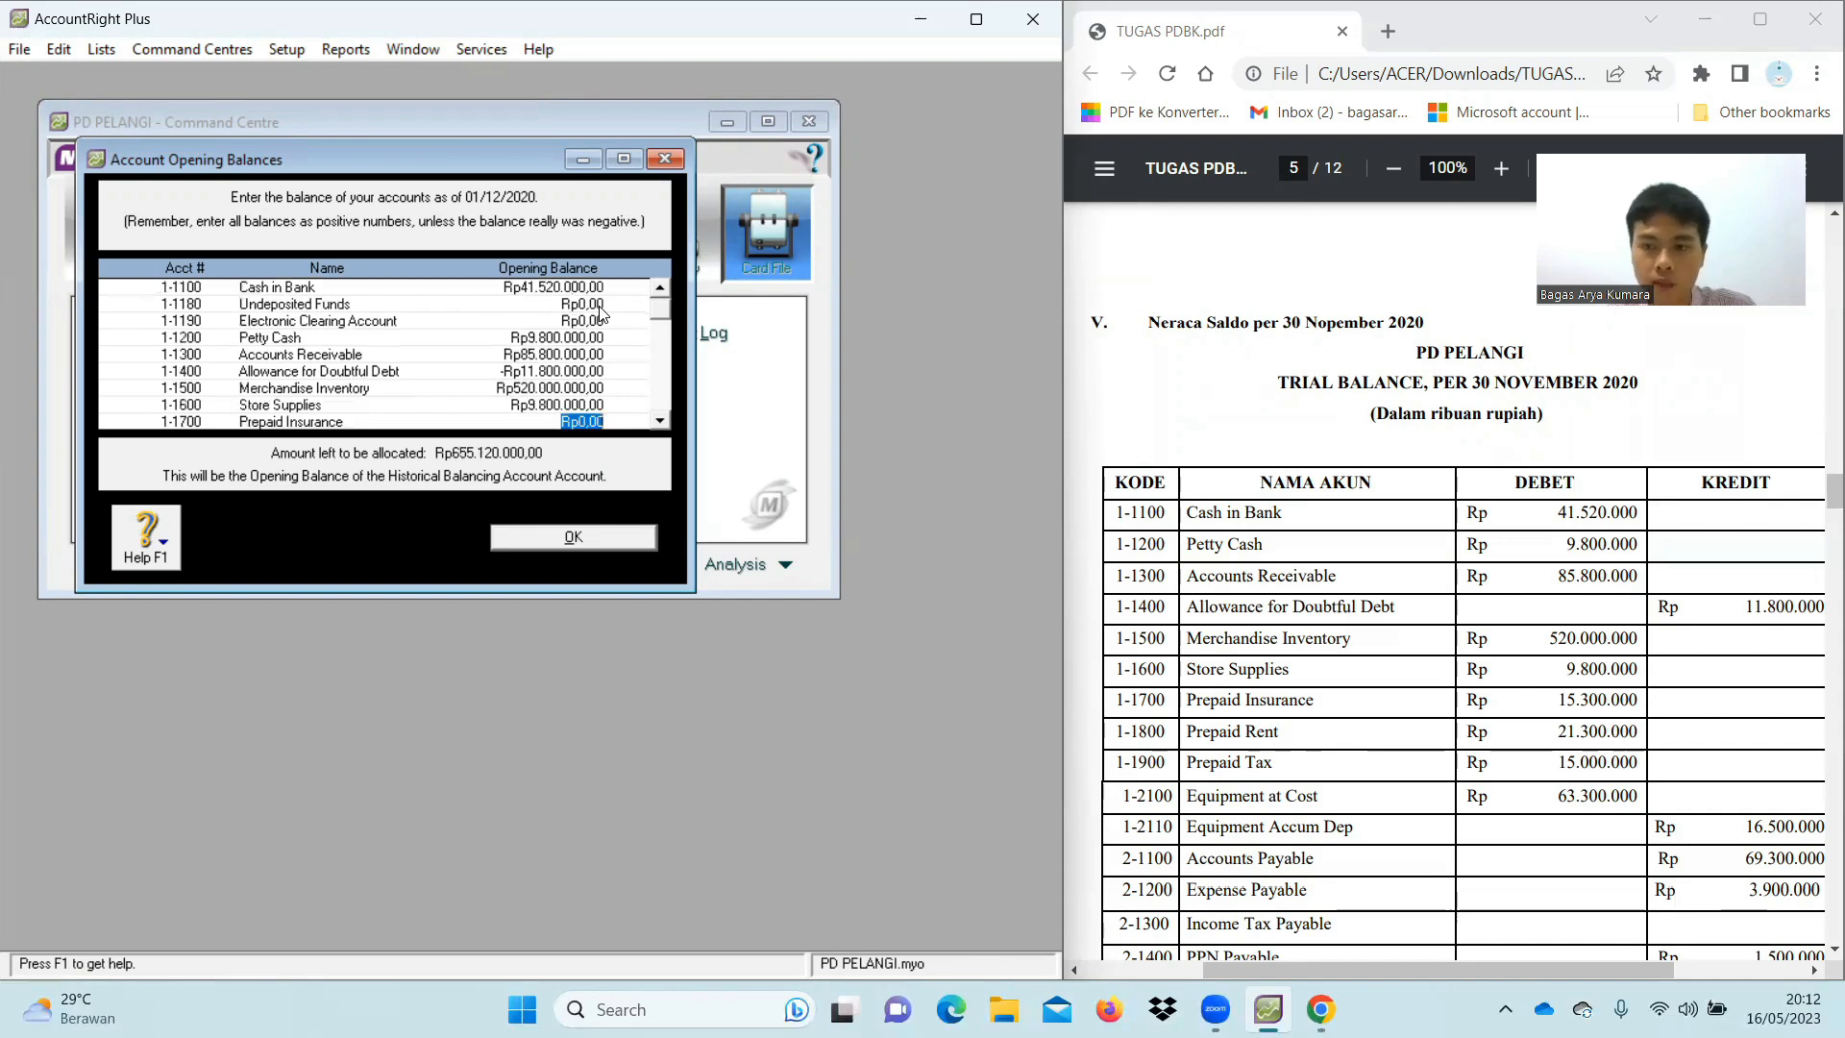
text(15)
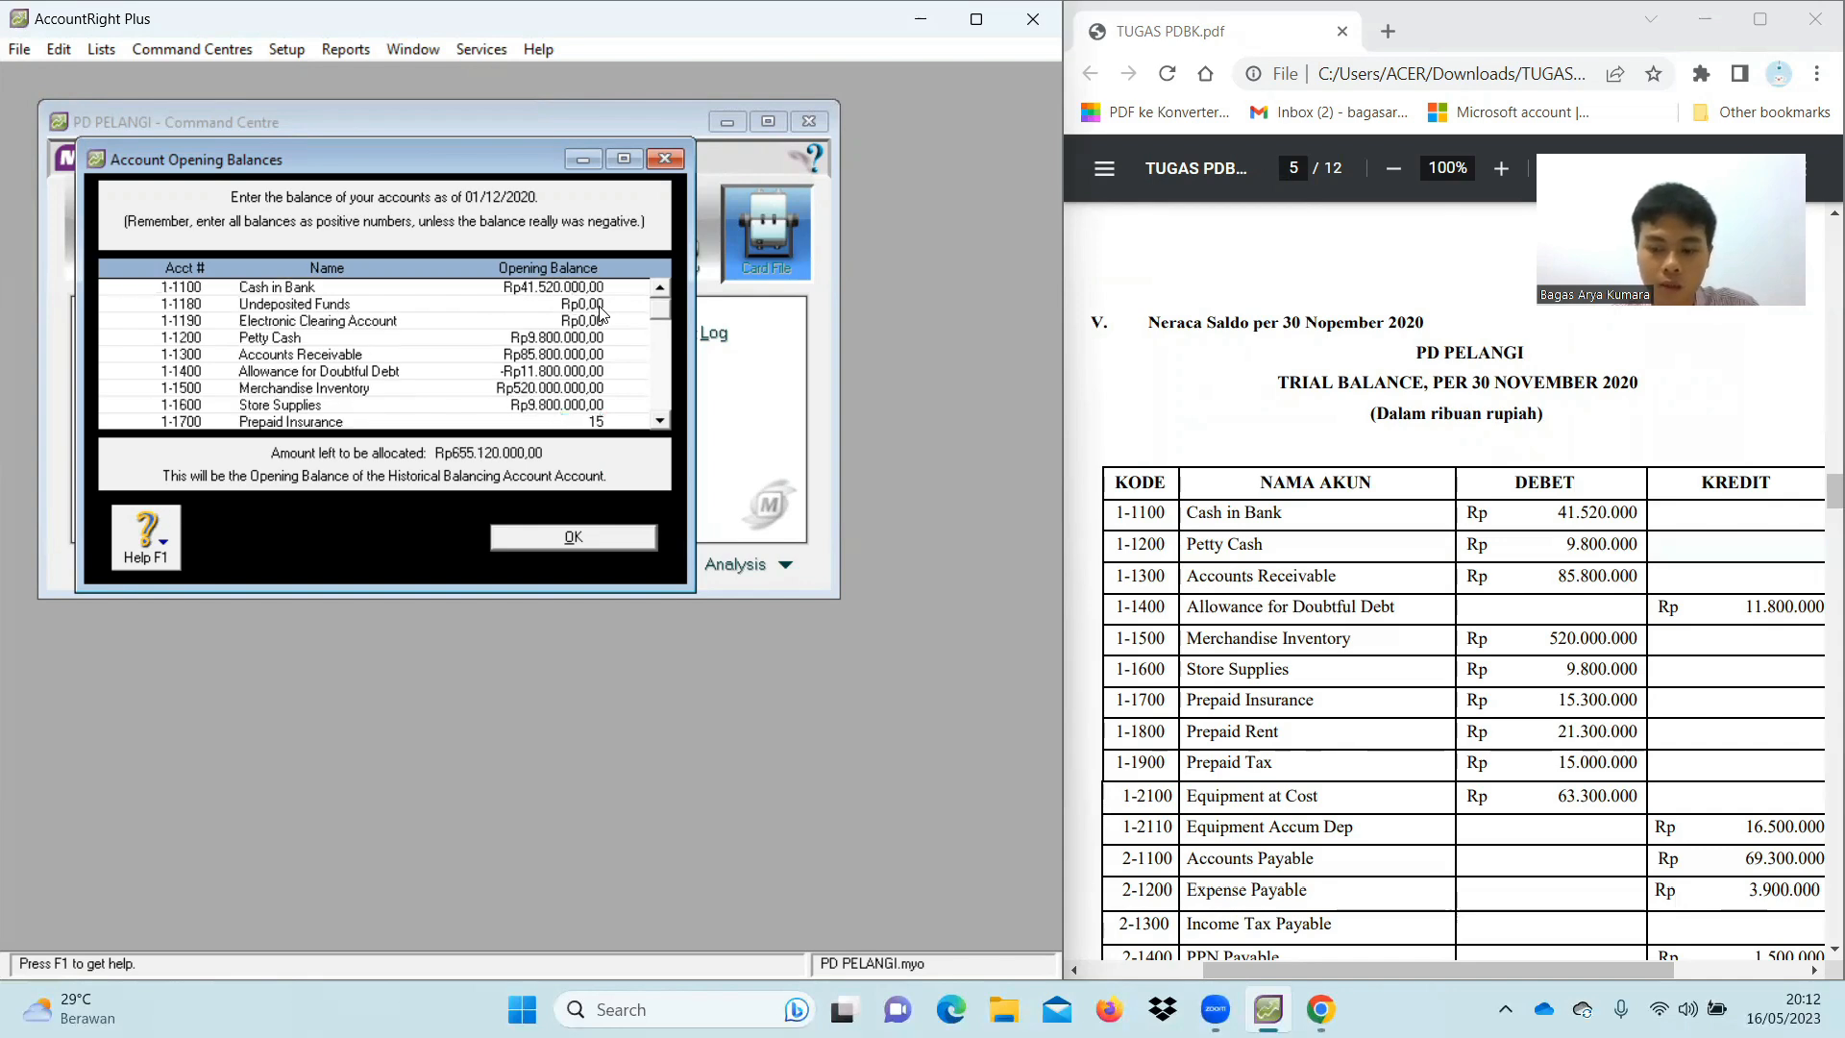
text(.300.0000000)
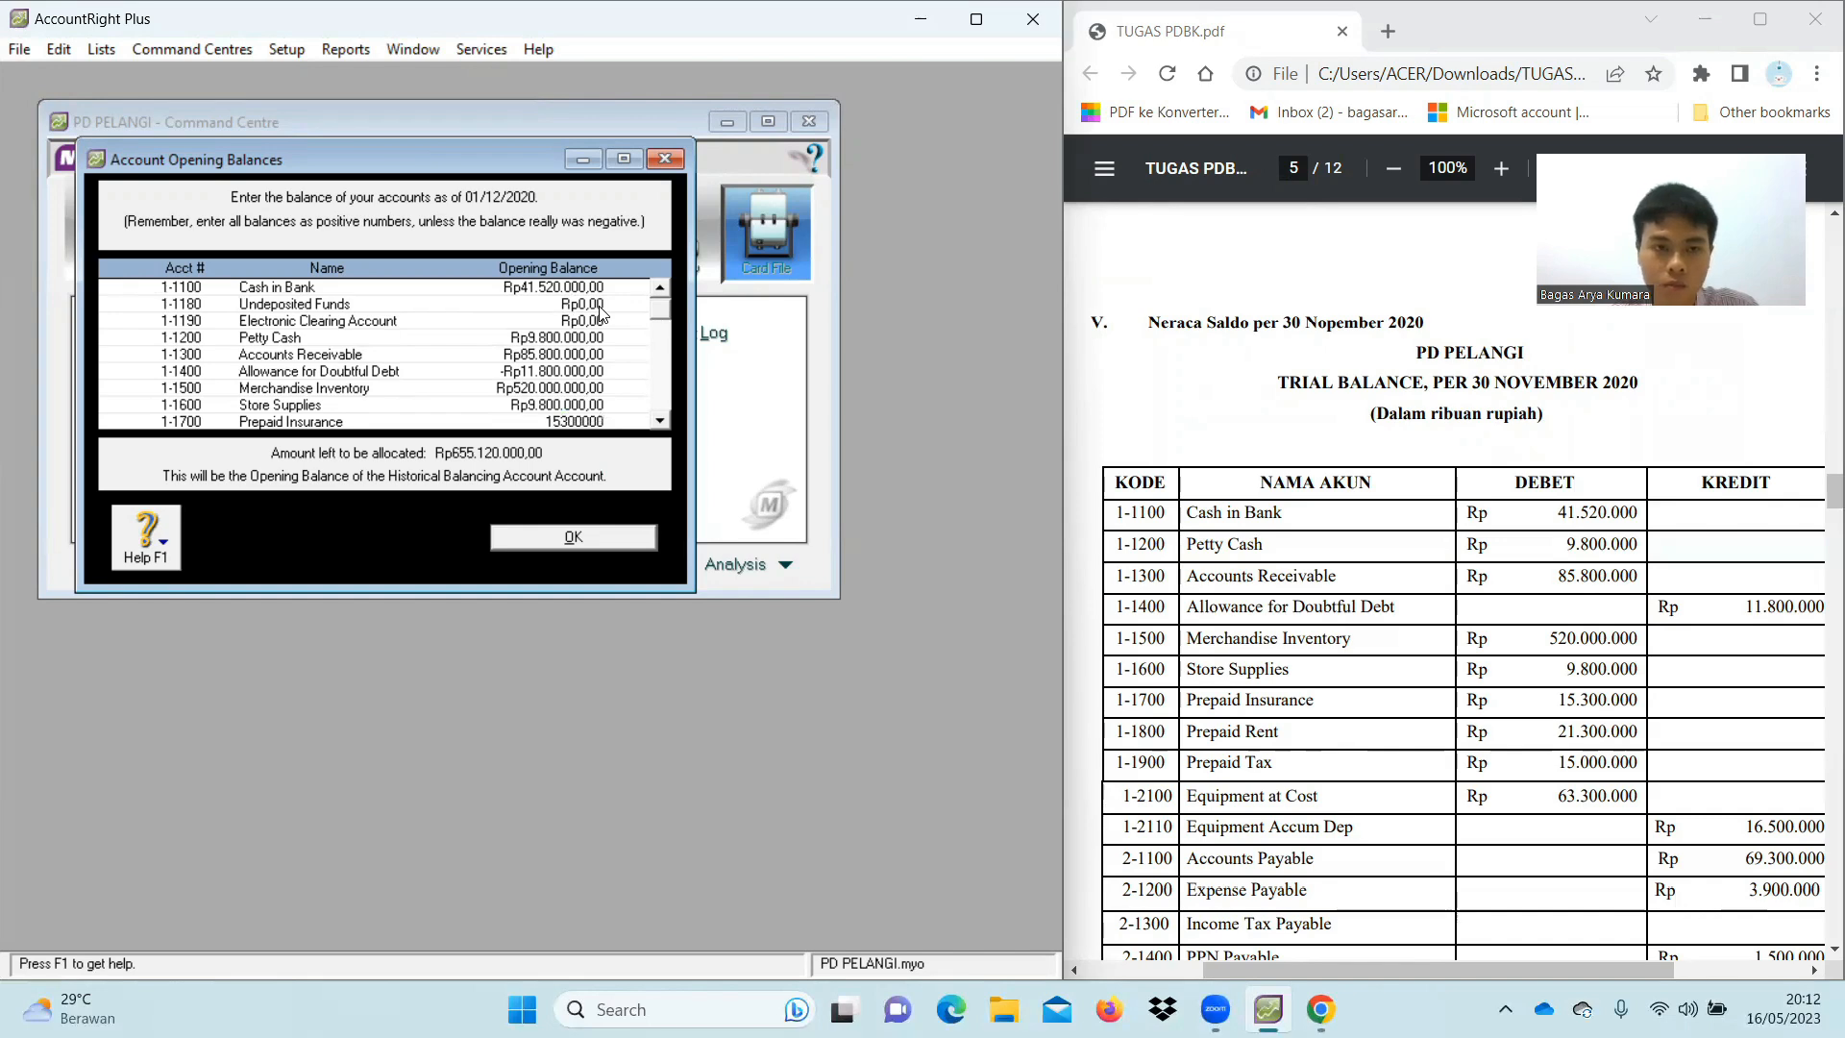
key(Tab)
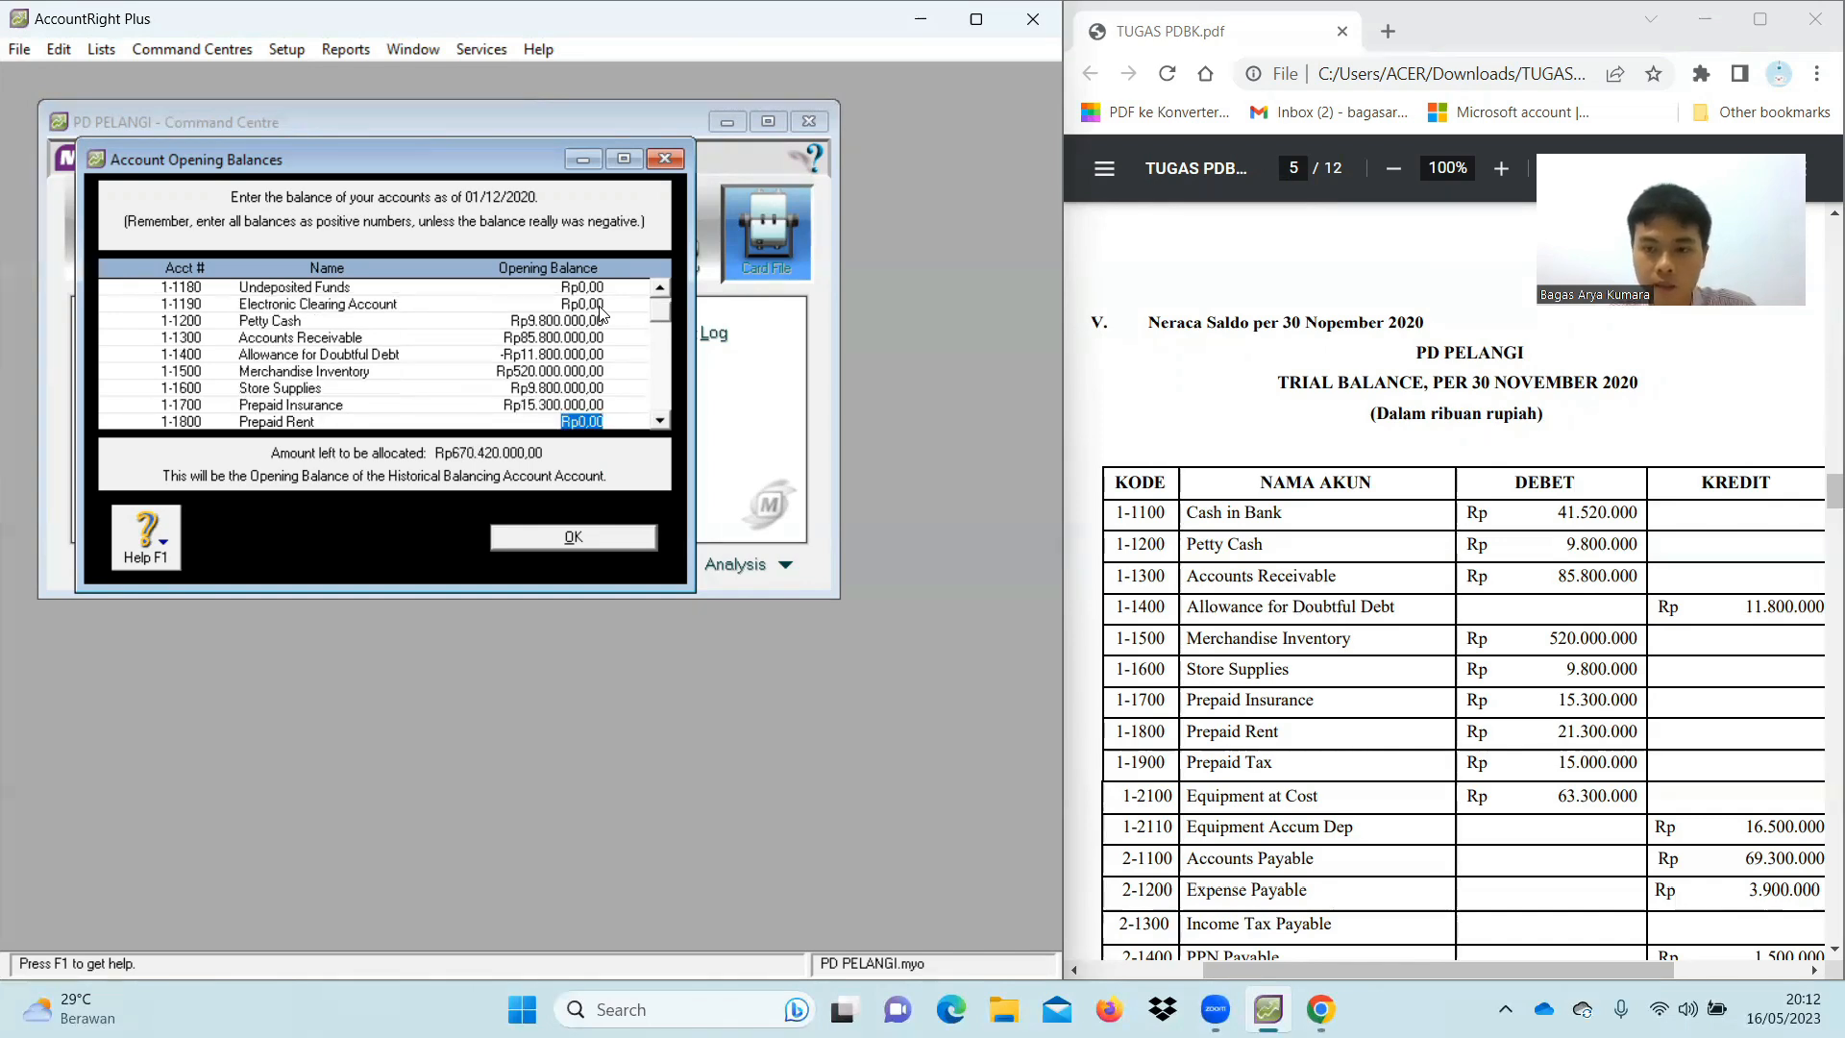
text(21.300.00)
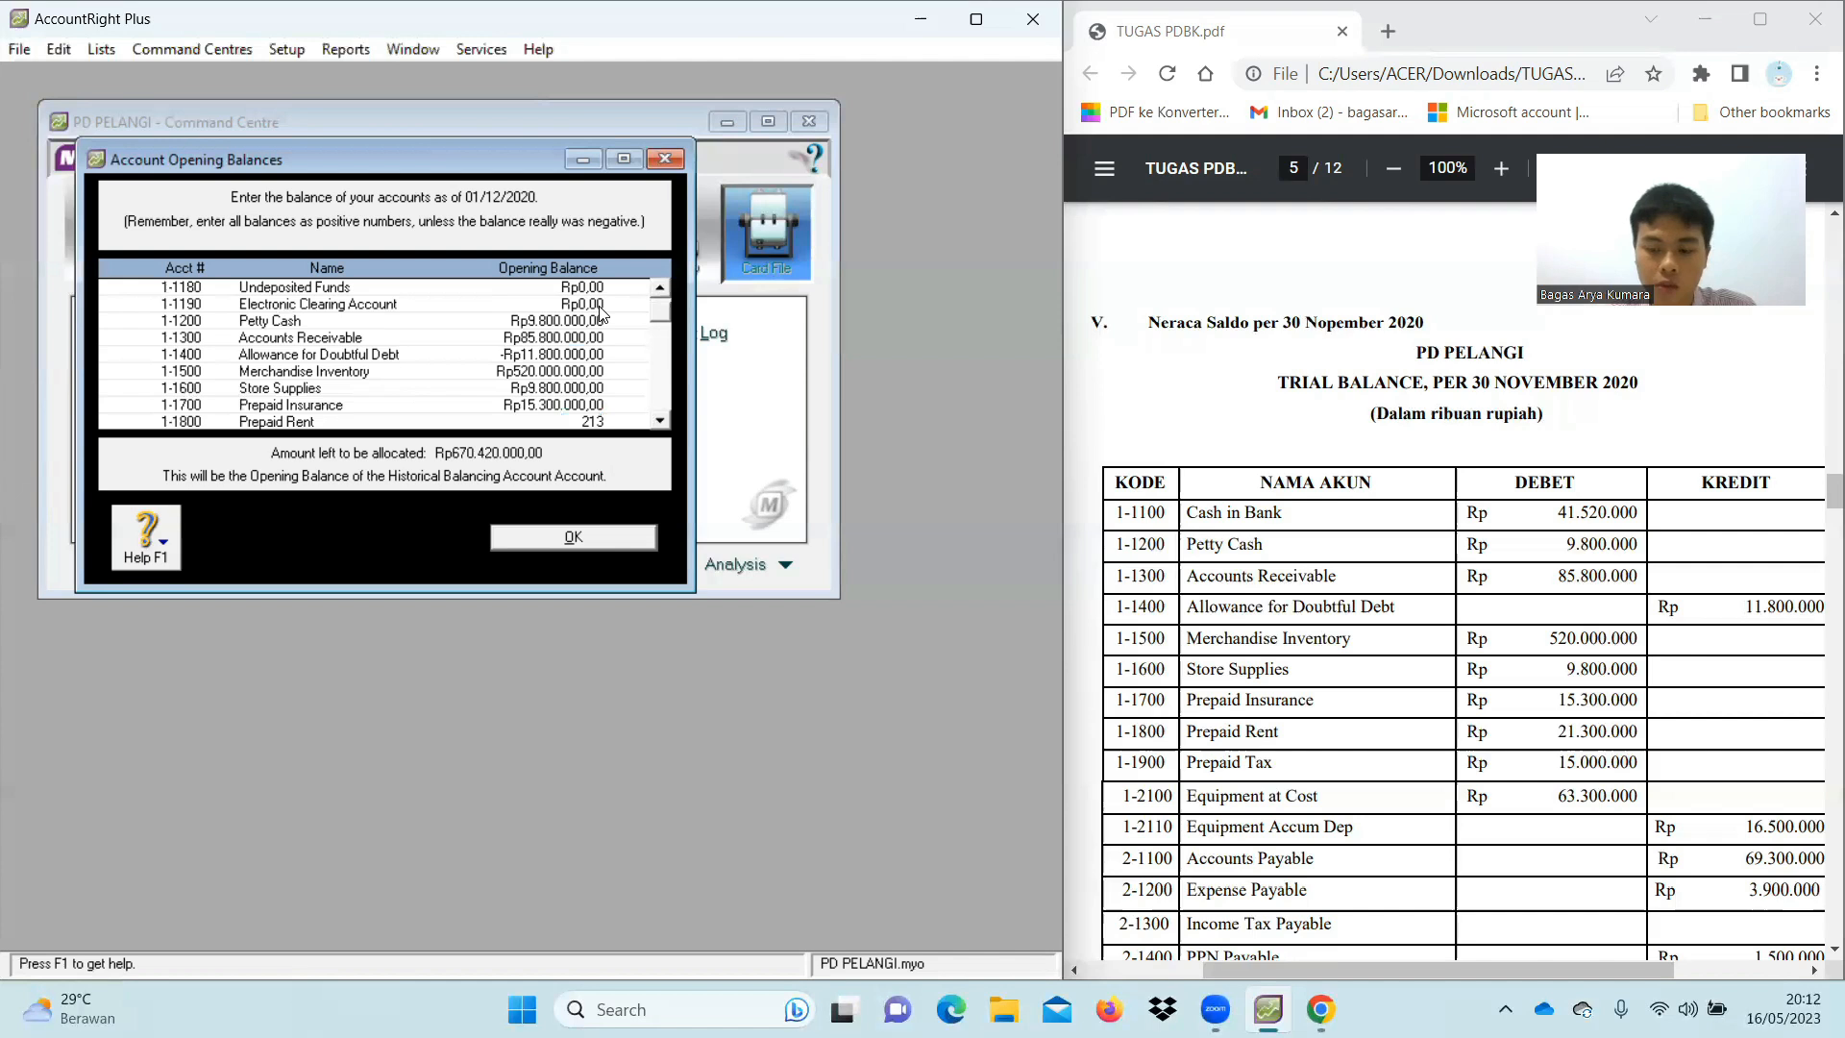
text(0)
key(Tab)
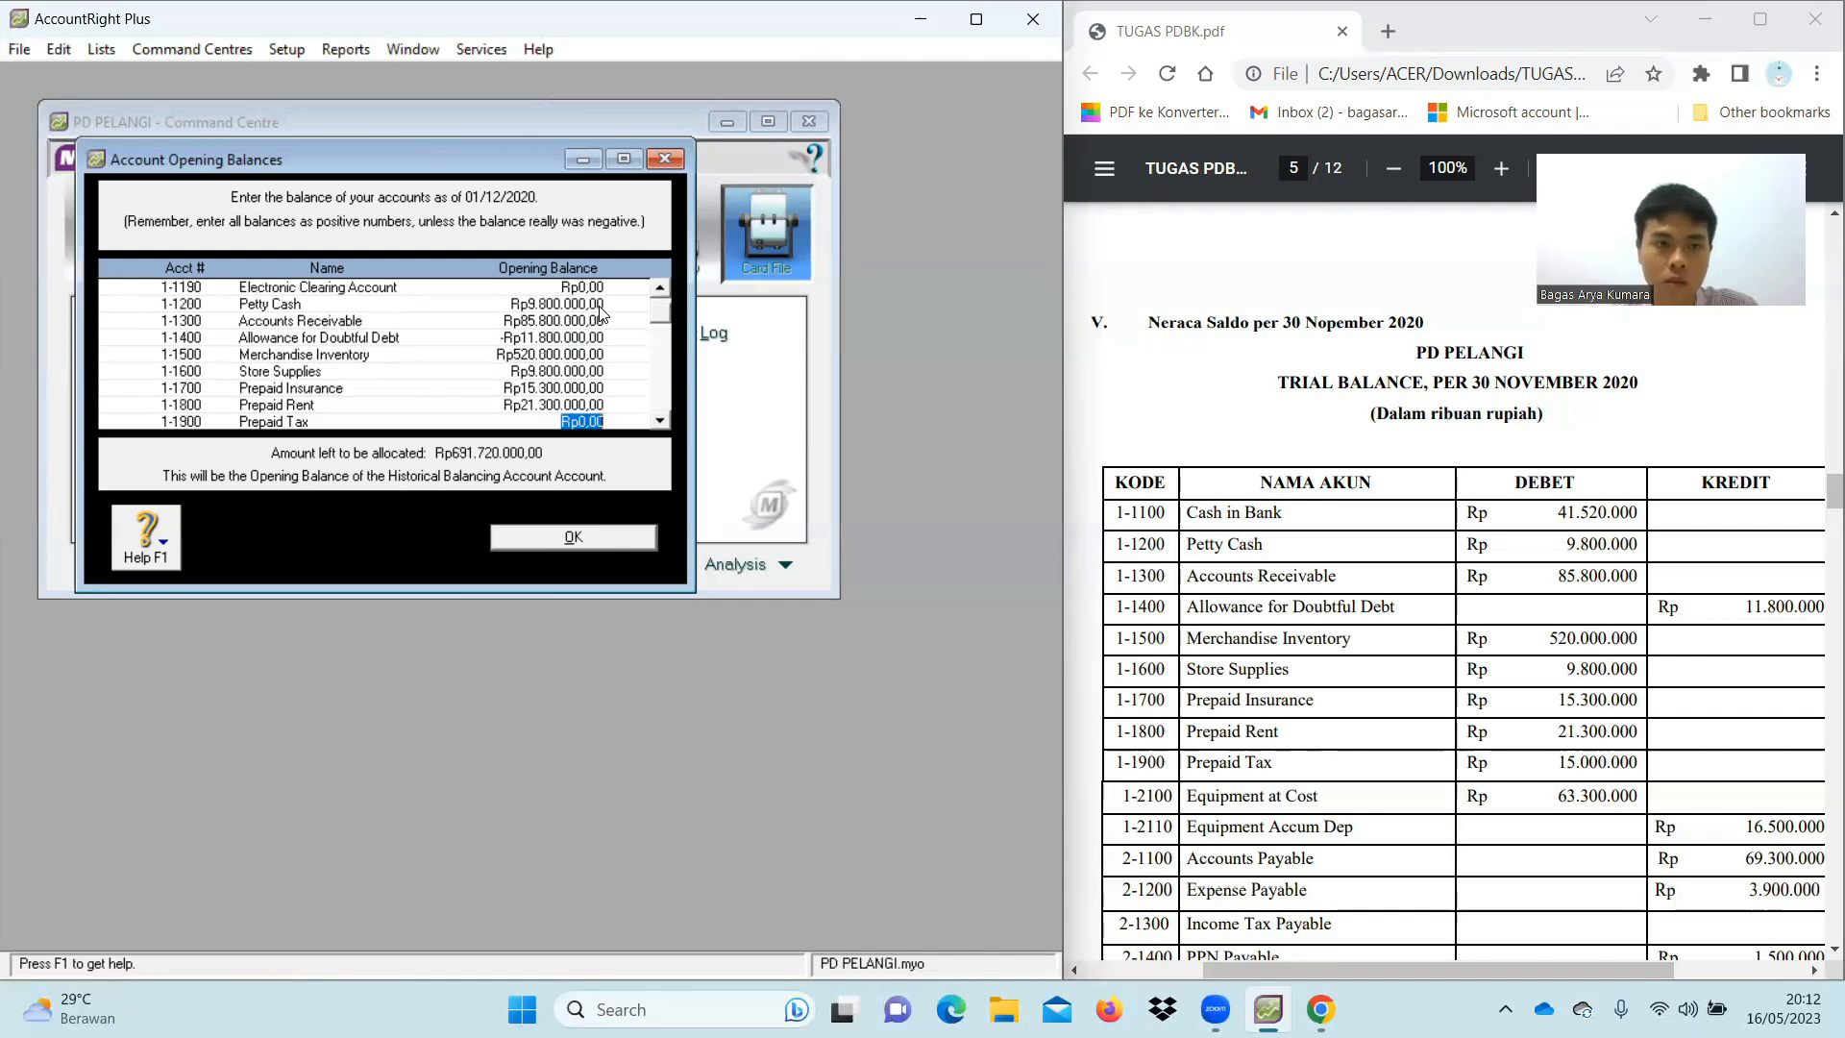
text(15.000.00)
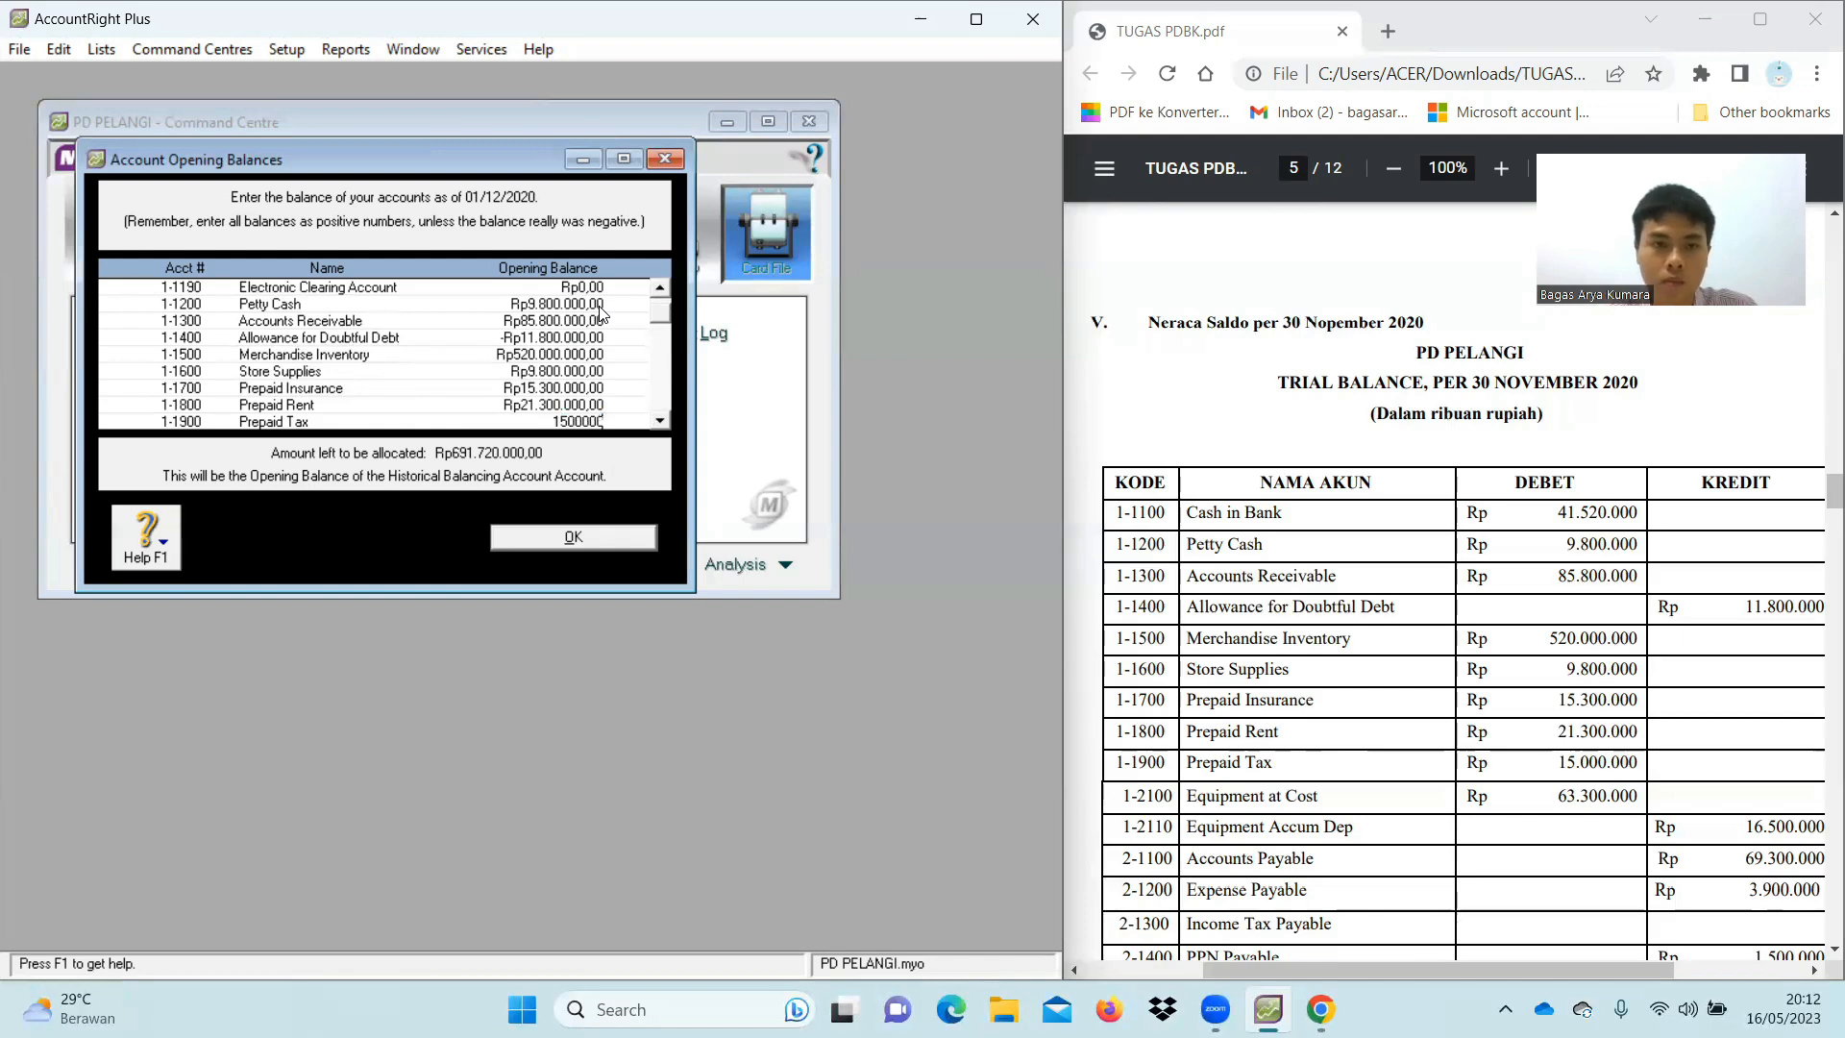
text(0)
key(Tab)
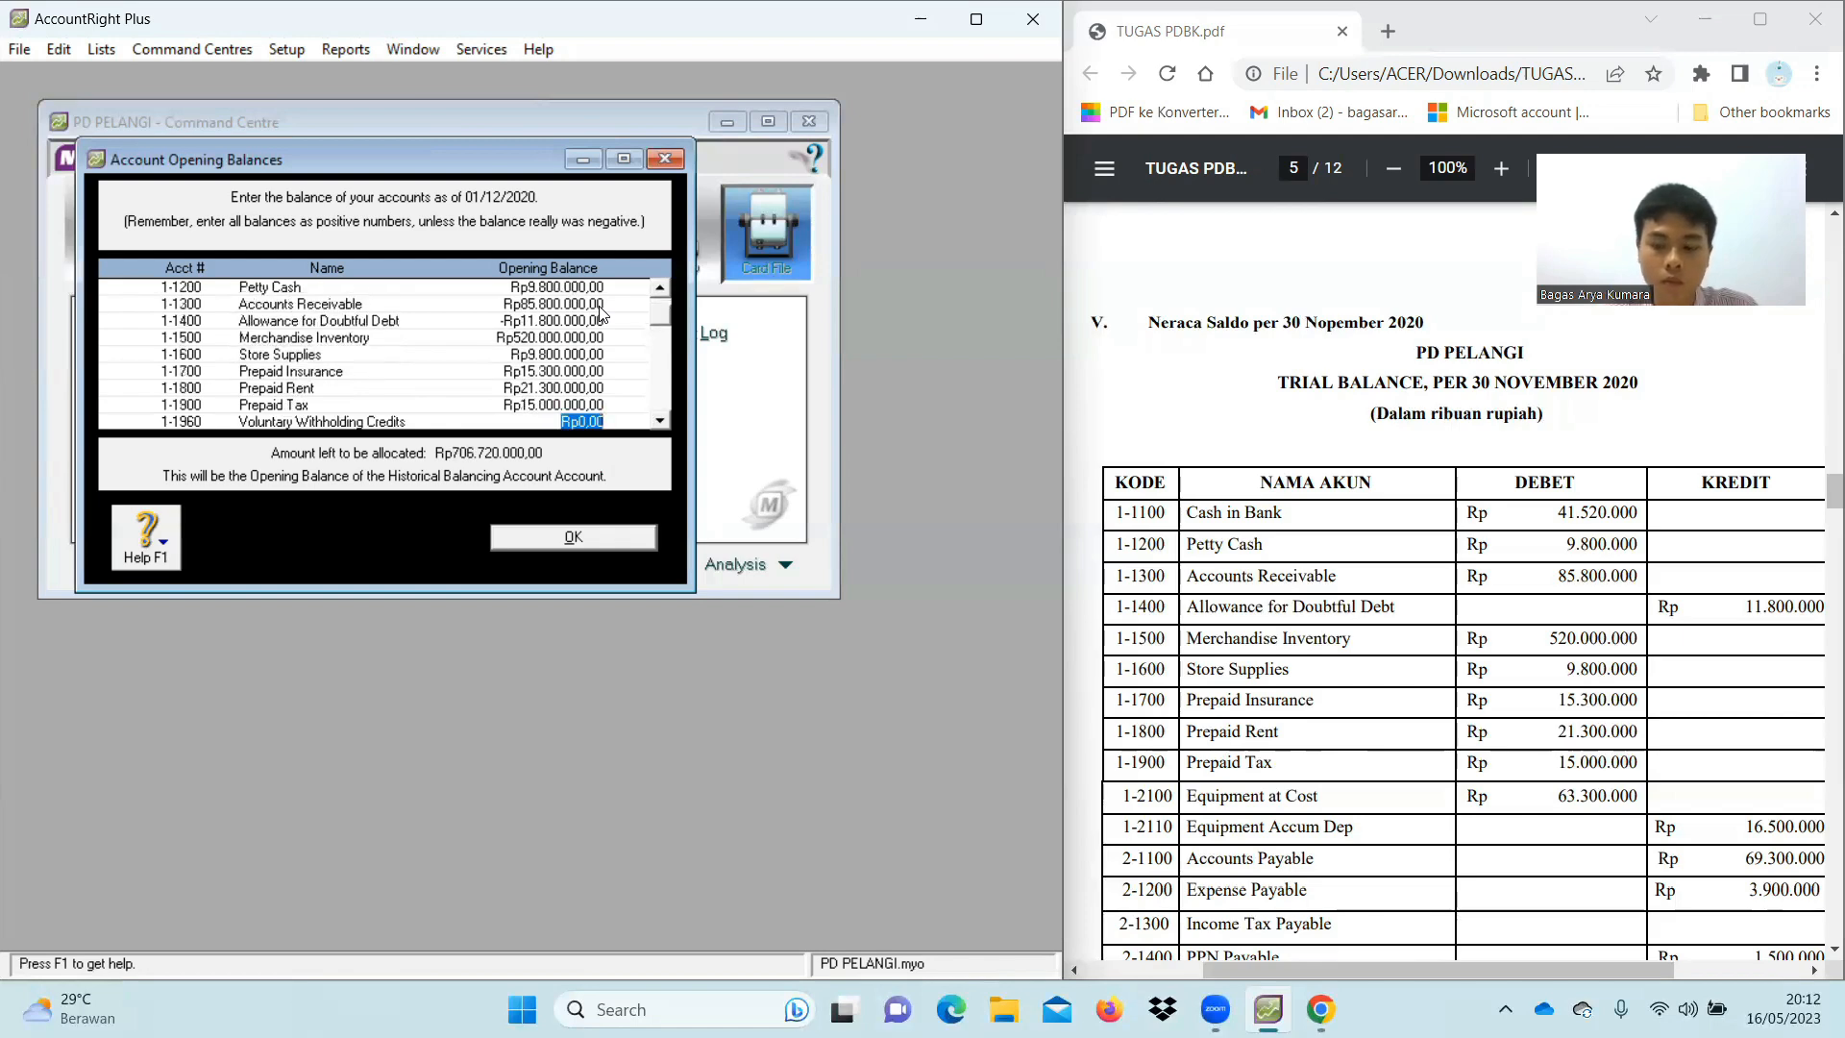
Enter Equipment at Cost 63.300.000 and Equipment Accum. Dep. -Rp16.500.000
key(Tab)
key(Tab)
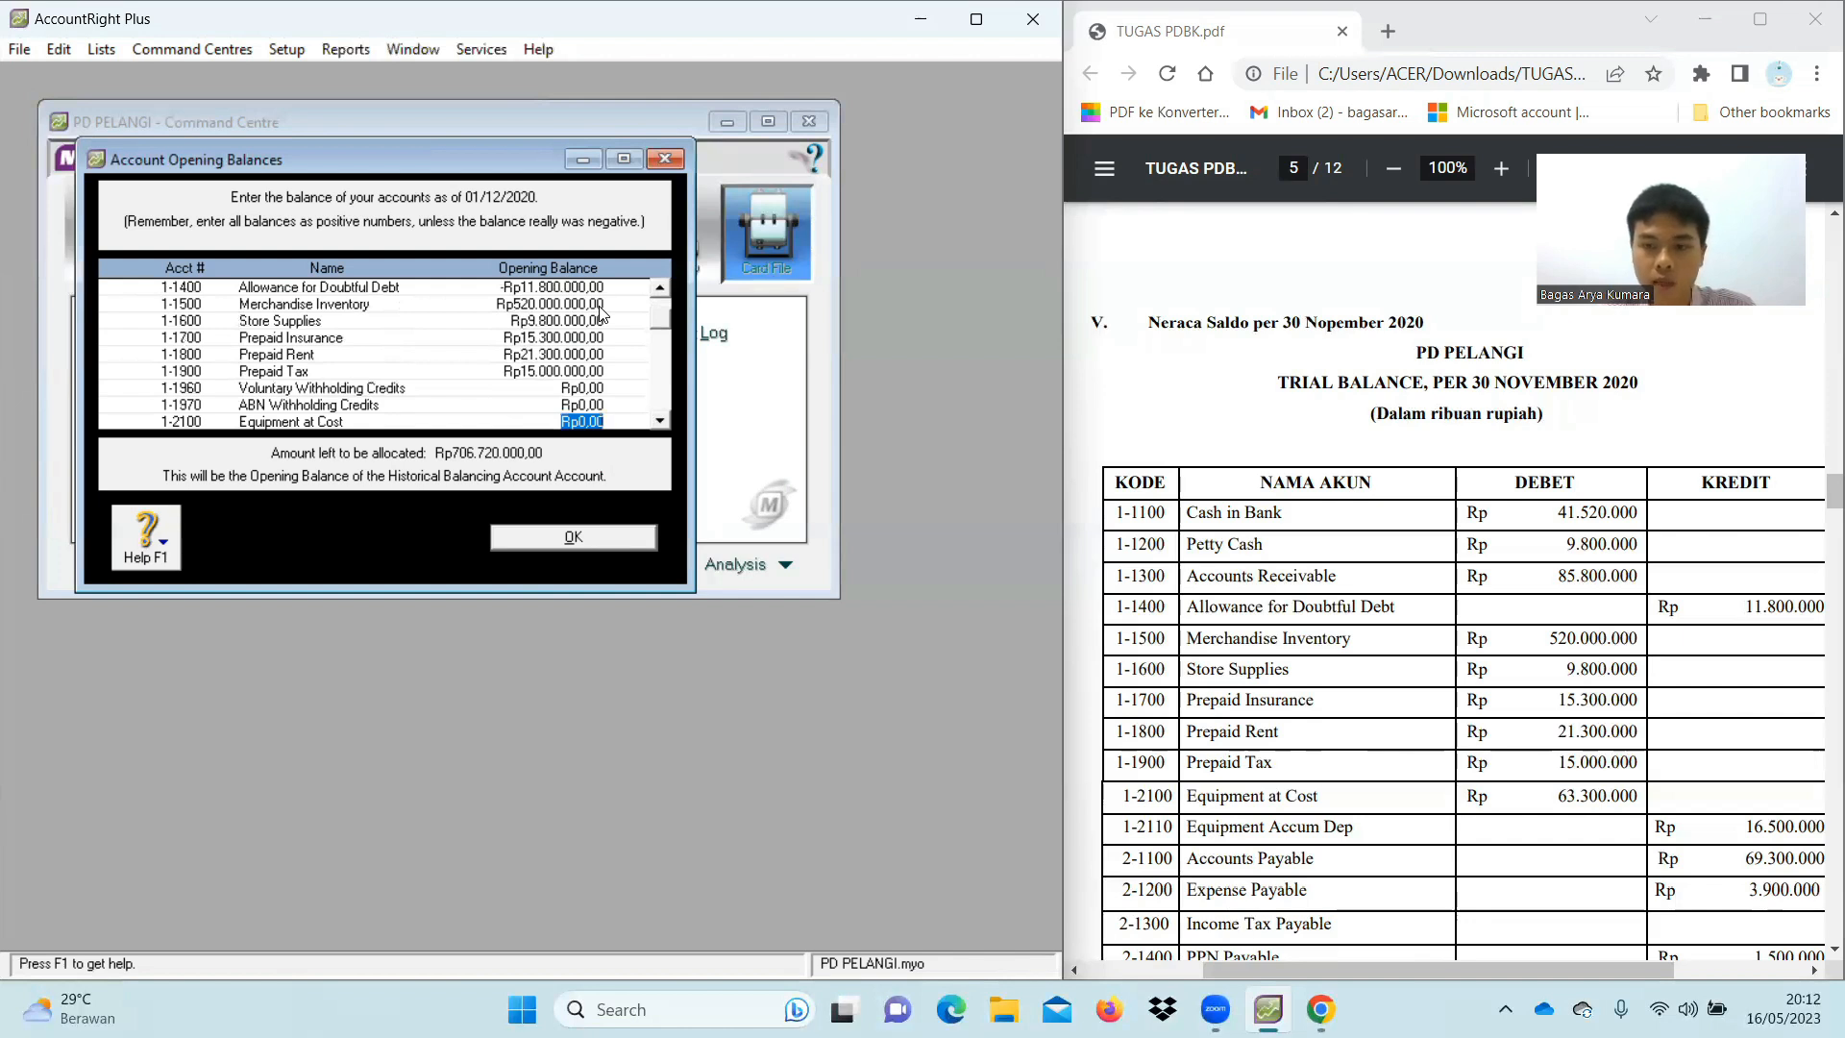
text(633)
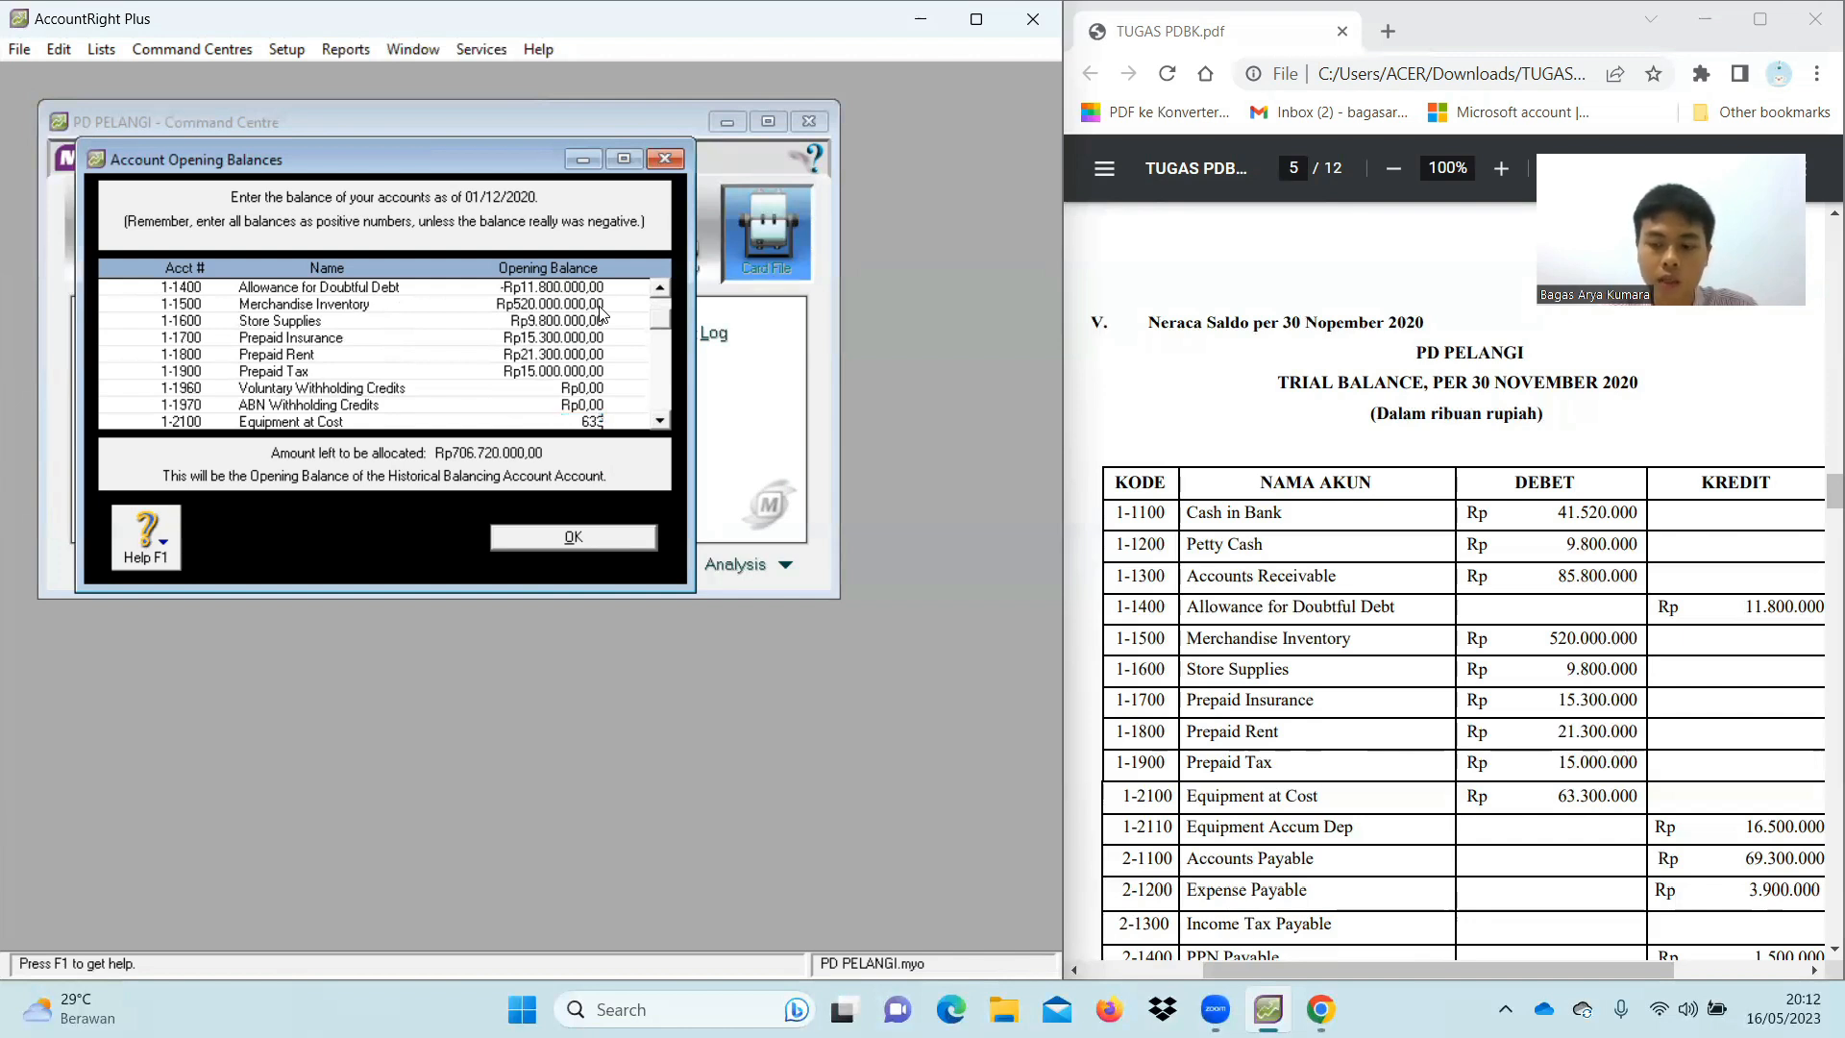
text(00000)
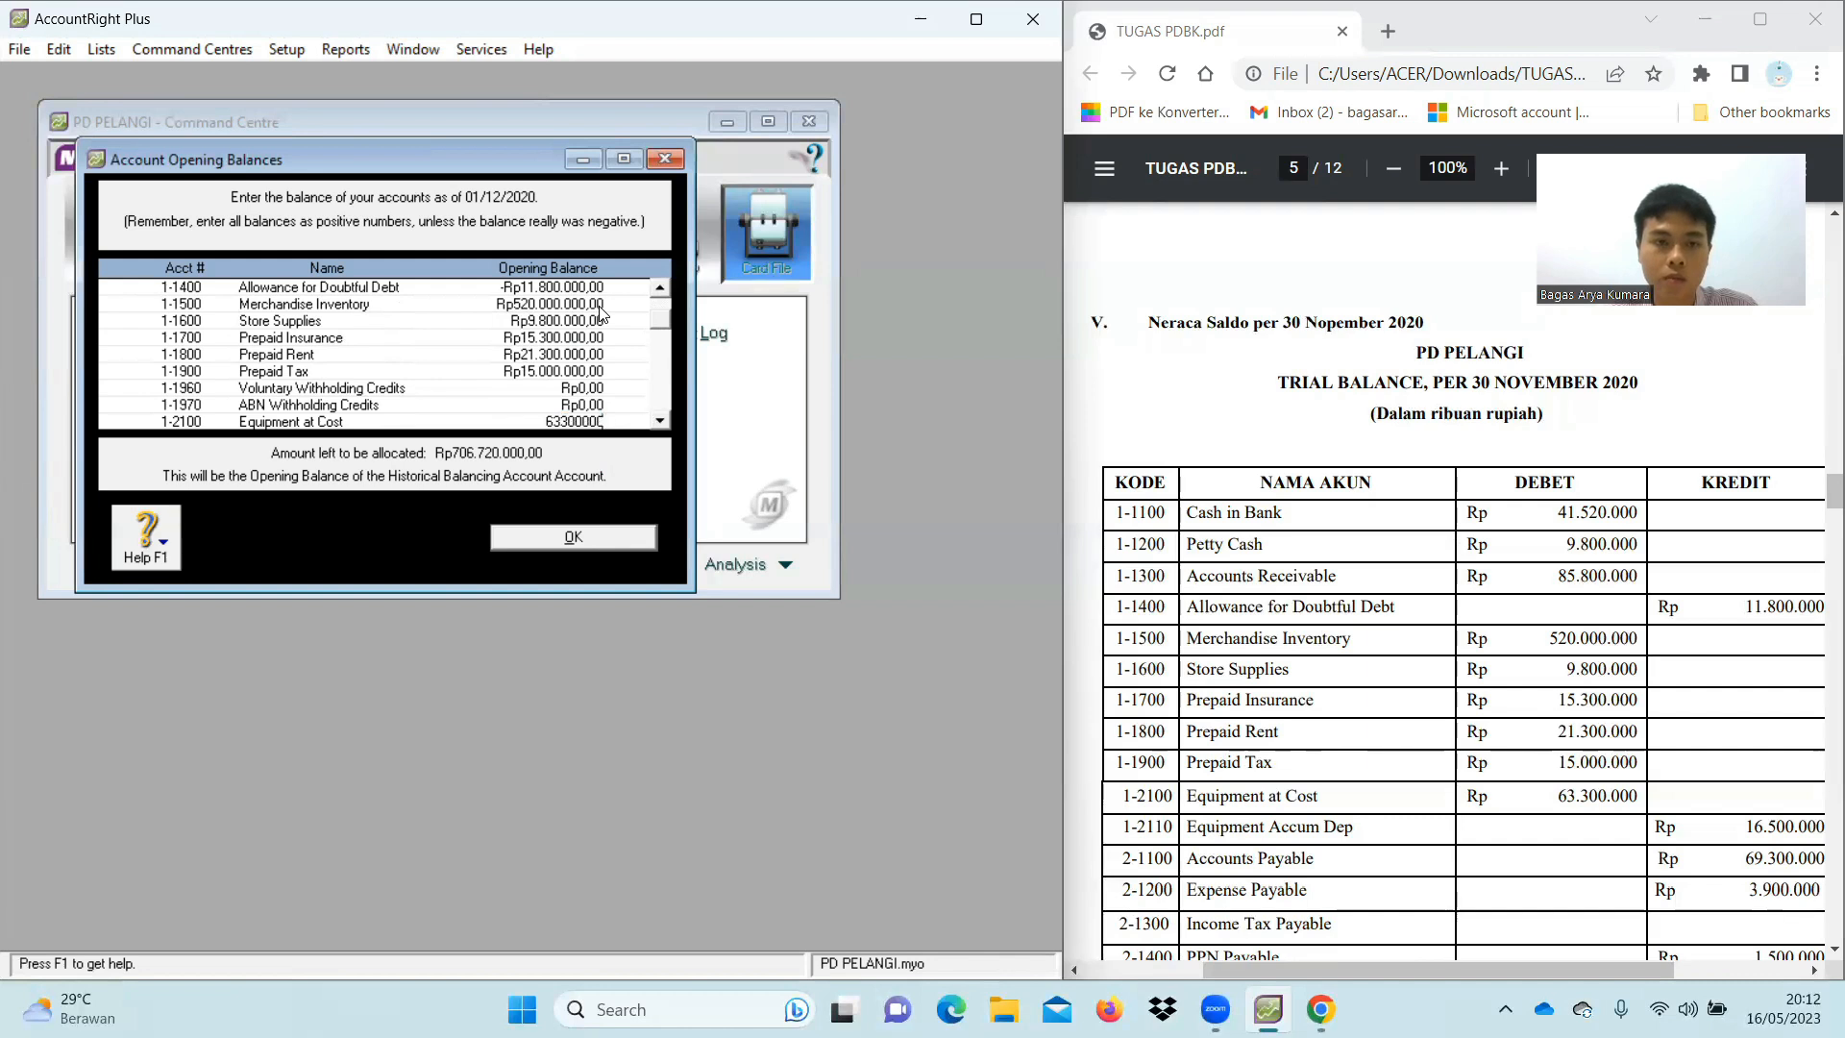
key(Tab)
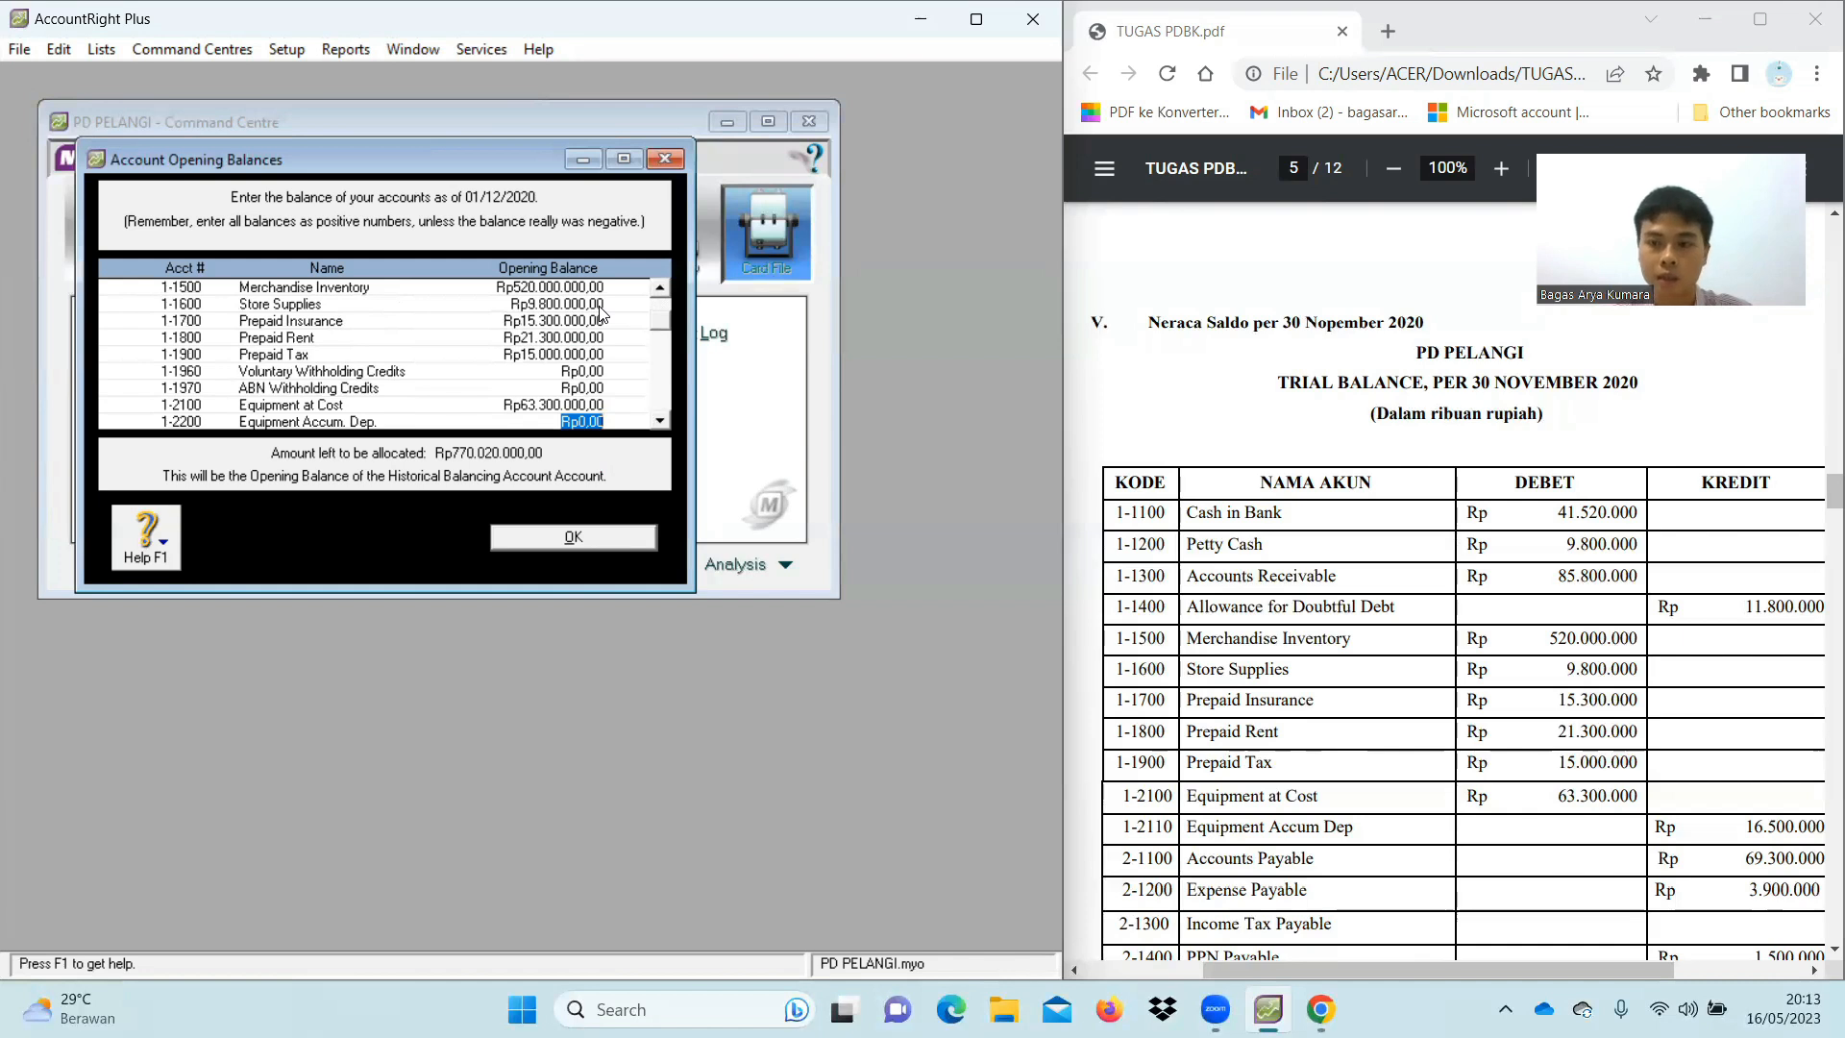
key(BackSpace)
text(-Rp)
text(16.500.)
text(000)
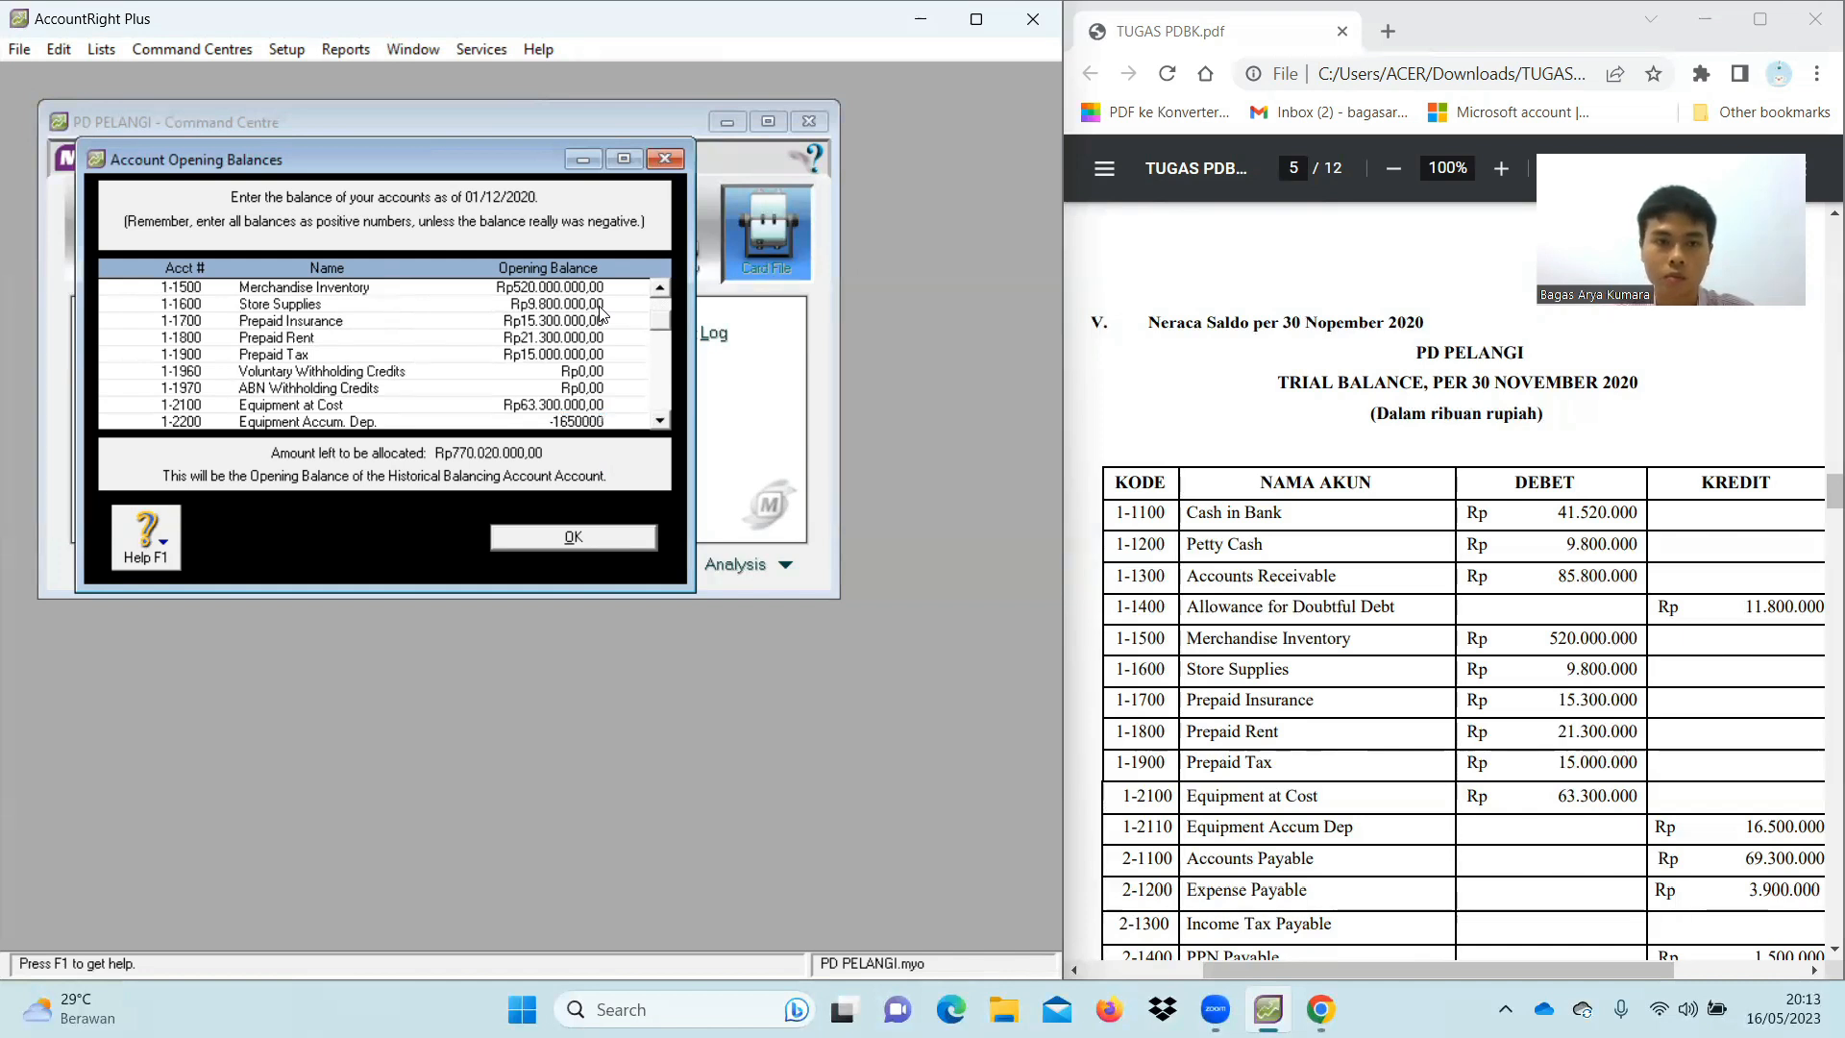
key(Tab)
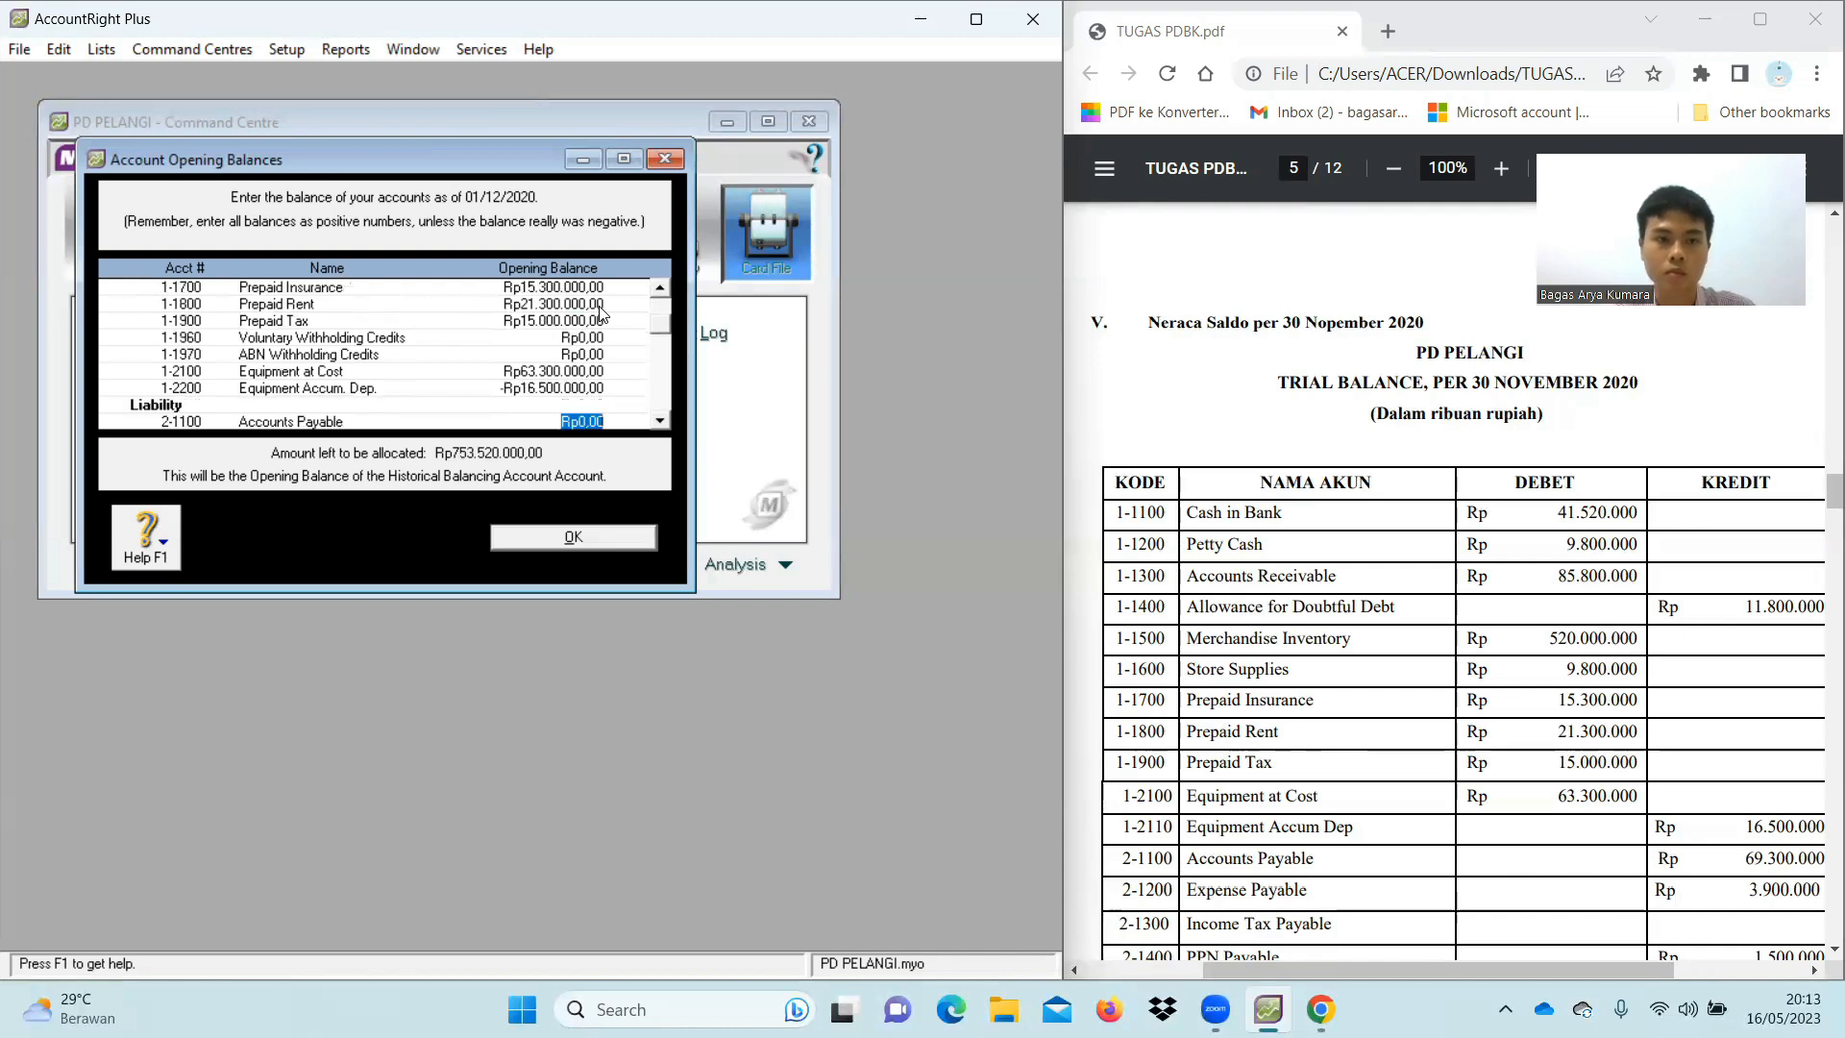
Enter Accounts Payable 69.300.000, Expense Payable 3.900.000 and PPN Payable 1.500.000 opening balances
scroll(534, 368, down, 1)
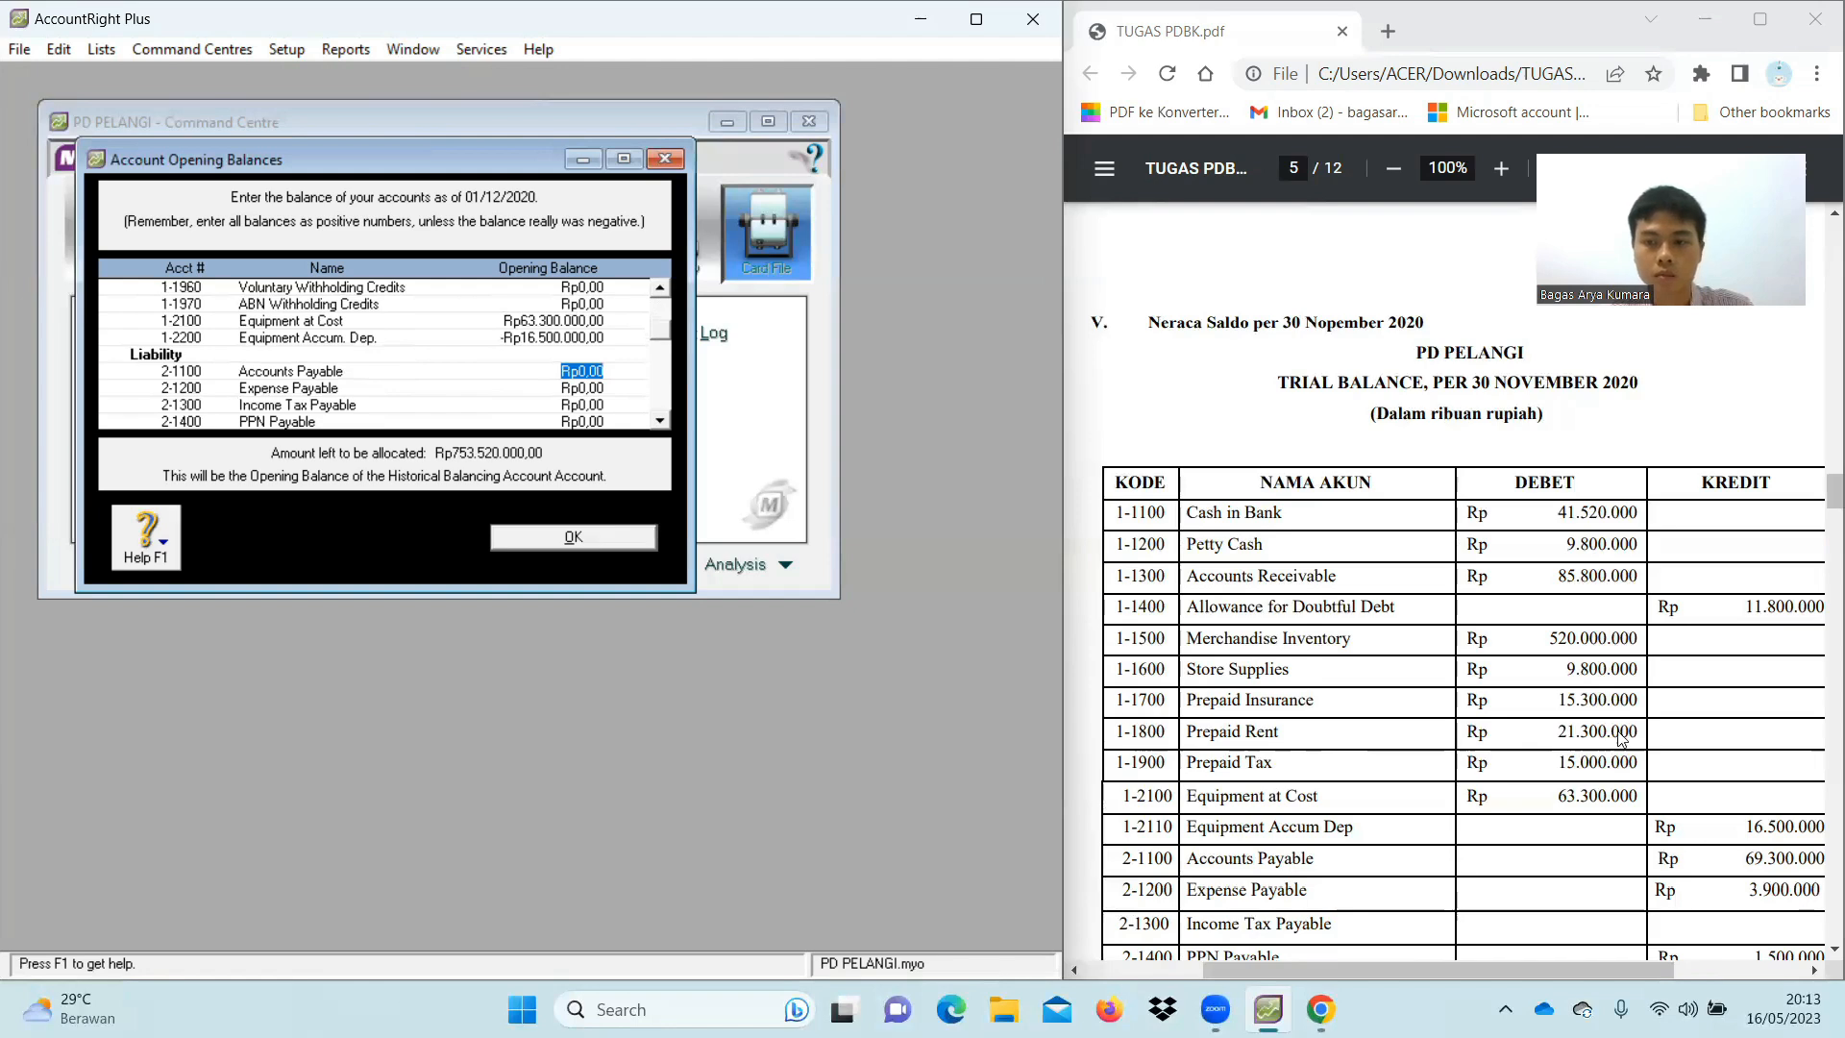
scroll(1617, 735, down, 2)
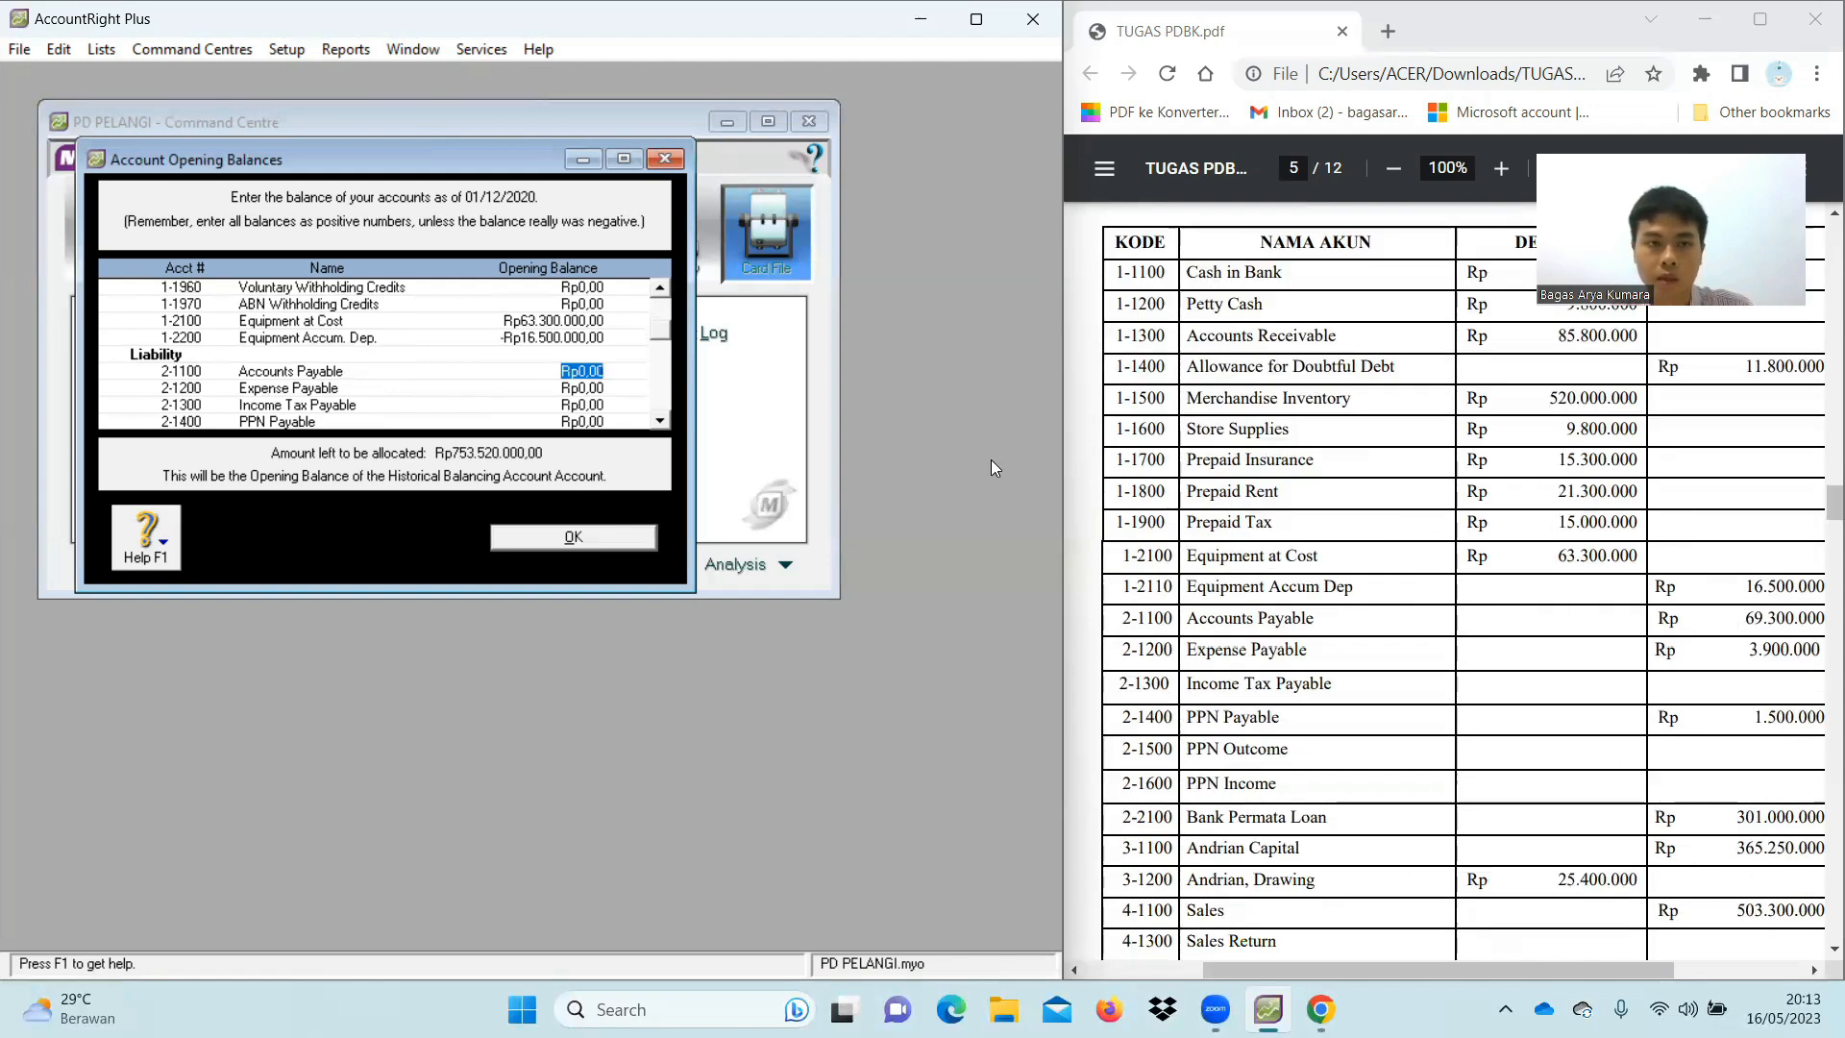
text(69.300.)
text(000)
key(Tab)
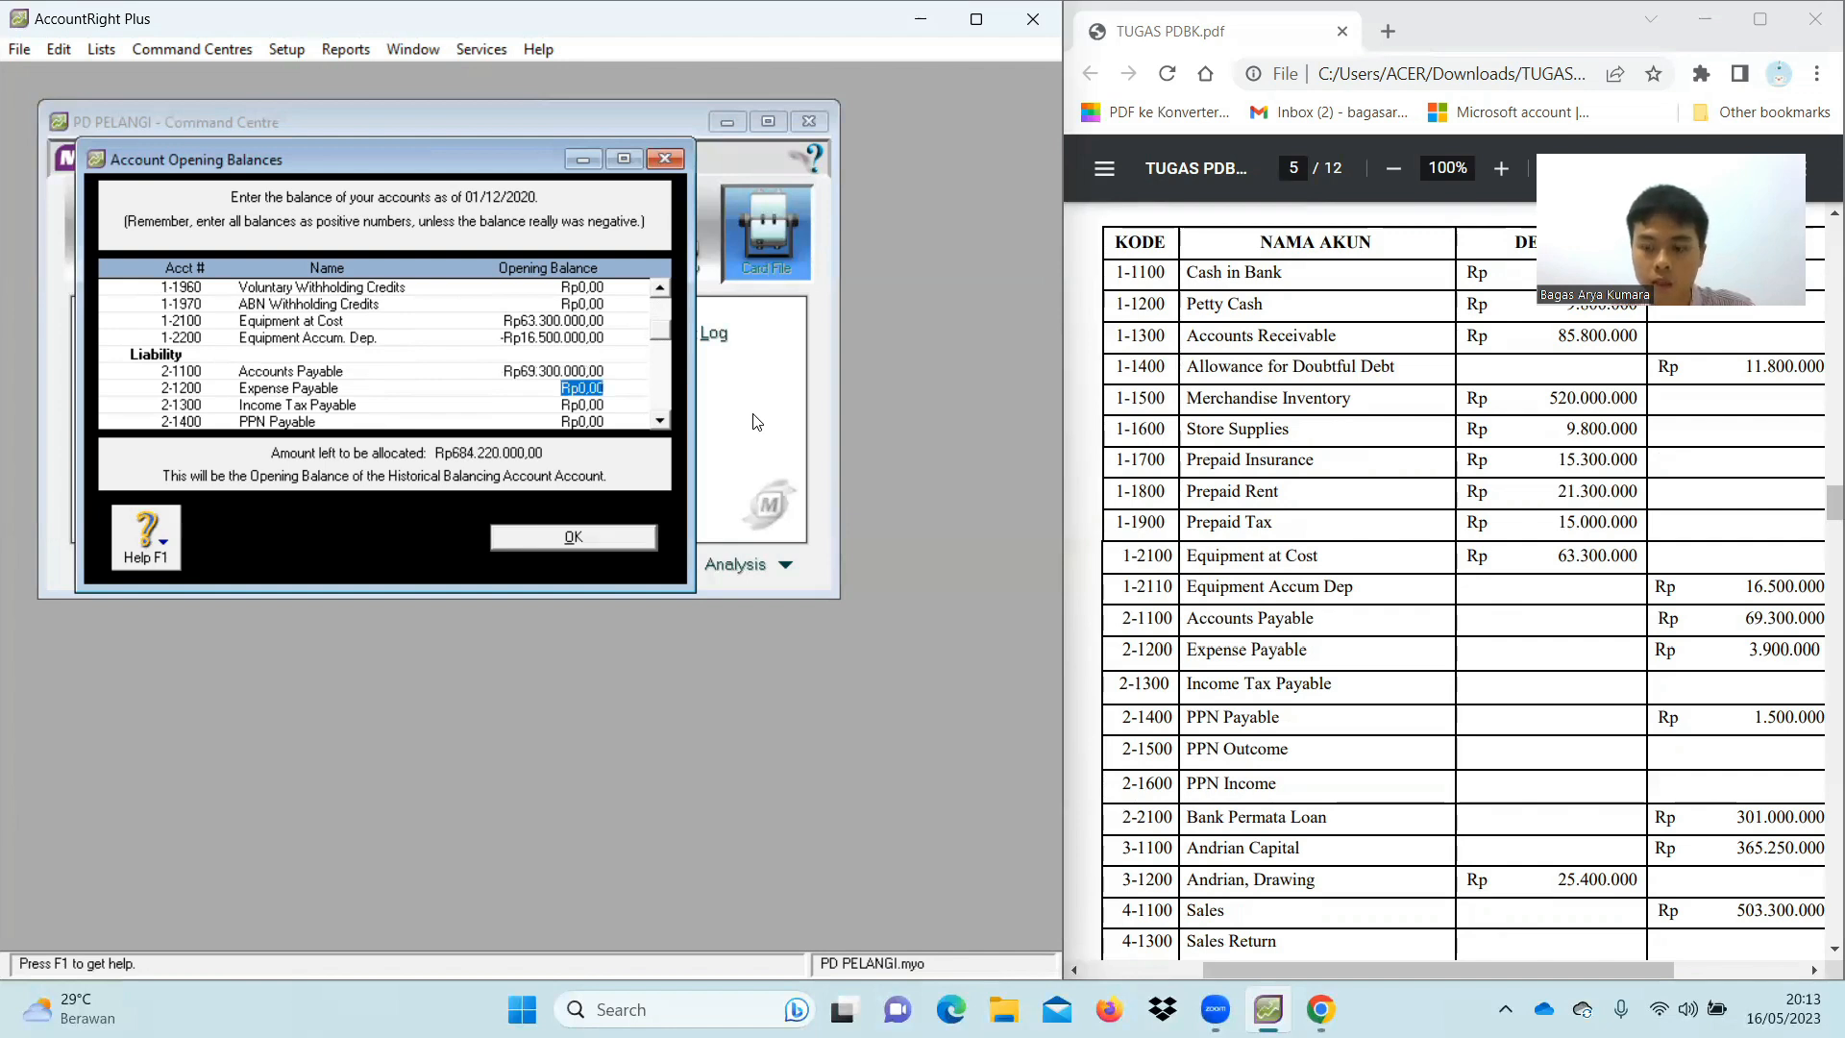
text(3900000)
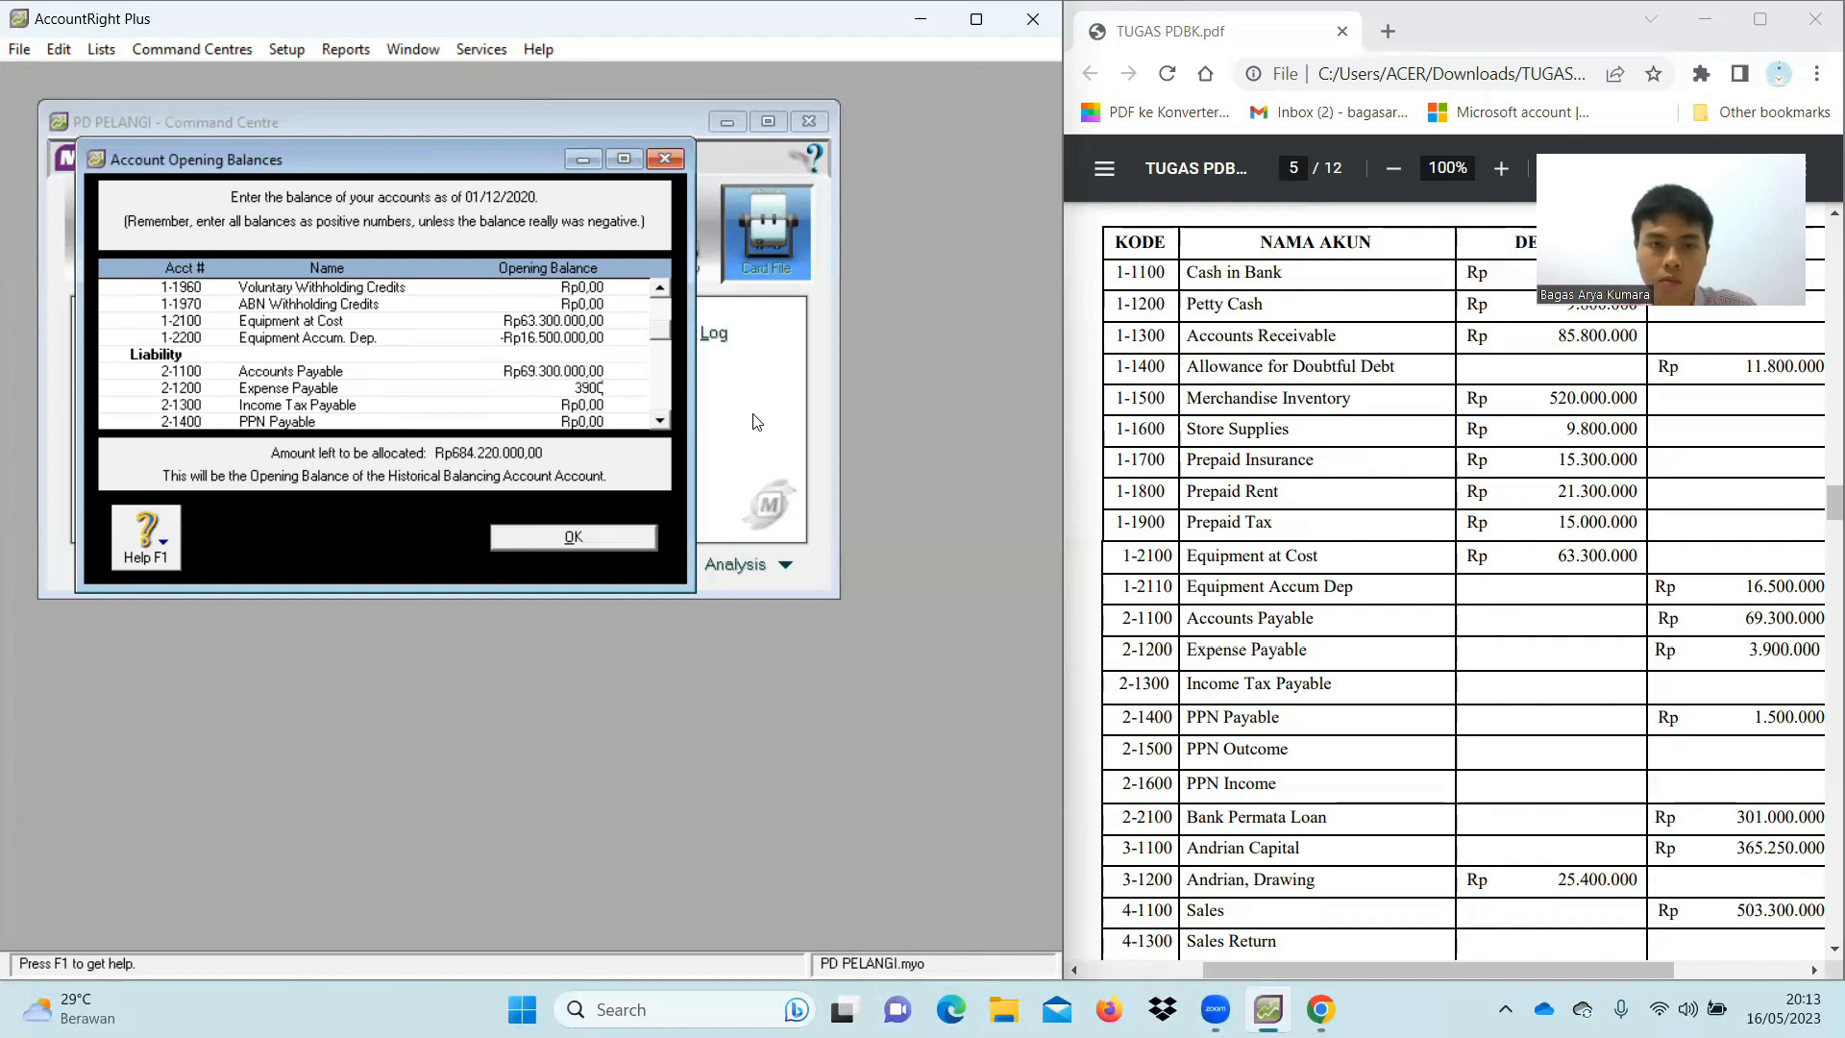
key(Tab)
key(Tab)
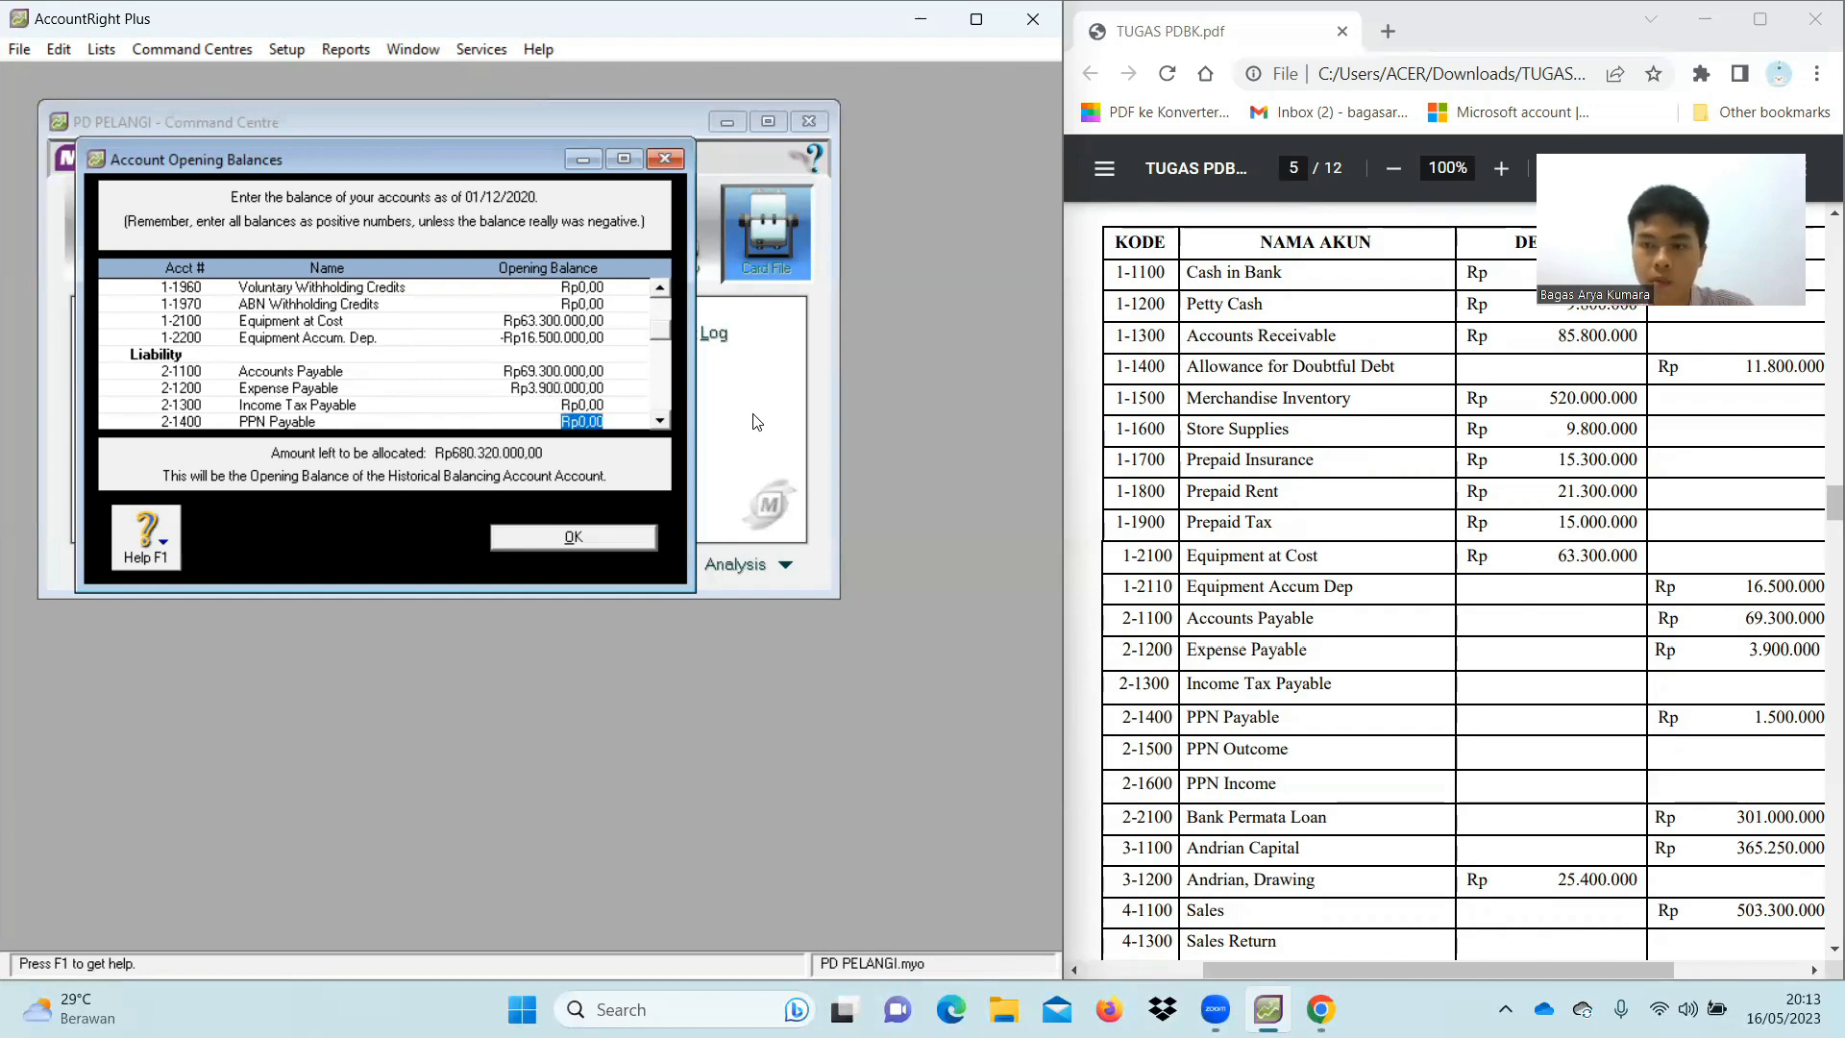
text(15)
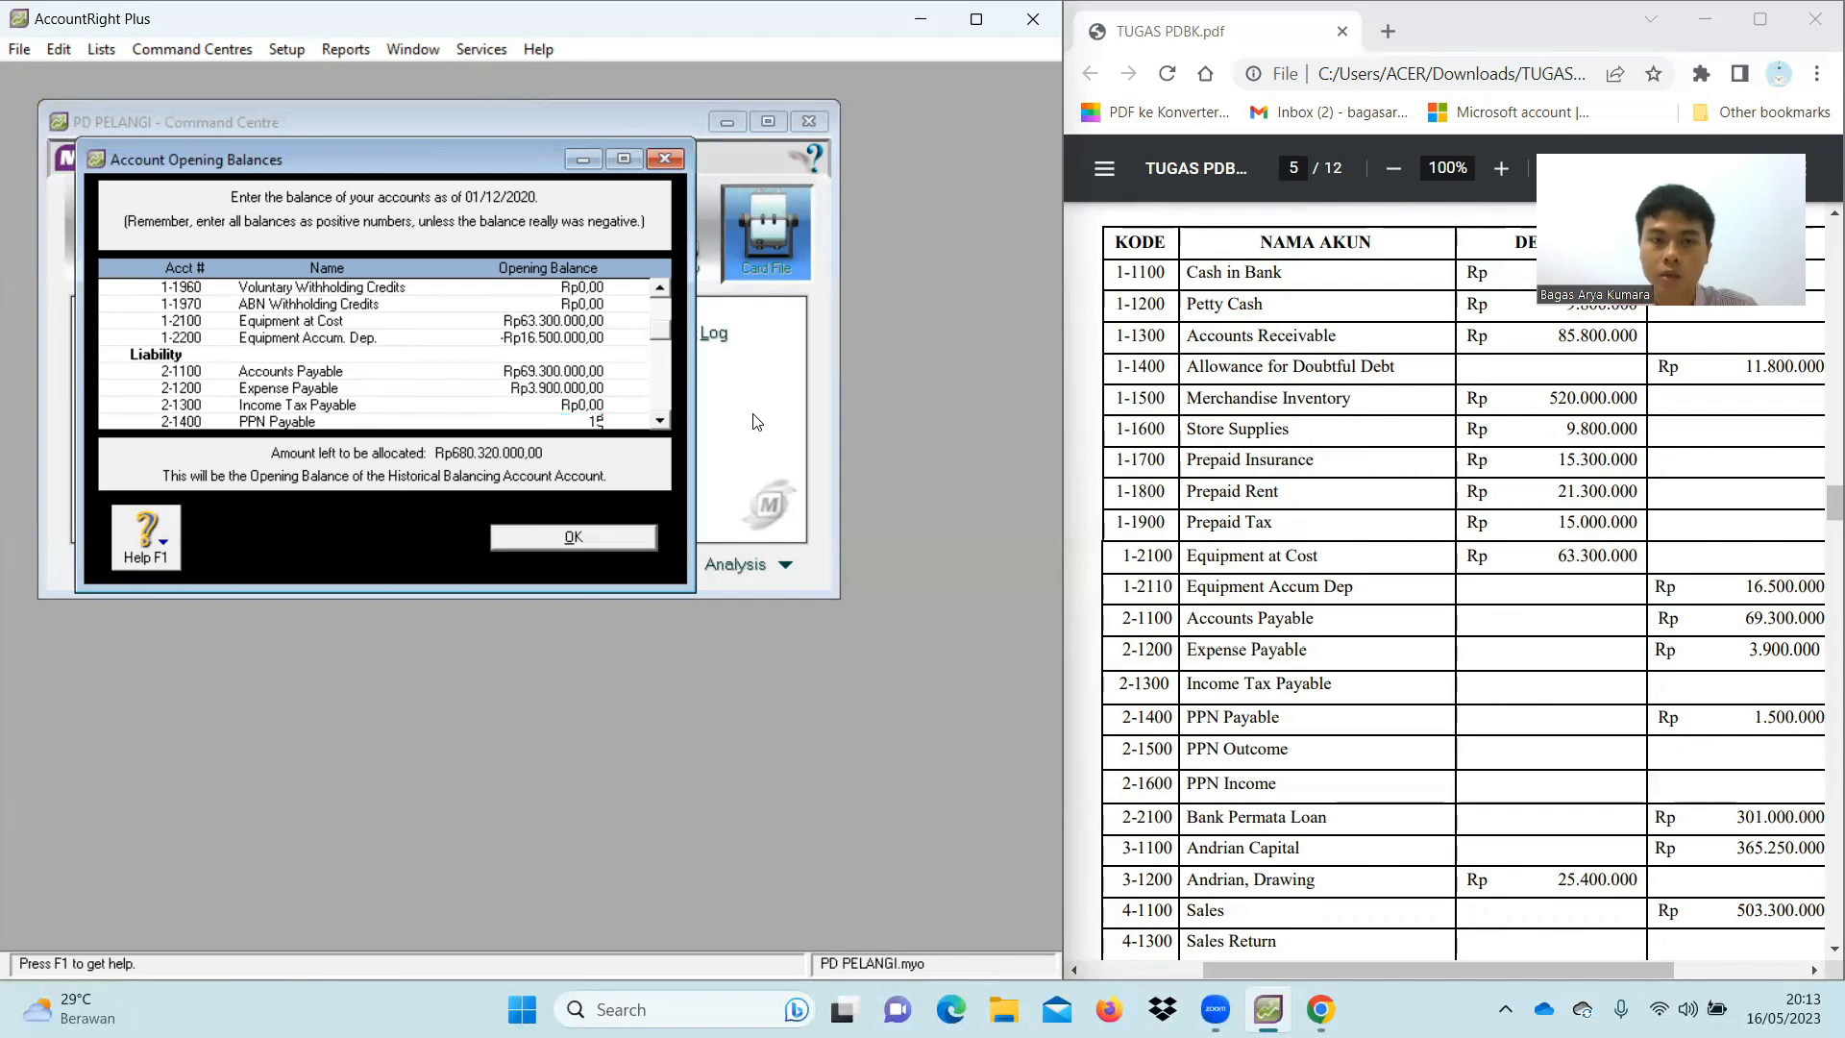
text(00000)
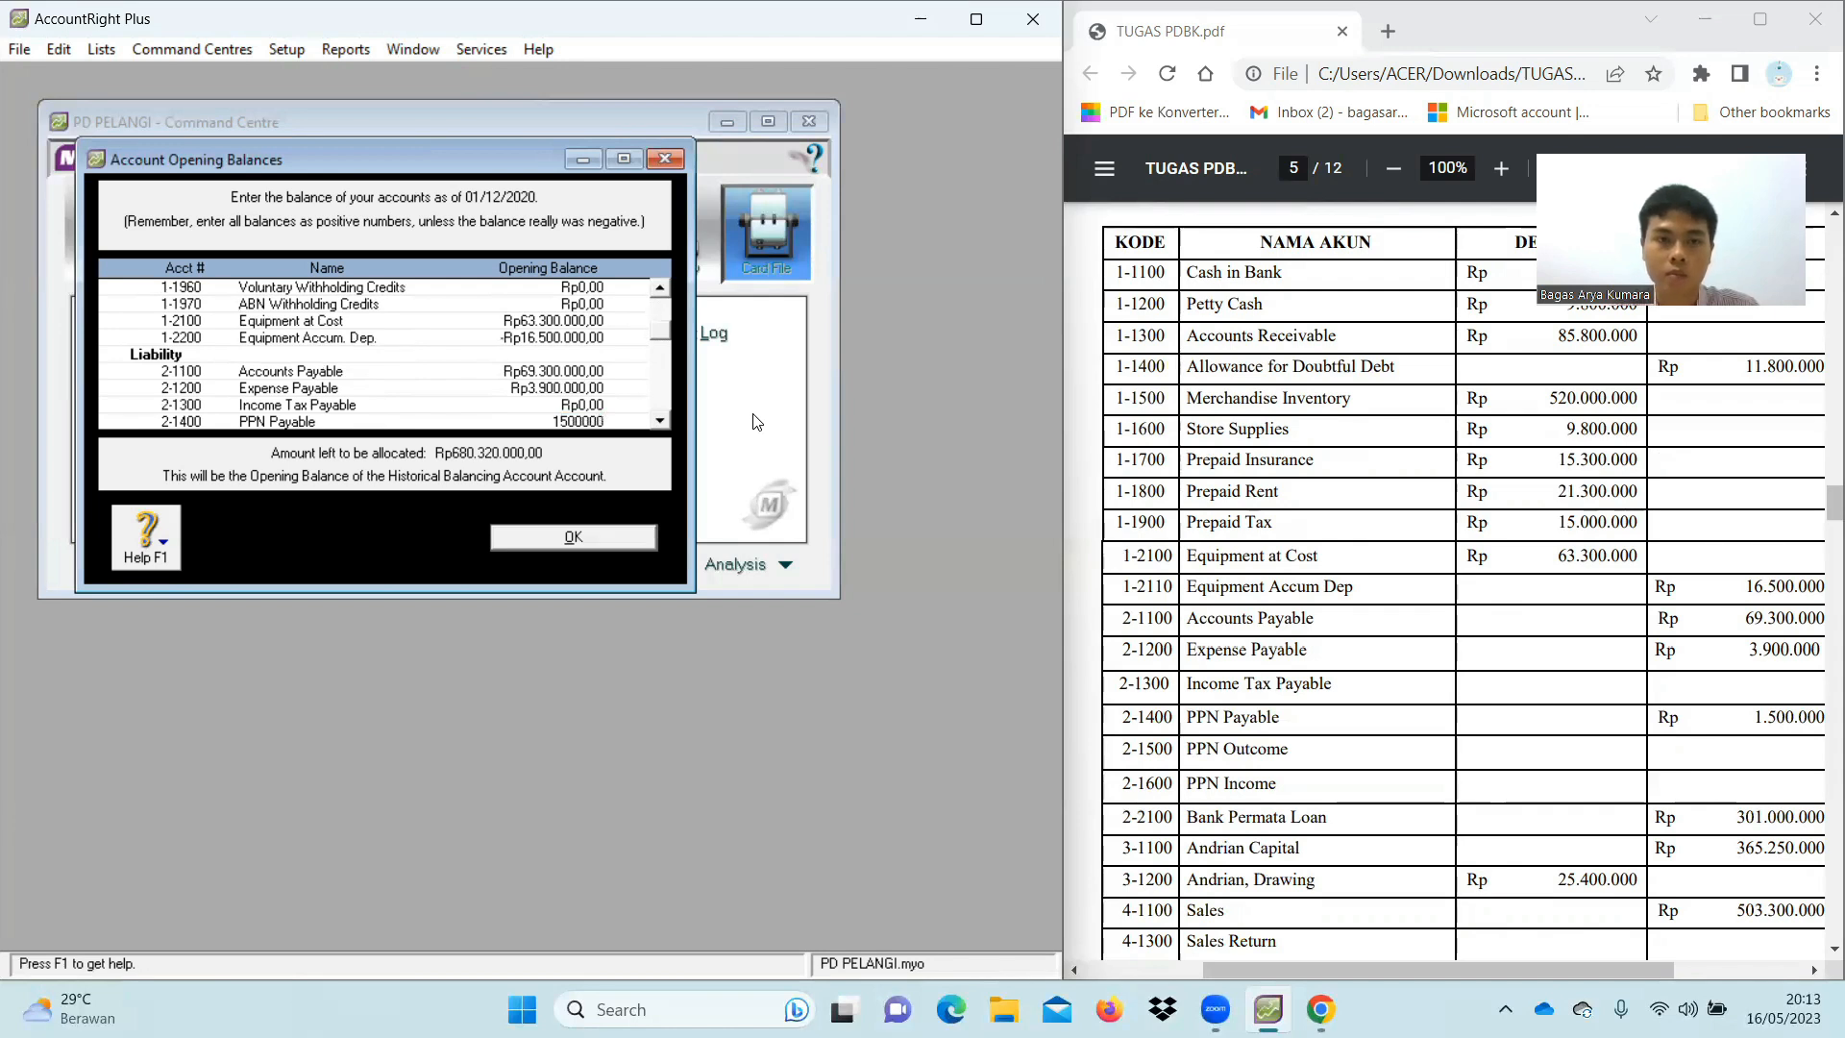
key(Tab)
key(Tab)
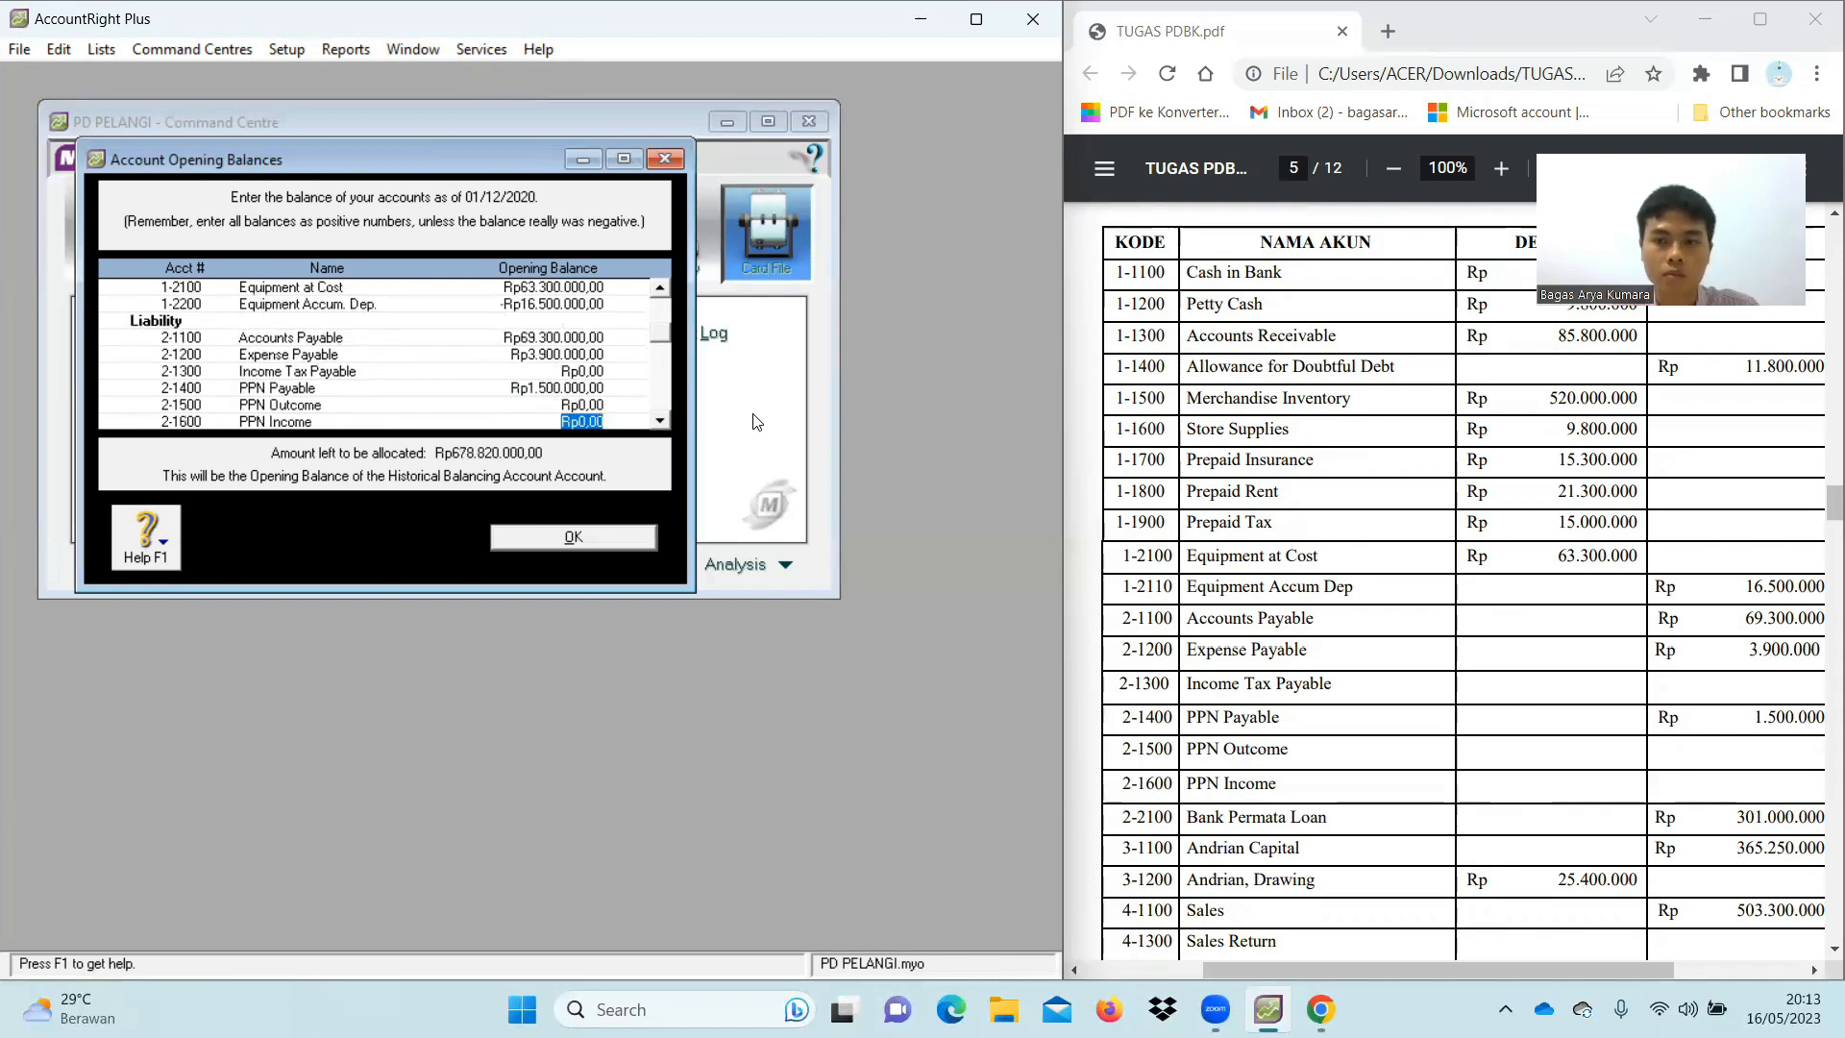
Enter the Bank Permata Loan opening balance of 301.000.000
scroll(524, 365, down, 1)
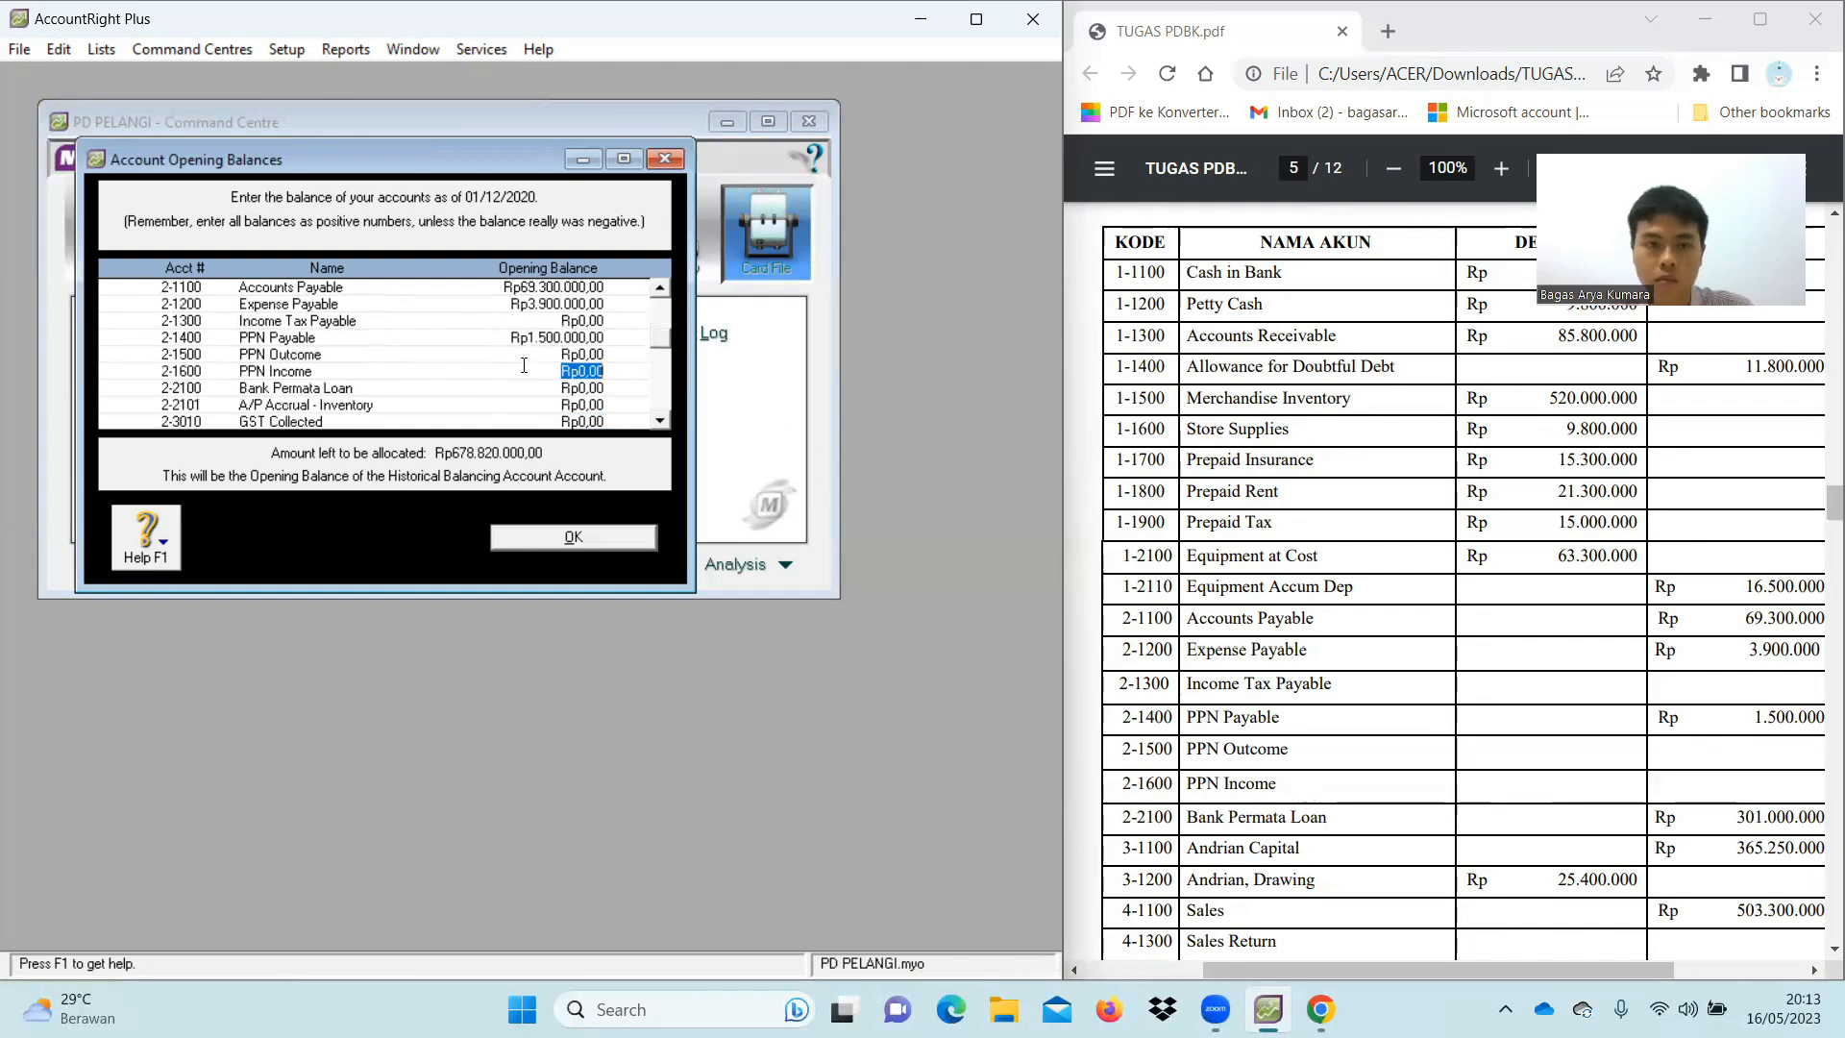
click(577, 388)
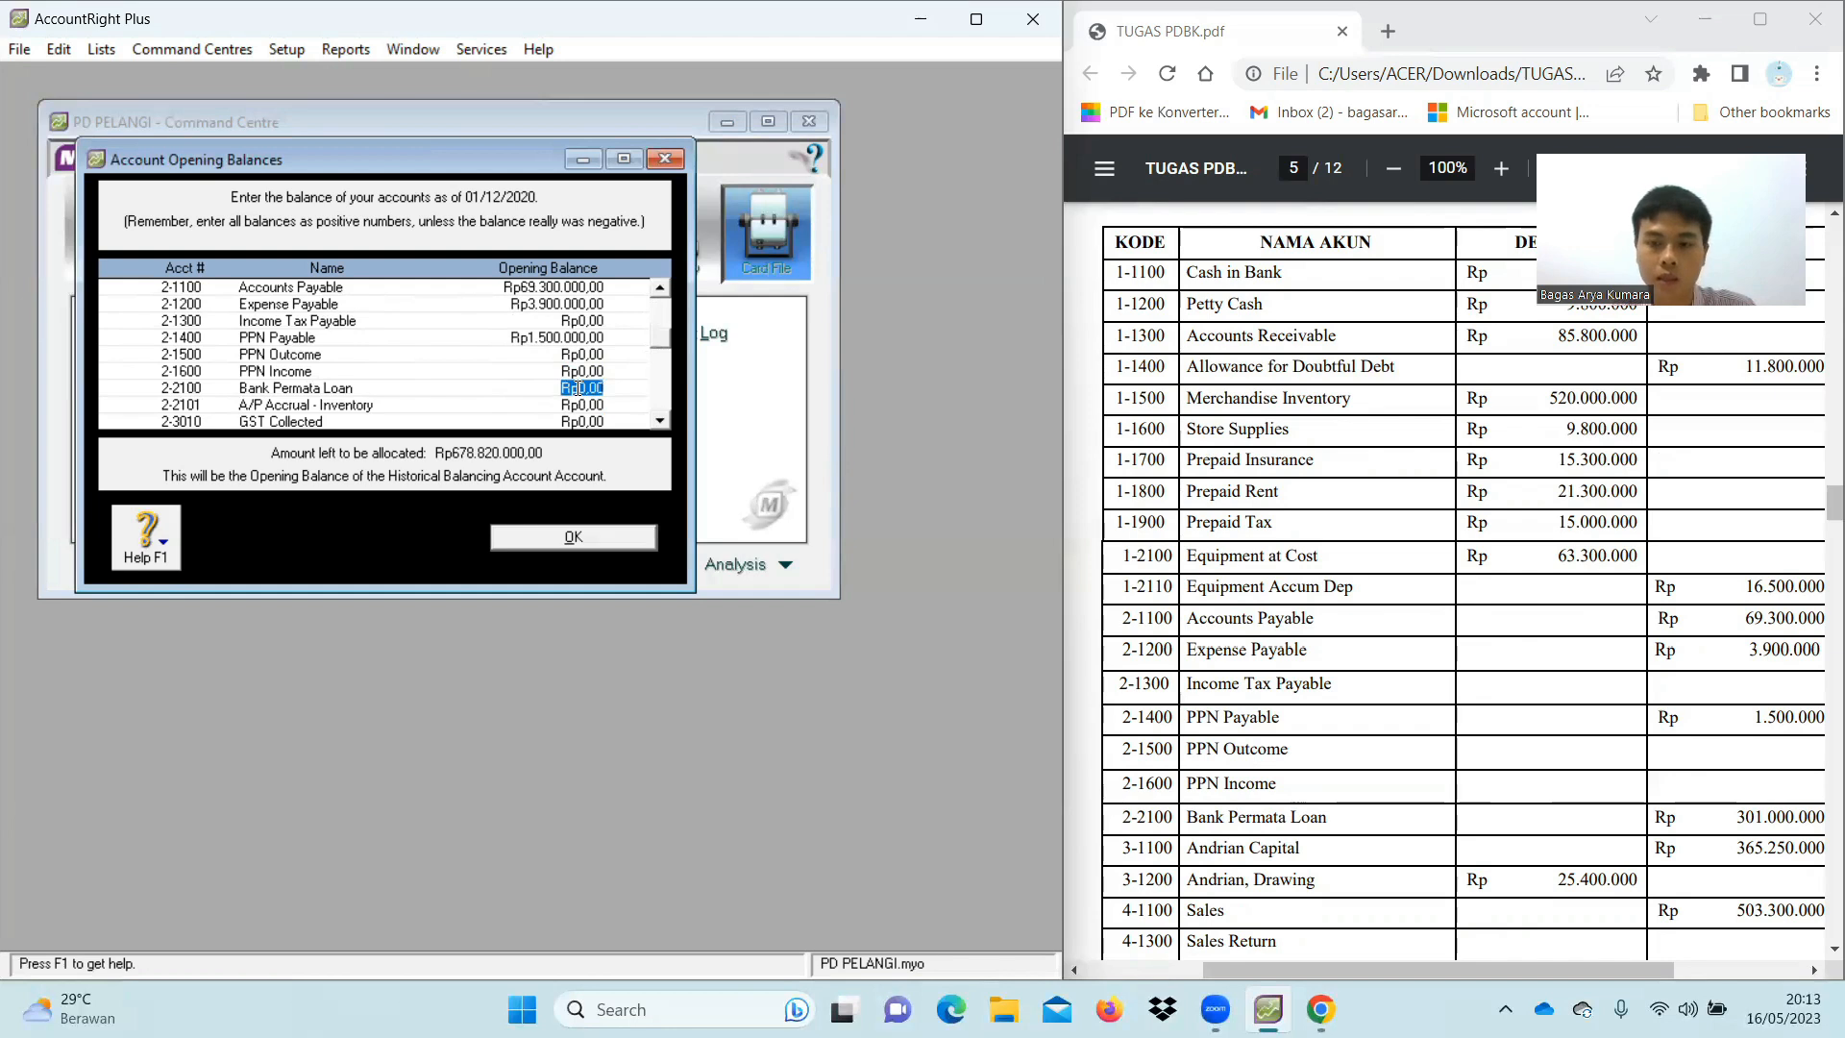
text(3)
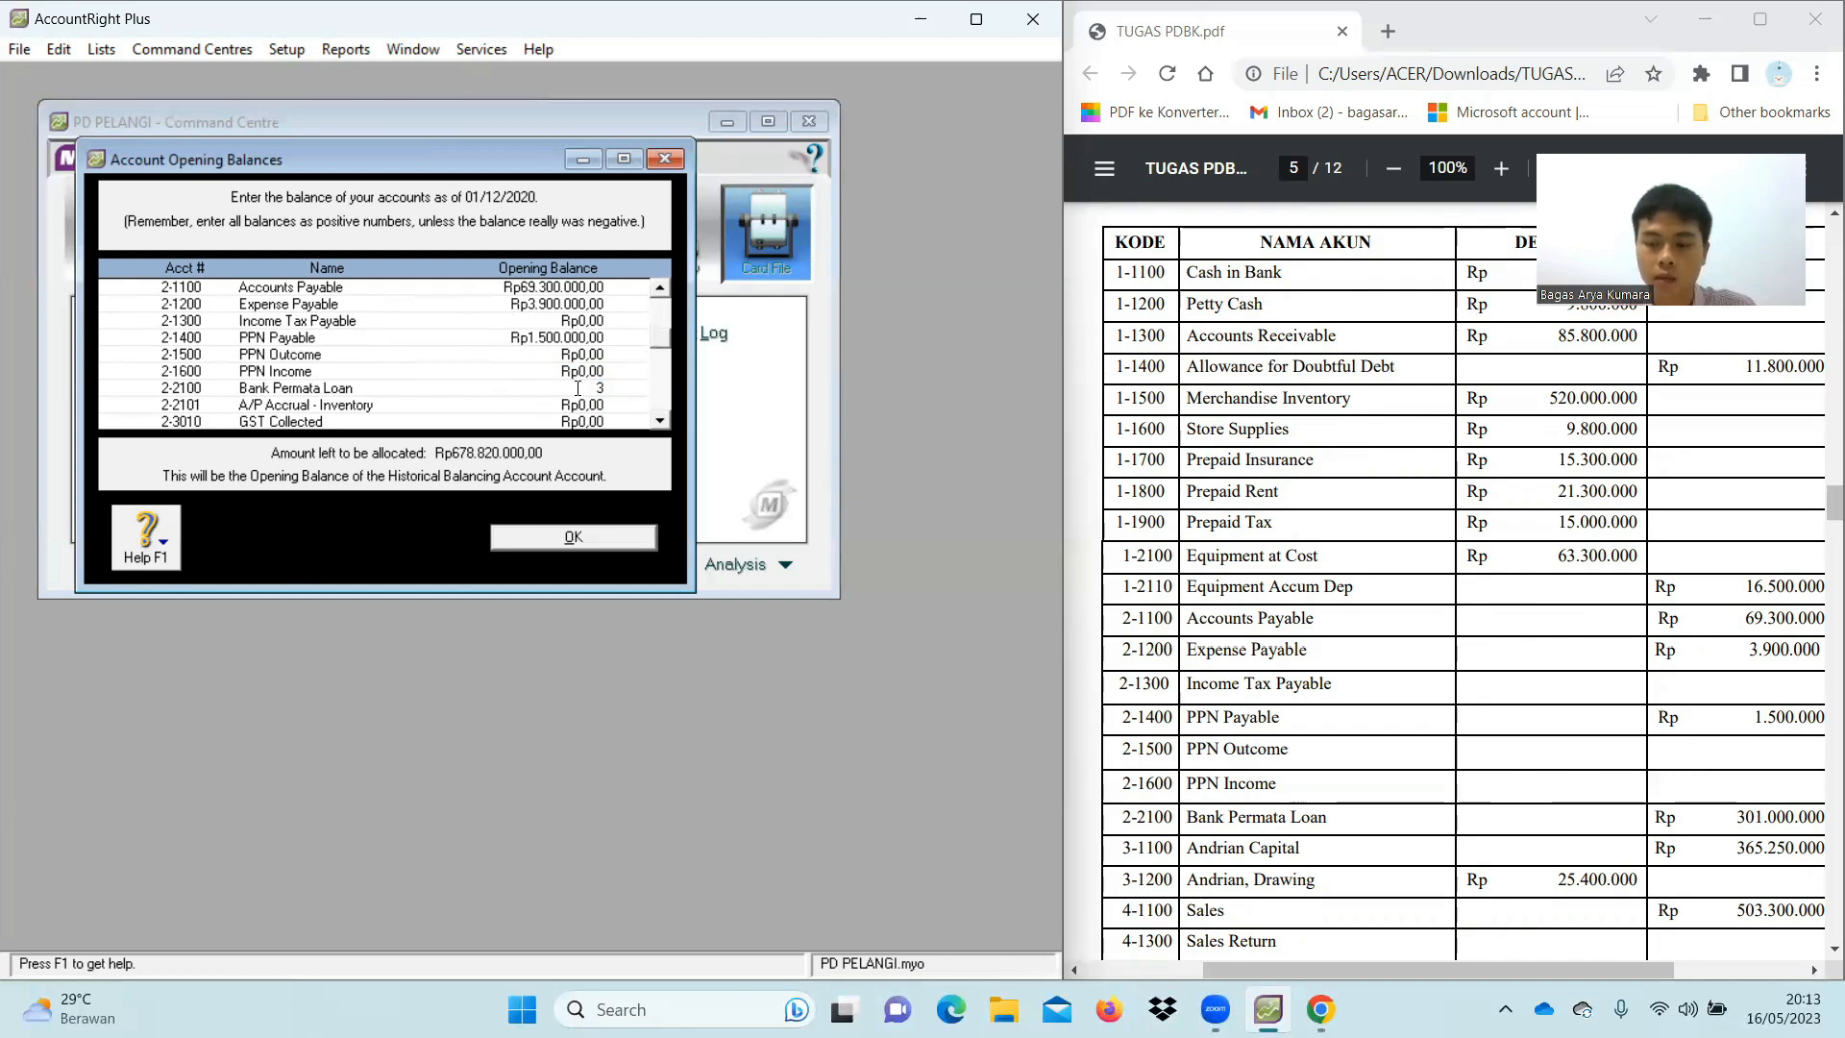
text(01000000)
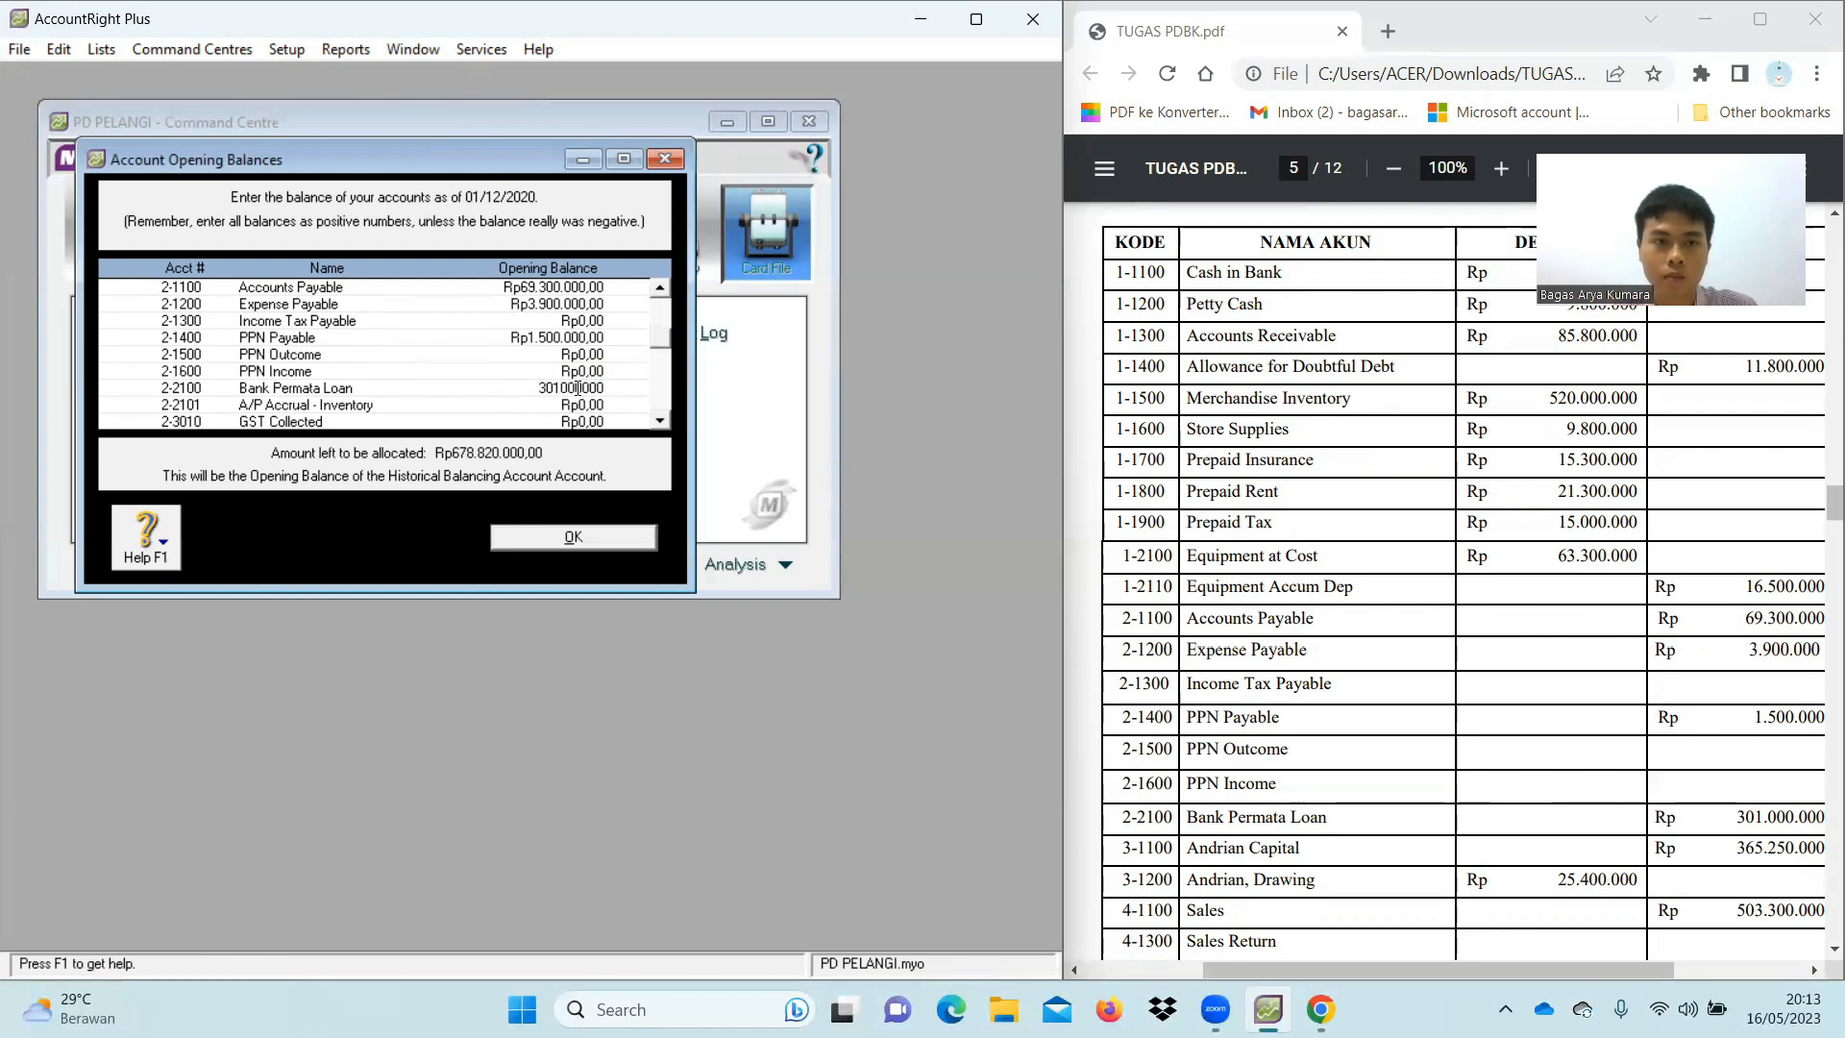
key(Tab)
key(Tab)
scroll(577, 394, down, 2)
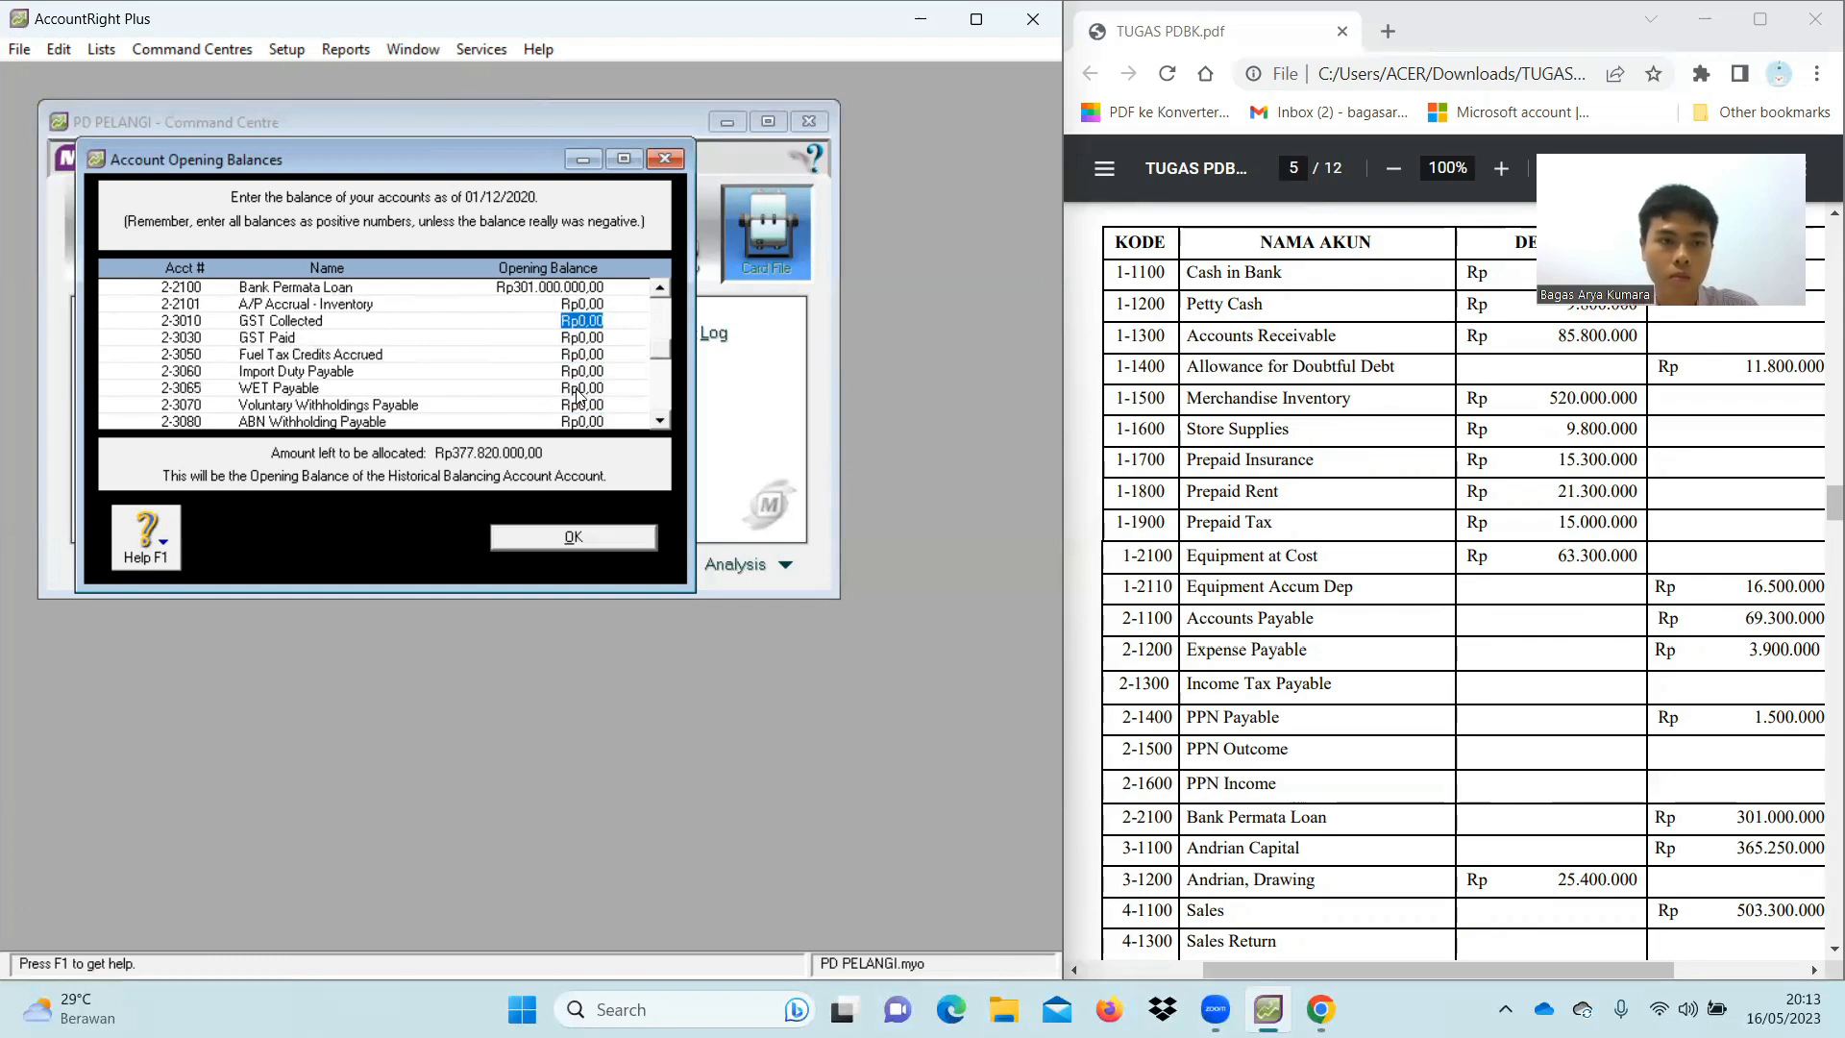
Enter Andrian Capital 365.250.000 and a negative Andrian Drawings balance of 25.400.000
scroll(577, 394, down, 2)
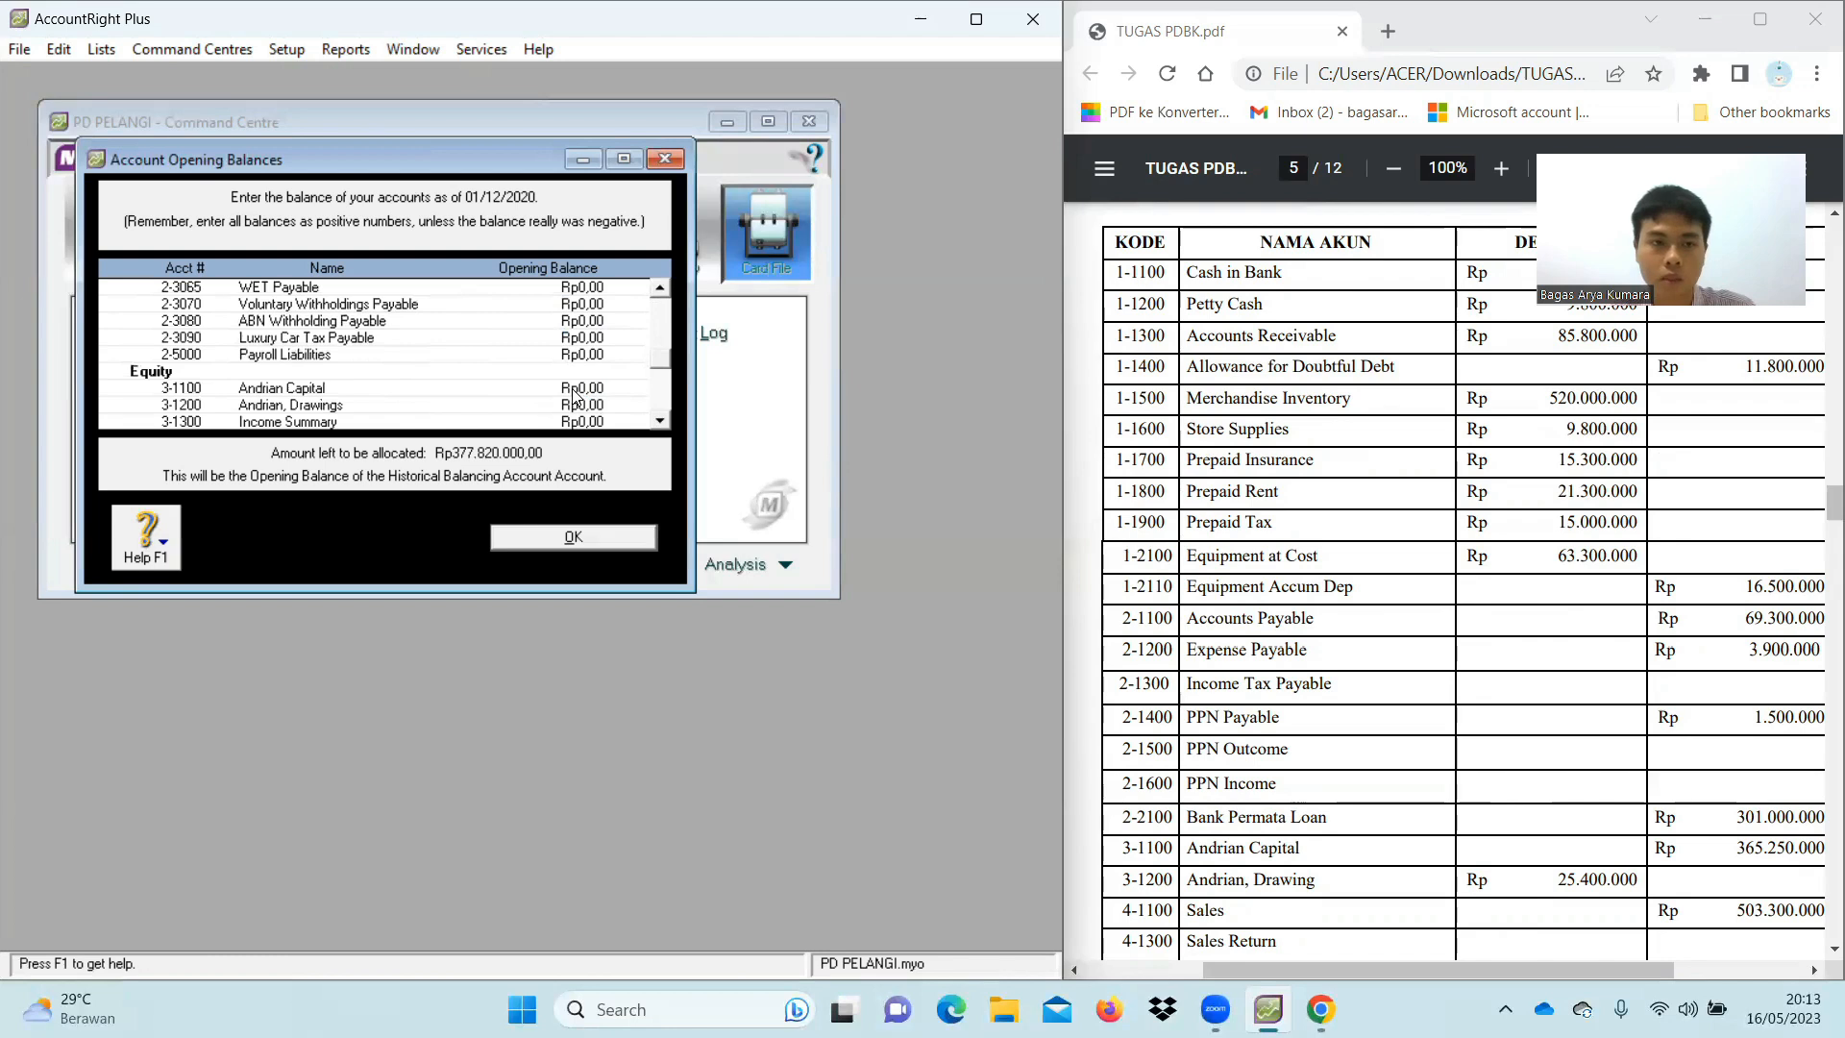
scroll(538, 373, down, 1)
click(581, 335)
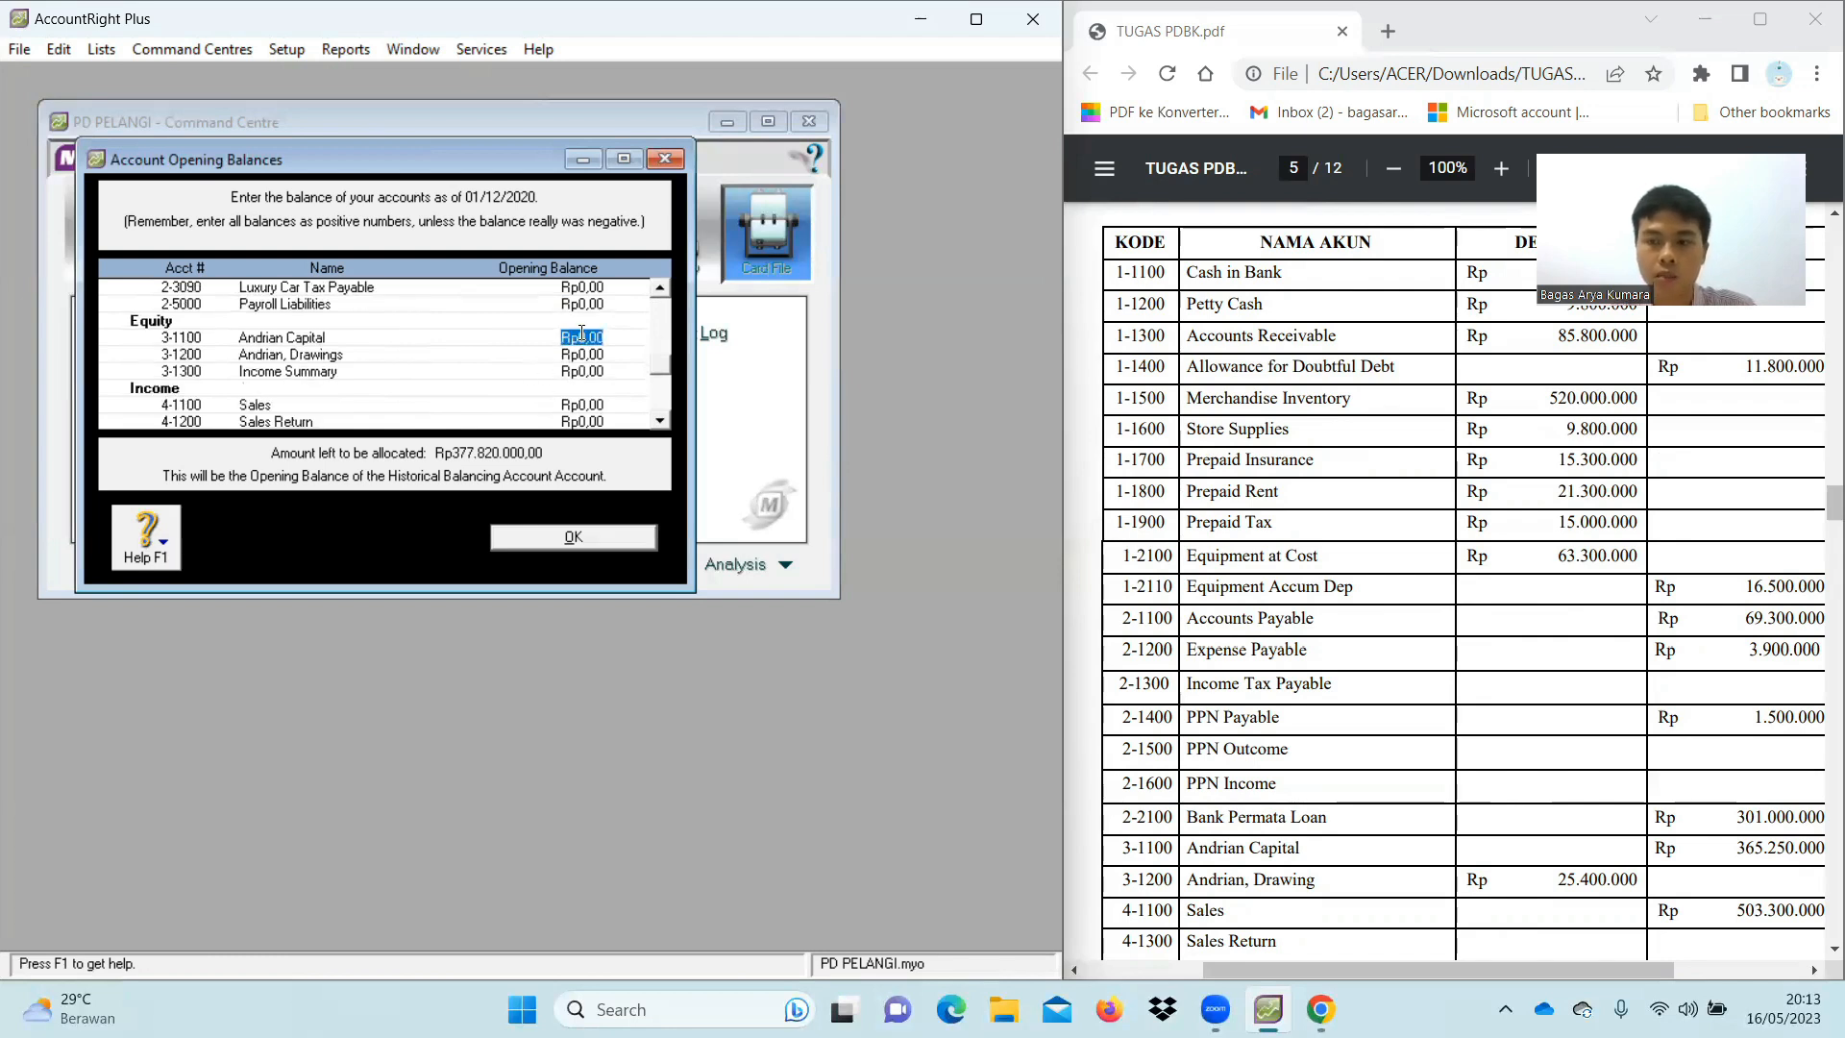
text(365250)
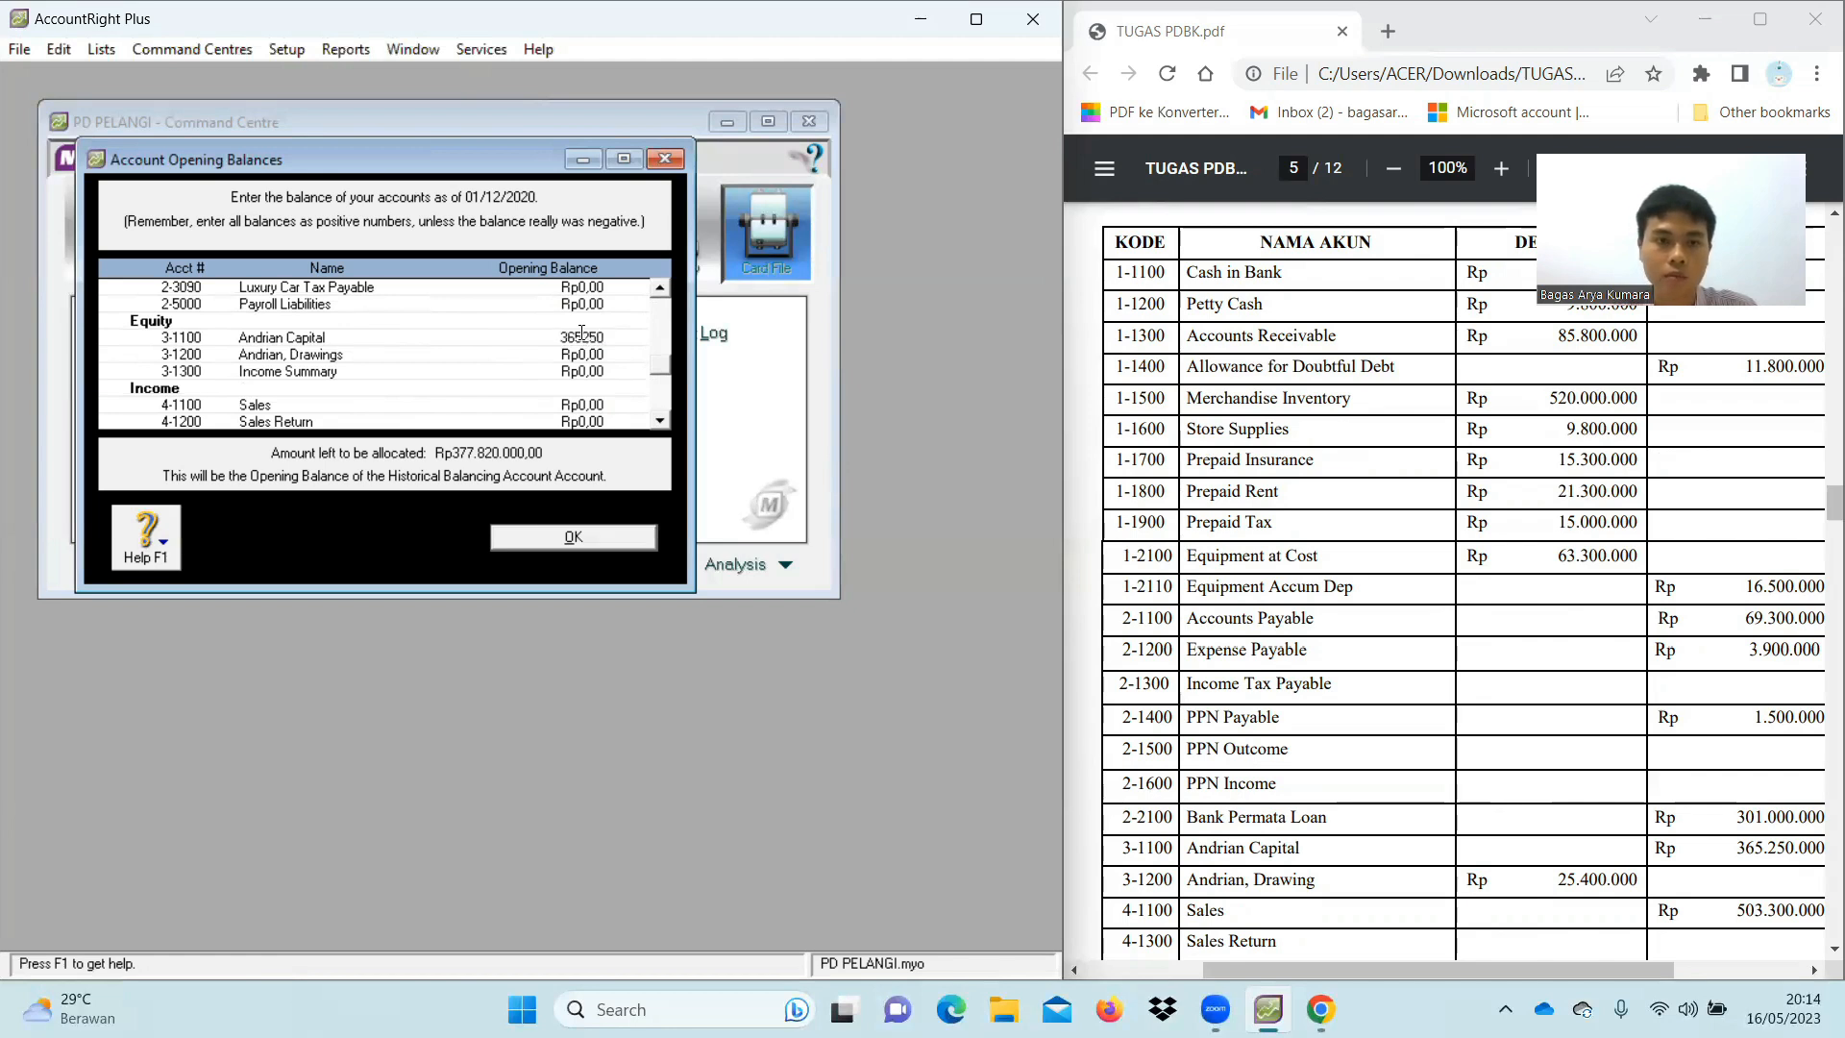
text(000)
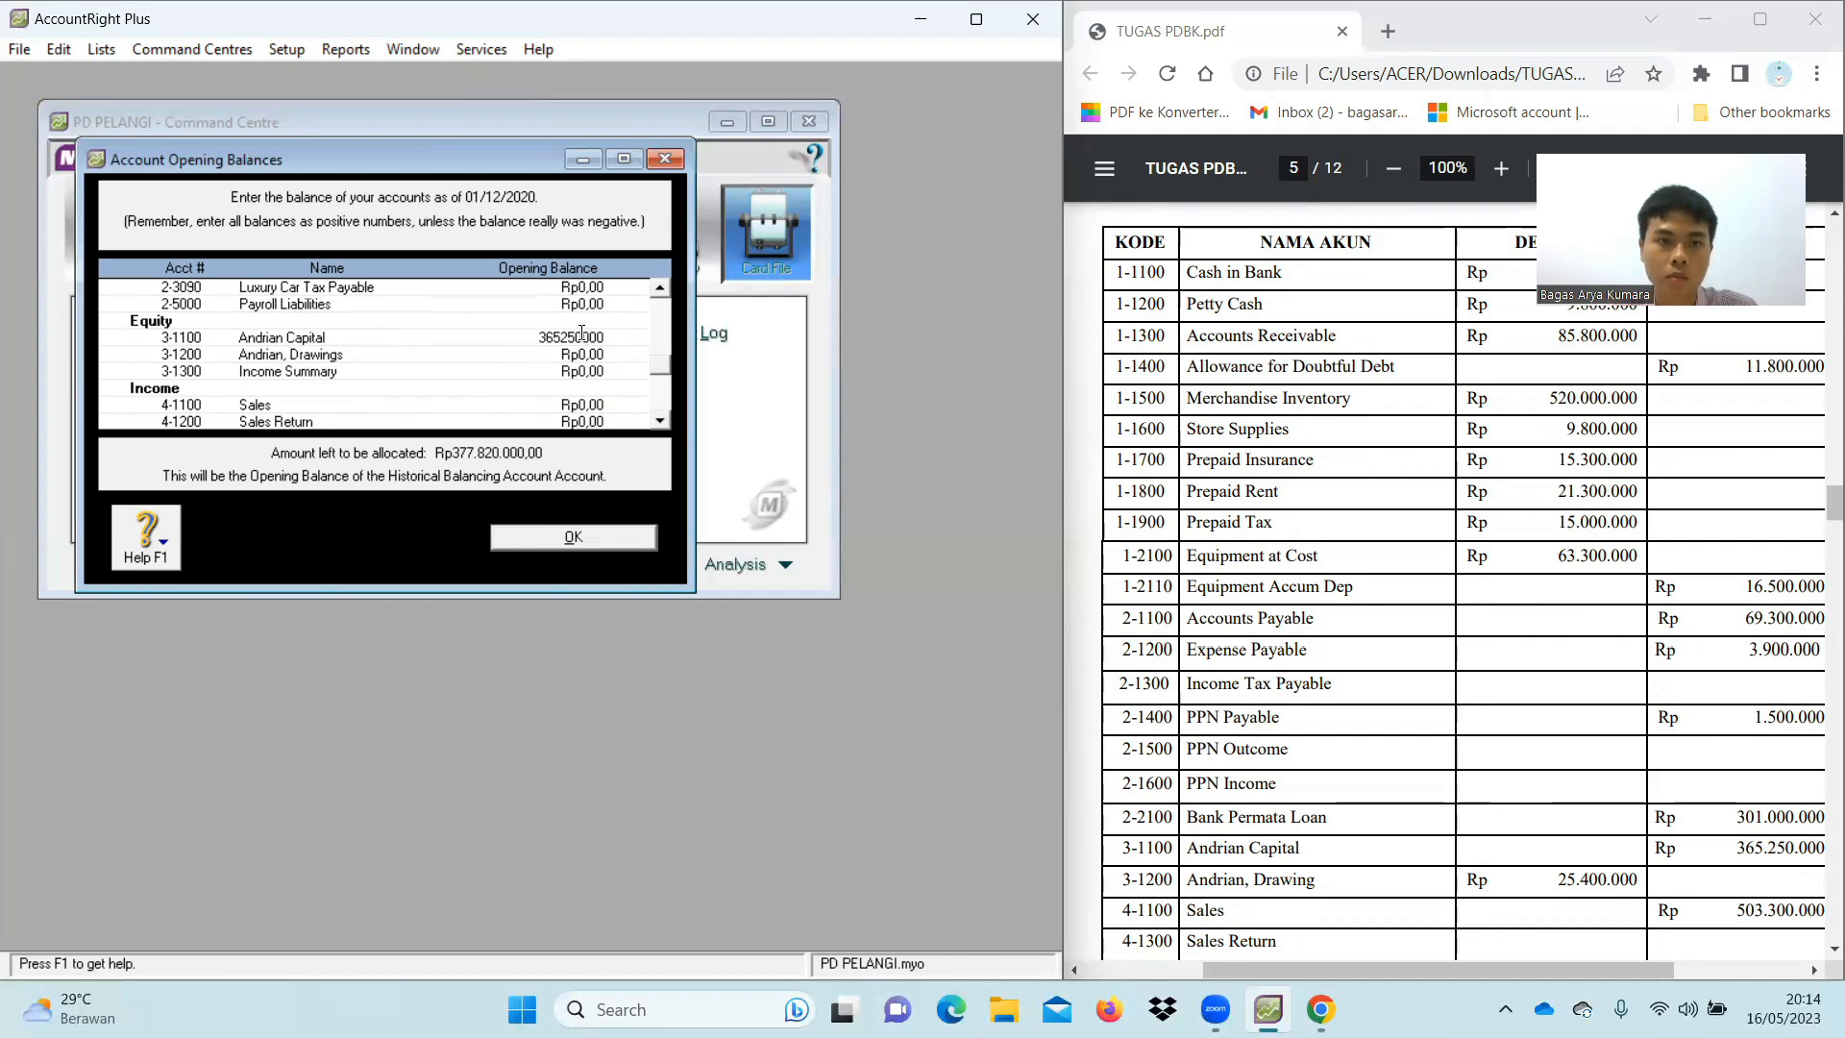
key(Tab)
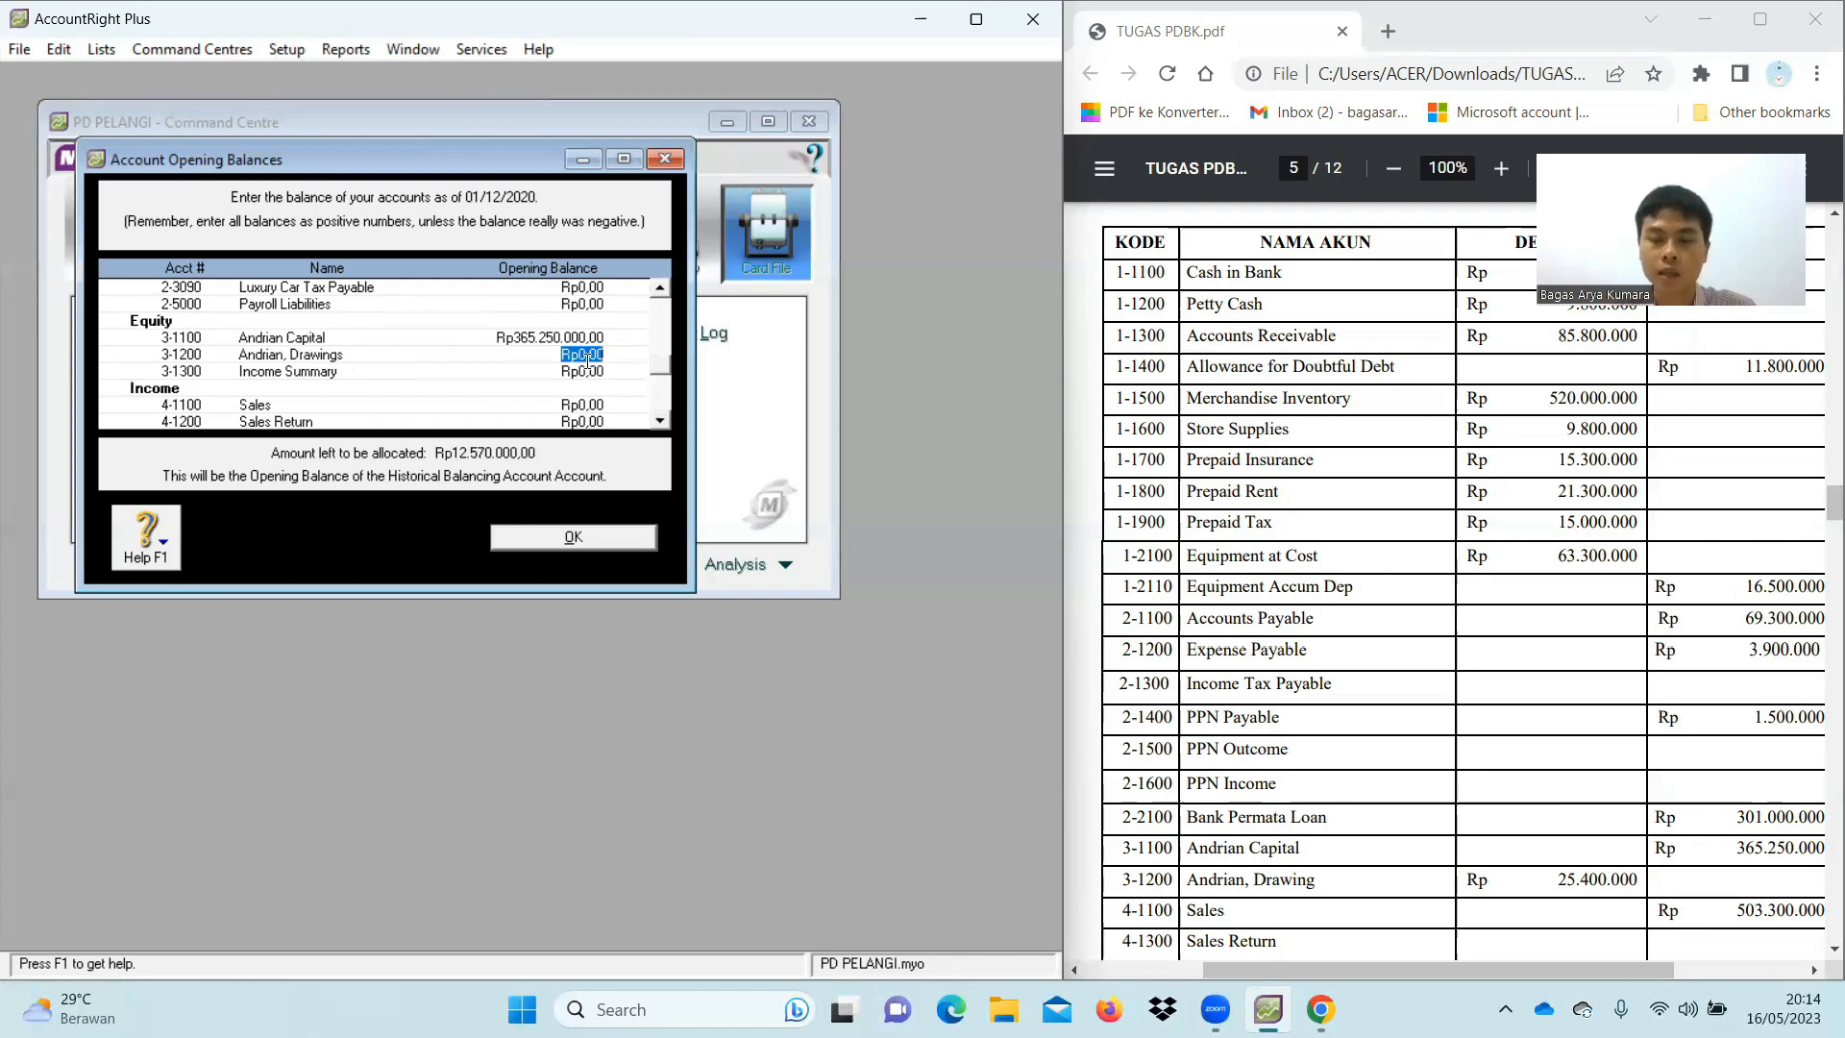
key(BackSpace)
text(25400000)
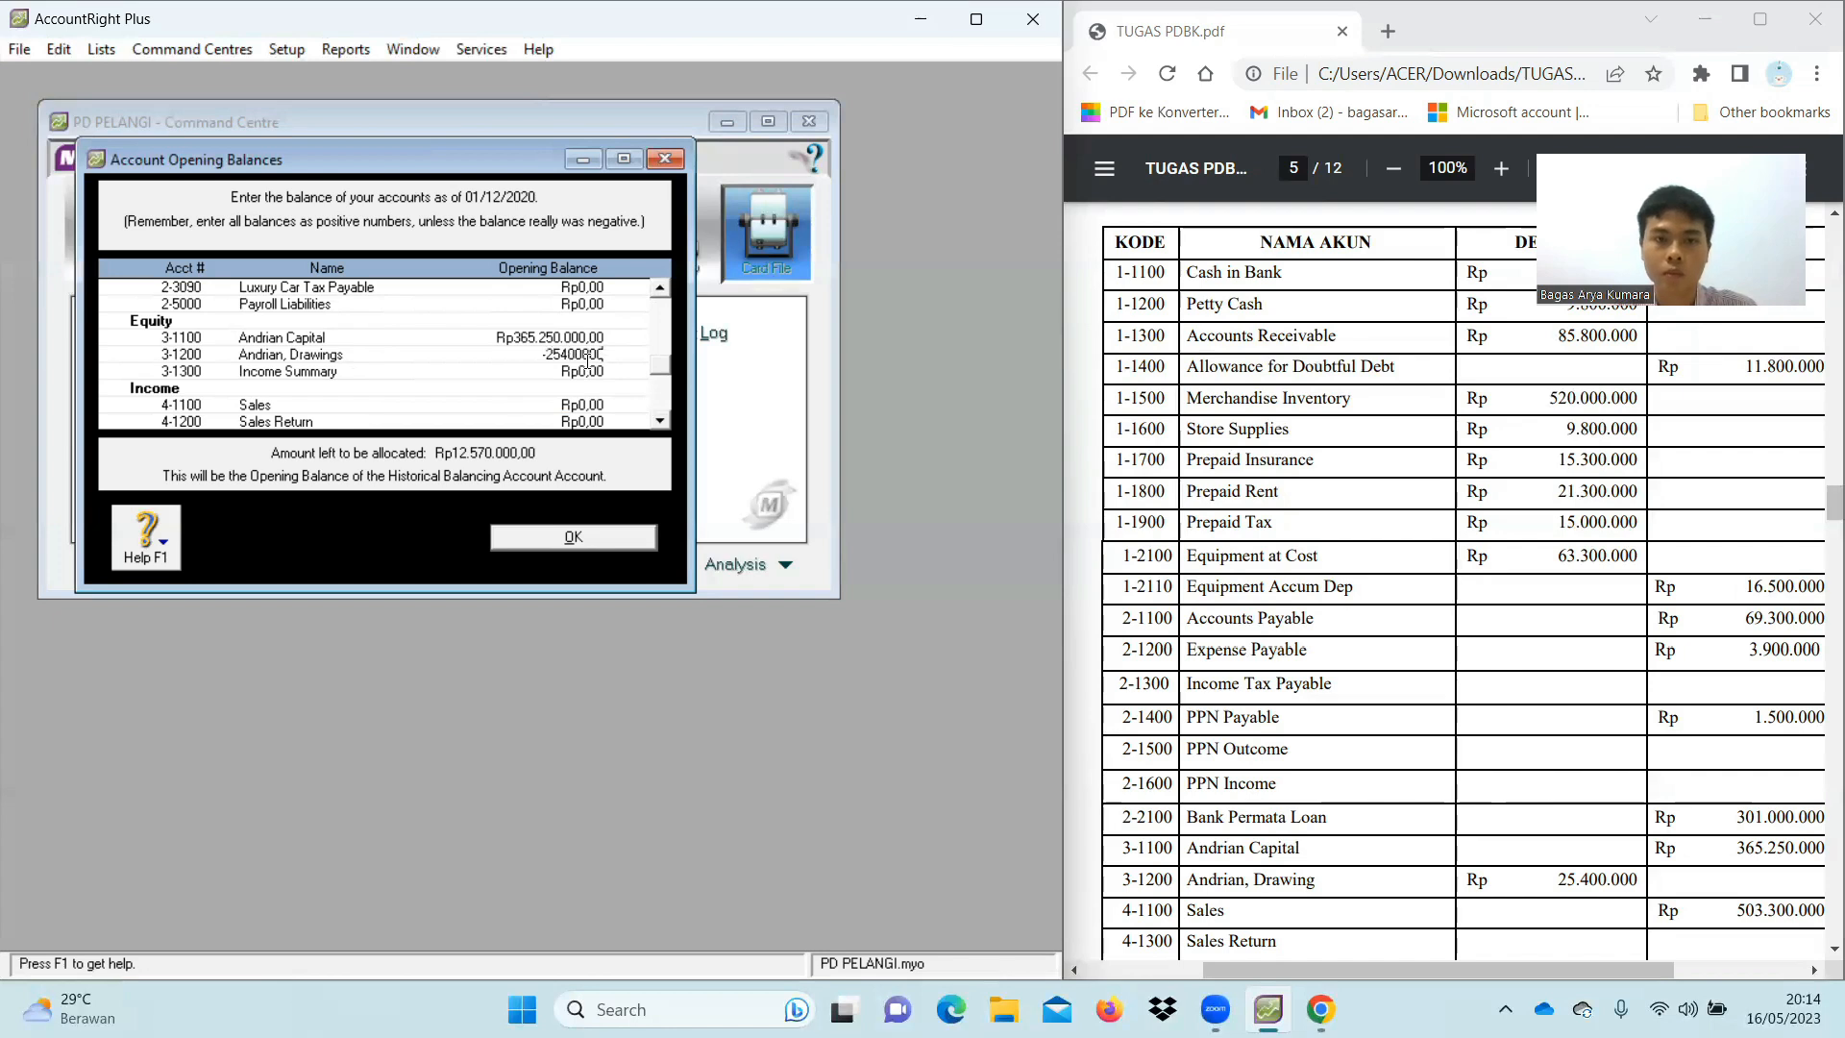
click(590, 370)
Enter Sales 503.300.000, Cost of Goods Sold 314.100.000 and Freight Paid 8.800.000
scroll(590, 370, down, 2)
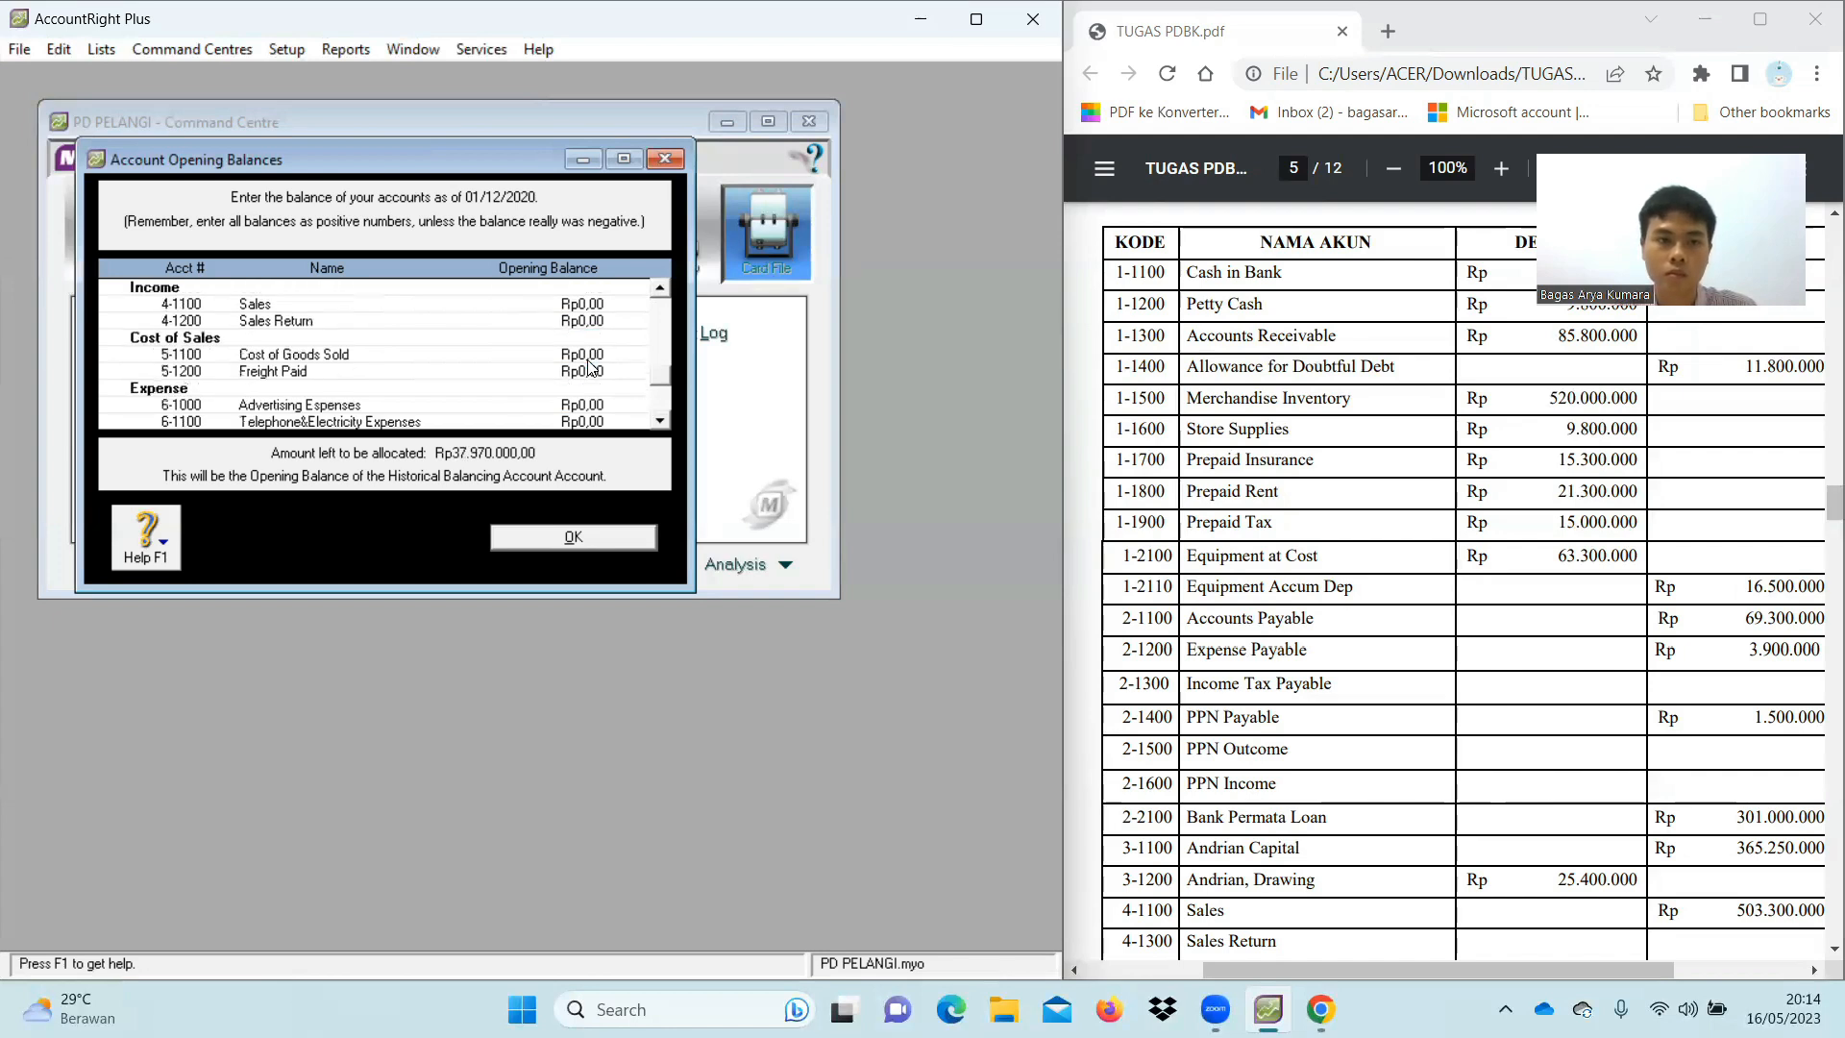
scroll(1387, 634, down, 2)
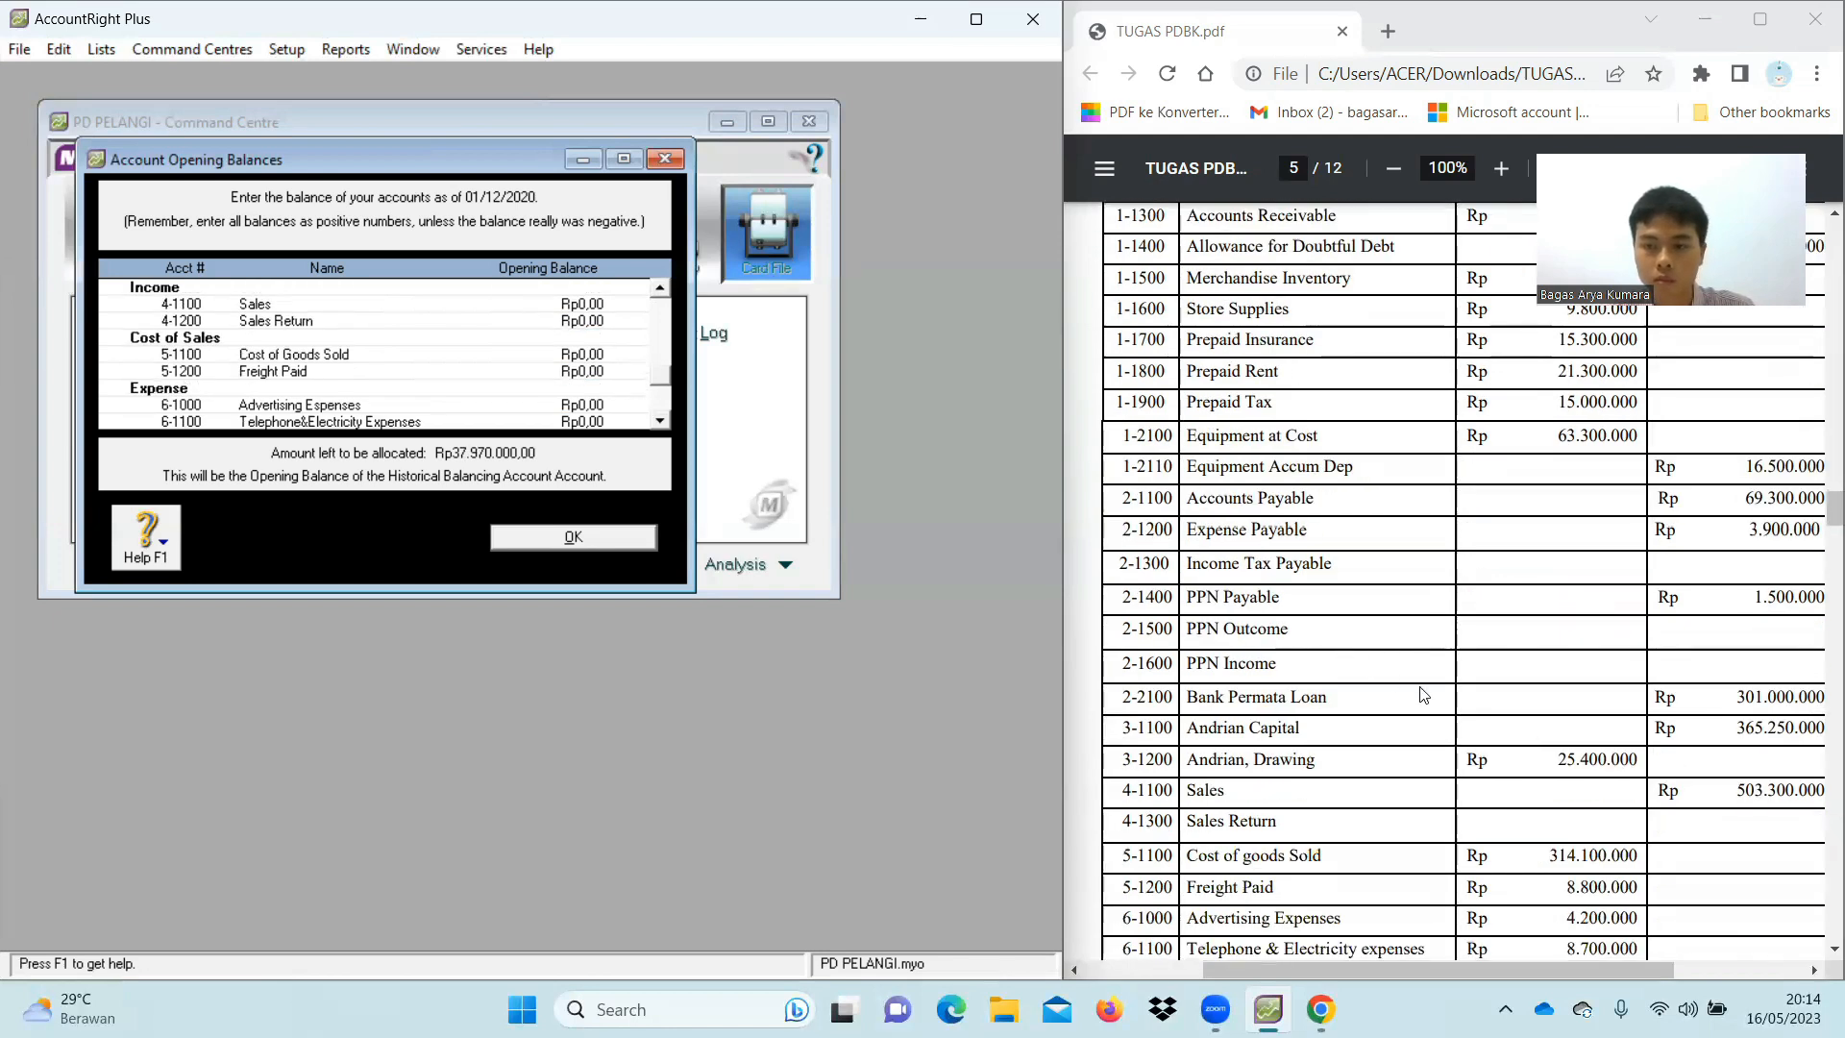
click(585, 302)
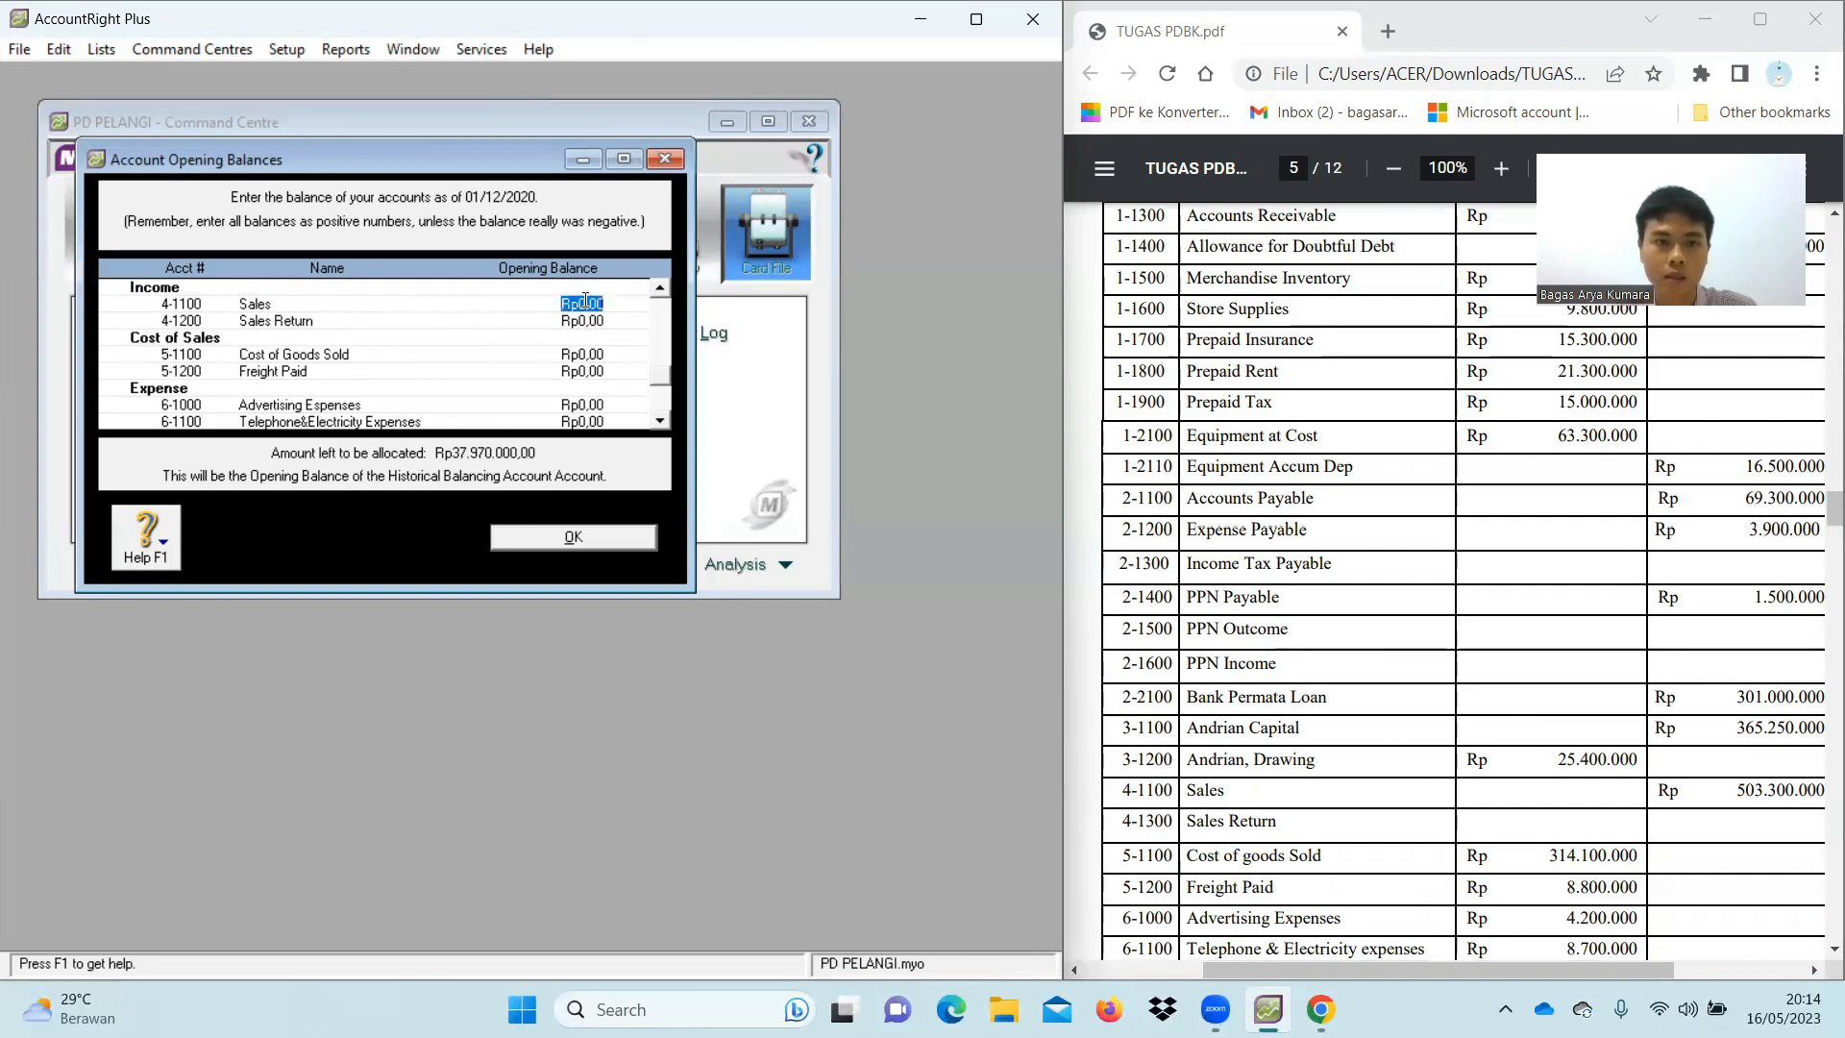
text(50)
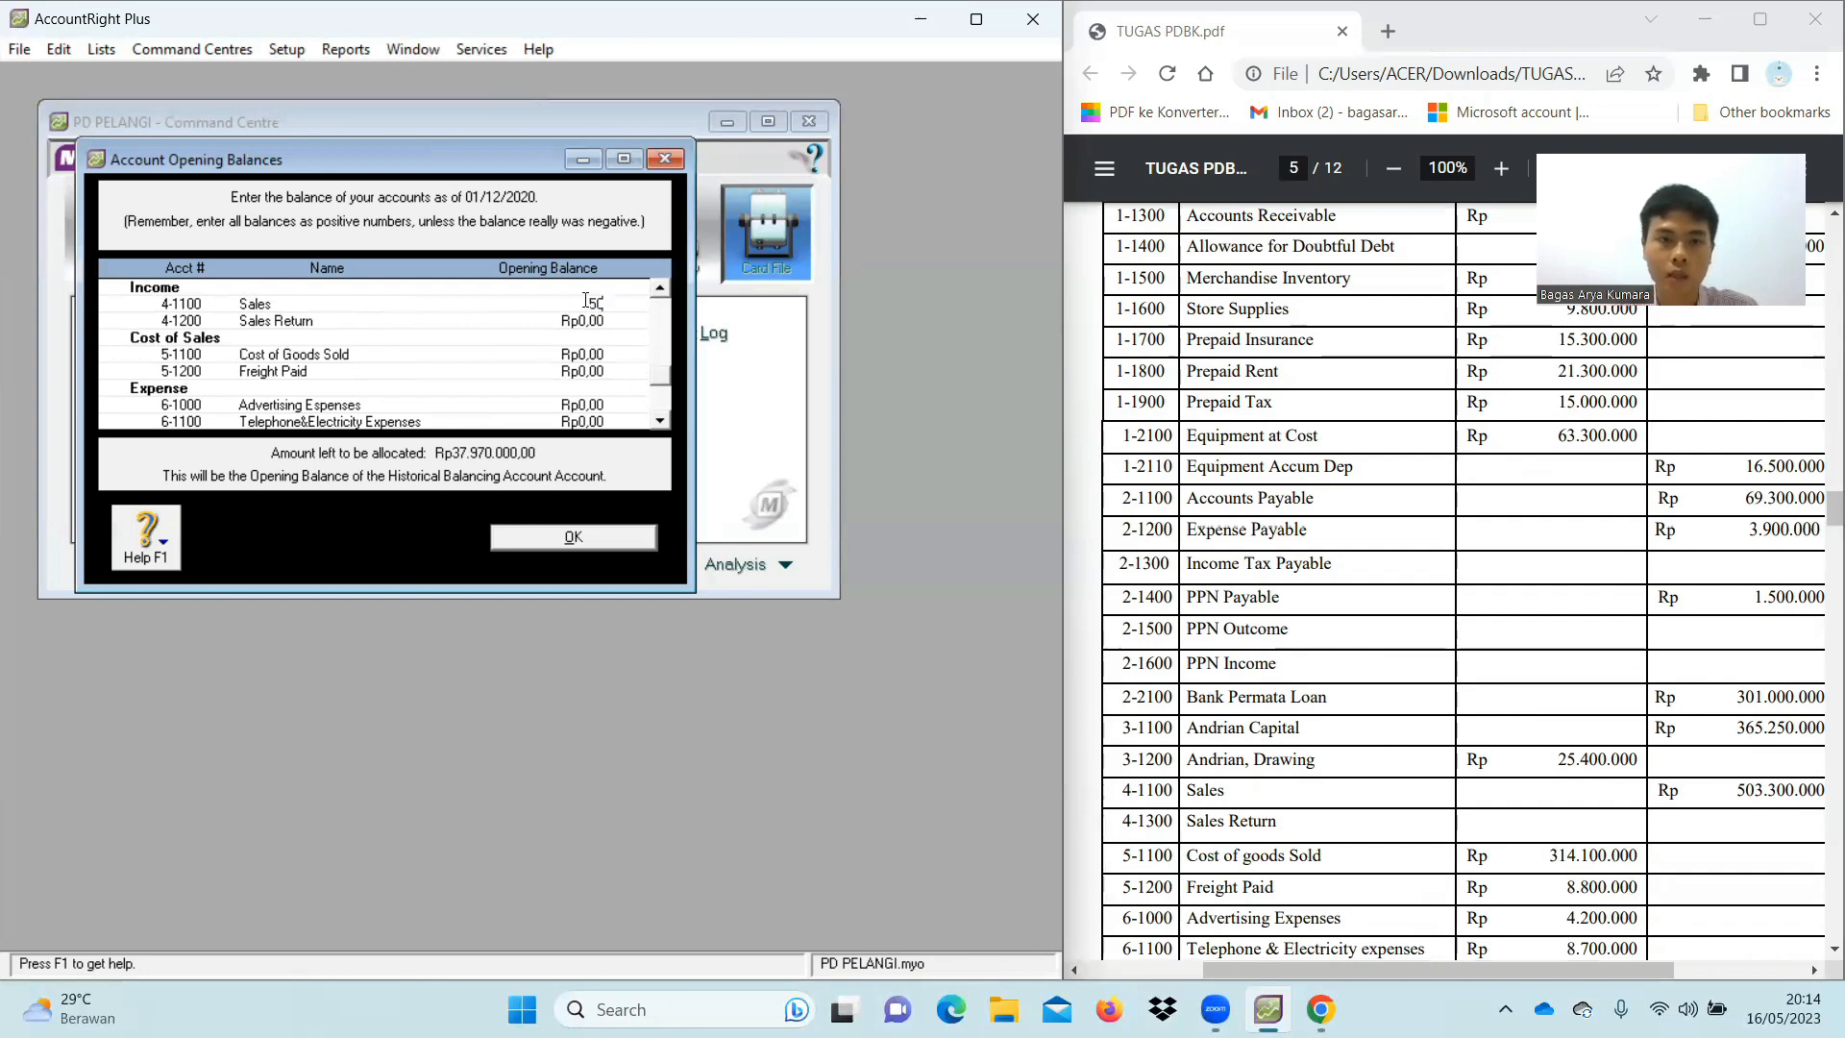
text(3.300)
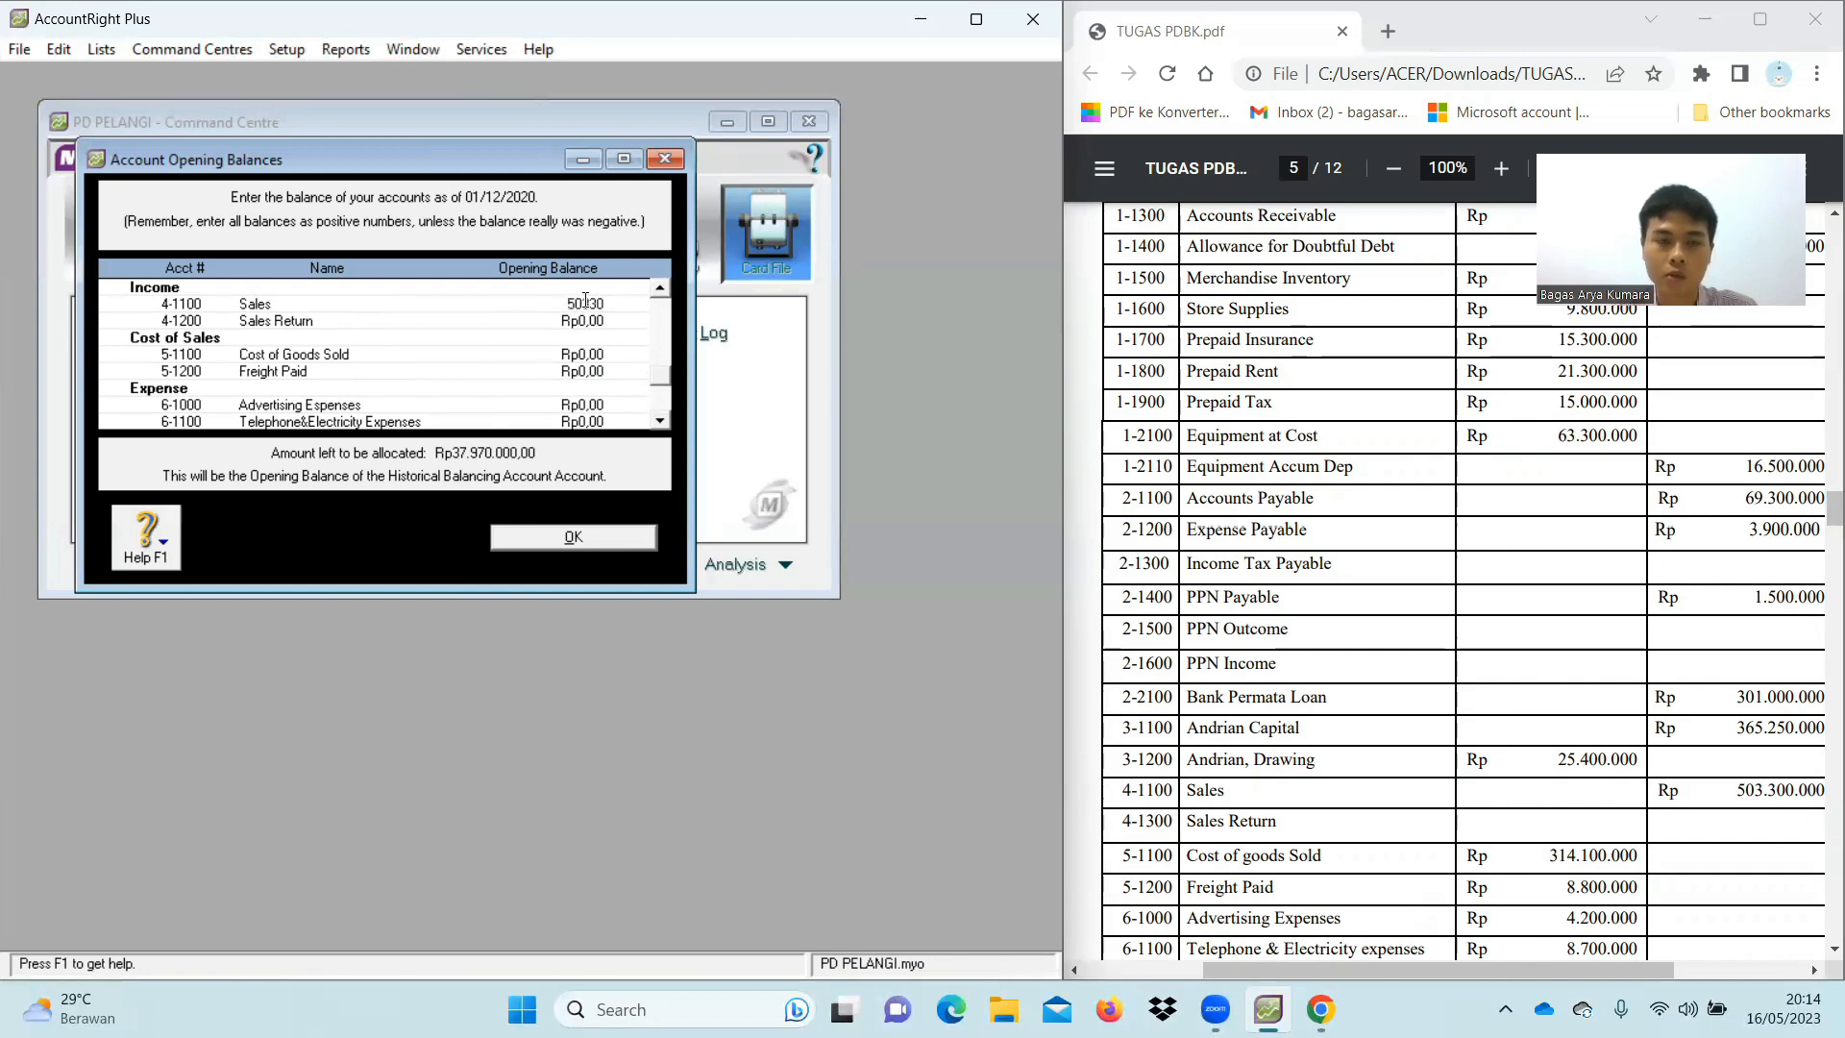
text(.000,00)
key(Tab)
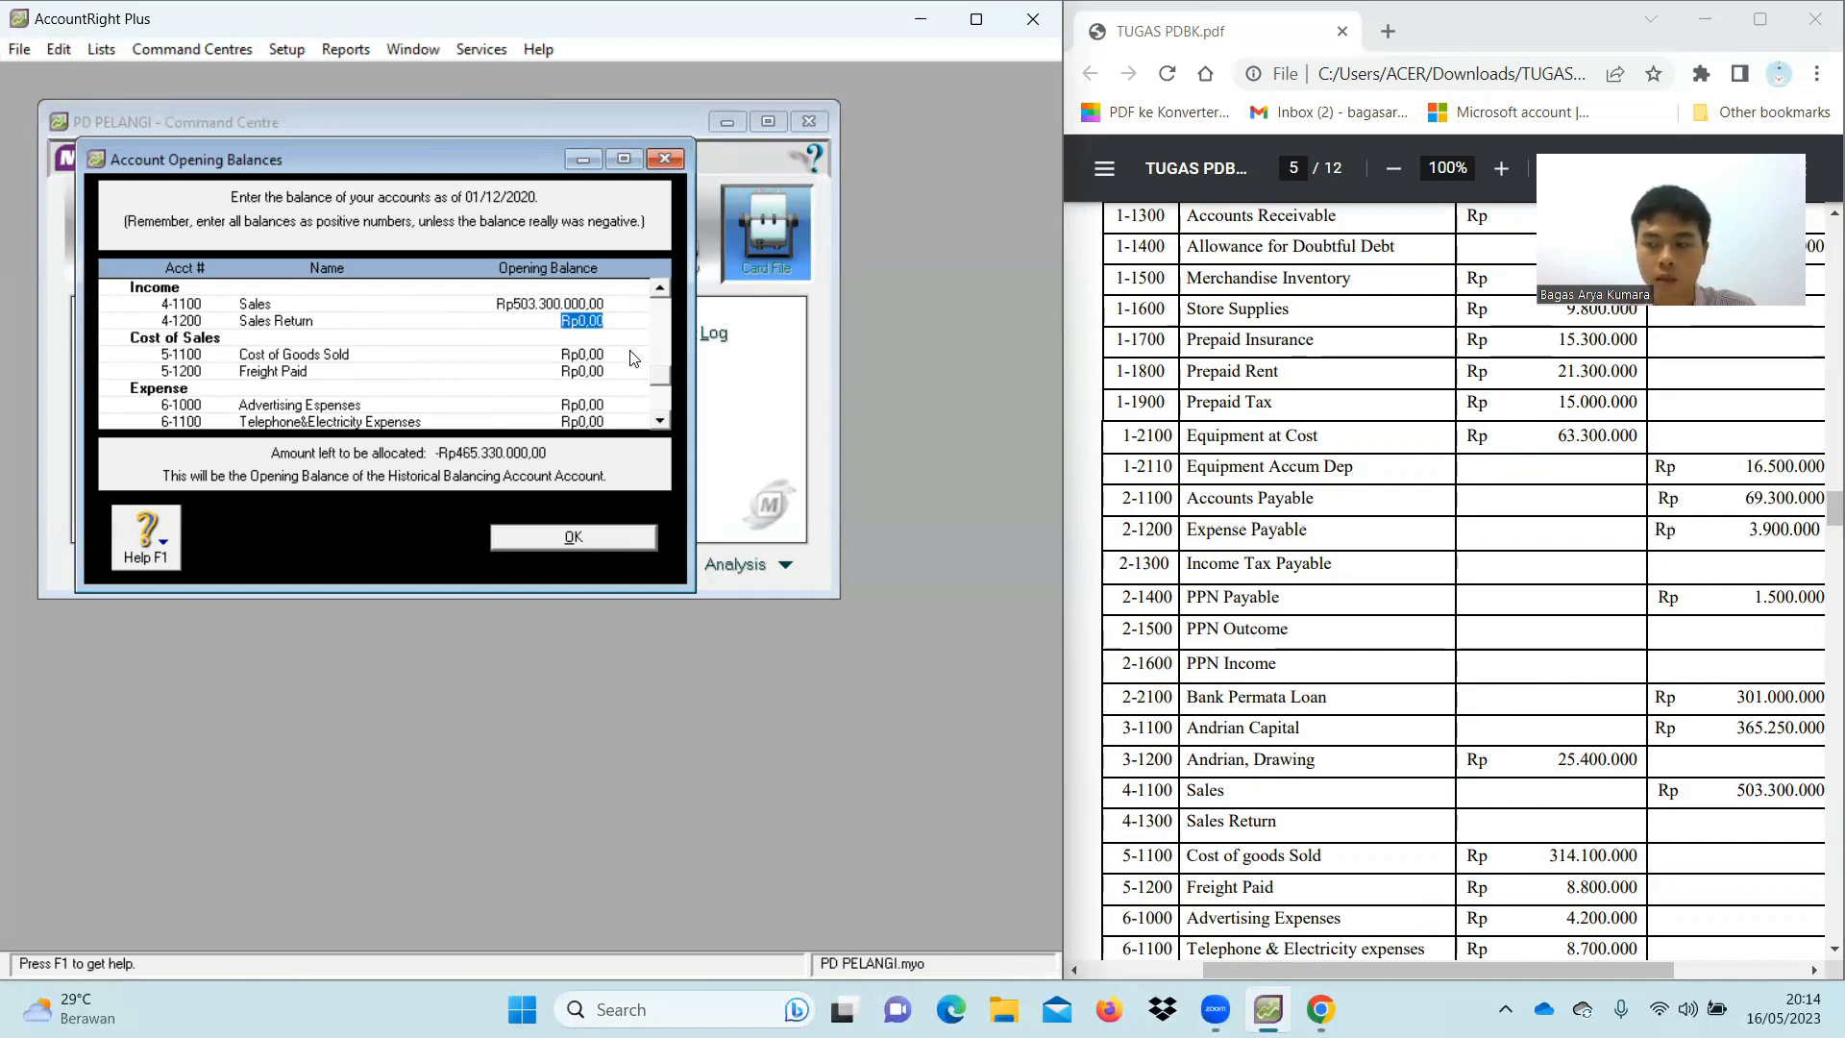
click(583, 354)
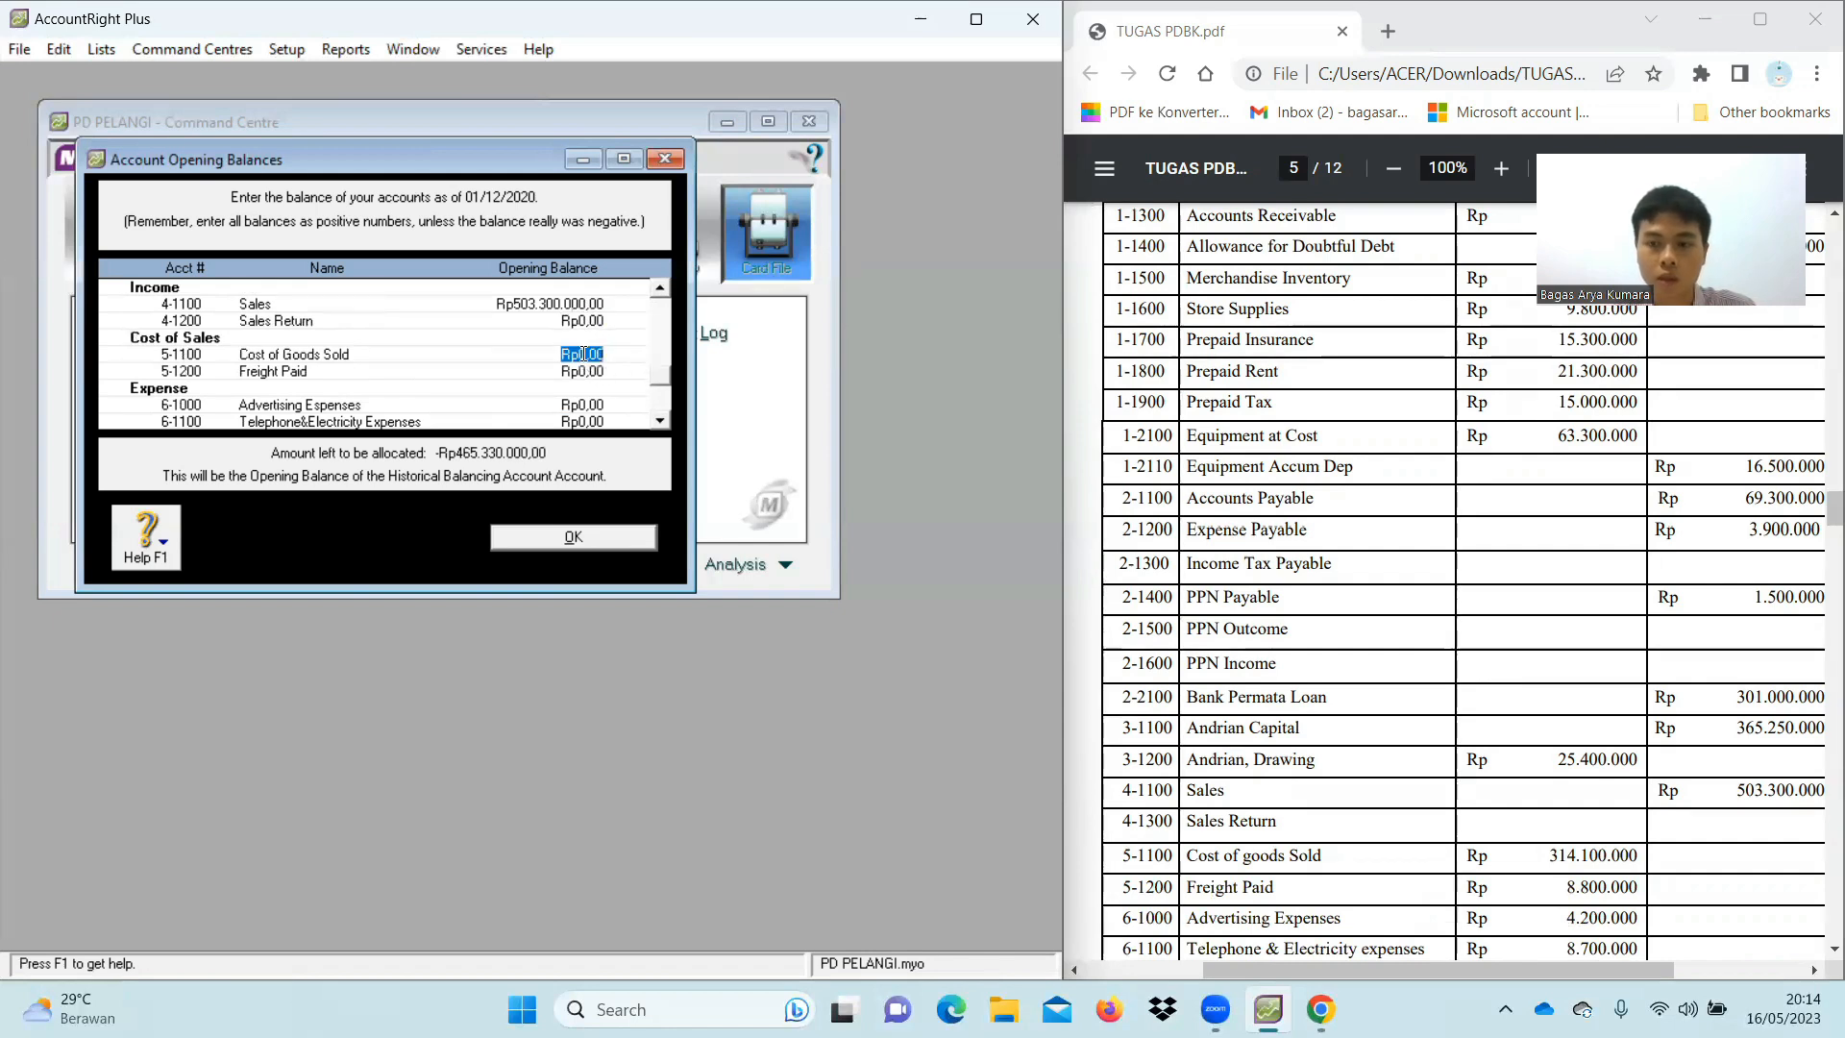
text(314)
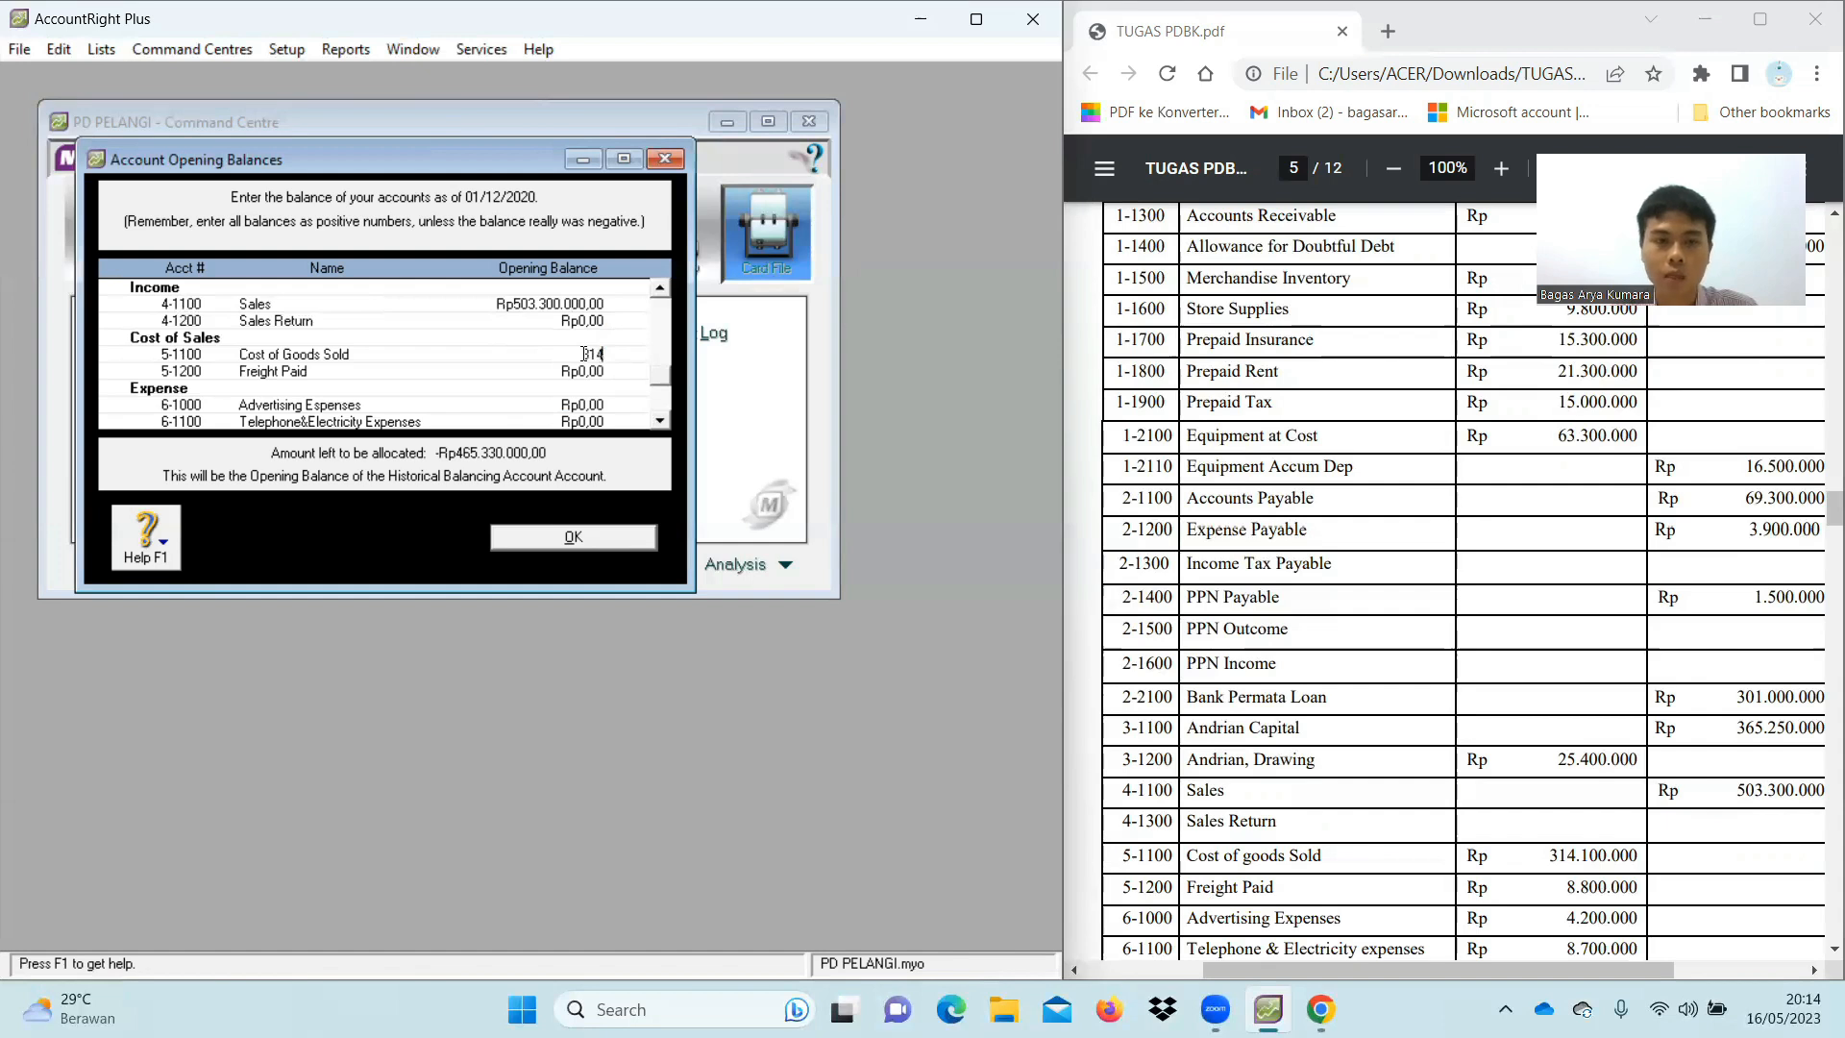
text(100000)
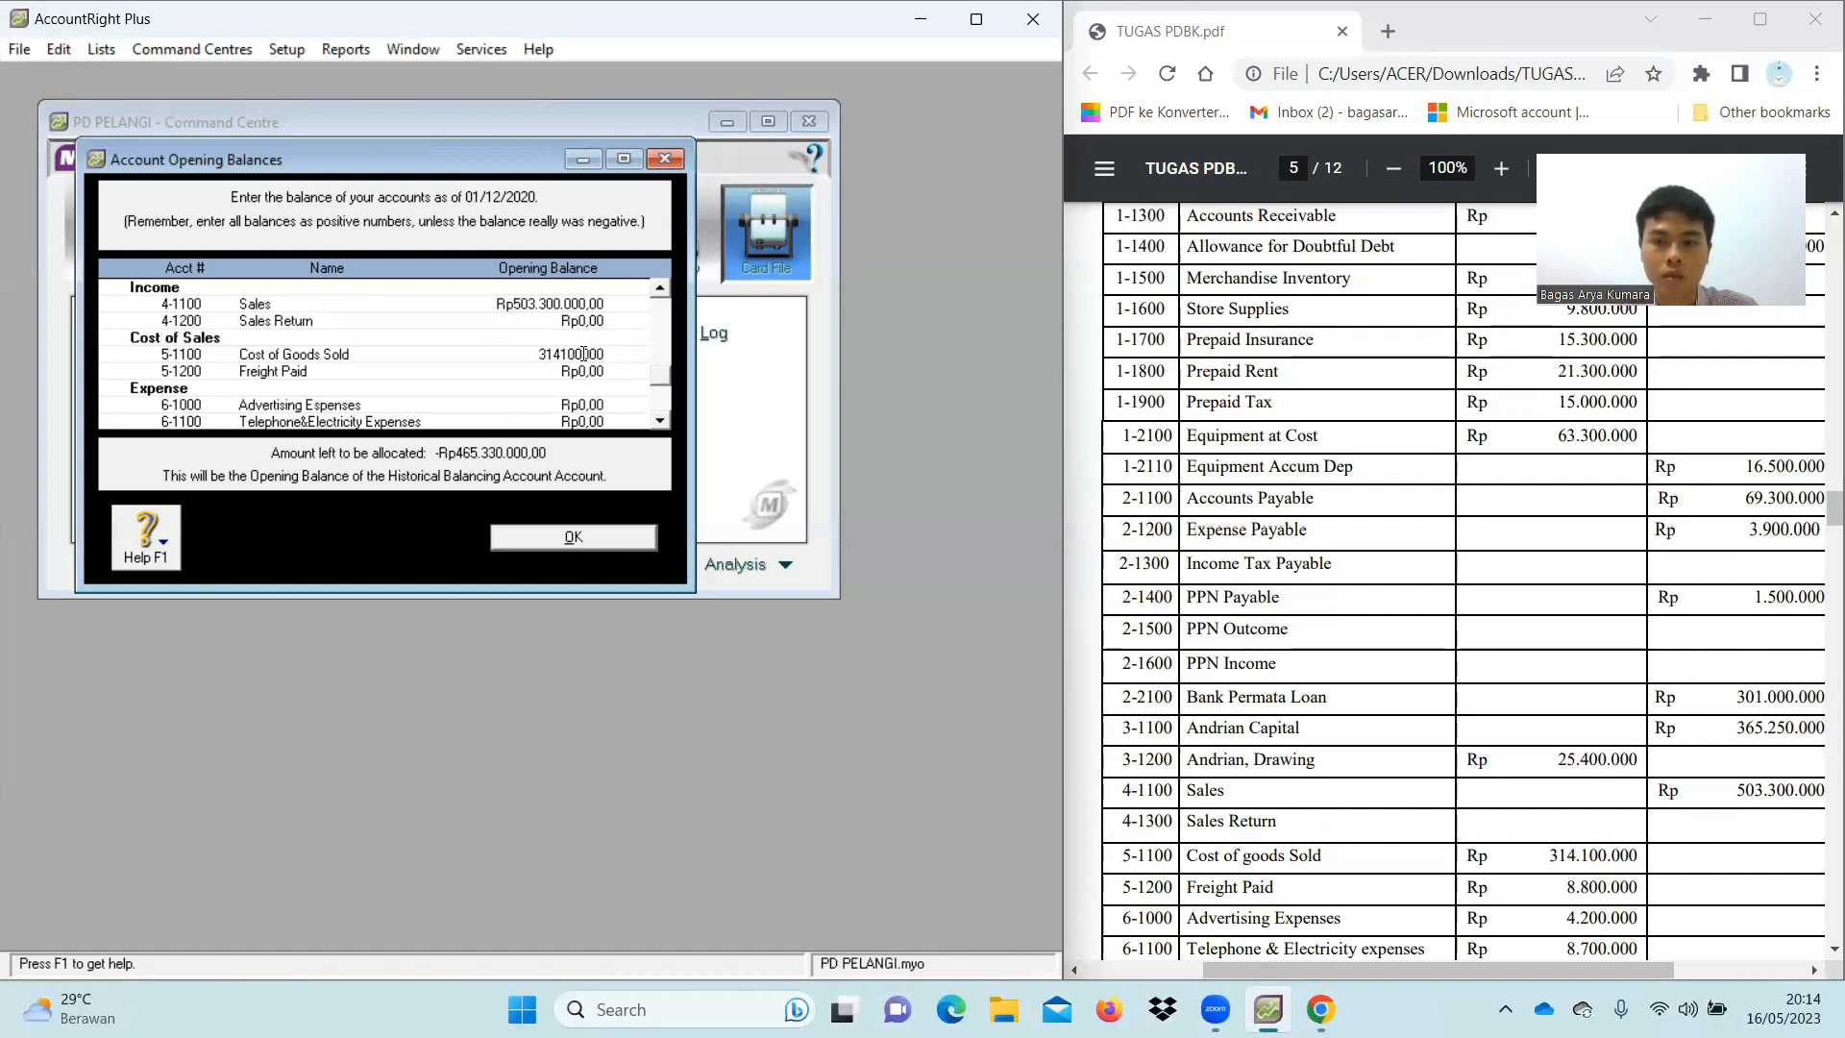
key(Tab)
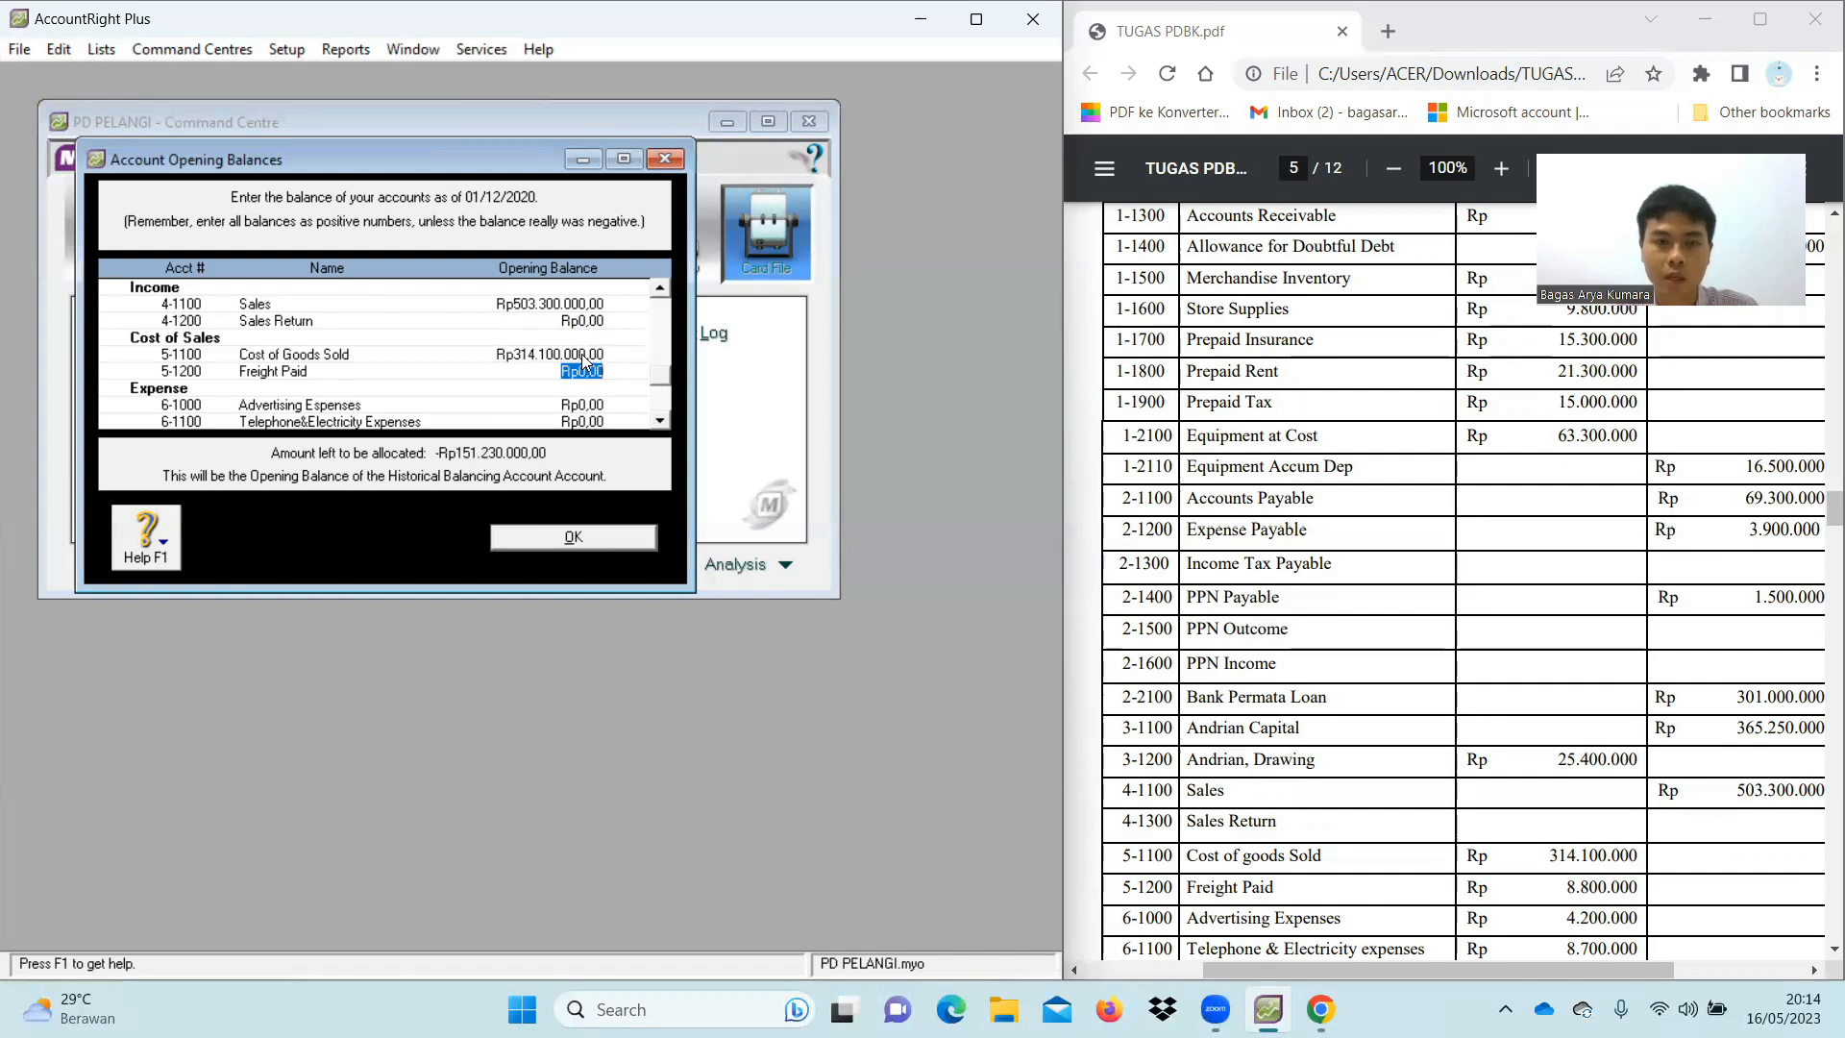
text(8.800.000)
key(Tab)
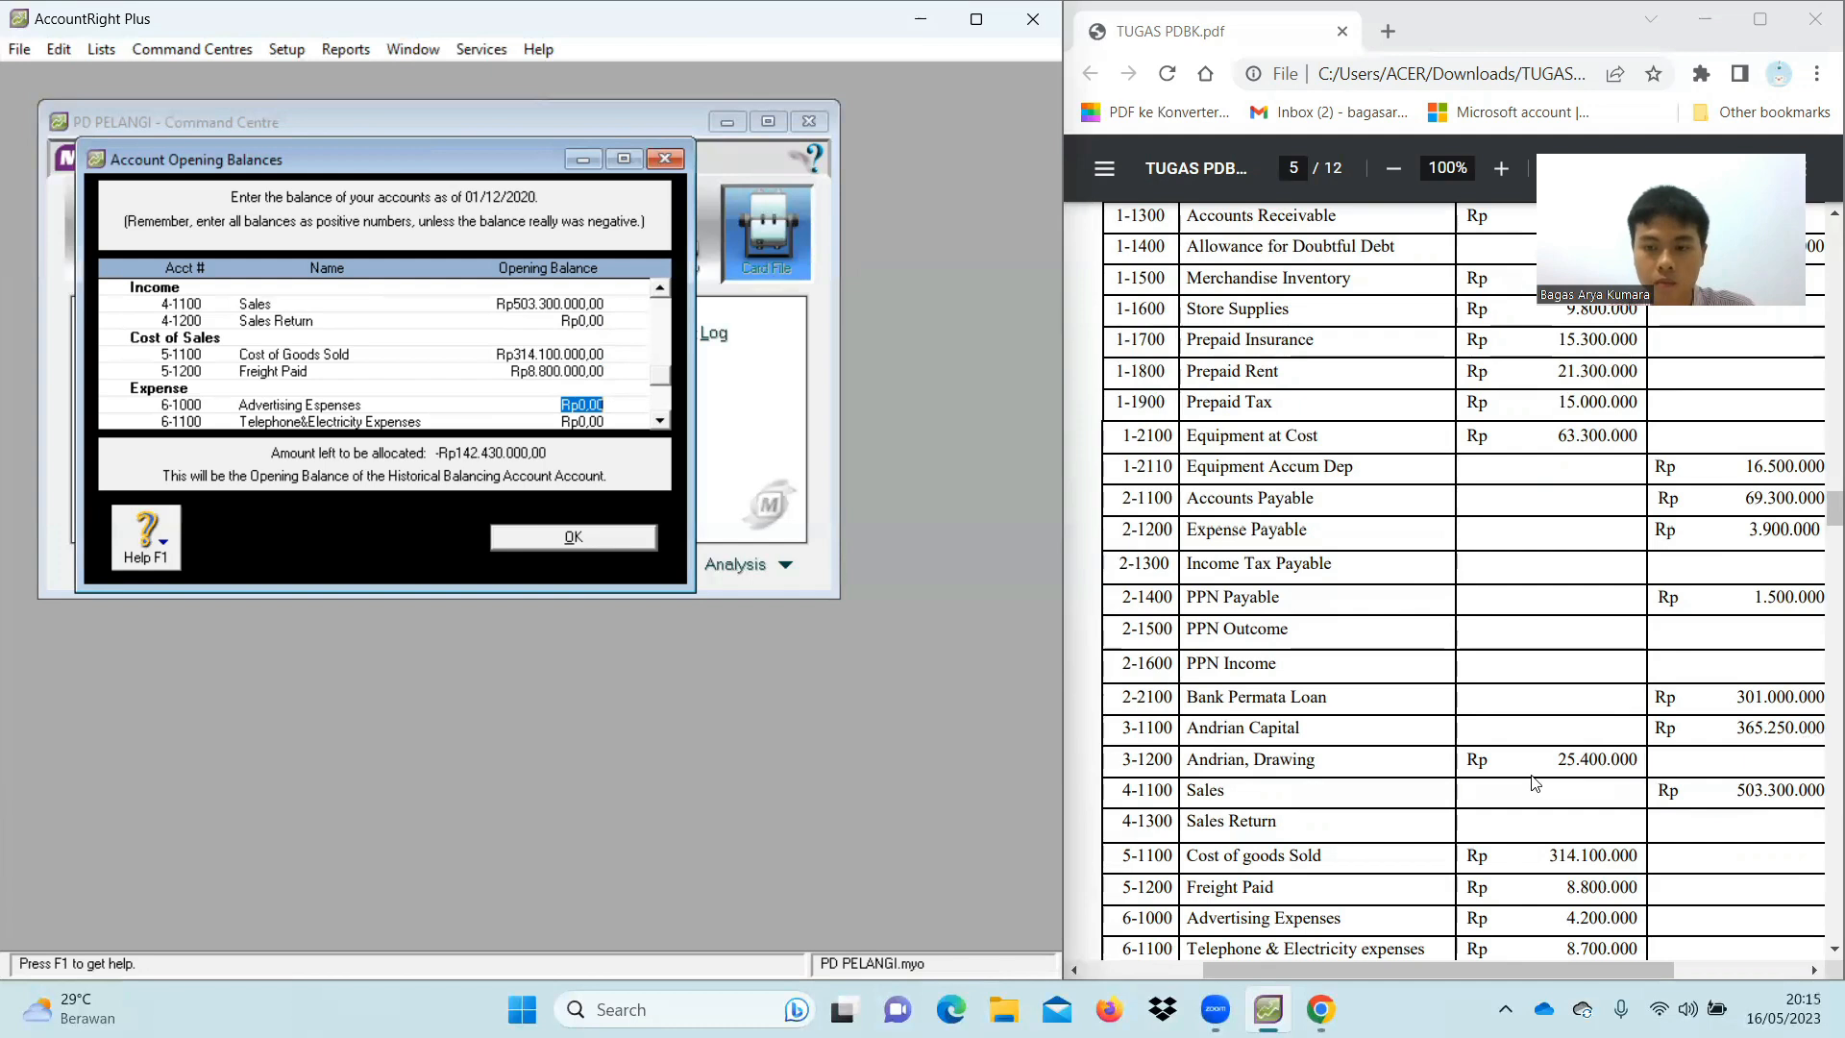
Enter opening balances: Advertising 4.200.000, Telephone&Electricity 8.700.000, Store Supplies 4.750.000, Bad Debts 15.100.000
scroll(1816, 738, down, 3)
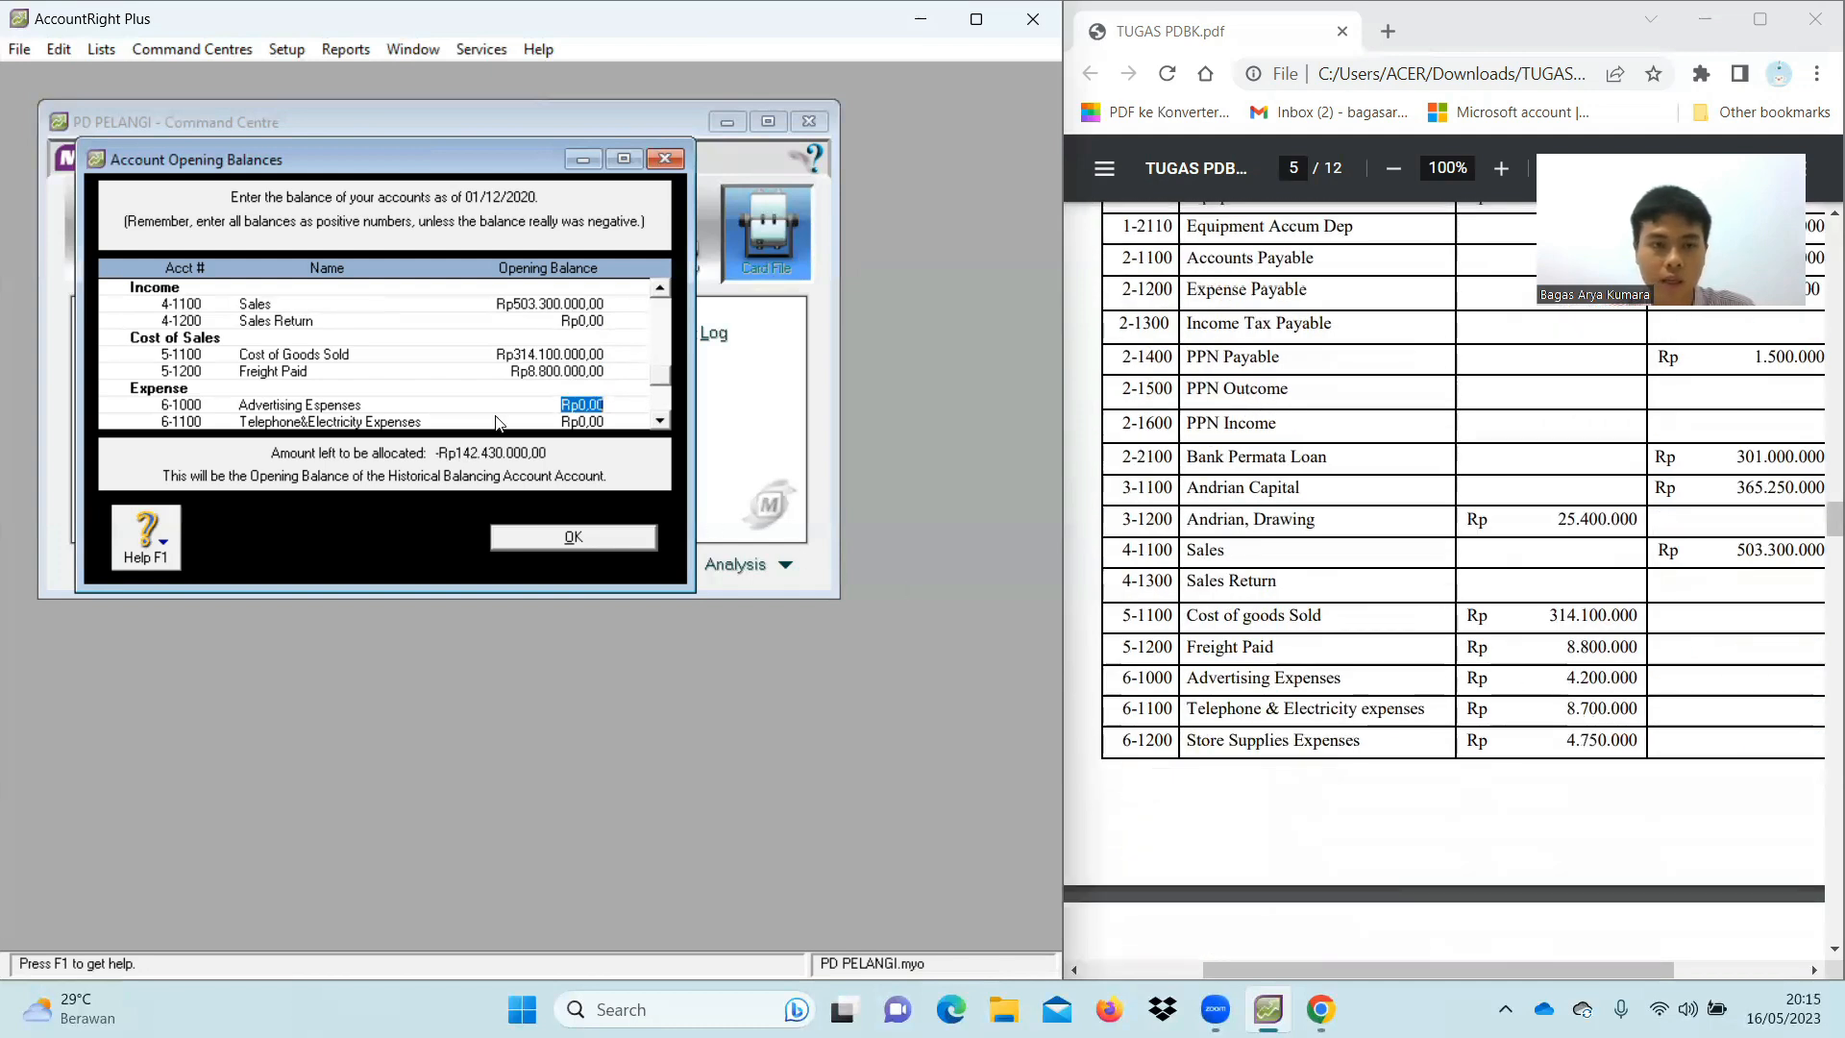
text(4200000)
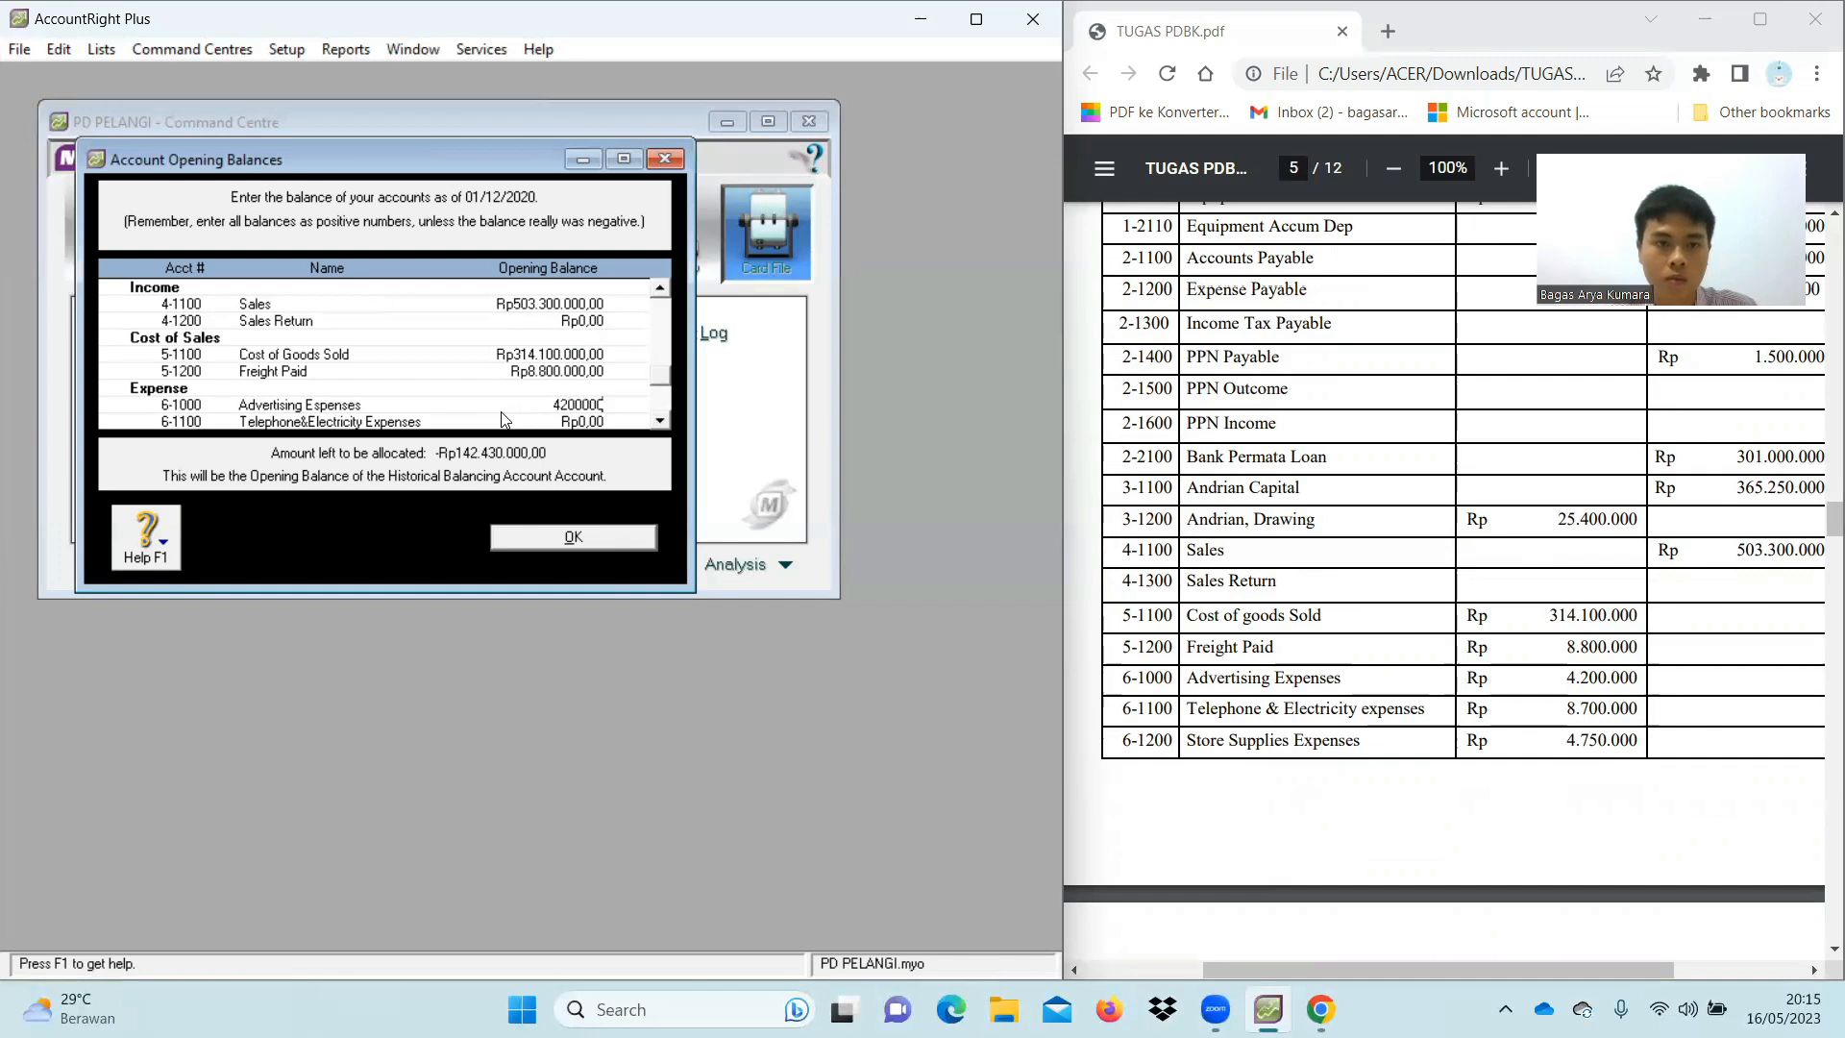
key(Tab)
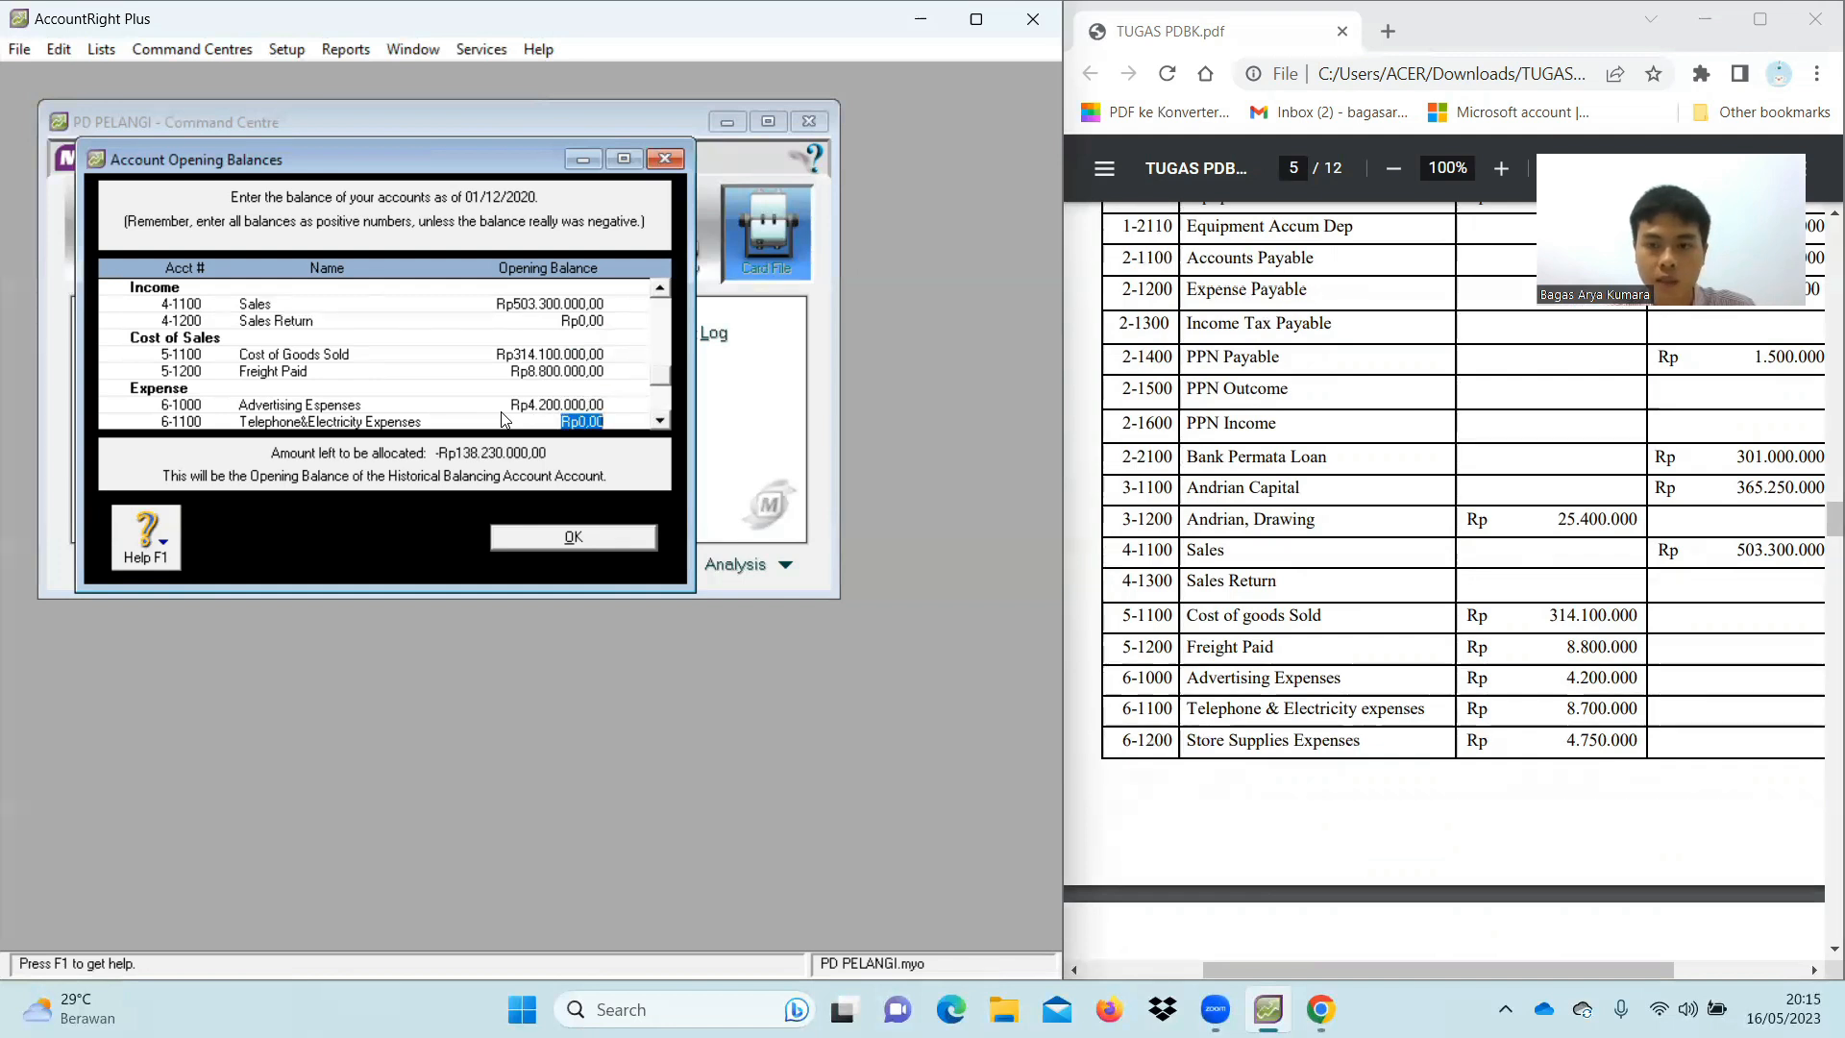
text(8.700.0)
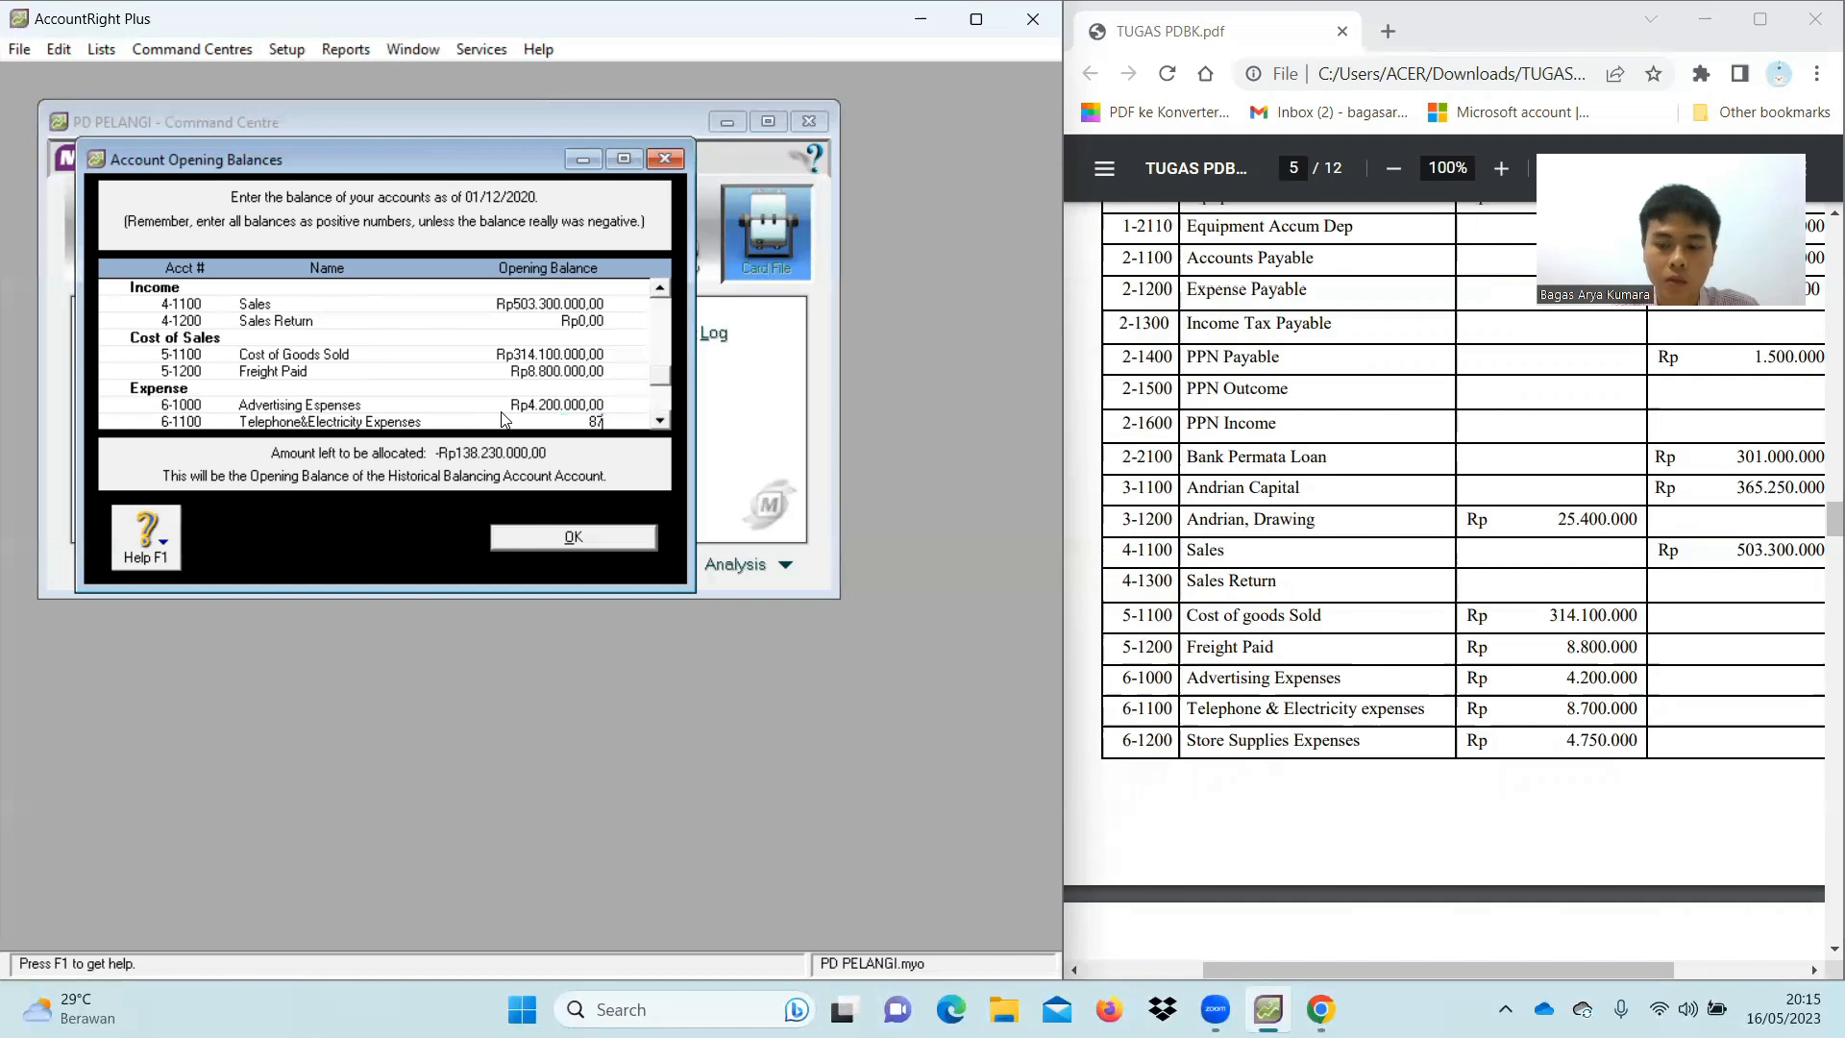
text(00)
key(Tab)
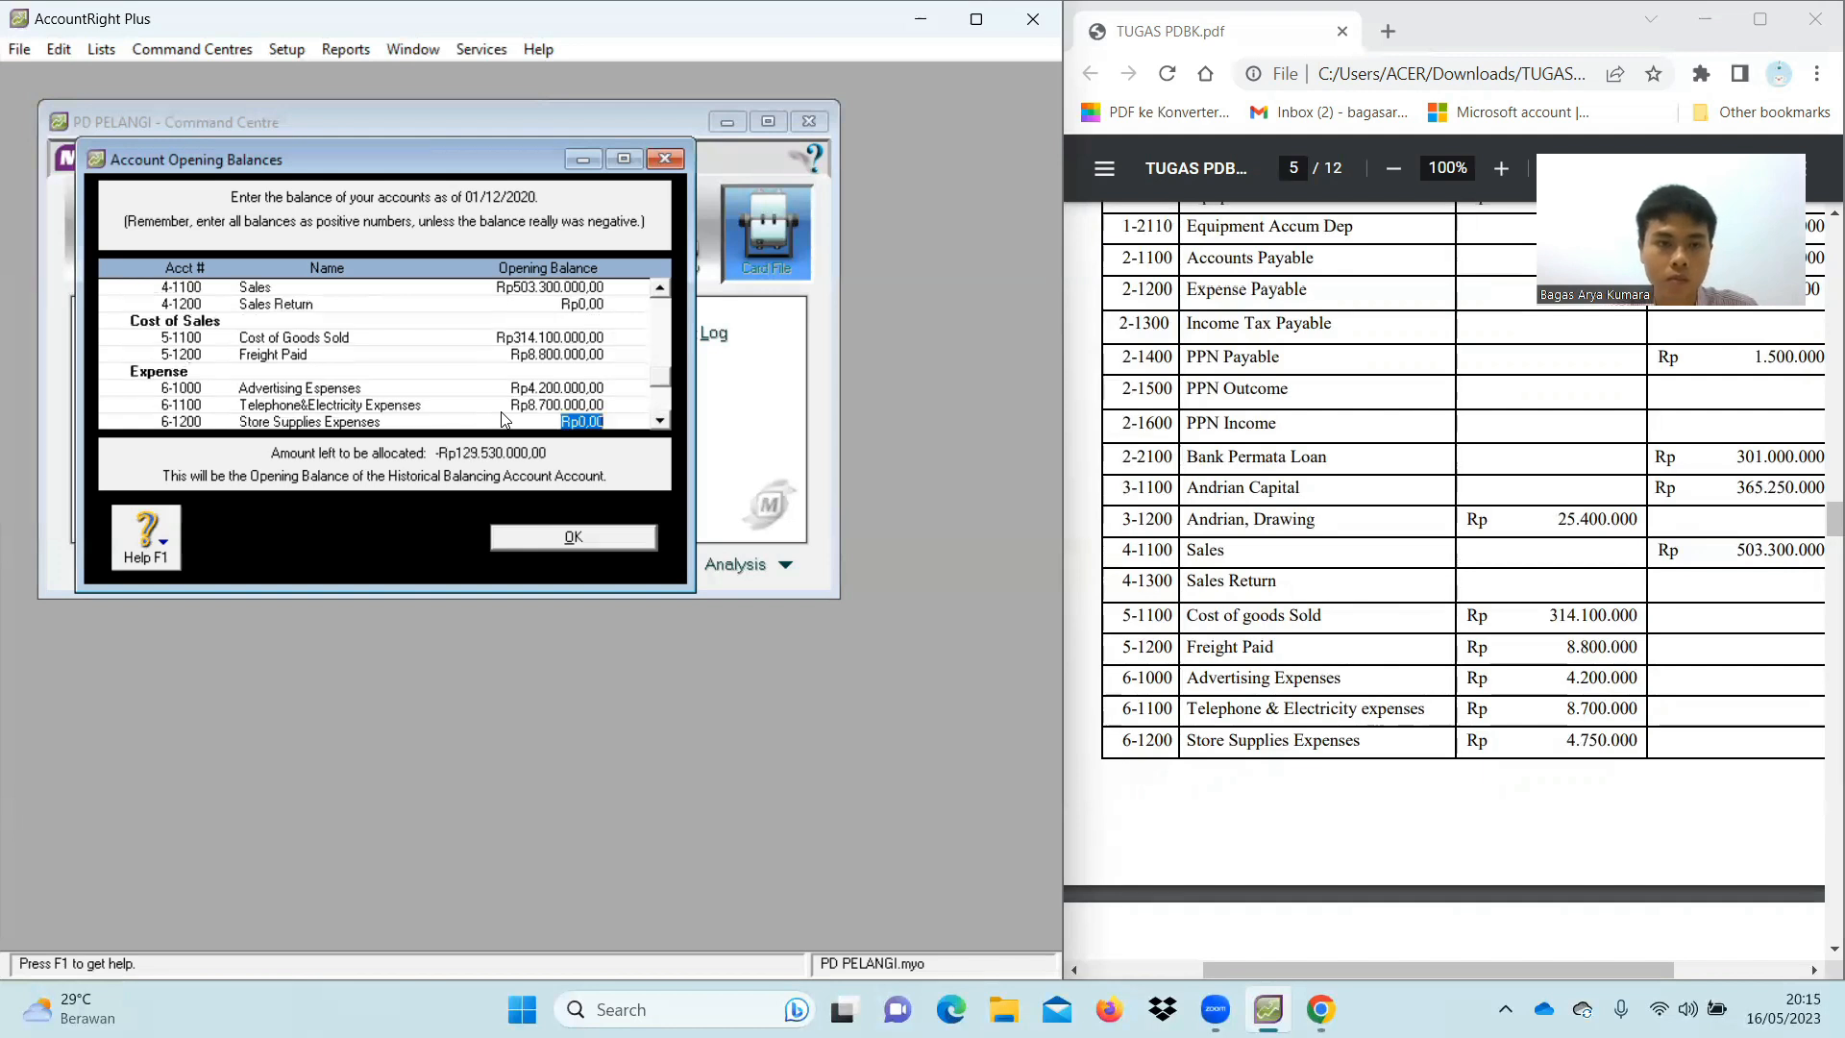
key(Tab)
click(591, 404)
text(4750000)
key(Tab)
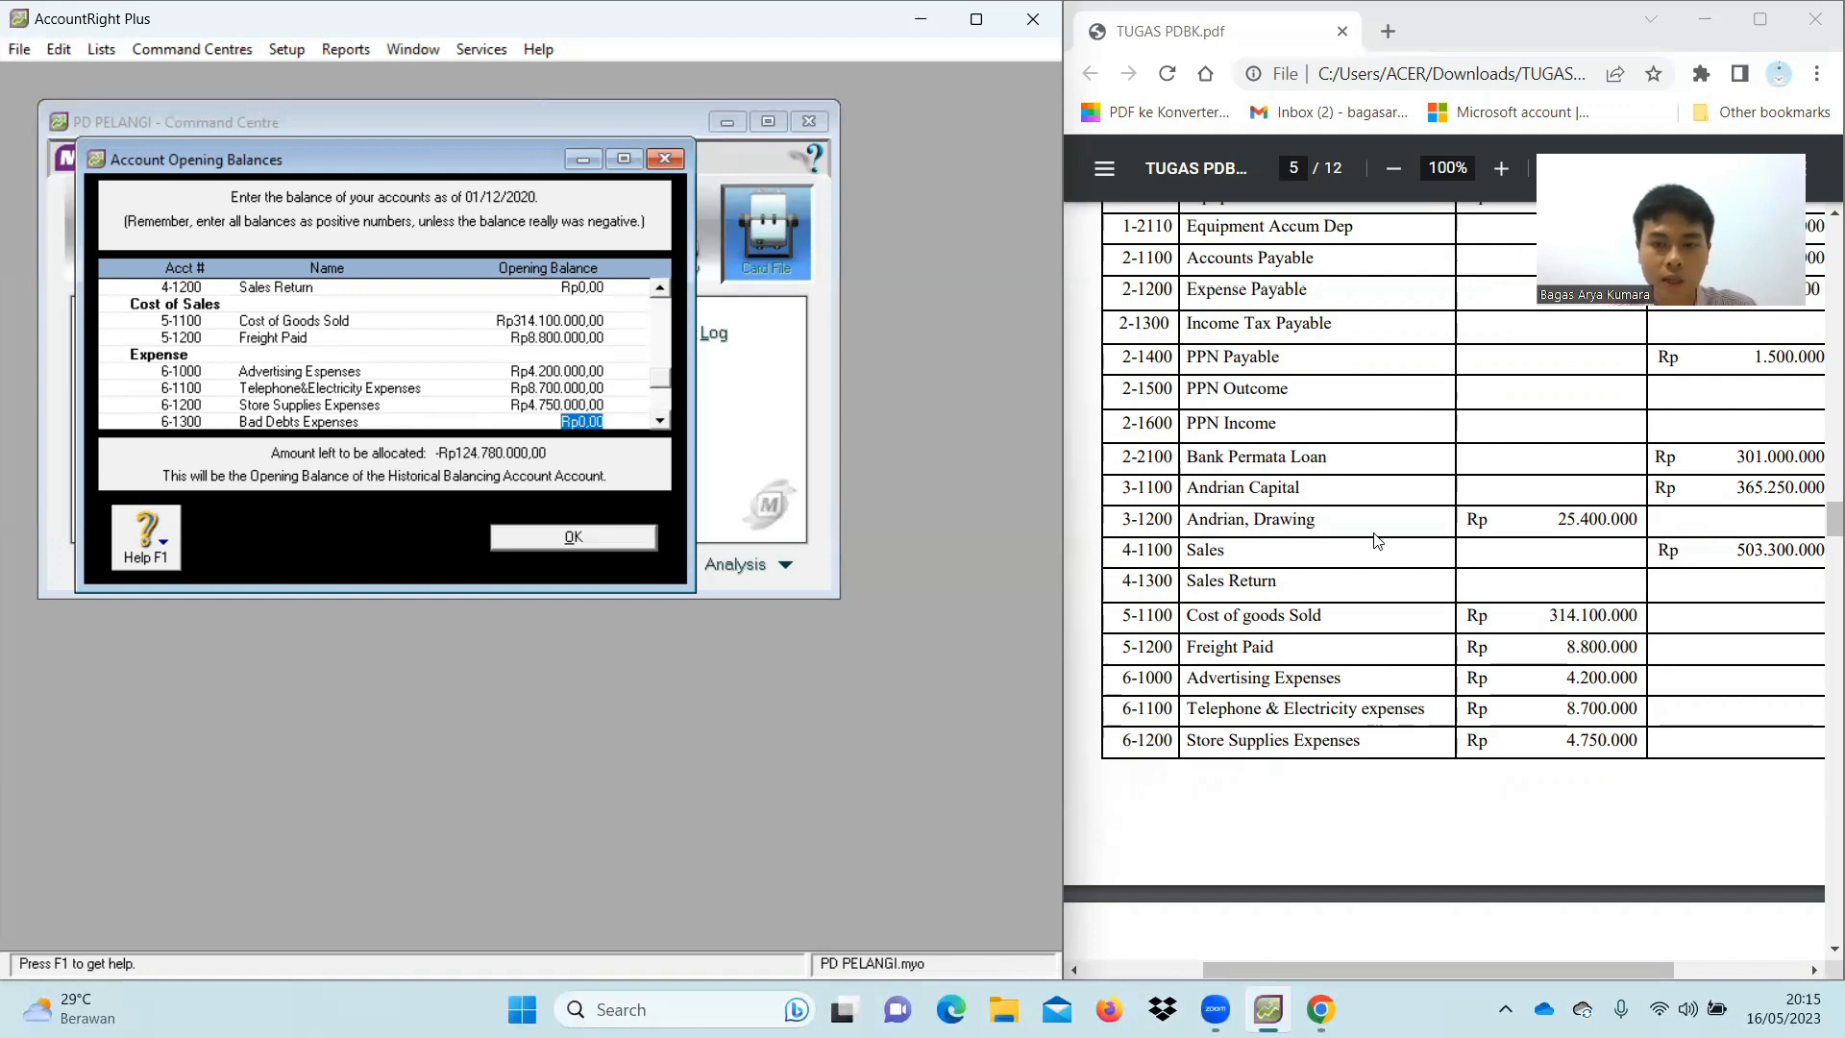
scroll(1379, 538, down, 5)
text(15.100.000)
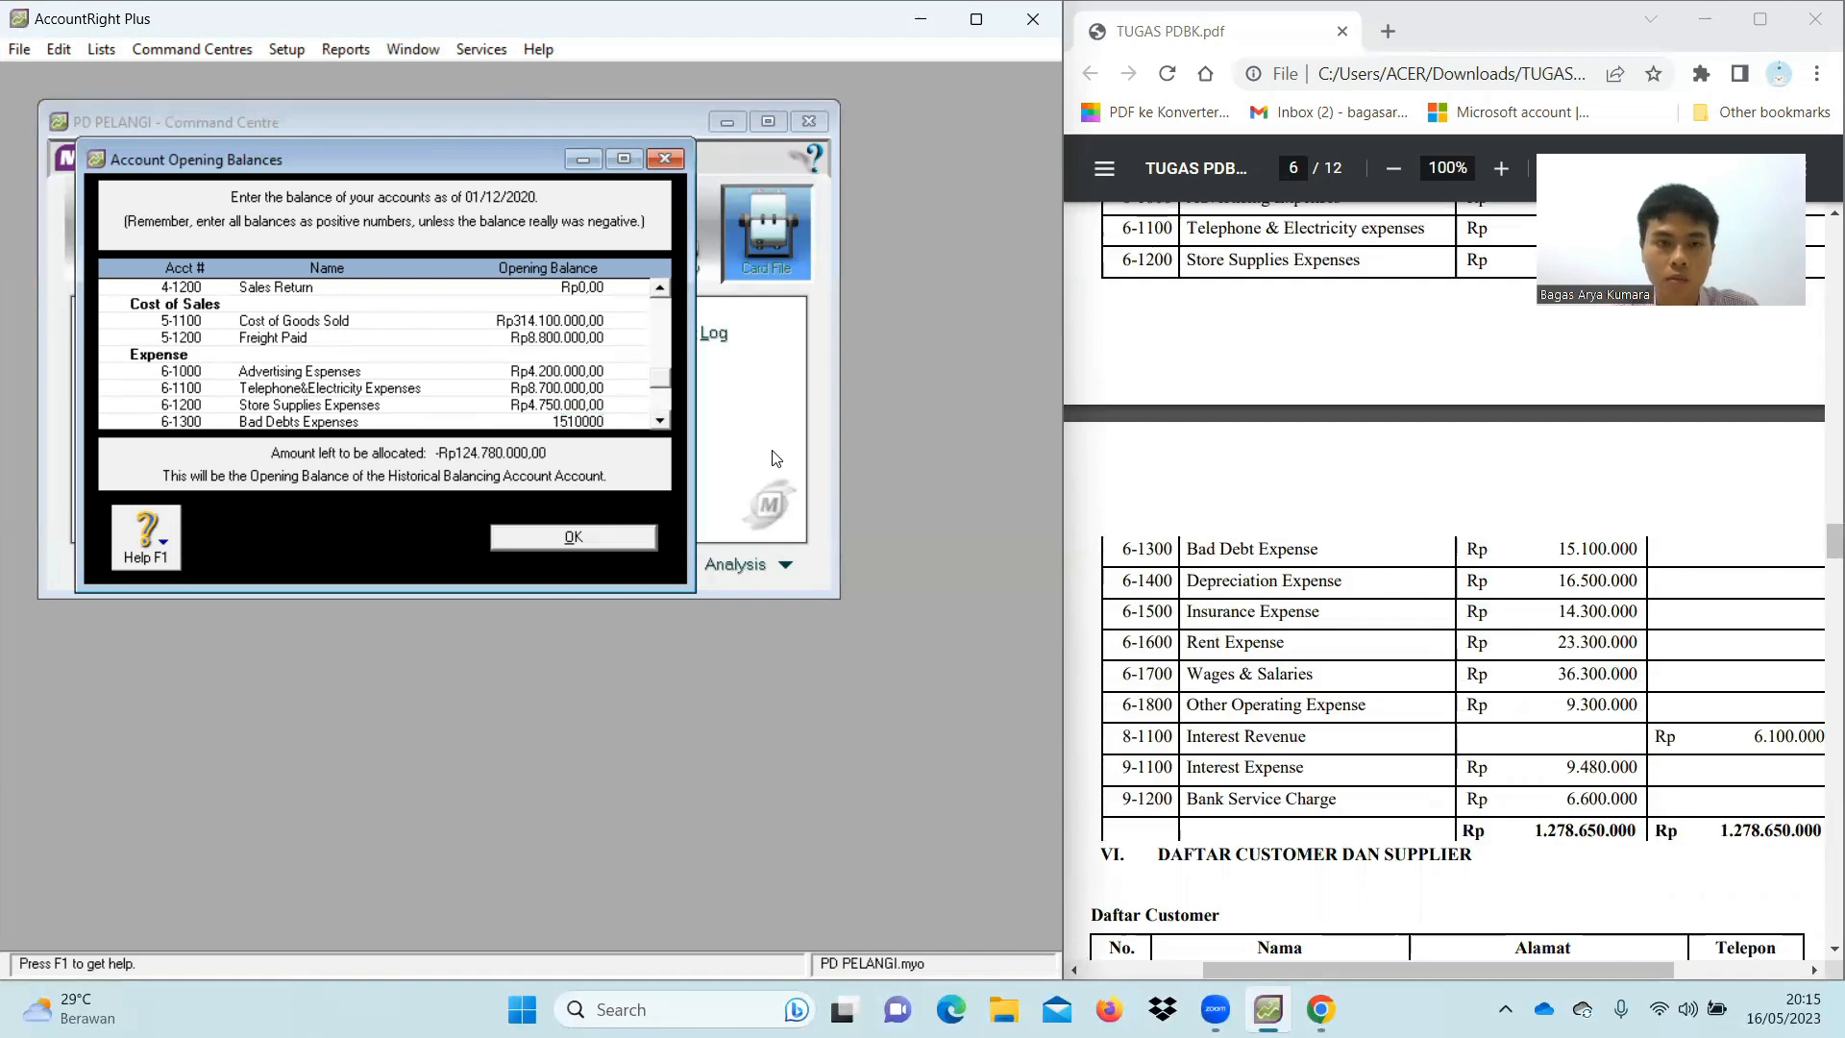
key(Tab)
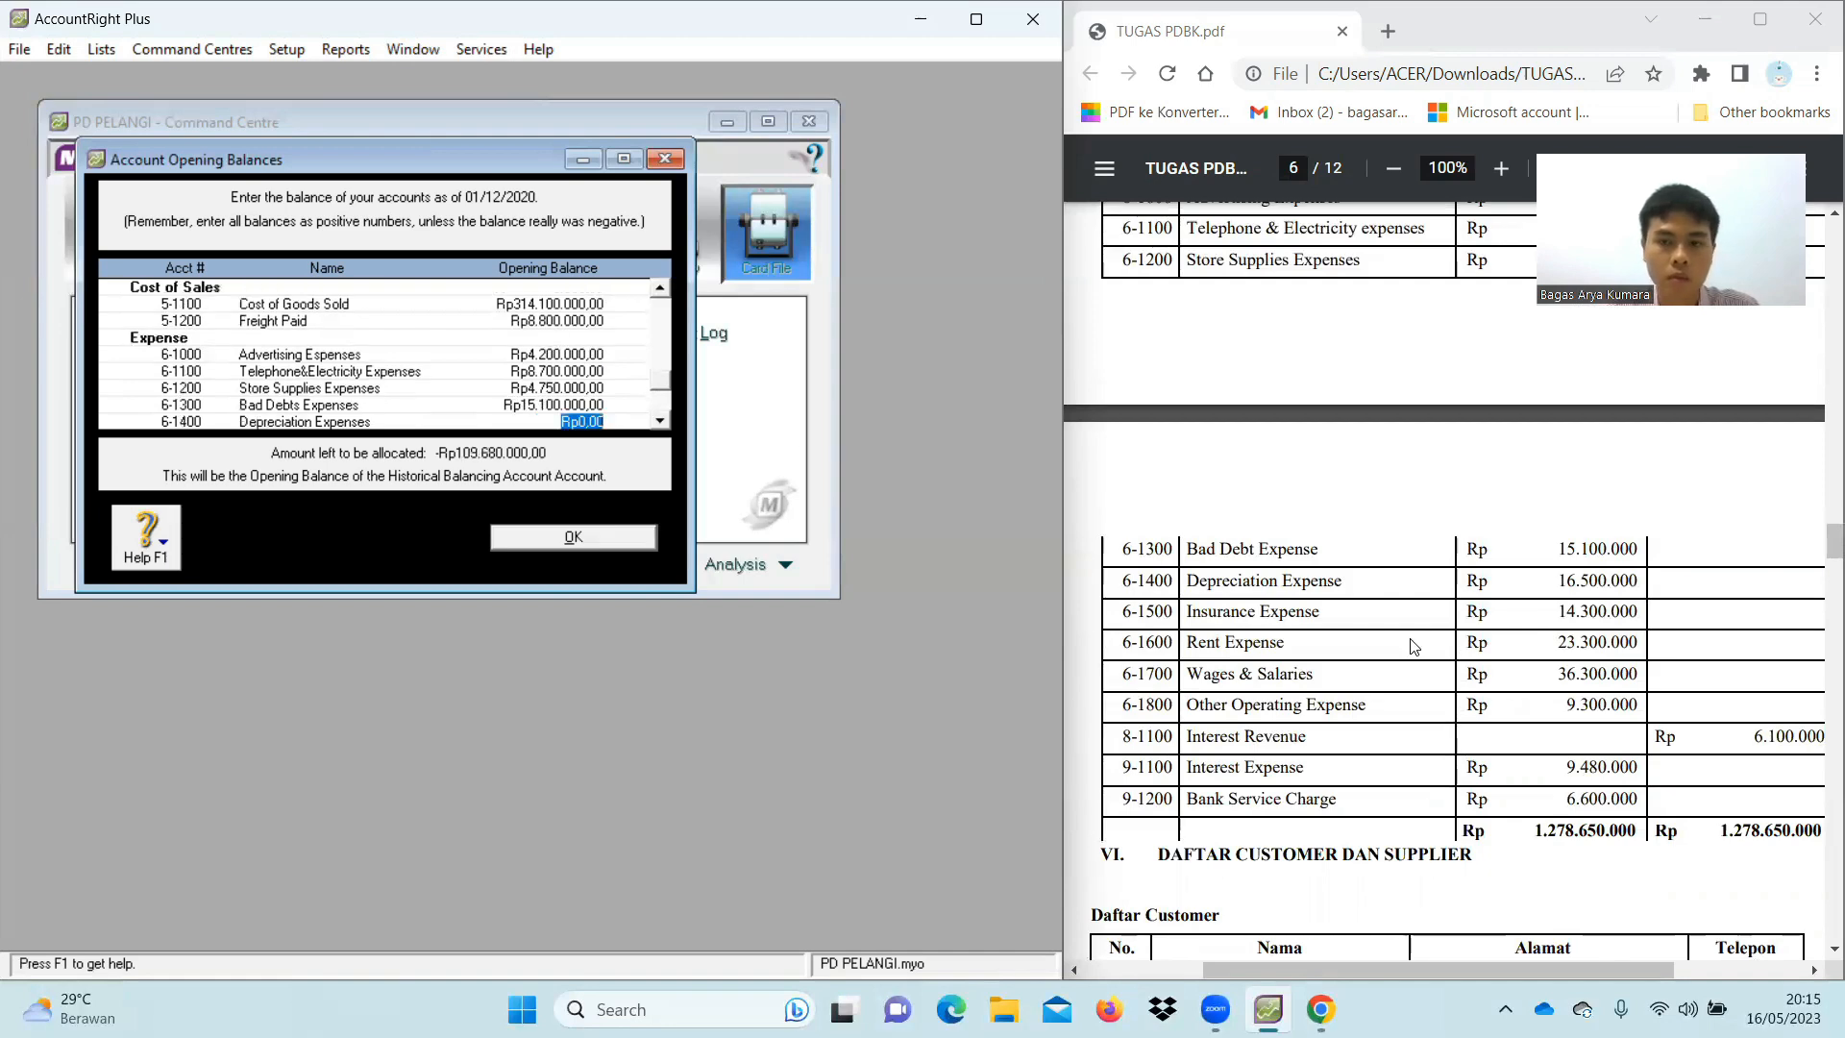
Enter Depreciation 16.500.000, Insurance 14.300.000, Rent 2.330.000, Wages & Salaries 36.300.000, Other Operating 9.300.000
scroll(1416, 646, down, 1)
scroll(677, 386, down, 2)
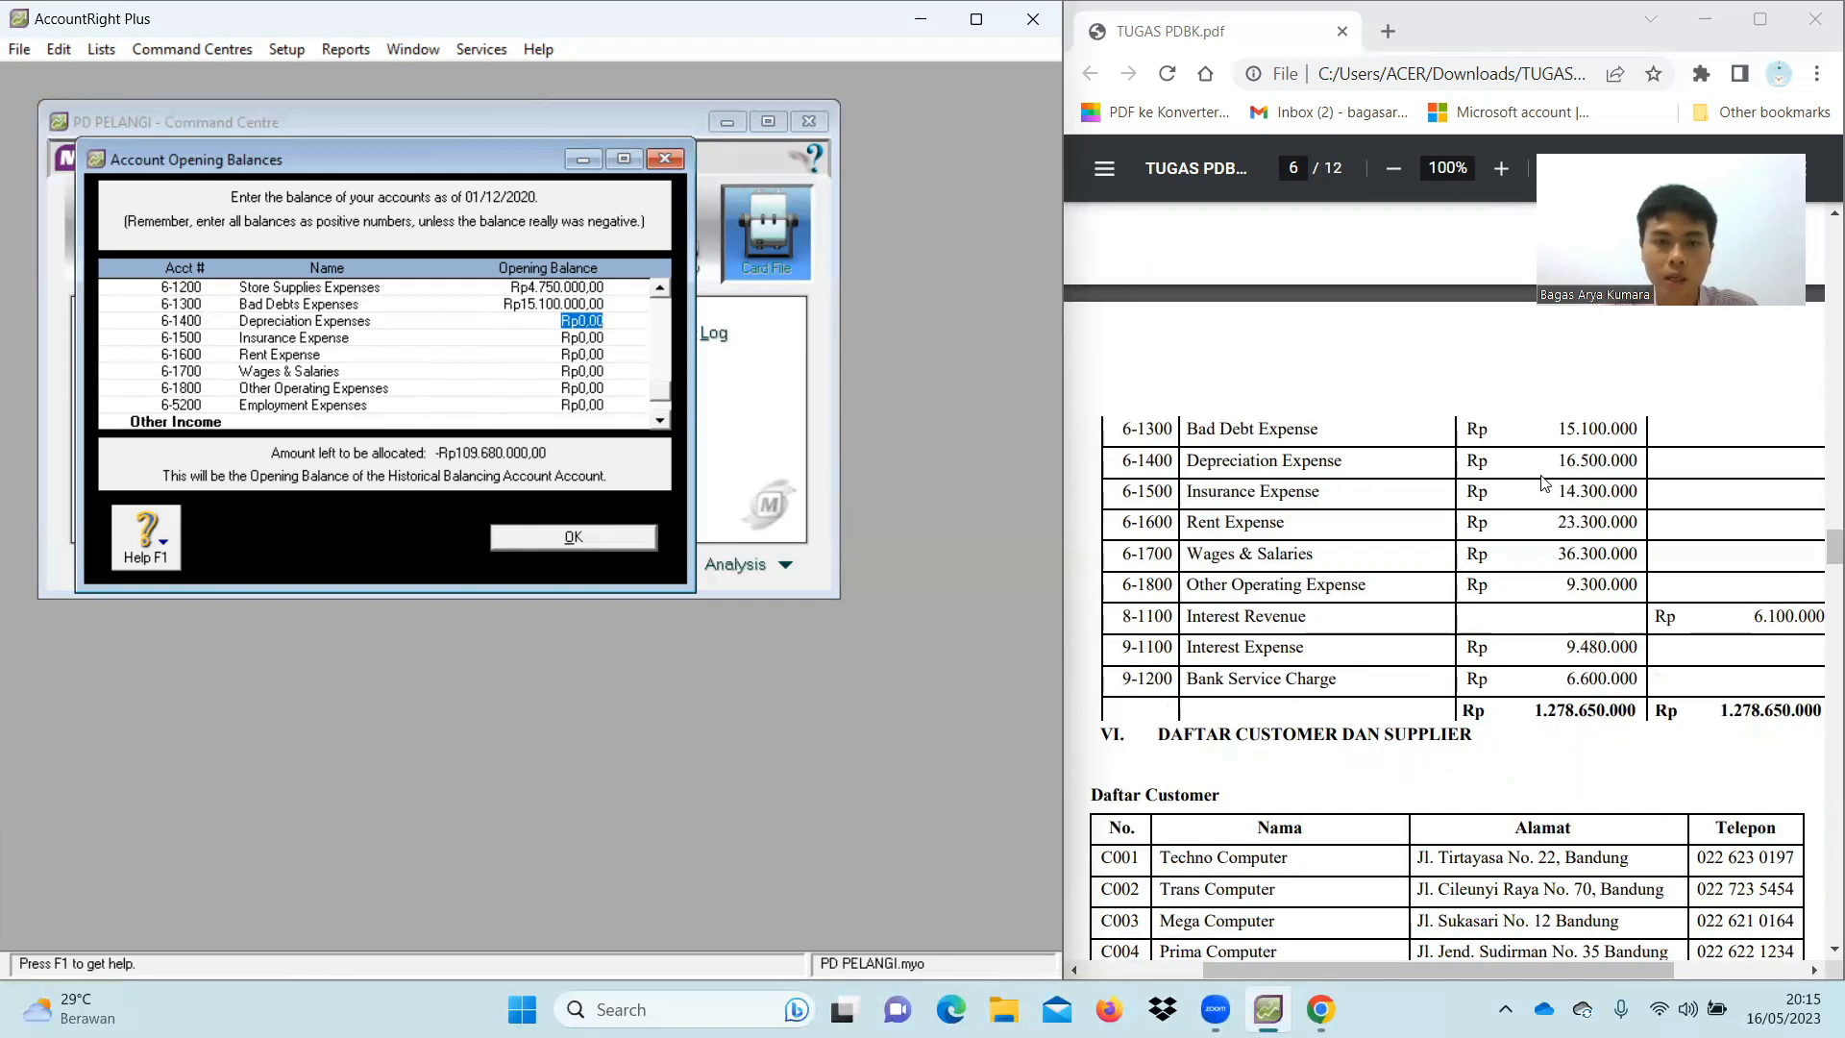
text(16500000)
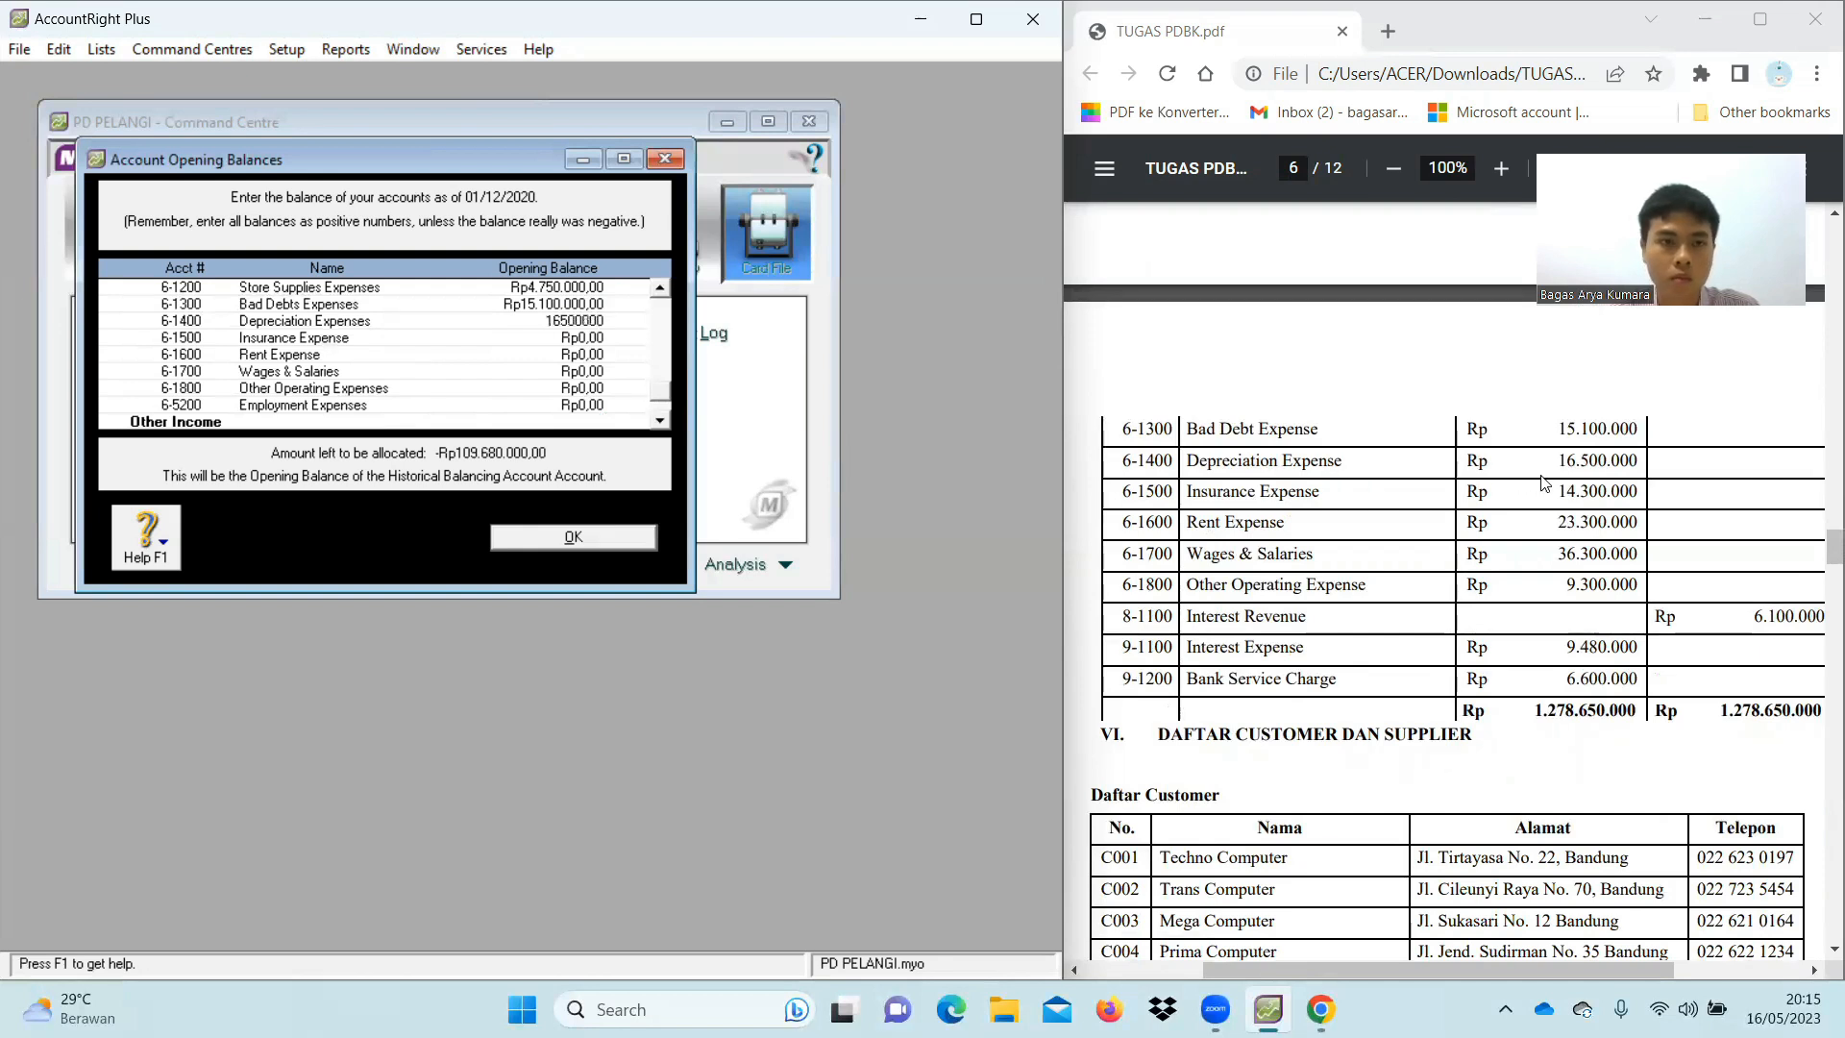
key(Tab)
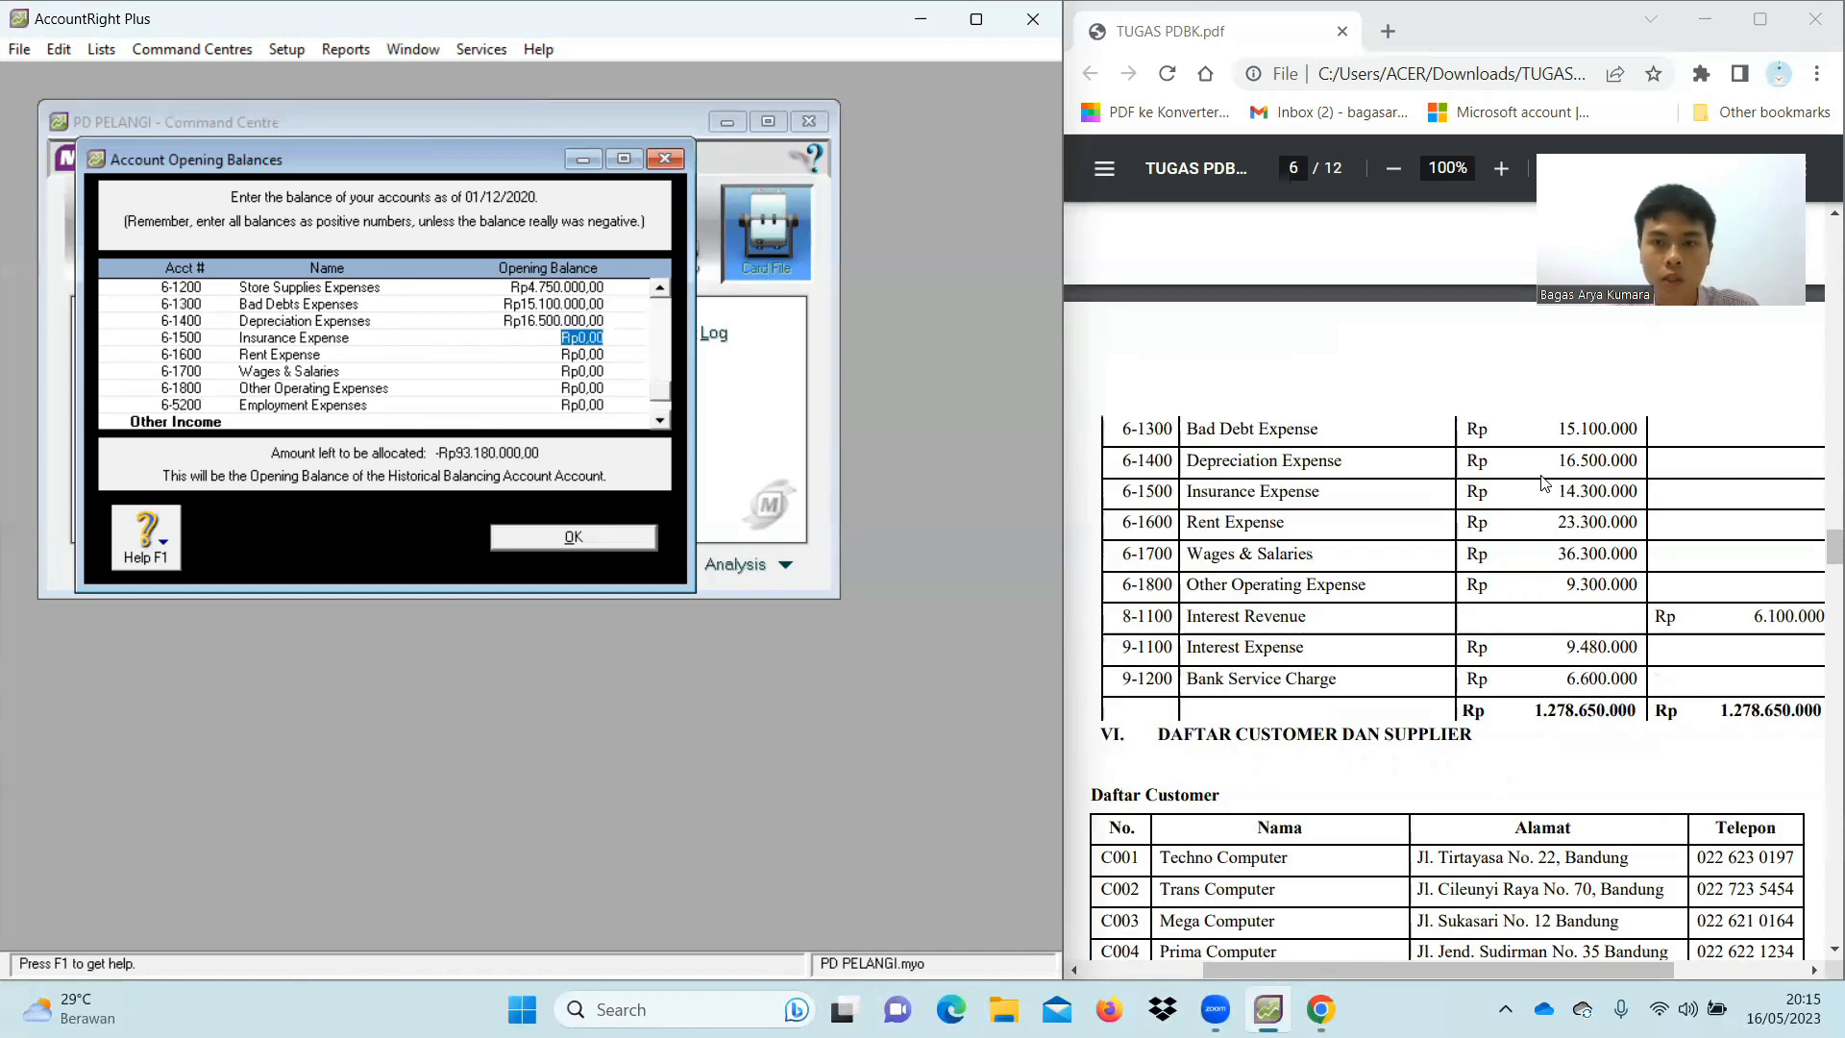
text(14300000)
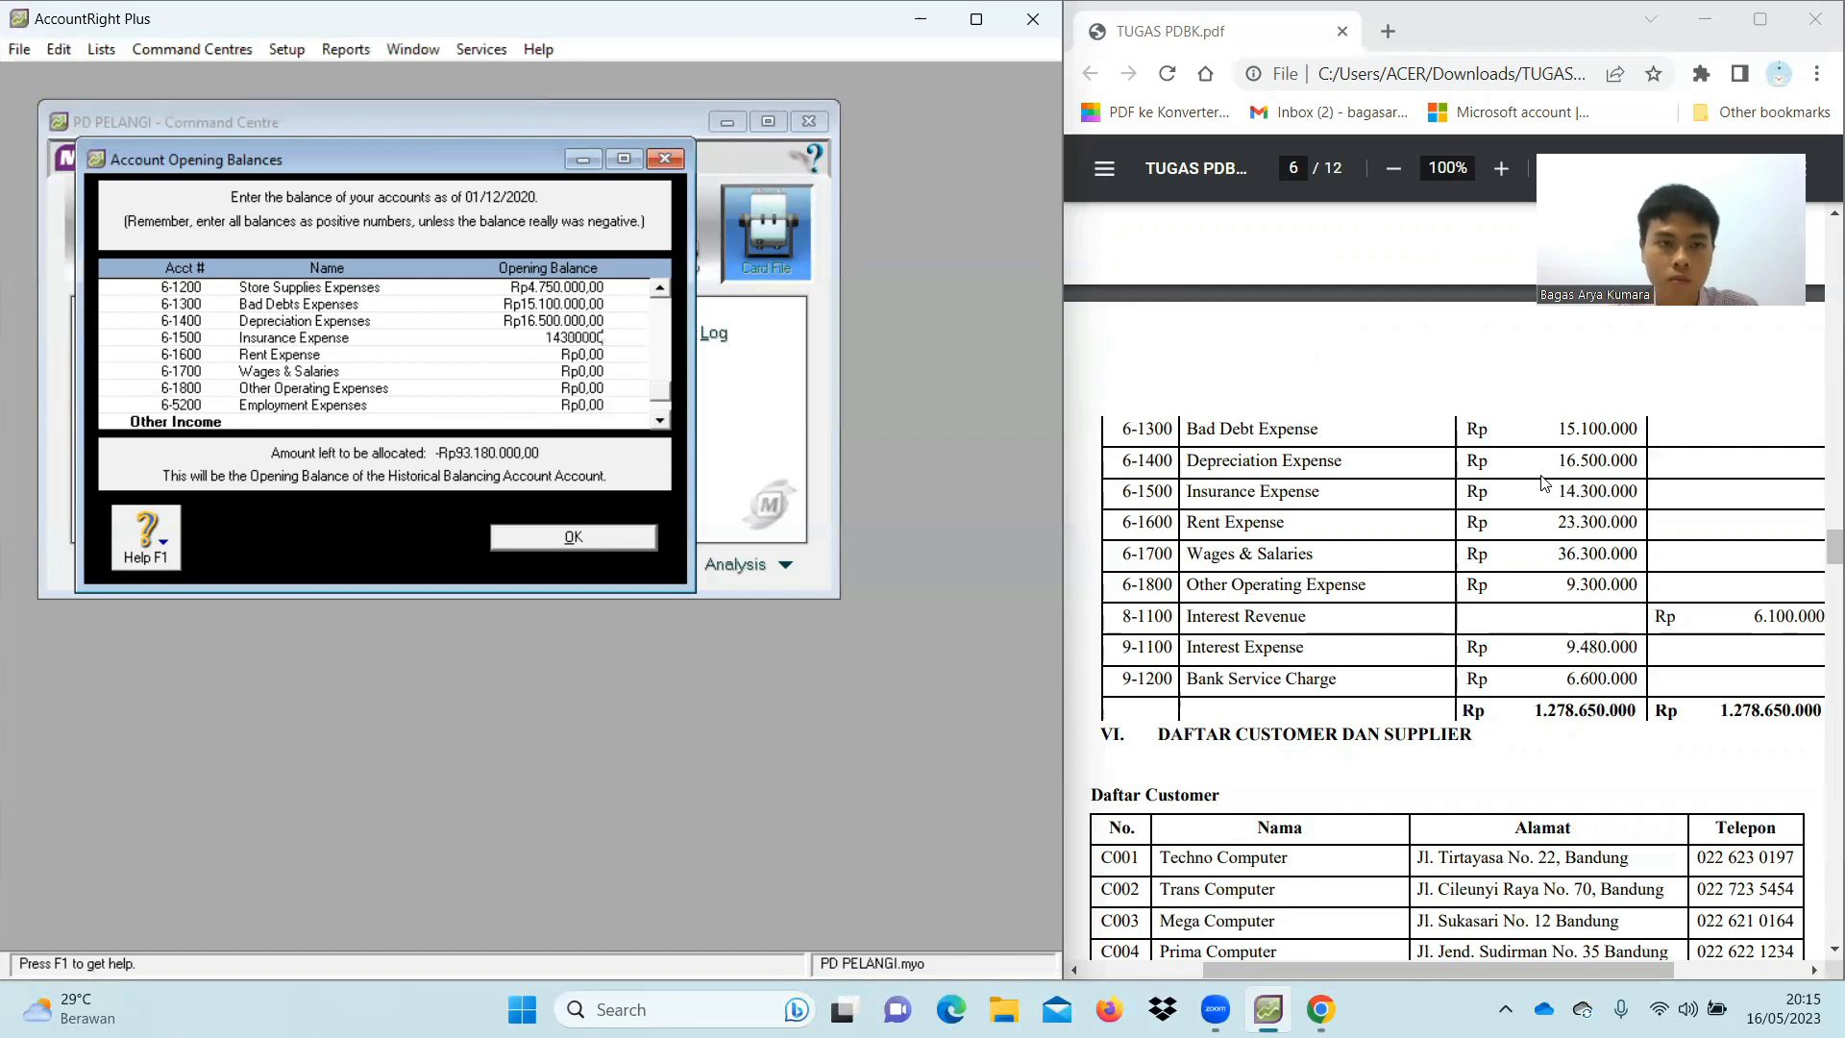
key(Tab)
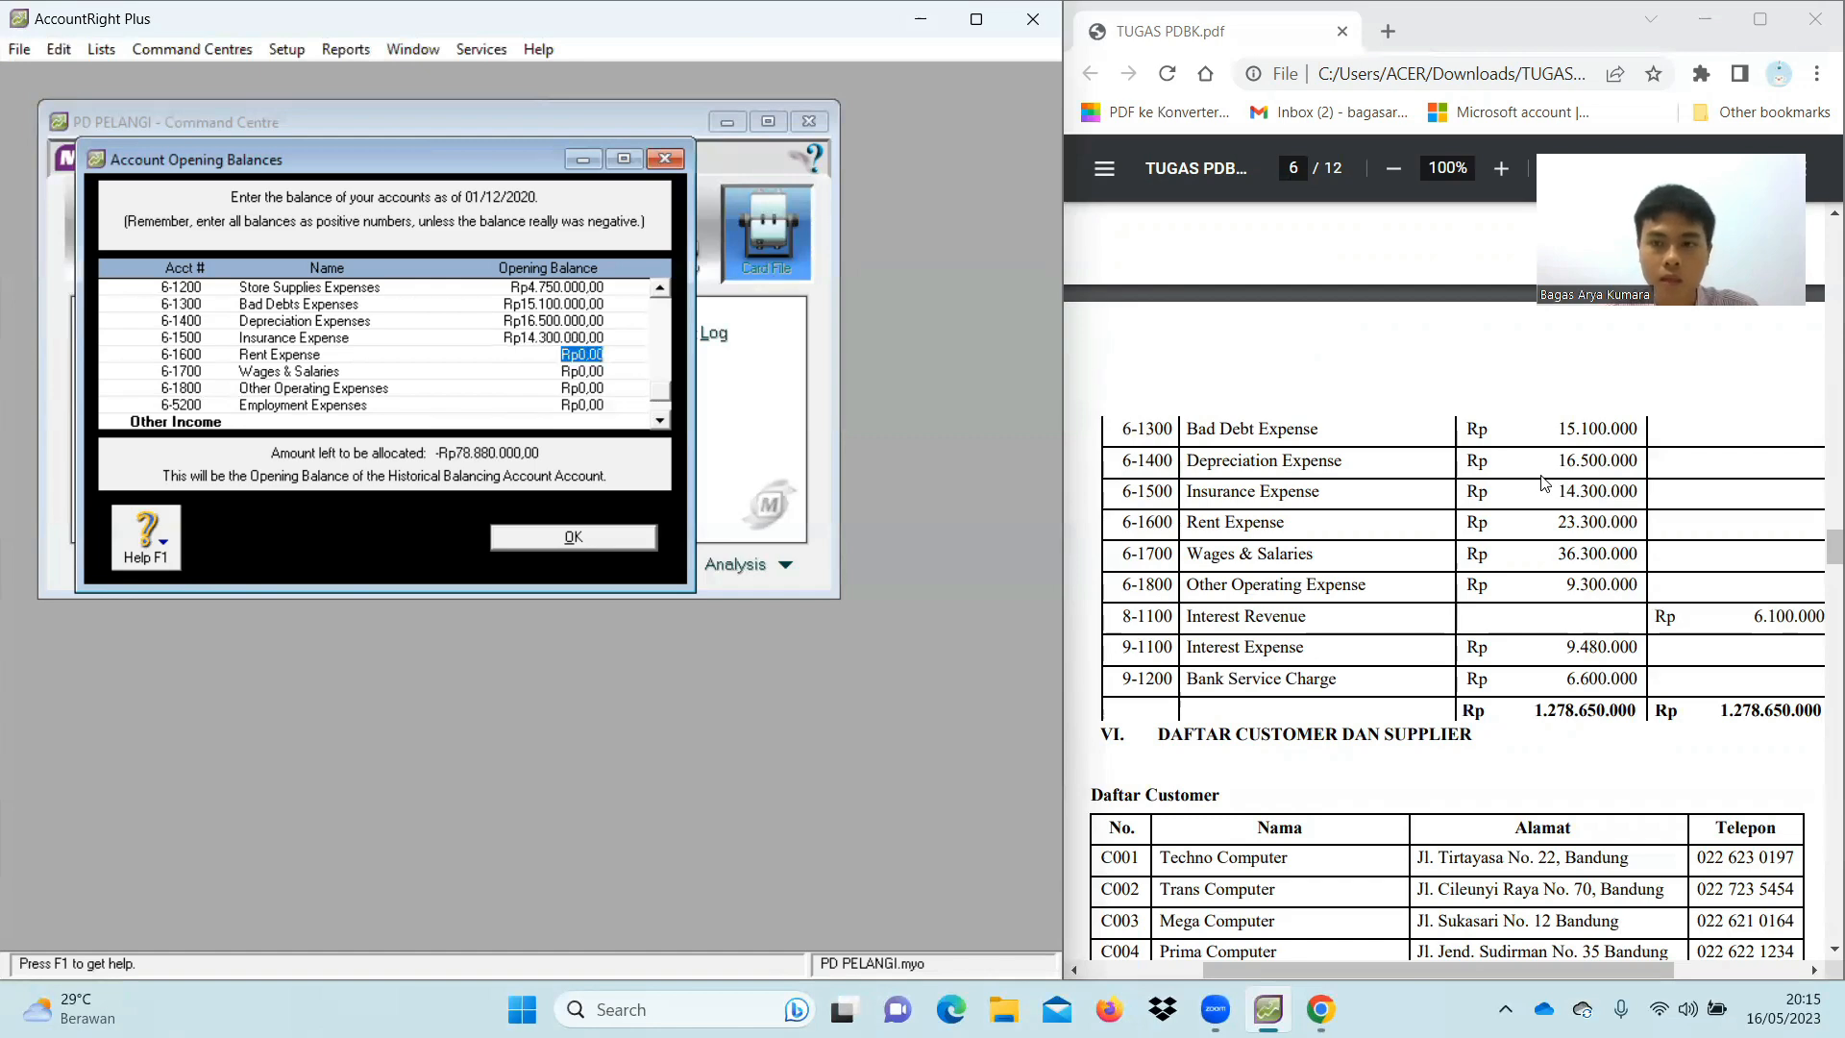
text(2.330.00)
text(0000)
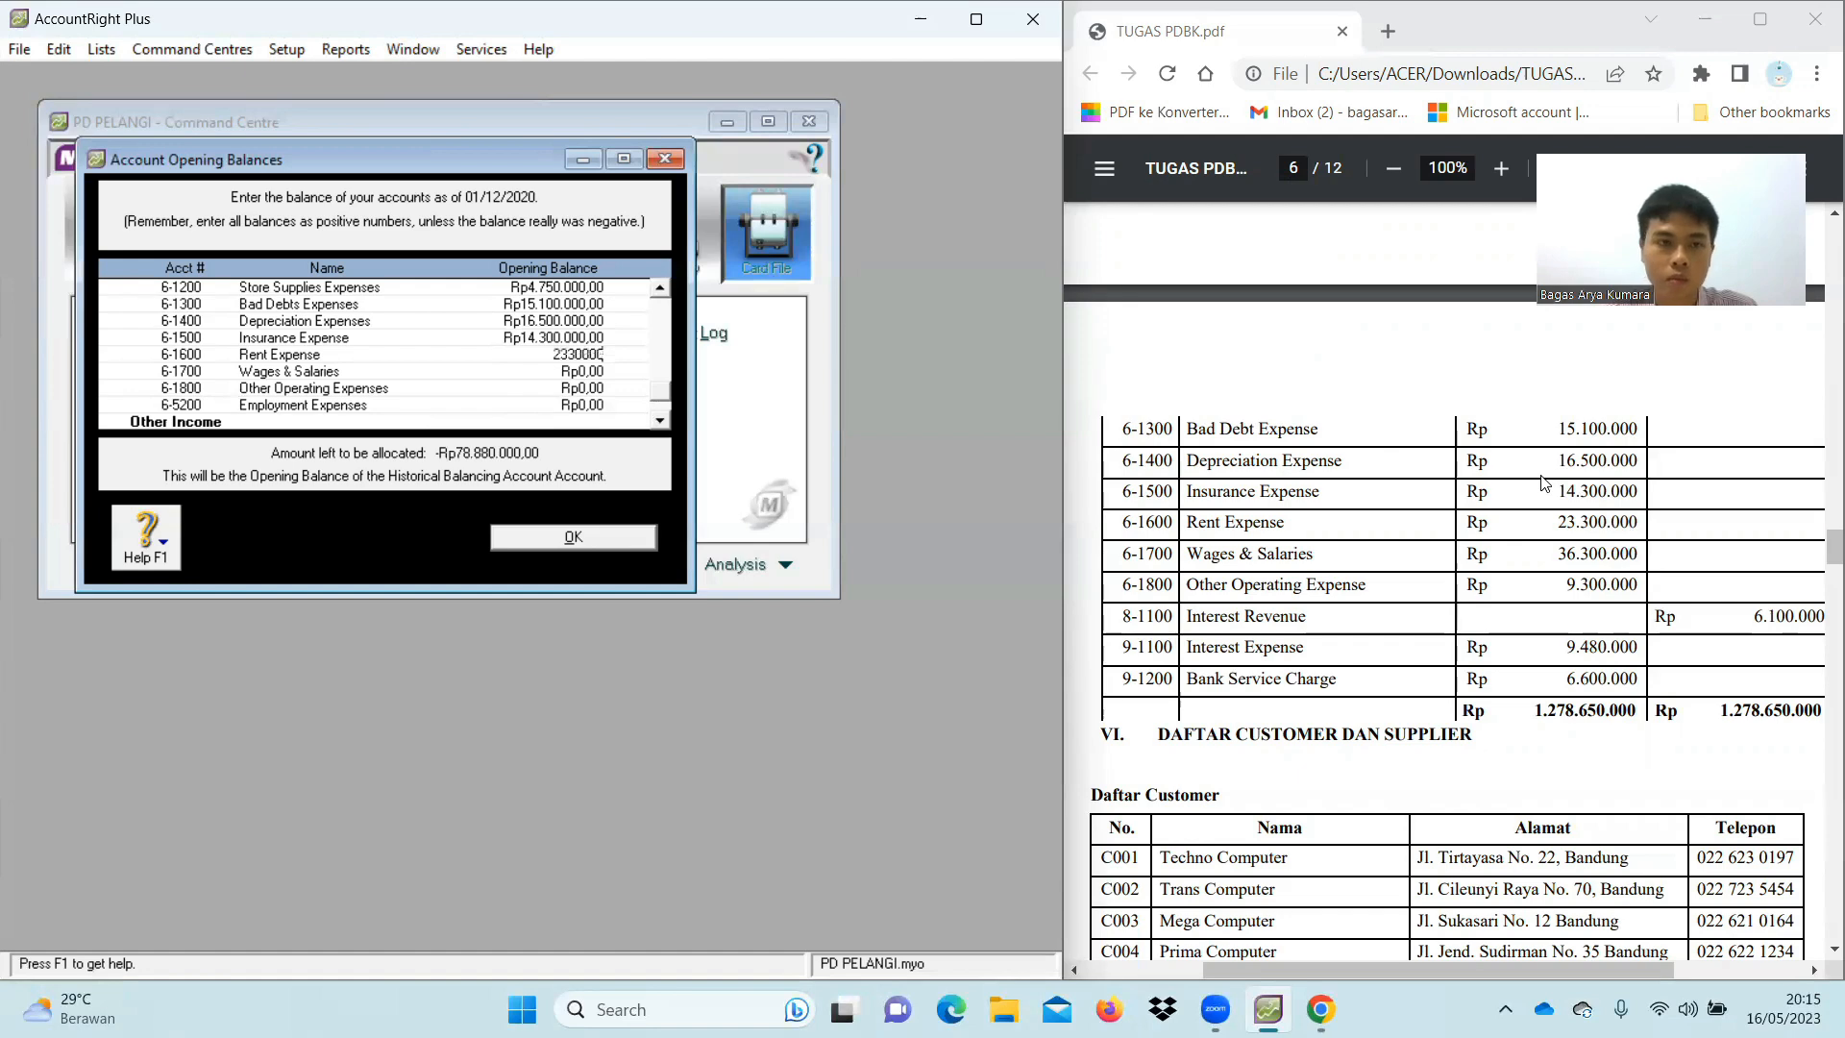
key(Tab)
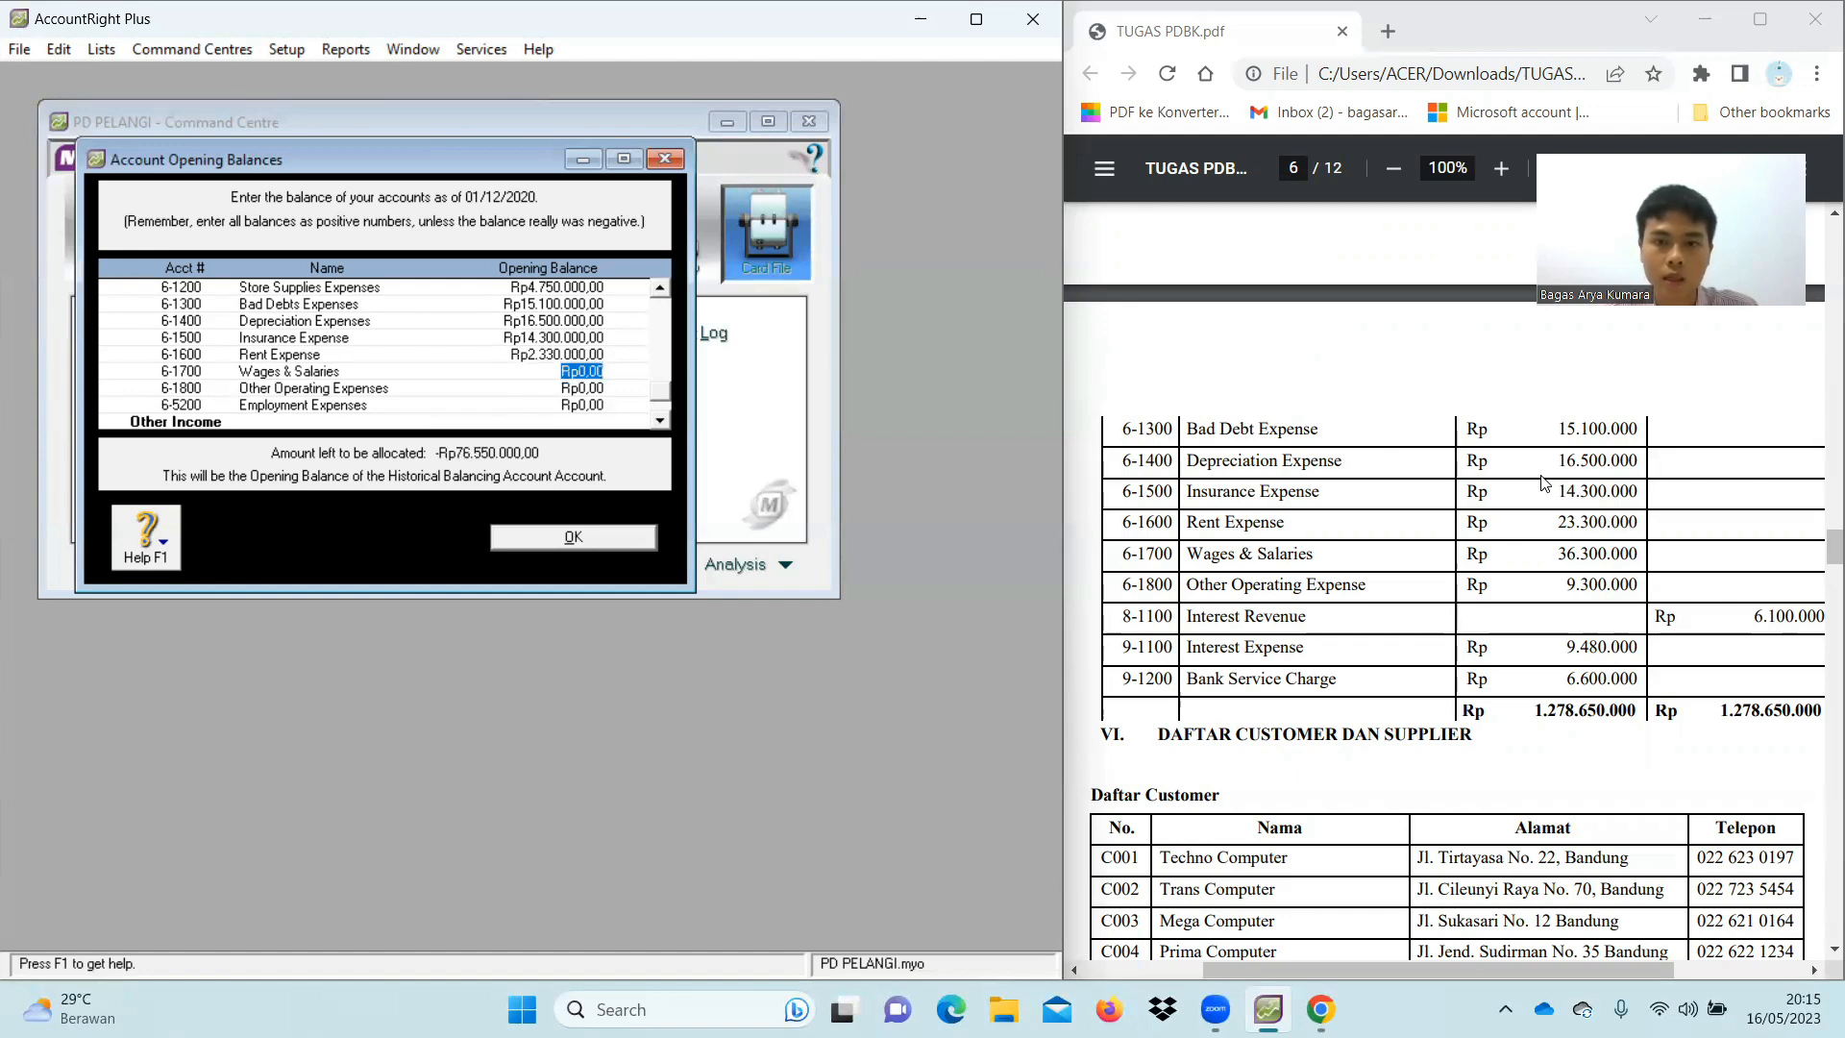
text(36)
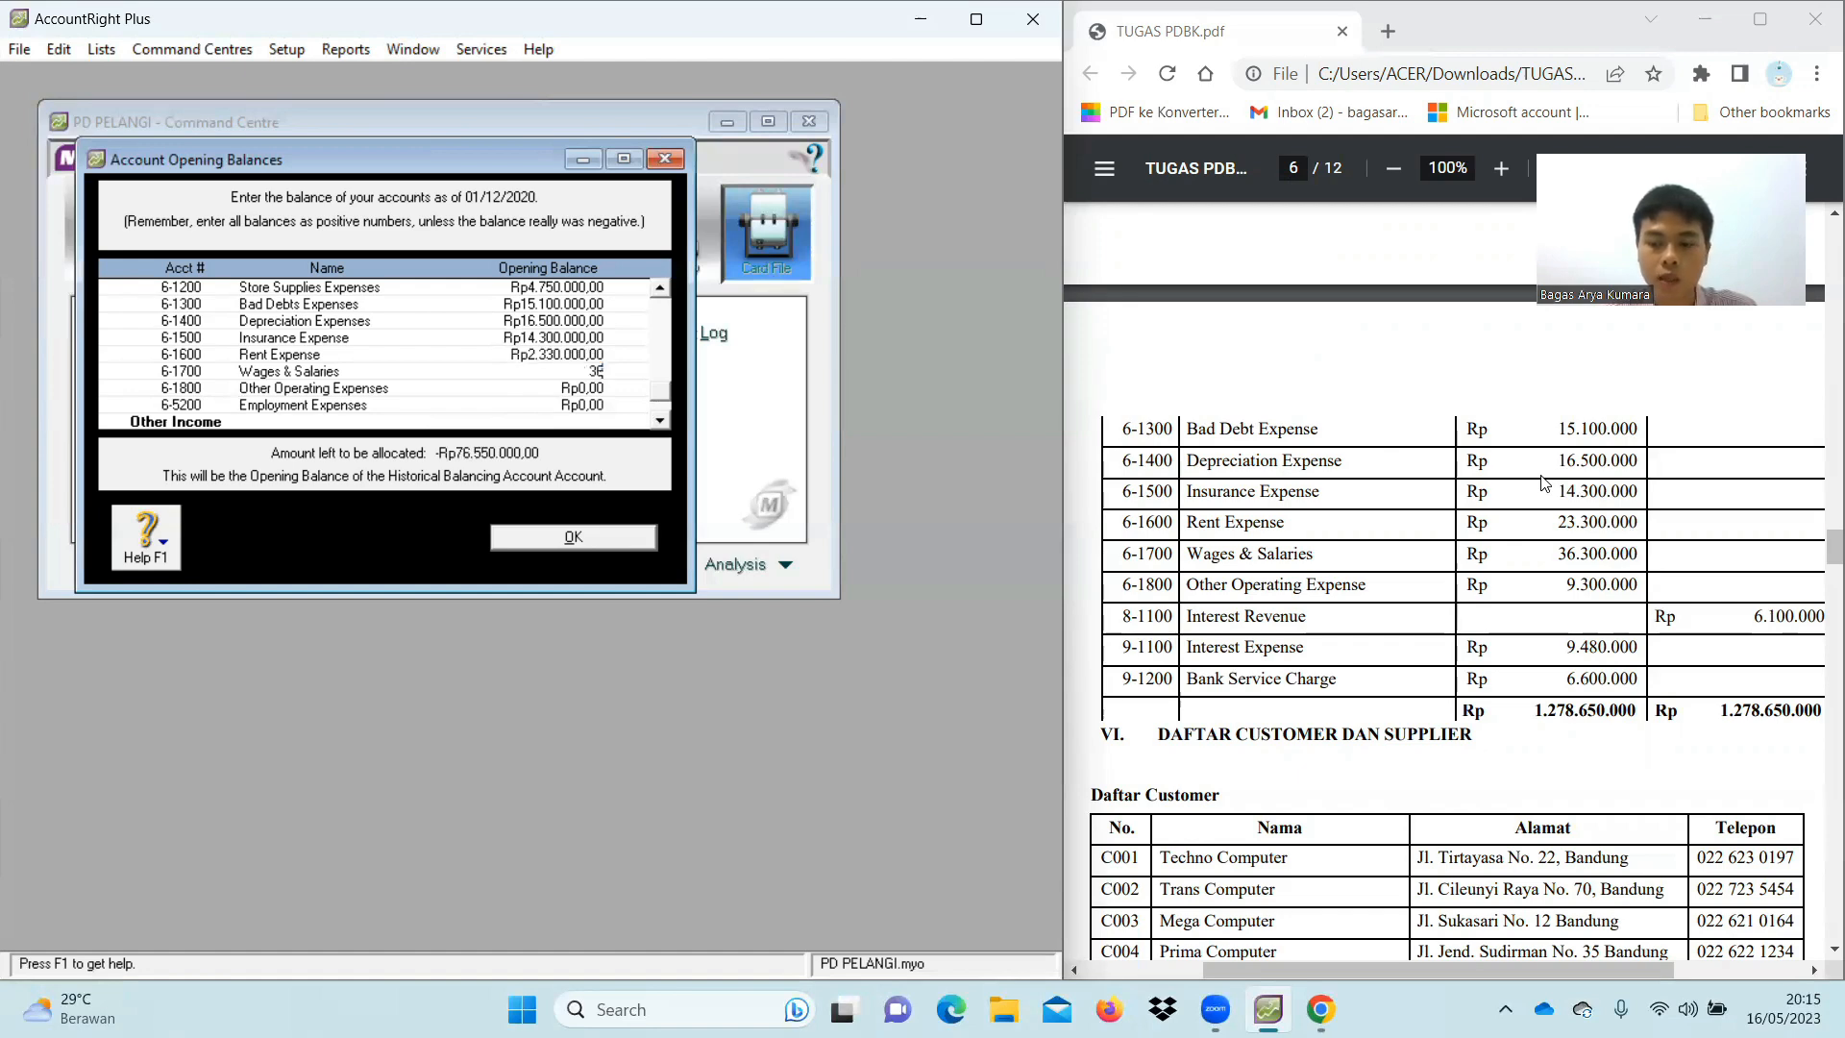
text(300000)
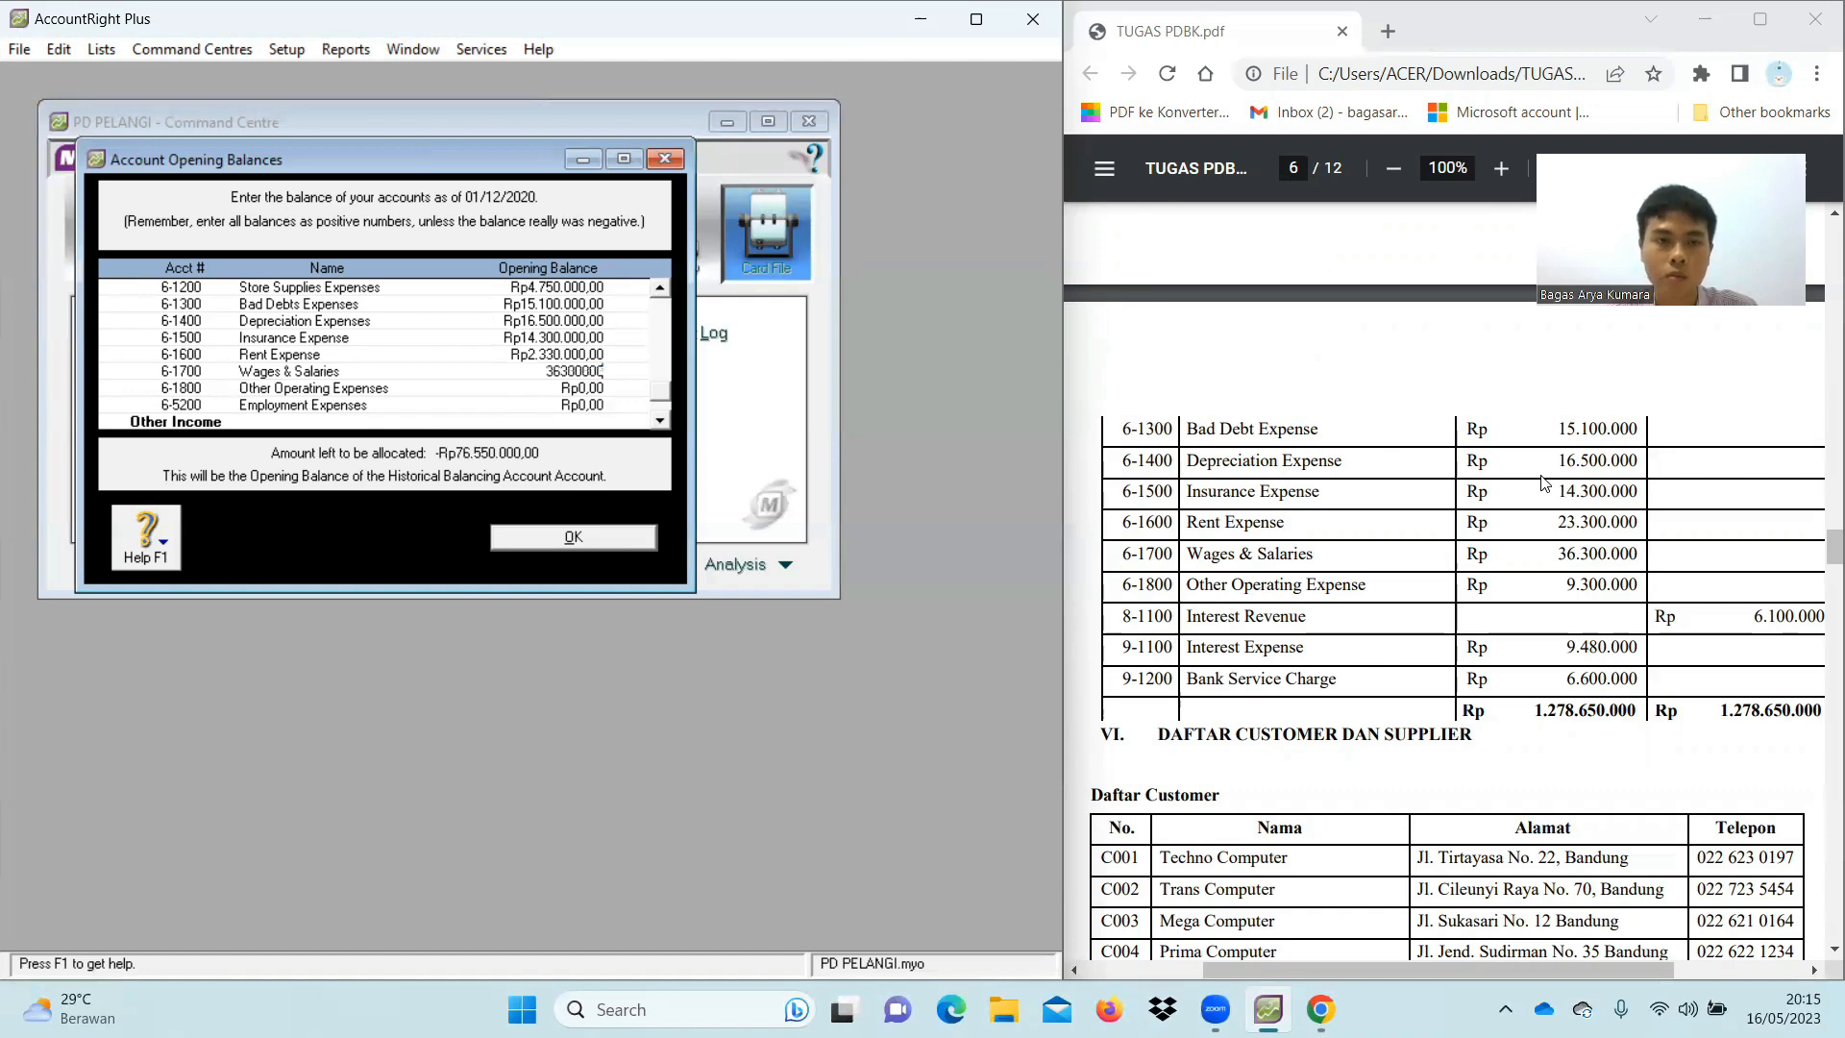
key(Tab)
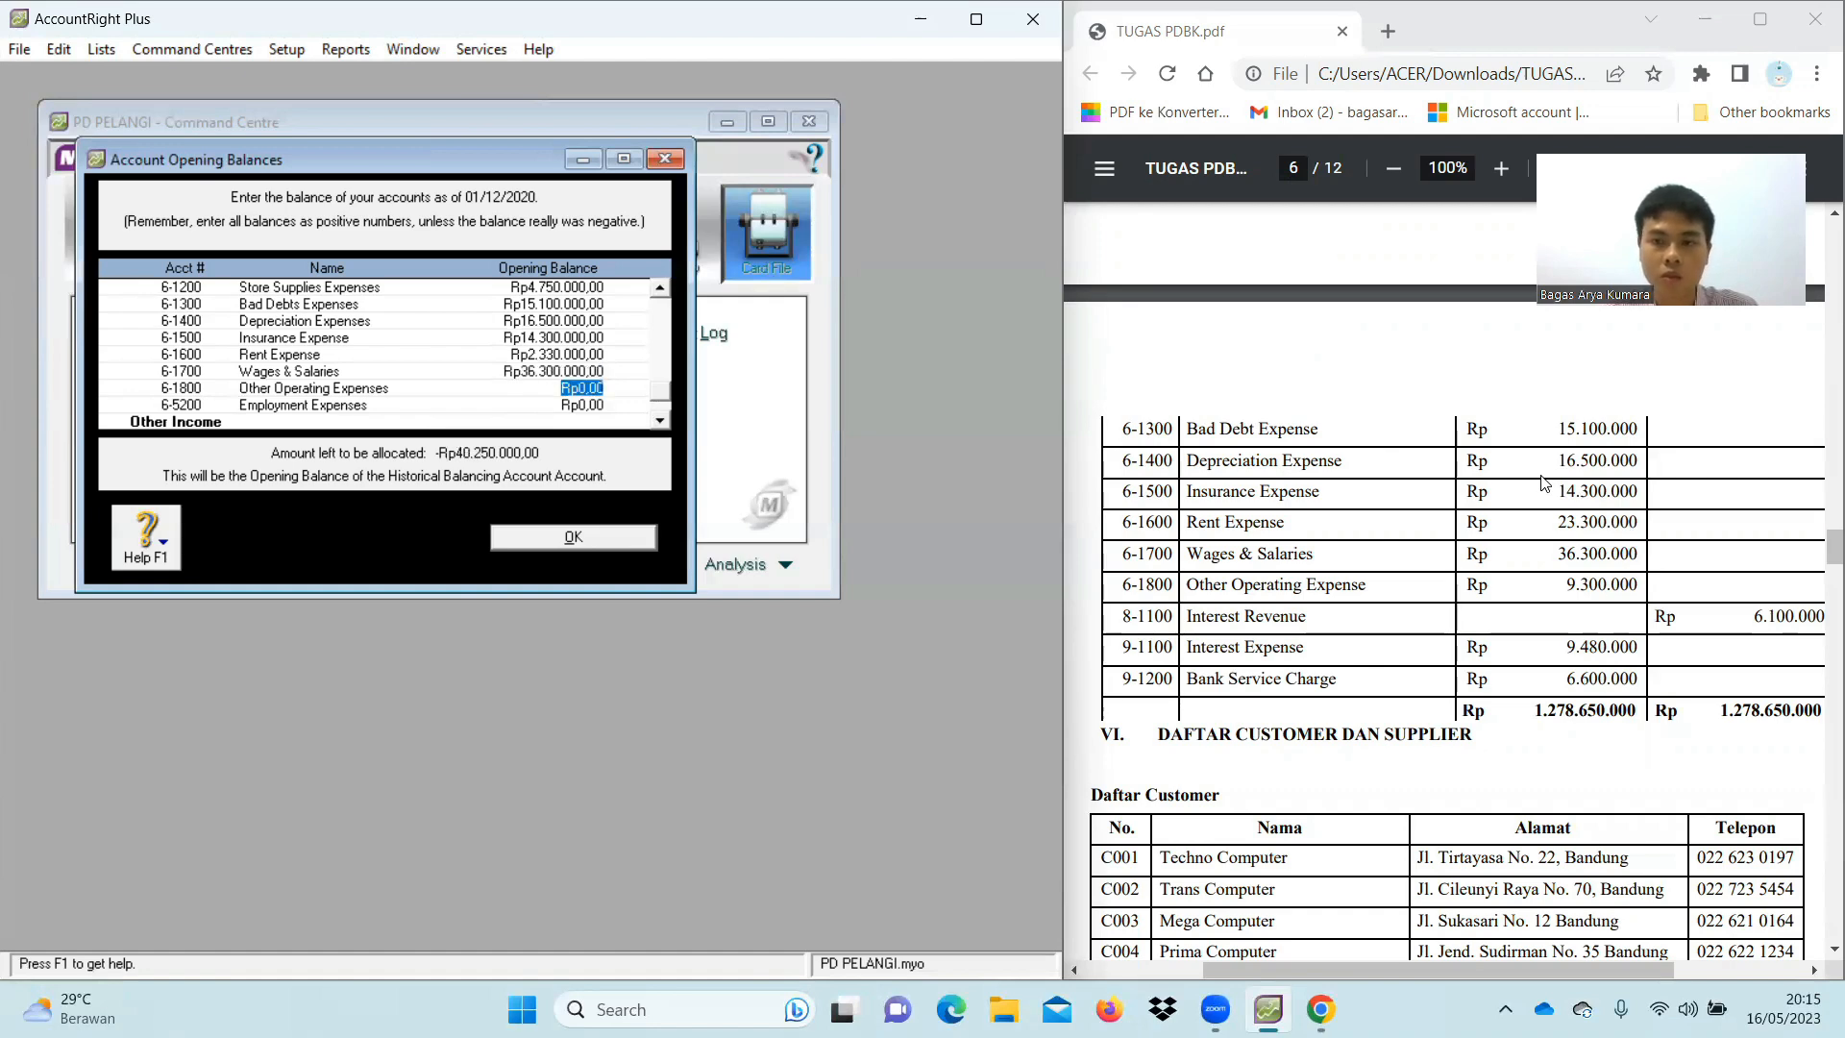
text(93000)
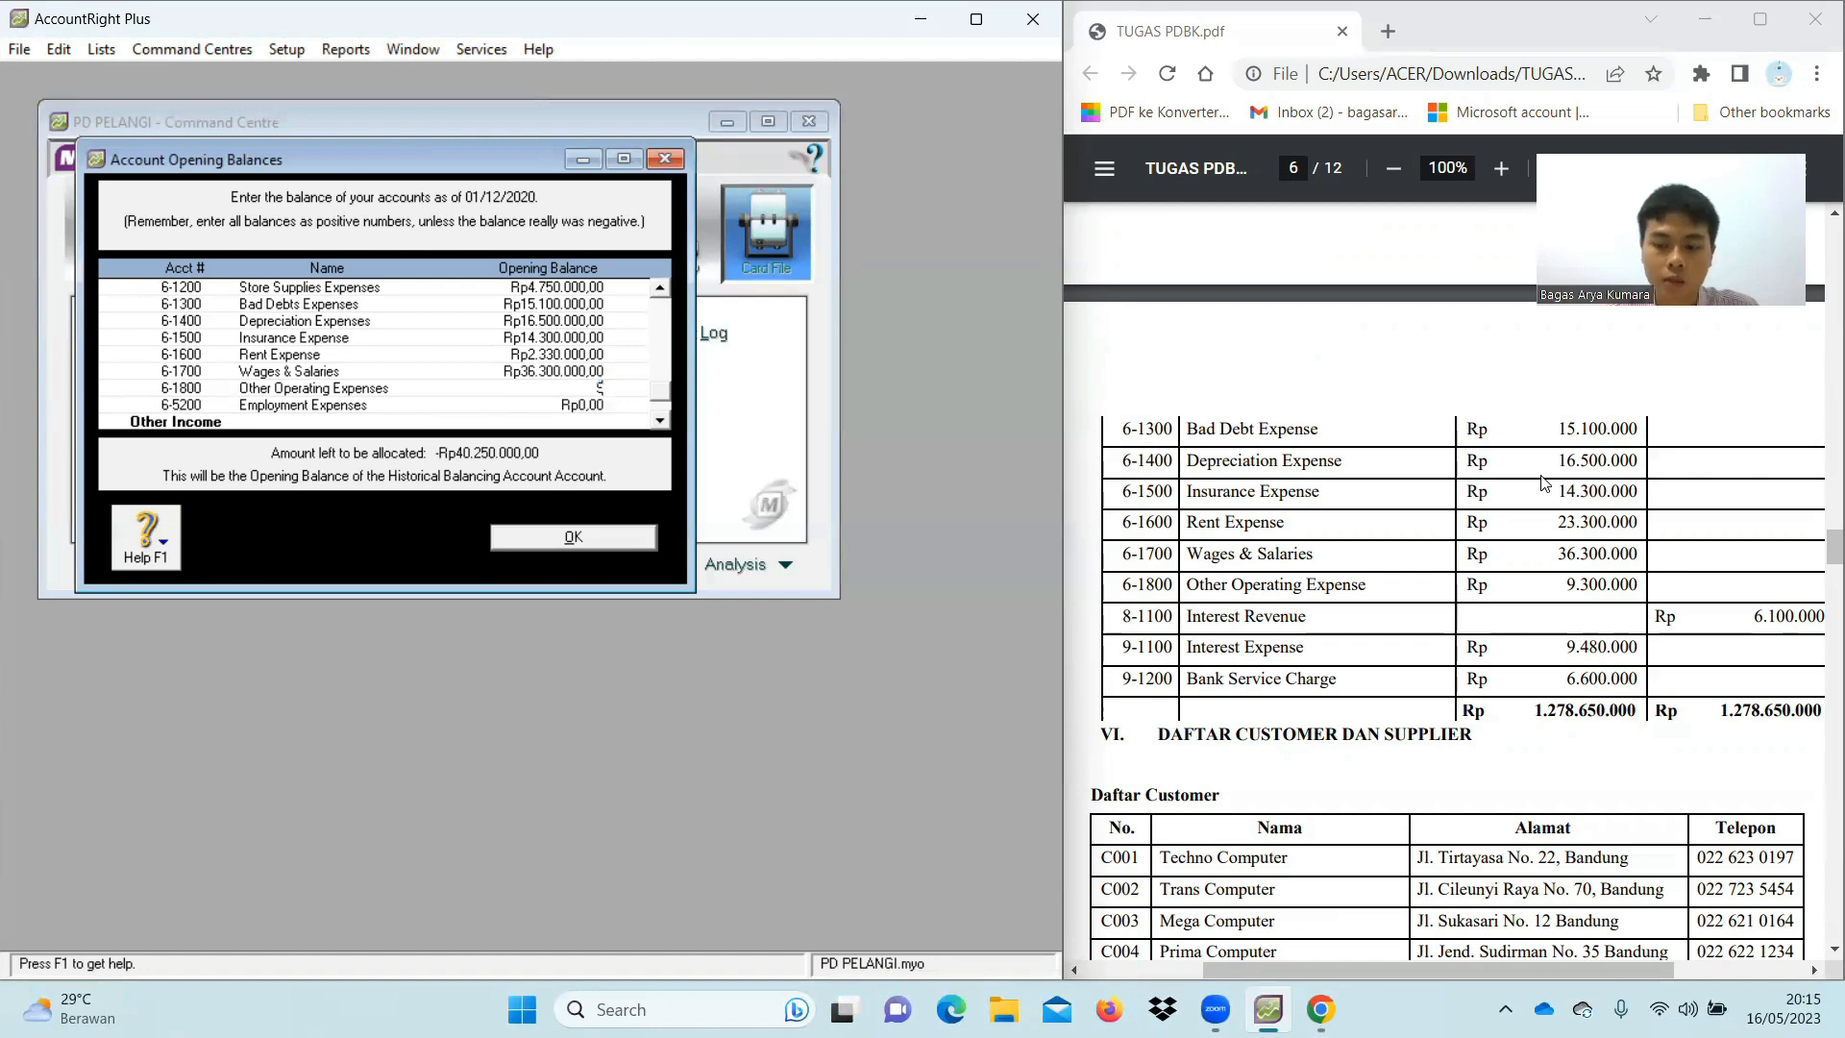
text(00)
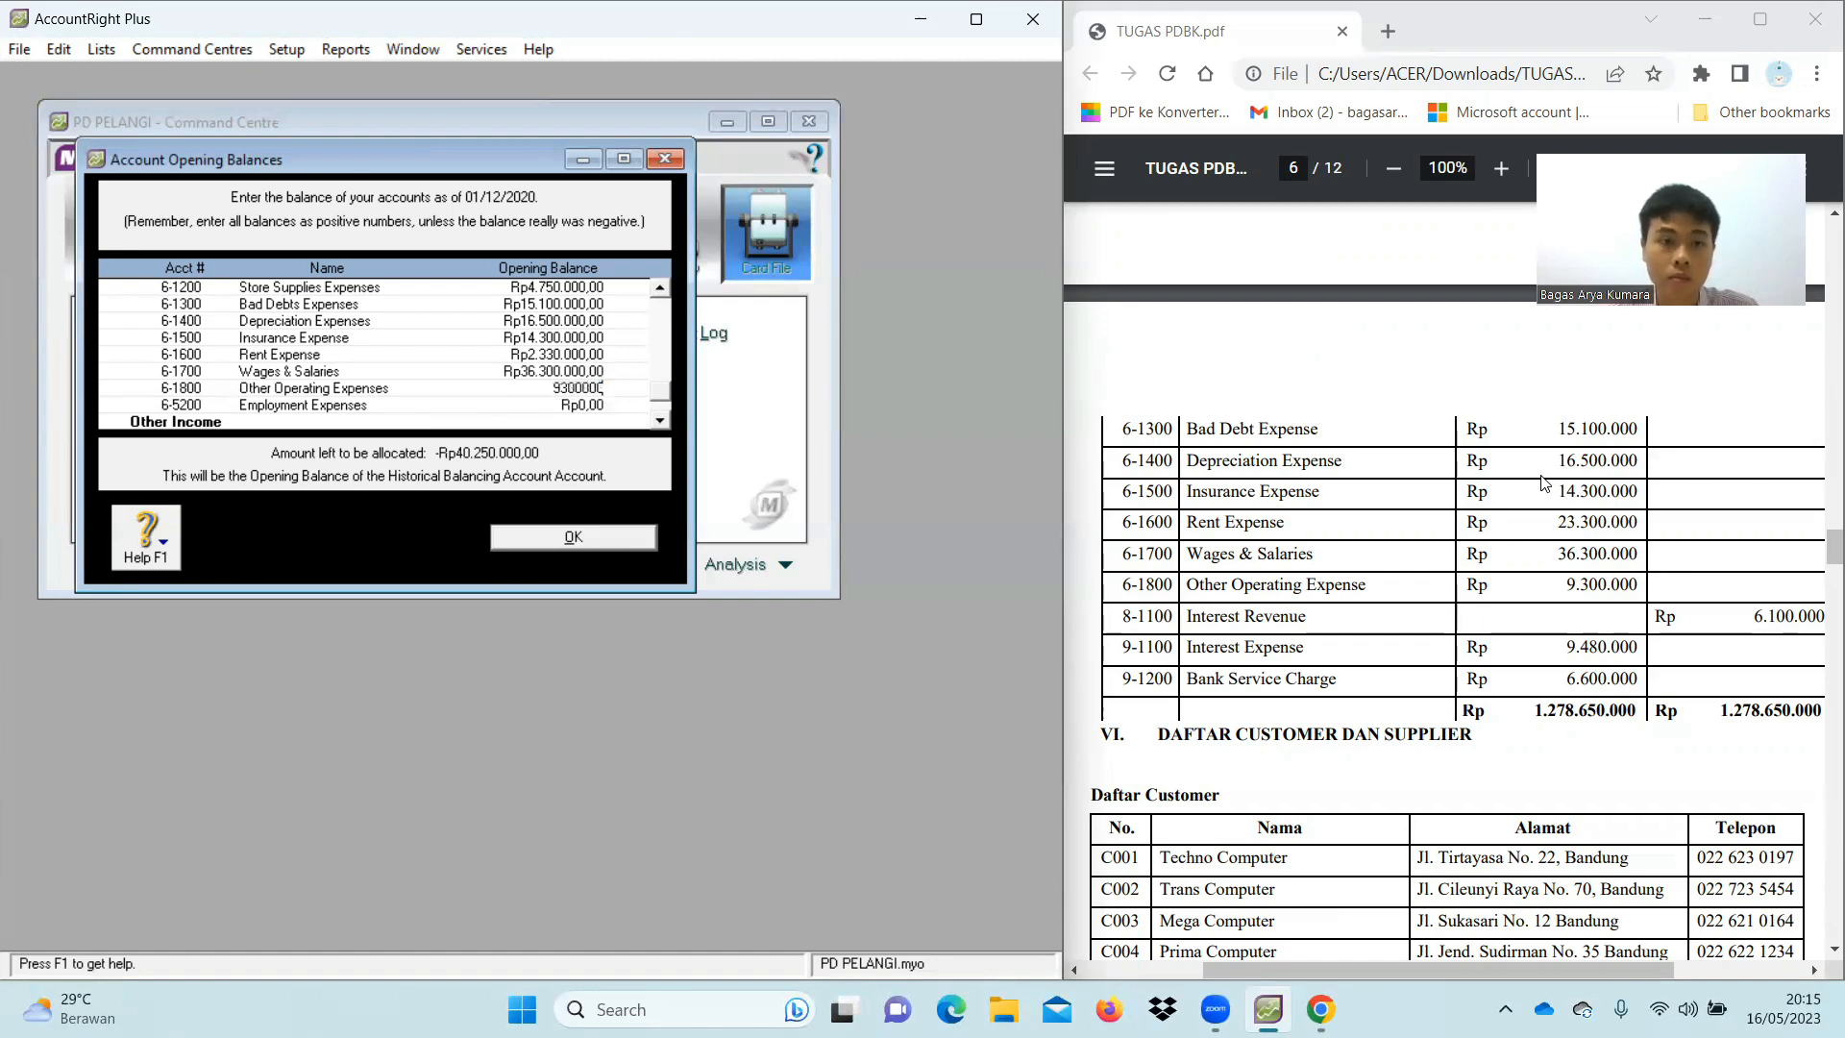
key(Tab)
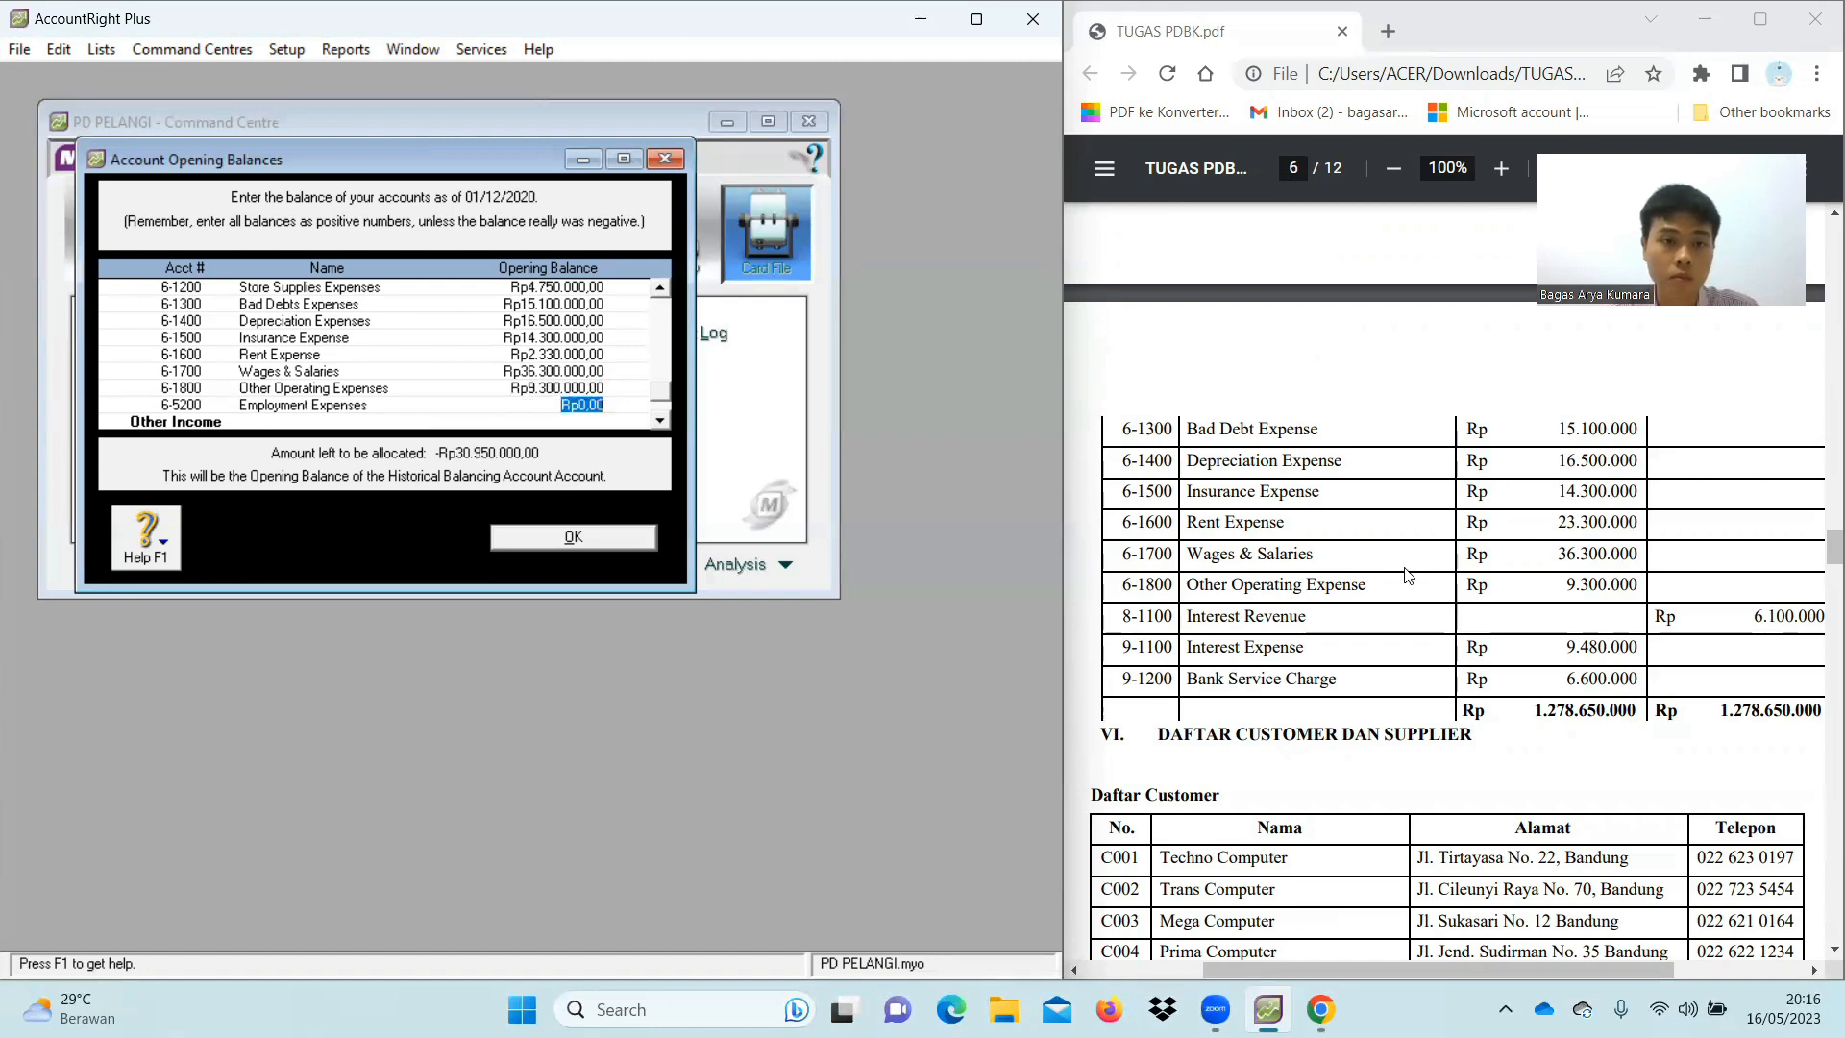
Enter balances for 8-1100 Interest Revenue, 9-1100 Interest Expense and 9-1200 Bank Service Charge
scroll(582, 381, down, 2)
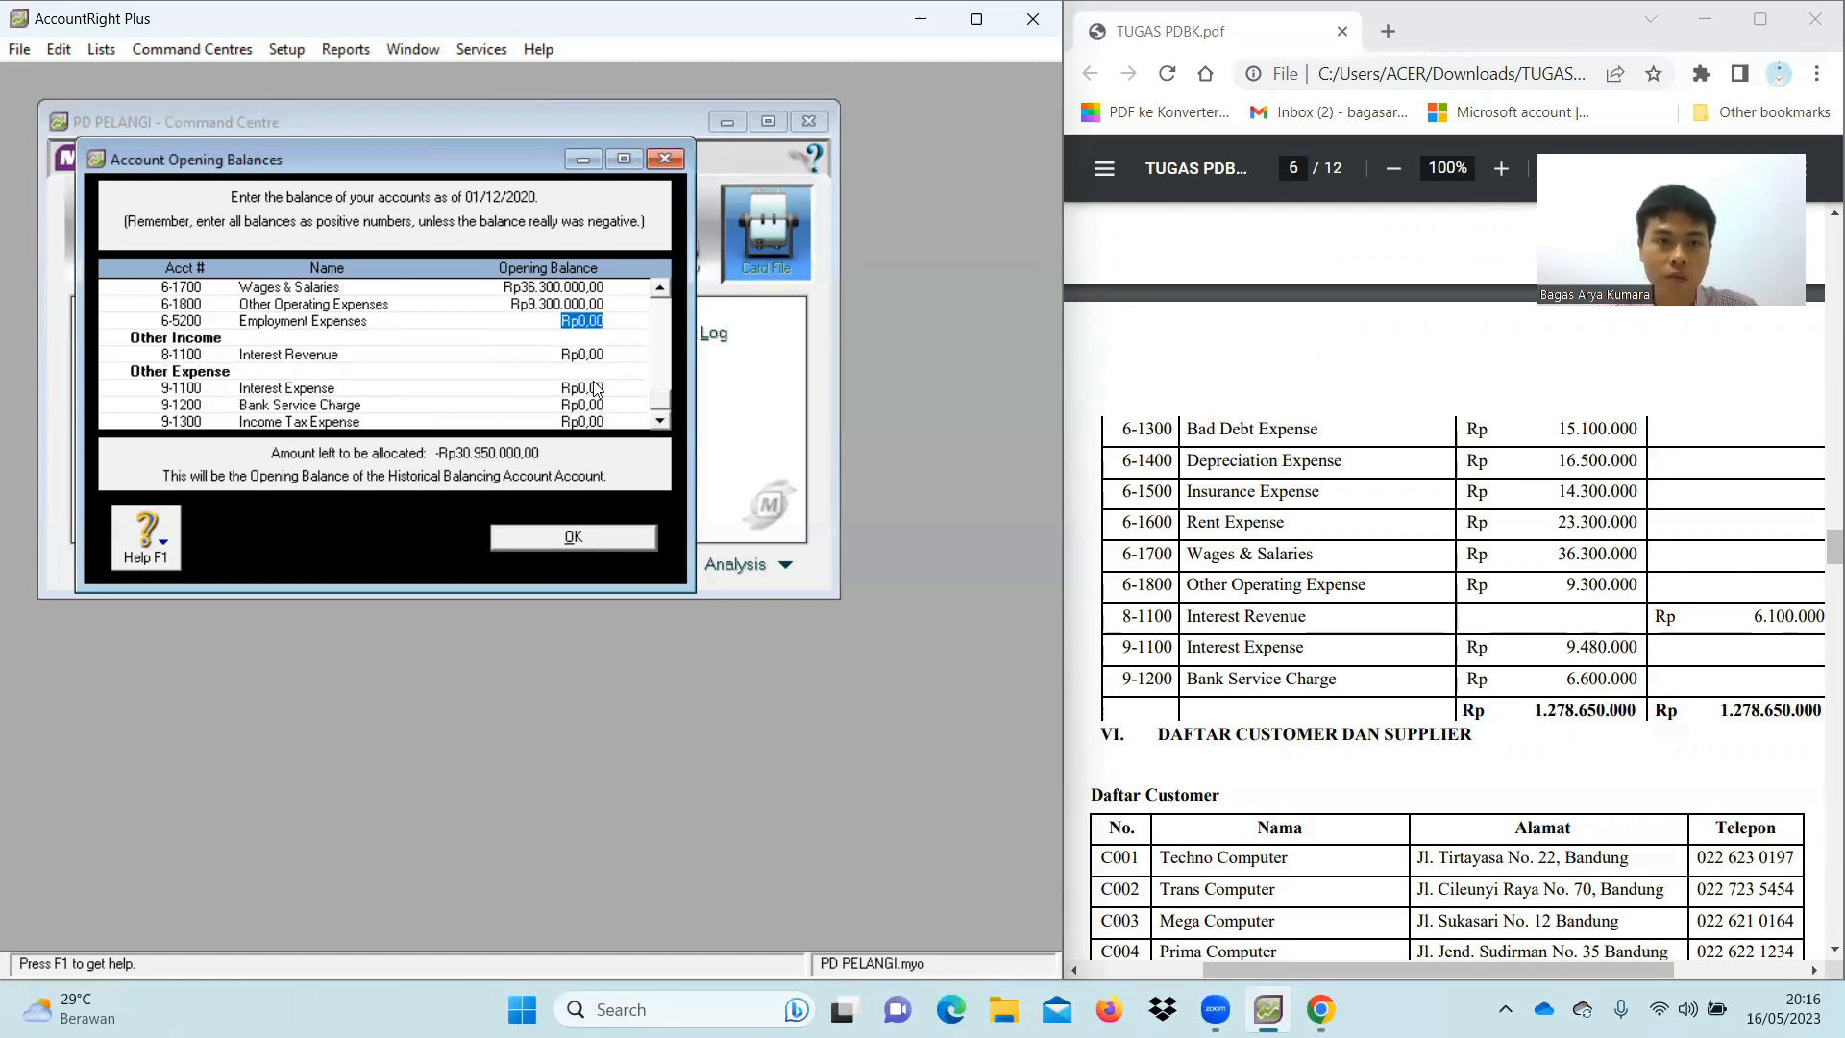
click(580, 355)
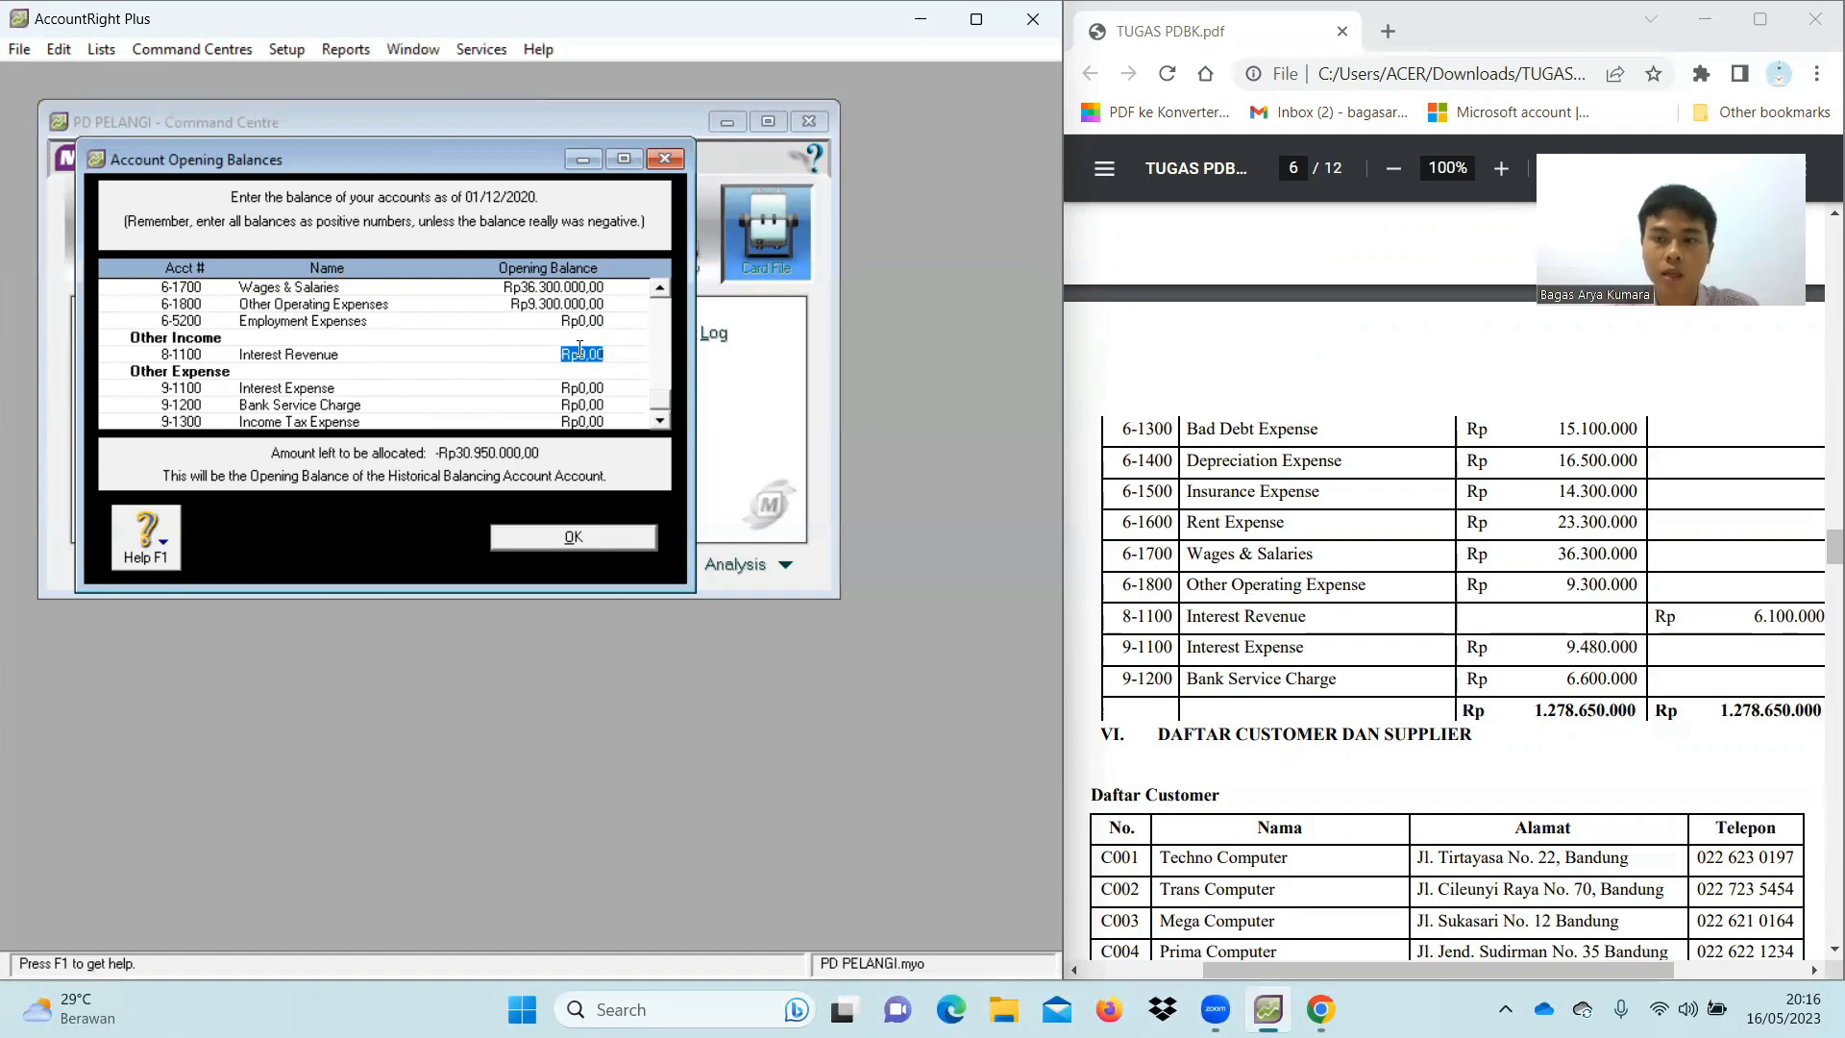
text(6100000)
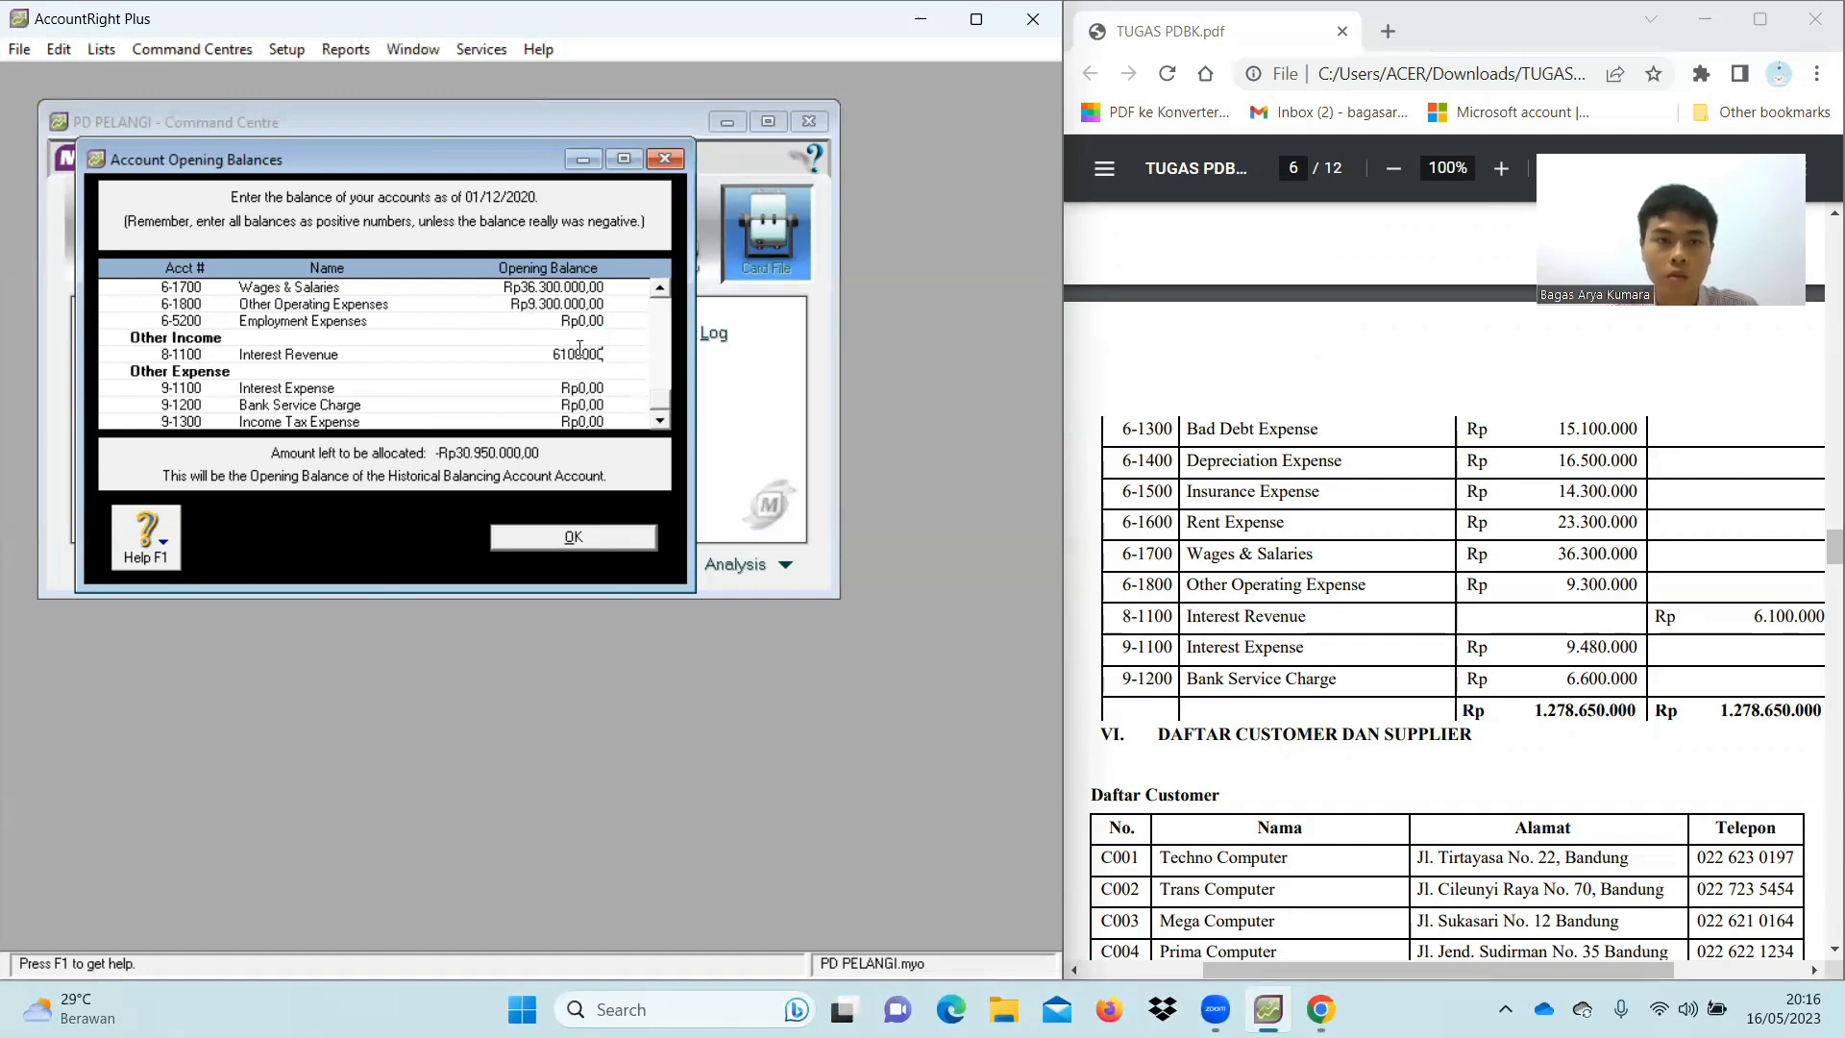
key(Tab)
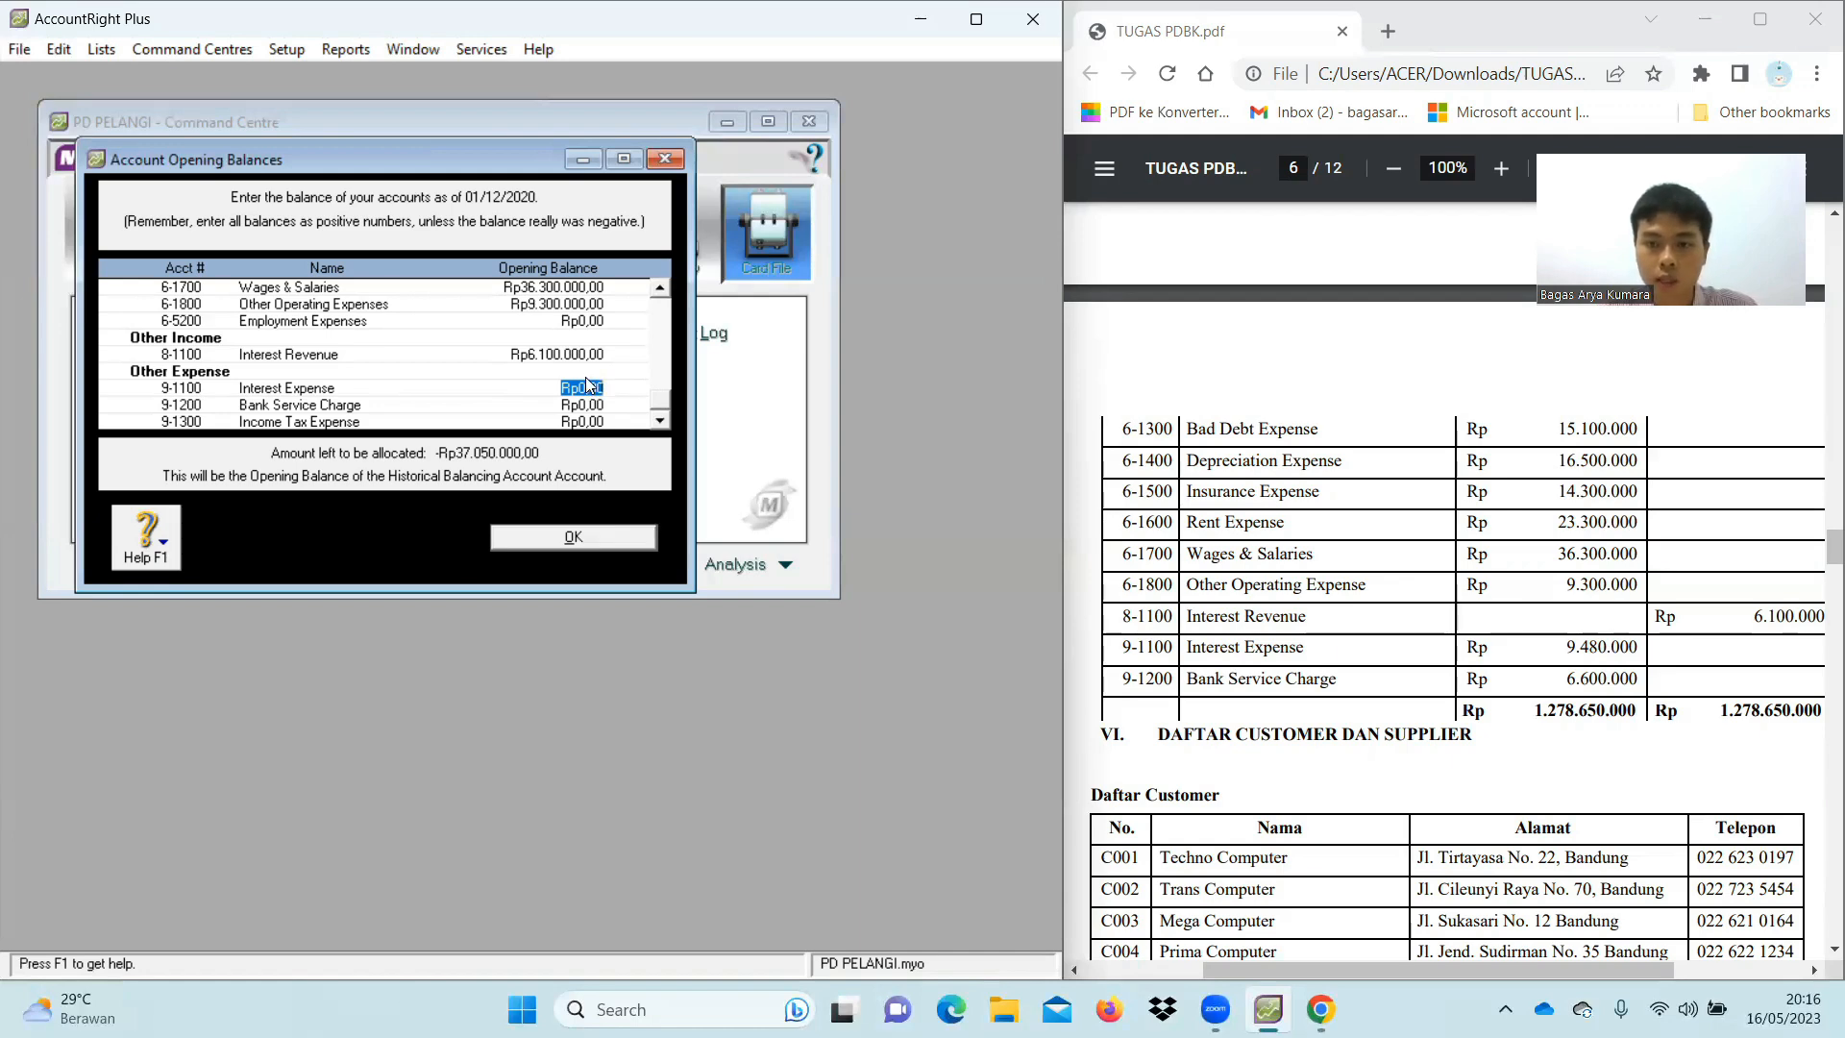
text(9.480.)
text(0000)
key(Tab)
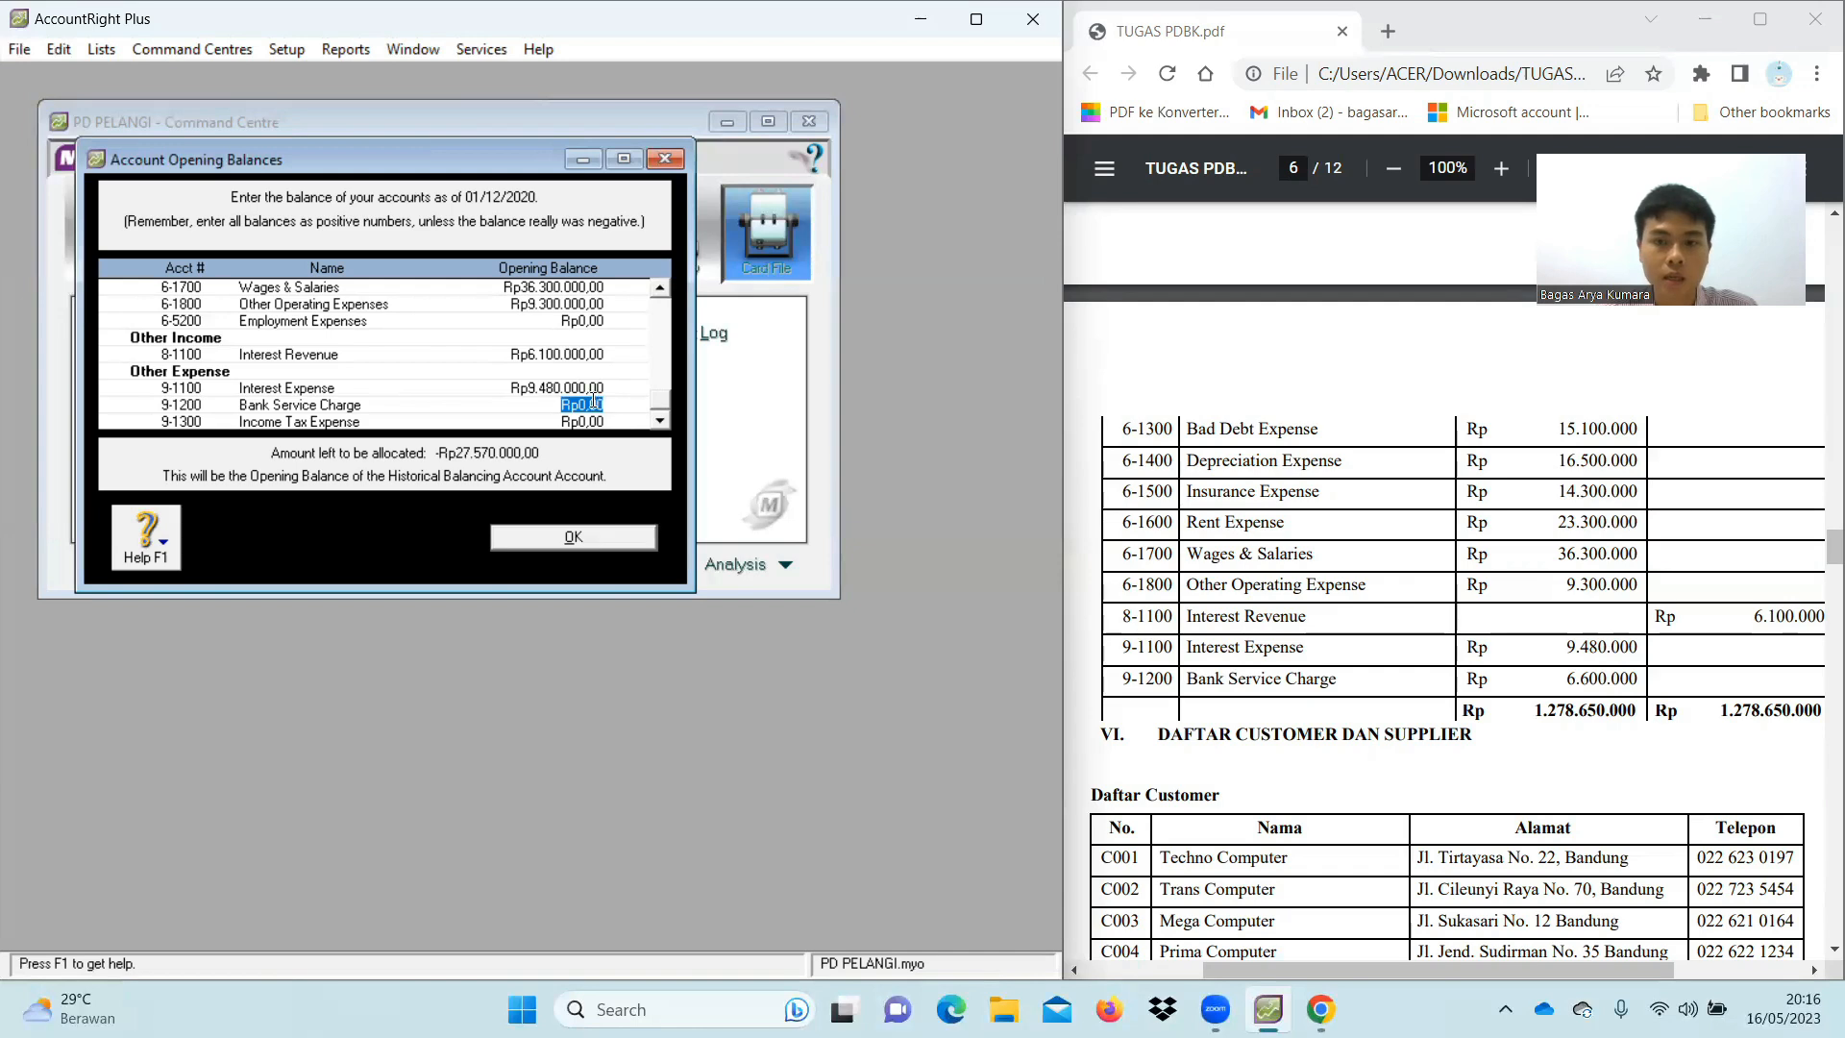
text(6600000)
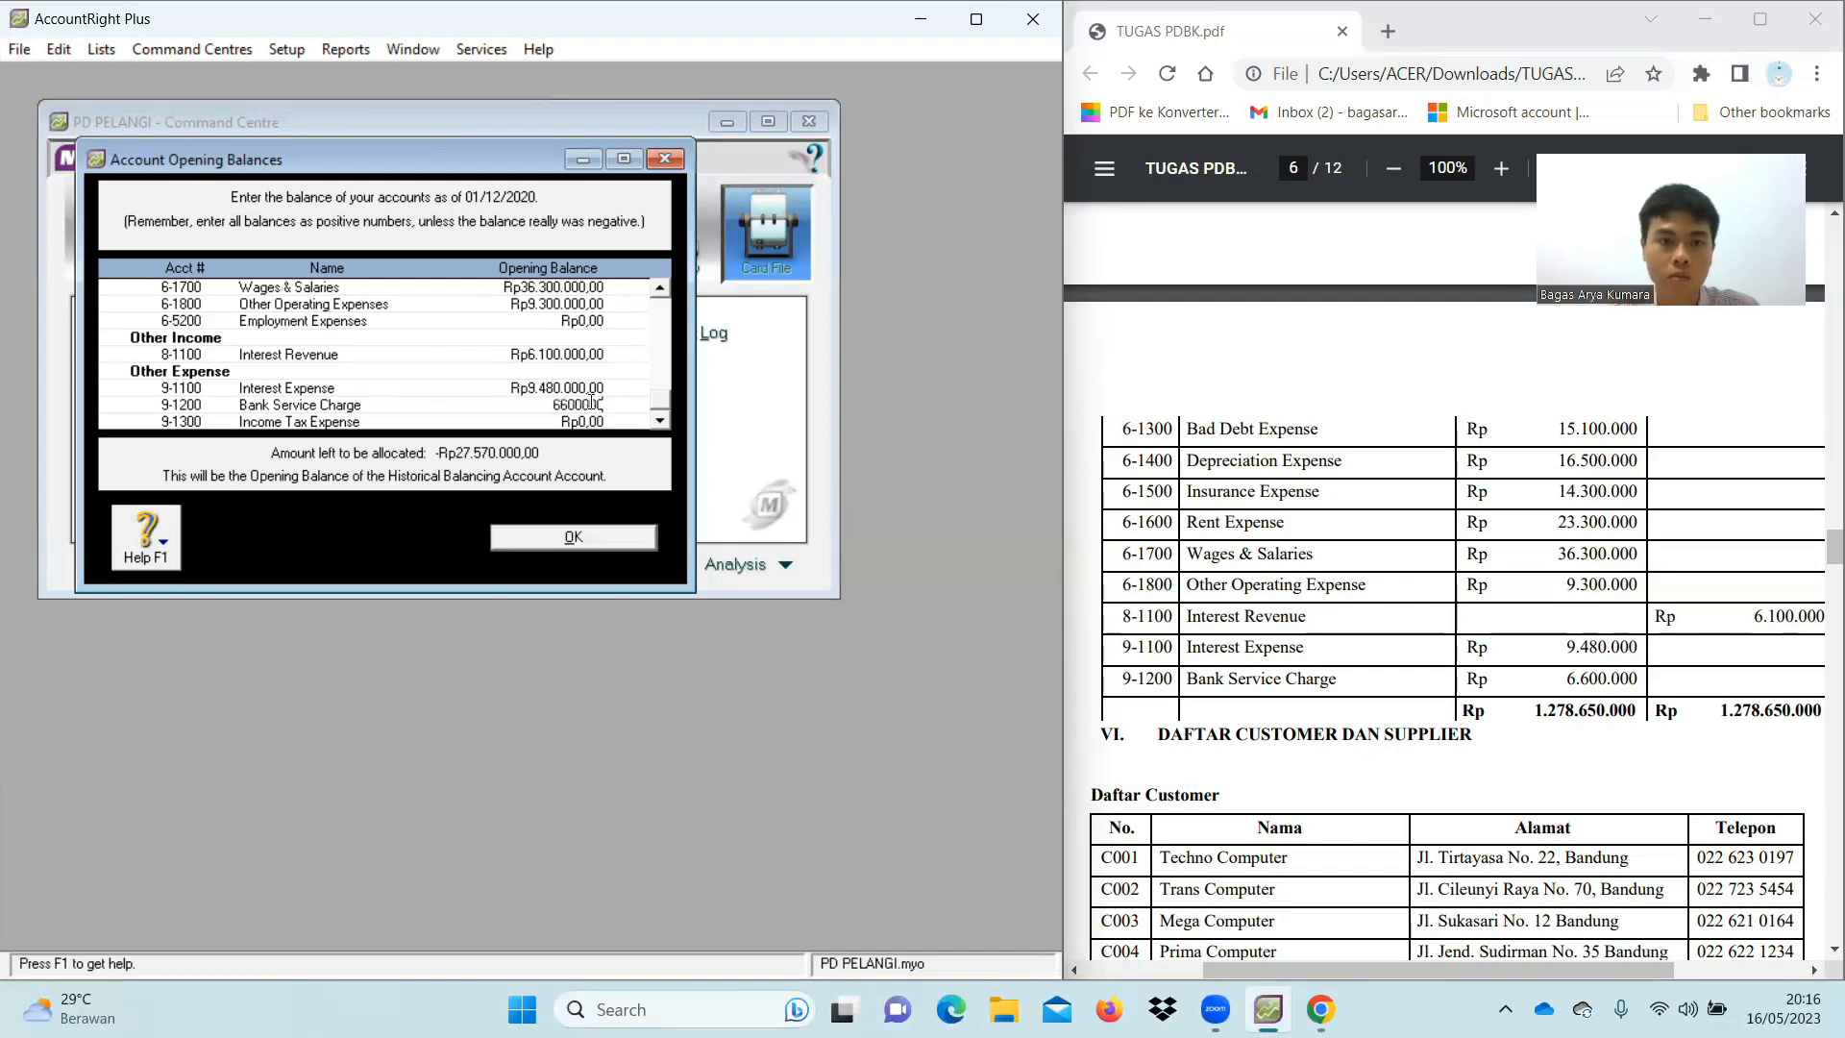
key(Tab)
scroll(568, 365, up, 3)
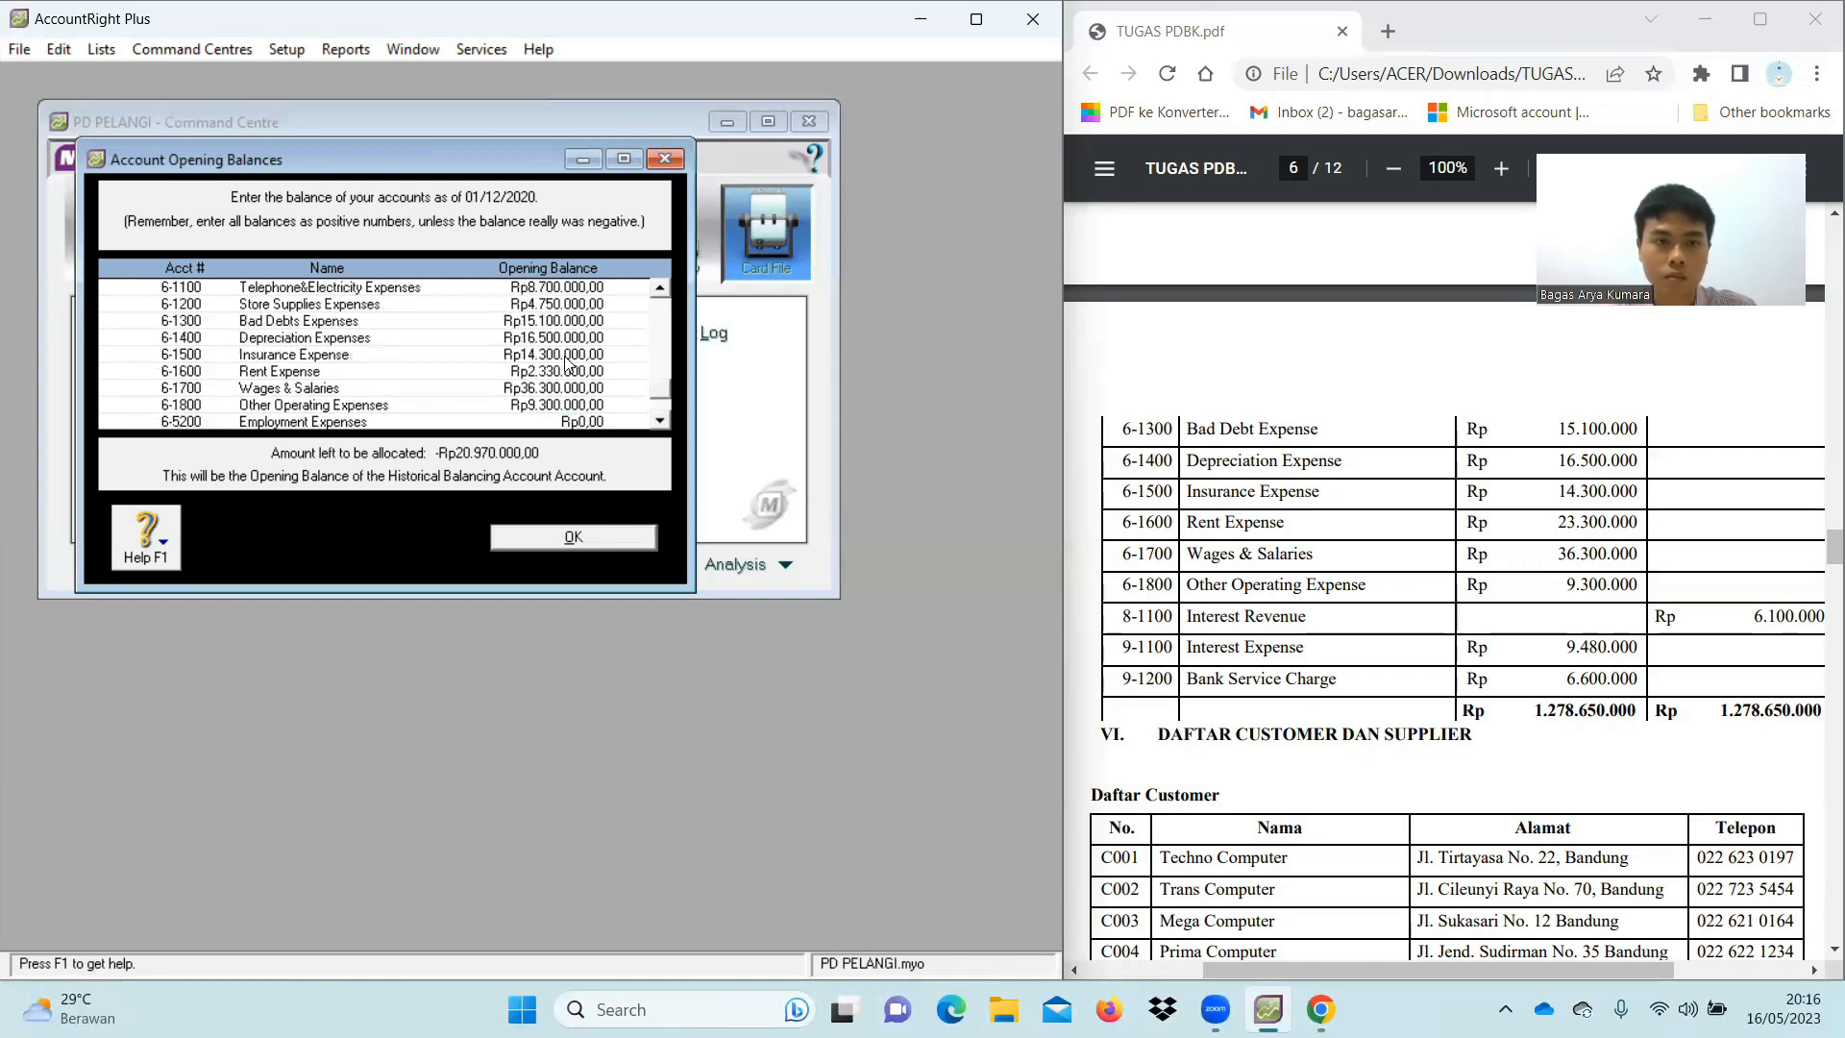
scroll(567, 365, up, 2)
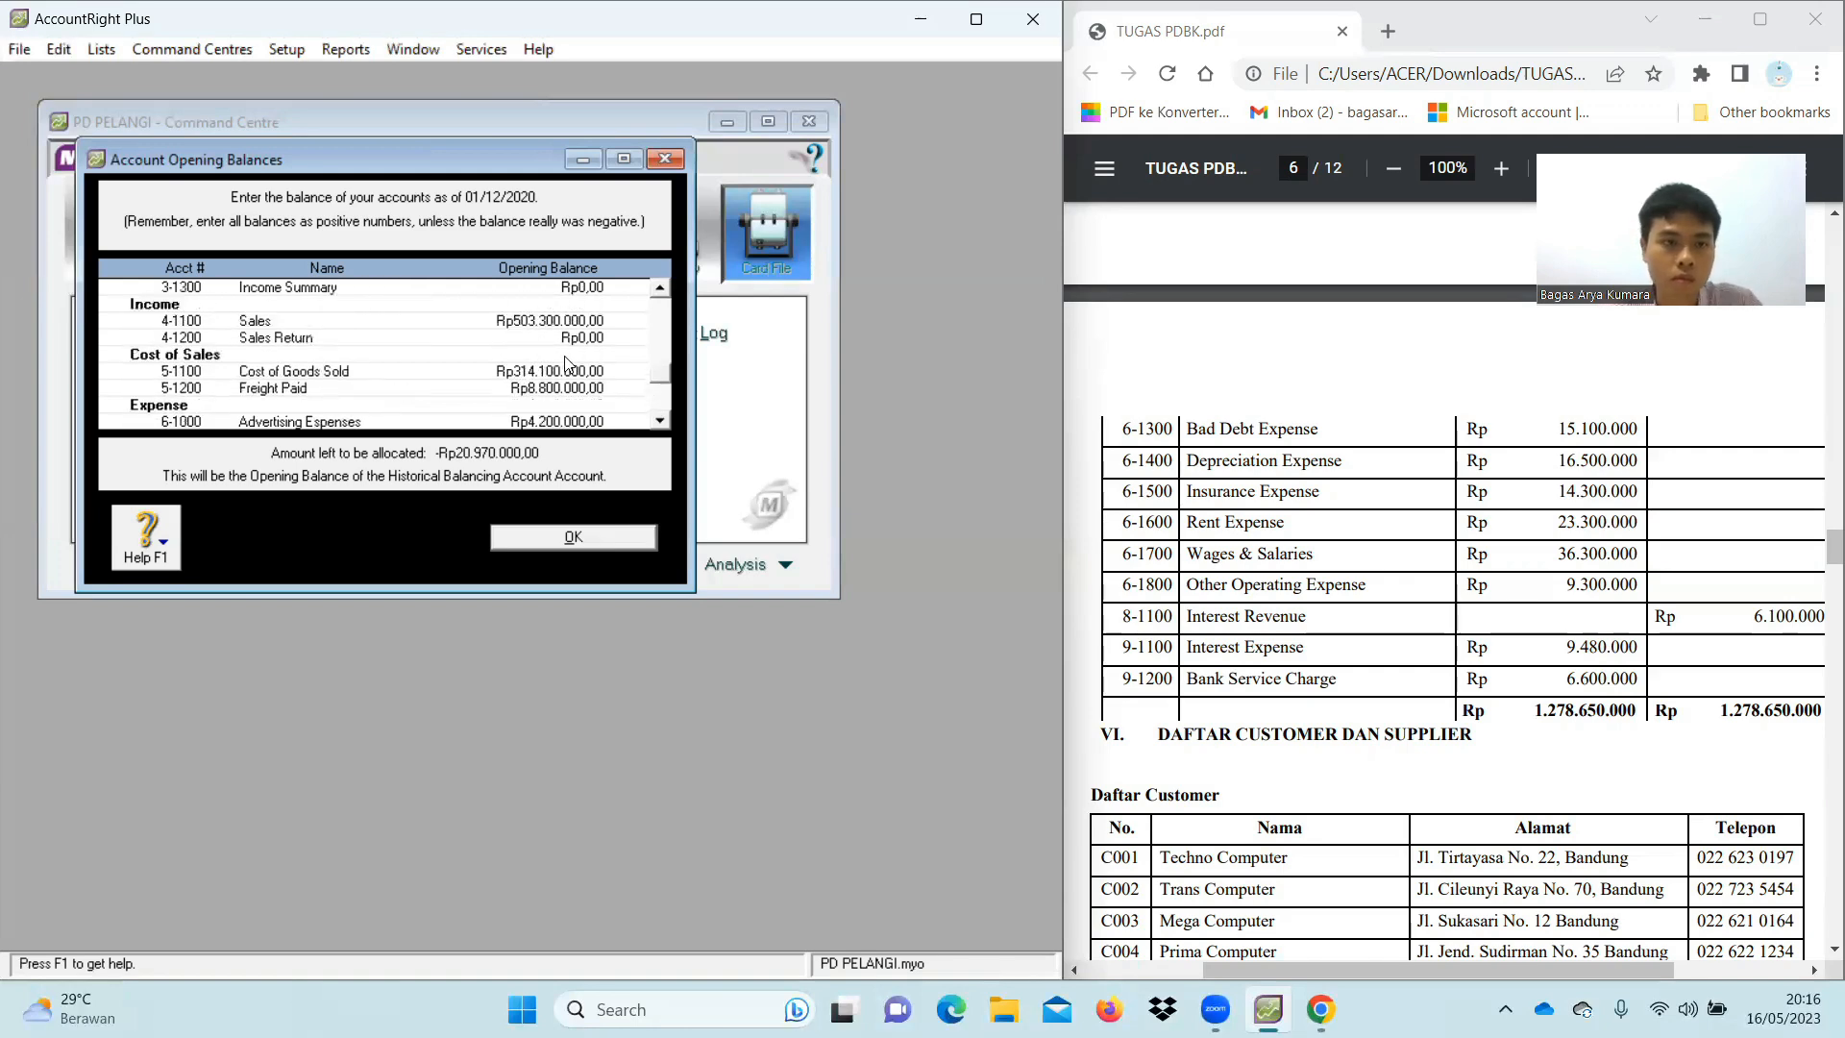
scroll(567, 365, up, 1)
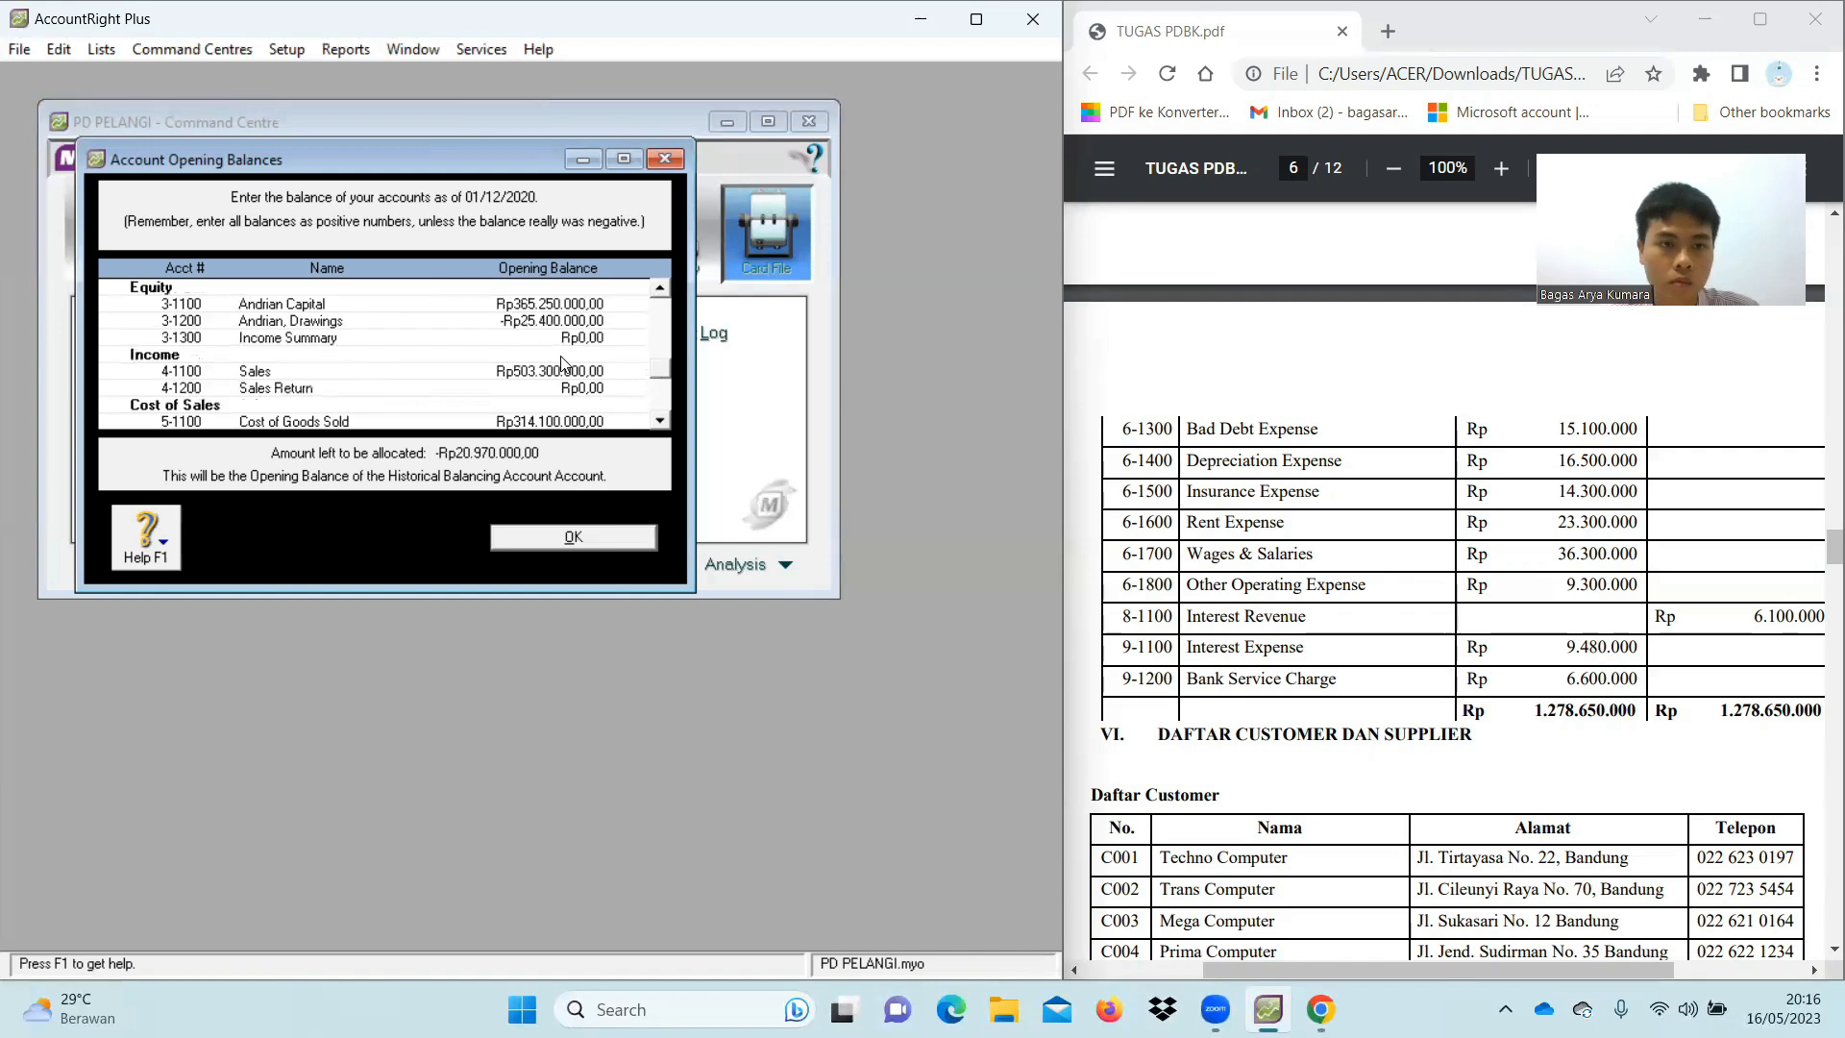
scroll(565, 364, up, 4)
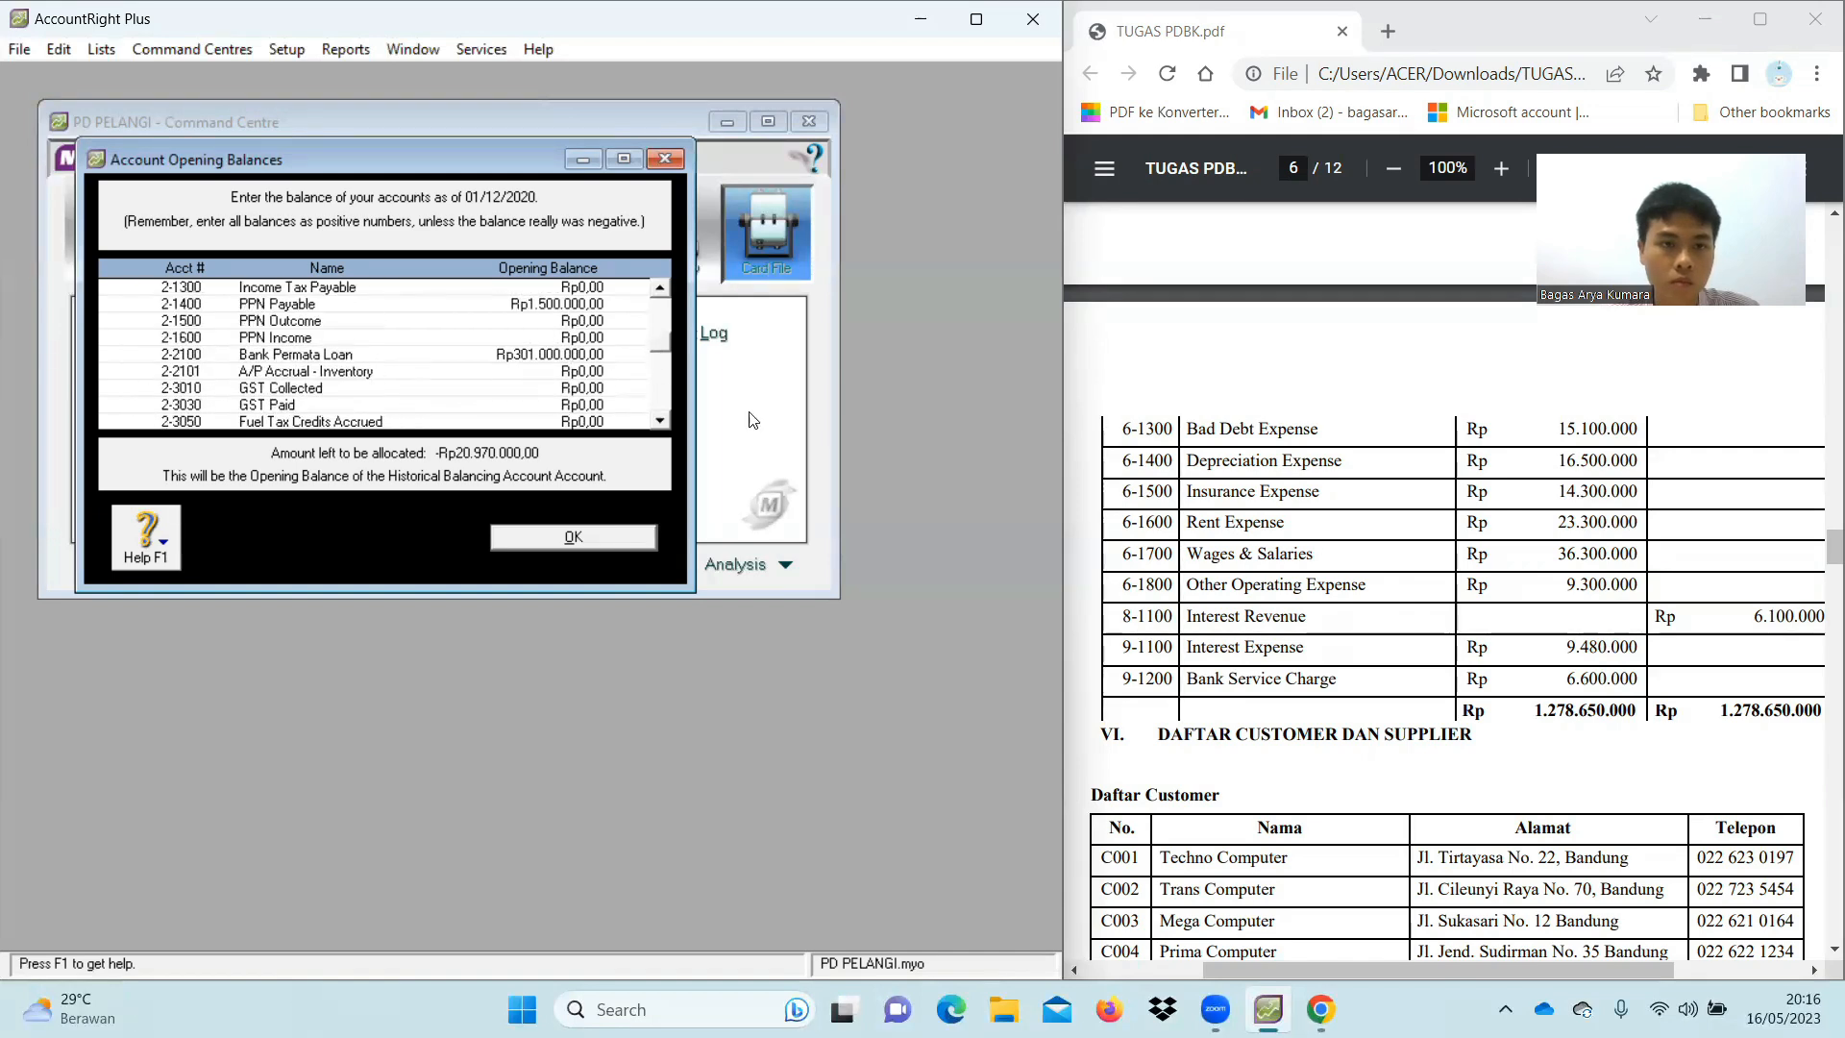
scroll(1490, 587, up, 5)
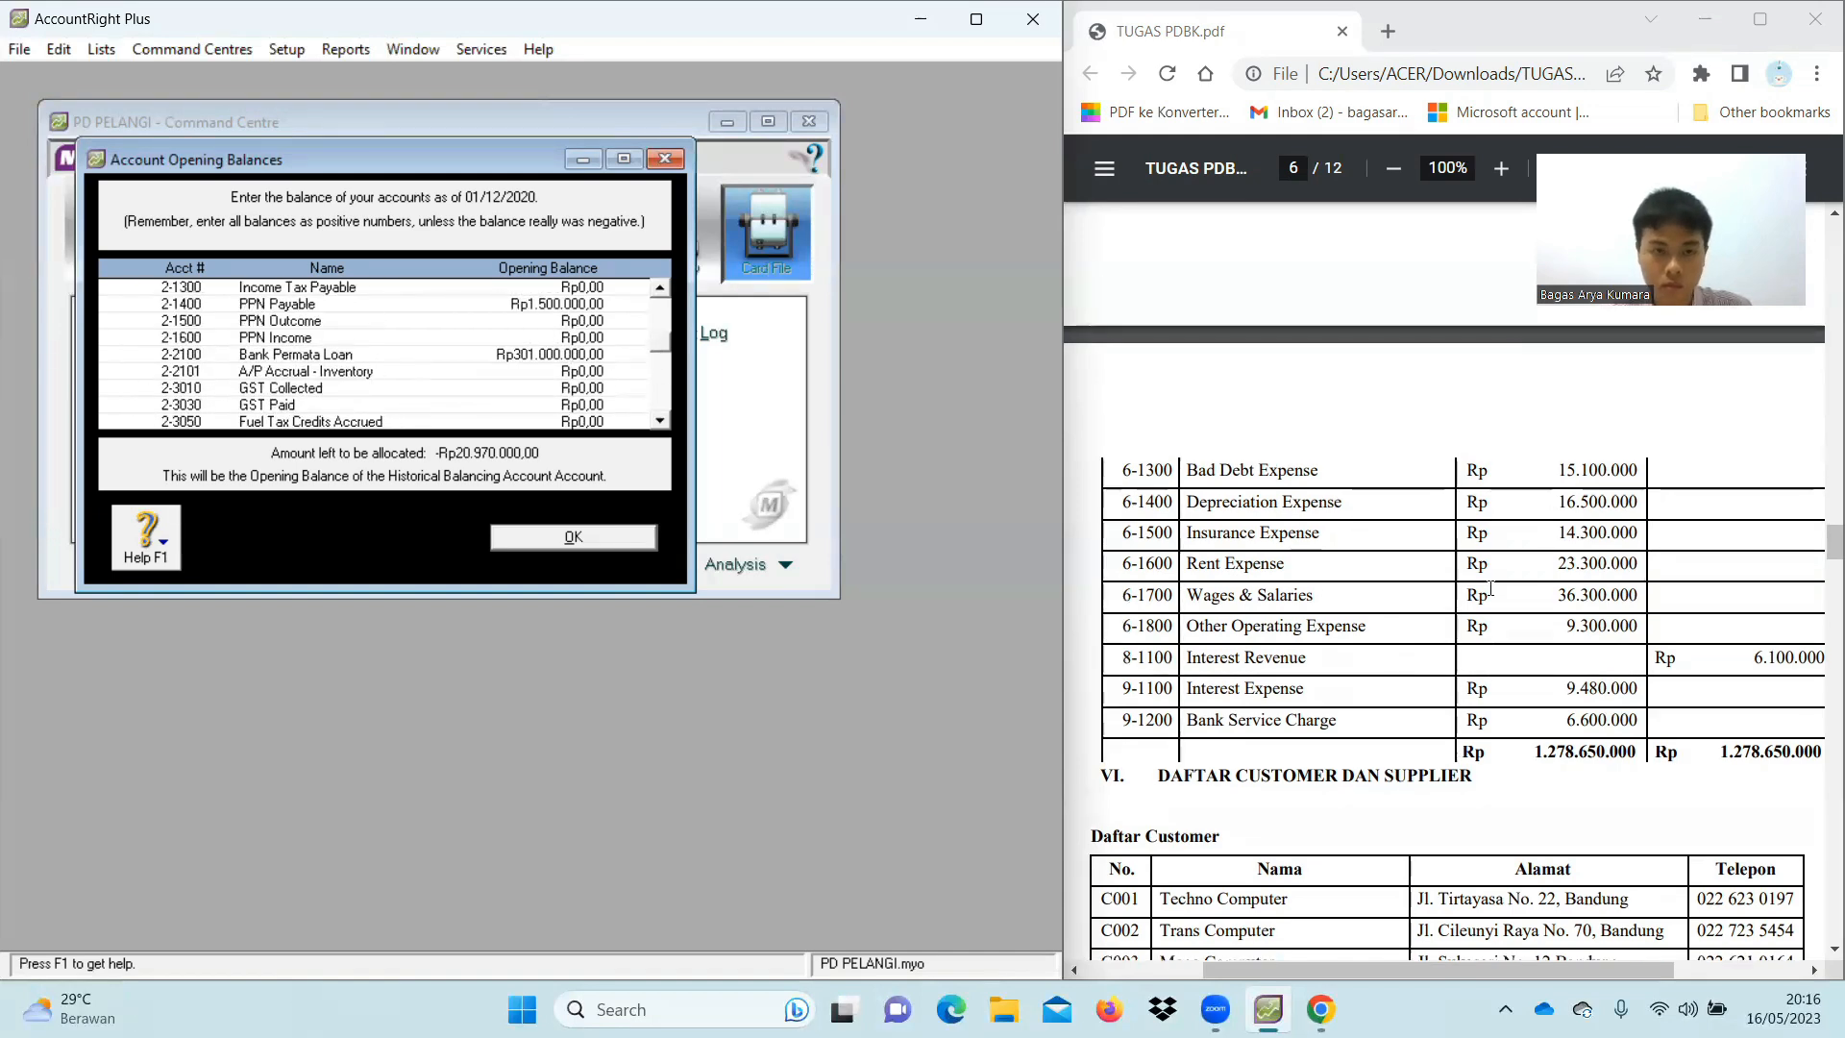
scroll(516, 333, up, 2)
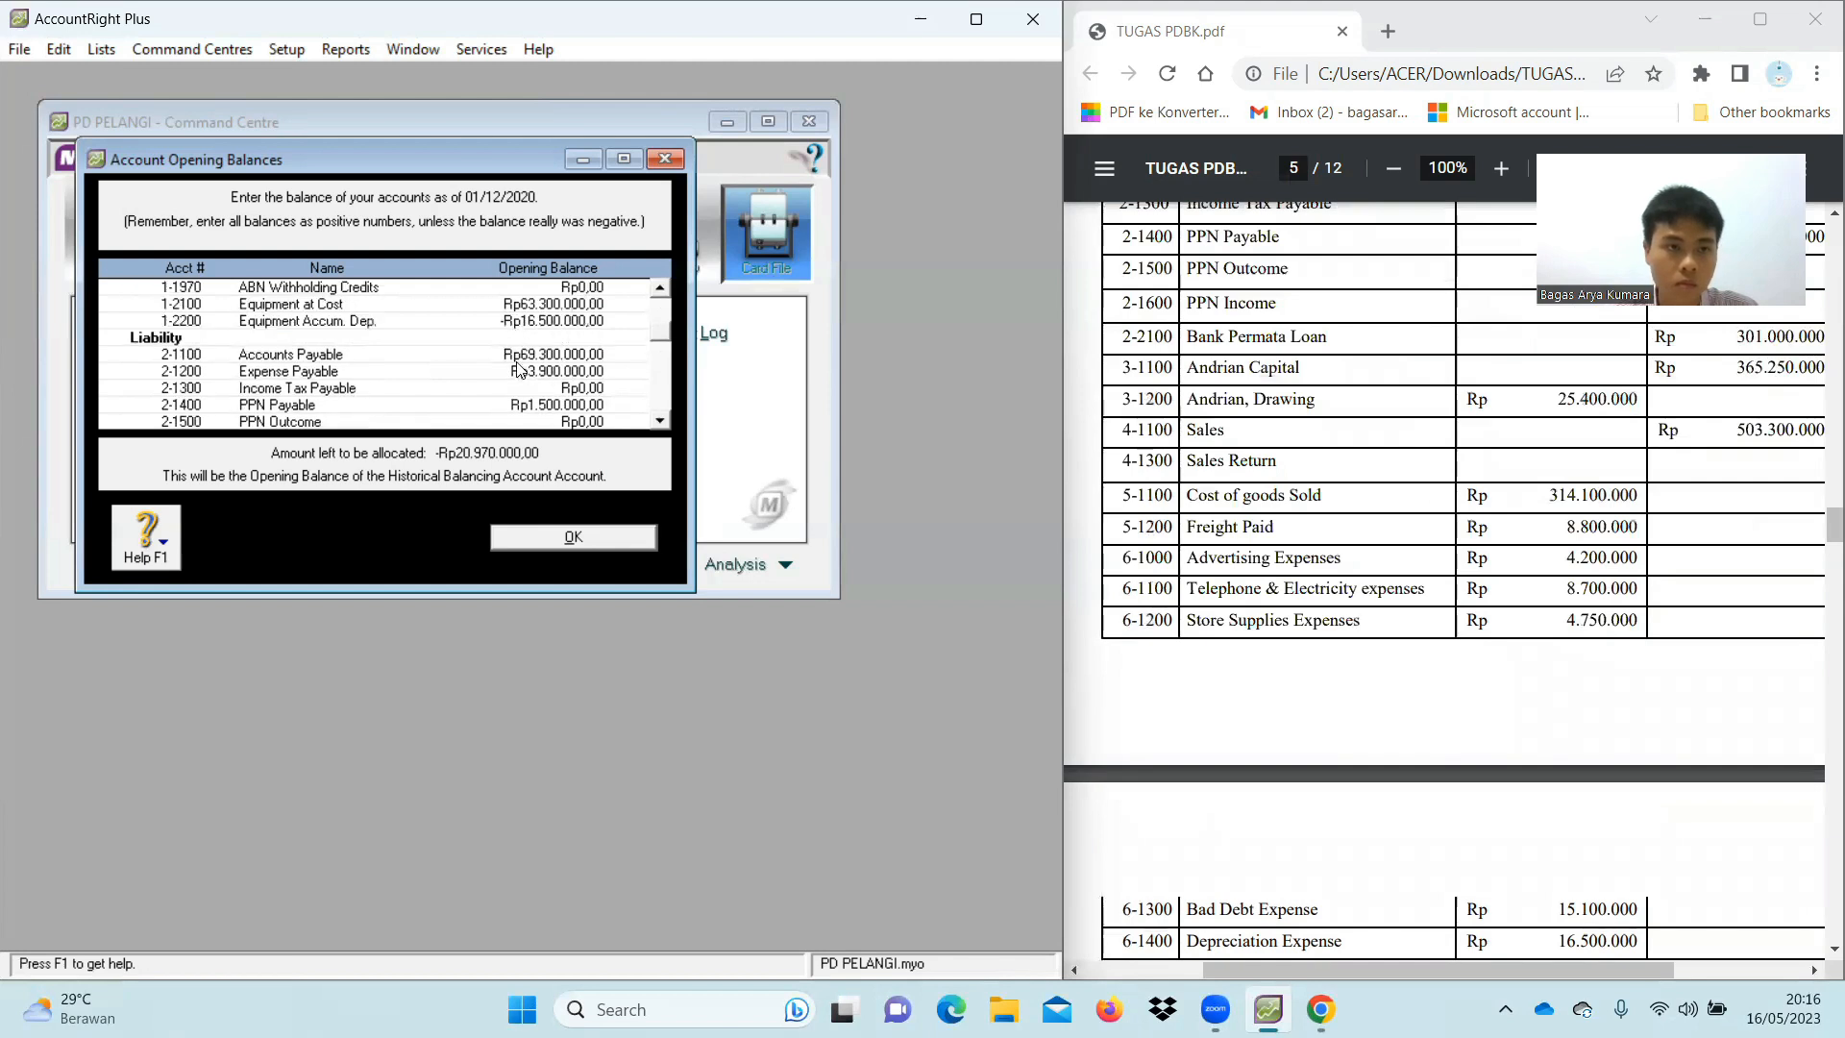
scroll(542, 367, up, 4)
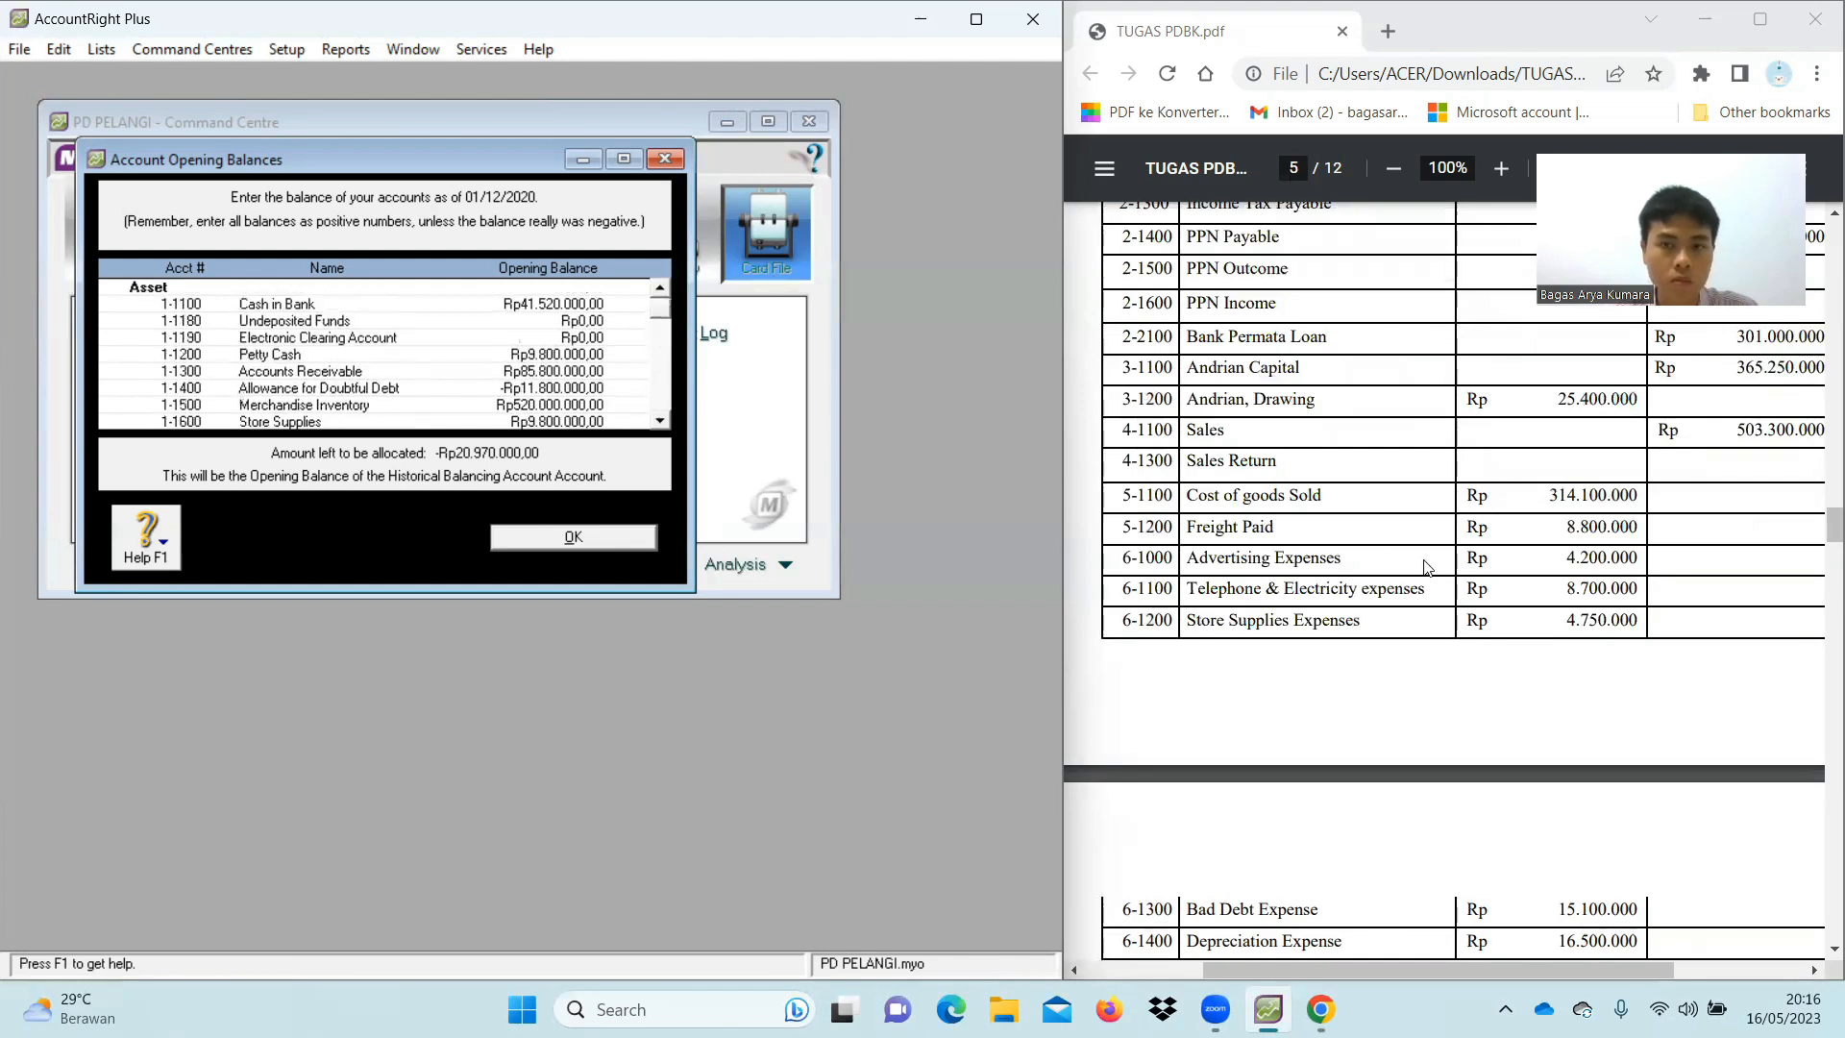
scroll(1428, 569, up, 3)
scroll(1466, 517, up, 5)
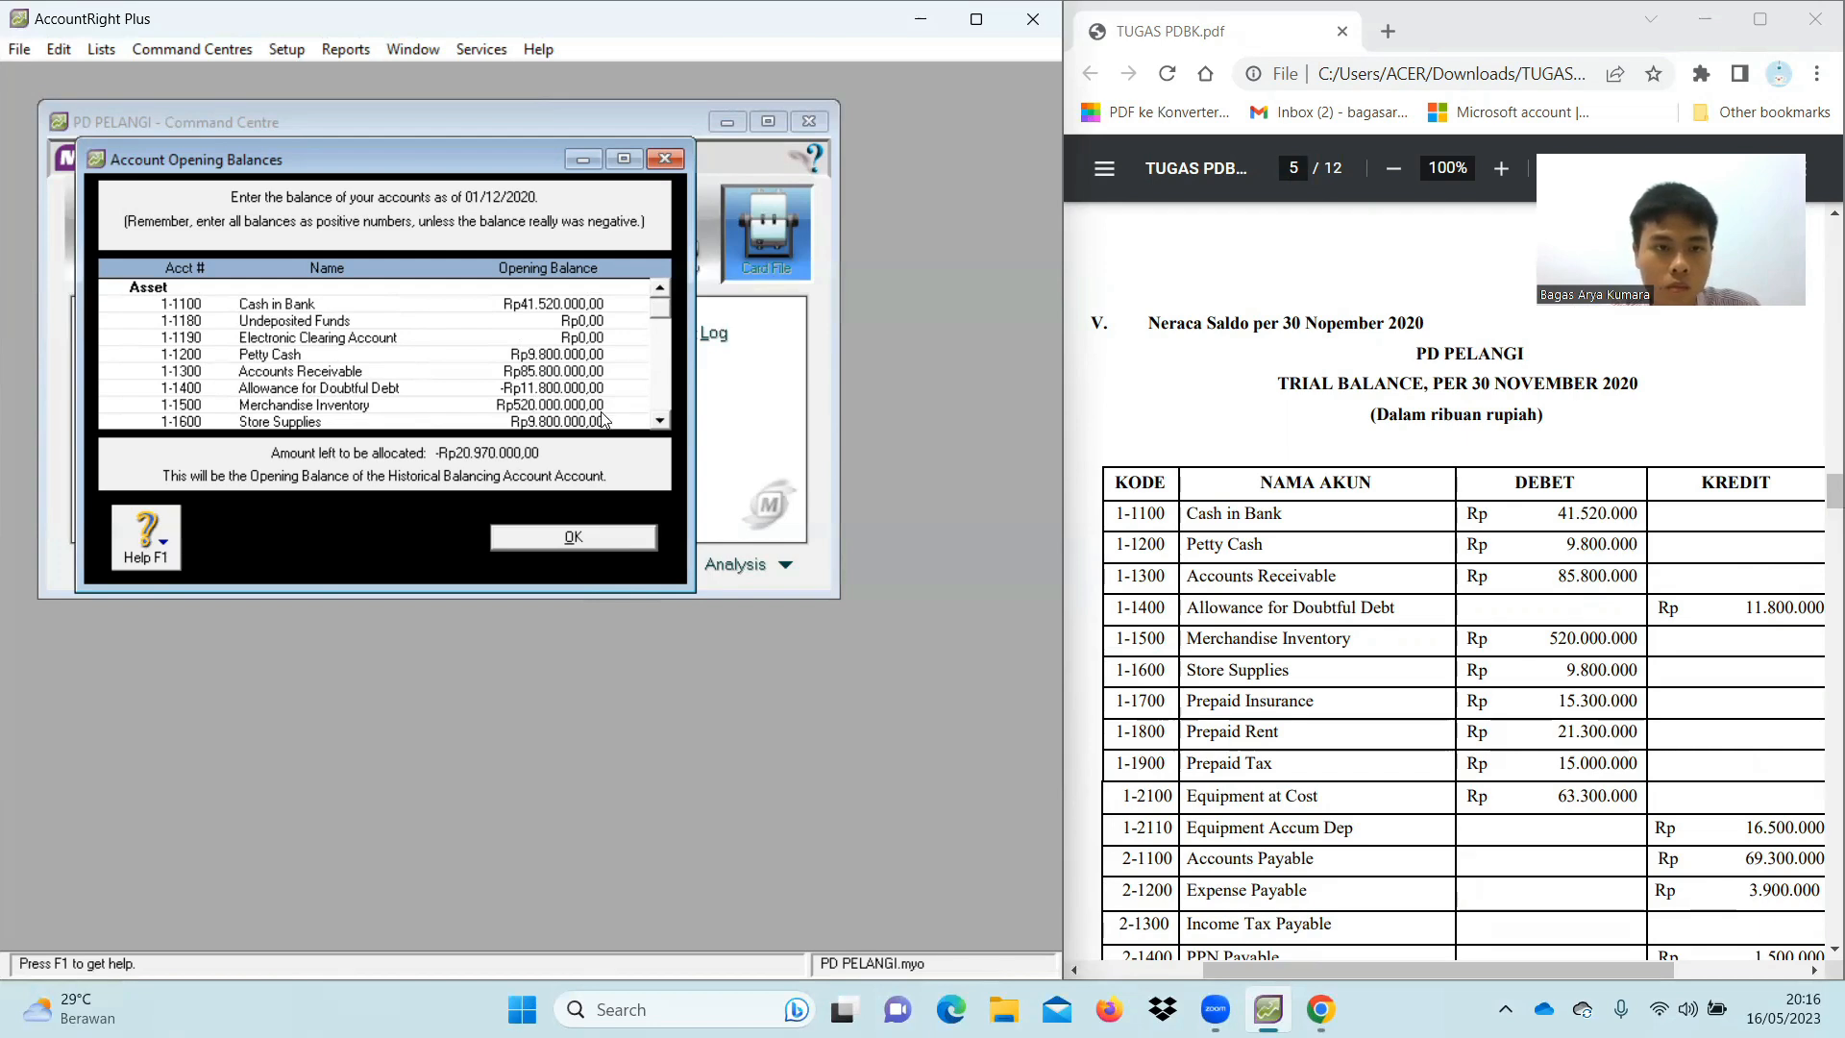
scroll(602, 420, down, 1)
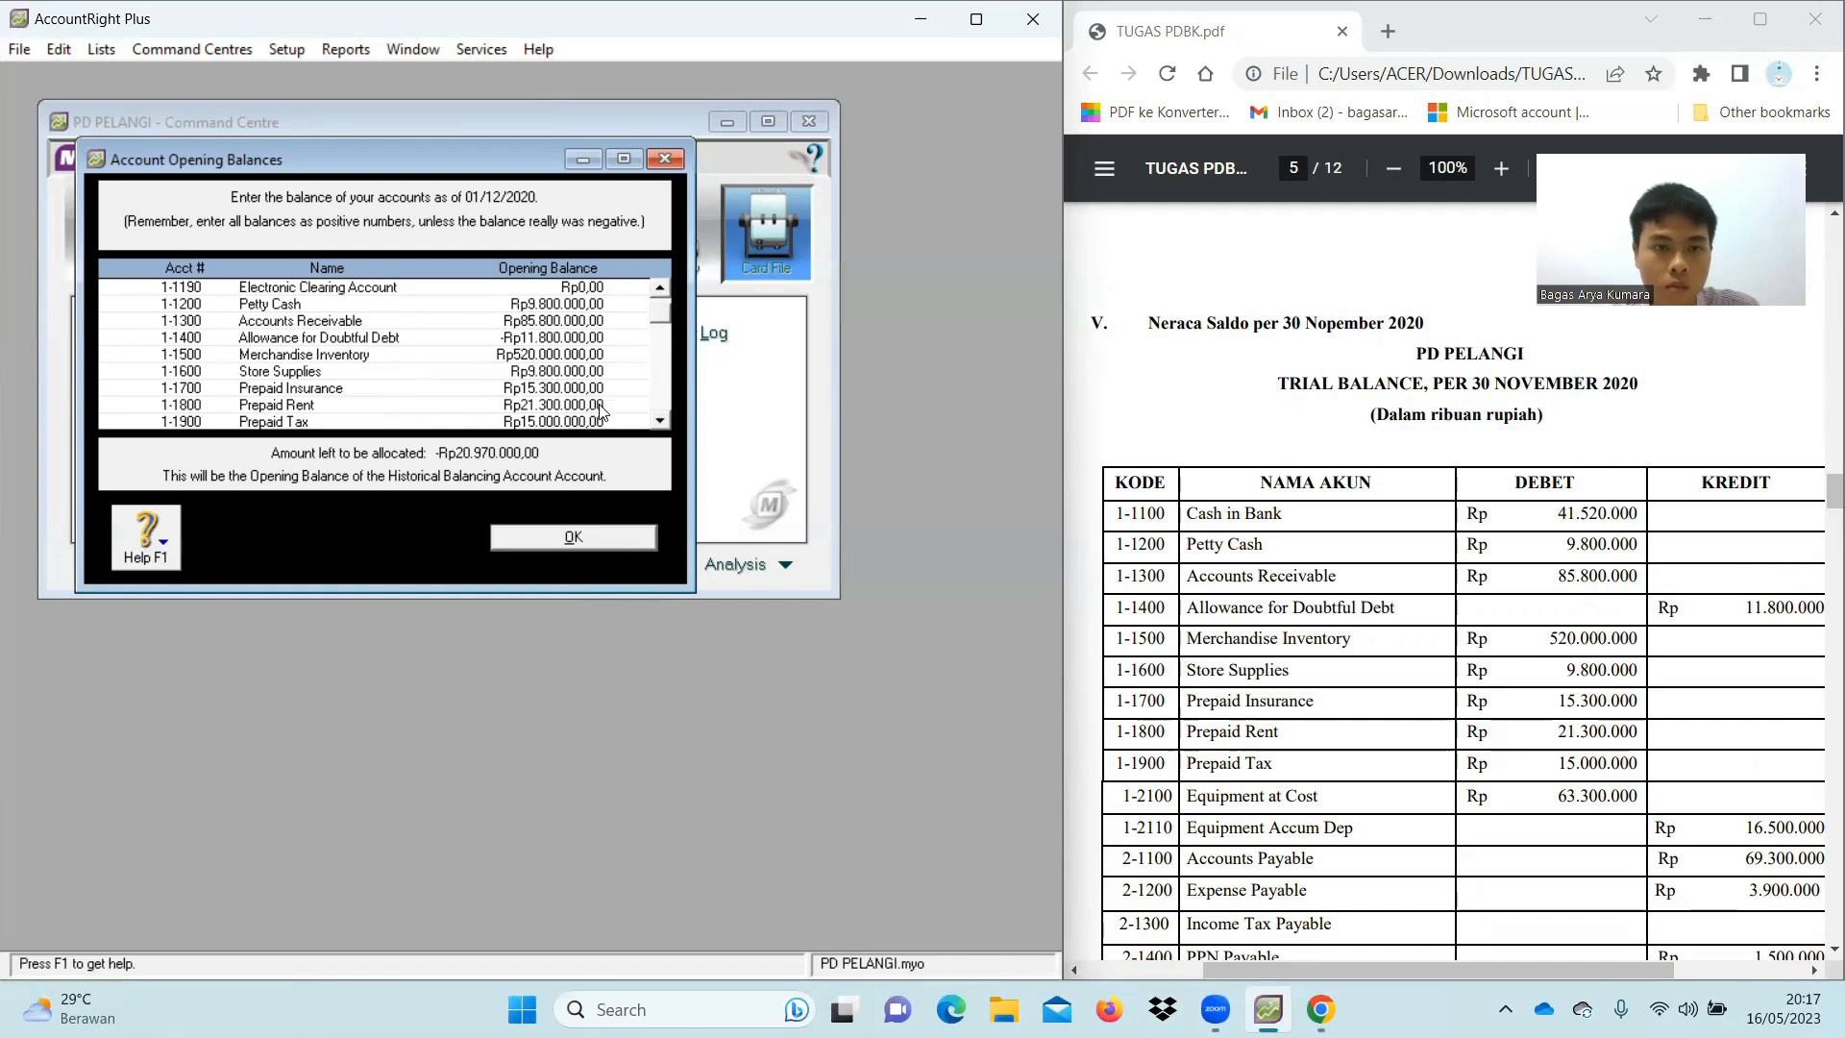
scroll(596, 404, down, 1)
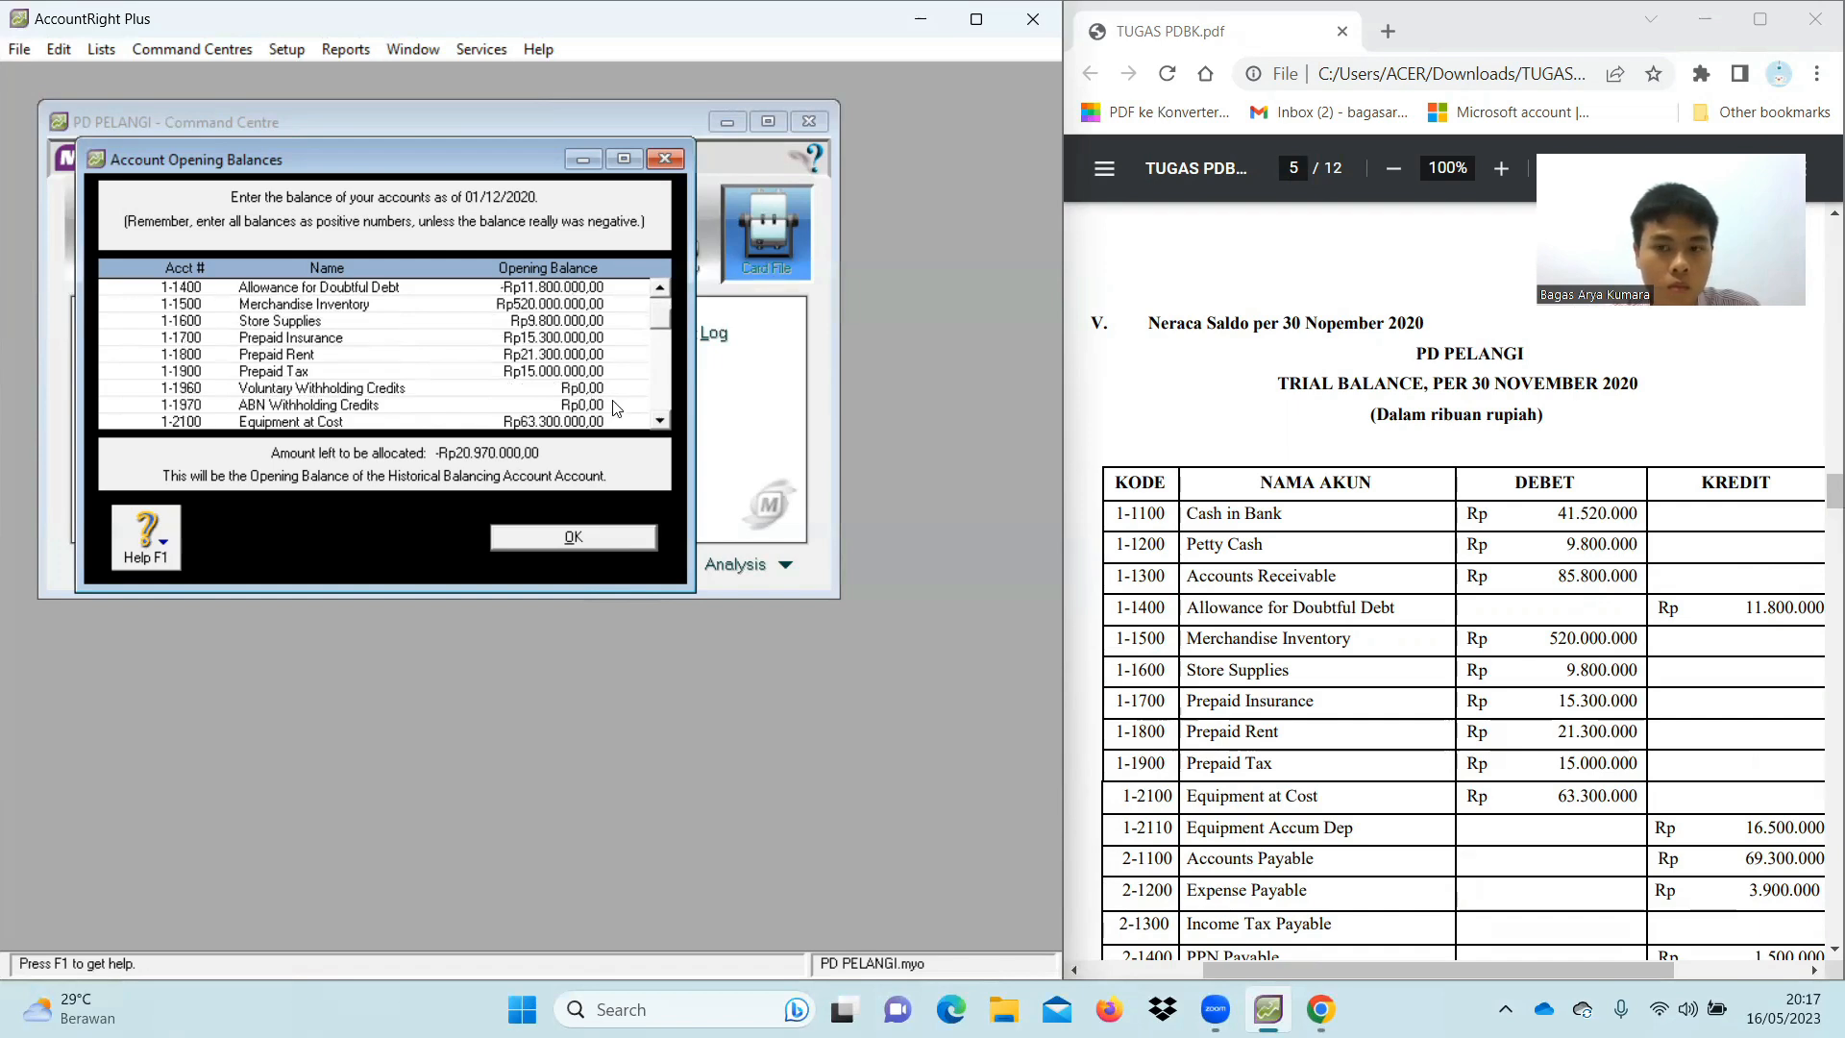
scroll(577, 415, down, 1)
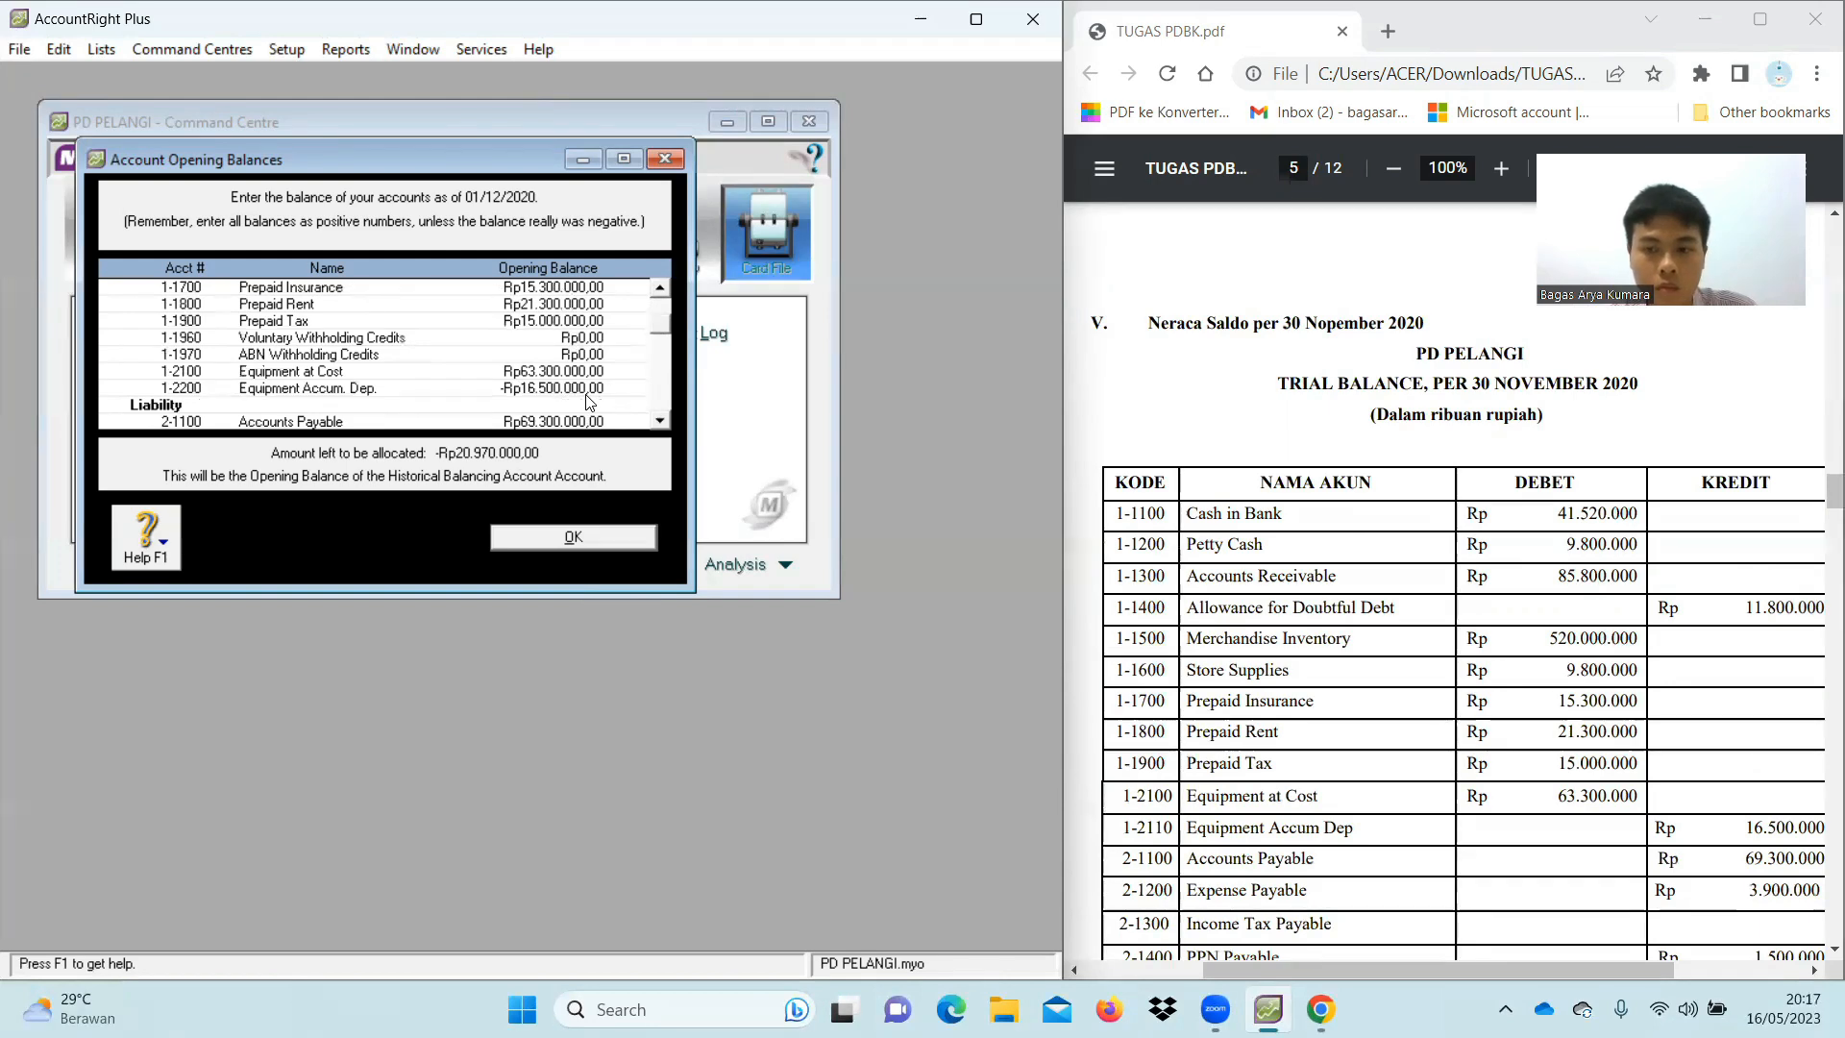
scroll(589, 402, down, 1)
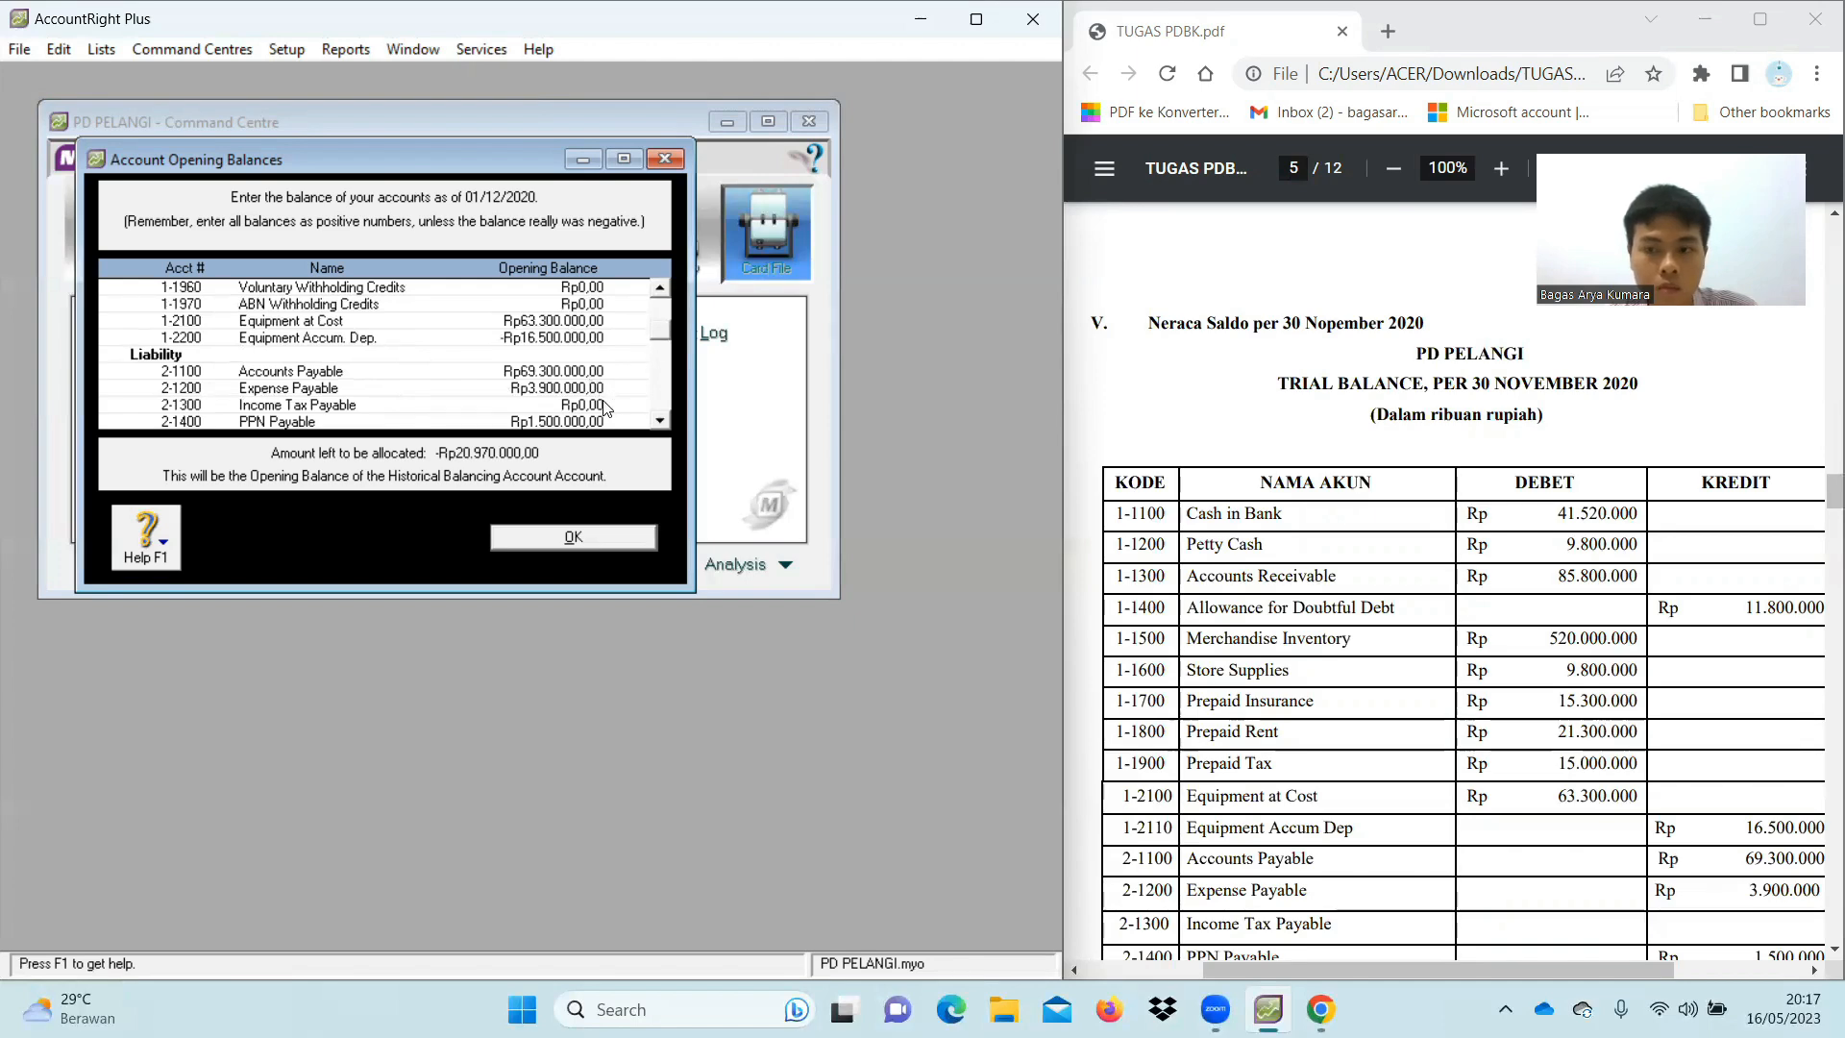
scroll(596, 402, down, 1)
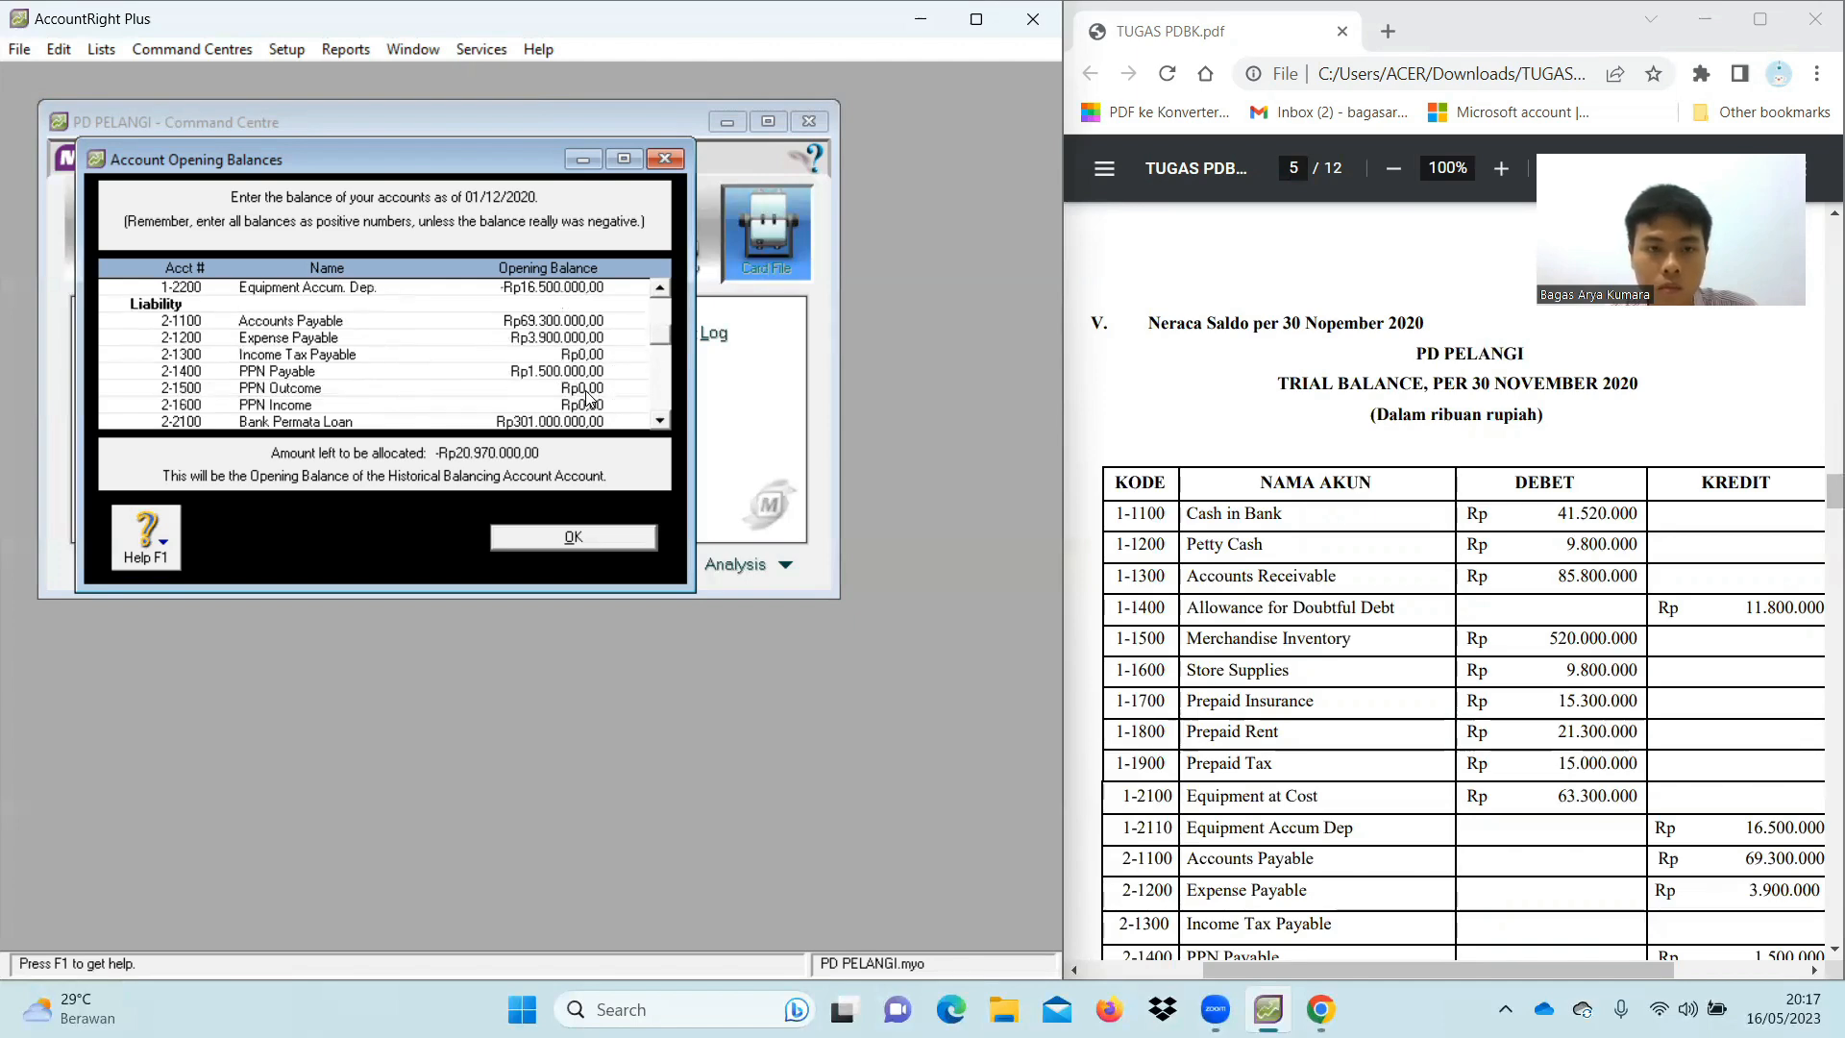
scroll(1453, 485, down, 1)
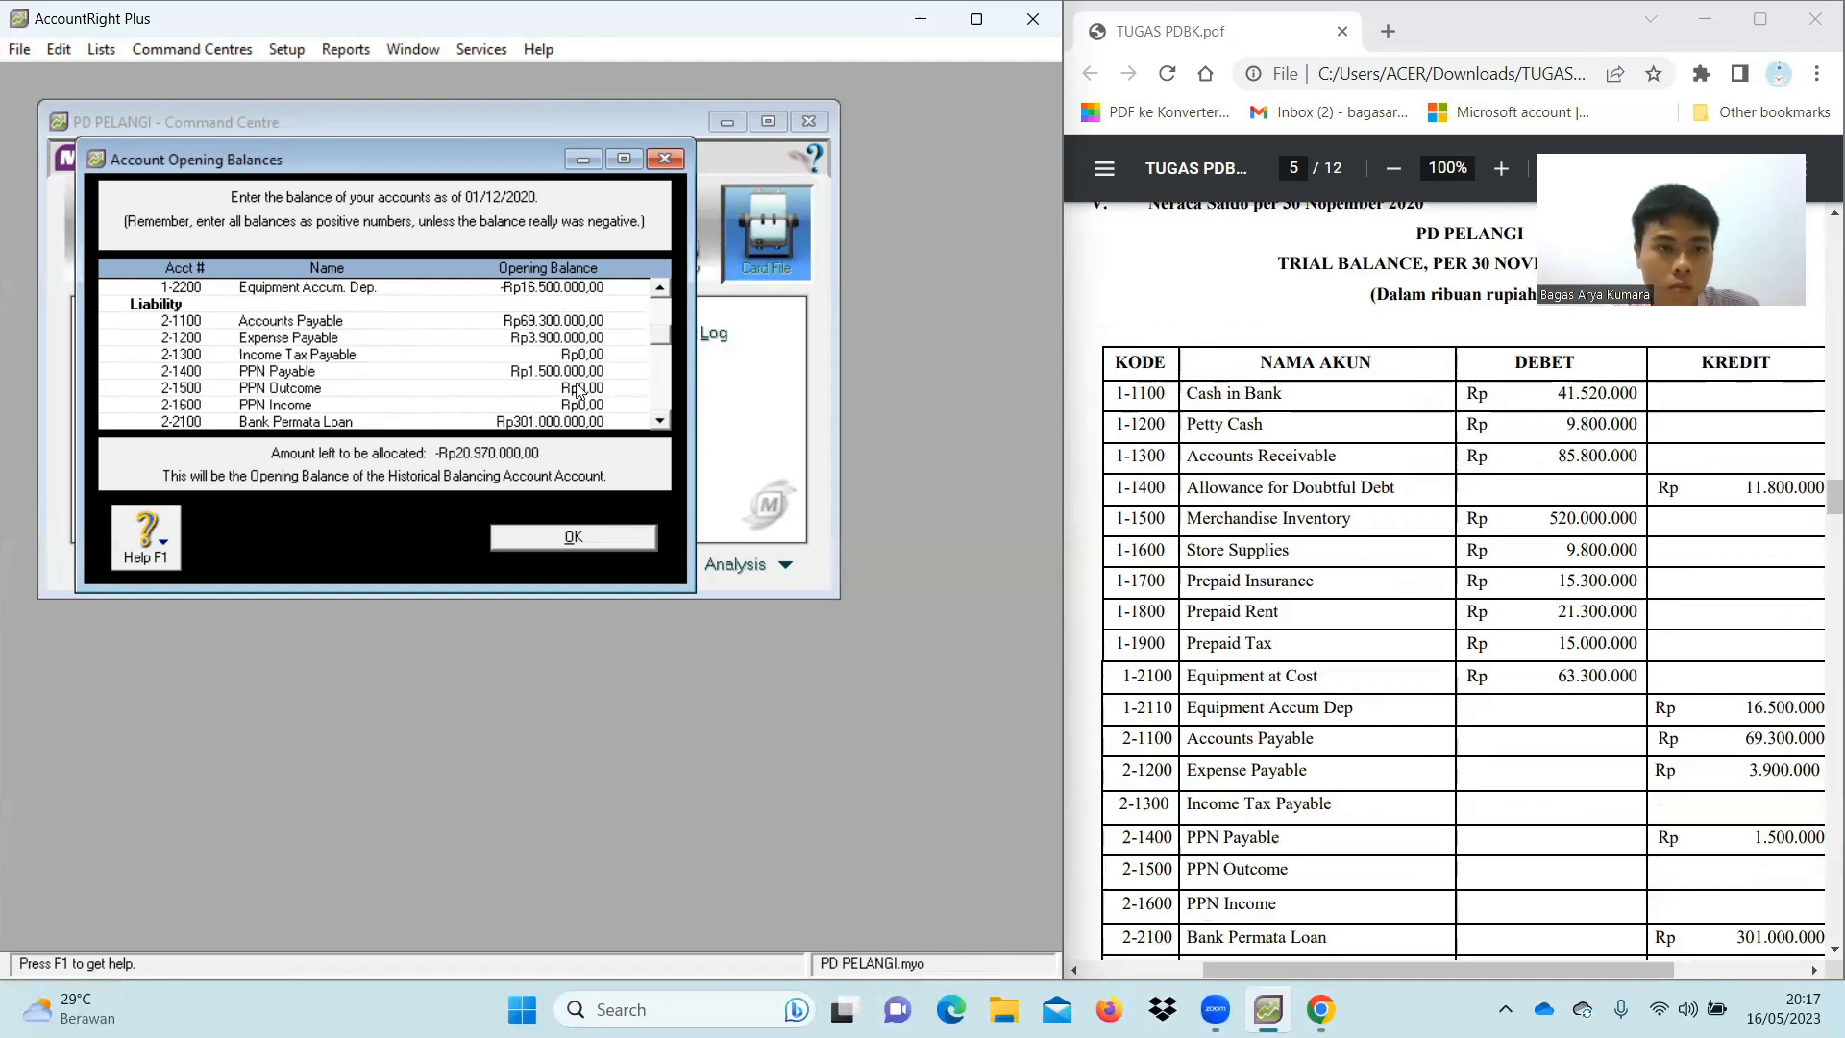
scroll(1408, 615, down, 1)
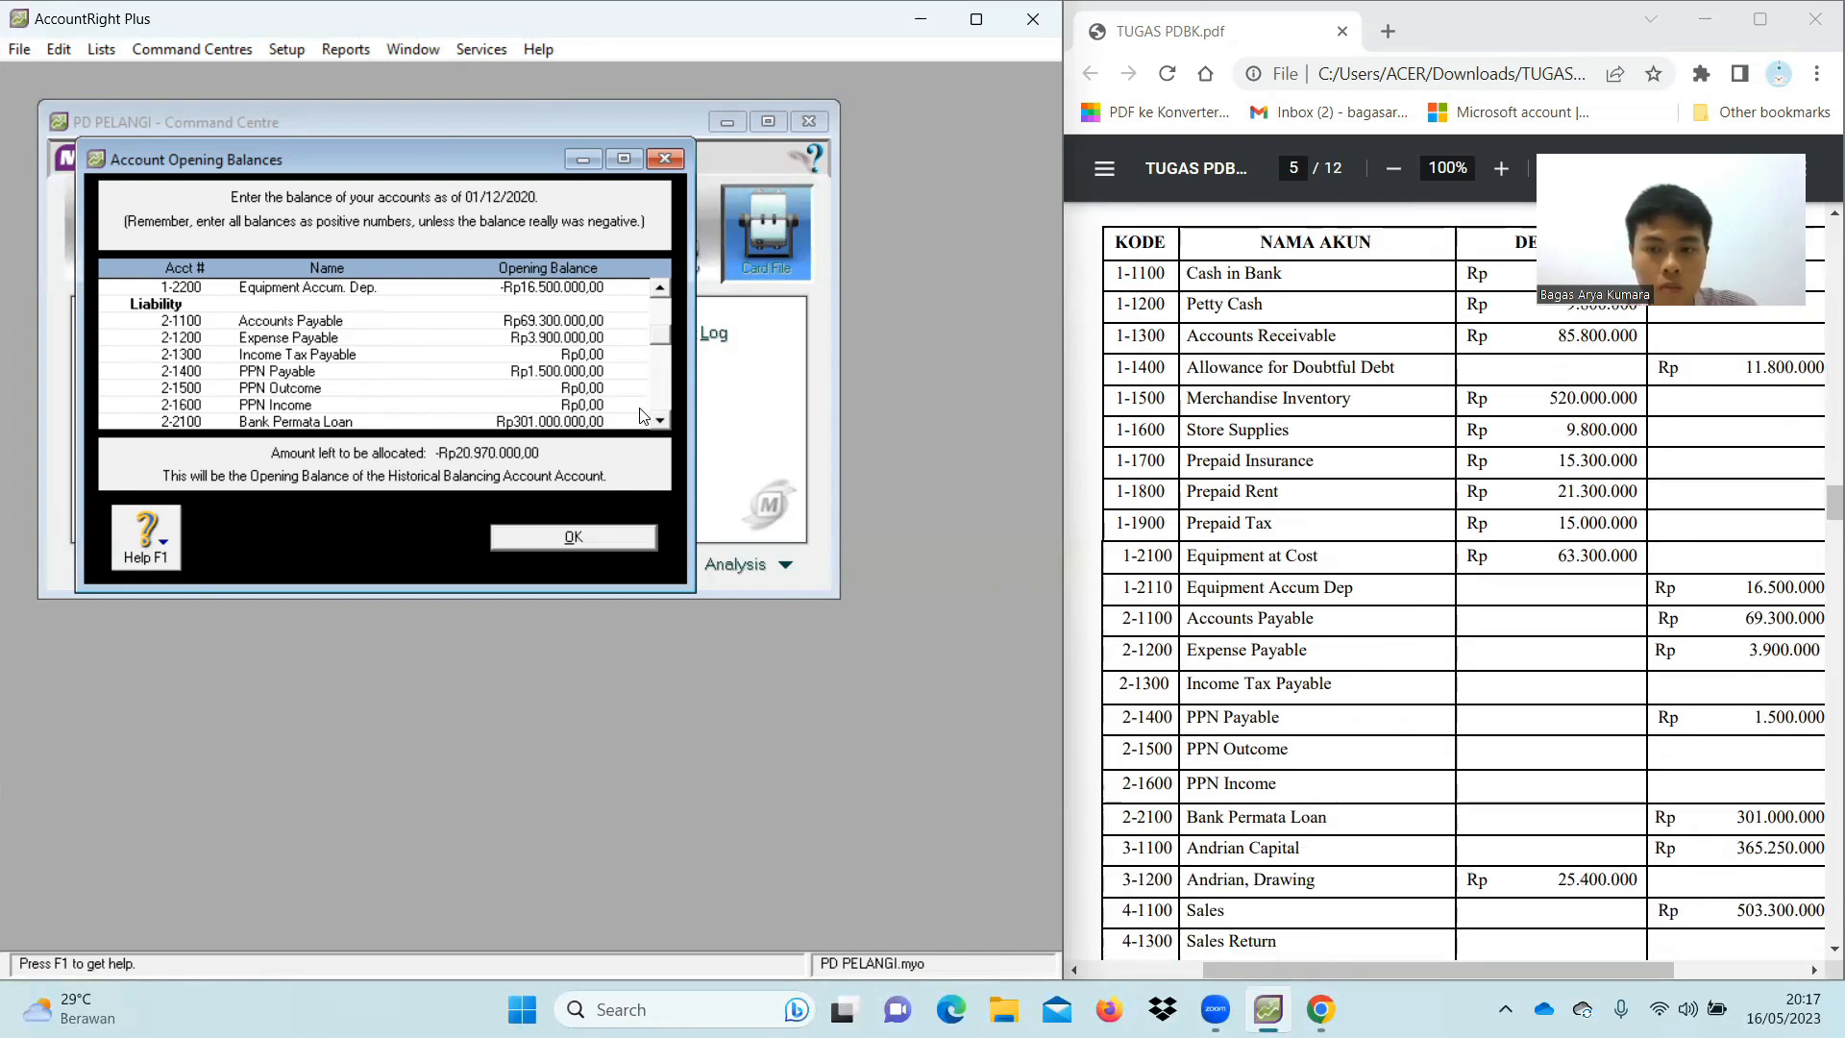
scroll(643, 415, down, 6)
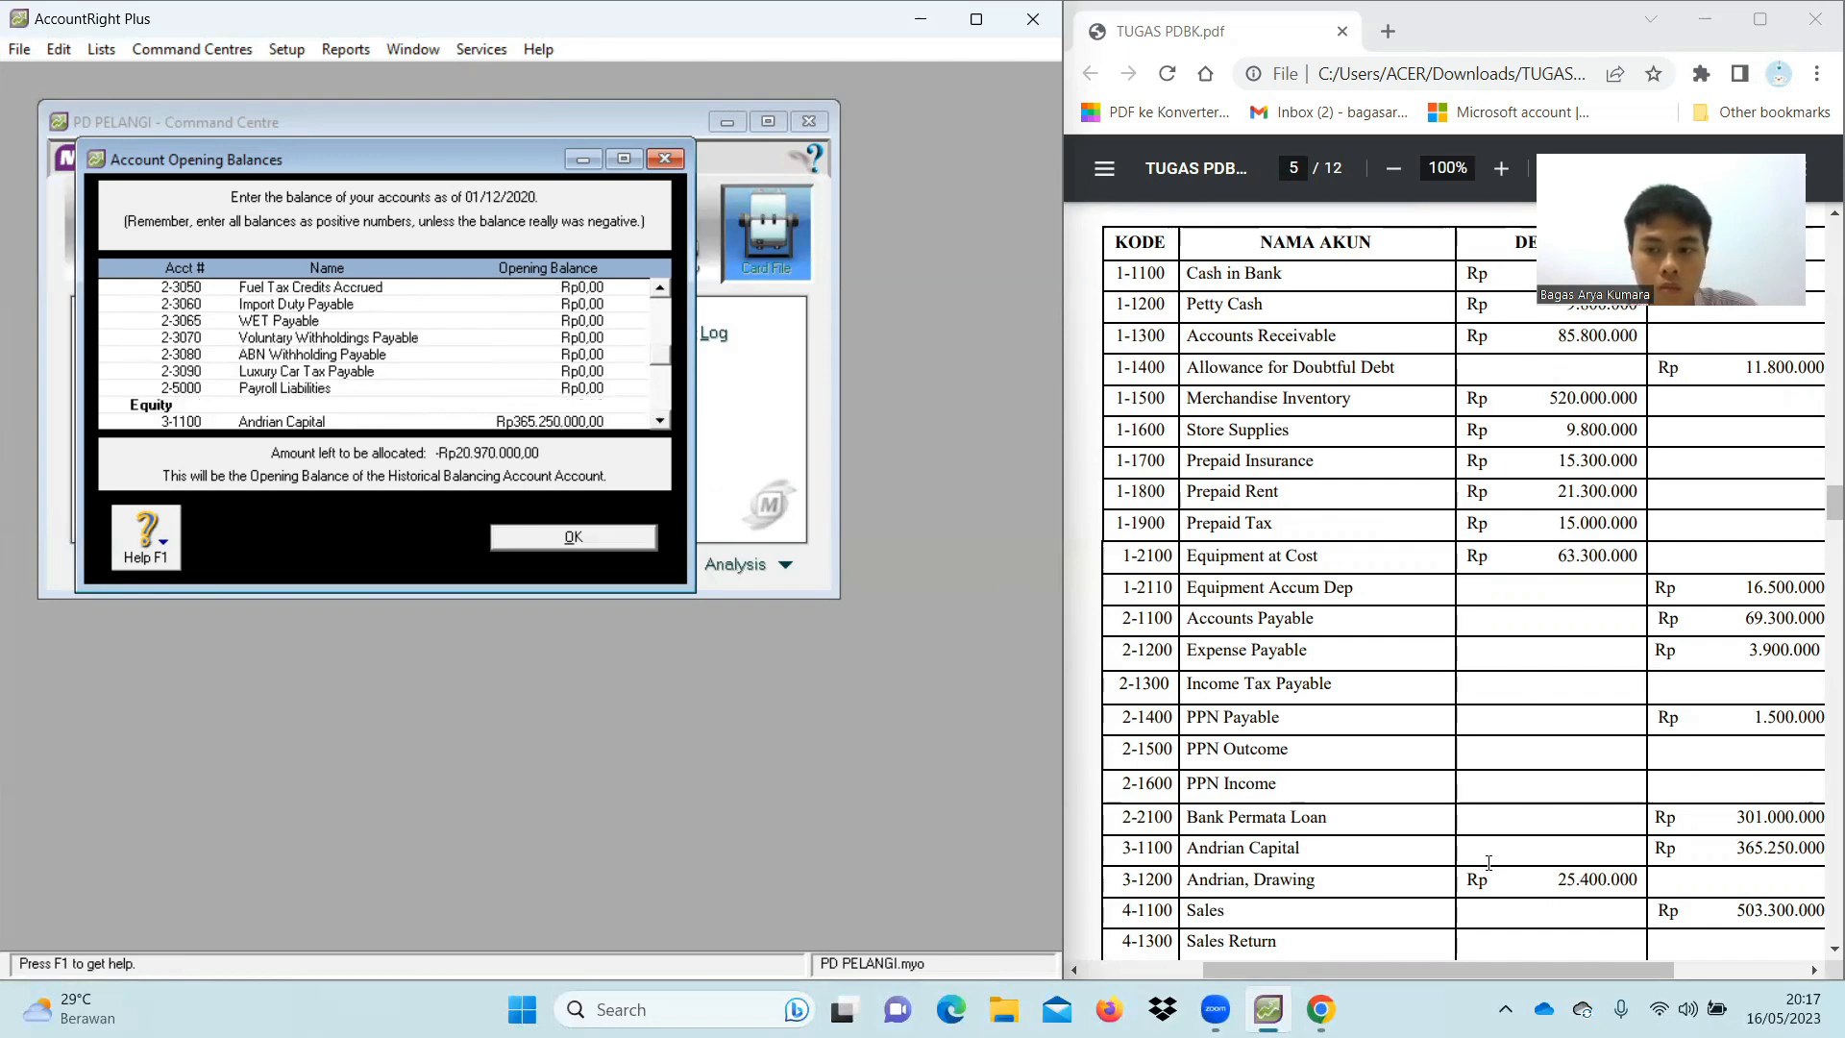
scroll(1399, 808, down, 2)
scroll(856, 502, down, 1)
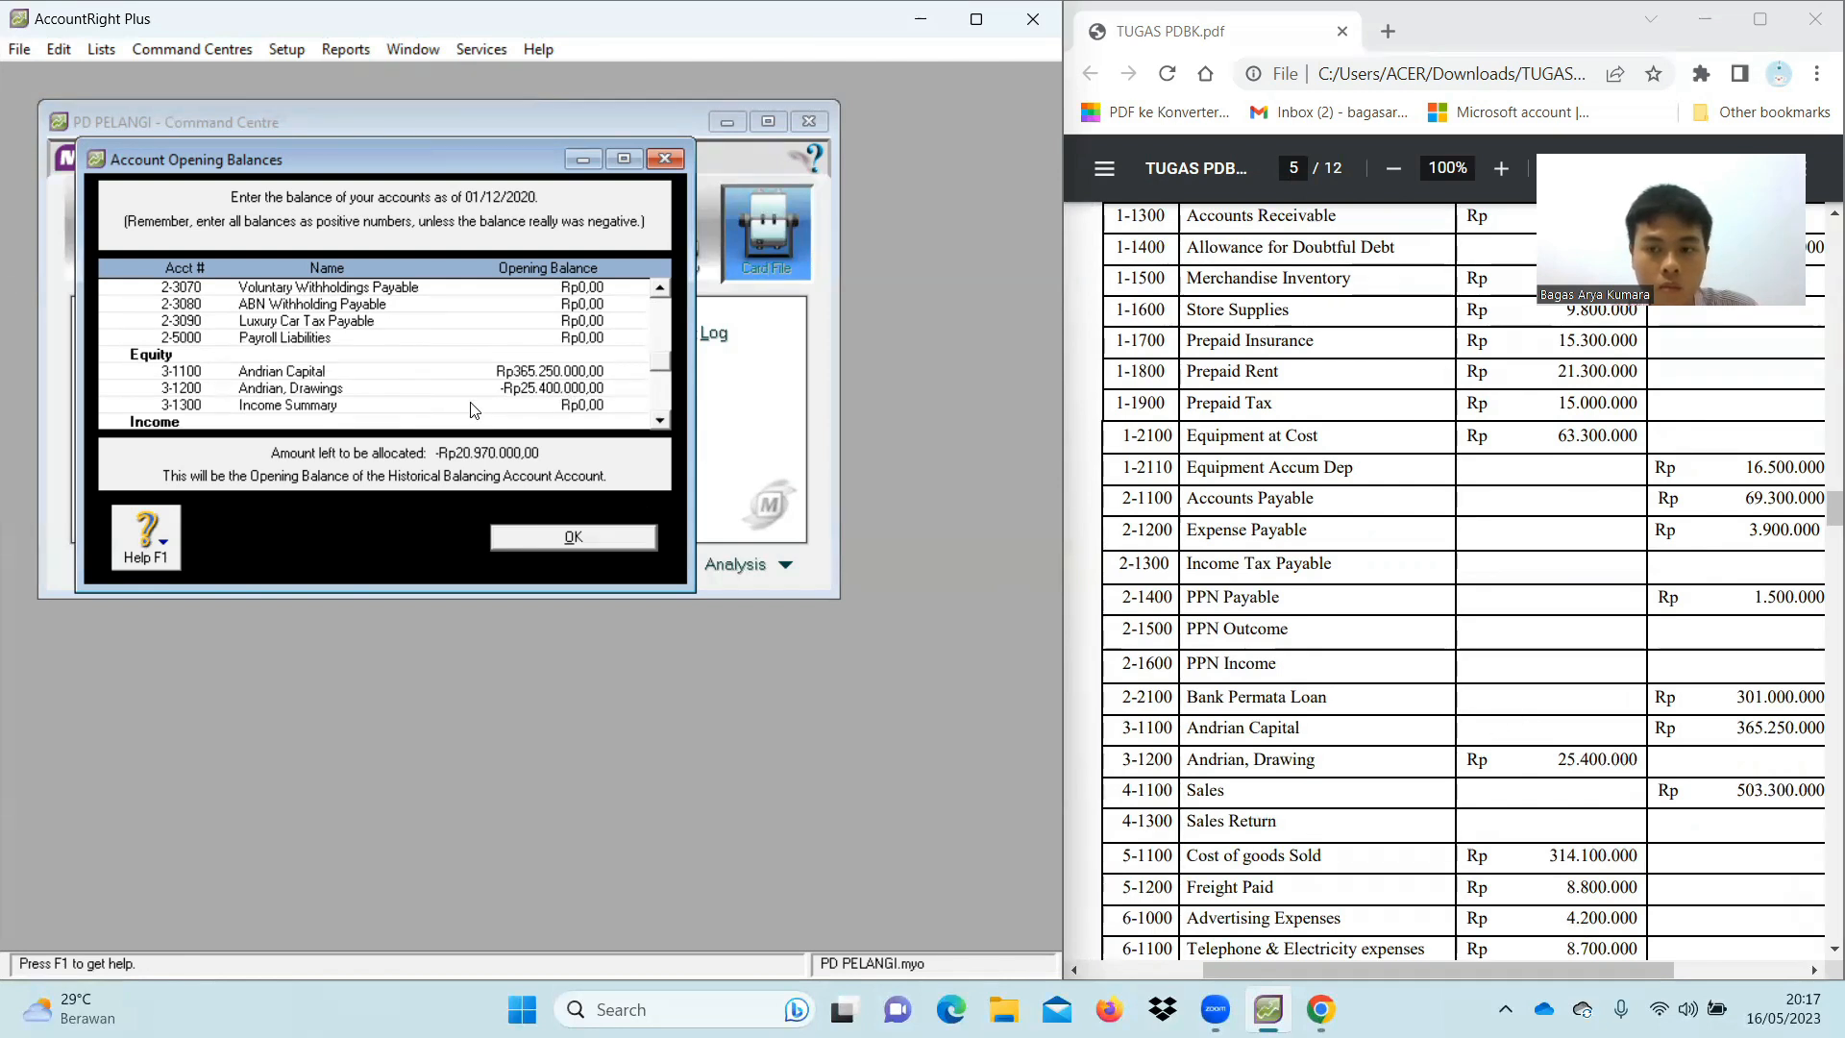
scroll(499, 385, down, 1)
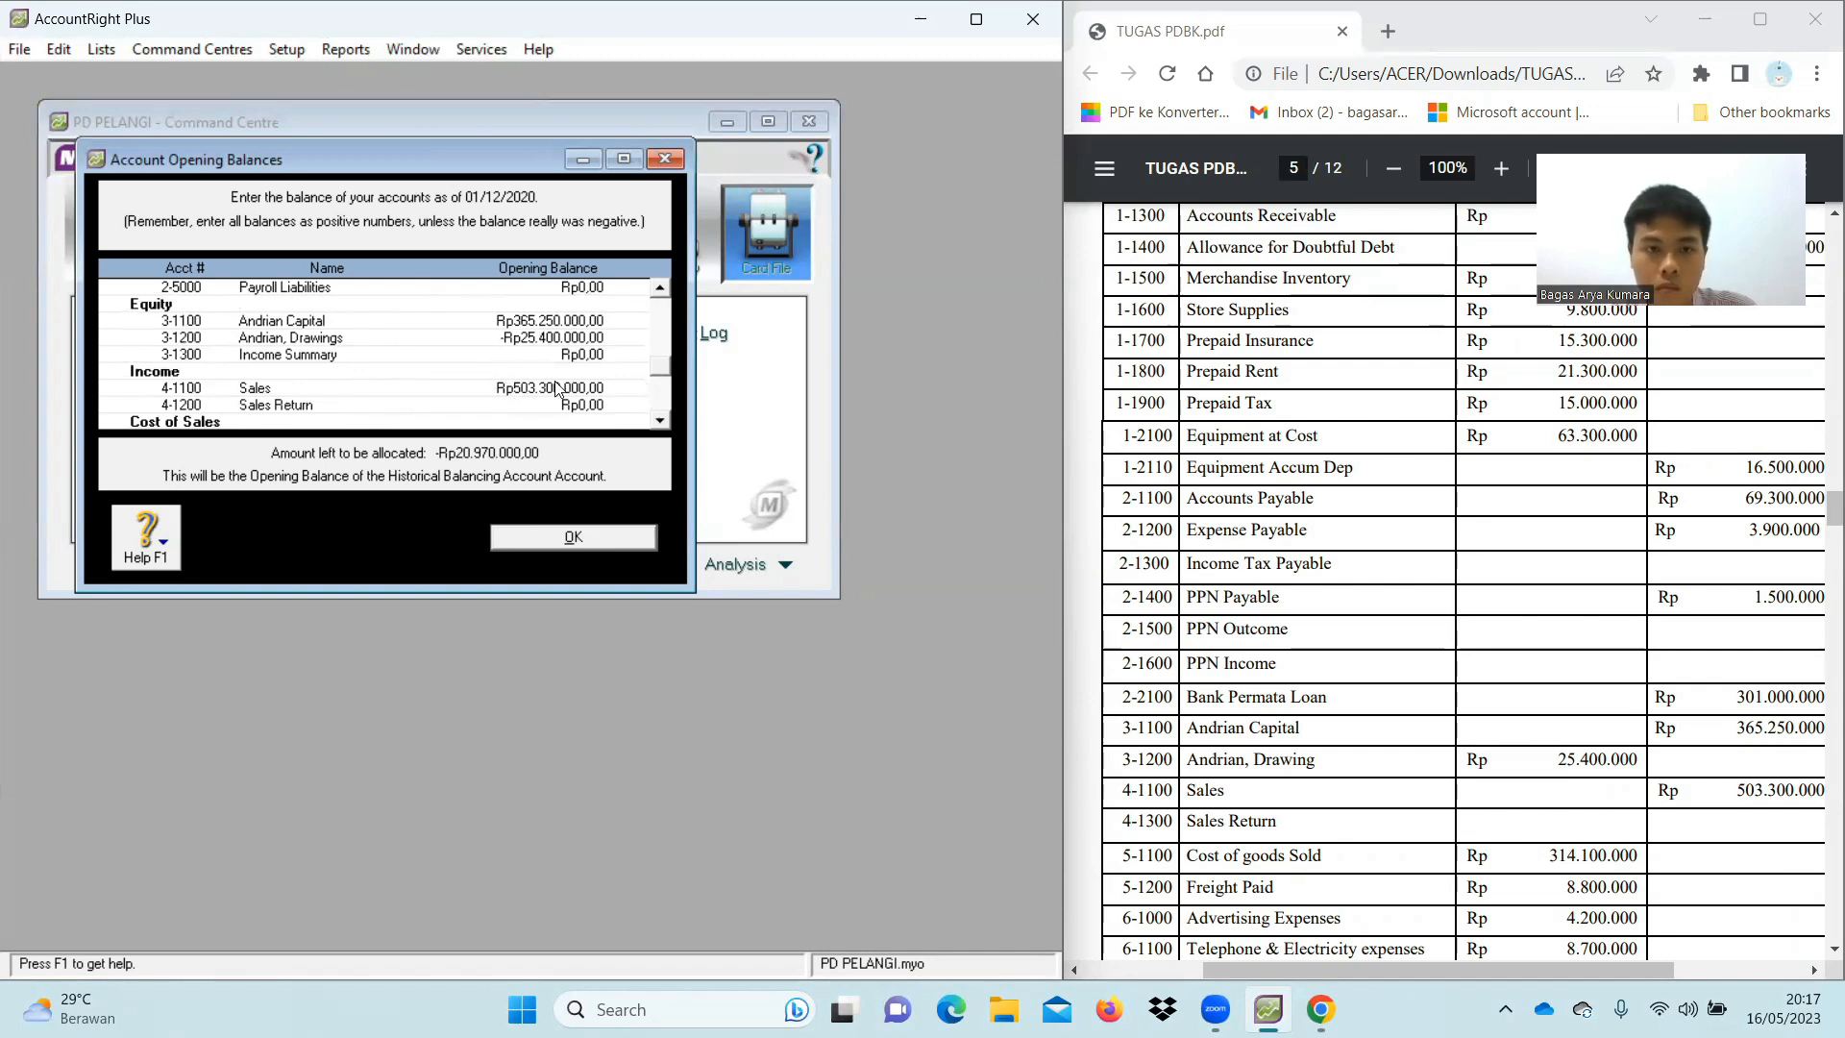
scroll(560, 388, down, 1)
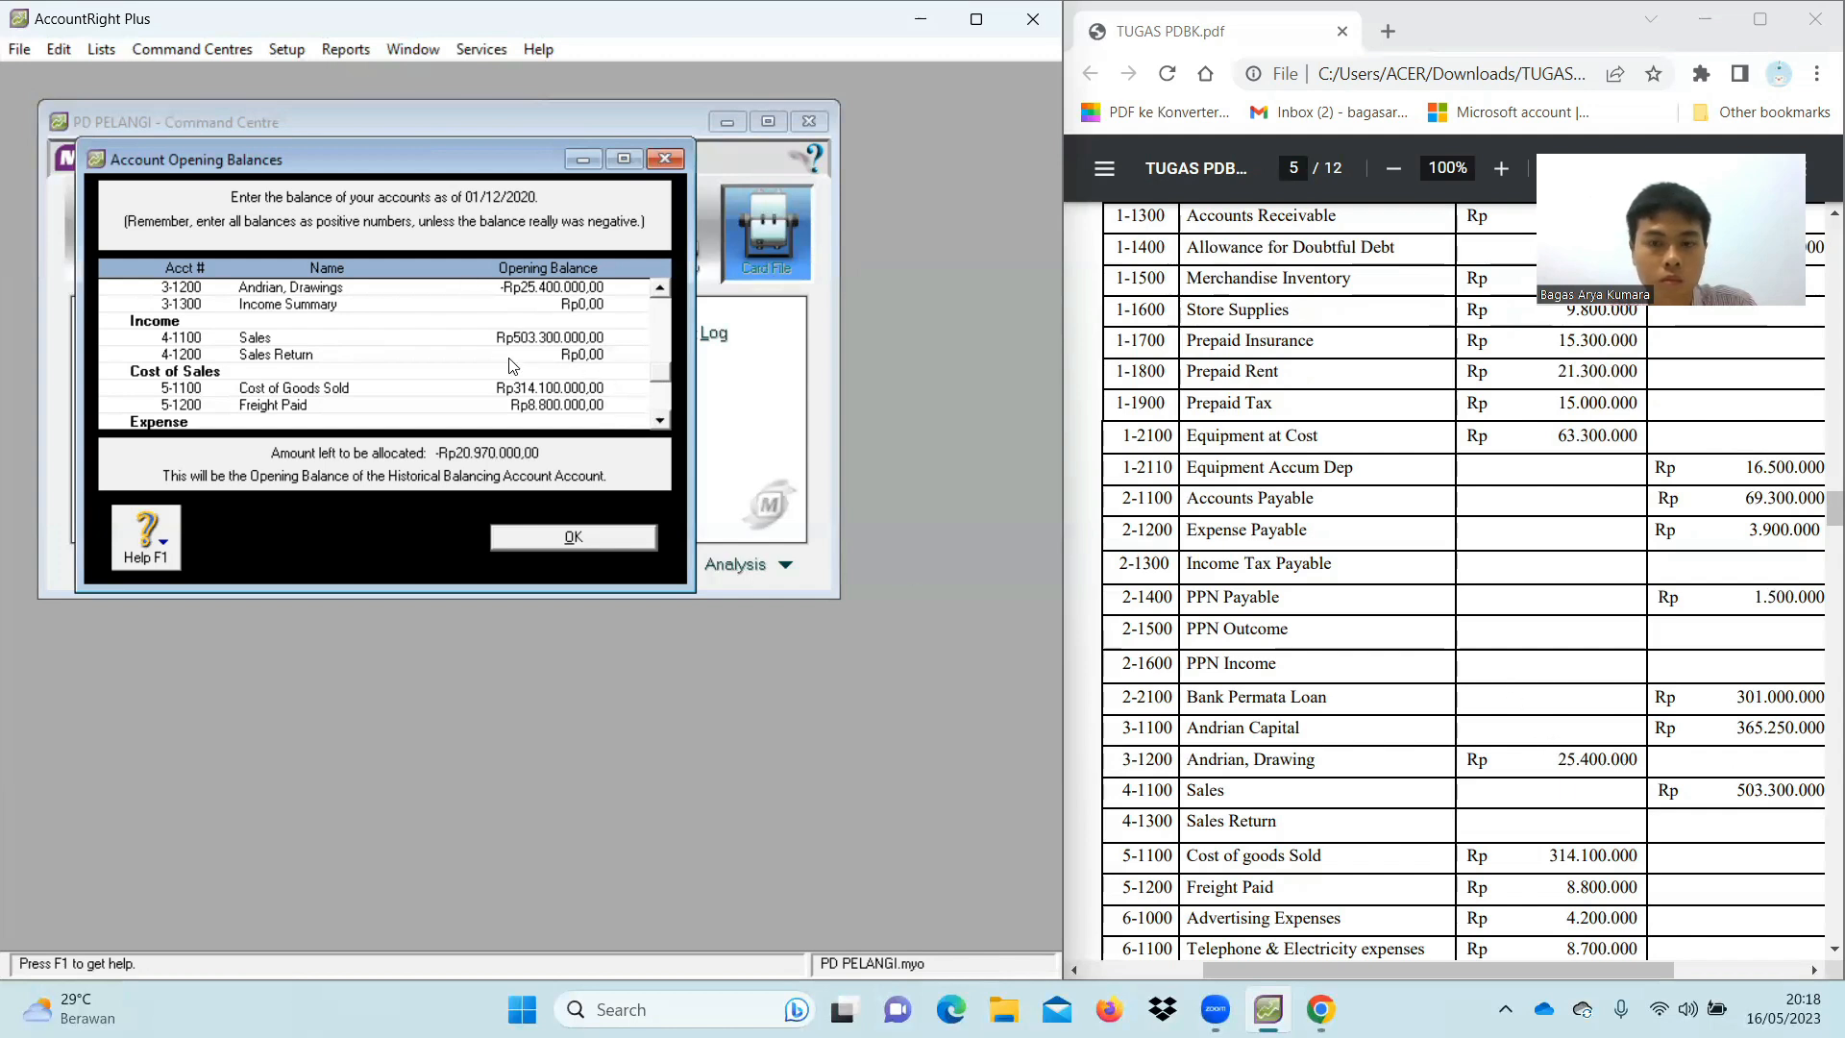
scroll(512, 366, down, 1)
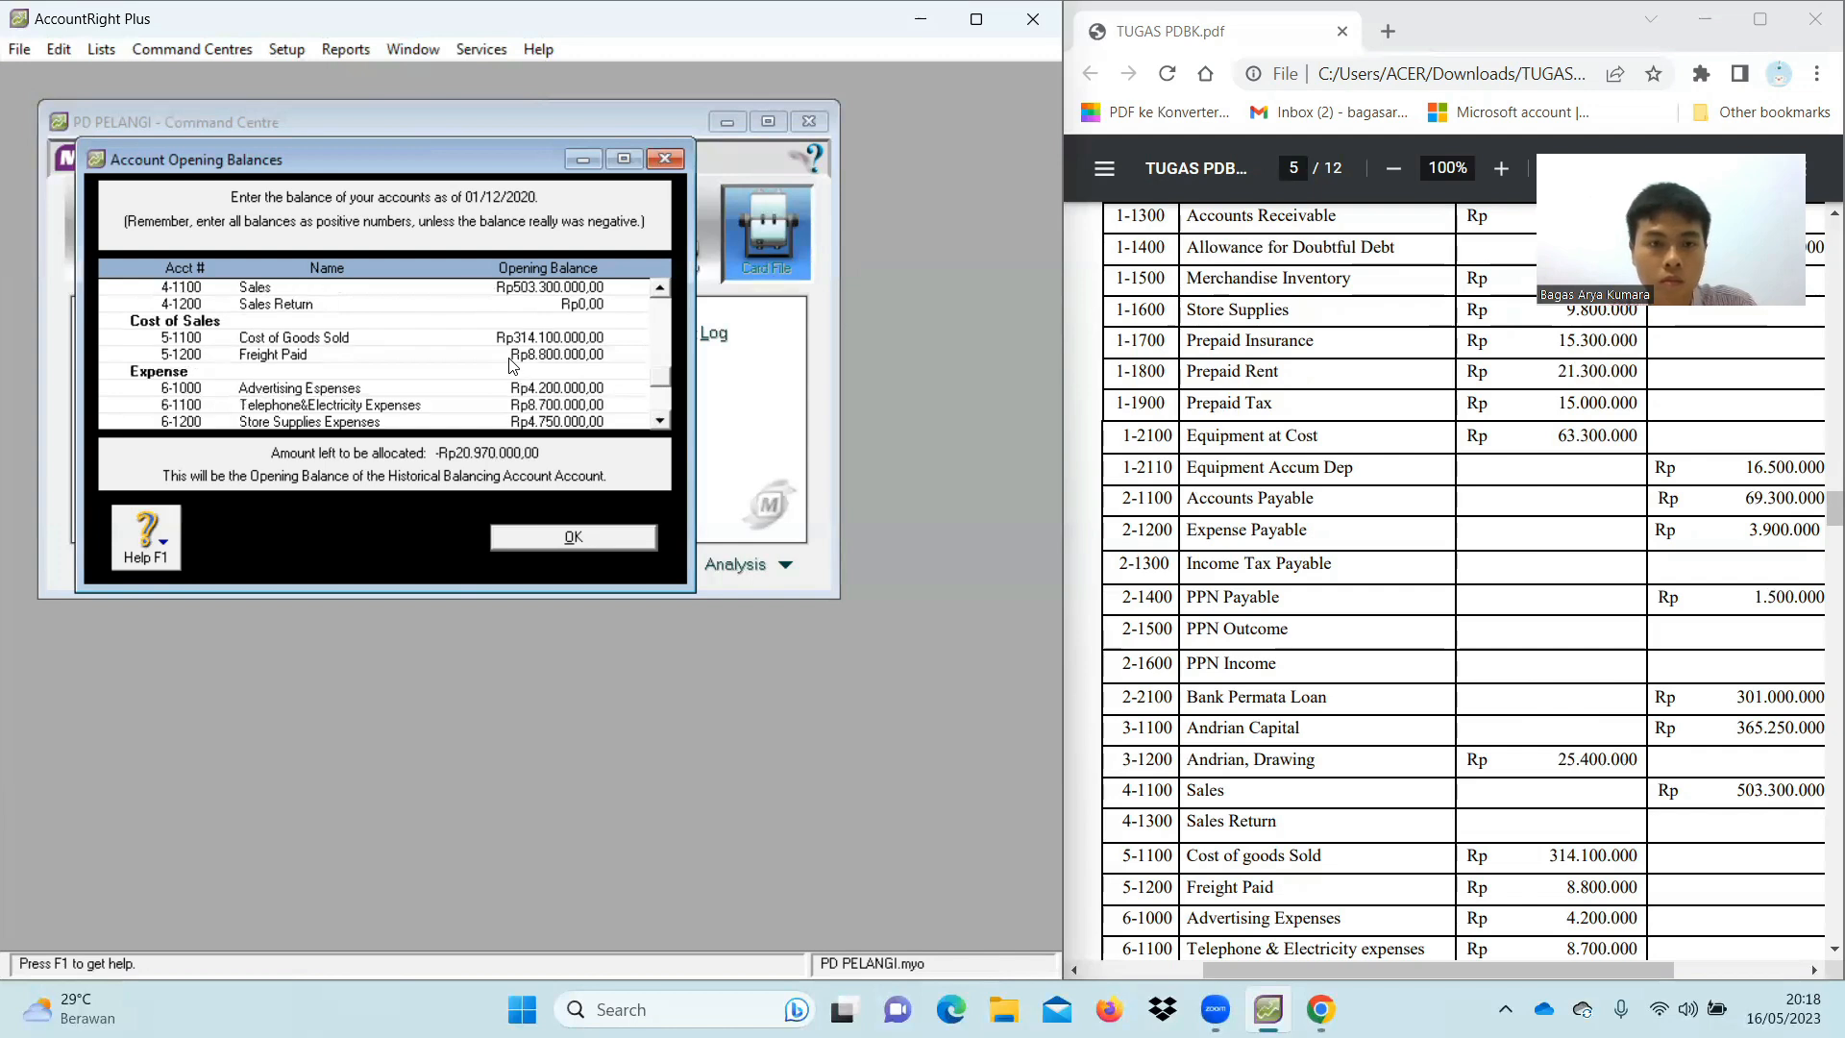
scroll(1377, 589, down, 1)
scroll(1377, 588, down, 1)
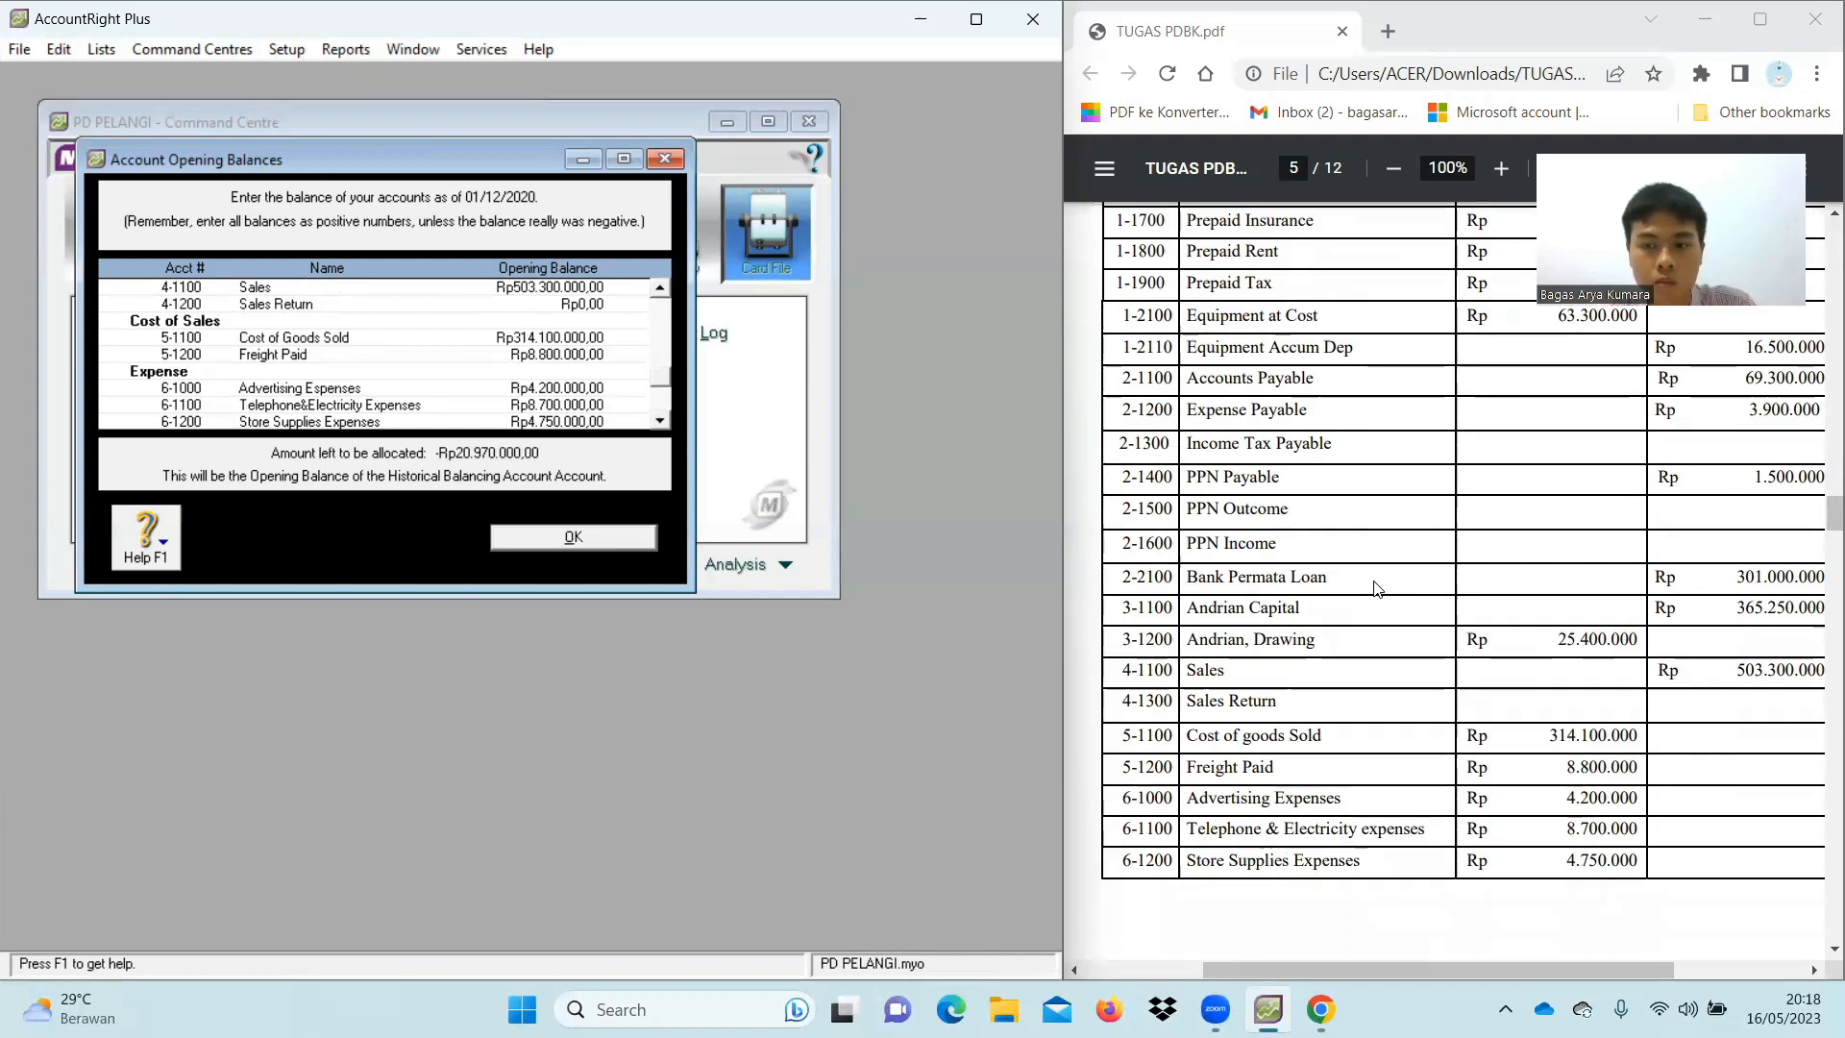
scroll(569, 375, down, 1)
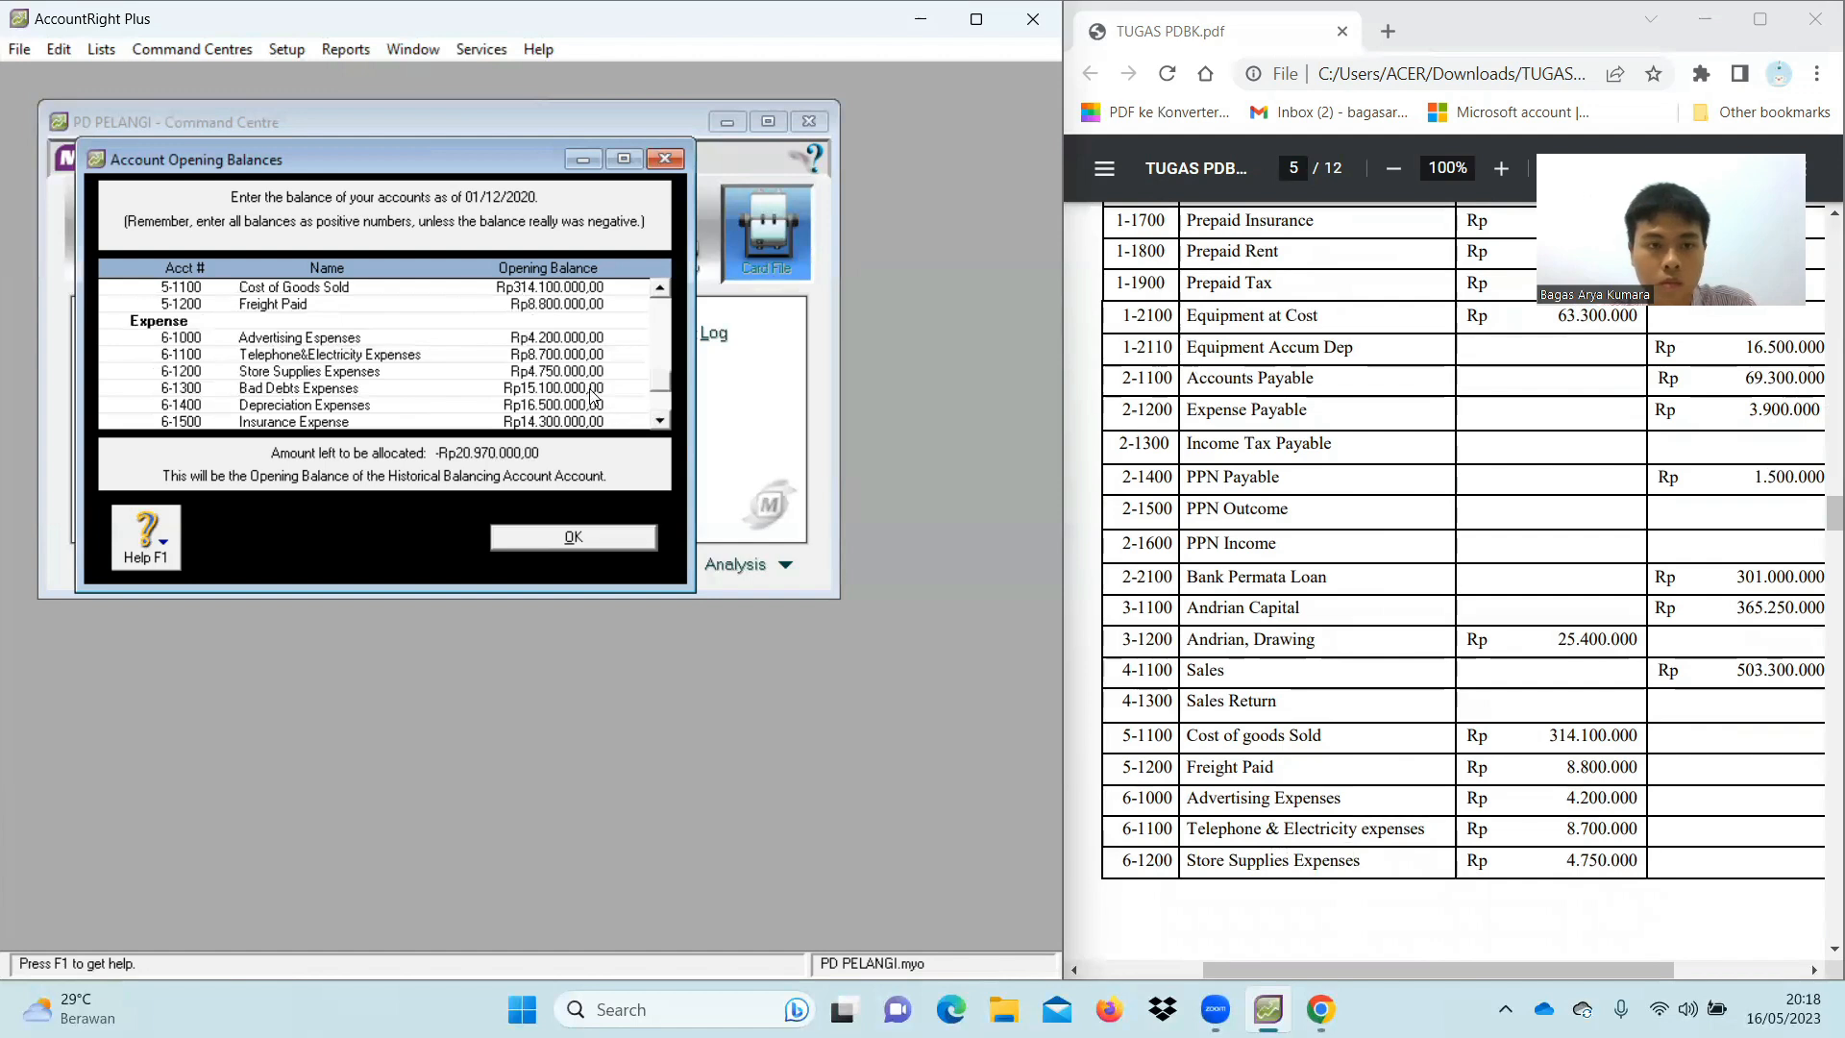
scroll(1423, 647, down, 3)
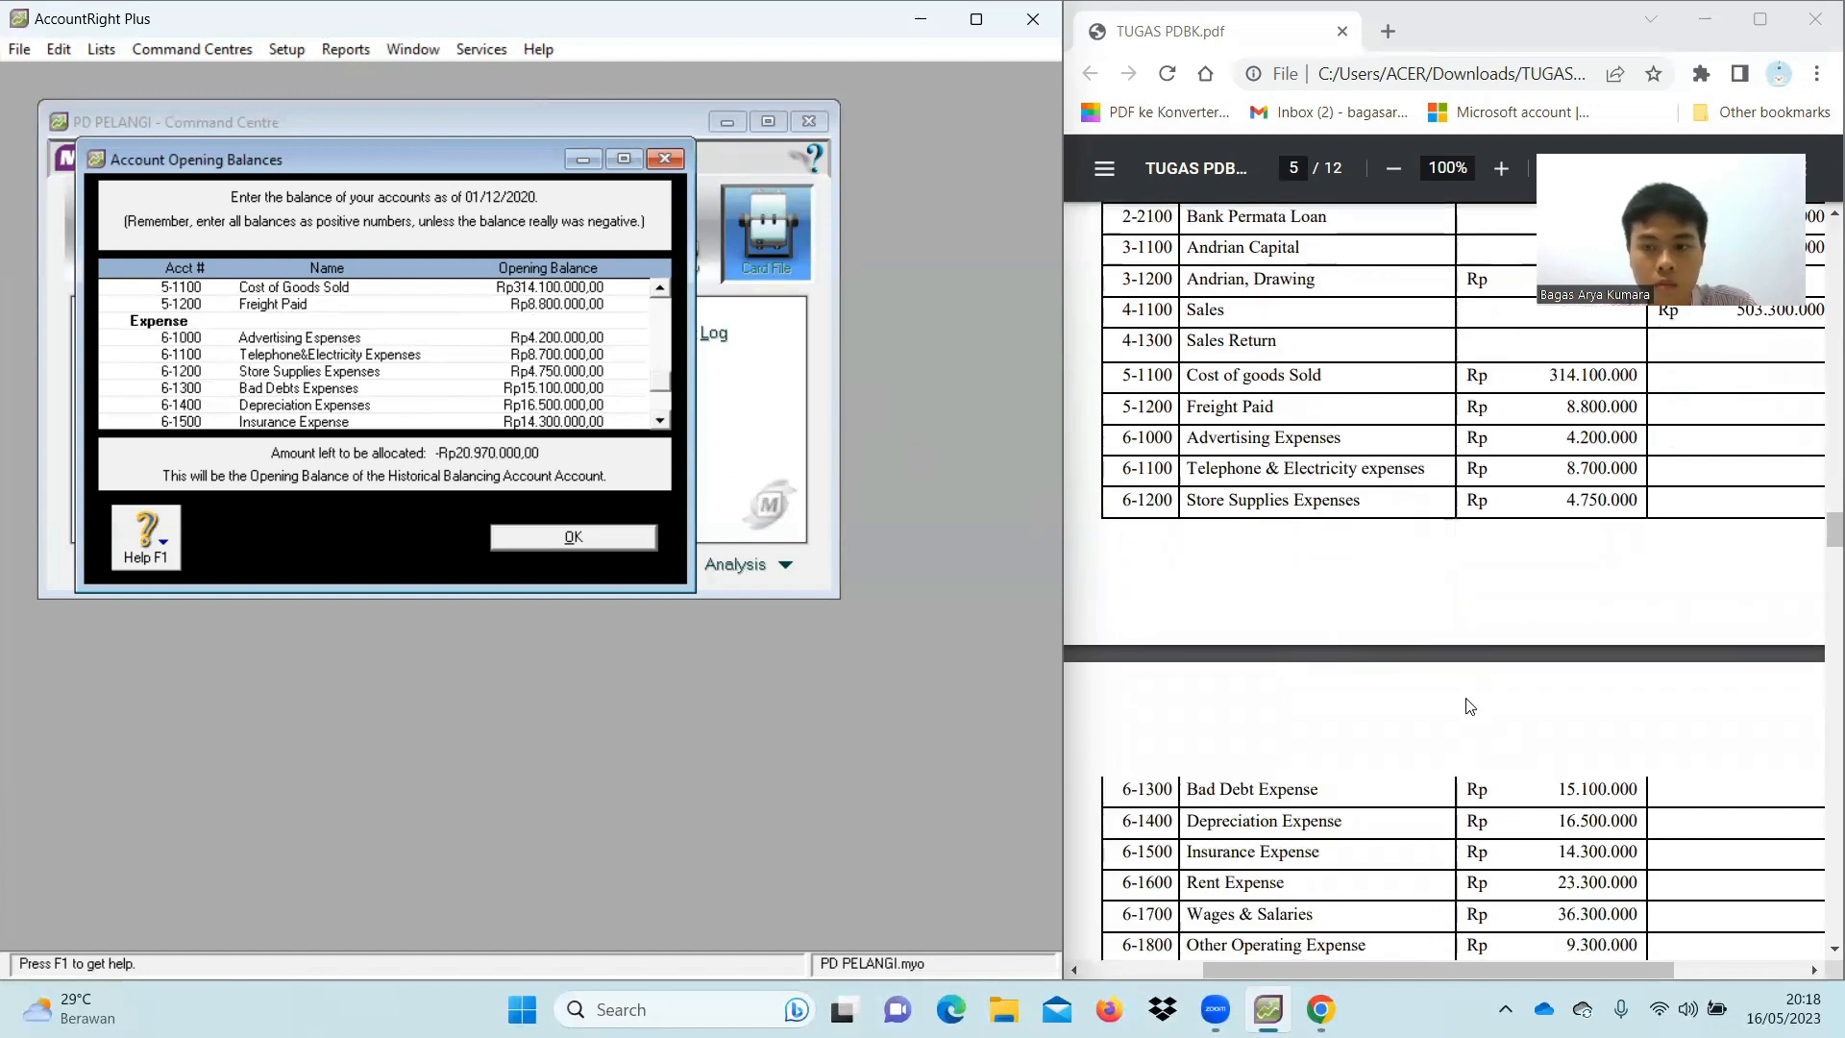
Correct 6-1600 Rent Expense from 2.330.000 to 23.300.000, leaving Rp0,00, and accept with OK
scroll(583, 378, down, 1)
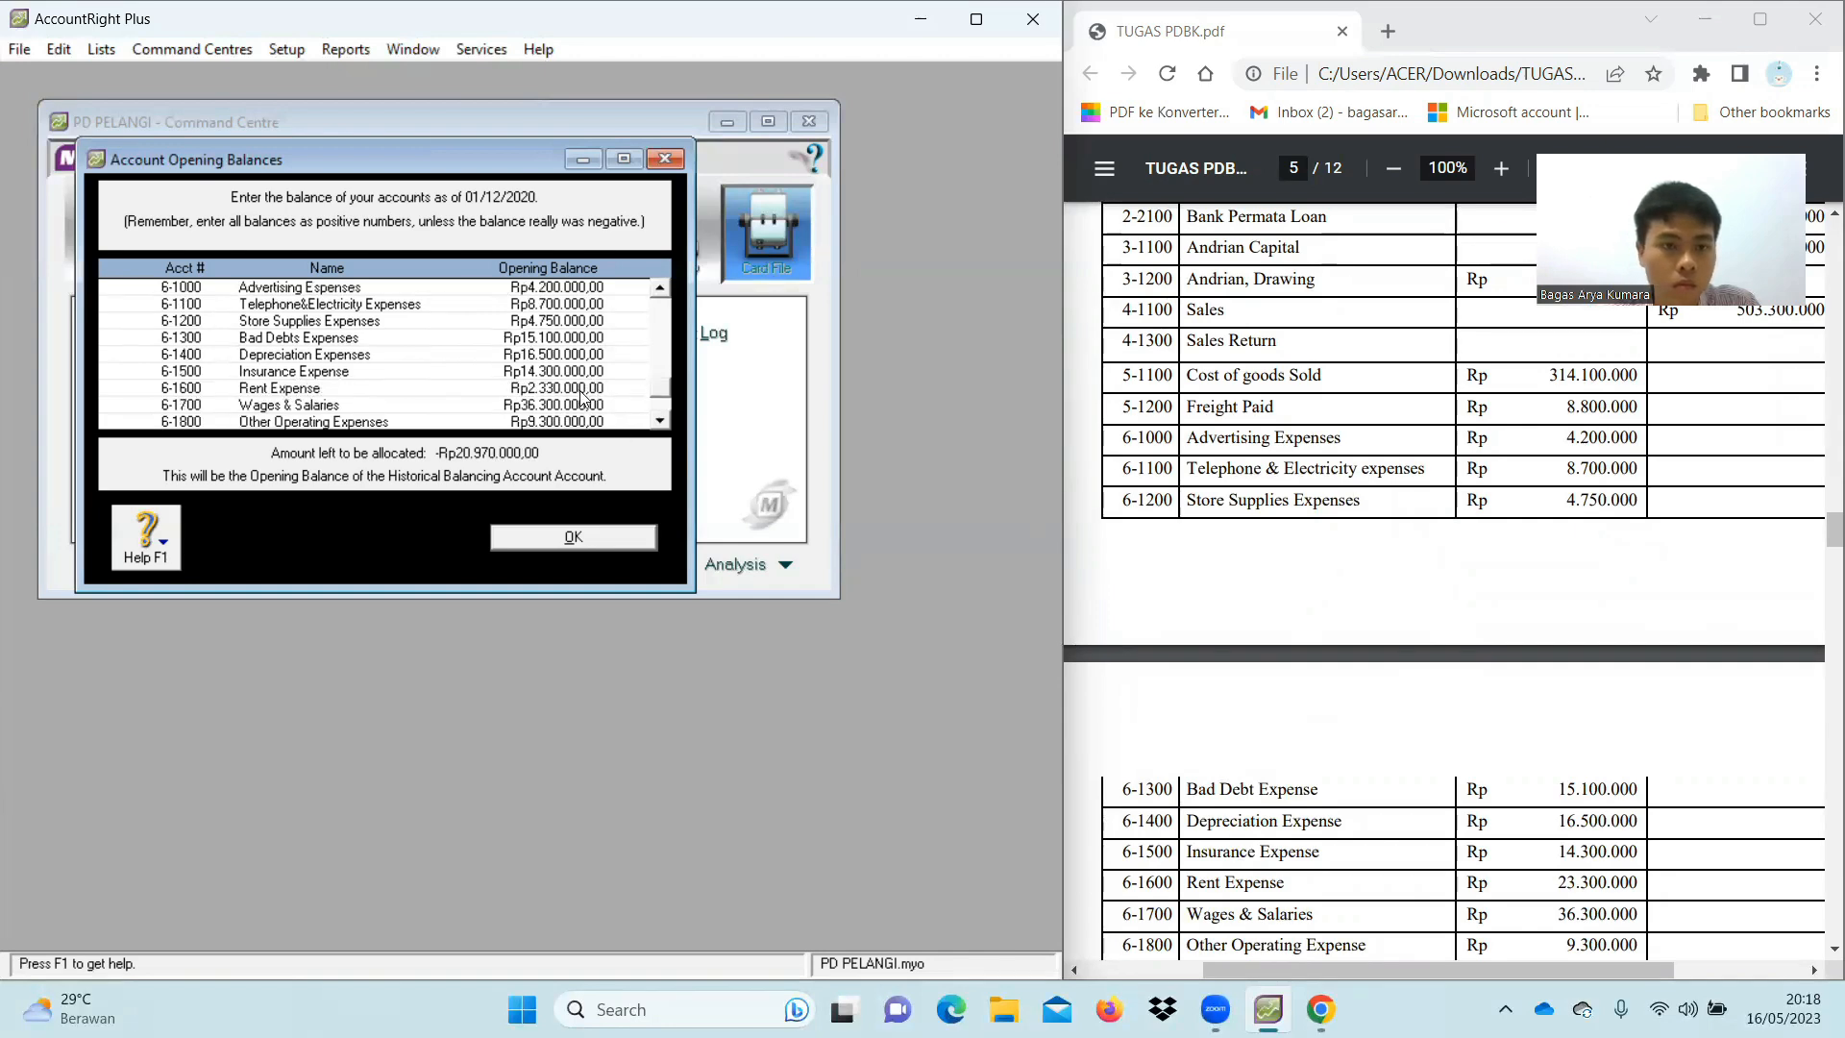
click(582, 390)
click(544, 386)
click(579, 387)
key(BackSpace)
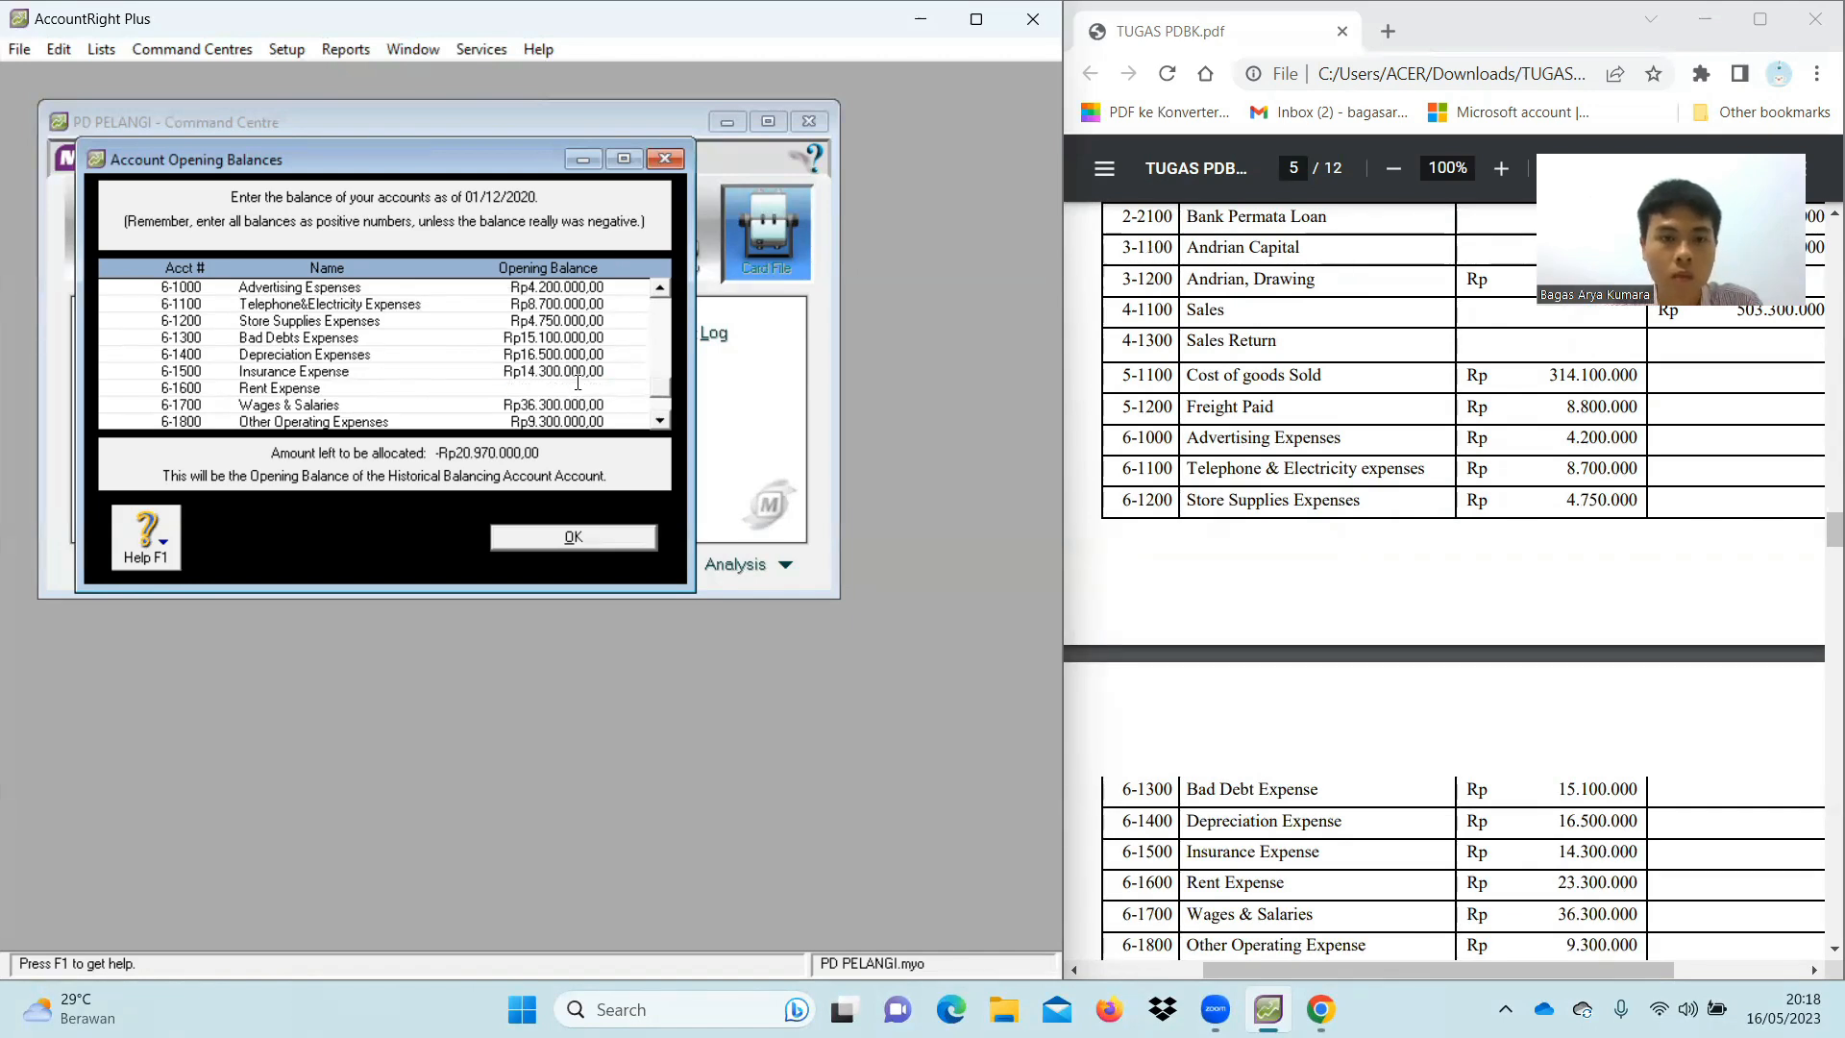
text(23.300.)
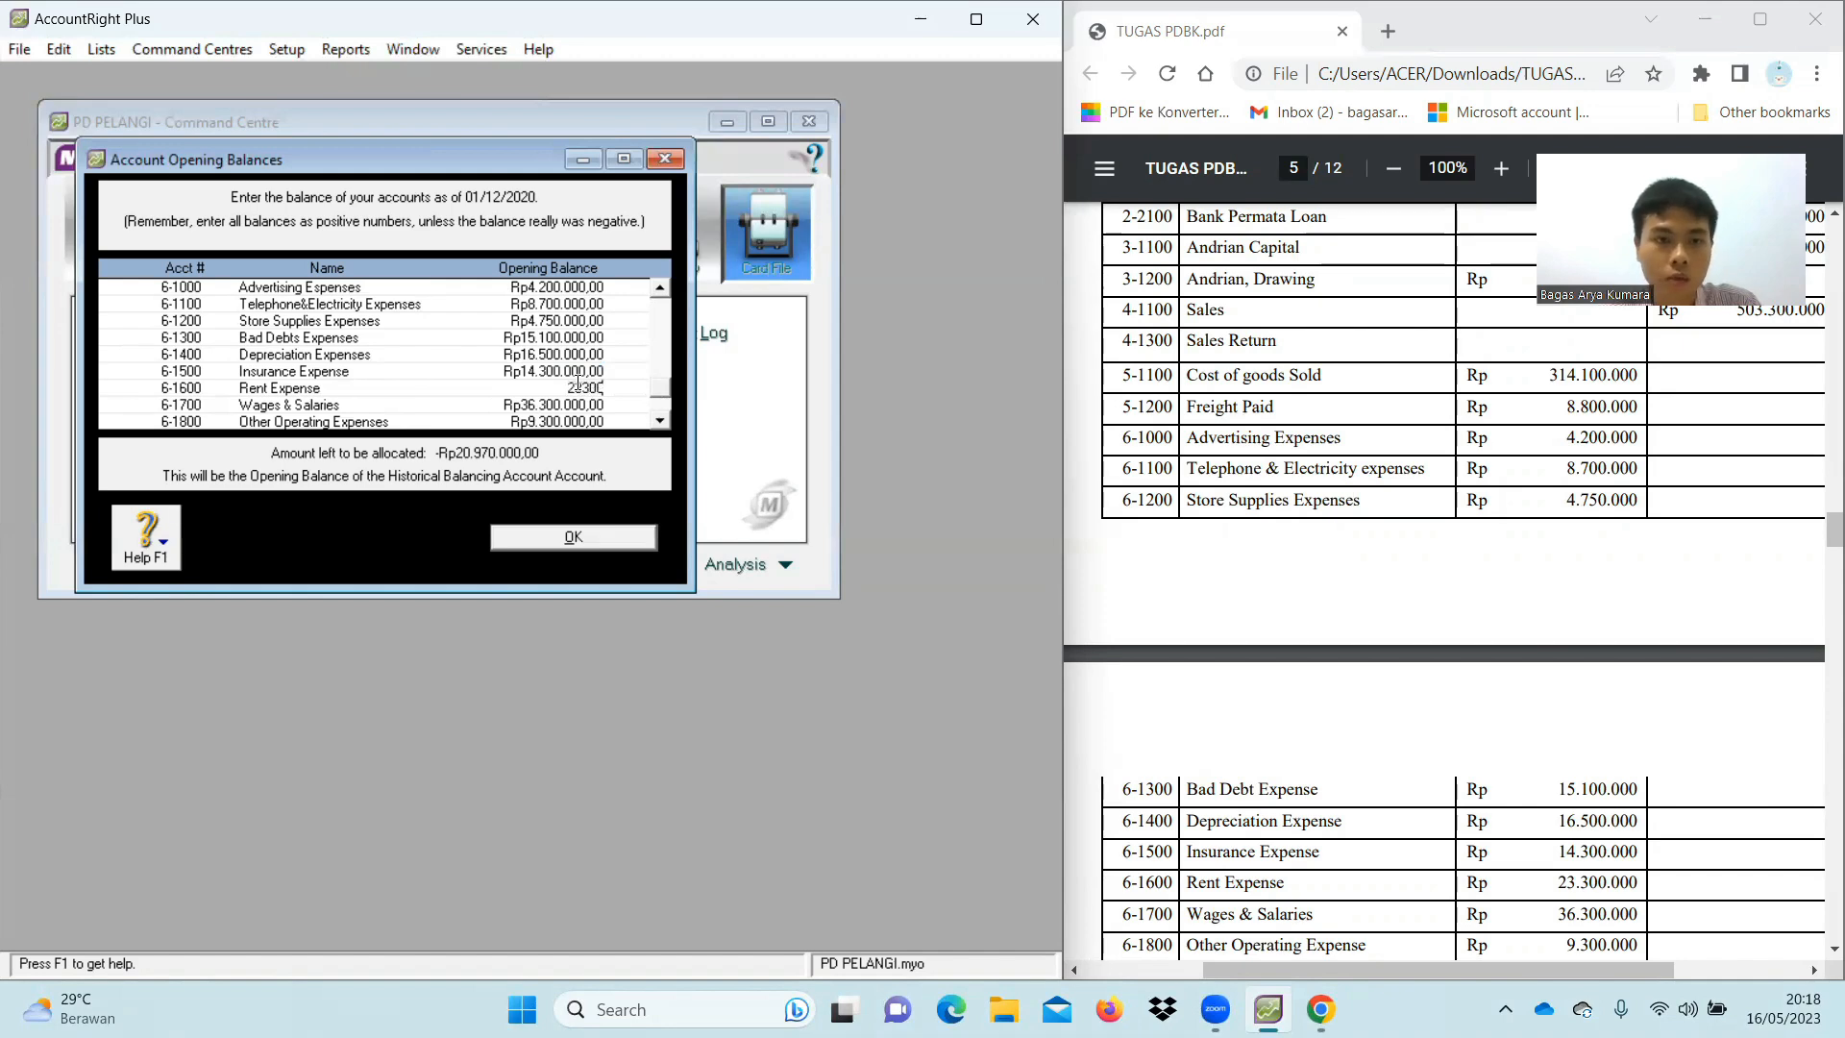
text(000)
key(Tab)
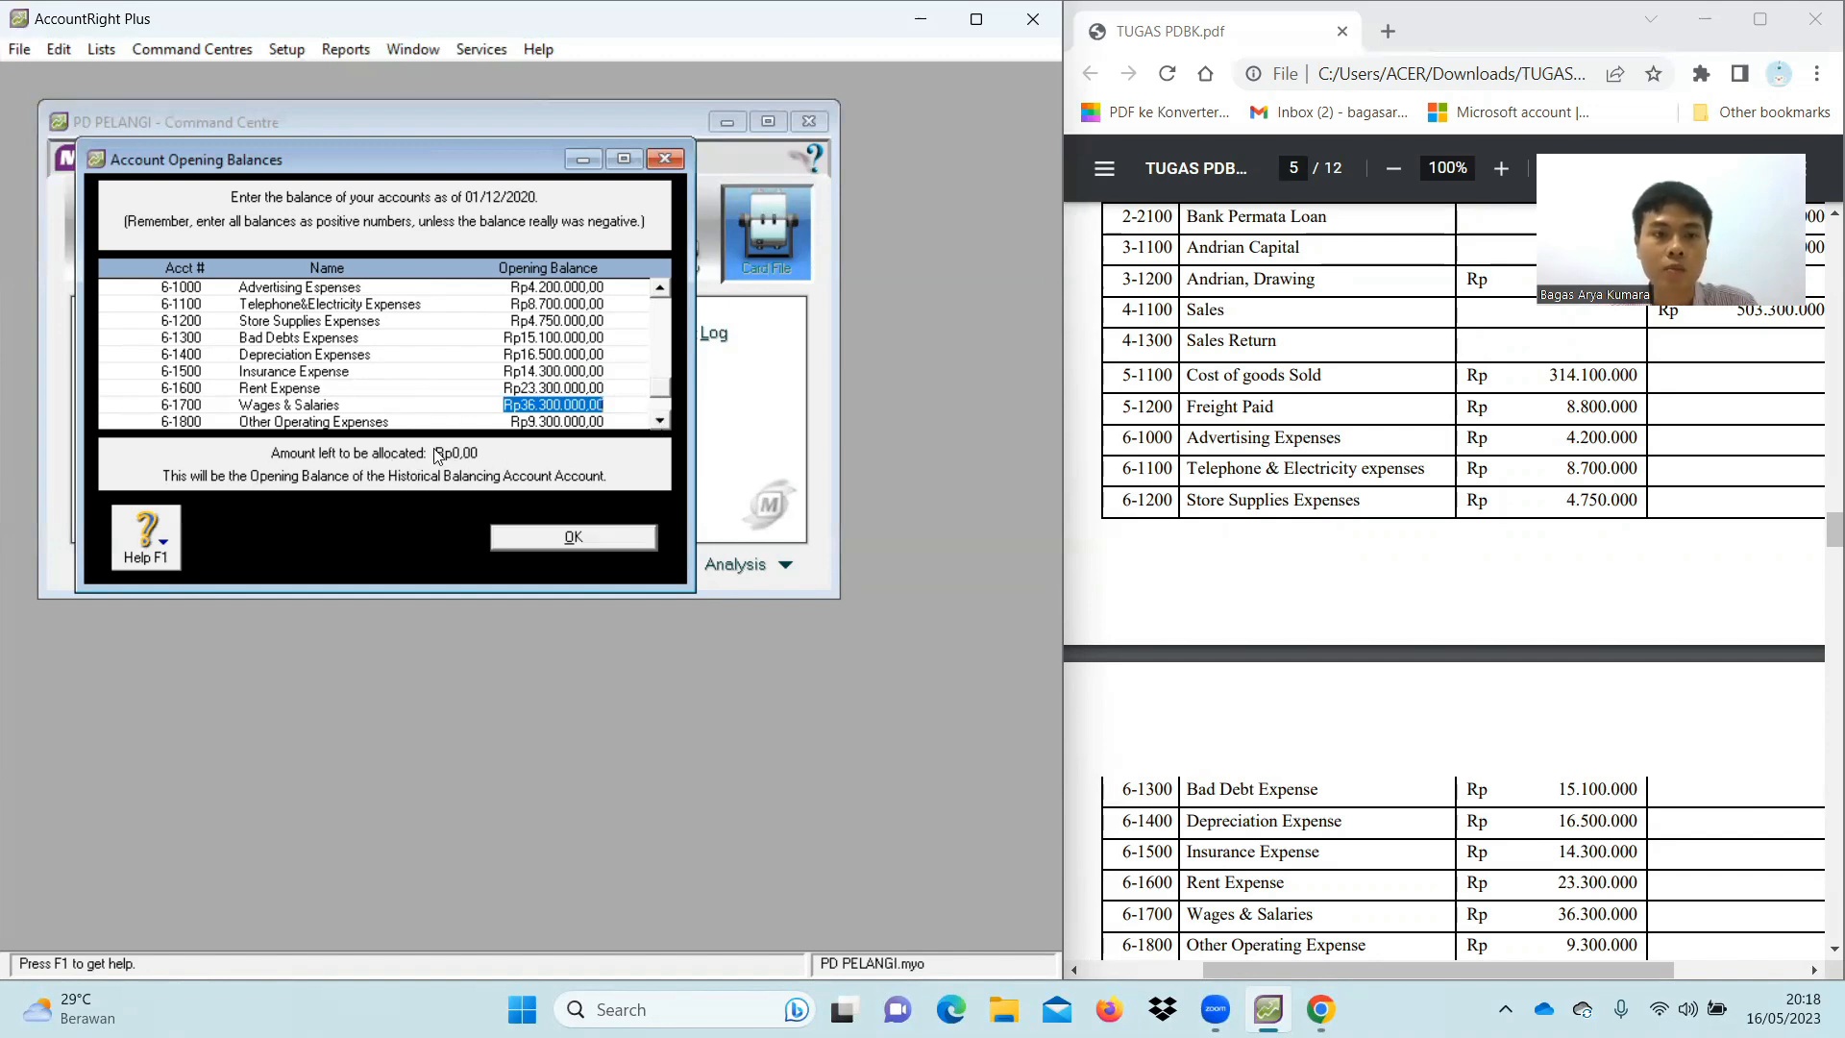
scroll(485, 476, down, 3)
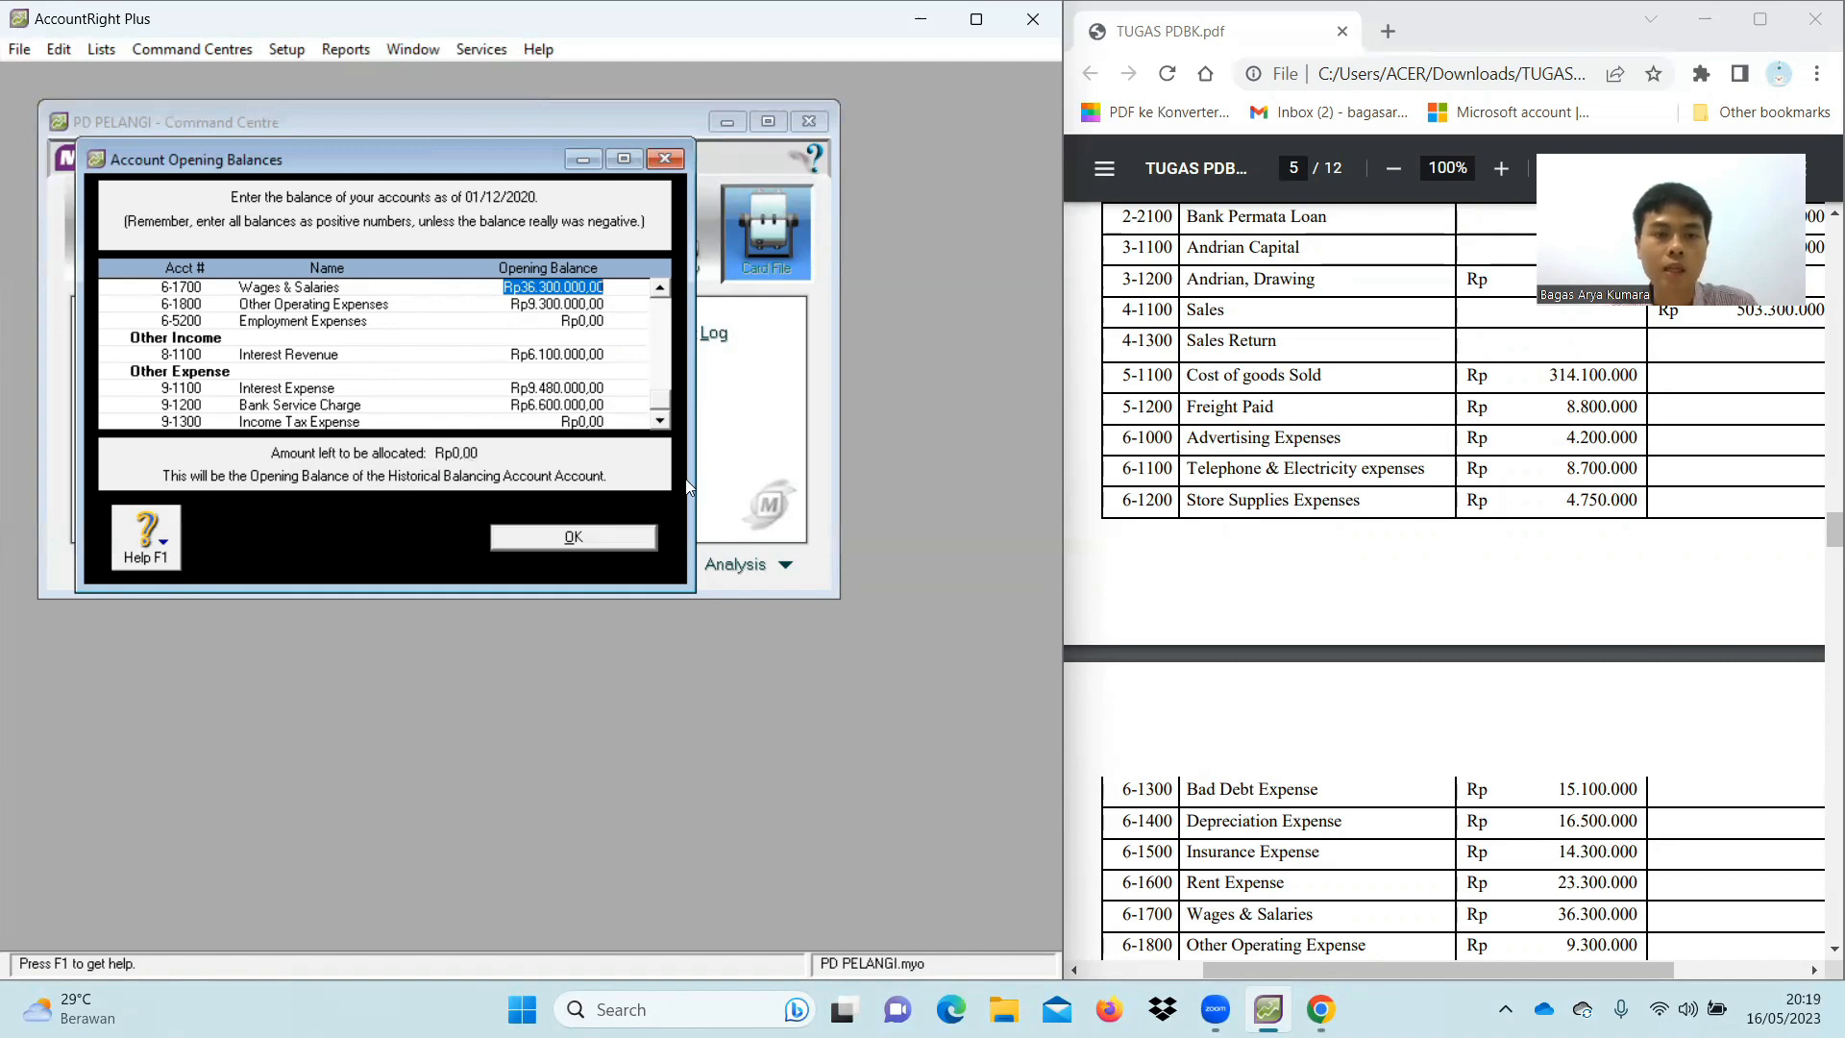
click(574, 539)
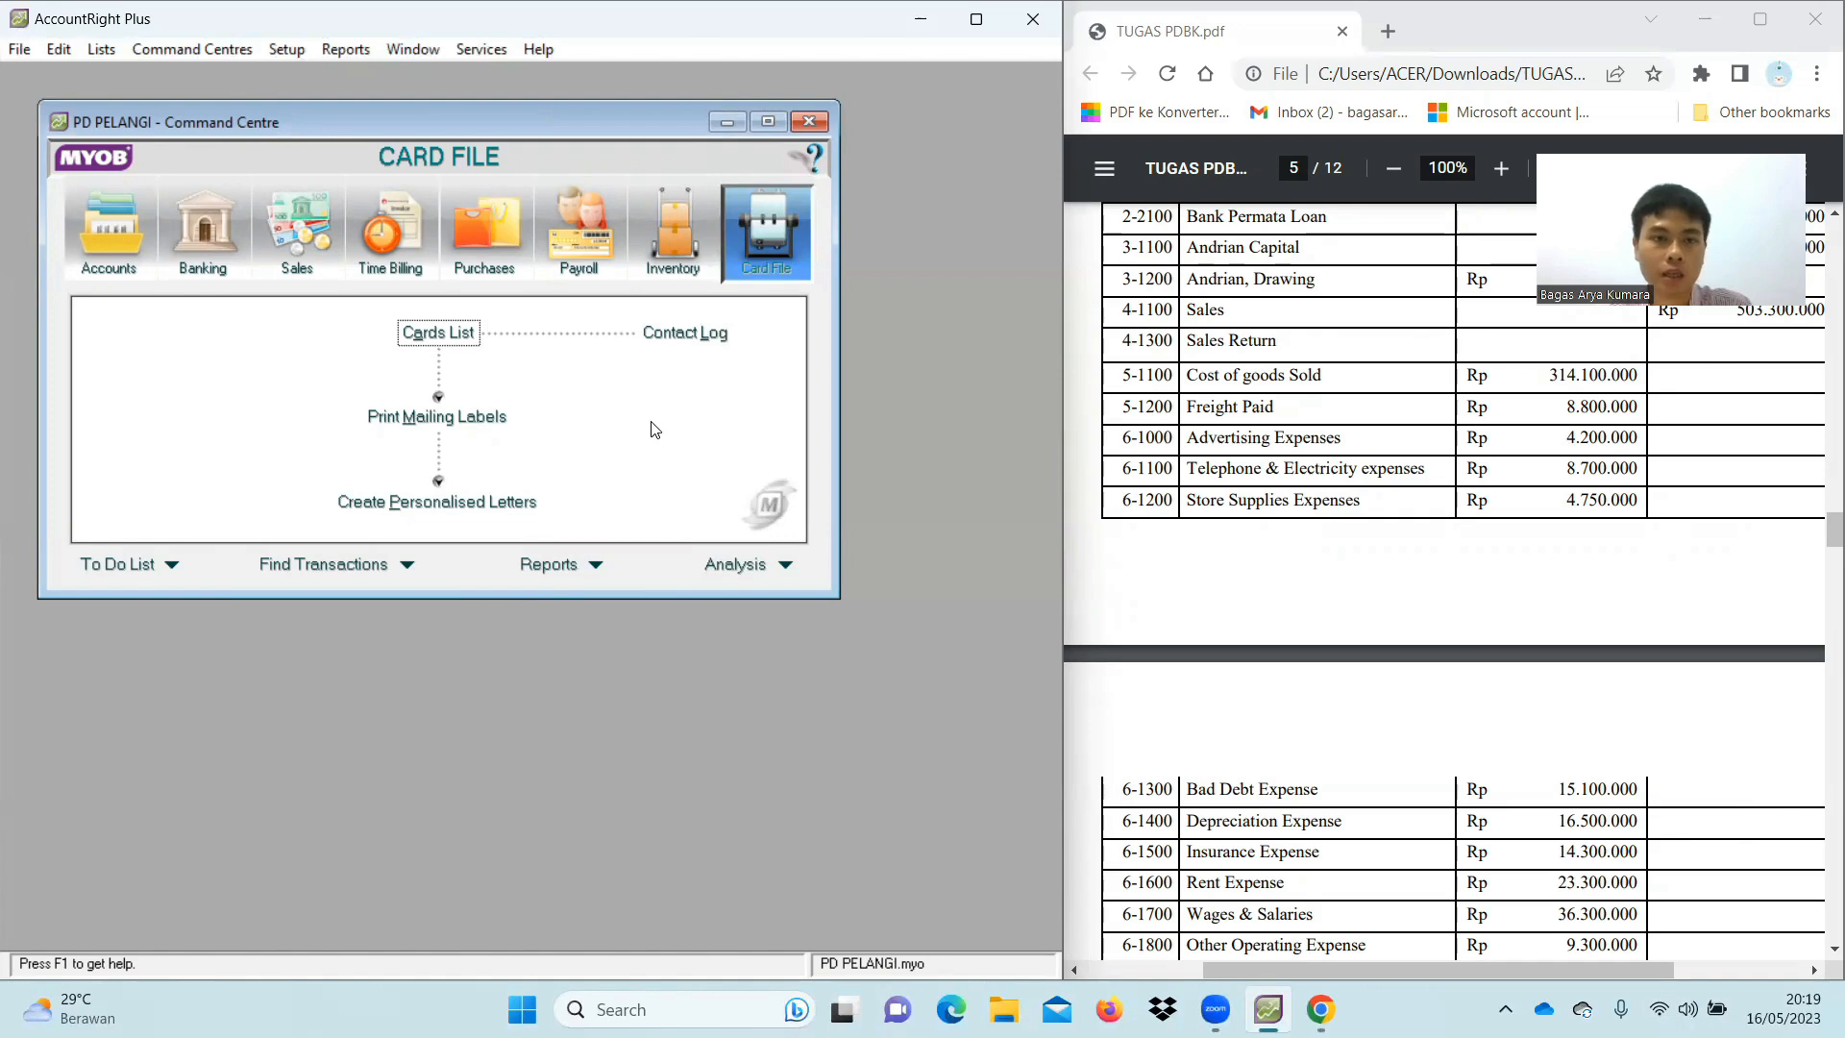
Open the Cards List and start a new card
click(451, 348)
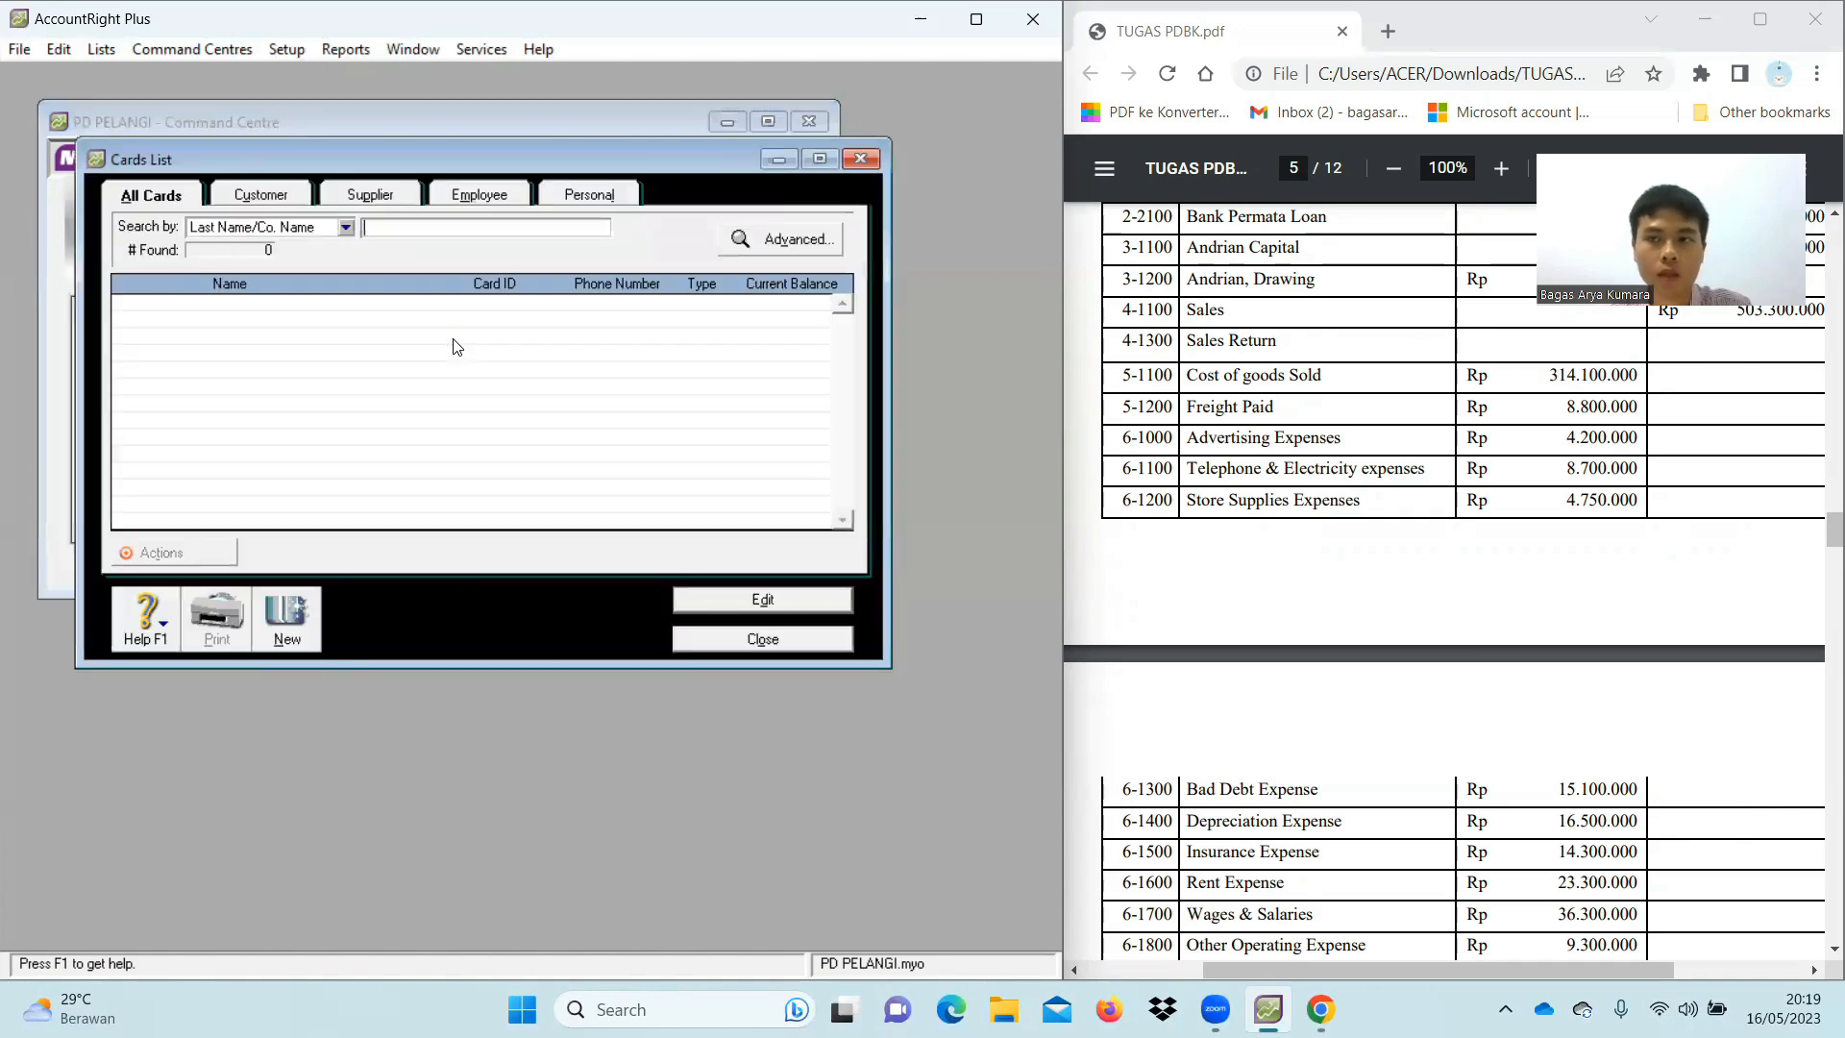
click(280, 634)
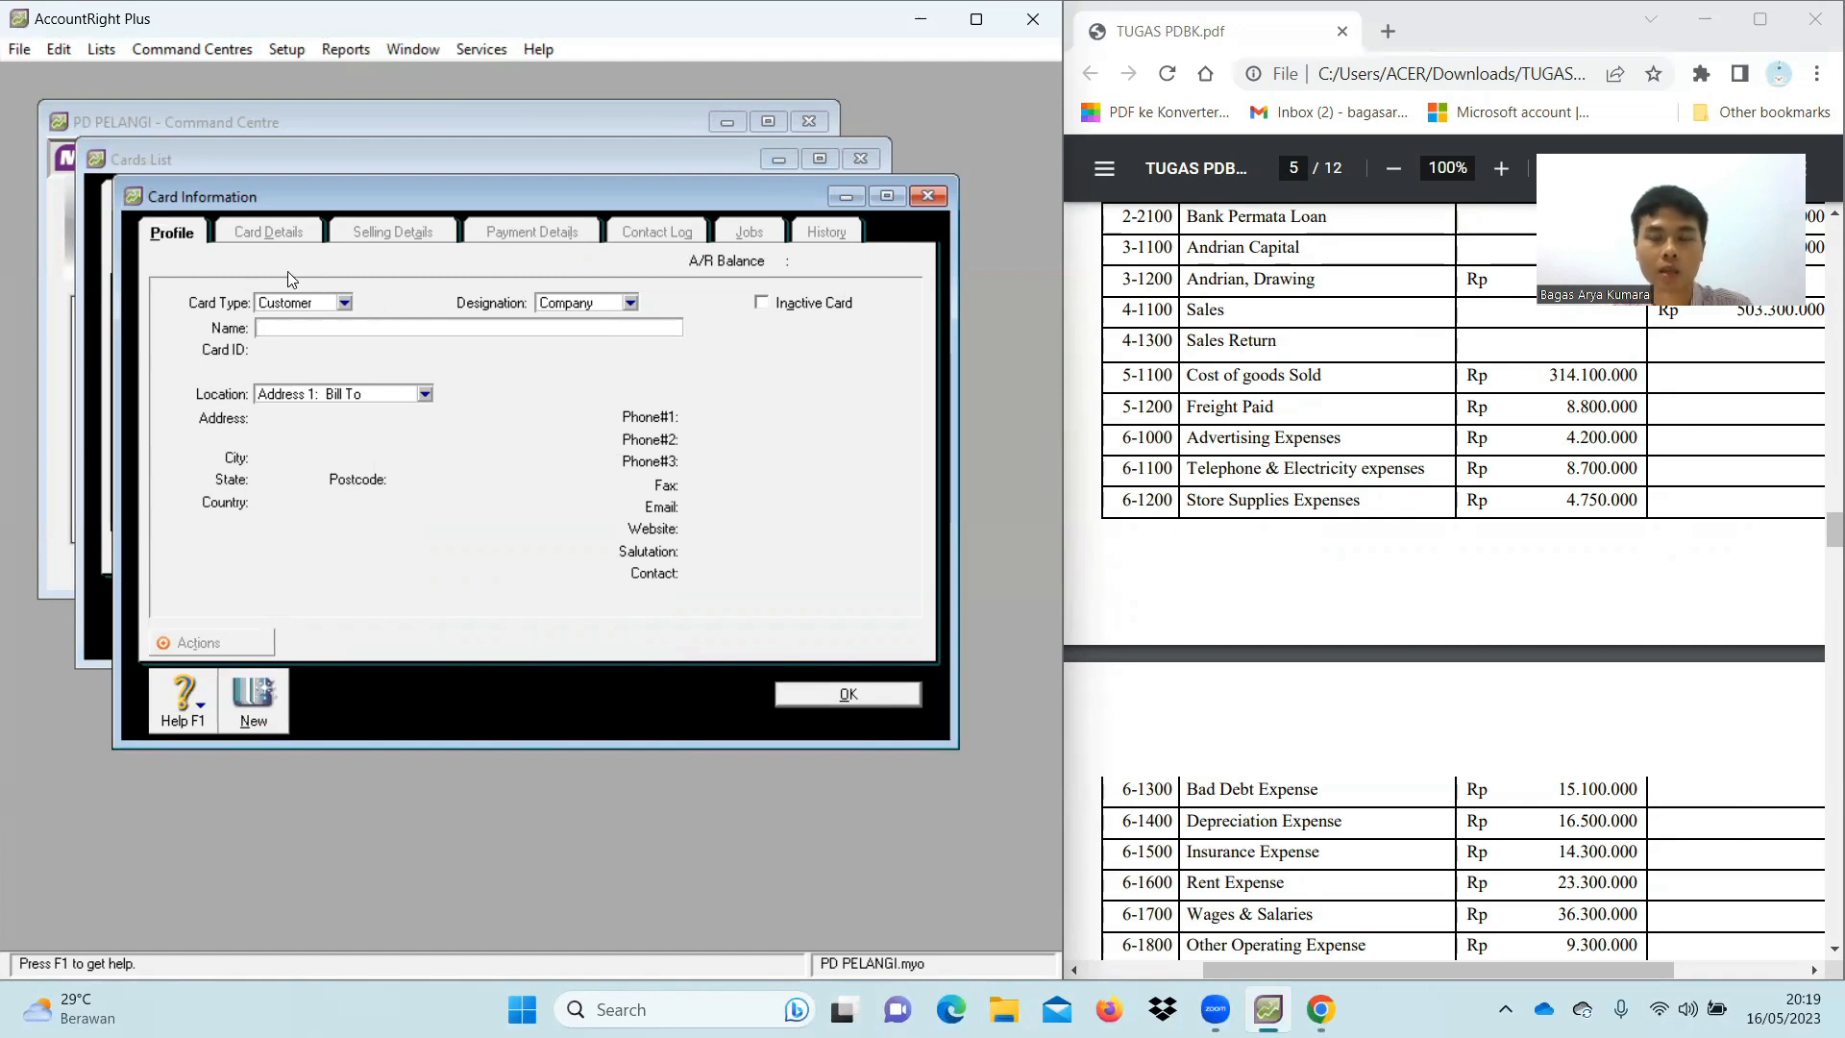
Enter customer name Techno Computer, card ID C001 and its street address
scroll(1394, 697, down, 8)
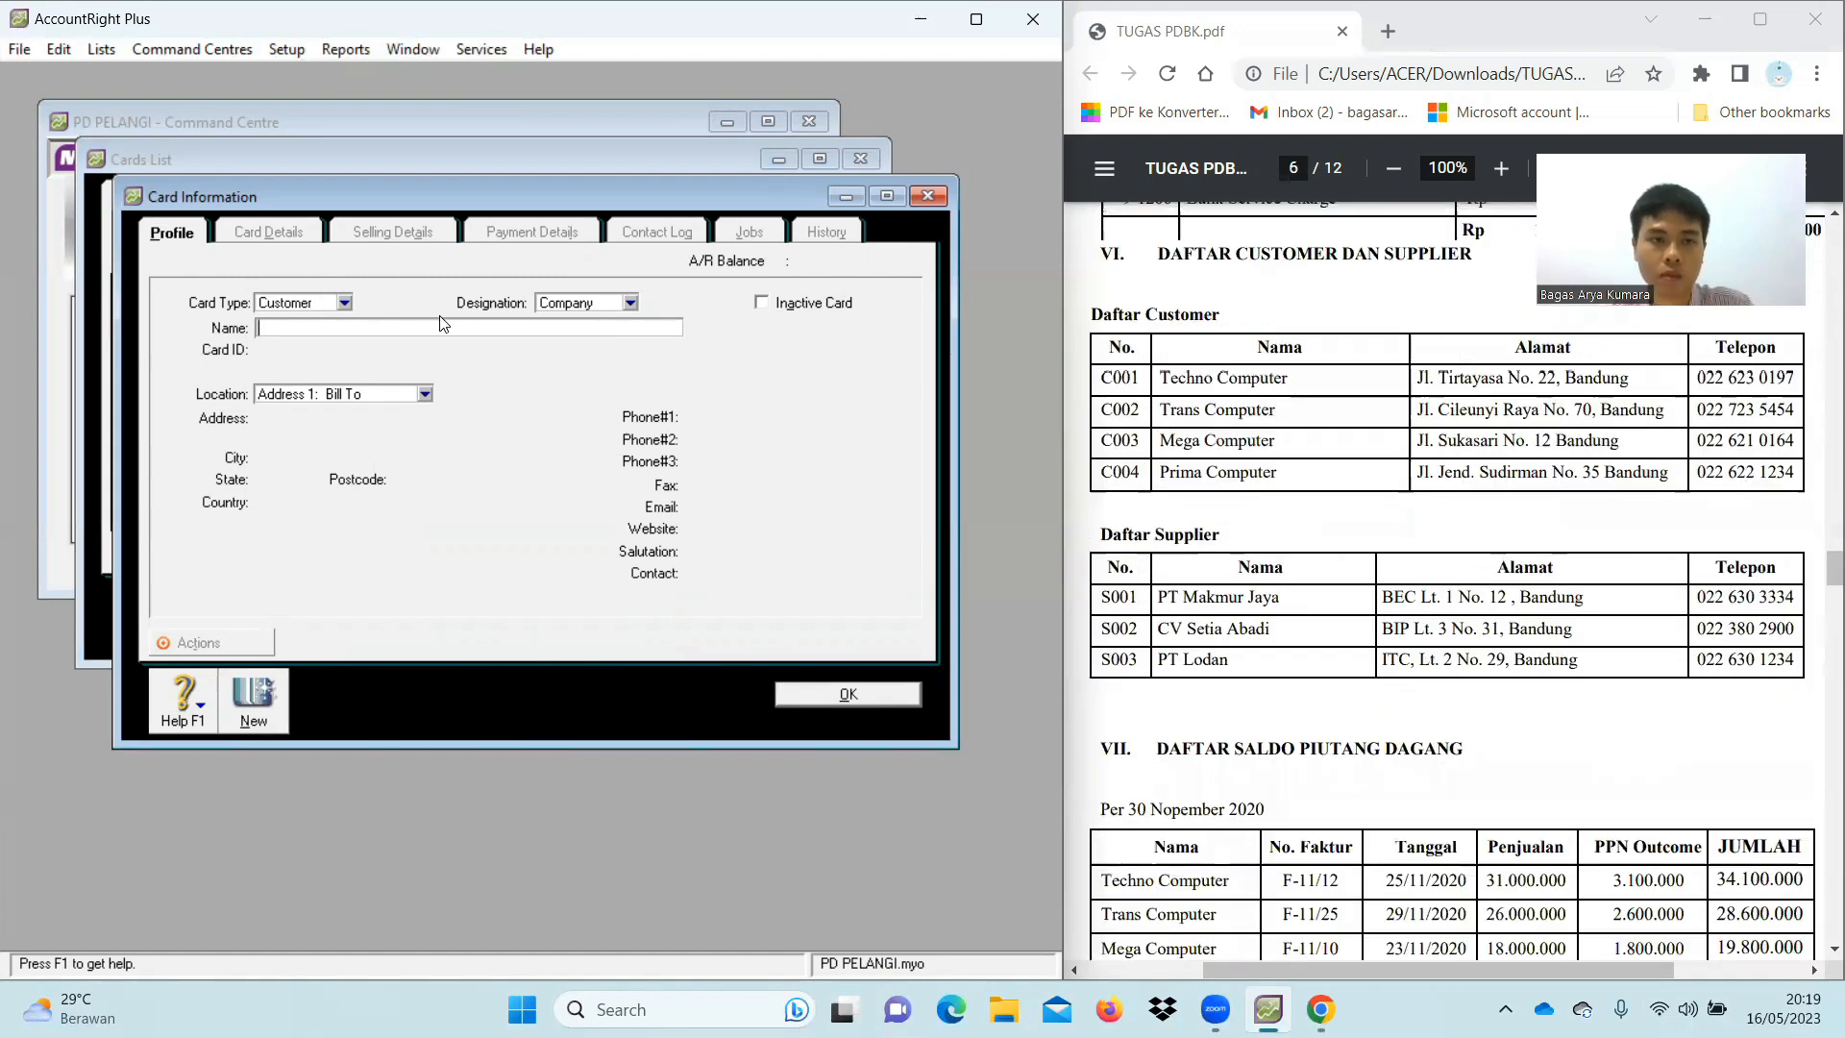
text(Techno)
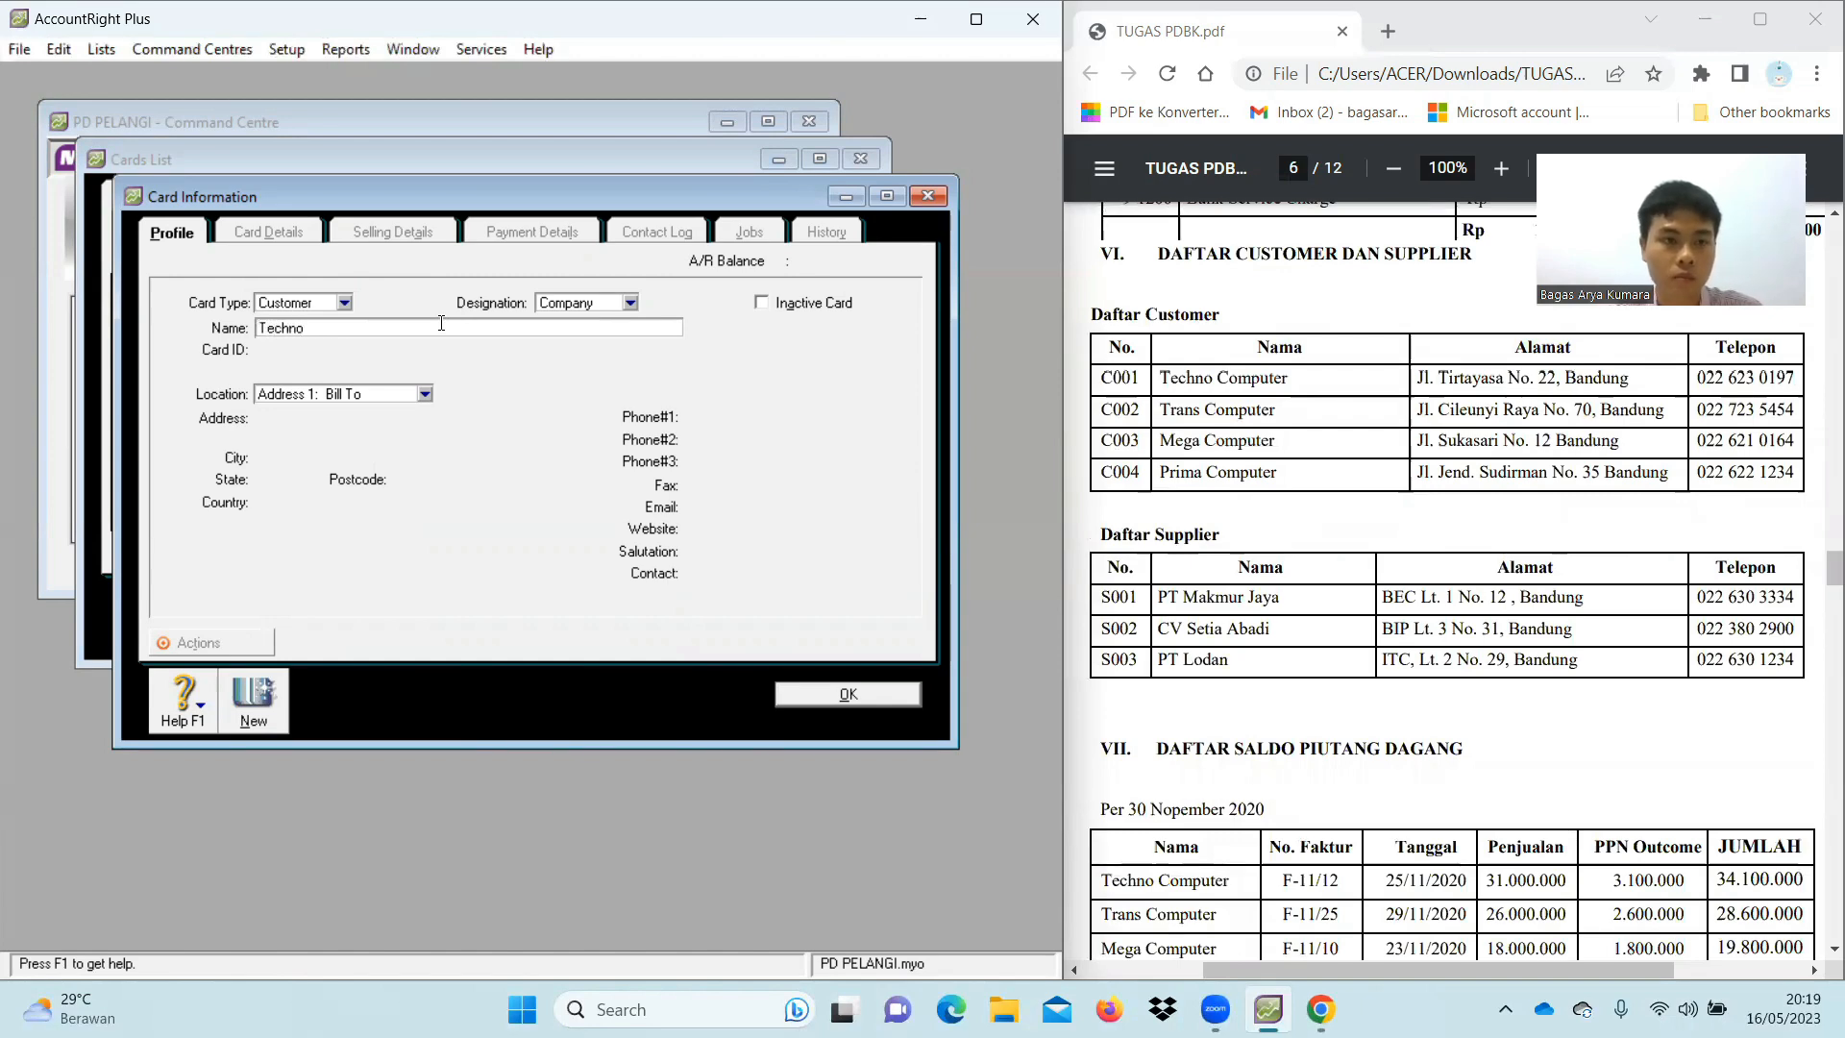
text( Computer)
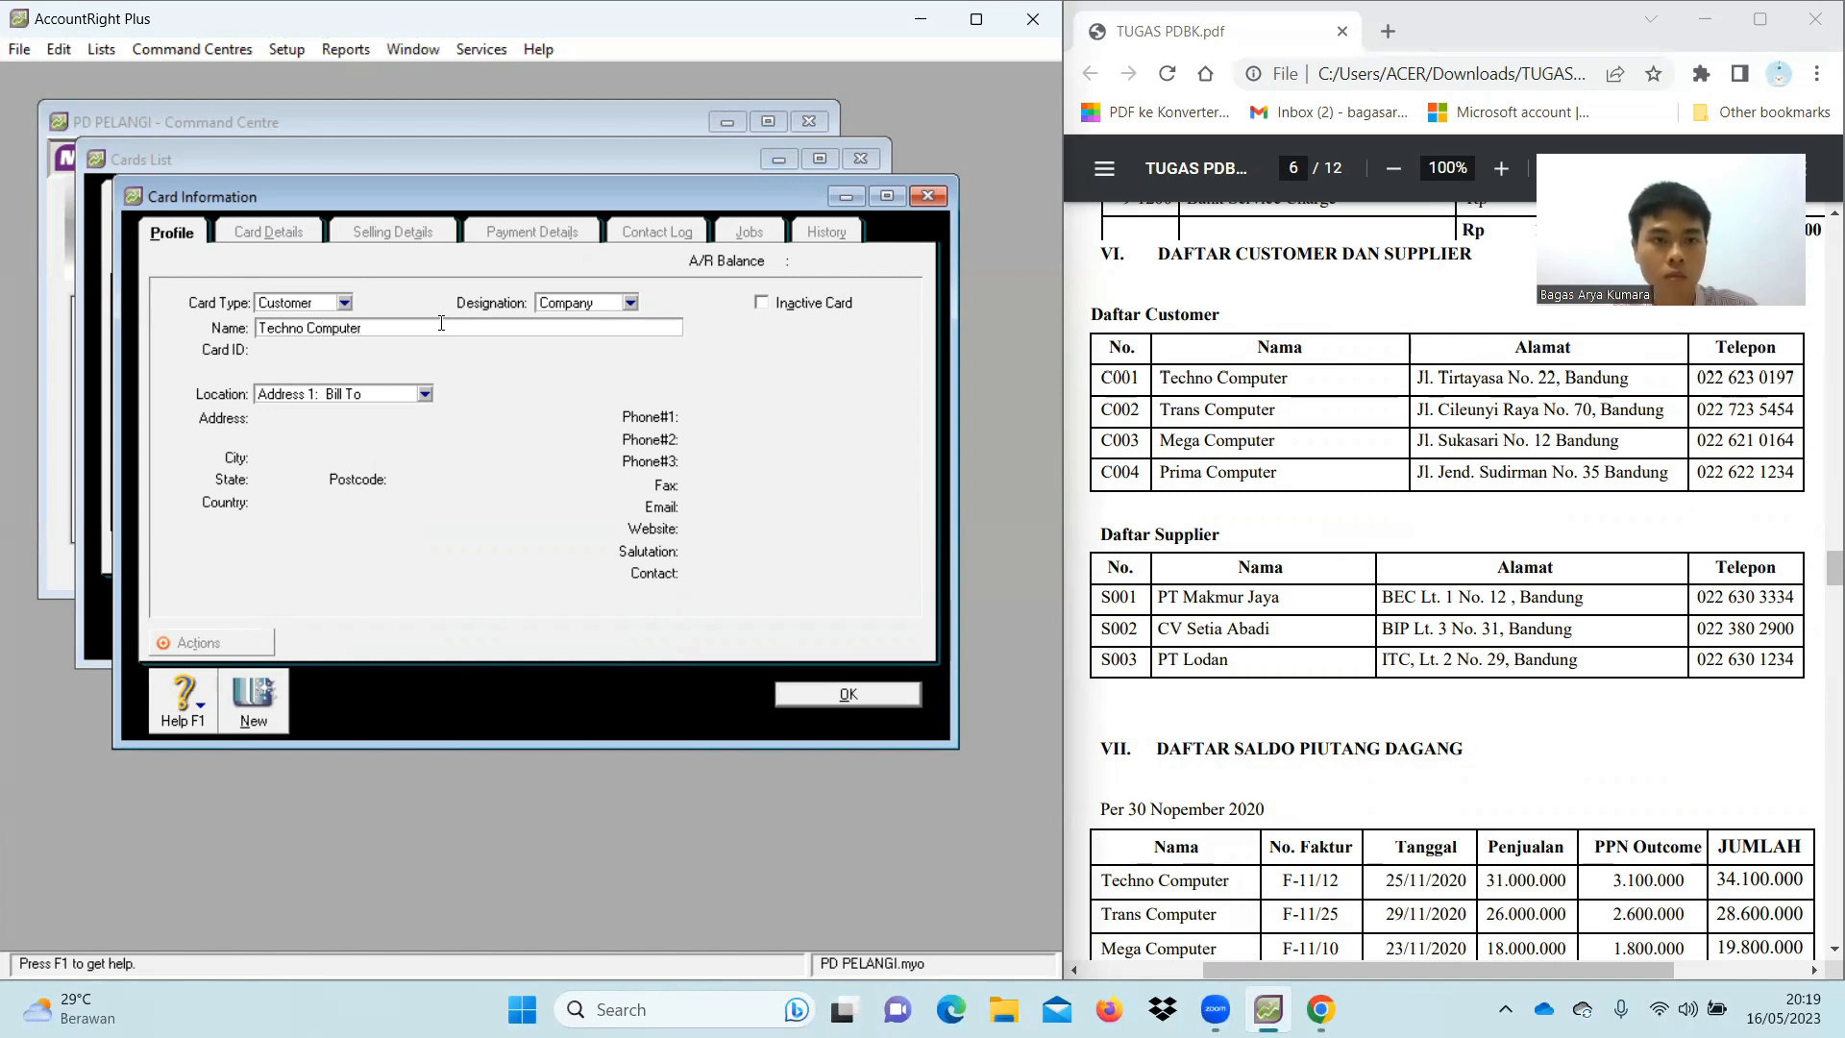
key(Tab)
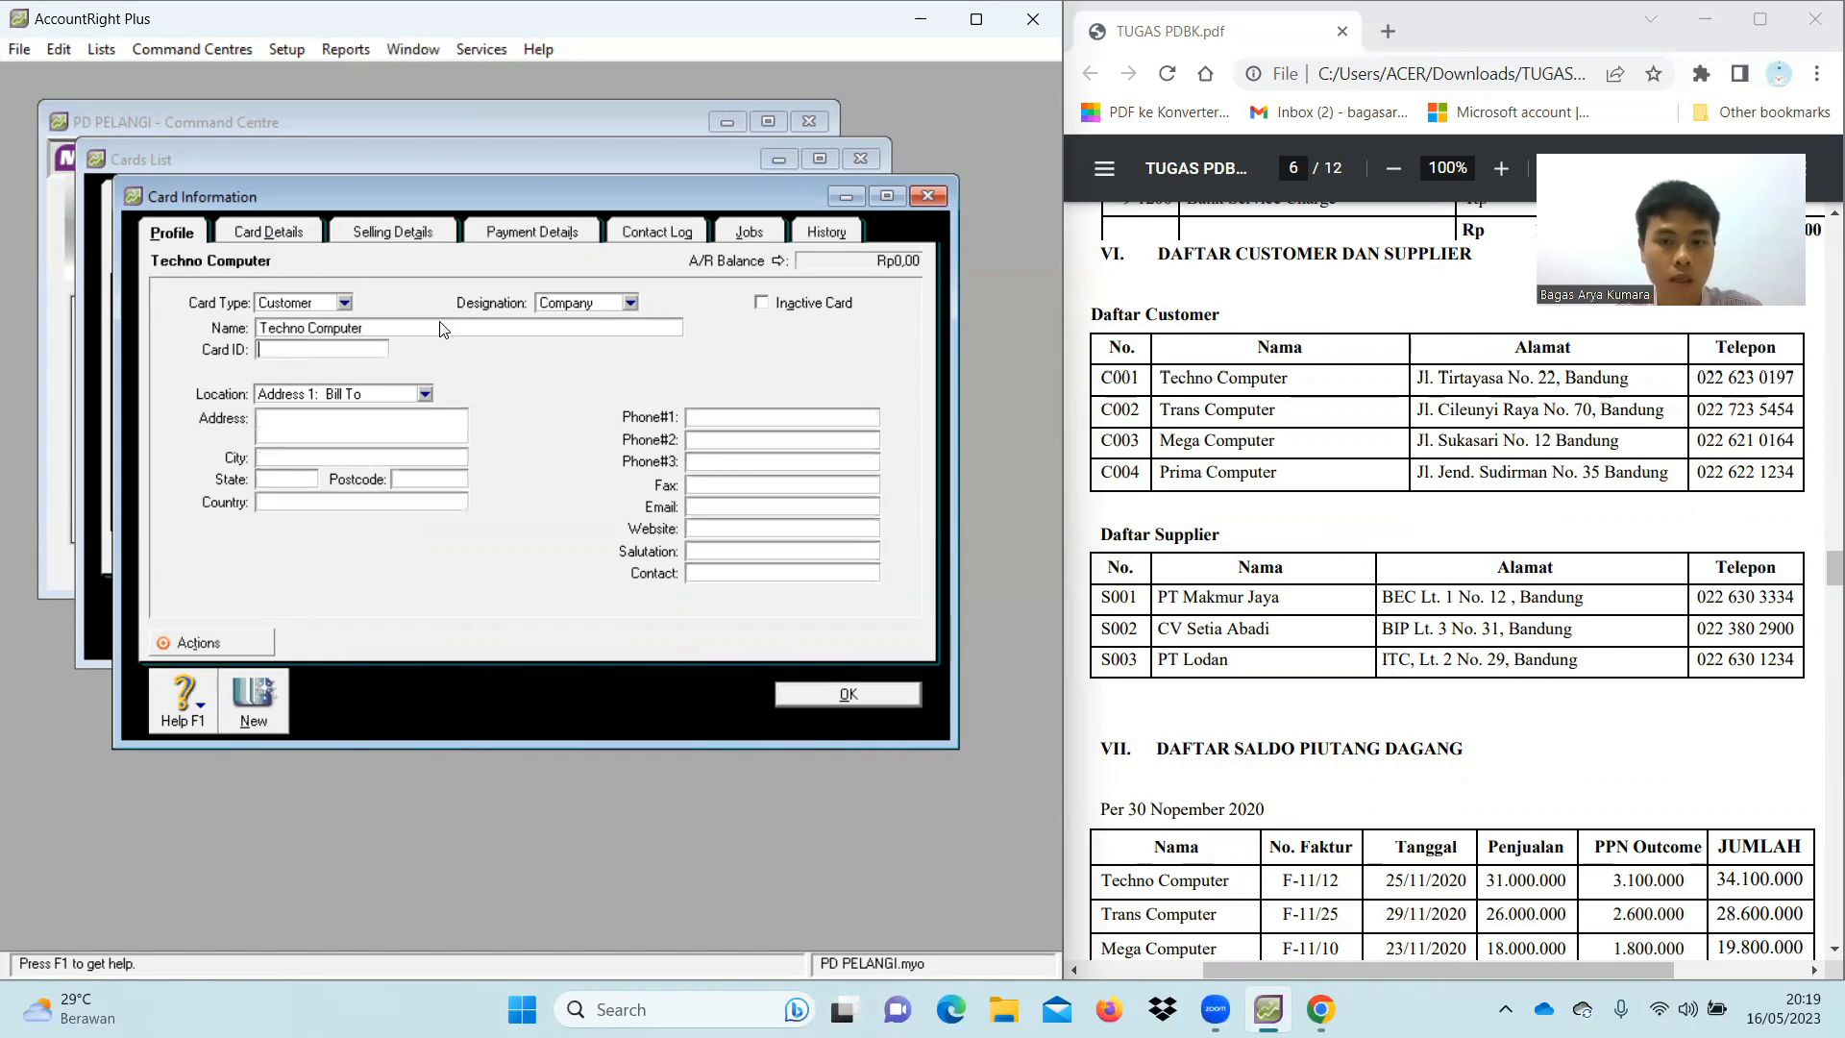
text(C001)
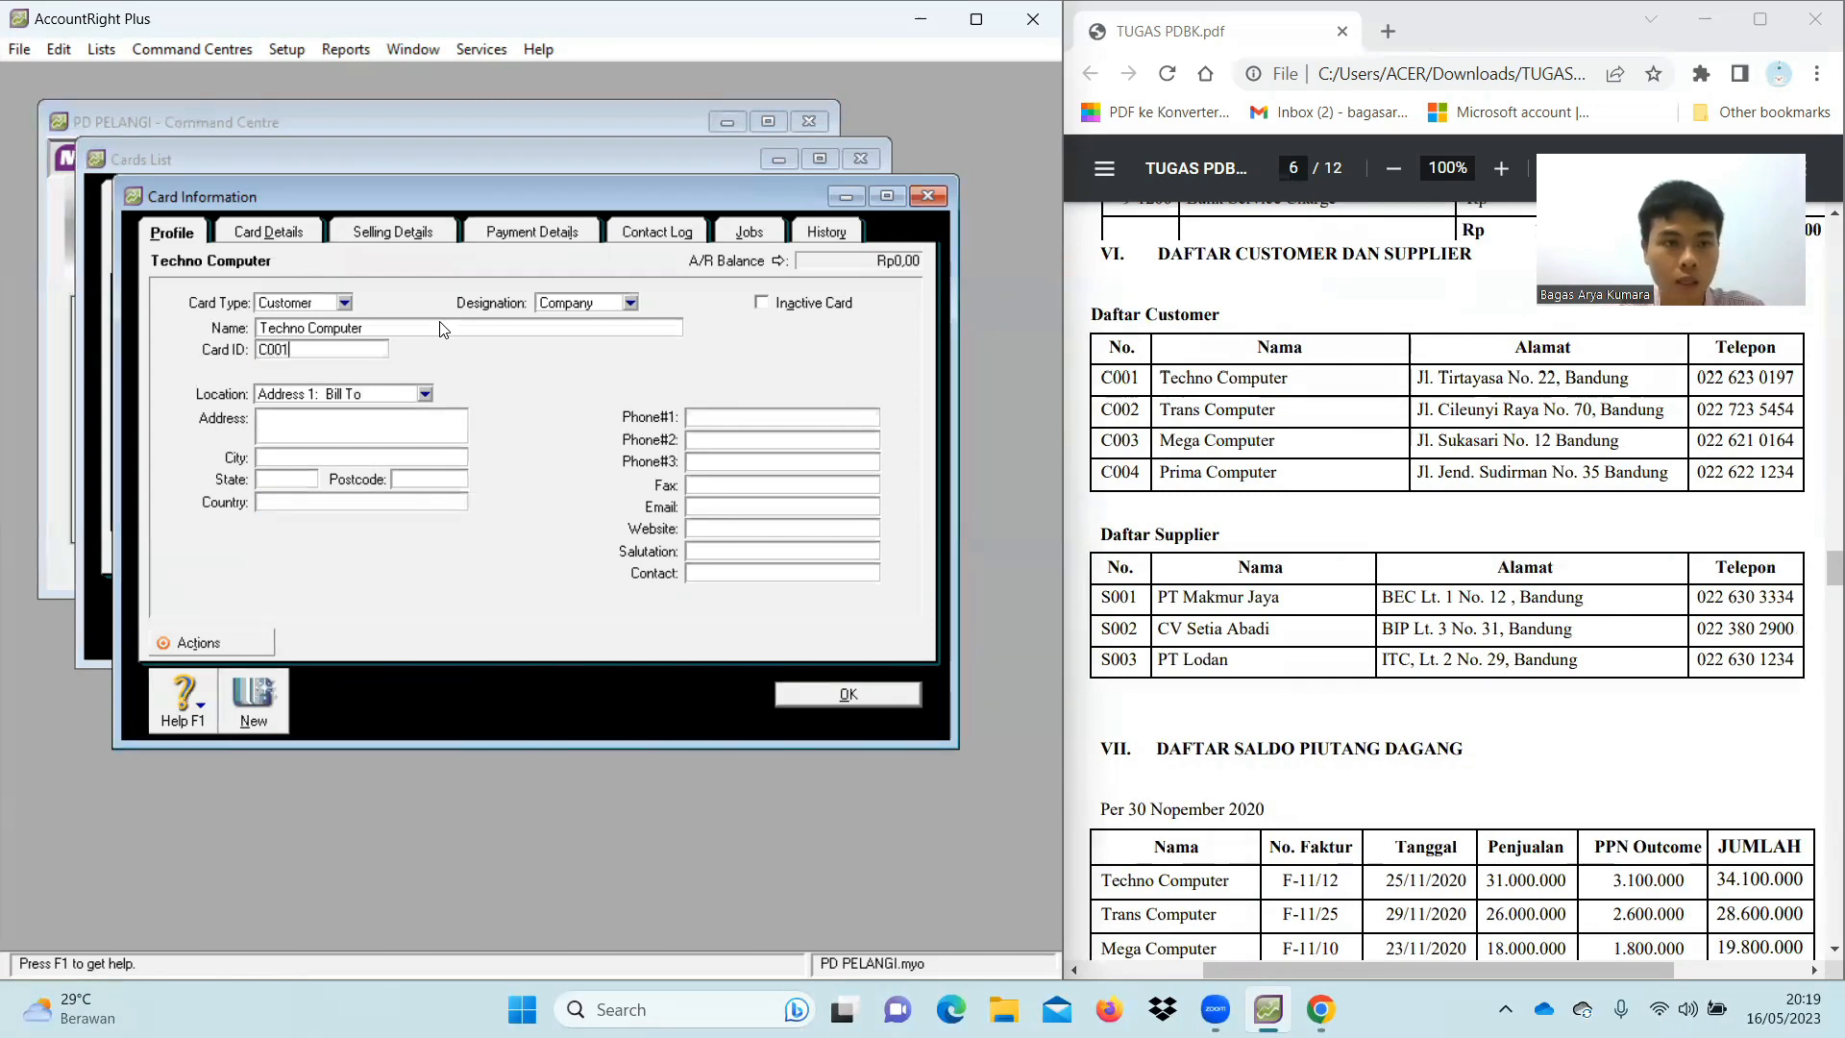
click(437, 428)
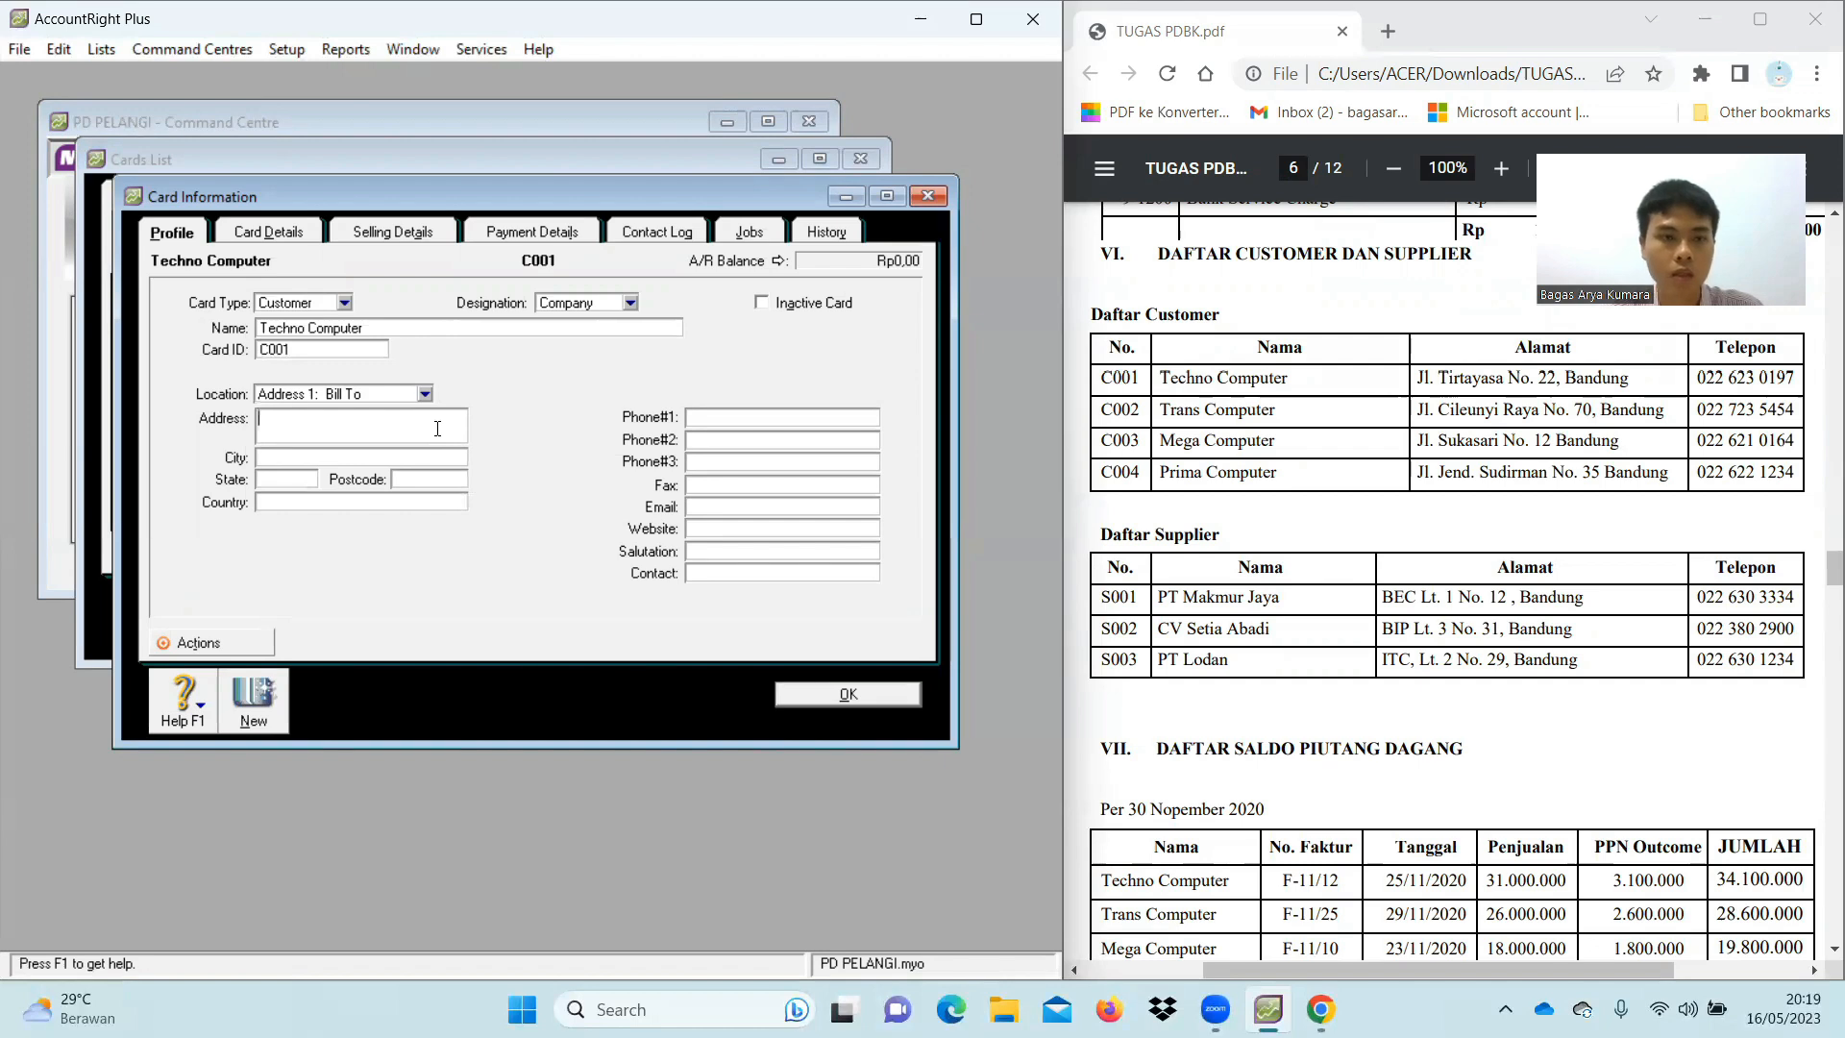
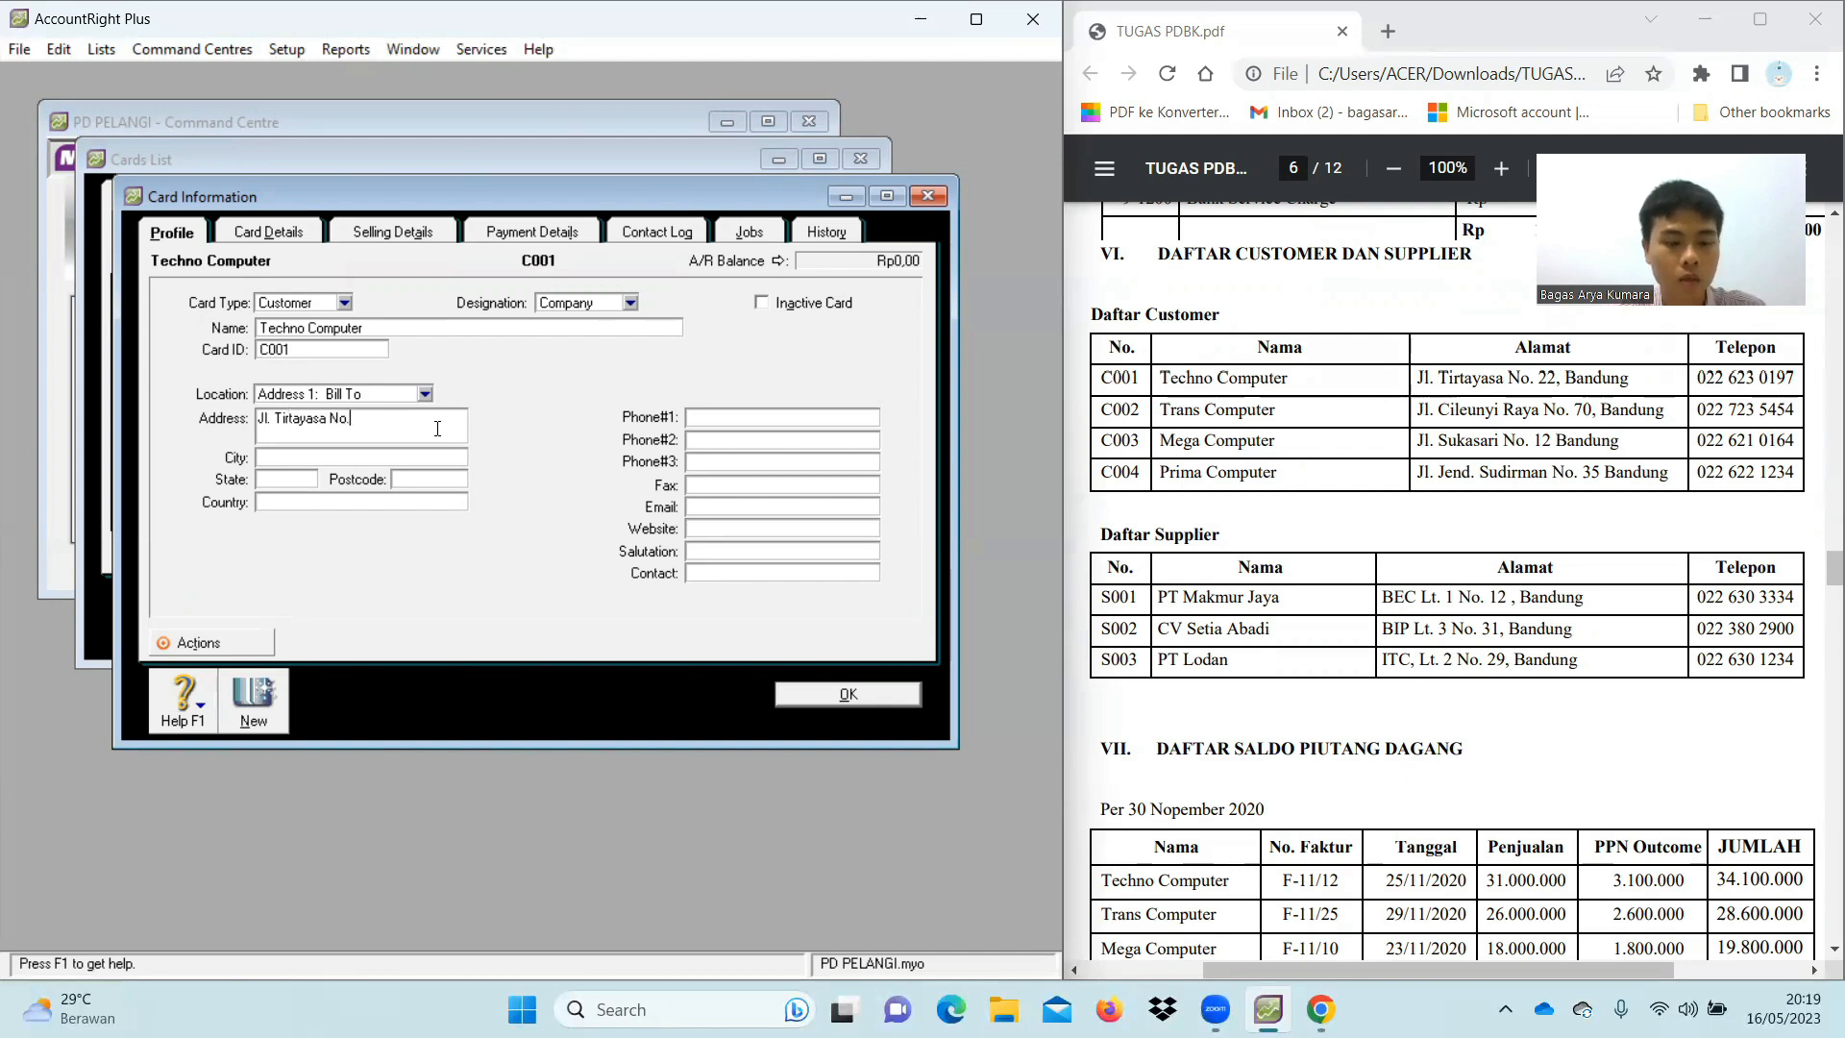
key(Left)
key(Left)
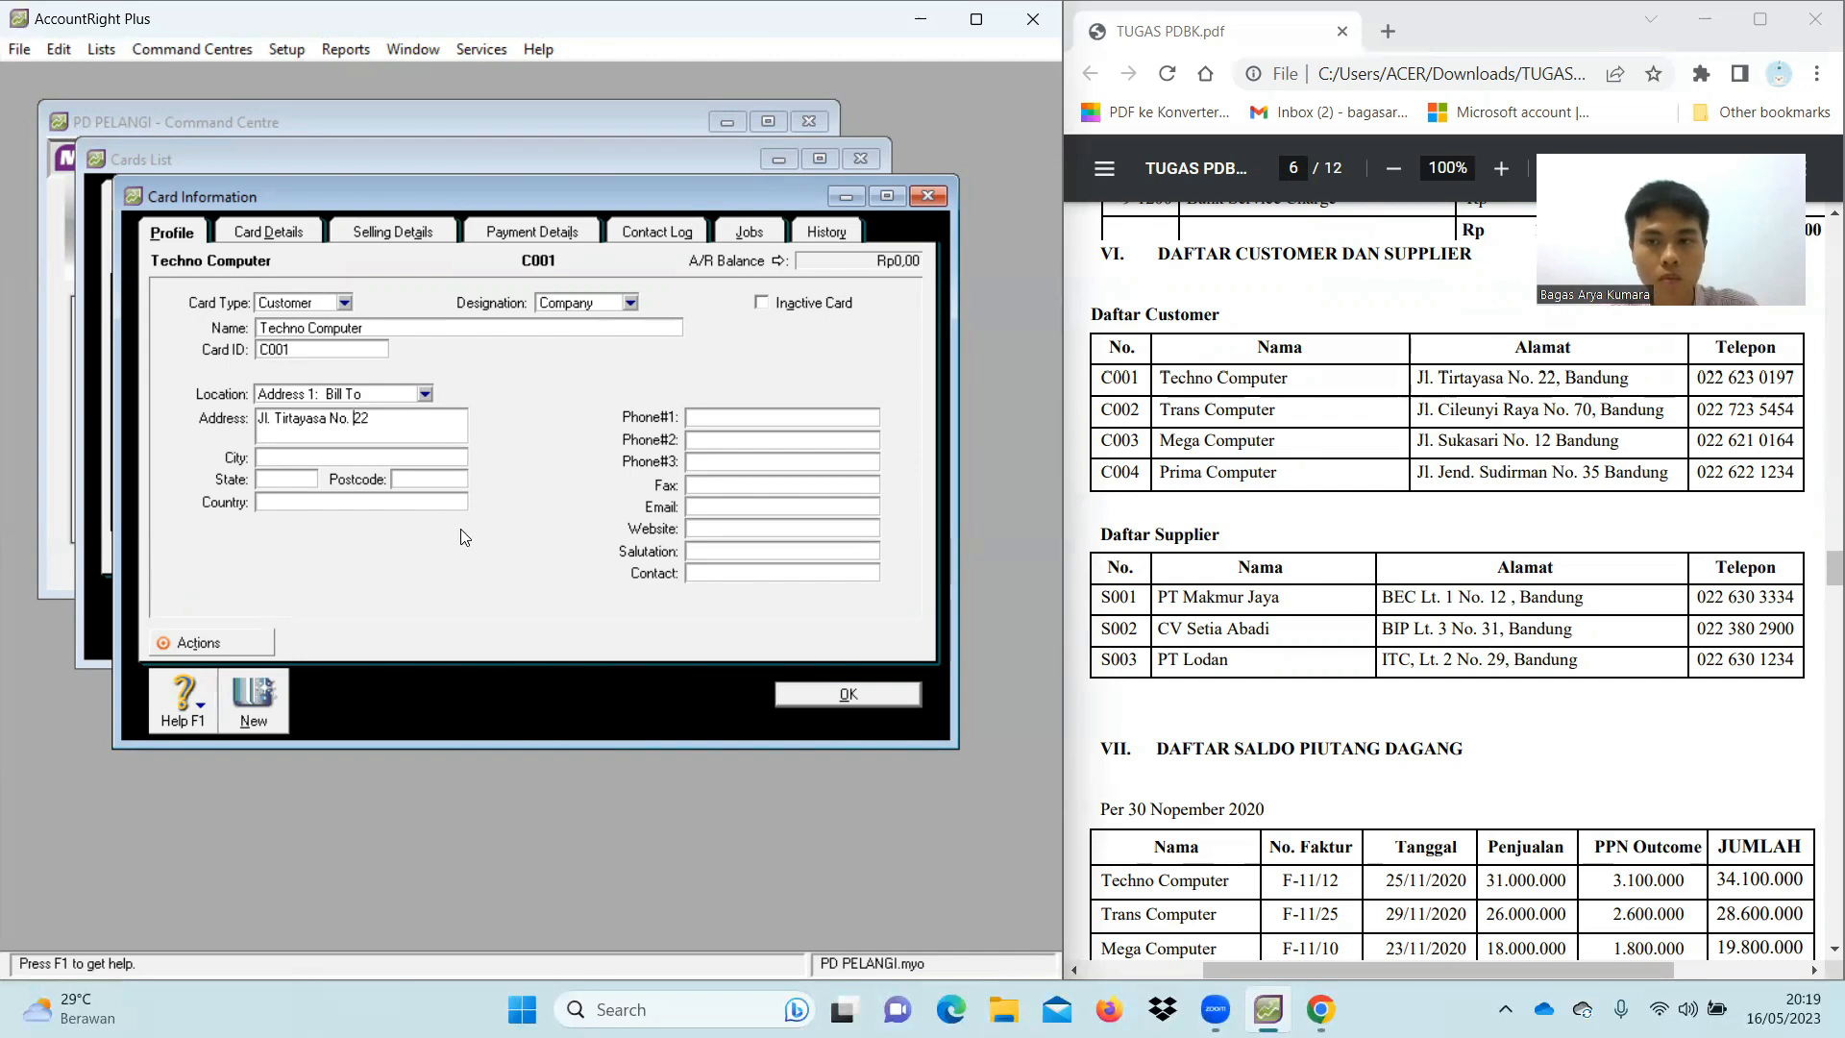
Add city Bandung, state Jawa Barat, country Indonesia and the phone number, then save the card
click(306, 460)
text(Bandung)
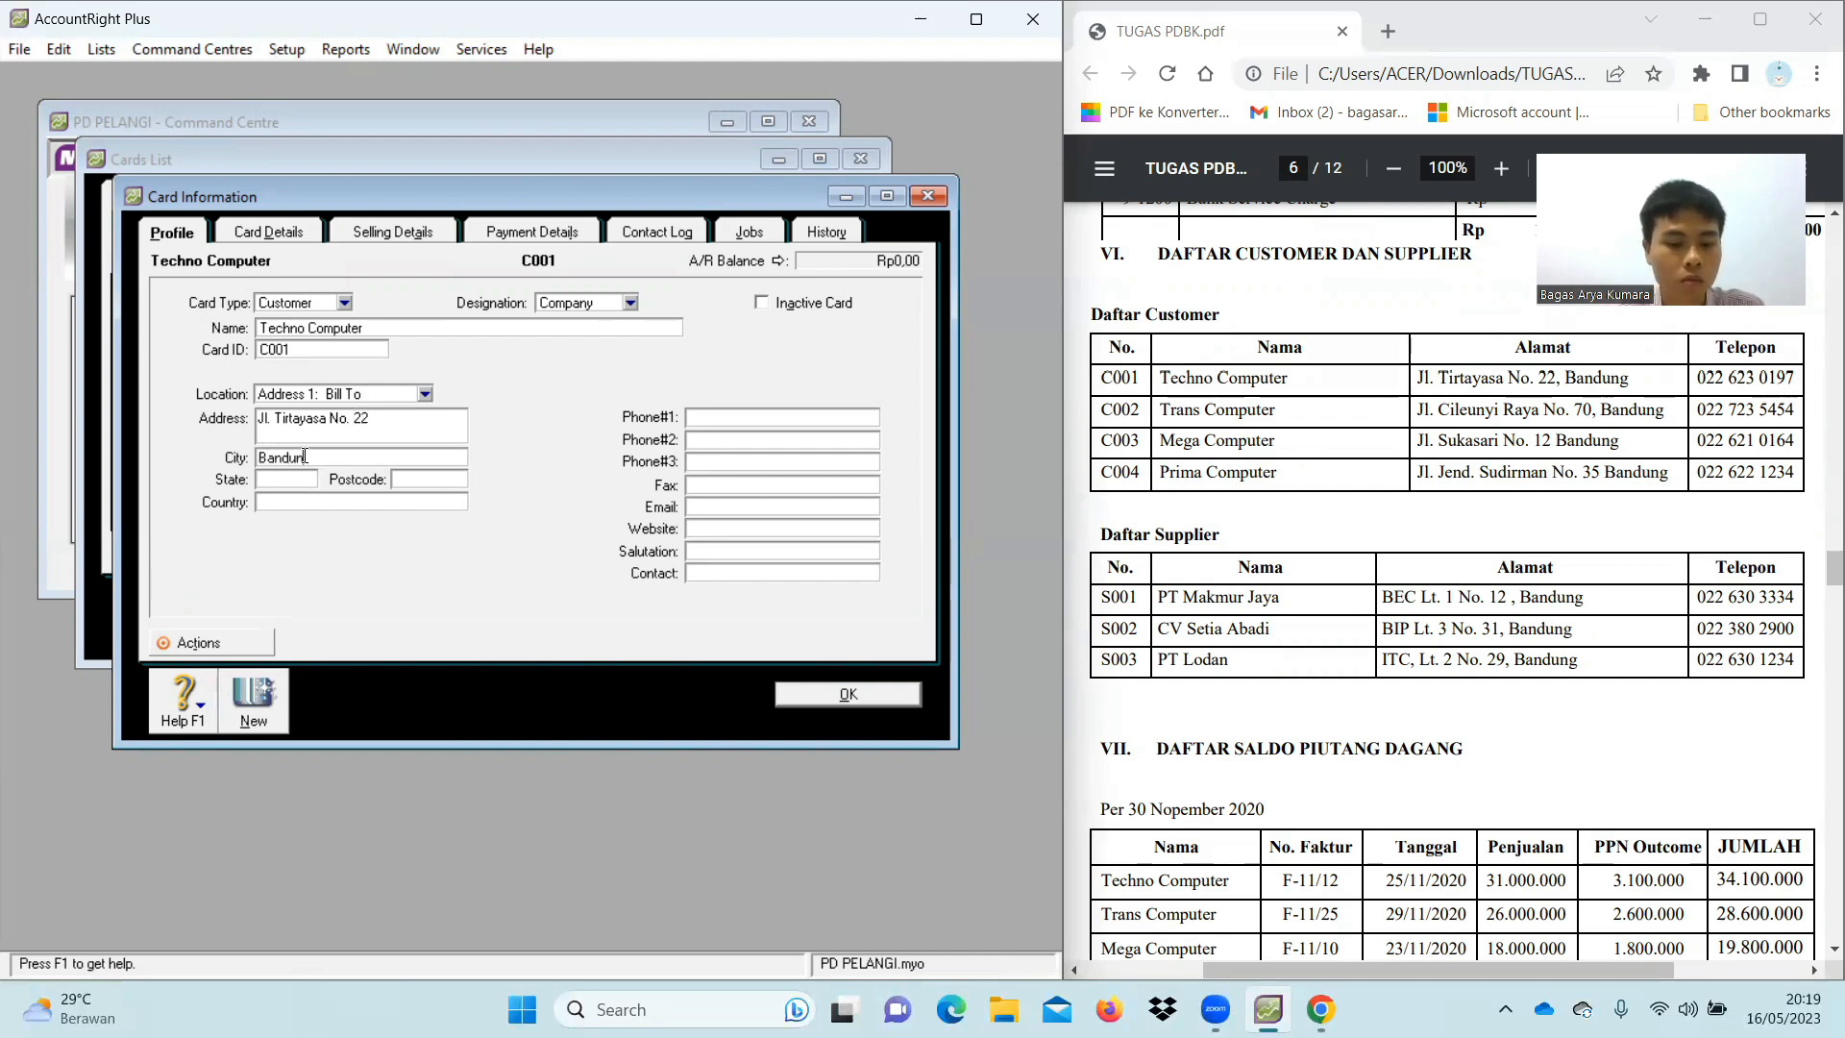
text(Jawa Barat)
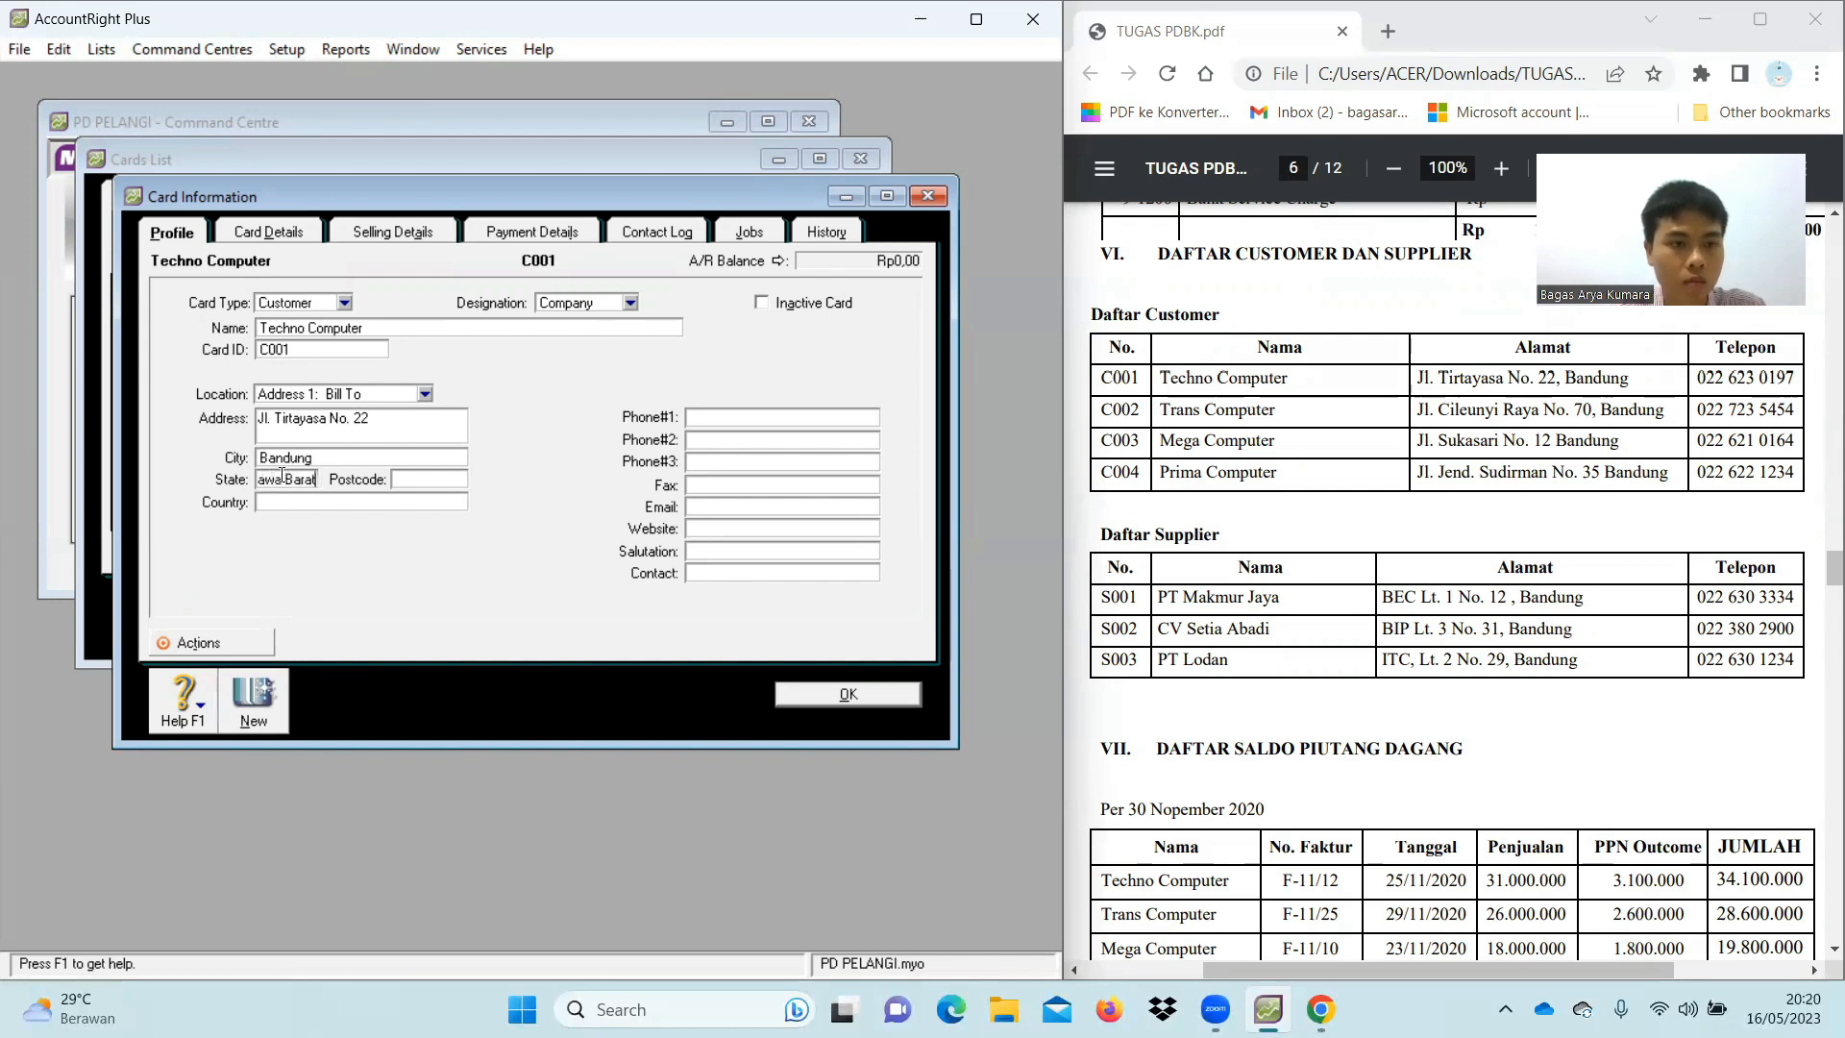
click(307, 500)
text(Indonesia)
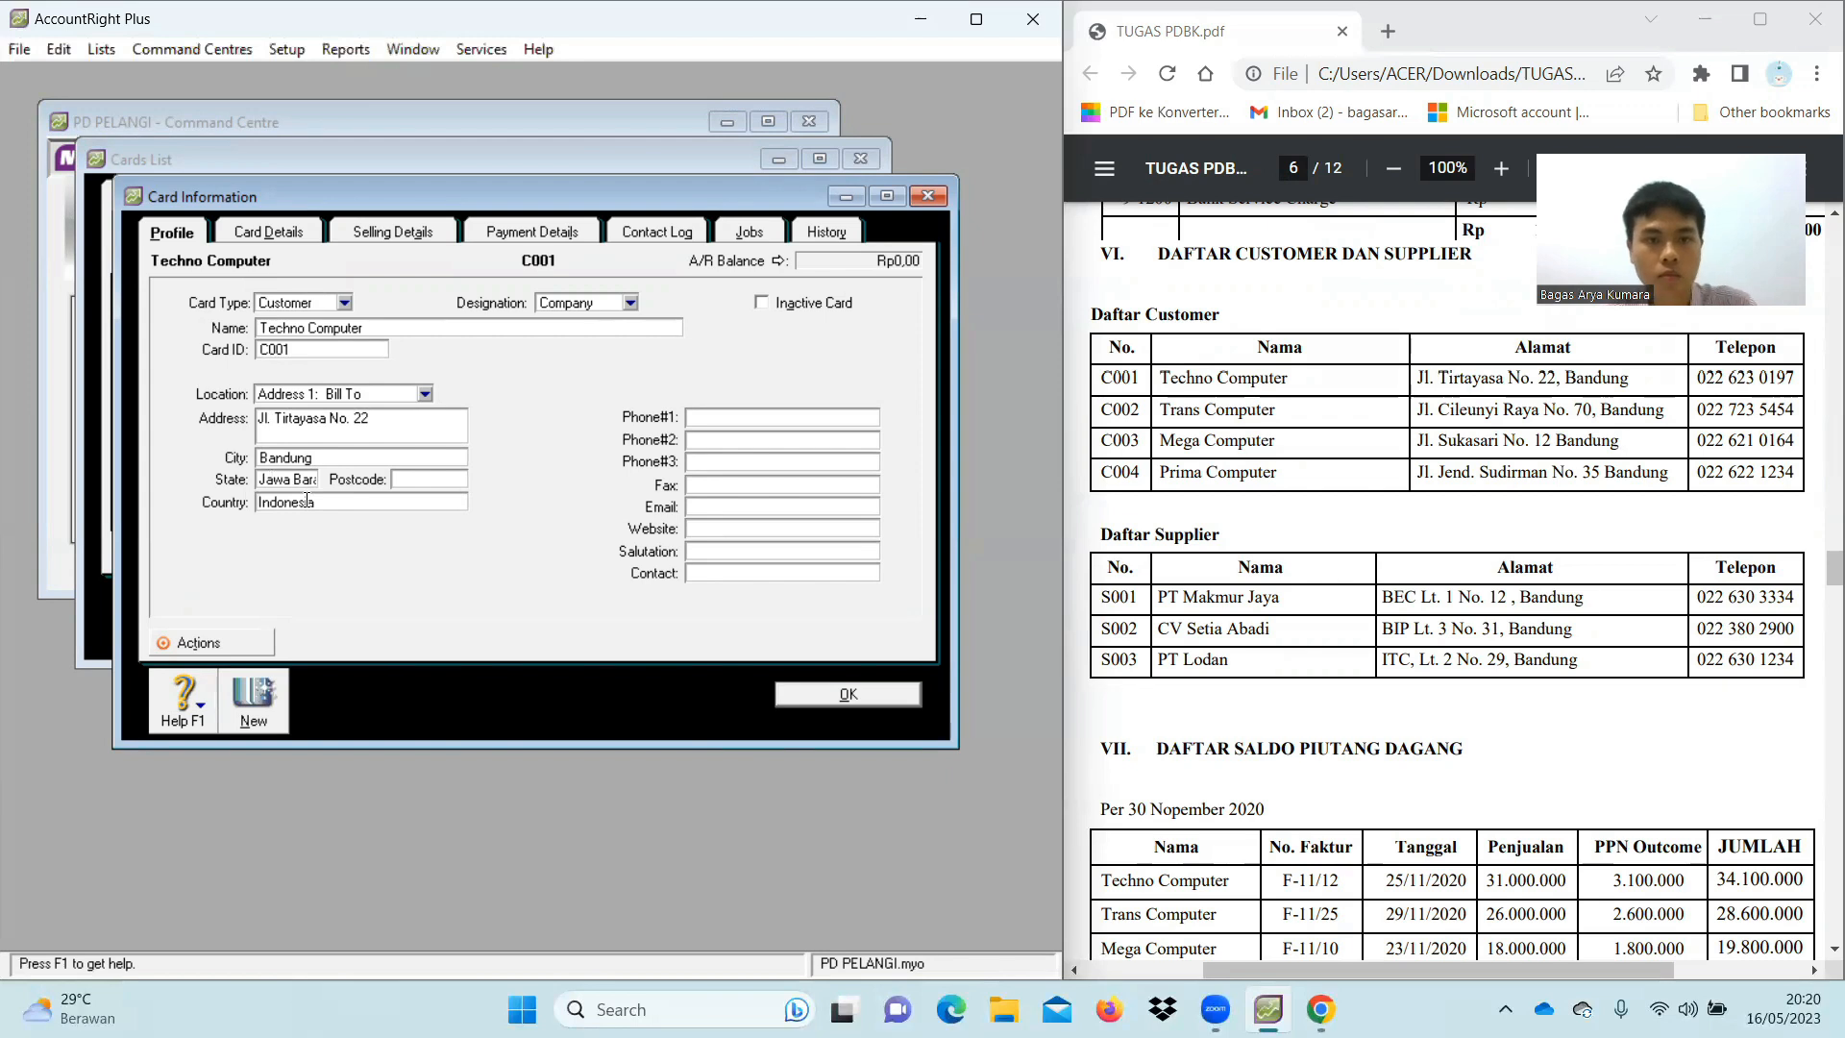
click(729, 419)
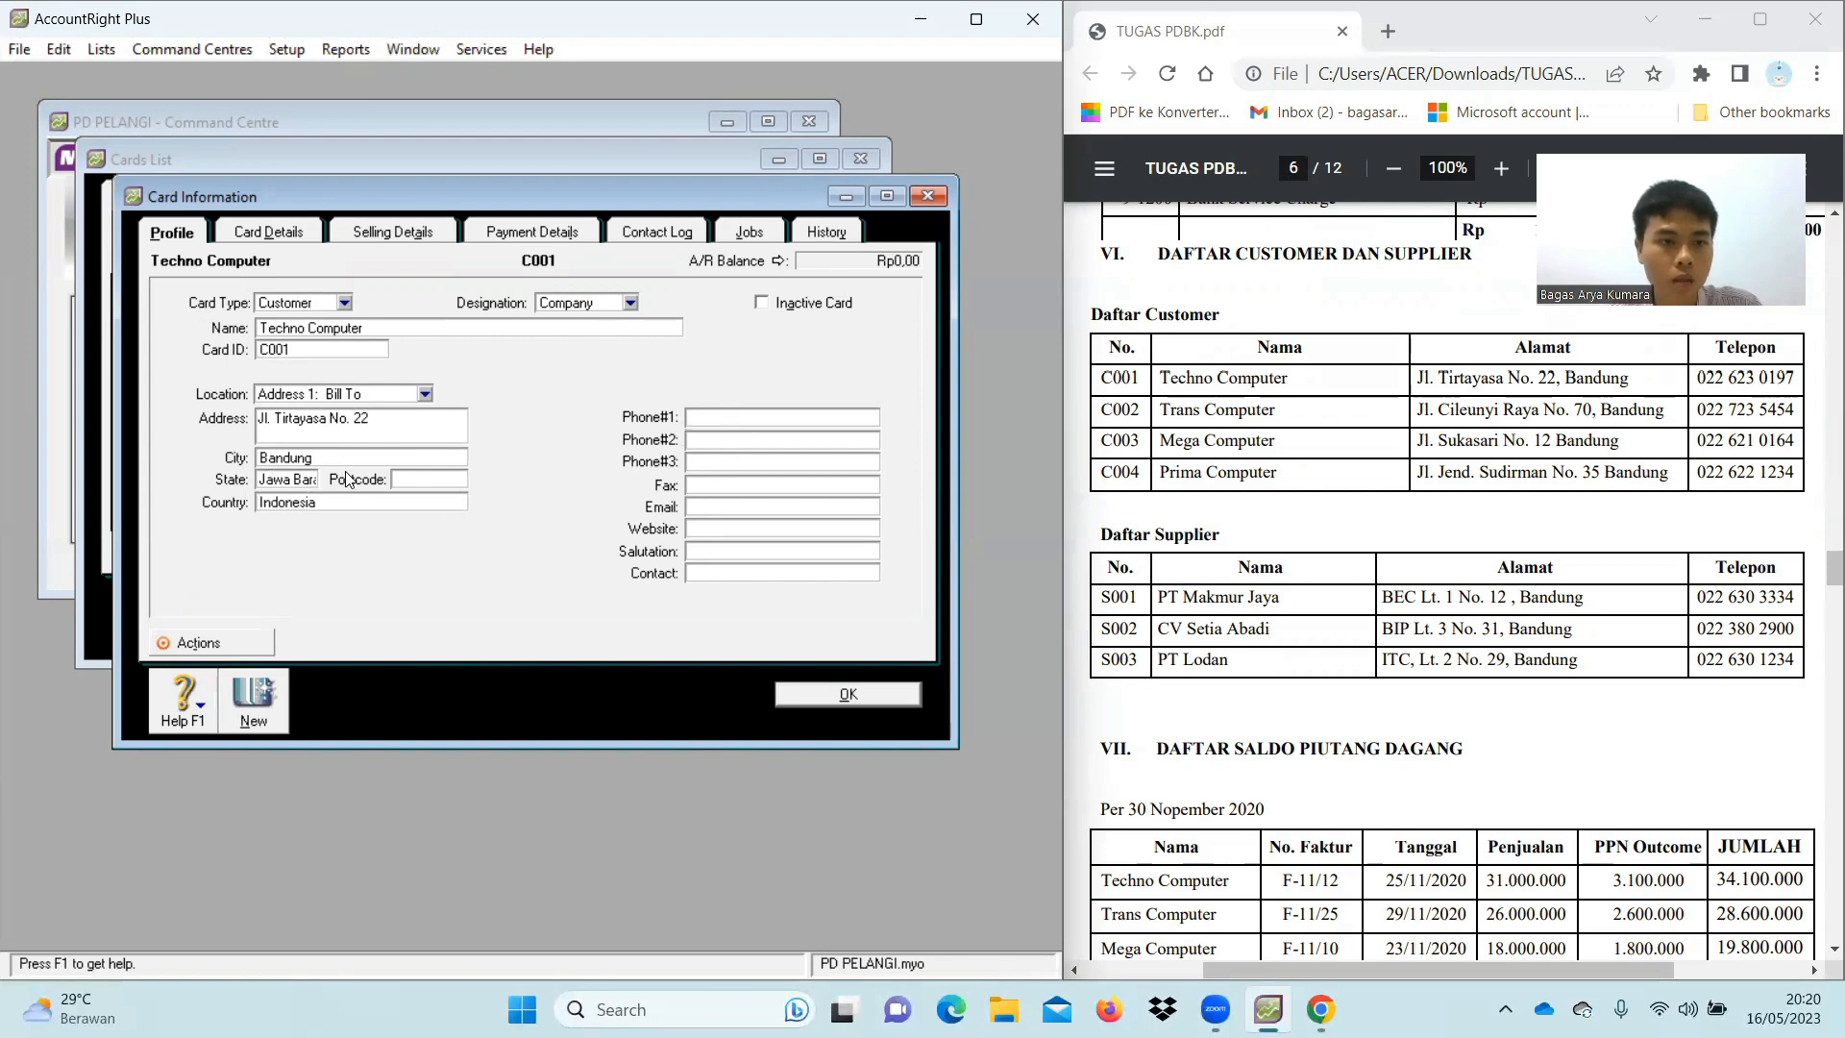
click(298, 481)
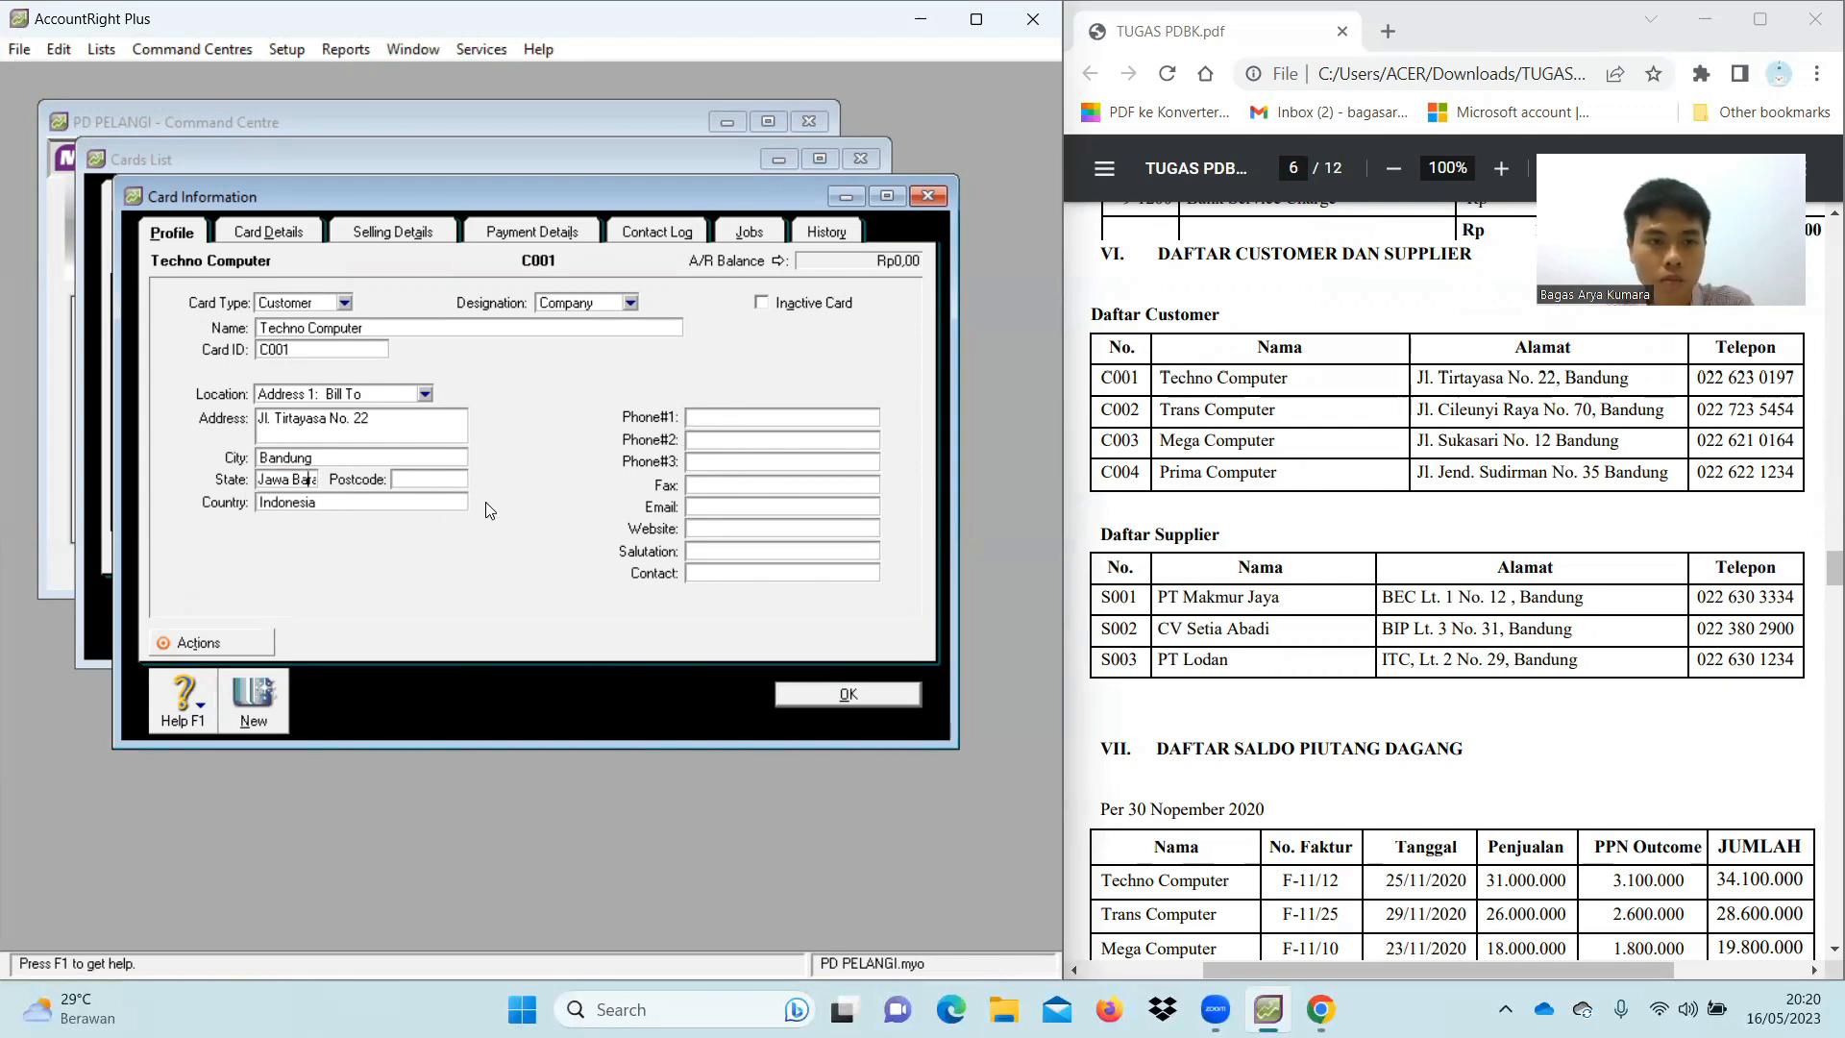
click(729, 415)
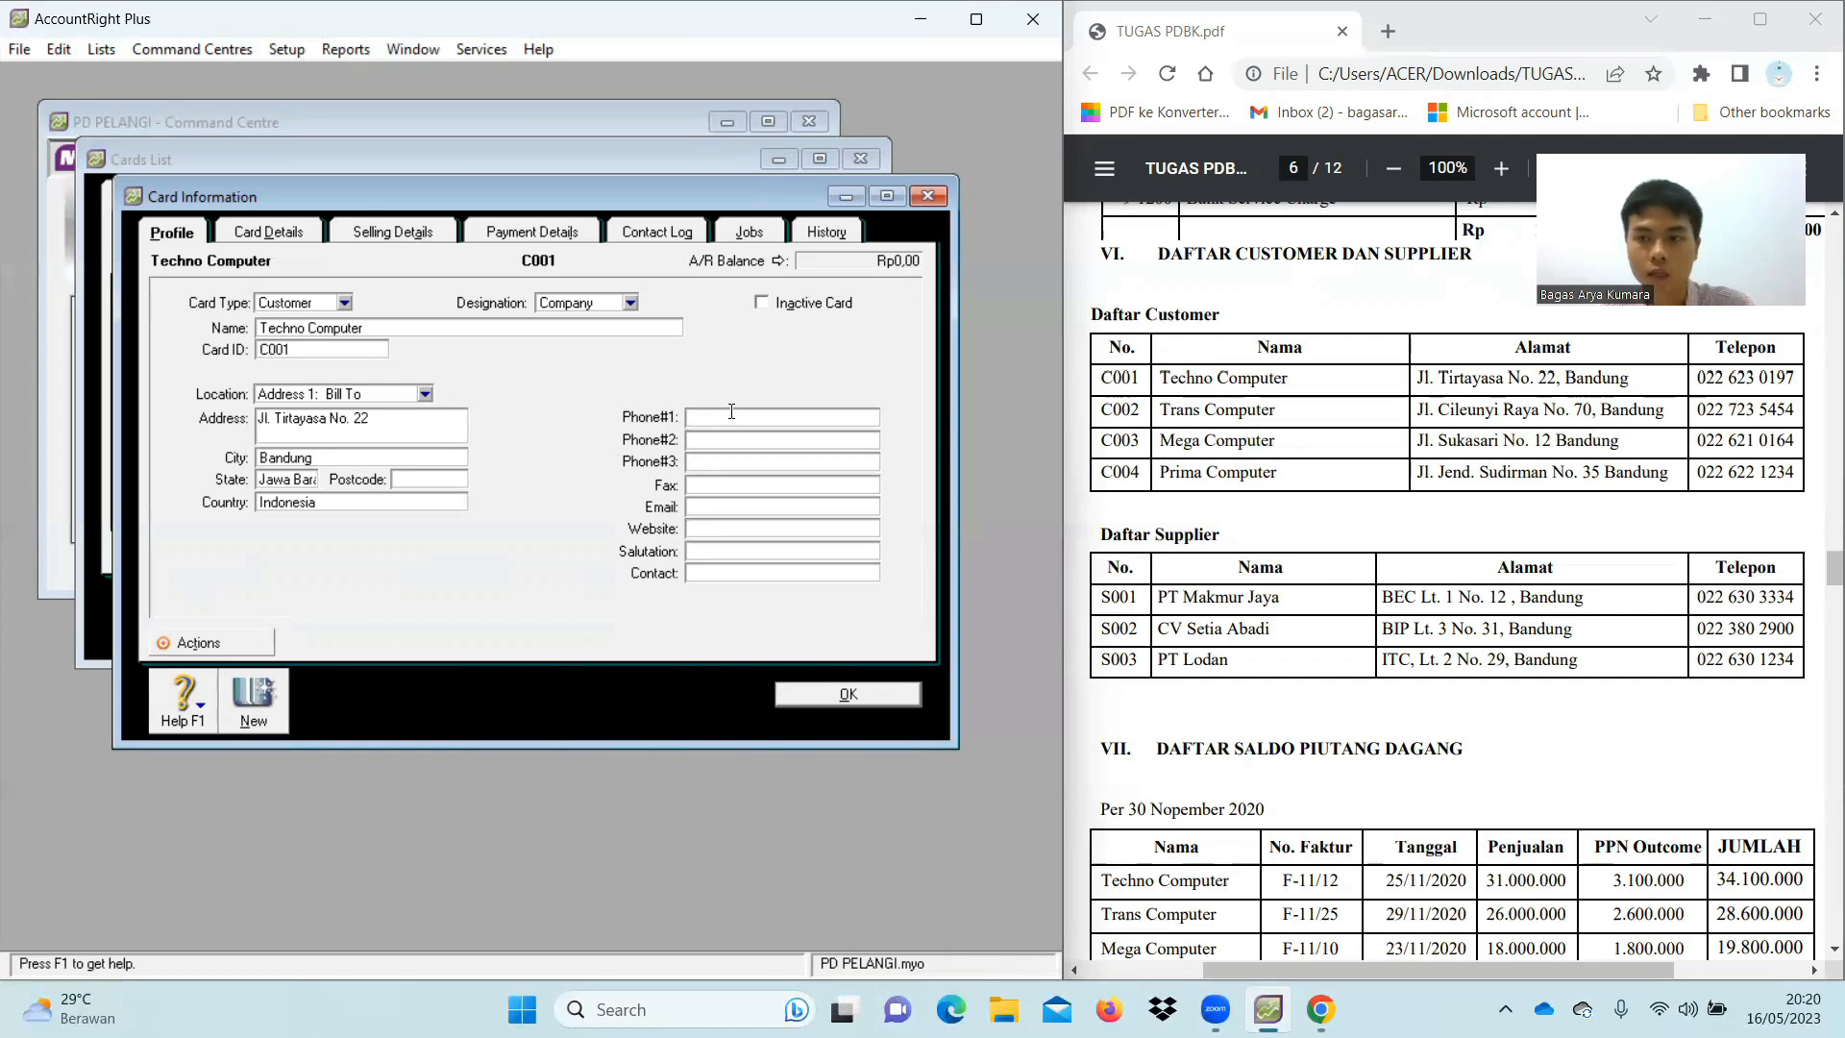
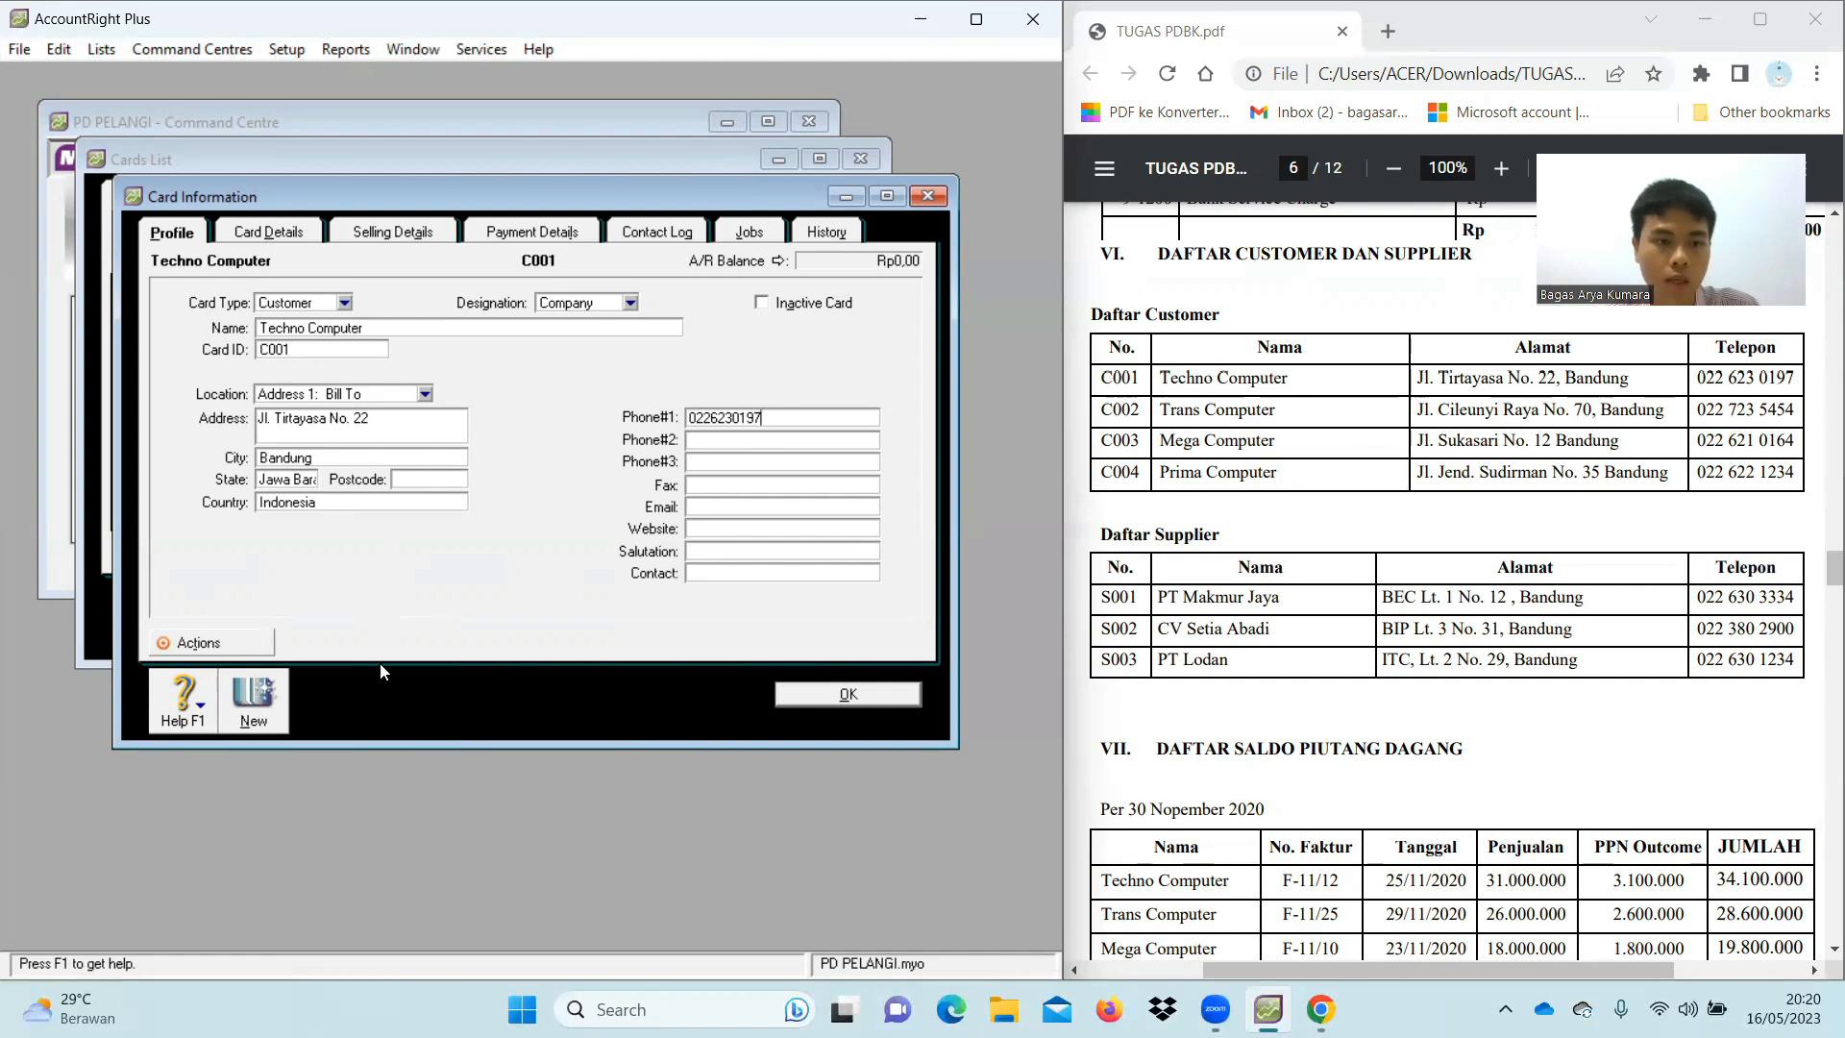
click(255, 711)
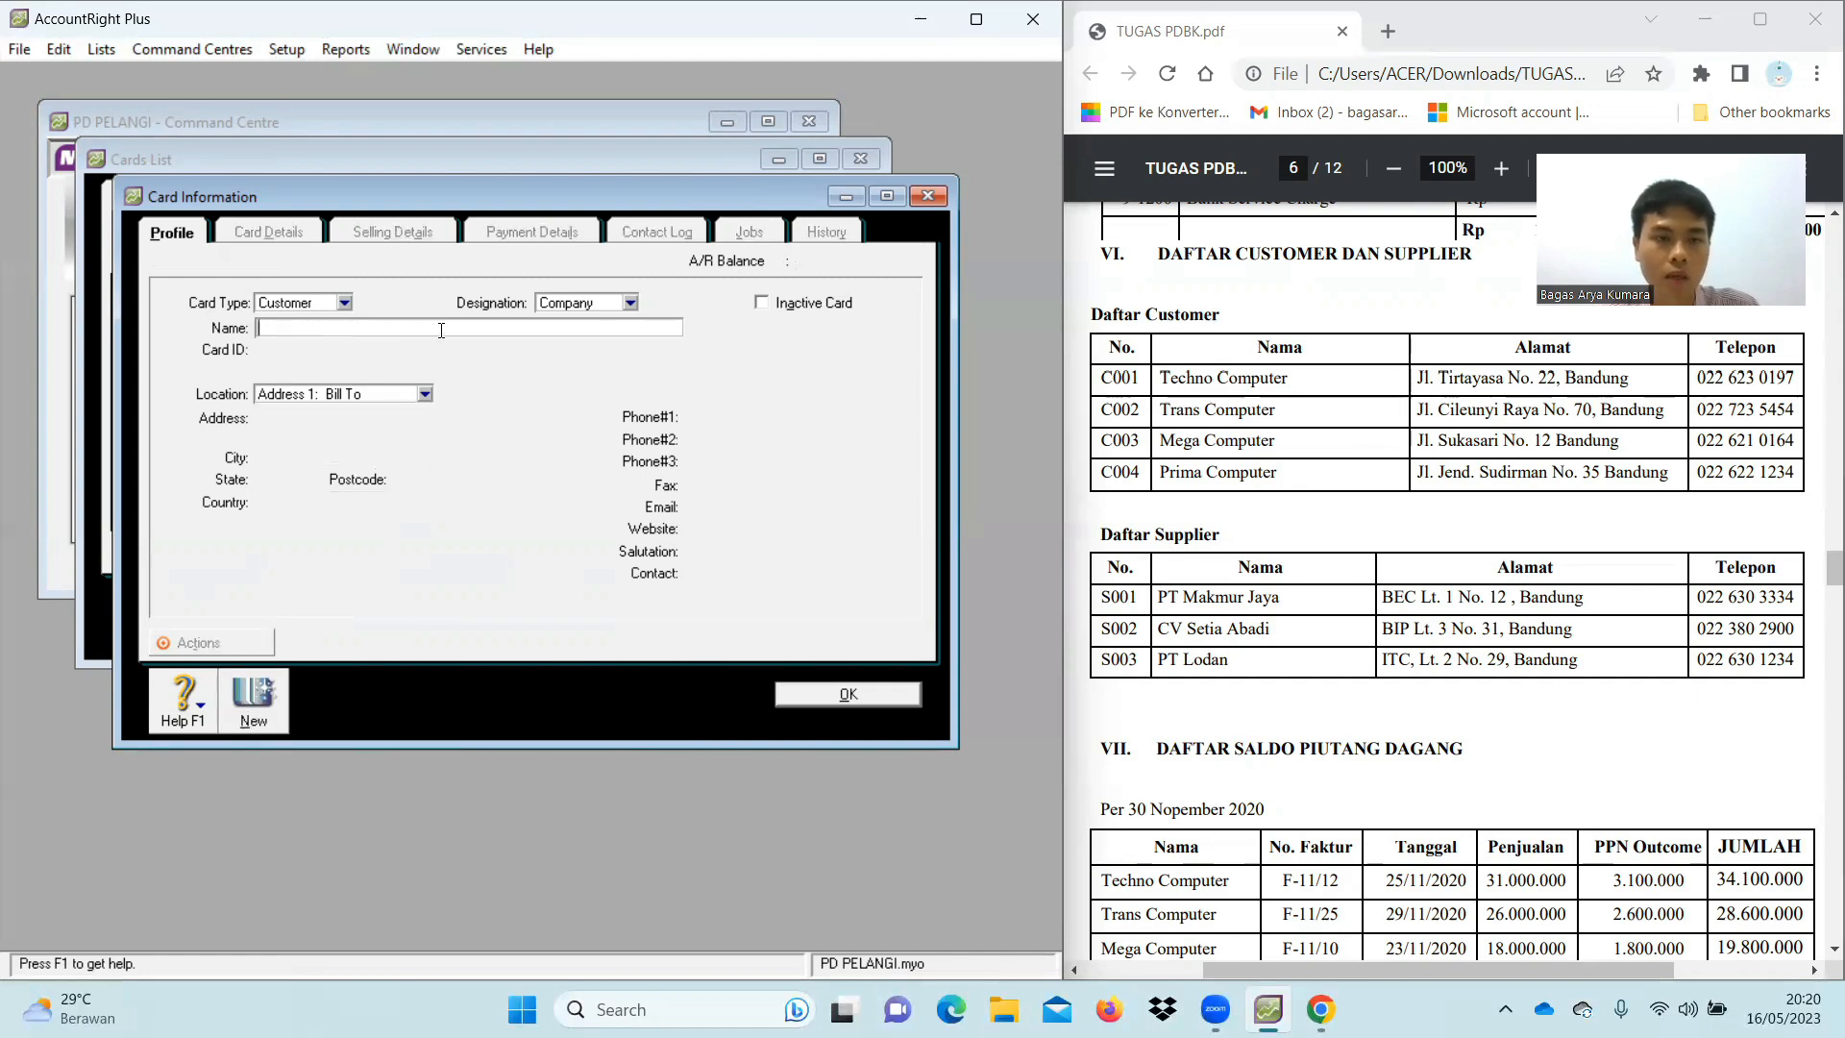
Enter customer name Trans Computer, card ID C002 and its street address
text(Tran)
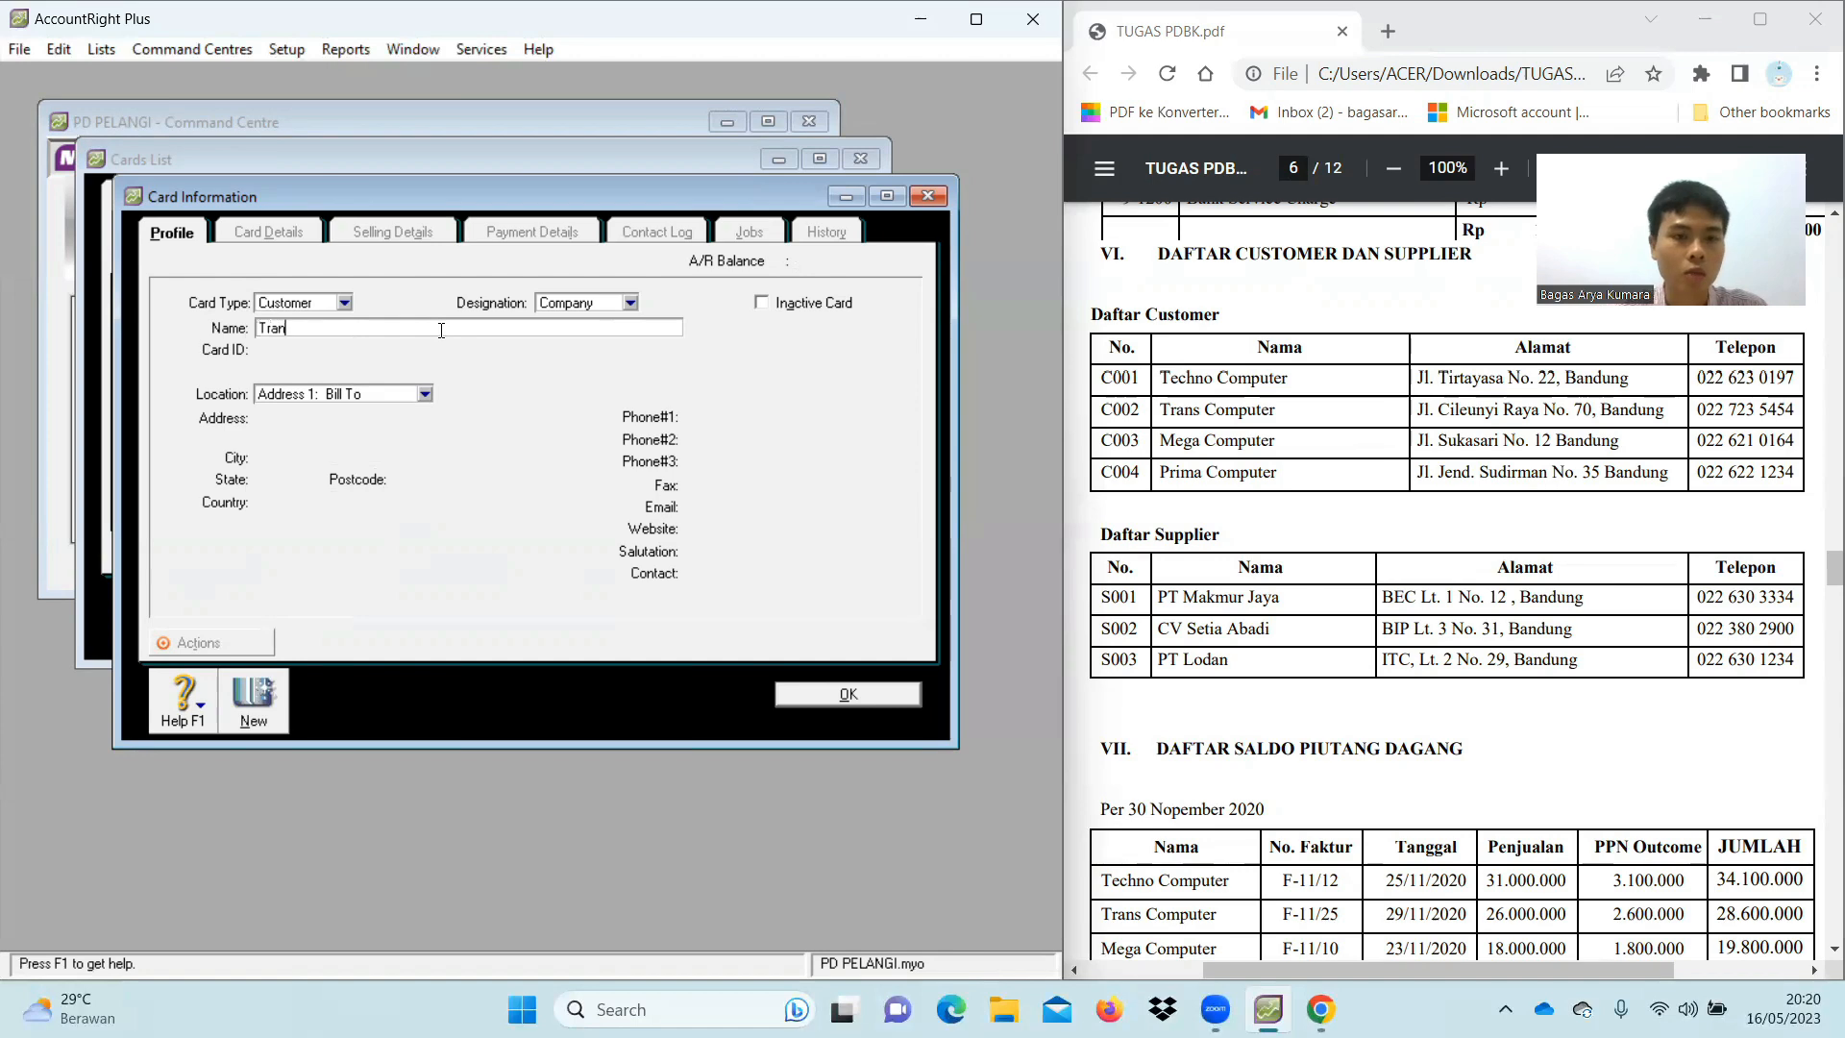
text(s Computer)
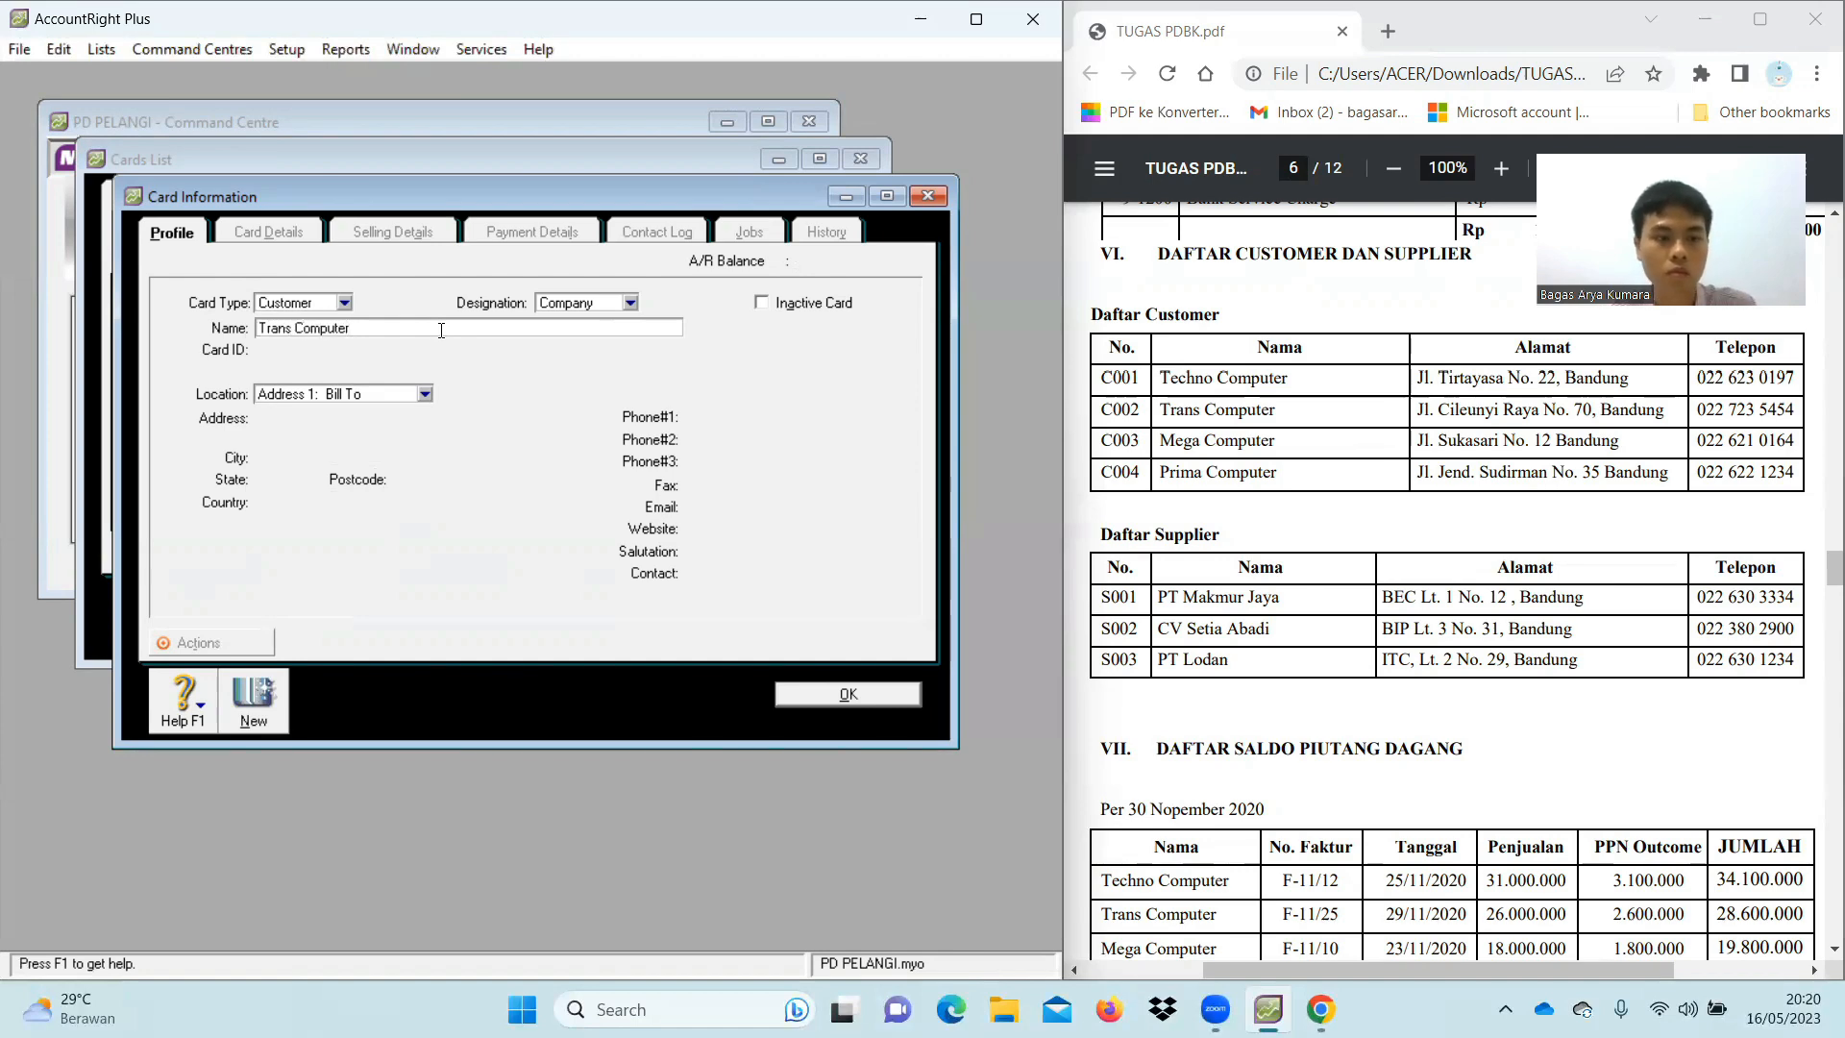
key(Tab)
text(C002)
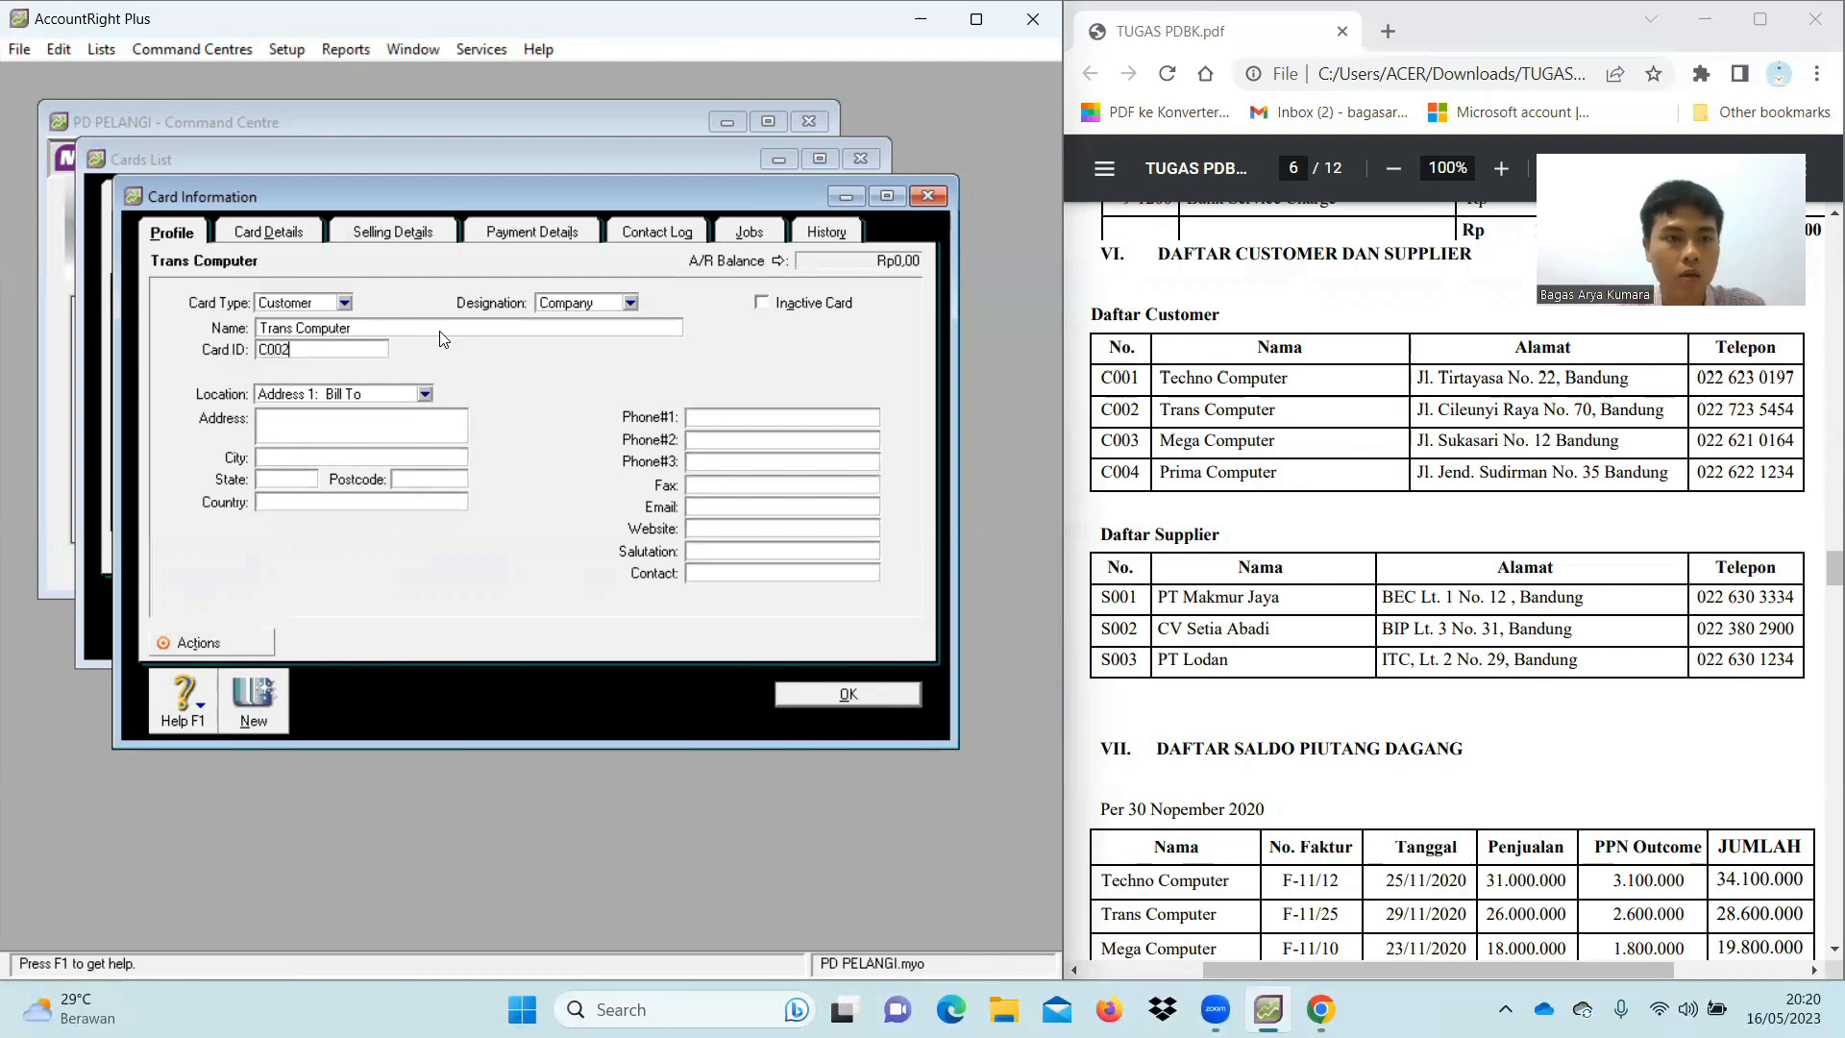
click(424, 415)
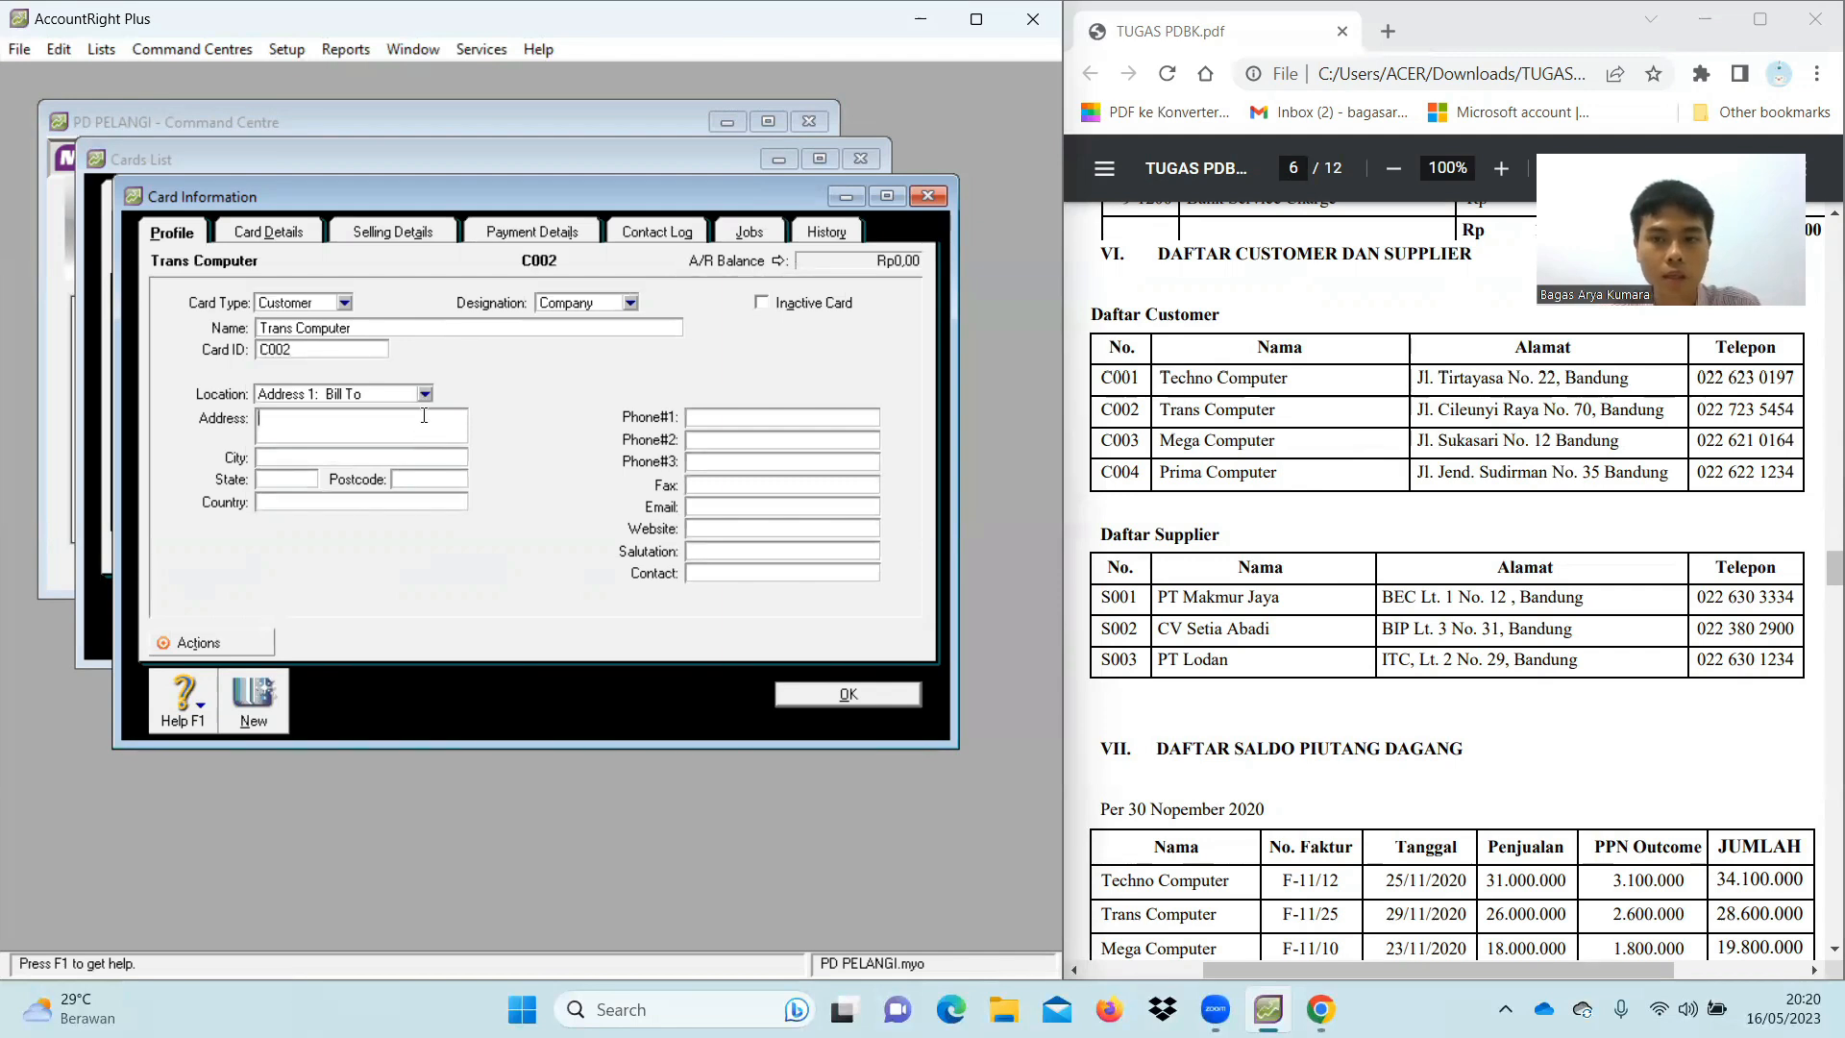
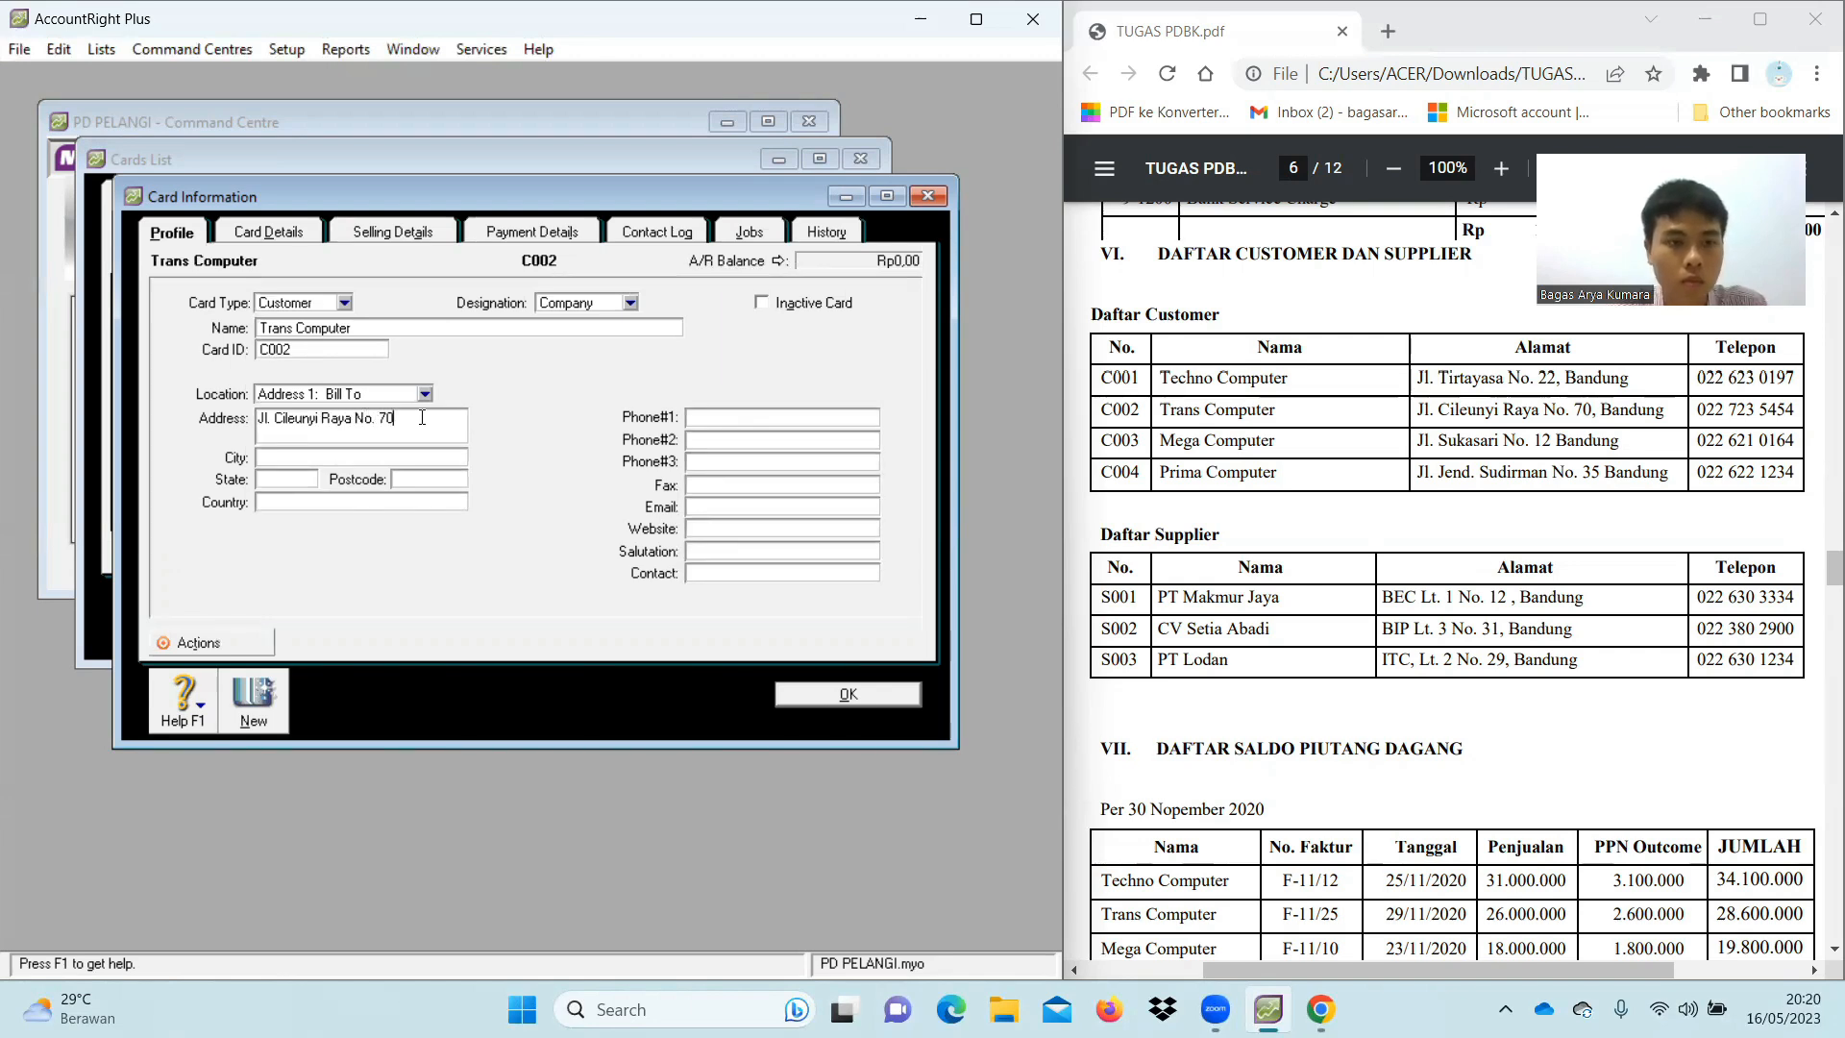
Add Bandung, Jawa Barat, Indonesia and the phone number, save, and name the next card Mega Computer
click(437, 456)
text(Bandung)
click(303, 480)
text(Jawa Barat)
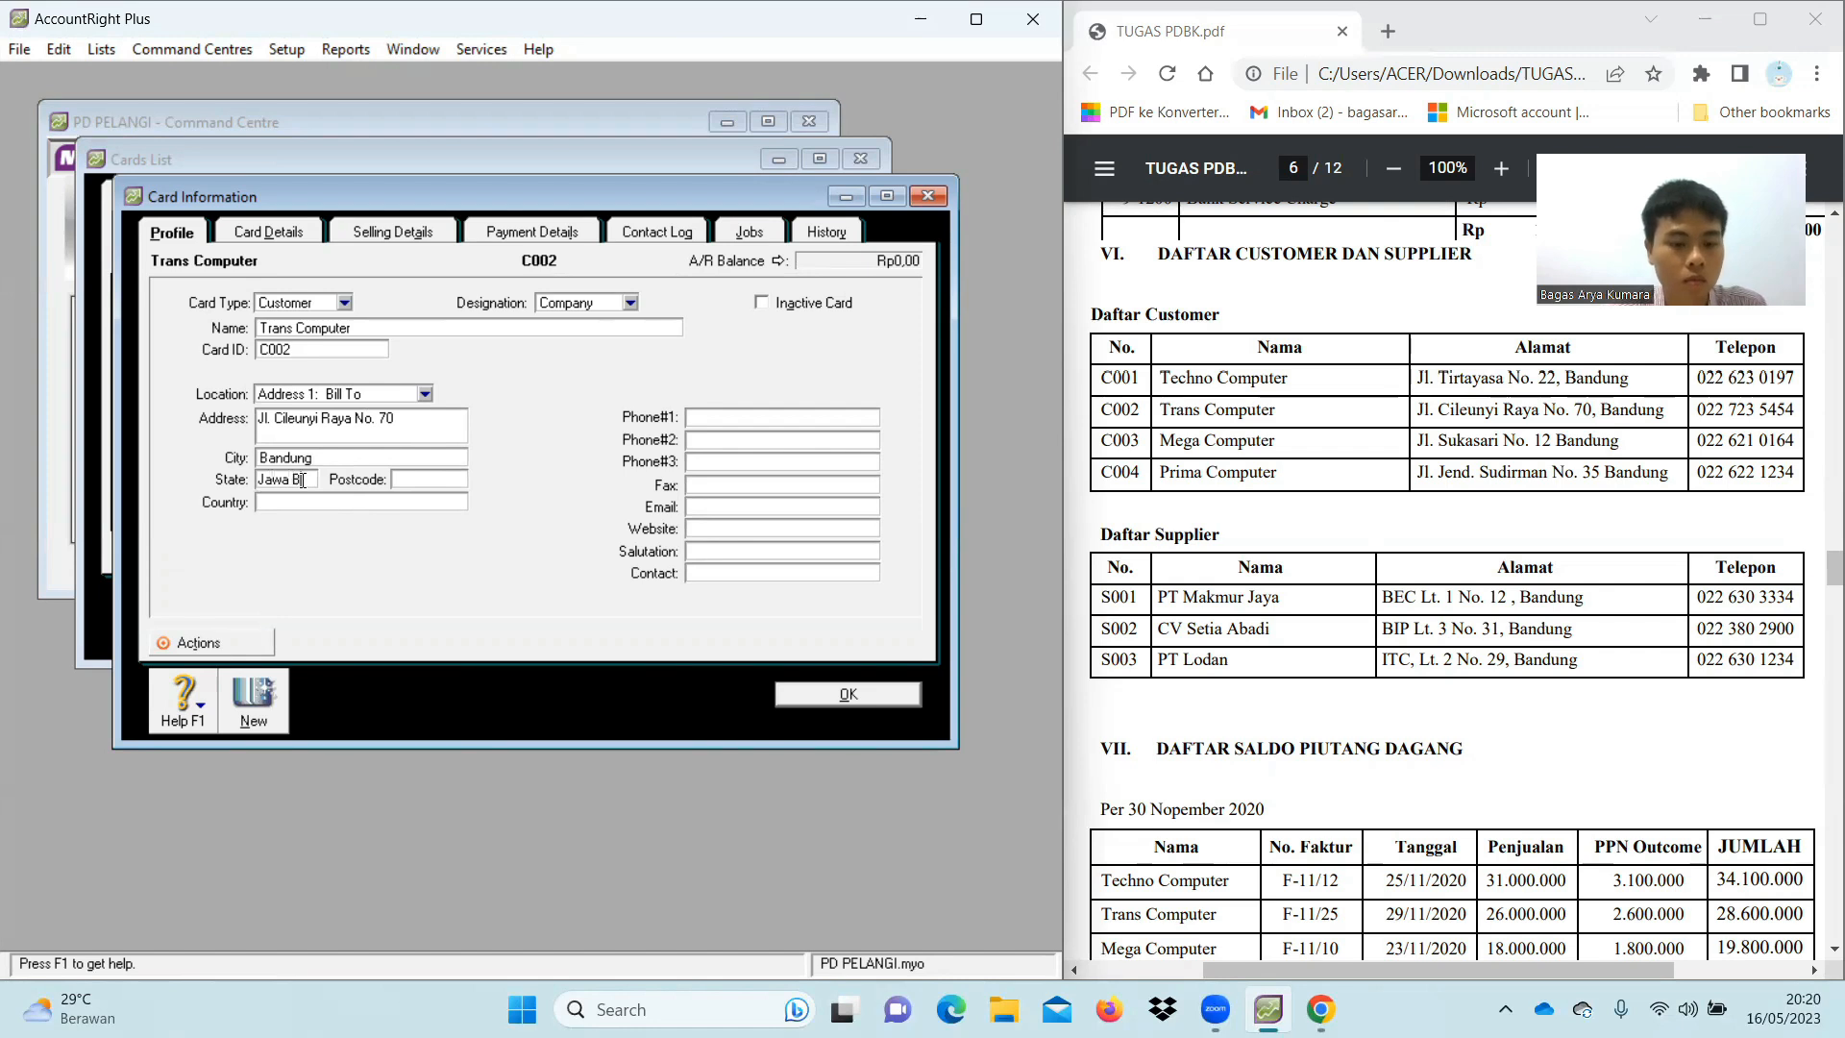
click(280, 501)
text(Indonesia)
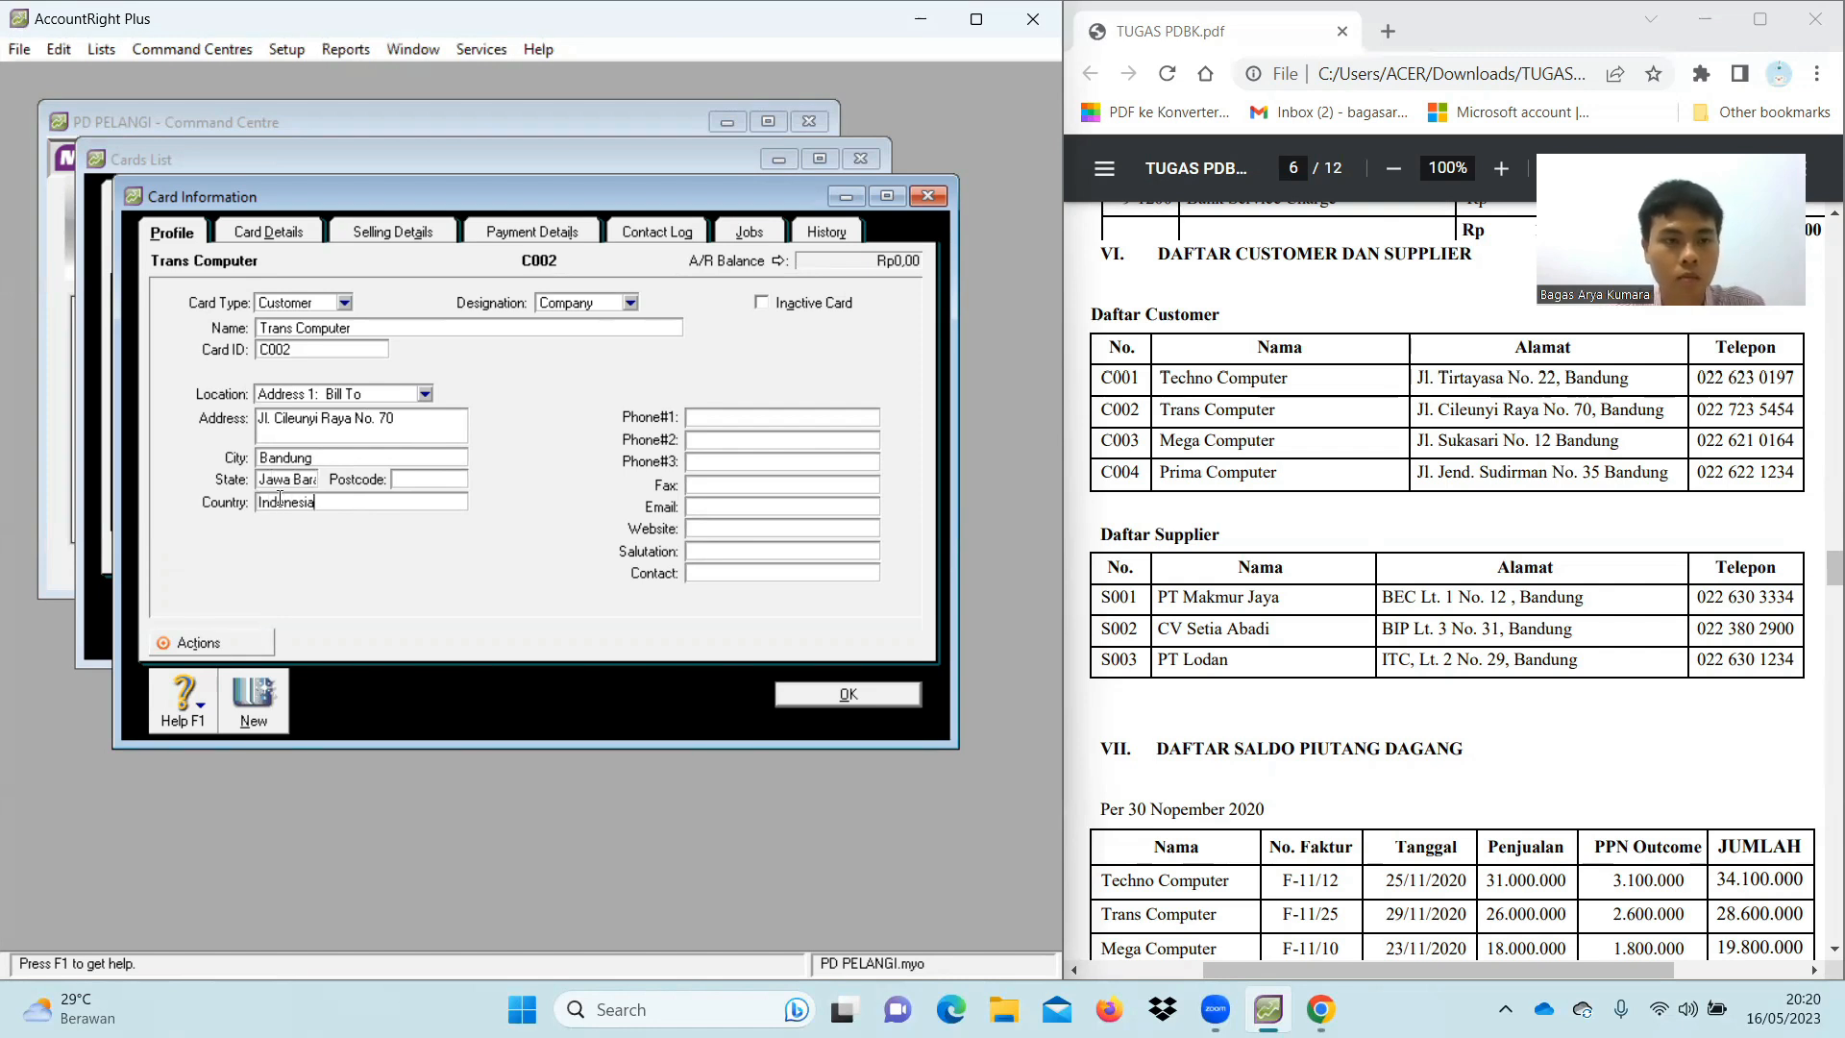
click(741, 417)
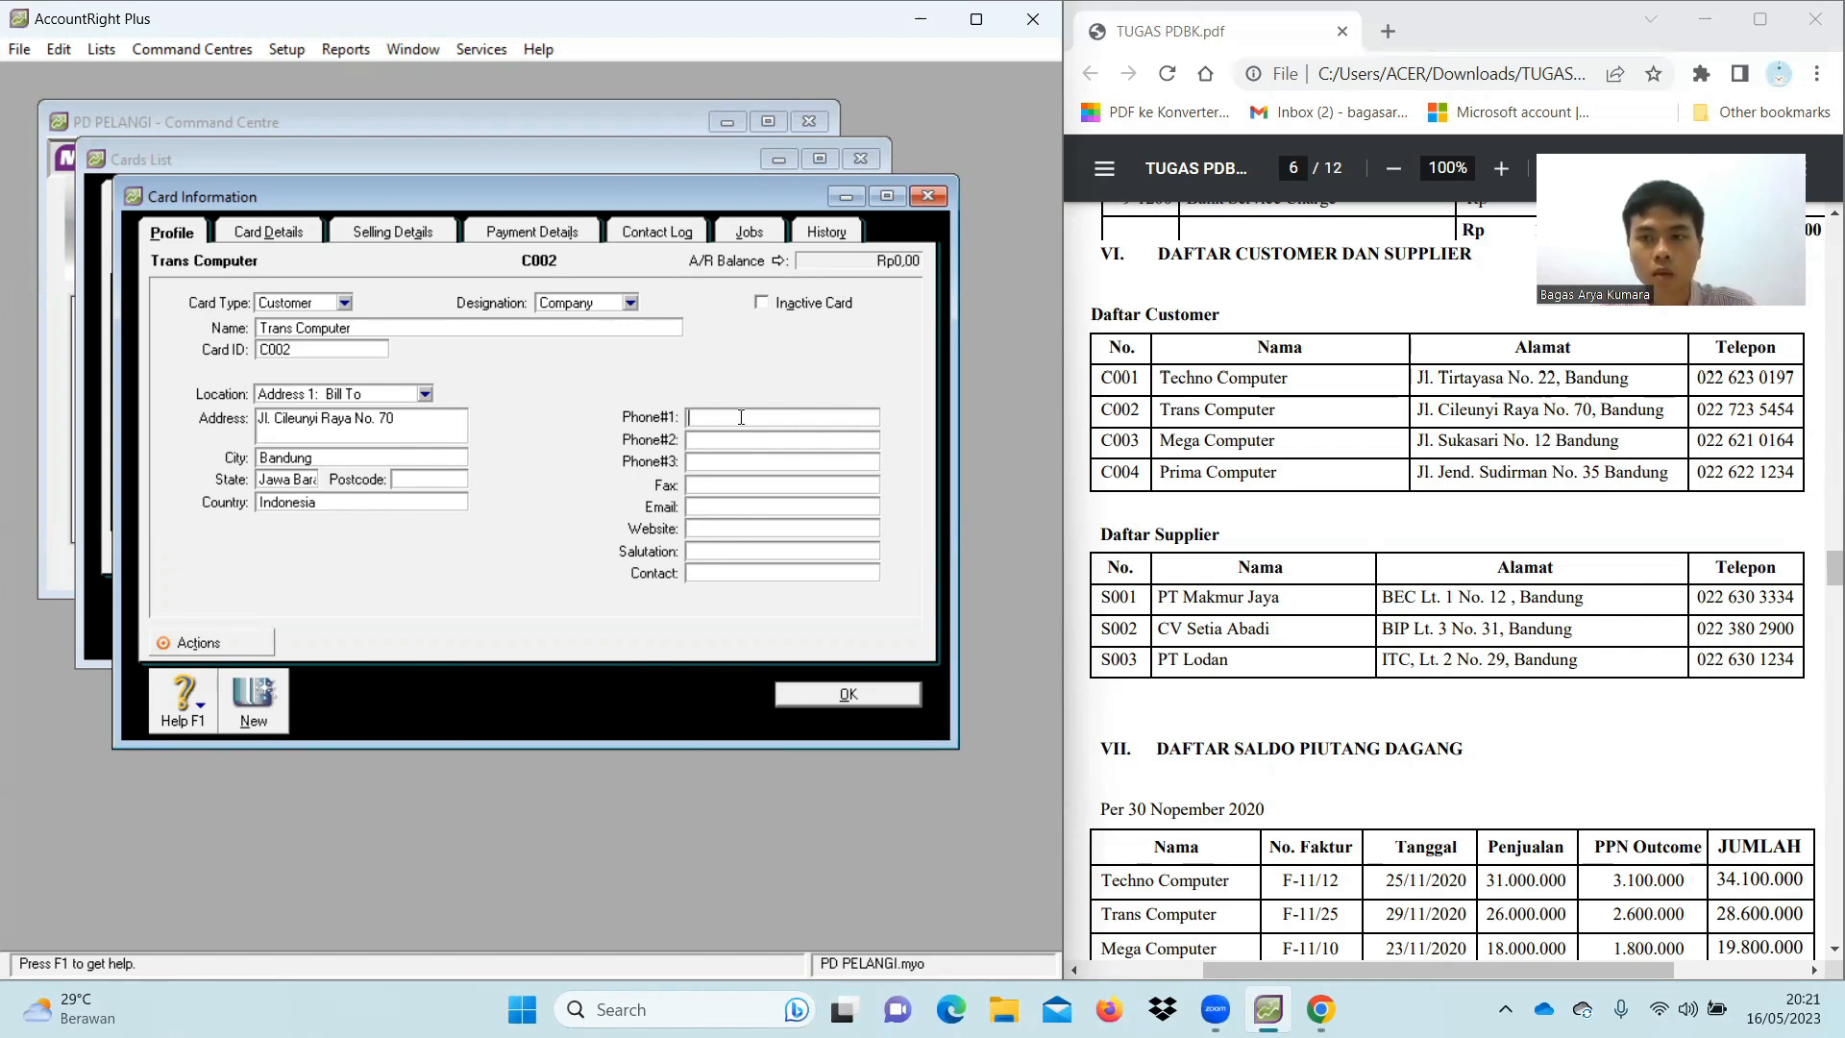
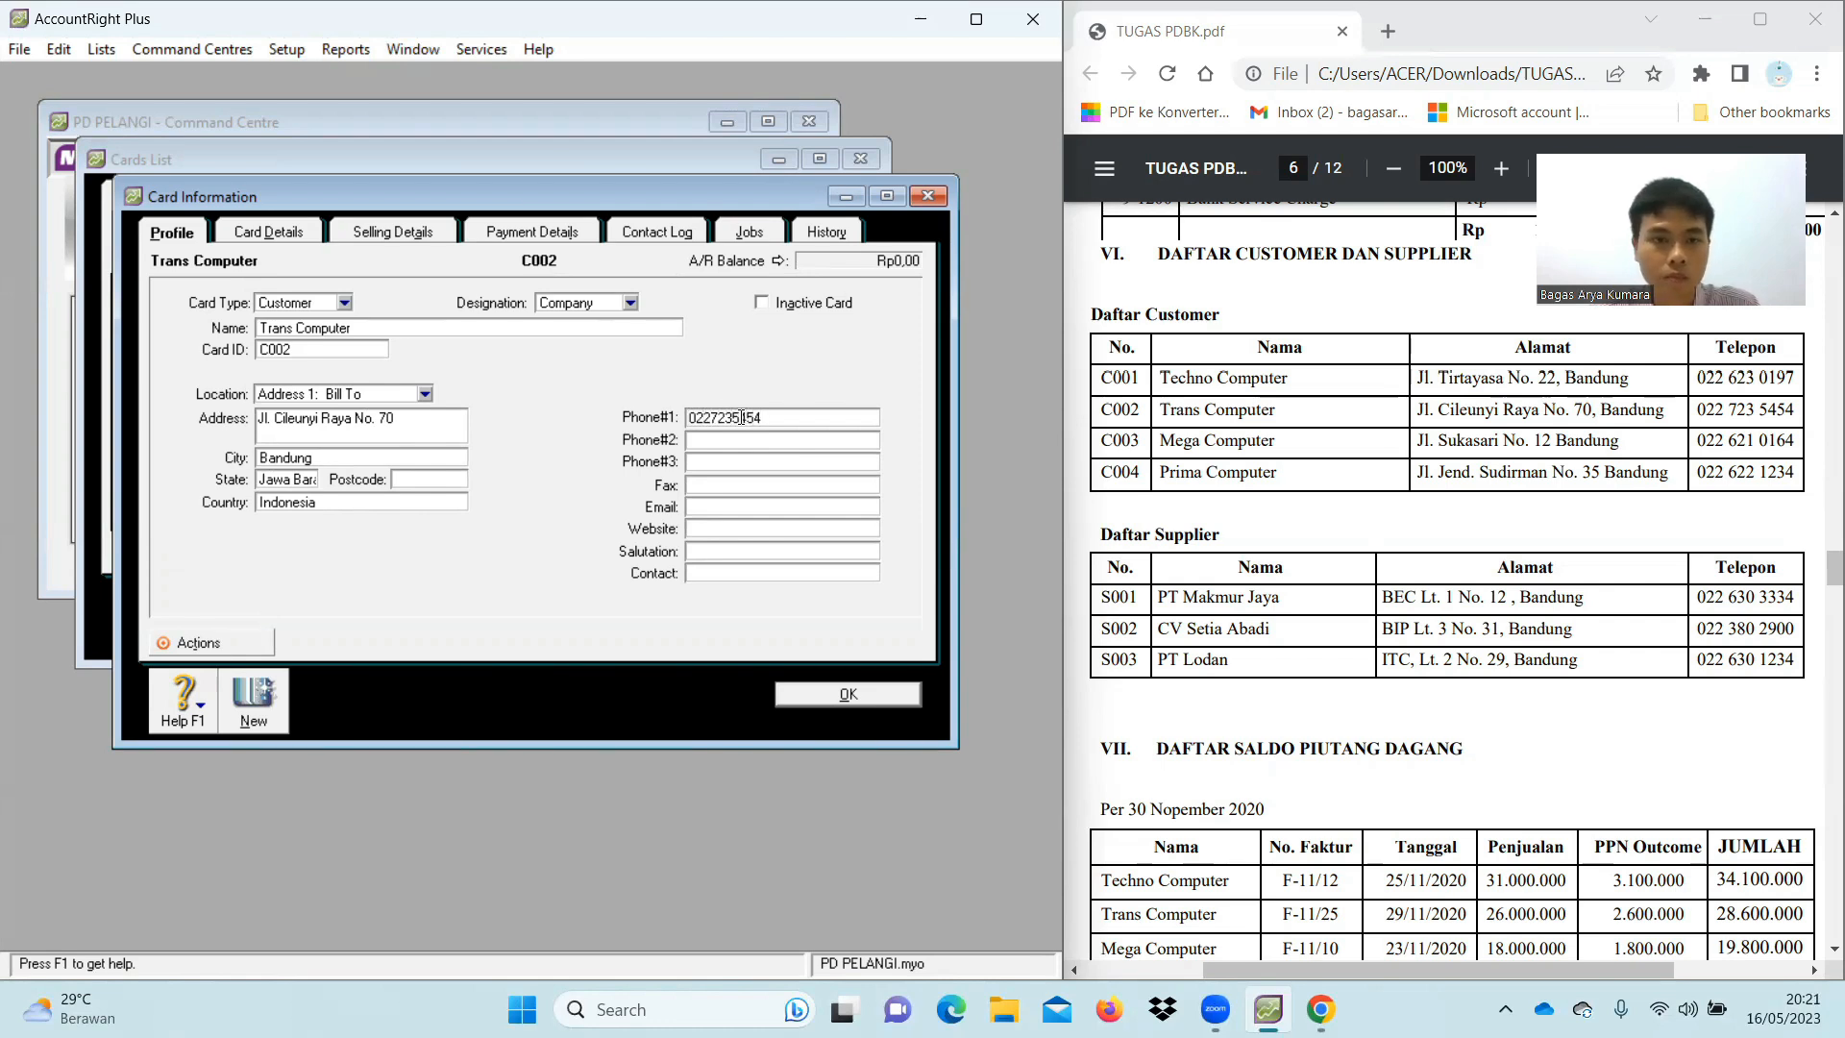
click(307, 480)
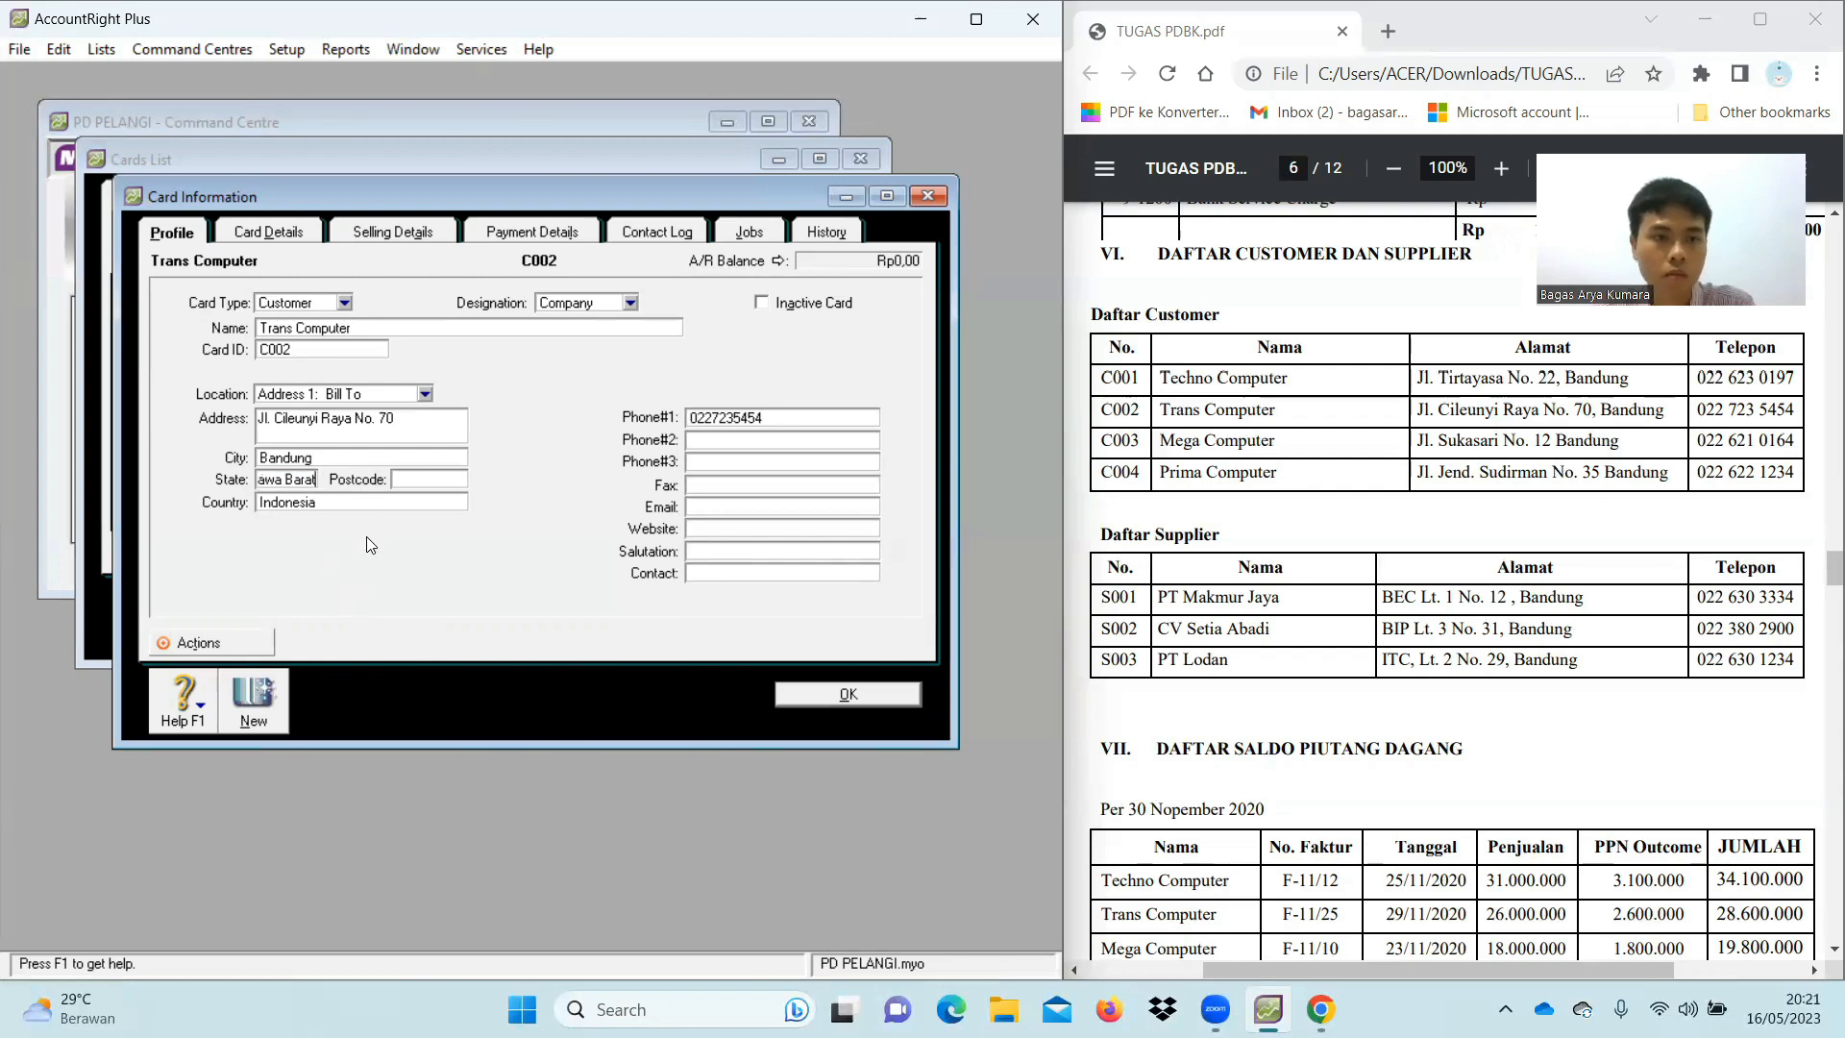
click(255, 699)
text(Mega Computer)
Give Mega Computer a card ID and enter its street address
key(Tab)
key(BackSpace)
text(C033)
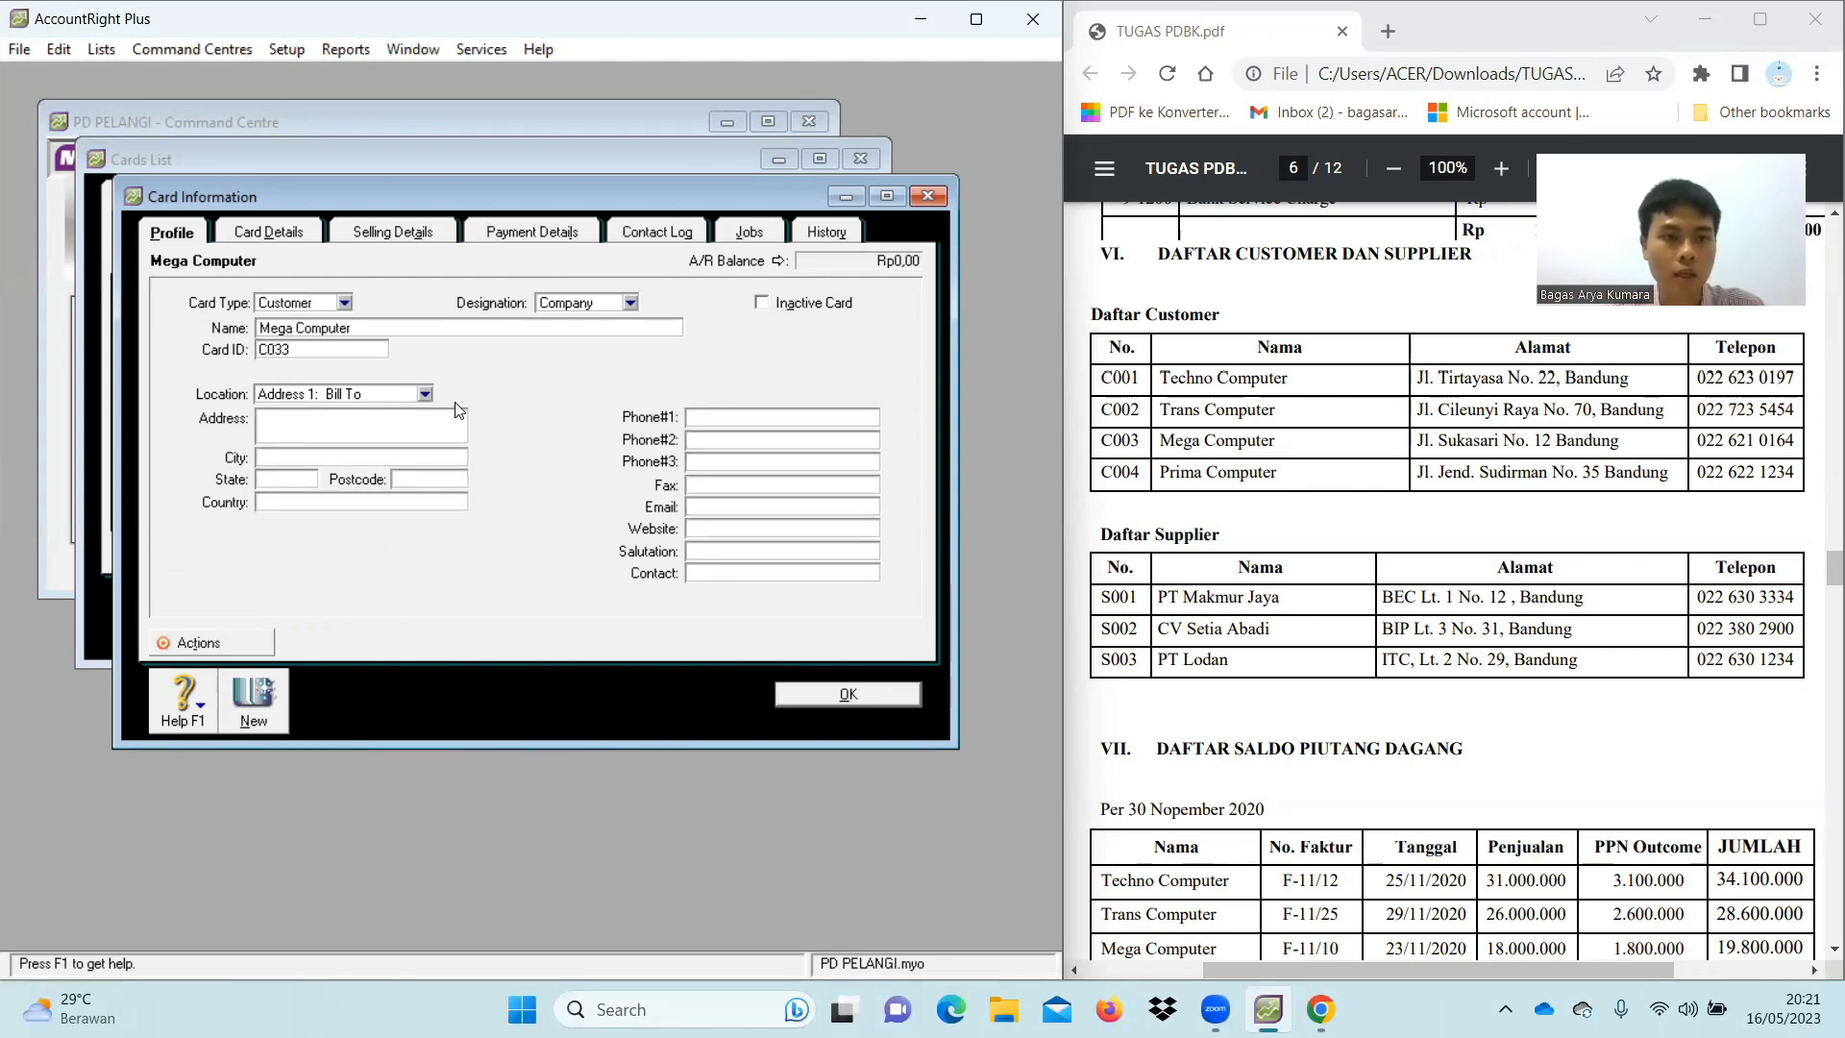
click(424, 415)
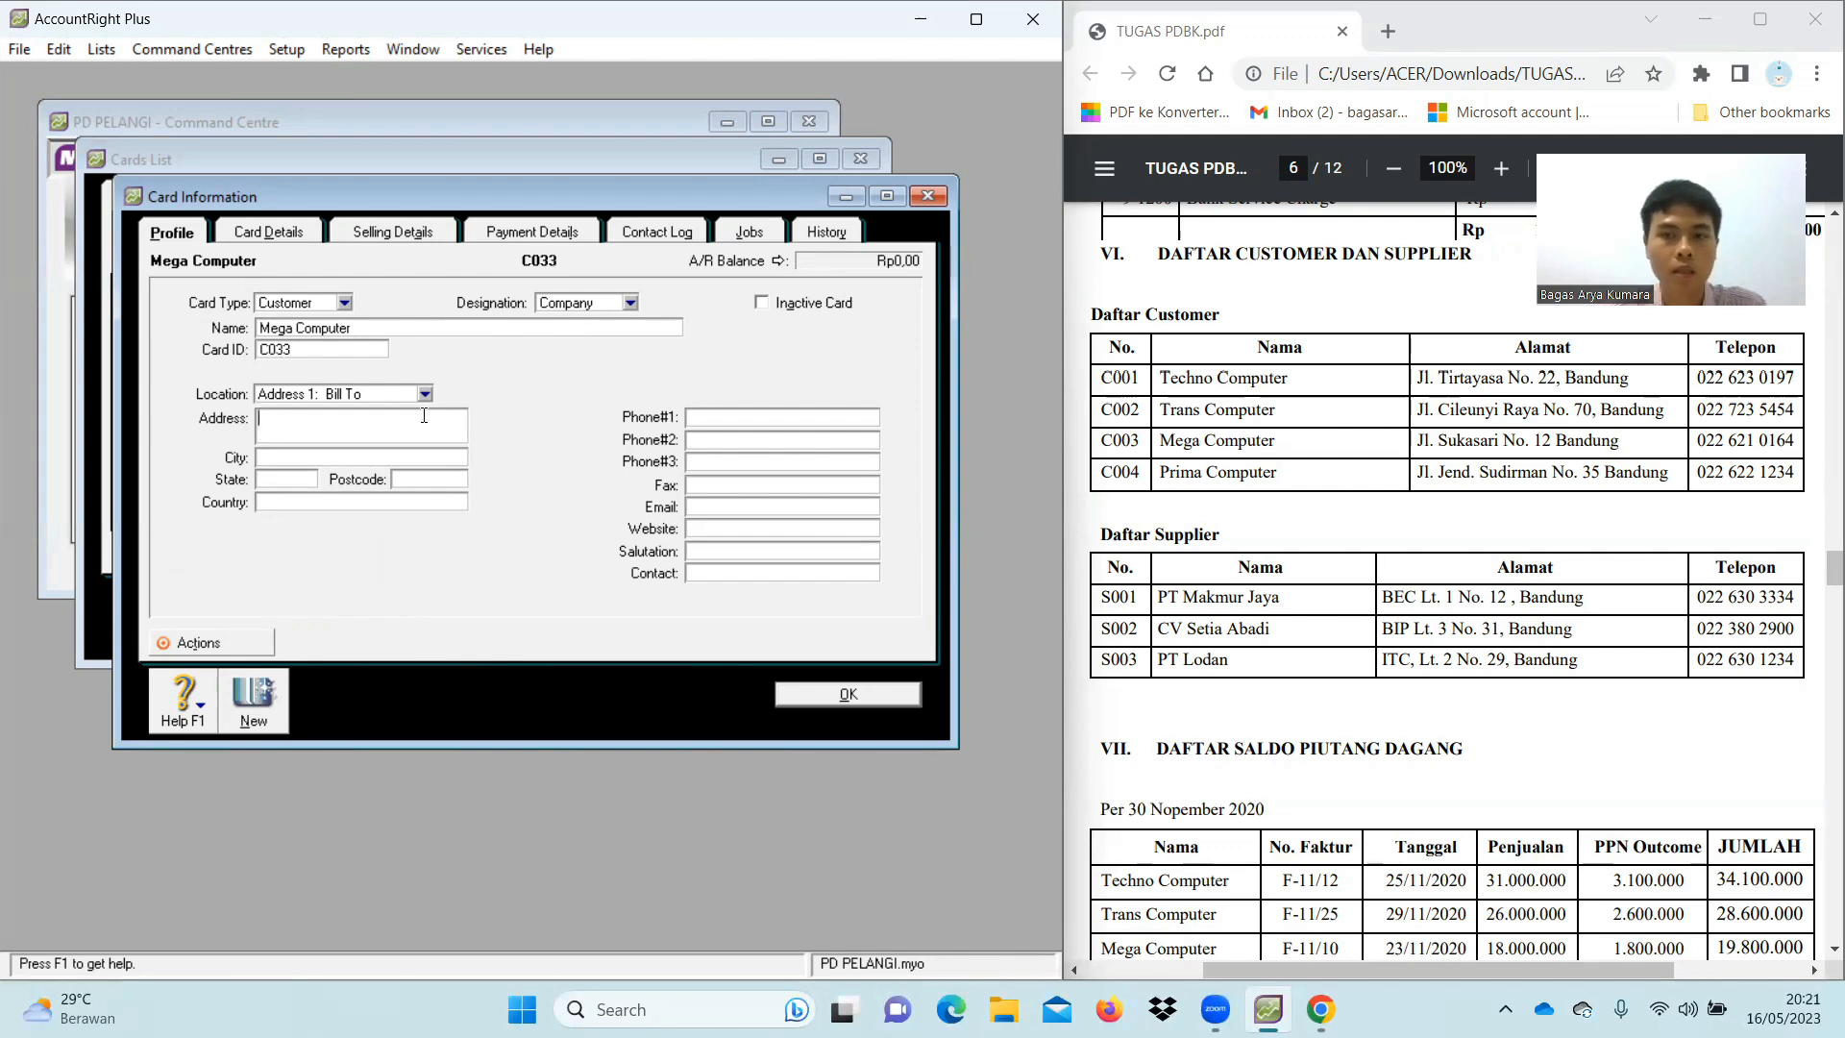
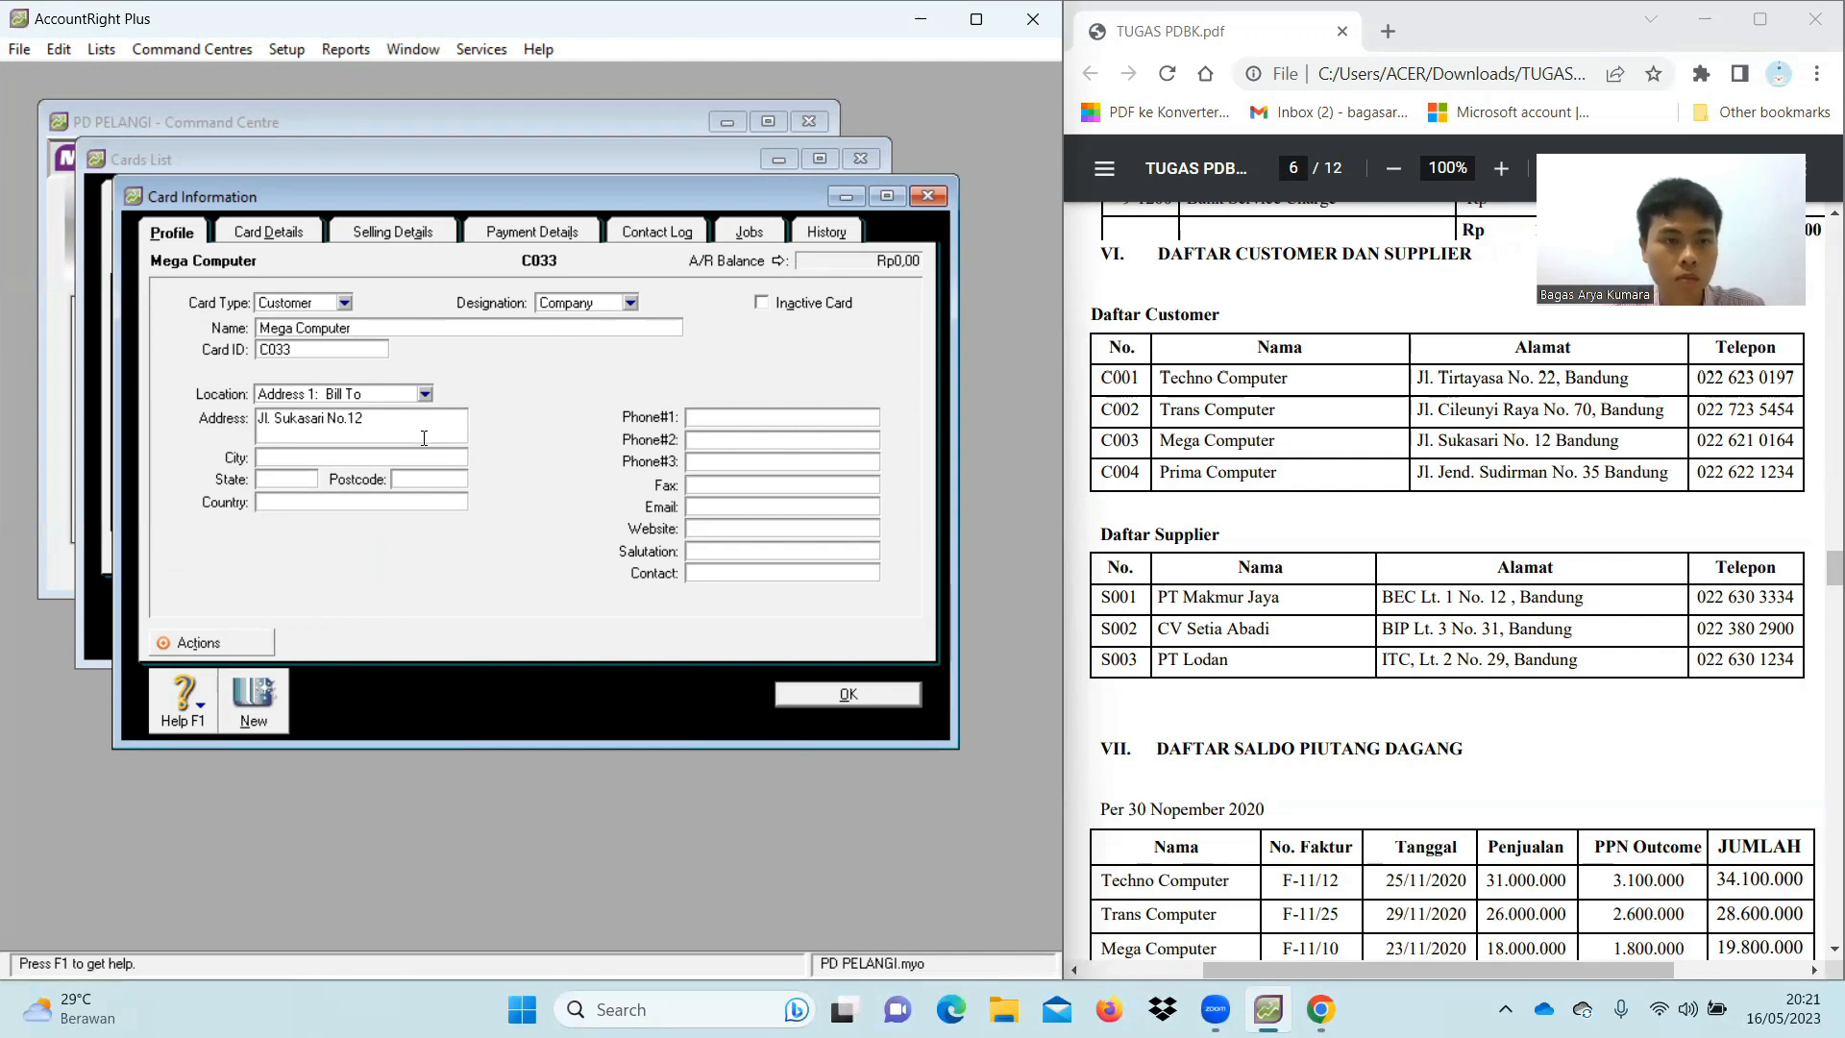
Fill in city Bandung, state Jawa Barat and country Indonesia, fixing the state typo
click(393, 459)
text(Bandung)
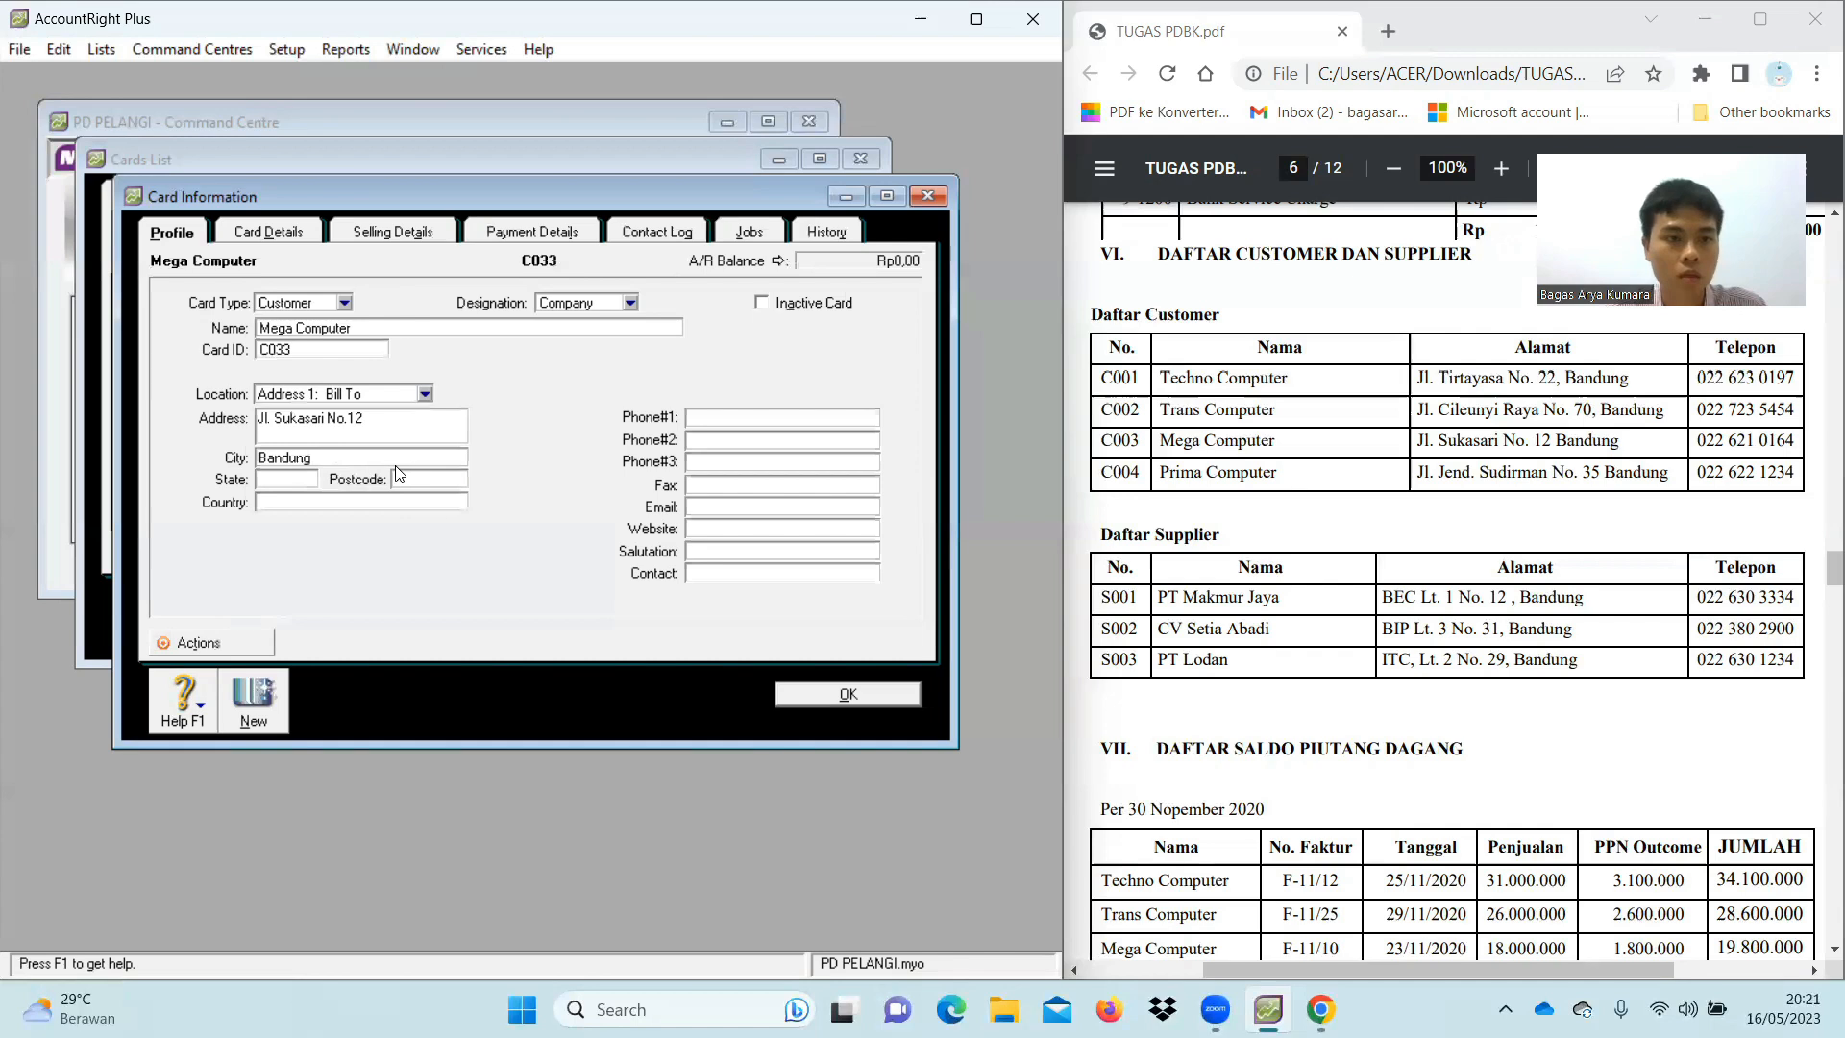
click(283, 481)
text(Jawi)
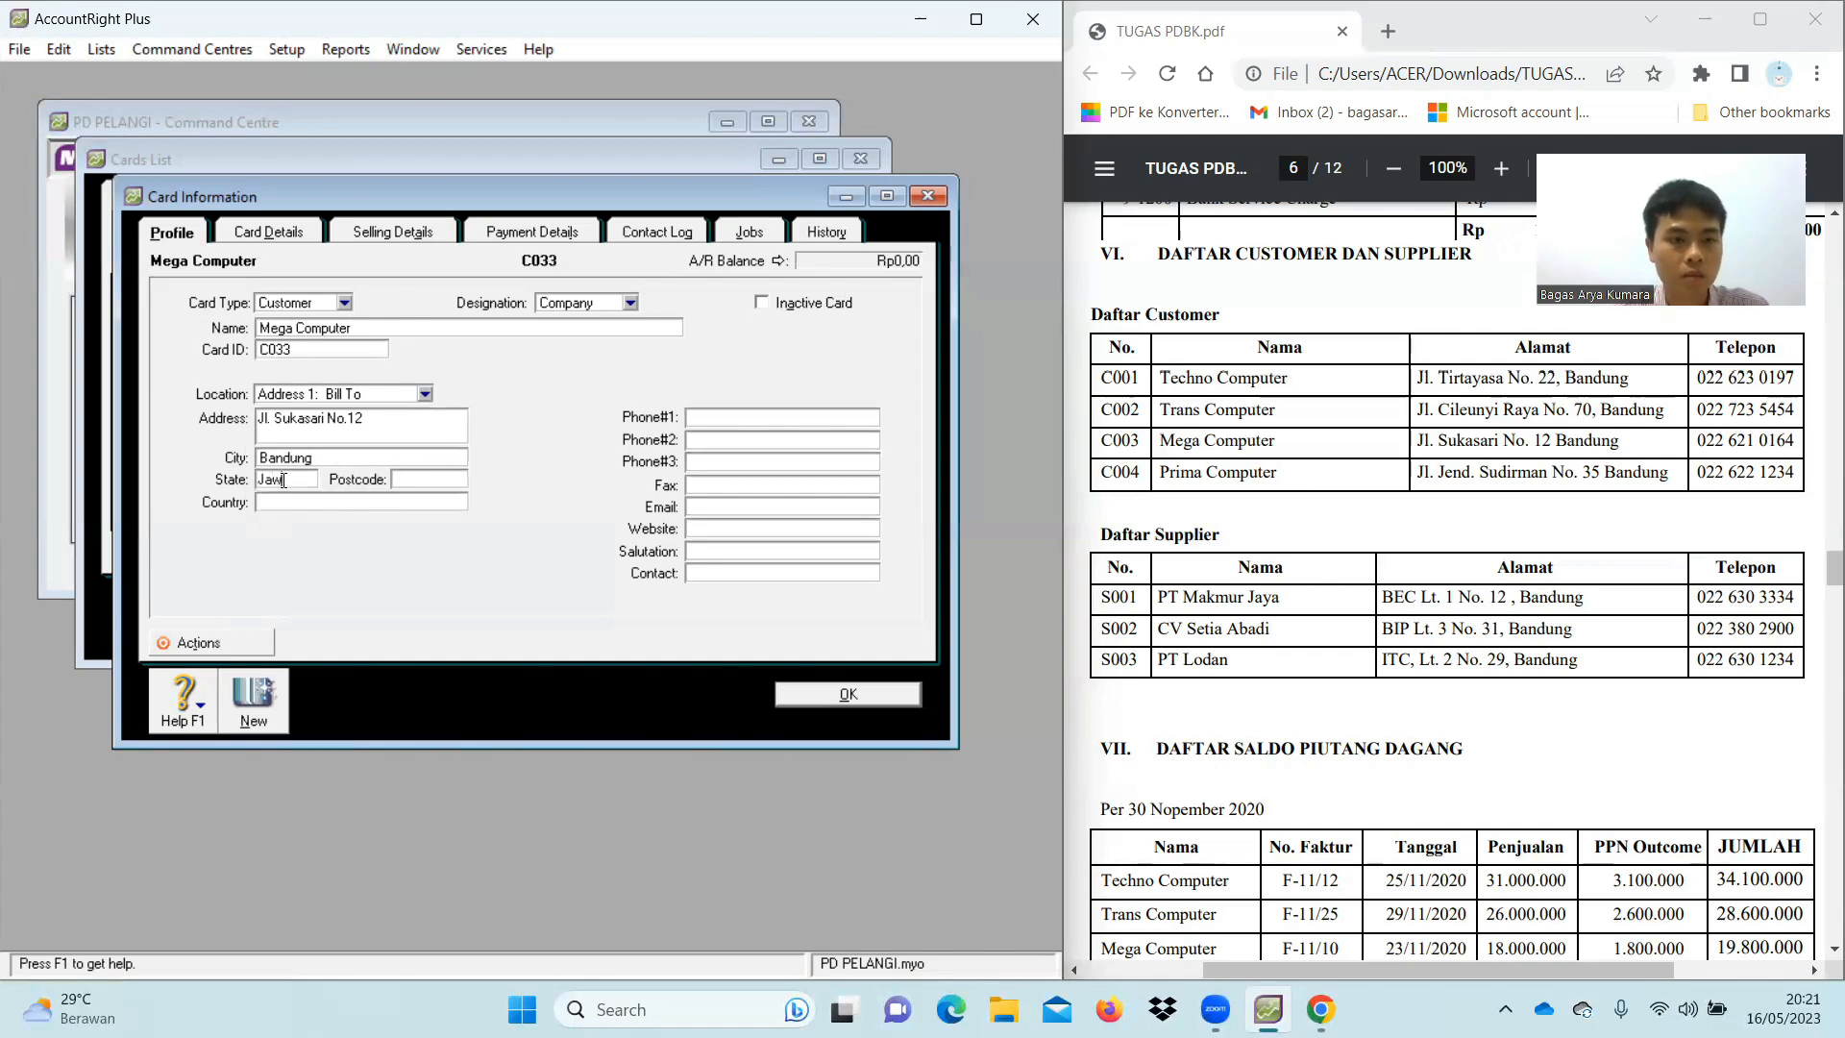
text( Barat)
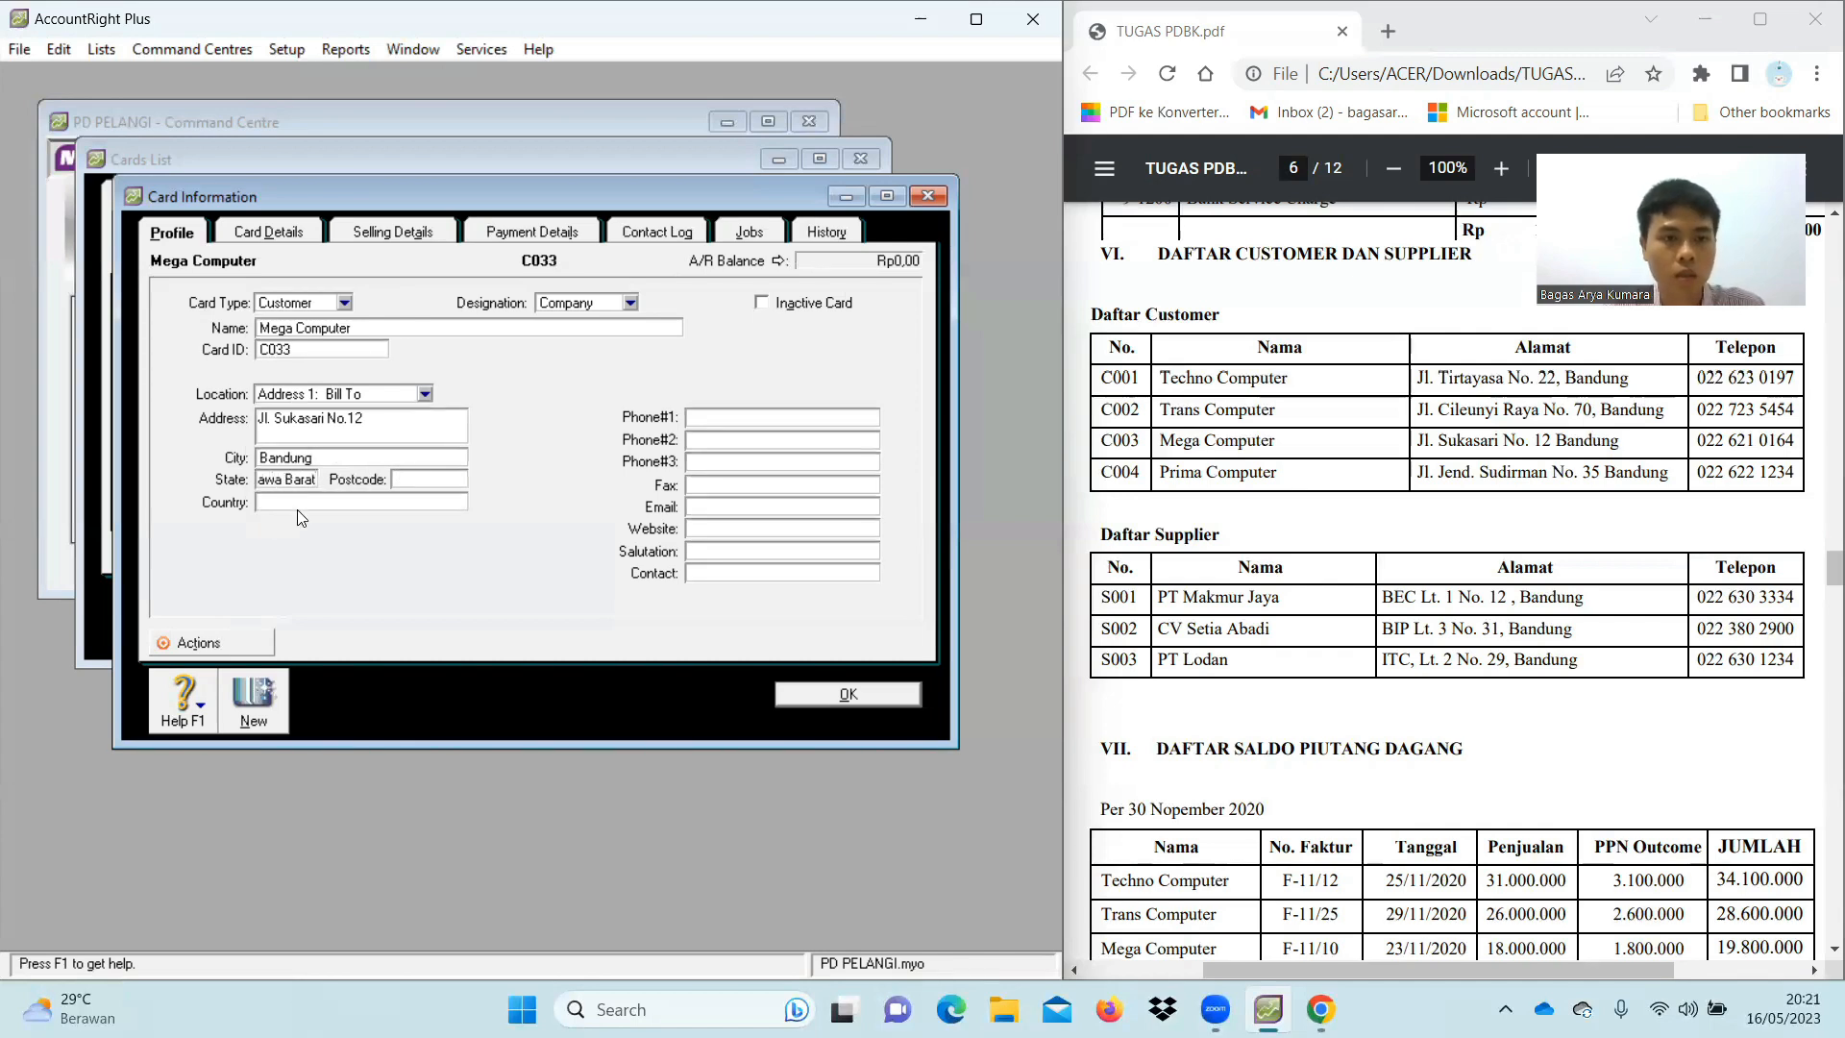
click(299, 500)
text(Indonesia)
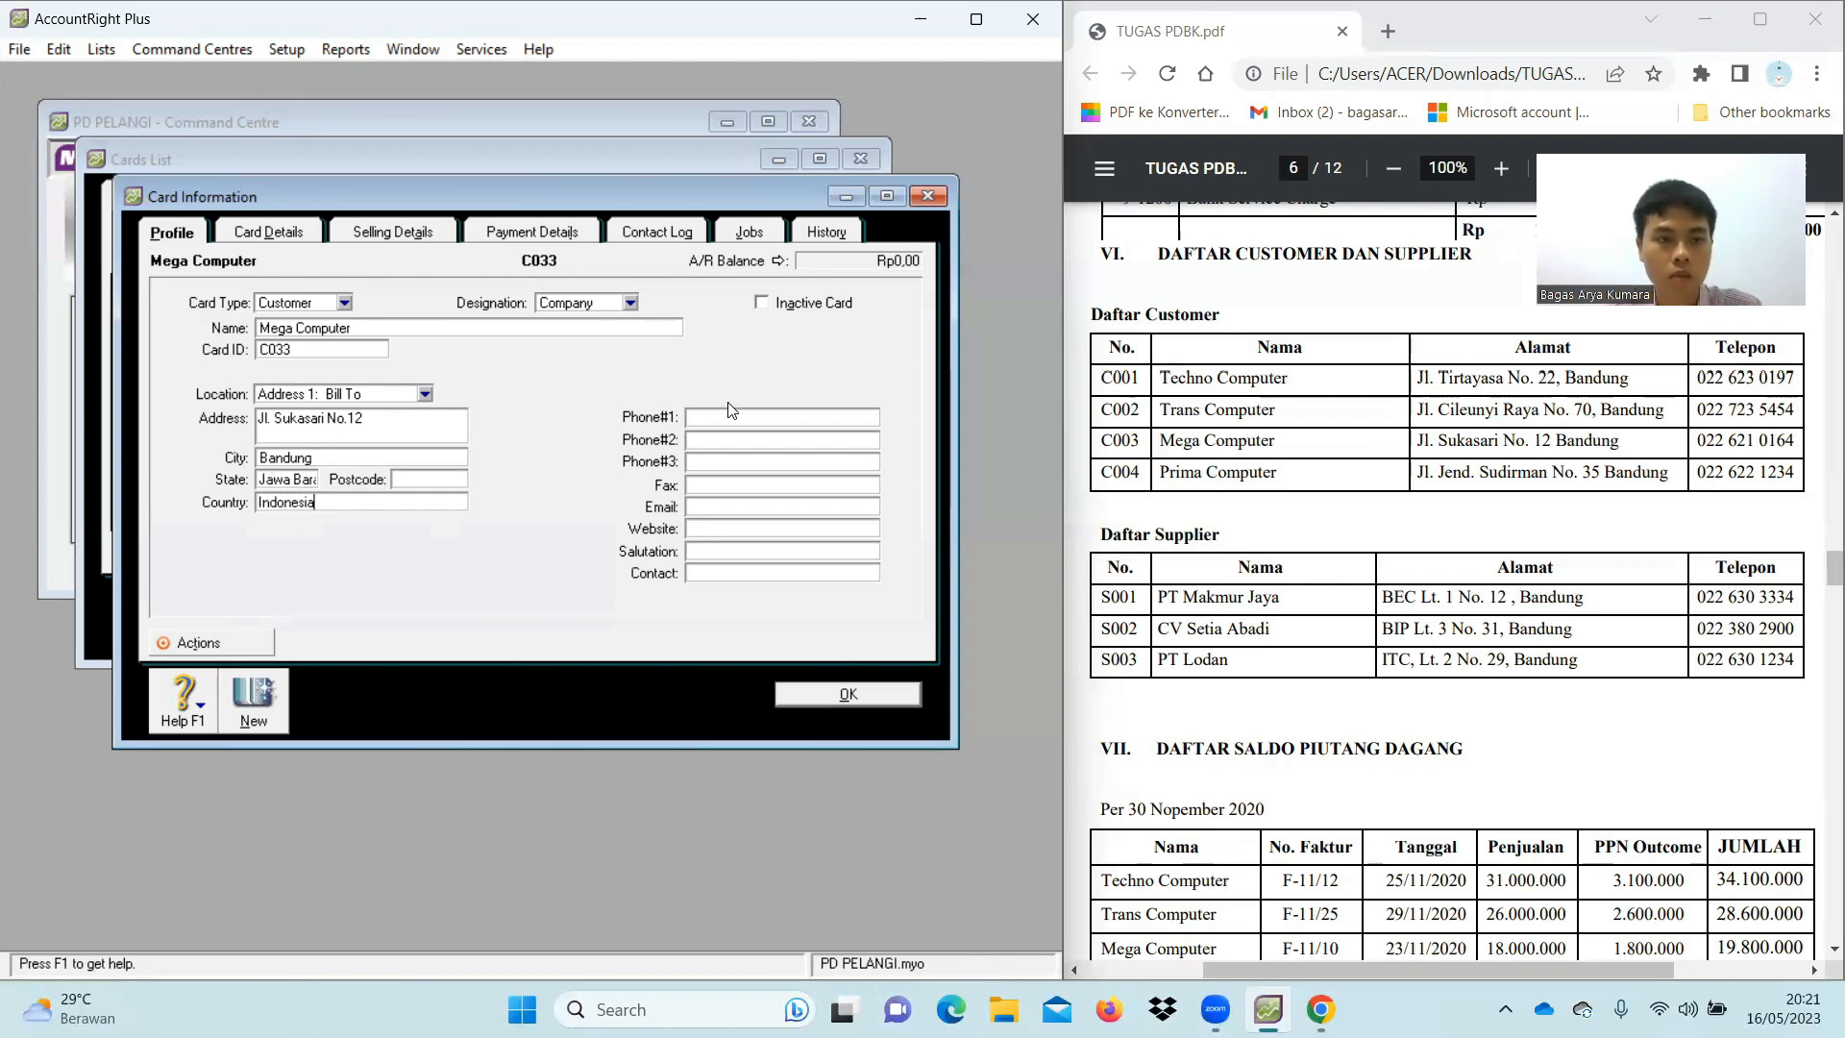
click(310, 481)
click(311, 480)
text(at)
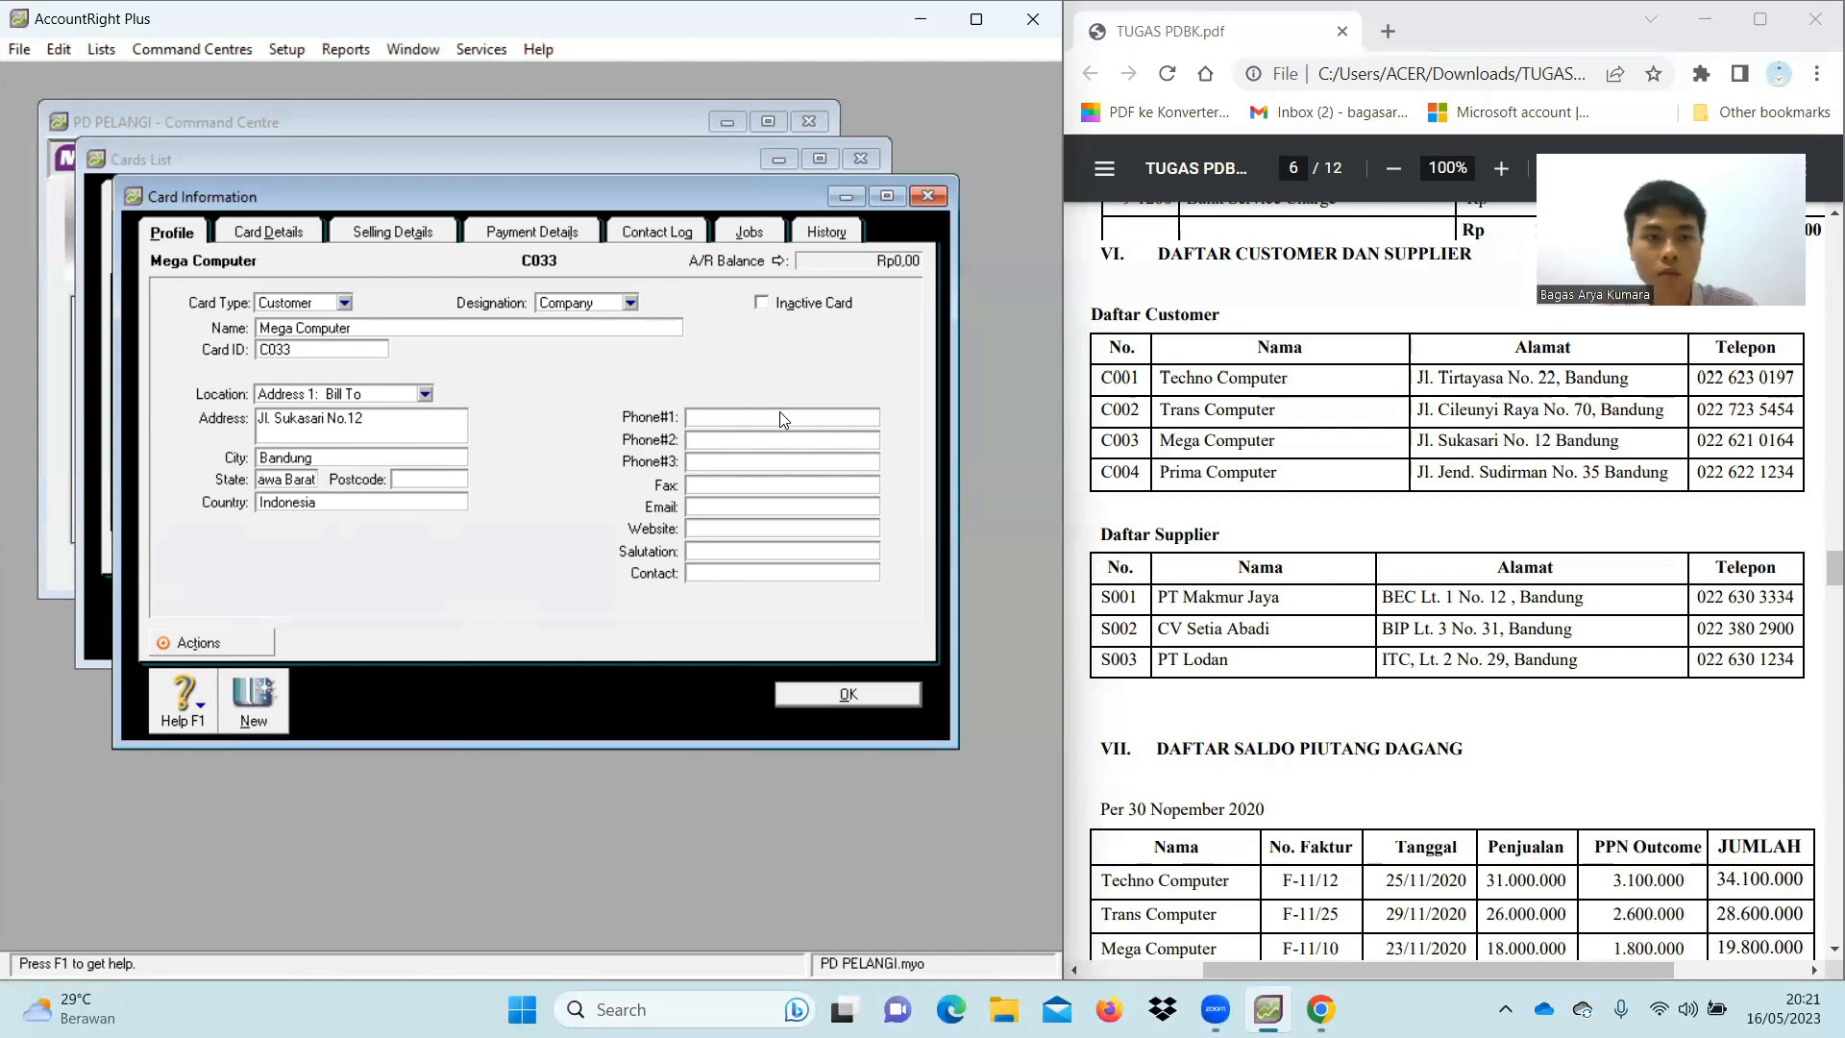
Correct the card ID to C003, enter the phone number, and save the card
click(307, 349)
click(306, 349)
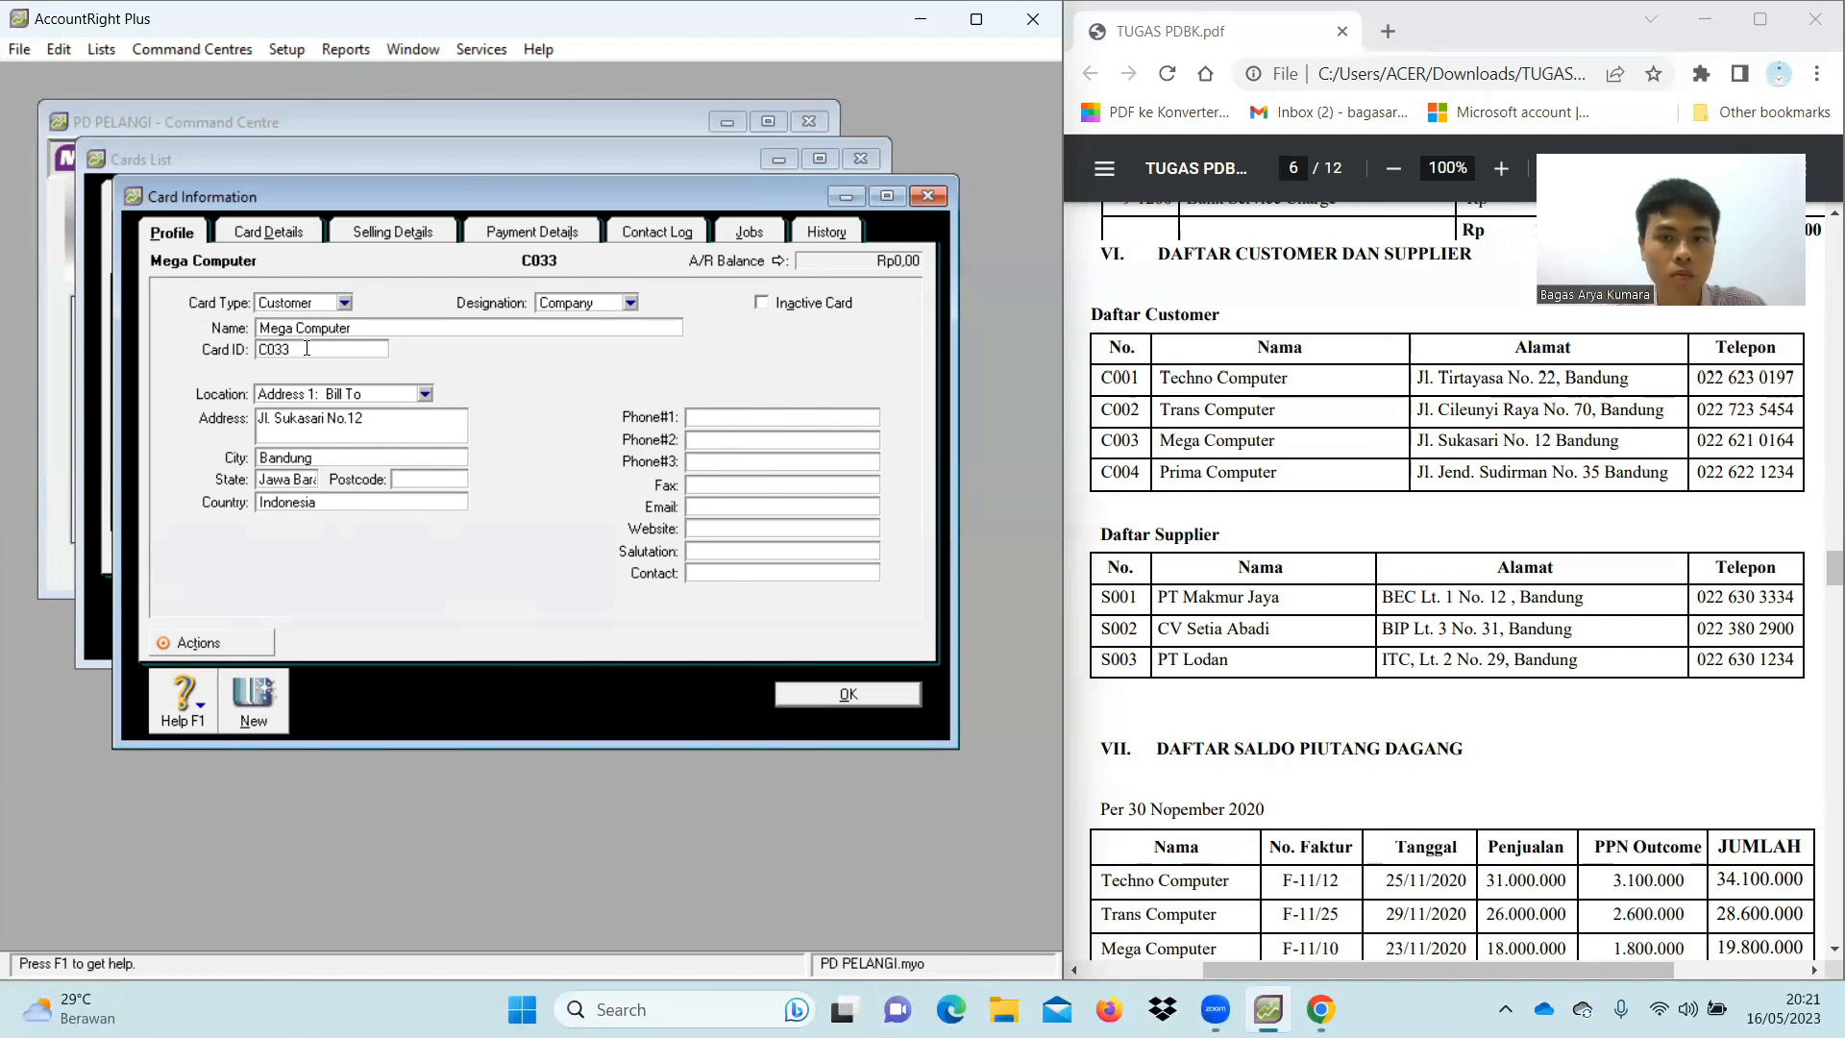
key(BackSpace)
key(BackSpace)
text(03)
click(751, 411)
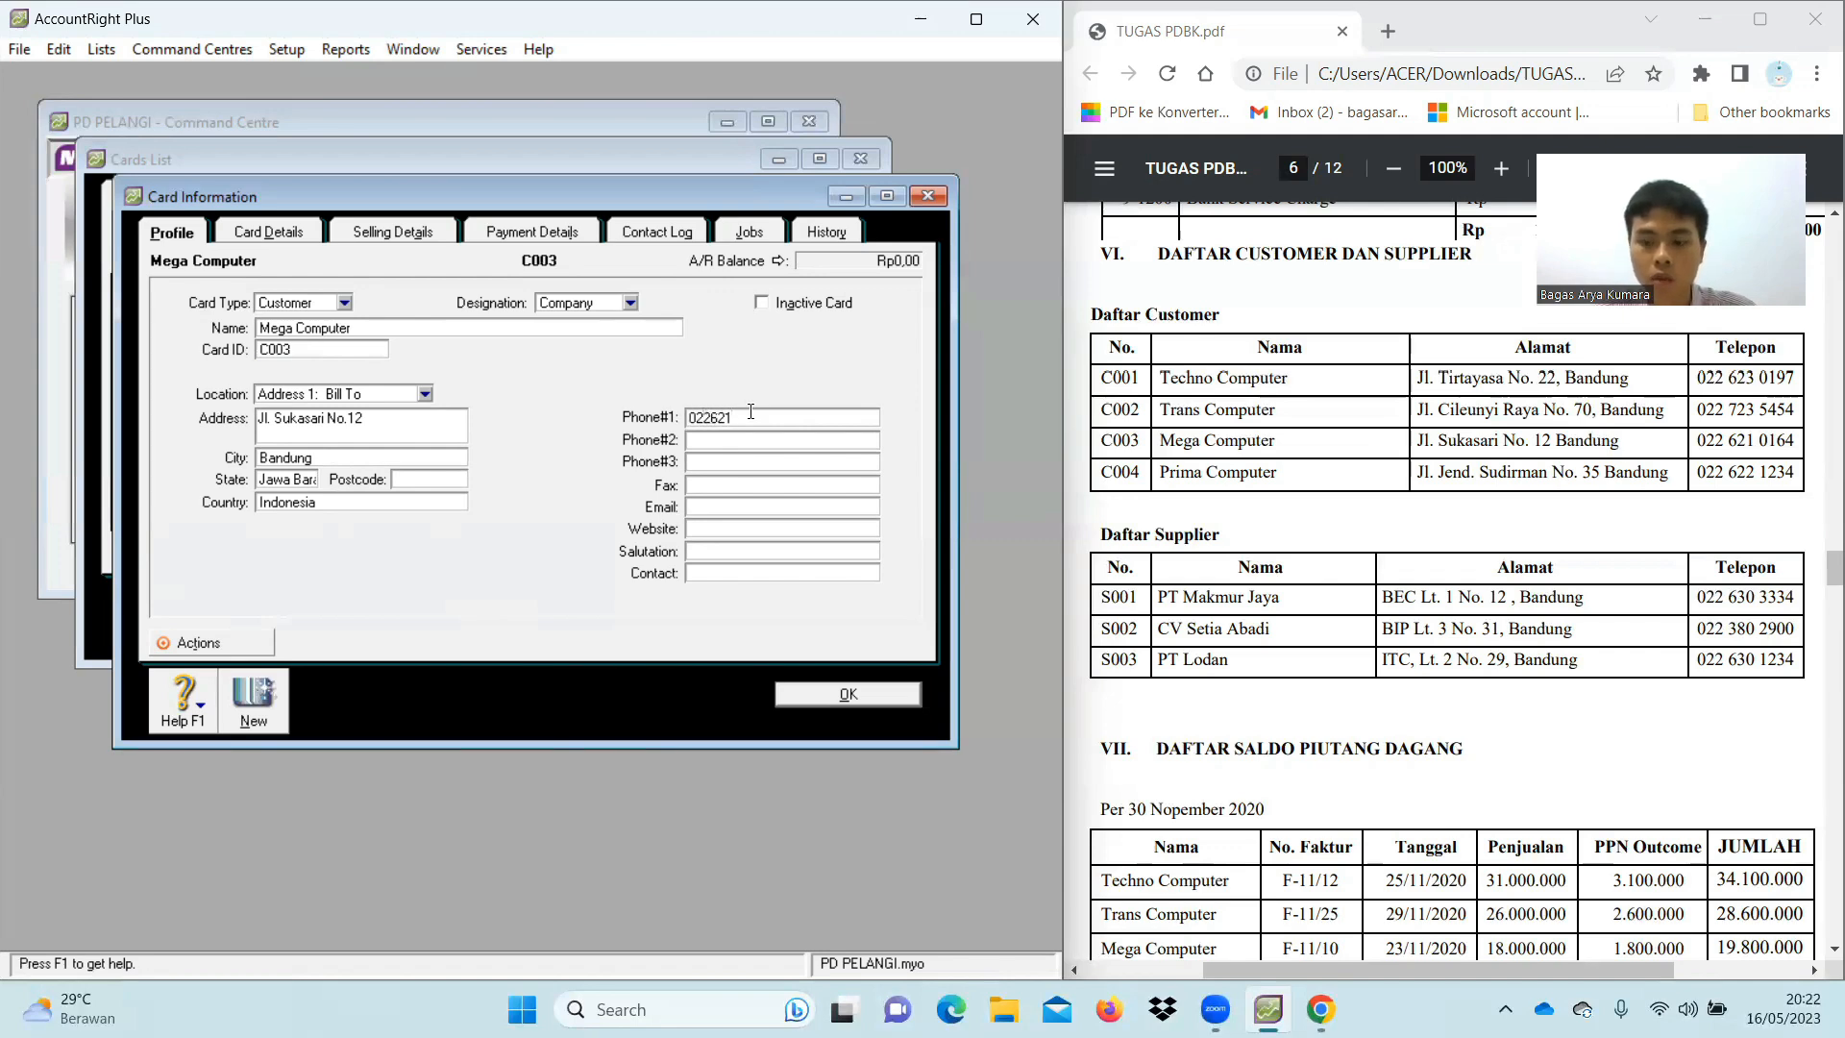
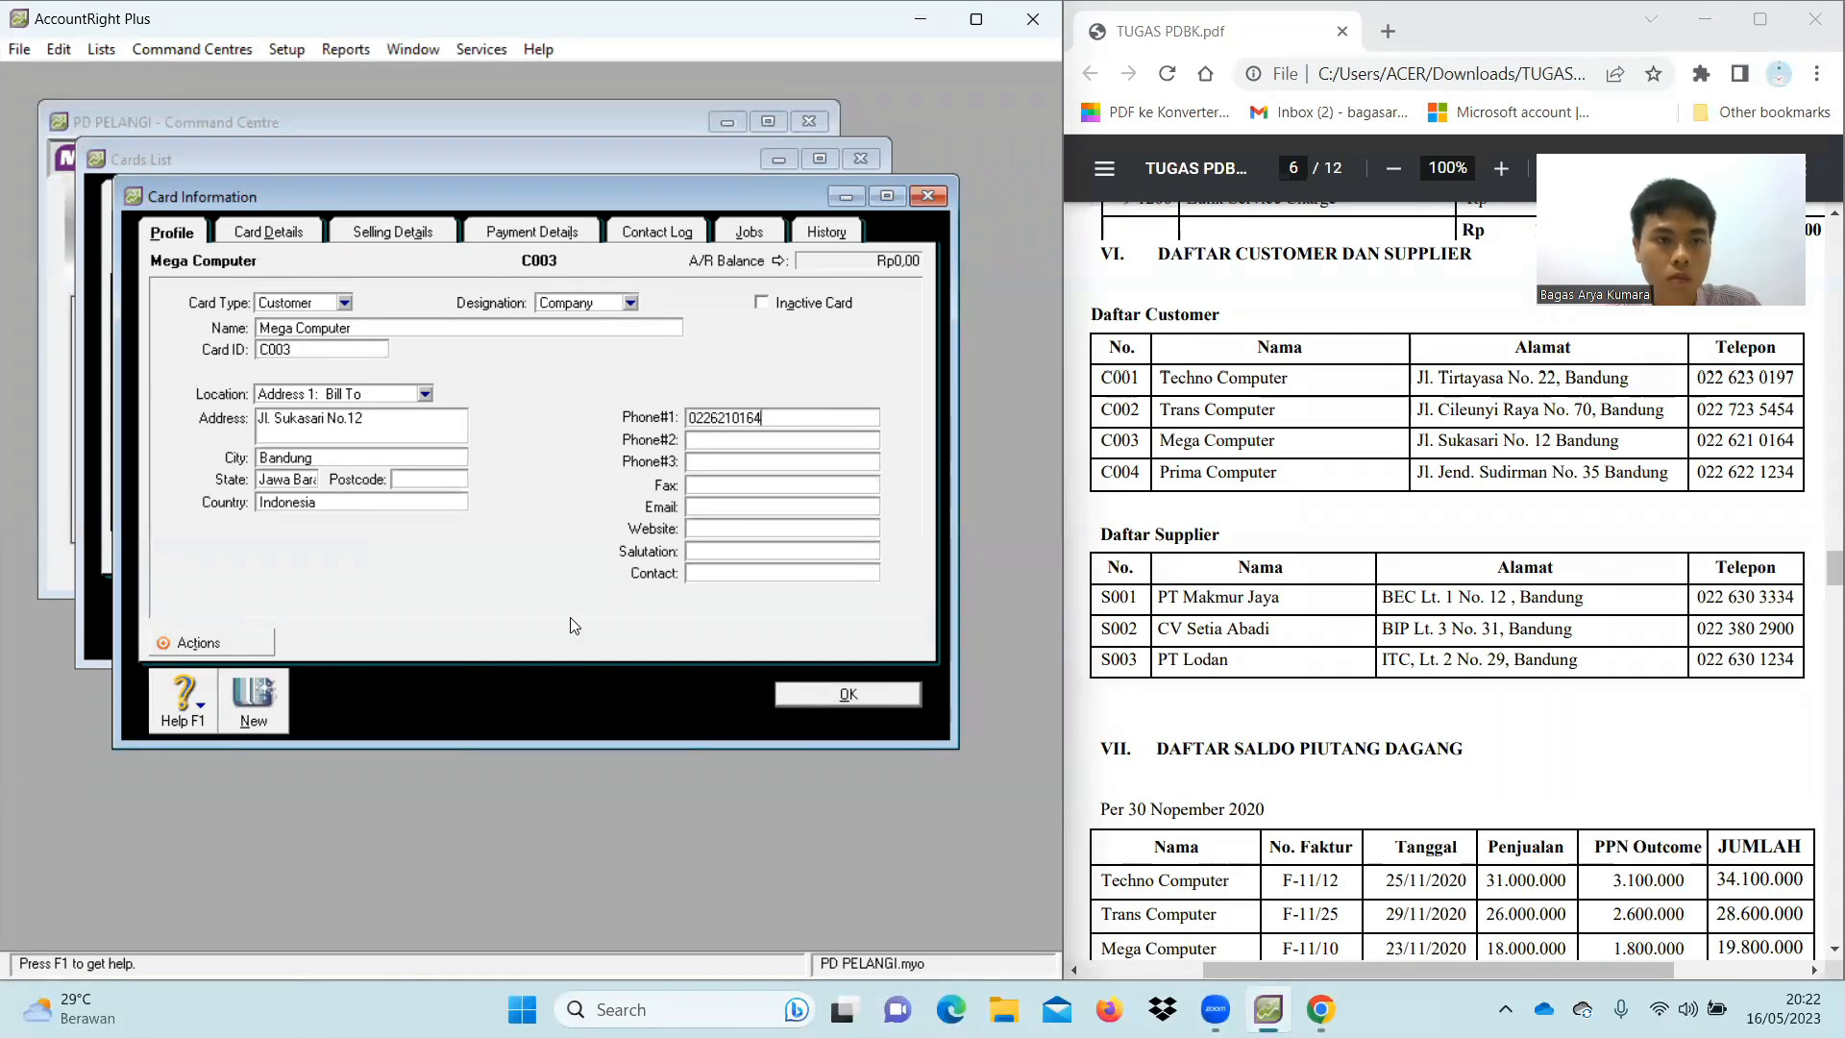
click(257, 711)
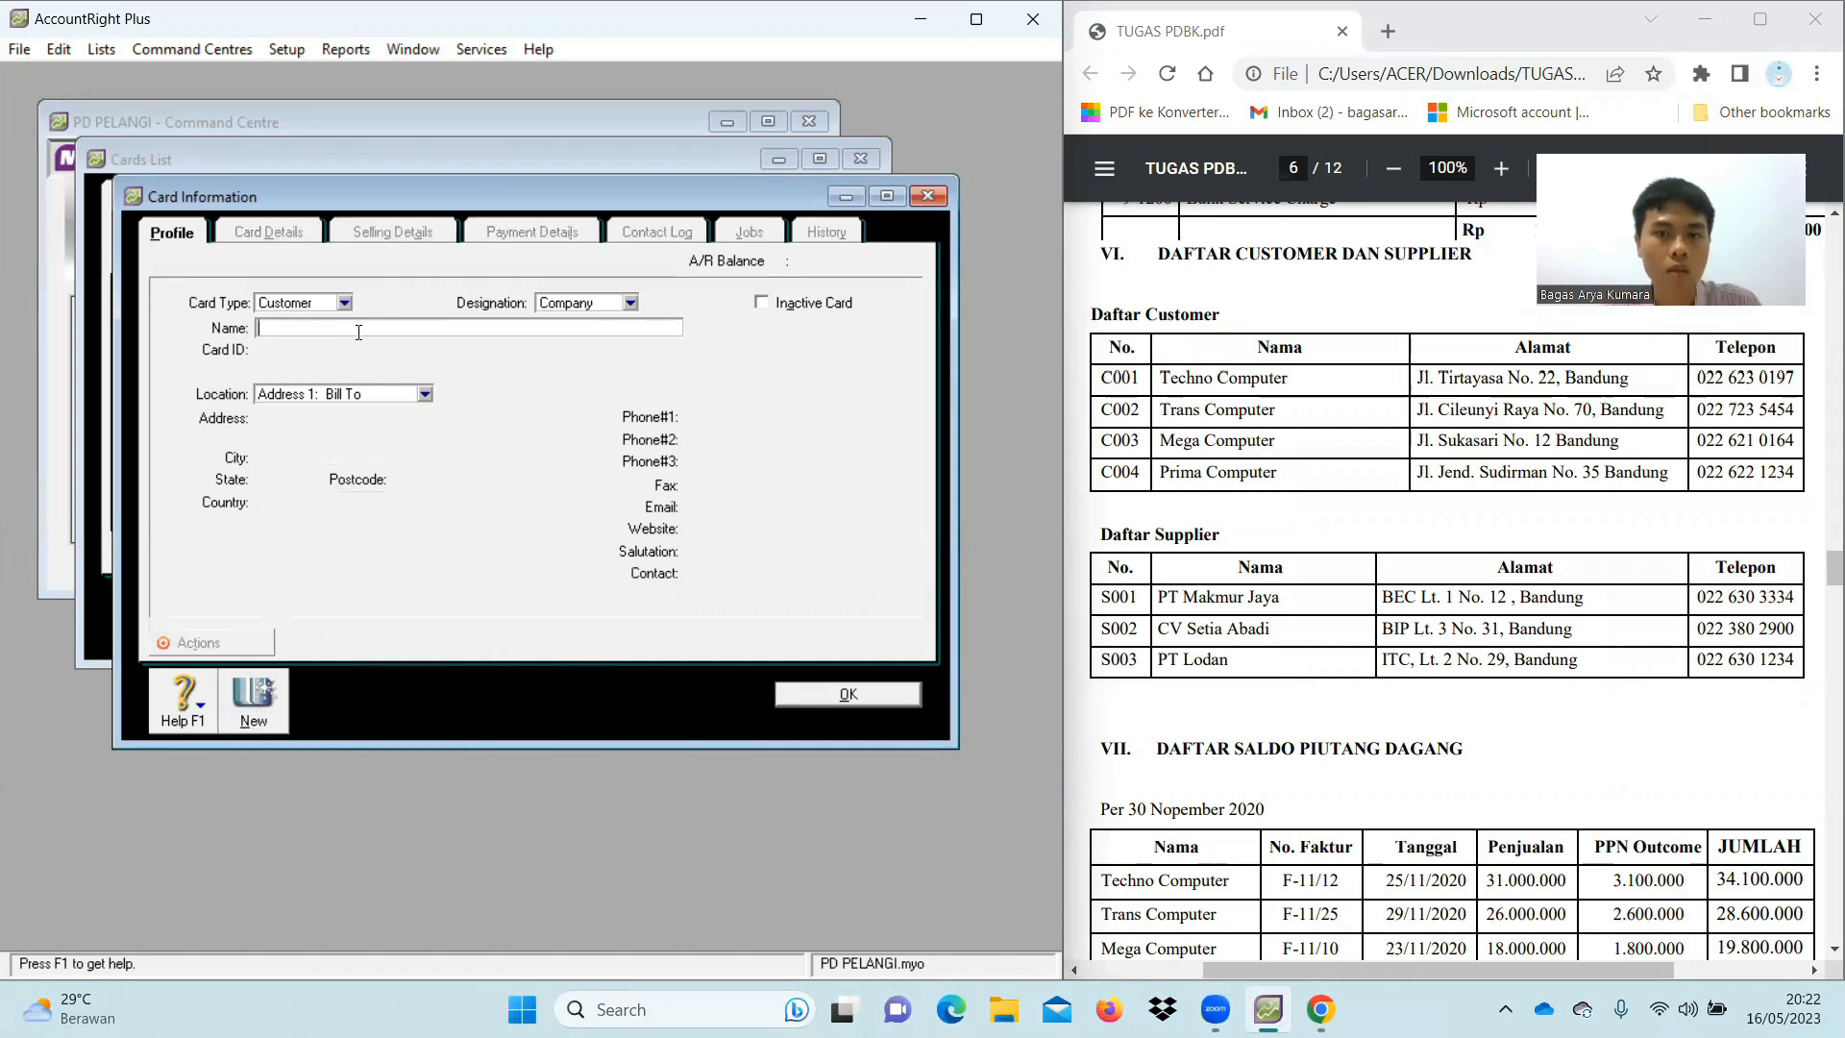
Enter customer name Prima Computer, card ID C004 and its street address
text(Prima Computer)
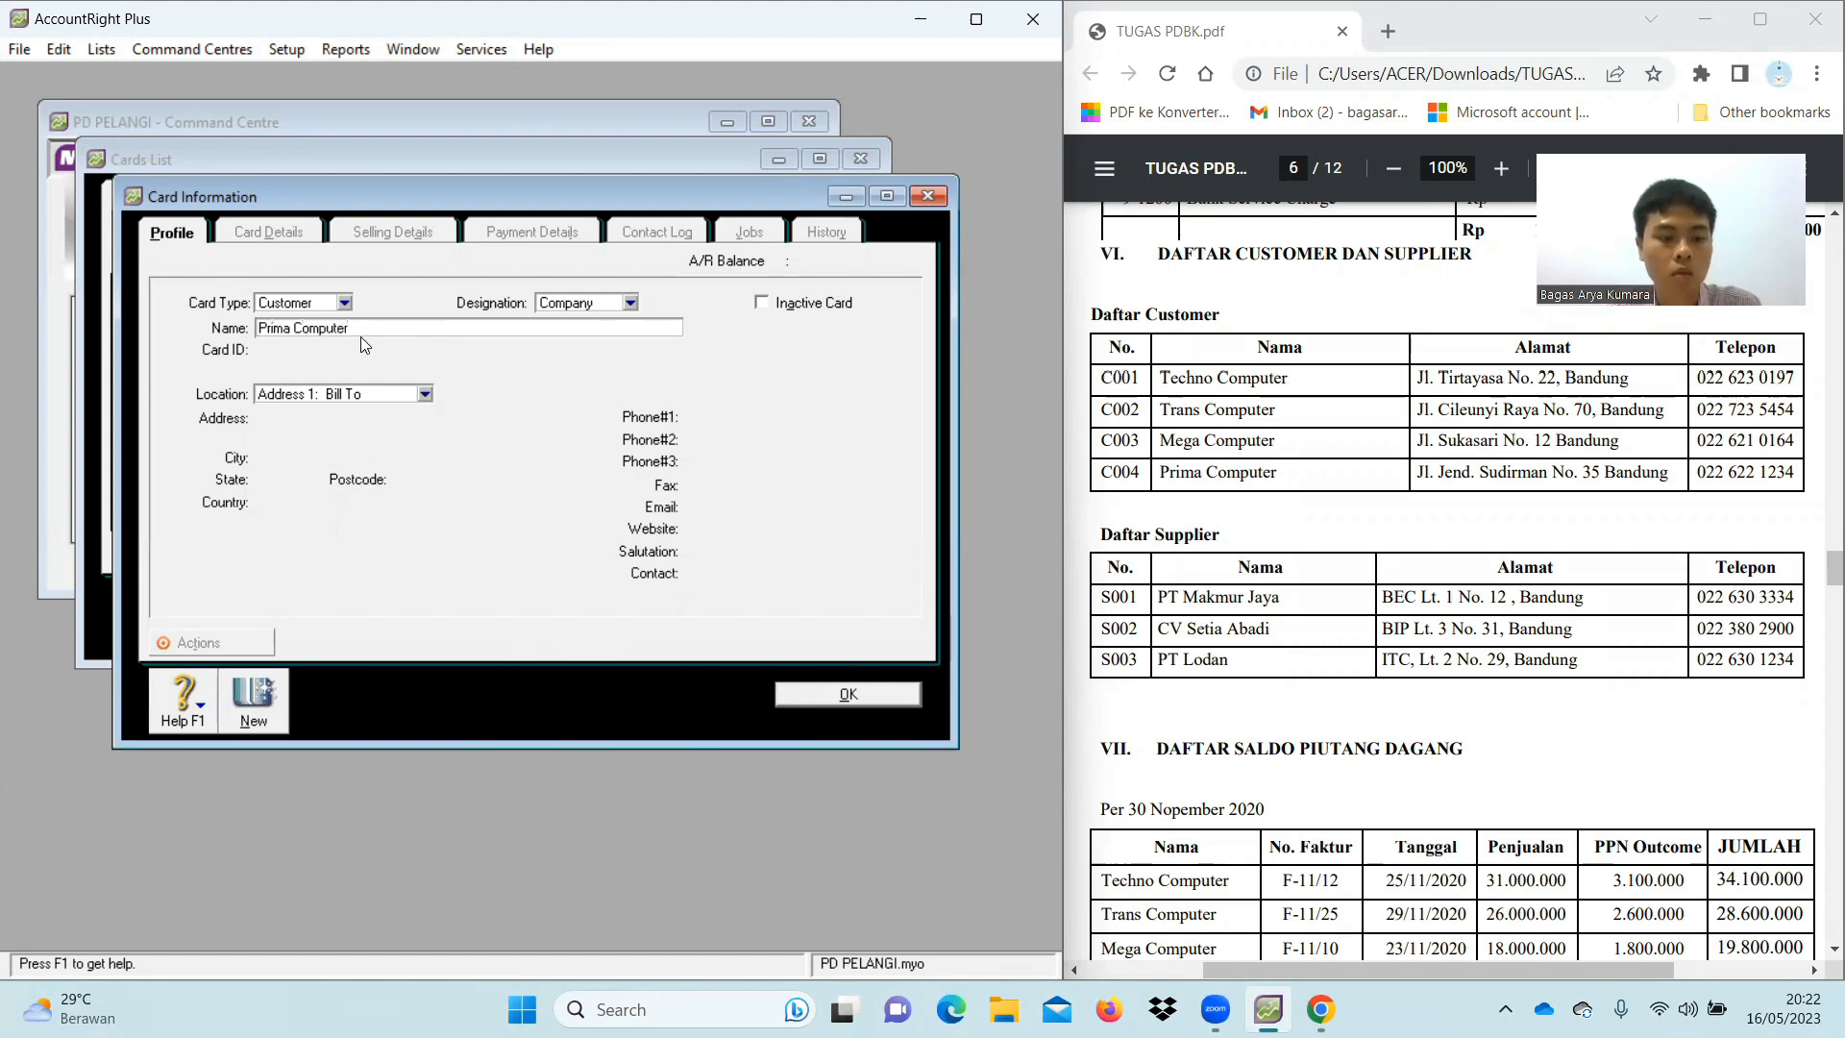
key(Tab)
text(C004)
click(414, 415)
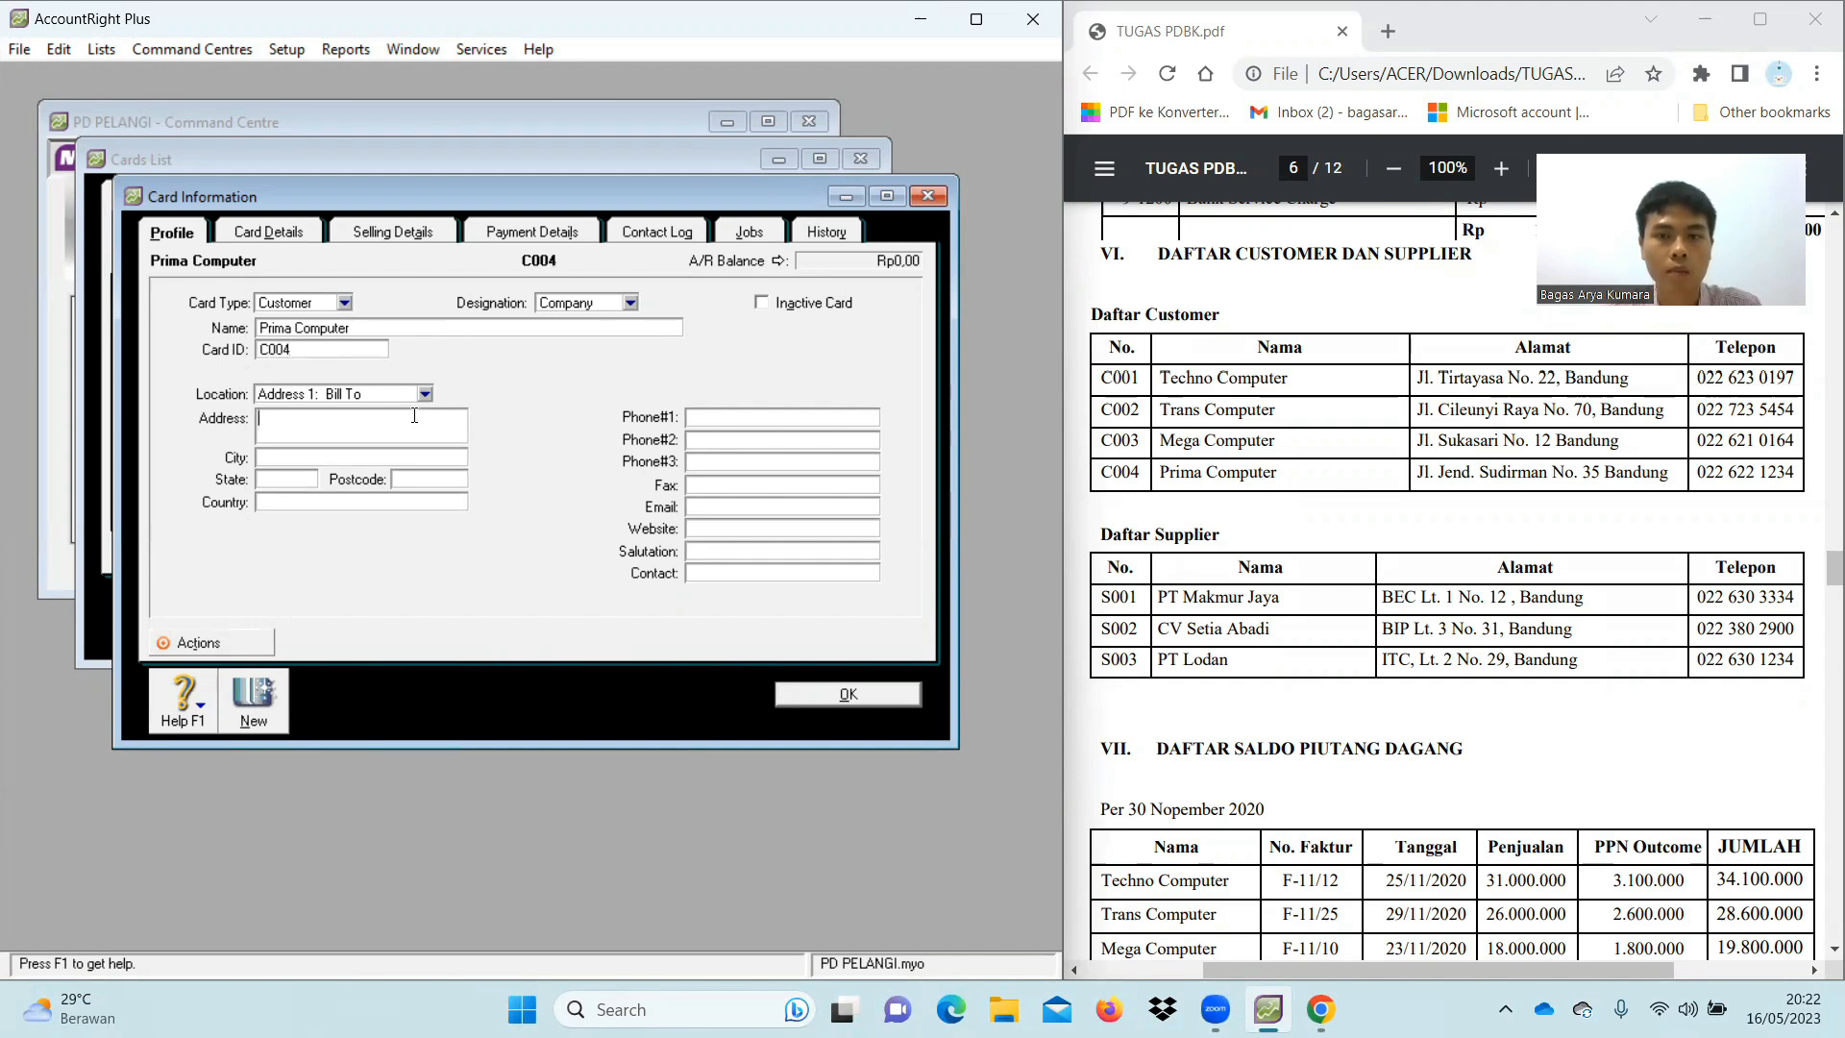
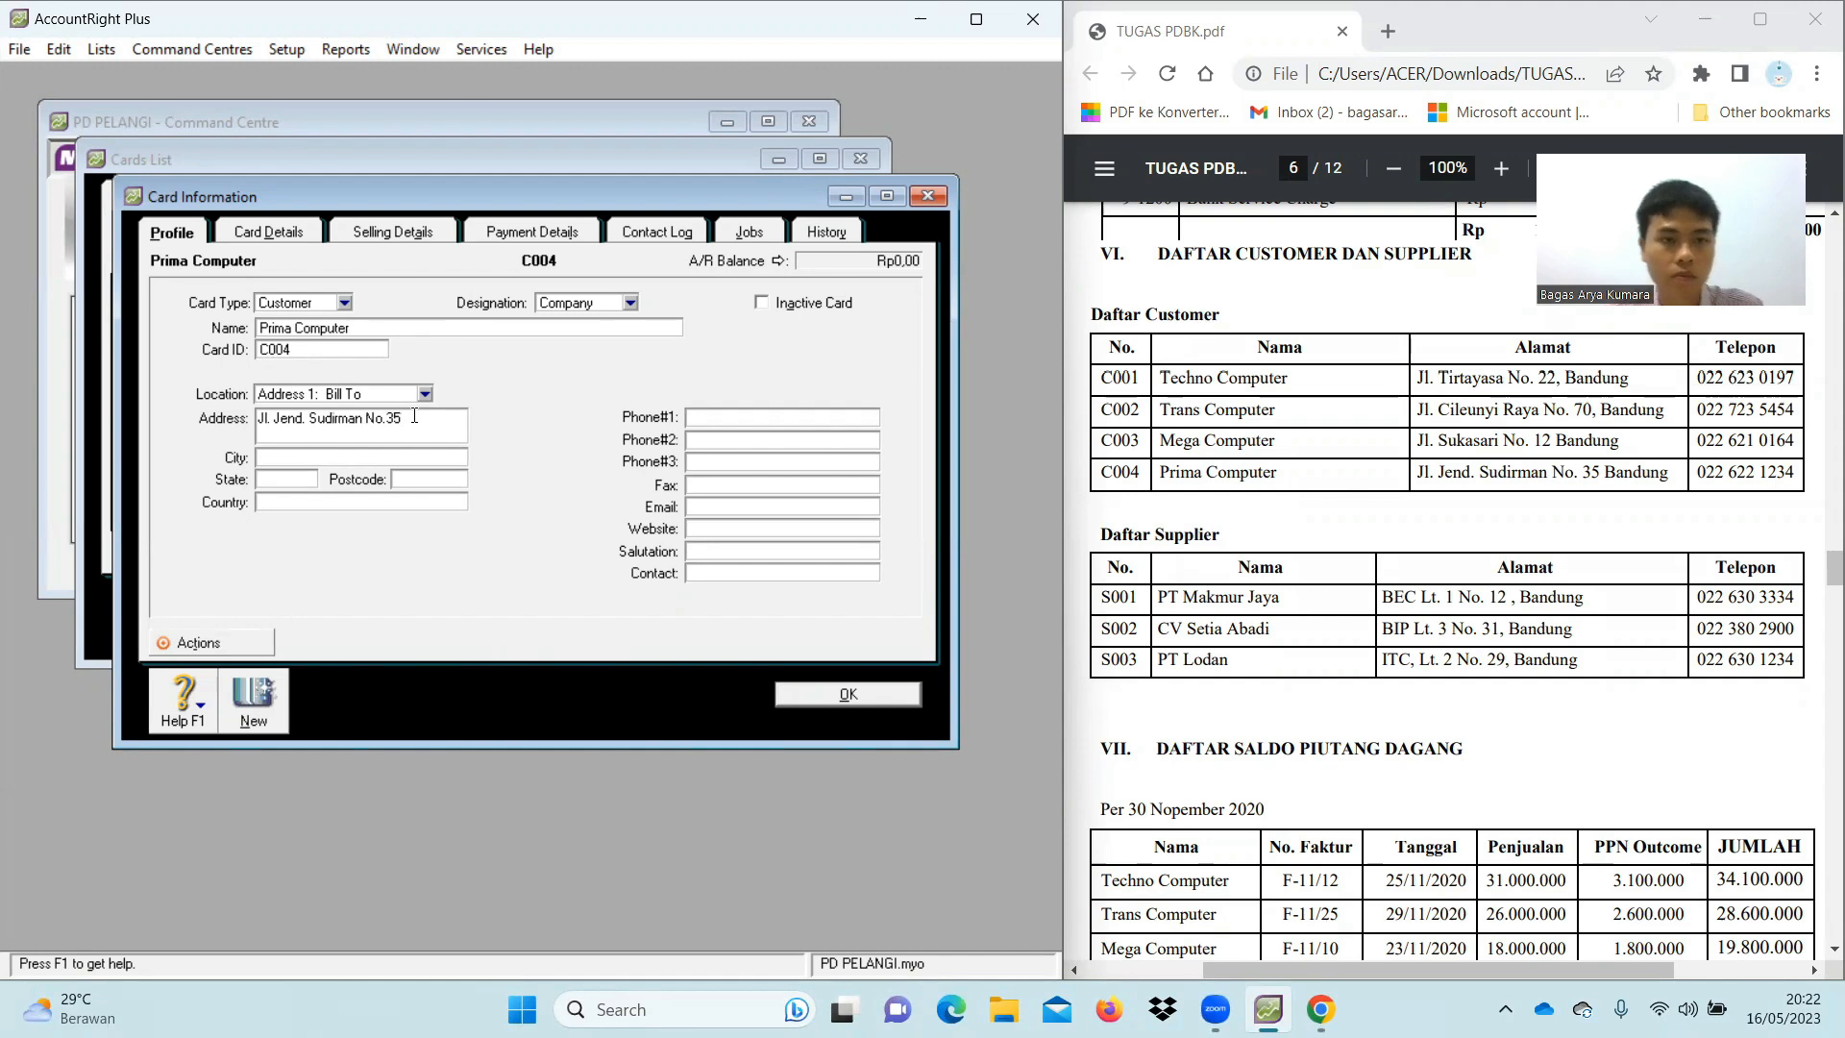
key(Left)
key(Left)
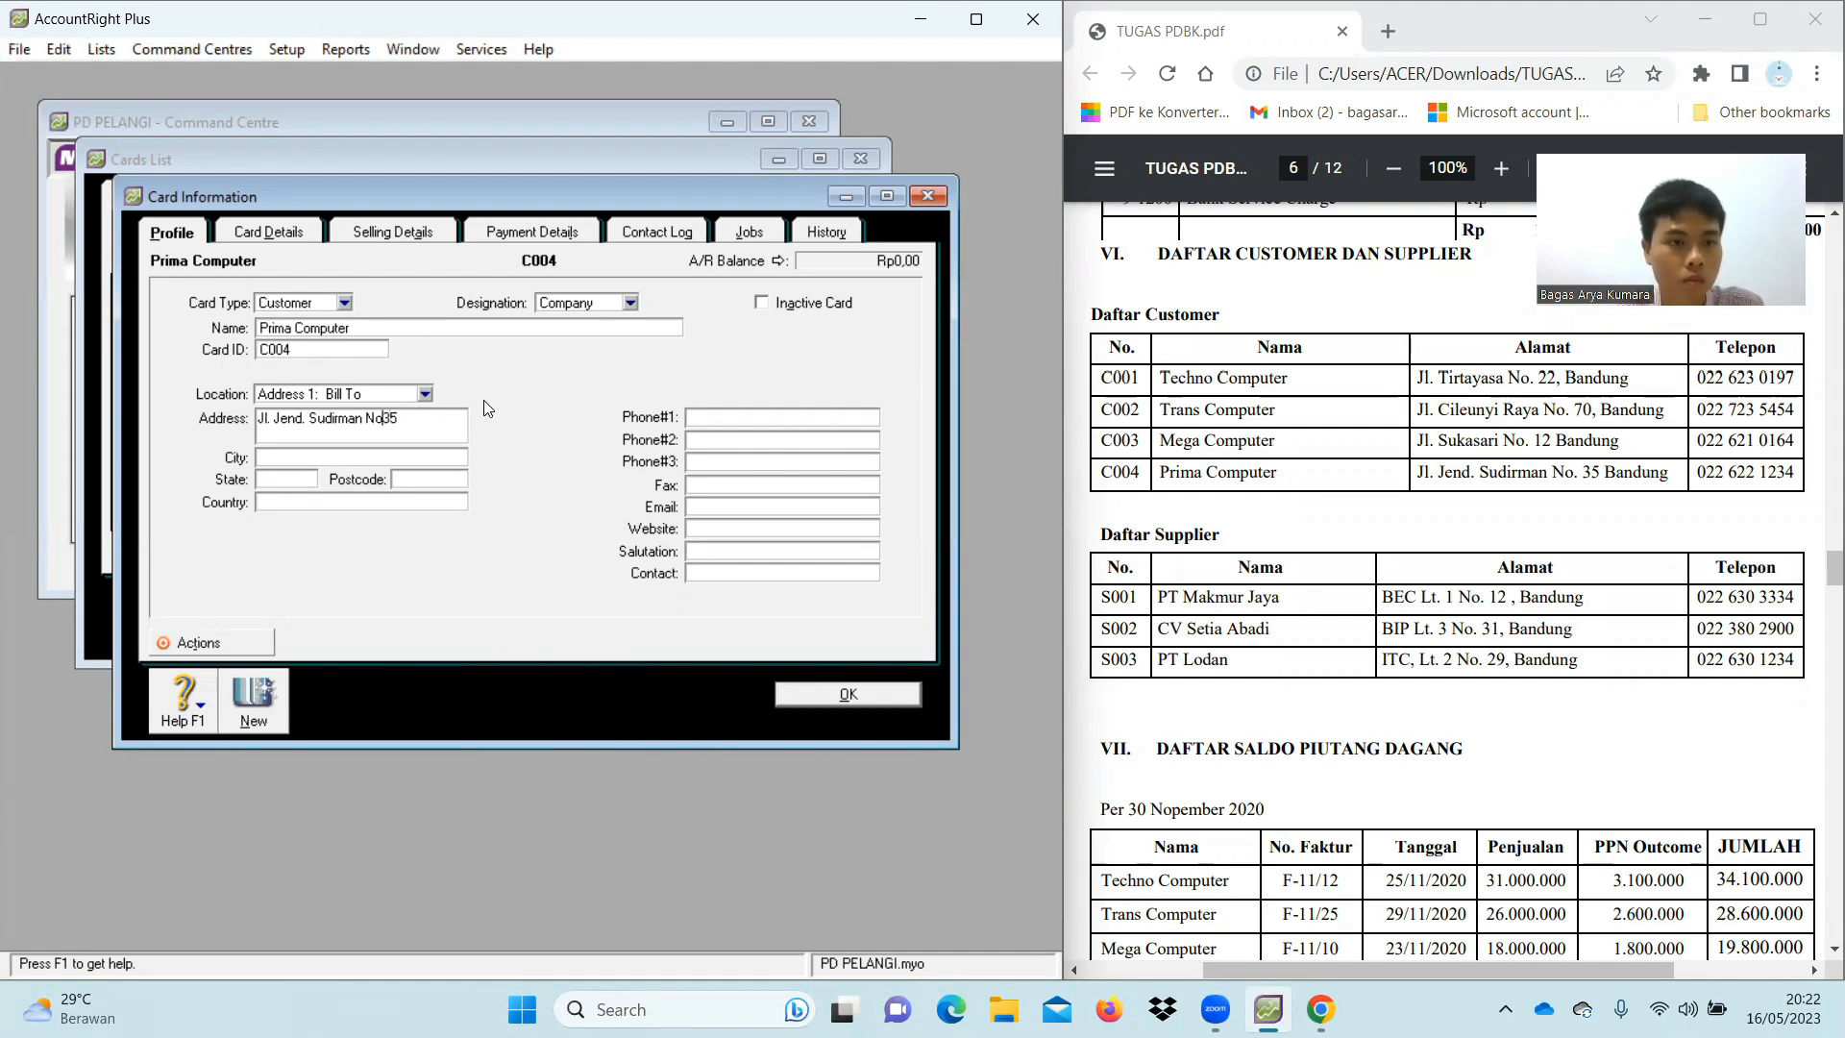
text(.)
Add city Bandung, state Jawa Barat, country Indonesia and the phone number, then save the card
click(412, 457)
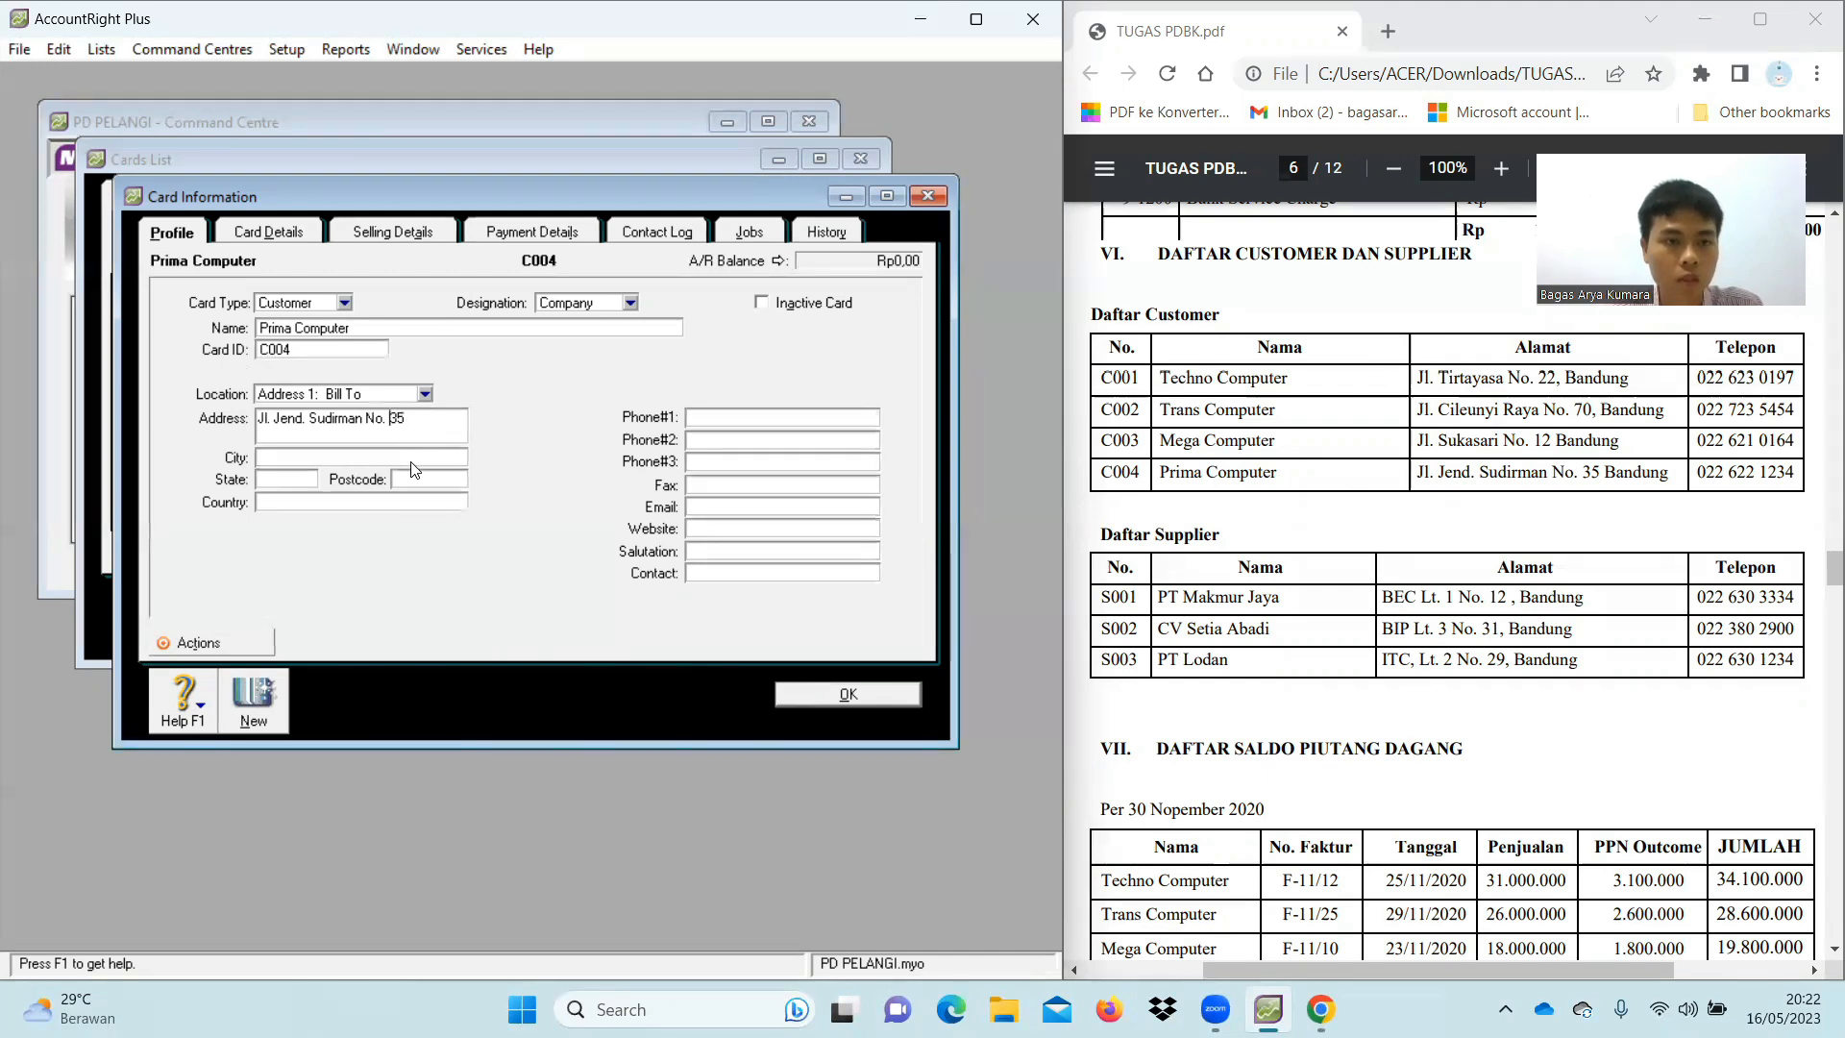
text(Bandung)
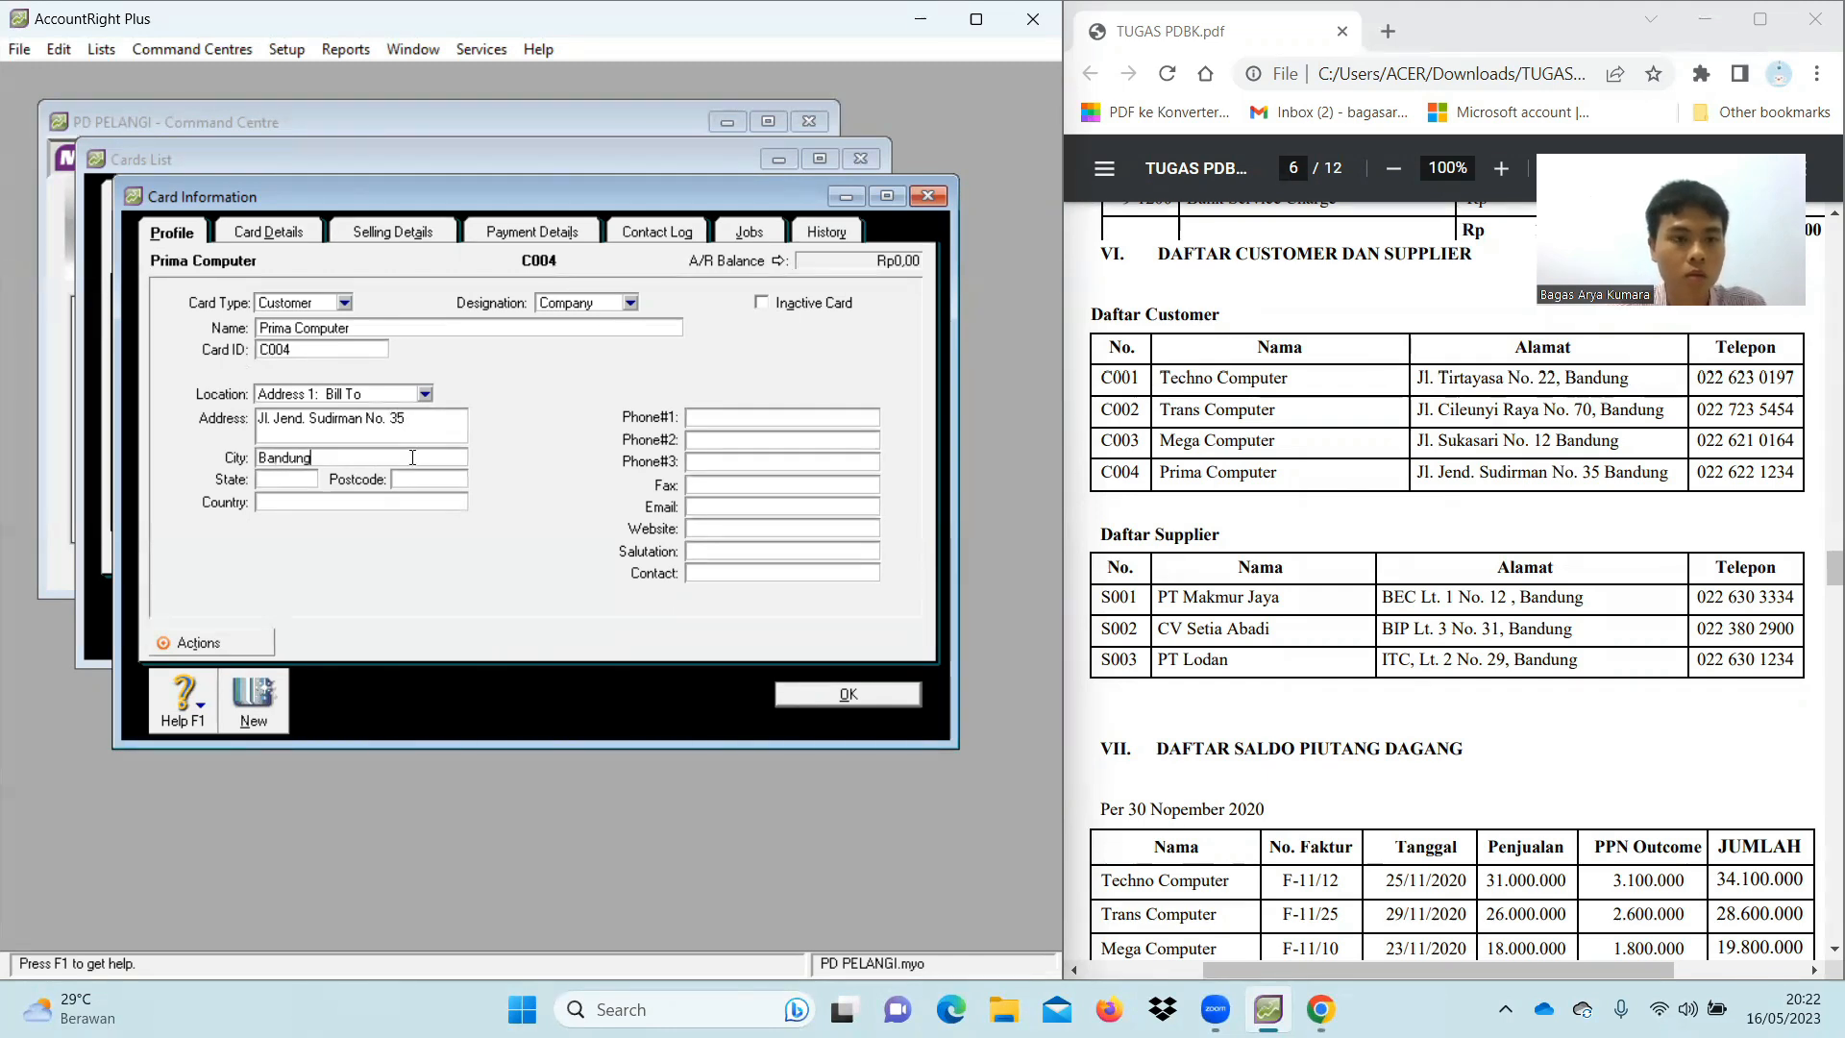
click(316, 476)
text(Jawa Barat)
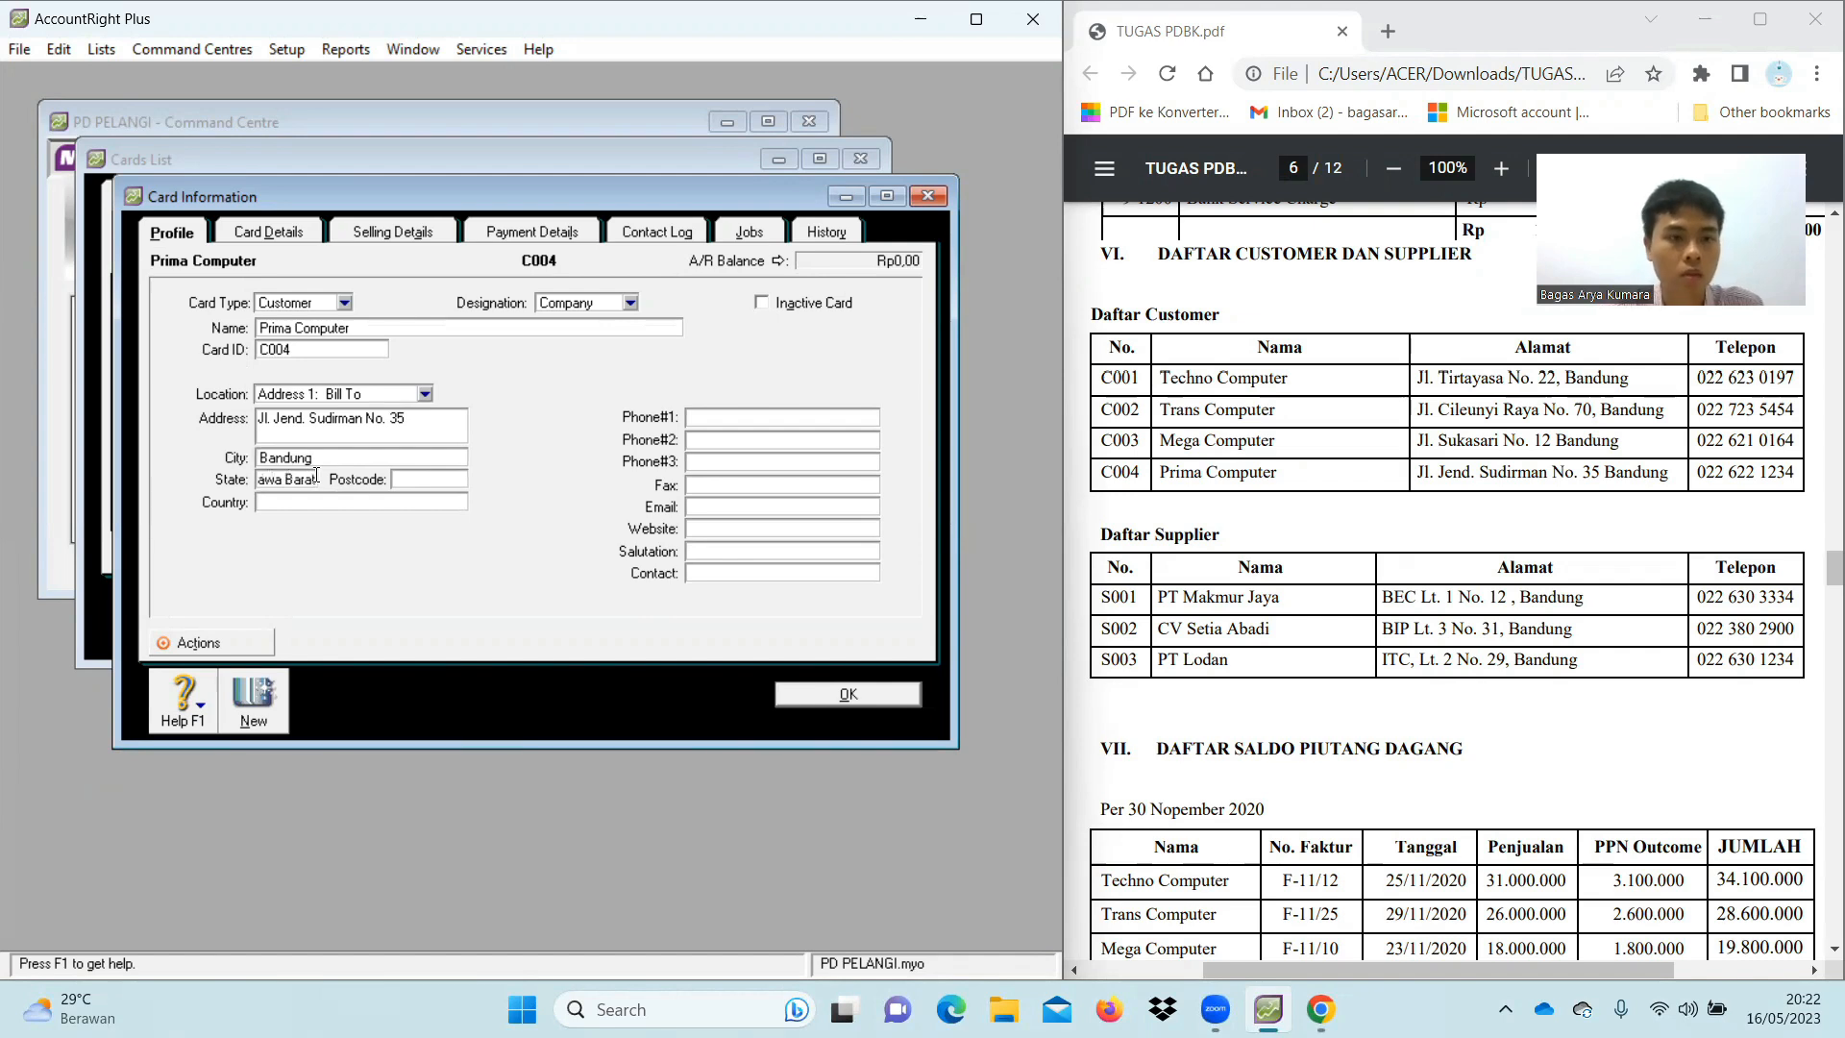
click(365, 500)
text(Indonesia)
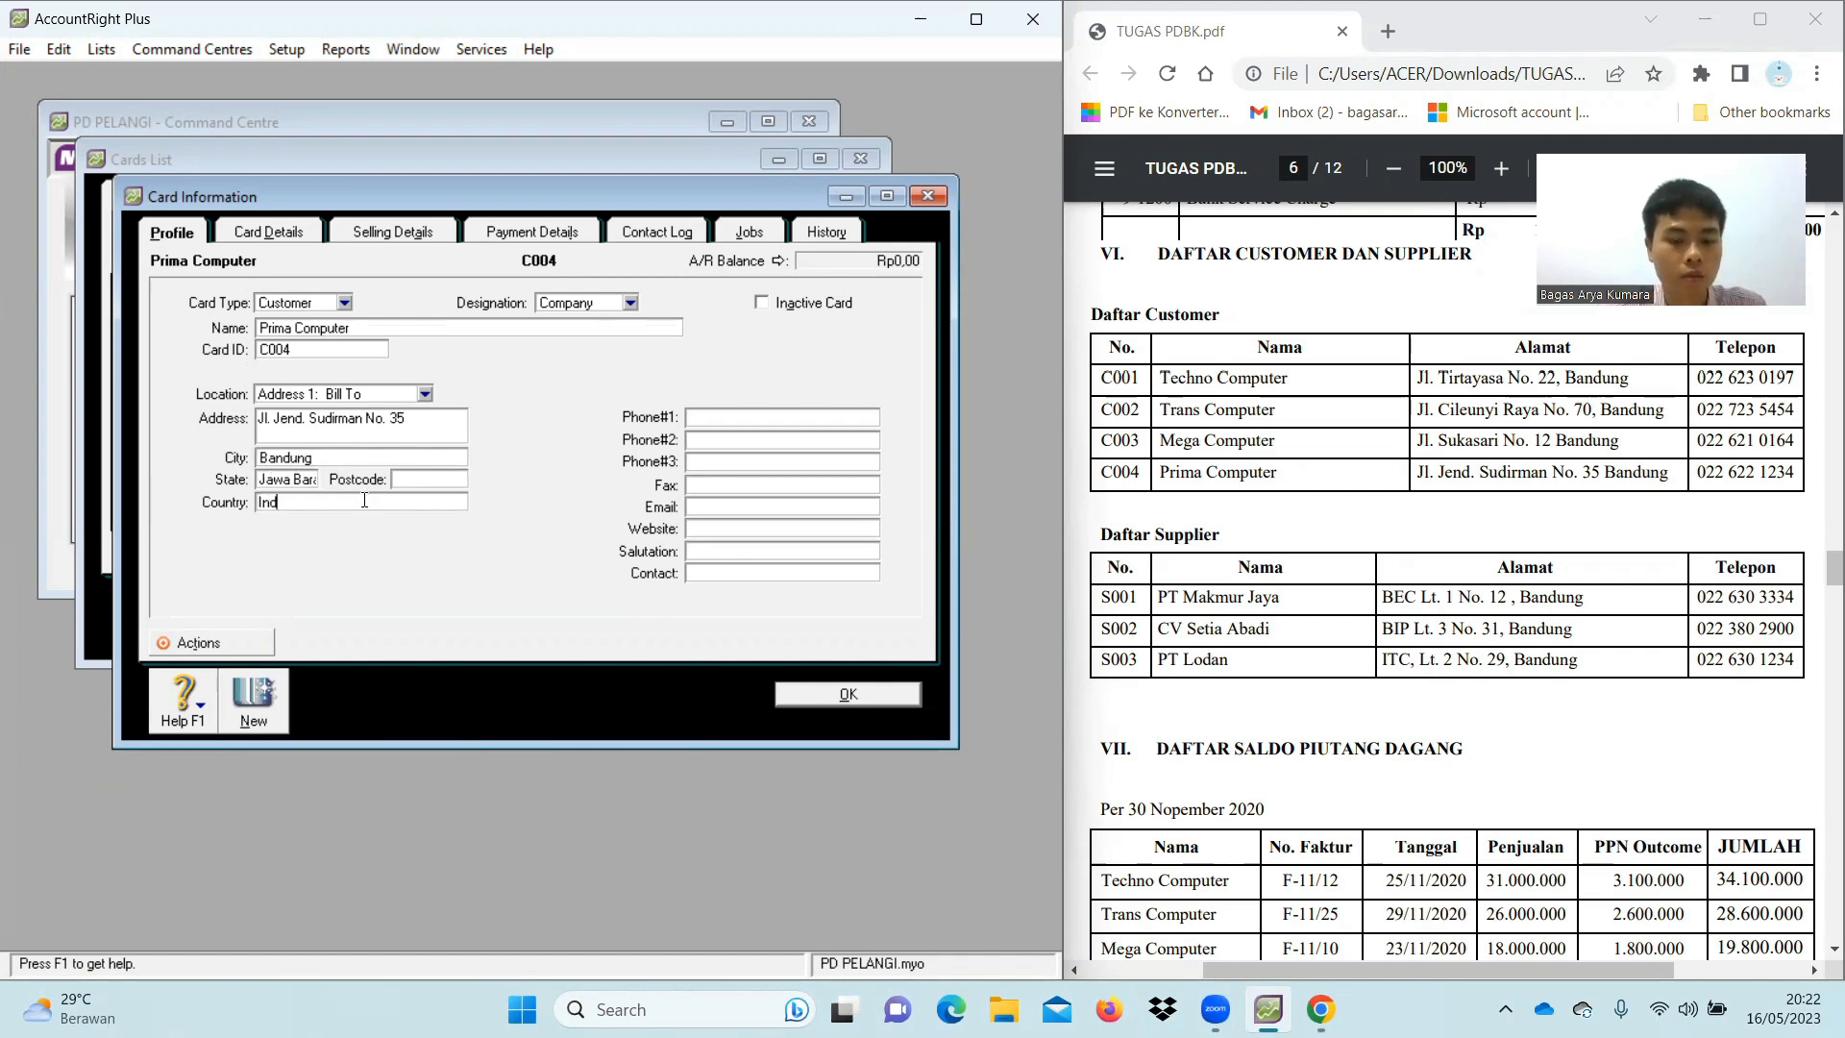
click(312, 480)
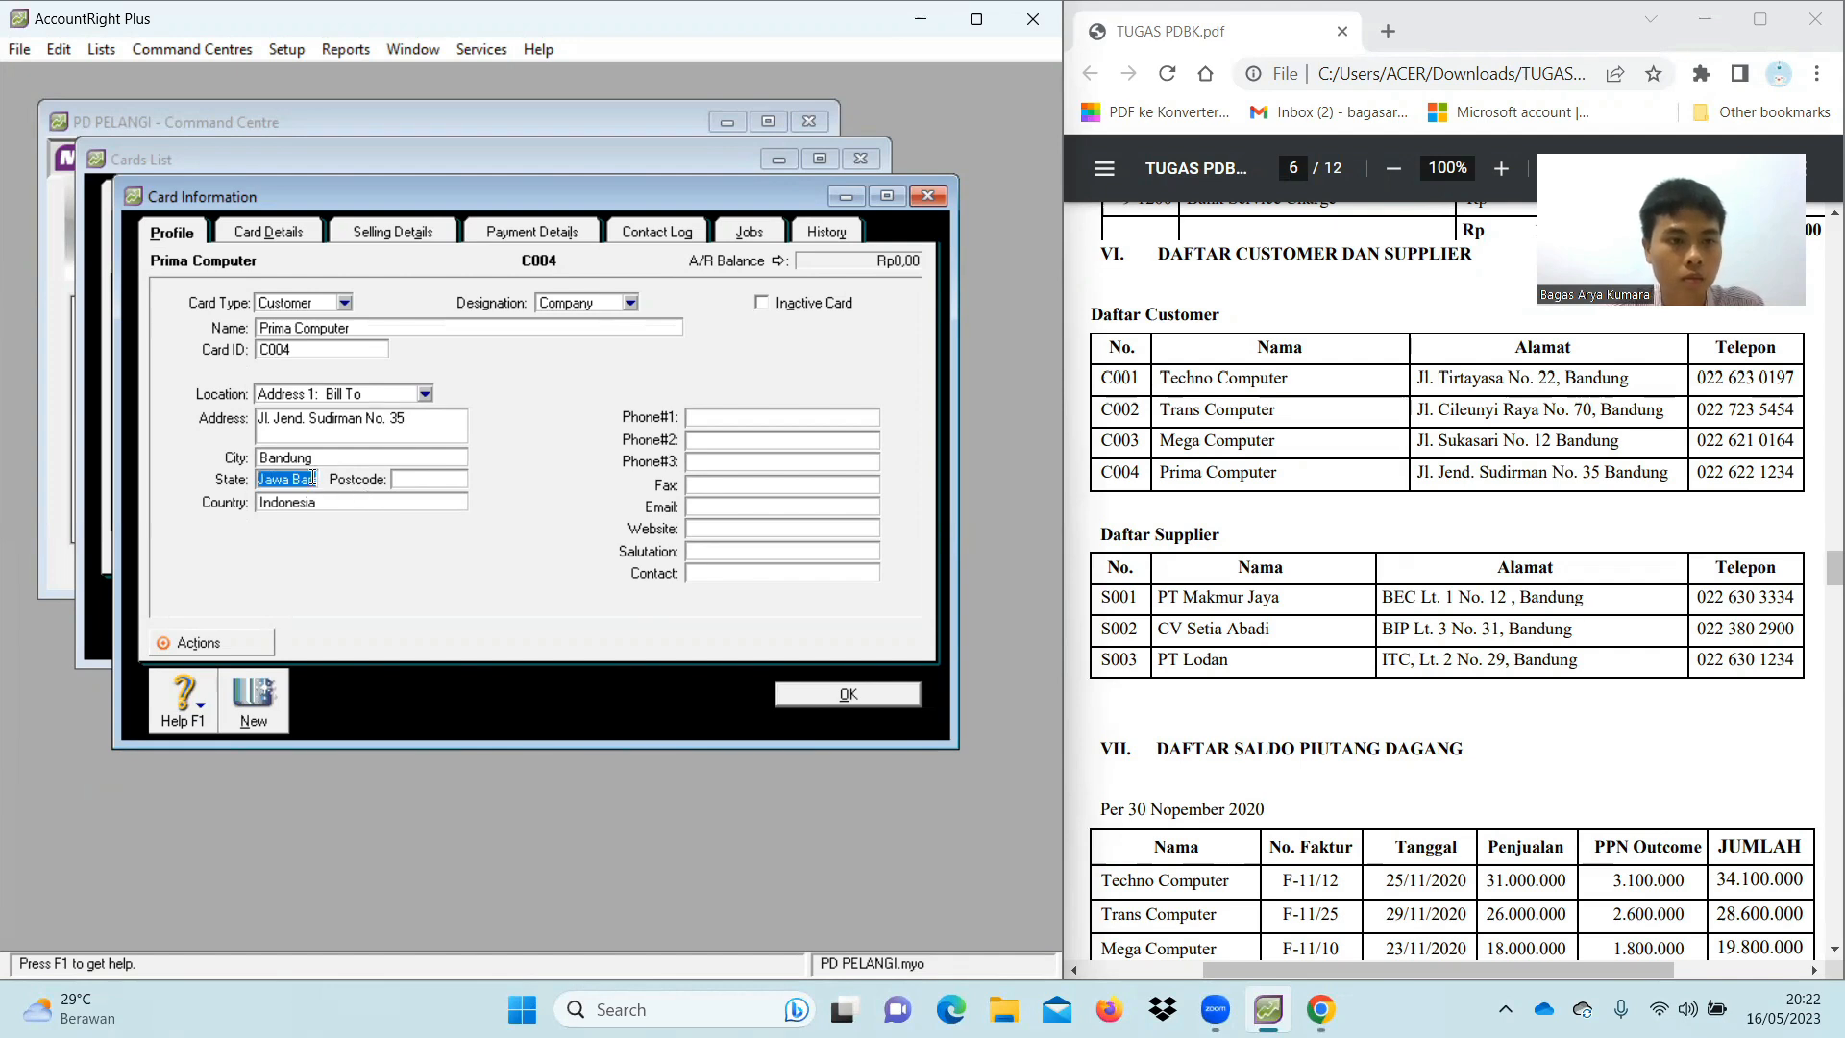
click(804, 416)
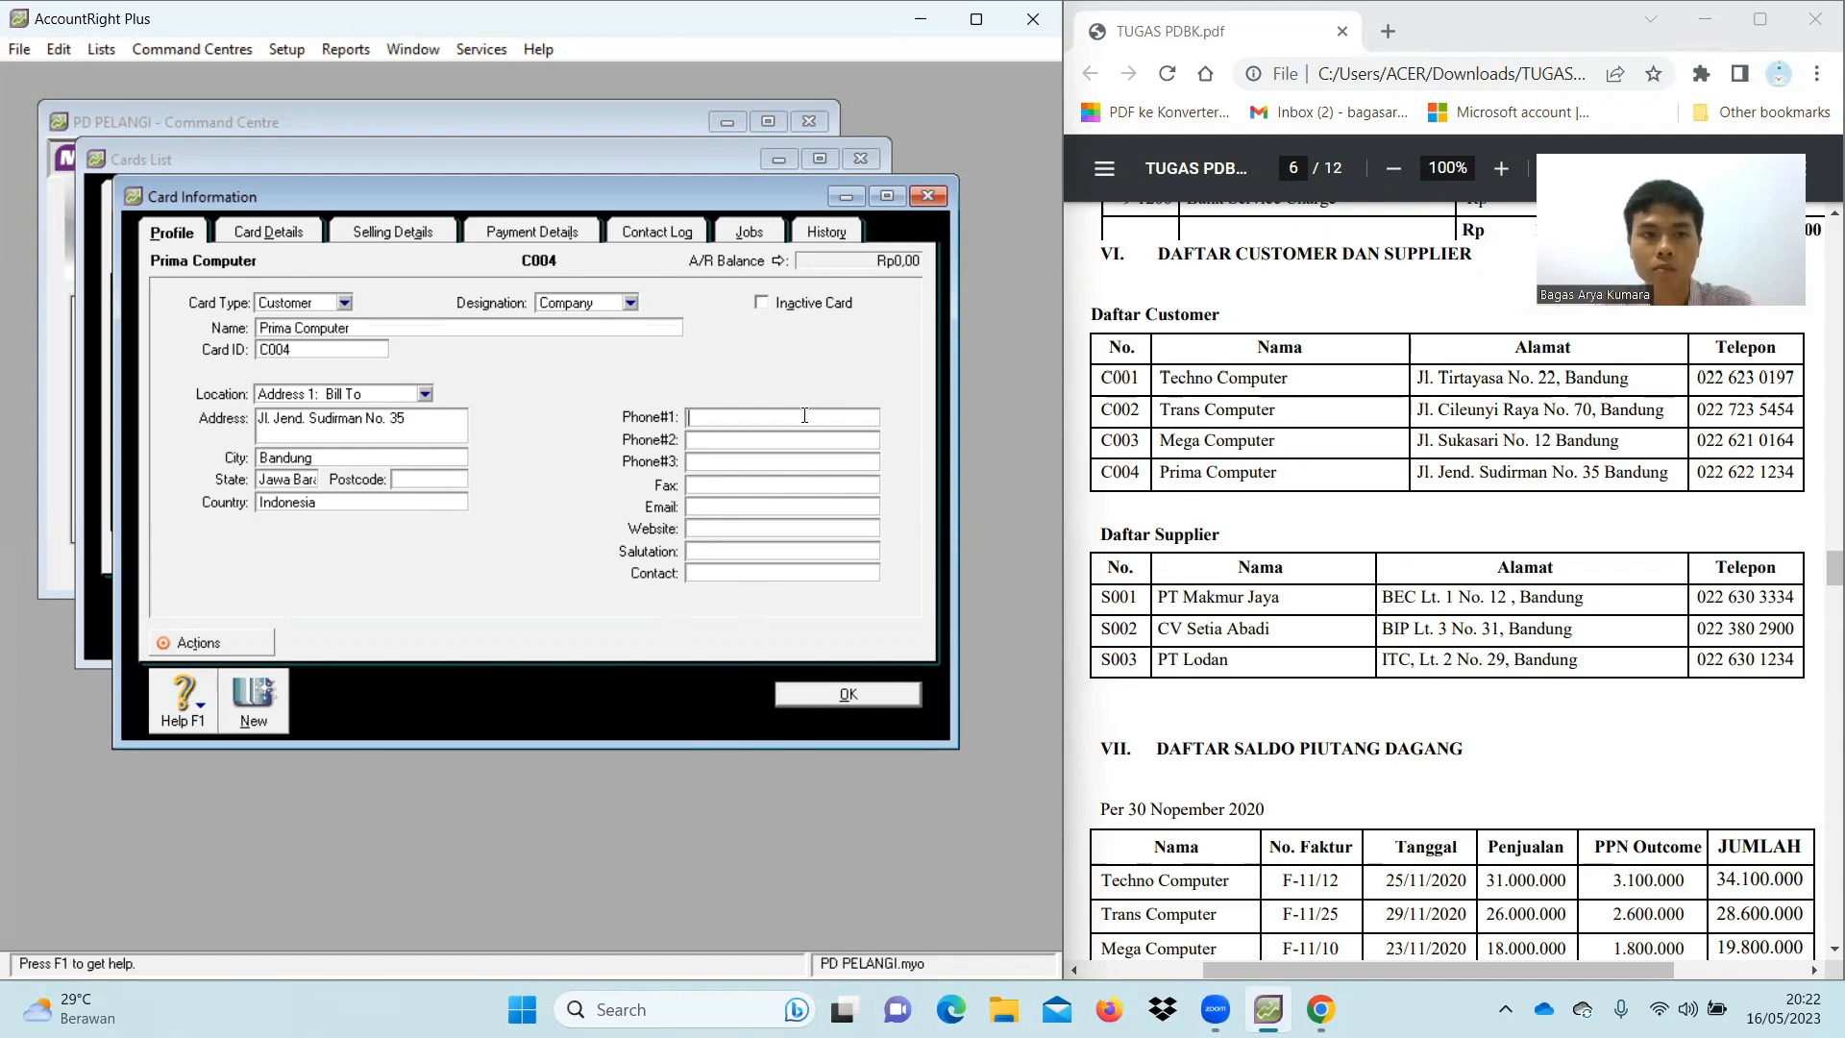
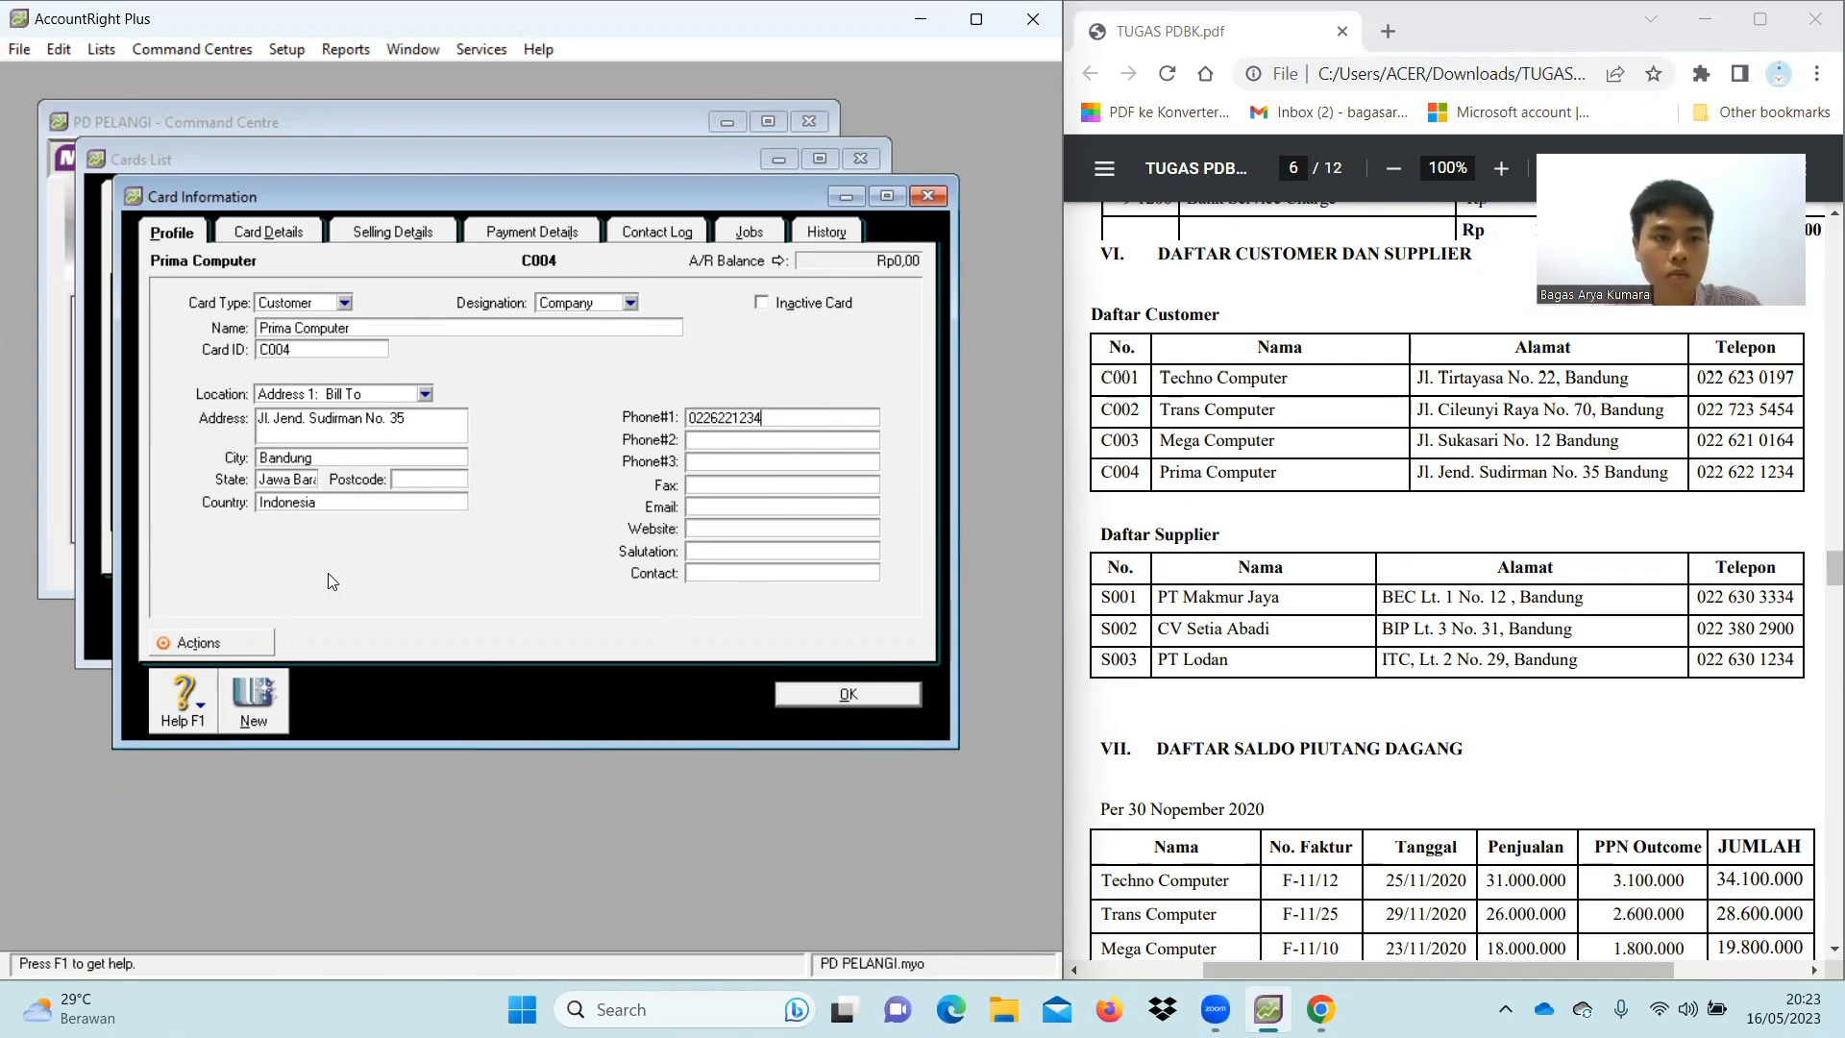
click(268, 715)
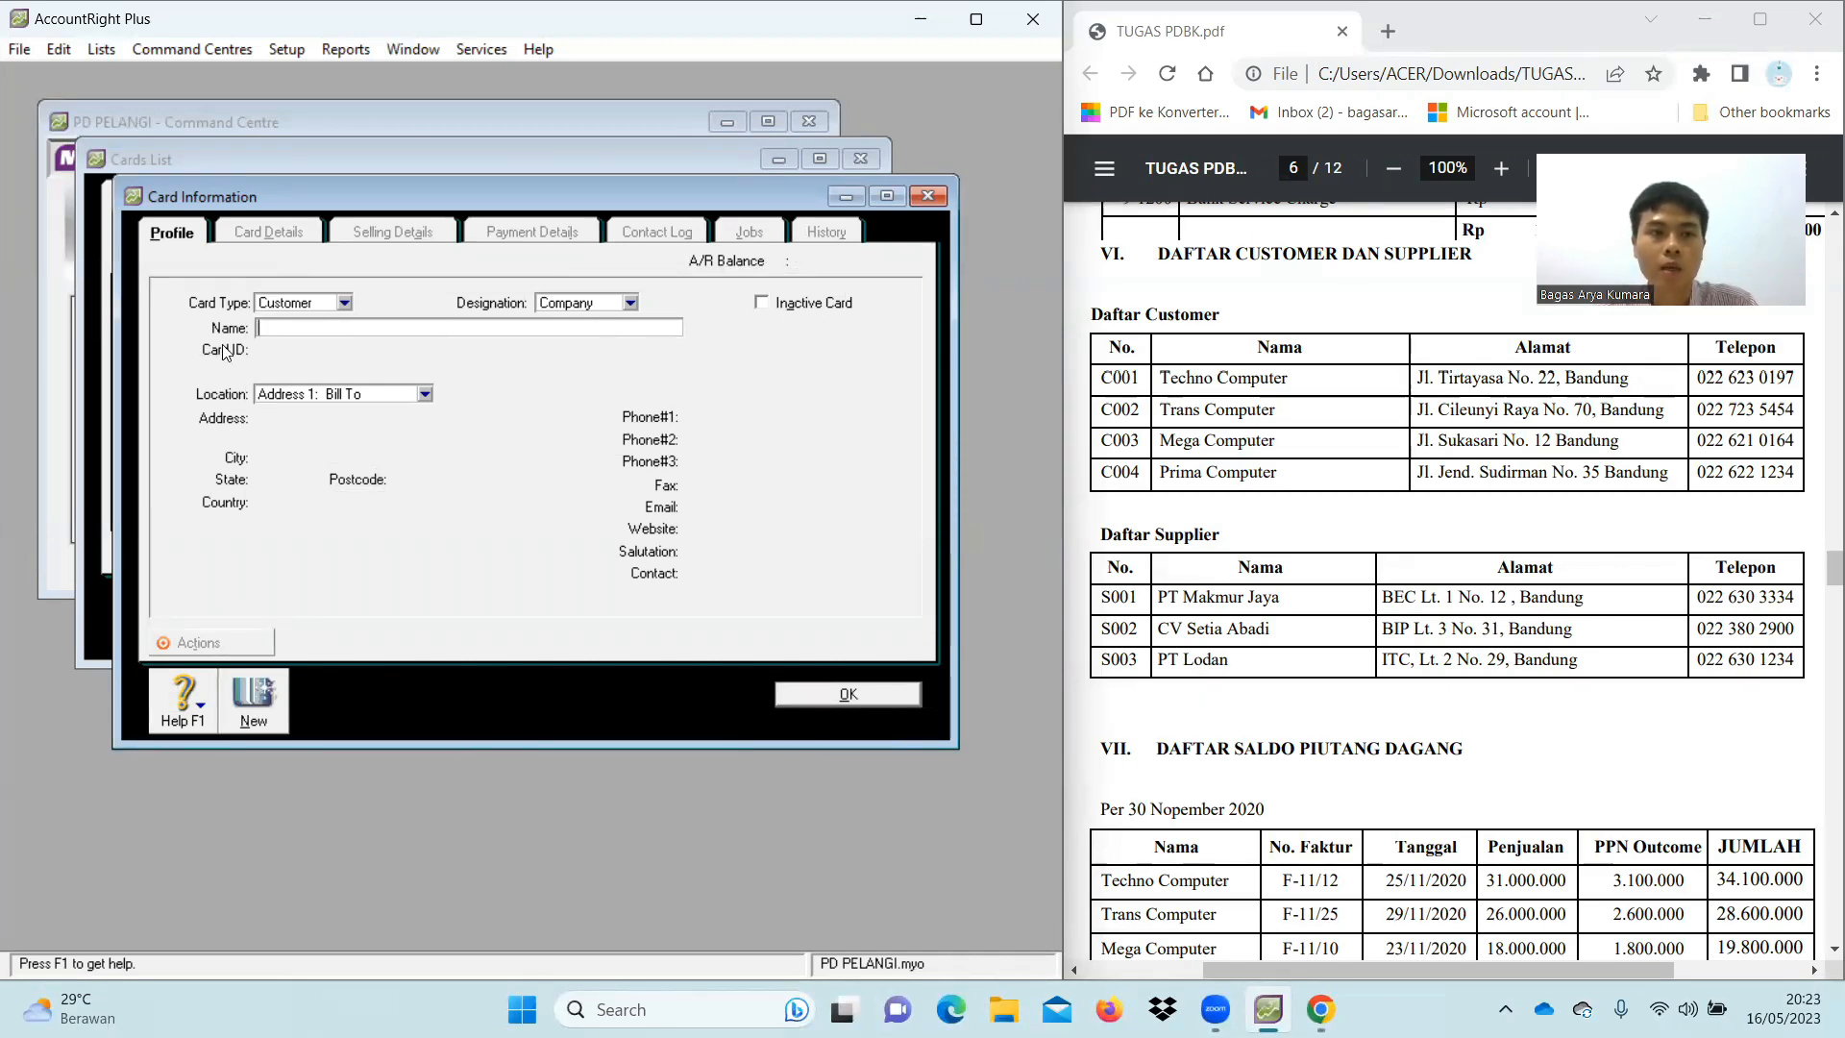
Make a Supplier card named PT Makmur Jaya, ID S001, with its street address
click(345, 304)
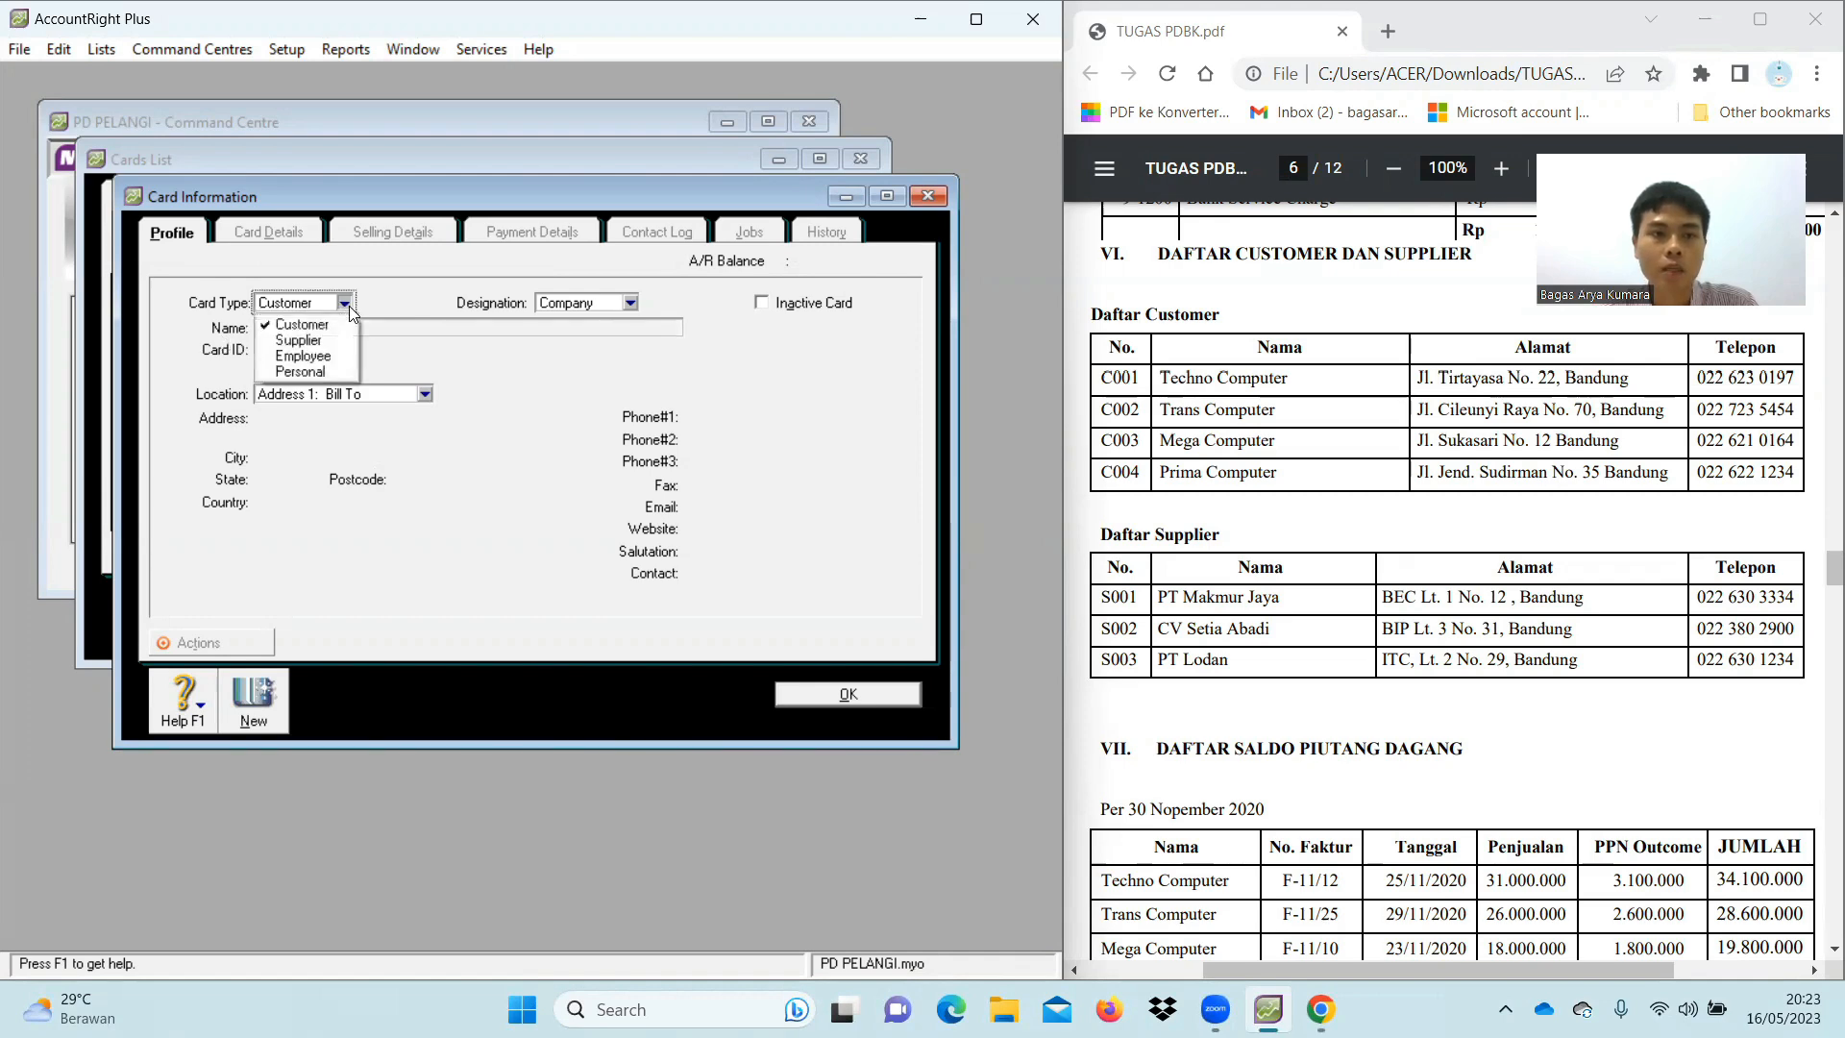
click(305, 340)
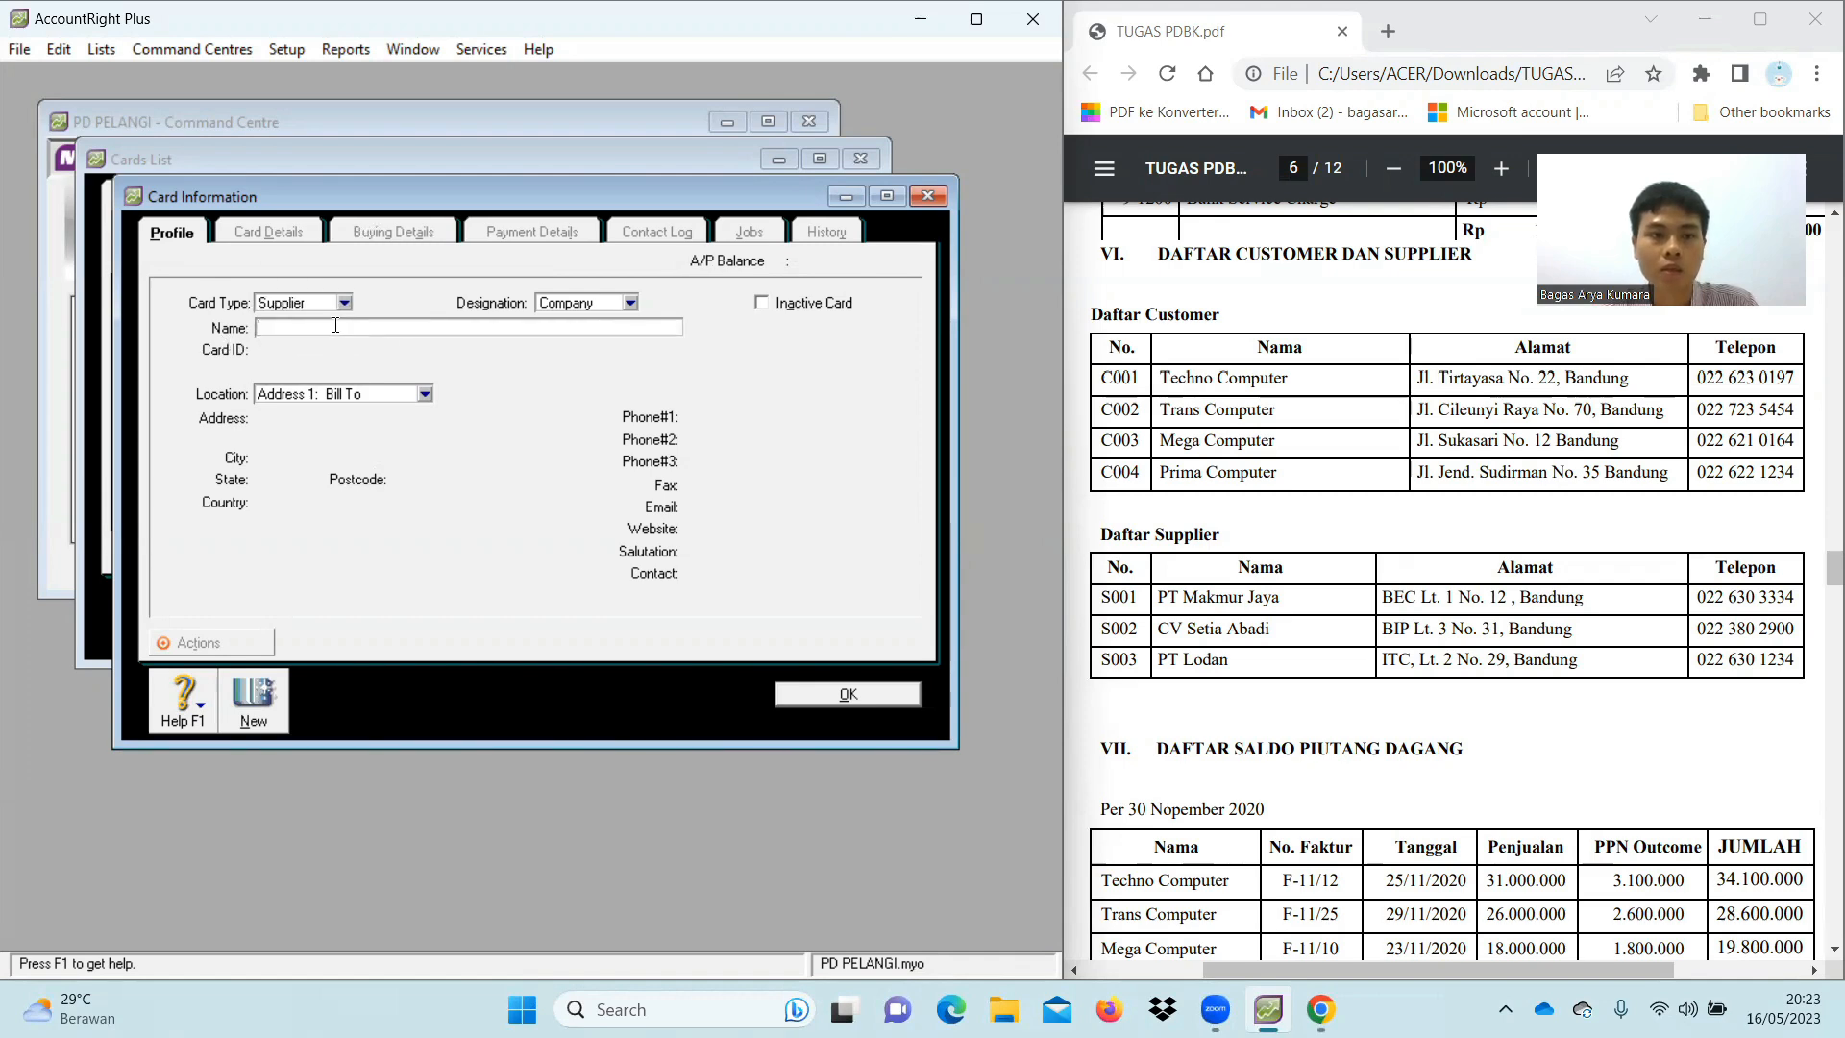
text(PT Makmur Jaya)
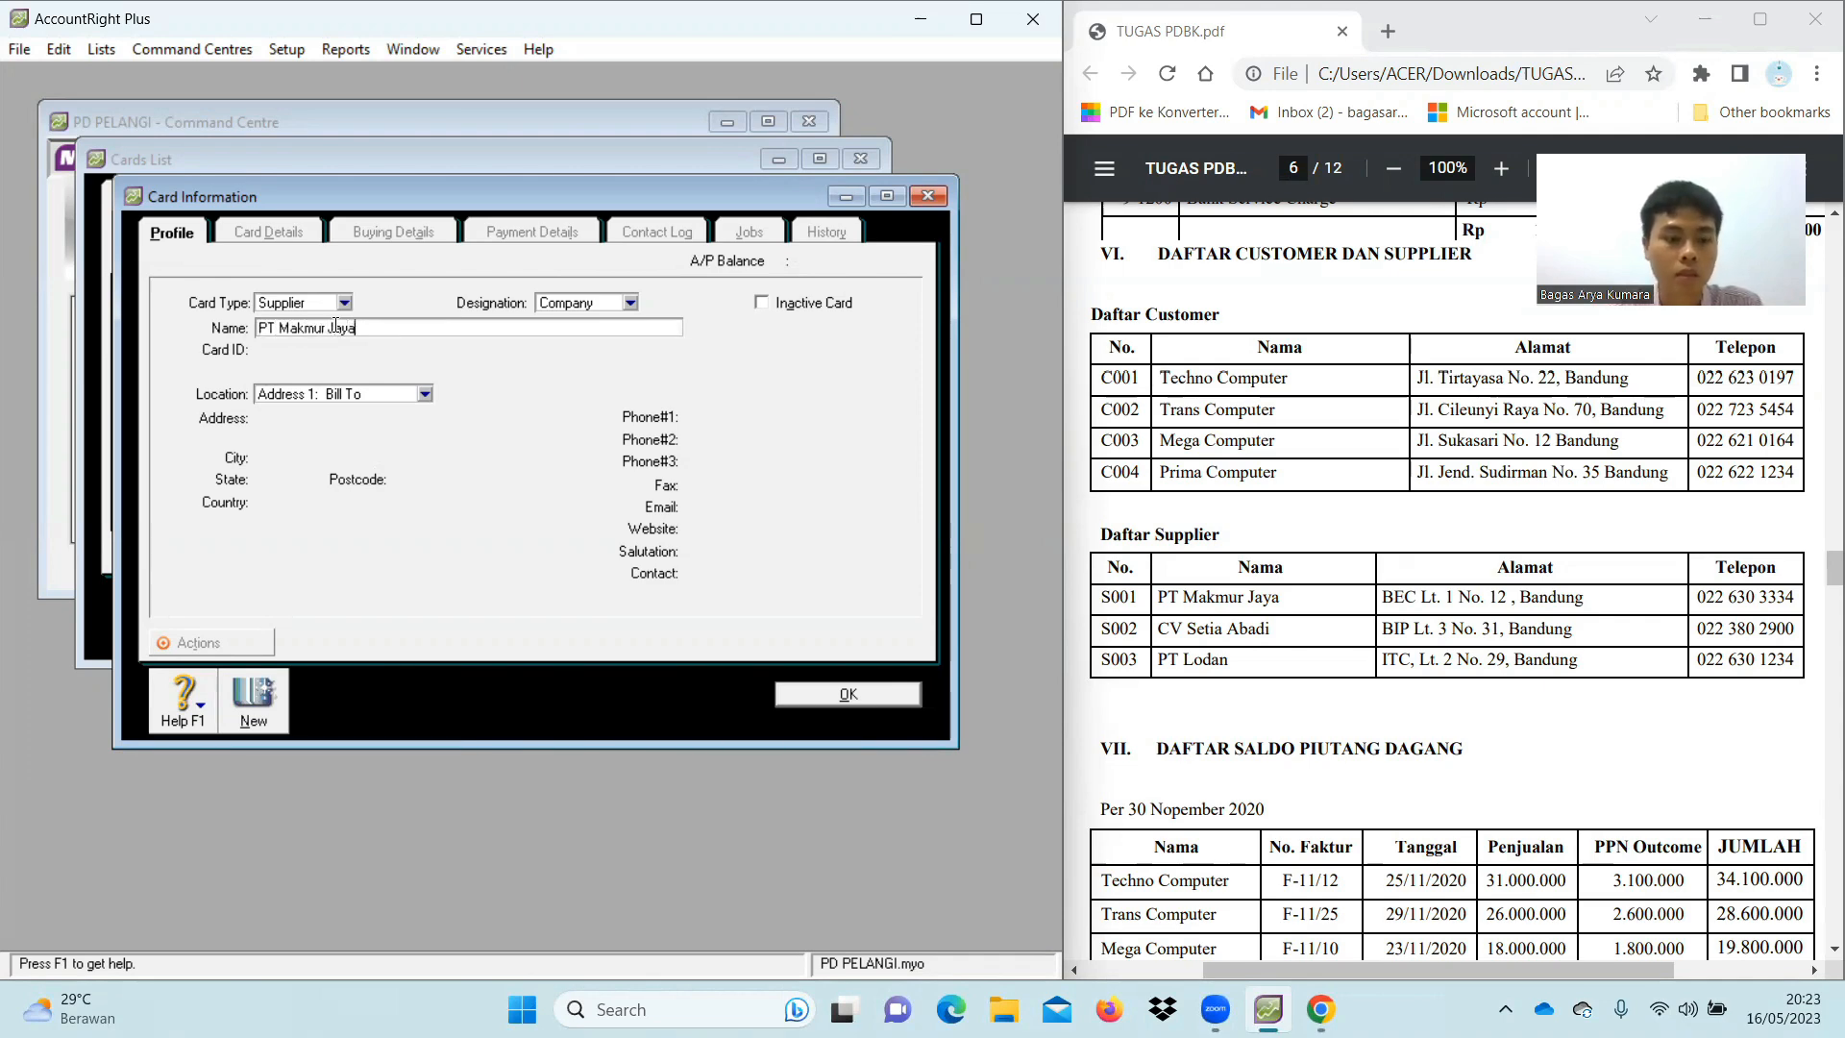
key(Tab)
text(S001)
click(356, 413)
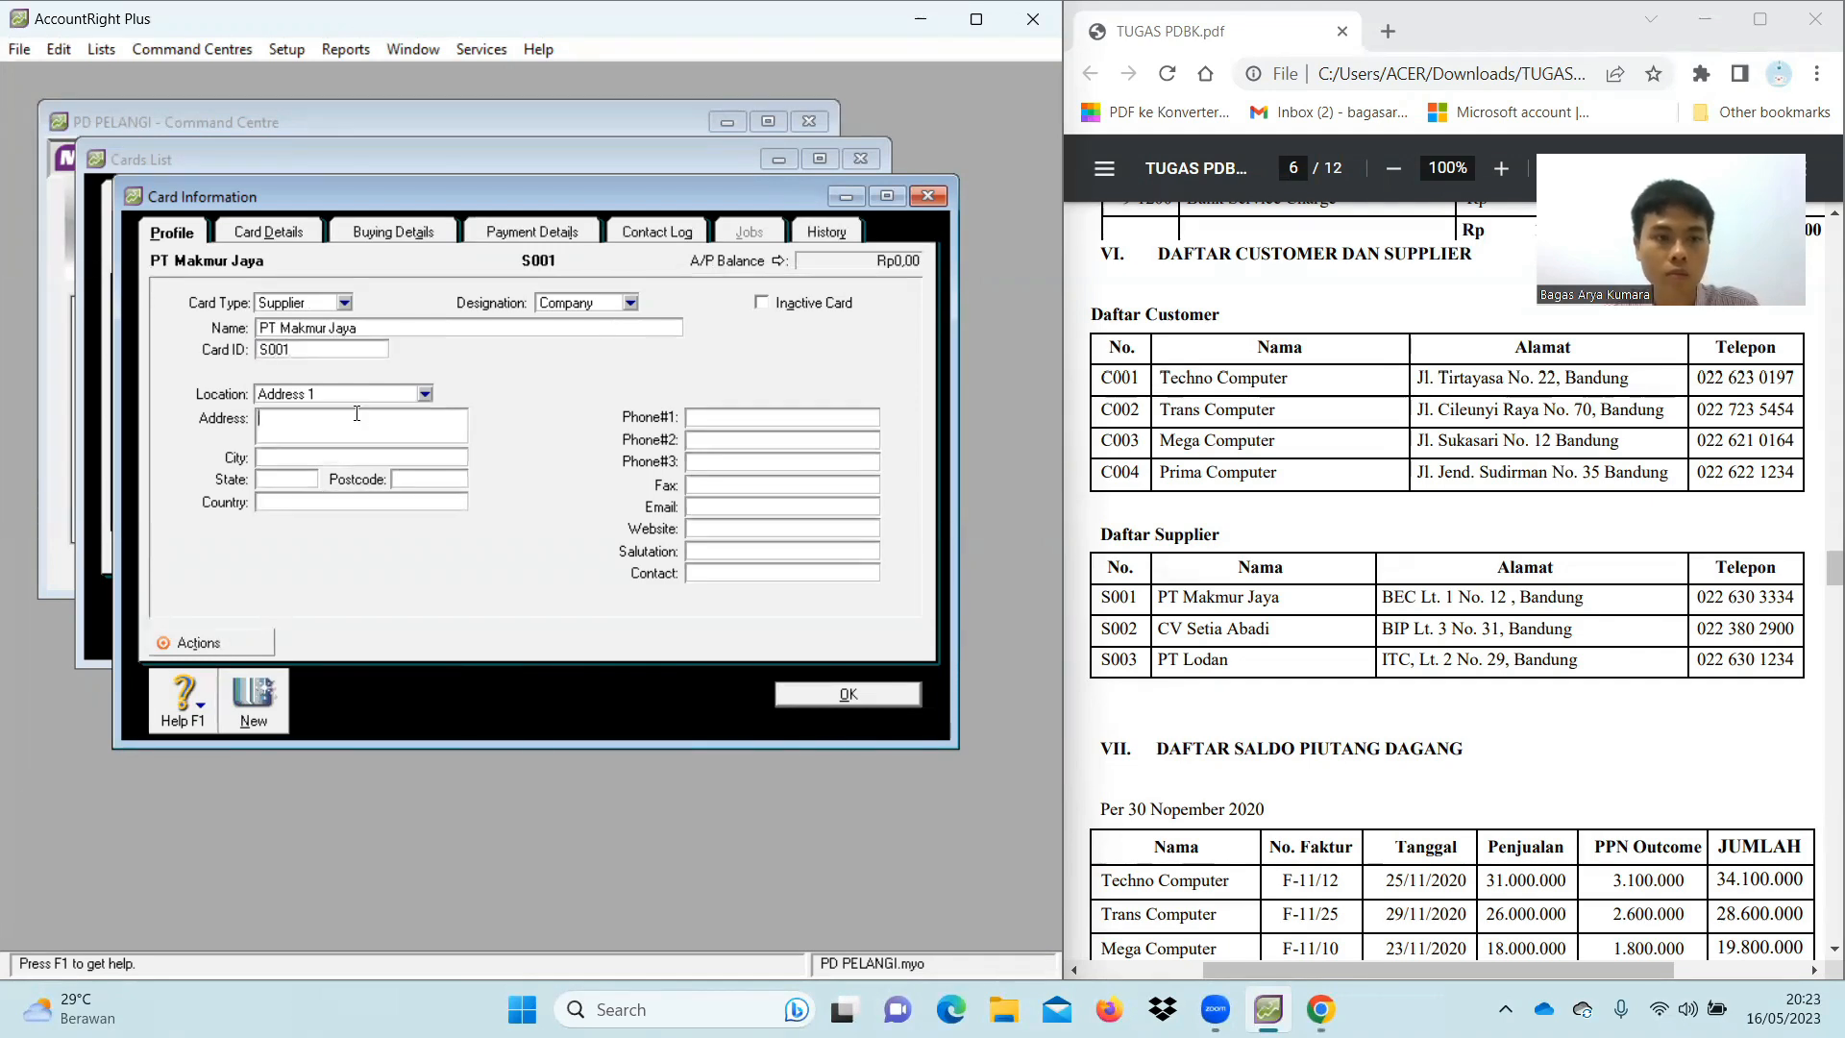
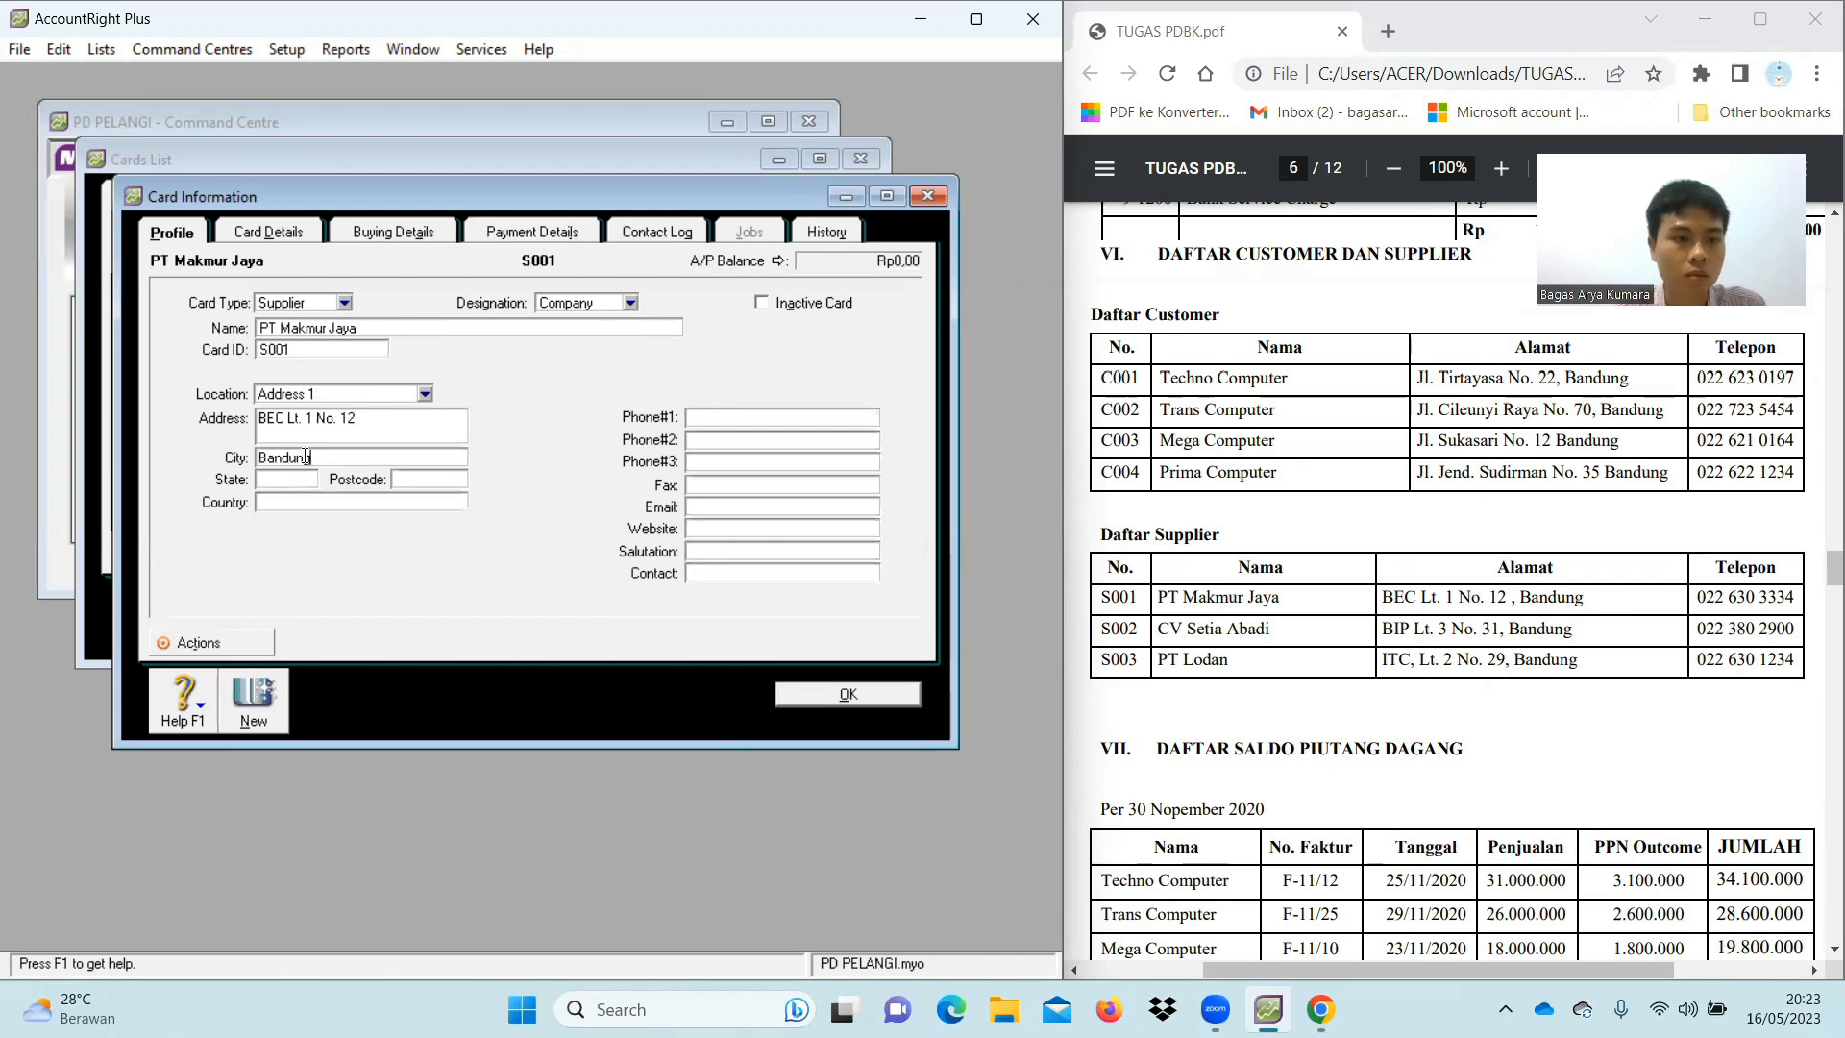
Fill in state Jawa Barat, country Indonesia and the phone number, then save the supplier card
click(306, 481)
text(Jwa)
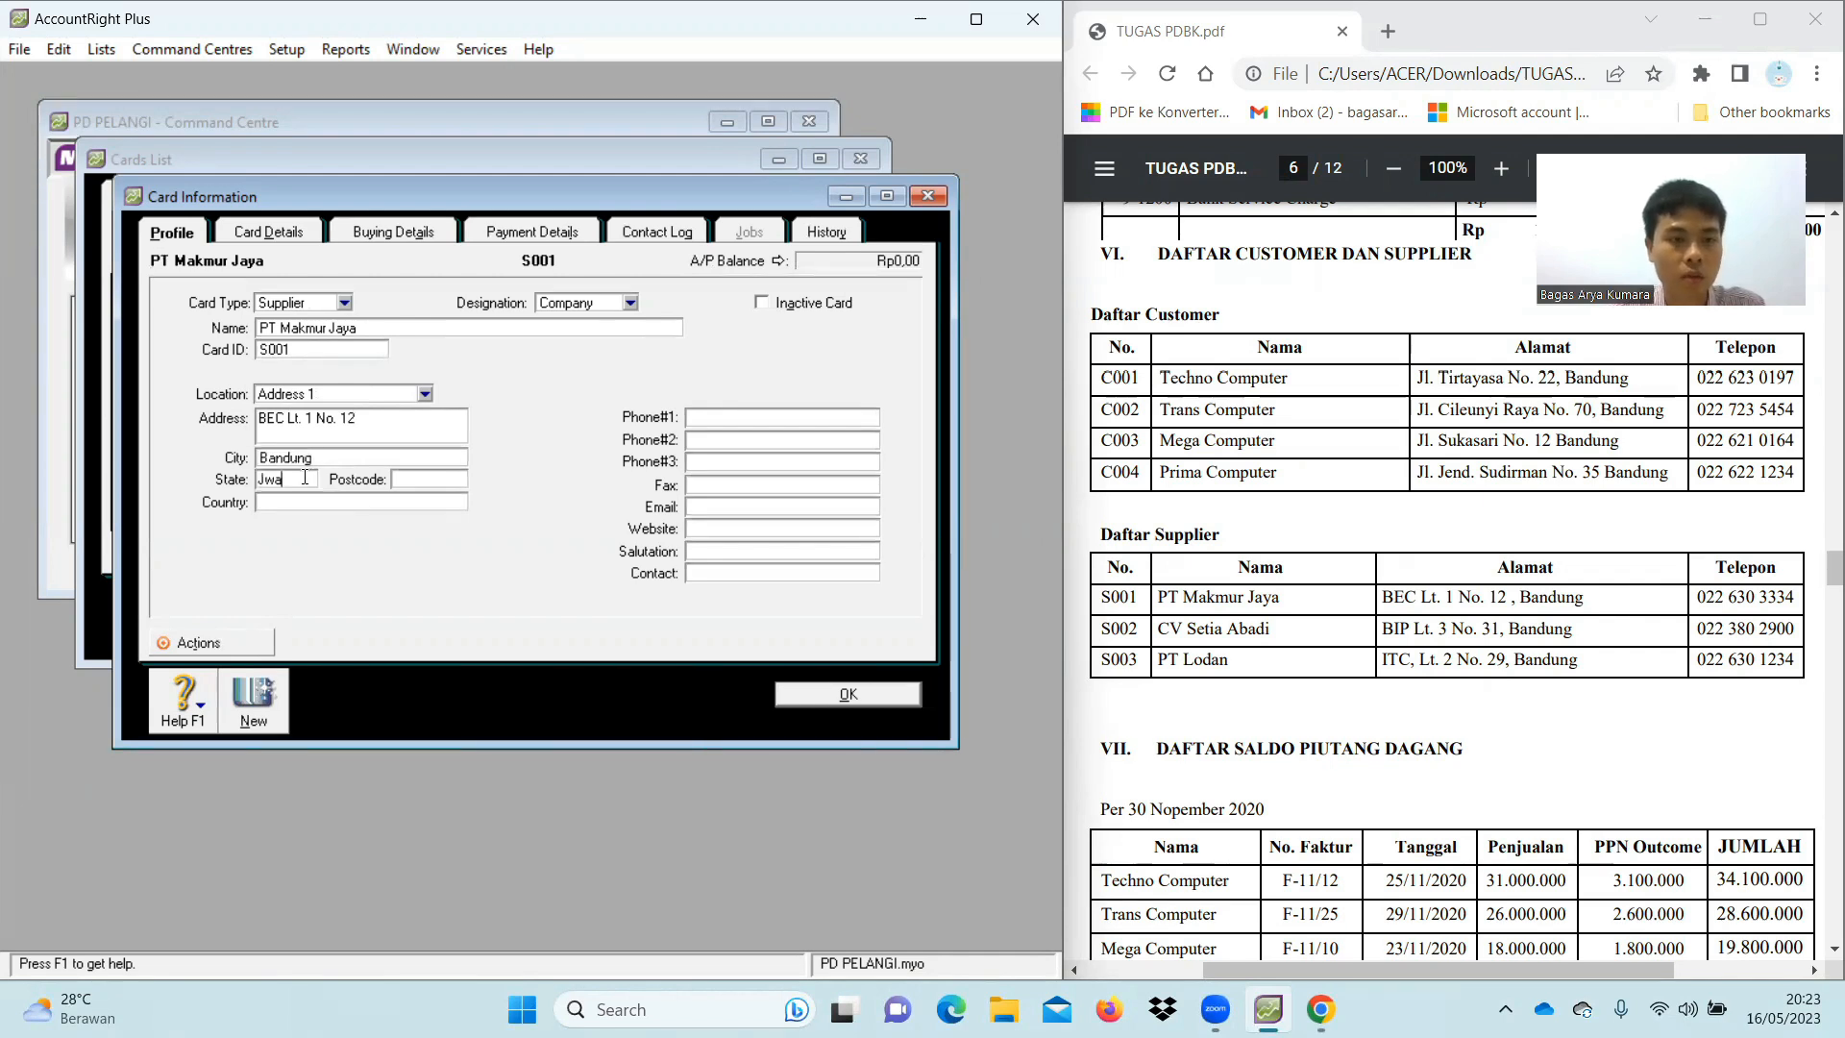
key(BackSpace)
key(BackSpace)
text(awa Barat)
click(308, 502)
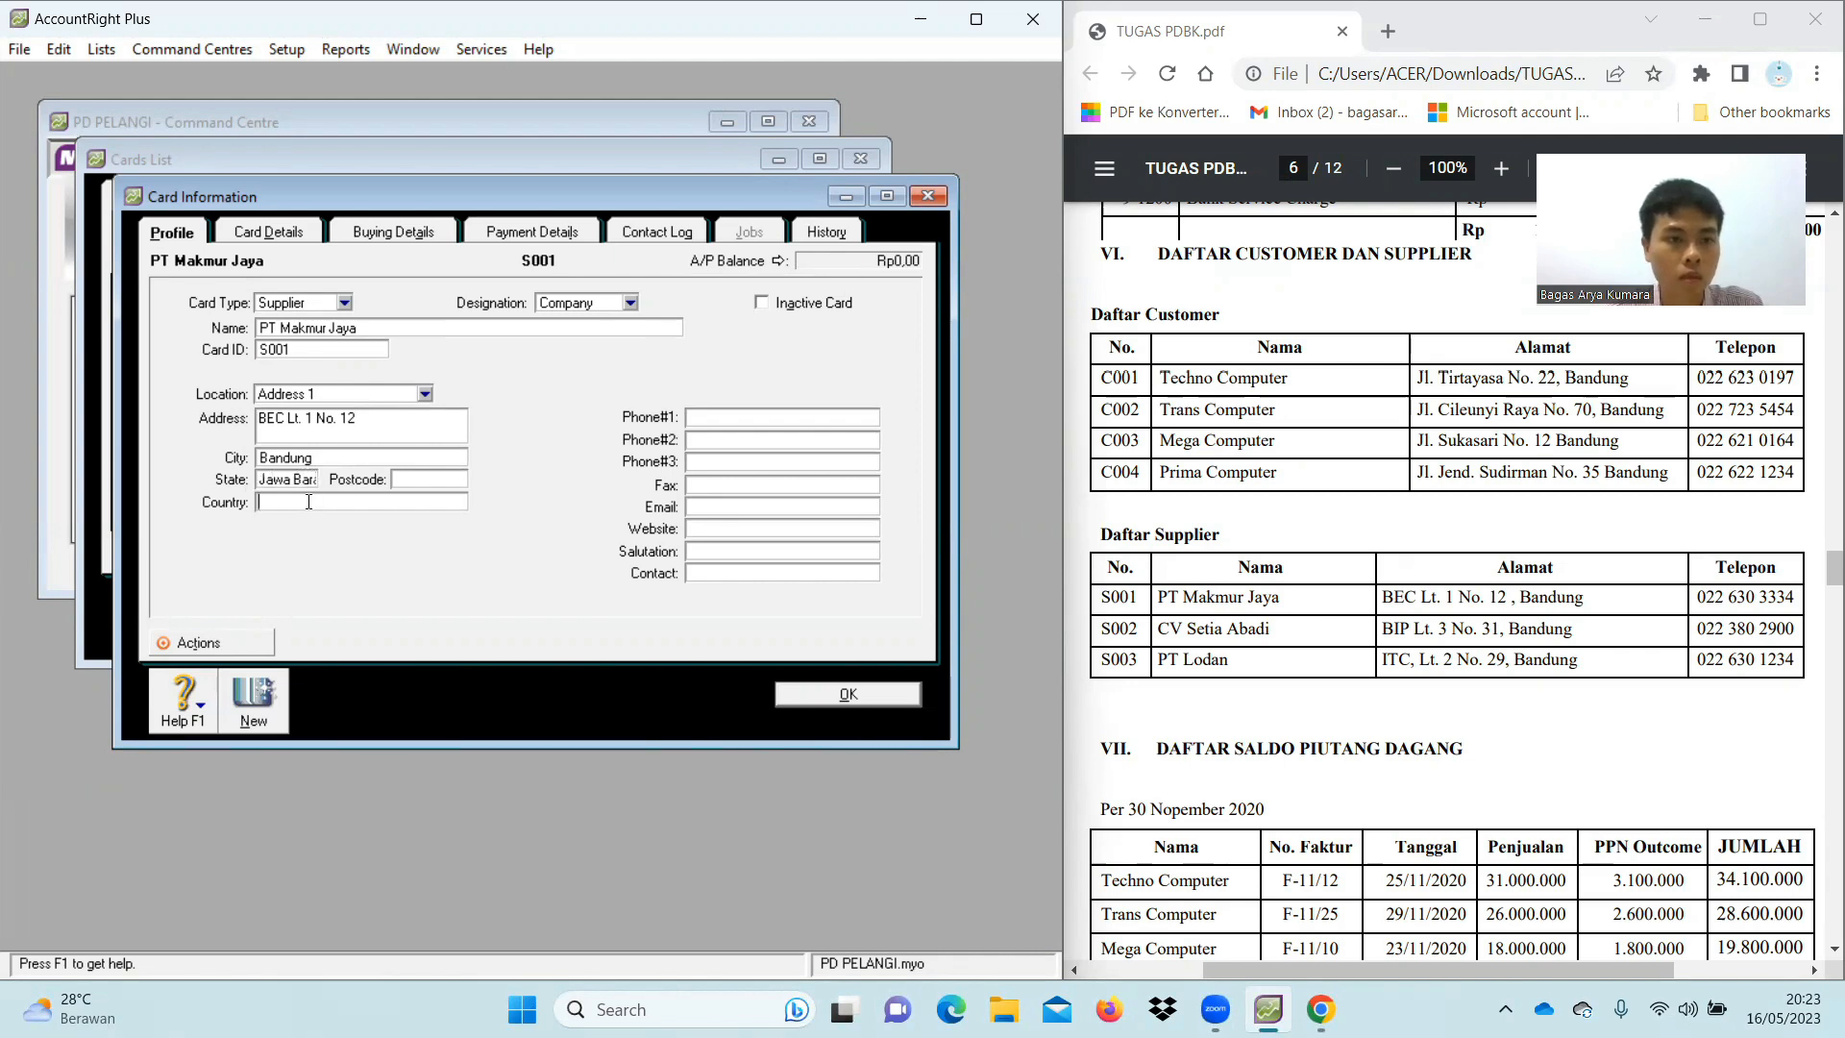
text(Indonesia)
click(712, 417)
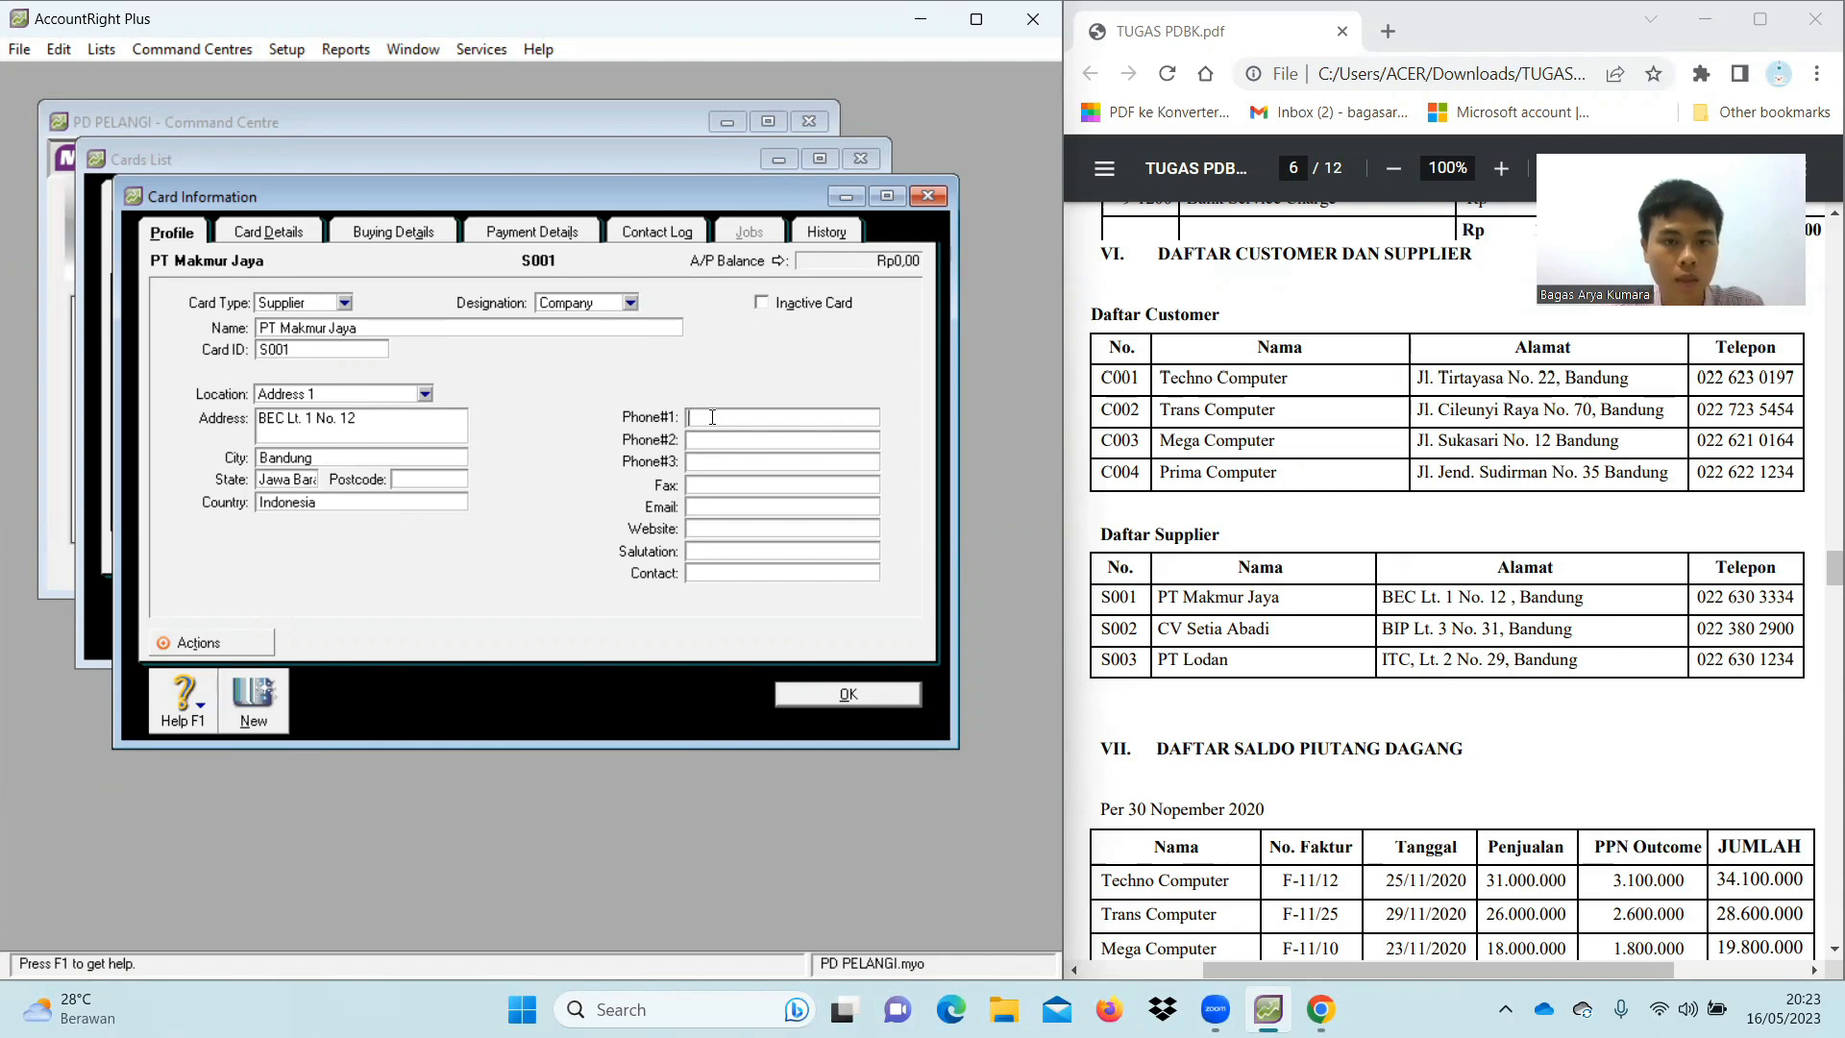
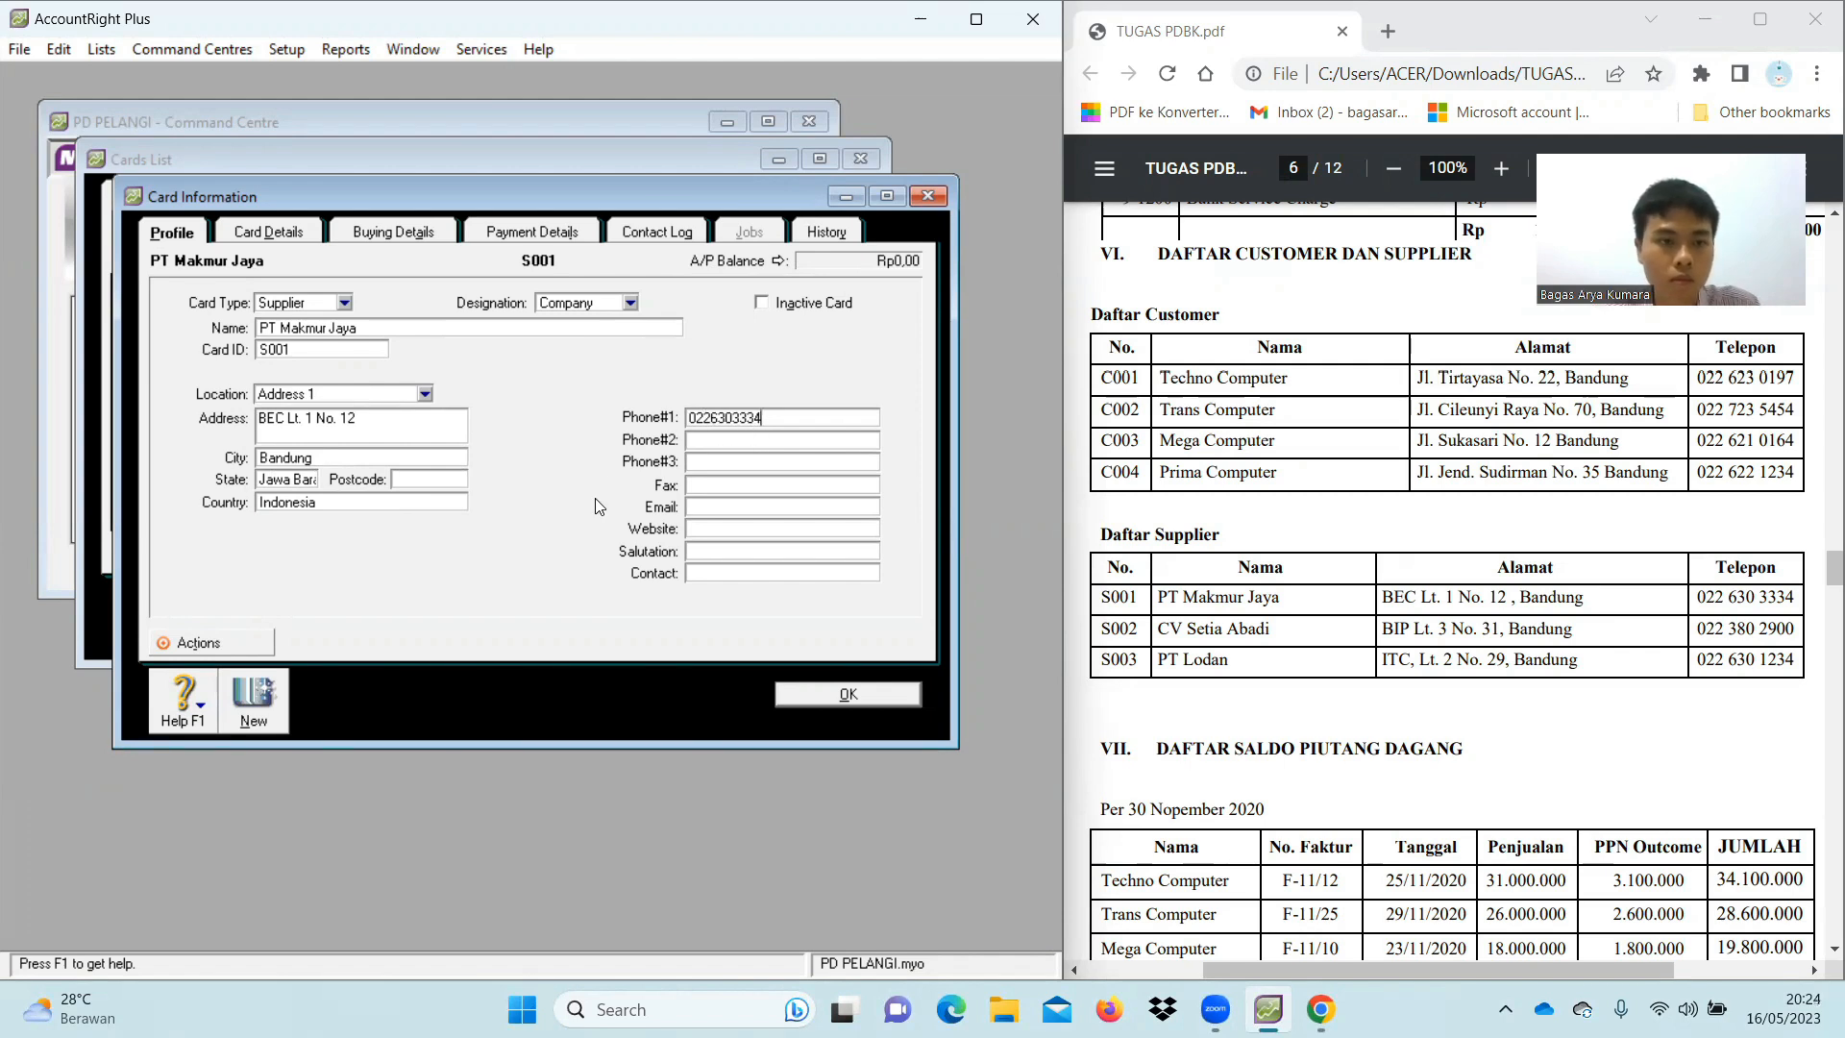
click(312, 480)
click(313, 479)
text(at)
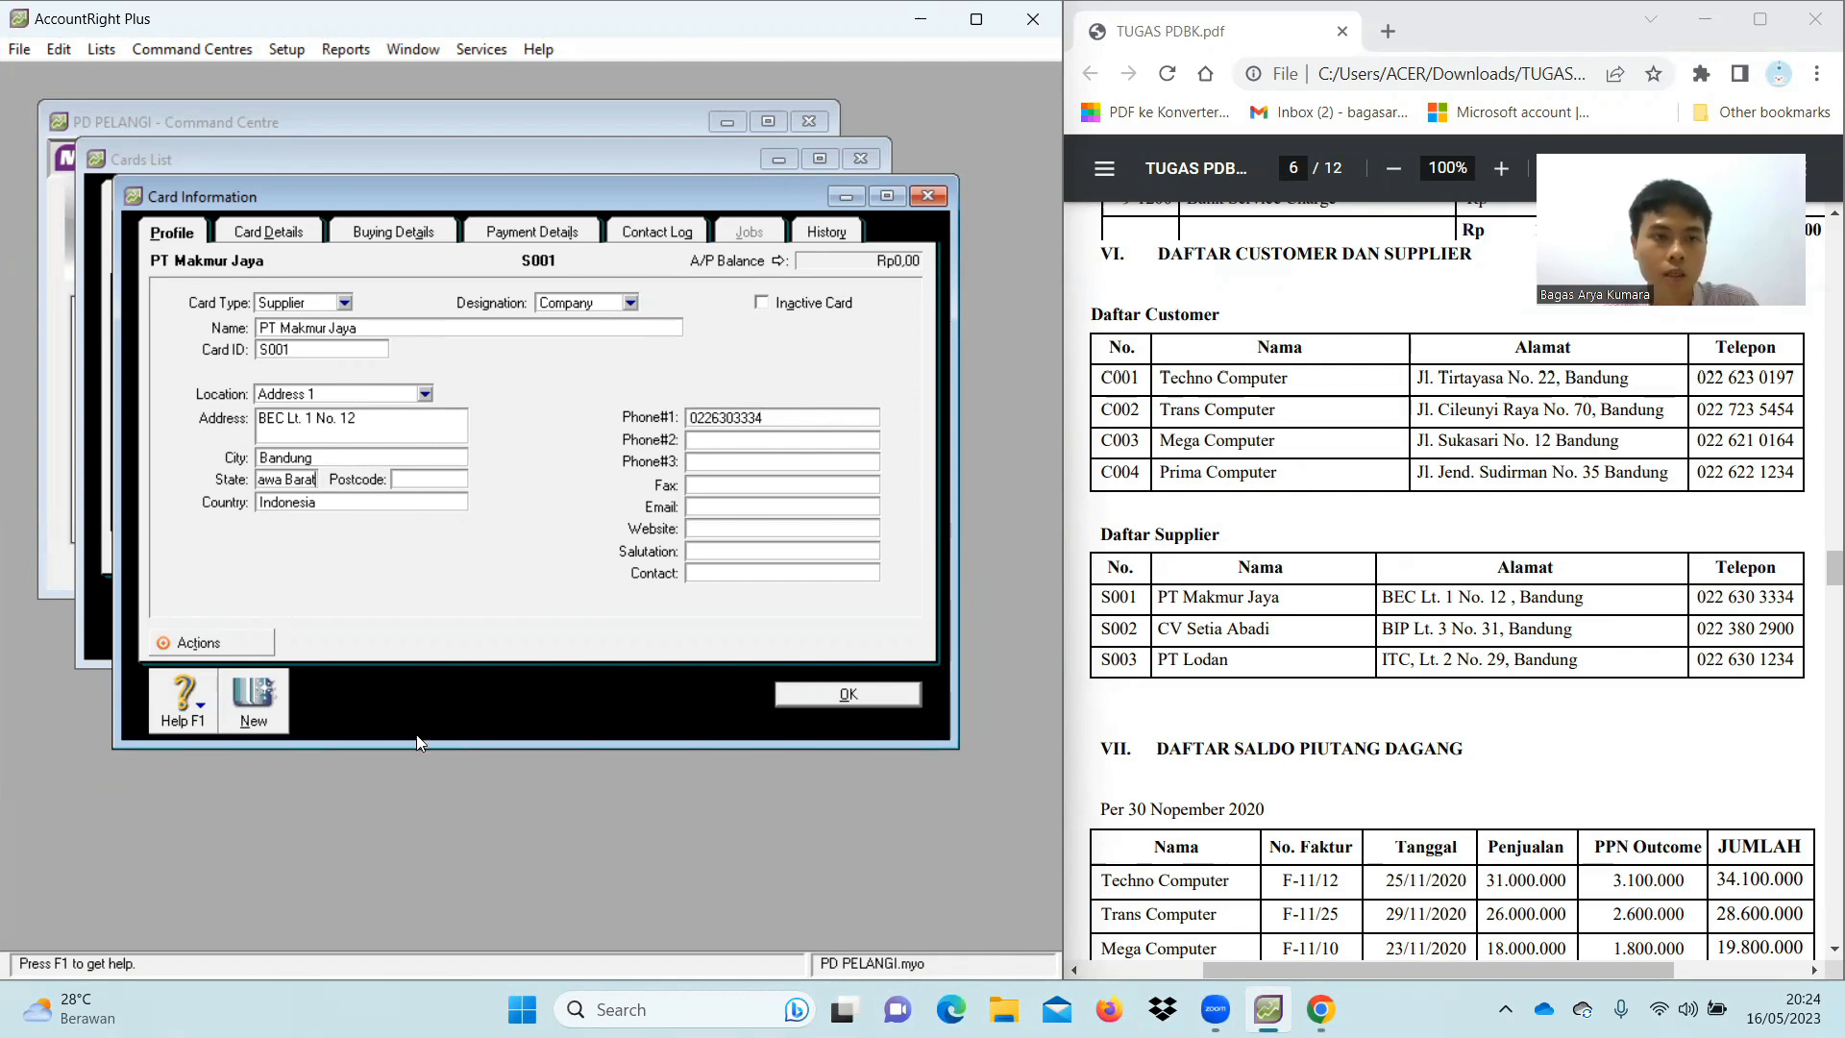
click(267, 709)
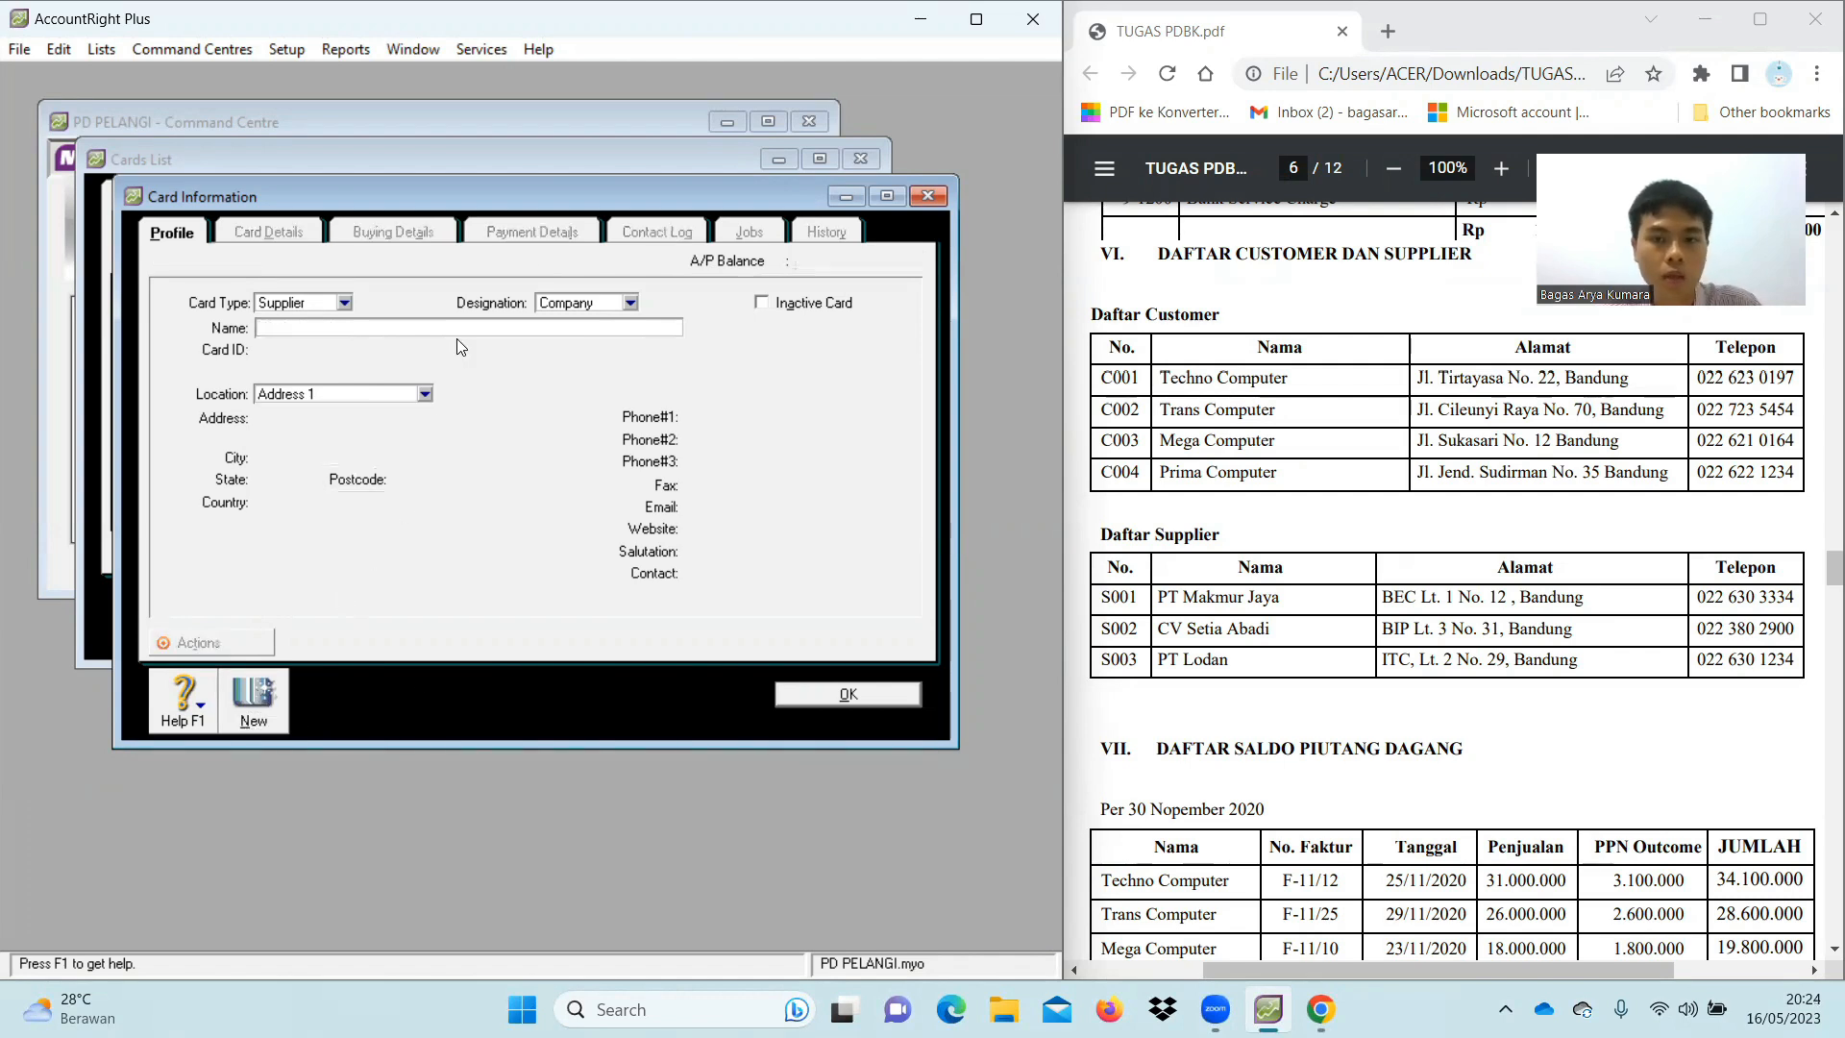
Enter supplier CV Setia Abadi as card S002 with its street address in Bandung
text(CV )
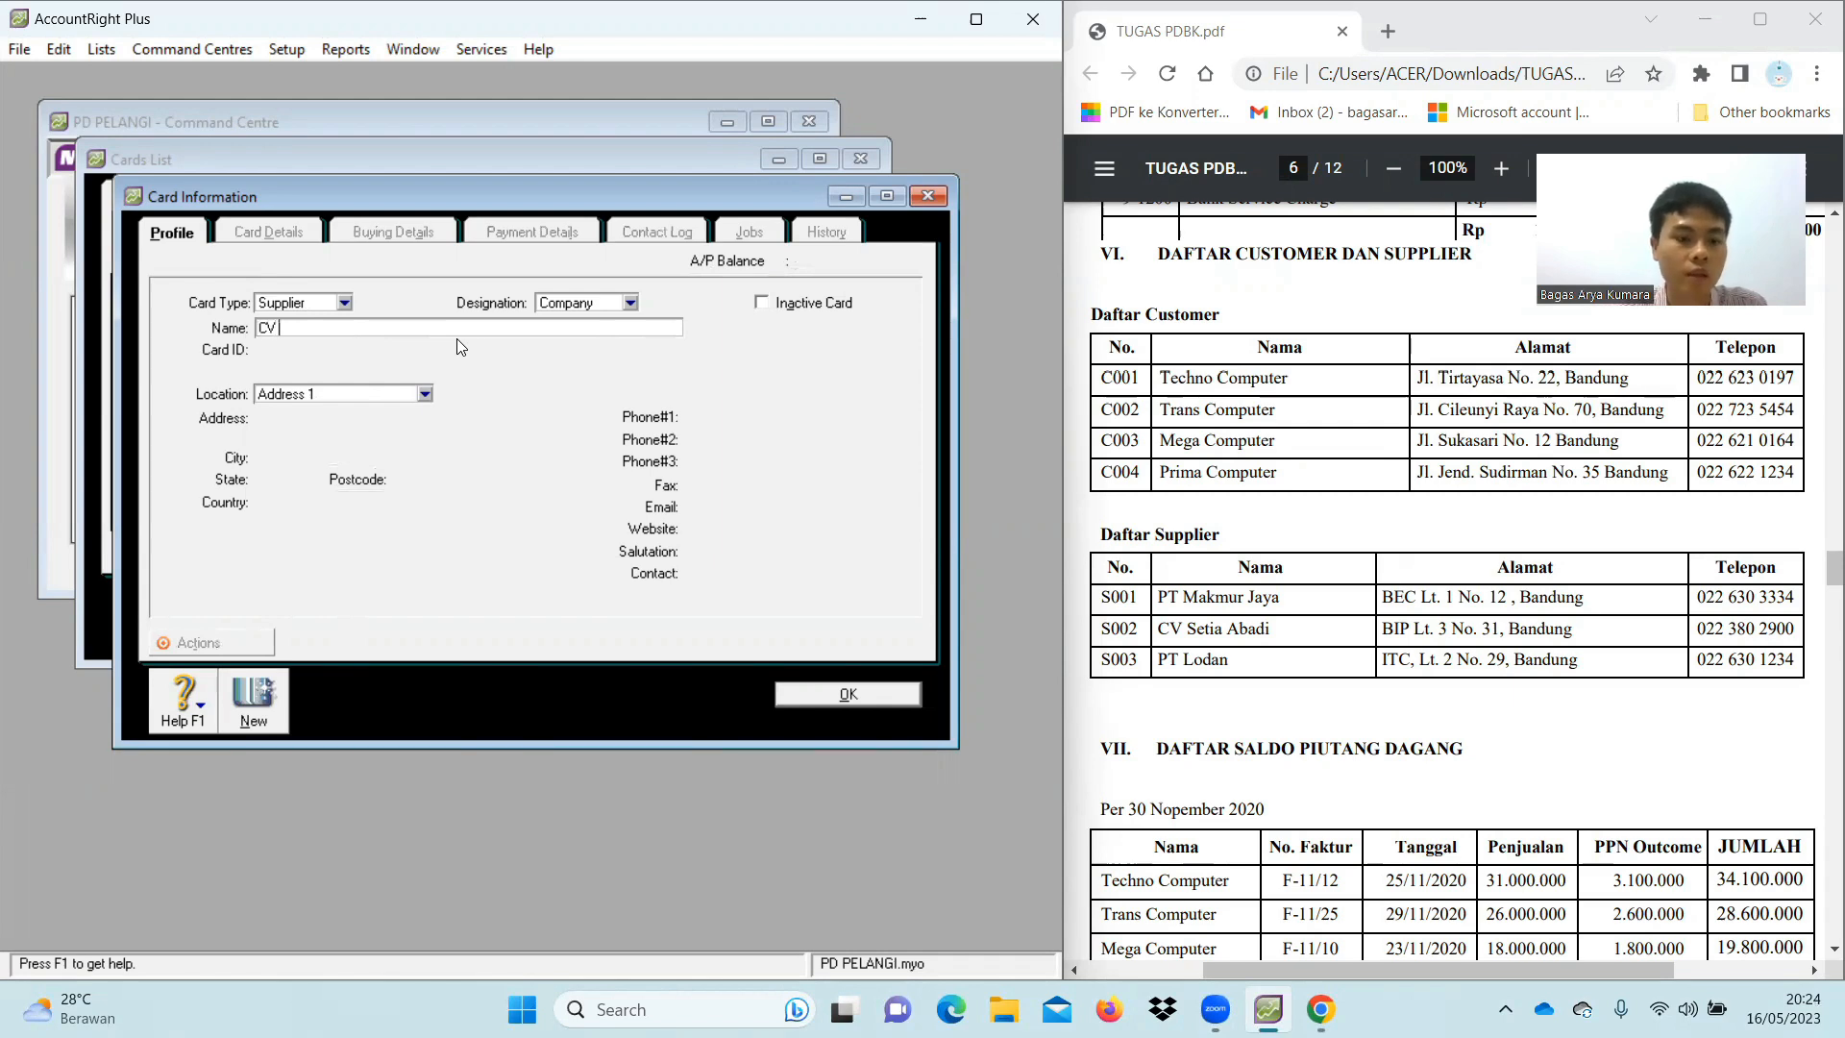
text(Setia Abad)
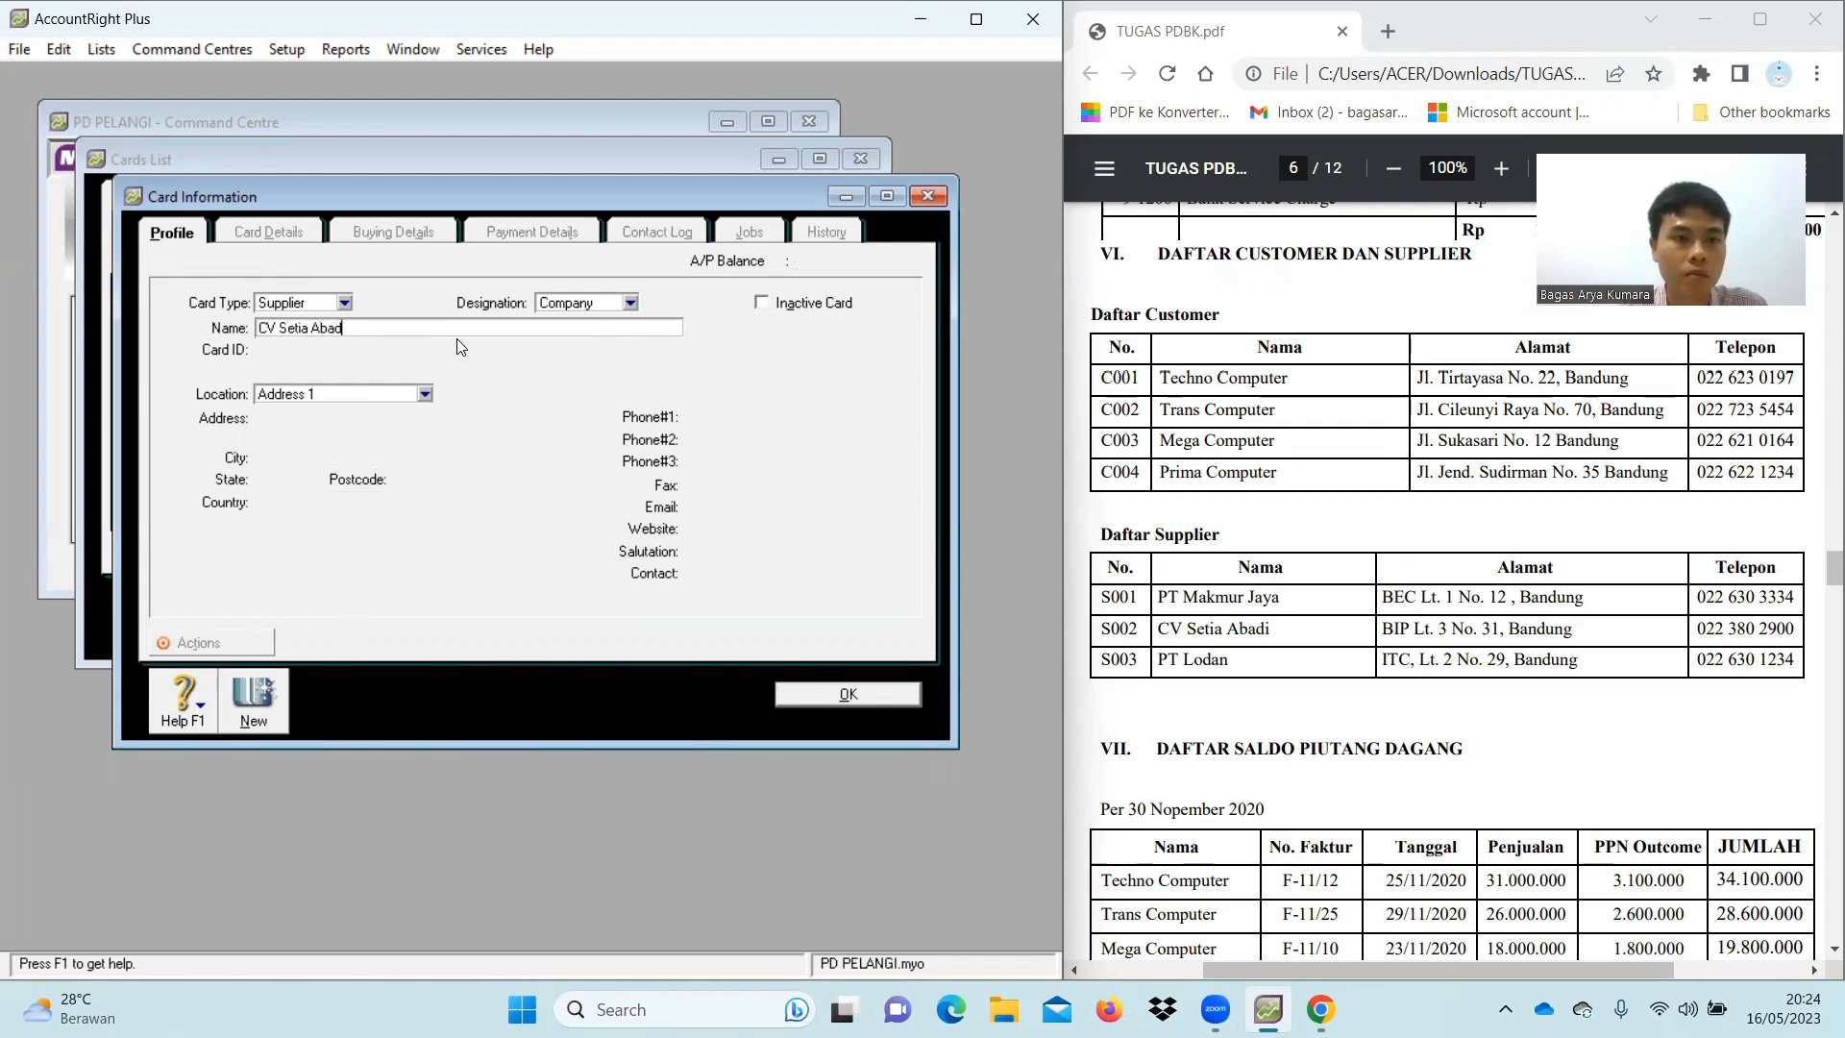
text(i)
key(Tab)
text(S002)
click(428, 419)
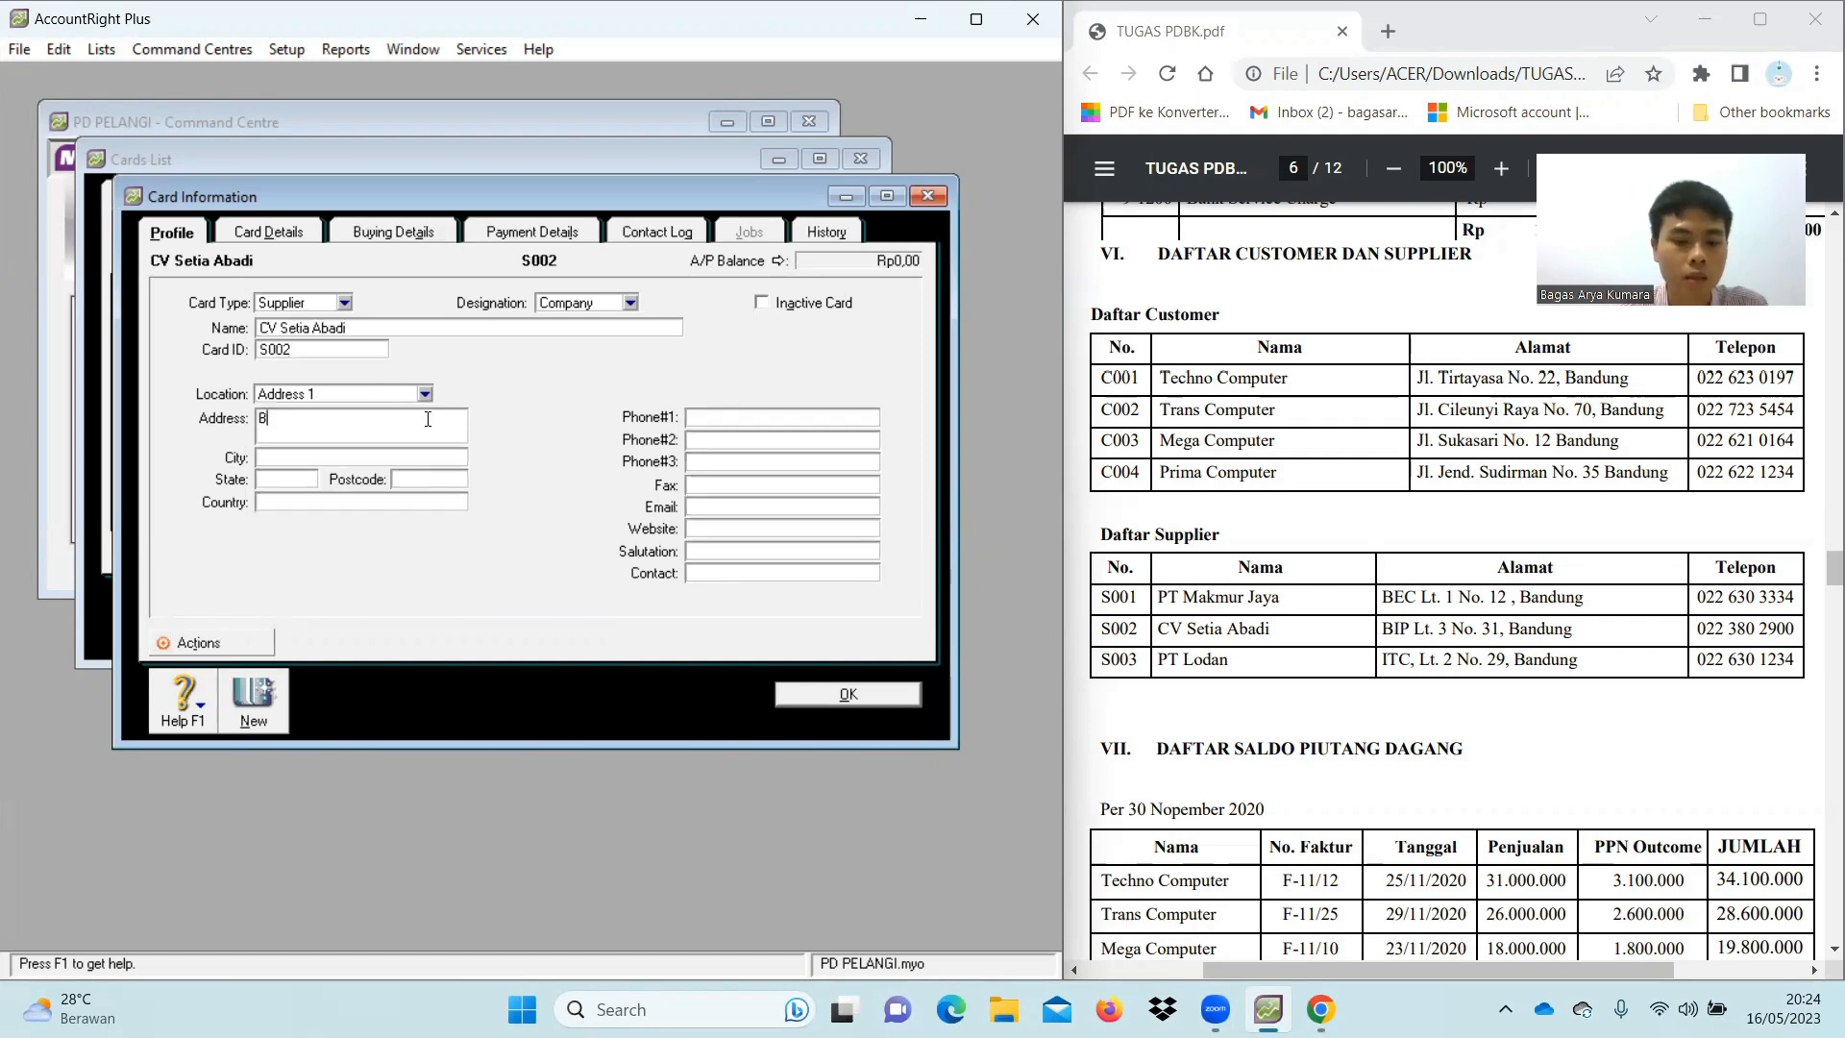
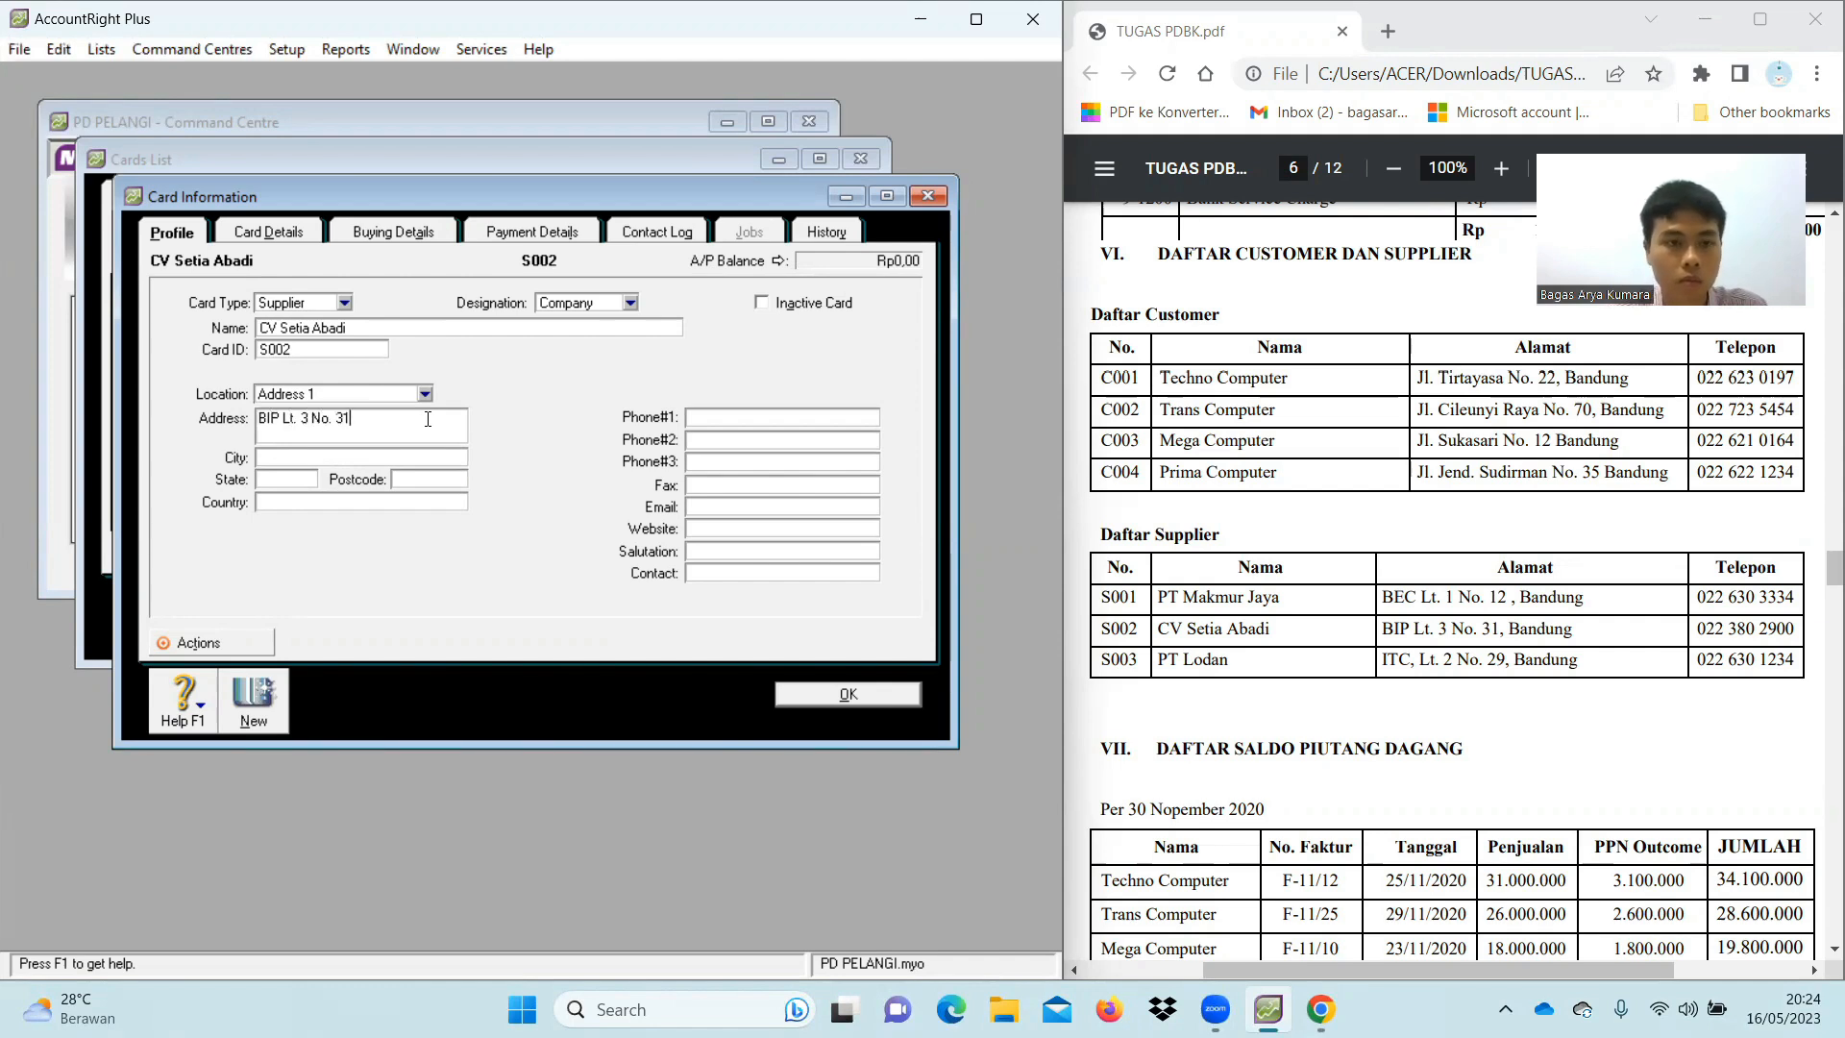
click(316, 453)
text(B)
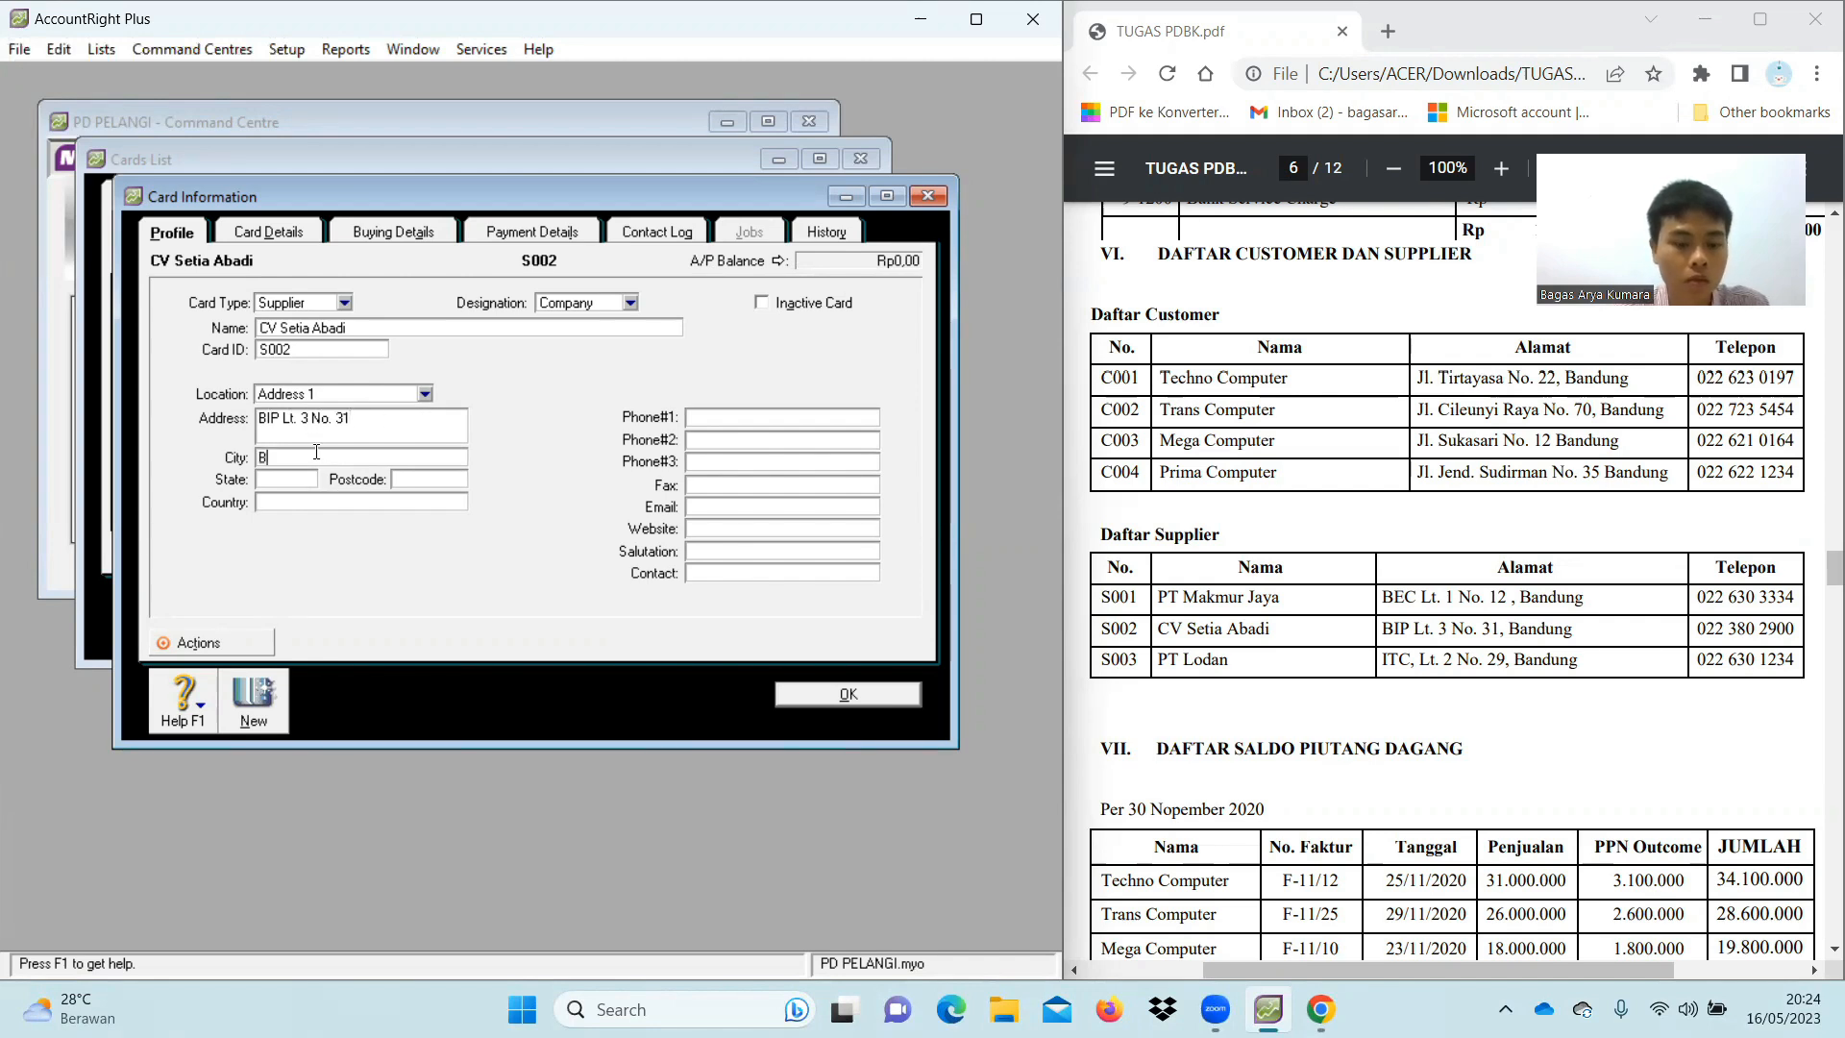
text(andung)
Add state Jawa Barat, country Indonesia and the corrected phone number, then save the card
click(302, 482)
text(Jawa Barat)
click(374, 502)
text(Indonesia)
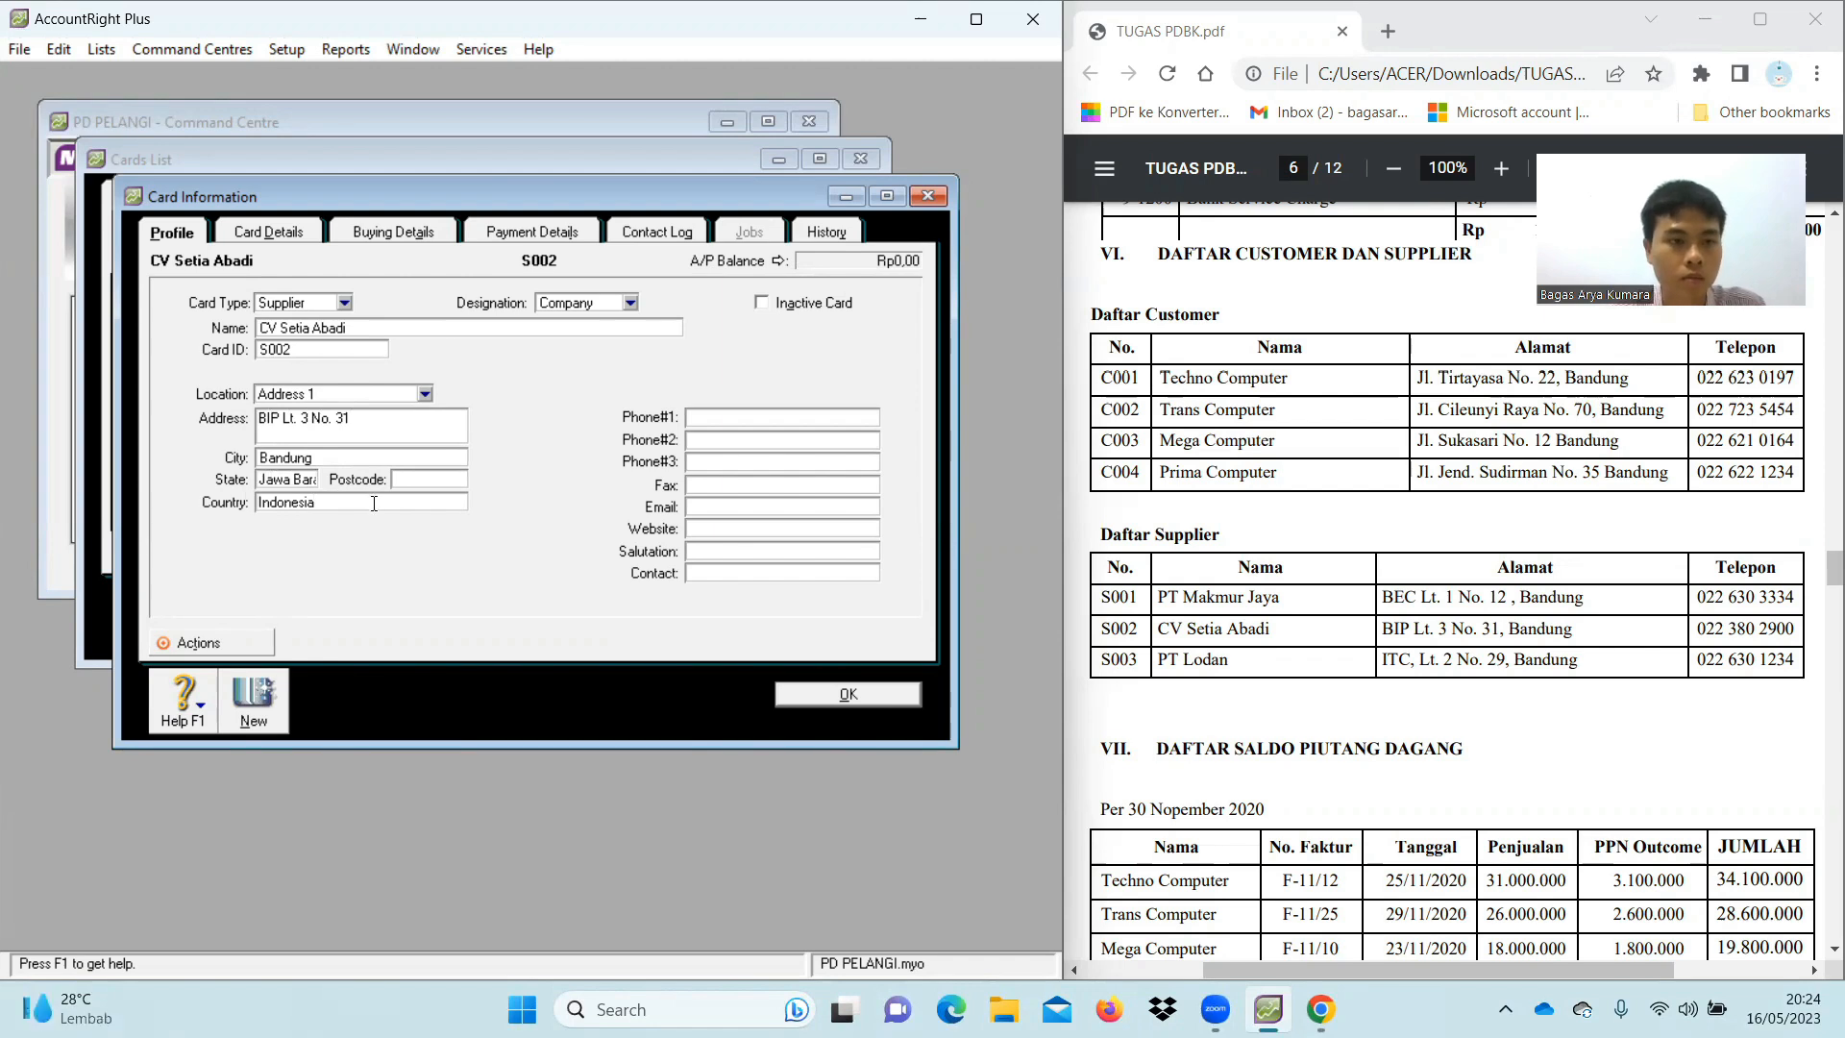
click(806, 418)
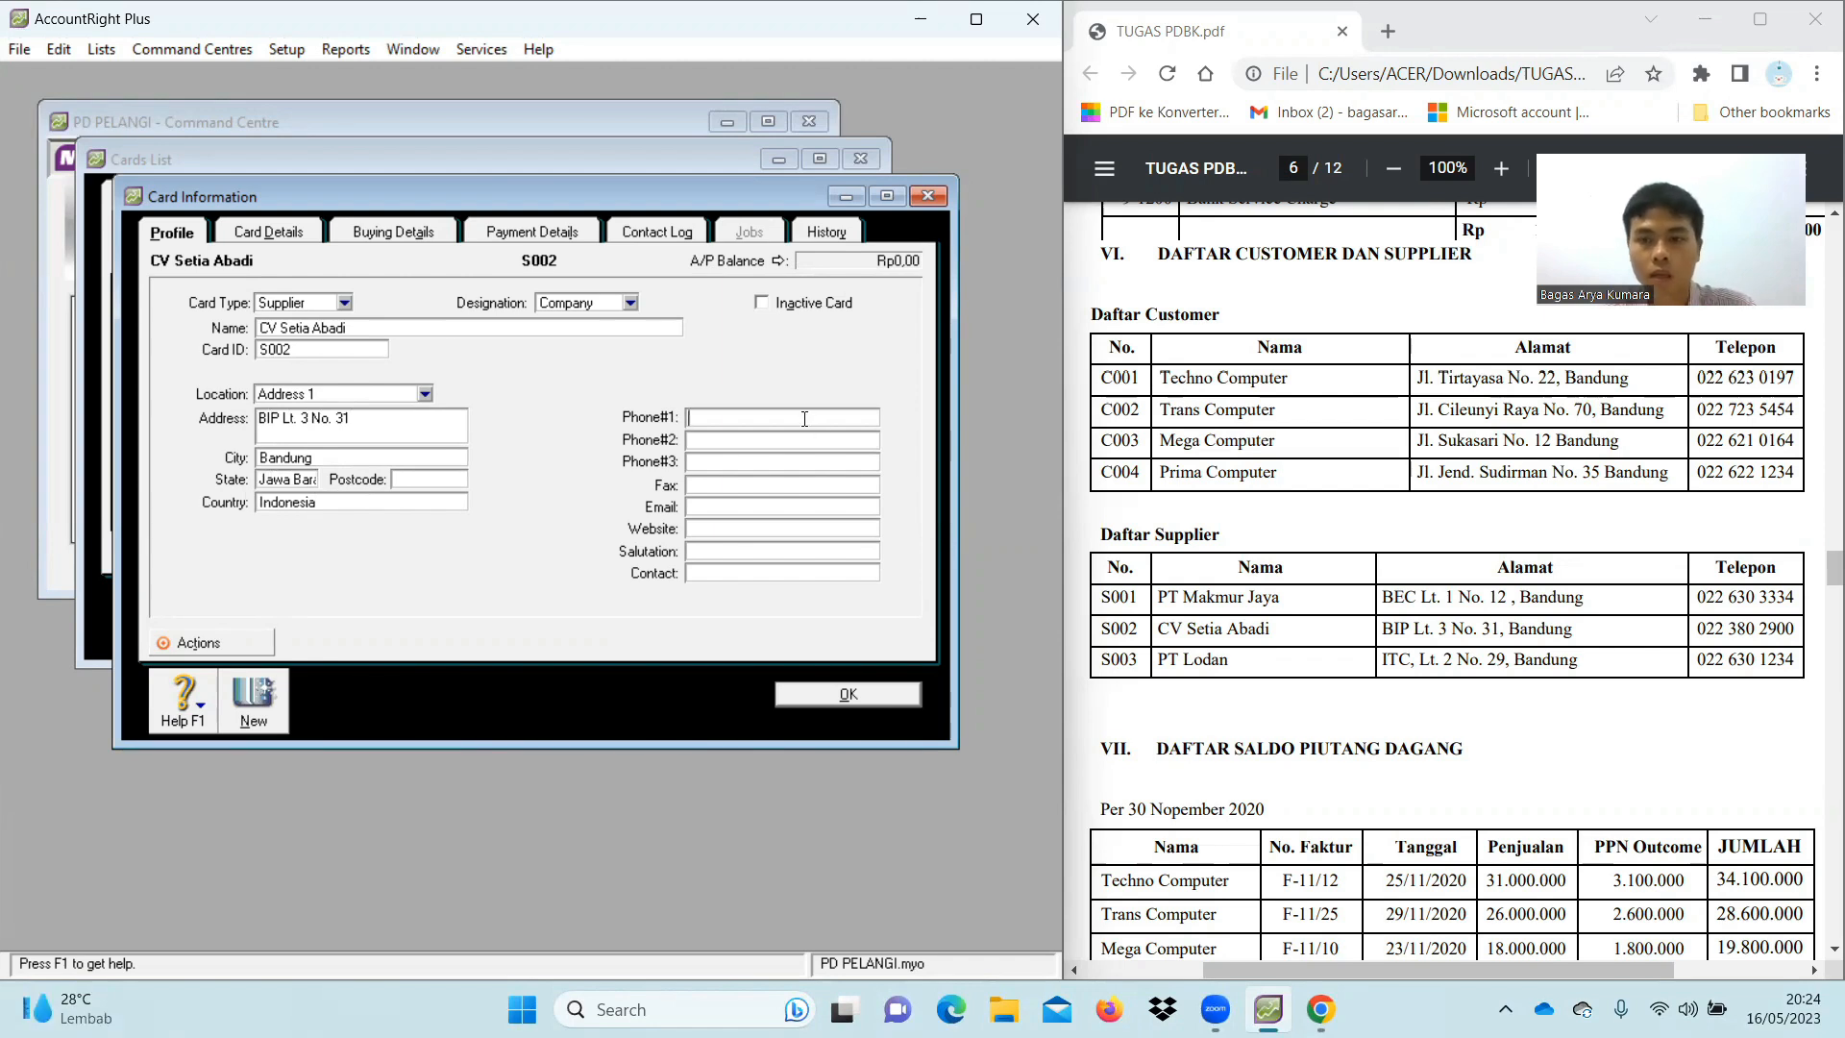
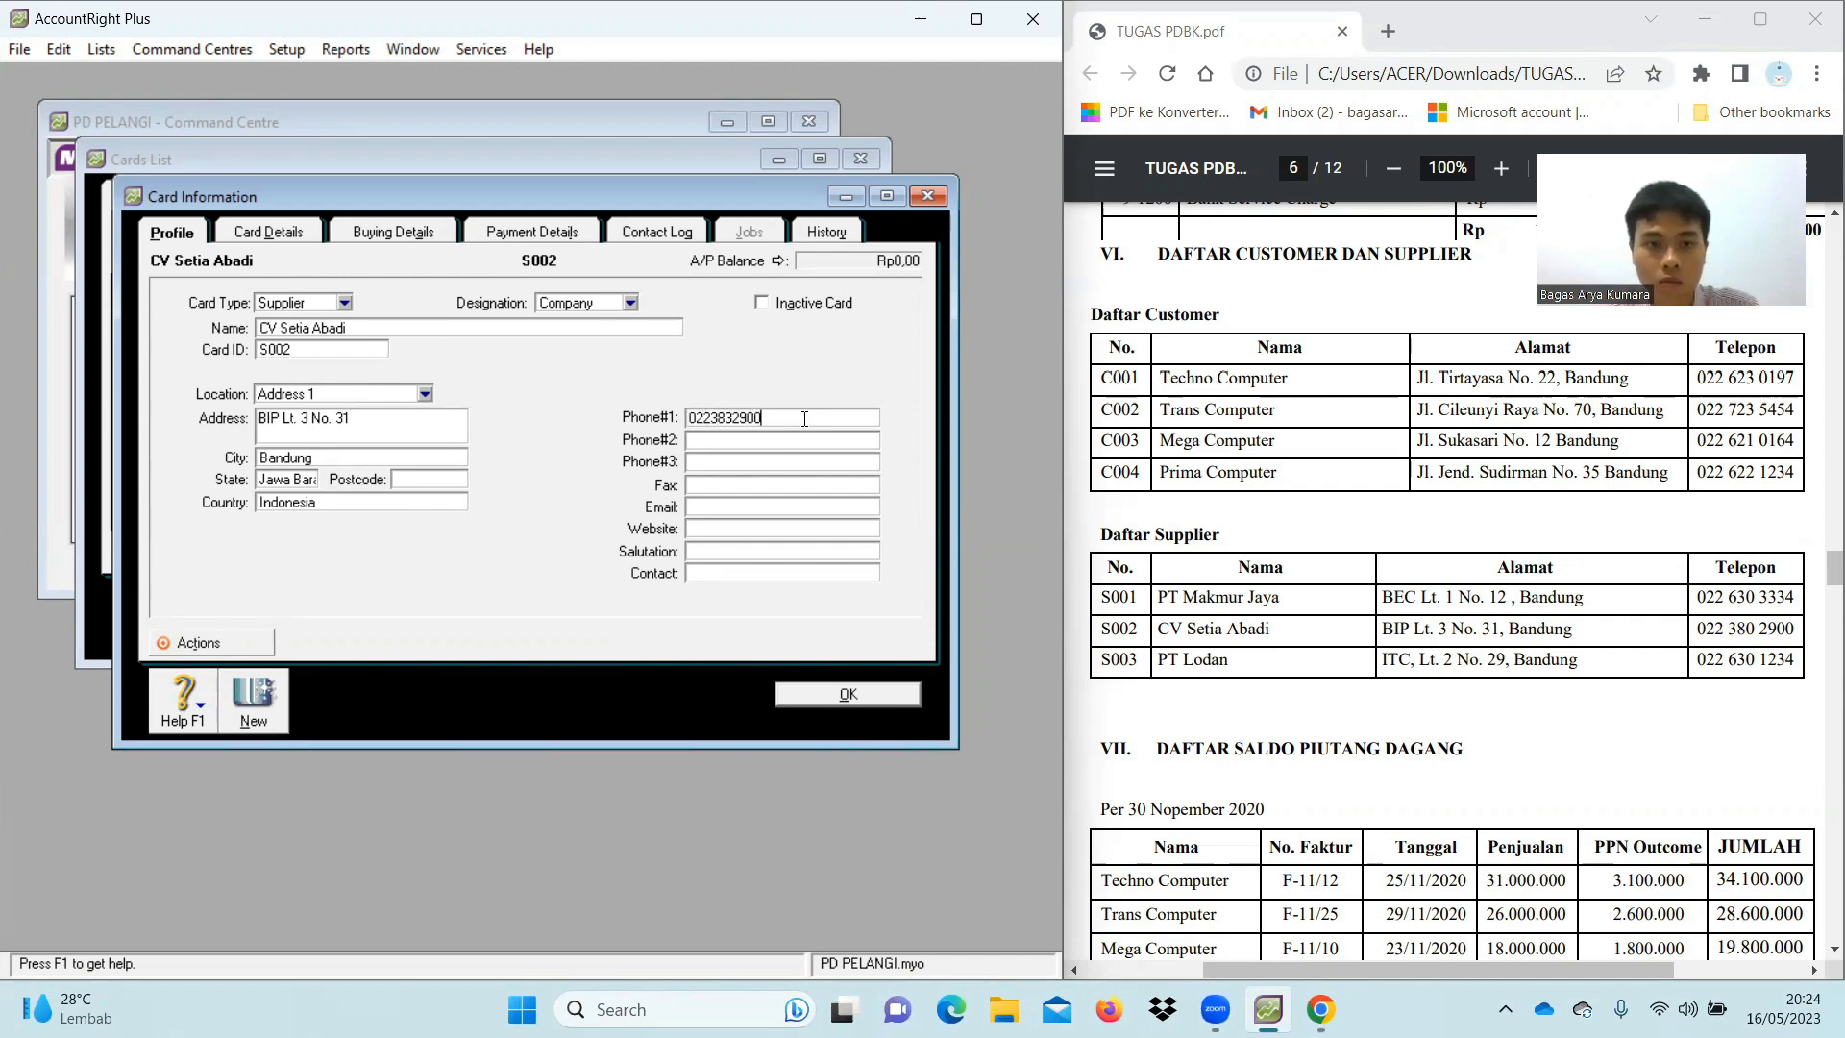
click(732, 418)
key(BackSpace)
text(0)
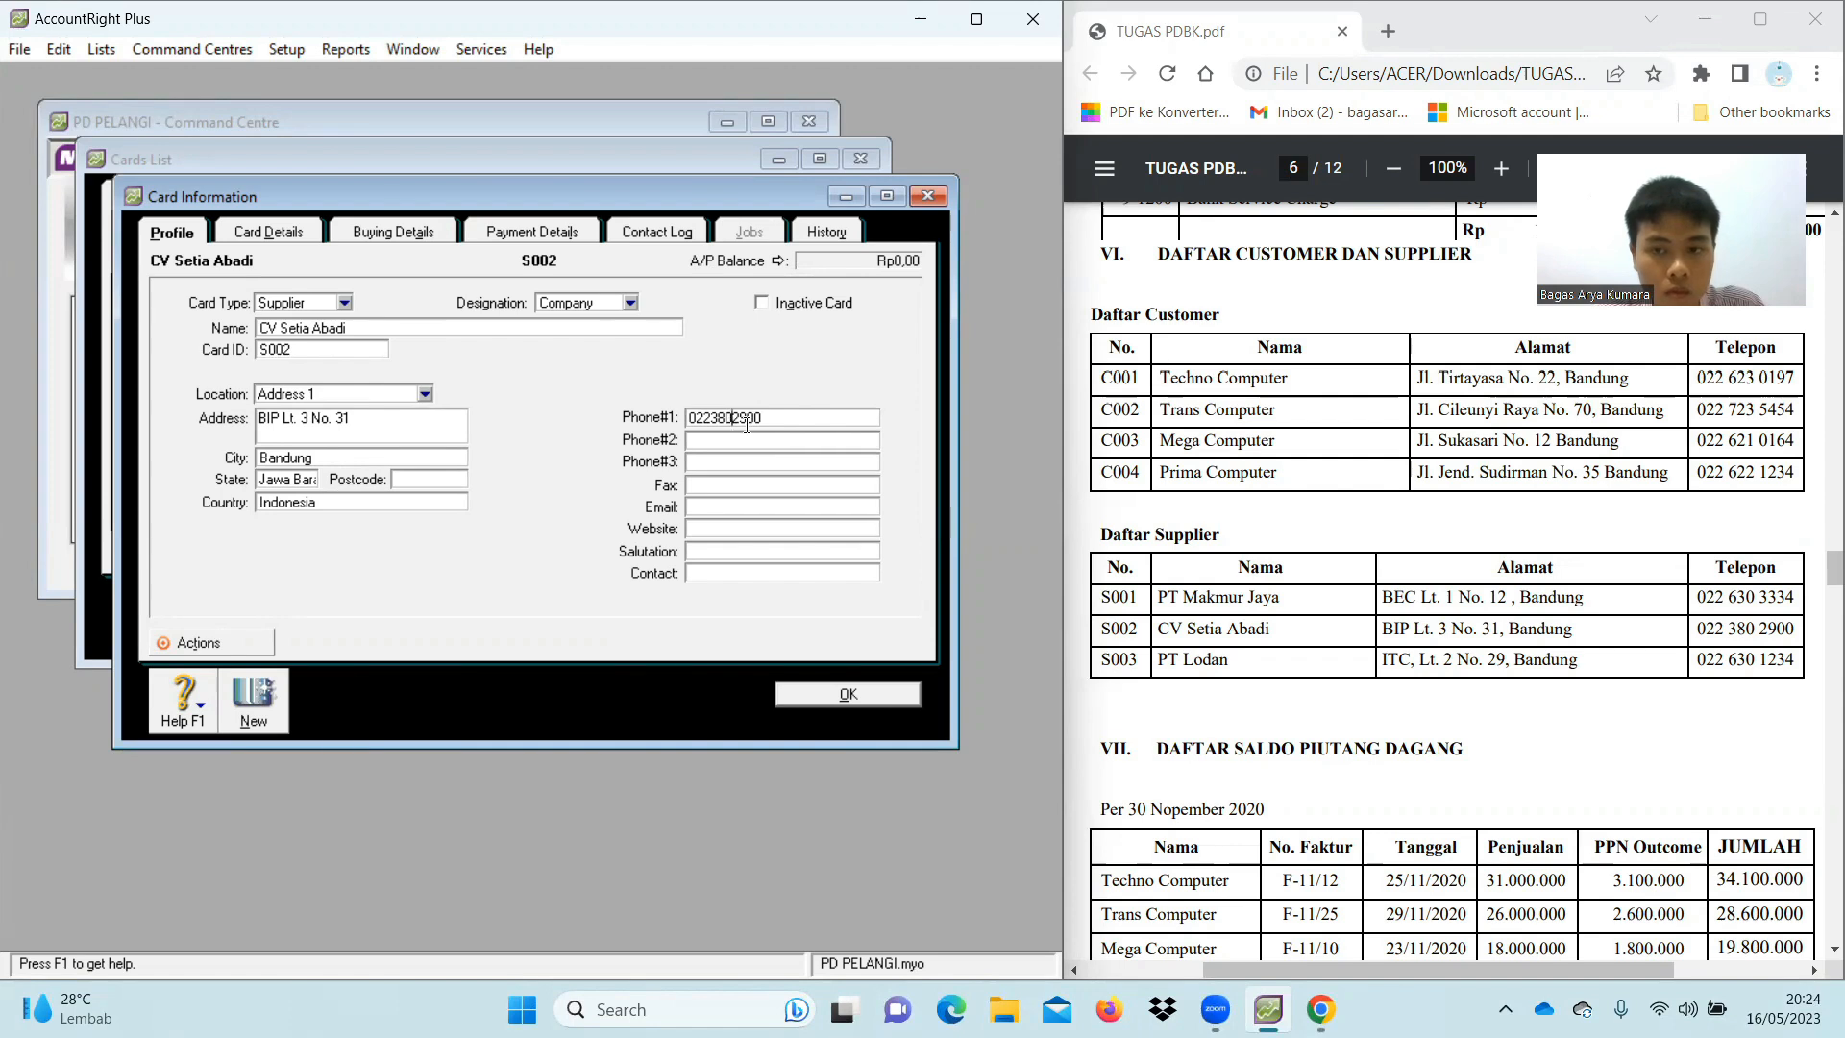
click(308, 476)
key(Right)
key(Right)
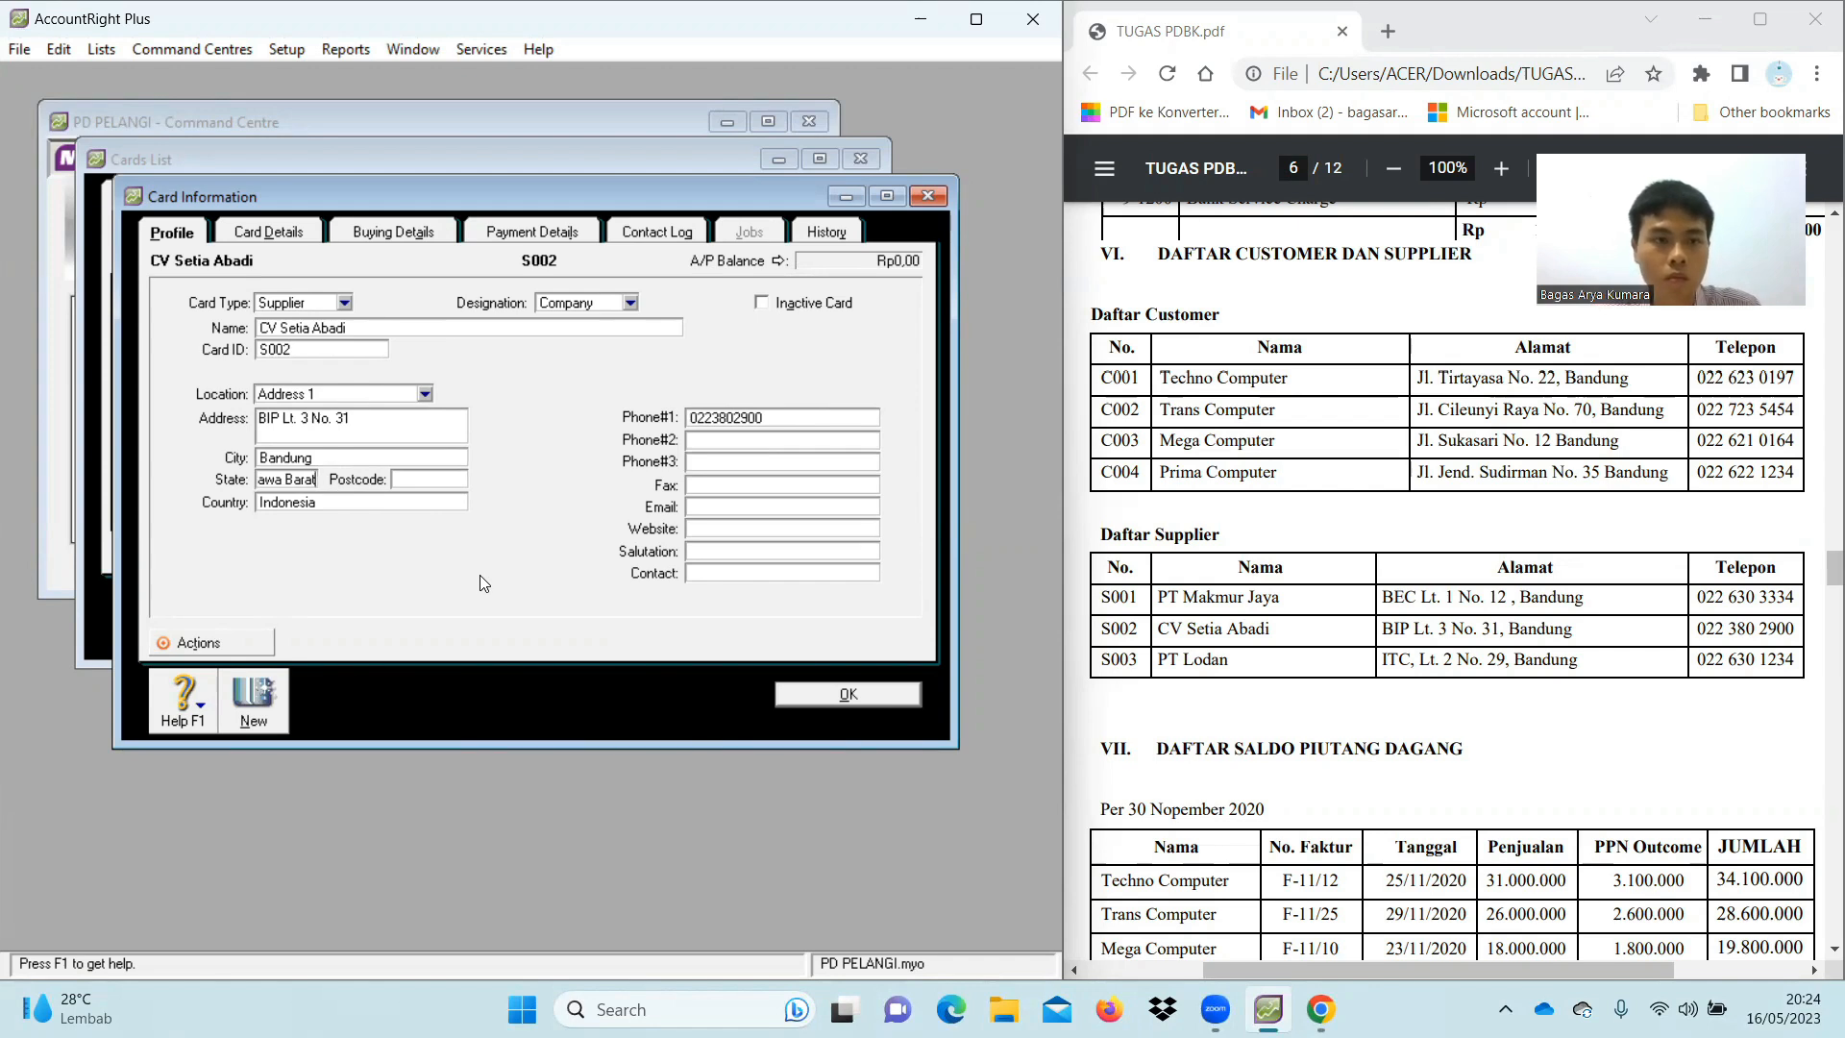
click(247, 700)
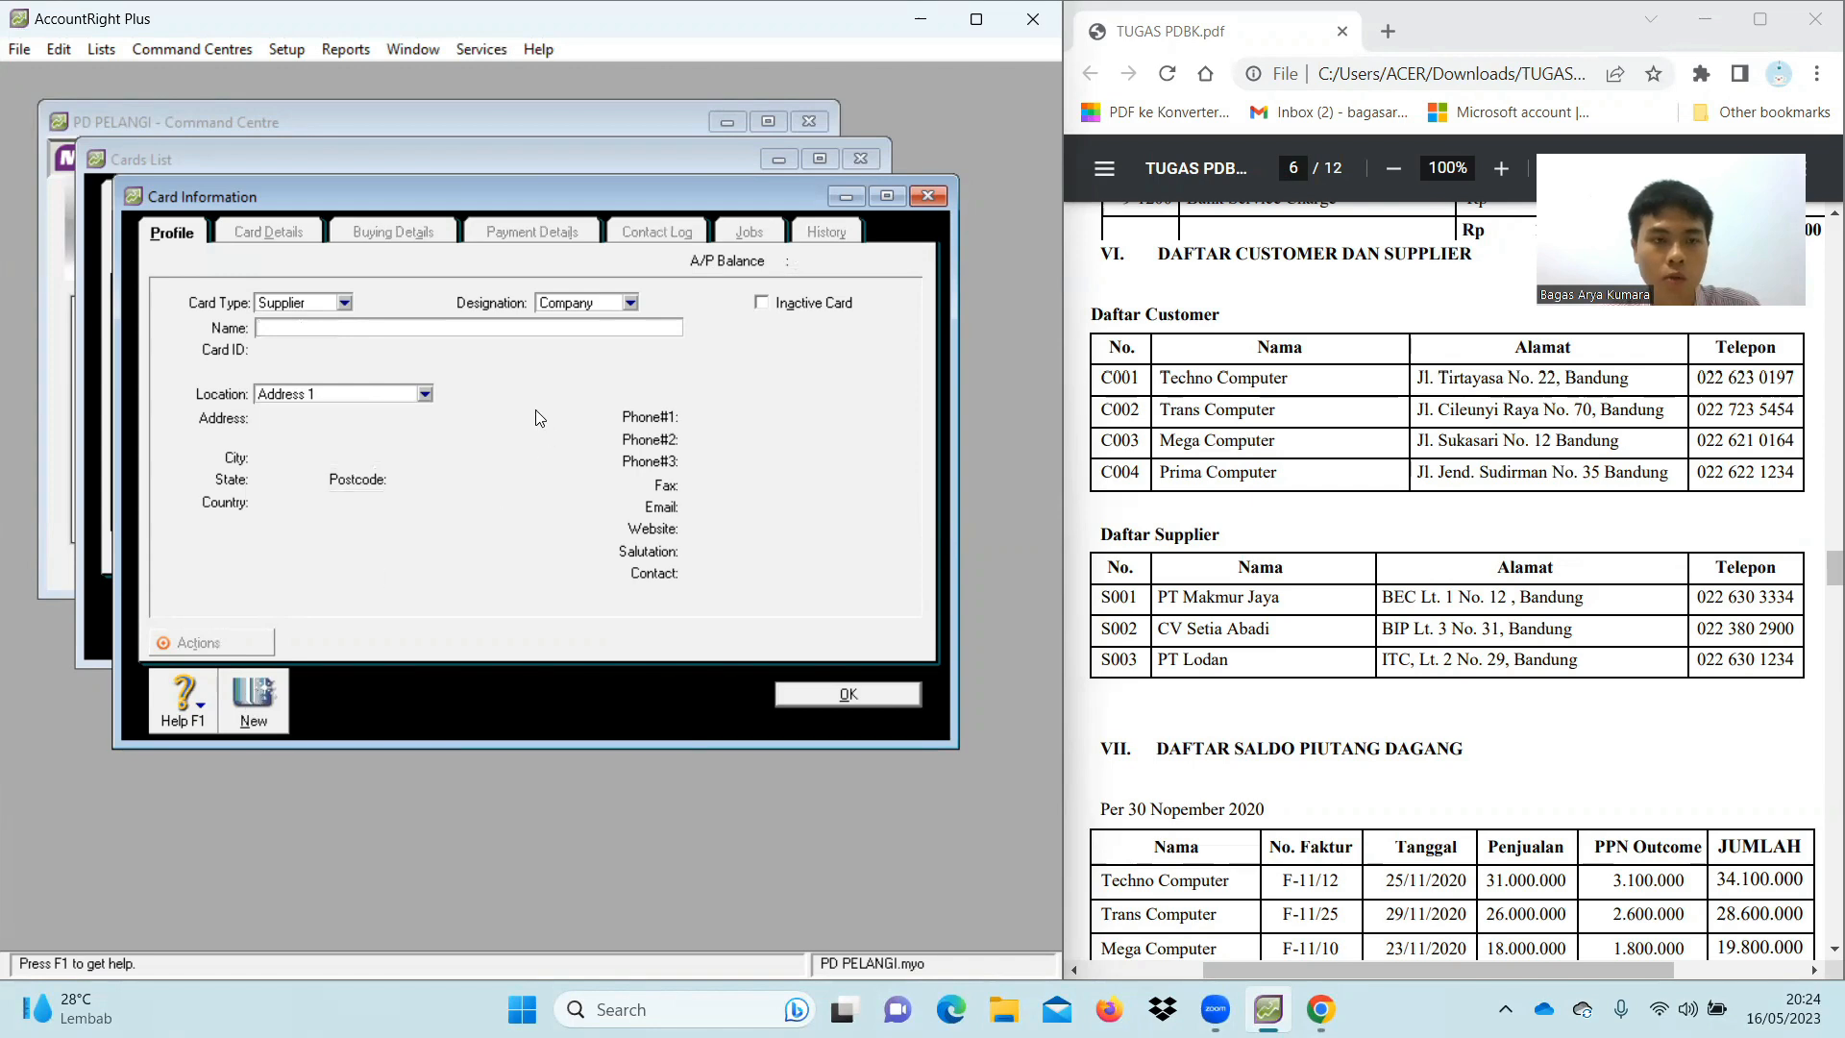
Enter supplier PT Lodan as card S003 with its street address and city Bandung
text(PT Lodan)
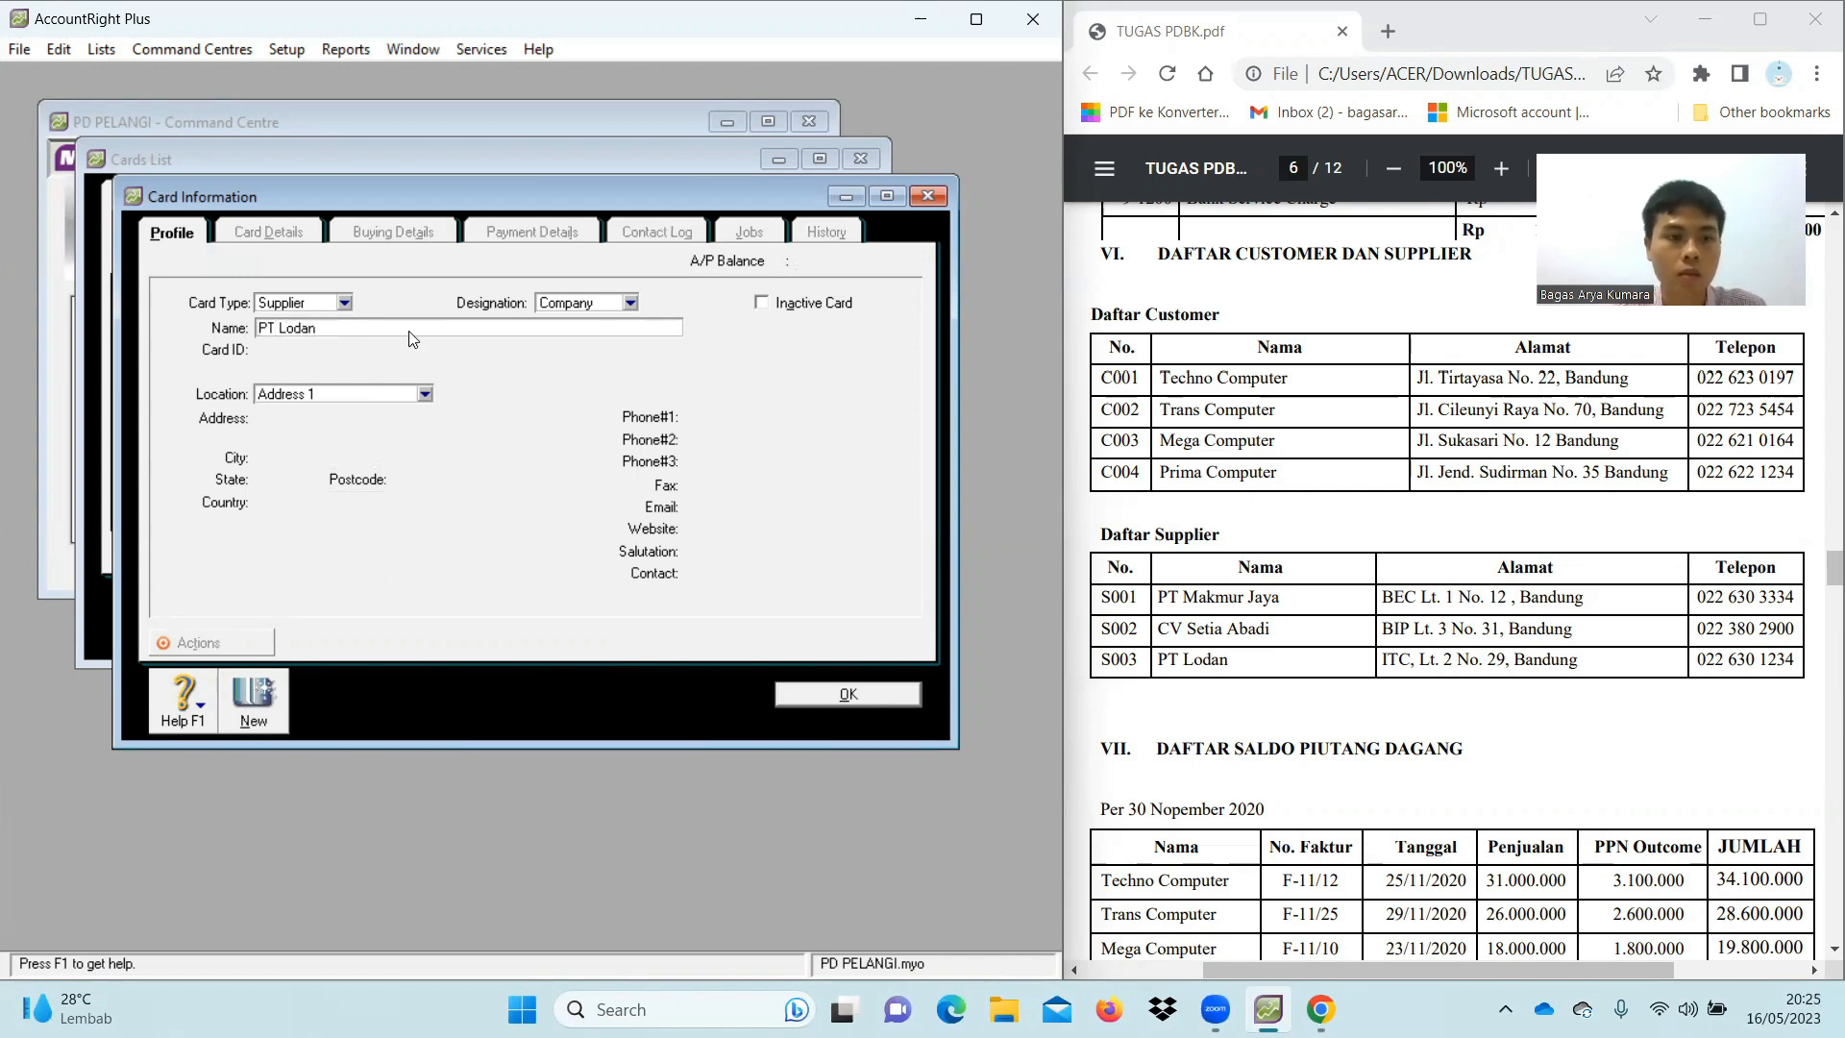
key(Tab)
key(BackSpace)
text(S003)
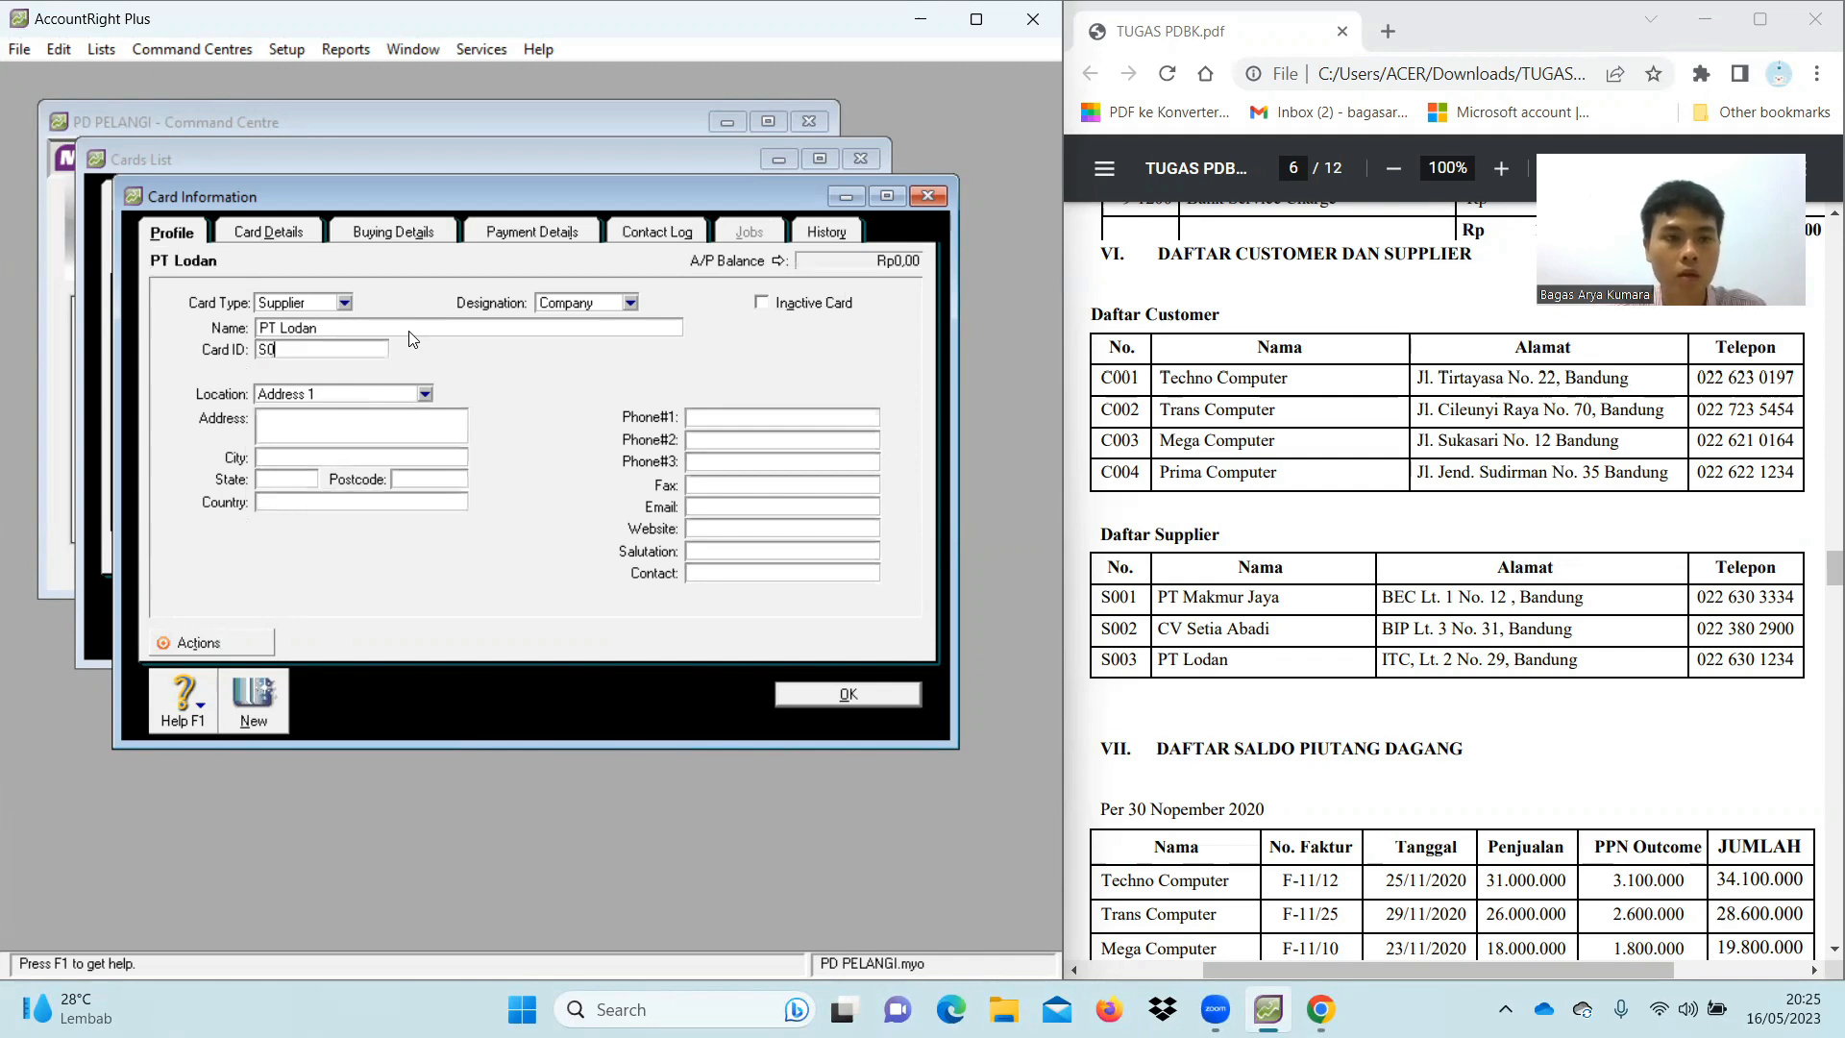
click(405, 427)
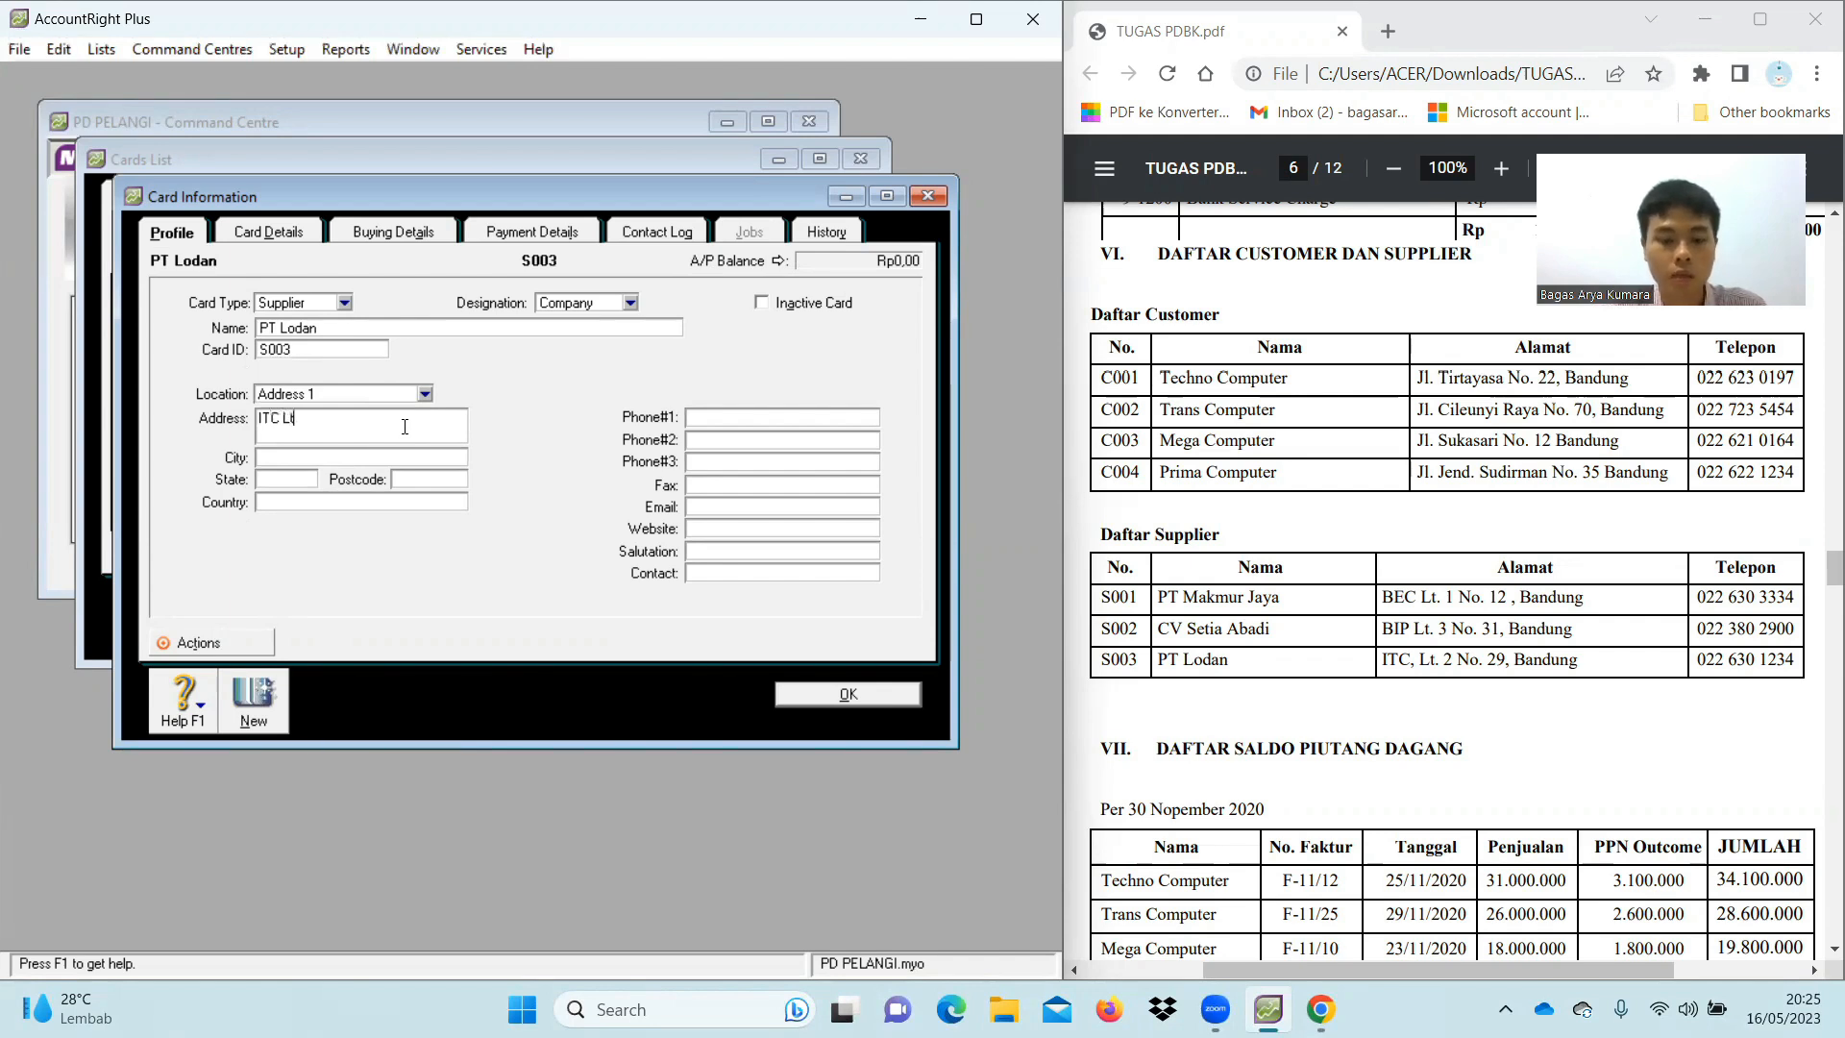
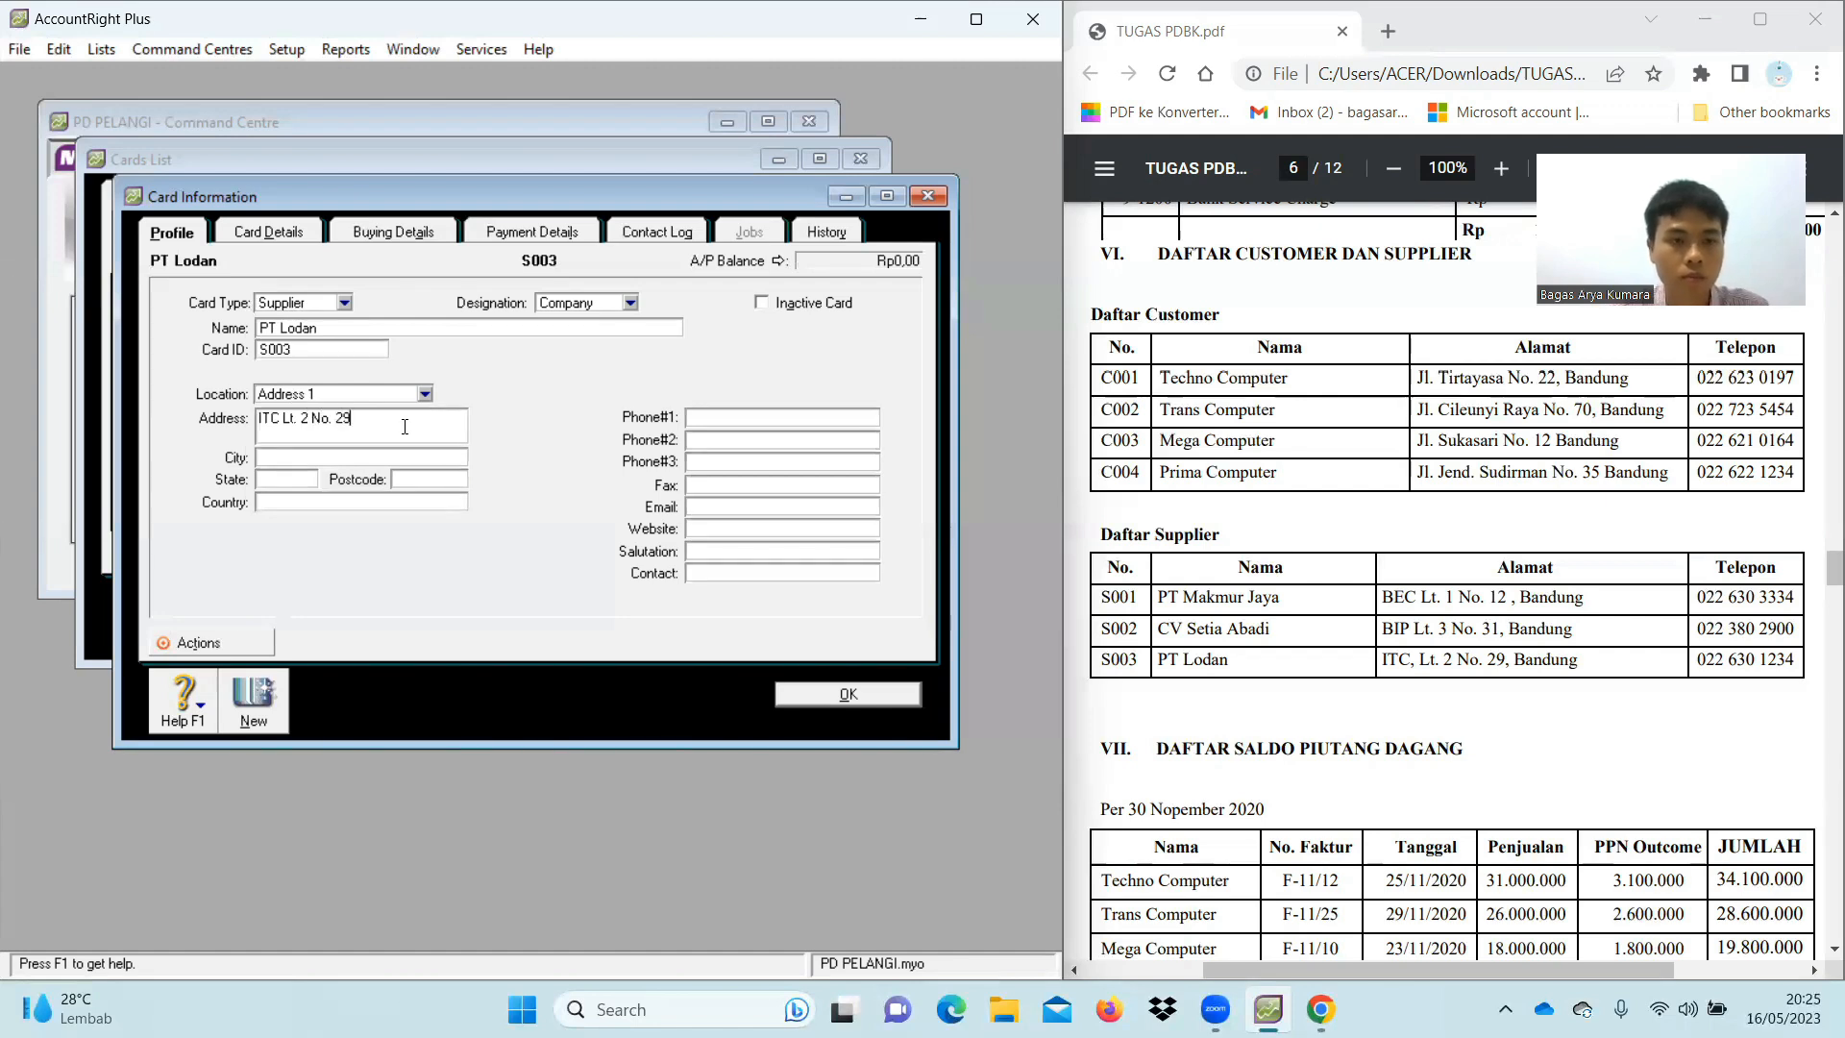
click(420, 454)
text(bandung)
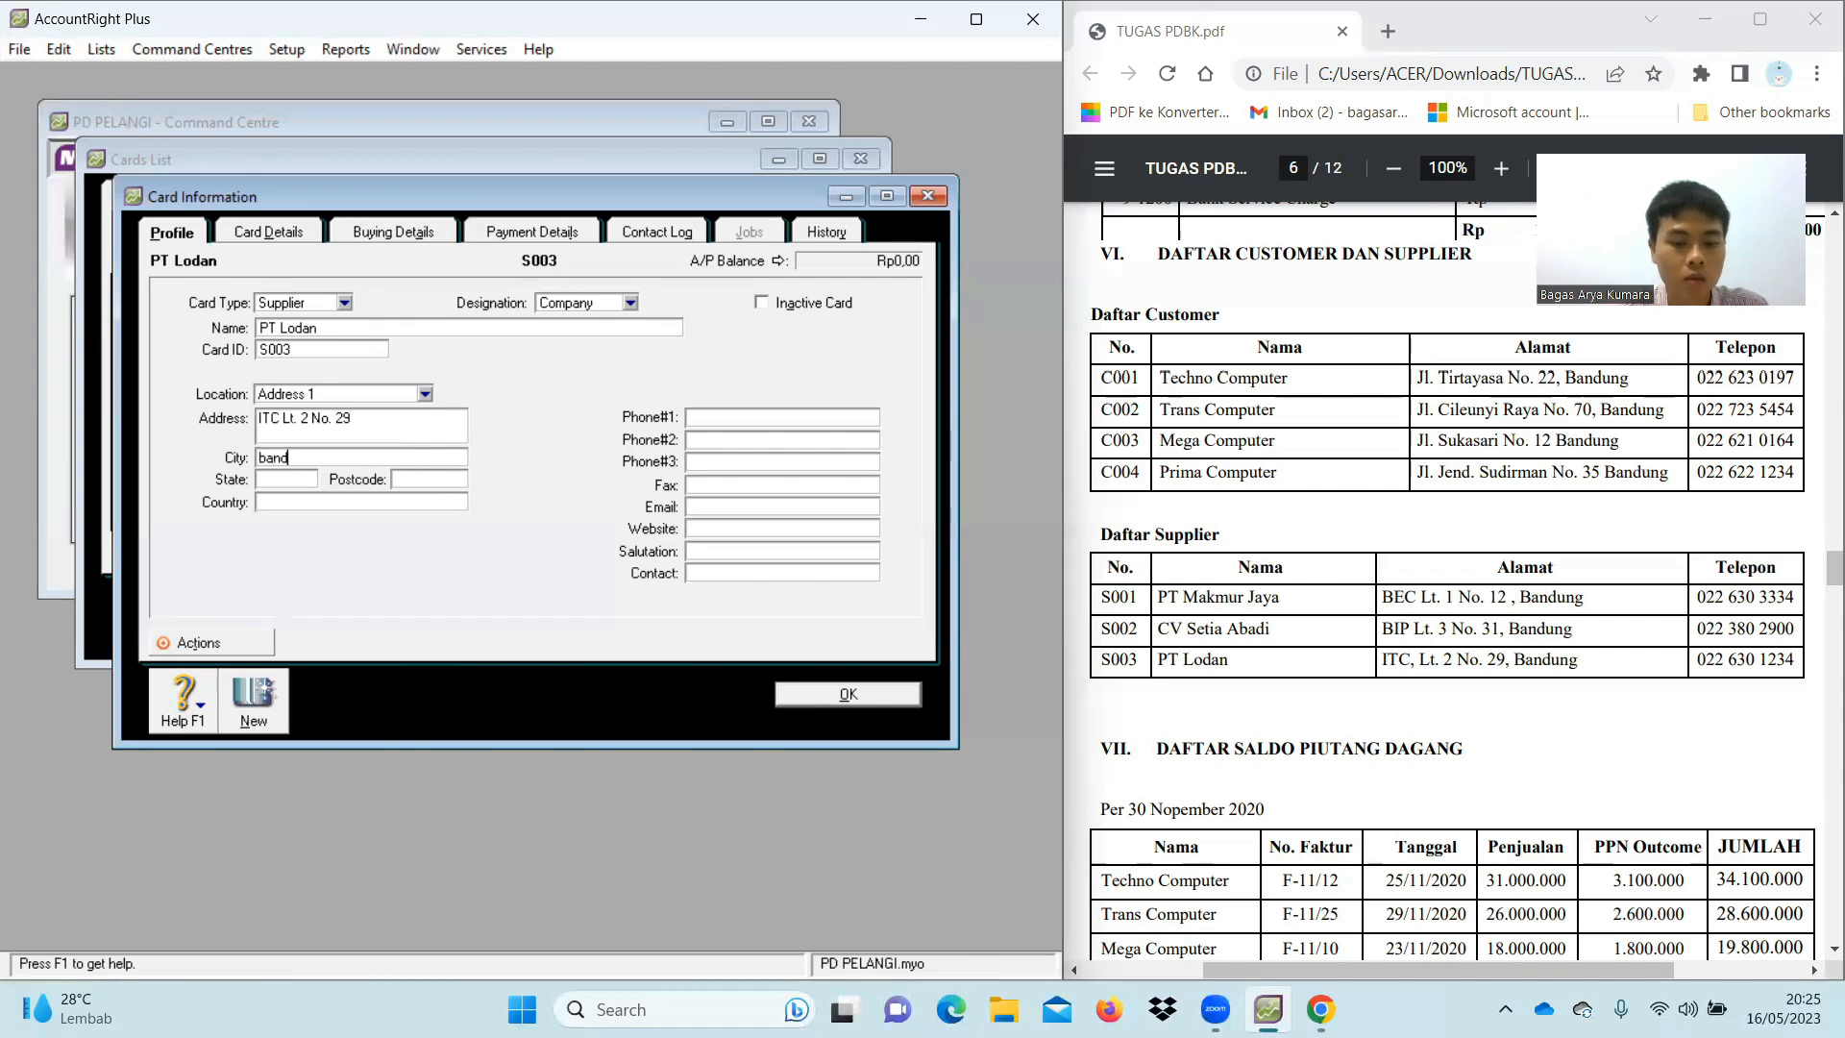
Add state Jawa Barat, country Indonesia and the phone number, then save the PT Lodan card
click(269, 453)
key(BackSpace)
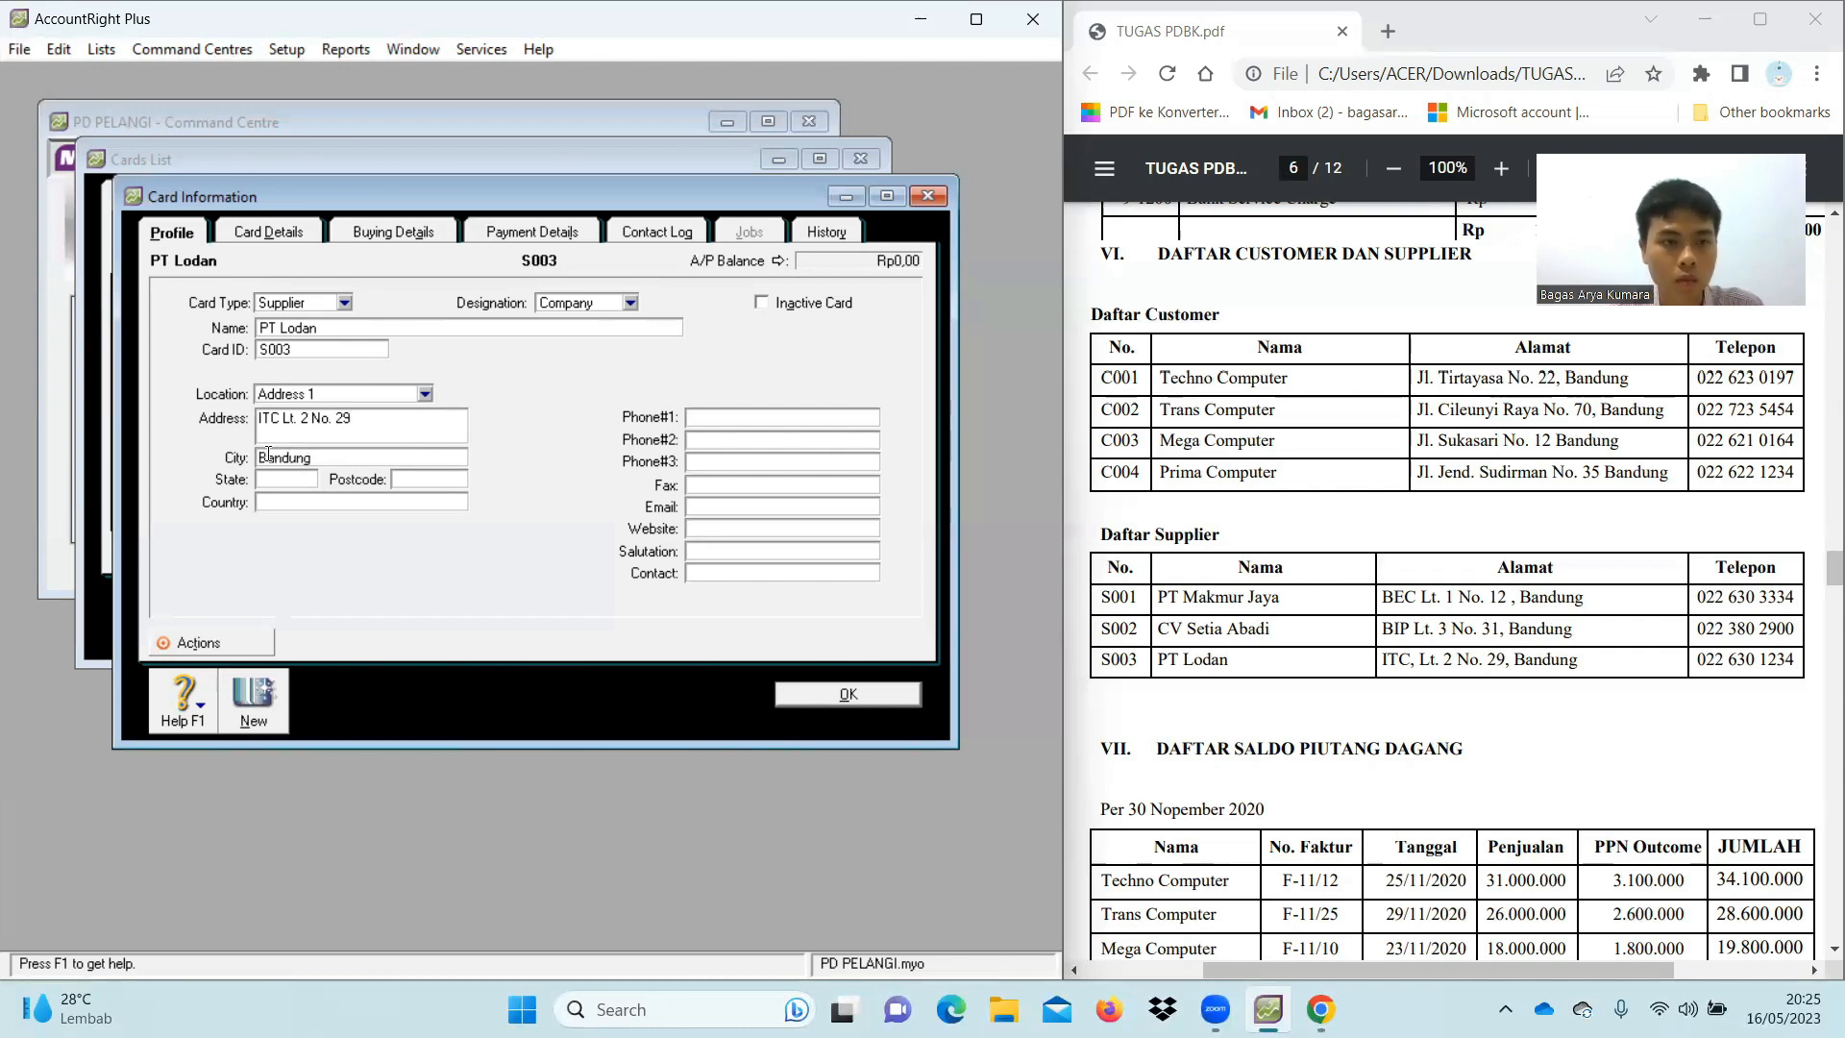
text(Jawa Barat)
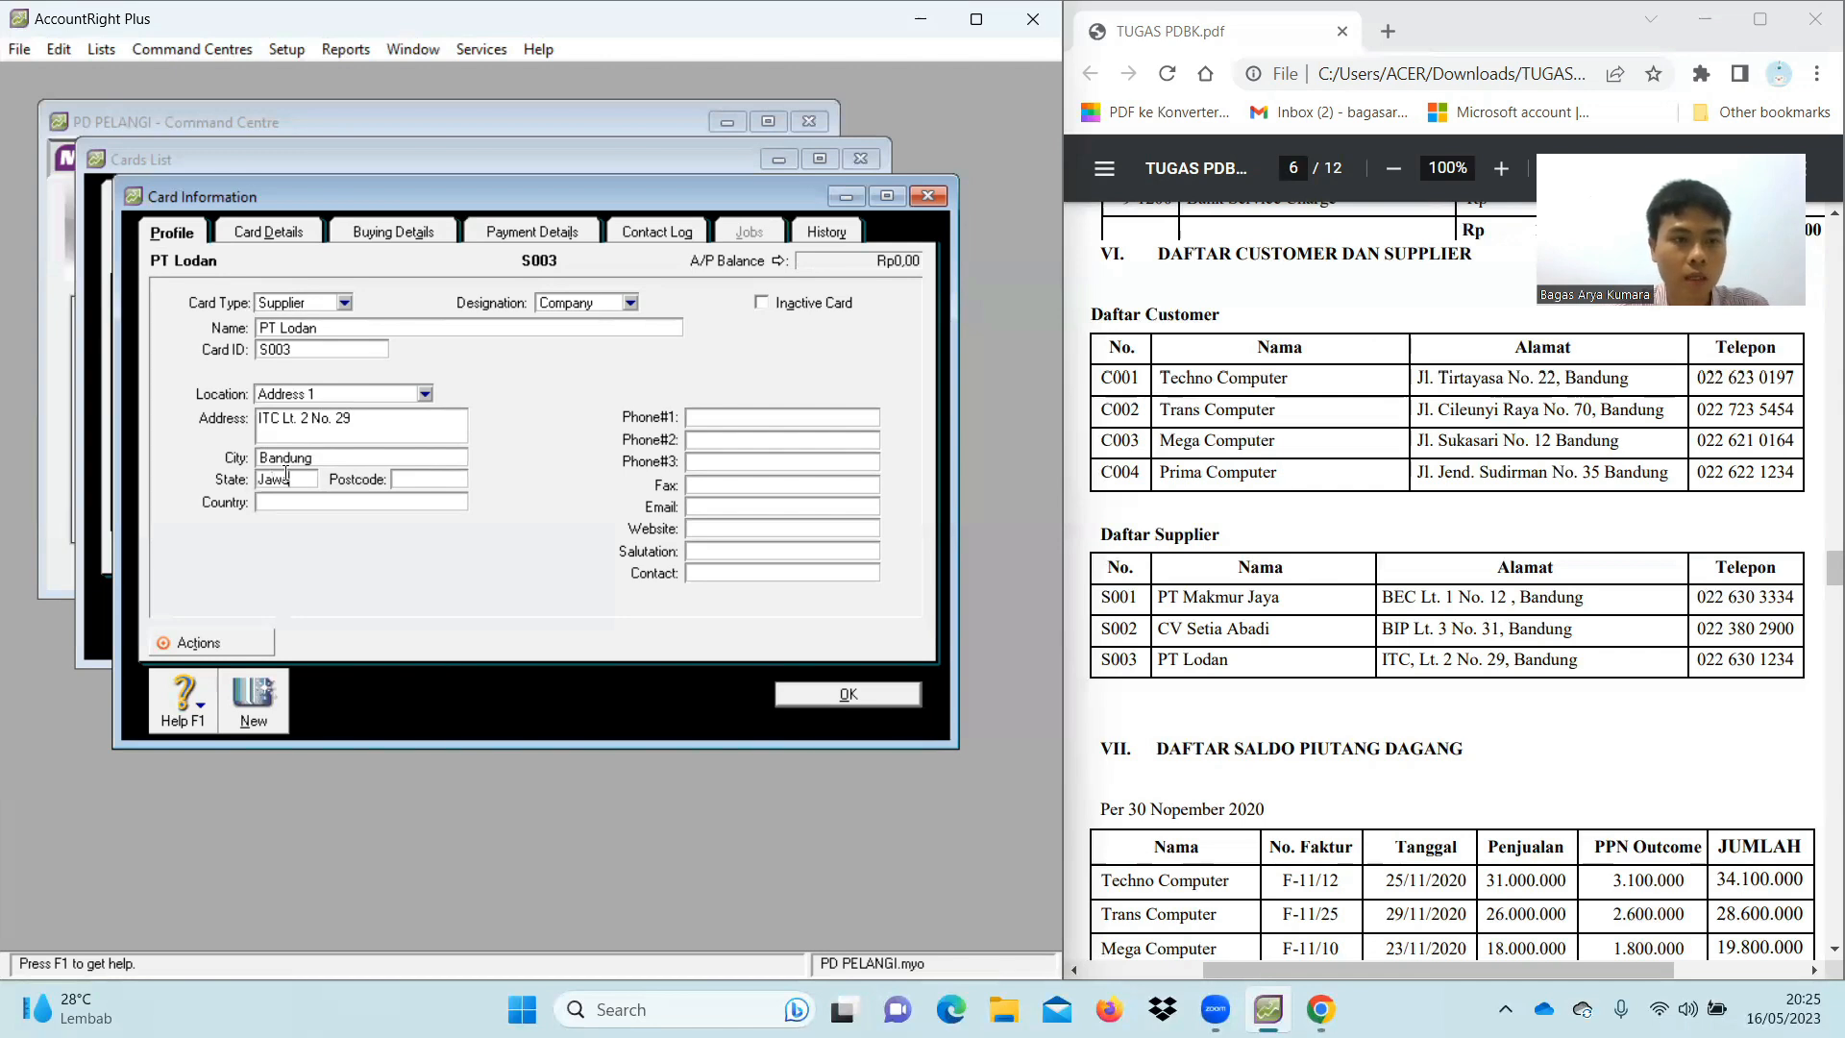
click(321, 501)
text(Indonesia)
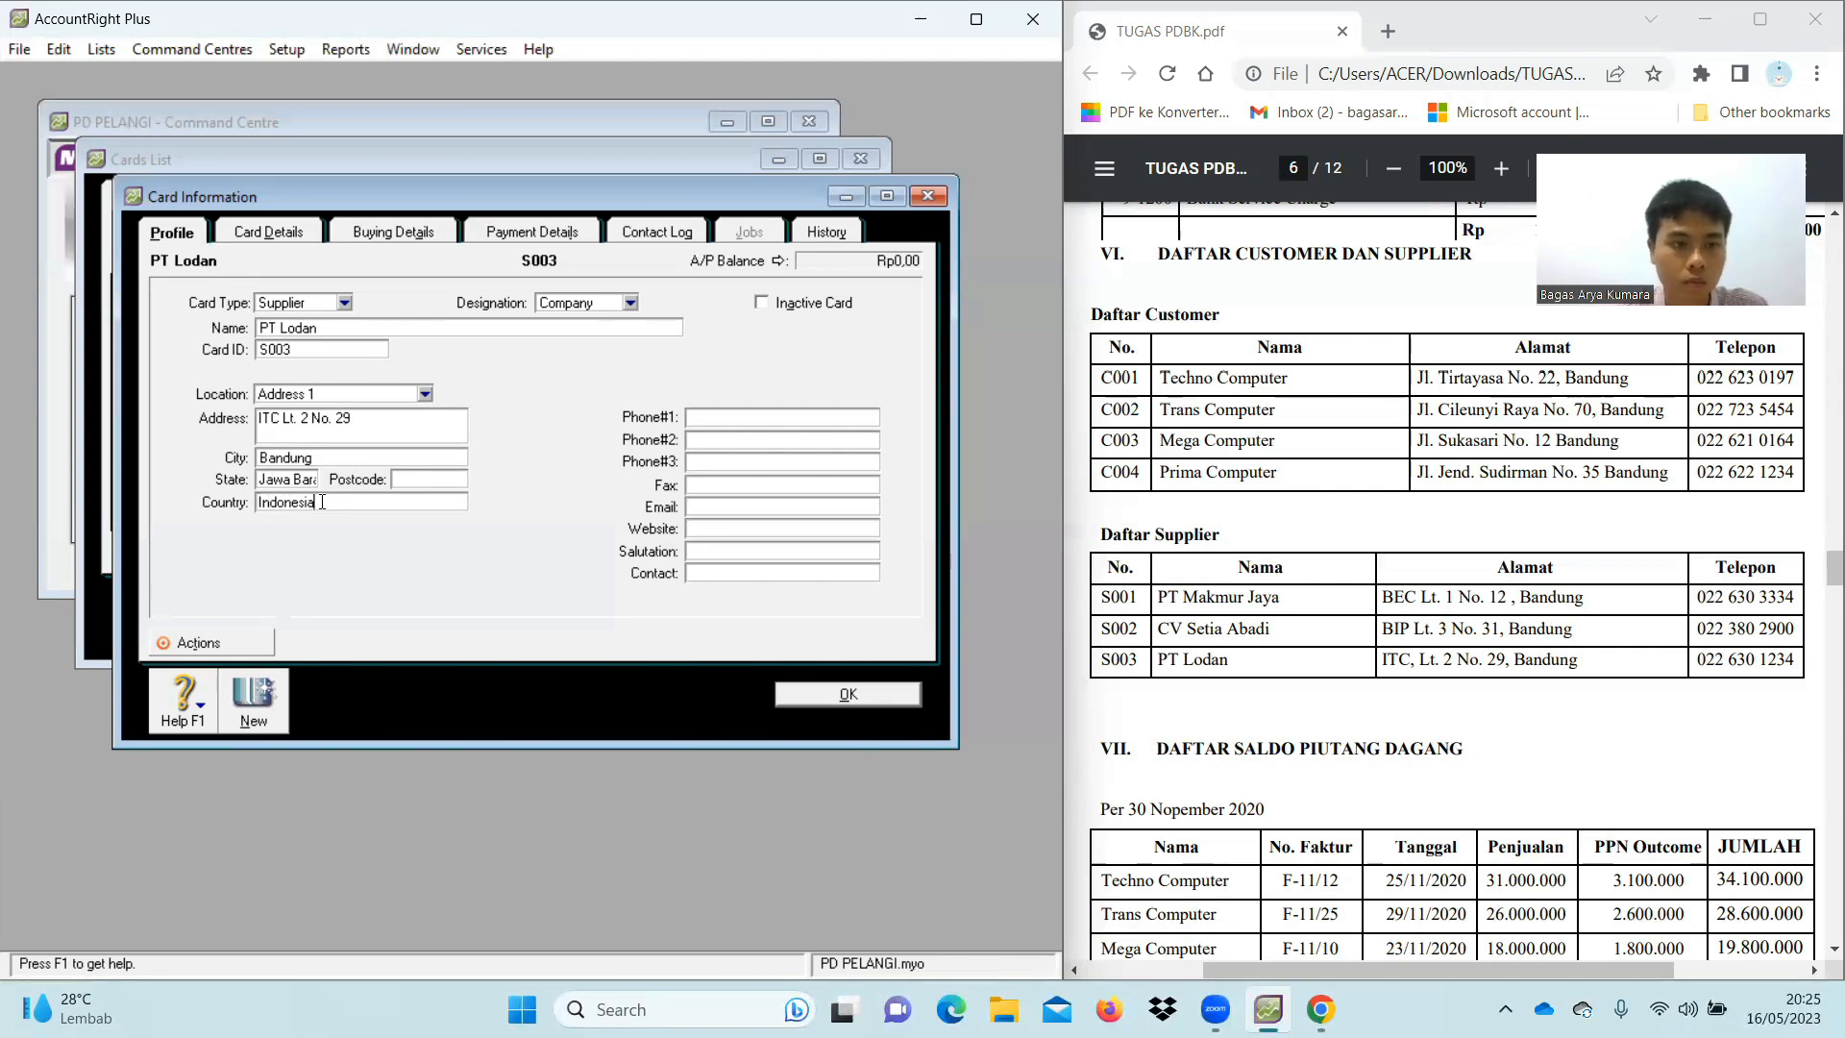
click(739, 416)
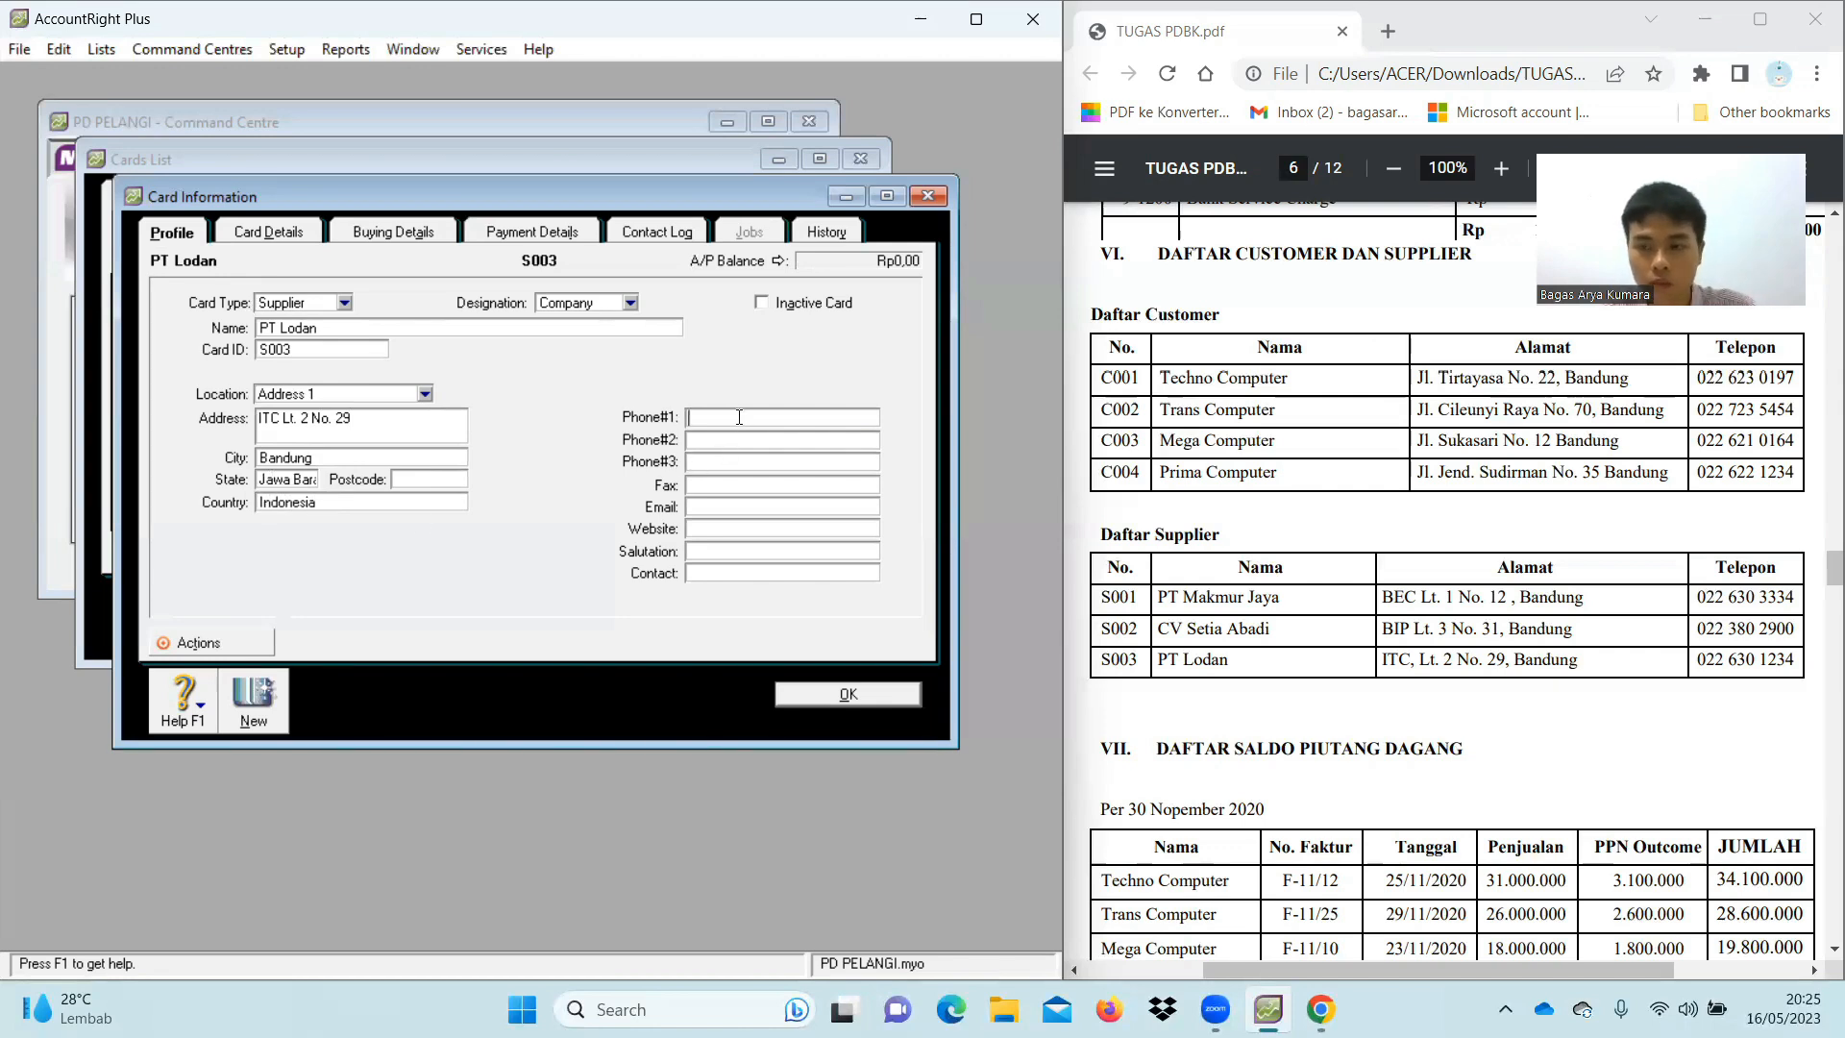
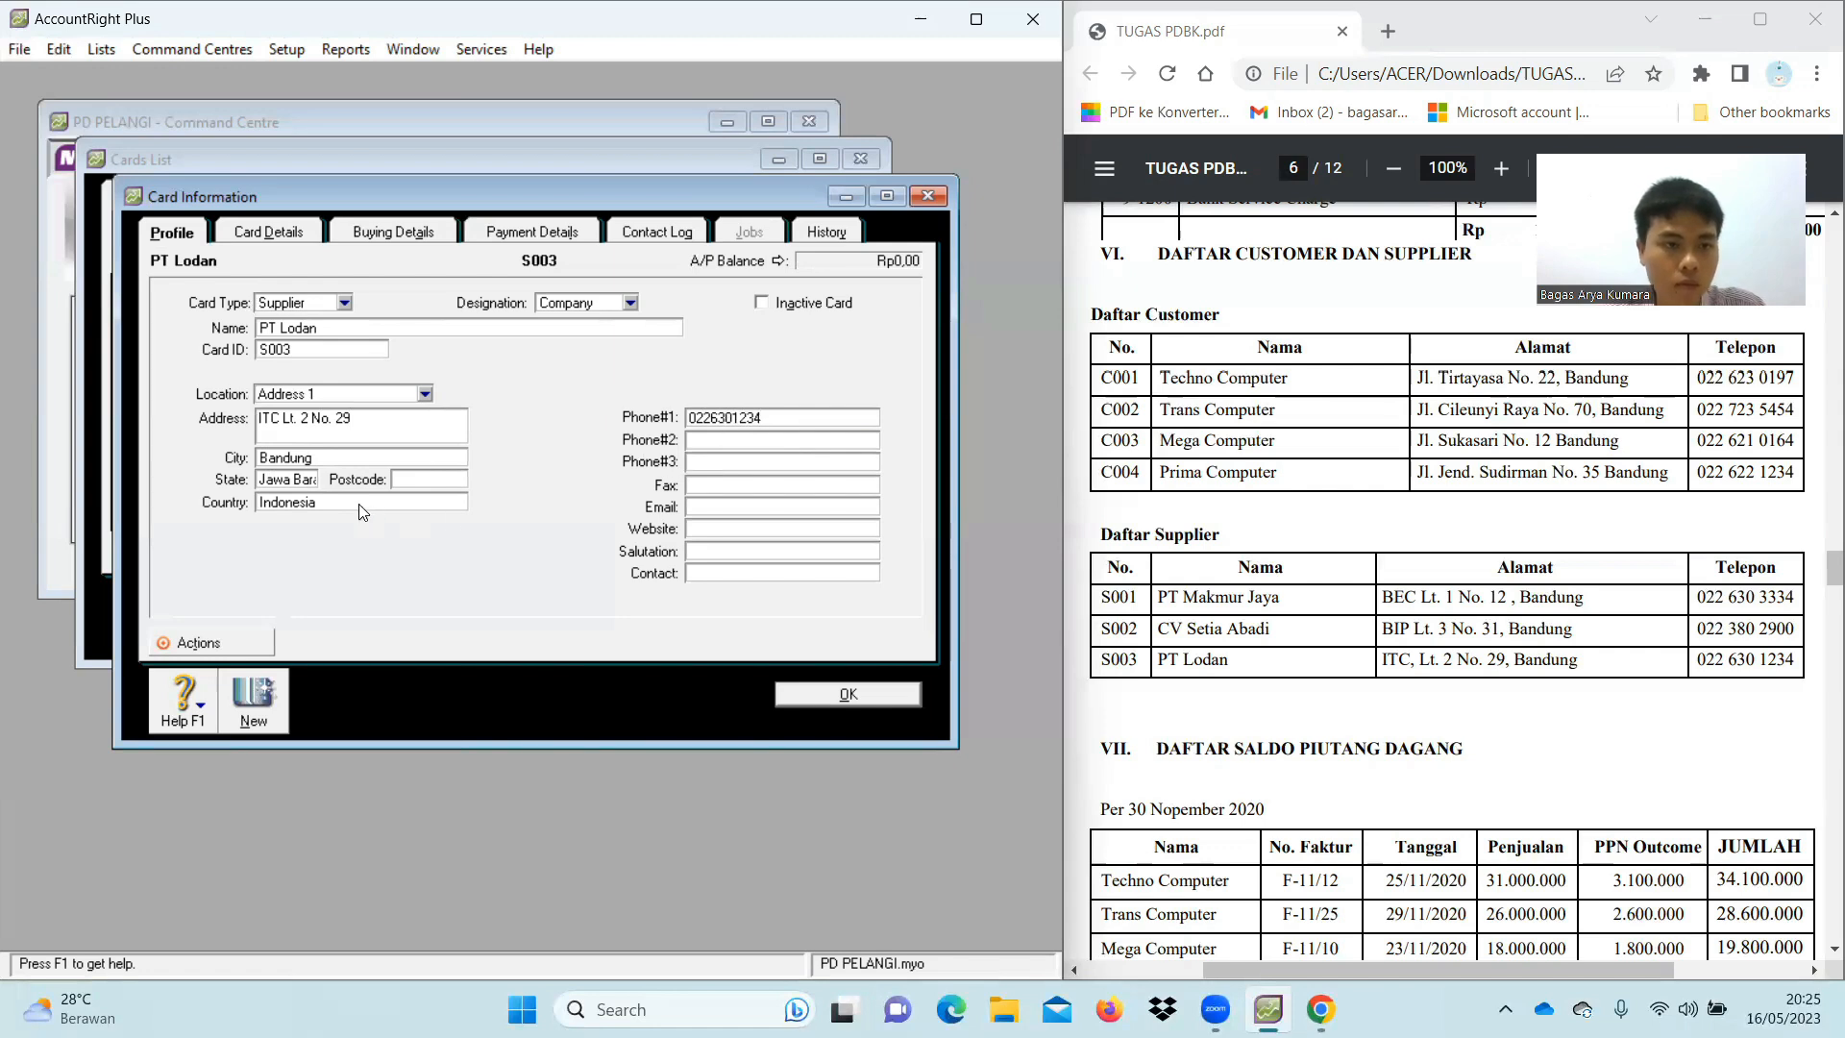
click(300, 481)
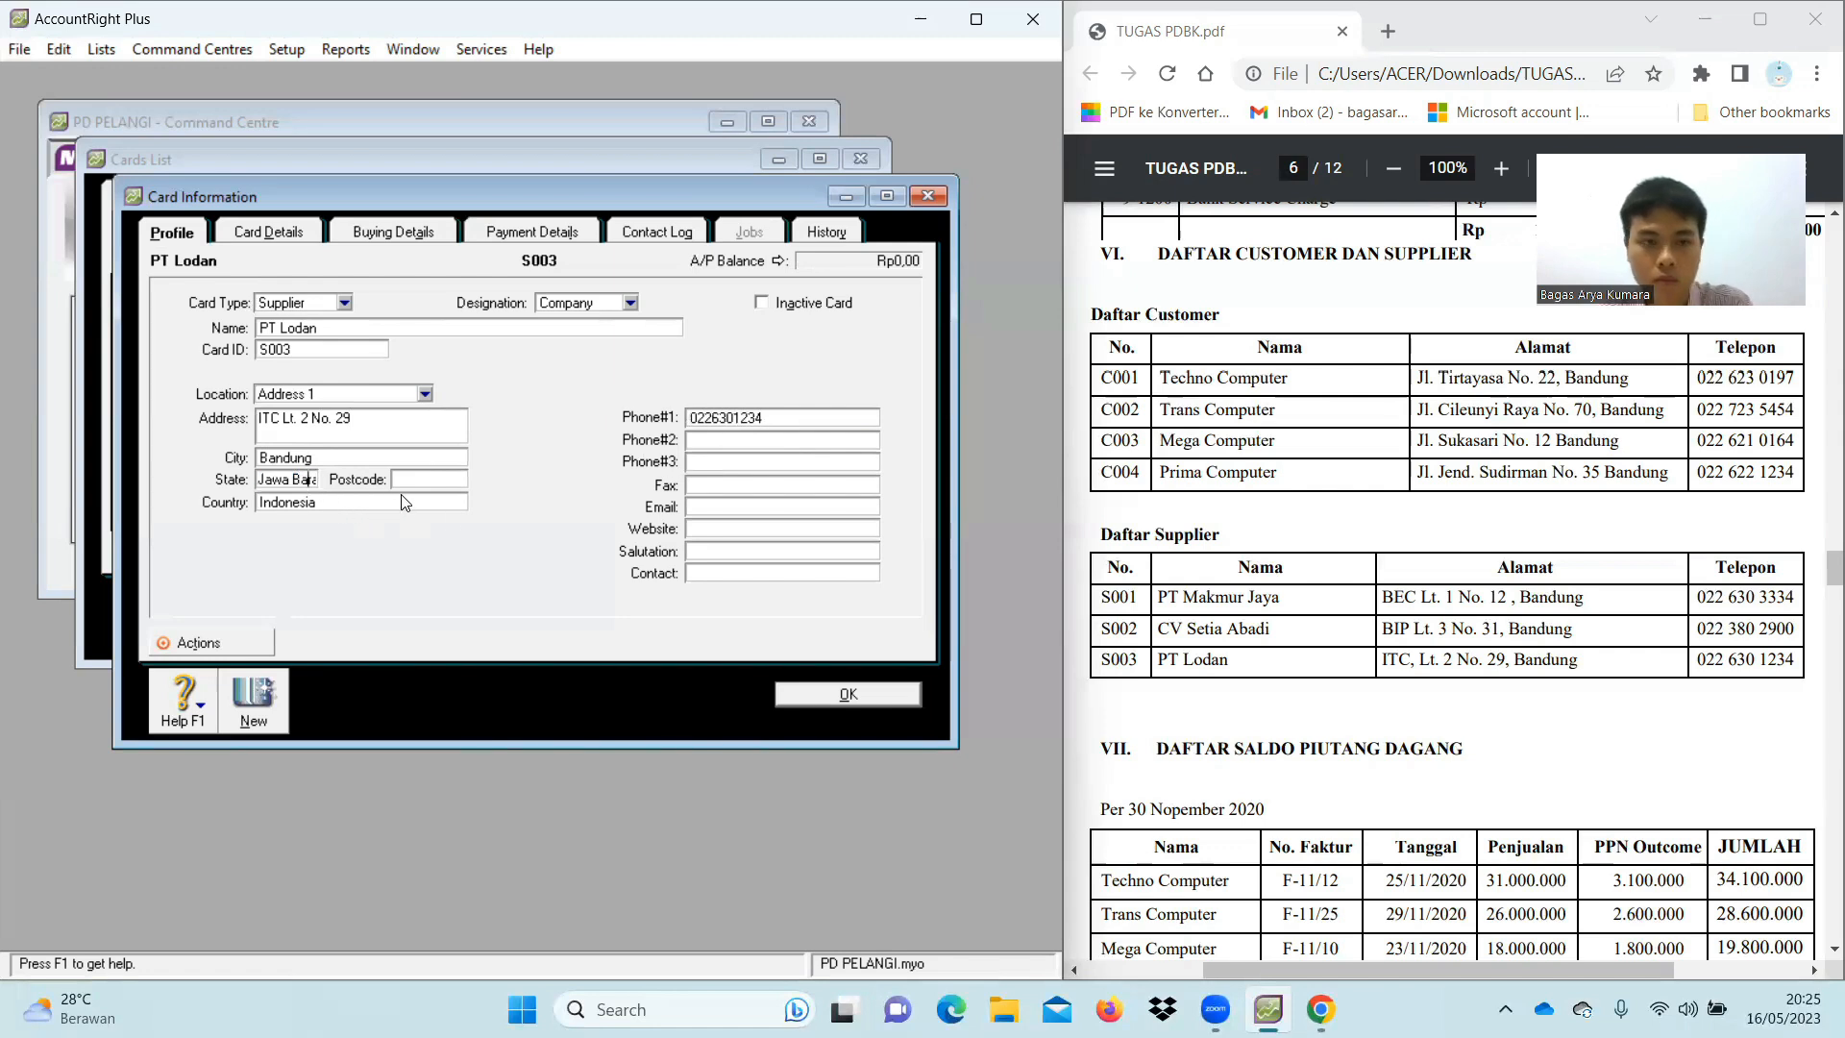
text(at)
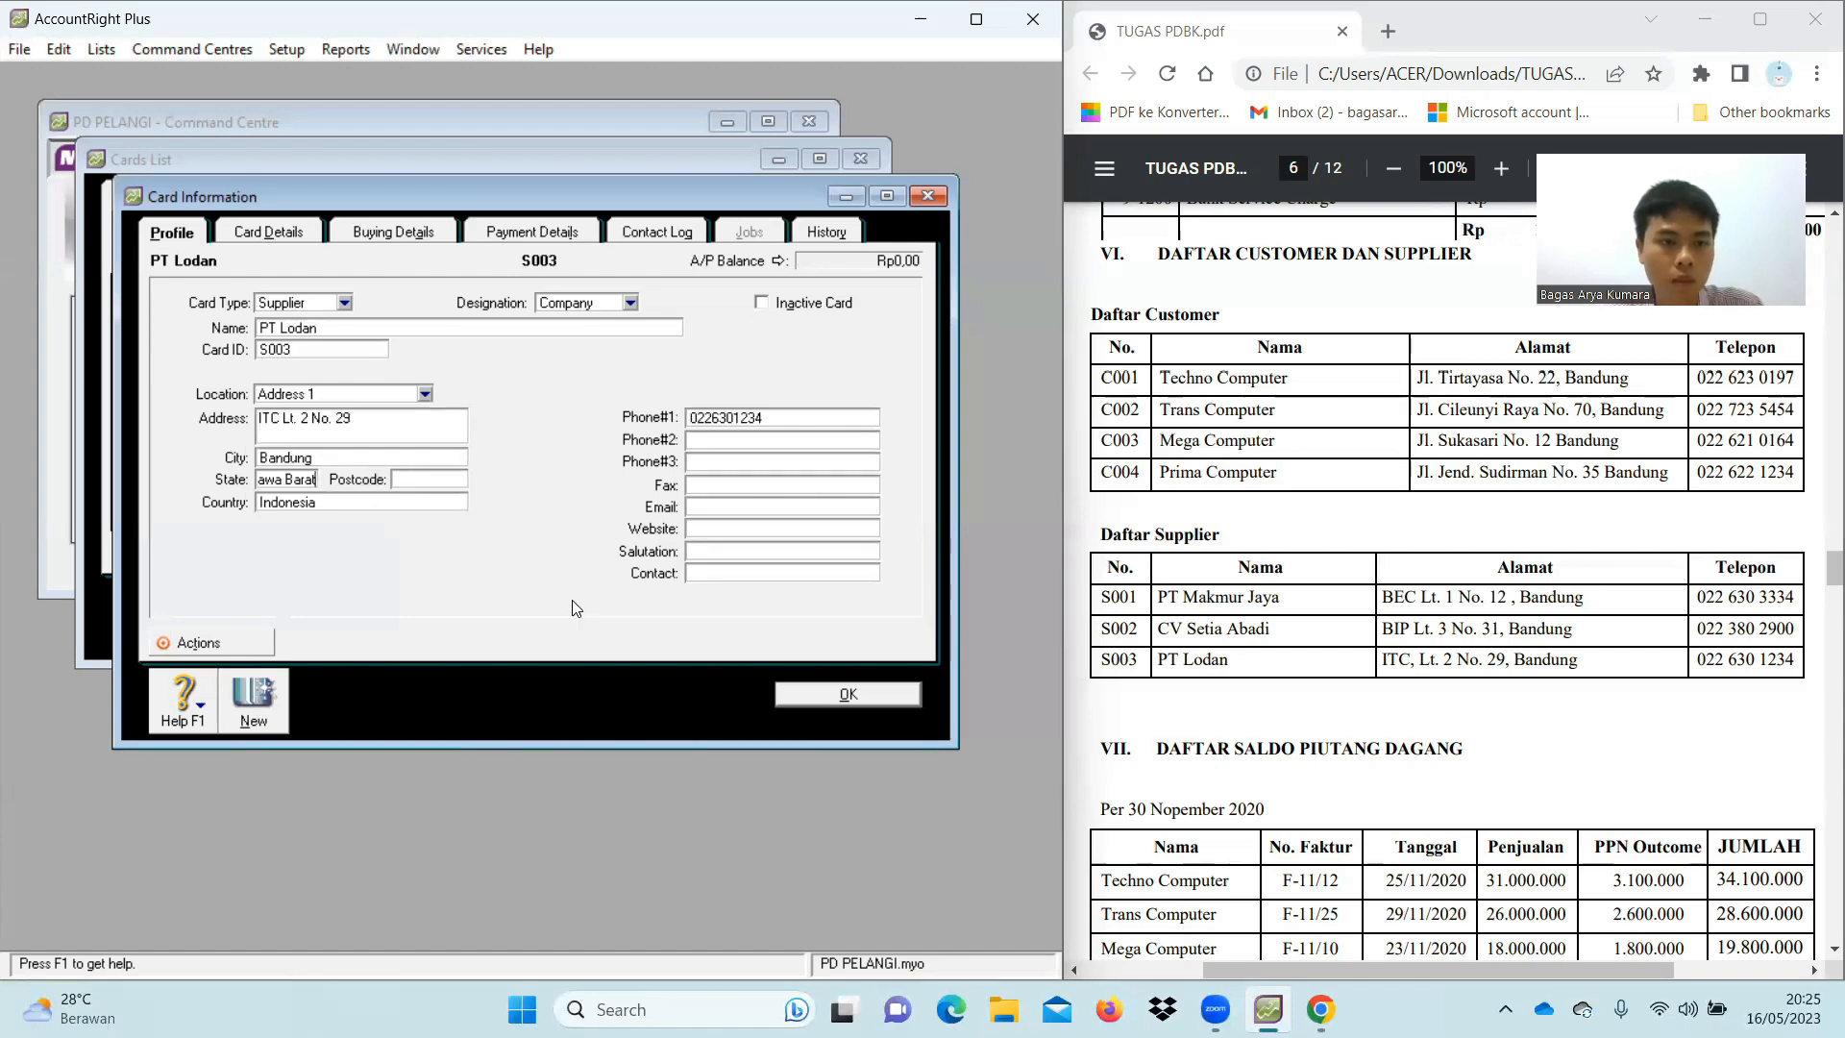
click(853, 702)
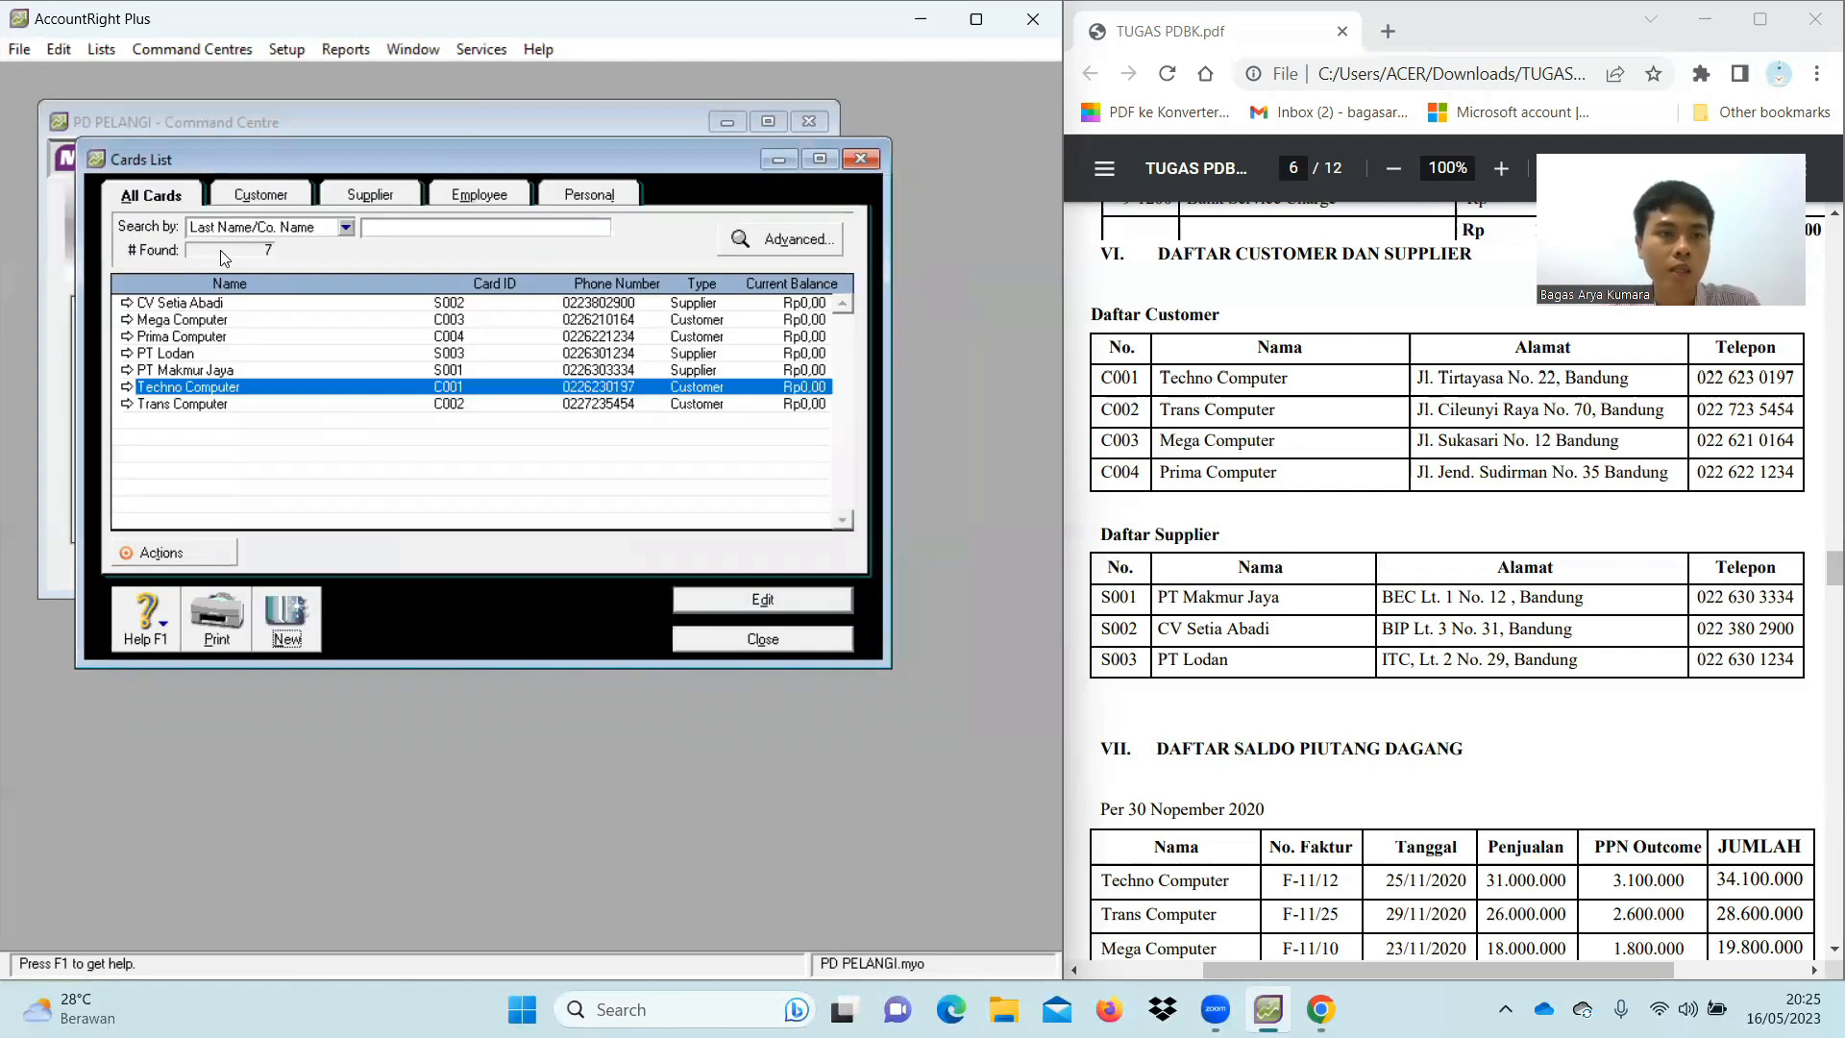
Compare customer cards C001–C004 with supplier cards S001–S003 by switching list filters
click(241, 198)
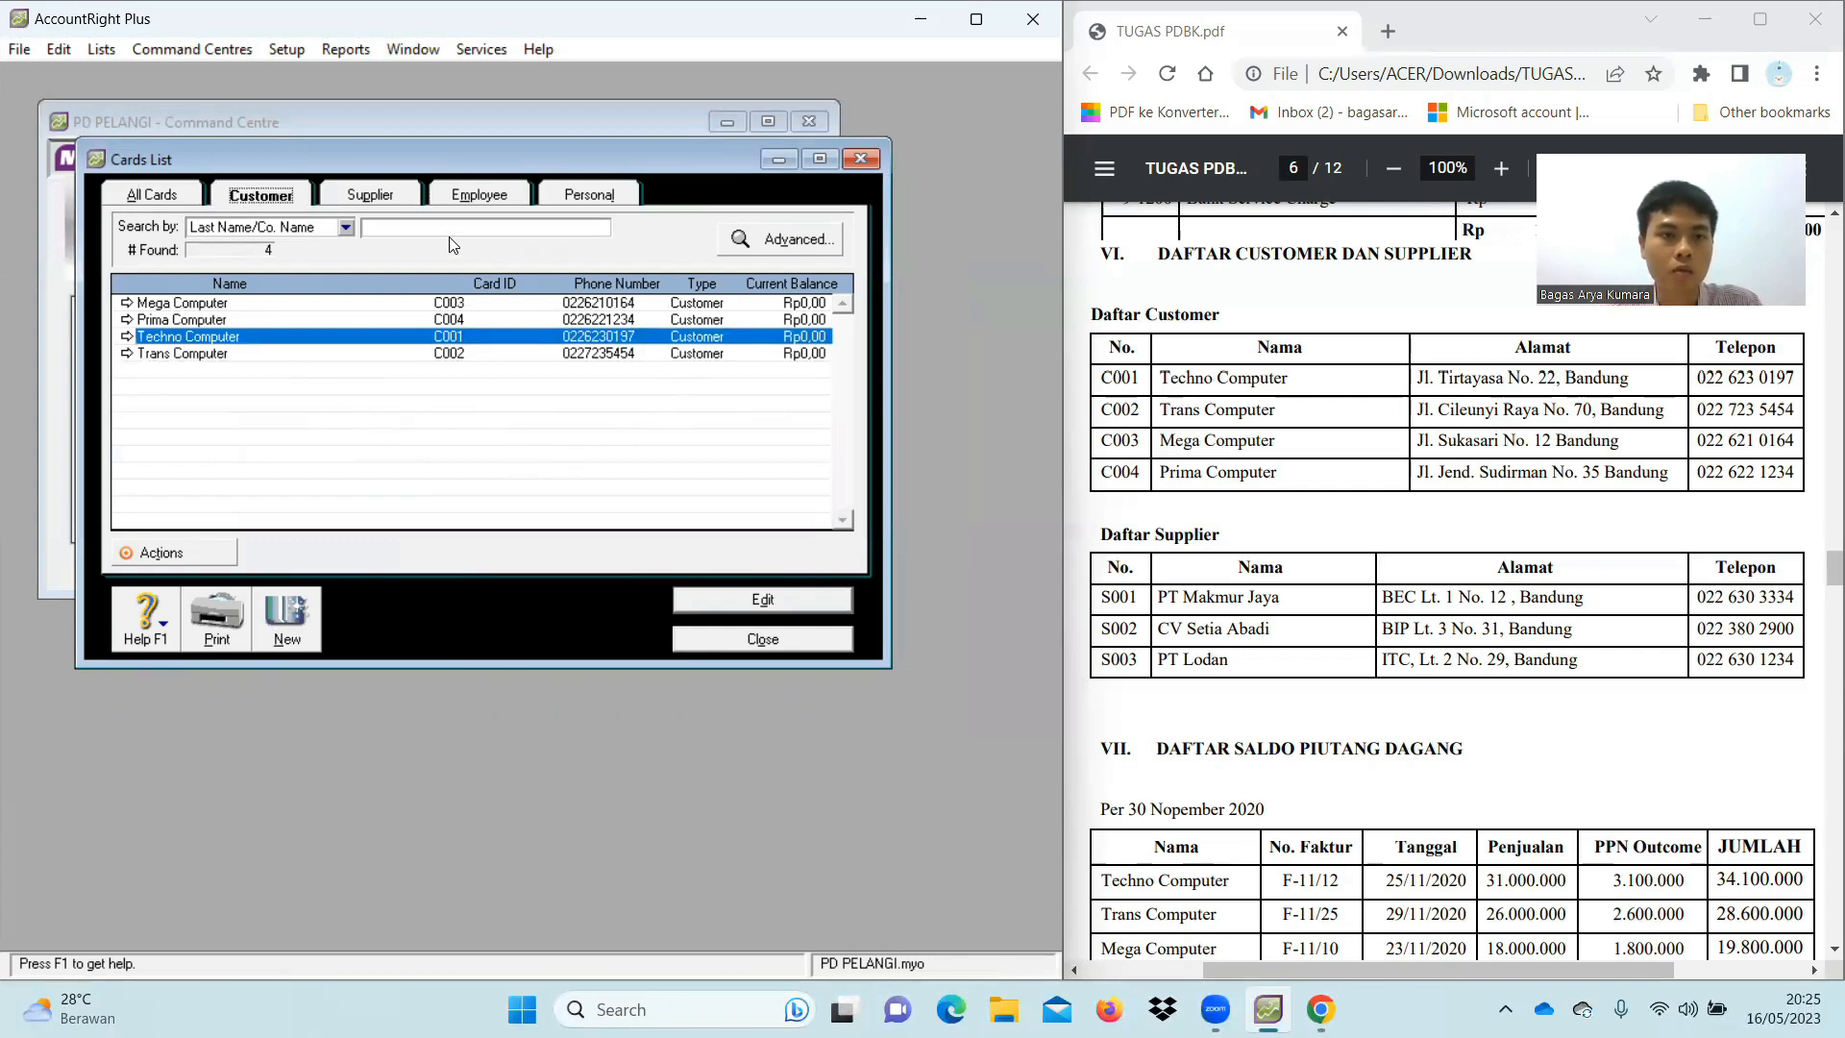
click(370, 212)
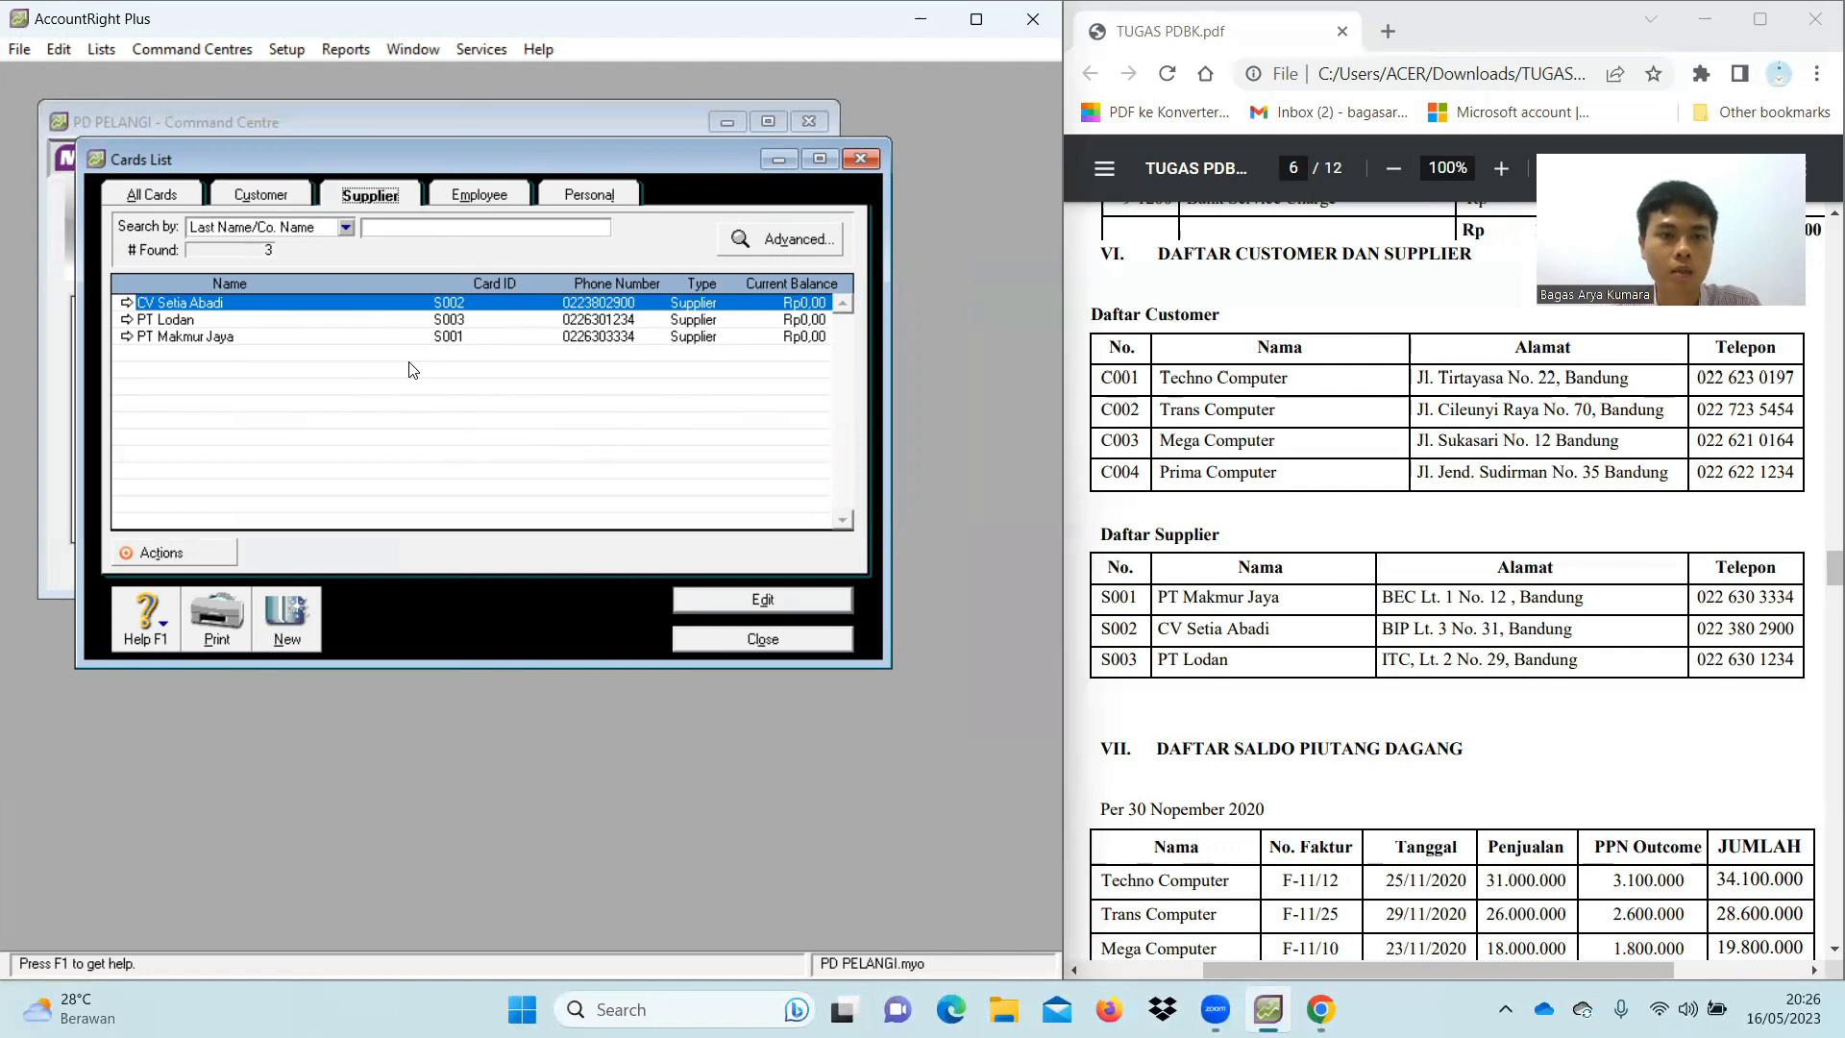
click(236, 196)
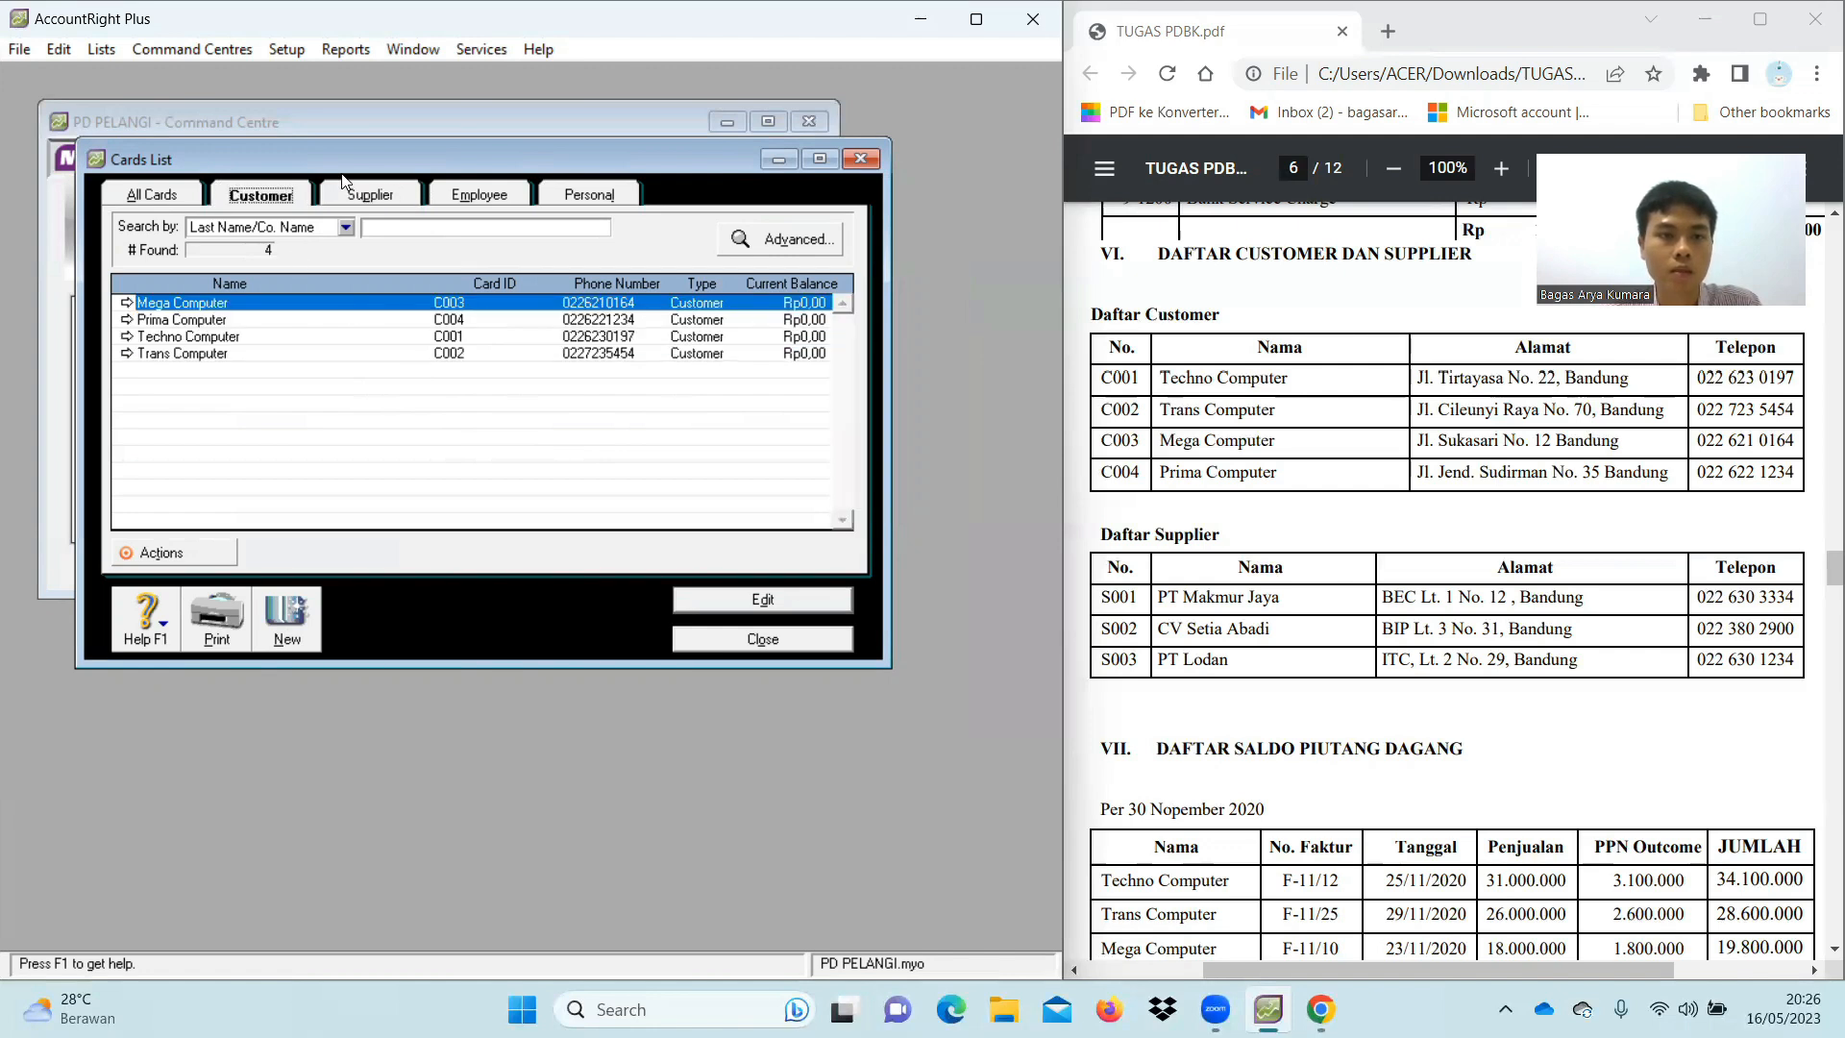
click(356, 194)
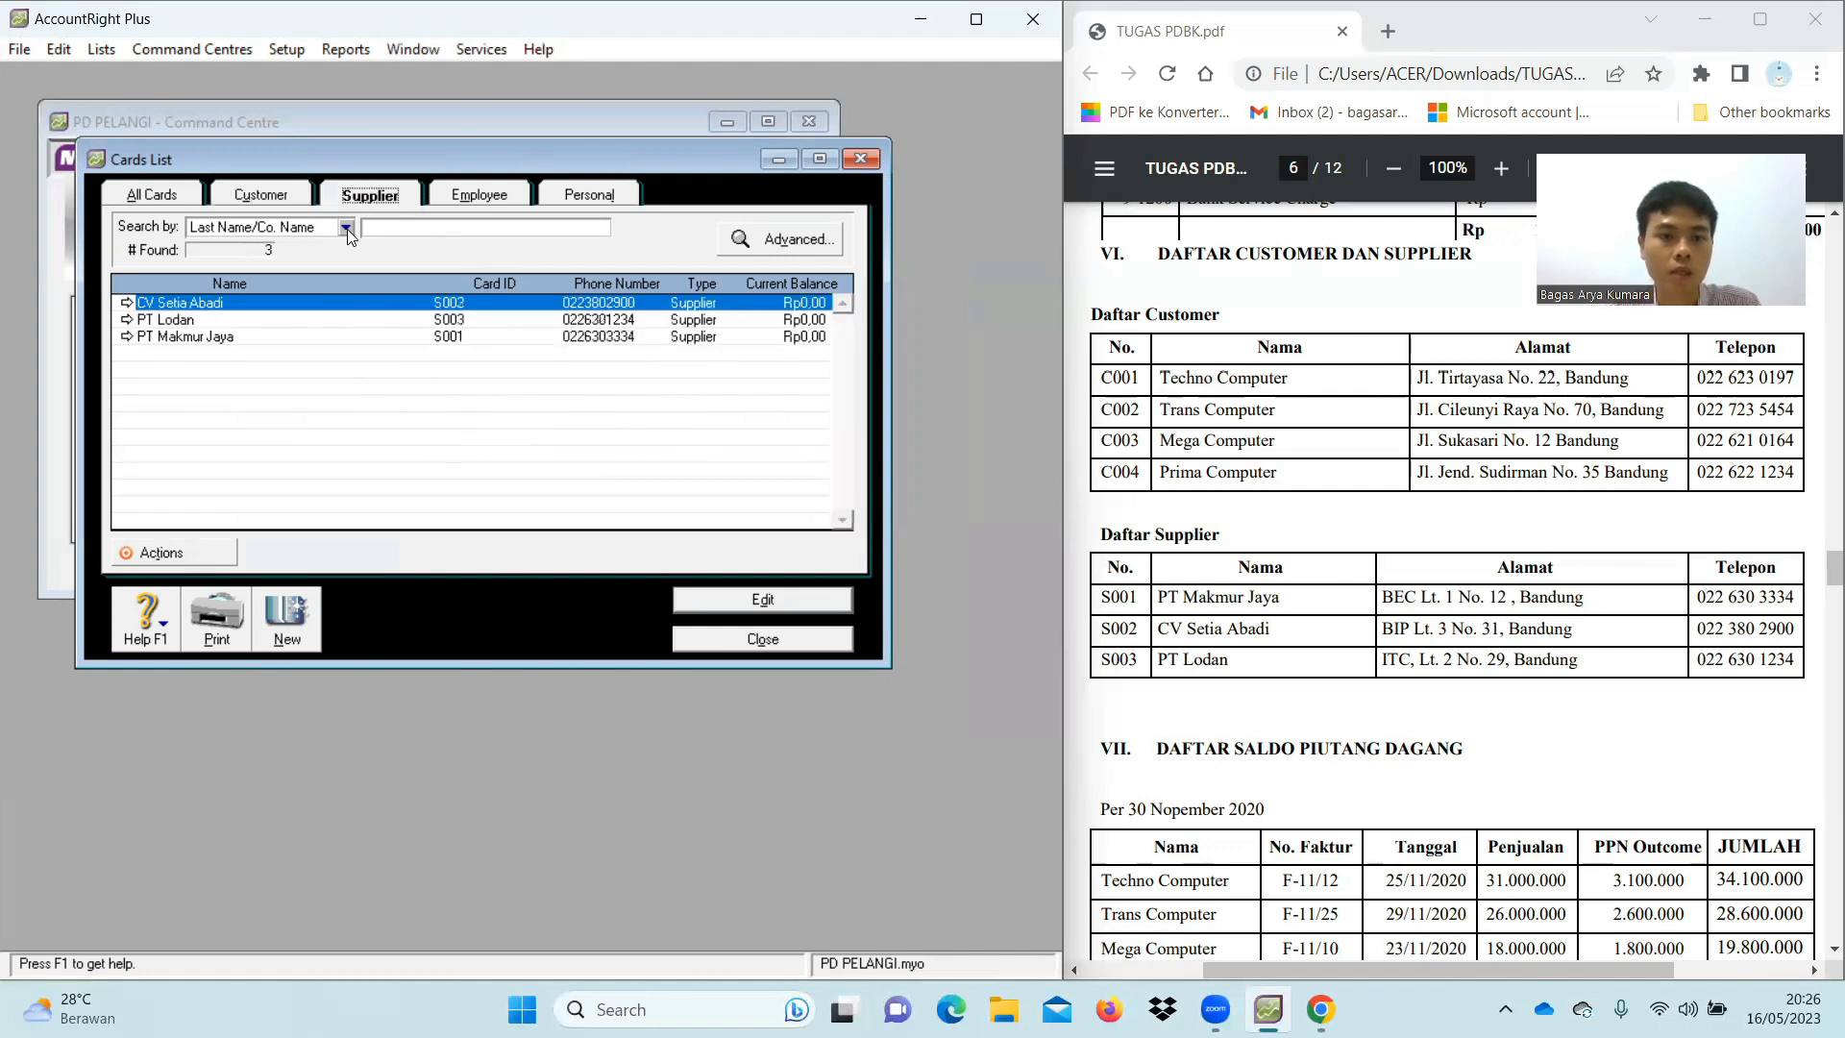
Close the Cards List and scroll the reference PDF down to the receivables table
click(763, 640)
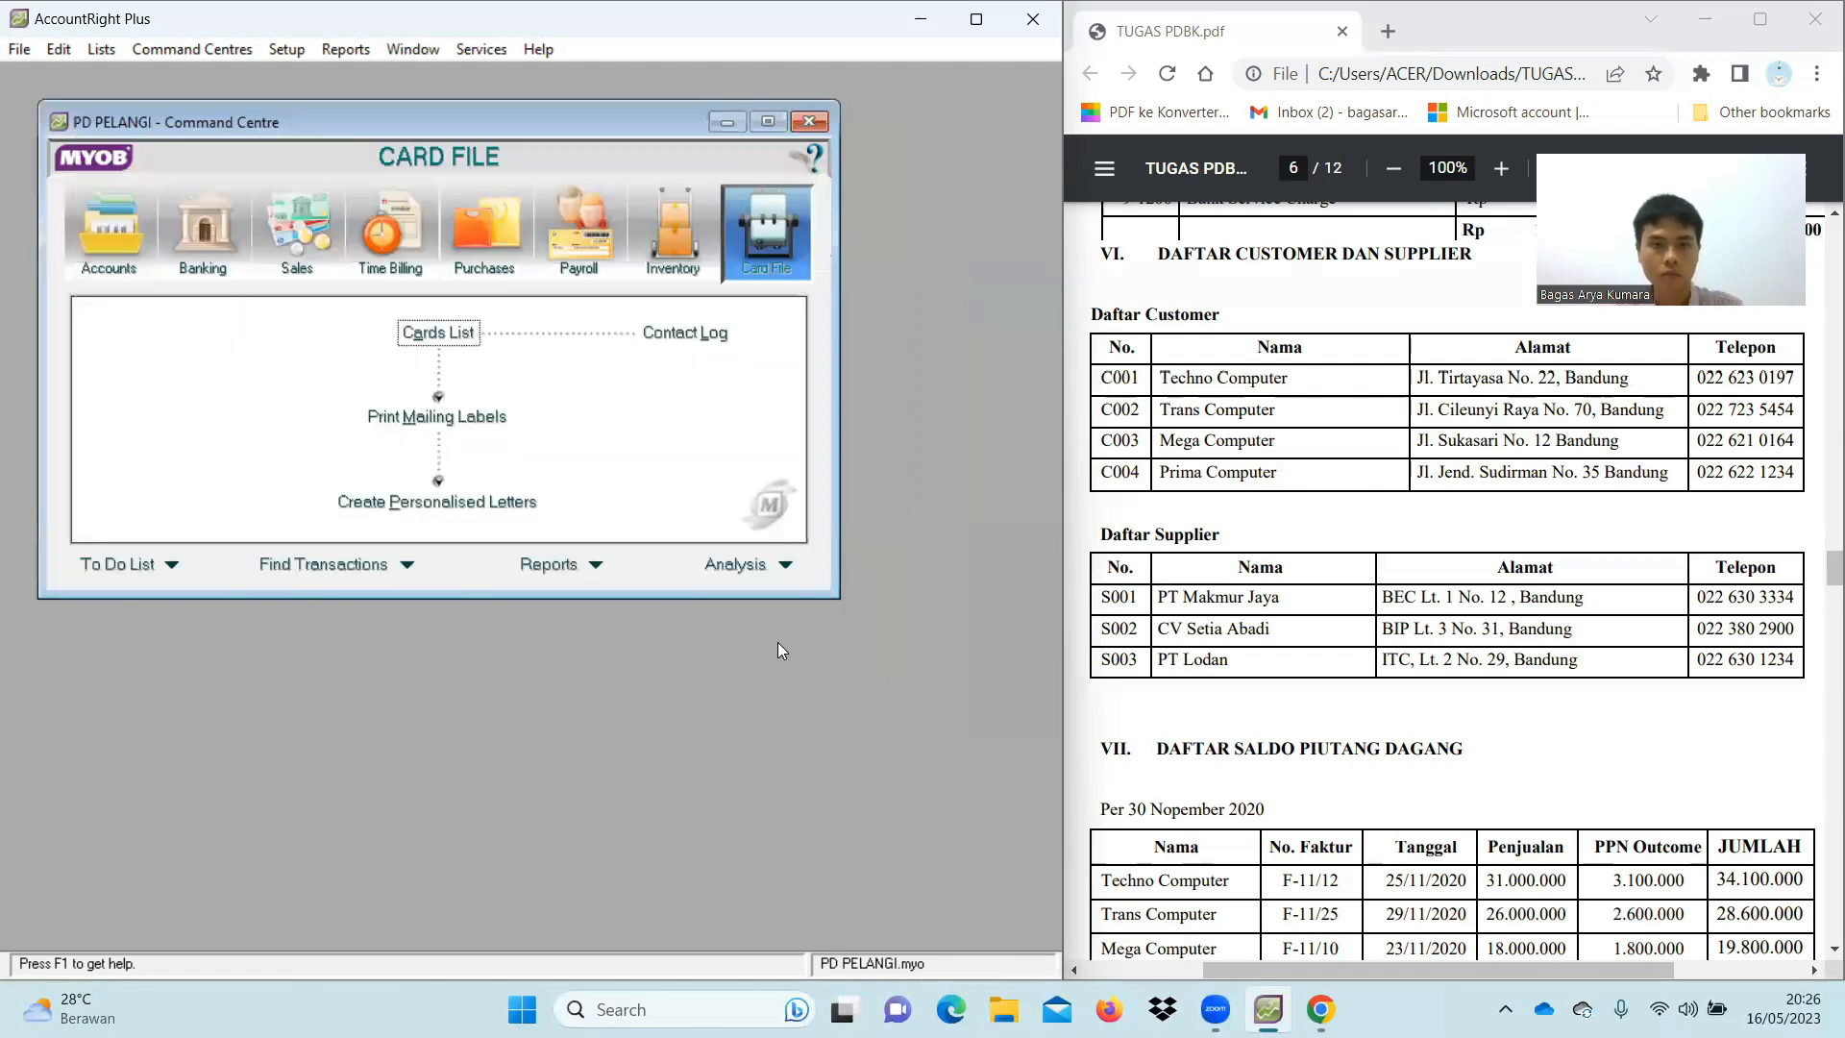
scroll(1600, 747, down, 3)
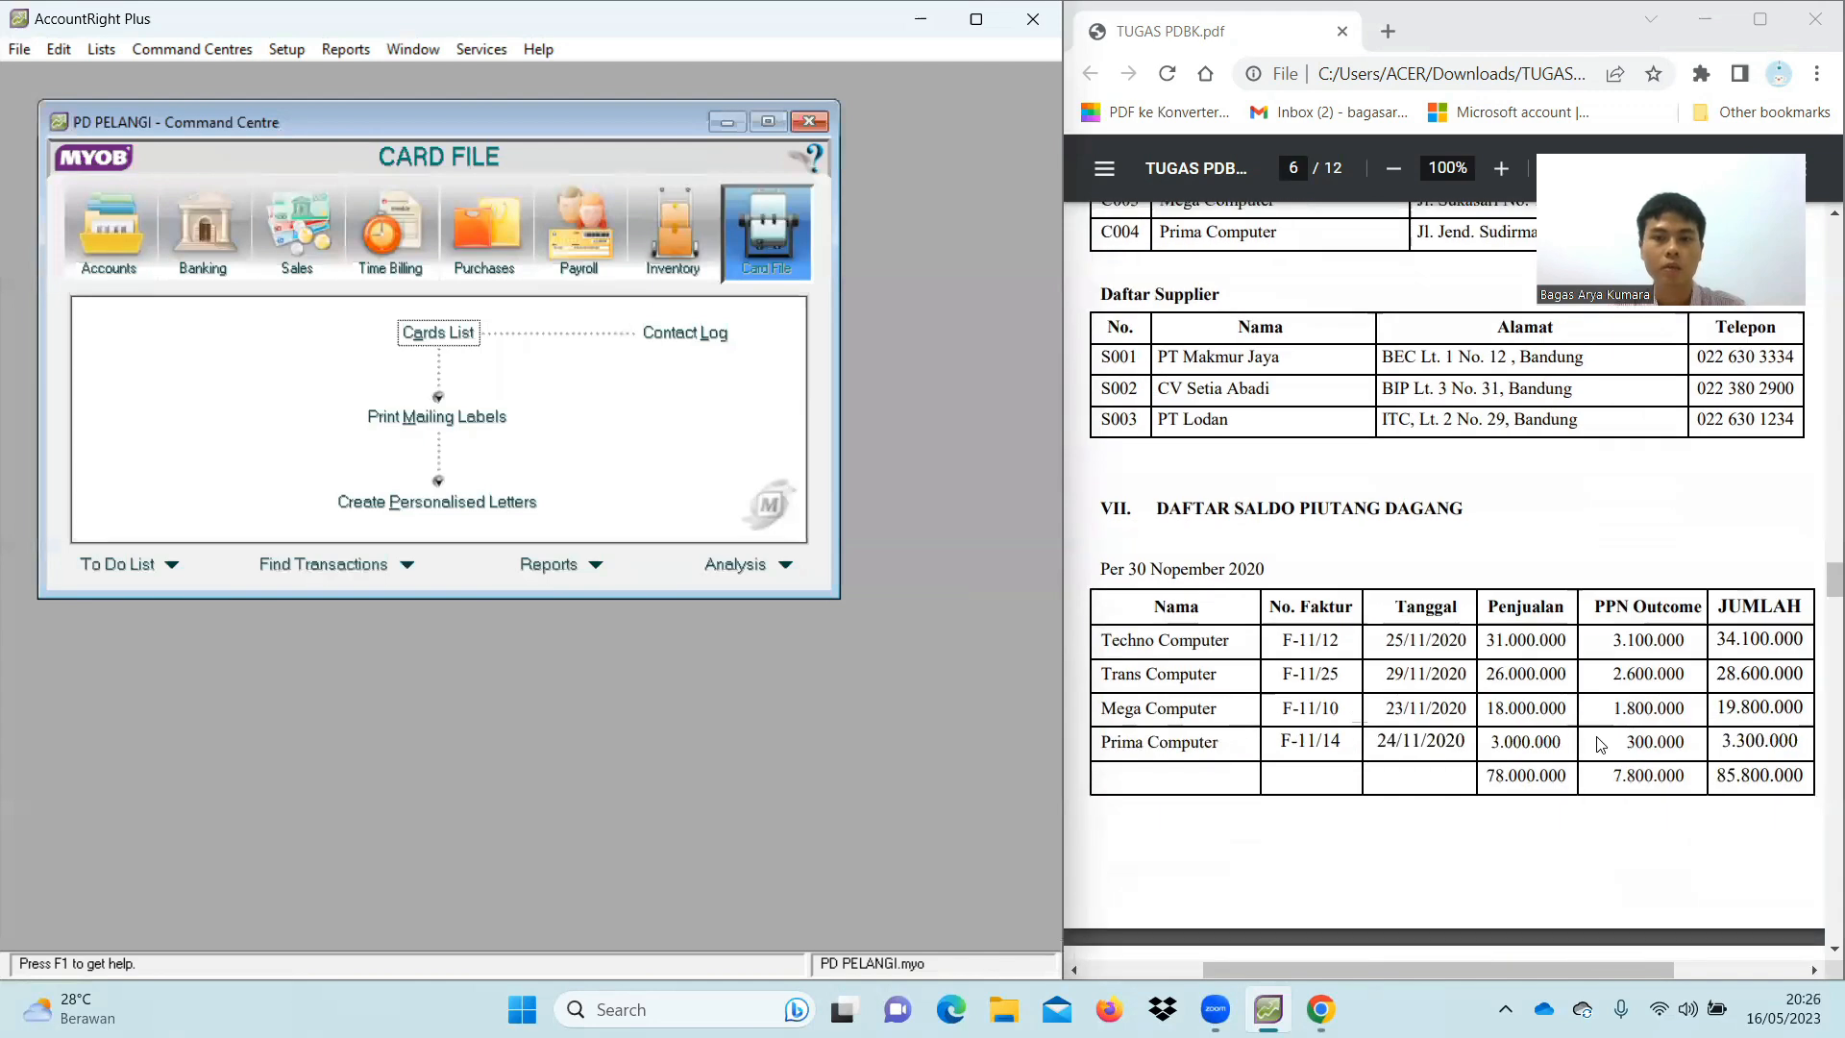
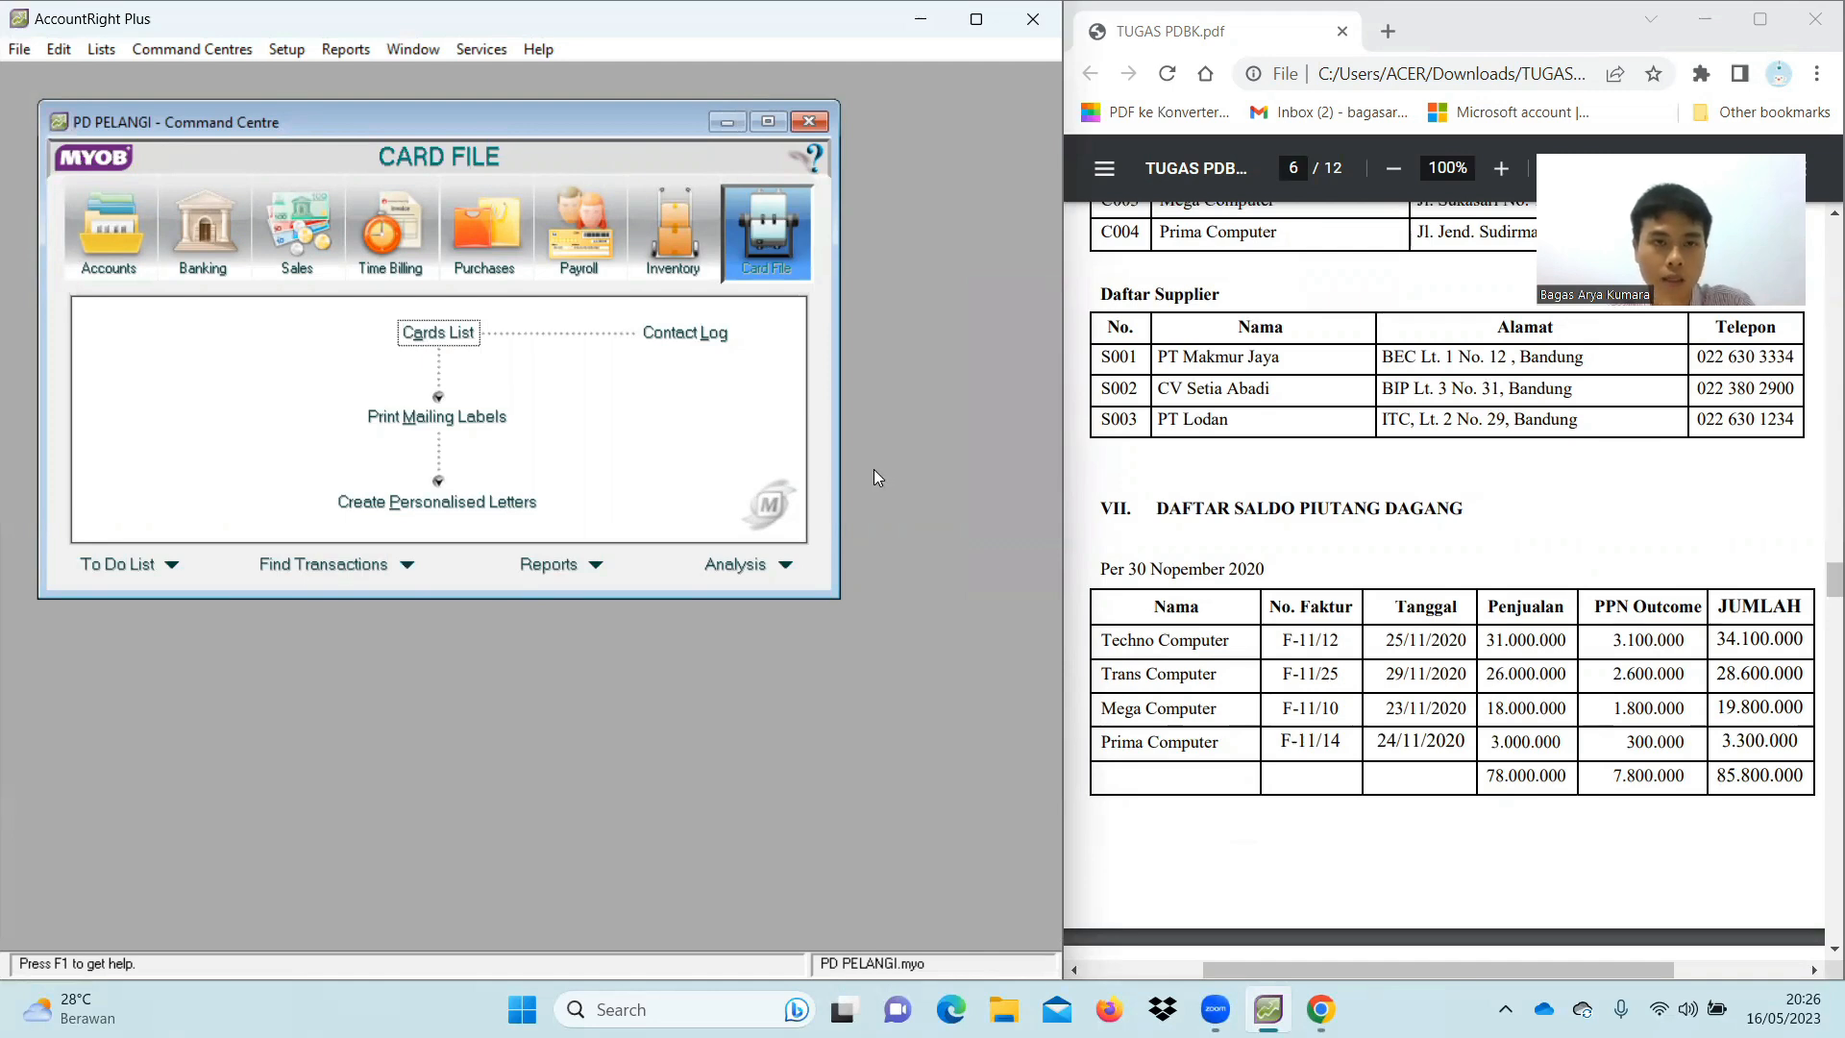
Open Setup > Balances > Customer Balances, listing Mega, Prima, Techno and Trans Computer at Rp0,00
click(287, 49)
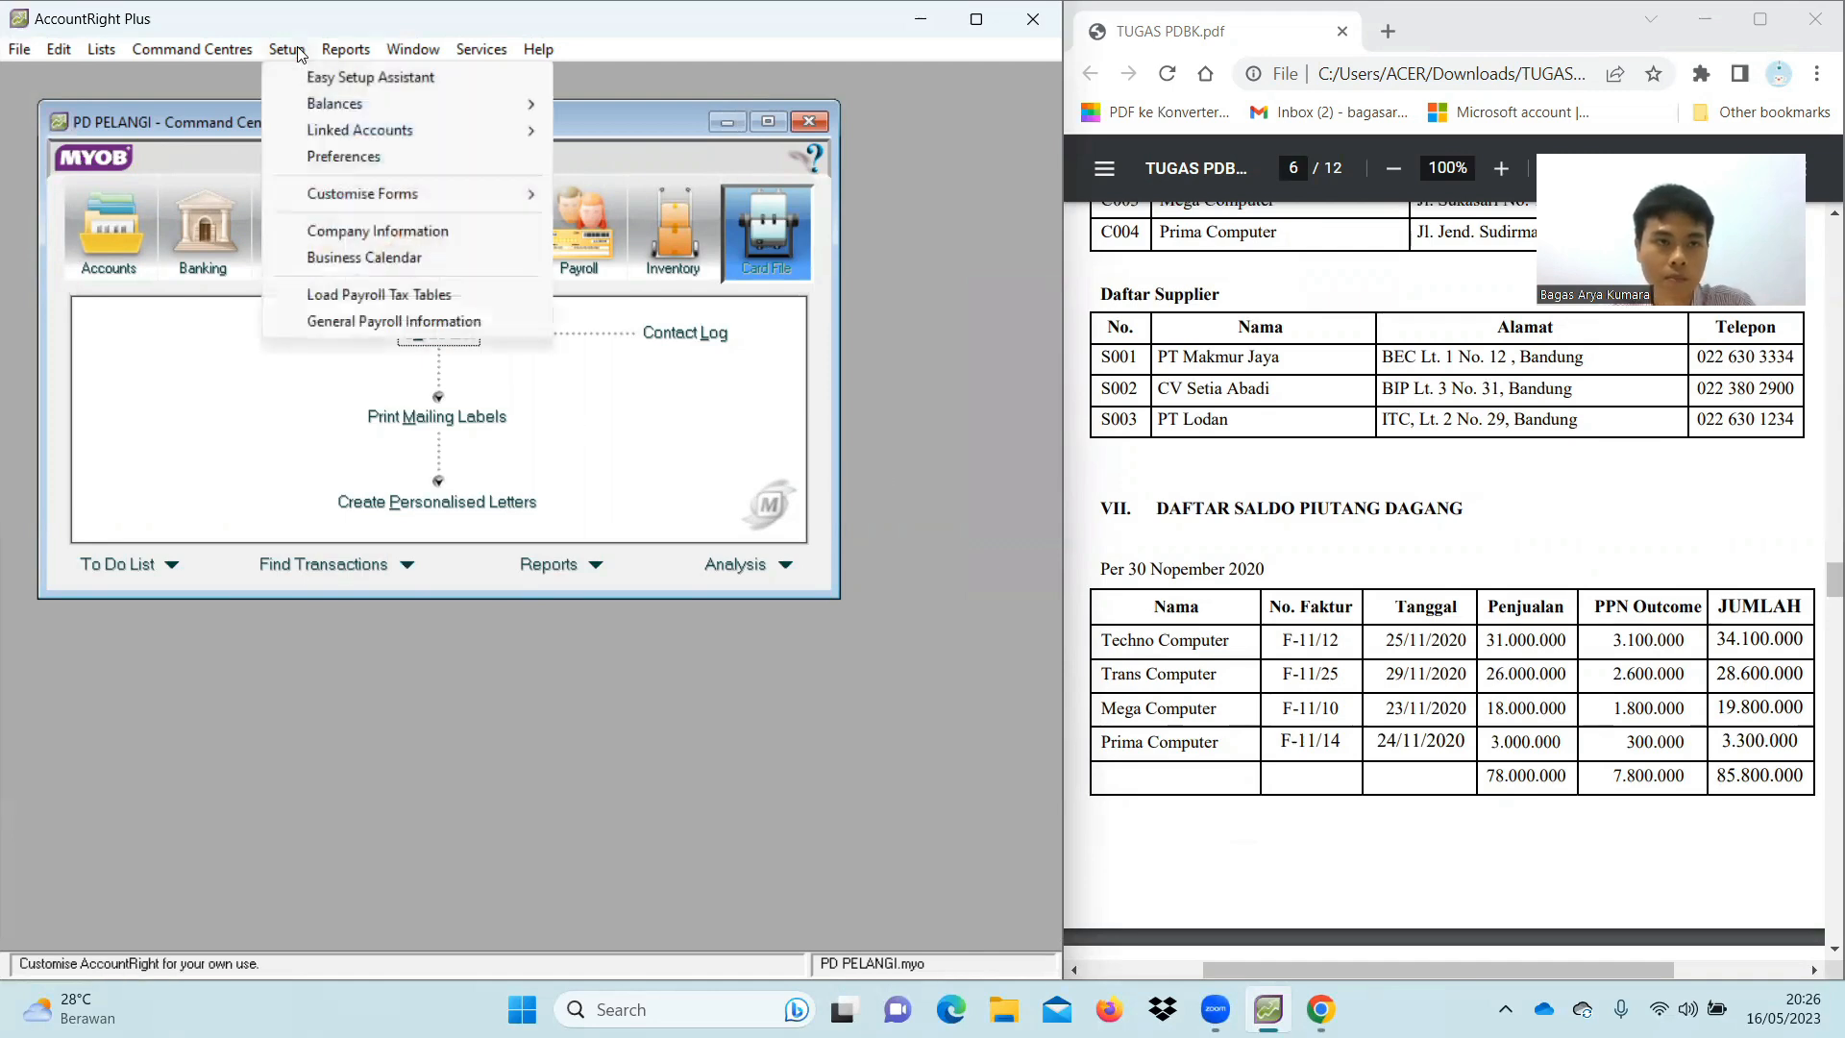
mouse_move(348, 106)
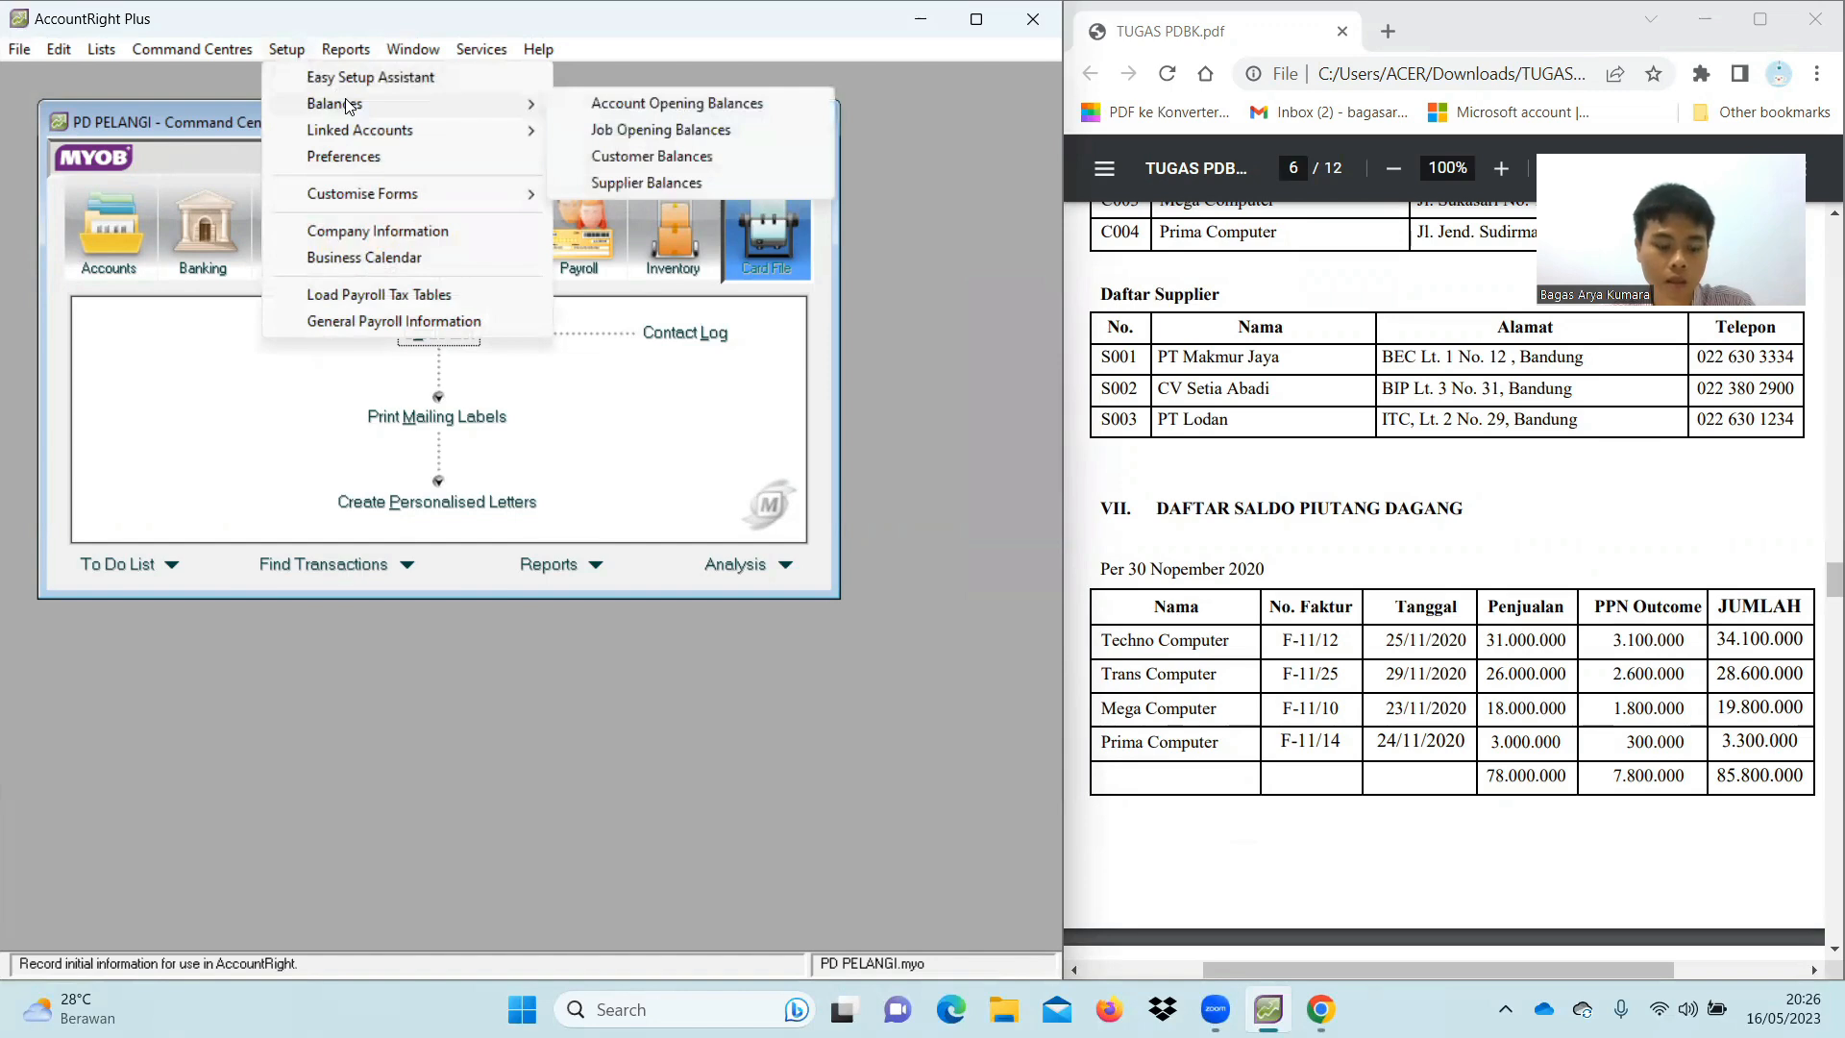
click(622, 157)
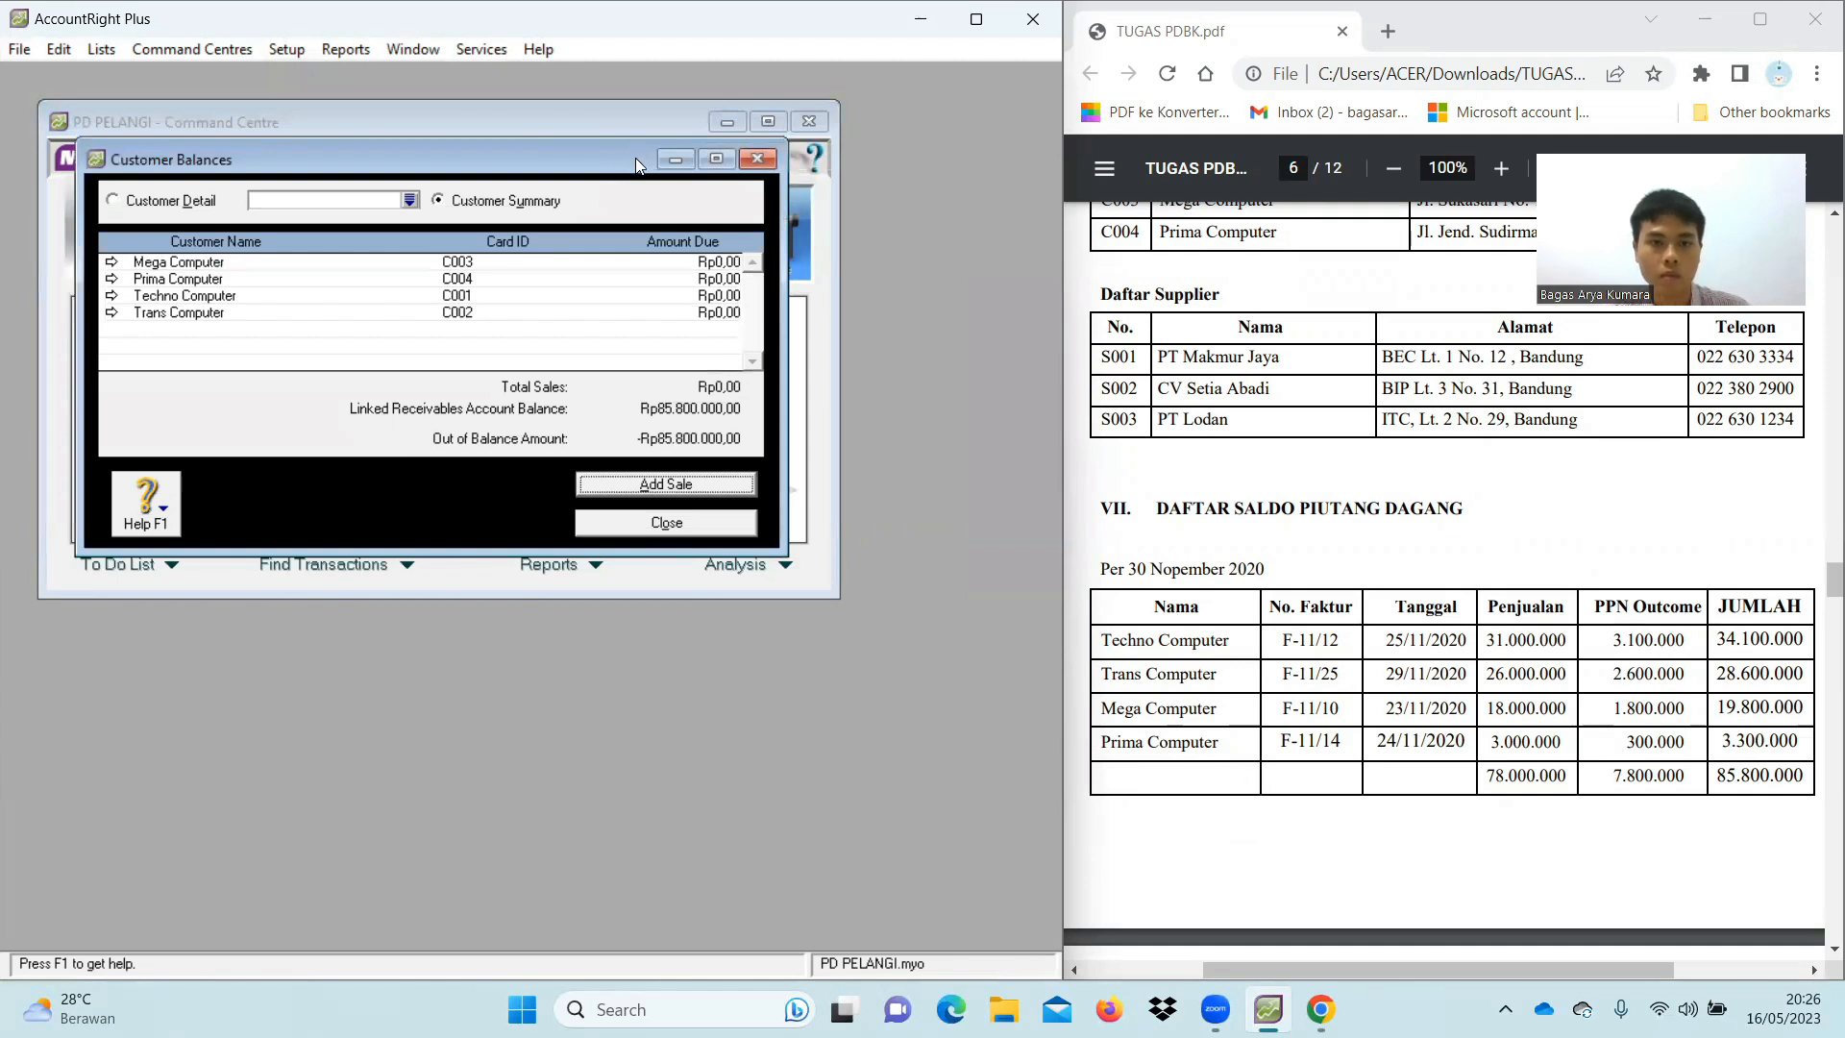
Start a historical sale for Techno Computer with C.O.D. payment terms
click(672, 483)
scroll(1160, 556, down, 1)
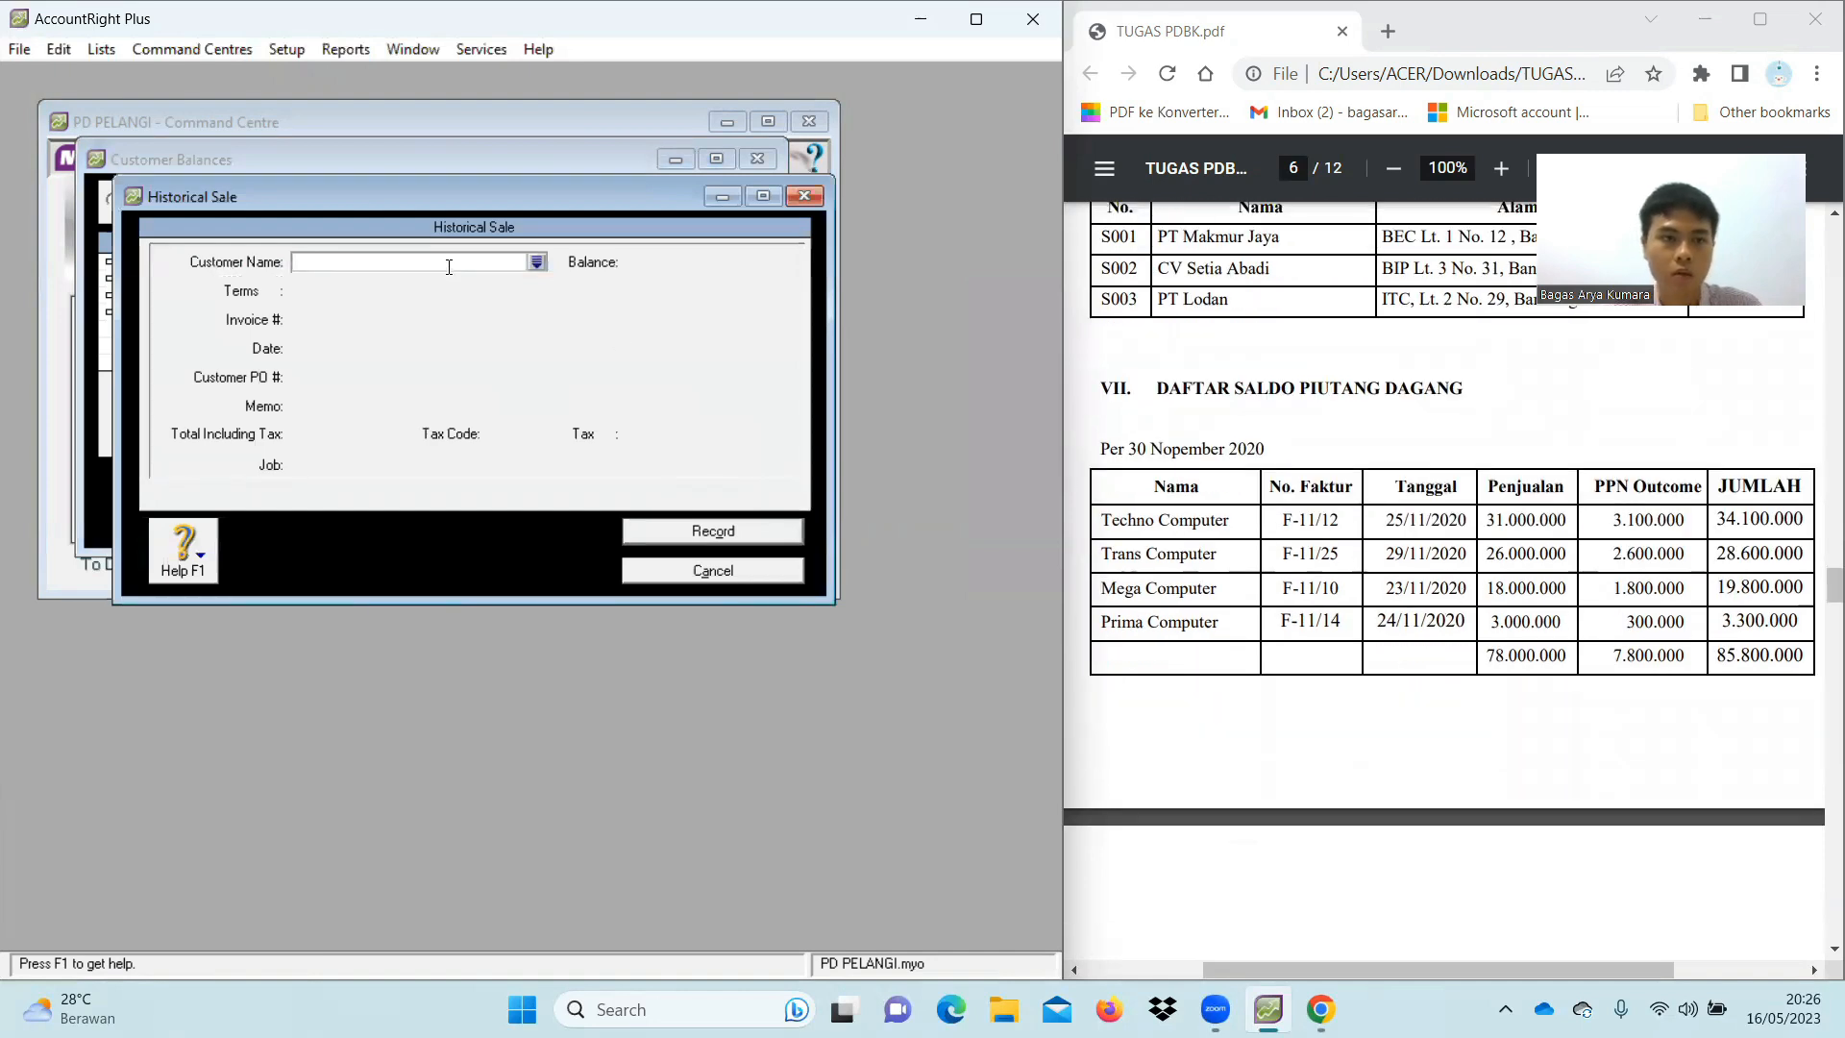
text(Techno Computer)
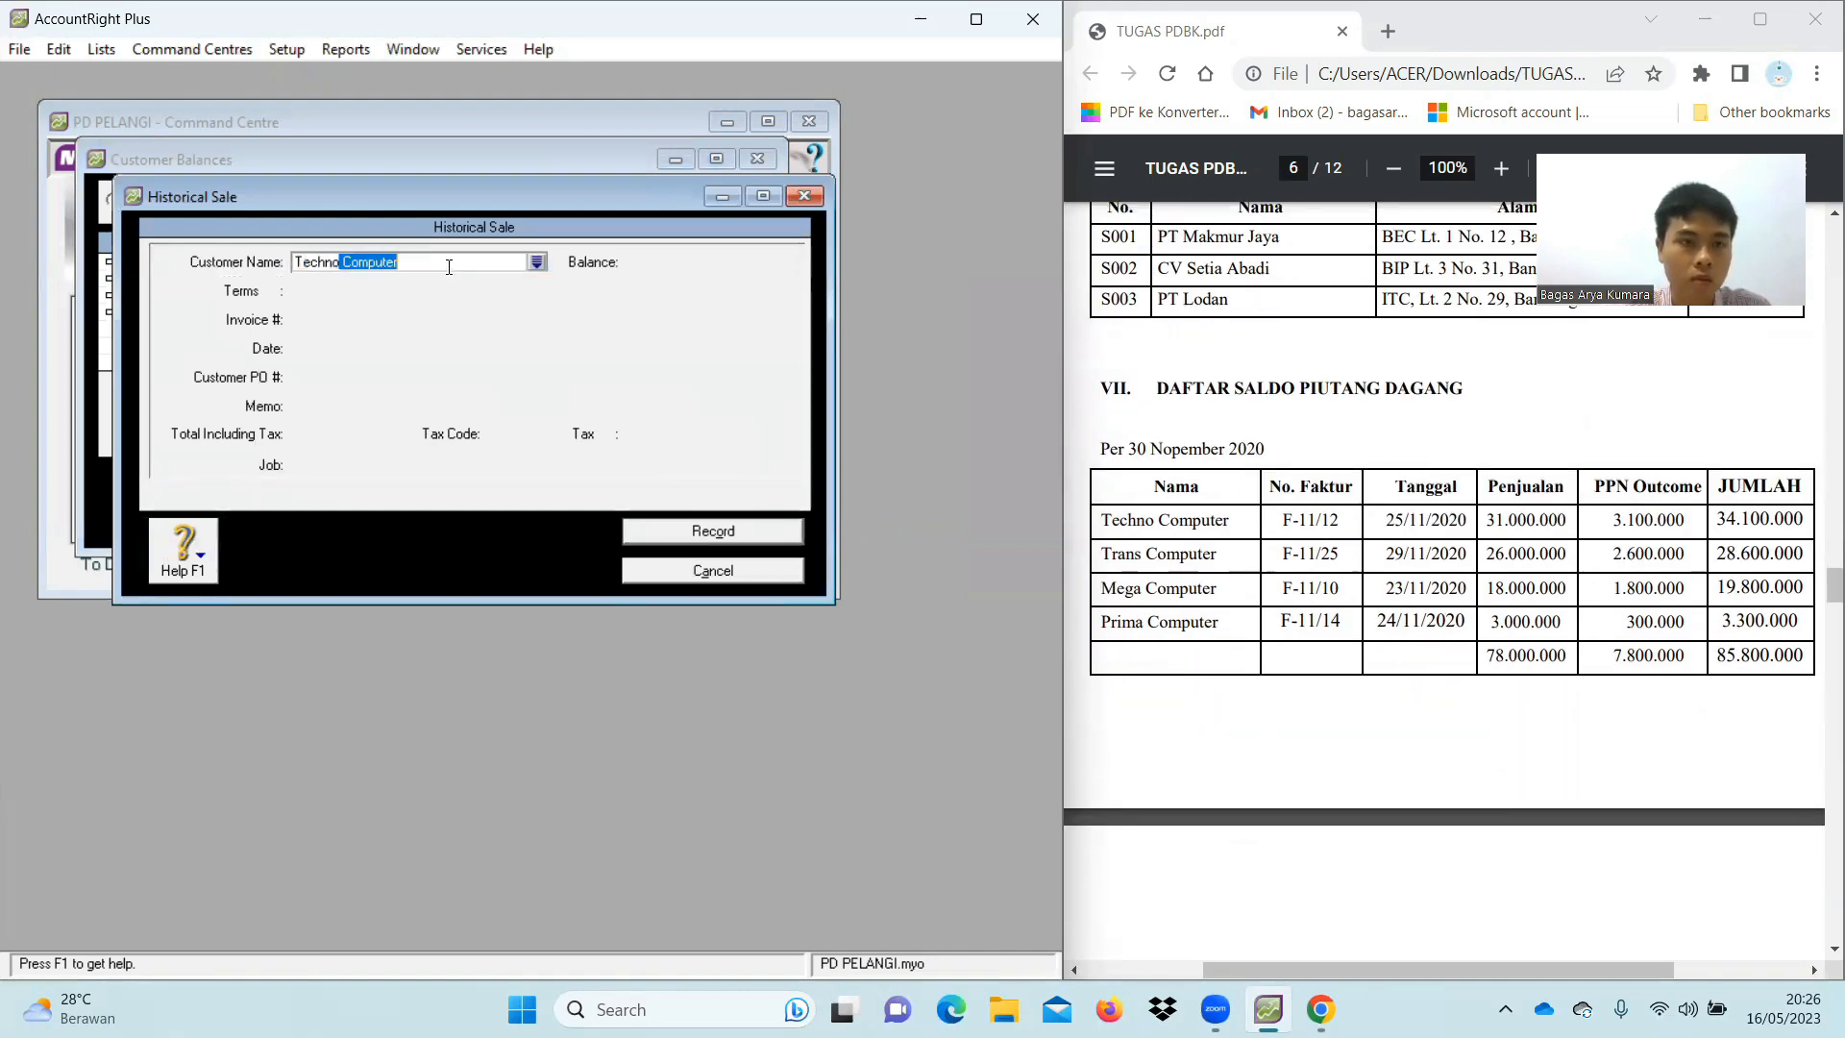
key(Tab)
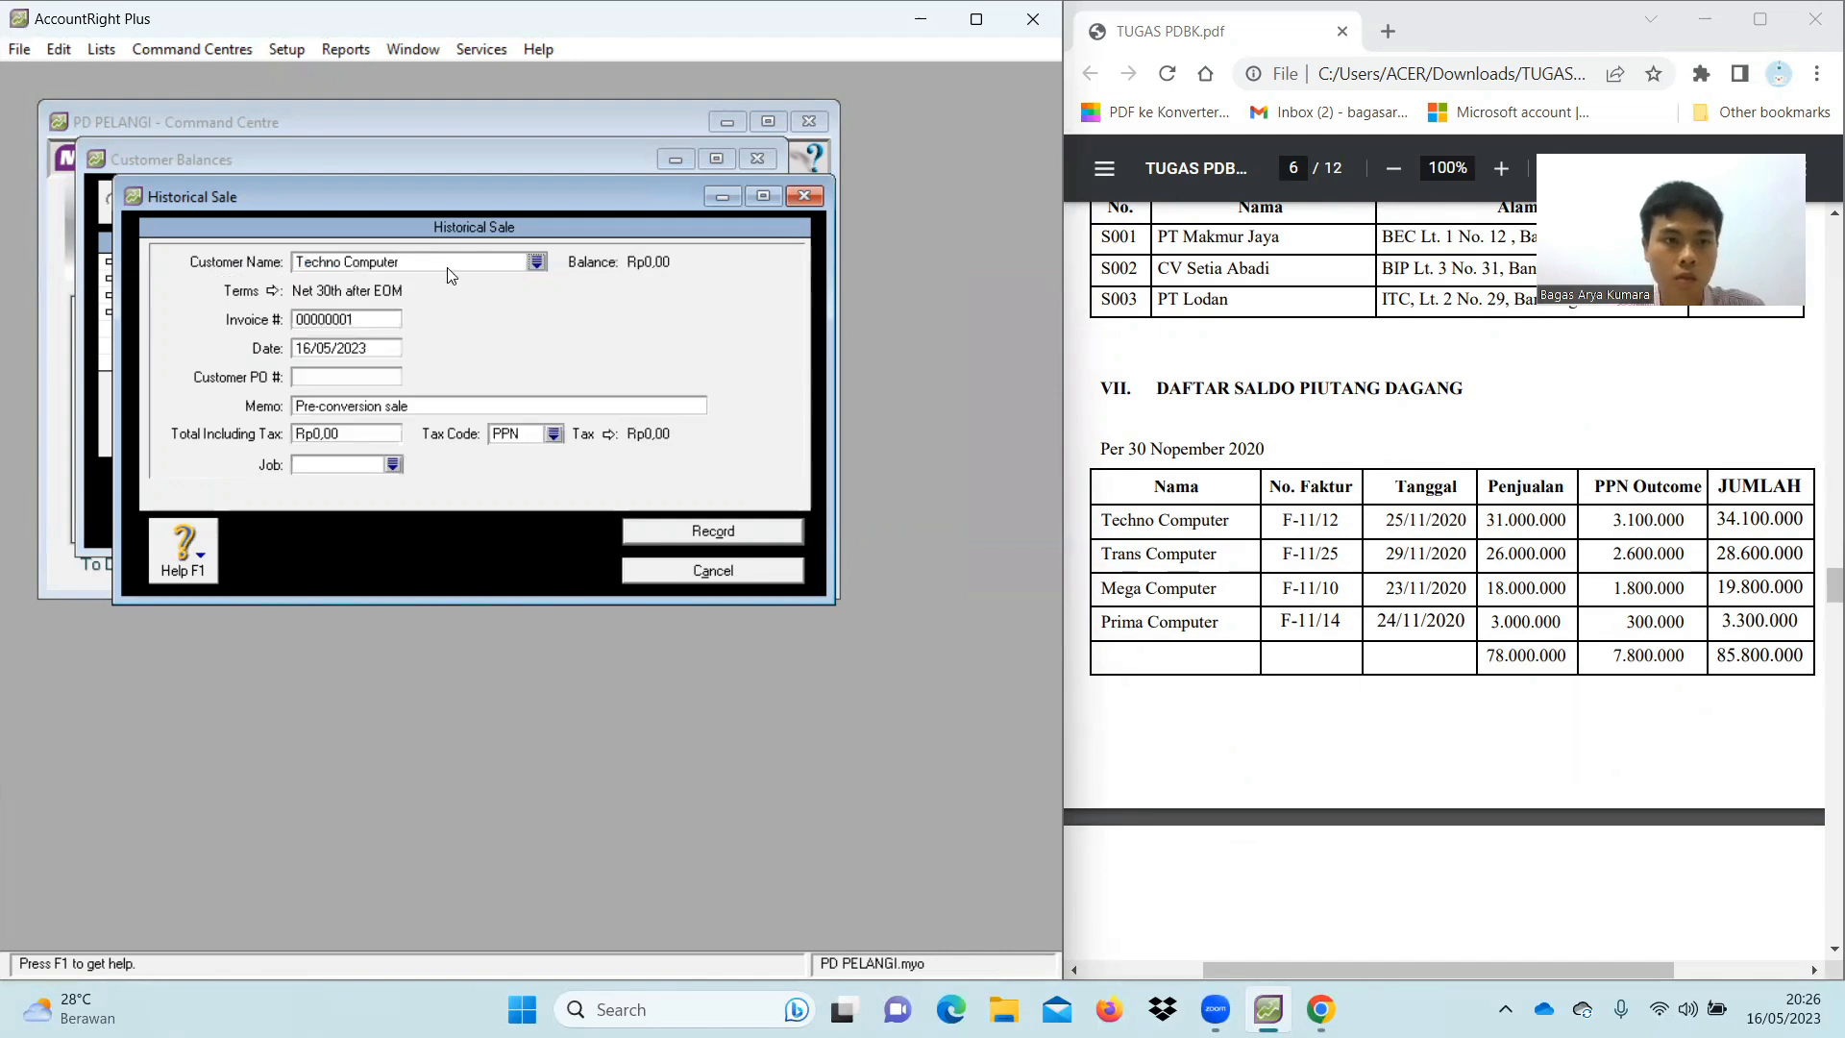
click(273, 289)
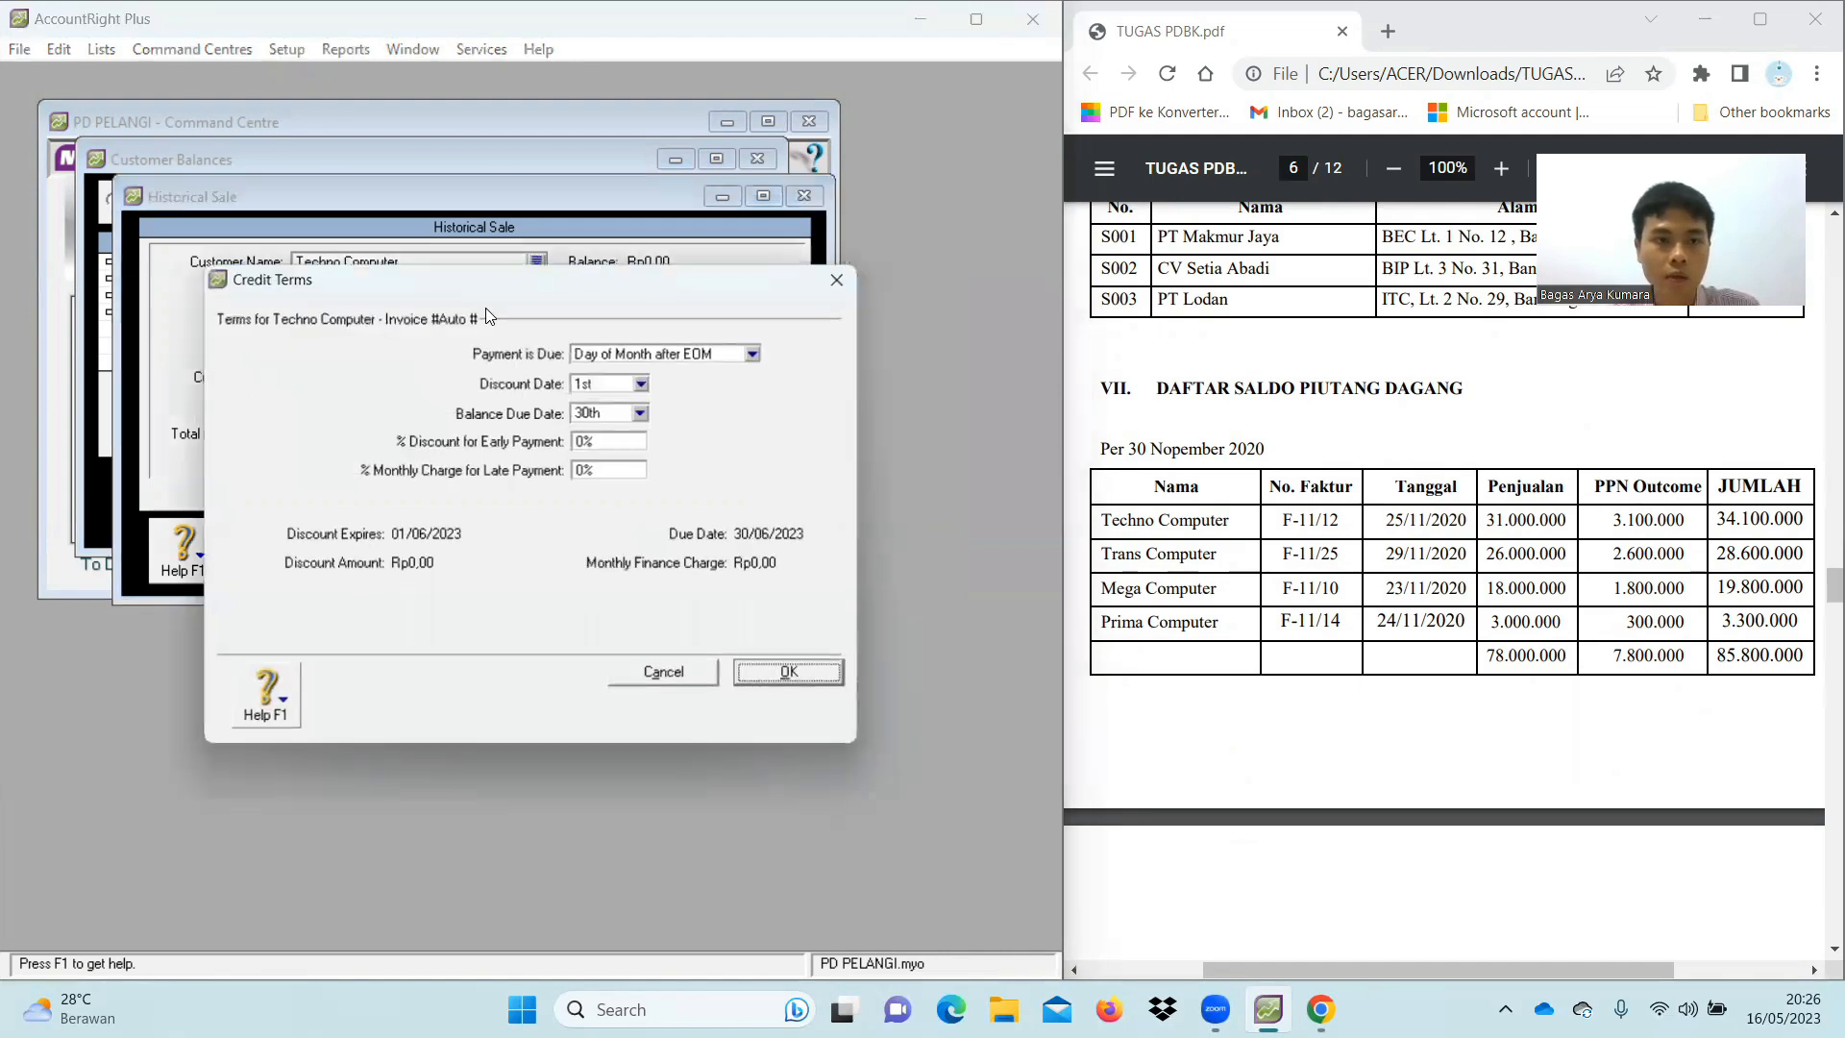
click(745, 355)
click(708, 376)
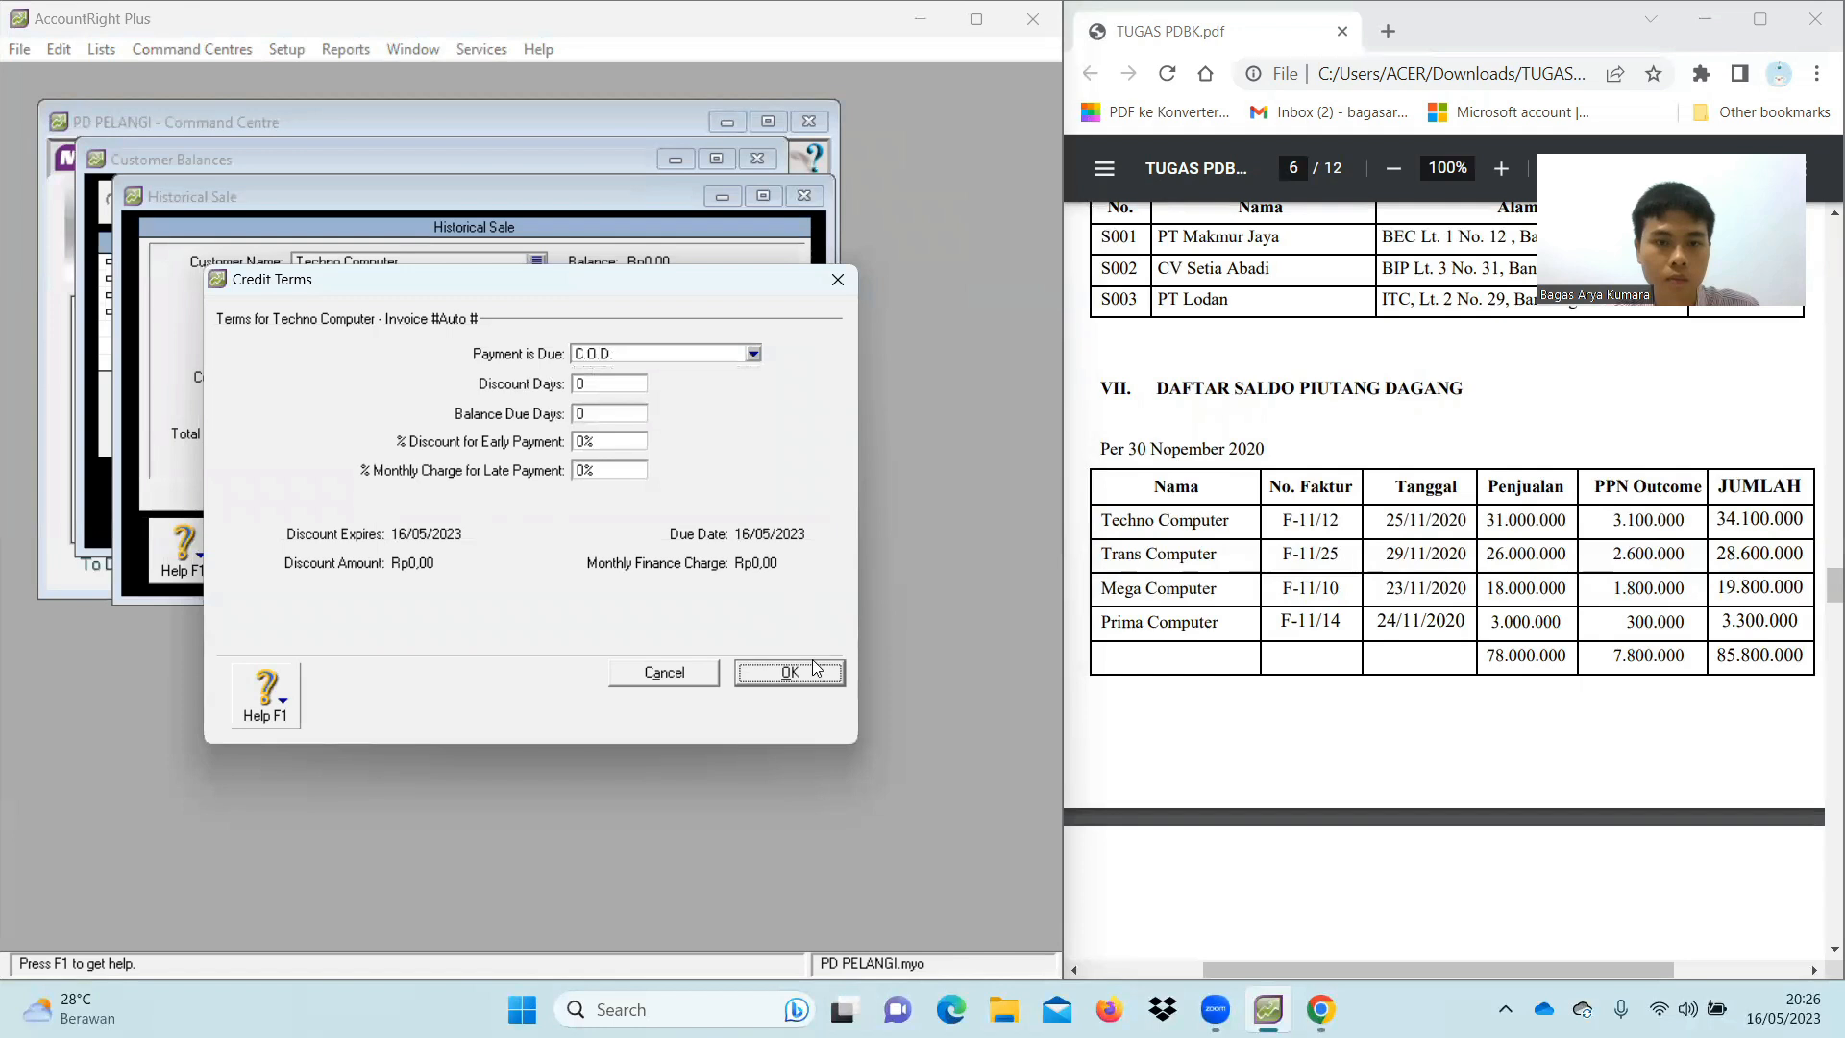
click(815, 671)
Enter invoice F-11/12, date 01/12/2020 and memo 'Saldo Awal Piutang'
click(351, 318)
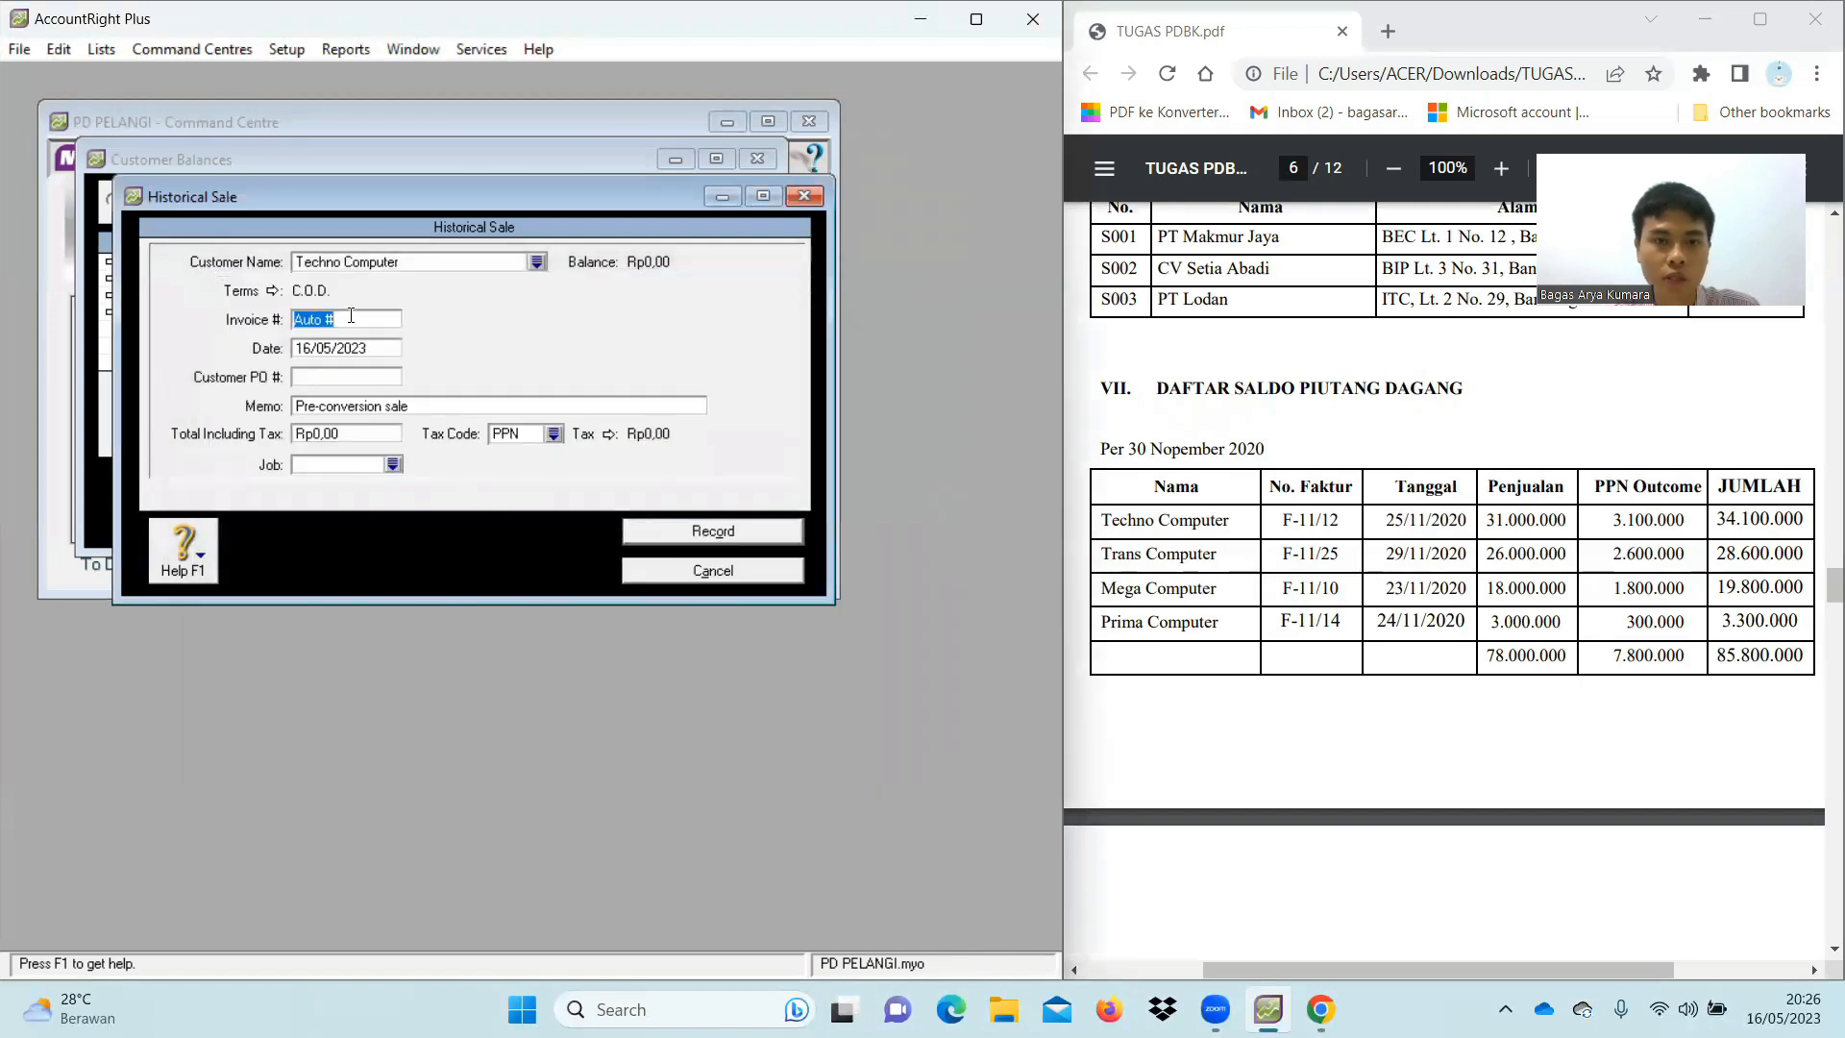
key(BackSpace)
text(F-11/12)
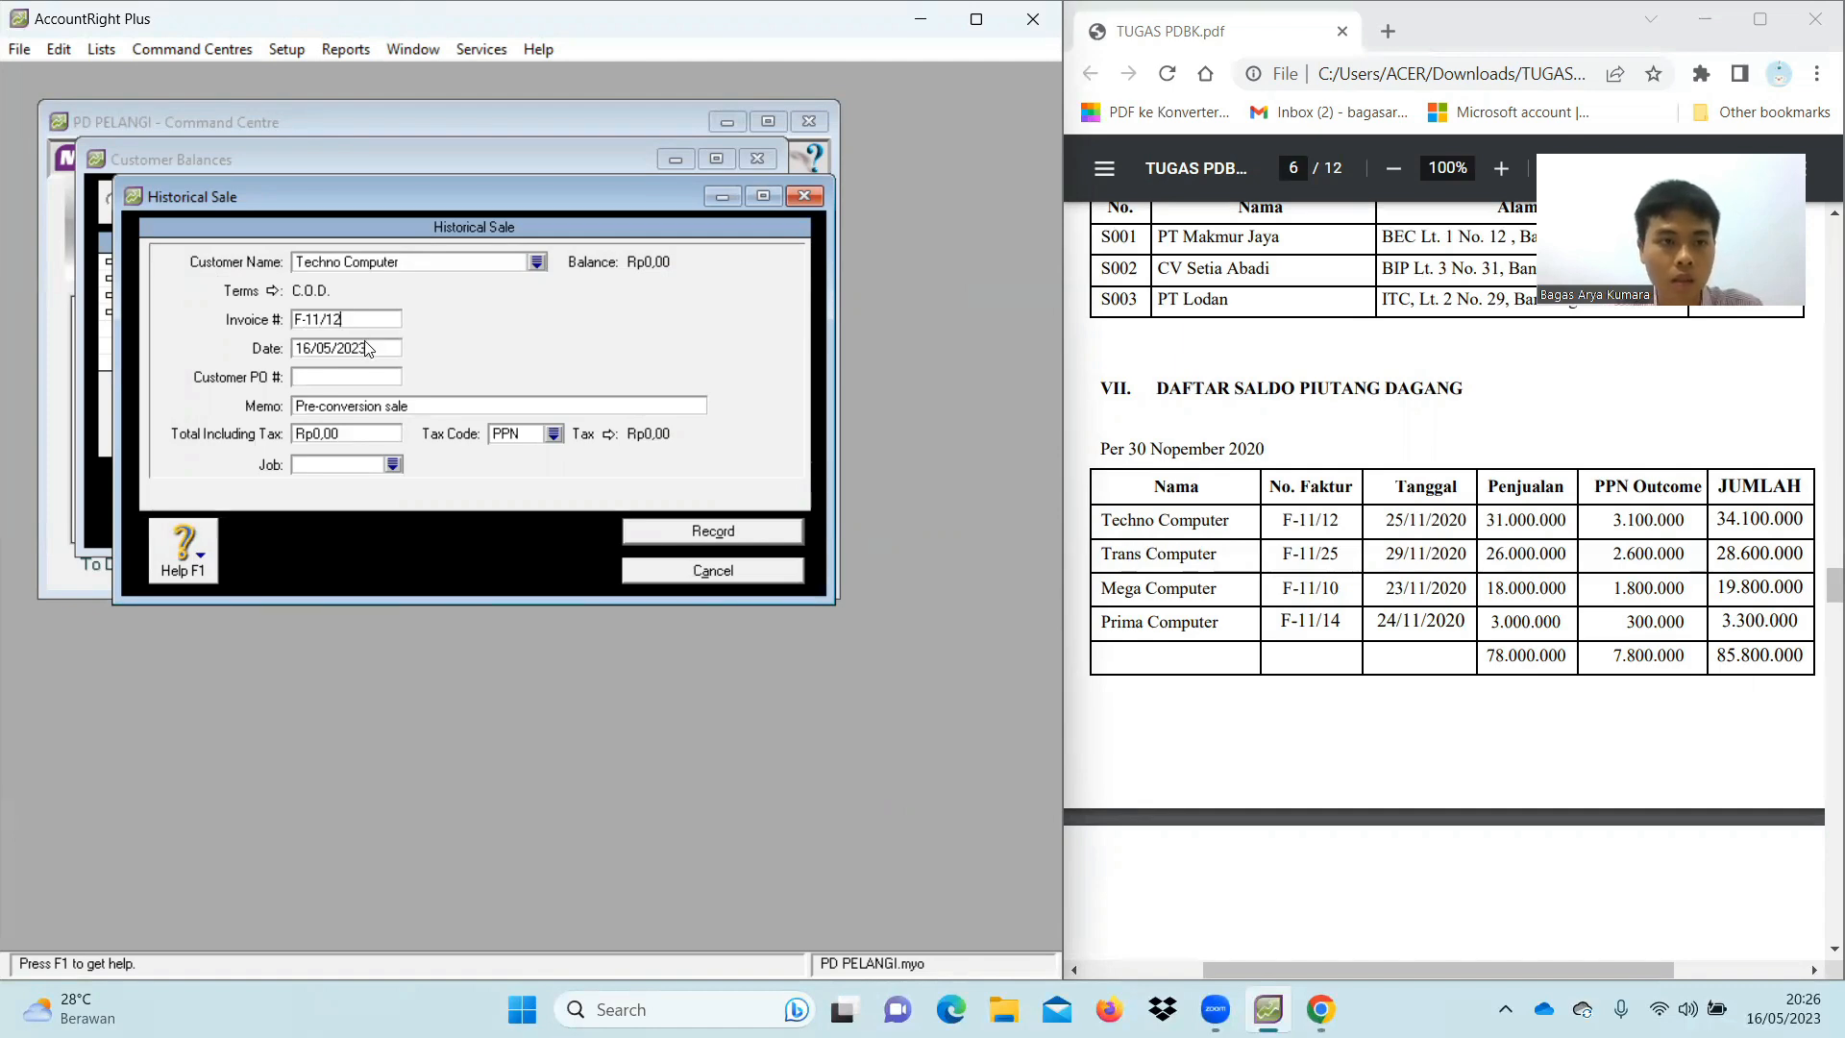
click(363, 344)
key(BackSpace)
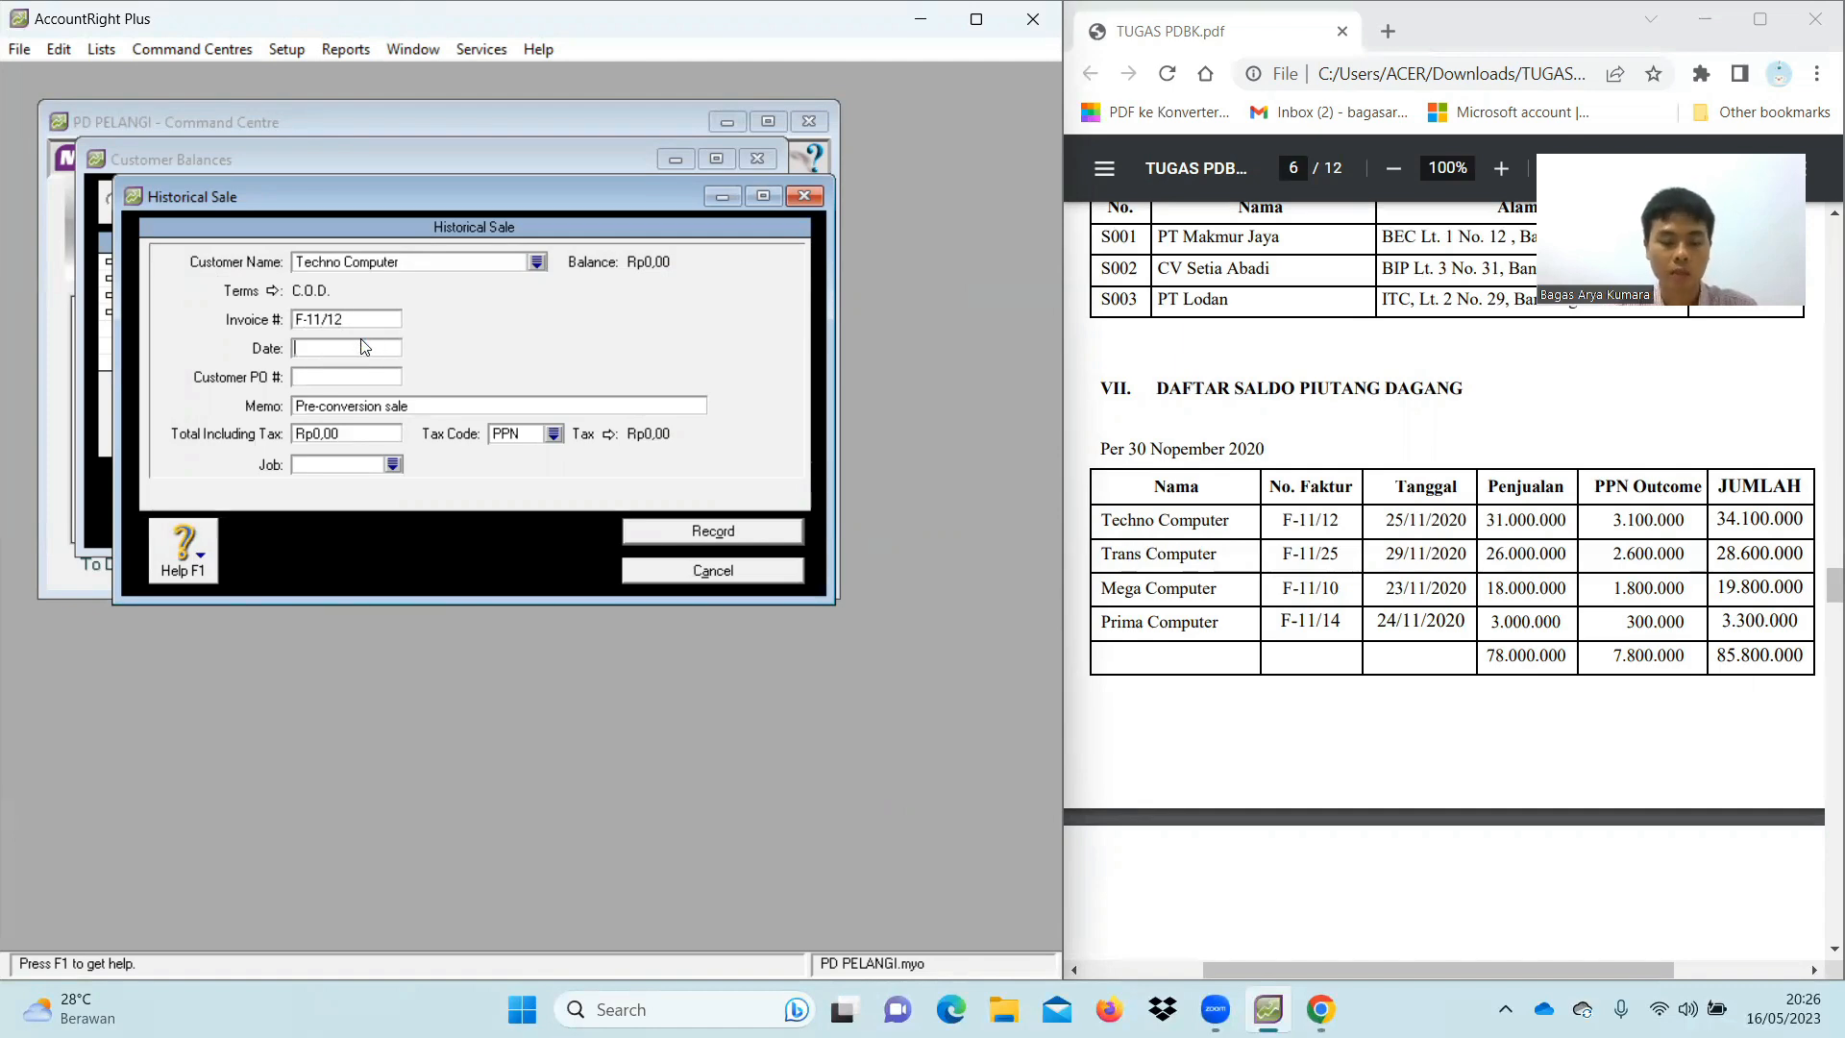
text(01/12/)
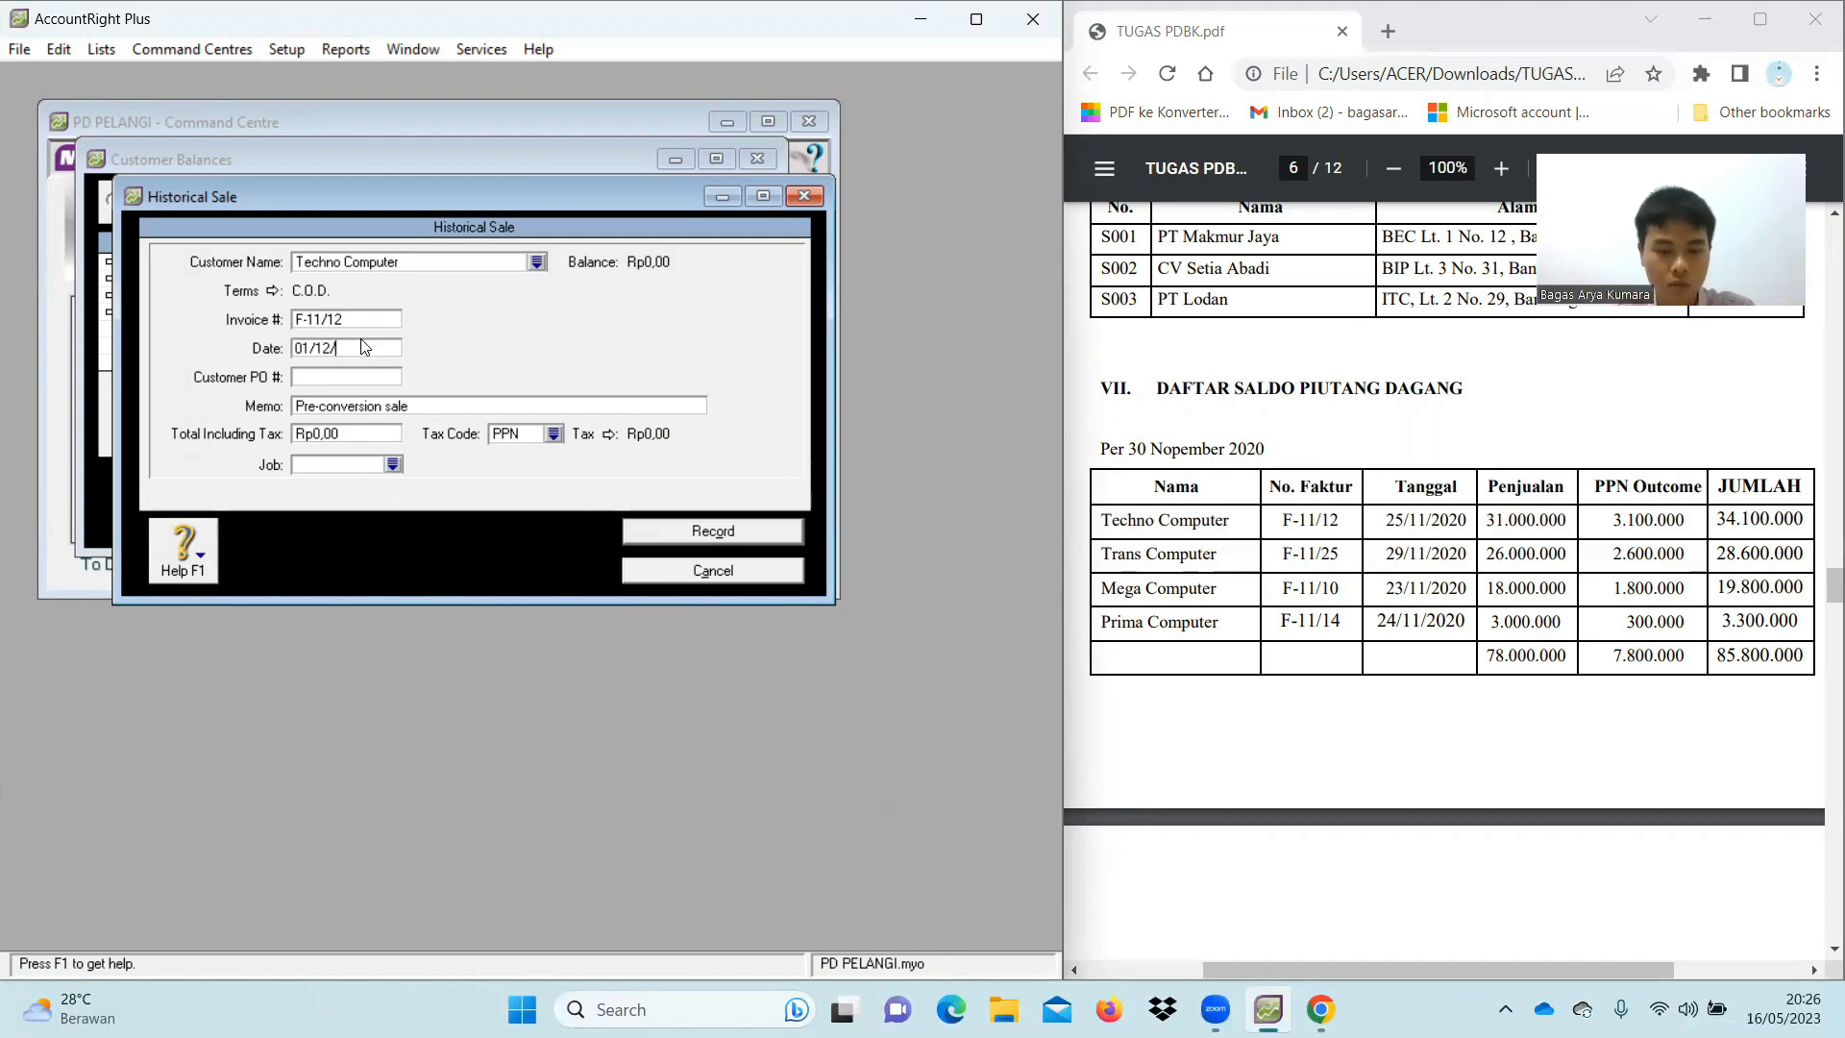
text(2020)
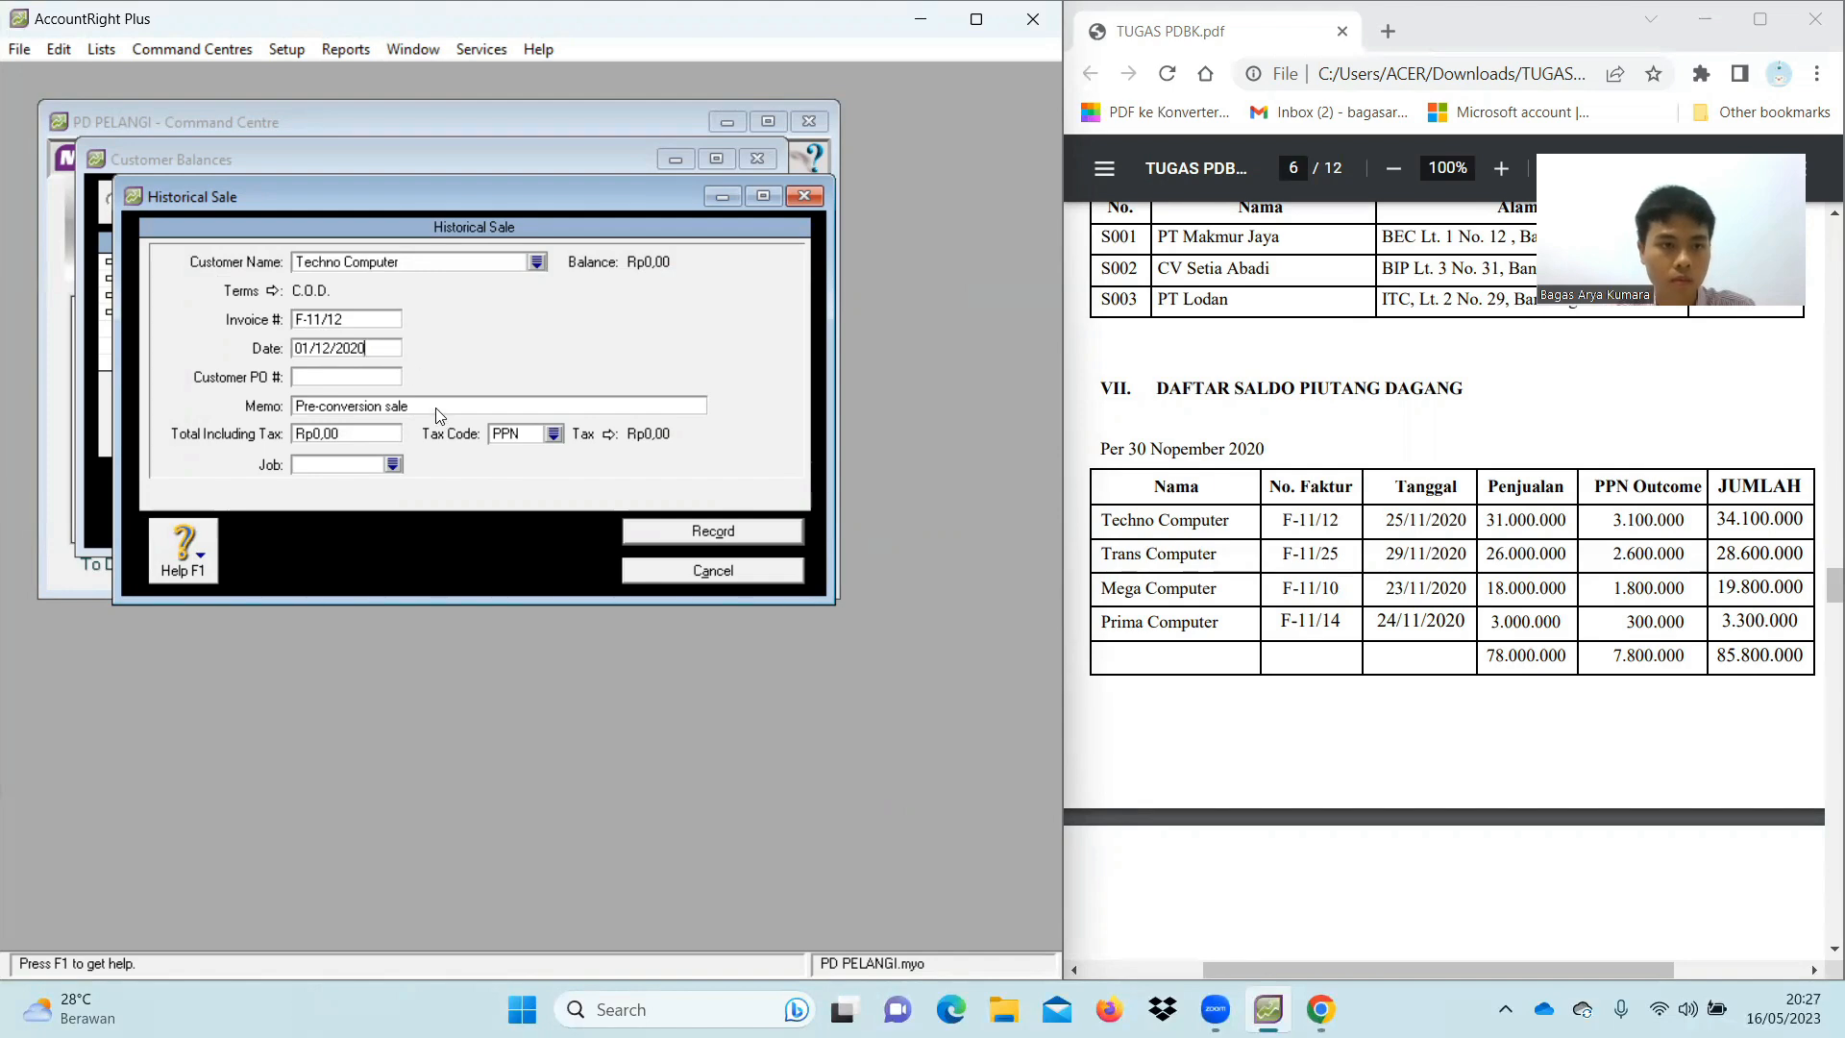
click(438, 405)
text(Sa)
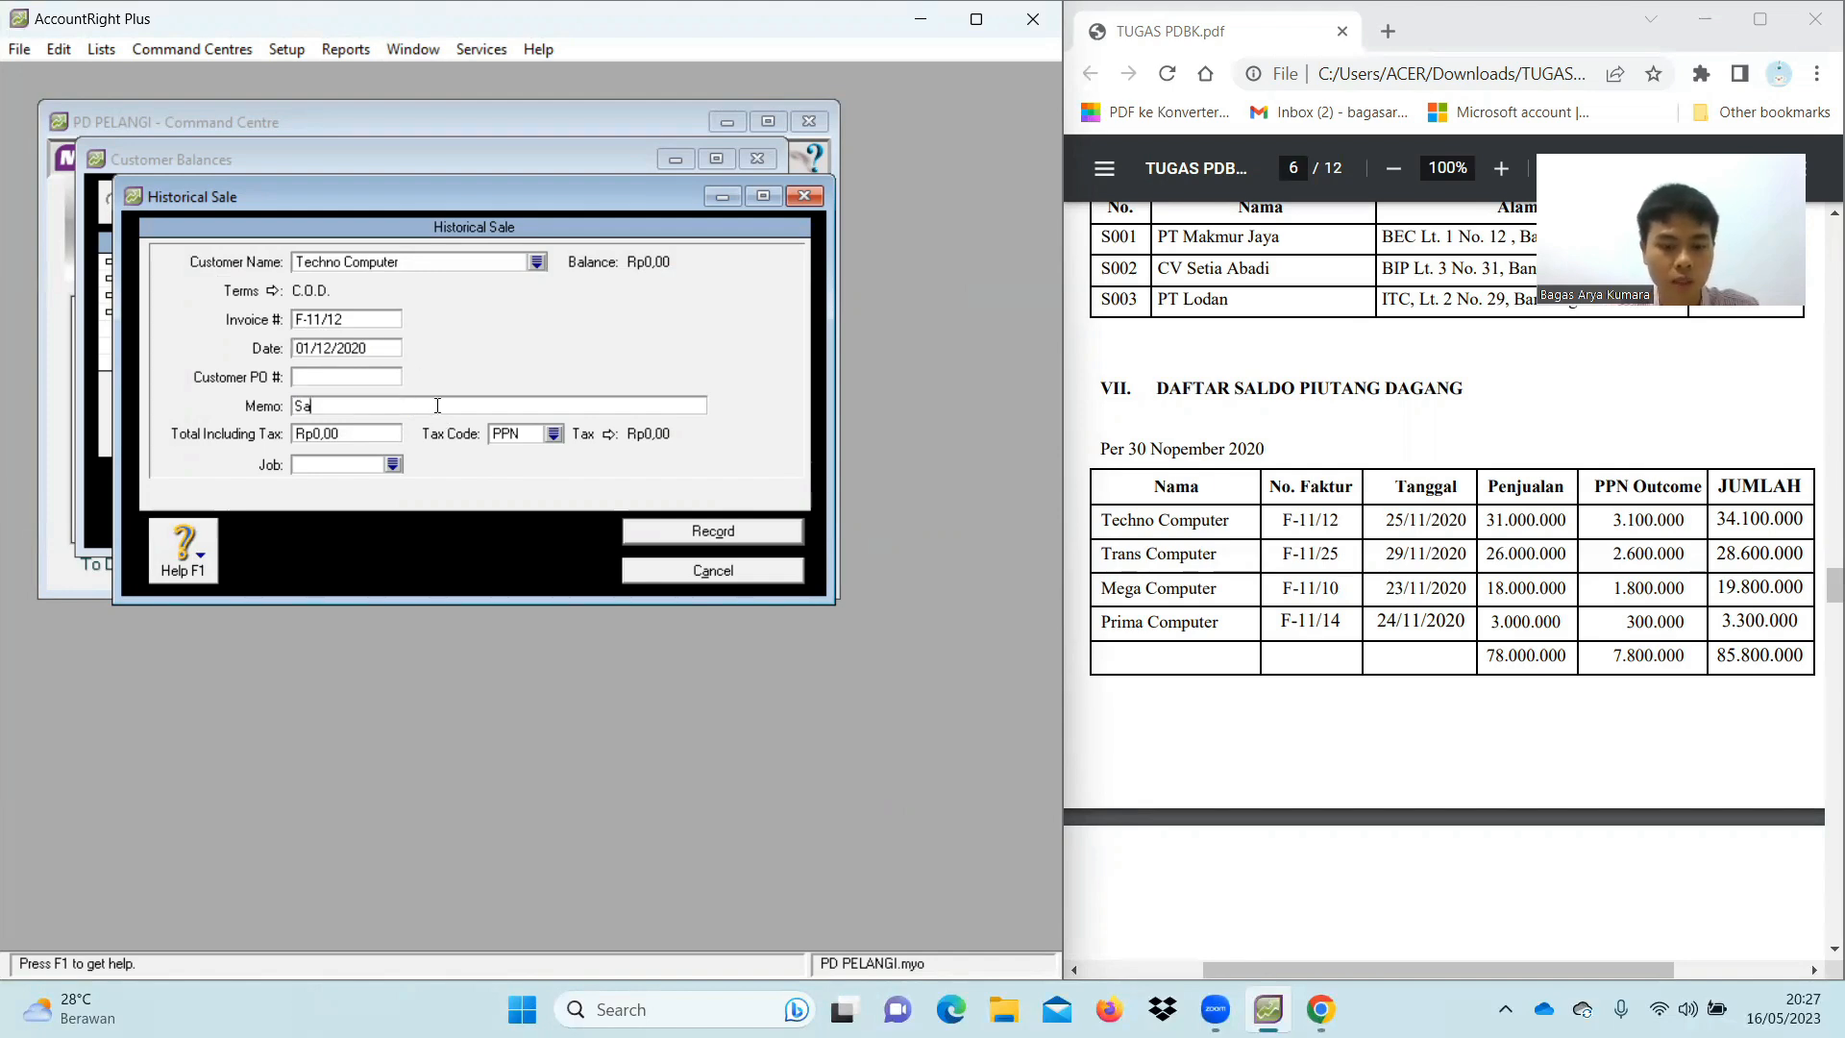
text(ldo Awal Piutang)
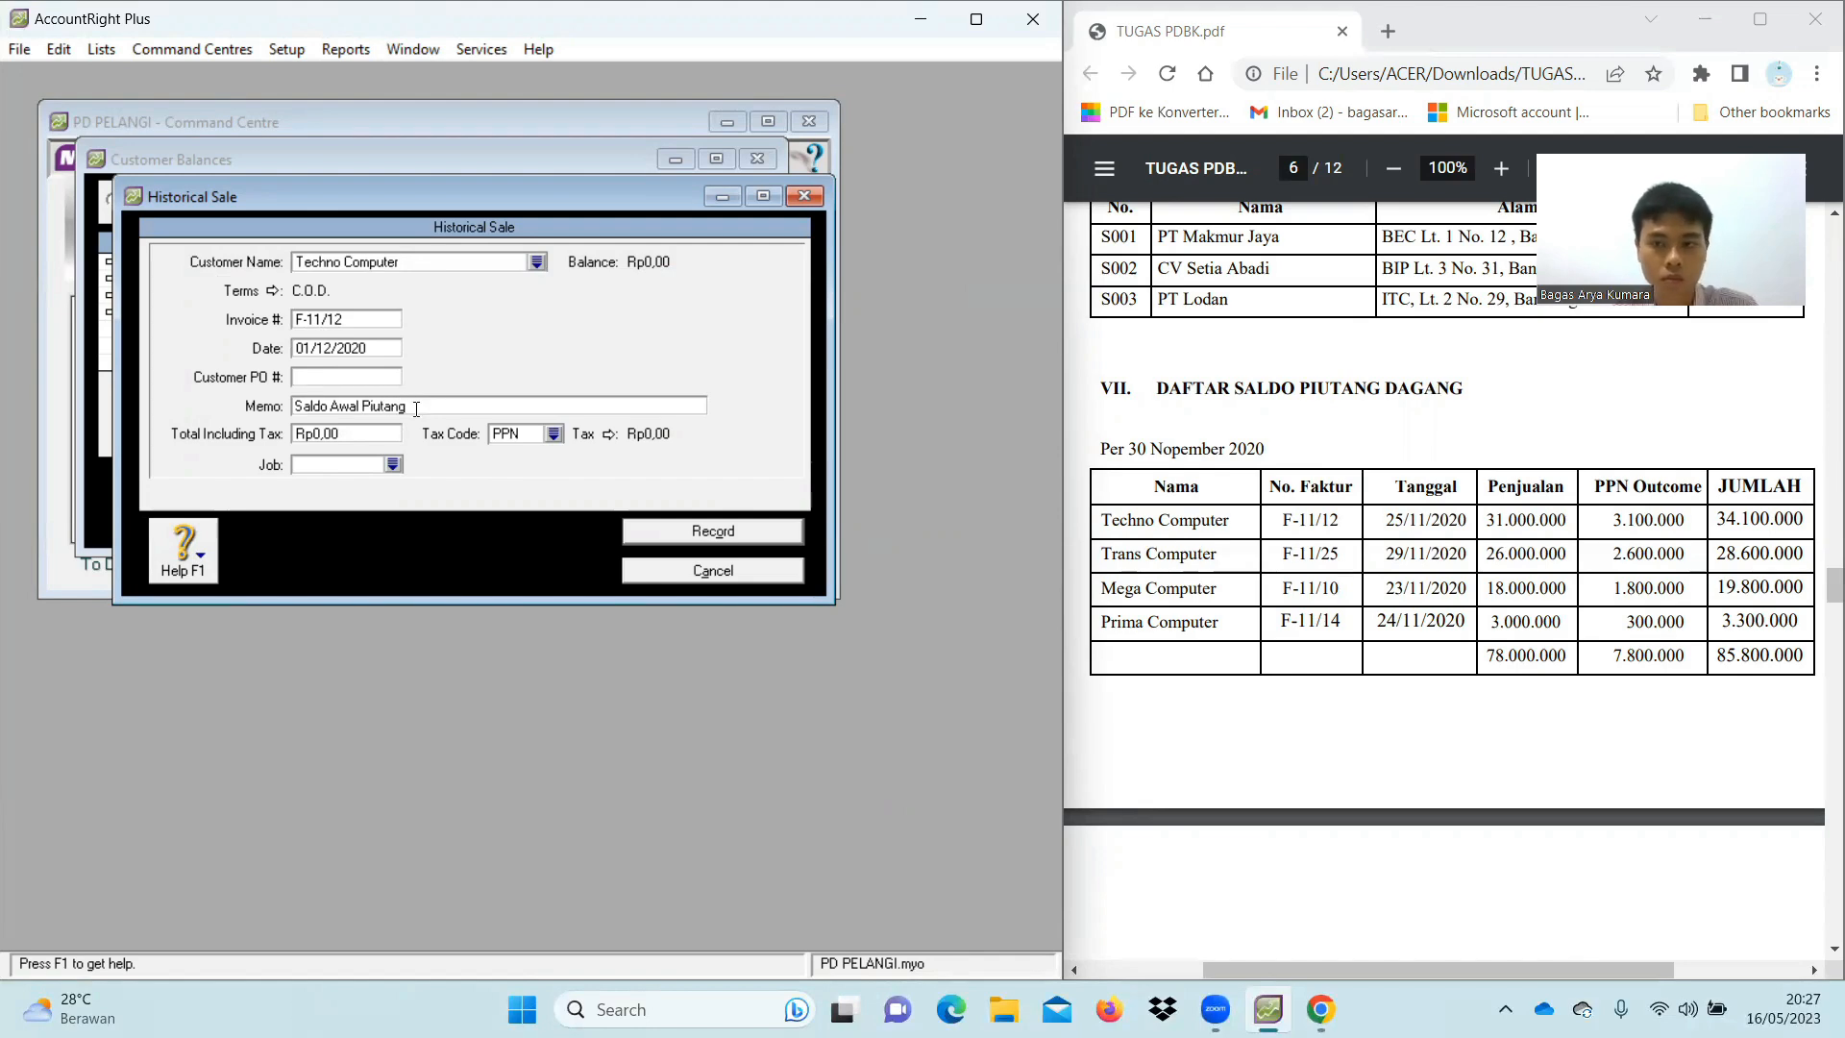
Set the total to Rp34.100.000 with tax code N-T and record the sale
click(382, 434)
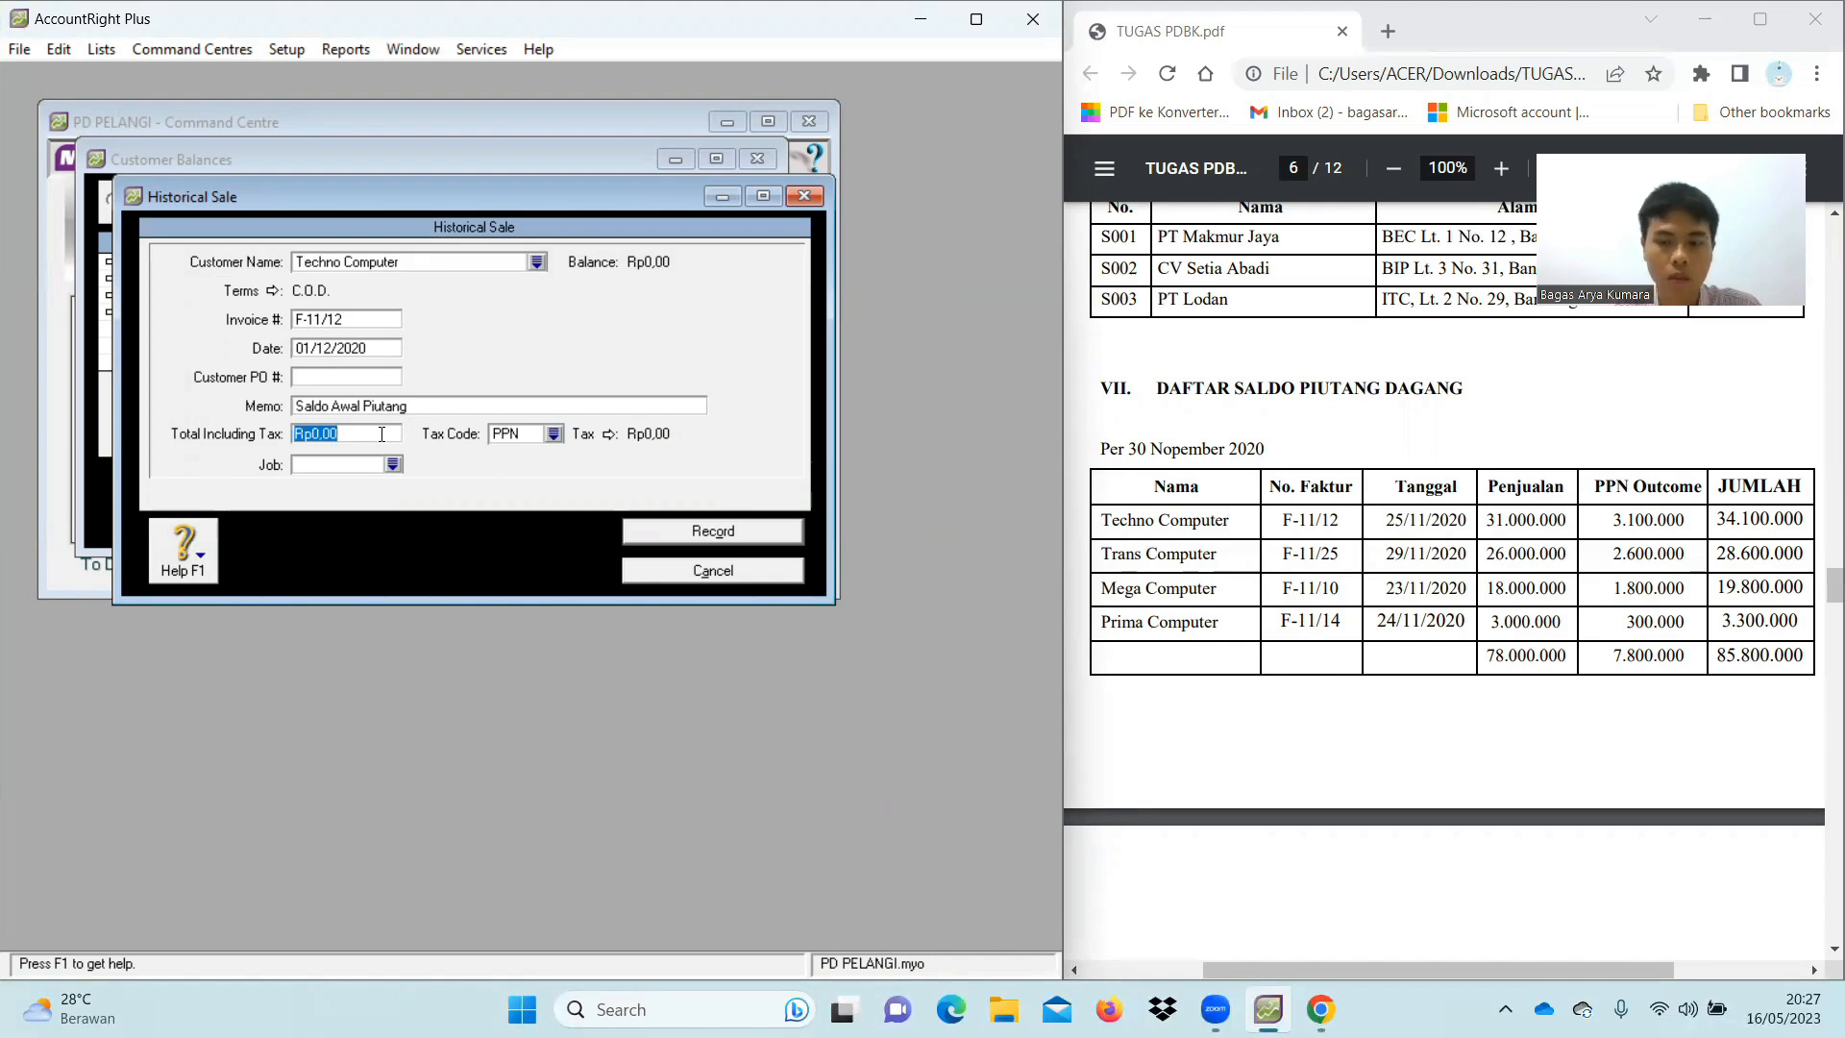
key(BackSpace)
text(3)
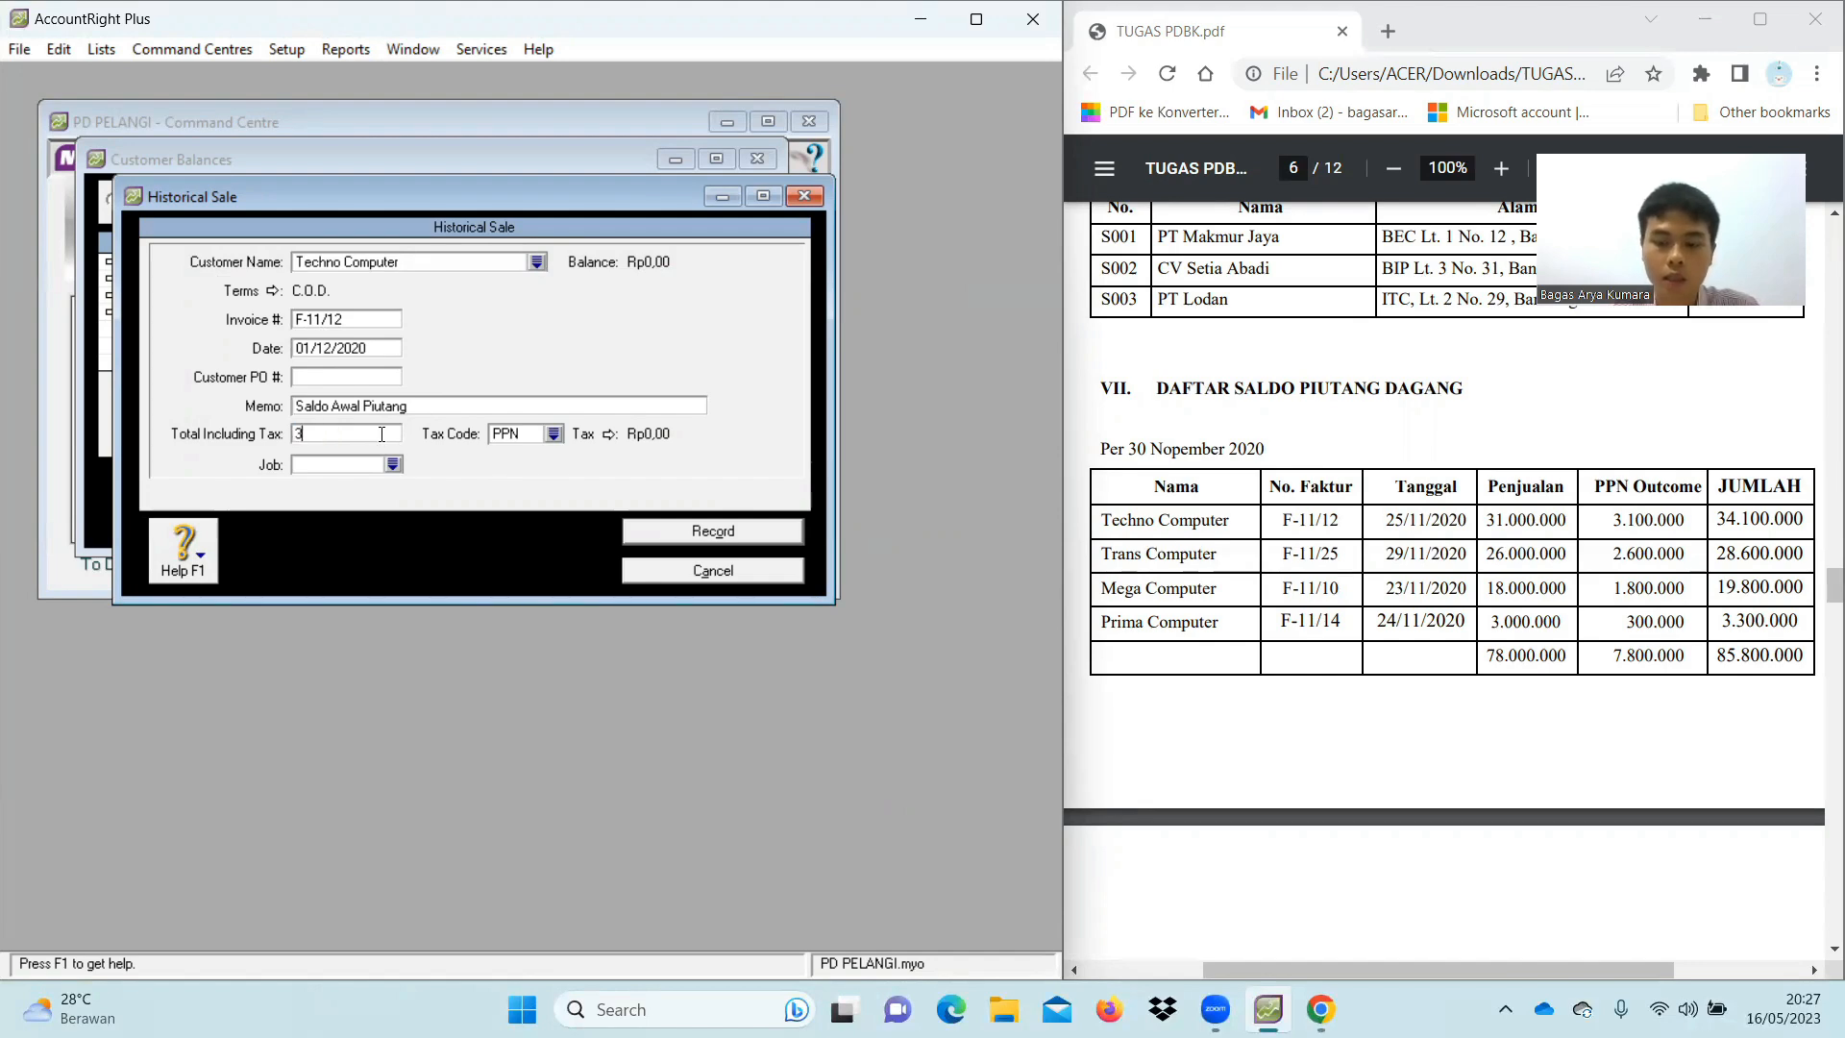
text(4100000)
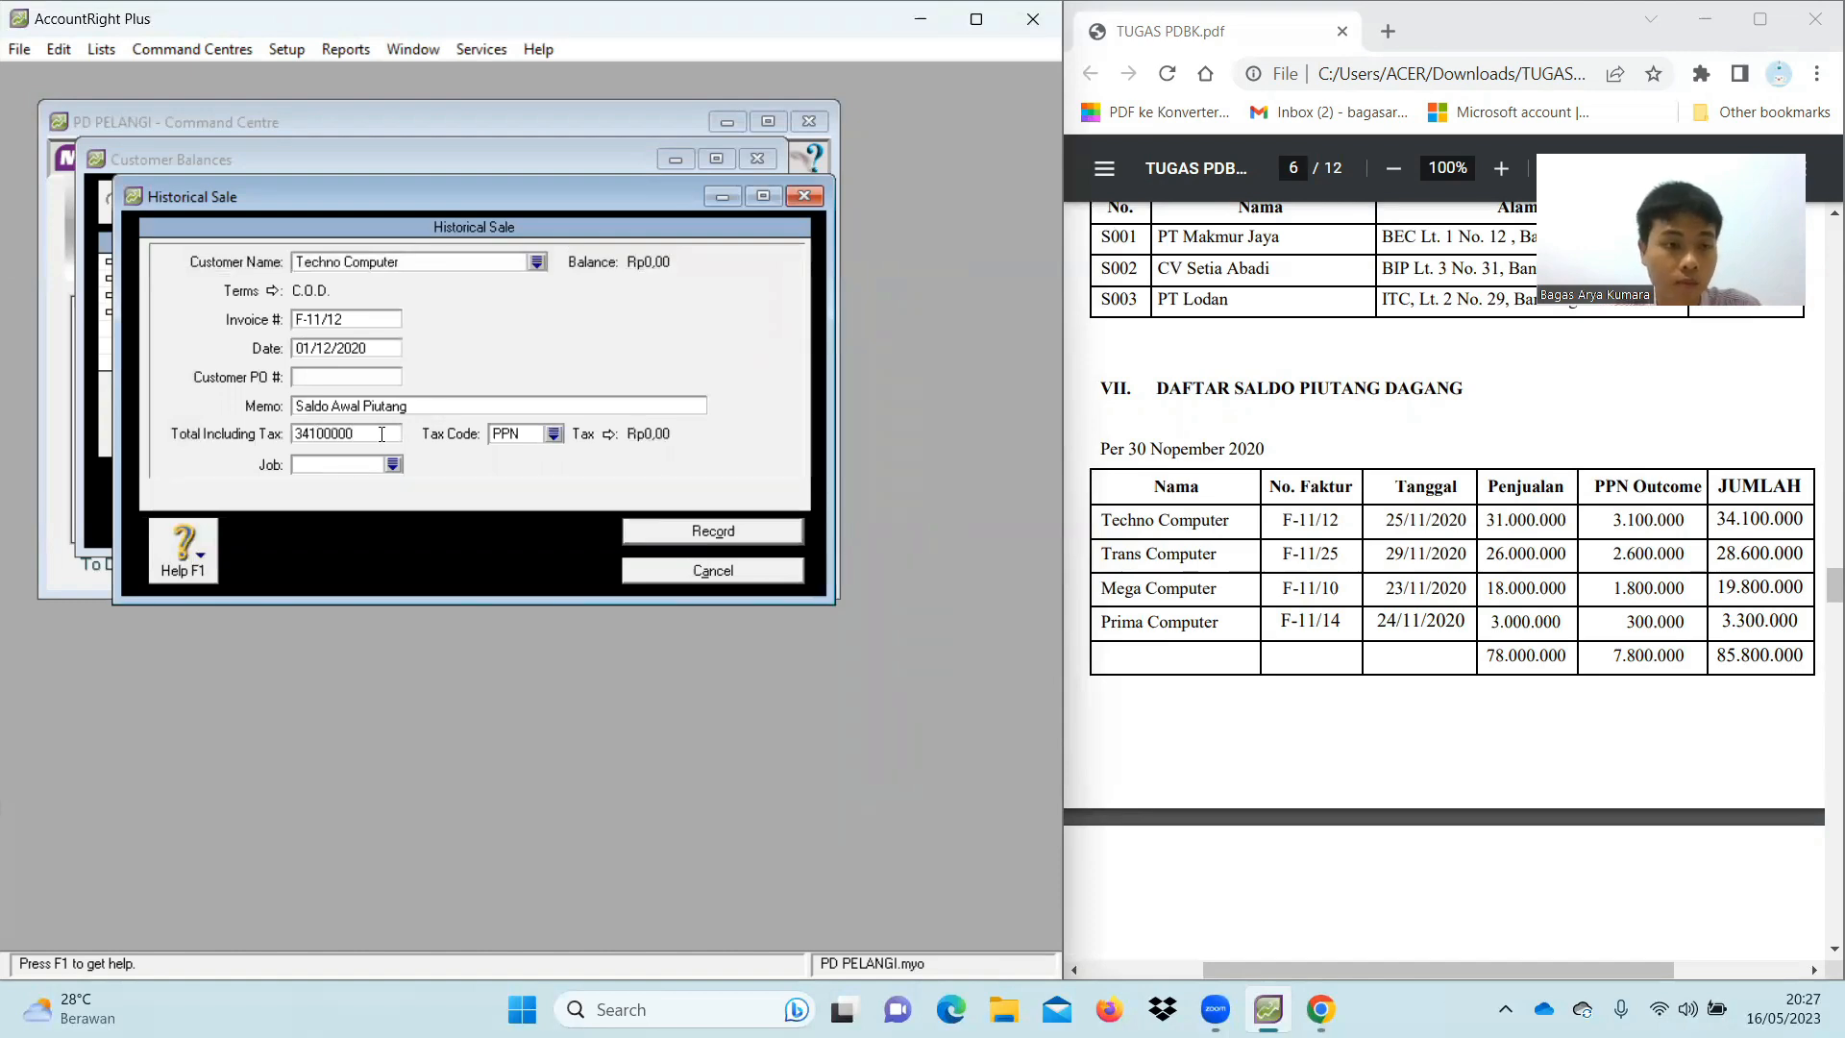
key(Tab)
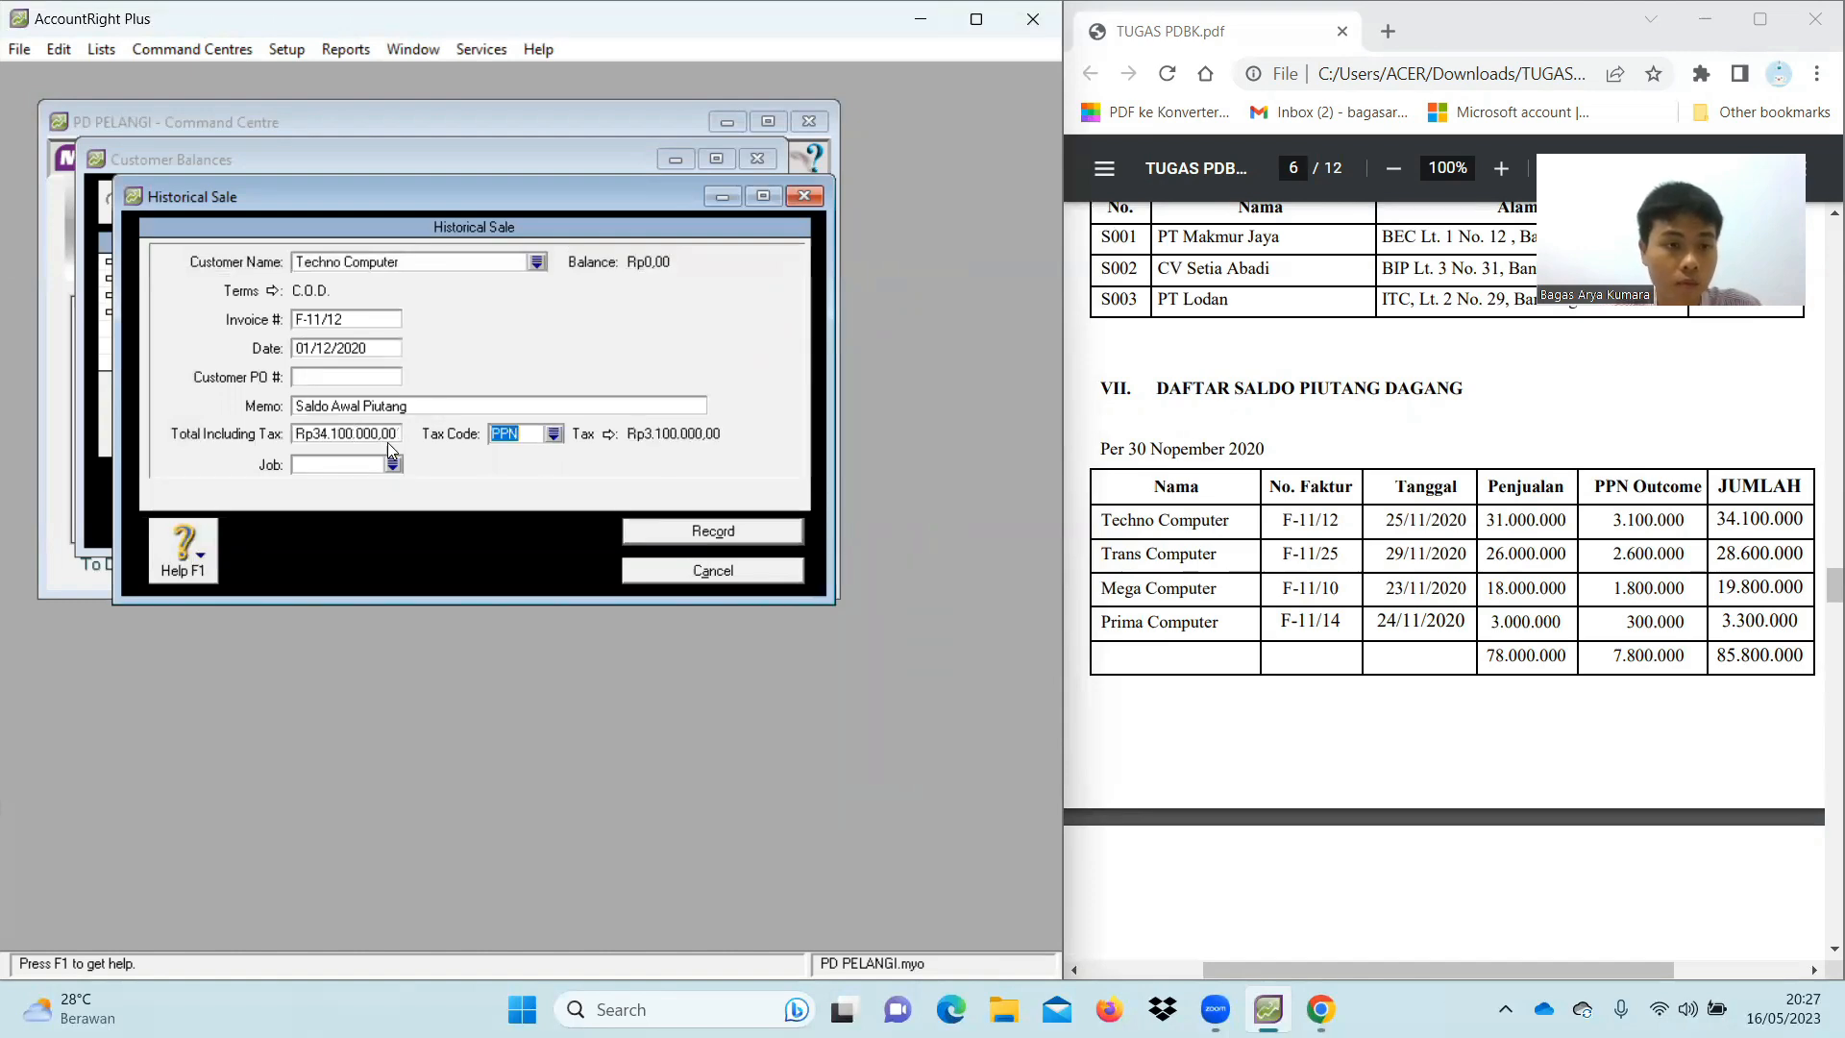
click(554, 434)
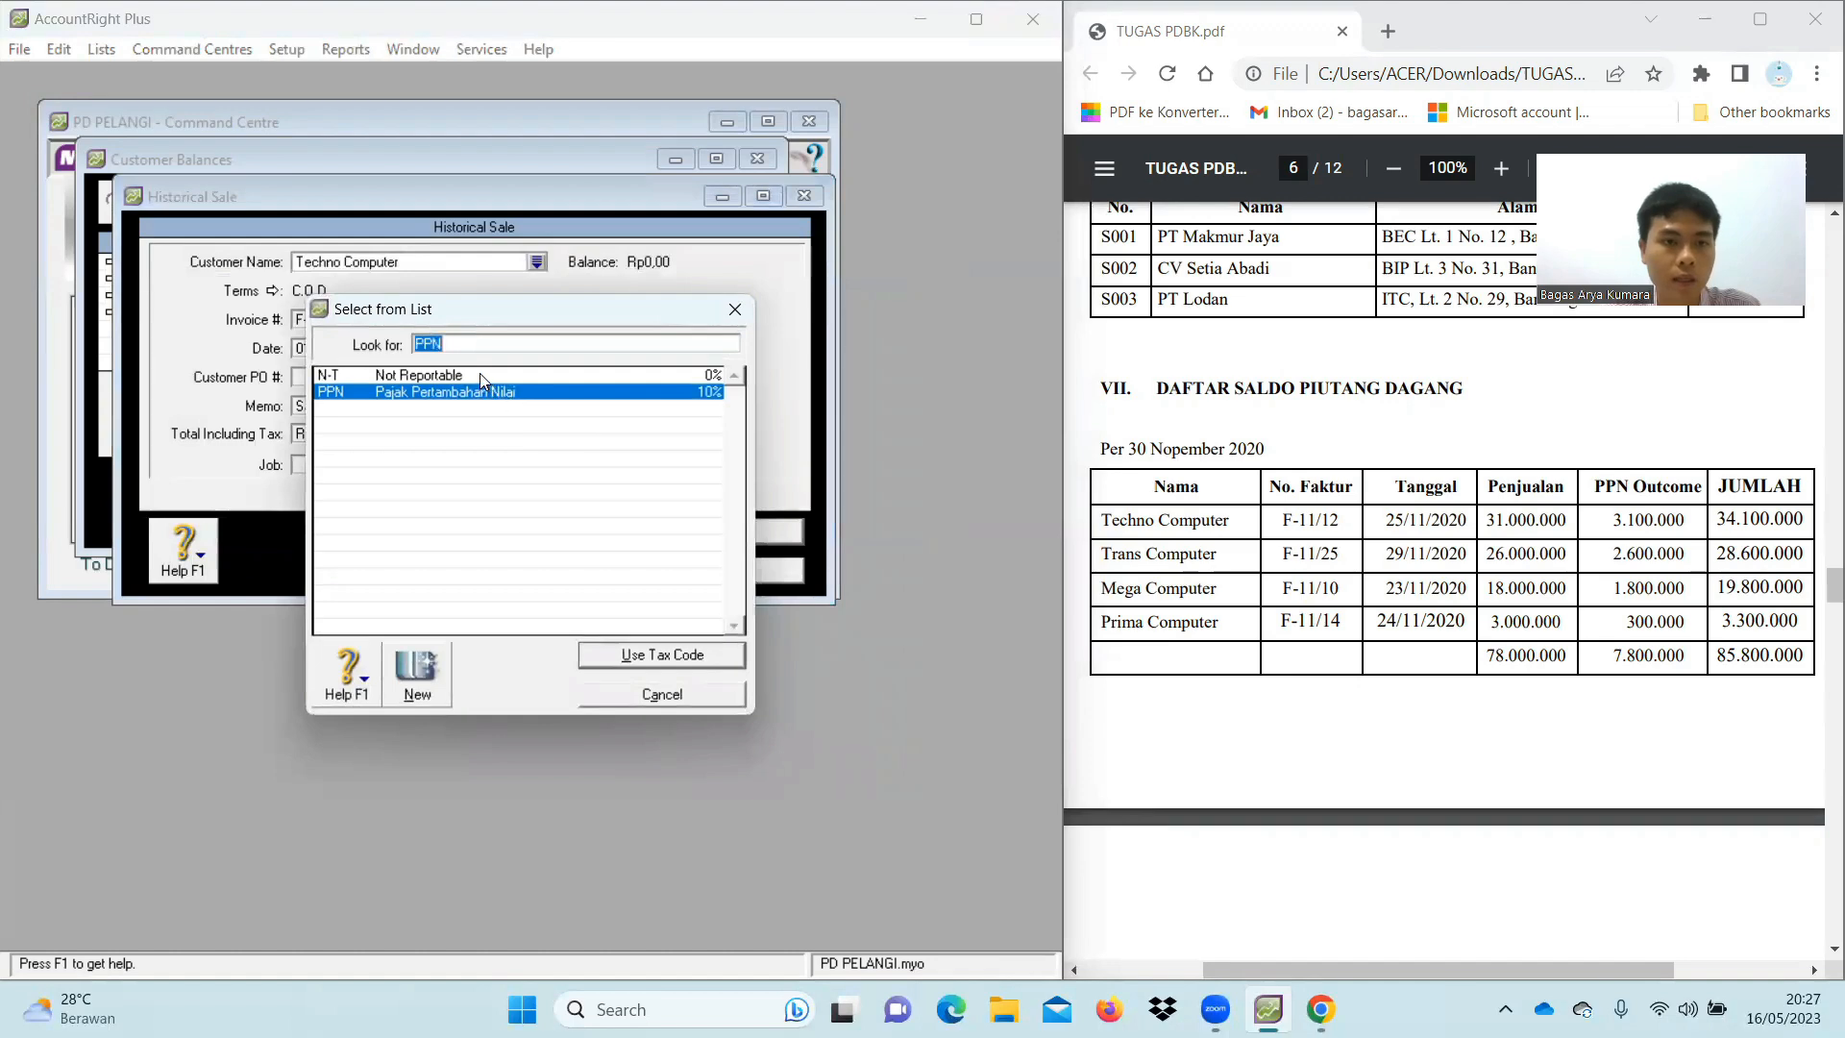
double_click(480, 380)
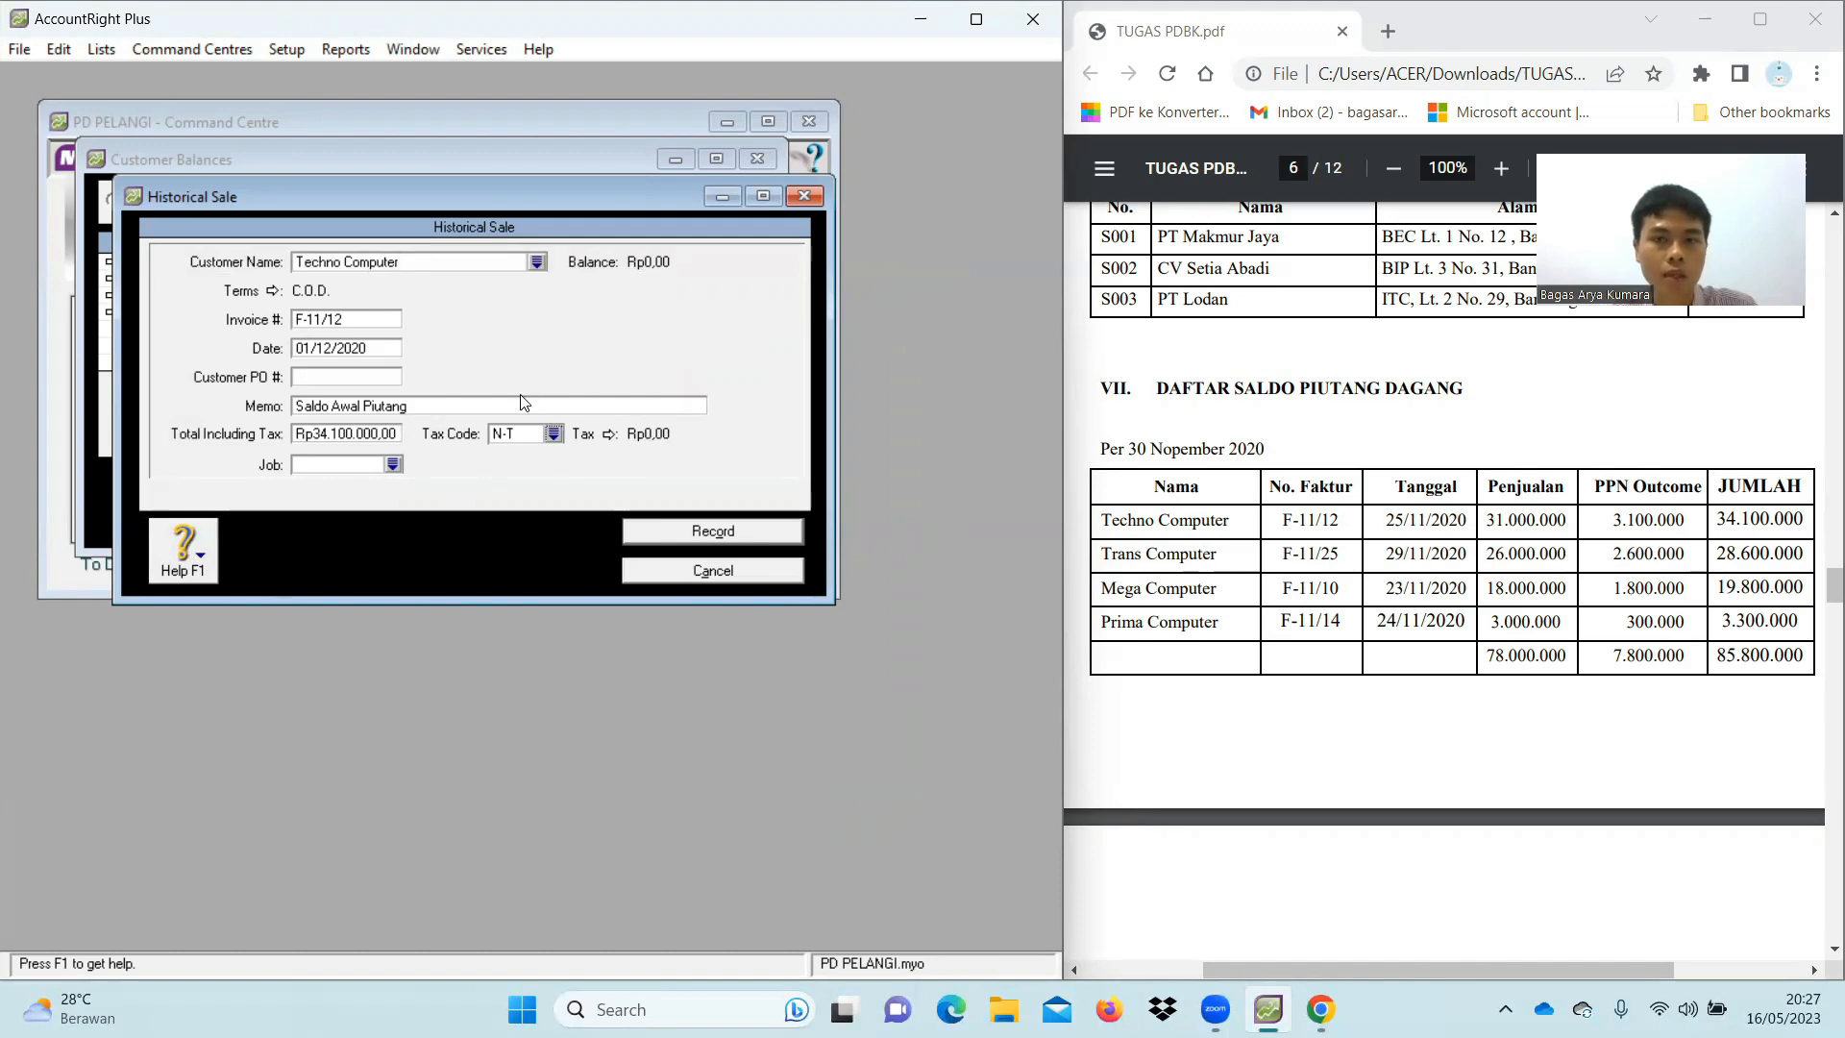
click(676, 533)
click(548, 592)
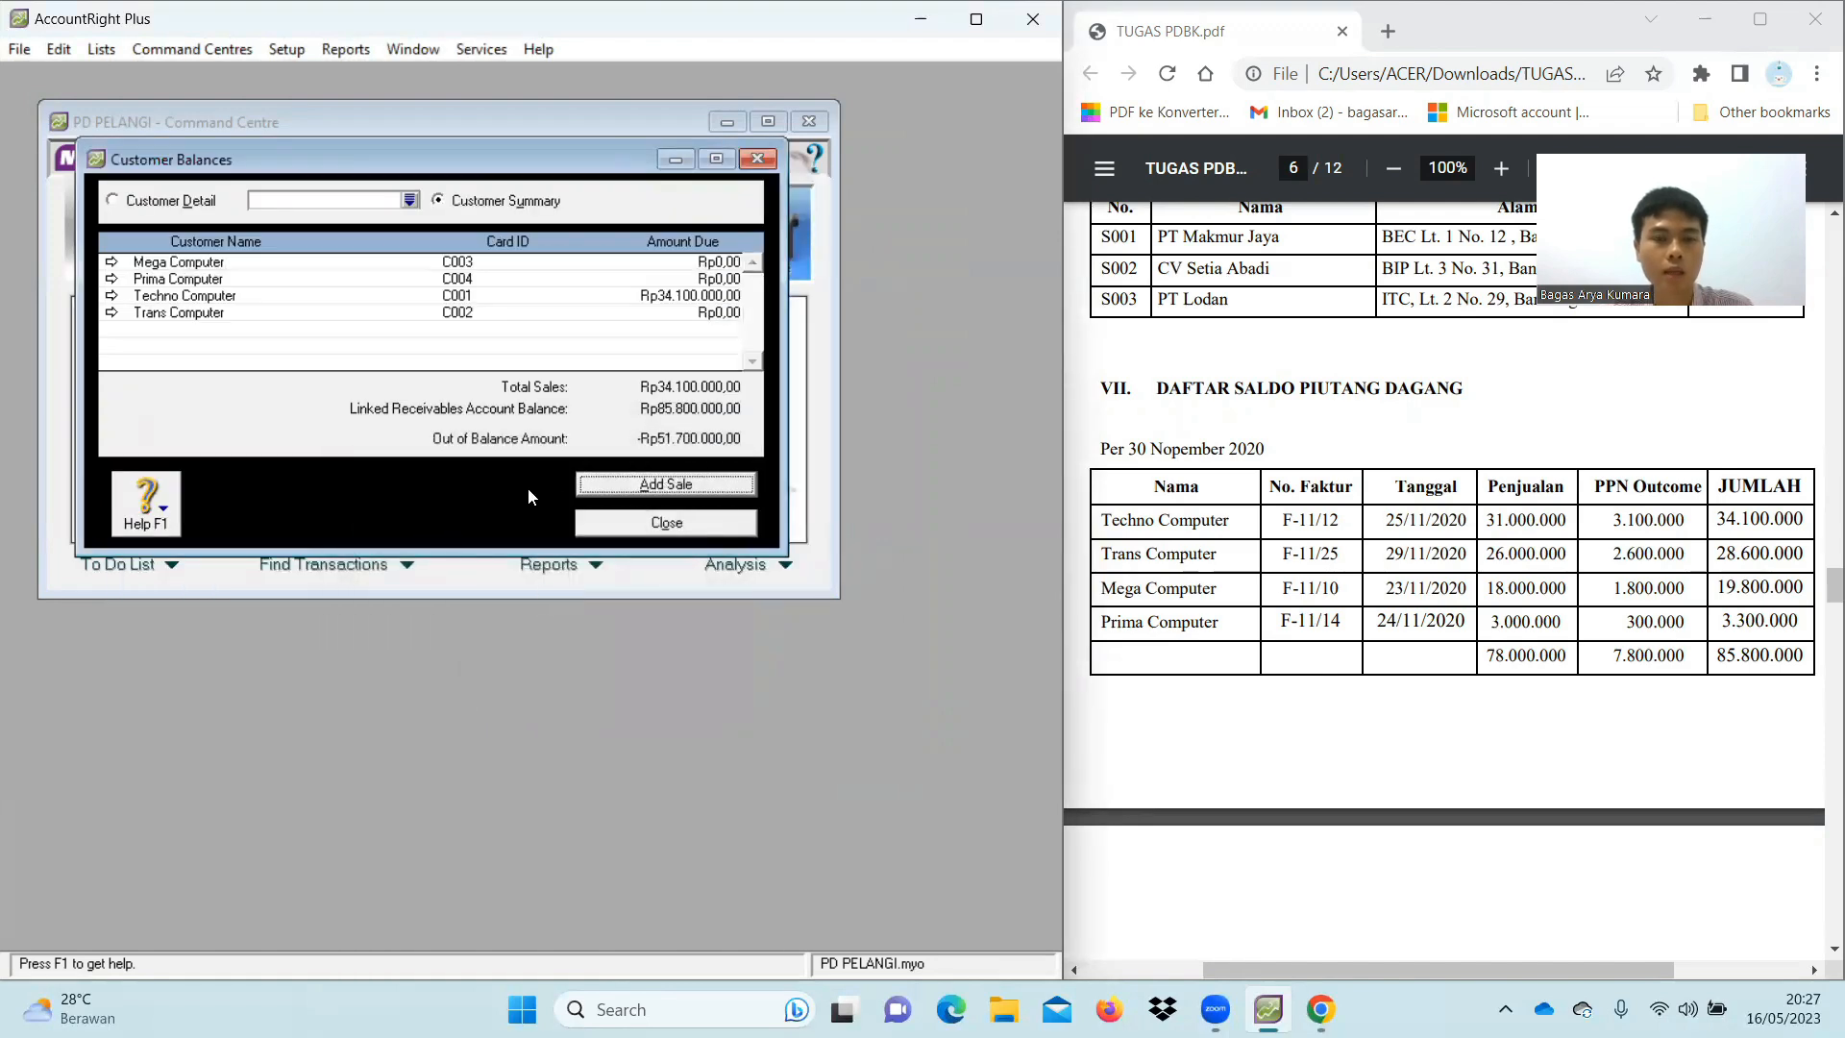
Start a historical sale for Trans Computer with C.O.D. payment terms
click(606, 487)
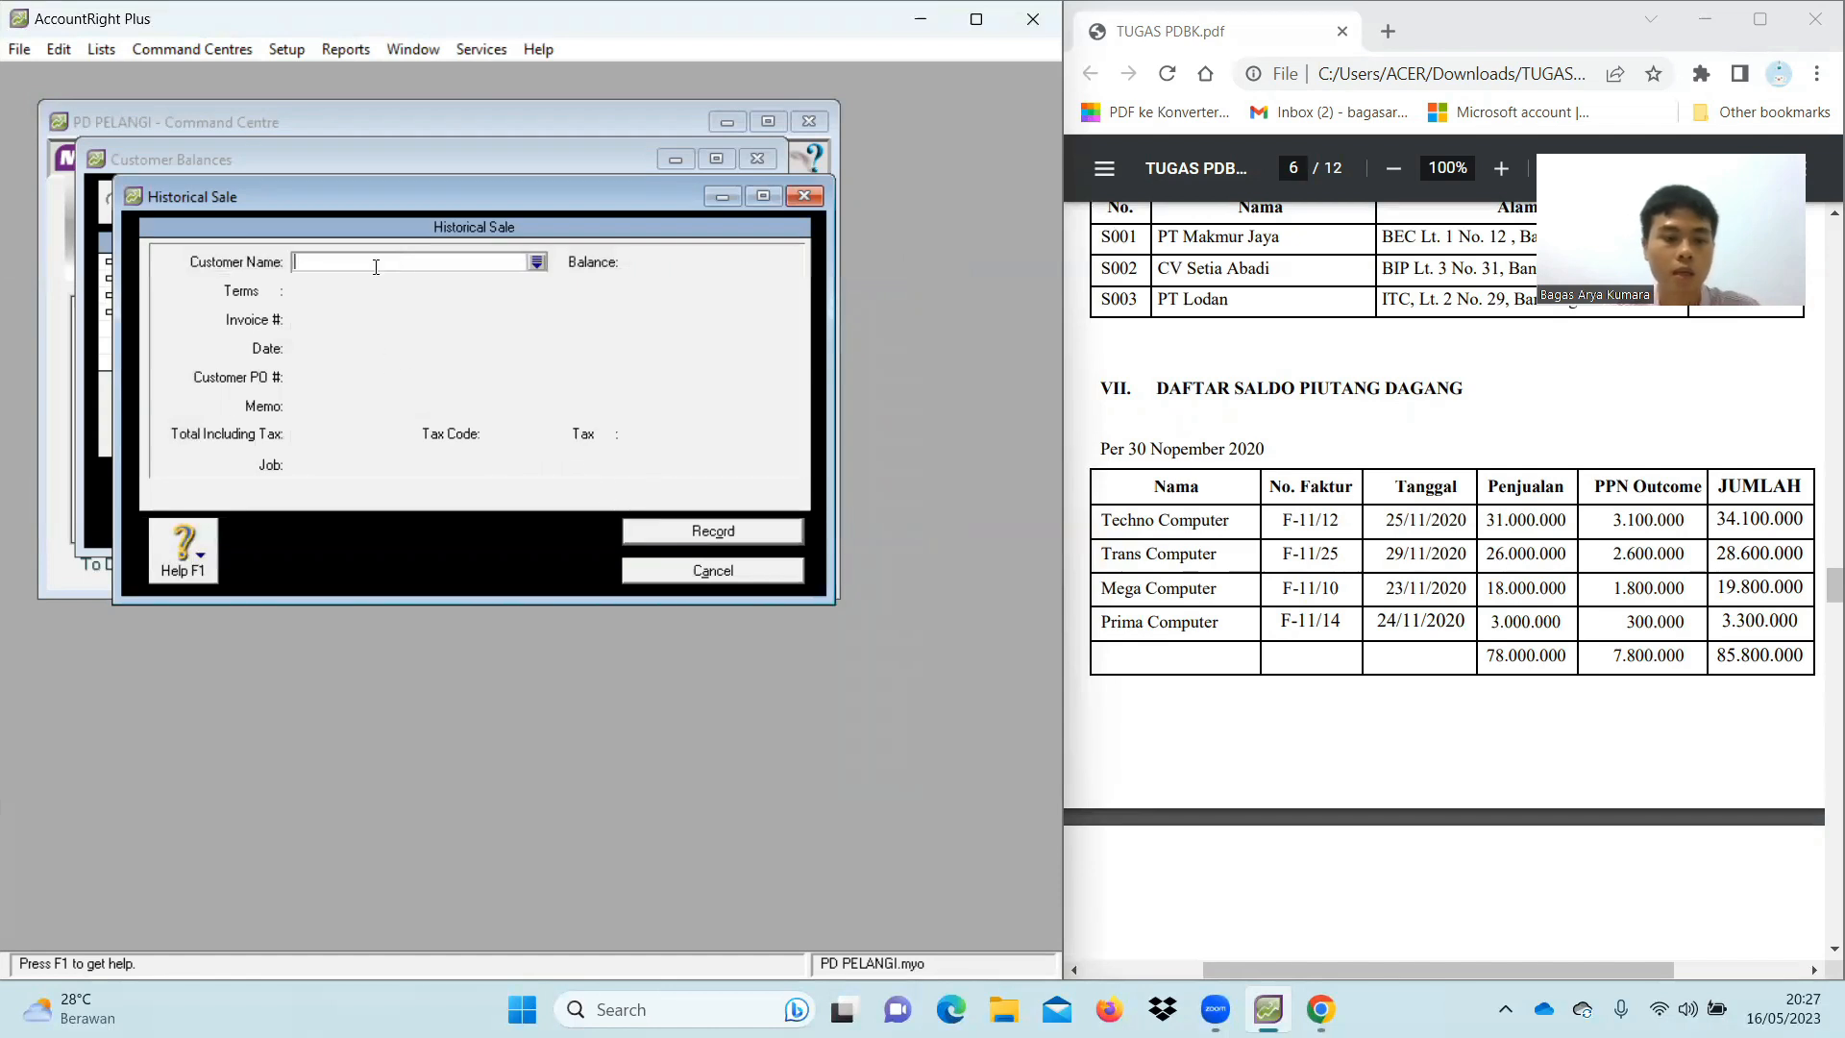
text(Trans Com)
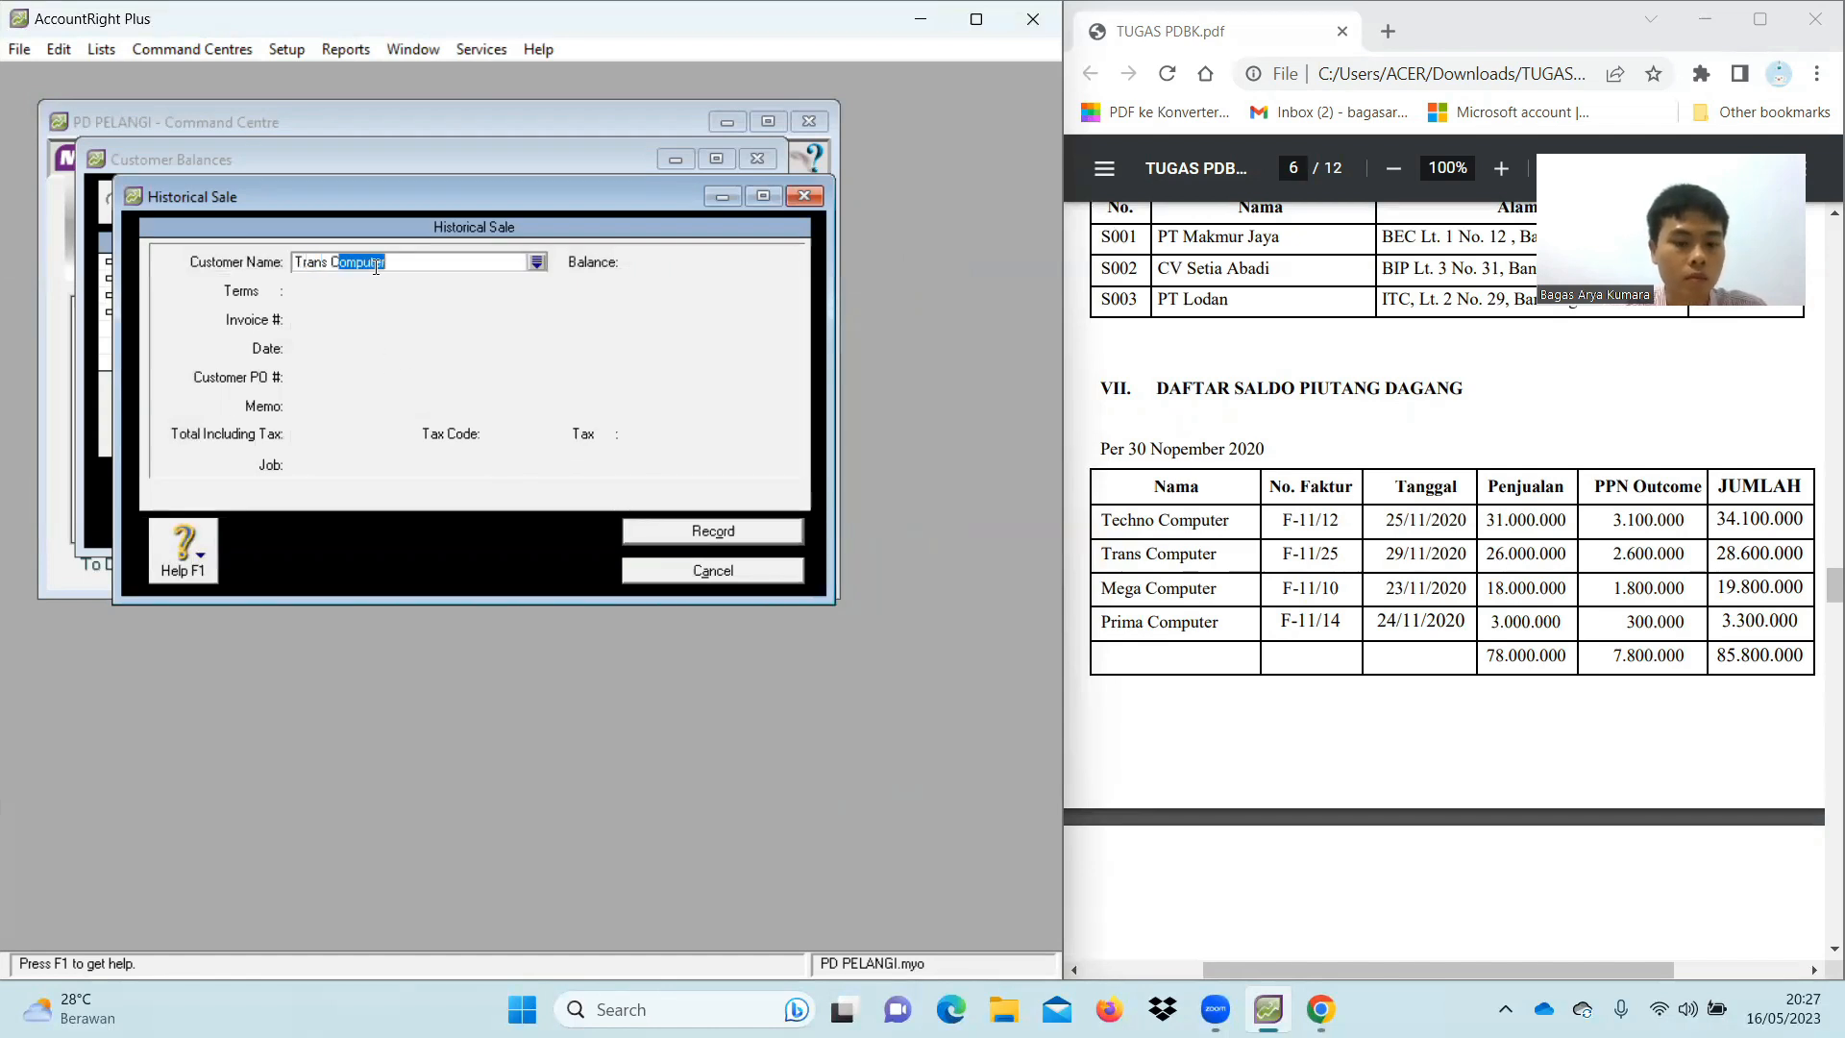
text(puter)
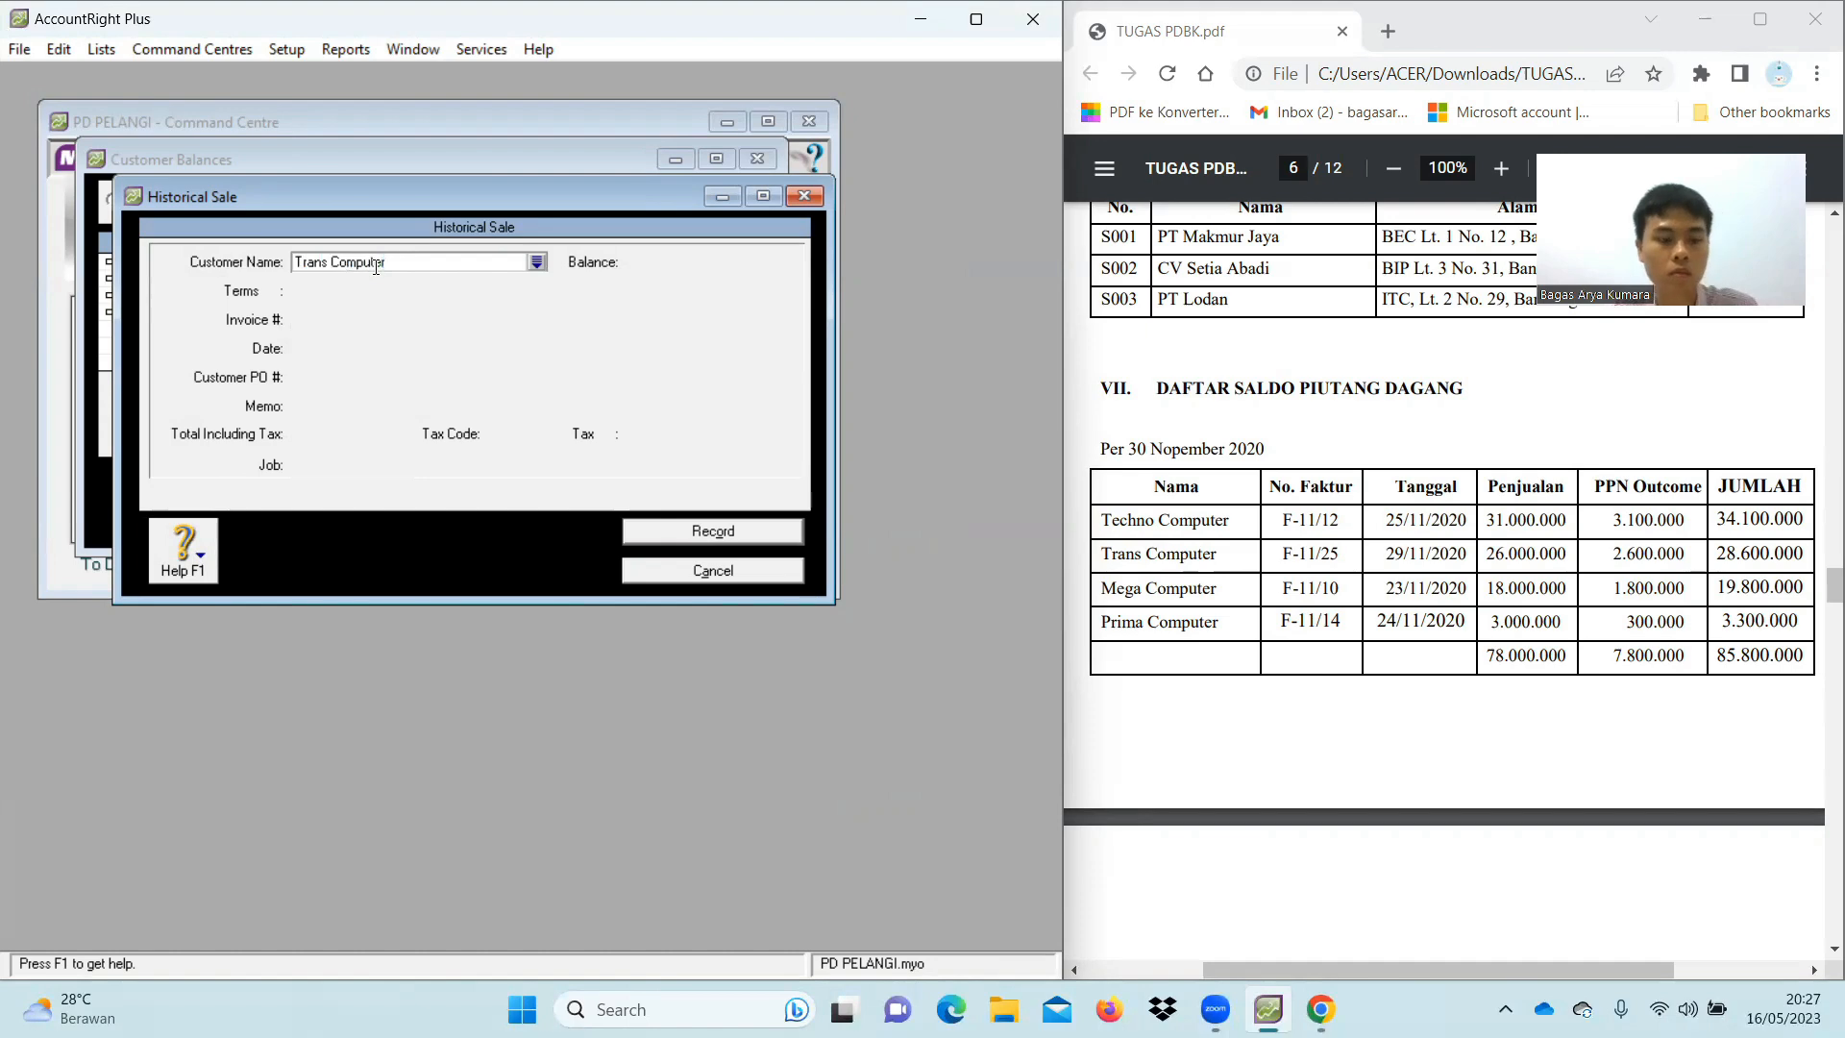
key(Tab)
click(275, 290)
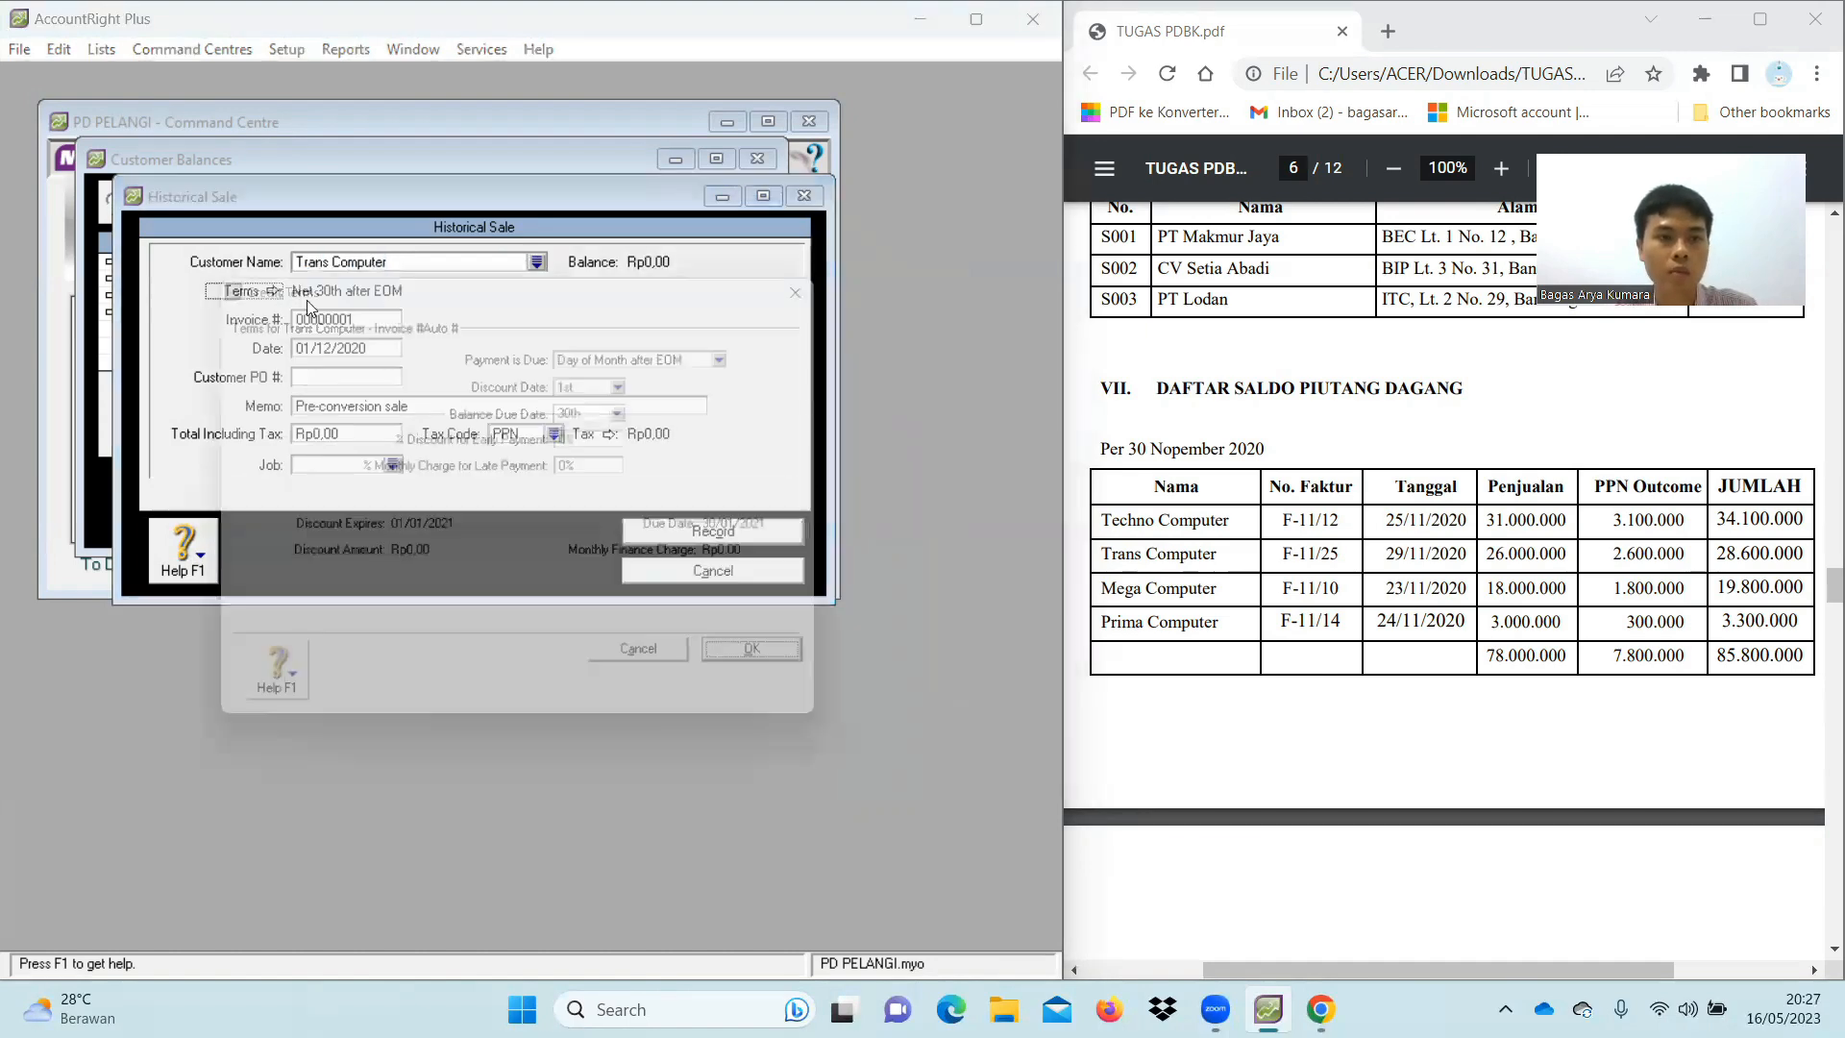
click(754, 354)
click(615, 375)
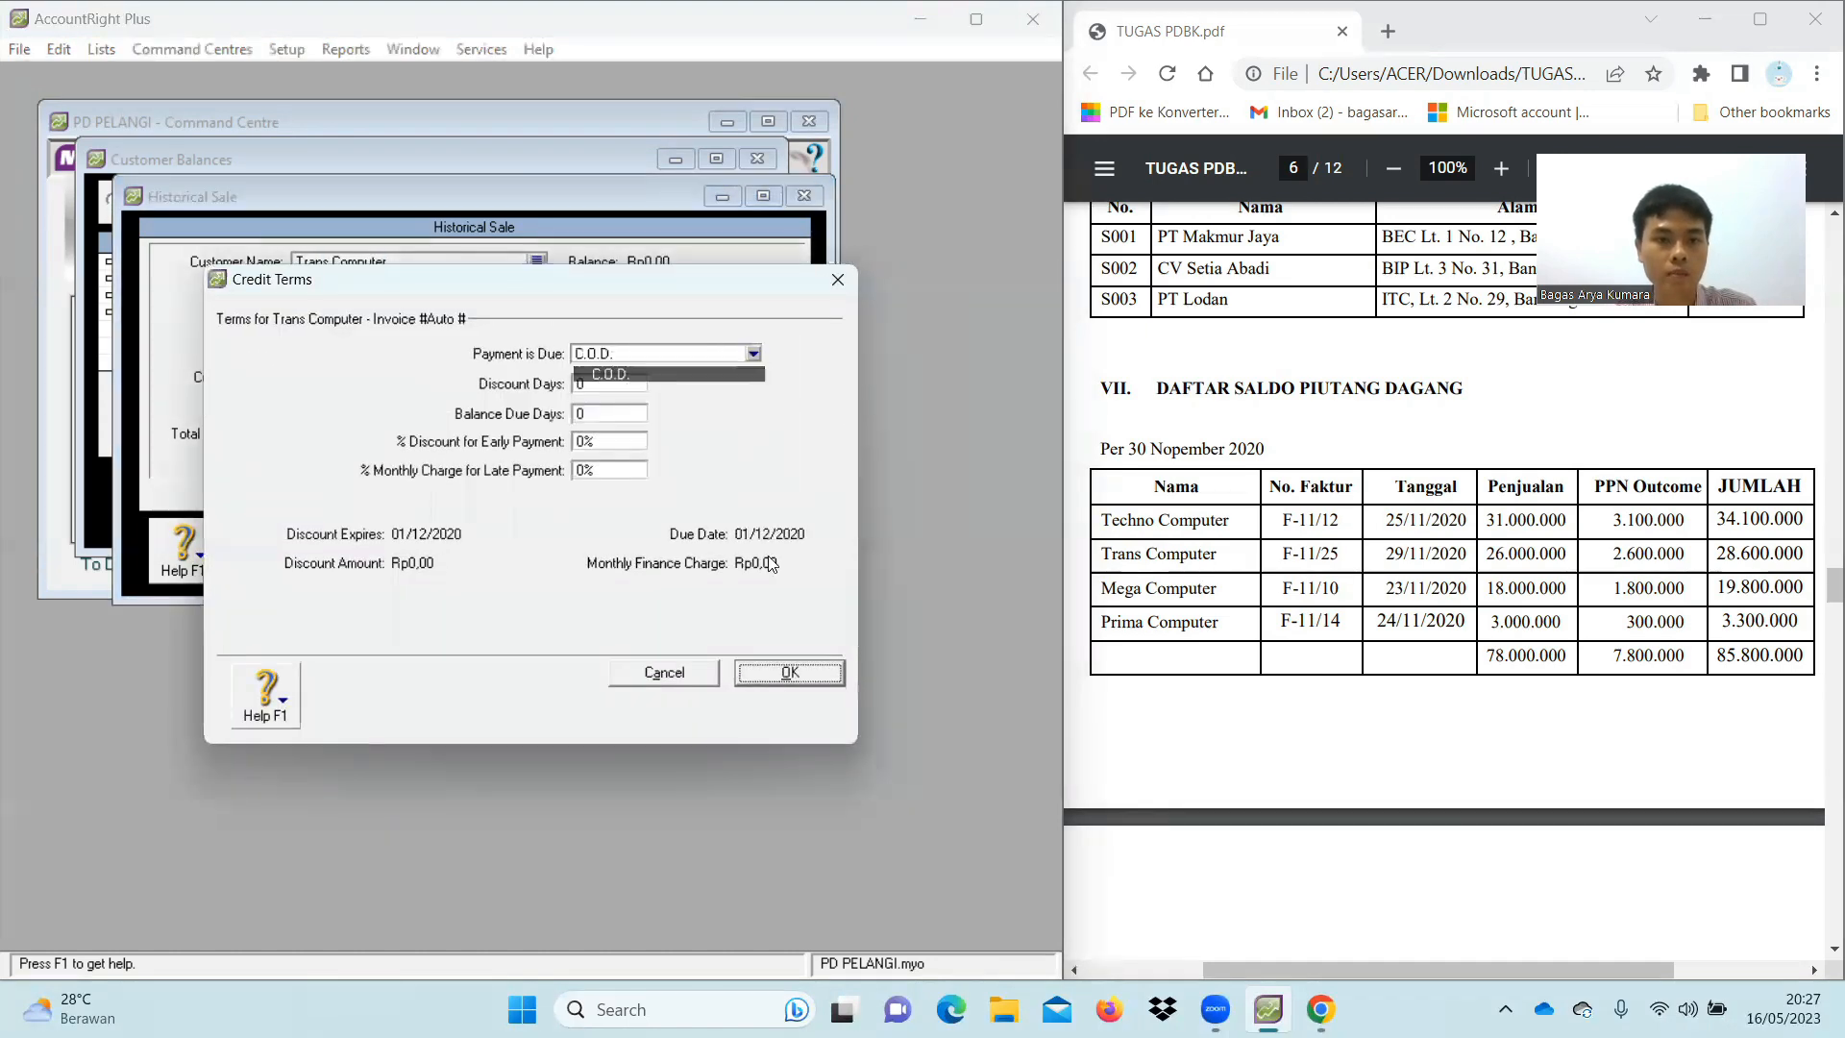
click(790, 672)
Enter invoice number F-11/25 and memo 'Saldo Awal Piutang'
click(376, 318)
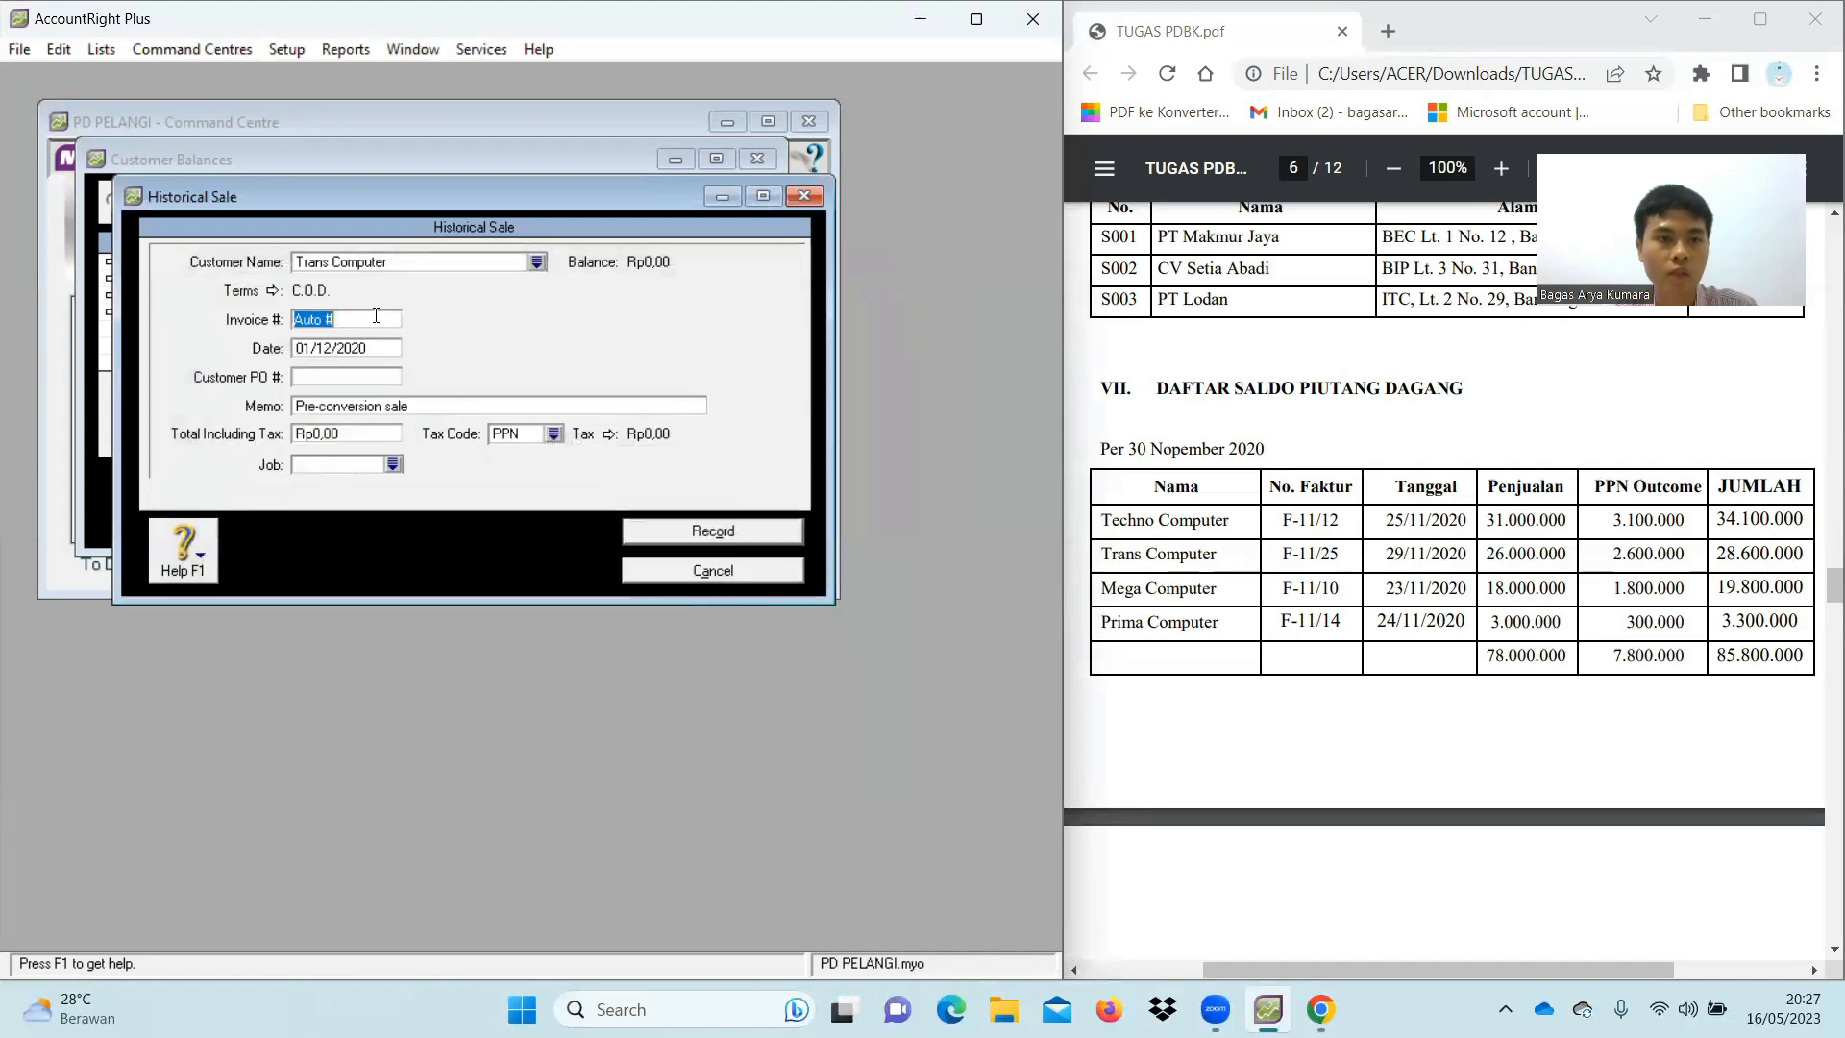
text(F)
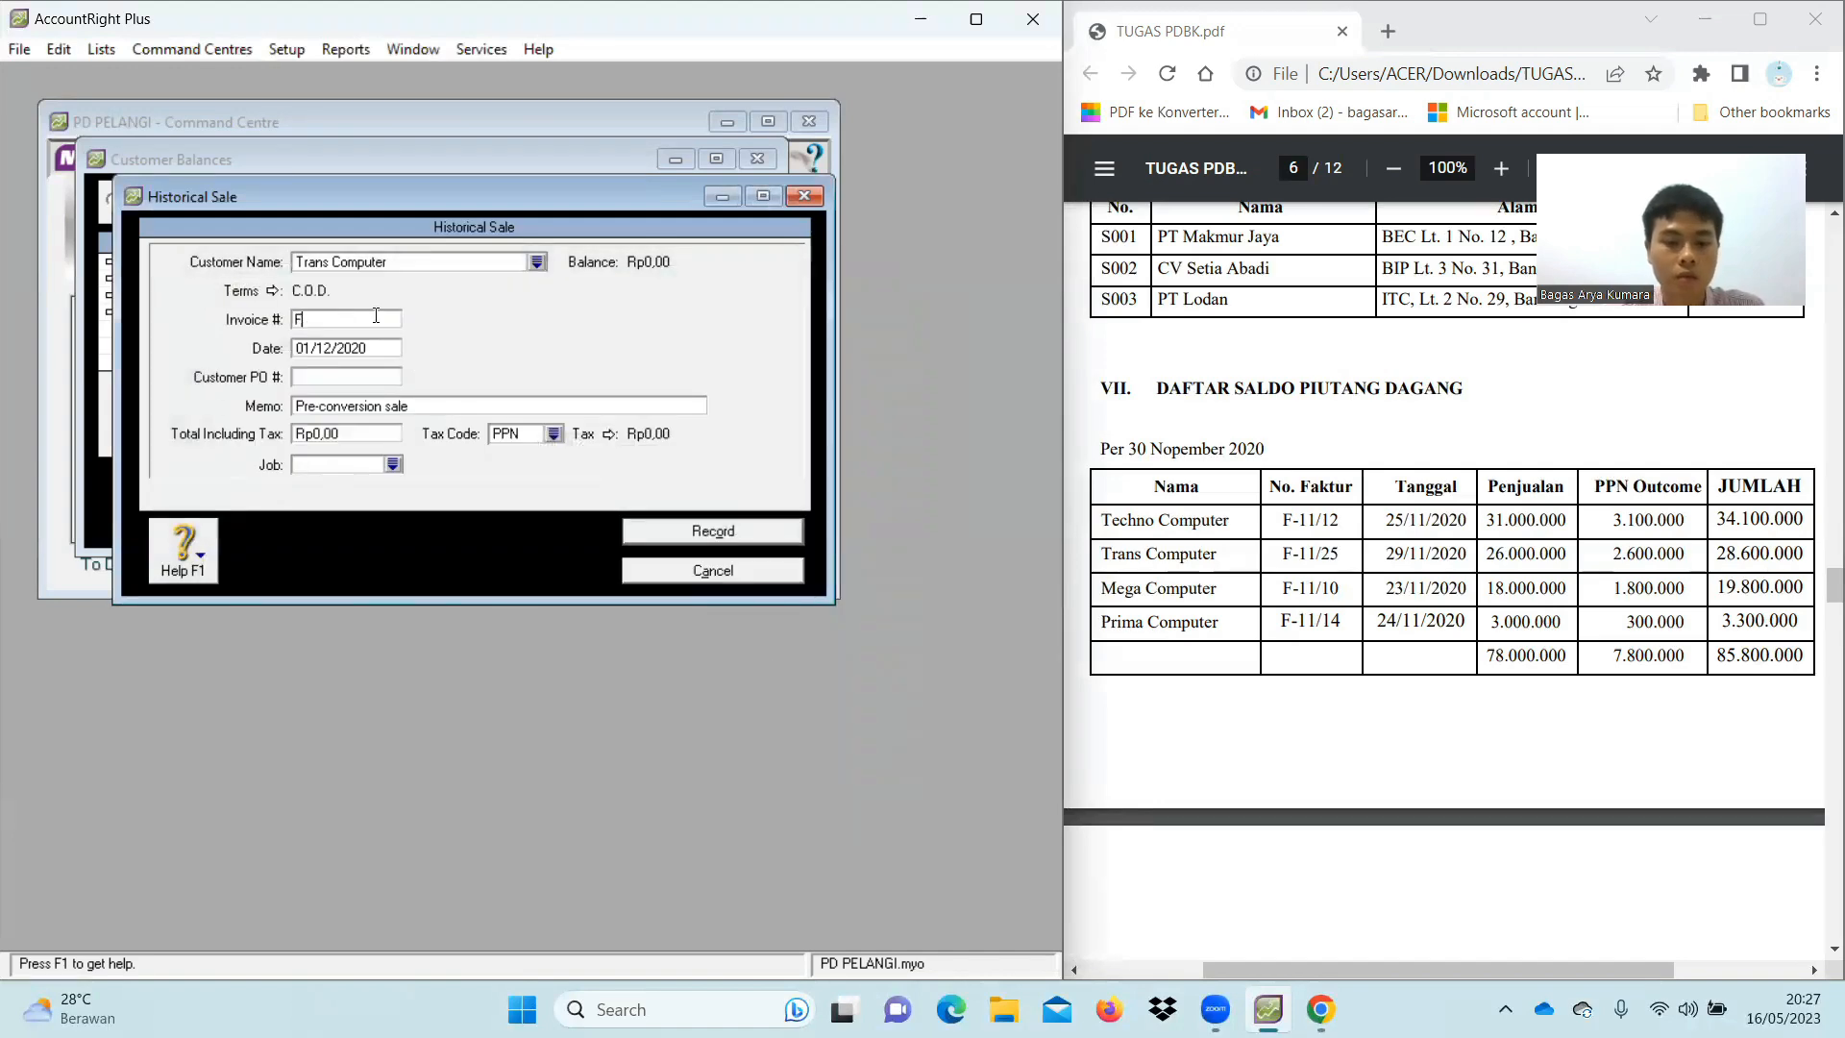
text(-11/25)
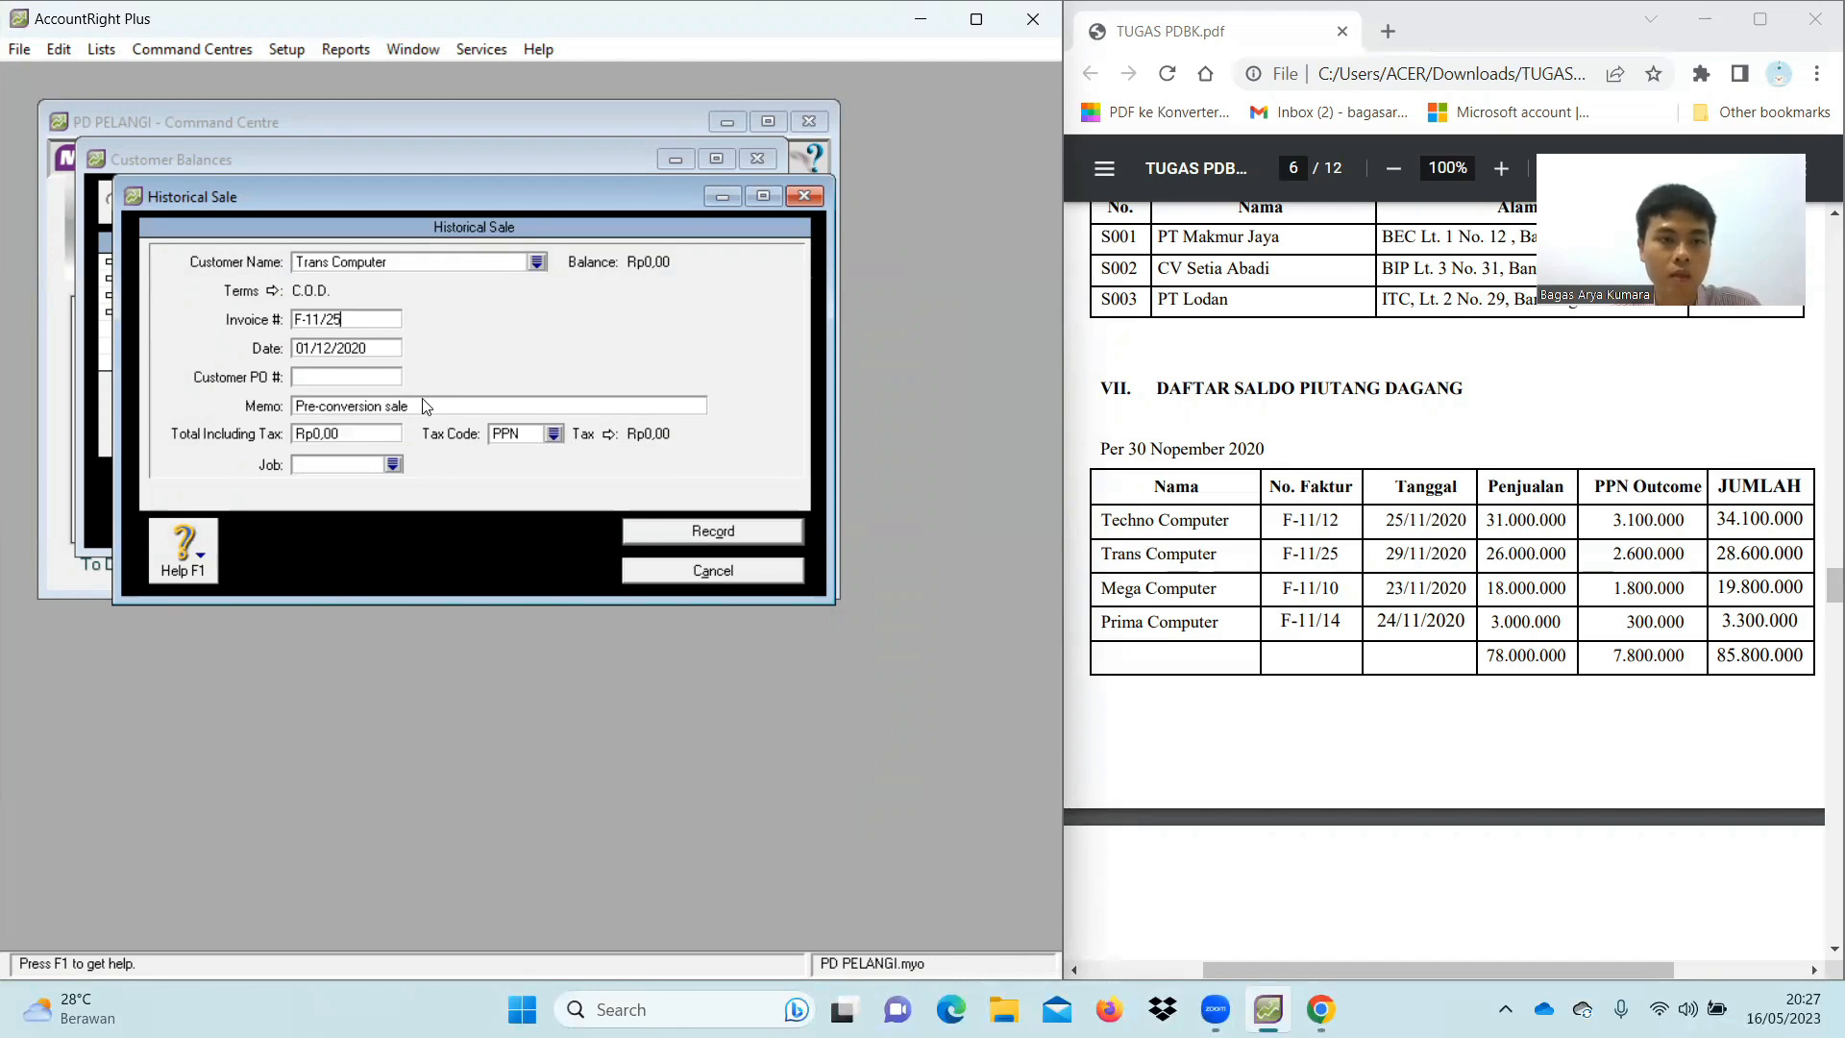
click(395, 404)
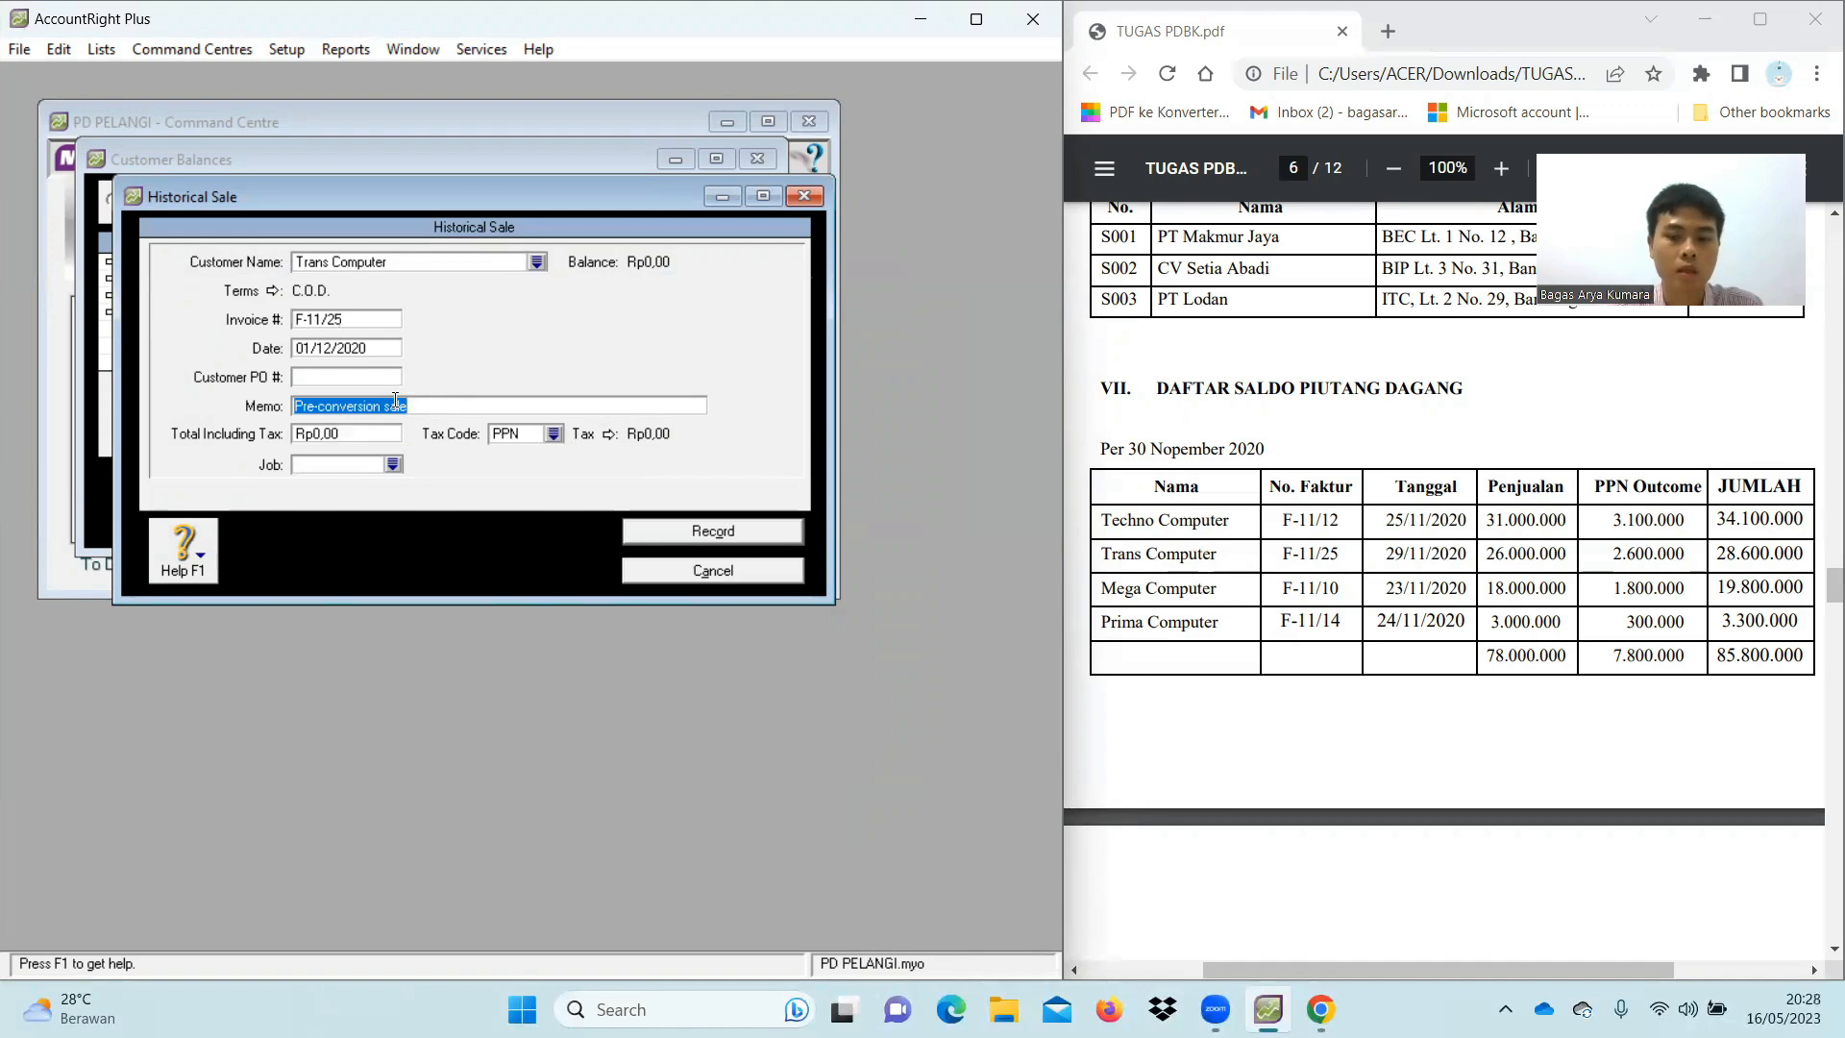
text(Saldo Awal Piutang)
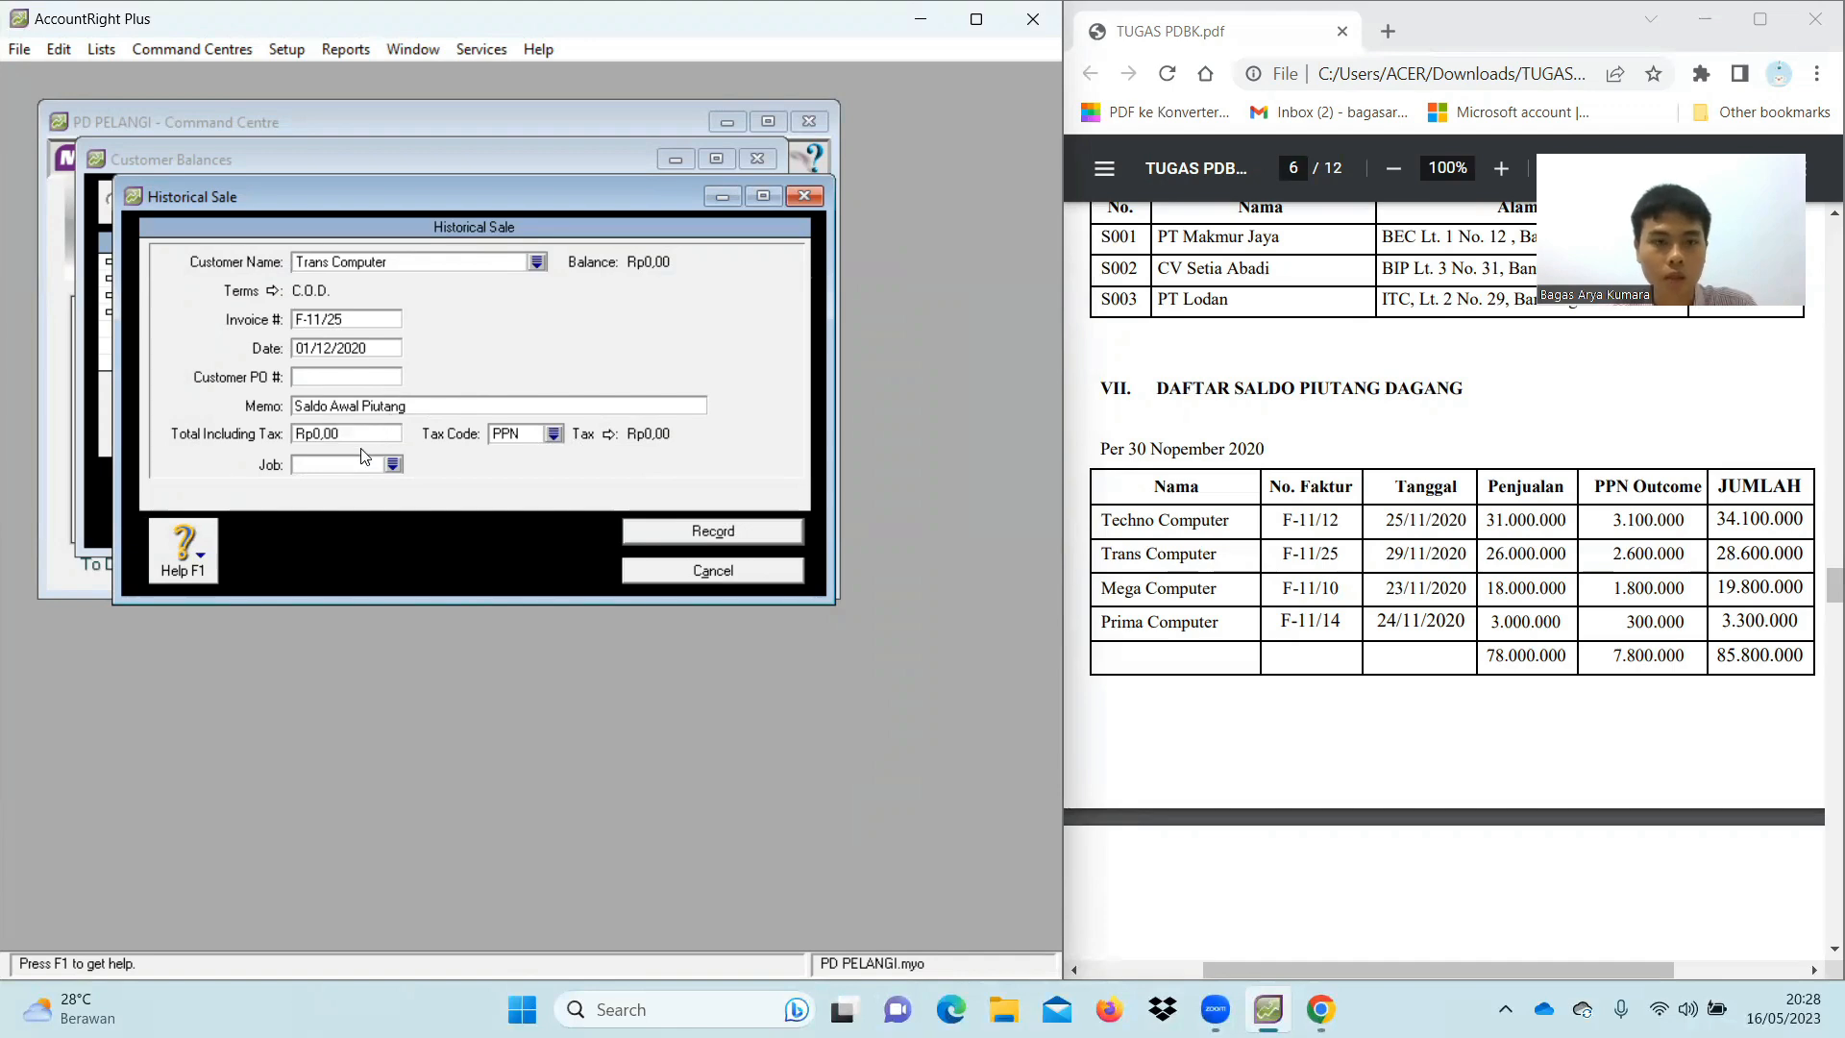
Set the total to Rp28.600.000 with tax code N-T and record the sale
click(375, 433)
text(28600000)
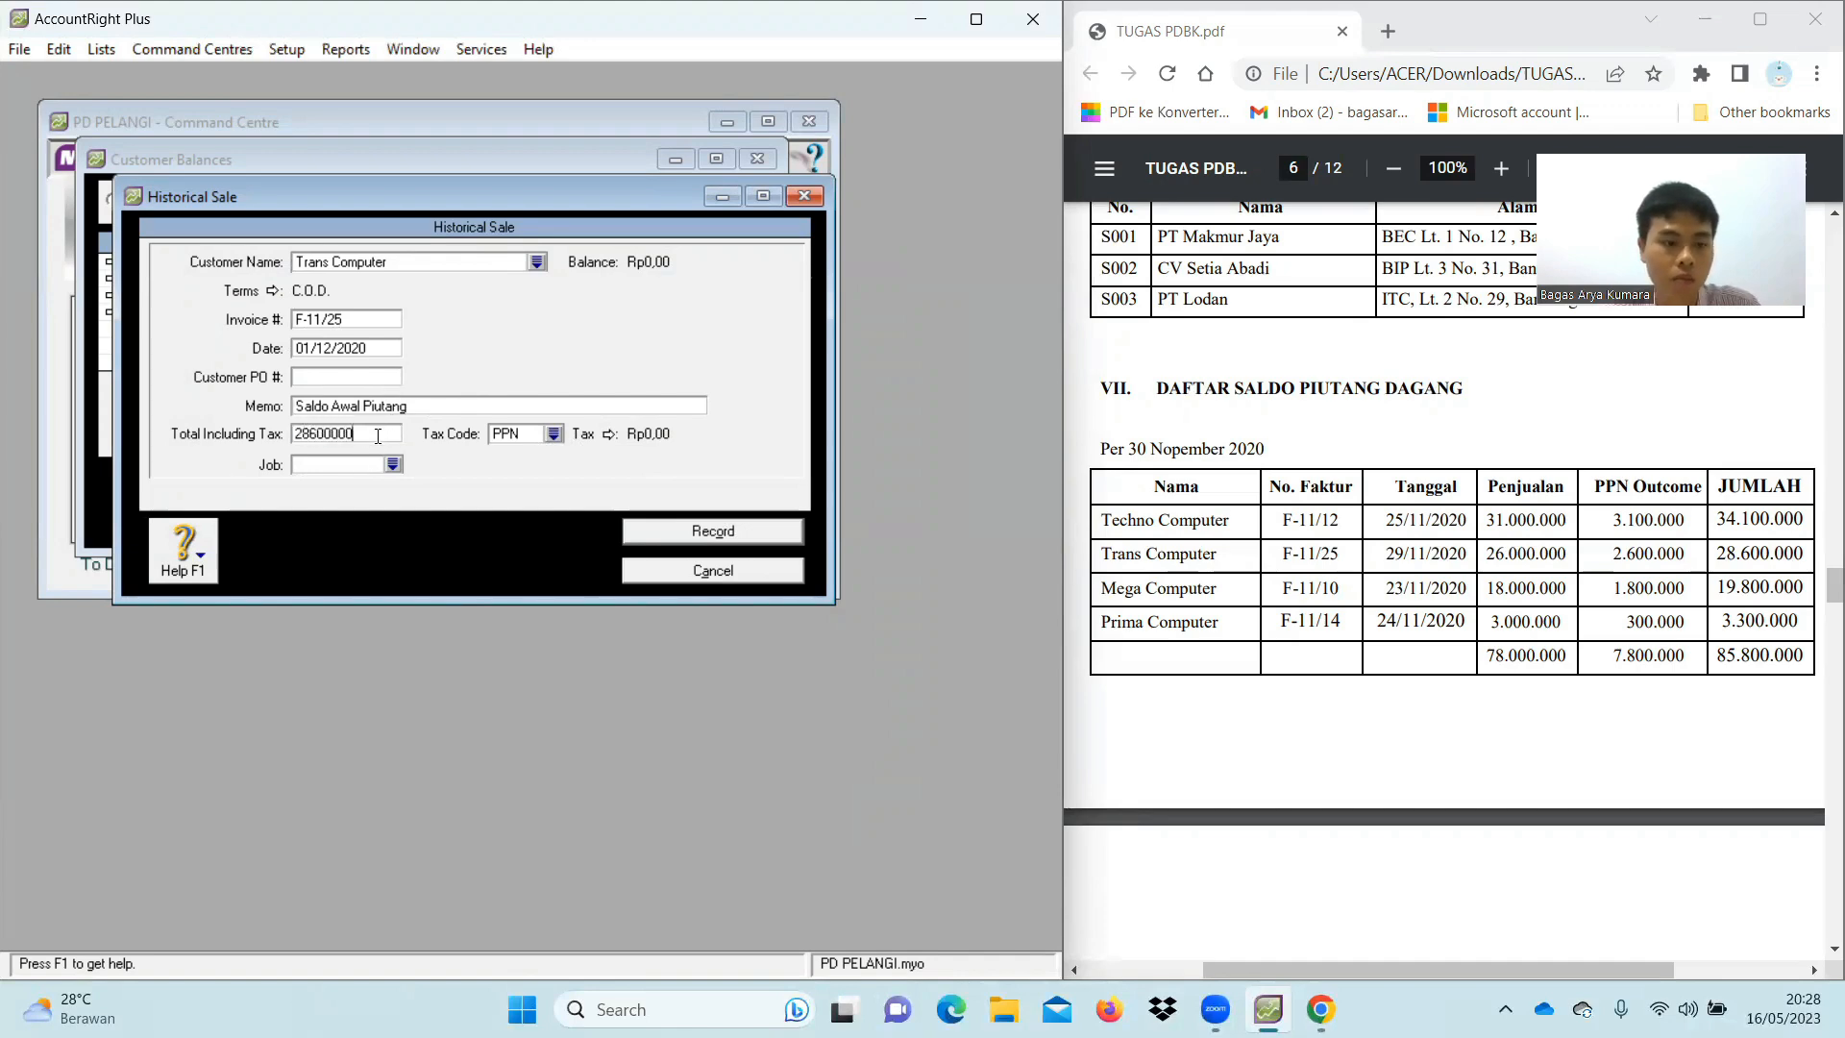
key(Tab)
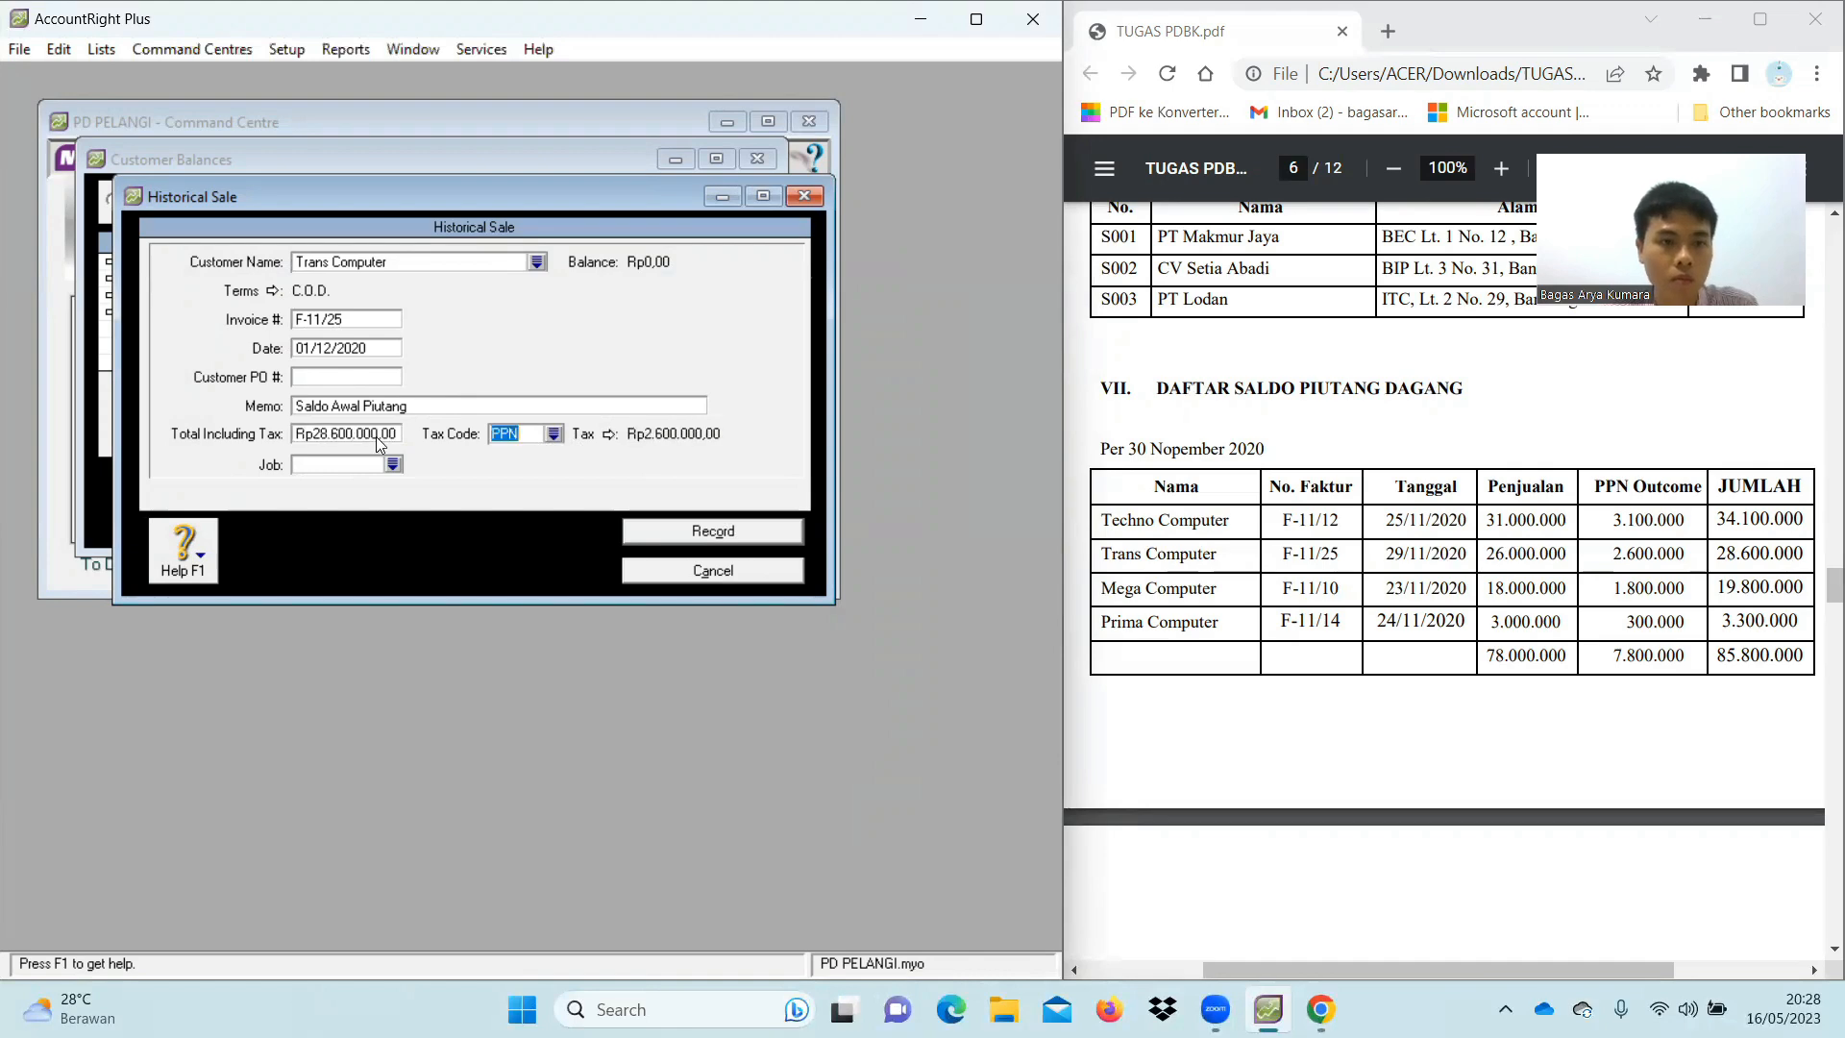
click(554, 434)
double_click(523, 374)
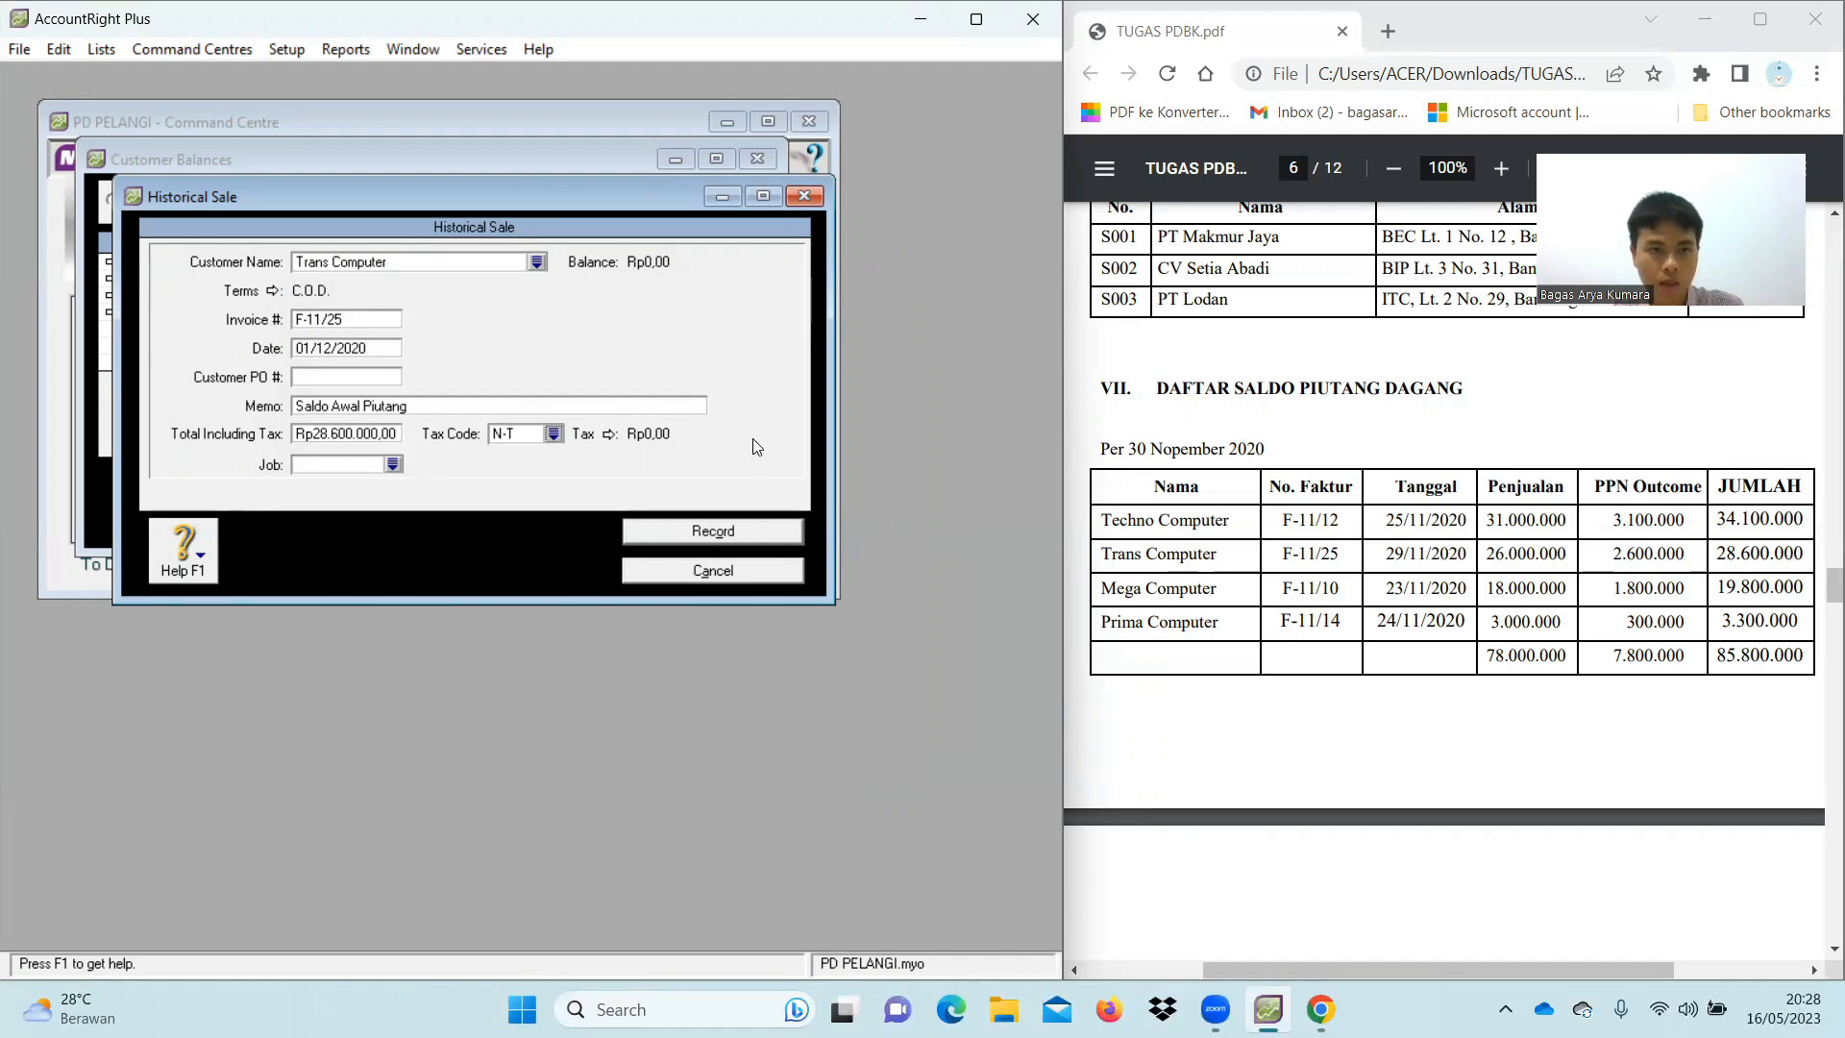
click(761, 531)
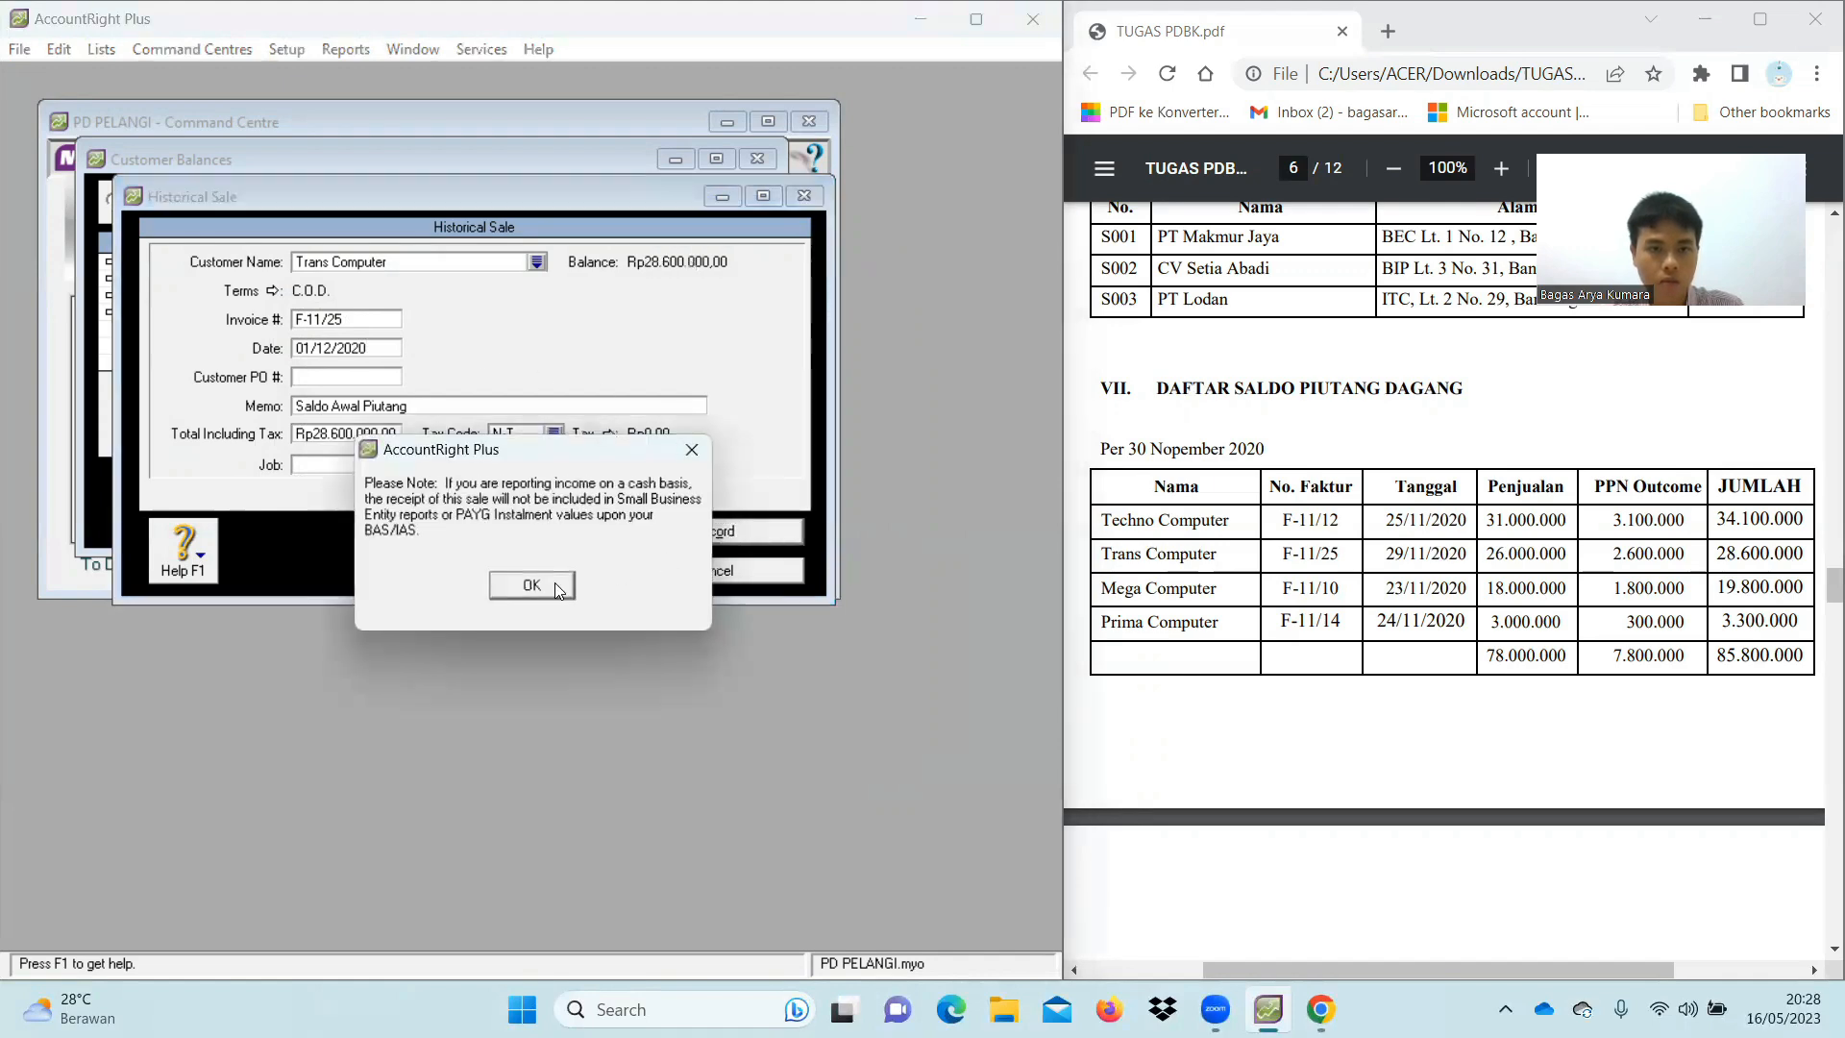
click(558, 587)
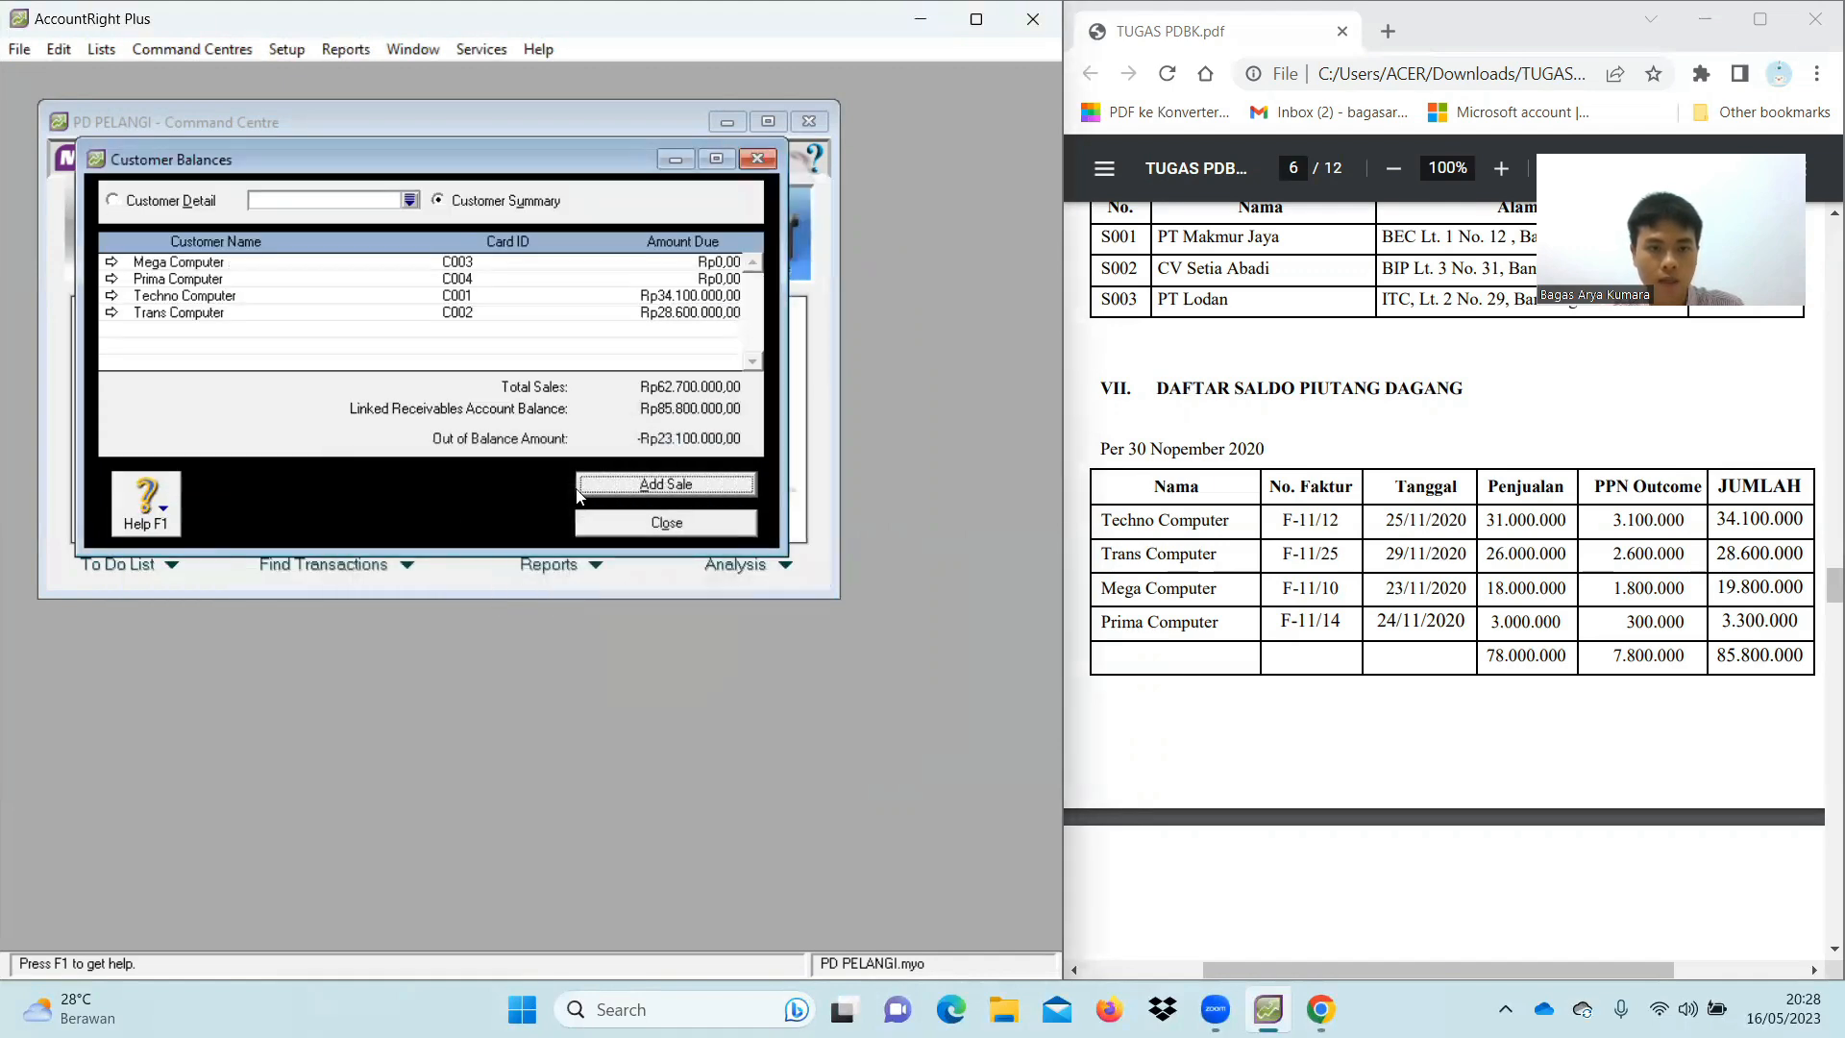
Start a historical sale for Mega Computer with C.O.D. payment terms
click(606, 490)
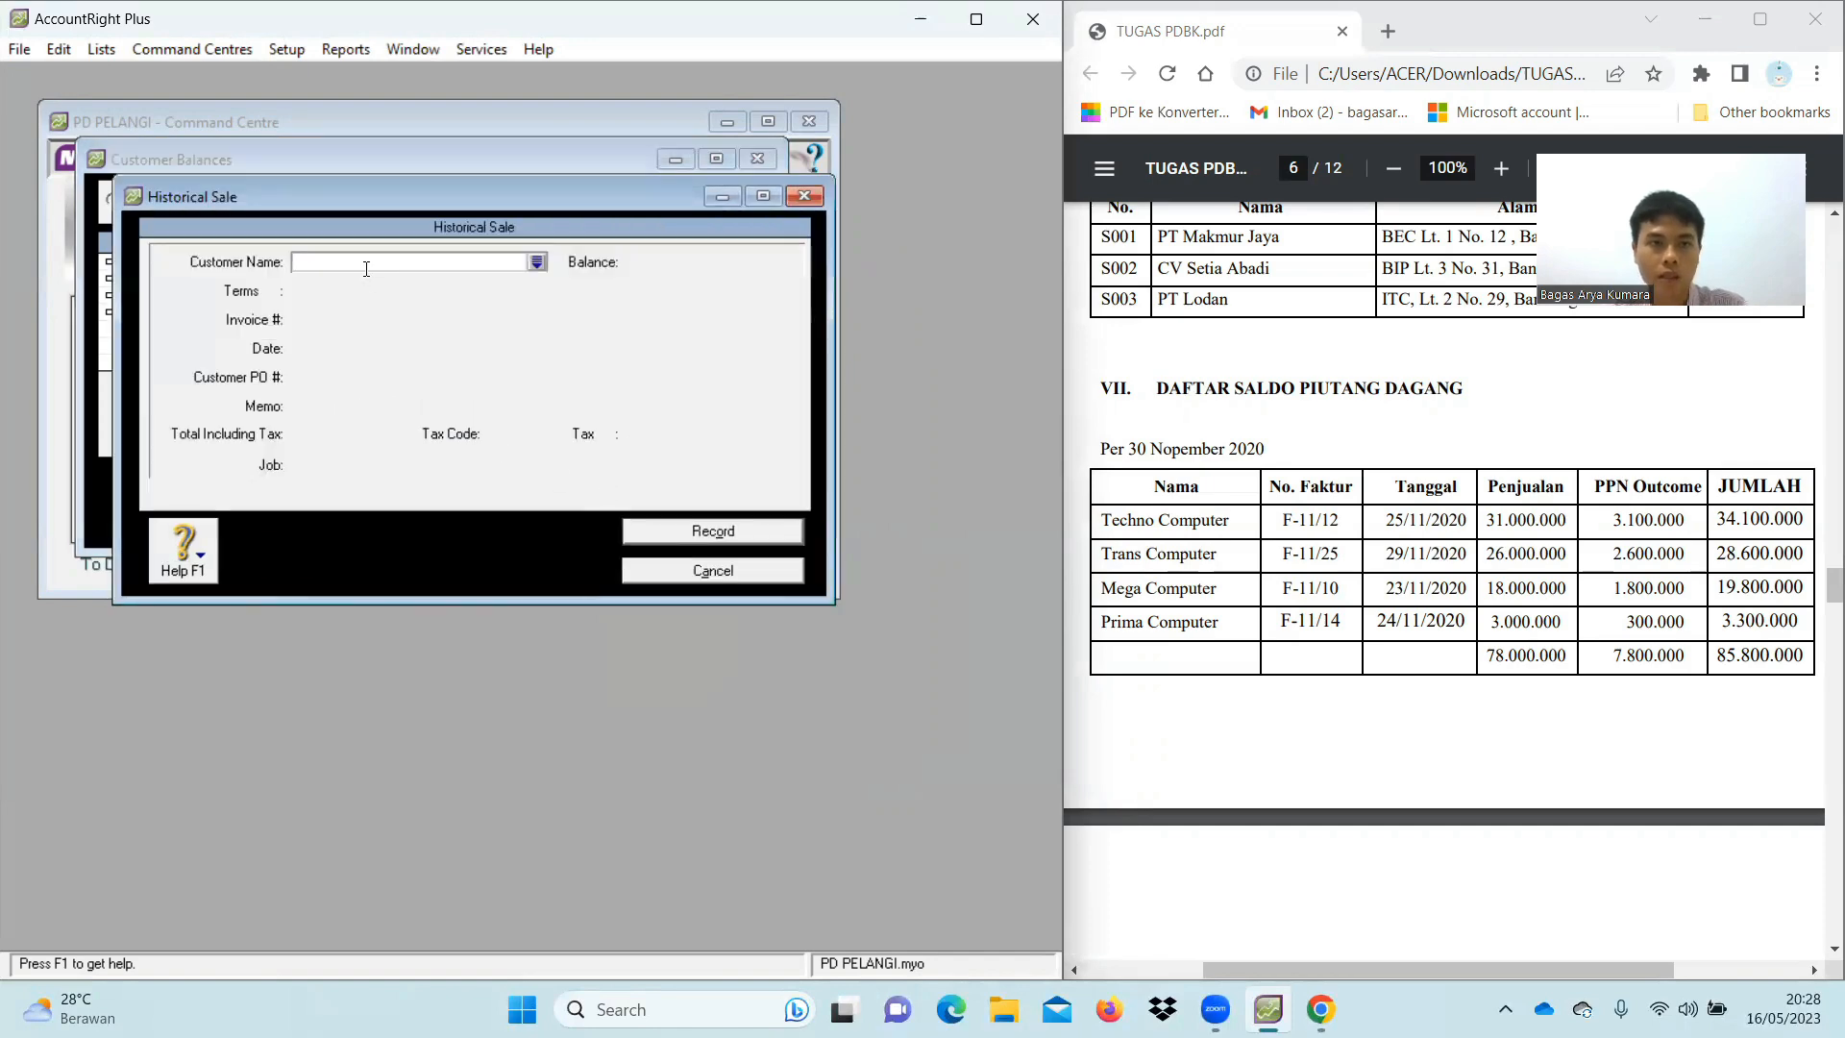
text(Mega Computer)
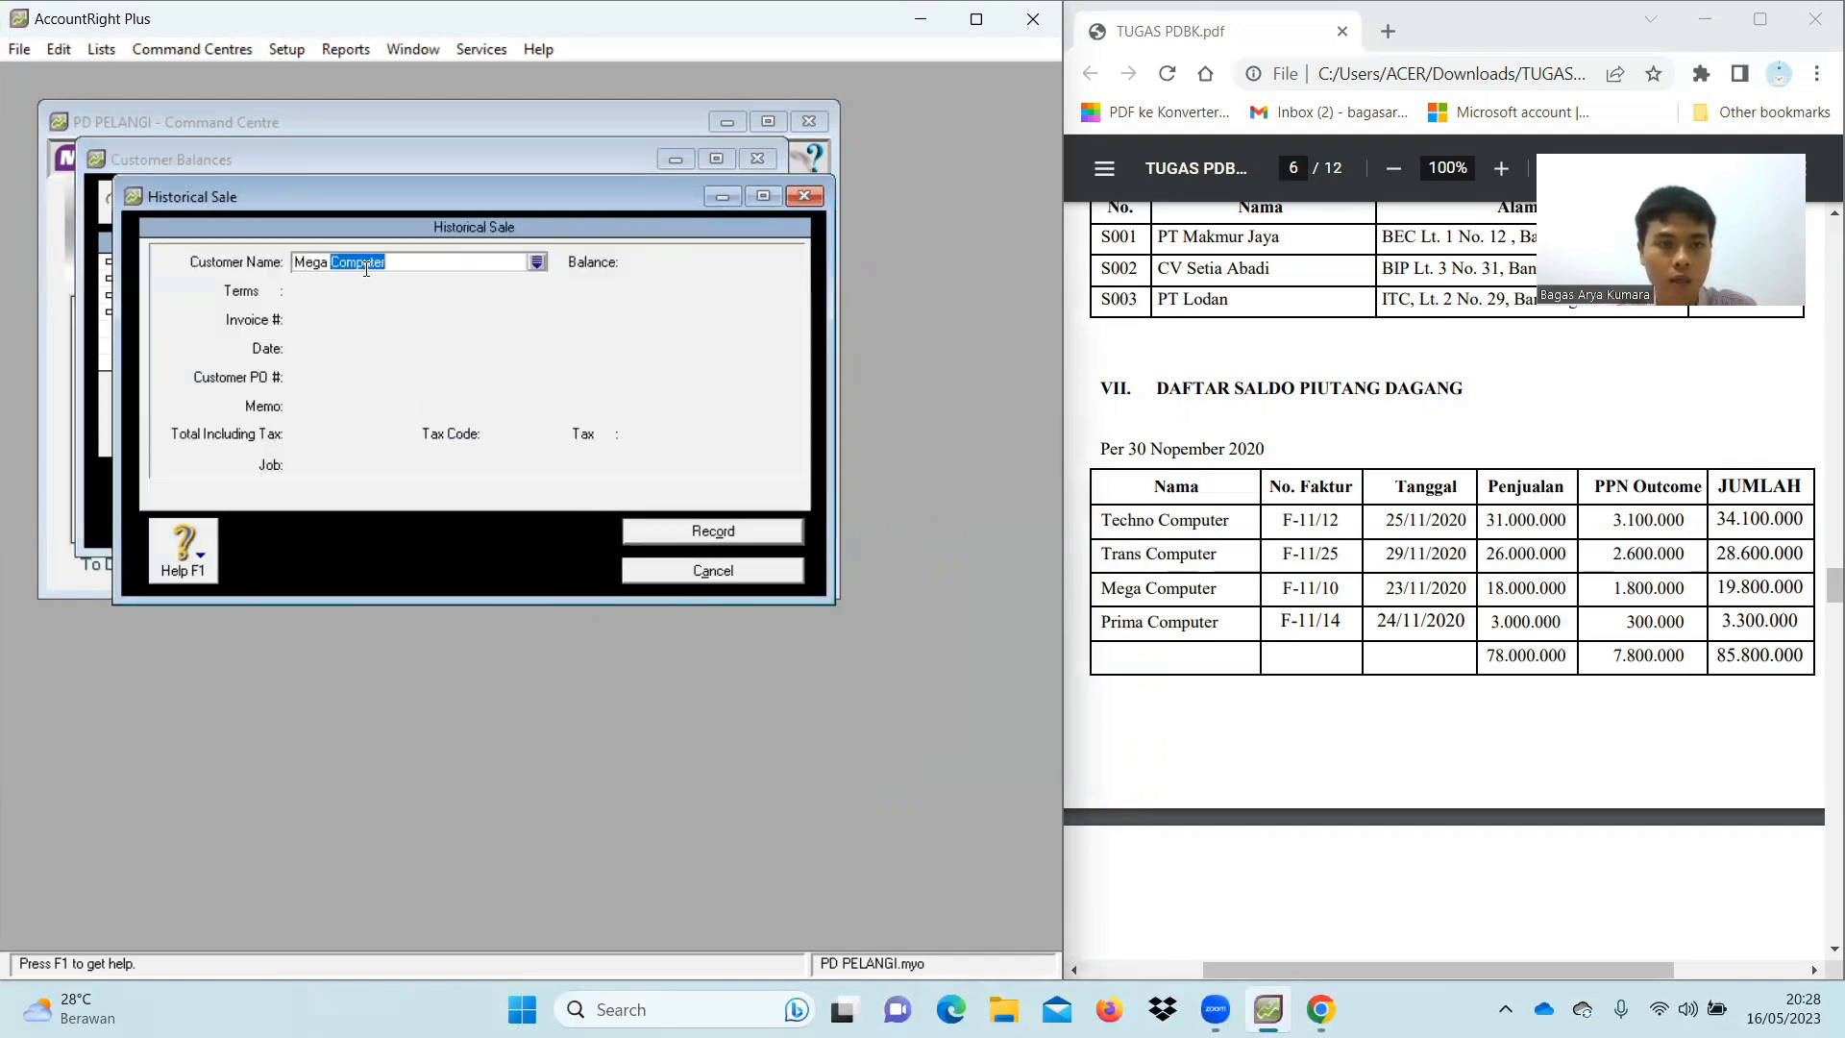
key(Tab)
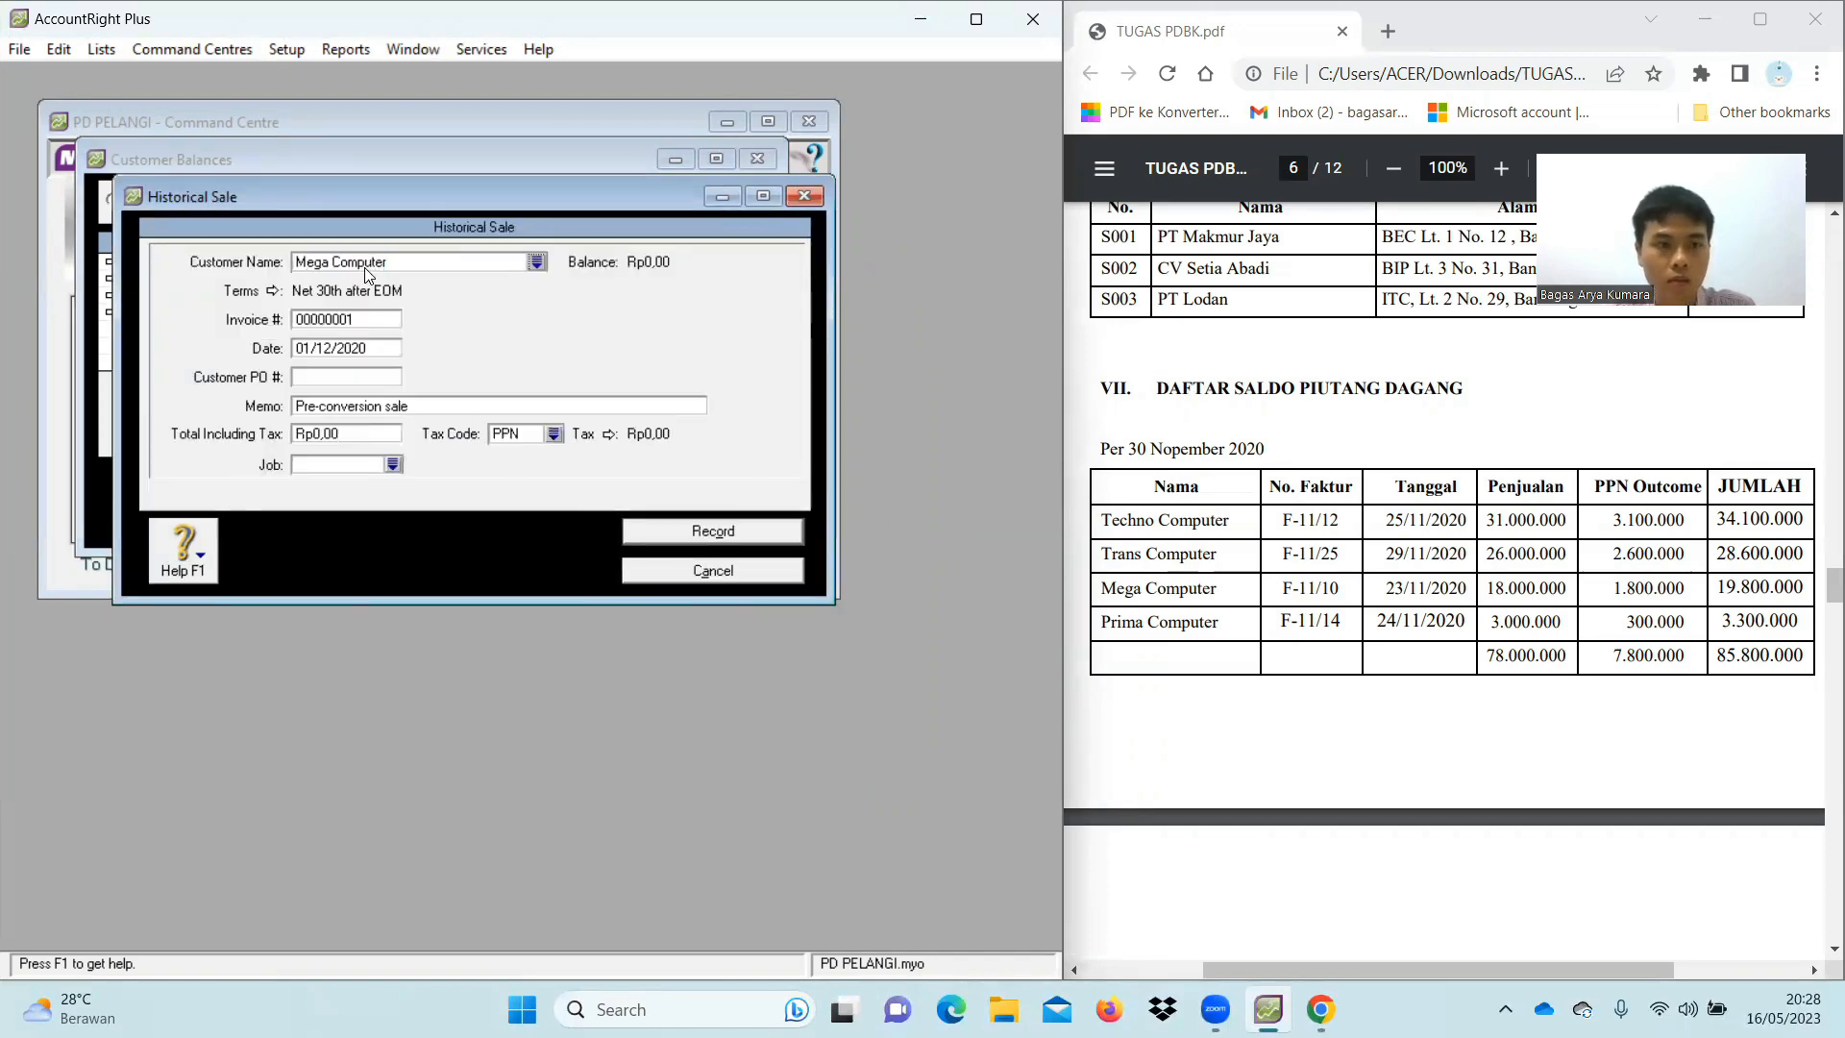
click(273, 290)
click(754, 354)
click(740, 374)
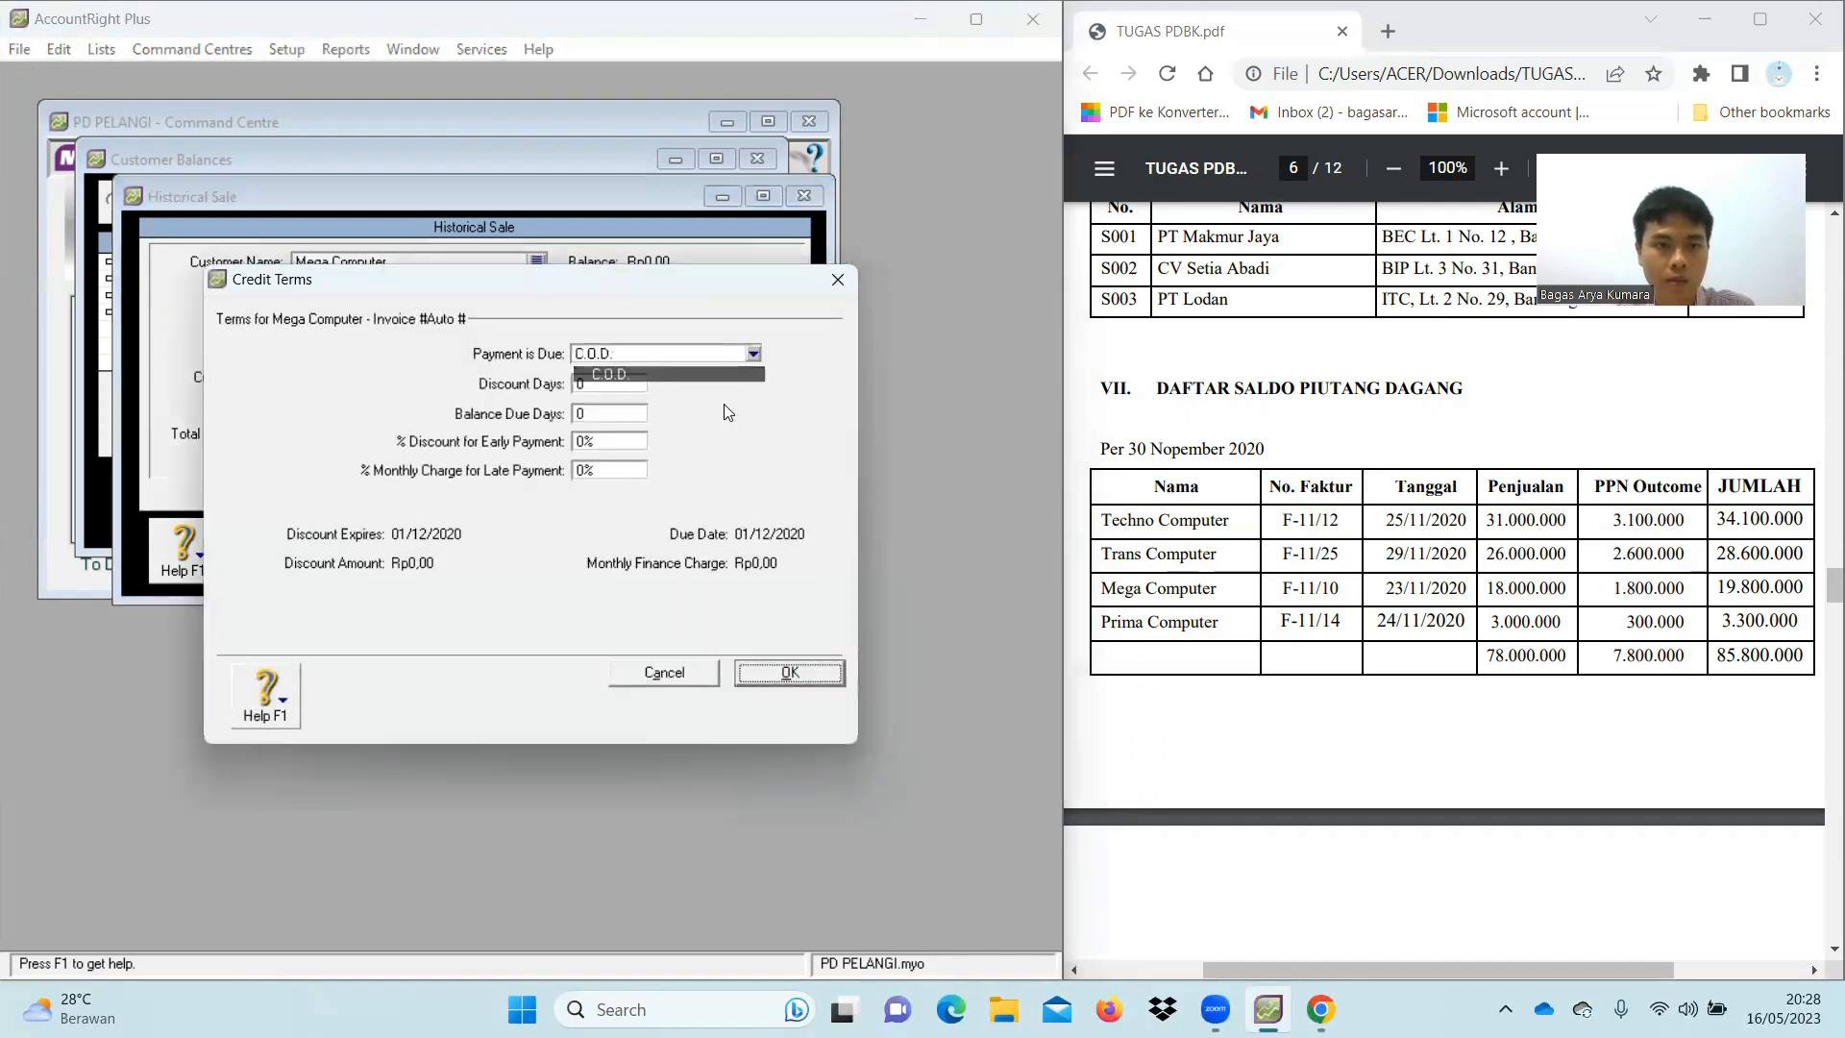
click(789, 672)
Enter invoice F-11/10 and memo 'Saldo Awal Piutang', correcting a typo
click(352, 319)
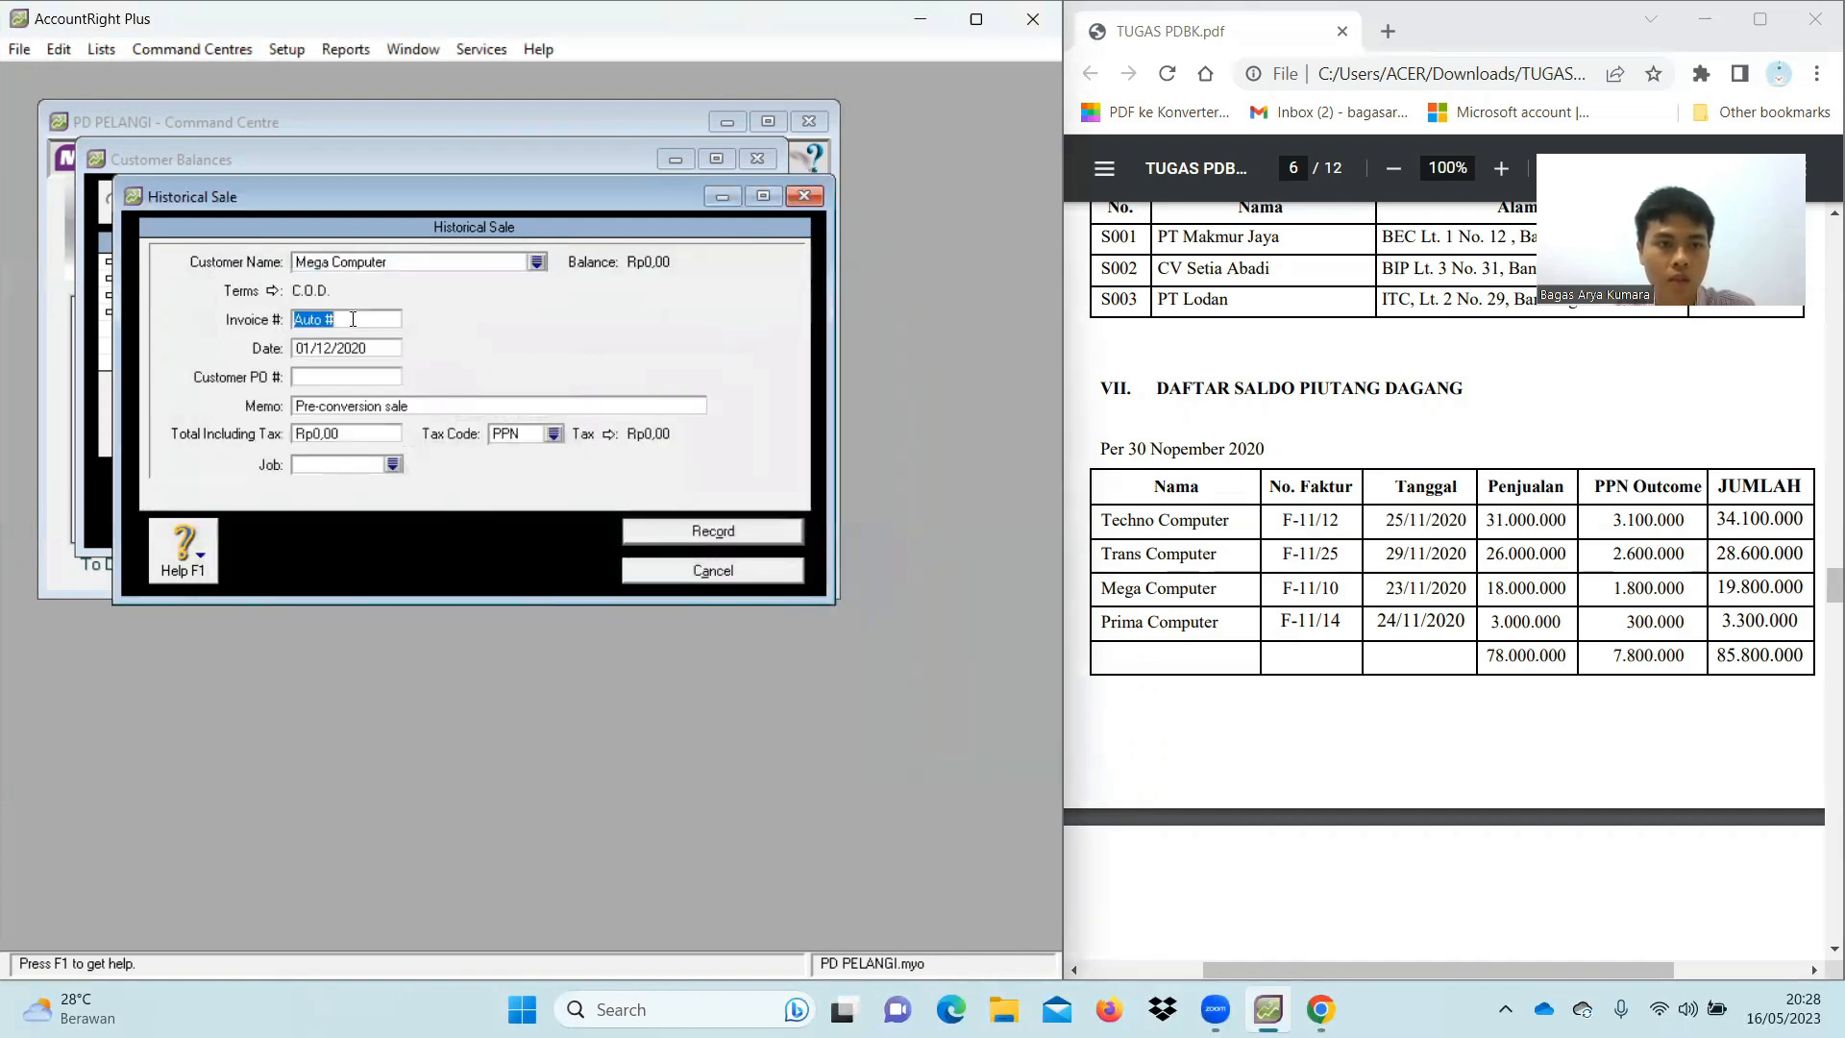
text(F-11/10)
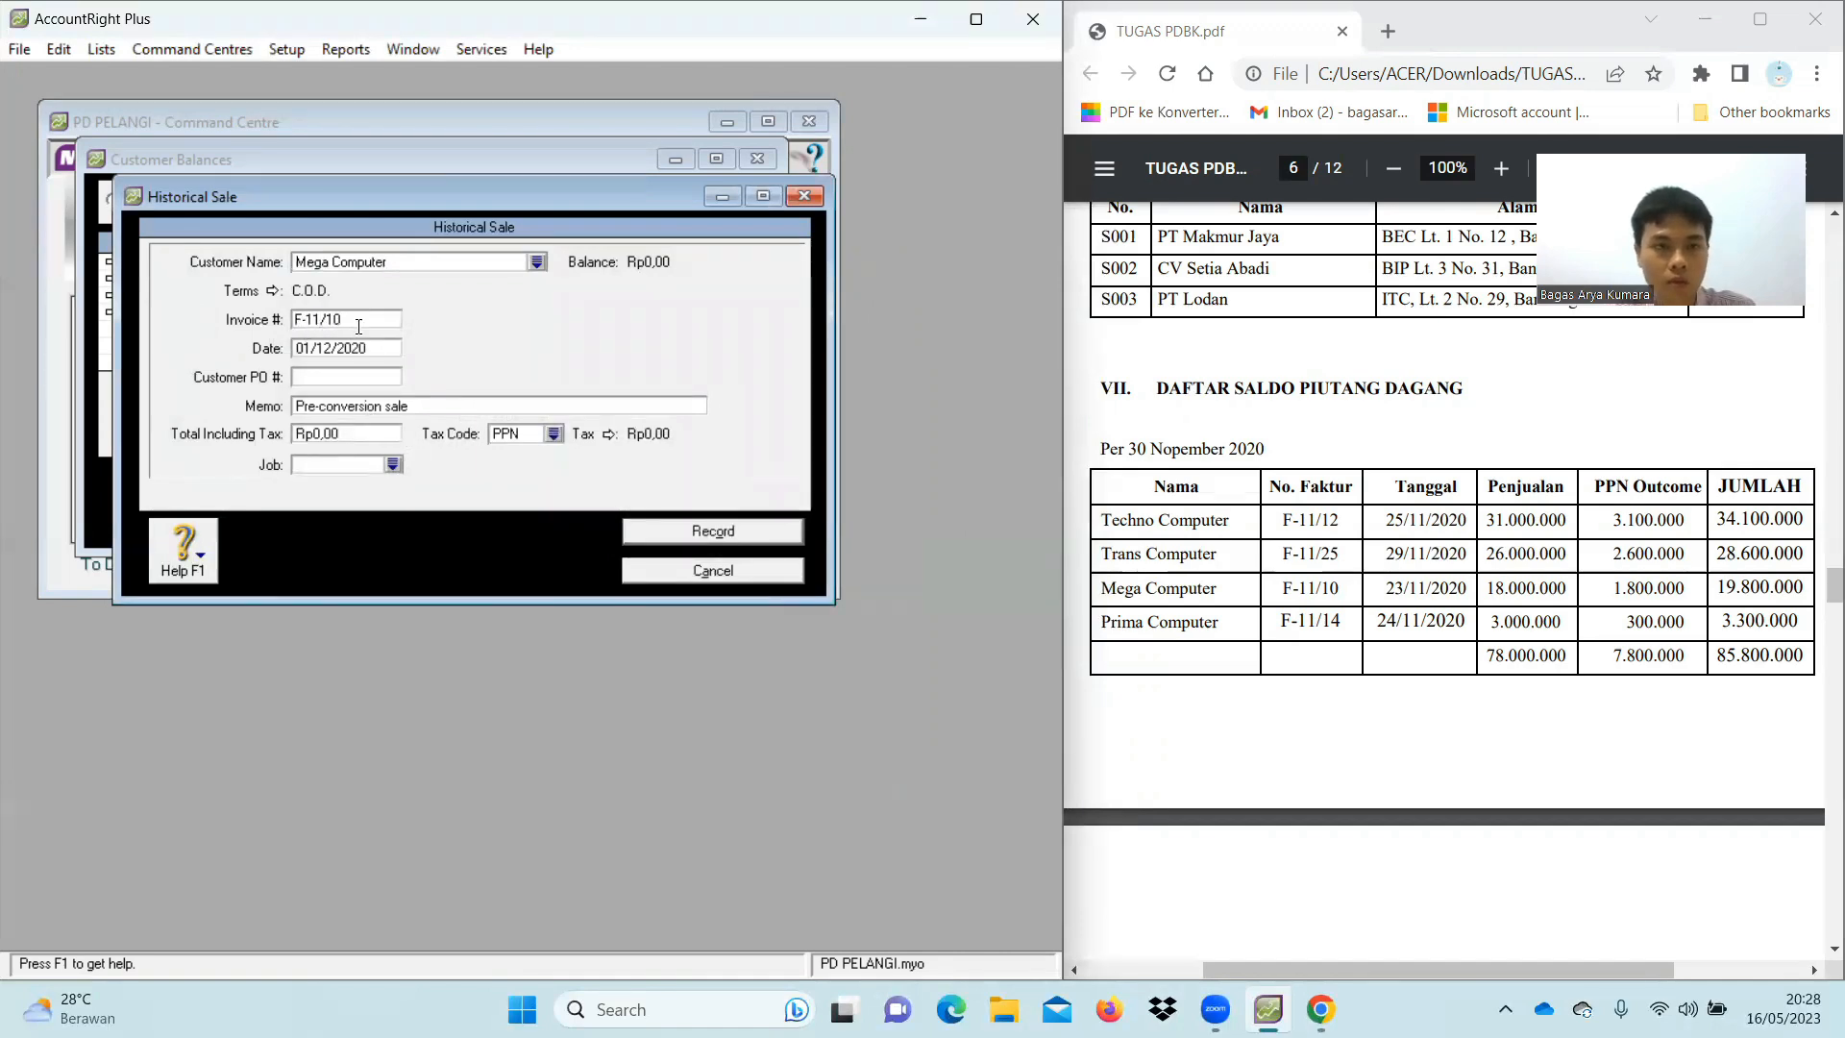
click(389, 405)
key(BackSpace)
text(Slado)
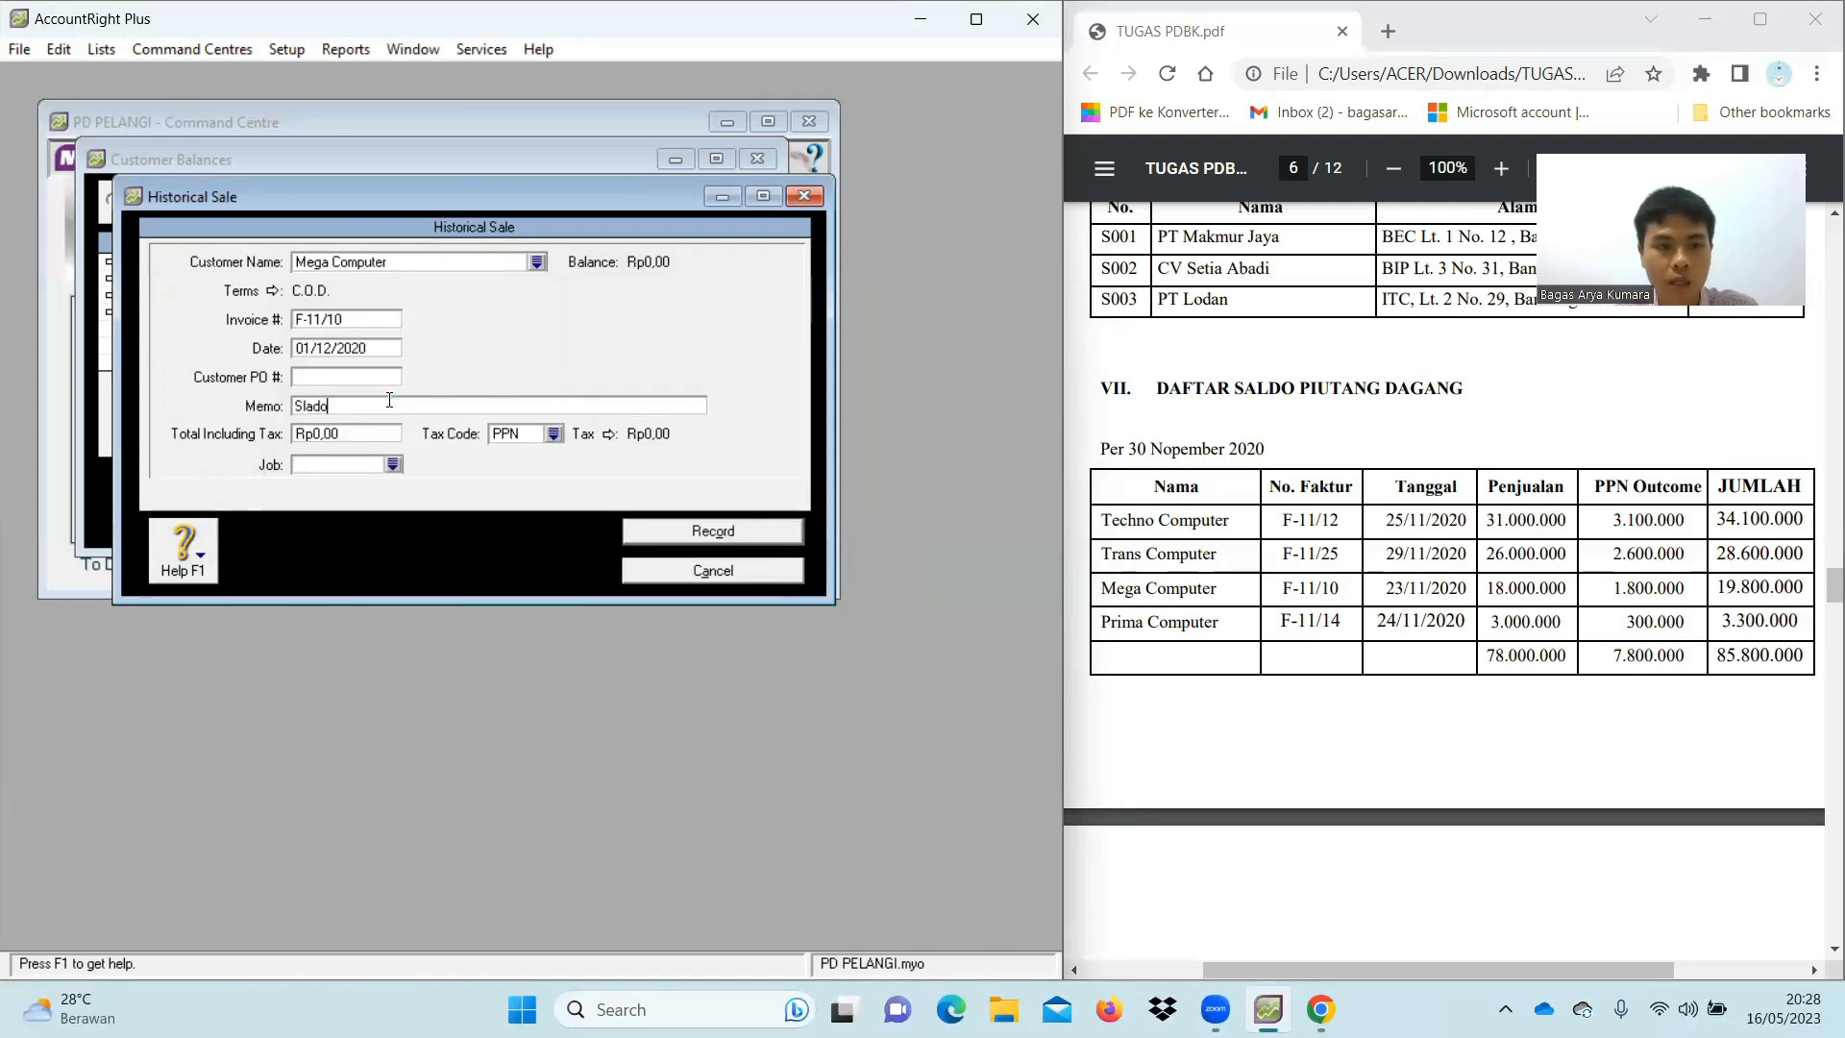
key(BackSpace)
key(BackSpace)
key(BackSpace)
key(BackSpace)
key(BackSpace)
text(a)
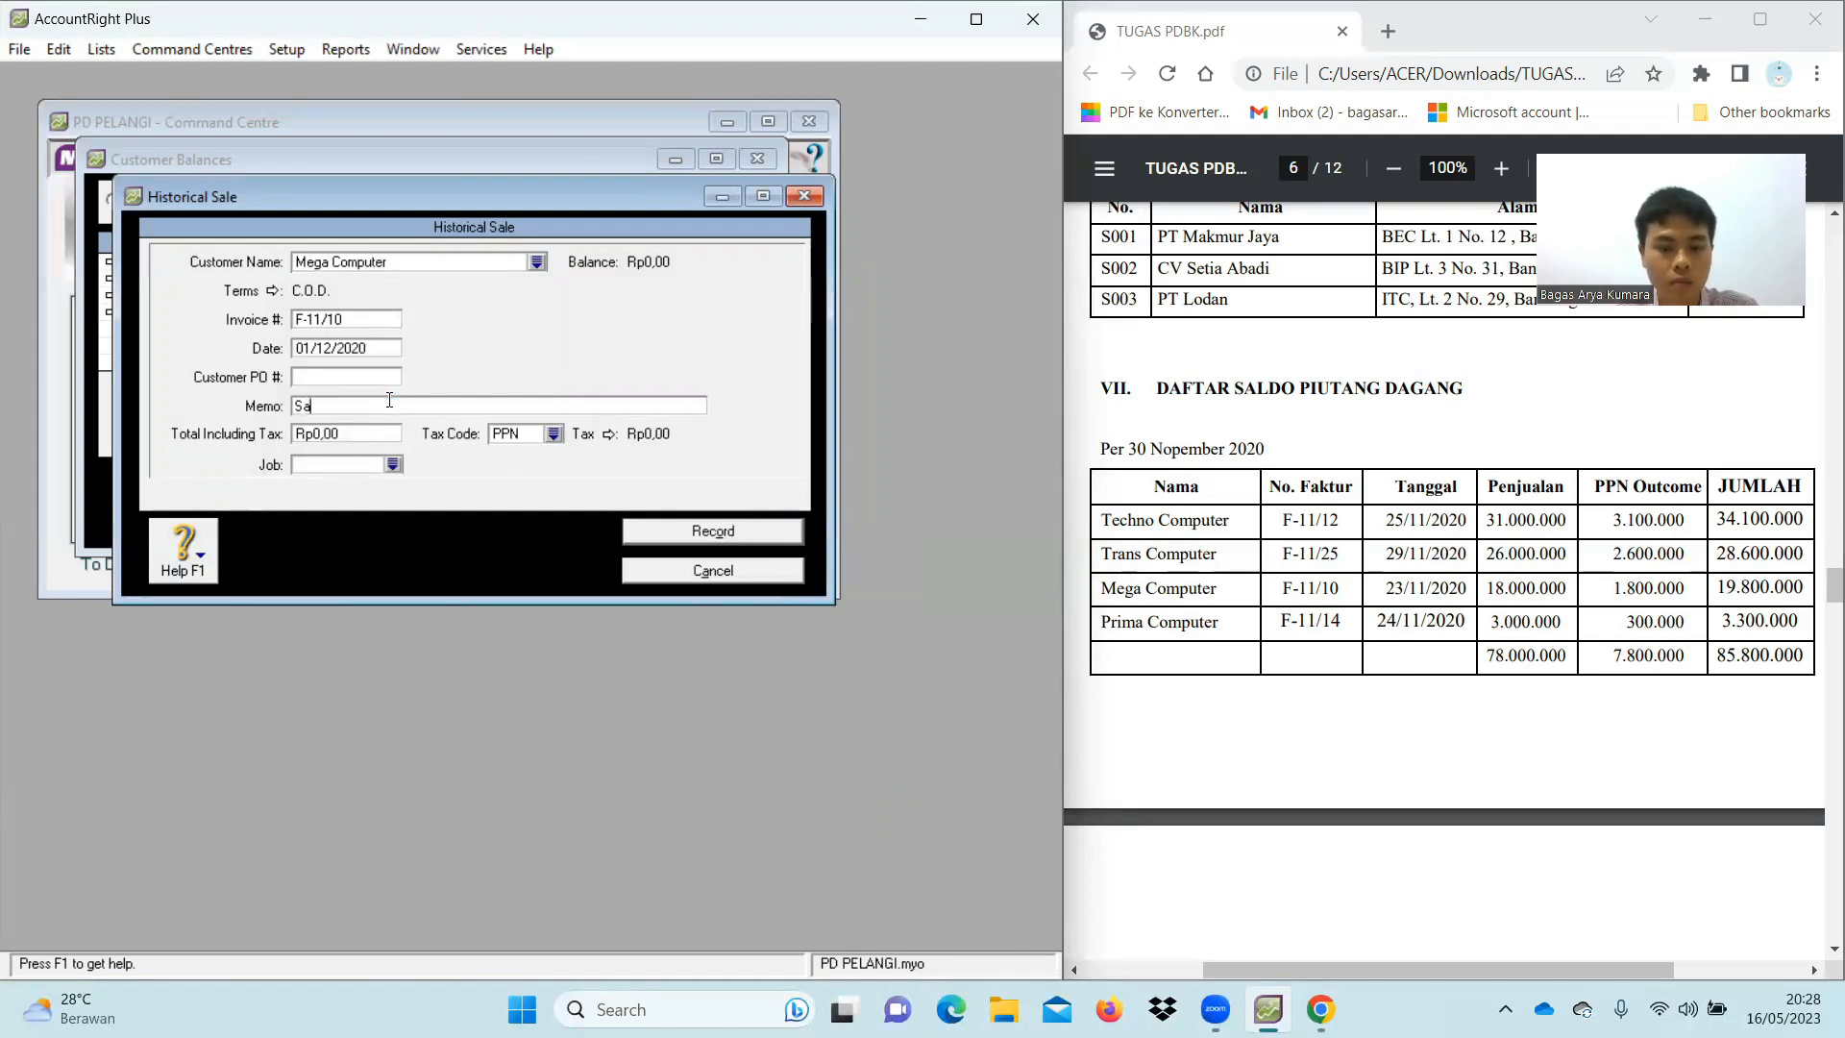
text(ldo Awal )
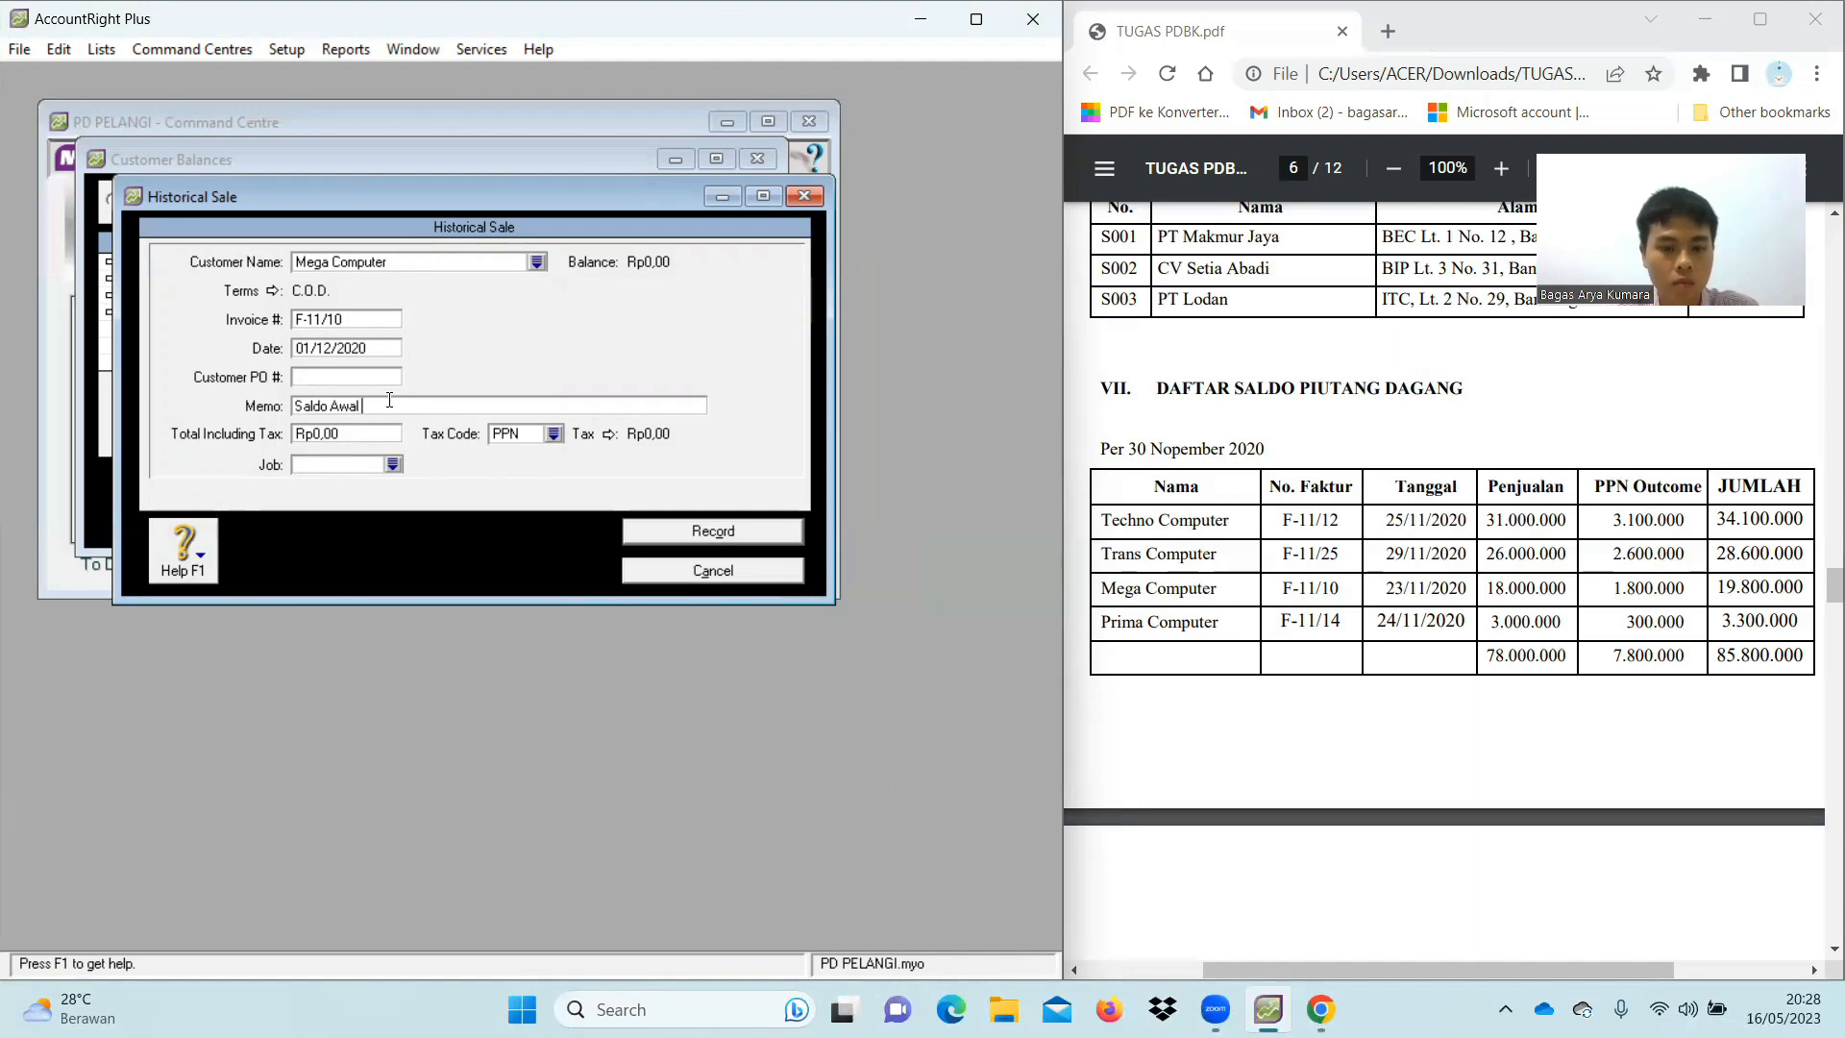
text(Piutang)
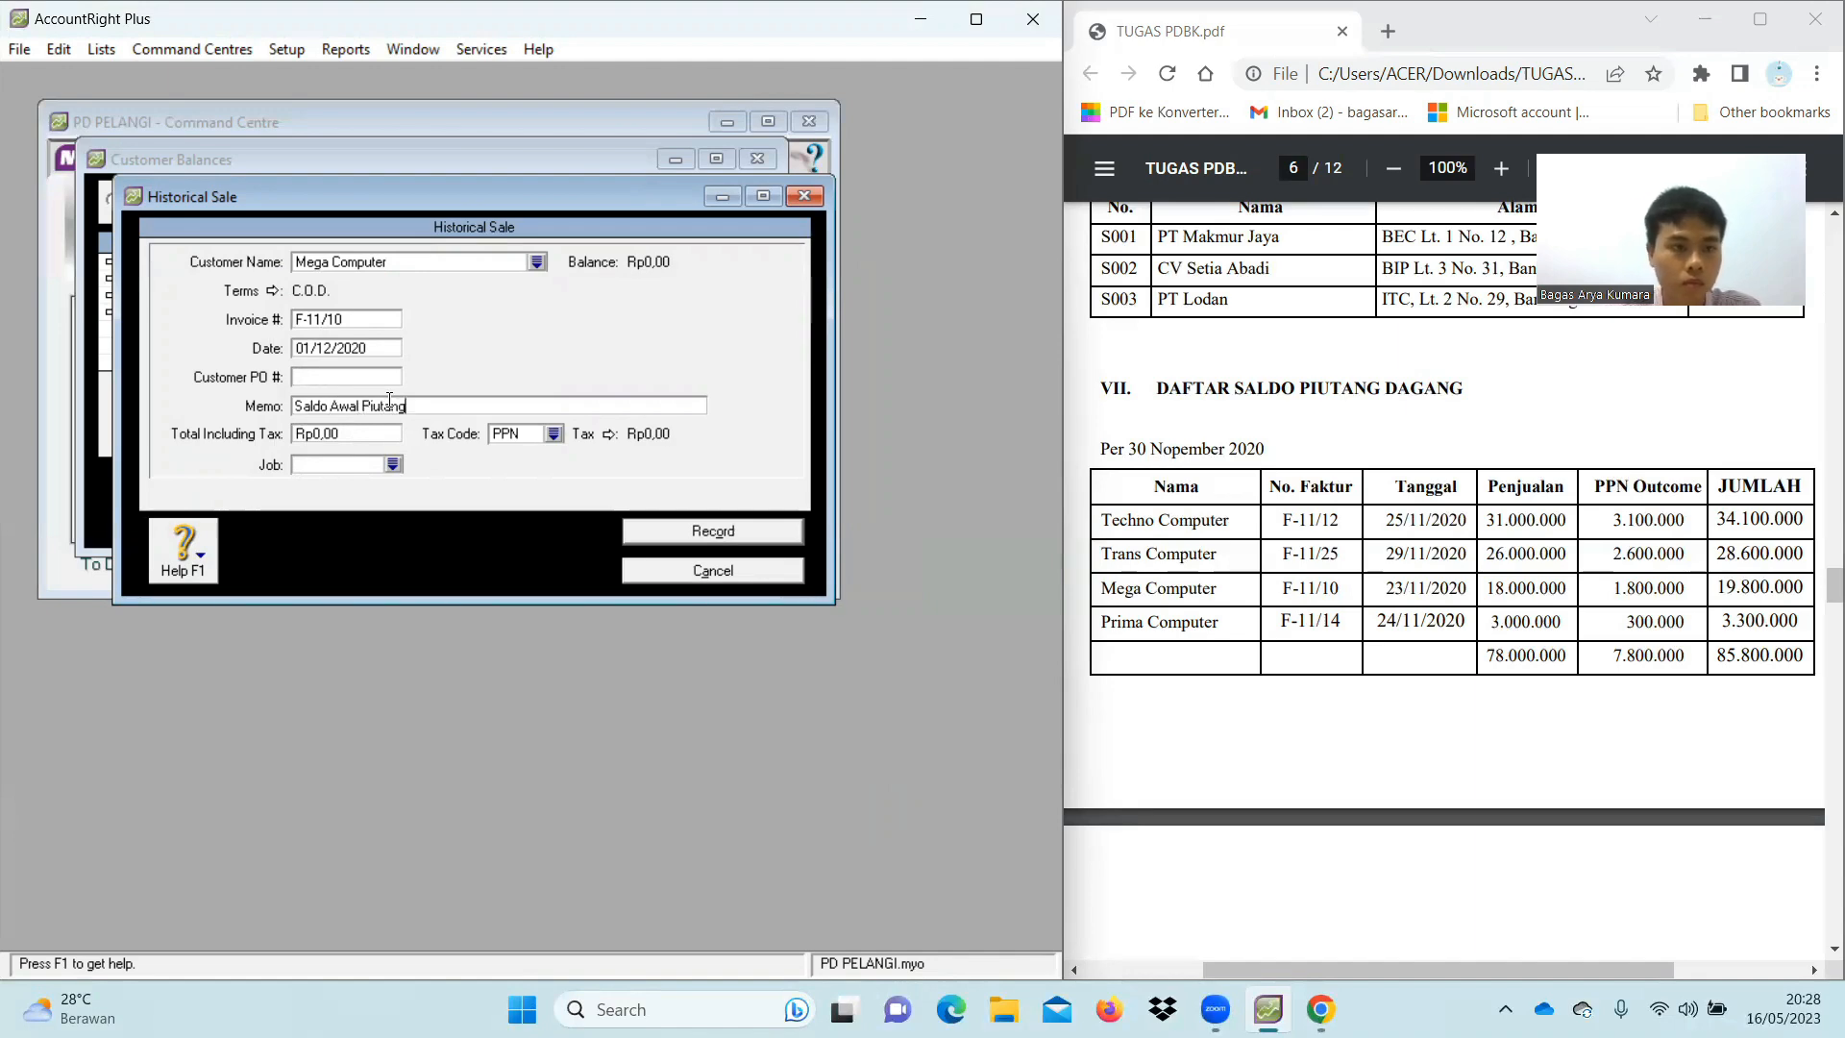
Set the total to Rp19.800.000 with tax code N-T, record it, and start a blank sale
click(375, 432)
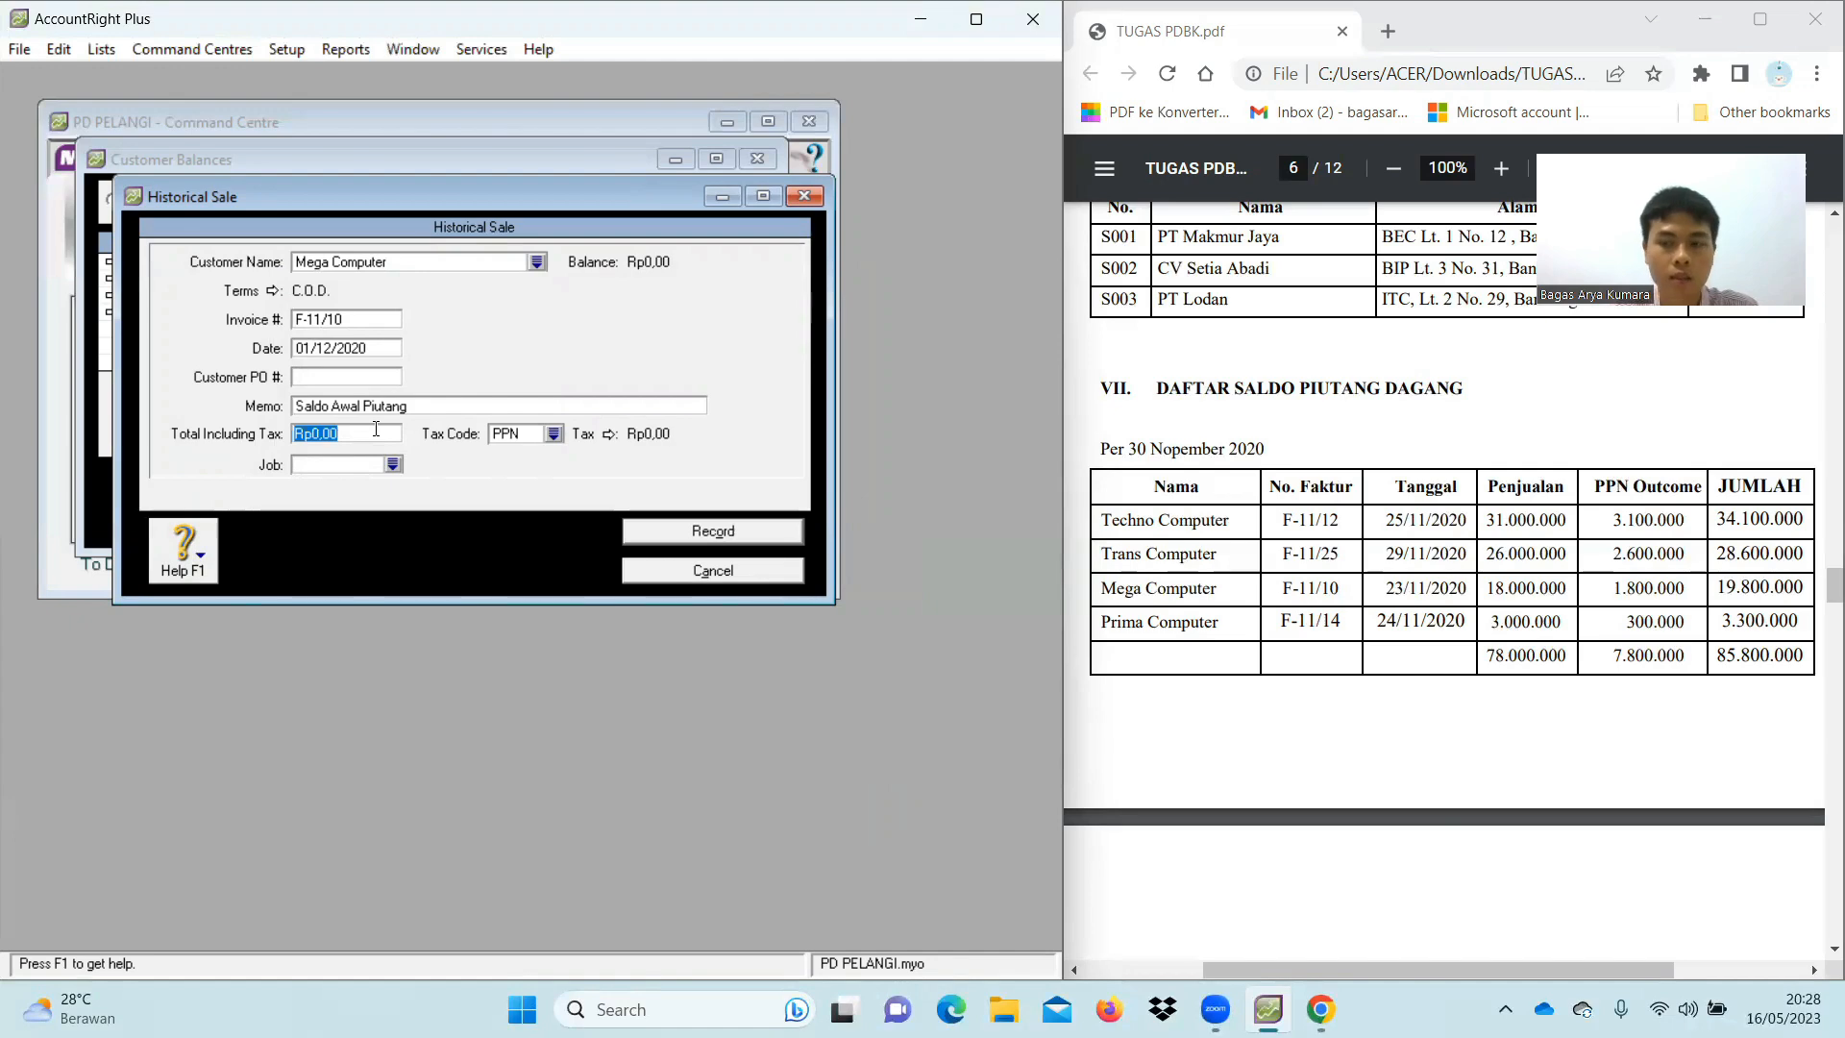
key(BackSpace)
text(1)
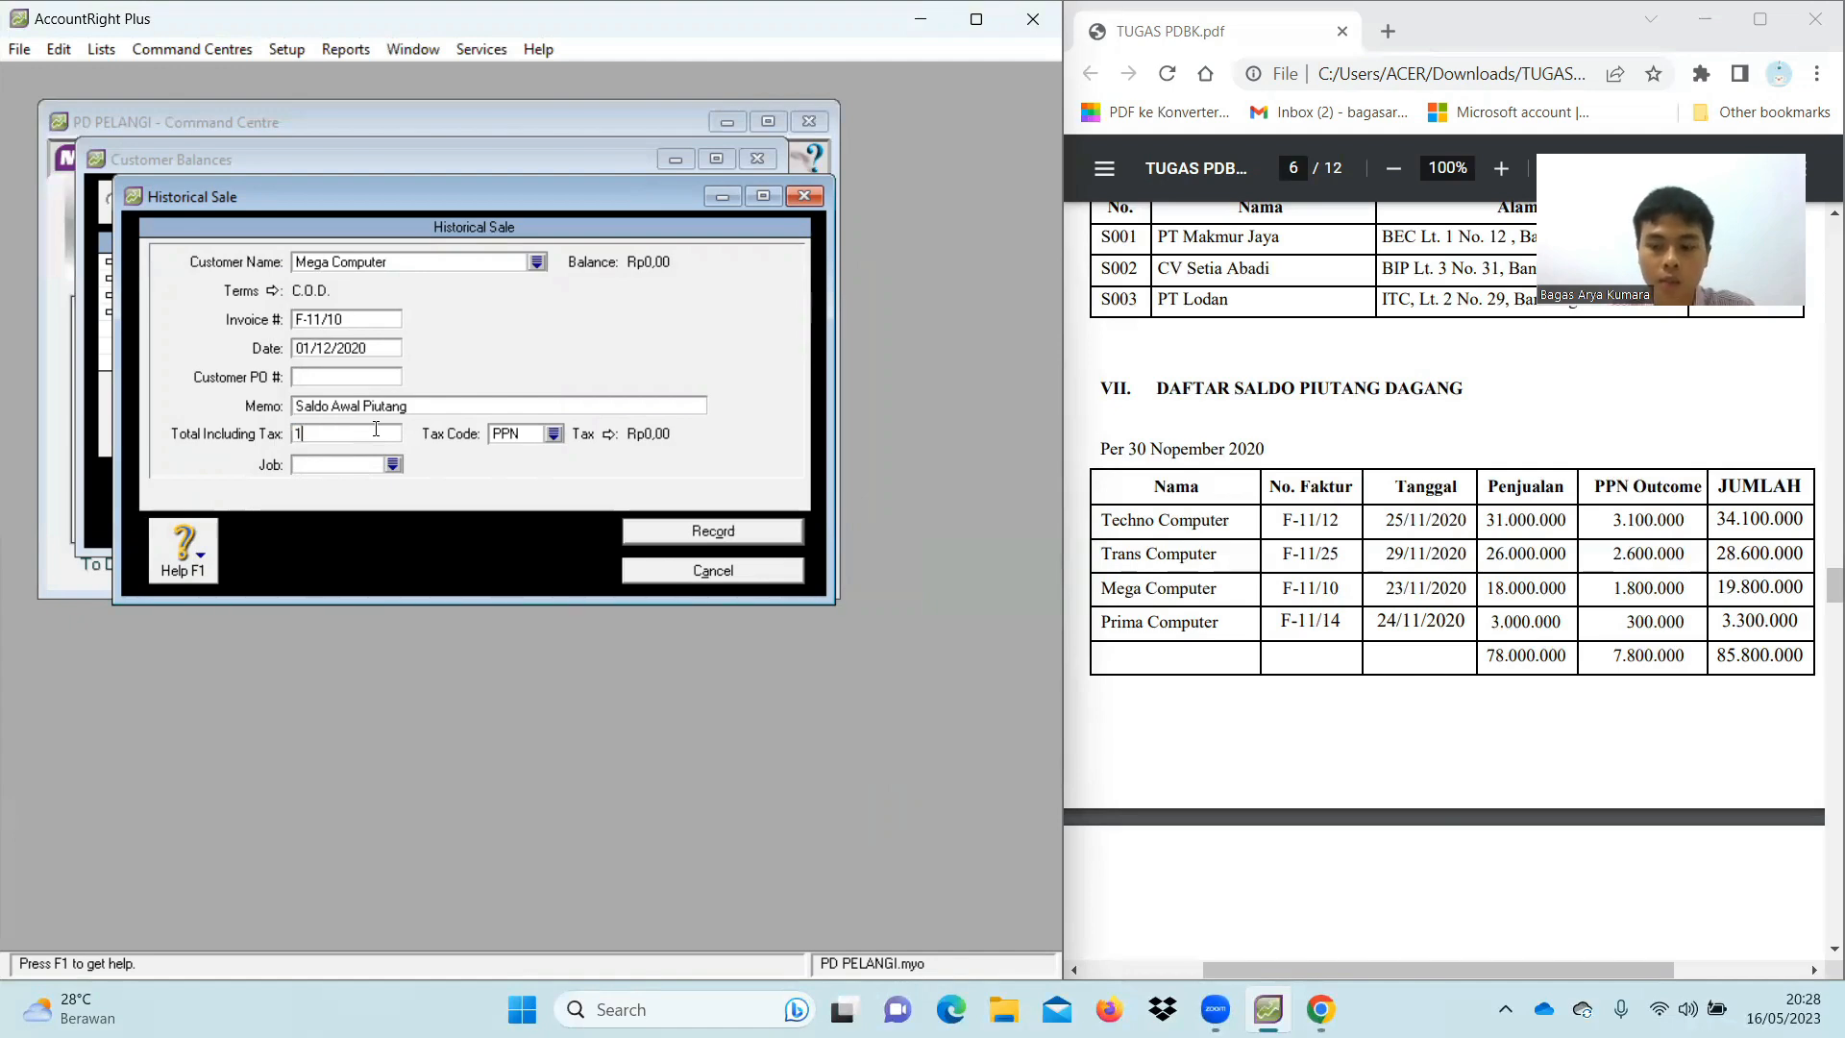
text(9.800.000)
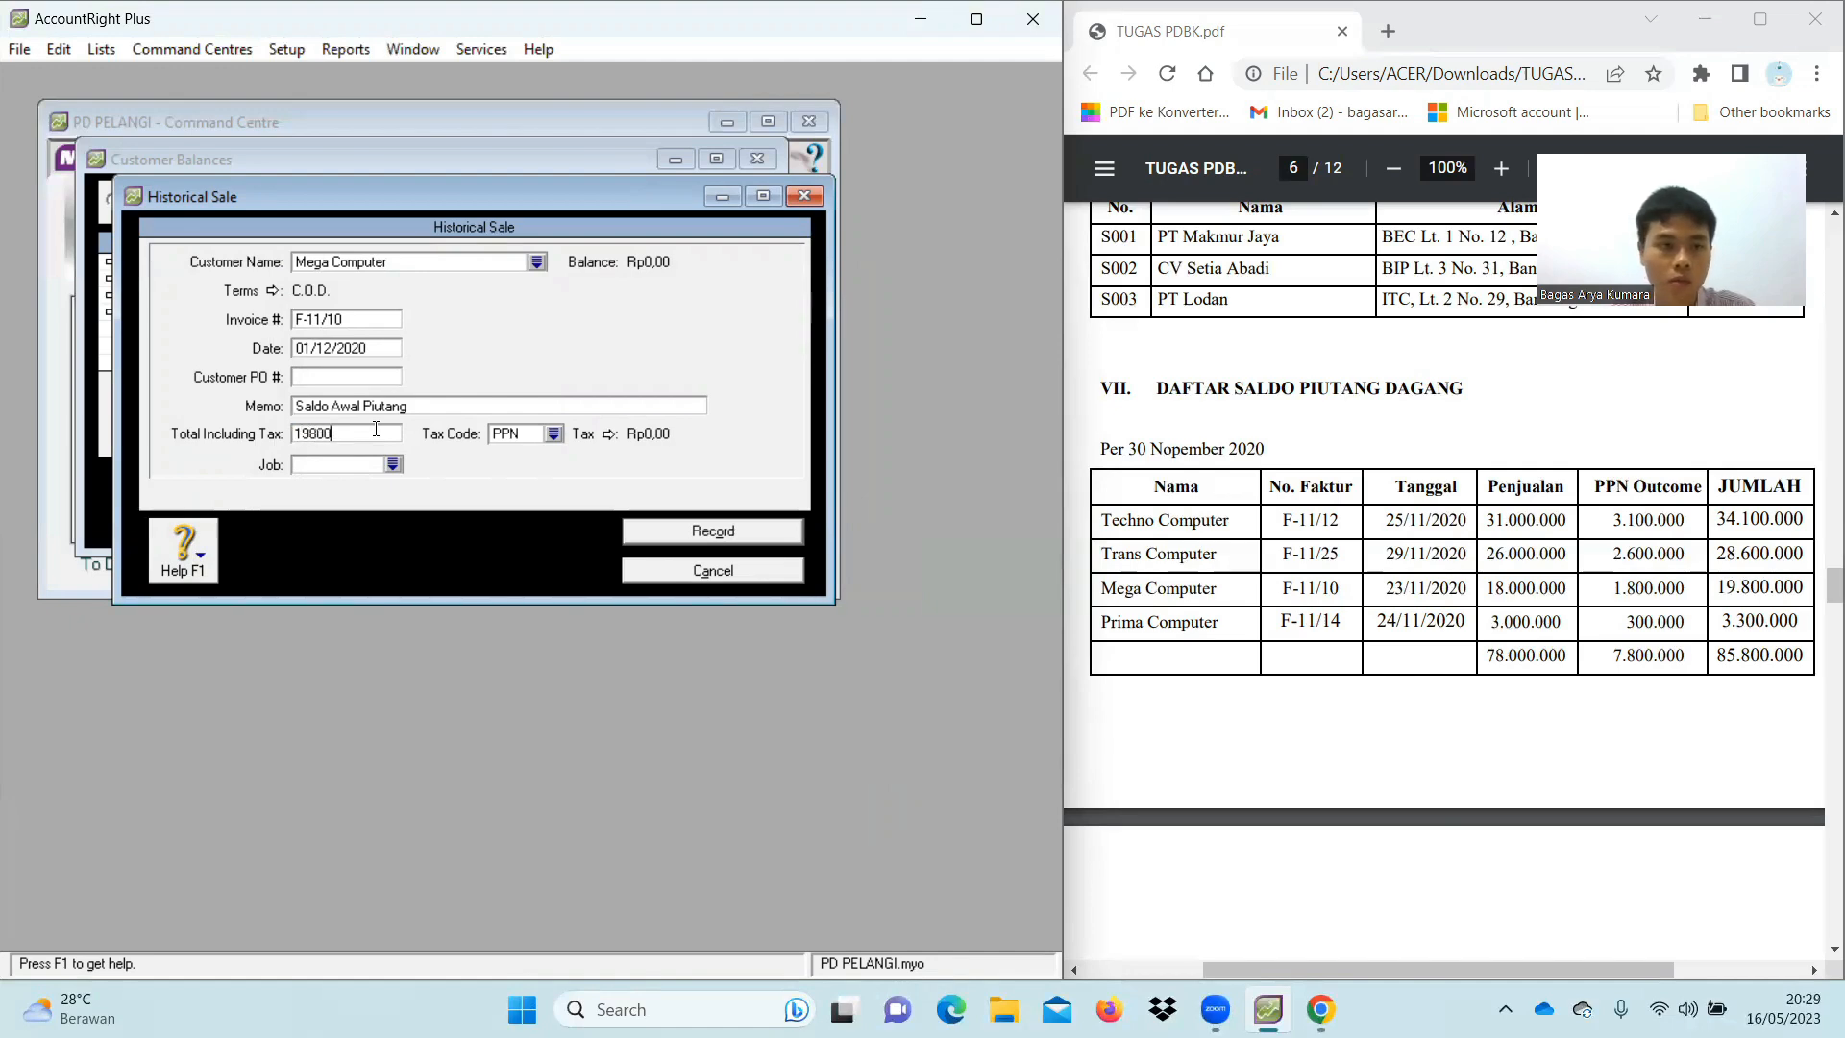
key(Tab)
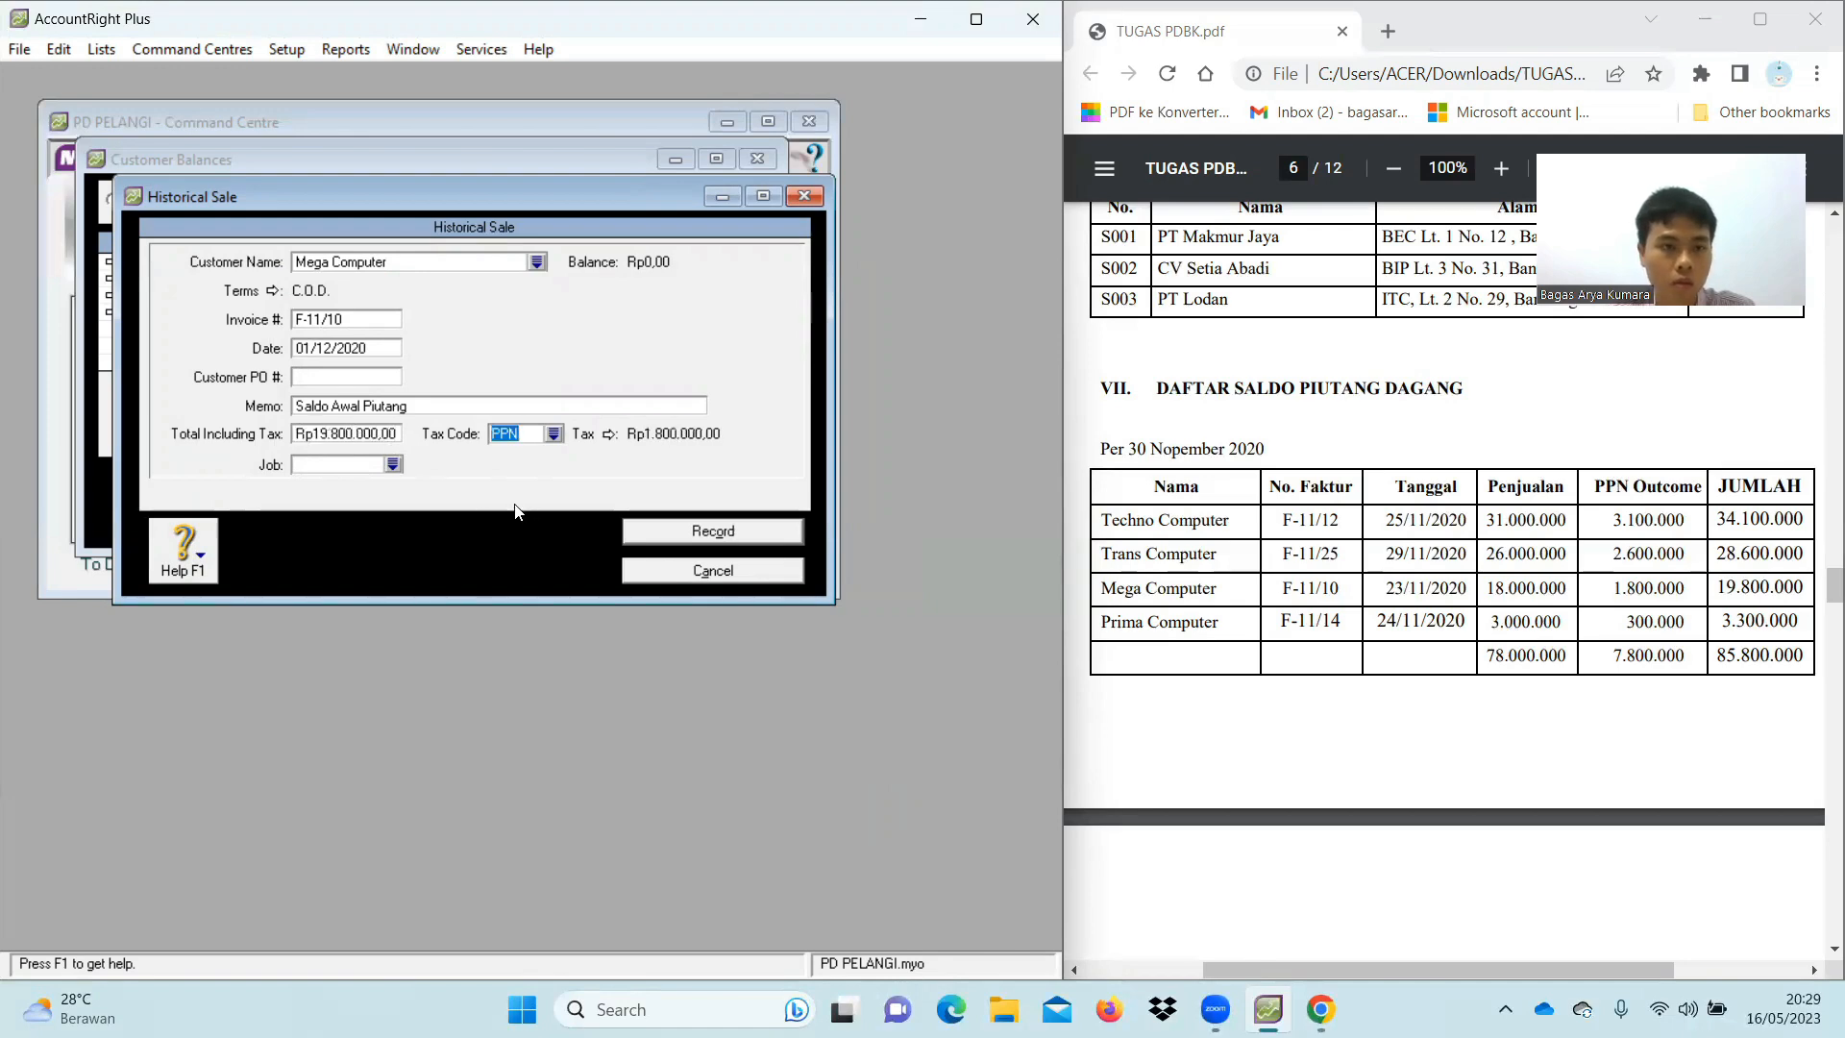
click(554, 436)
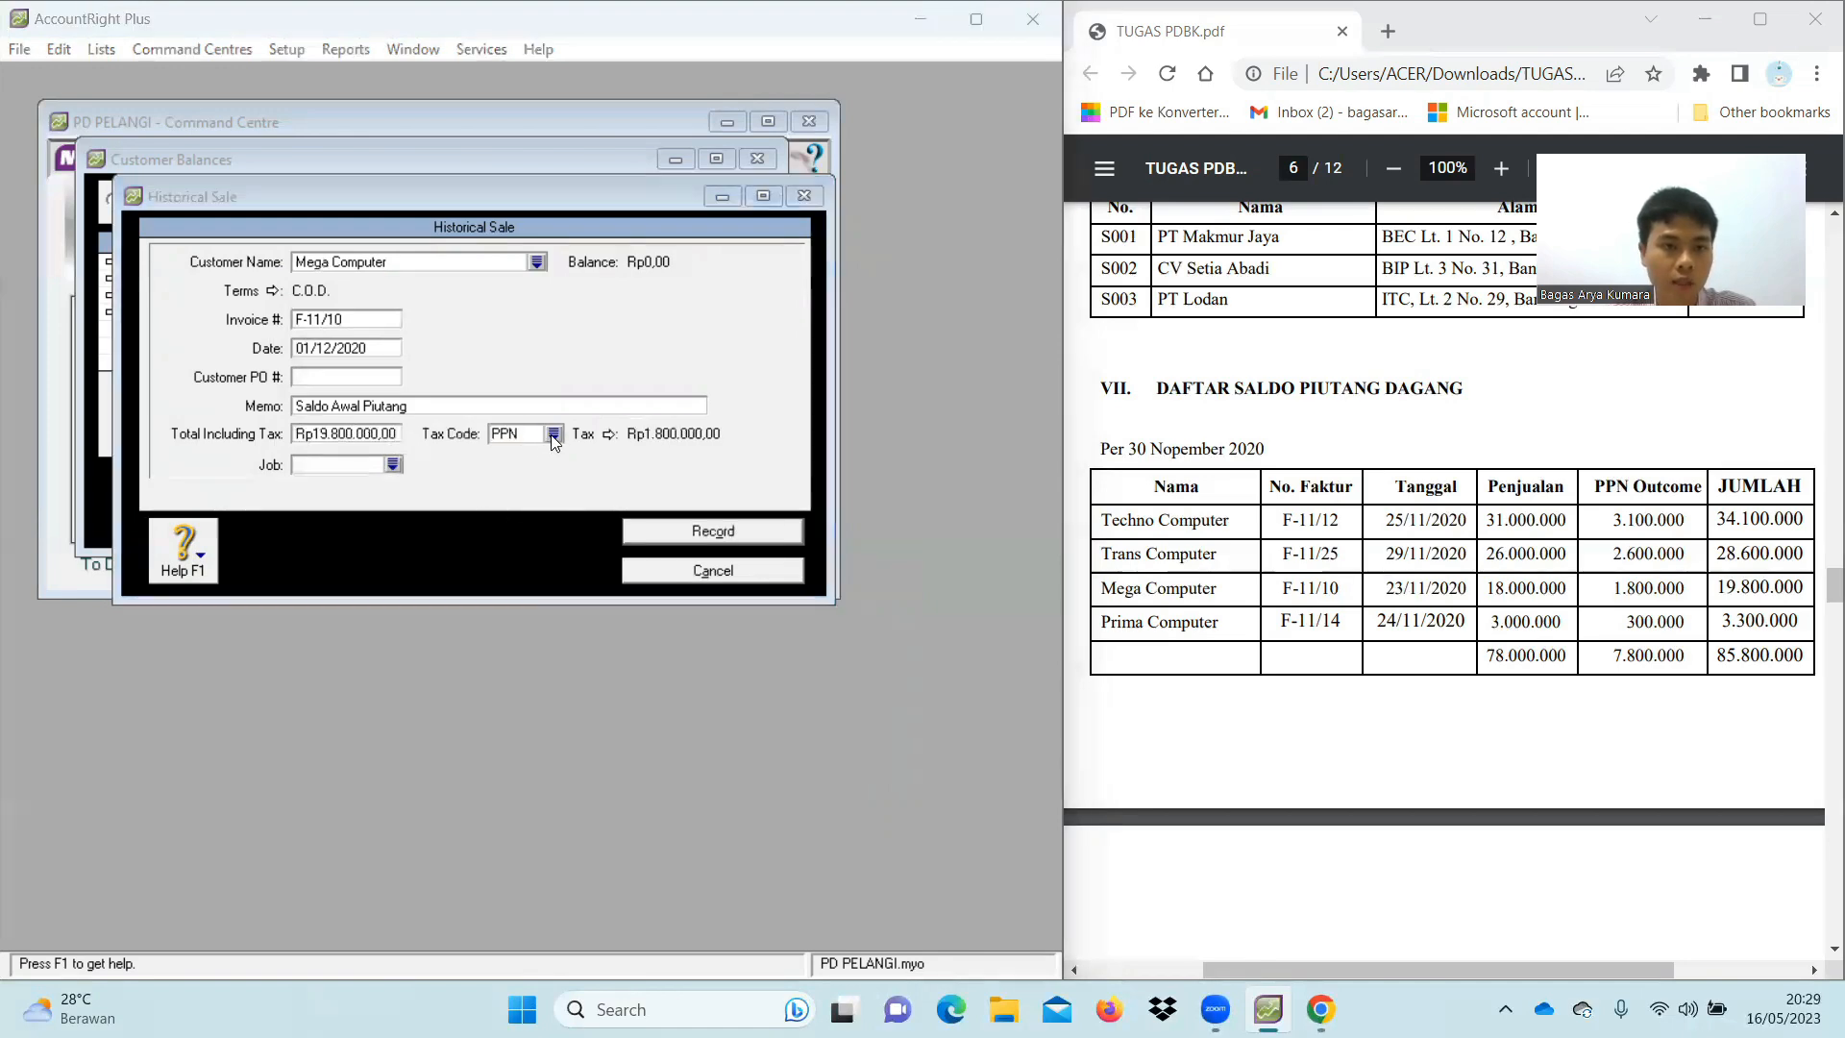
click(442, 379)
double_click(442, 380)
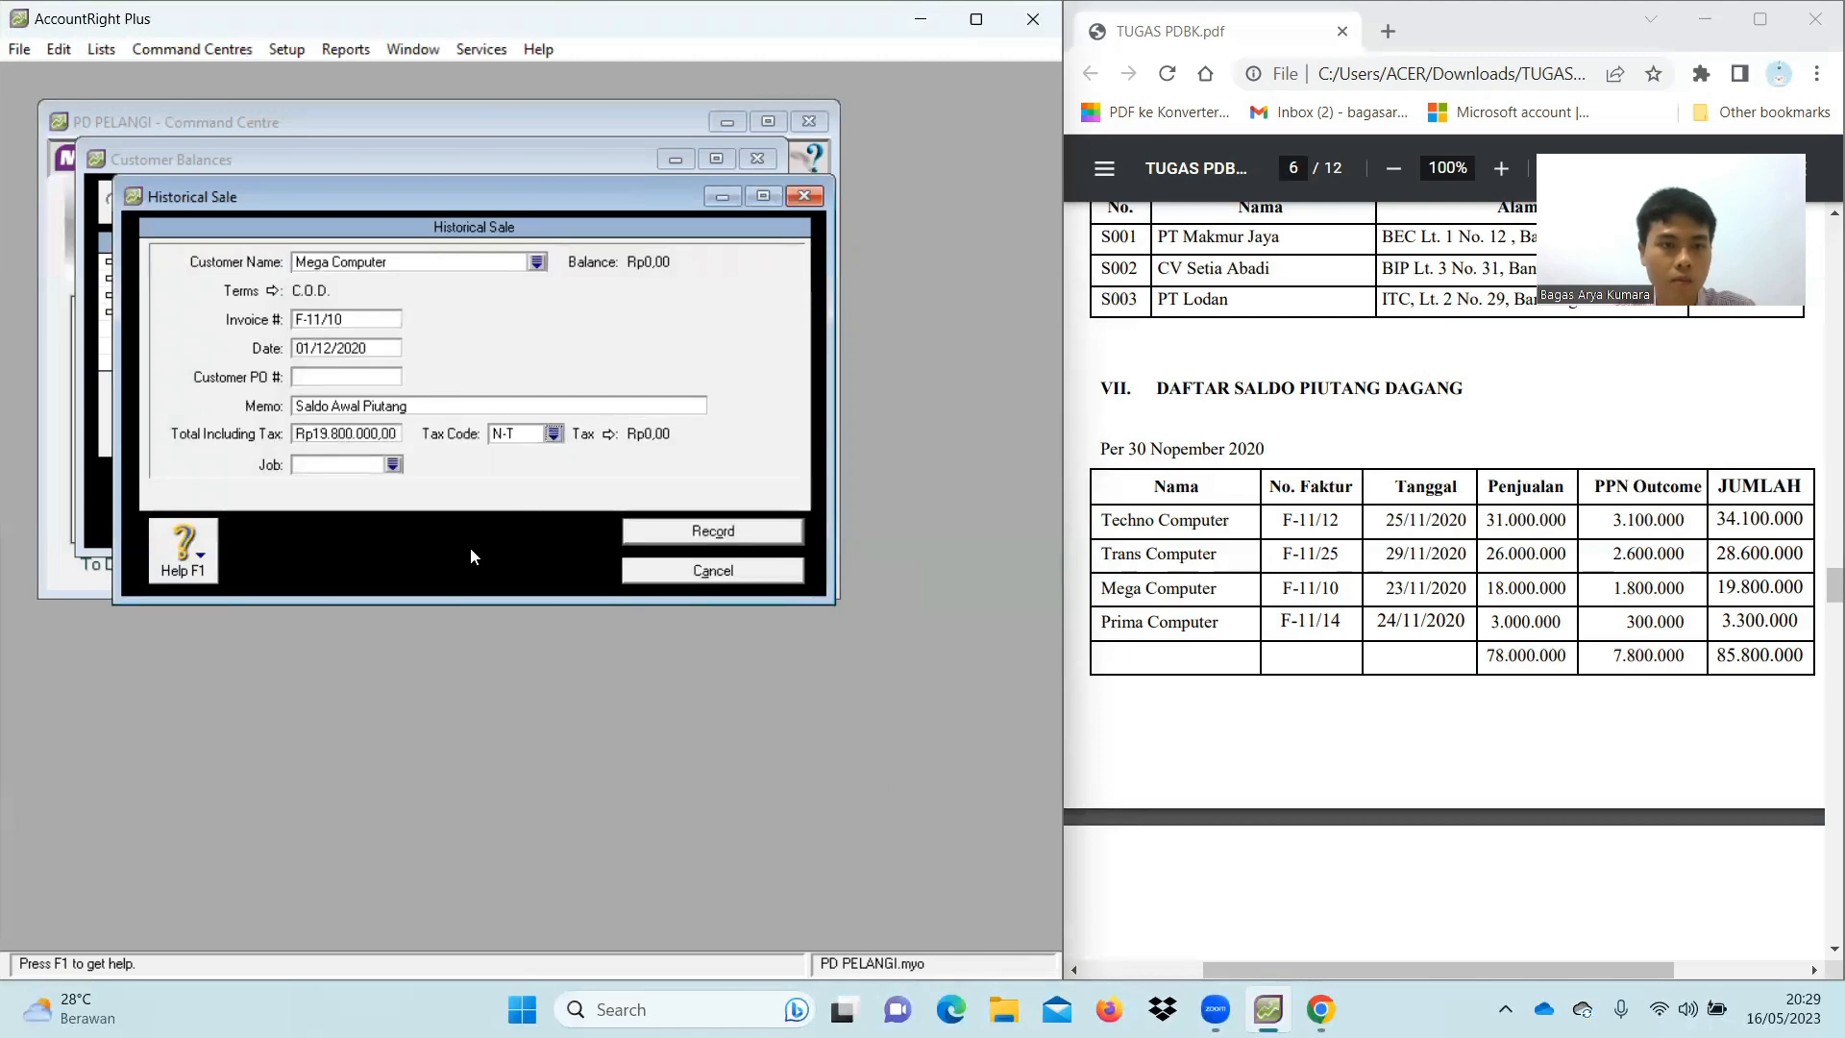
click(689, 533)
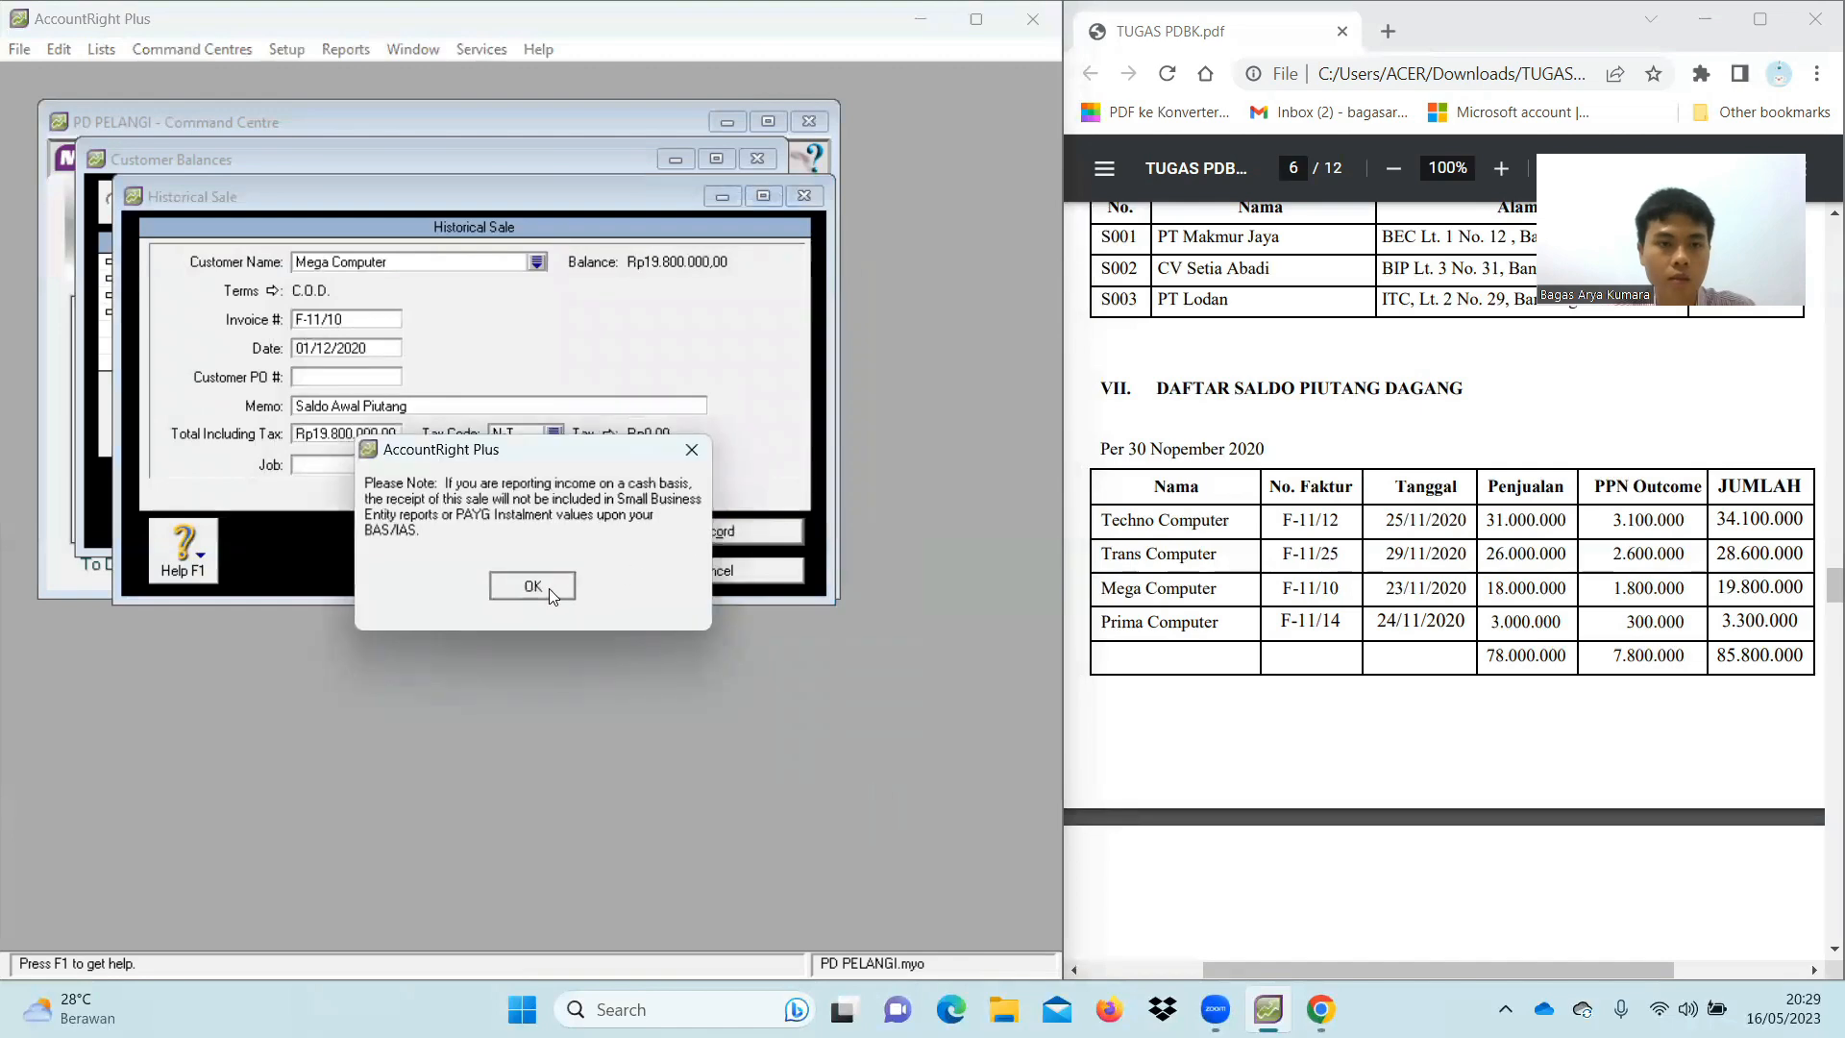
click(533, 586)
click(614, 487)
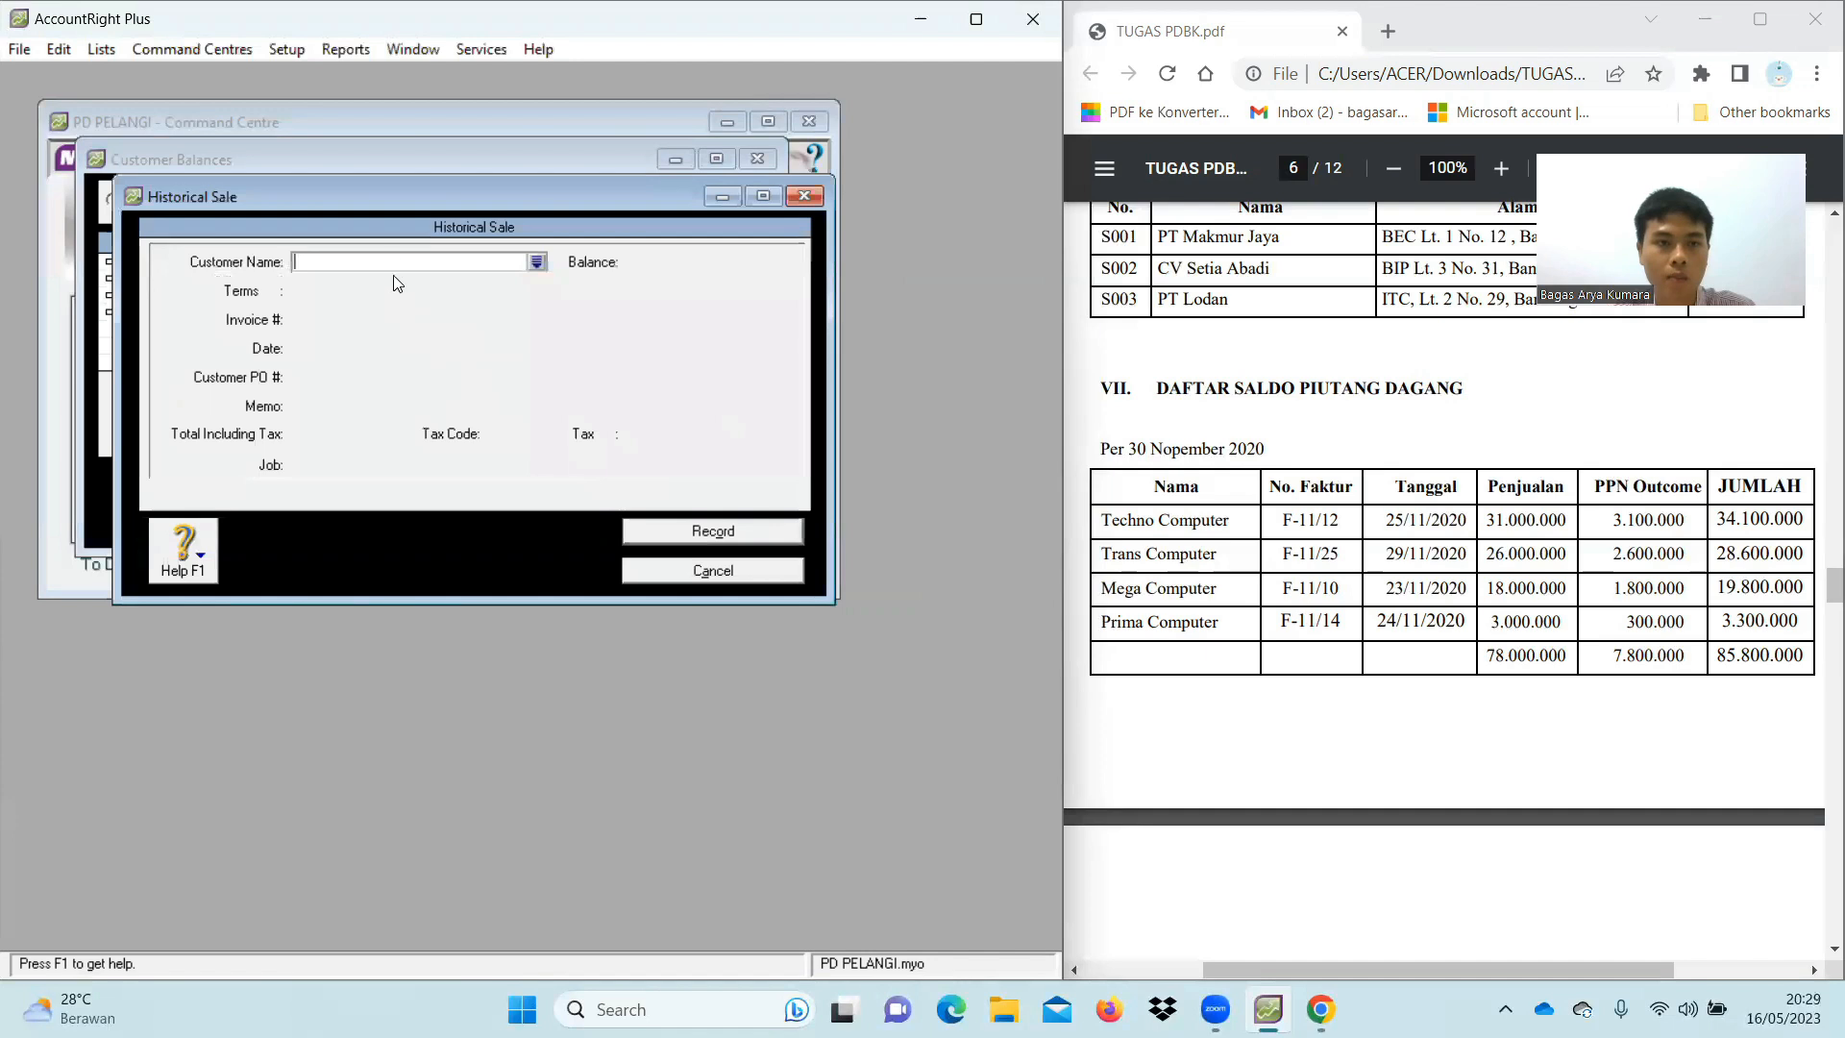
Set the customer to Prima Computer with C.O.D. payment terms
text(Prima Computer)
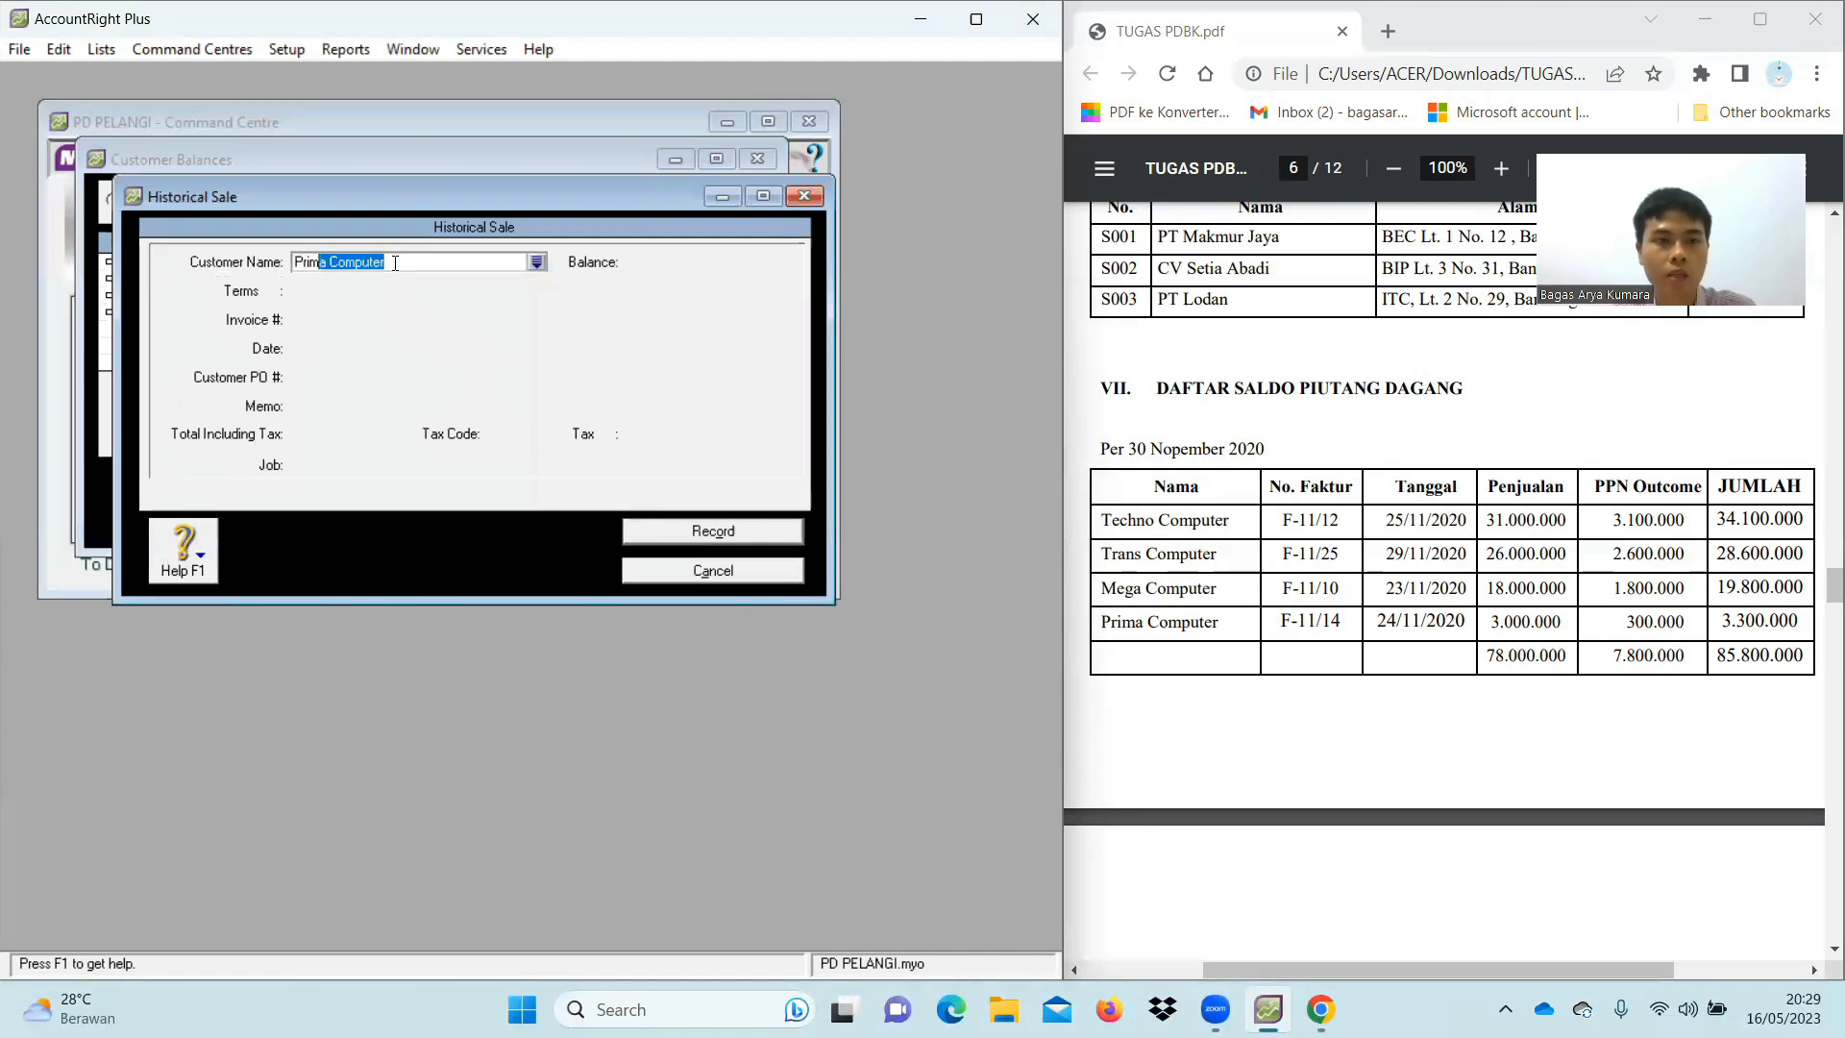
key(Tab)
click(274, 290)
click(754, 354)
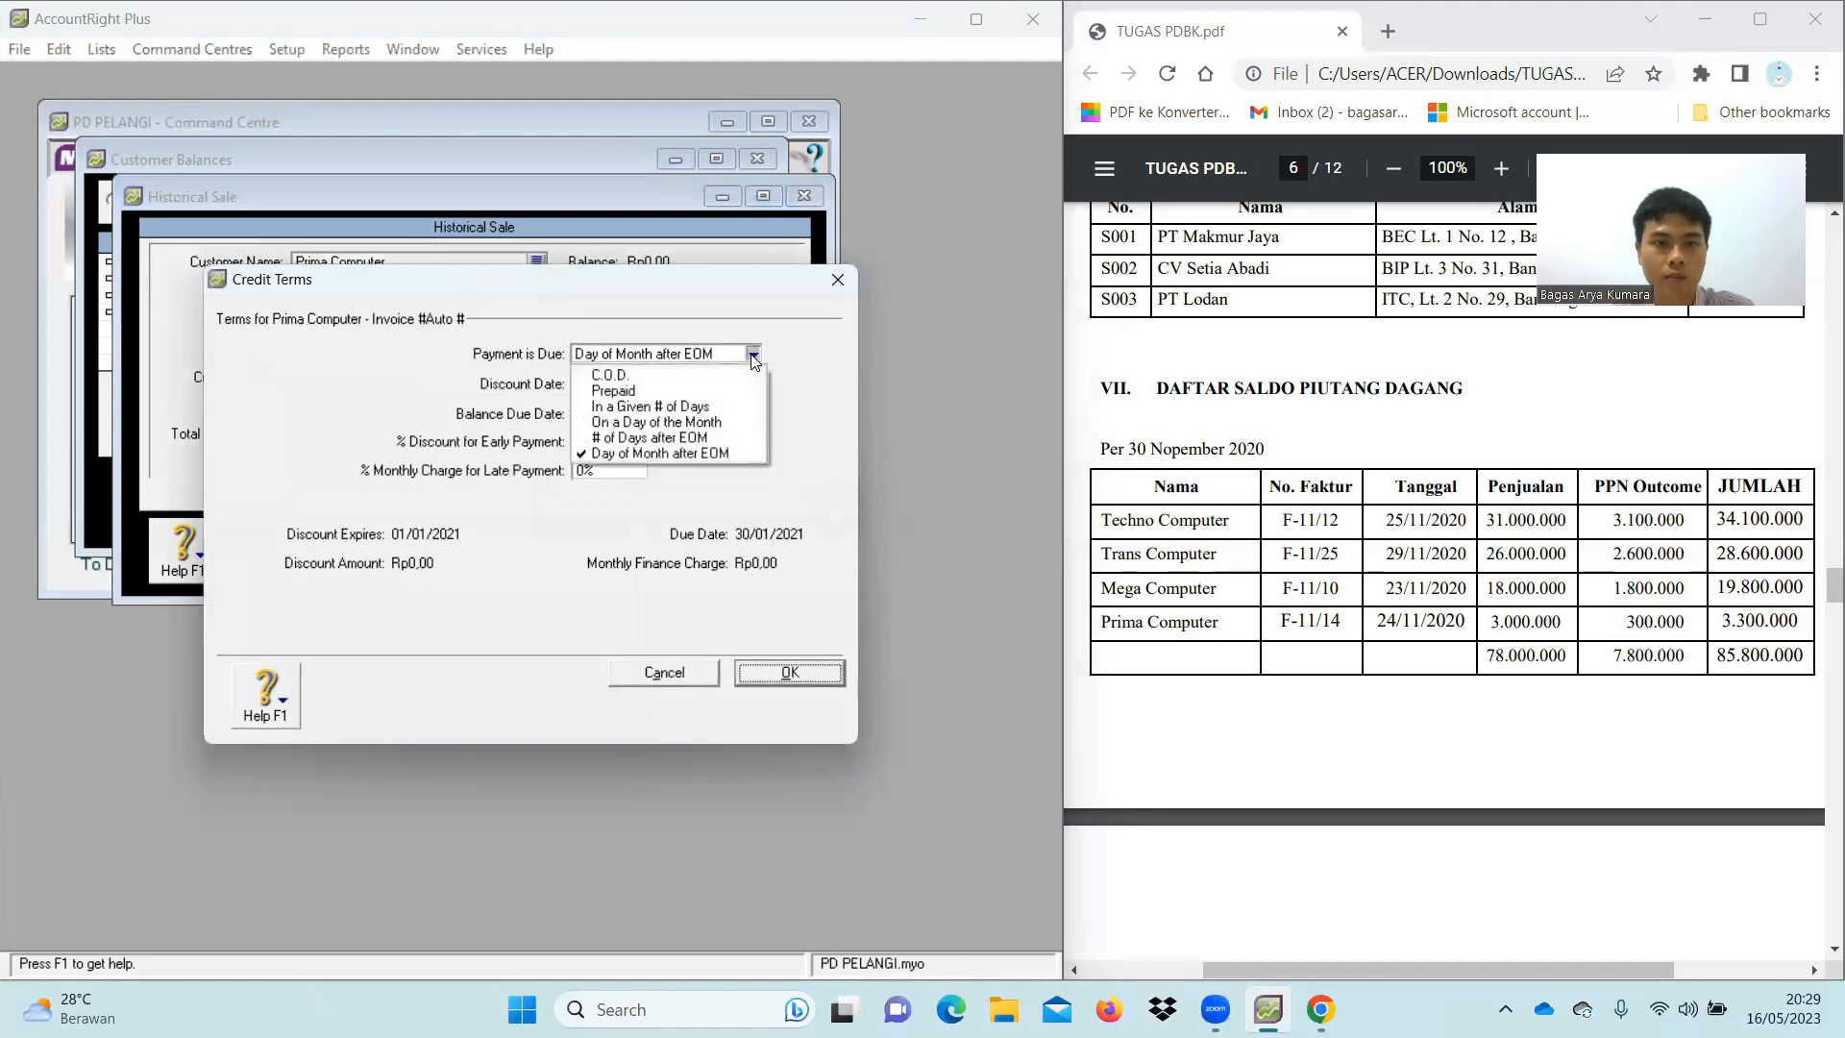
click(615, 369)
click(790, 672)
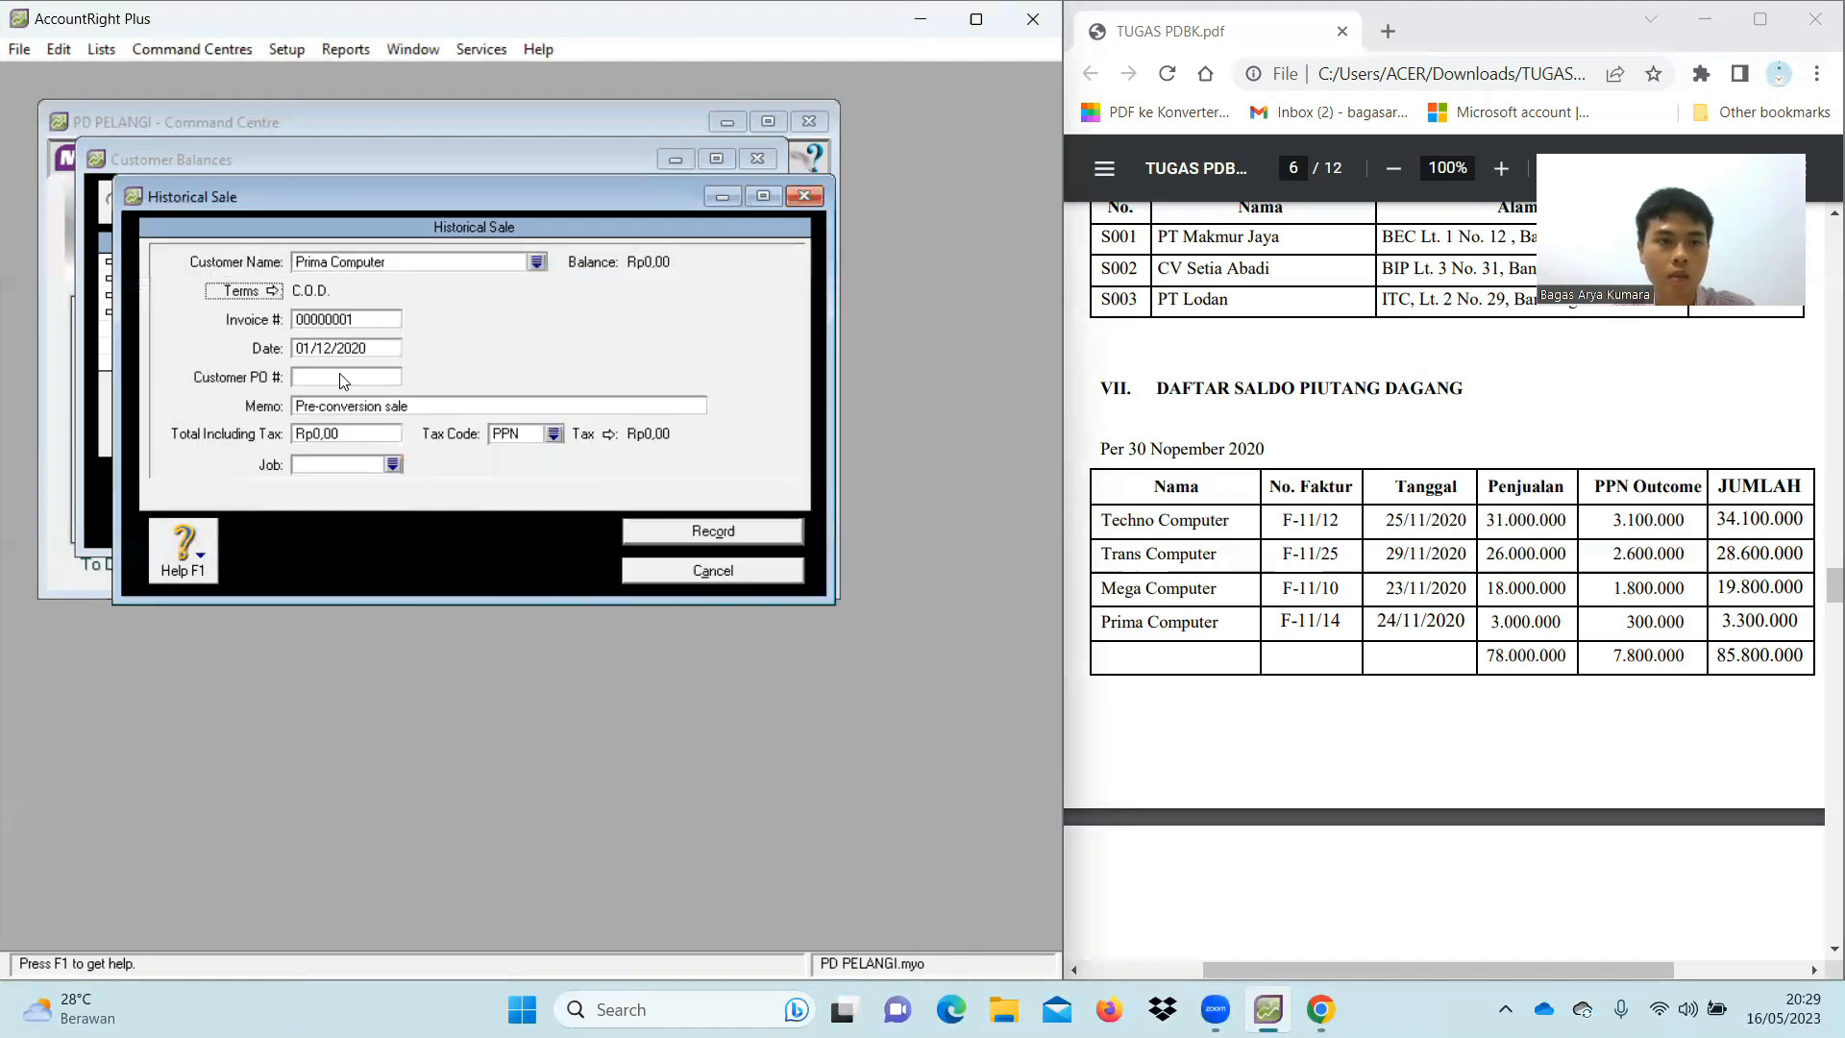
Enter invoice F-11/14 and memo 'Saldo Awal Piutang'
click(351, 314)
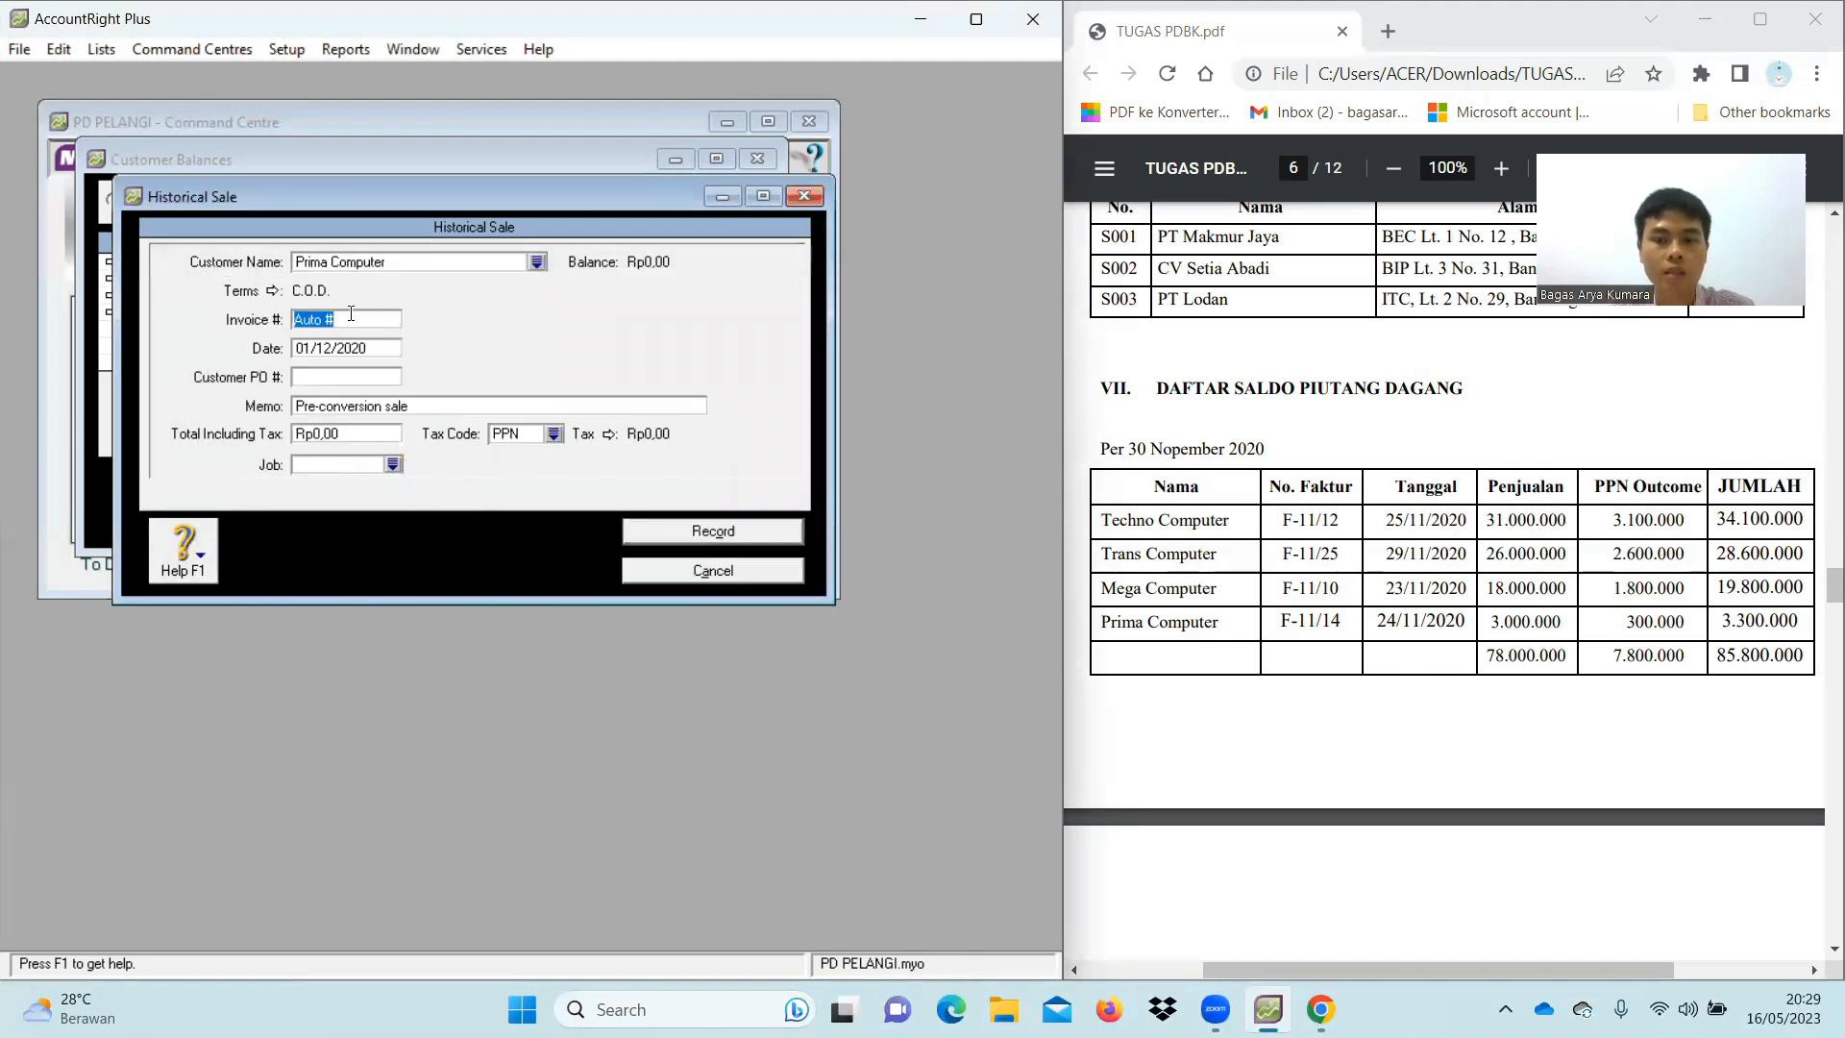
key(BackSpace)
text(F)
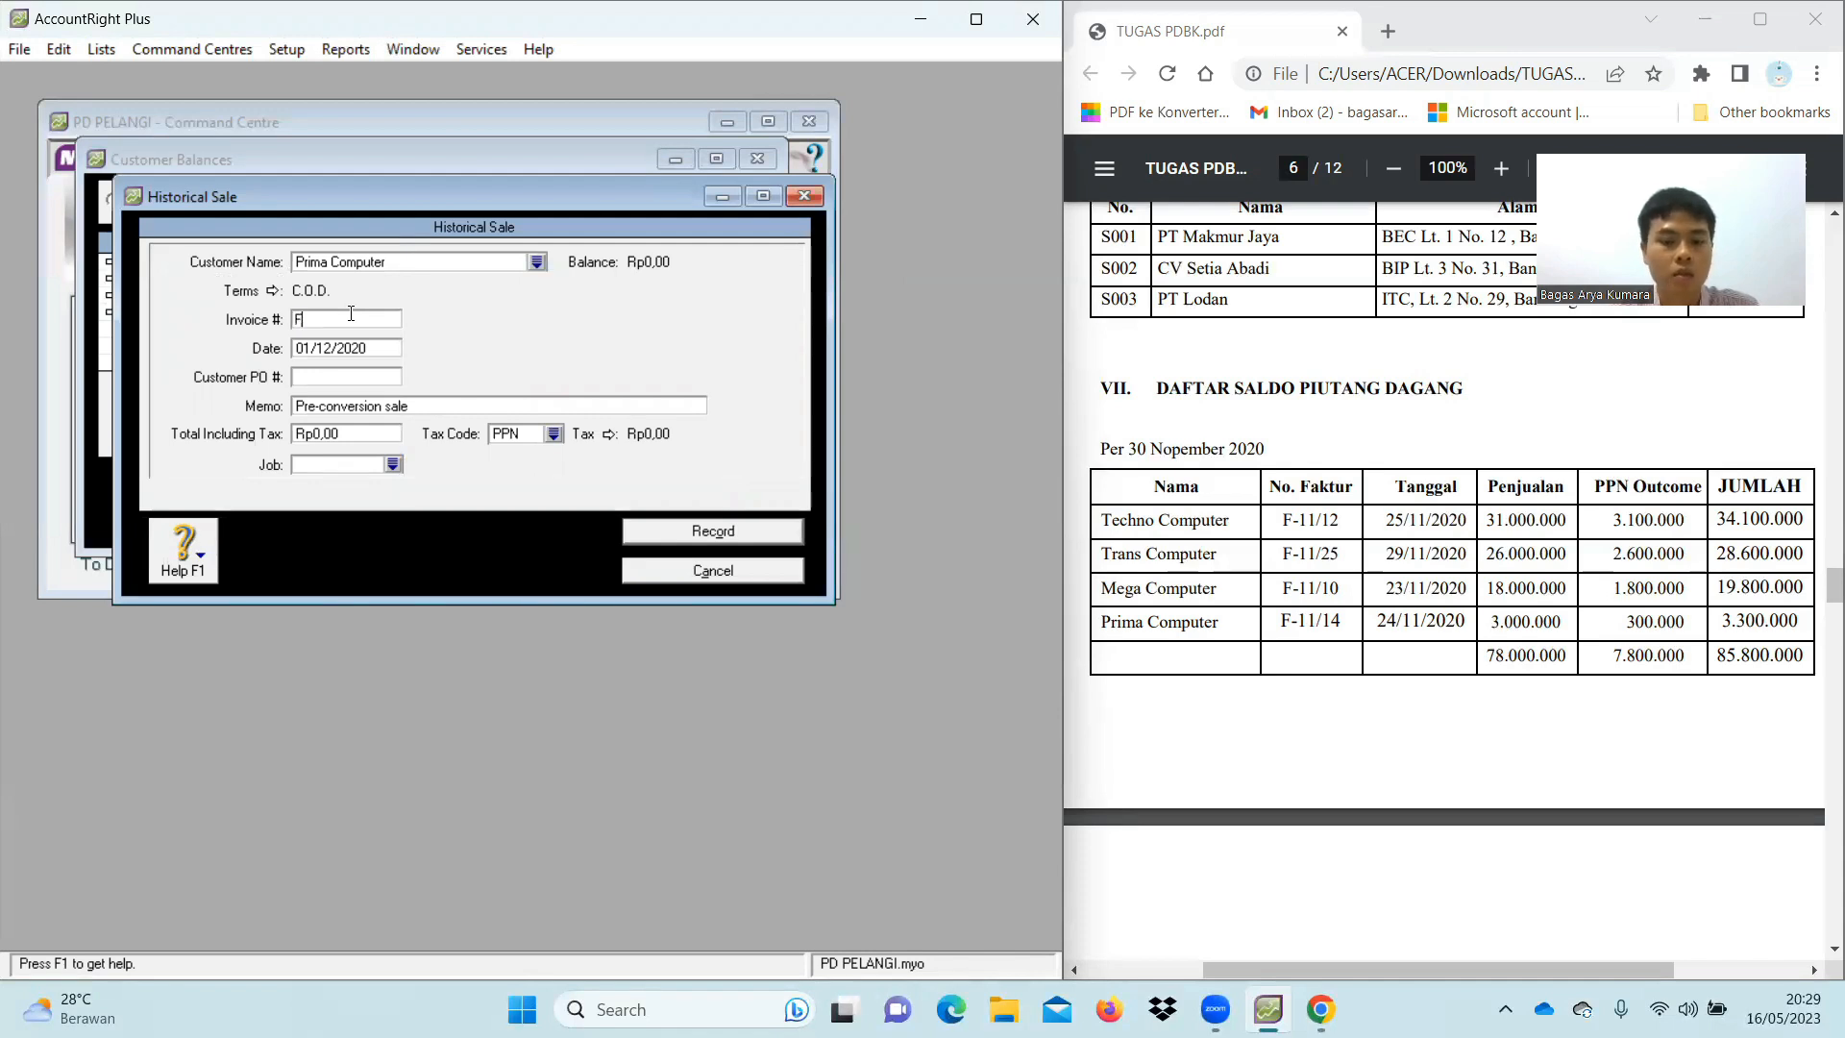
text(-11/14)
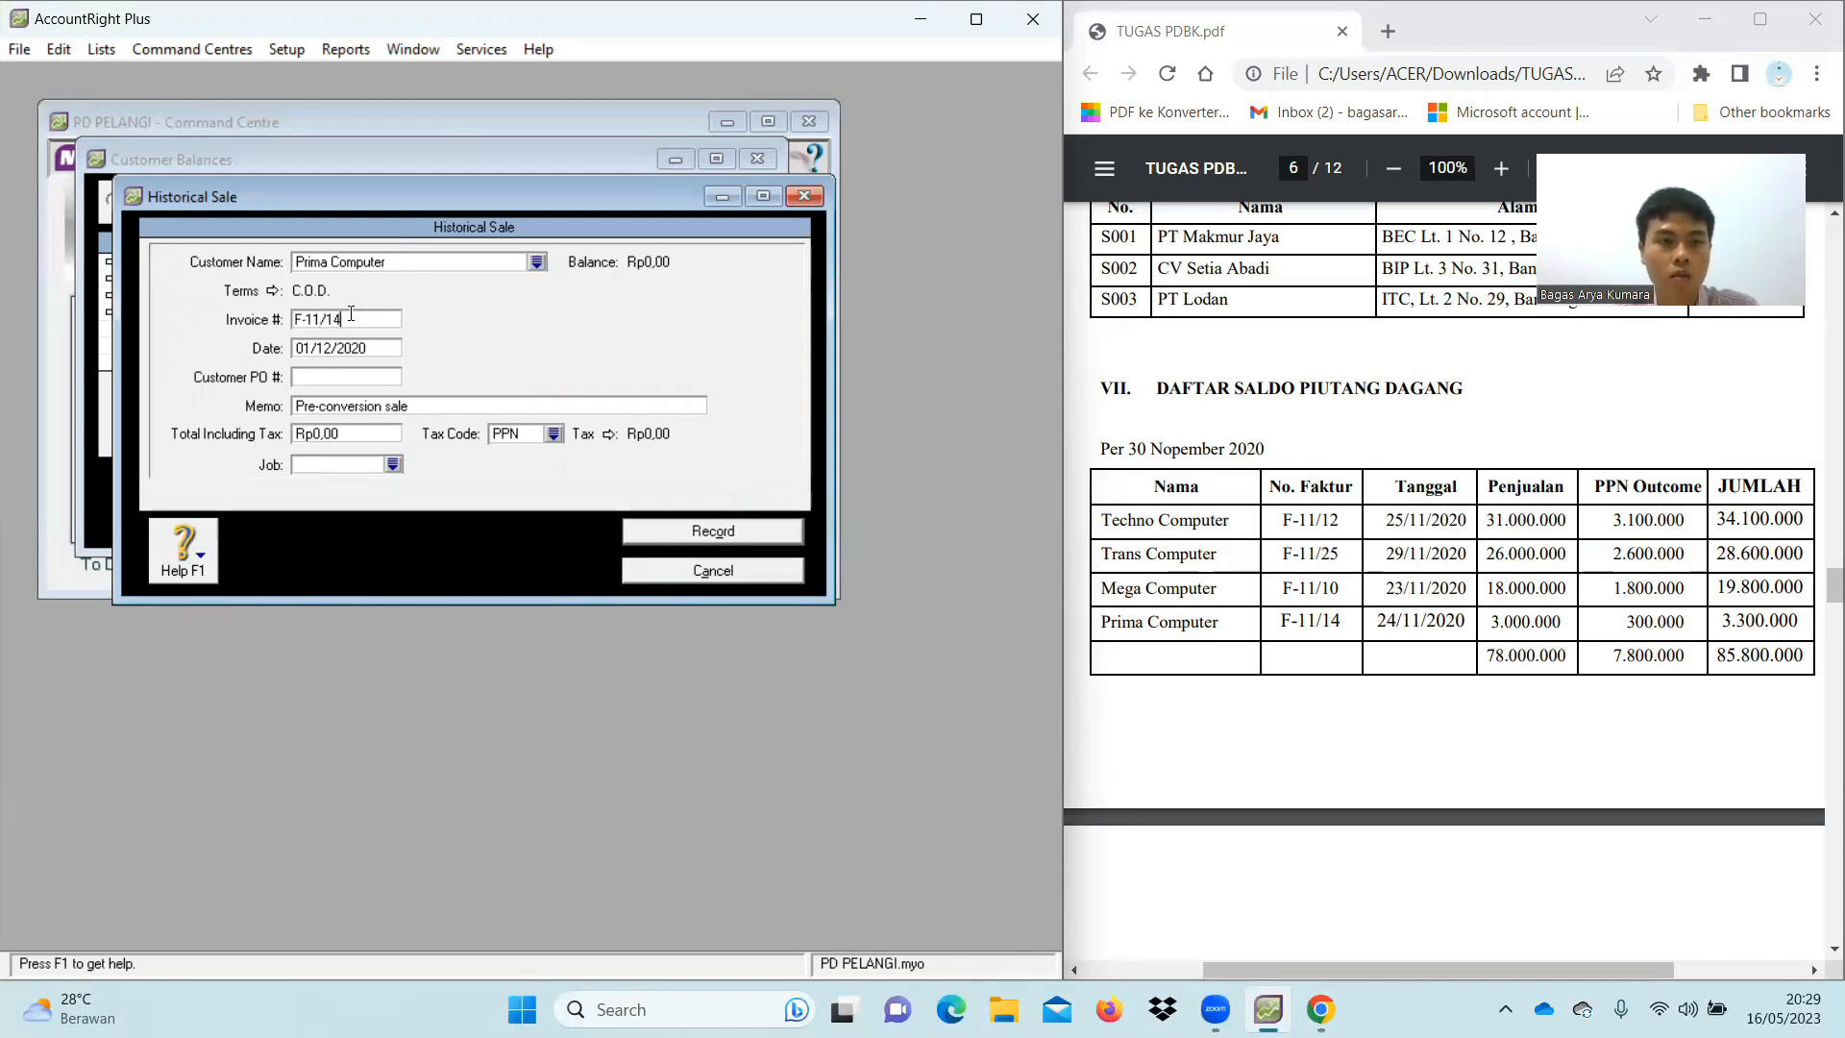
click(422, 404)
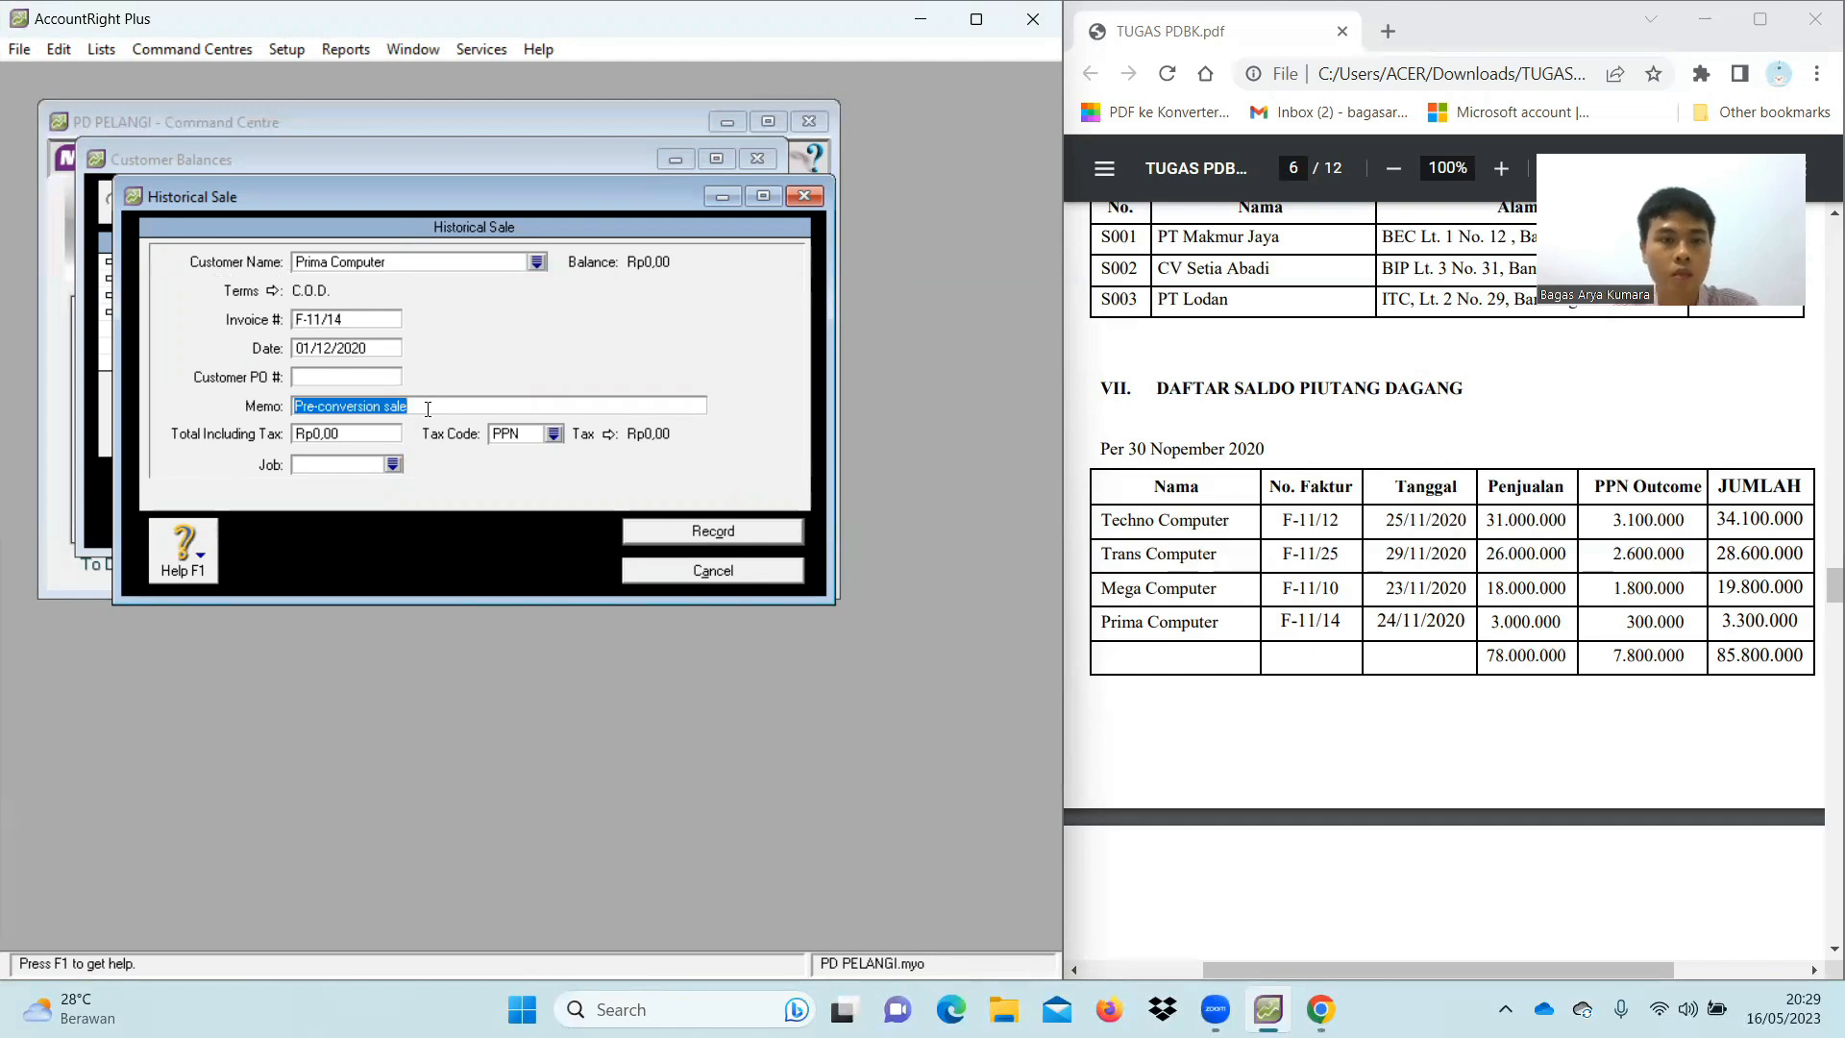
key(BackSpace)
text(Saldo Awal Piutang)
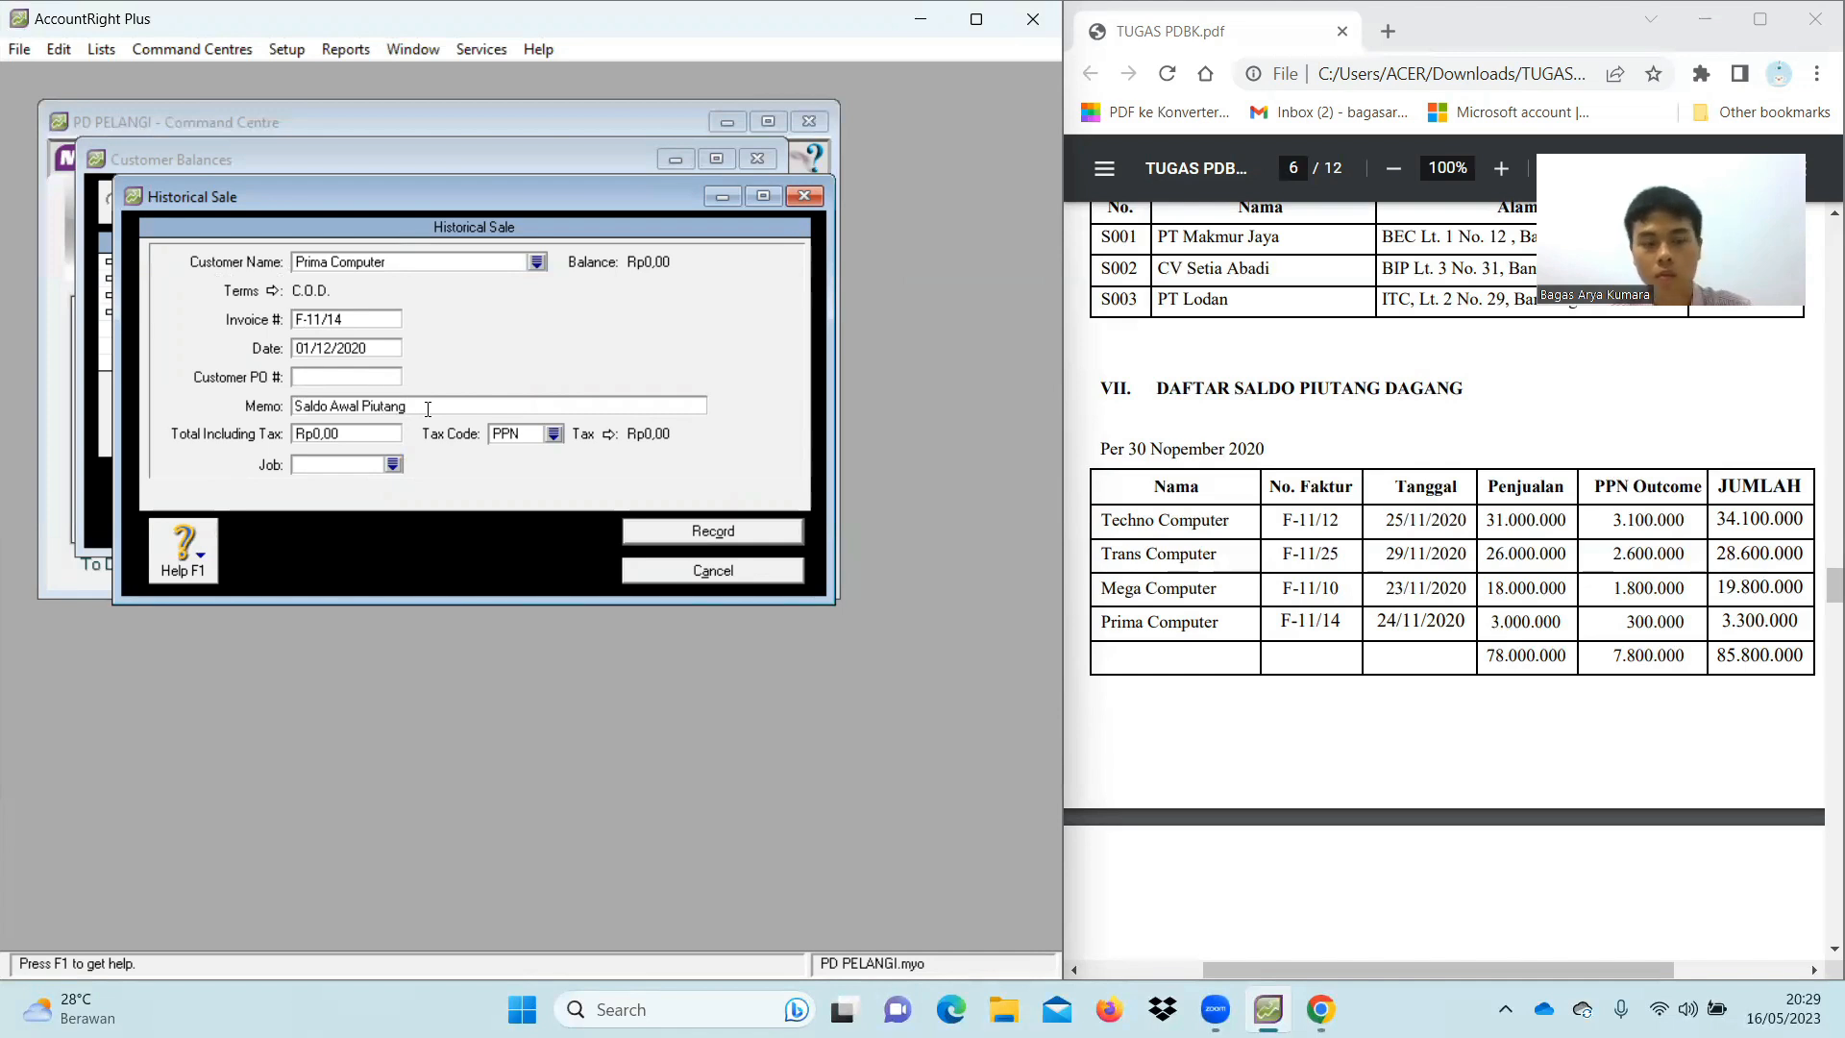
Set the total to Rp3.300.000 with tax code N-T and record the sale
click(366, 436)
key(BackSpace)
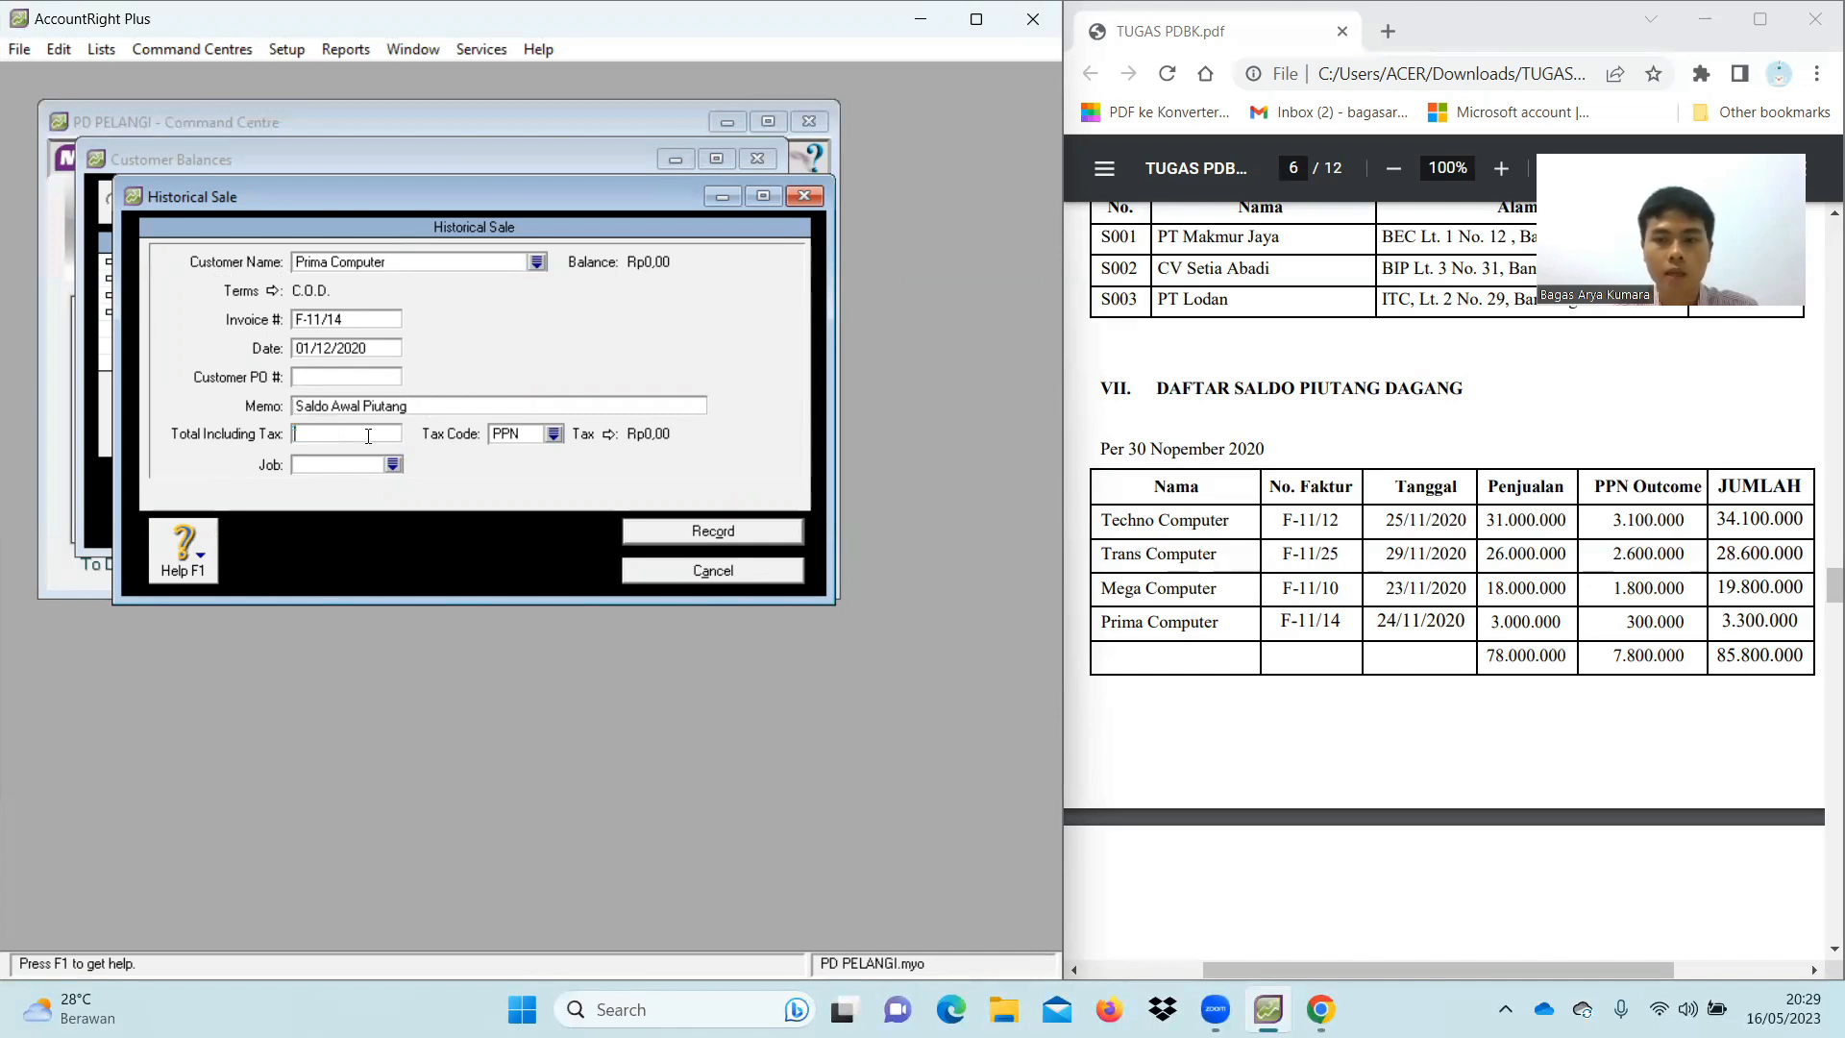
text(3.3)
text(00.)
text(00000)
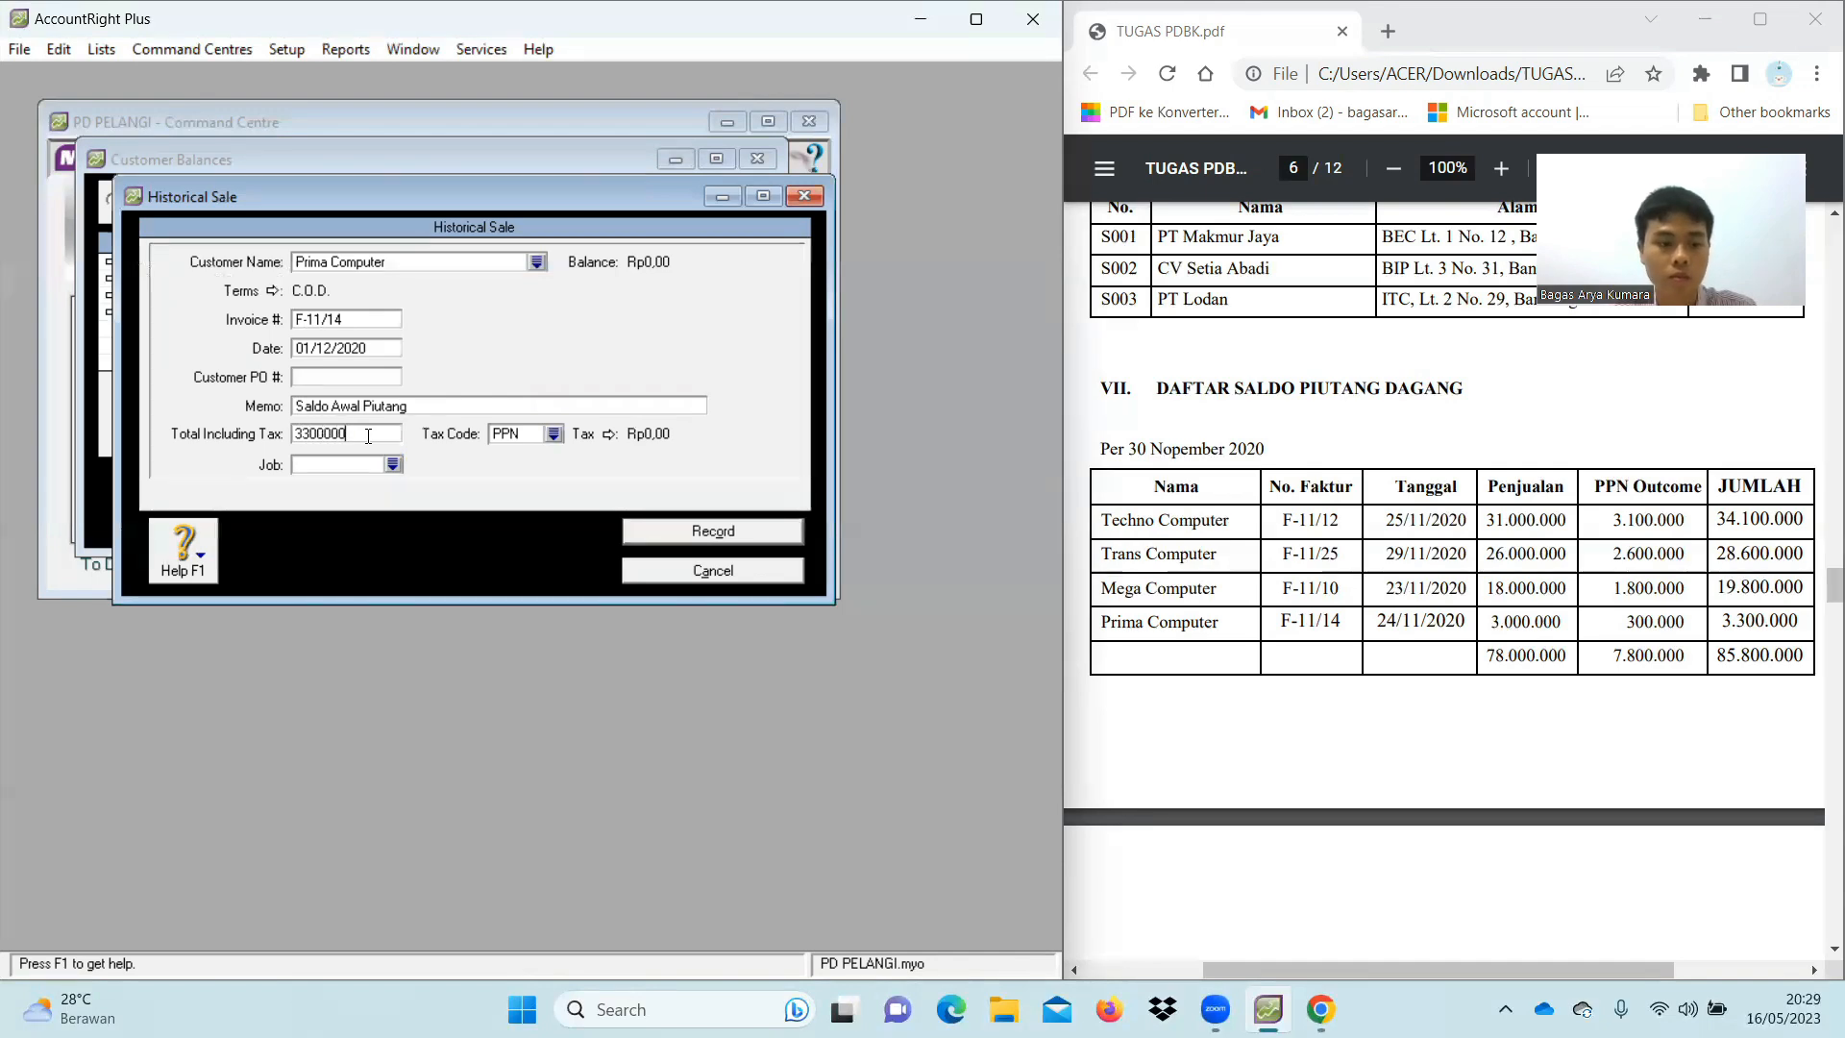
key(Tab)
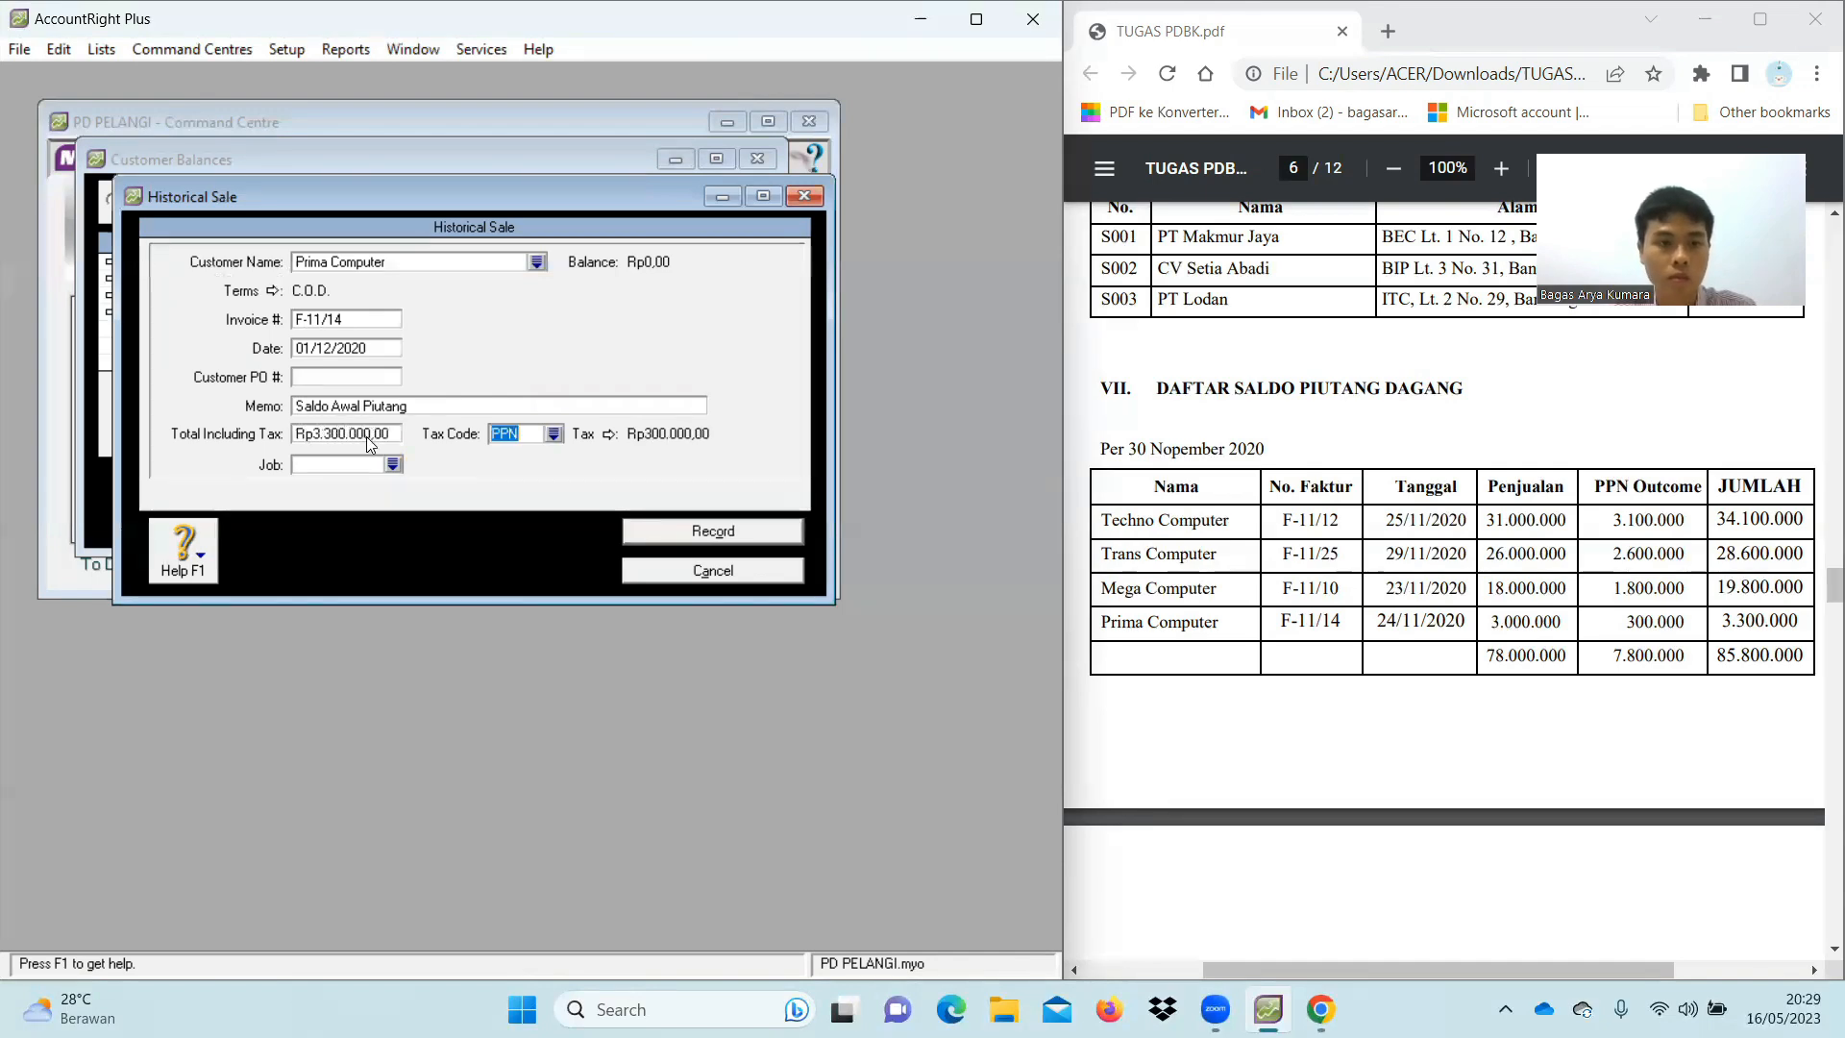
click(554, 434)
double_click(474, 379)
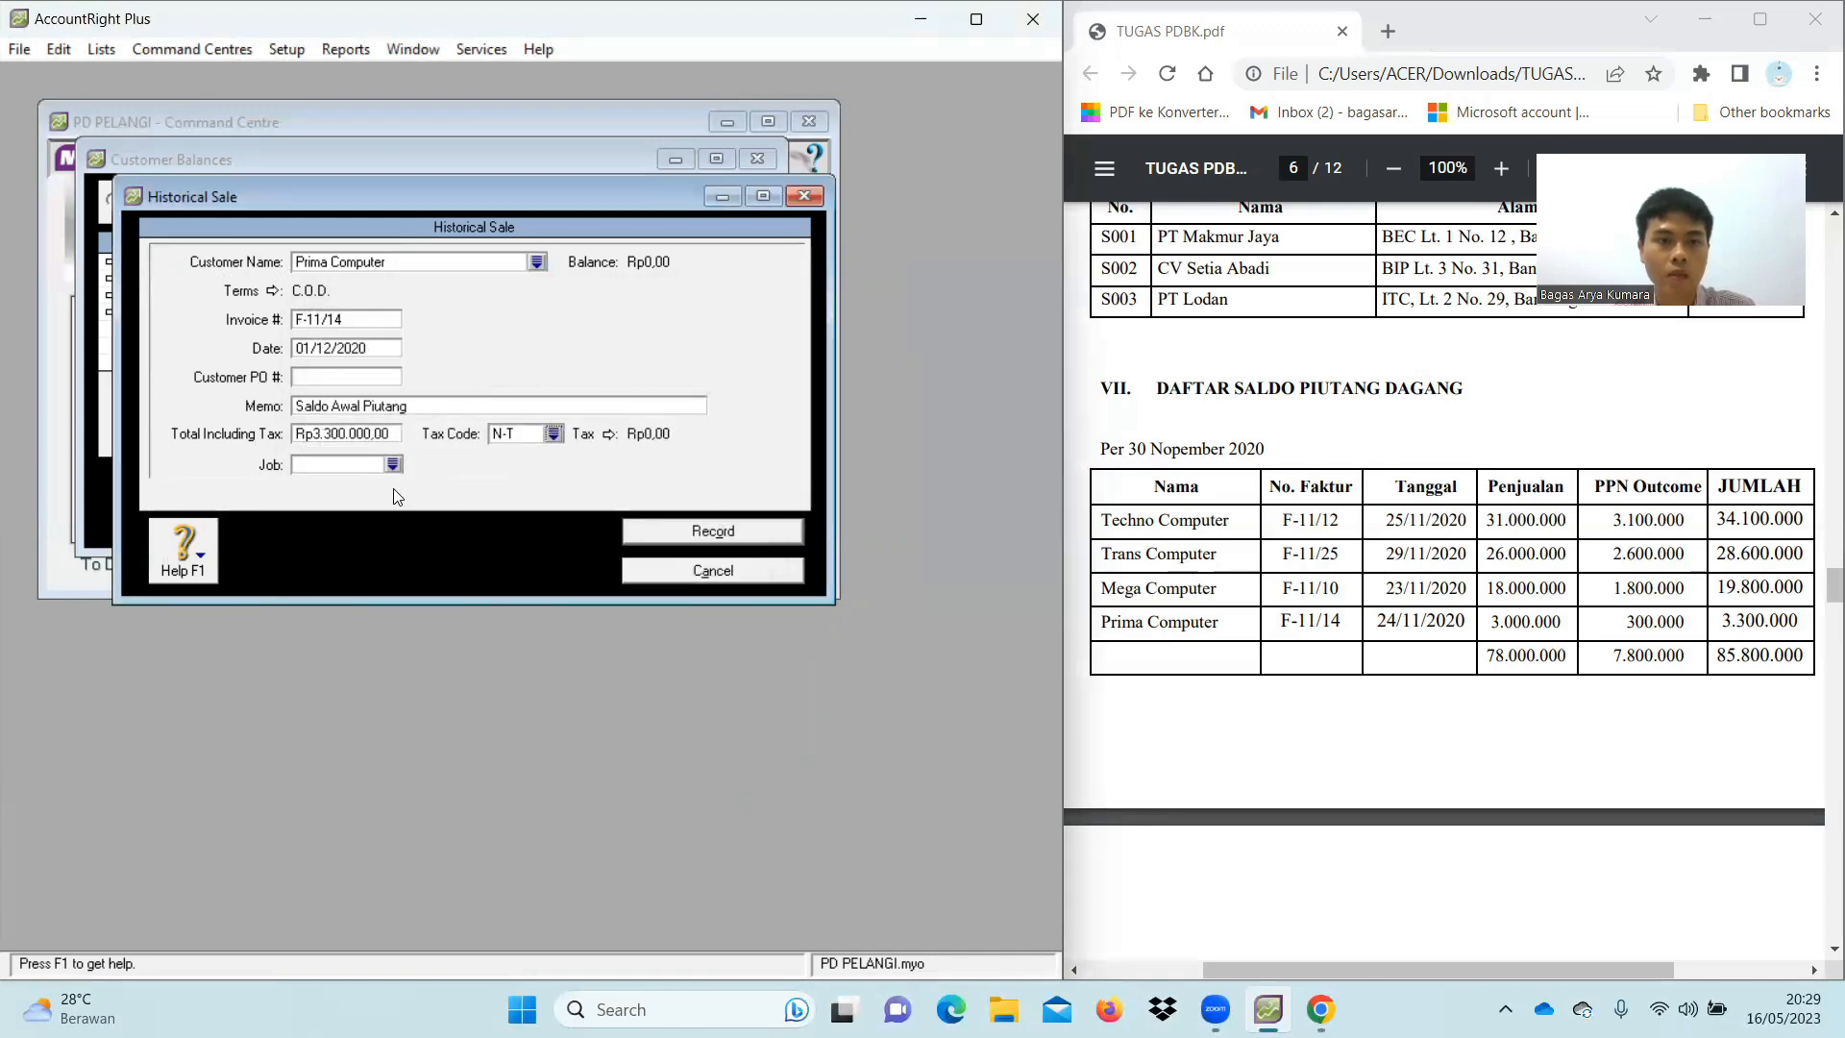
click(648, 531)
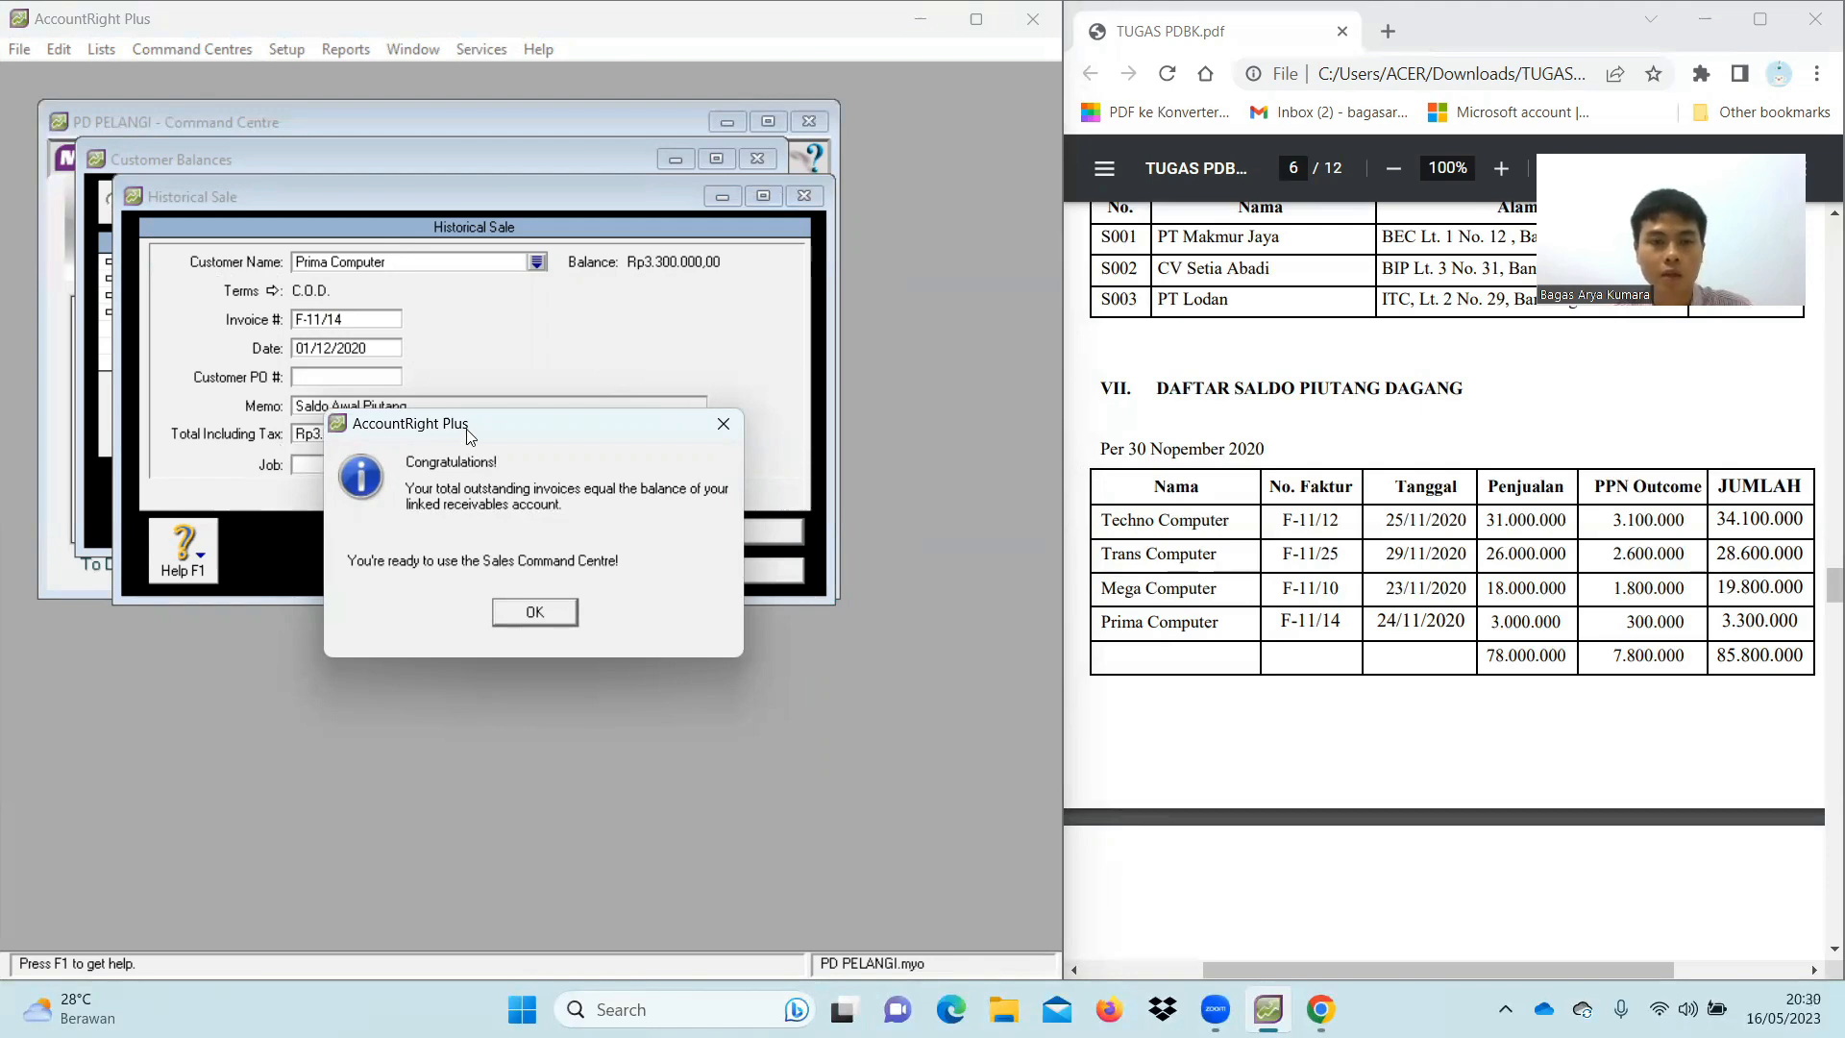
Acknowledge the balance-match messages and close Customer Balances at Rp85.800.000,00 total
click(560, 622)
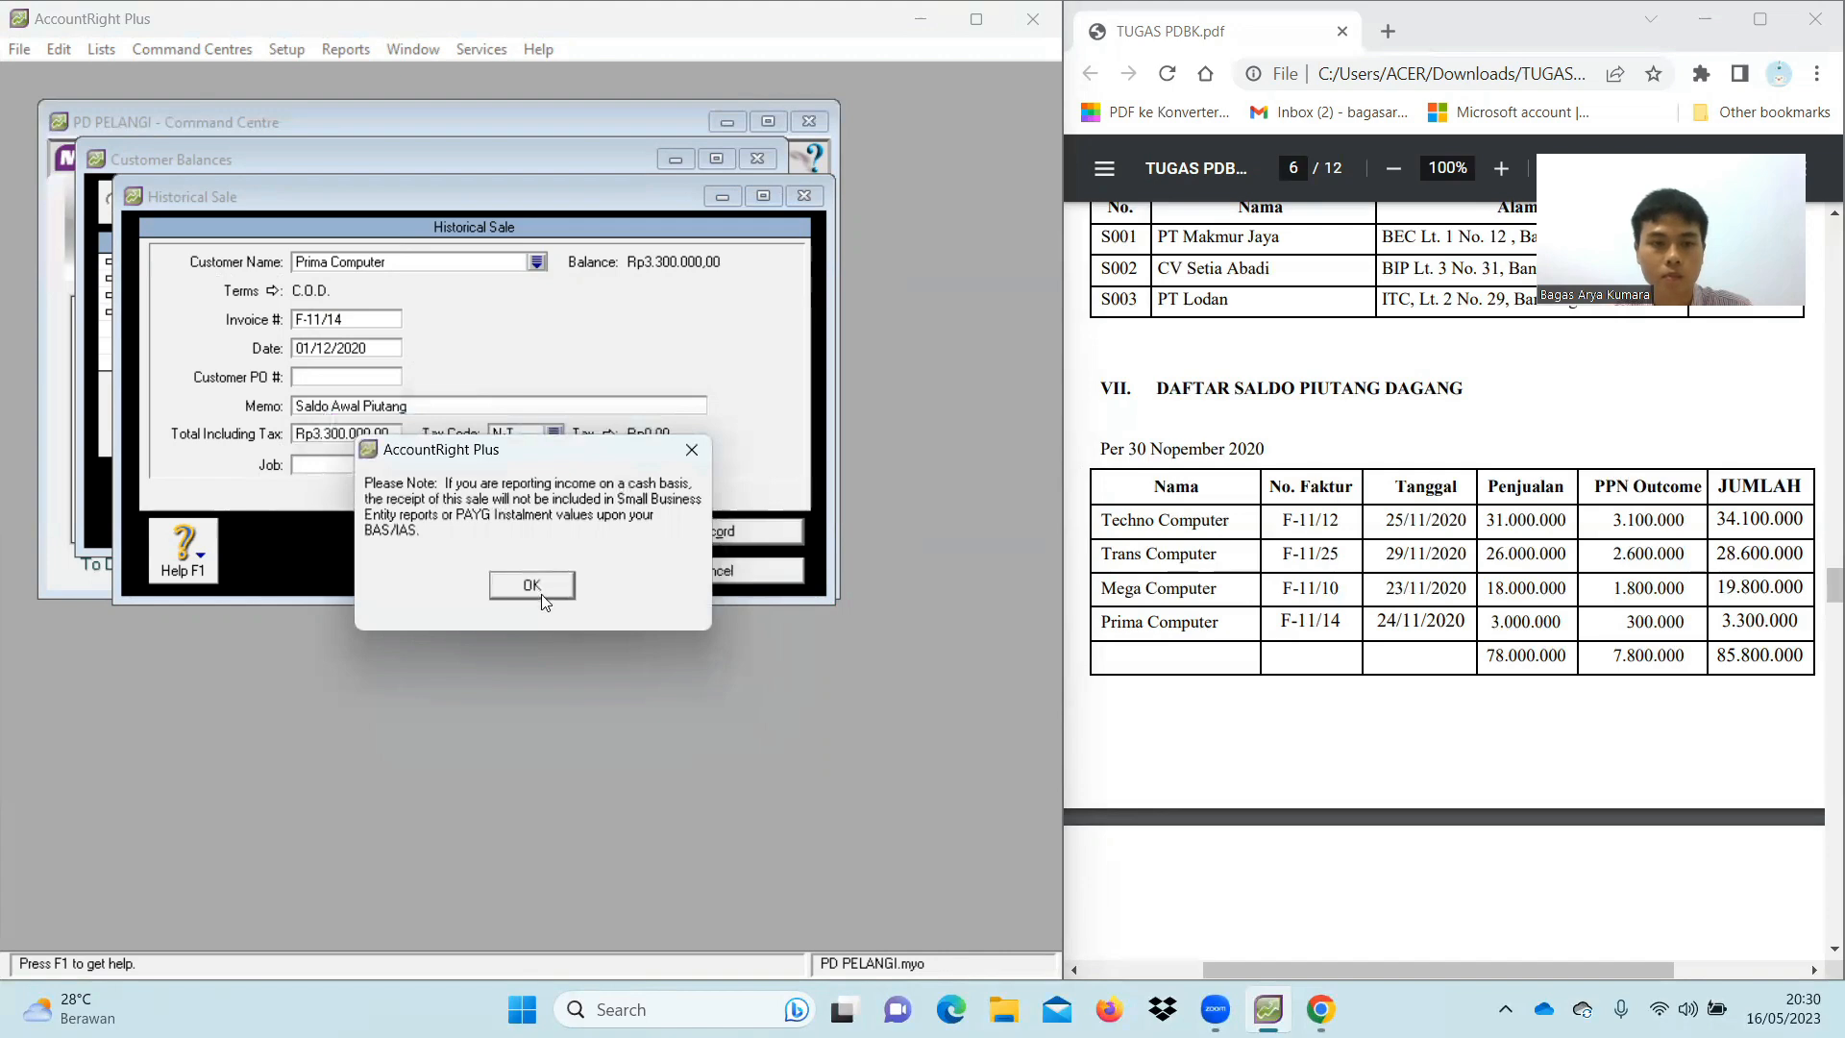
click(534, 586)
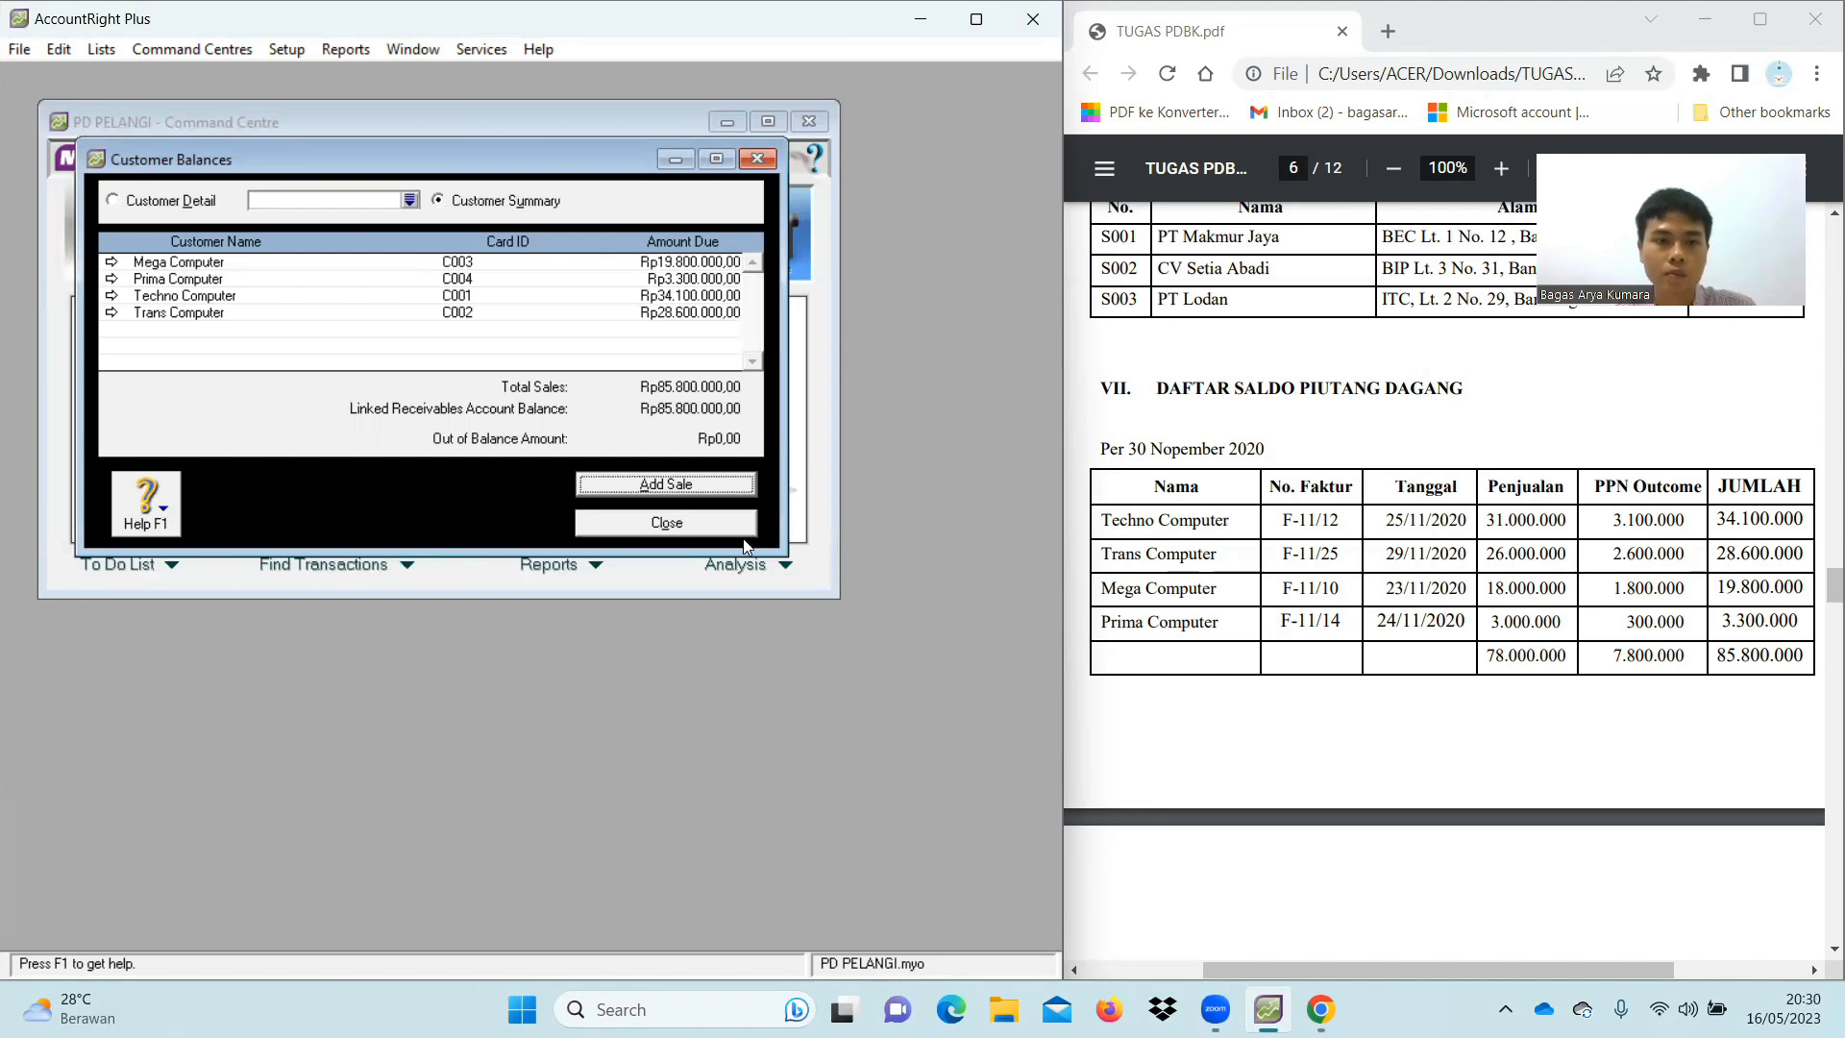
click(685, 524)
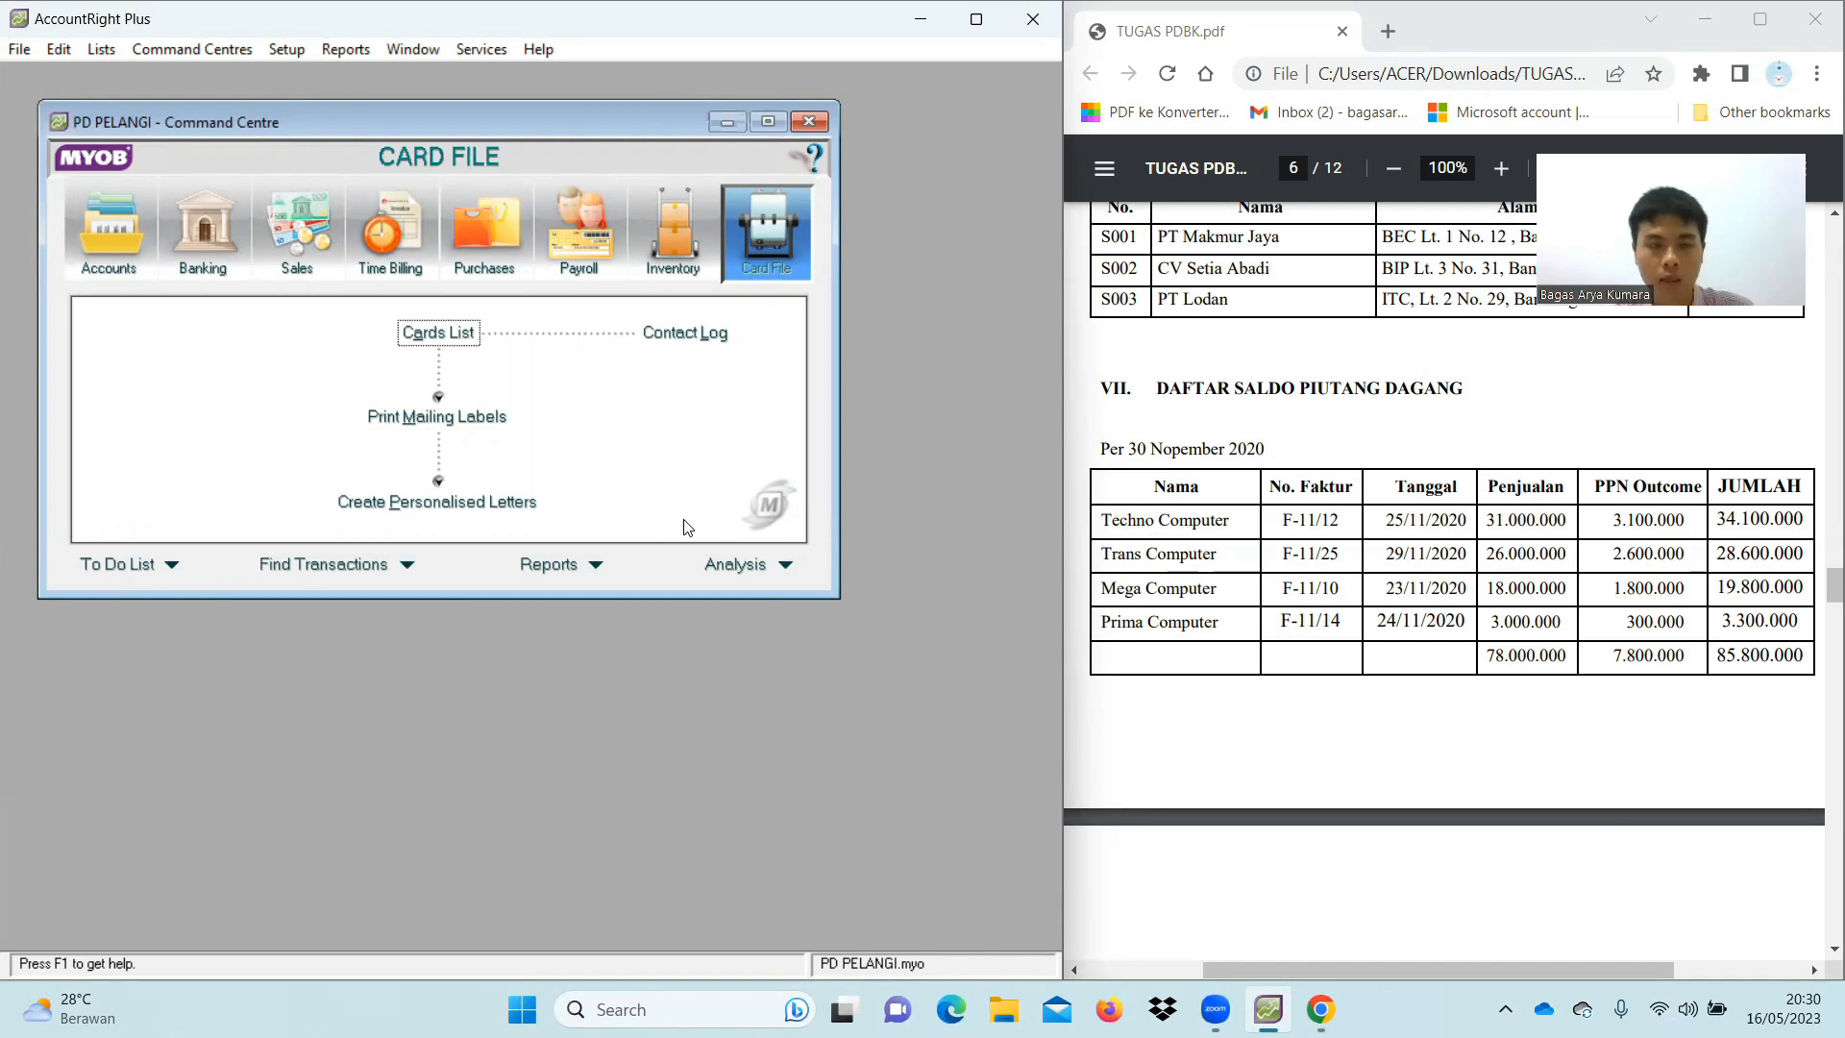
Open Supplier Balances under Setup > Balances and start a historical purchase
click(287, 51)
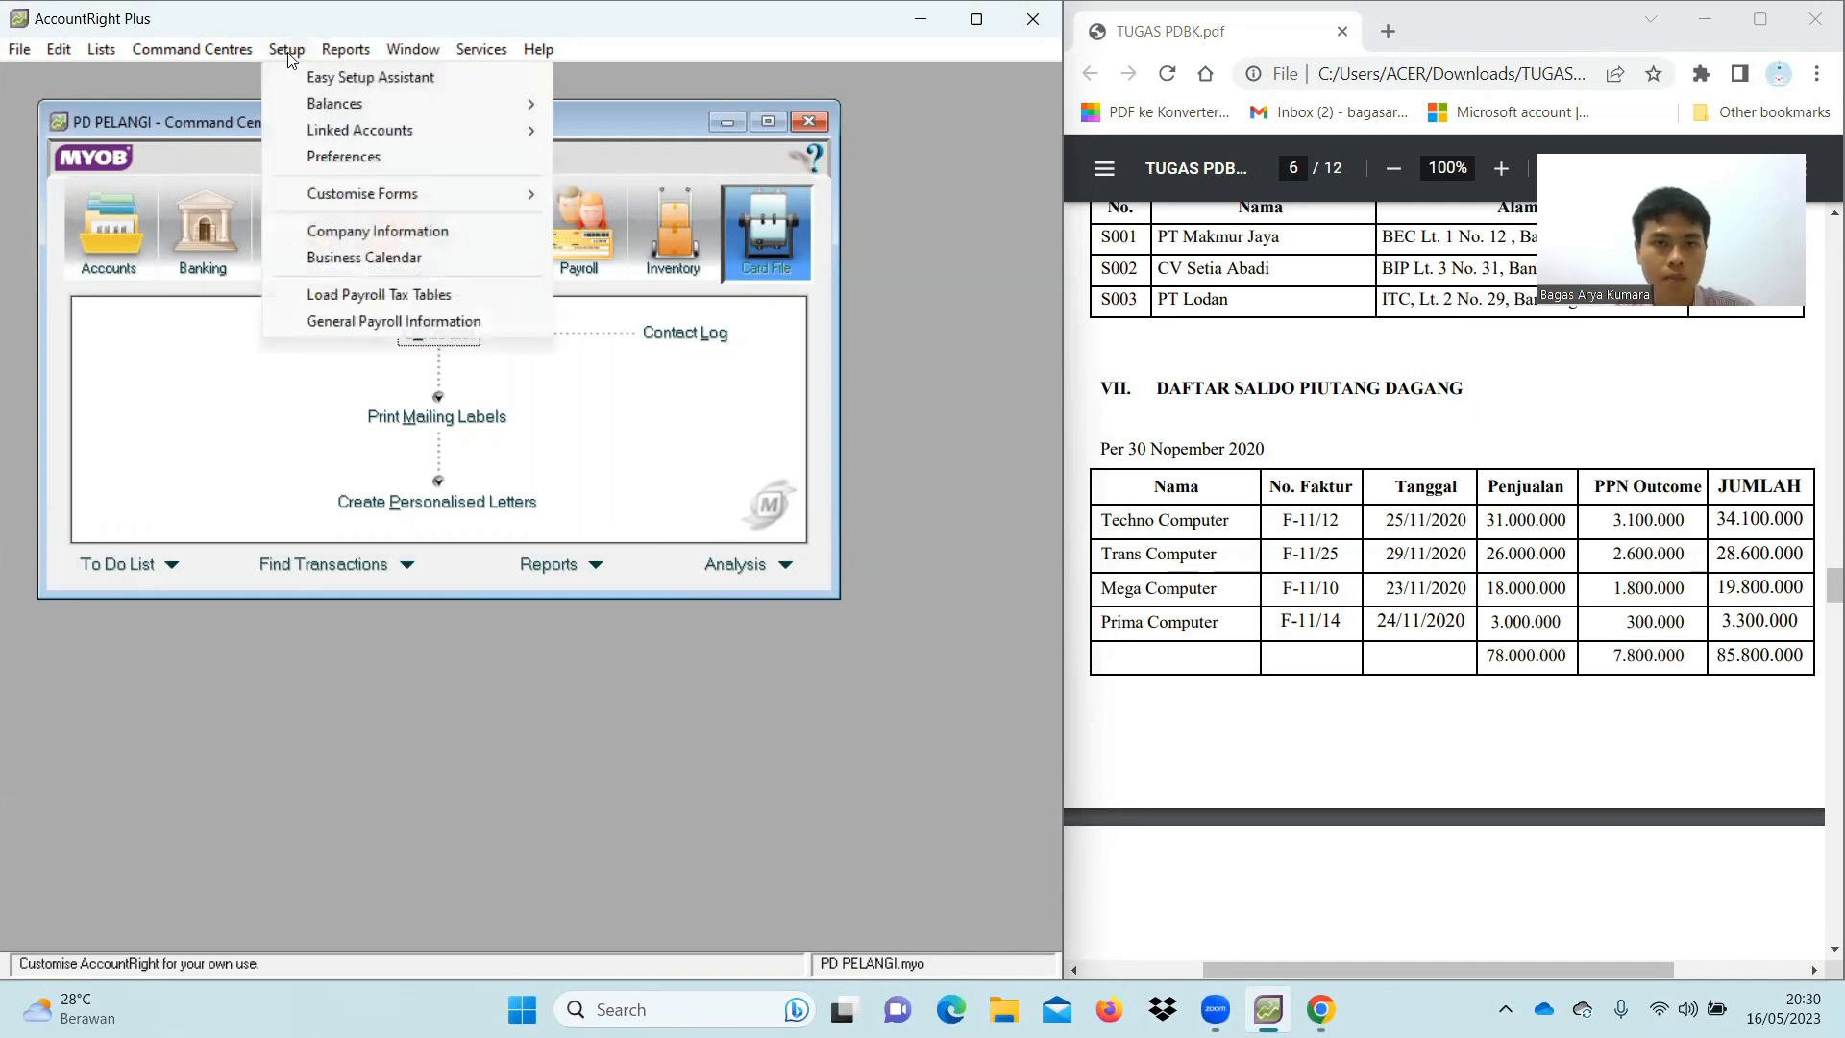
mouse_move(330, 106)
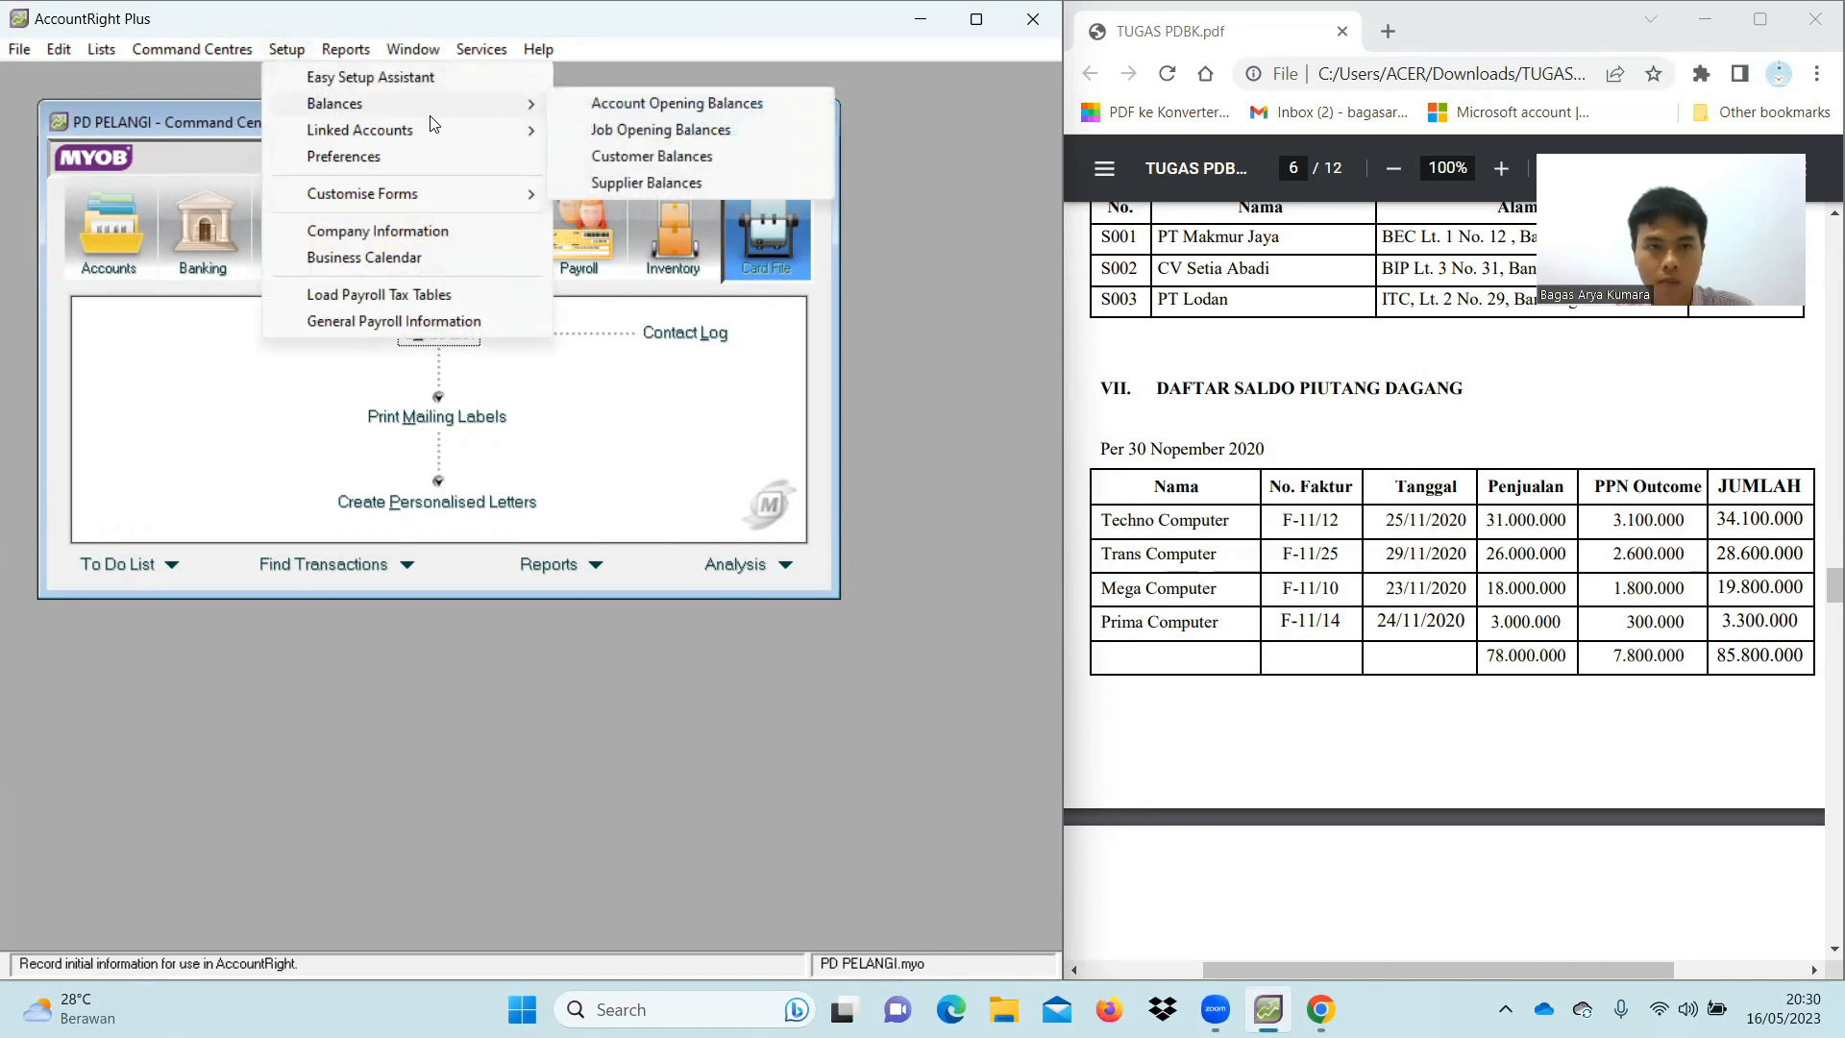
click(598, 184)
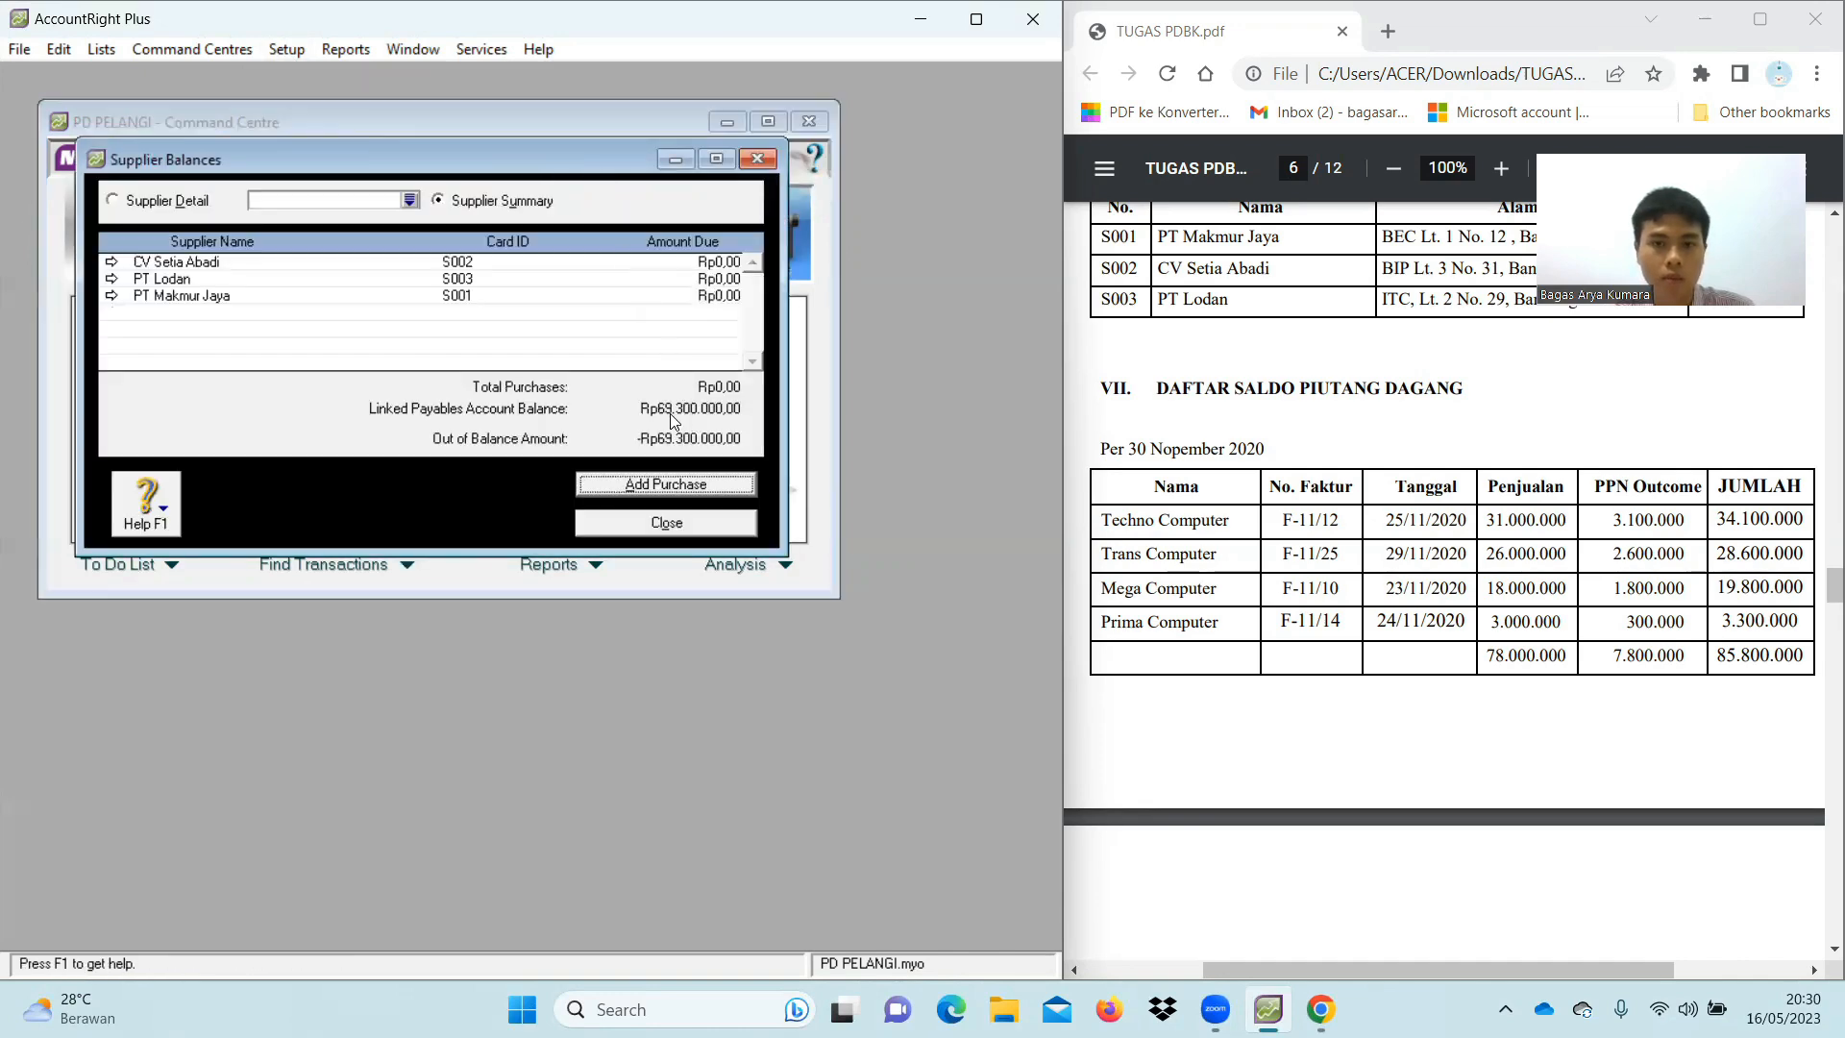
scroll(1442, 663, down, 6)
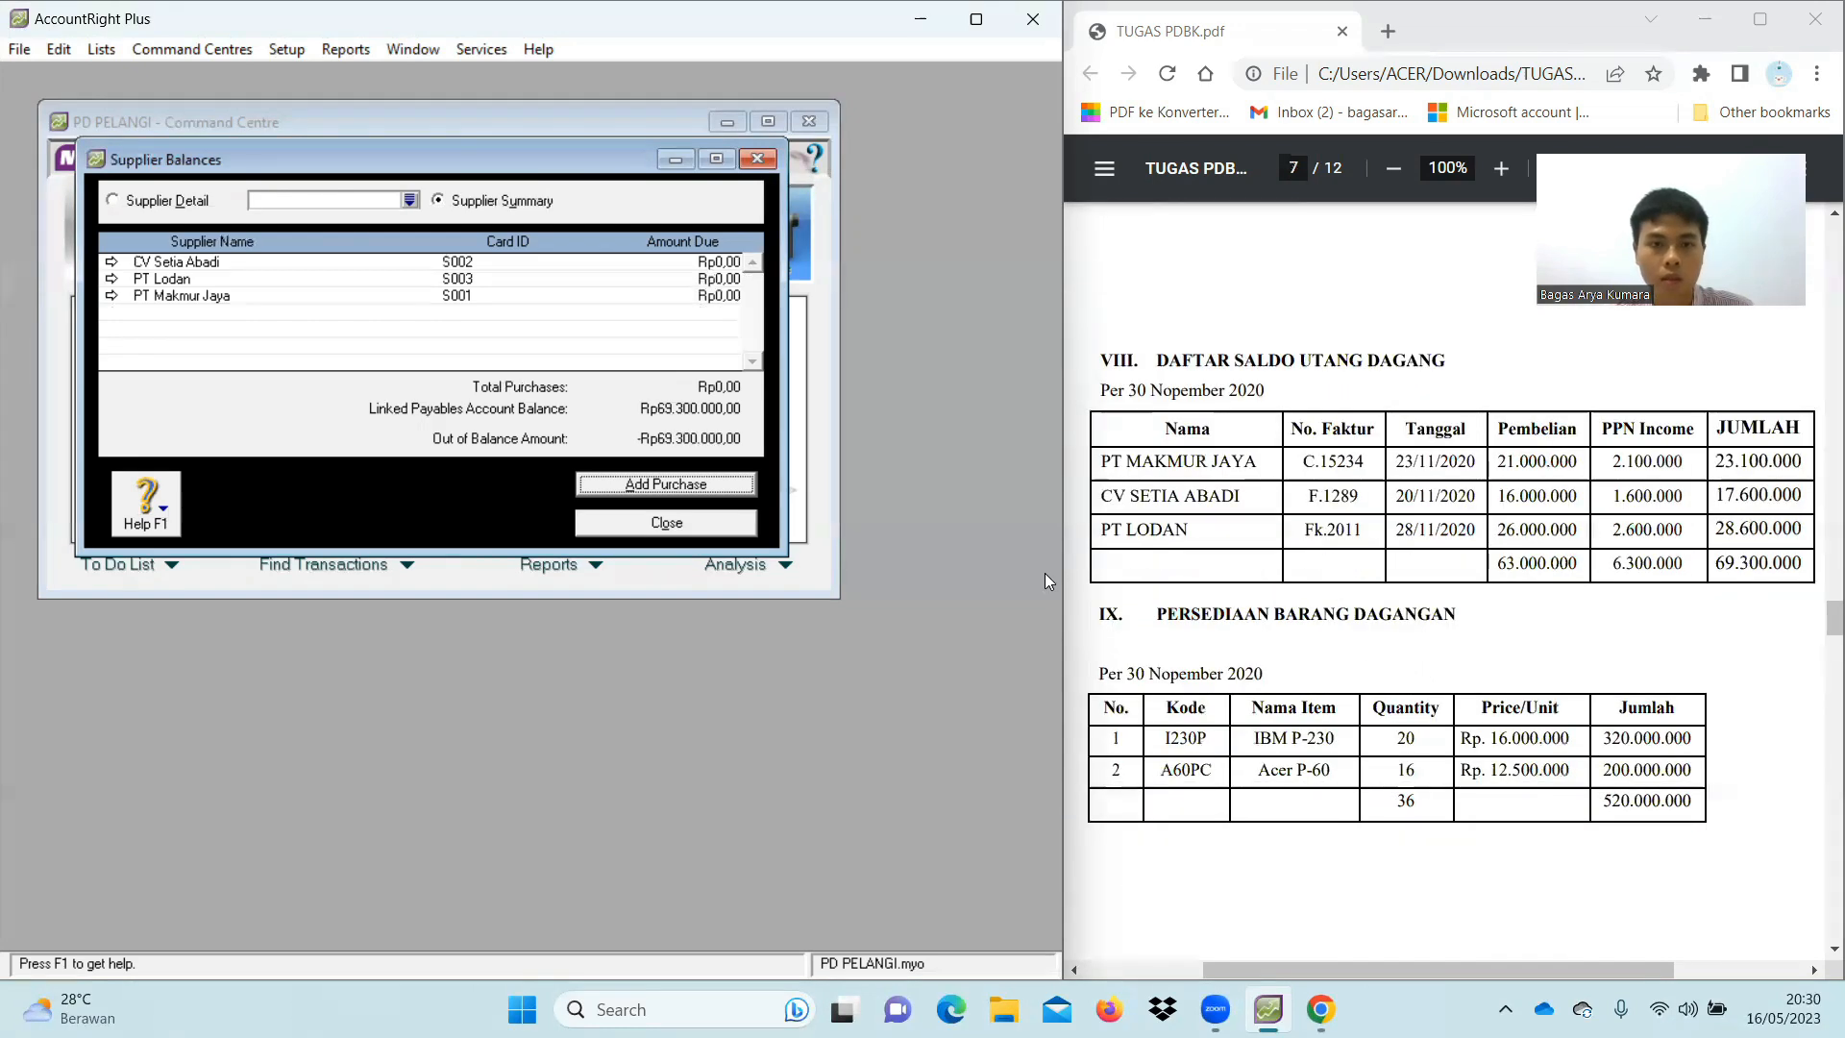
click(615, 487)
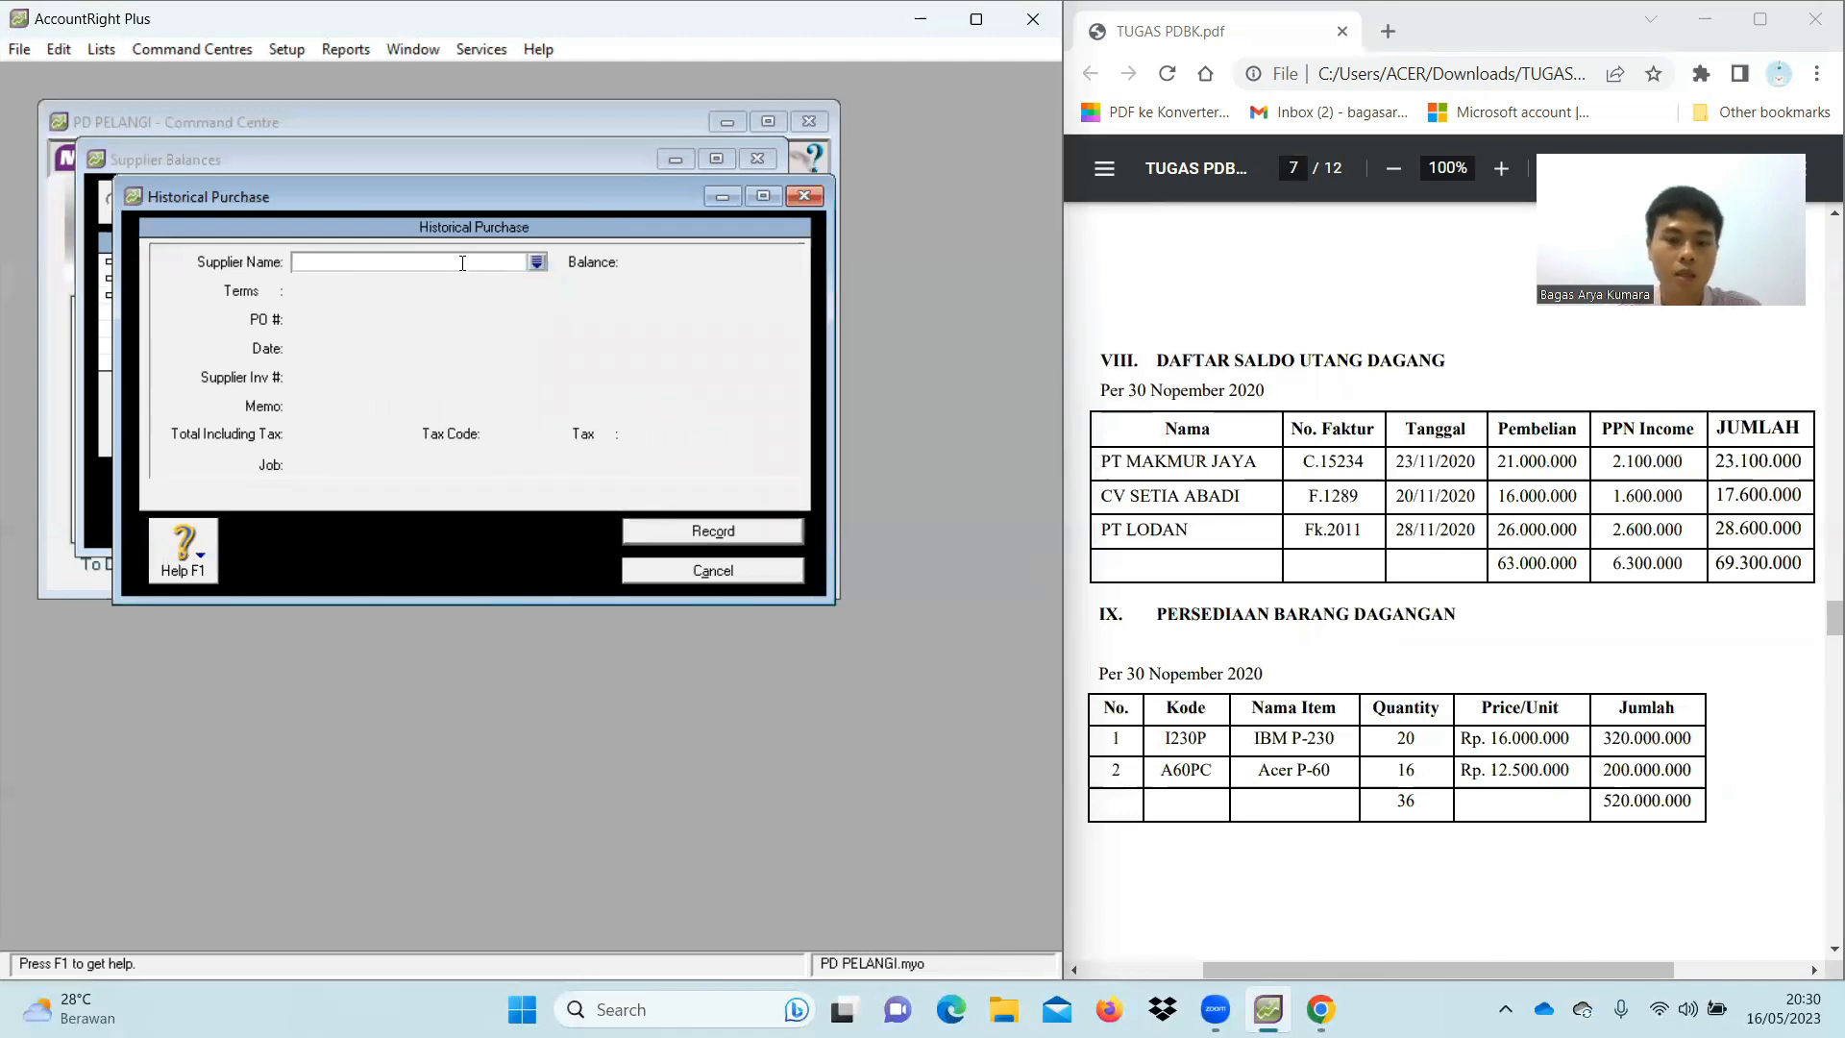
Set the supplier to PT Makmur Jaya with C.O.D. payment terms
text(PT)
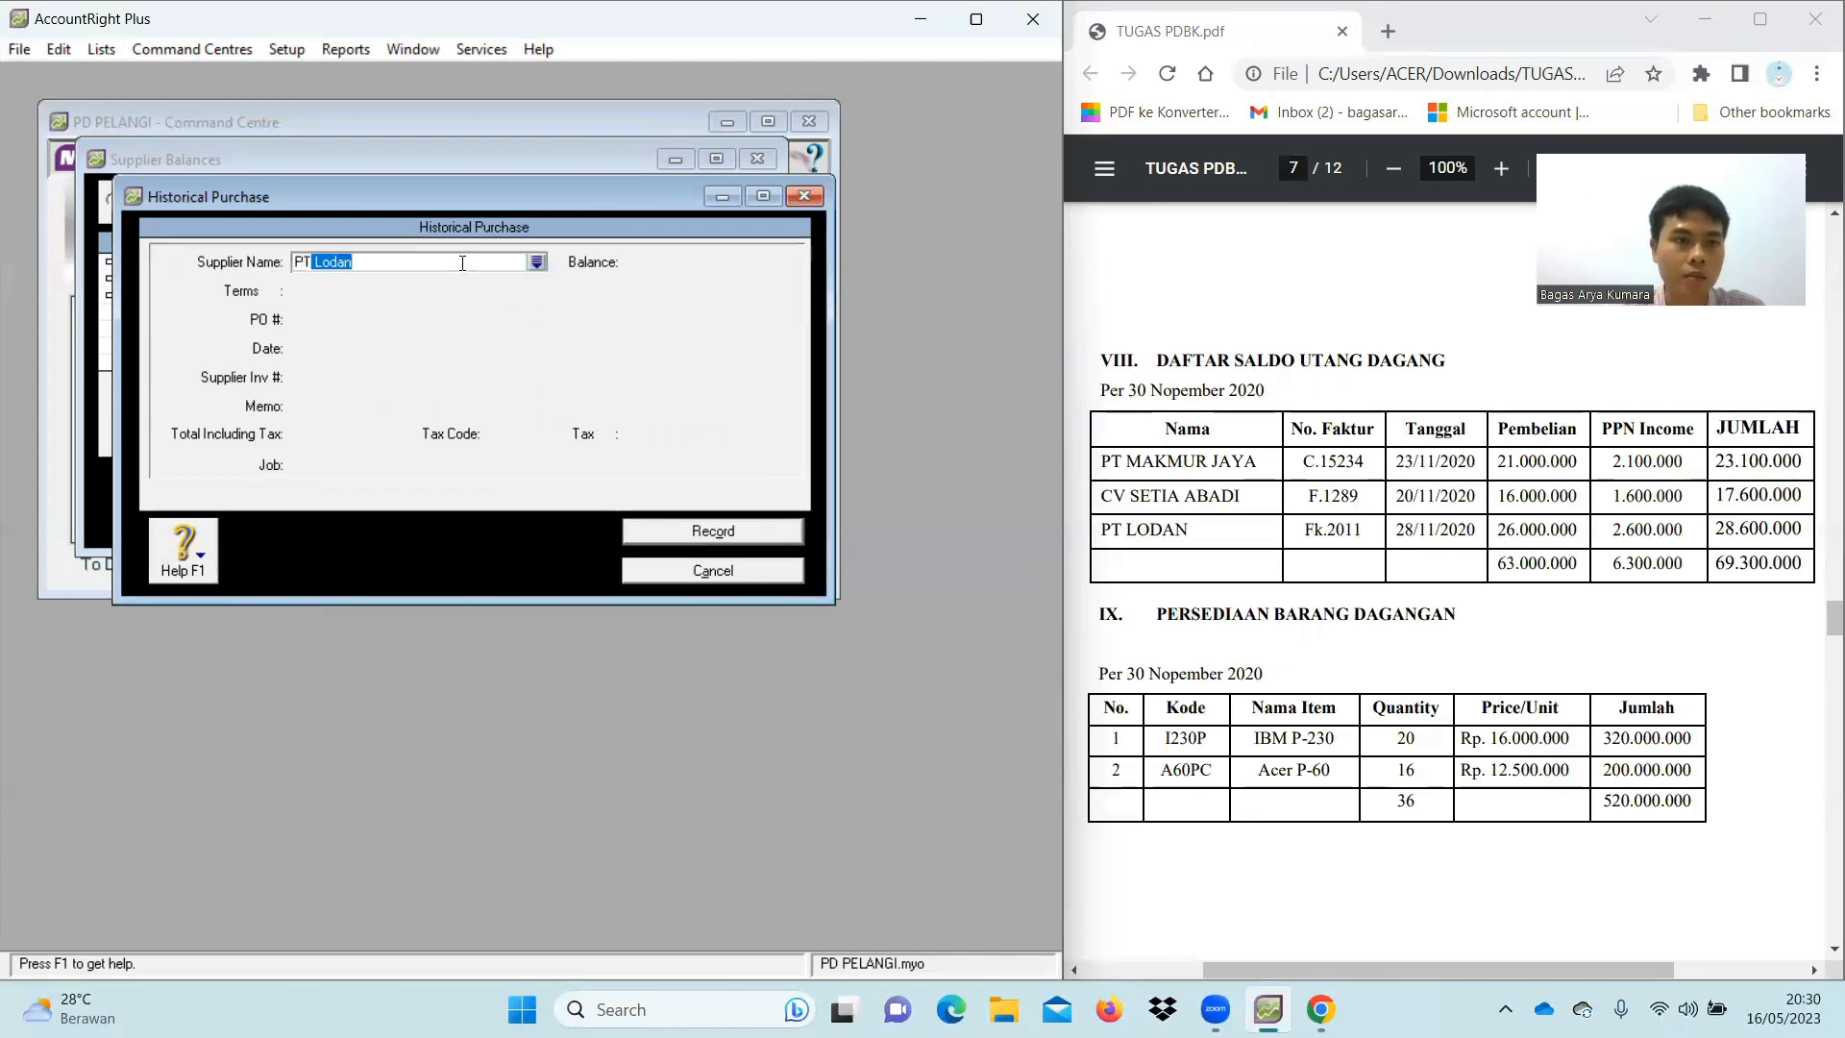
key(BackSpace)
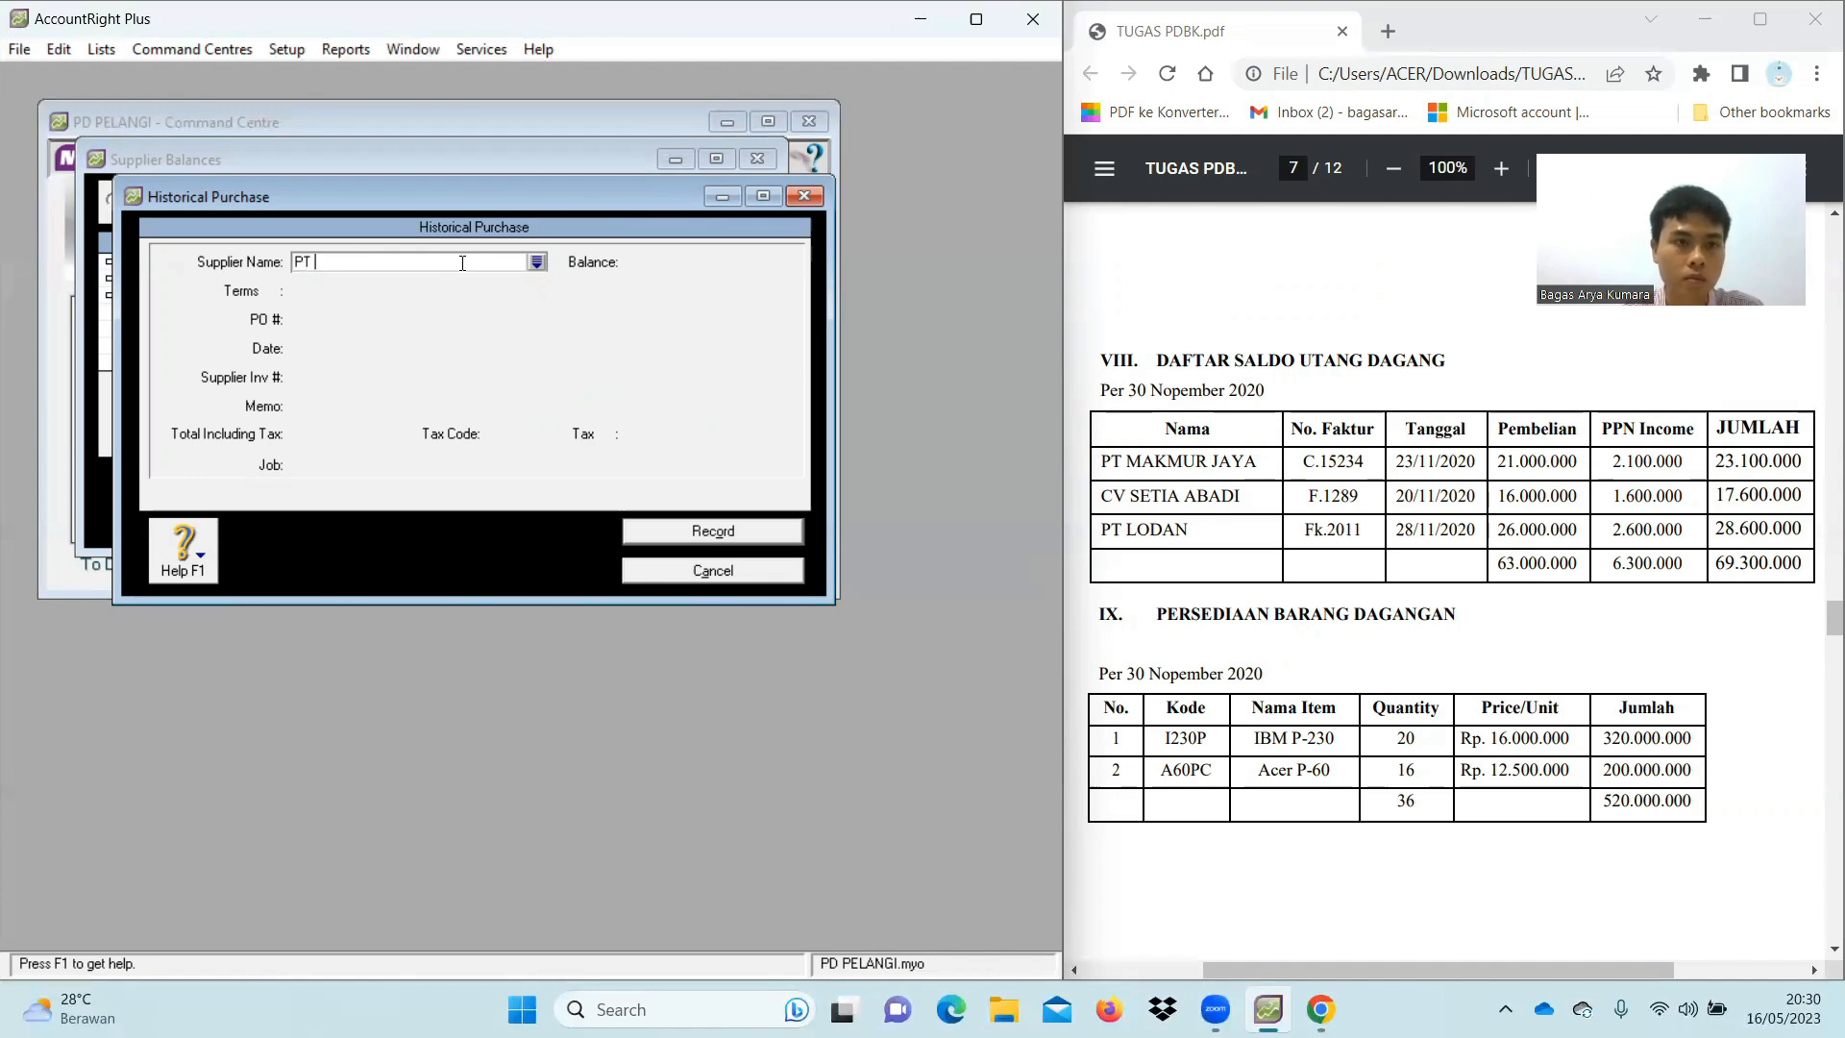
text(M)
key(Tab)
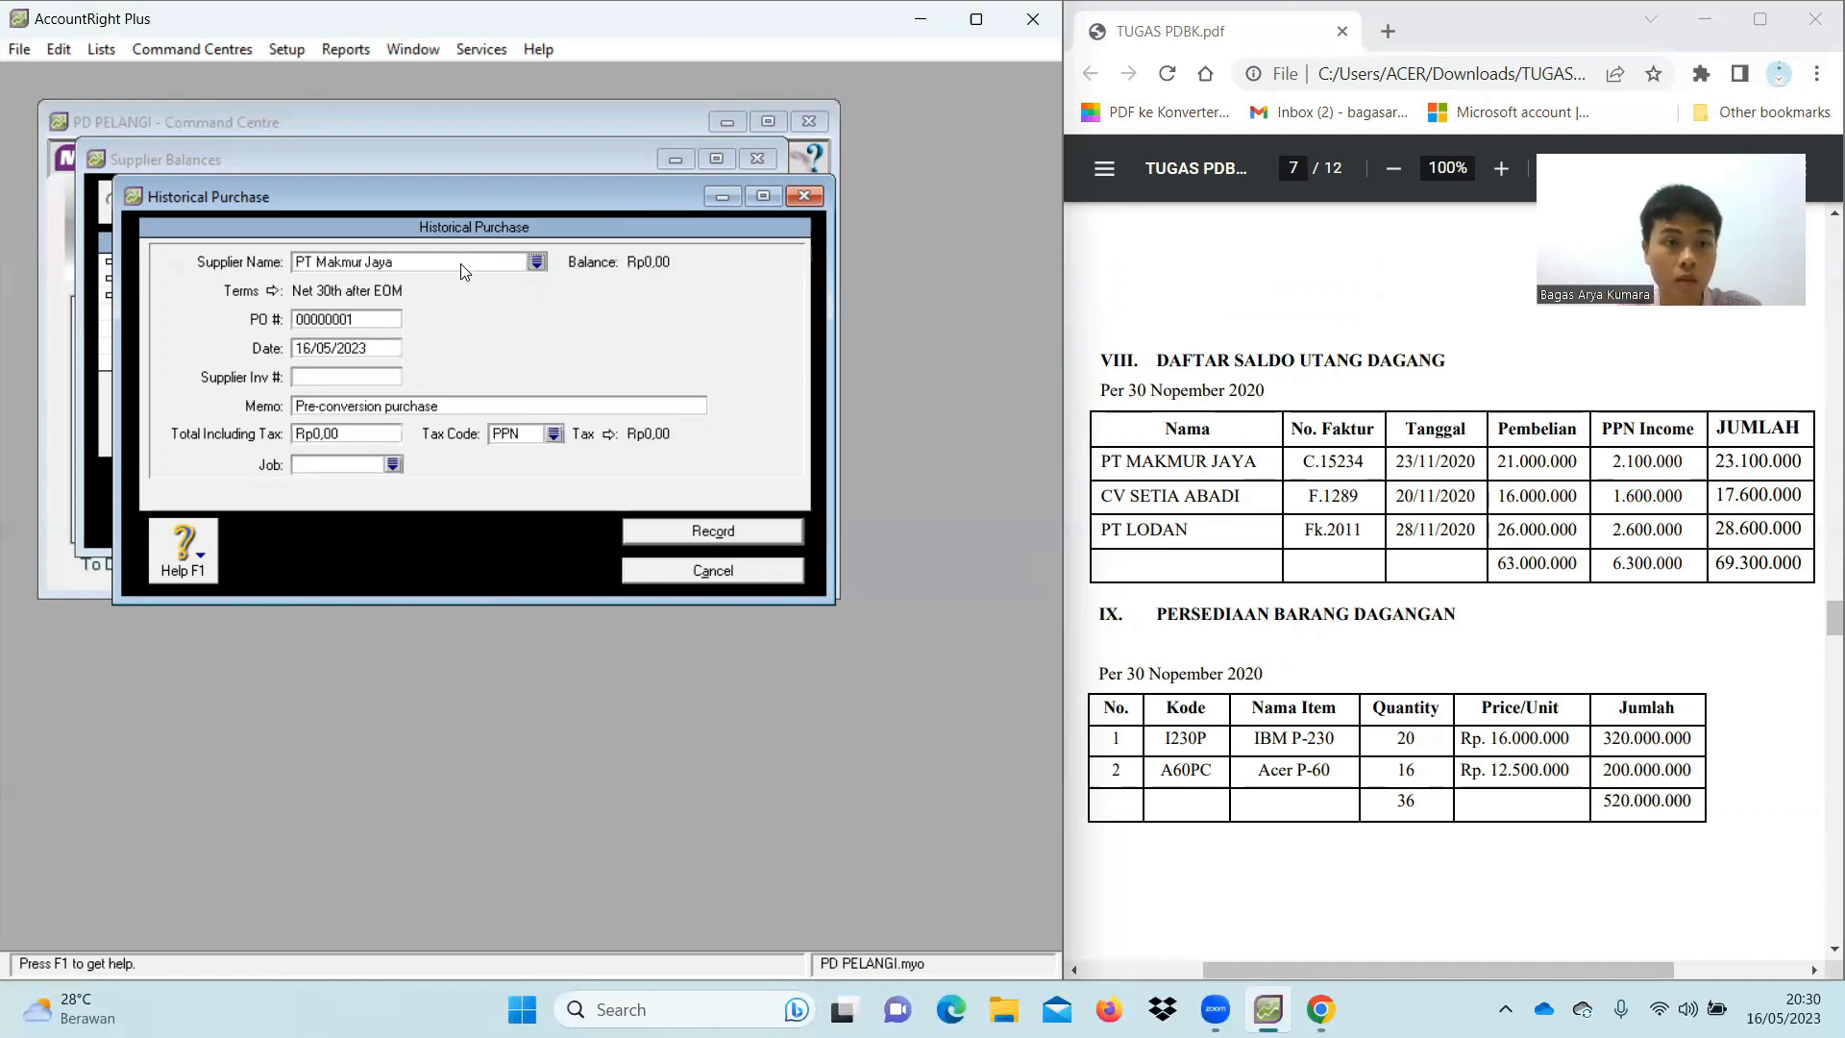
click(273, 294)
click(746, 355)
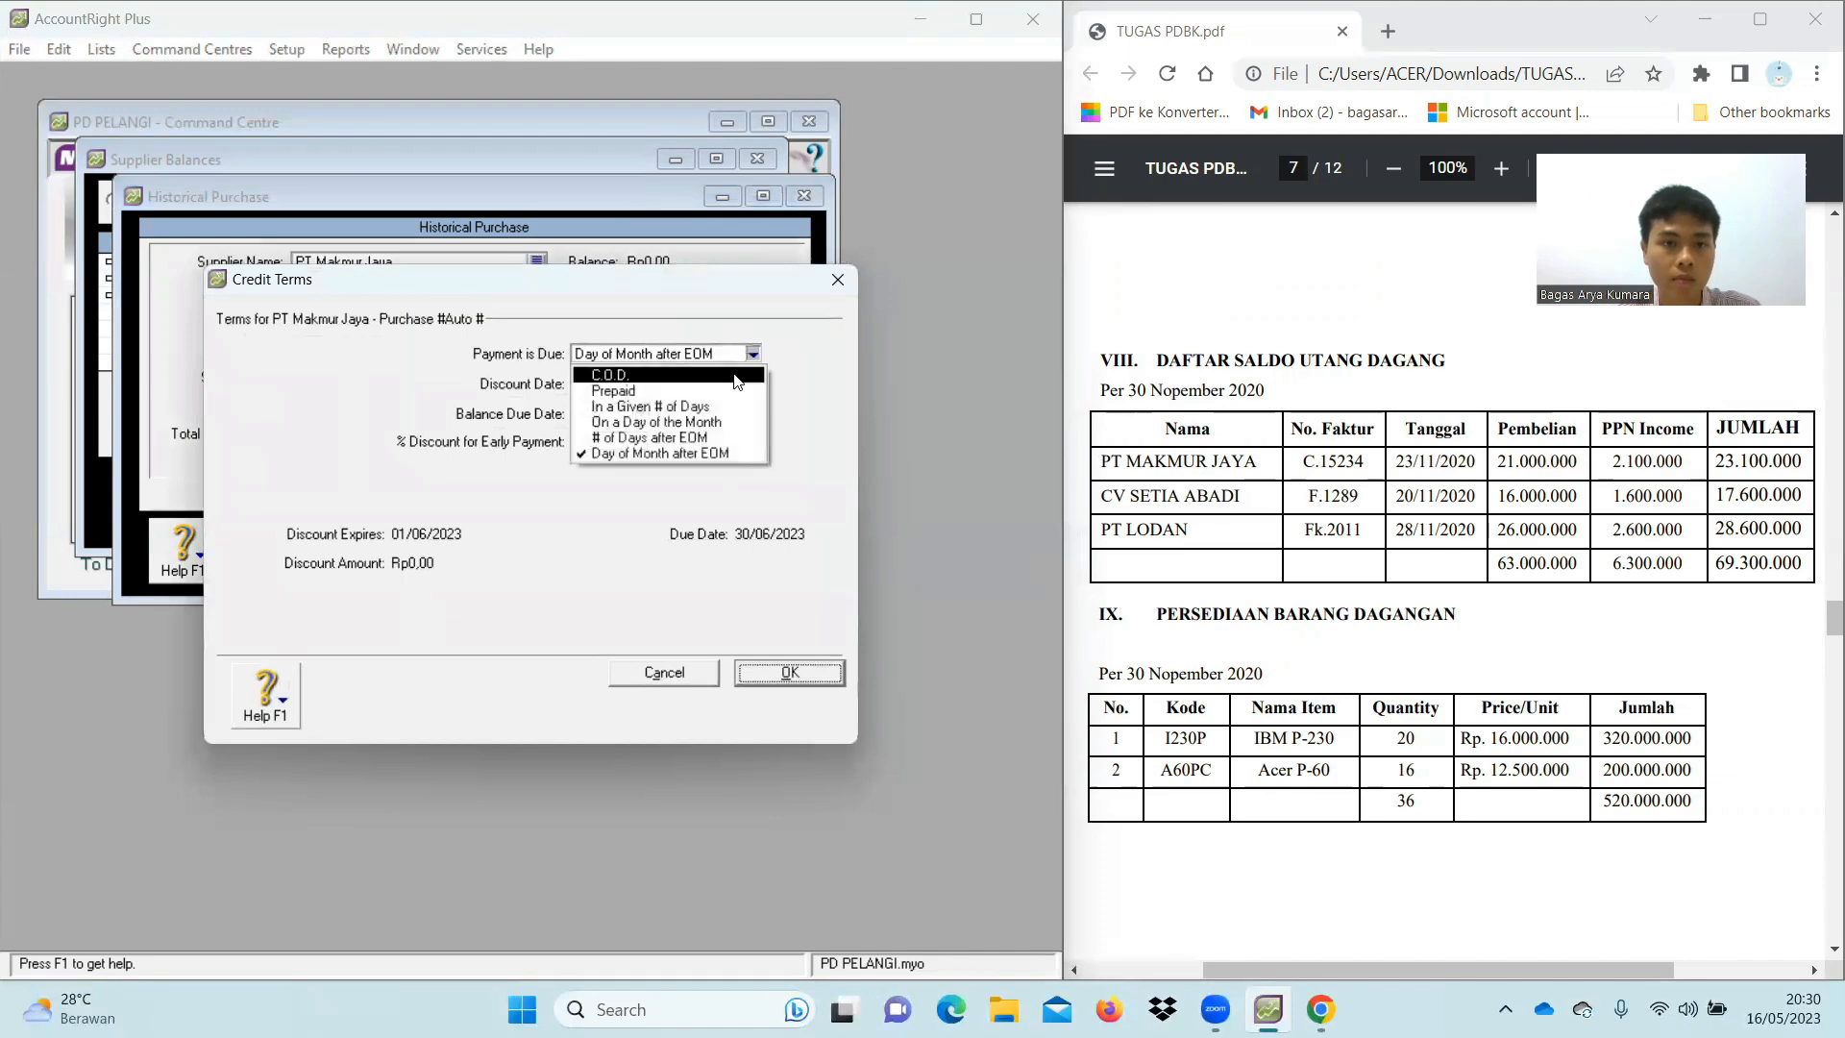
click(654, 371)
click(797, 678)
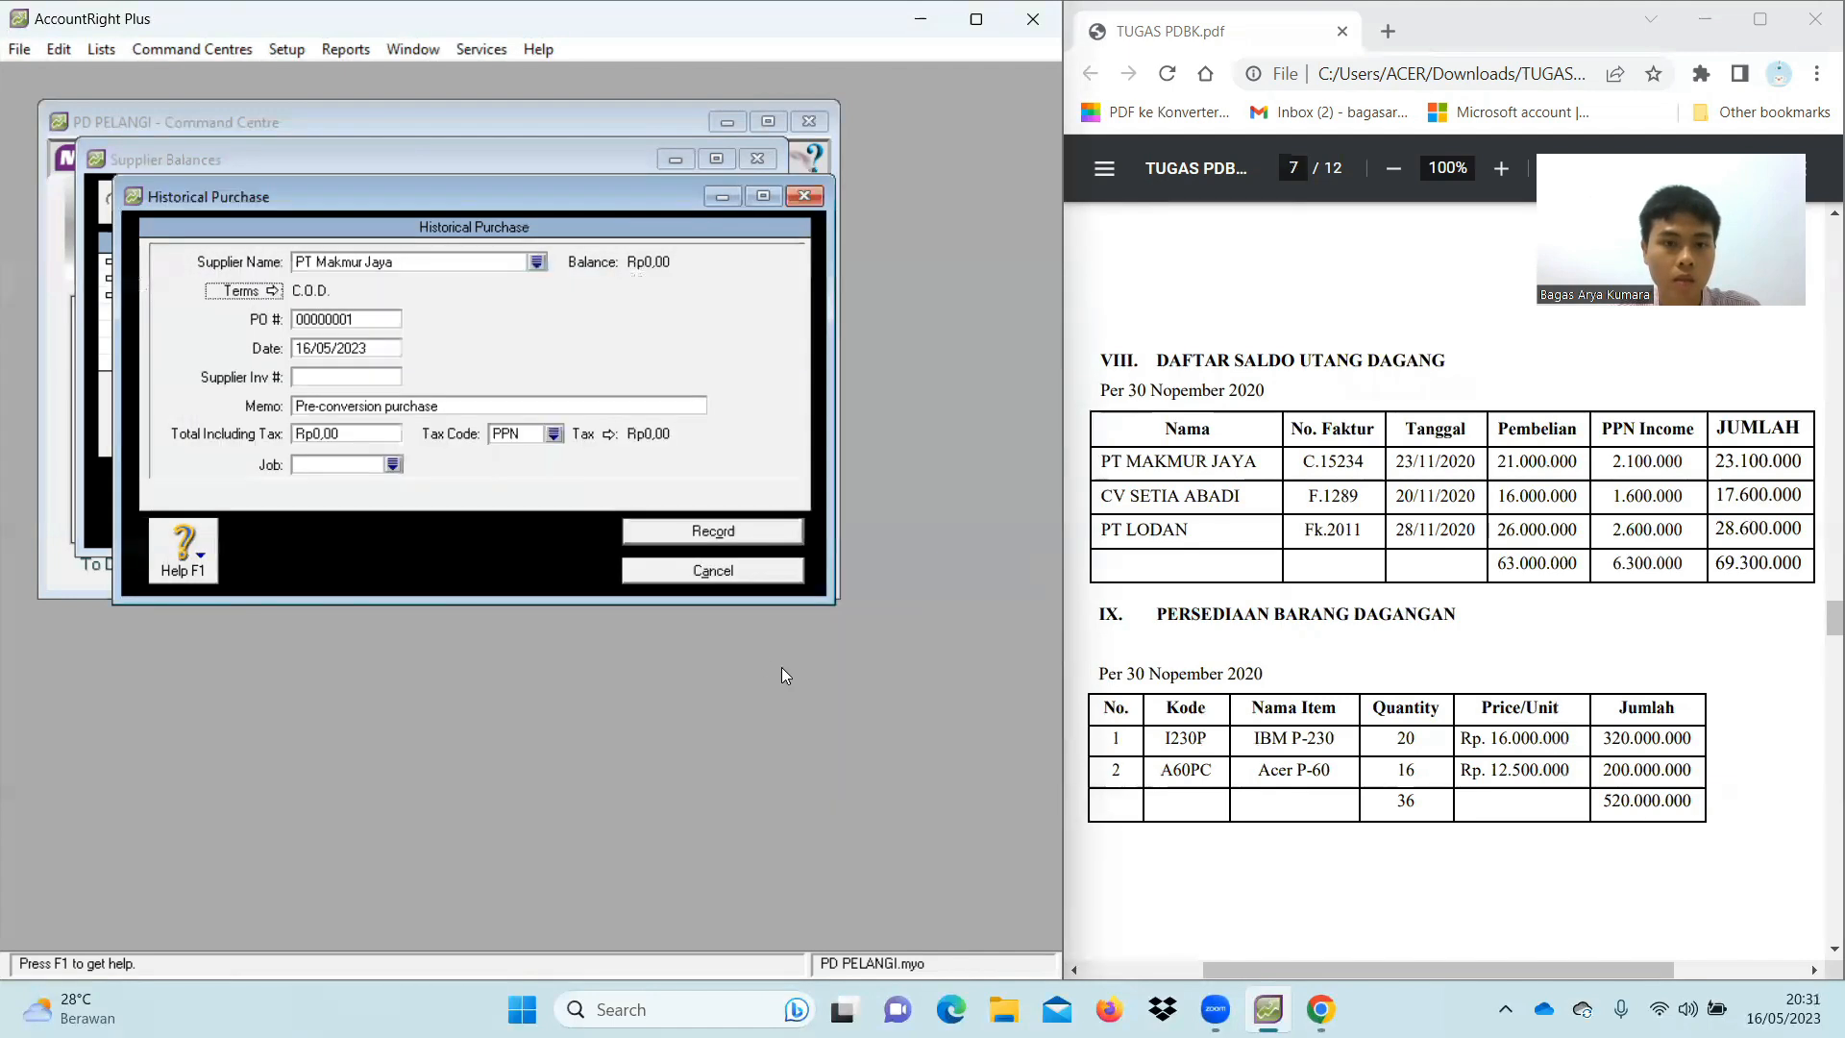
Enter PO number C.15234, date 01/12/2020 and memo 'Saldo Awal Utang'
click(347, 320)
key(BackSpace)
text(C)
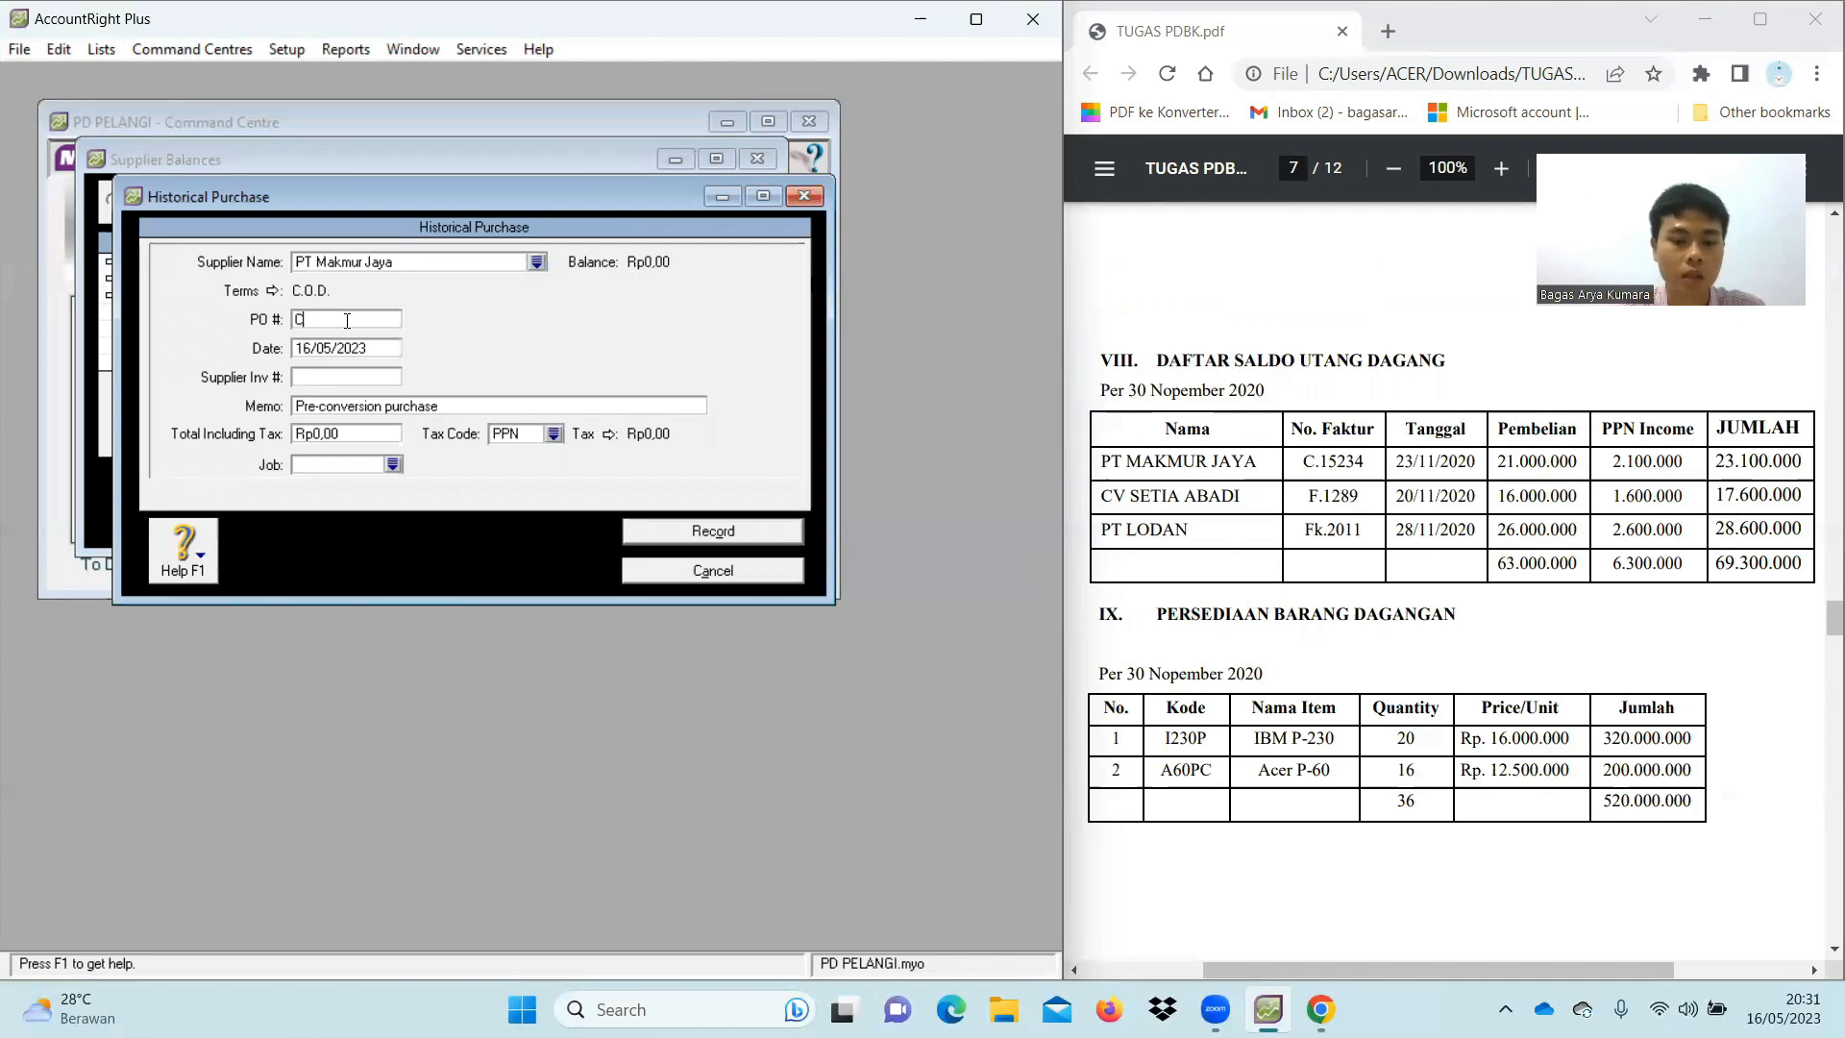
text(.15234)
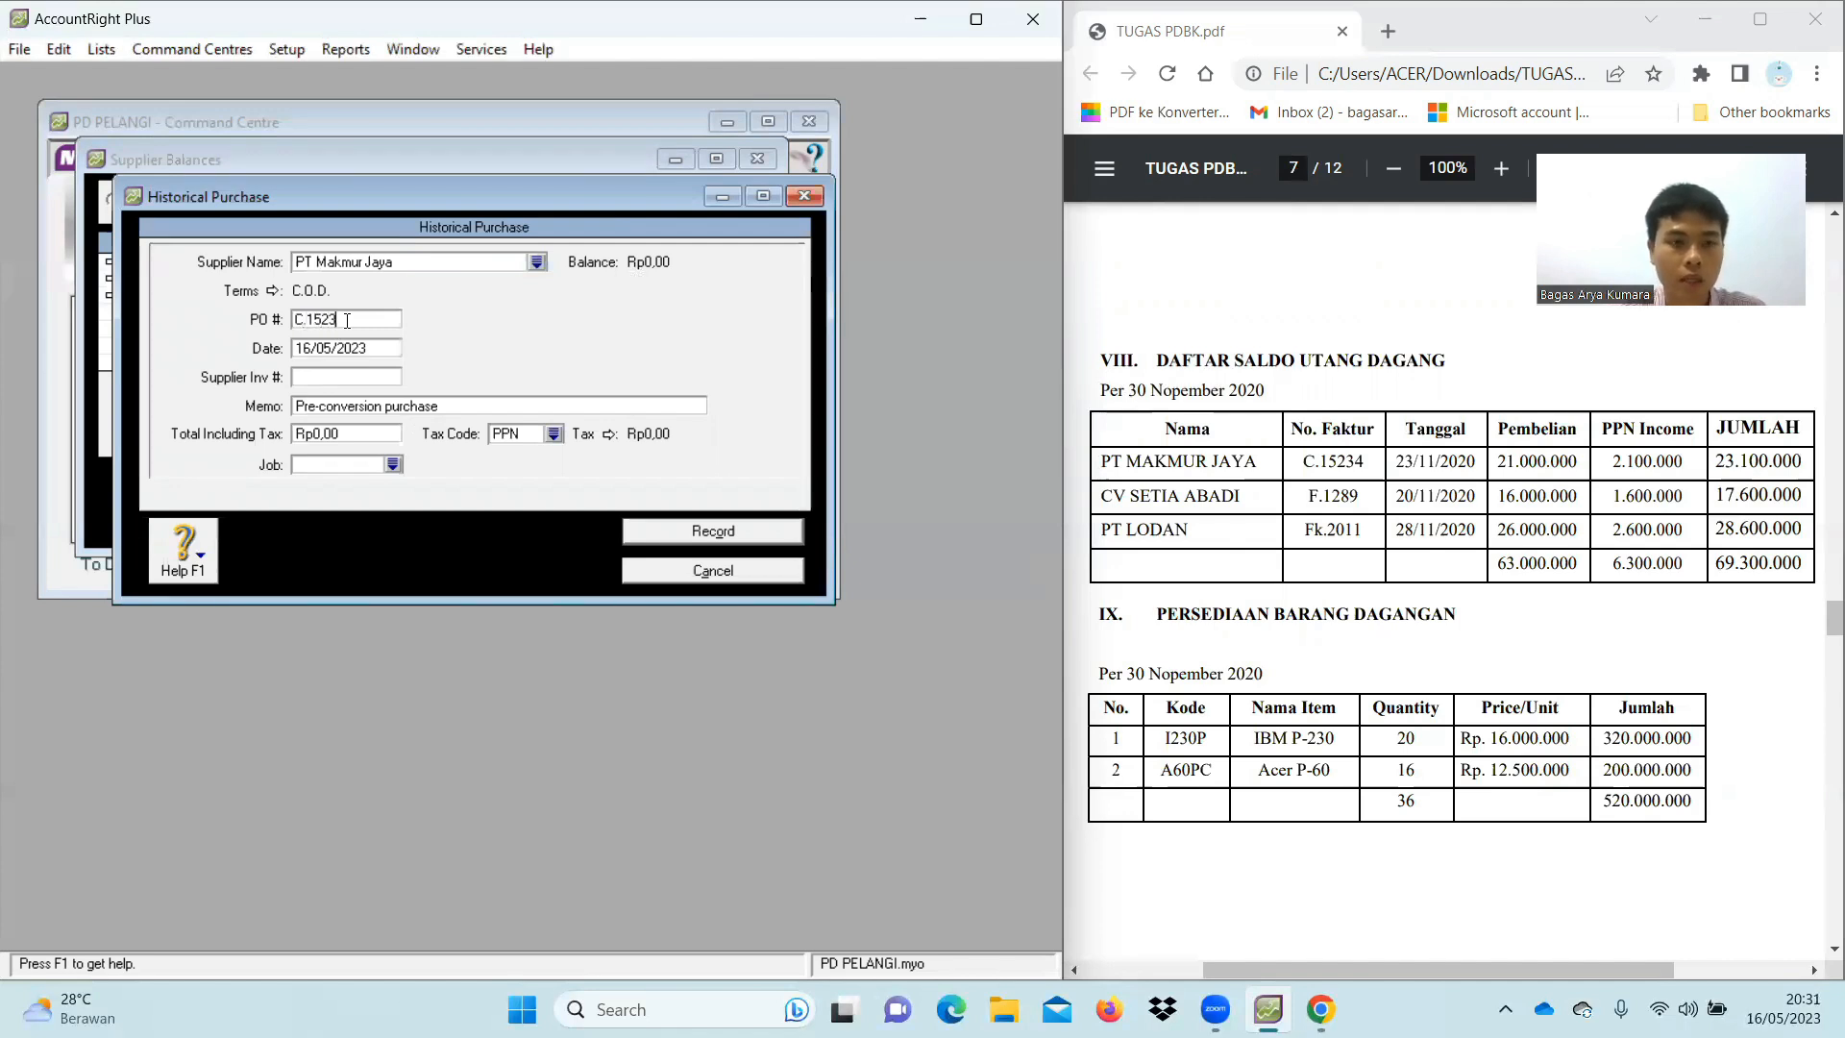
click(375, 348)
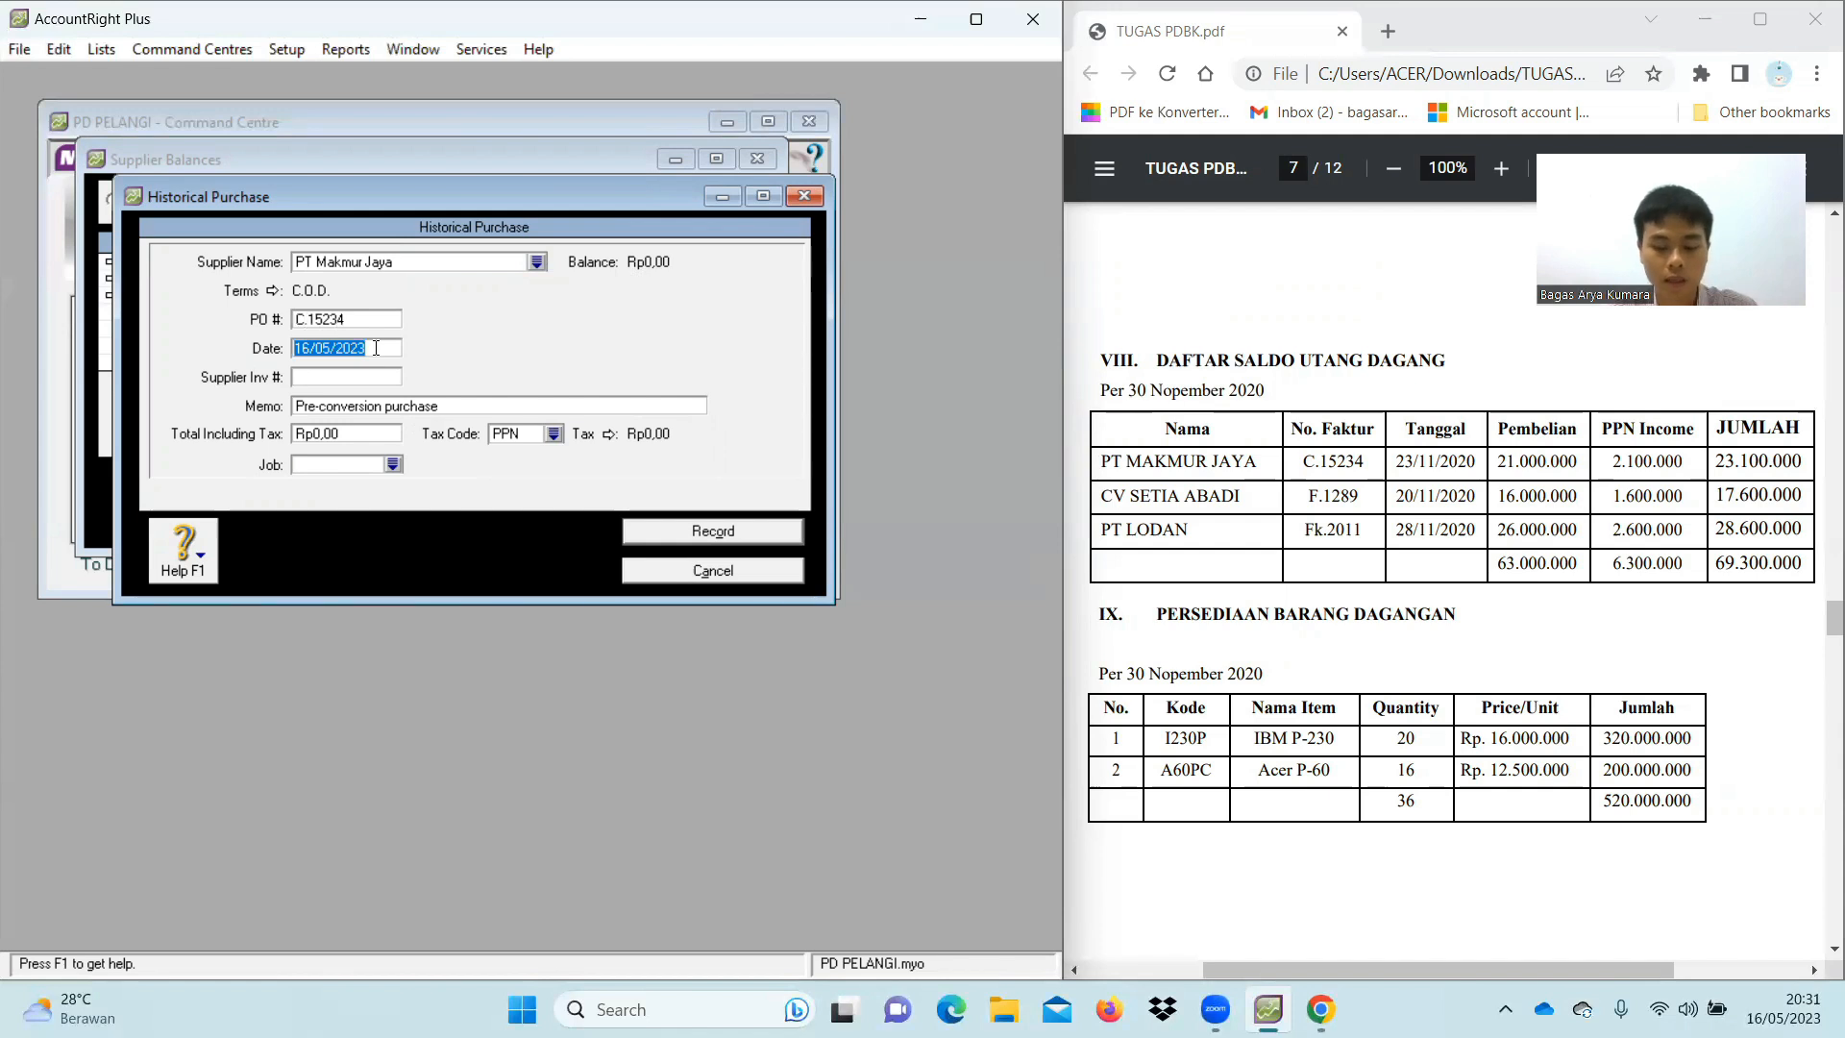
key(BackSpace)
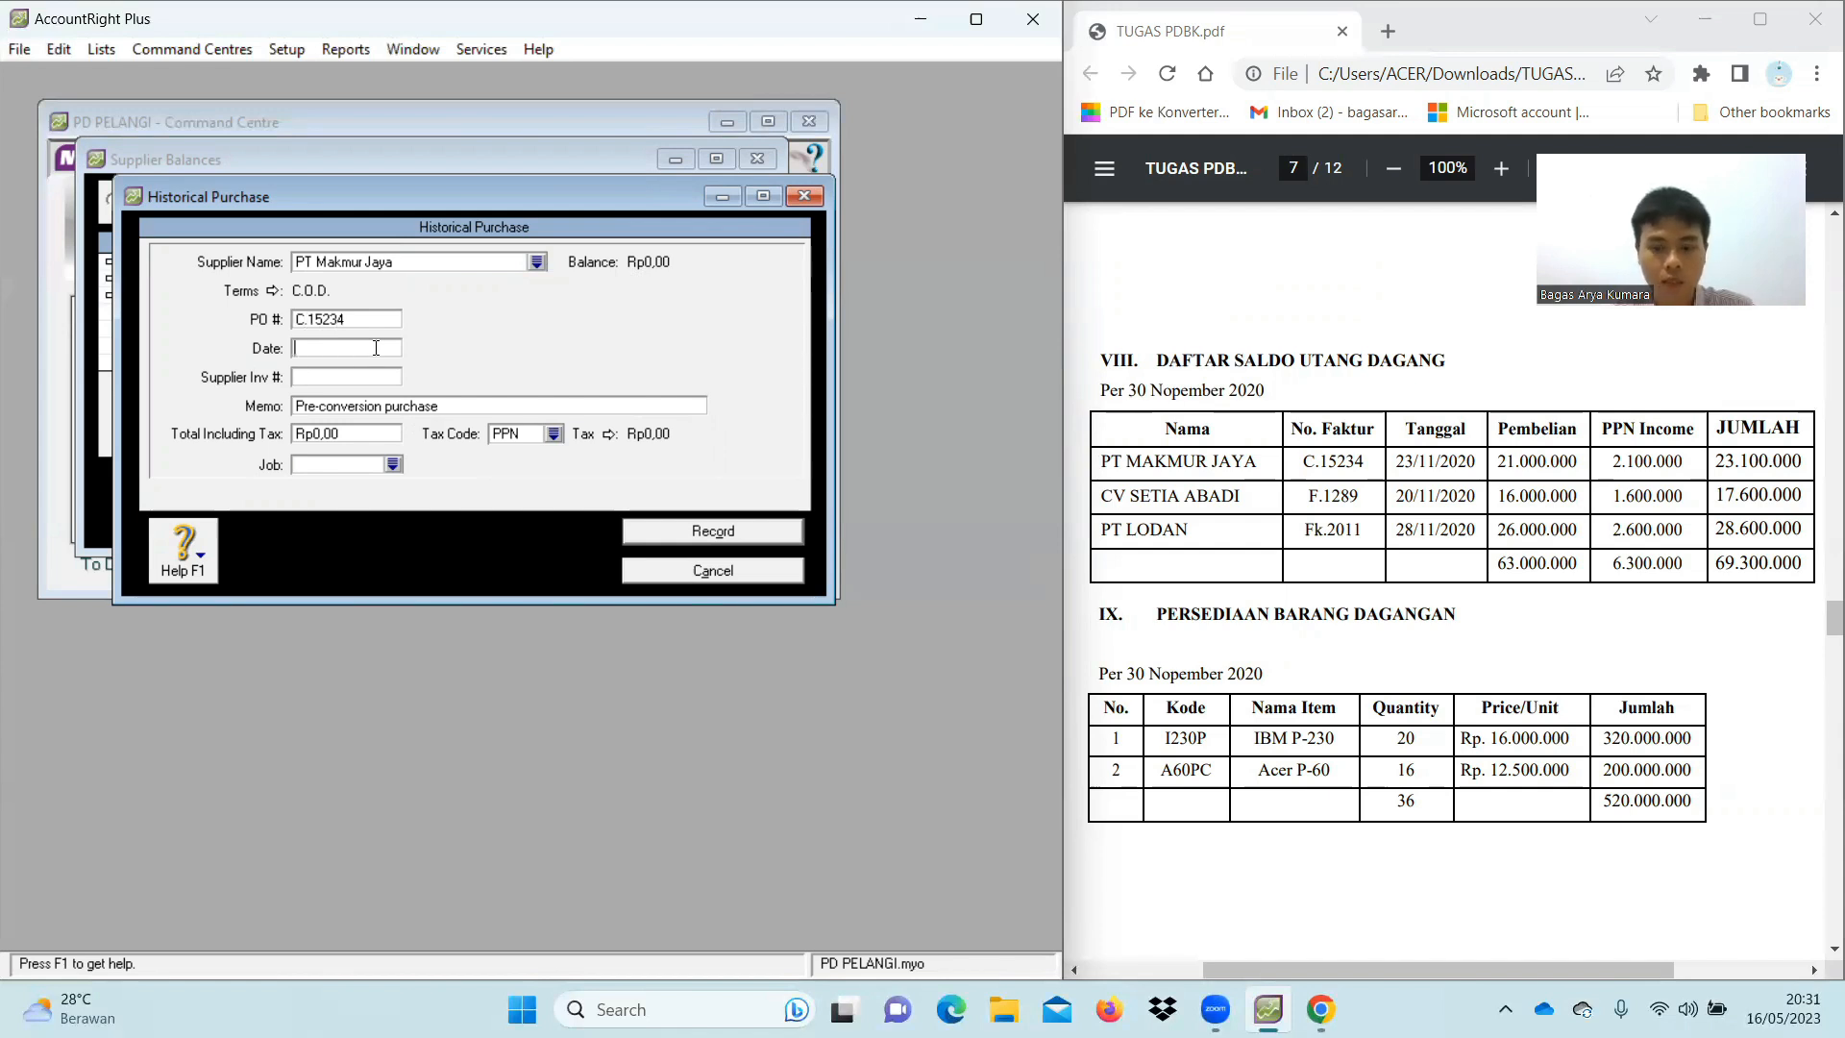
text(01/12/2020)
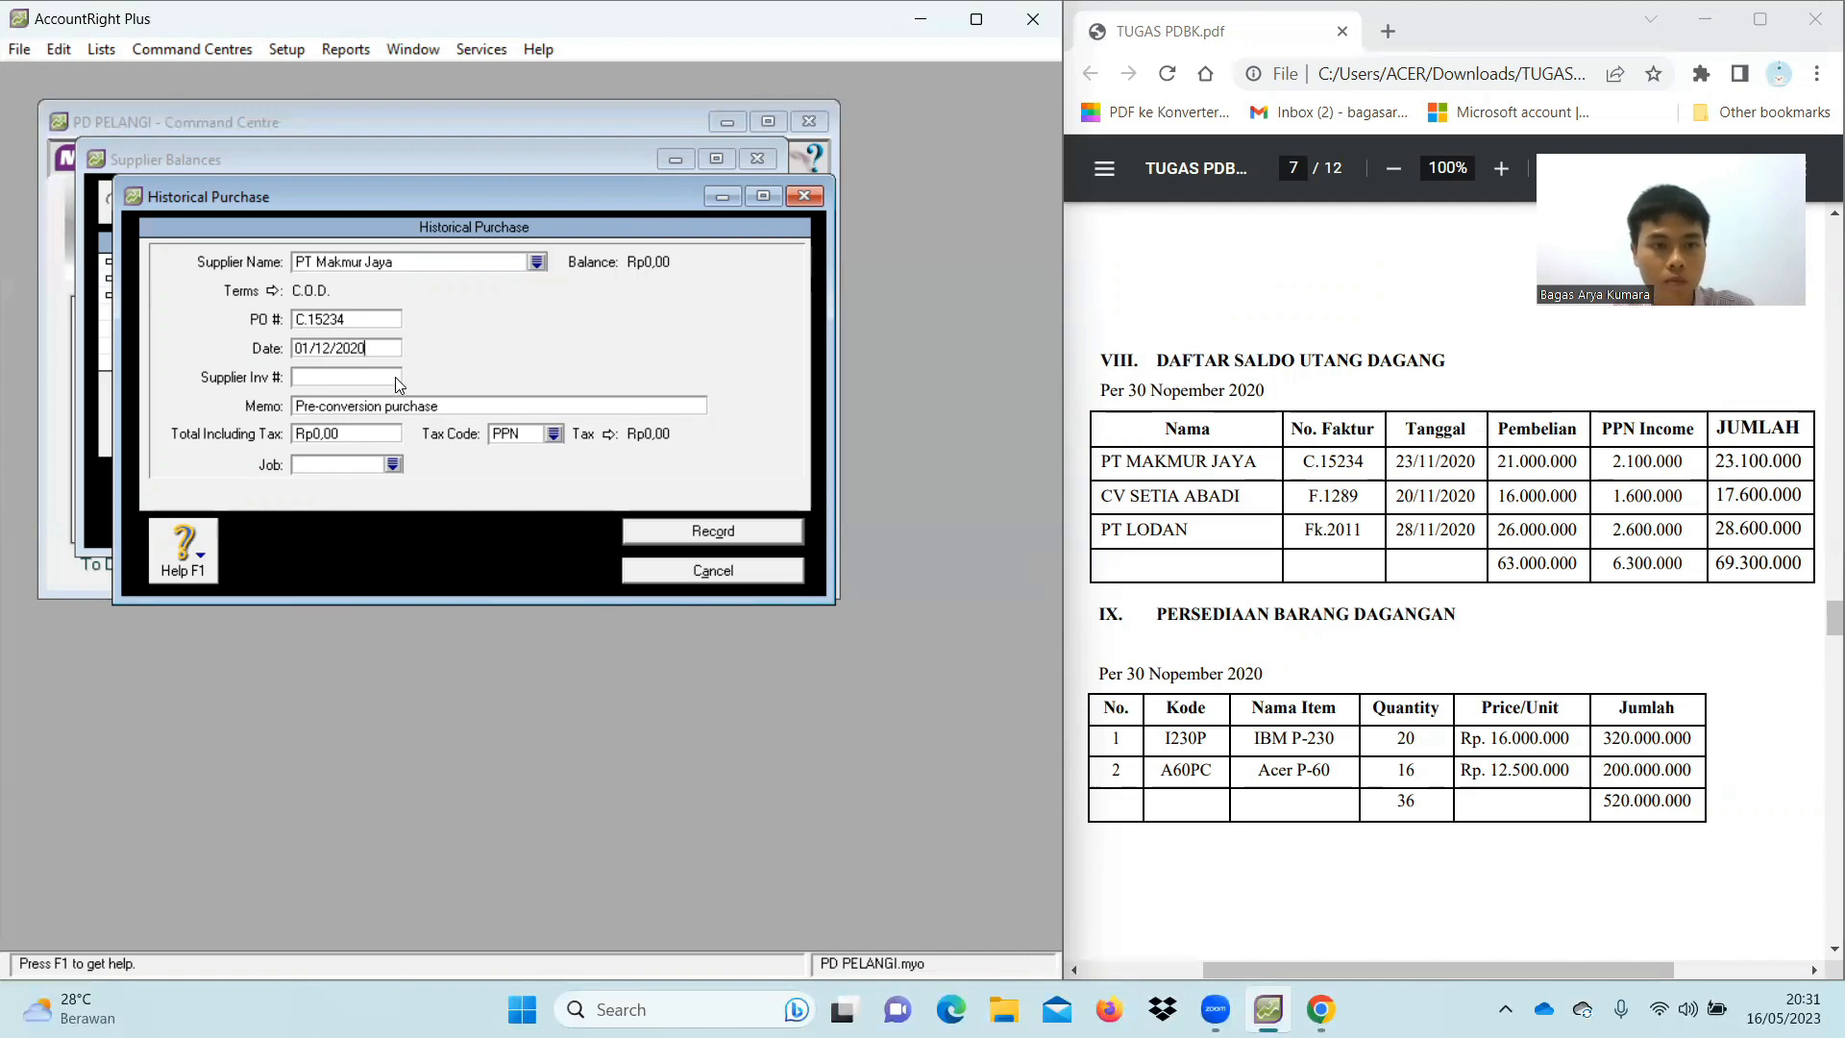
click(416, 401)
key(BackSpace)
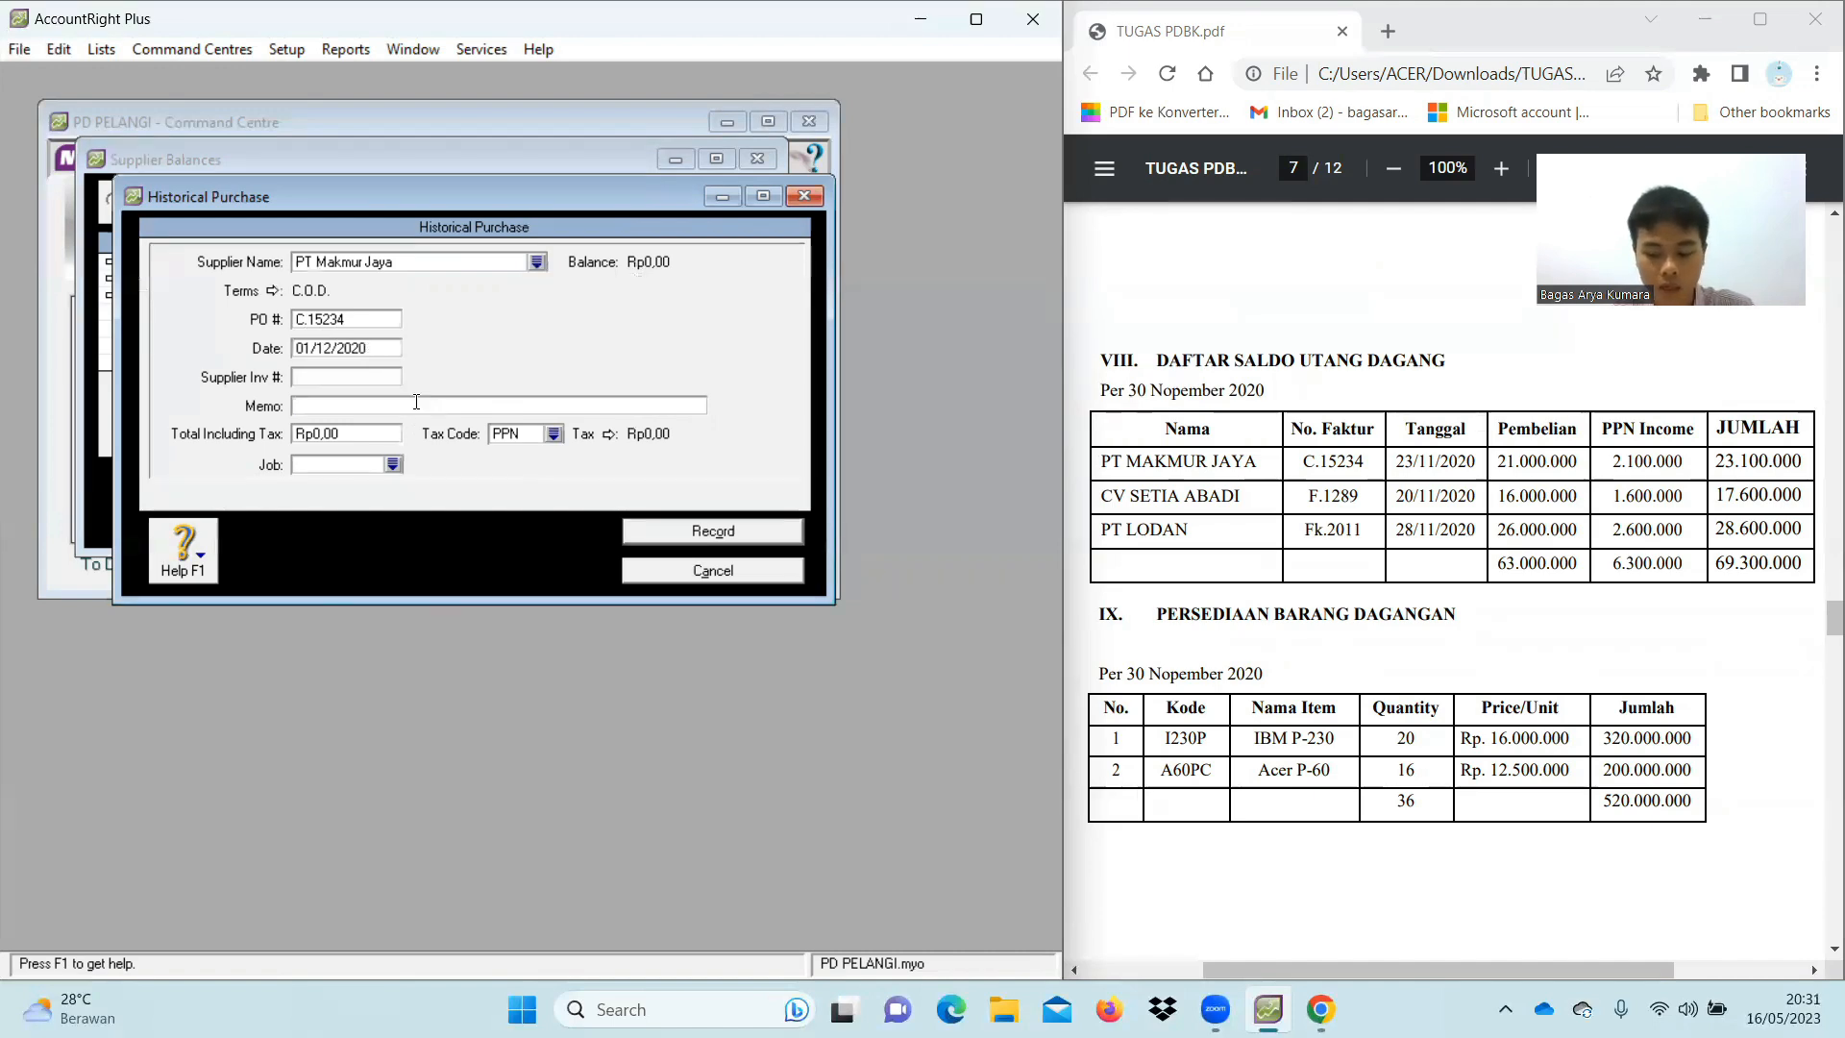
text(Saldo A)
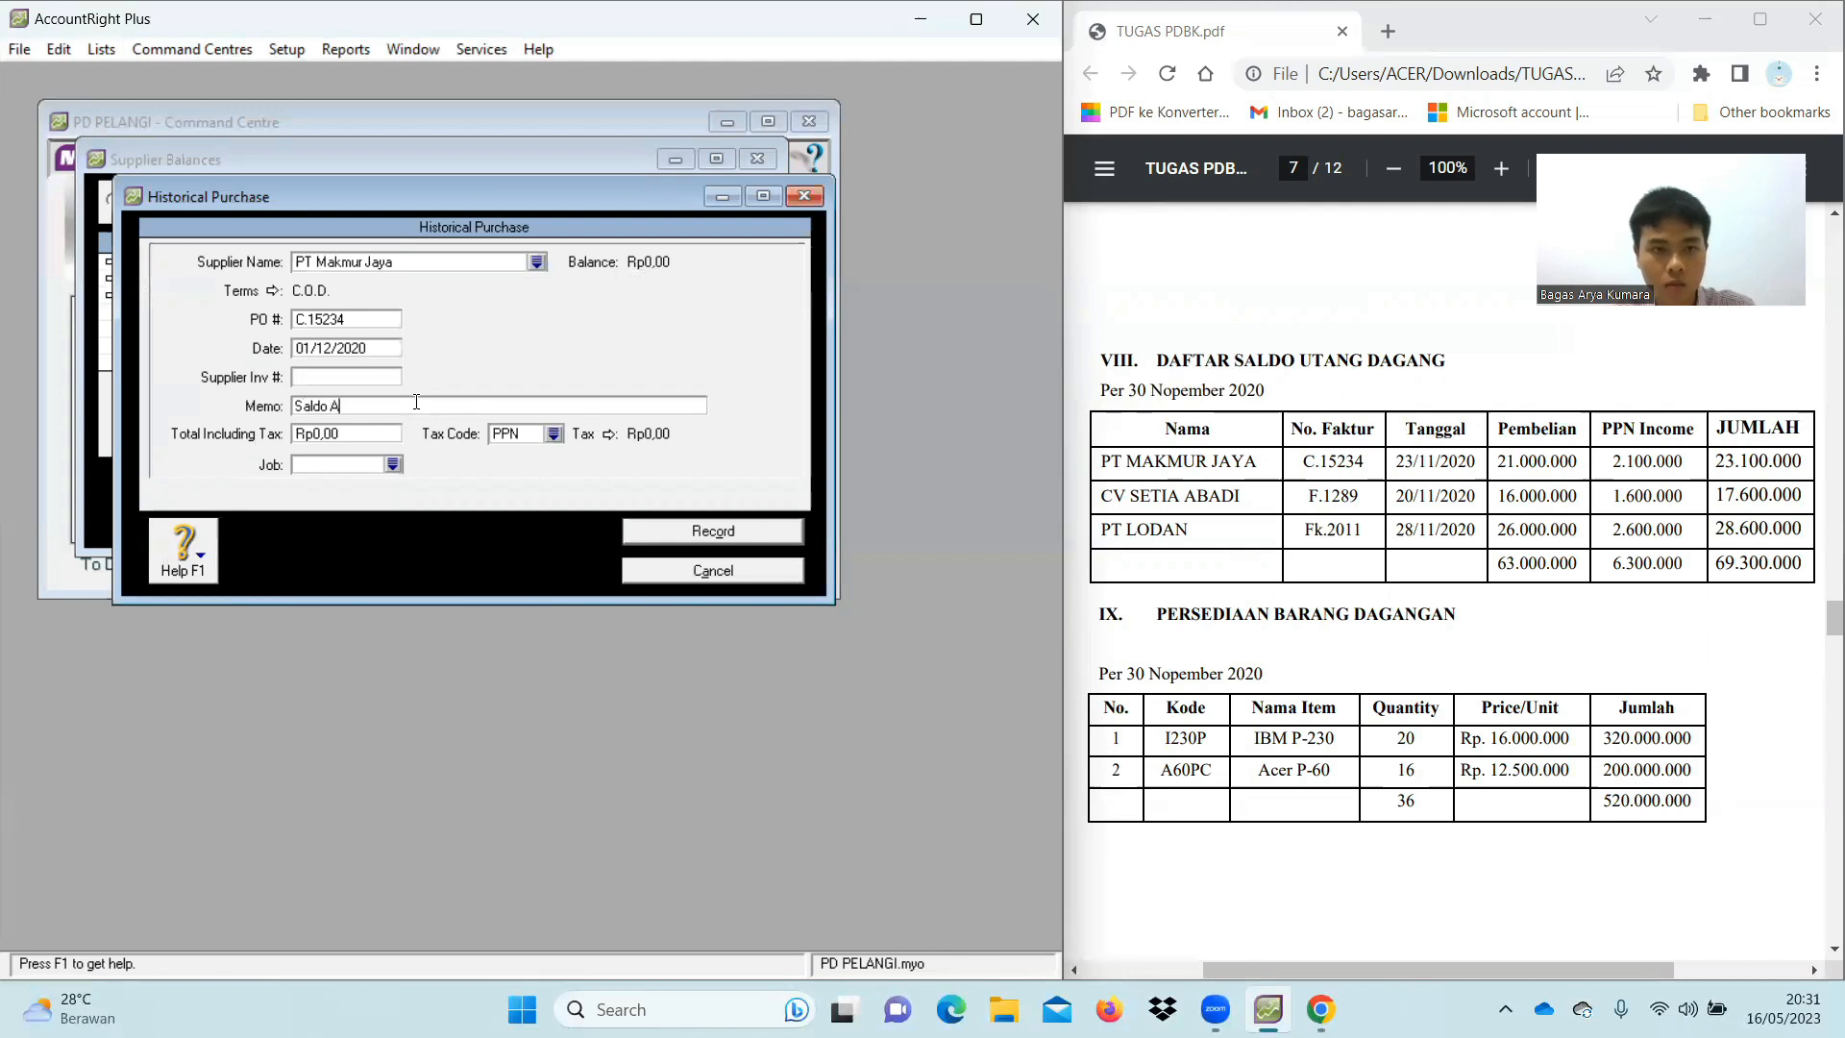
text(wal Utang)
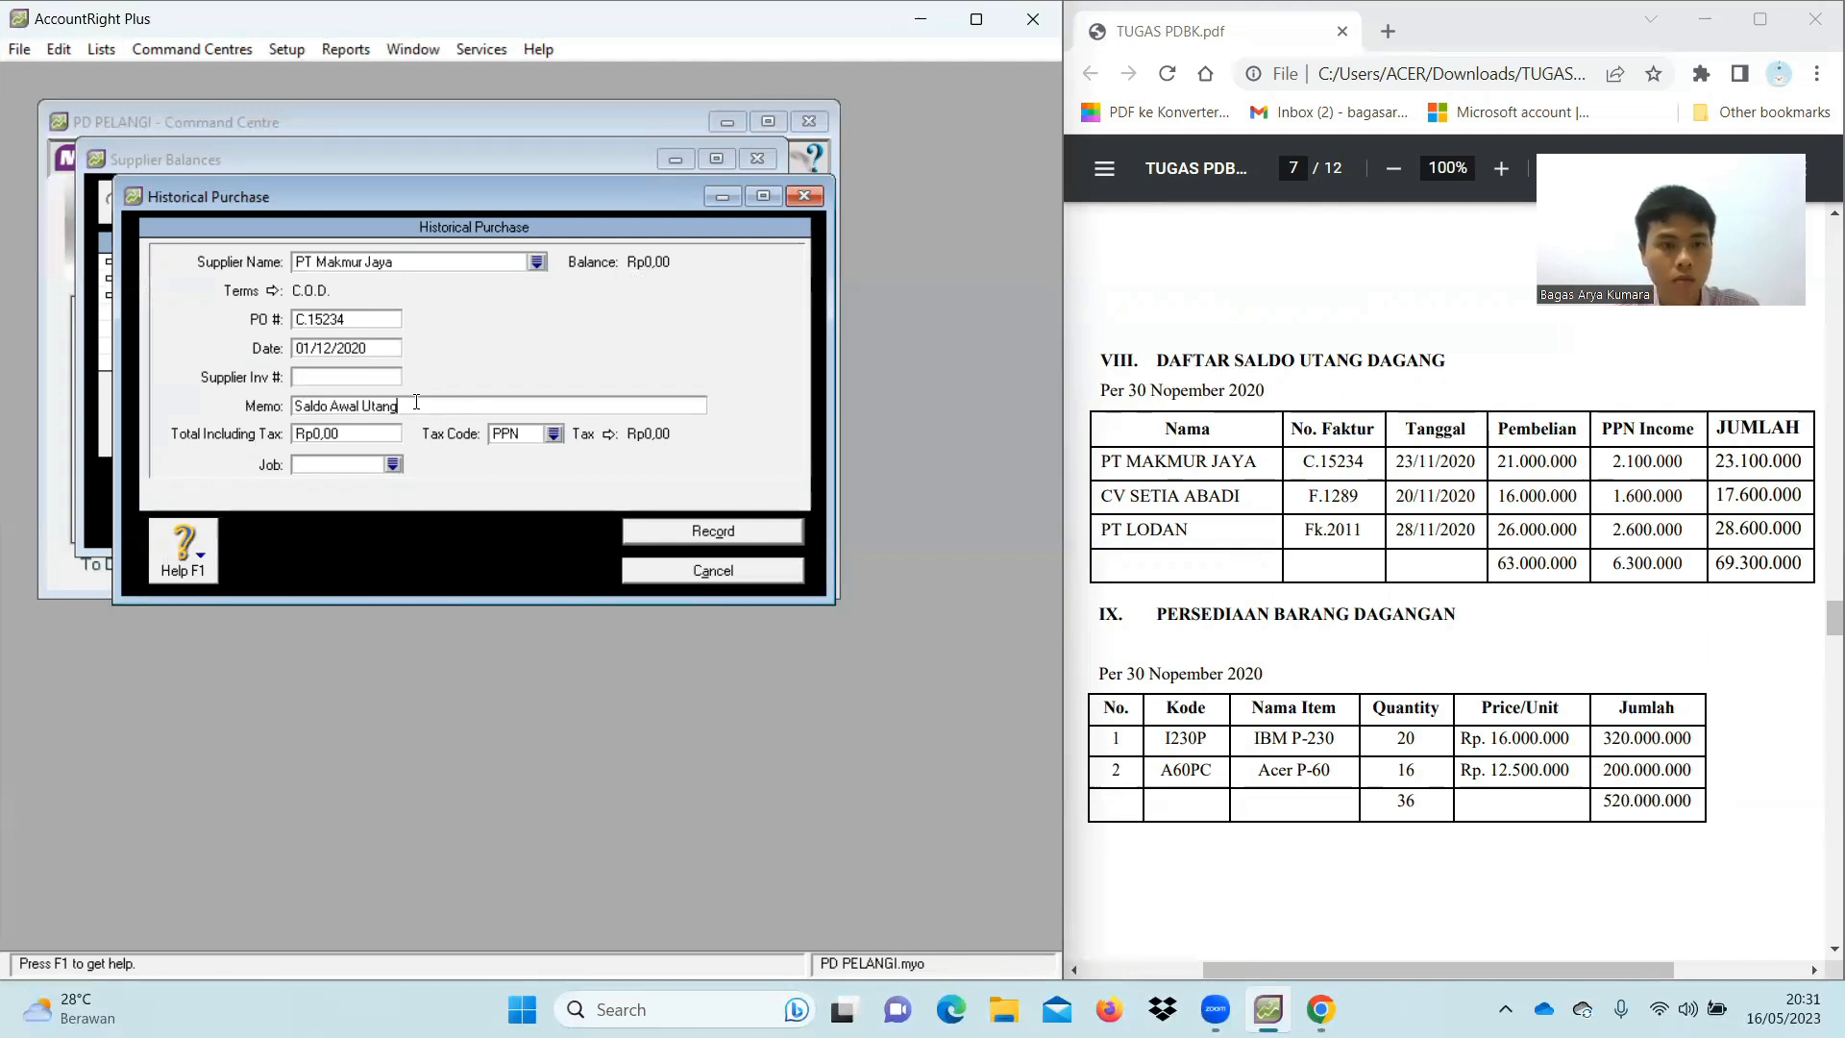
Set the total to Rp23.100.000 with tax code N-T, record it, and start a blank purchase
click(375, 434)
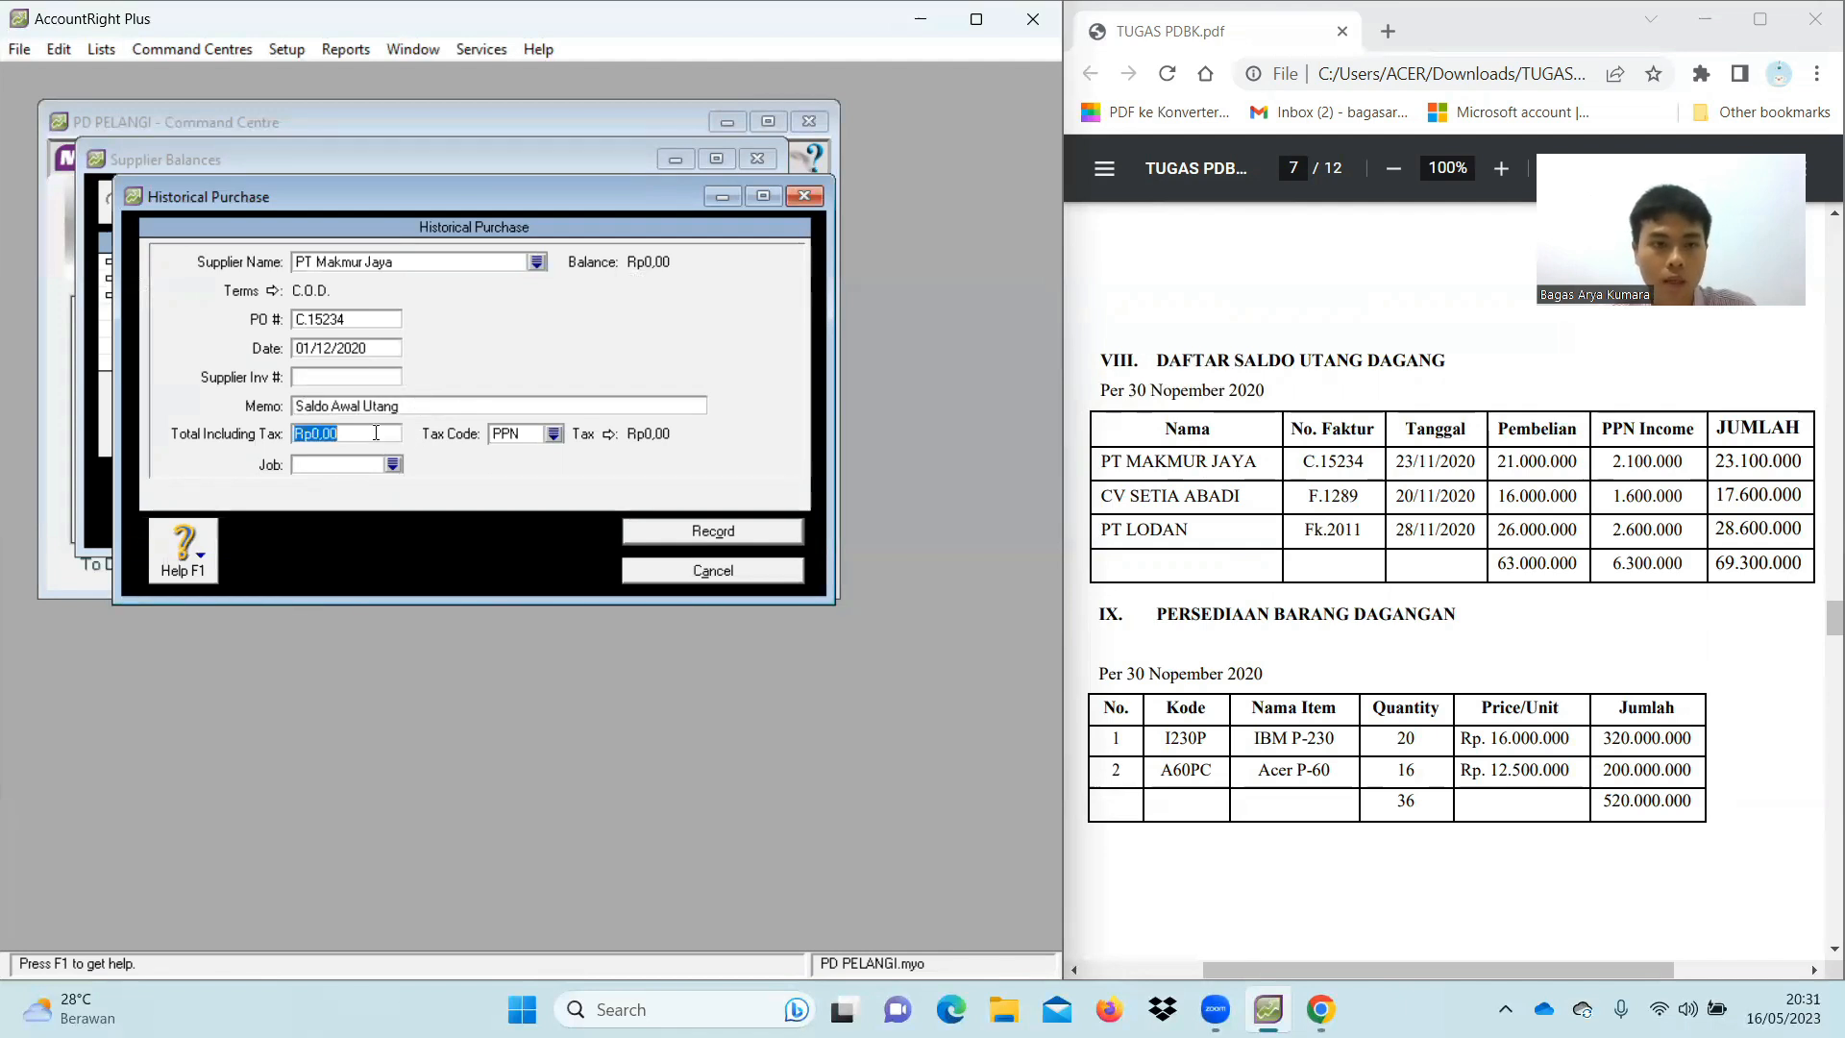
key(BackSpace)
text(23)
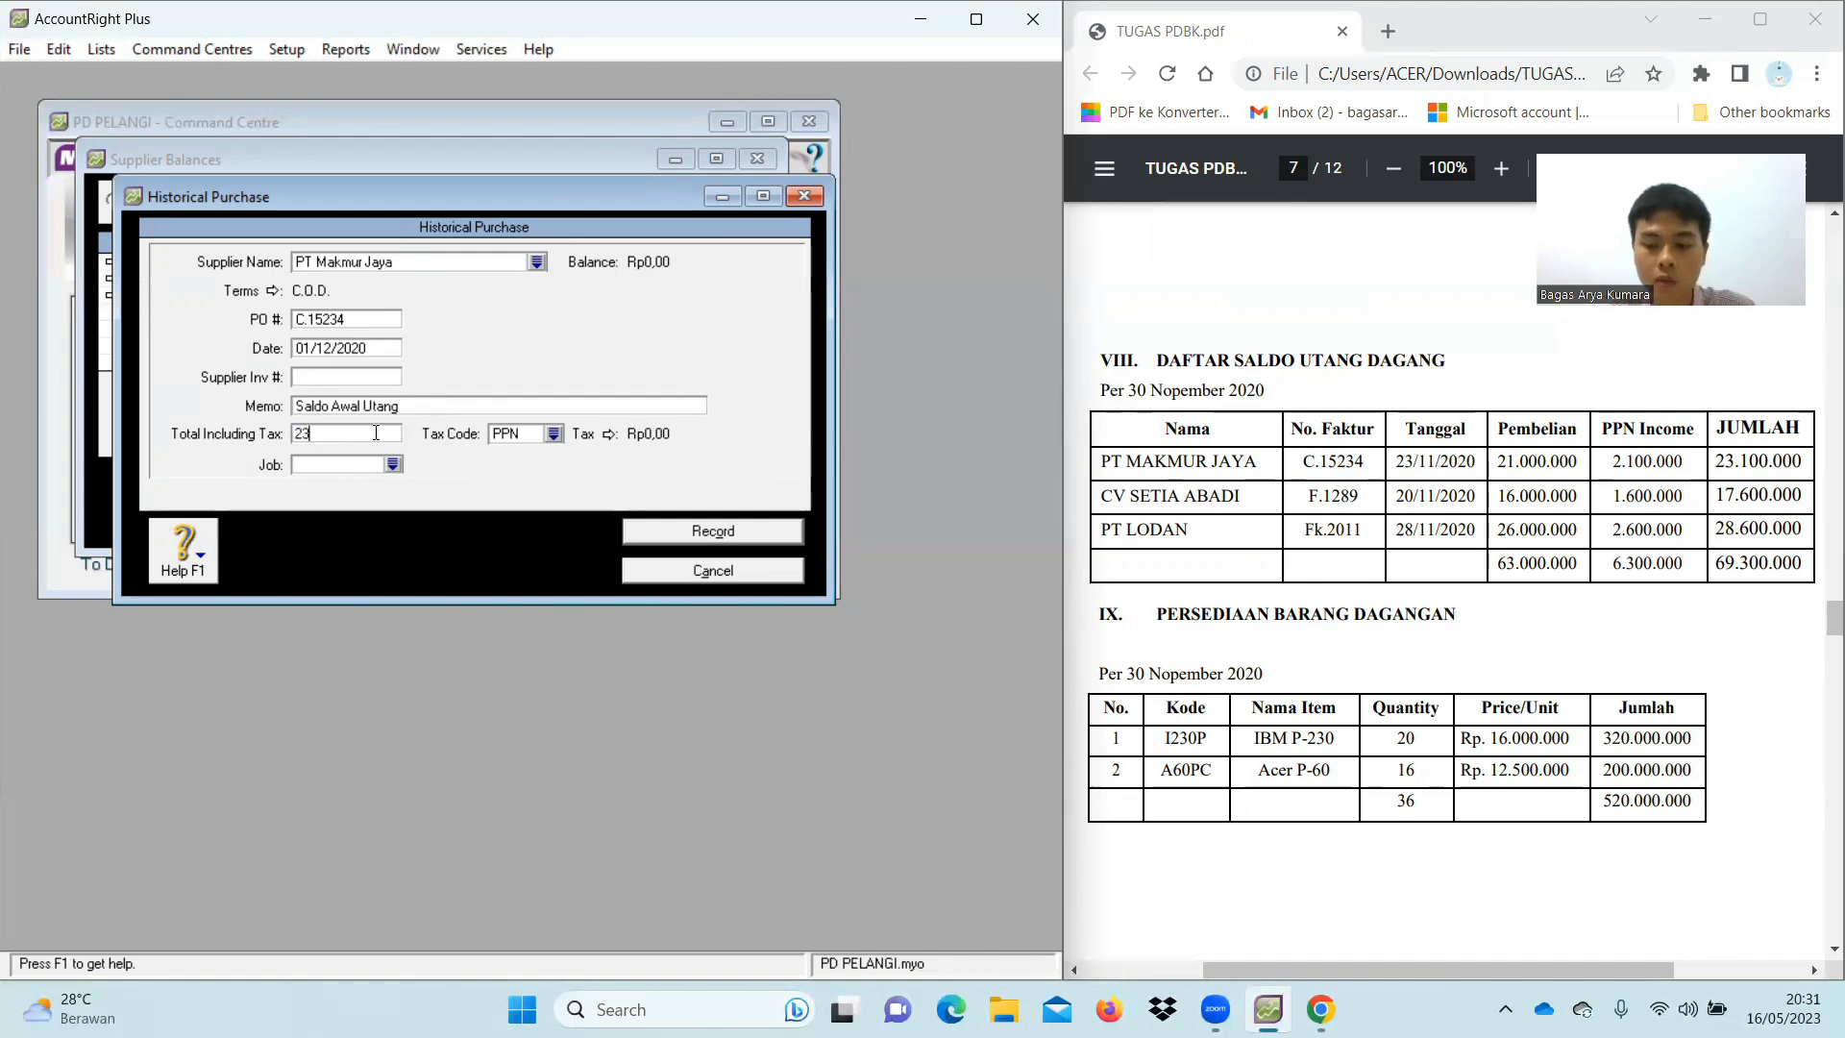
text(100000)
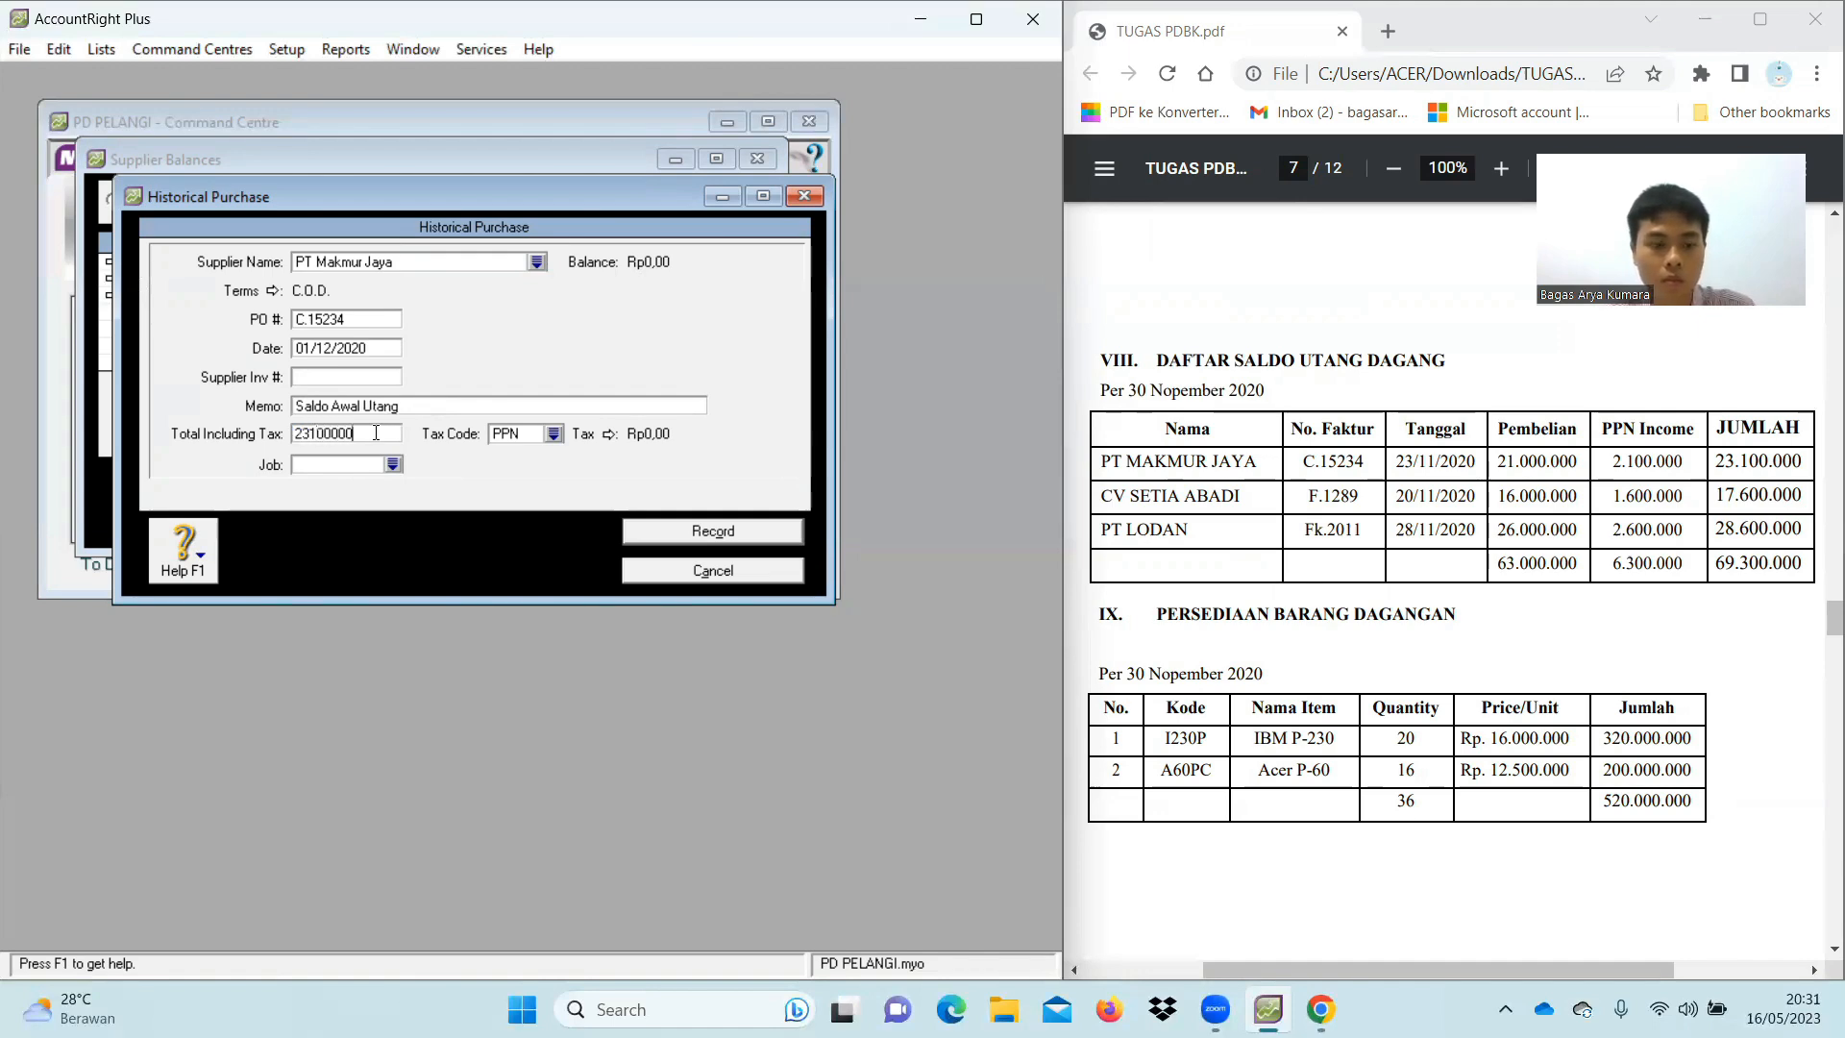
key(Tab)
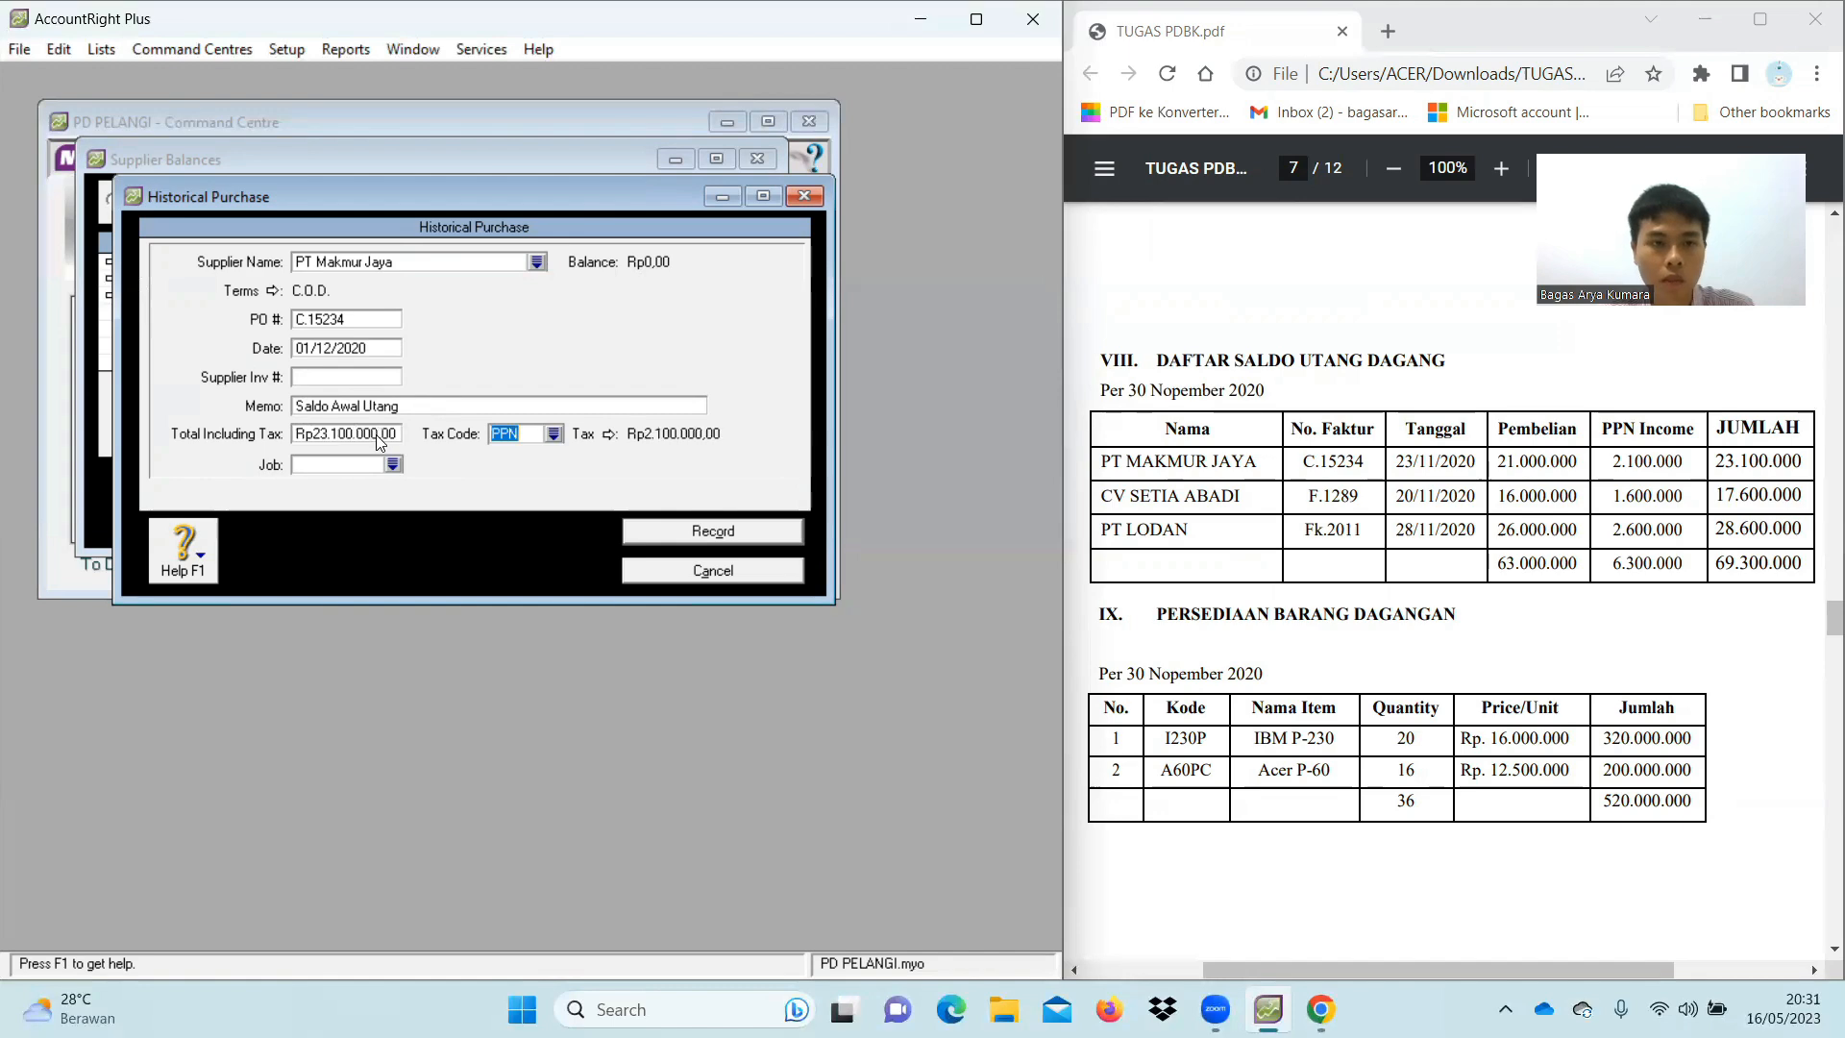
click(559, 435)
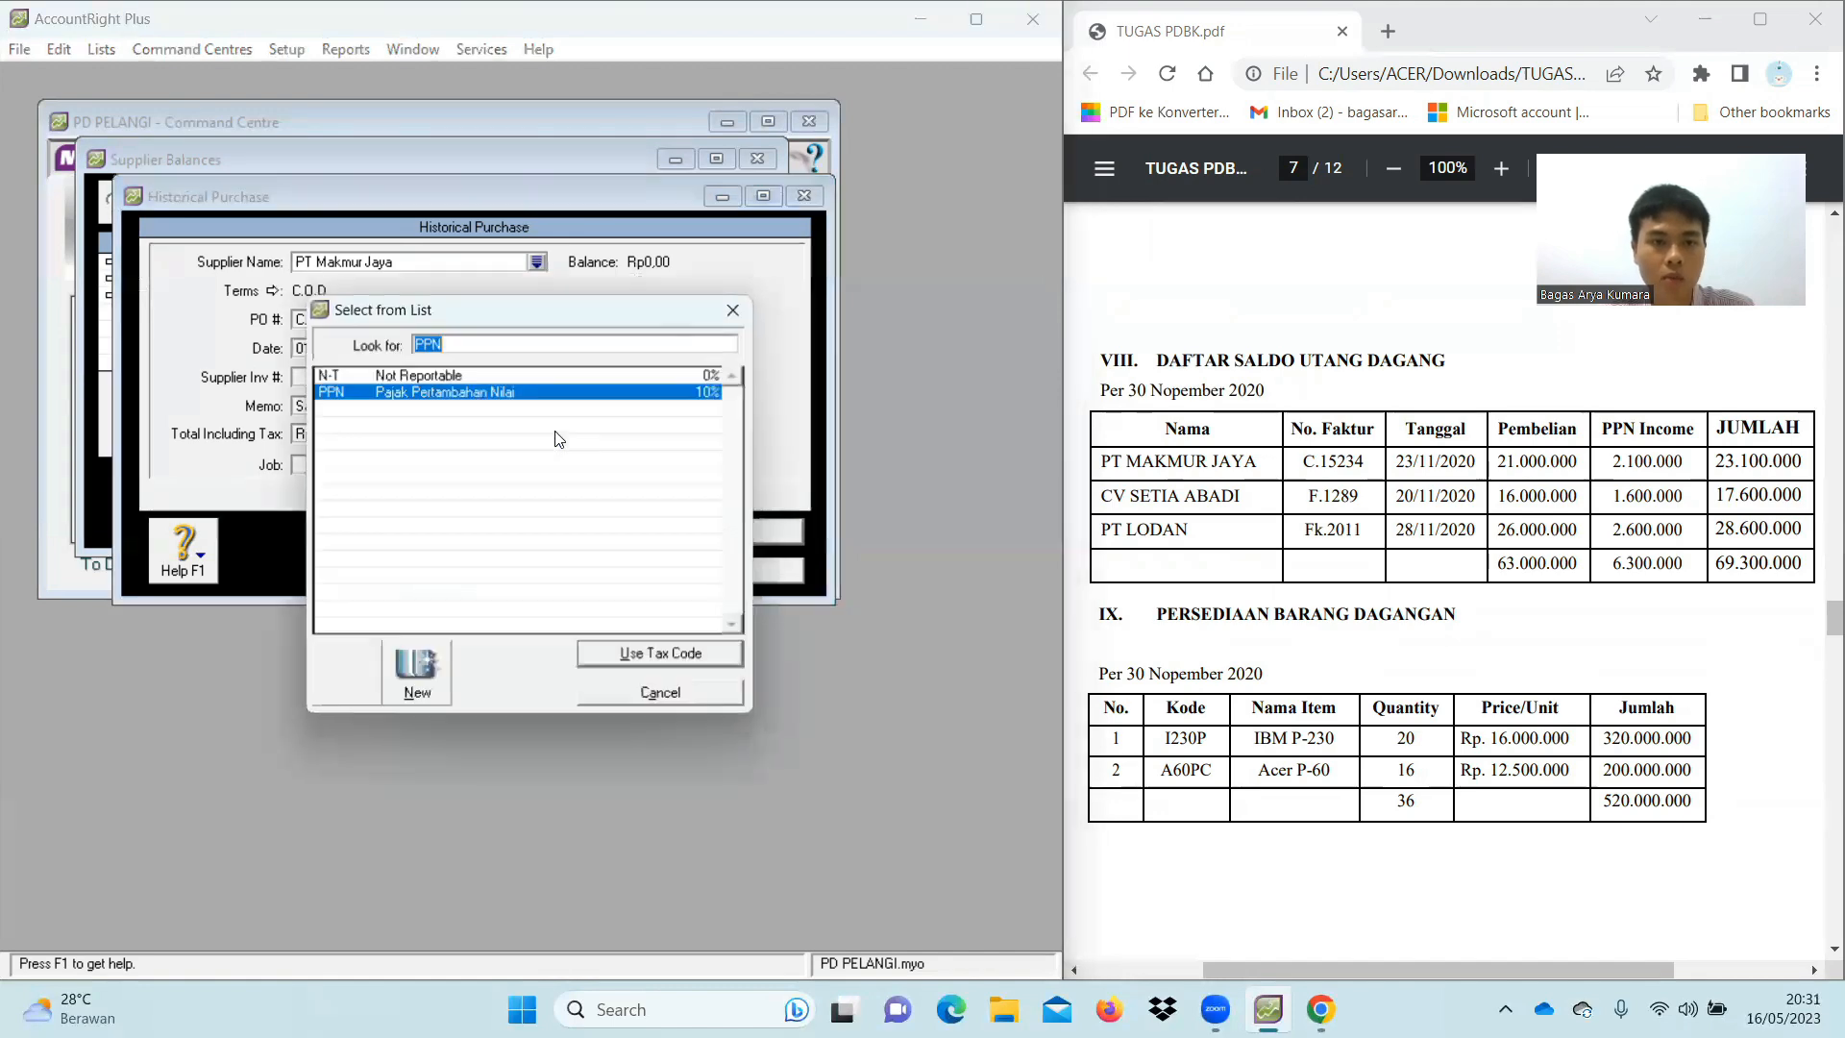
click(451, 375)
double_click(451, 375)
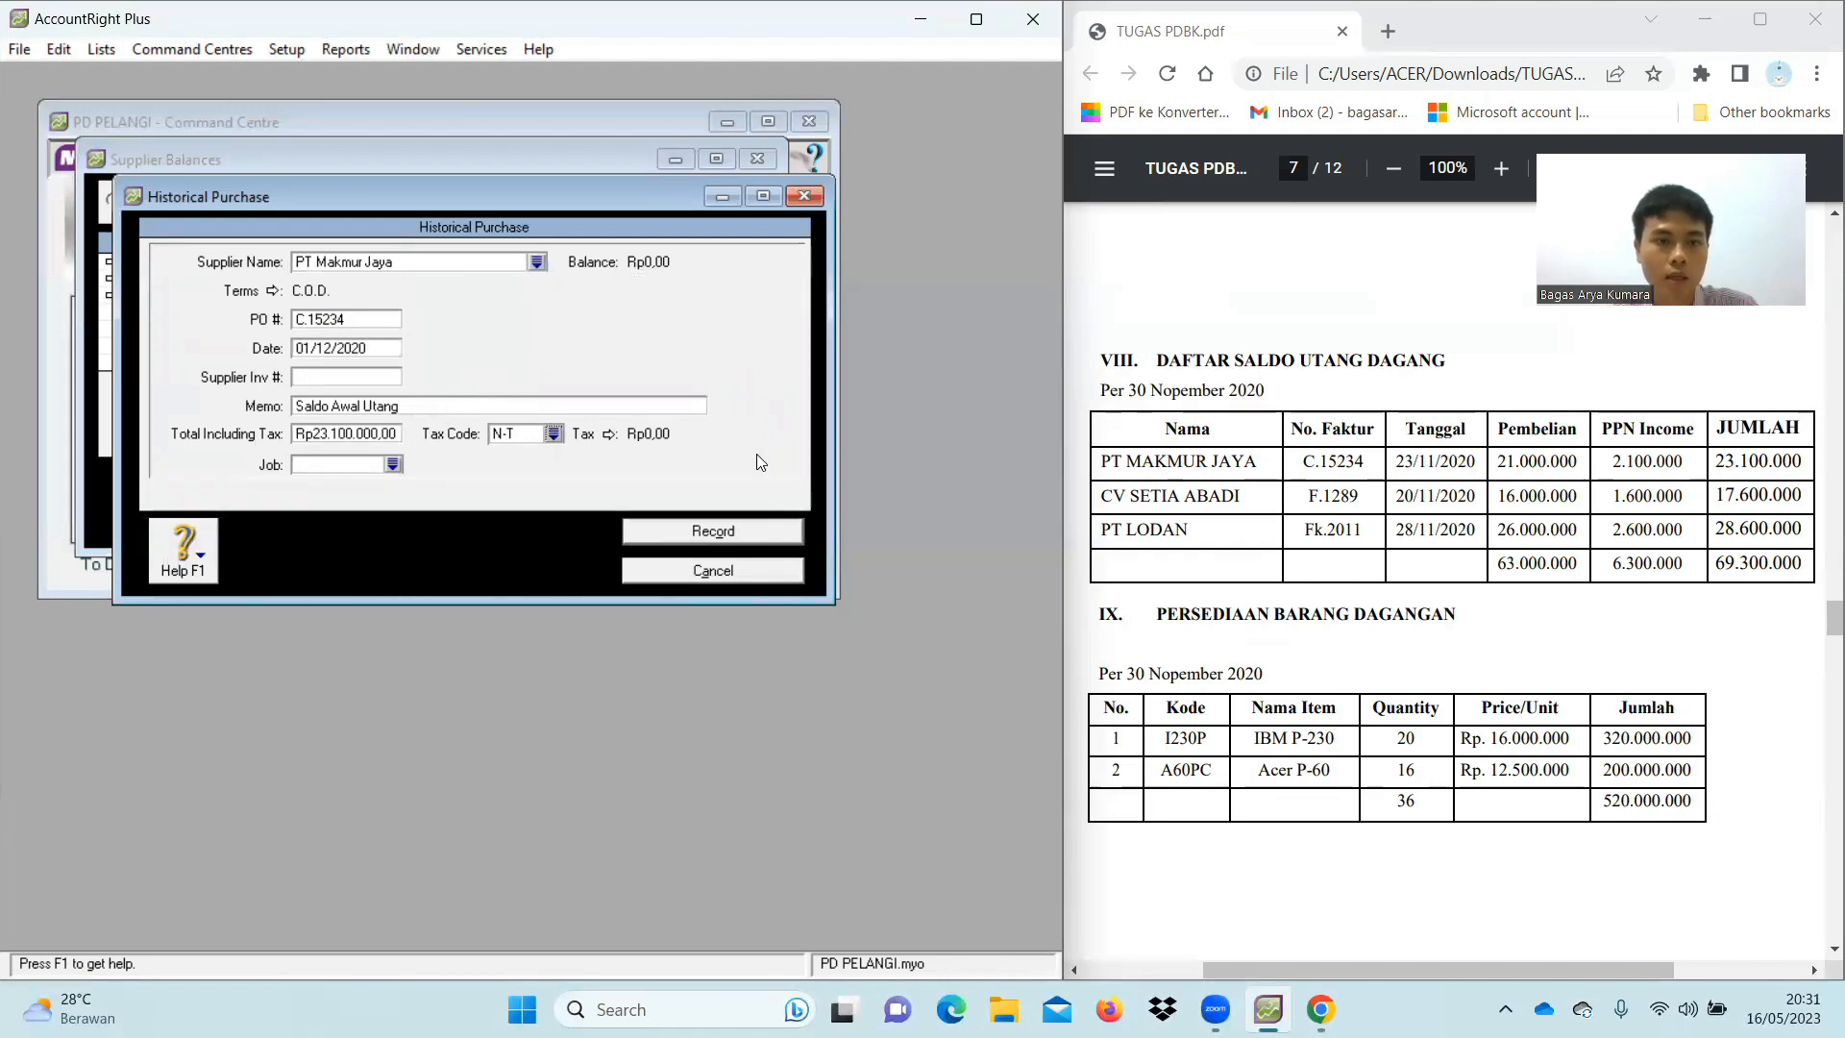
click(735, 531)
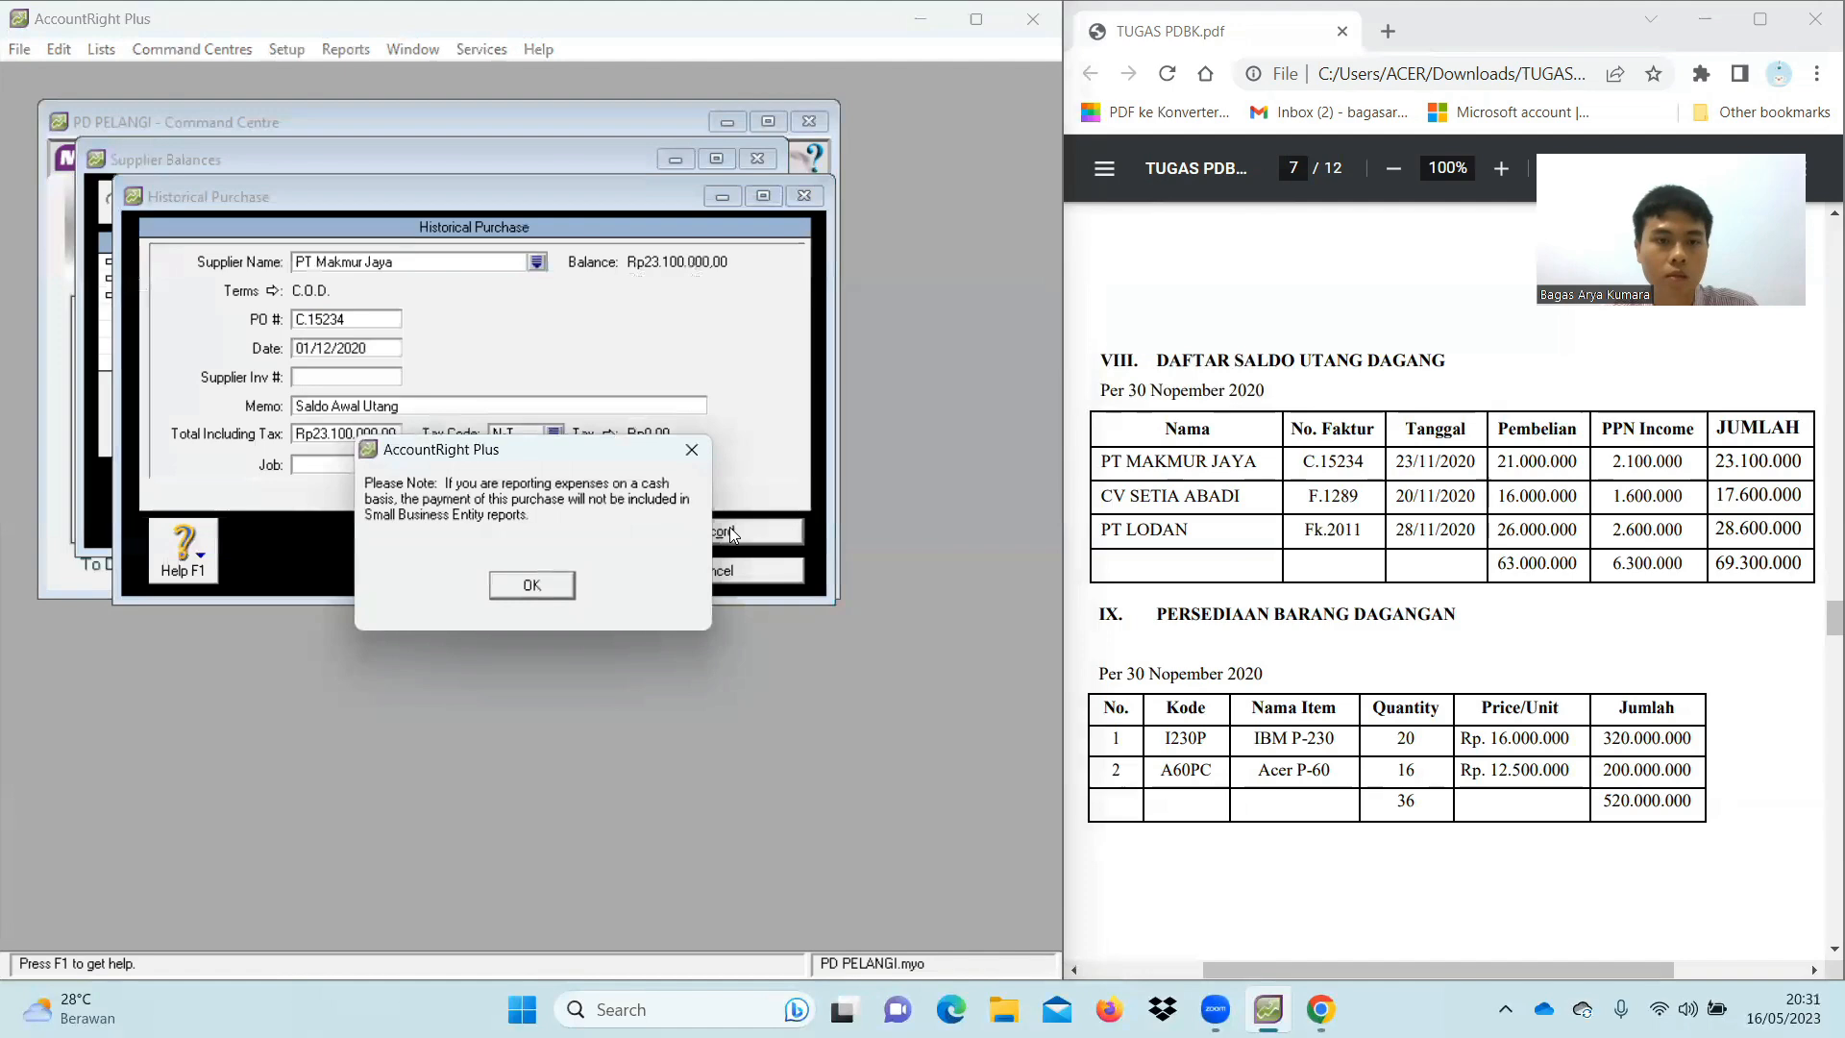
click(558, 581)
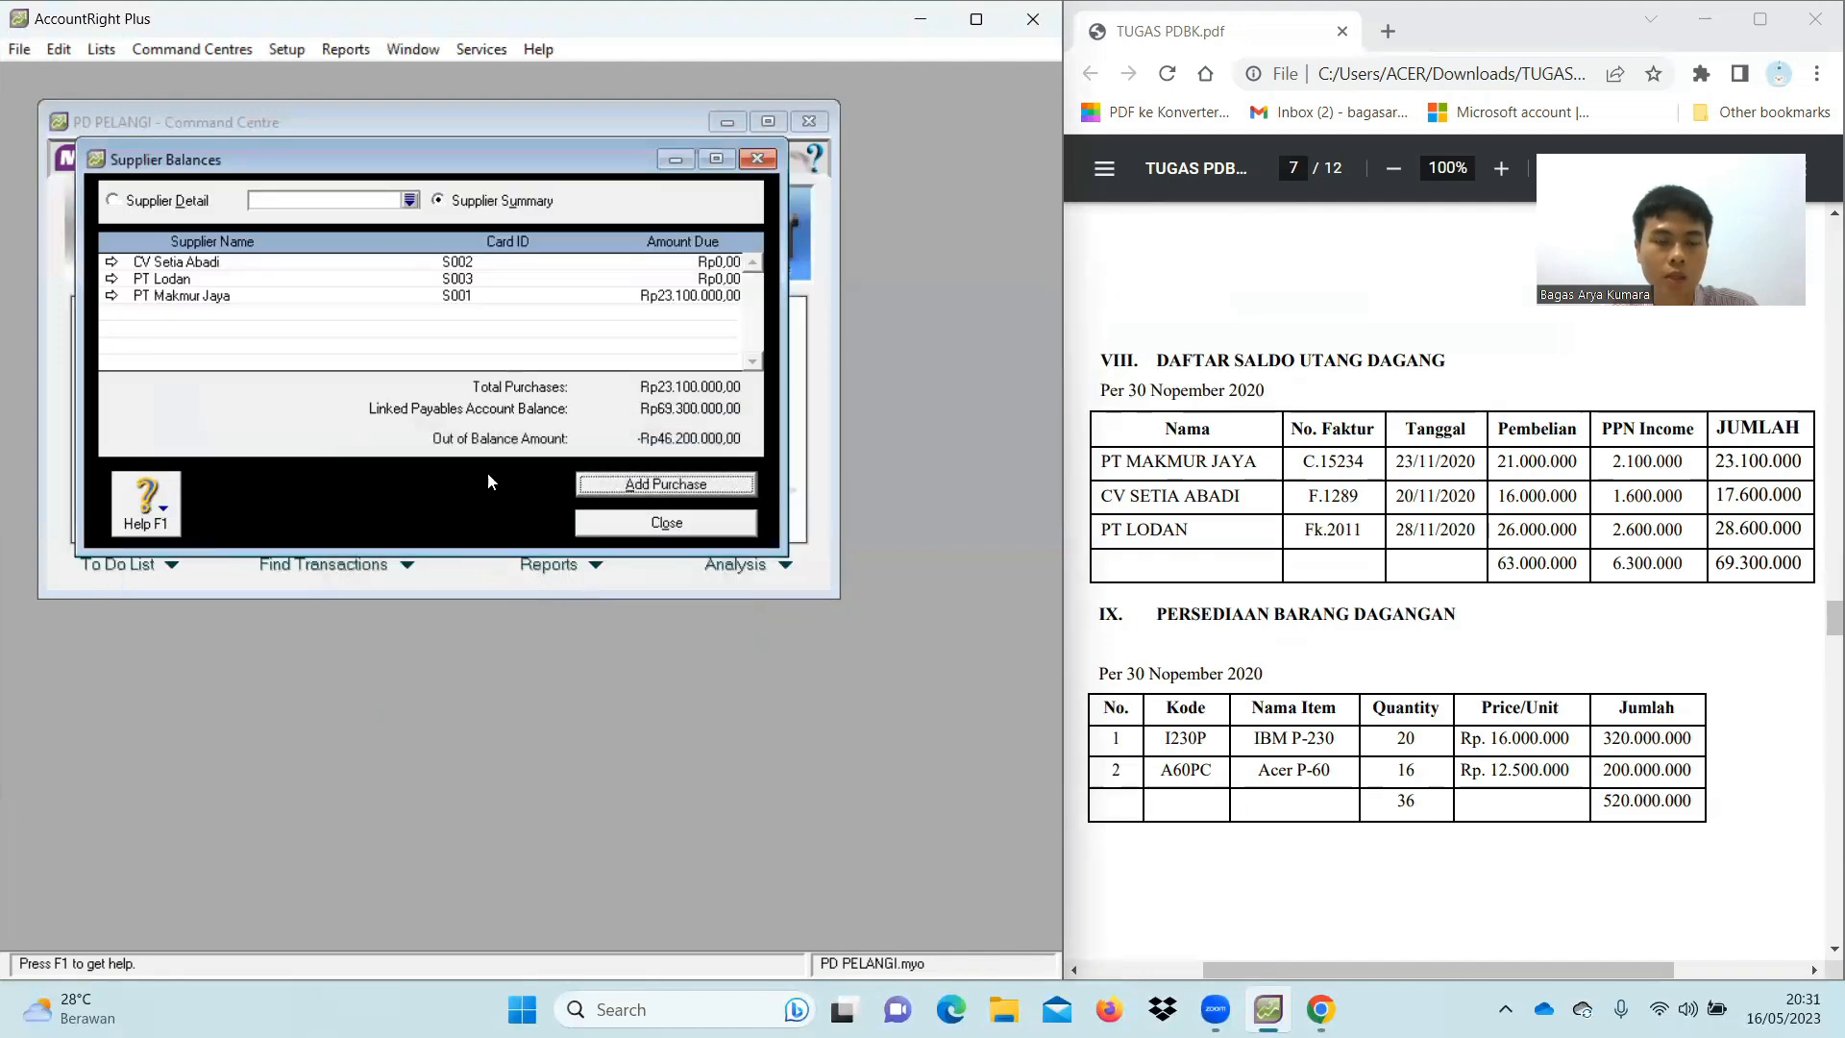
click(615, 485)
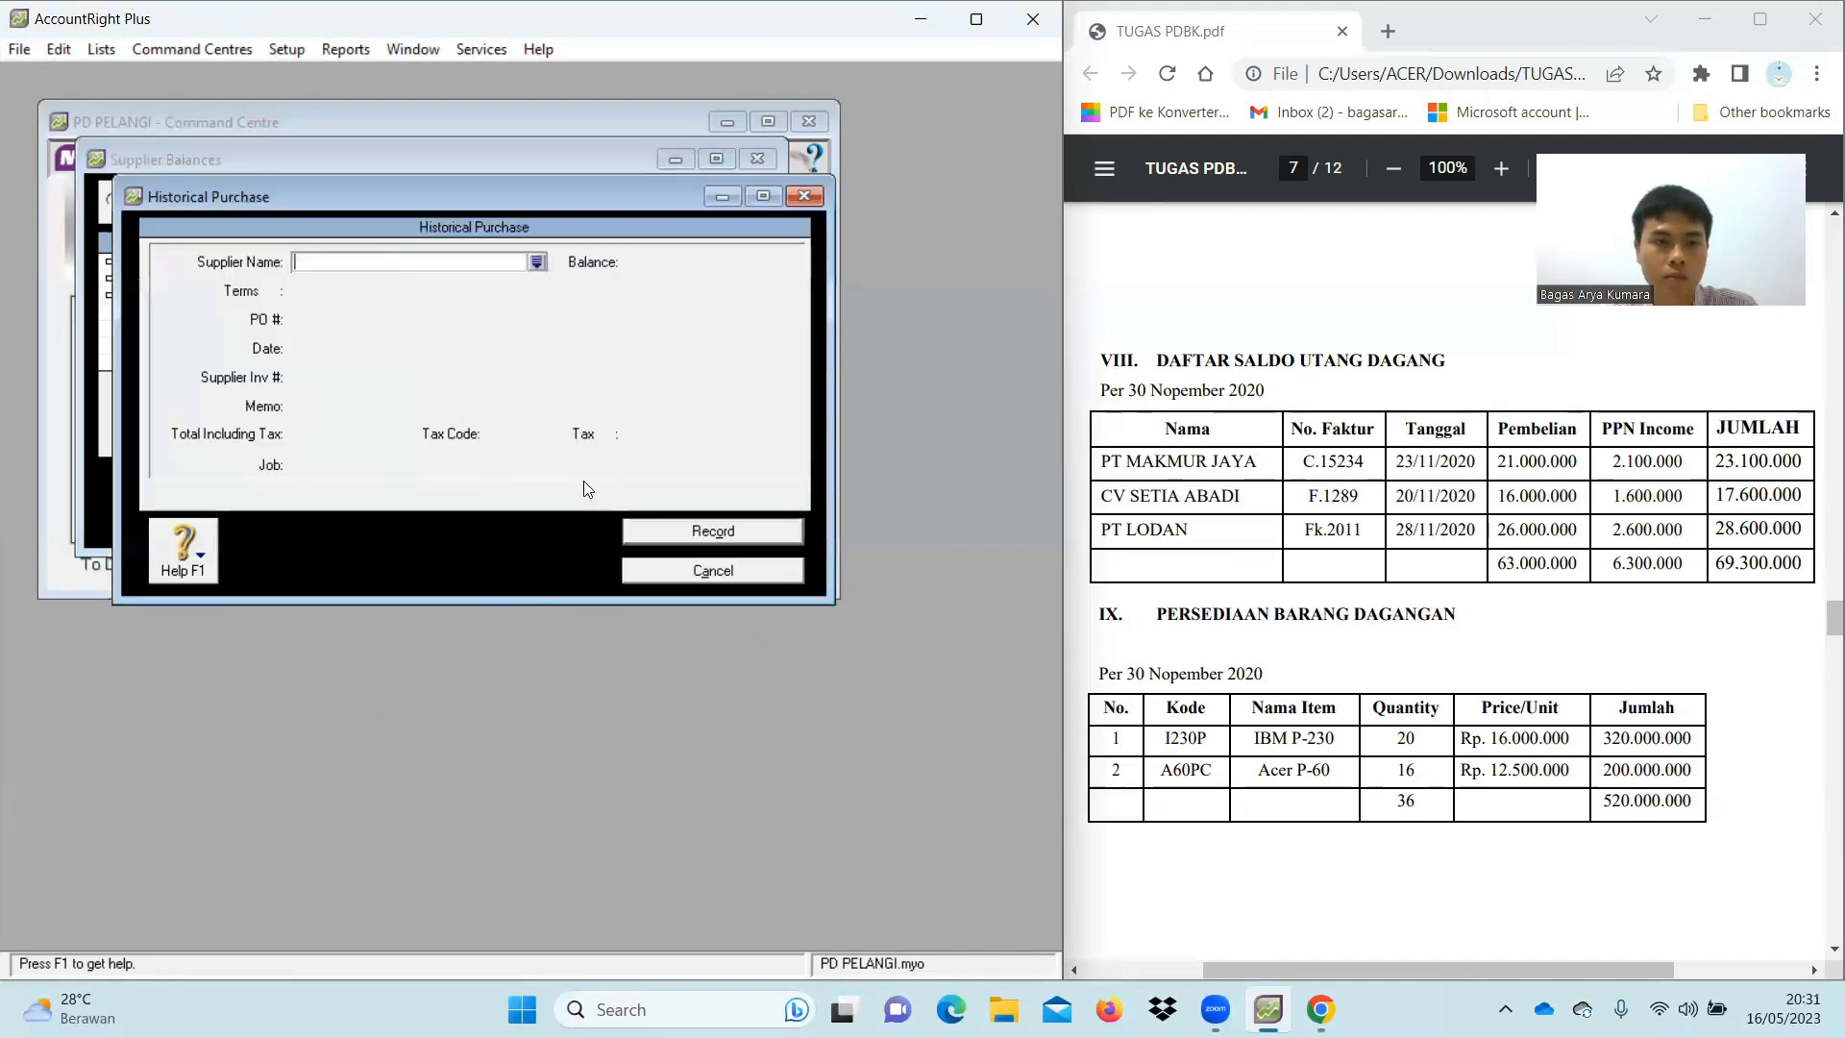
Enter supplier CV Setia Abadi with C.O.D. terms and PO number F.1289
text(CV Setia Abadi)
key(Tab)
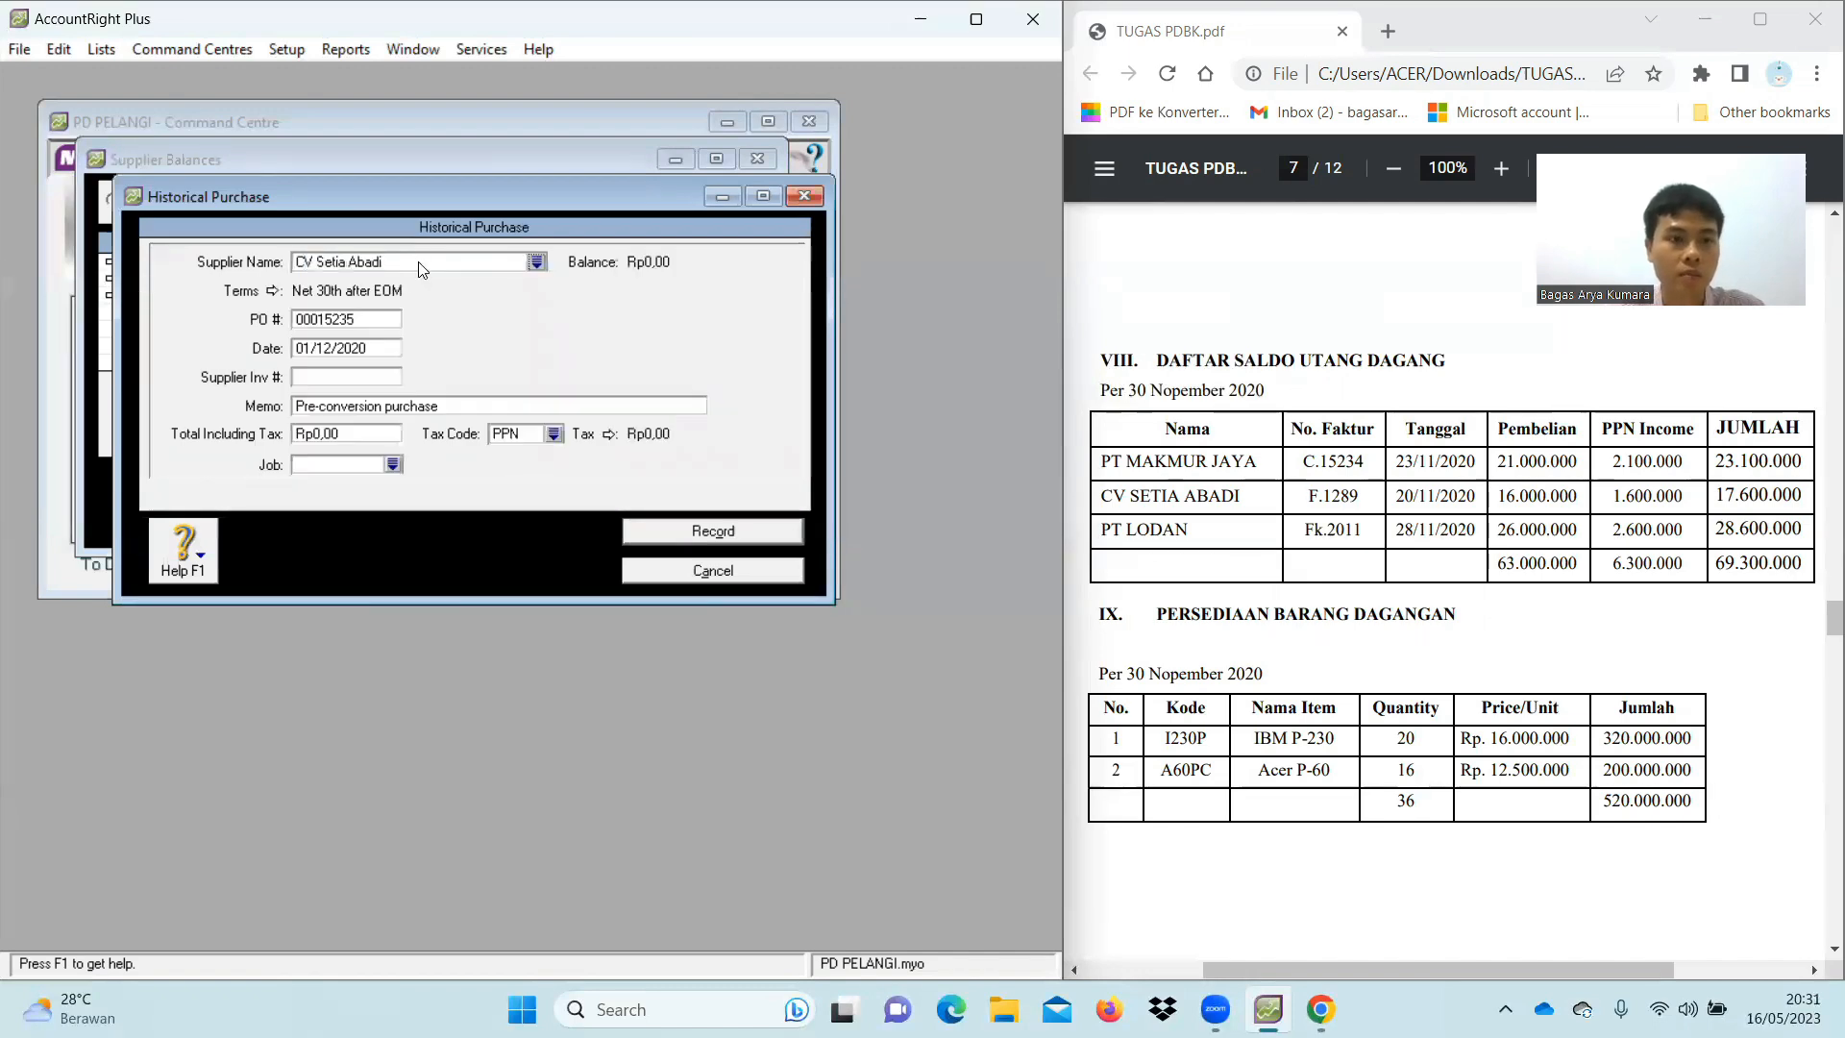
click(273, 290)
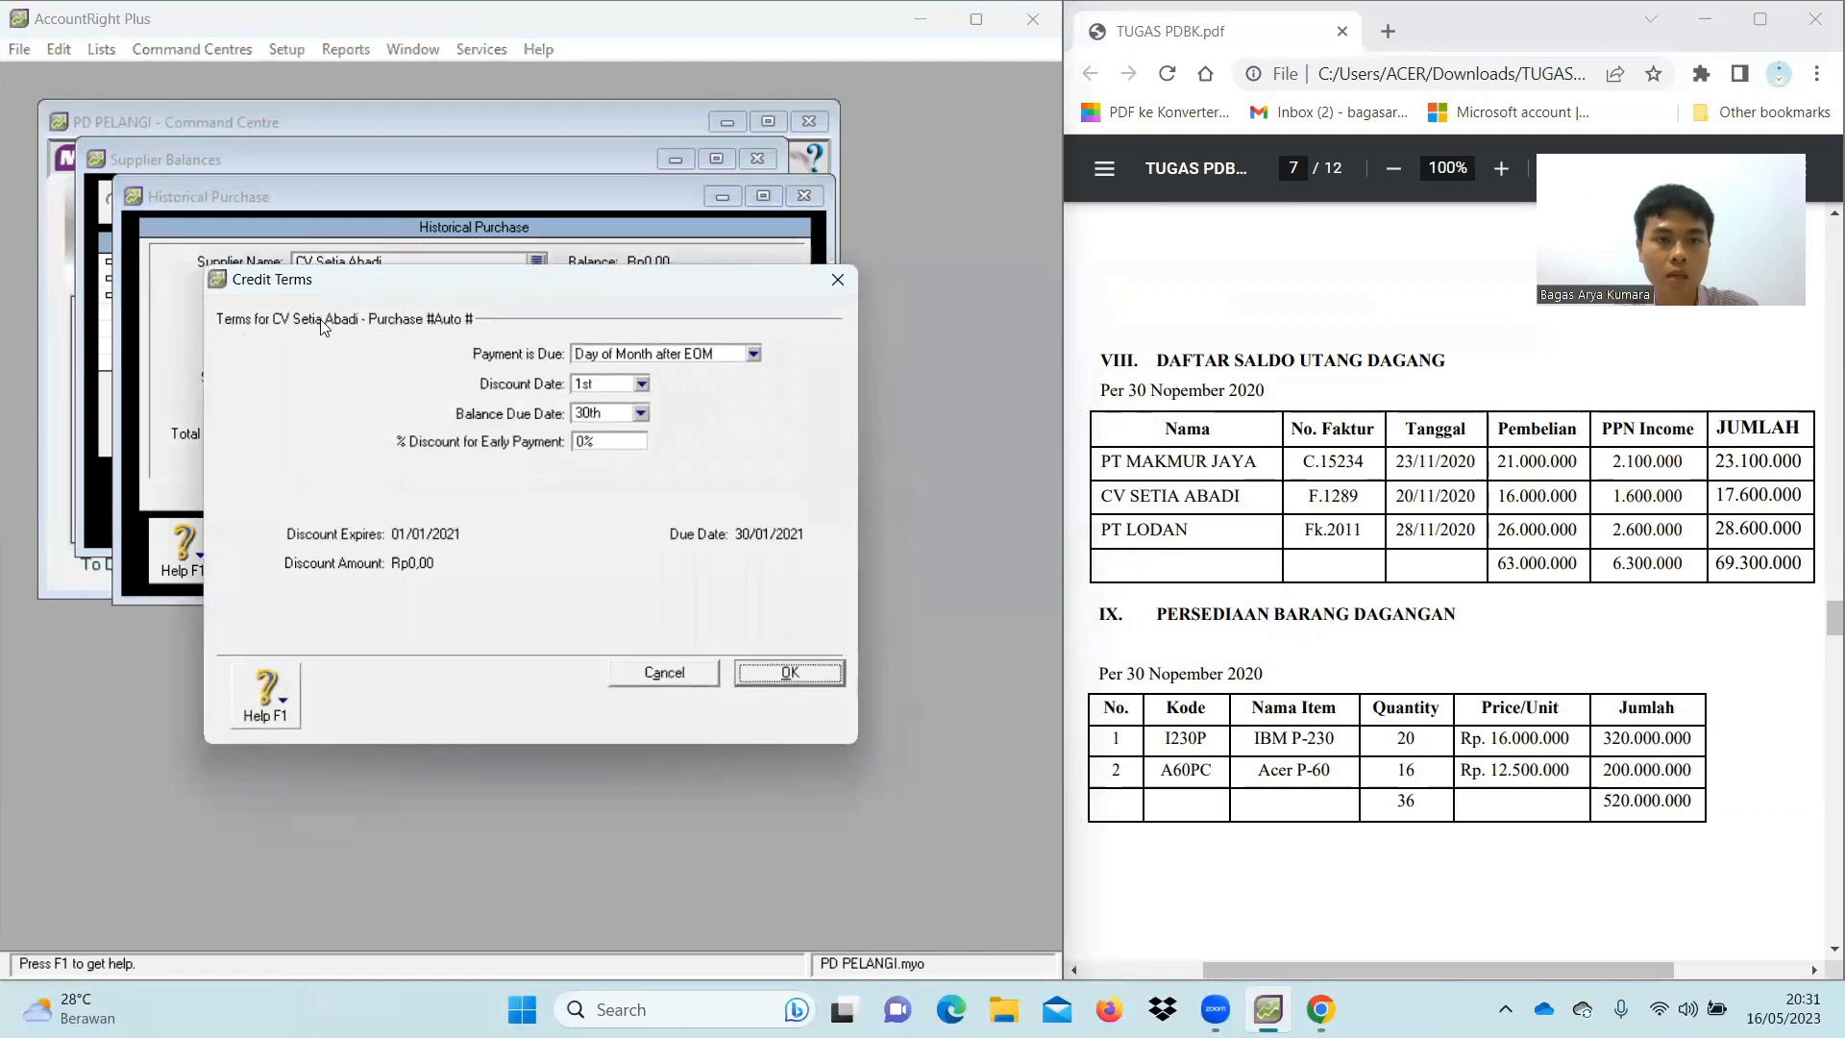
click(752, 354)
click(605, 371)
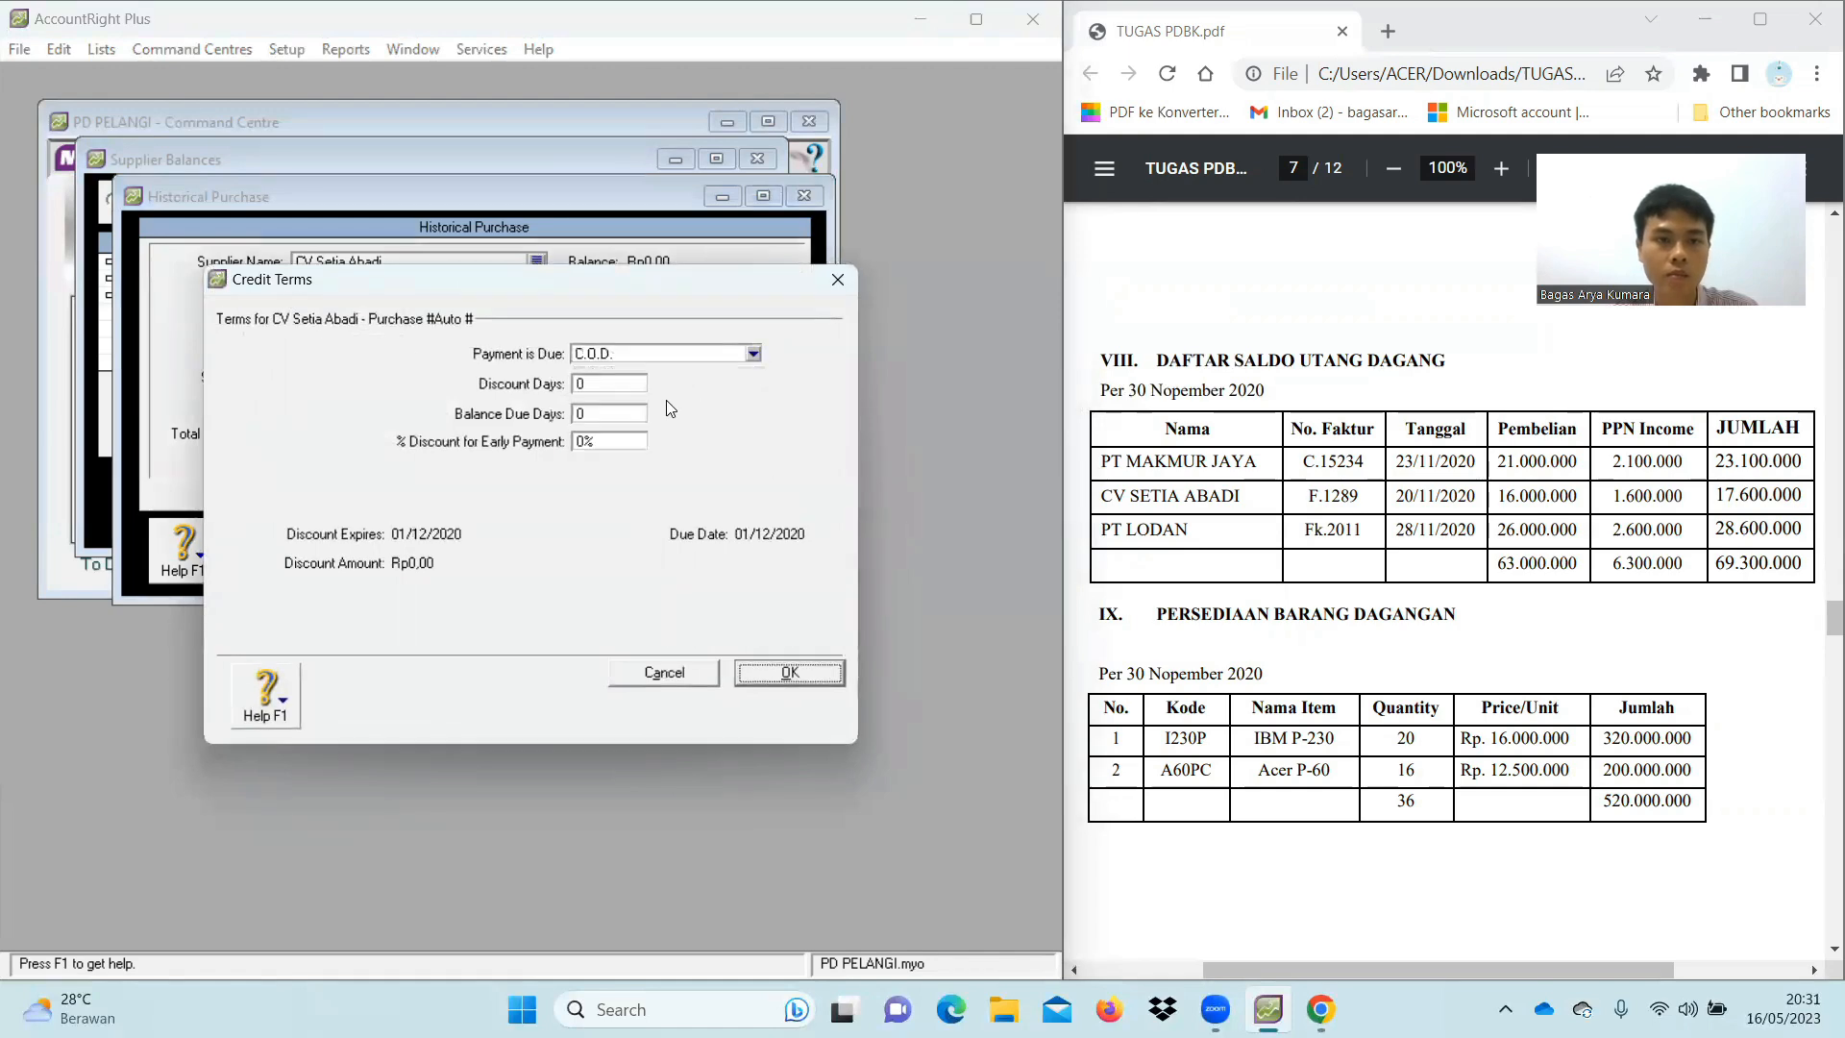
click(789, 671)
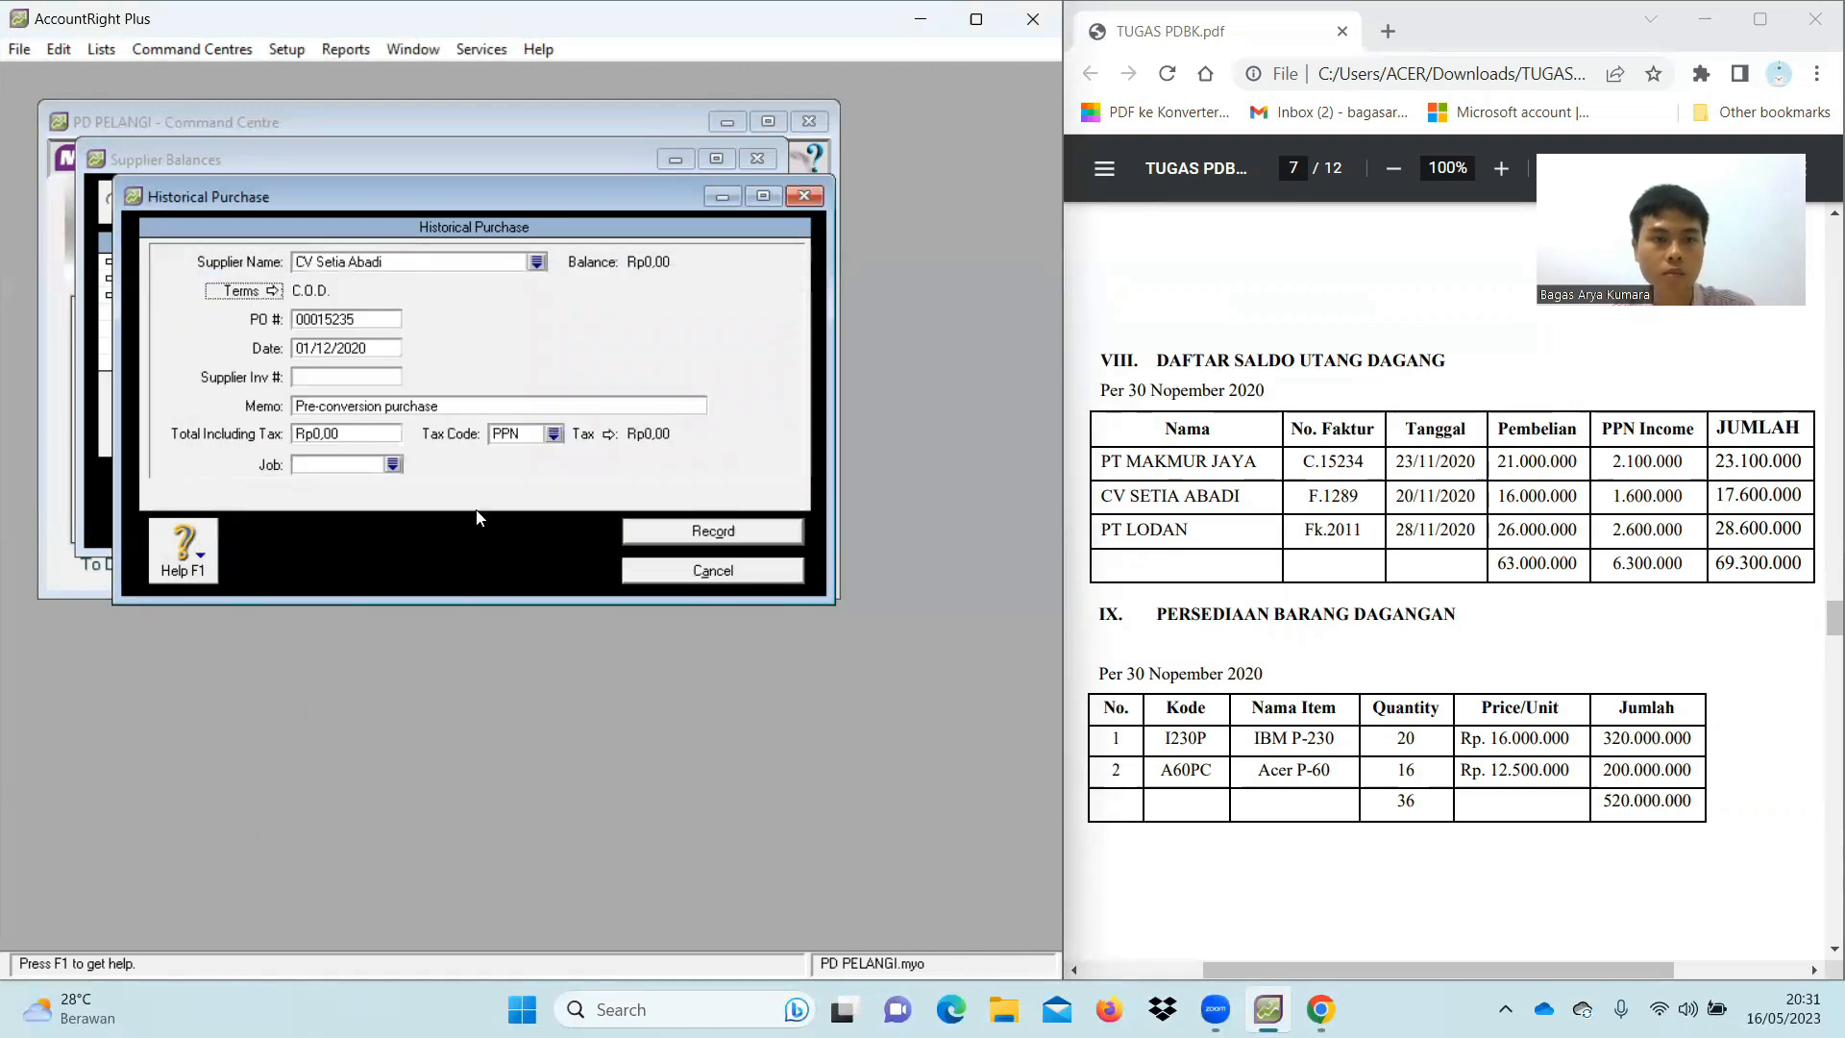
click(374, 322)
key(BackSpace)
text(F)
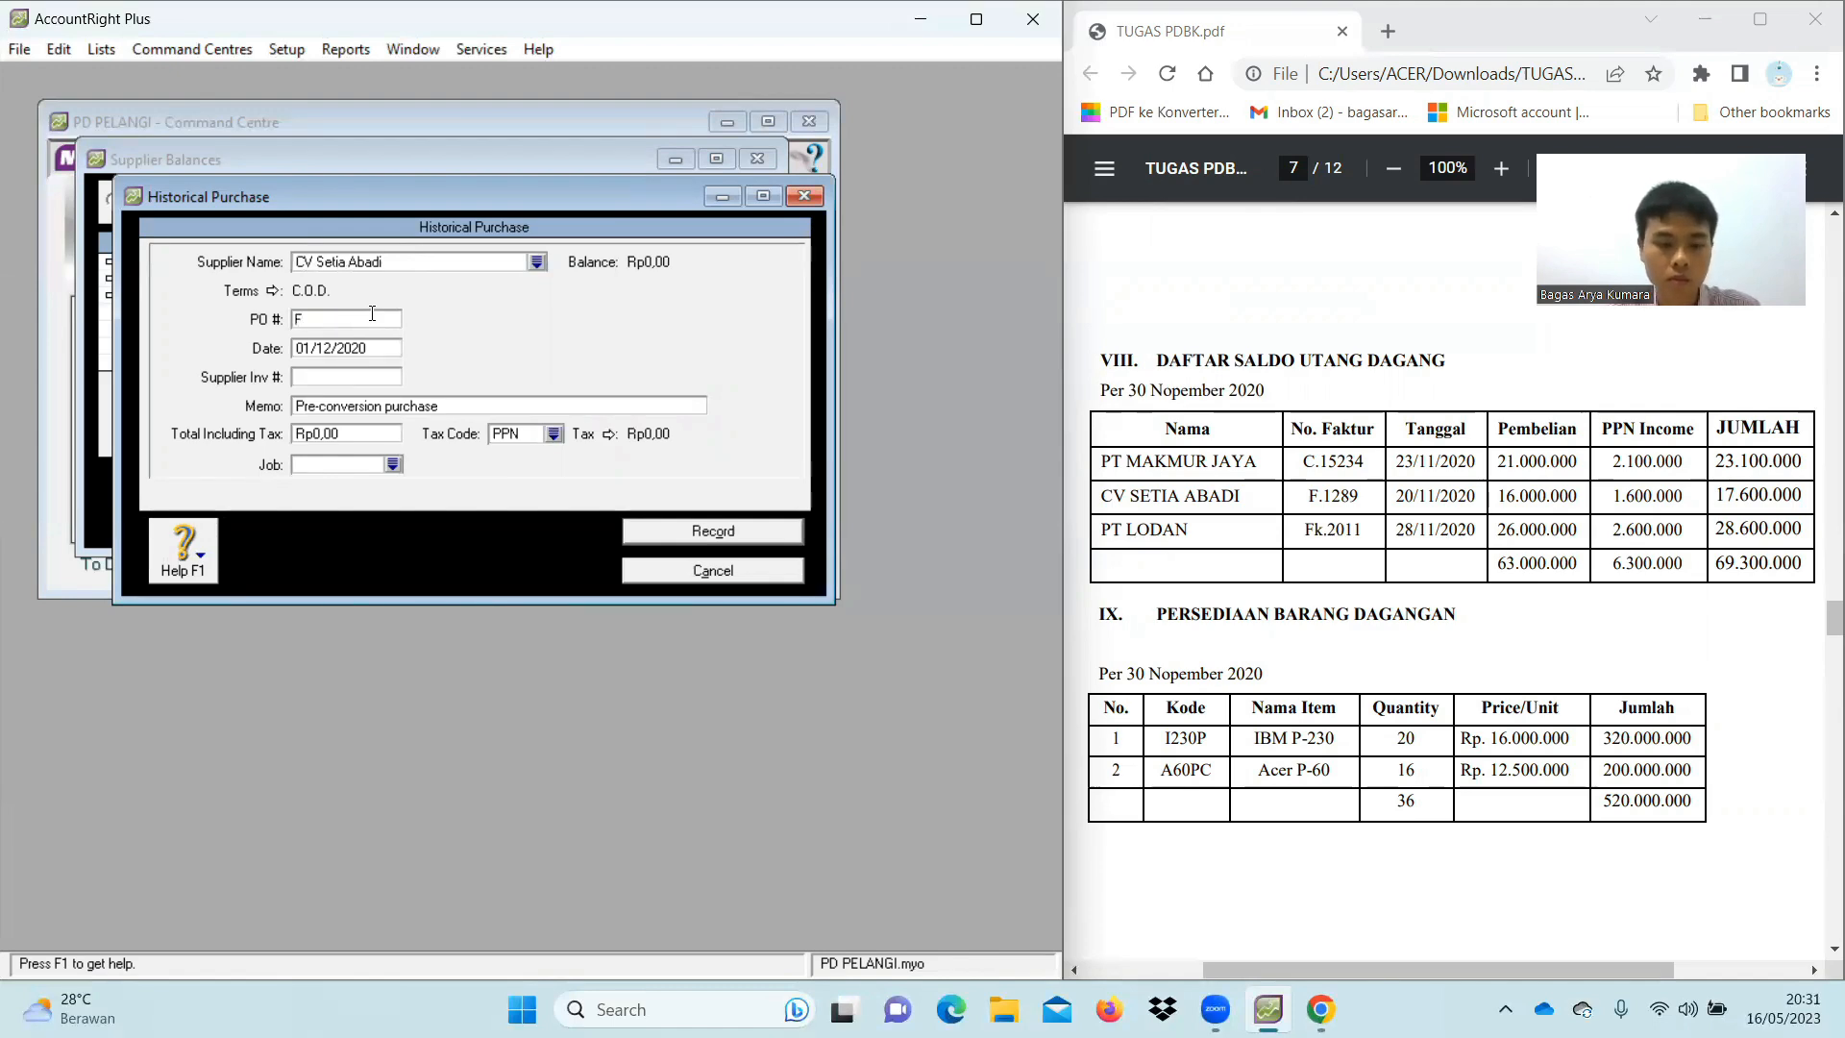
text(.1289)
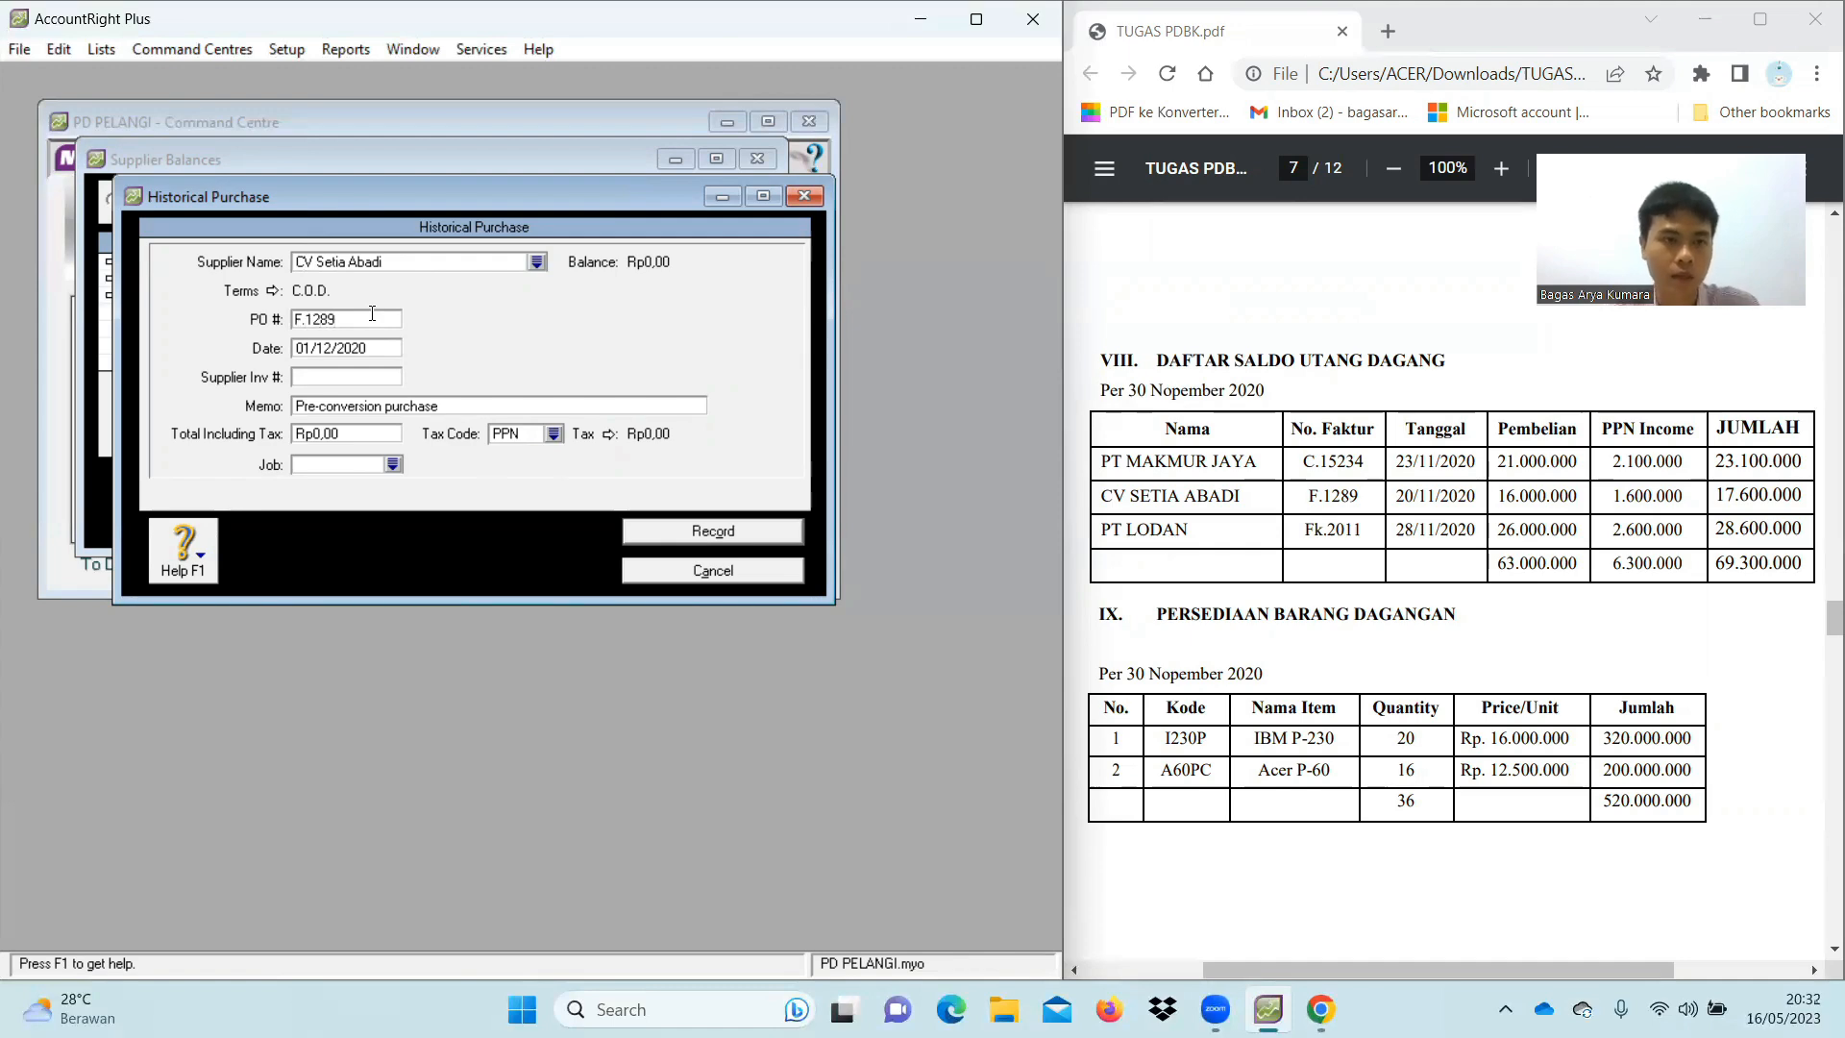
Add memo 'Saldo Awal Utang' and total Rp17.600.000 under tax code N-T, and record it
click(394, 404)
text(Sal)
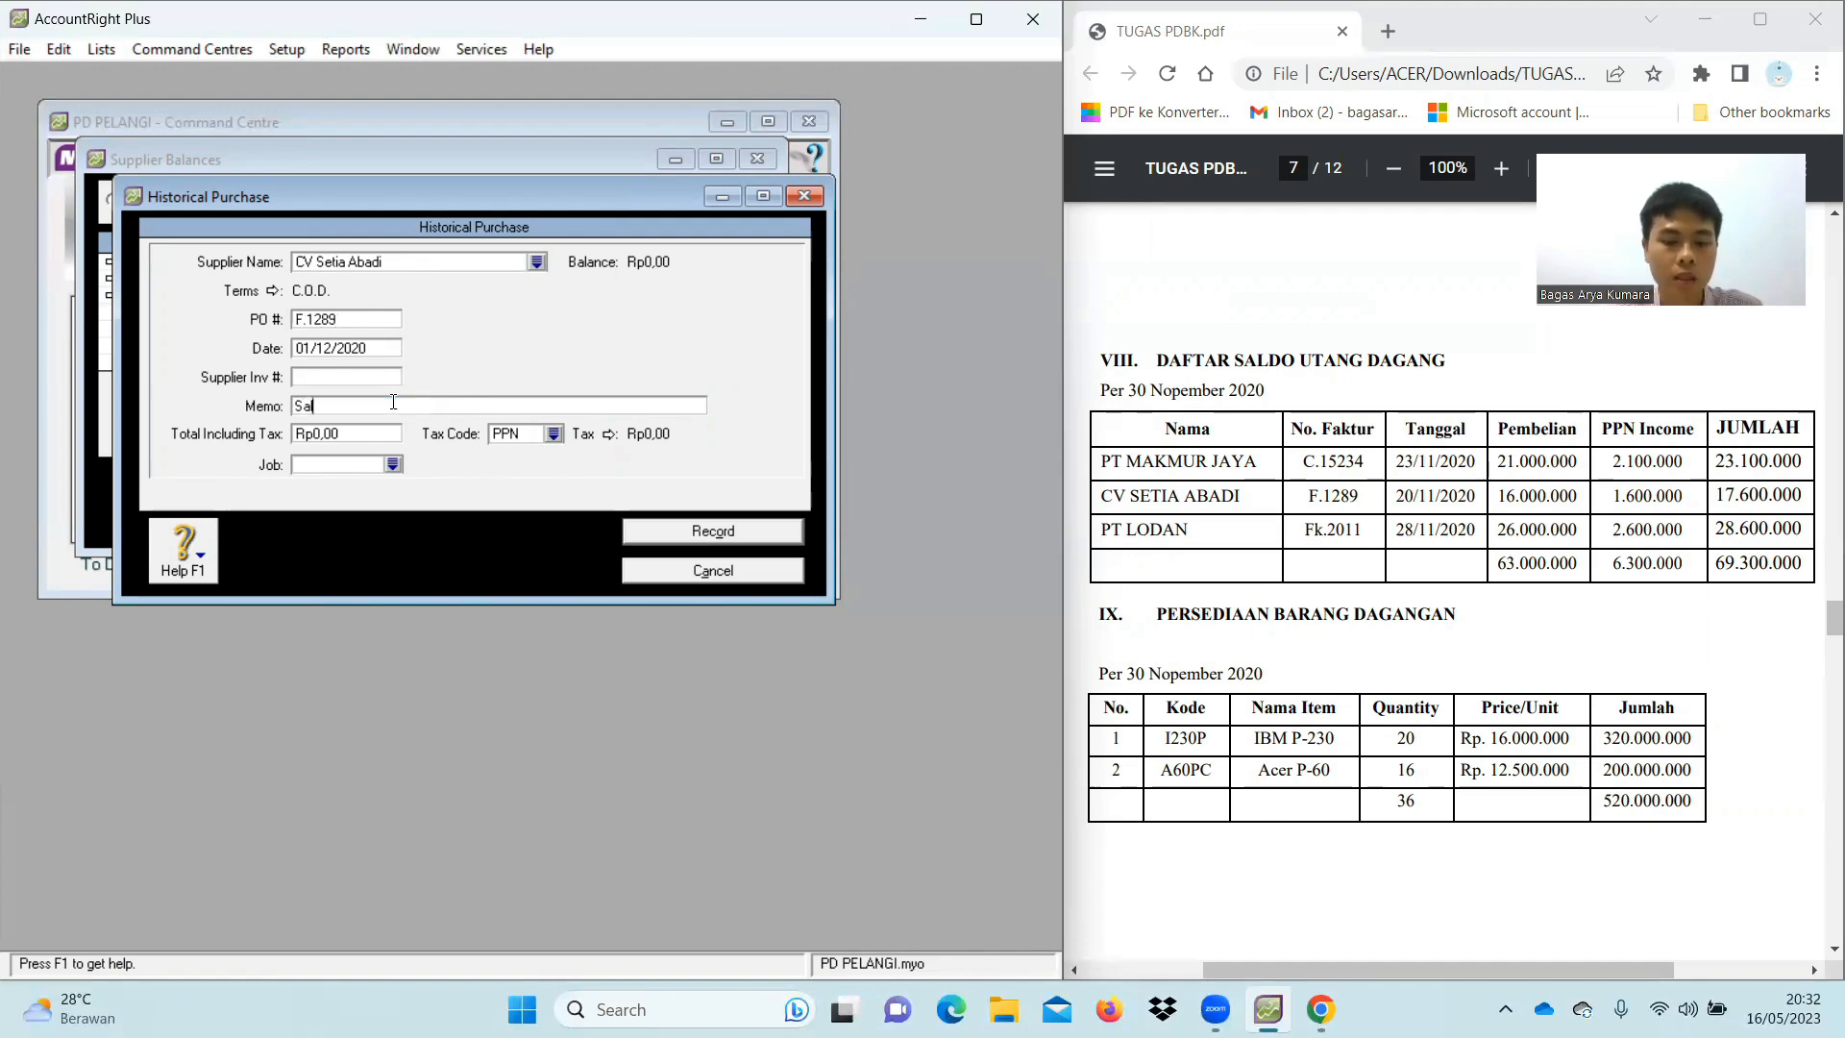
text(do Awal)
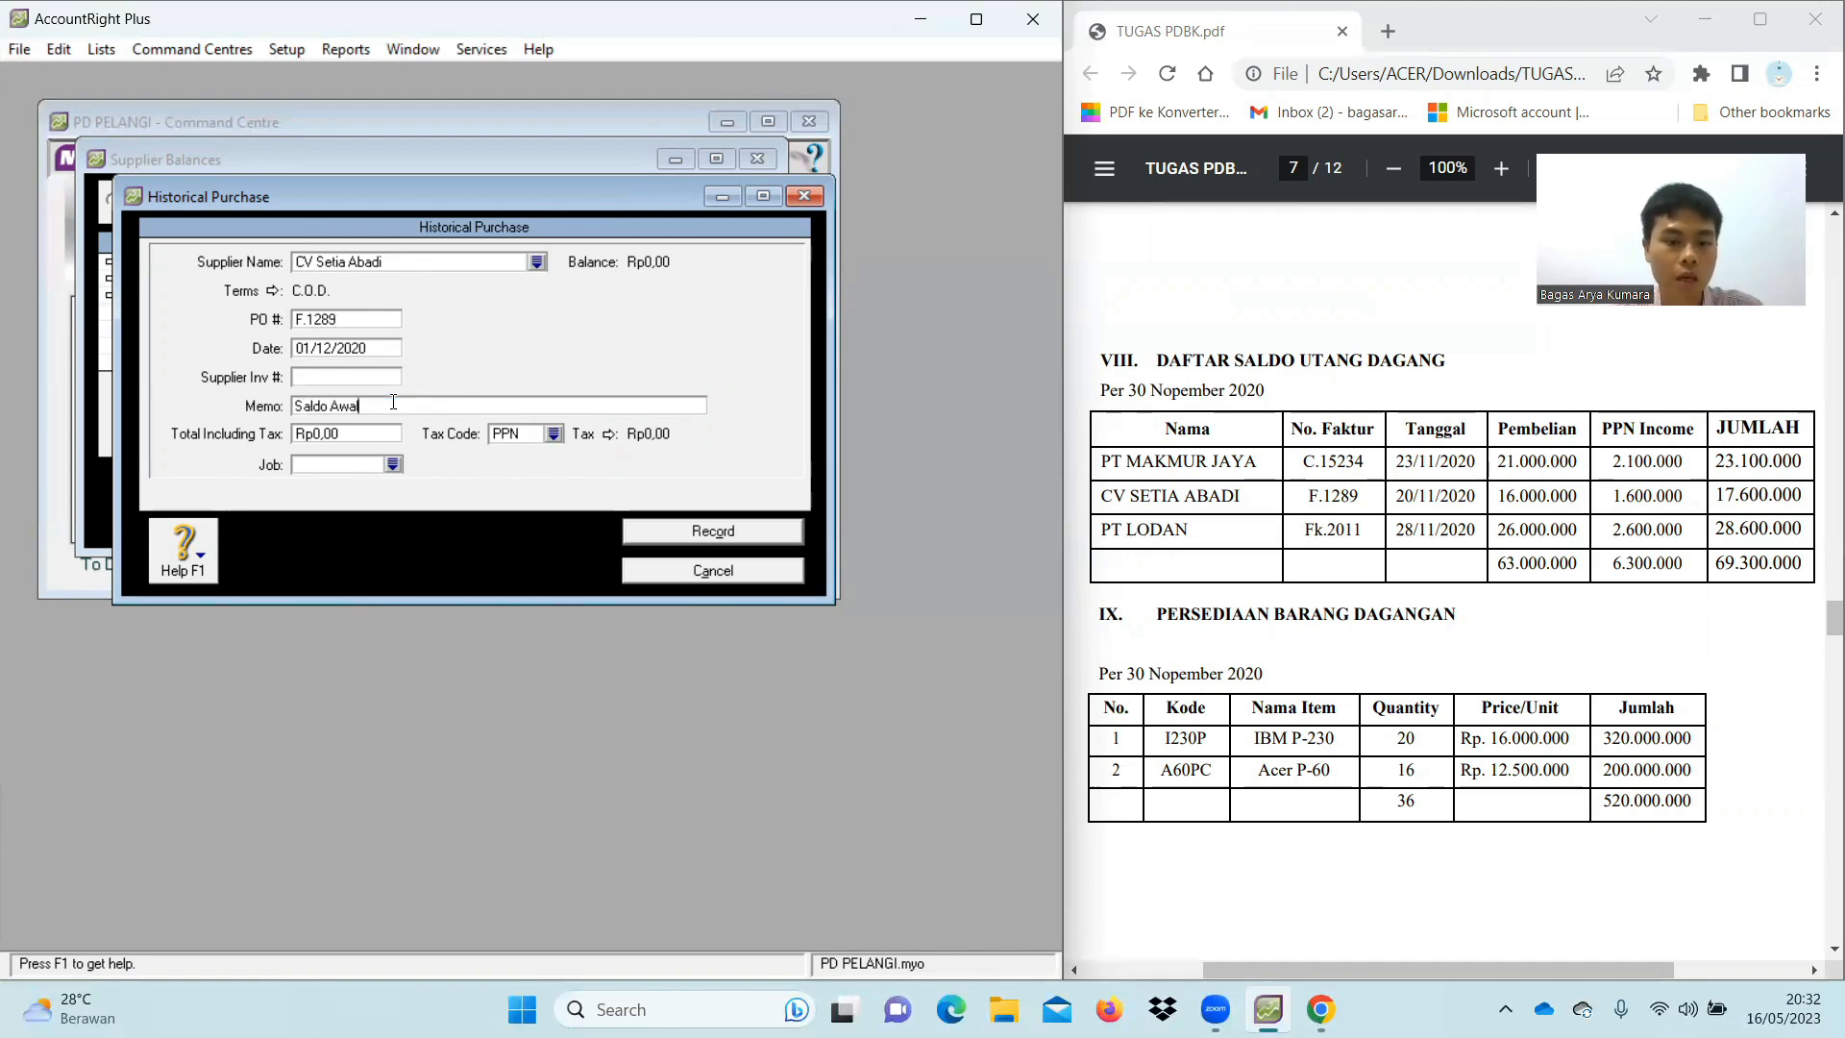
text( Utang)
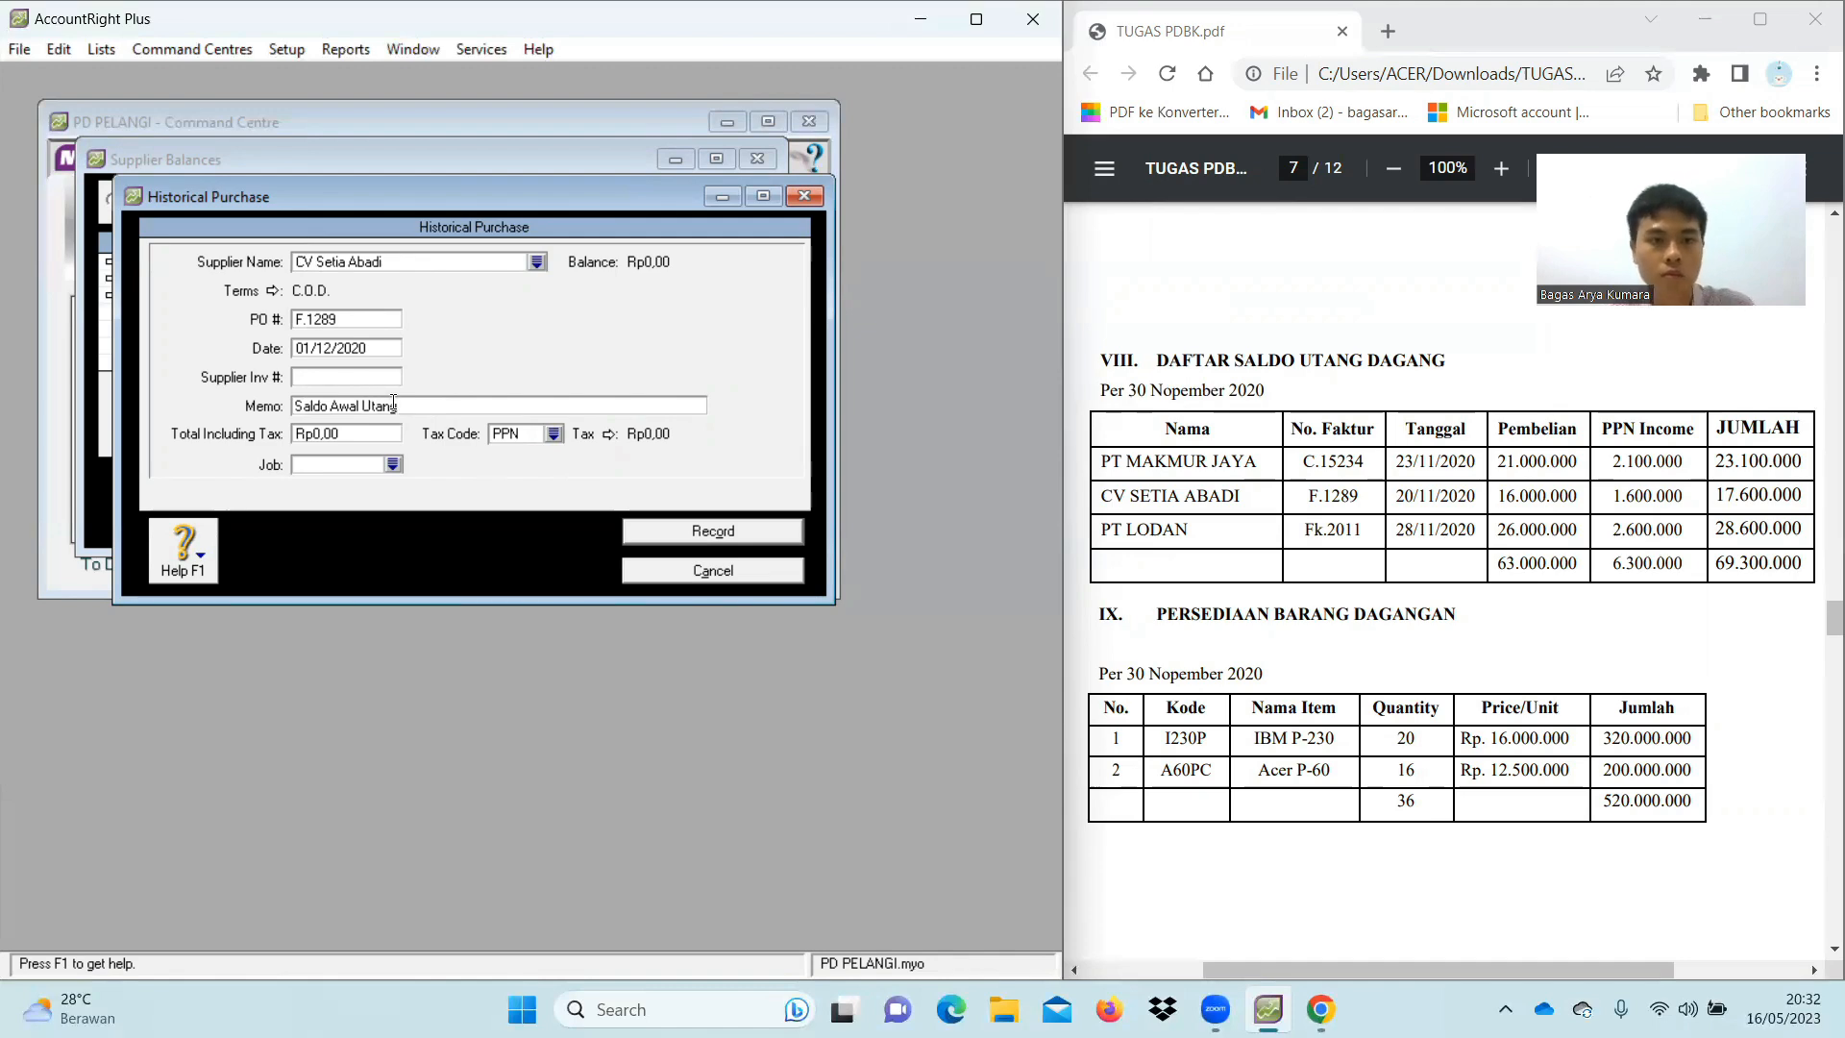
click(366, 427)
key(BackSpace)
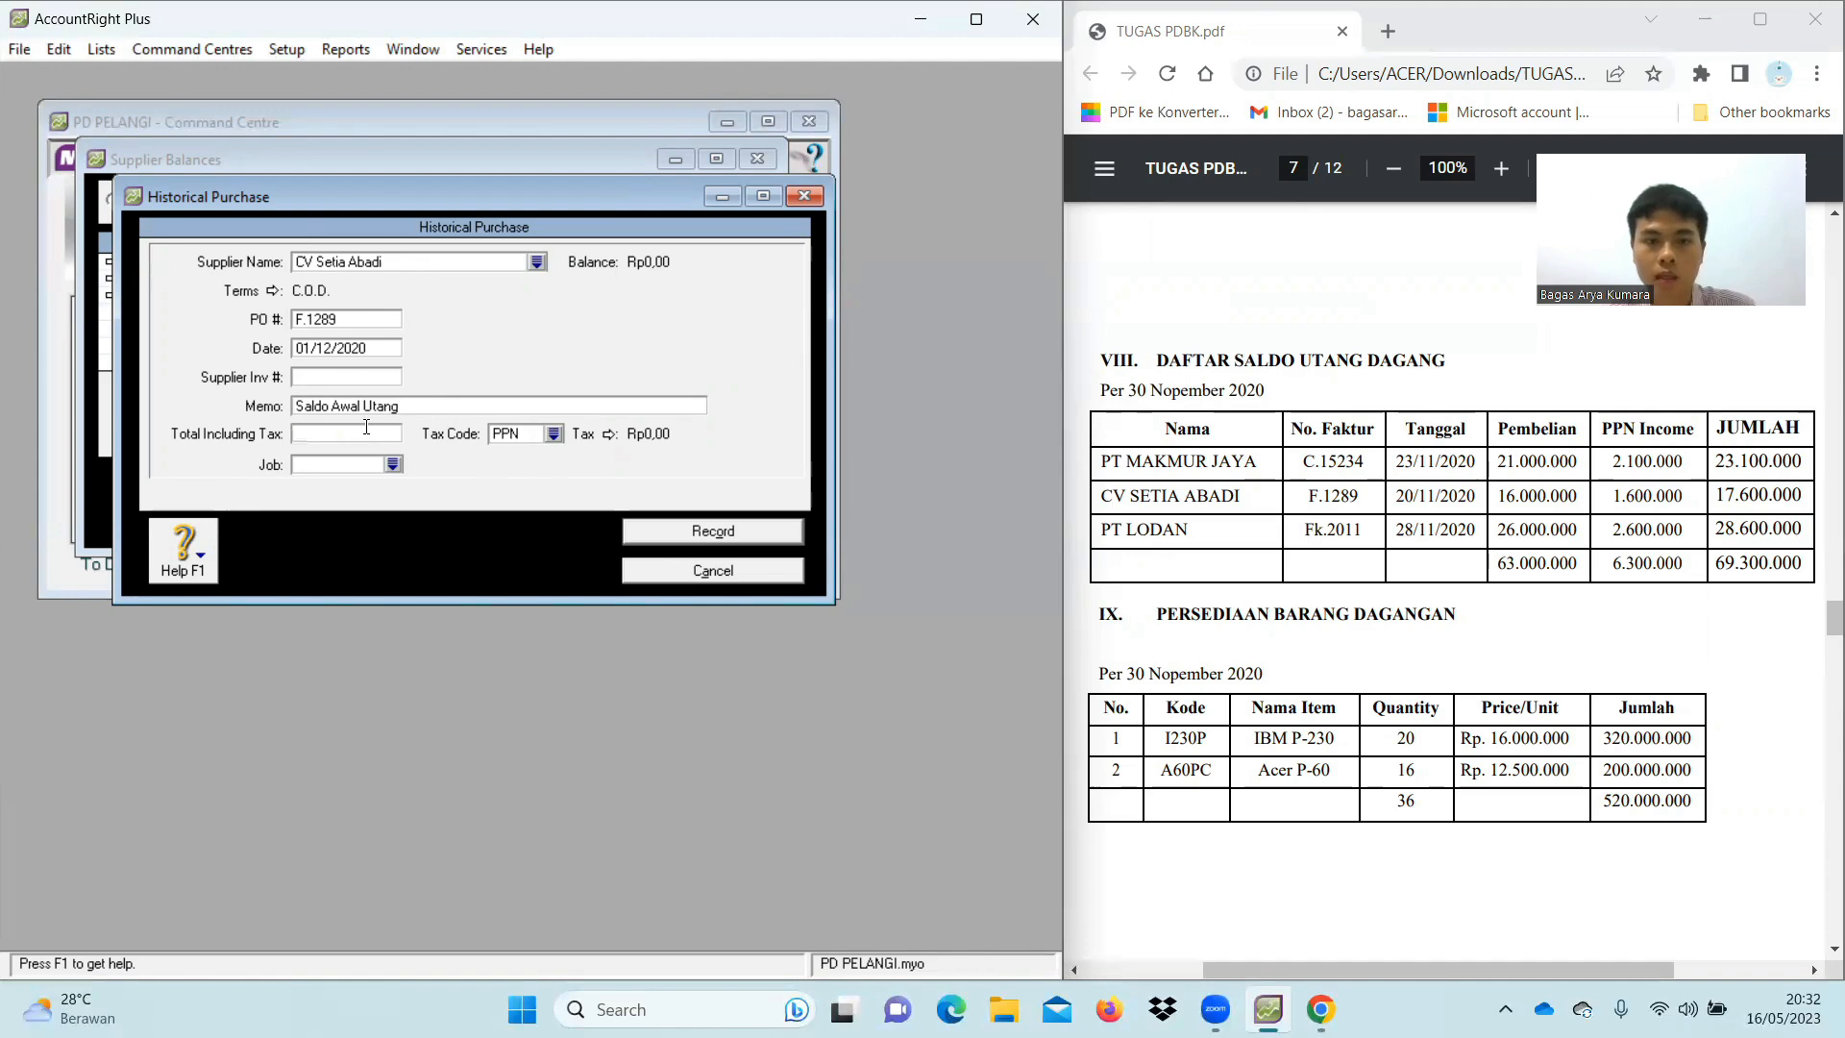
text(17.600.000)
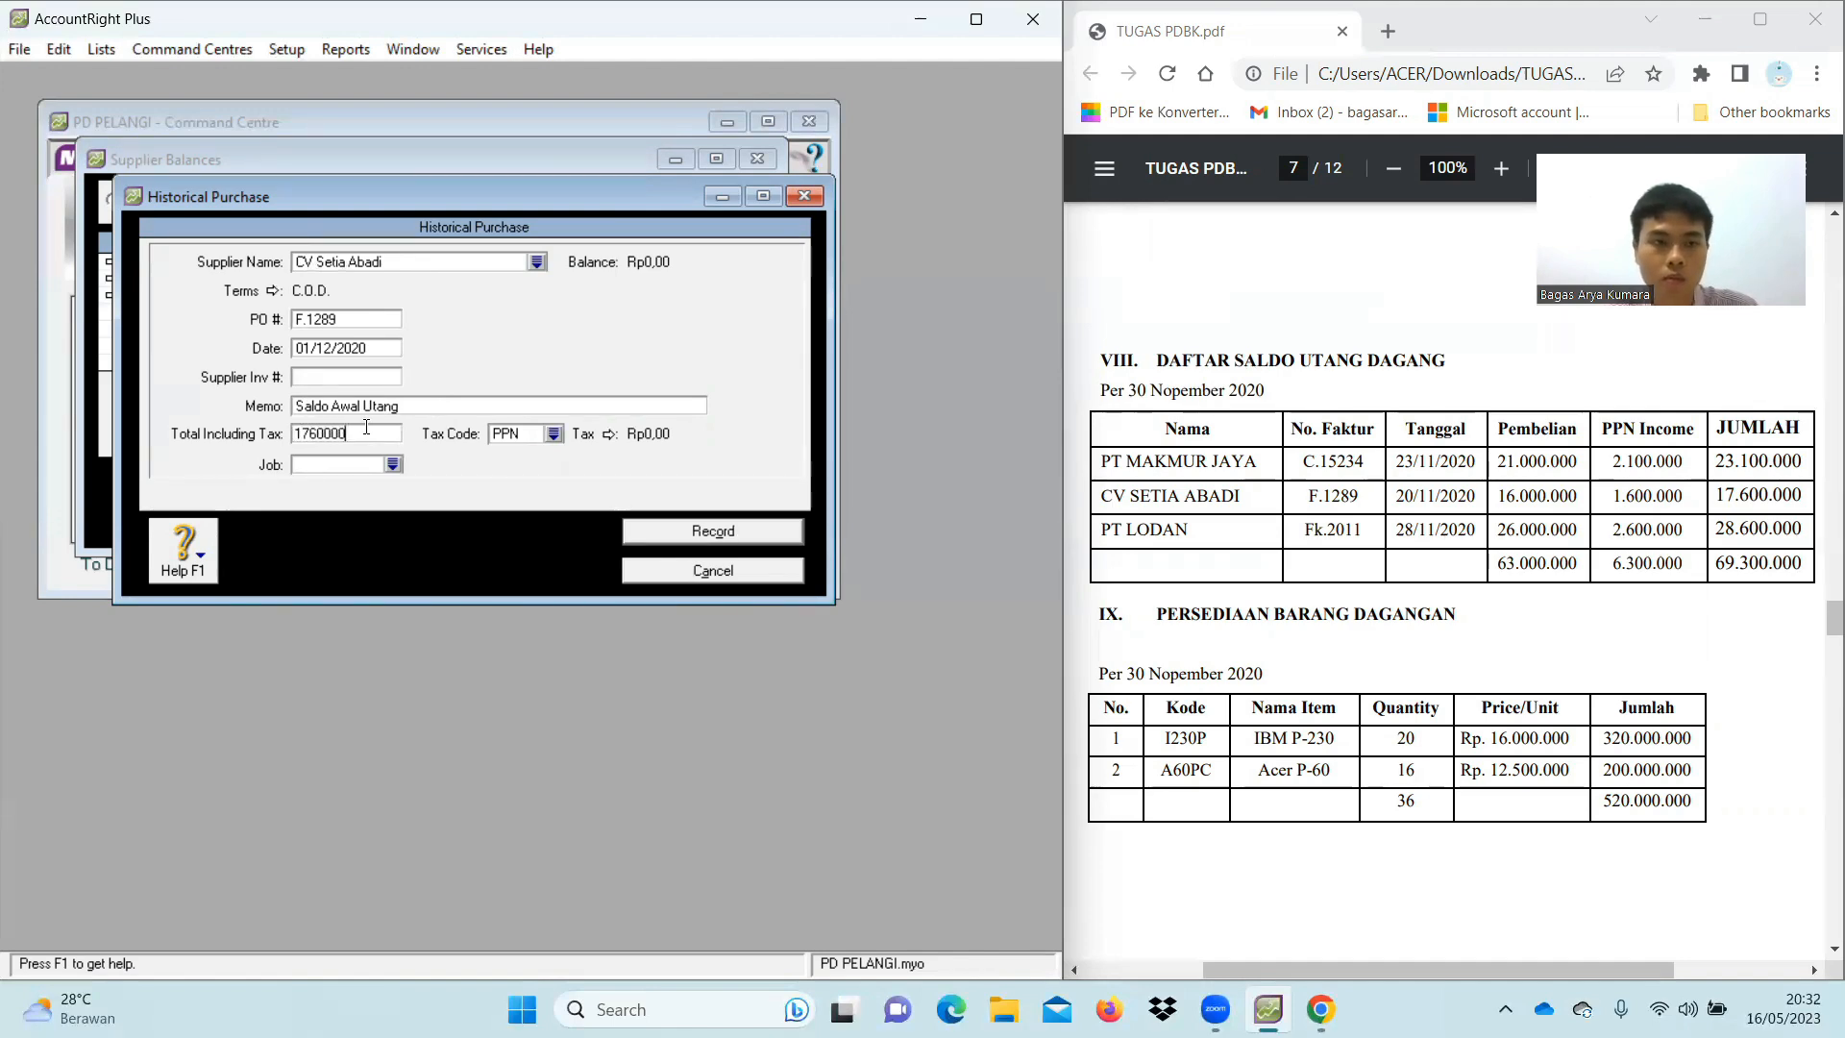
key(Tab)
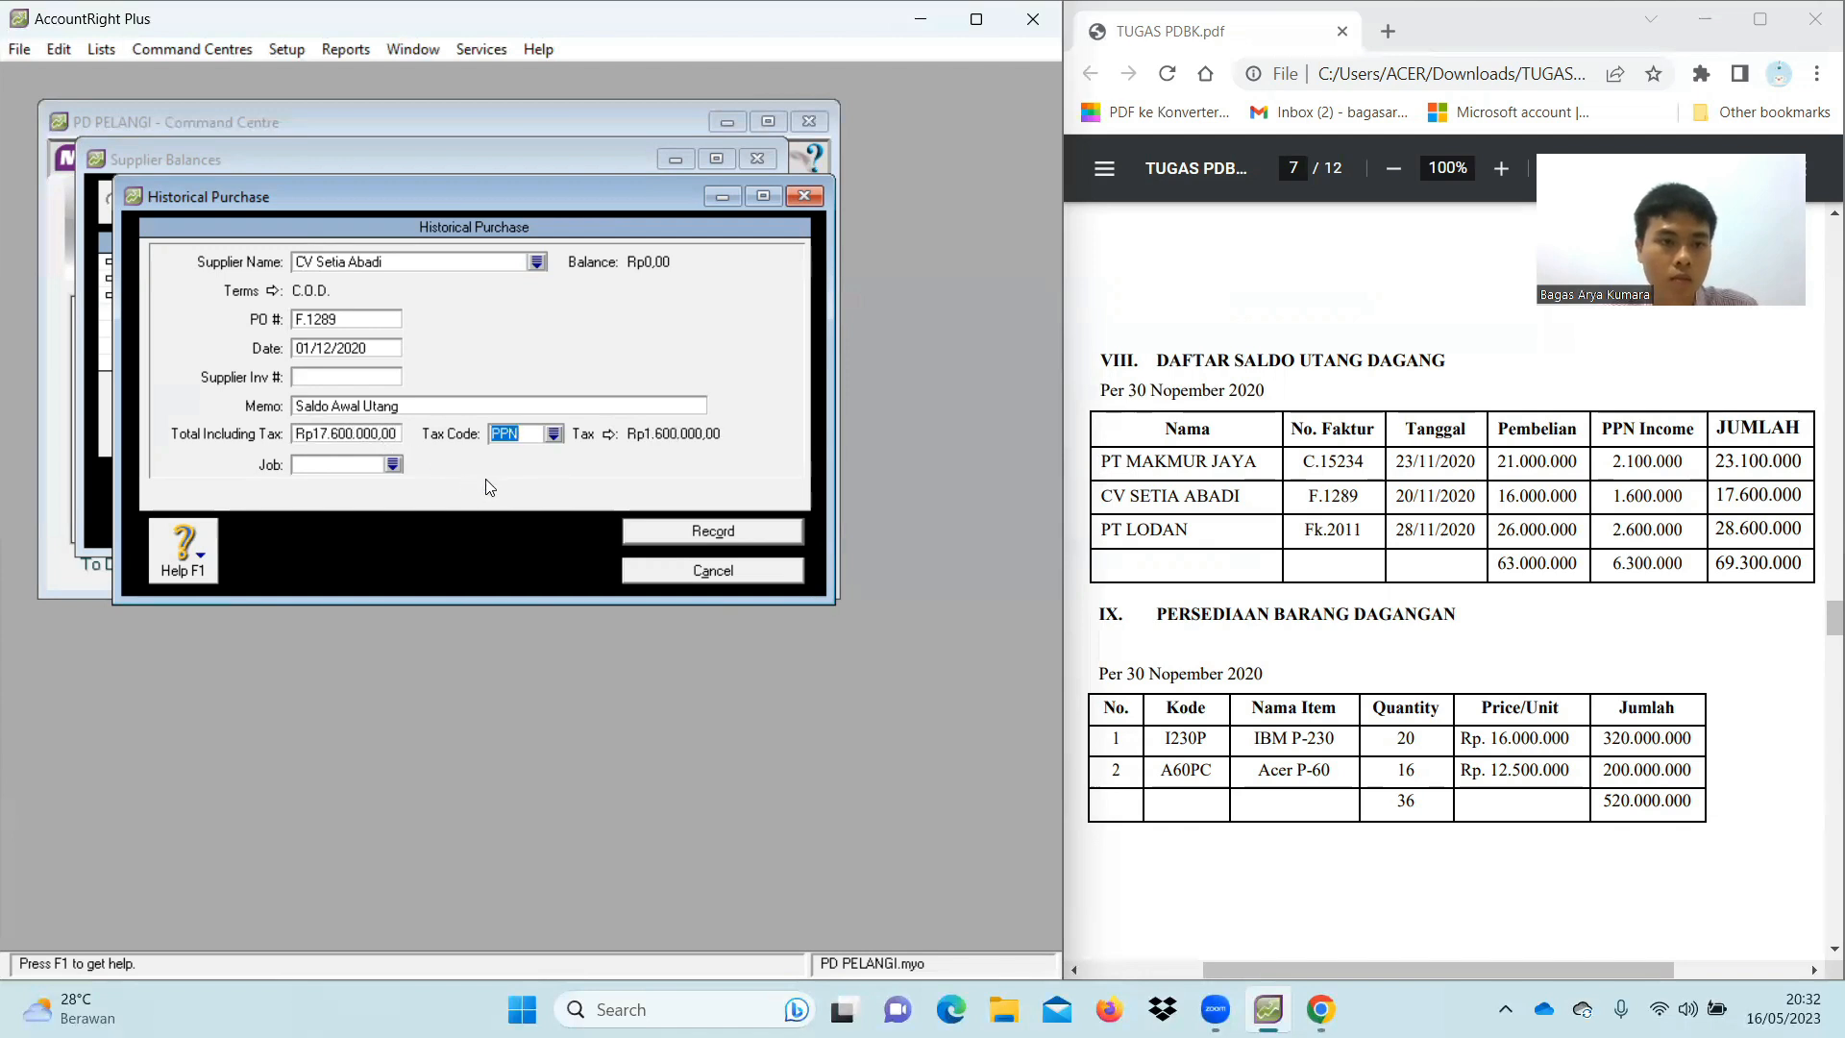
click(554, 437)
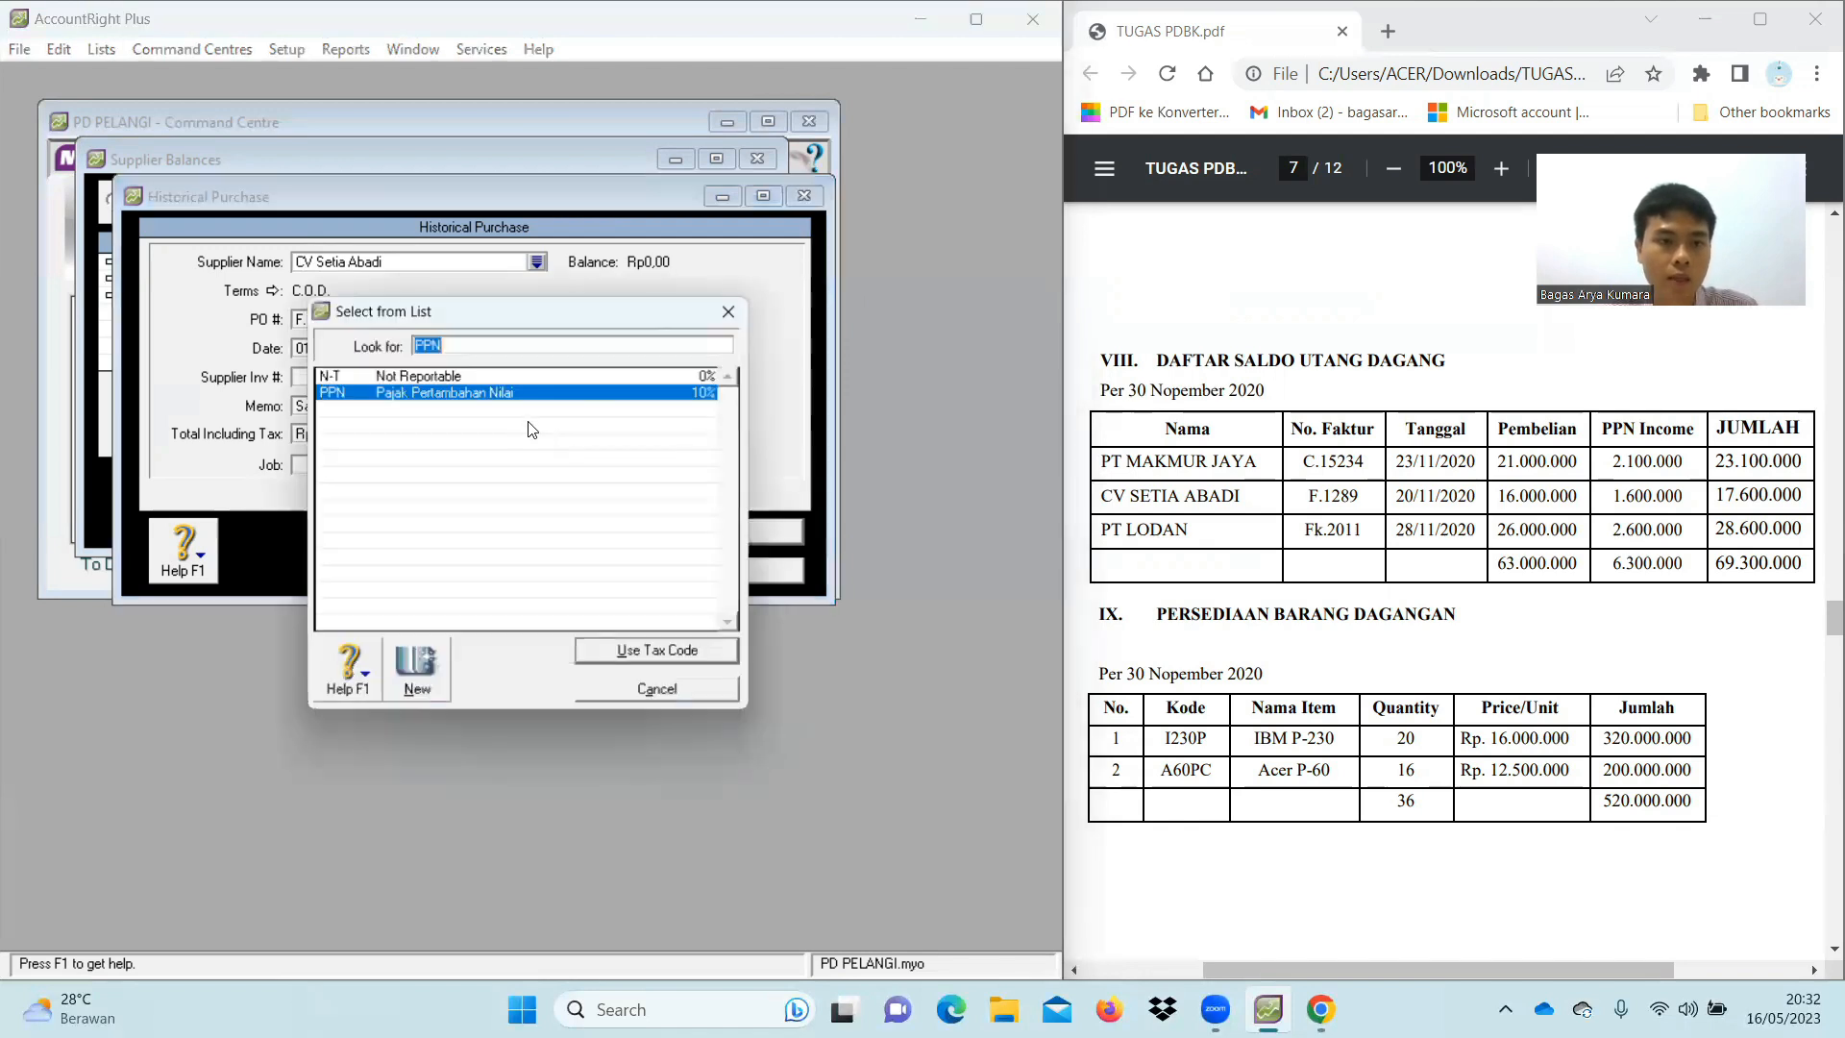
double_click(460, 378)
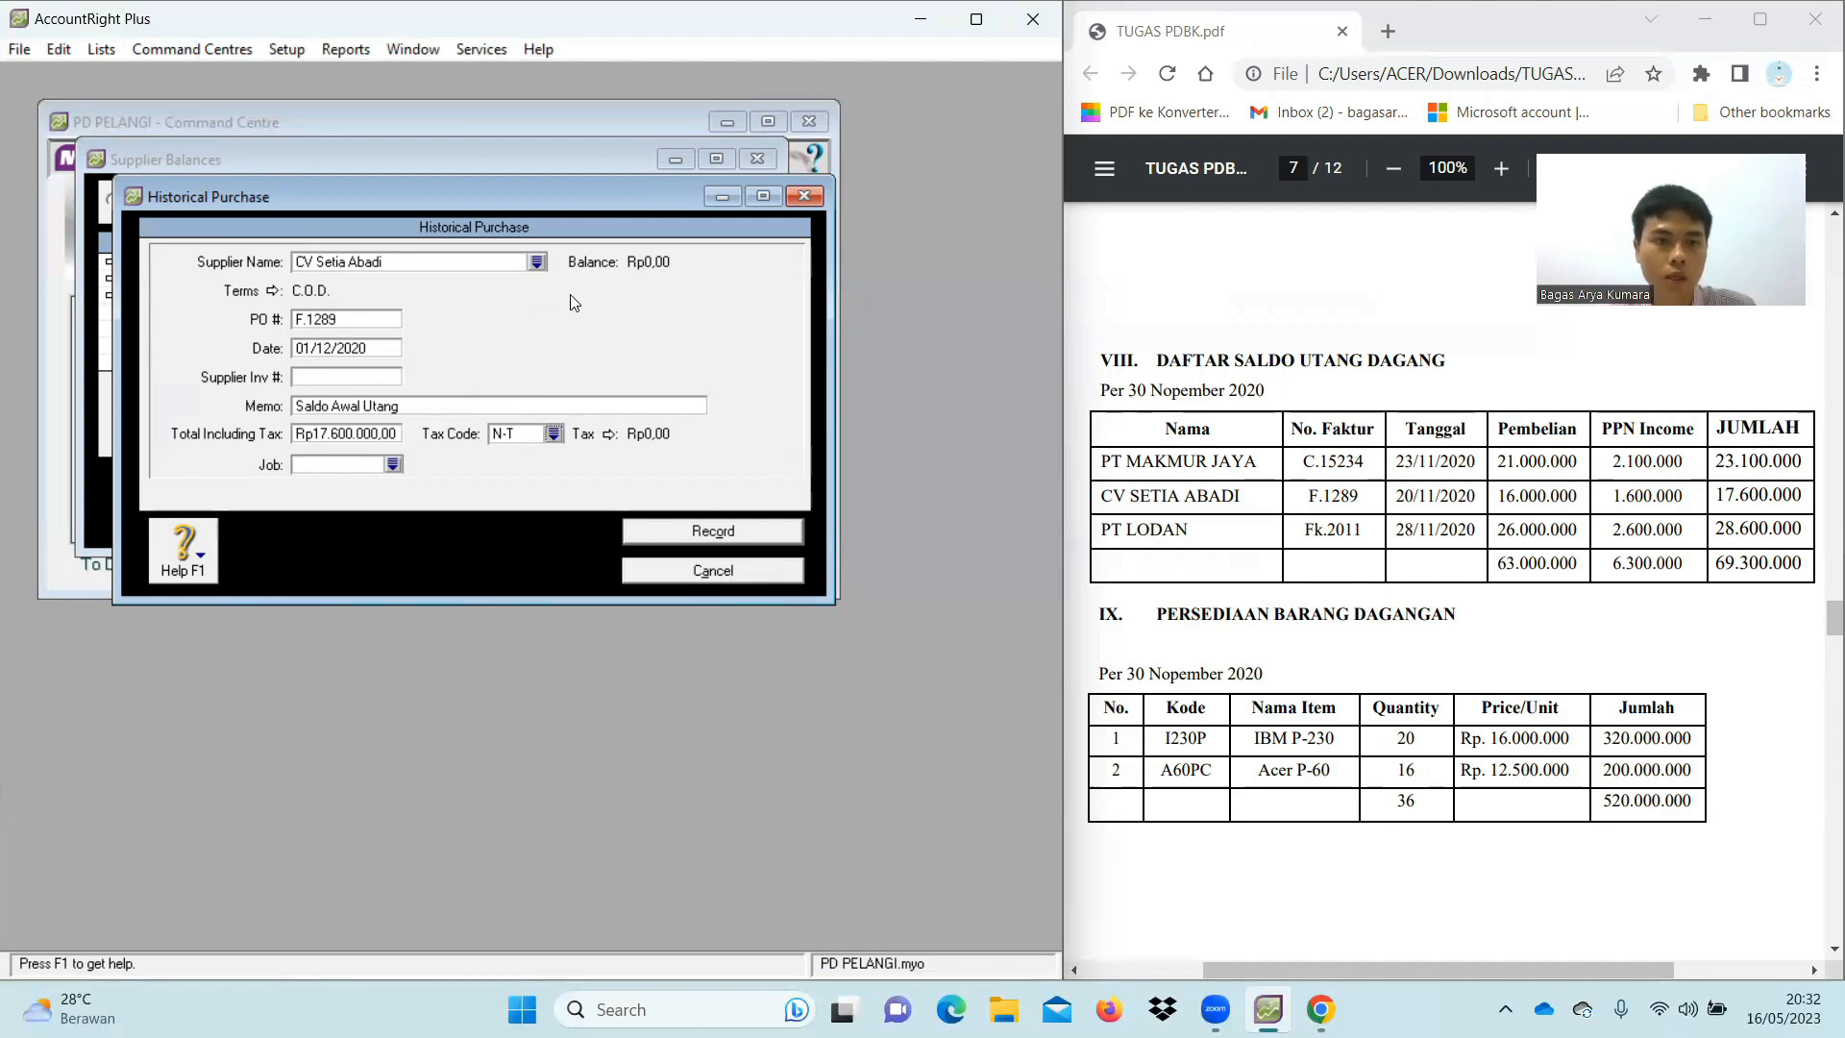
click(738, 534)
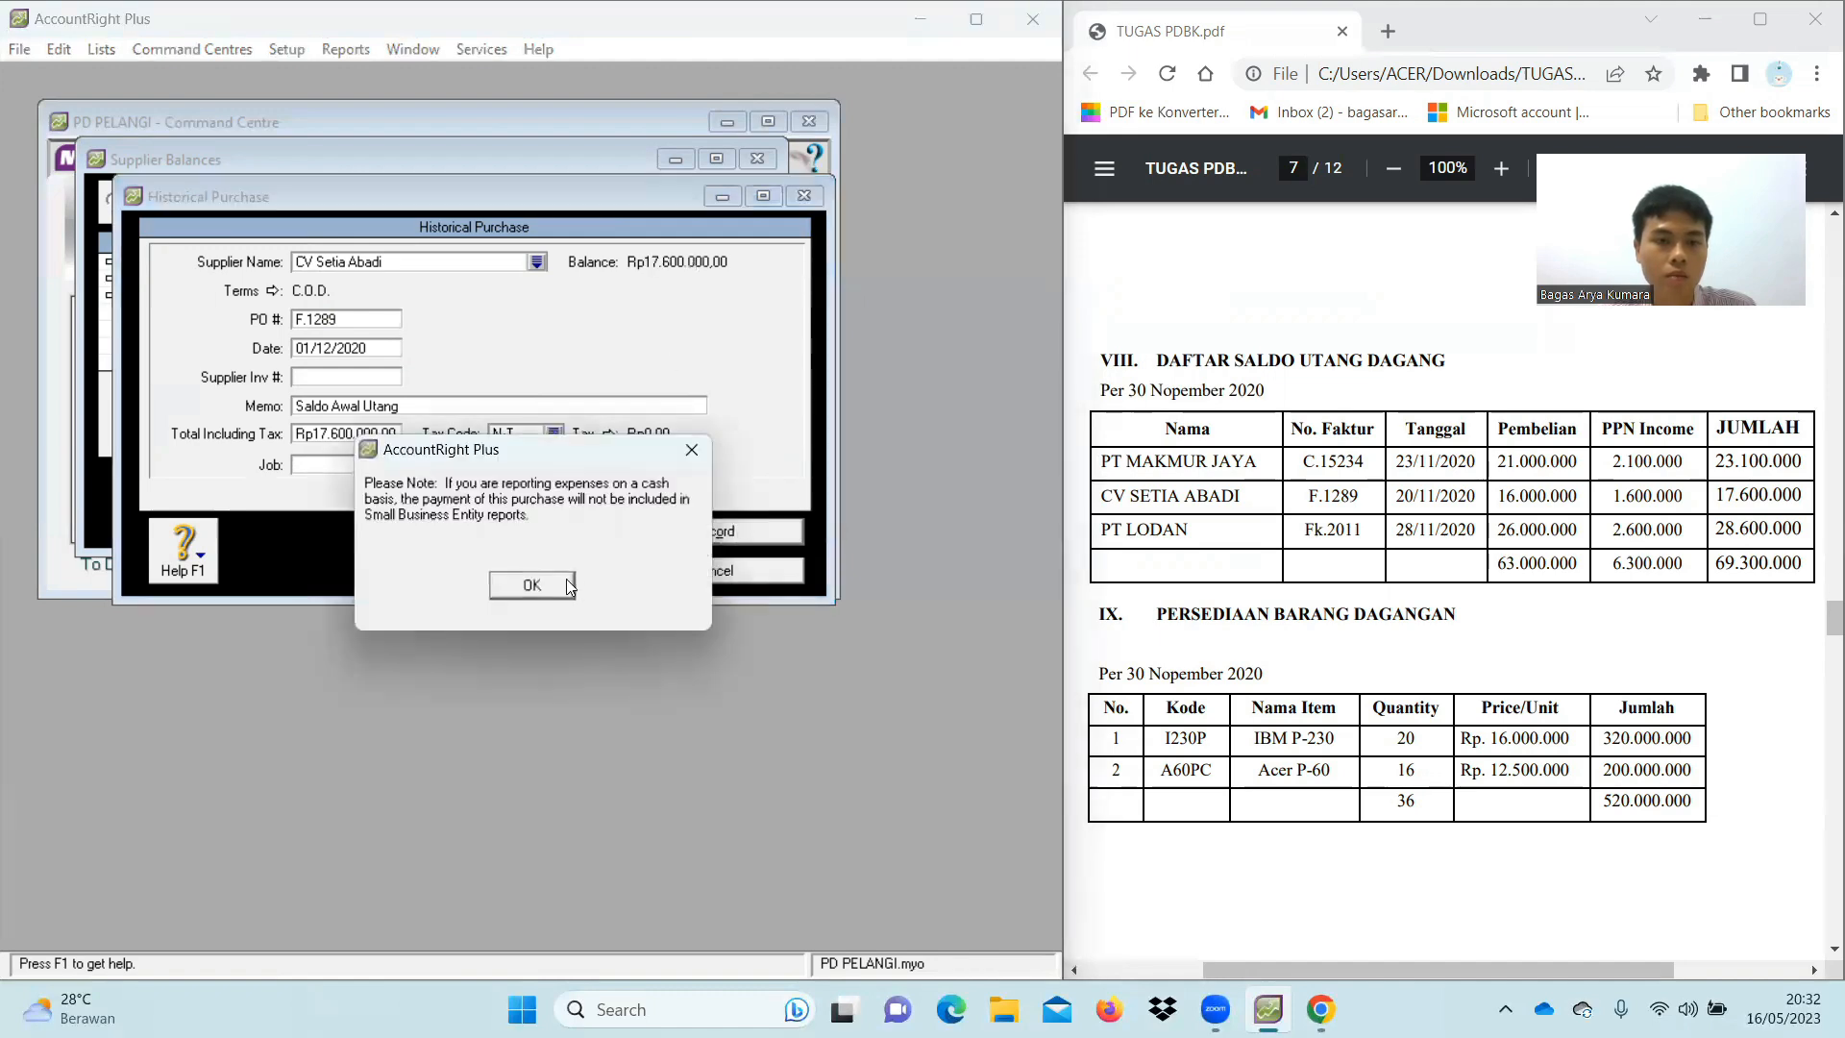
click(563, 586)
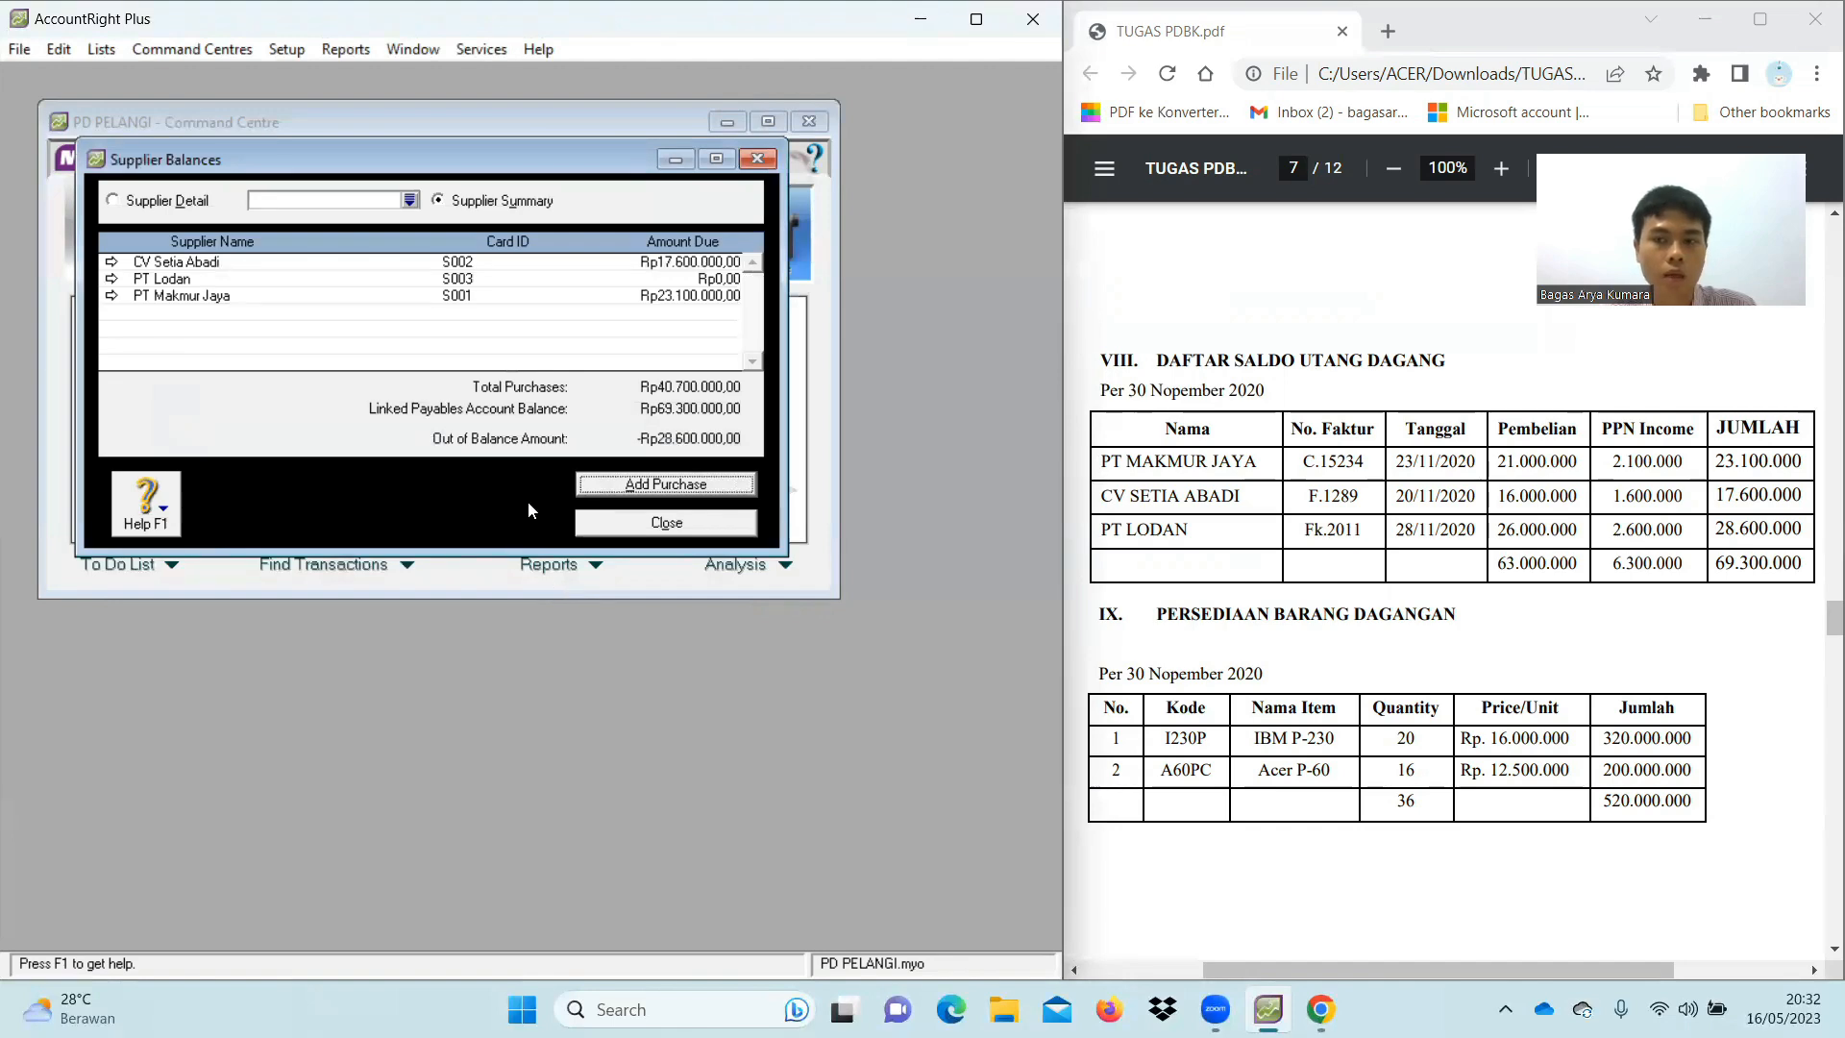
Start another opening purchase for PT Lodan with C.O.D. terms and PO number FK.2011
click(596, 488)
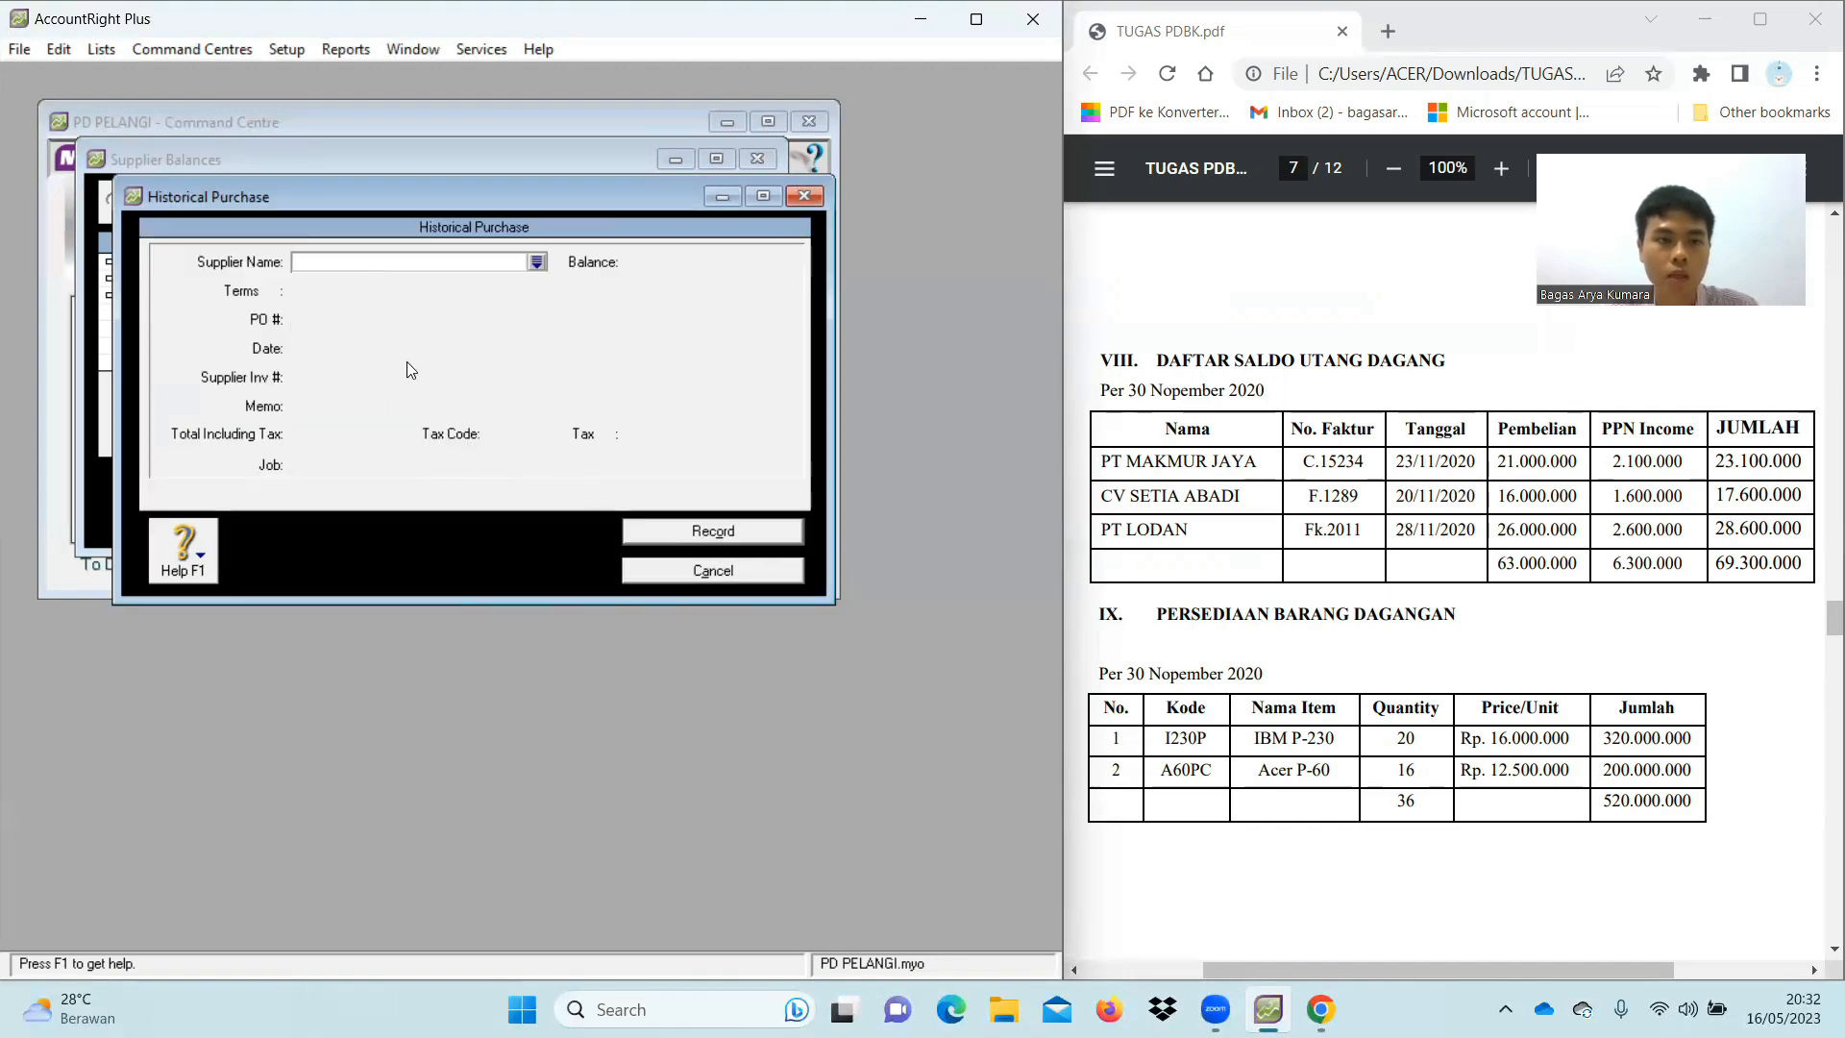
text(PT L)
key(Tab)
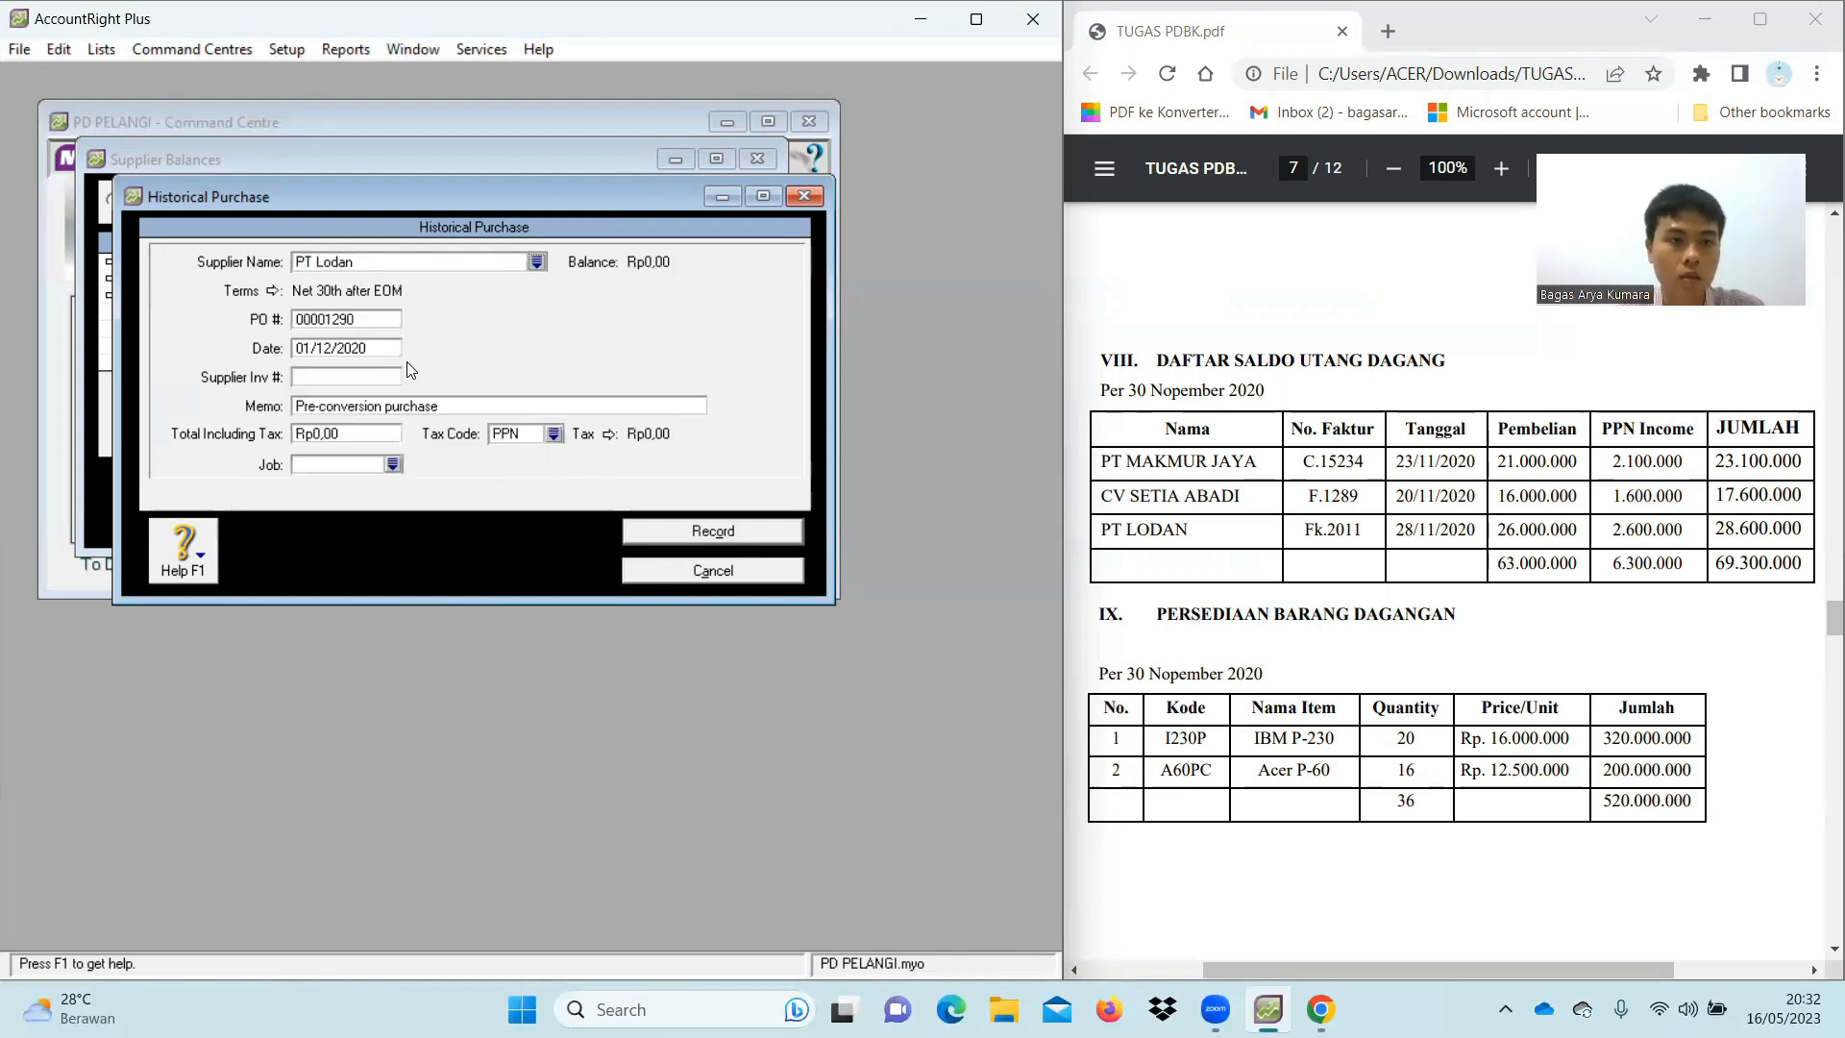
click(273, 291)
click(754, 353)
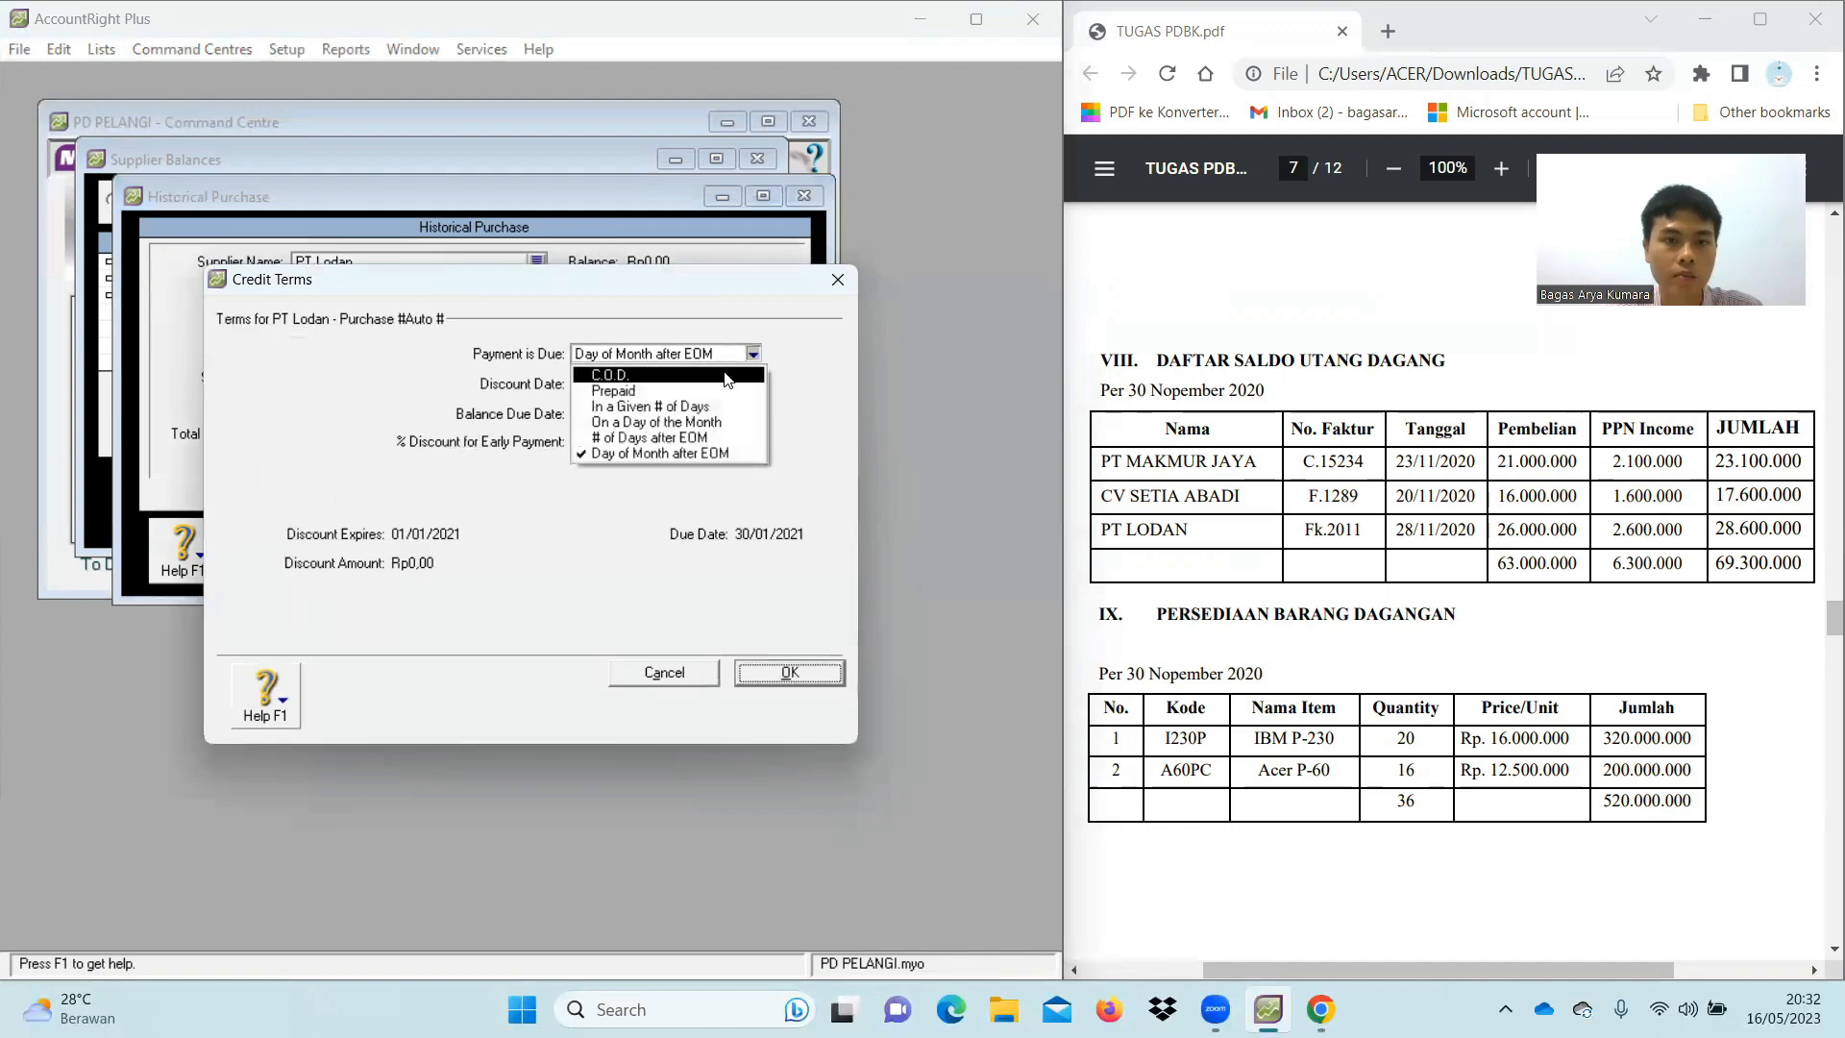
click(727, 376)
key(Return)
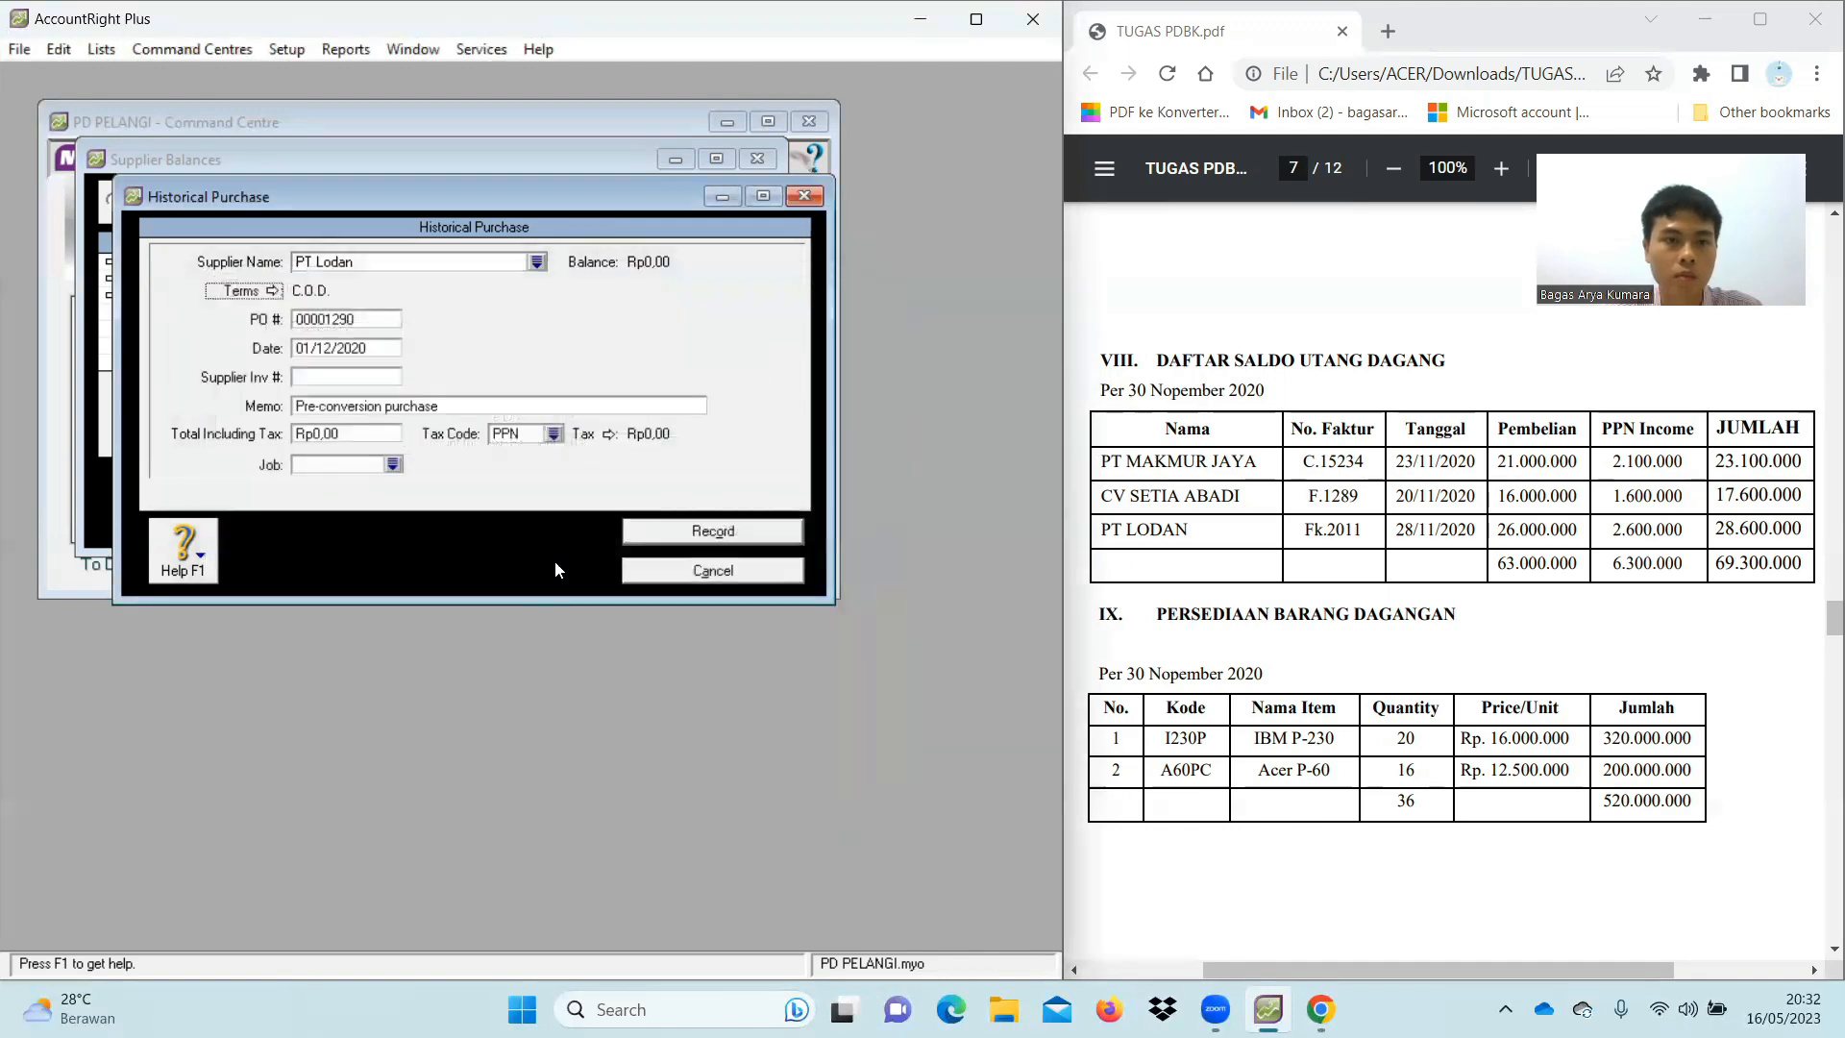
click(356, 321)
key(BackSpace)
text(FK.2011)
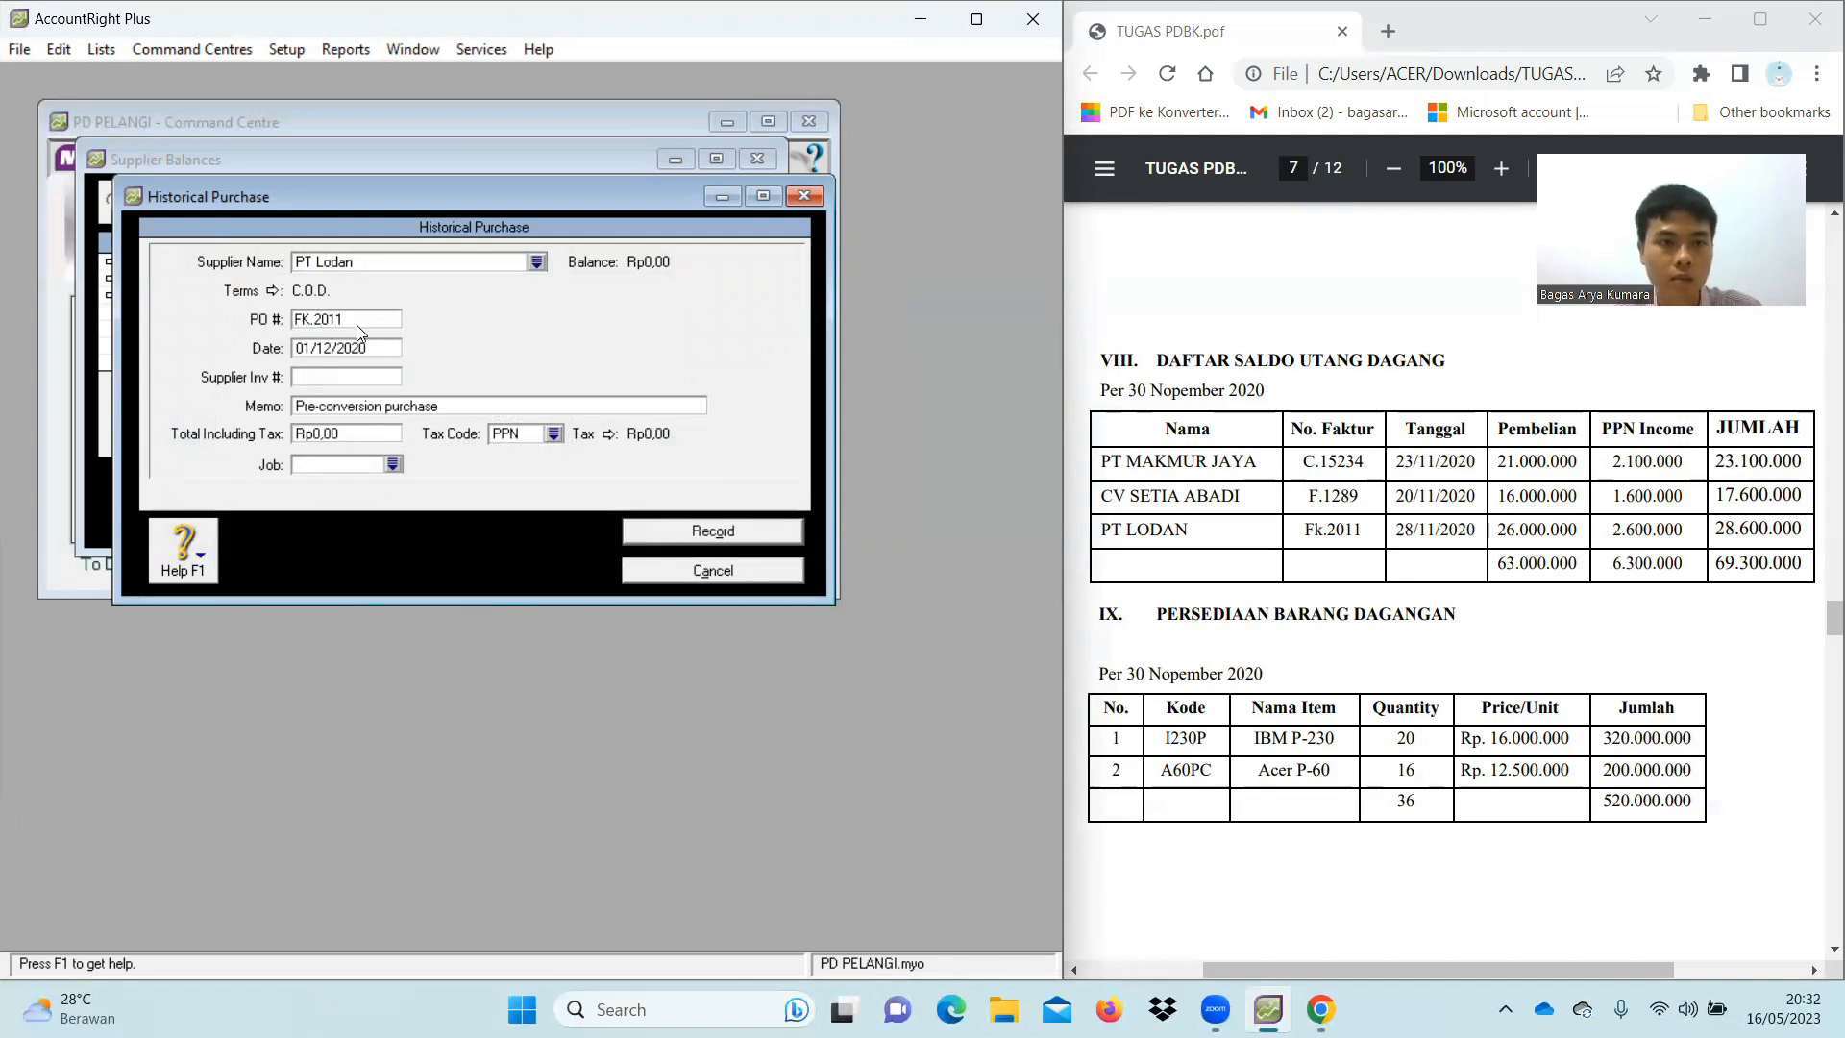
Enter memo 'Saldo Awal Utang' and total Rp28.600.000 under N-T, then record it and dismiss the notices
click(397, 405)
text(Saldo)
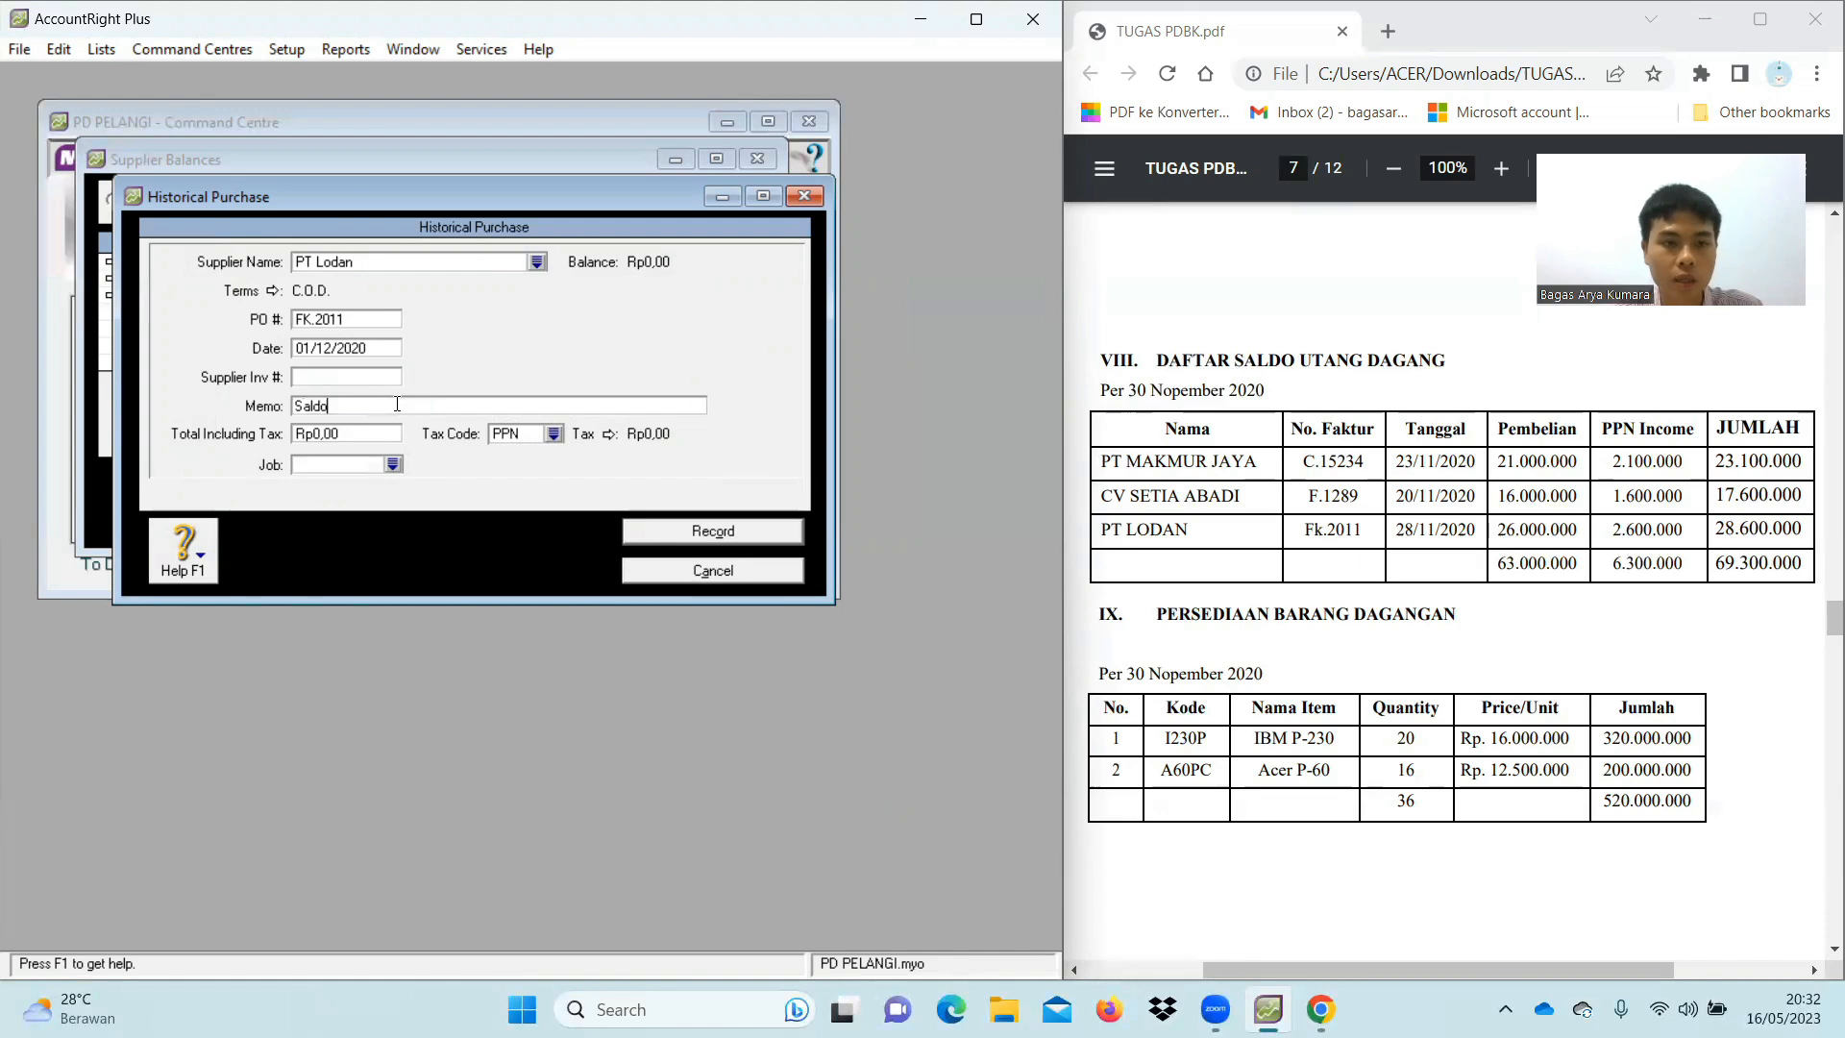
text( Awal Utang)
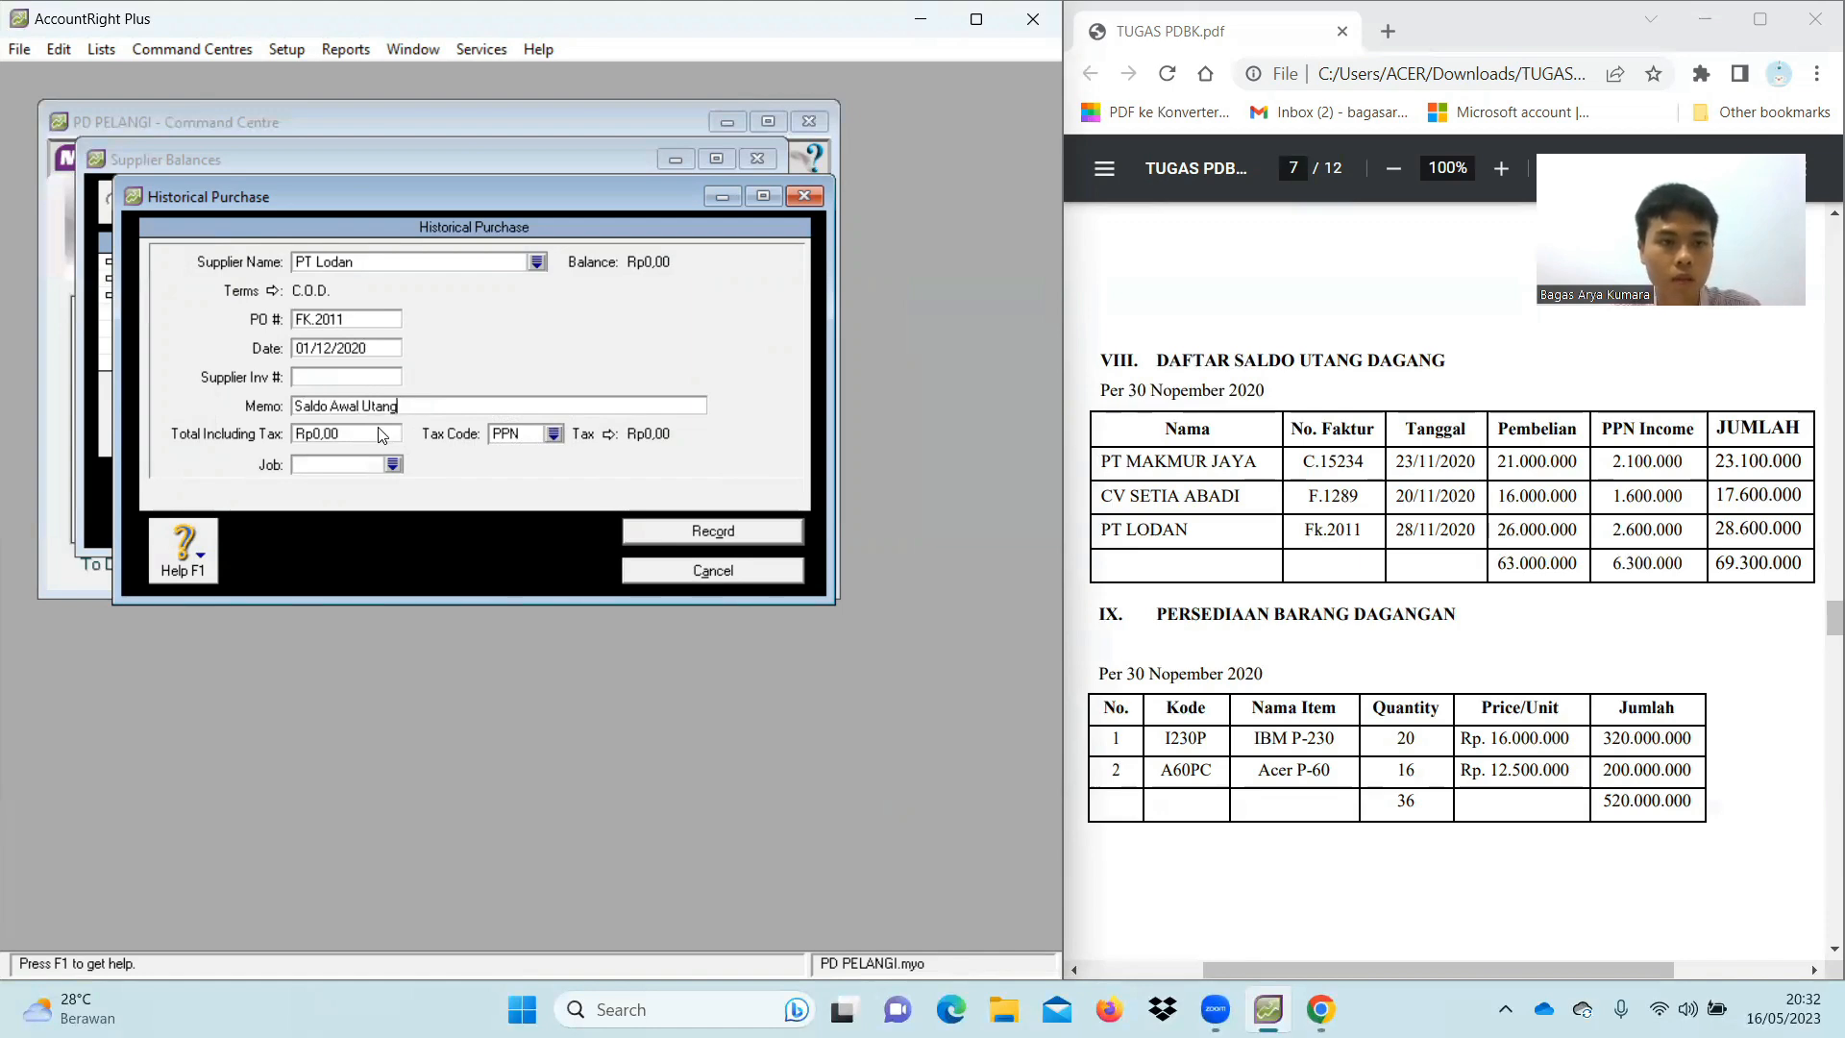
key(Tab)
text(2)
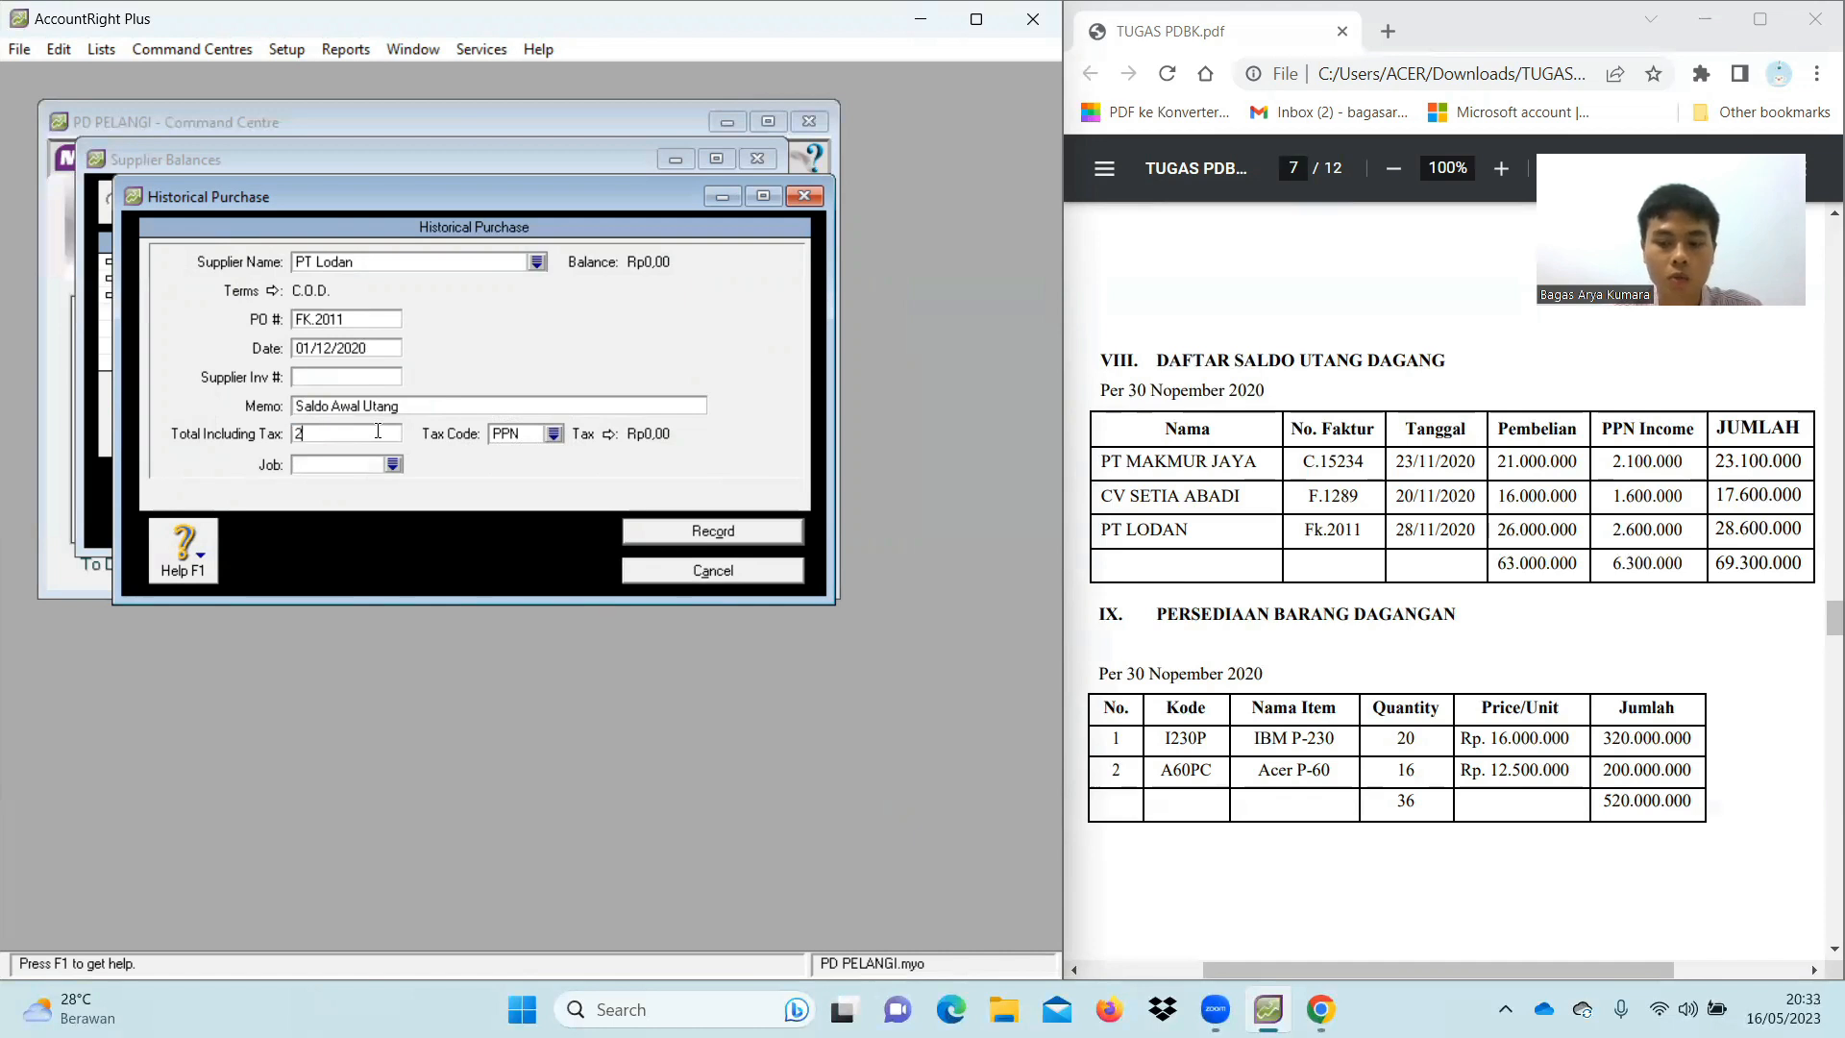
text(8.600.000)
key(Tab)
click(554, 435)
click(430, 376)
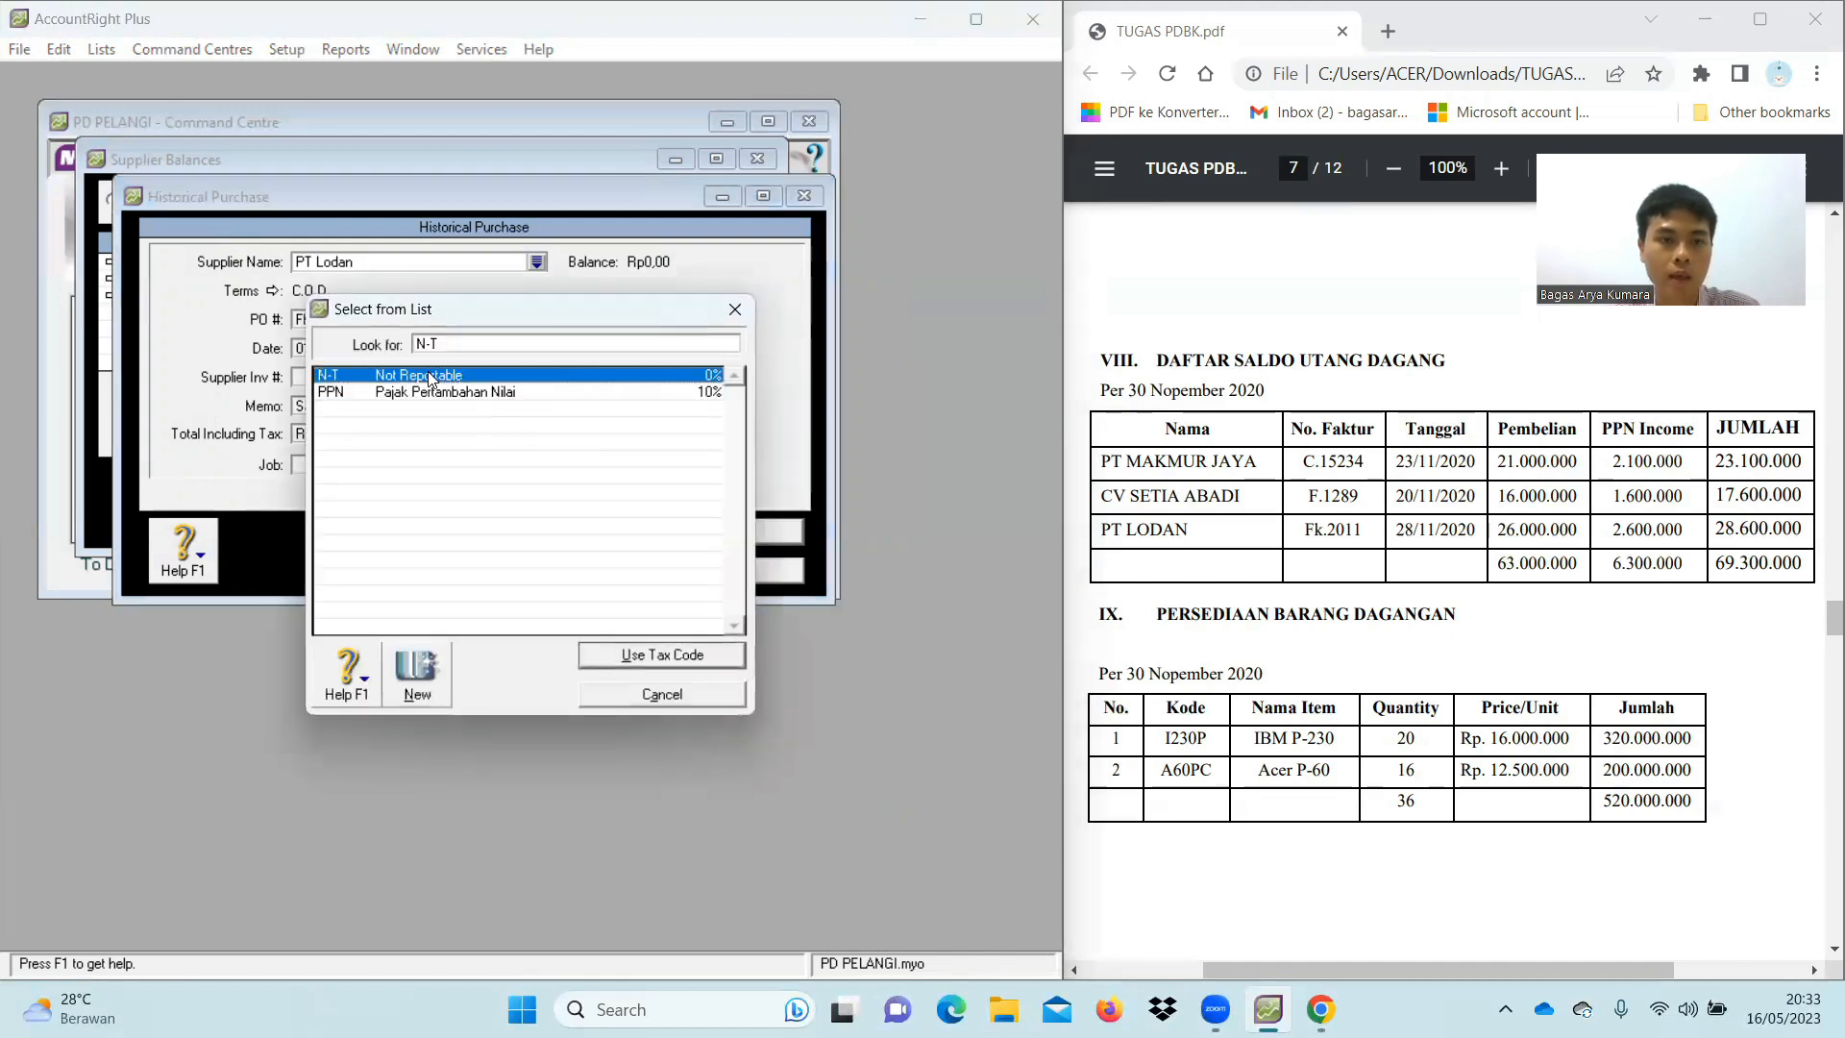
double_click(429, 376)
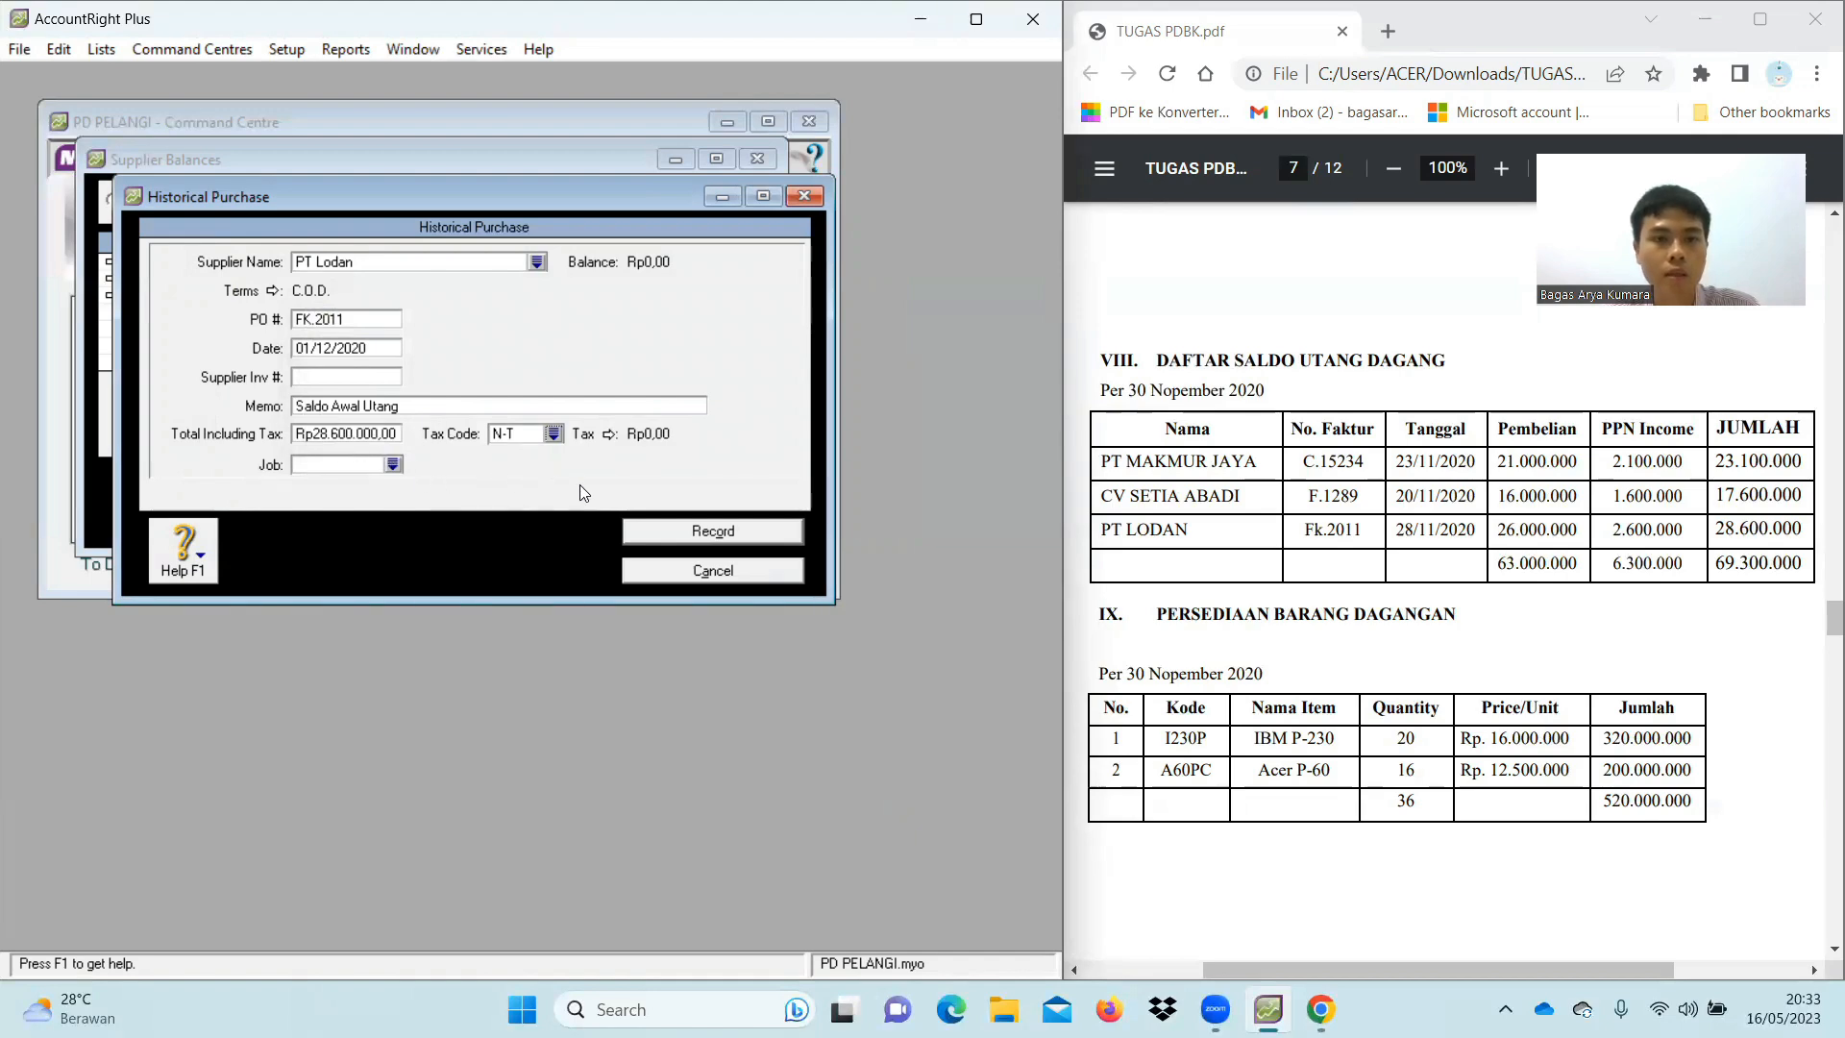
click(690, 540)
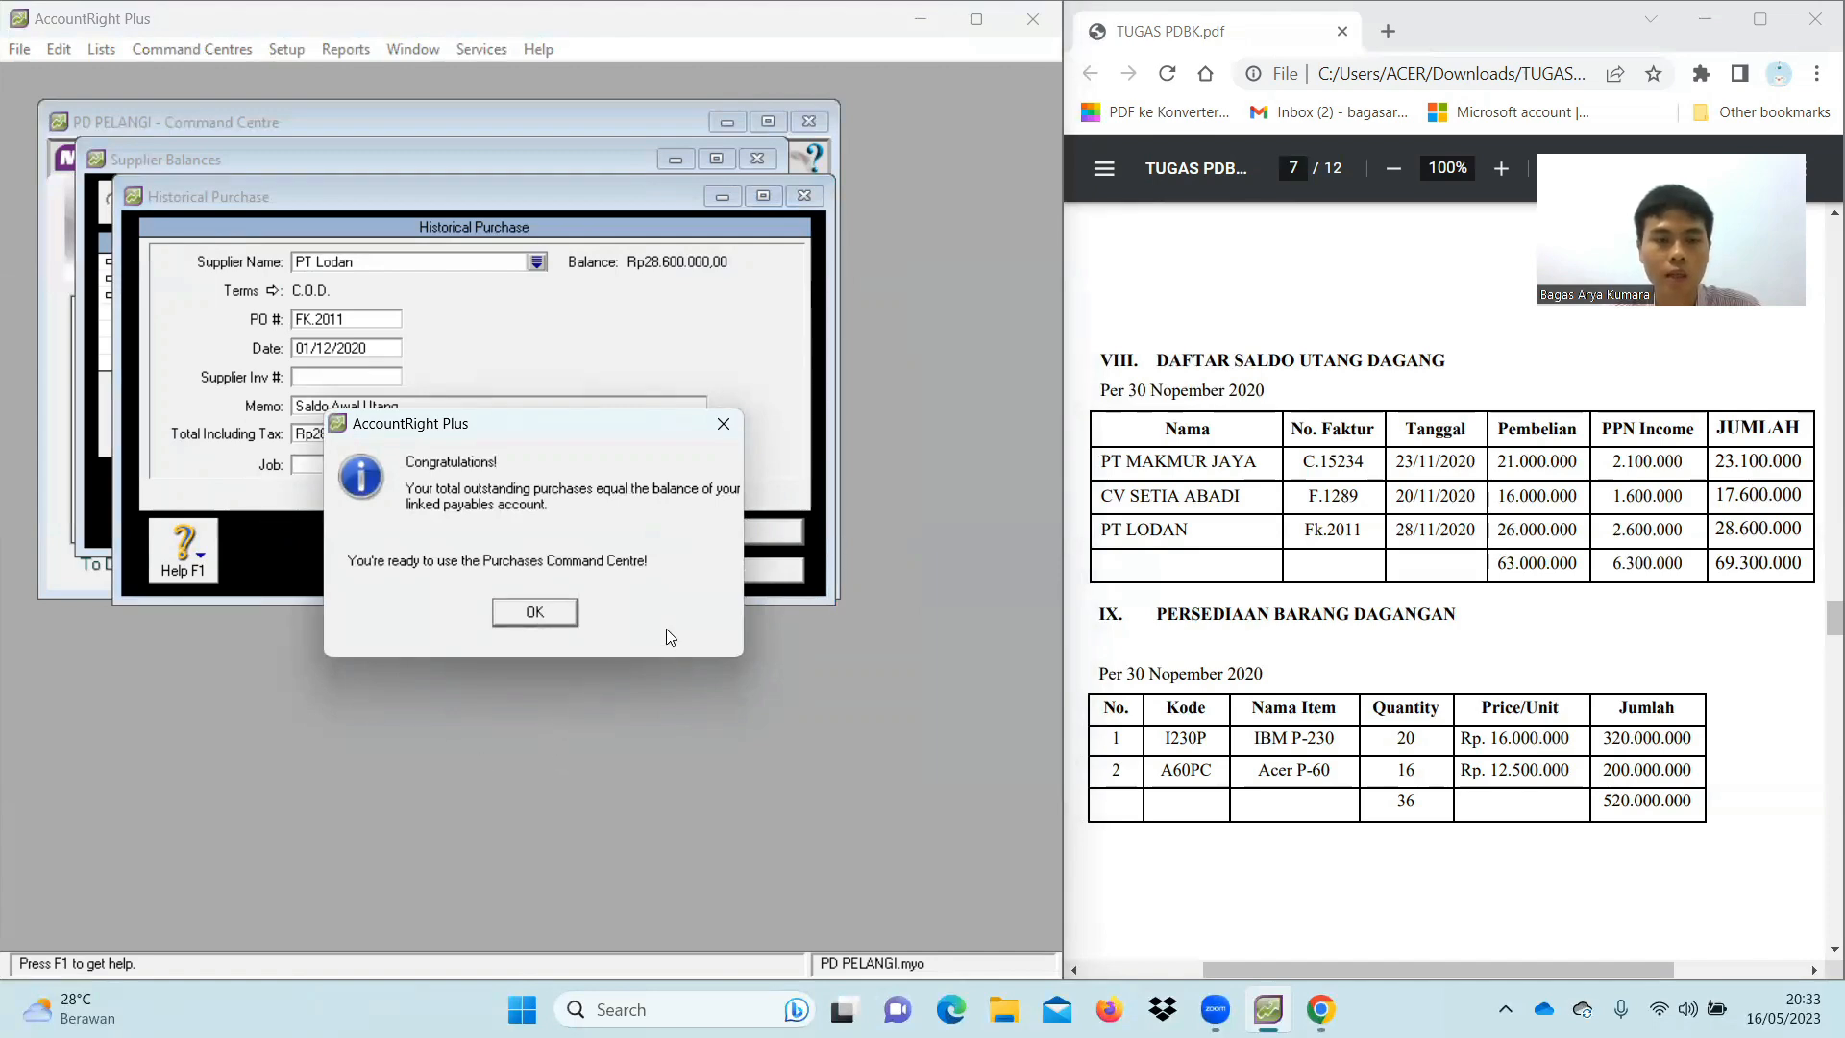
click(545, 614)
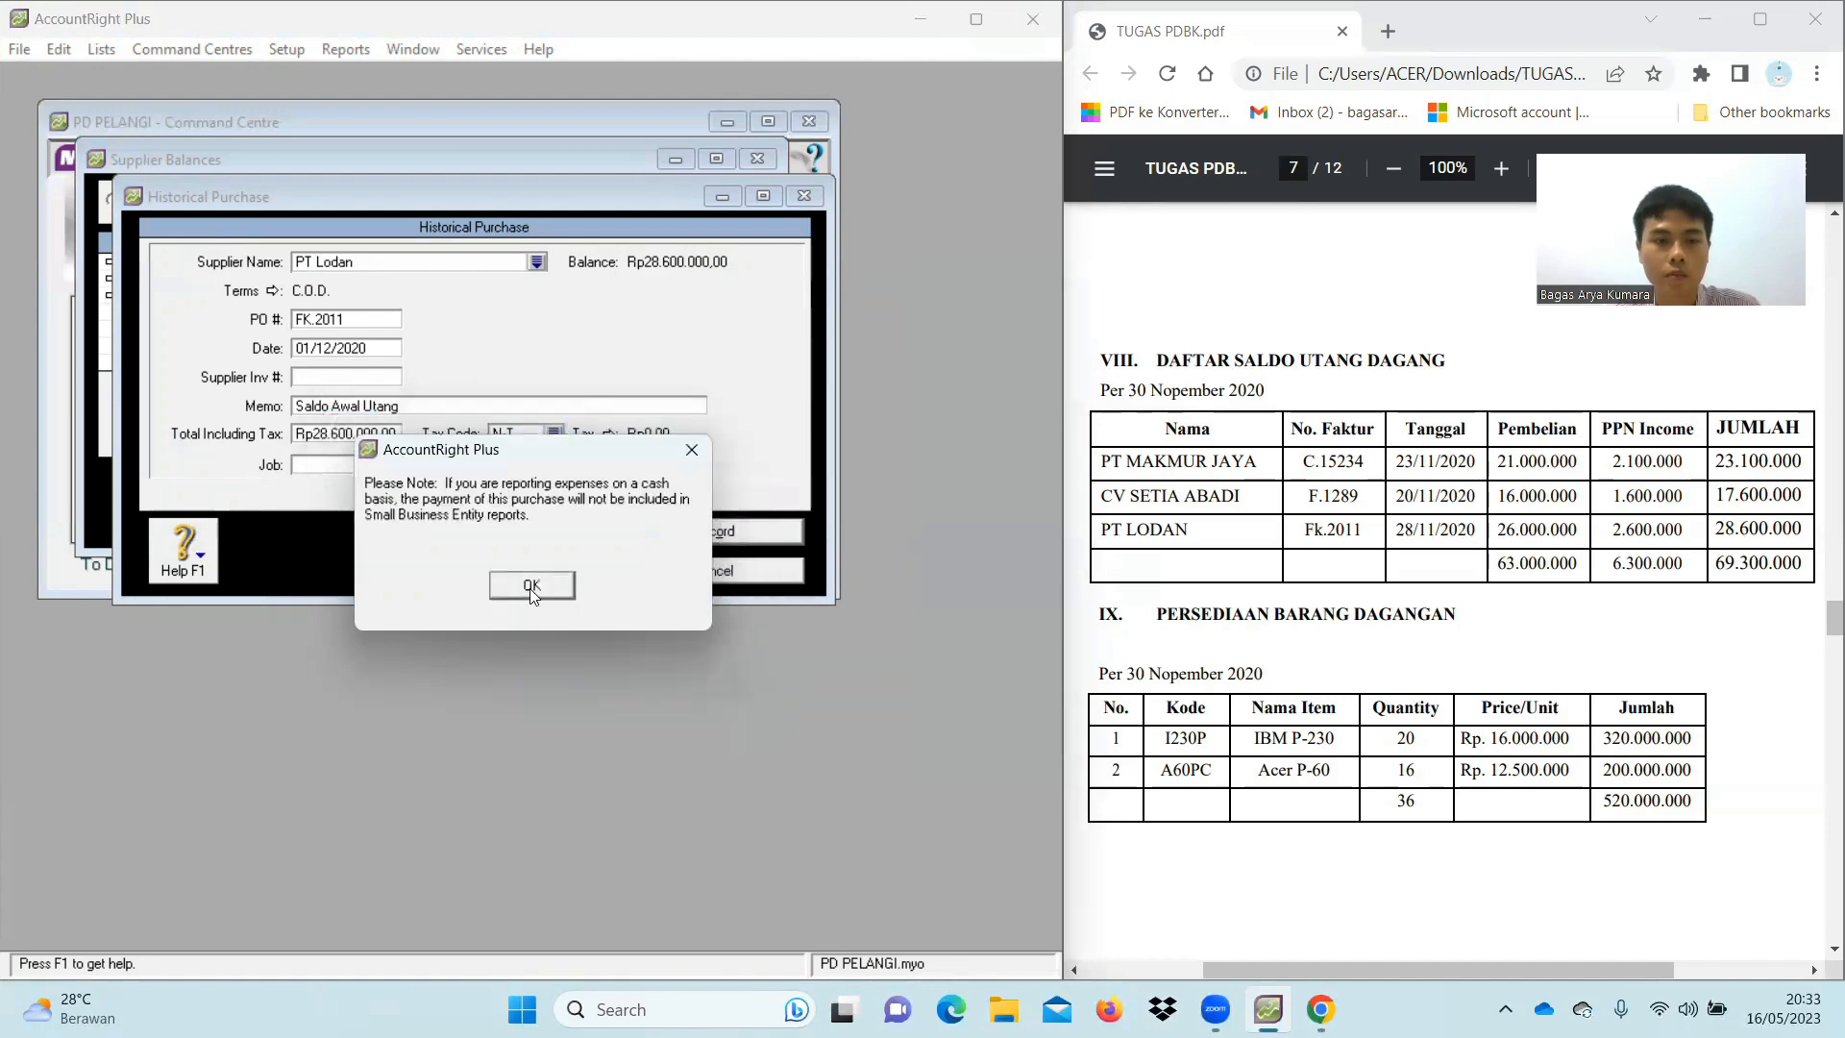
click(530, 588)
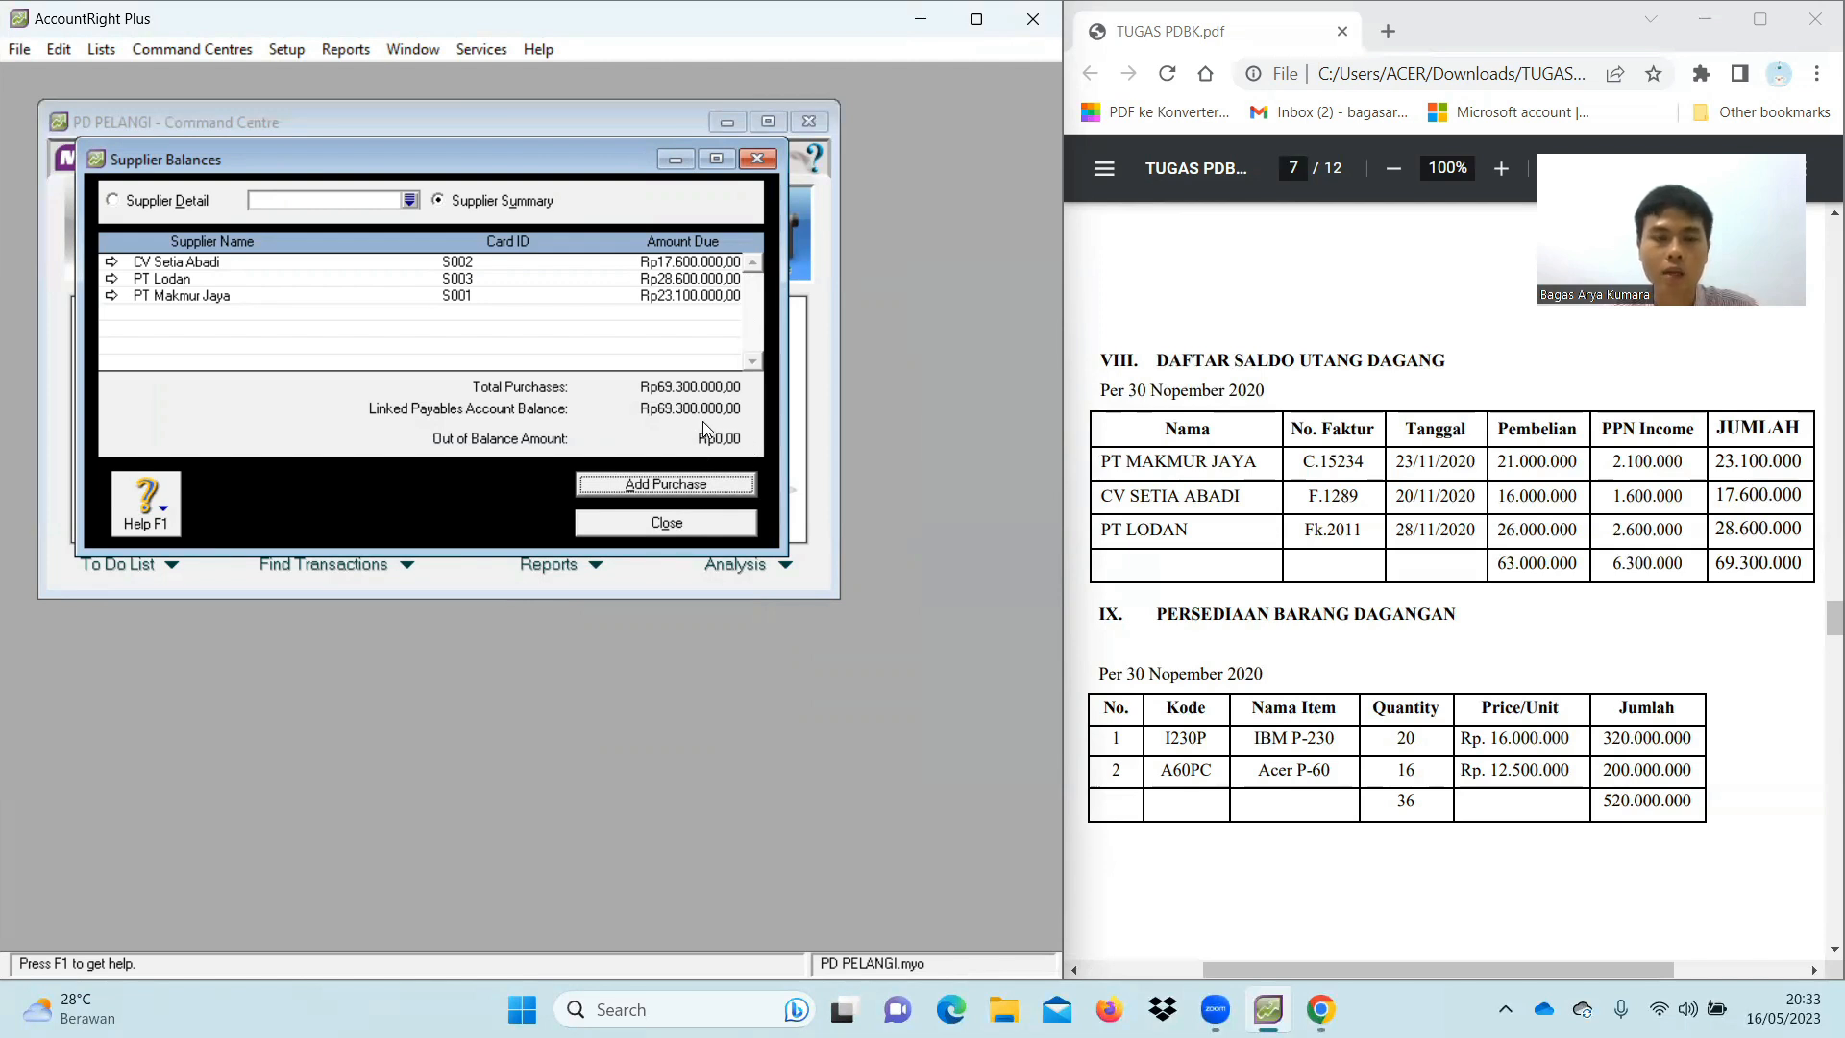
Close the supplier balances summary and open the inventory Items List
click(722, 531)
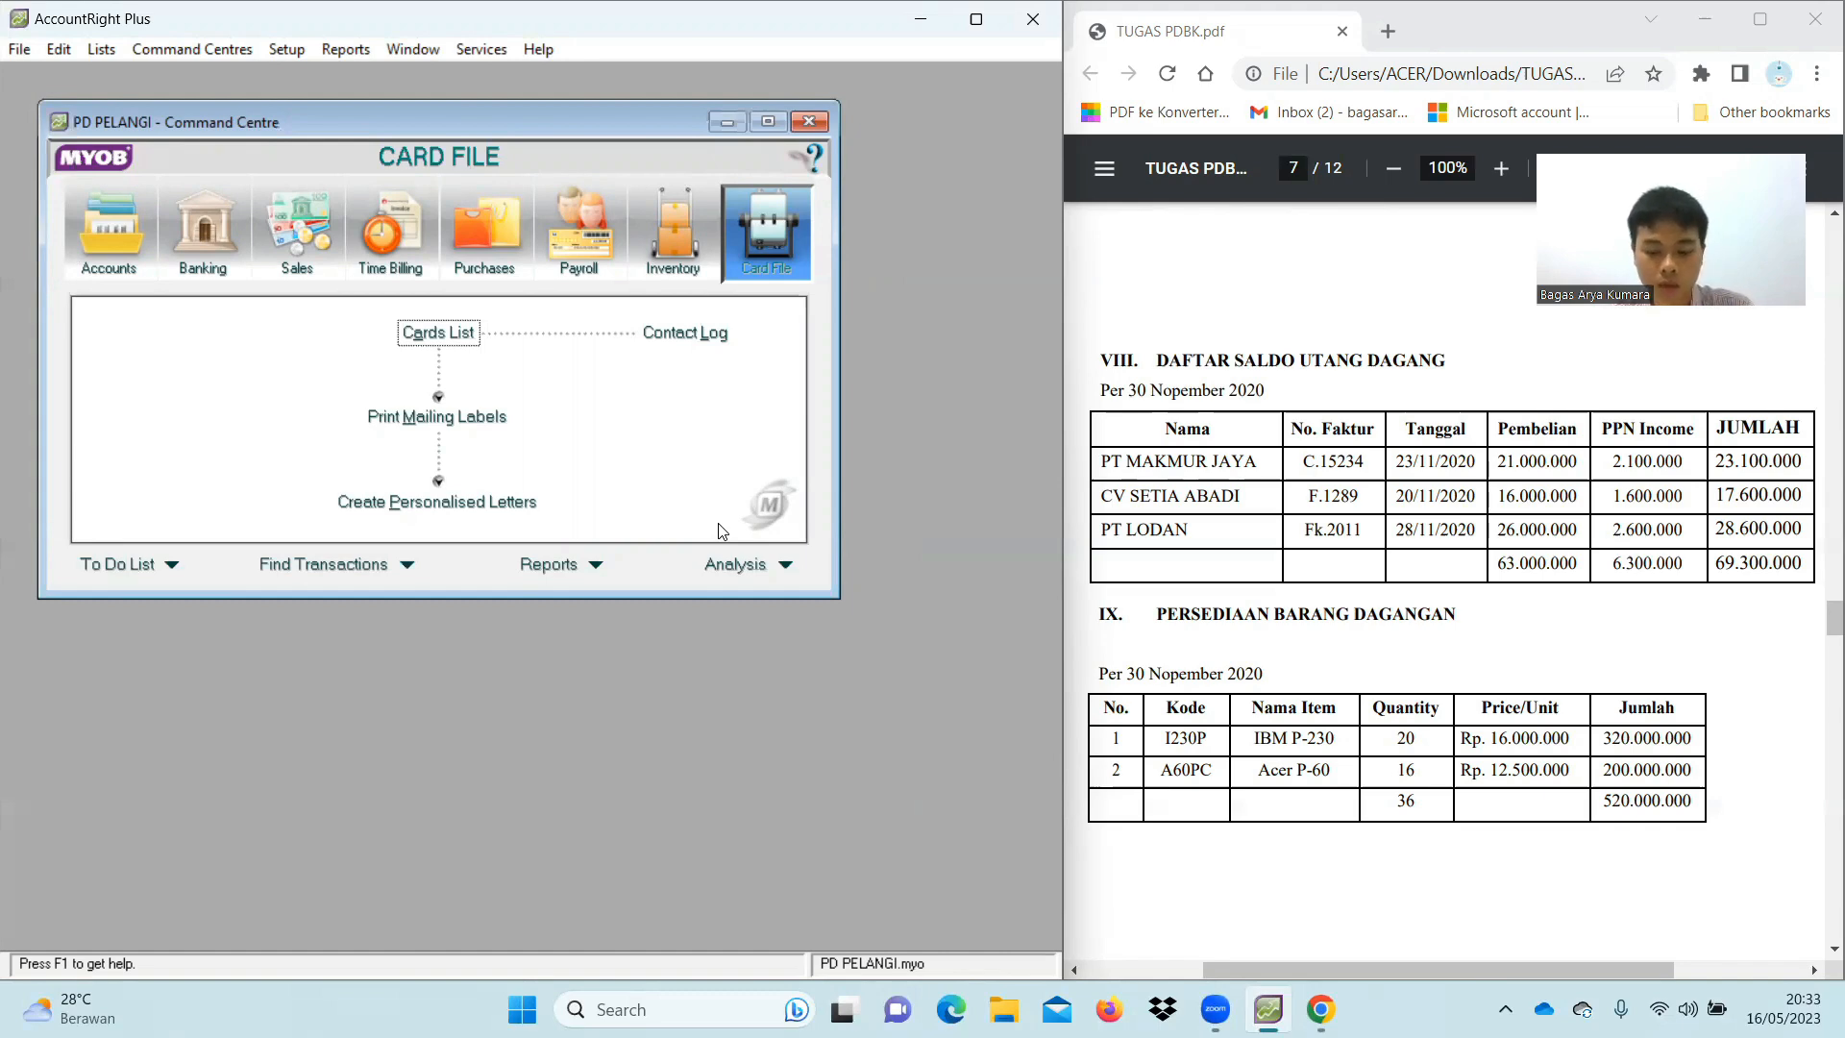
click(683, 243)
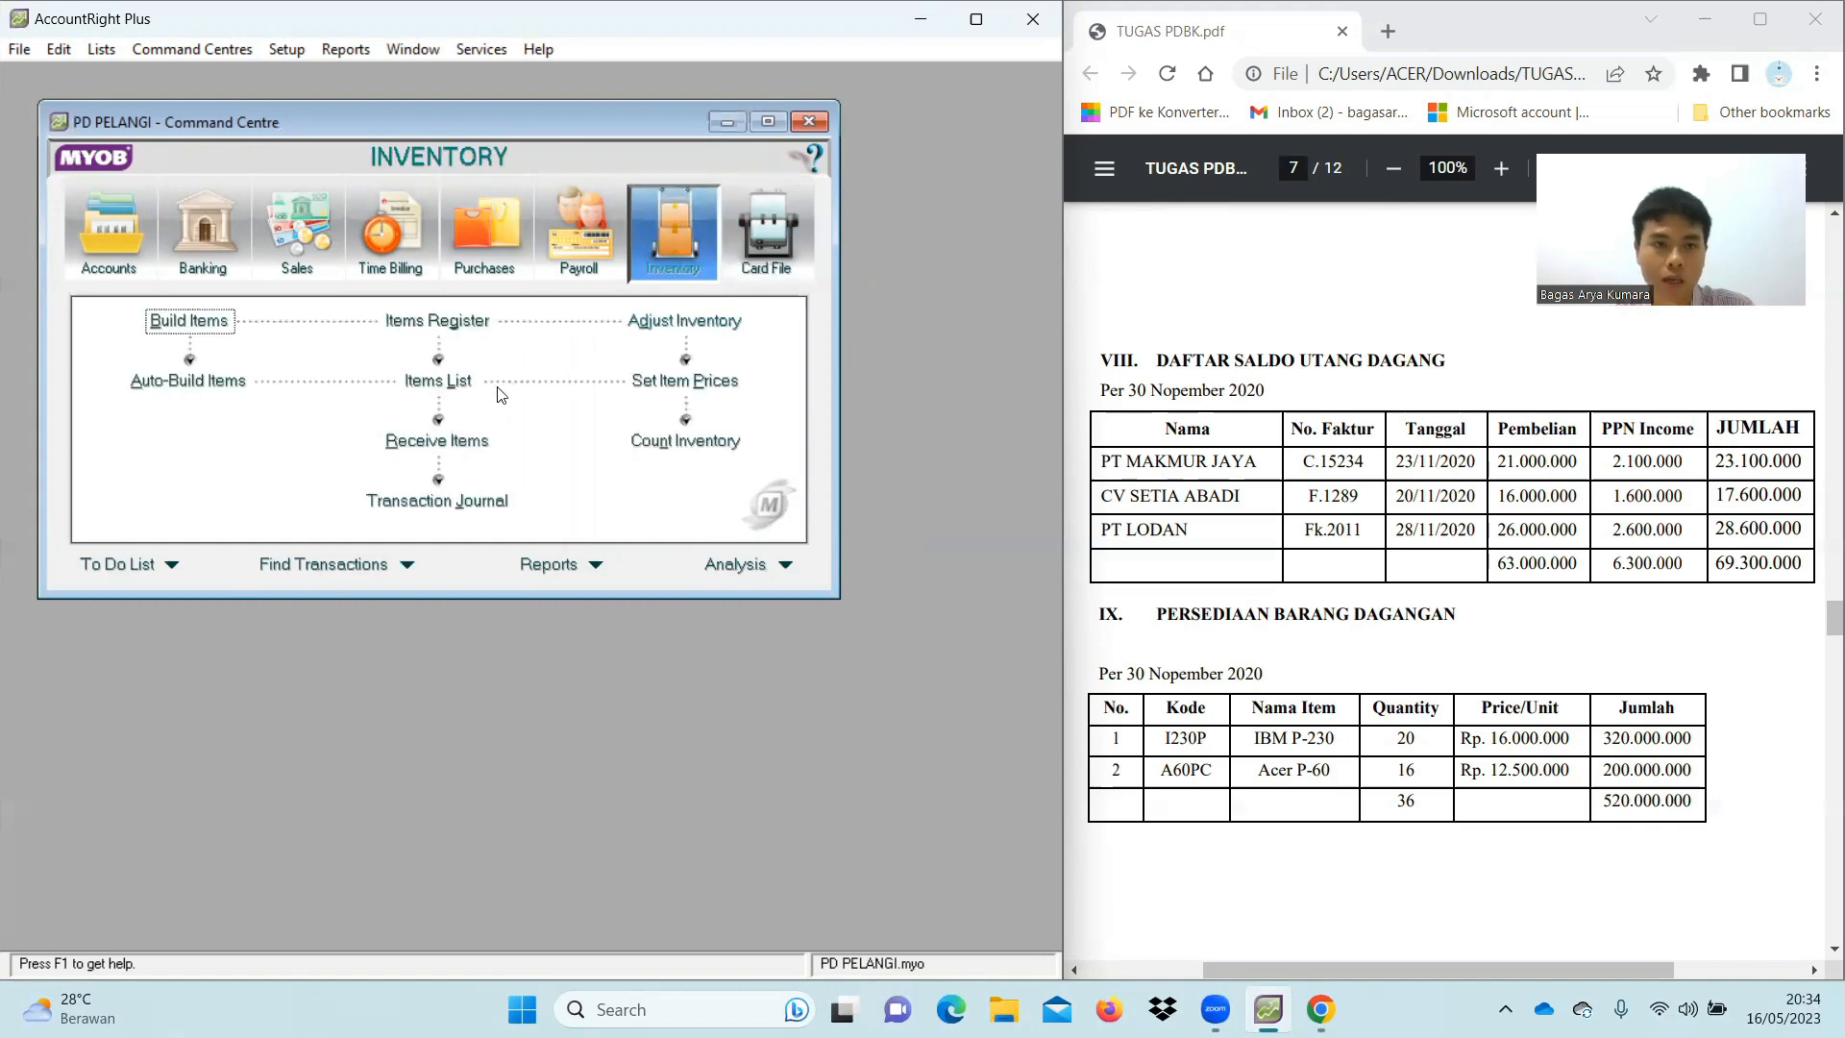
click(446, 383)
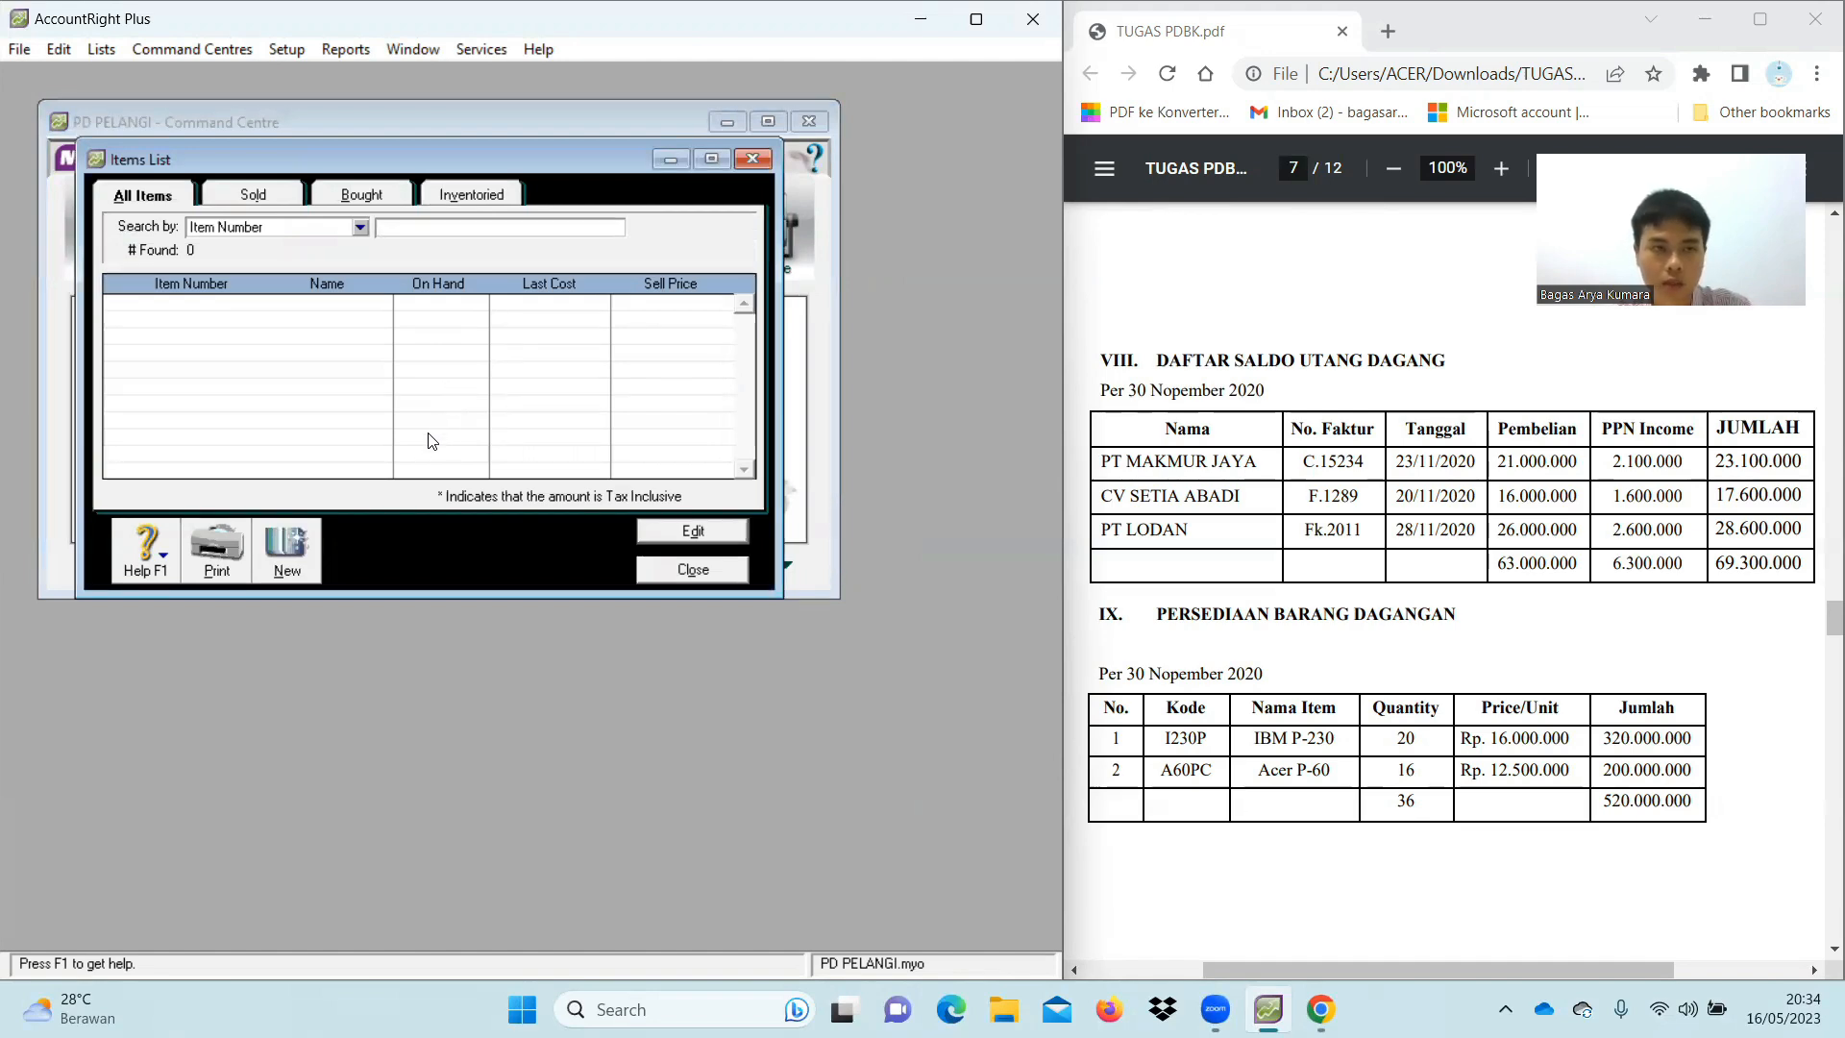
Create item I230P 'IBM P-230' as bought, sold and inventoried, with accounts 5-1100, 4-1100 and 1-1500
click(305, 565)
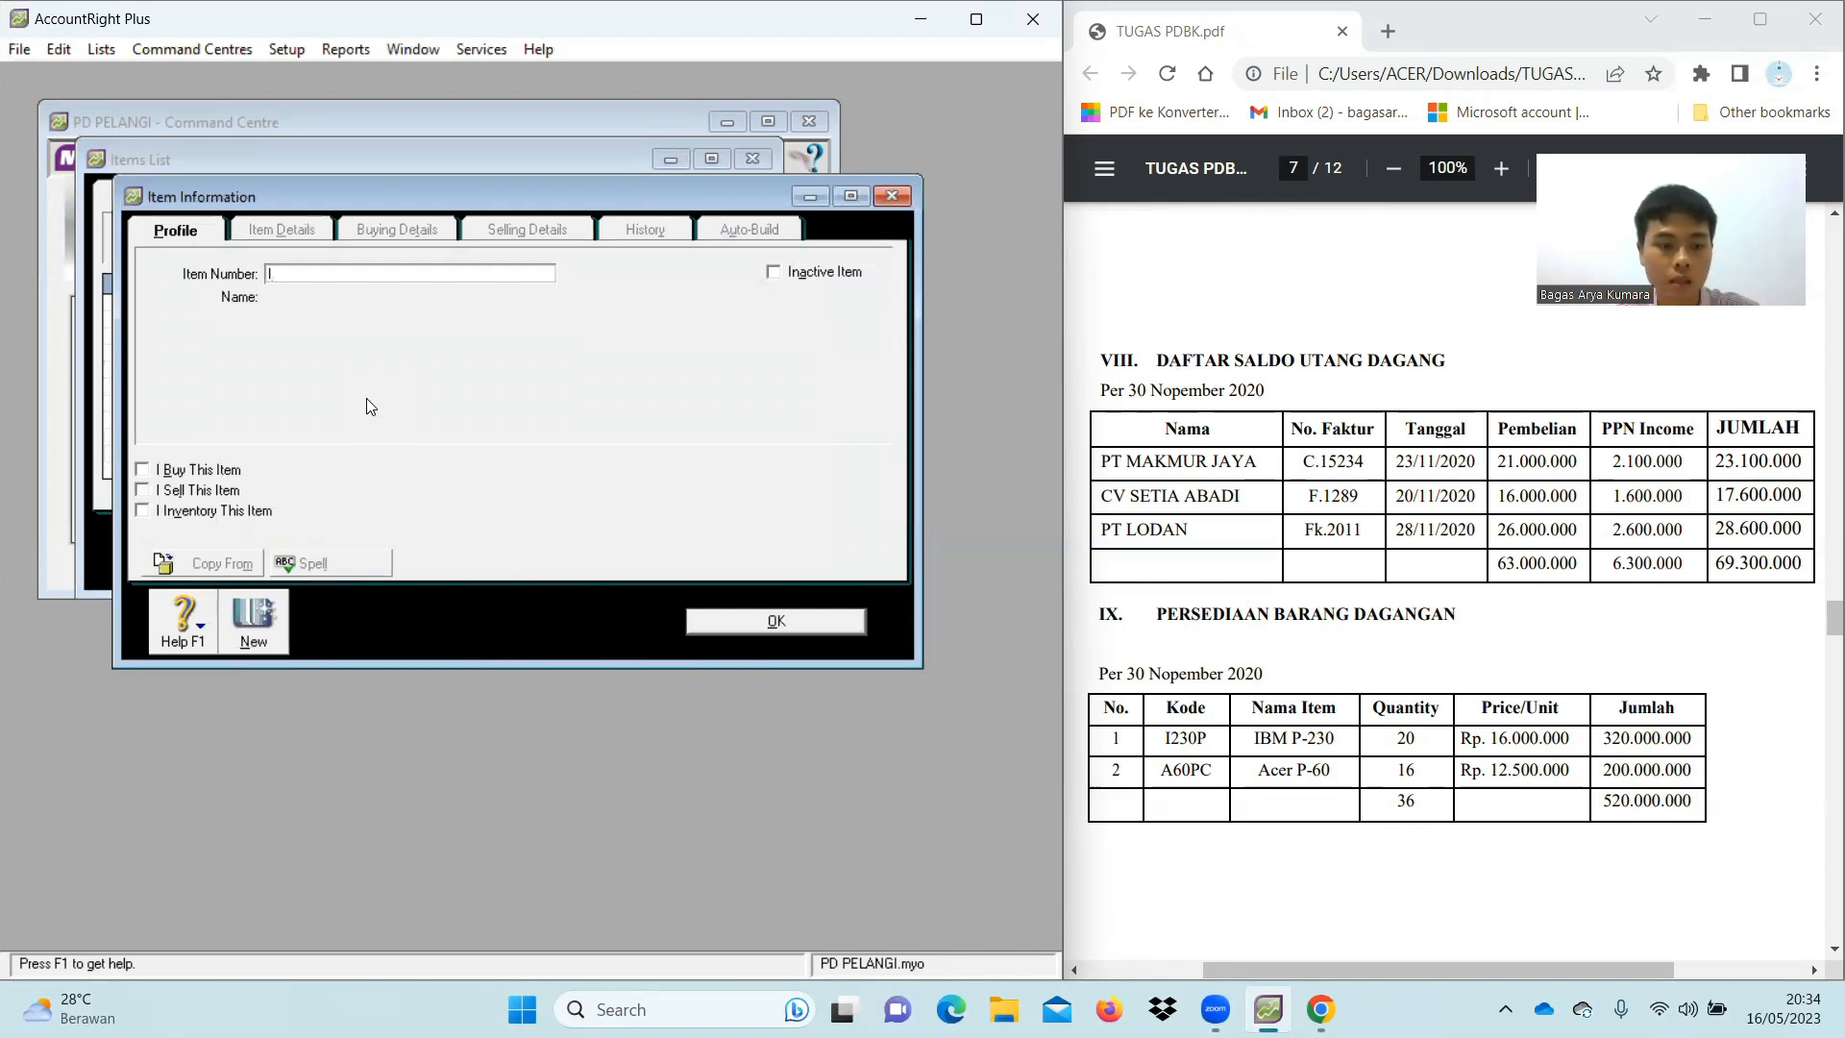
text(I230P)
key(Tab)
text(IBM P-230)
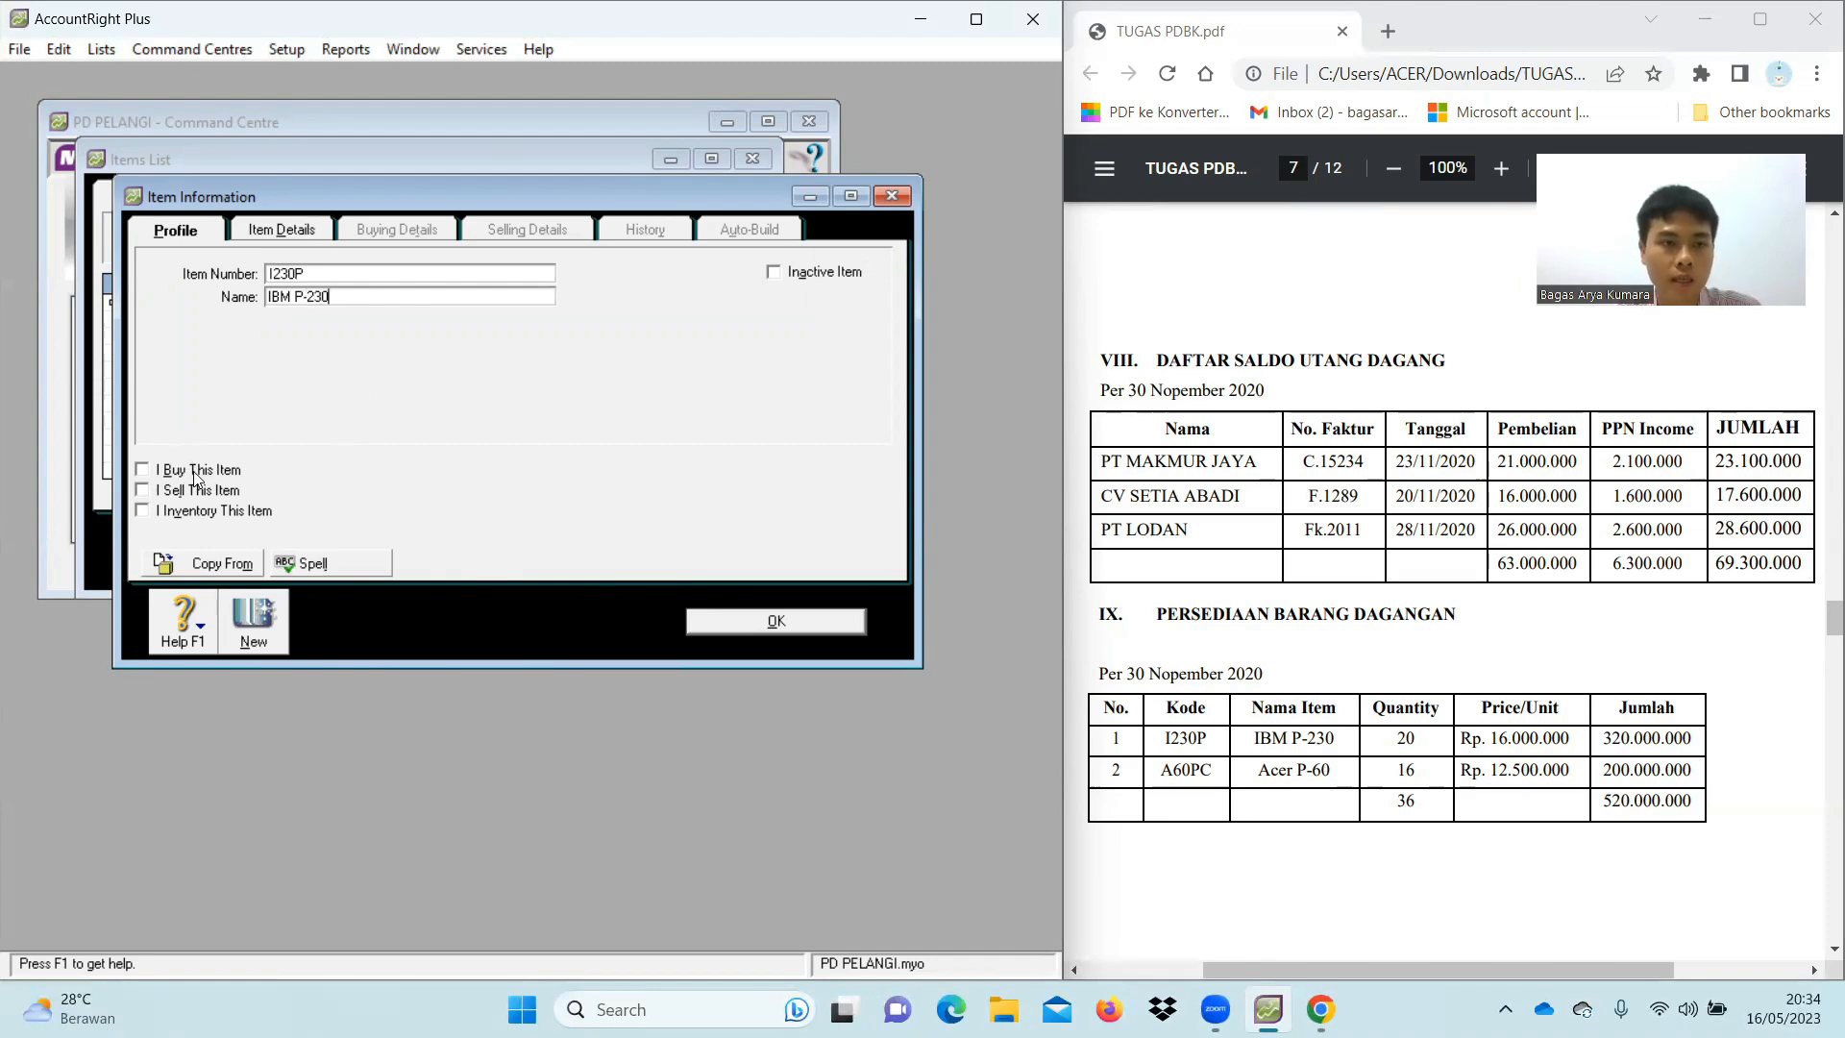
click(144, 470)
click(146, 491)
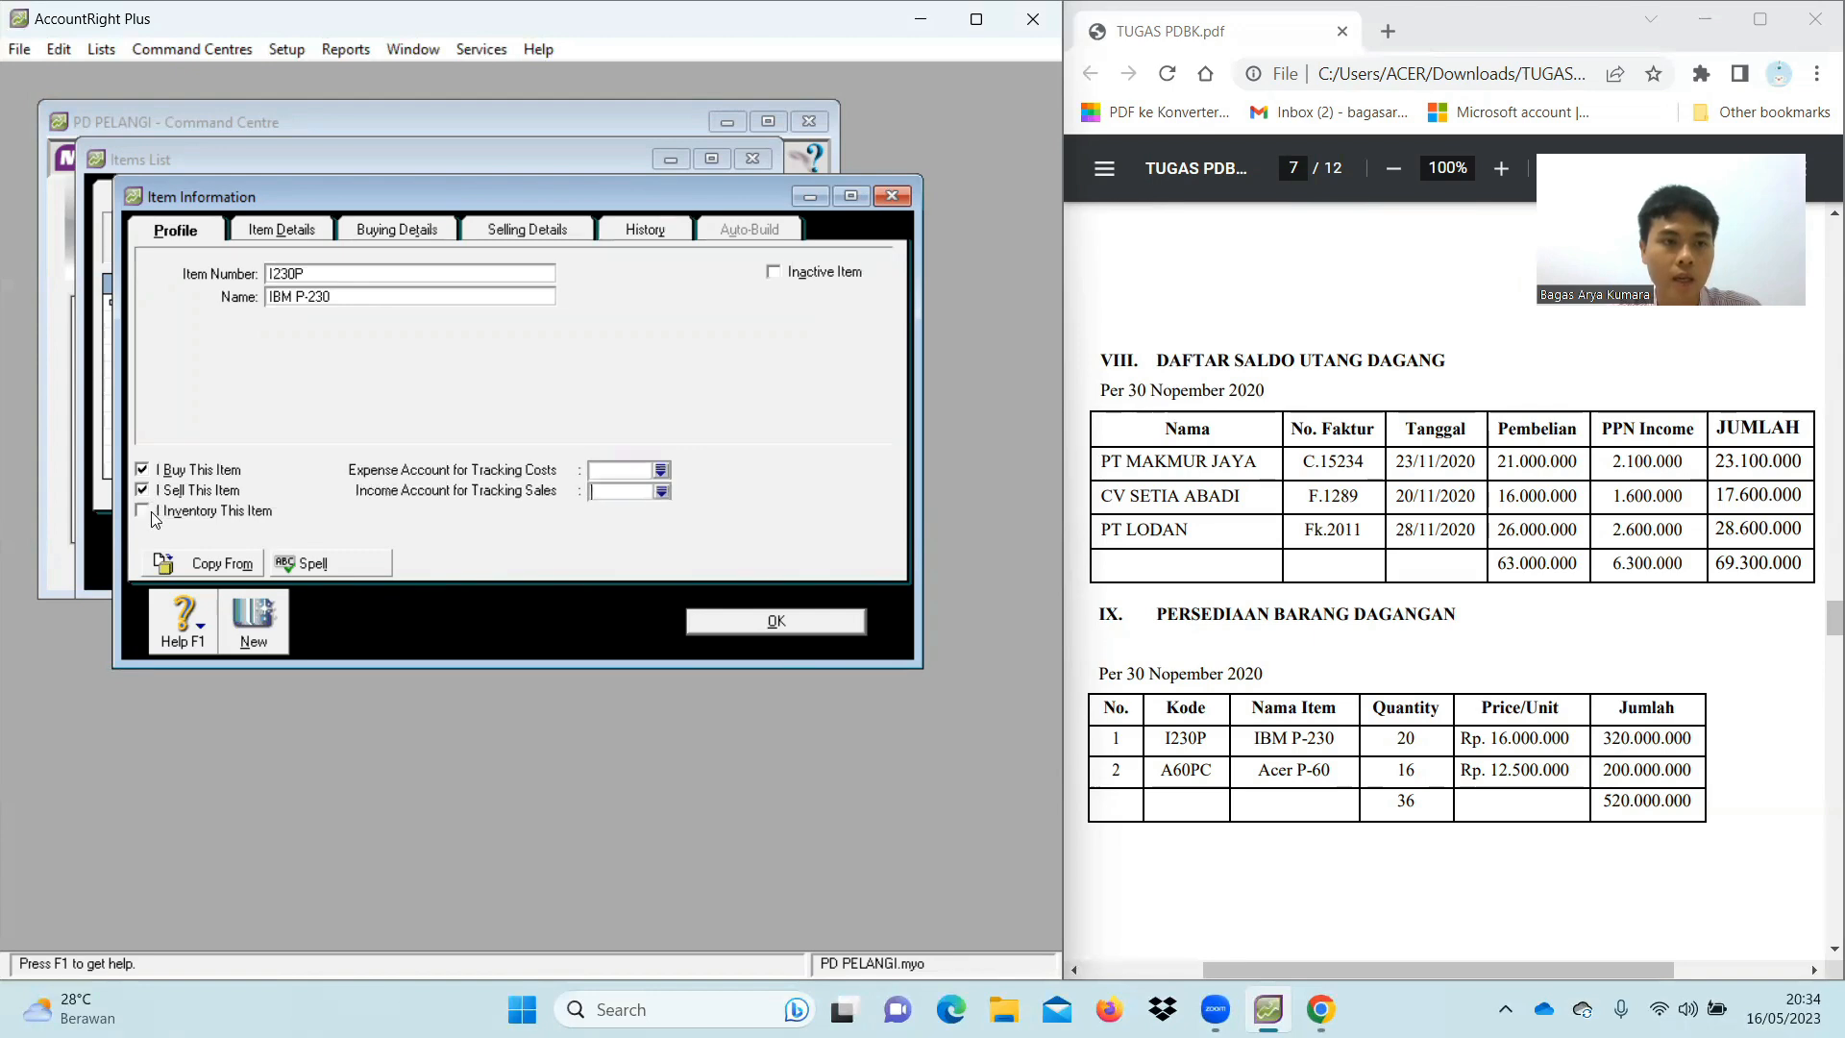
click(144, 512)
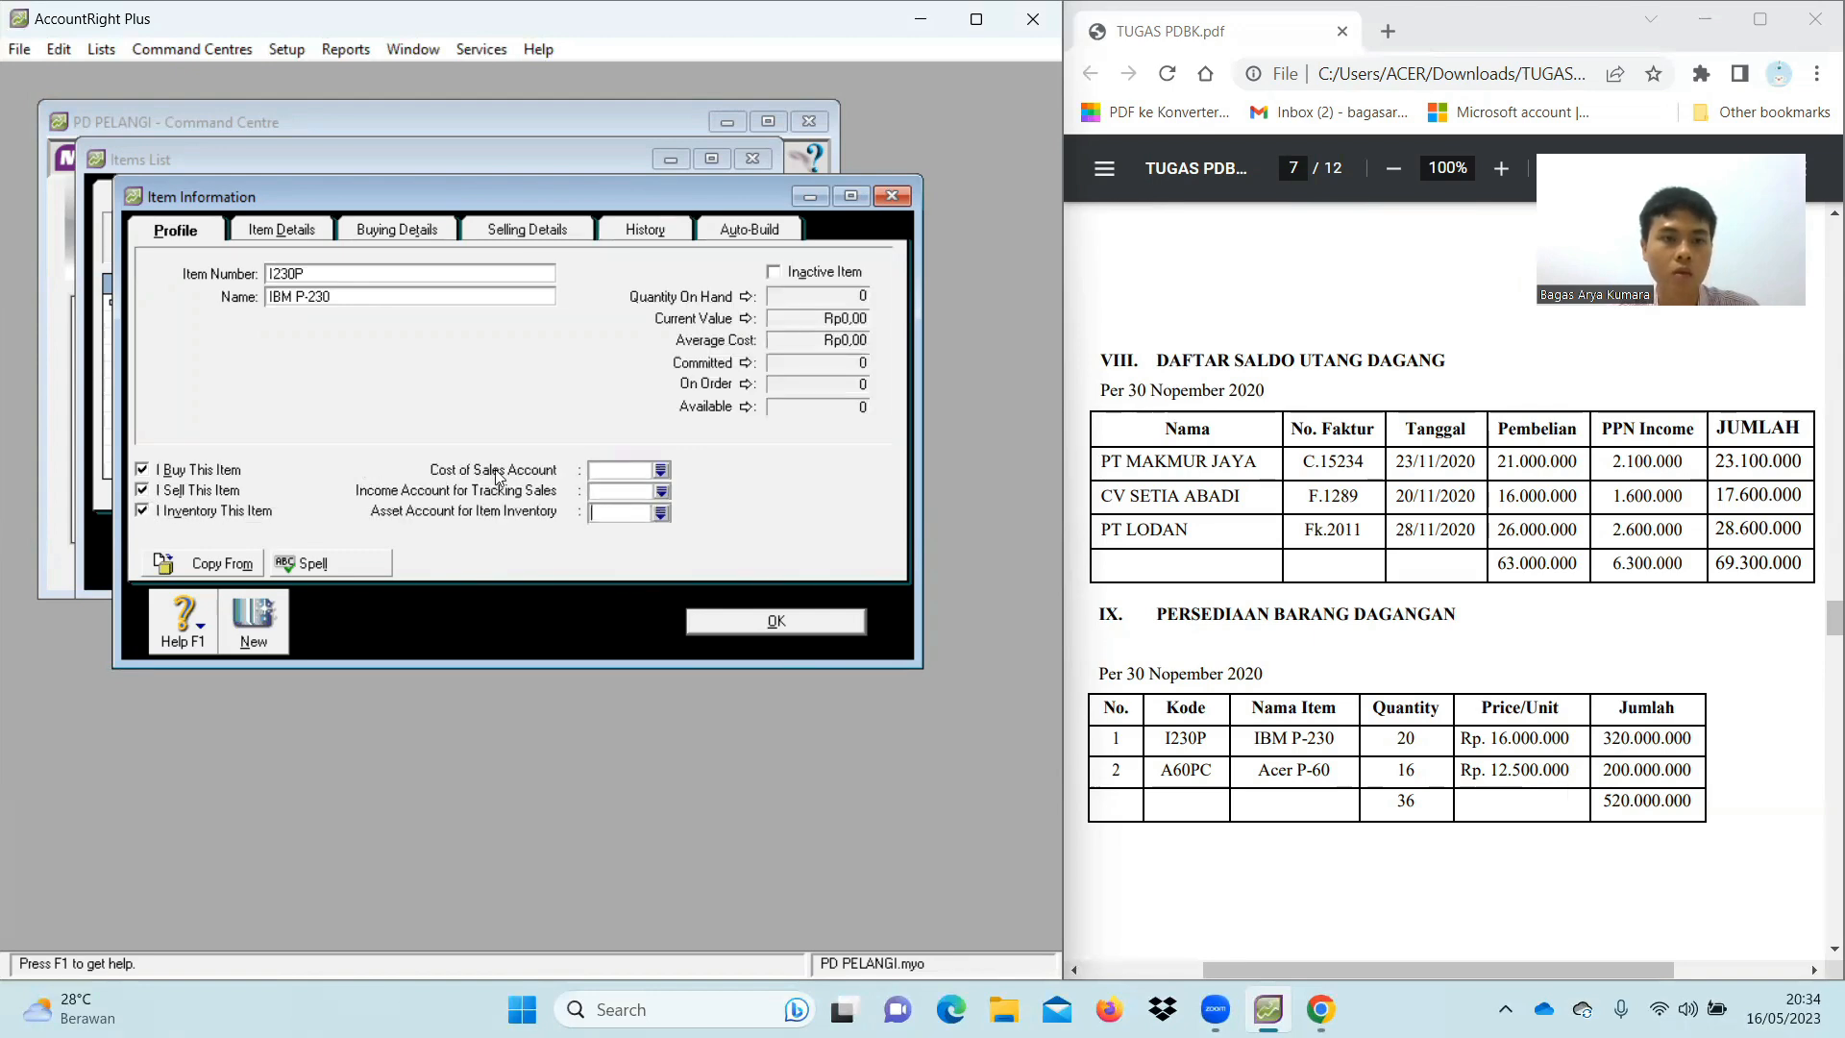
click(663, 470)
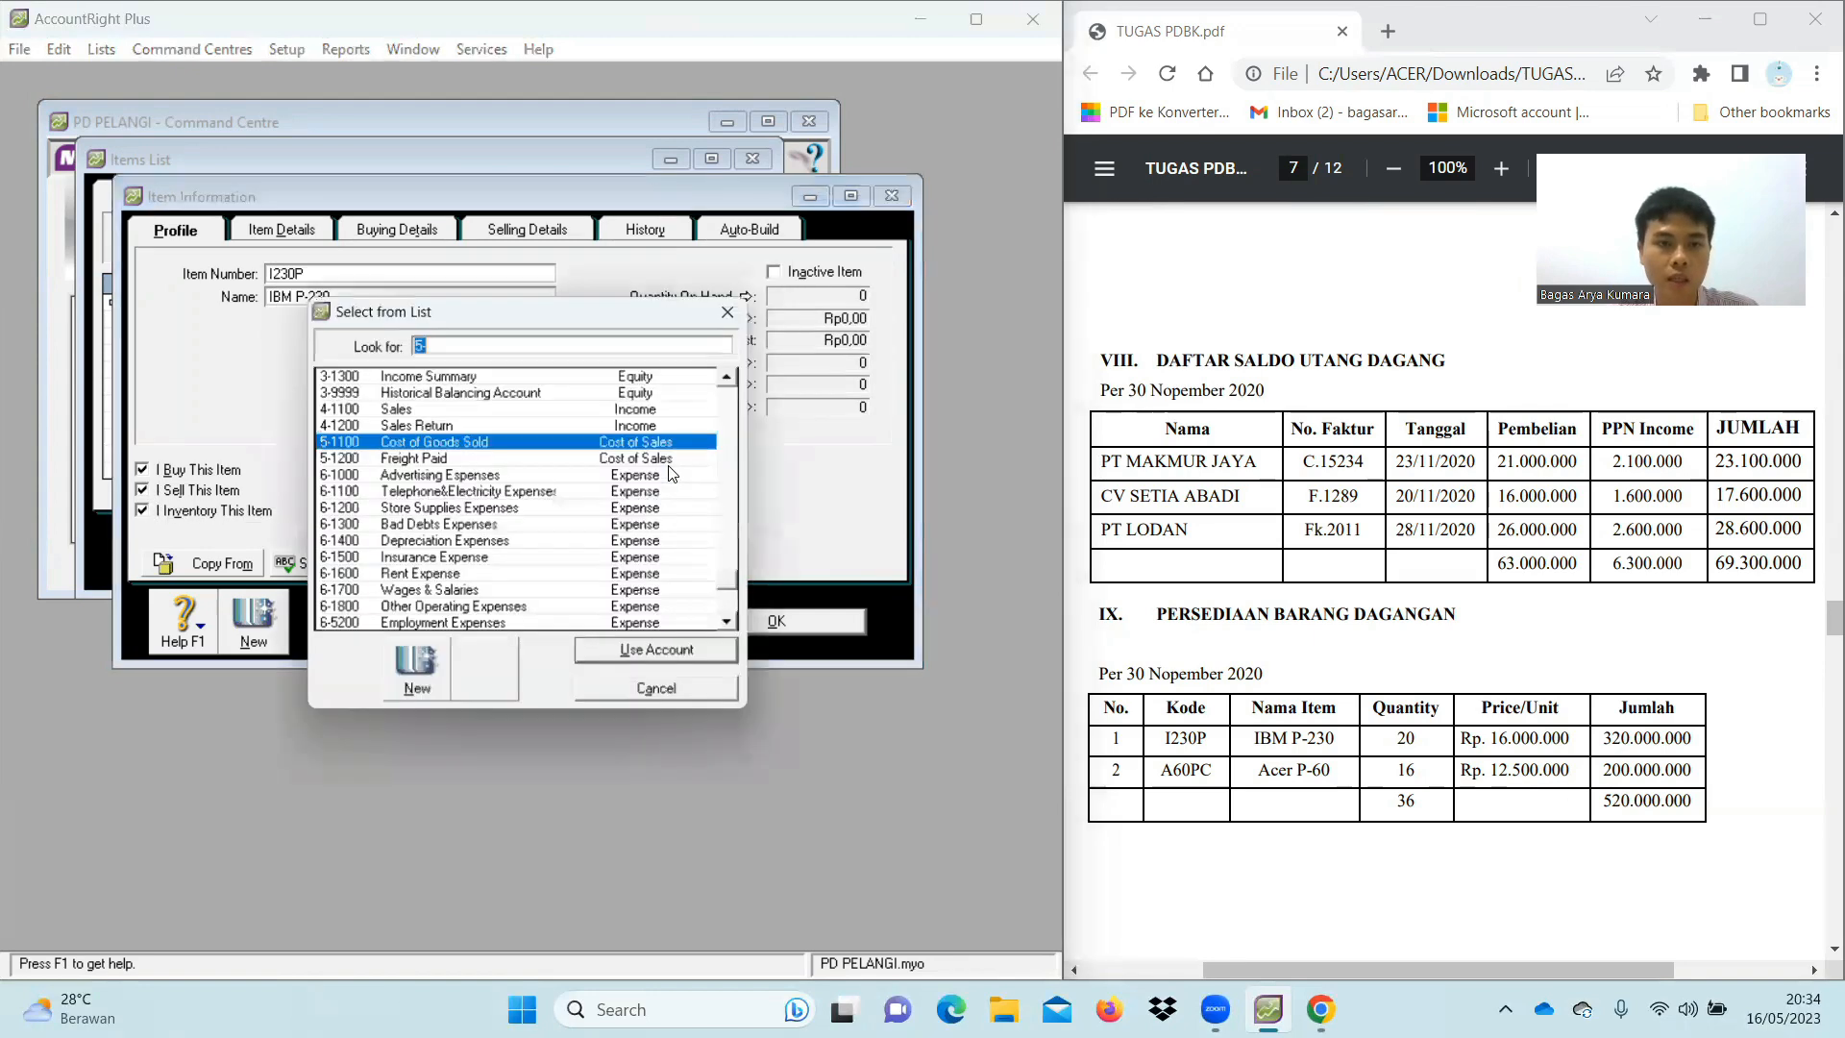
double_click(478, 443)
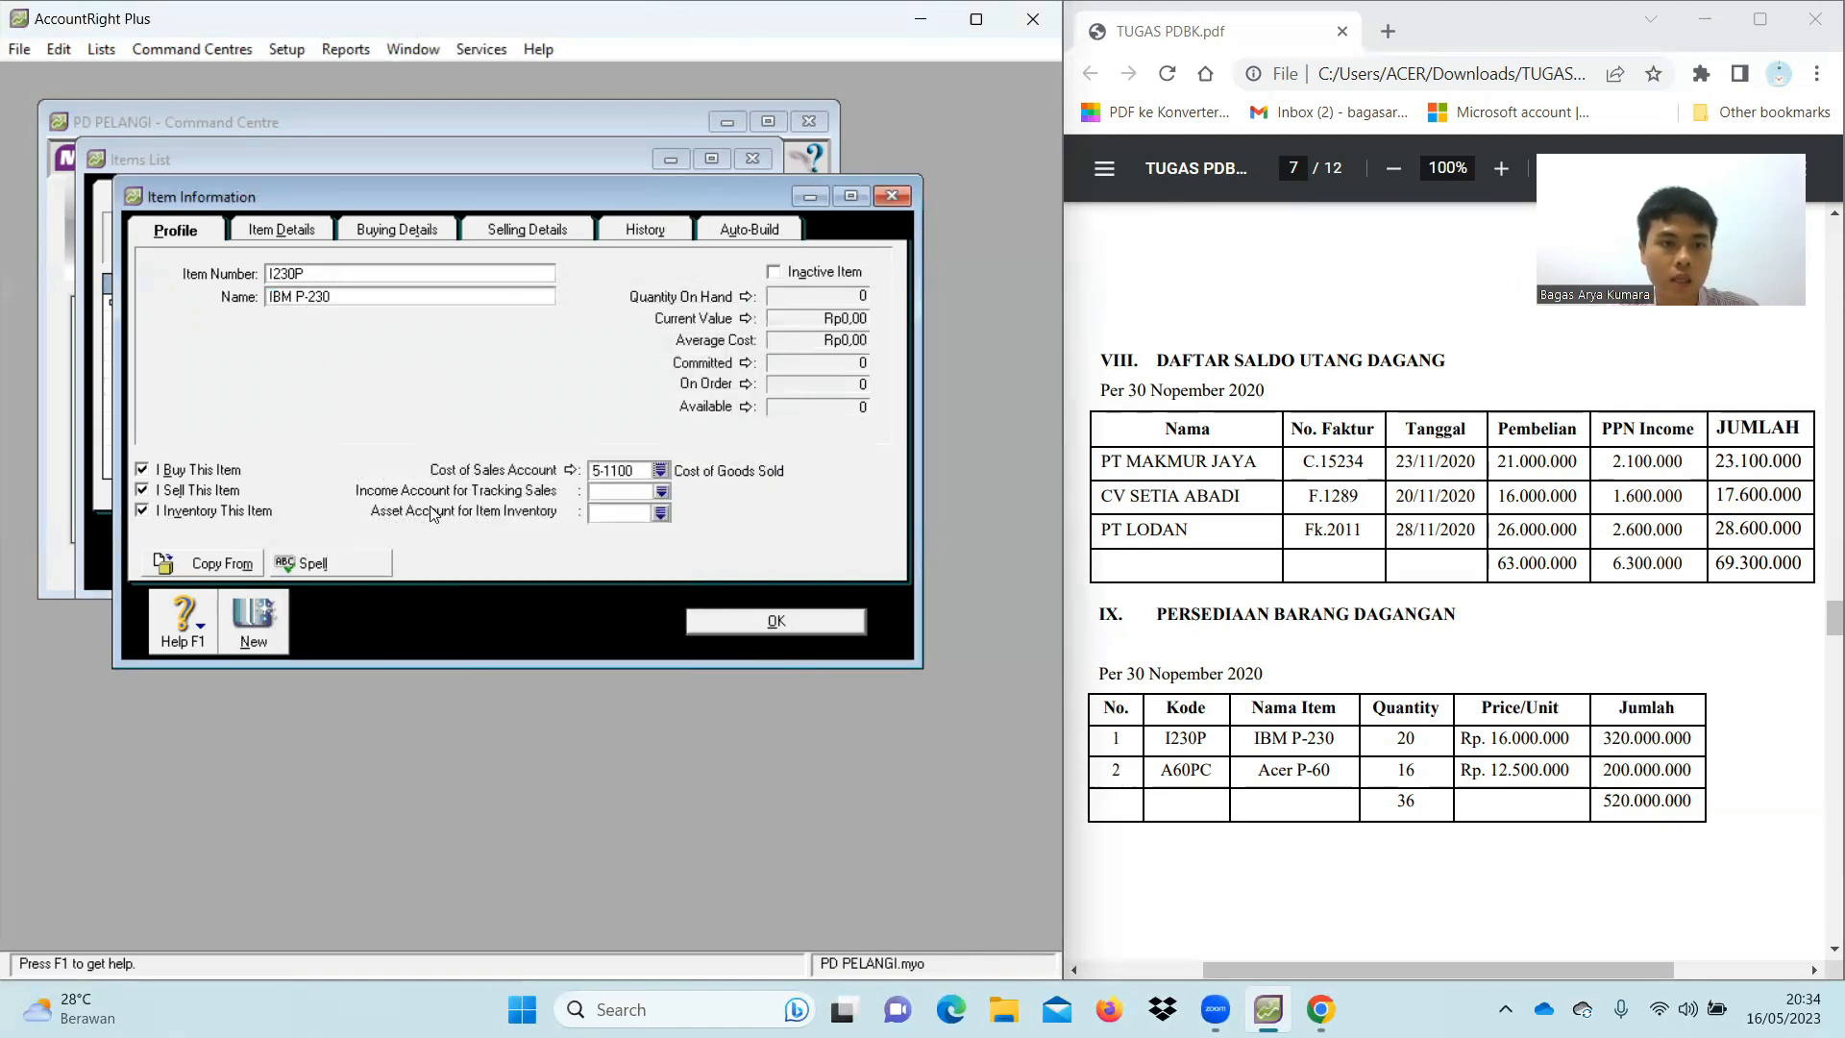
click(661, 492)
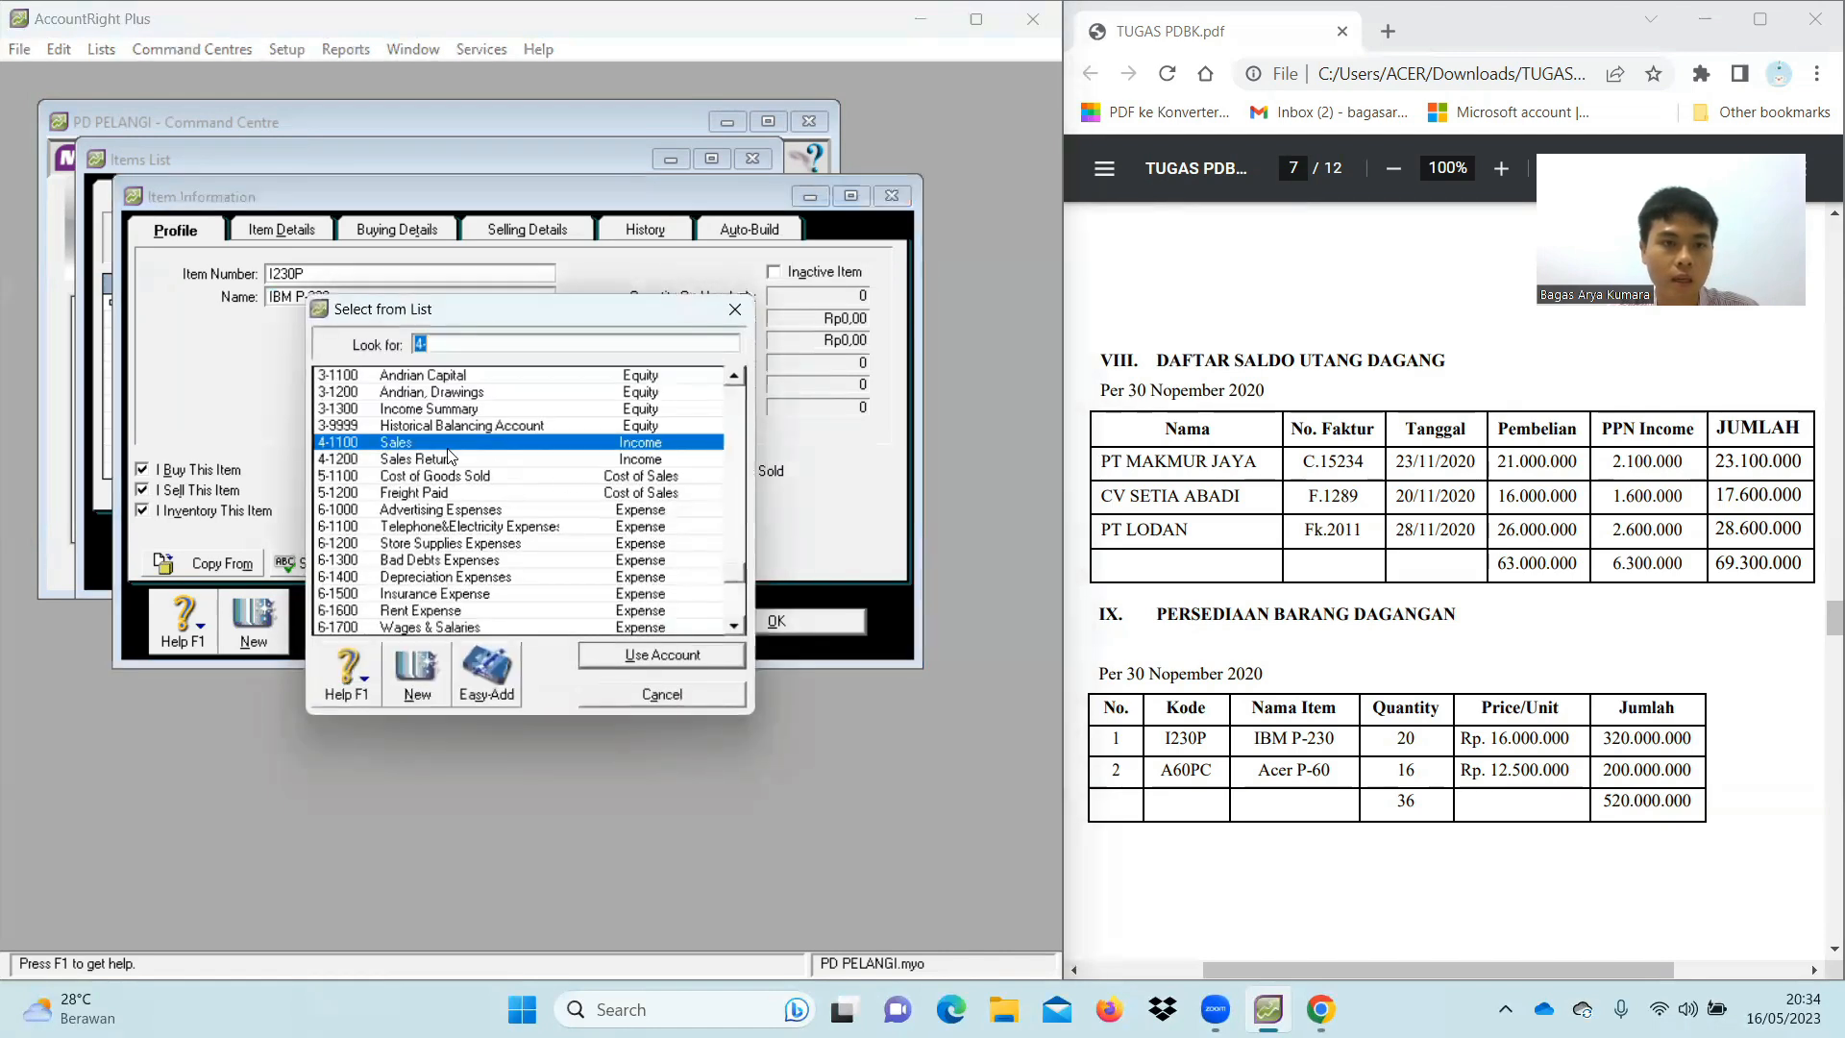
double_click(450, 448)
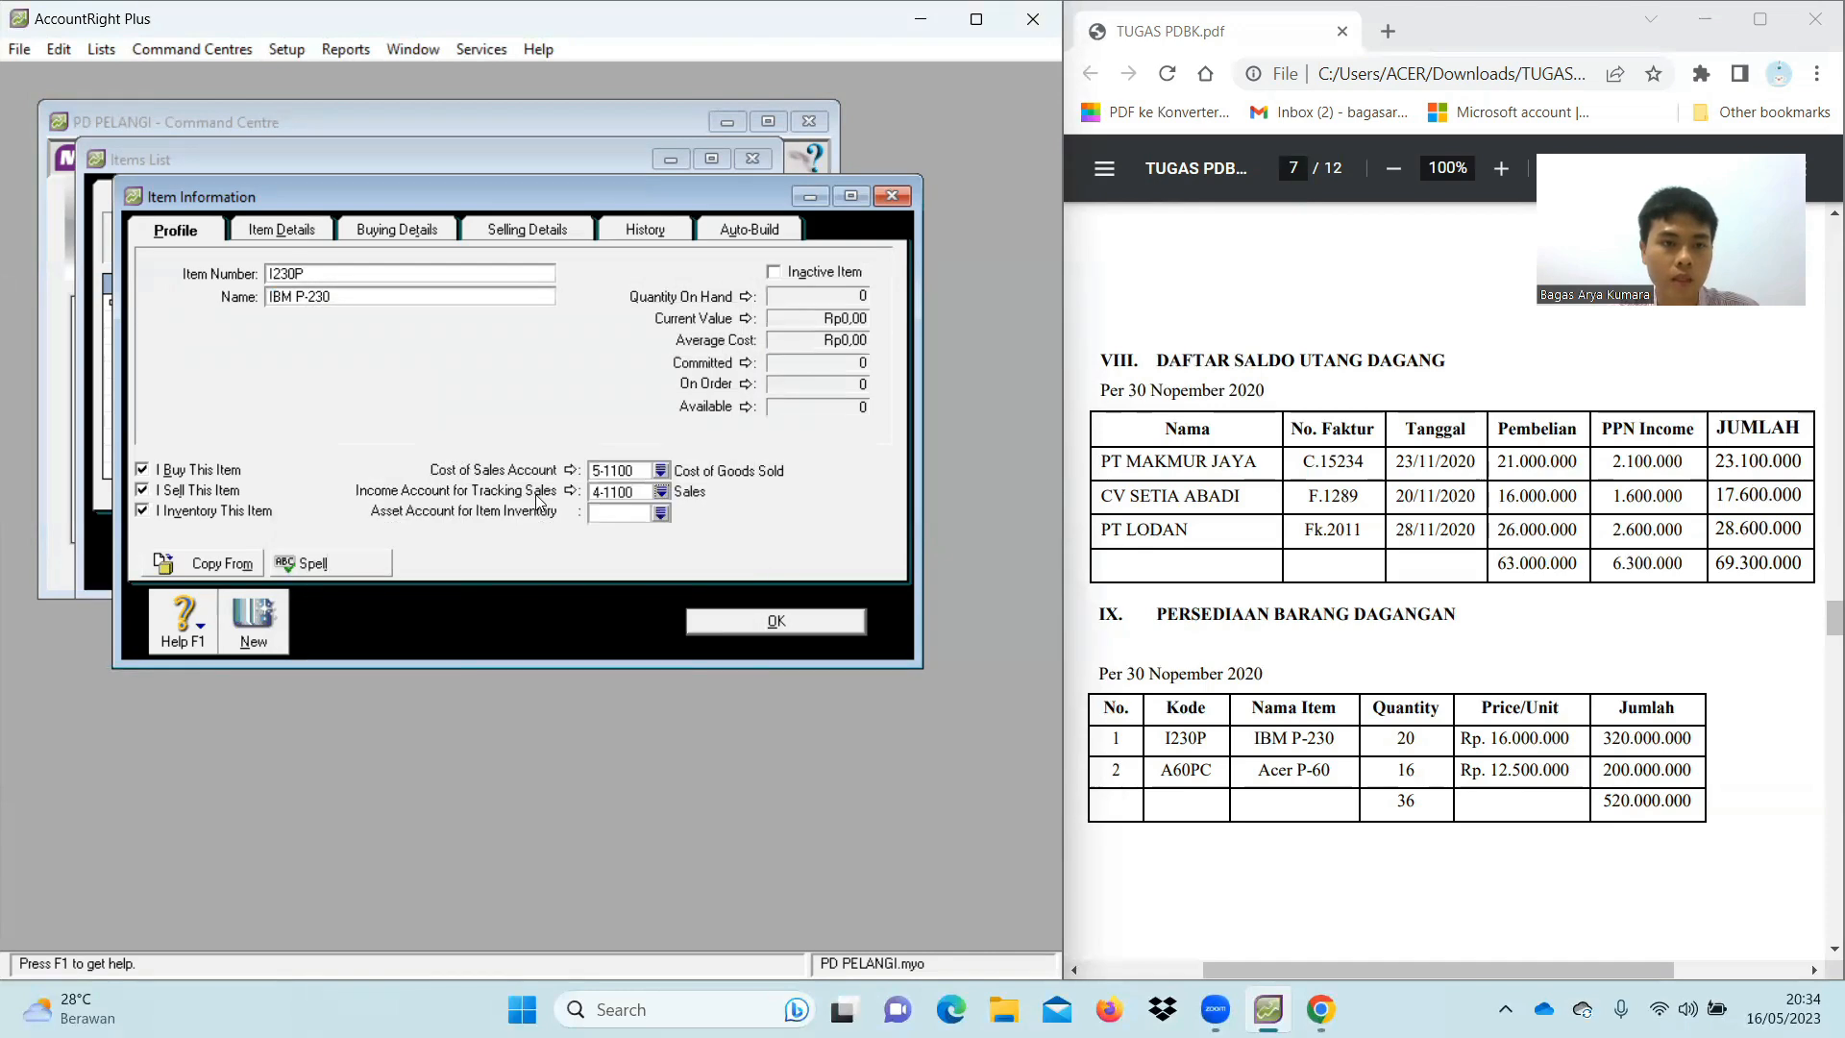
click(663, 516)
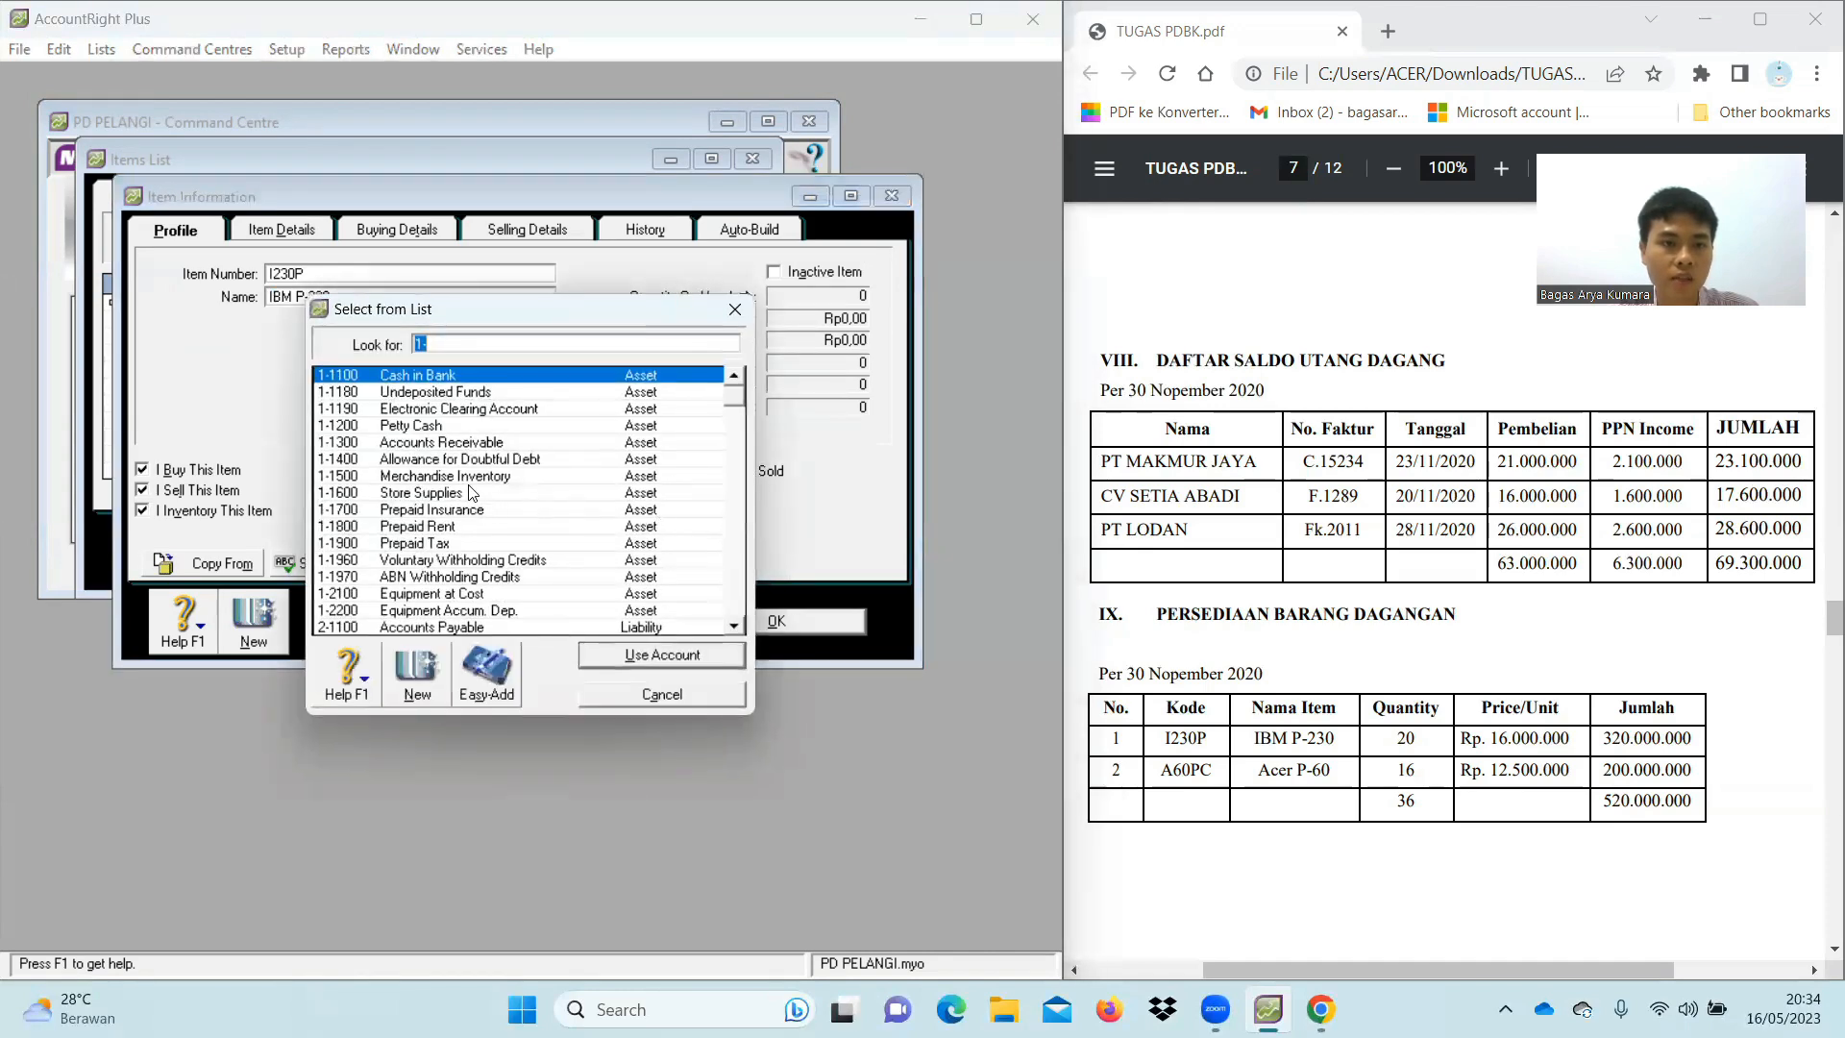
double_click(465, 477)
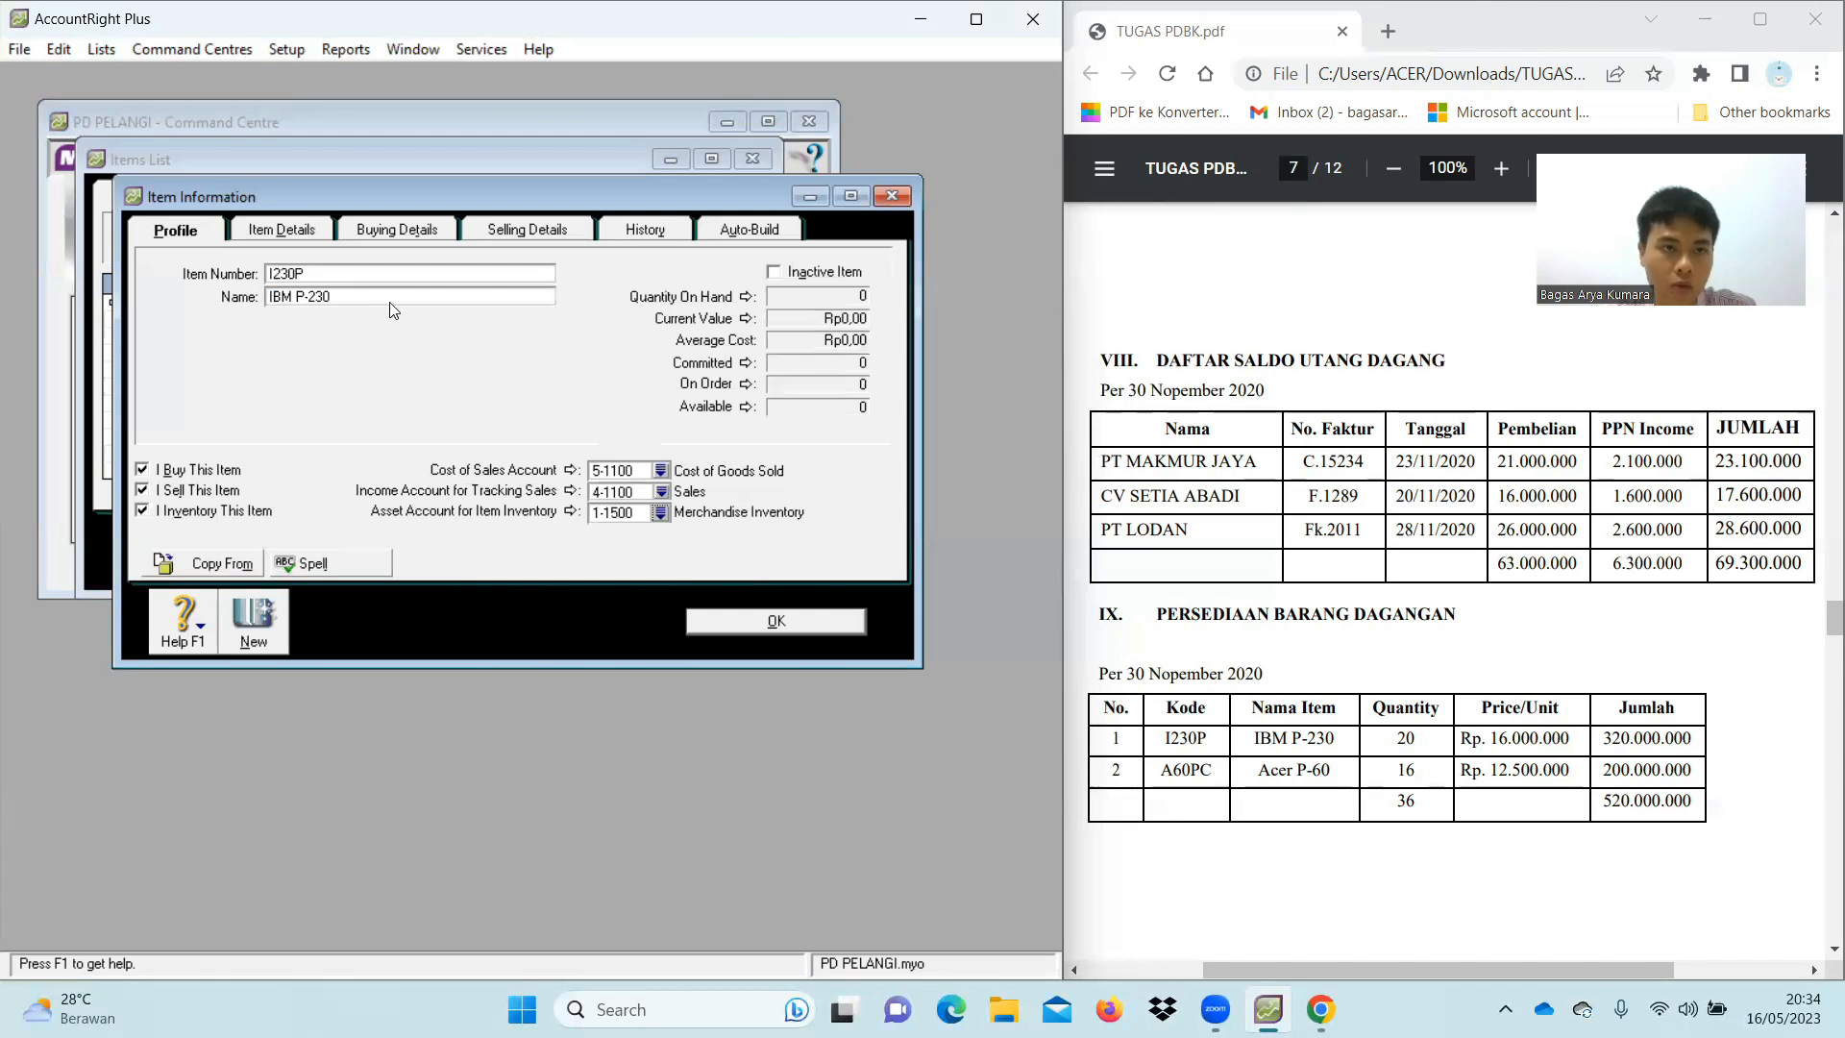
Set UNIT as the buying and selling measure, with PPN as the tax code for both
click(401, 235)
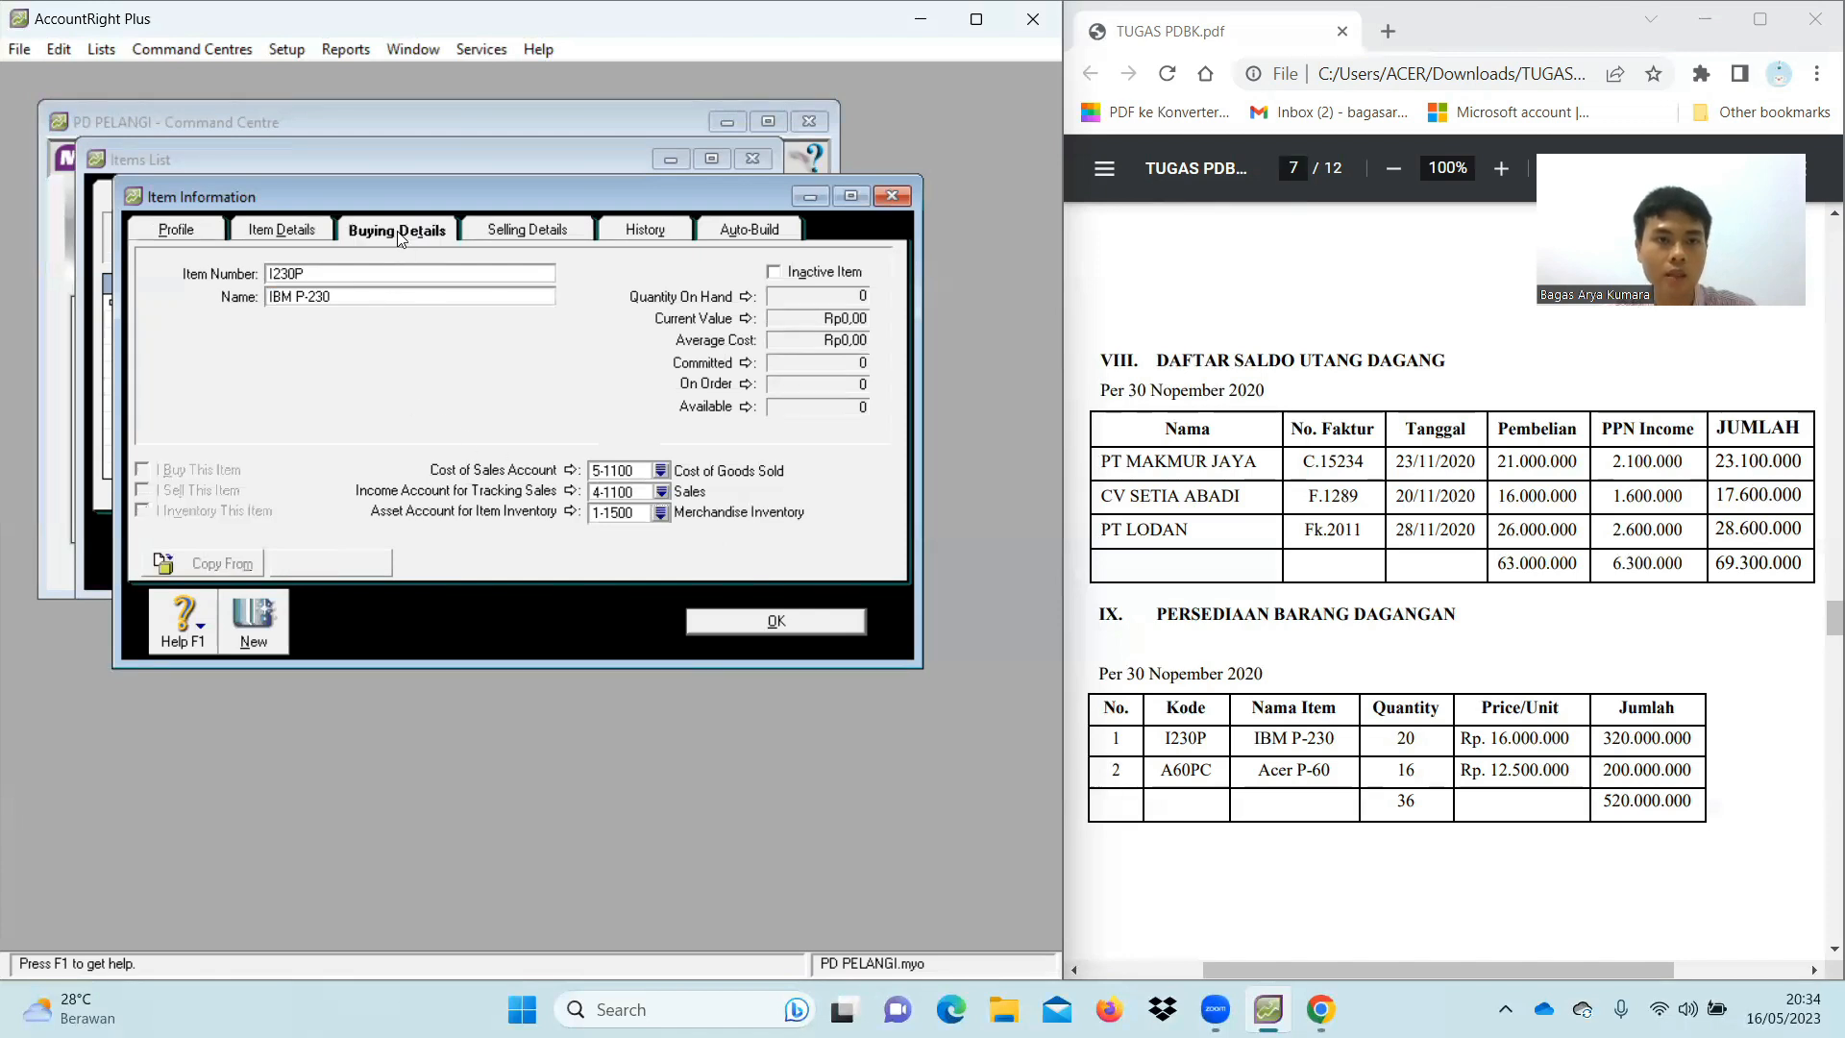
click(423, 334)
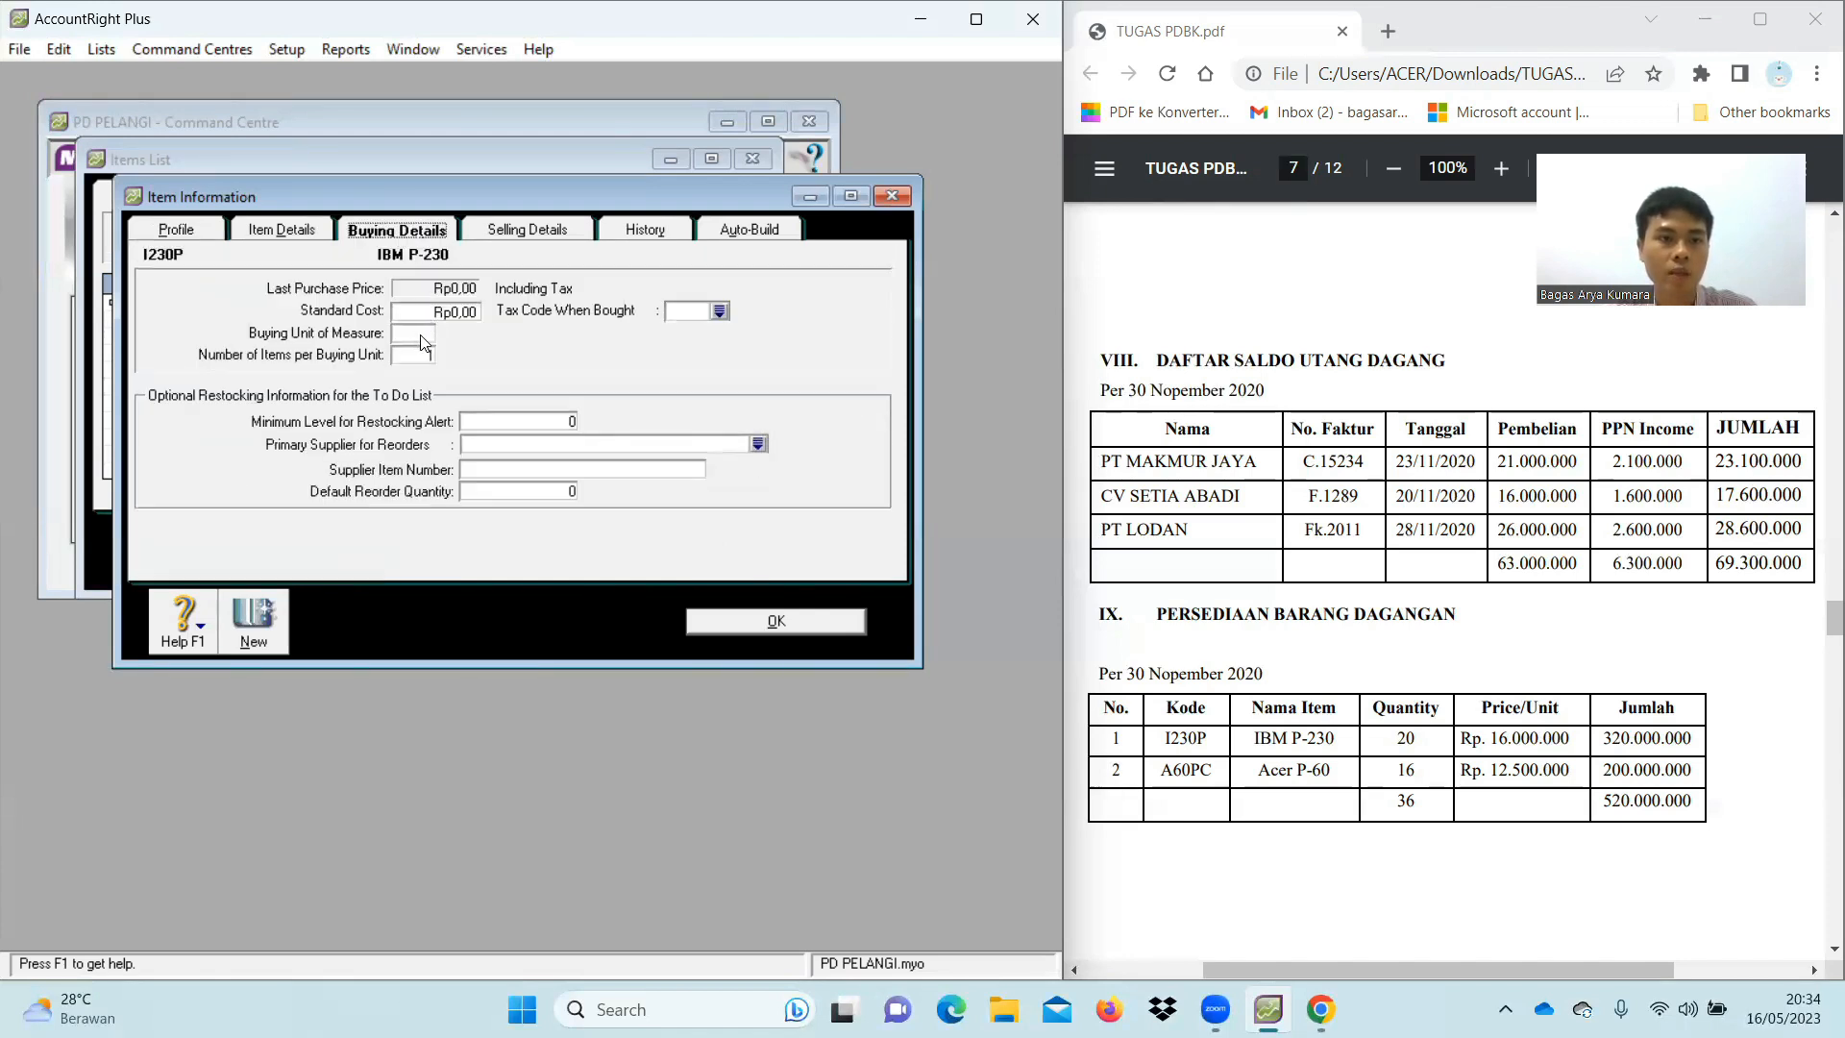
text(UNI)
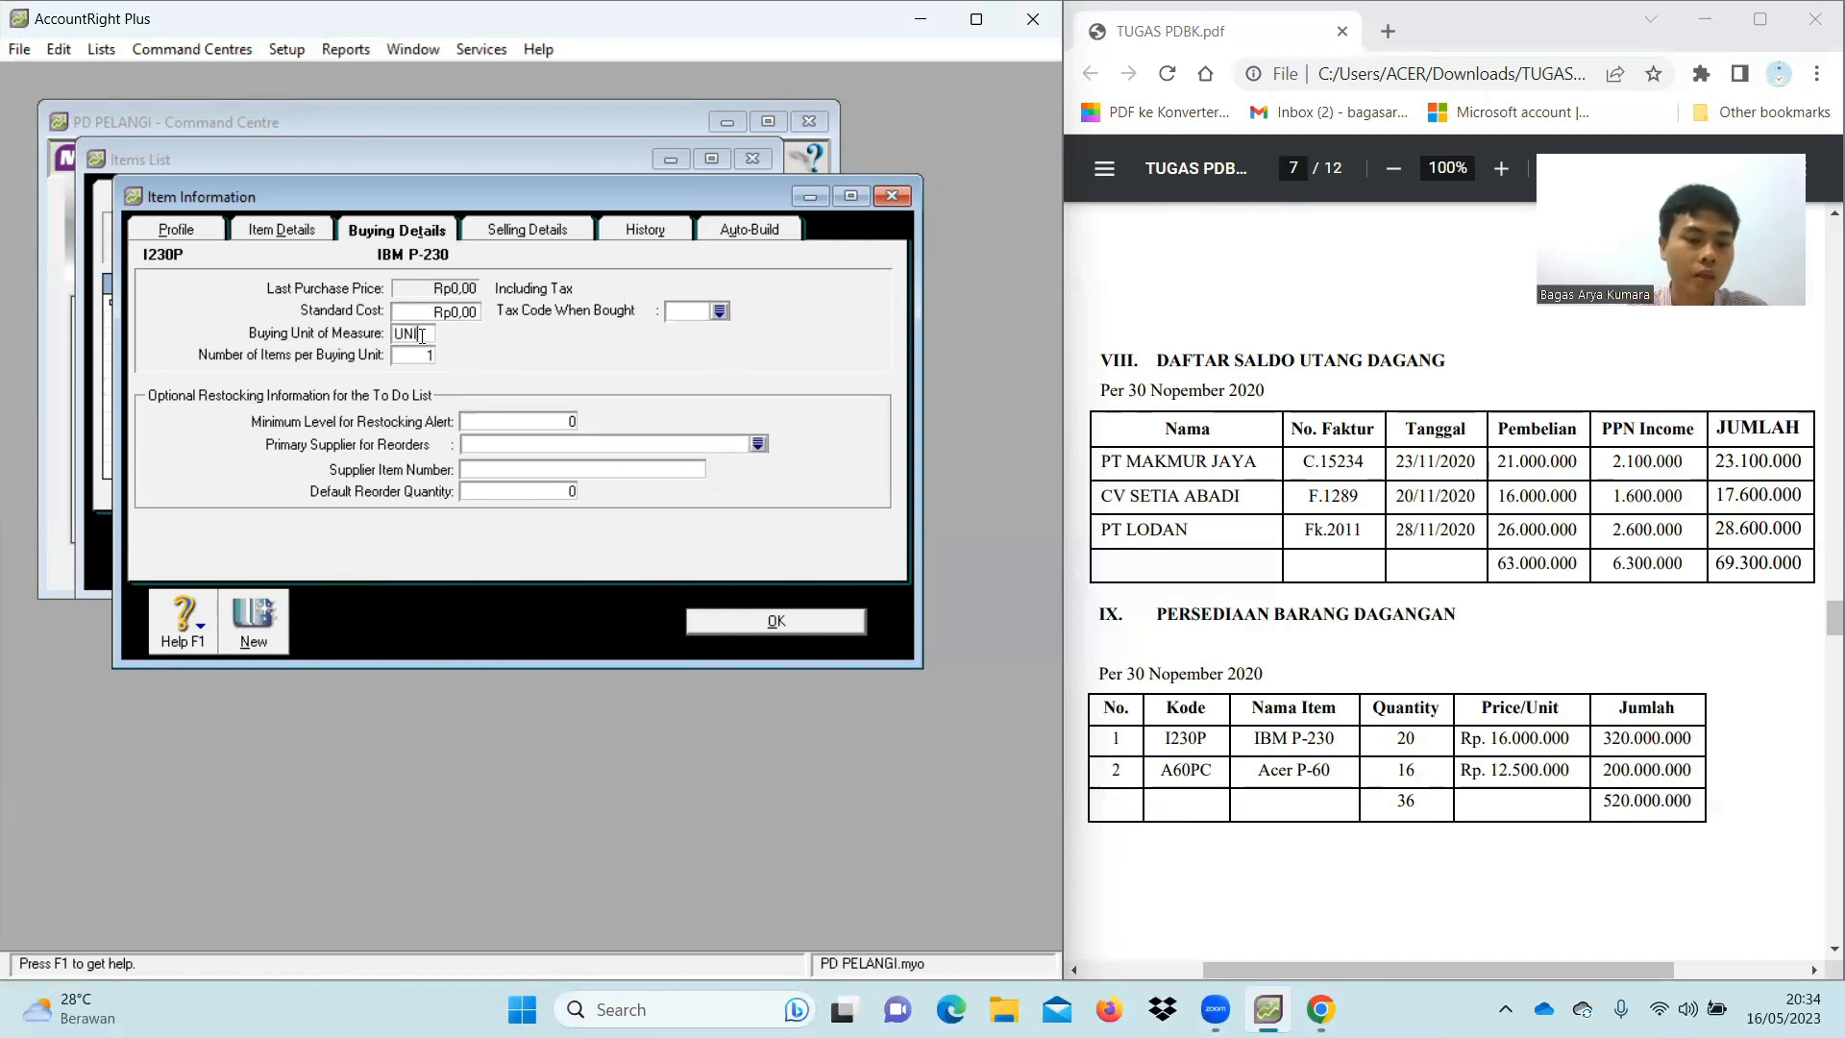
text(T)
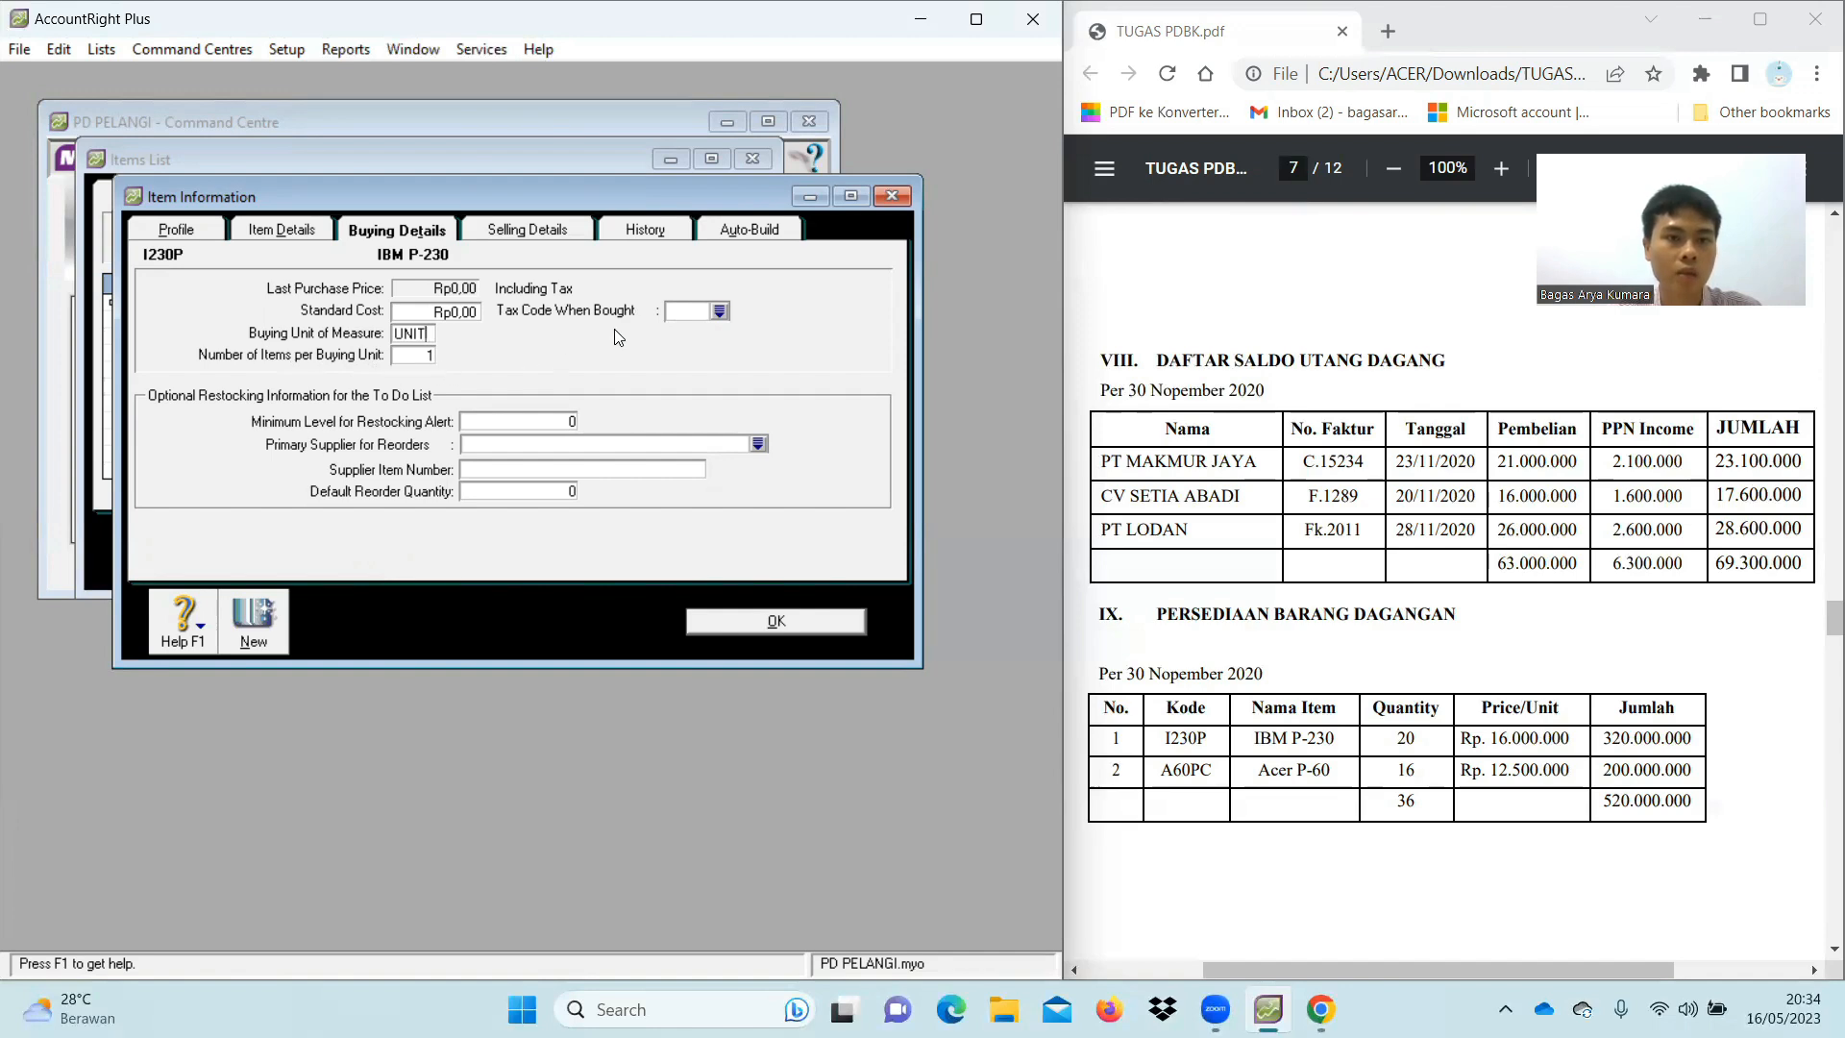
click(716, 314)
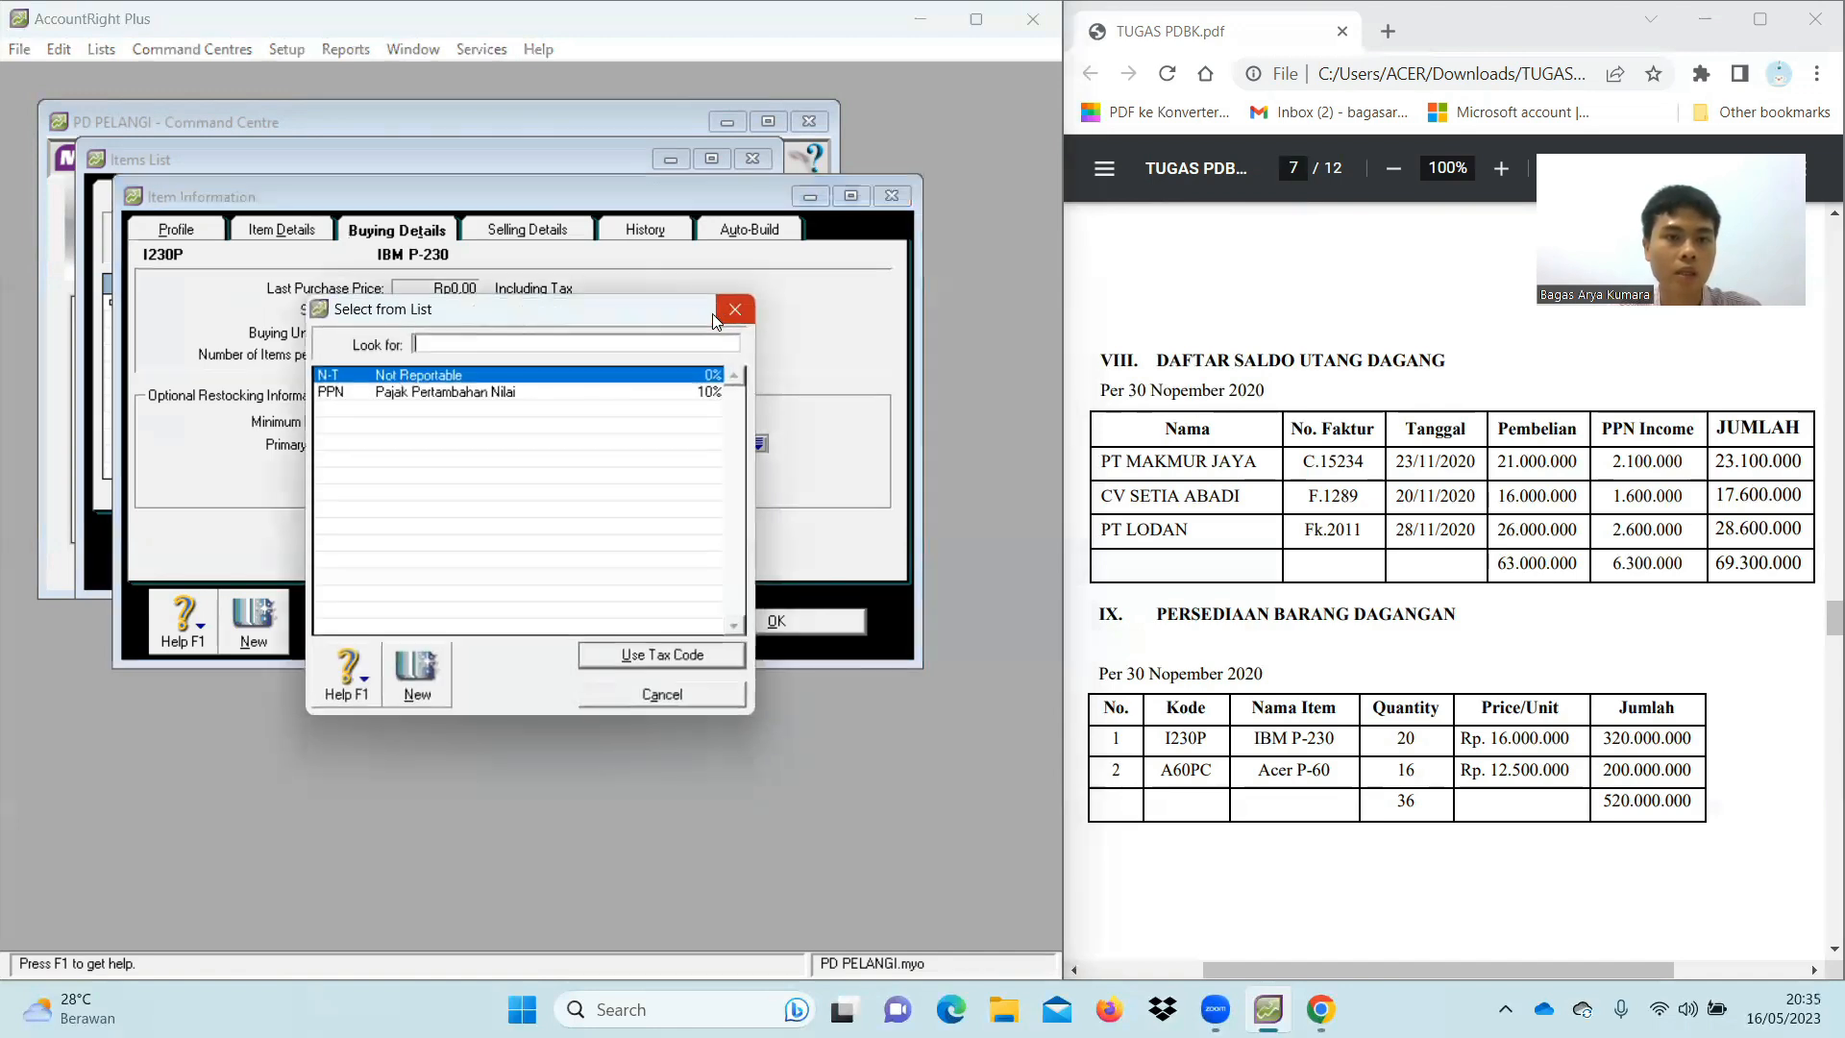
double_click(375, 393)
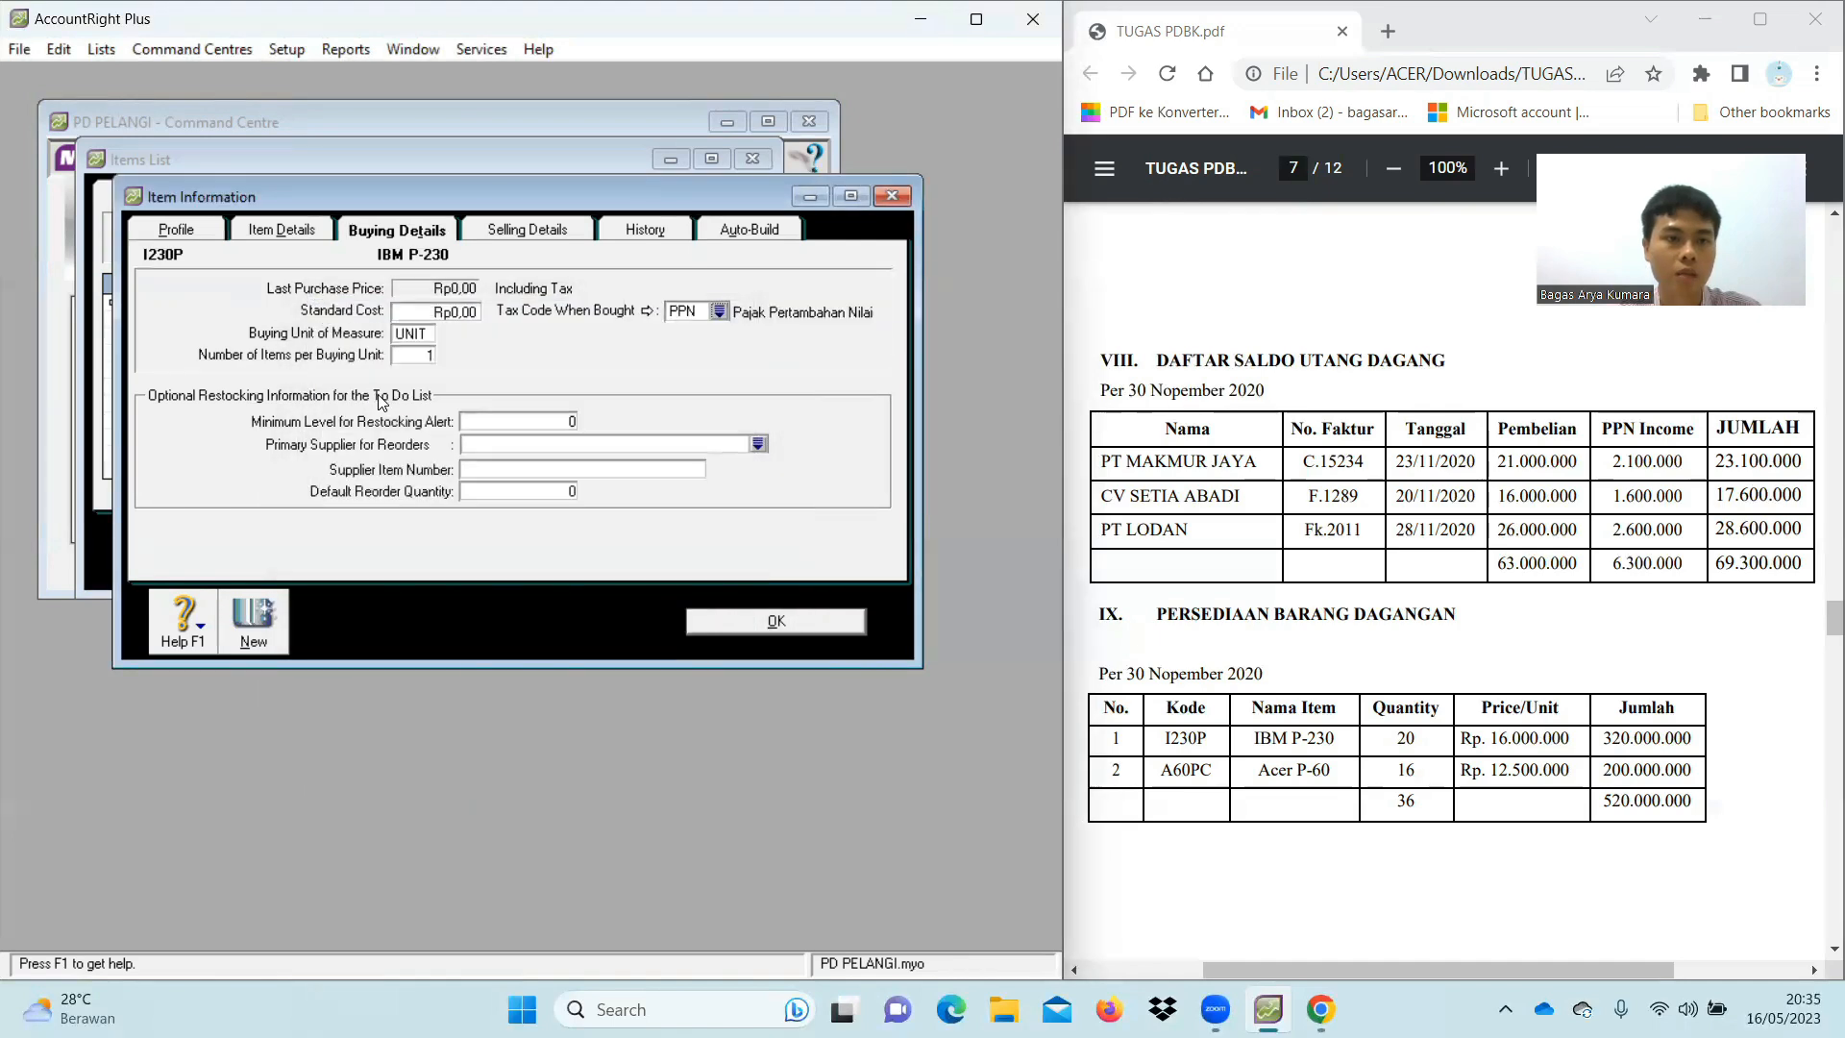
click(529, 231)
click(395, 299)
text(UNIT)
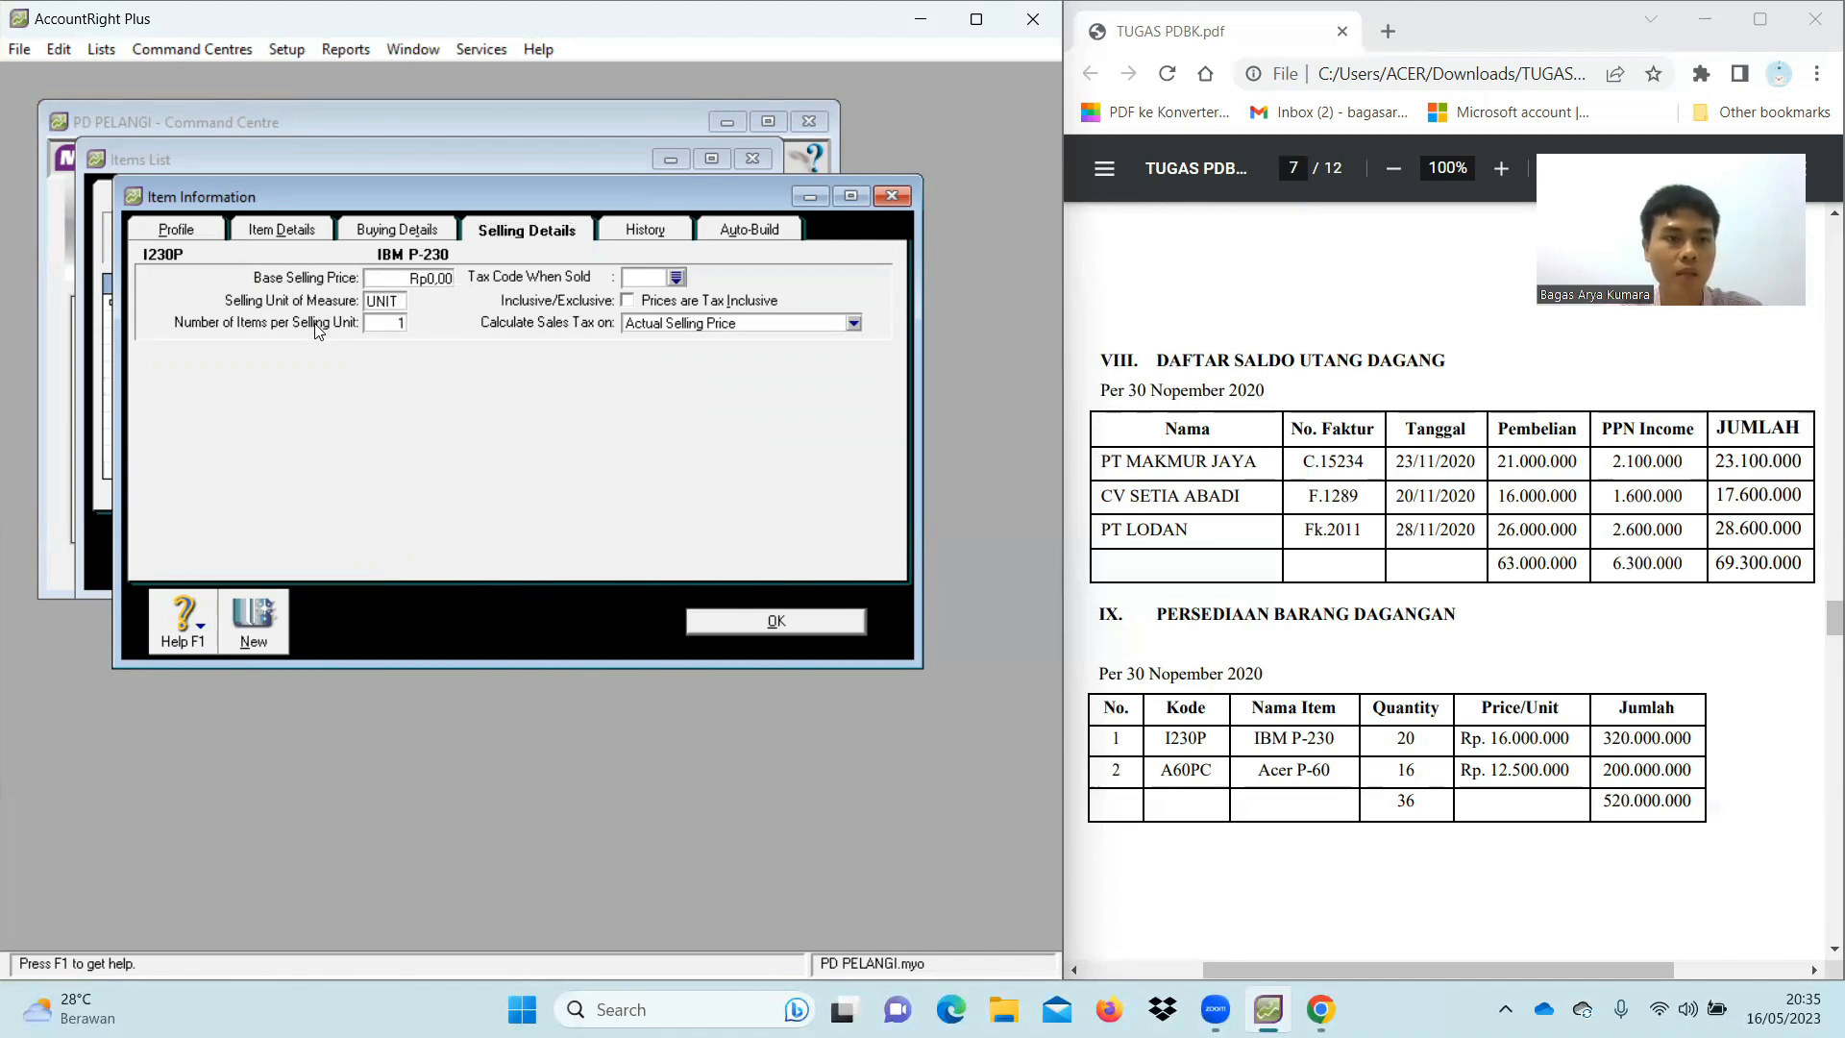
click(677, 278)
double_click(411, 394)
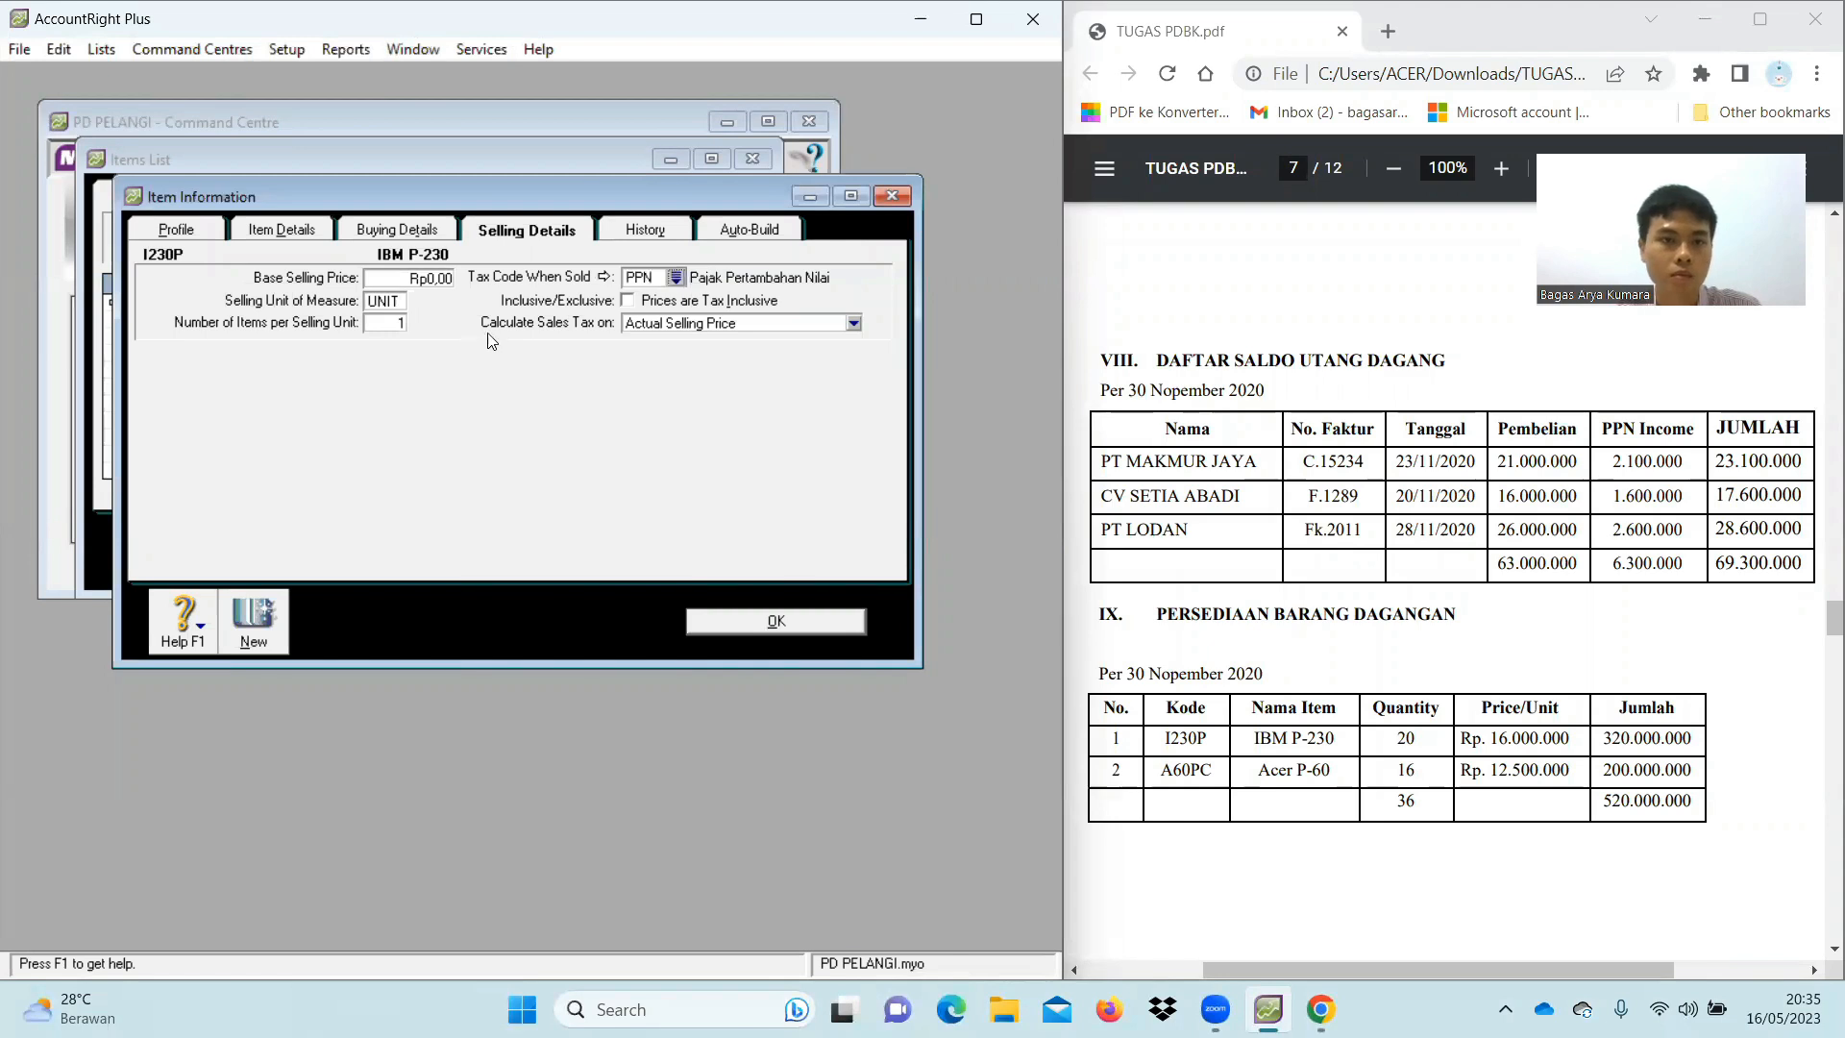
click(427, 232)
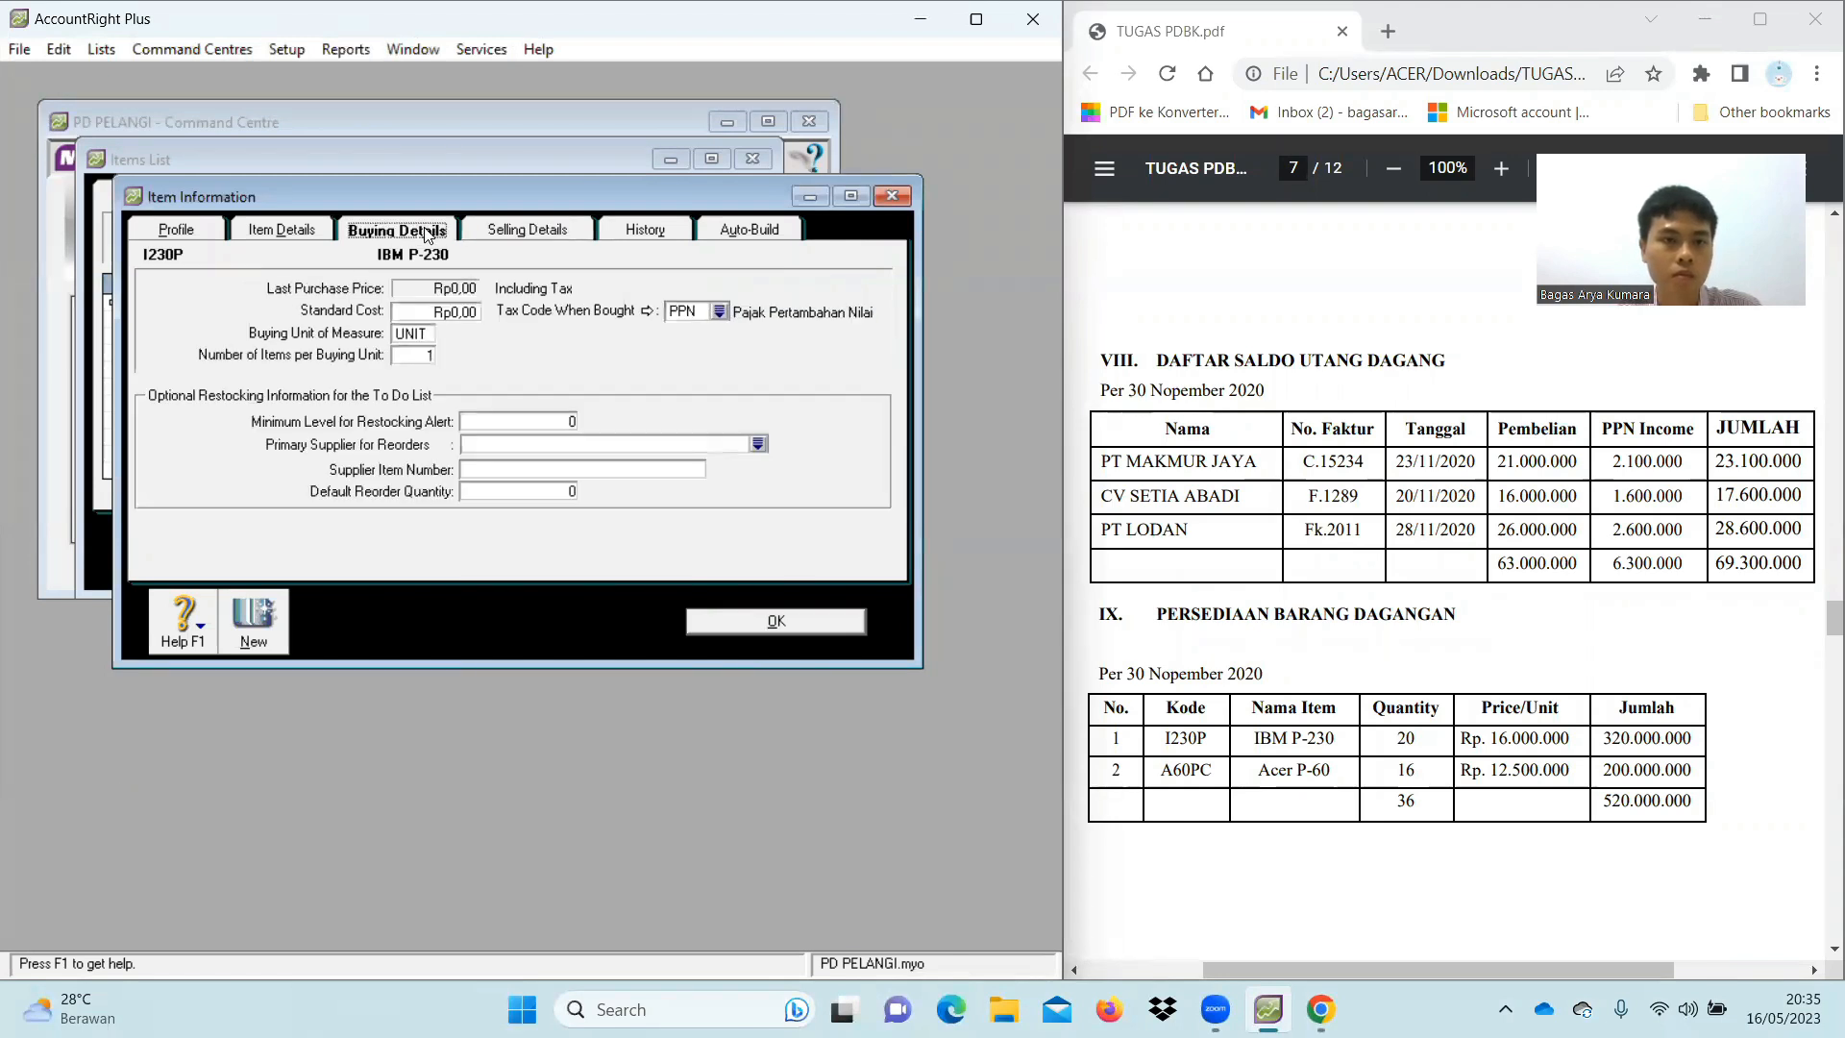
click(192, 233)
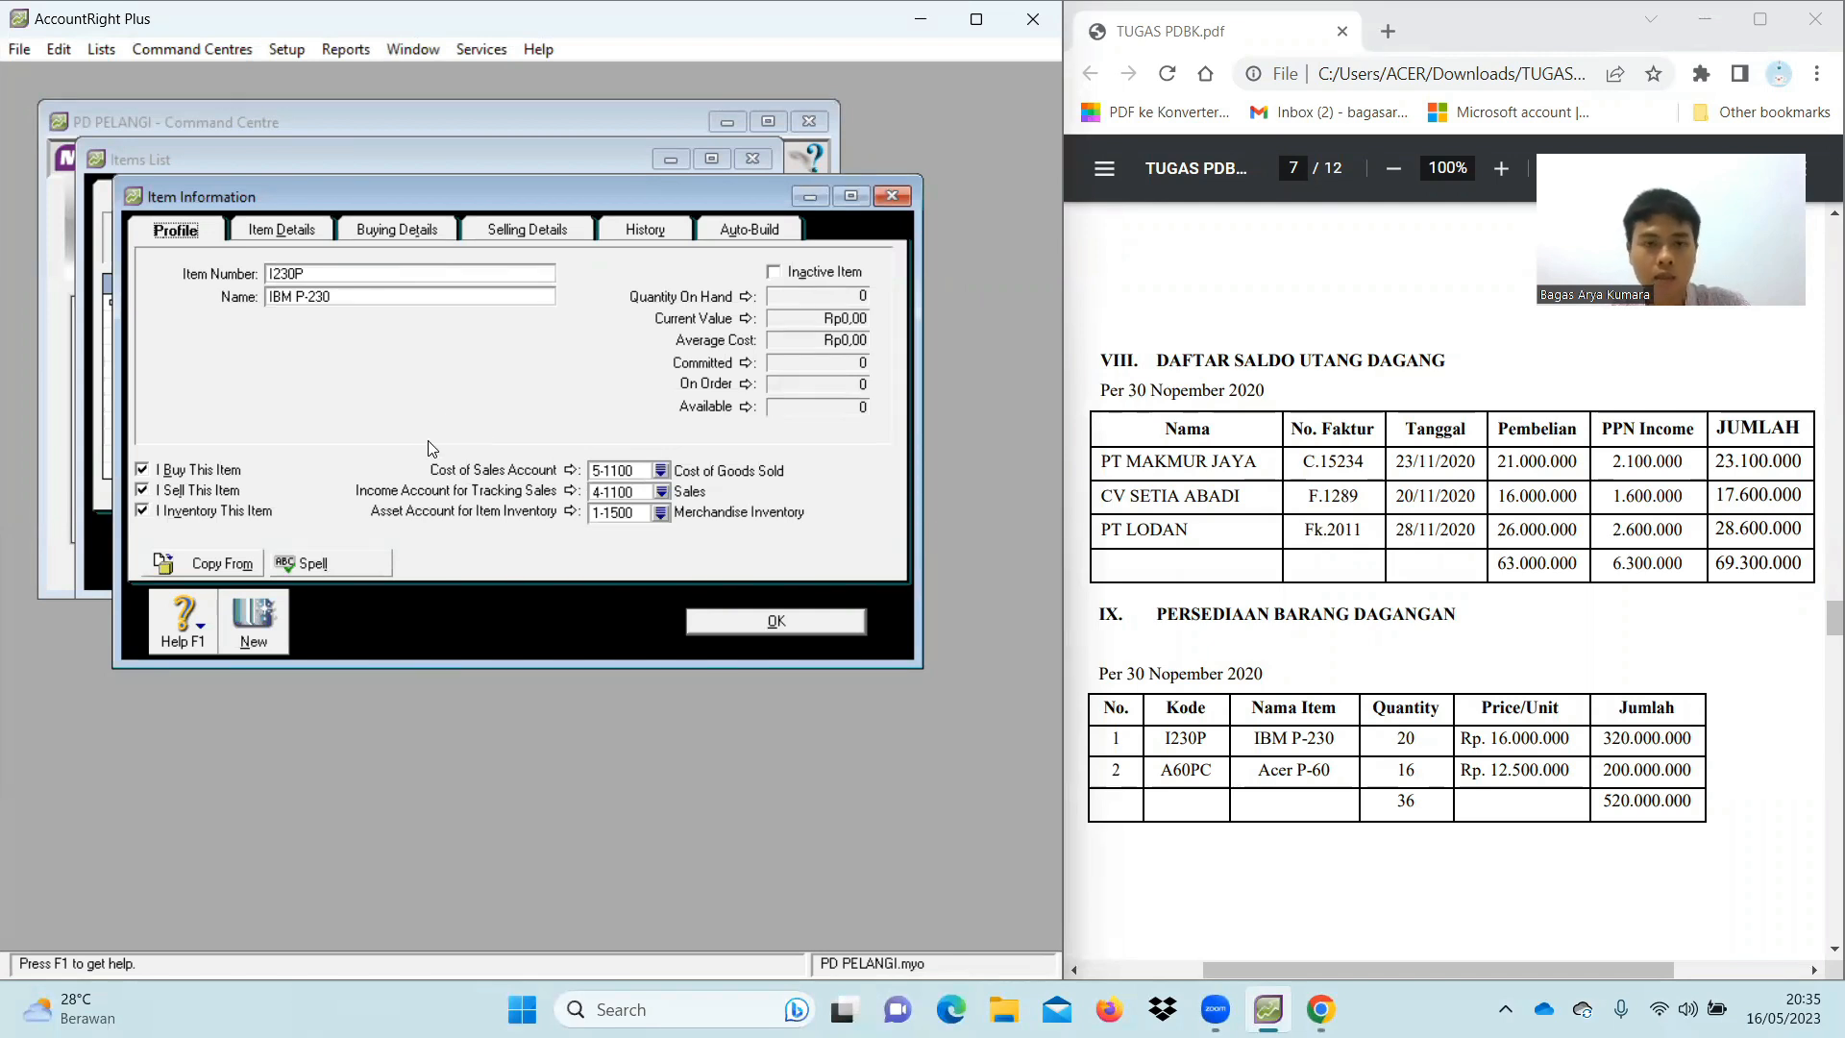
Save I230P and start new item A60PC named 'Acer P-60'
click(742, 616)
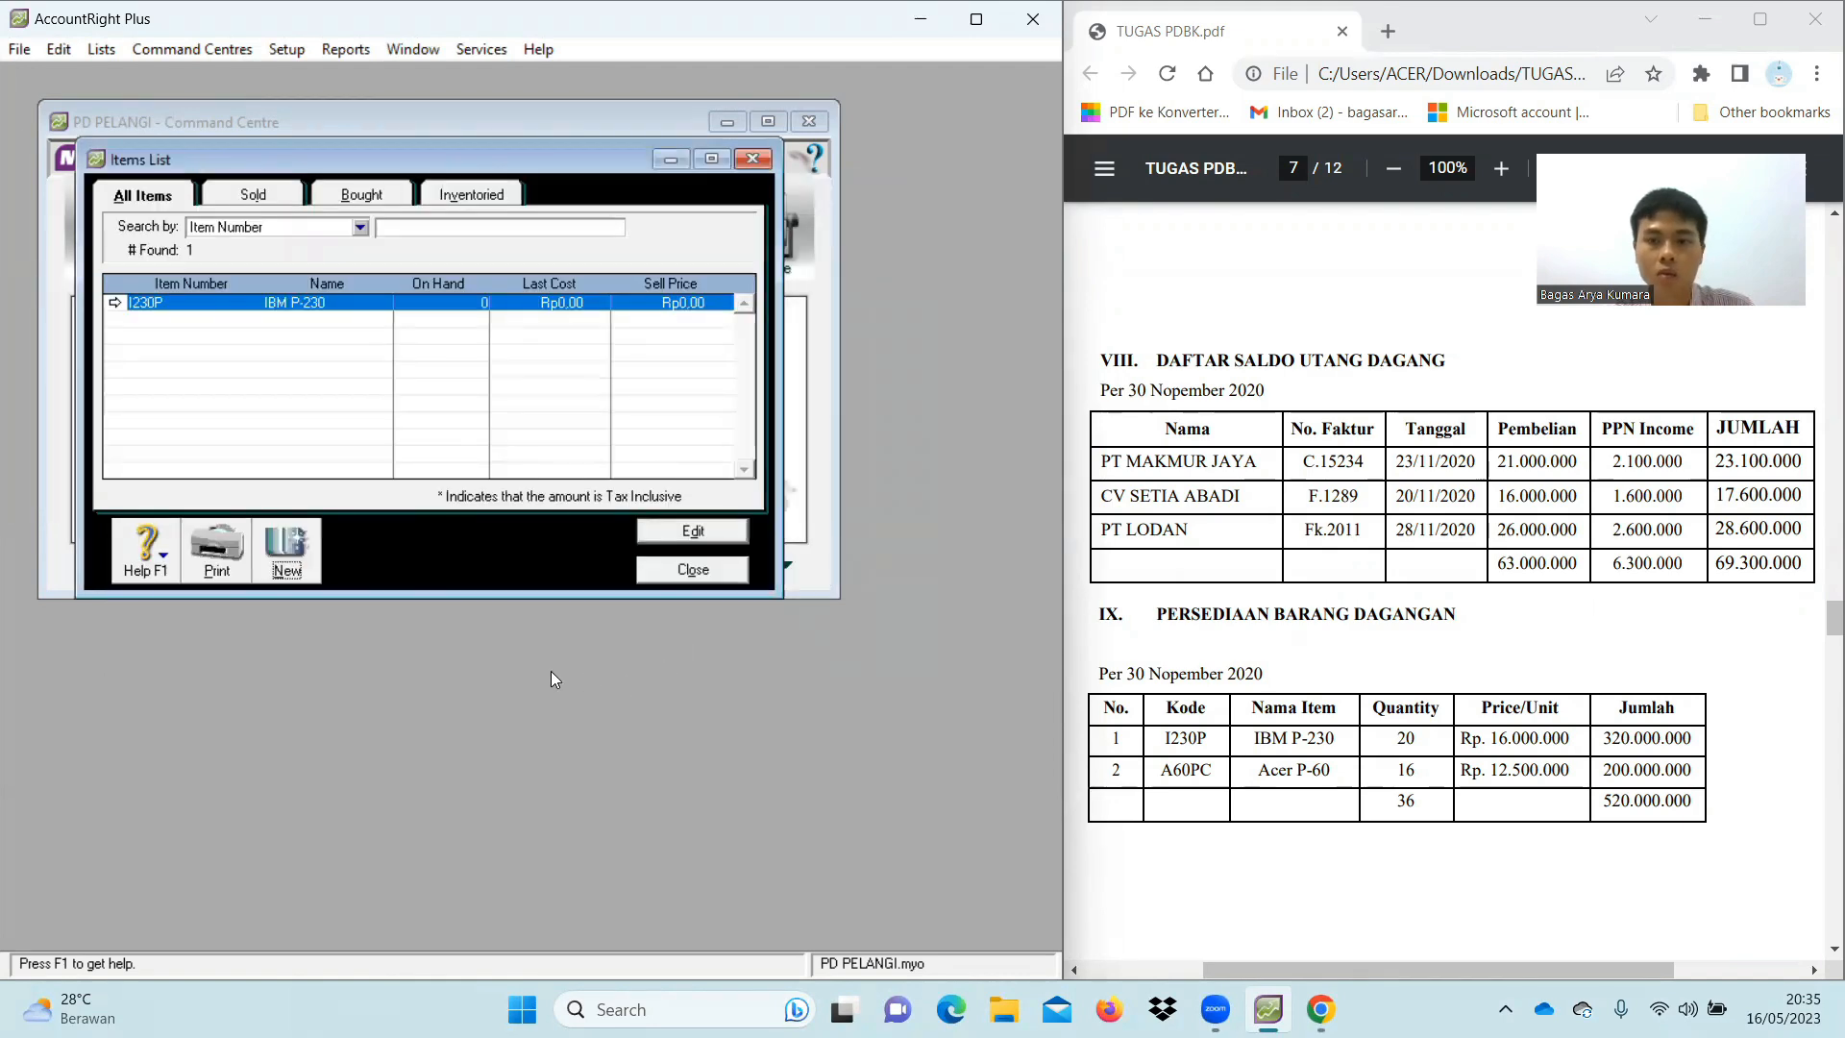
click(289, 551)
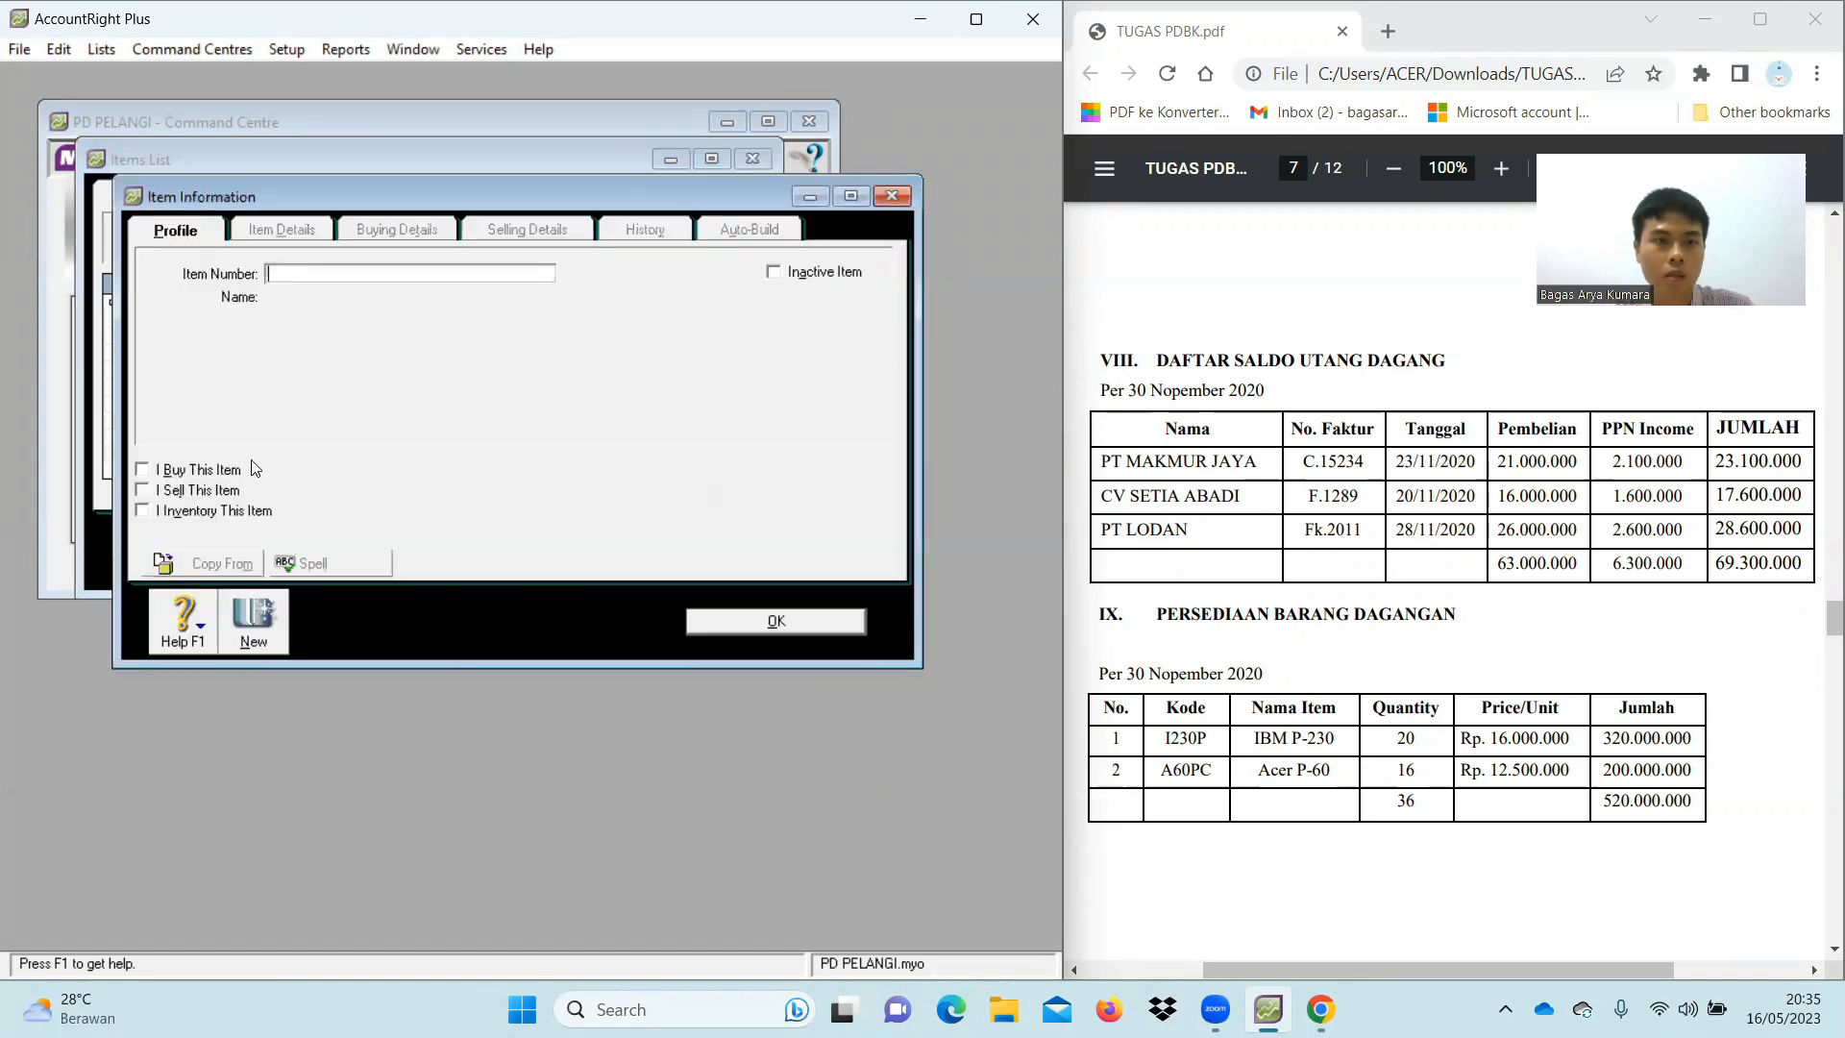
text(A^)
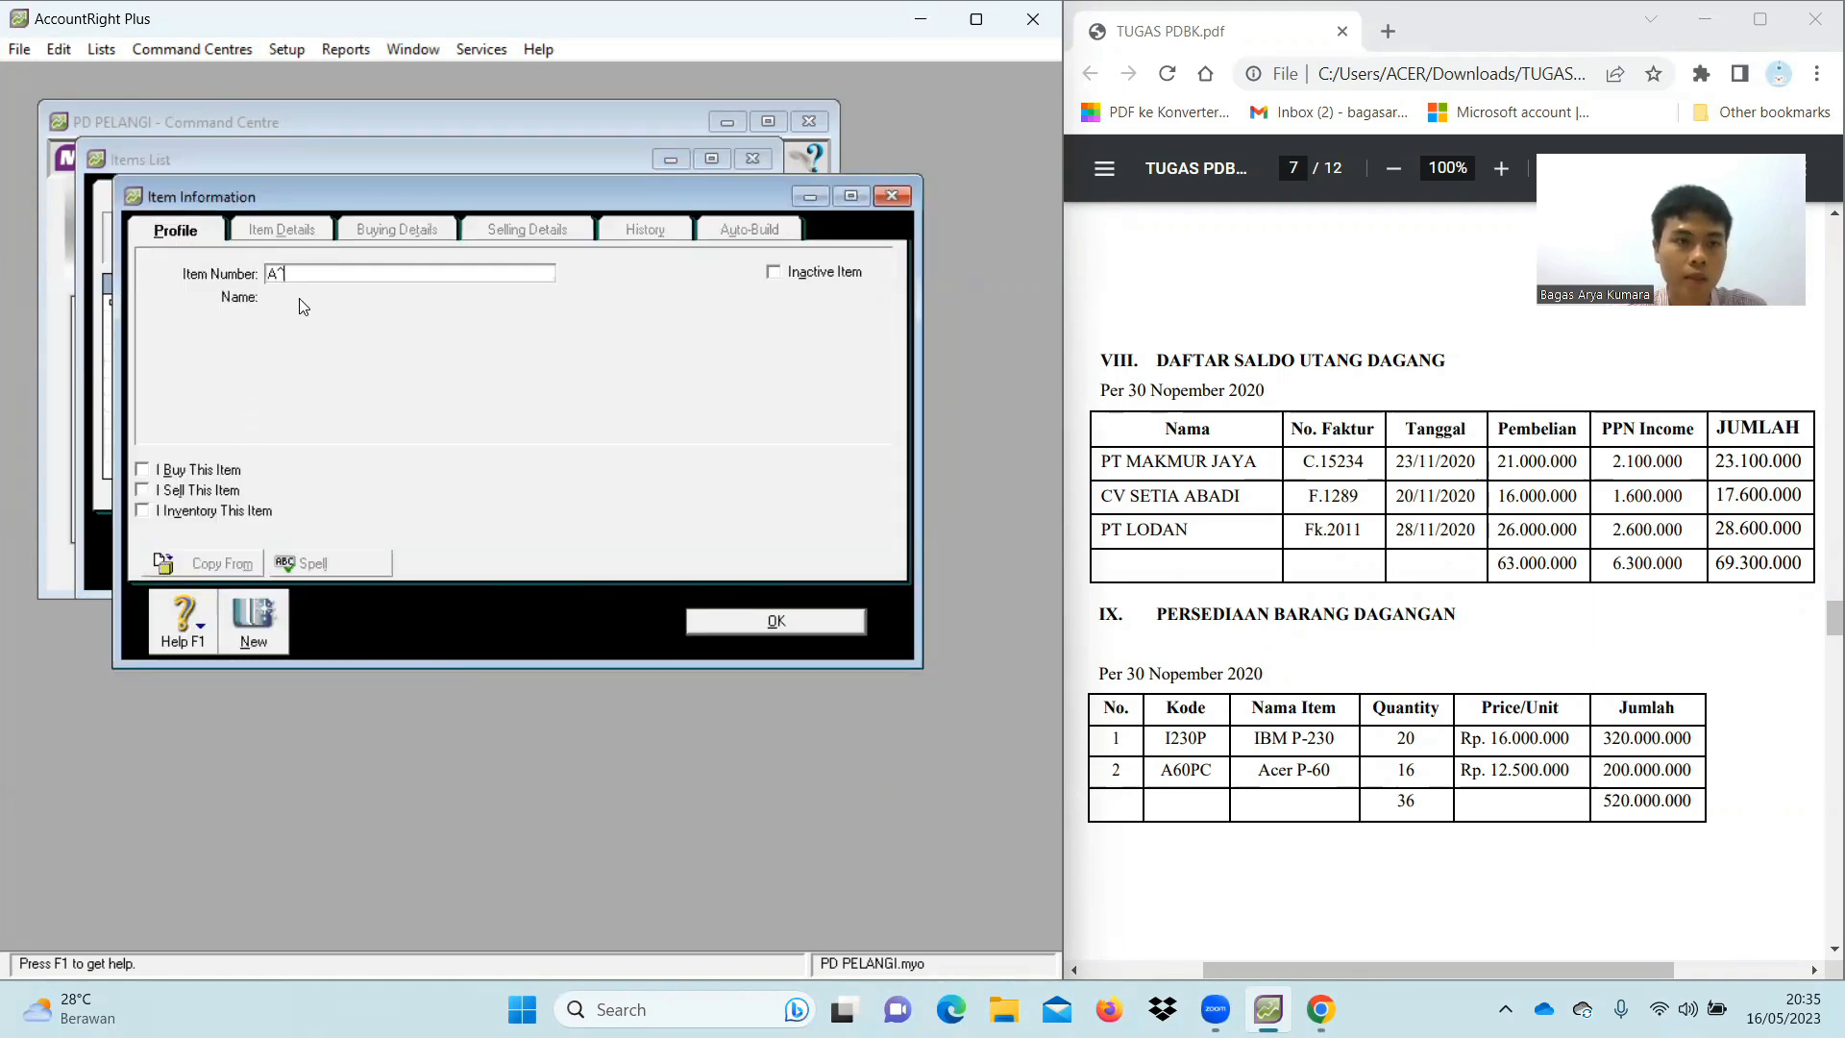
key(BackSpace)
text(60)
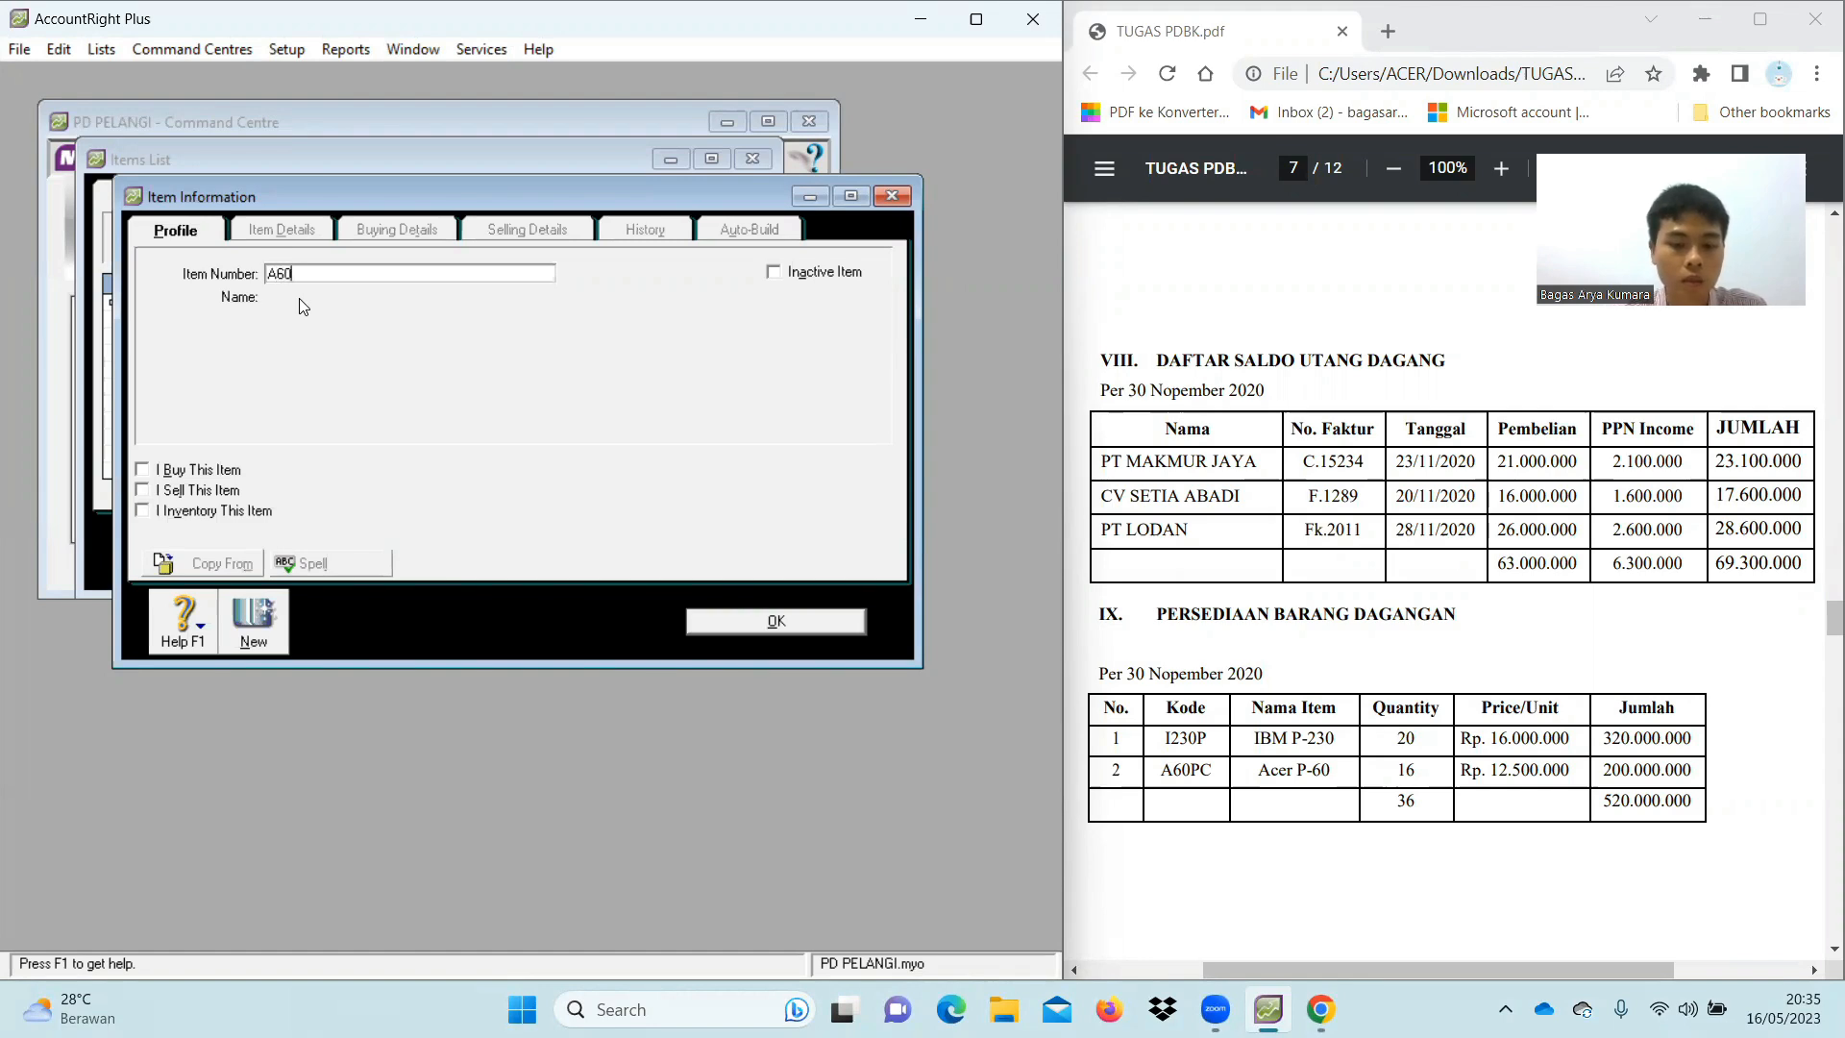
text(PC)
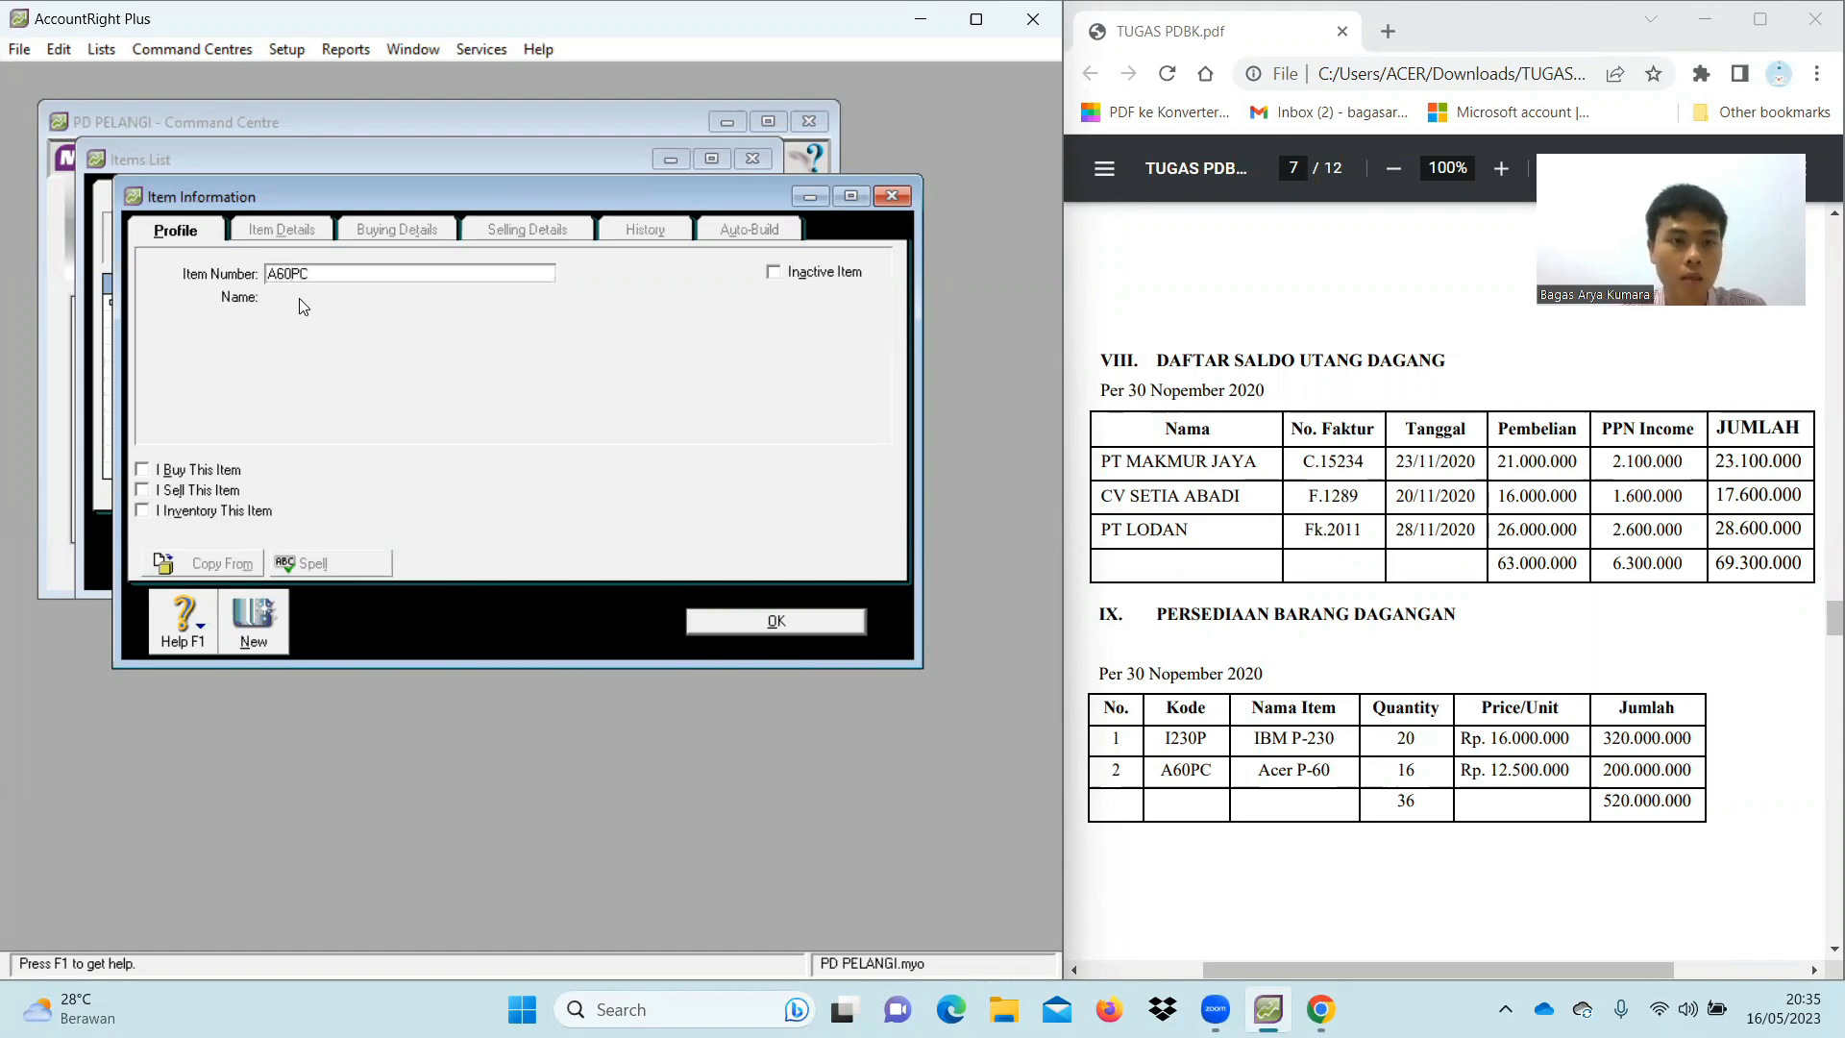
key(Tab)
key(BackSpace)
text(Acer P-)
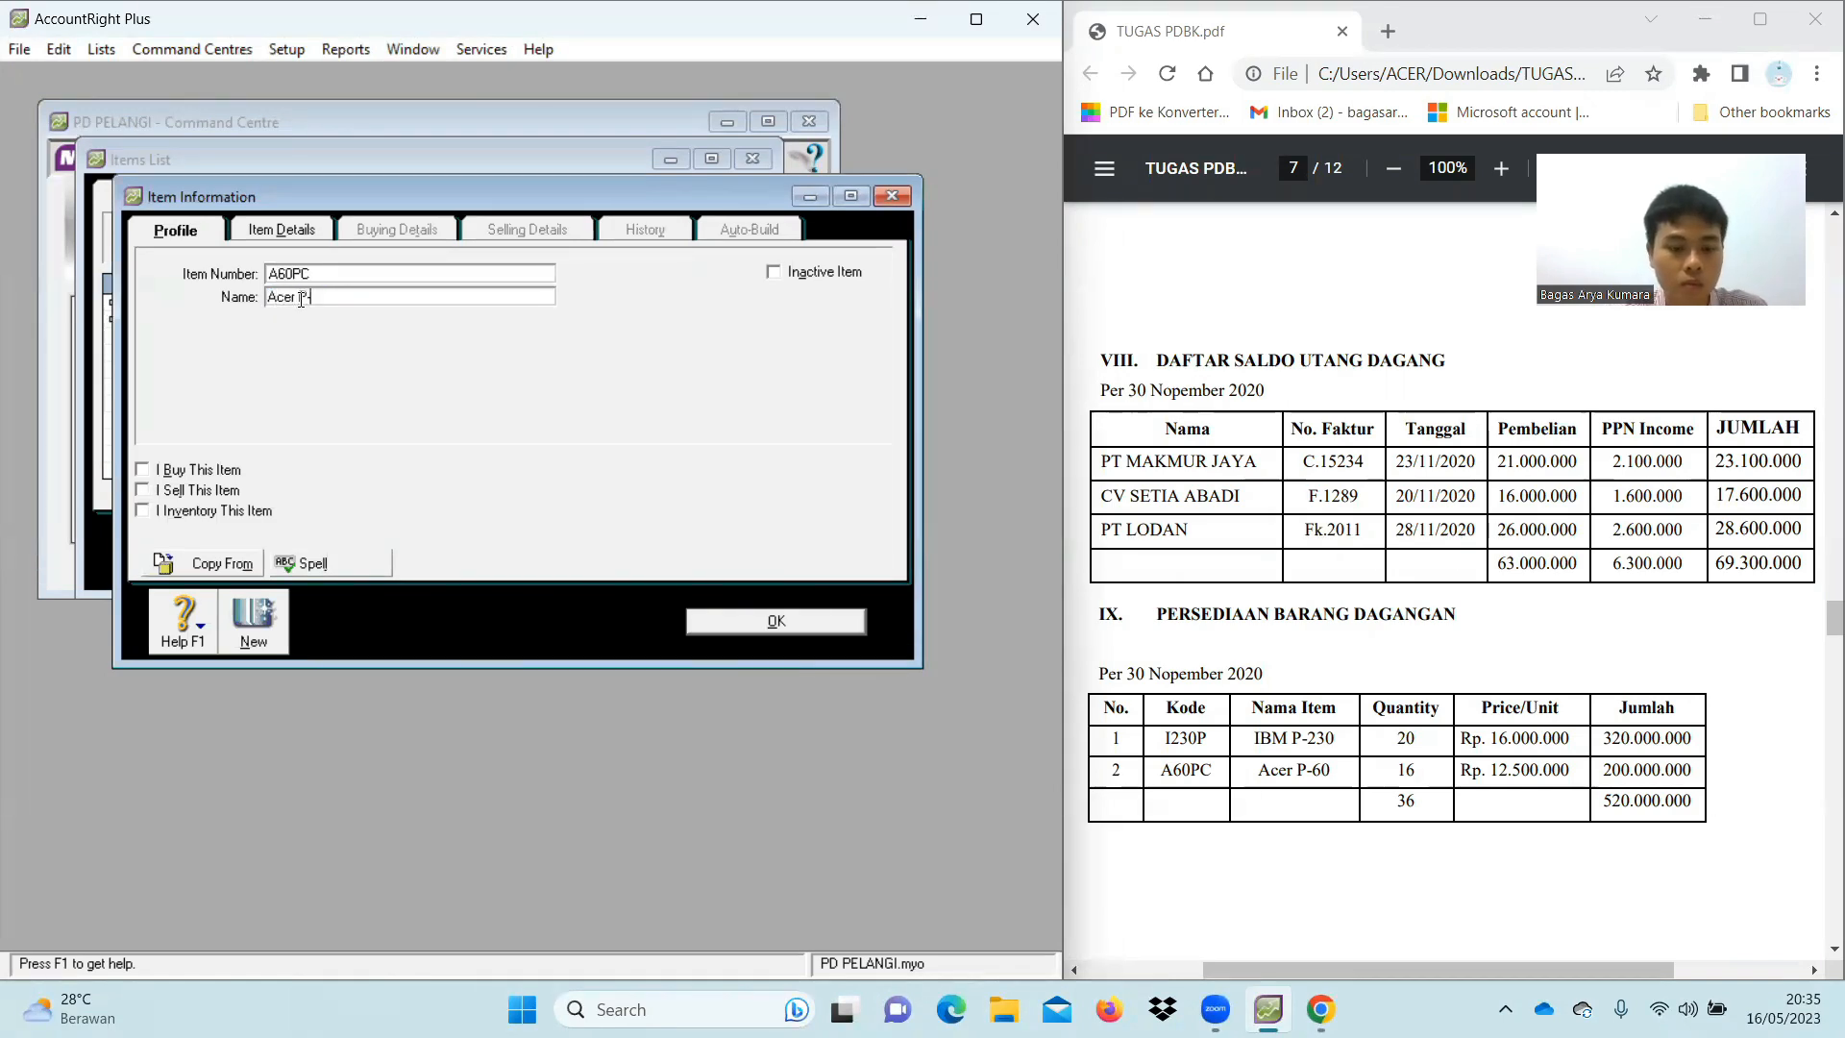
text(60)
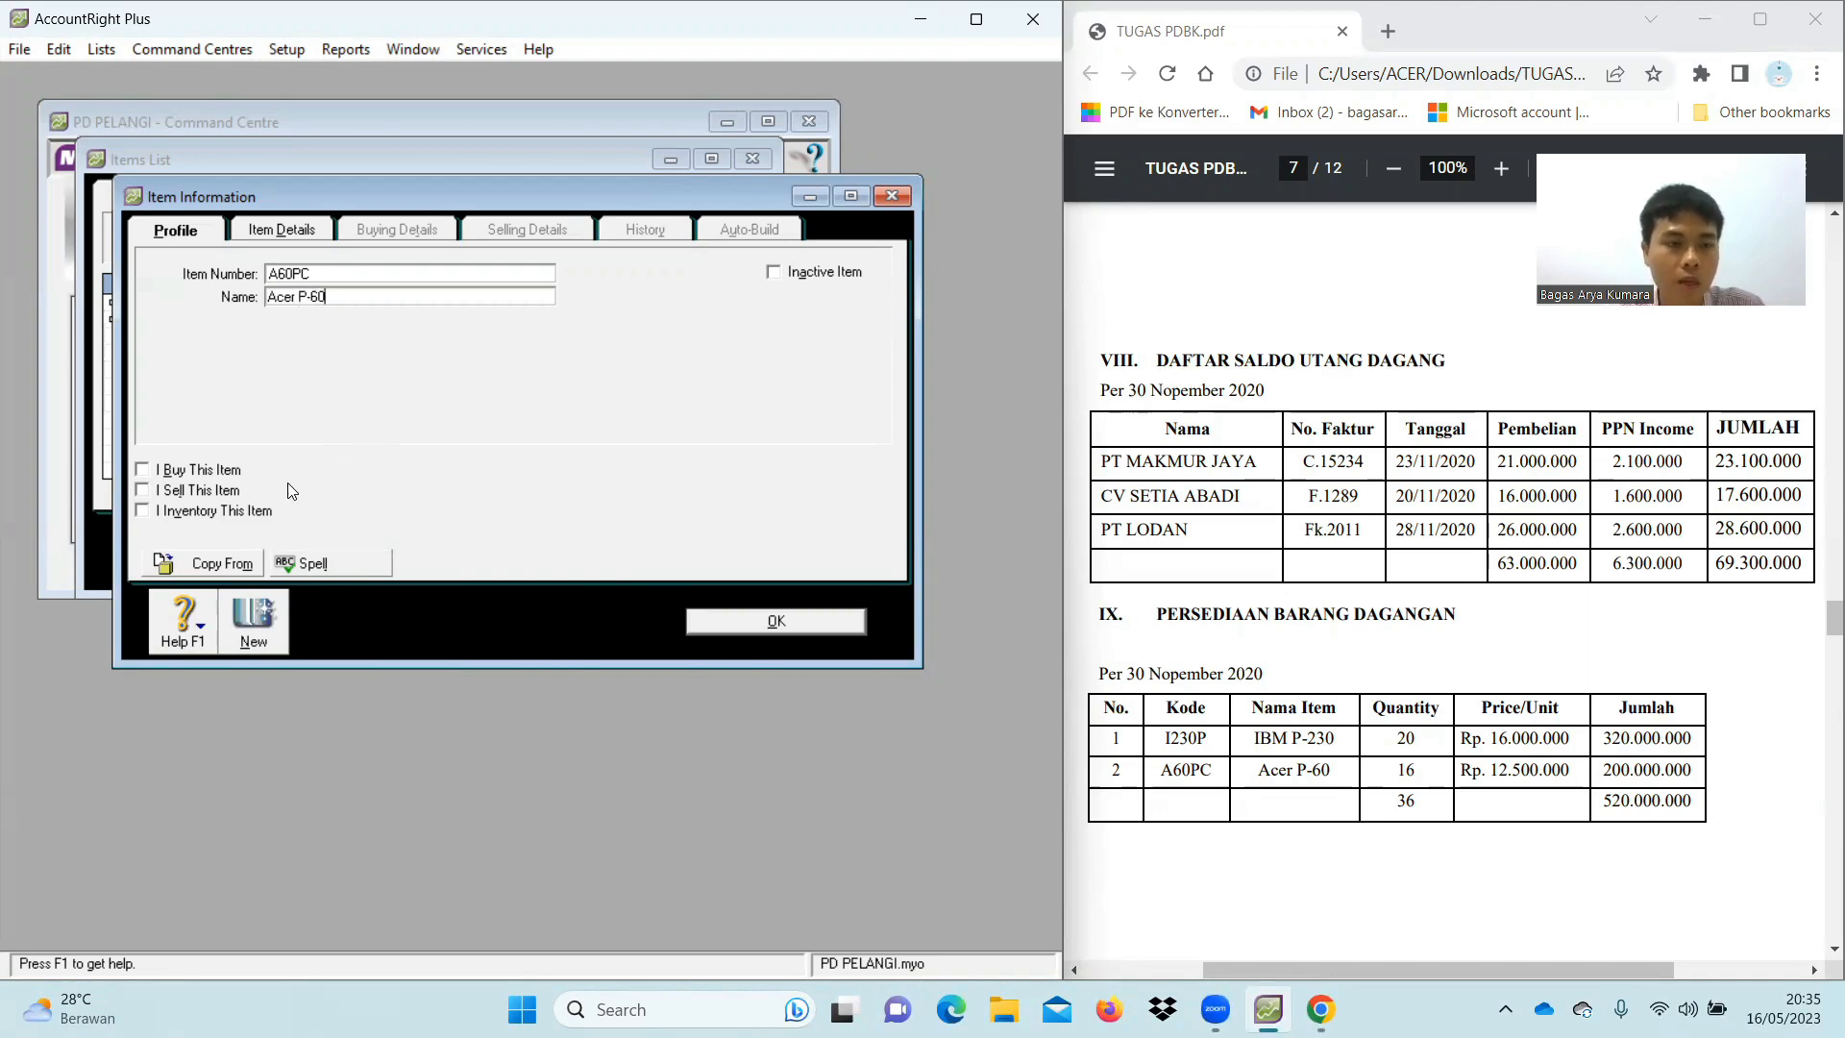
Mark A60PC as bought, sold and inventoried, save it, and close the items list
click(142, 470)
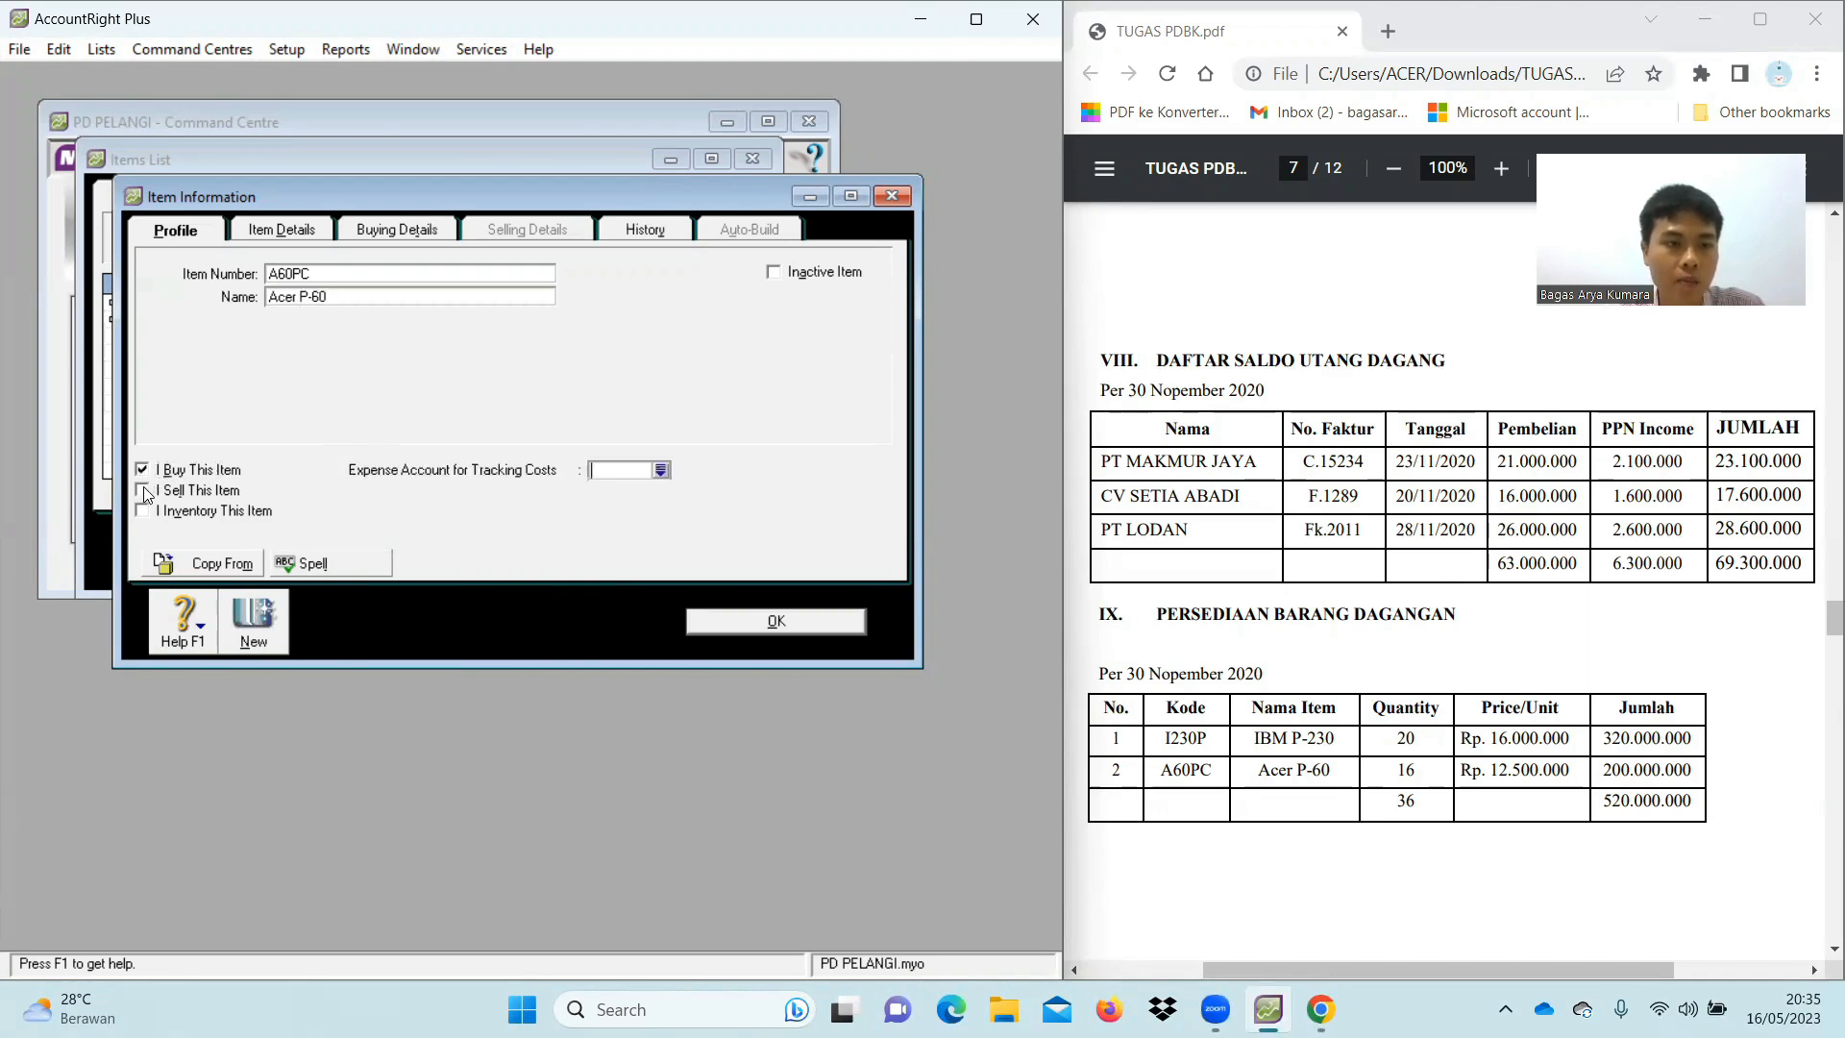
click(142, 490)
click(142, 511)
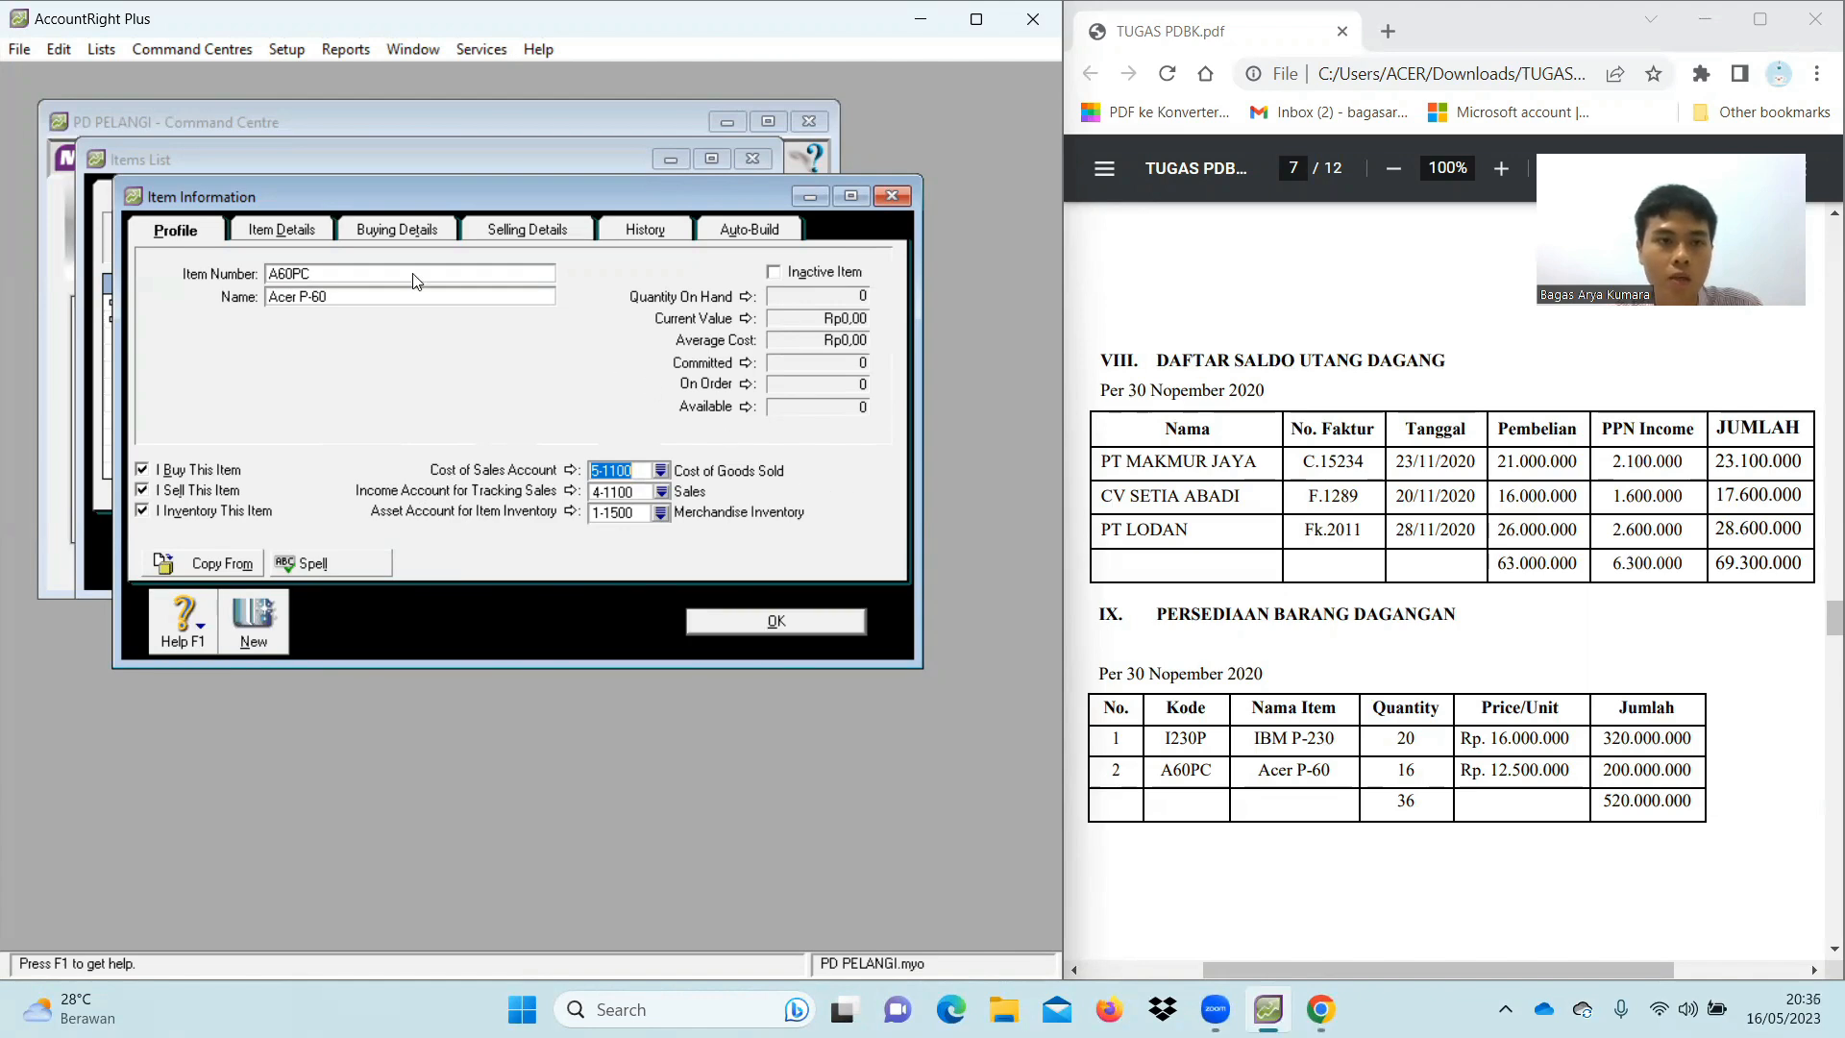
click(408, 229)
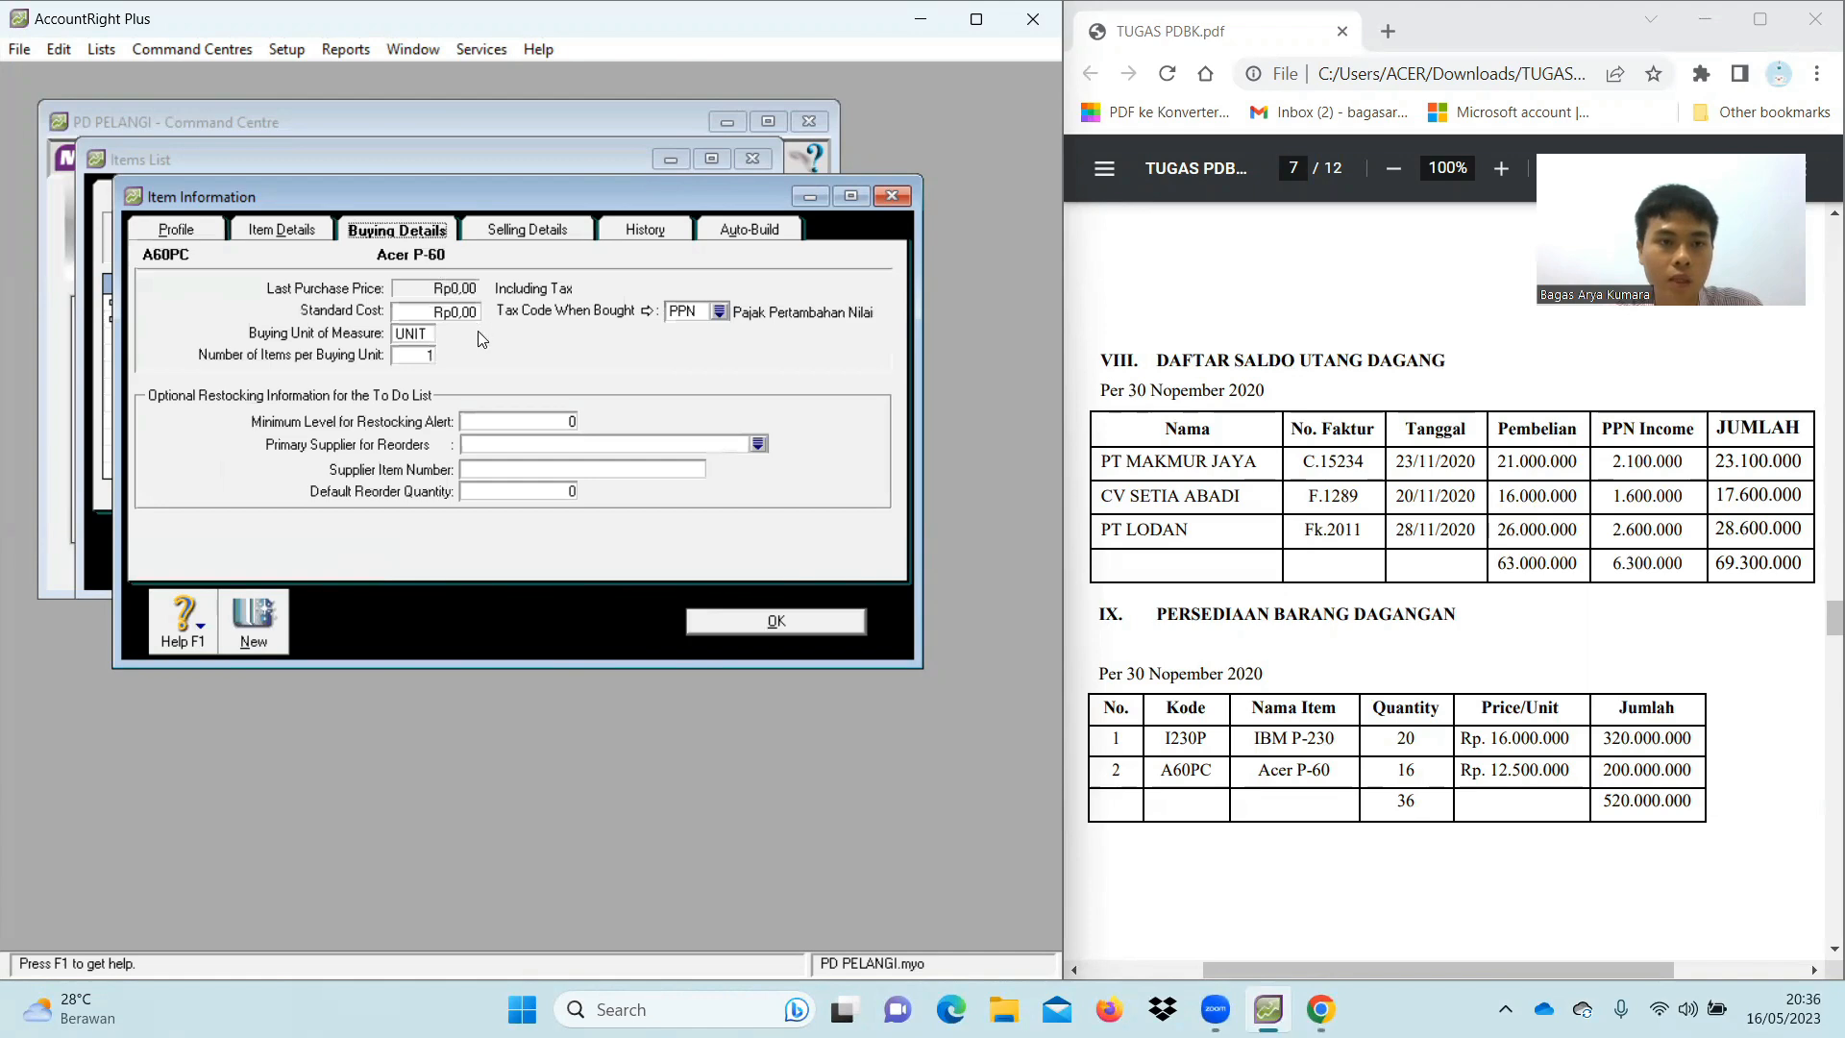
click(549, 231)
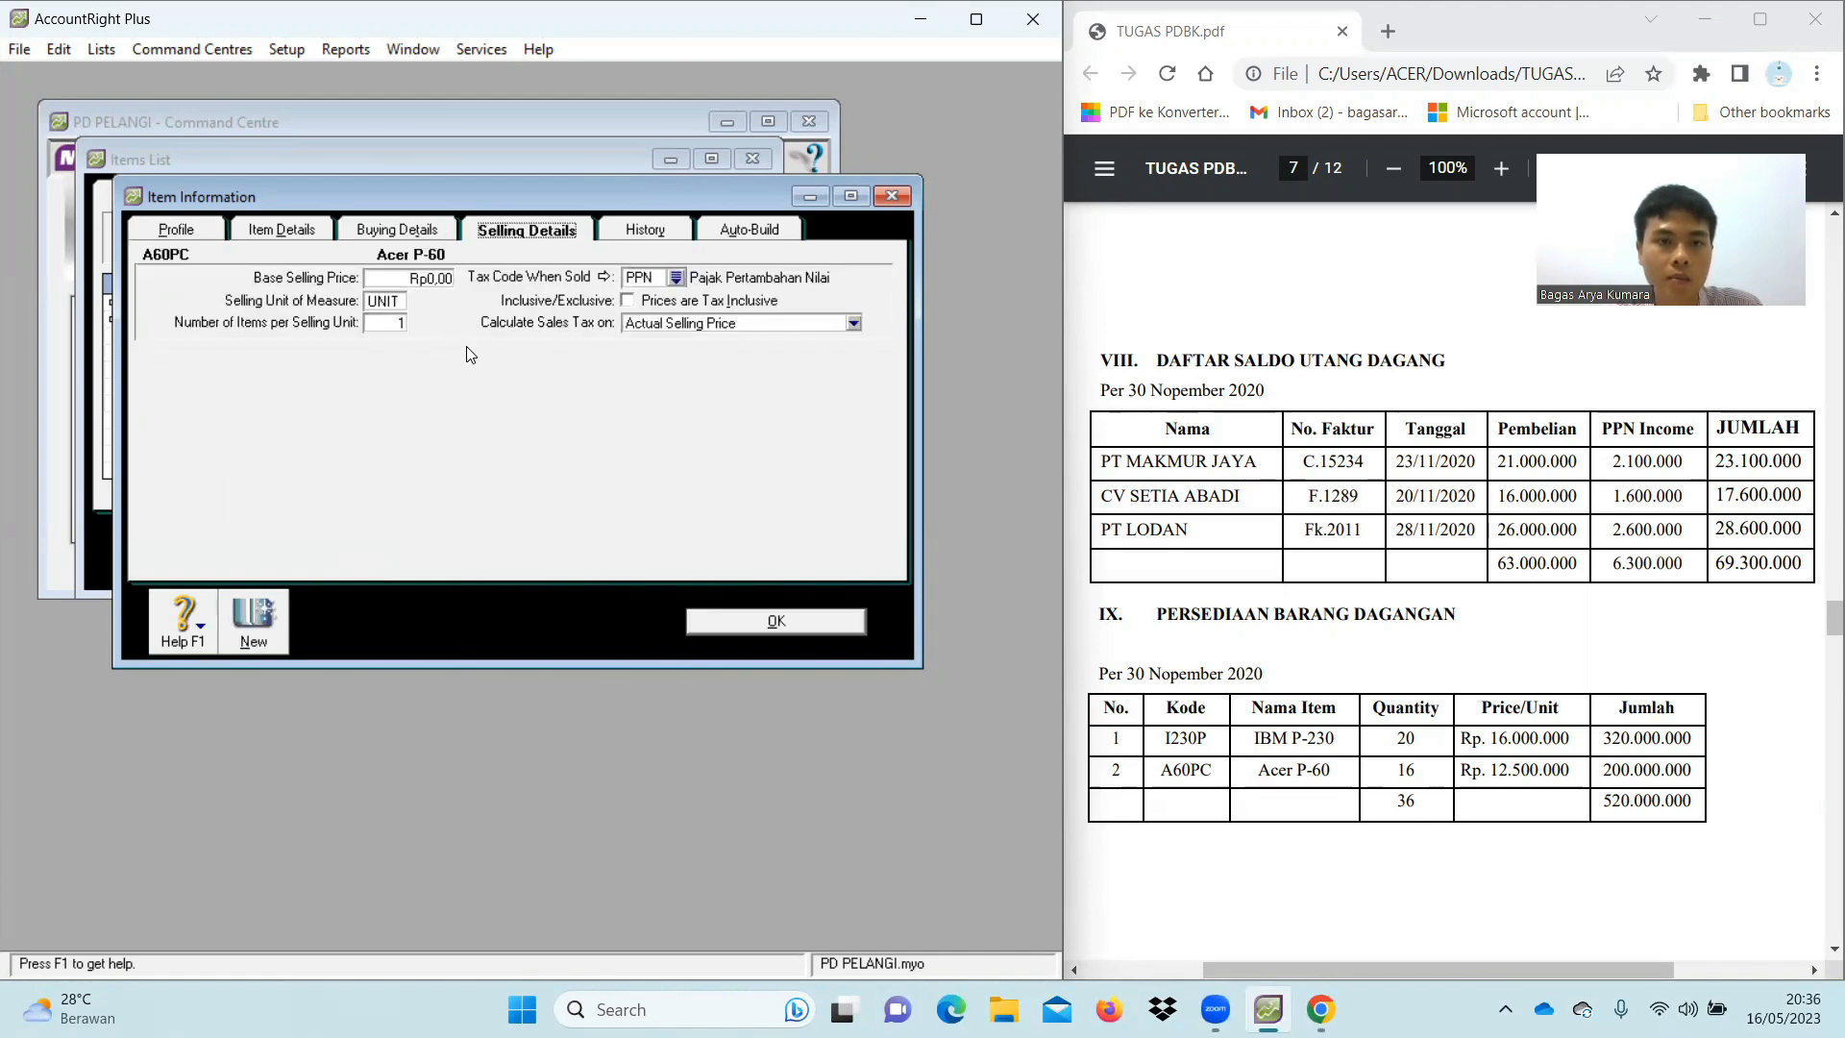
click(423, 237)
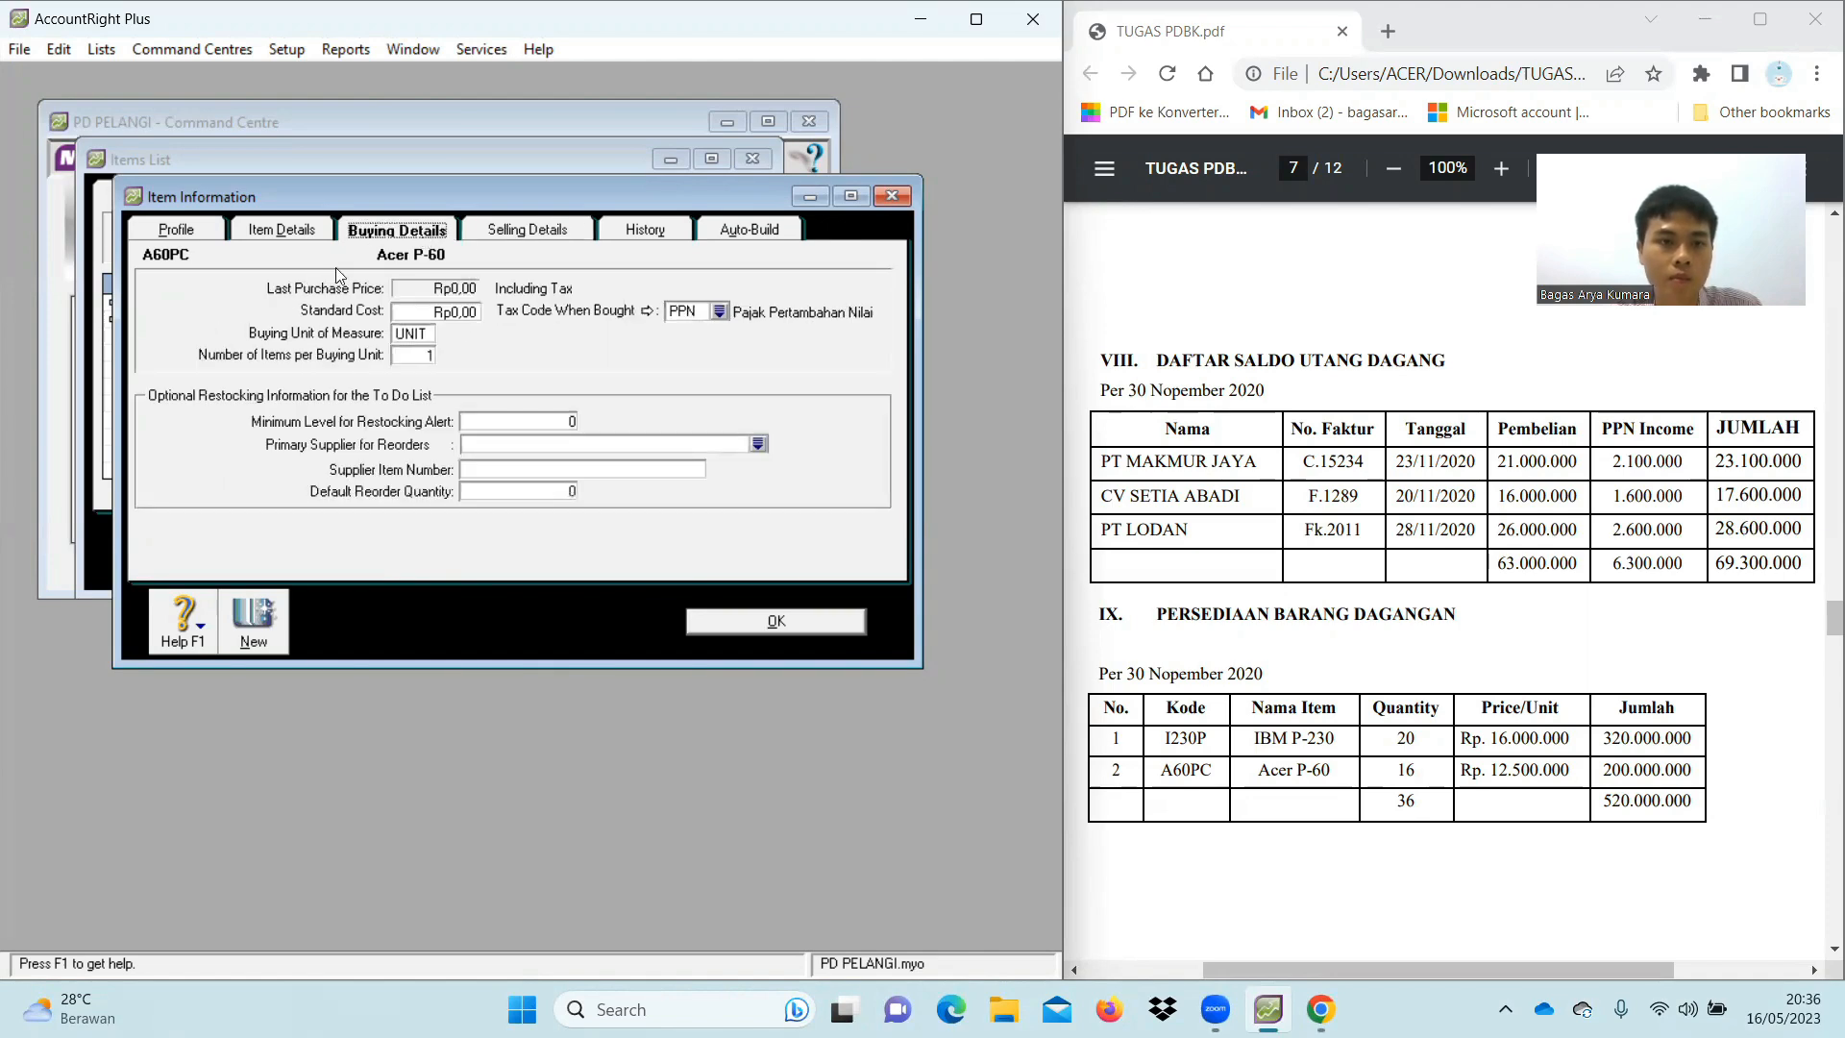
click(488, 234)
click(192, 232)
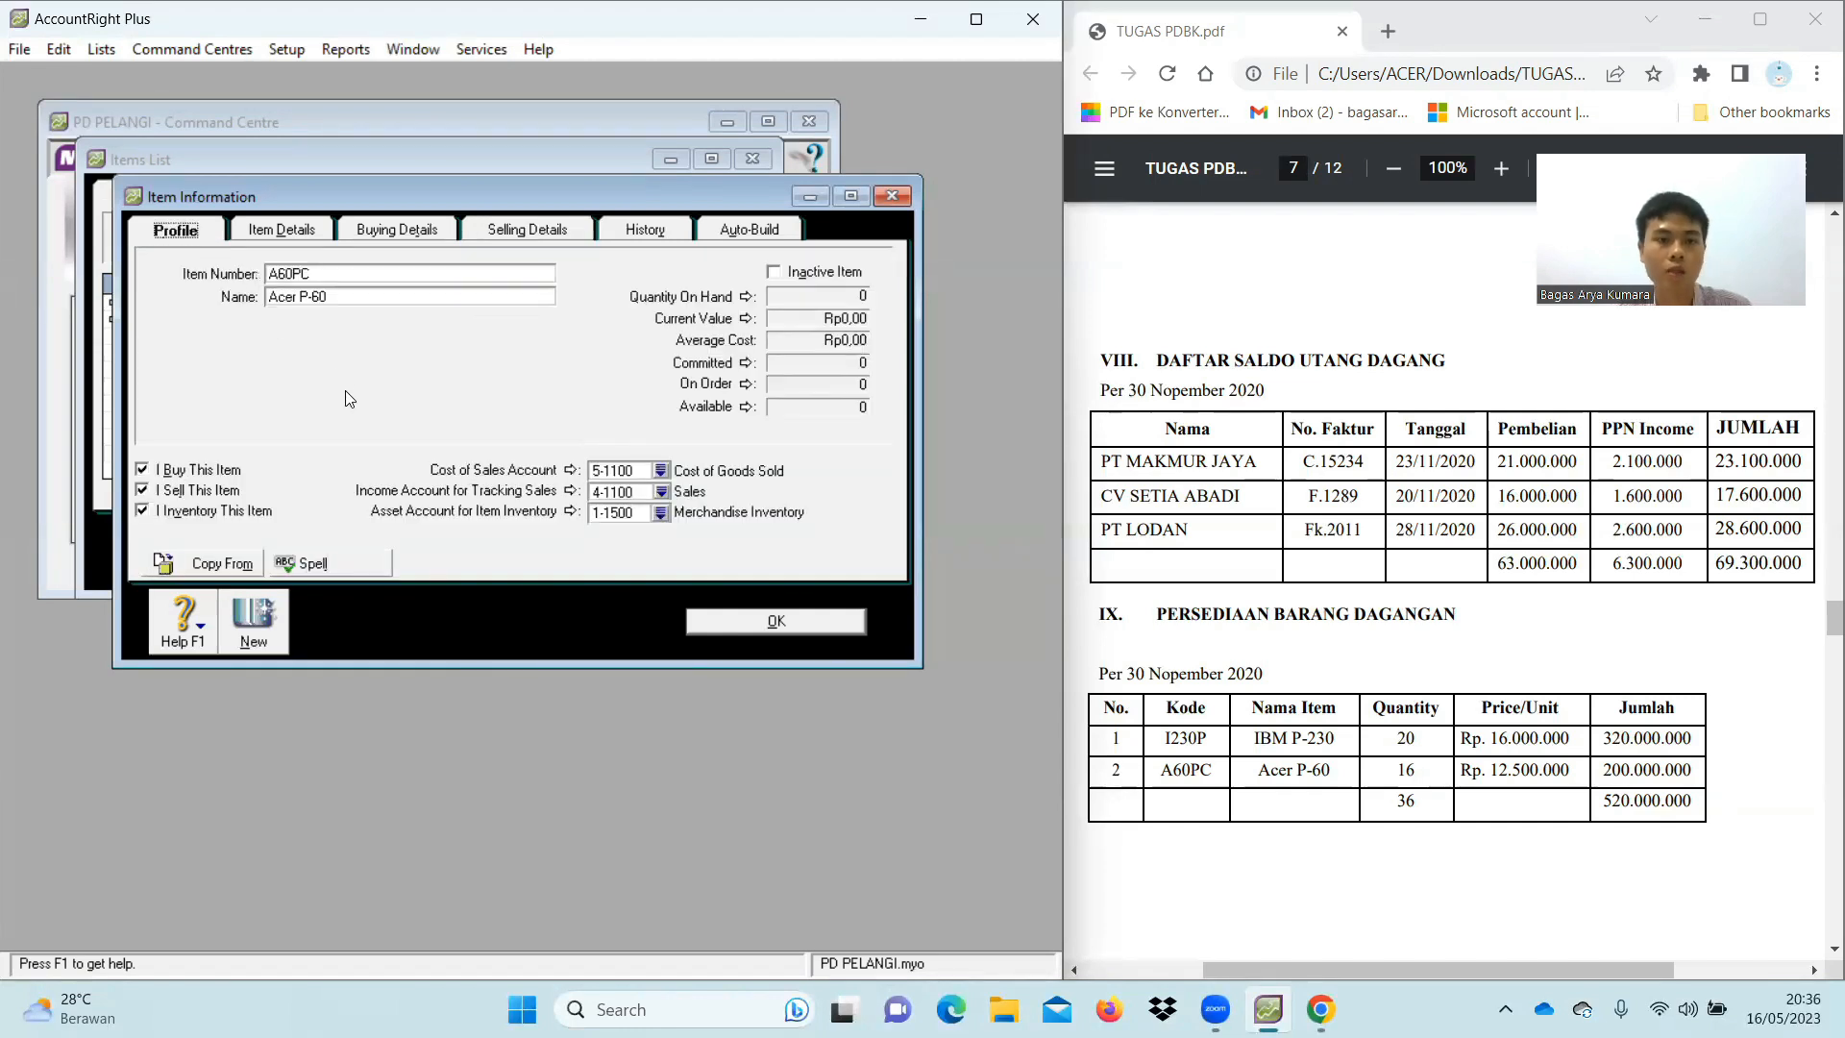
click(731, 622)
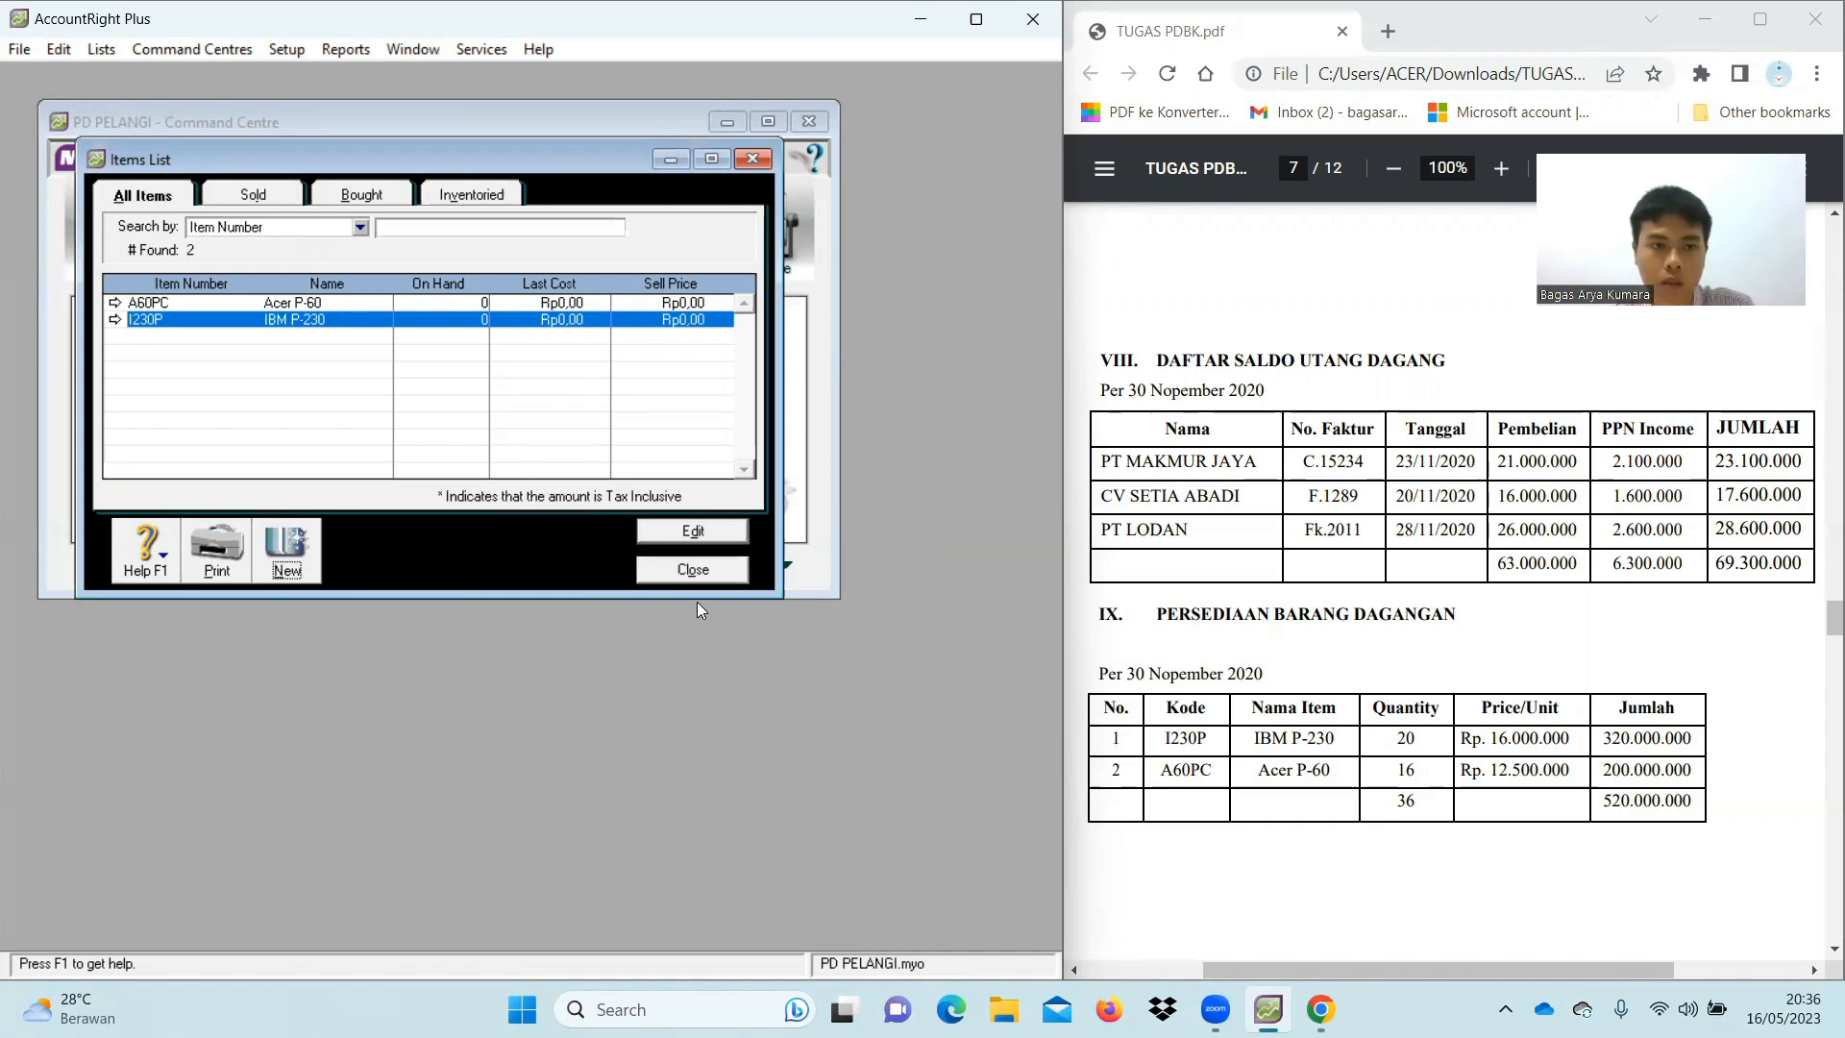
click(690, 570)
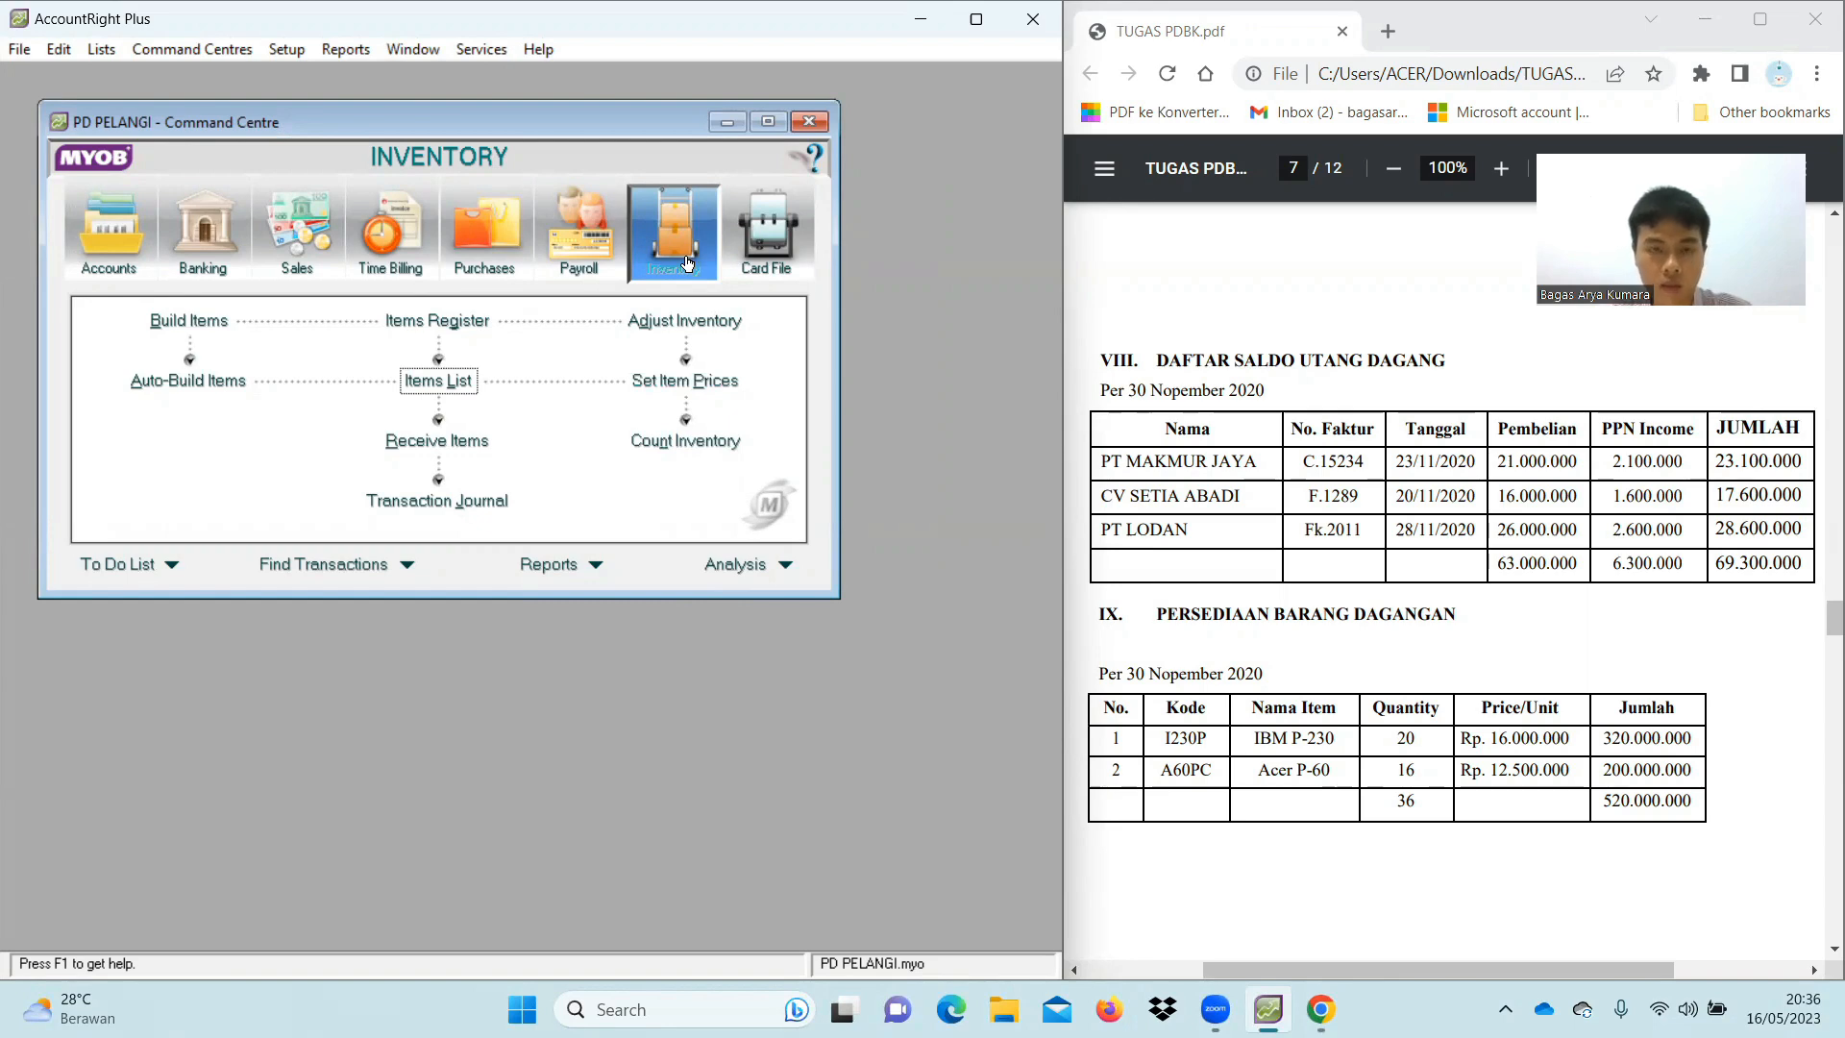
In Set Item Prices, enter current prices Rp12.500.000 for A60PC and Rp16.000.000 for I230P, then save
click(740, 388)
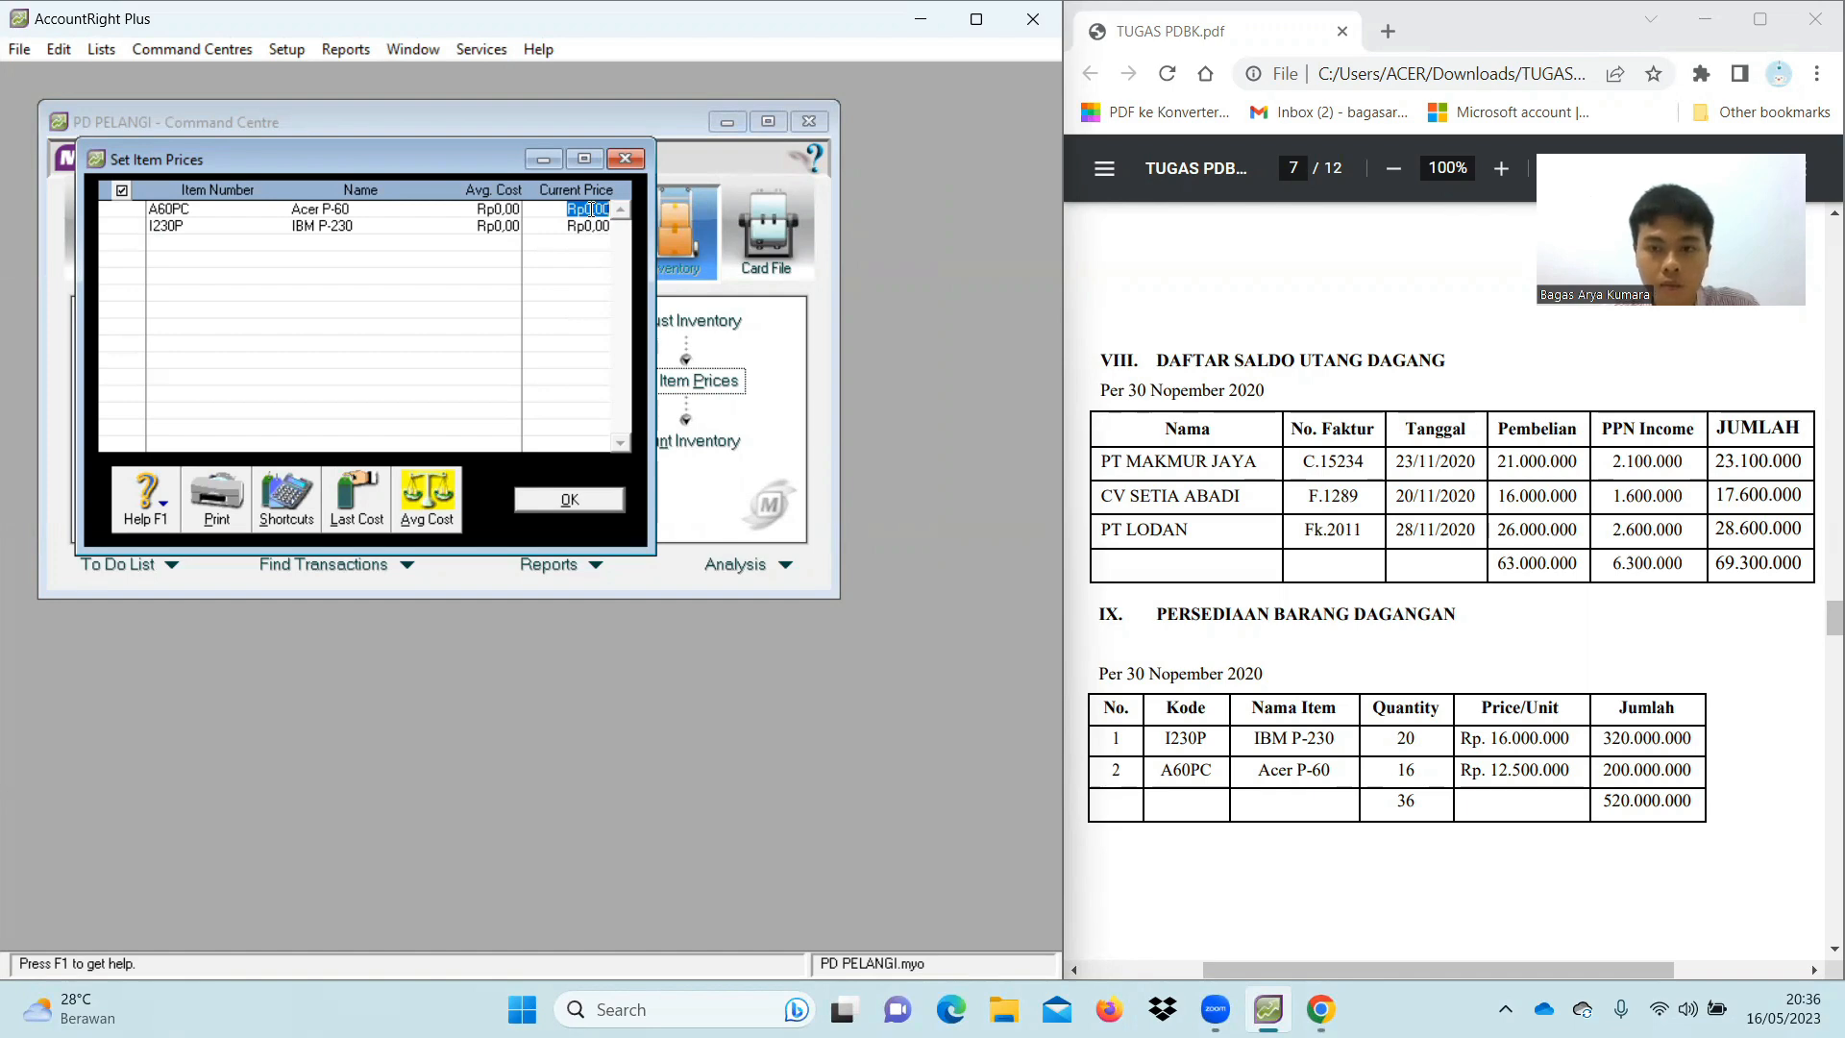
text(125)
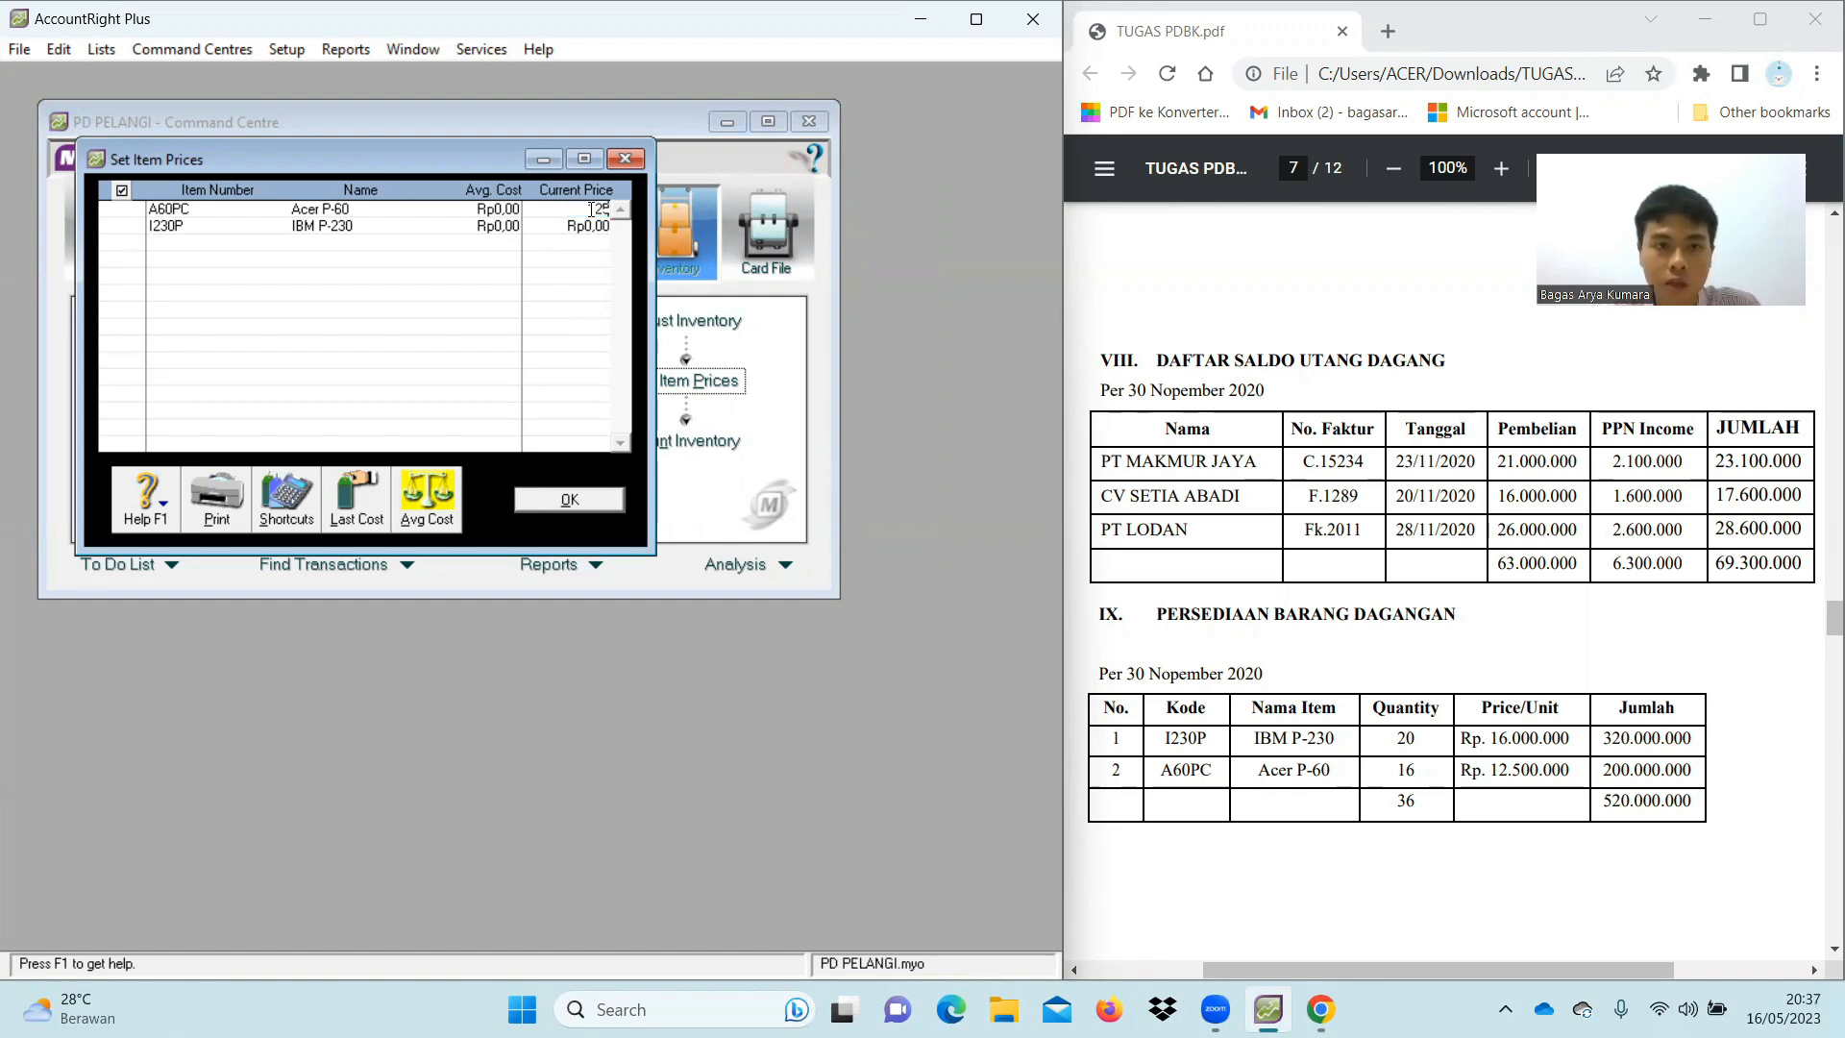
text(00000)
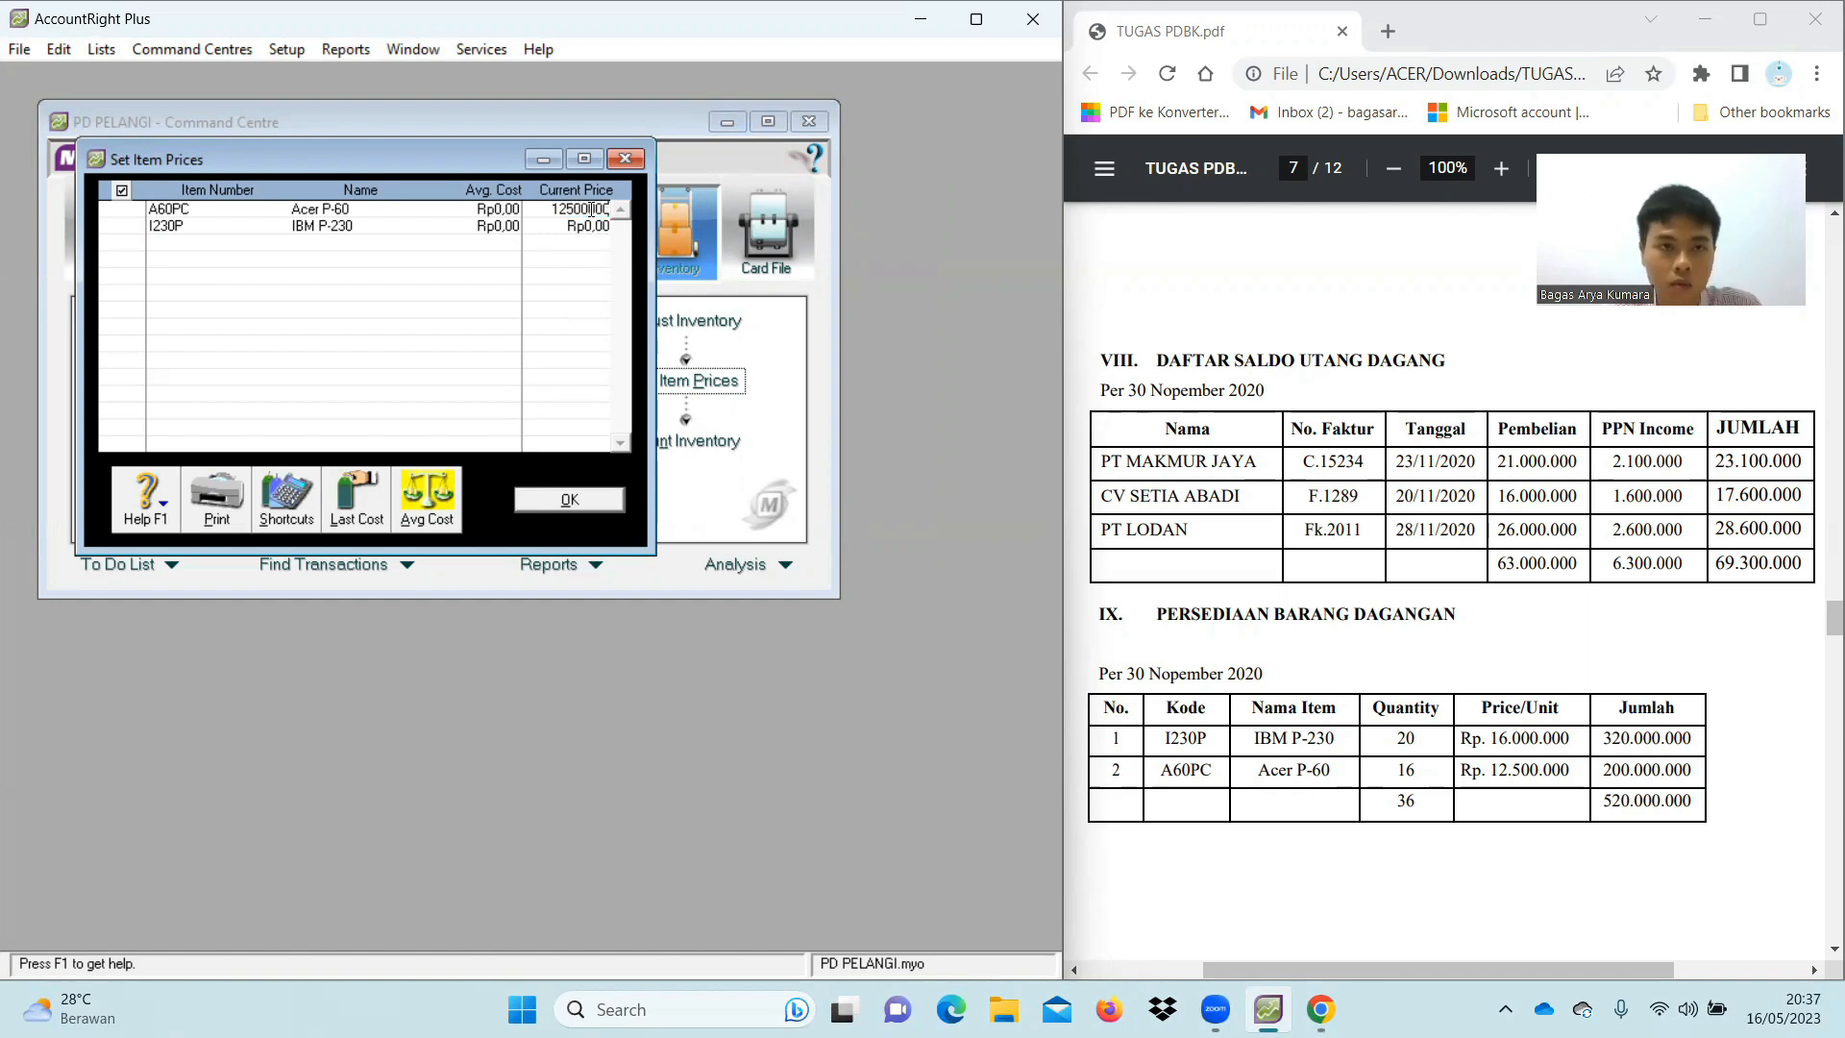
key(Tab)
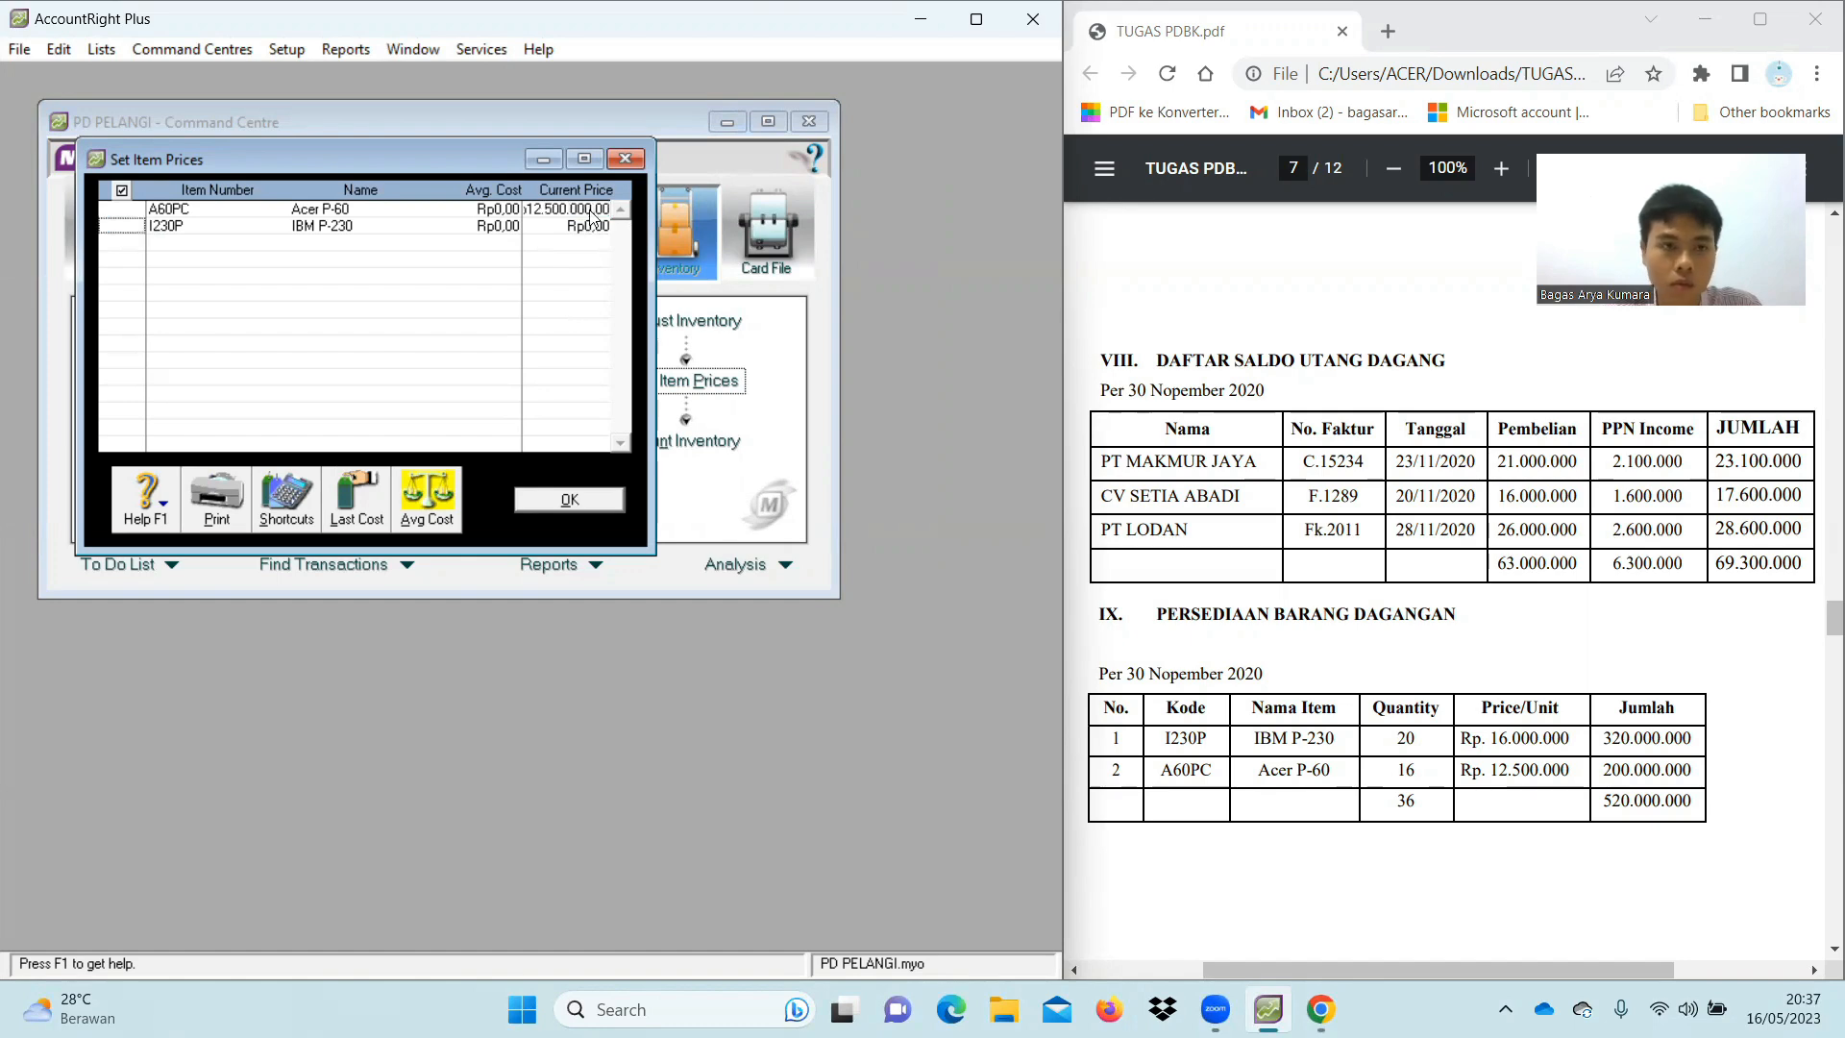
click(598, 225)
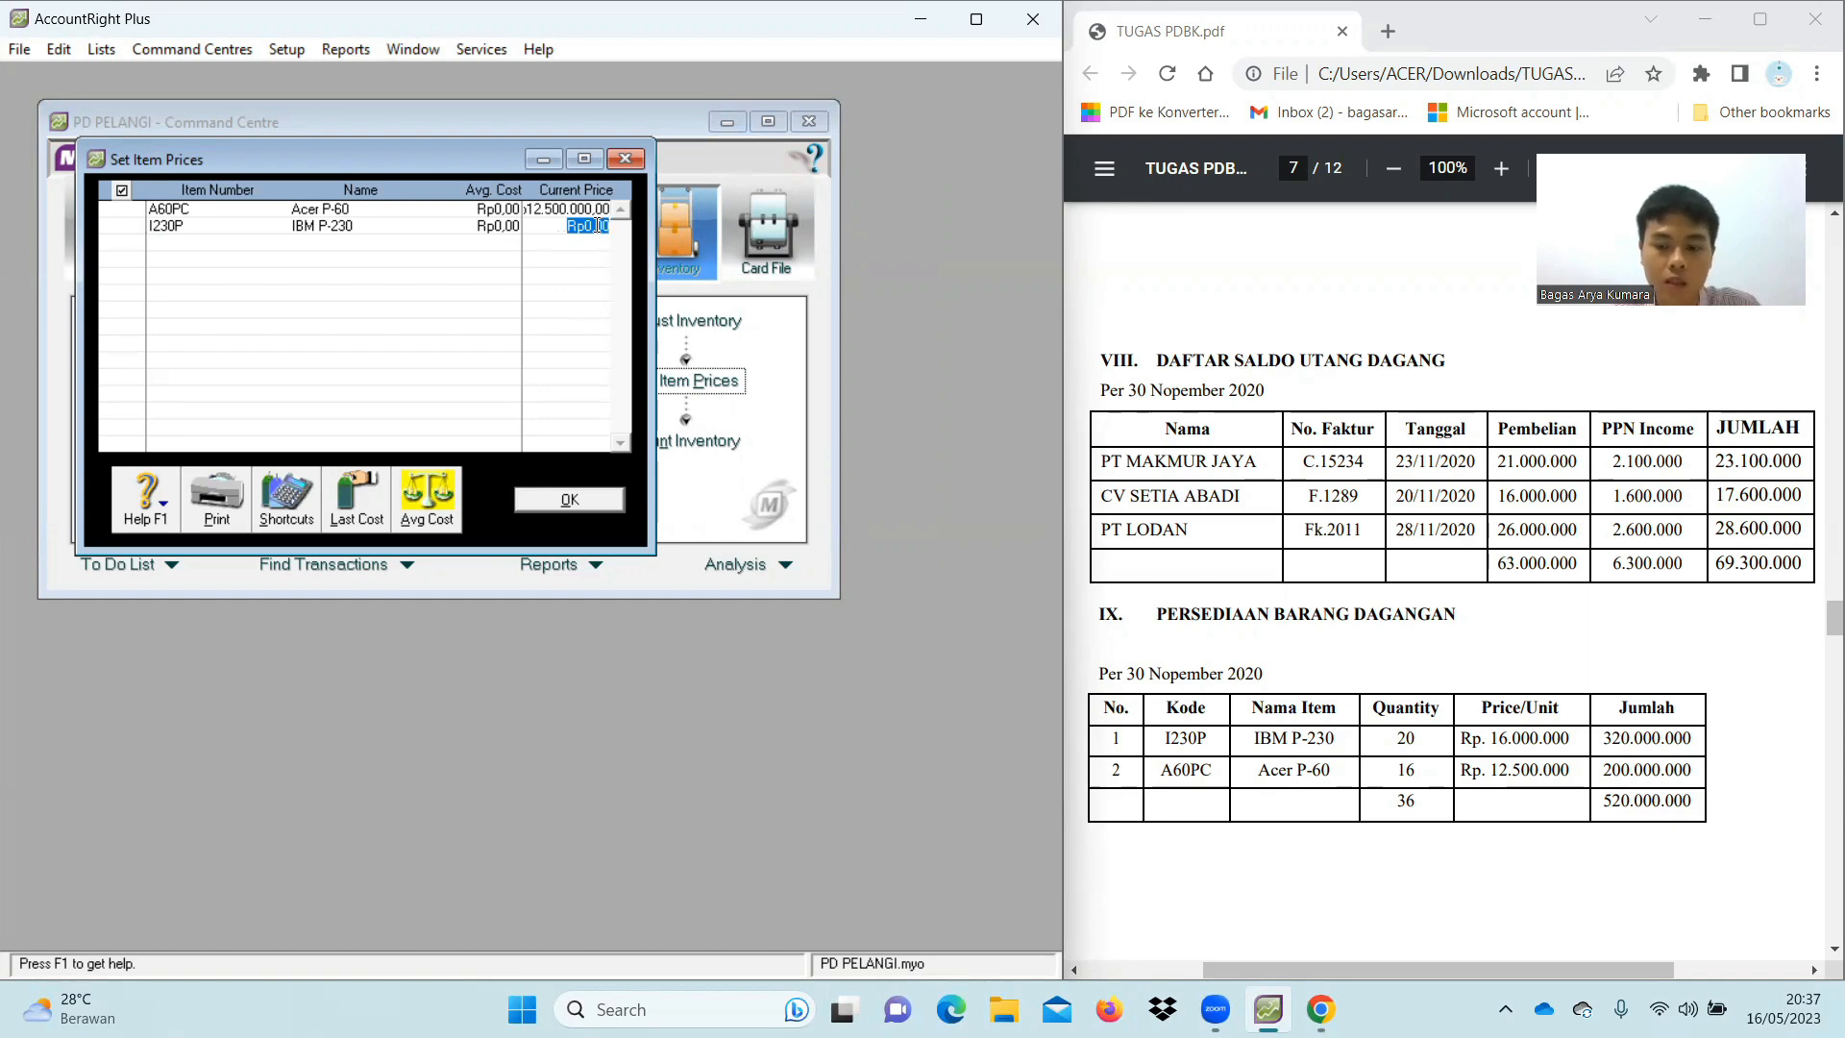
text(16000000)
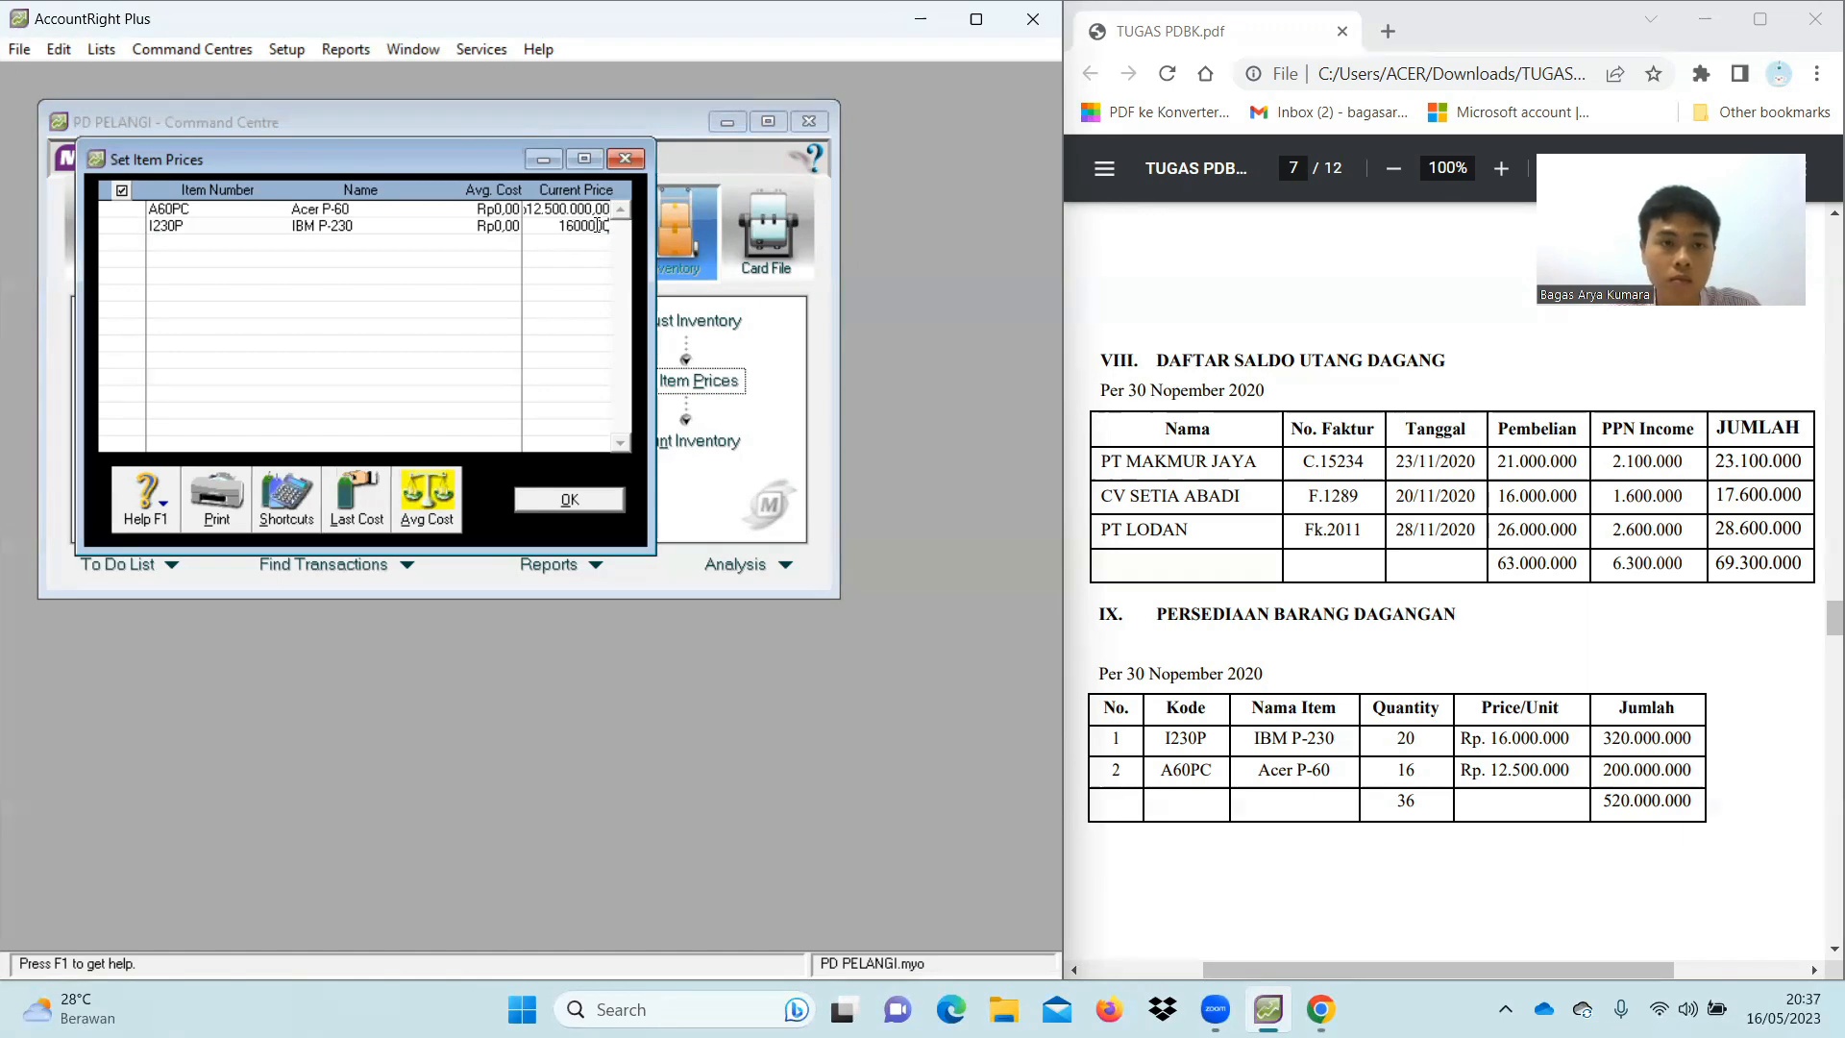
key(Tab)
click(598, 227)
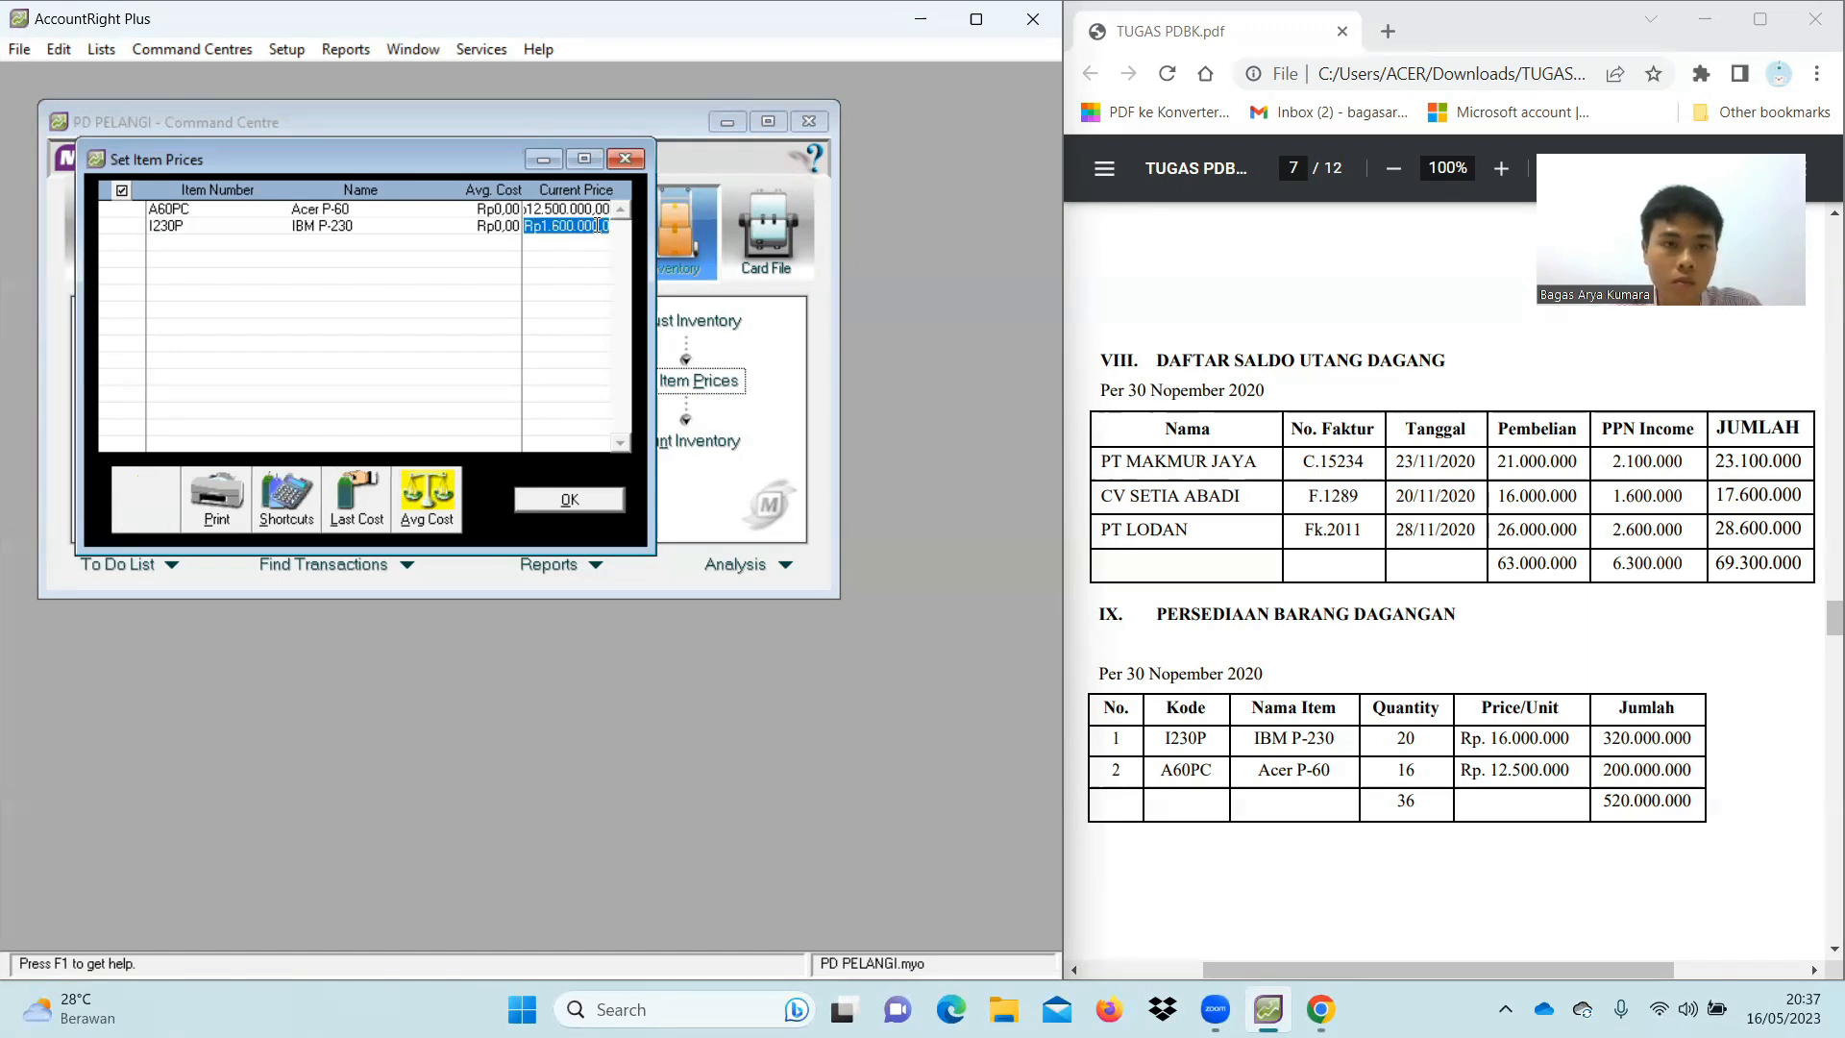
text(16.00)
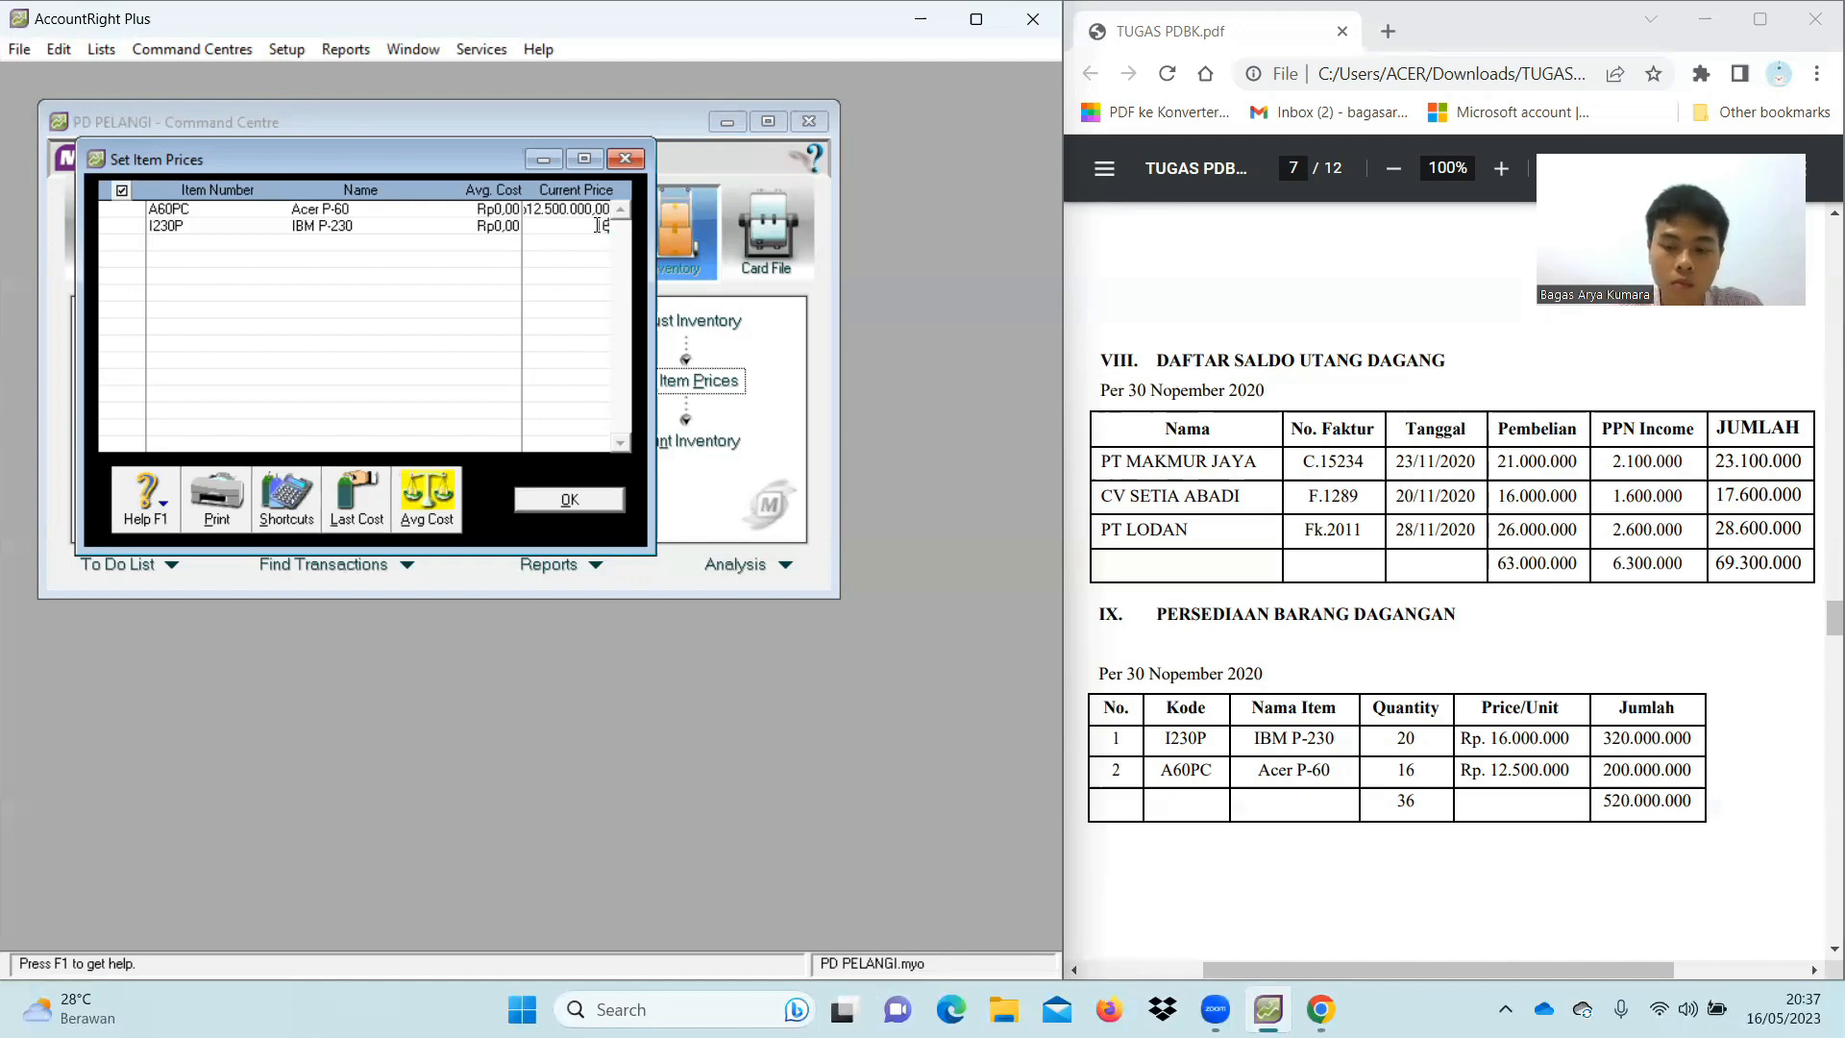
text(0.000)
key(Tab)
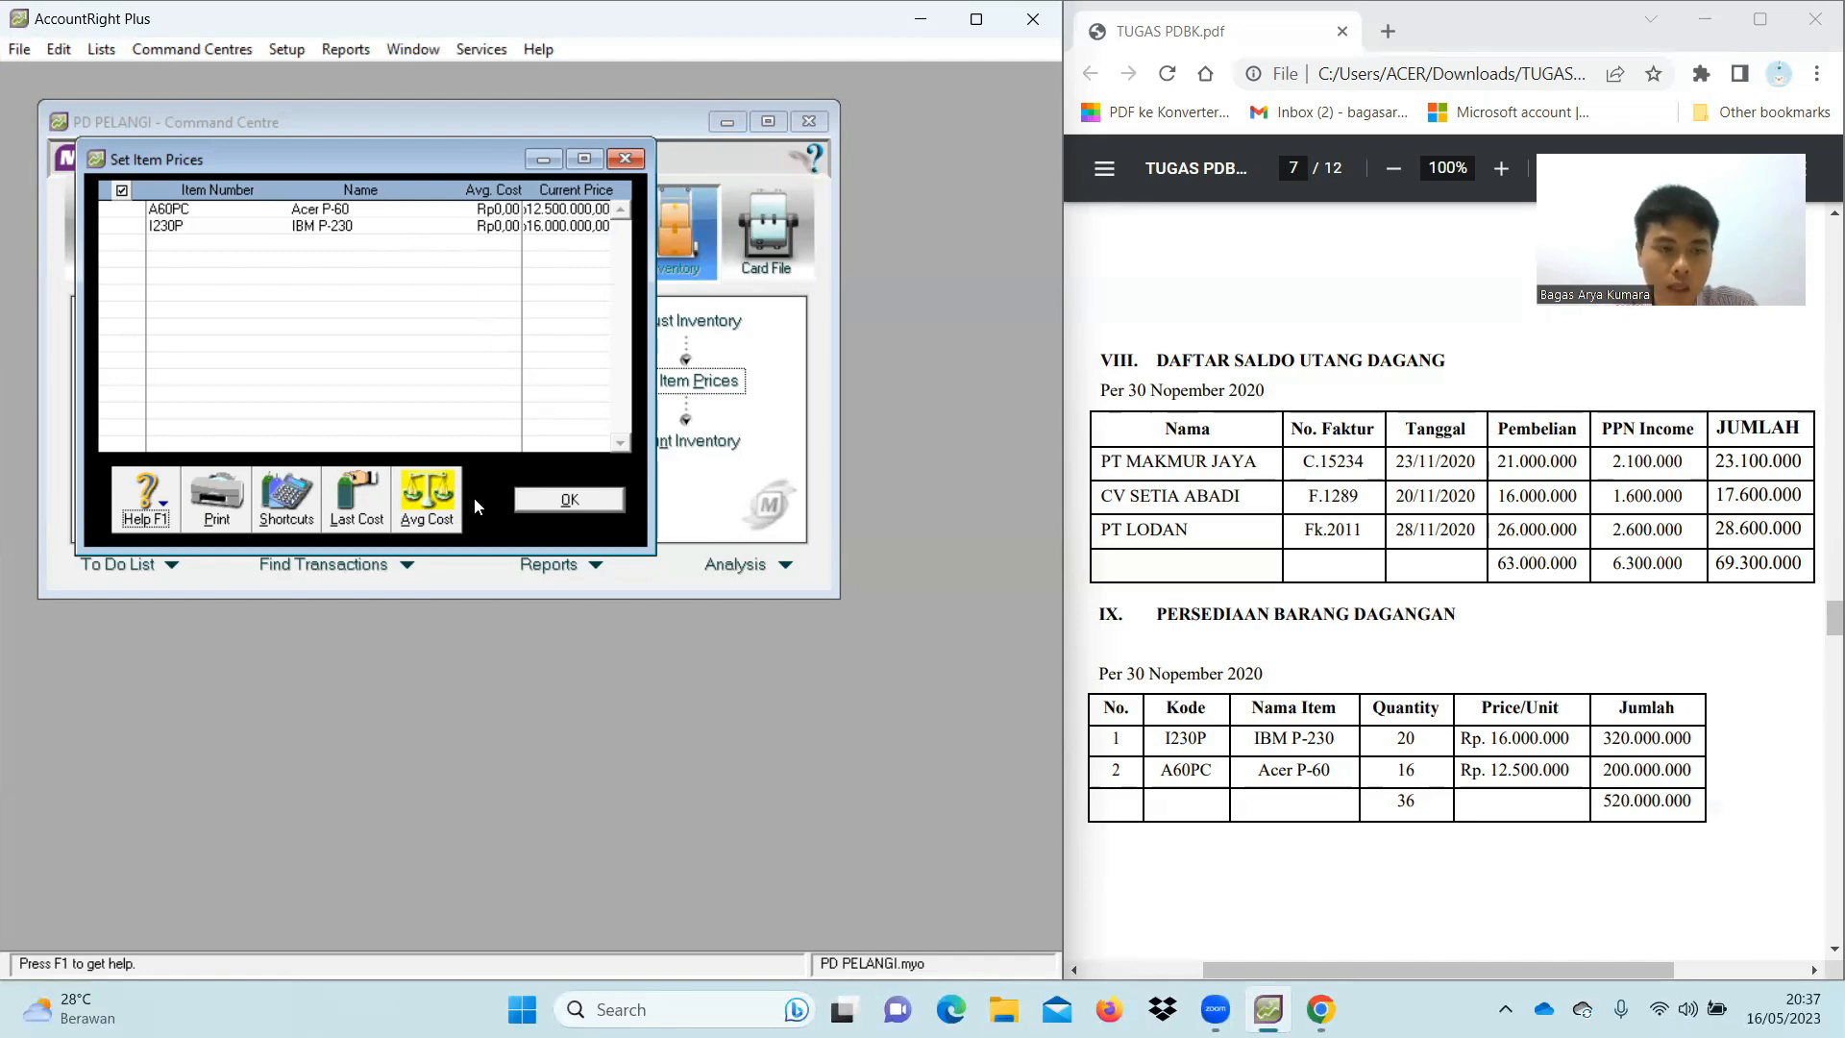
click(435, 495)
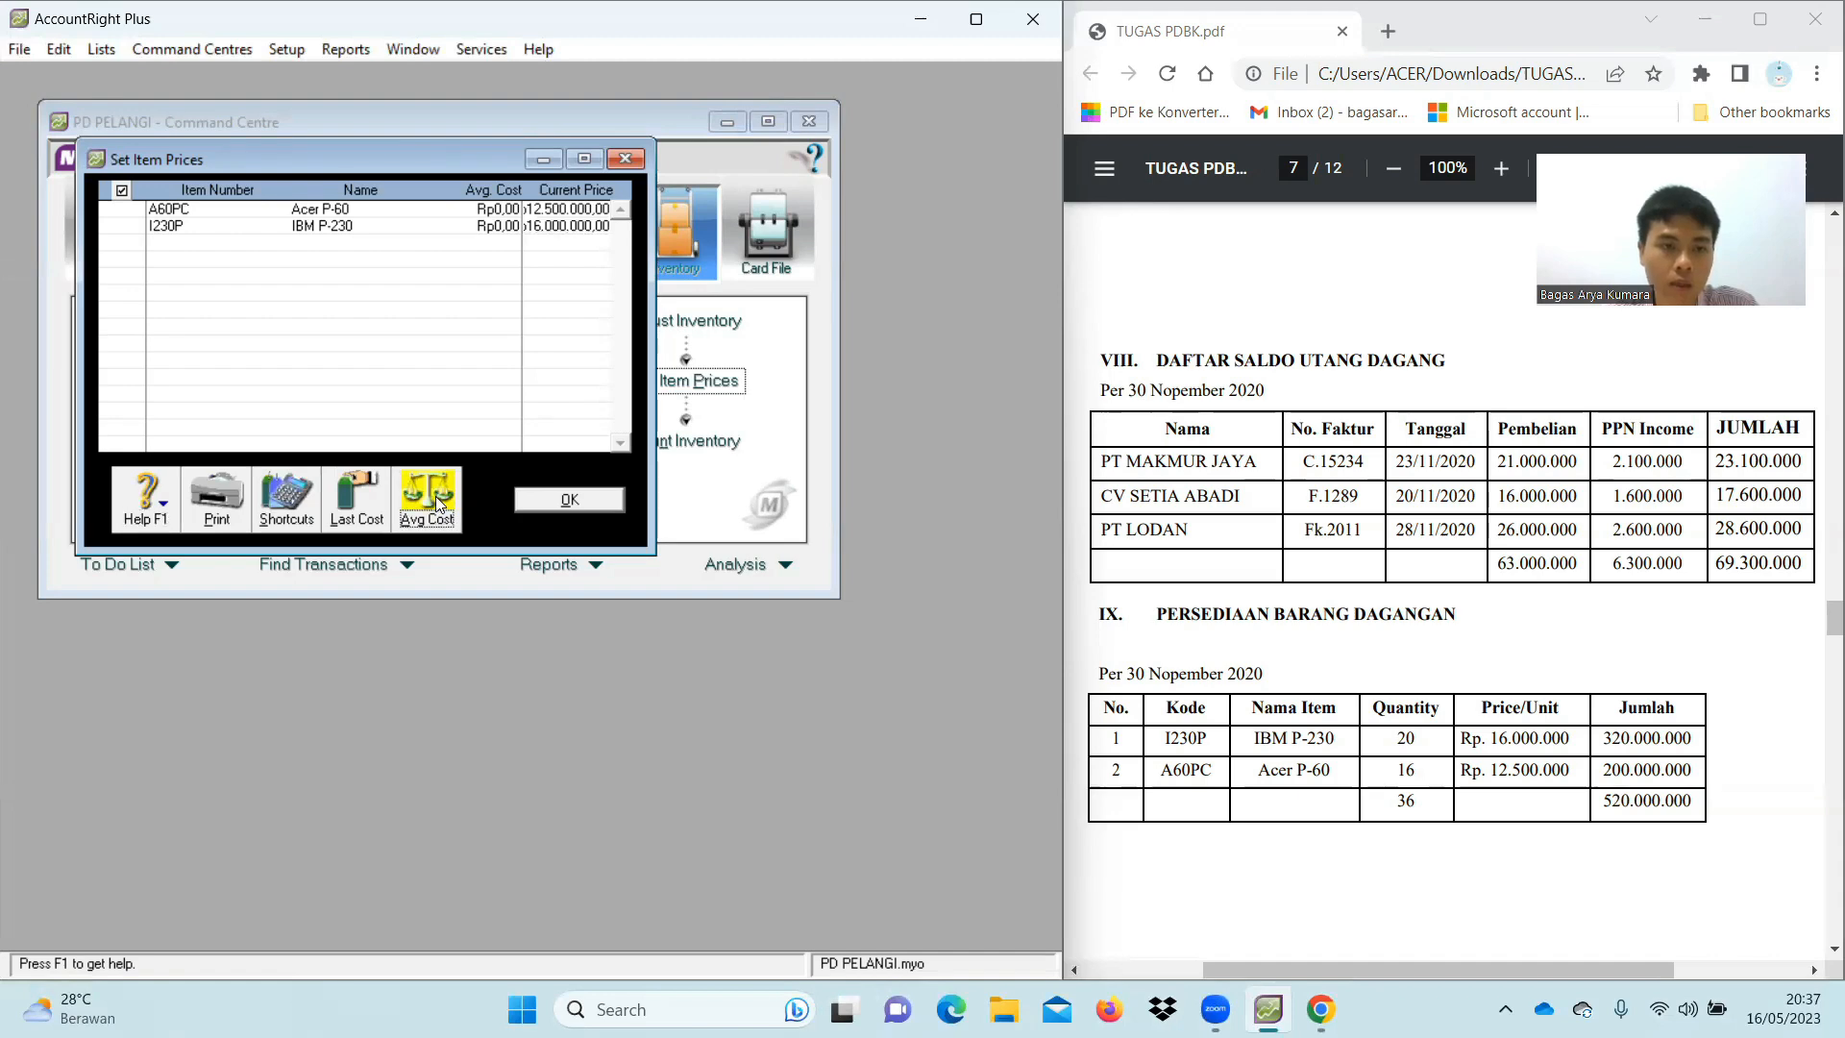
click(571, 499)
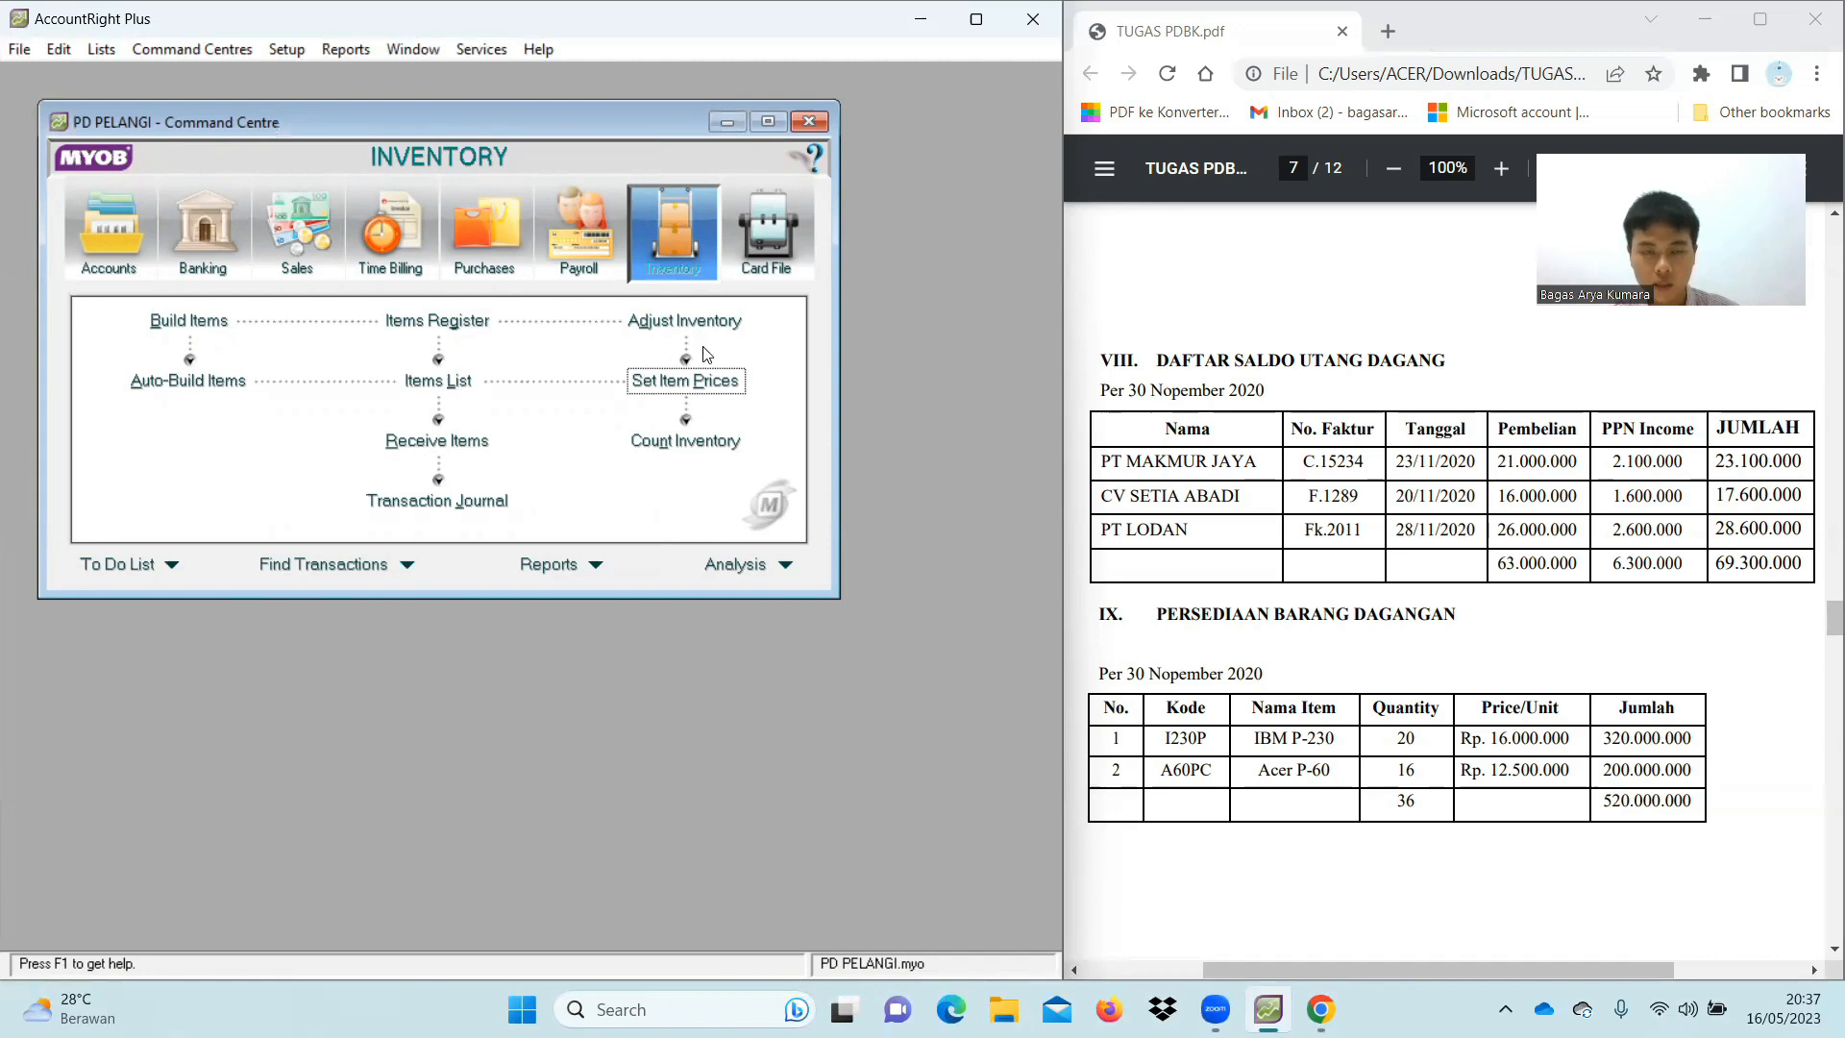
Enter counted quantities of 16 for A60PC and 20 for I230P
click(713, 444)
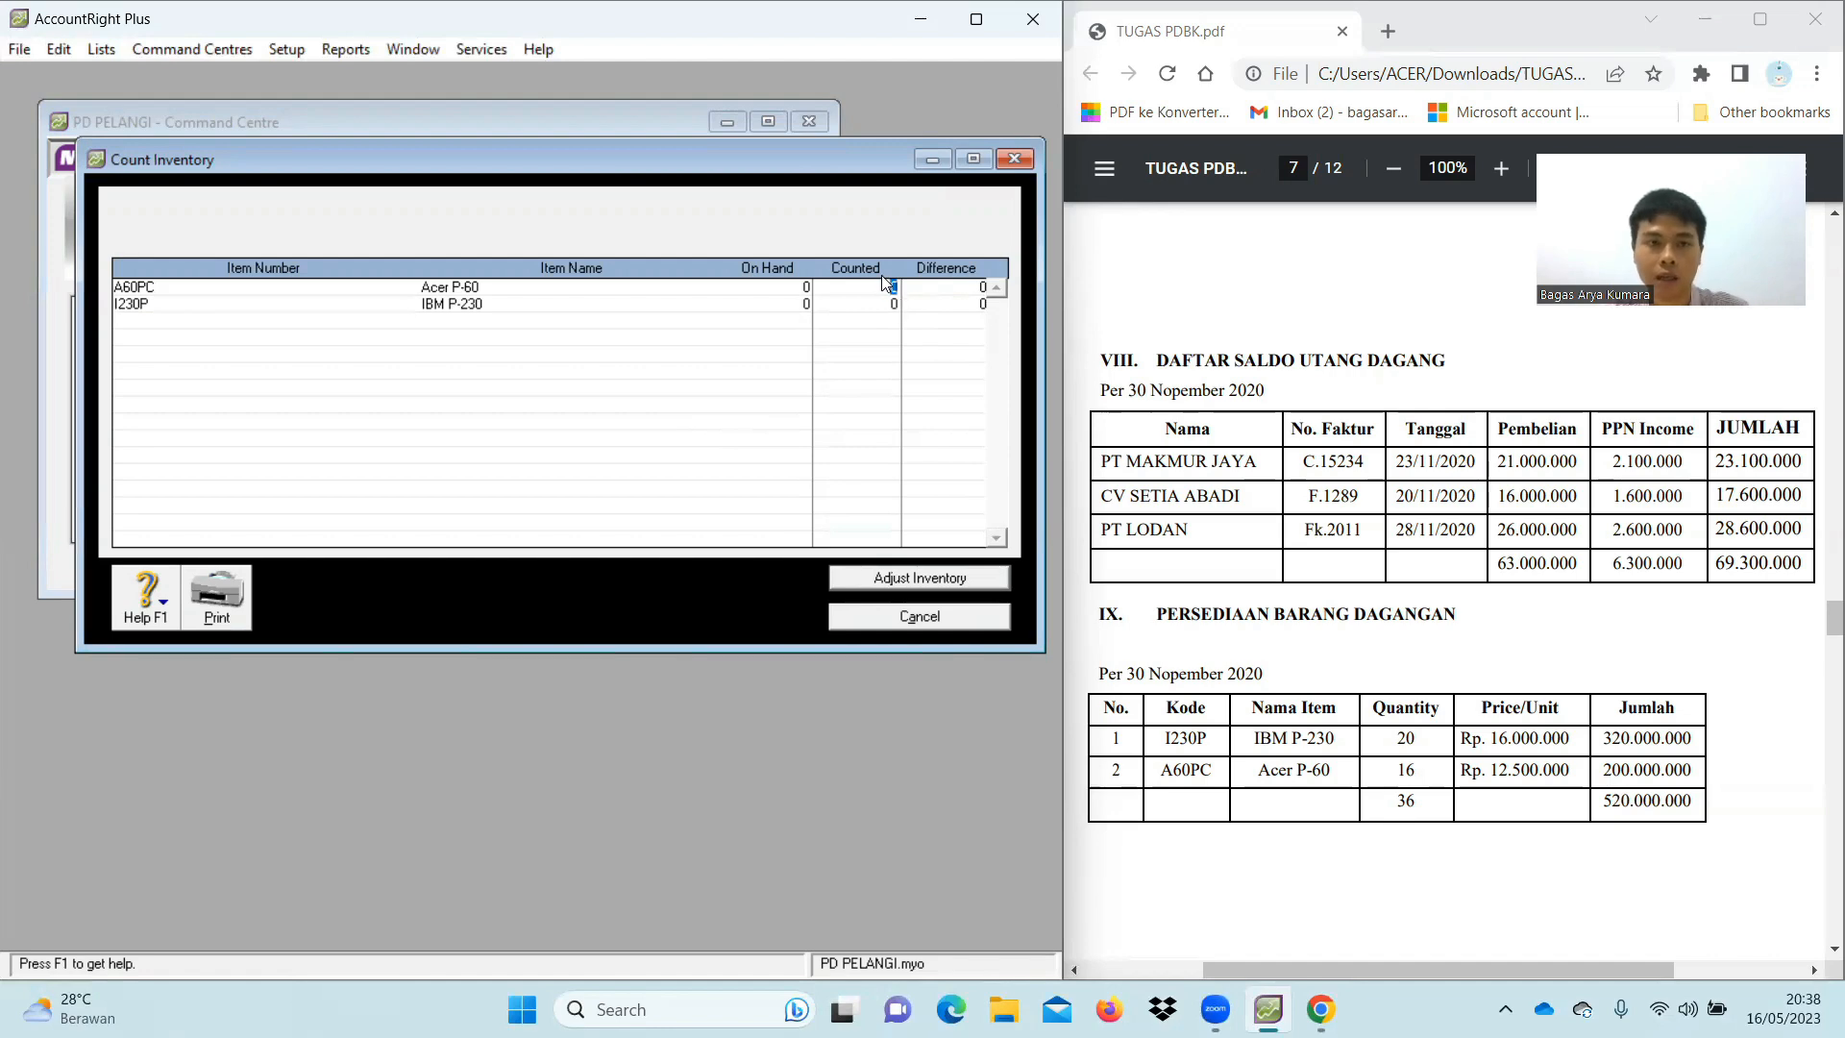
text(16)
click(893, 306)
text(20)
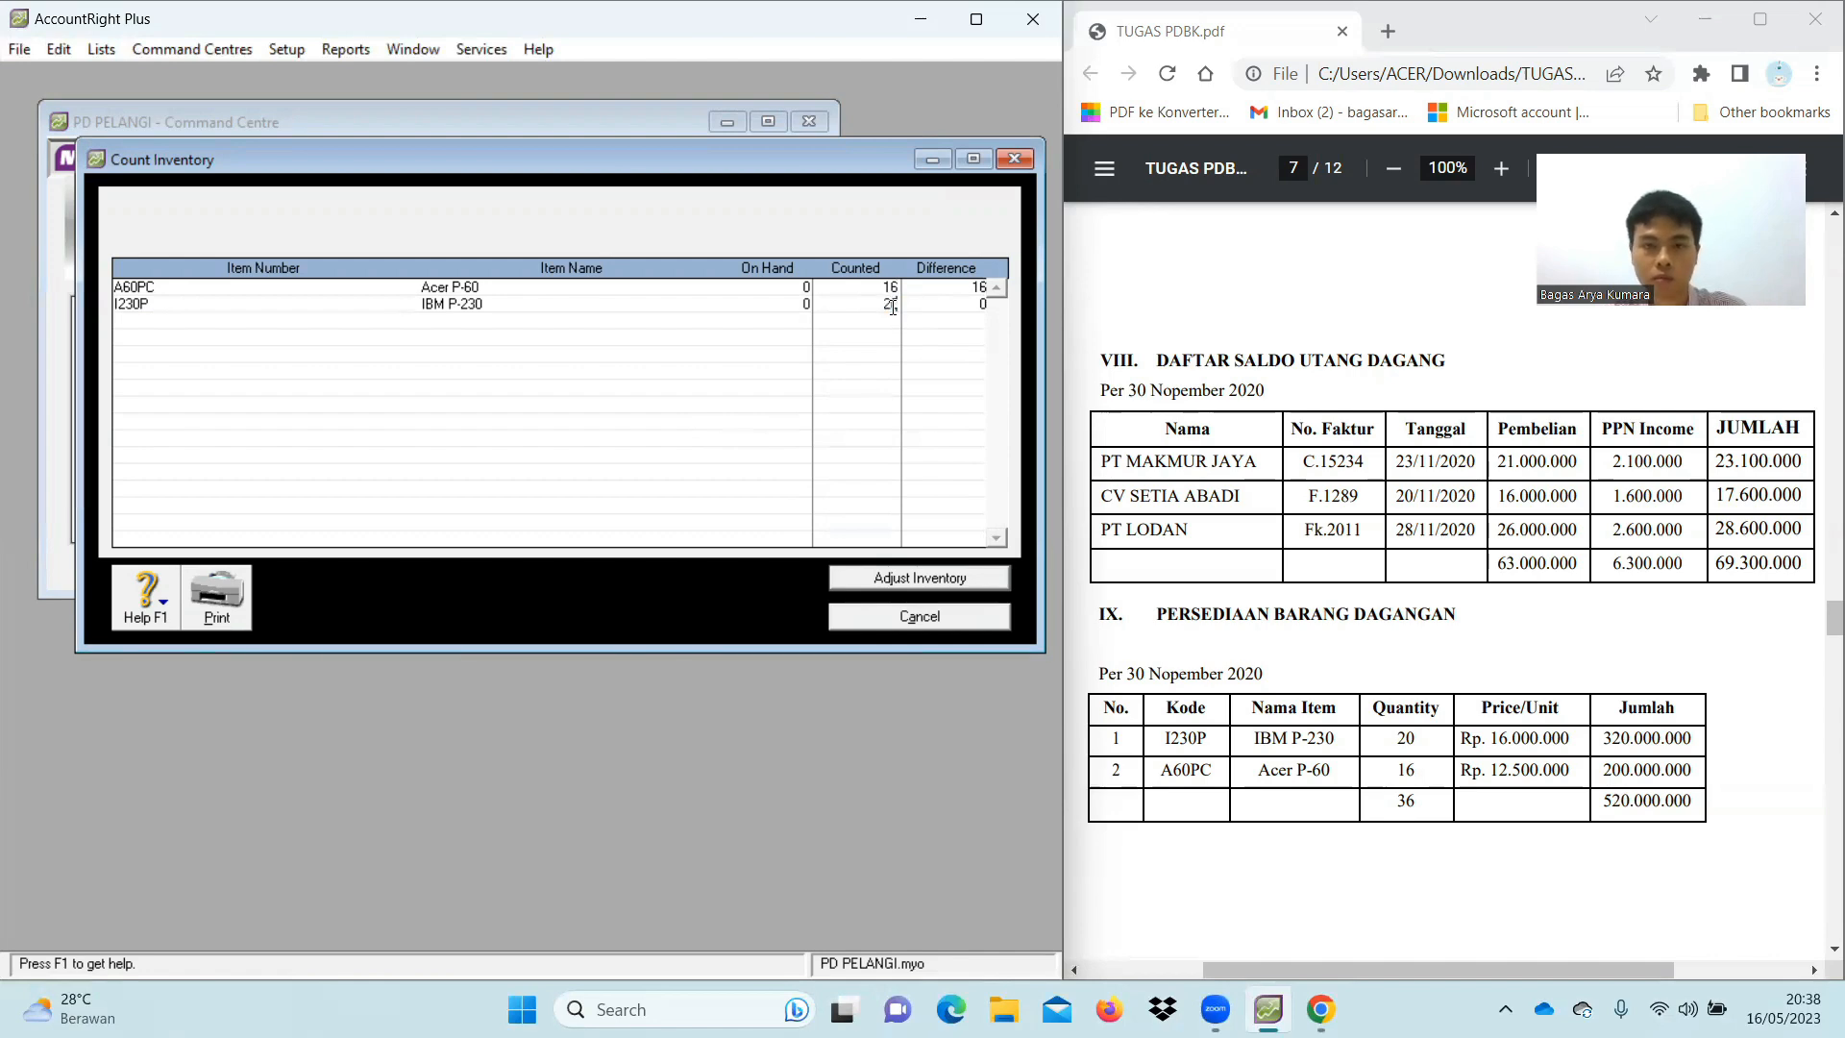
key(Tab)
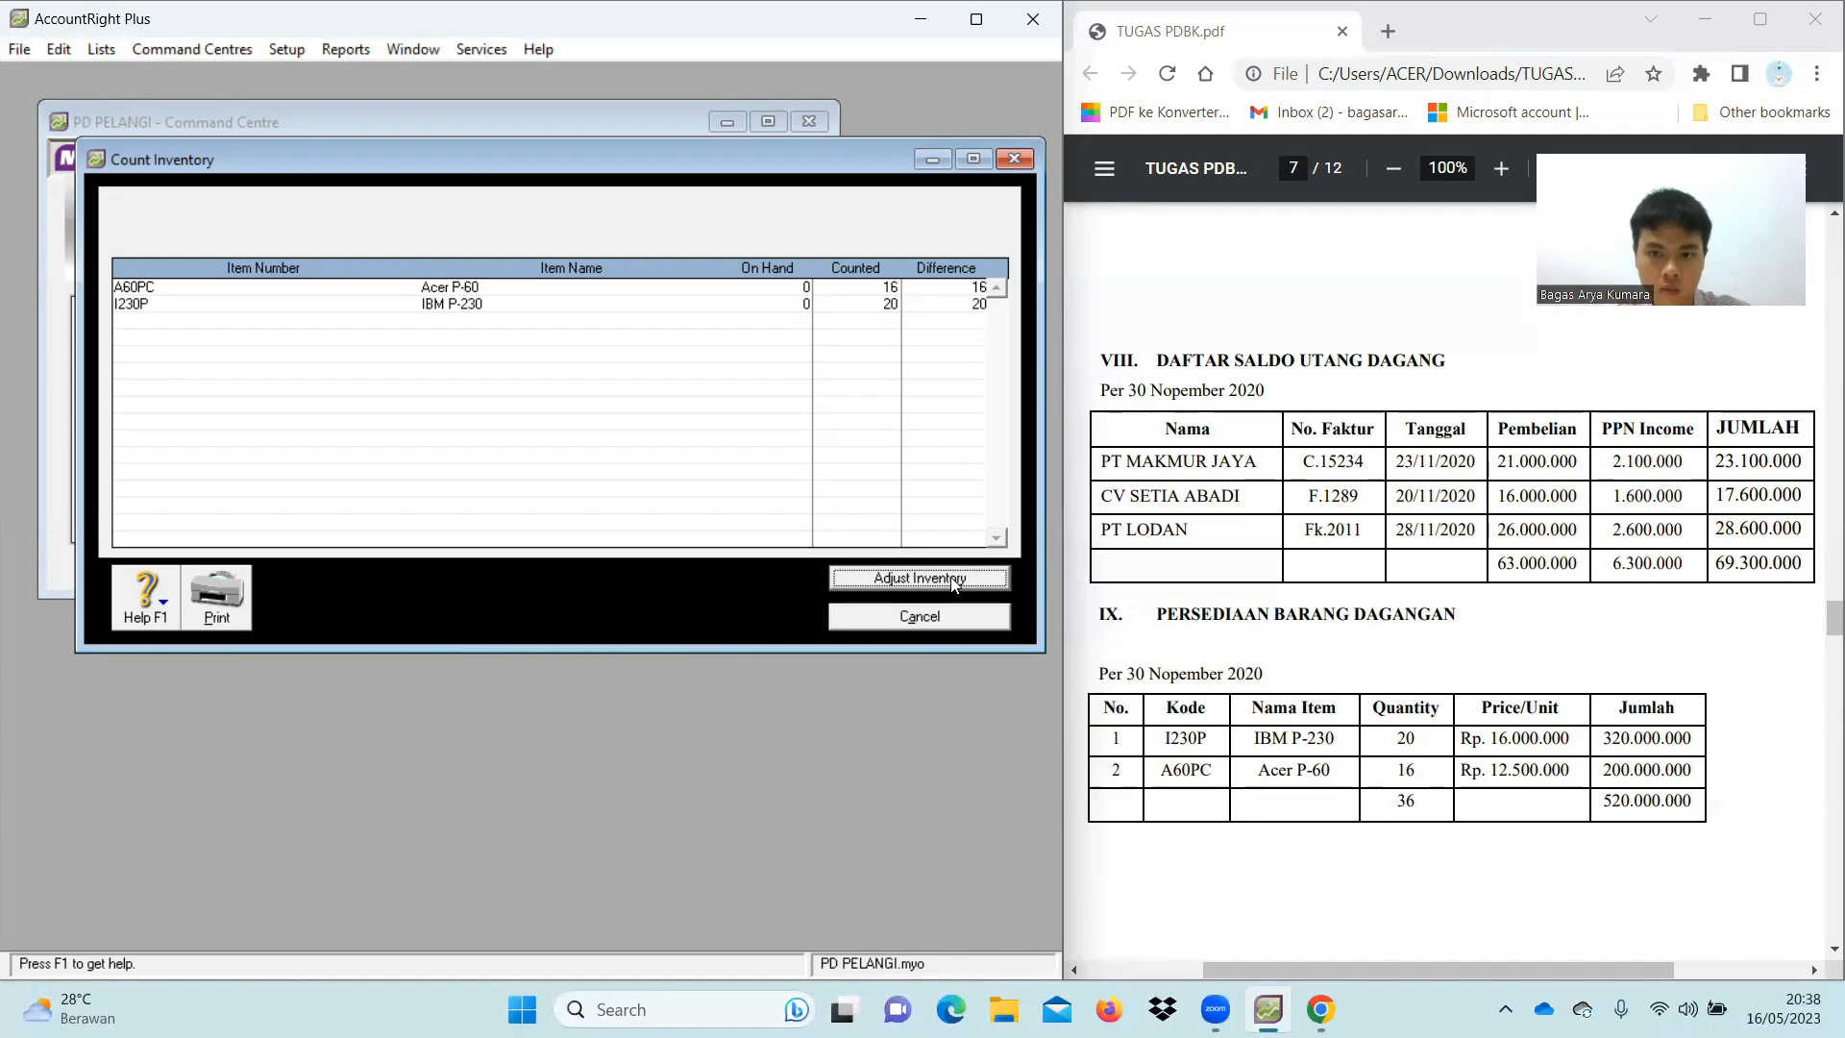
Adjust inventory using 1-1500 Merchandise Inventory as the default adjustment account
click(920, 578)
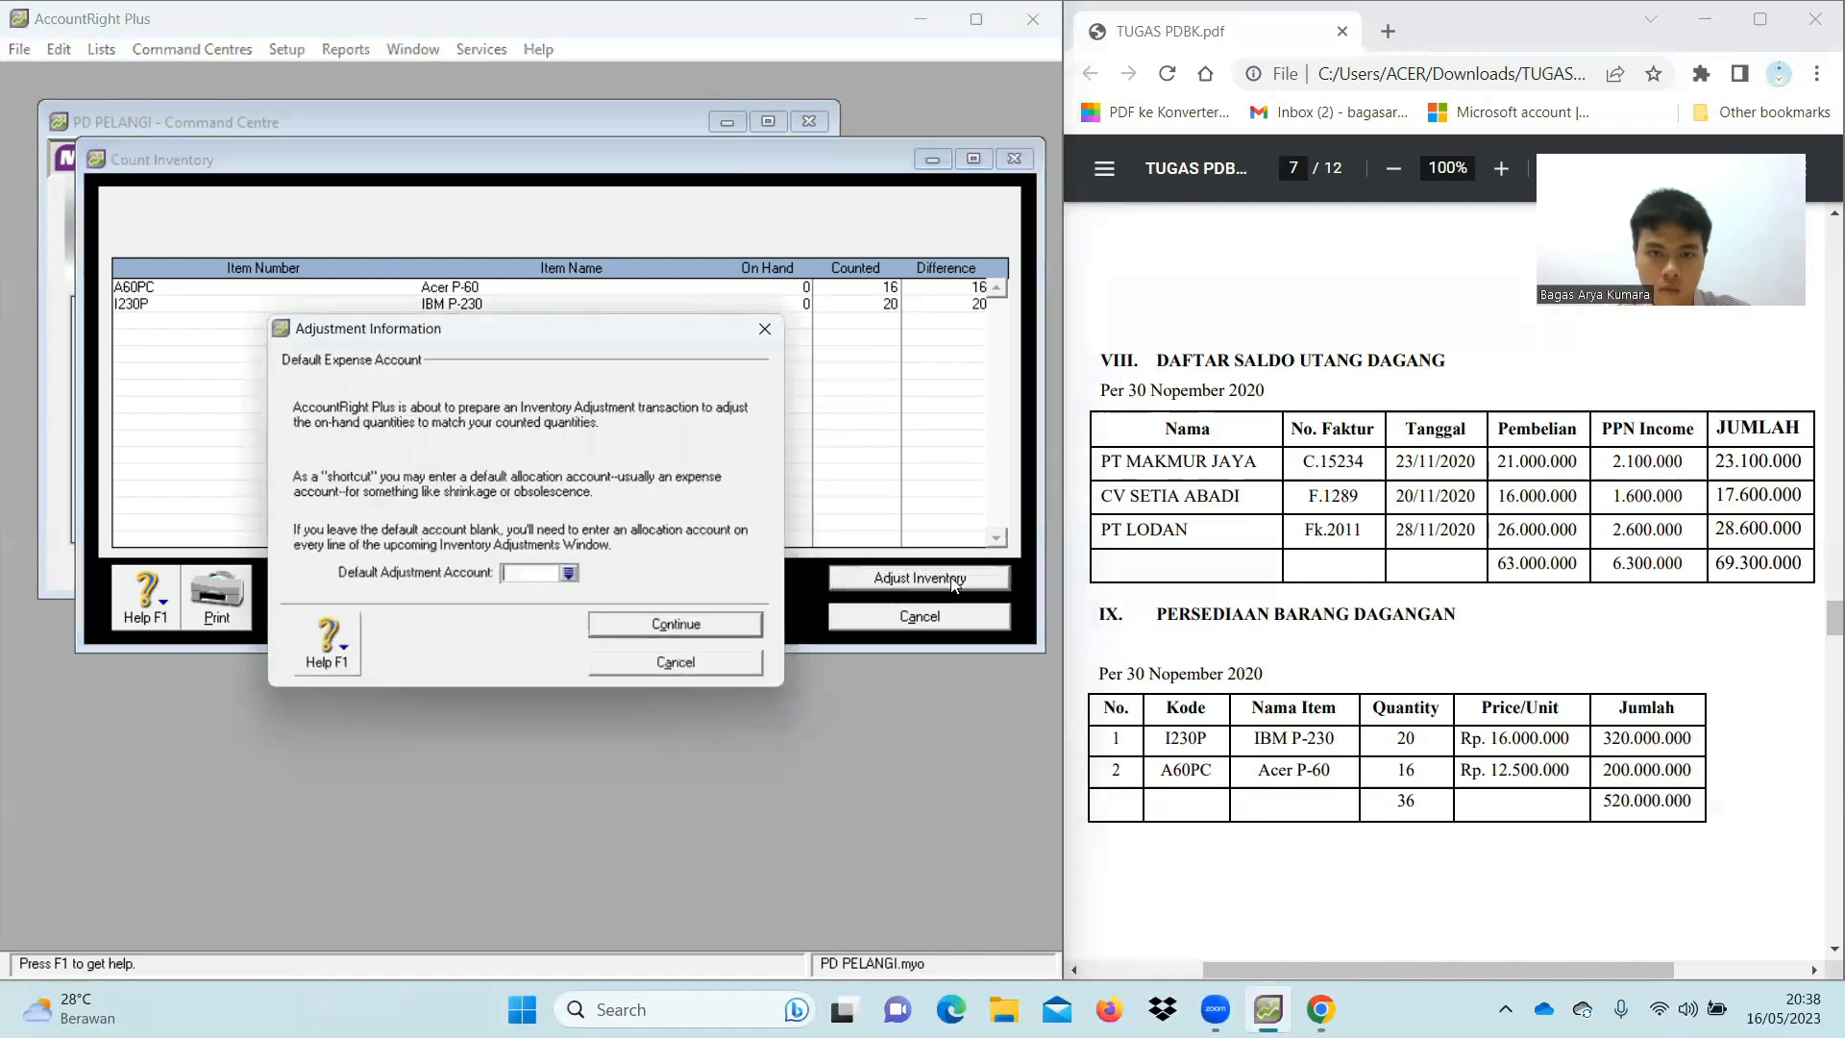
click(576, 579)
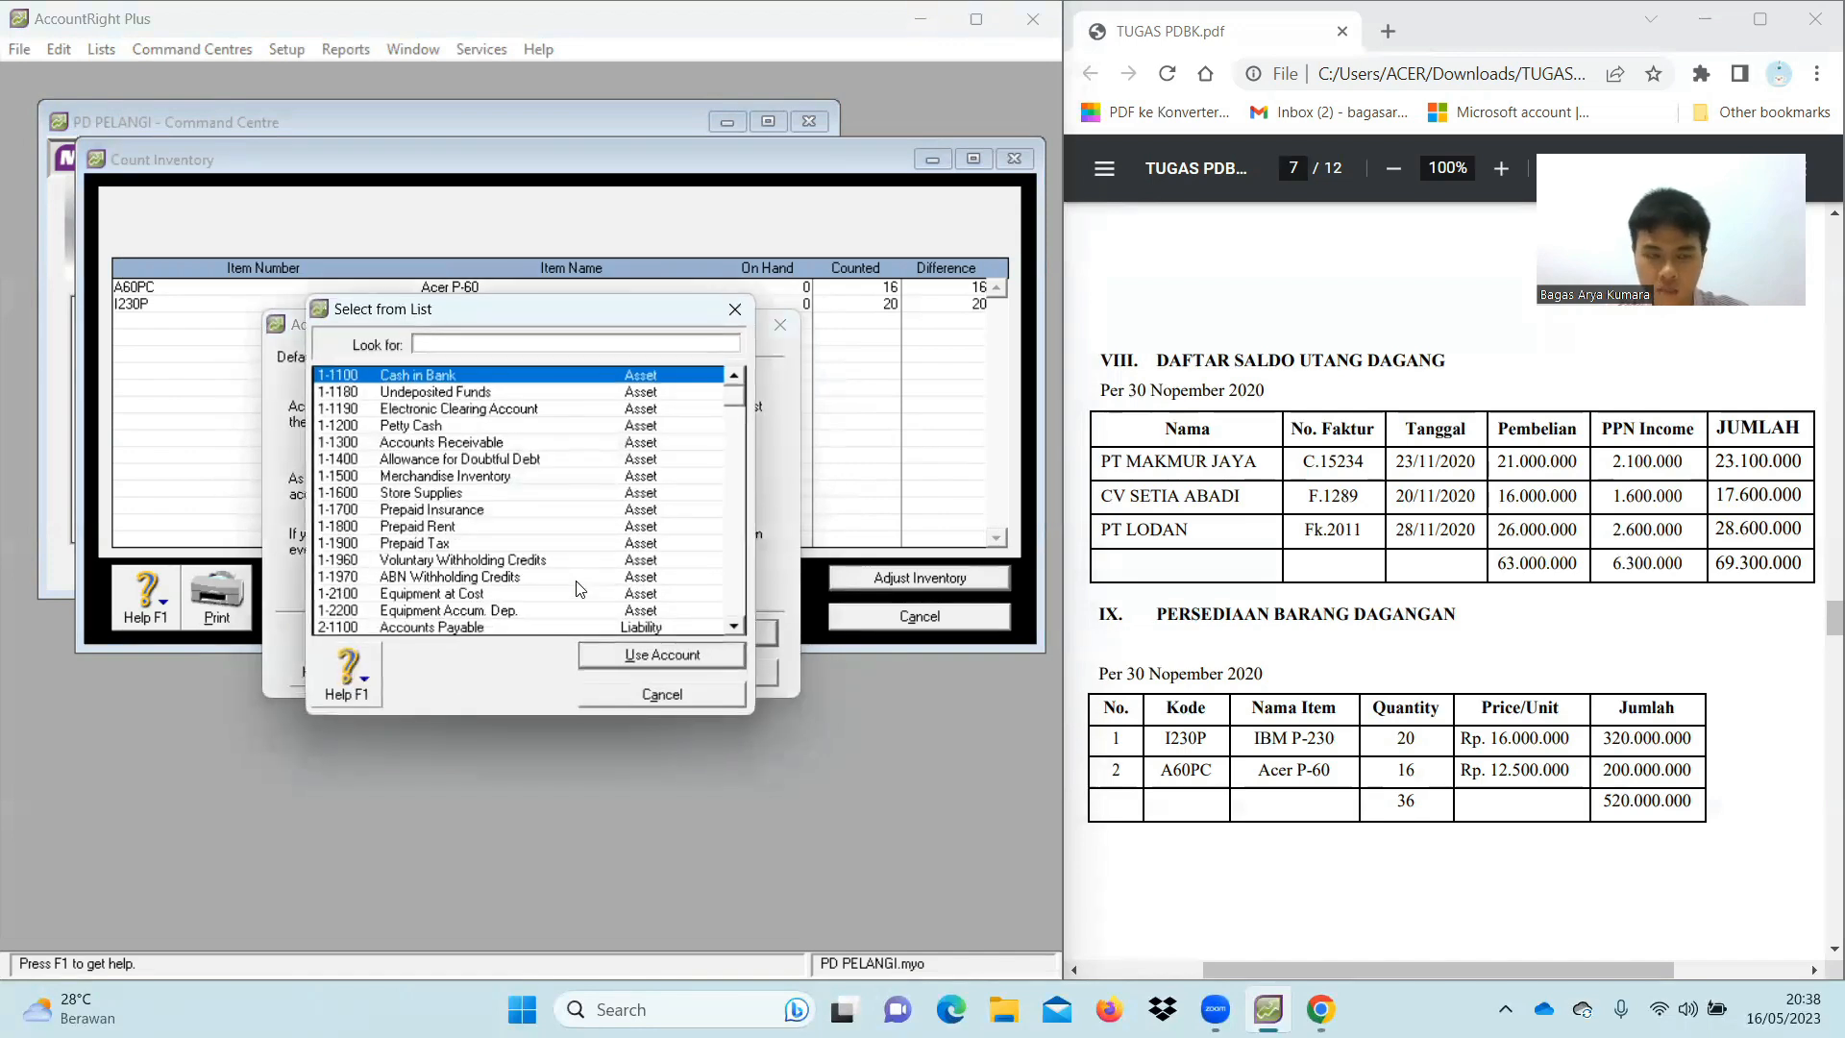
double_click(465, 477)
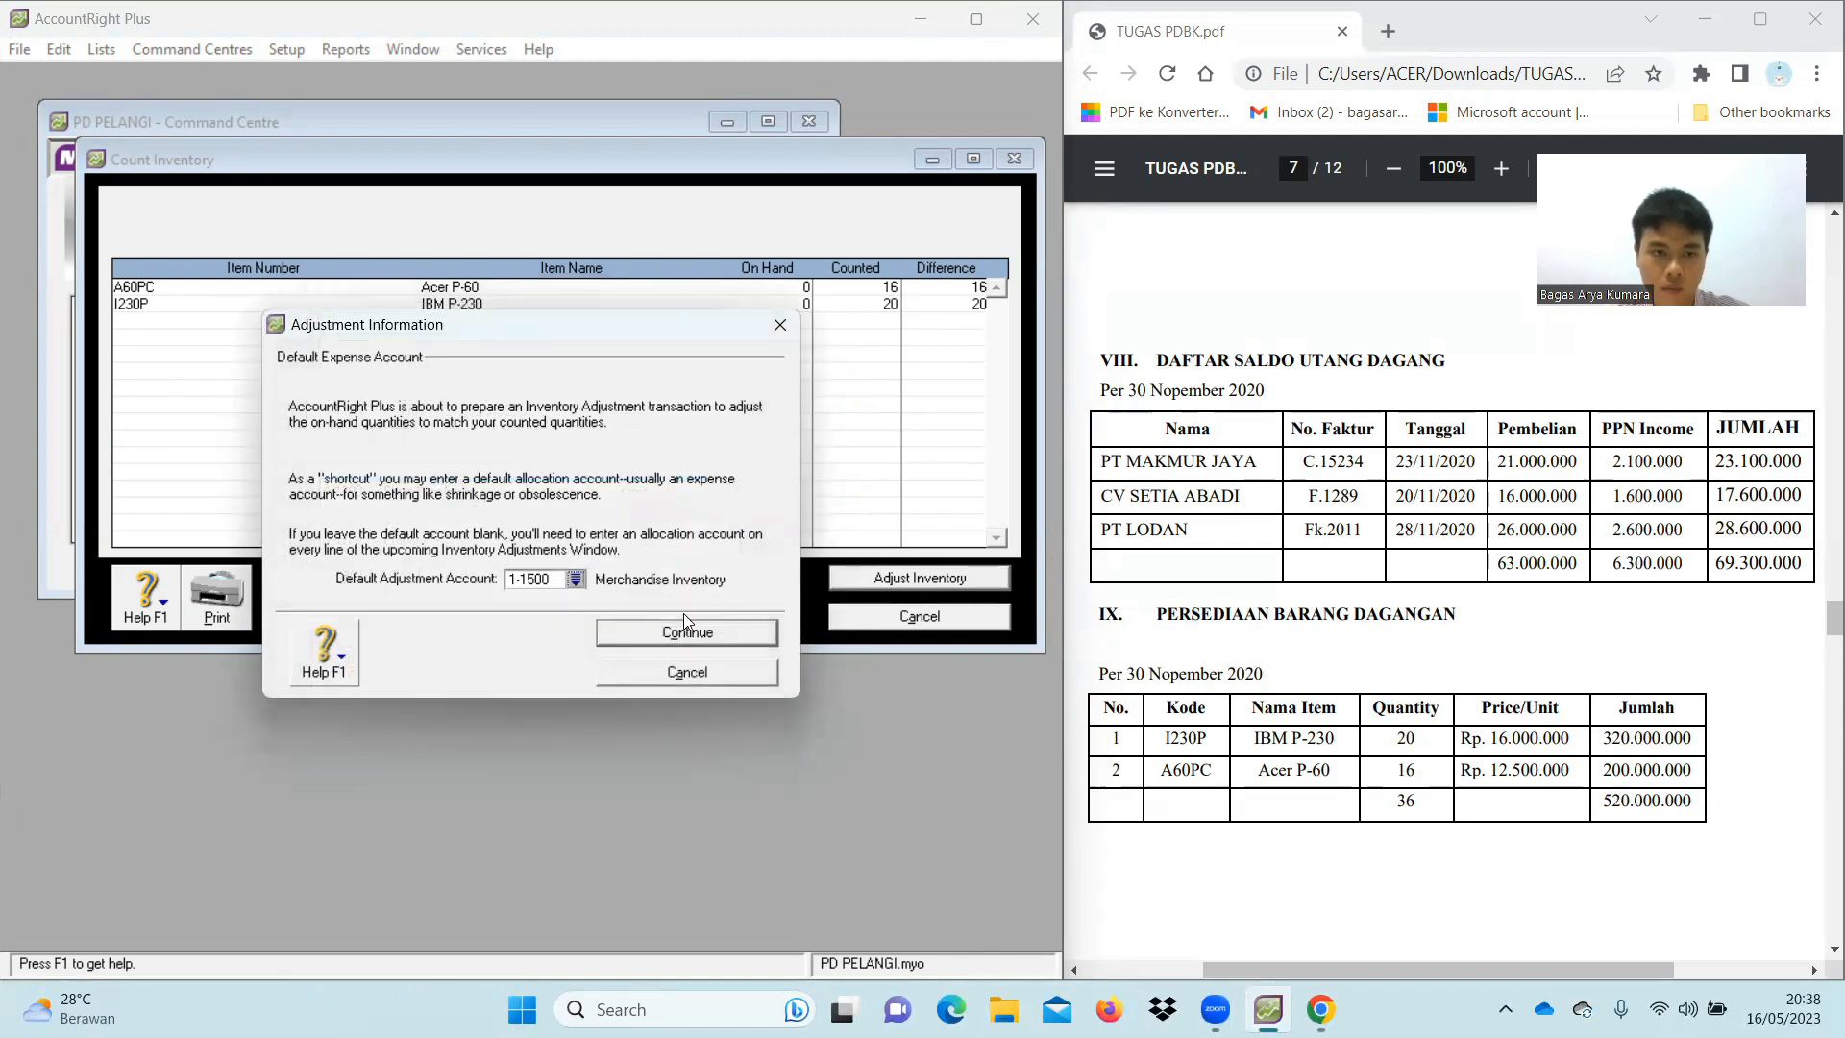
click(703, 636)
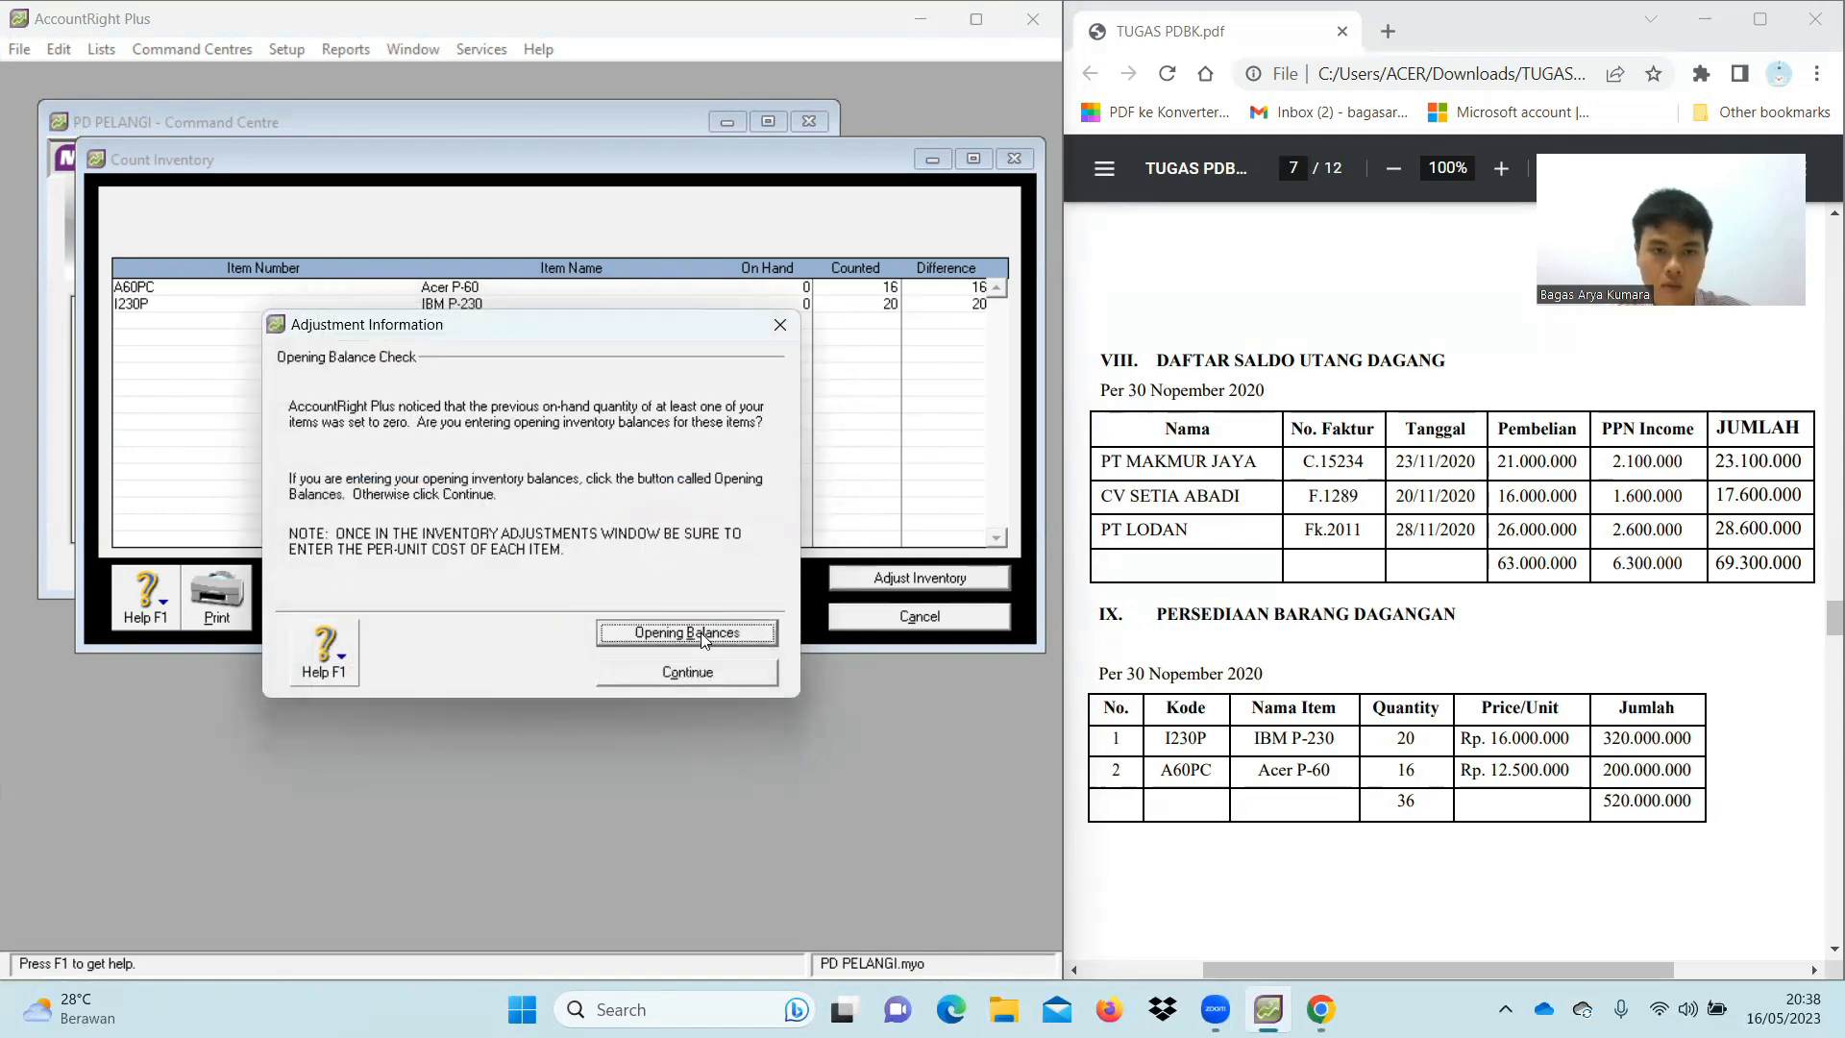
Treat the counts as opening balances dated 01/12 with memo 'Saldo Awal Persediaan'
click(702, 638)
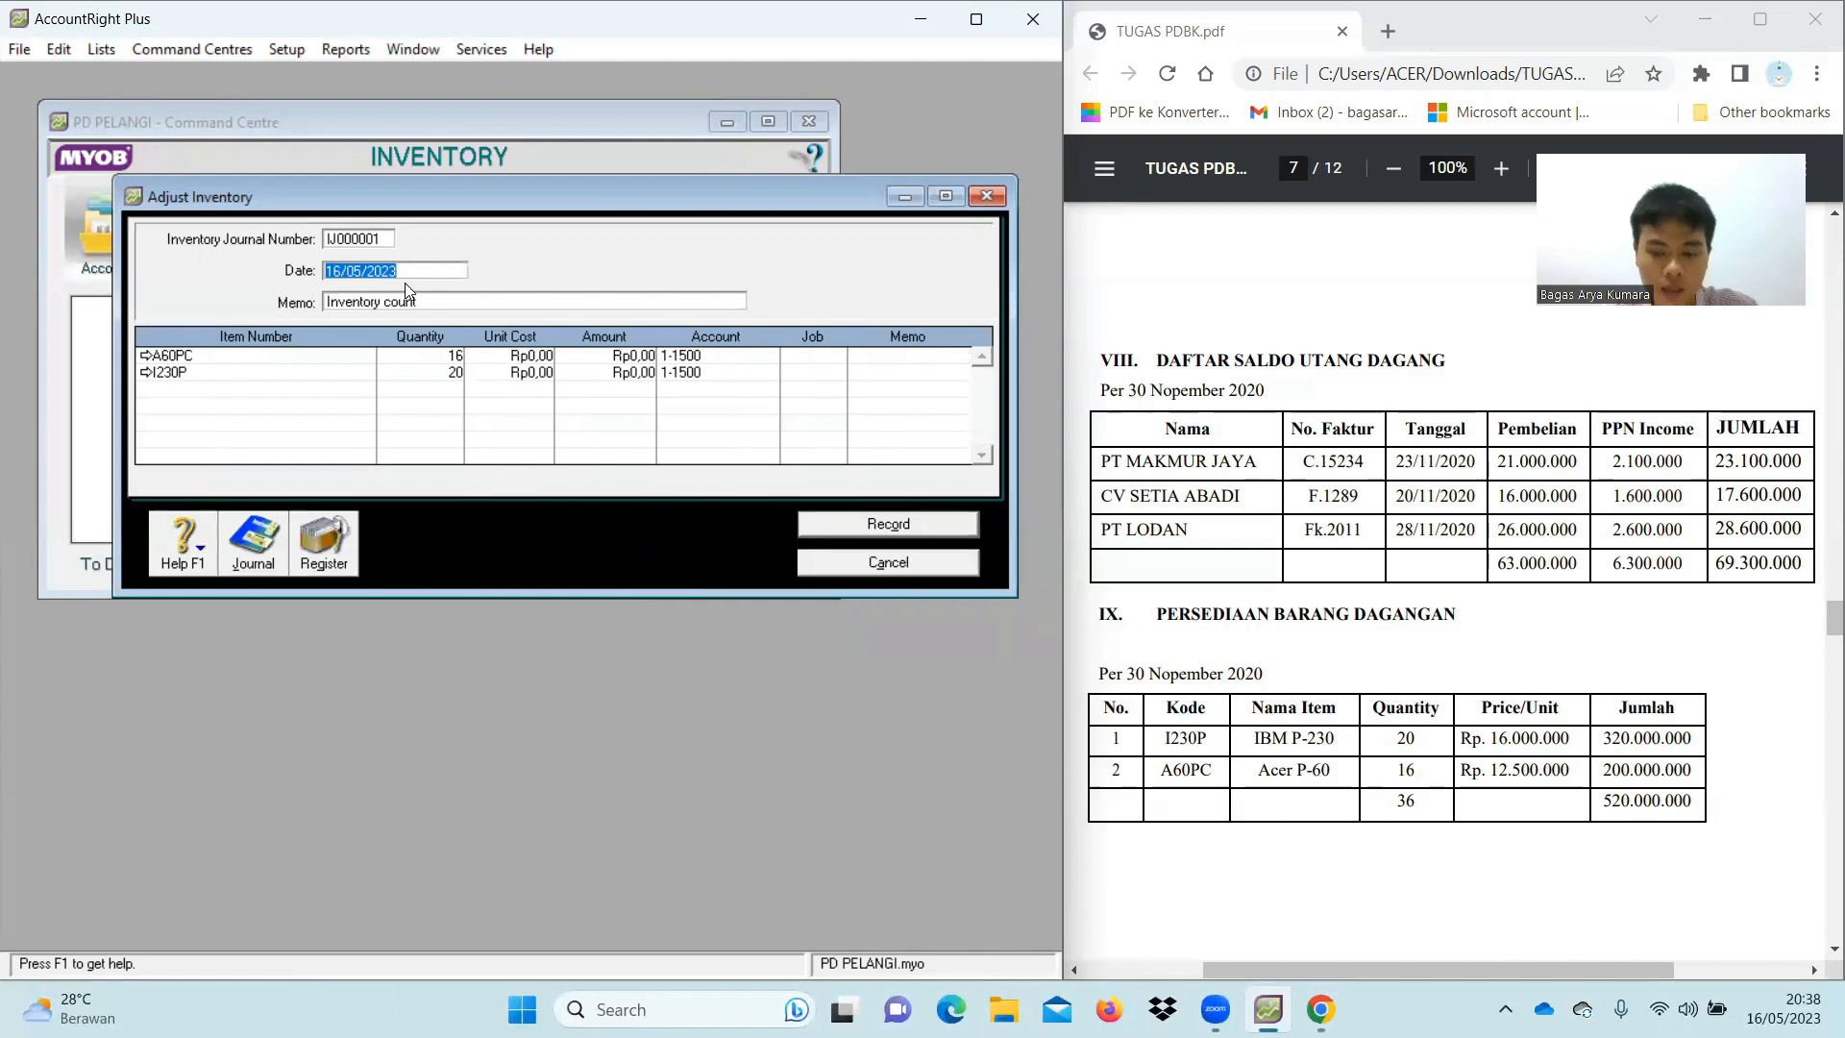
key(BackSpace)
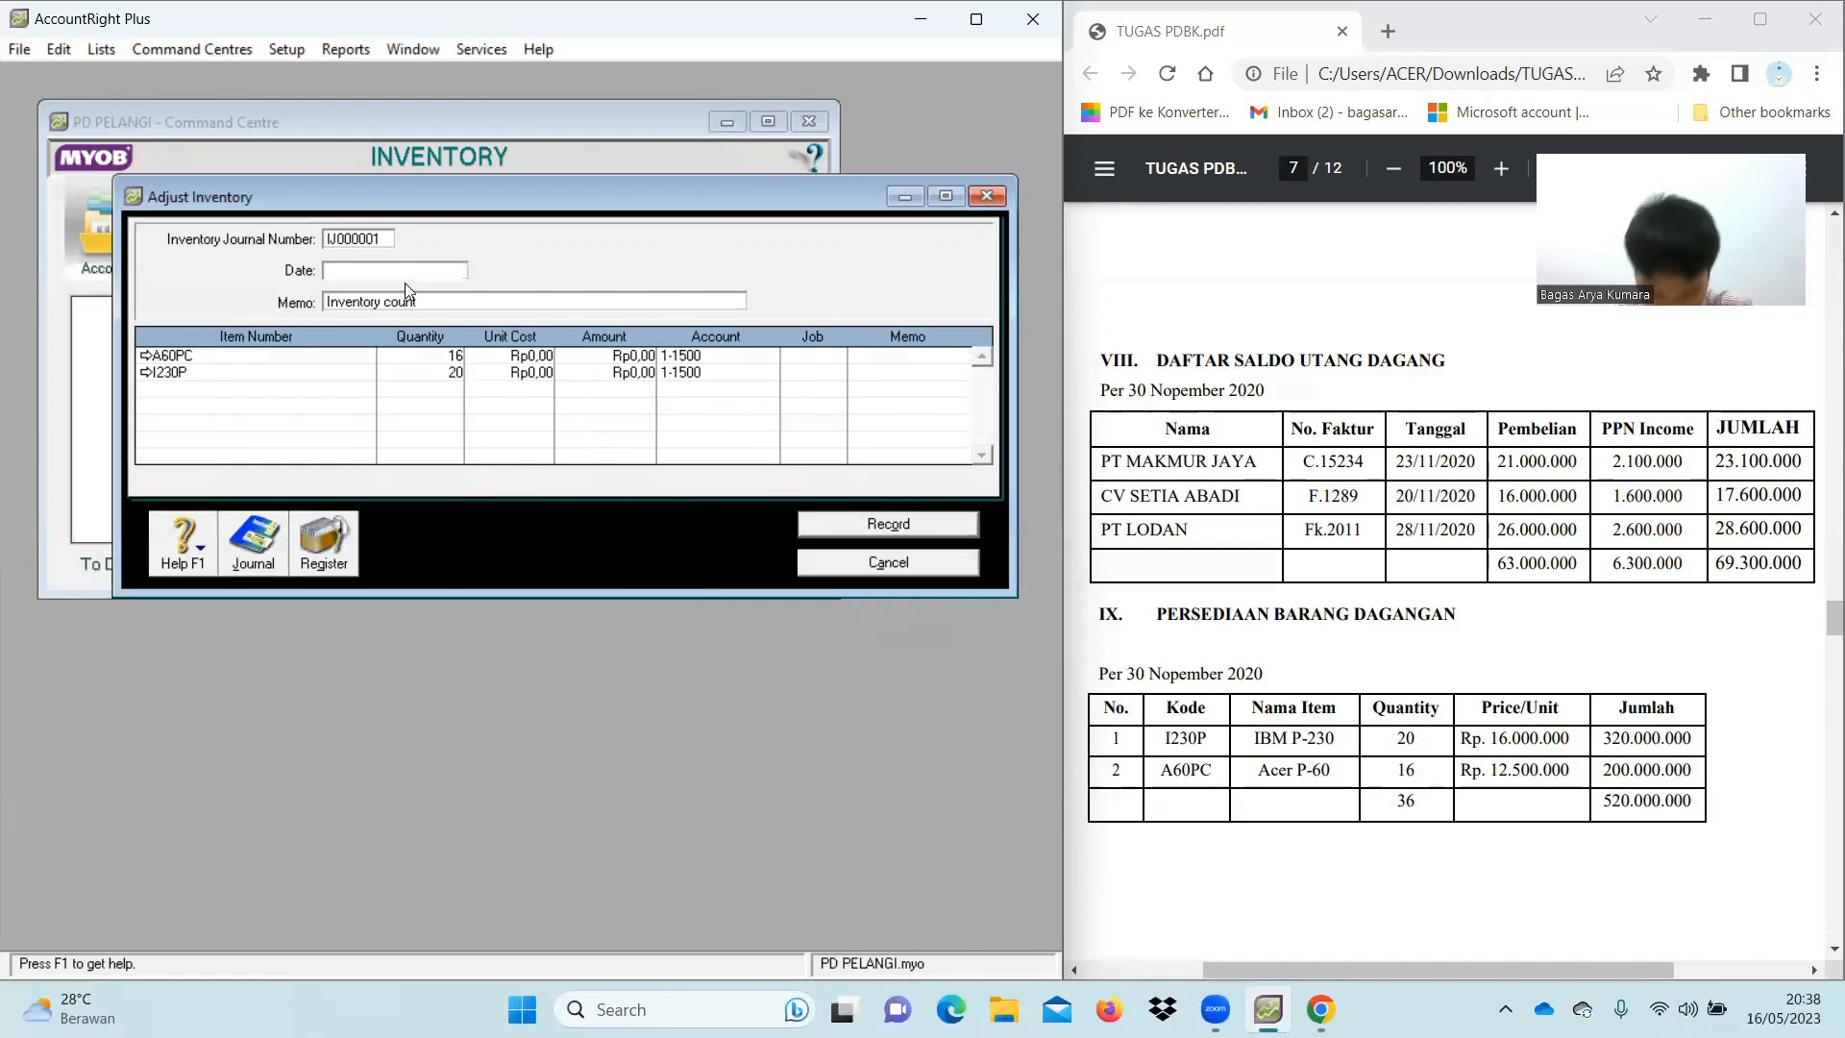
text(01/12/2020)
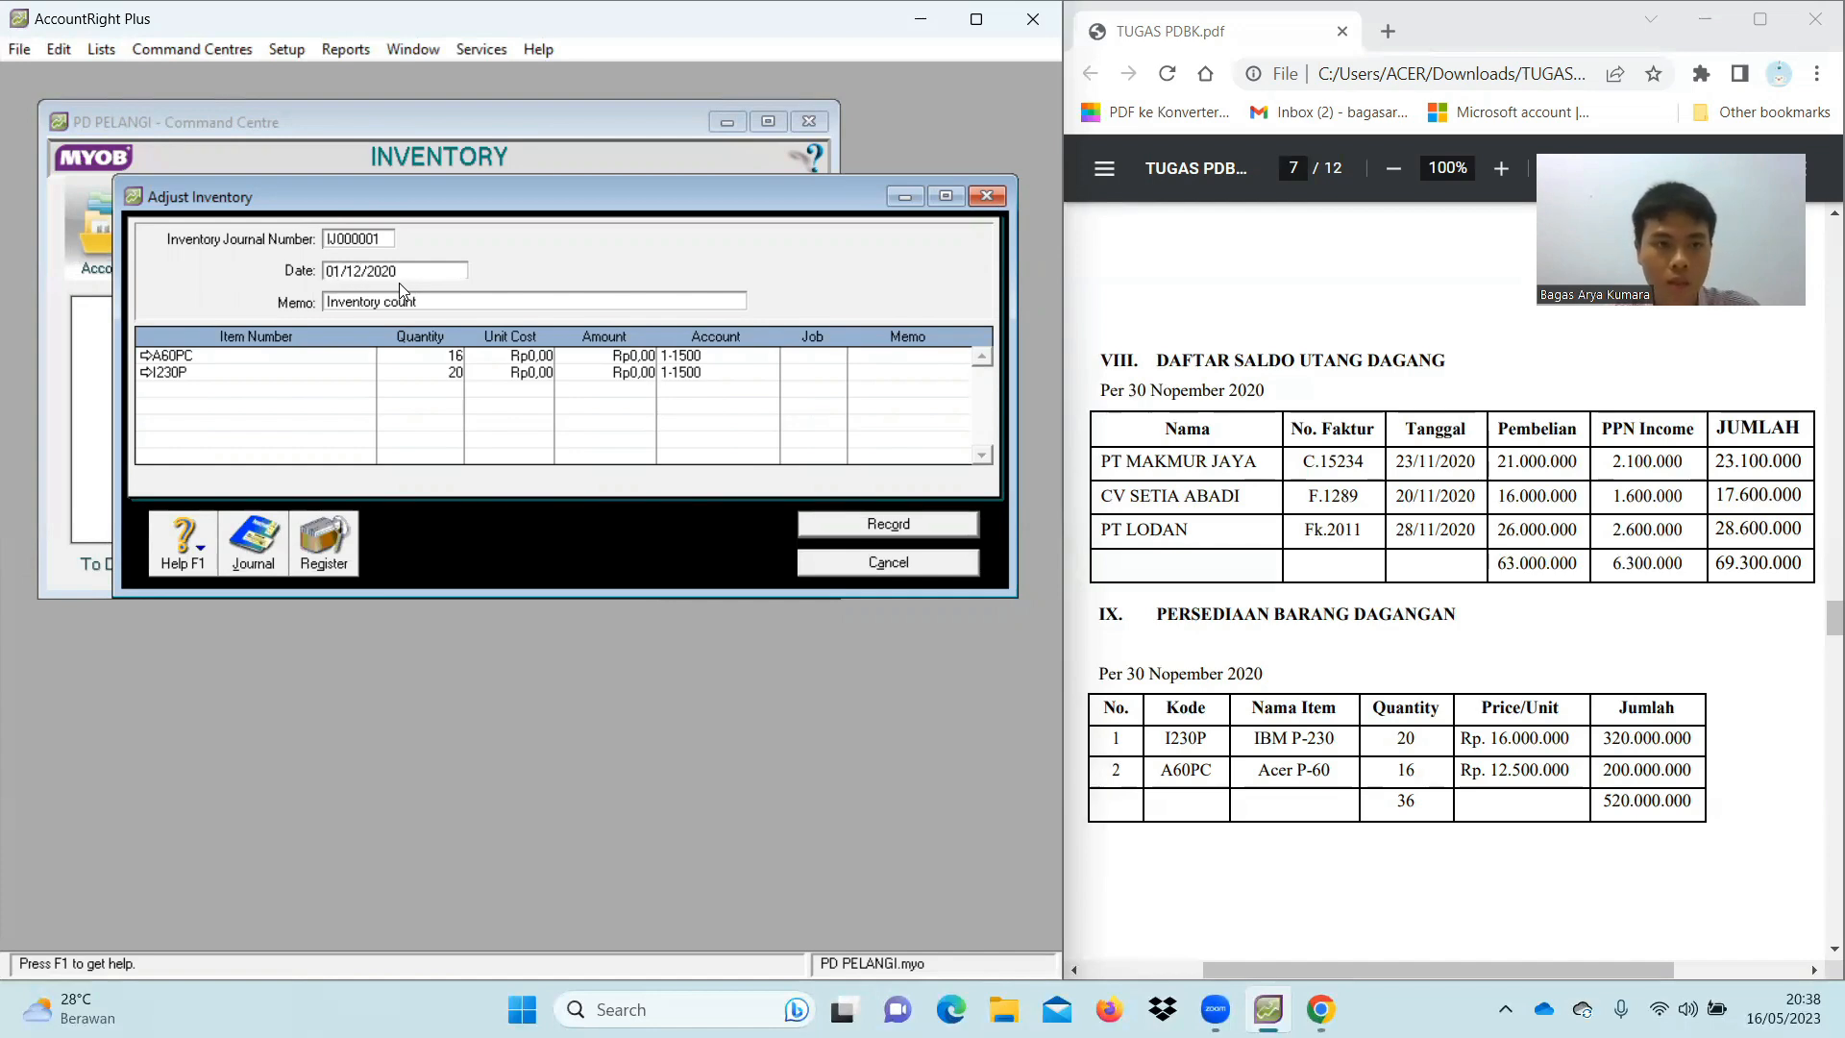
click(425, 302)
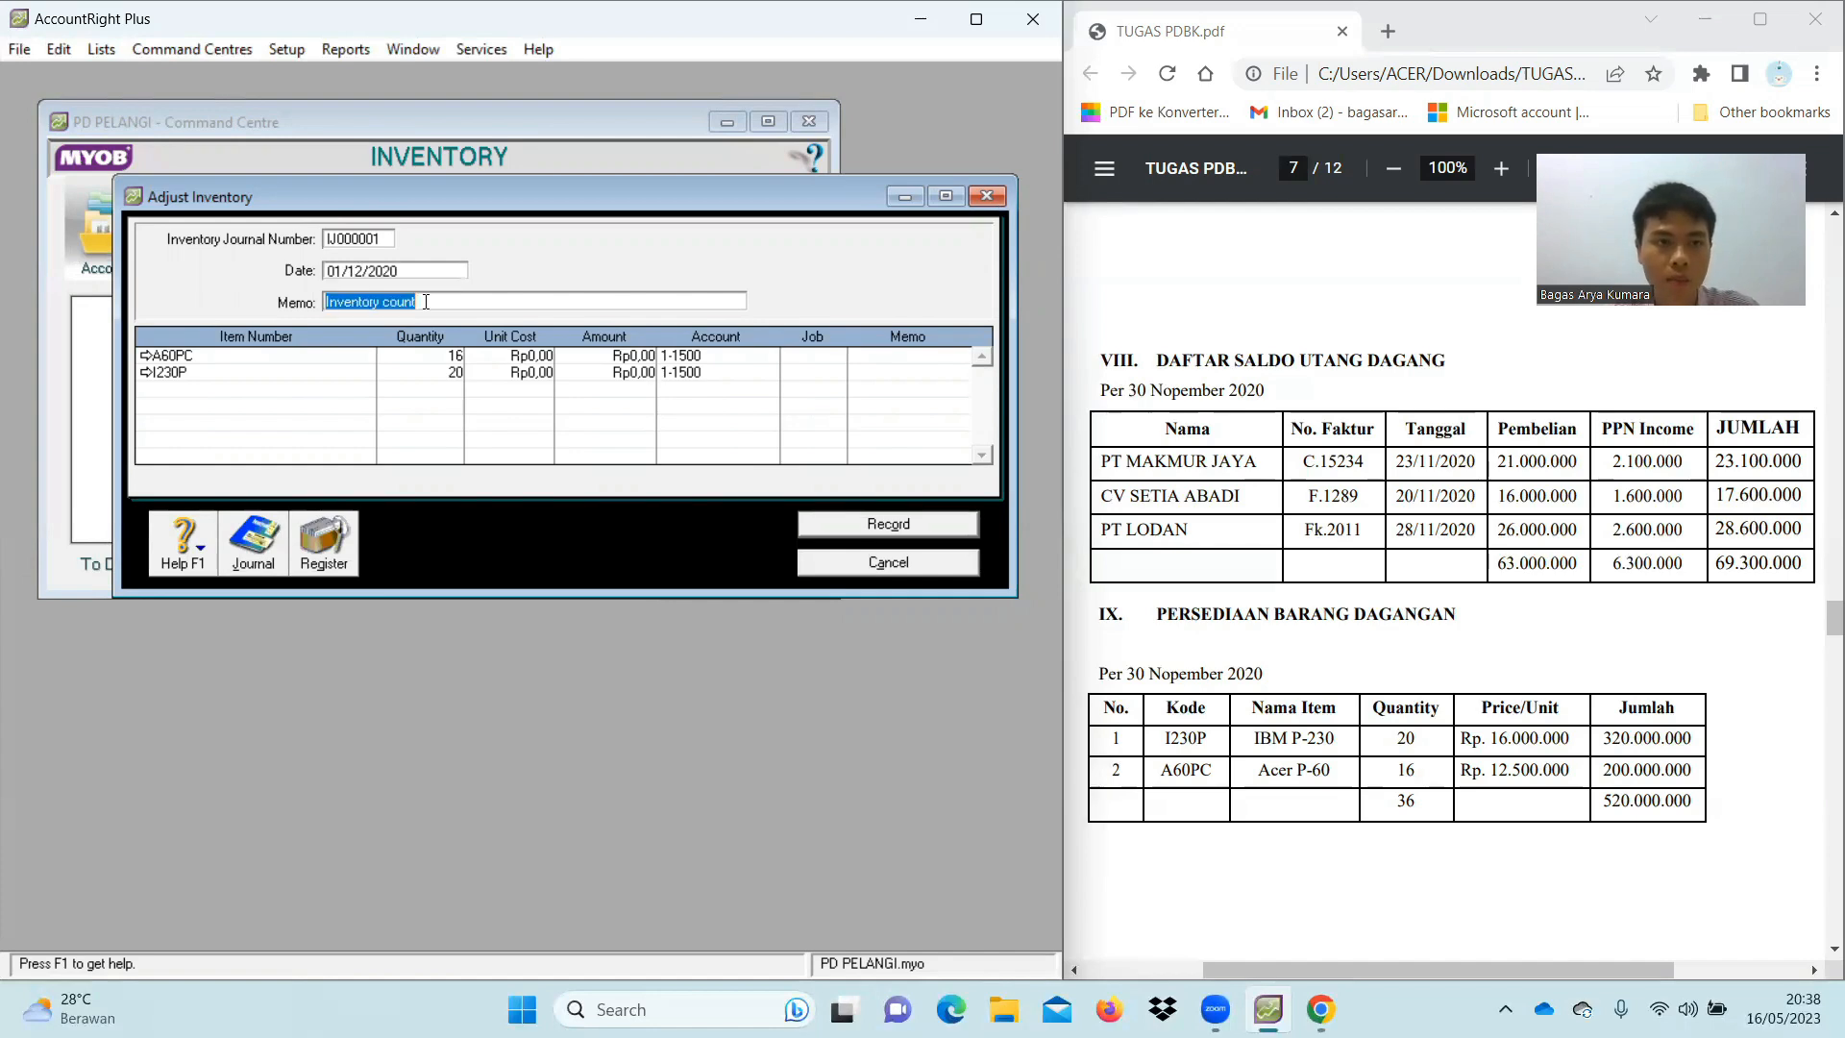
key(BackSpace)
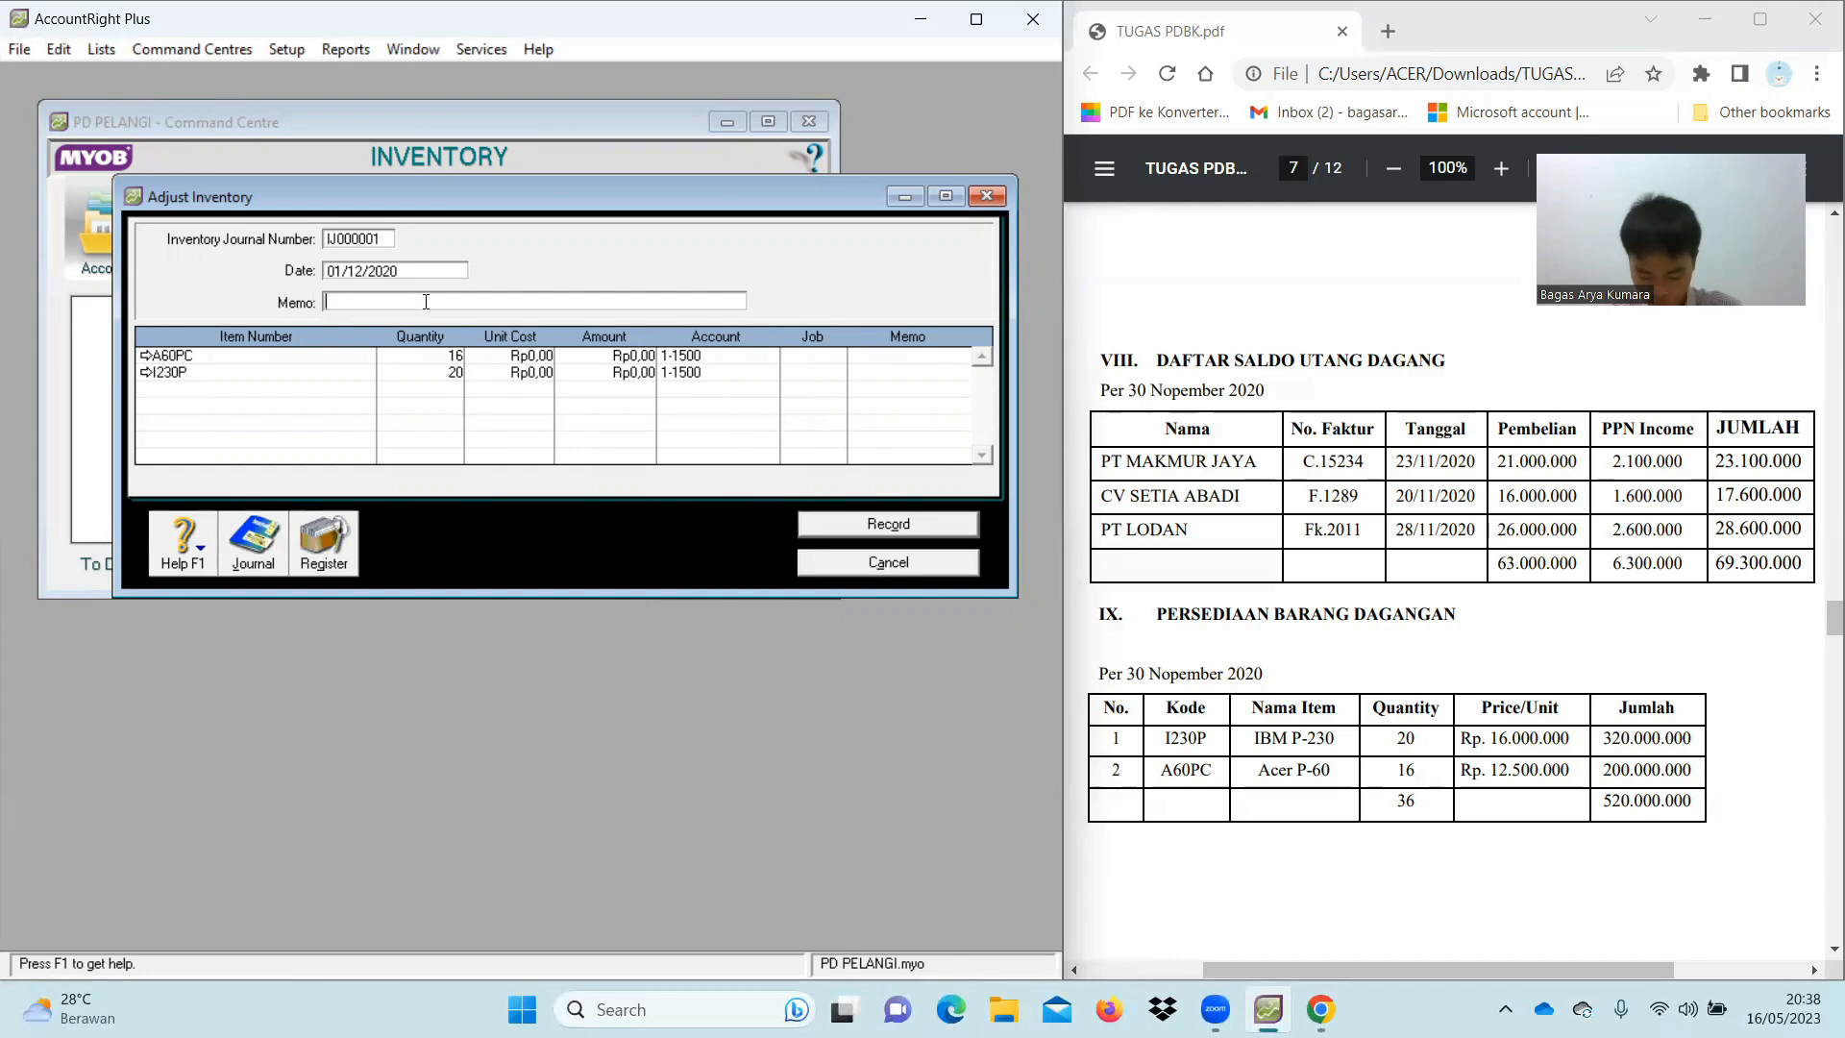
text(Slado)
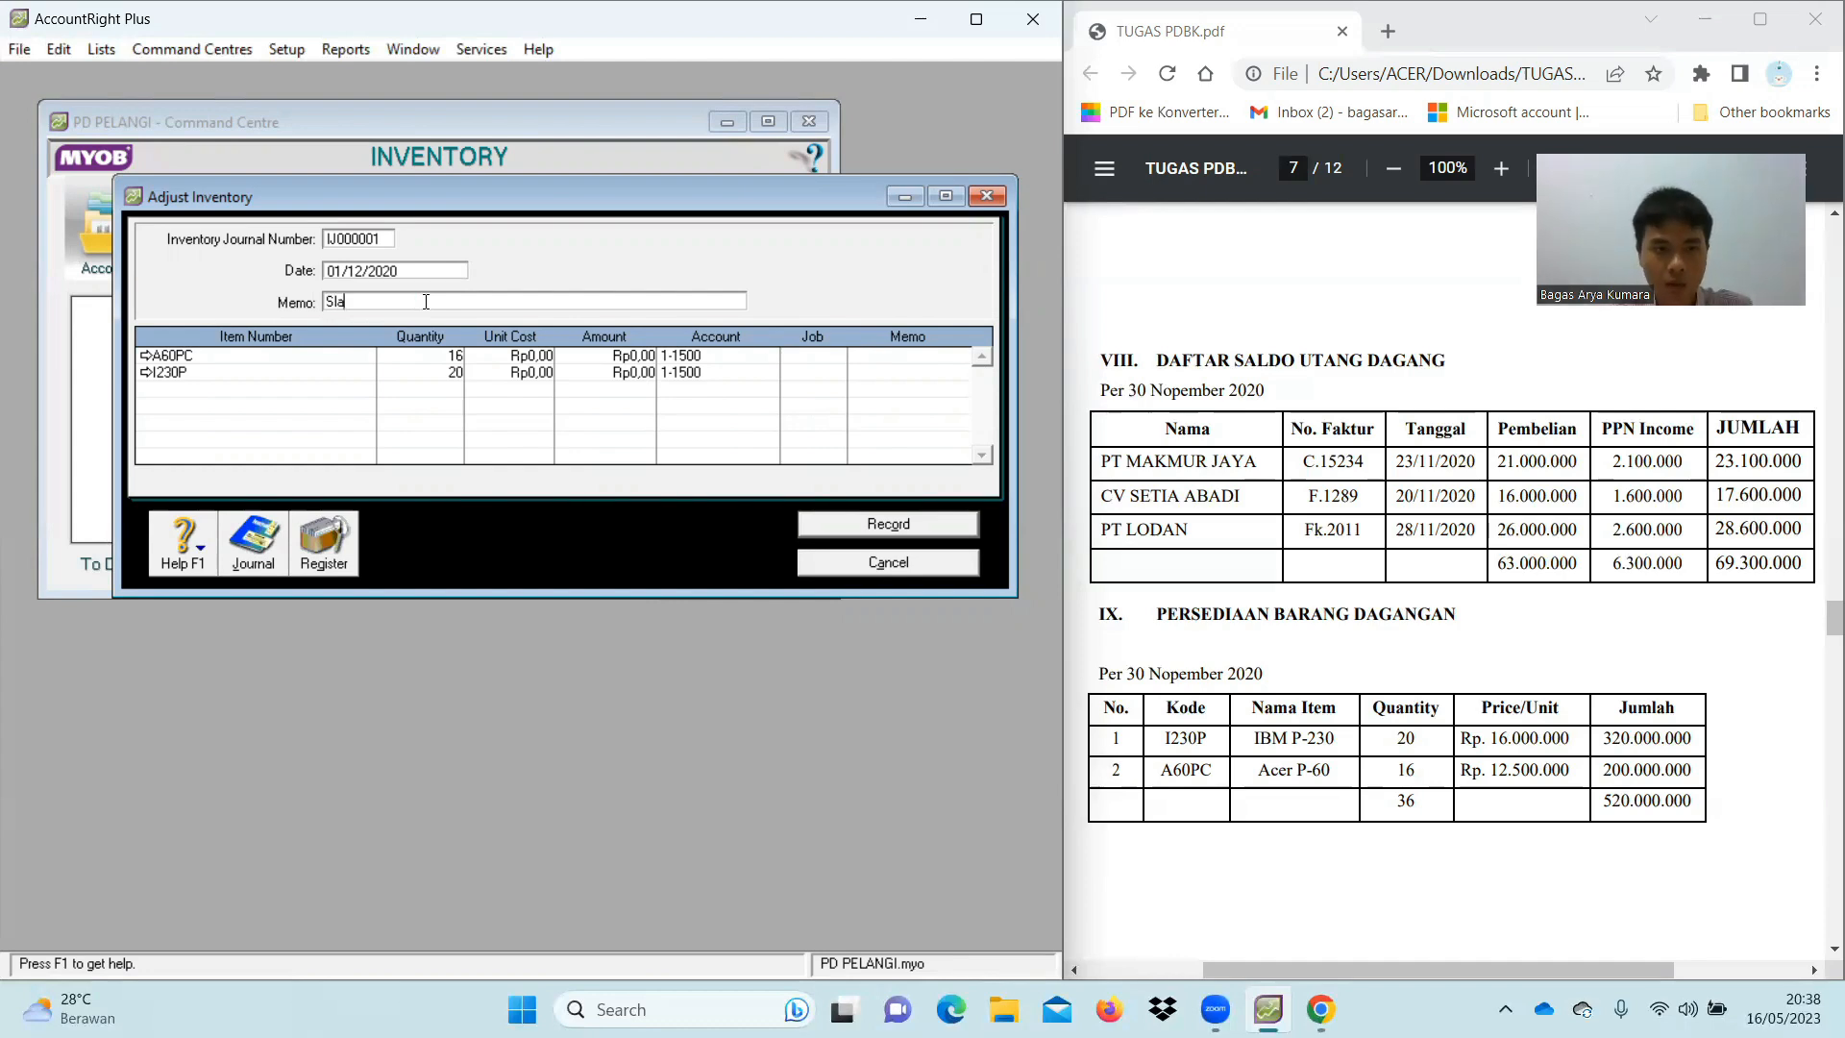
key(BackSpace)
key(BackSpace)
key(BackSpace)
key(BackSpace)
key(BackSpace)
text(Sald)
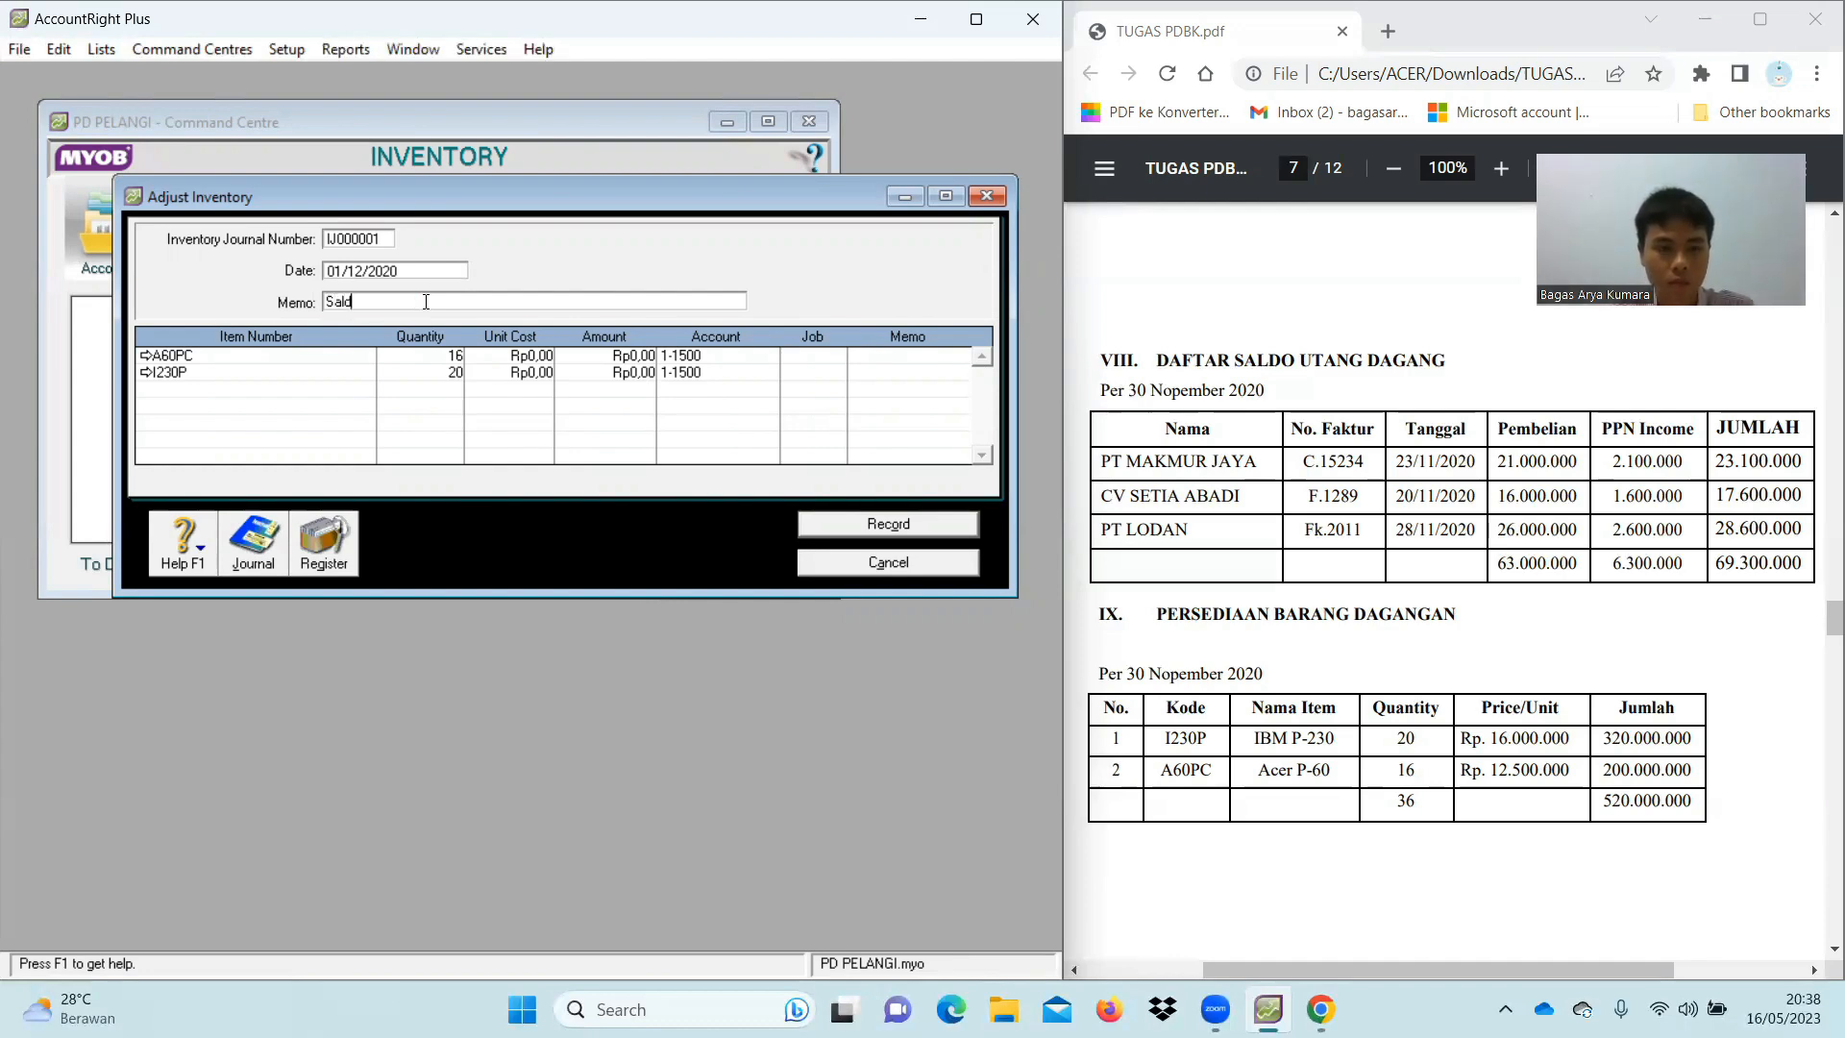
text(o A)
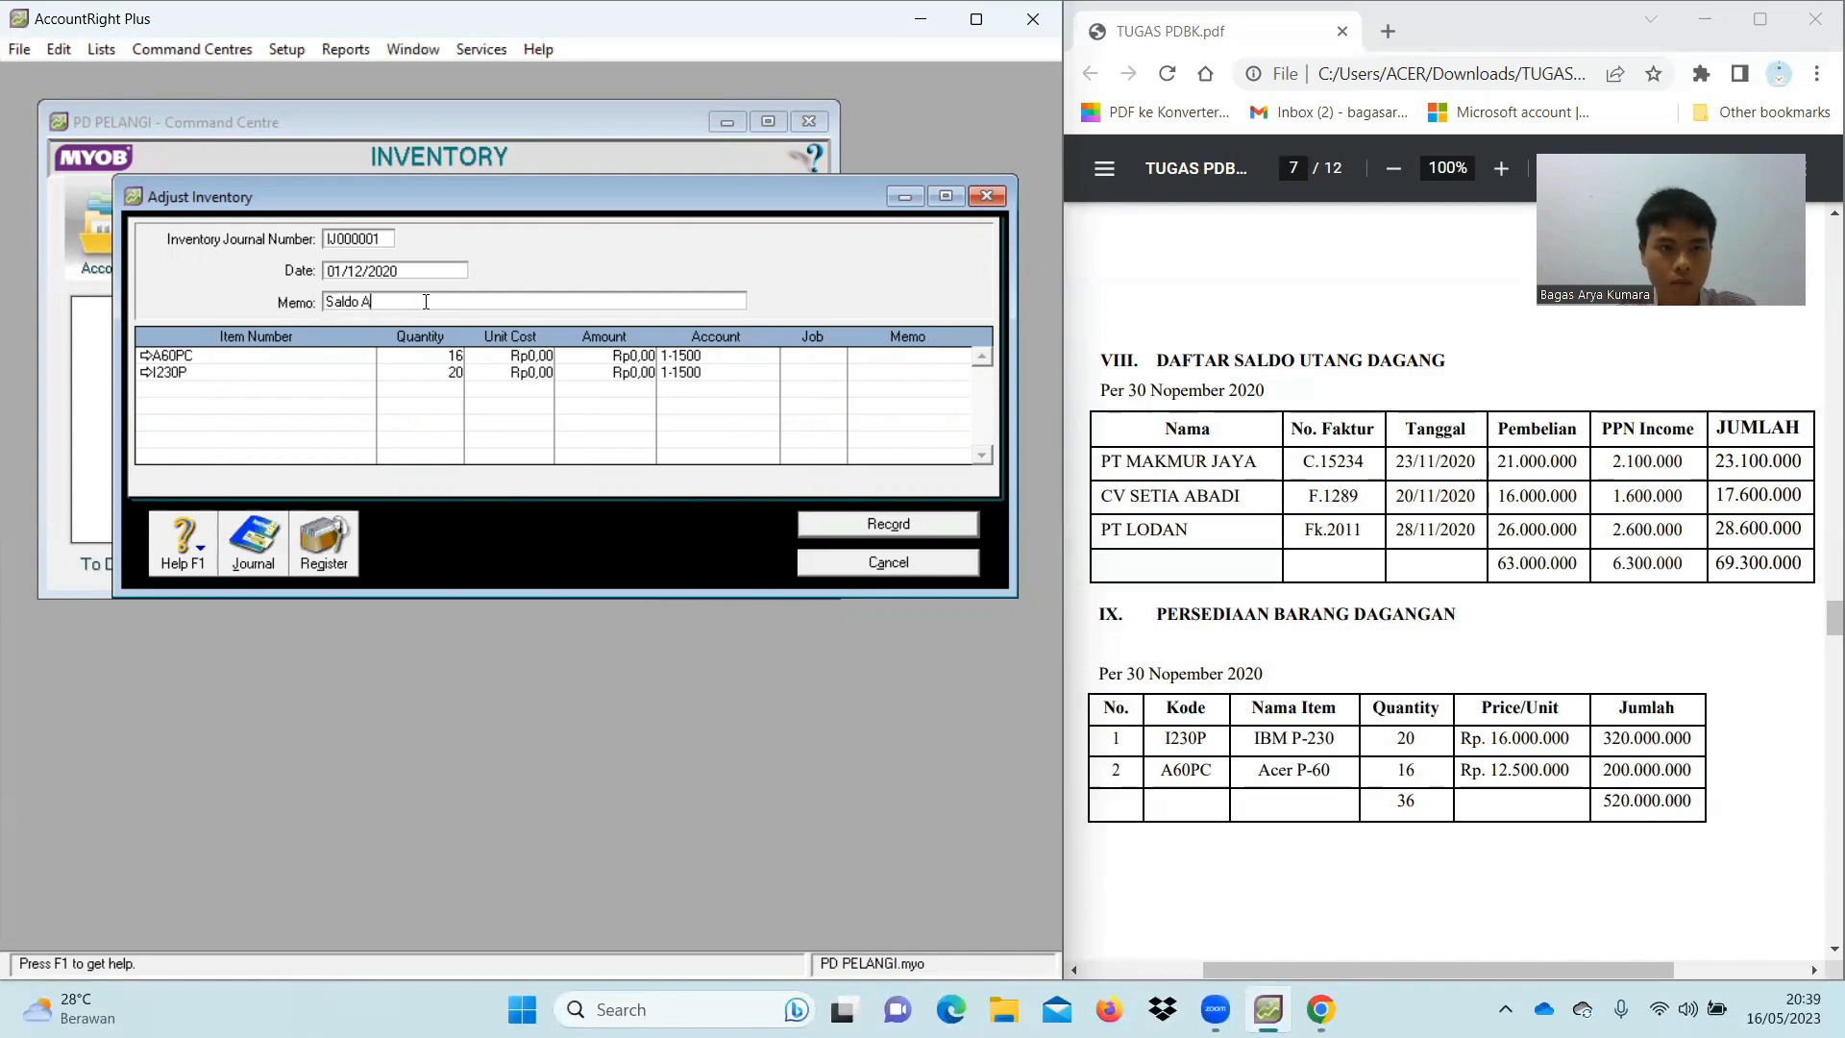
text(wal persediaan)
click(404, 296)
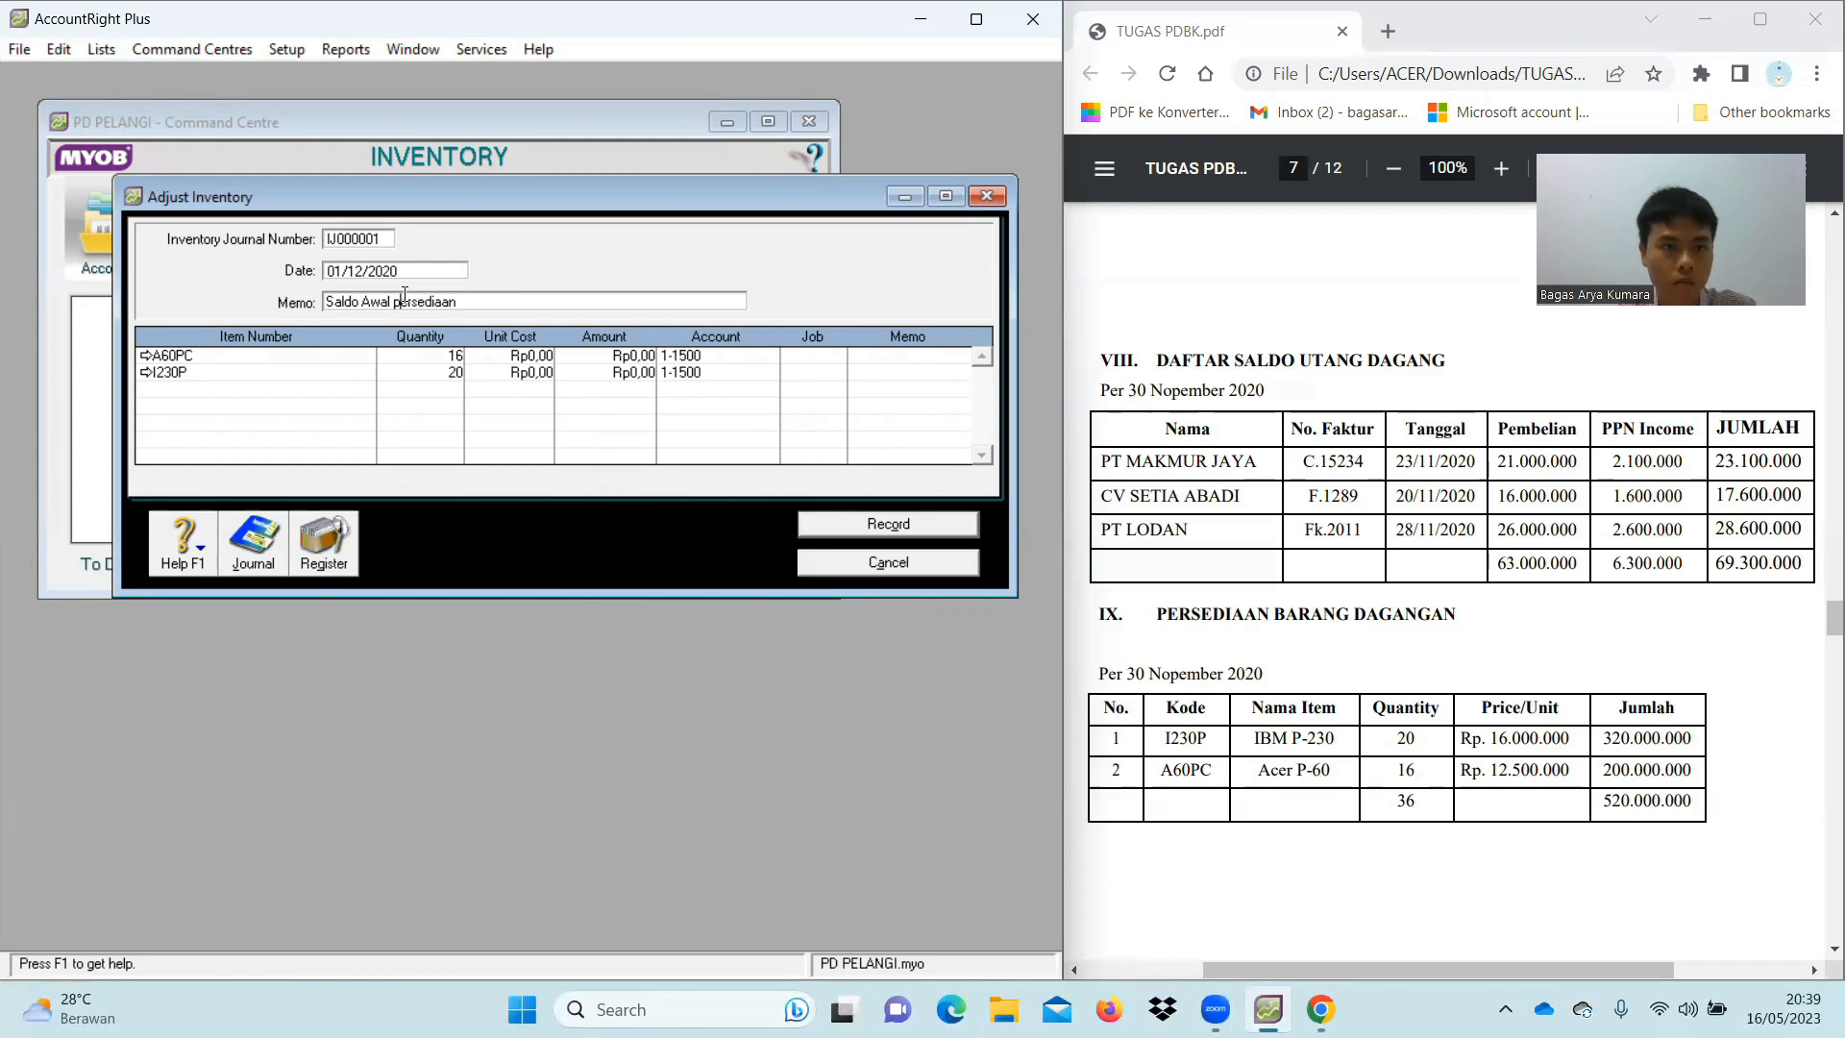
key(BackSpace)
text(P)
click(607, 355)
Enter unit costs 12.500.000 for A60PC and 16.000.000 for I230P, then record the adjustment
click(544, 356)
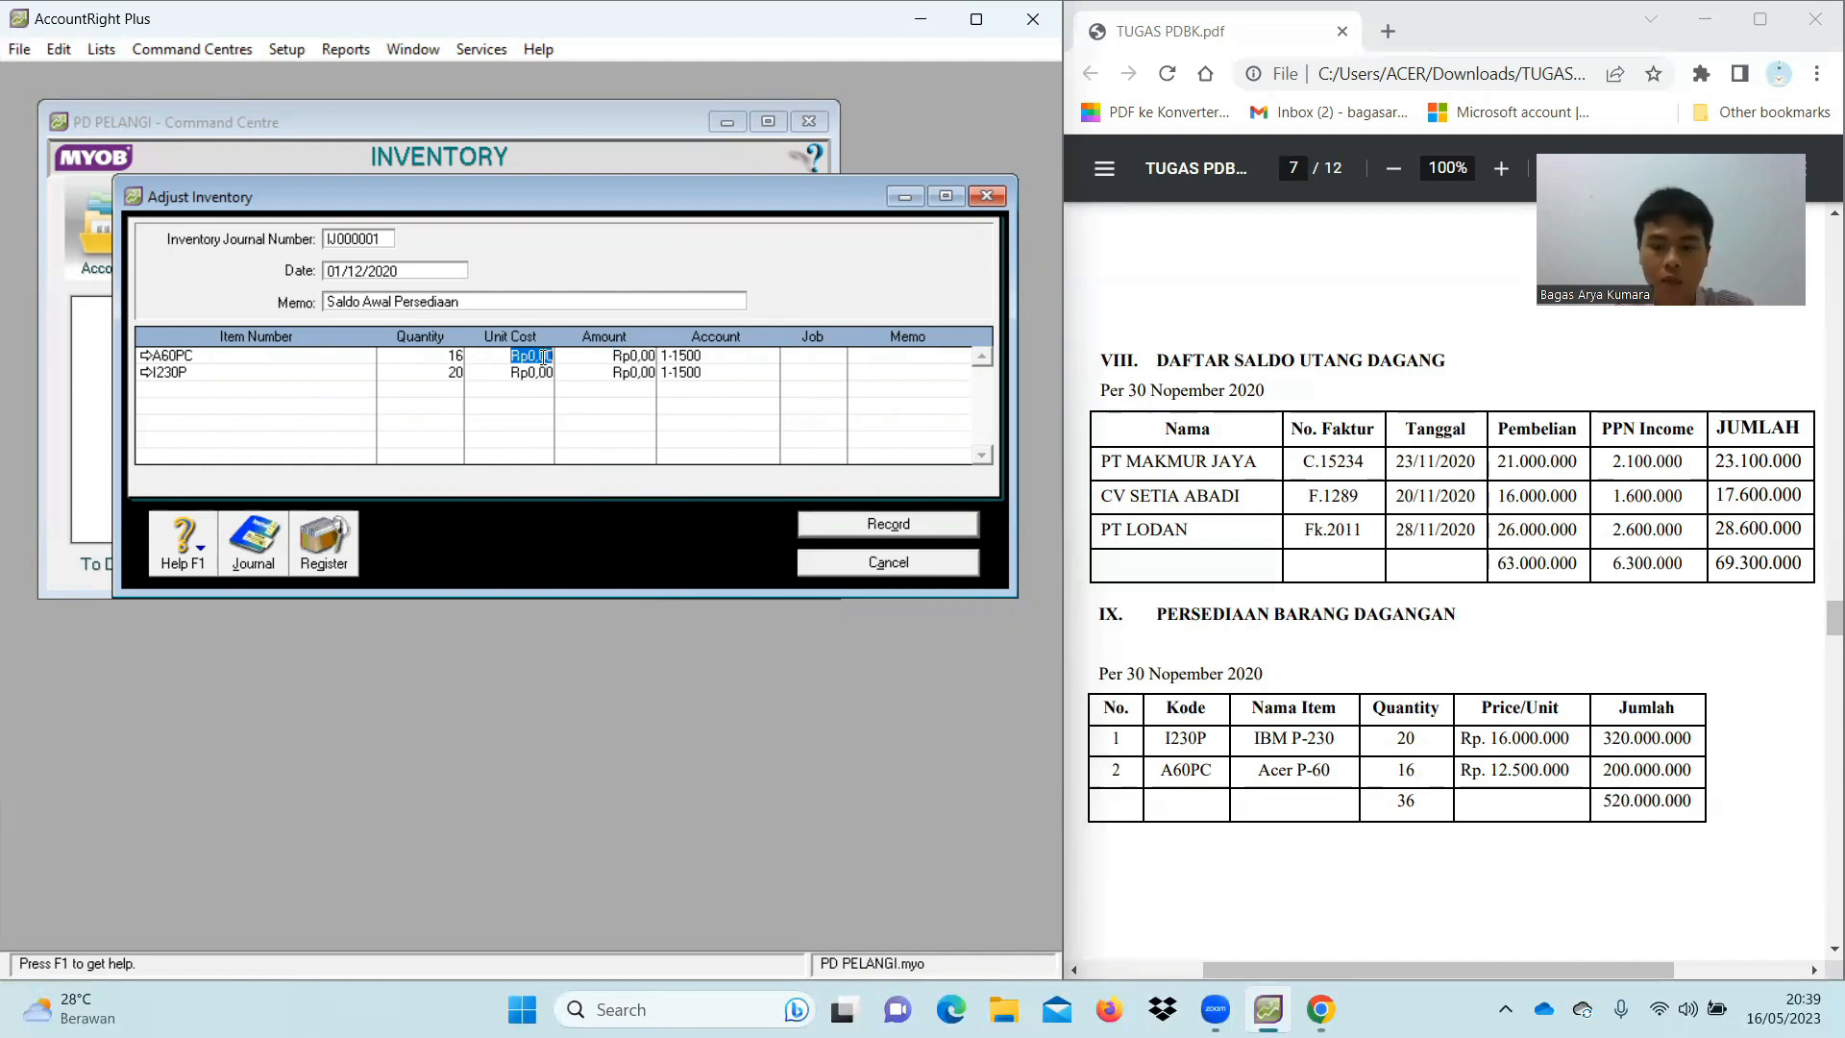
text(12500000)
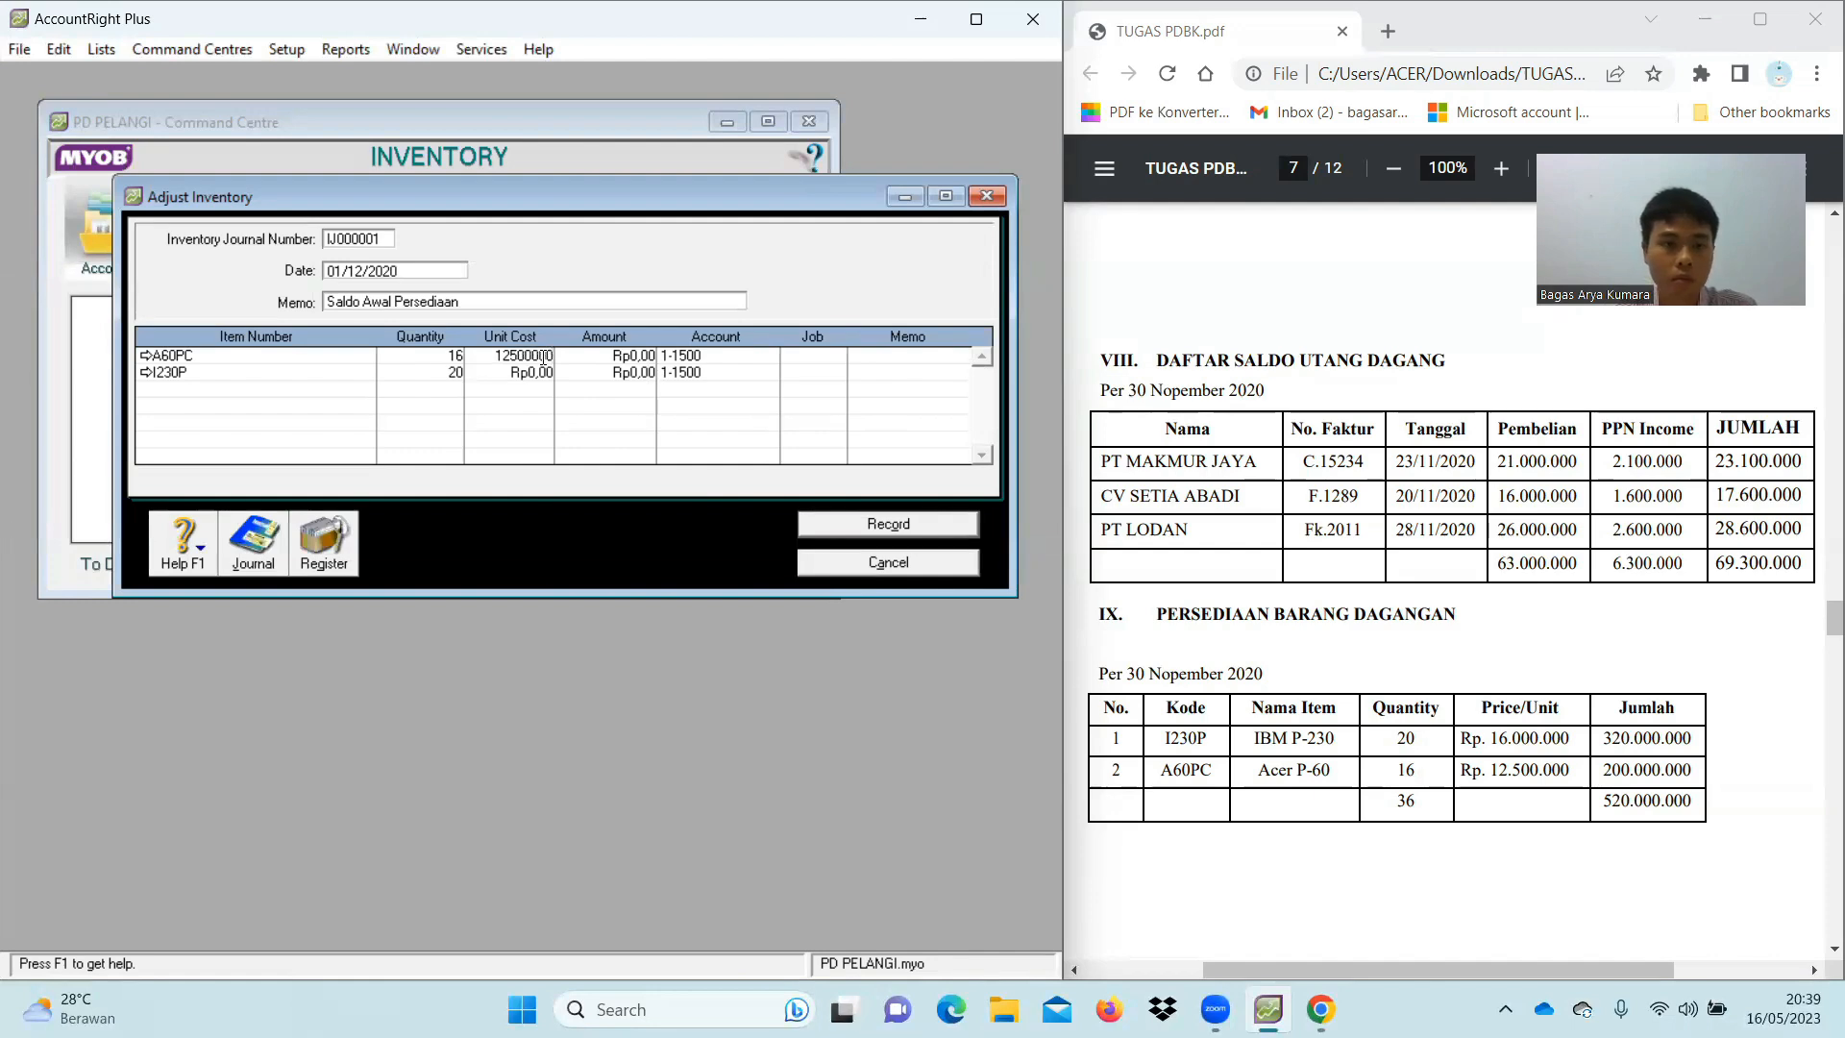
key(Tab)
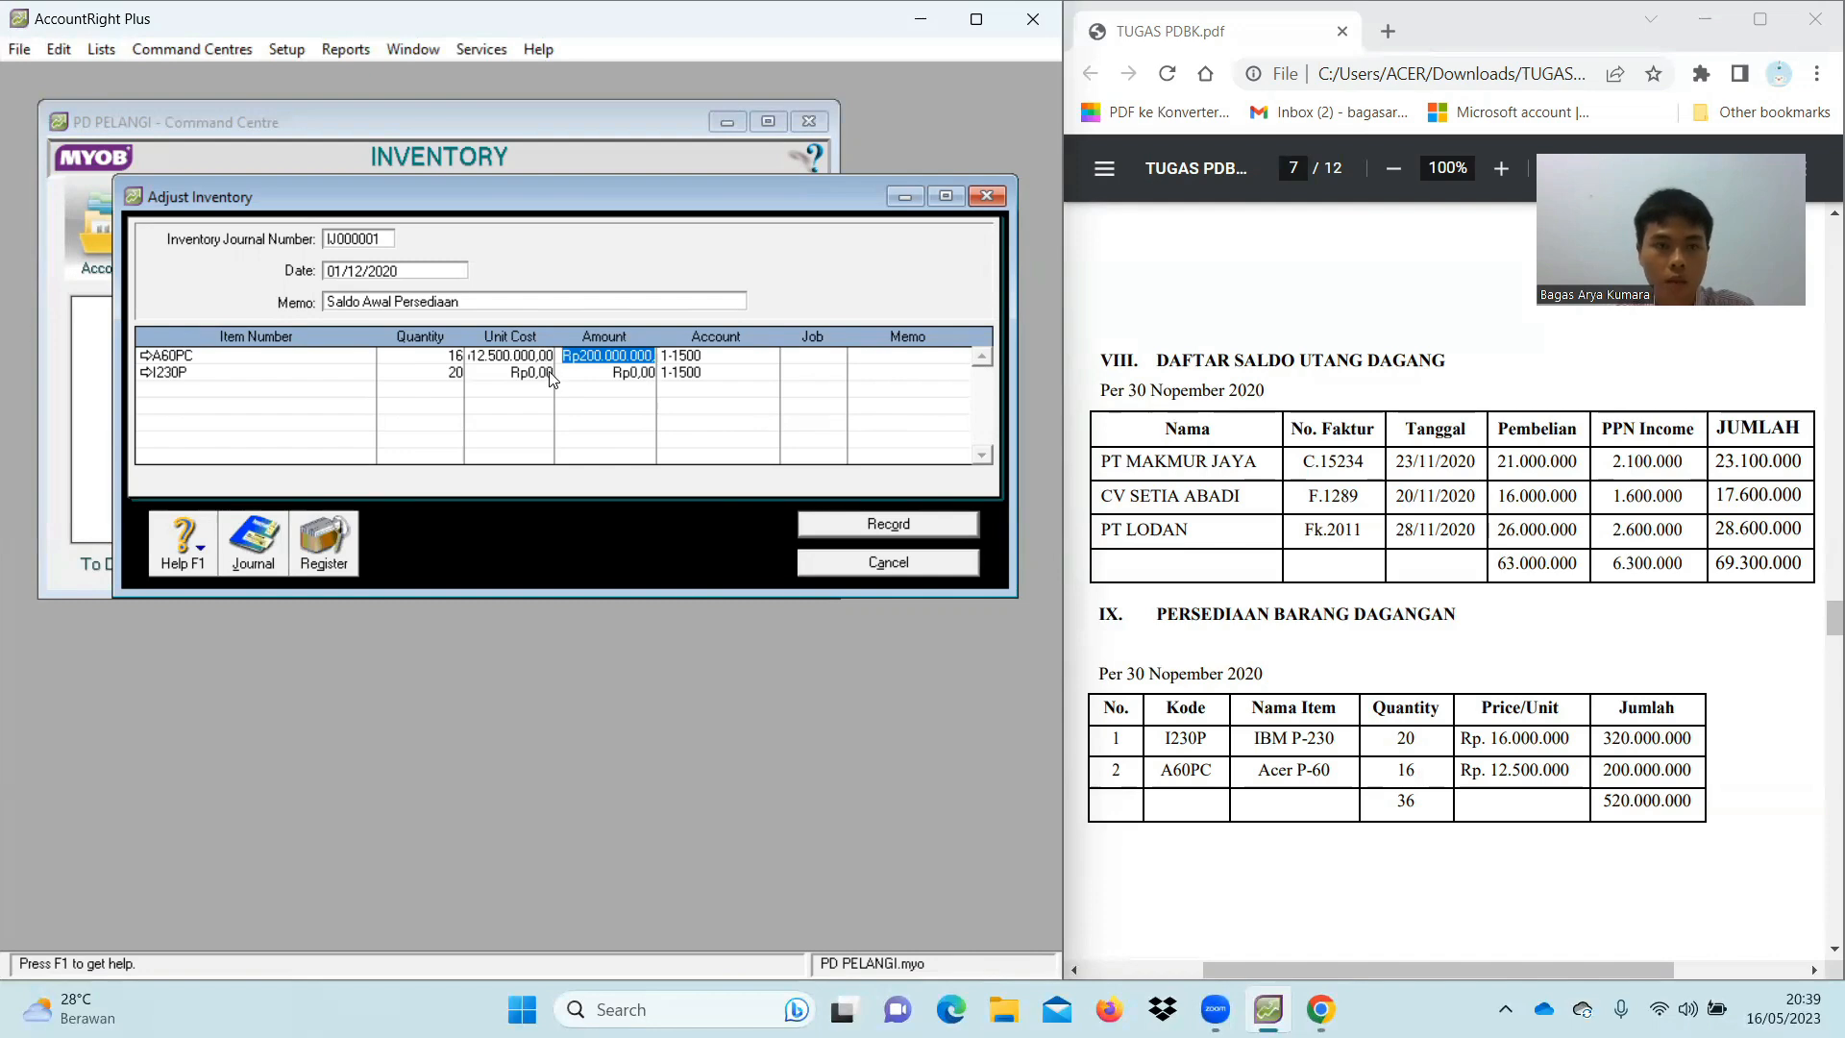
click(516, 373)
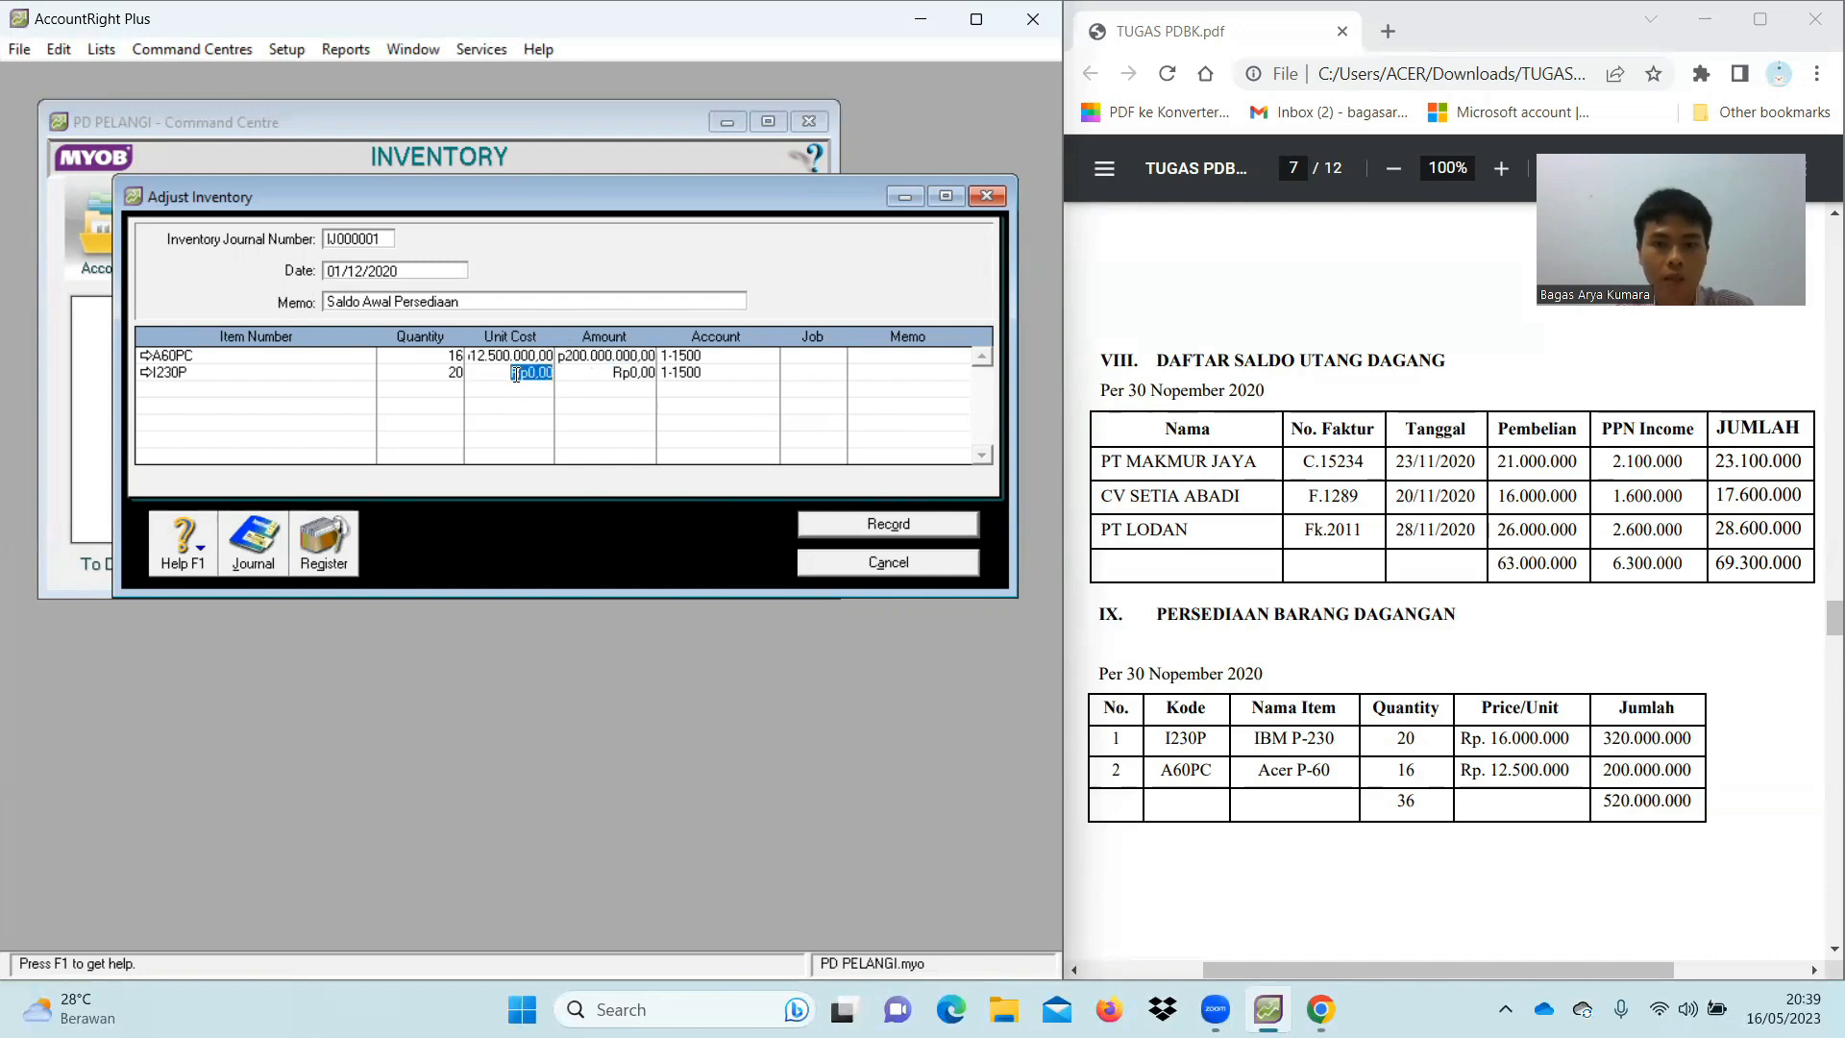
text(160000)
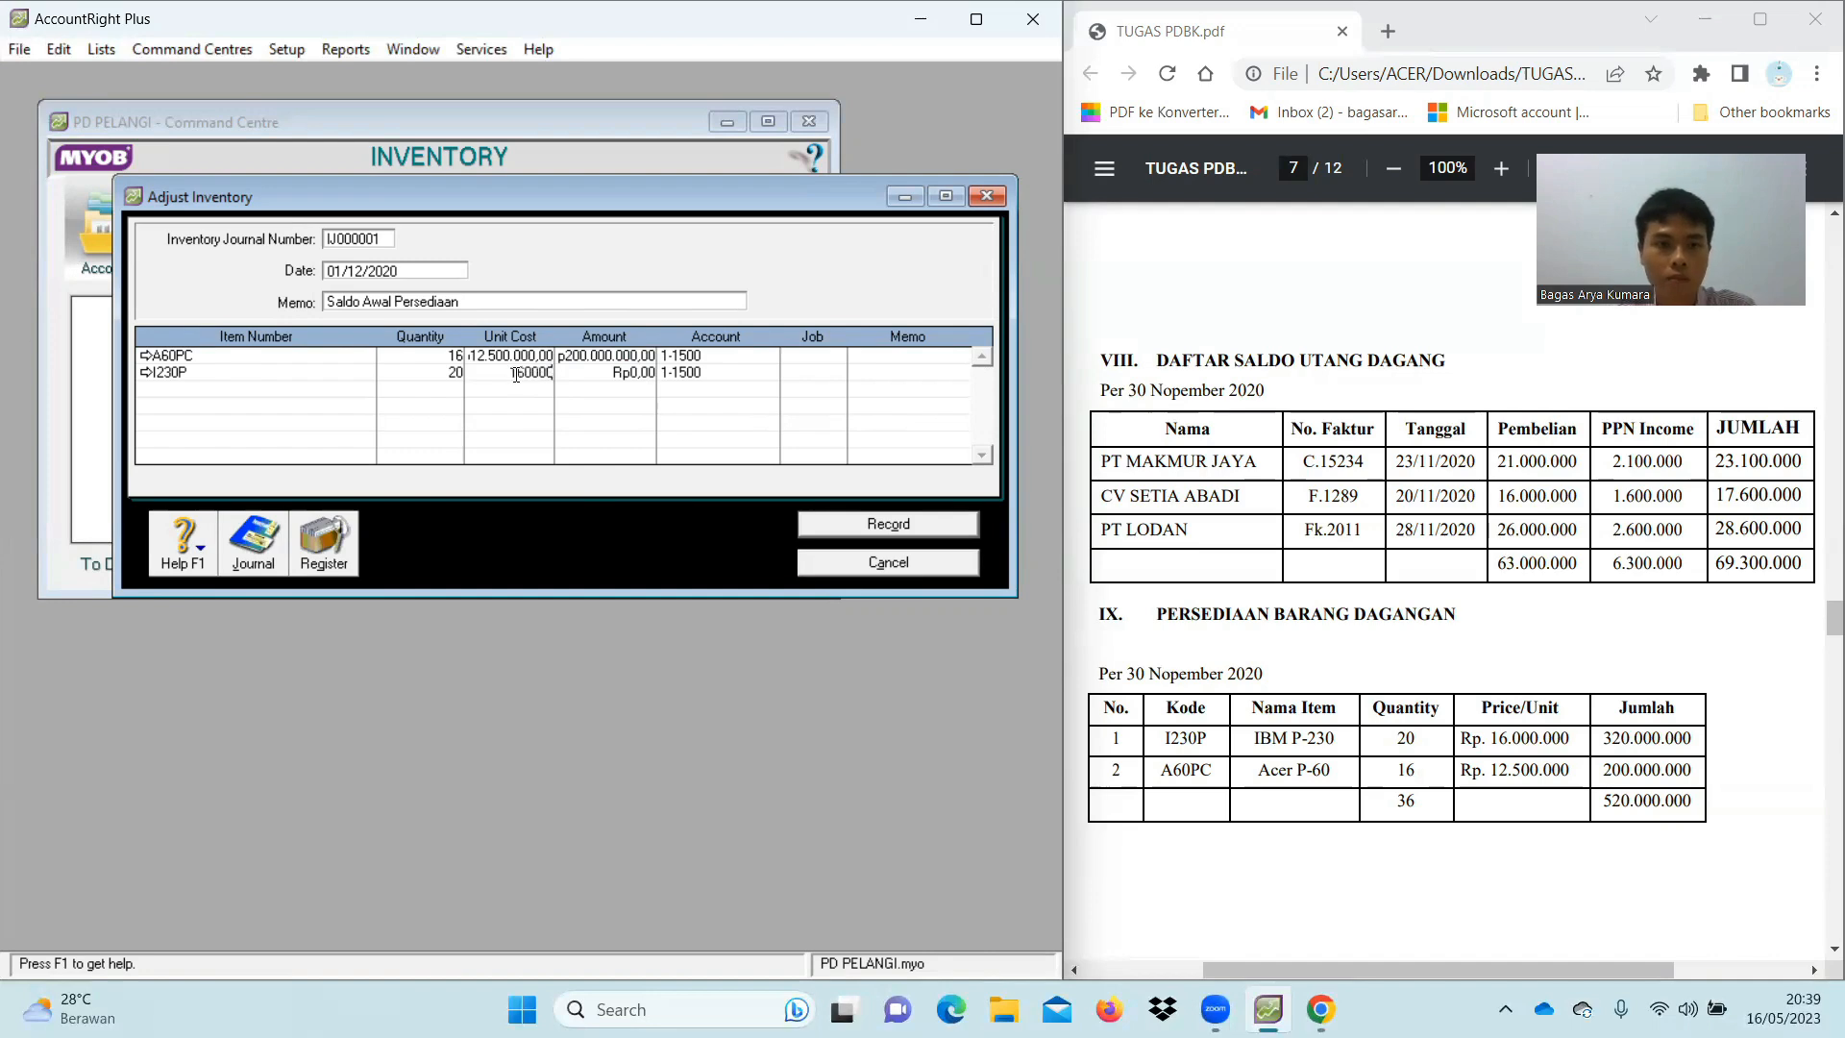
key(Tab)
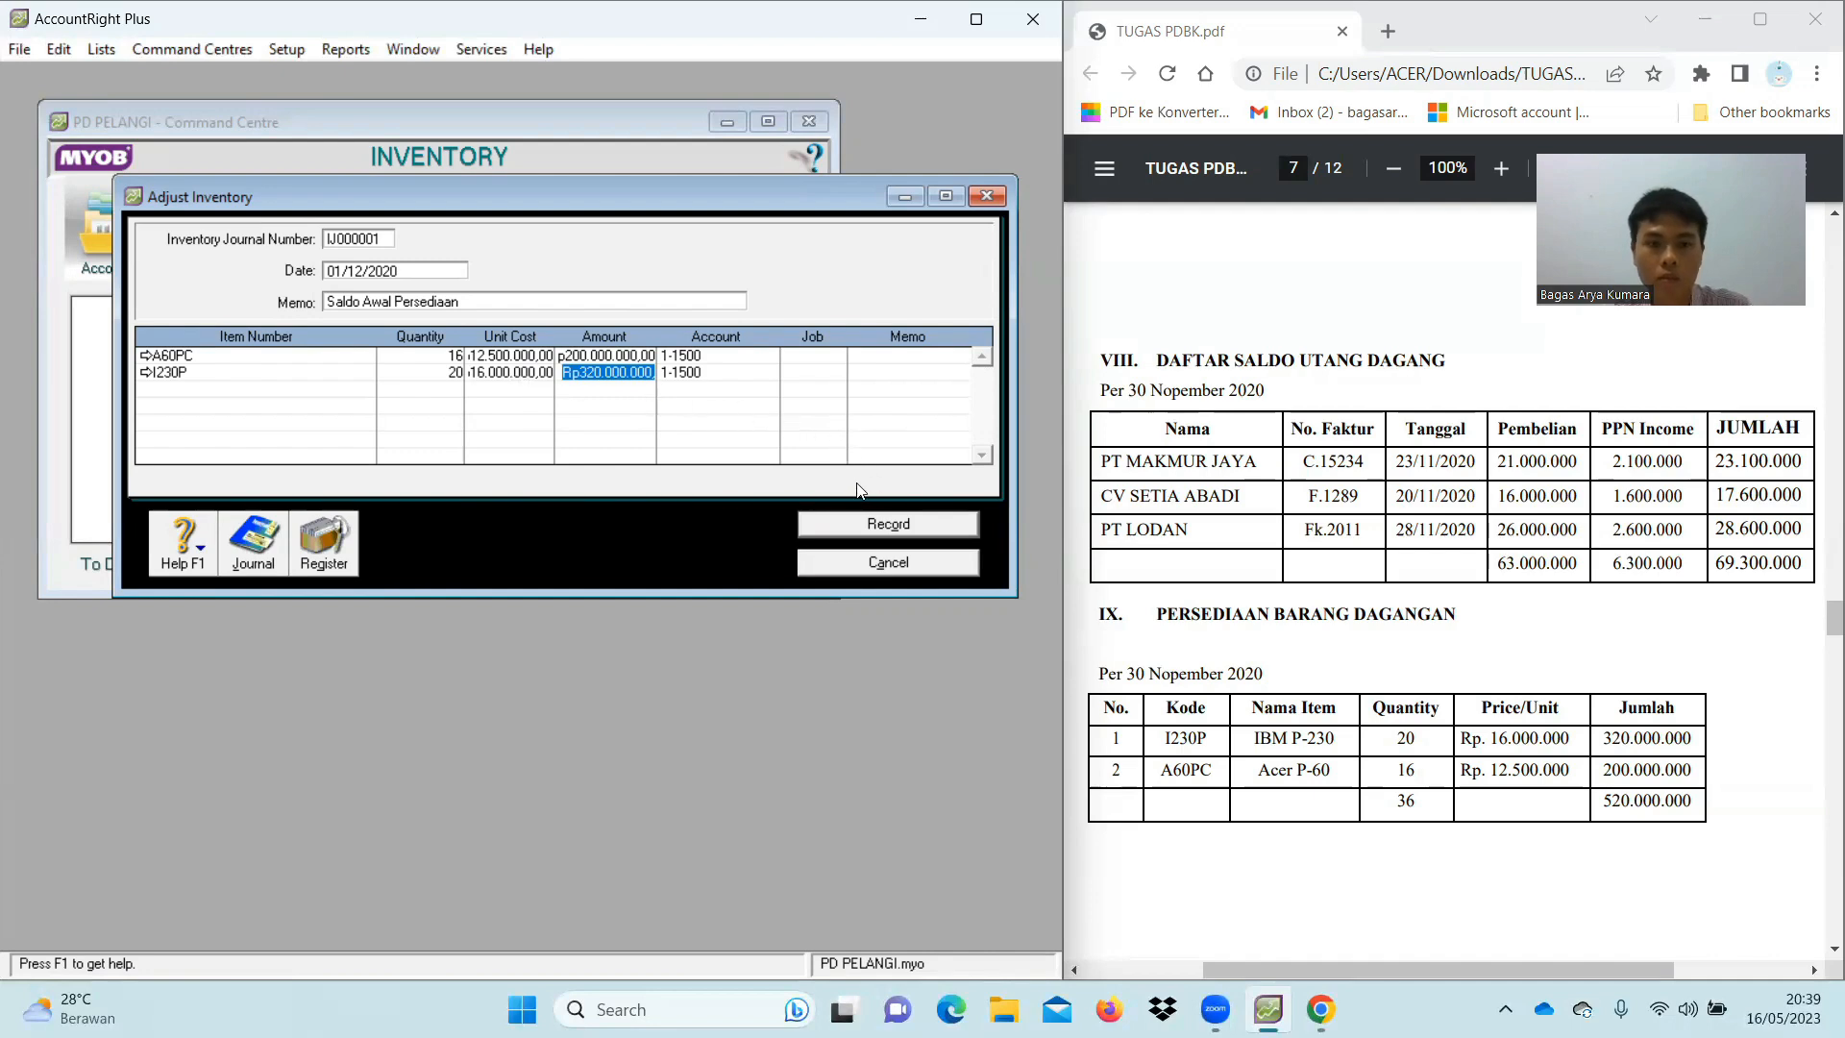
key(Tab)
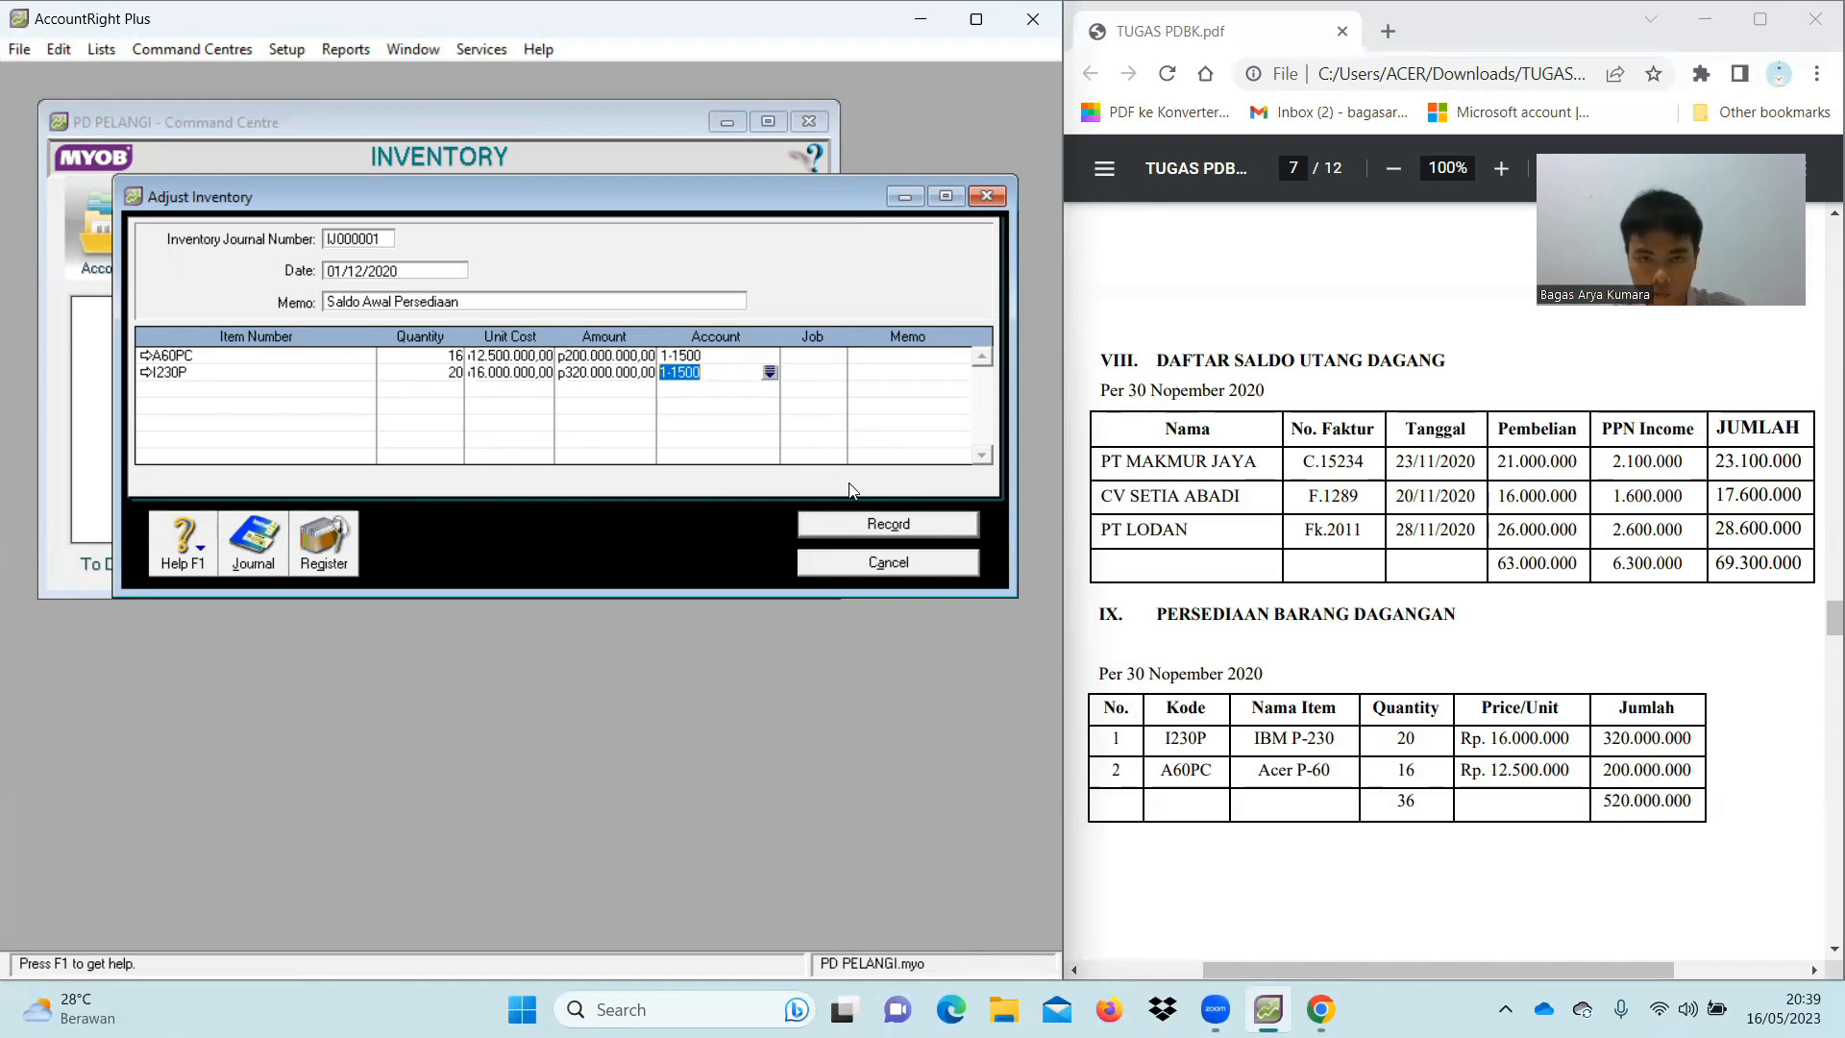
click(881, 527)
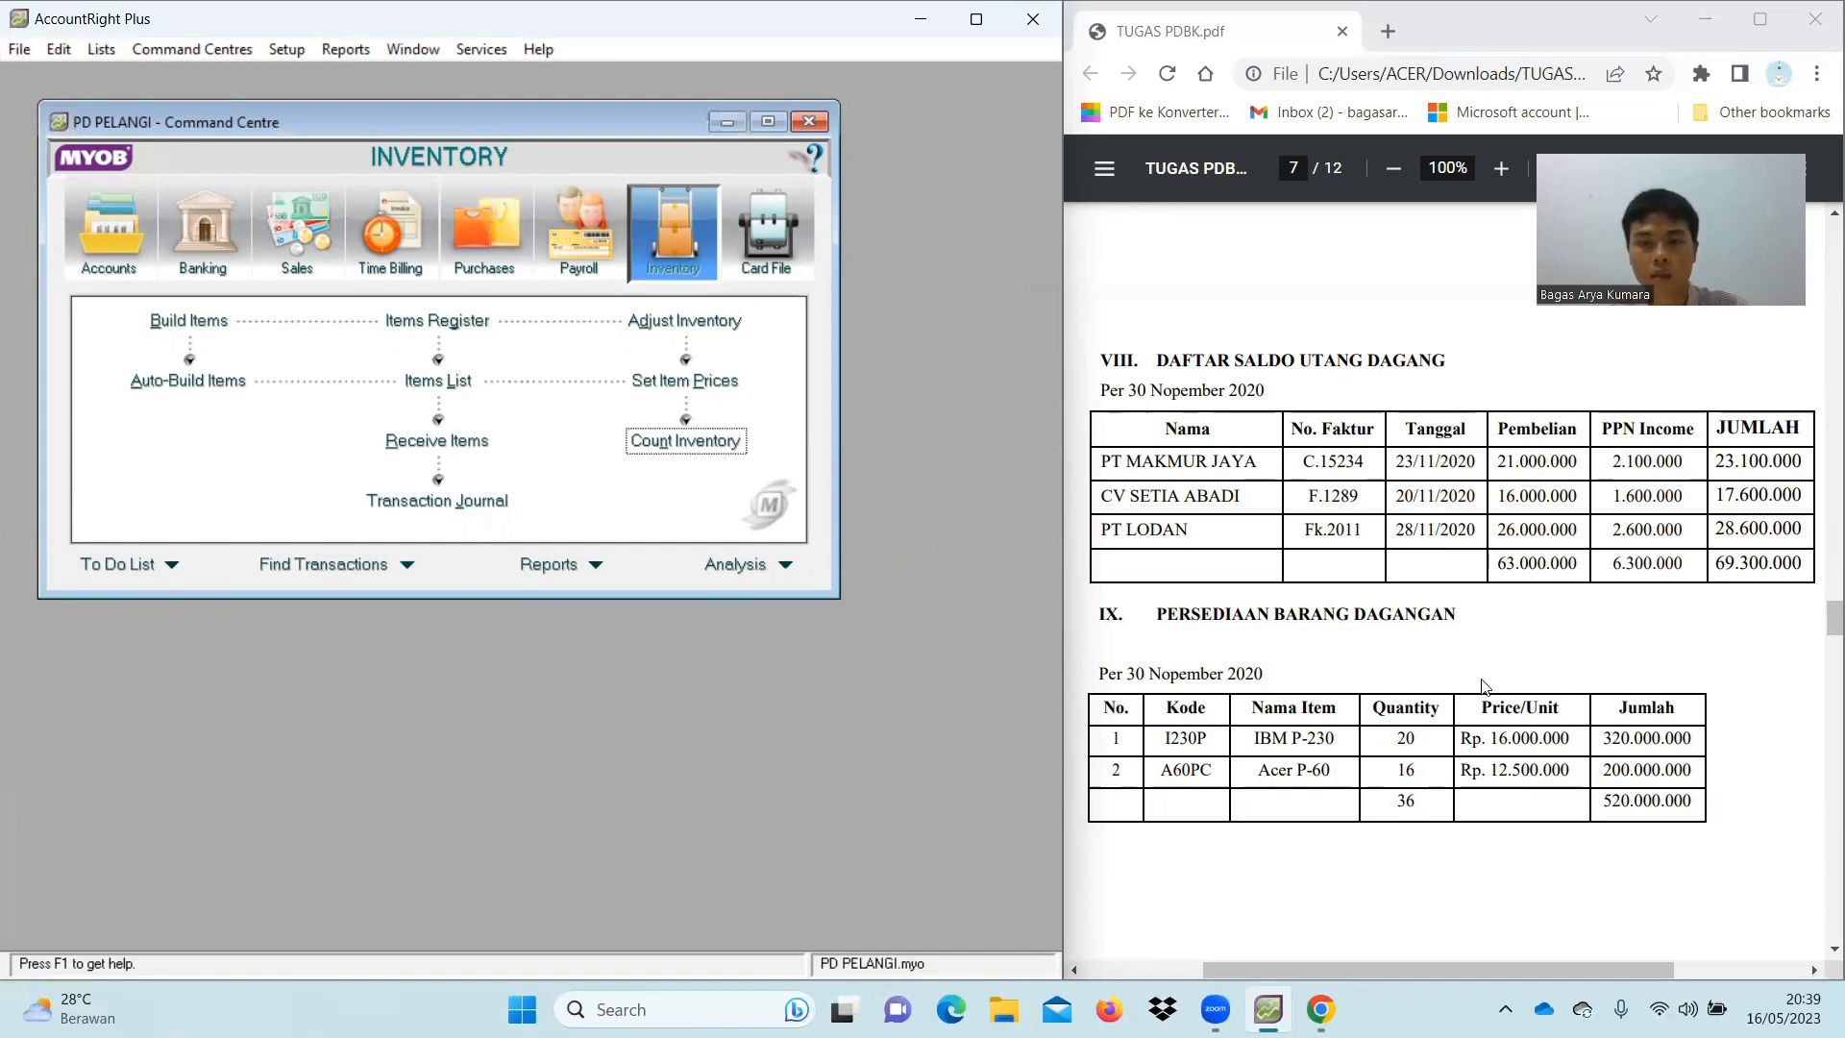
Scroll the assignment PDF to page 8, Techno Computer's Rp34.100.000 cash receipt
scroll(1488, 689, down, 8)
scroll(1490, 694, down, 3)
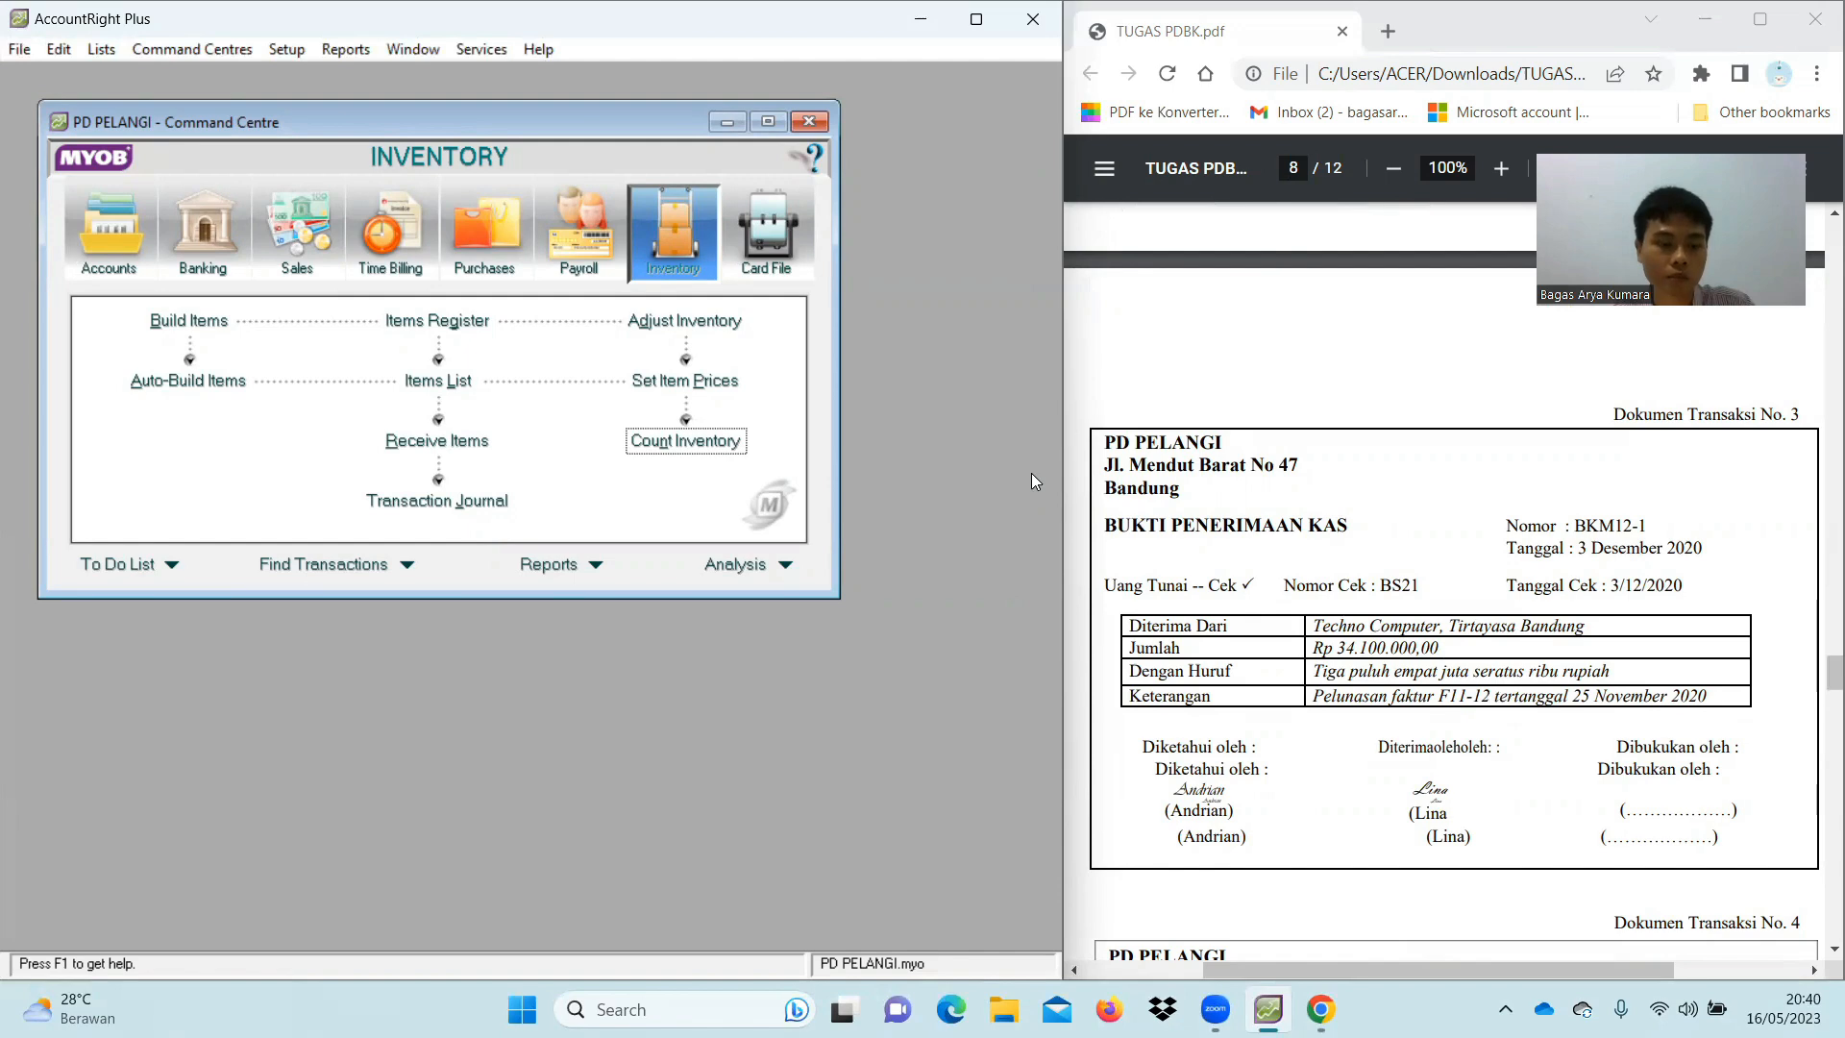
Receive a Rp34.100.000 payment from Techno Computer paid by Cheque
click(321, 230)
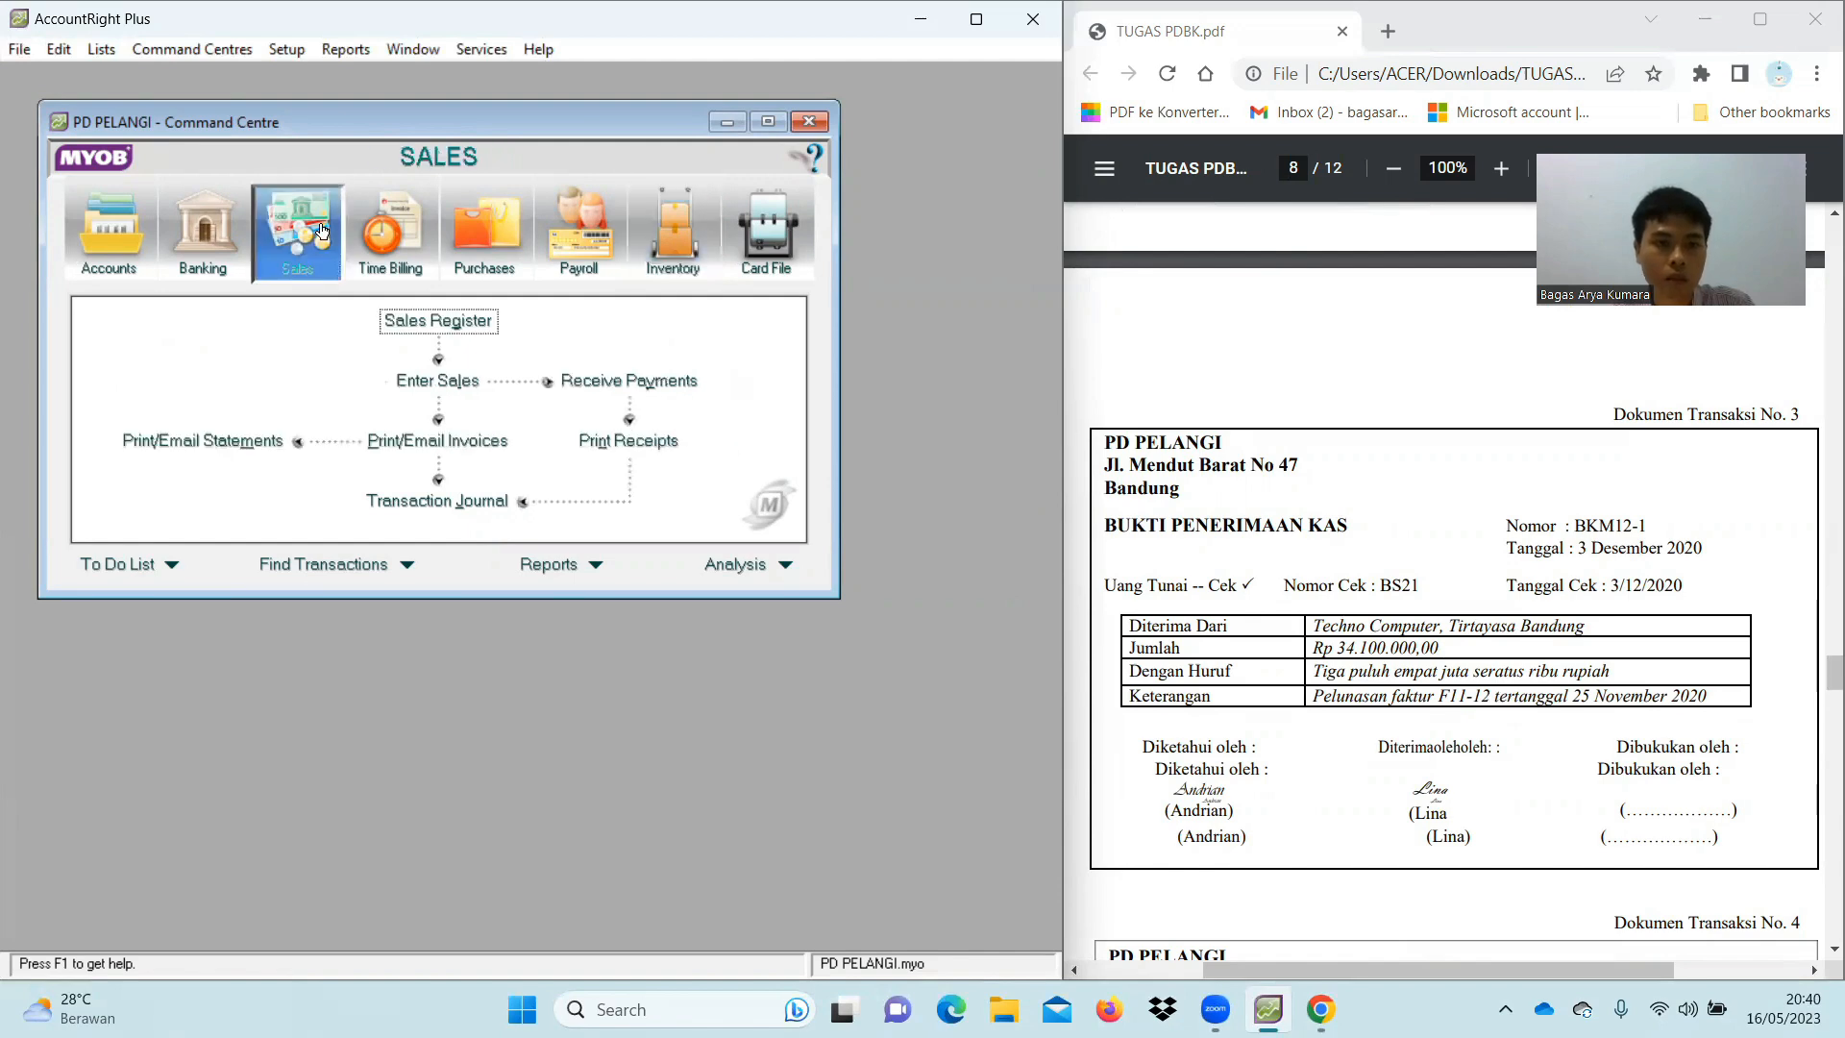
click(684, 382)
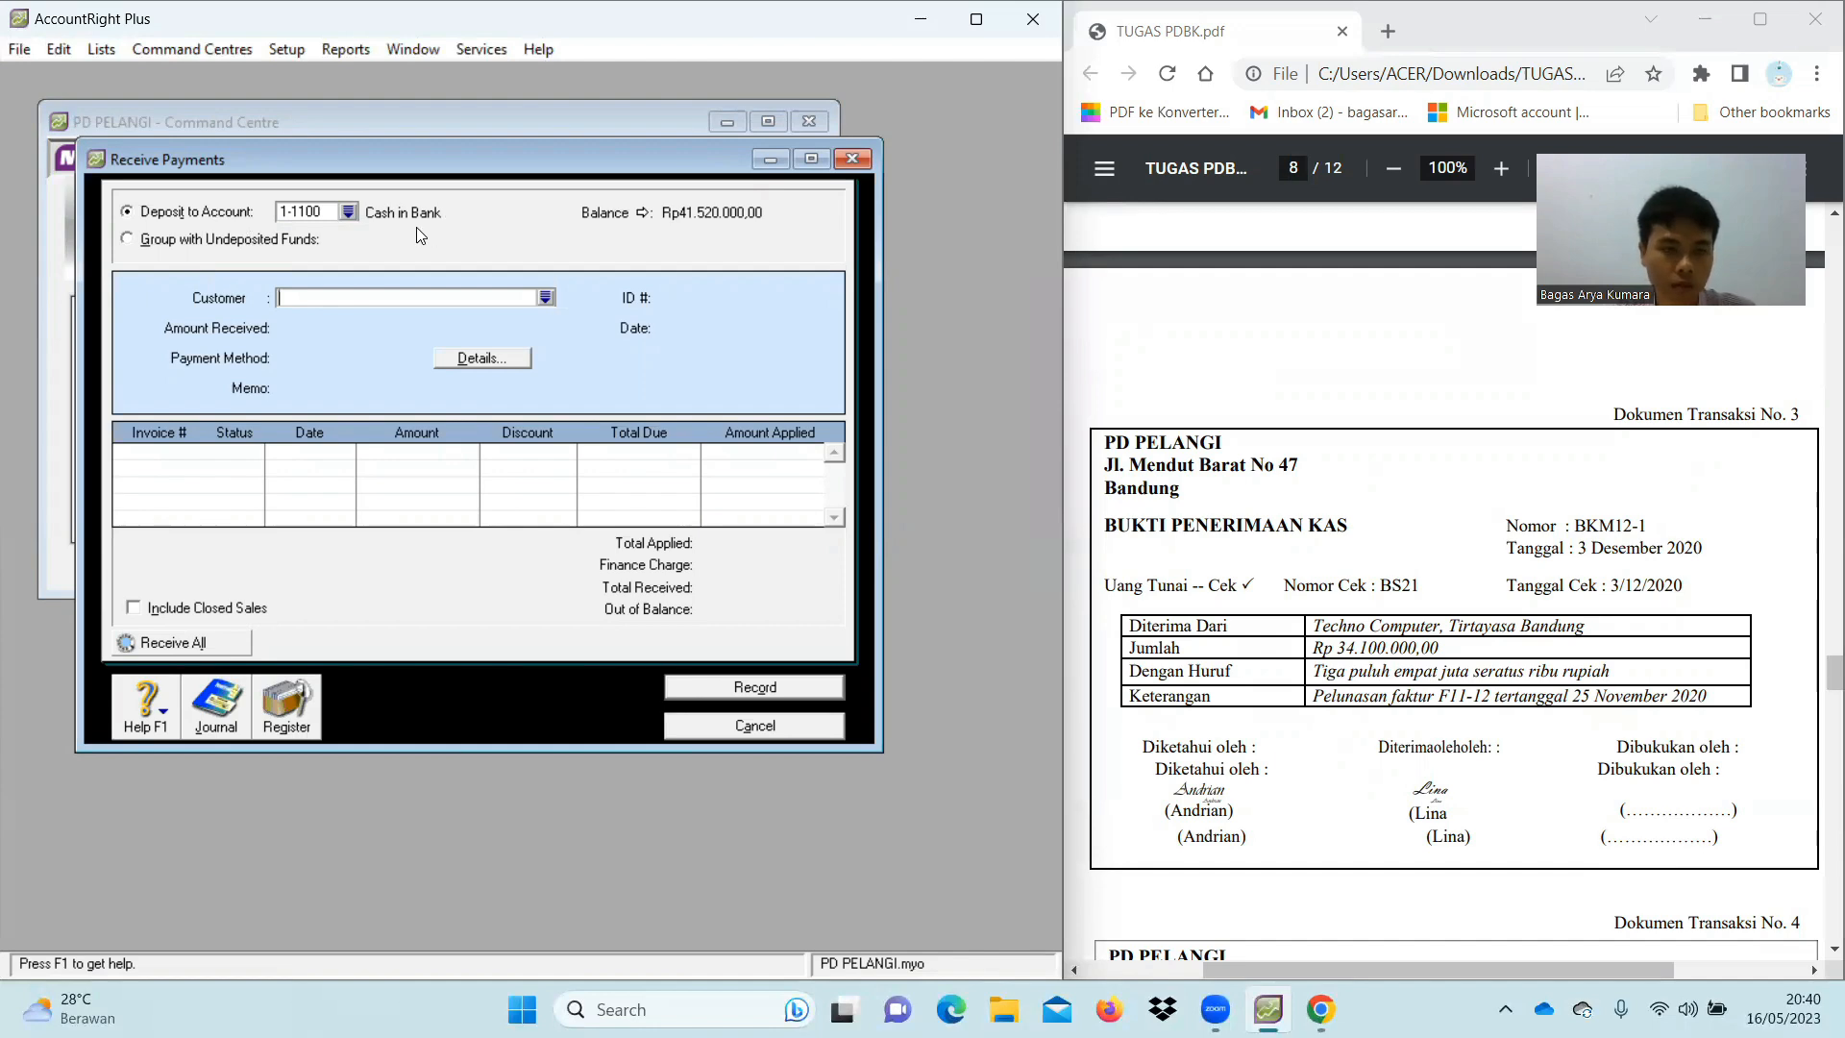
text(Techno Computer)
key(Tab)
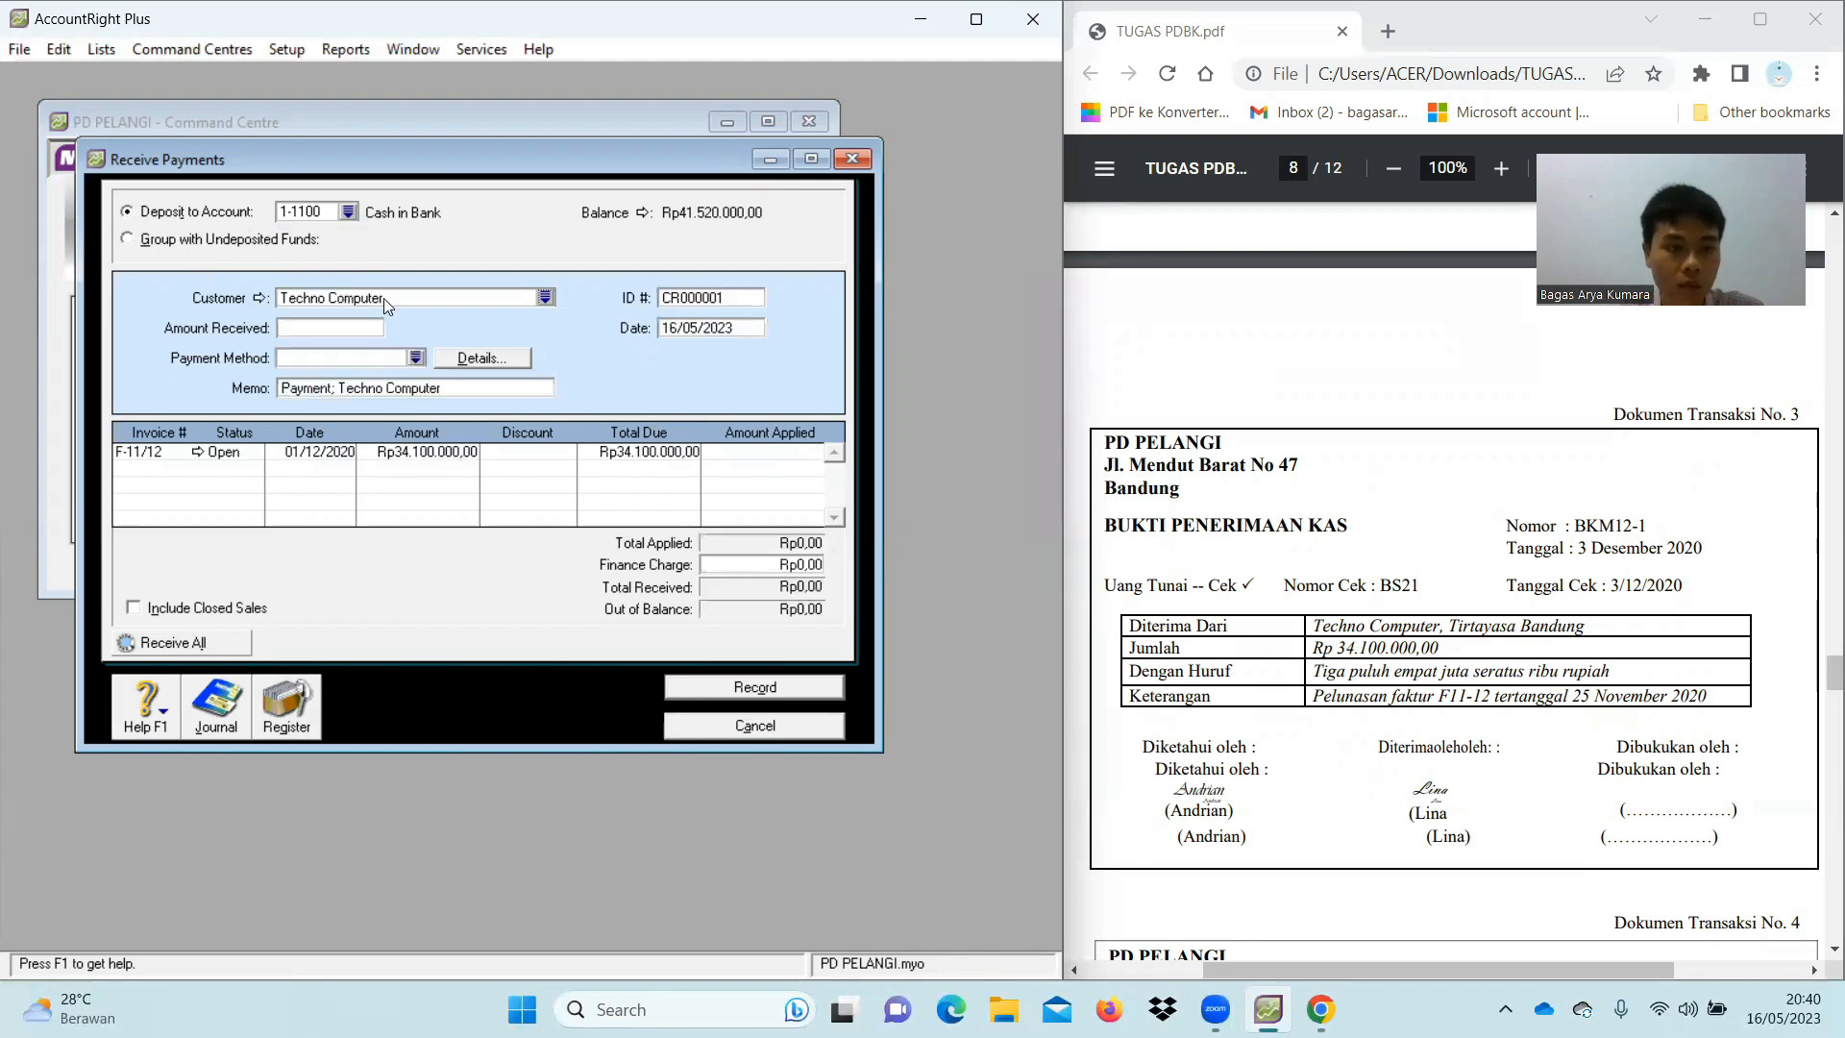
click(340, 328)
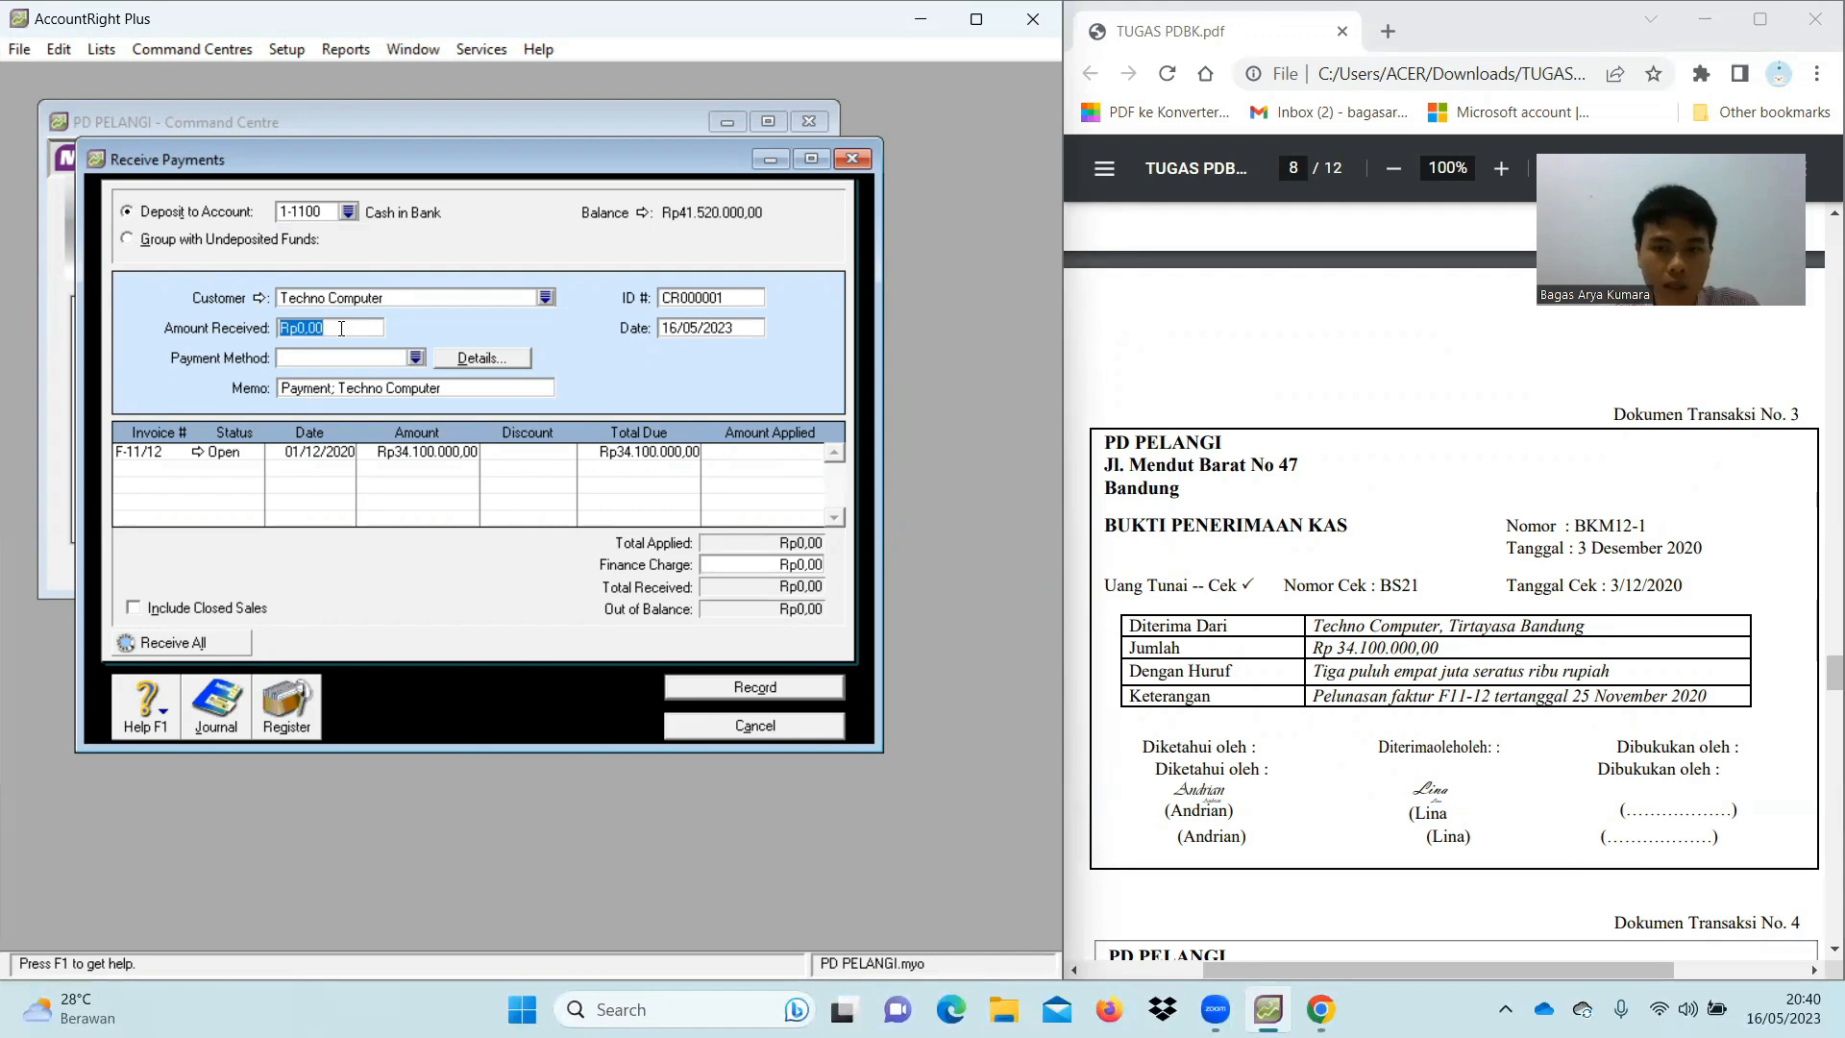
text(341)
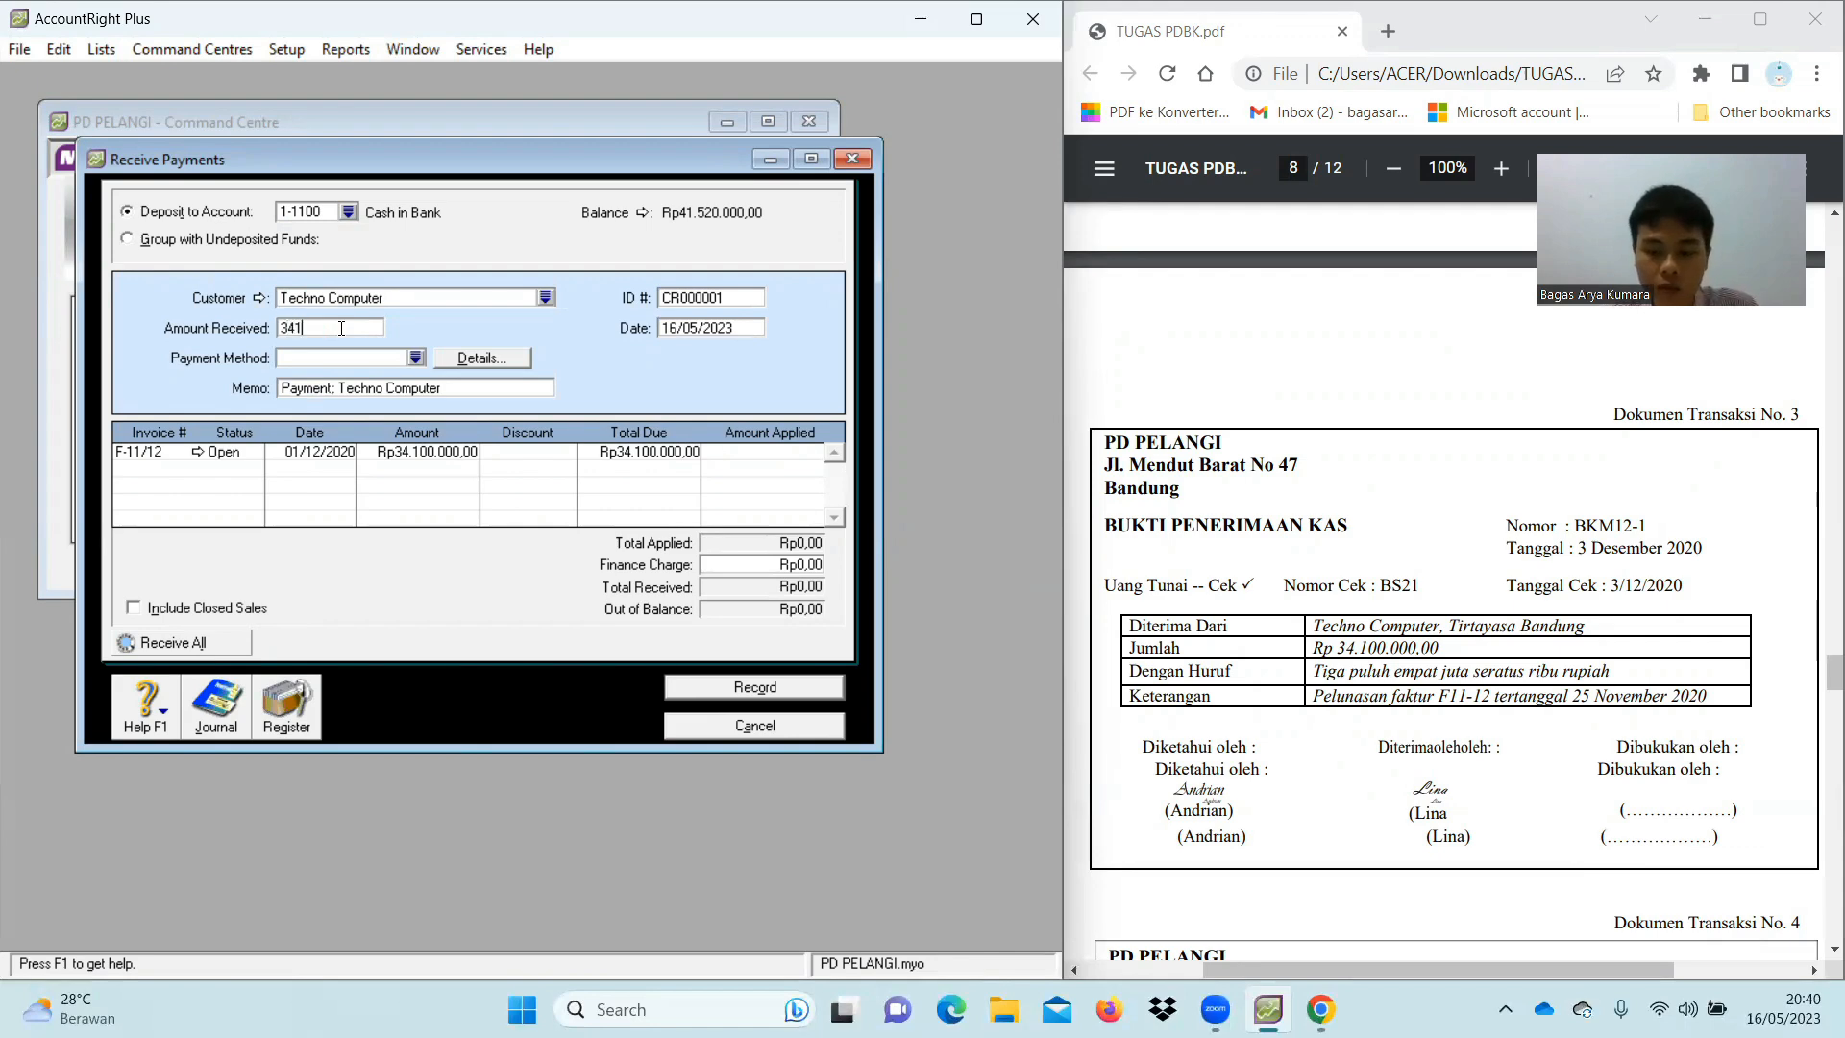
text(00000)
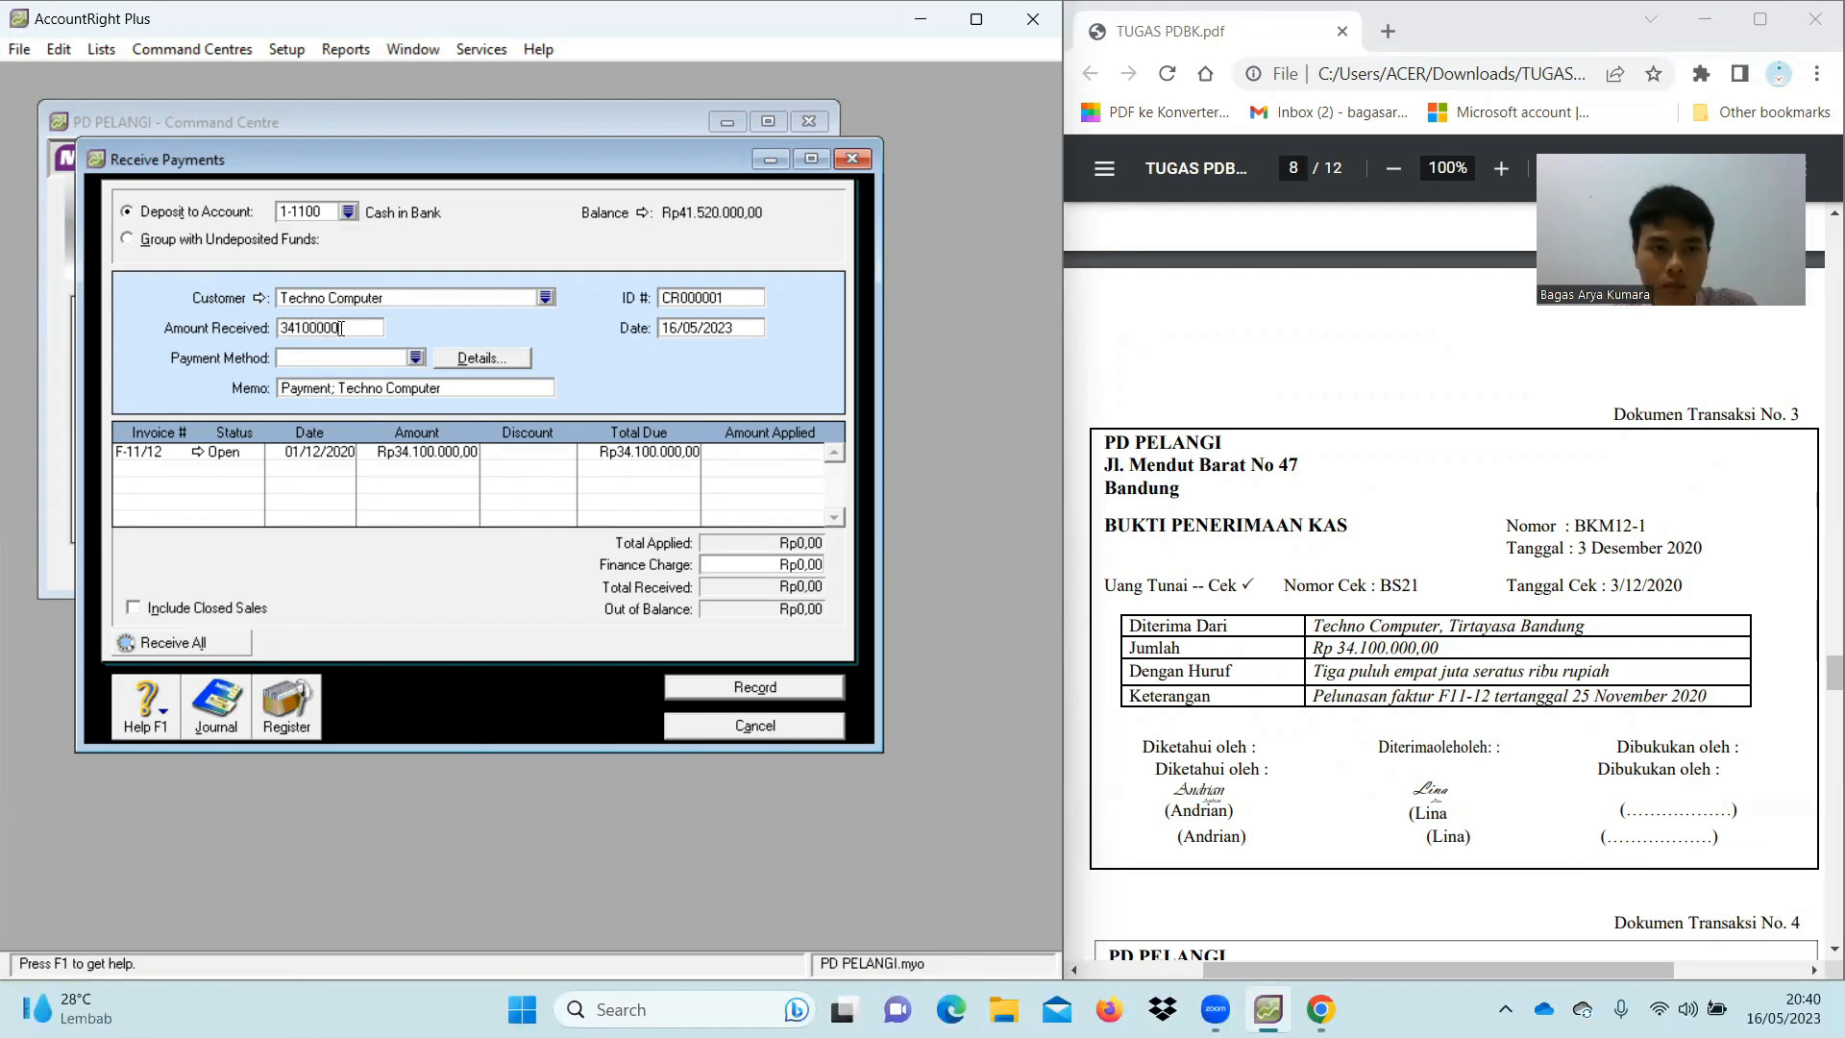
key(Tab)
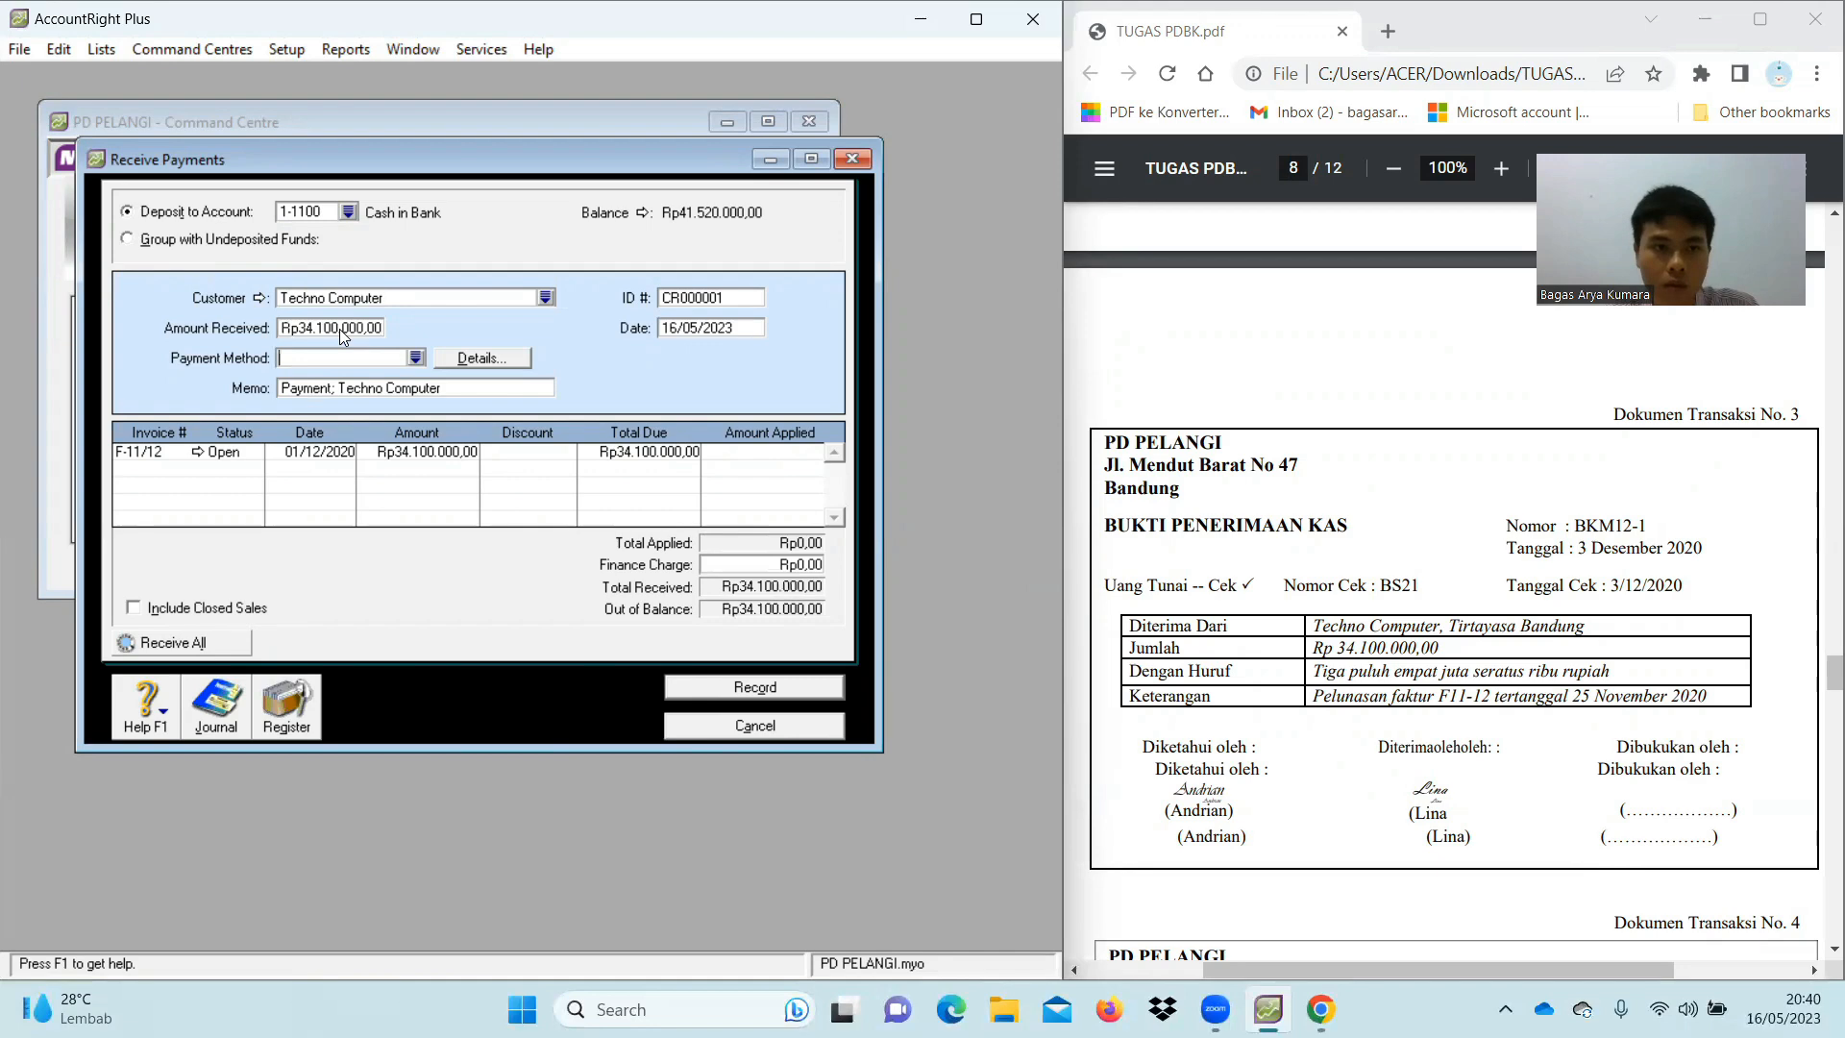
click(415, 358)
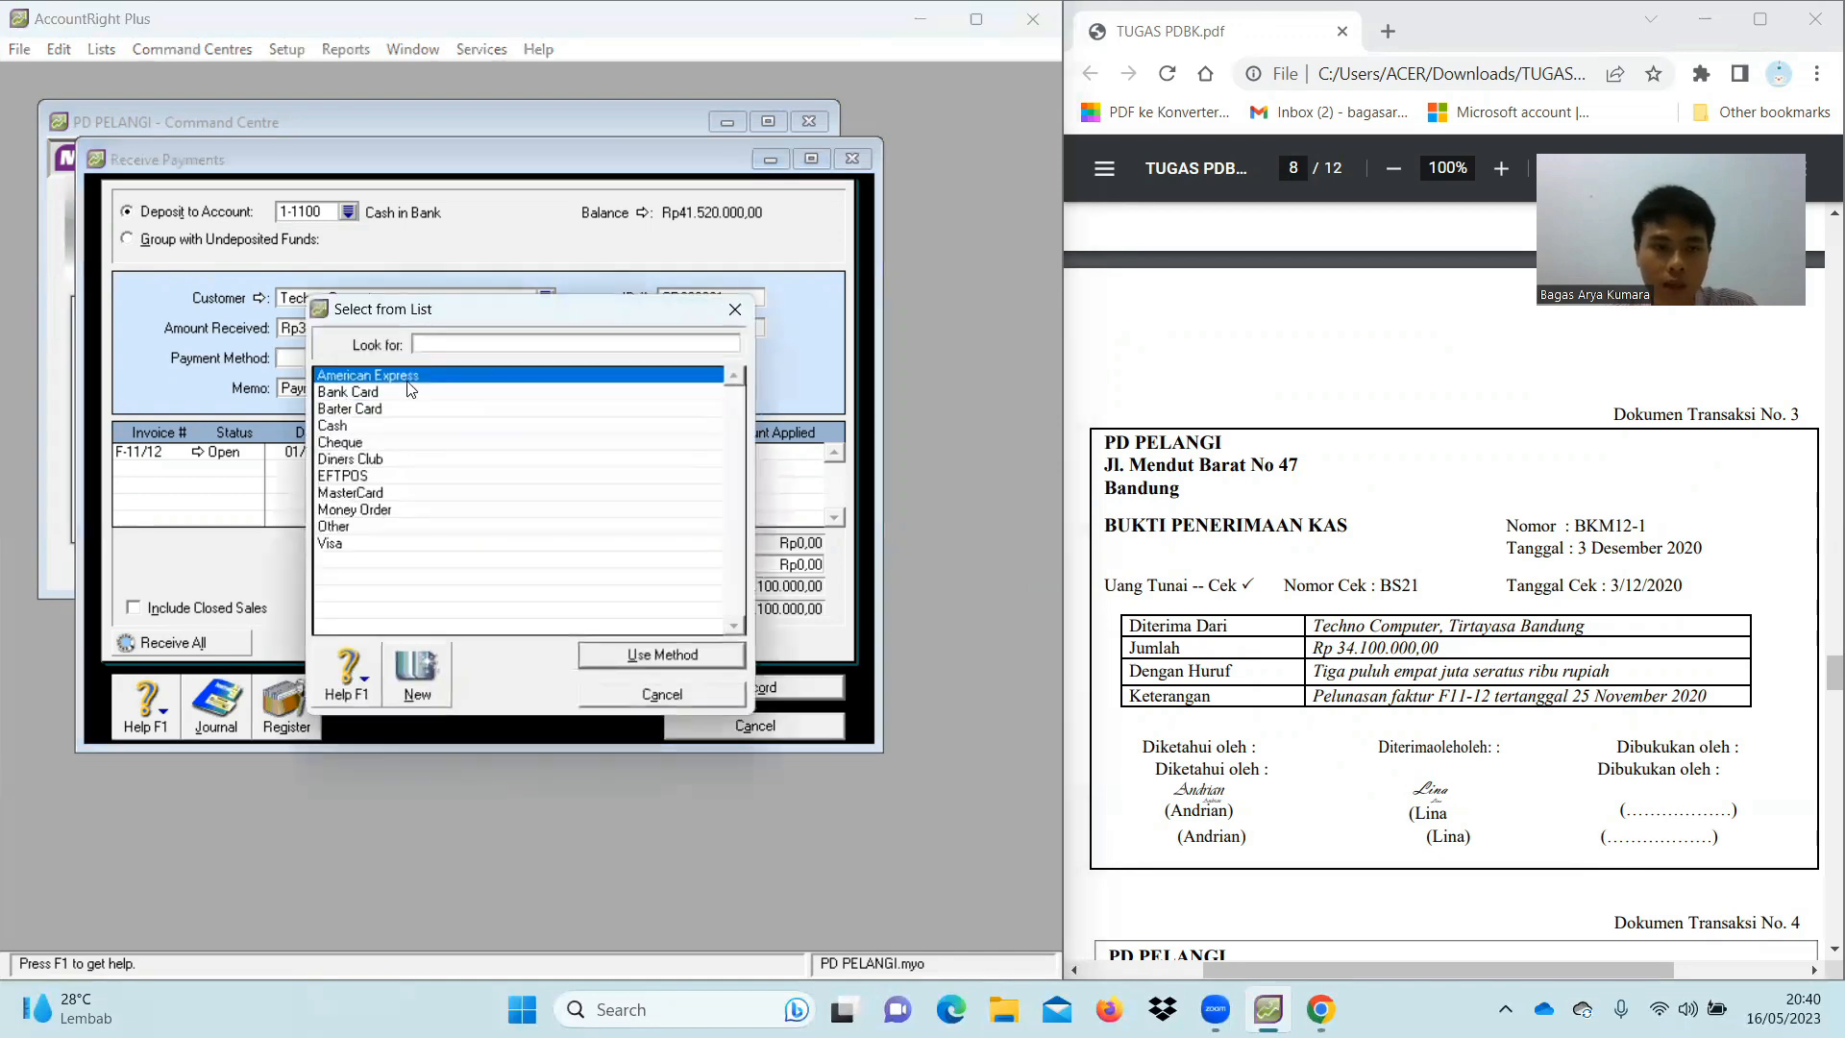
double_click(375, 444)
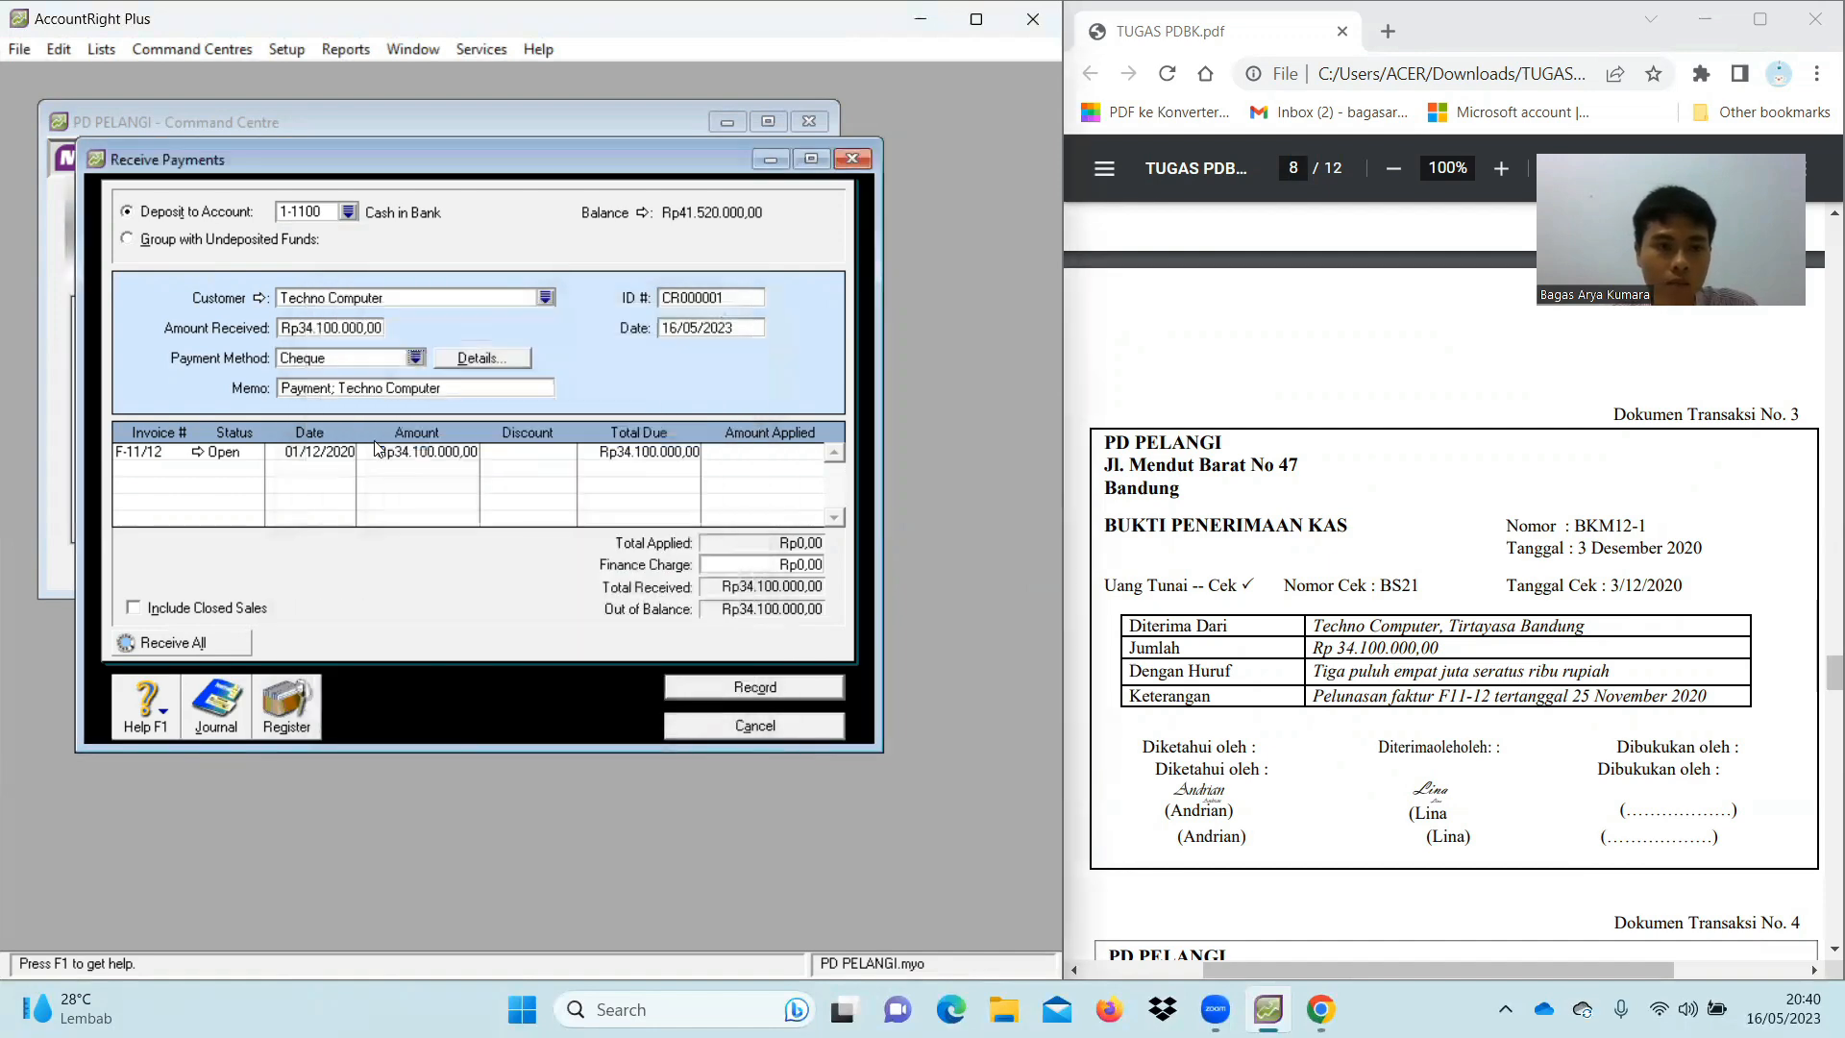
Record payment BKM12-1 dated 03/12/2020, applying the full amount to invoice F-11/12
click(716, 298)
key(BackSpace)
text(BKM)
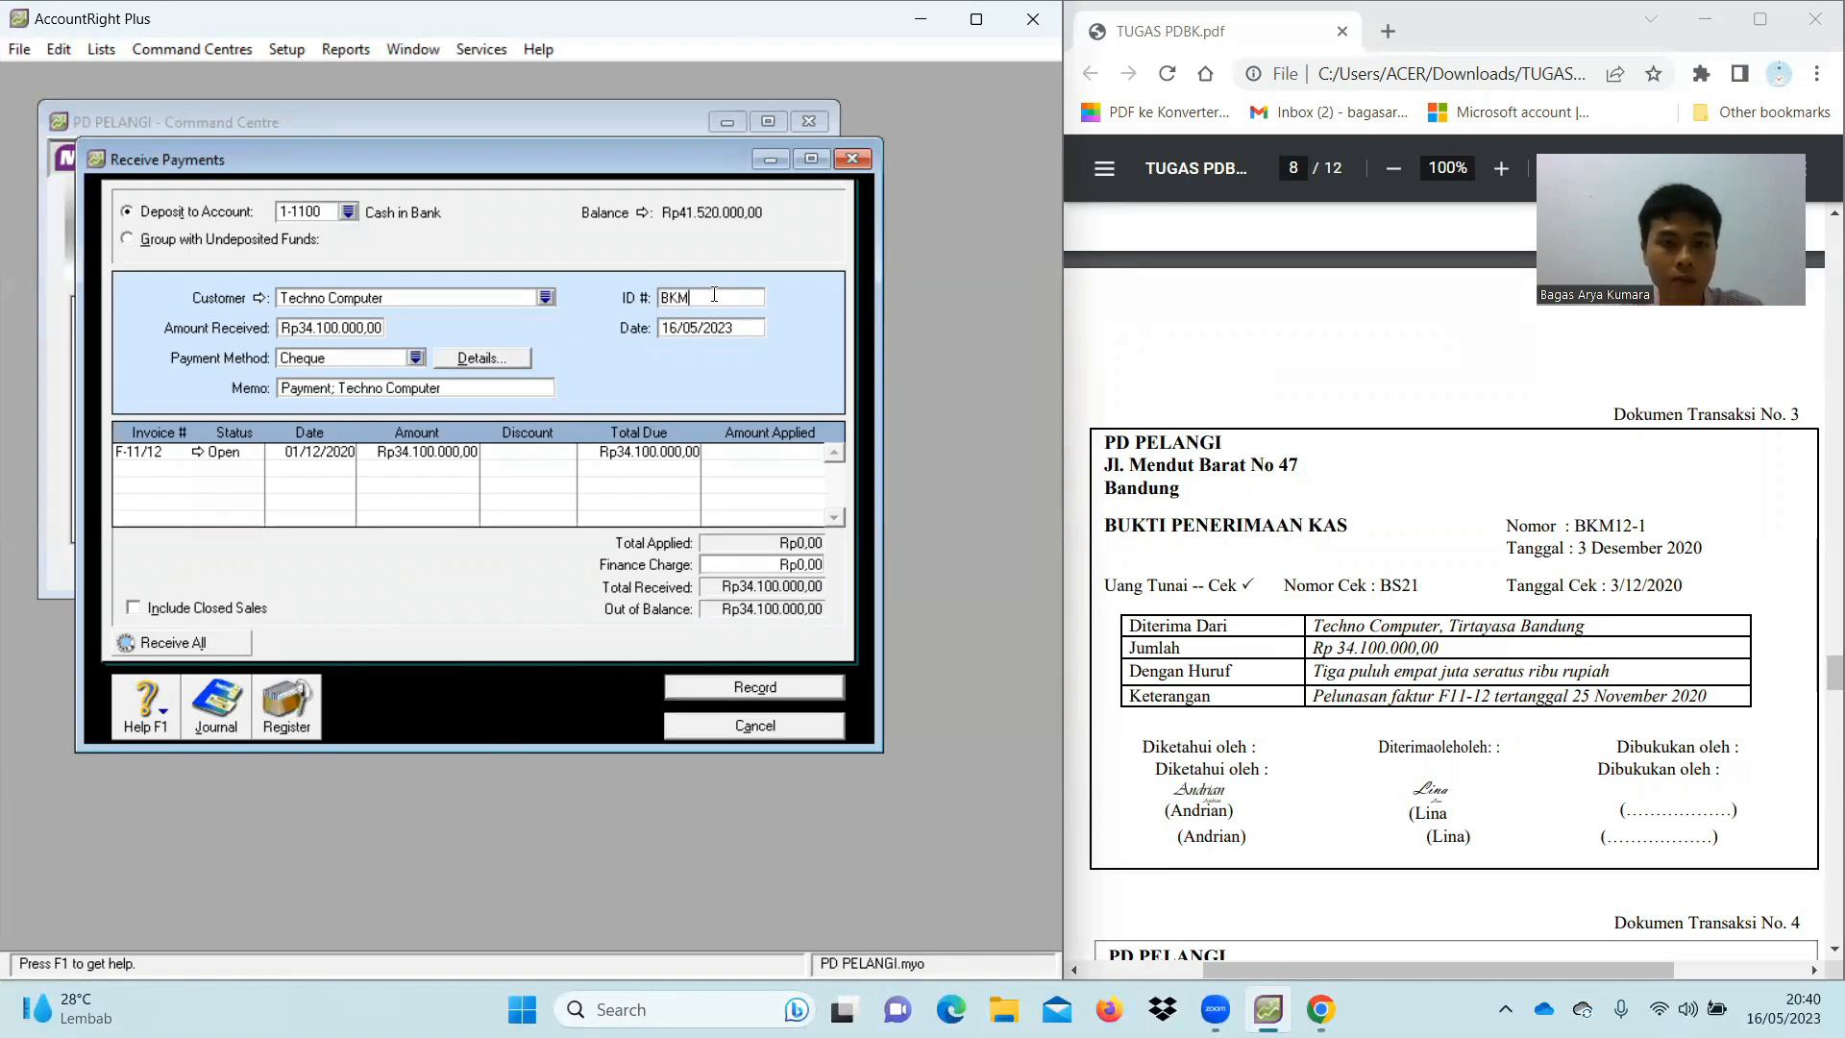
text(12-1)
click(725, 331)
key(BackSpace)
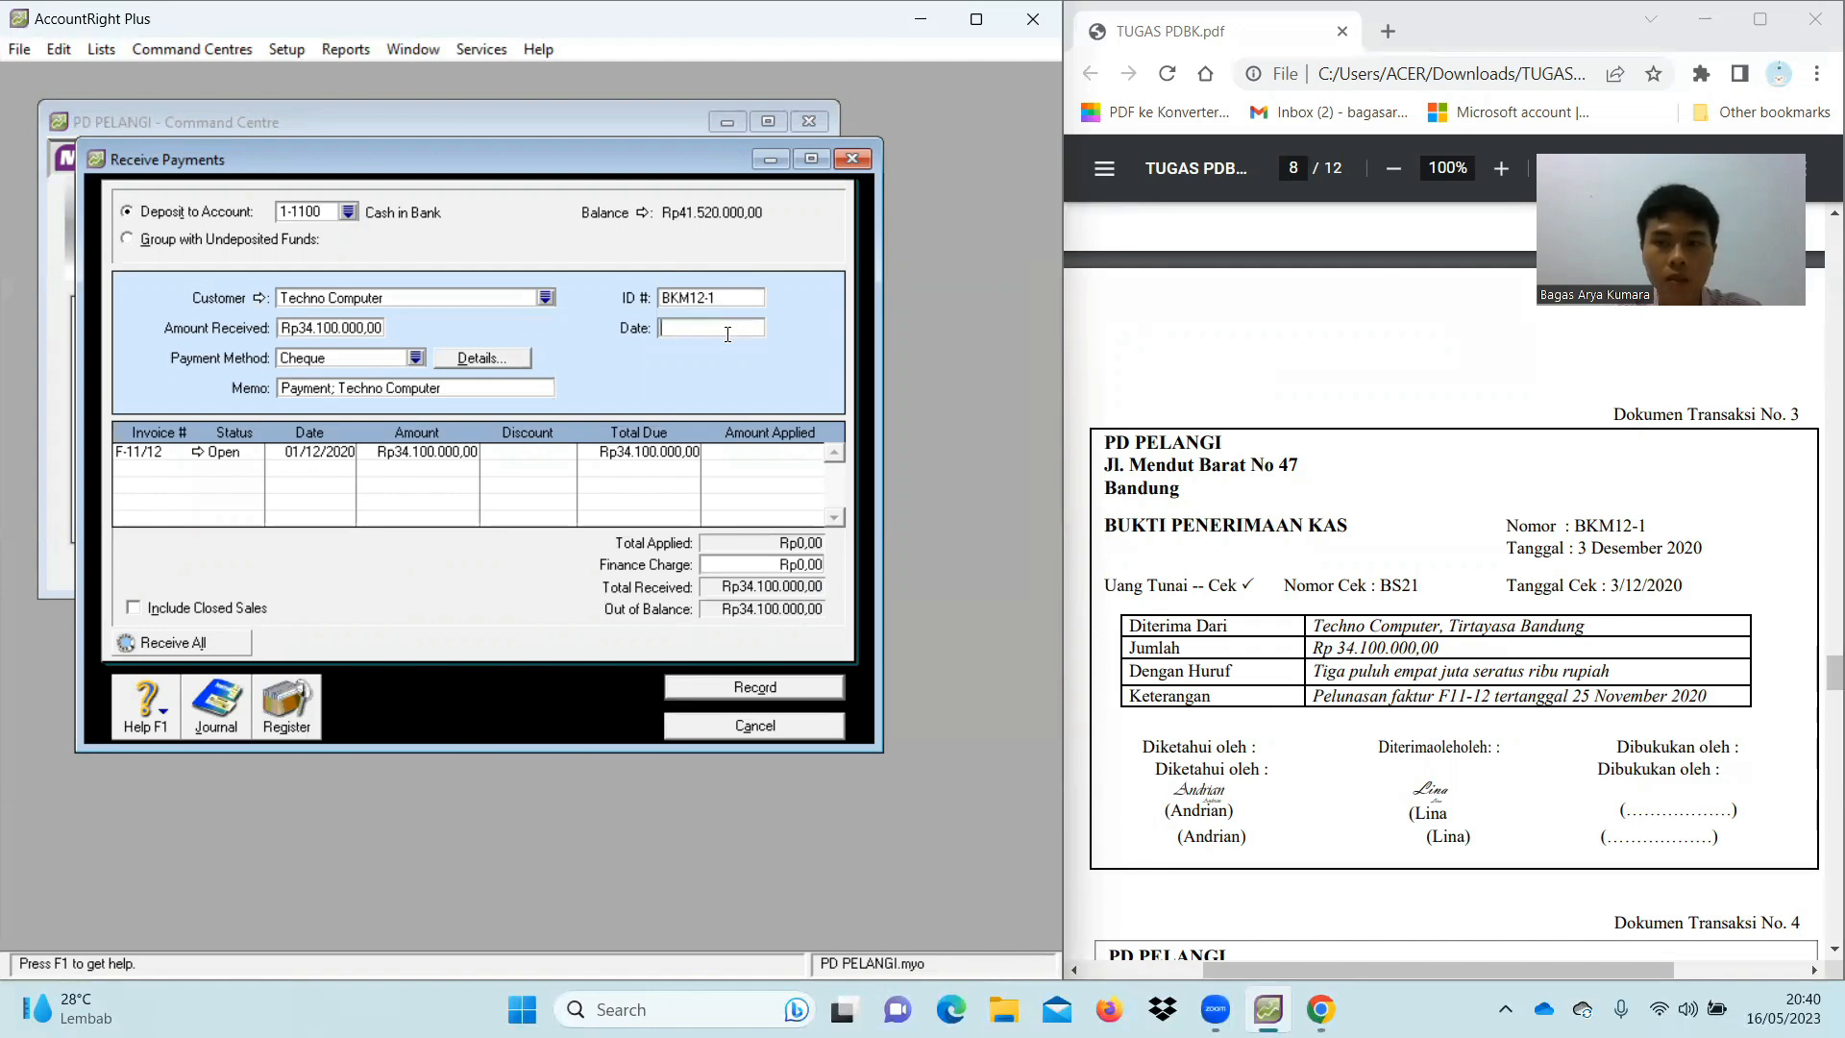
text(03/12/2020)
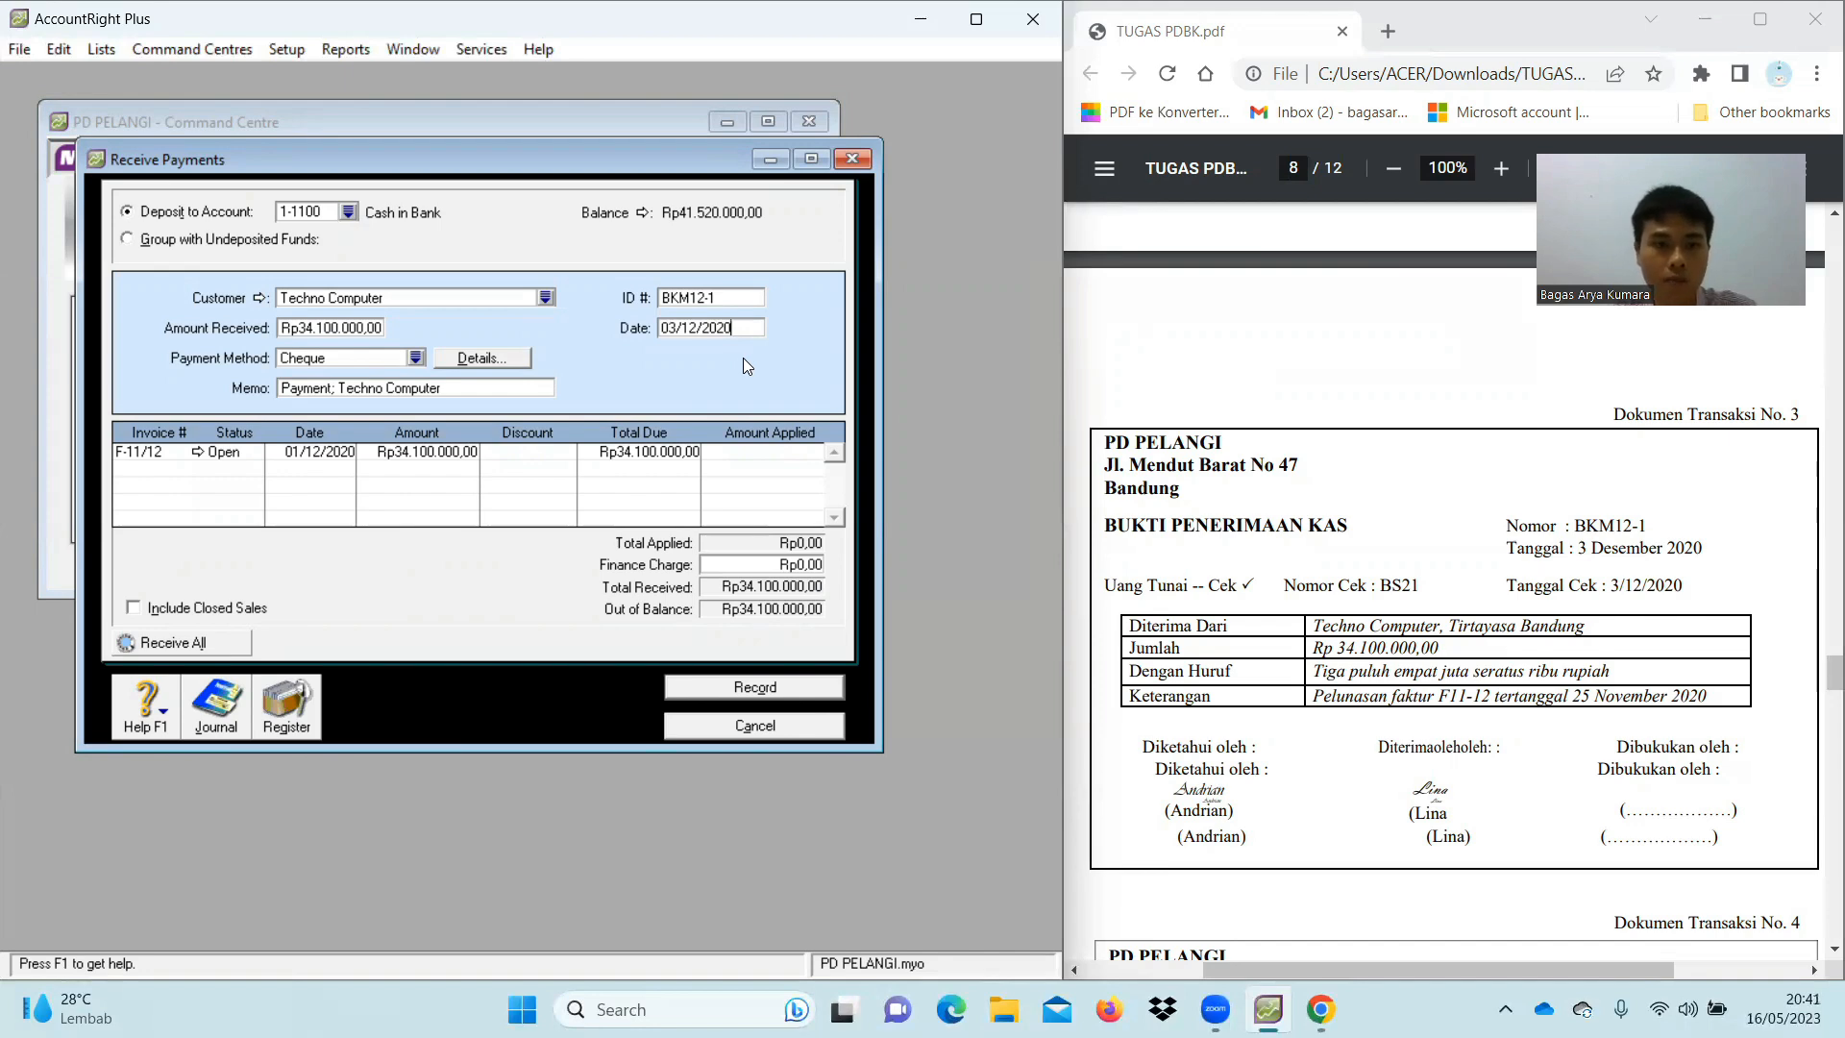
key(Tab)
key(Tab)
key(Tab)
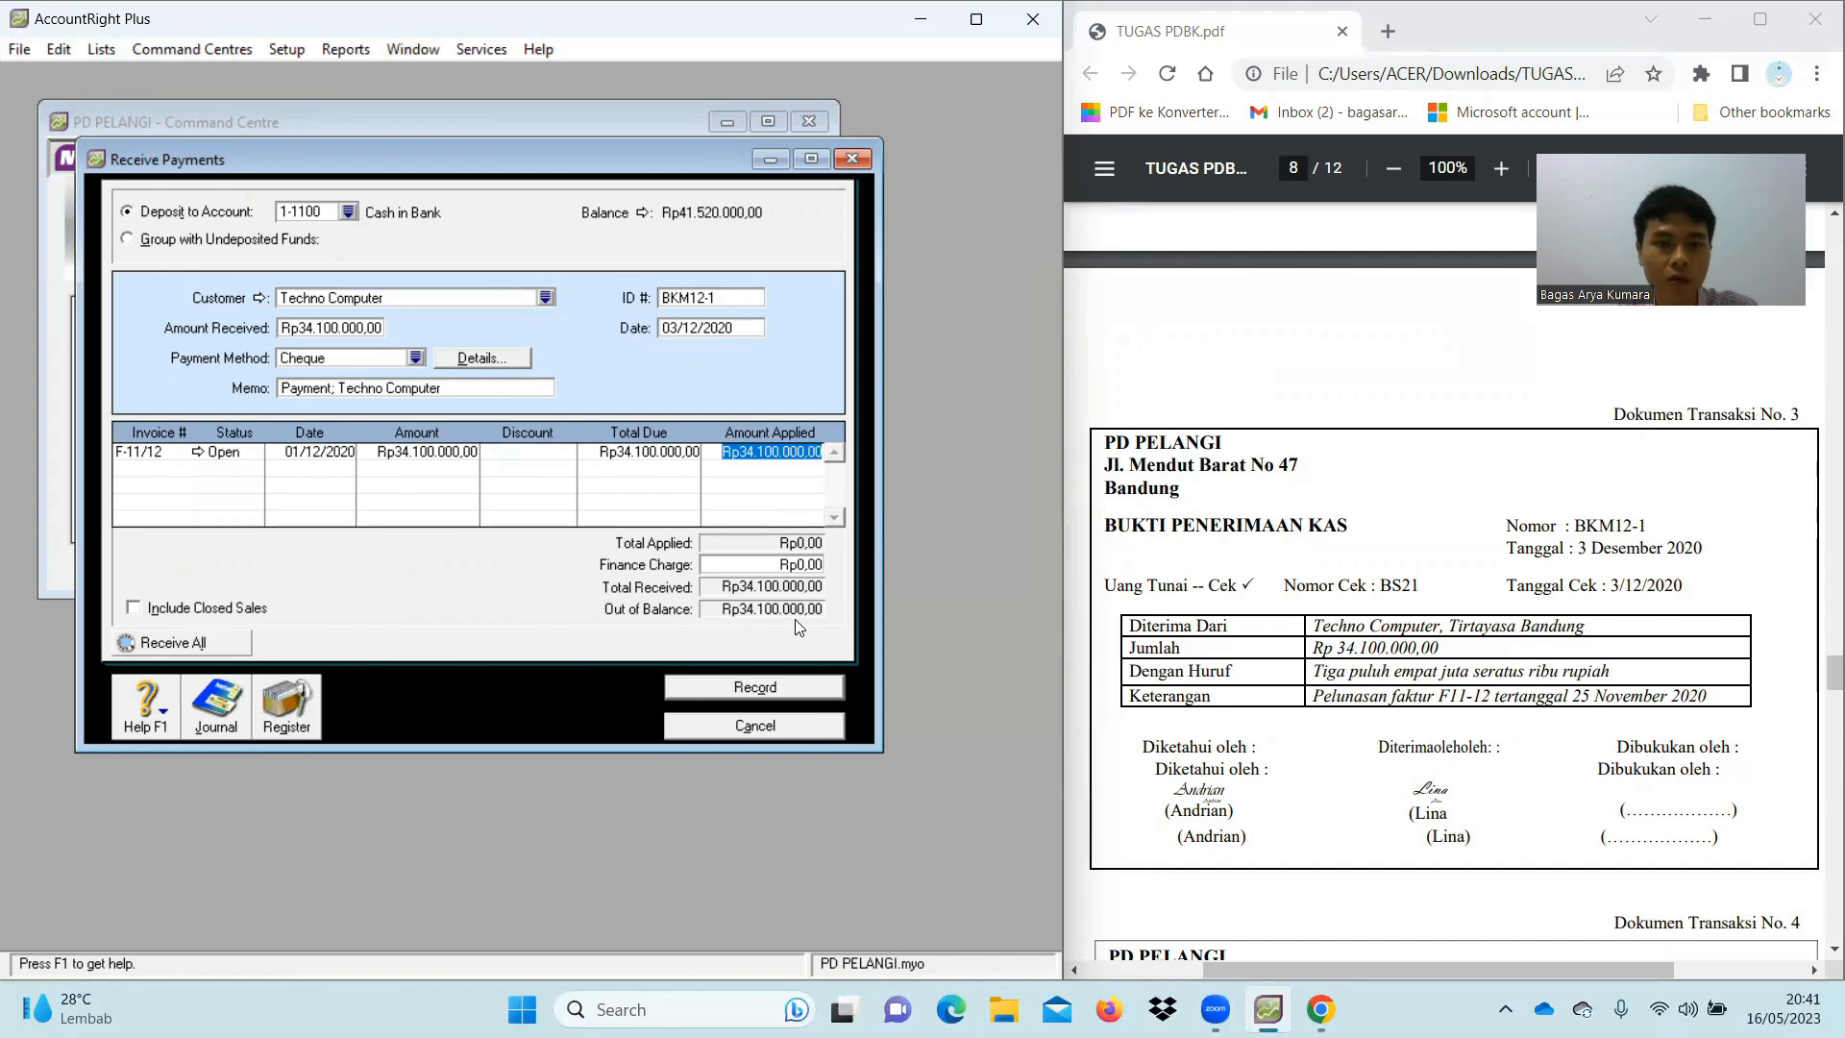
key(Tab)
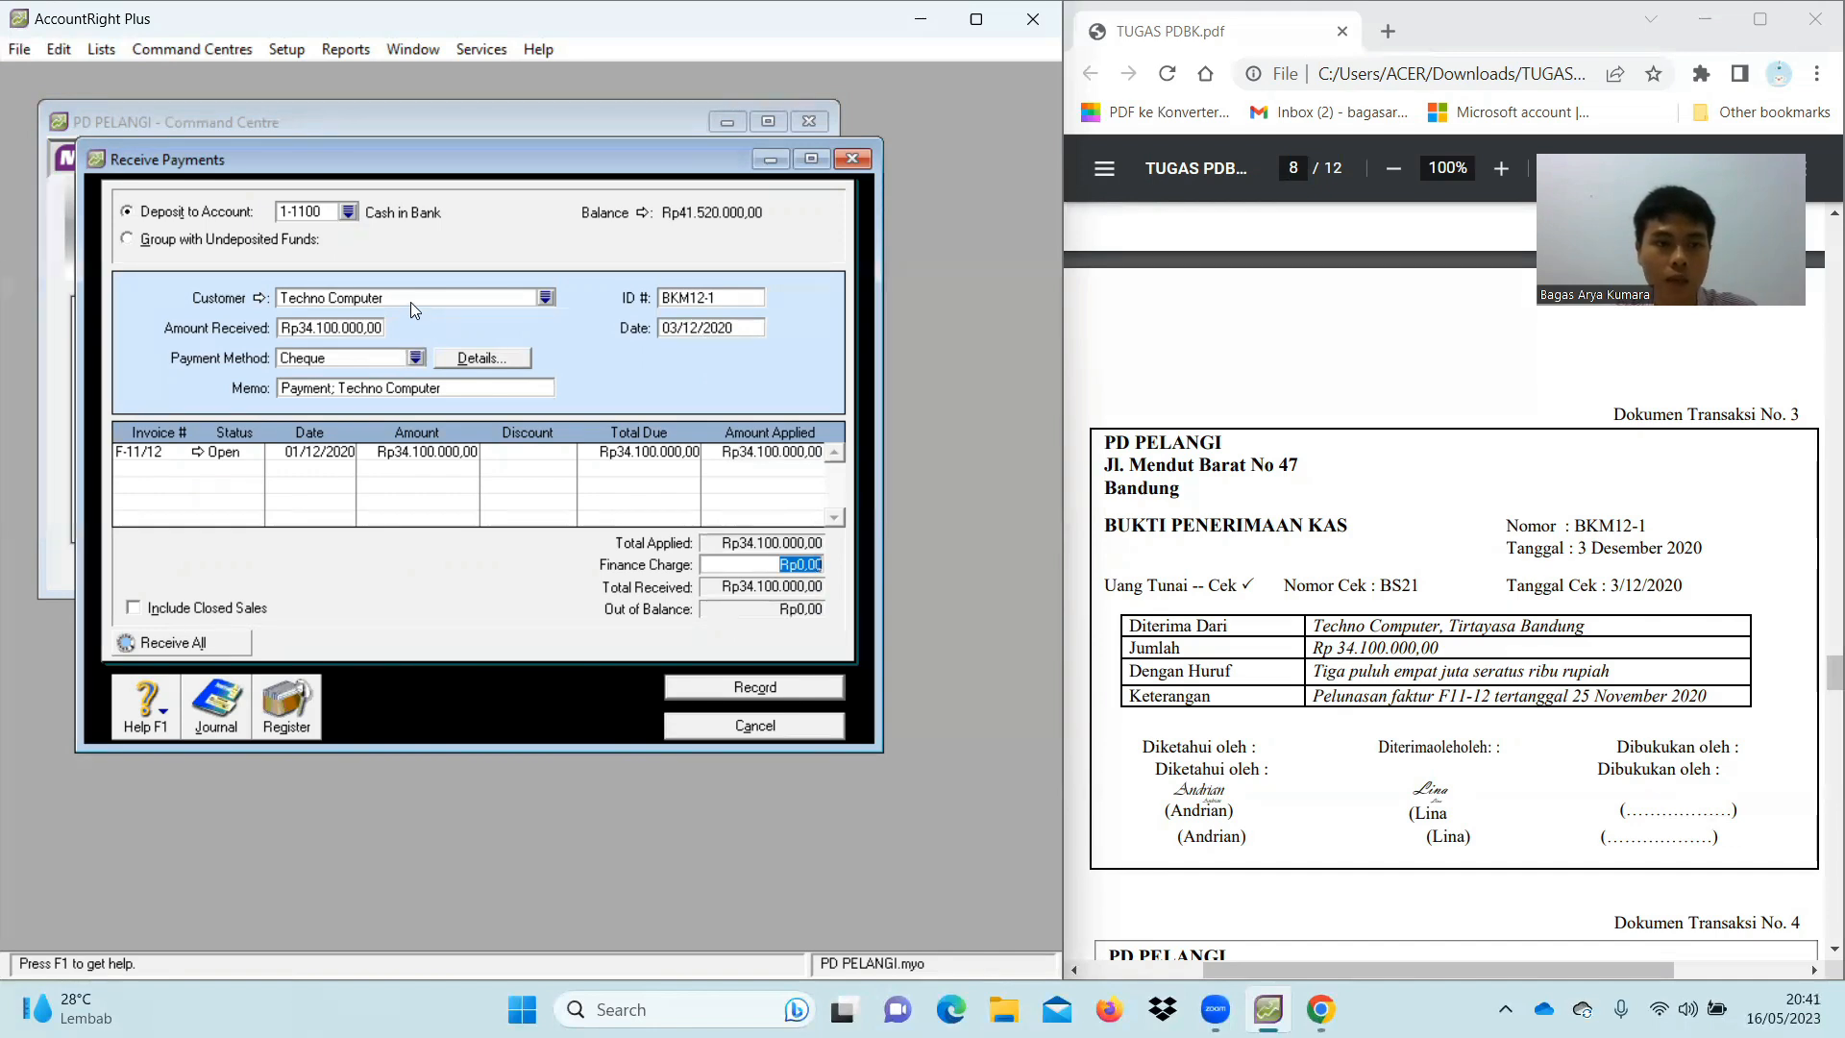
click(771, 684)
Close the Receive Payments form and switch to the Banking command centre
click(790, 732)
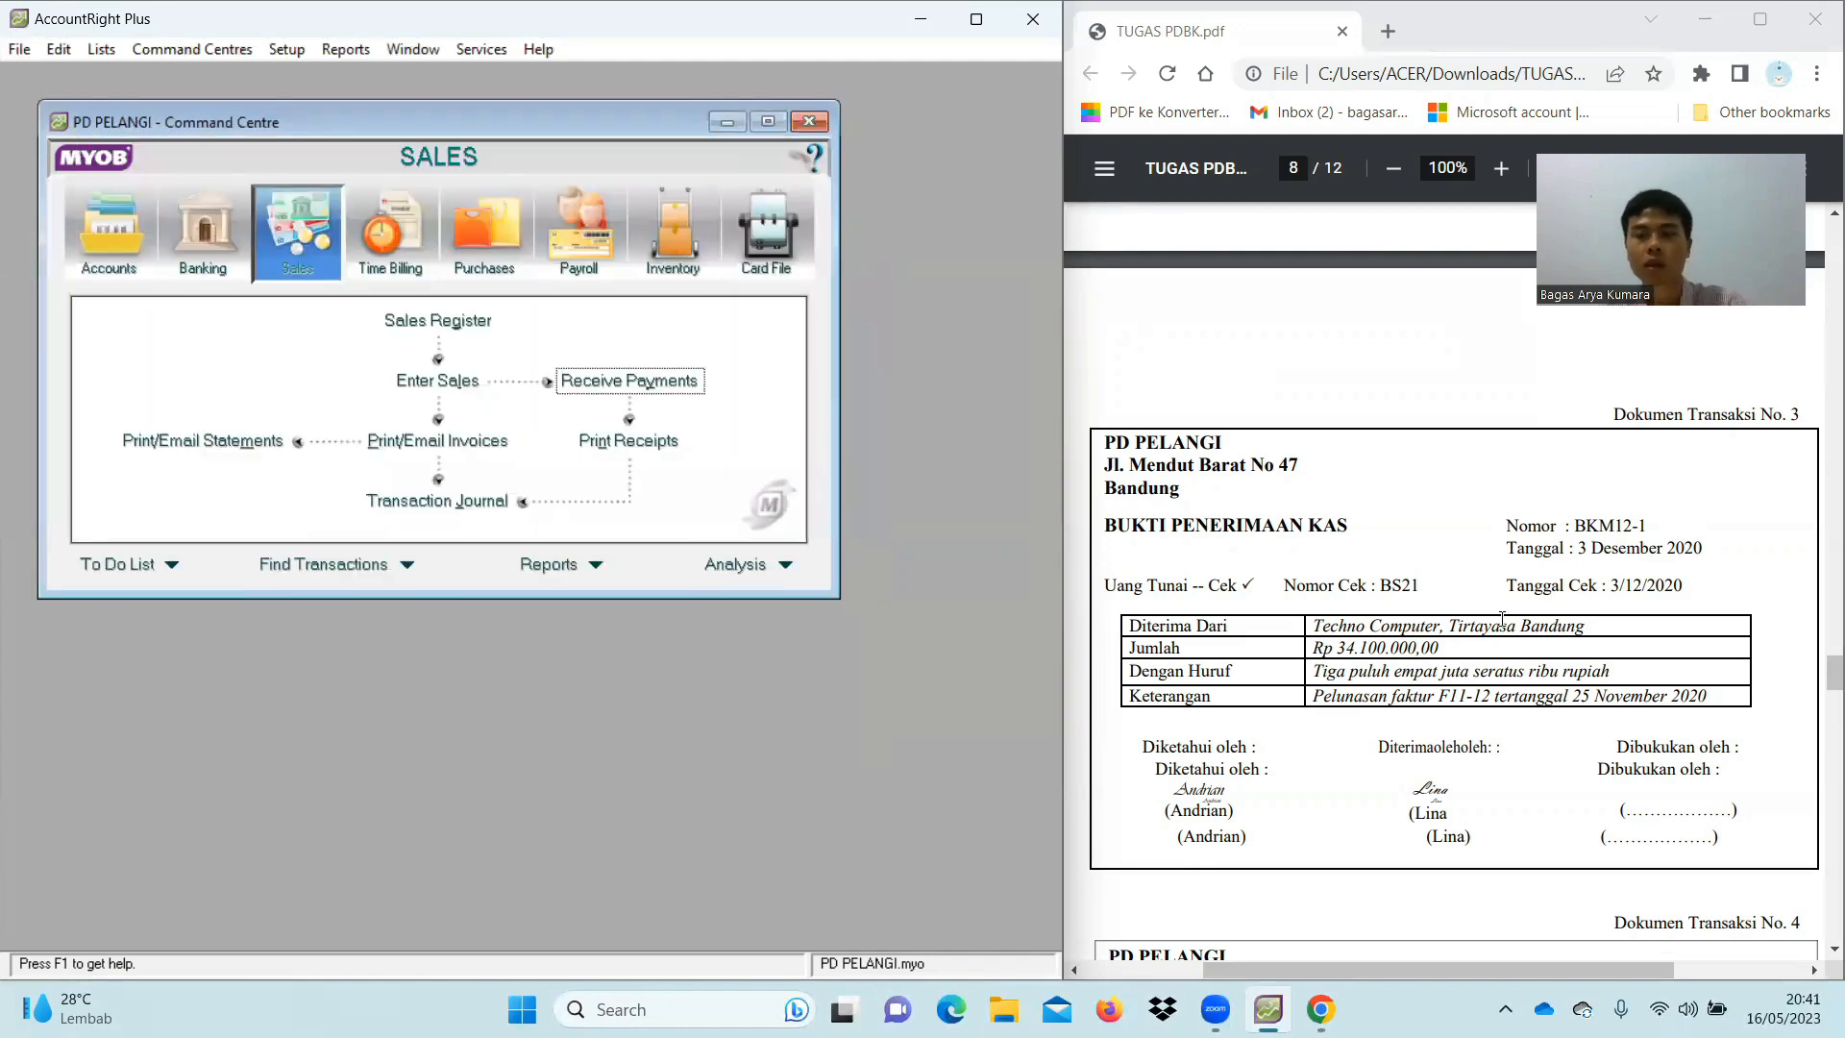
scroll(1502, 617, down, 6)
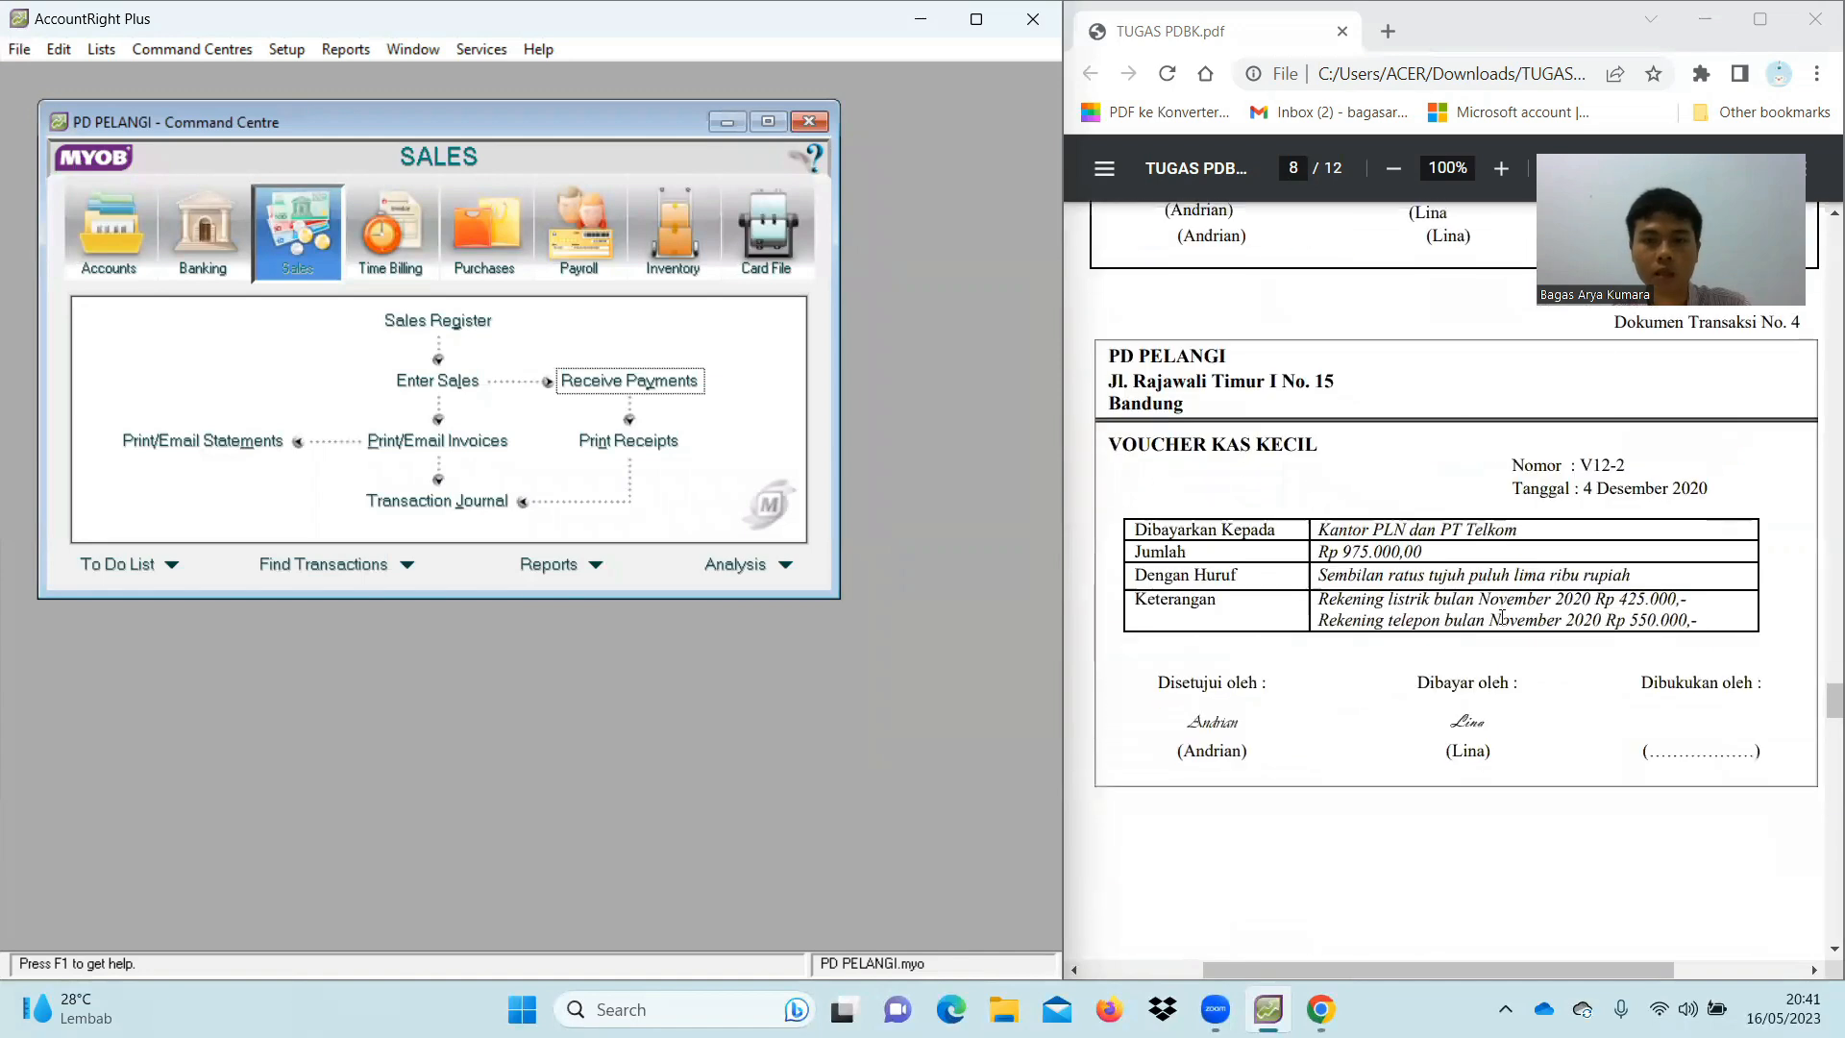
scroll(1502, 617, up, 1)
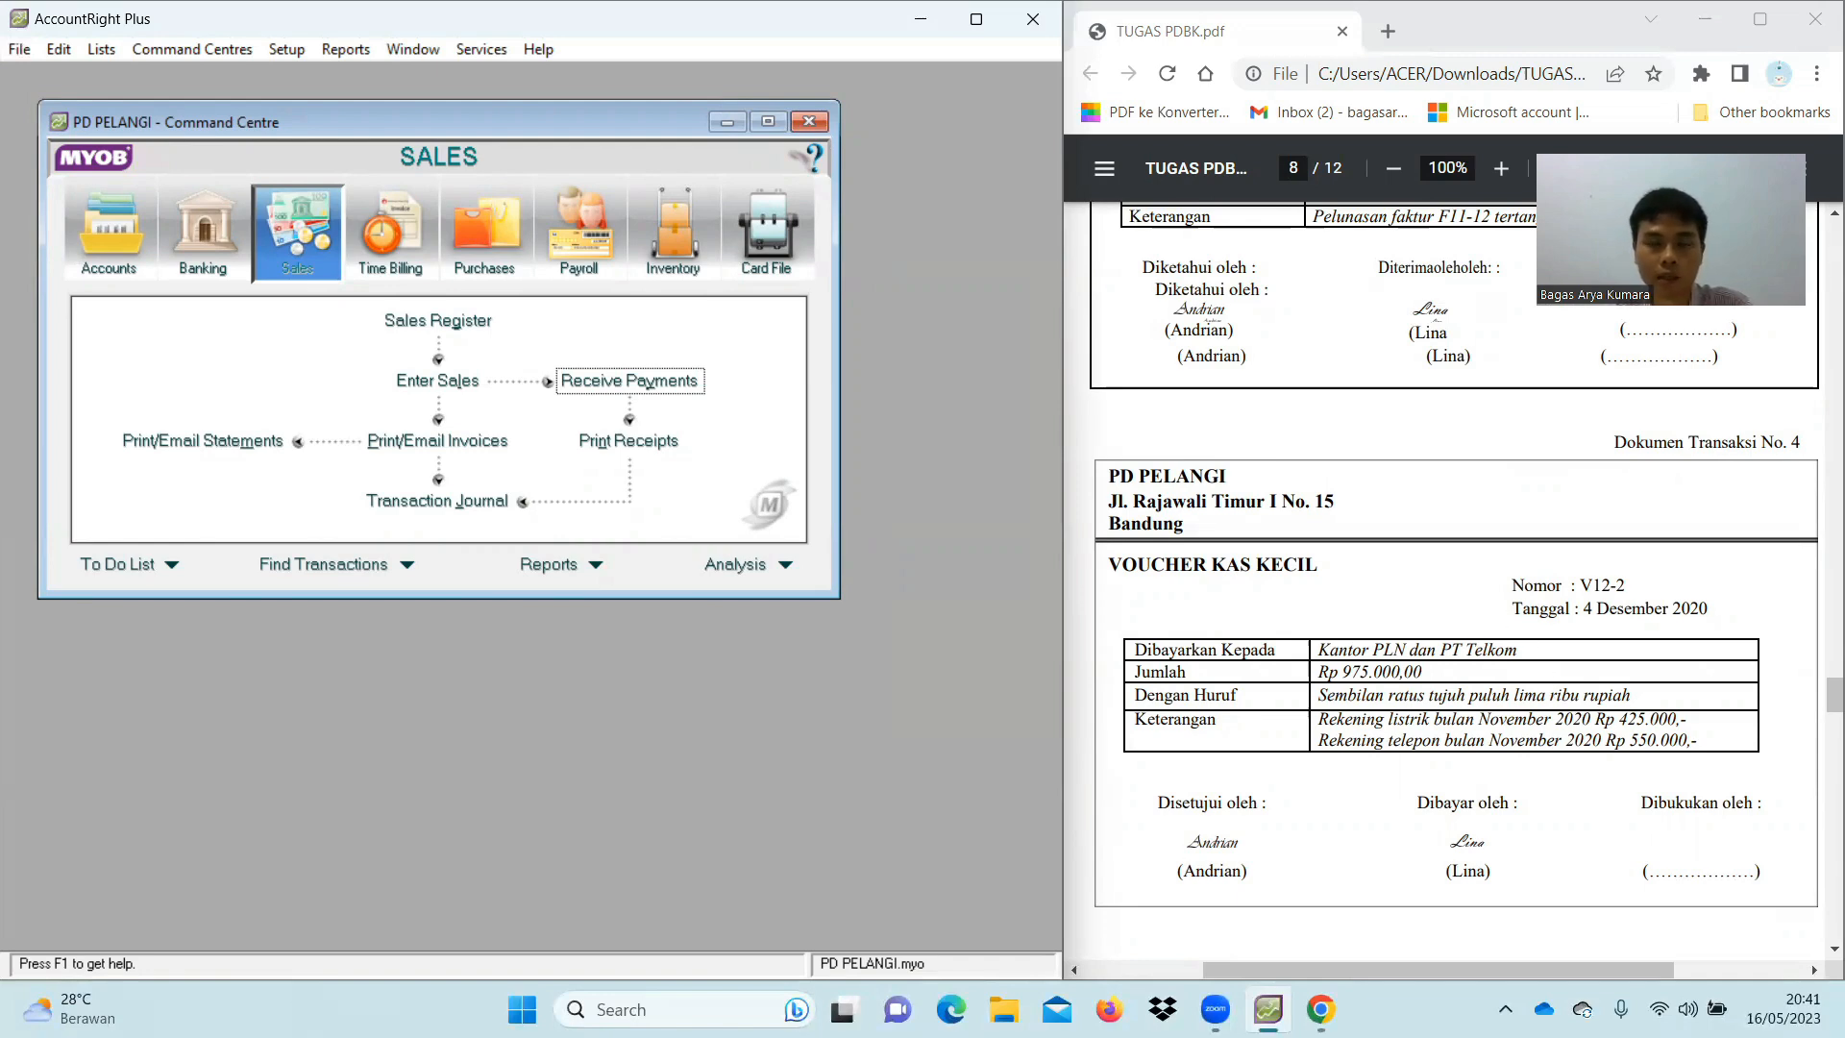
mouse_move(86, 1009)
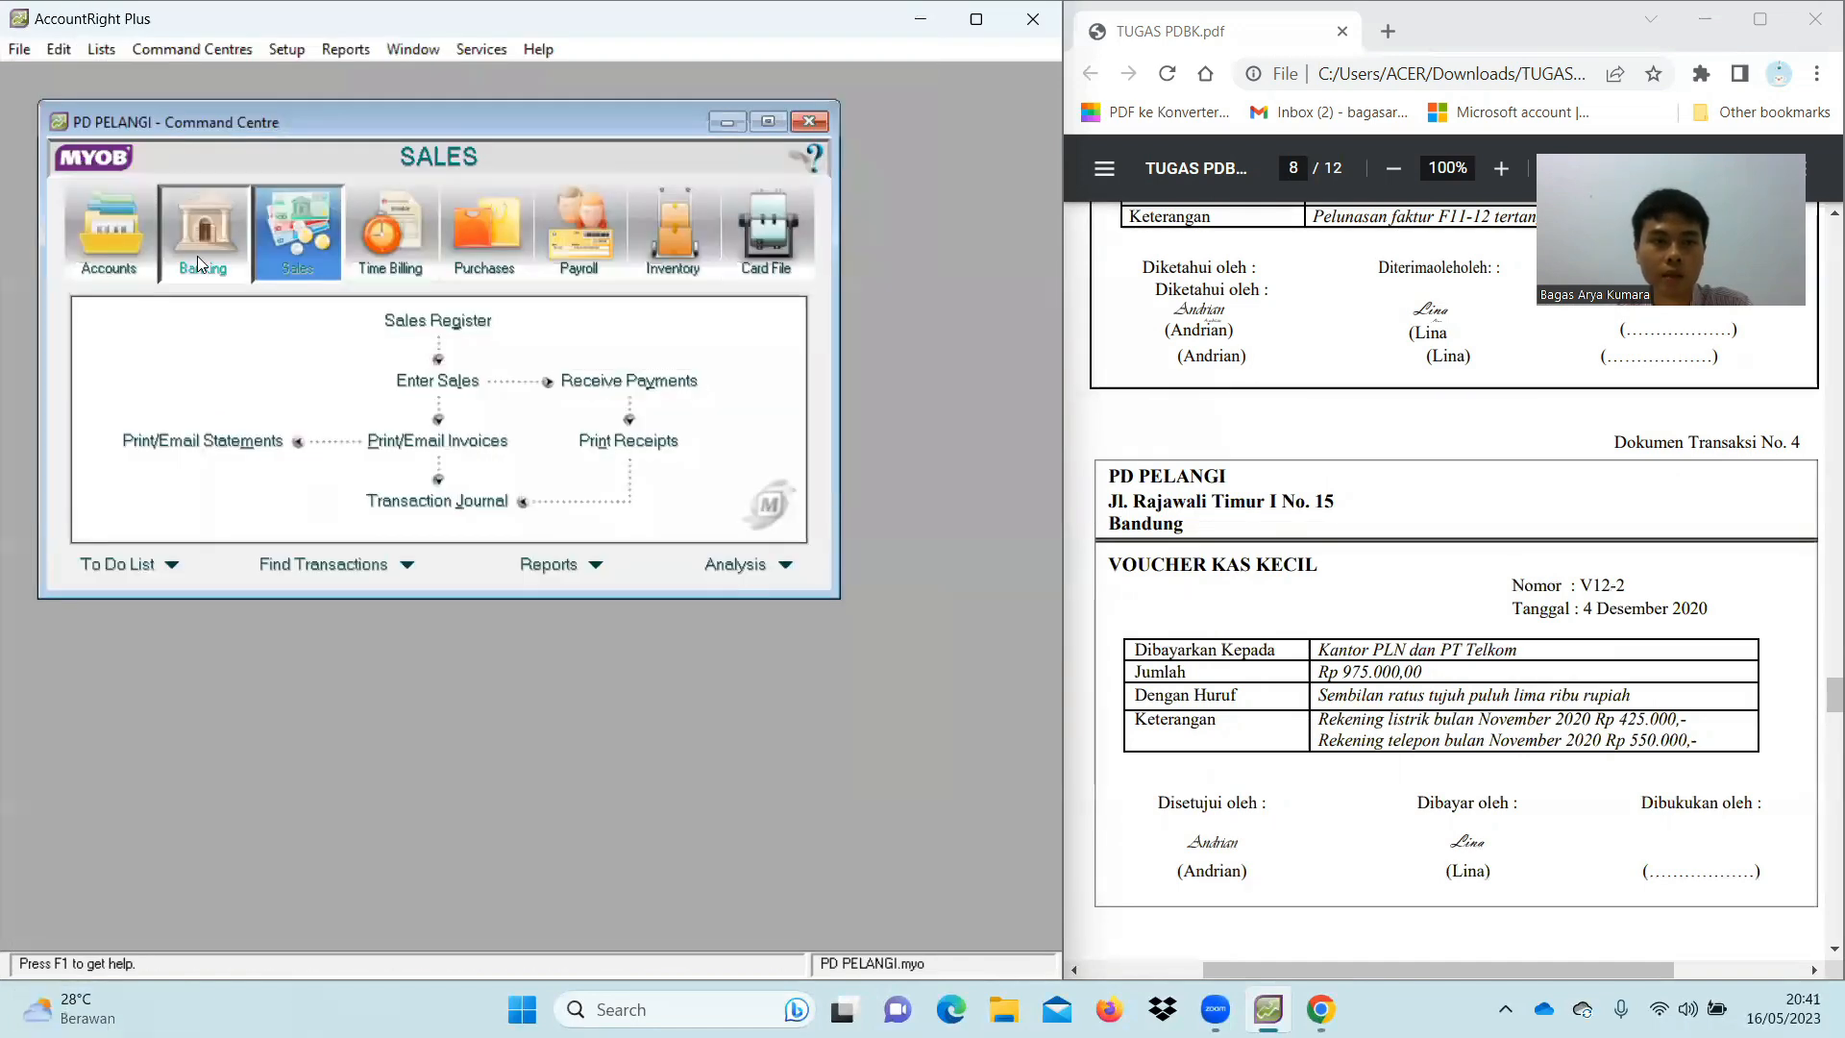
click(198, 258)
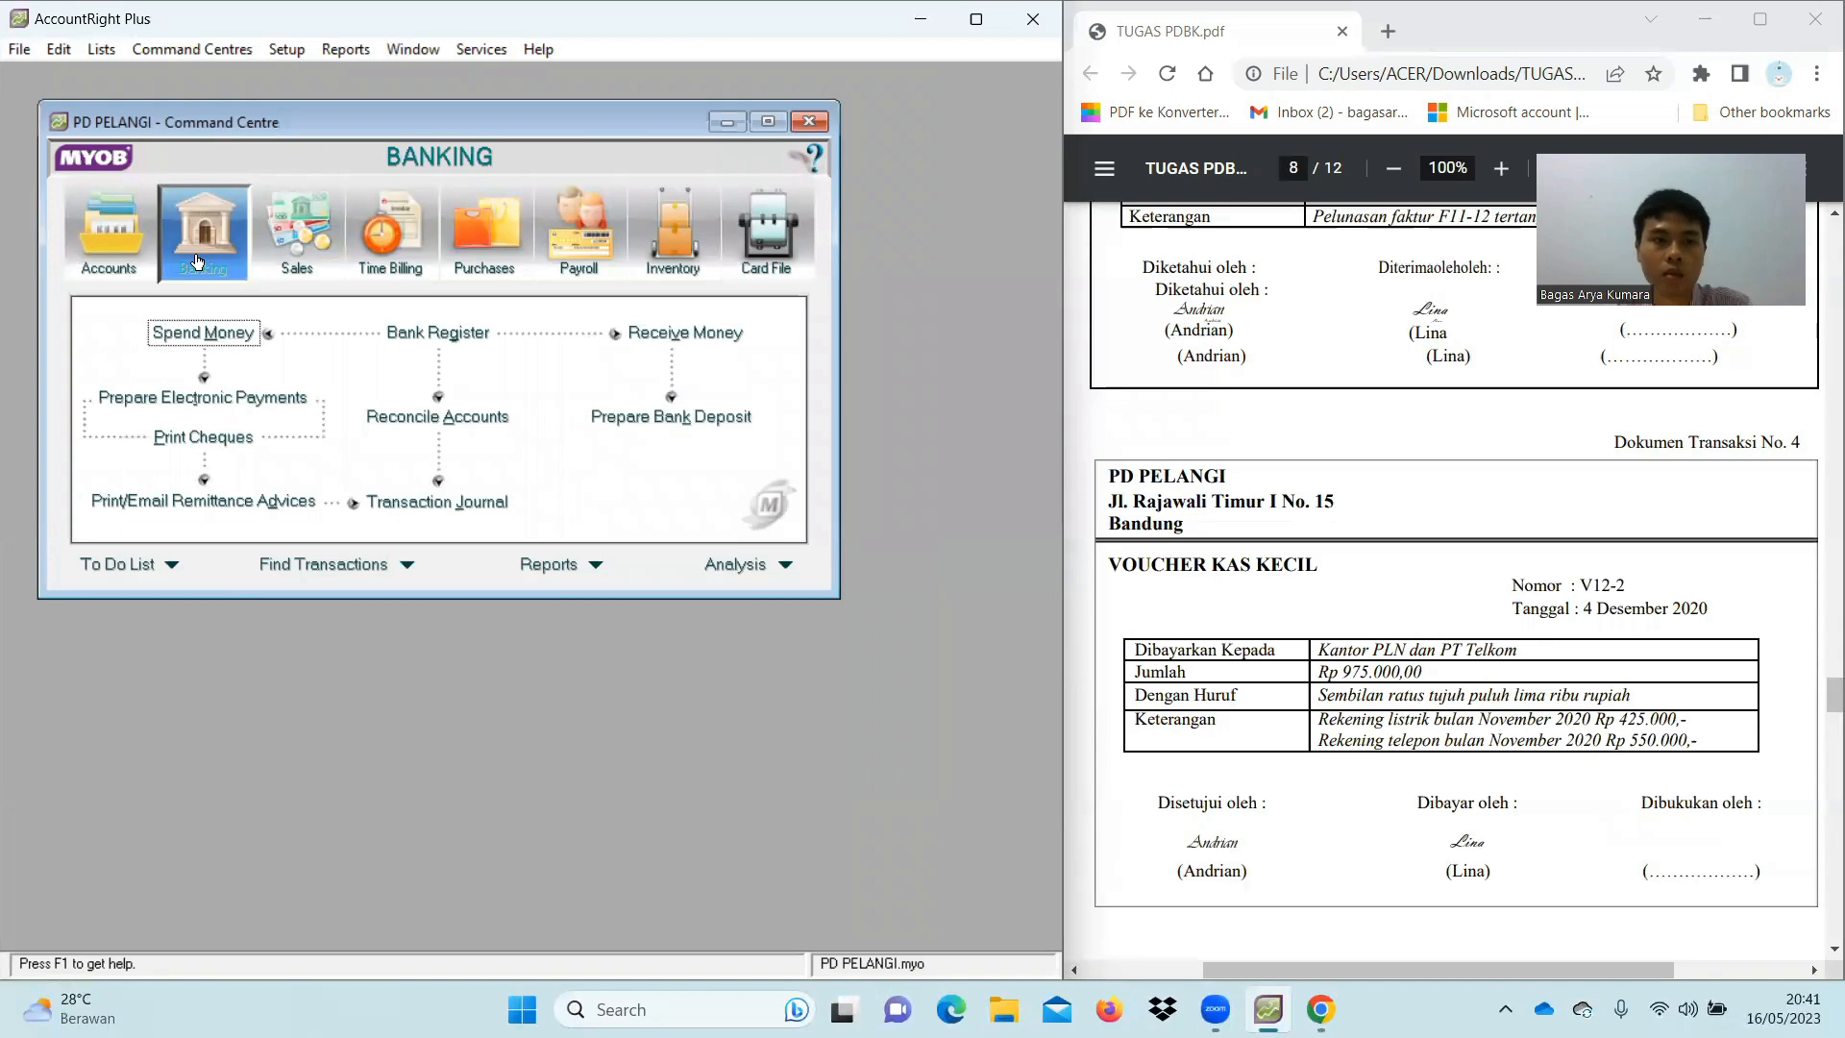
Start a Spend Money payment from 1-1200 Petty Cash numbered V12-2
click(219, 336)
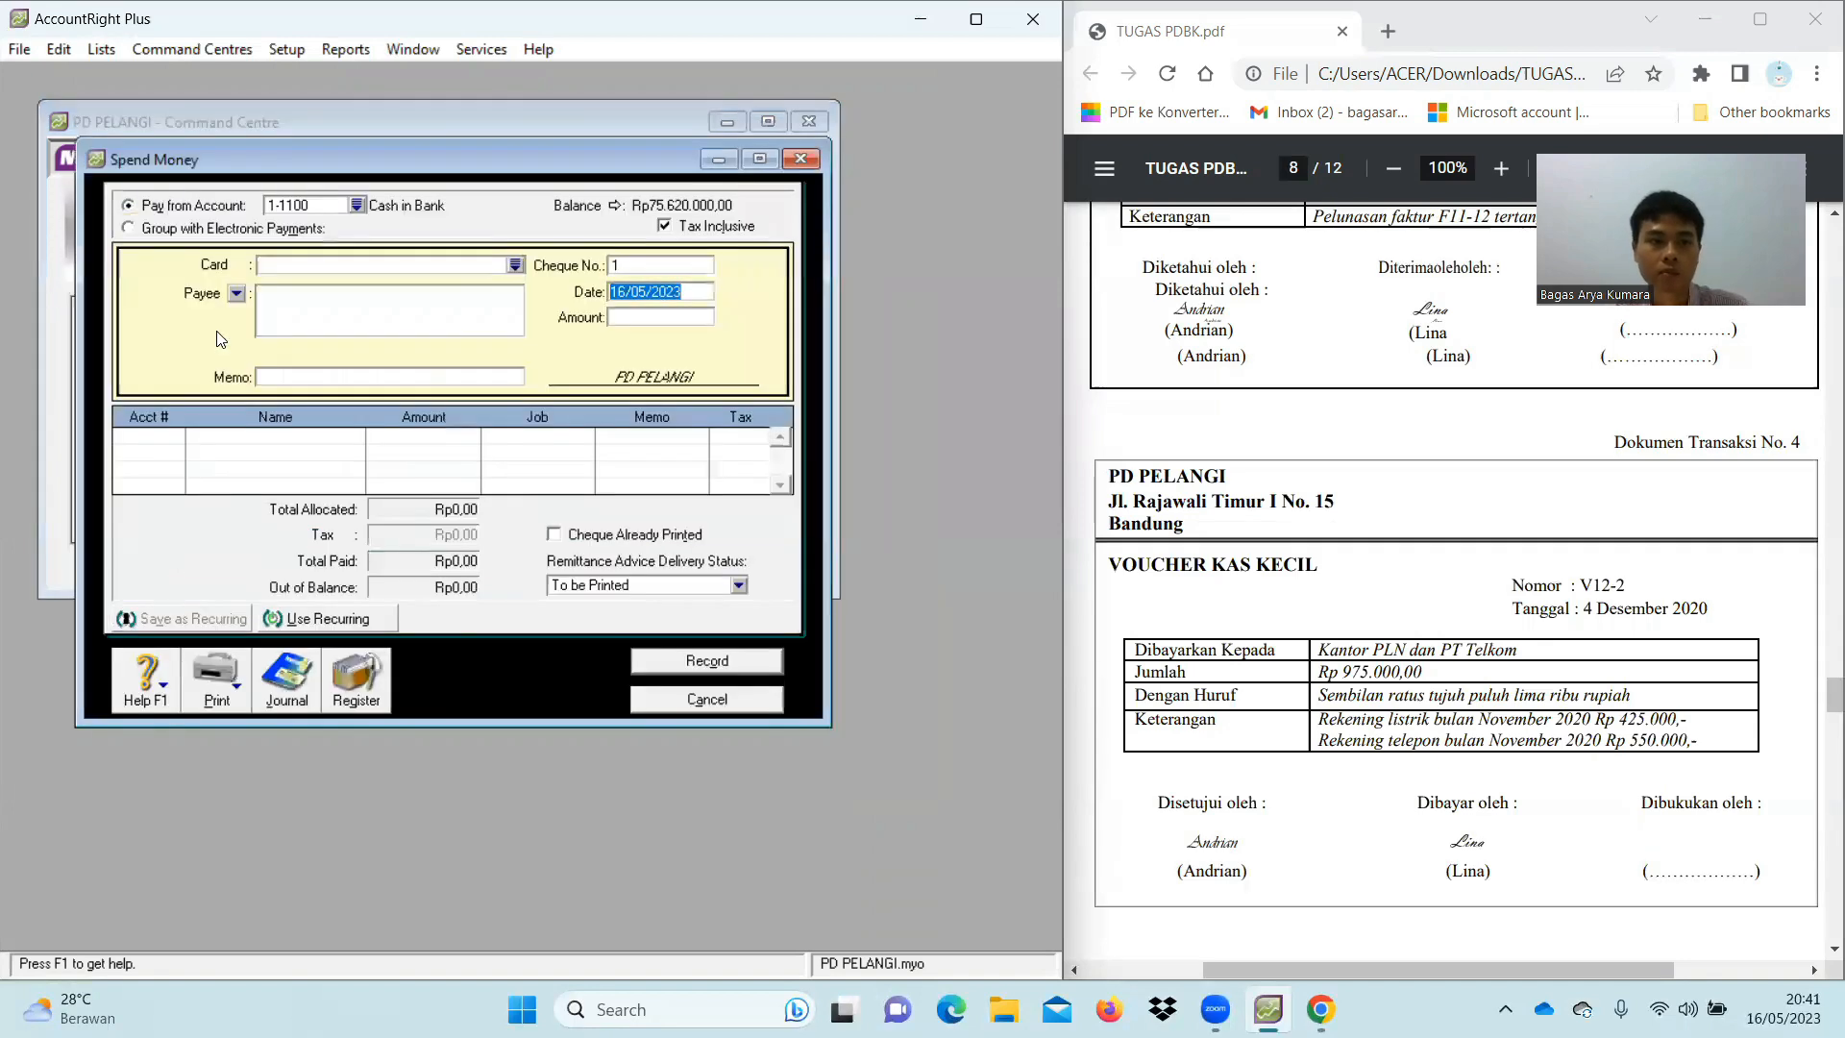
click(357, 205)
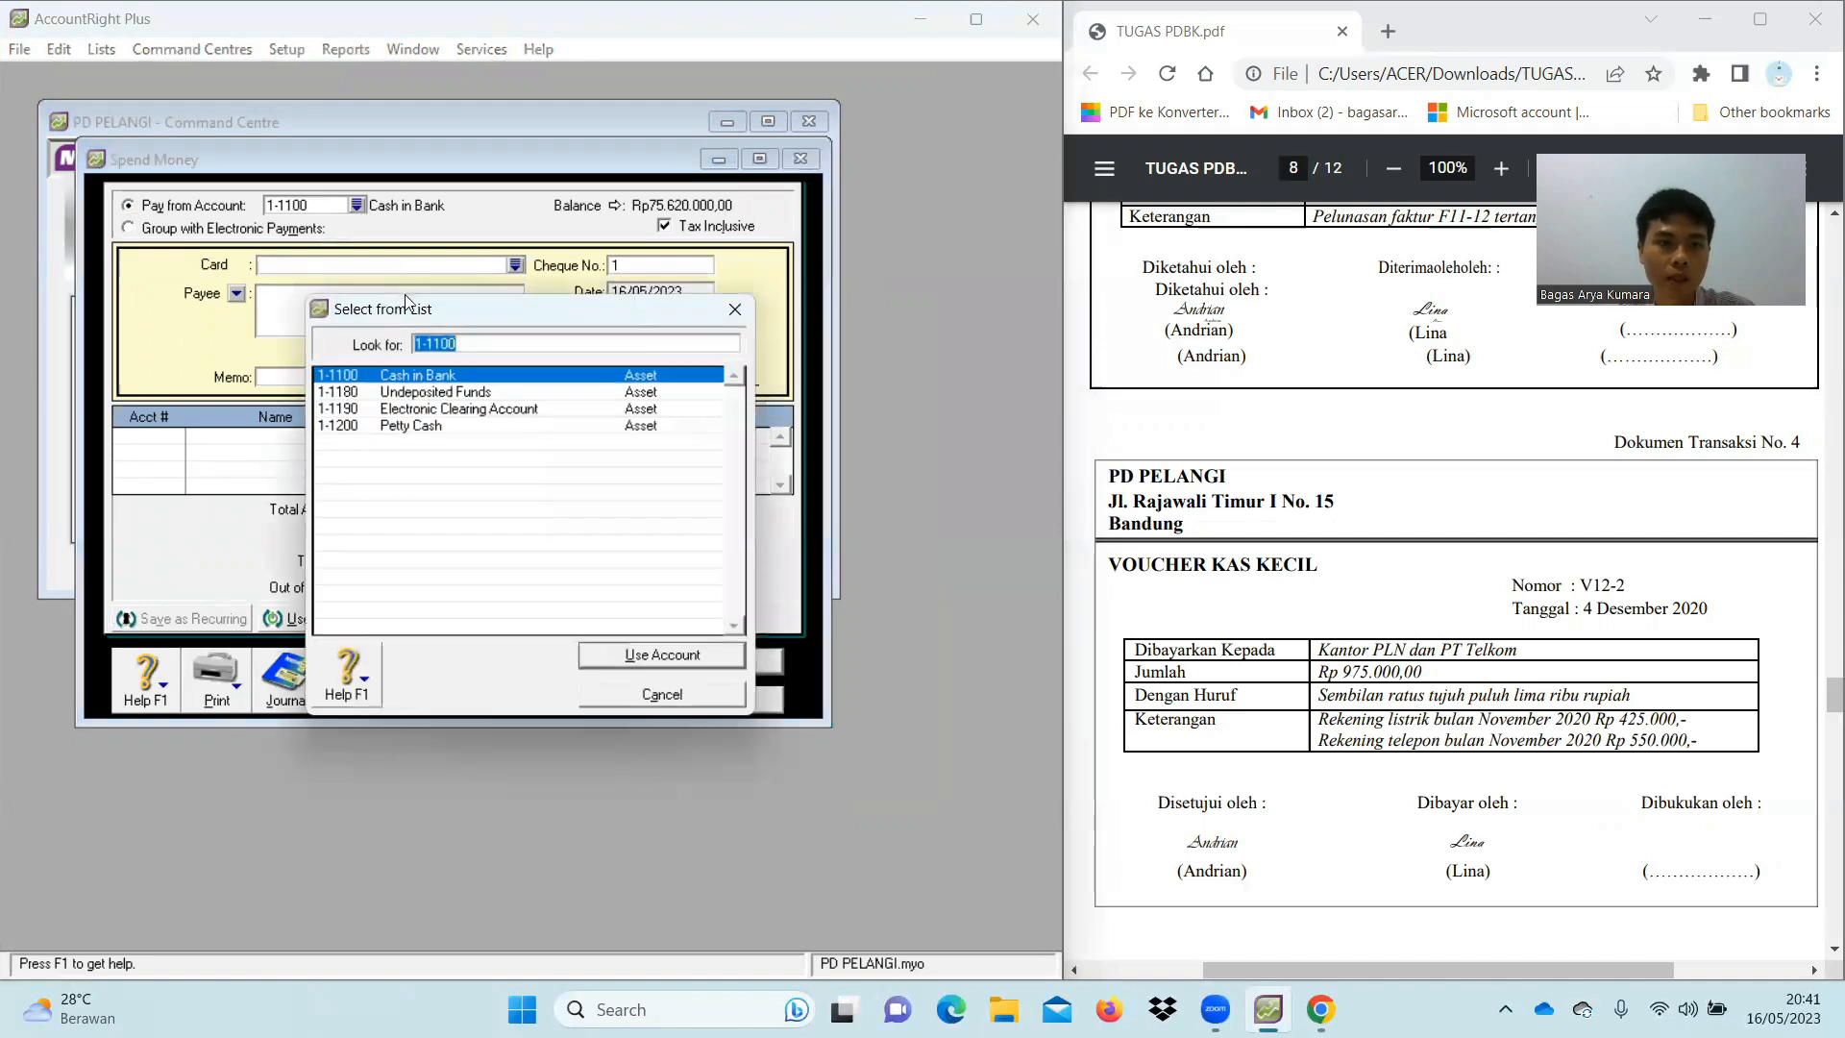
double_click(419, 426)
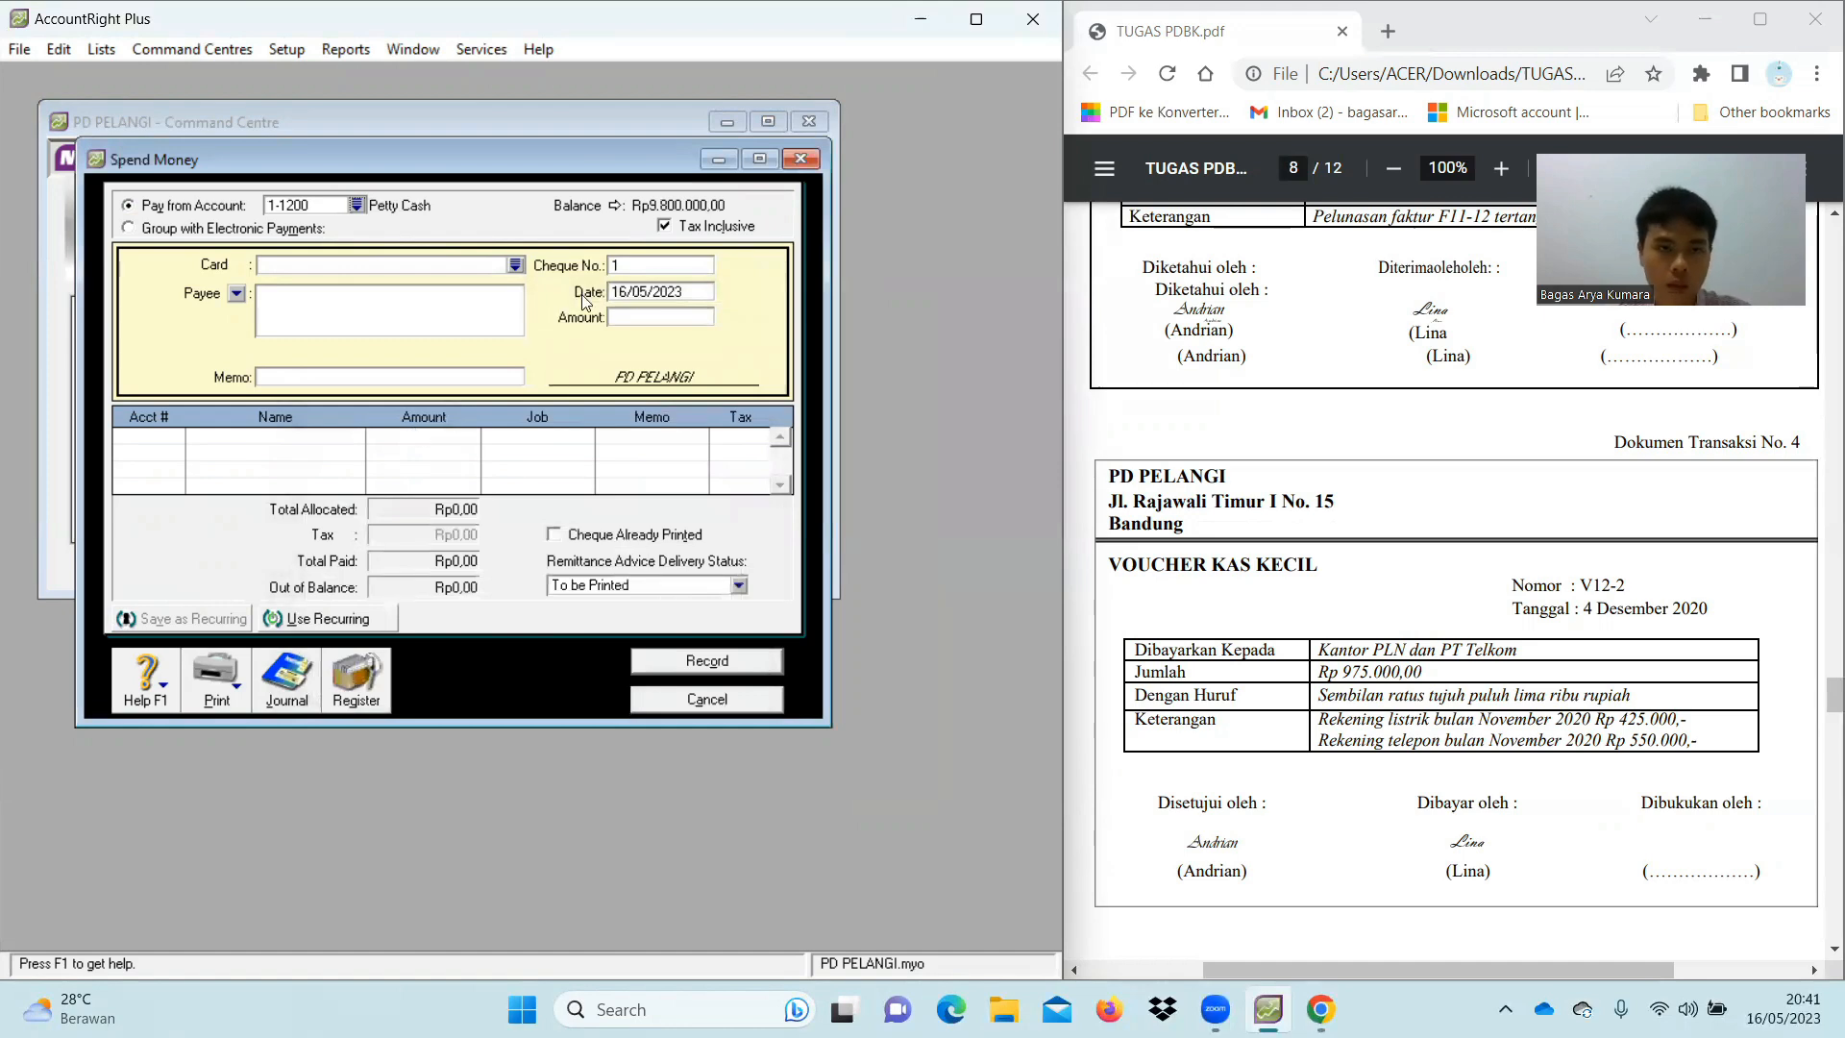
click(644, 266)
key(BackSpace)
text(12-2)
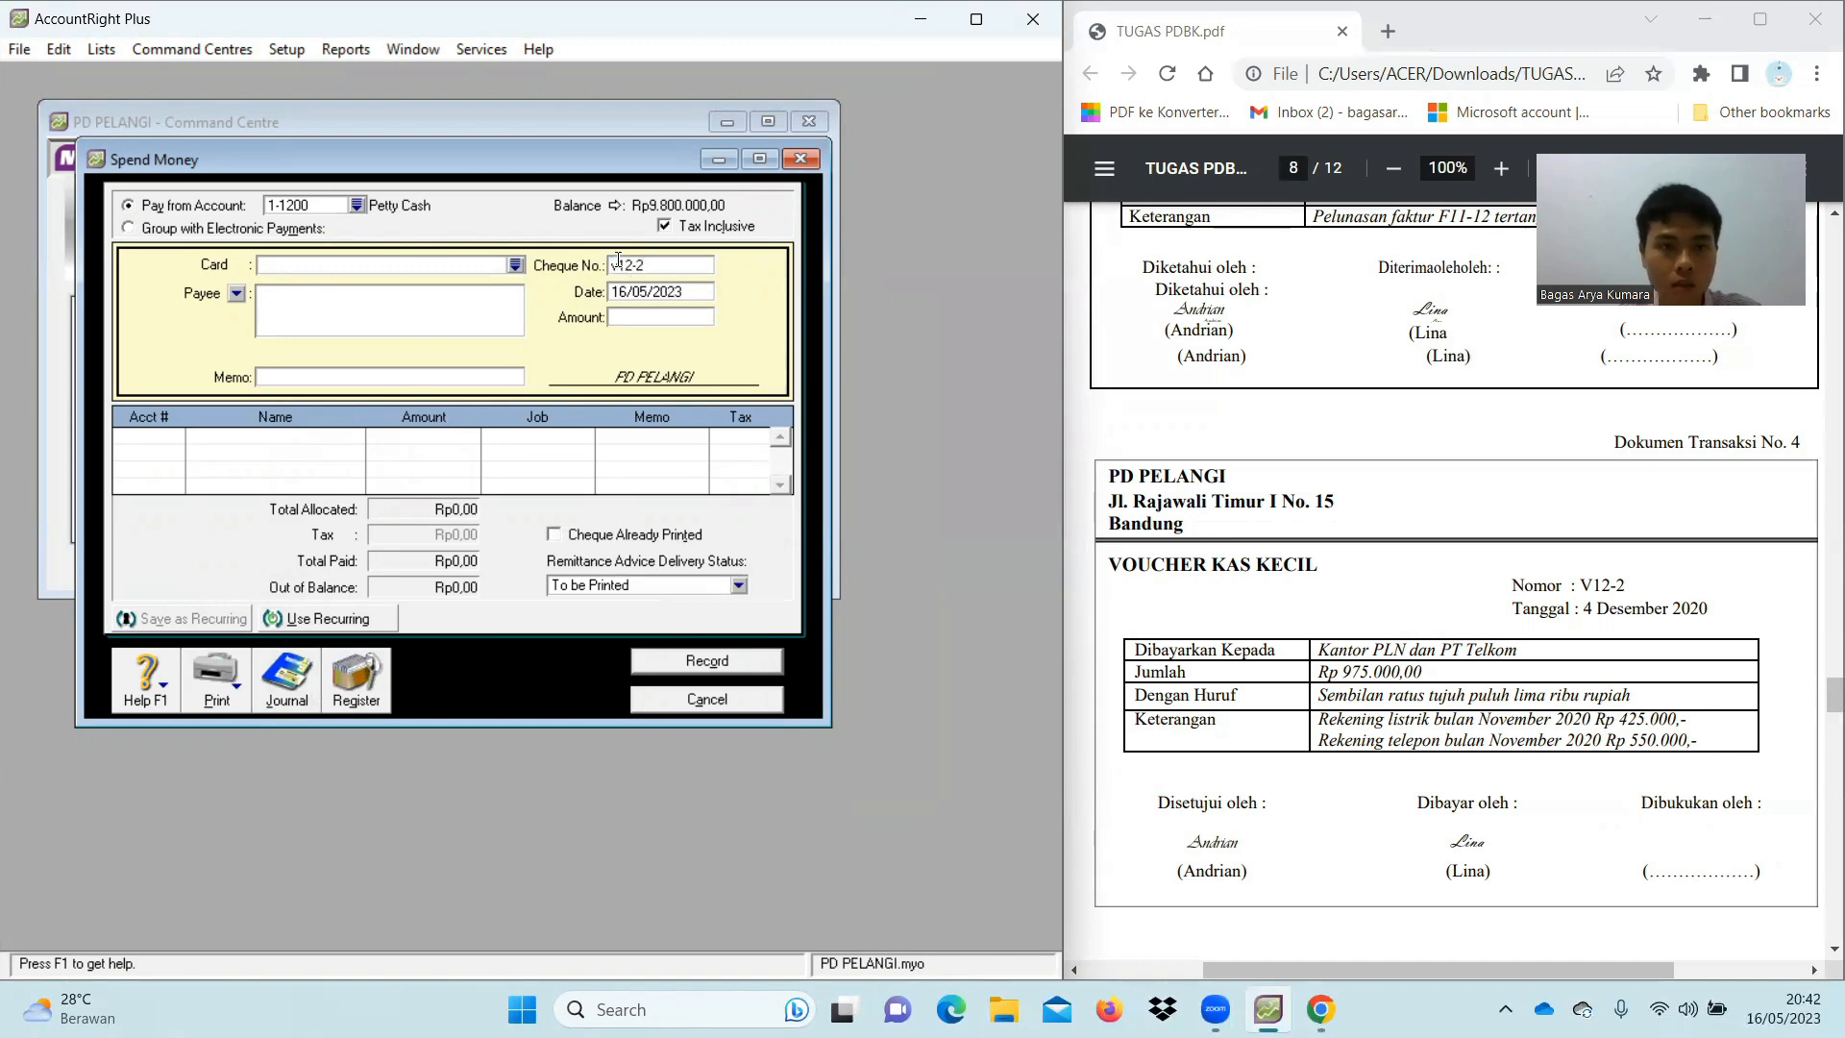
click(621, 264)
key(BackSpace)
text(V)
Date the payment 04/12/2020 with an amount of Rp975.000,00
click(659, 292)
key(BackSpace)
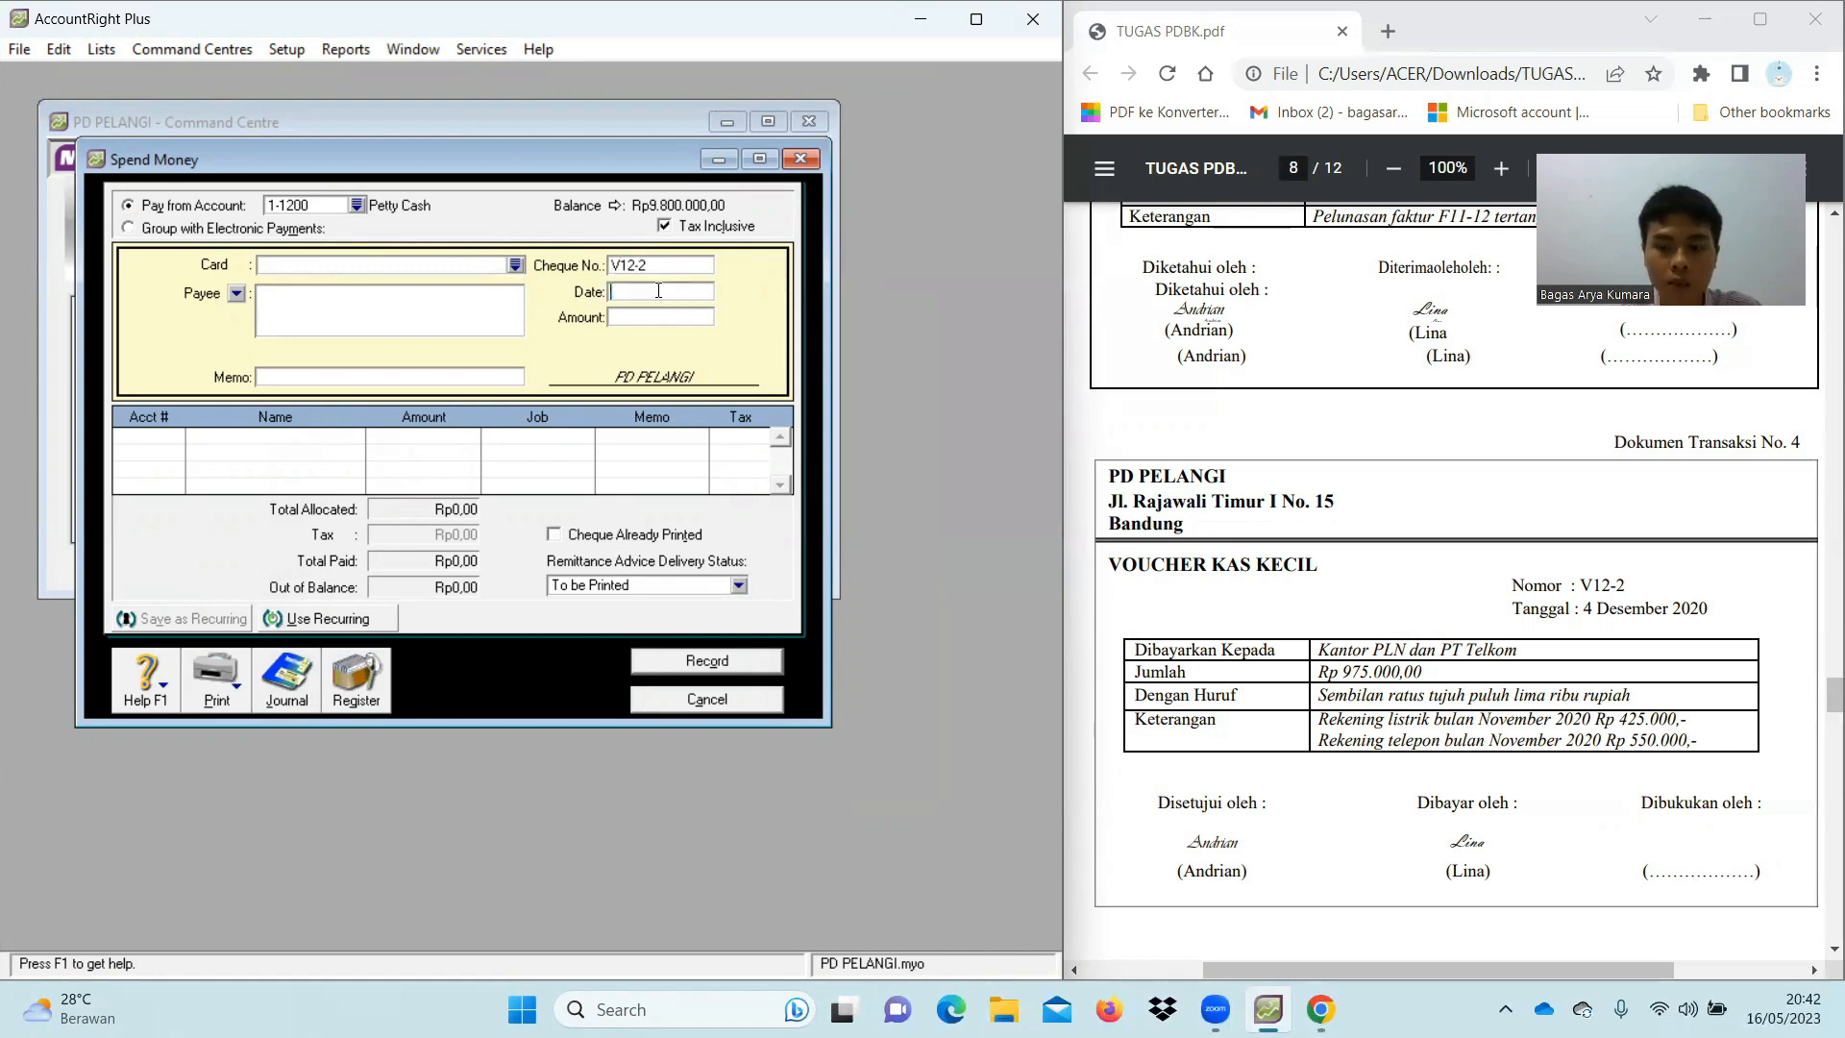
text(04/12/)
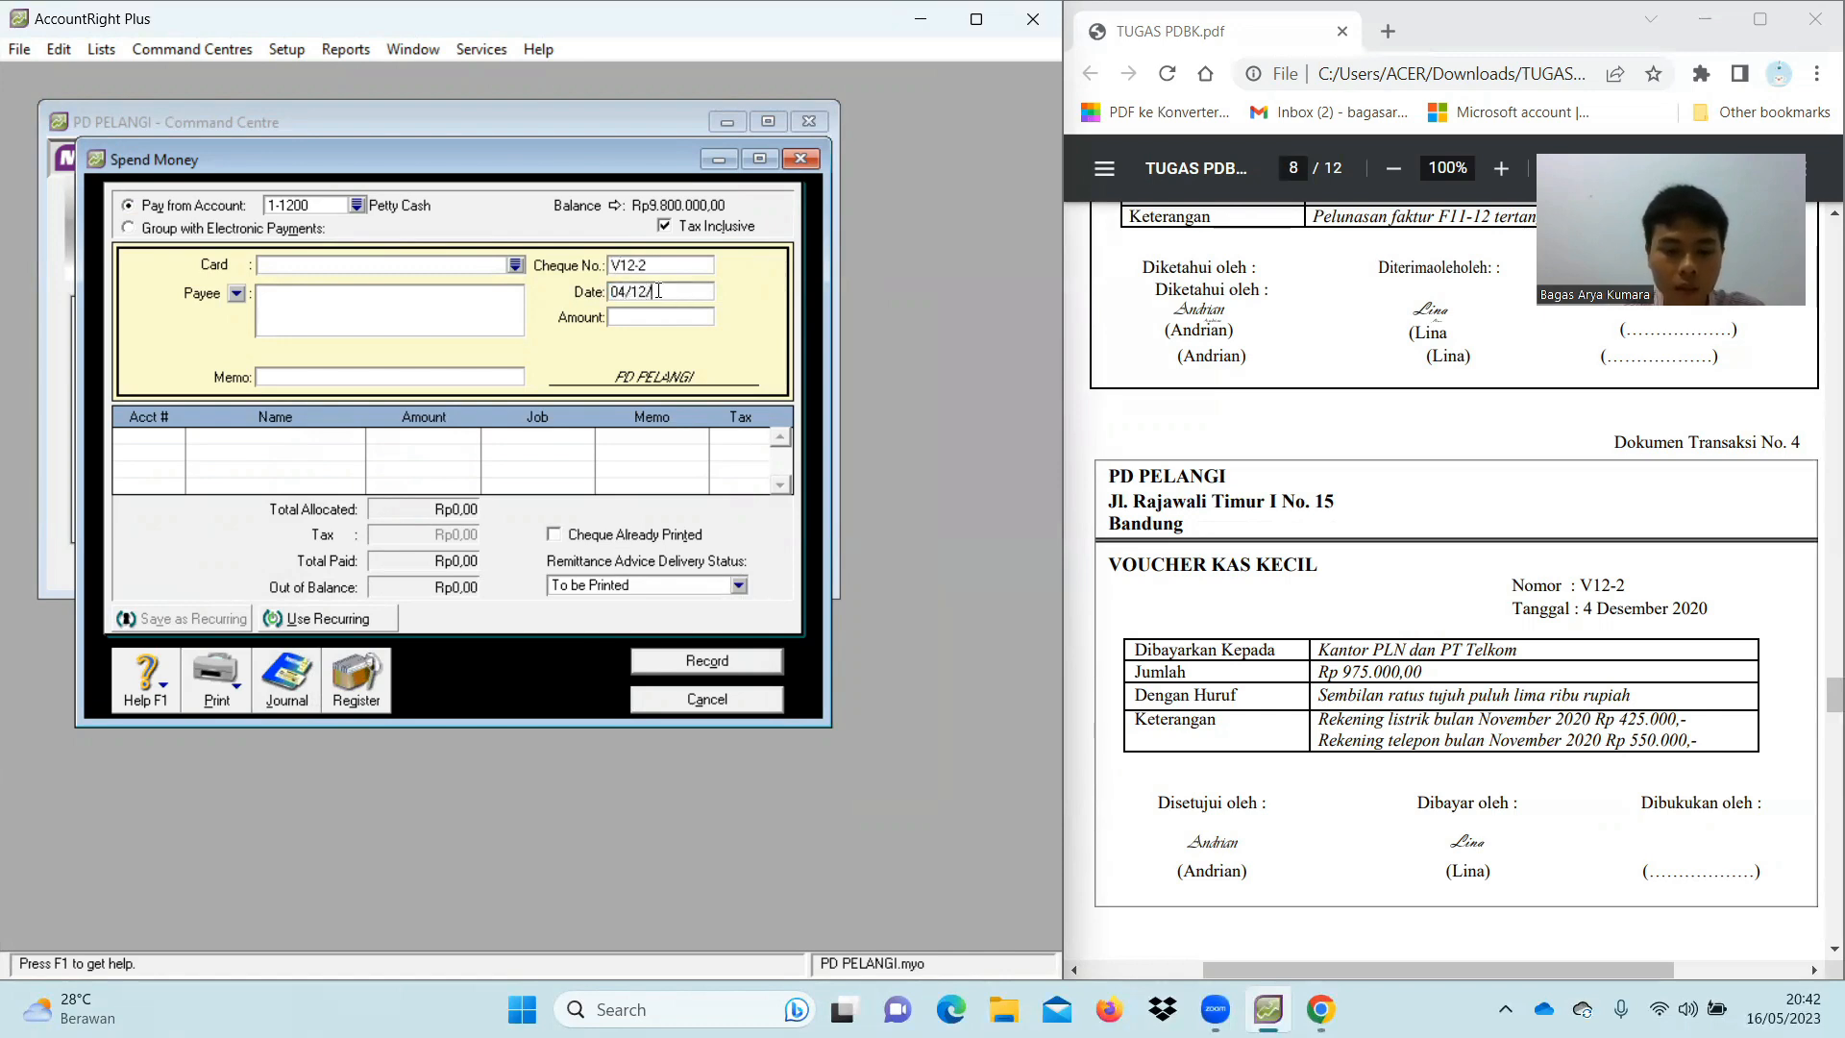
text(2020)
click(672, 311)
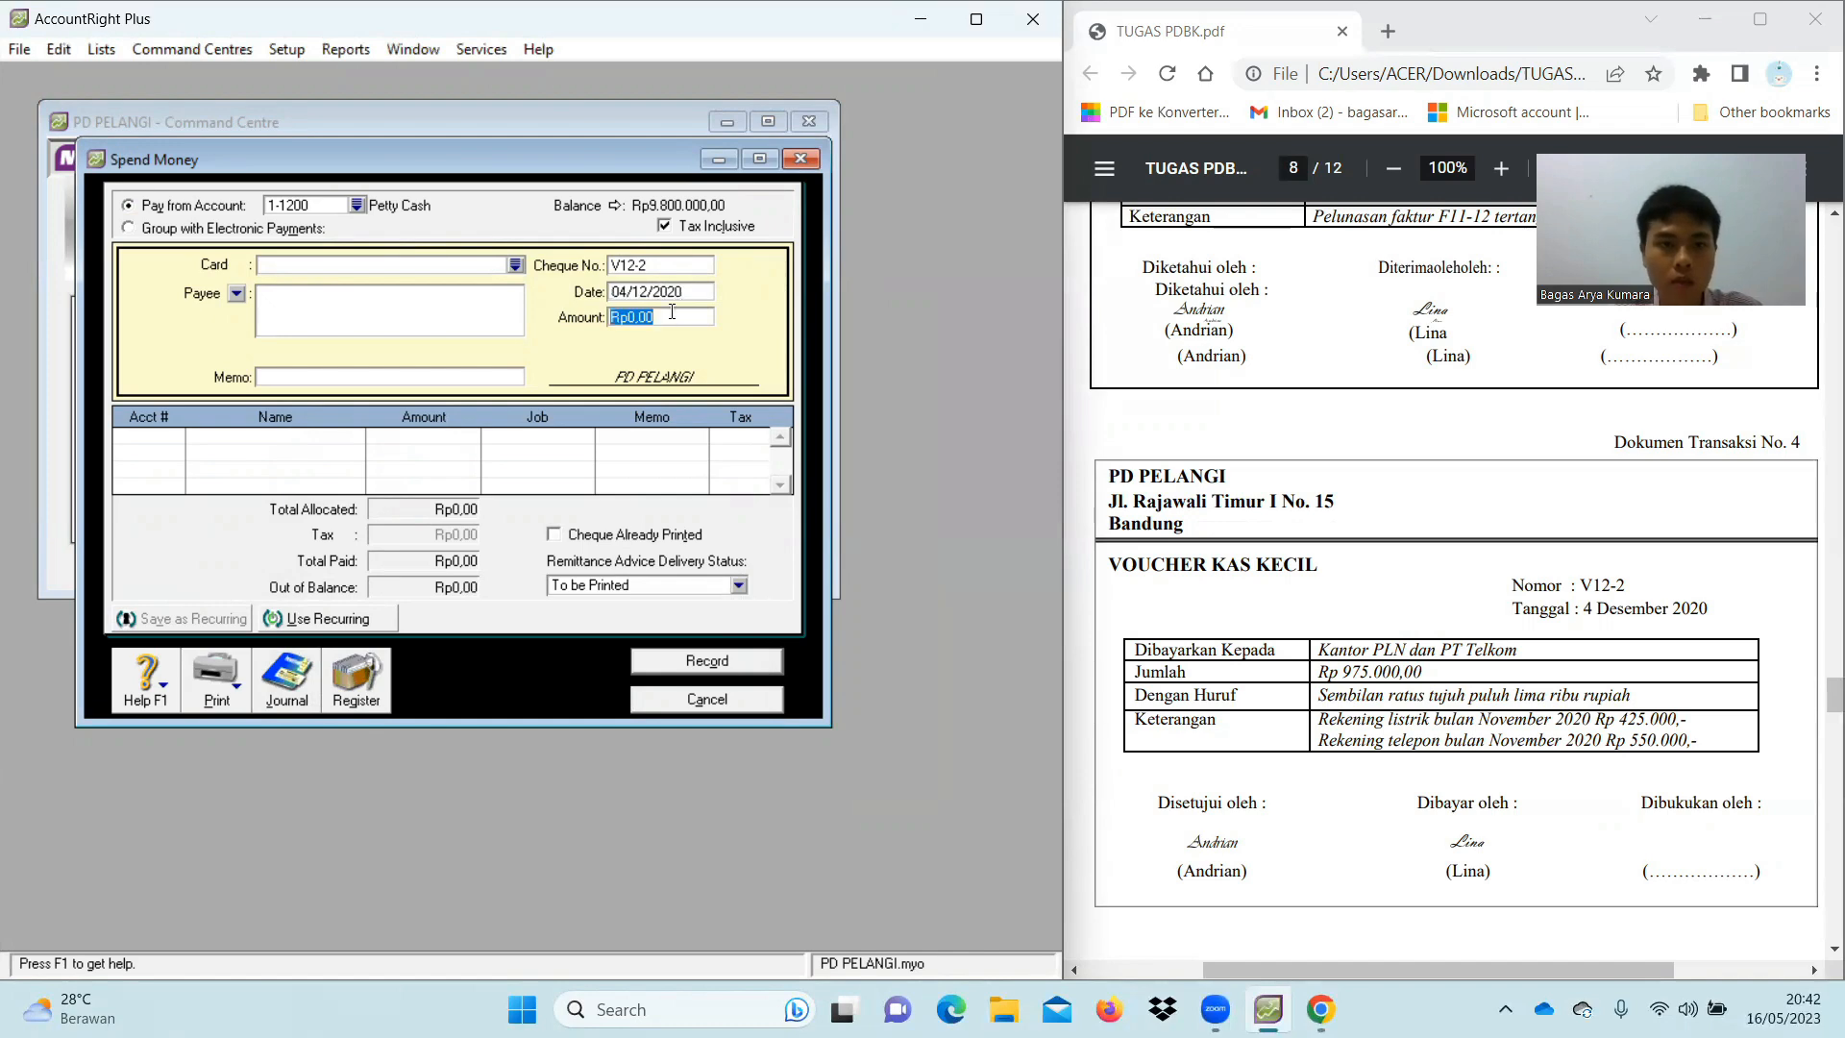
text(975000)
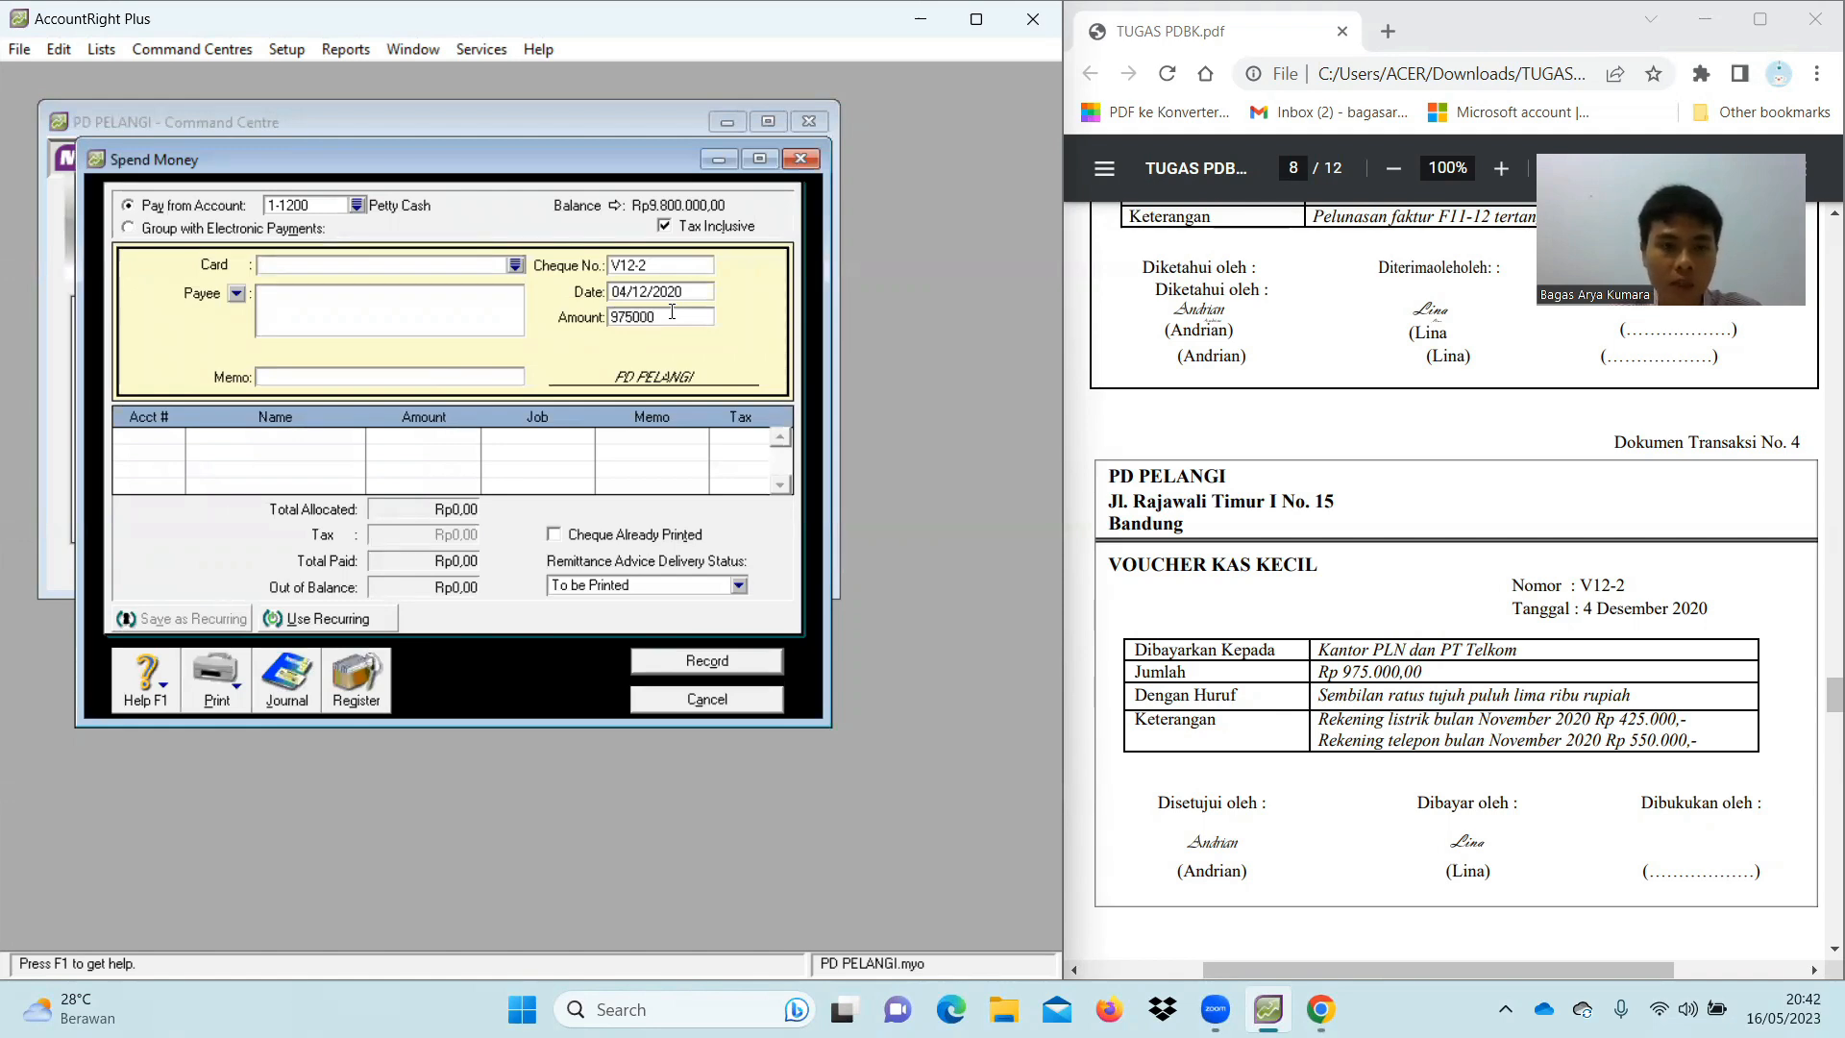
key(Tab)
key(Tab)
key(Tab)
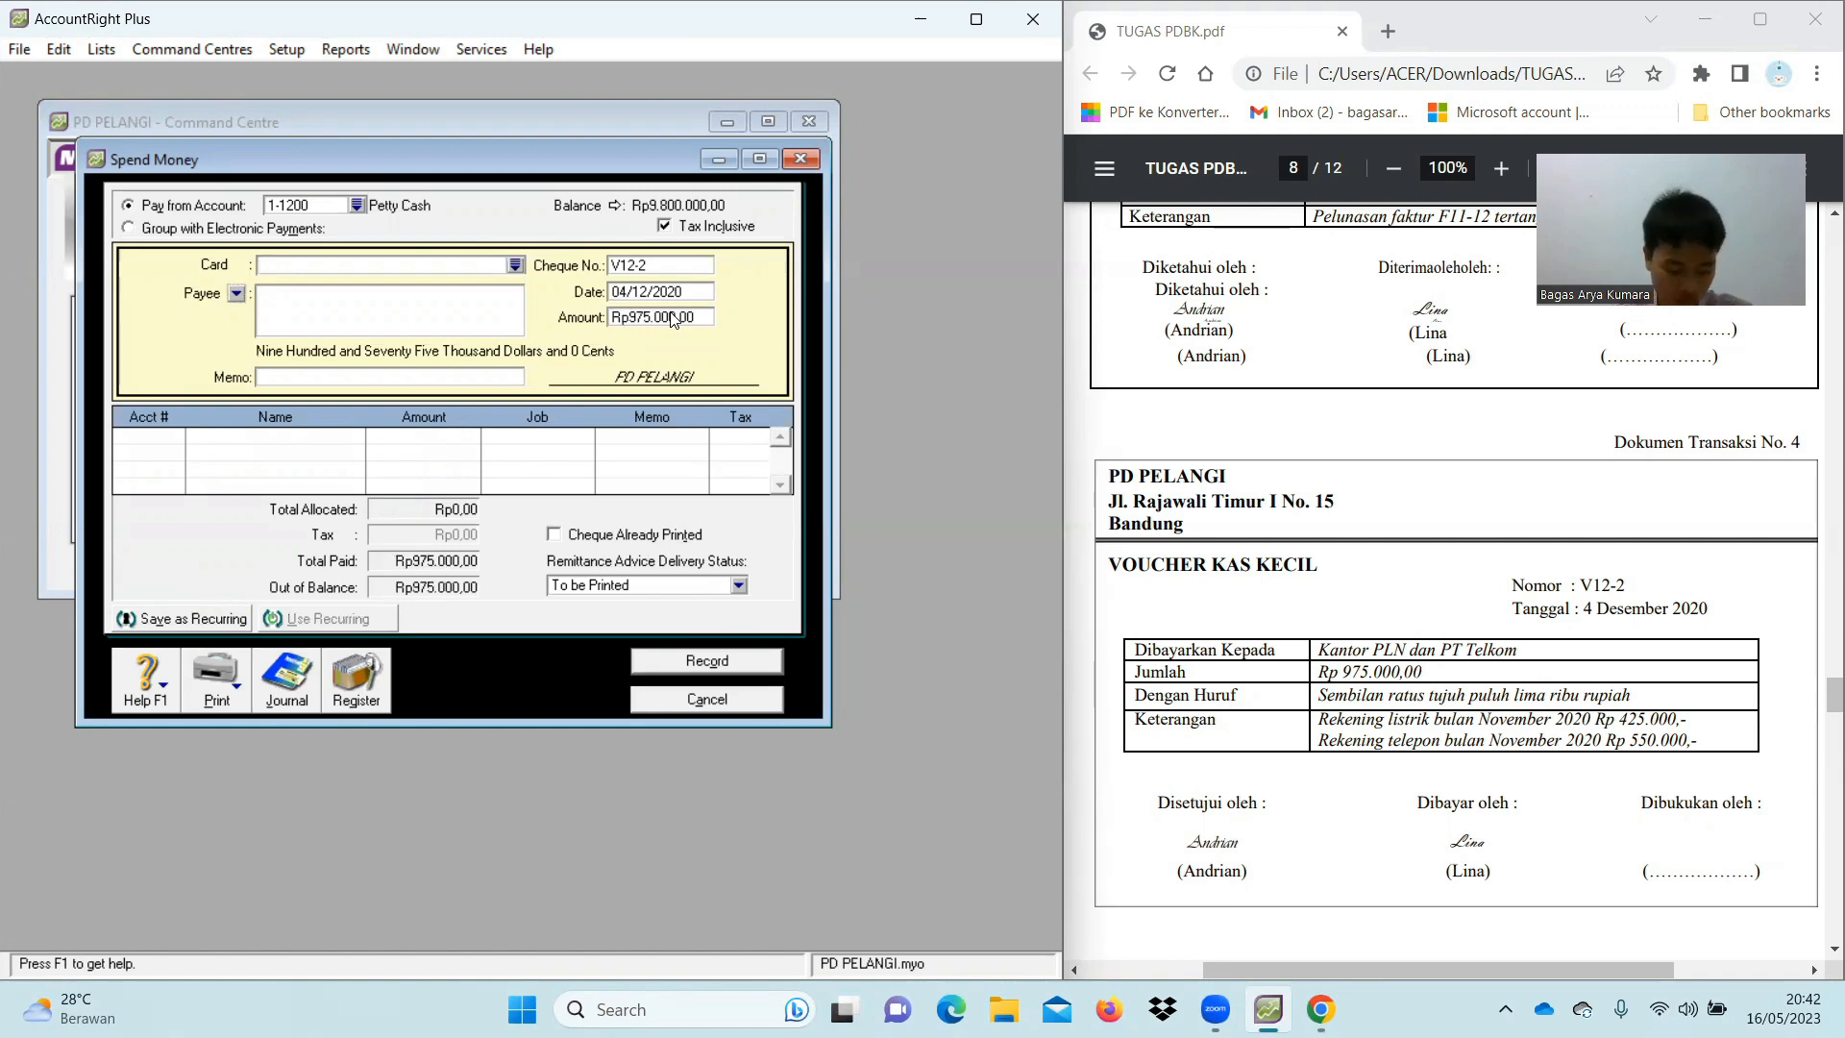
Enter the memo 'Pembayaran Rekening Listrik dan Telepon Bulan November'
text(P)
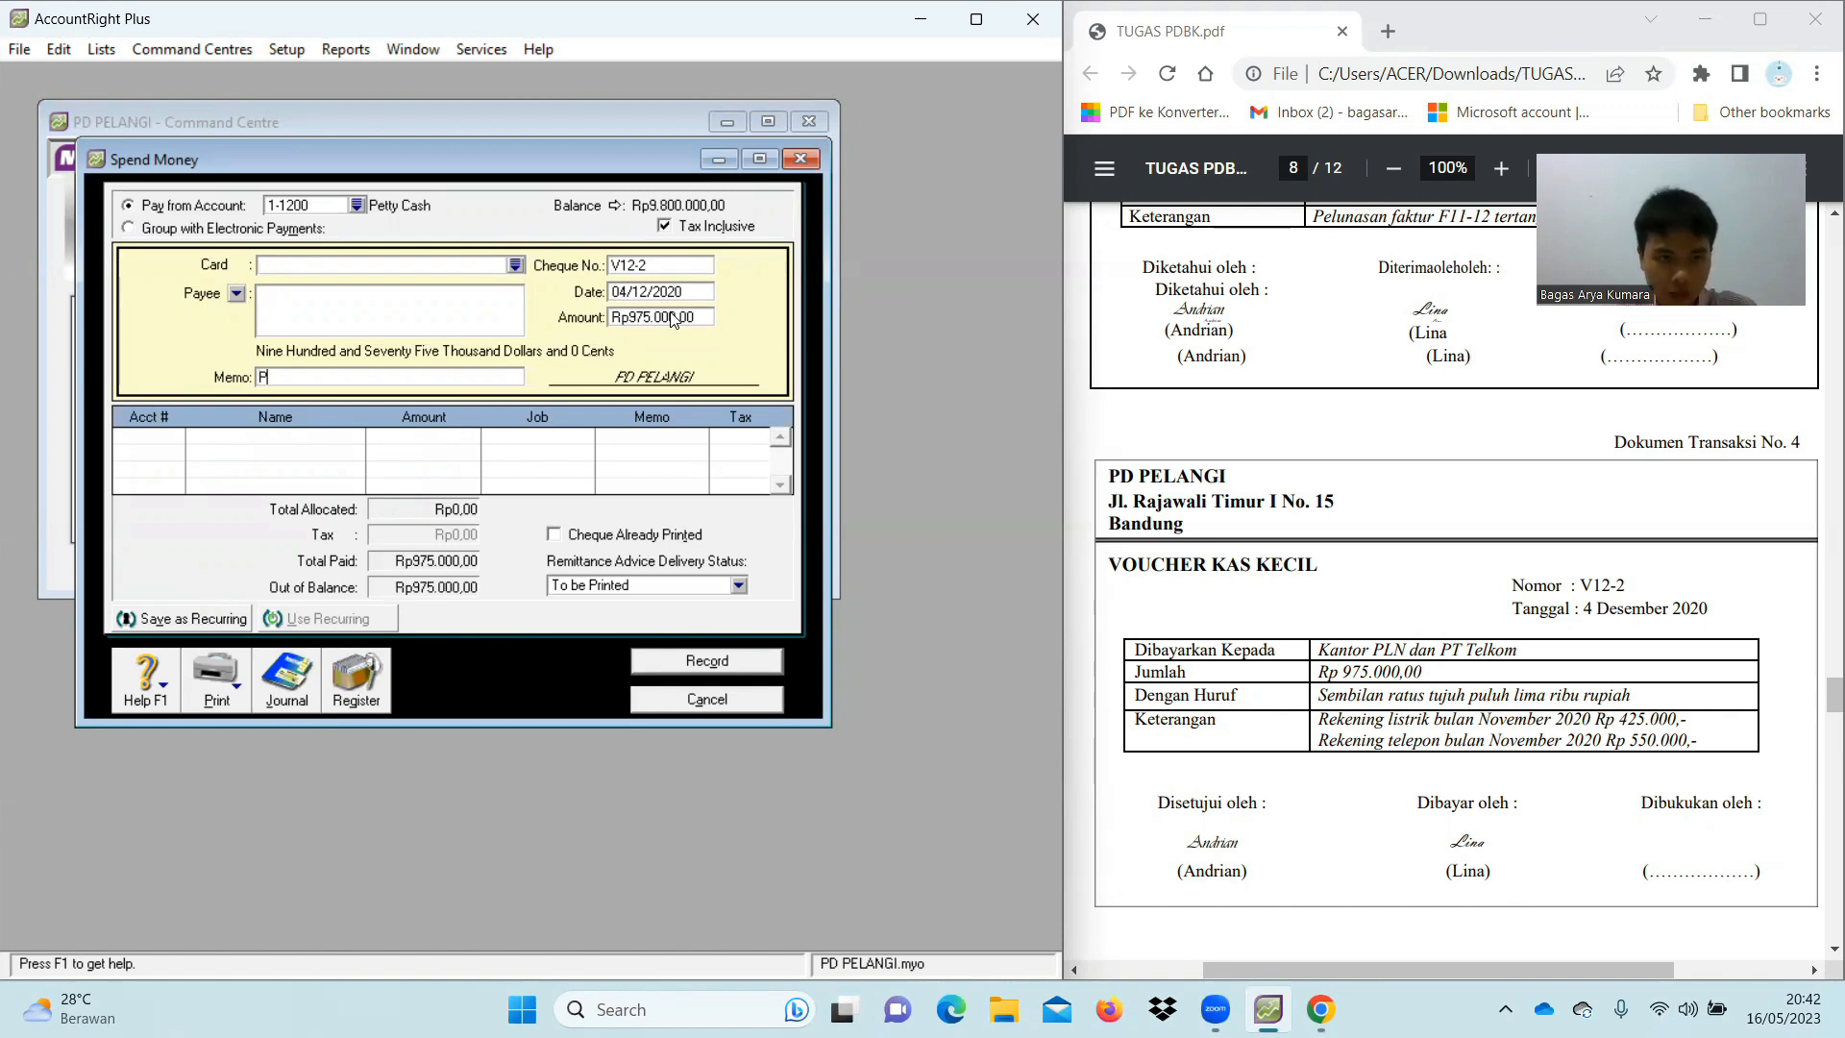
text(embayaran )
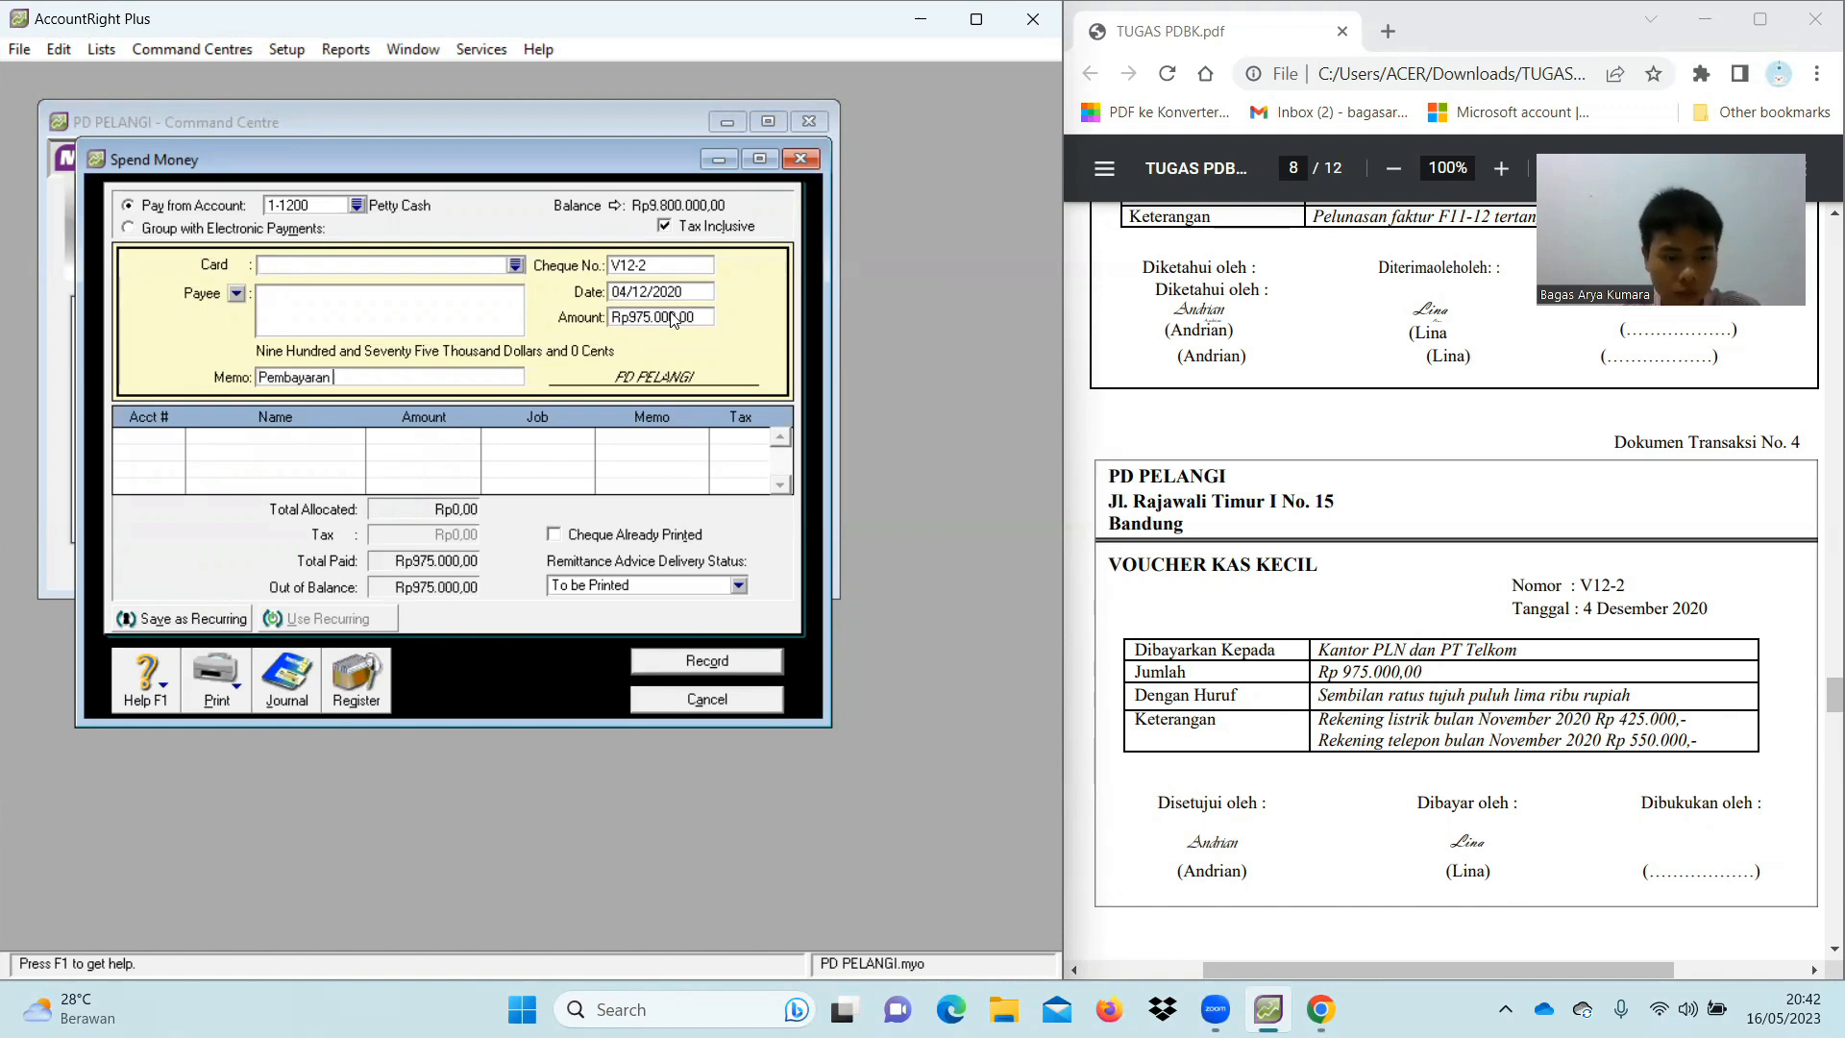
text(Rekening Listrik dan )
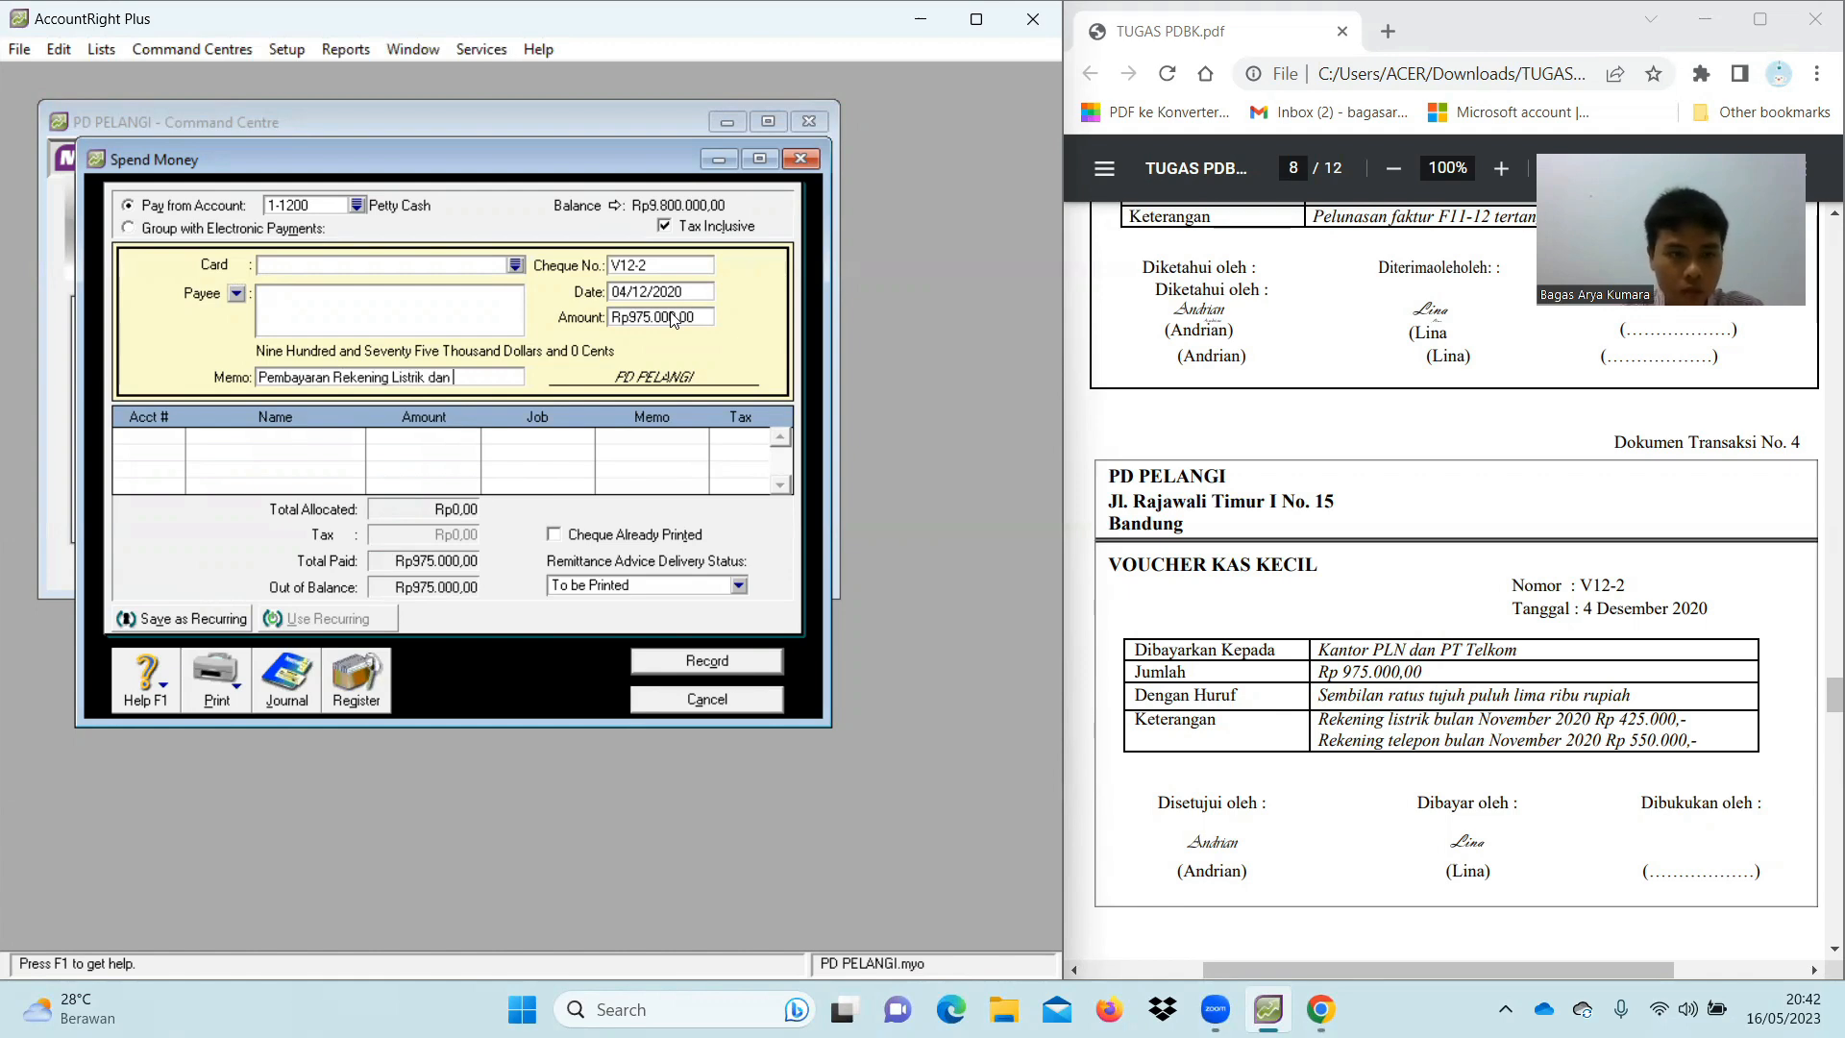
text(Telepon Bulan Nove)
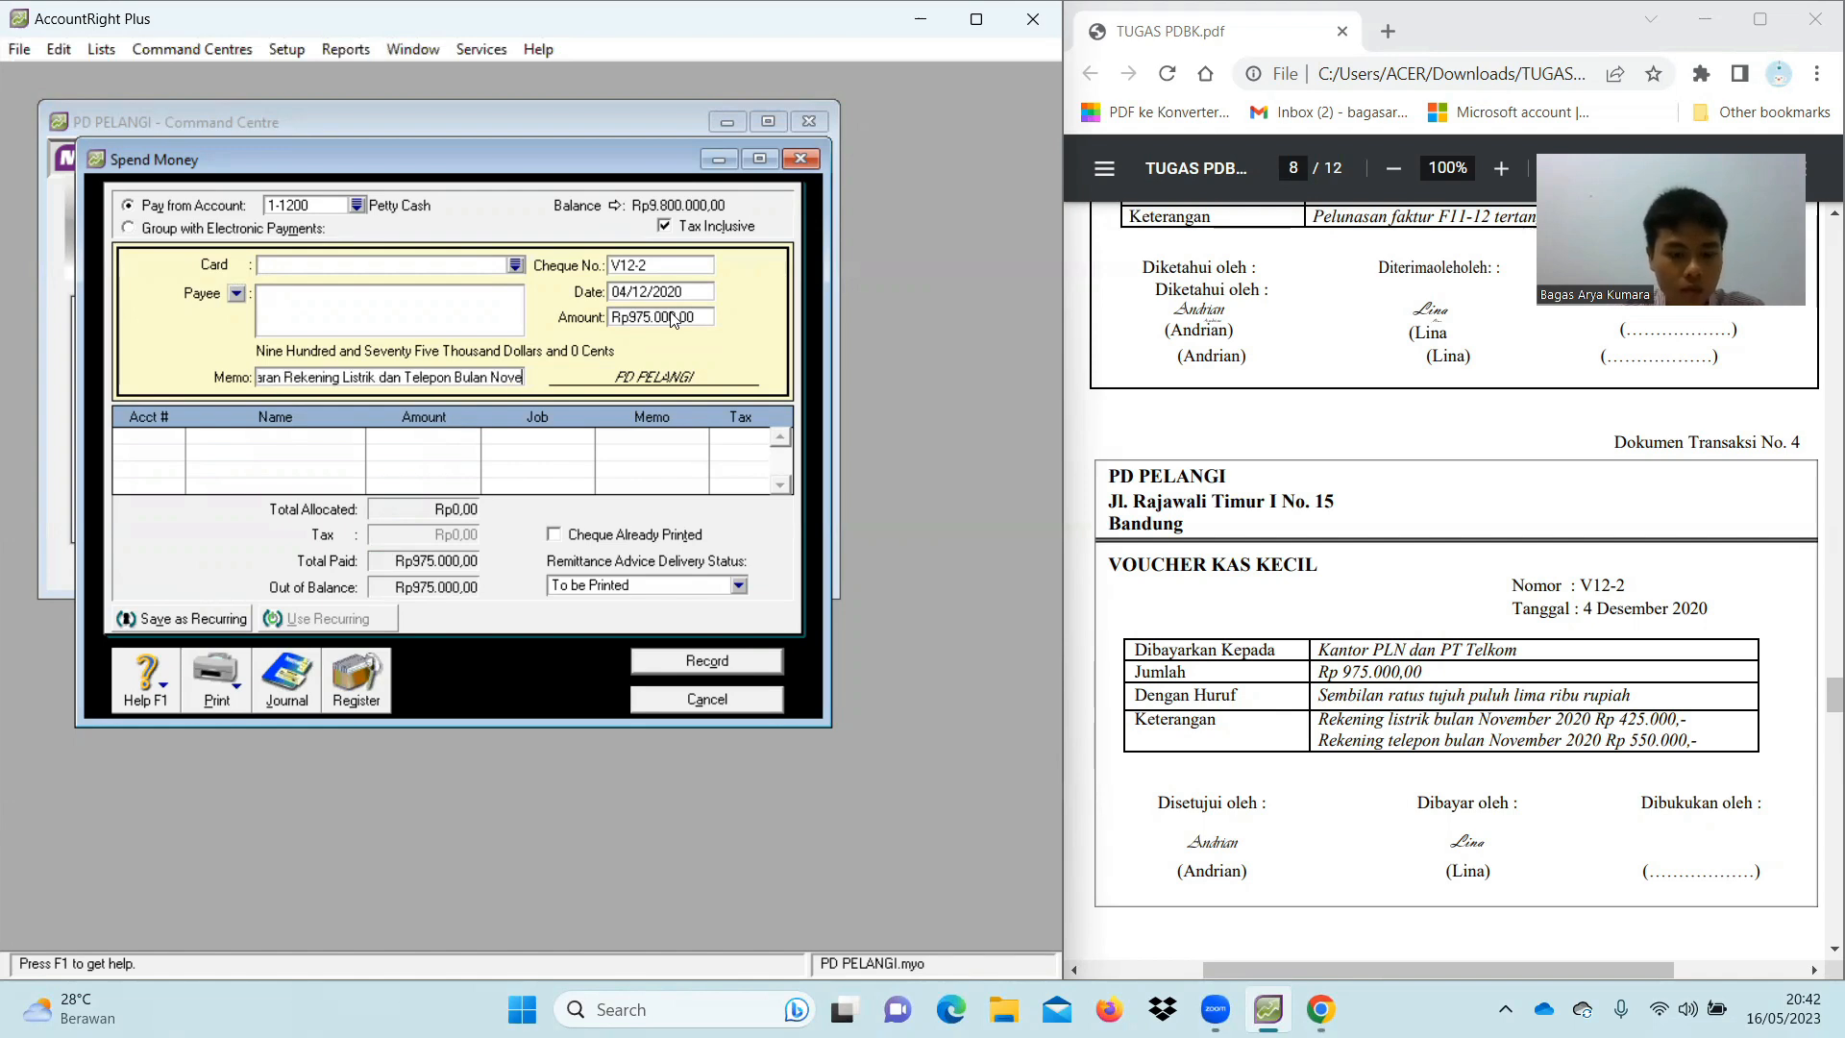
text(mber)
key(Left)
key(Left)
key(Left)
key(Left)
key(Left)
key(Left)
key(Left)
key(Left)
key(Left)
key(Left)
key(Left)
key(Left)
key(Left)
key(Left)
key(Left)
key(Left)
key(Left)
key(Left)
key(Left)
key(Left)
key(Left)
key(Left)
key(Left)
key(Left)
key(Left)
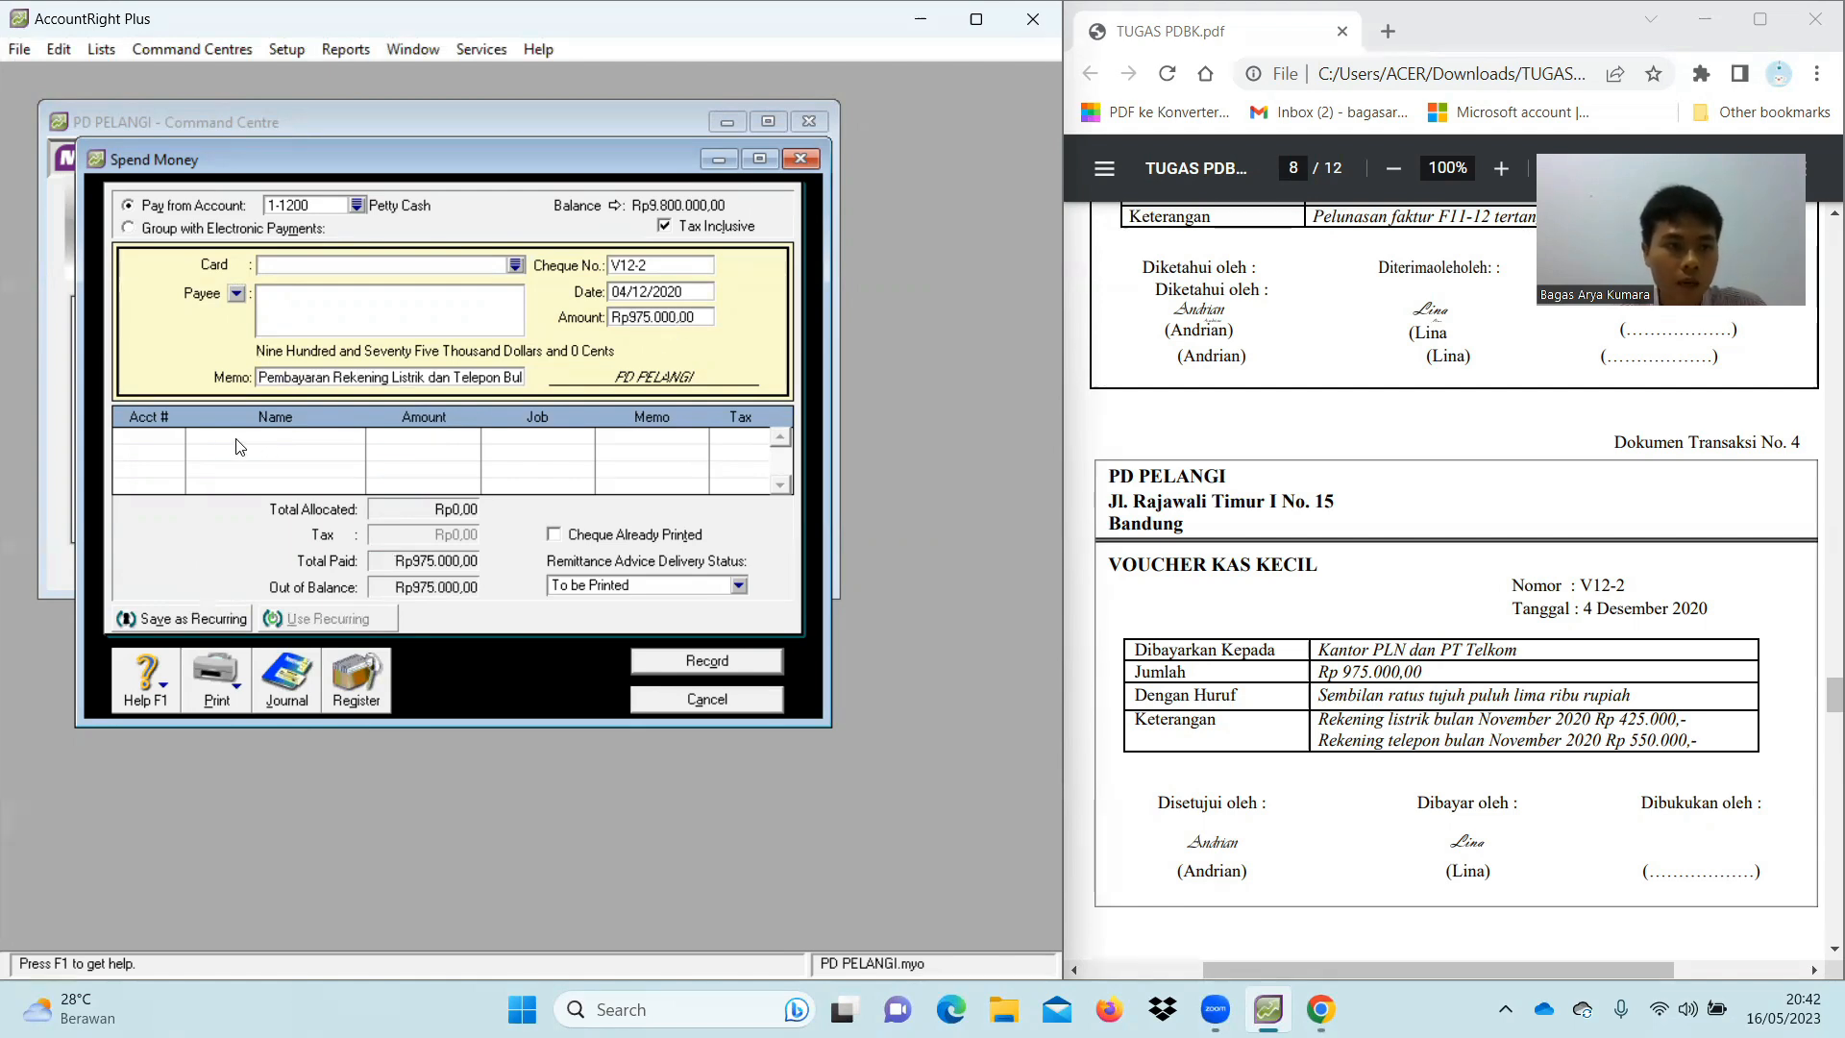
Allocate the first line to account 2-1200 Expense Payable
click(157, 436)
click(174, 440)
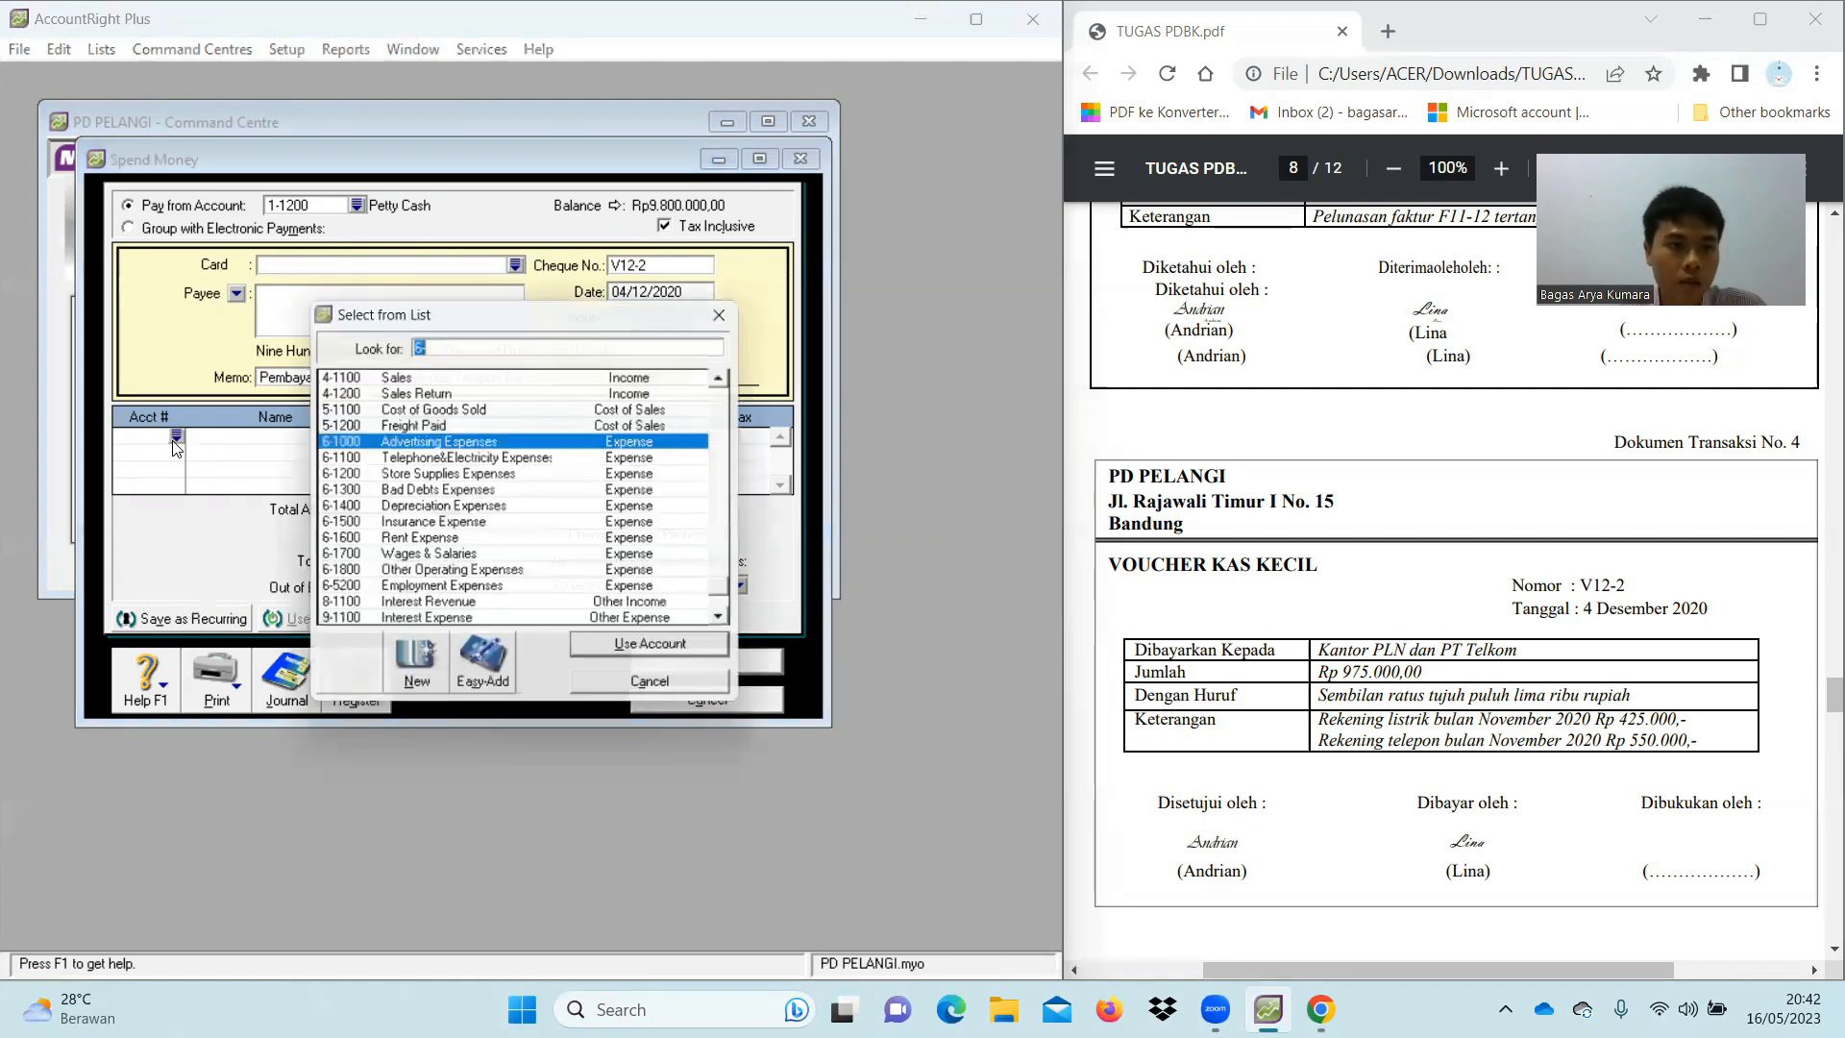
text(6-)
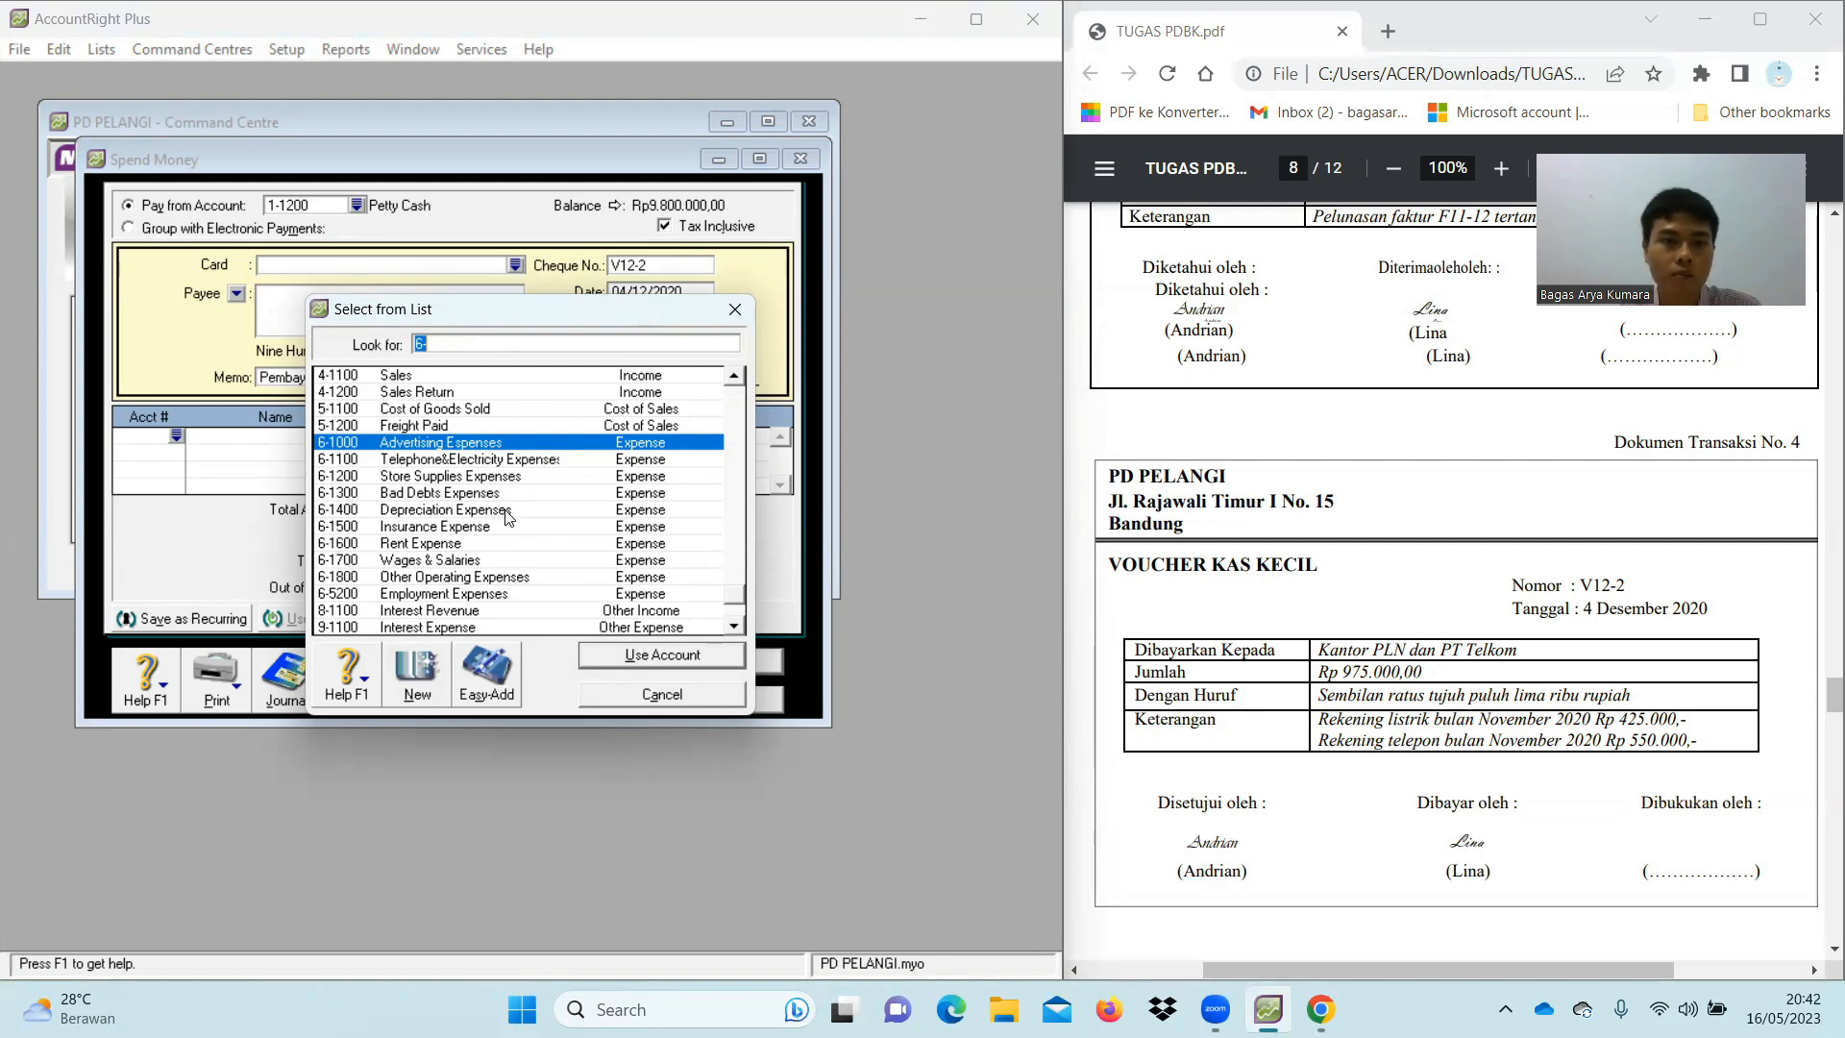
scroll(509, 519, down, 1)
scroll(419, 536, up, 5)
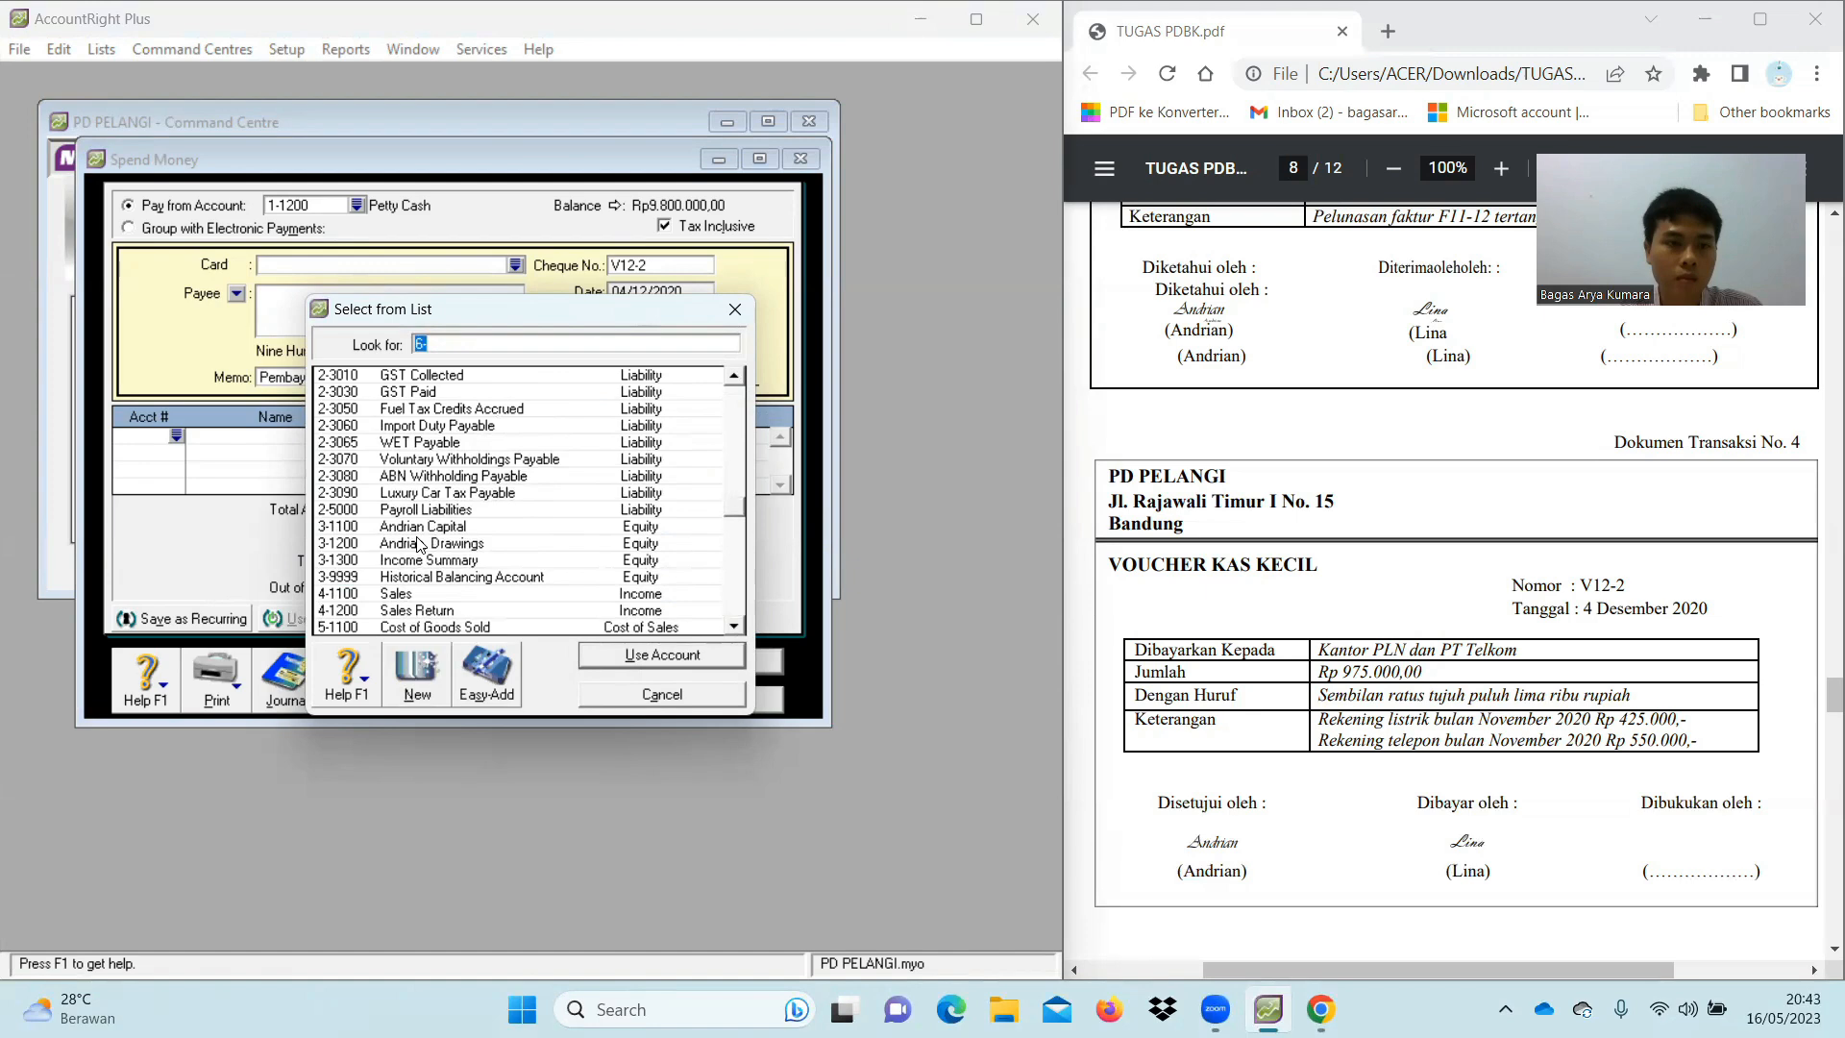
scroll(420, 544, up, 3)
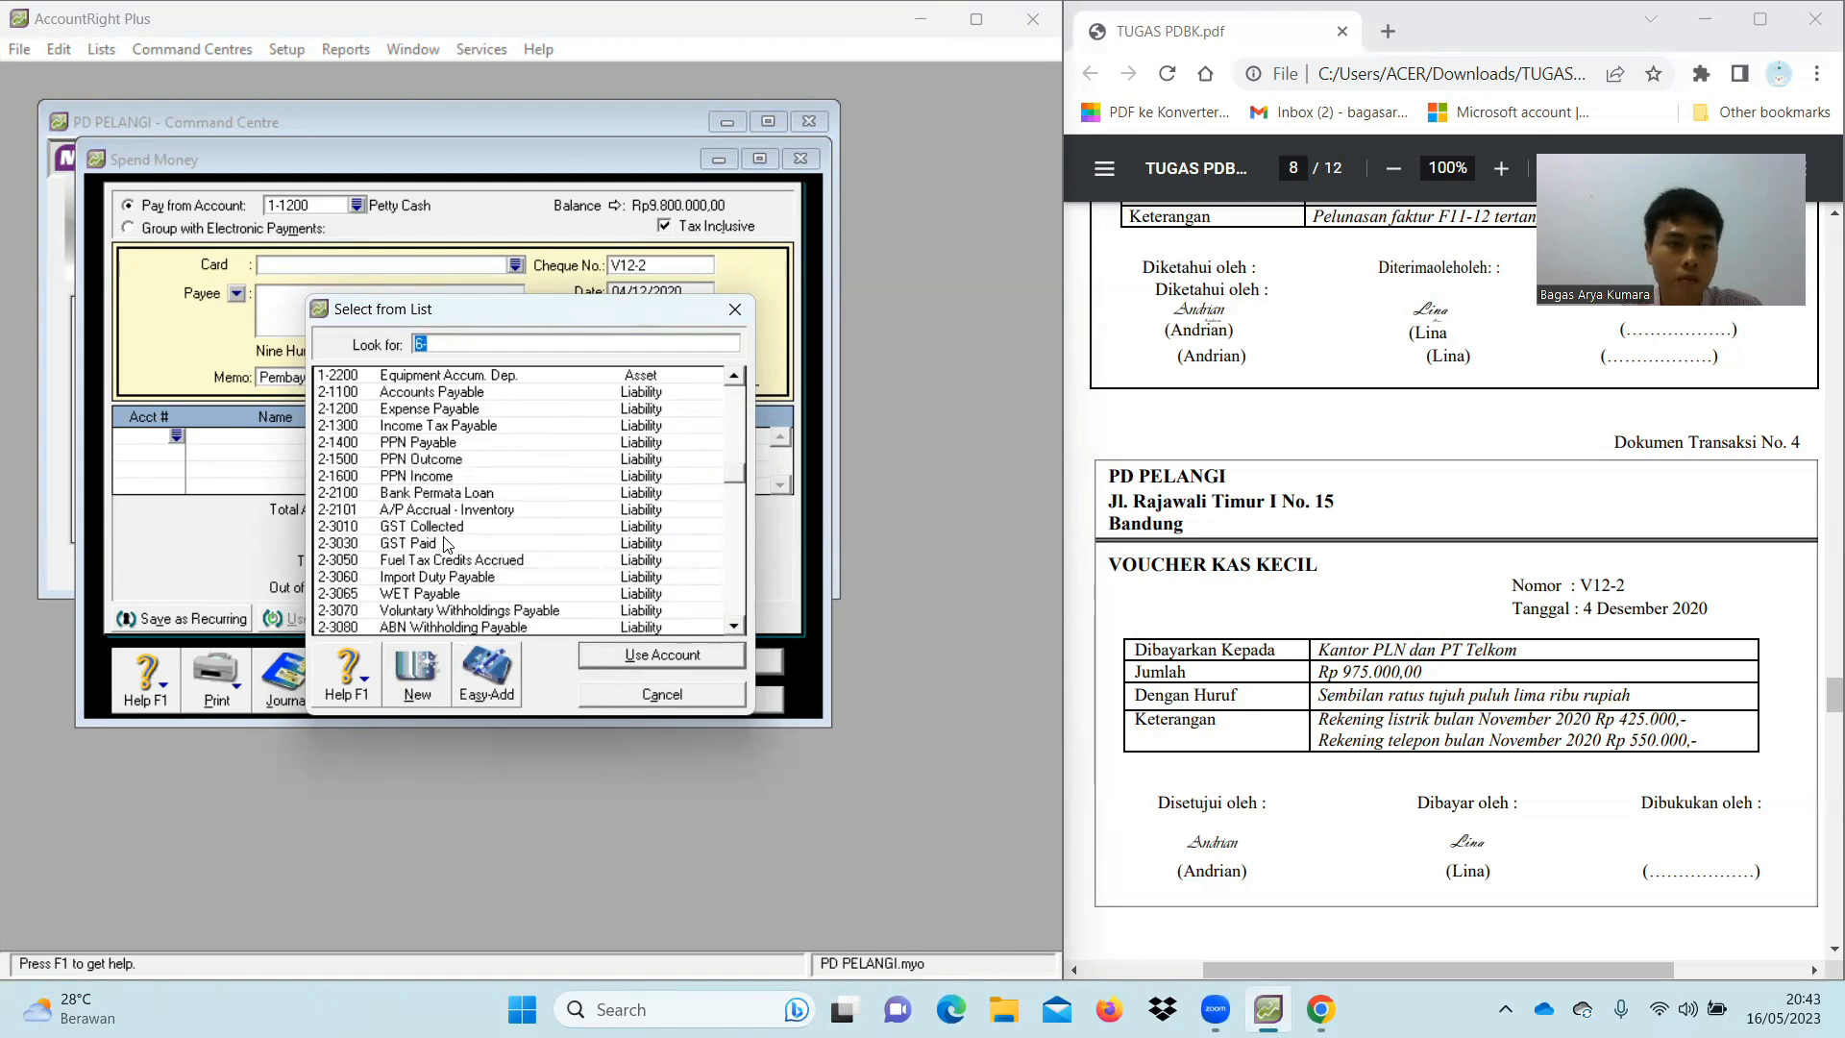
scroll(447, 545, down, 1)
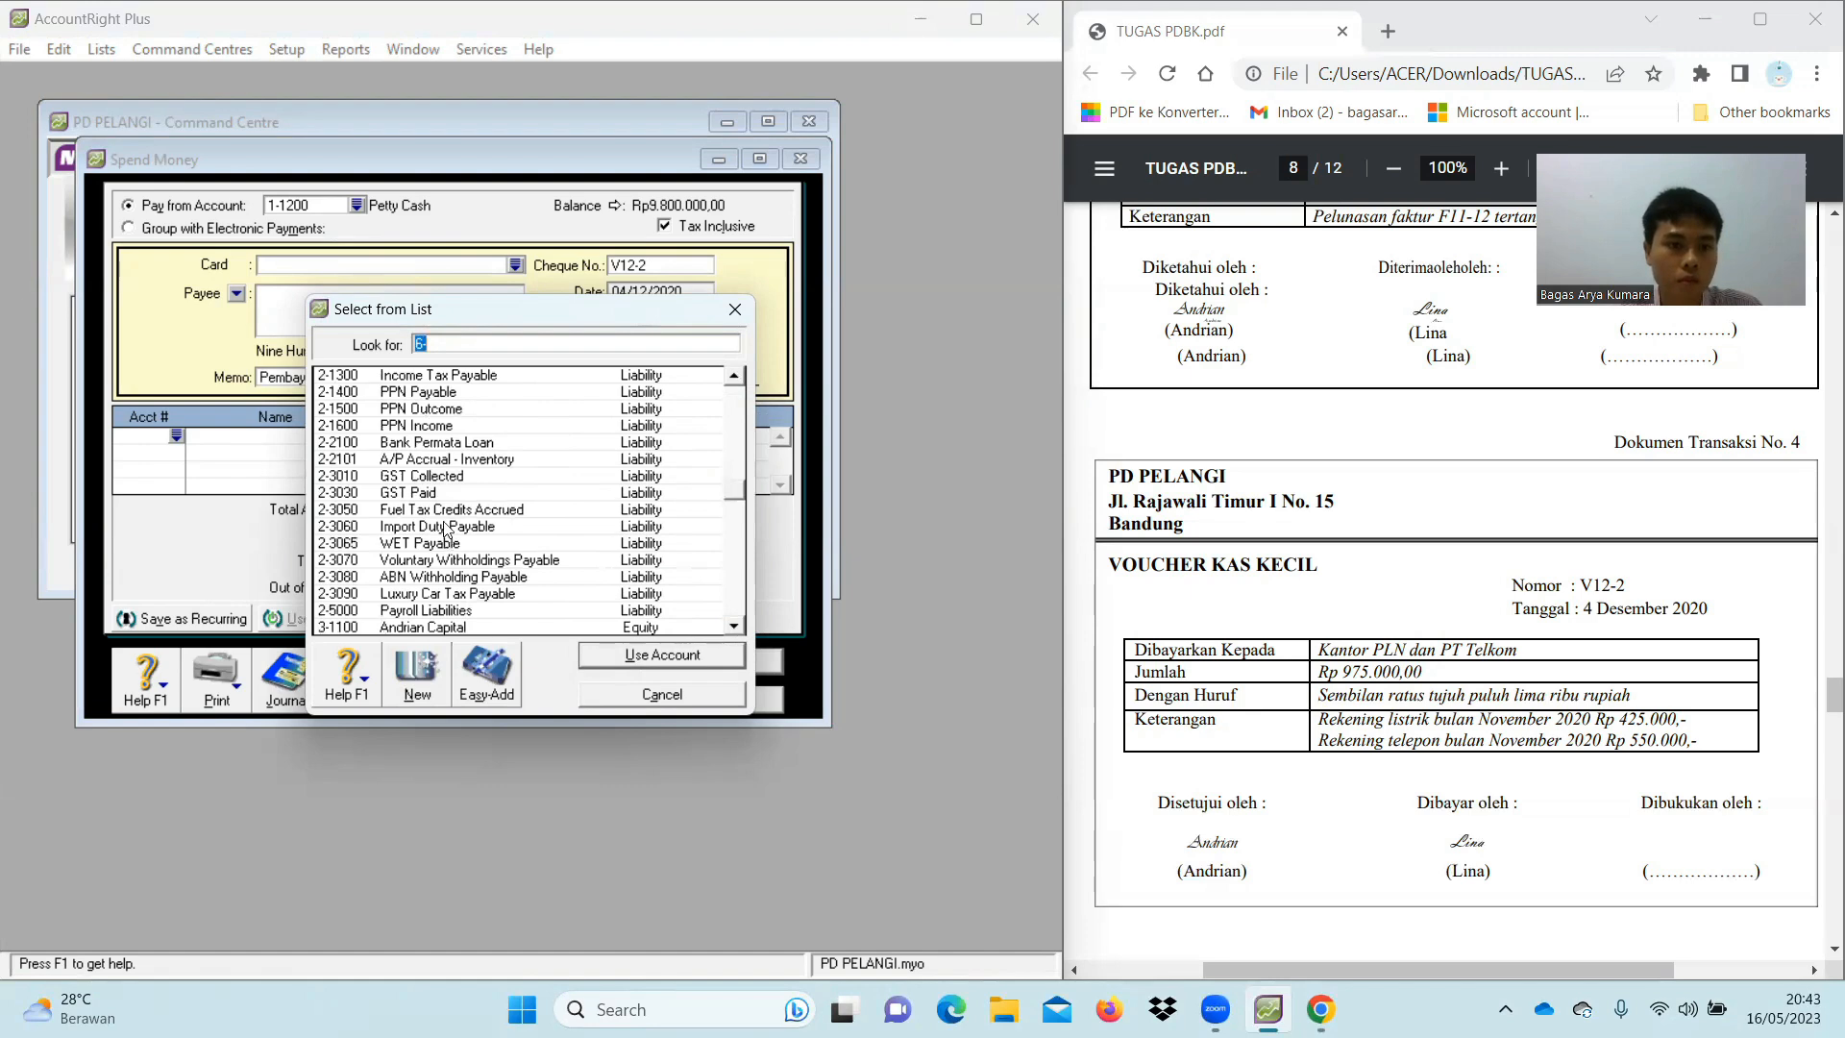
scroll(448, 499, up, 1)
double_click(419, 417)
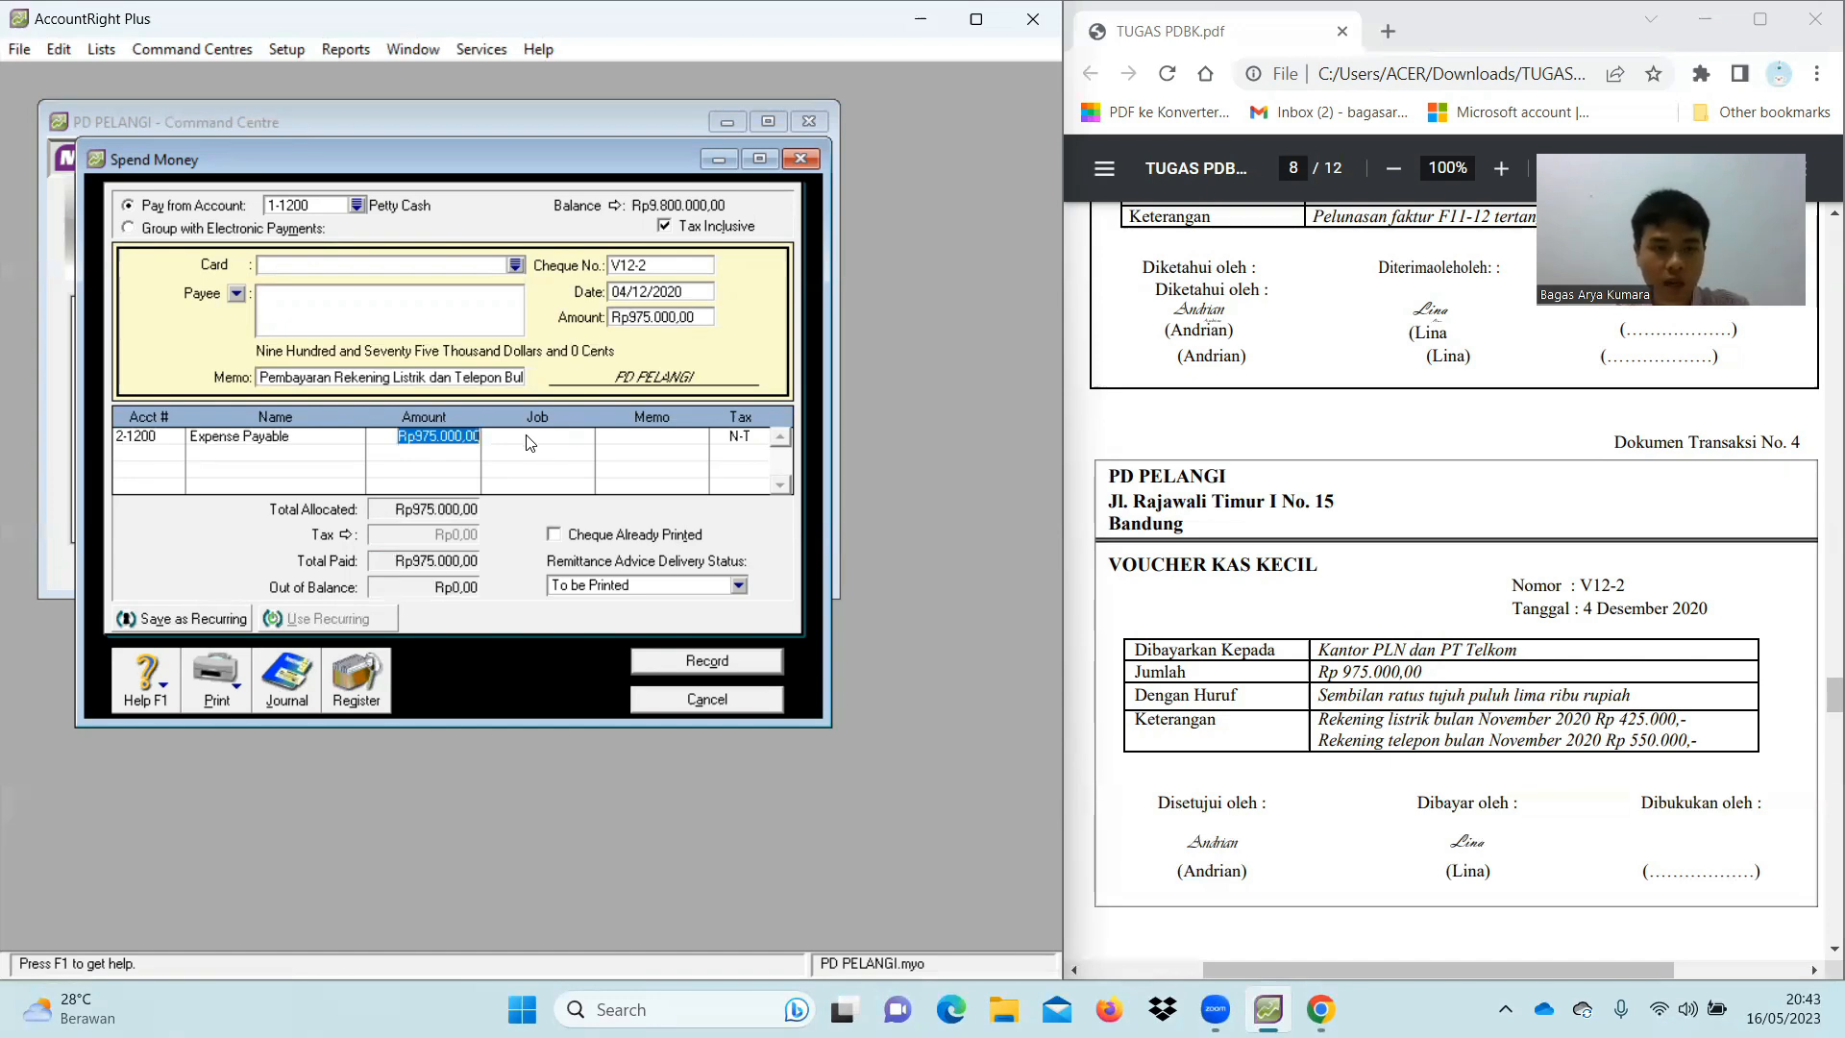
click(527, 440)
key(Tab)
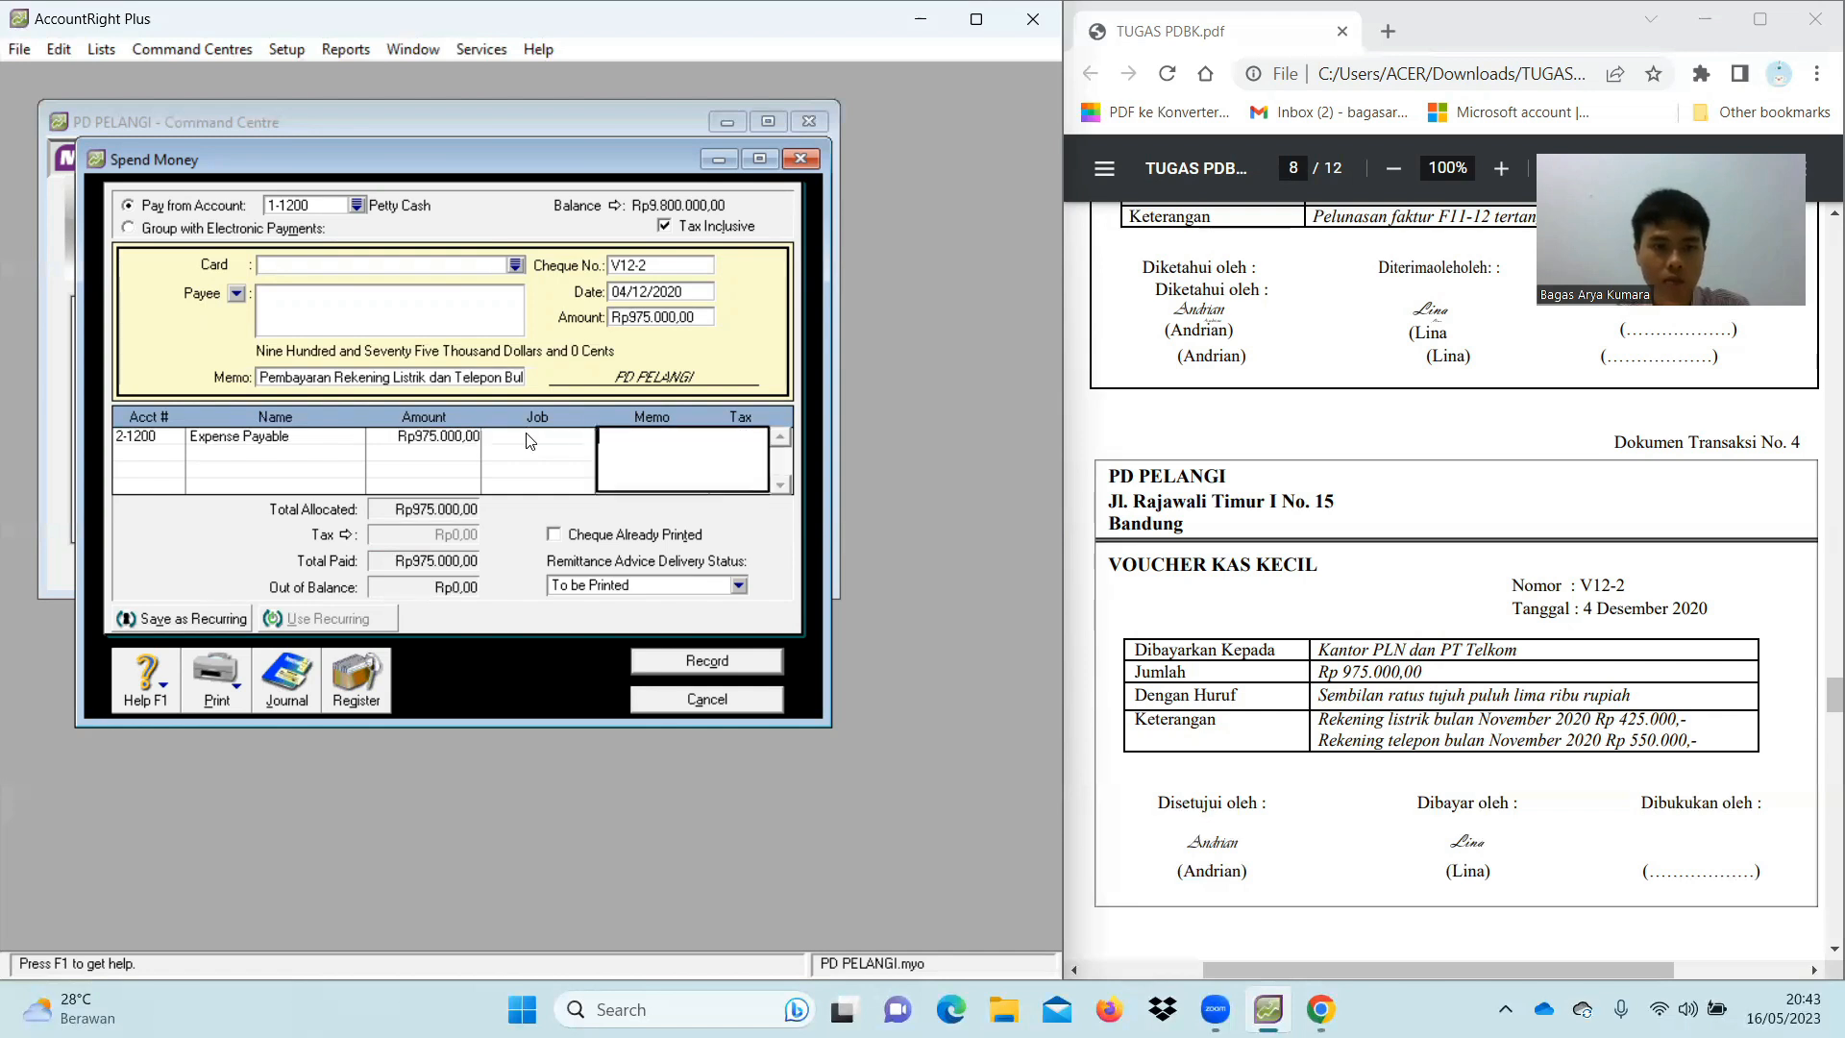
key(Tab)
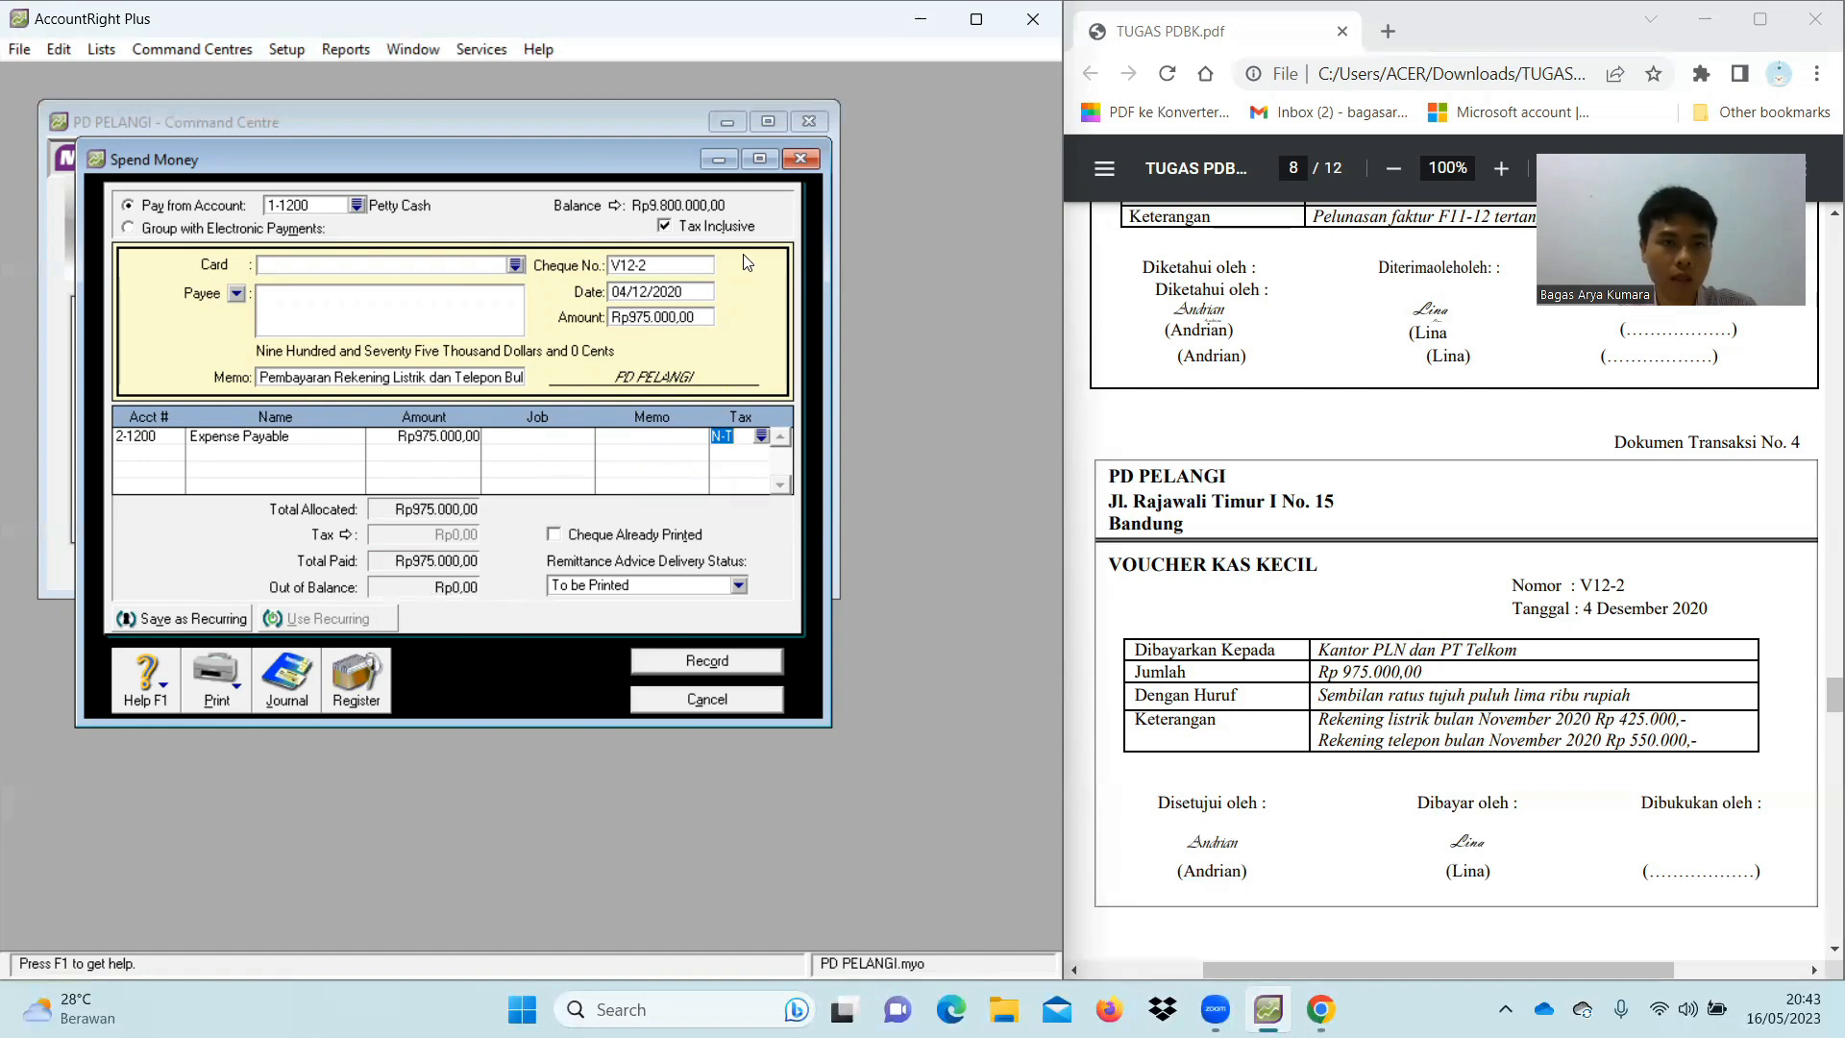
Make the amounts not tax-inclusive, record voucher V12-2, and close the form
click(664, 226)
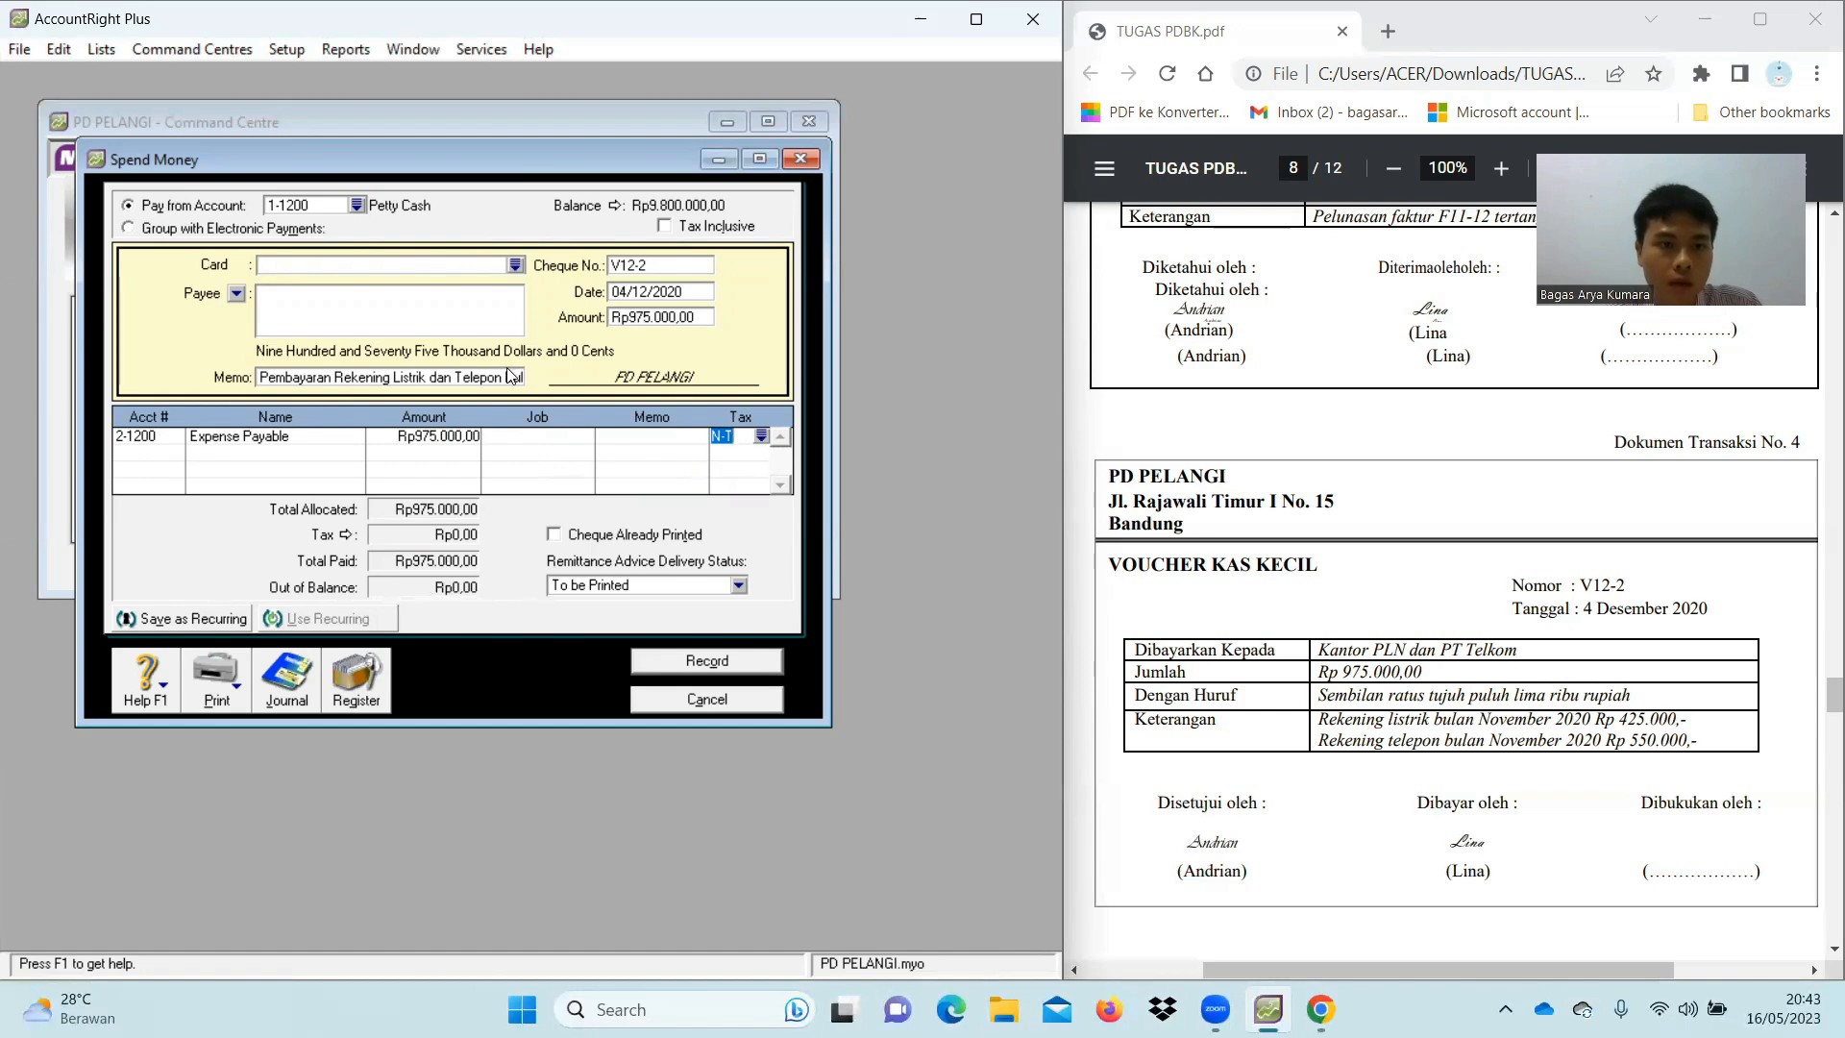
click(693, 663)
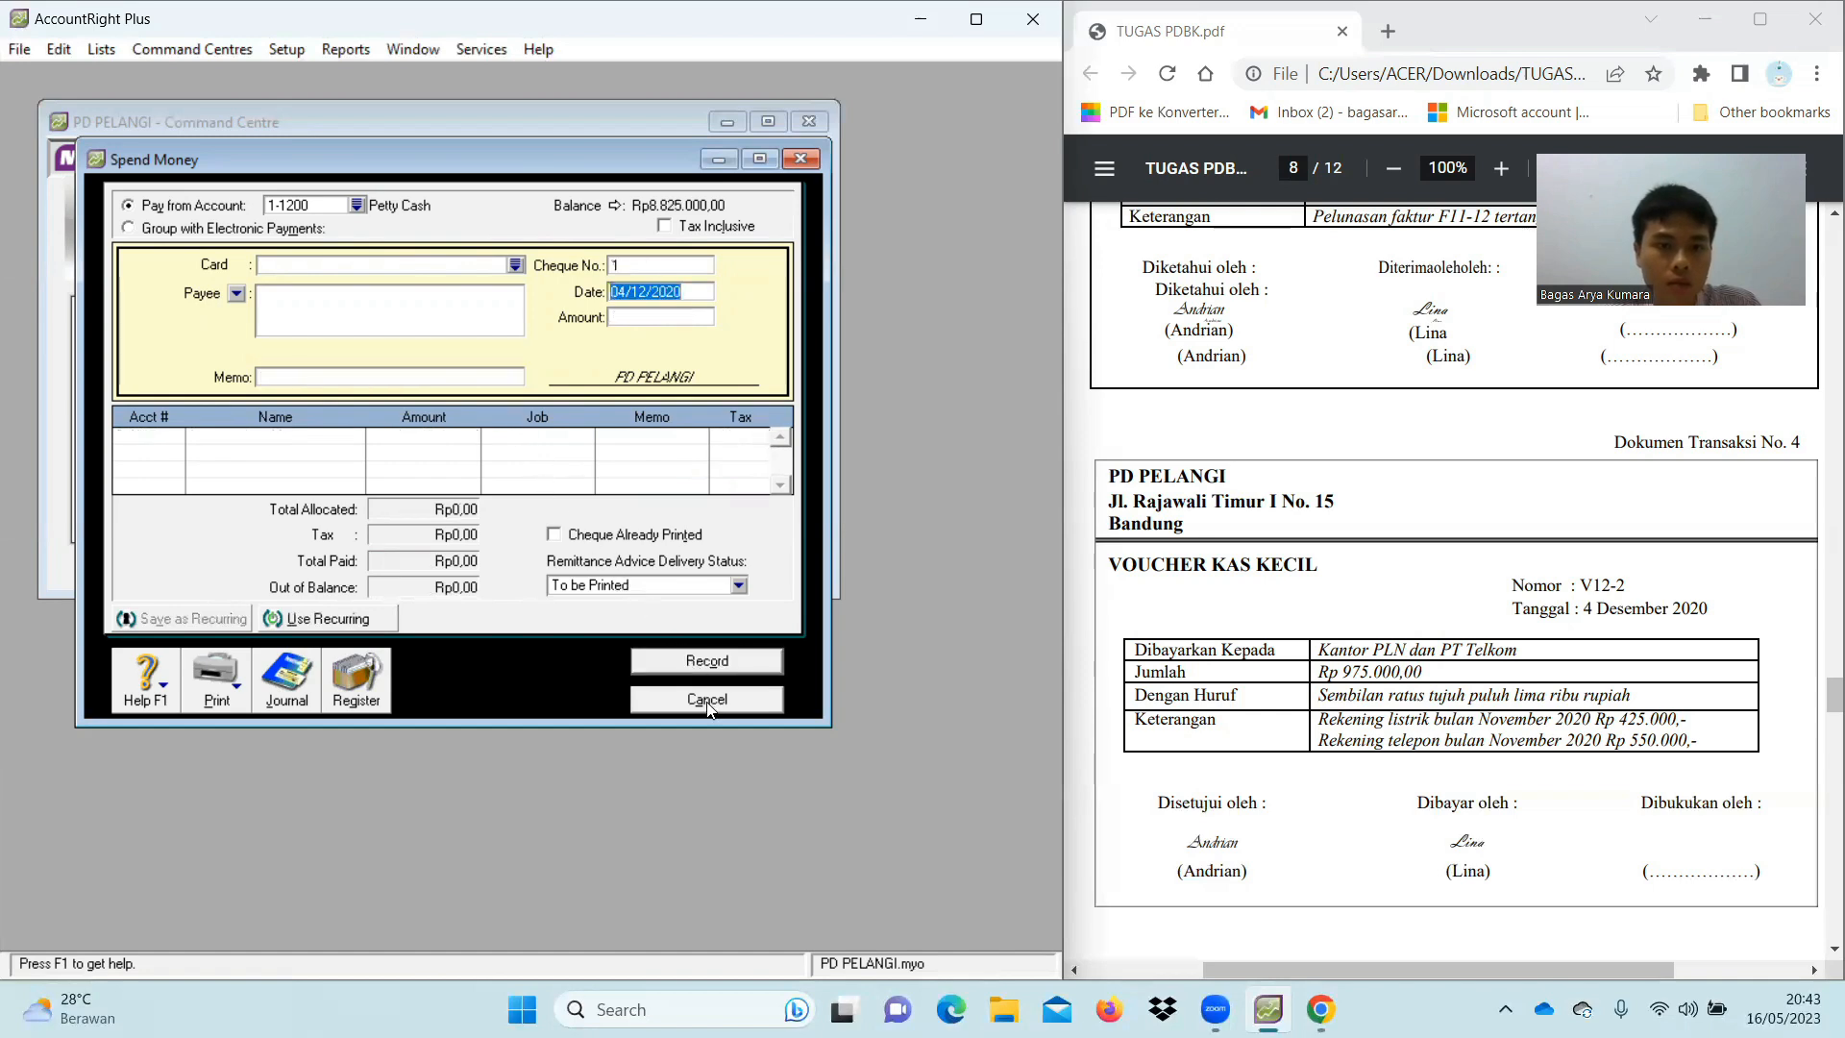
click(707, 701)
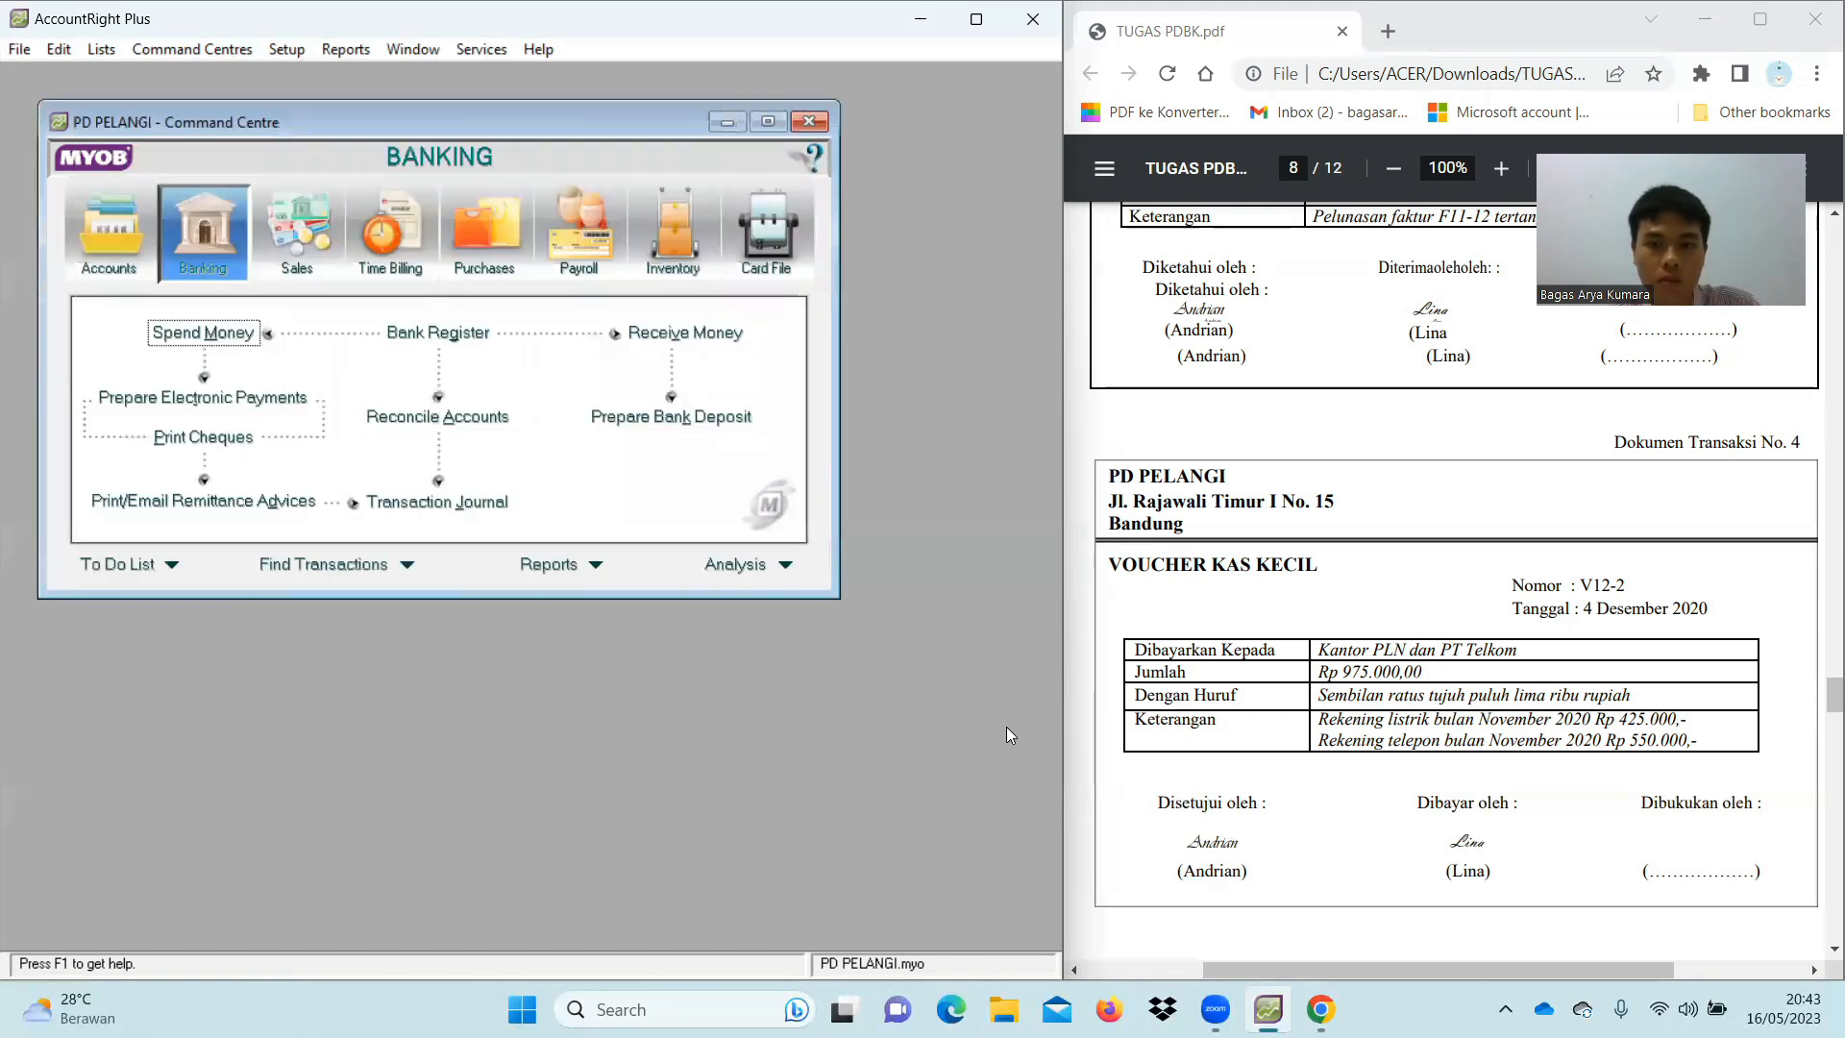
Scroll the reference PDF to invoice F12-1 for Trans Computer and show the Sales functions
scroll(1448, 665, down, 1)
scroll(1448, 665, down, 1)
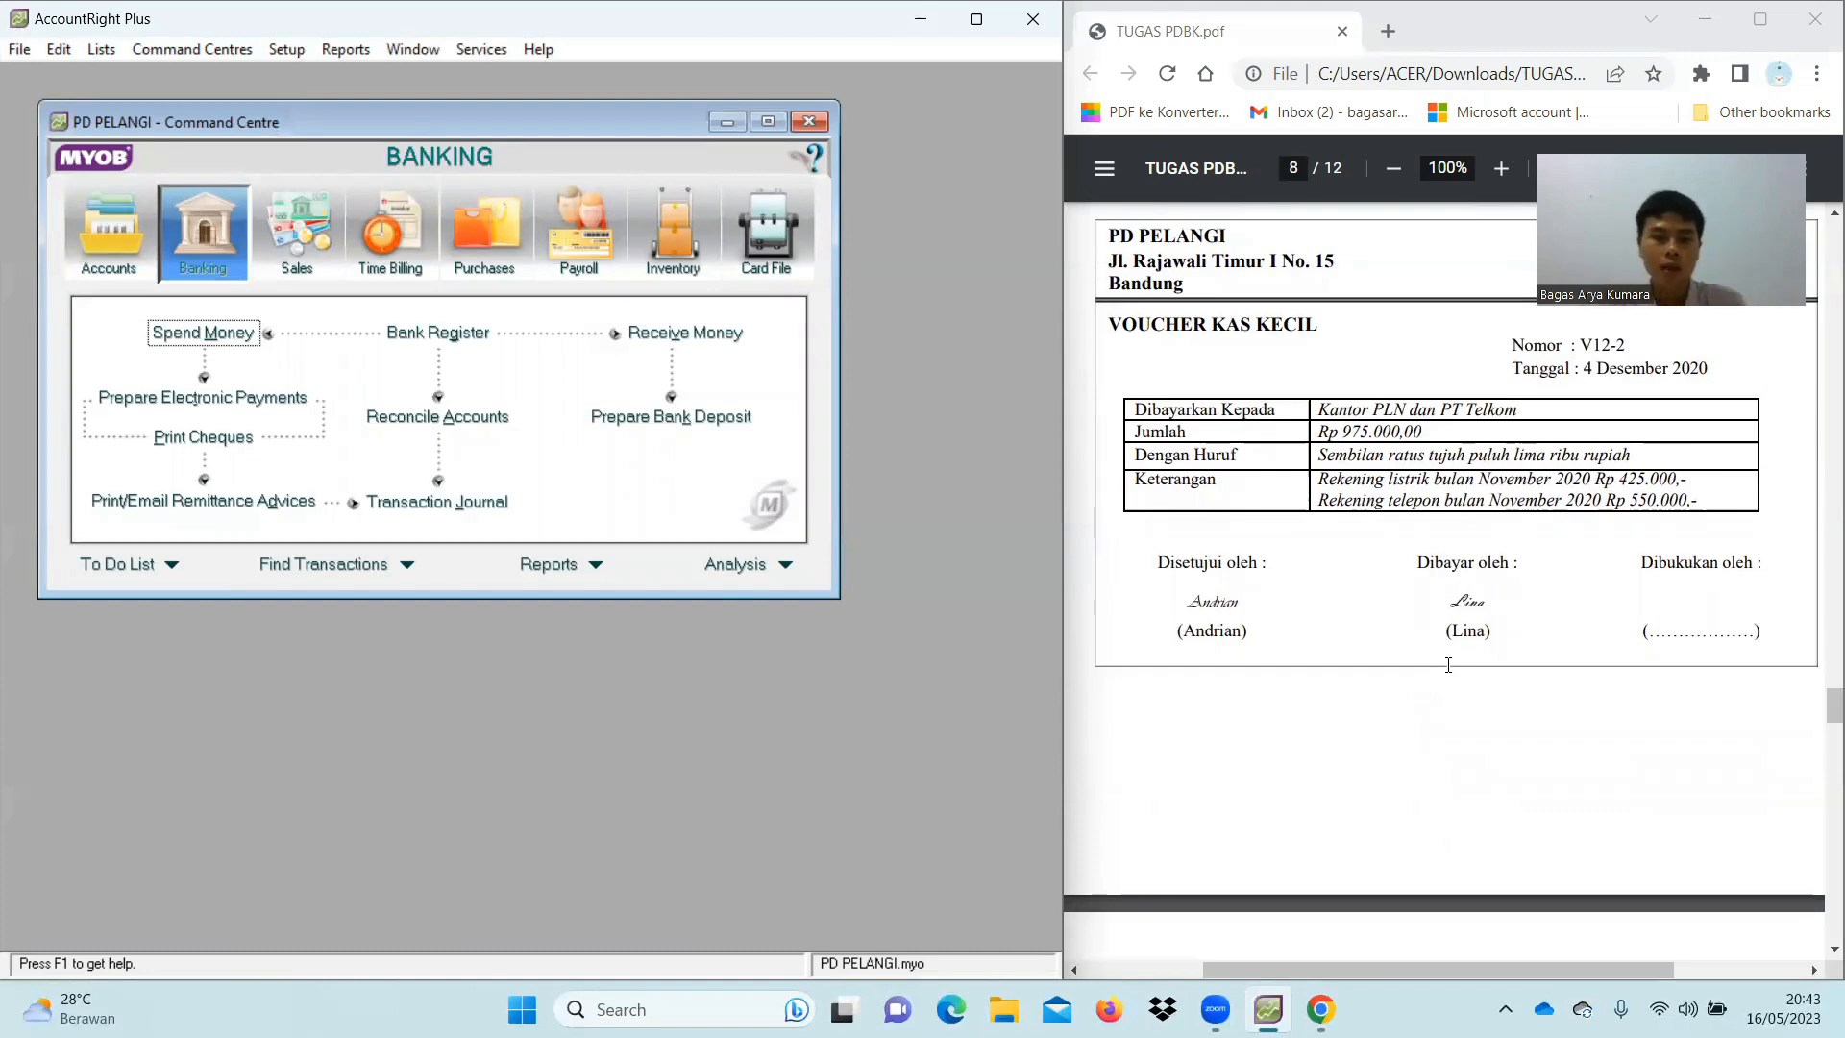
scroll(1448, 665, down, 5)
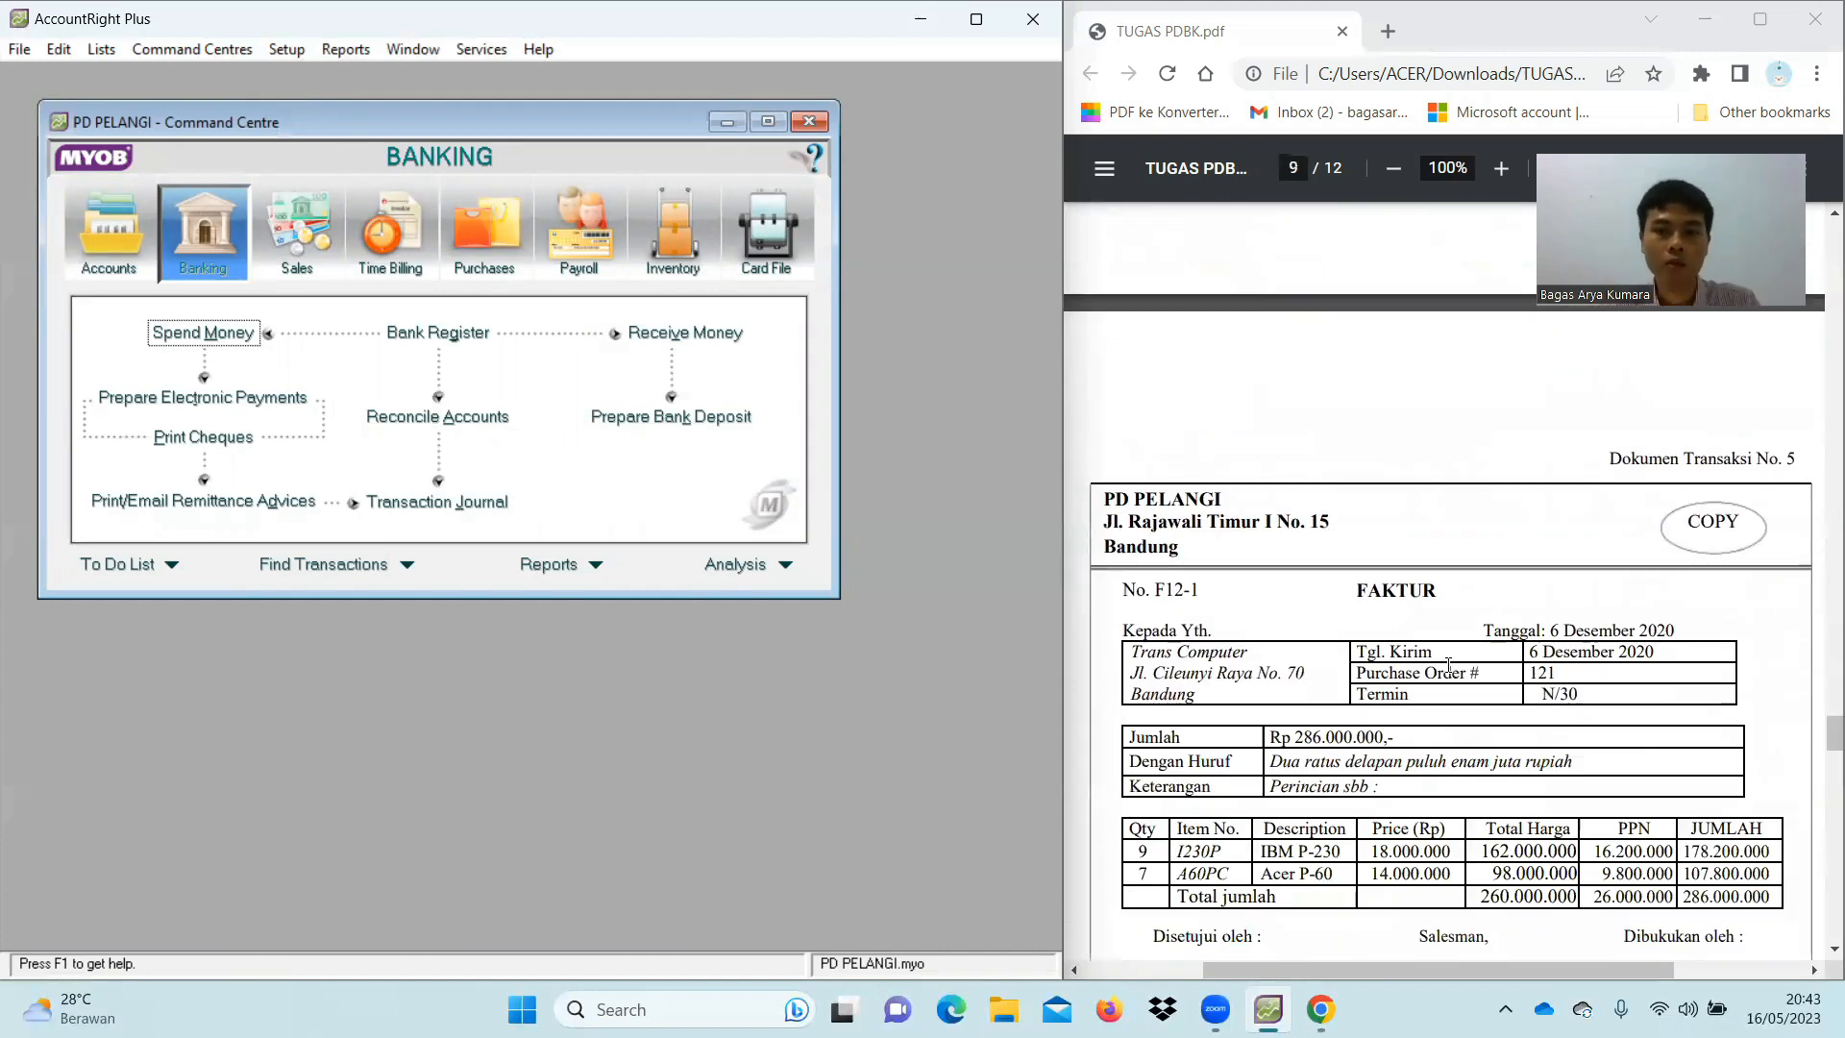
scroll(1448, 665, down, 1)
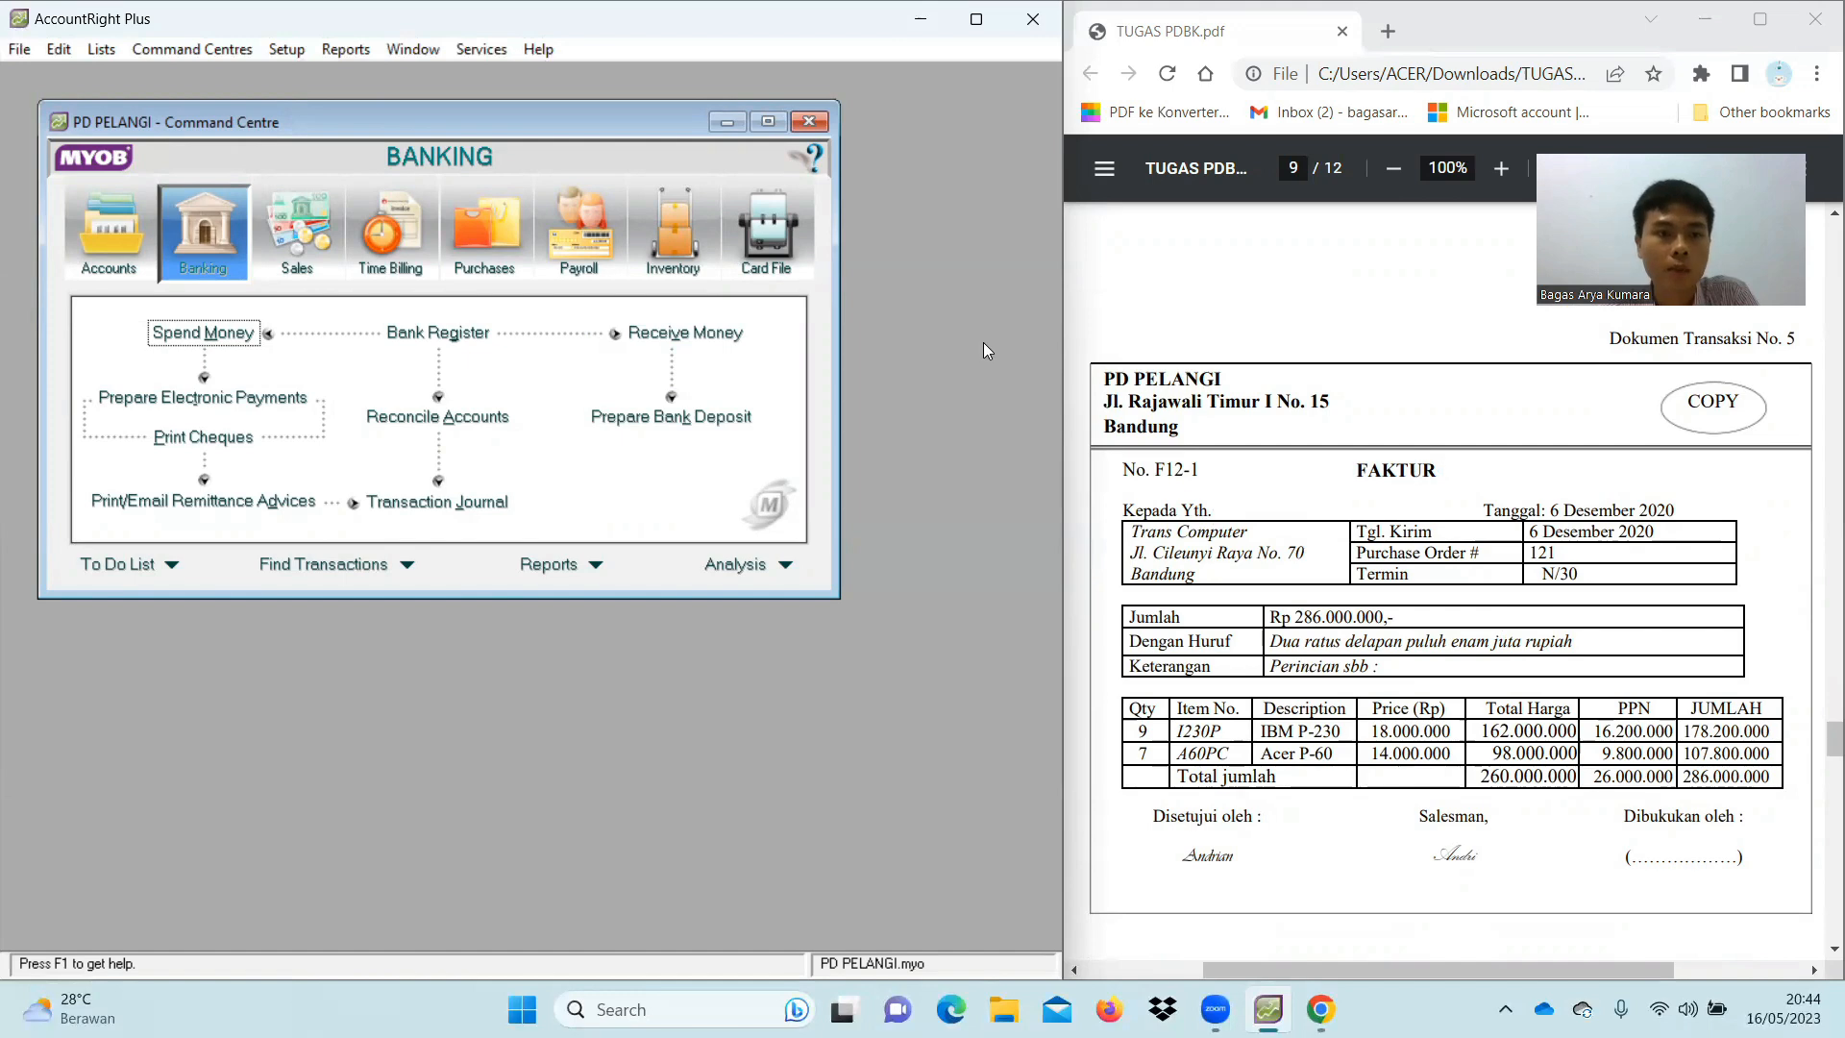
click(292, 239)
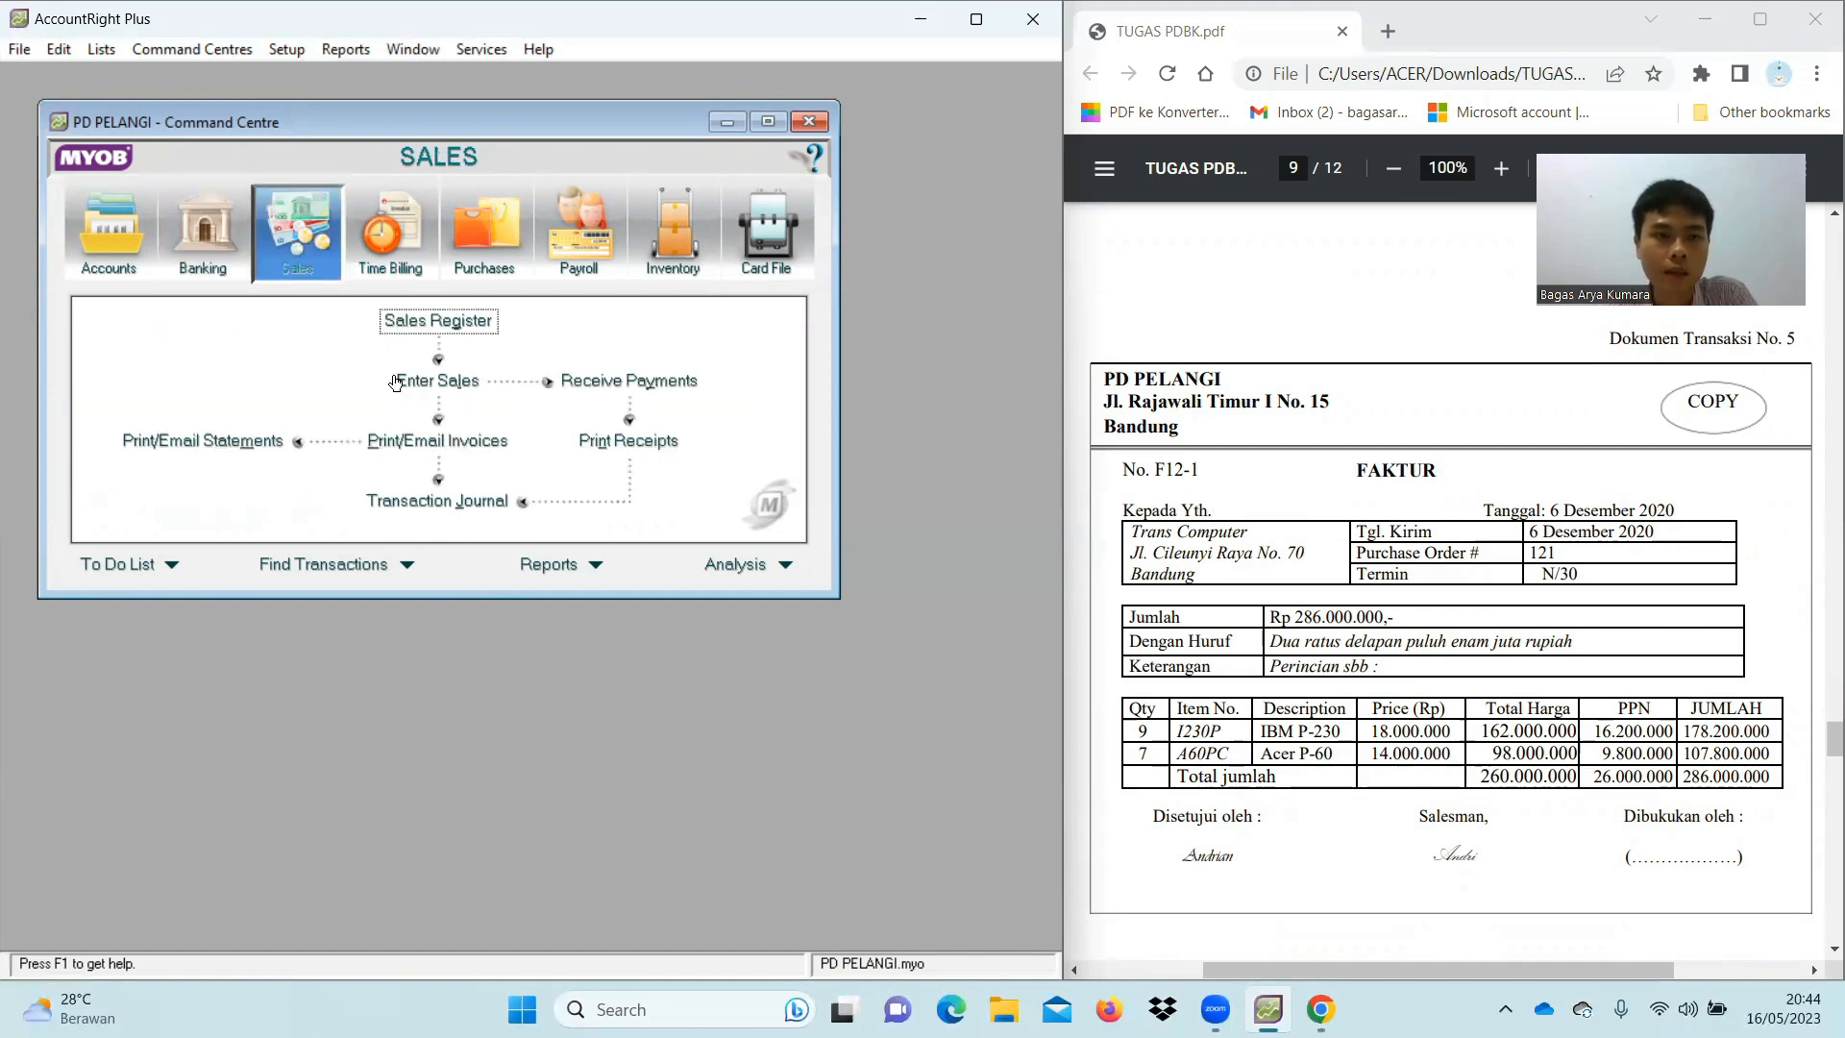
Start a new sale using the Item invoice layout with amounts not tax-inclusive
click(432, 375)
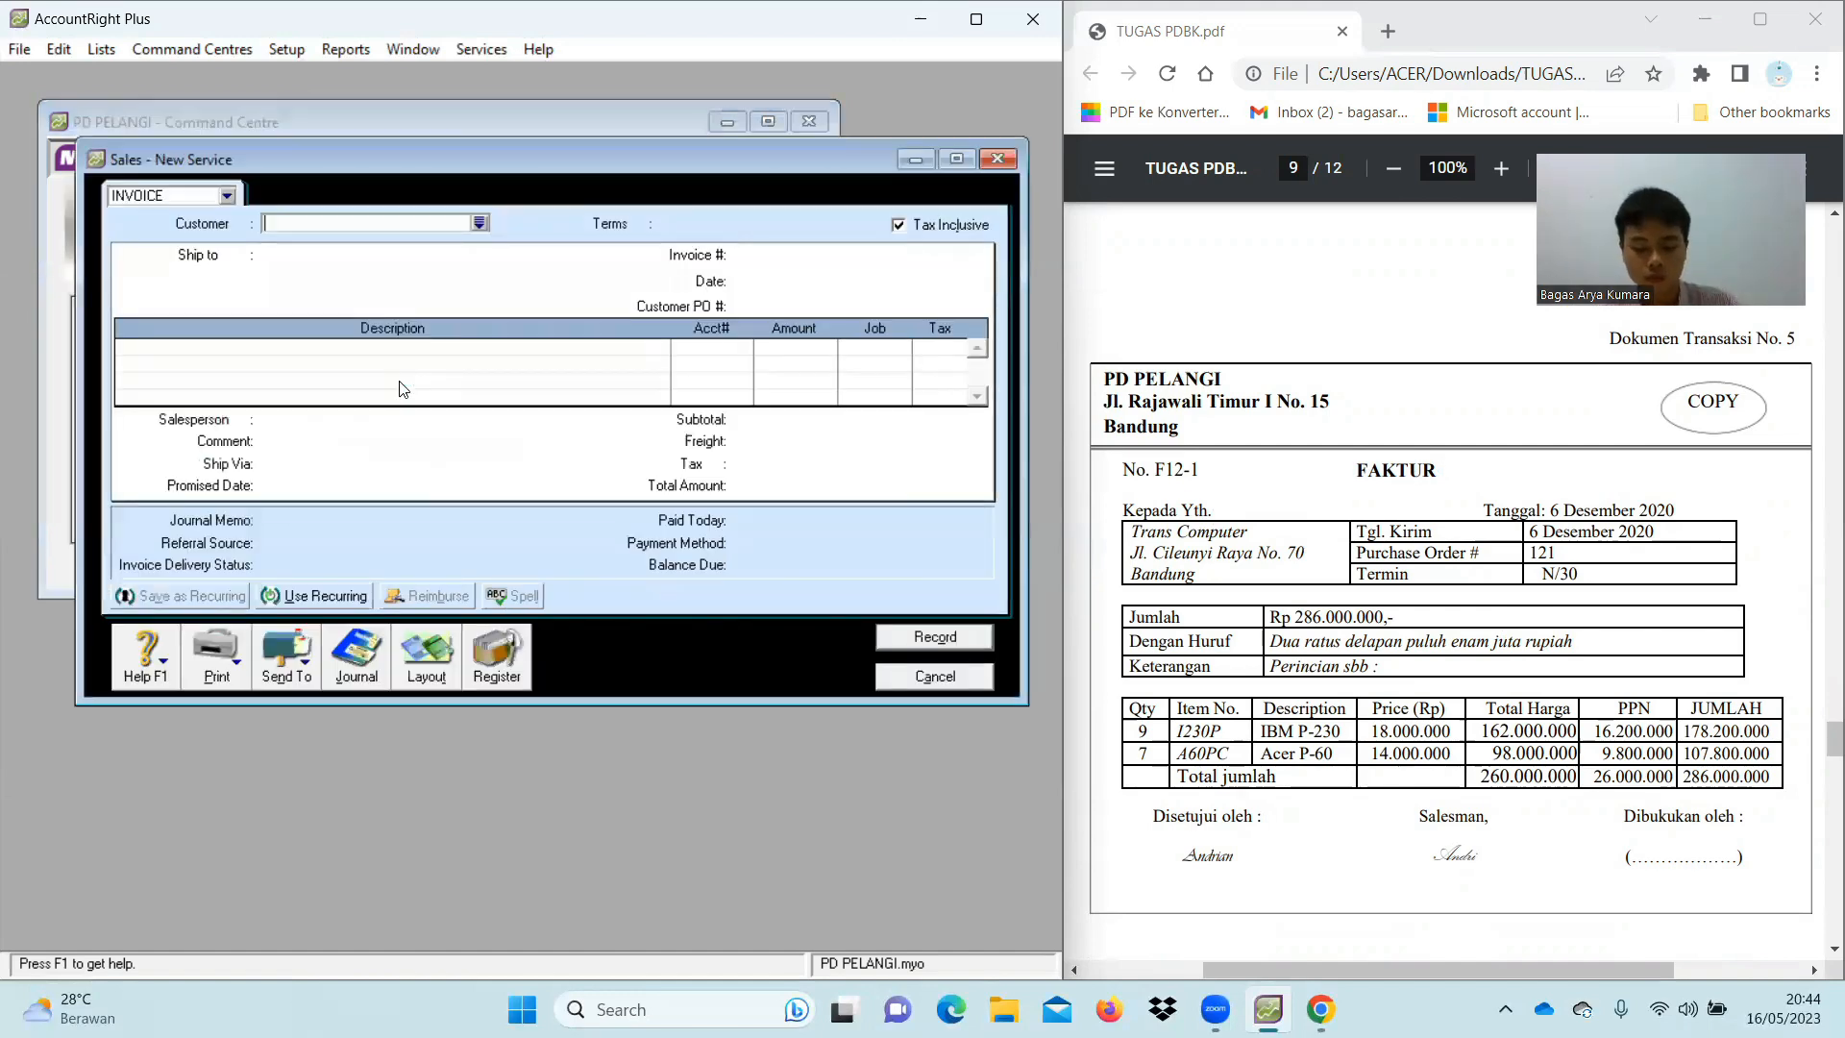
click(407, 651)
click(325, 487)
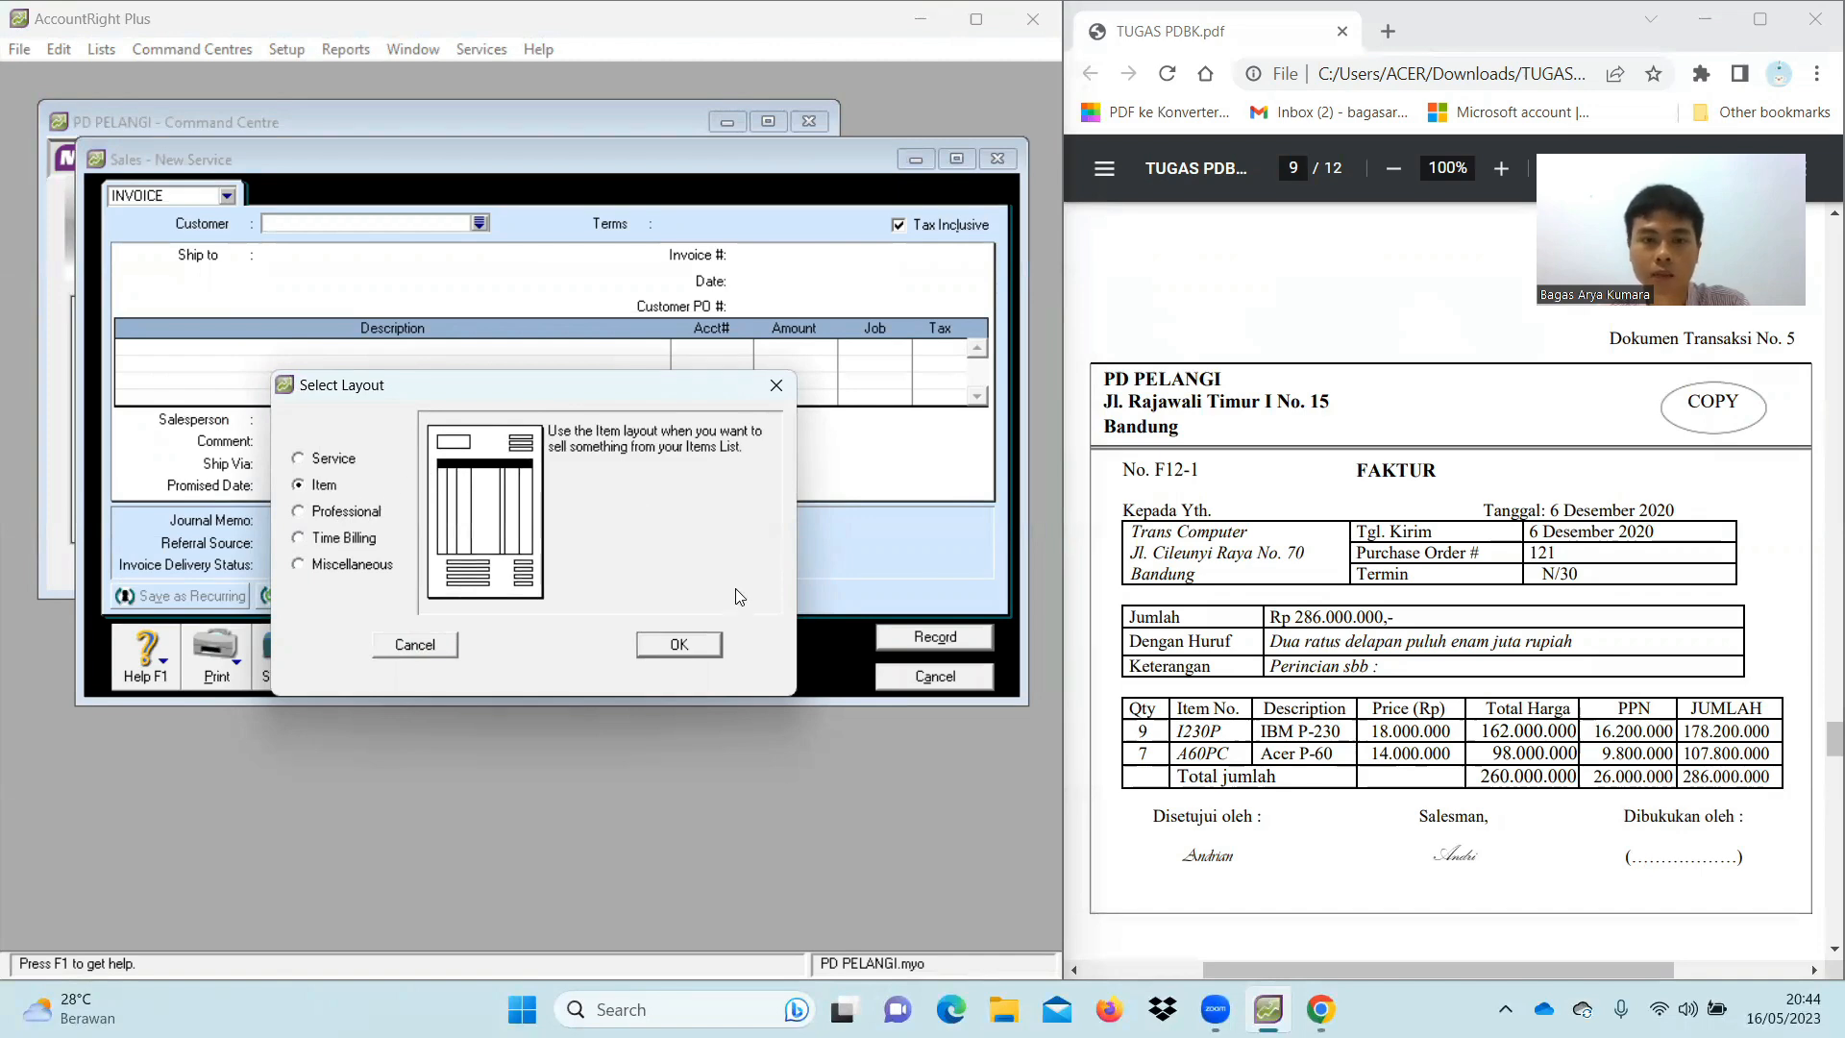
click(680, 645)
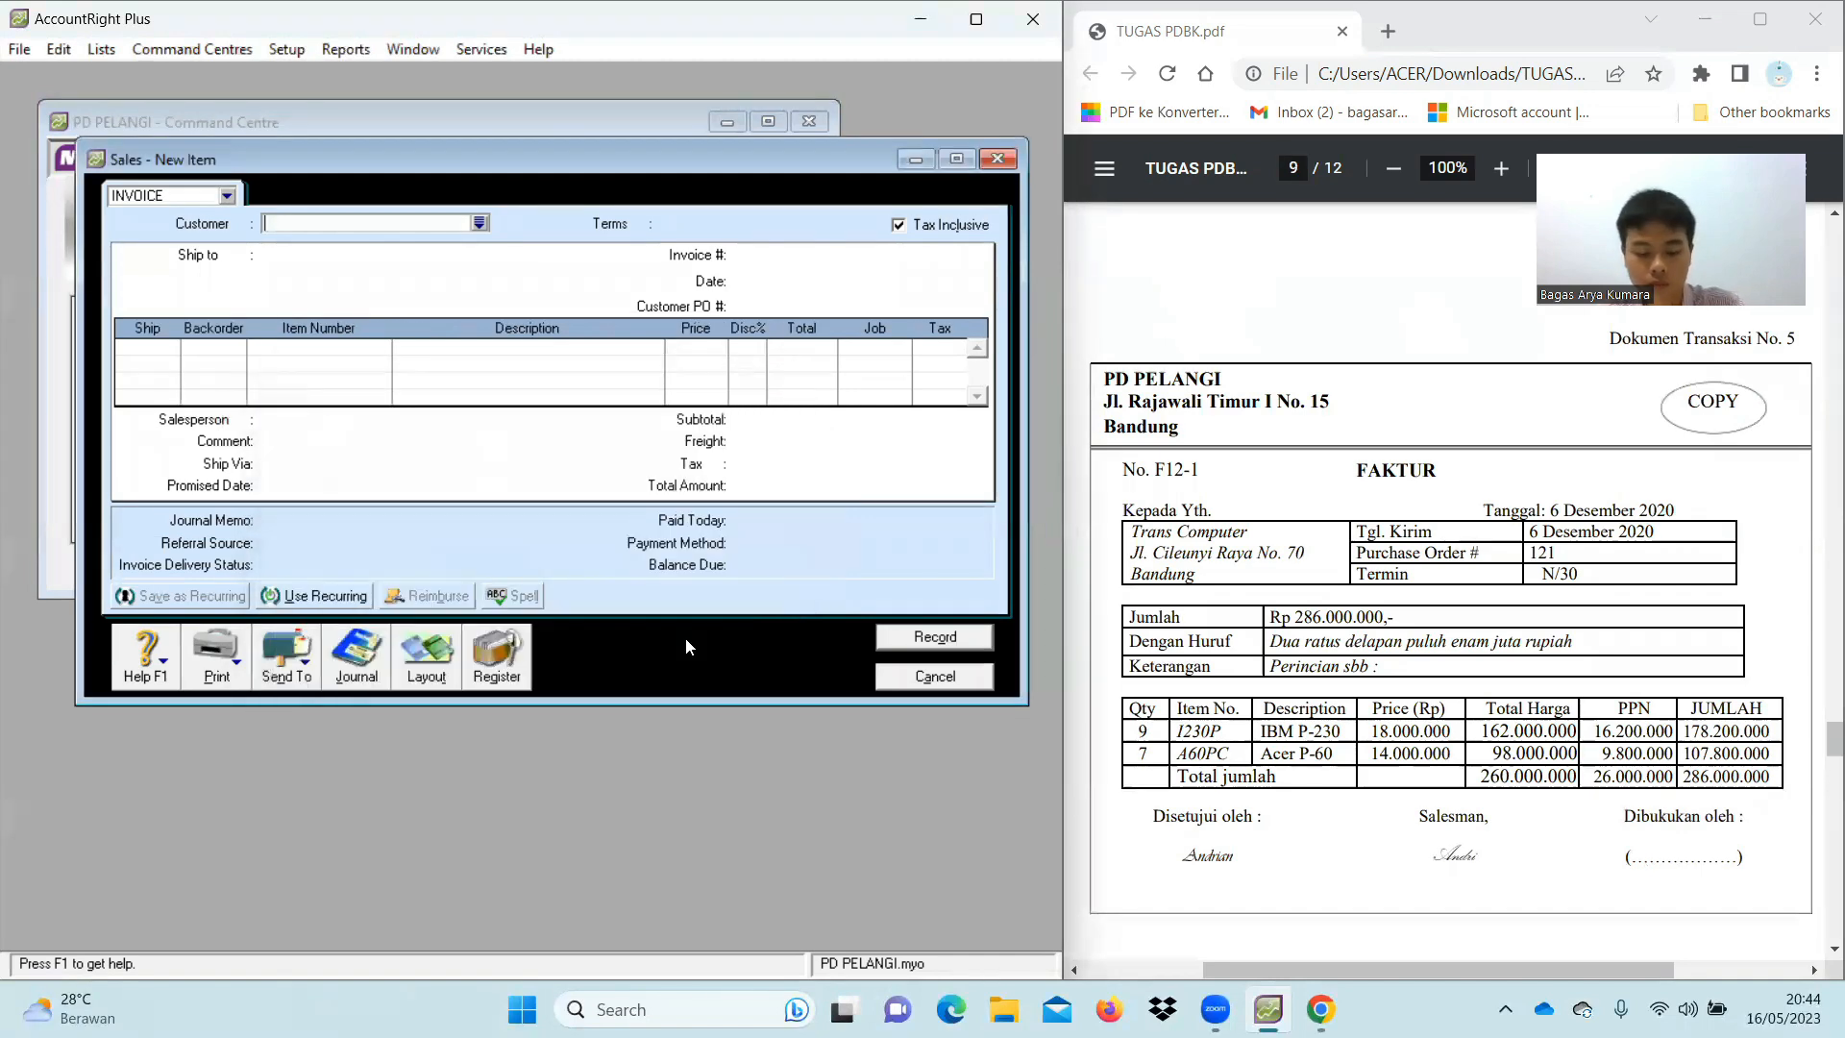
click(900, 229)
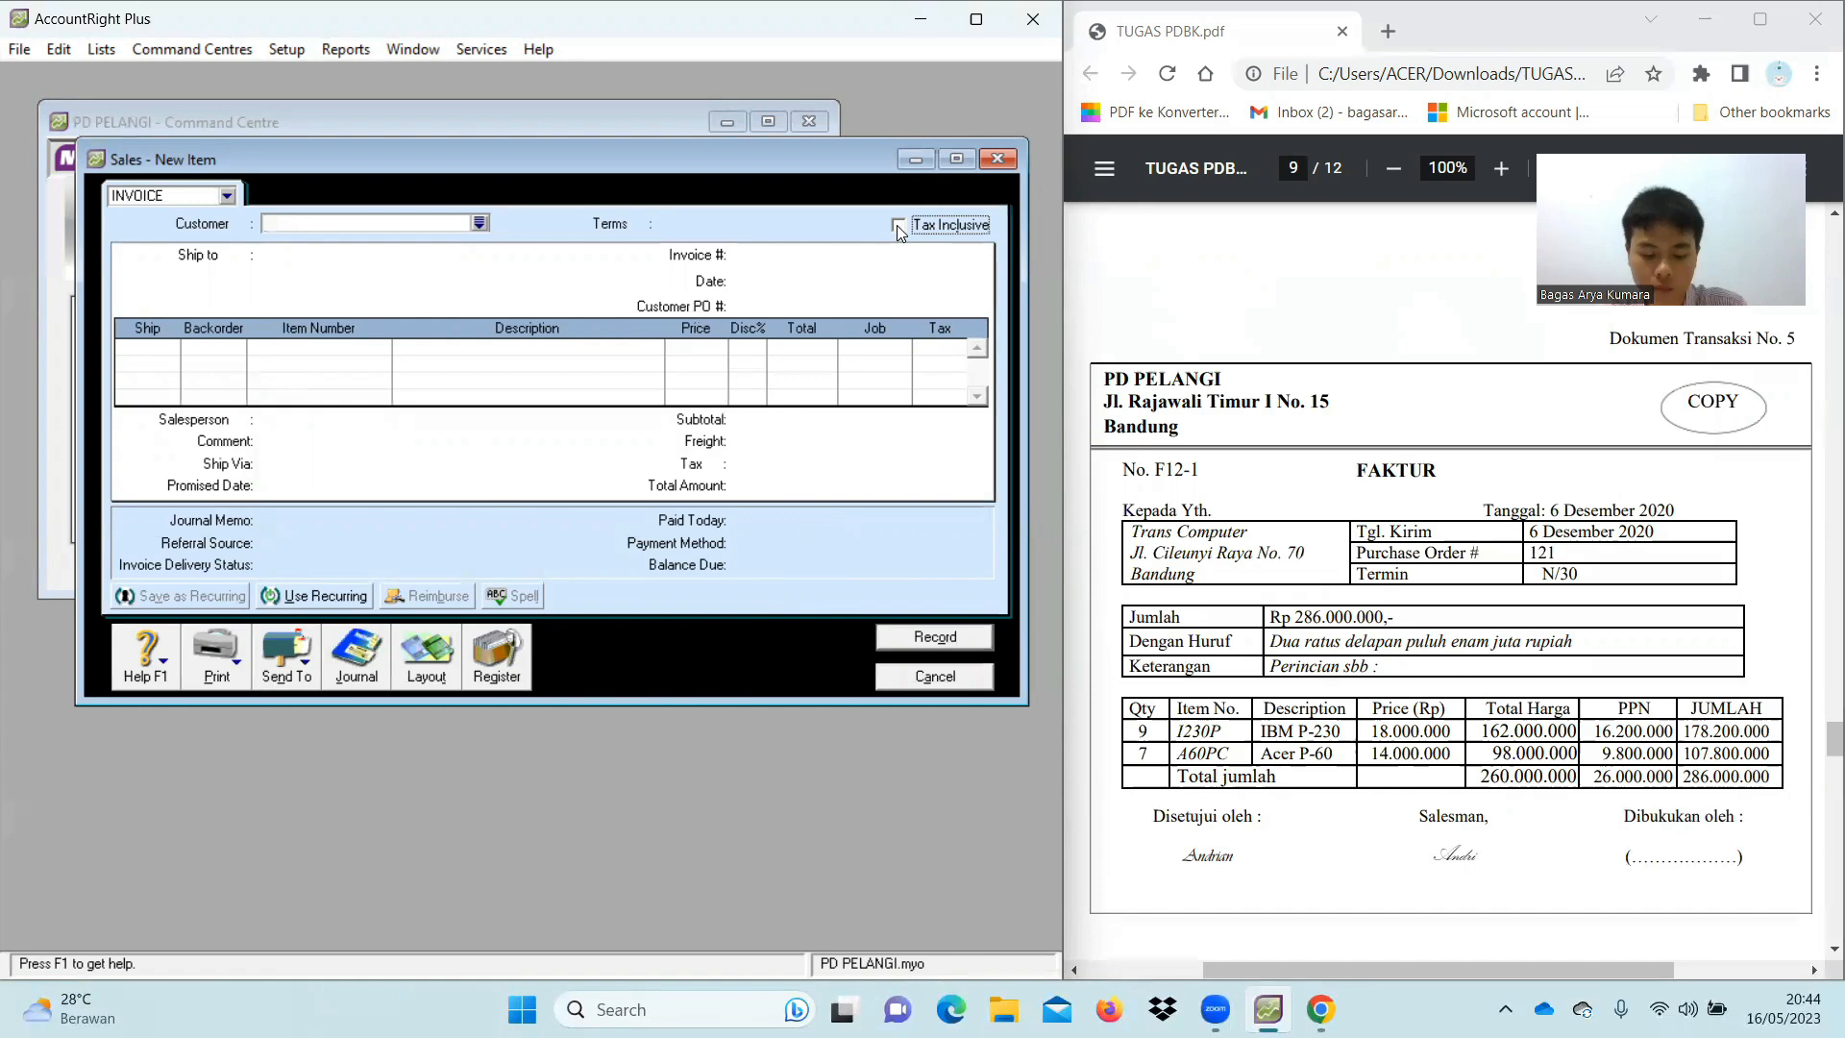
Set the invoice customer to Trans Computer
click(378, 217)
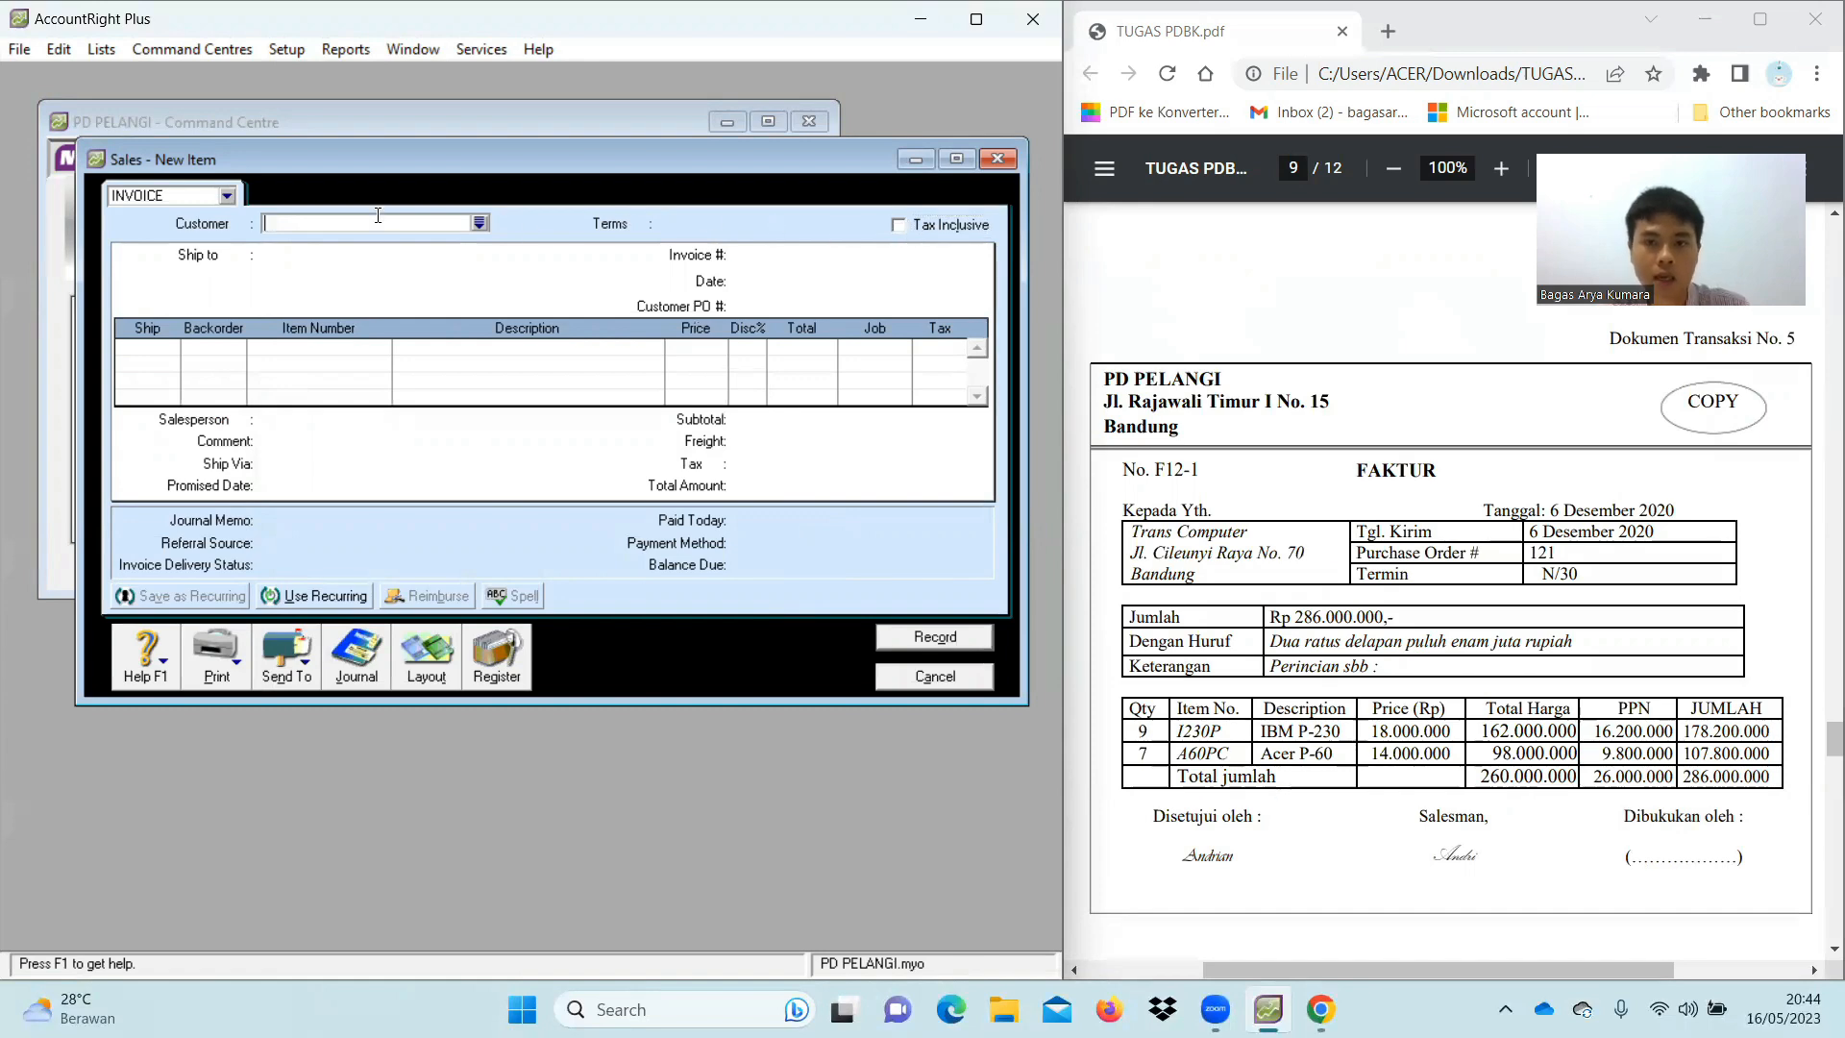
text(Trans Computer)
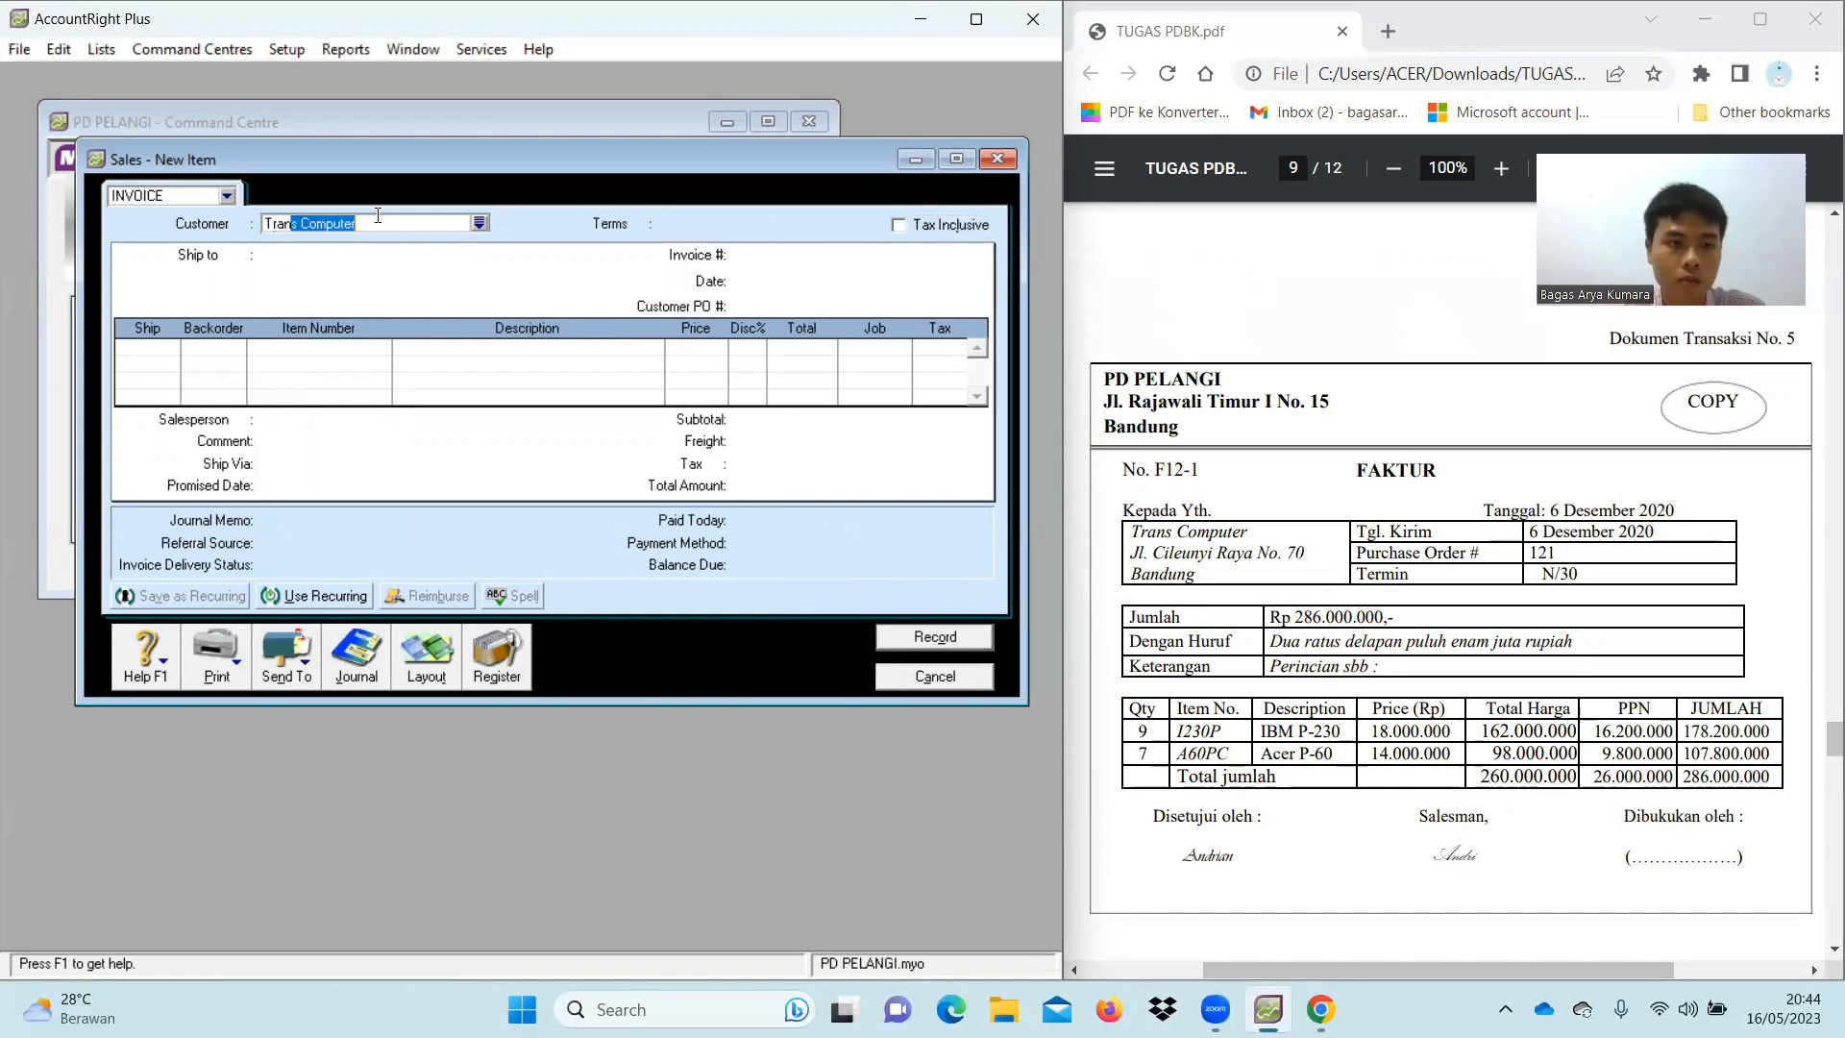
key(Tab)
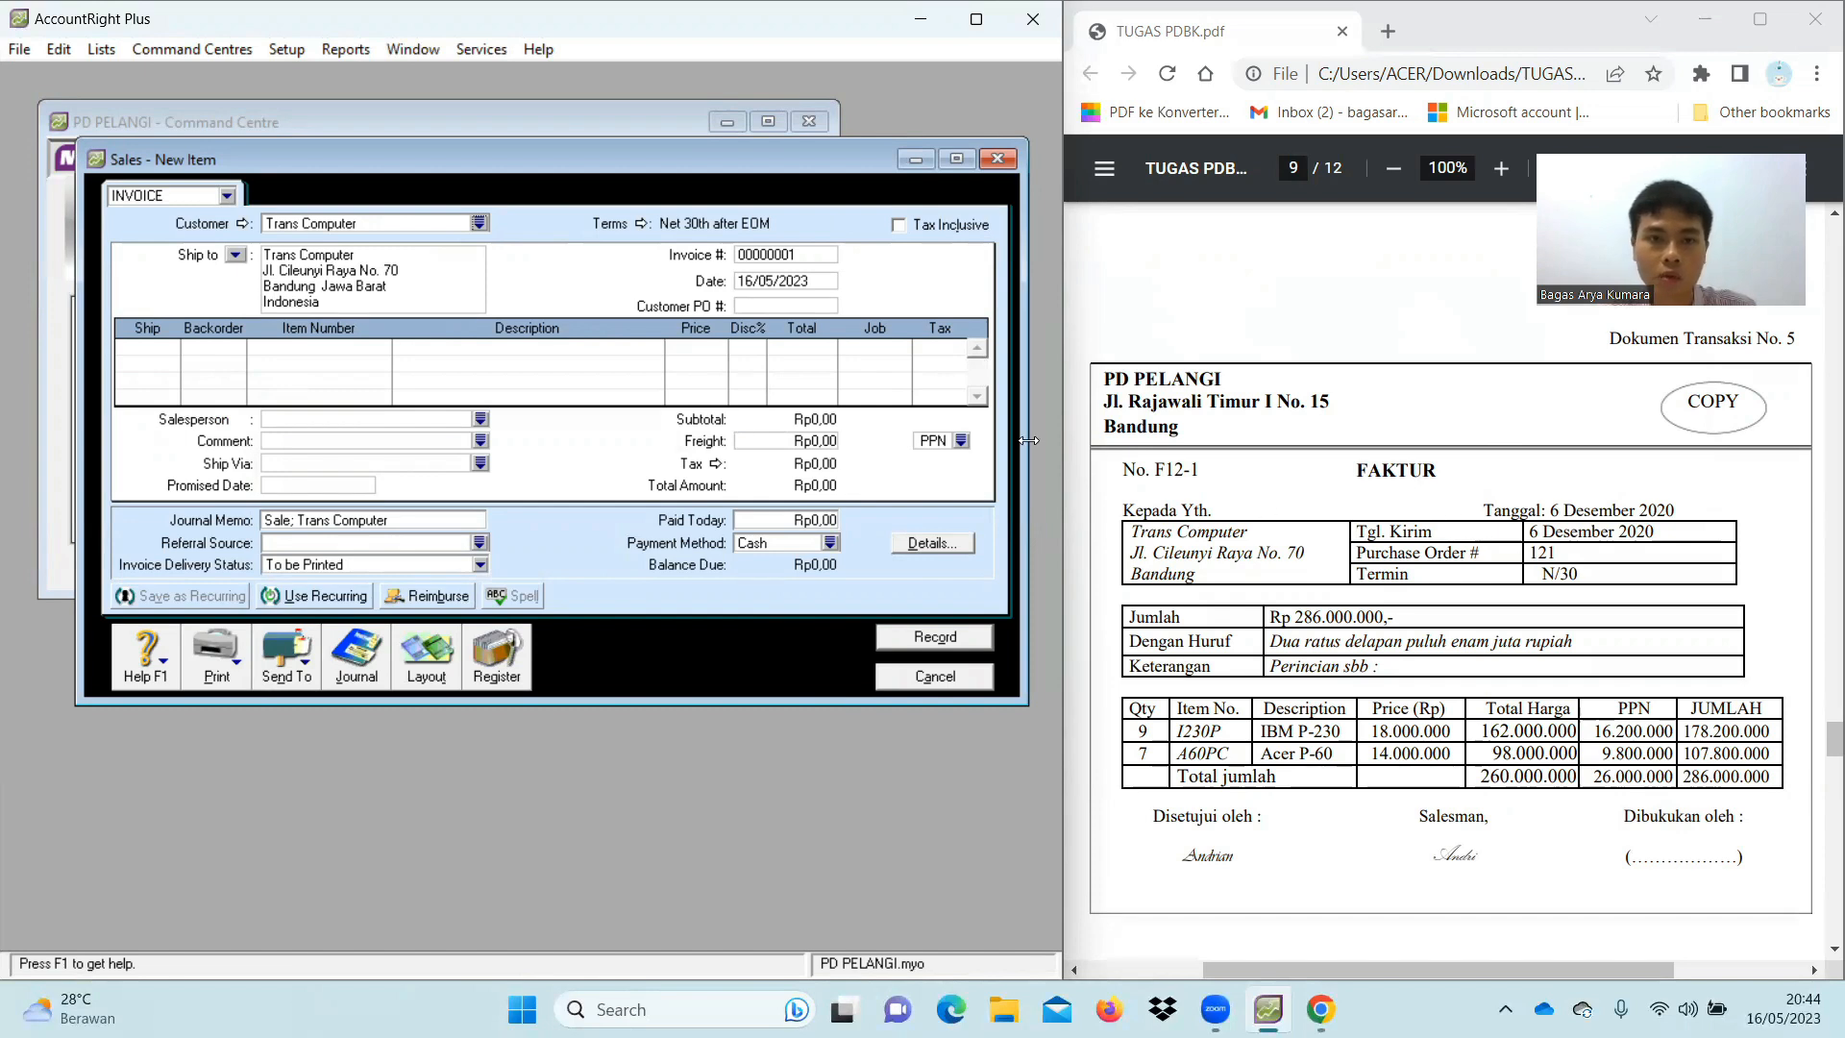
Set the credit terms to payment due in a given 30 days
click(646, 224)
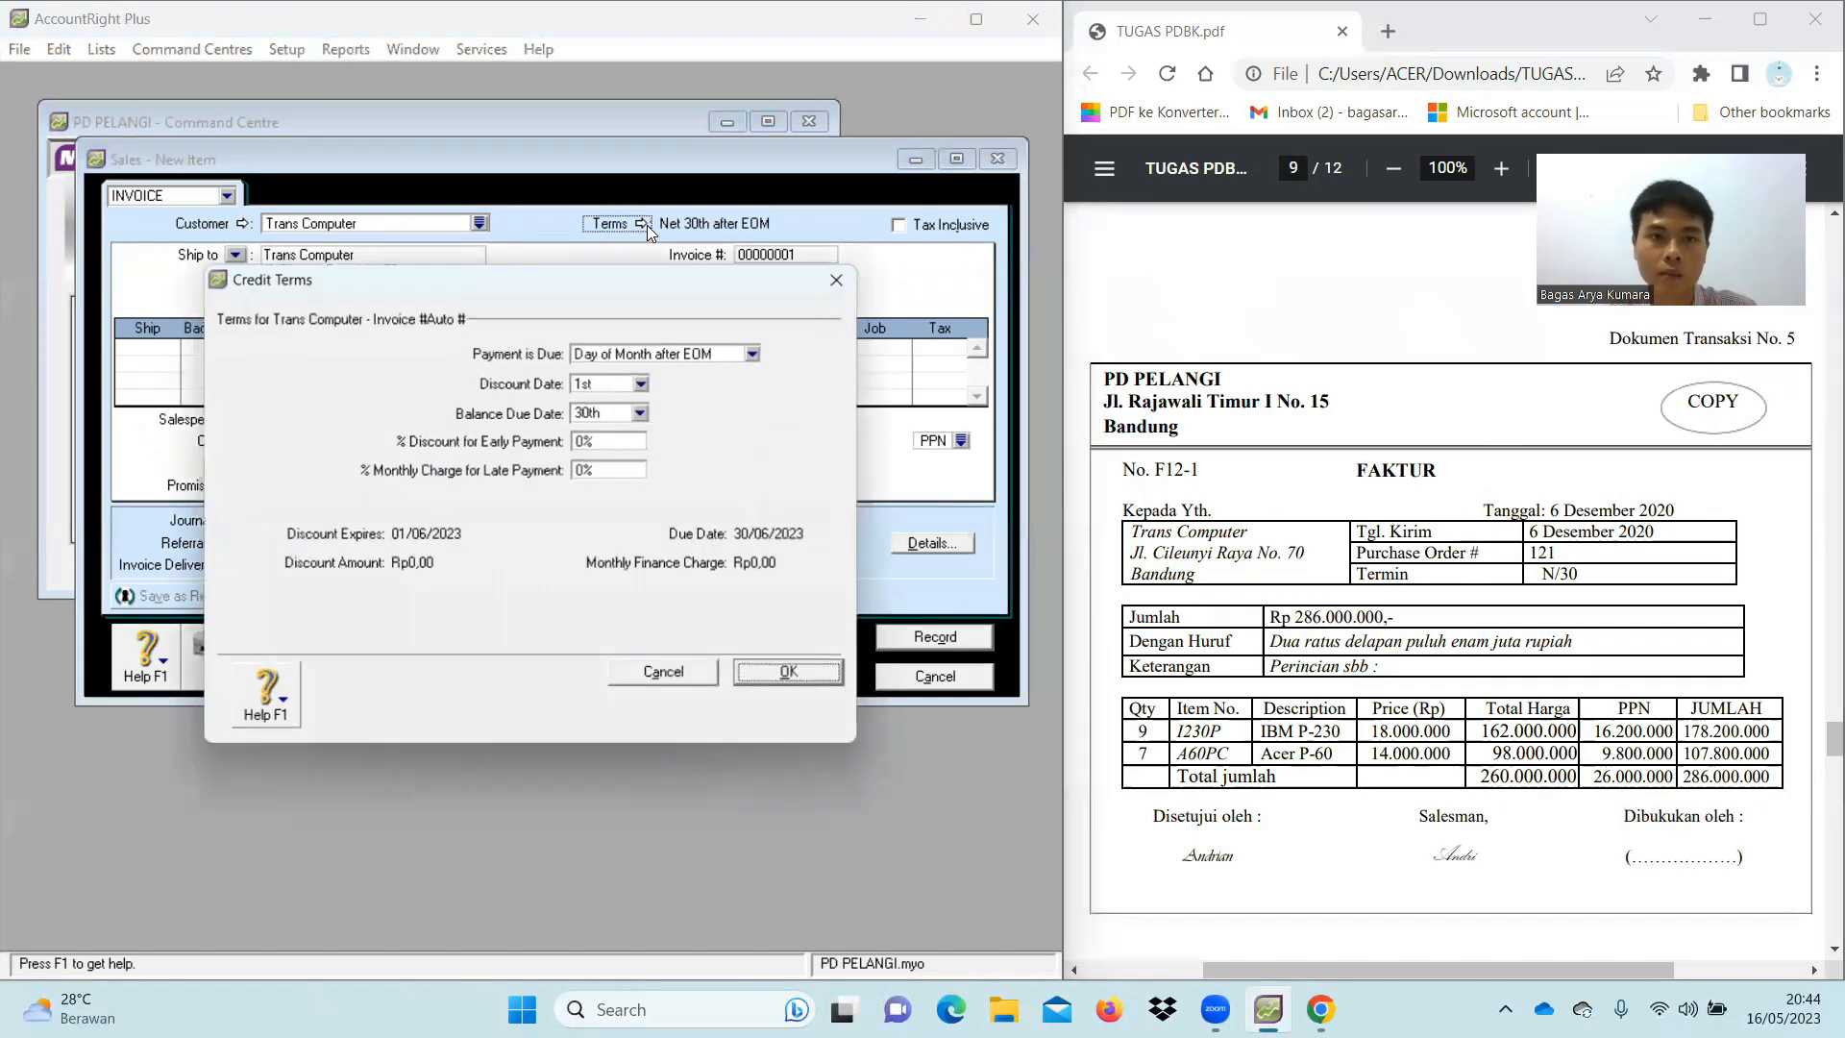
click(755, 354)
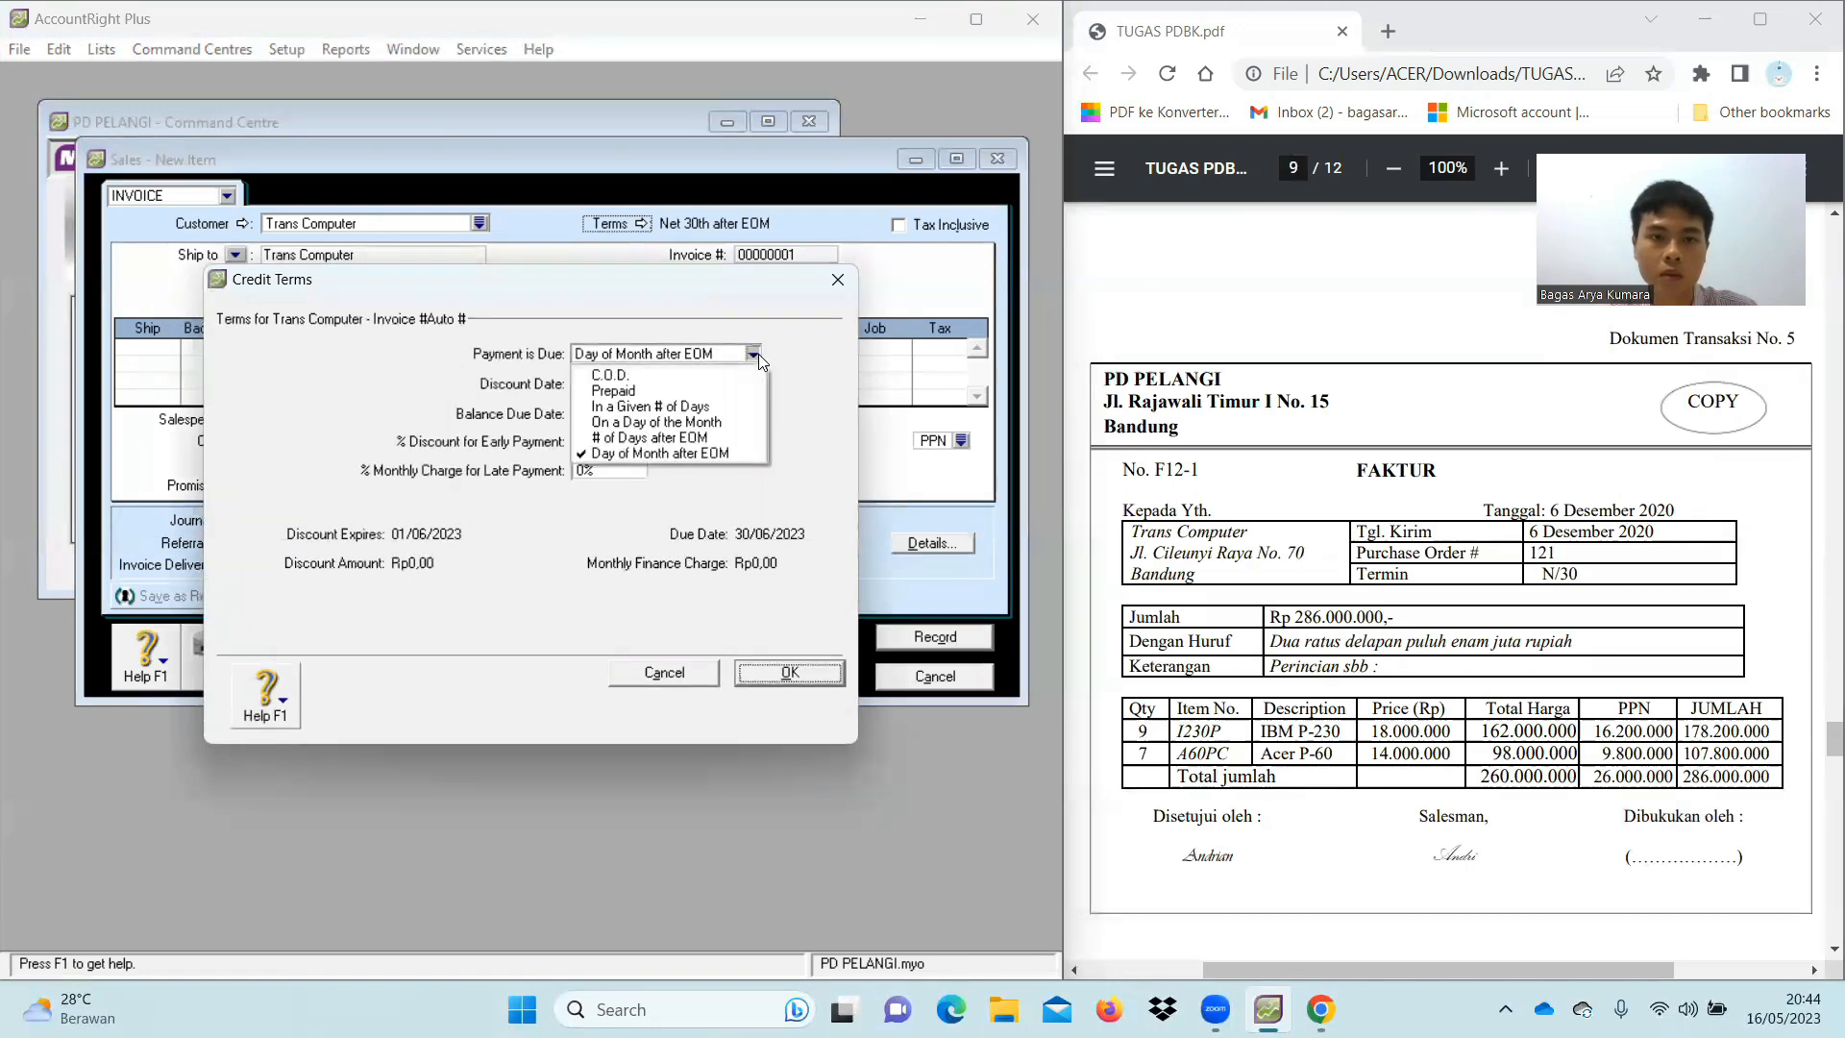
click(759, 407)
click(629, 413)
text(30)
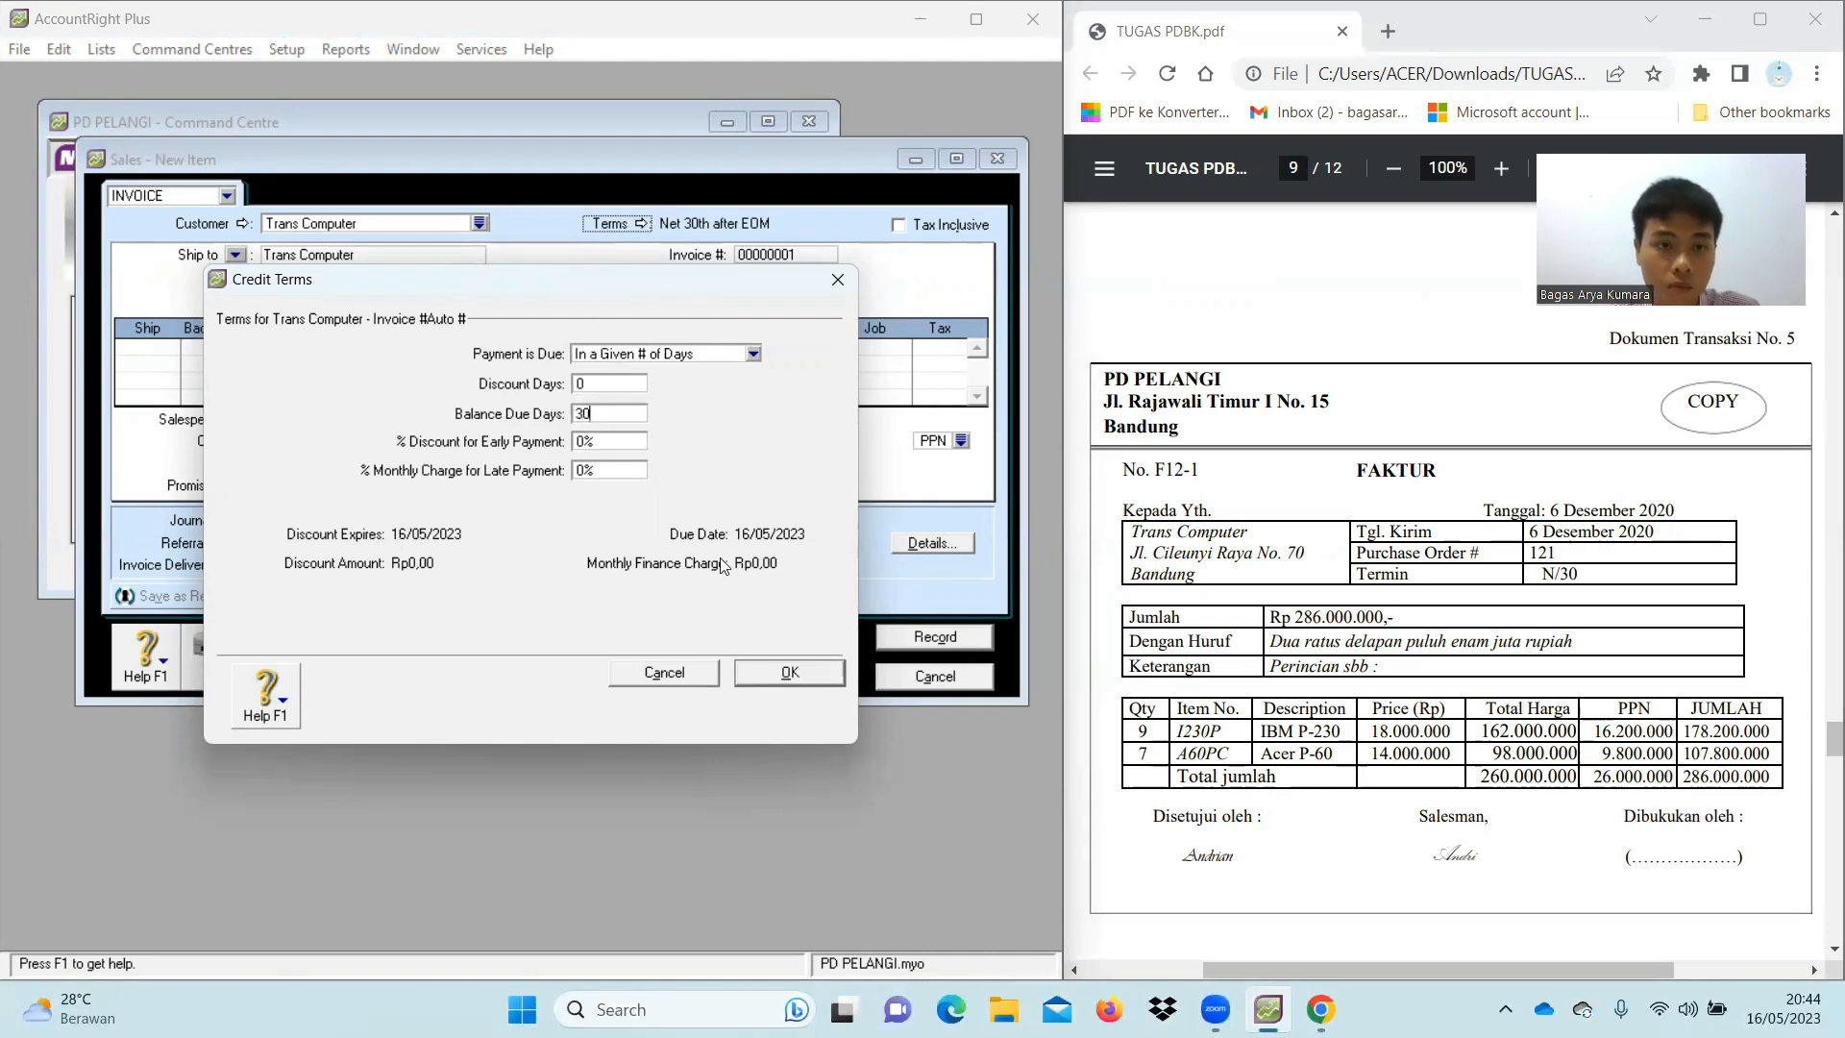
click(789, 673)
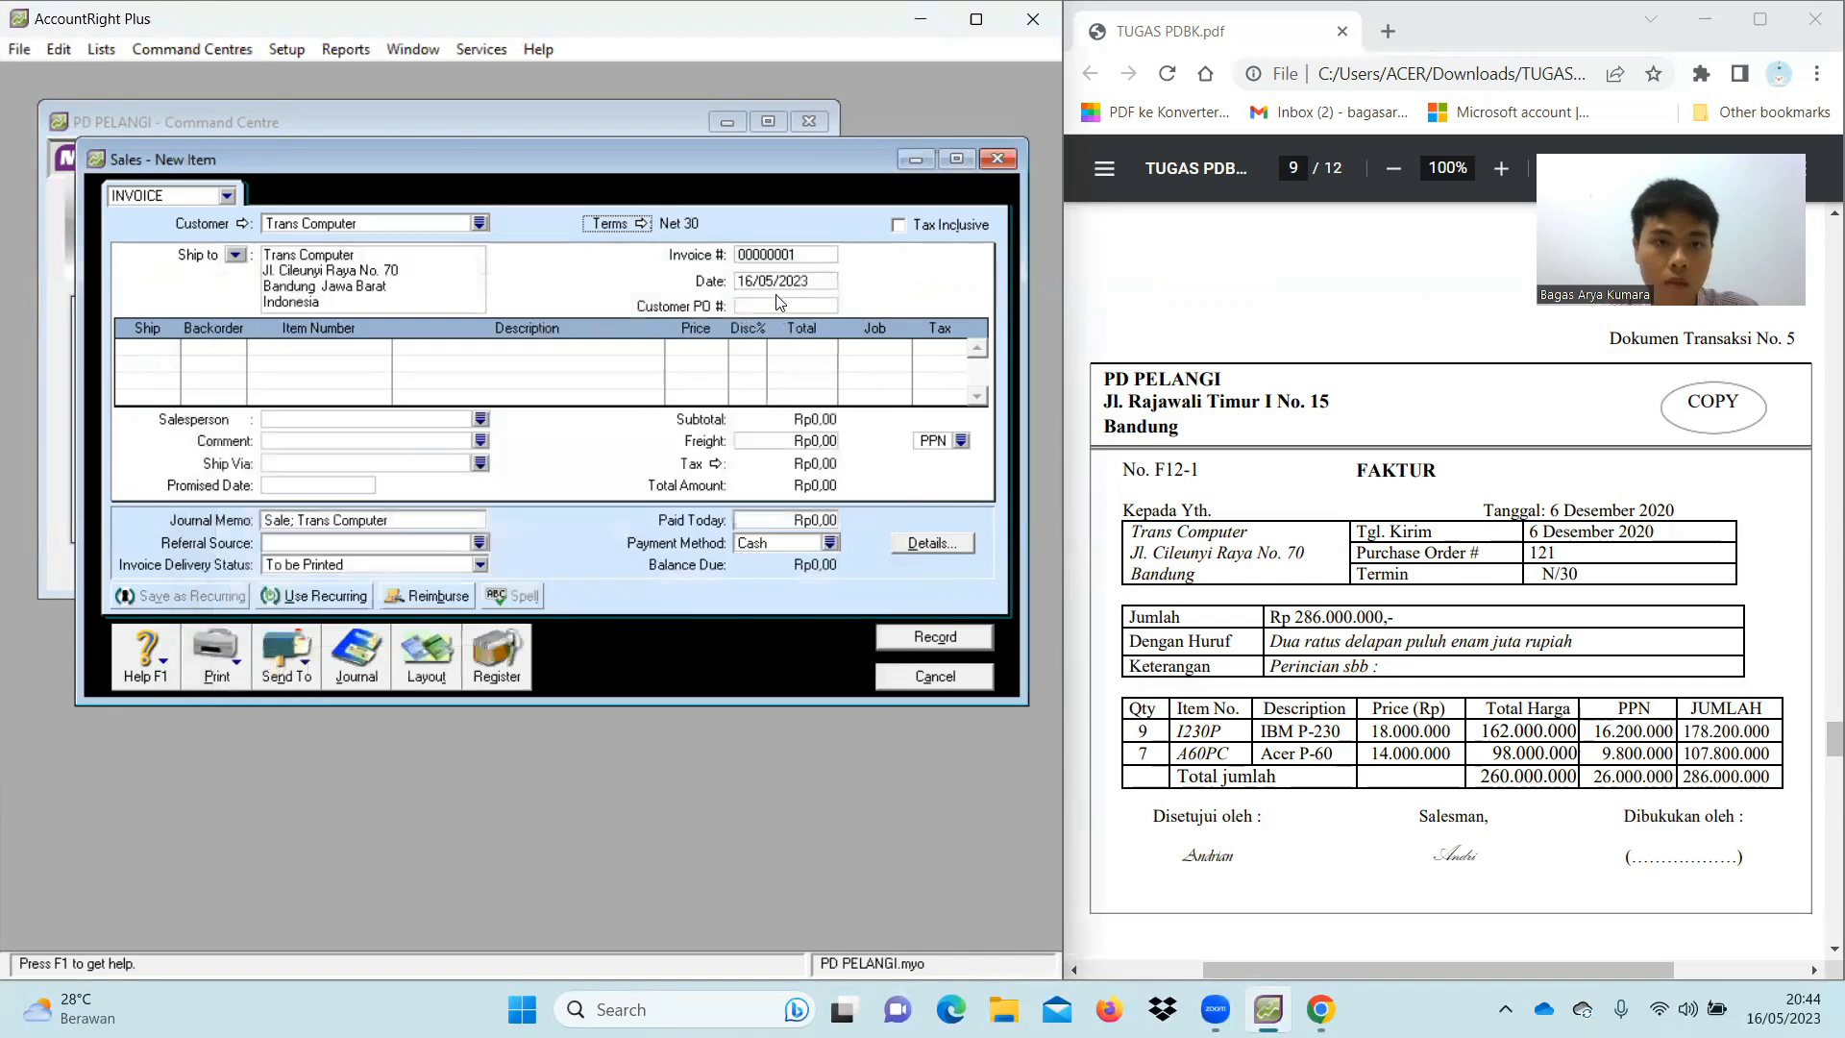
Set invoice number F12-1 and date 06/12/2020
click(779, 252)
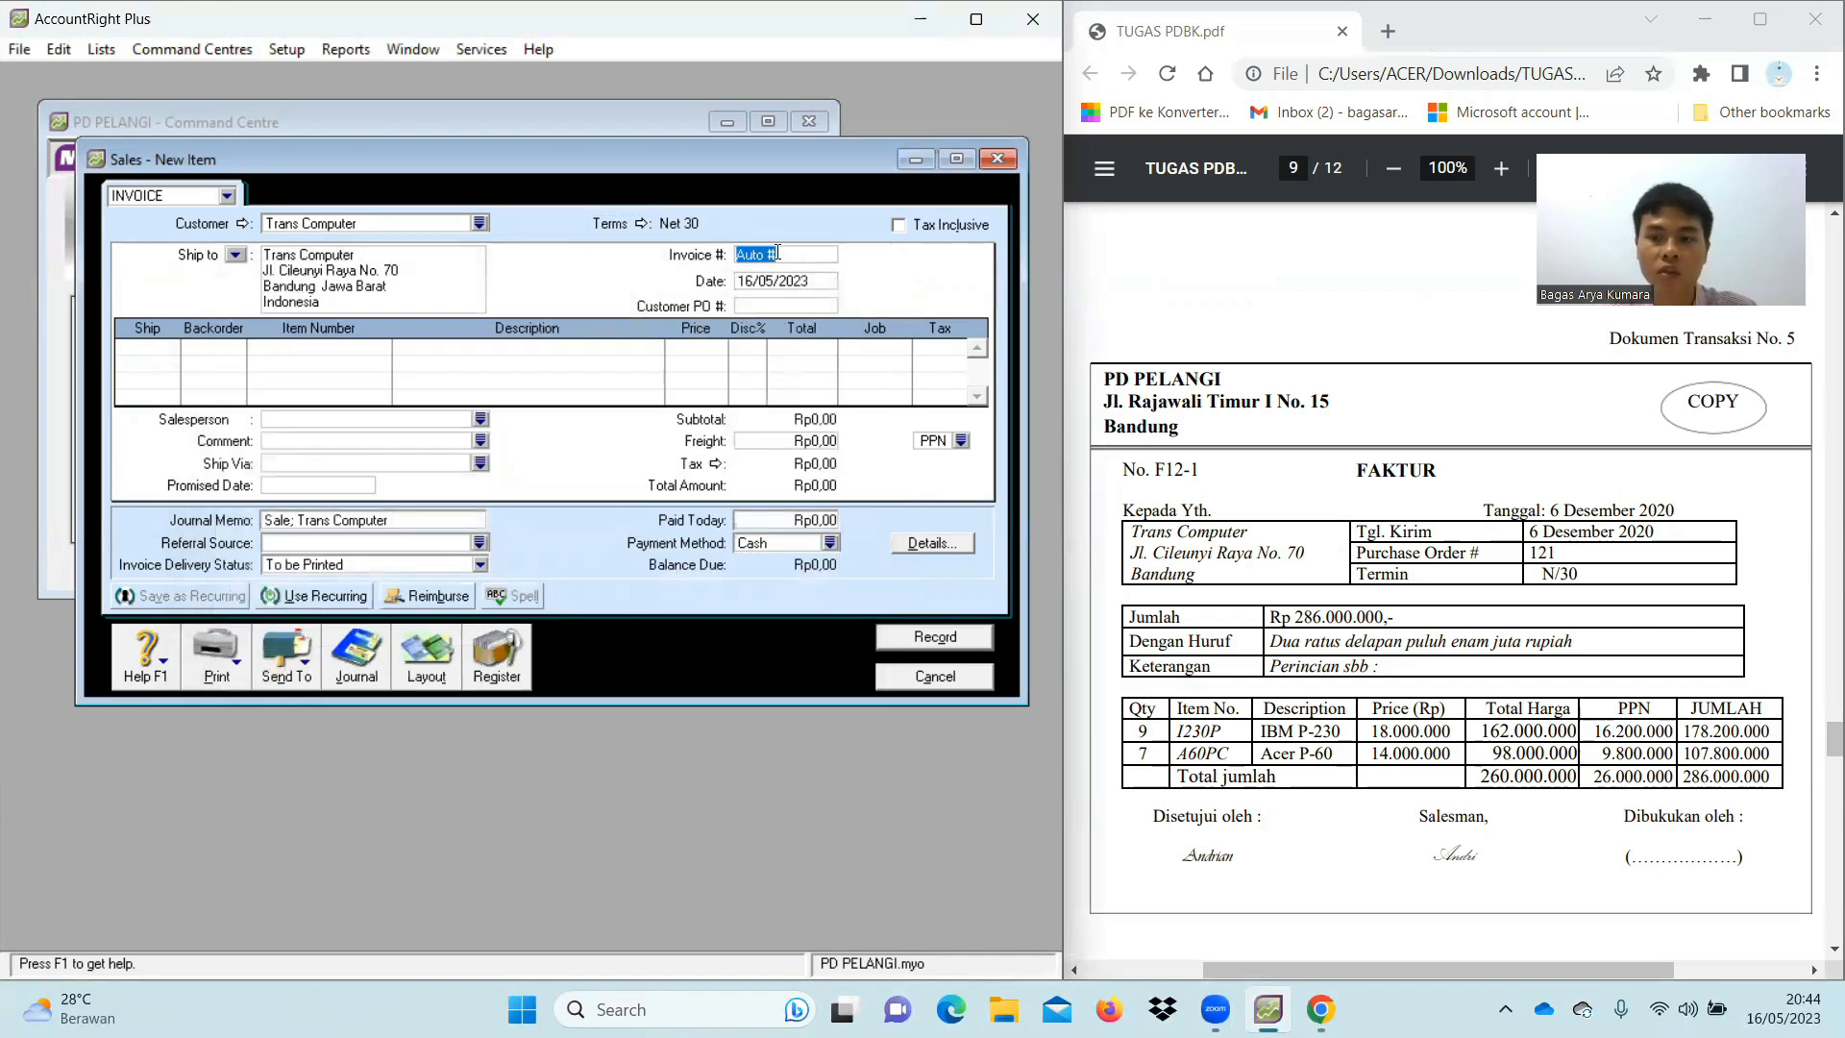
key(BackSpace)
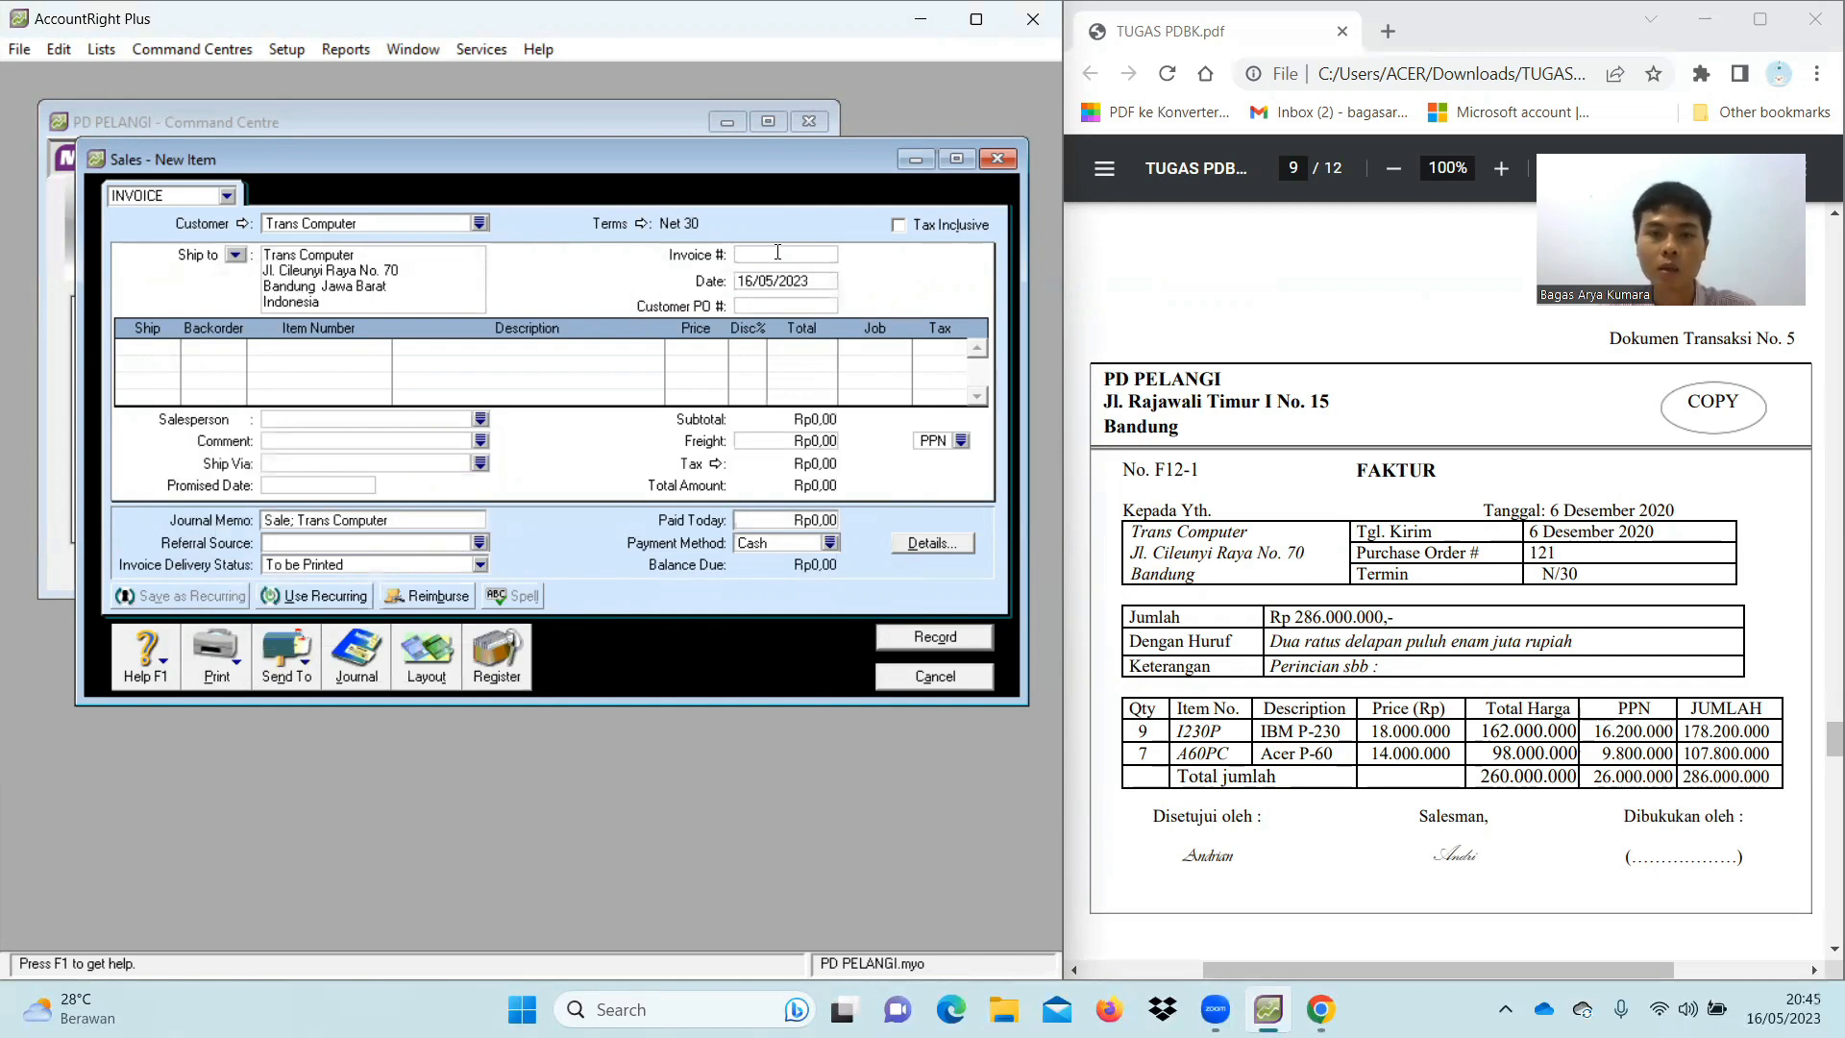
text(F12-1)
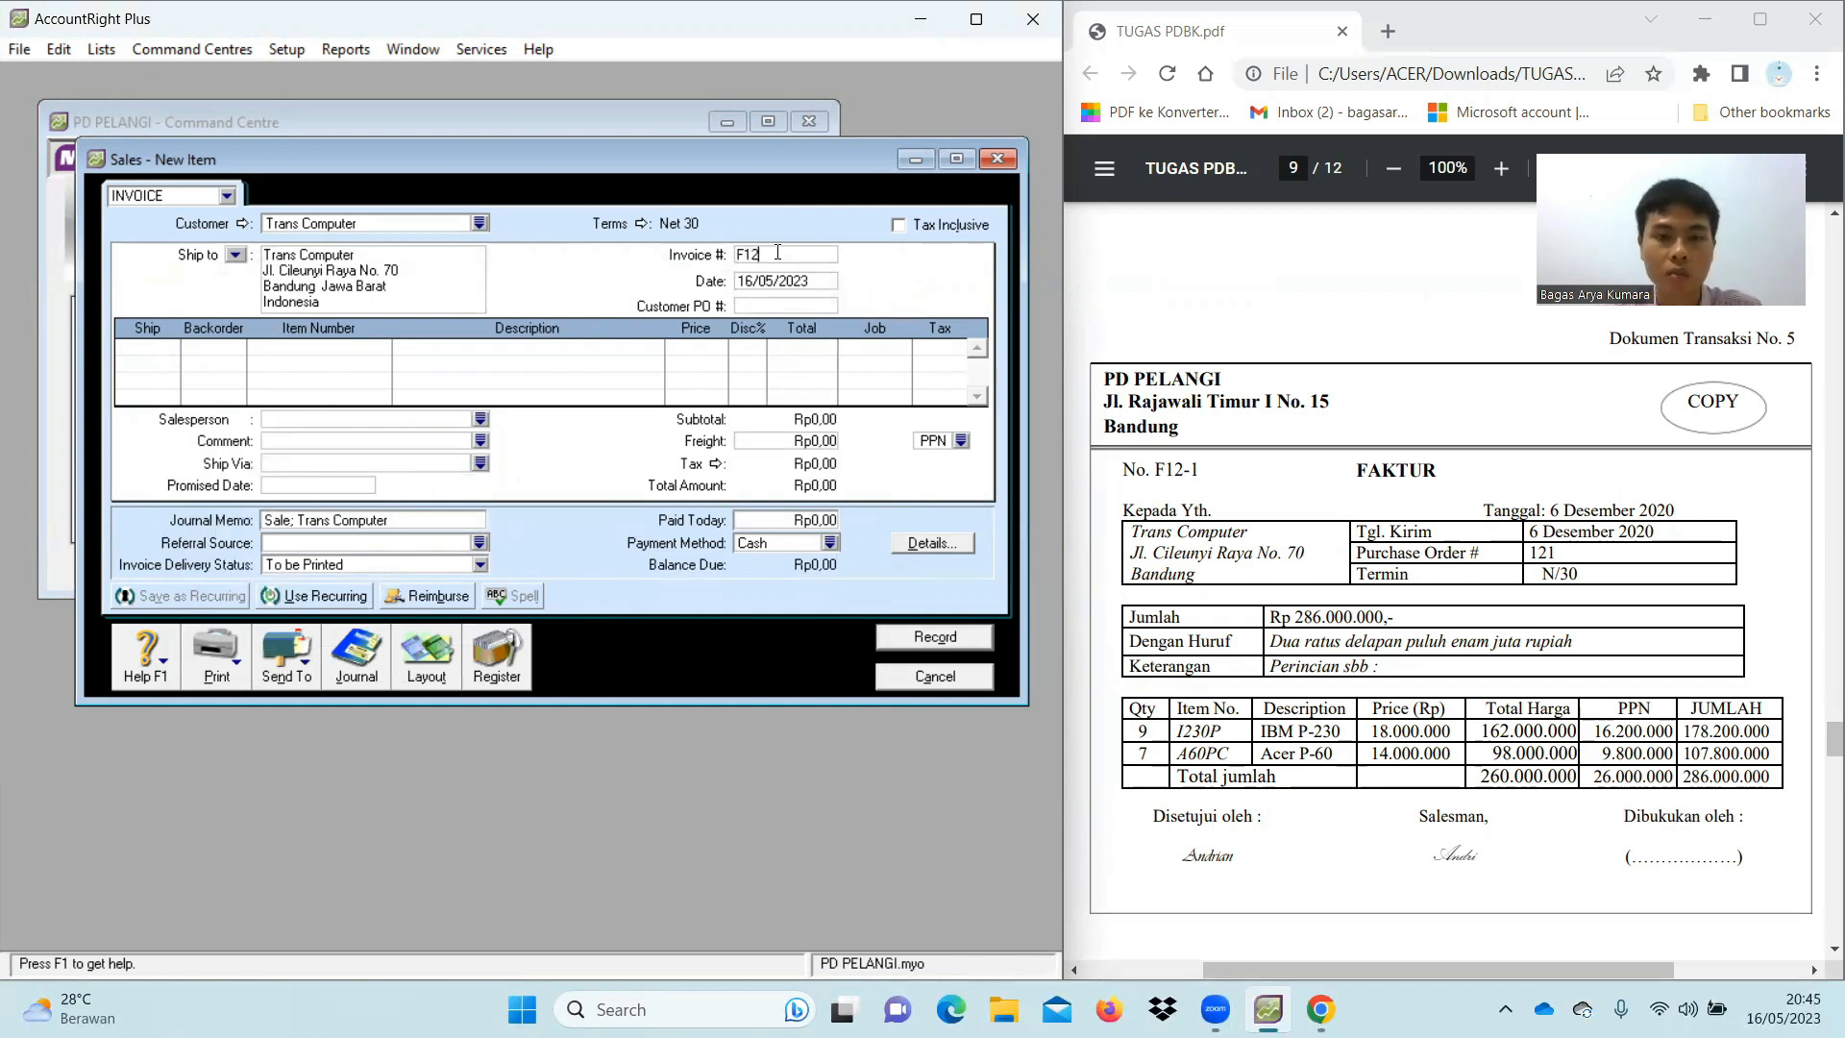
click(806, 280)
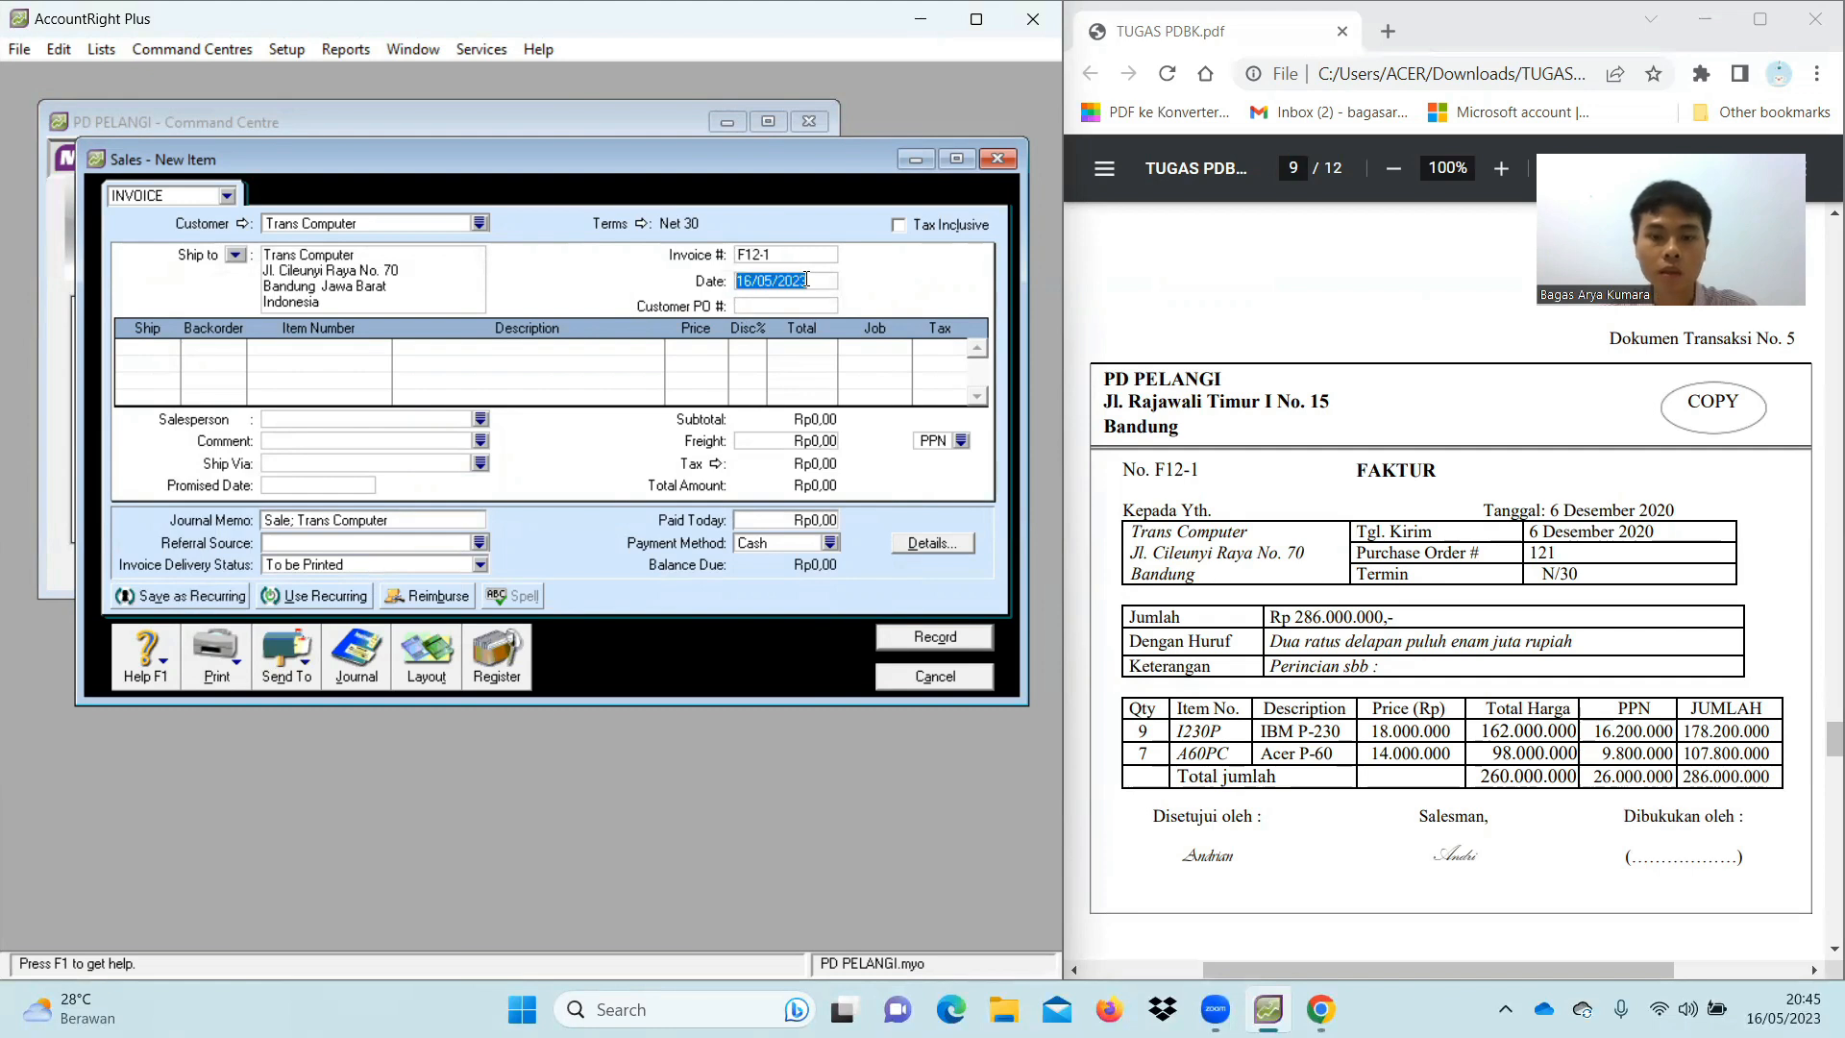
key(BackSpace)
text(06/12/2020)
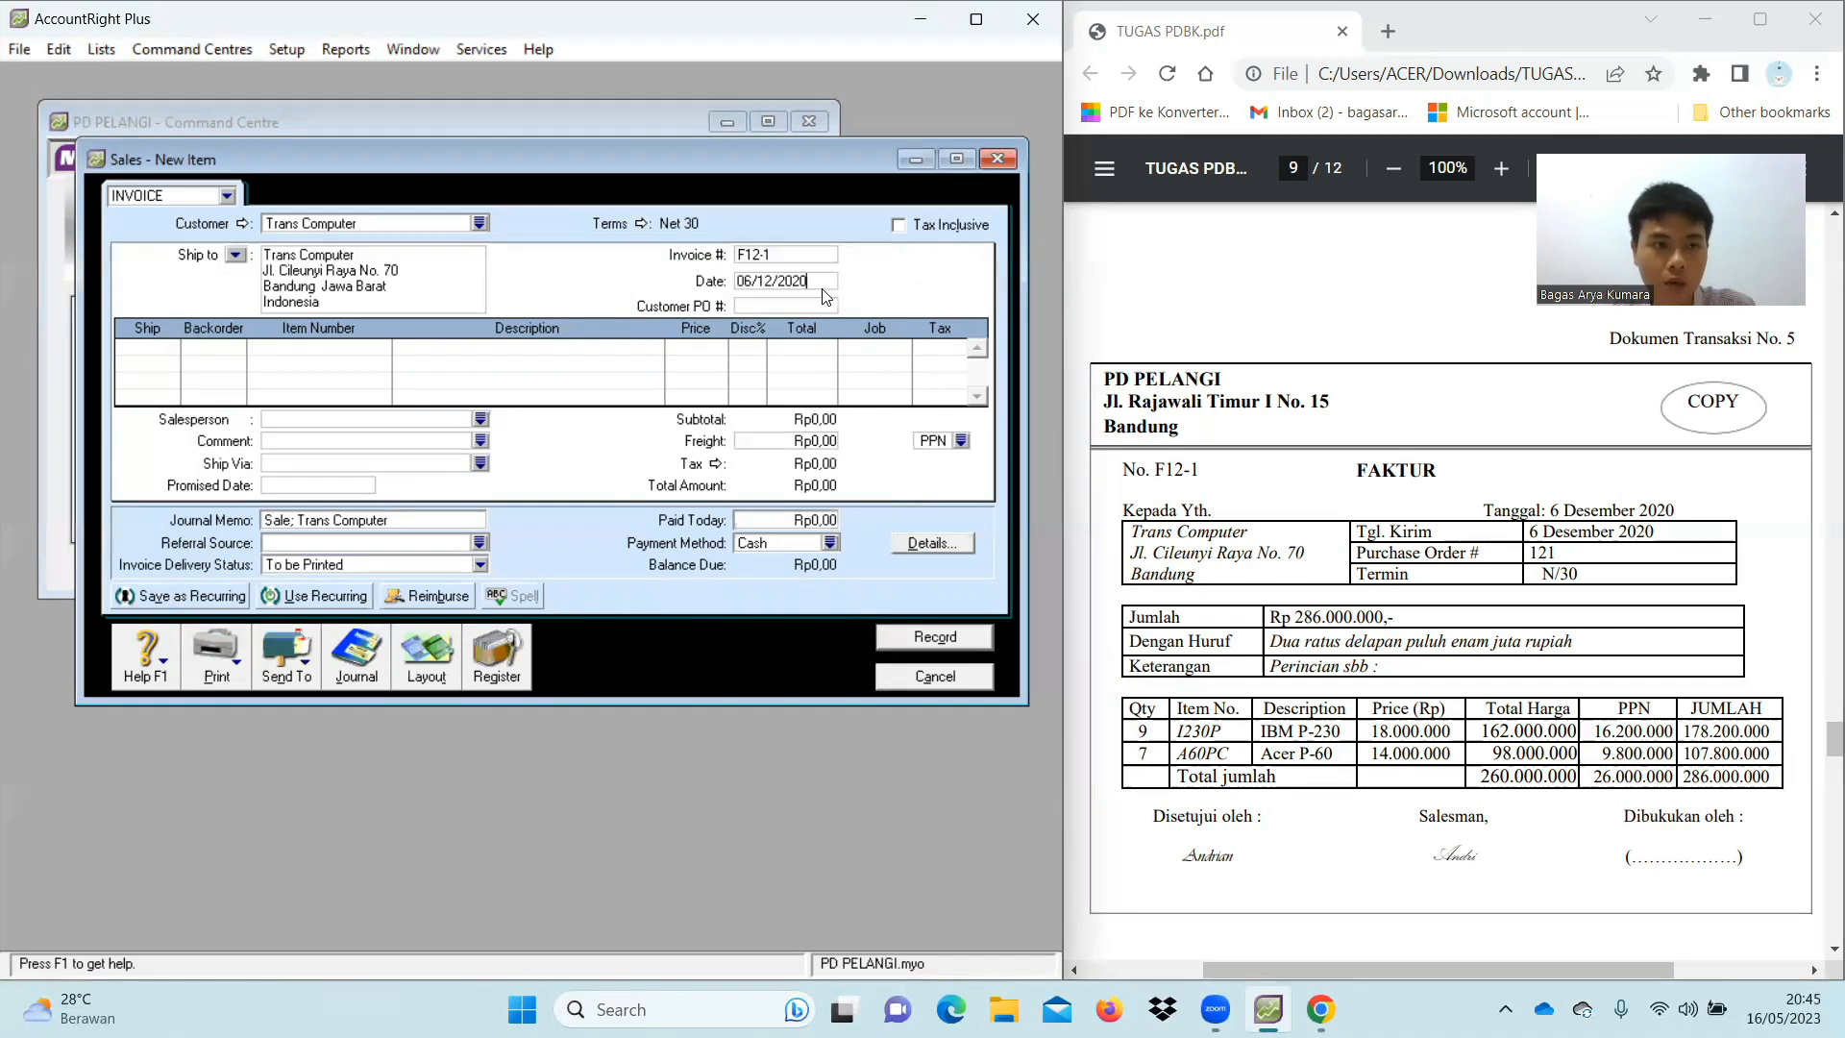
key(Tab)
key(Tab)
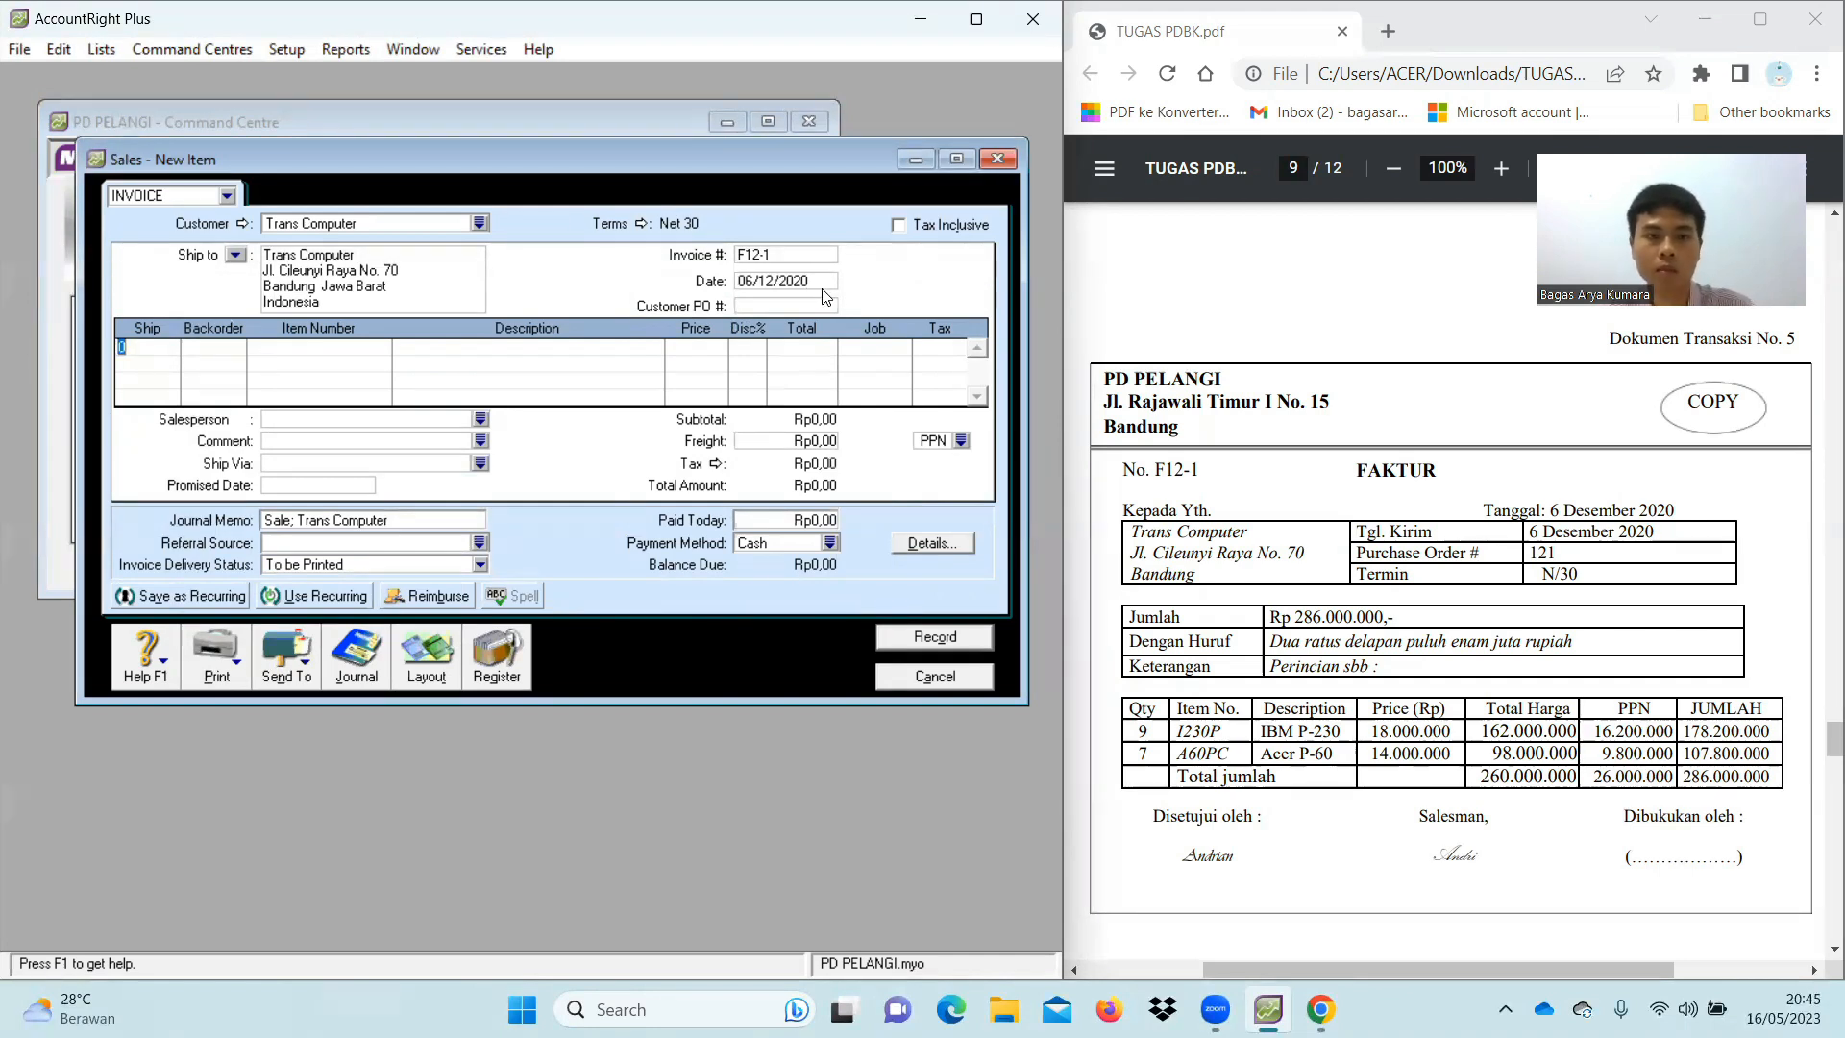
Add the first line: ship 9 of item I230P at 18.000.000 each
text(9)
key(Tab)
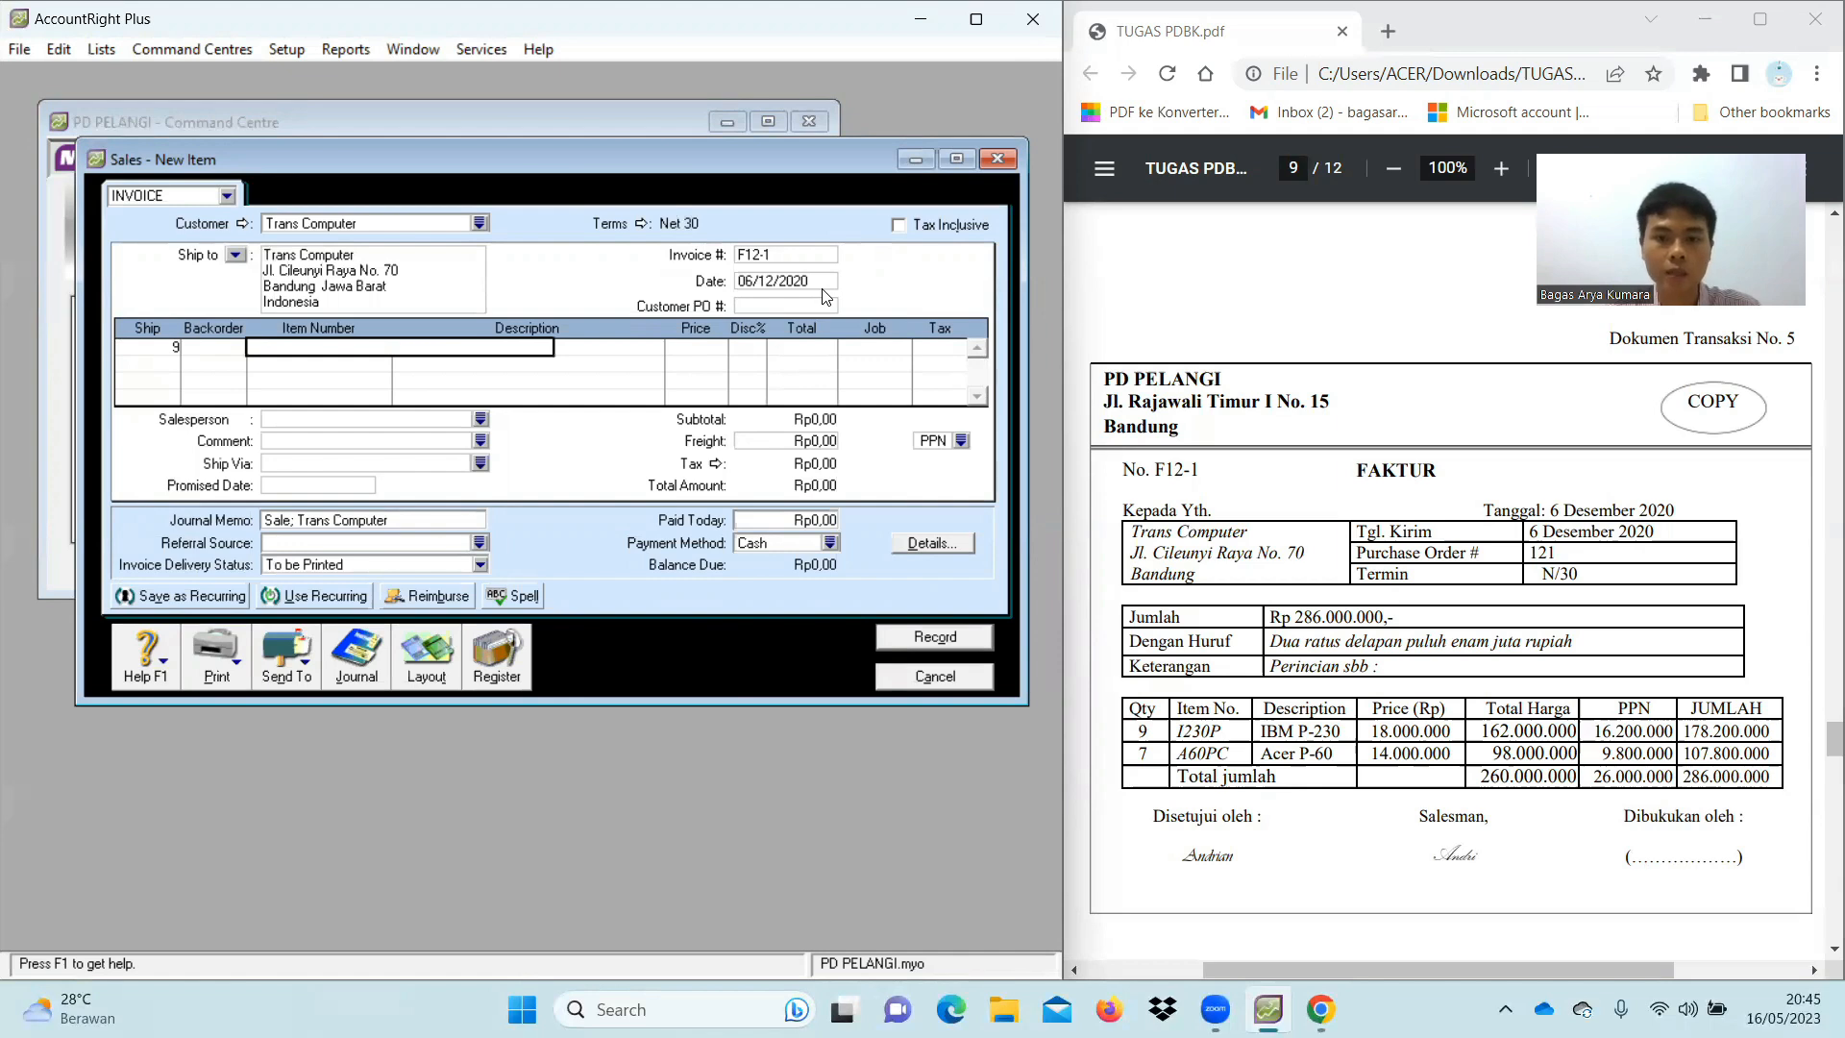
text(1230P)
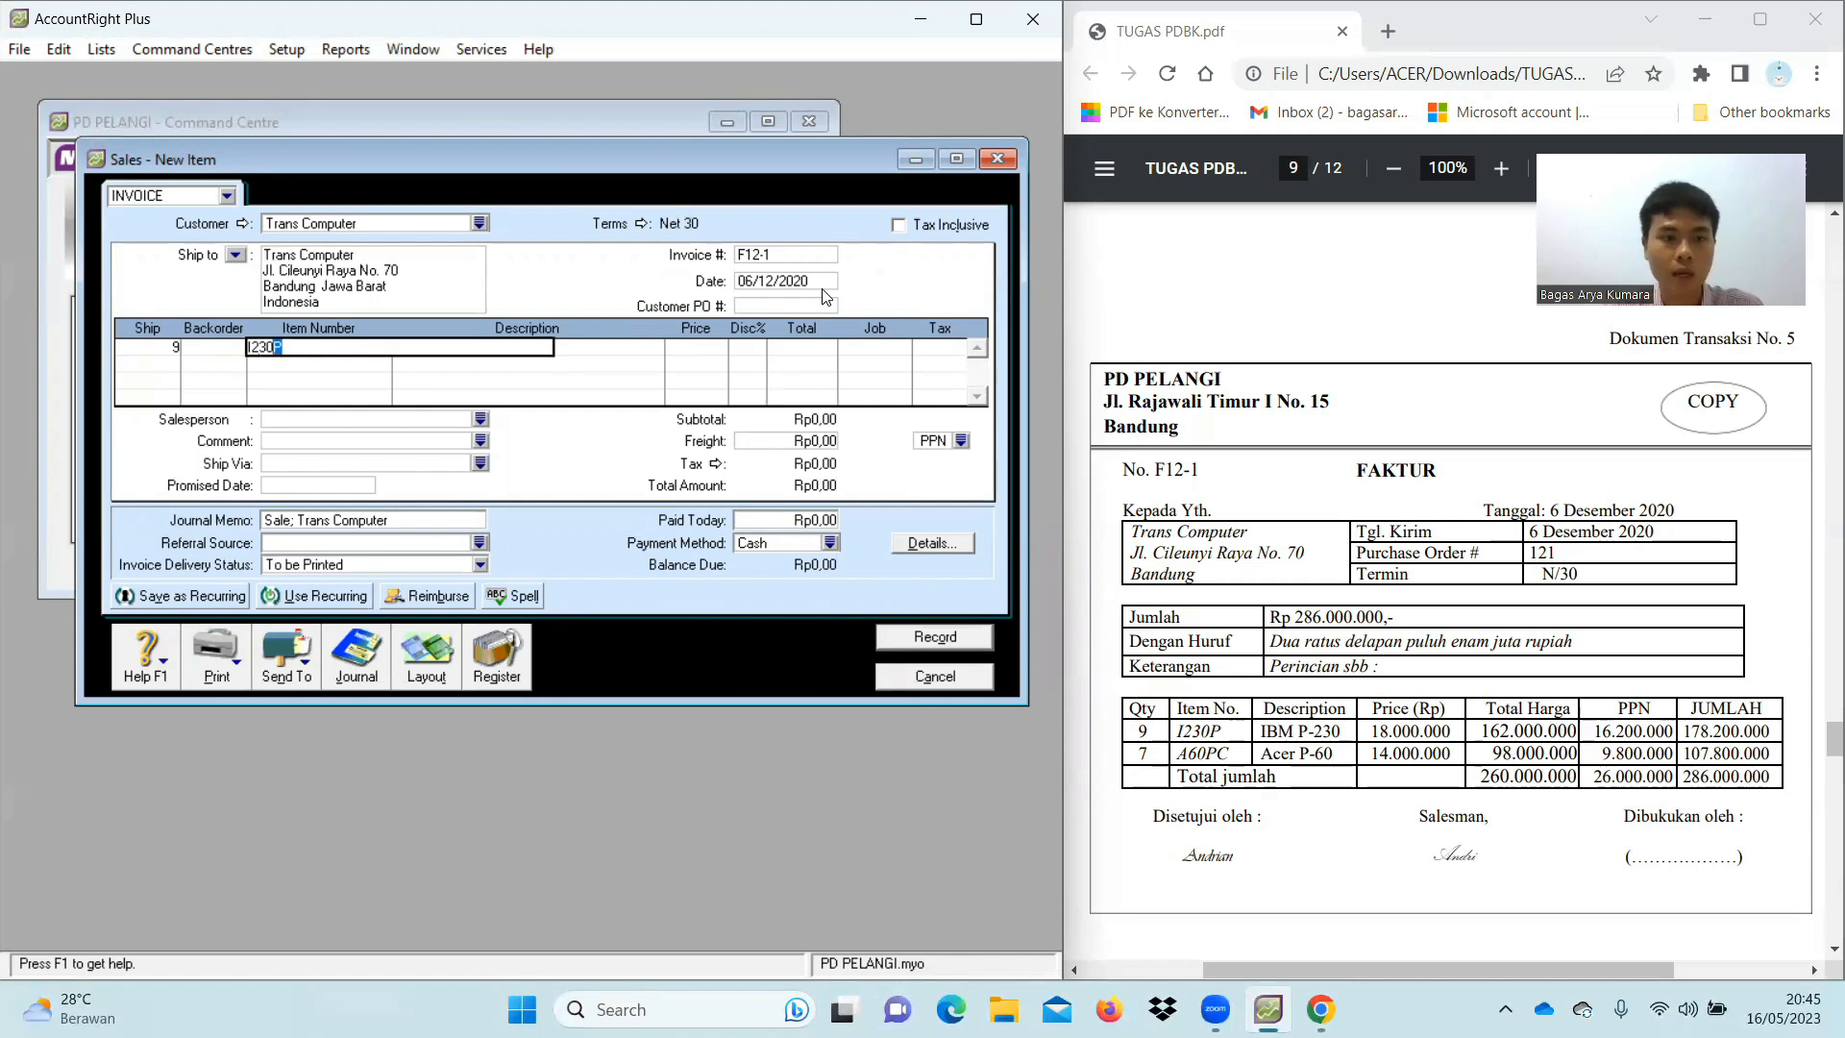
key(Tab)
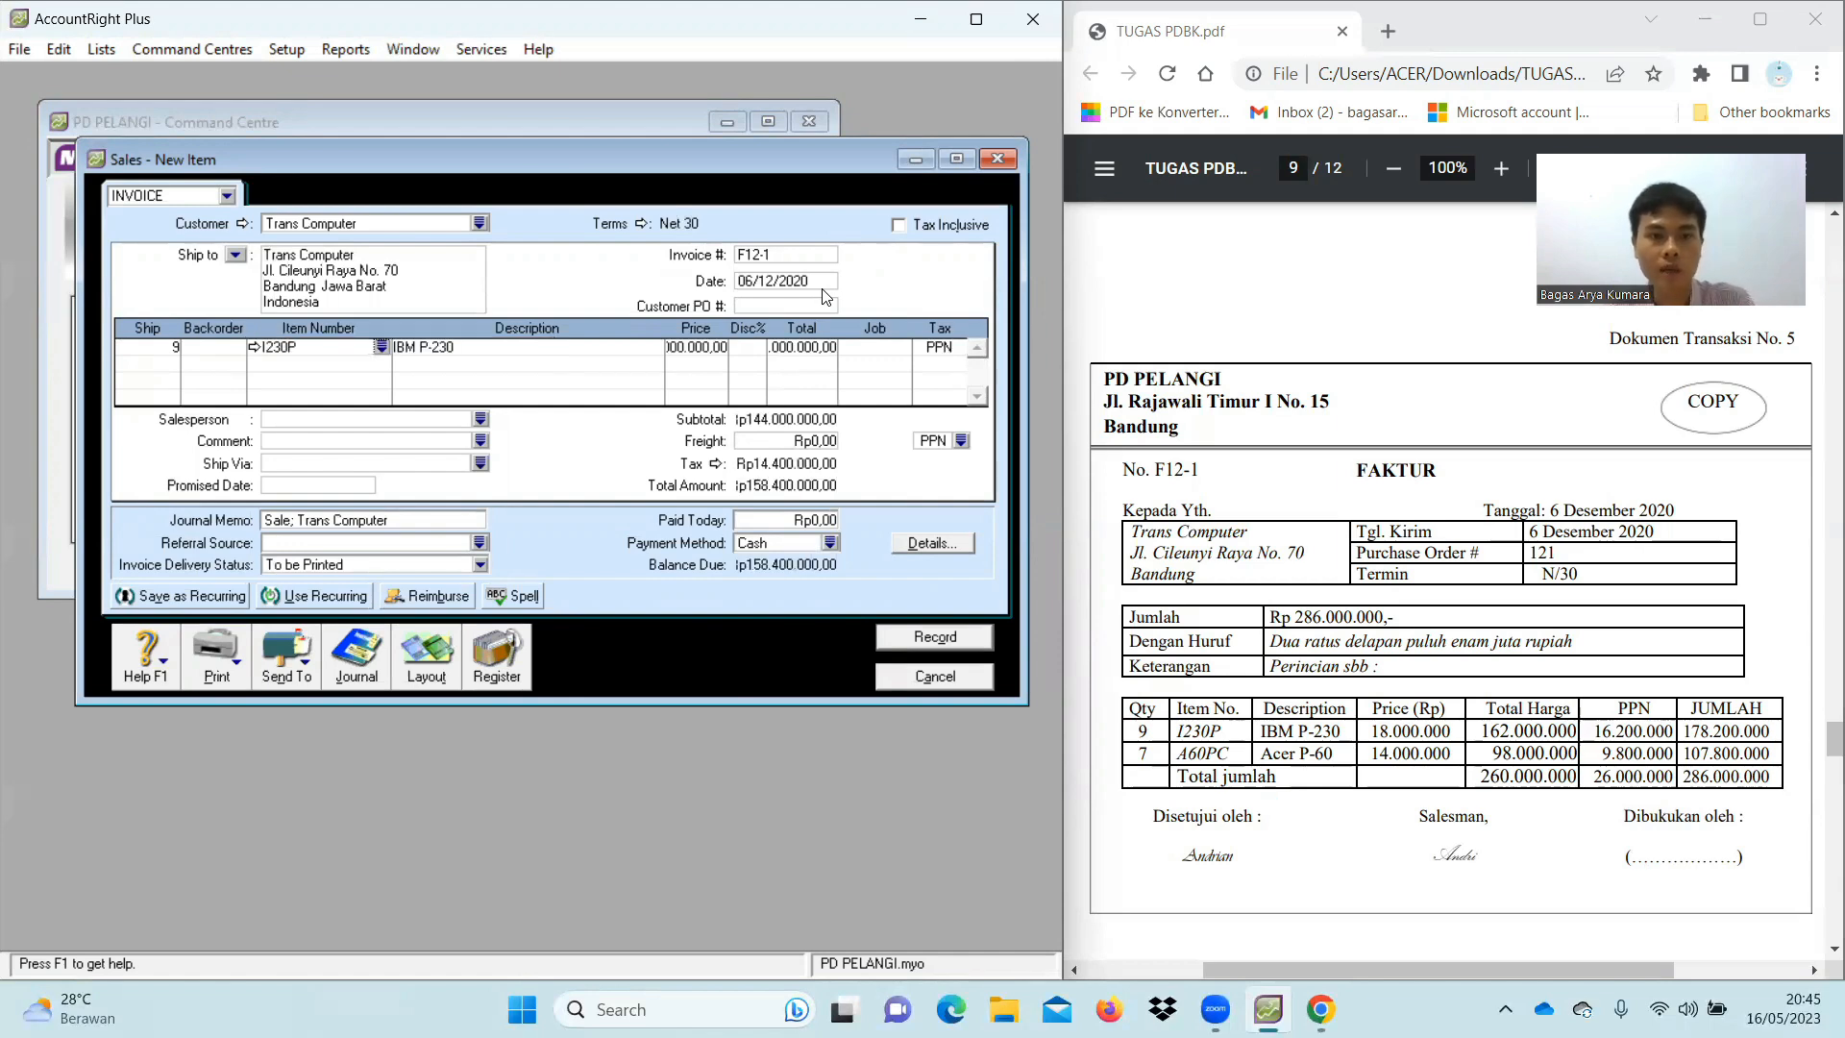
click(723, 348)
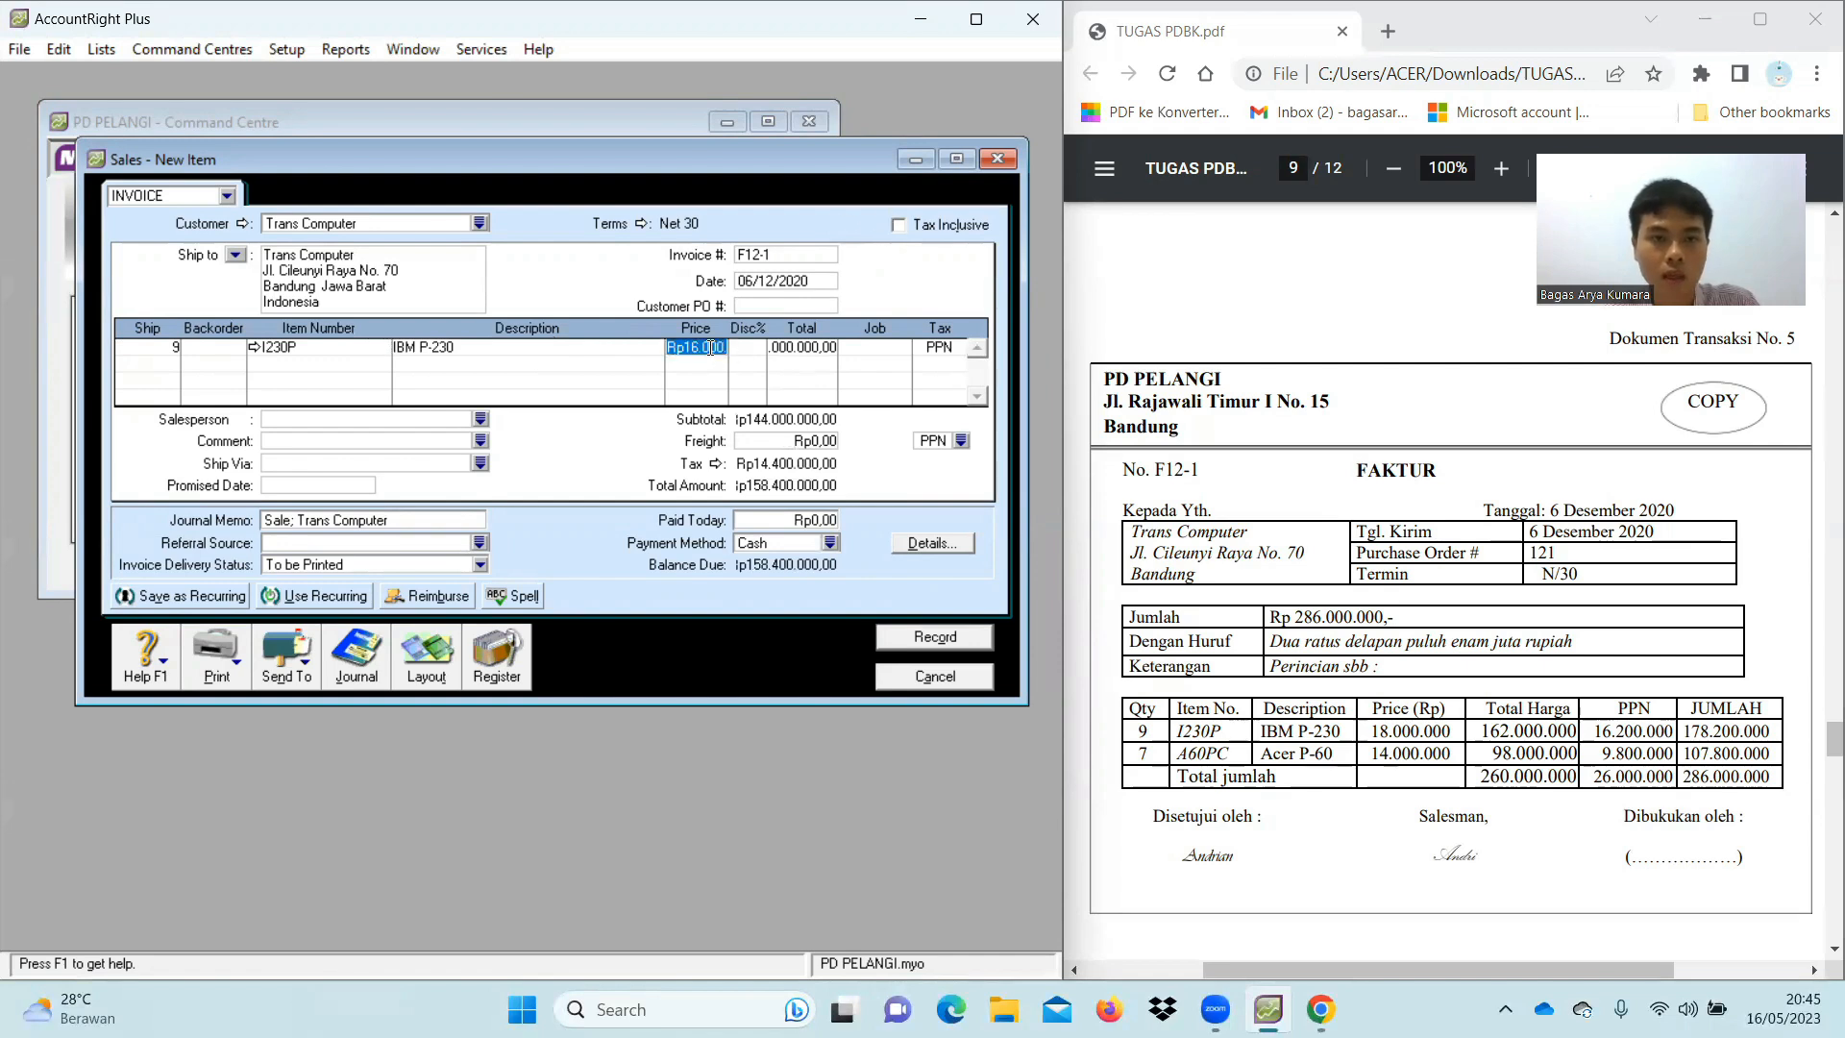
text(1)
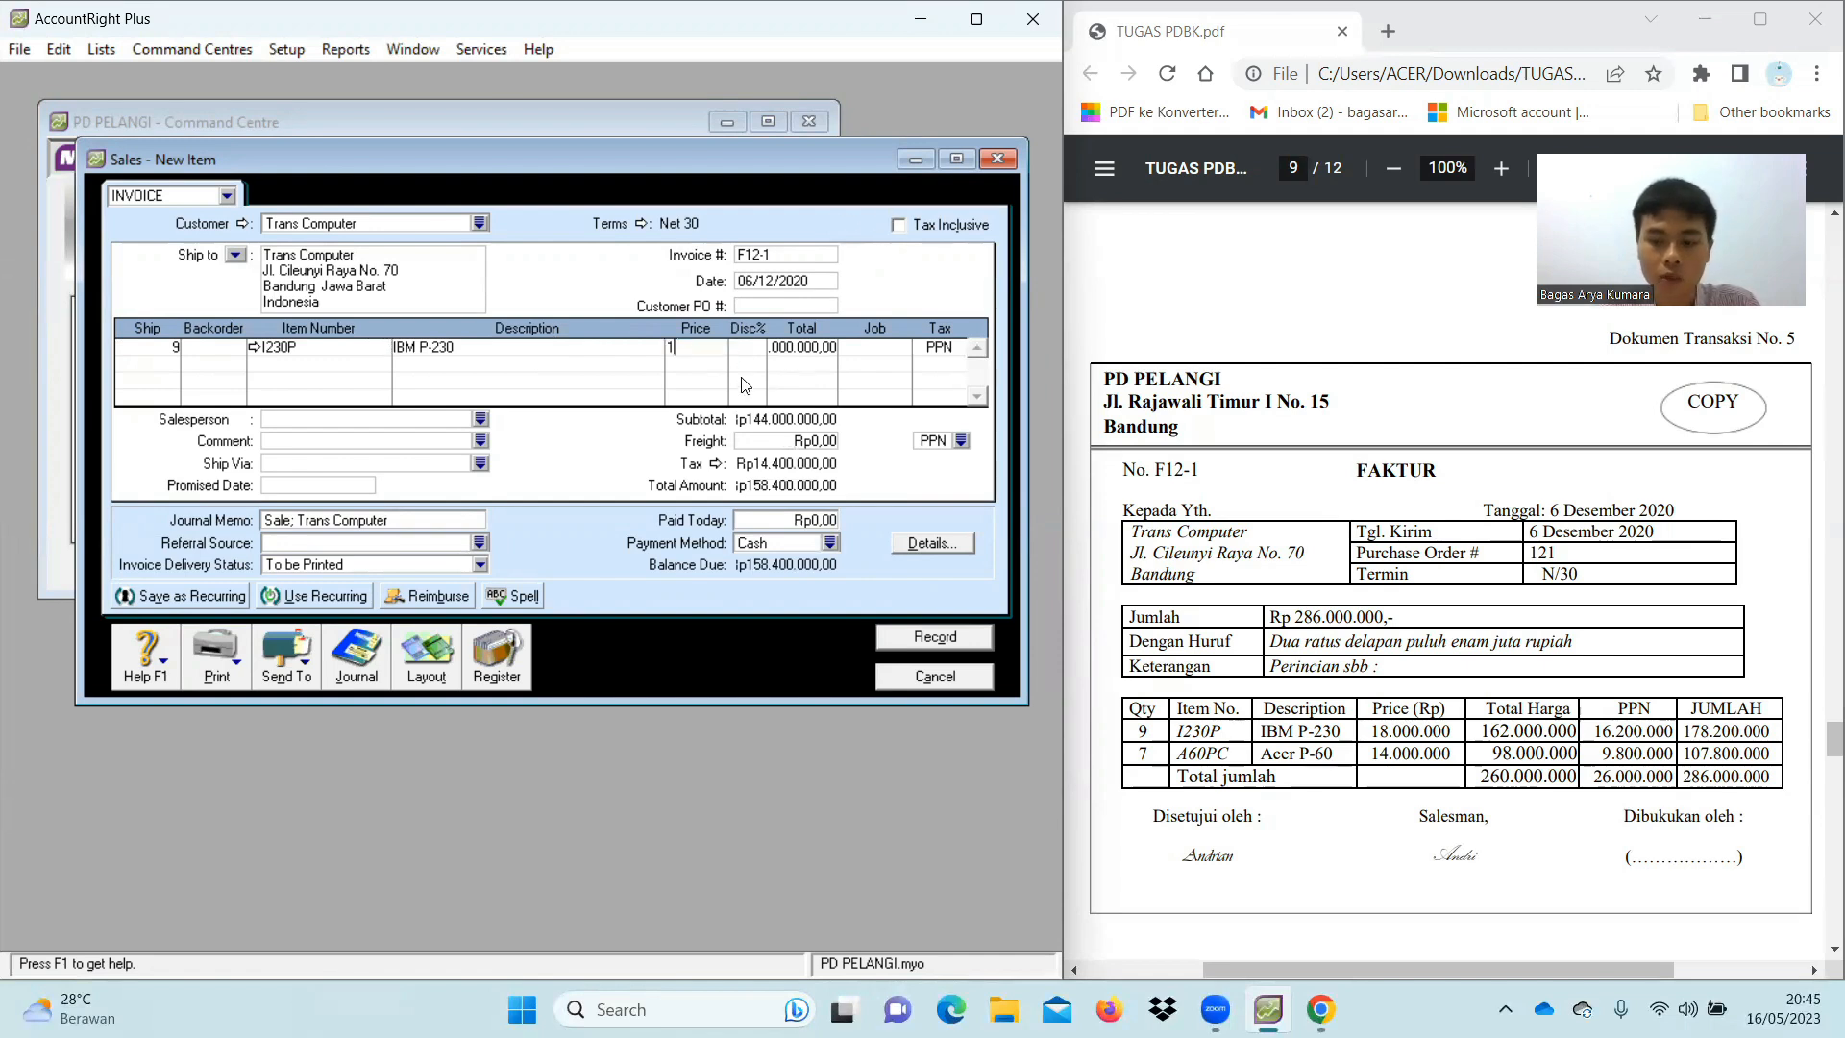
text(8000000)
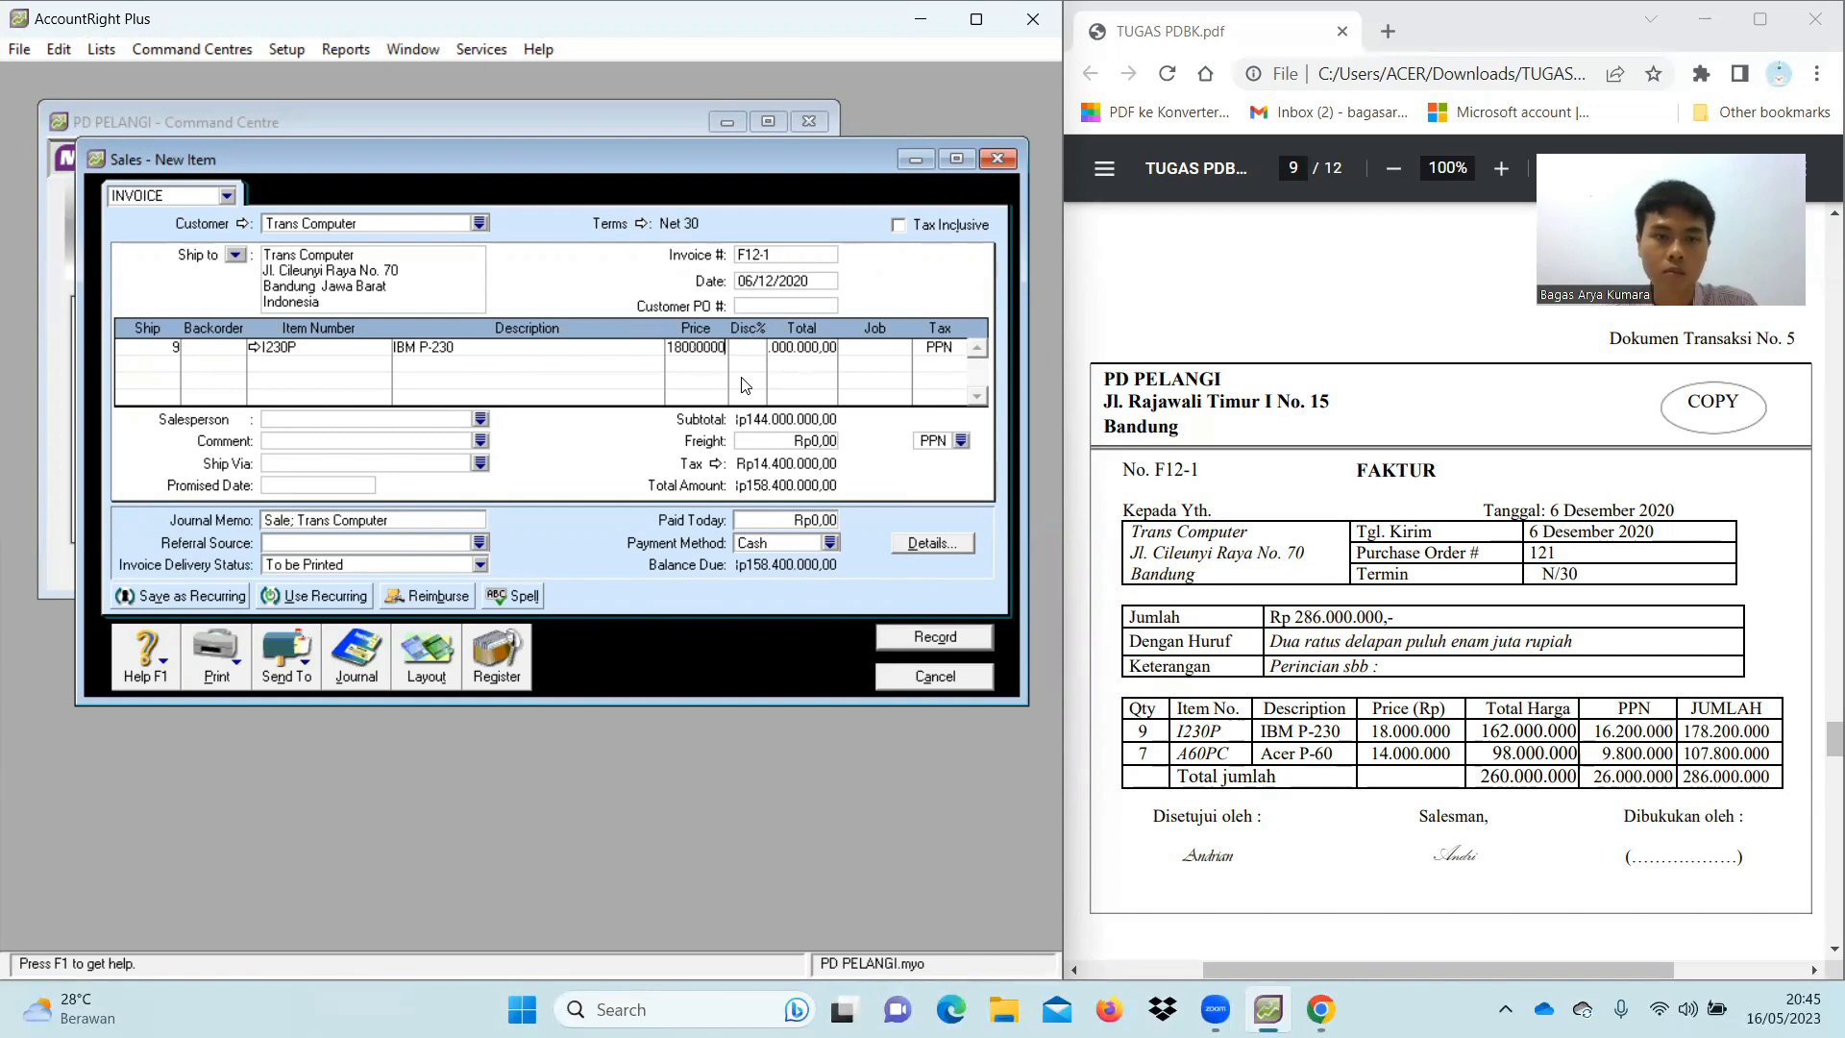
key(Tab)
key(Tab)
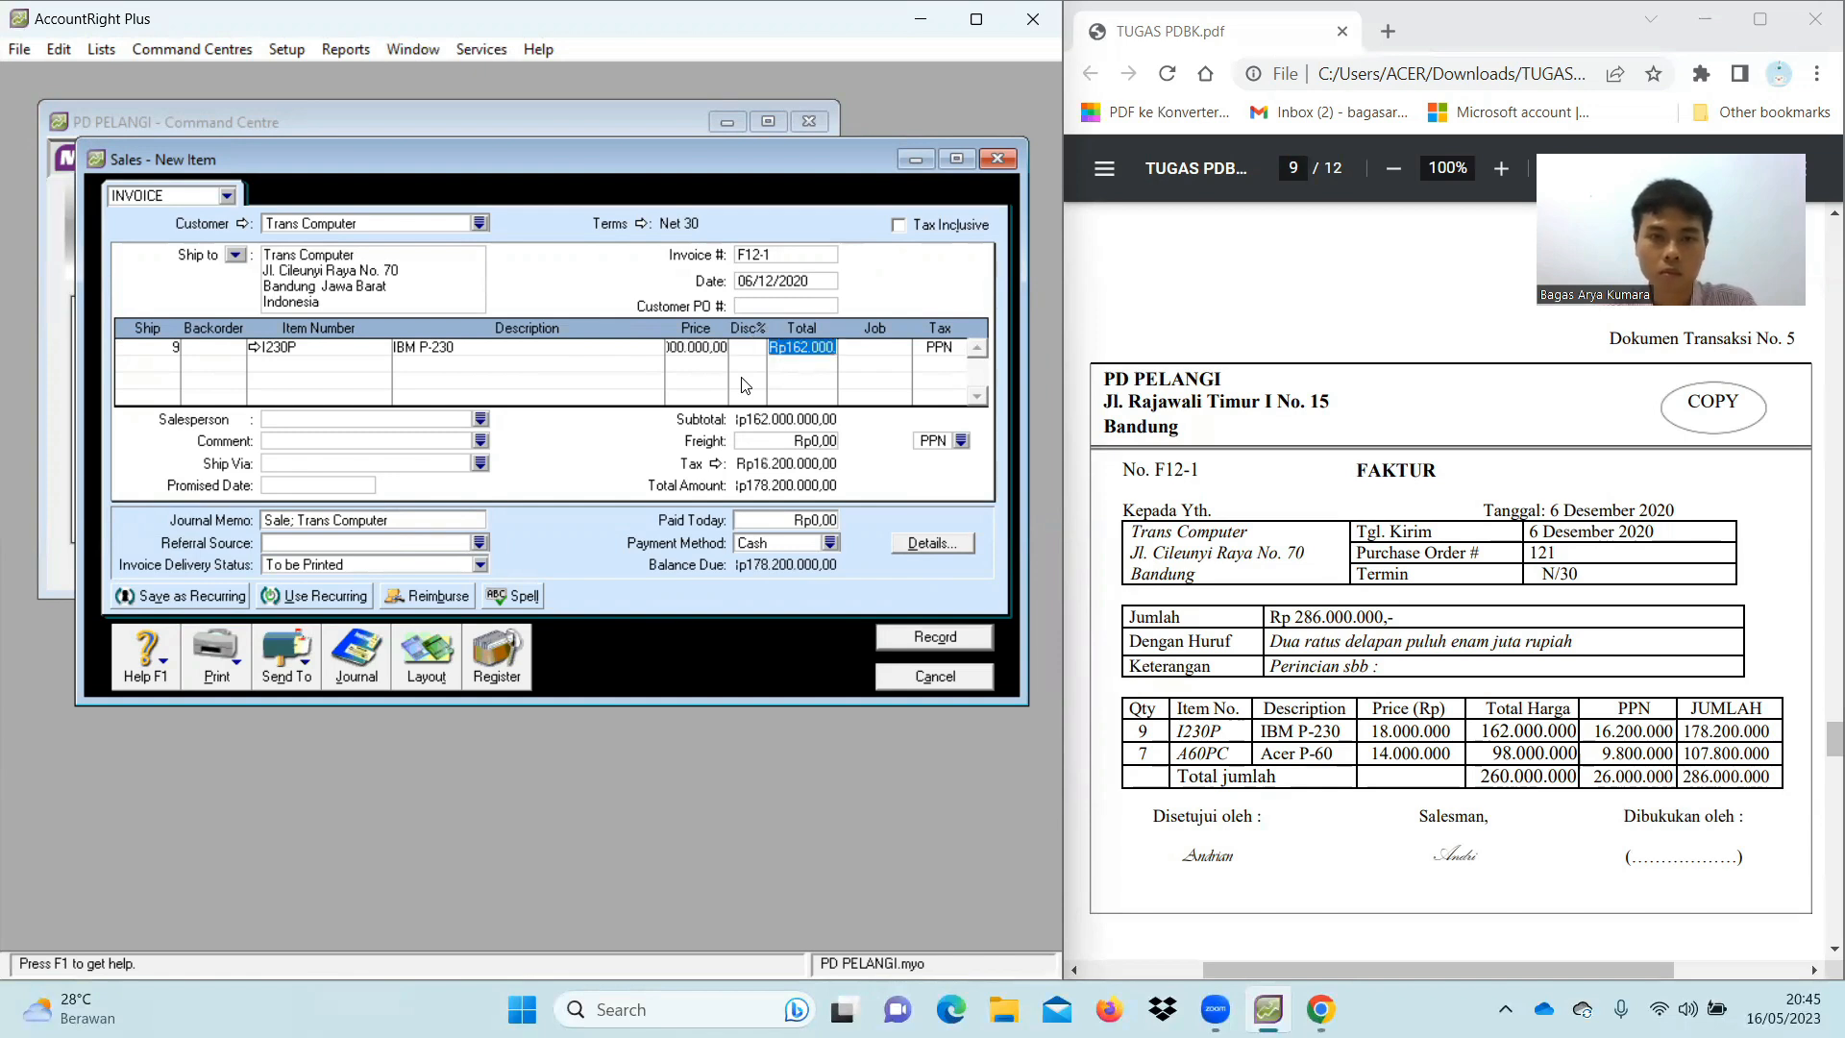
key(Tab)
key(Tab)
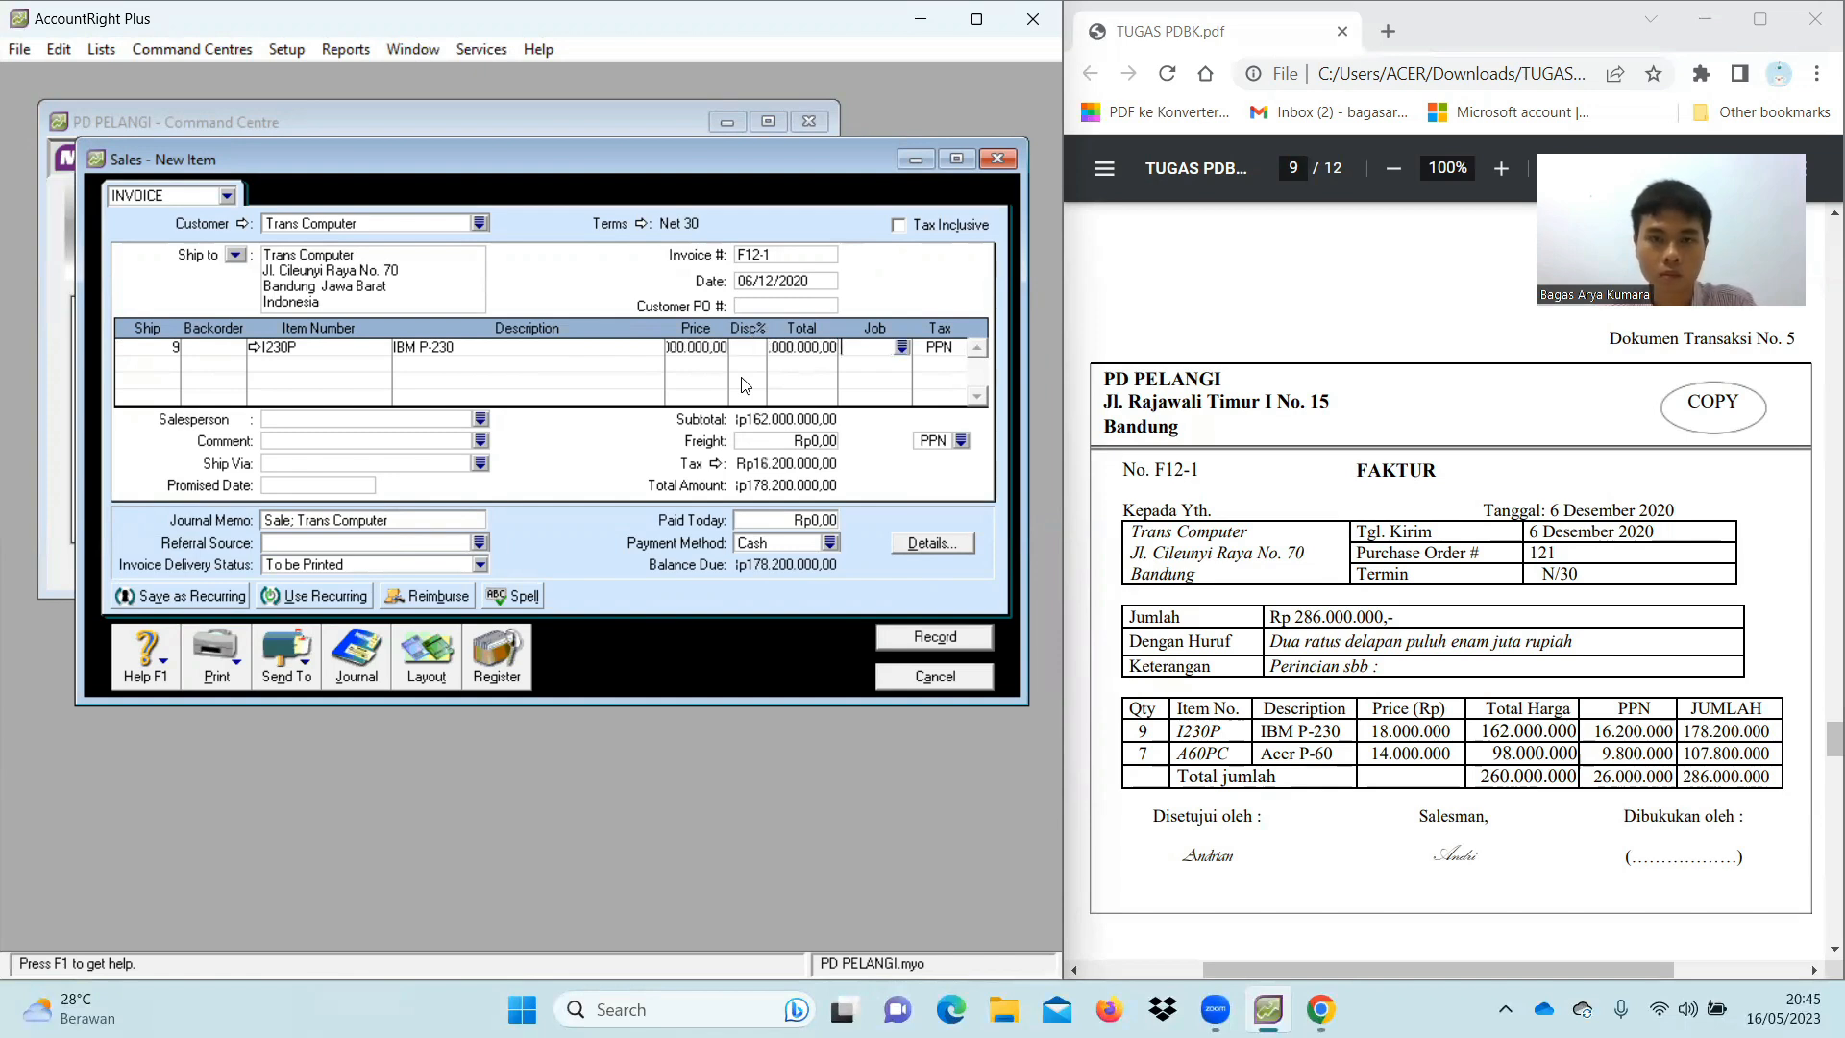
key(Tab)
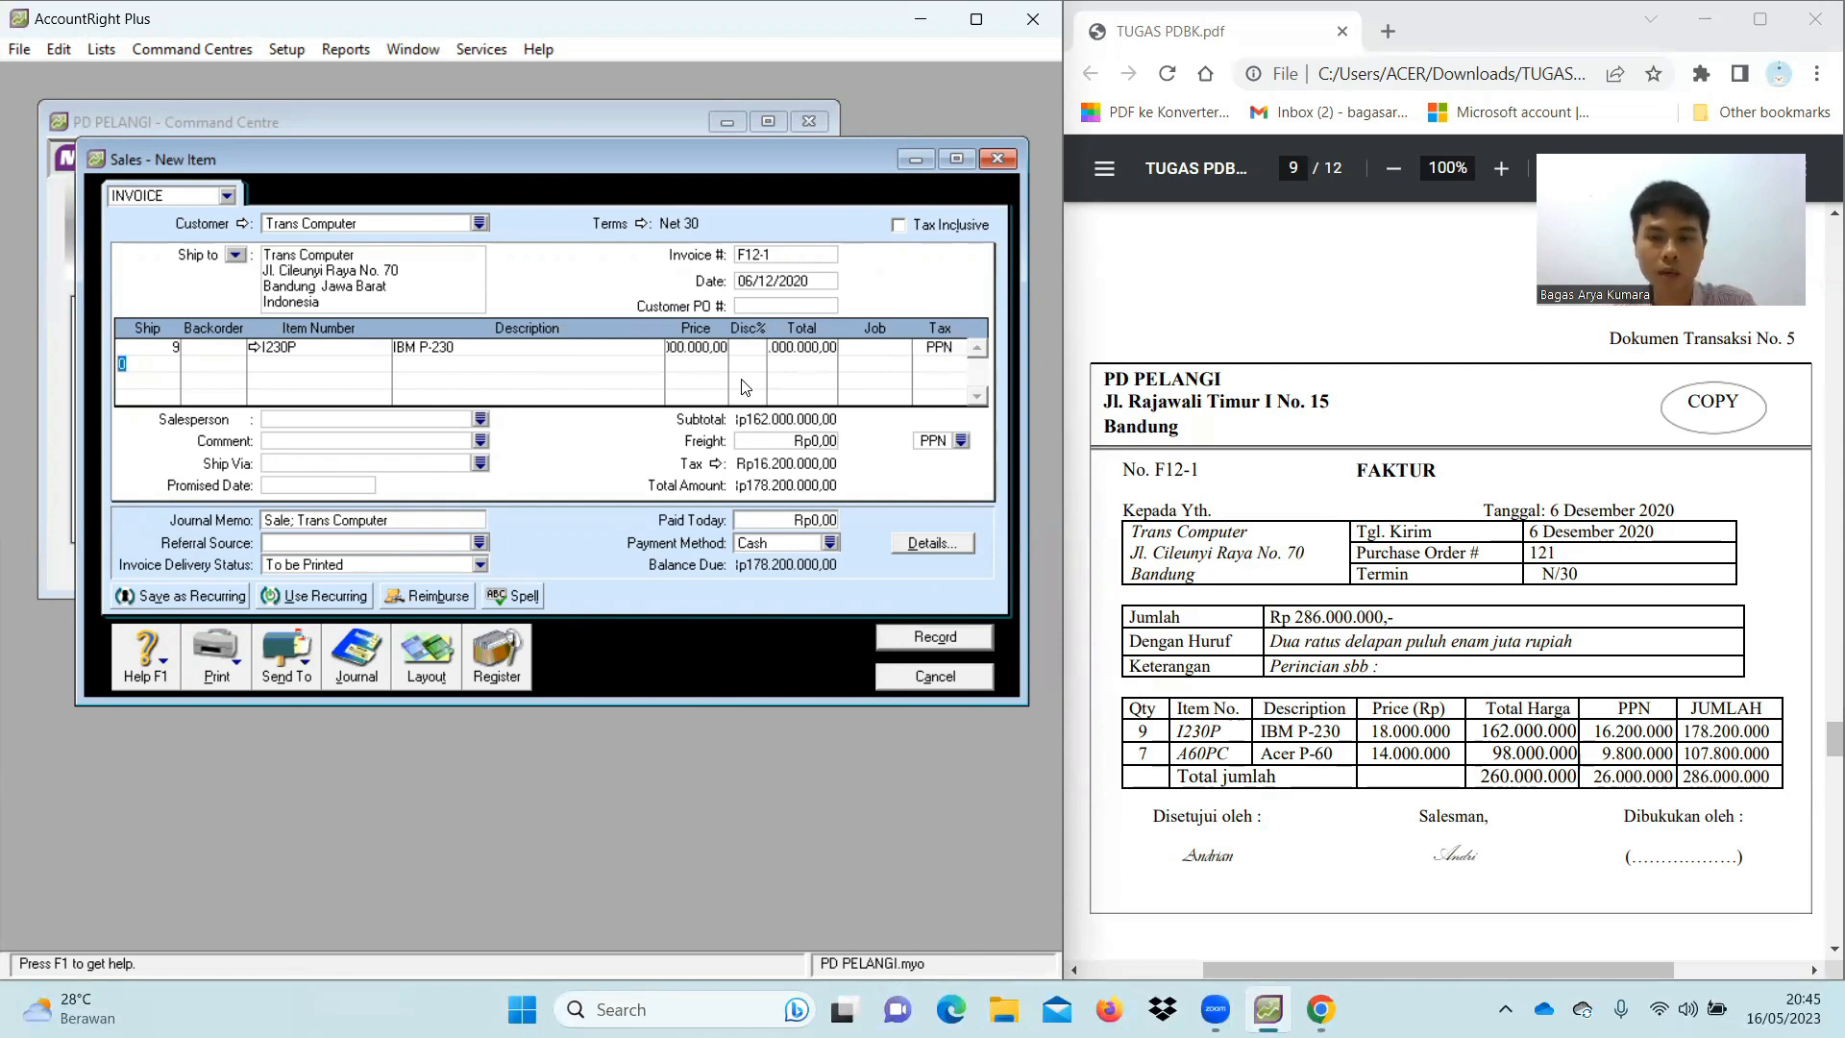
Add the second line: ship 7 of item A60PC at 14.000.000 each
text(7)
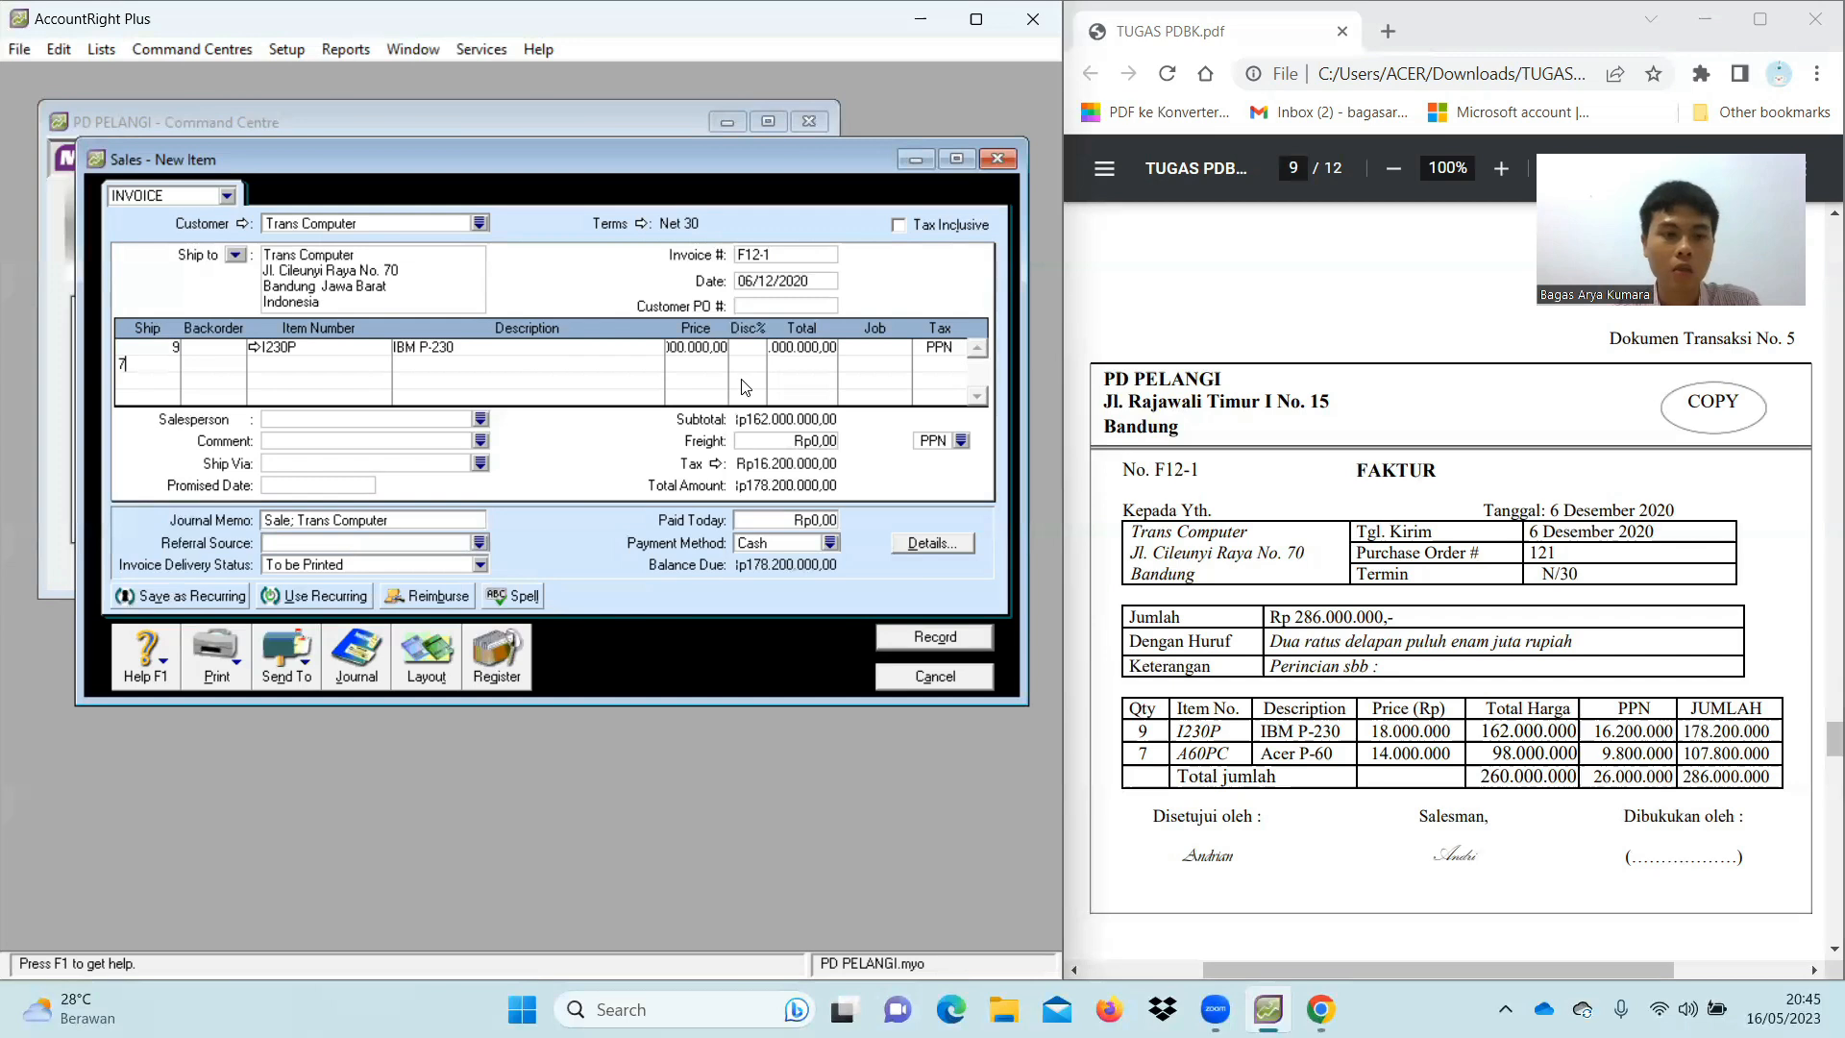
key(Tab)
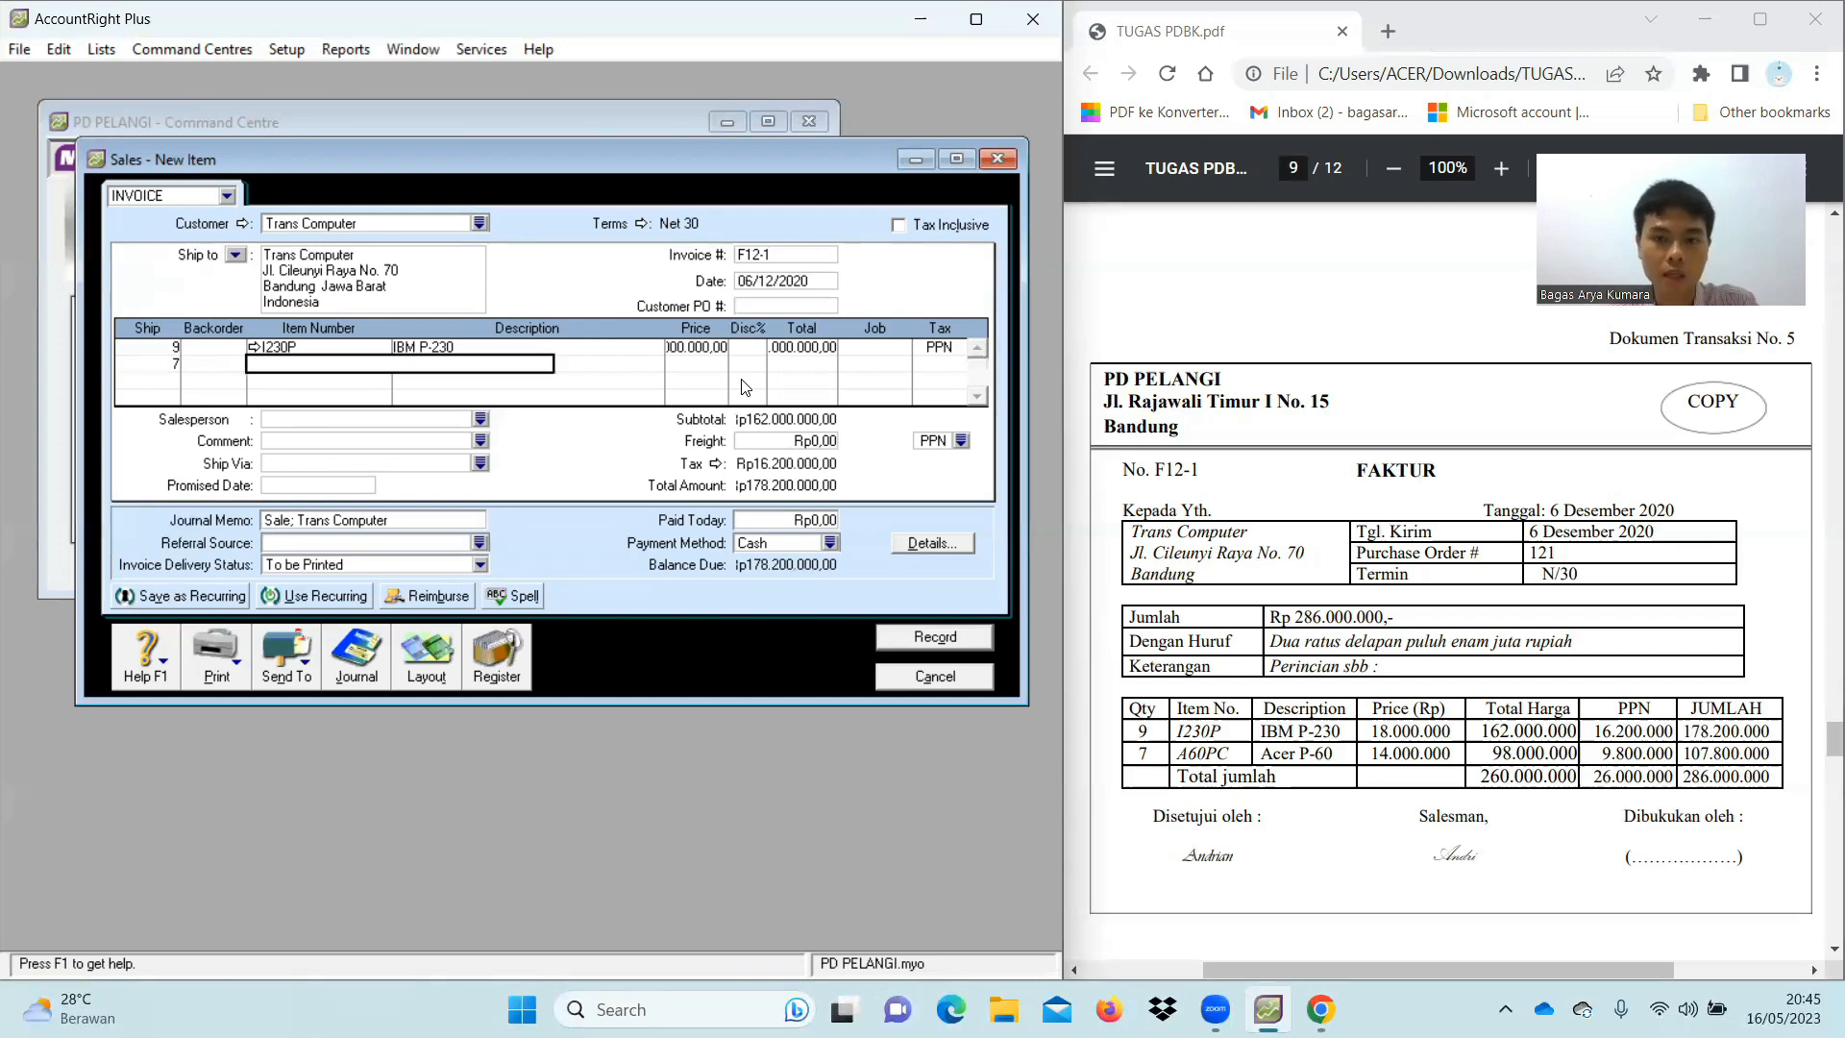
text(A60PC)
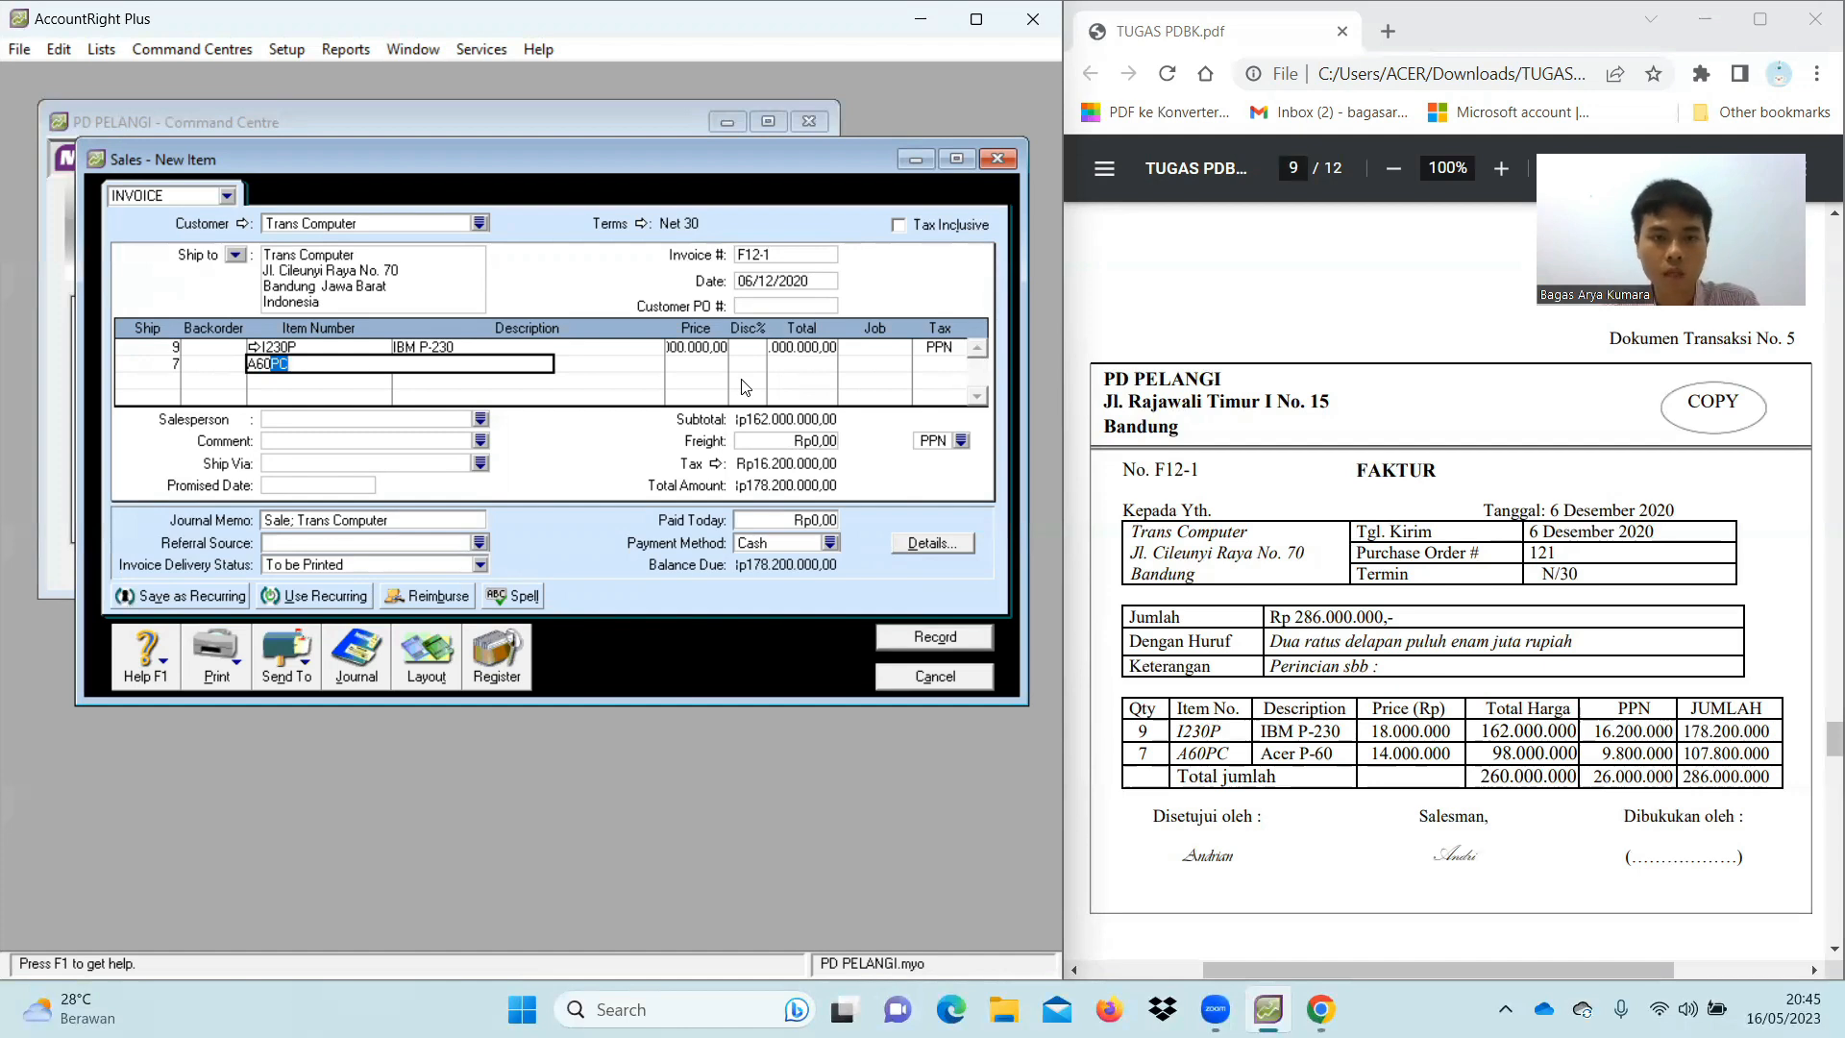
key(Tab)
click(720, 365)
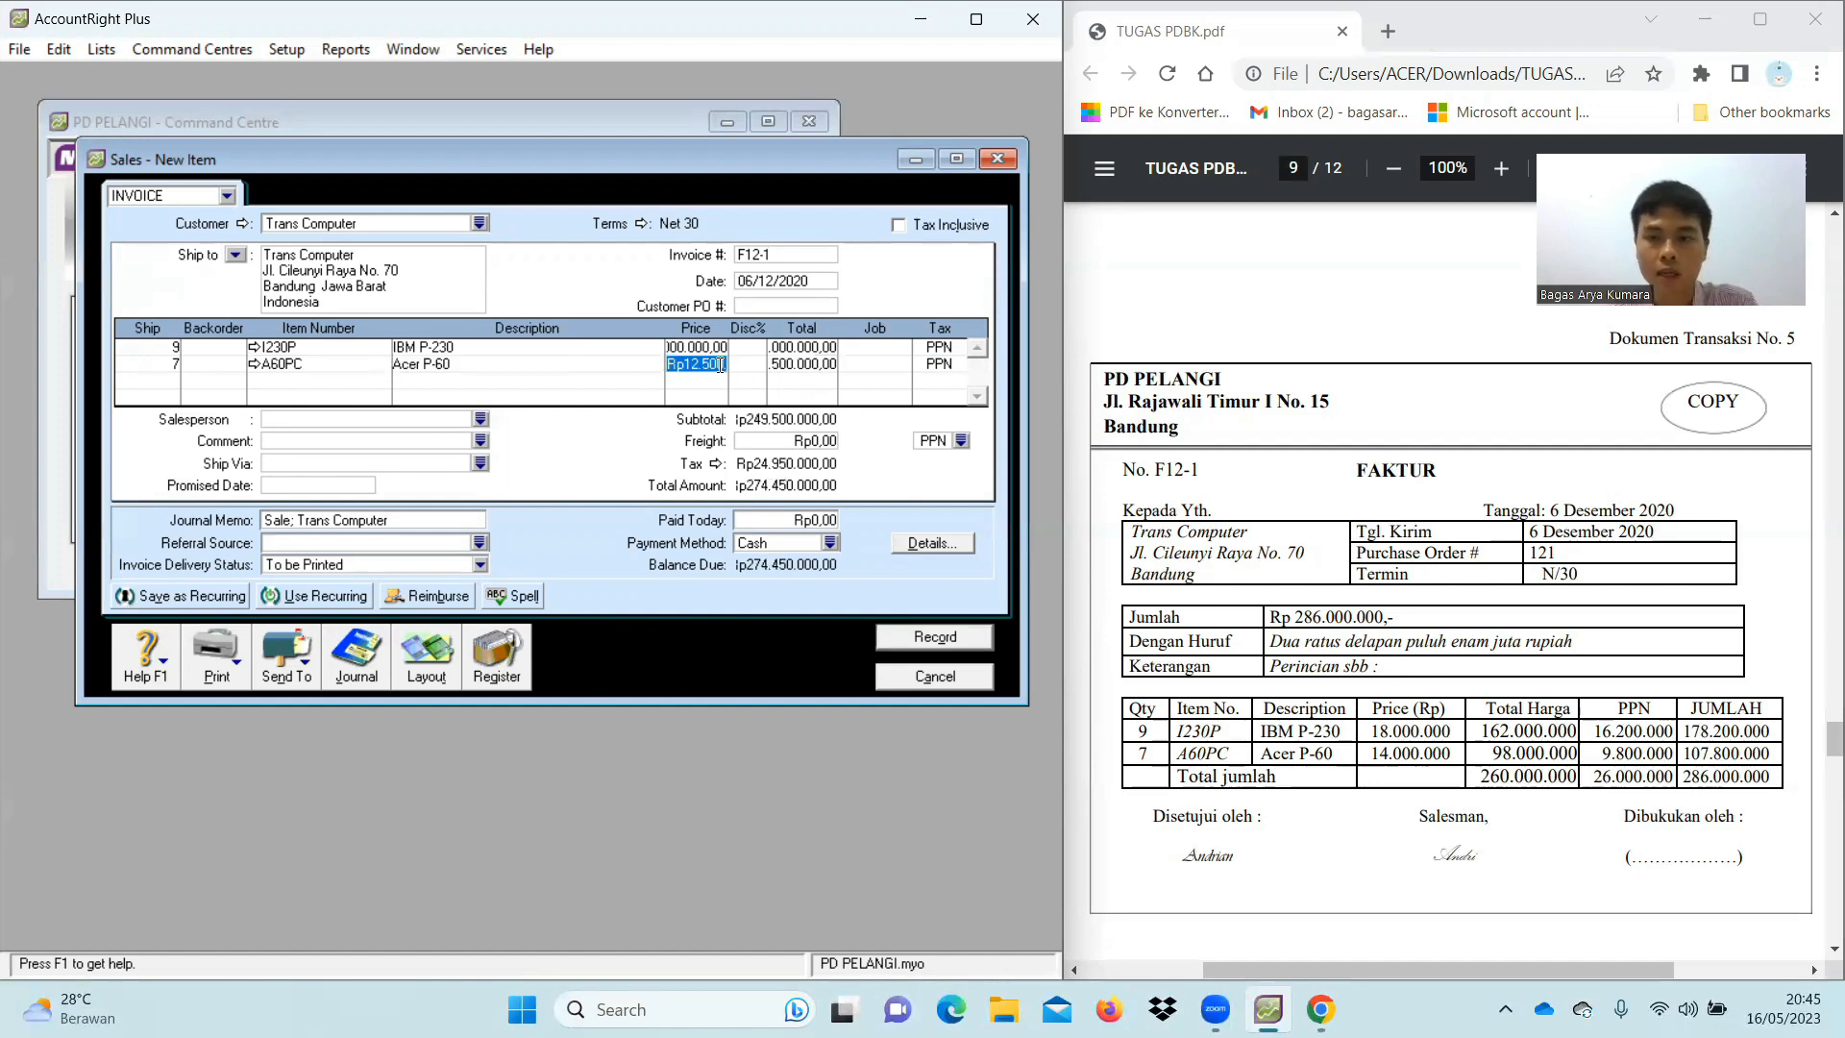
text(14)
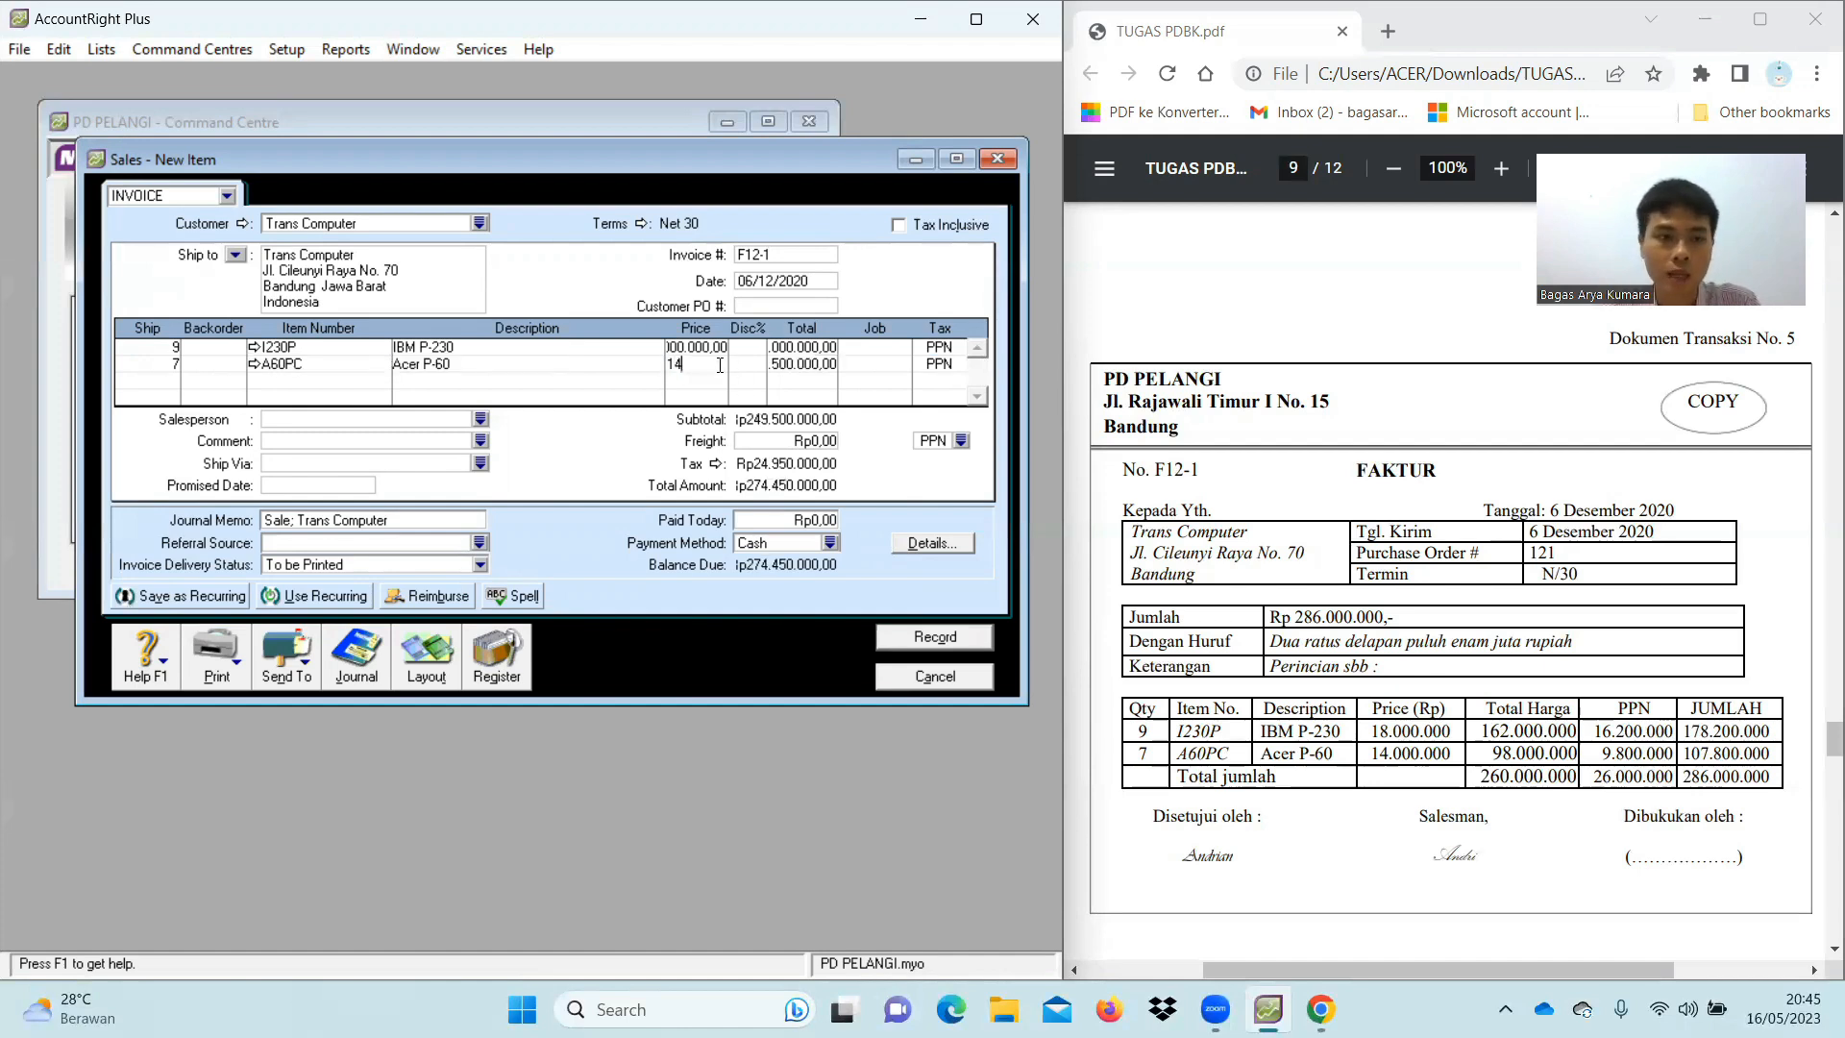
text(000000)
key(Tab)
key(Tab)
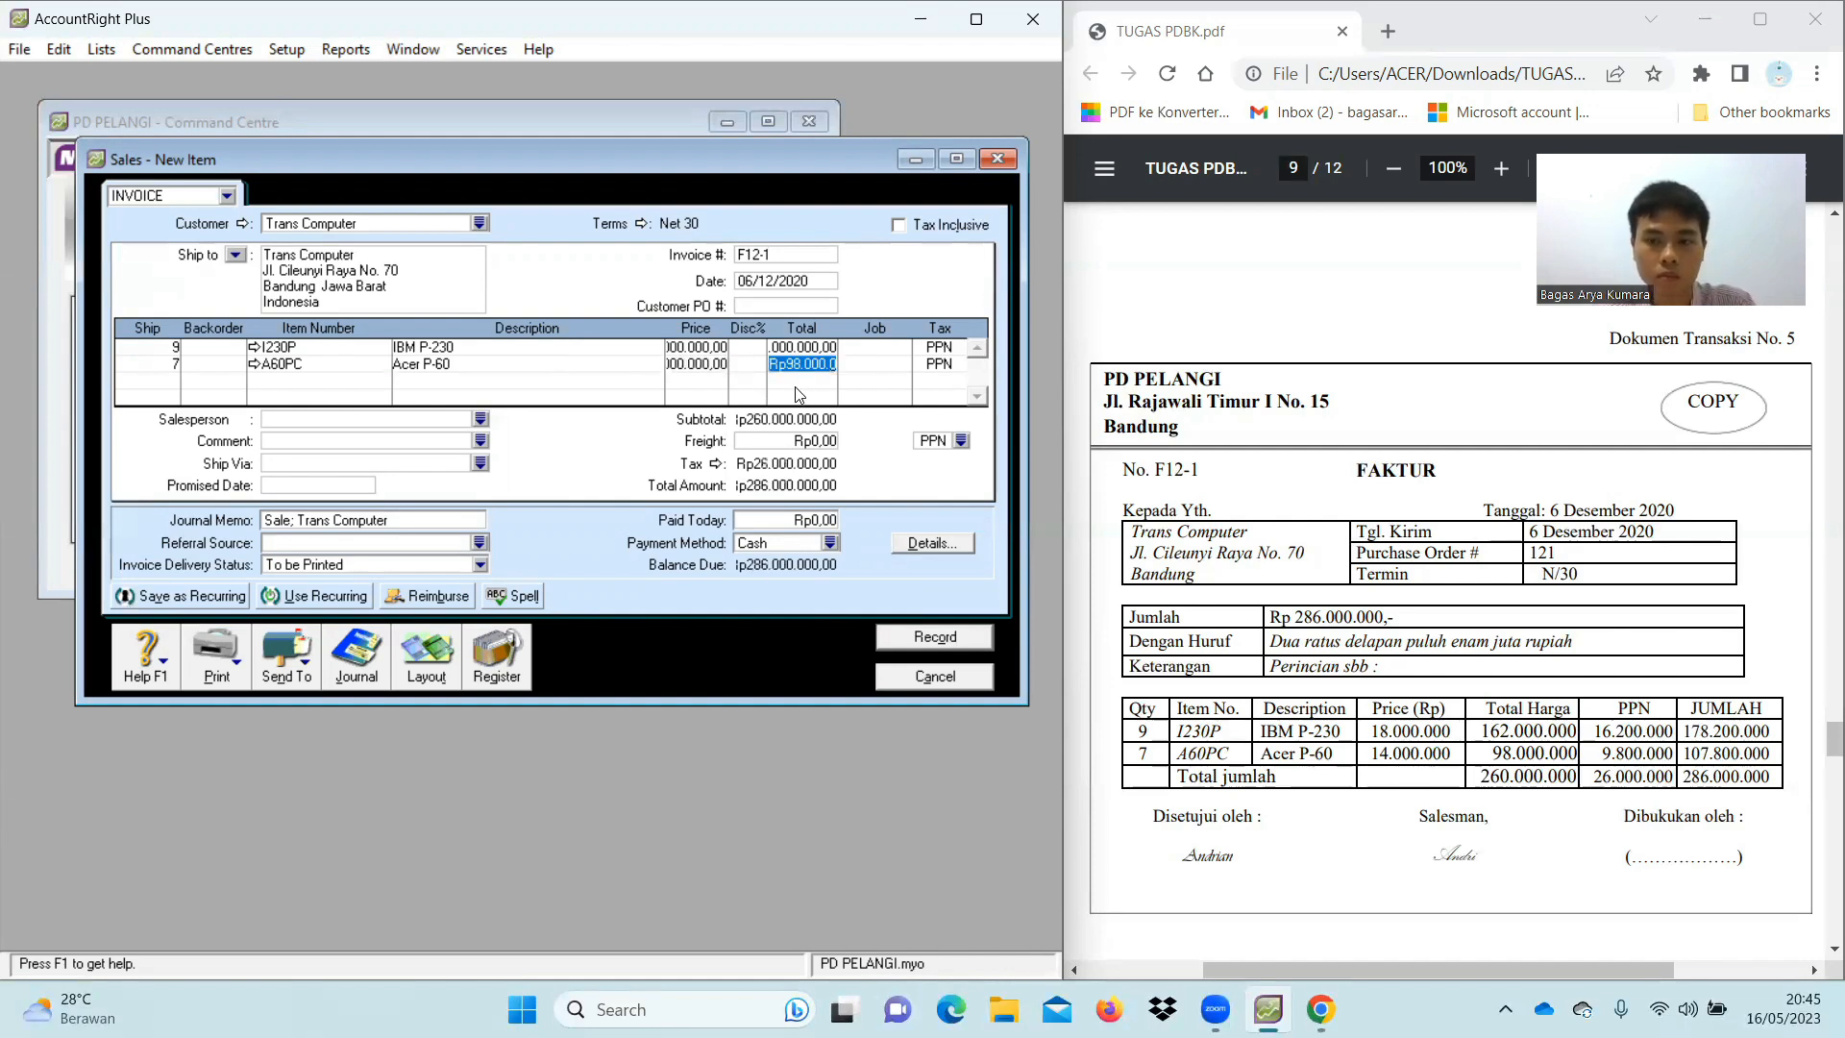
key(Tab)
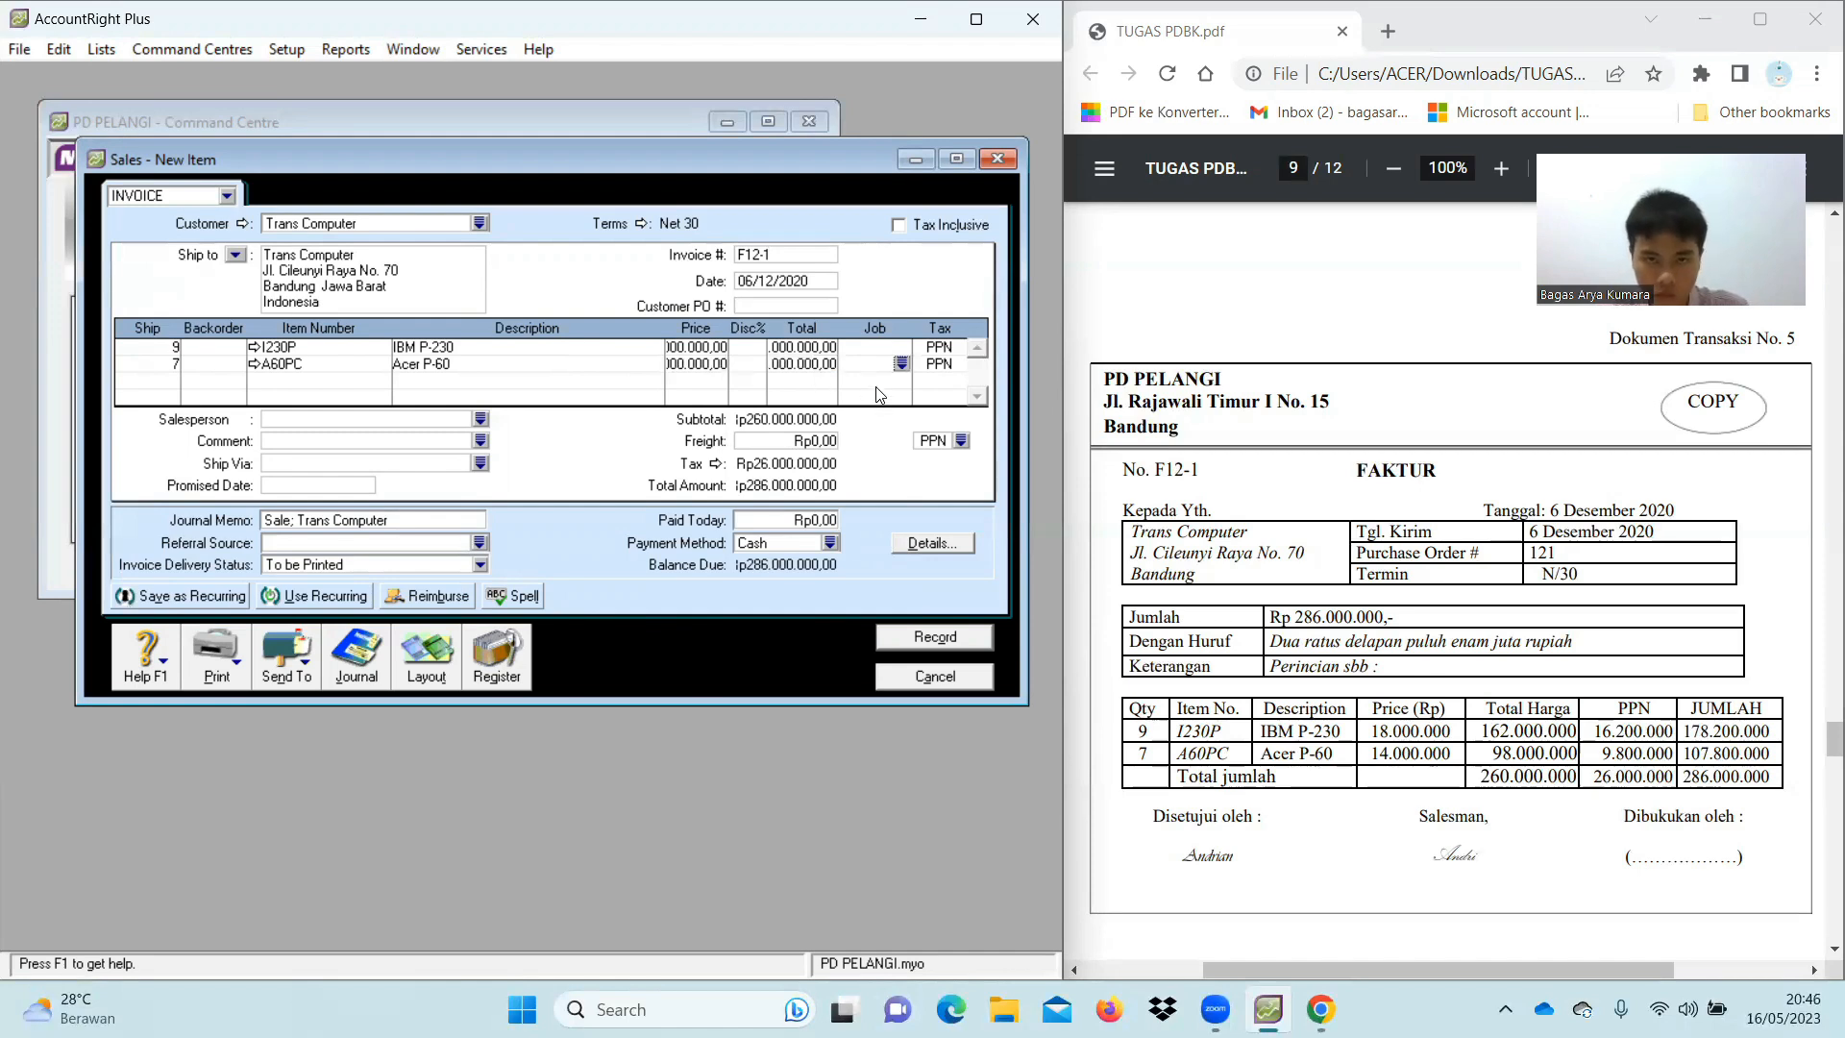
key(Tab)
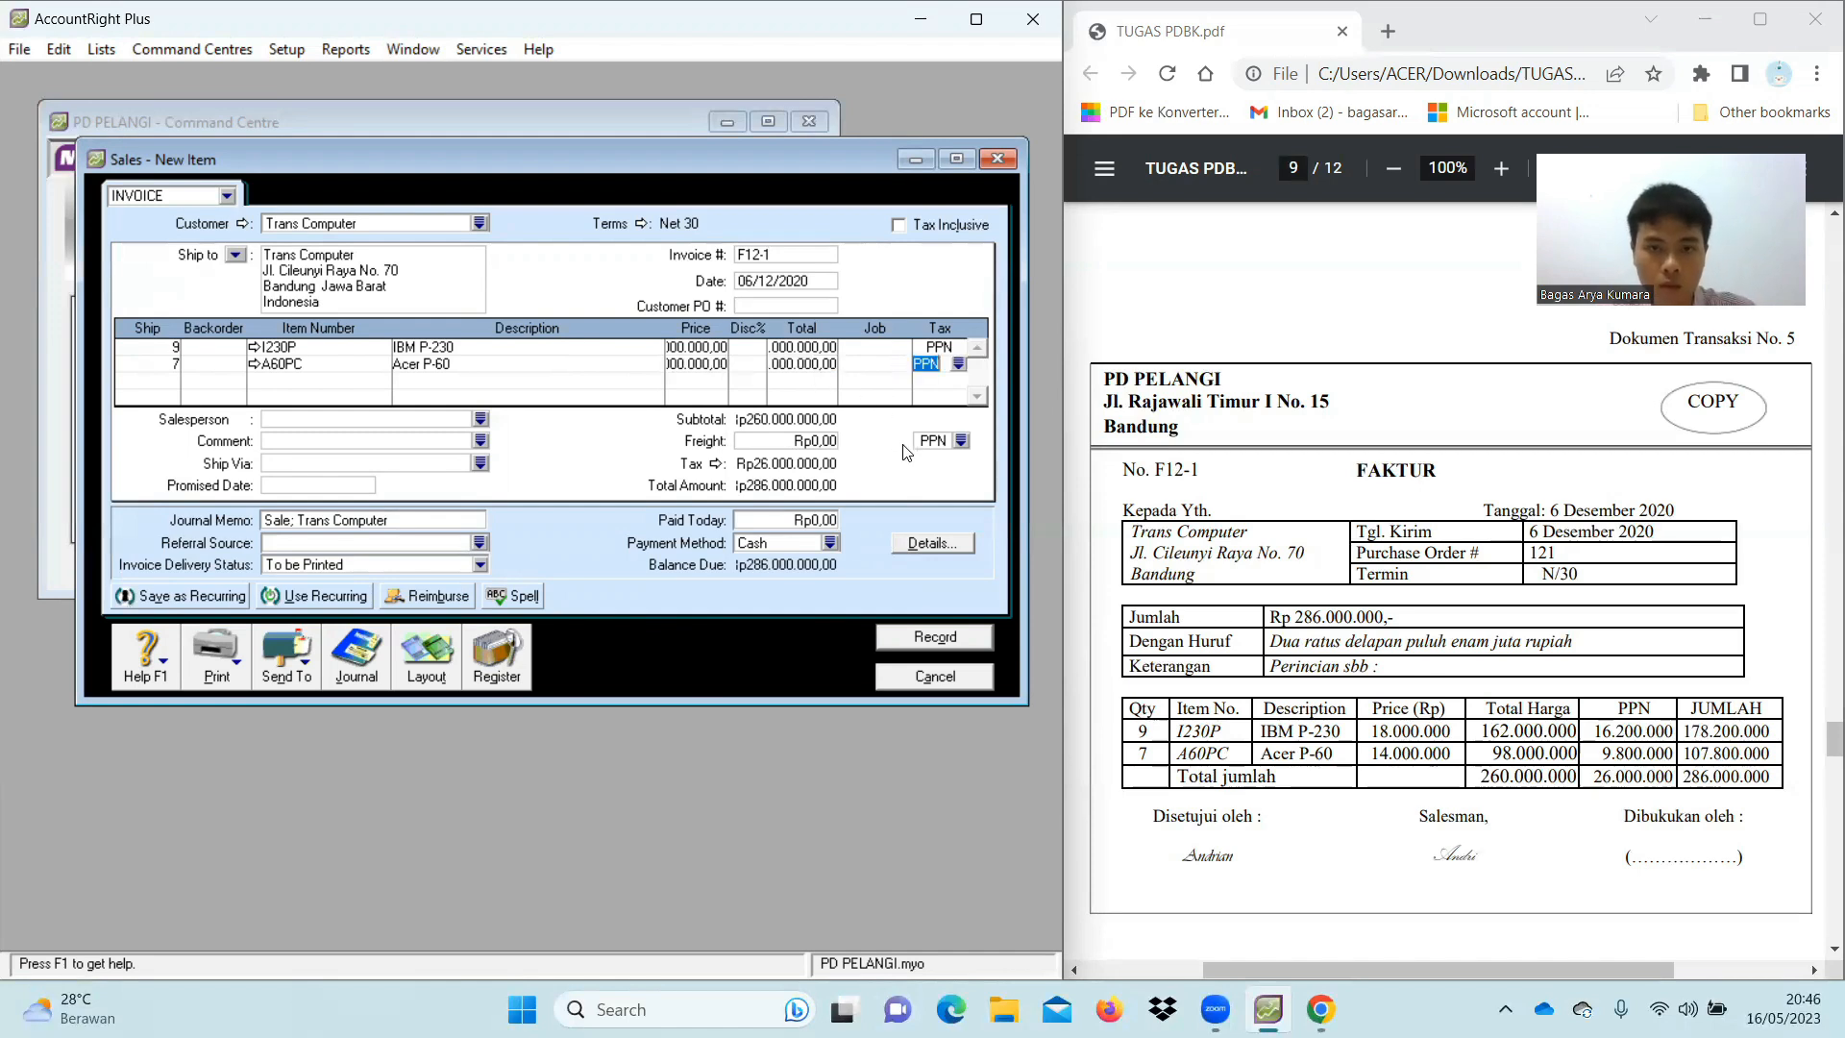
key(Tab)
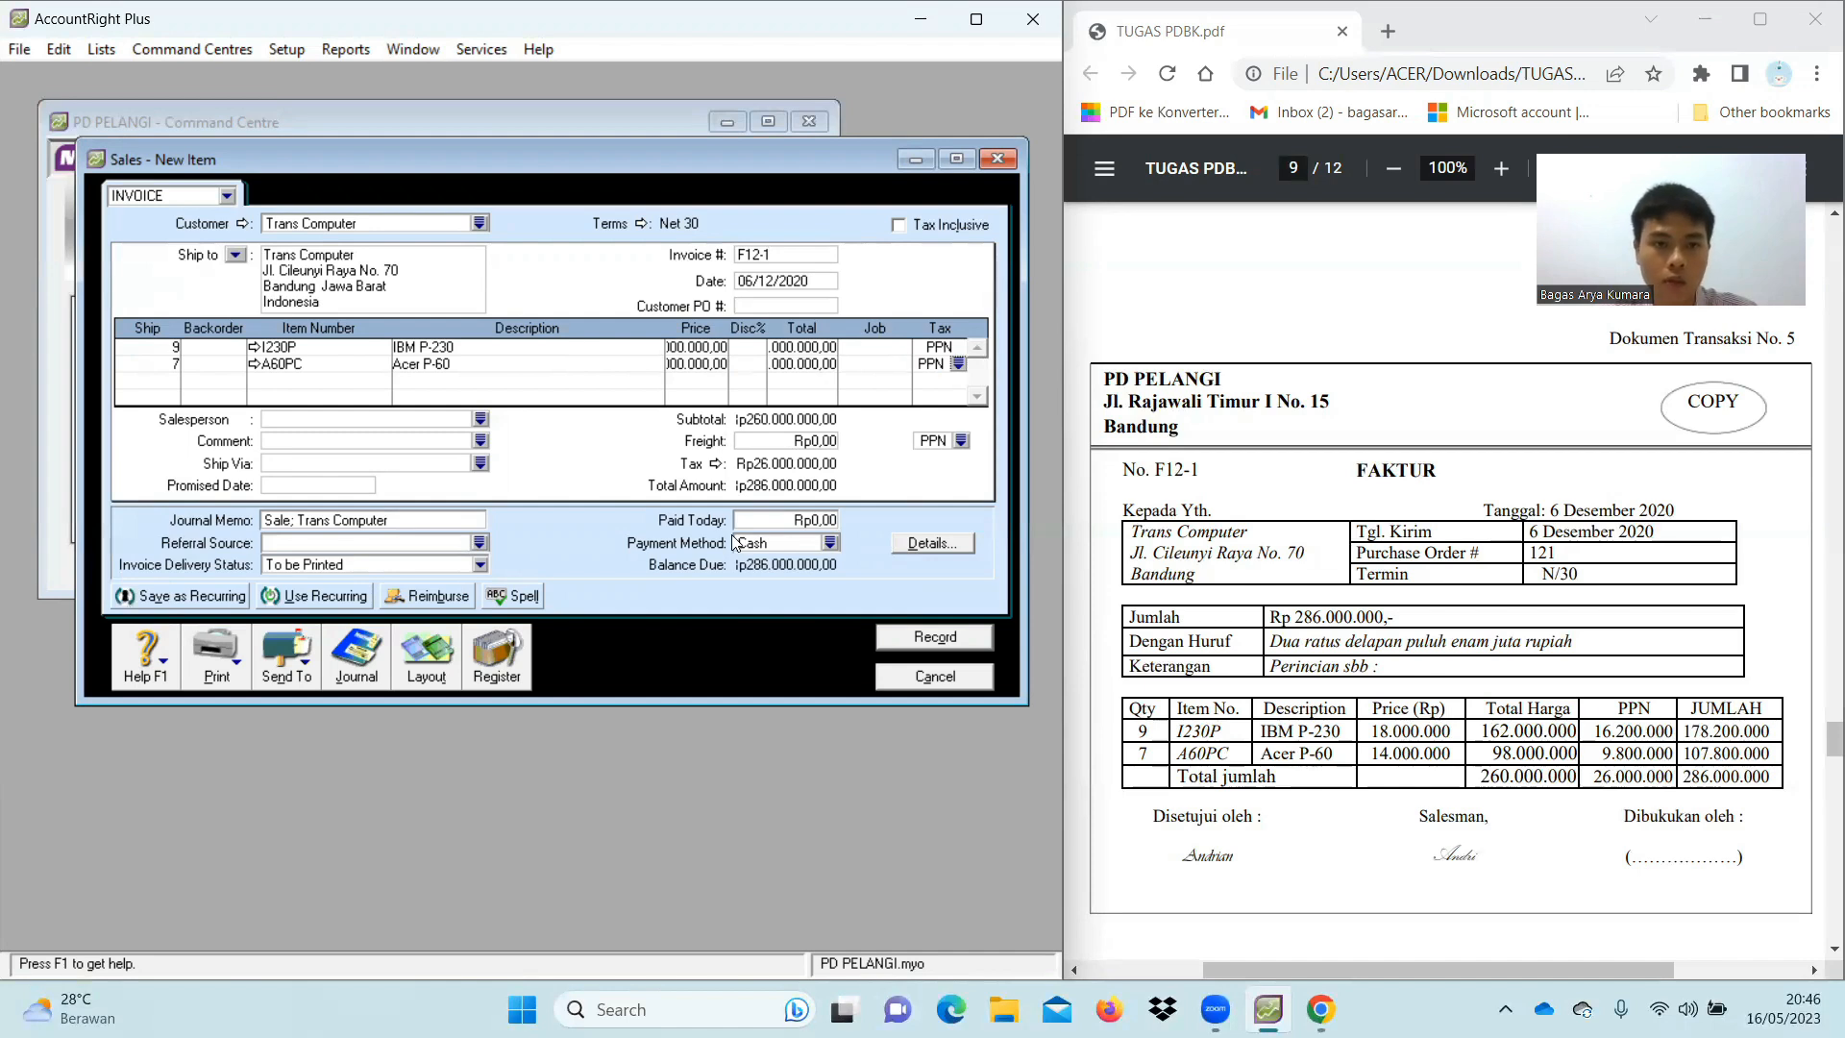
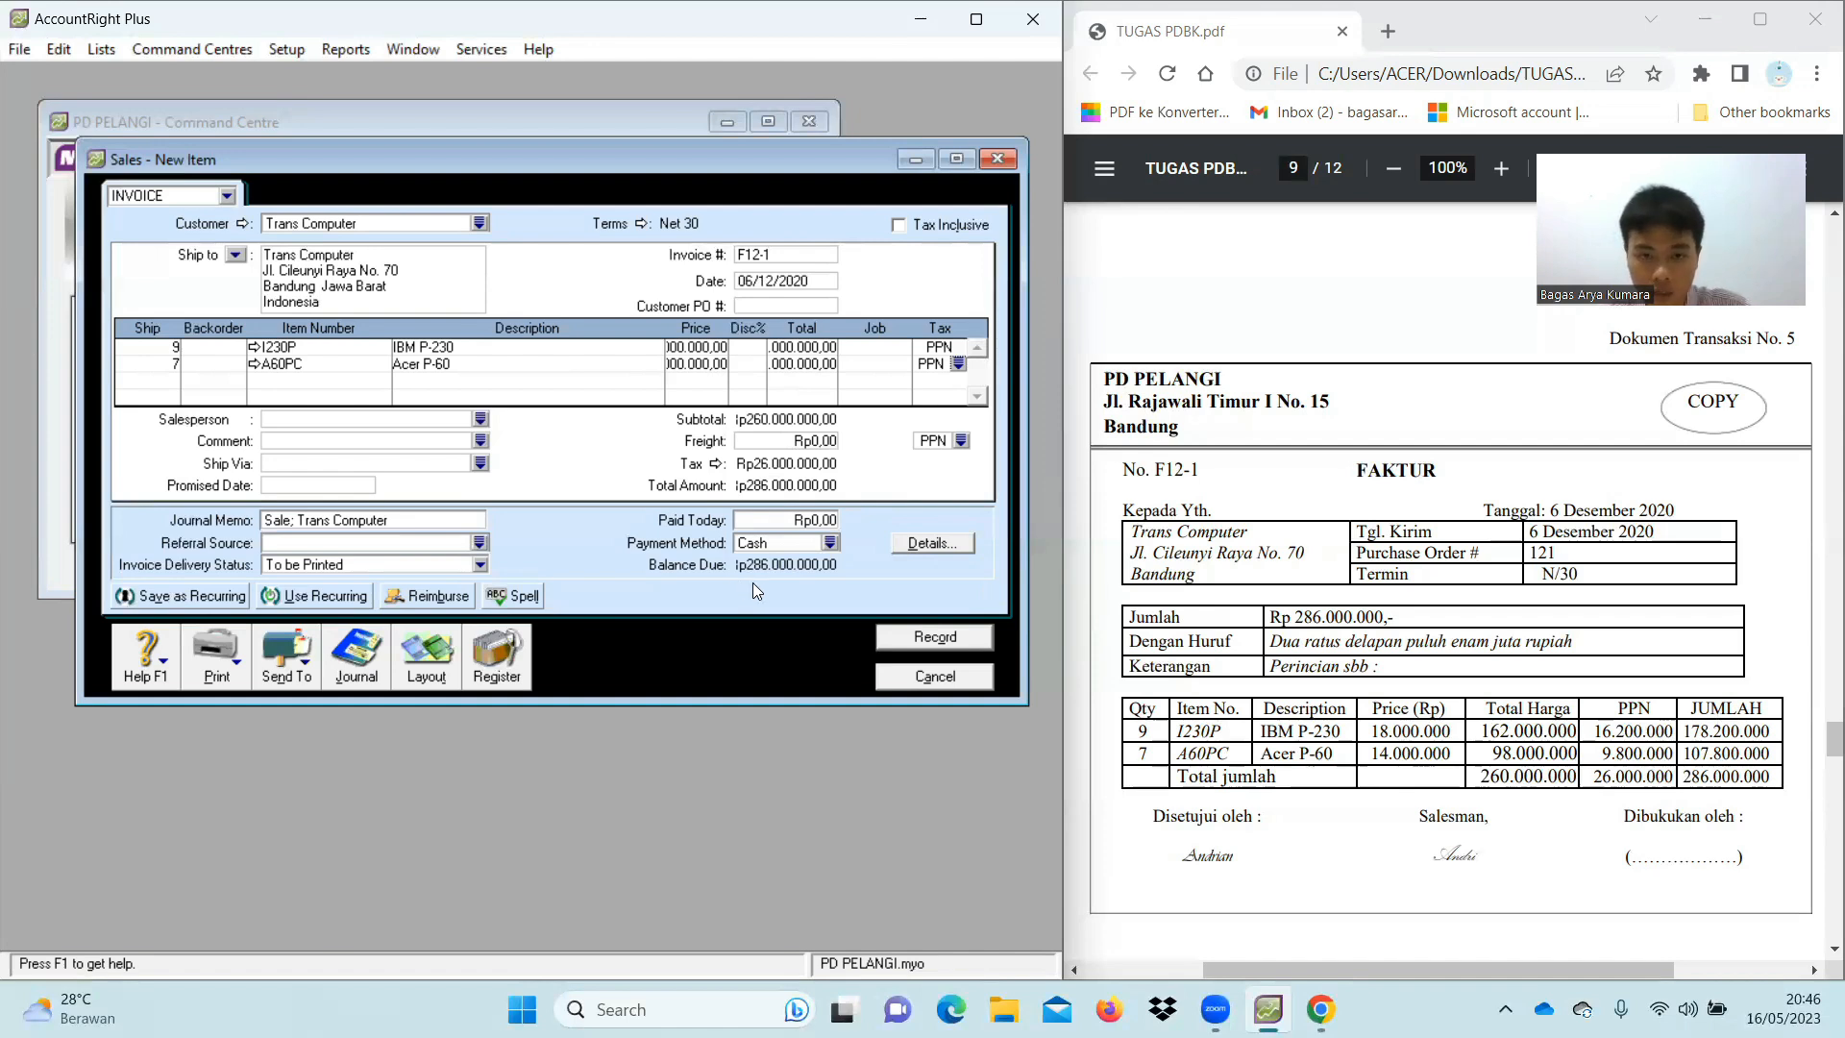
Record sales invoice F12-1 and close the blank sales entry form
click(911, 639)
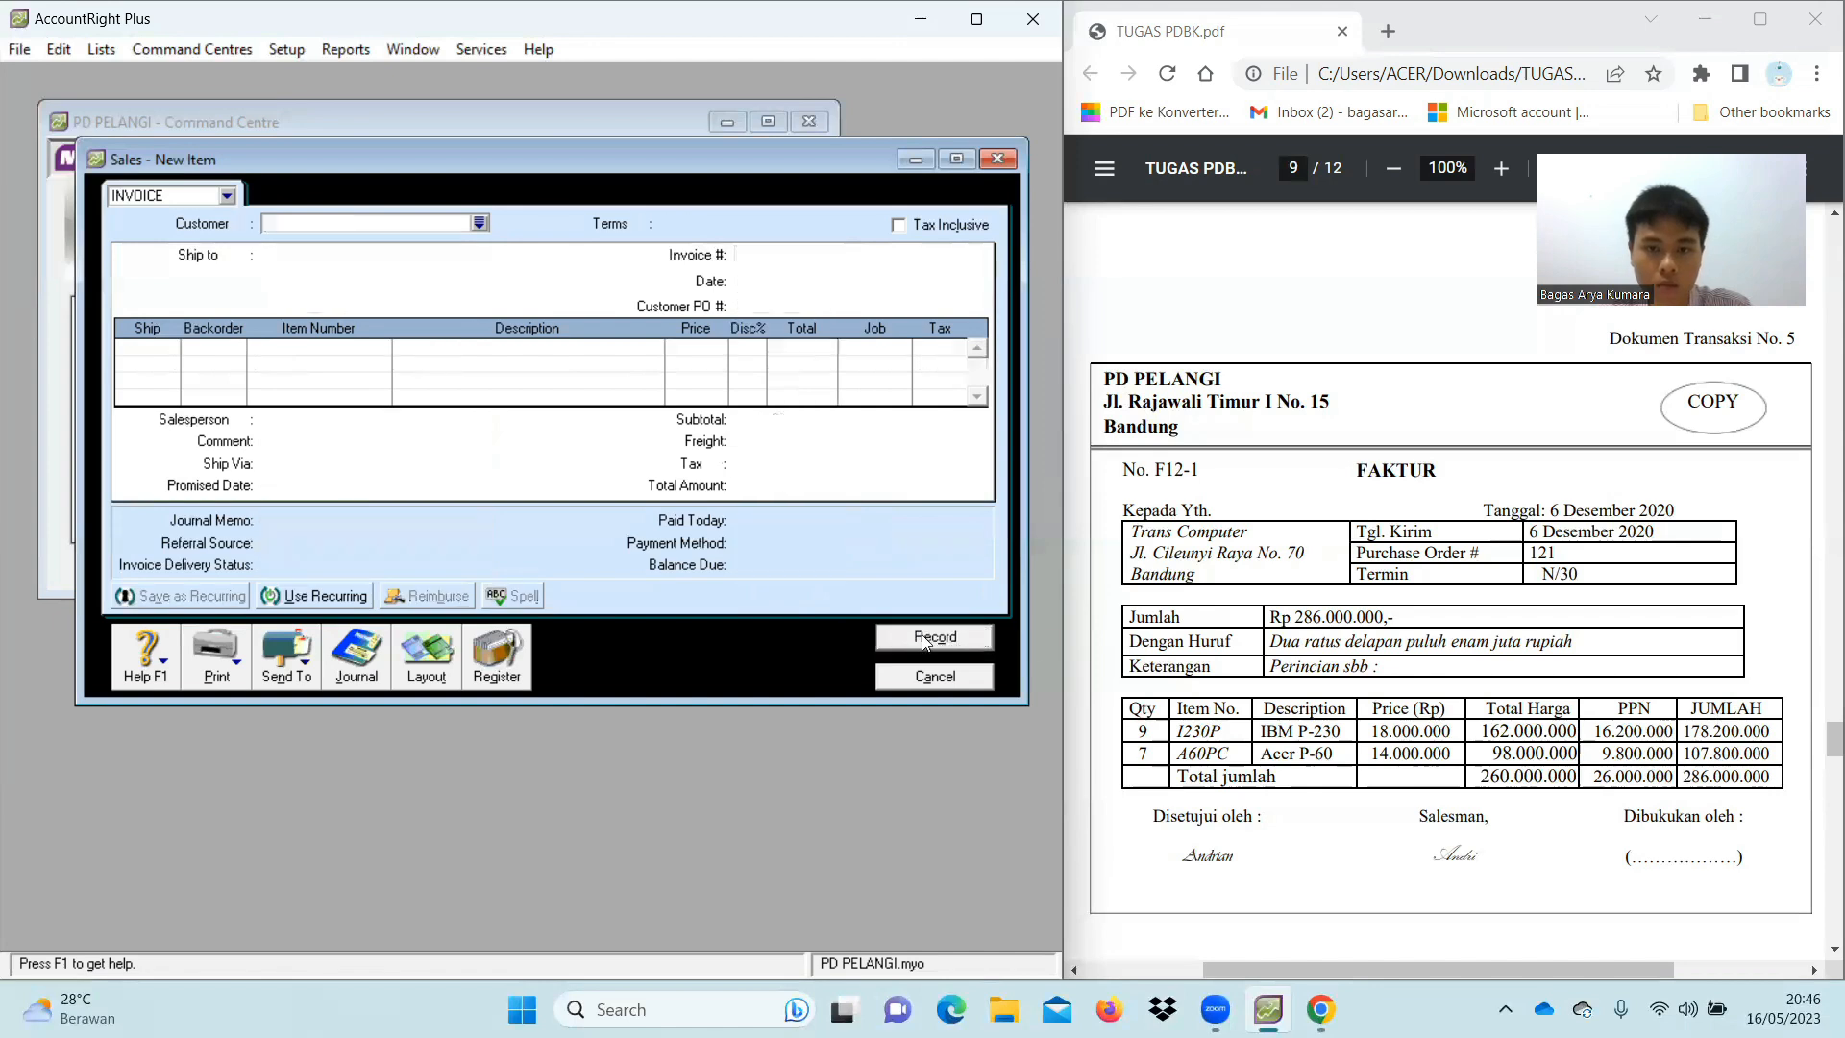
click(962, 680)
scroll(1396, 550, down, 4)
scroll(1396, 550, down, 8)
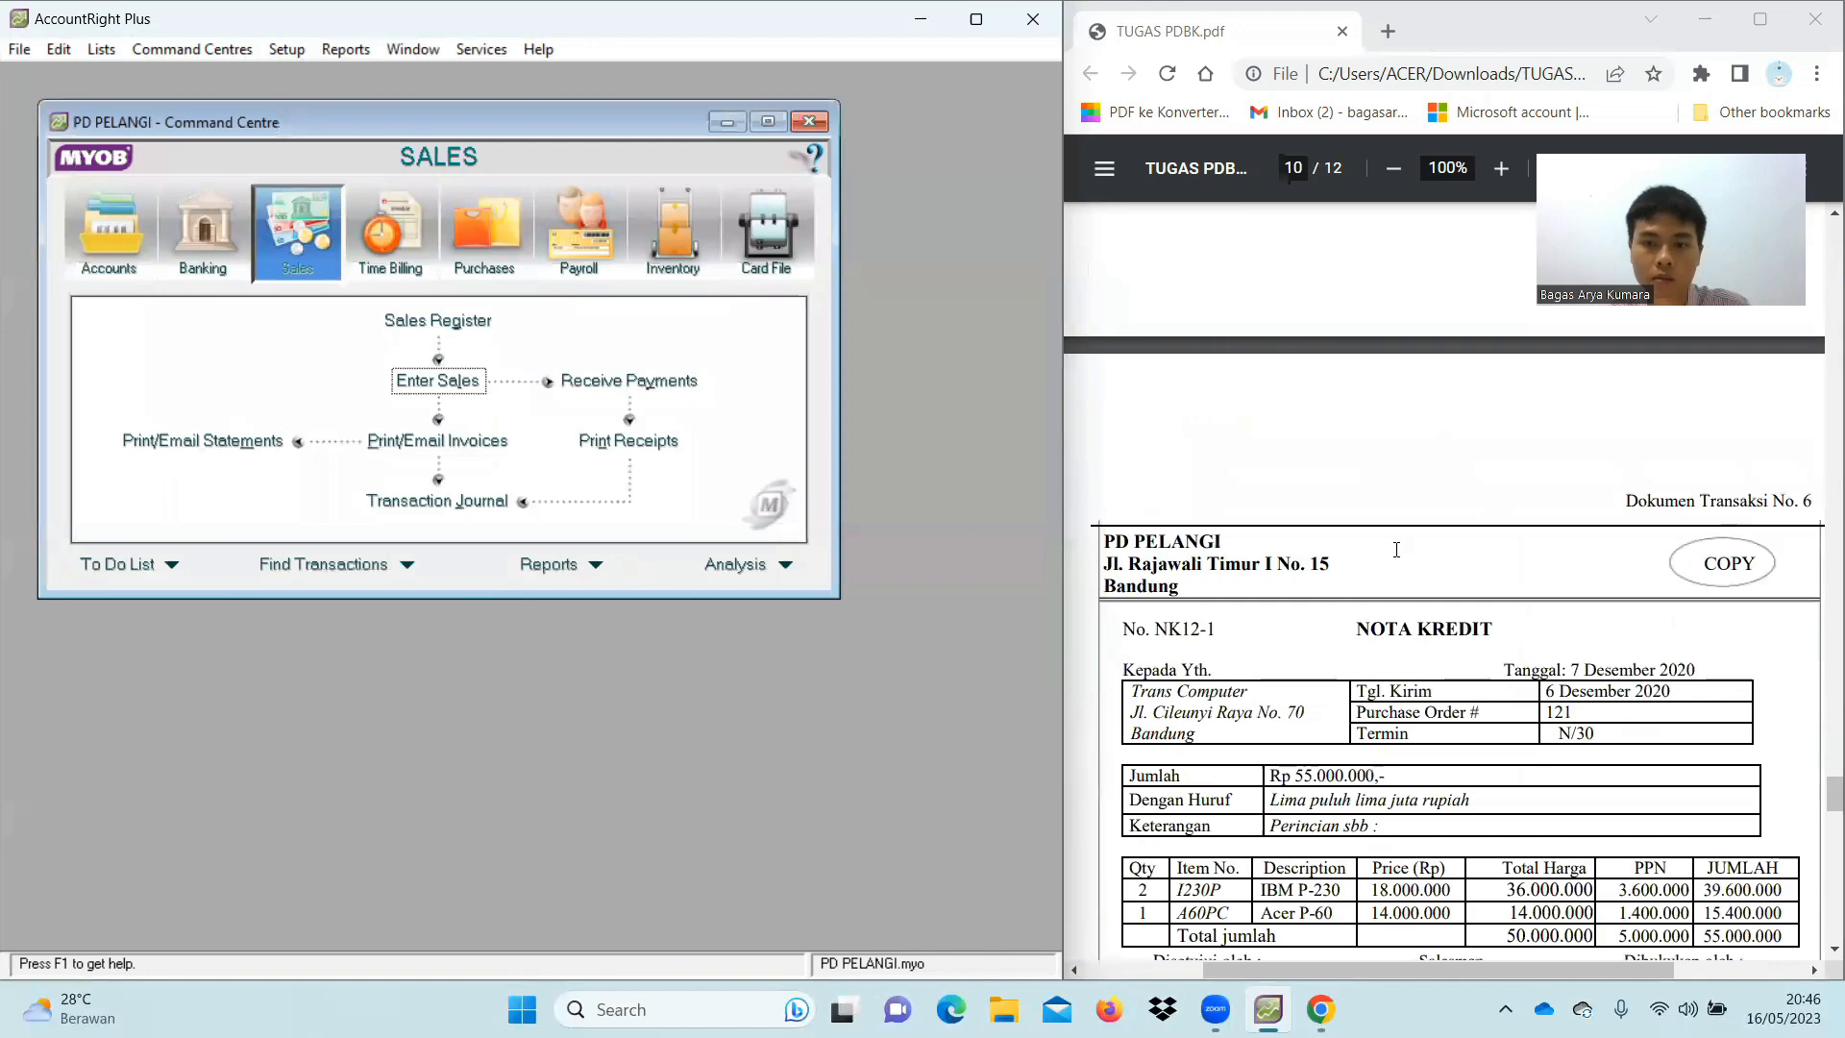
scroll(1397, 549, up, 1)
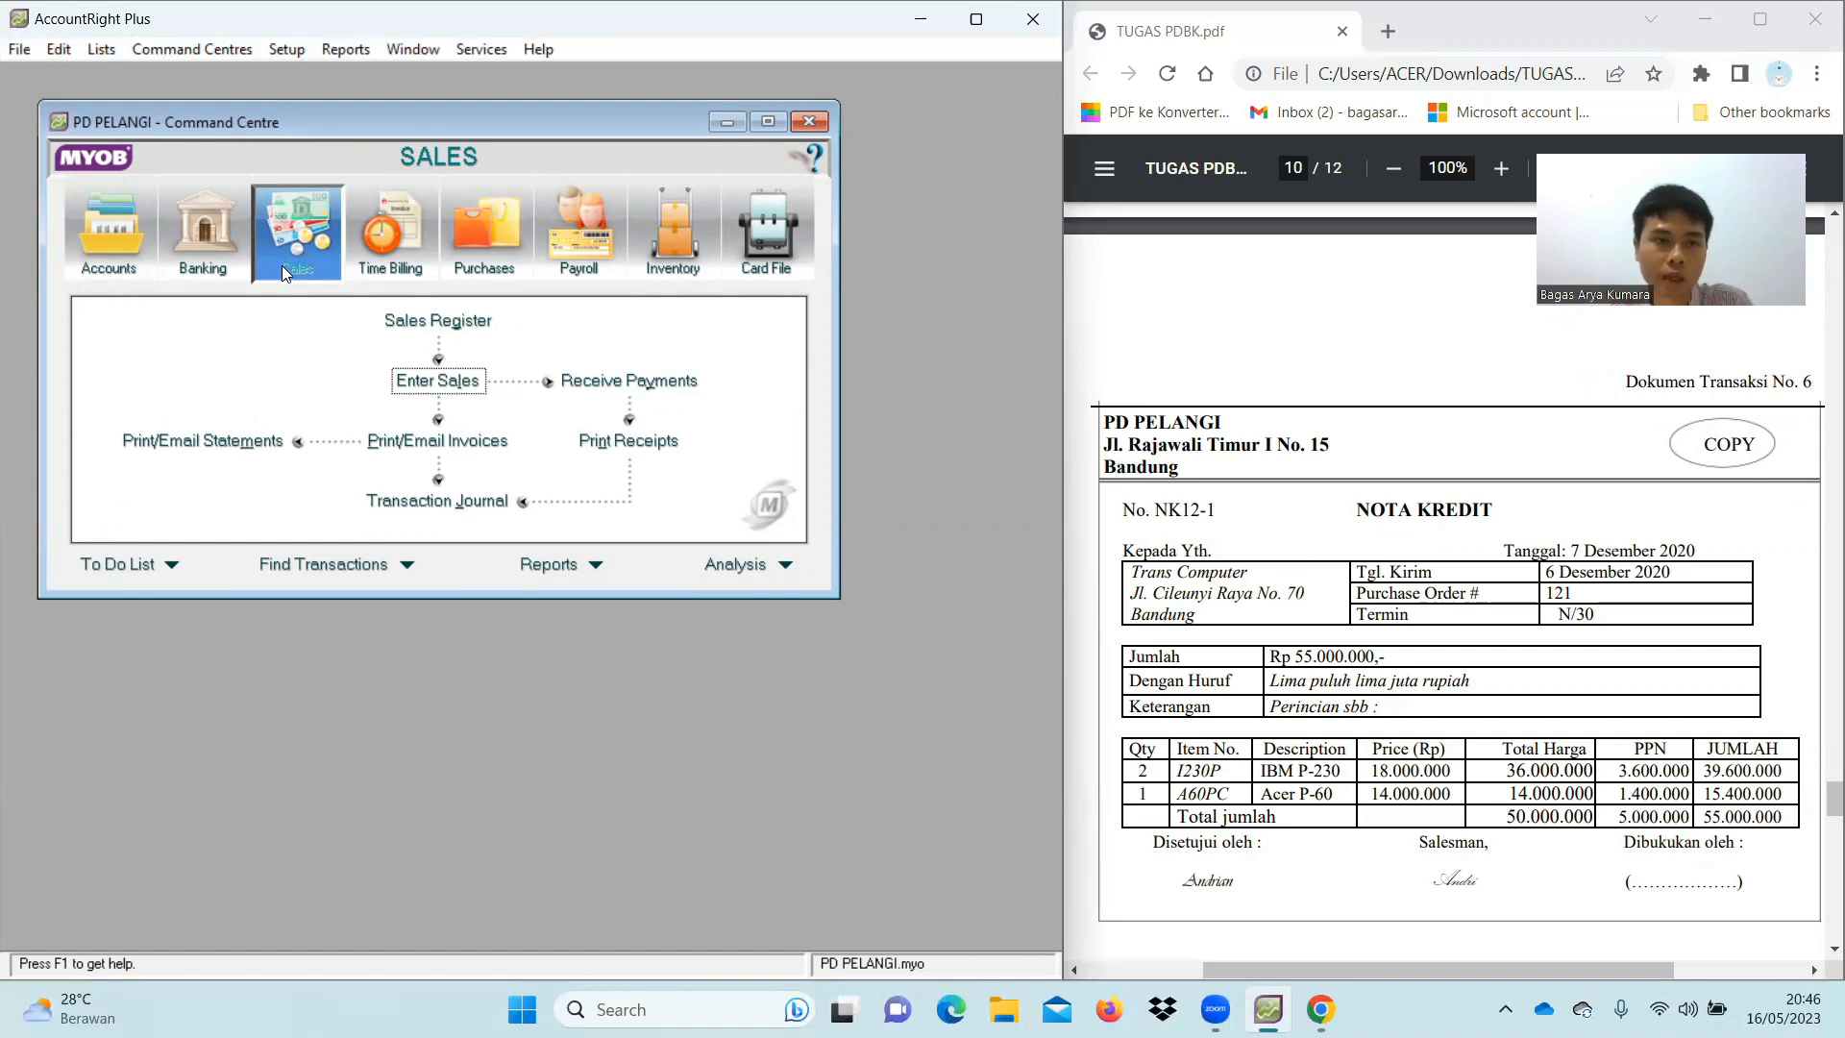
Start a new sale for Trans Computer with balance due in 30 days
click(433, 380)
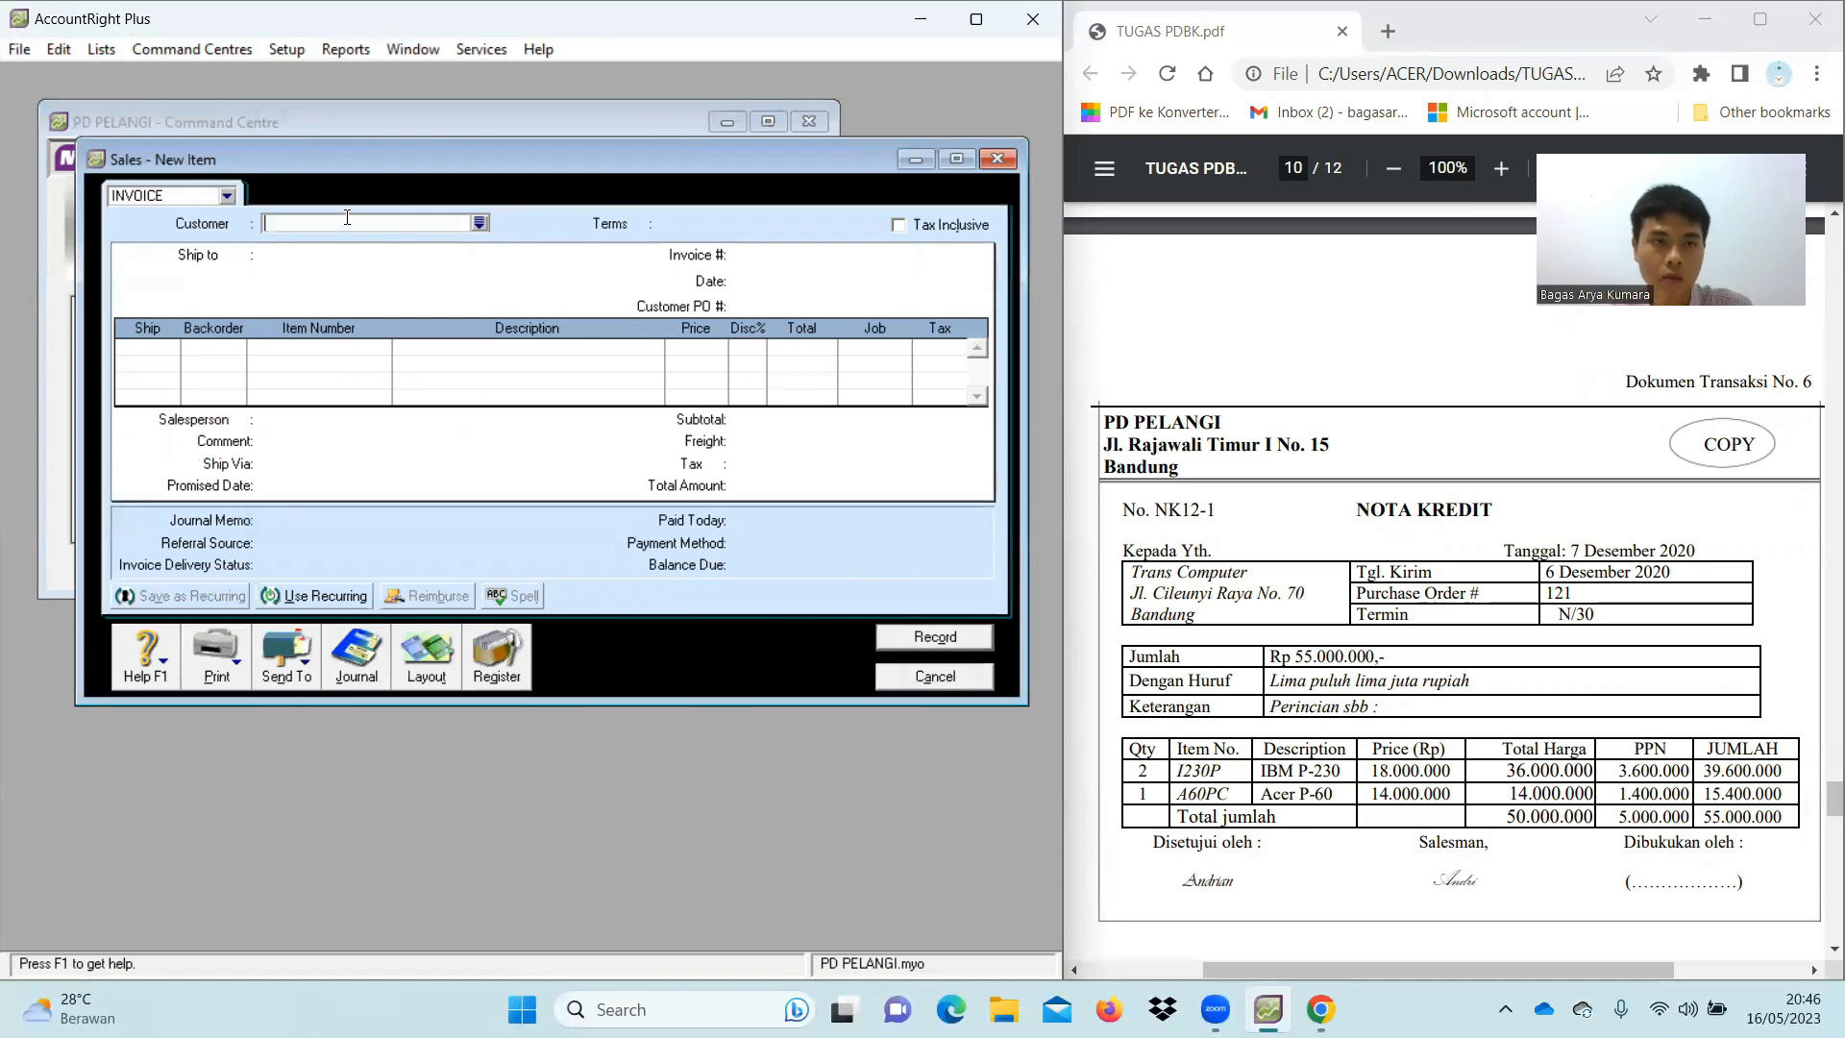
text(Trans Computer)
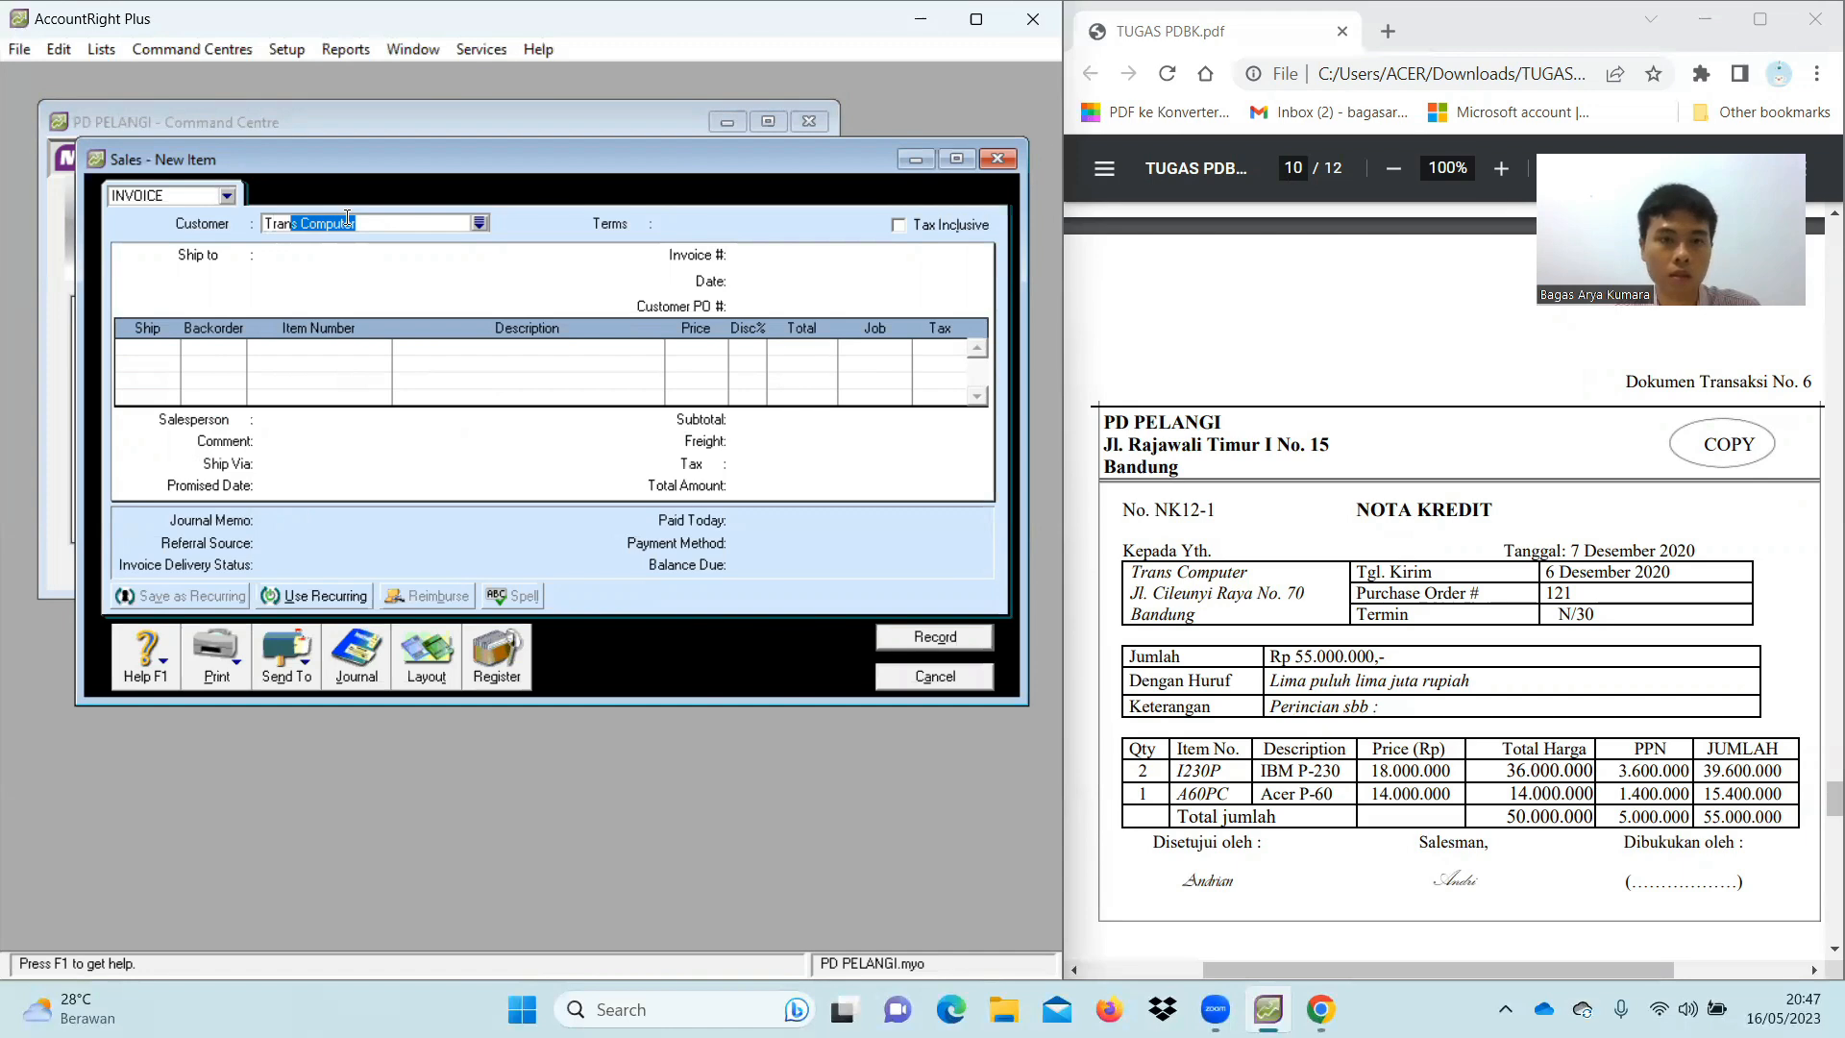
key(Tab)
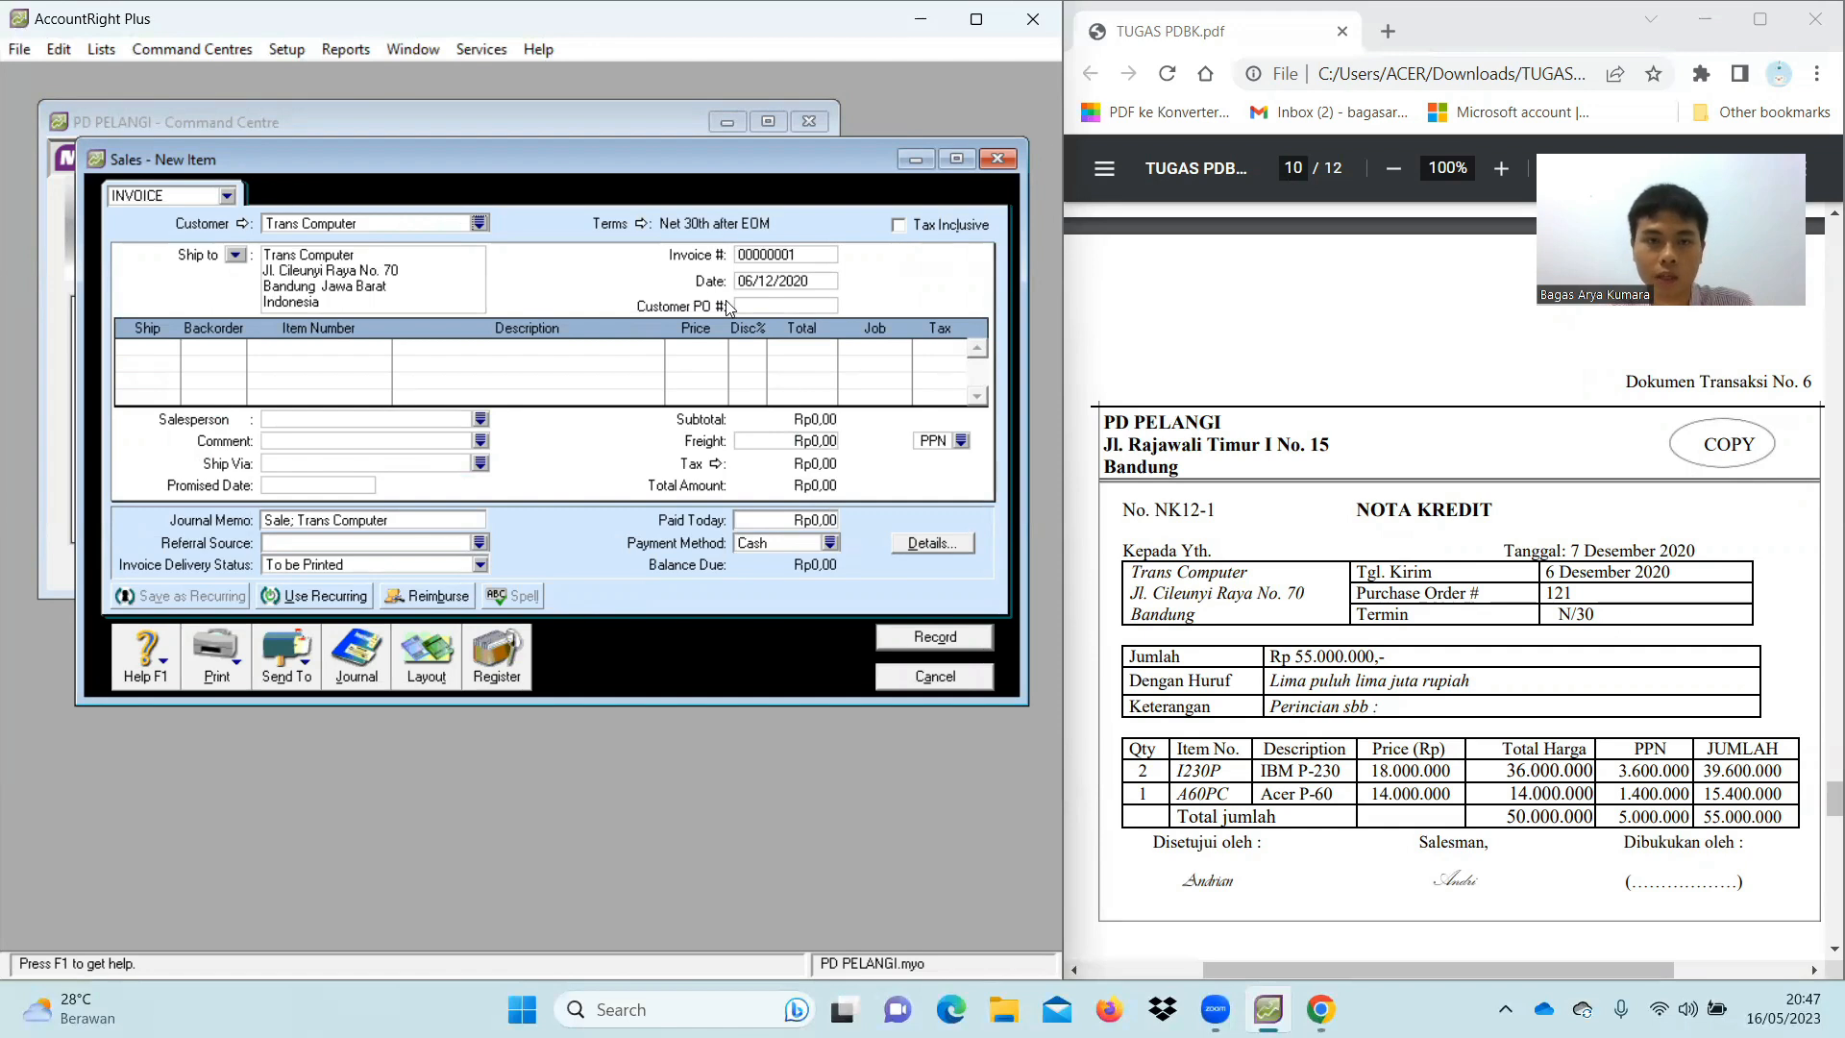
click(640, 223)
click(749, 355)
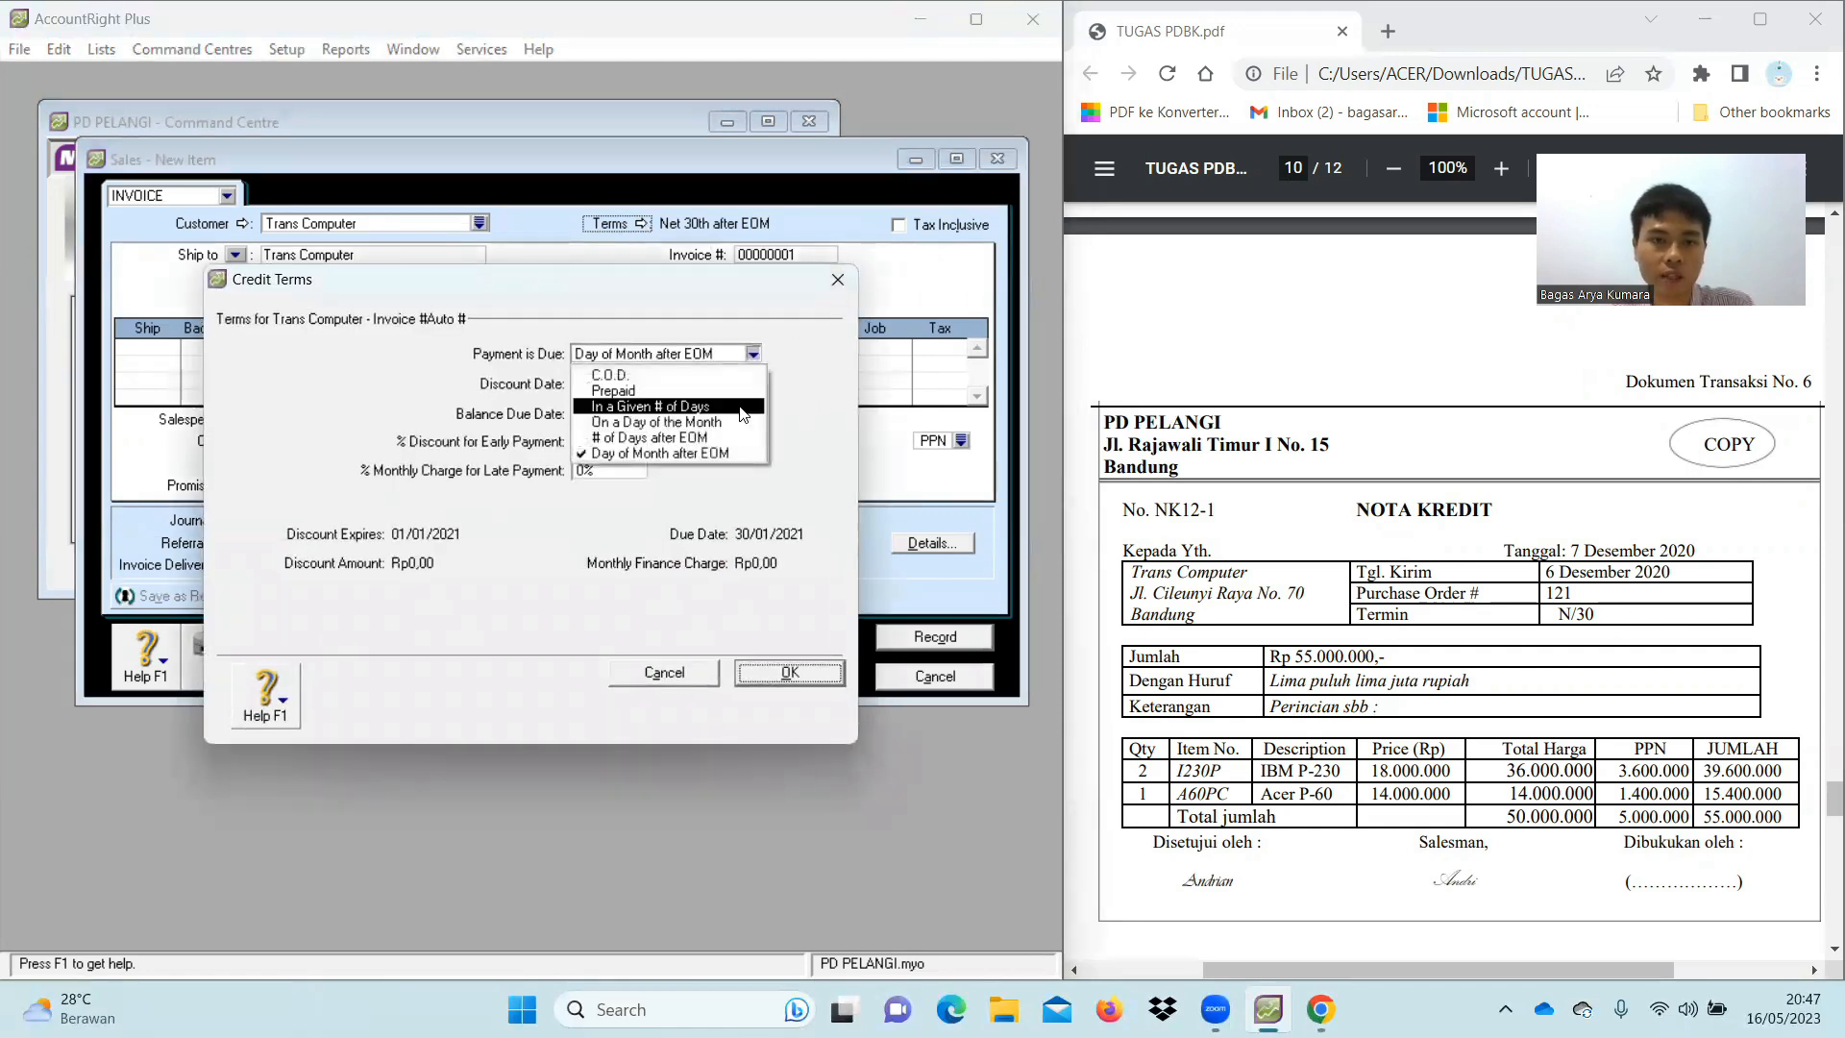
click(649, 406)
click(606, 412)
text(30)
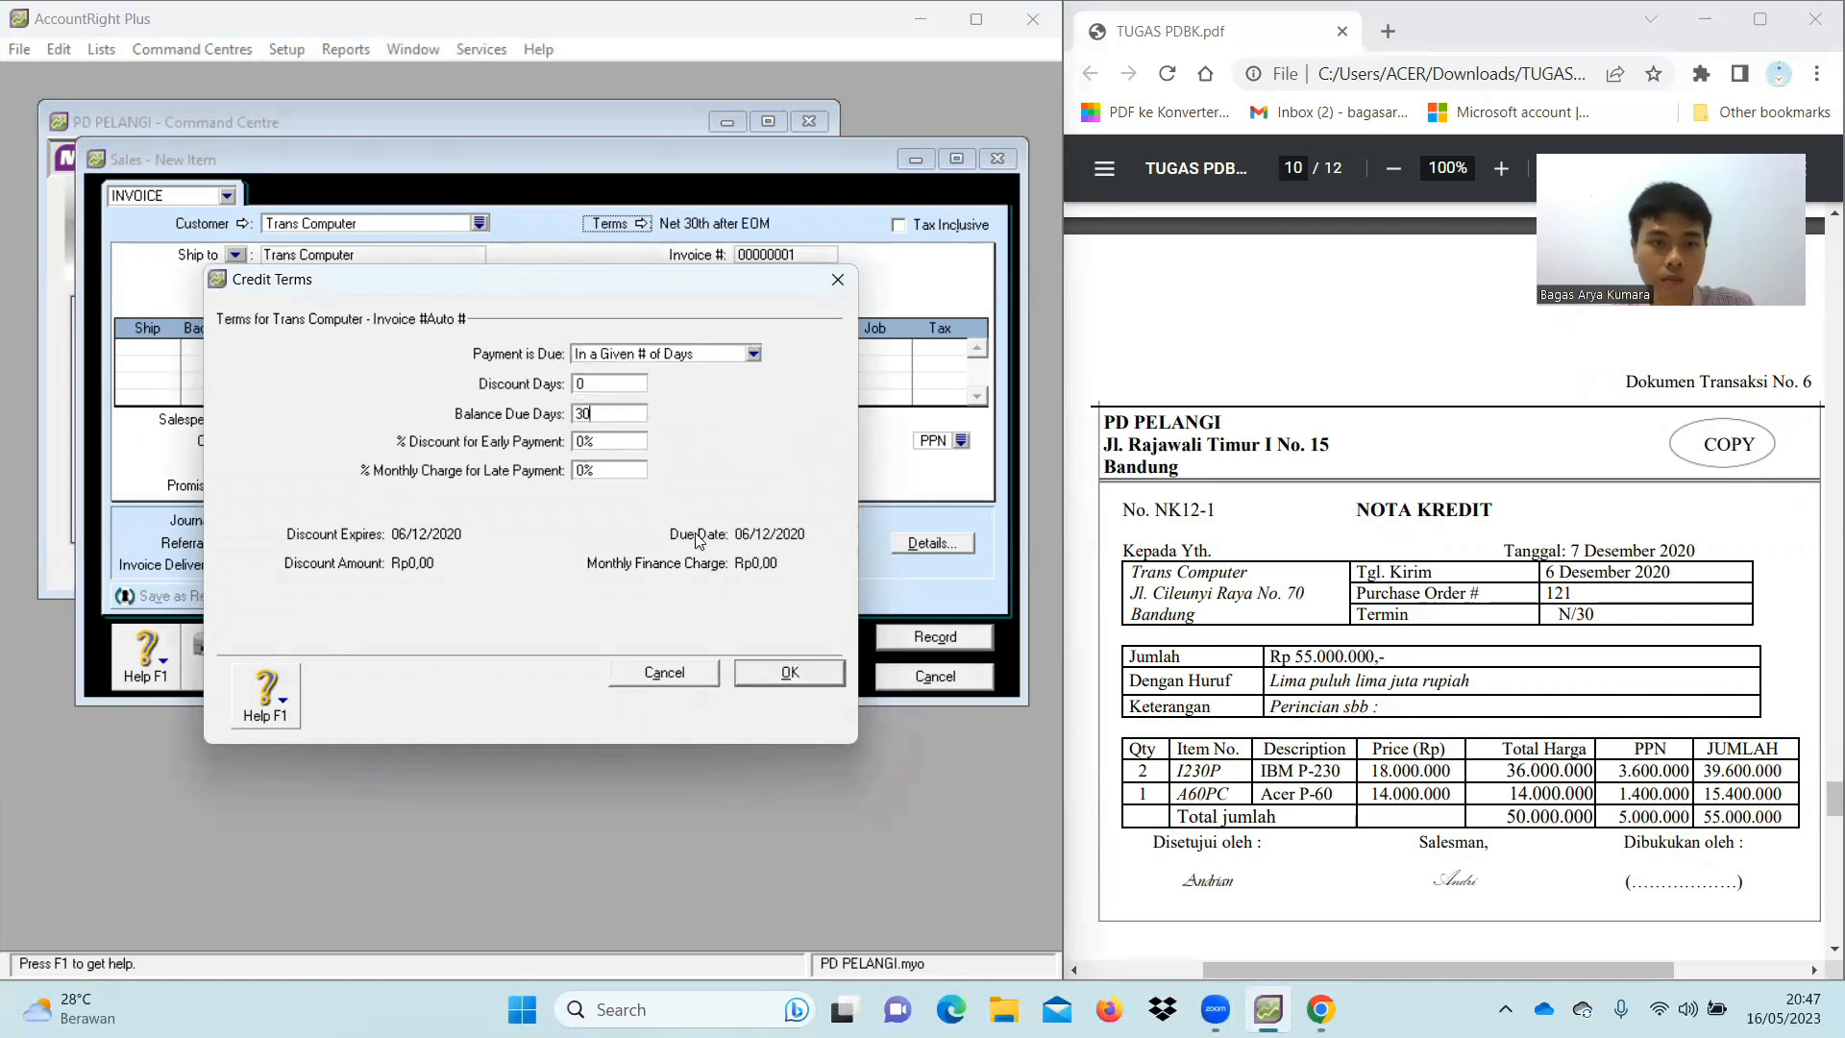
click(790, 673)
Set the invoice number to NK12-1, keeping date 06/12/2020
click(781, 251)
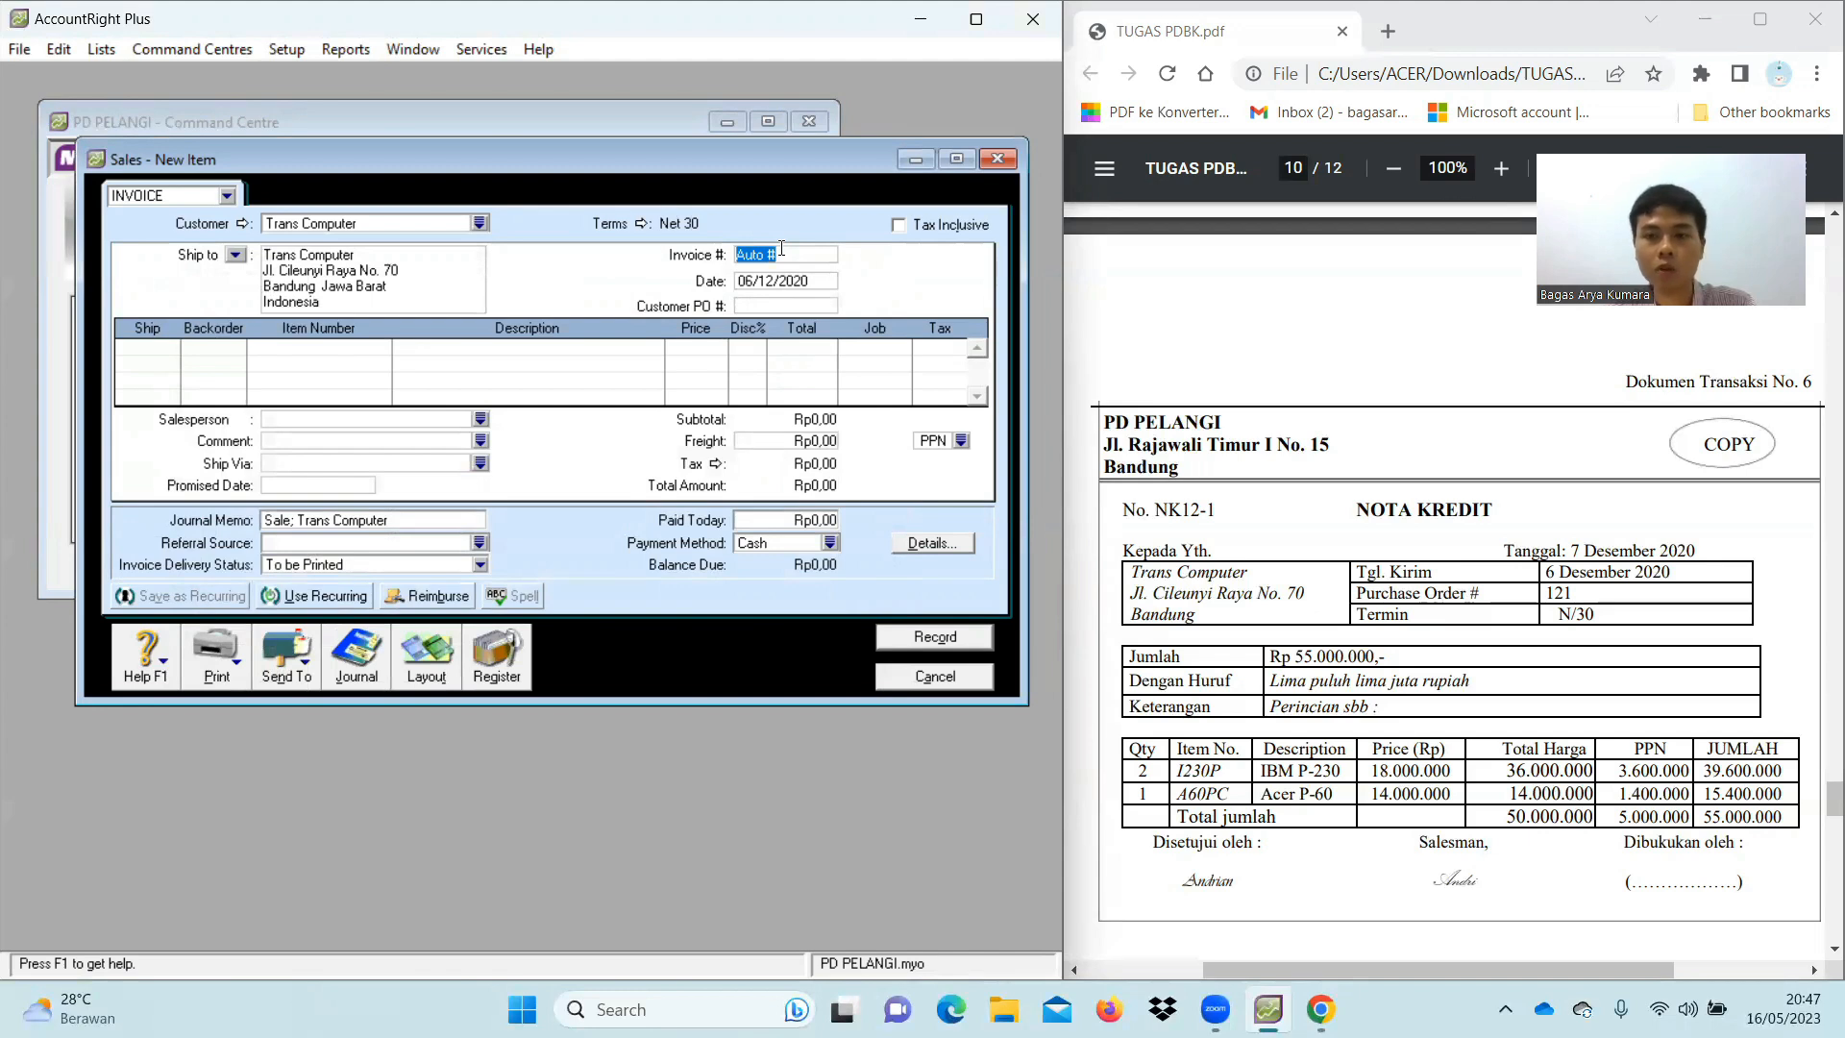
key(BackSpace)
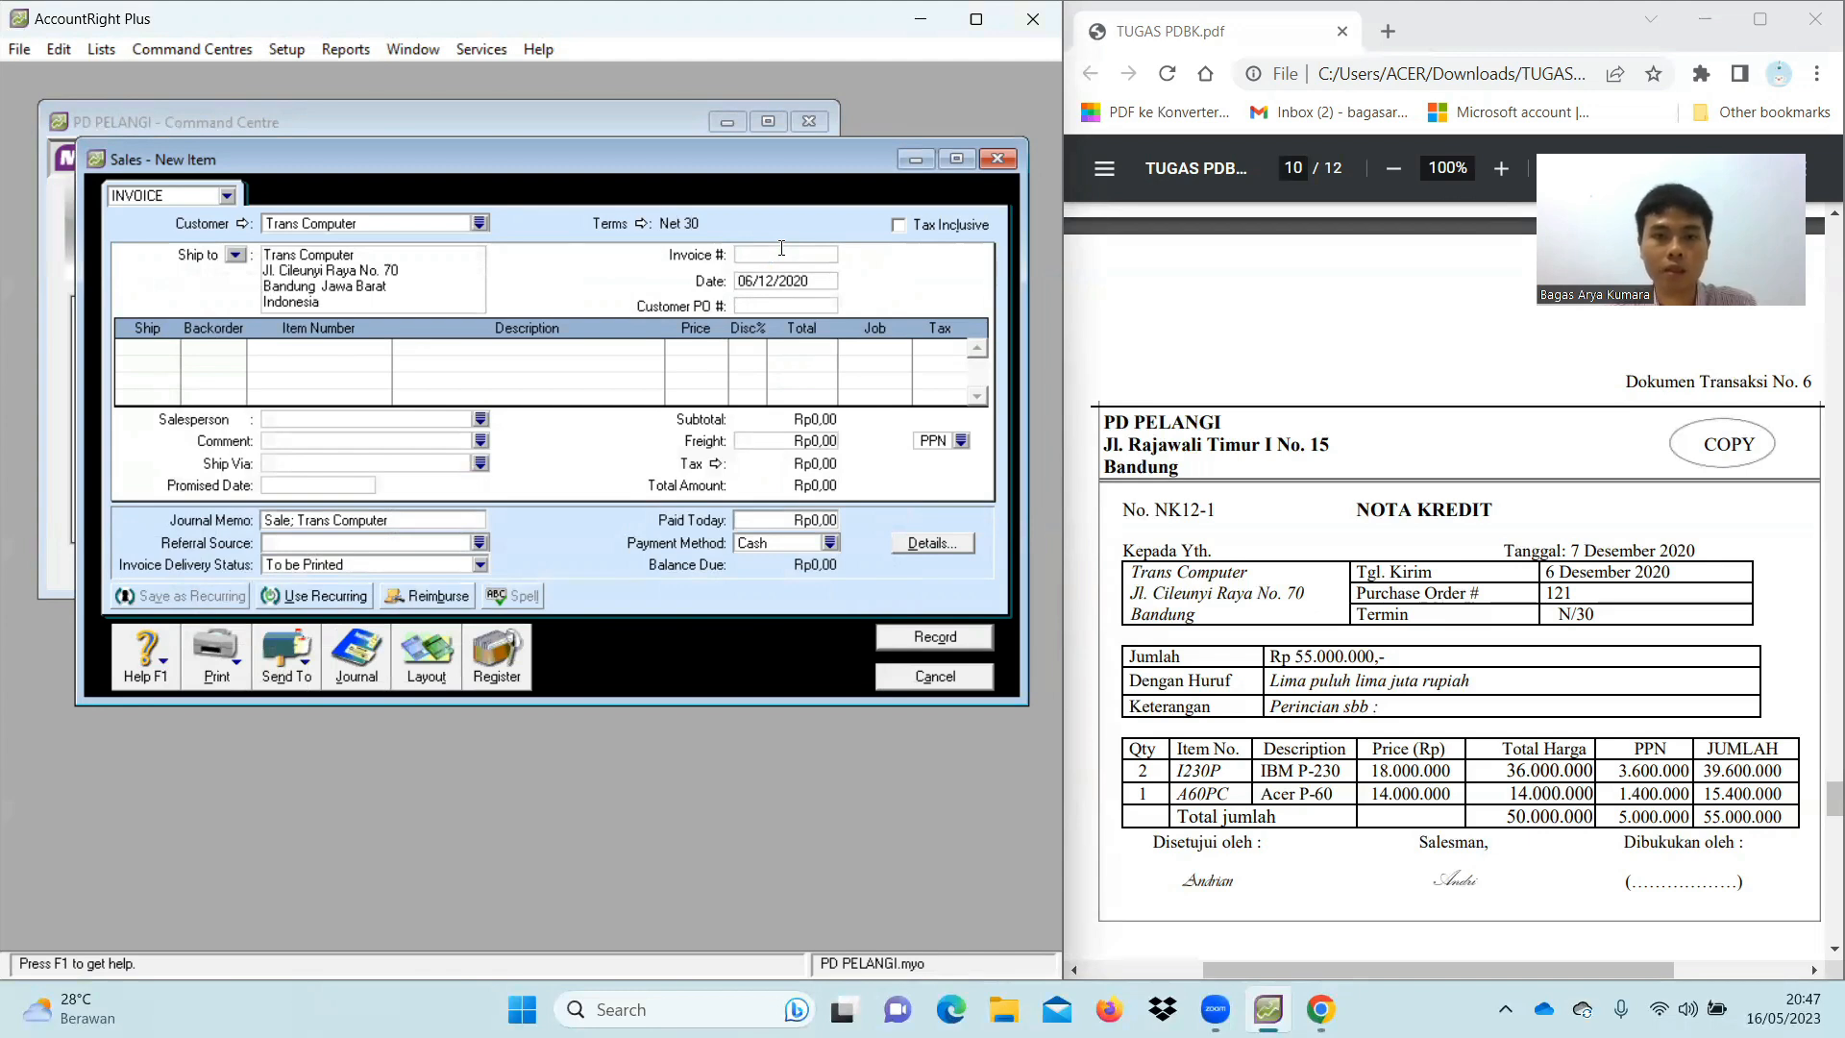
text(NK12-1)
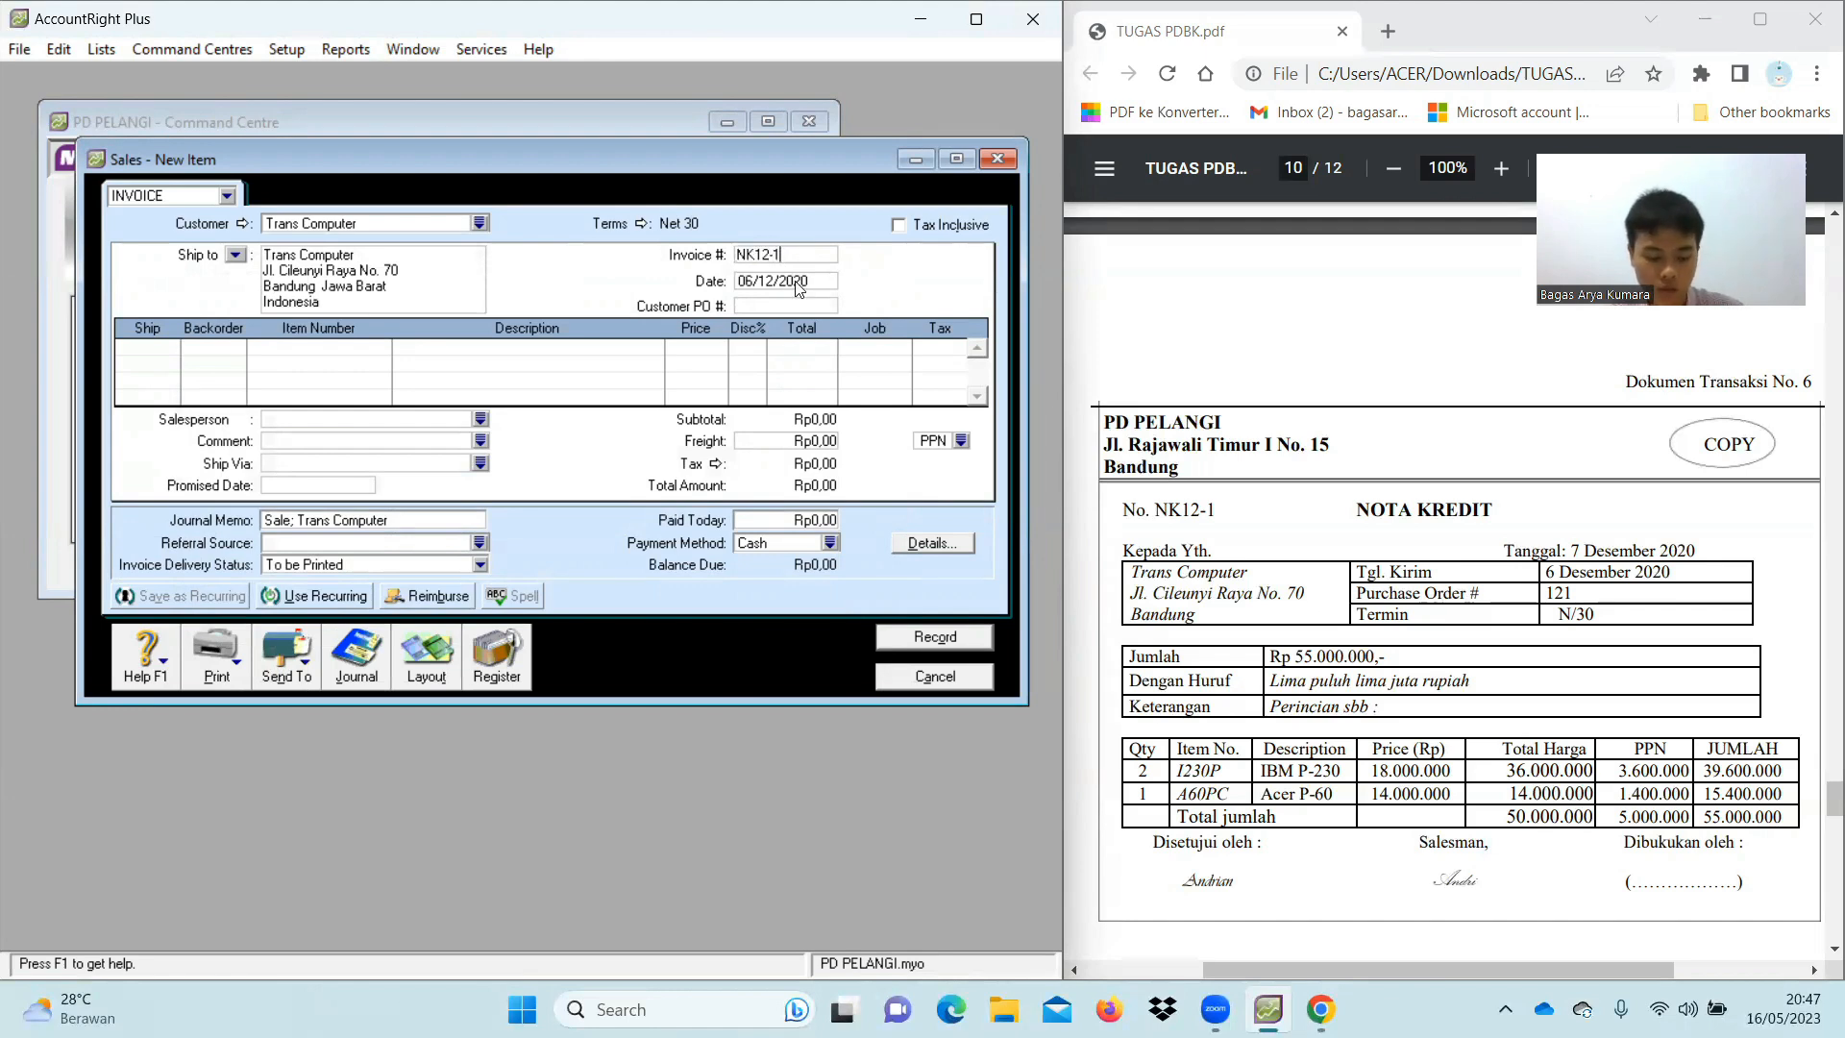
click(796, 281)
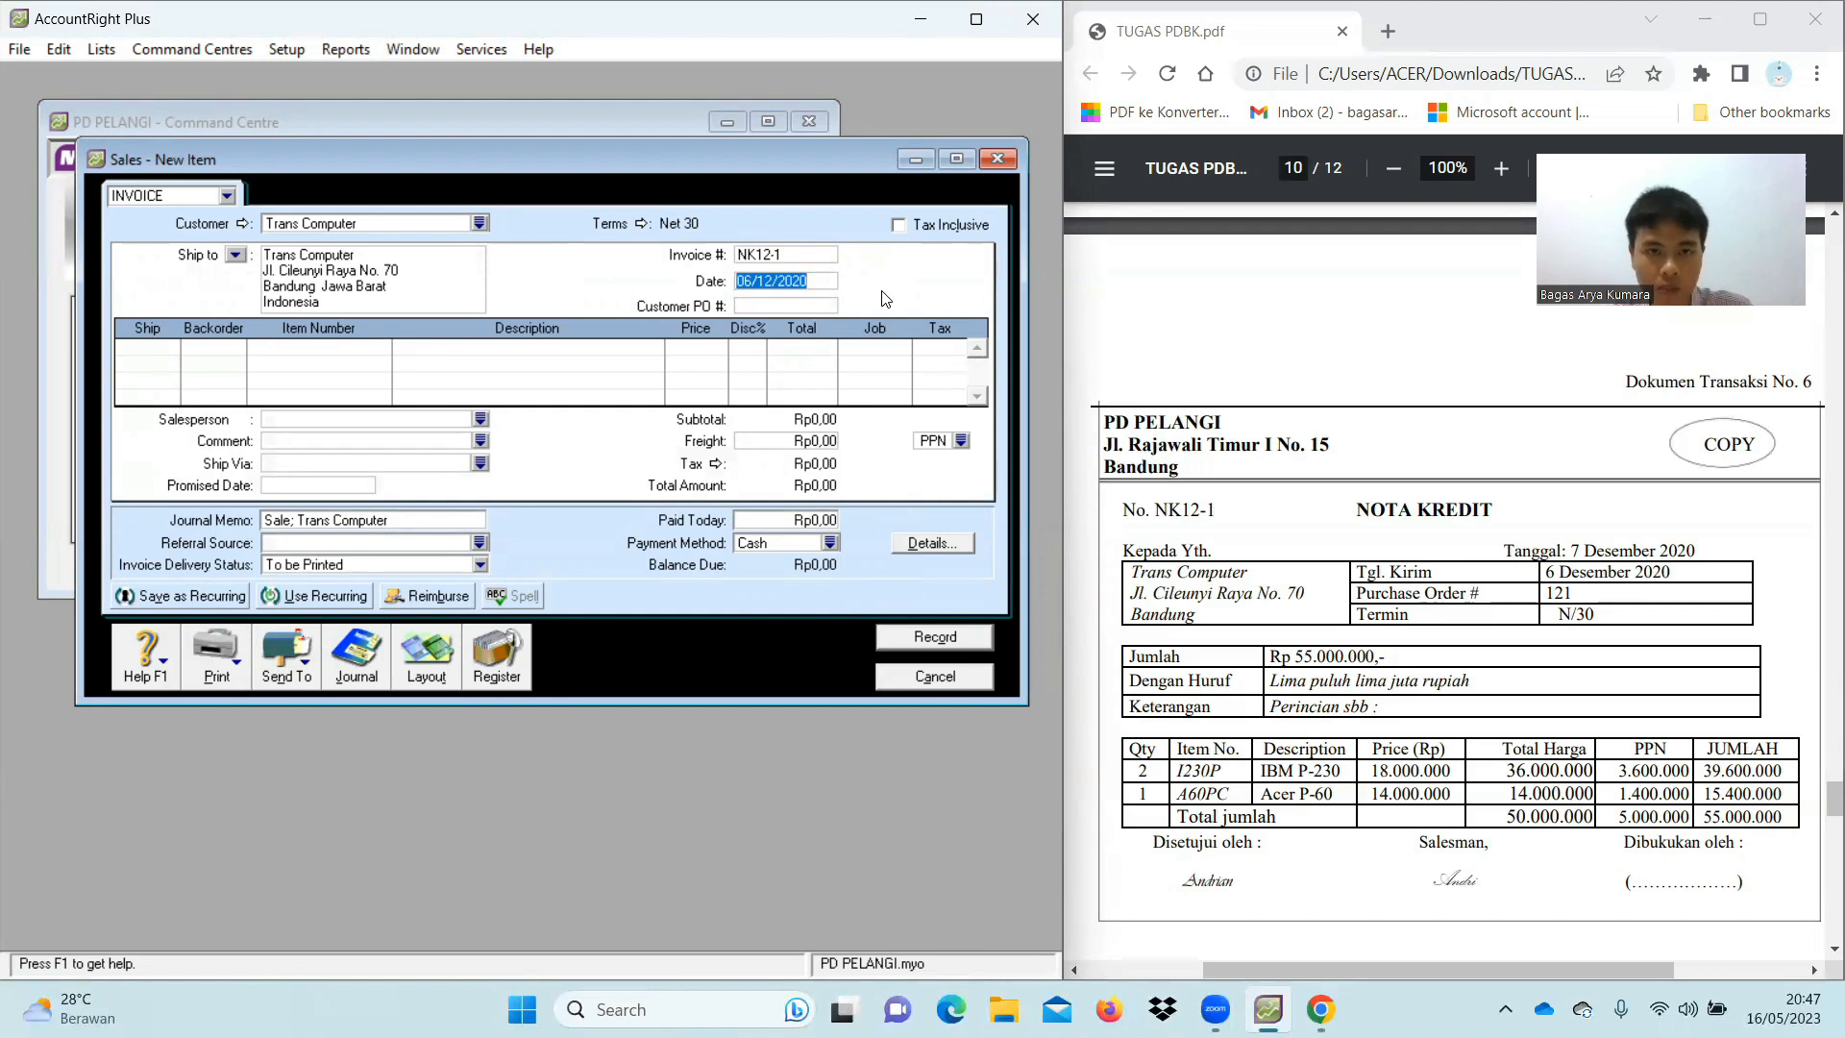
key(Tab)
key(Tab)
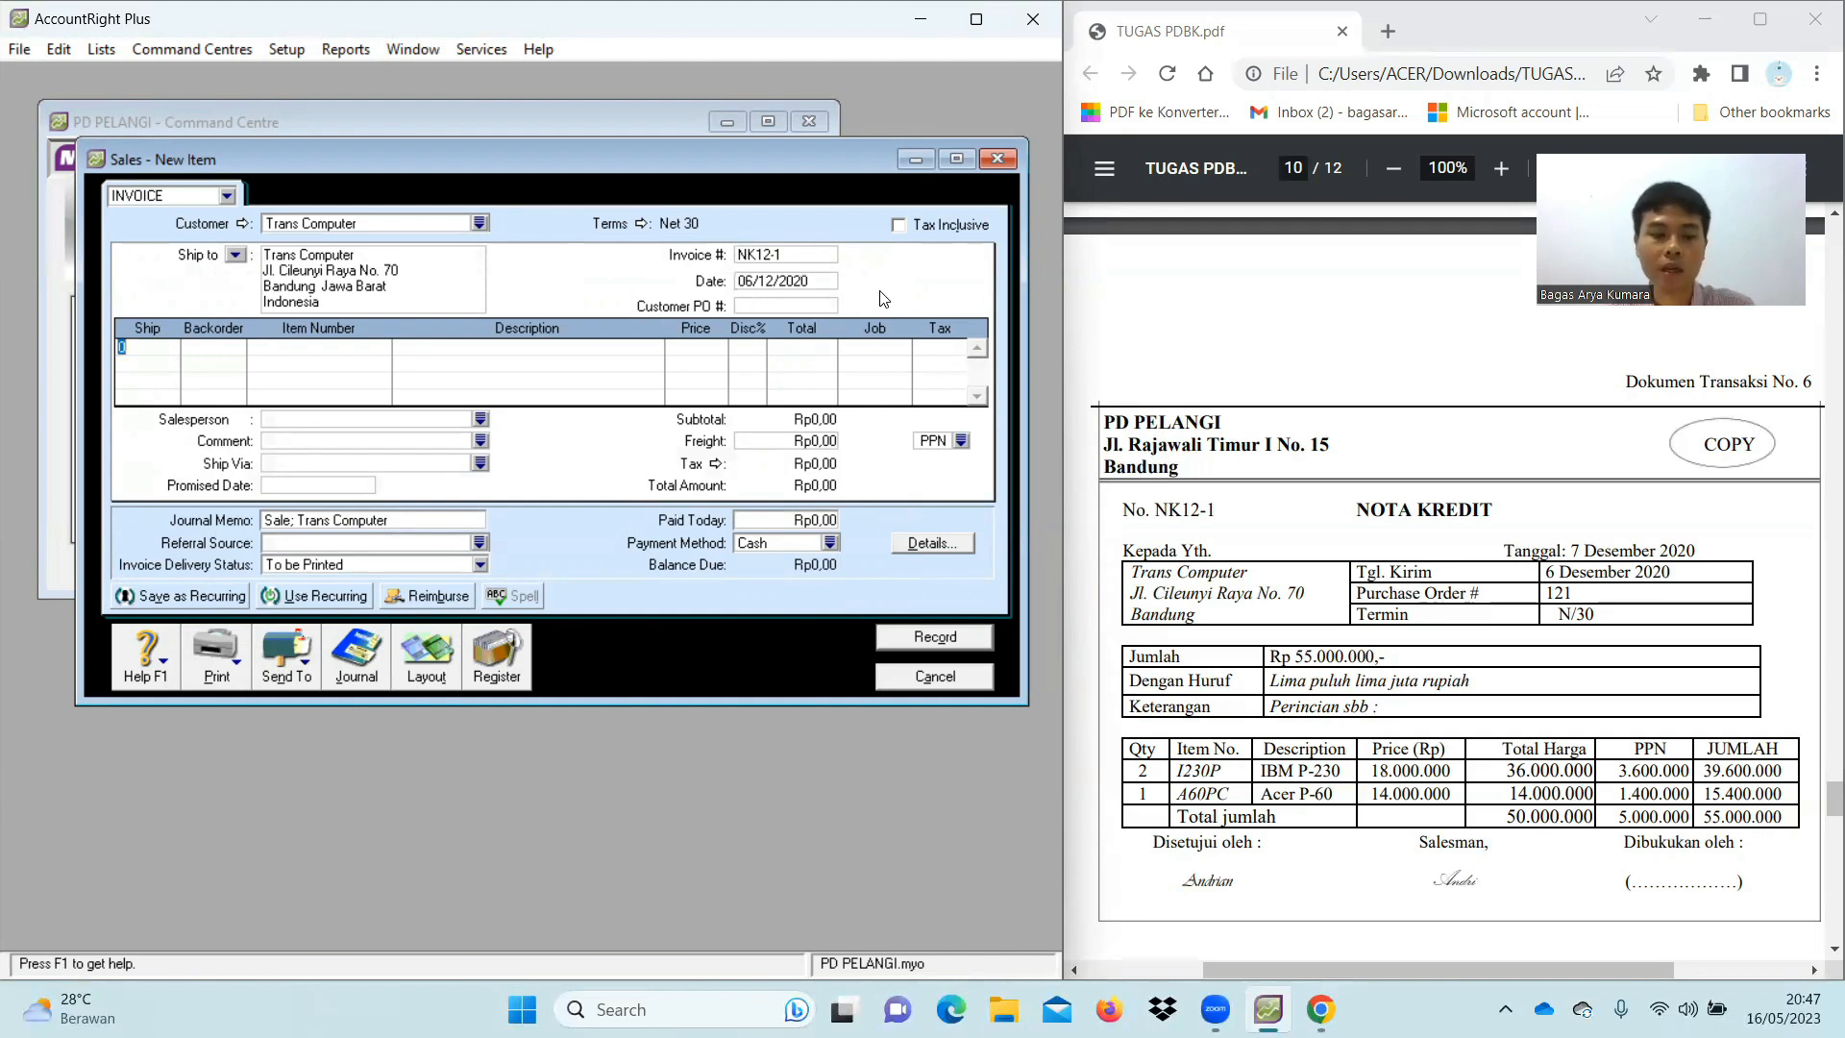
Add a return line of -2 I230P at Rp18.000.000
text(-2)
key(Tab)
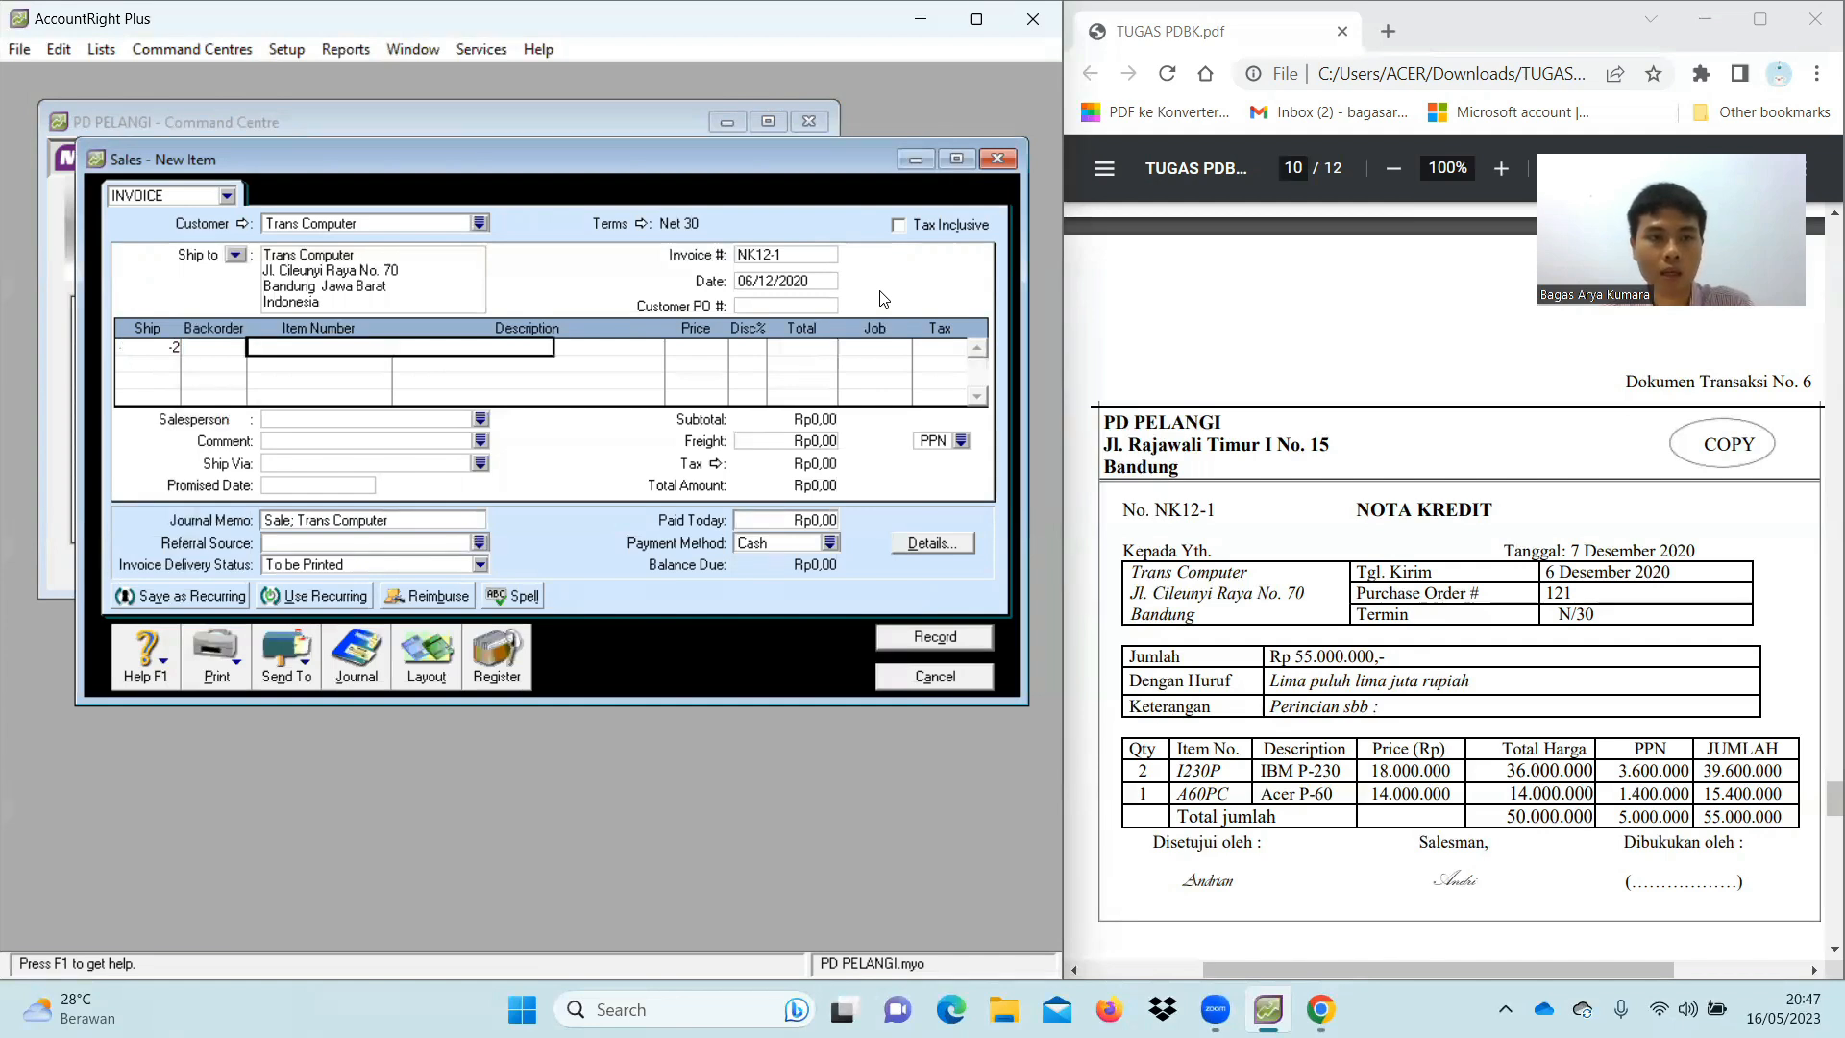
text(I230P)
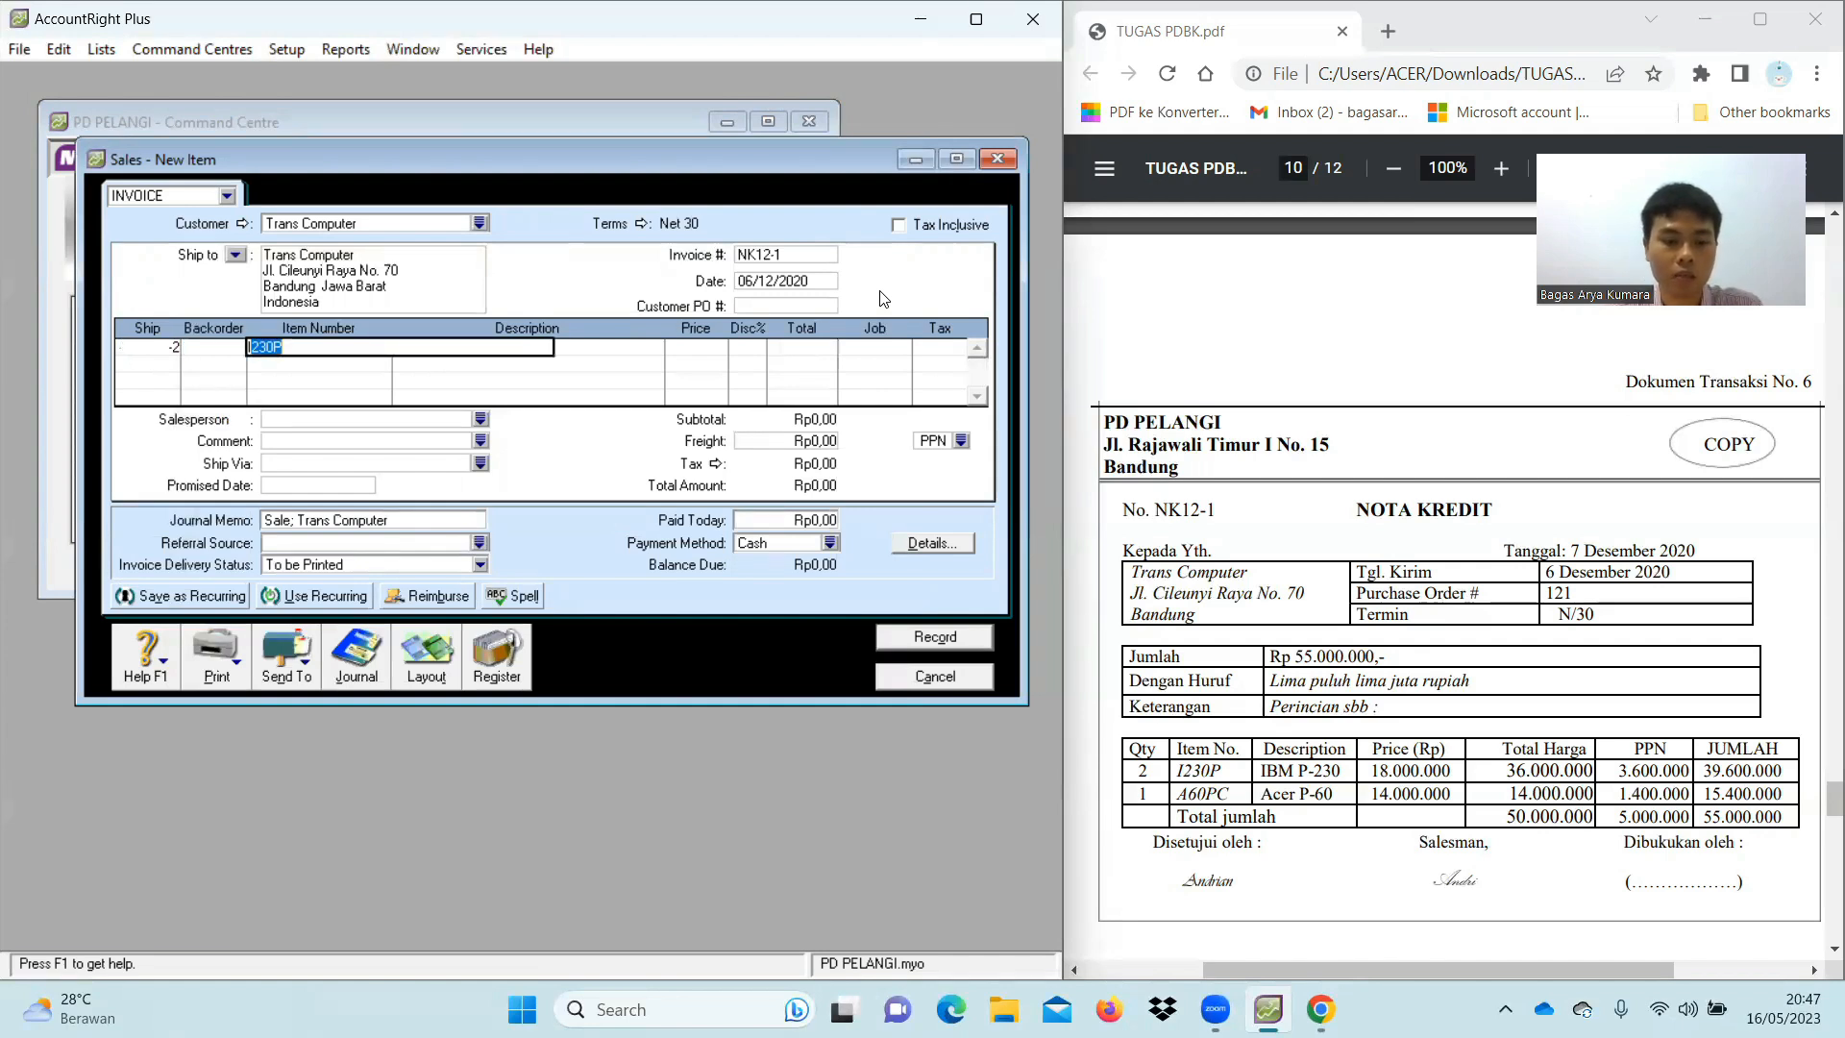
key(Tab)
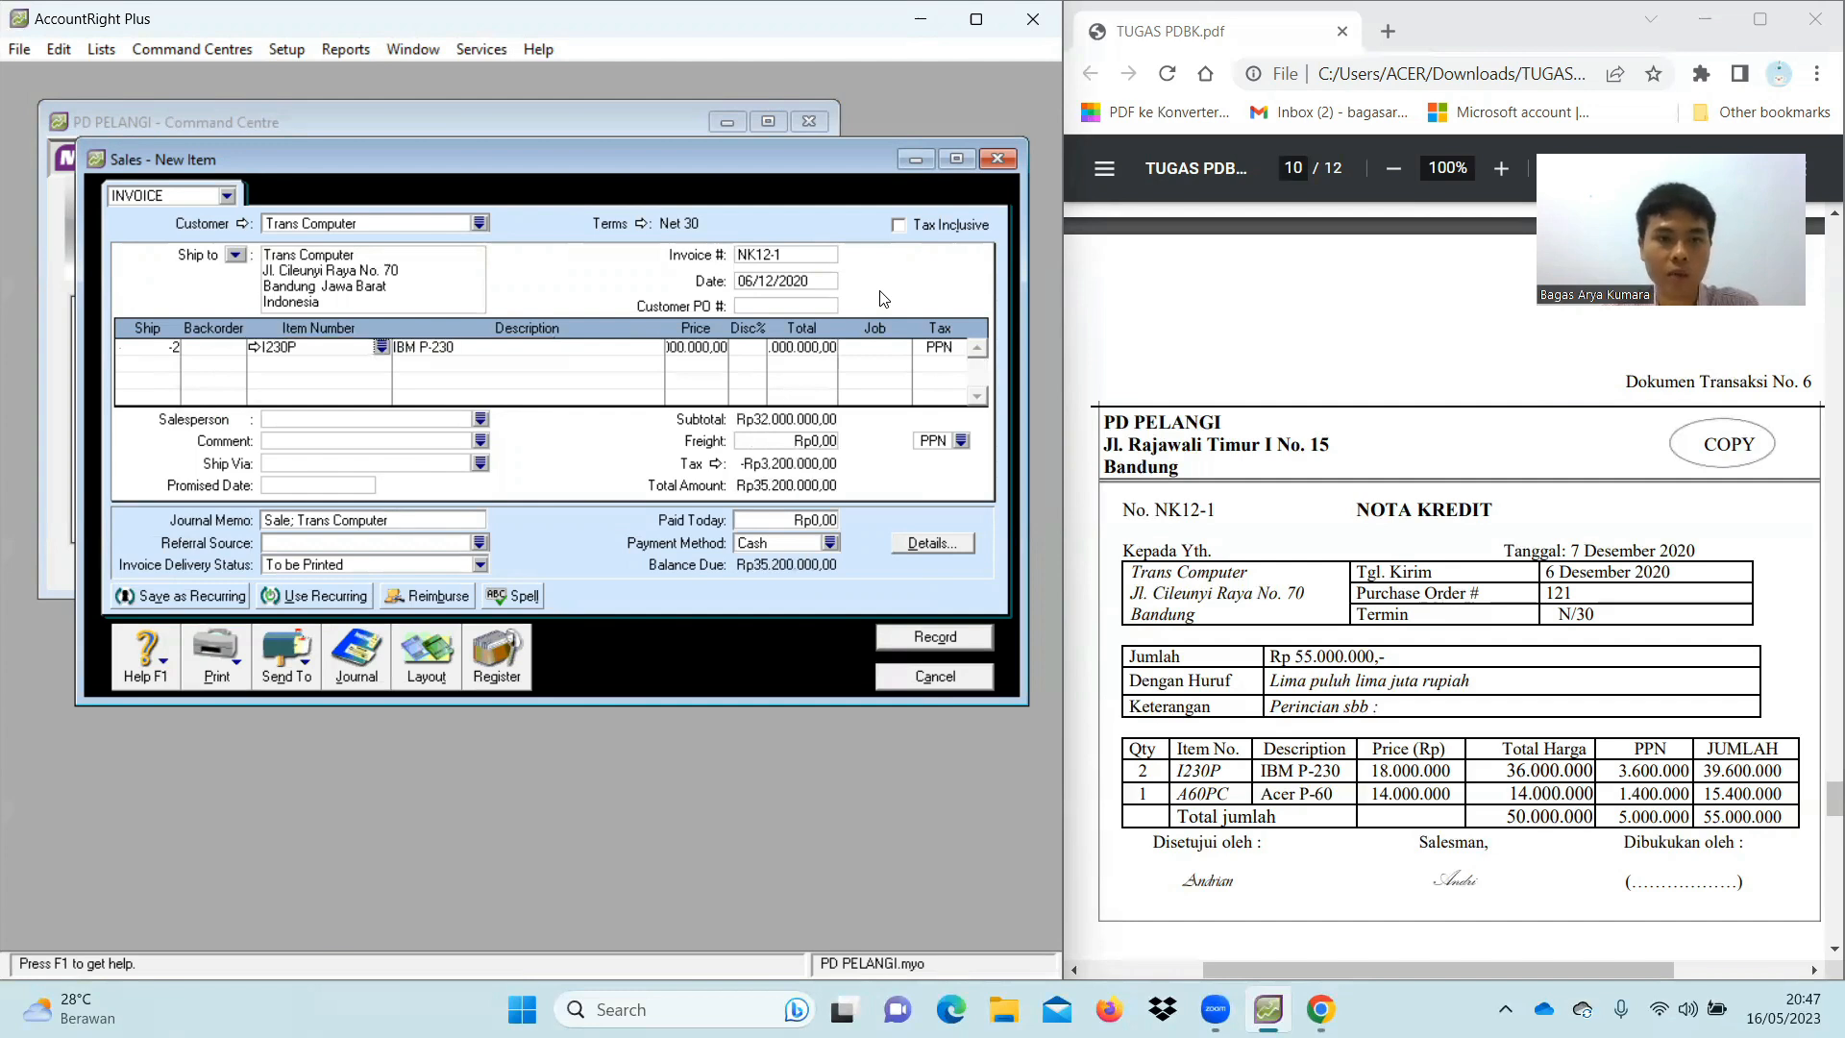
click(711, 348)
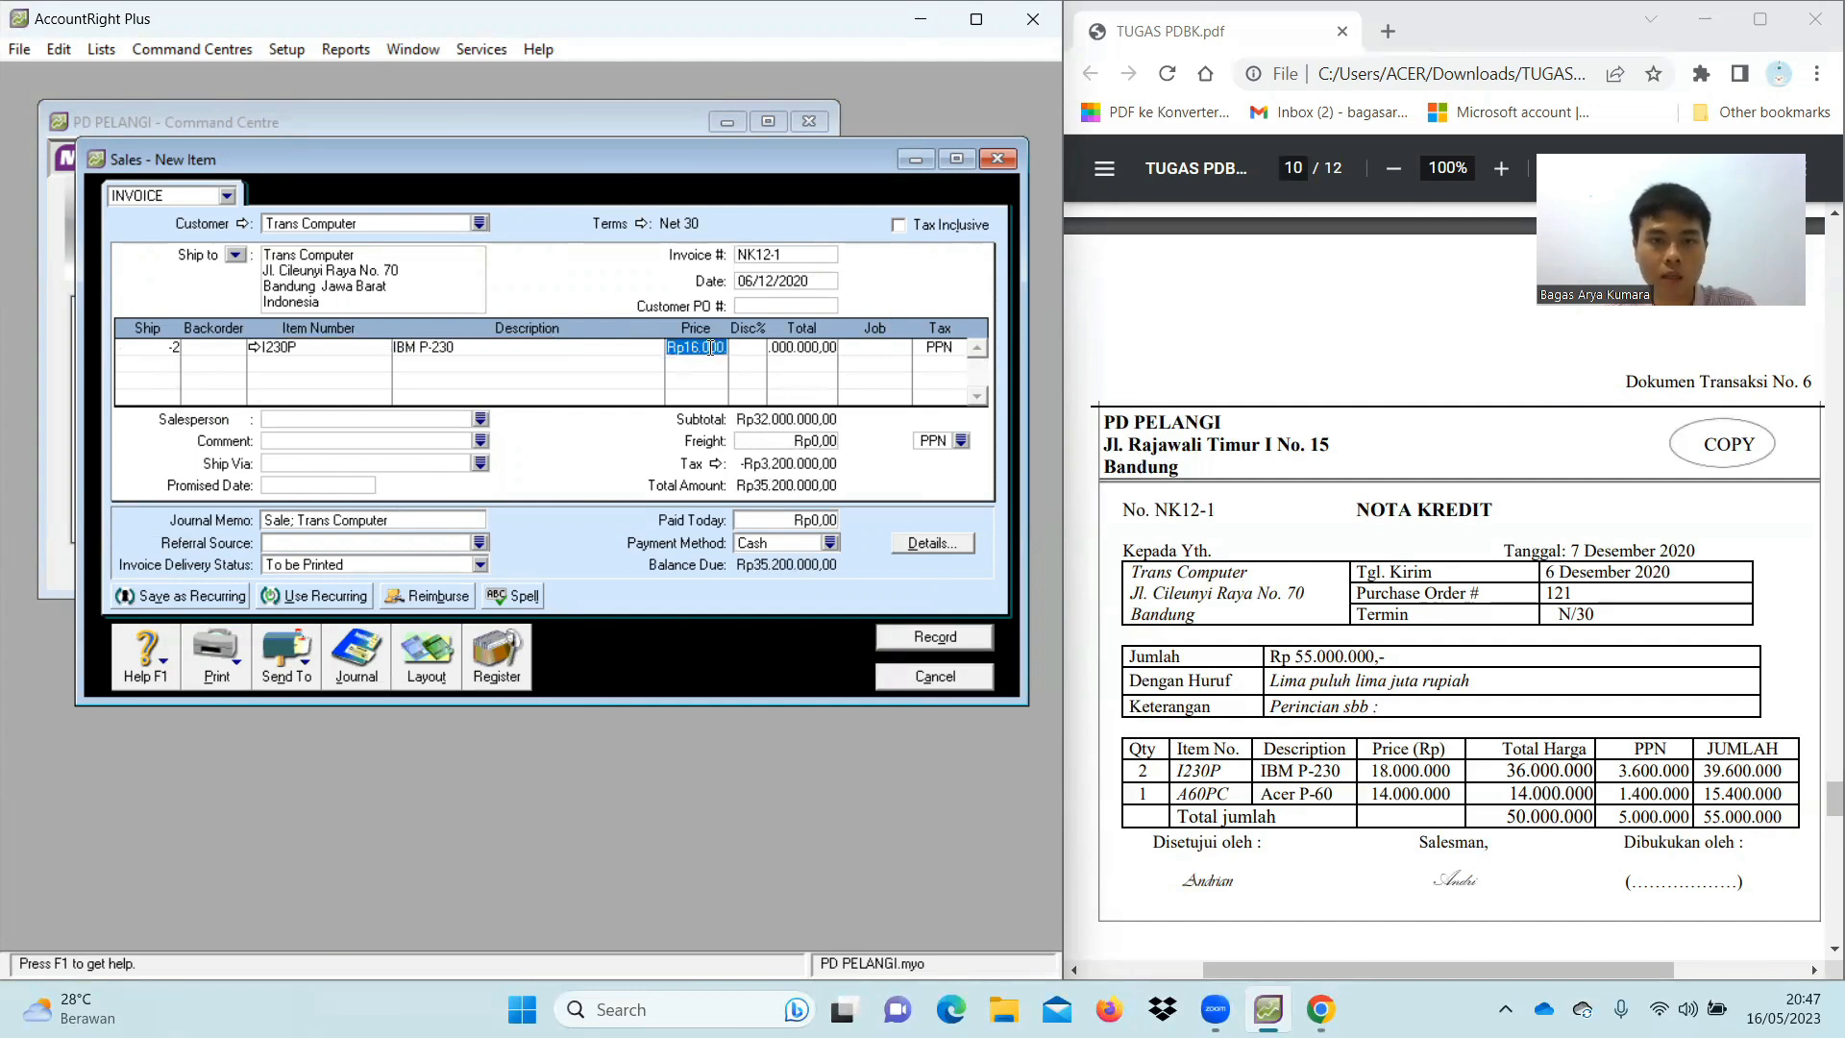
text(180000)
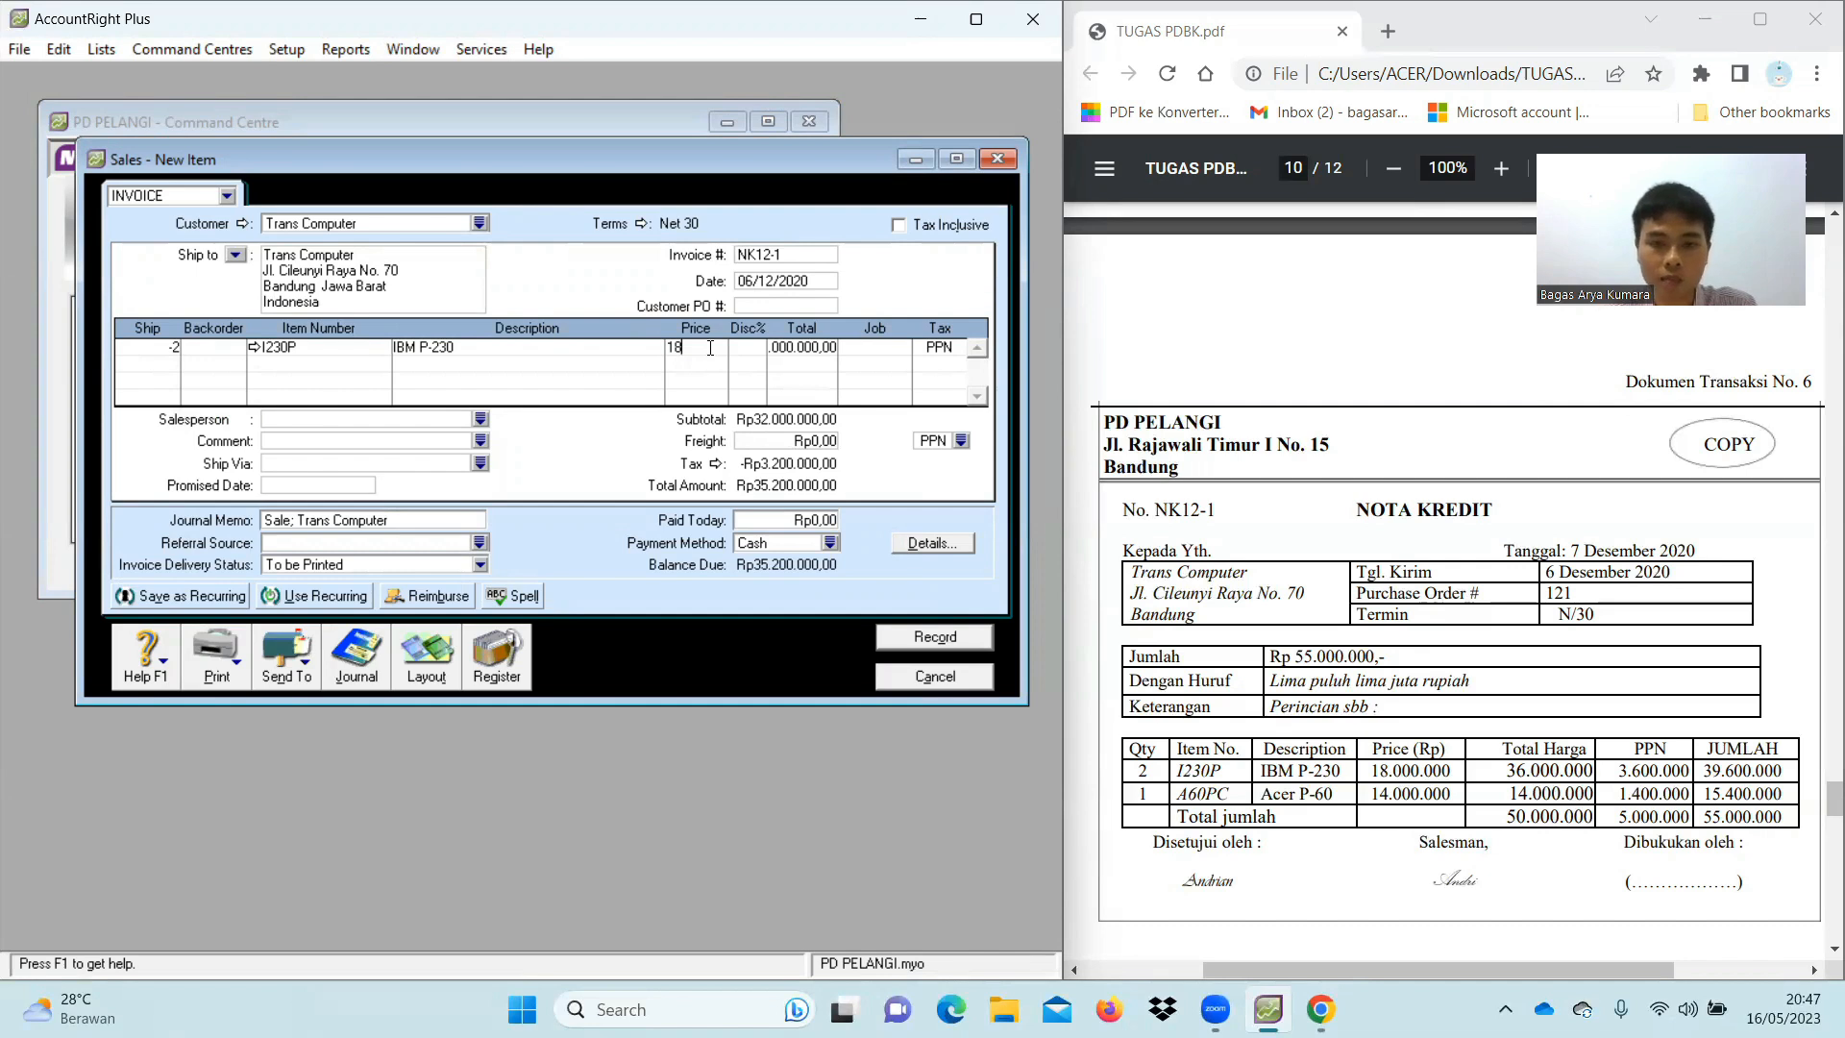
key(Tab)
key(Tab)
key(Tab)
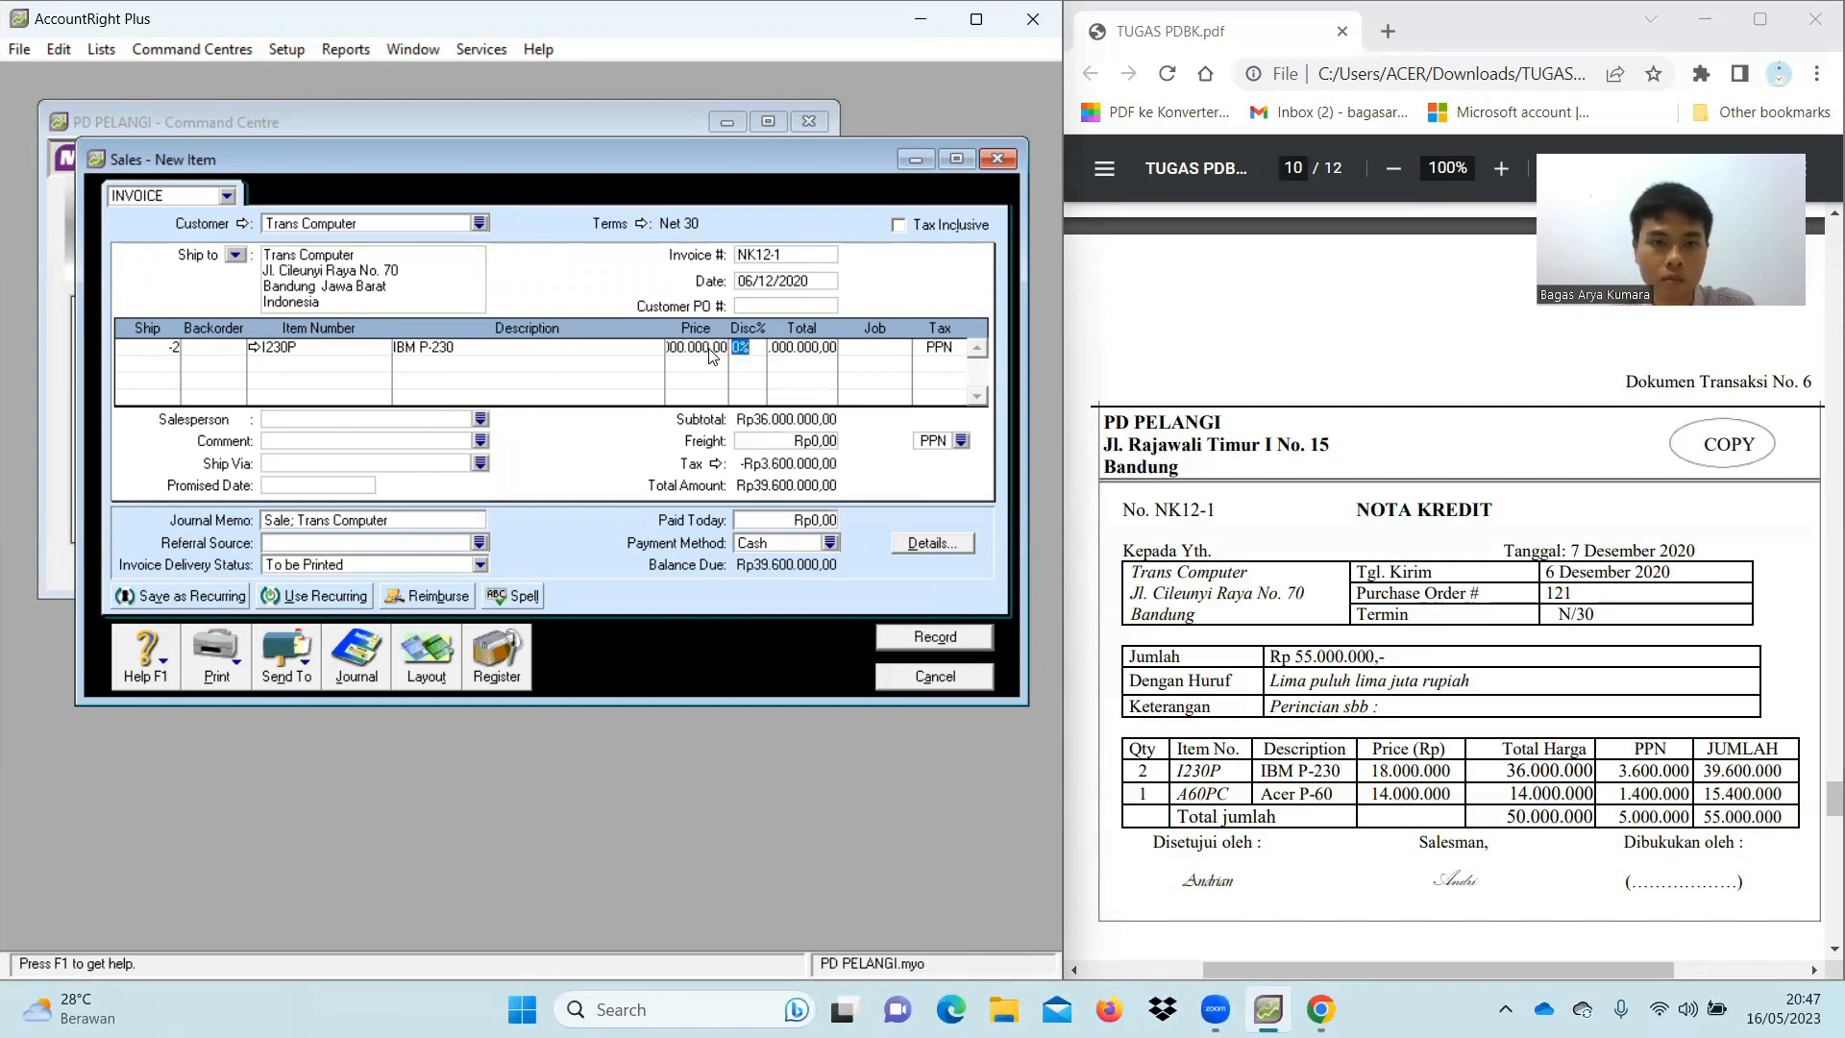
key(Tab)
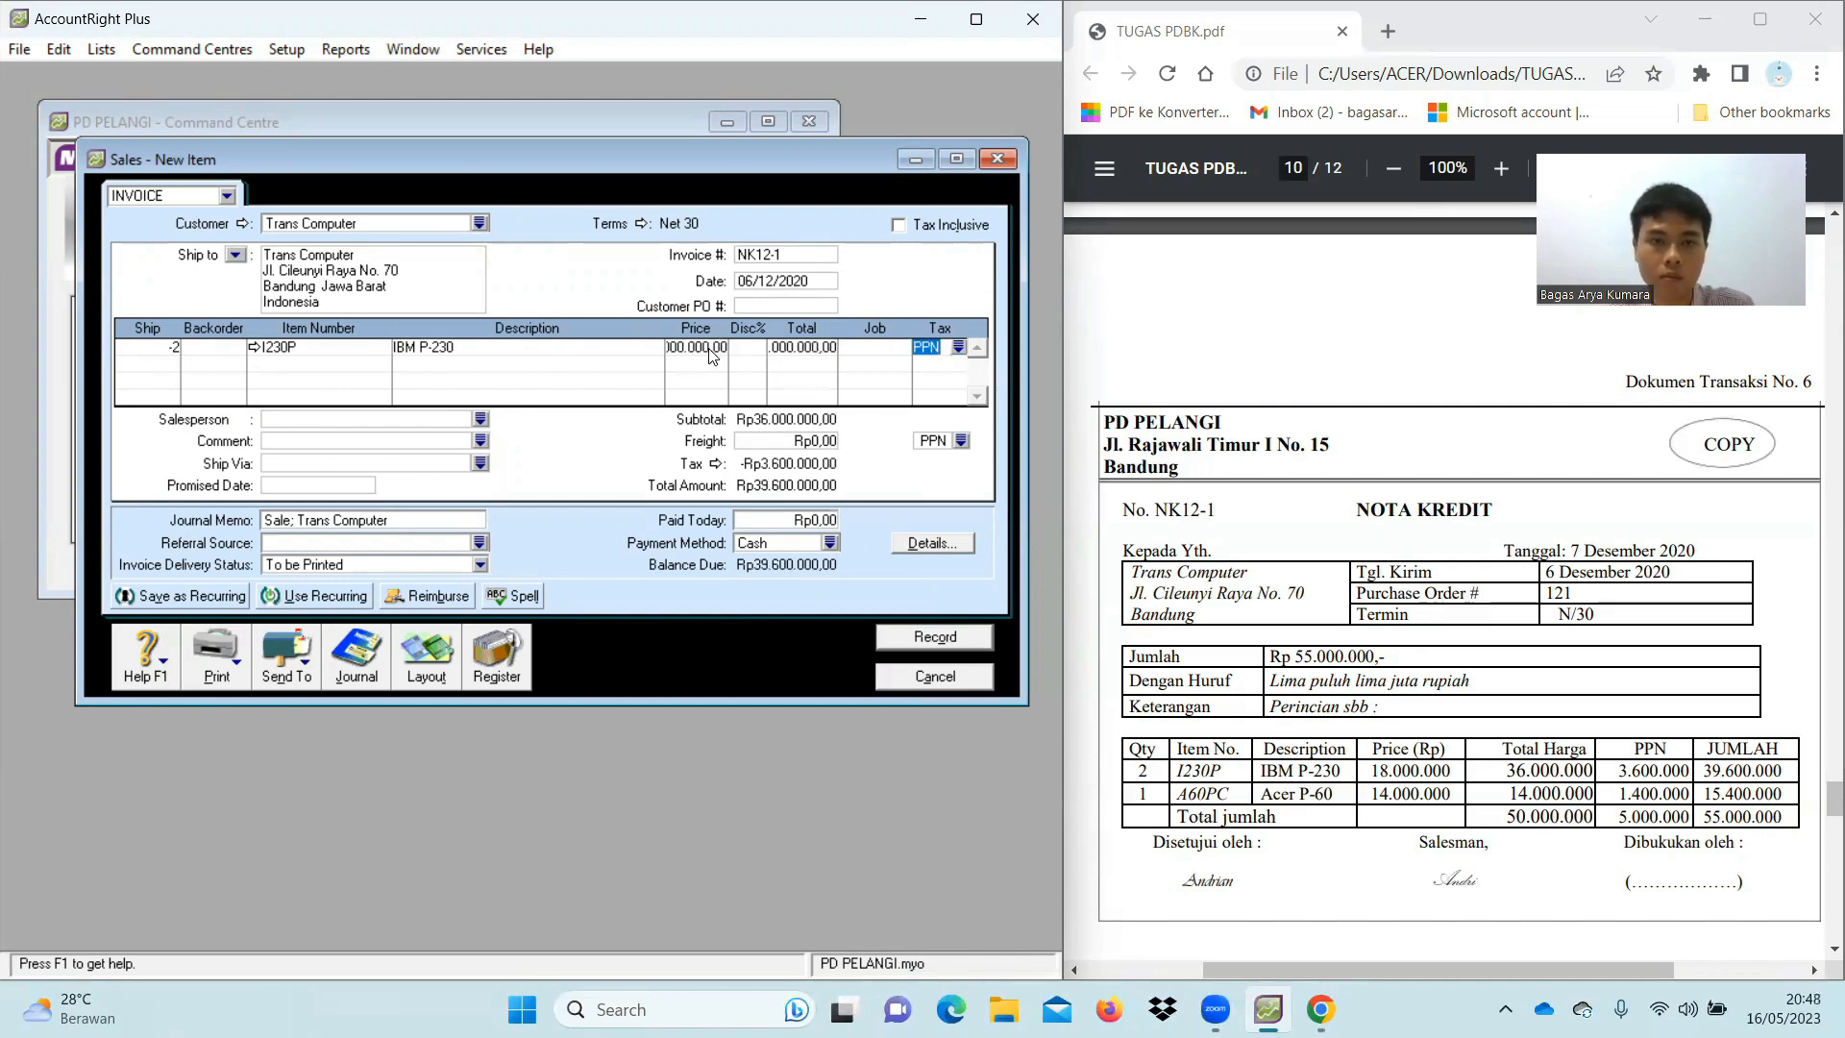
key(Tab)
key(Tab)
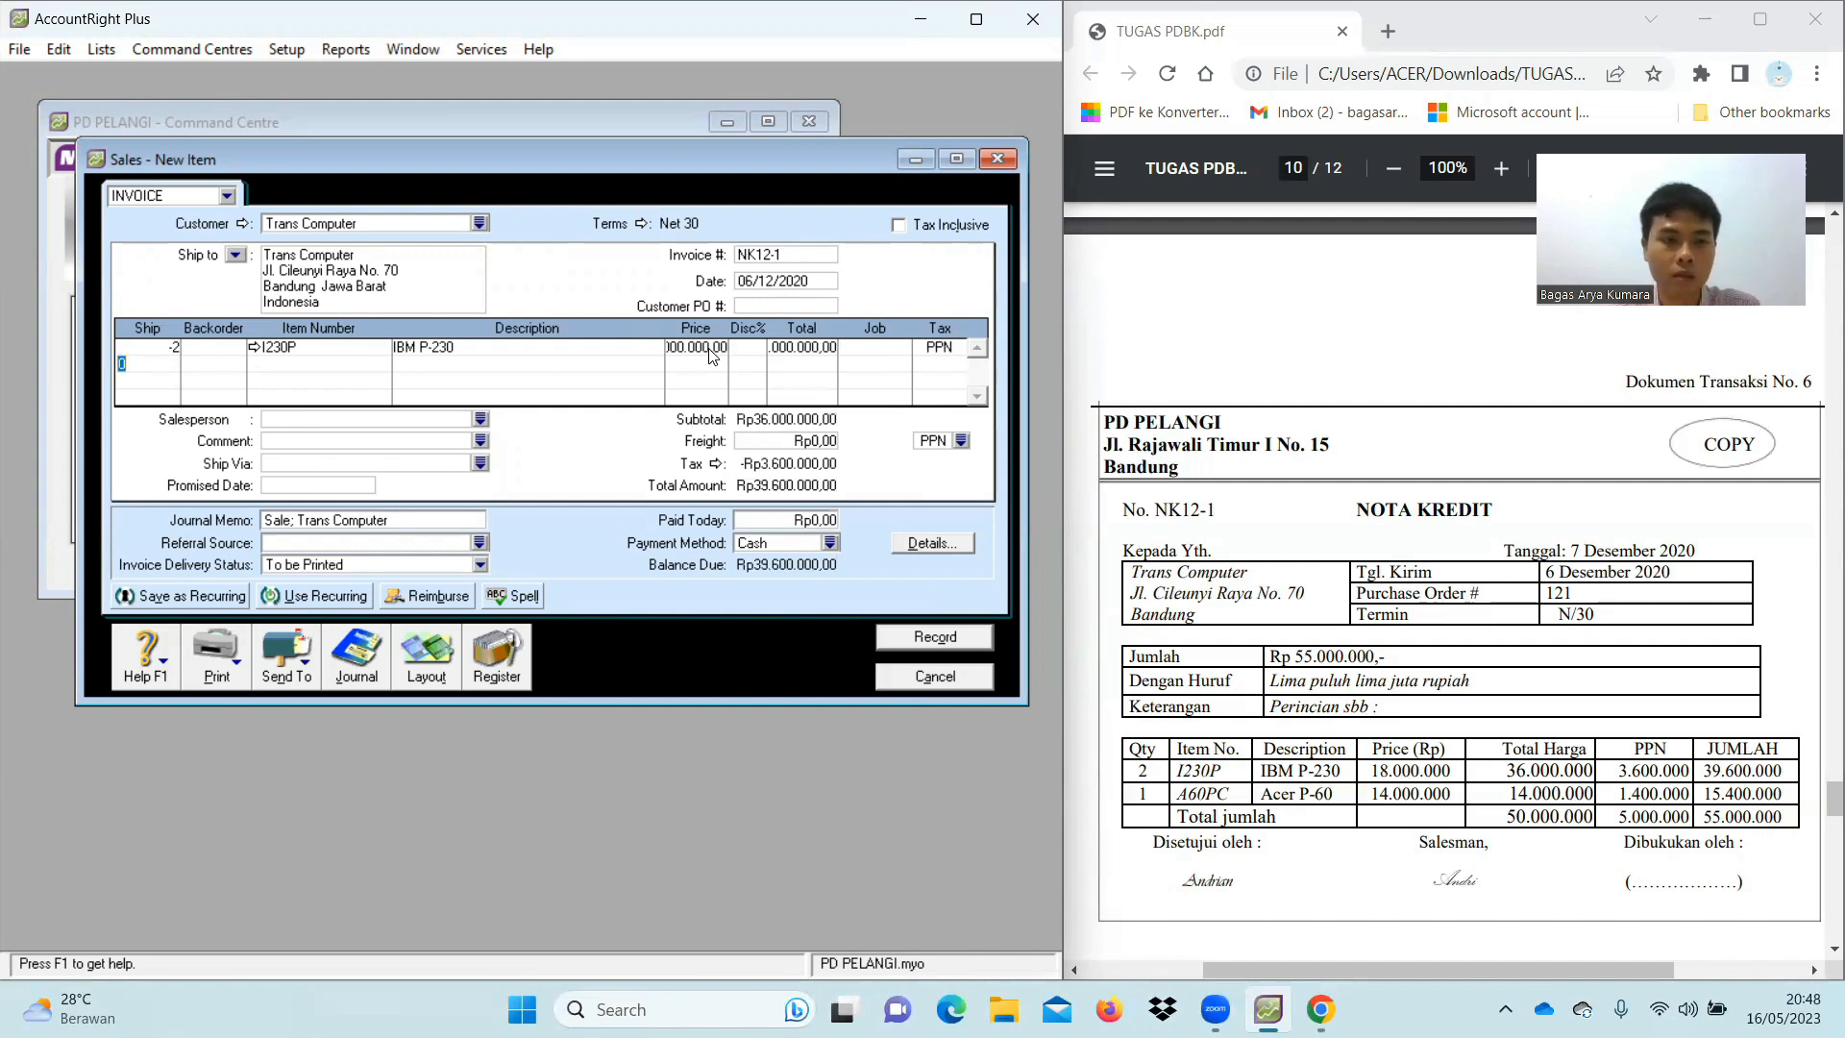
Add a return line of -1 A60PC at Rp14.000.000 and check the price
text(-1)
key(Tab)
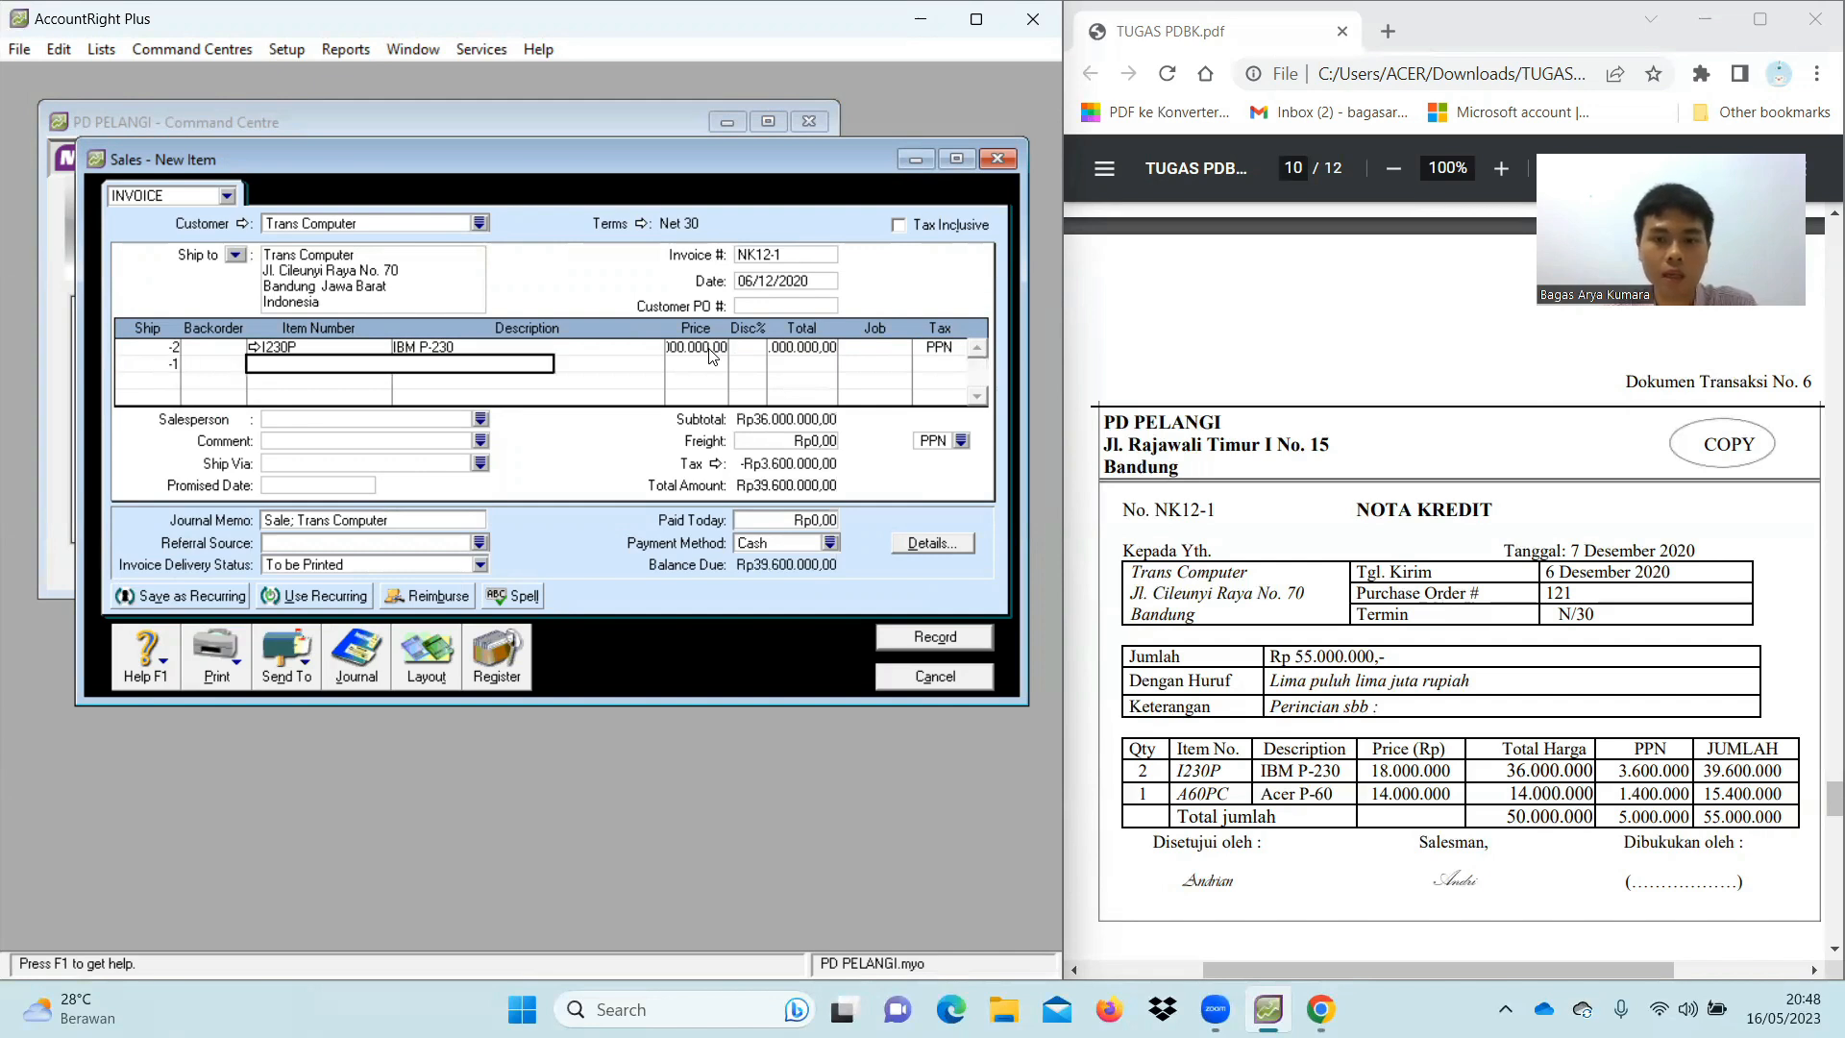
text(A60PC)
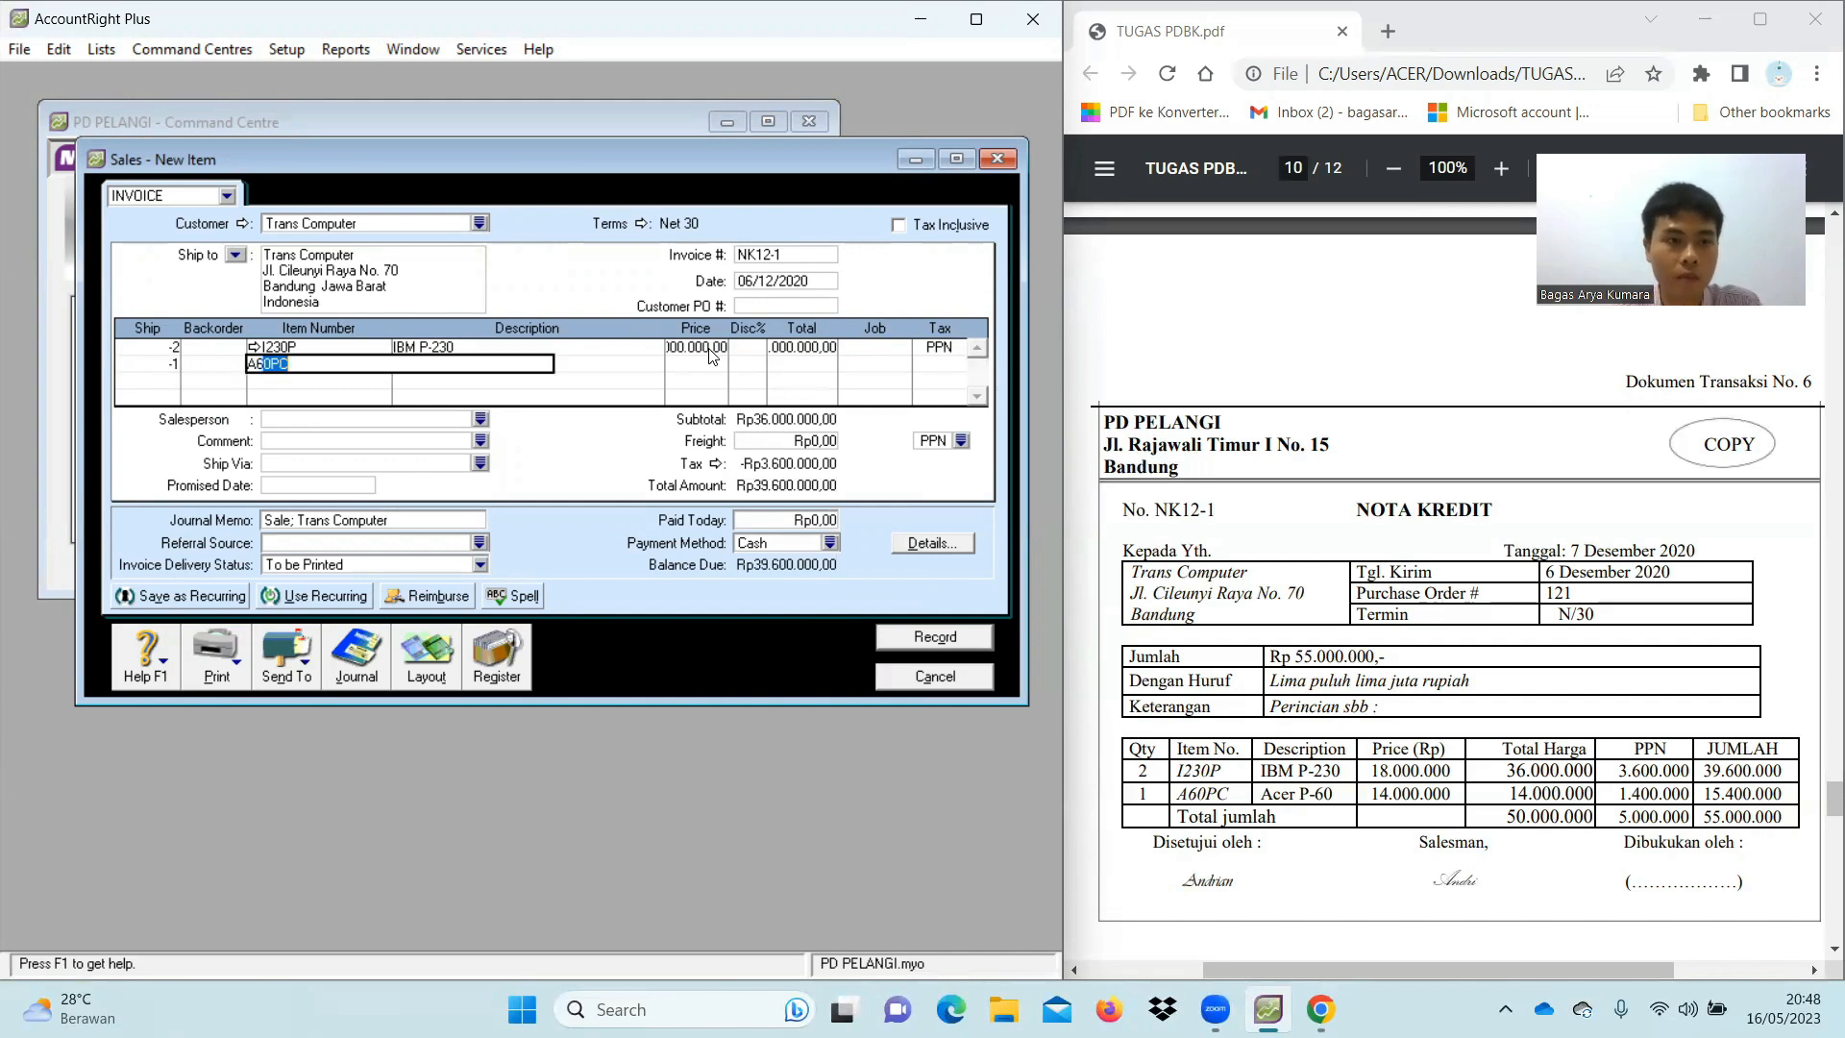
key(Tab)
click(716, 364)
text(14)
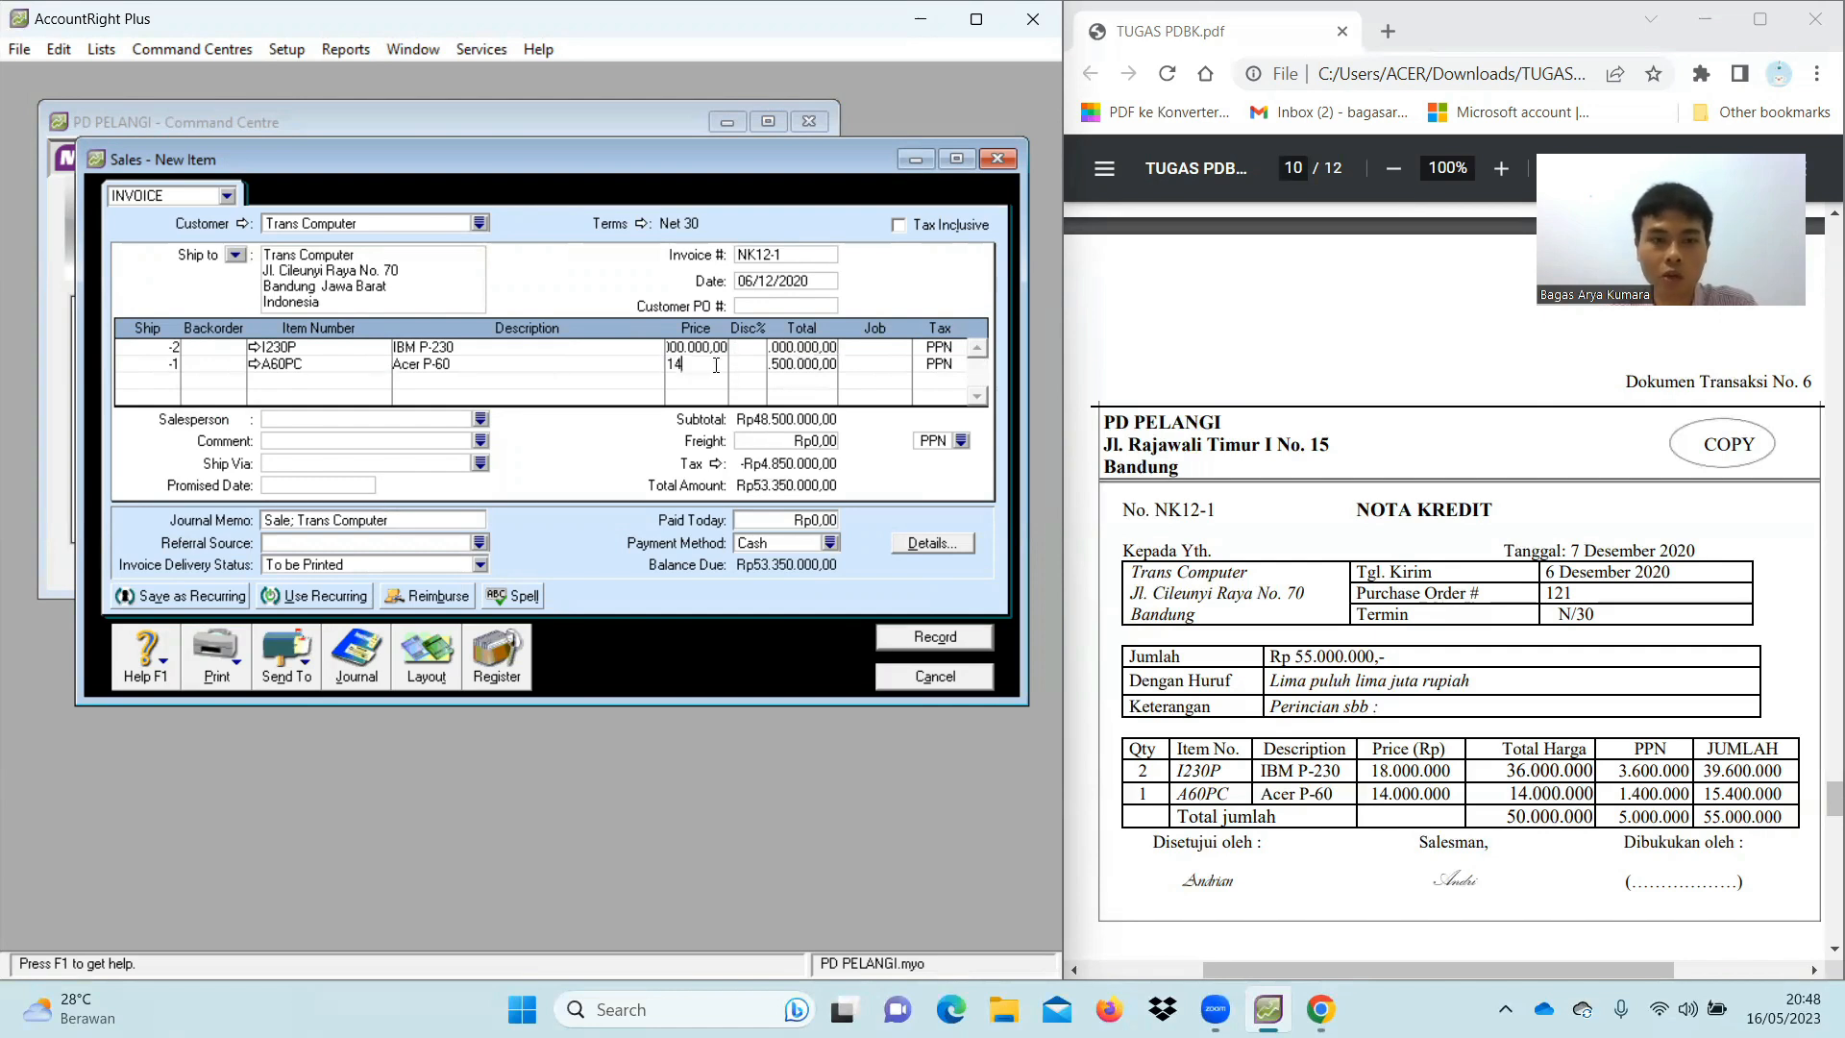
text(000000)
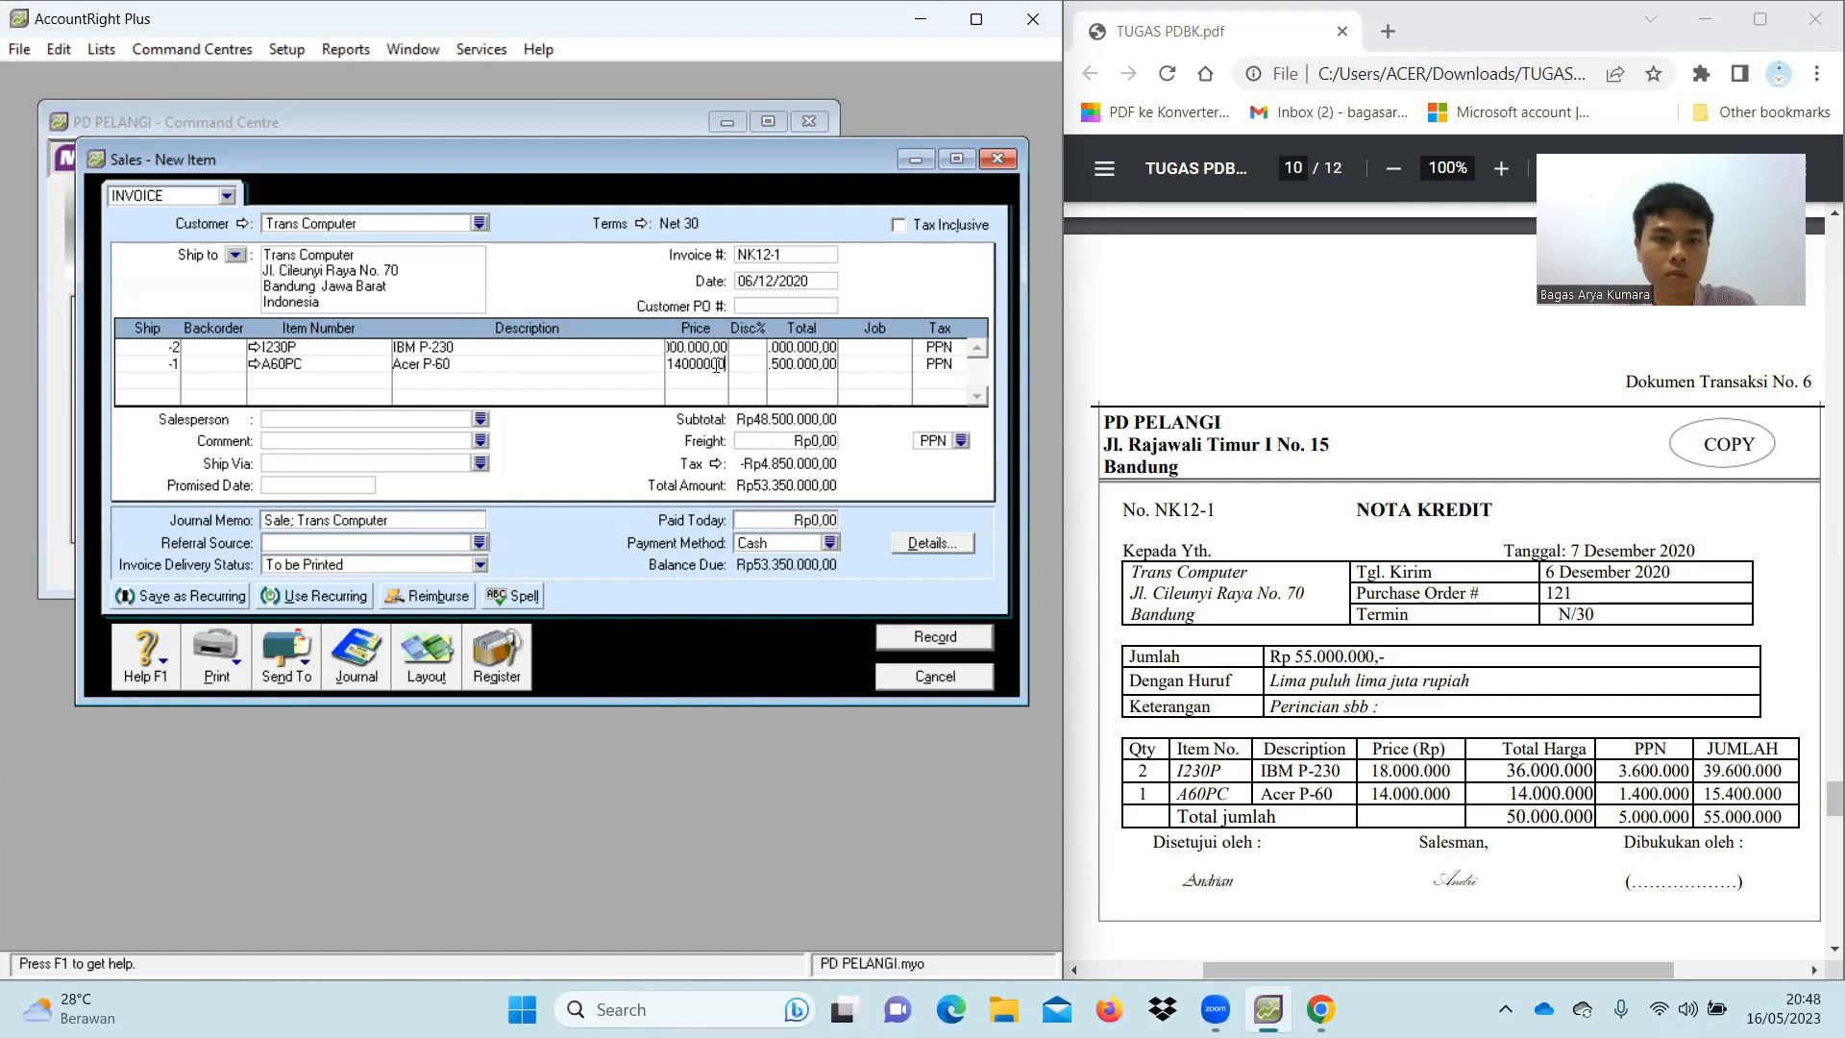
key(Tab)
click(716, 365)
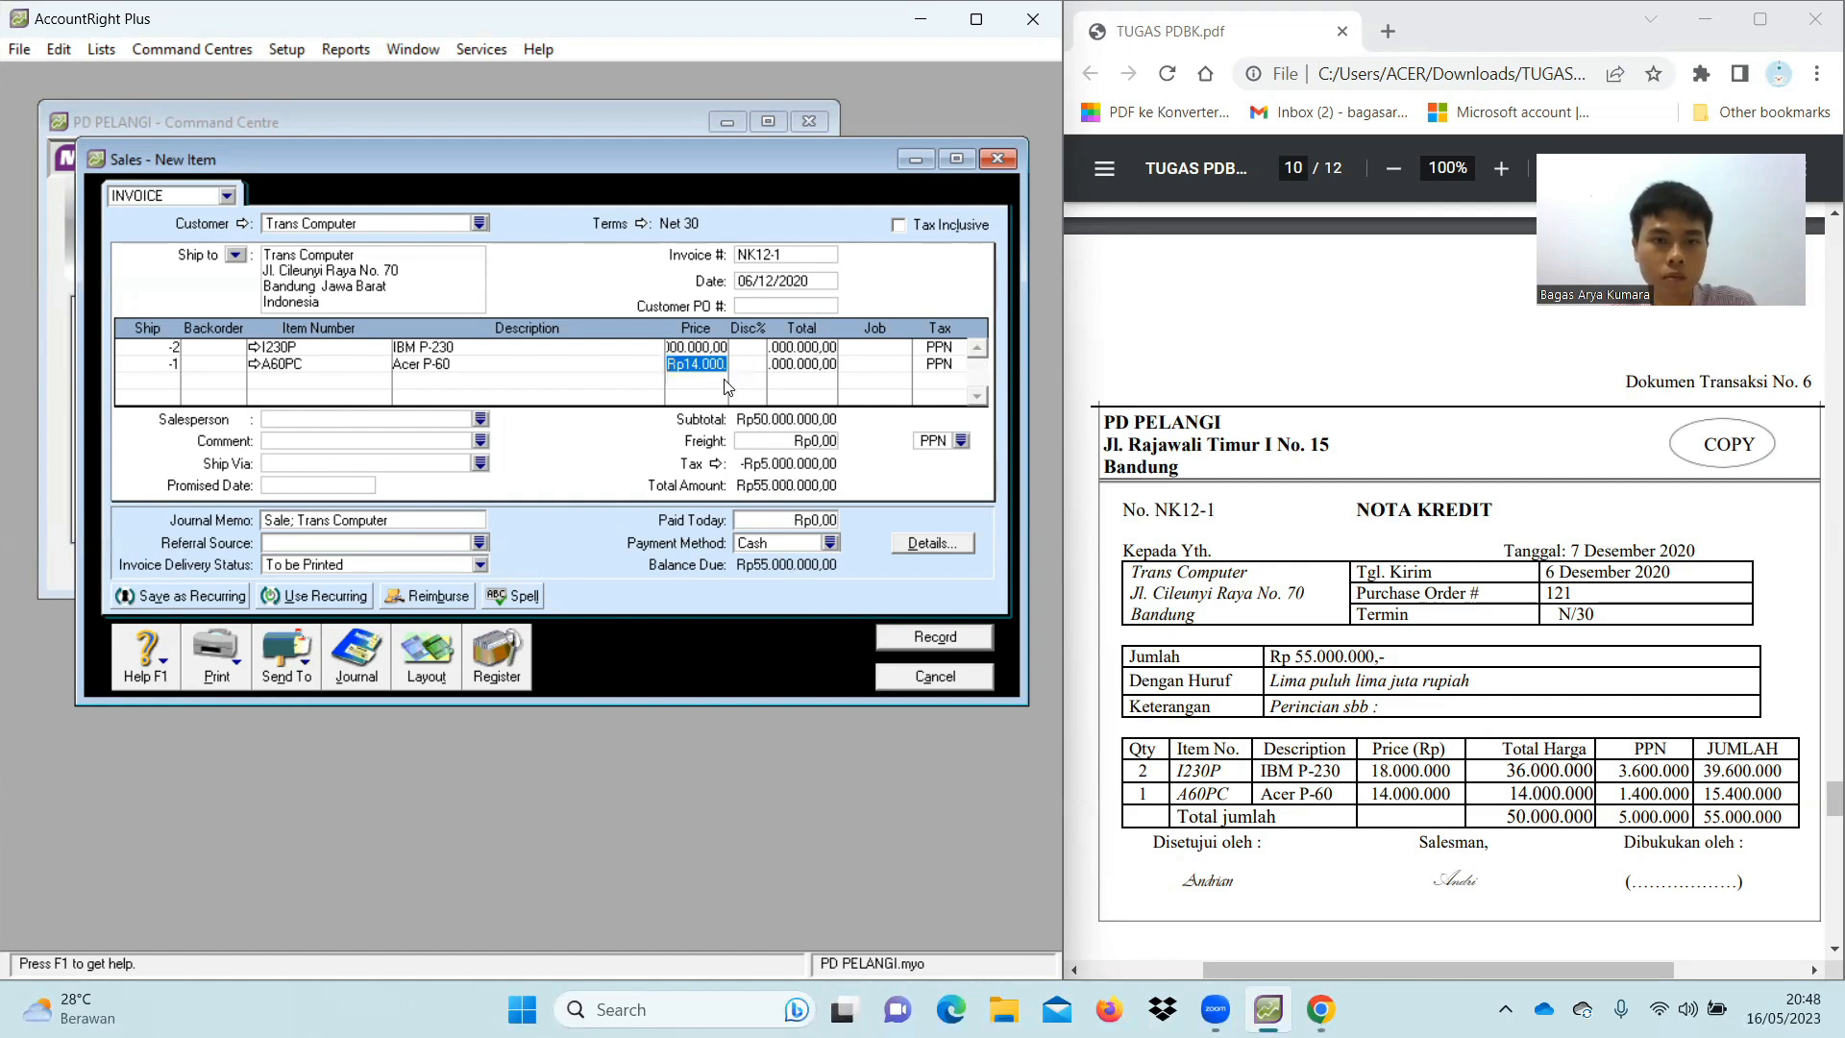
click(722, 365)
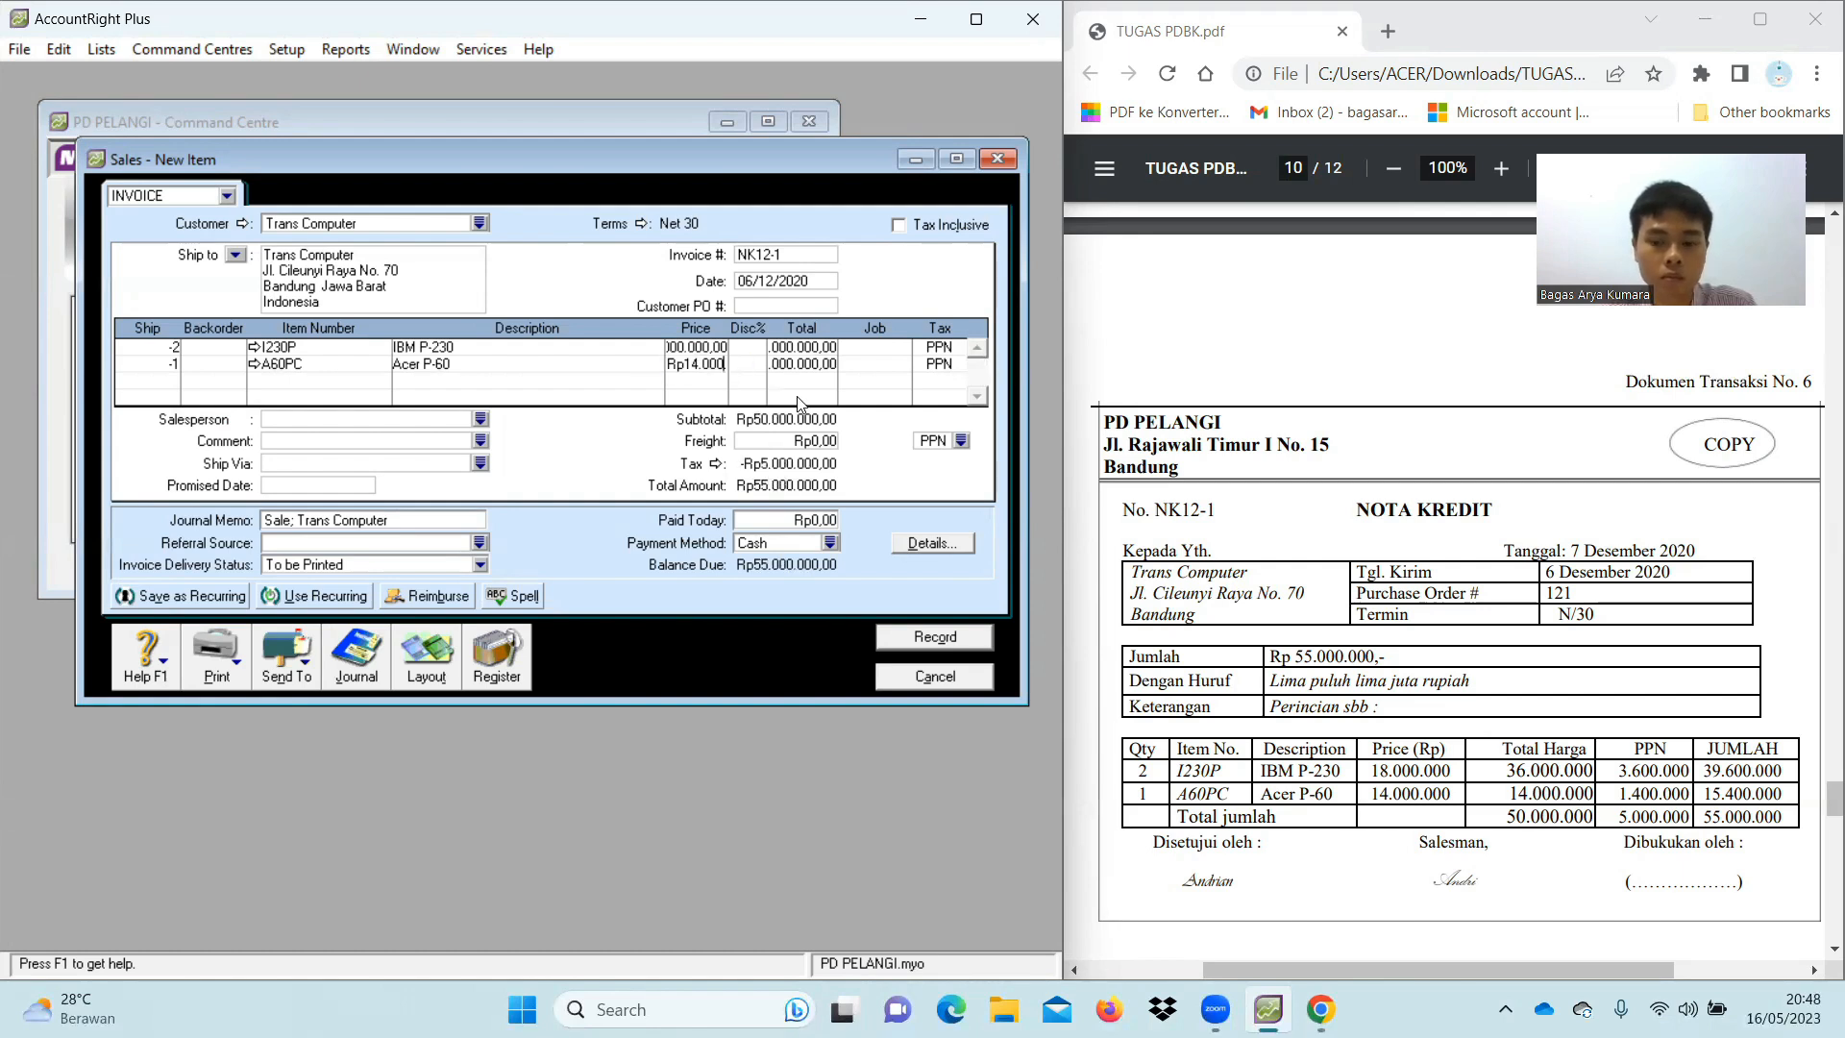
key(Right)
key(Right)
key(Right)
key(Right)
key(Right)
key(Right)
key(Tab)
key(Tab)
key(Tab)
key(Tab)
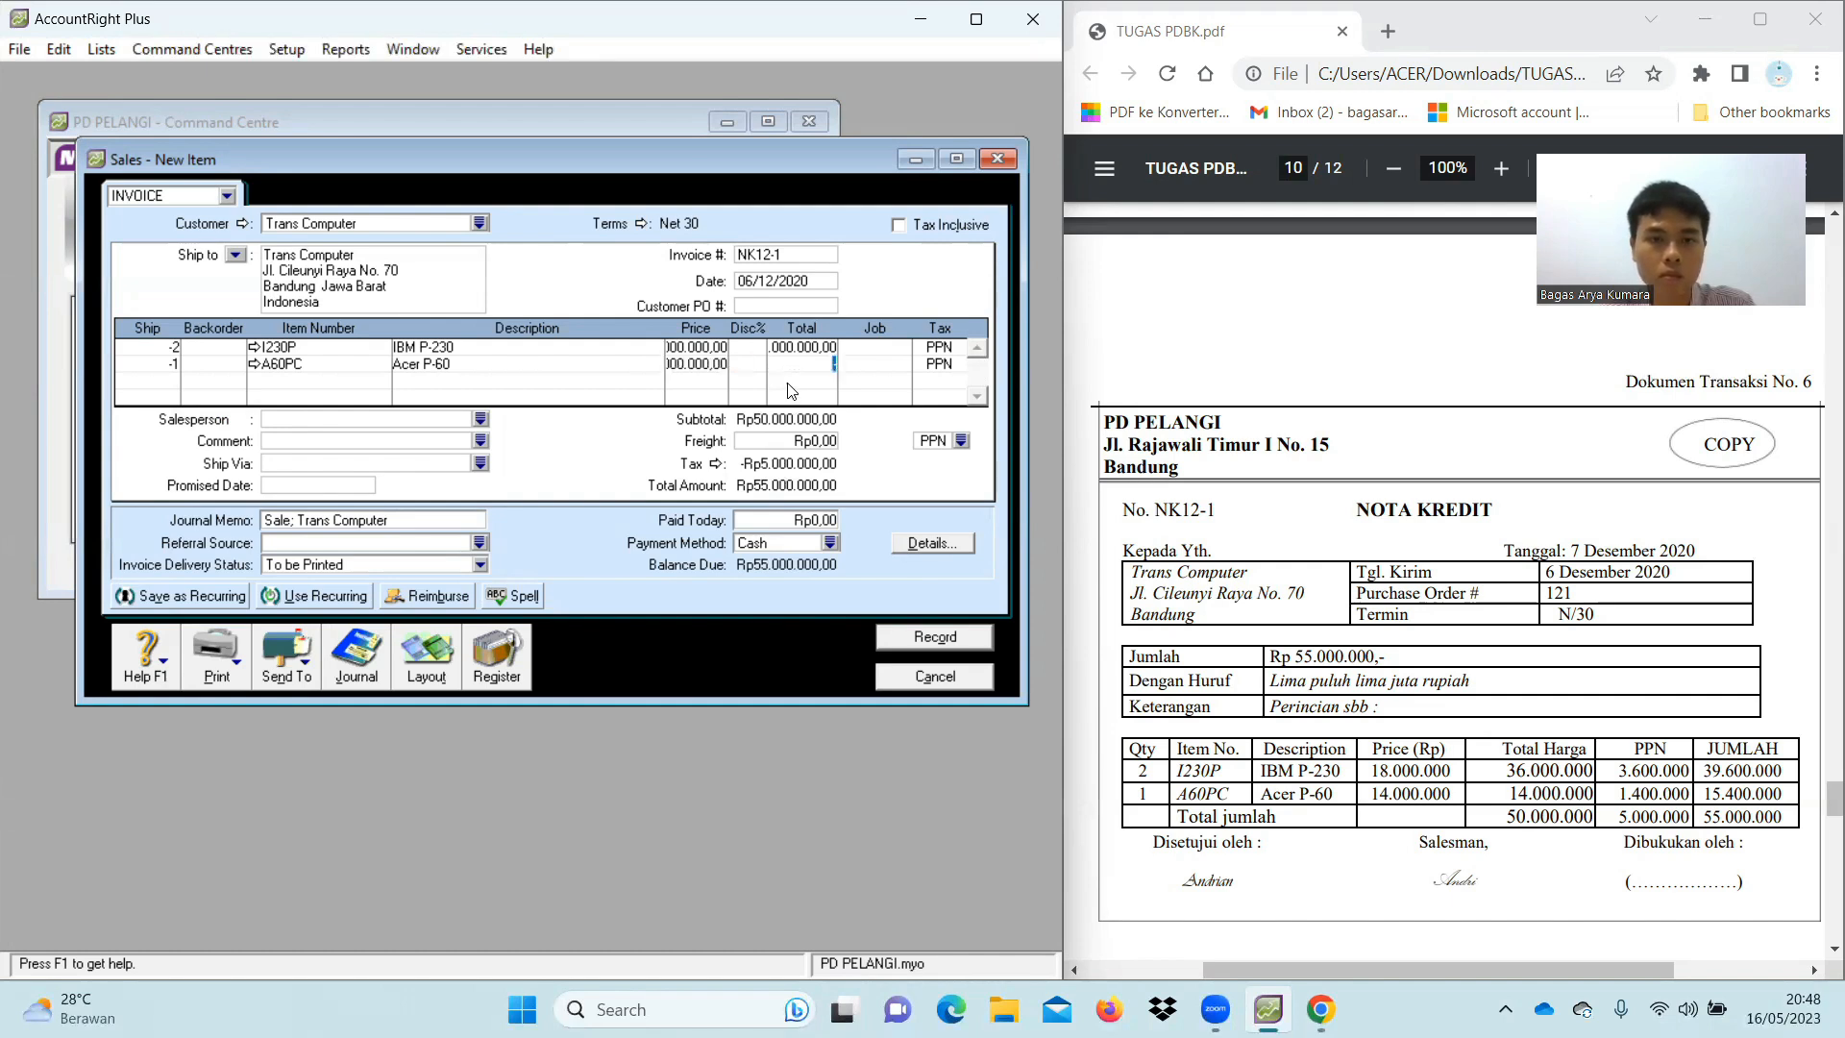
key(Right)
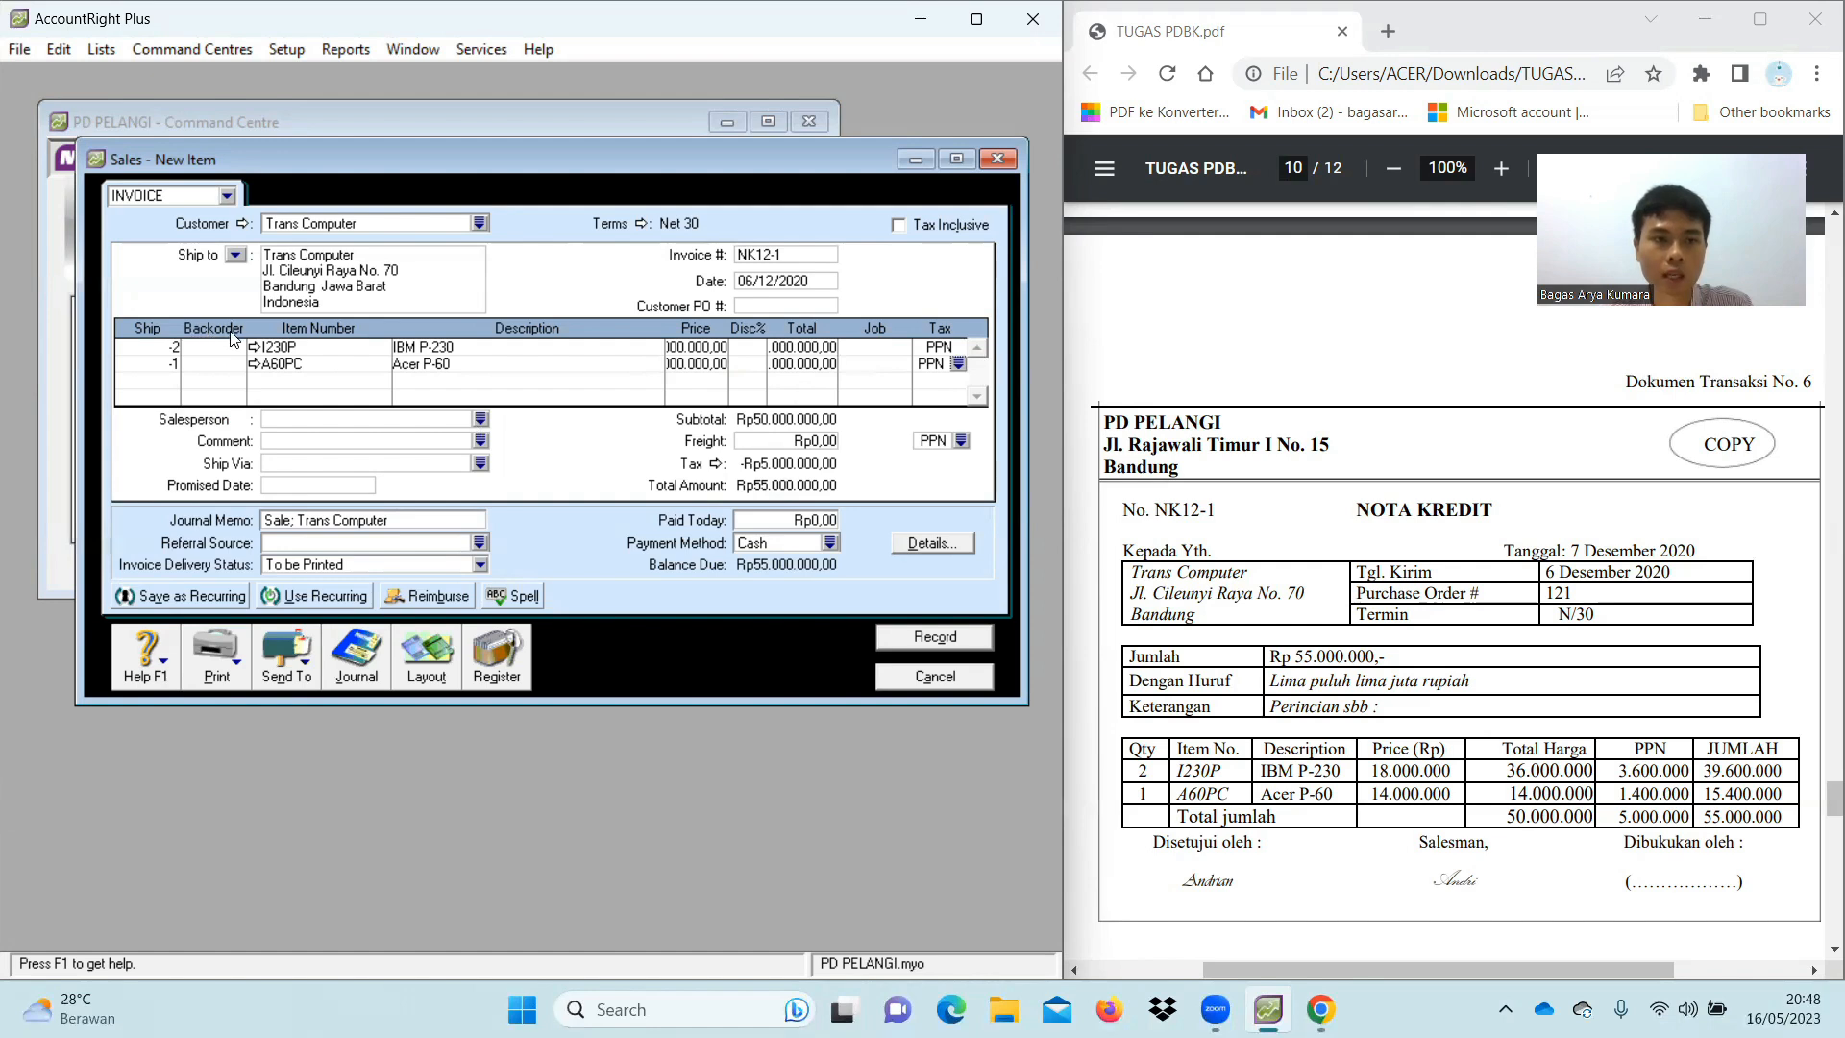
Set the income account for both I230P and A60PC lines to 4-1200 Sales Return
click(255, 347)
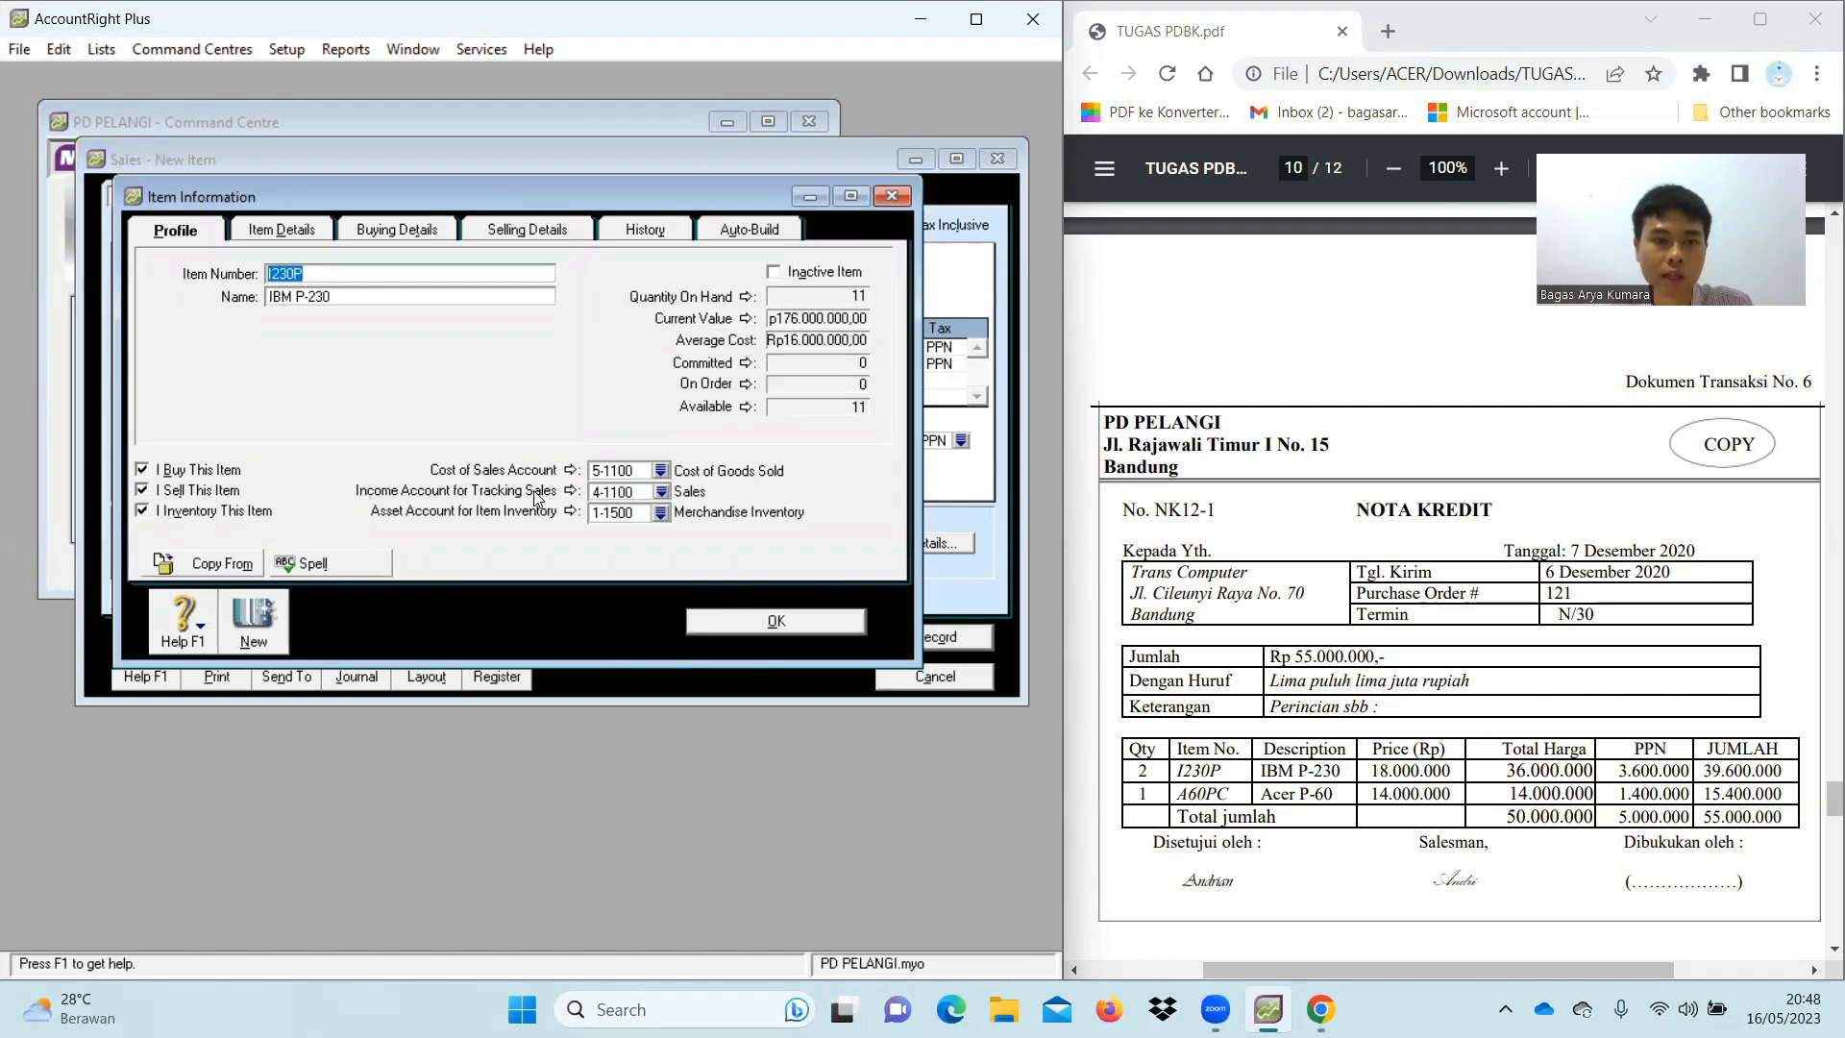
click(663, 498)
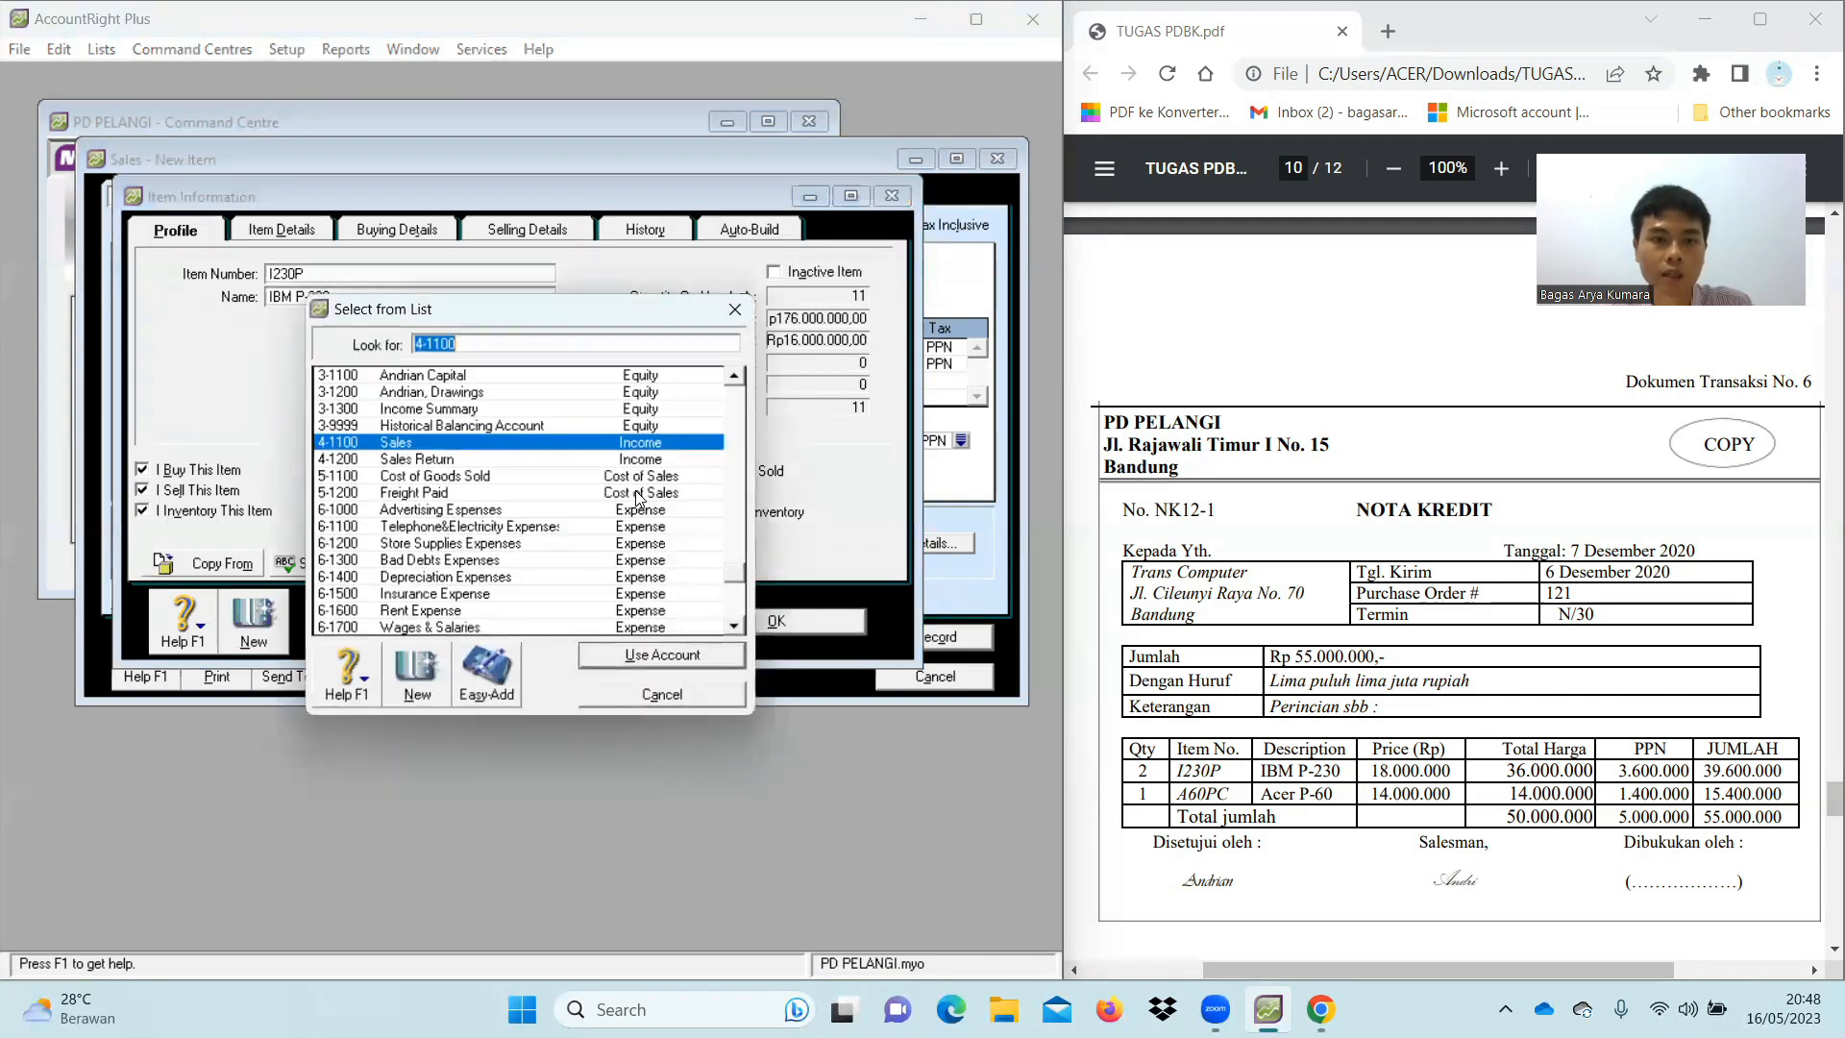
double_click(443, 466)
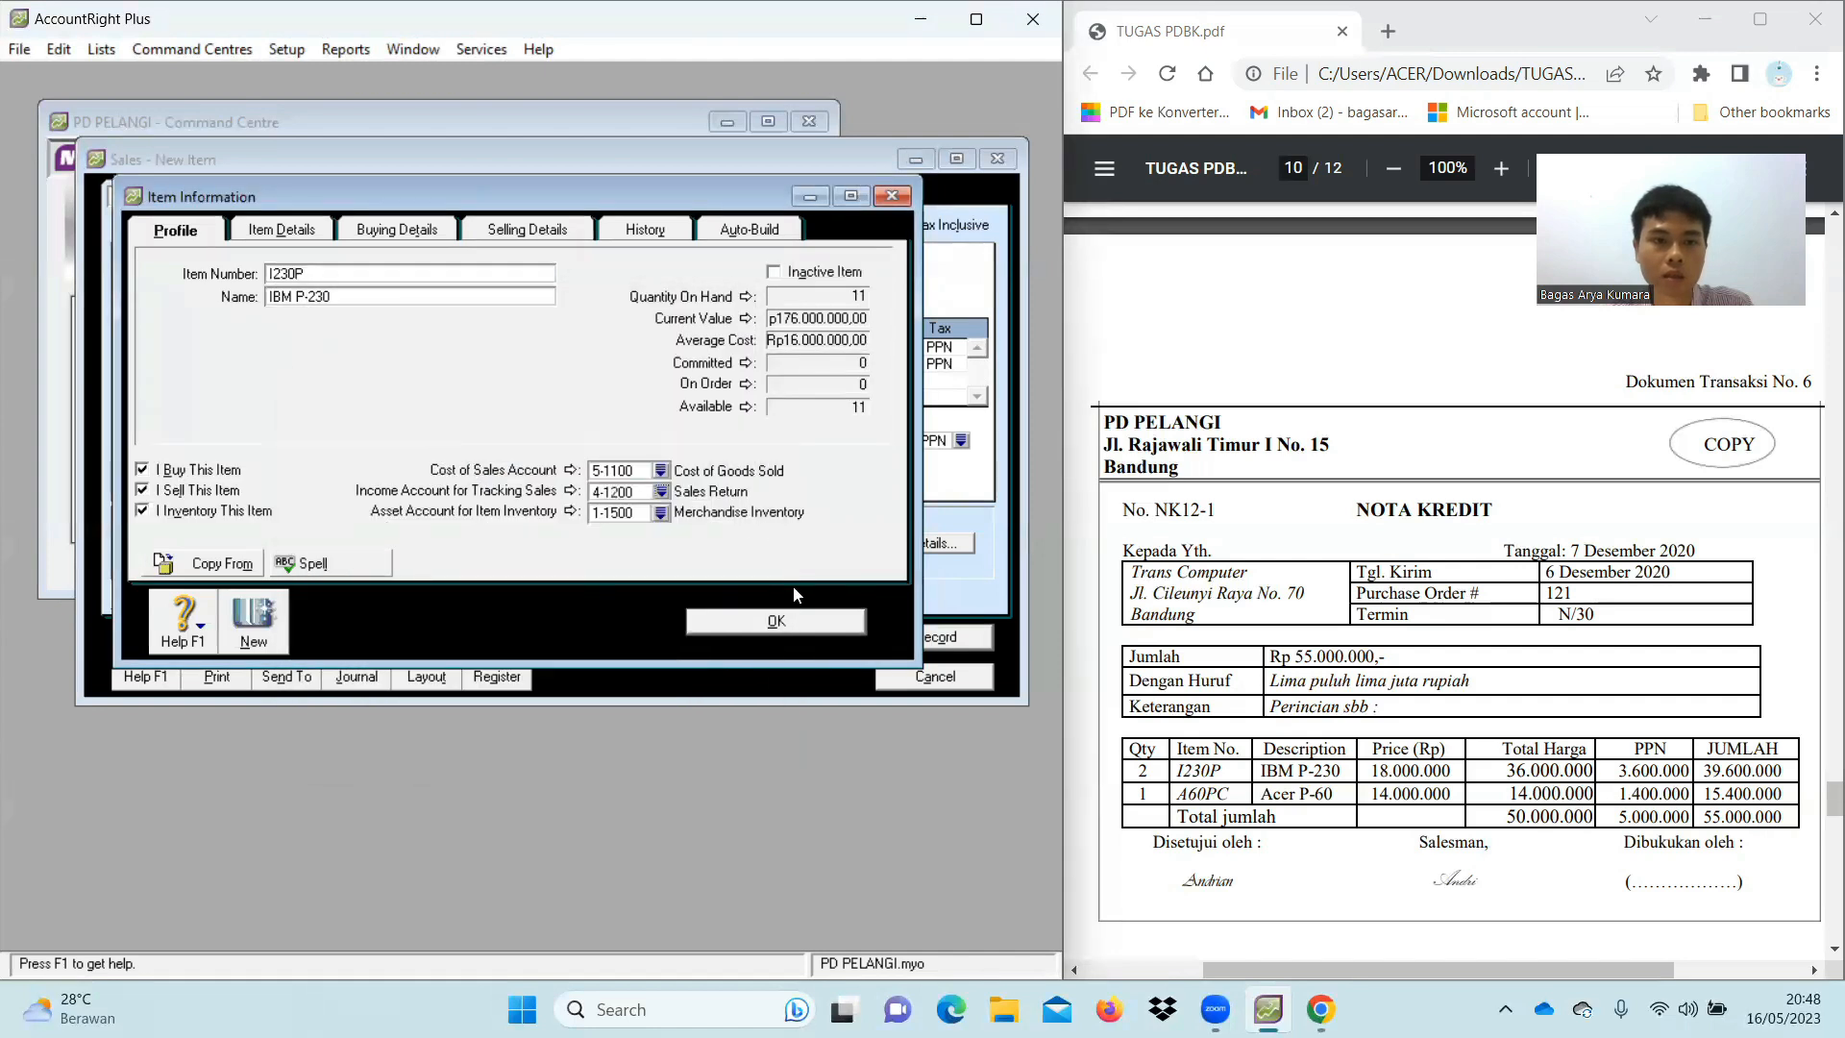
click(744, 625)
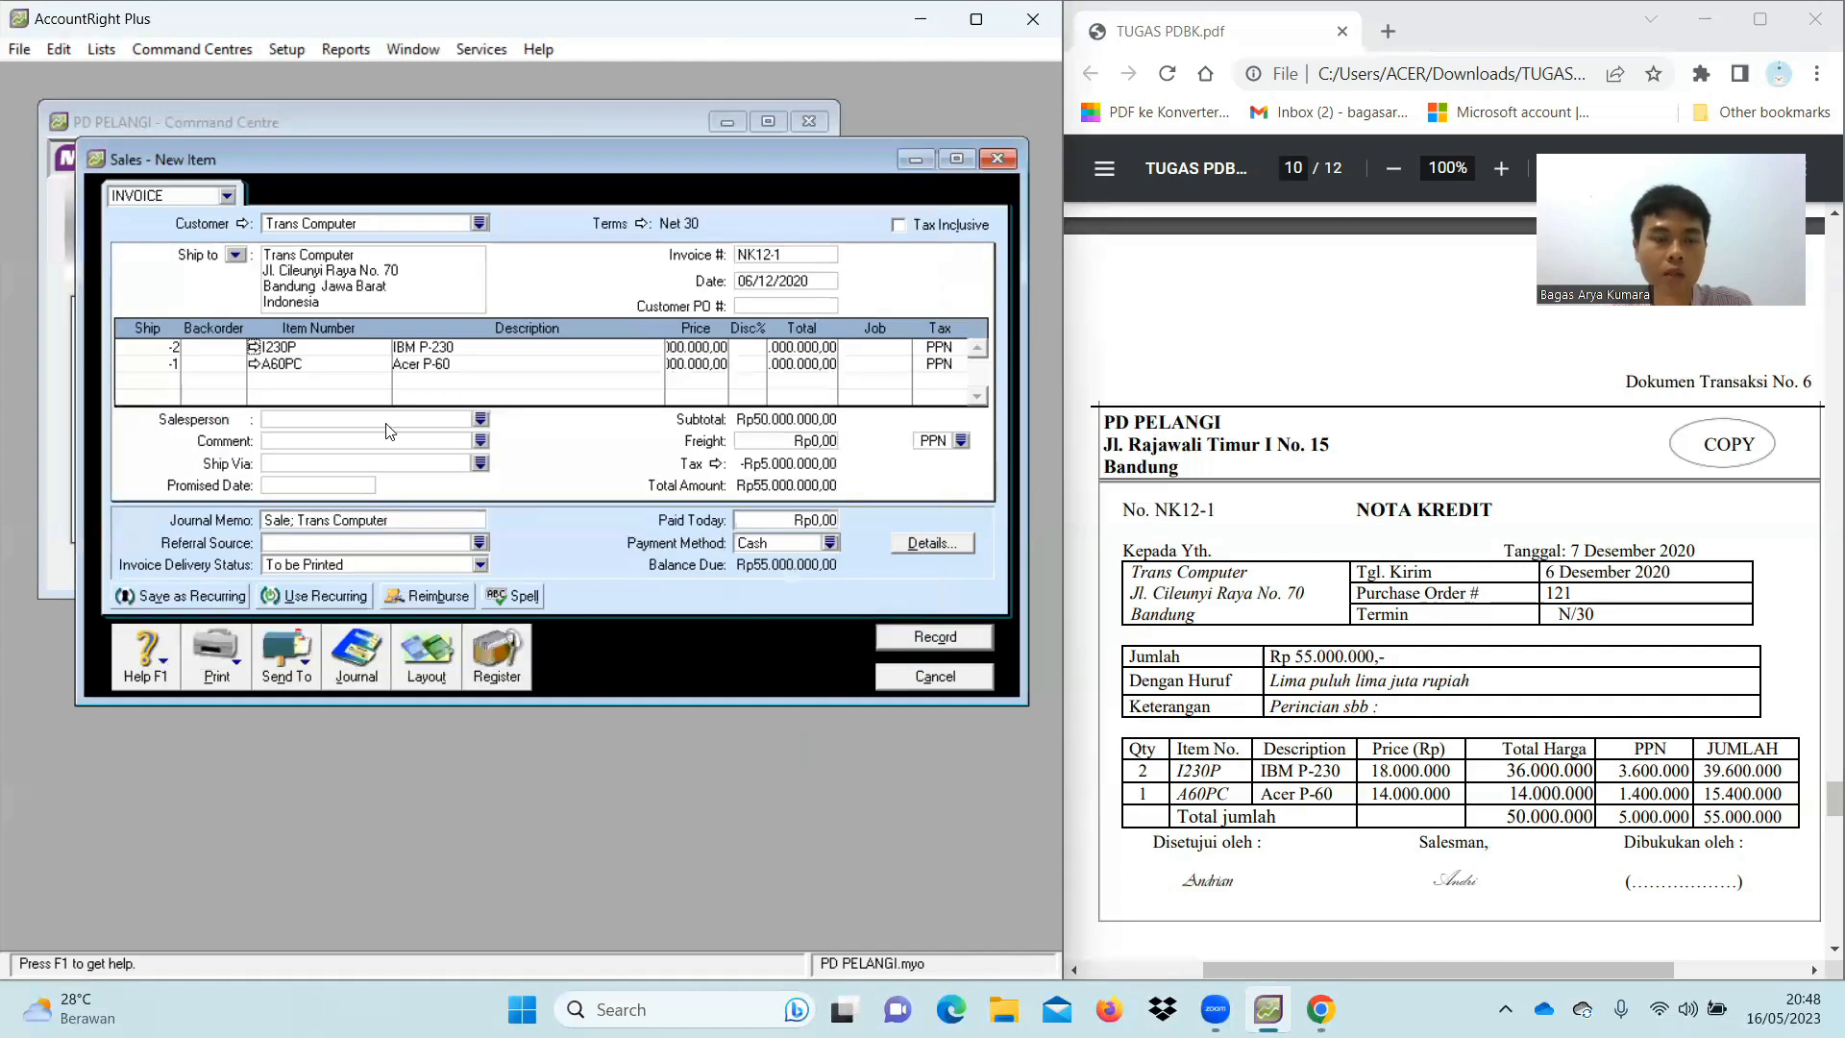
click(253, 365)
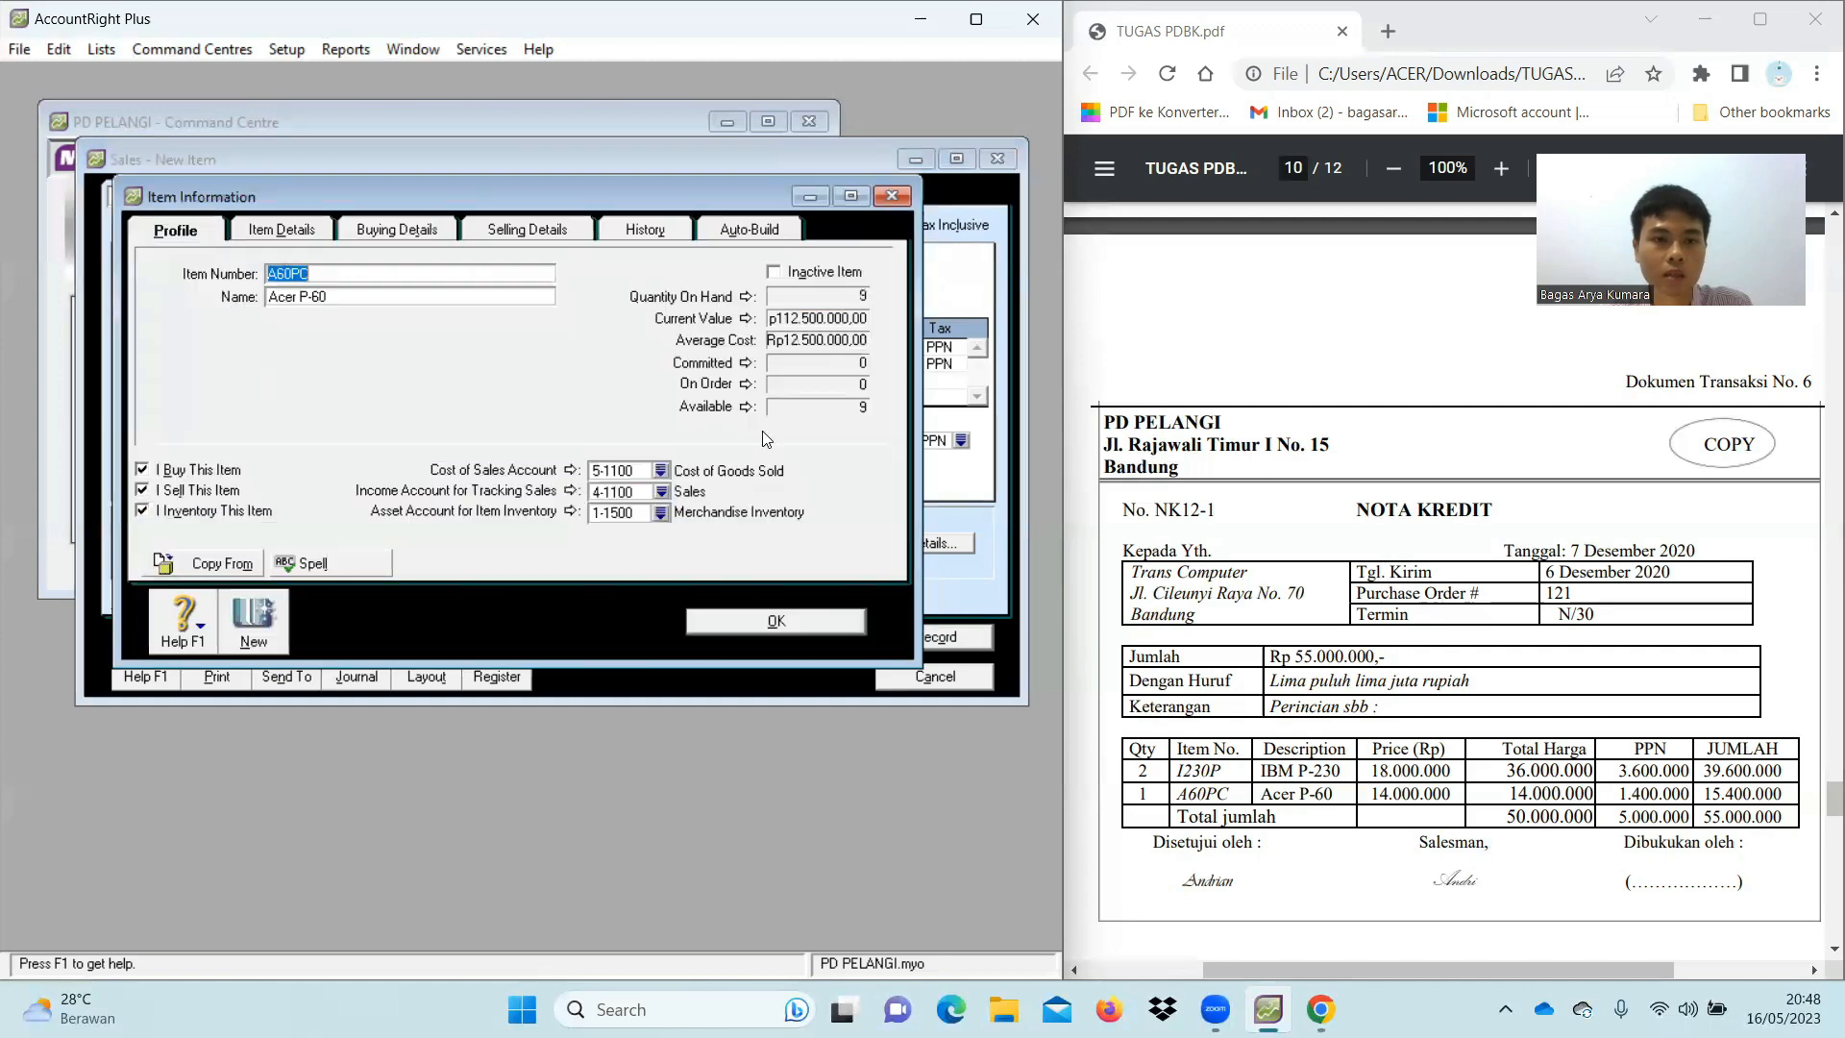
click(660, 492)
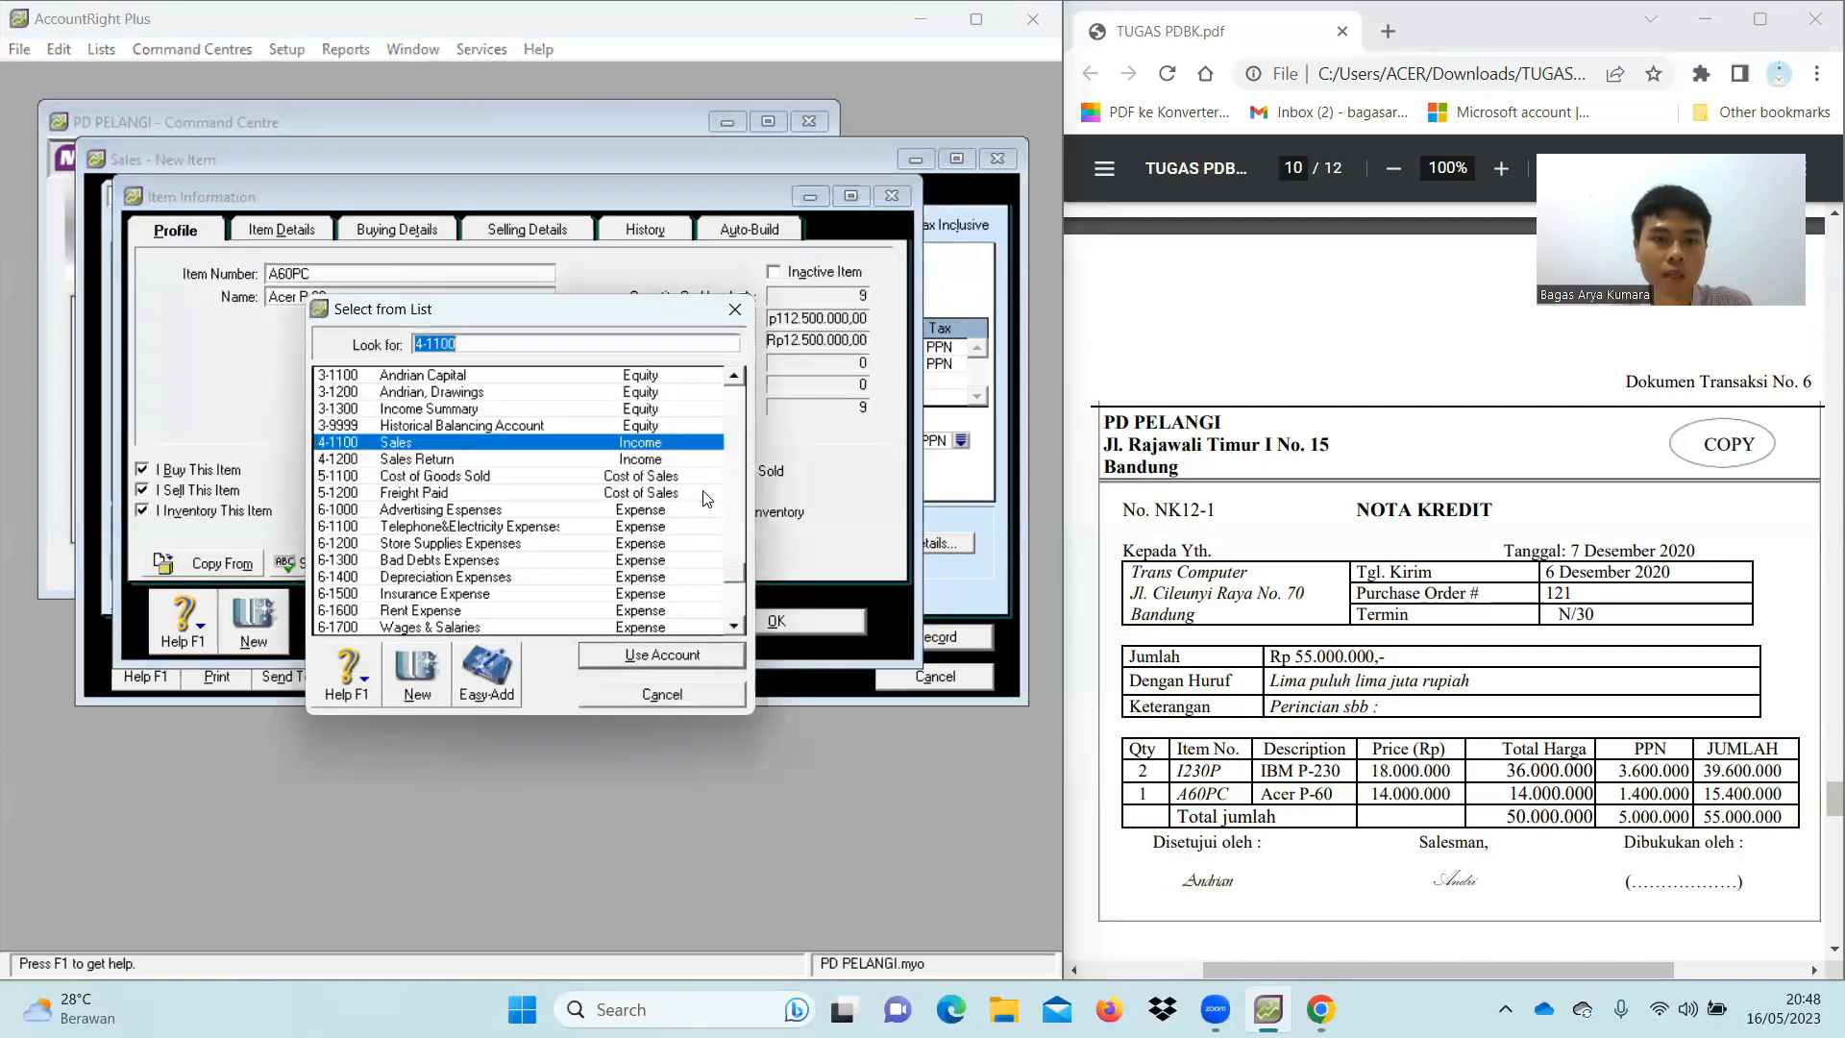
double_click(419, 460)
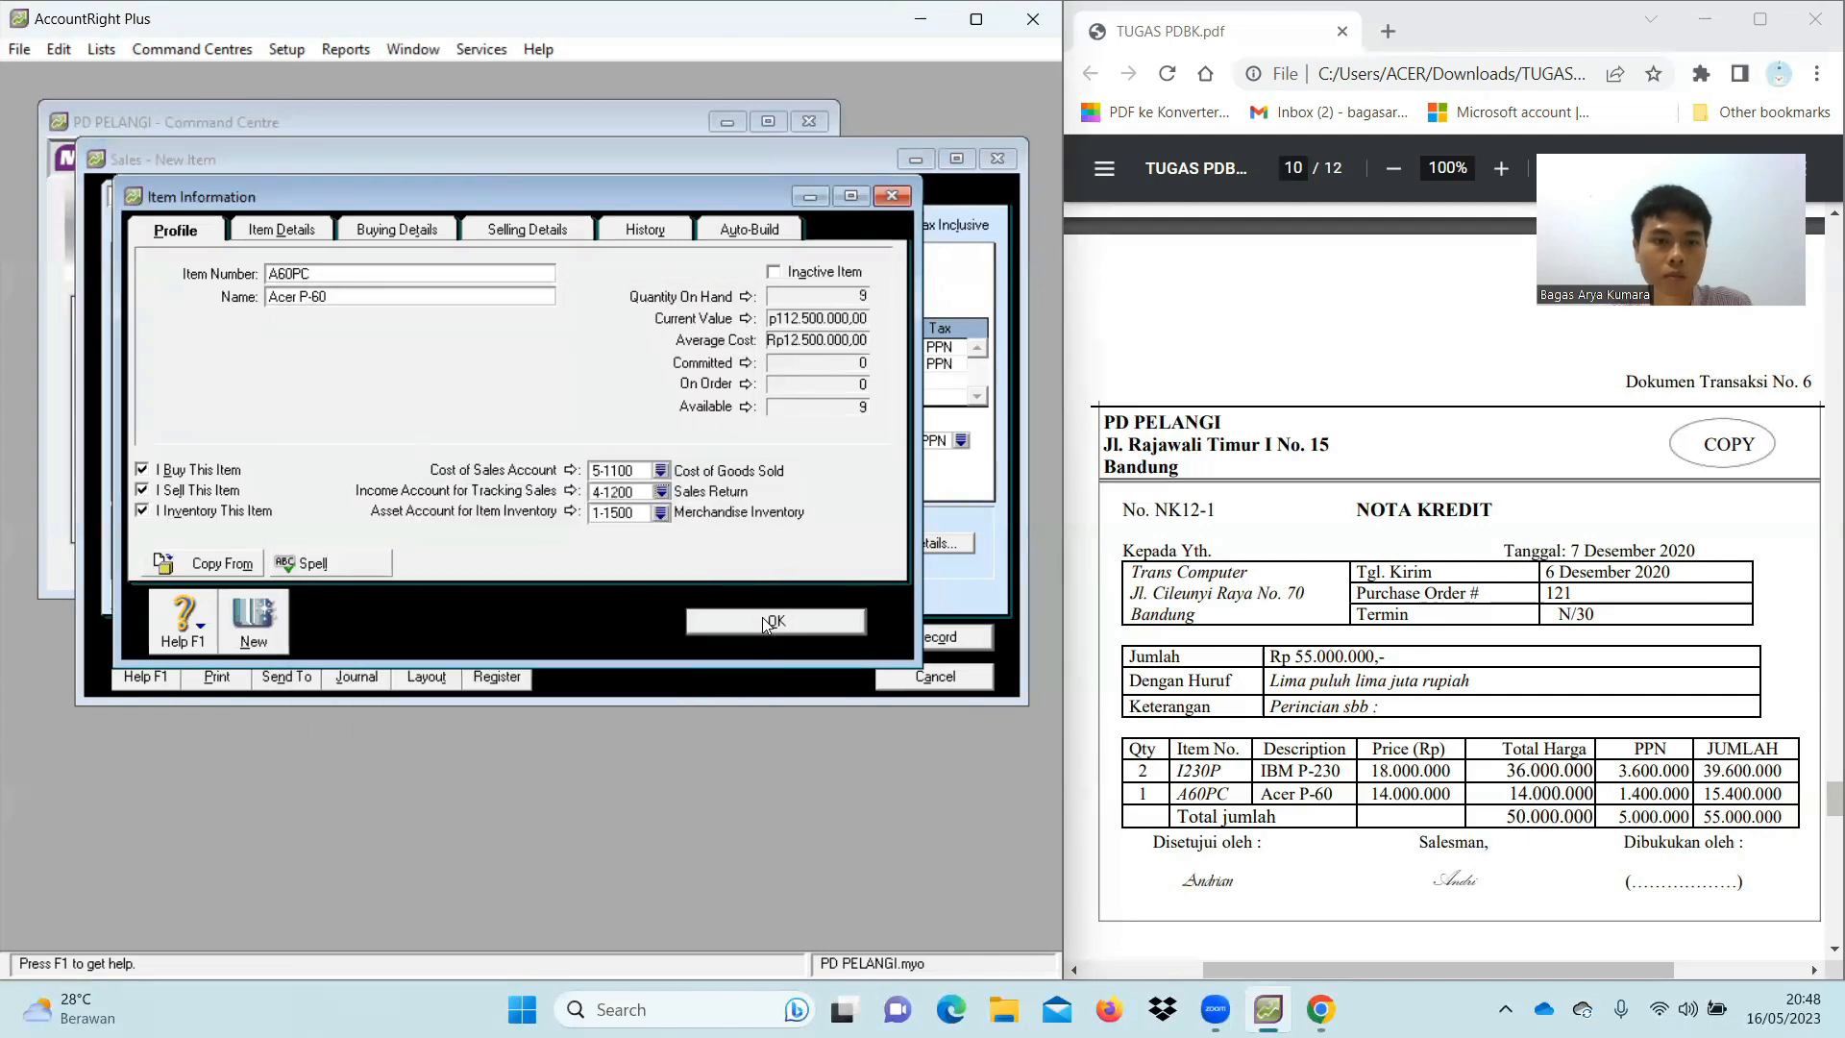
click(772, 622)
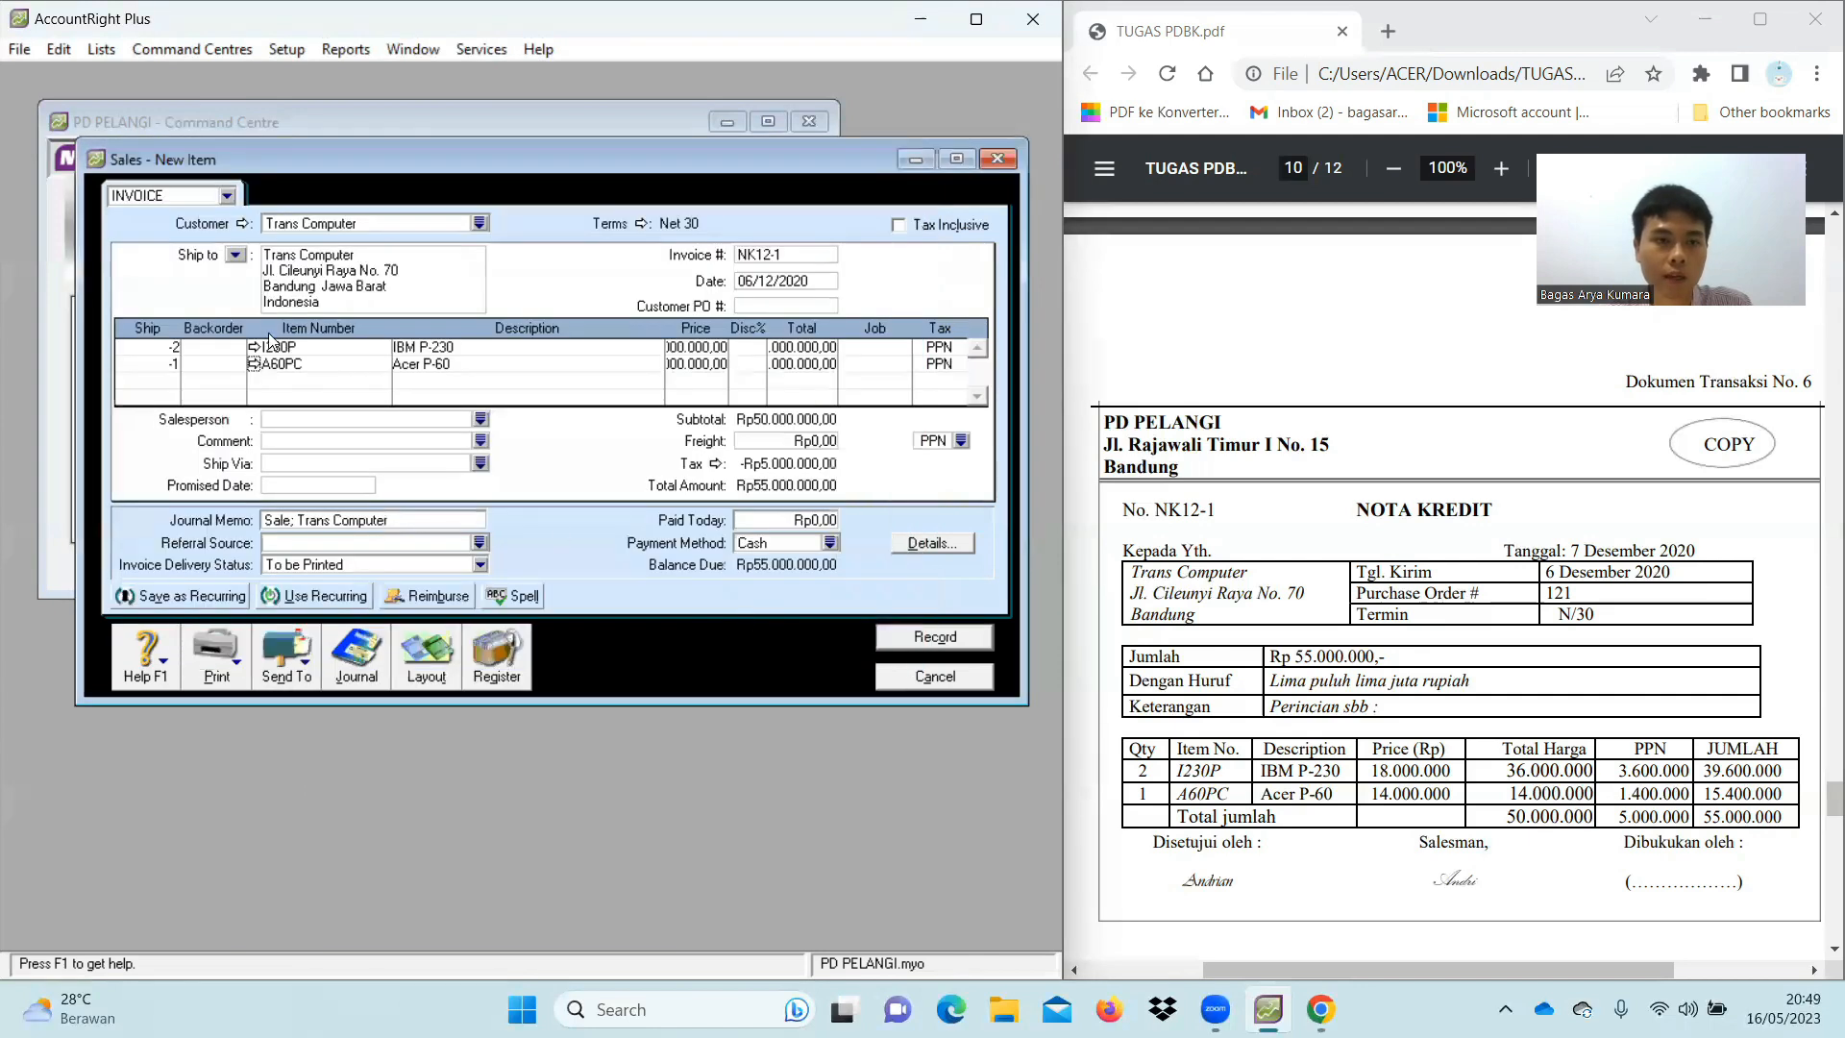
click(255, 348)
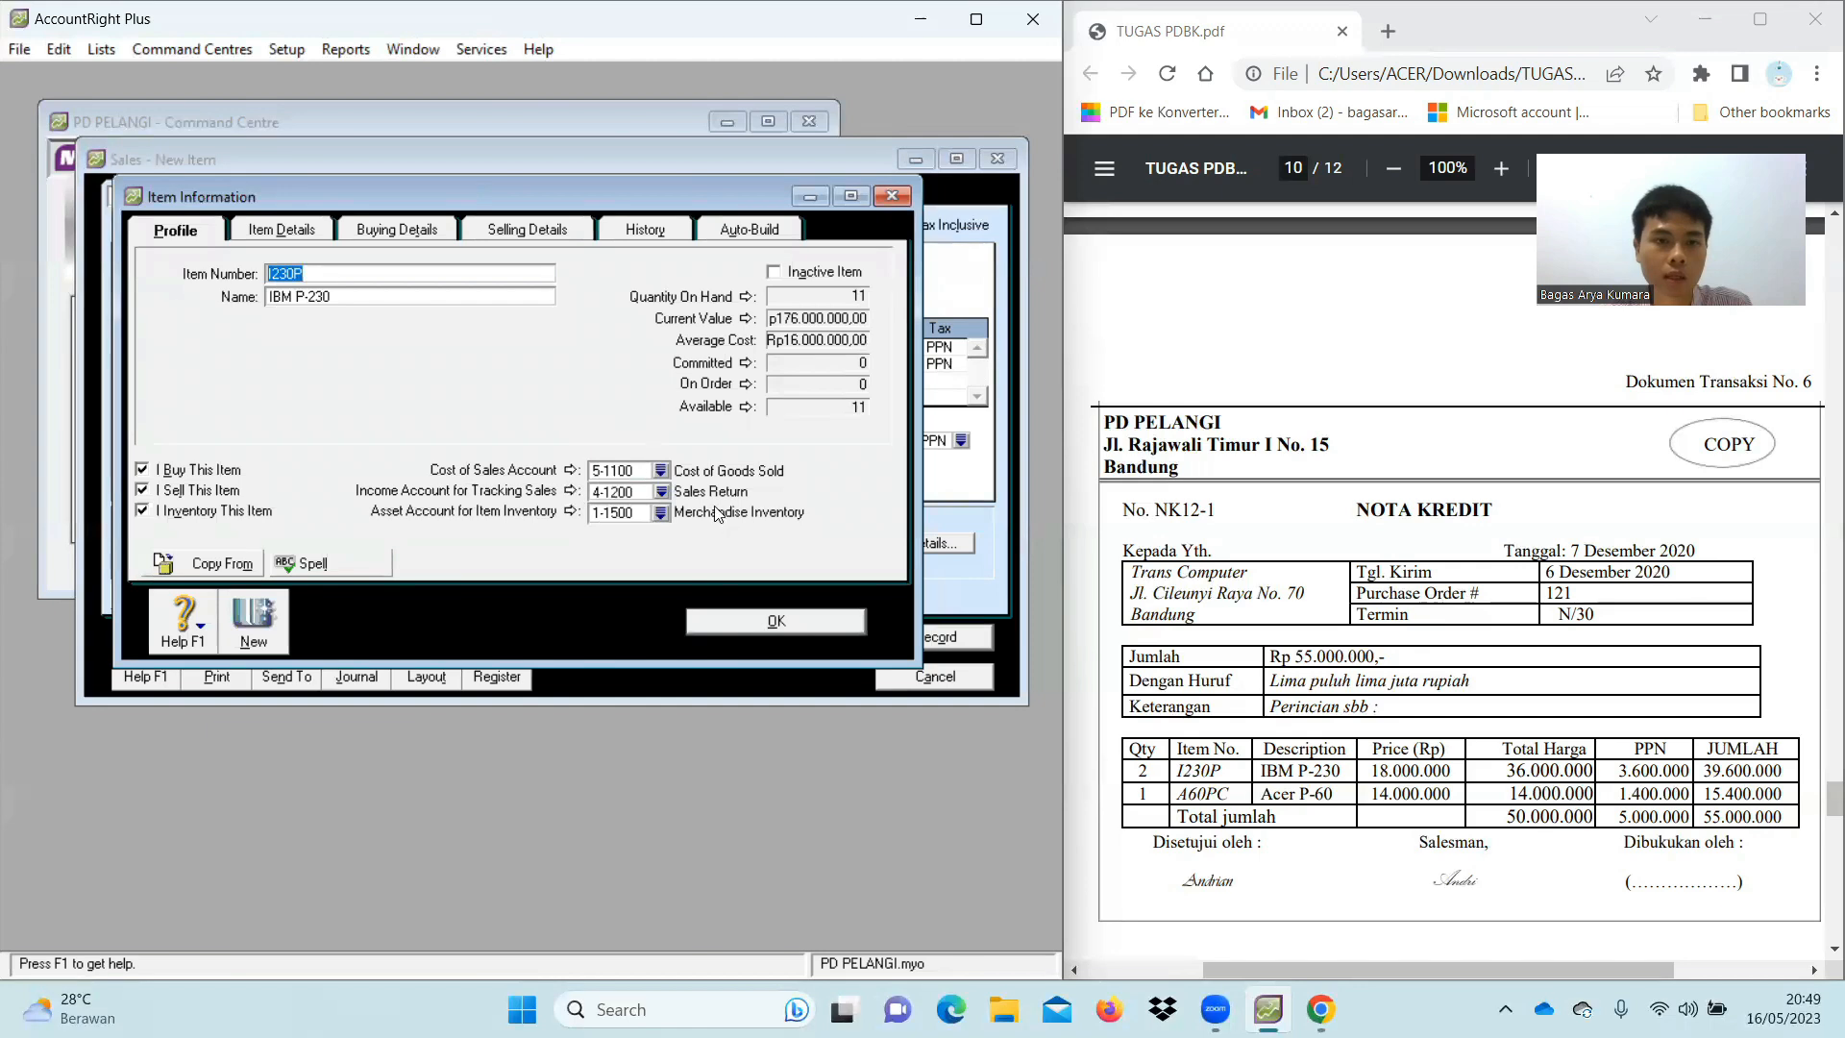
click(756, 624)
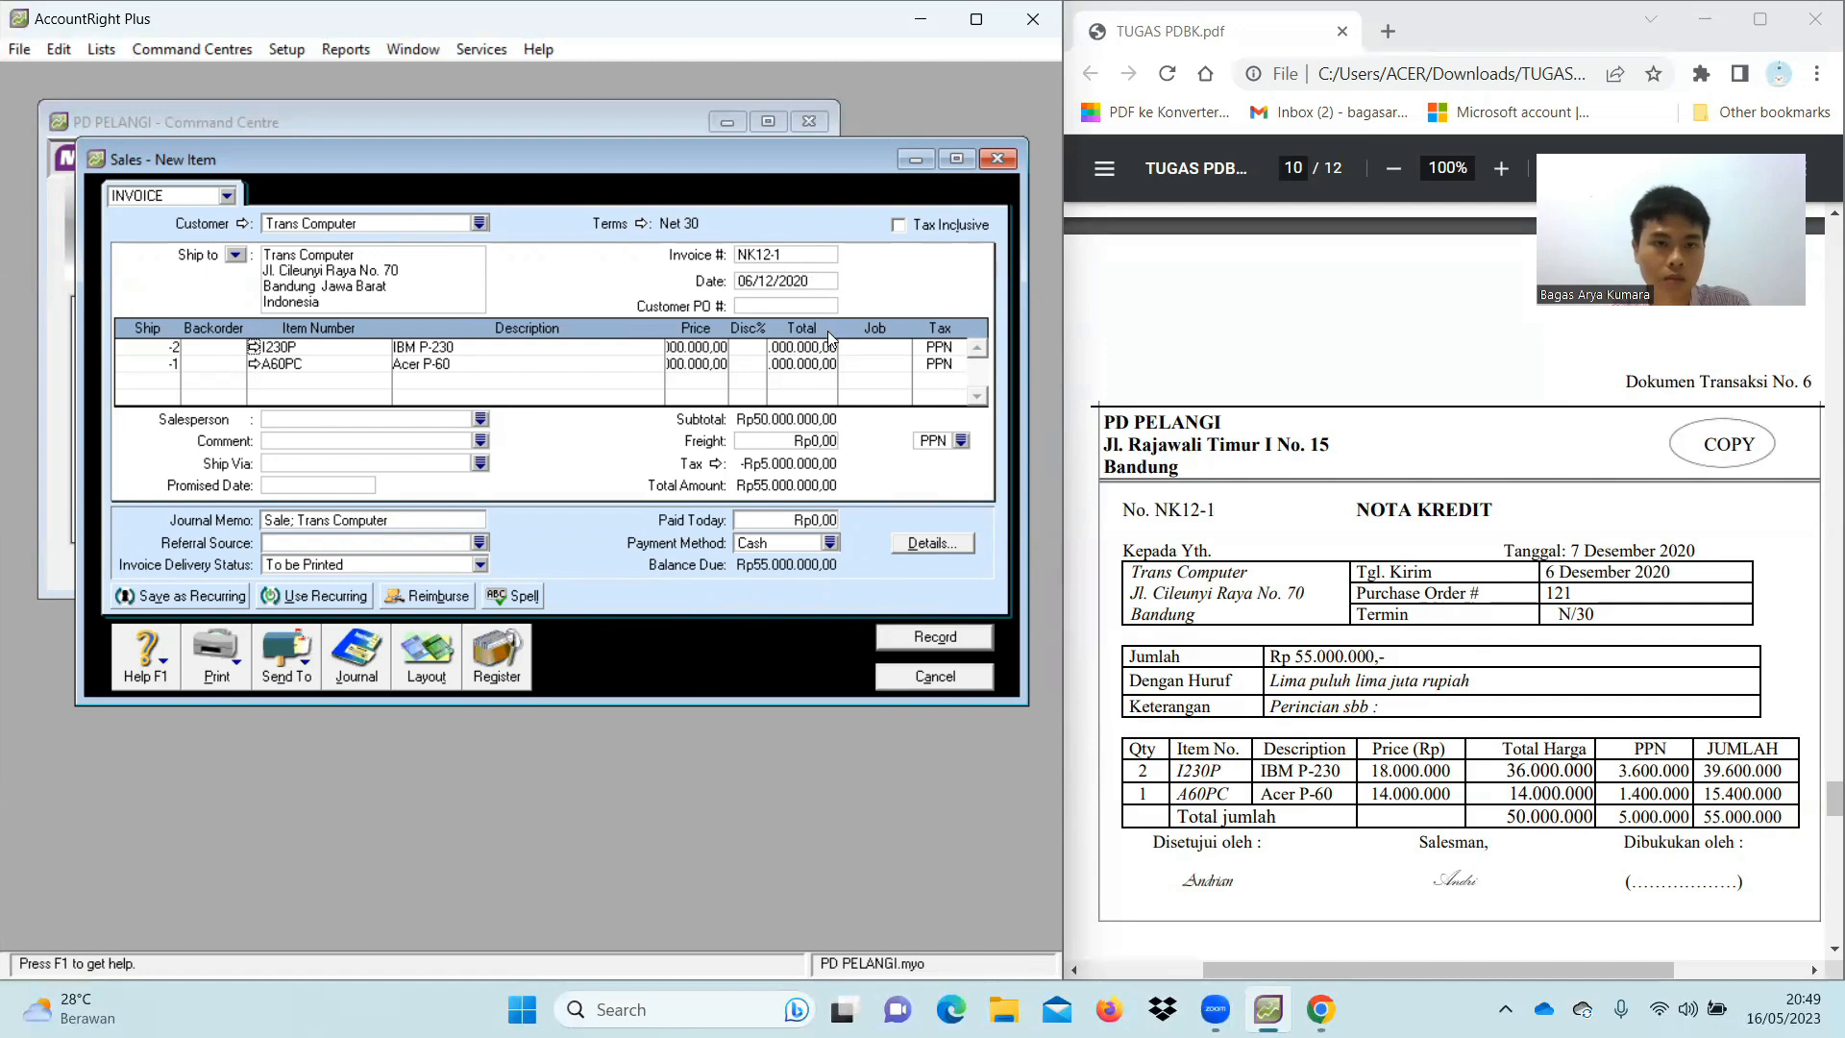
Record credit note NK12-1 and view it under the Sales Register's Returns & Credits
click(930, 640)
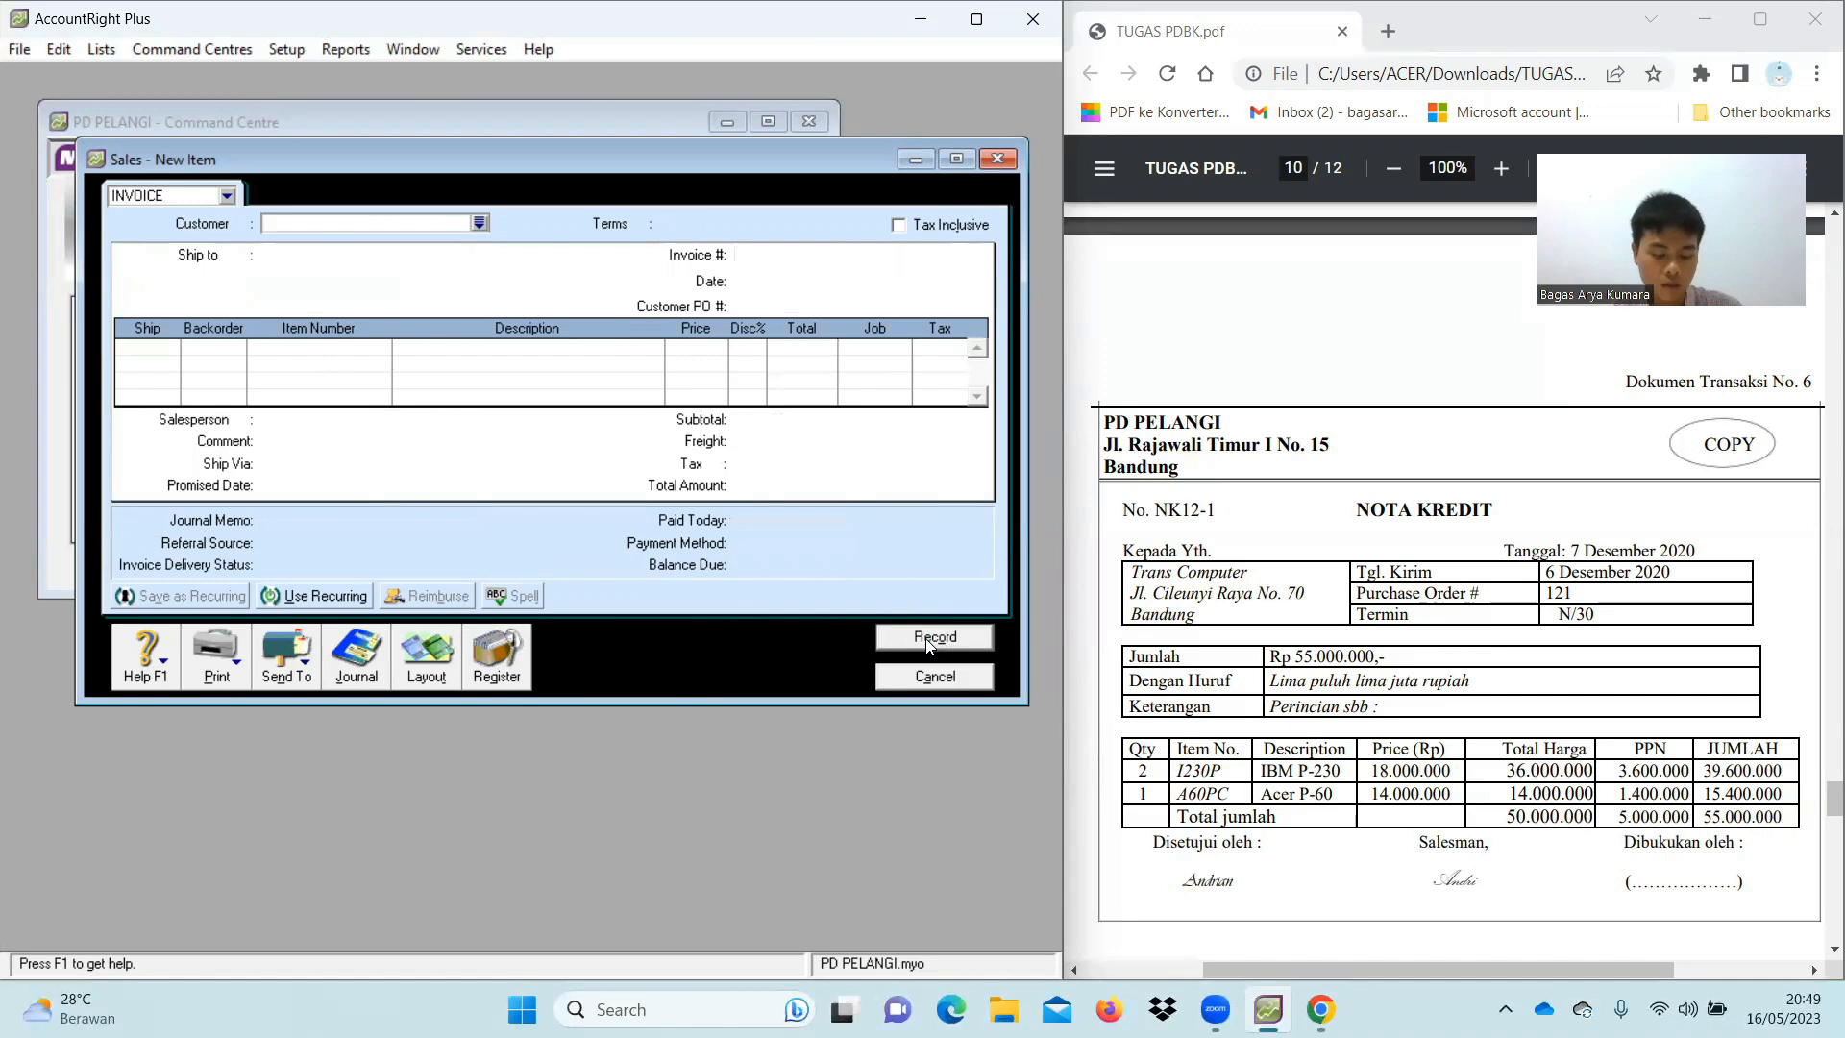
click(507, 661)
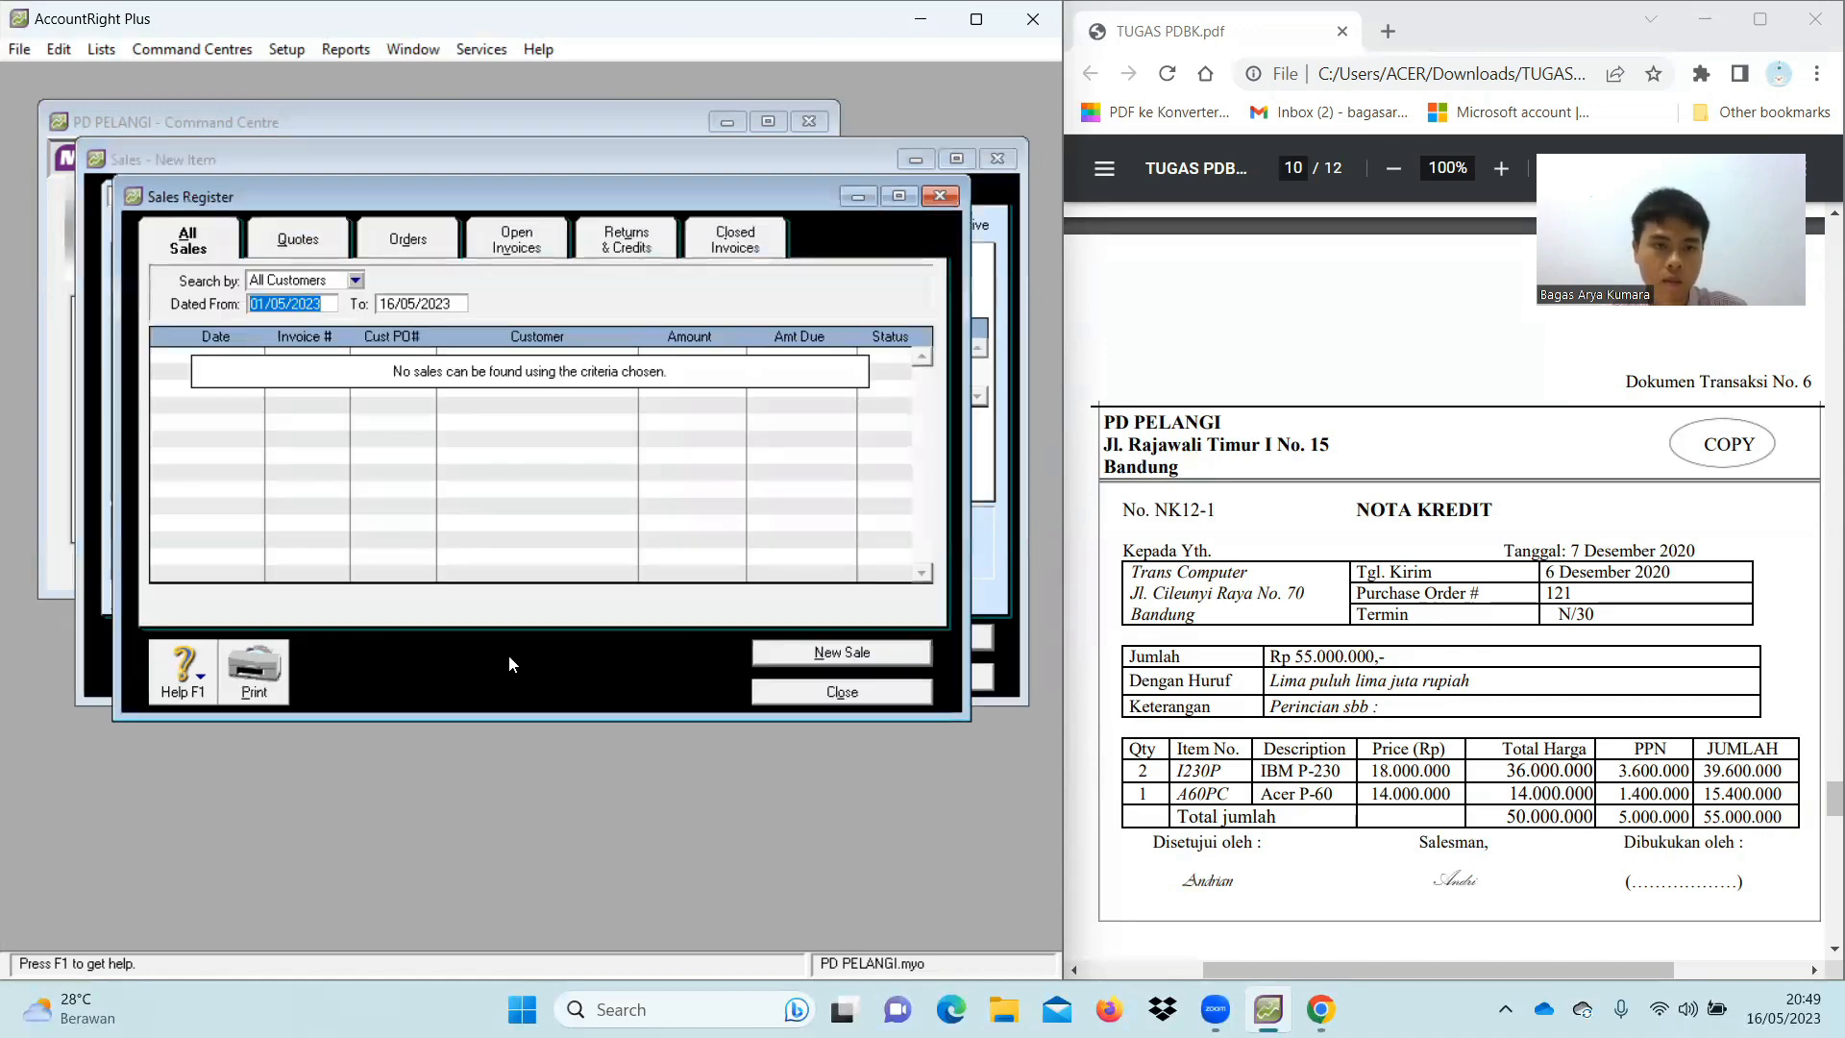
click(644, 248)
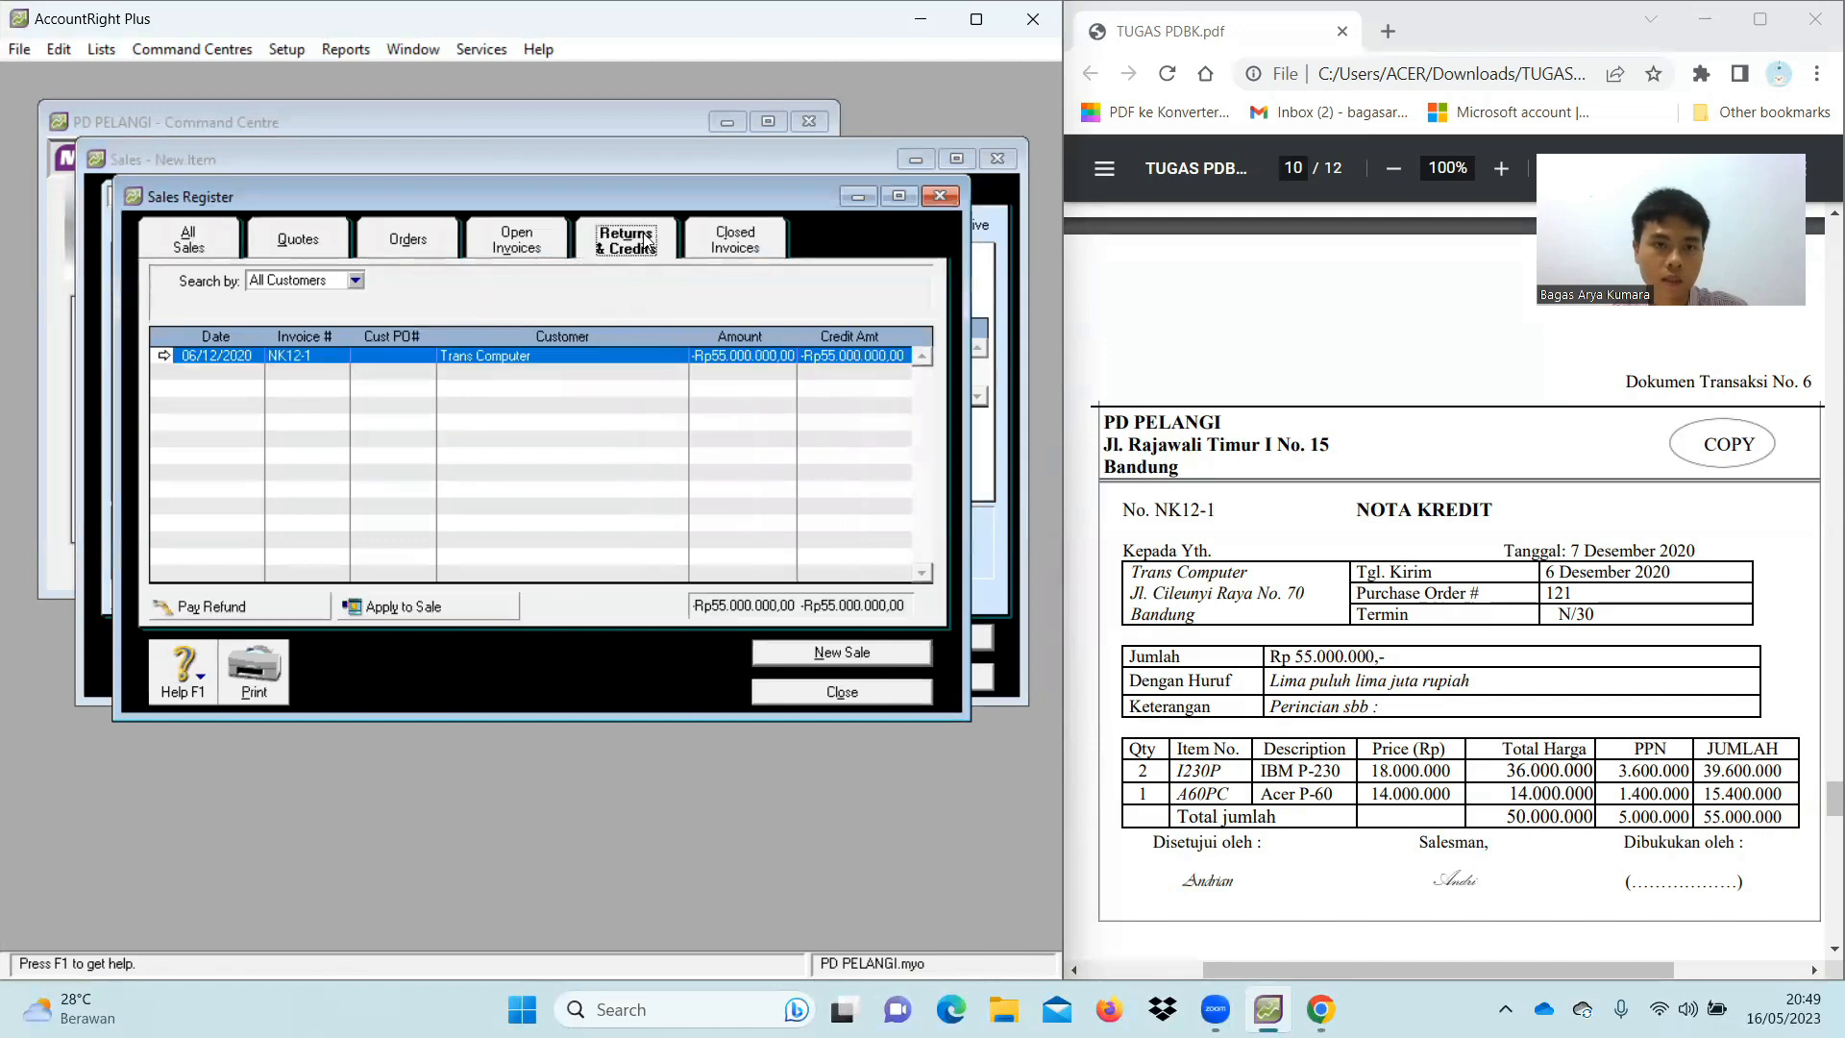
Apply the NK12-1 credit to a sale with ID Nk12-1 dated 07/12/2020
click(546, 351)
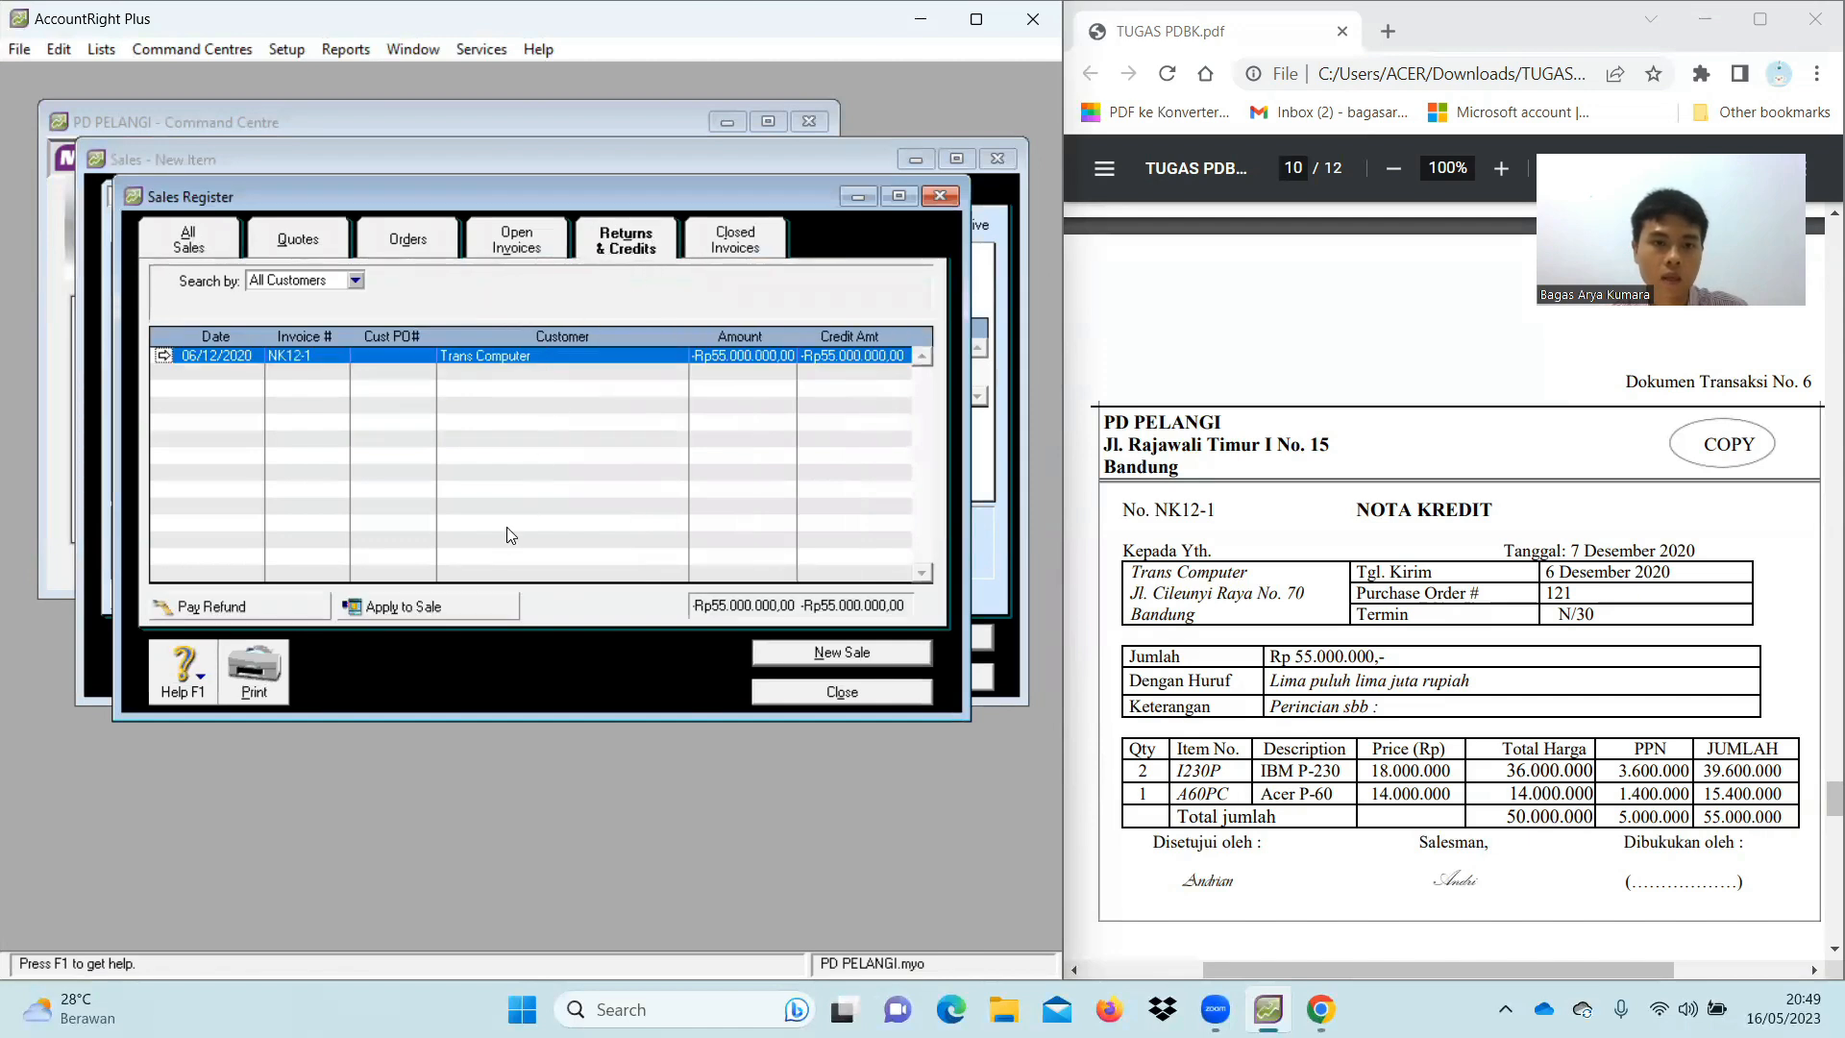
click(458, 610)
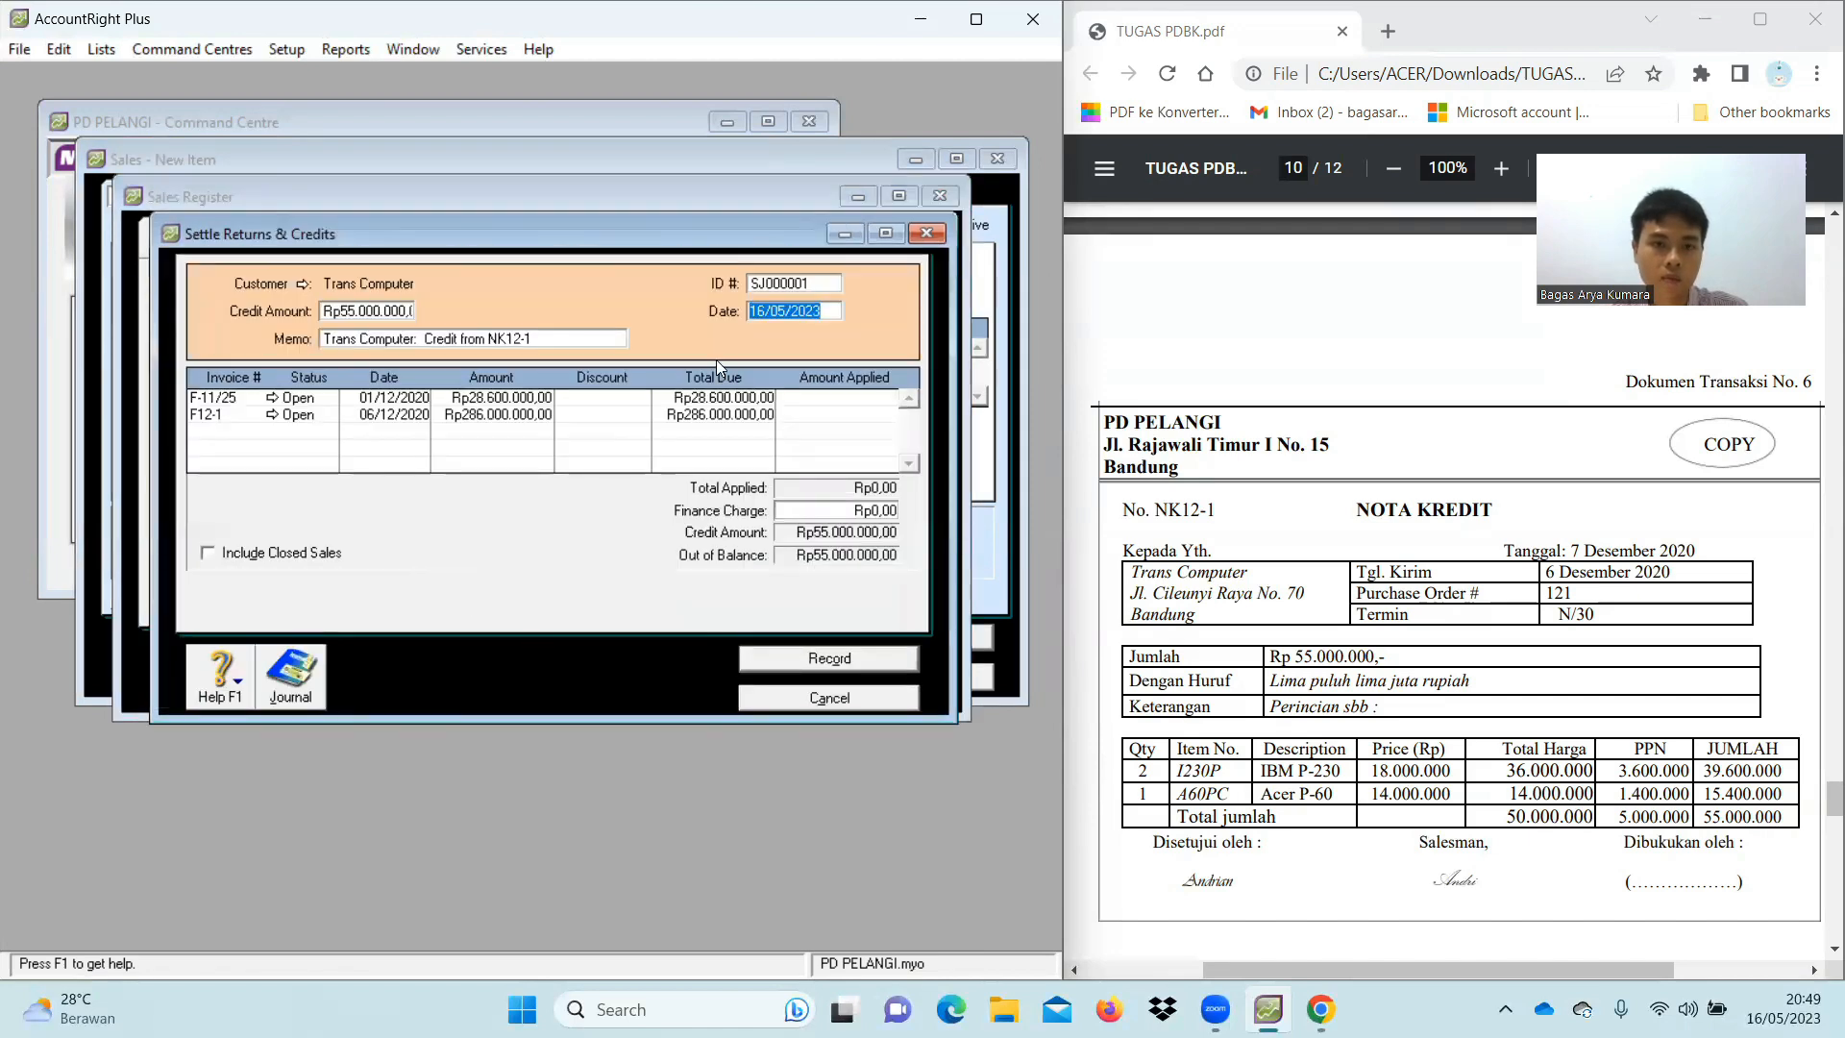
click(798, 279)
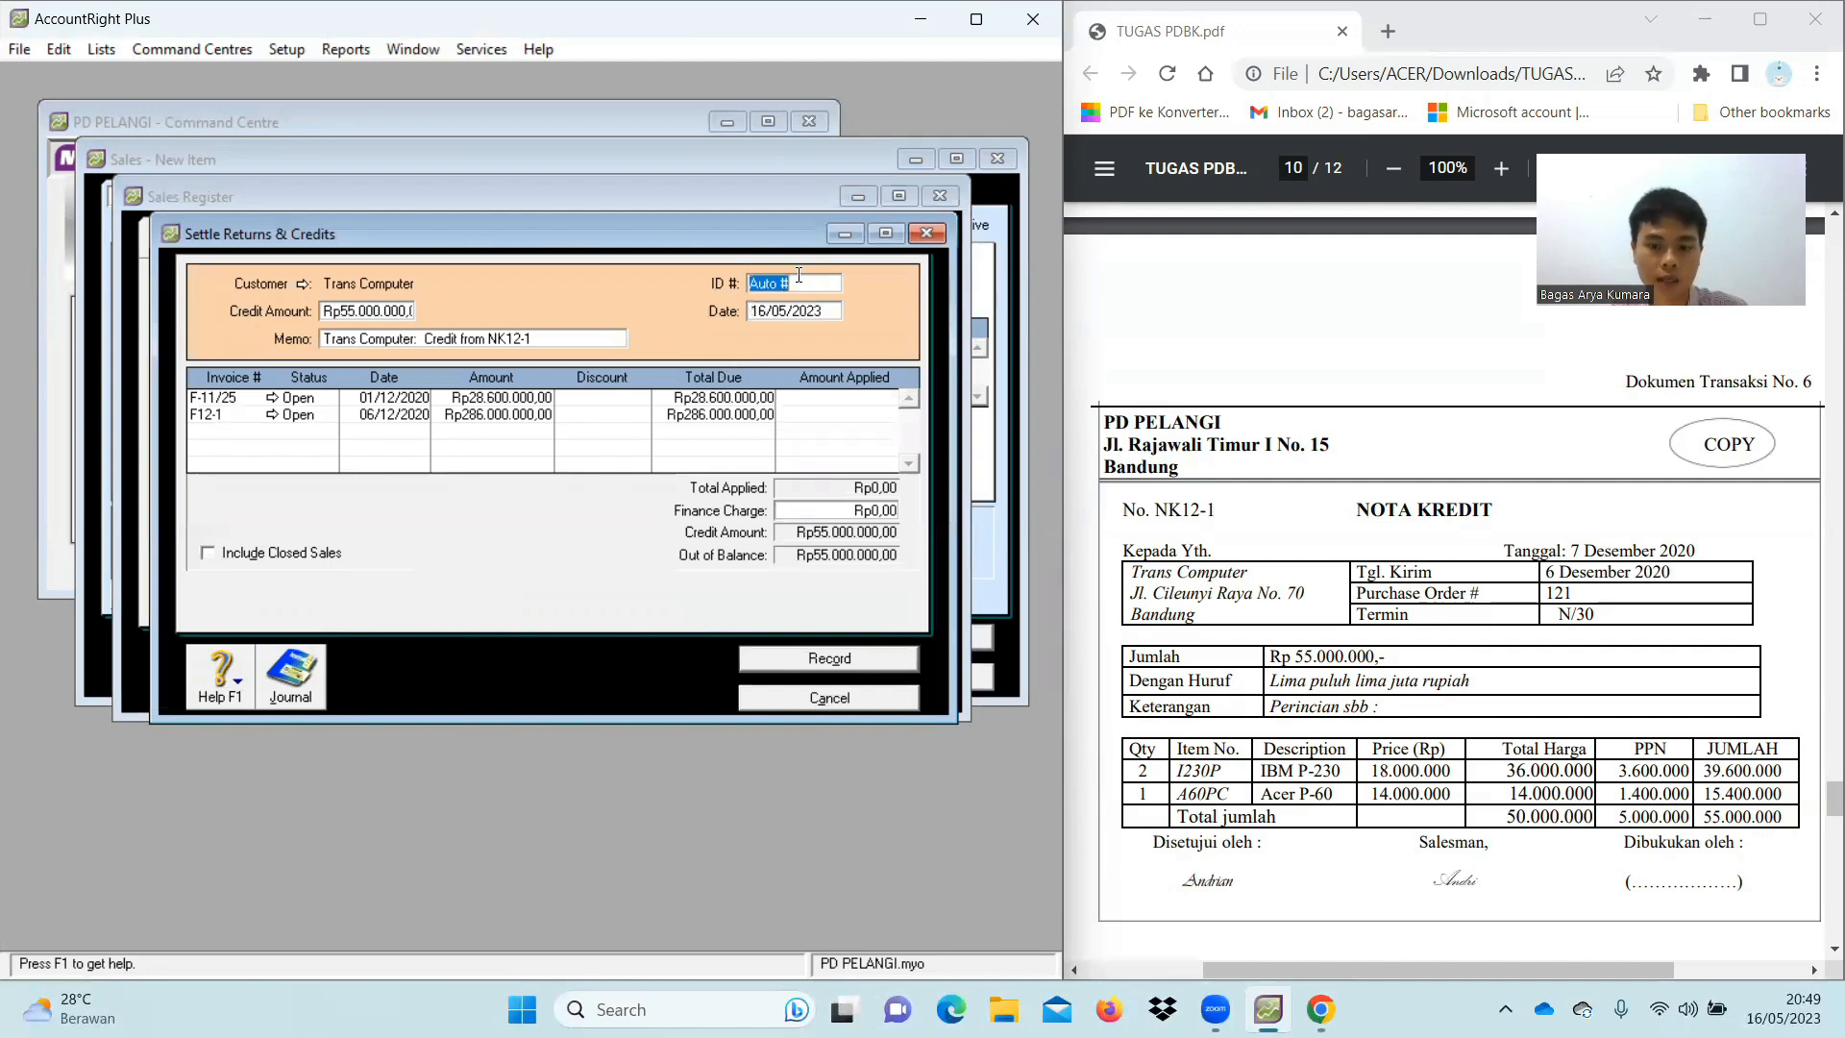
key(BackSpace)
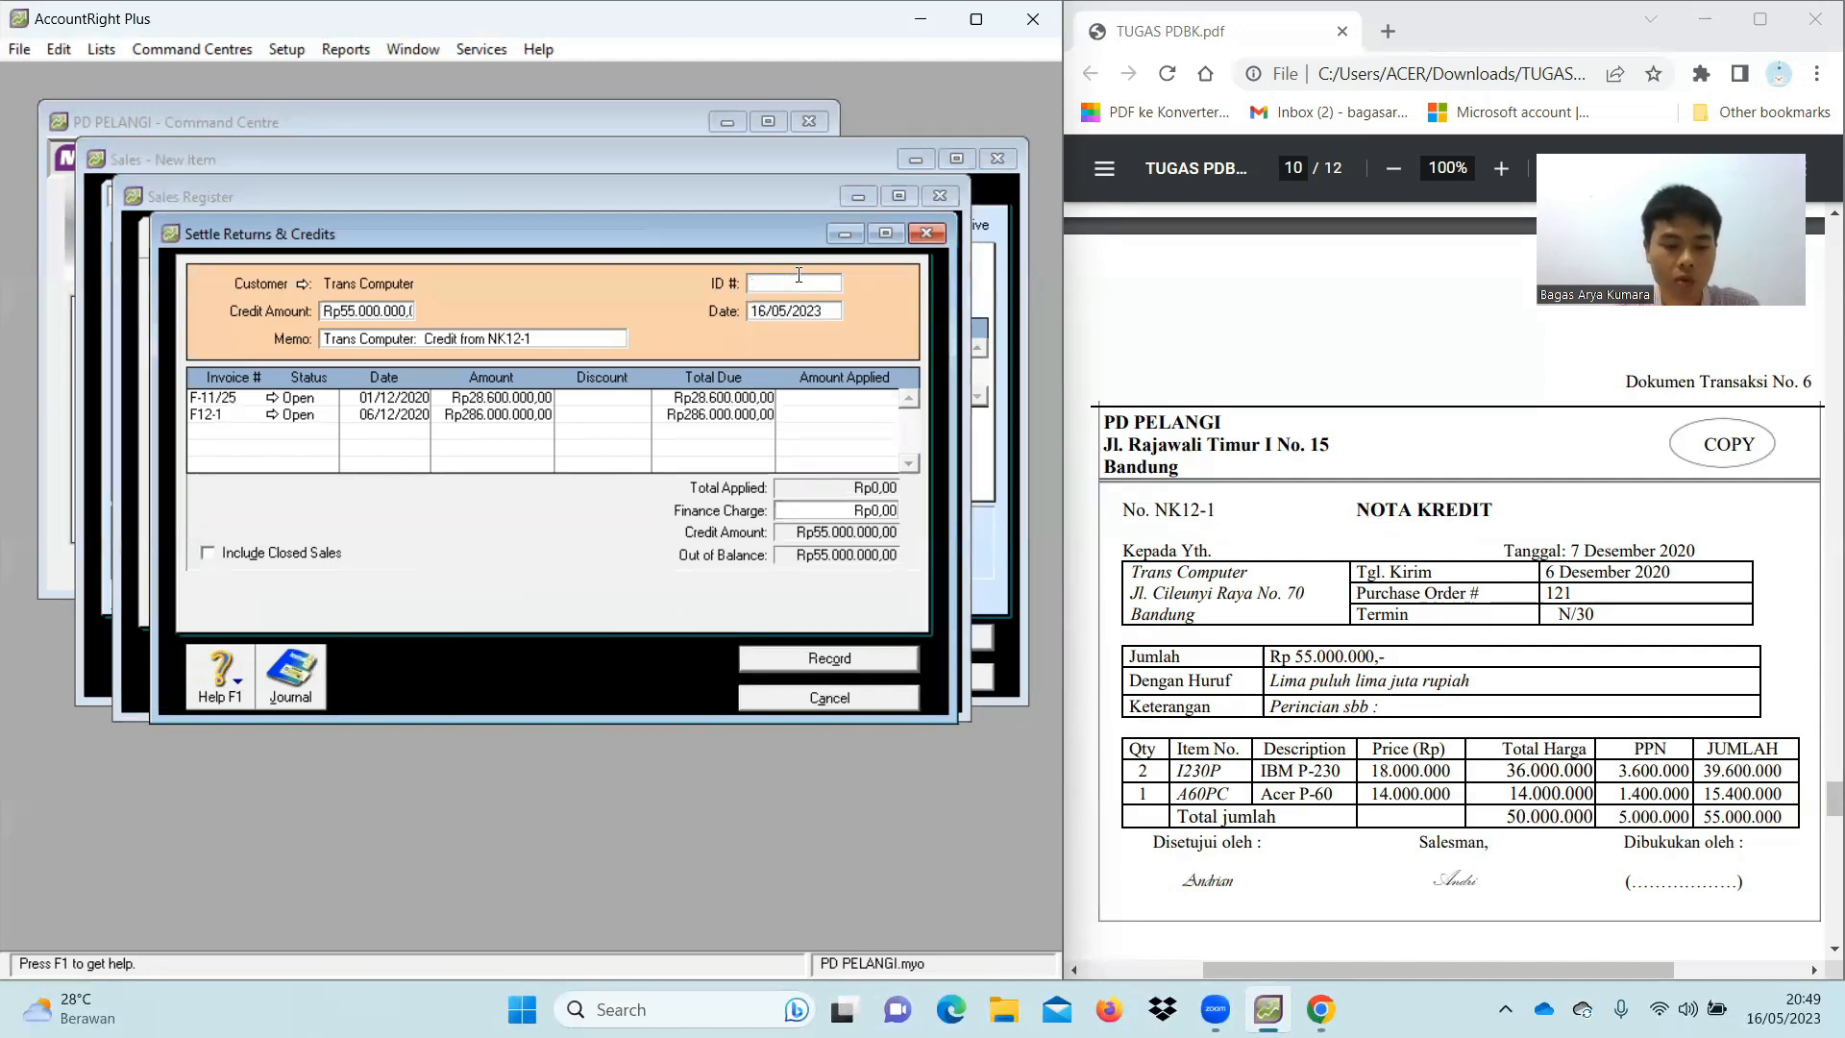
text(Nk12-1)
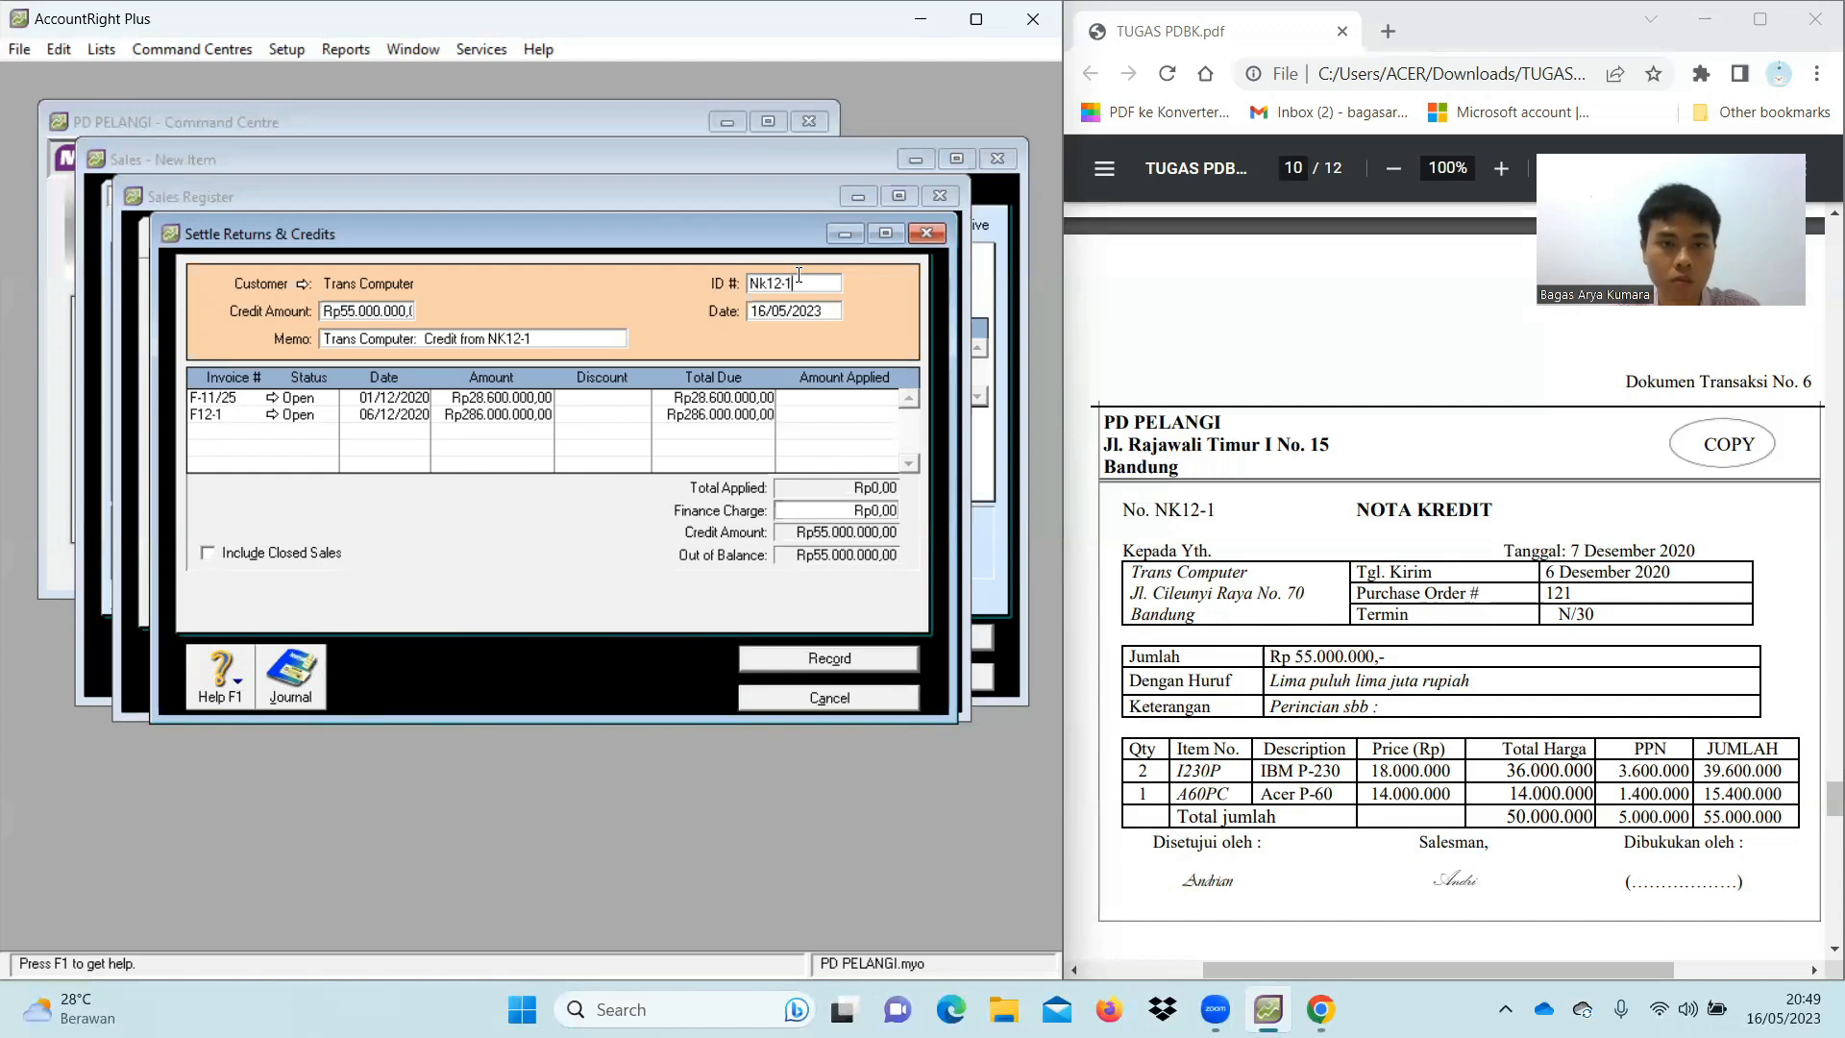
click(824, 314)
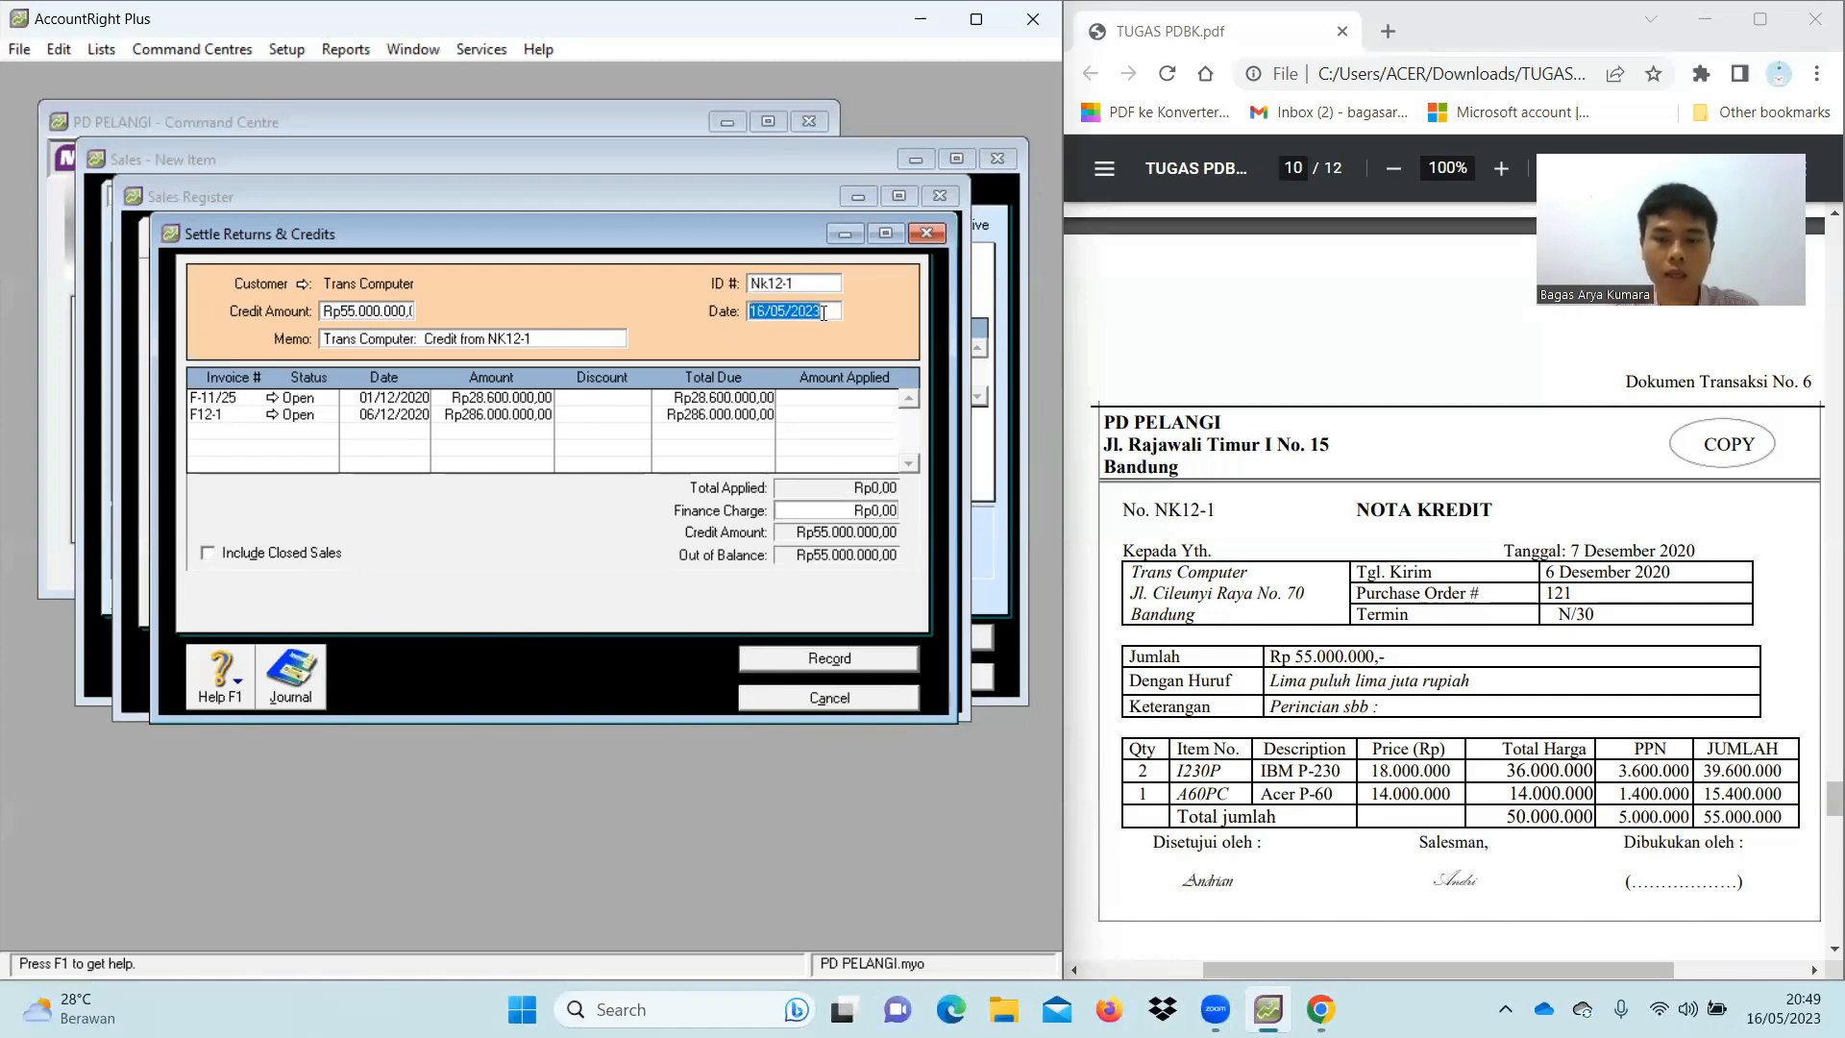
key(BackSpace)
text(0)
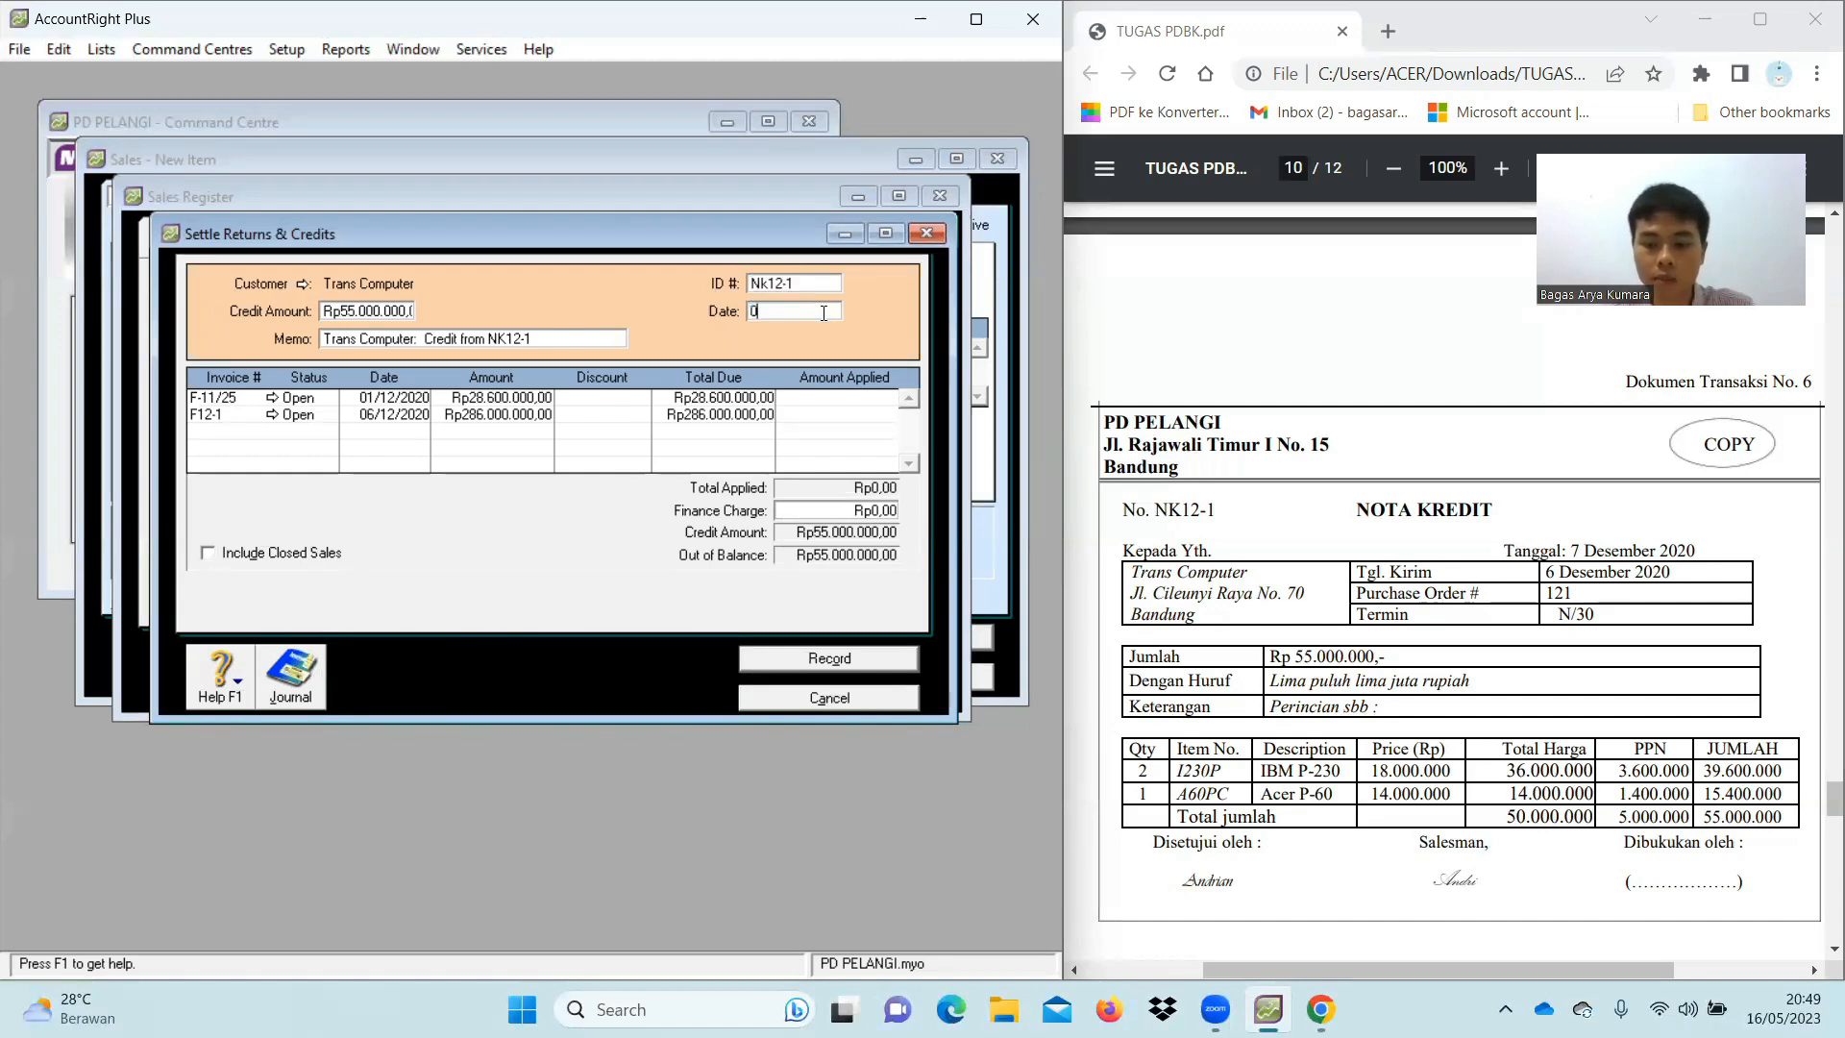
text(7/12/2020)
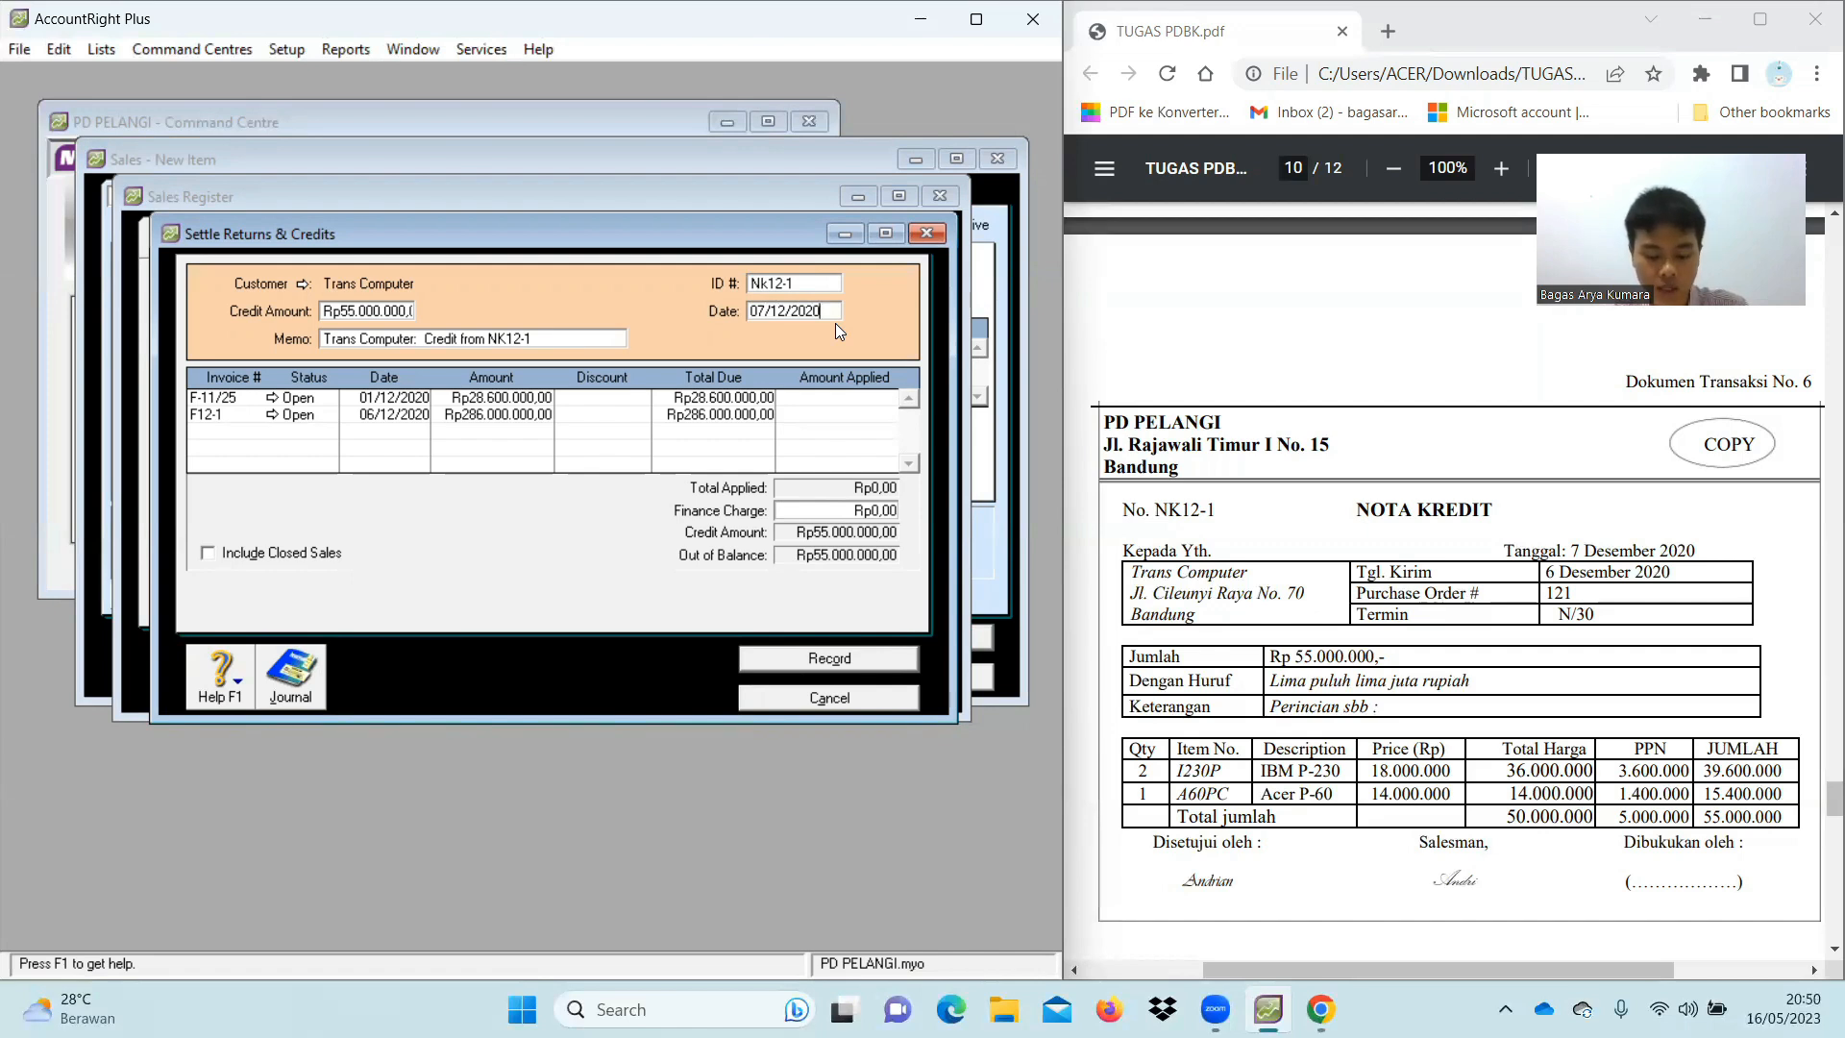
Allocate the Rp55.000.000 credit to invoice F12-1 and record the settlement
click(854, 415)
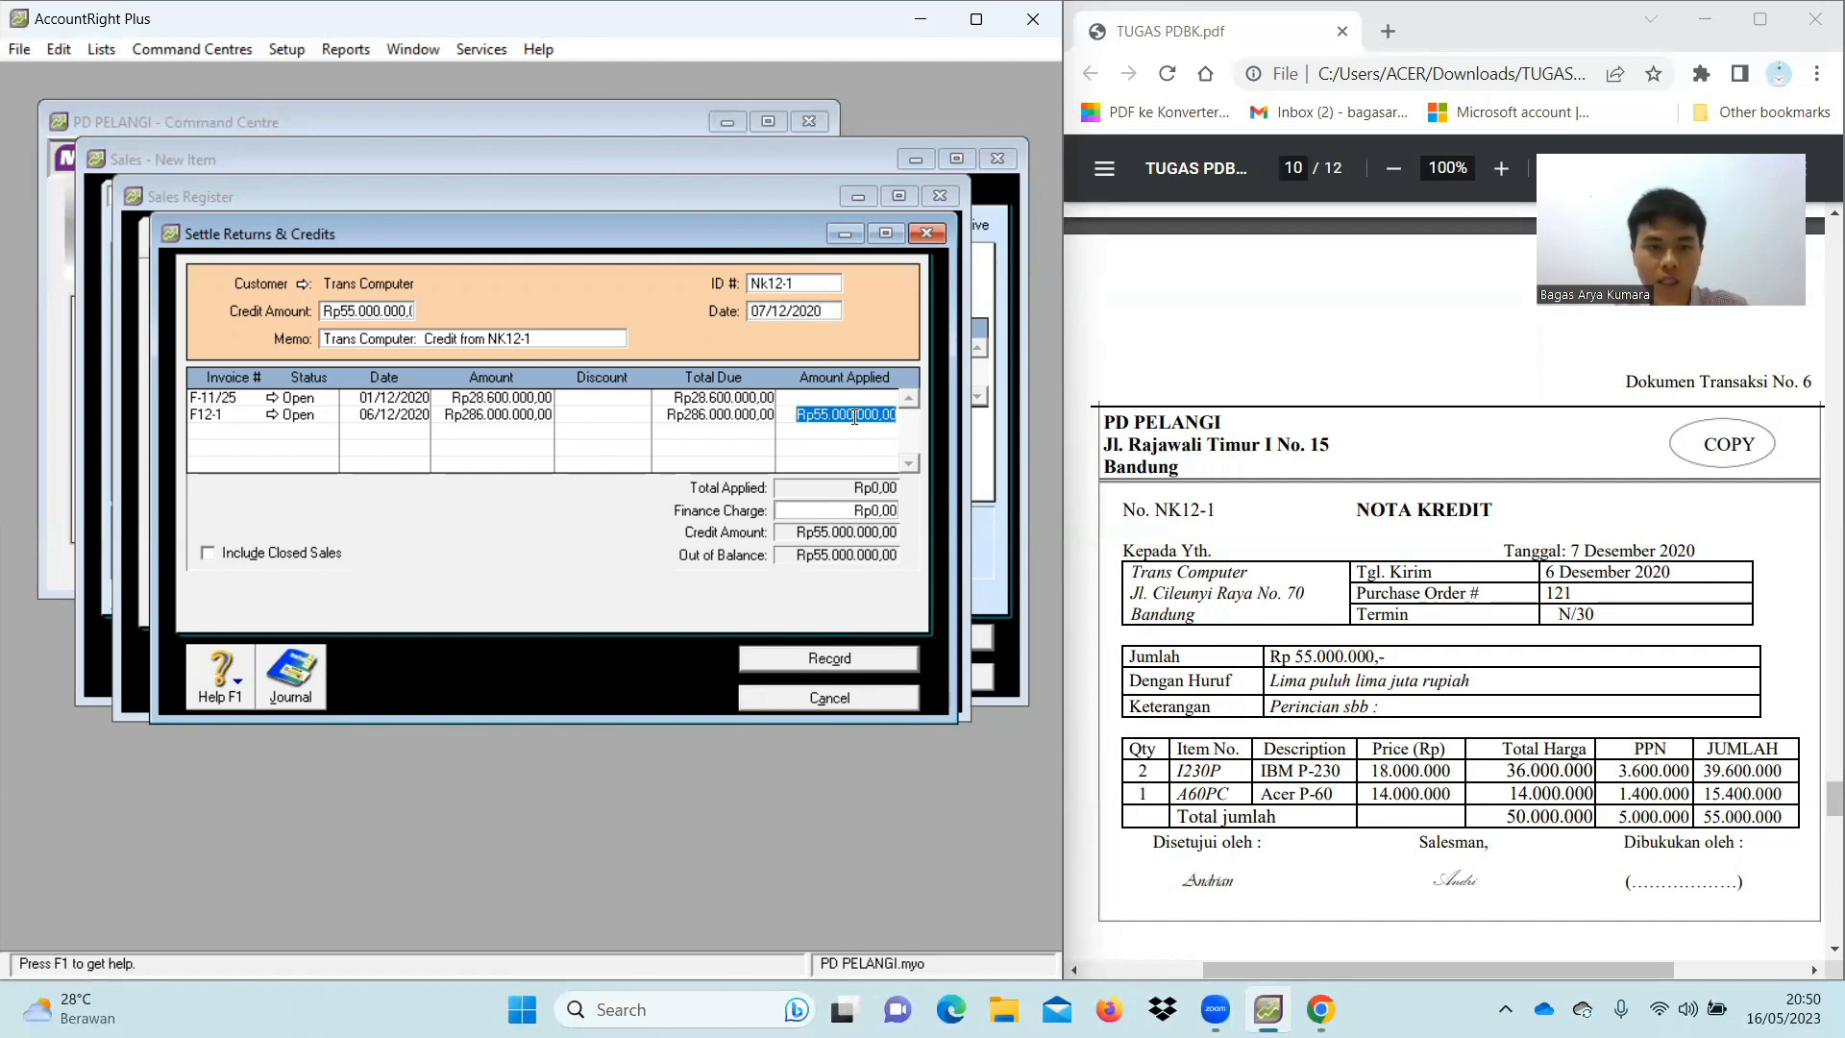
key(Tab)
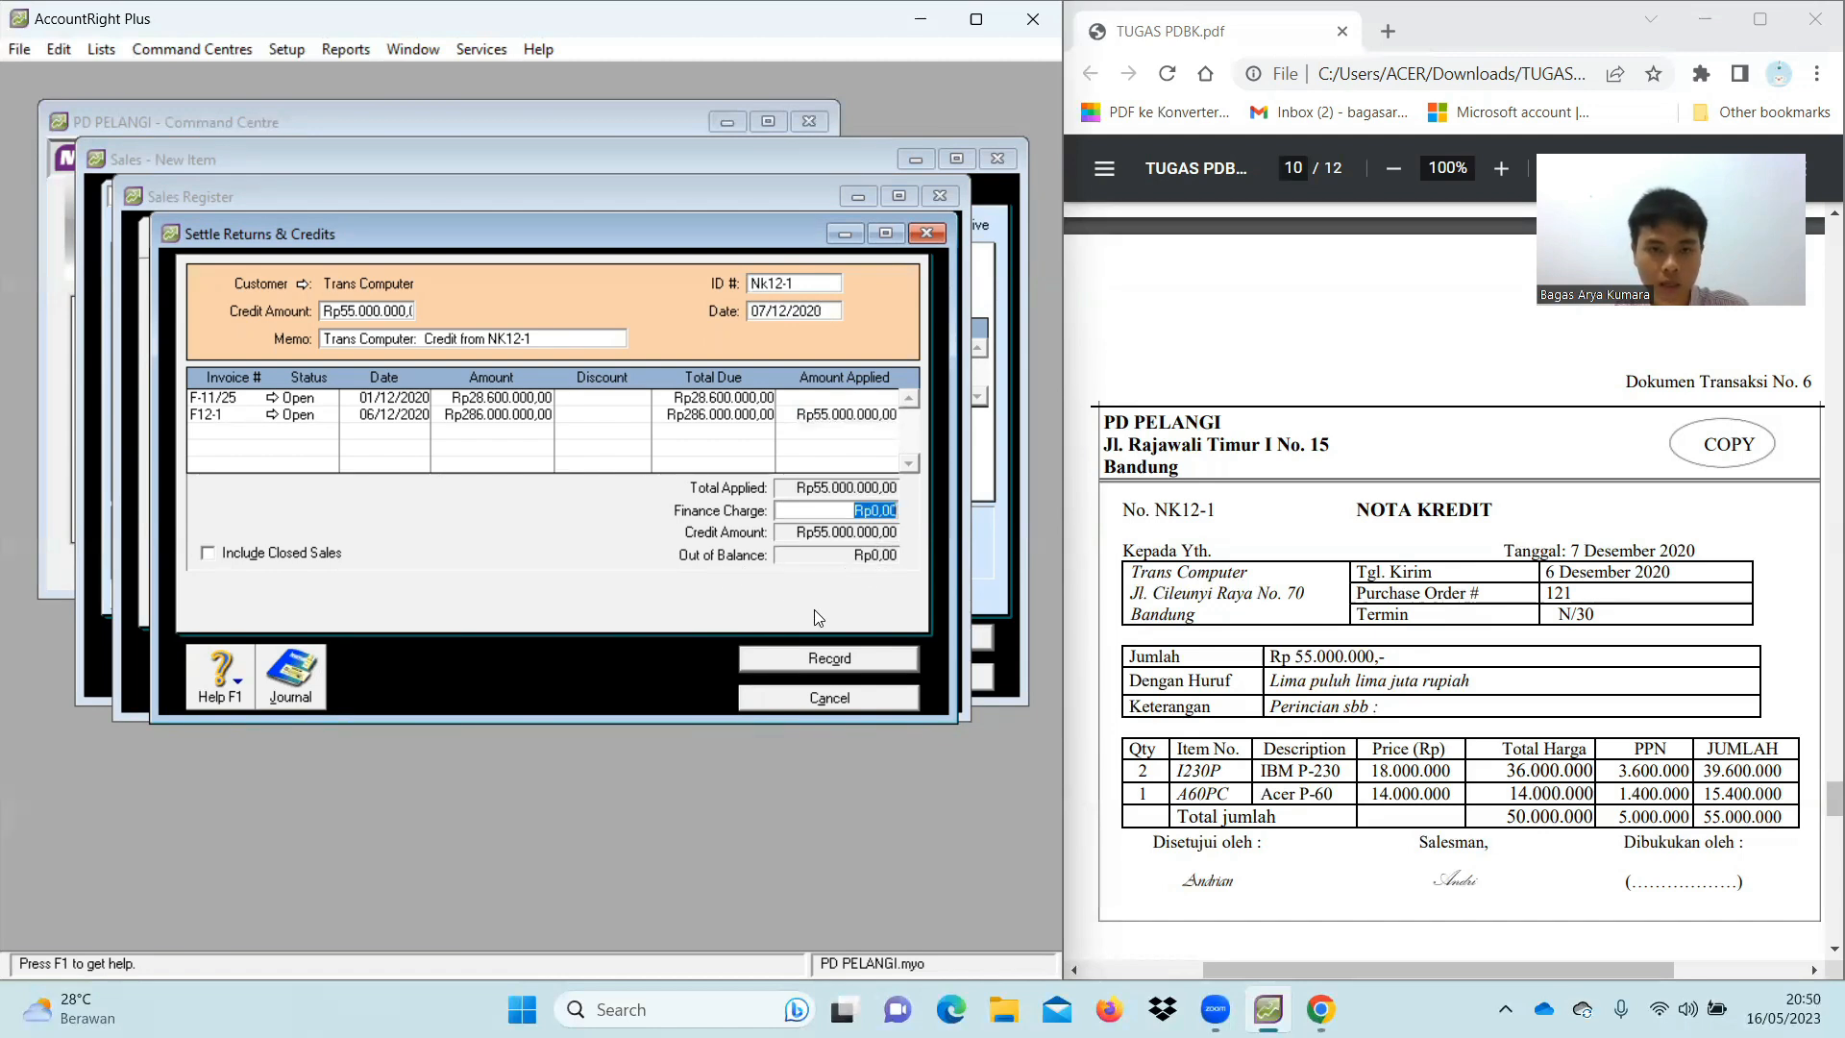
click(780, 662)
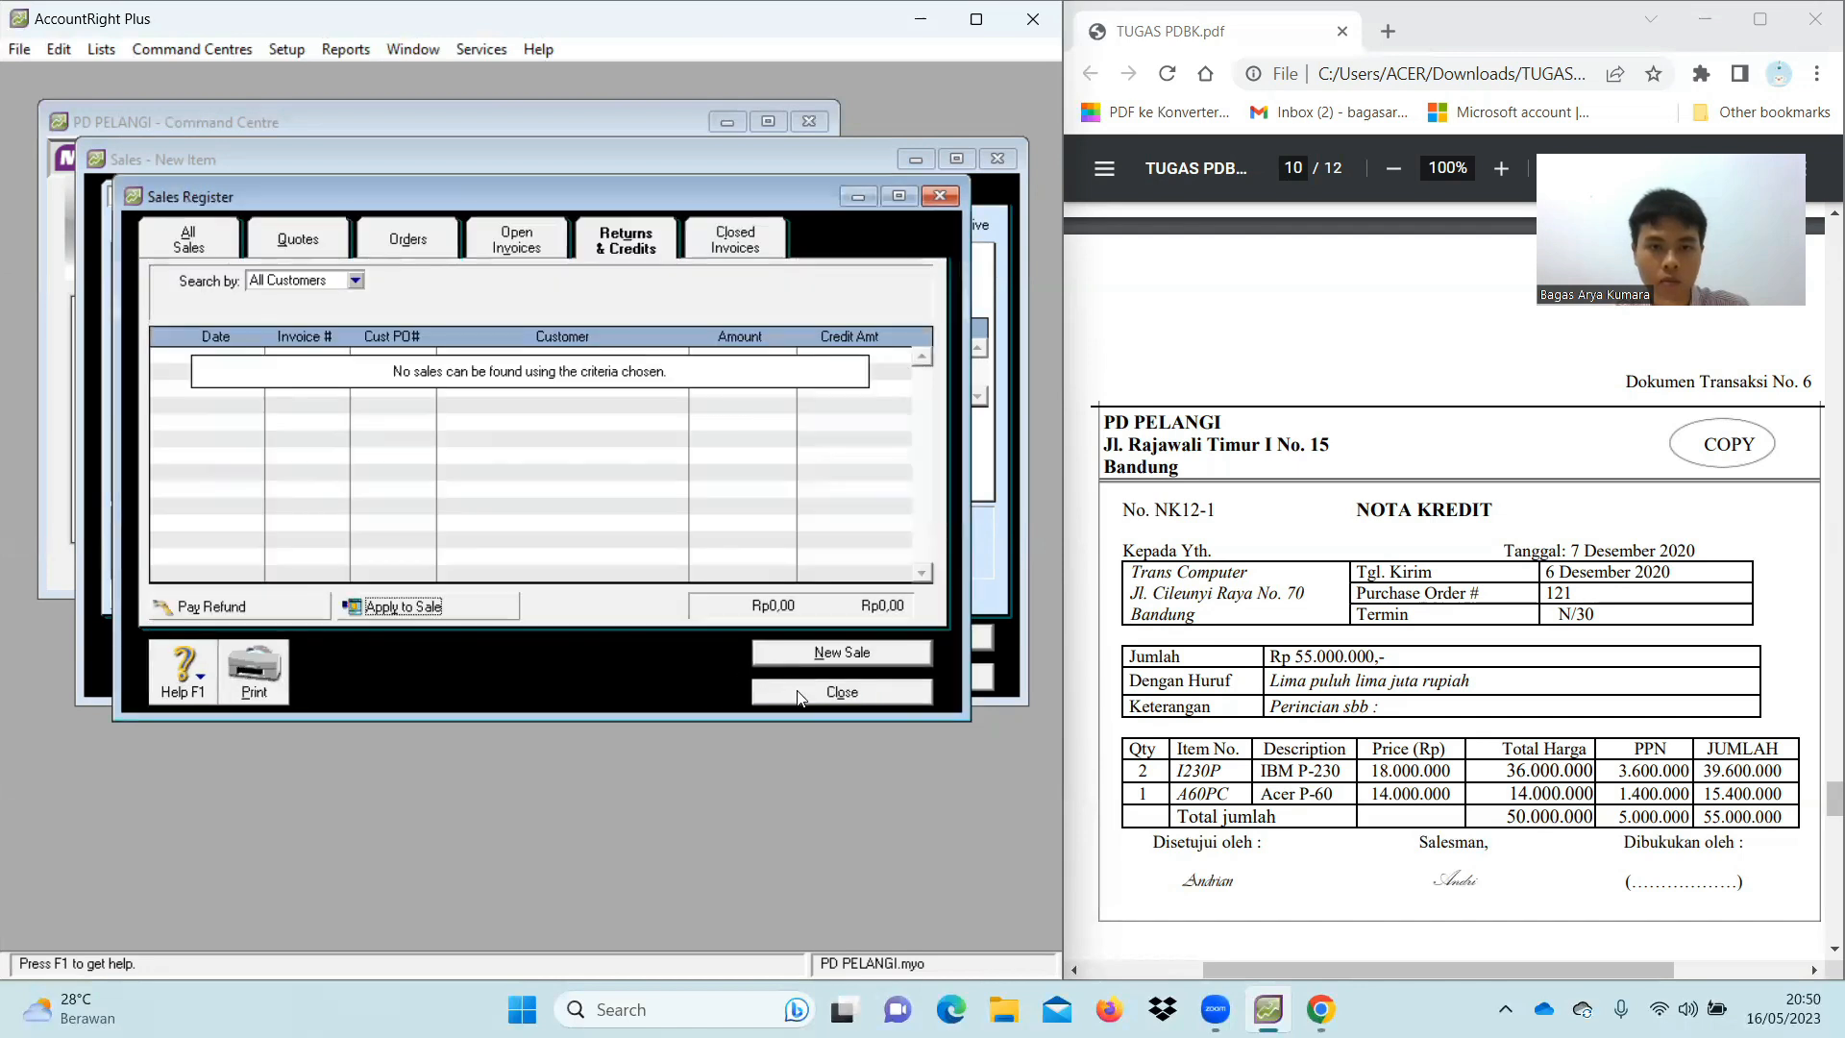
Close the Sales Register and empty sale, then begin a new entry from Purchases
click(797, 693)
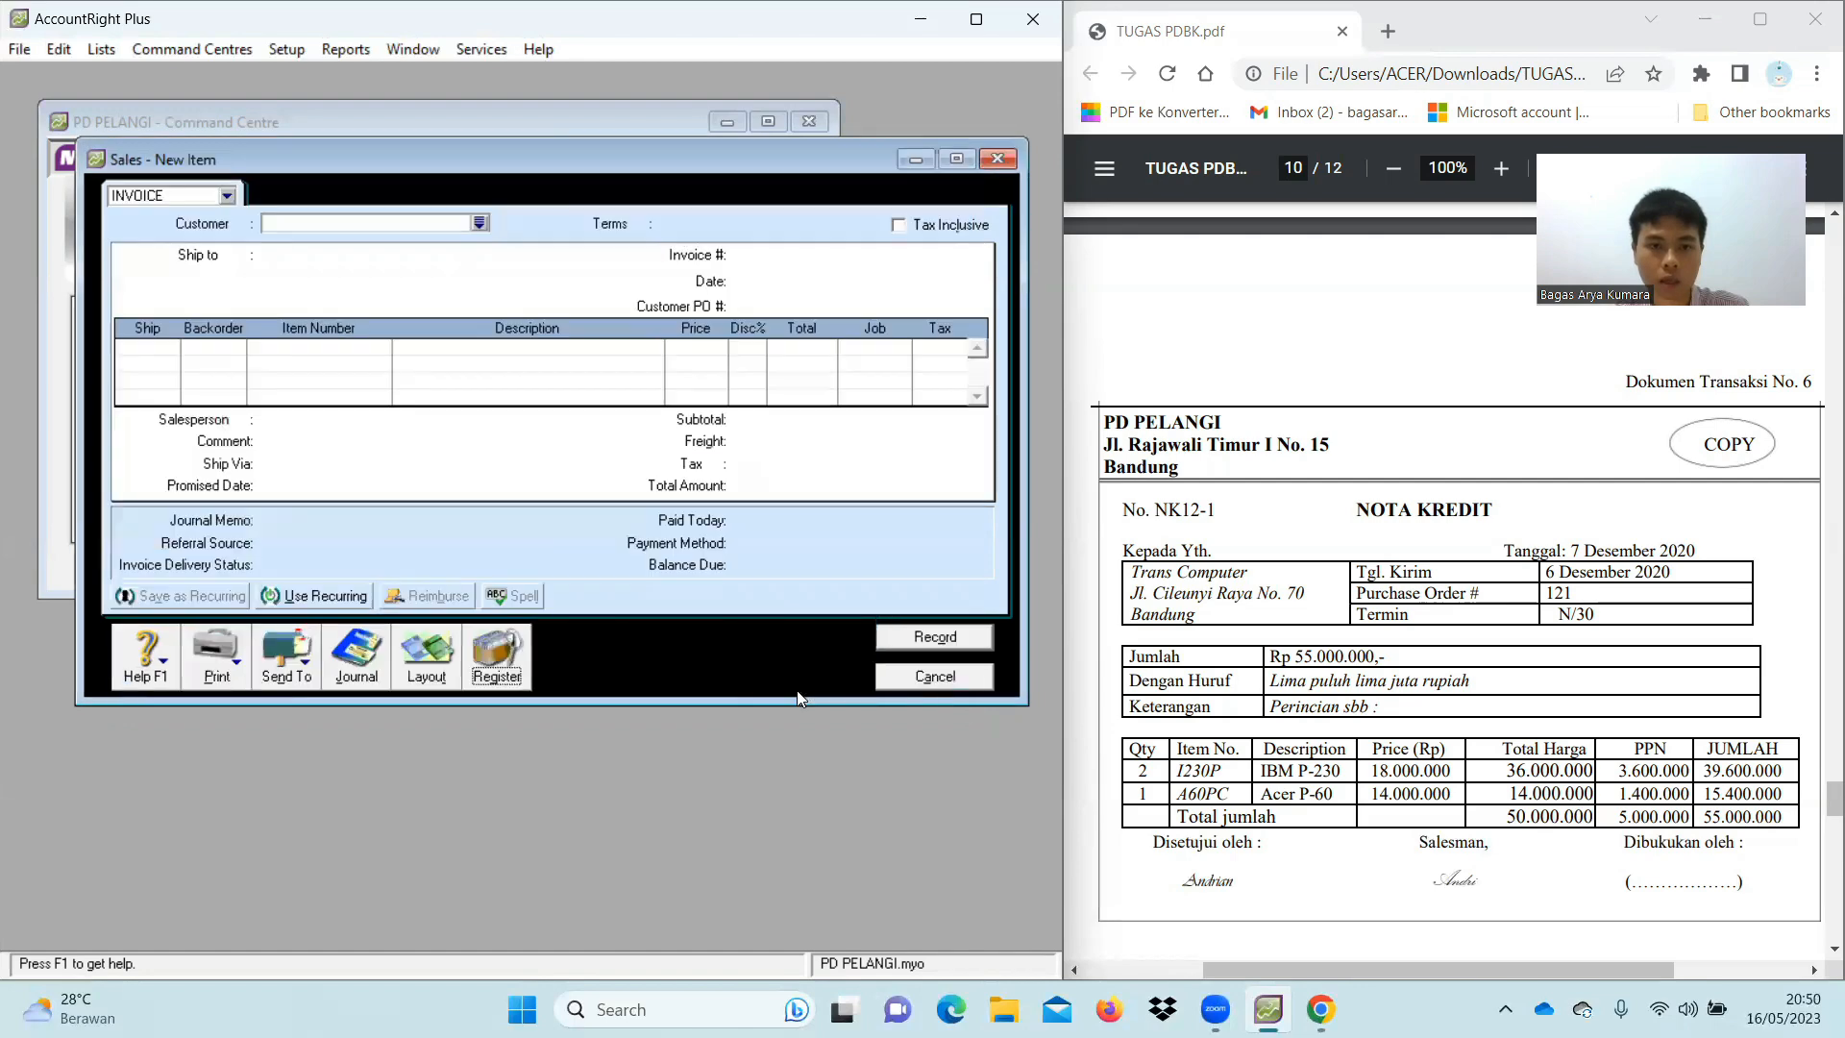
click(898, 678)
scroll(1526, 670, down, 7)
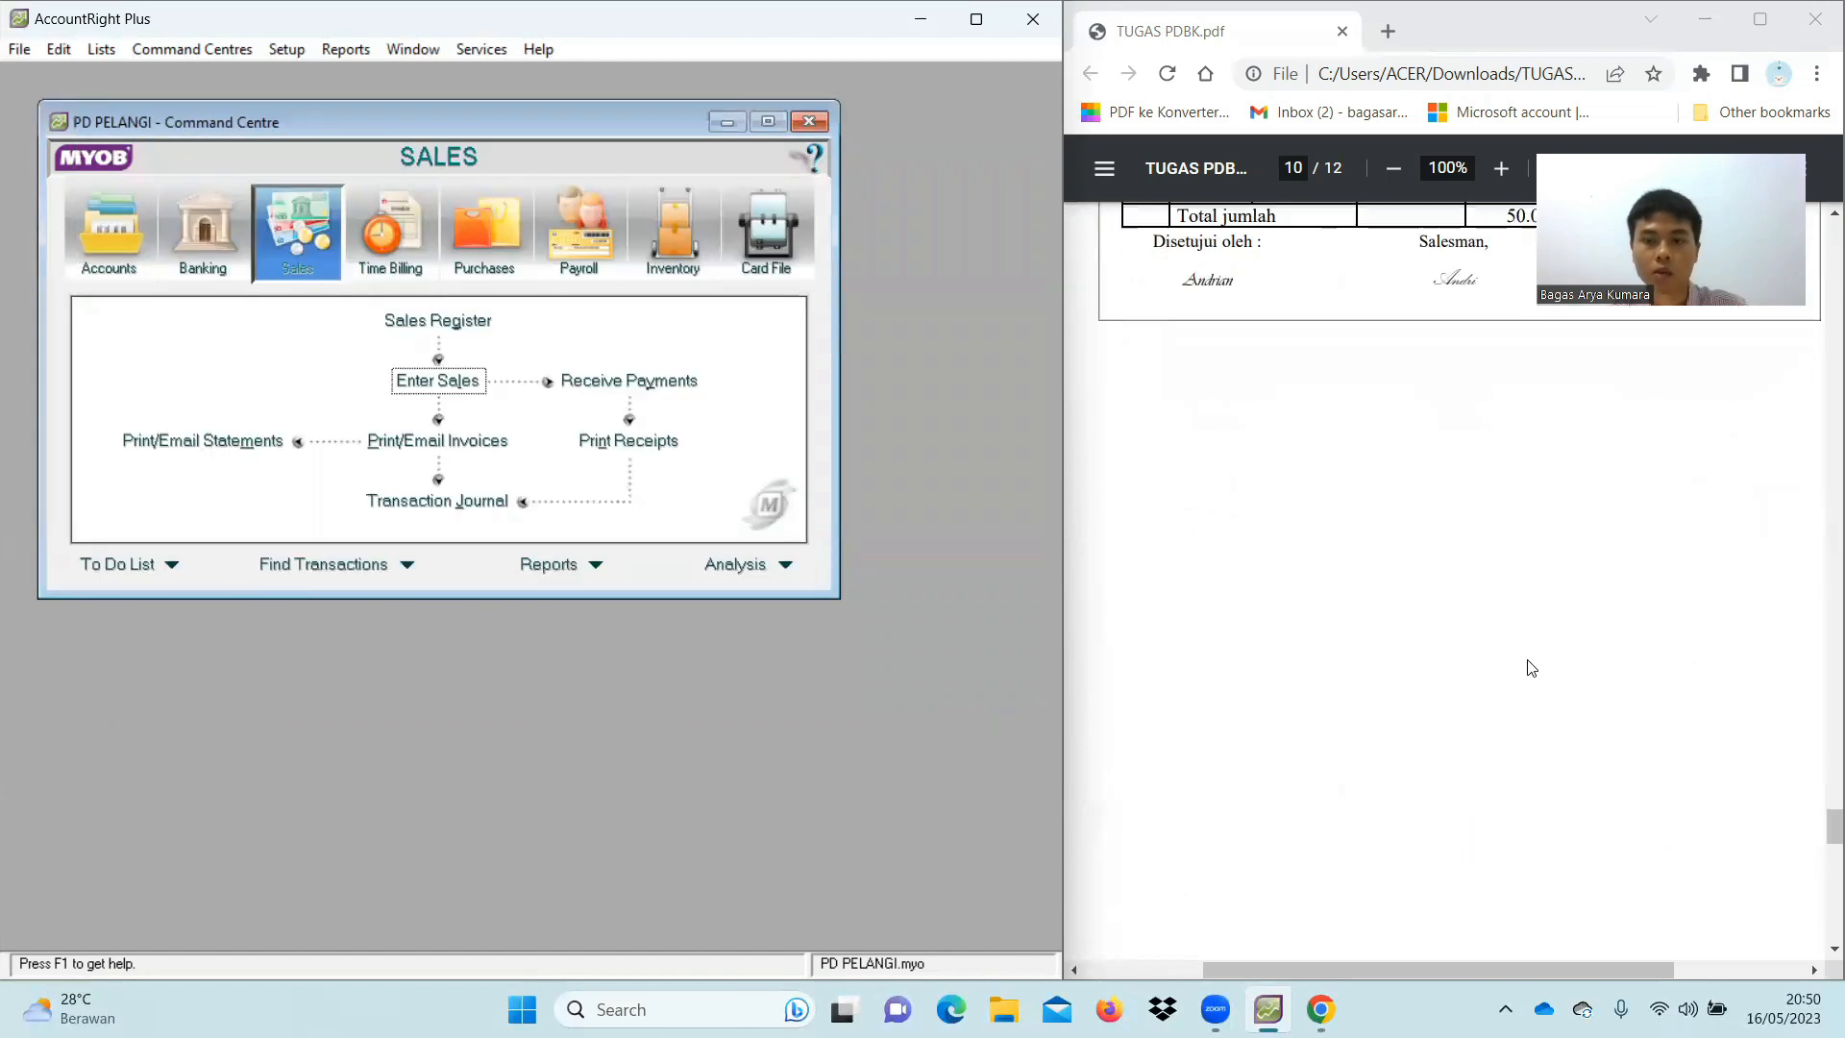
scroll(1531, 668, down, 3)
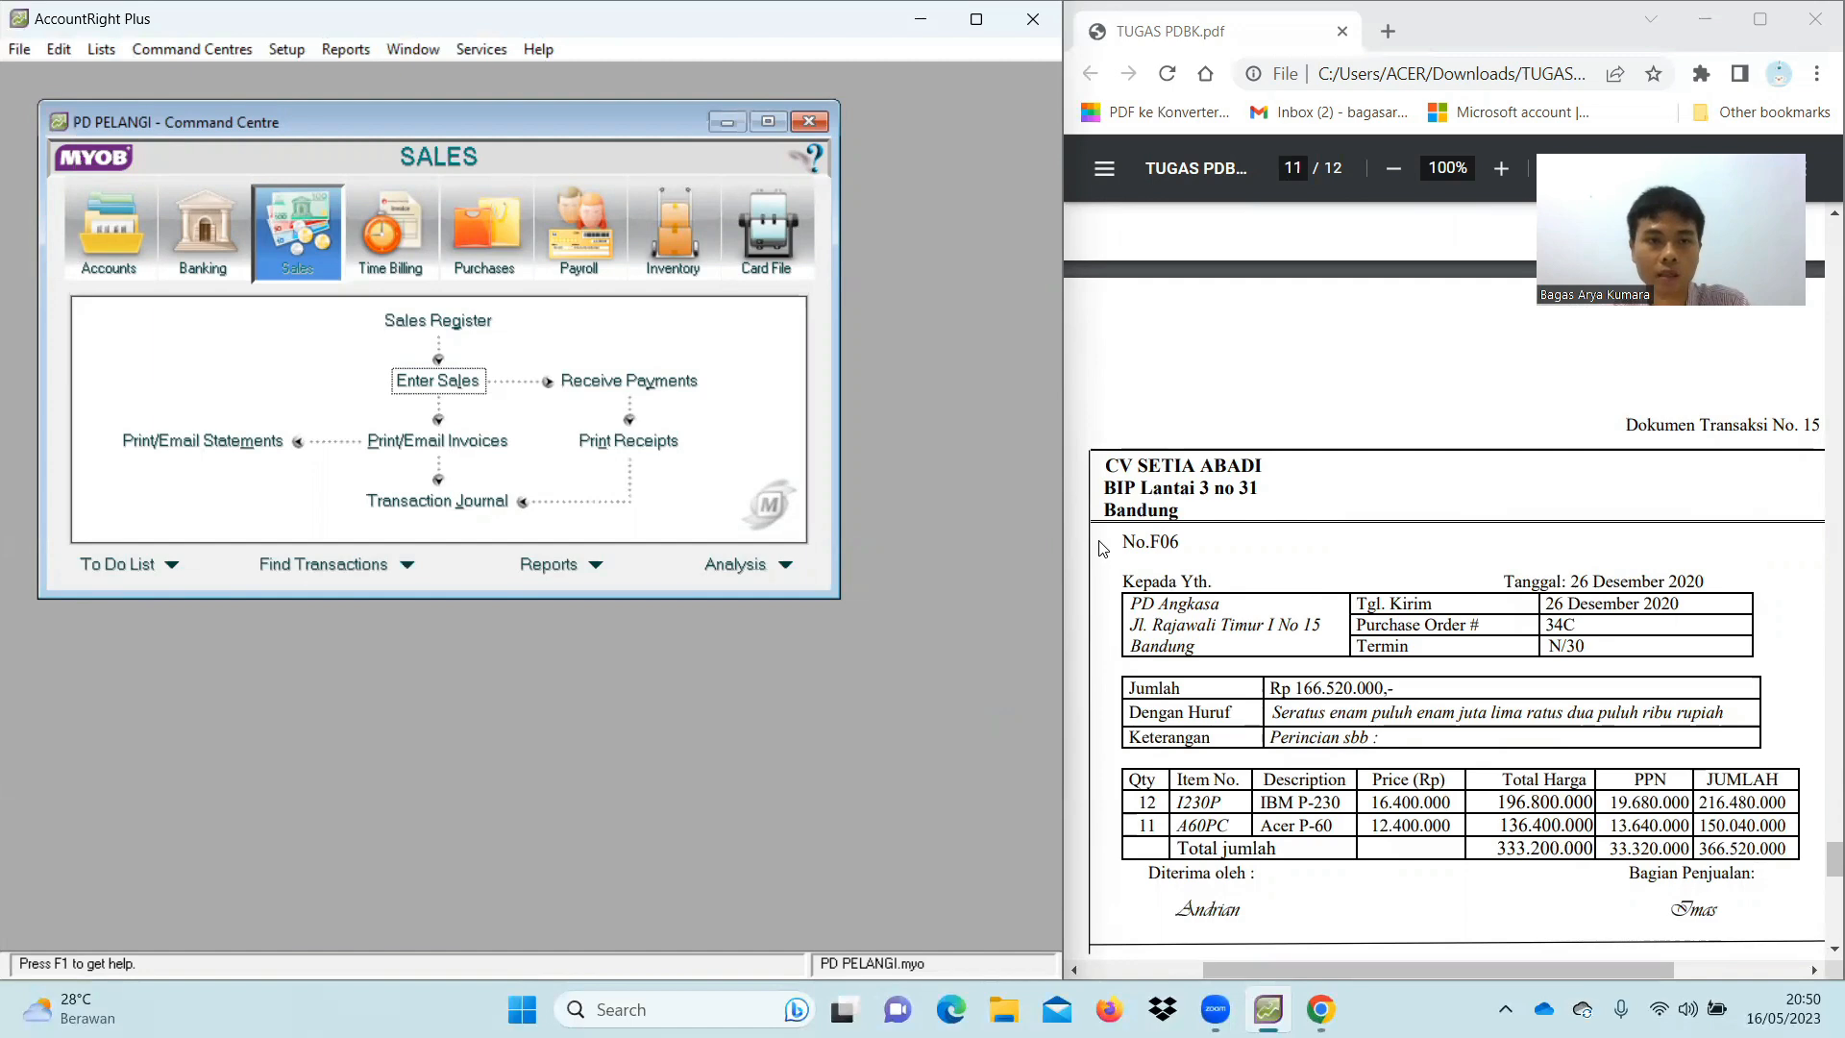
click(499, 250)
click(492, 385)
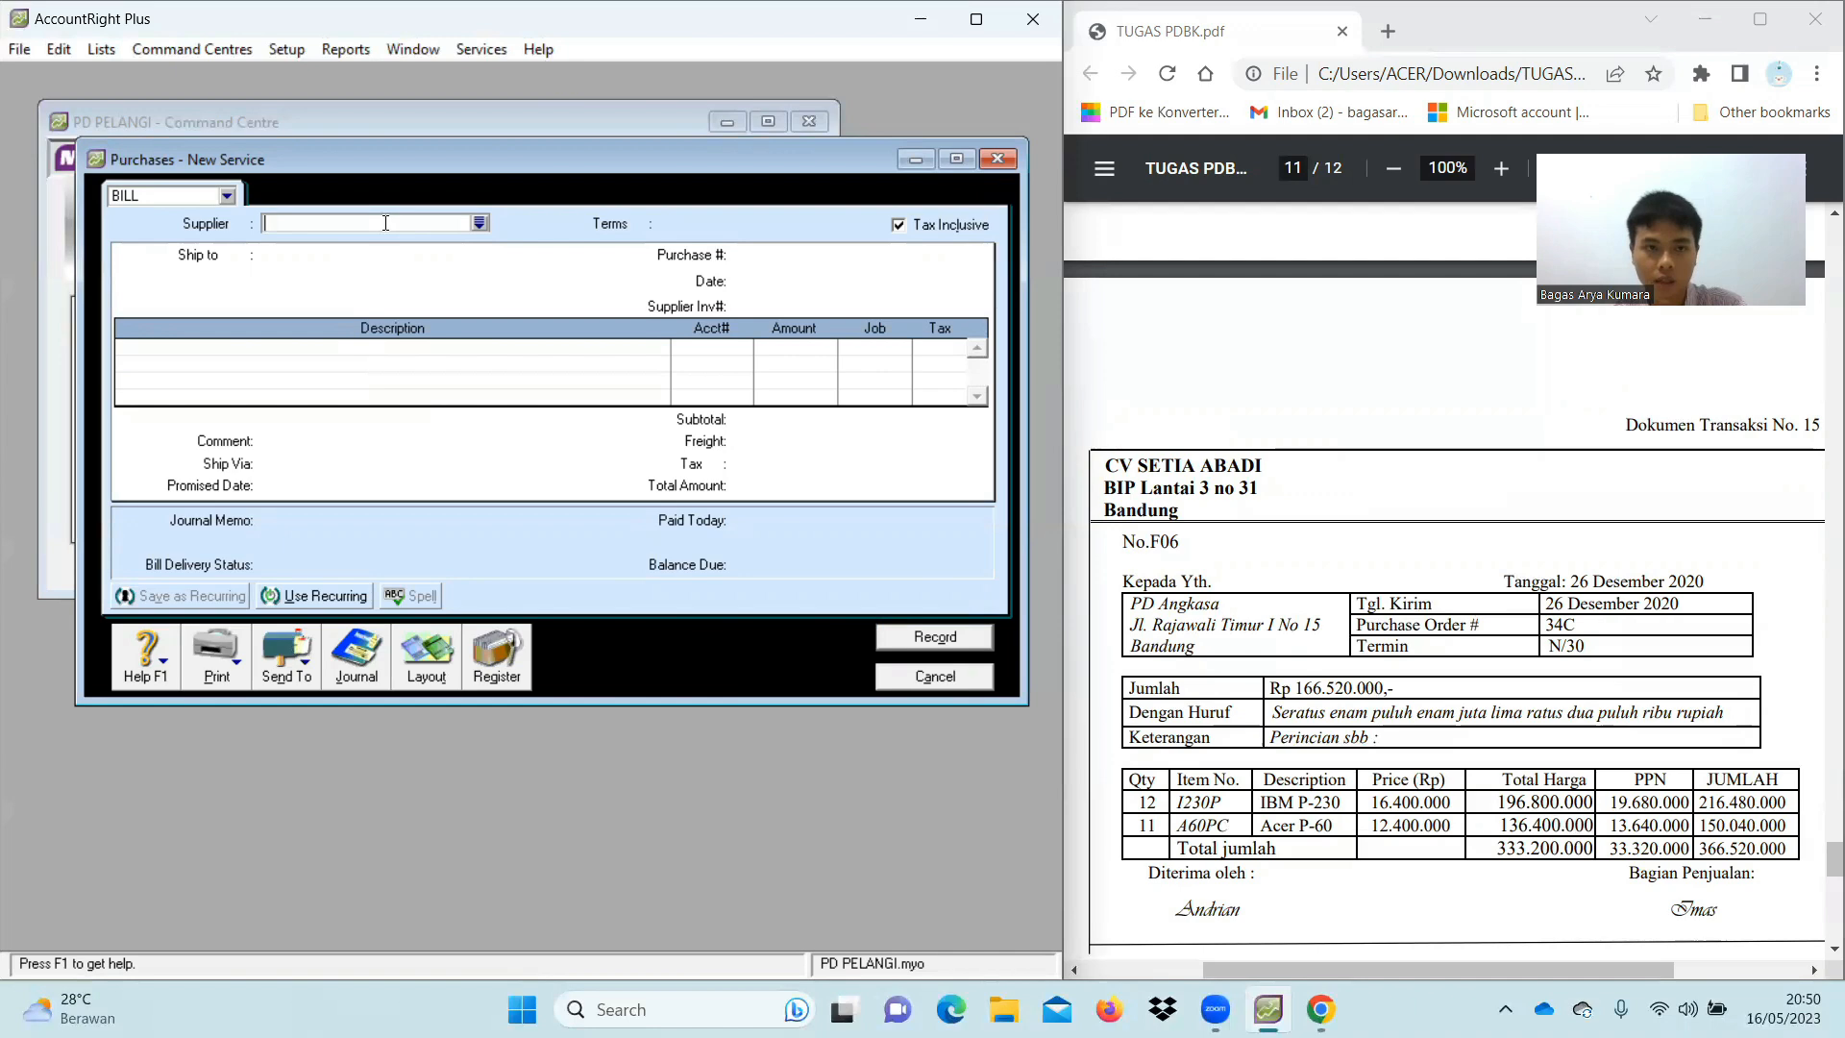
Choose supplier CV Setia Abadi and set payment due within 30 days
text(CV Setia Abadi)
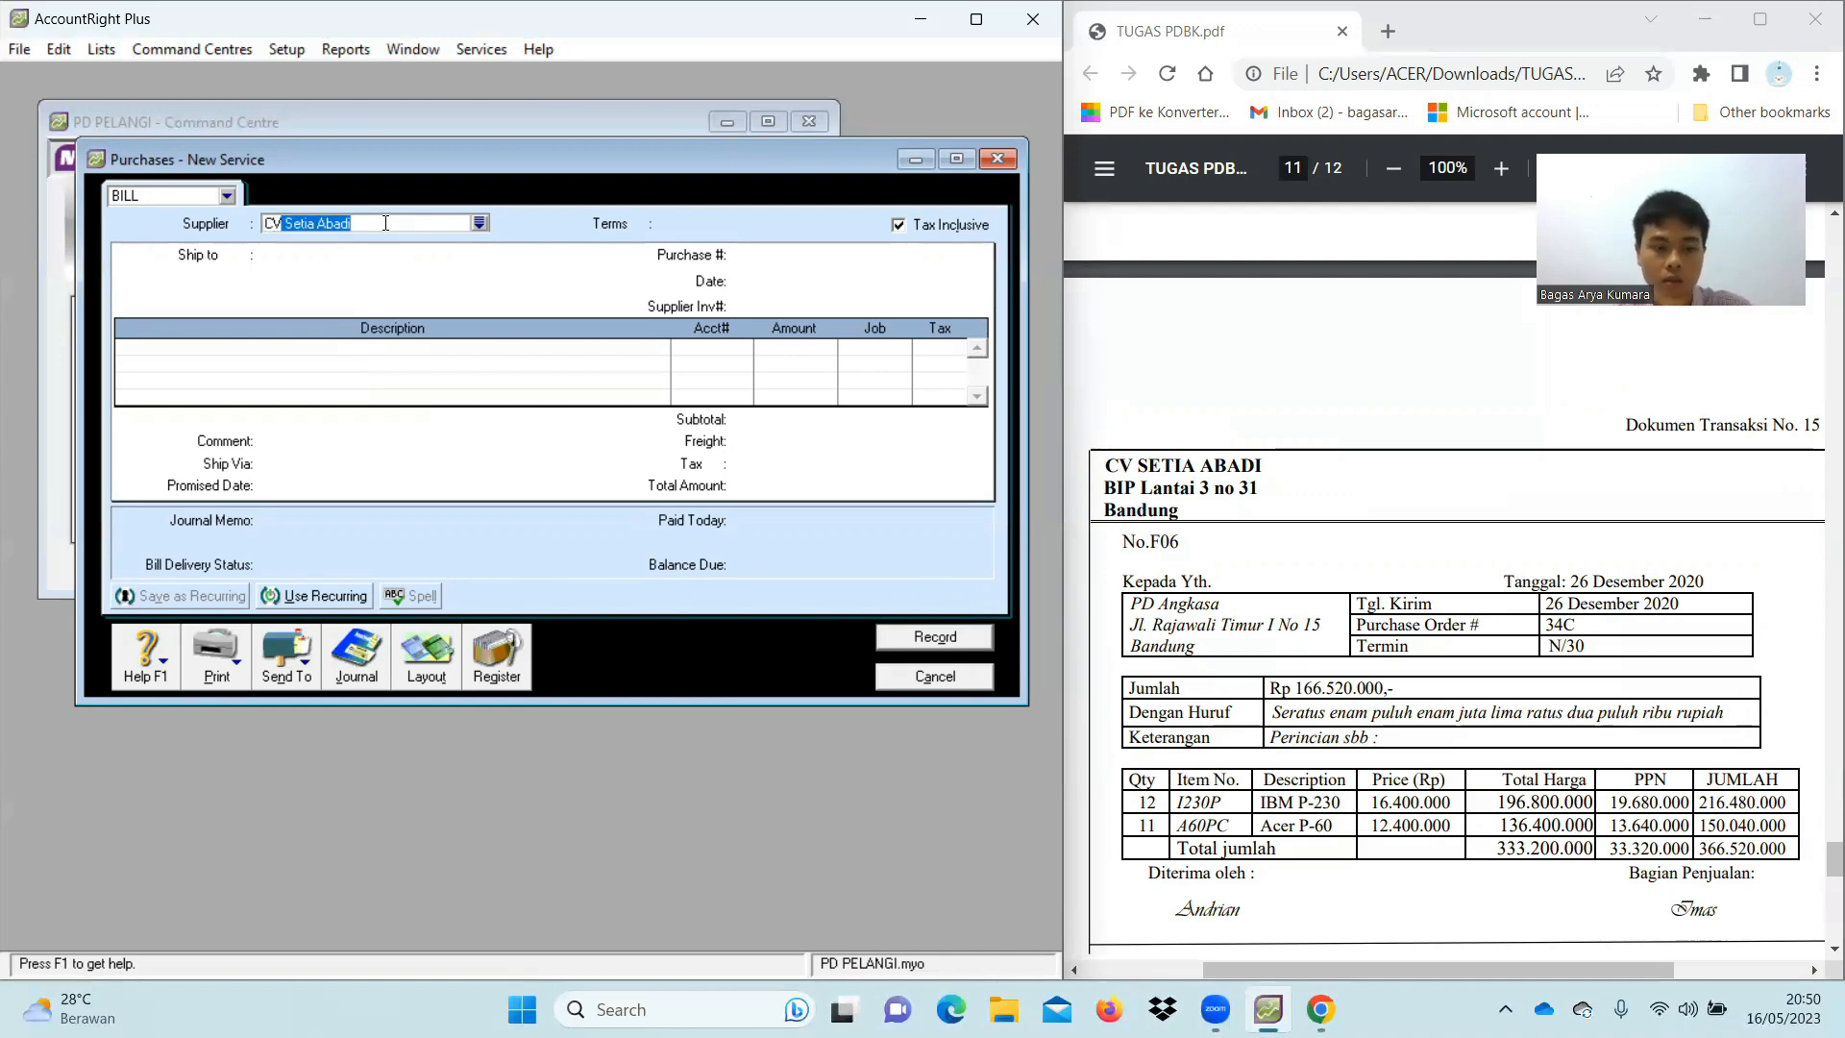
key(Tab)
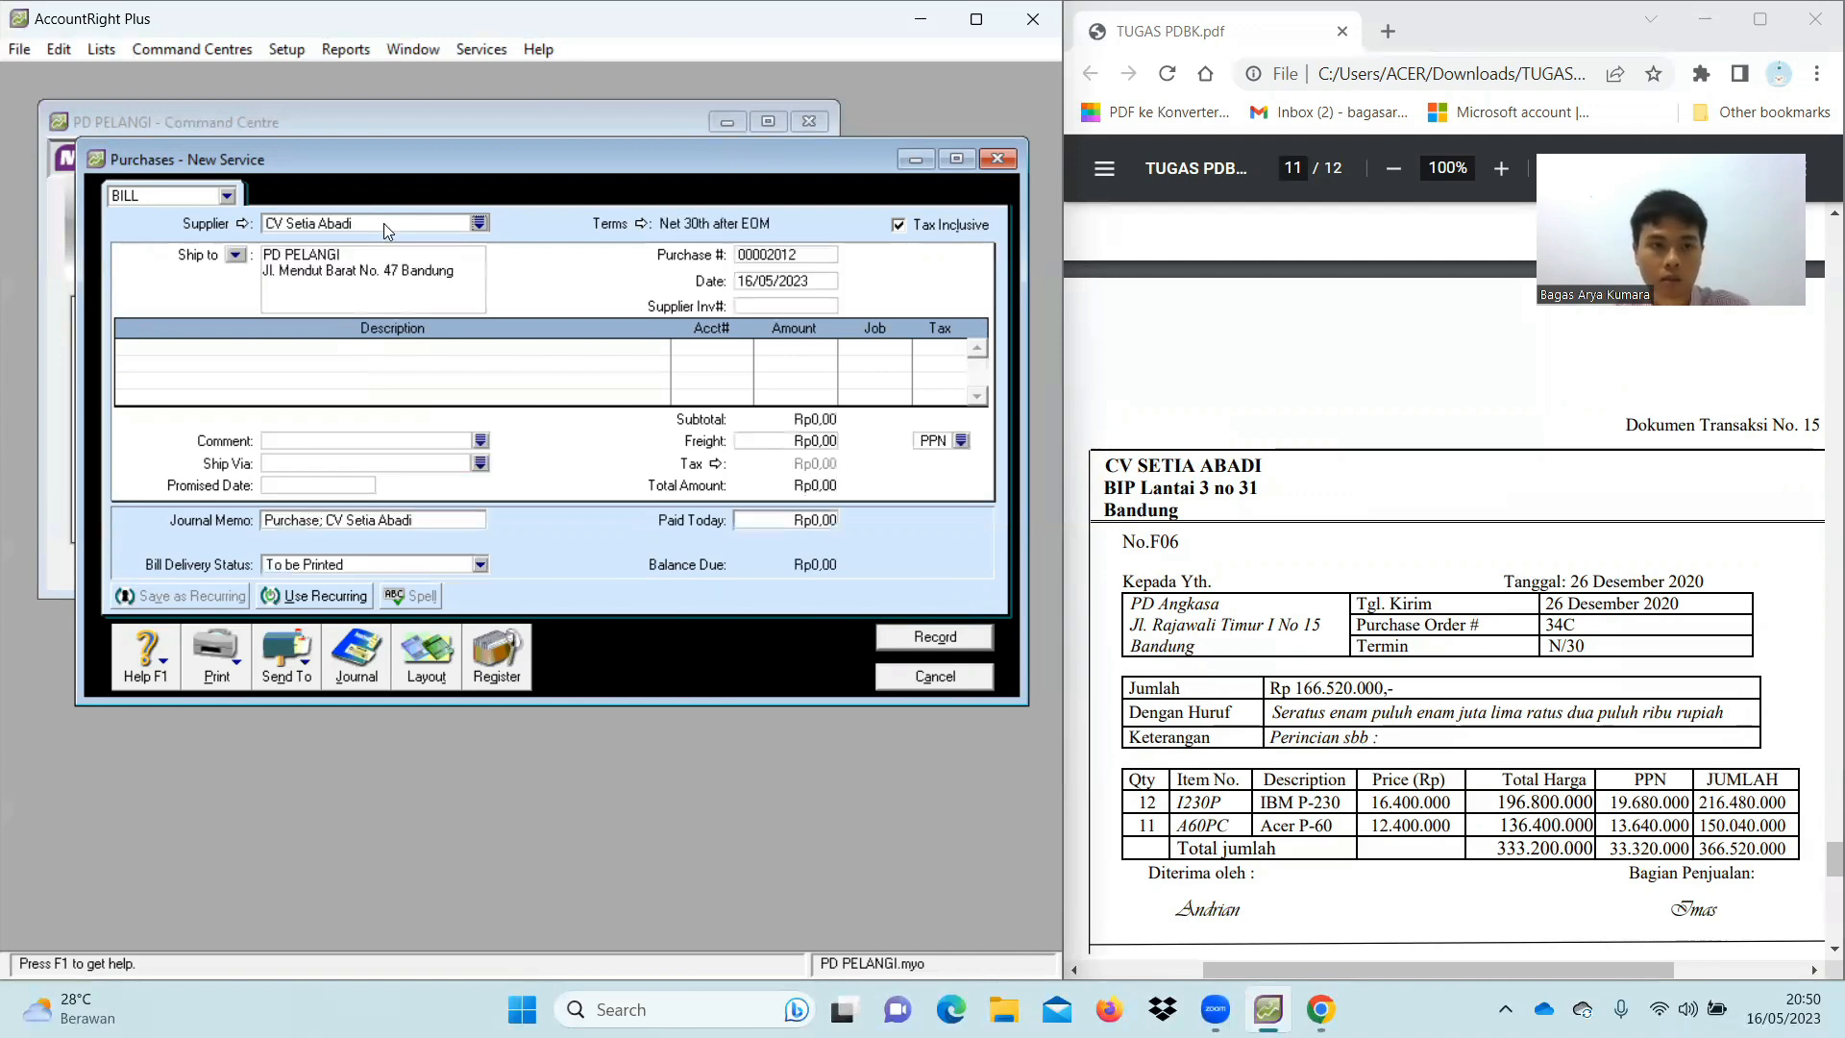
click(641, 223)
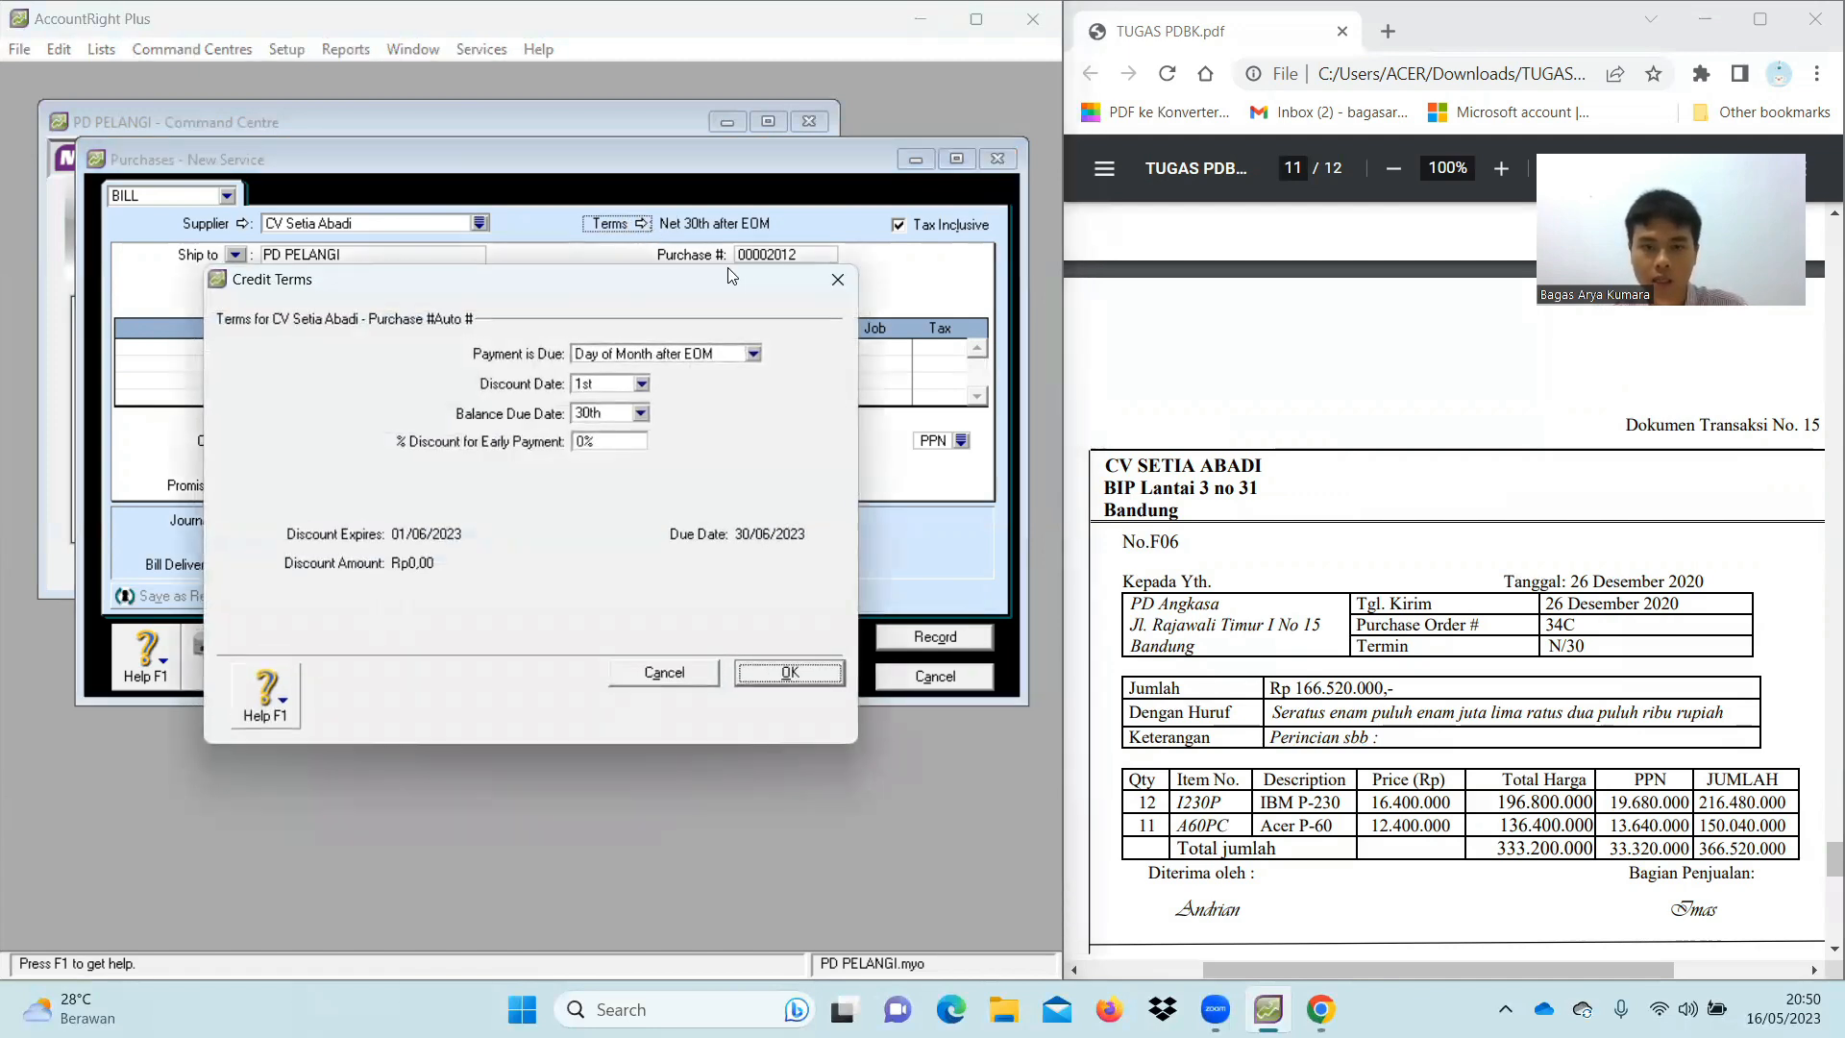
click(754, 354)
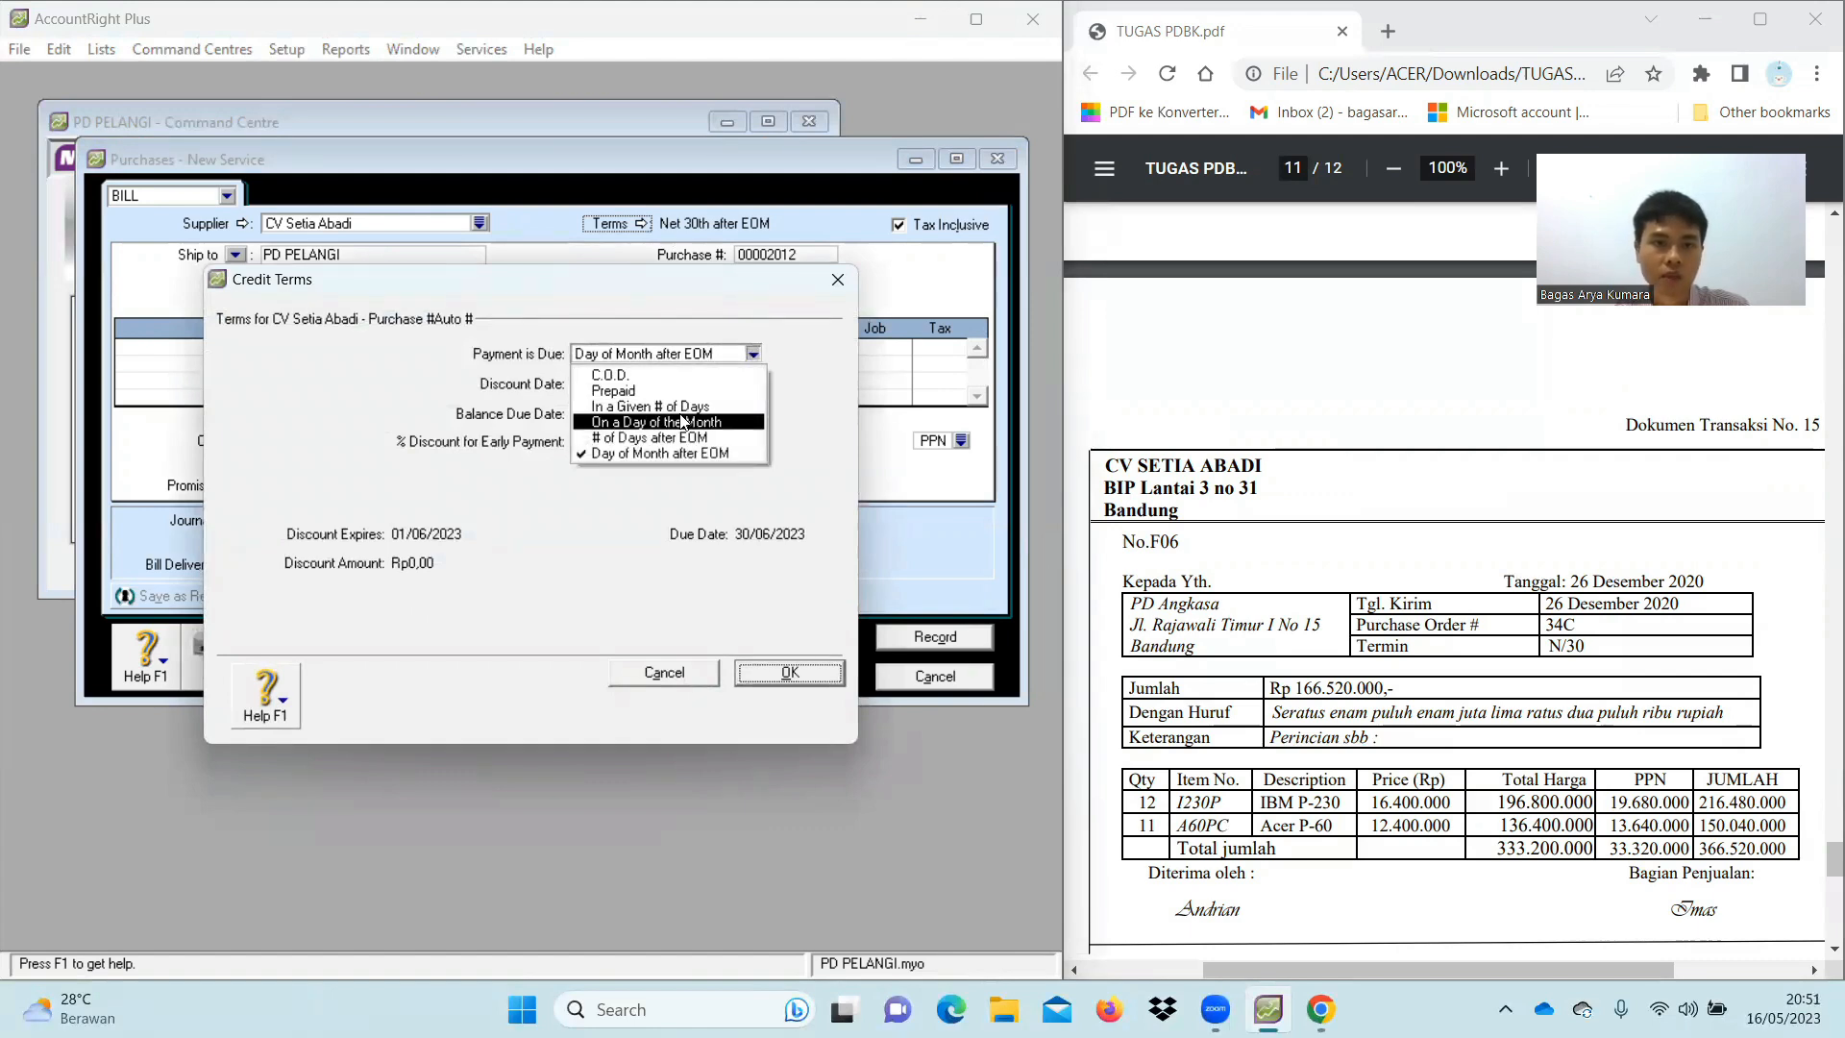
click(673, 422)
click(752, 354)
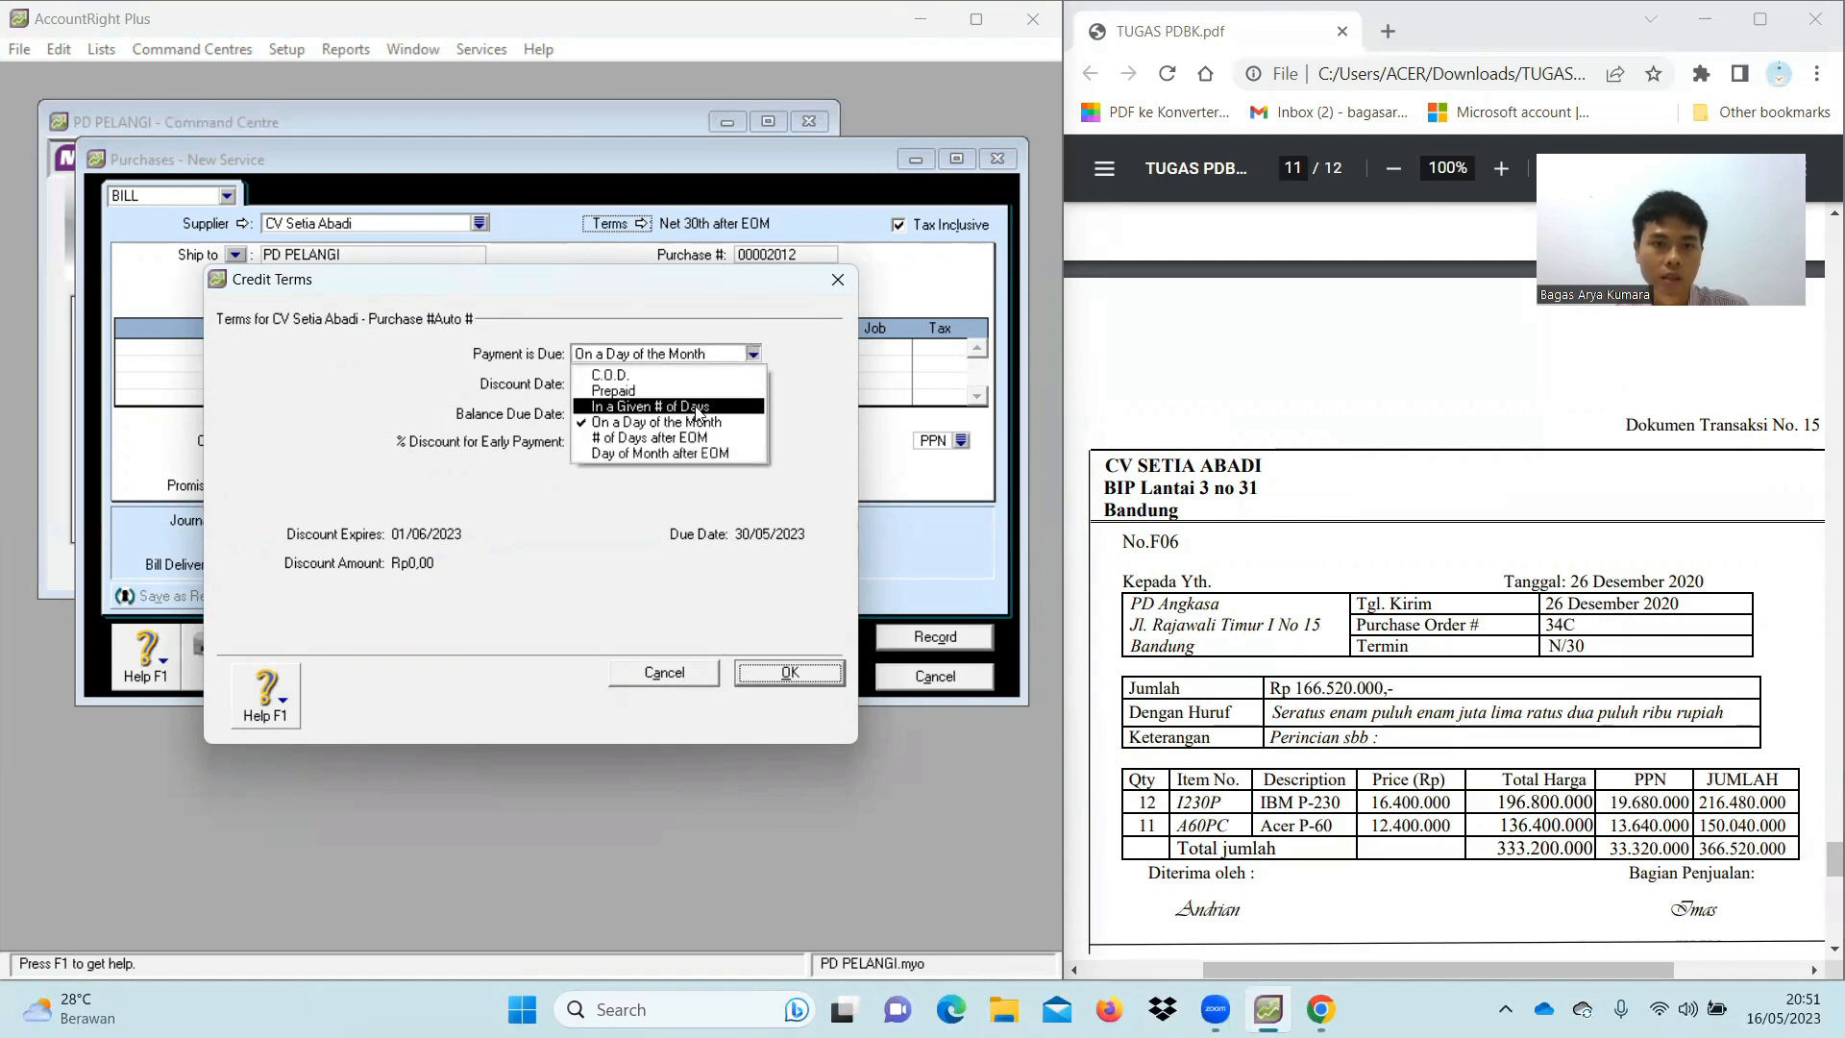
click(697, 407)
click(625, 413)
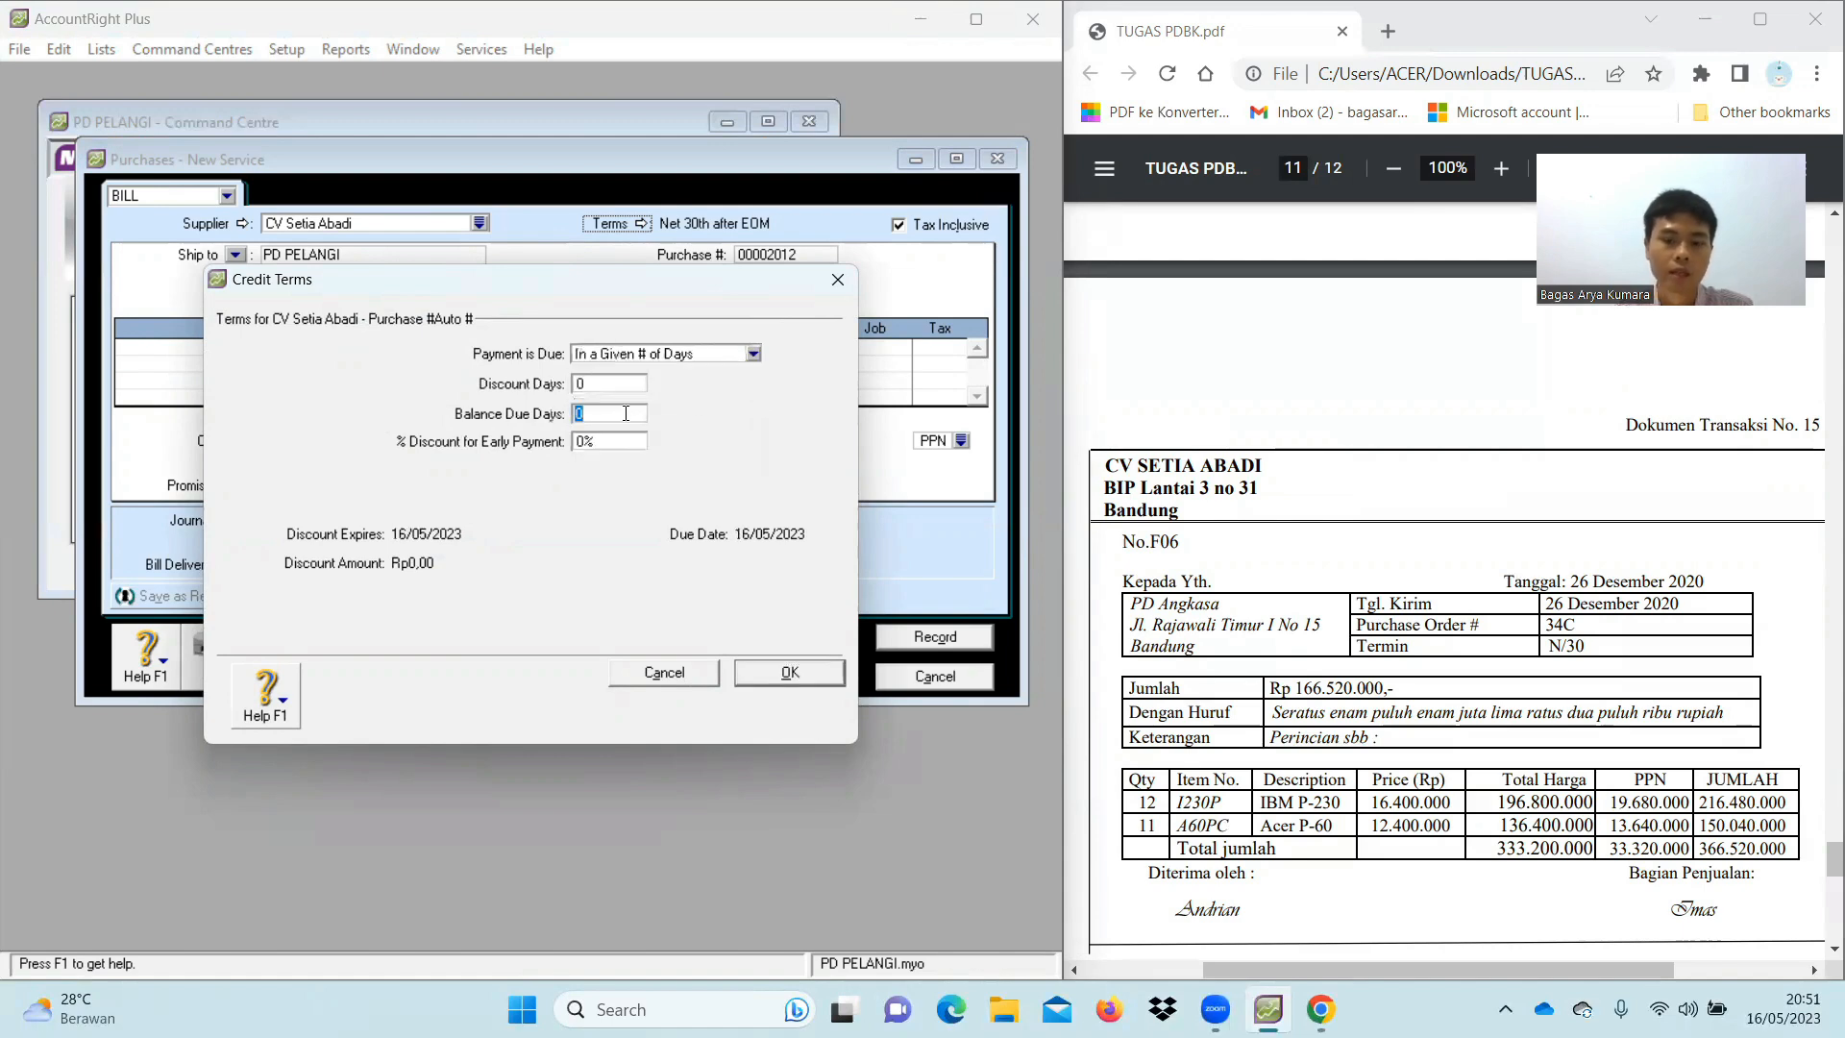
text(30)
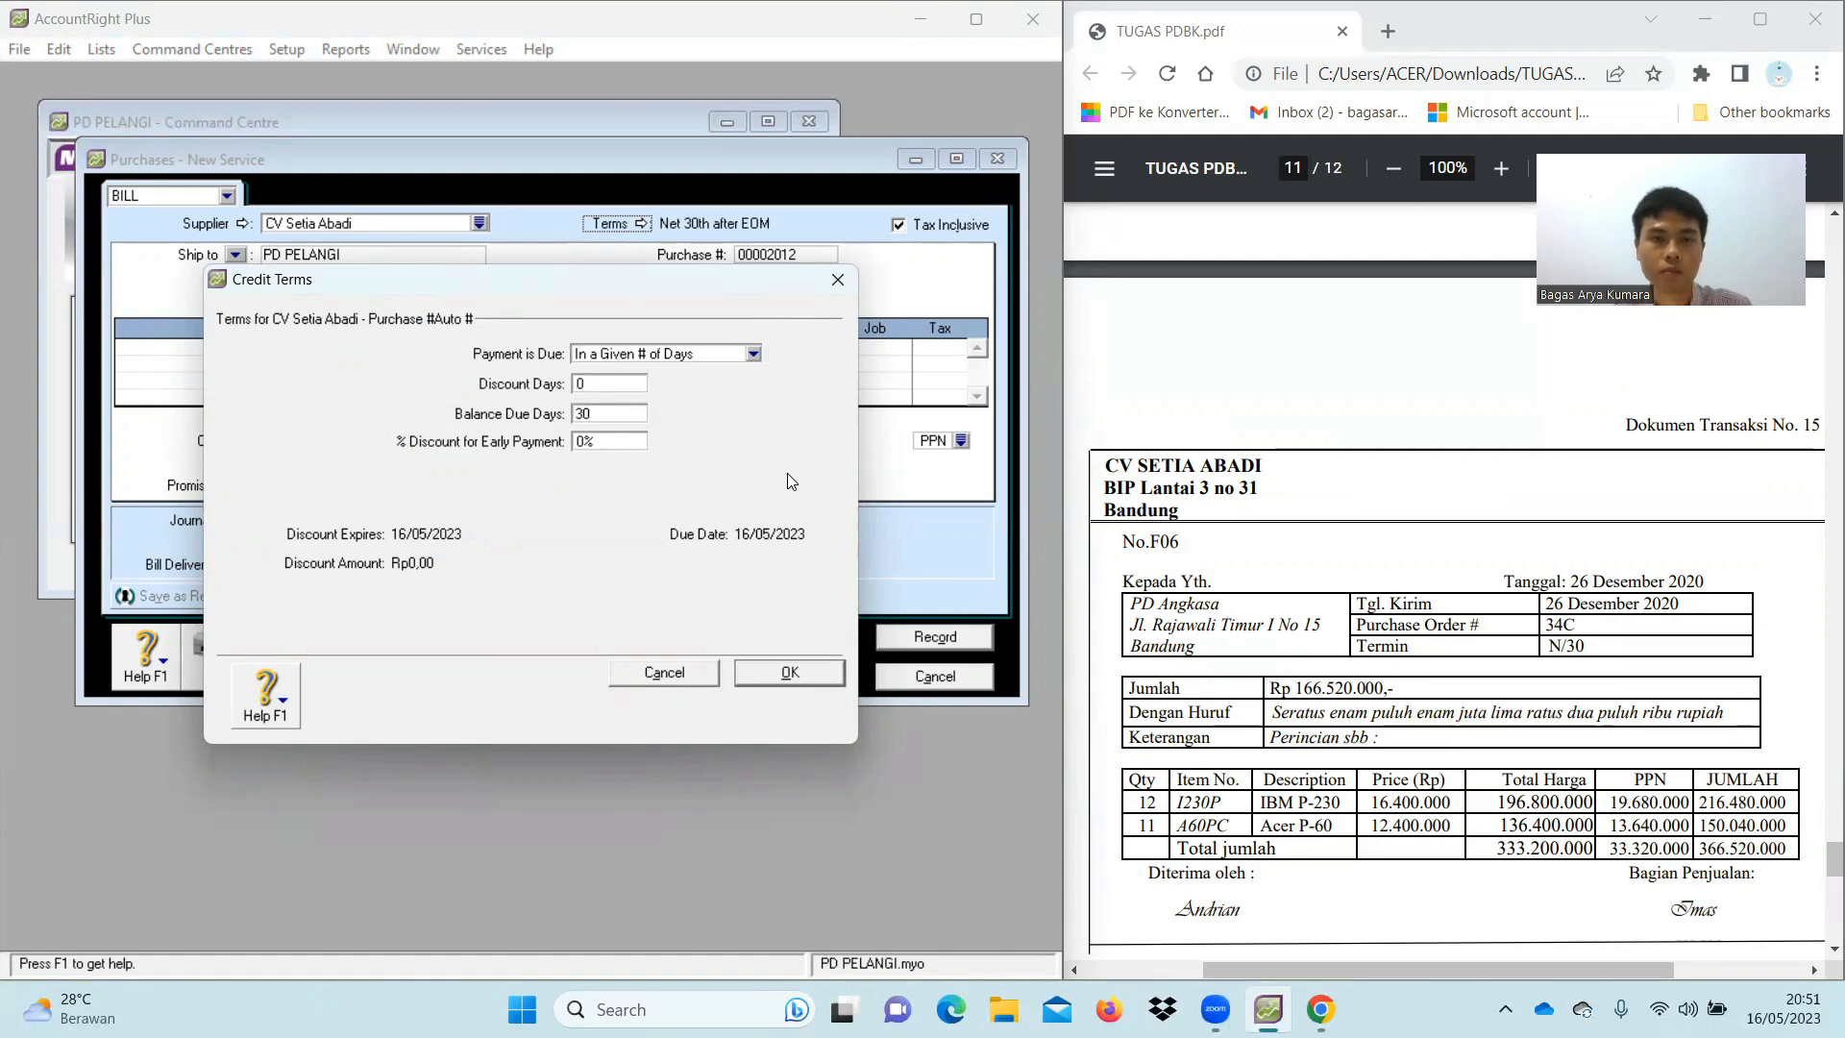
click(783, 673)
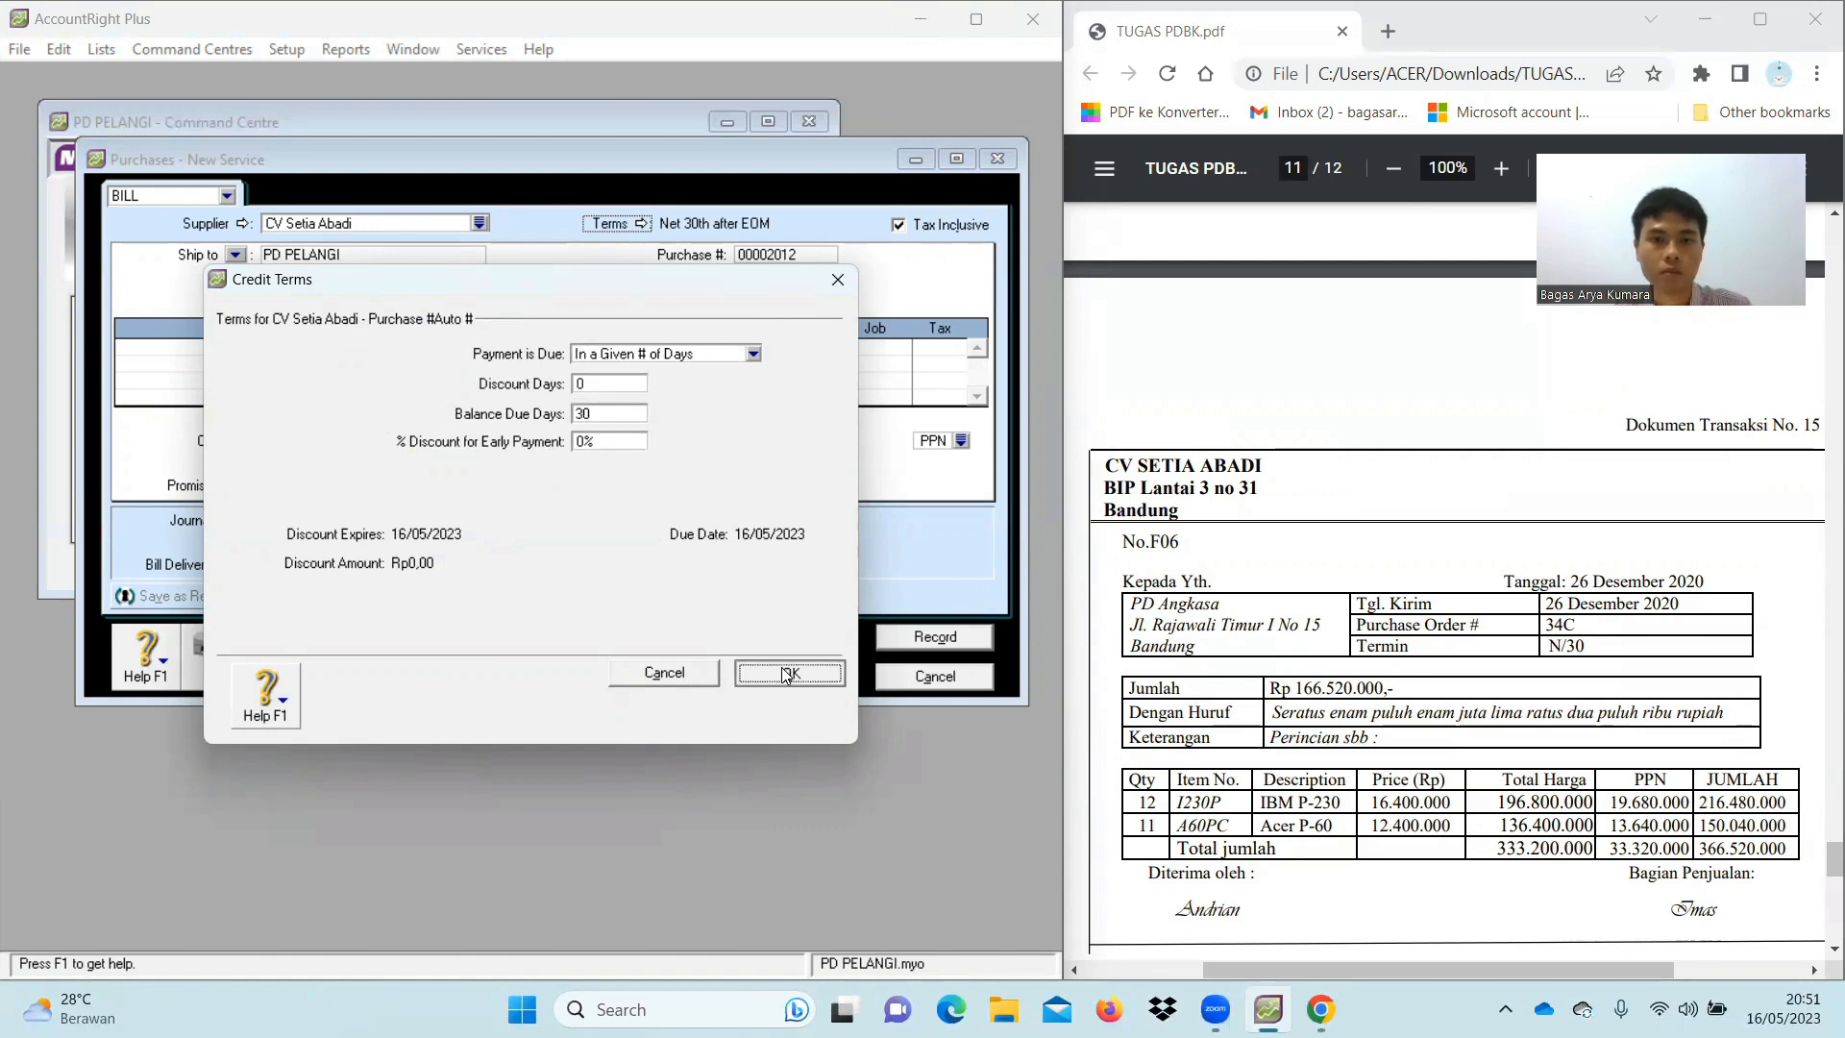
Set purchase number F06, date 26/12/2020, and turn off Tax Inclusive
click(818, 250)
key(BackSpace)
text(F)
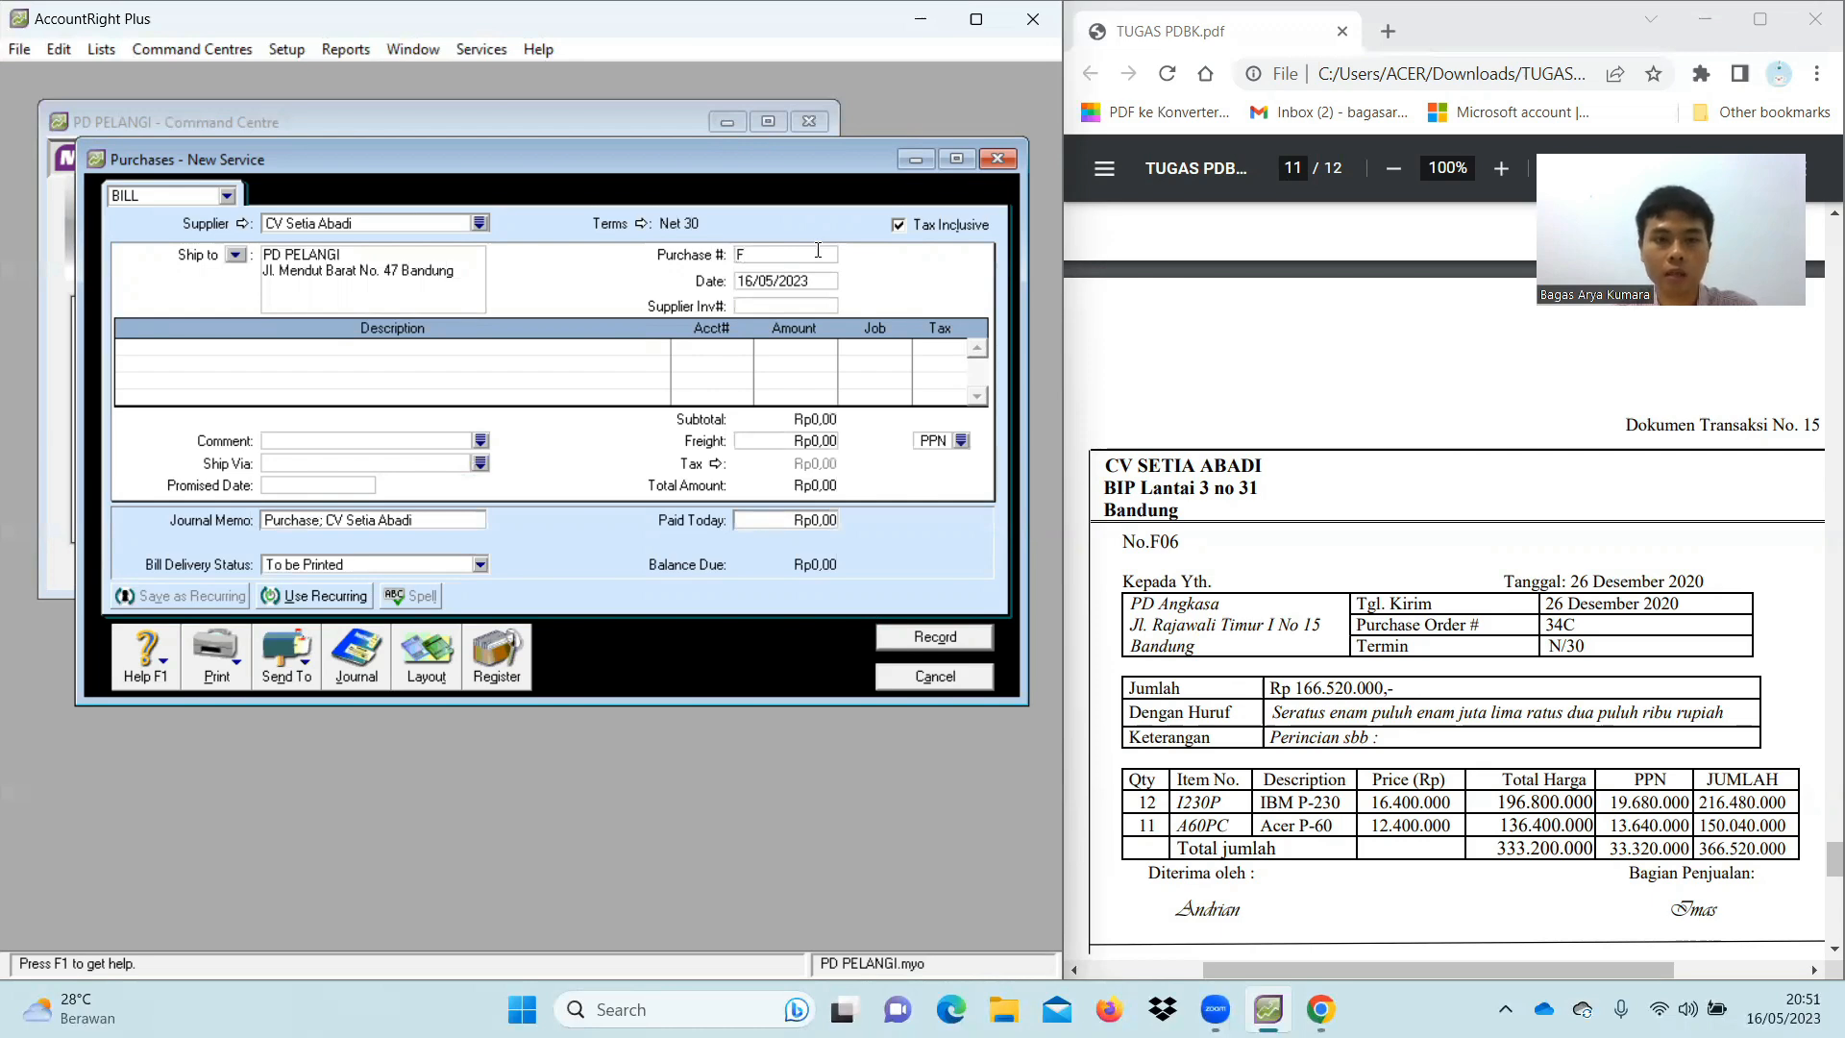
text(06)
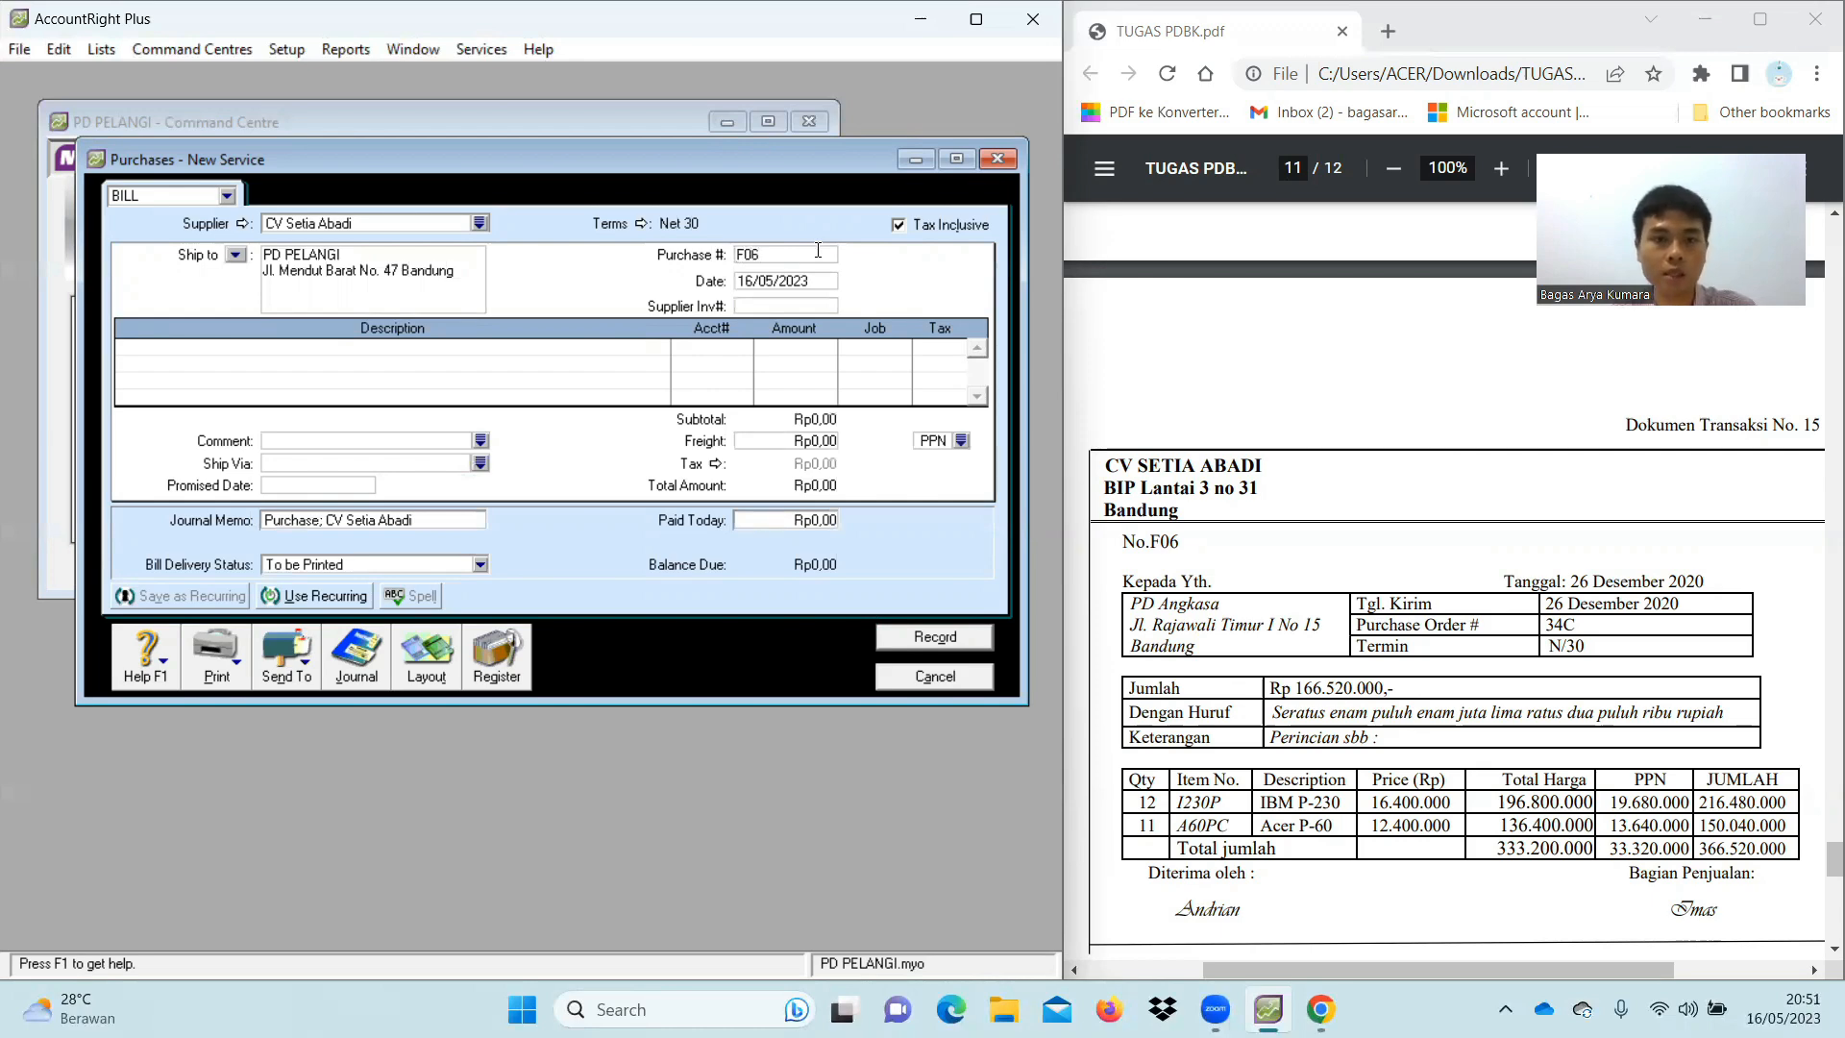
click(819, 285)
key(BackSpace)
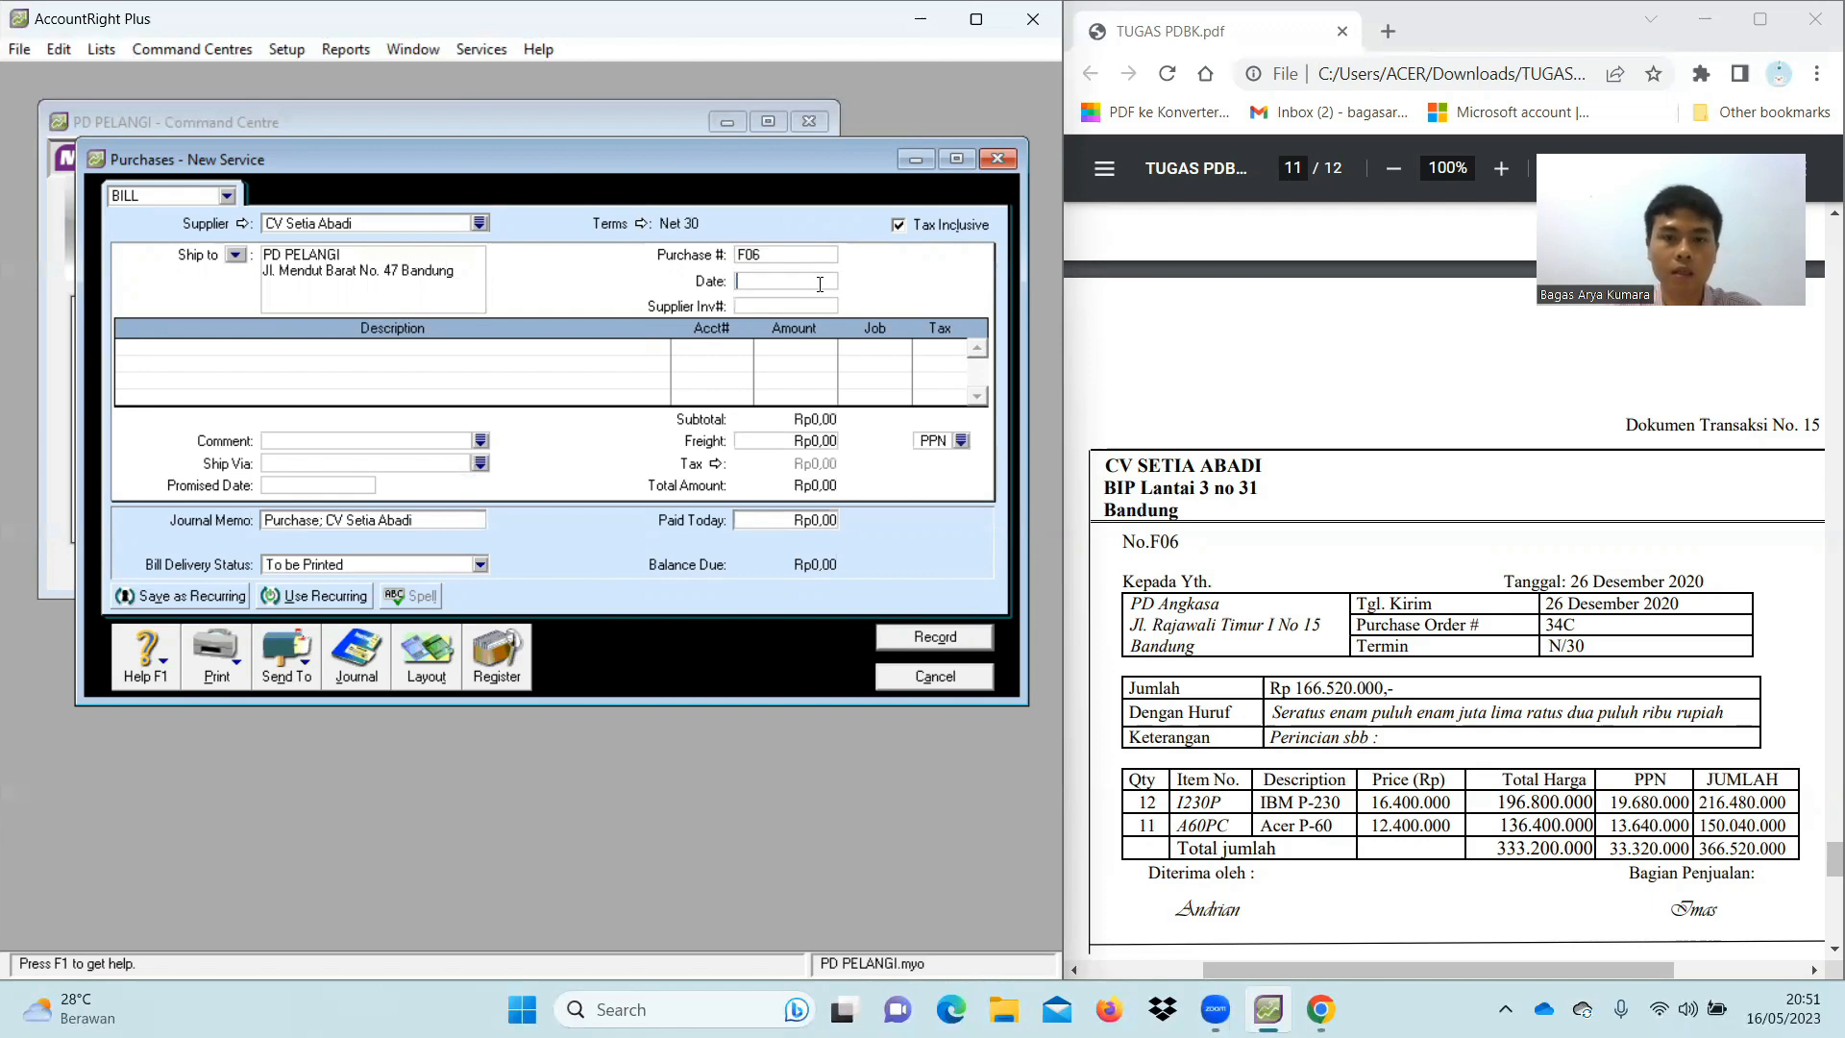
text(26/12/2020)
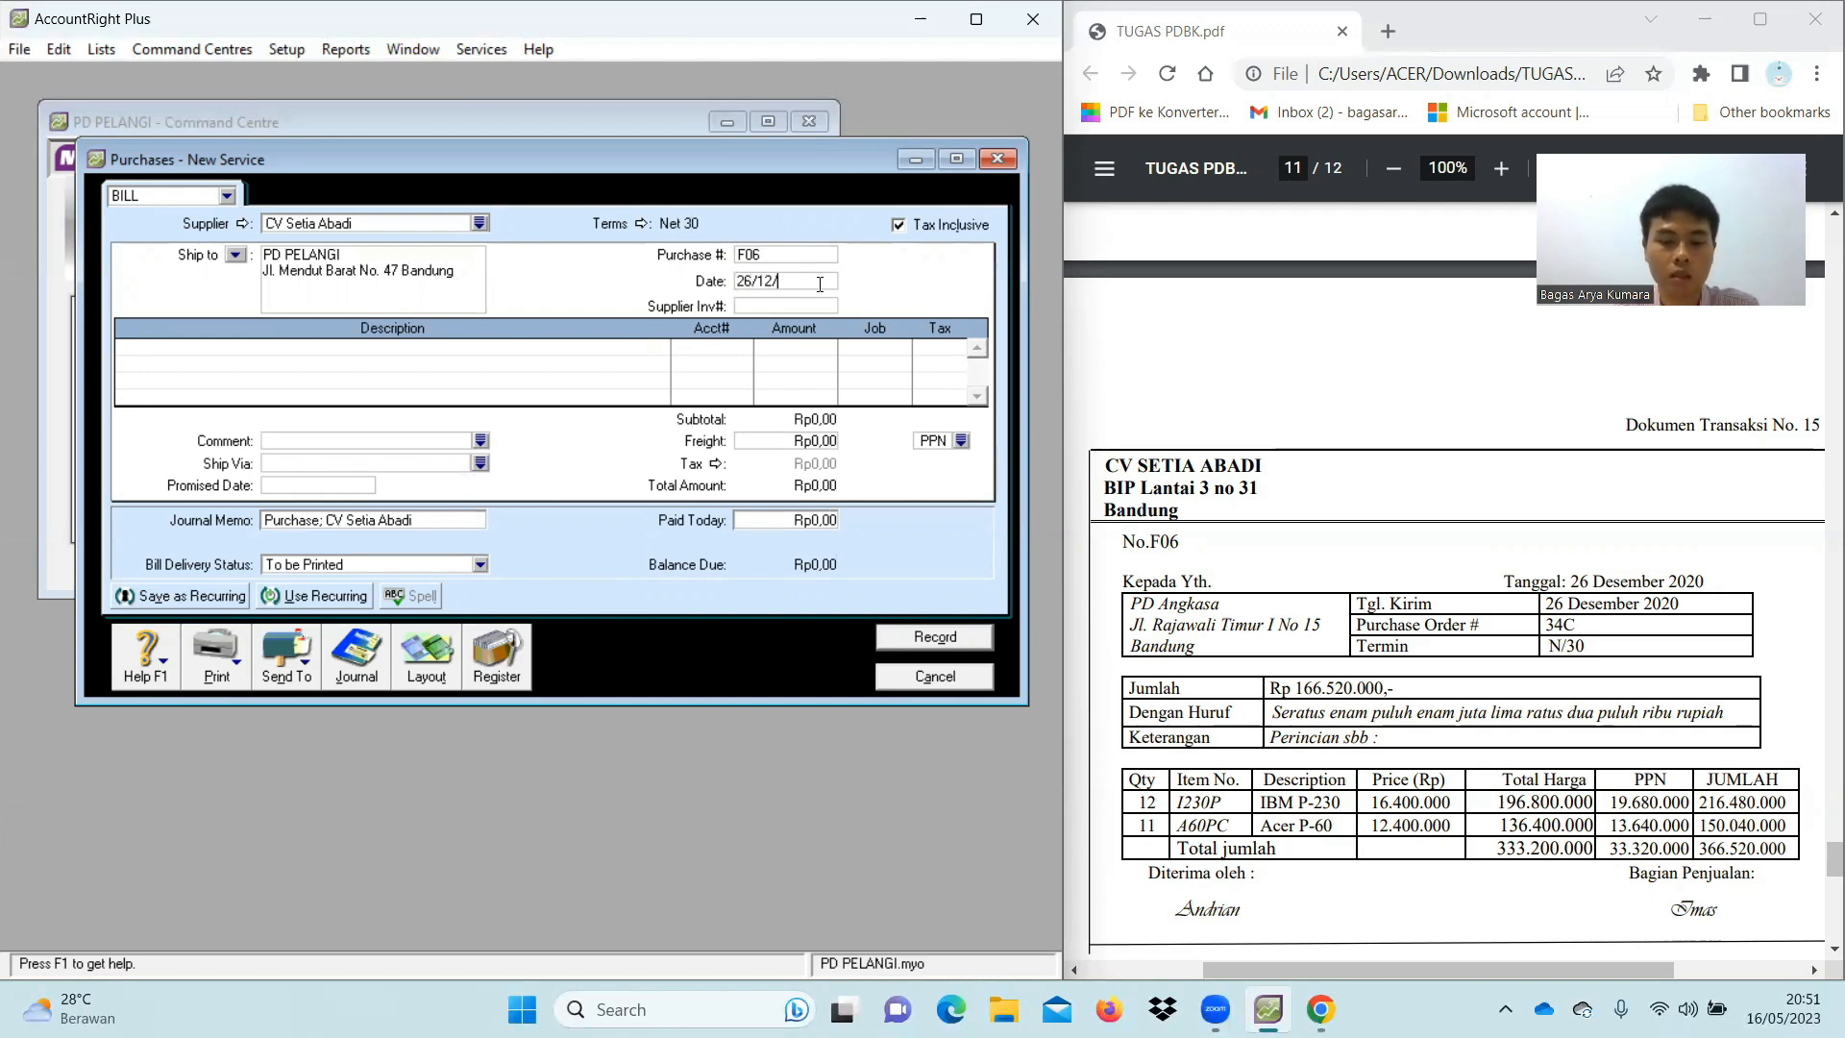
click(898, 224)
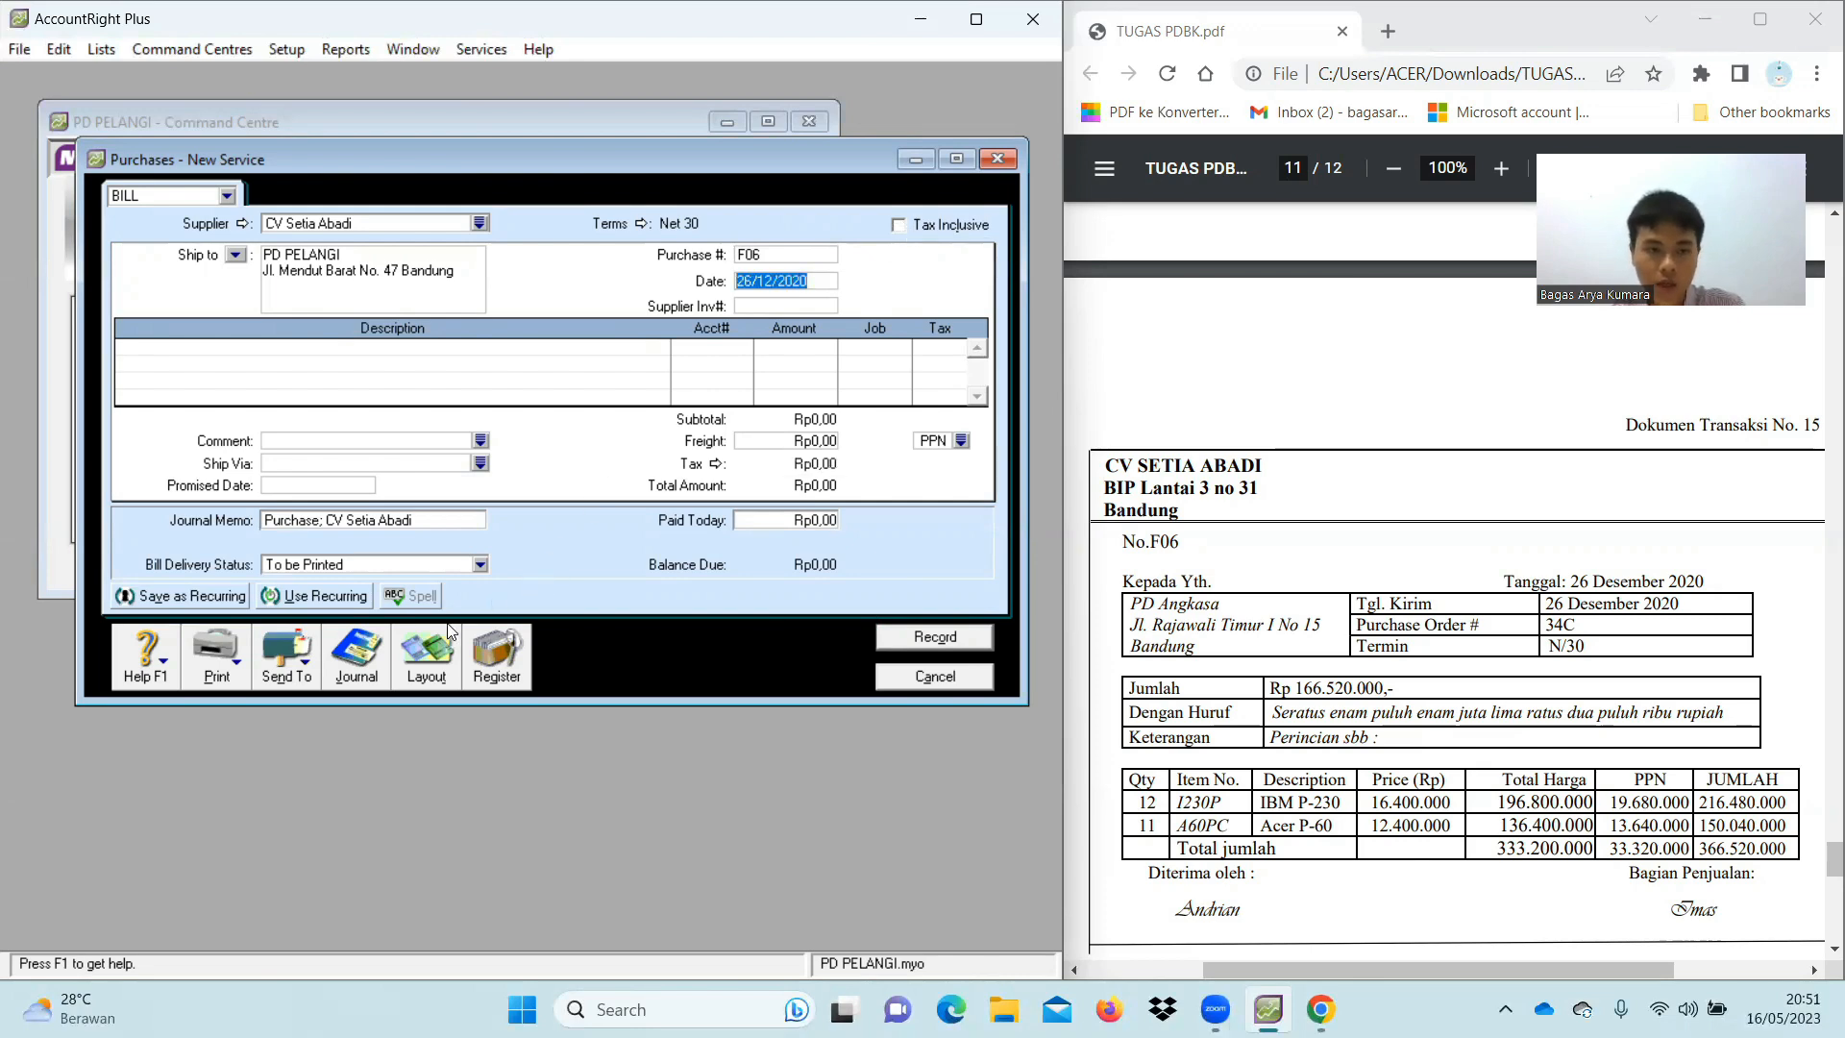
click(431, 662)
Choose the Item layout and confirm converting the bill to it
click(327, 488)
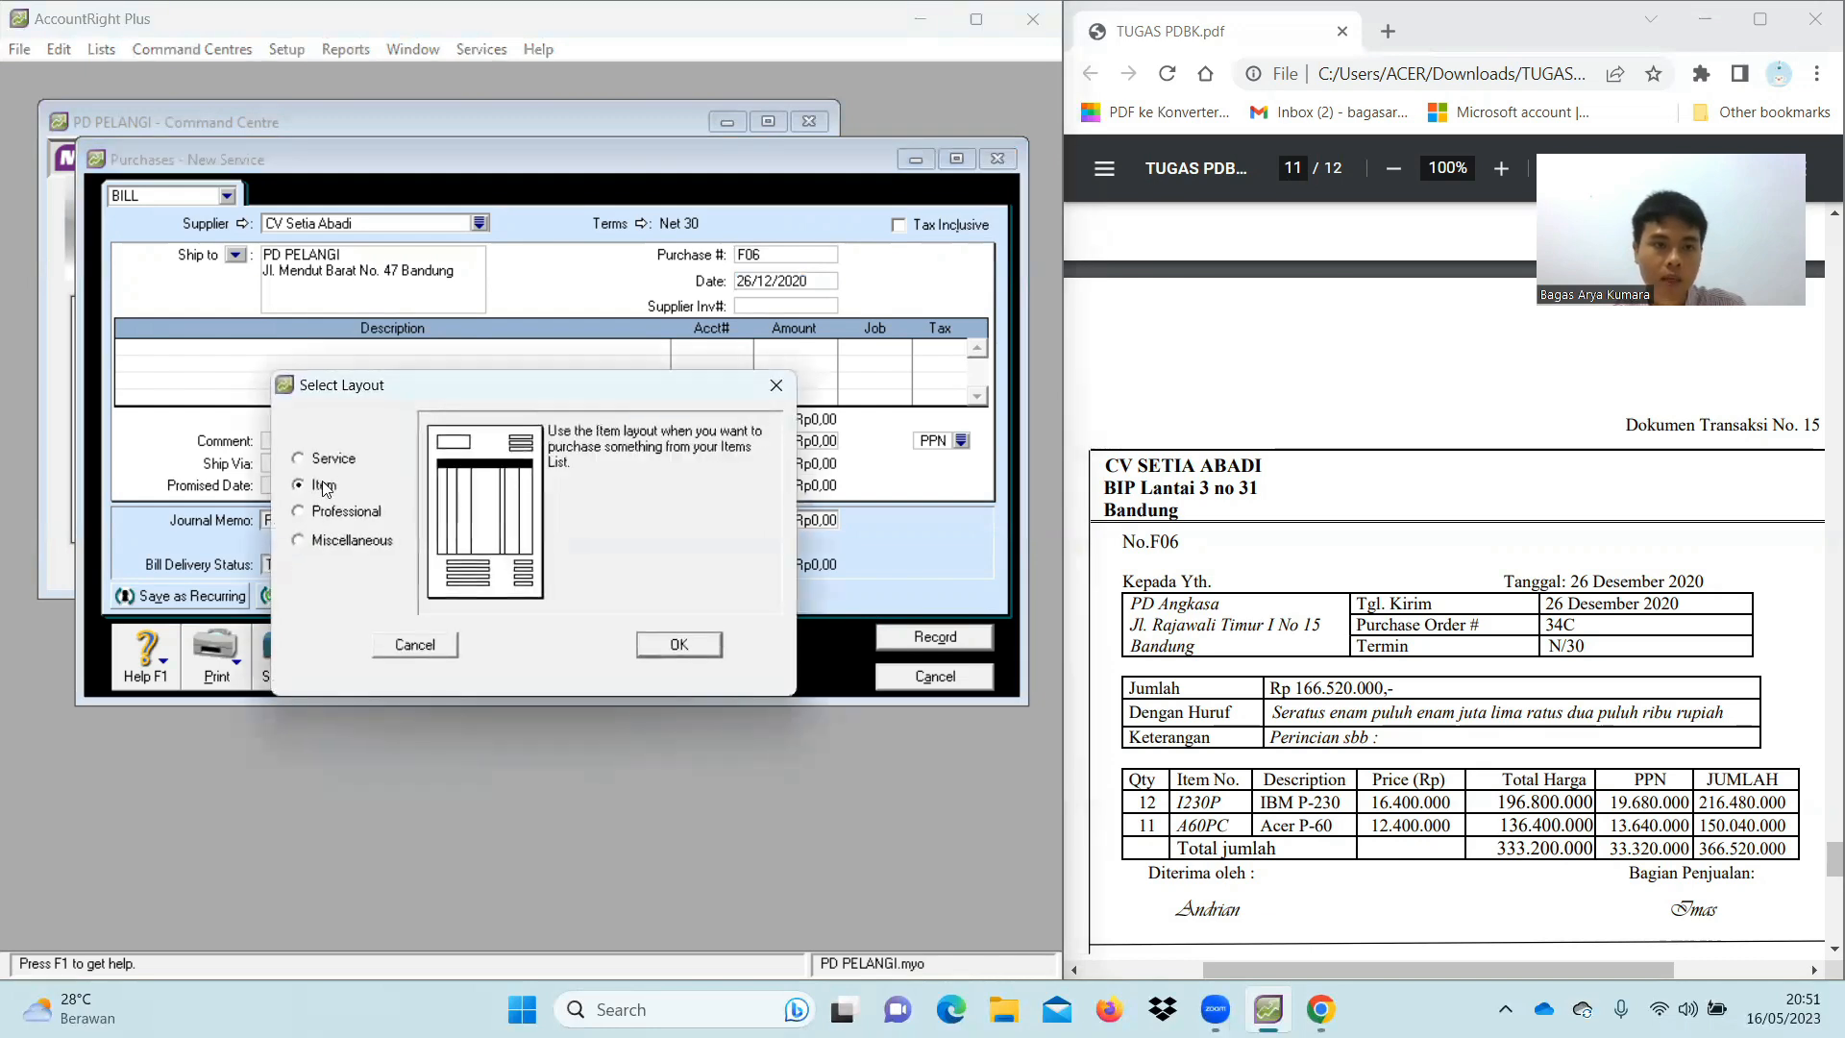
click(700, 638)
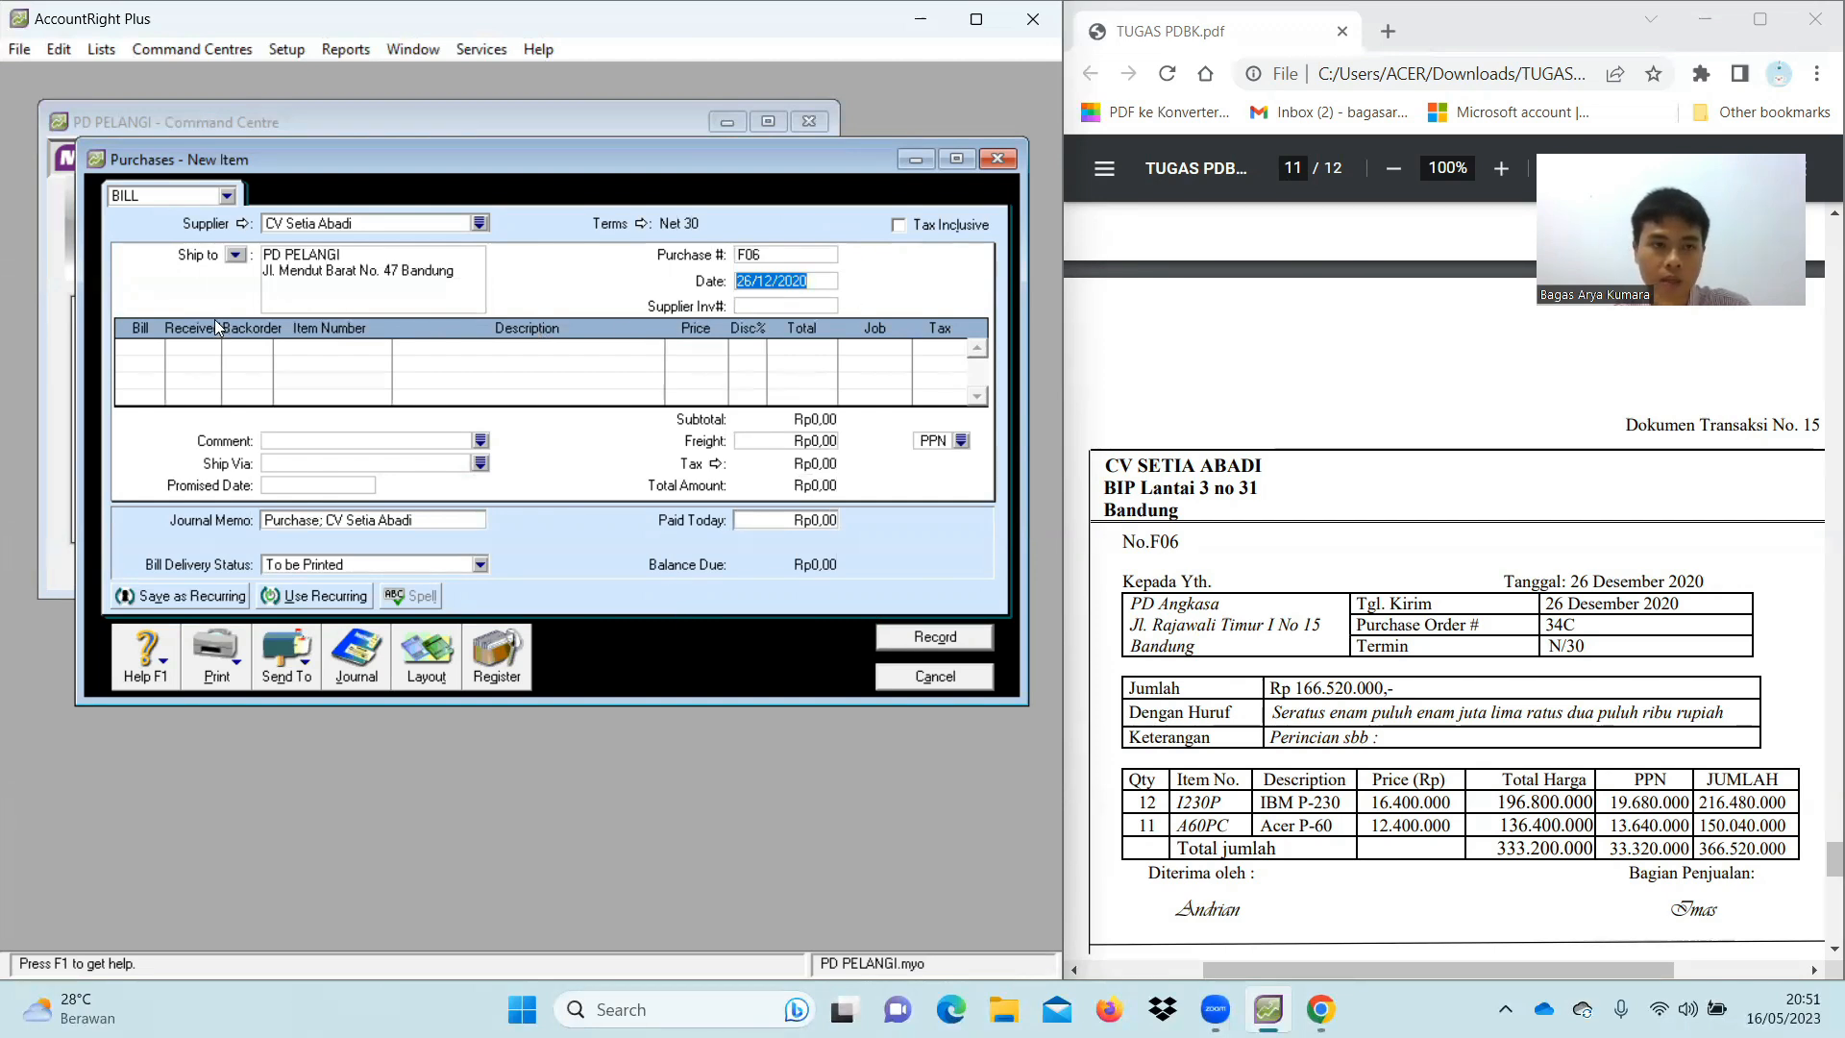
Add a first bill line for 12 units of I230P (IBM P-230) at 16.400.000 each
click(151, 343)
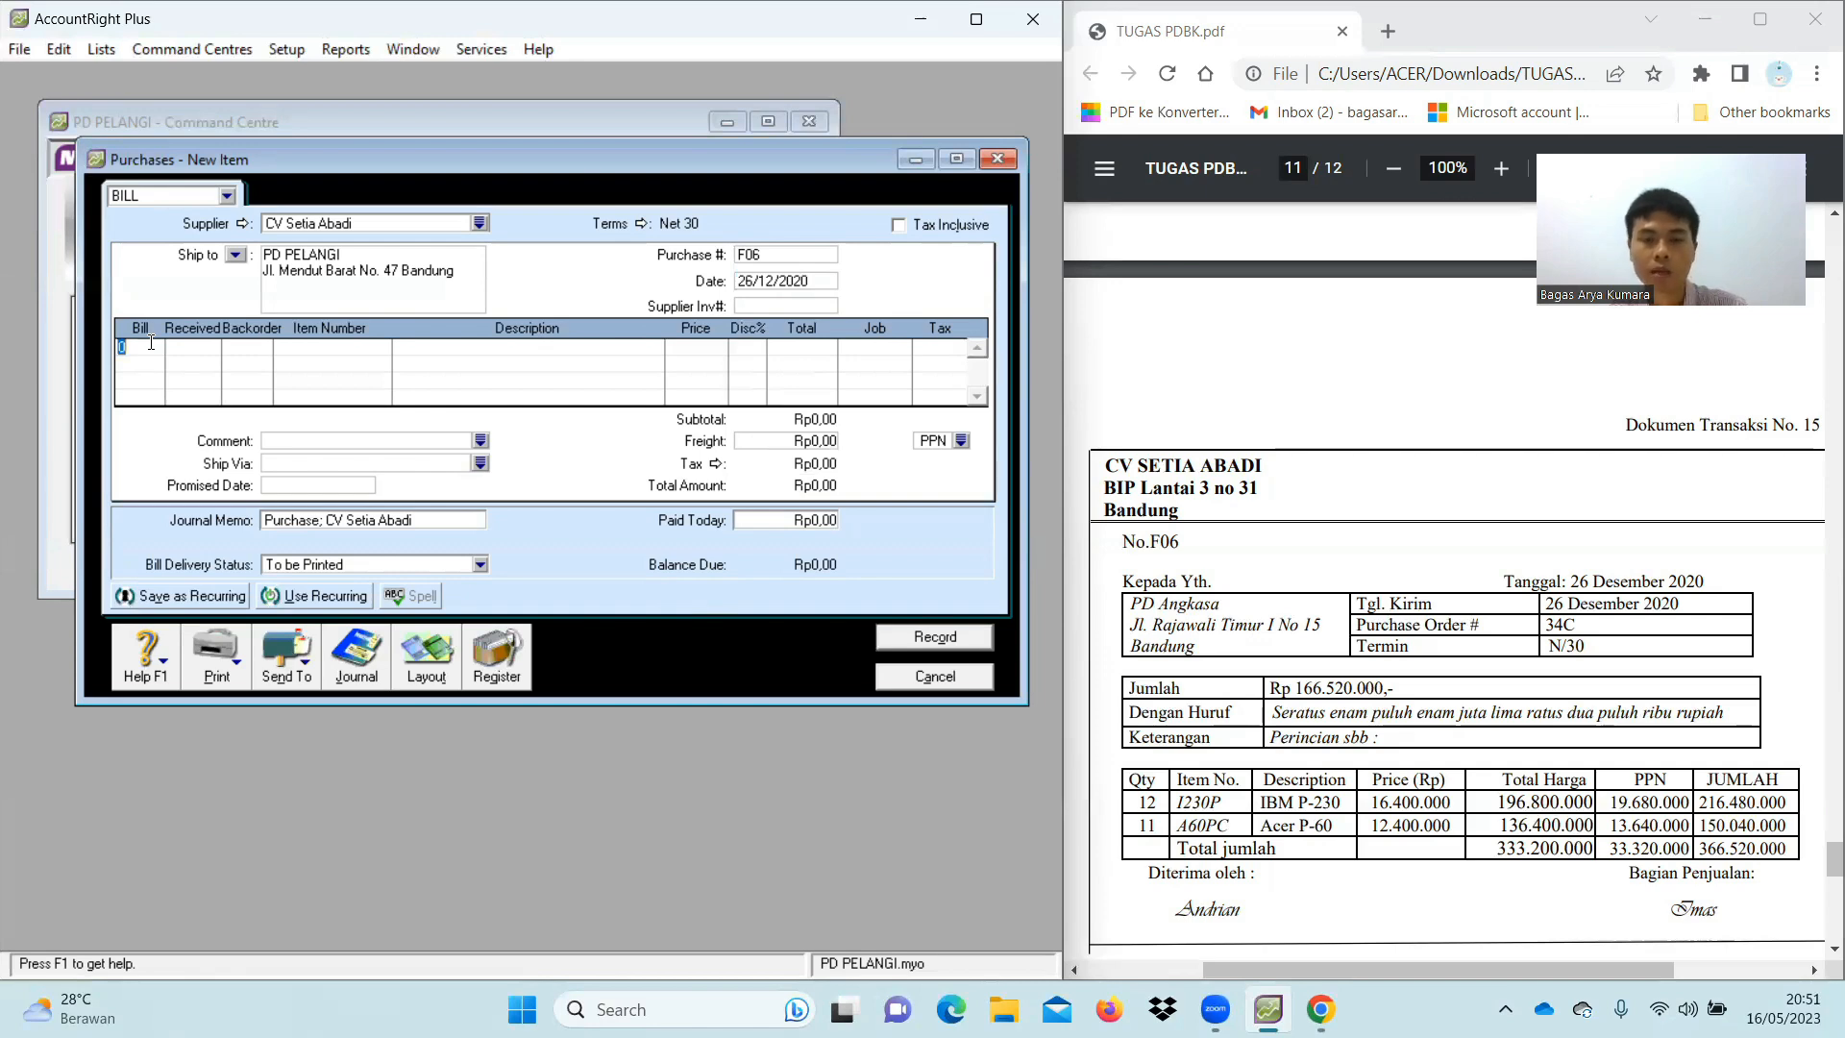
text(12)
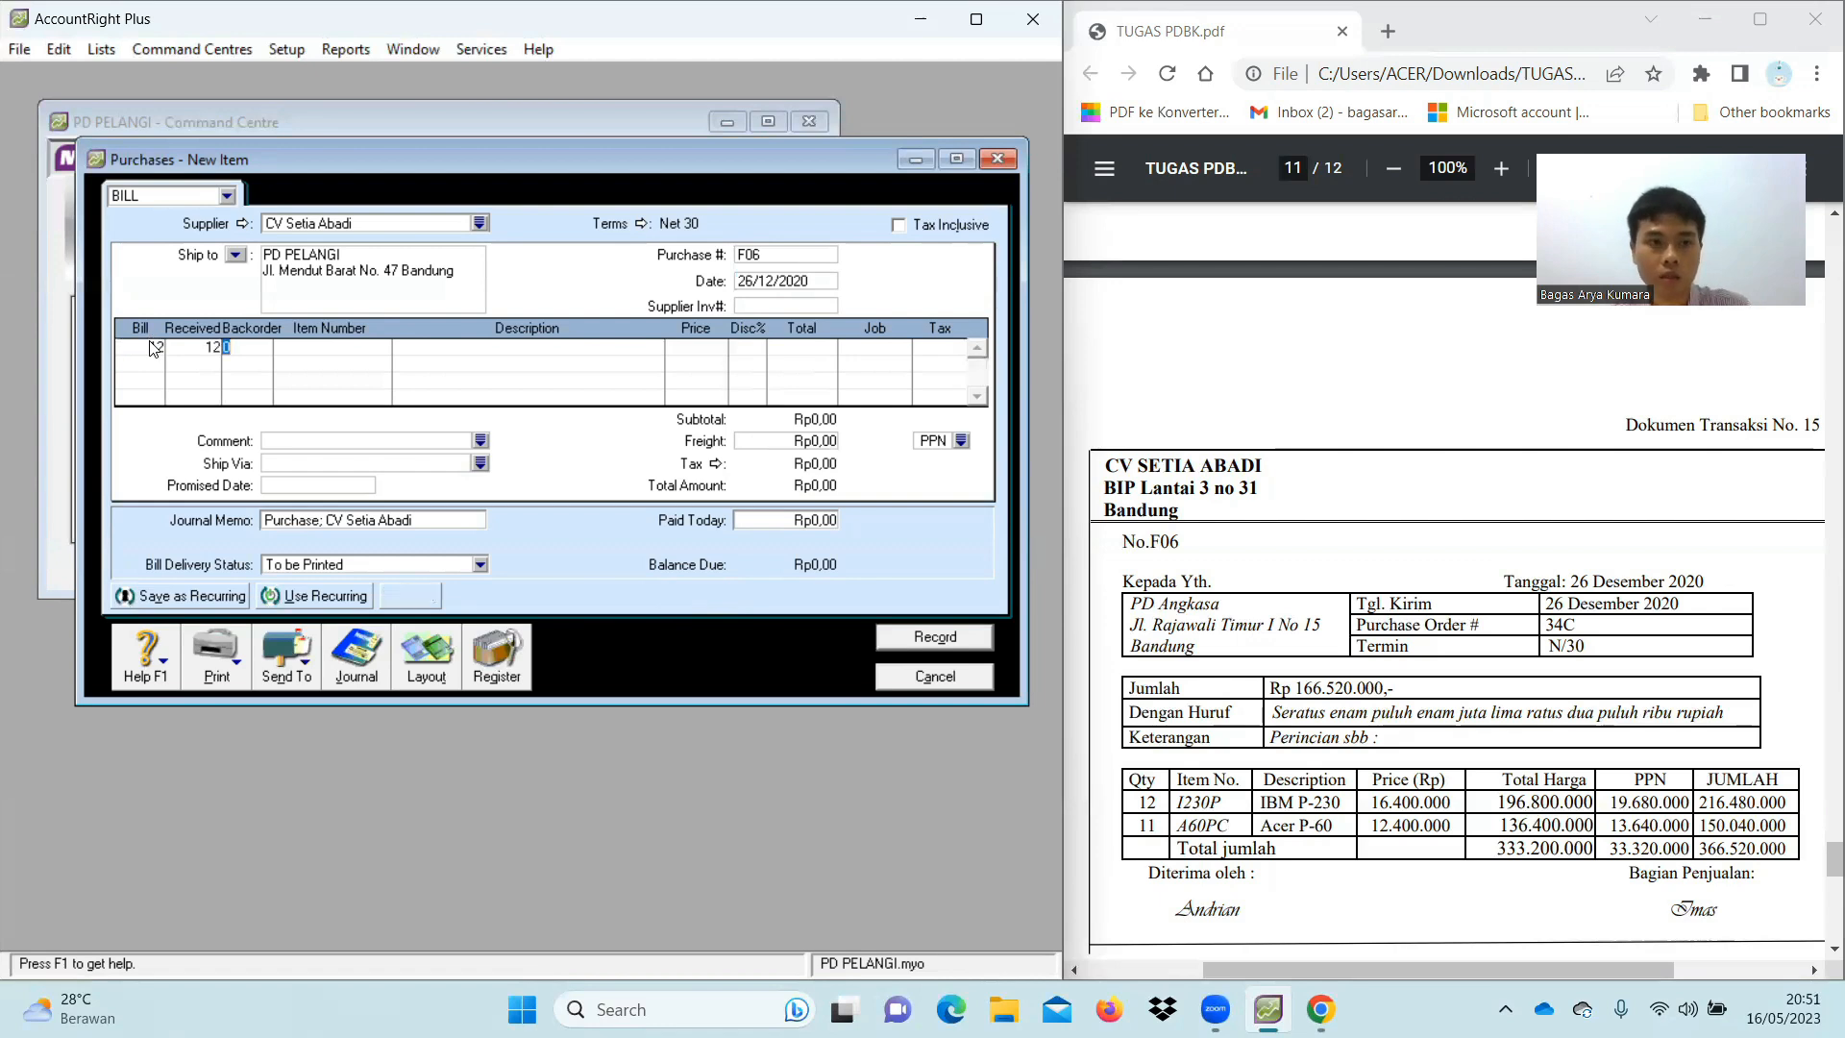
key(Tab)
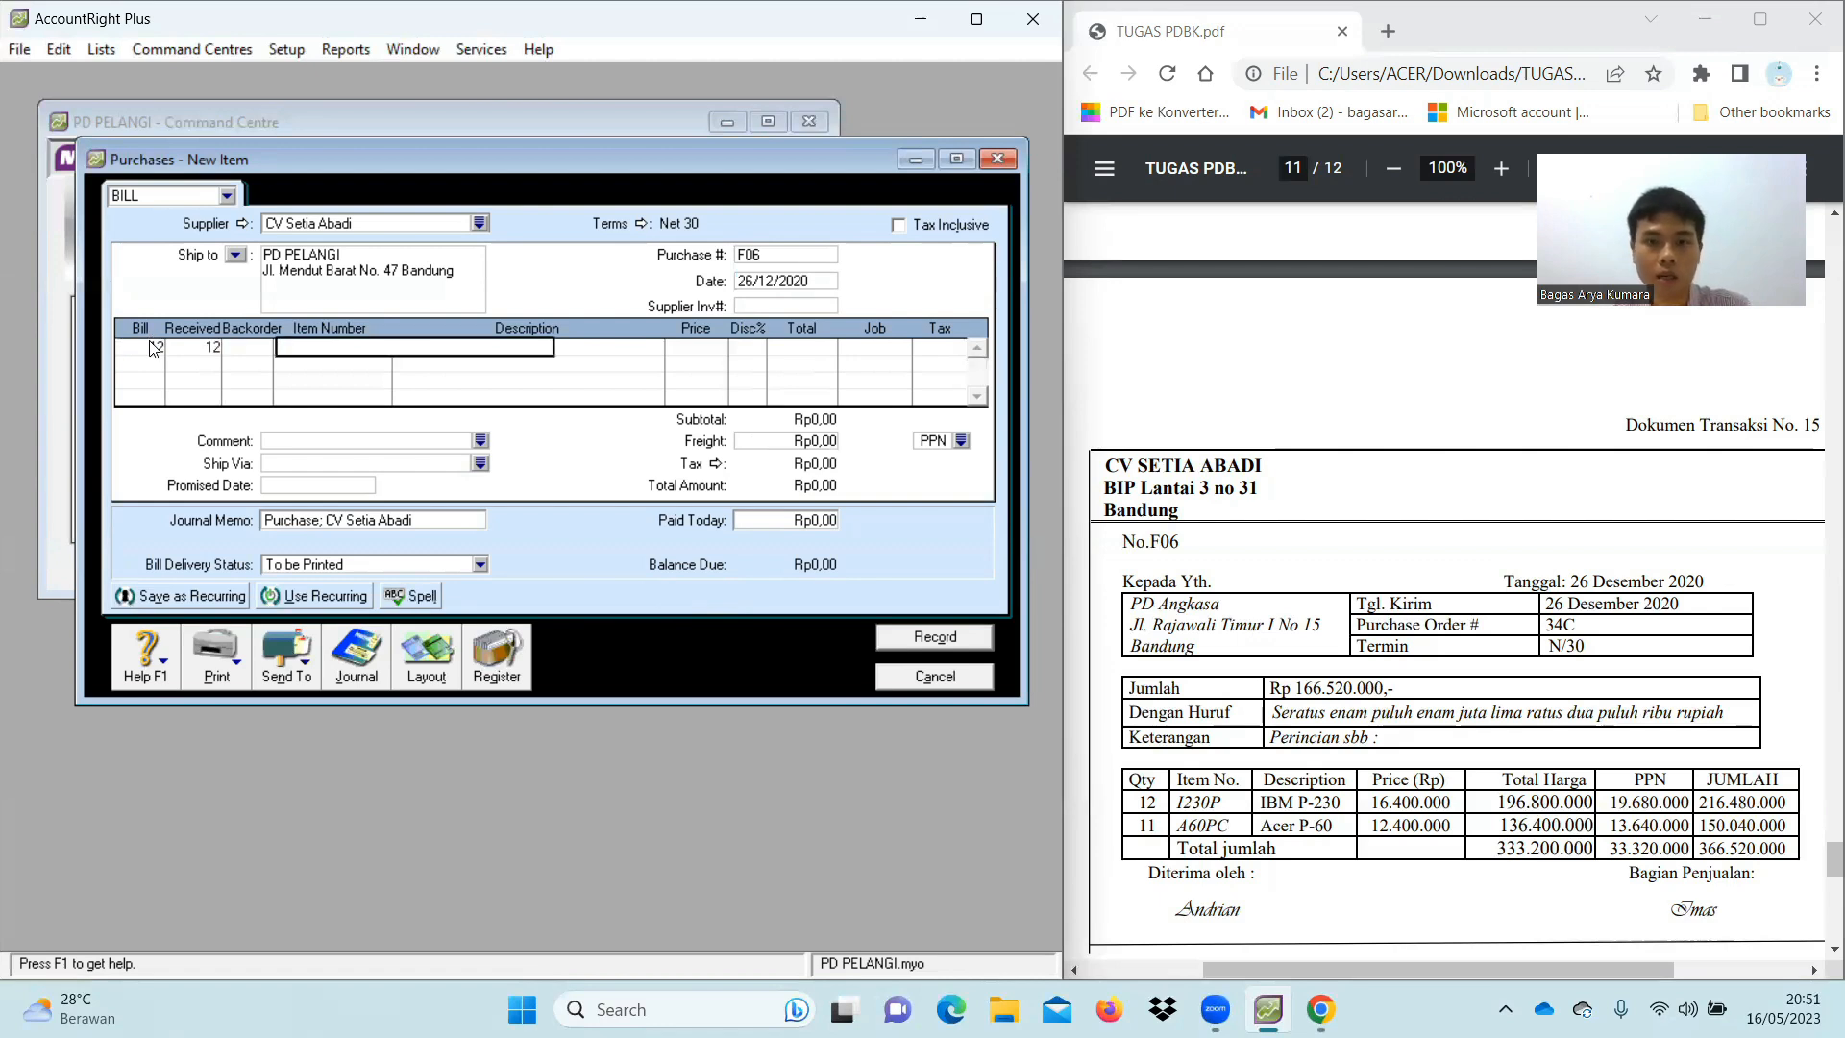
text(I230P)
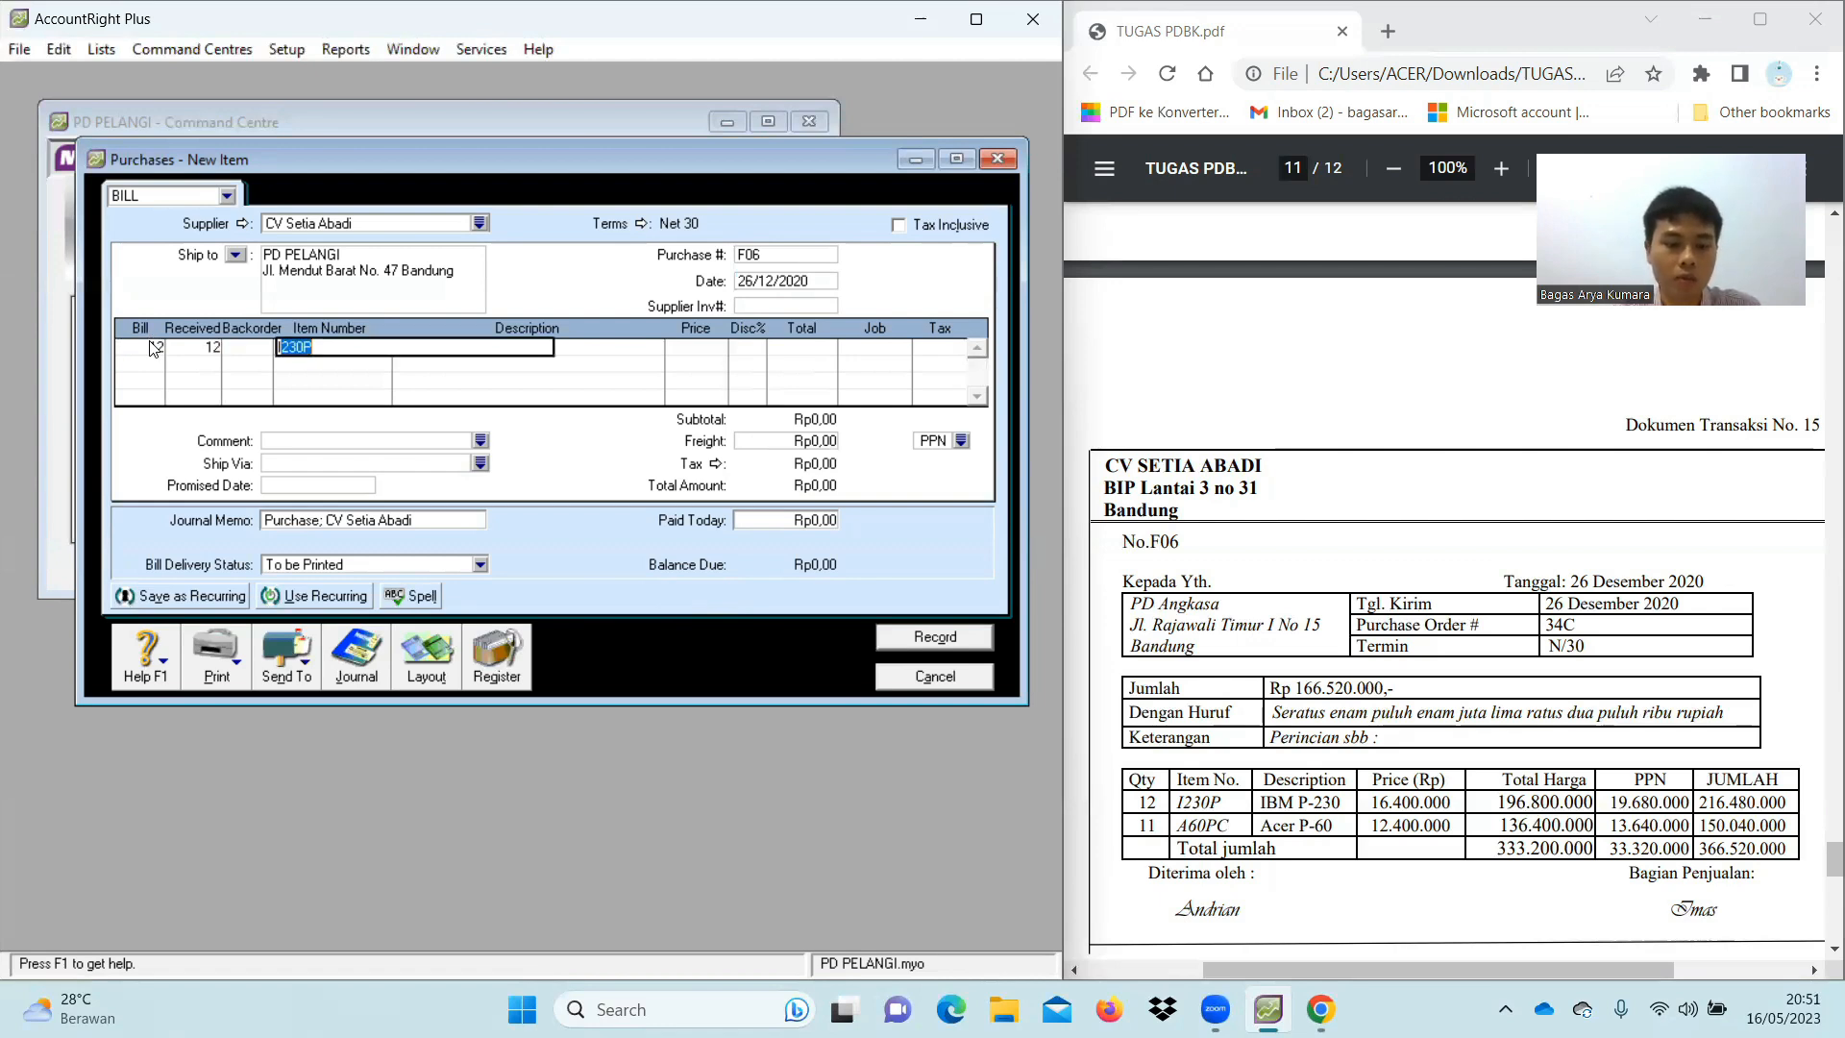
key(Tab)
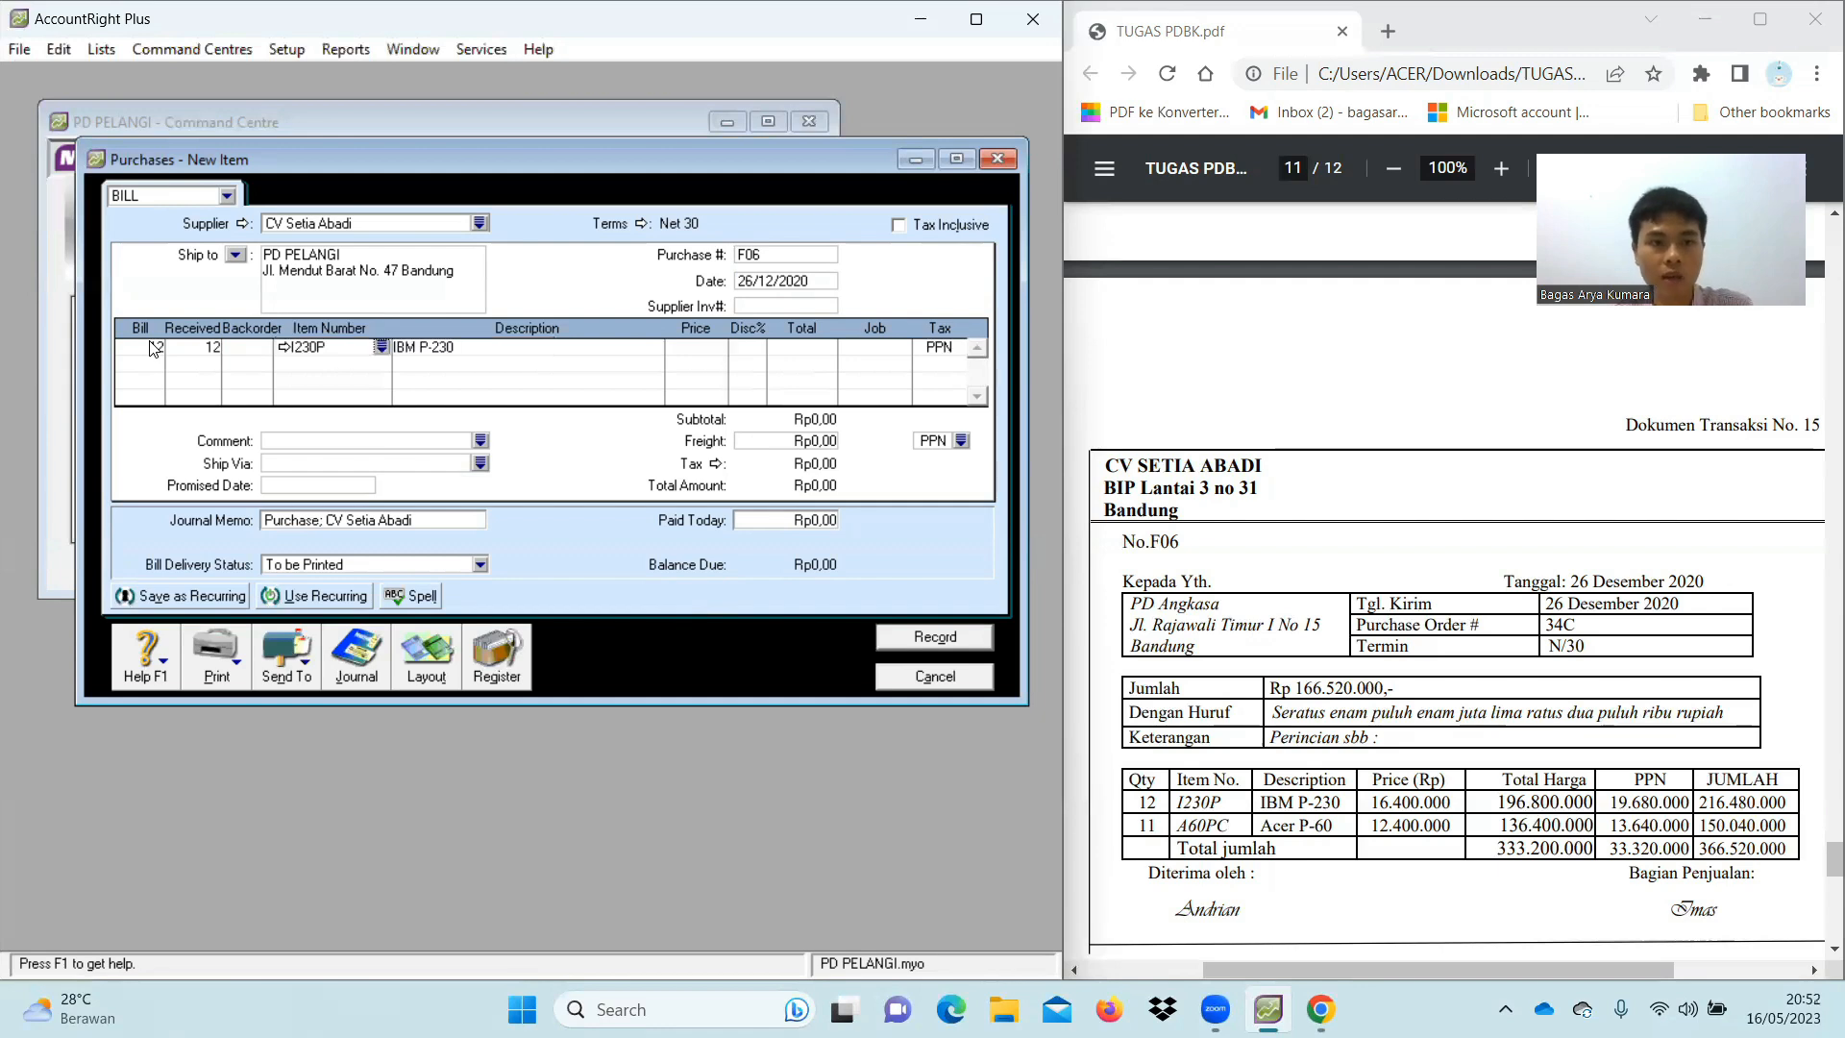
key(Tab)
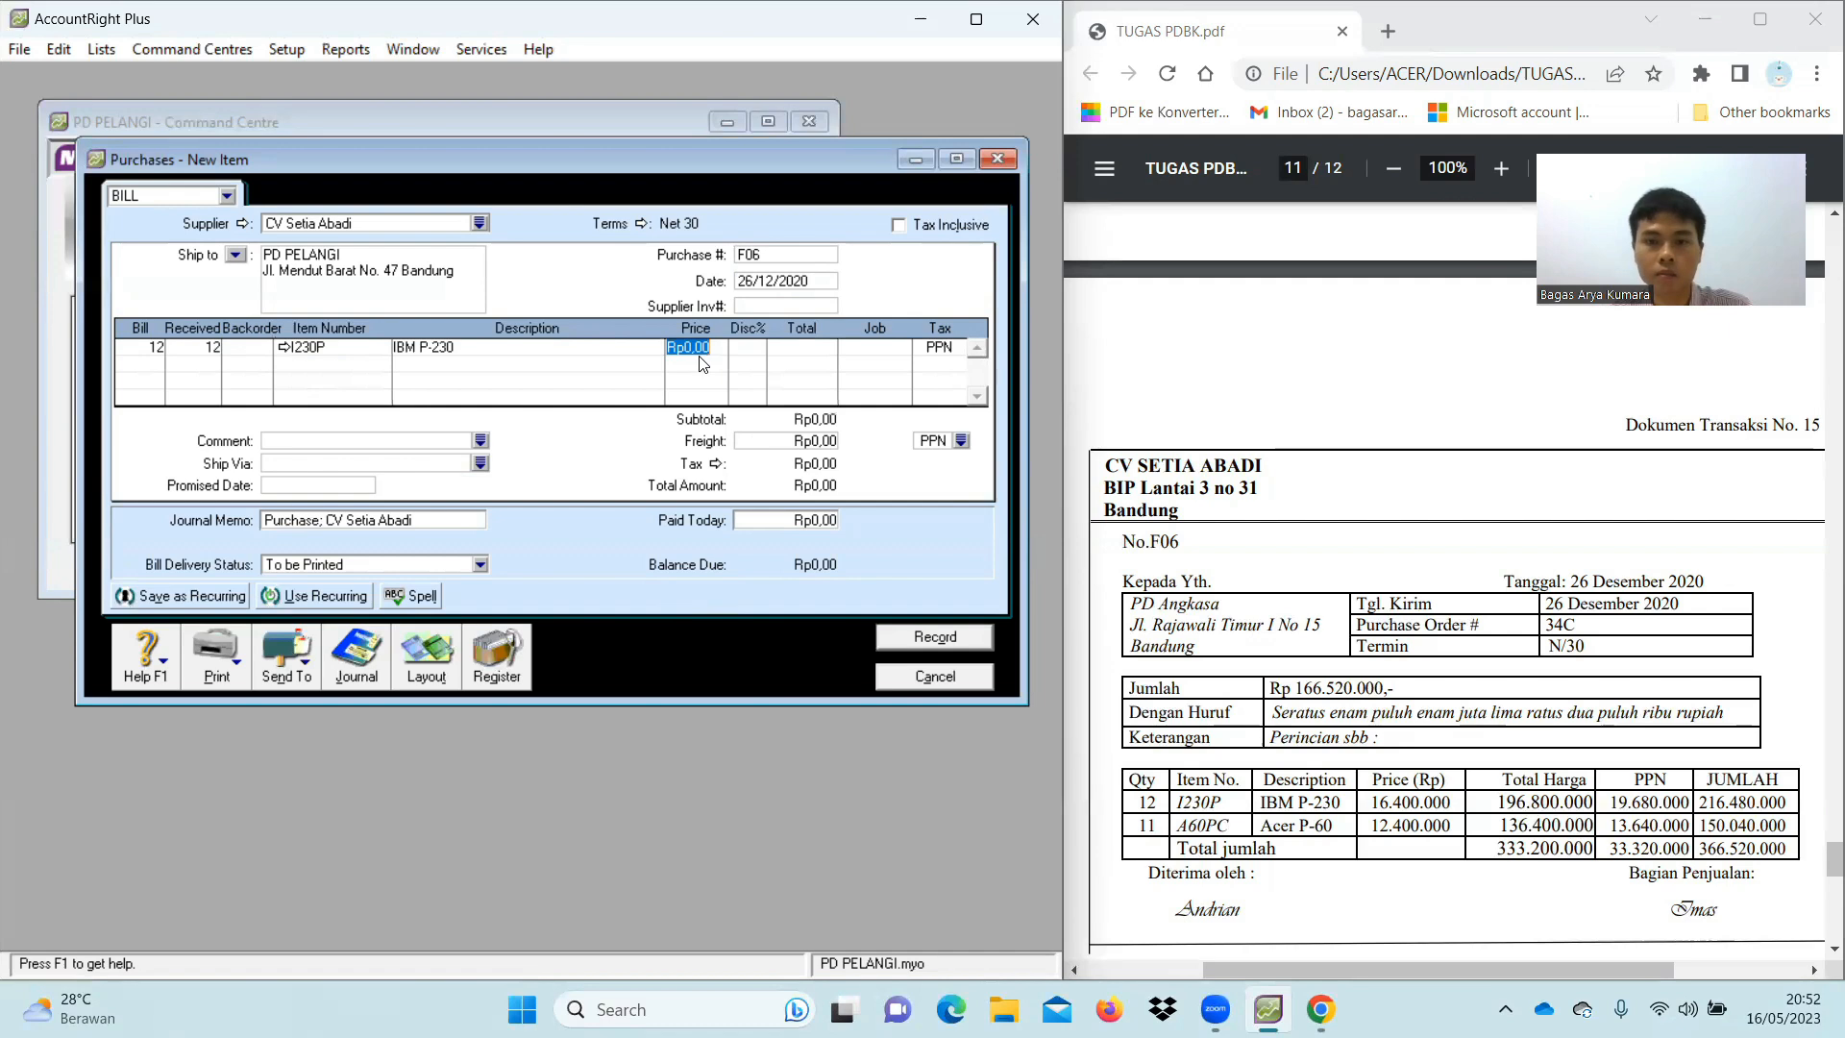
text(16)
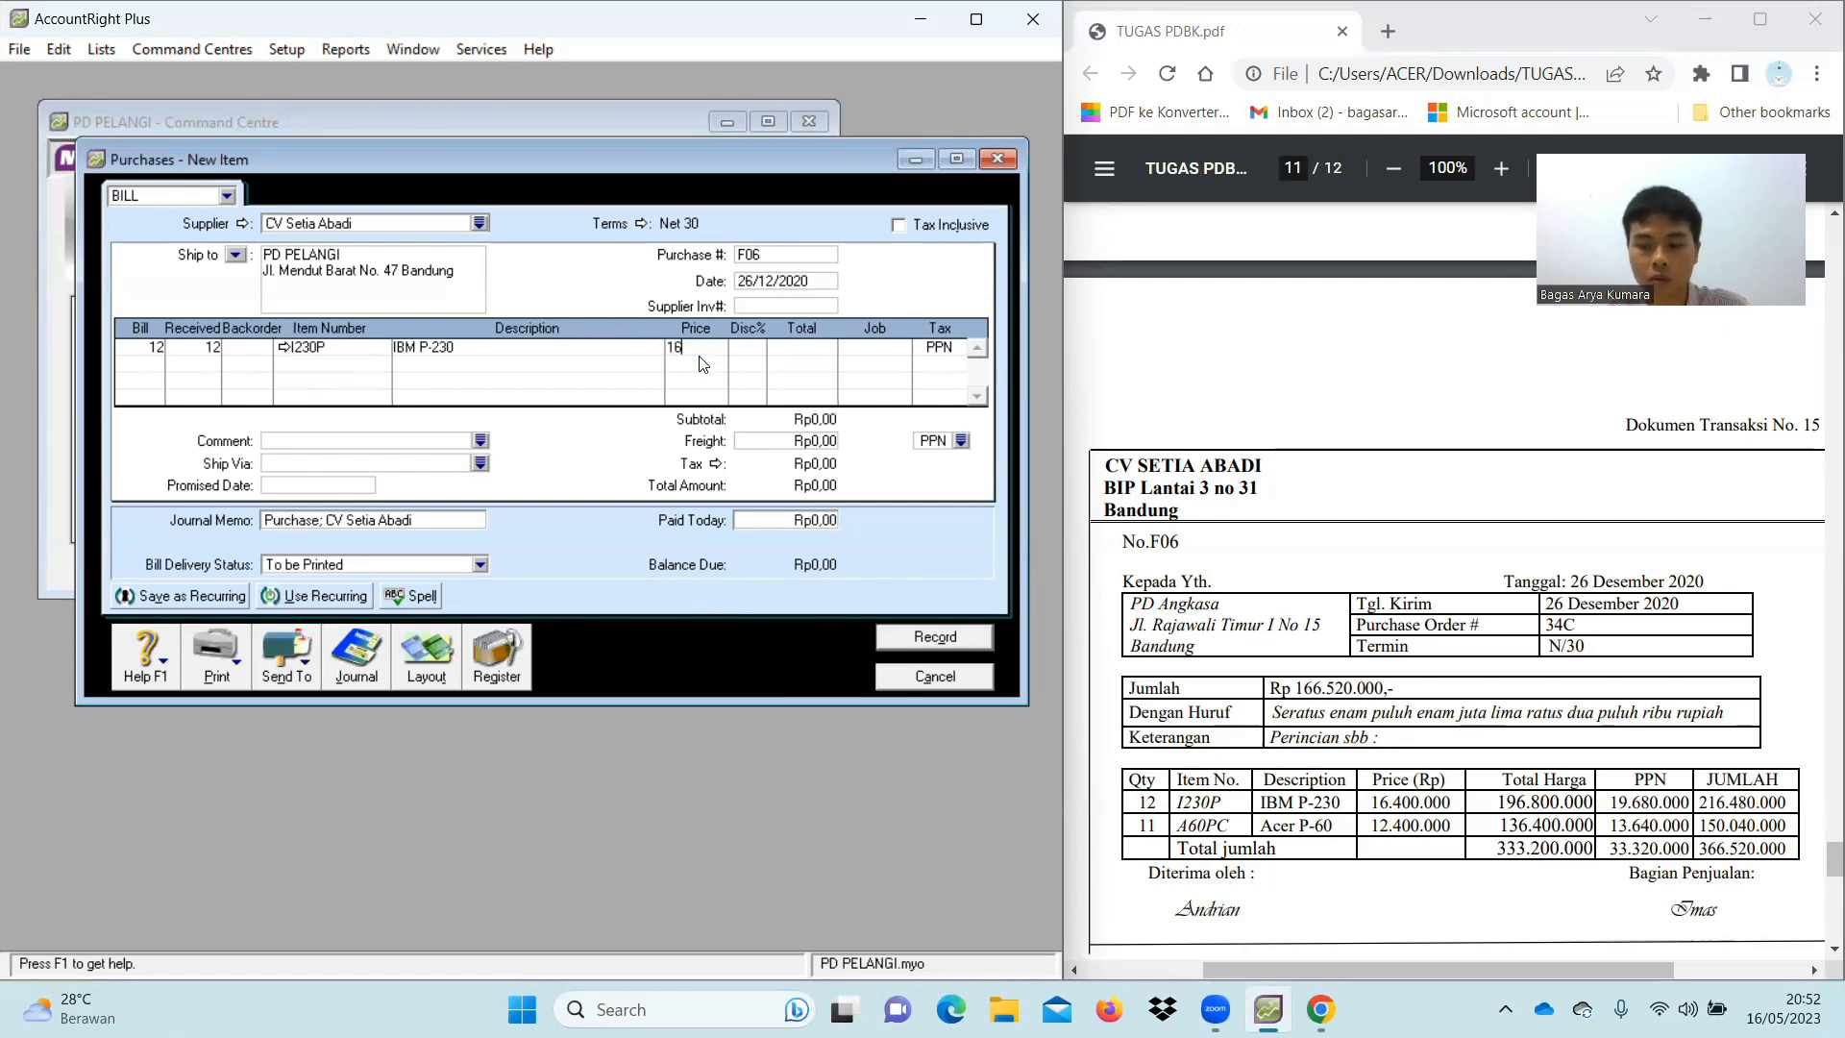
text(400000)
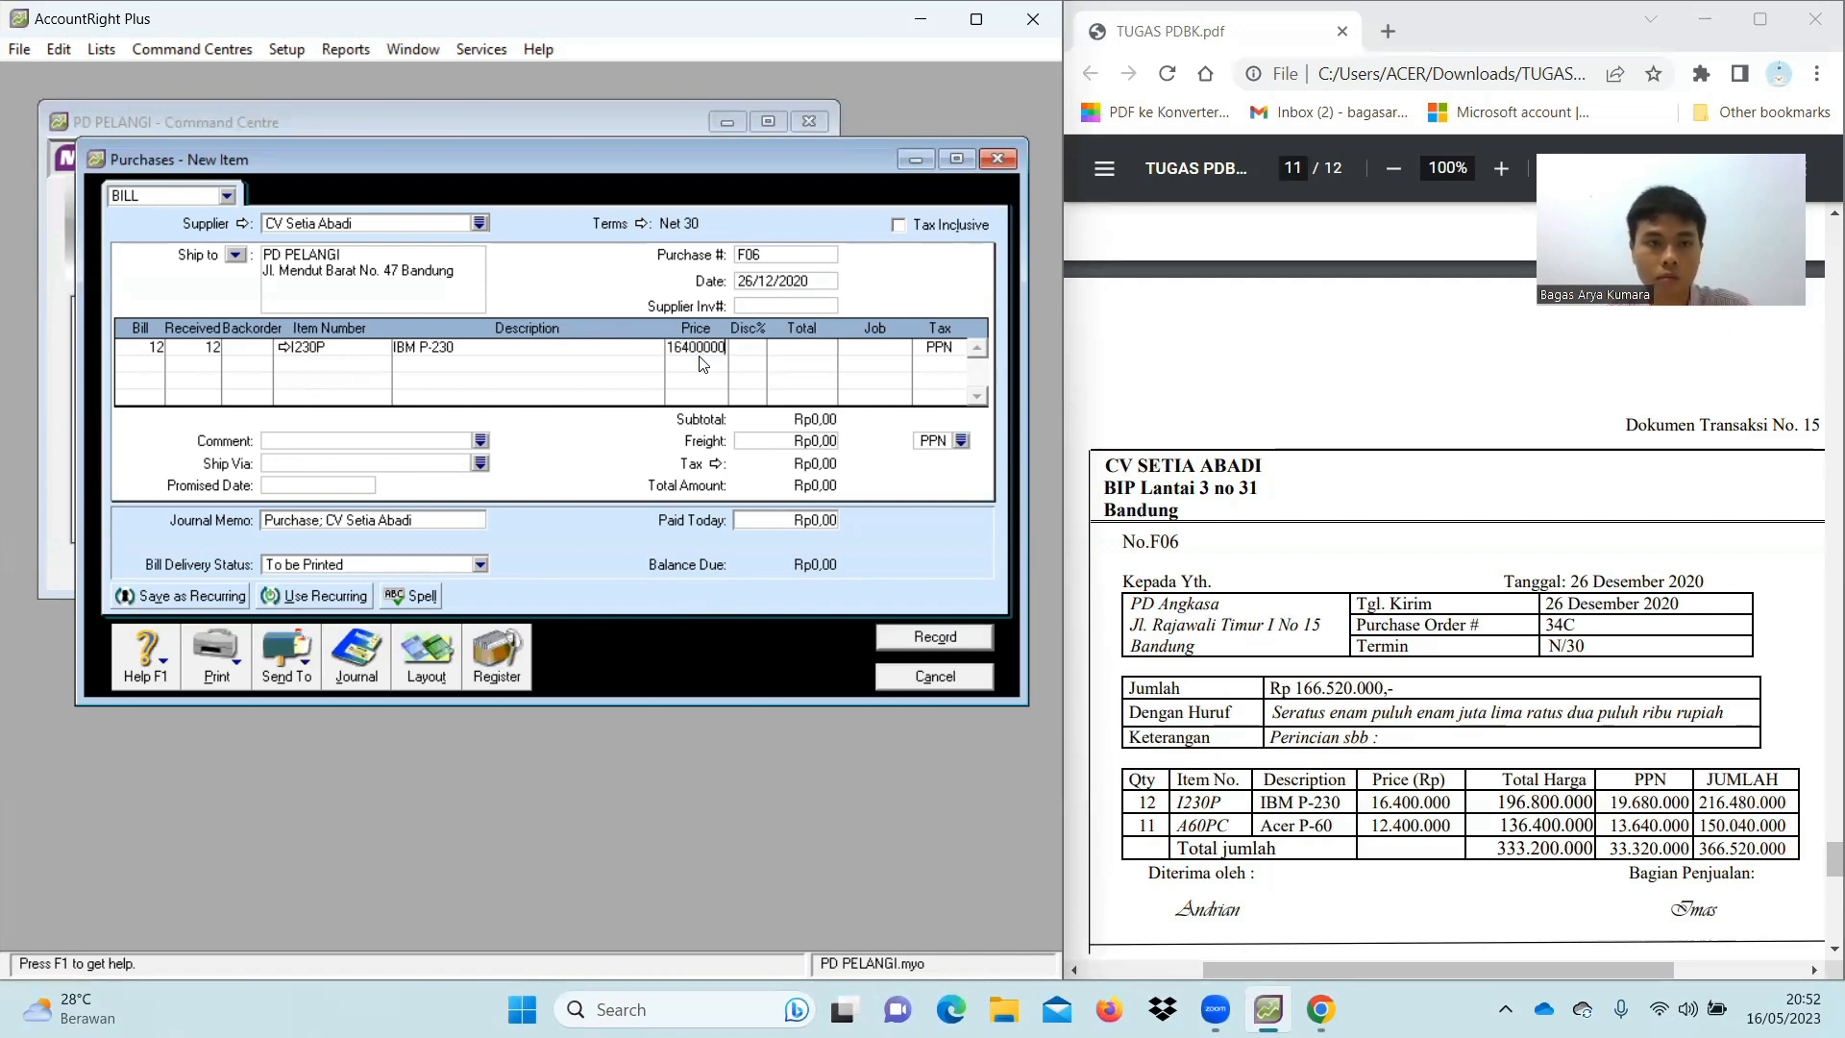
key(Tab)
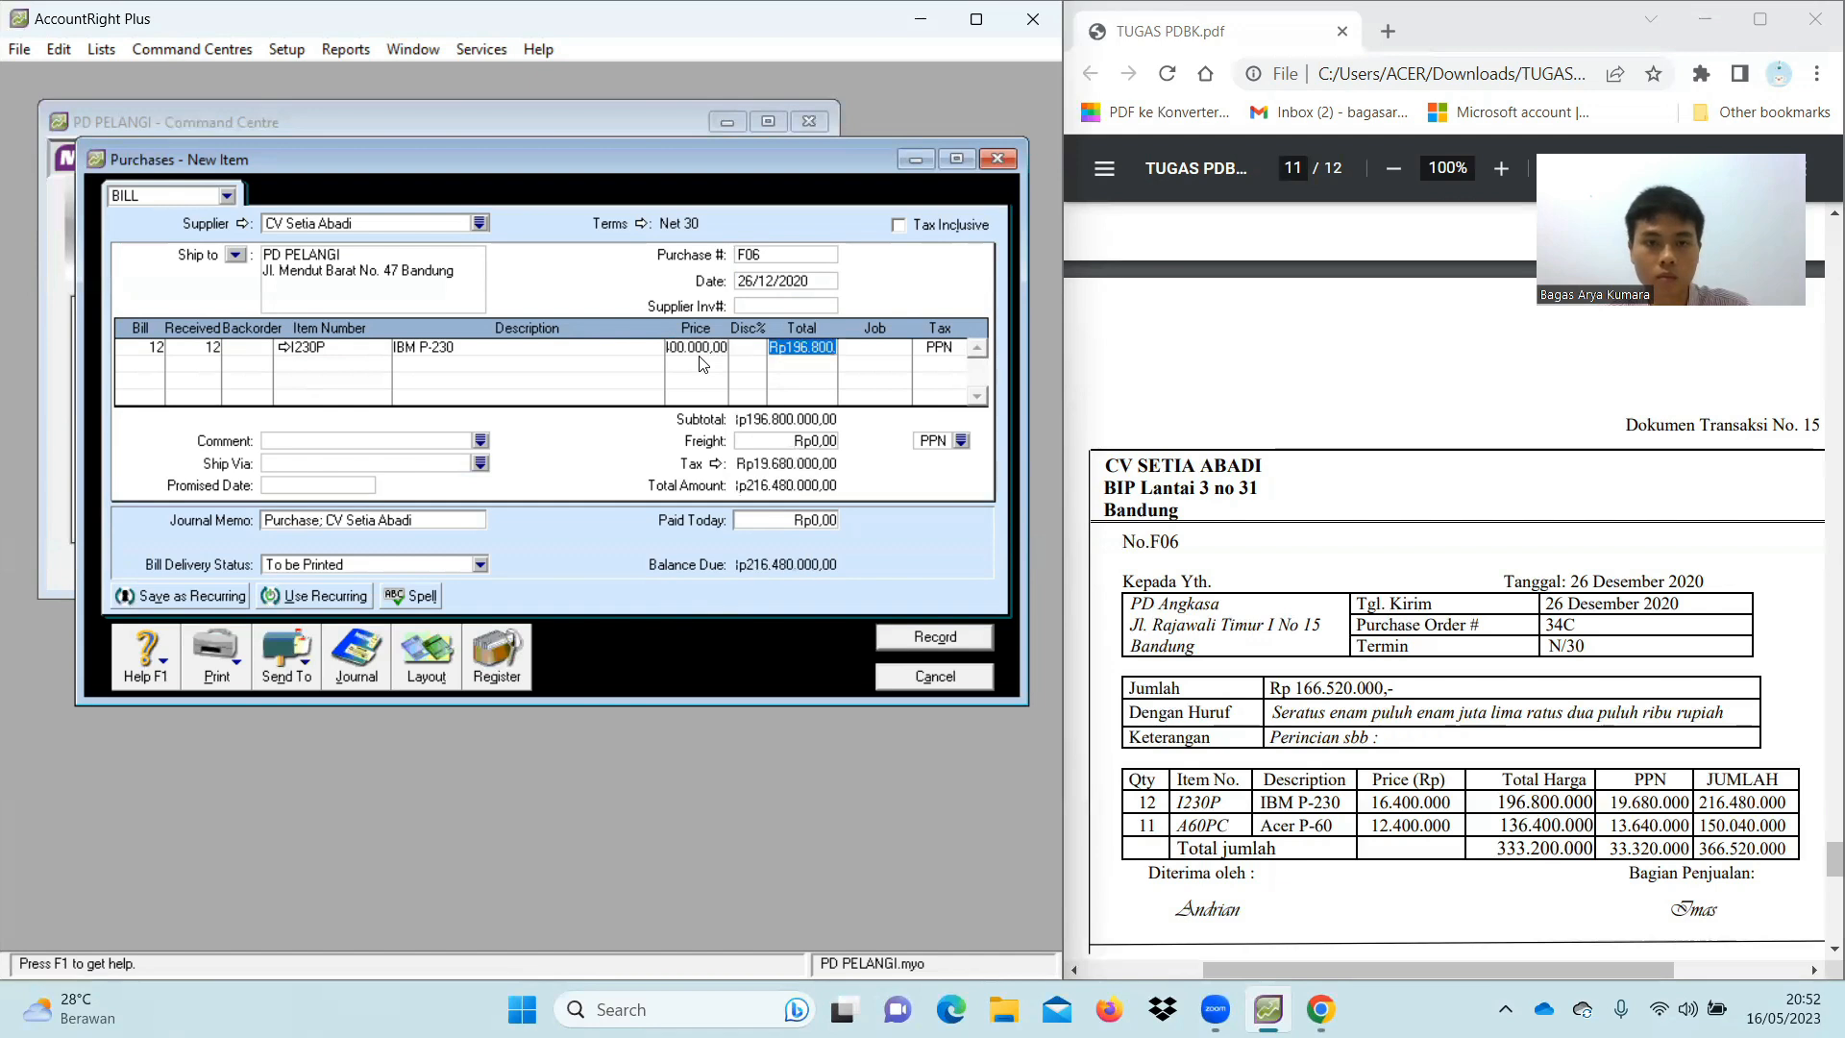
Add a second line for 11 units of A60PC (Acer P-60) at 12.400.000 each
key(Tab)
key(Tab)
key(Tab)
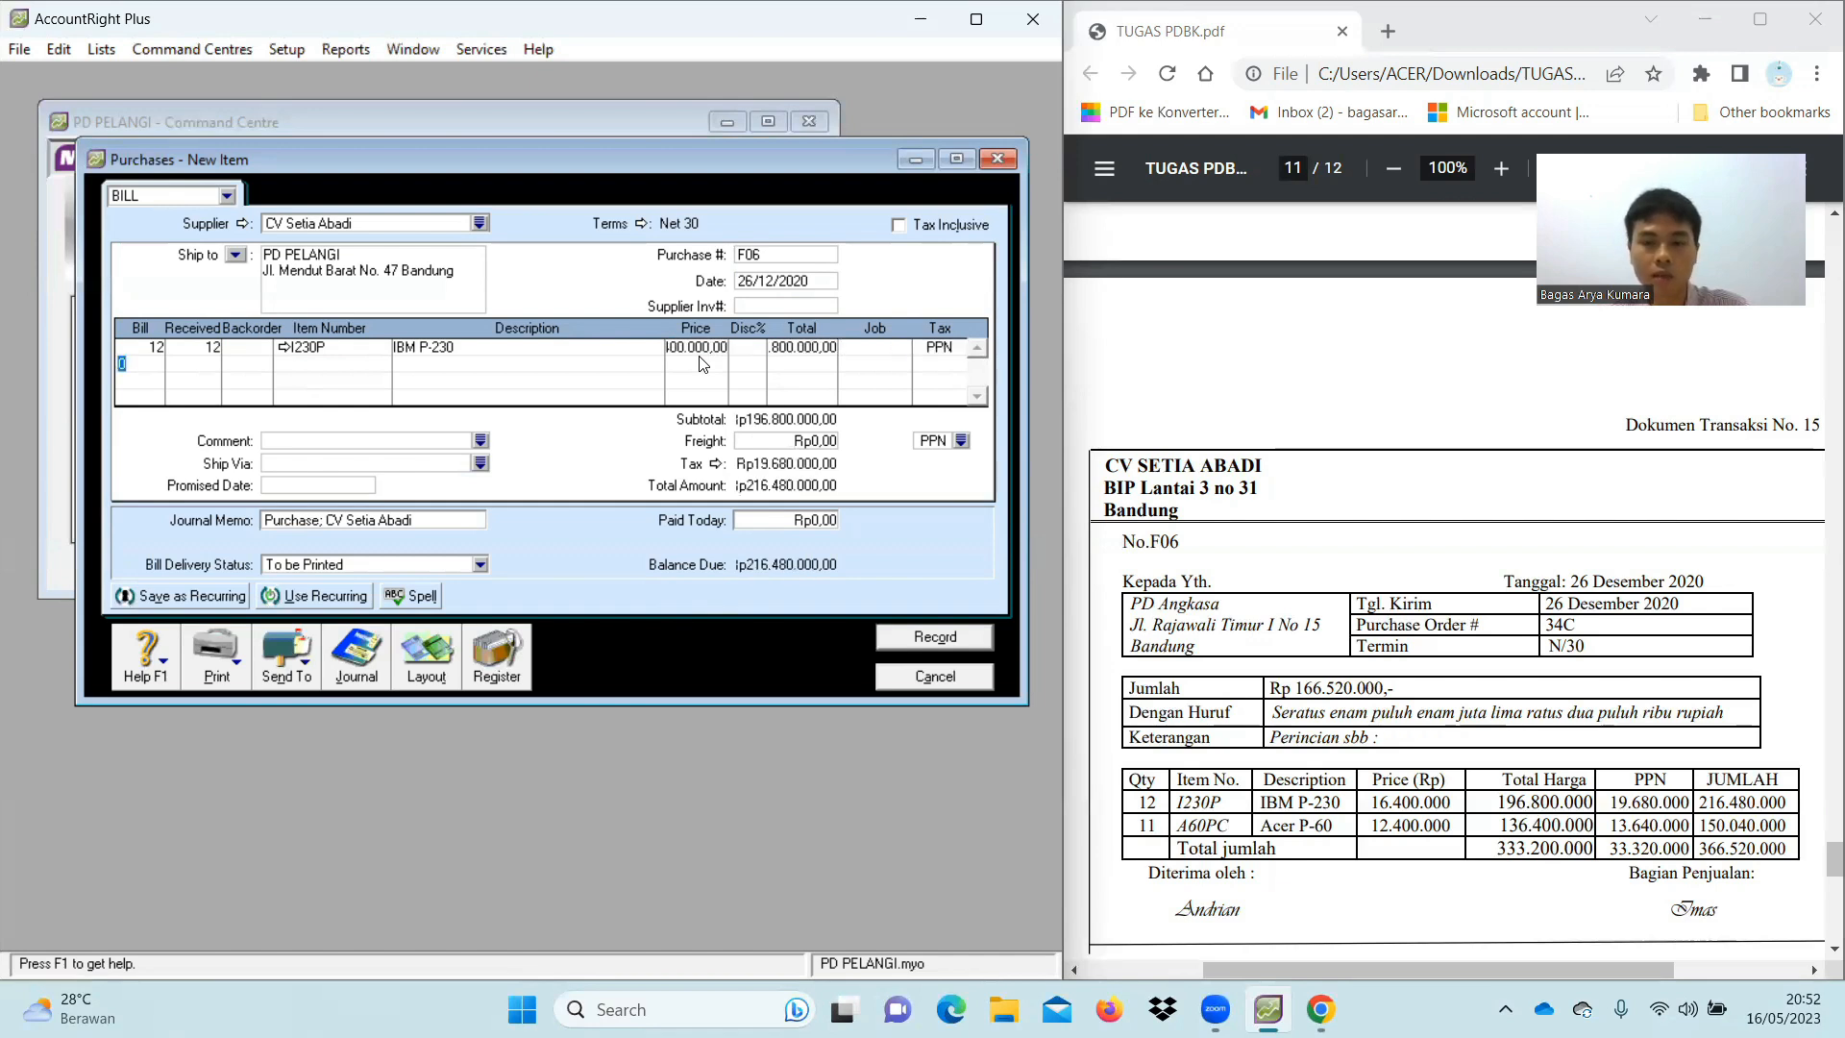
text(11)
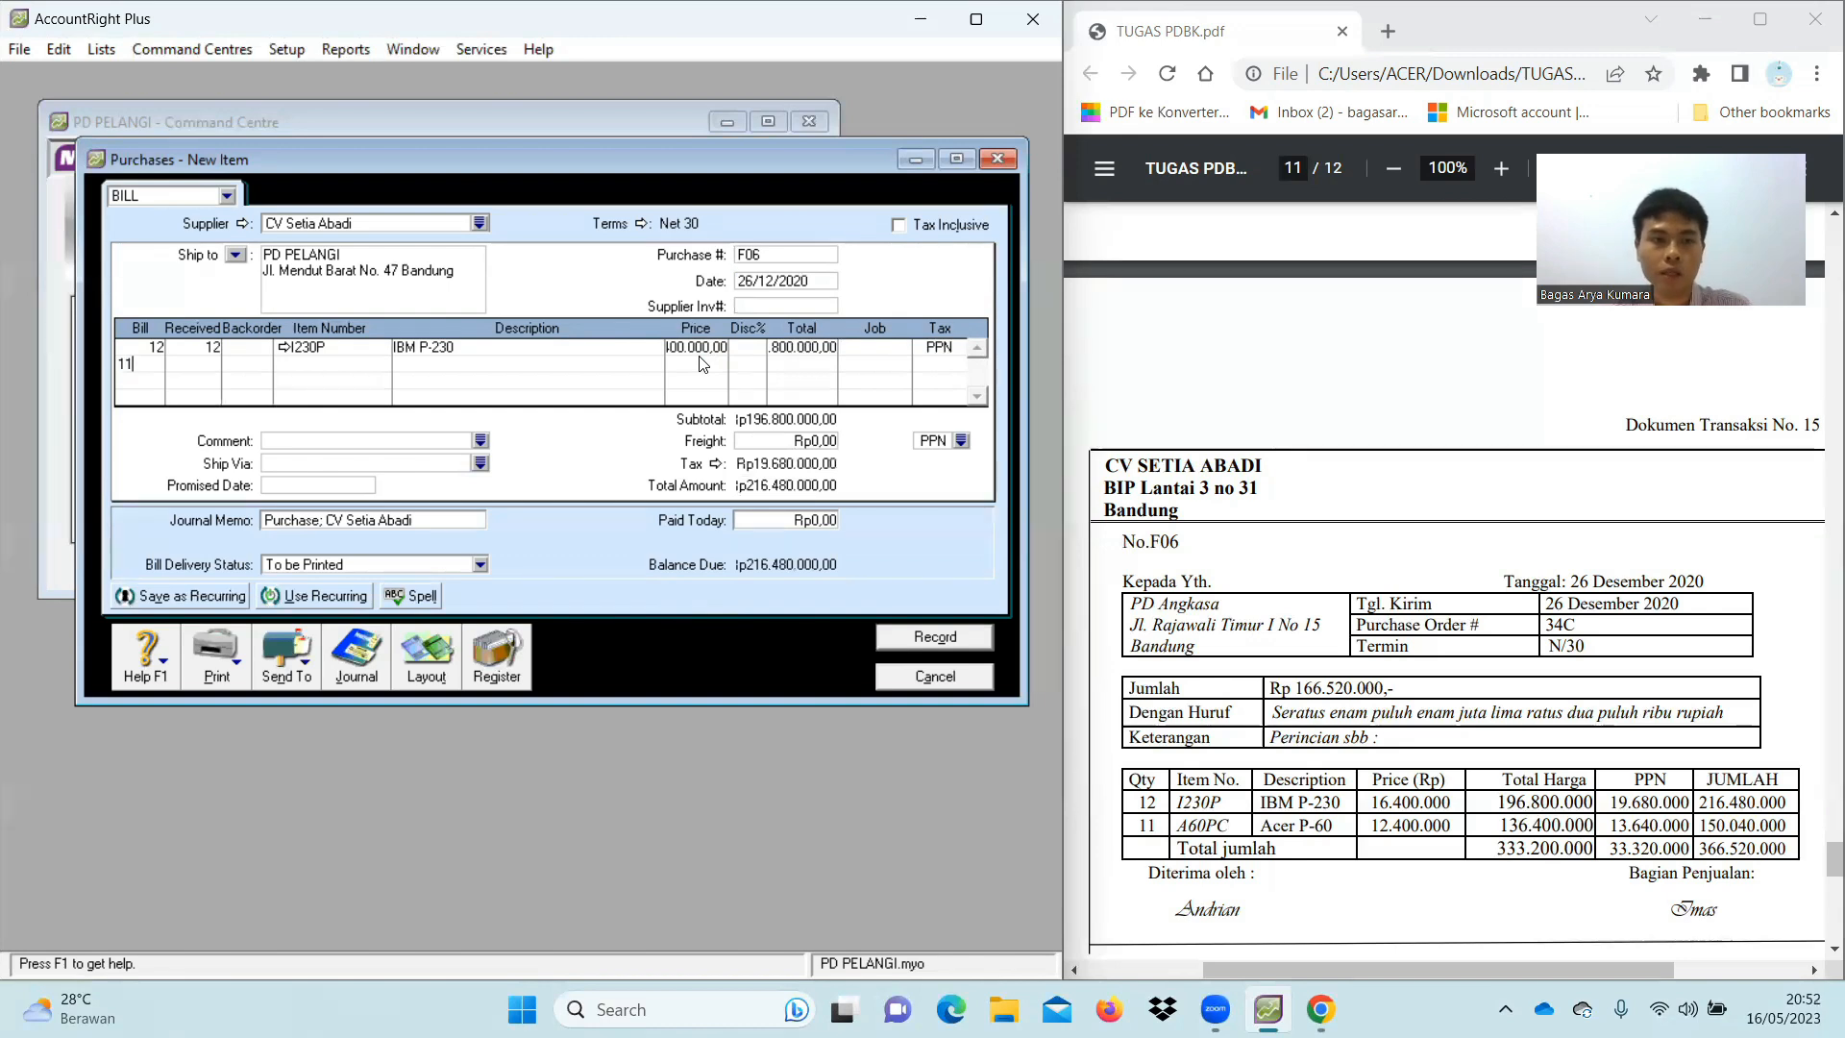
key(Tab)
key(Tab)
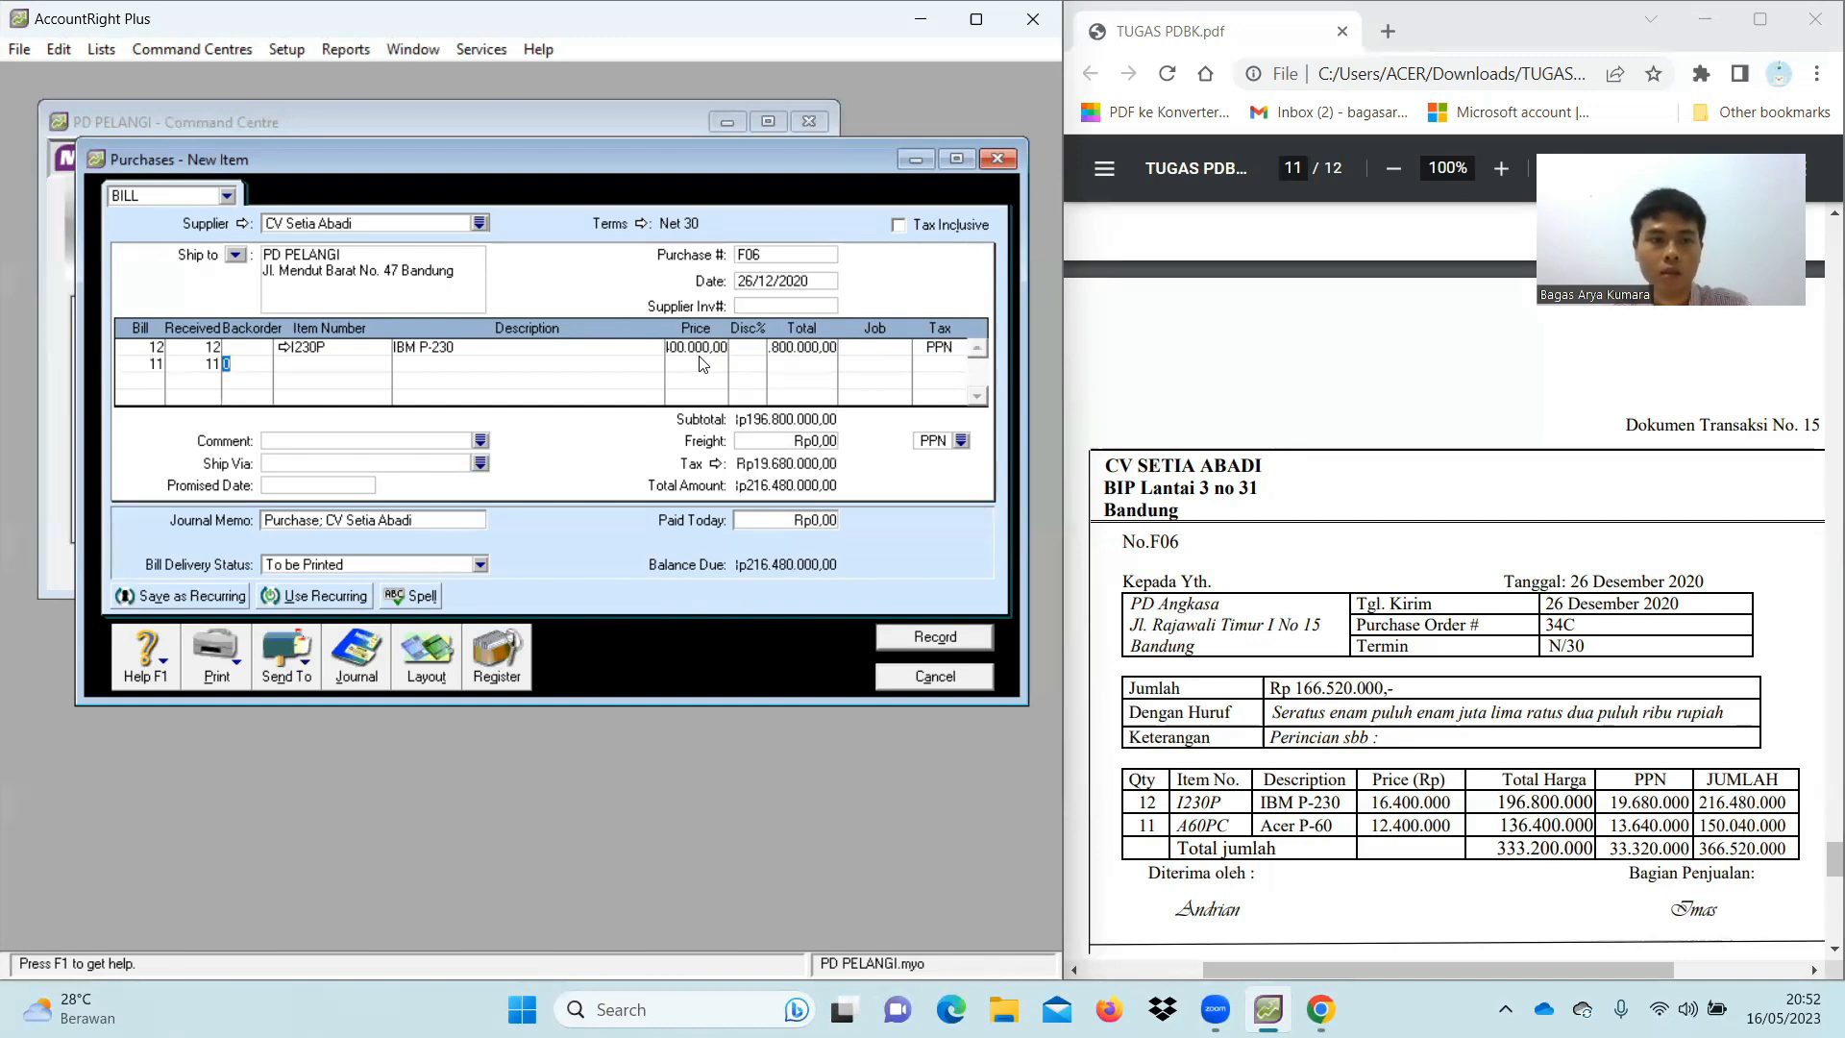
key(Tab)
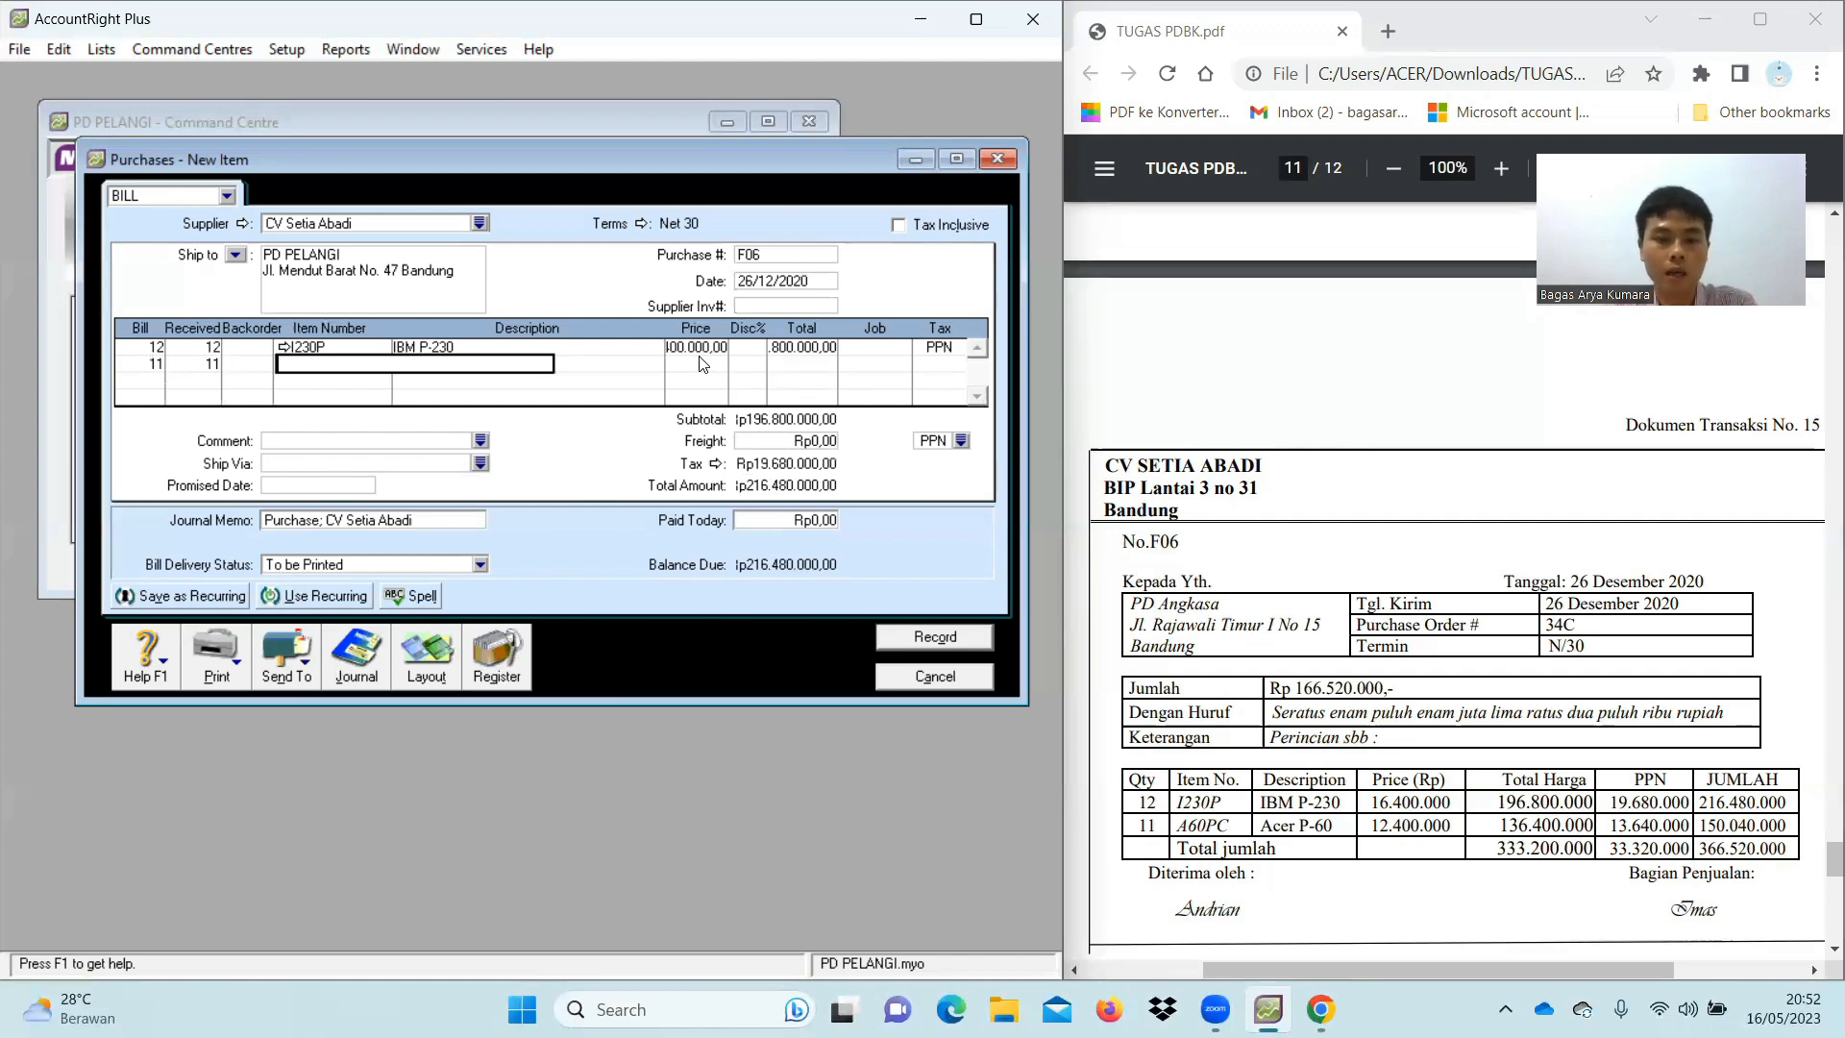
text(A60PC)
key(Tab)
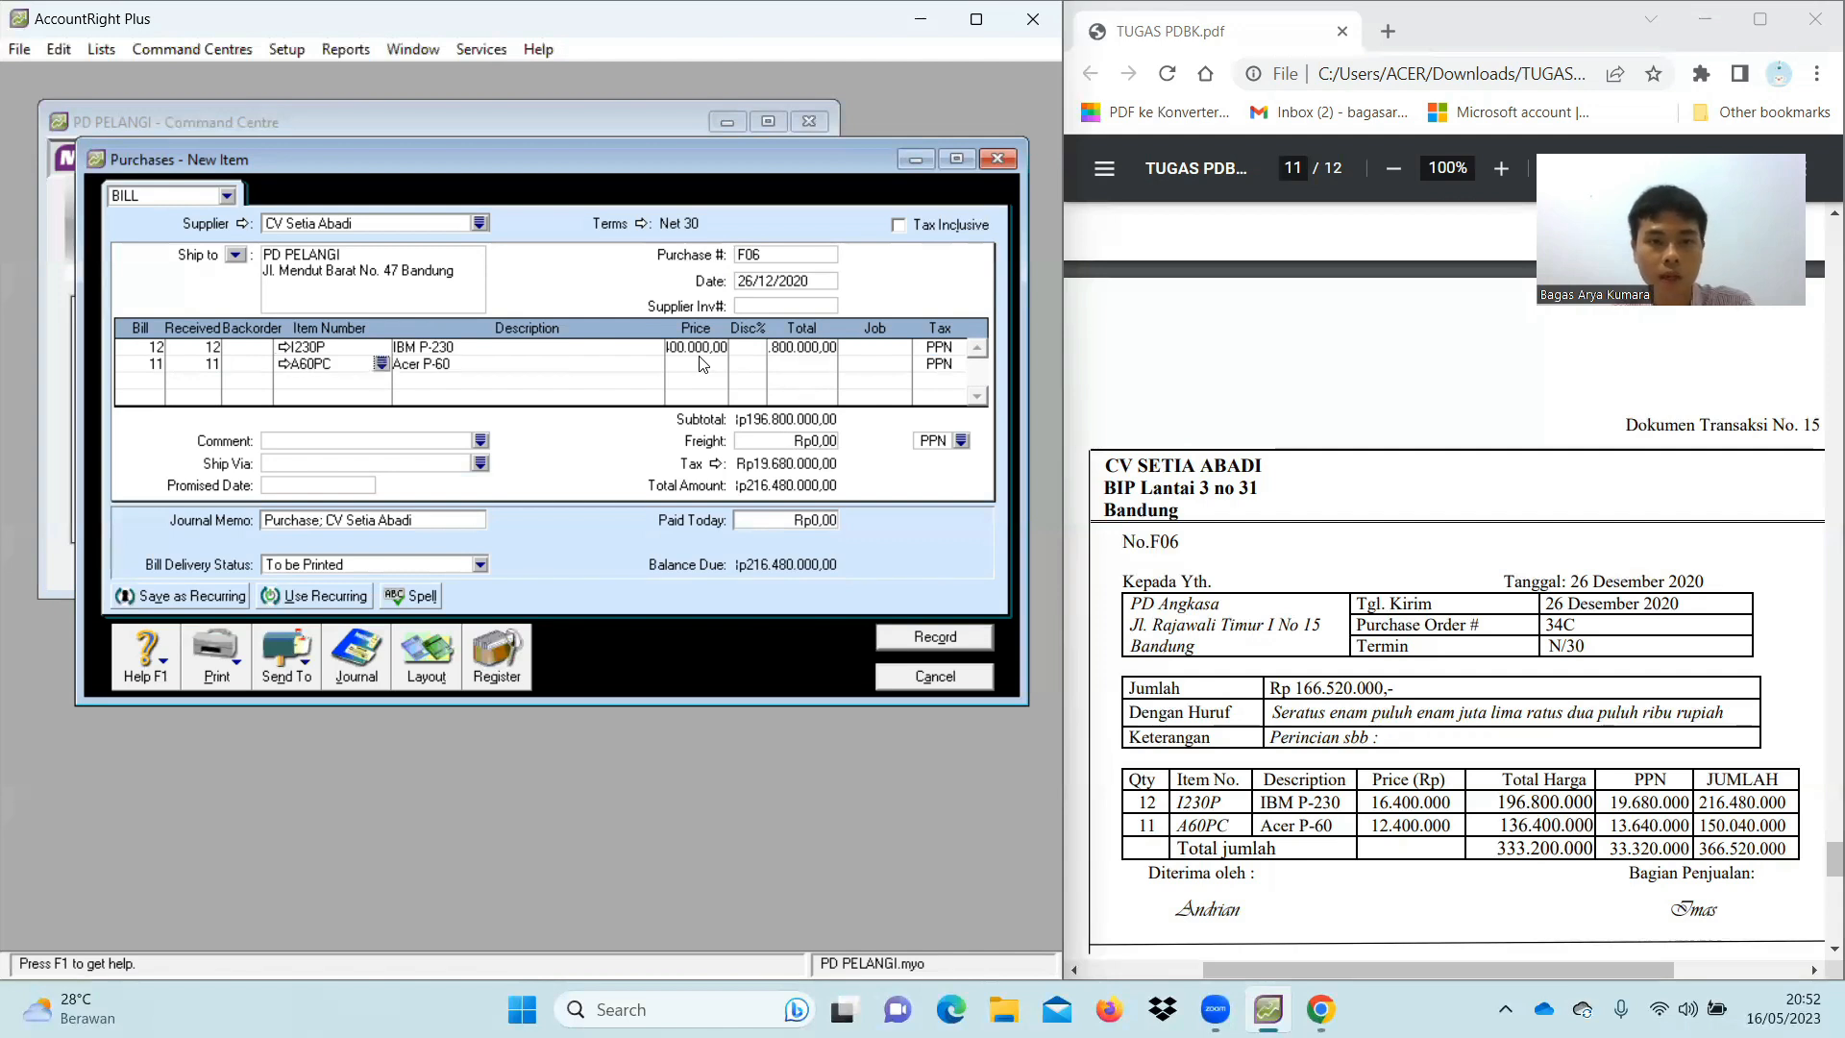
click(706, 363)
text(12400000)
key(Tab)
key(Tab)
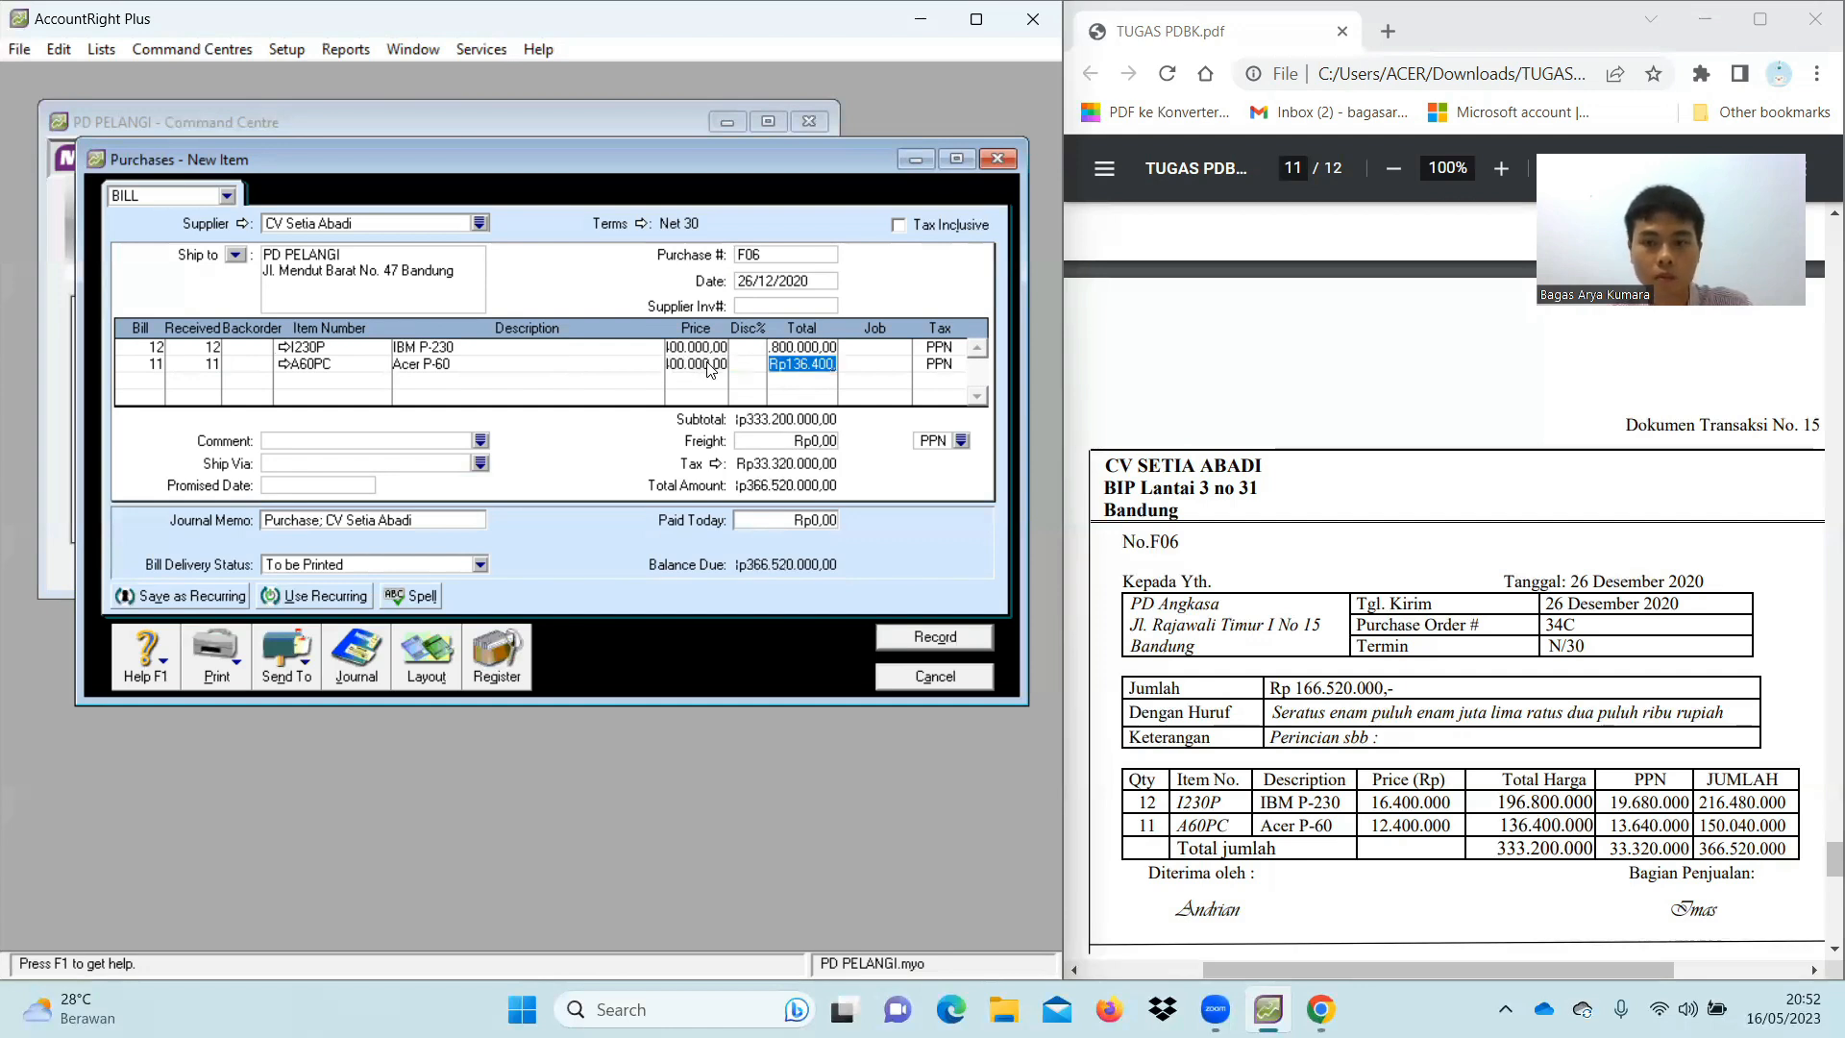
key(Tab)
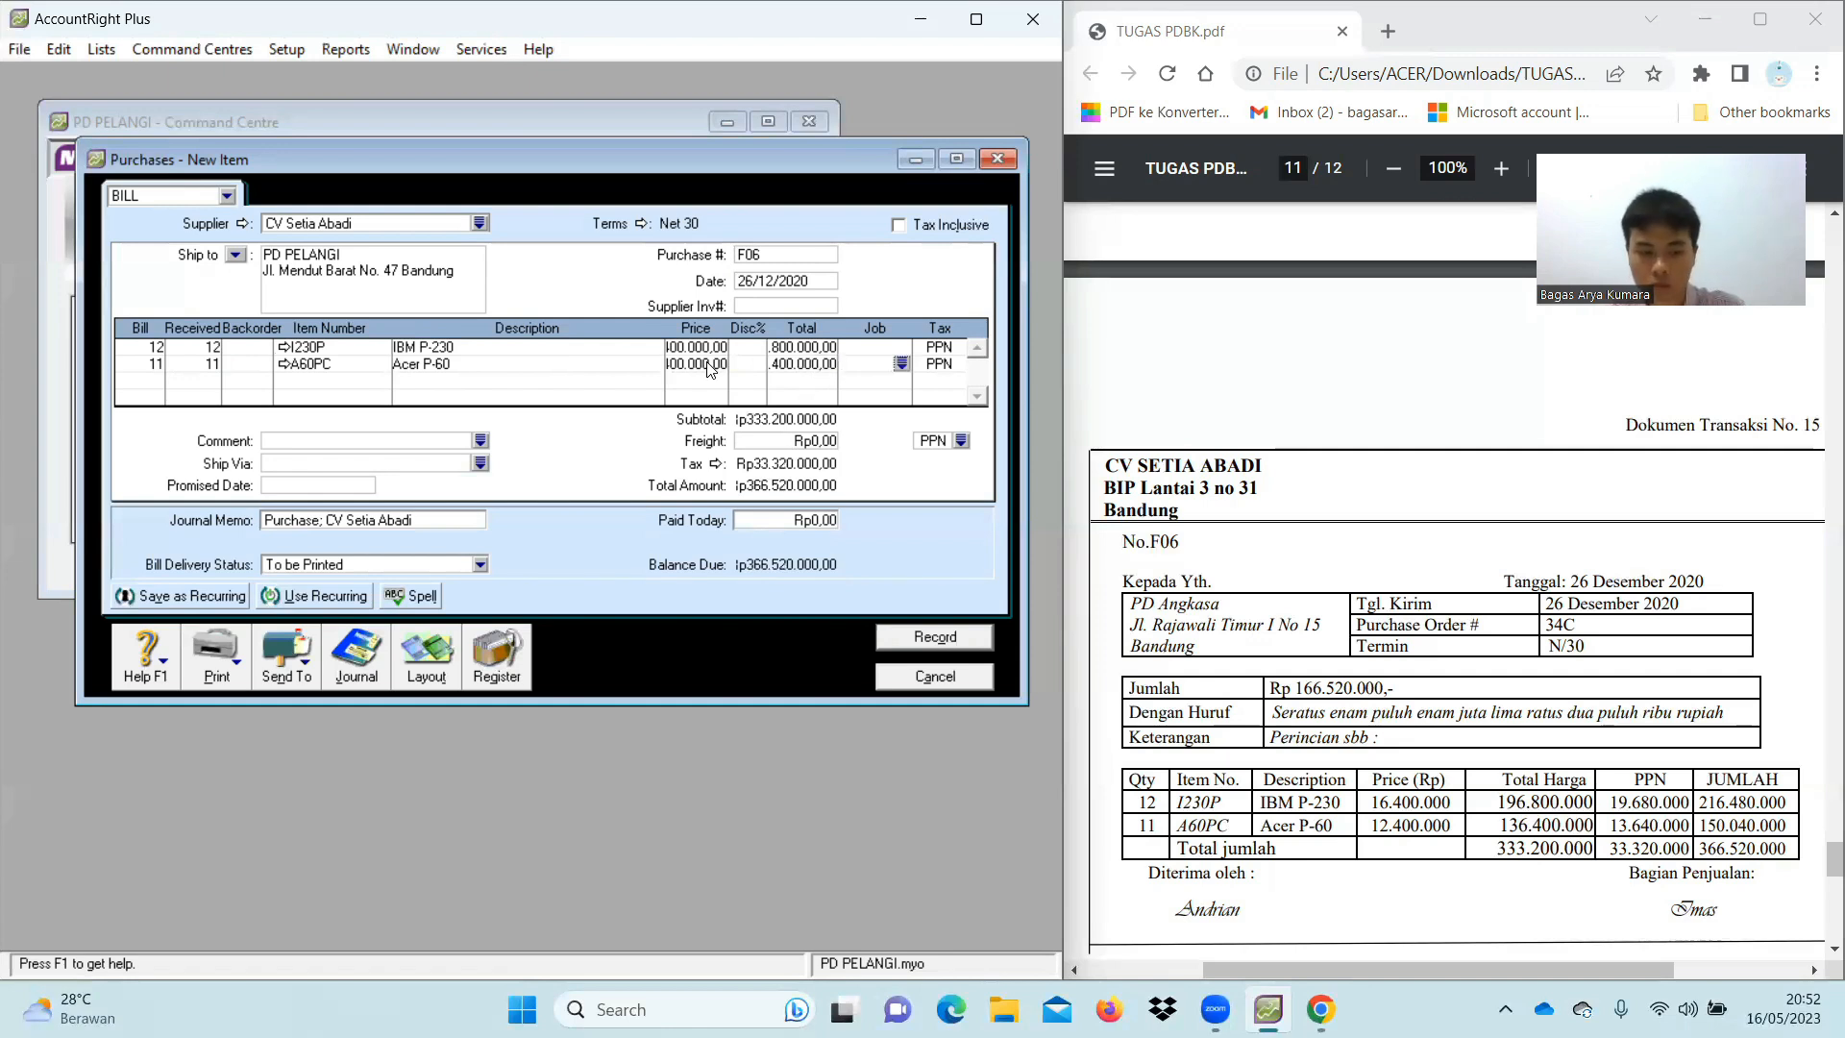
key(Tab)
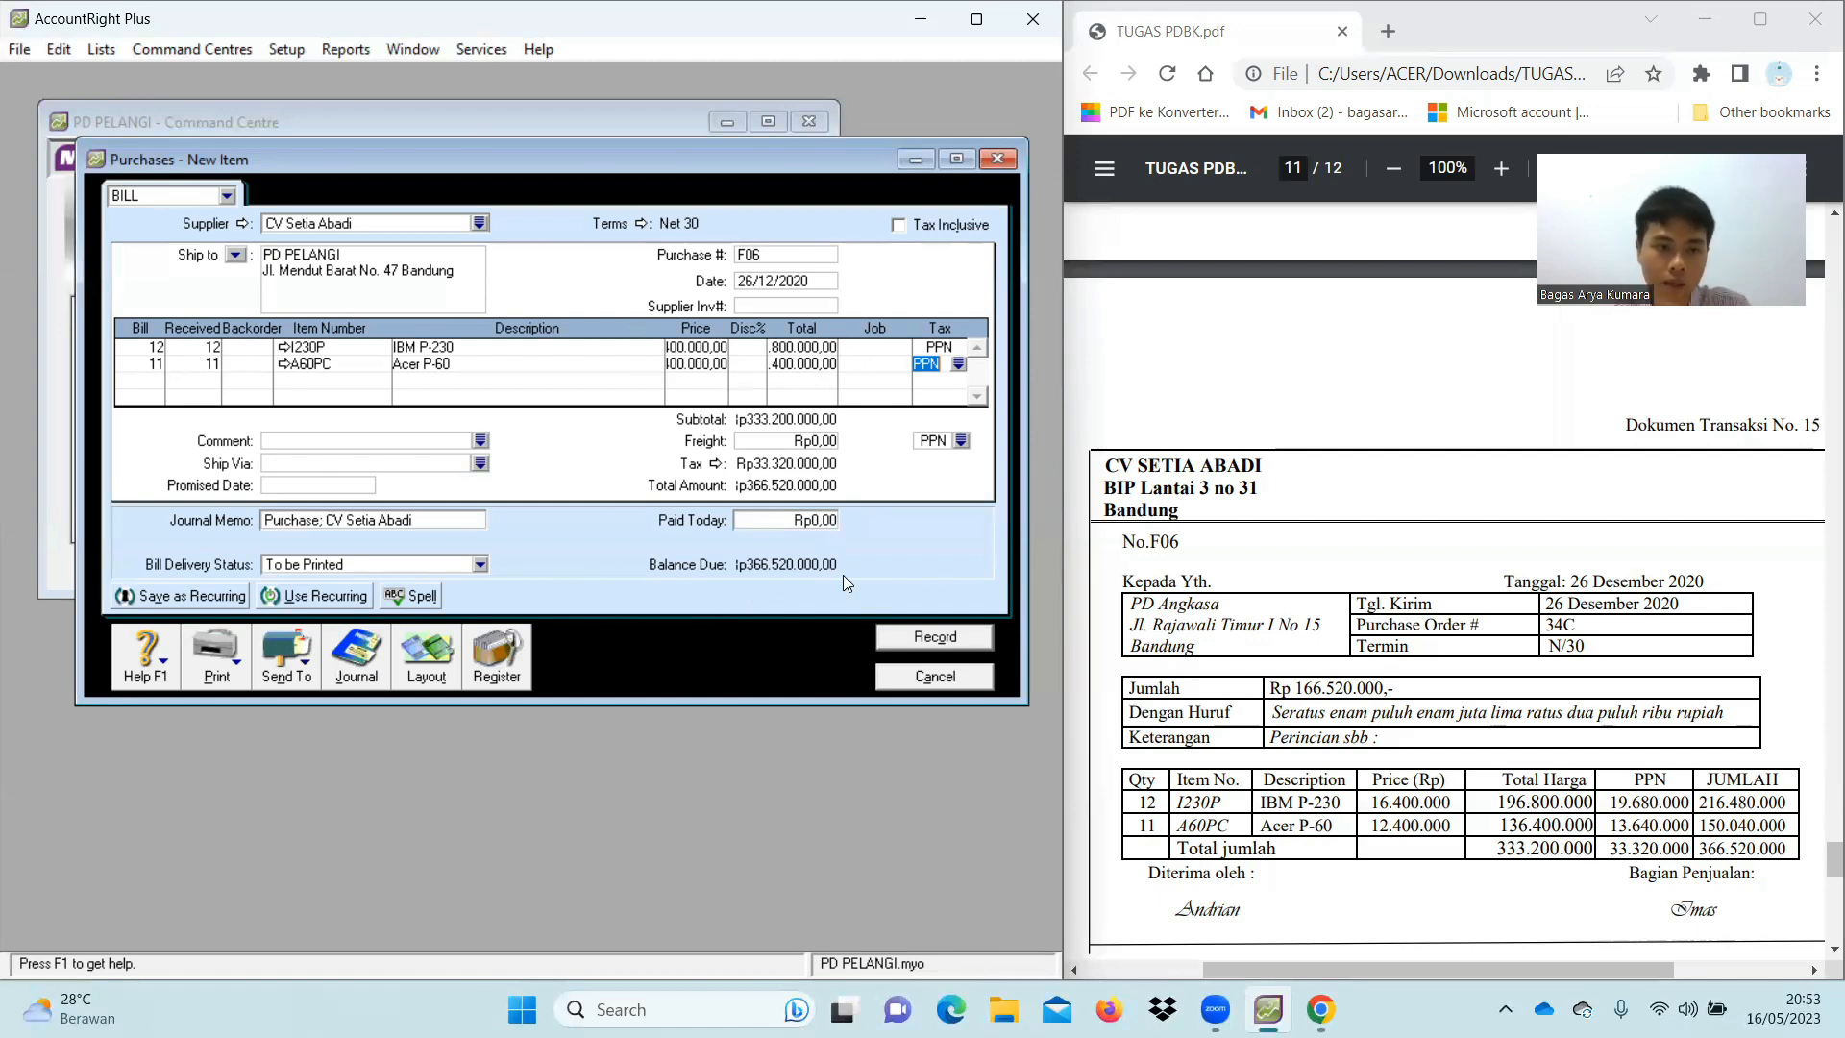
Record bill F06, answering No to the tax-code prompt to keep PPN
click(928, 642)
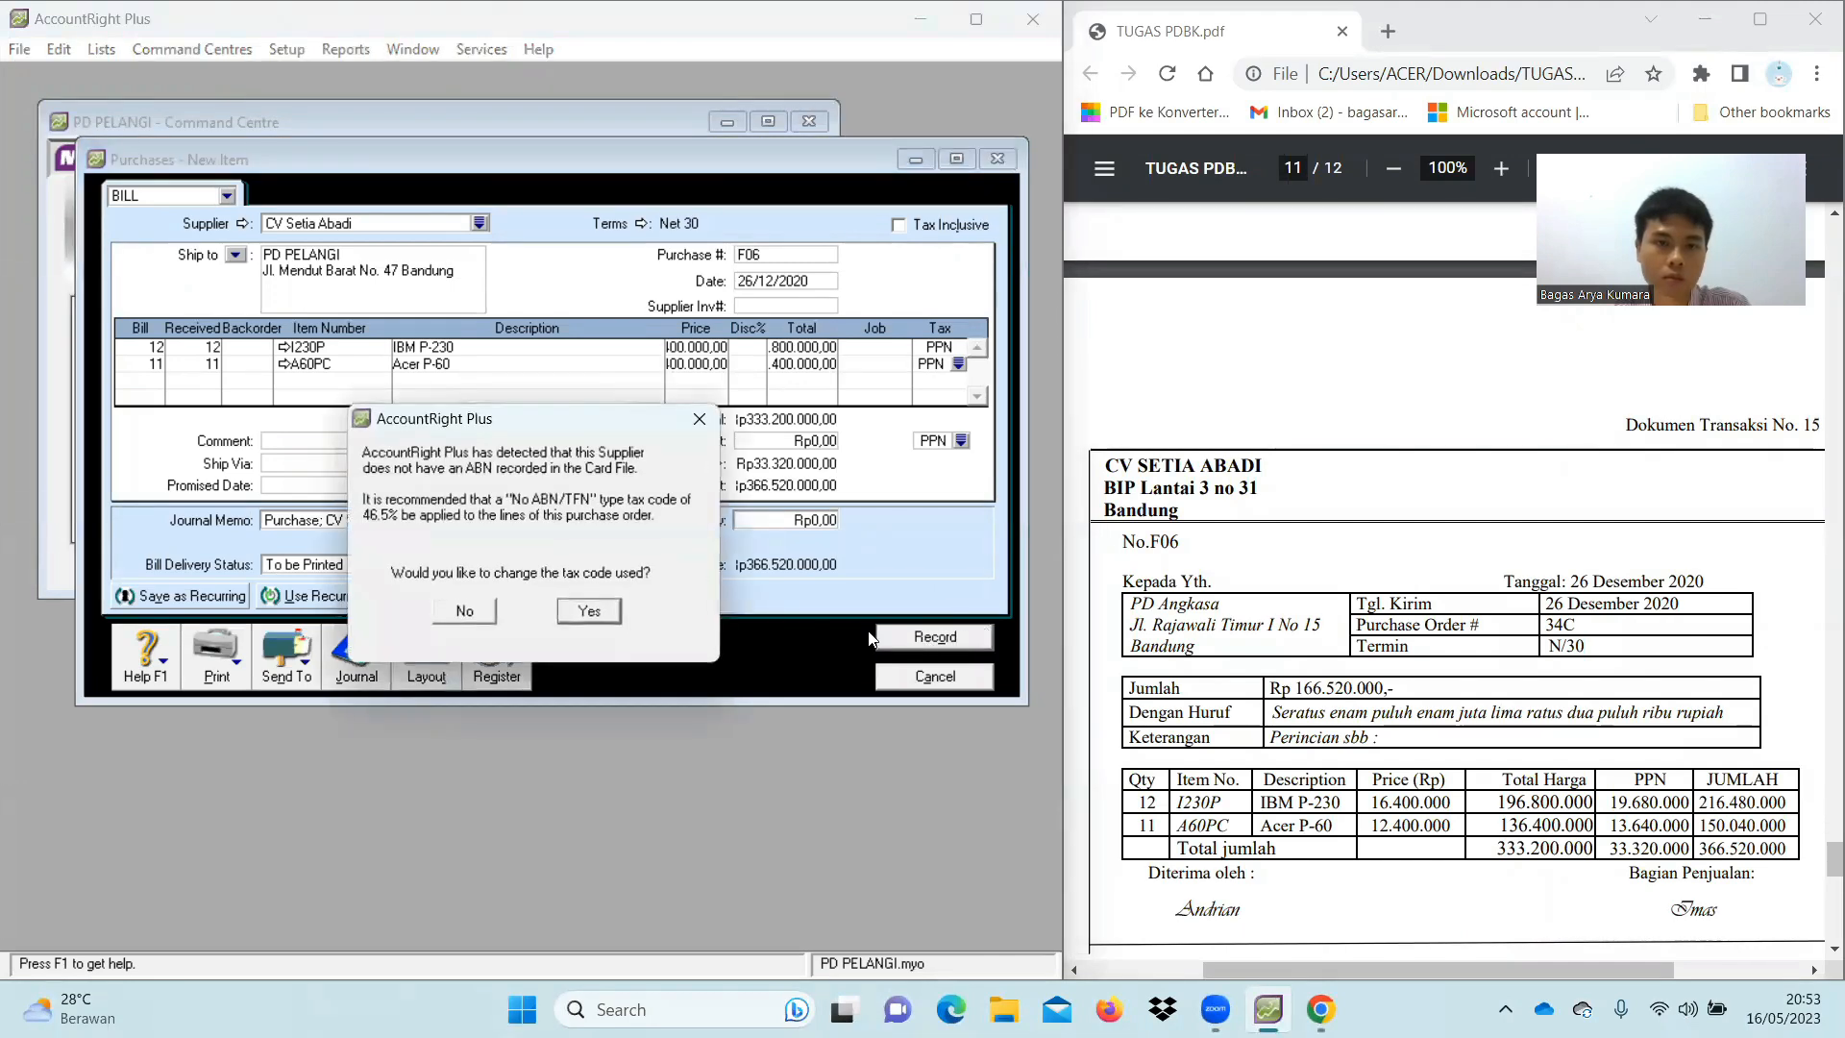
click(589, 612)
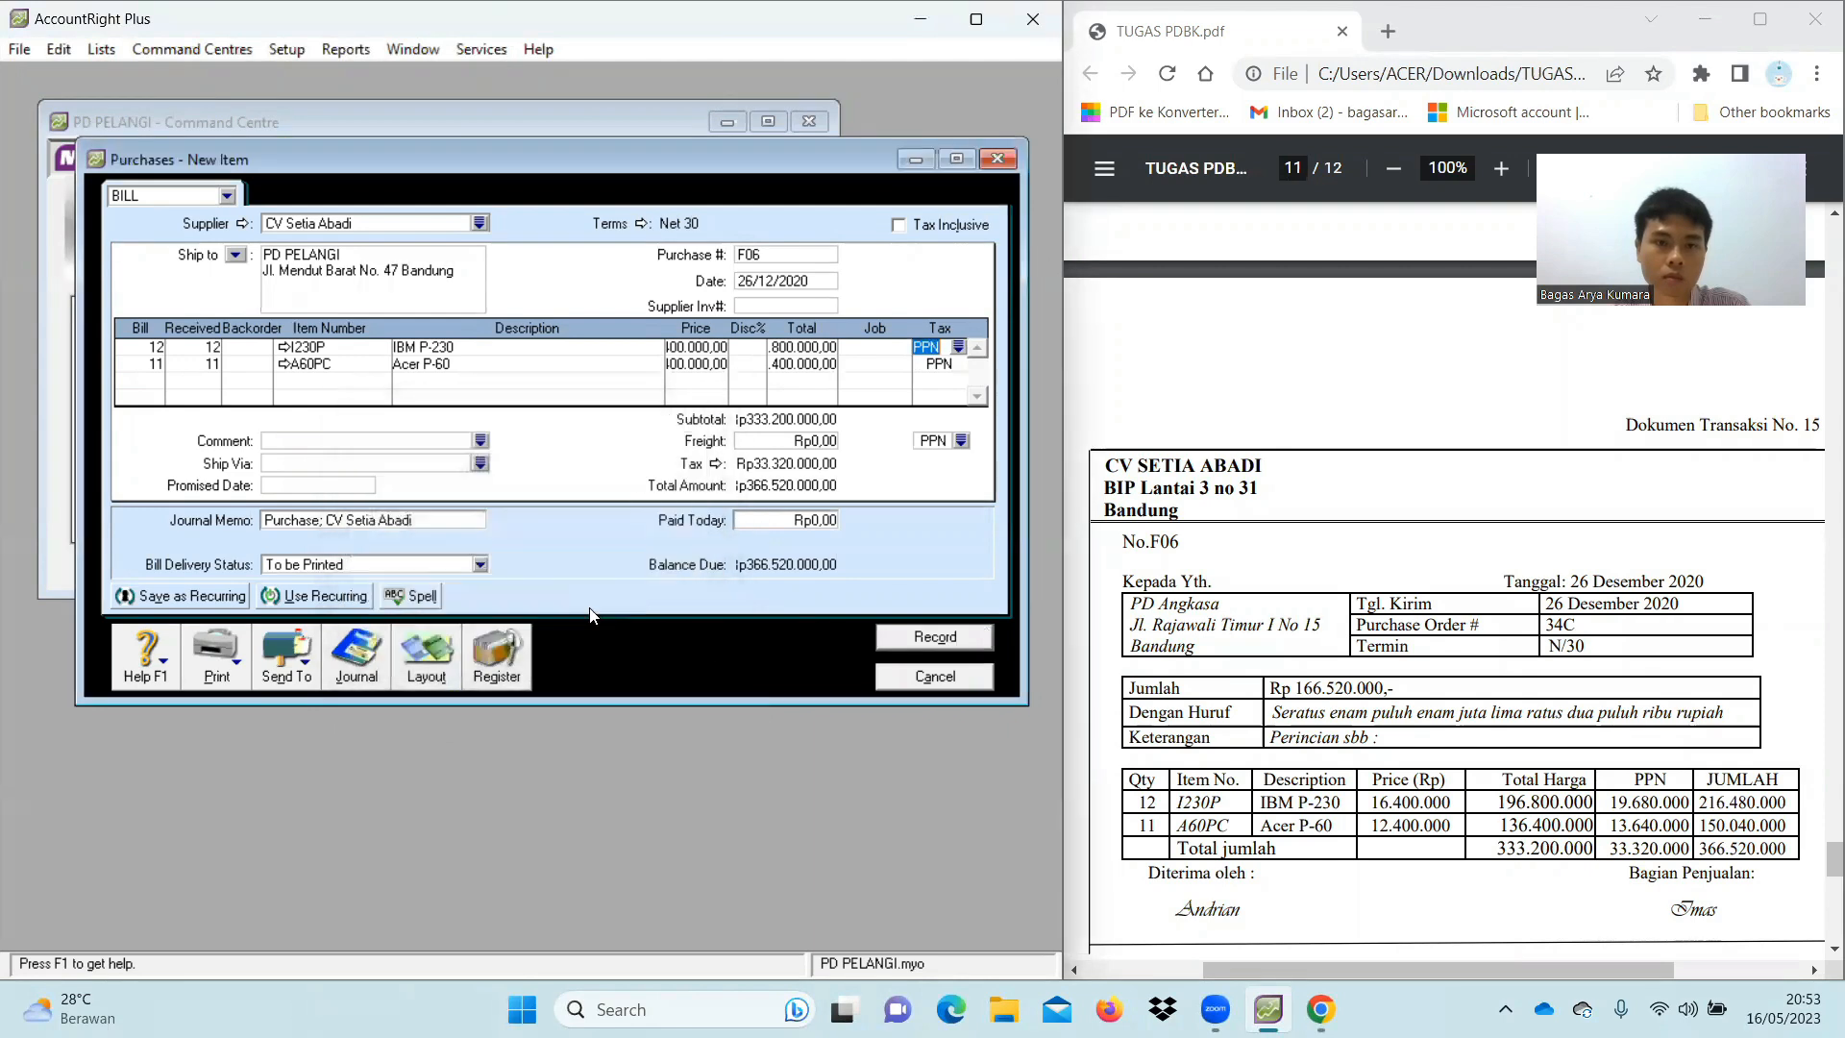
click(935, 637)
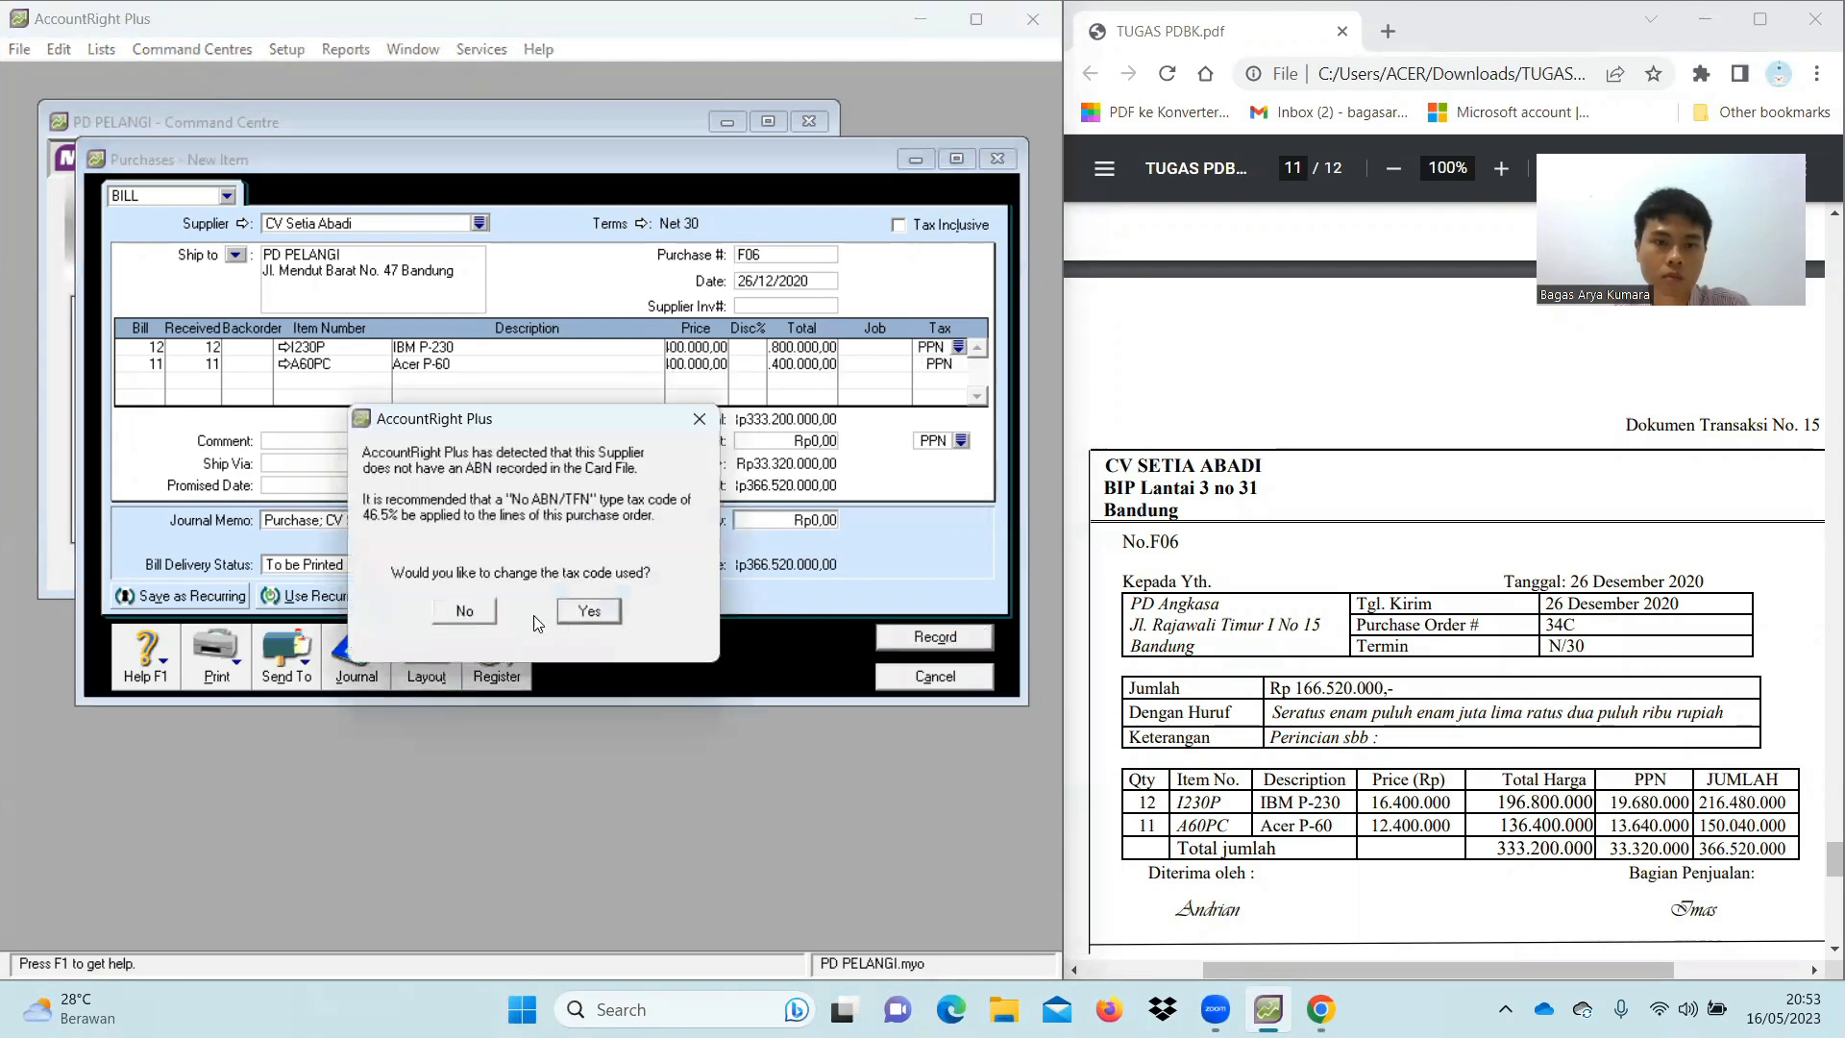
click(466, 613)
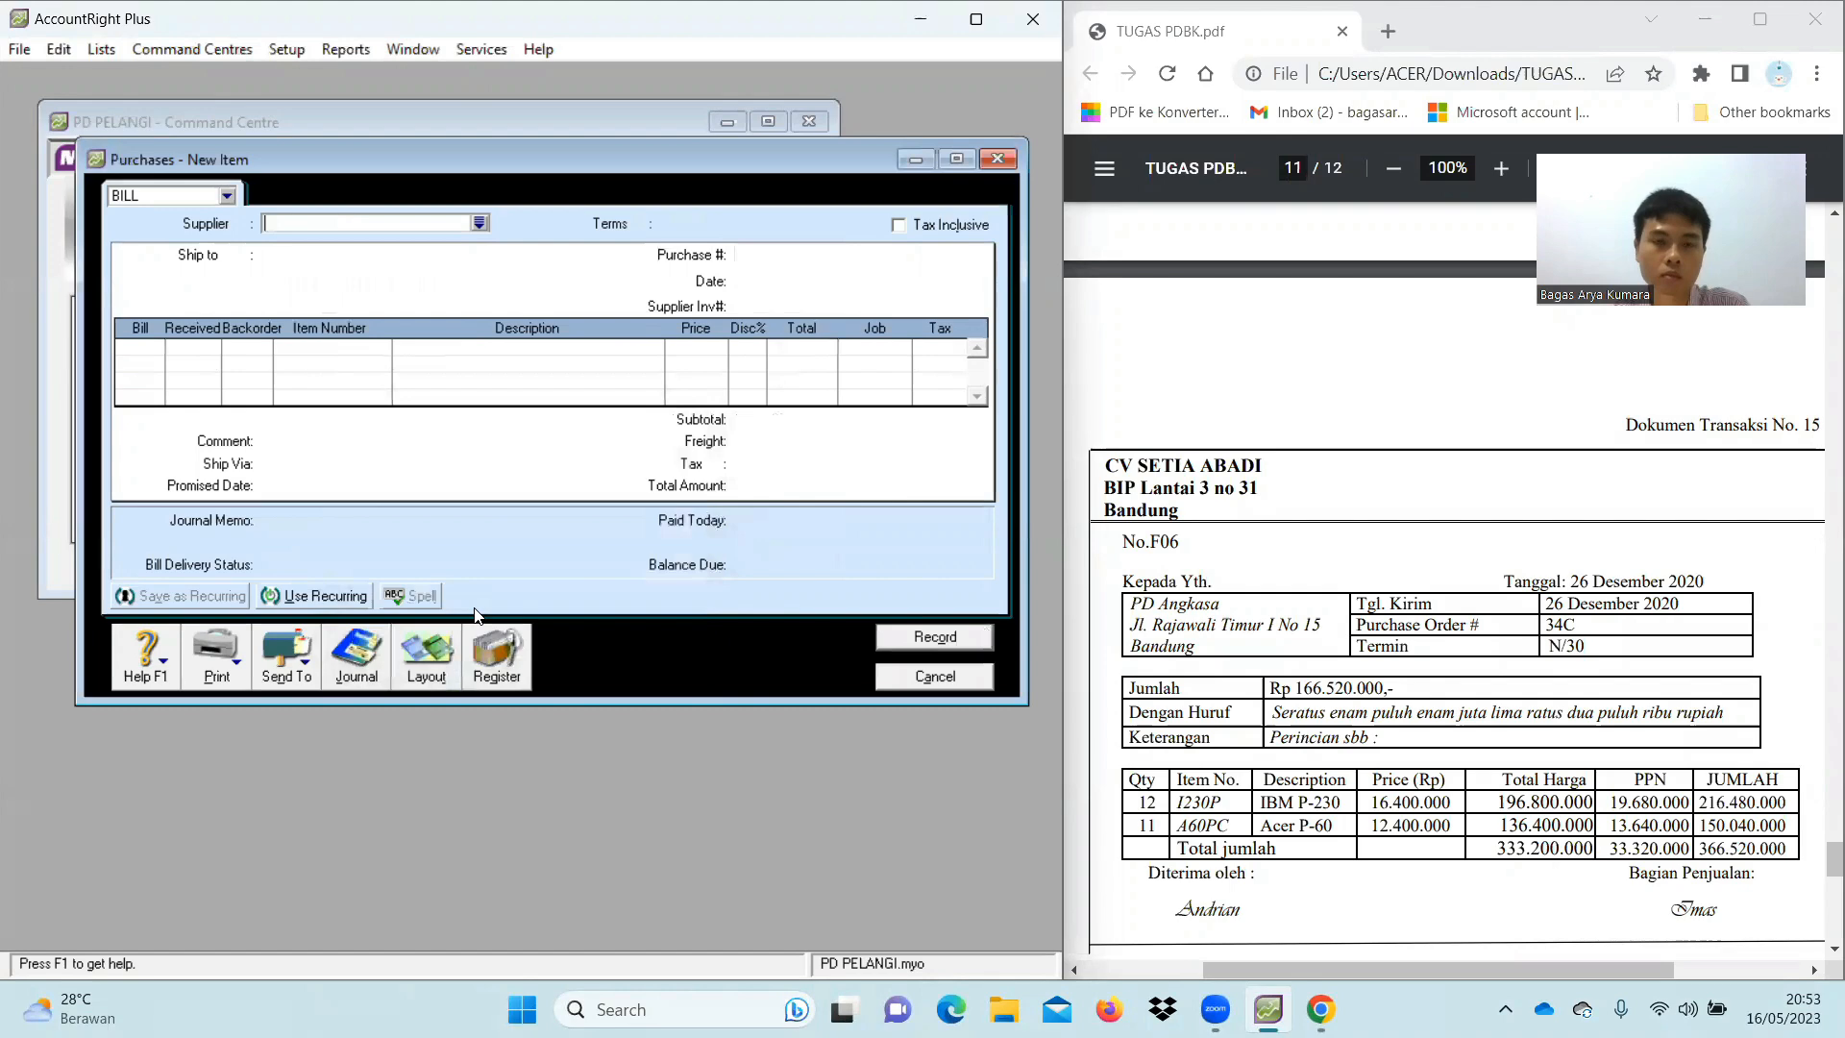
Cancel the blank purchase form and switch the Command Centre to Accounts
click(929, 679)
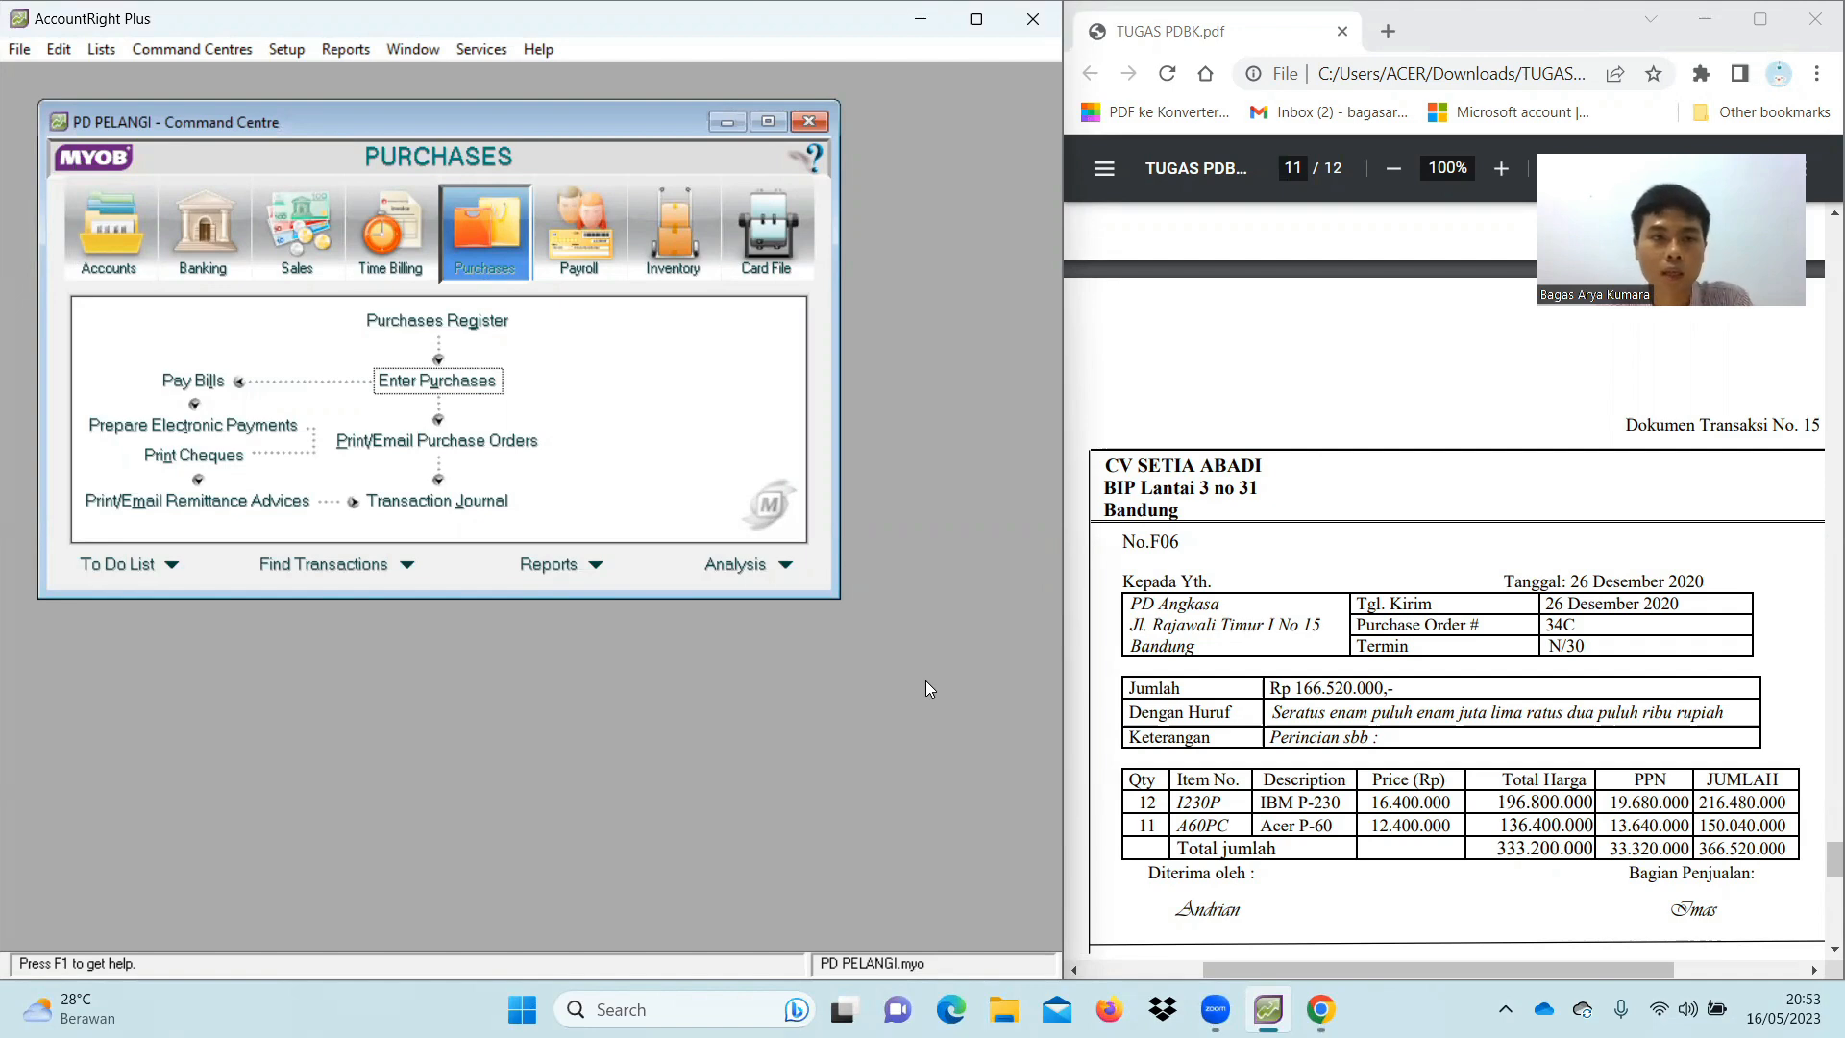
click(133, 246)
Display the Trial Balance maximized, check the Rp648.495.000 totals, then close it and the report index
click(596, 565)
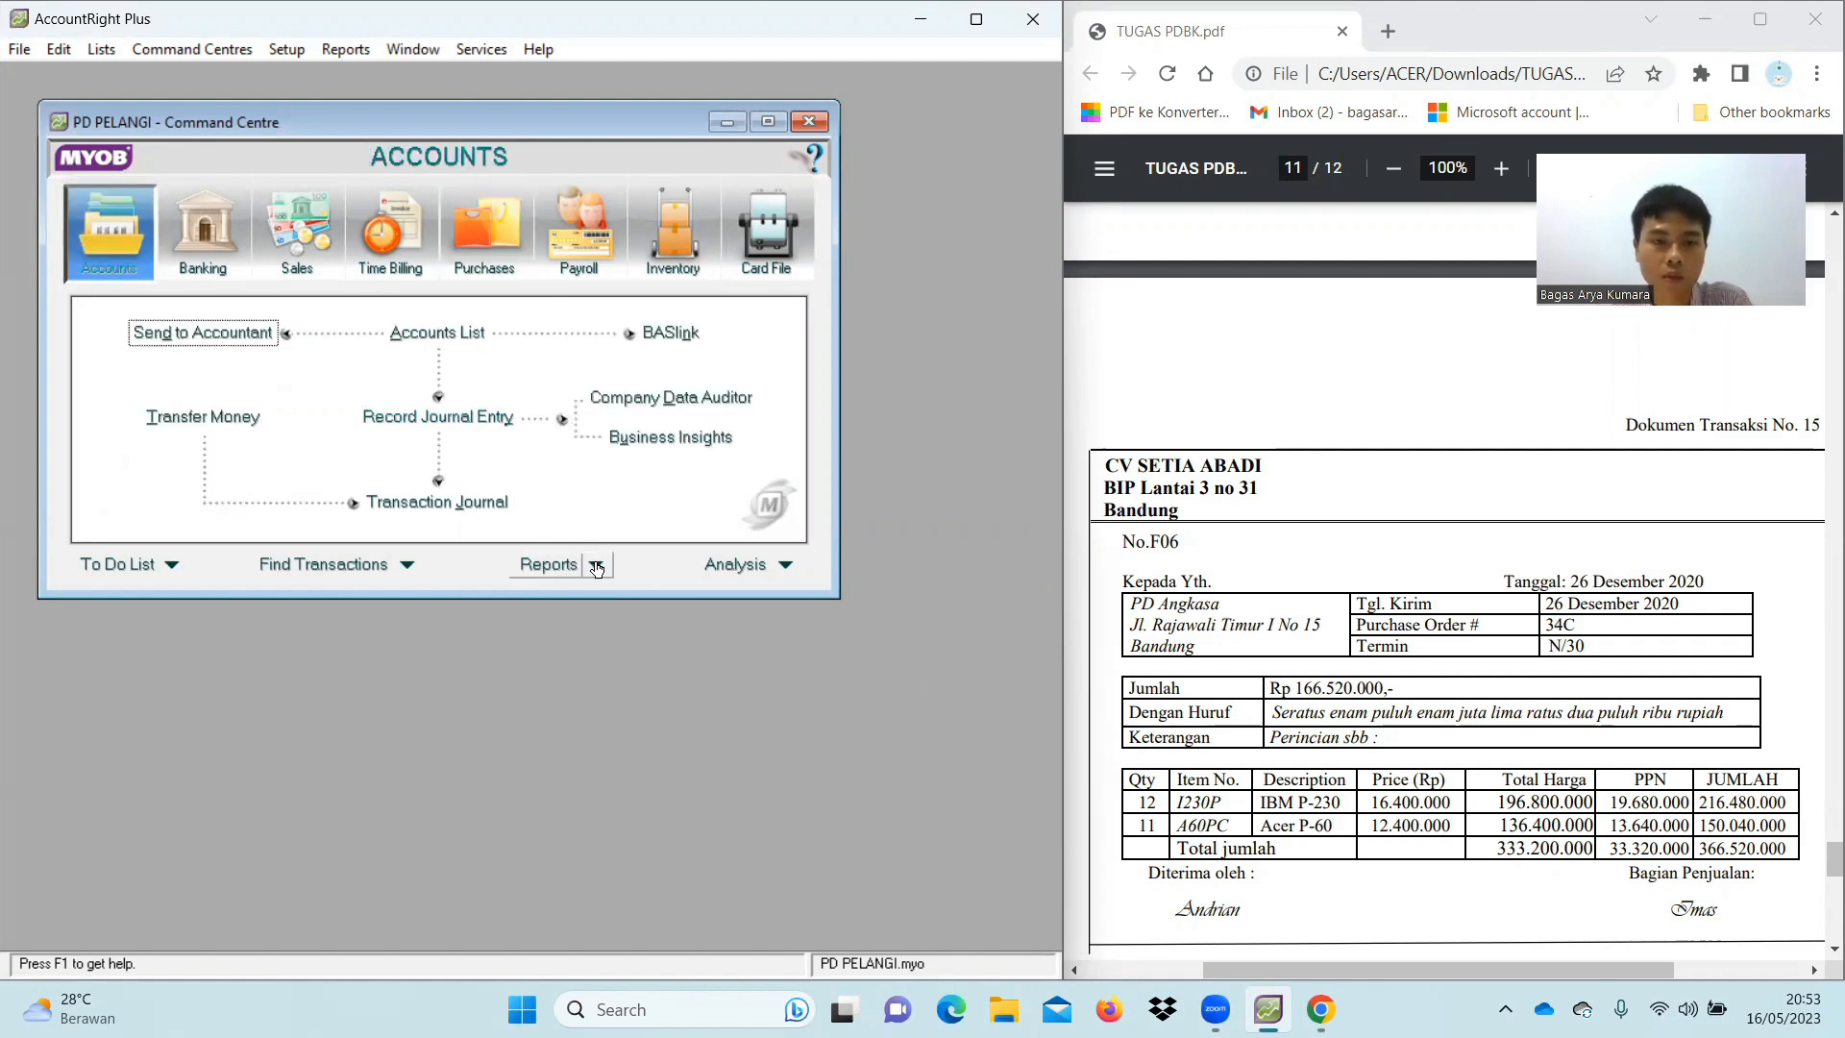
click(619, 590)
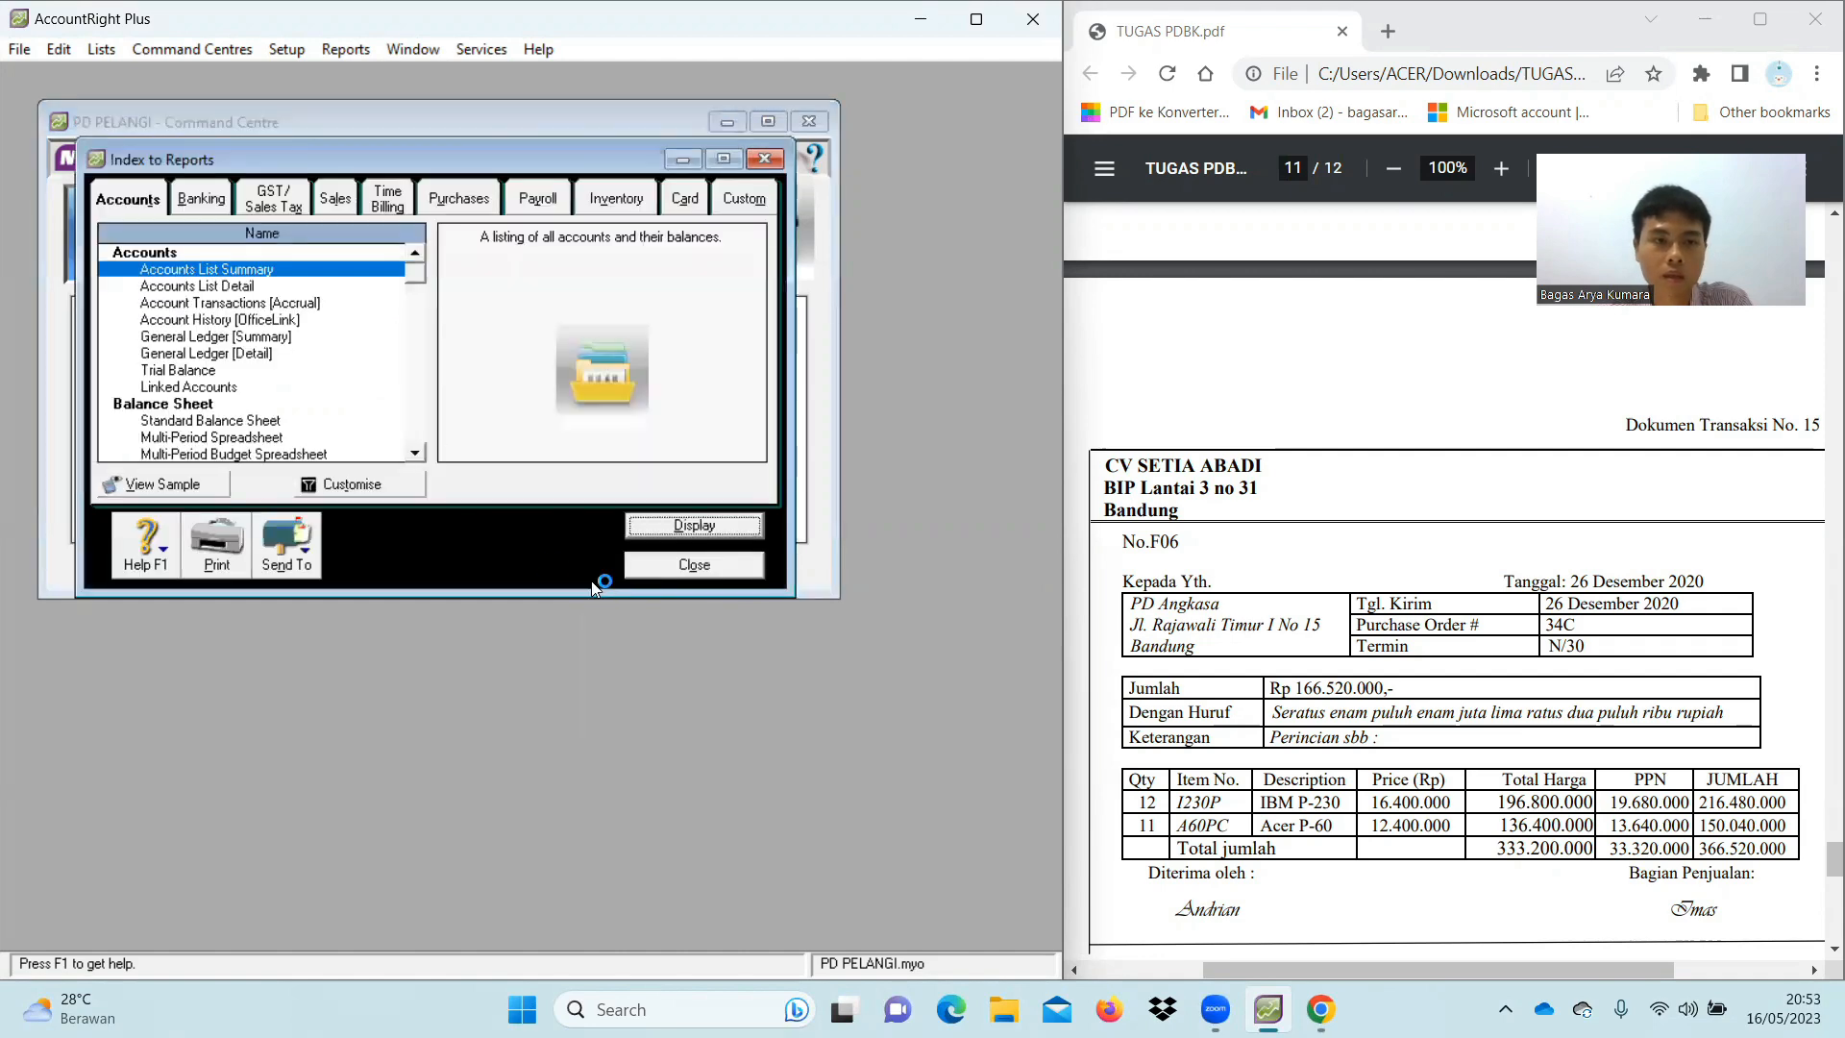
click(175, 373)
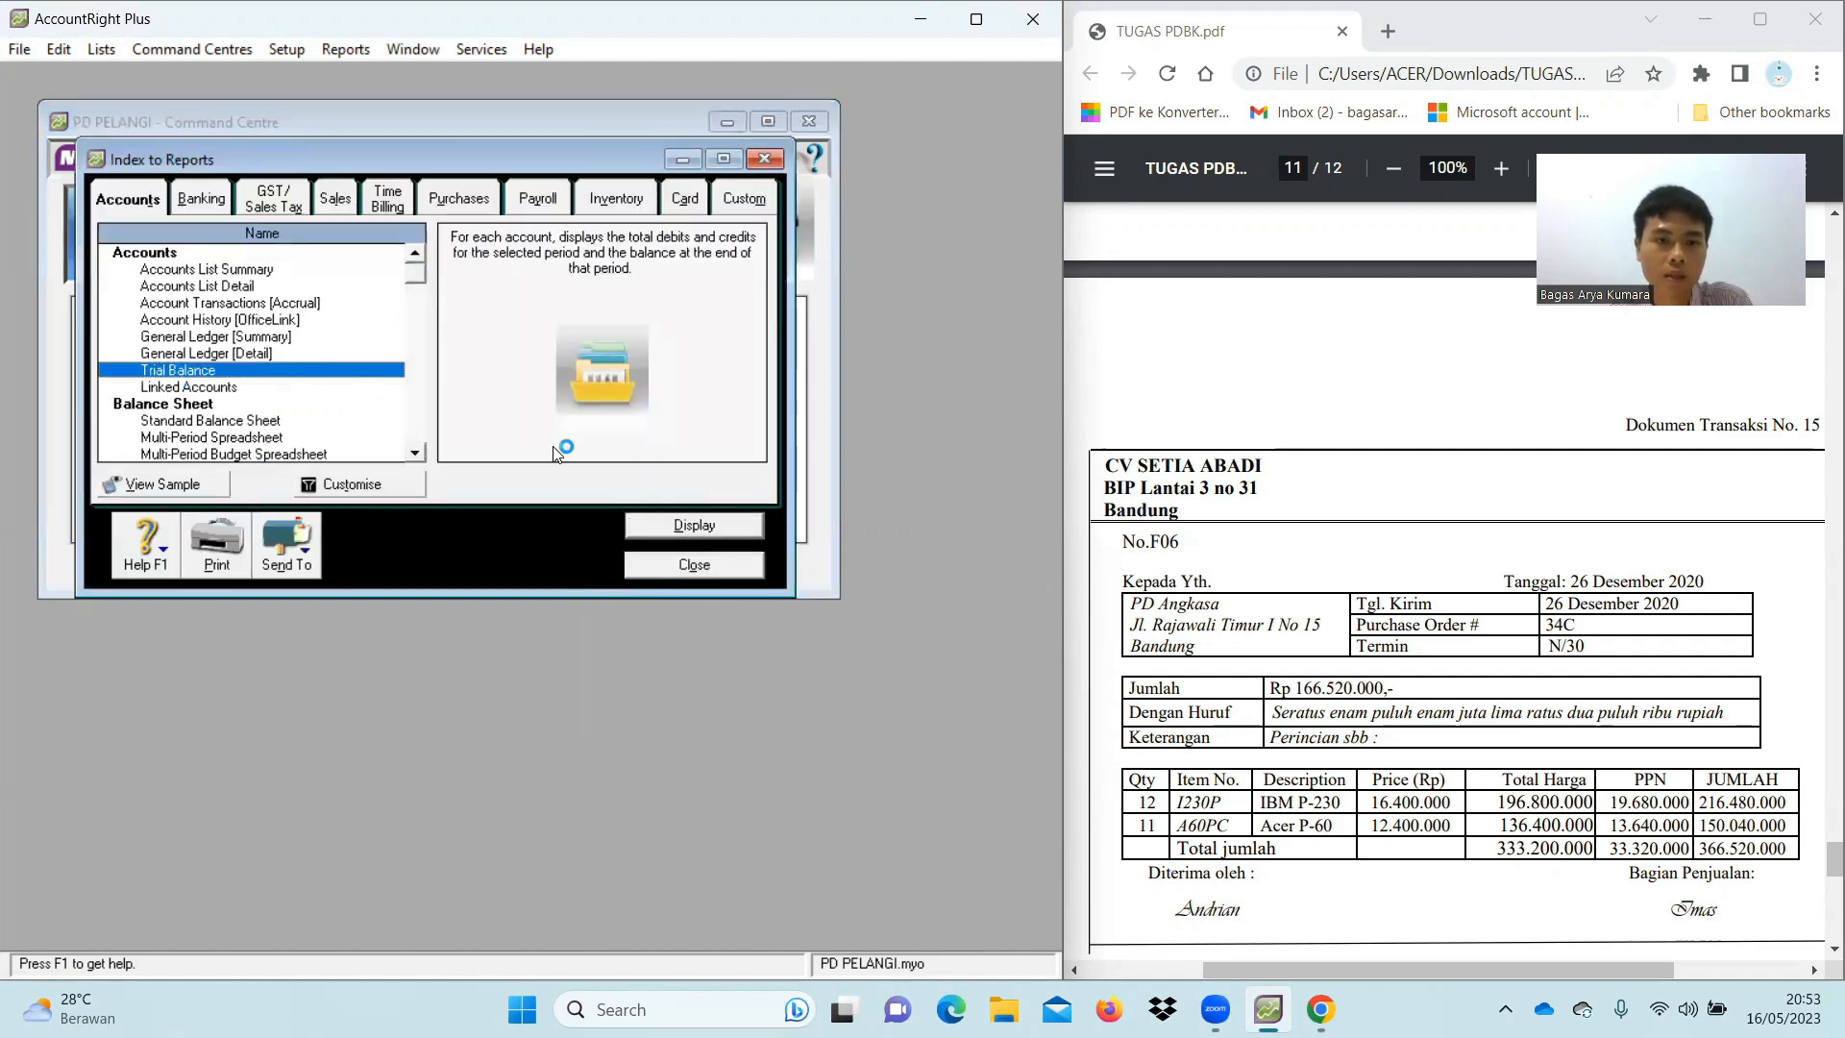
click(683, 527)
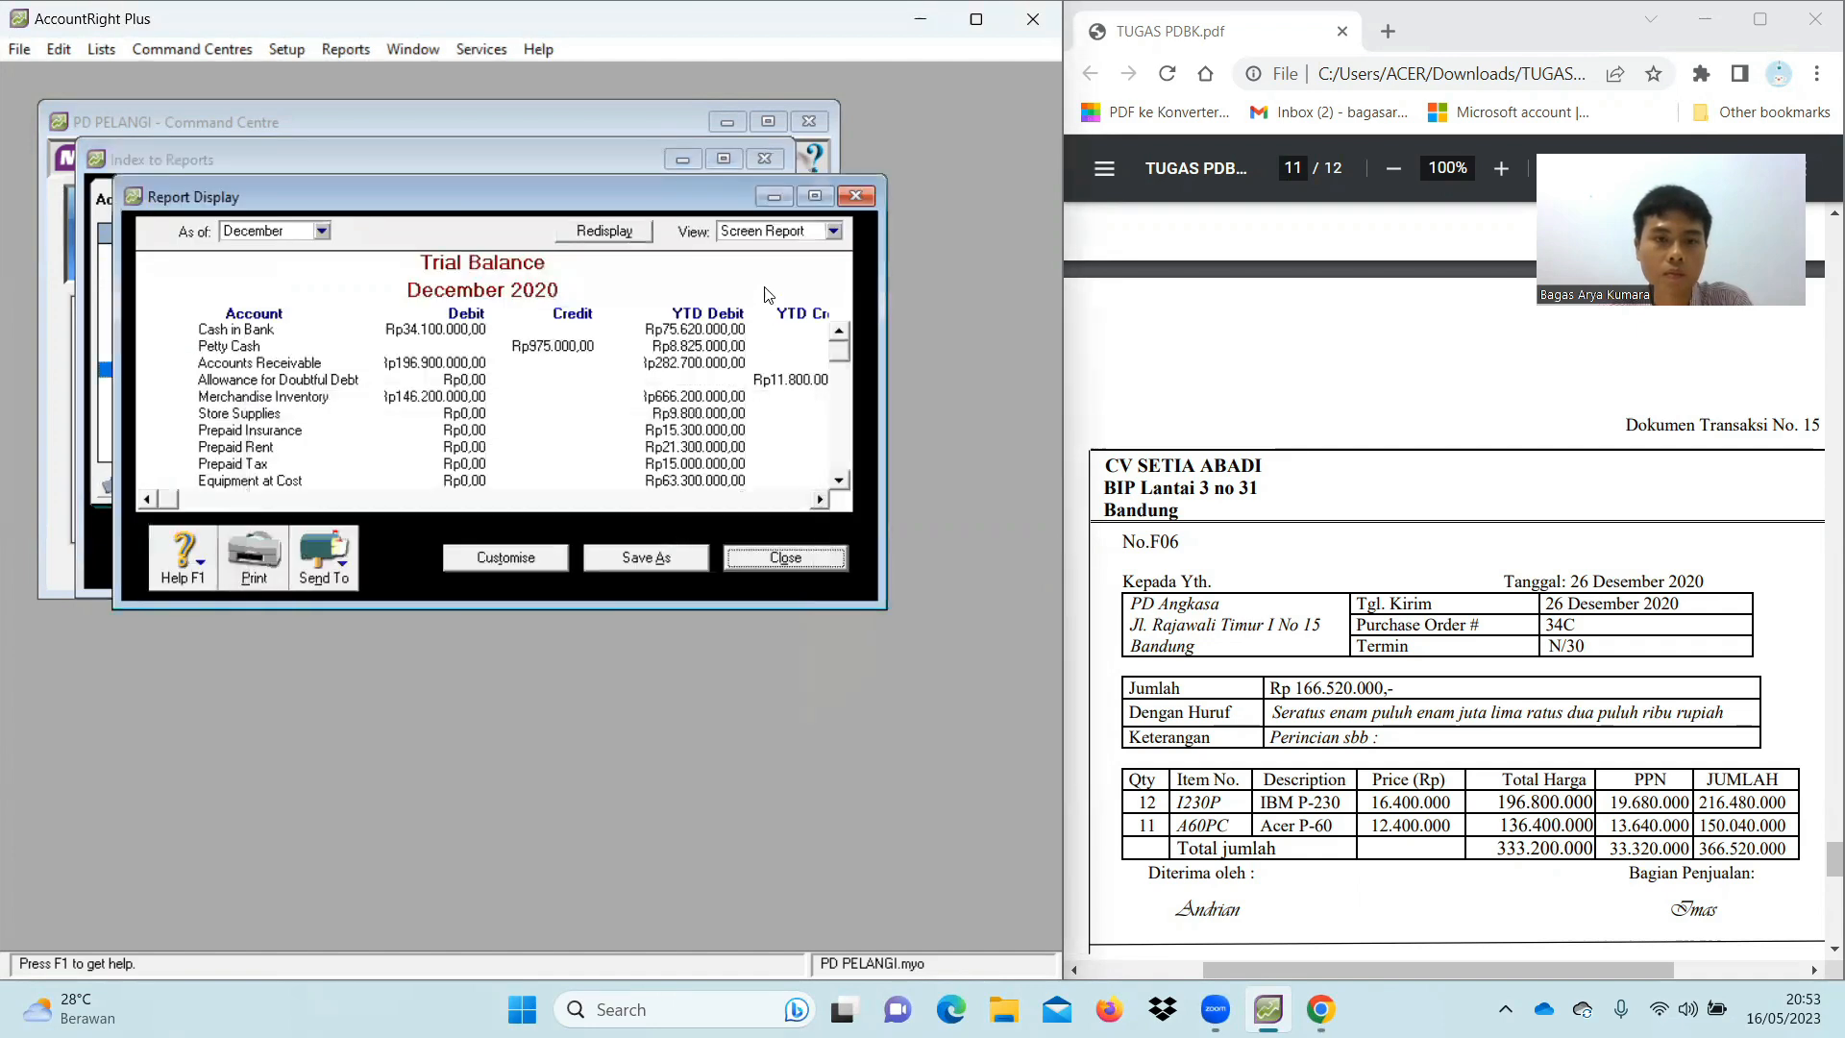
click(815, 196)
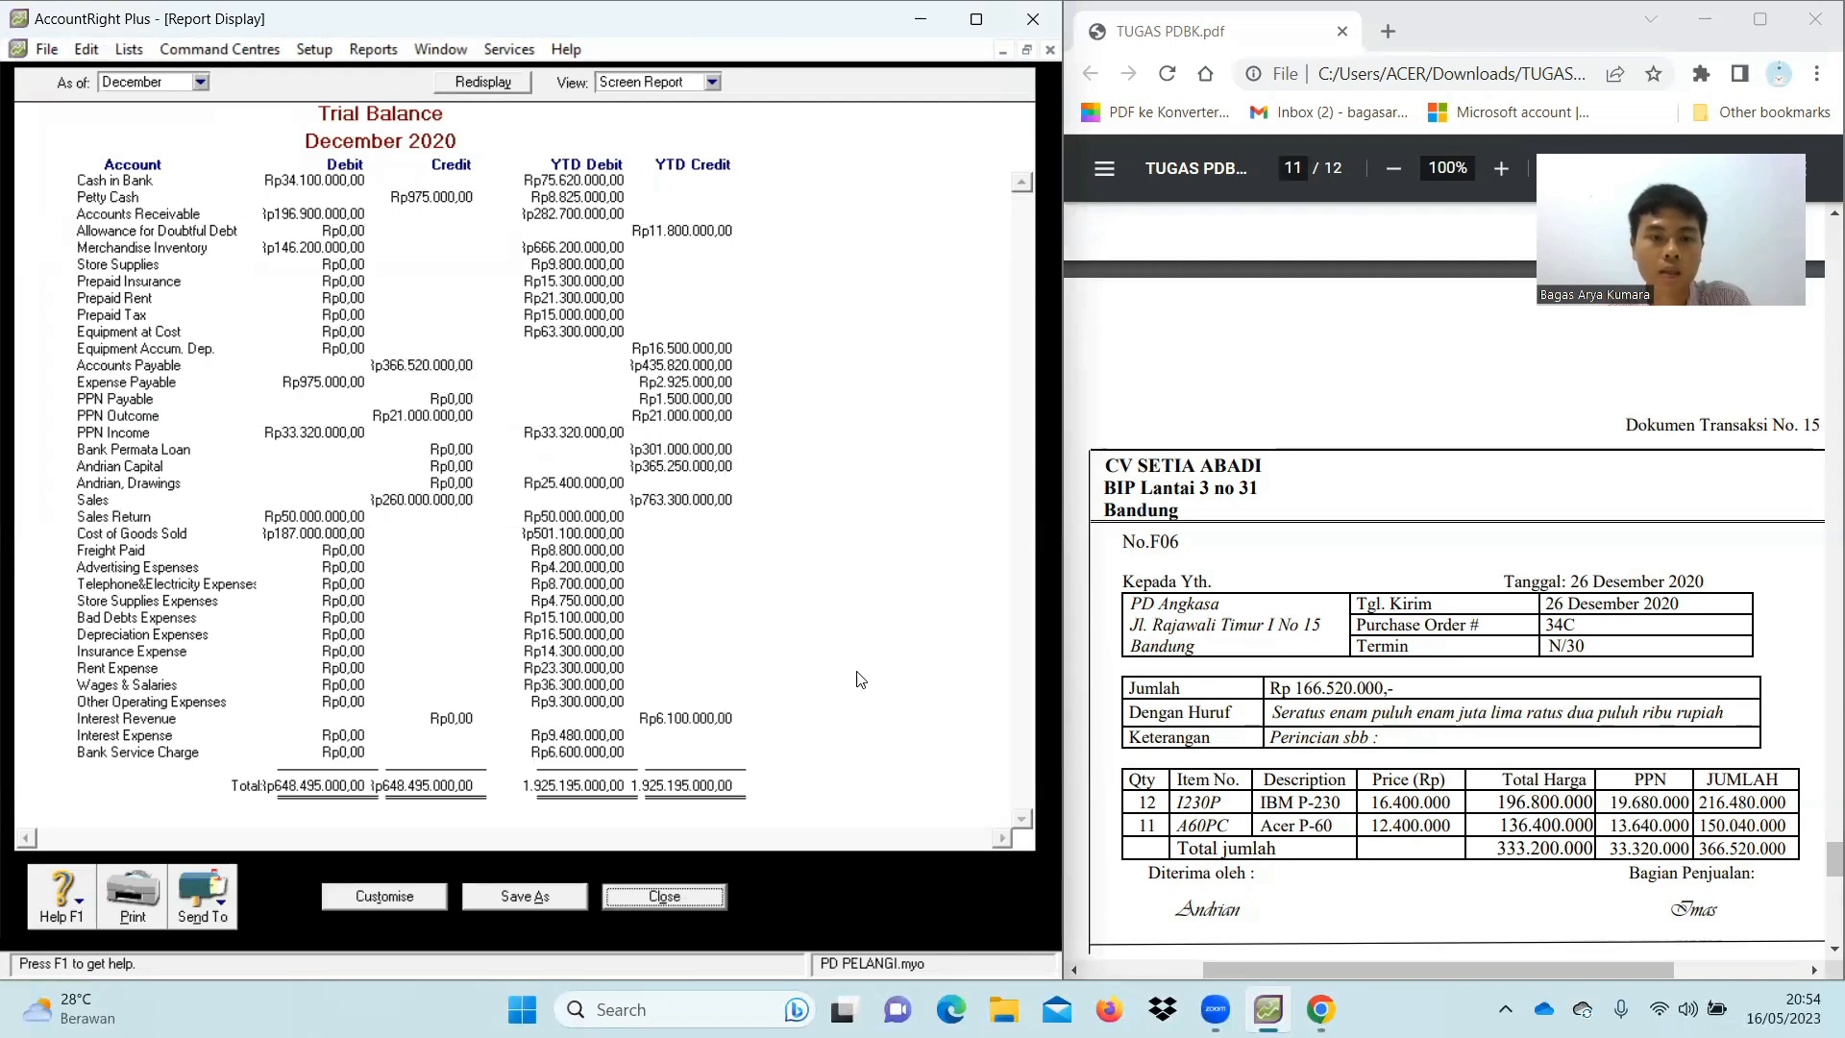
click(678, 902)
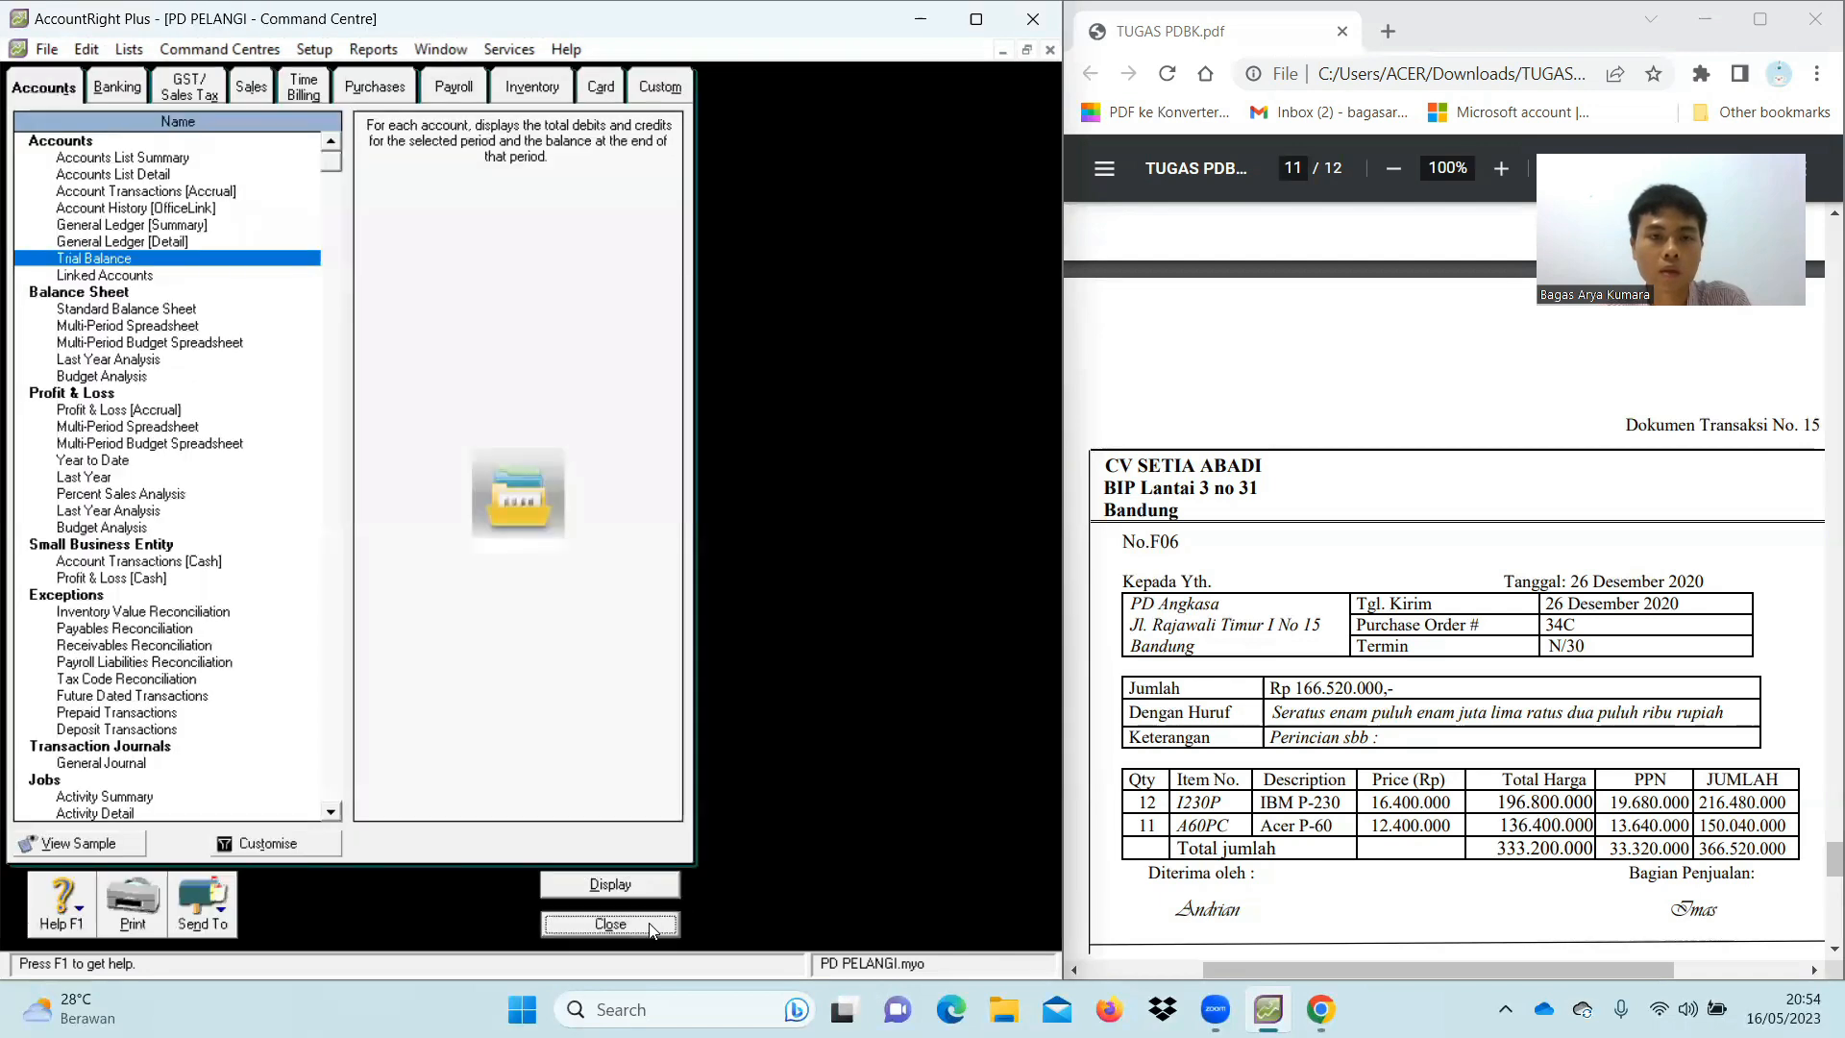
click(651, 925)
Open the Transaction Journal for dates 01/12/2020 to 31/12/2020
click(1027, 49)
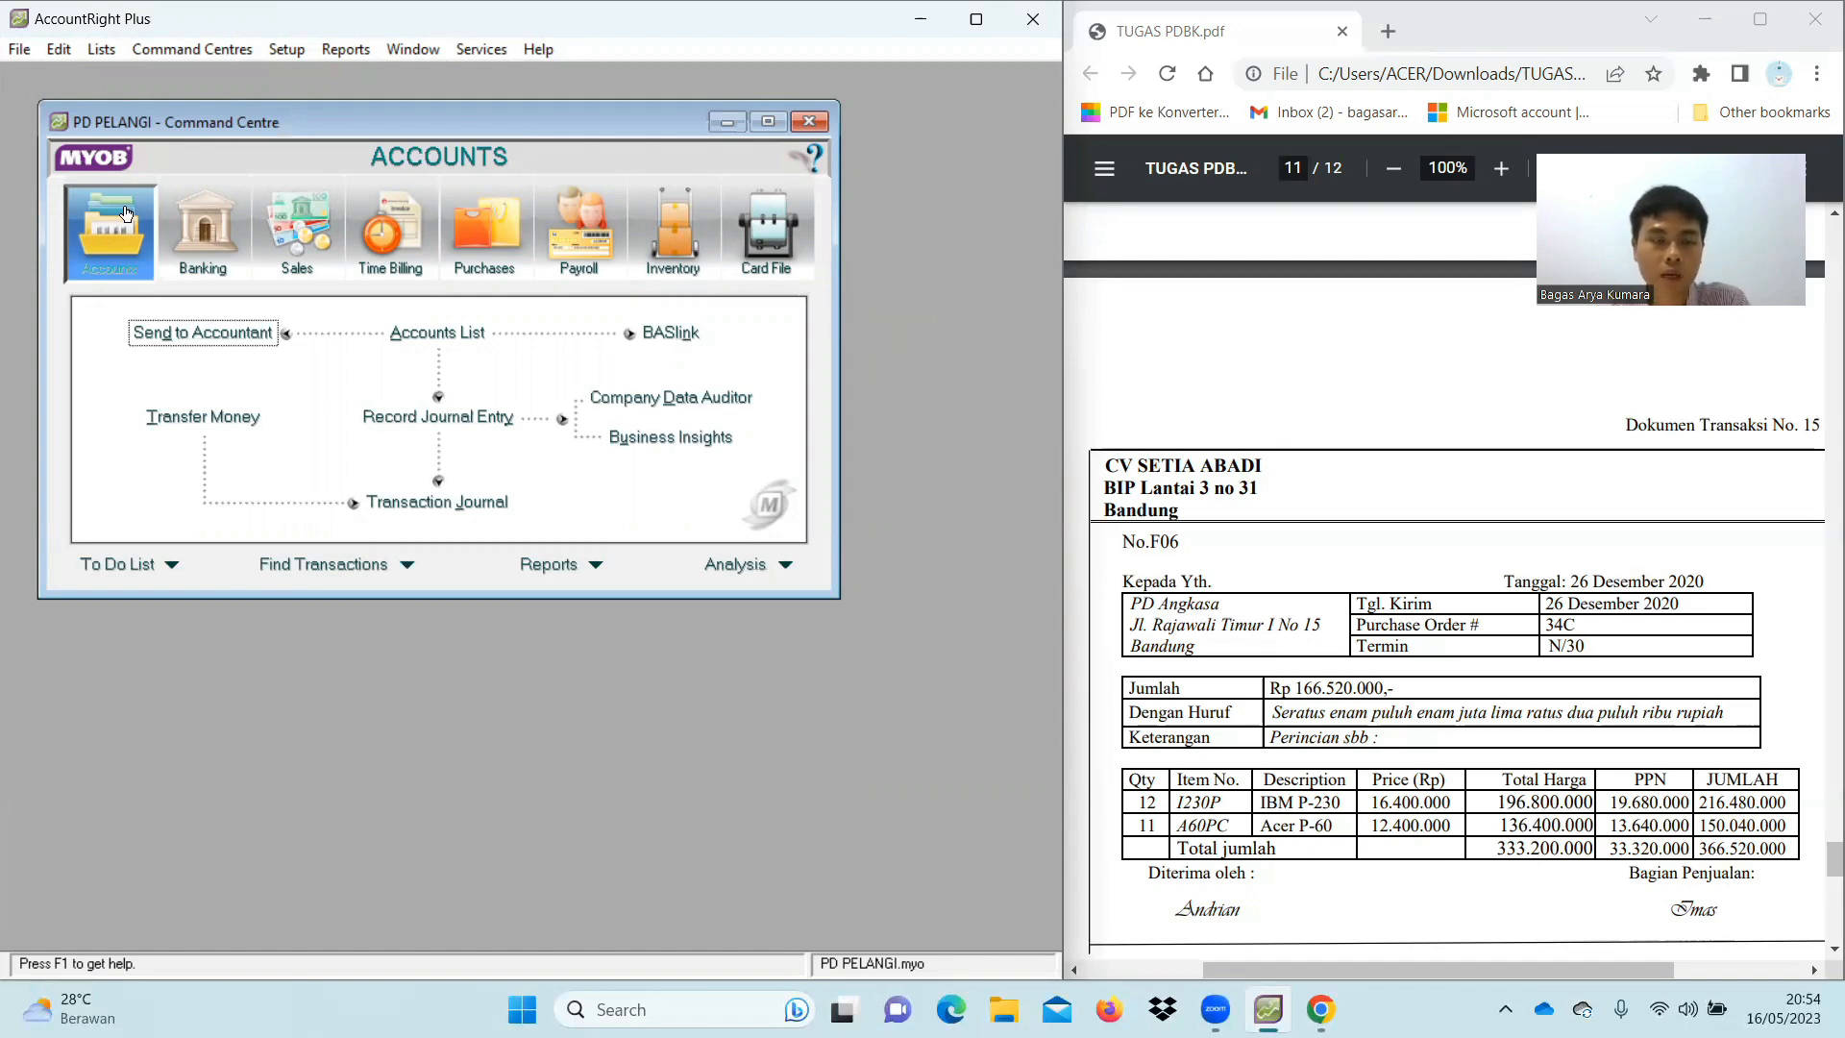
click(421, 503)
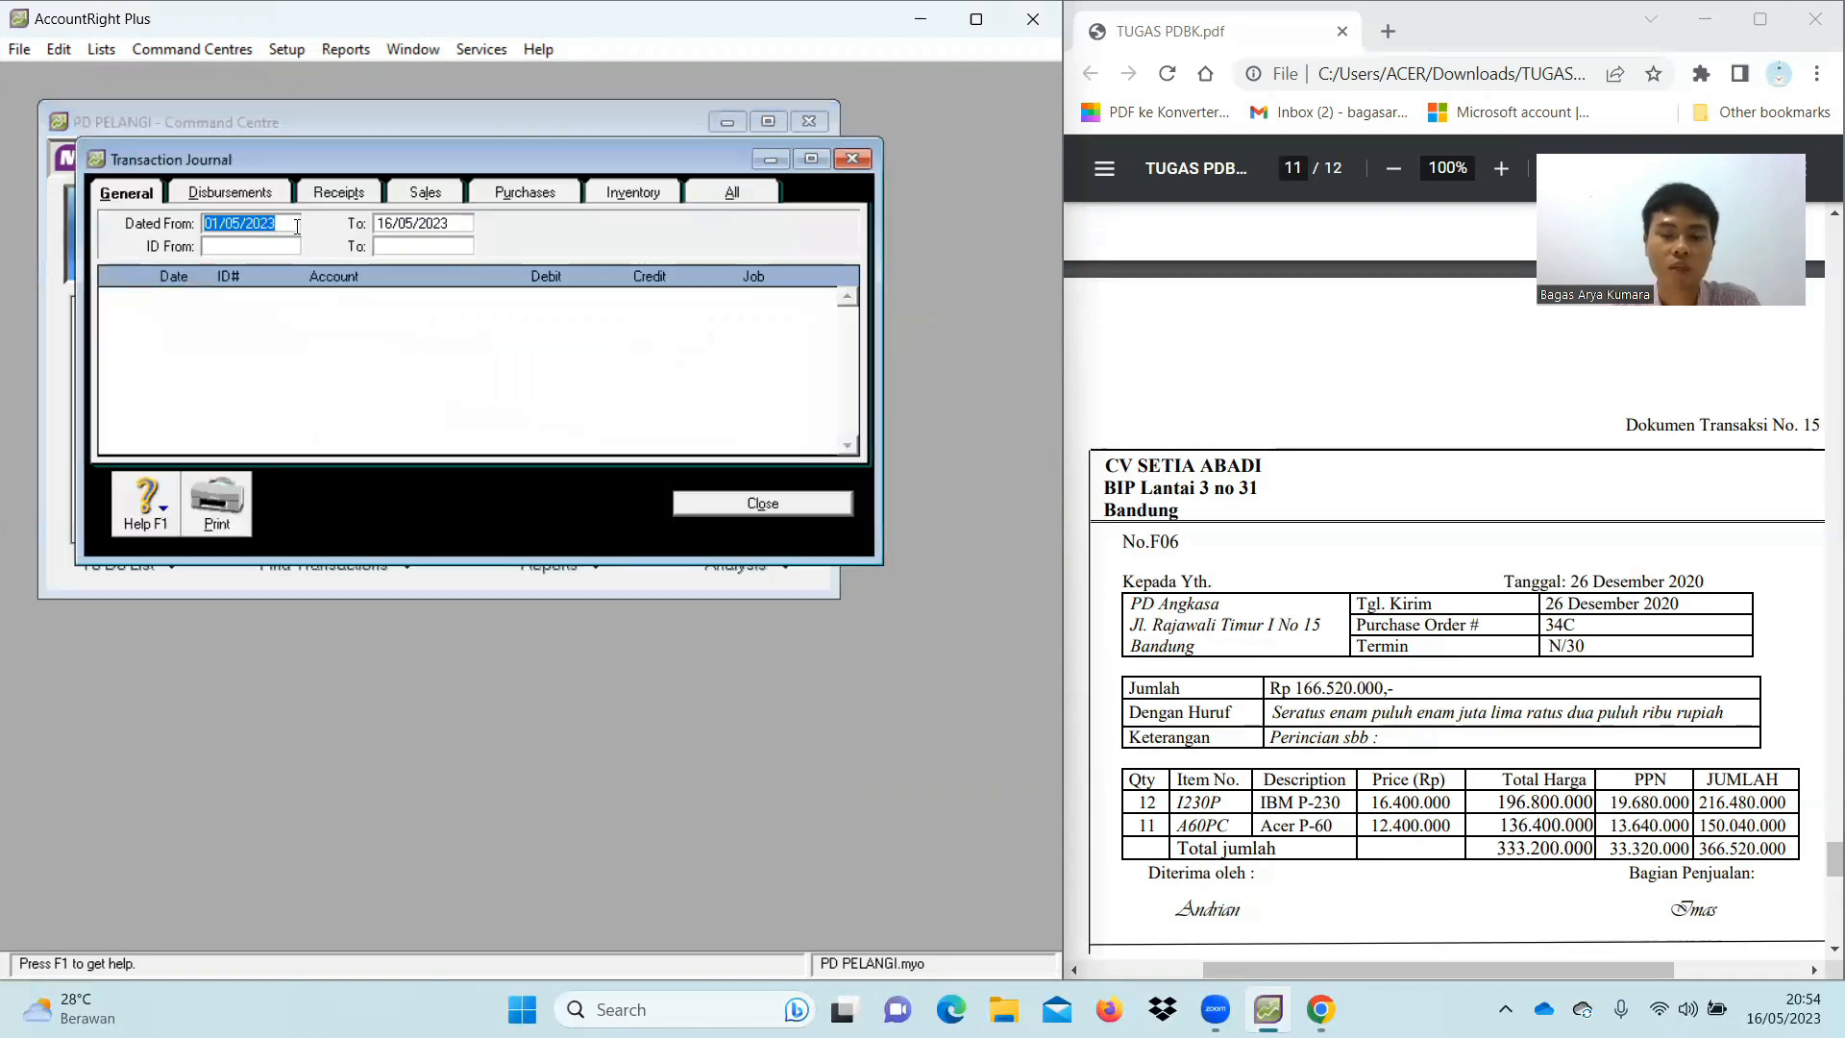
key(BackSpace)
text(01/12/2020)
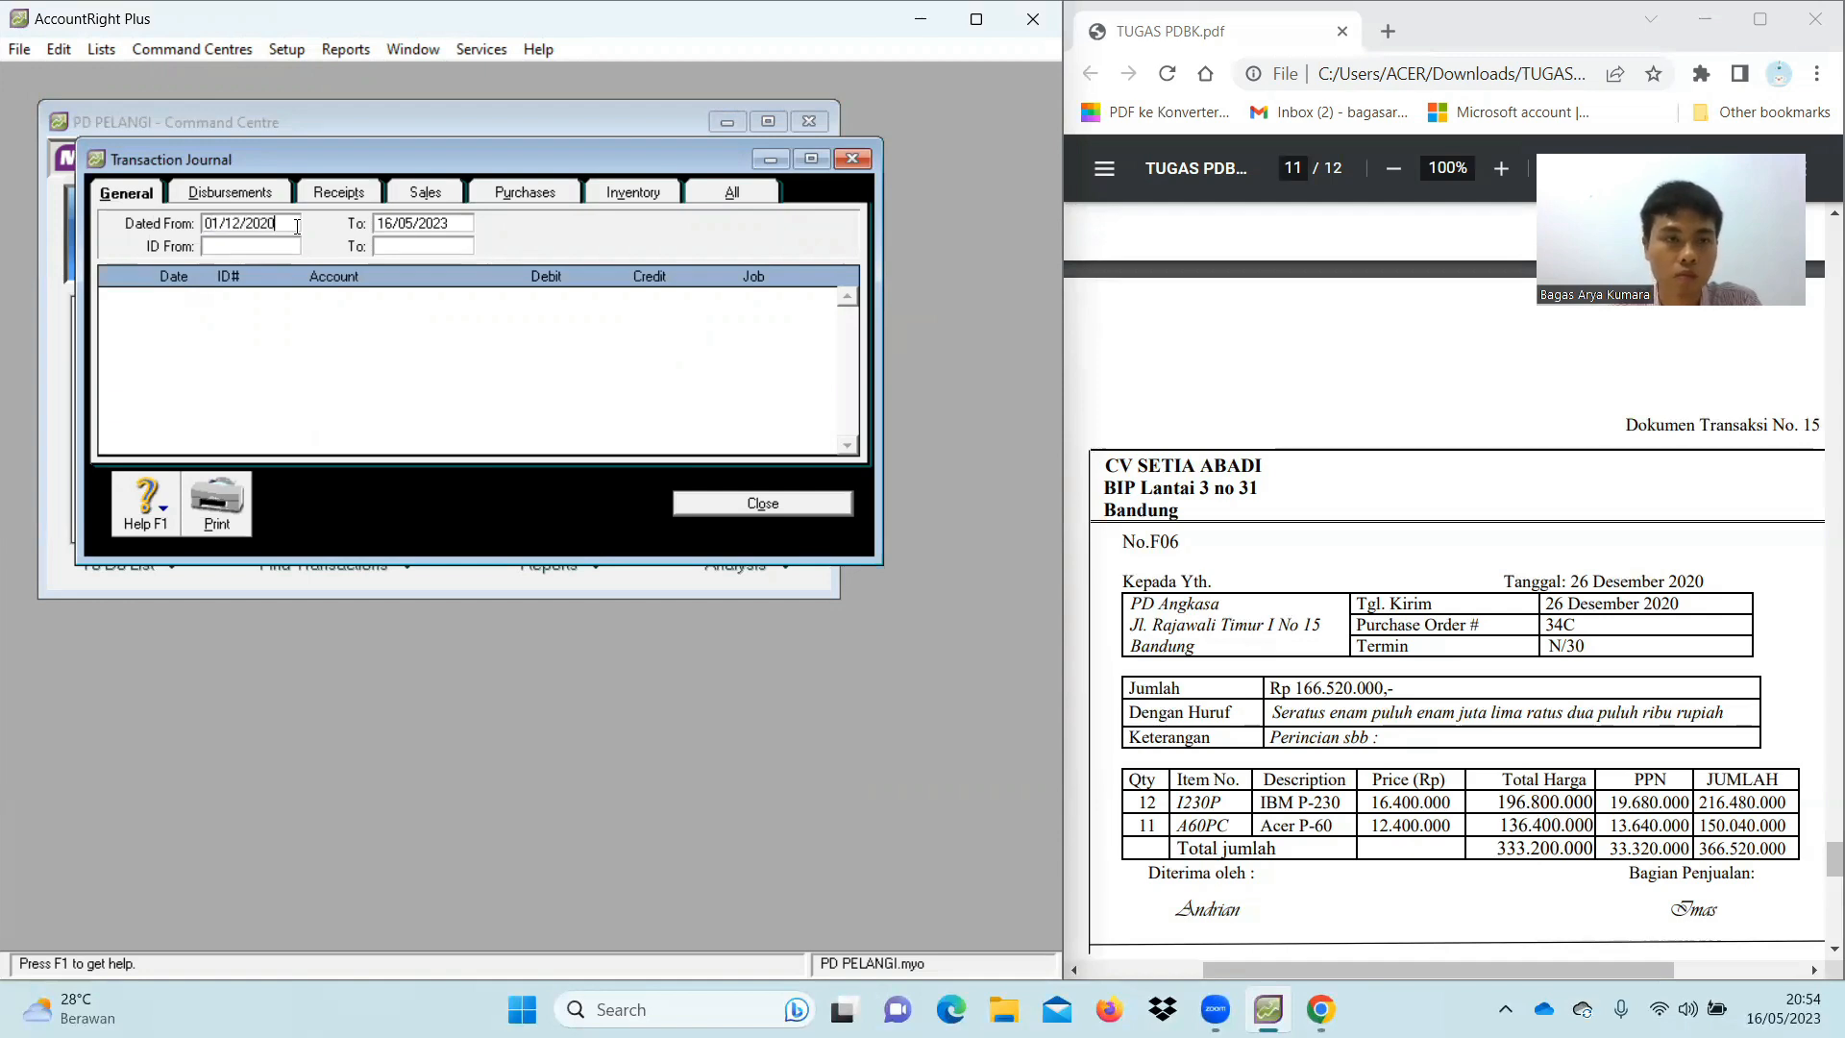
click(398, 222)
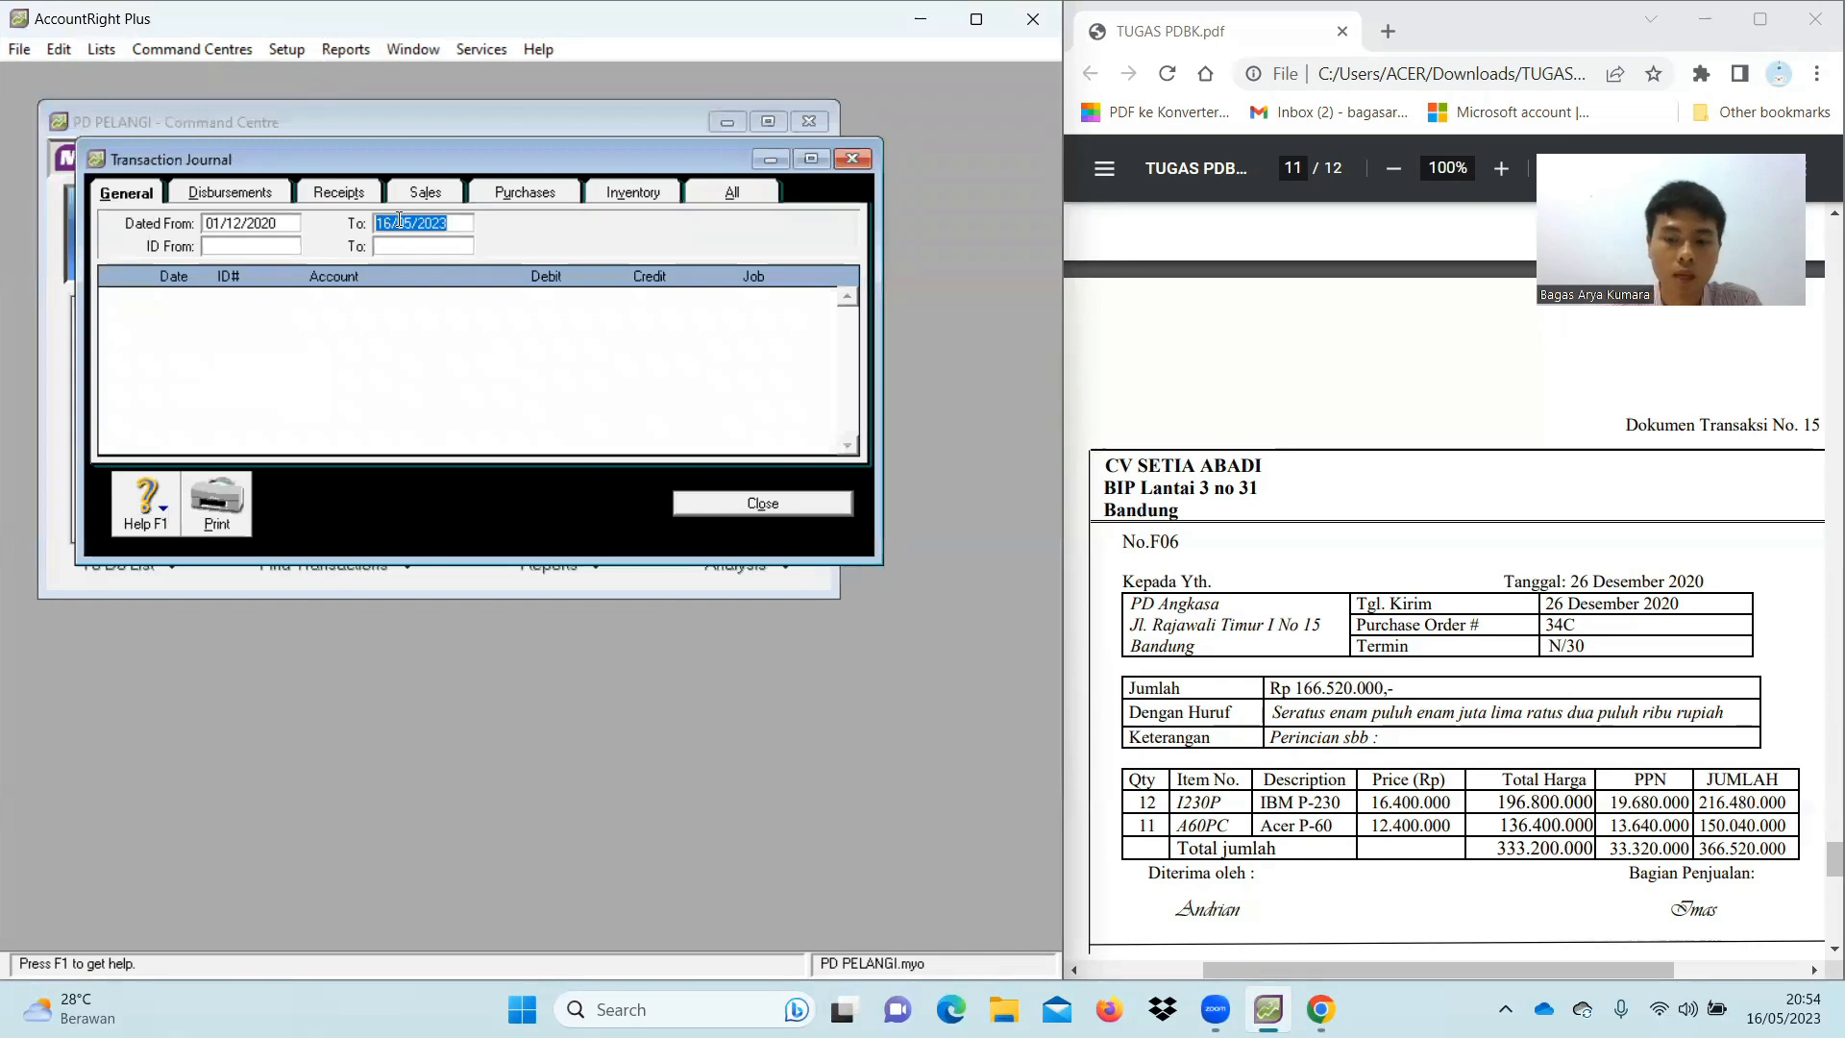
text(31/12/2020)
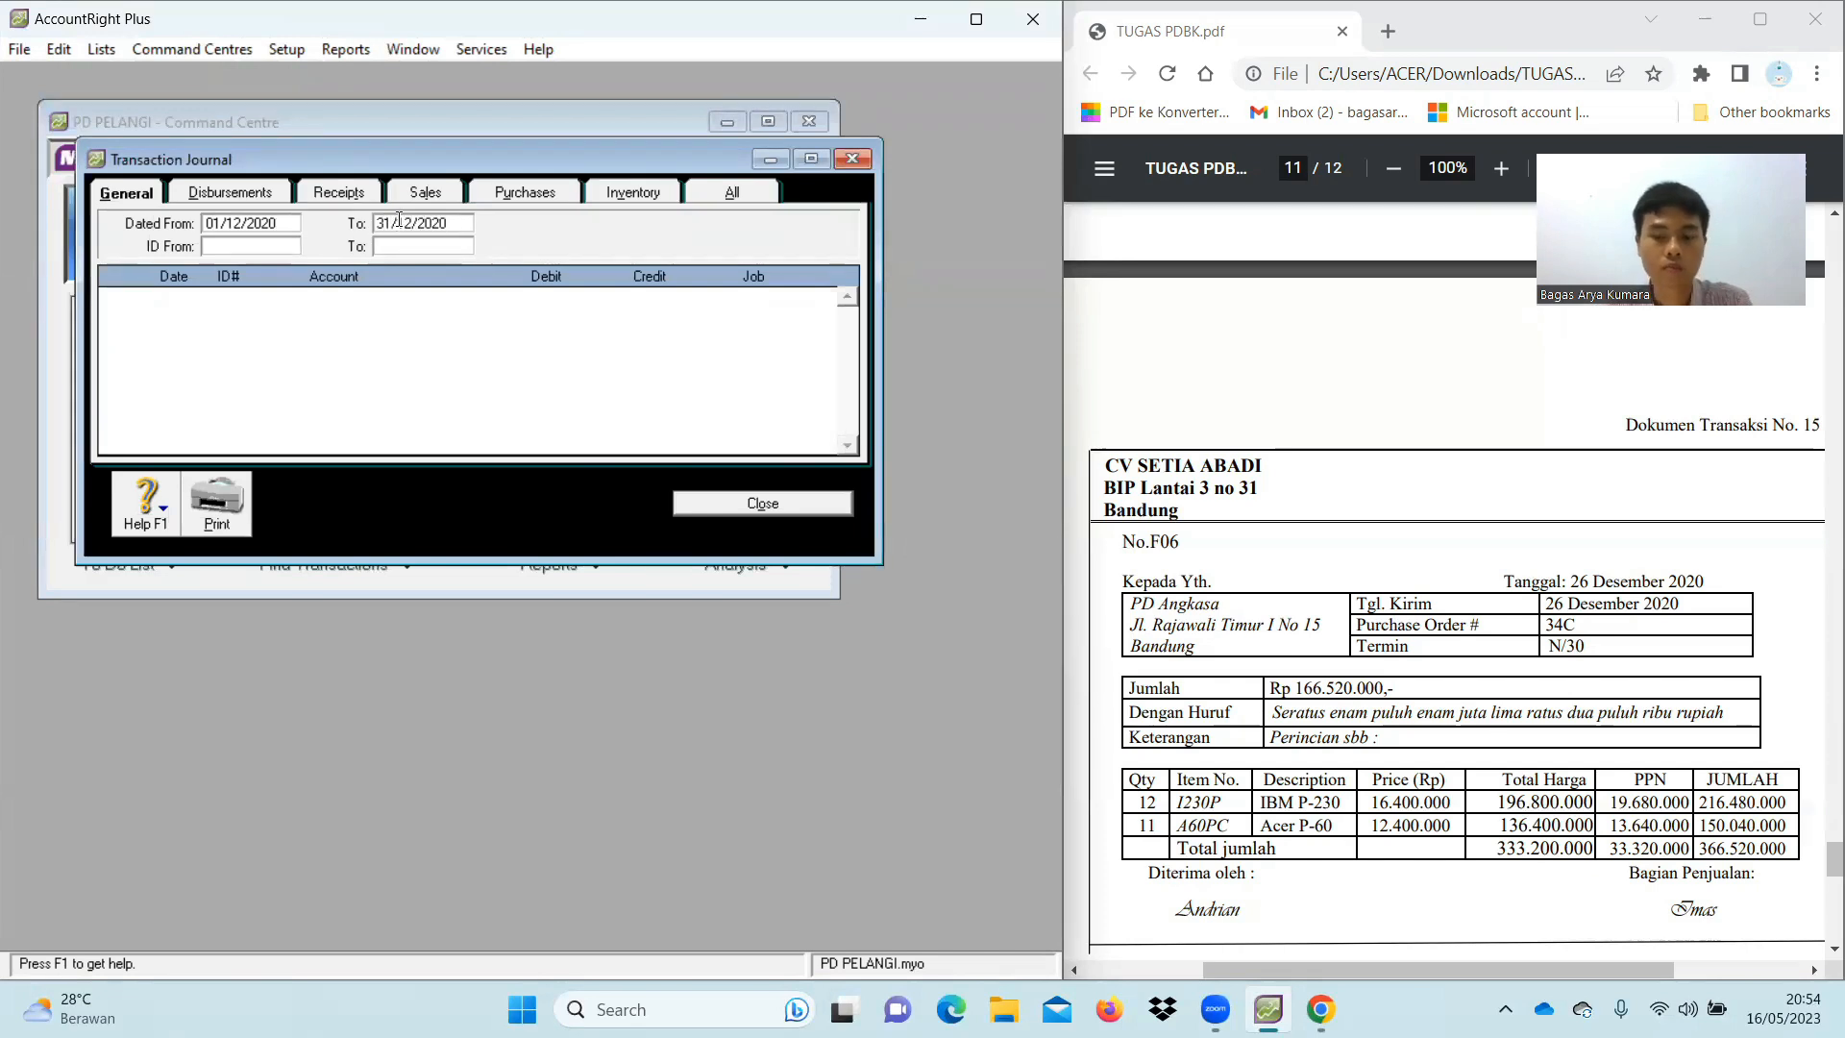
key(Tab)
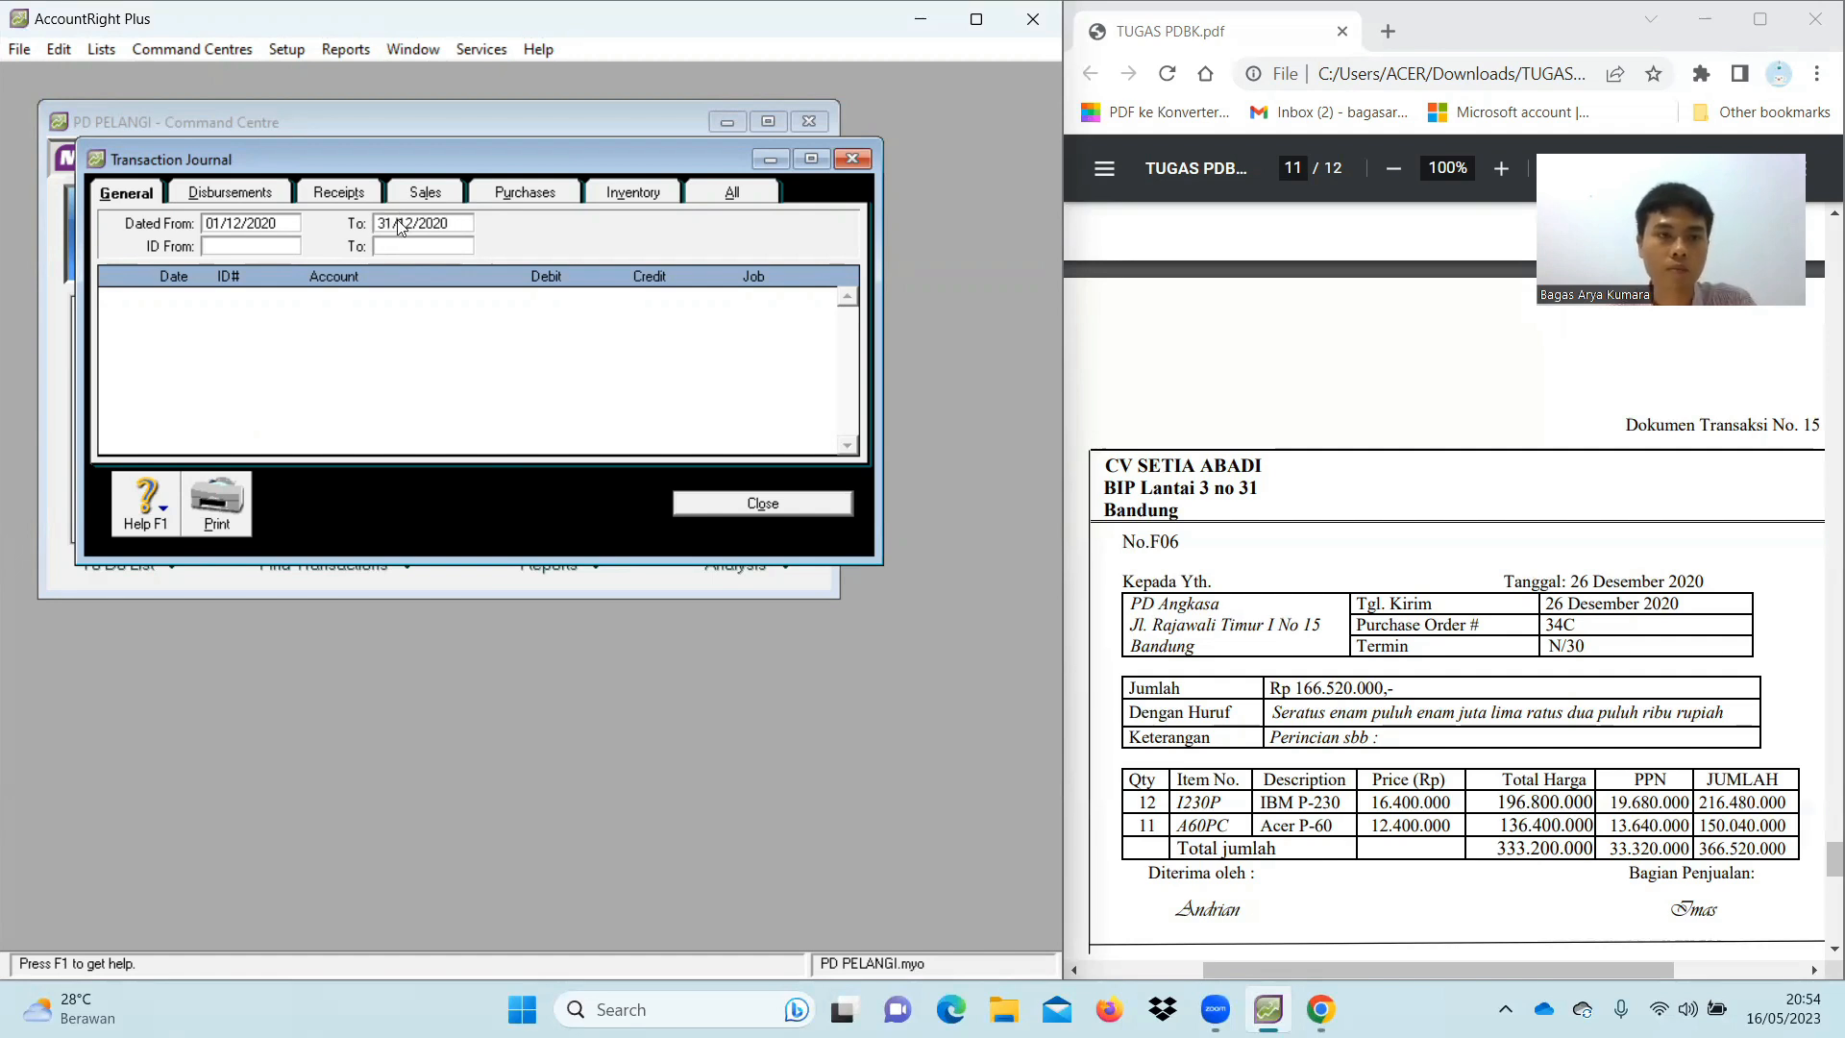
Scroll through all transaction types, including the F06 entries, then close the journal
click(723, 193)
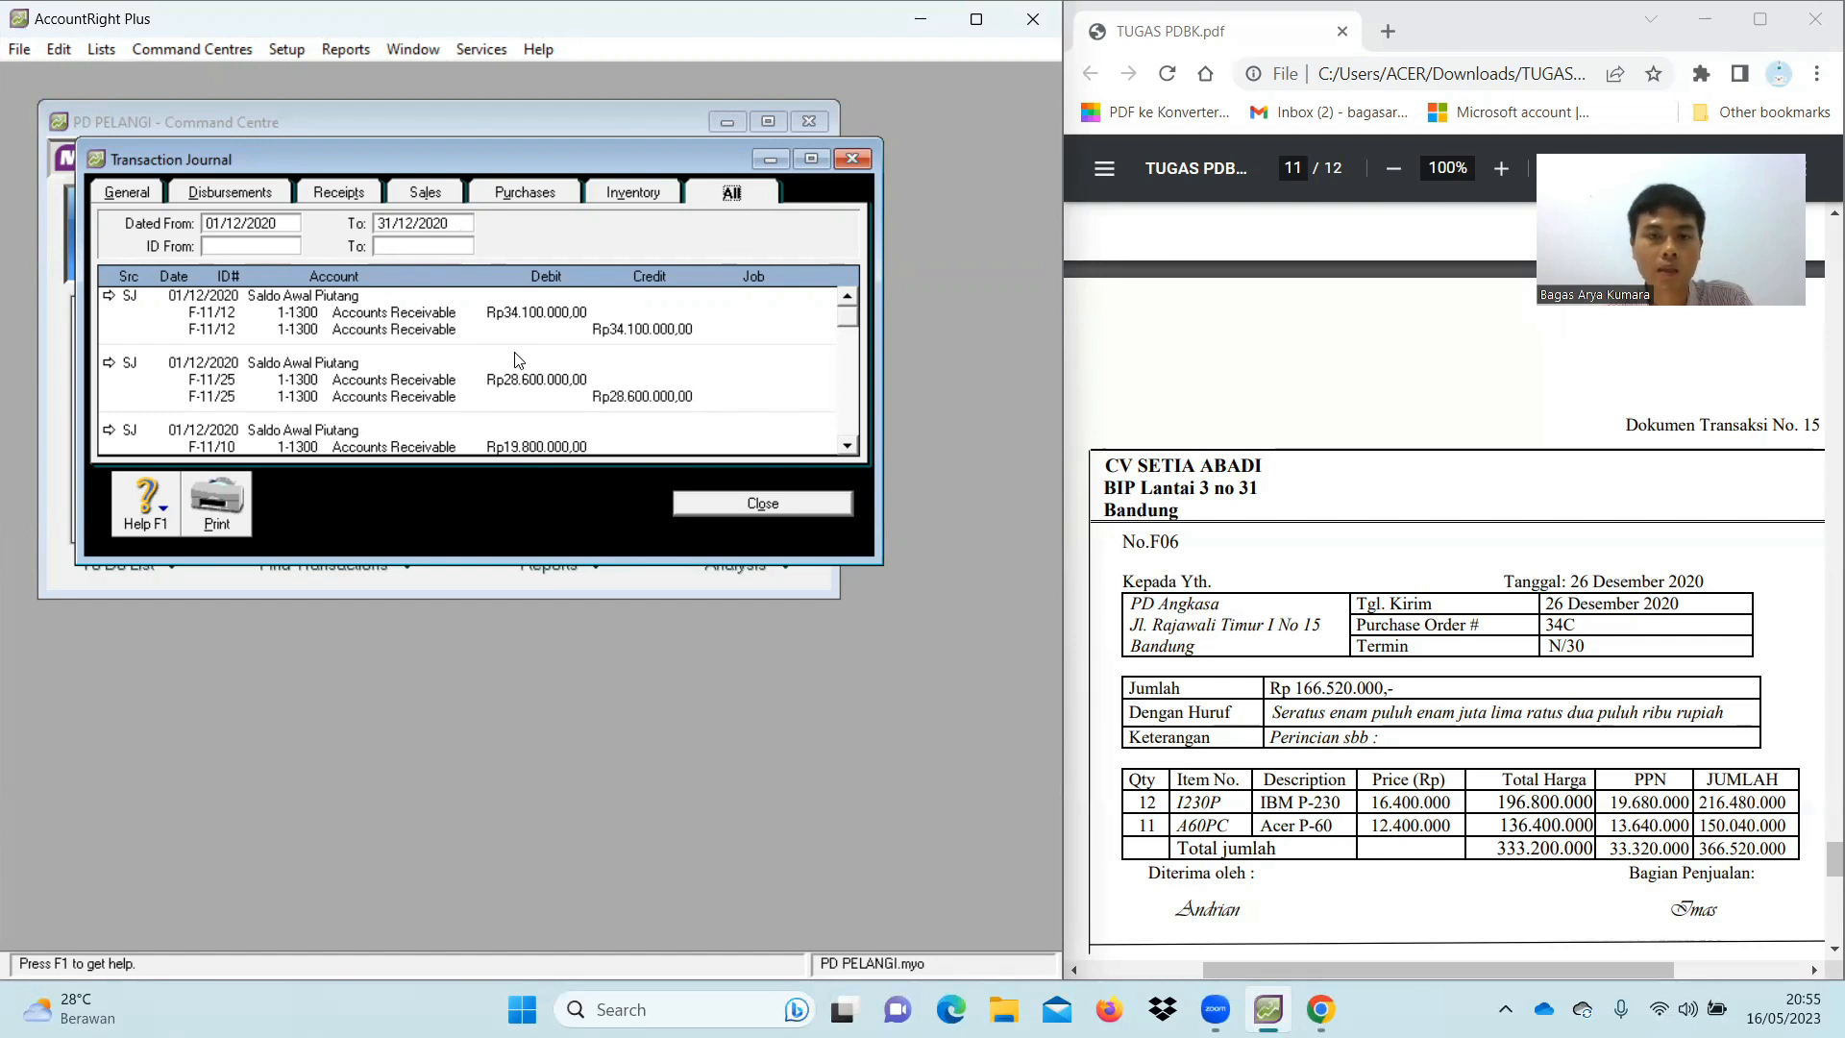
scroll(516, 359, down, 2)
scroll(516, 359, down, 3)
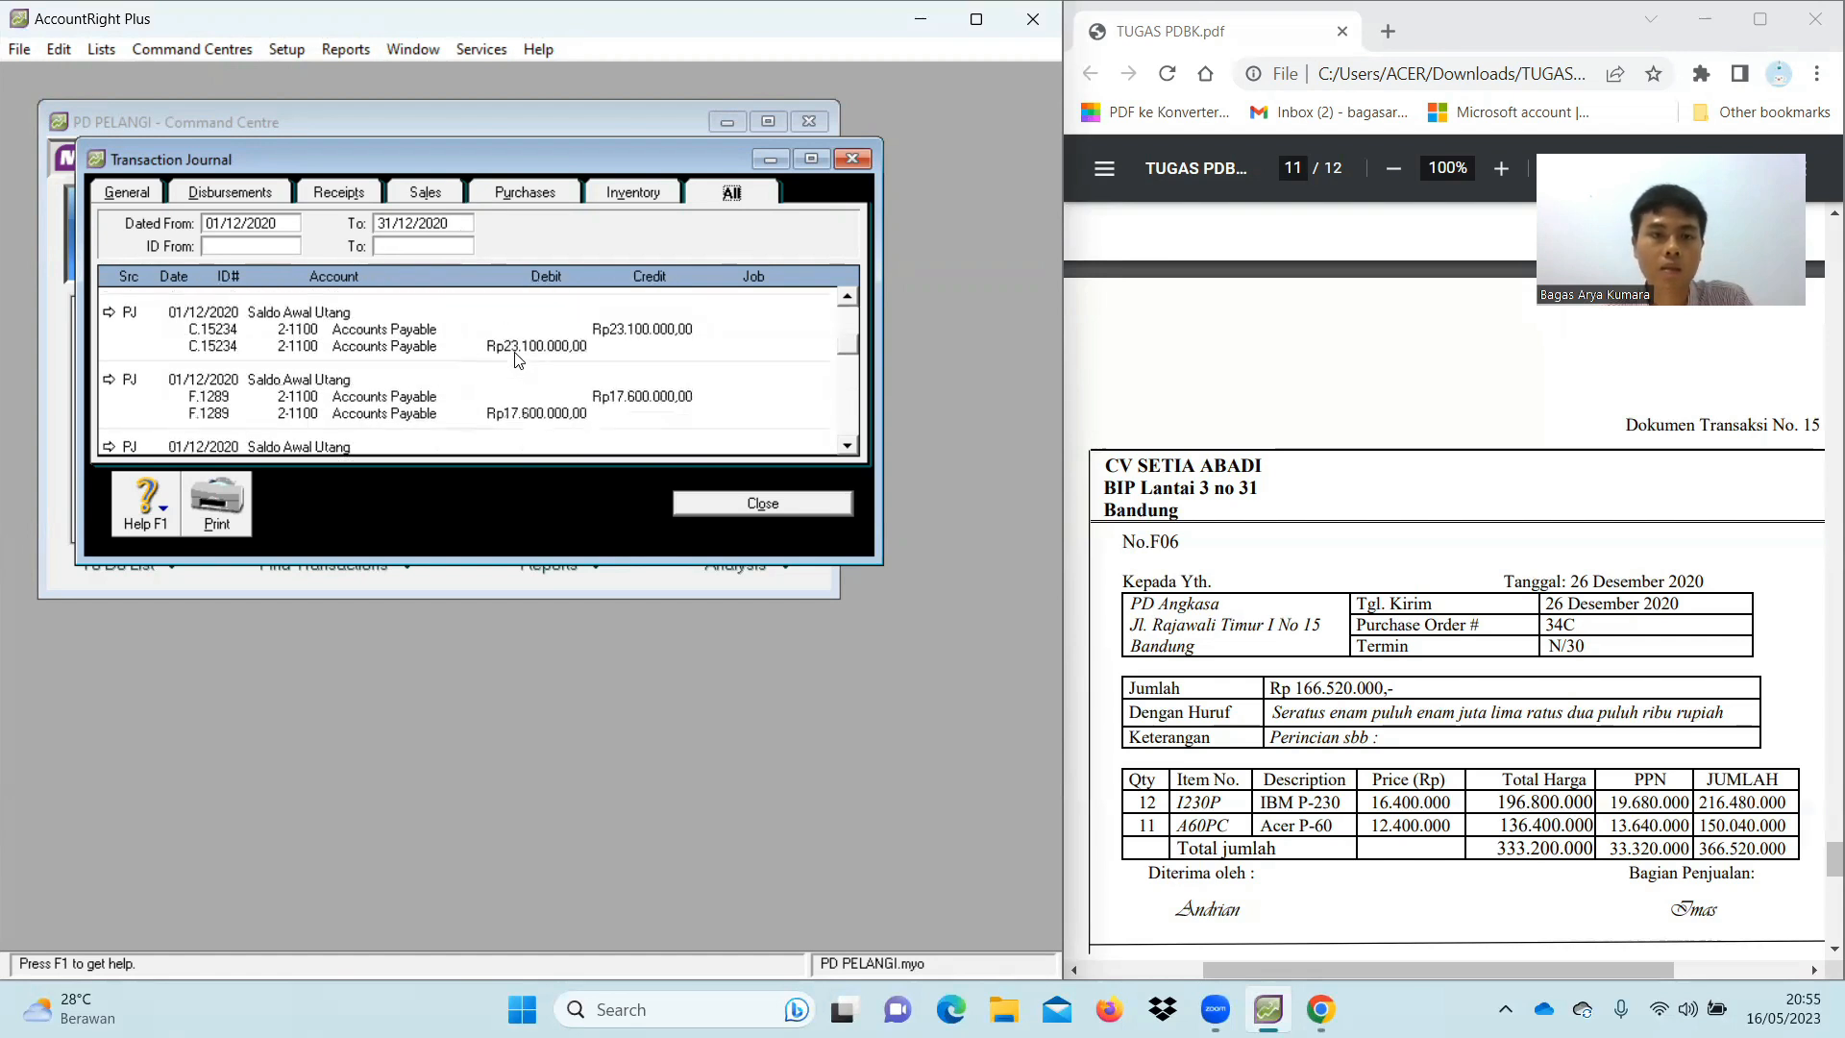
scroll(516, 359, down, 4)
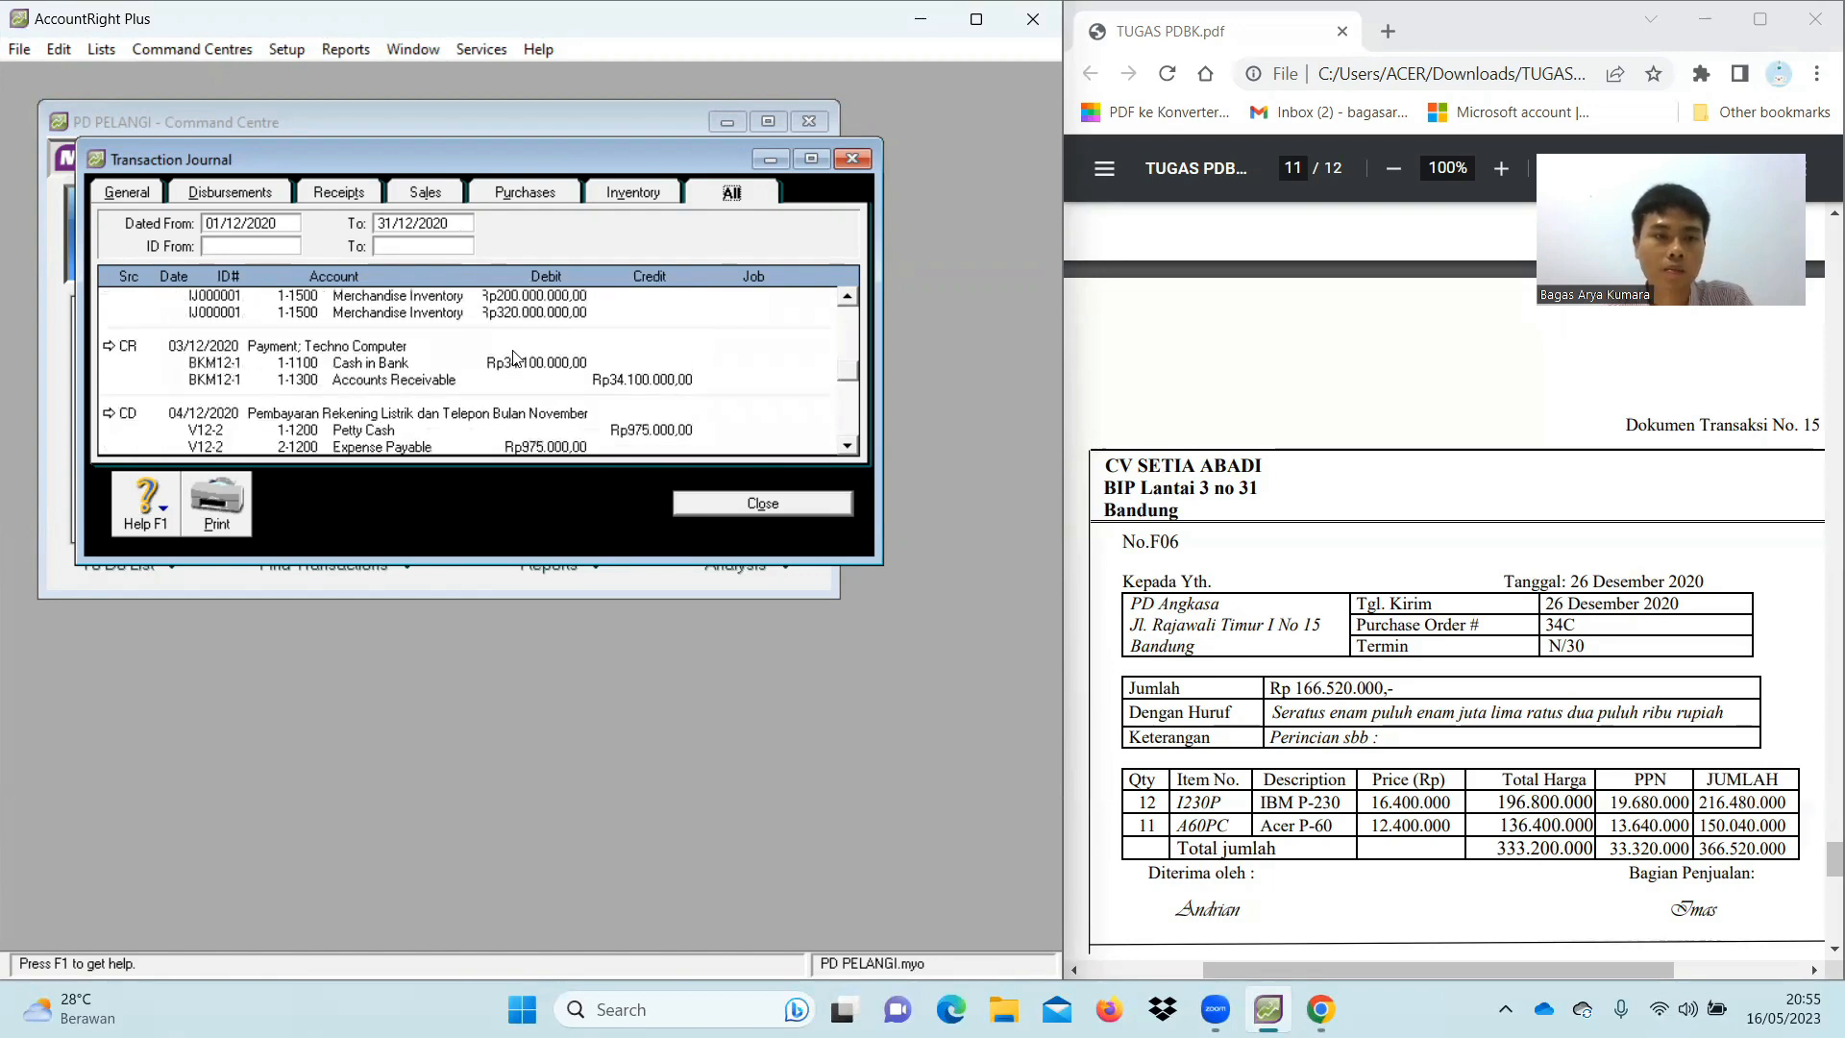
scroll(516, 357, down, 8)
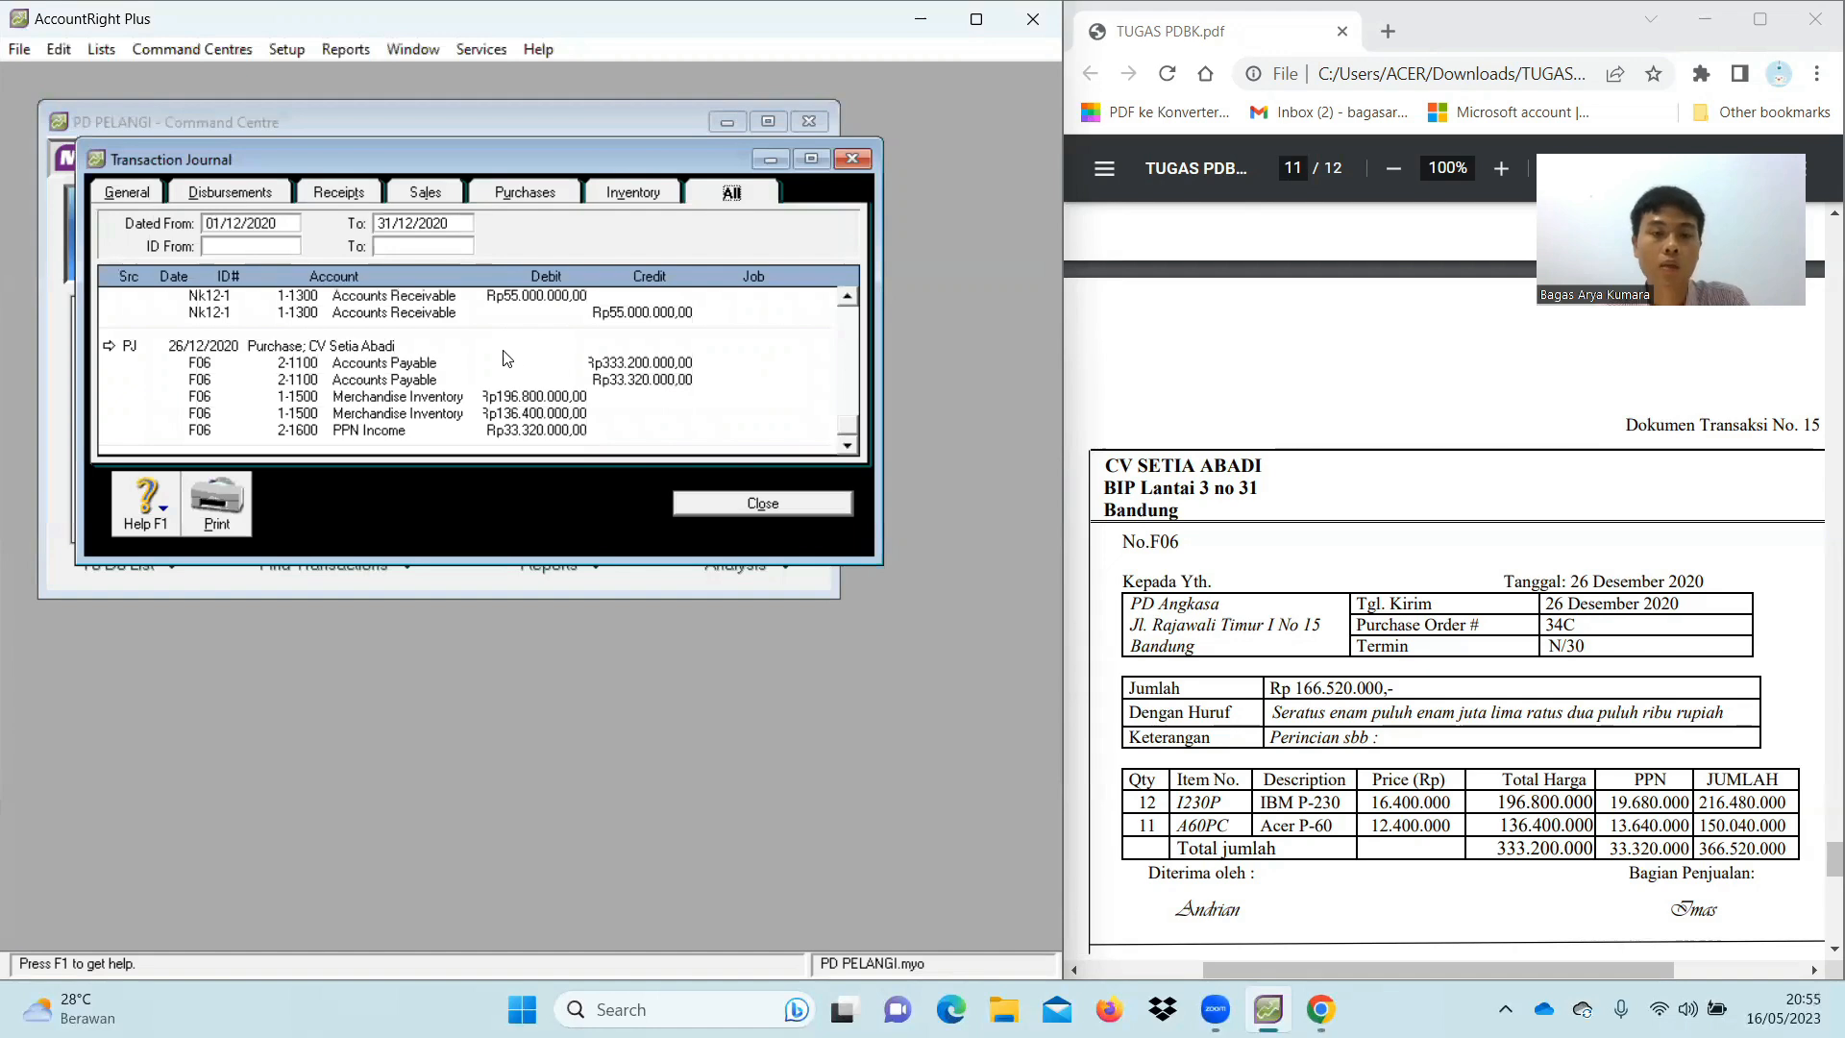
click(763, 503)
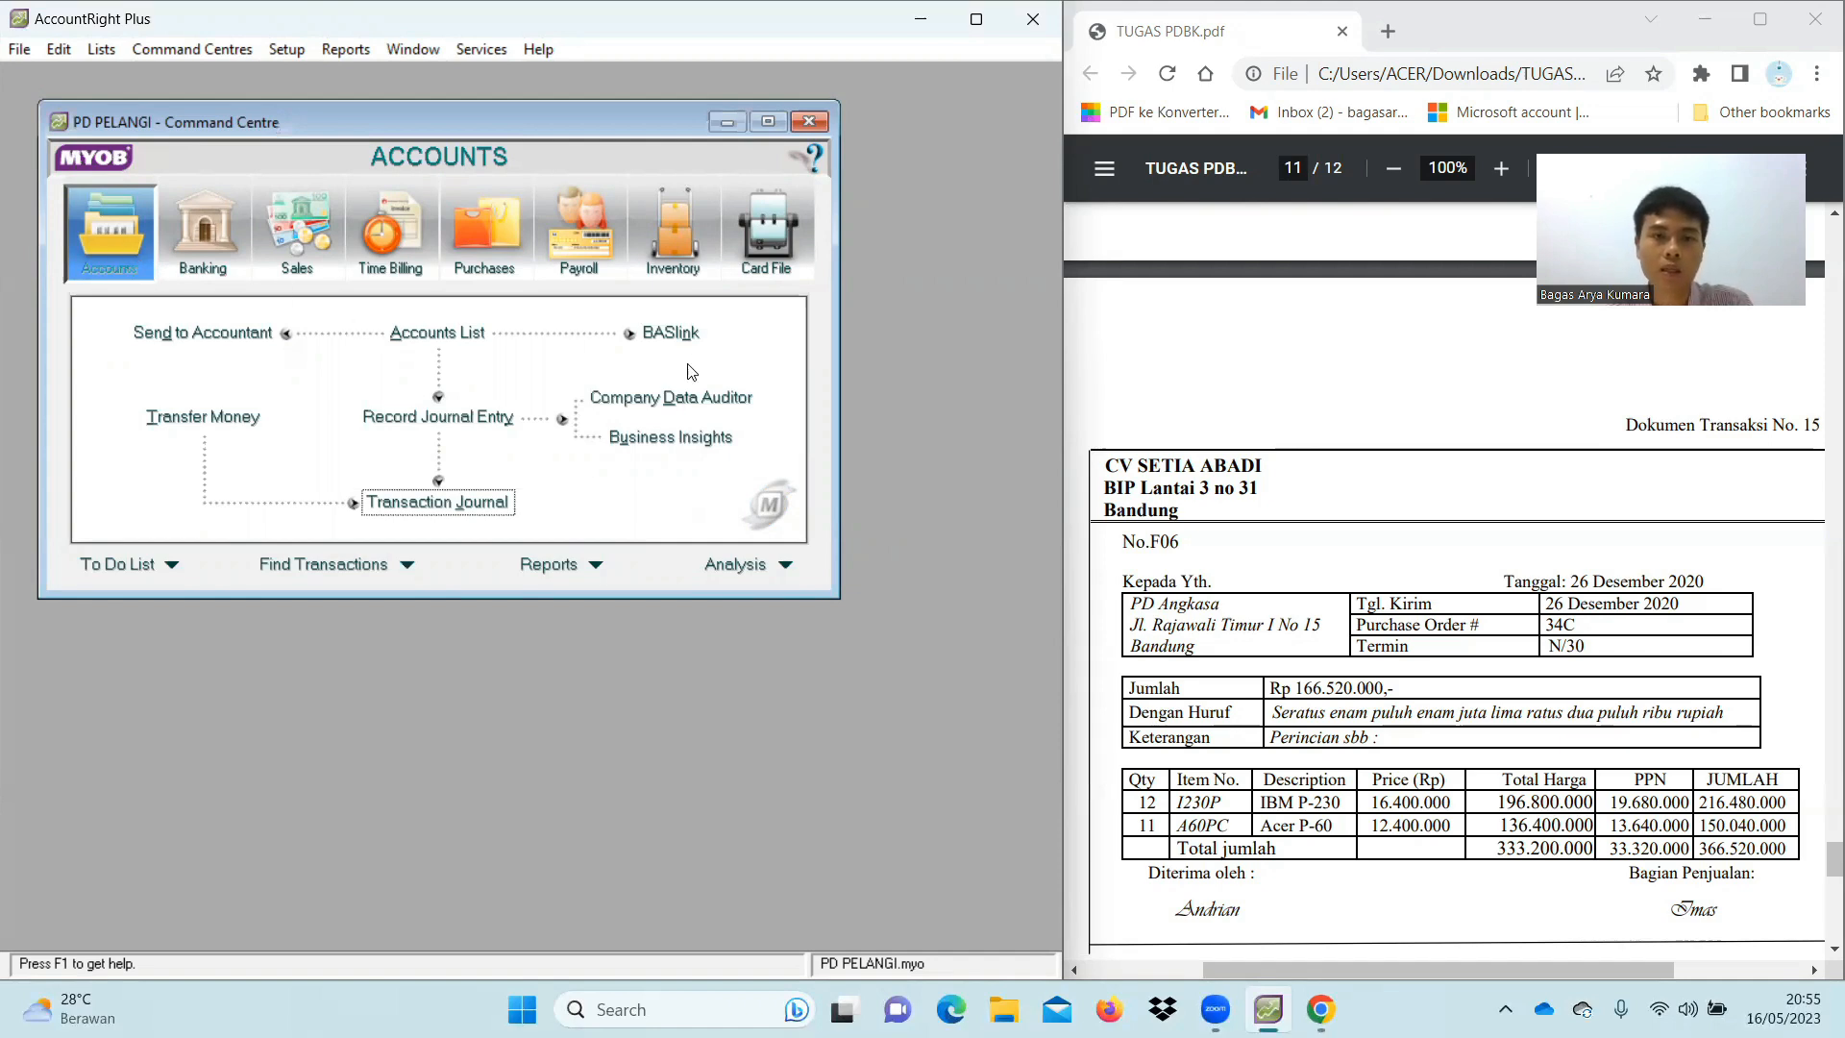
In the Company Data Auditor, run the transaction review for 01/12/2020–31/12/2020
click(749, 394)
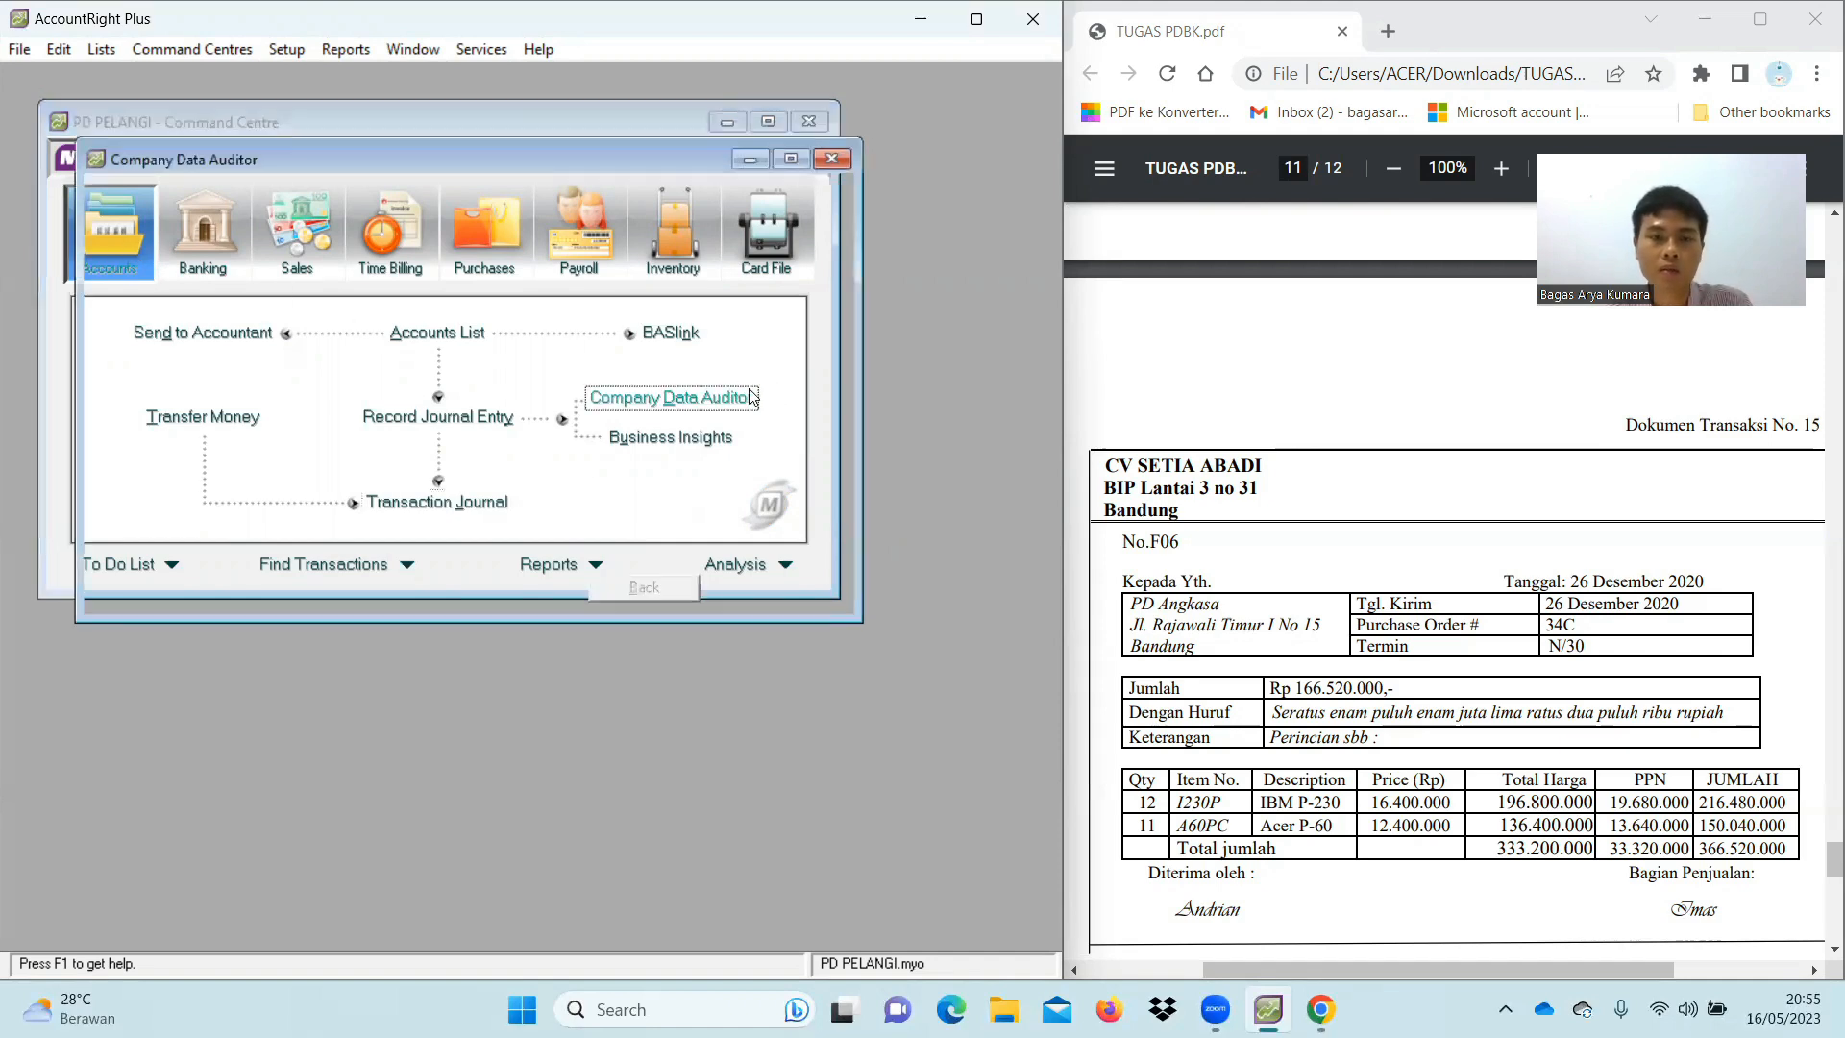
click(782, 592)
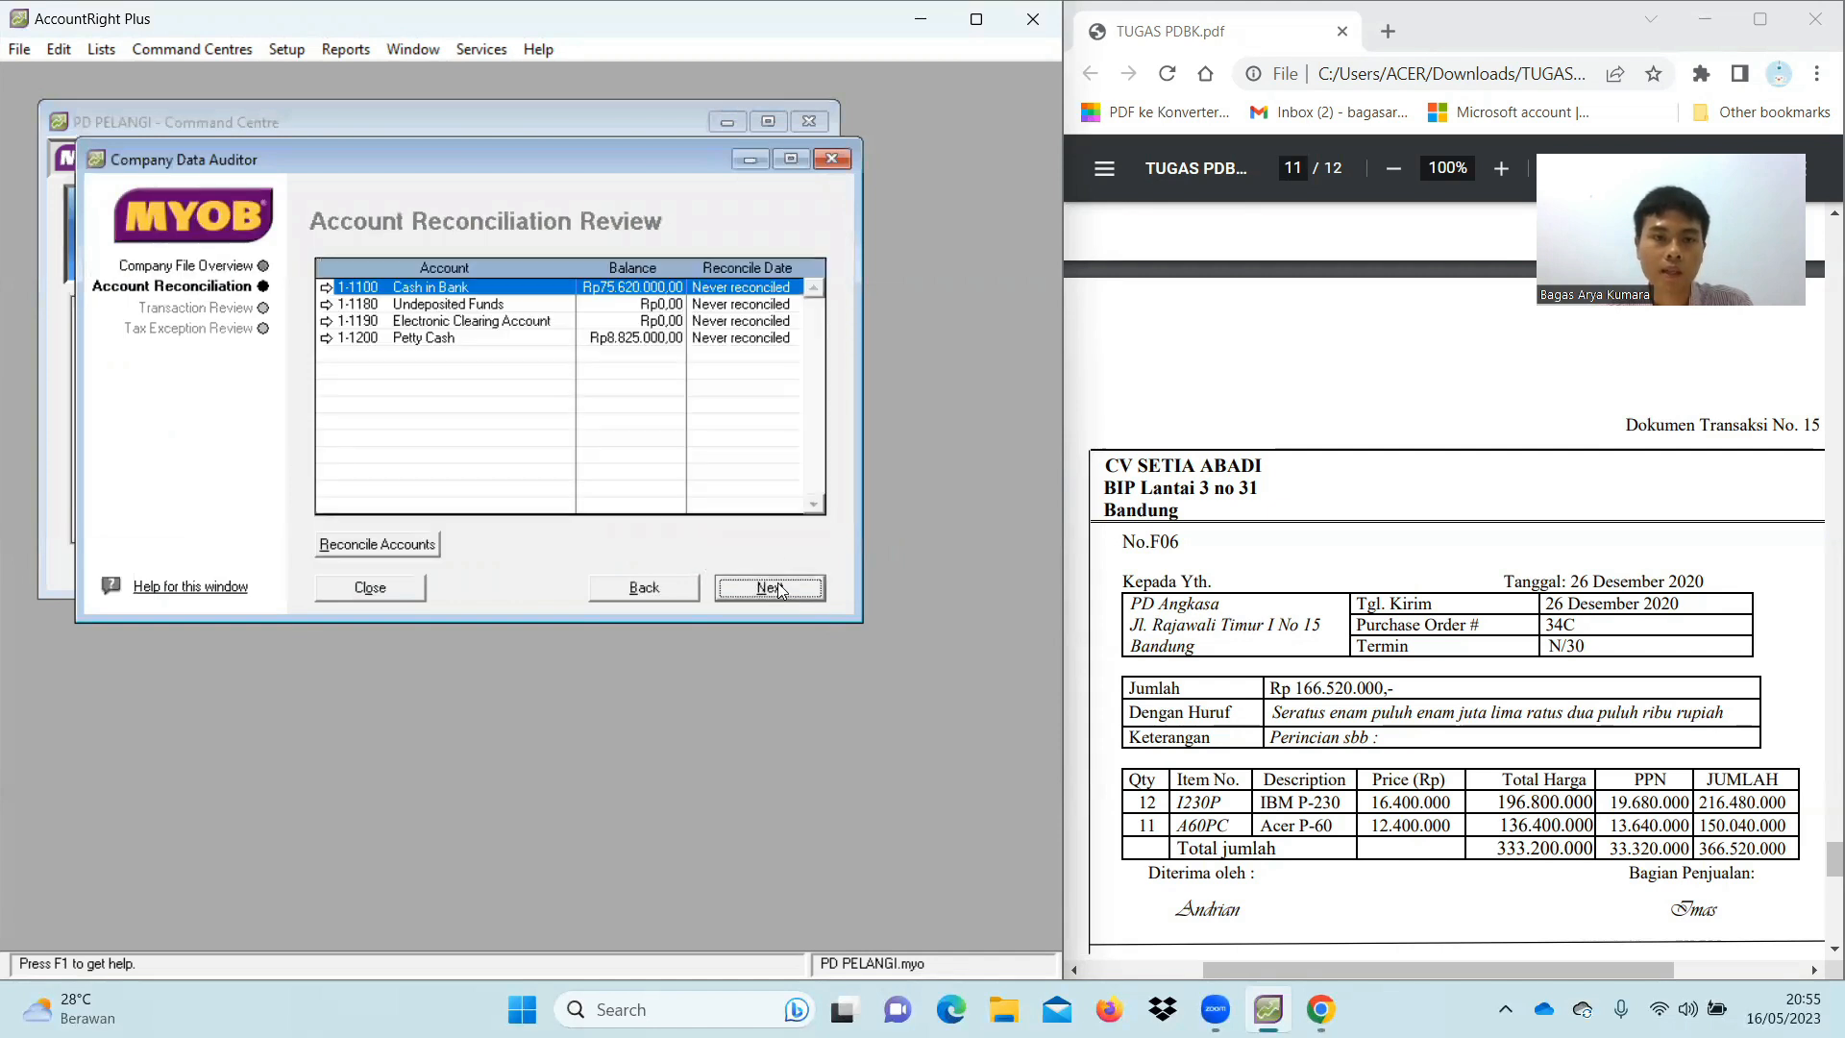
click(769, 590)
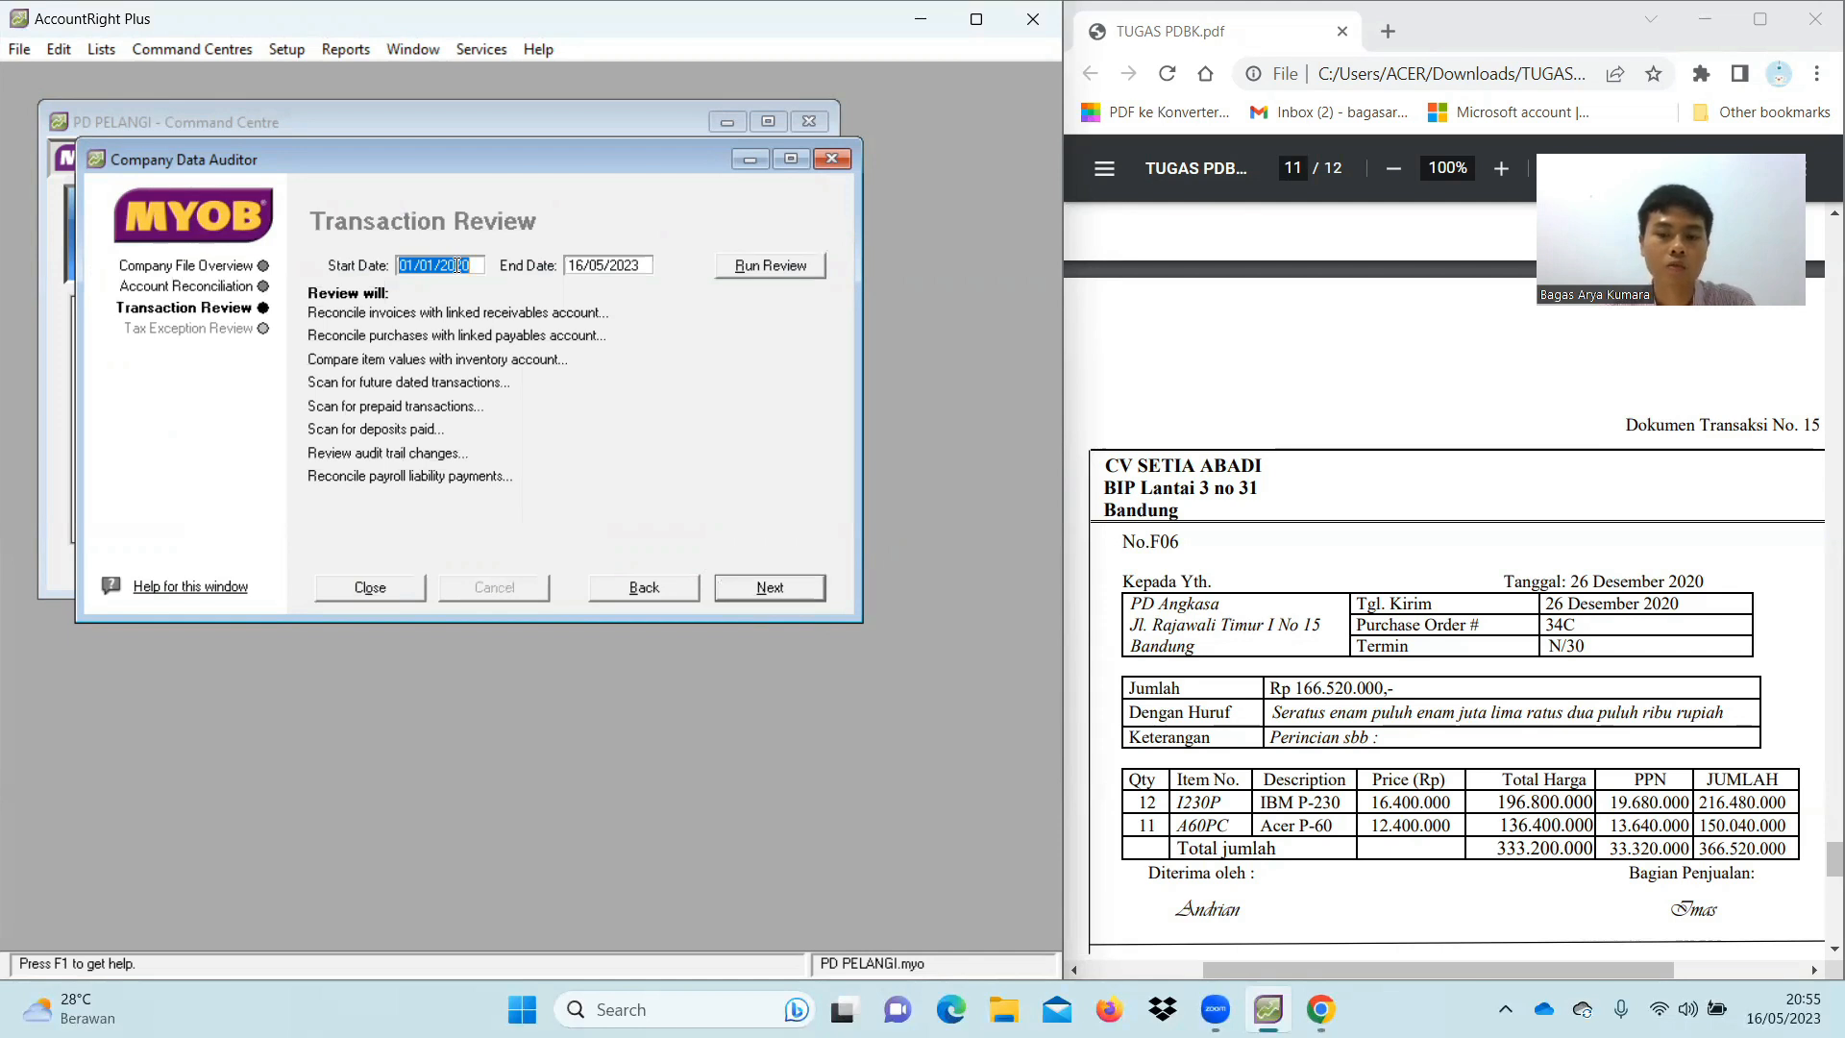
key(BackSpace)
text(01)
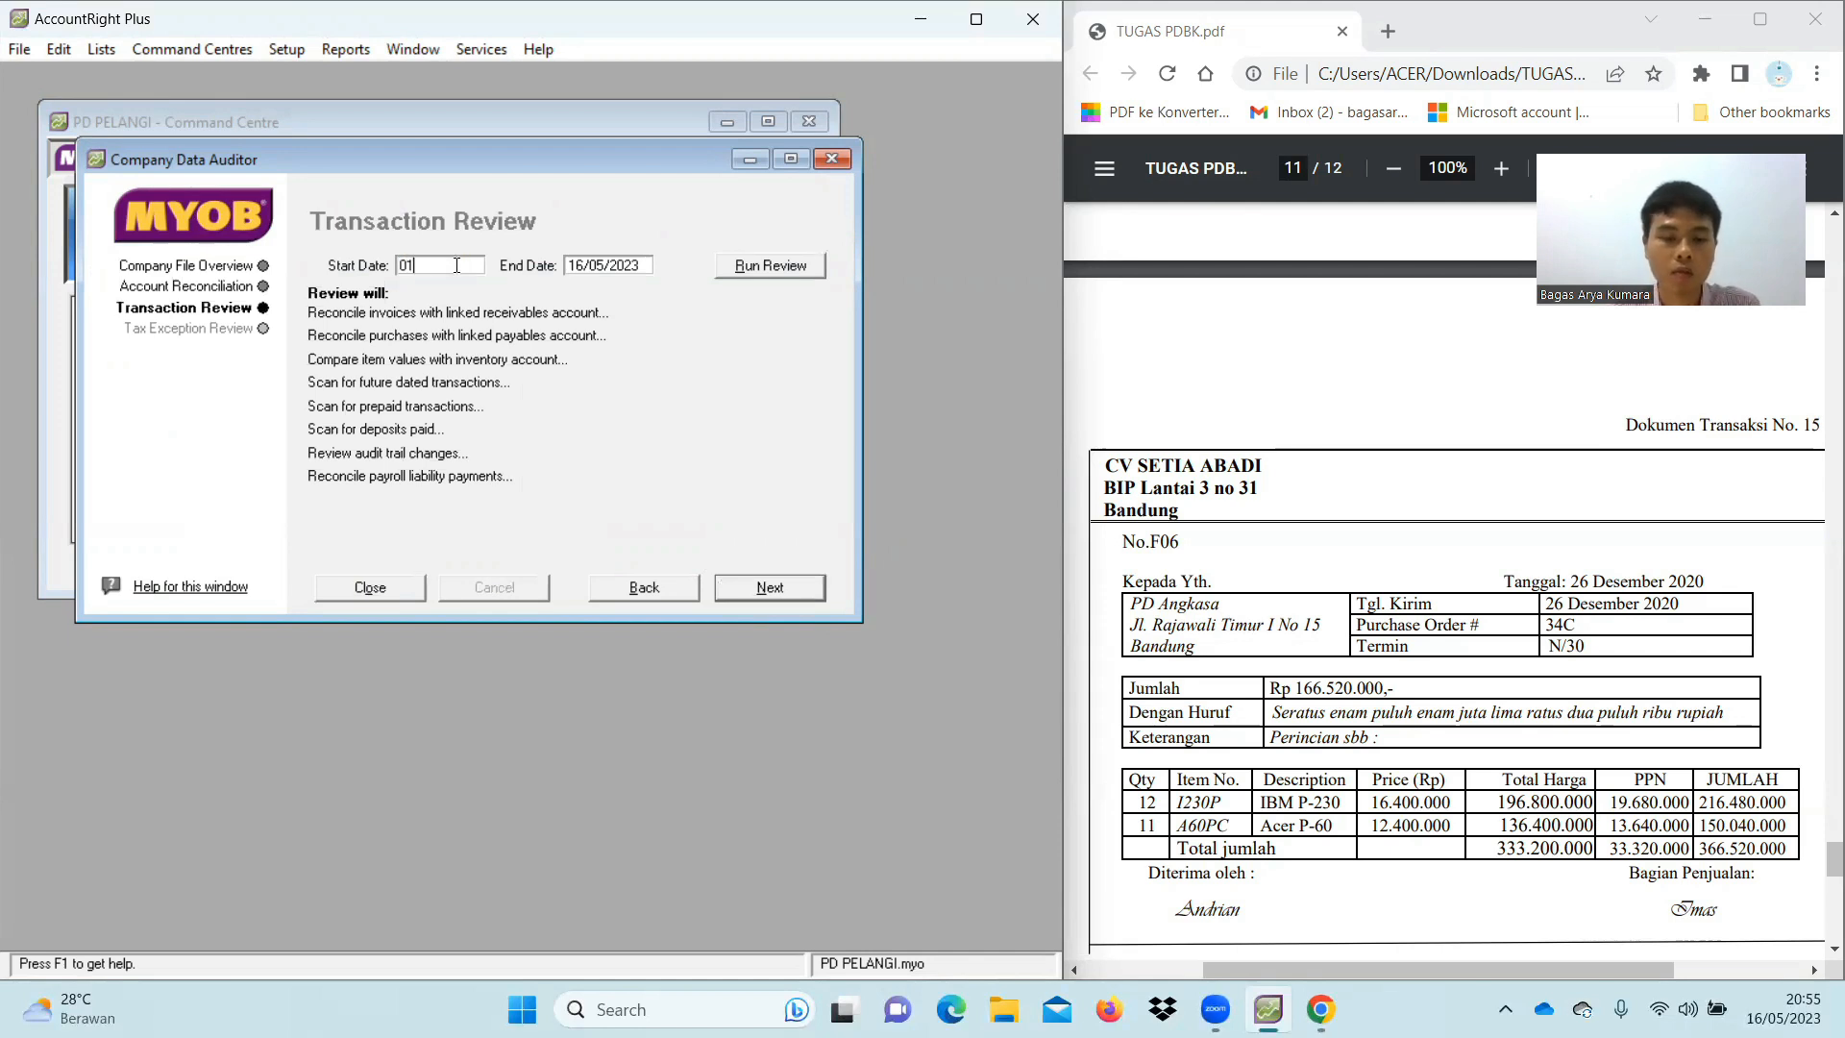
text(/12/2020)
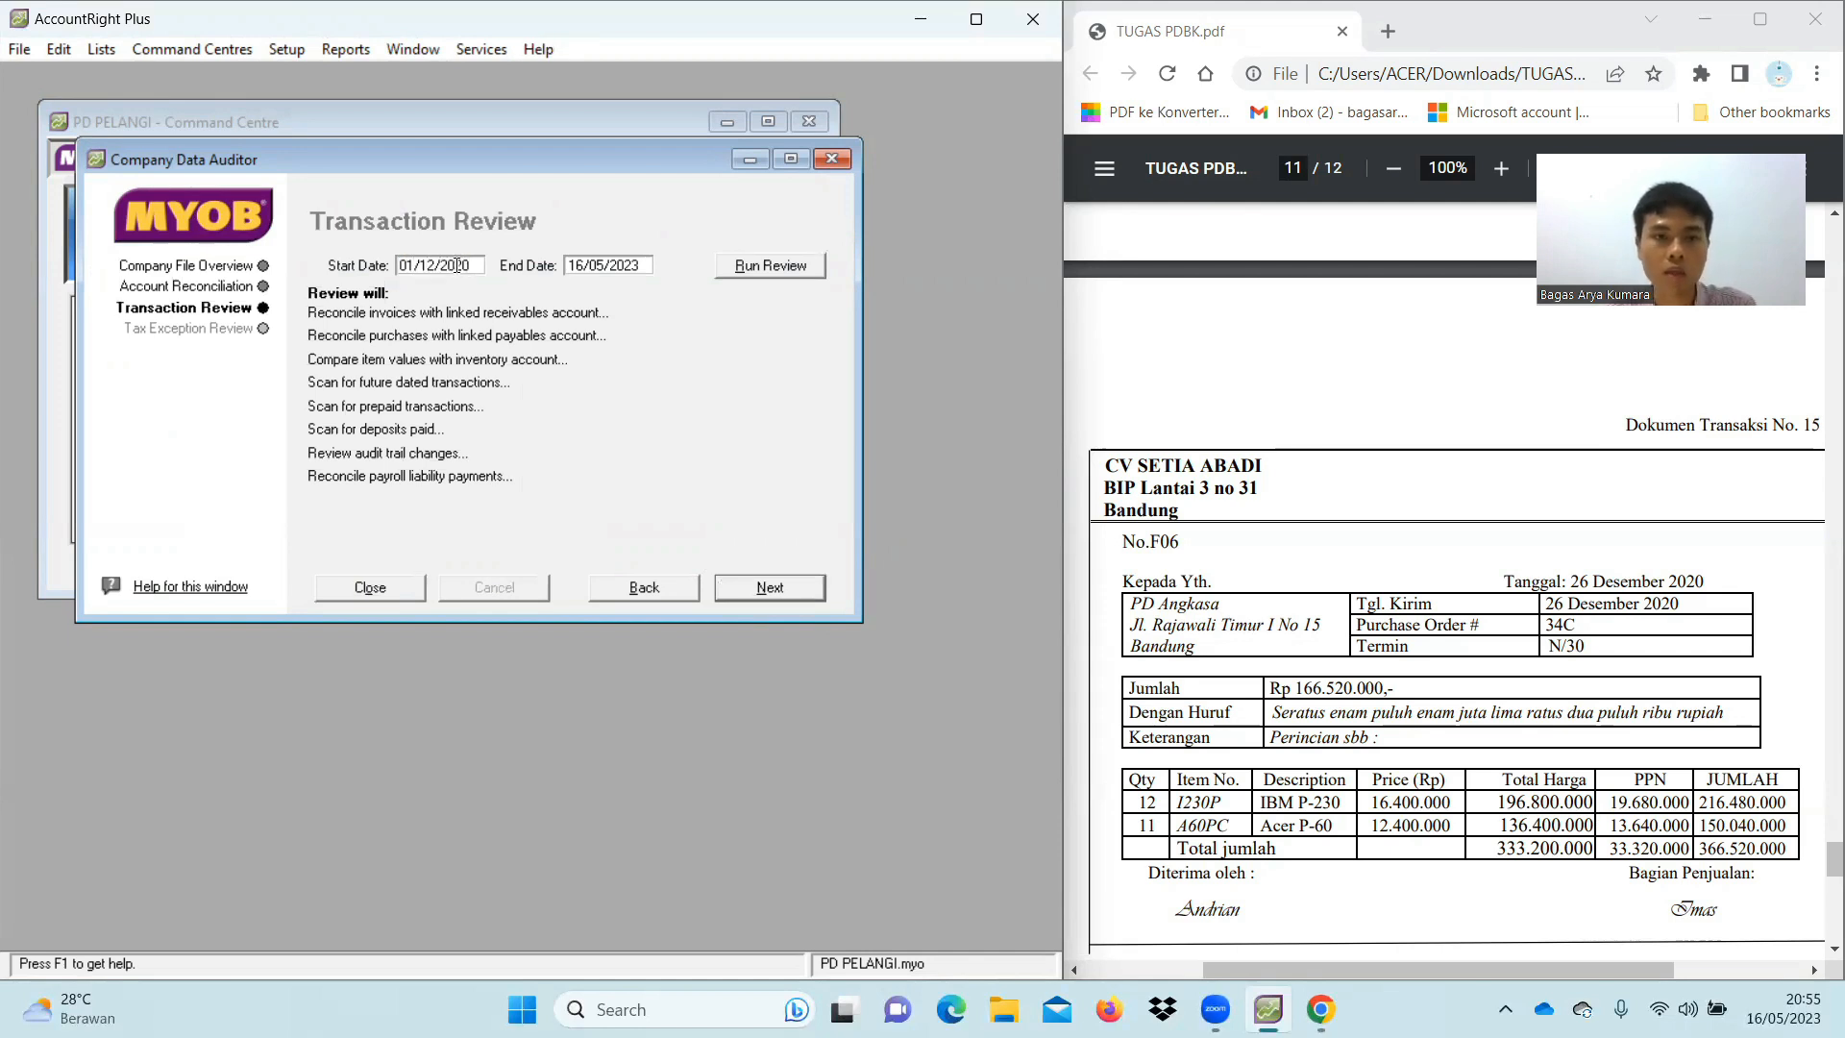
click(608, 264)
key(BackSpace)
text(31/12/2020)
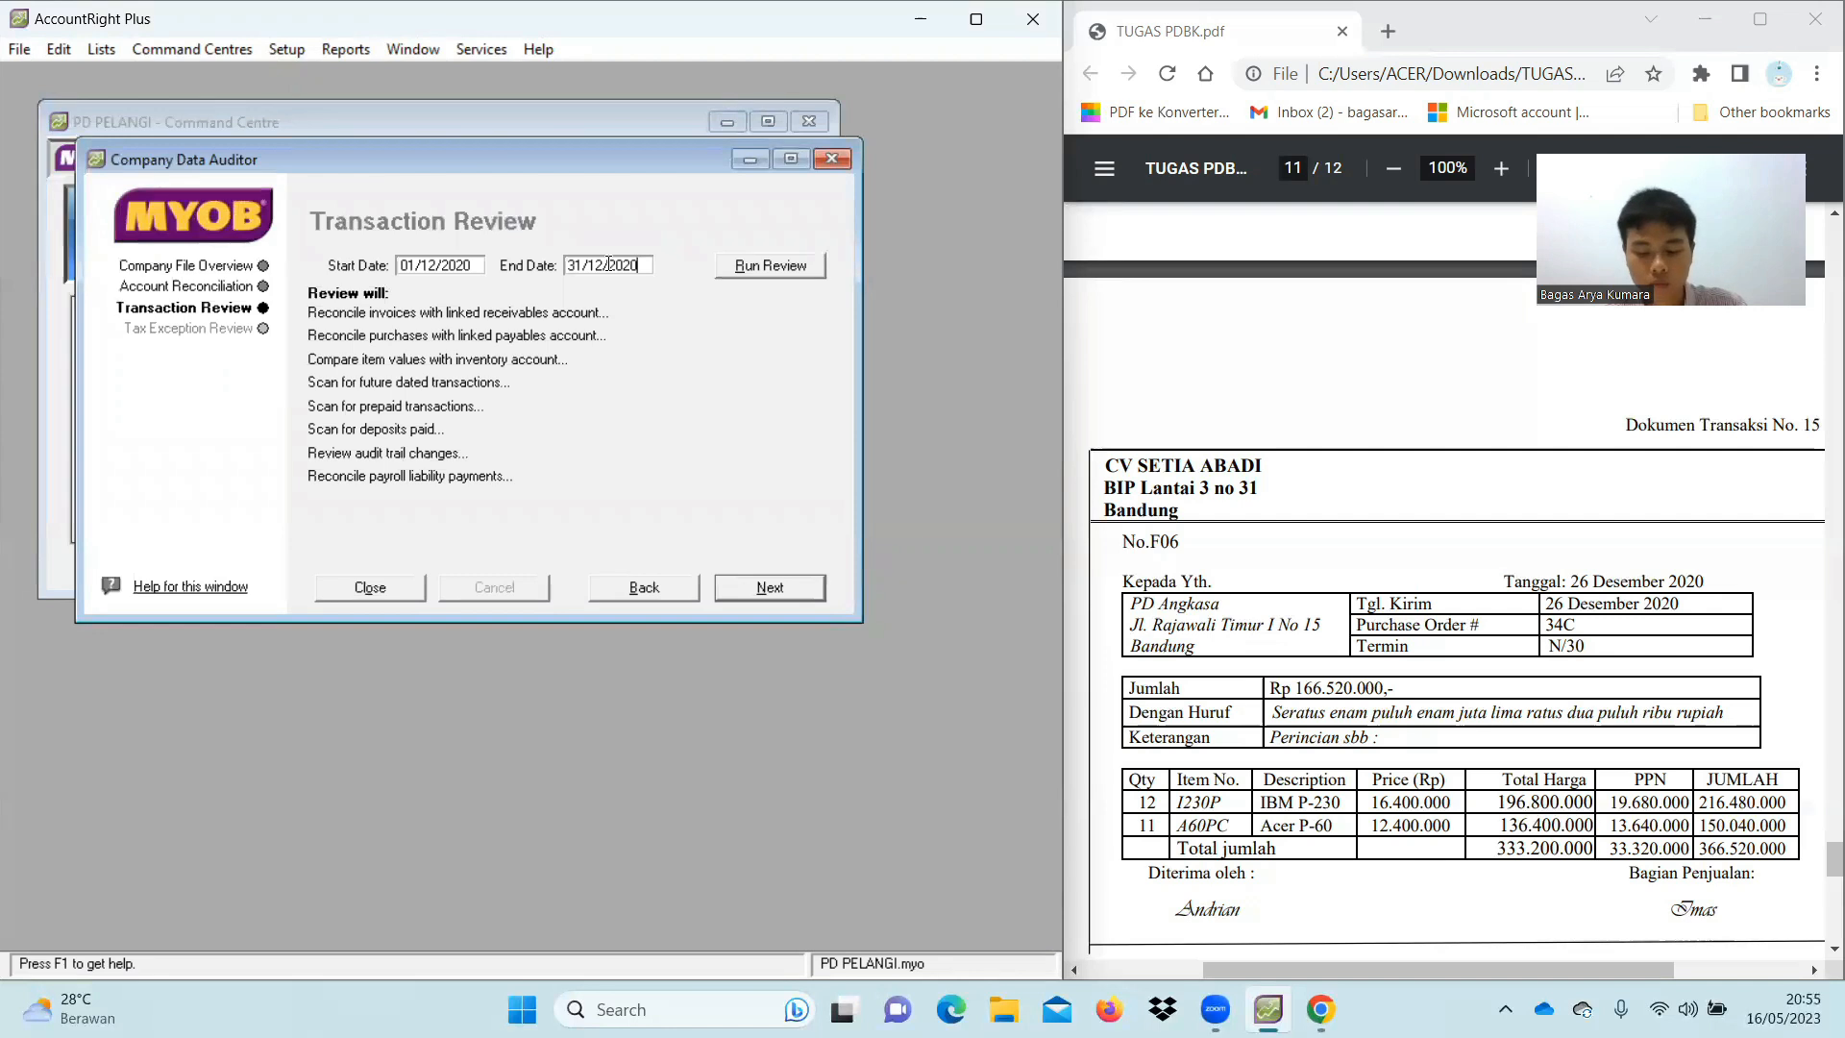
click(771, 266)
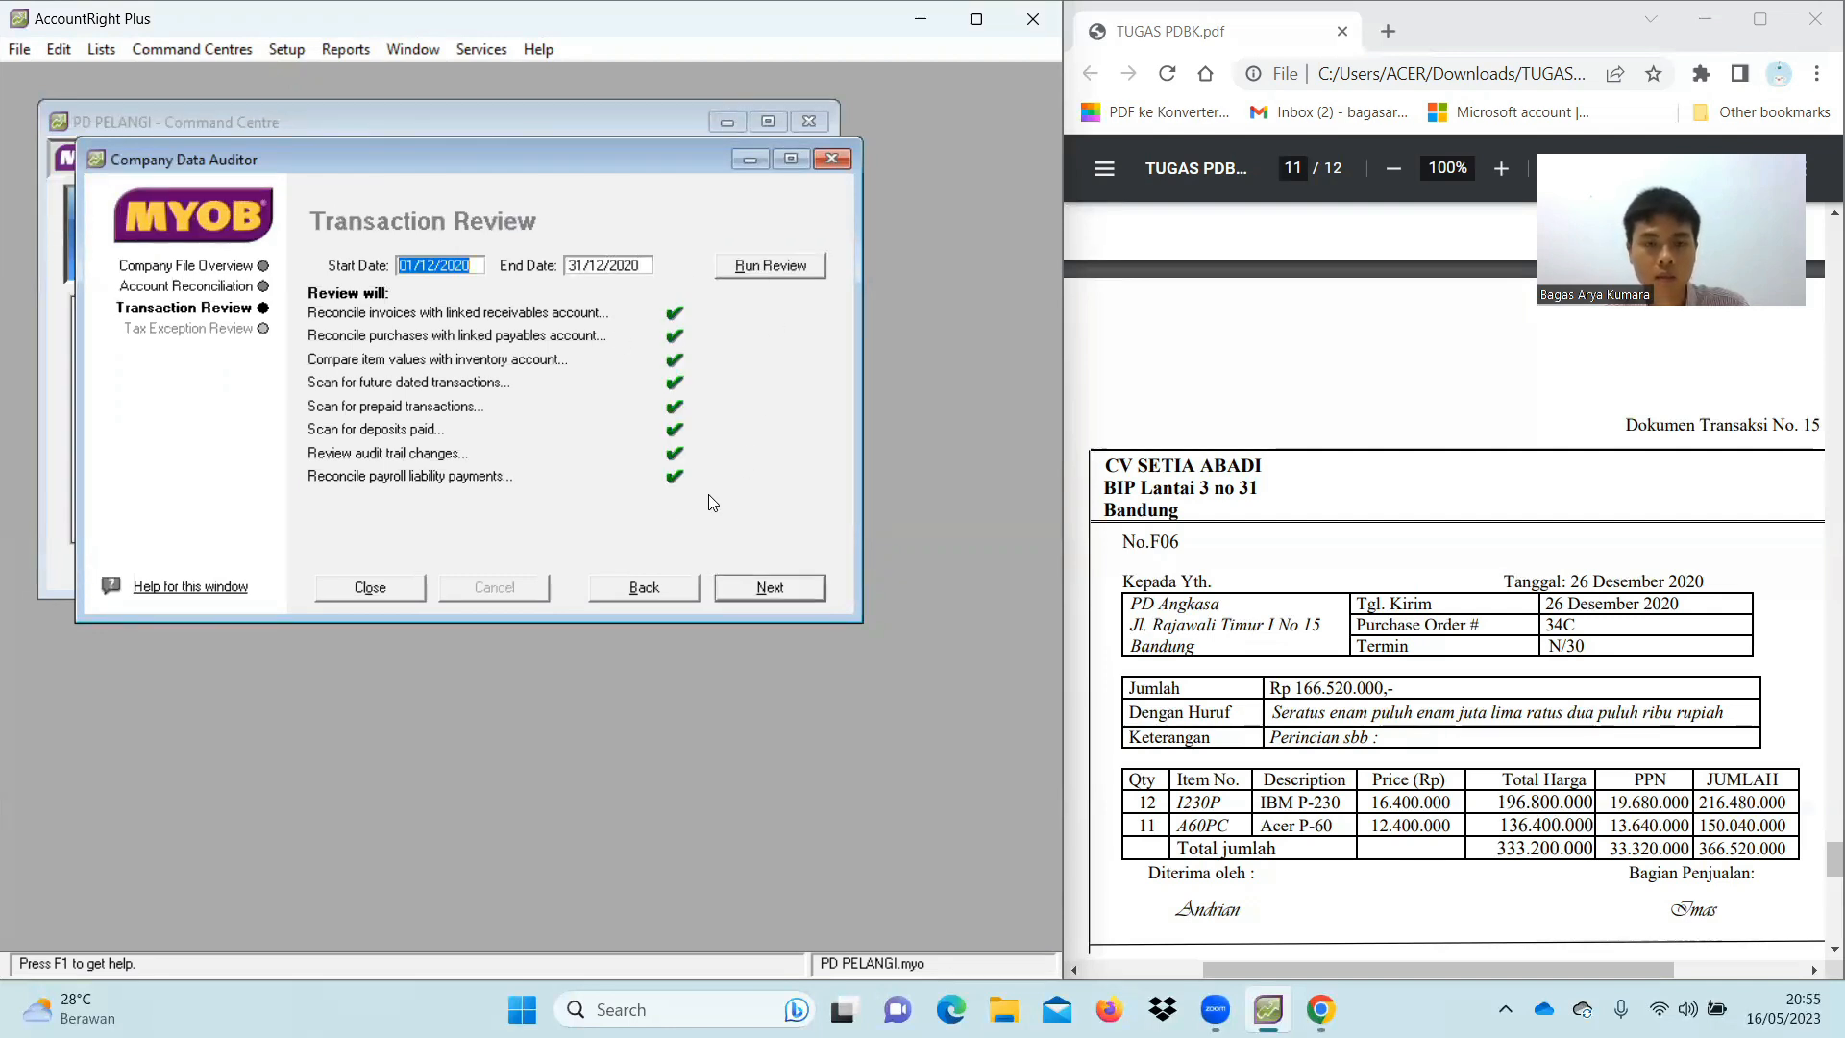
Run the tax exception review and finish the audit without printing a summary
click(770, 588)
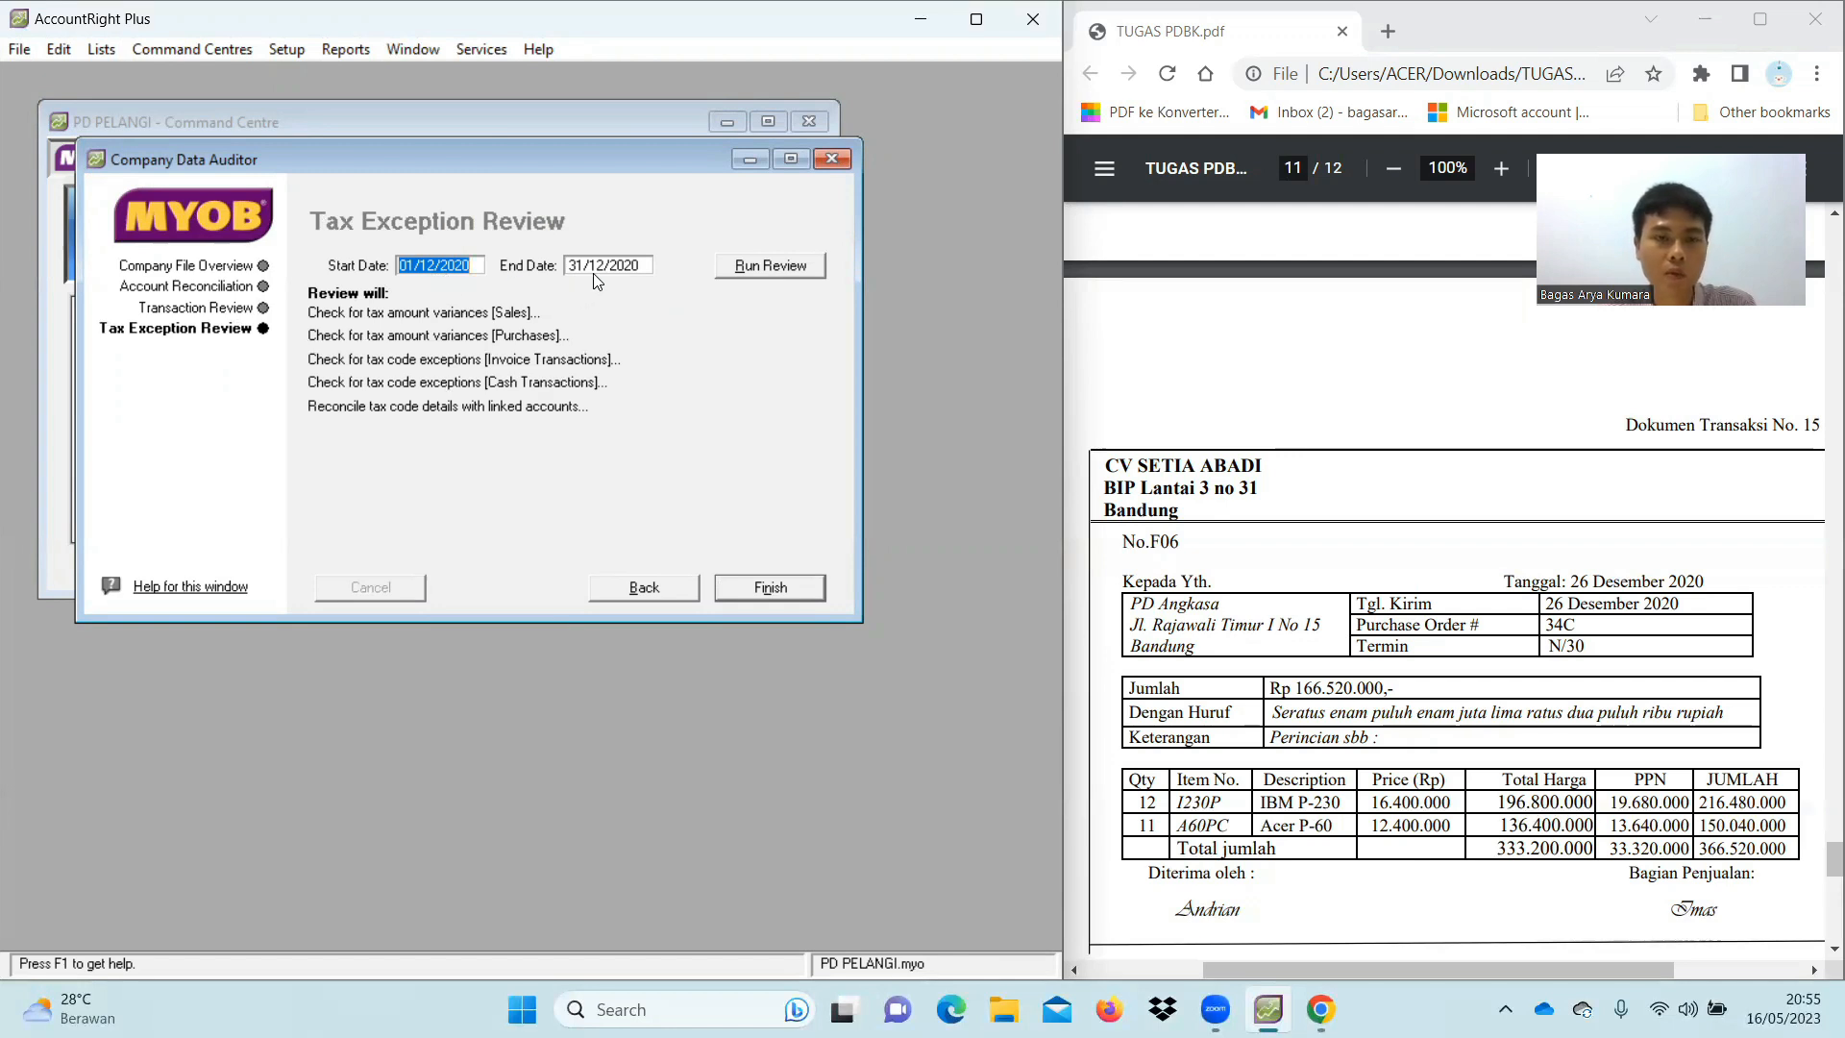
click(753, 272)
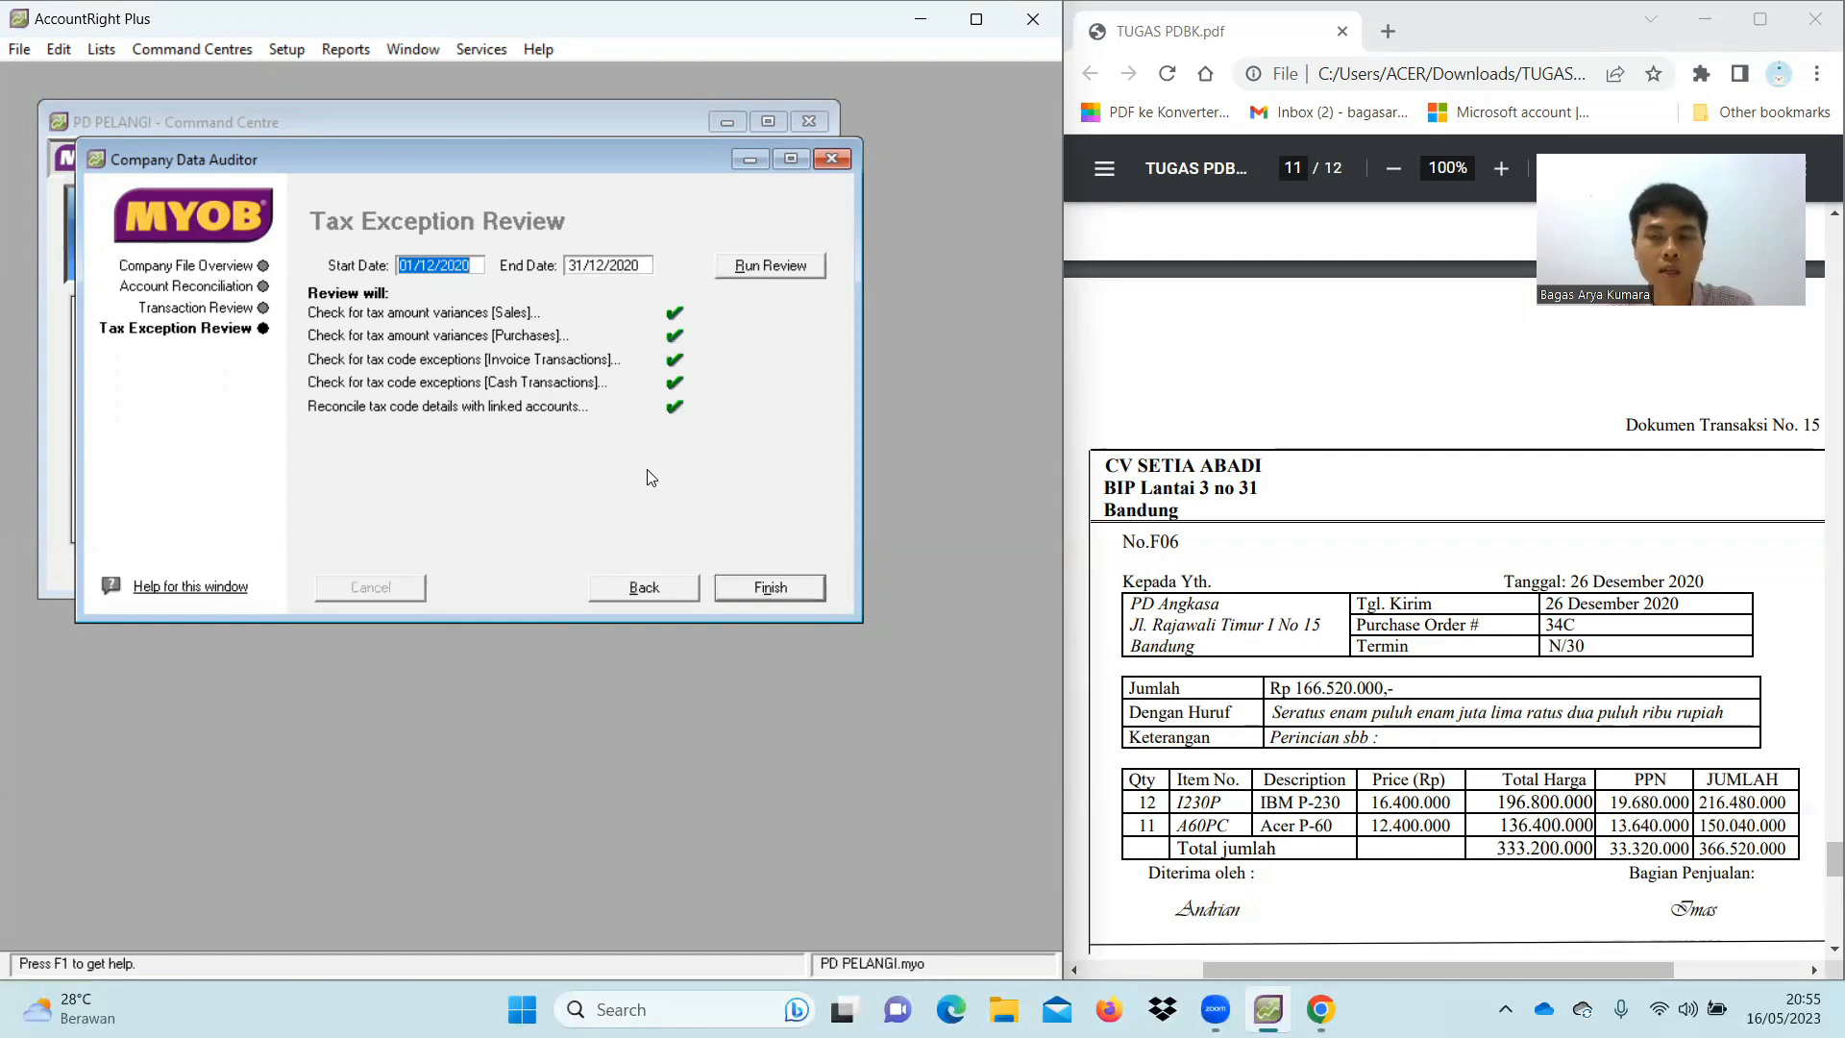
click(773, 589)
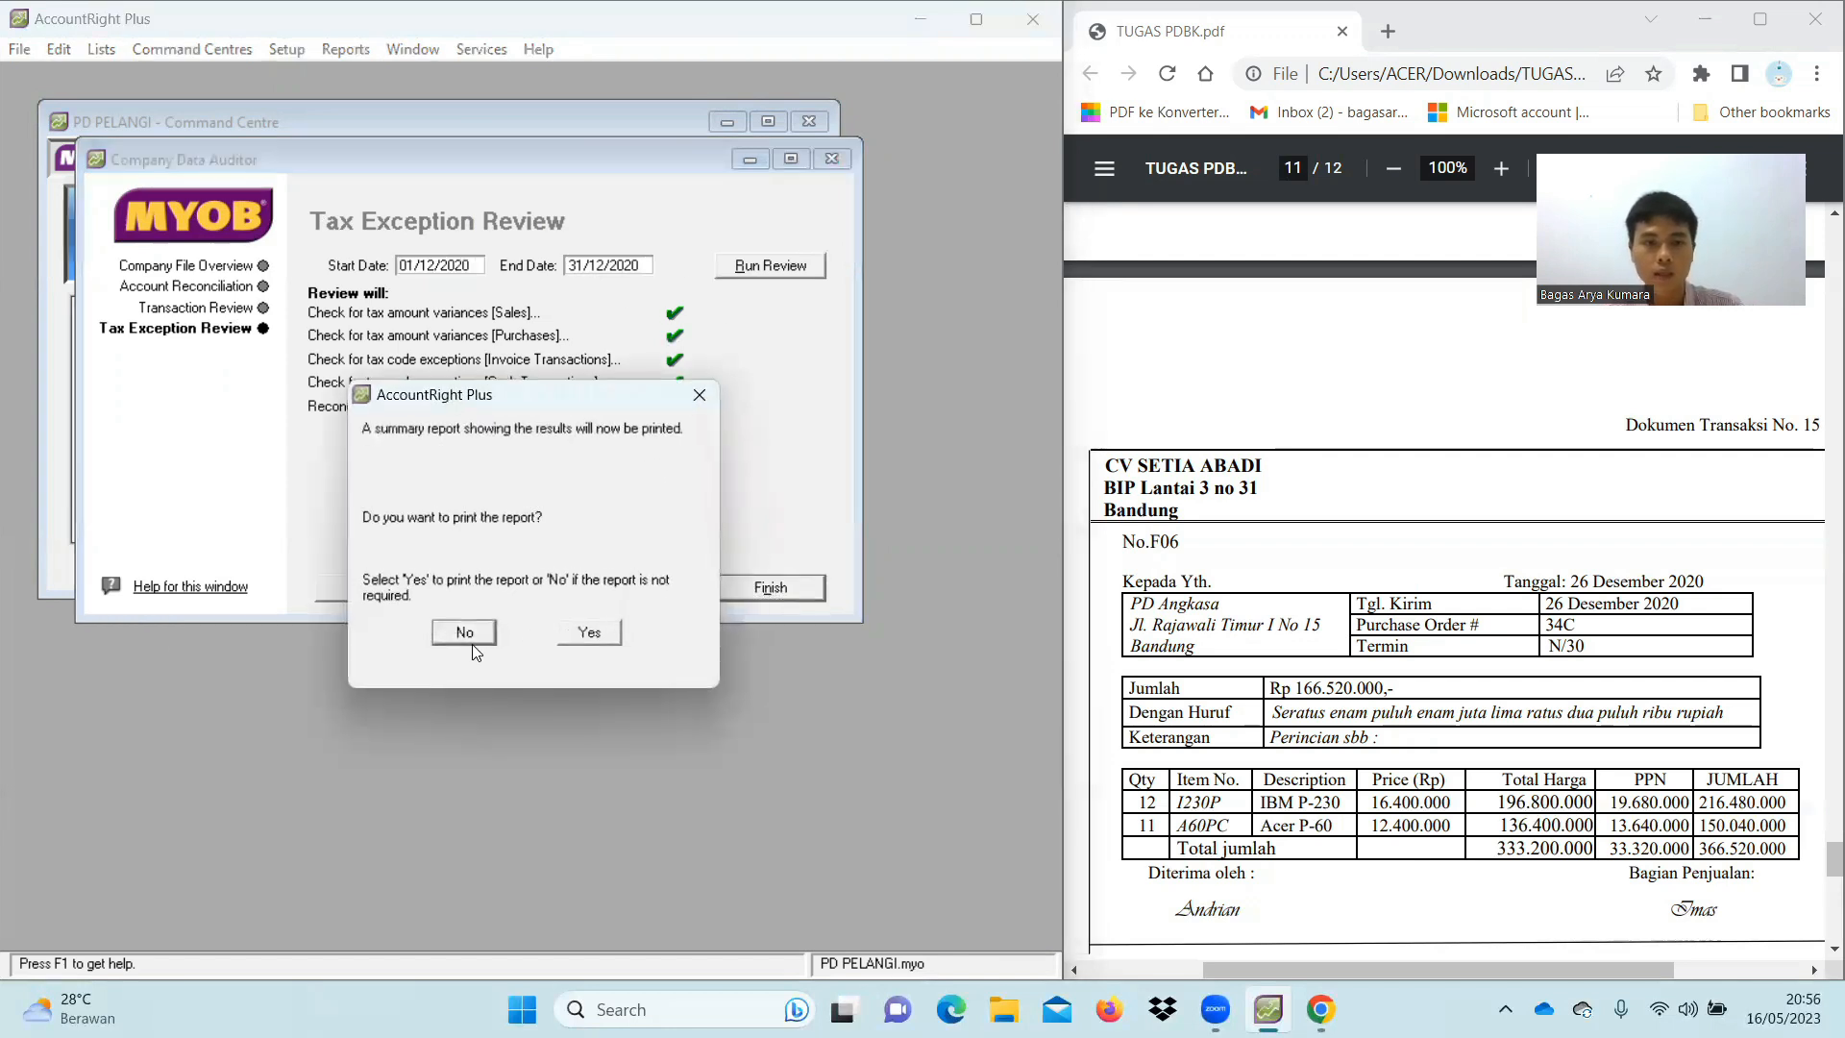
click(463, 633)
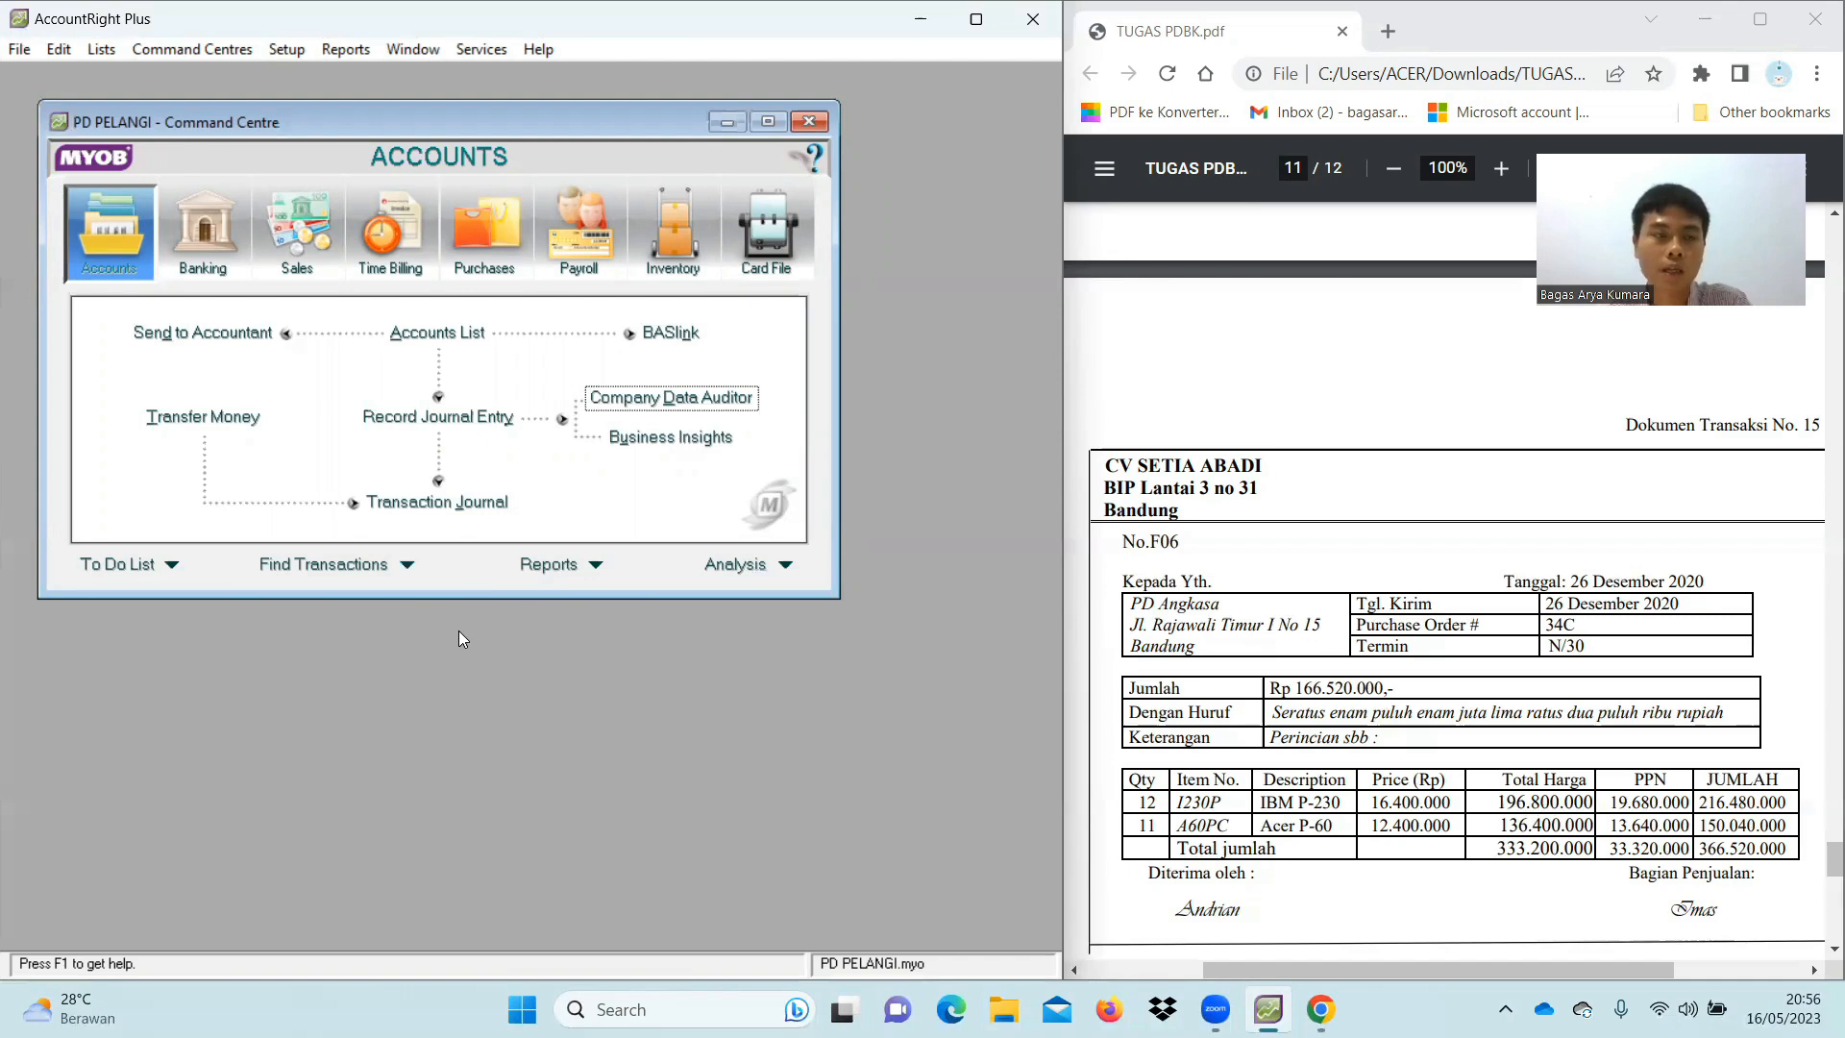
Quit AccountRight with no session report and maximize Chrome showing TUGAS PDBK.pdf
click(20, 50)
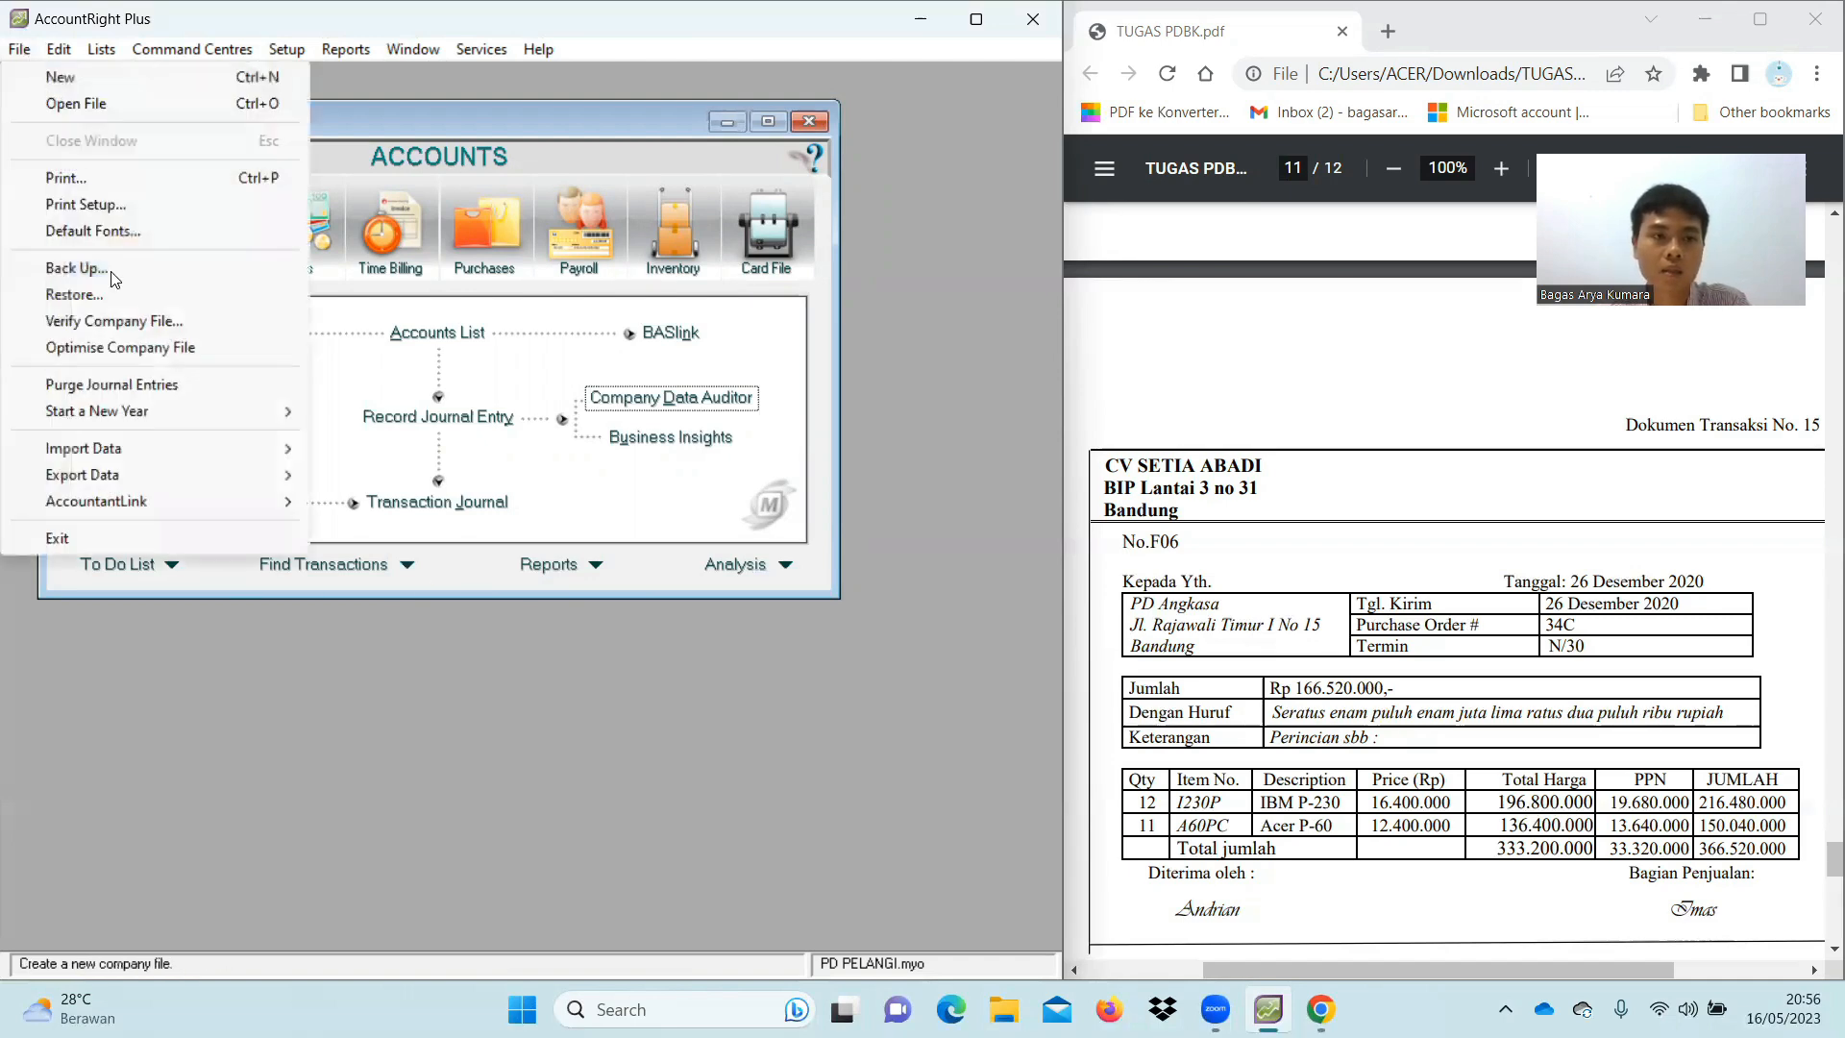
click(171, 536)
click(520, 617)
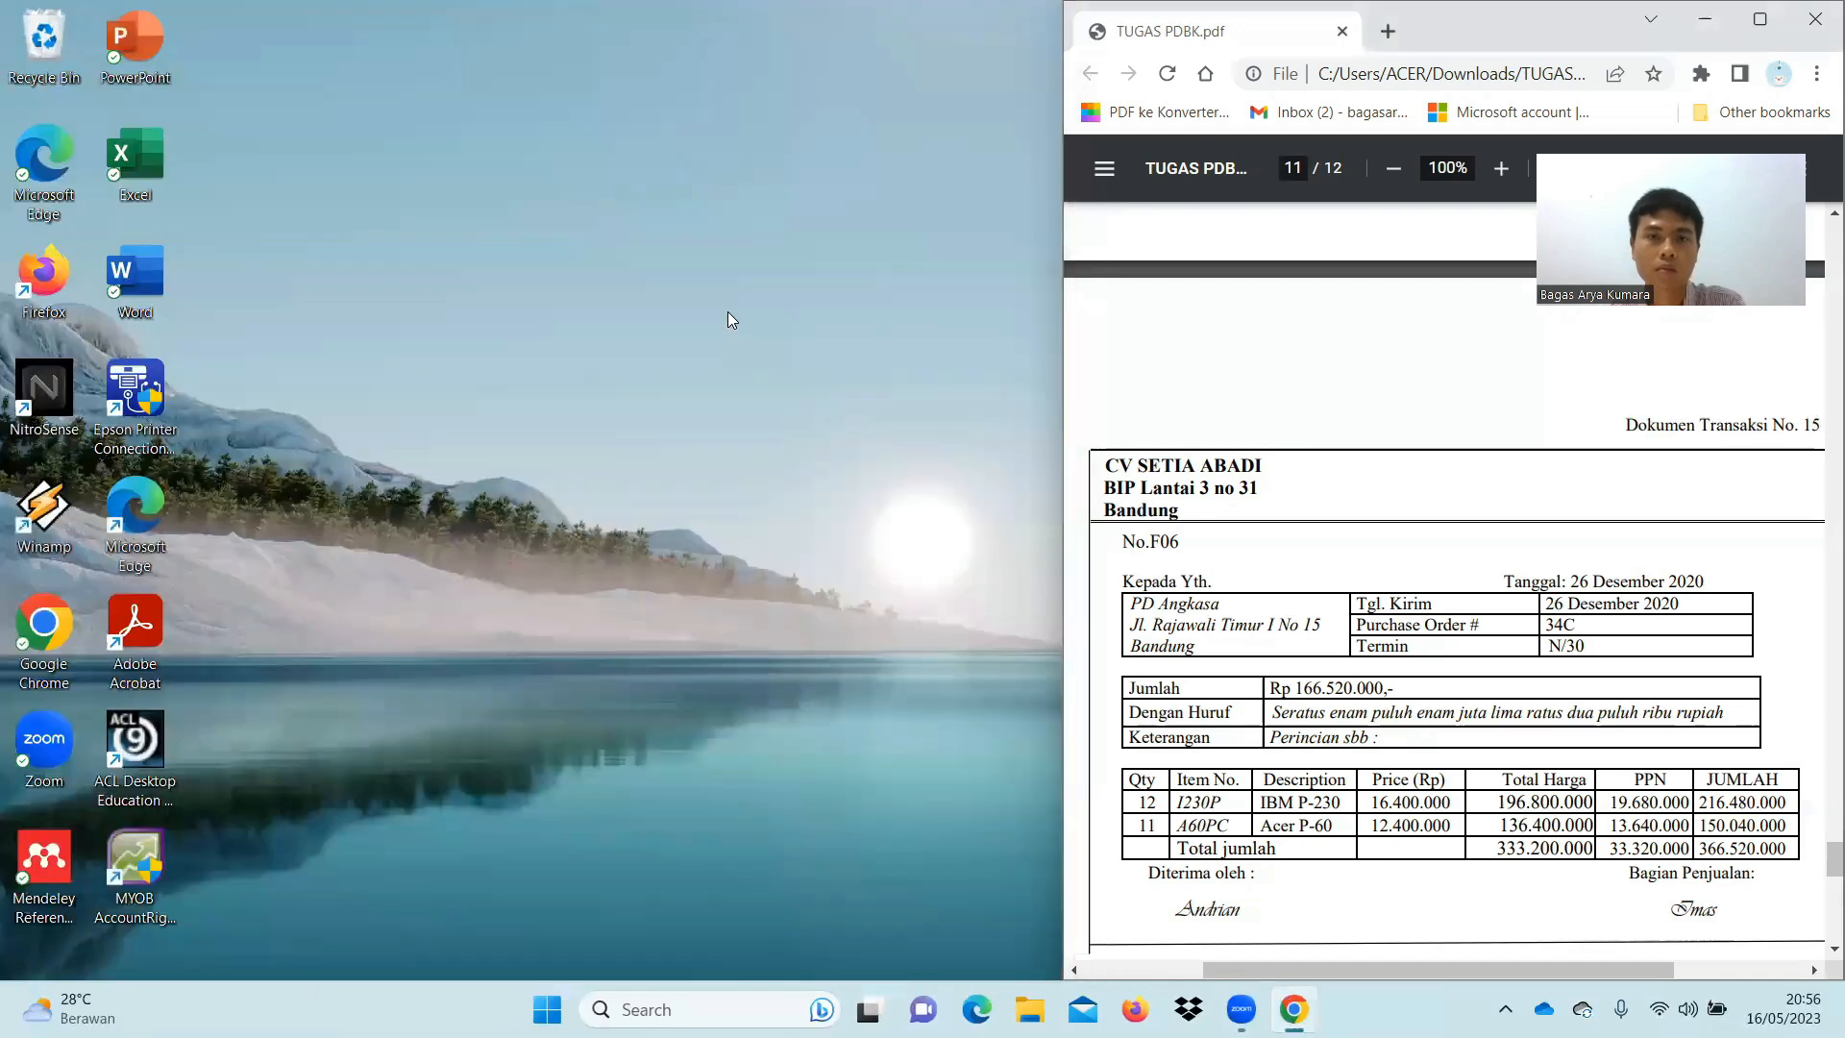
click(1762, 19)
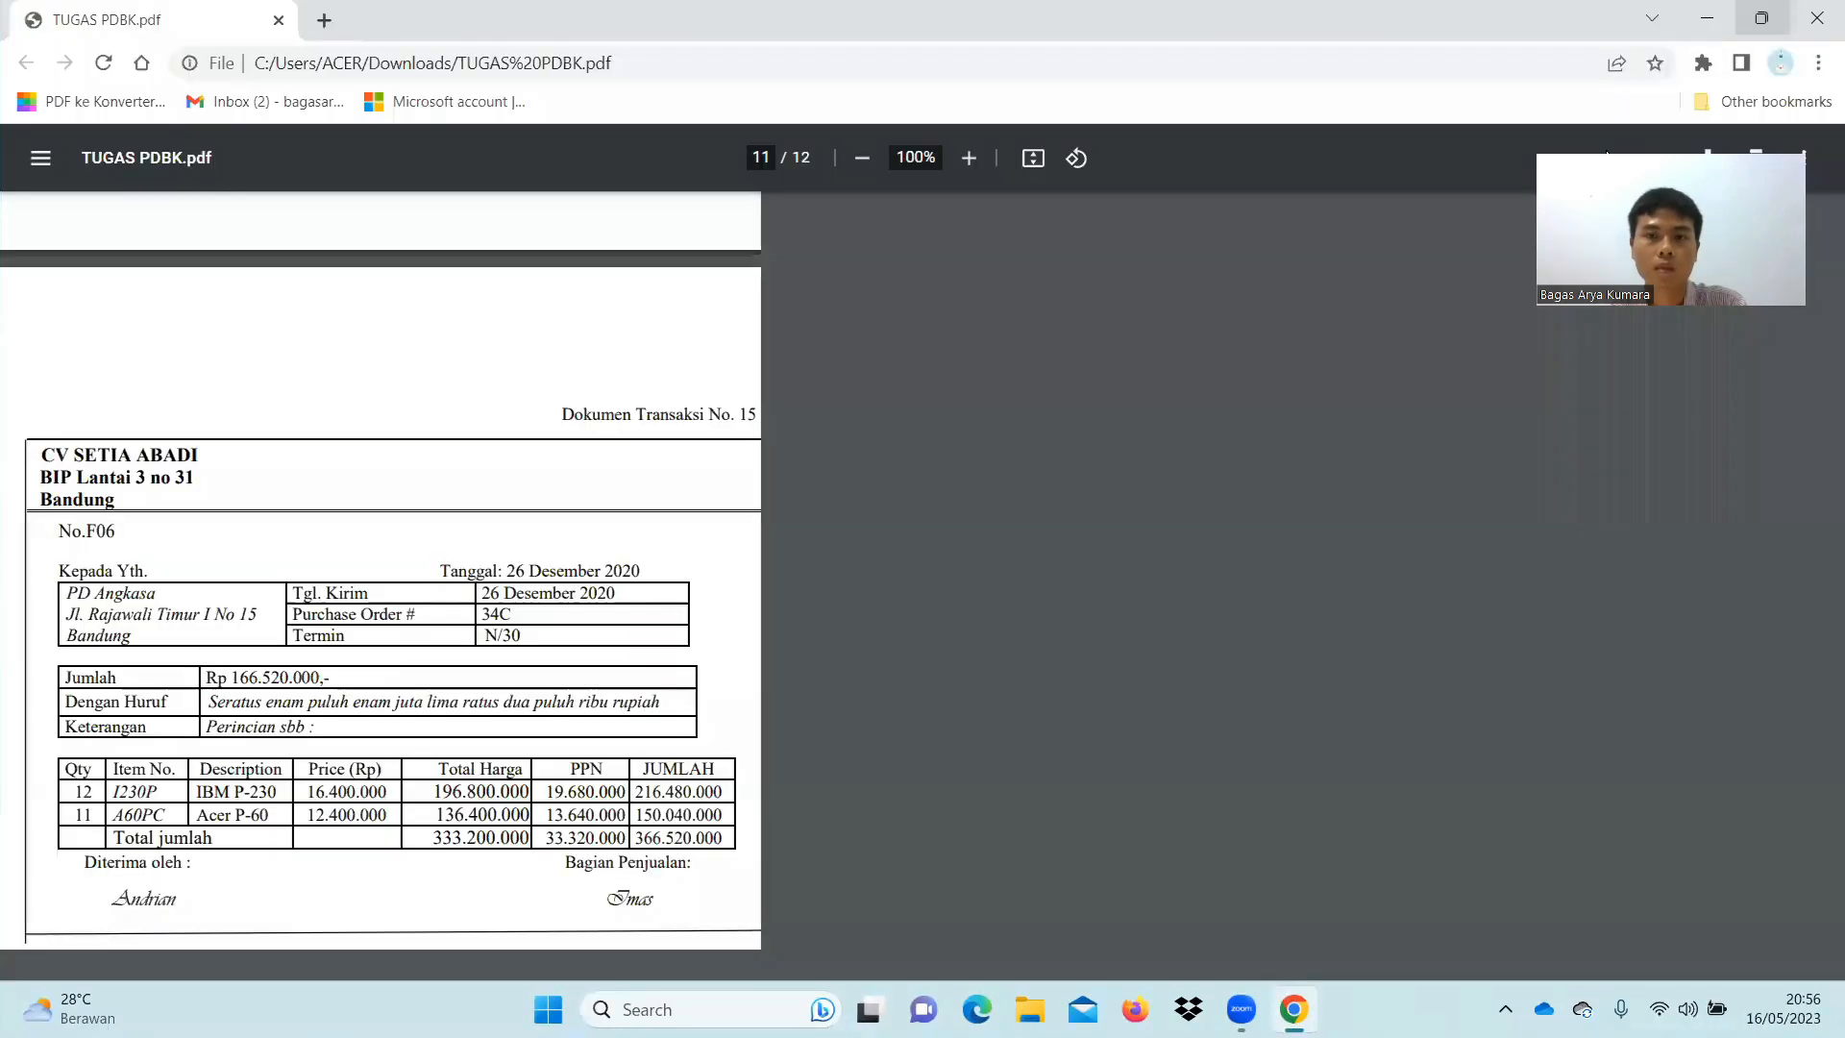